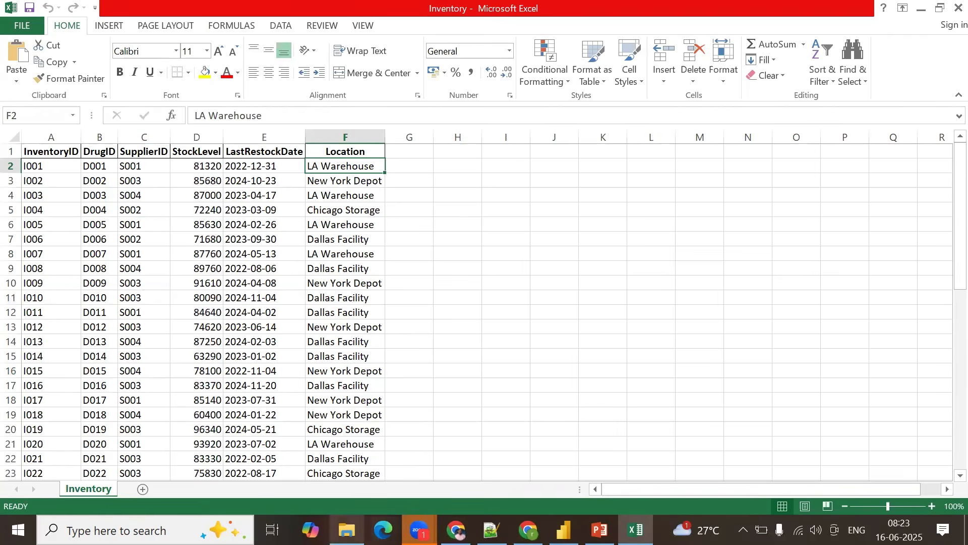
Step: Open the LinkedDrugs workbook from the dataset folder and examine its DrugName and Category columns
left_click(347, 530)
double_click(165, 182)
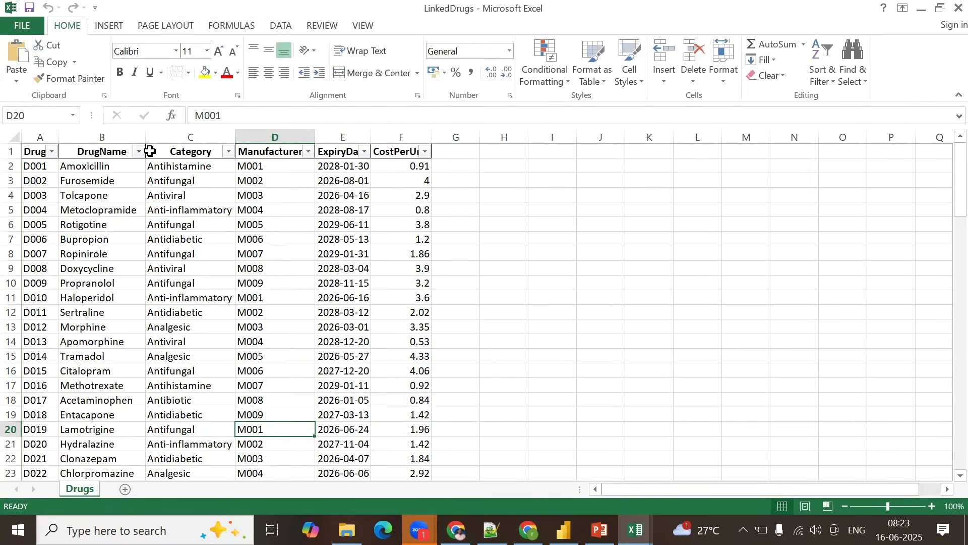
left_click(114, 133)
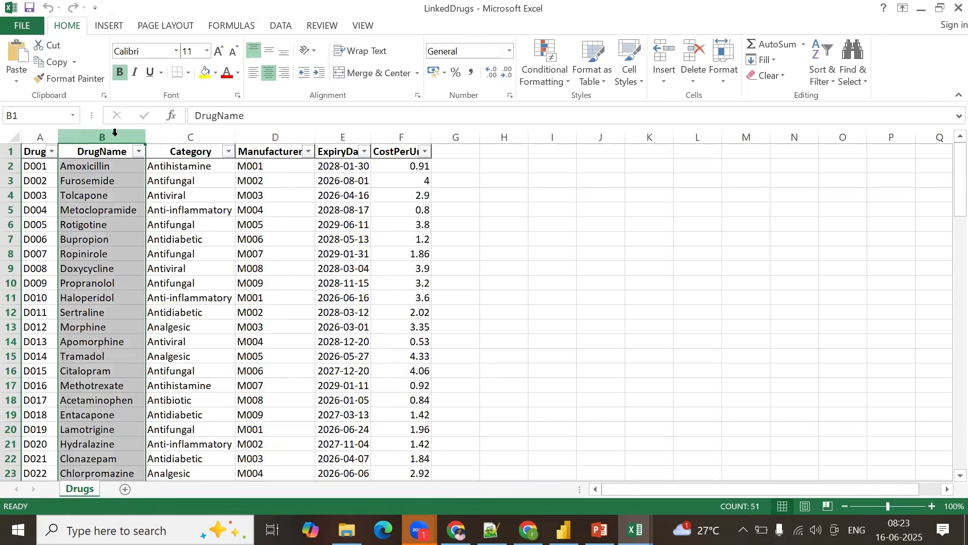
left_click(192, 135)
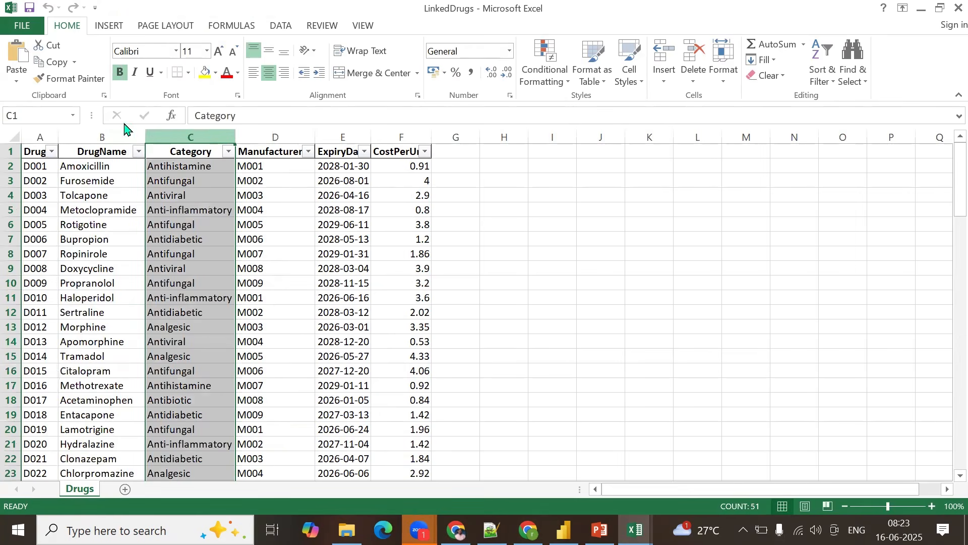
left_click(99, 135)
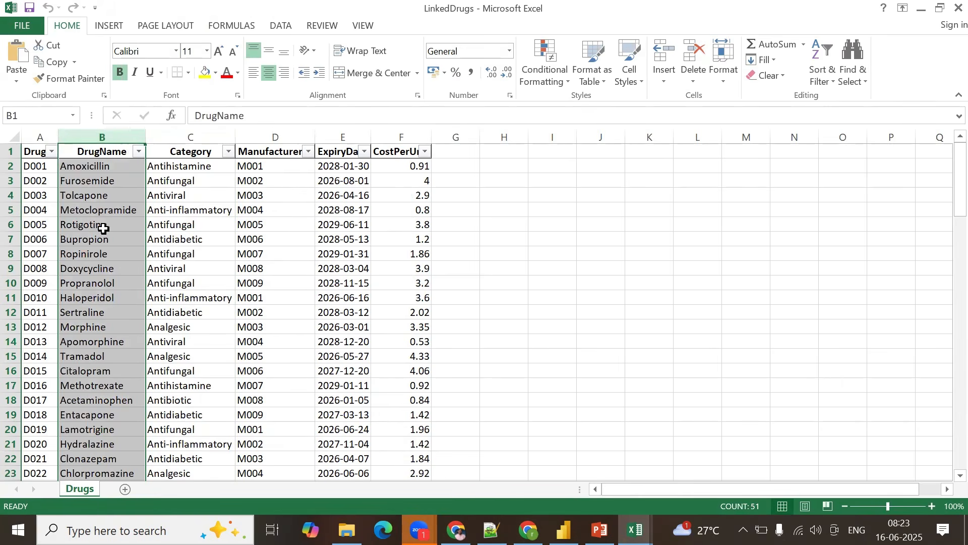
scroll(111, 247, "down", 1)
scroll(121, 282, "up", 1)
scroll(119, 323, "down", 2)
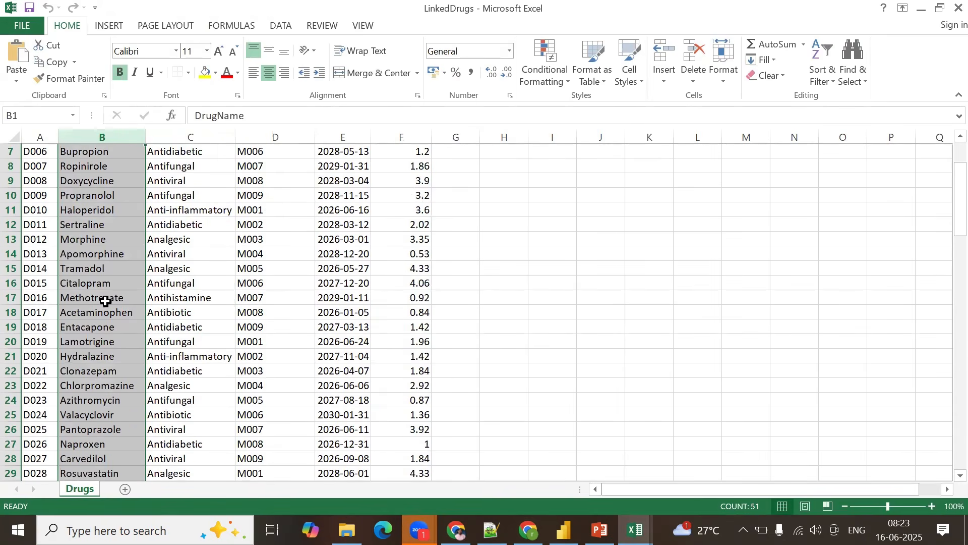
left_click(96, 399)
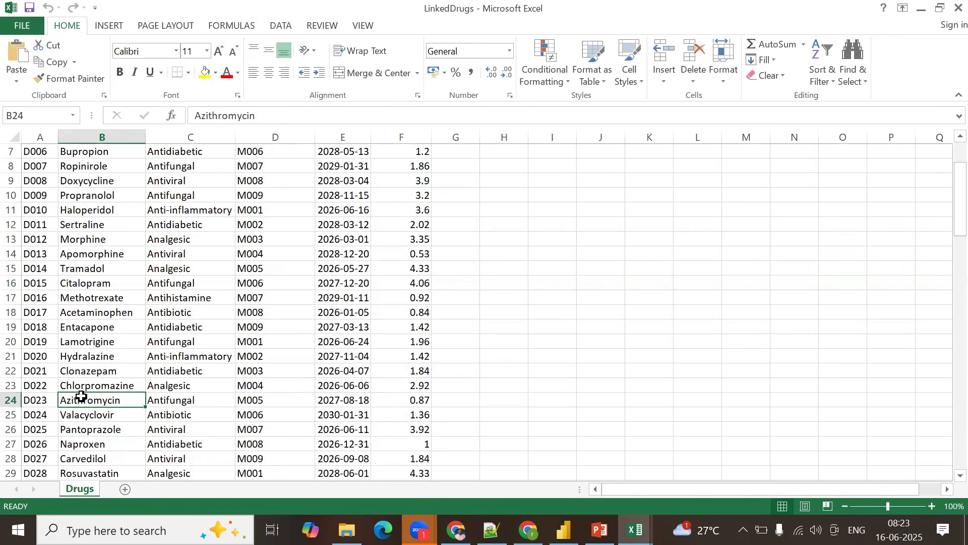
scroll(81, 397, "up", 2)
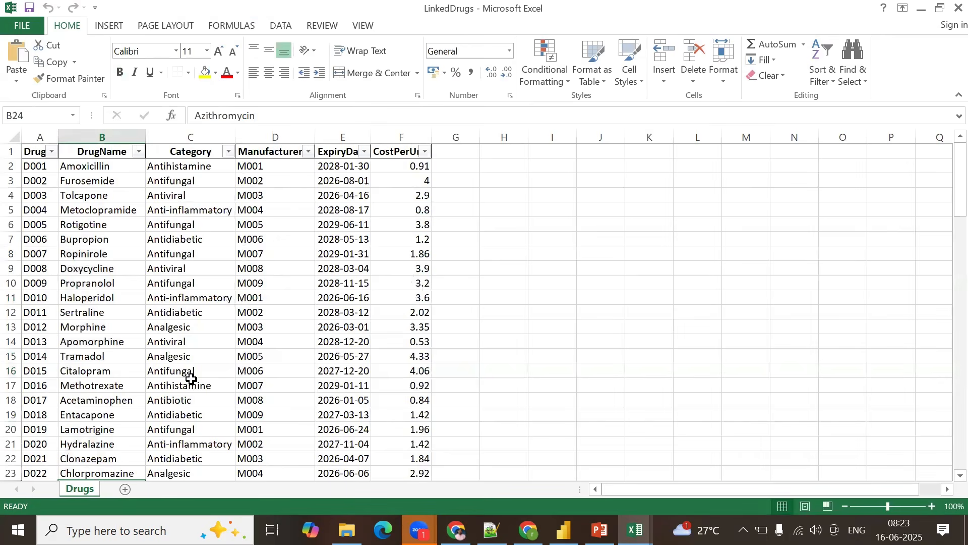
Step: Review the Category, ManufacturerID, ExpiryDate and CostPerUnit columns of the Drugs sheet
left_click(210, 137)
left_click(284, 138)
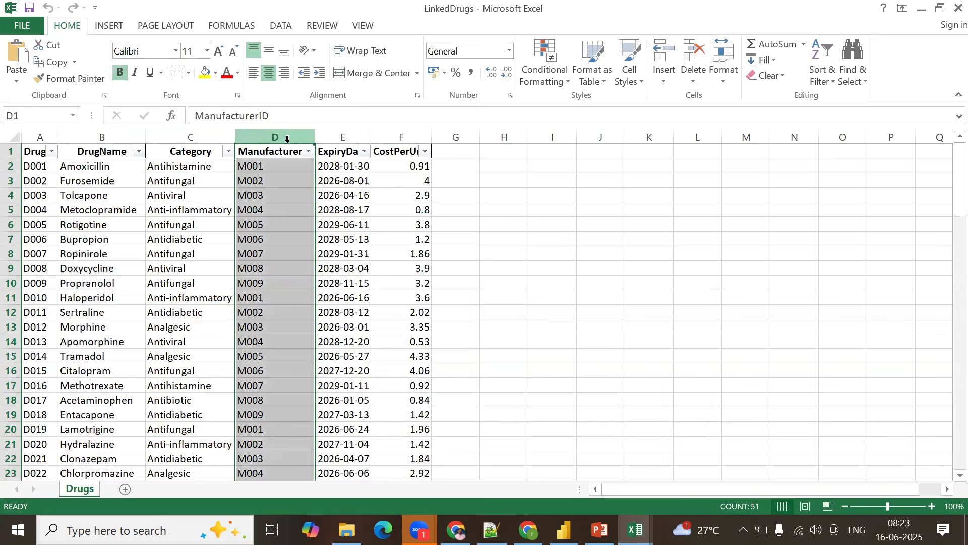
left_click(341, 139)
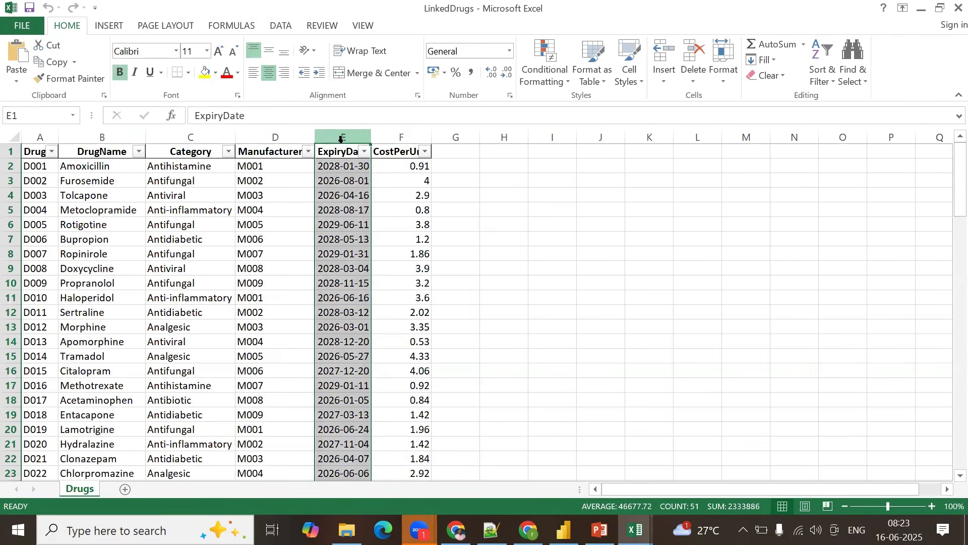
left_click(394, 139)
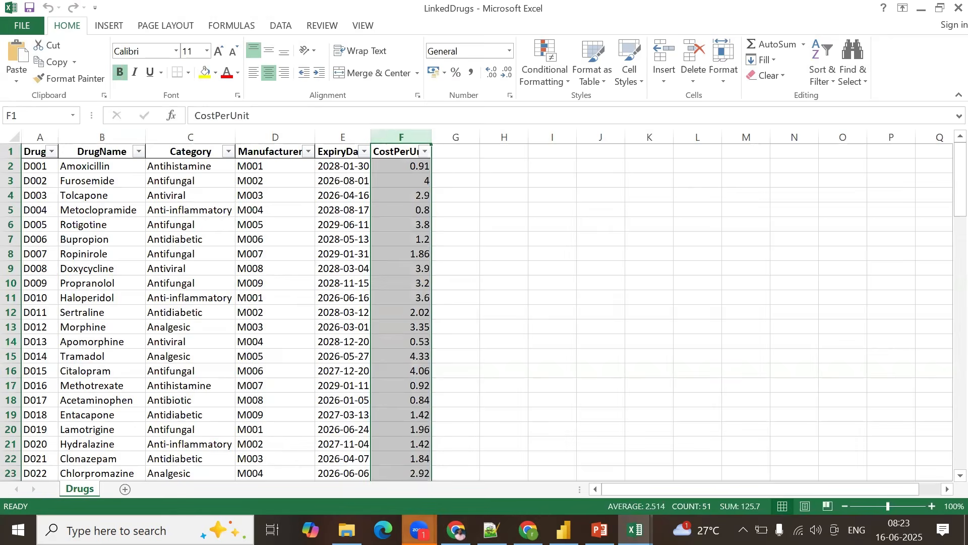
Step: Open the LinkedManufacturers workbook and autofit all columns of the Manufacturer sheet to their contents
left_click(347, 529)
double_click(169, 196)
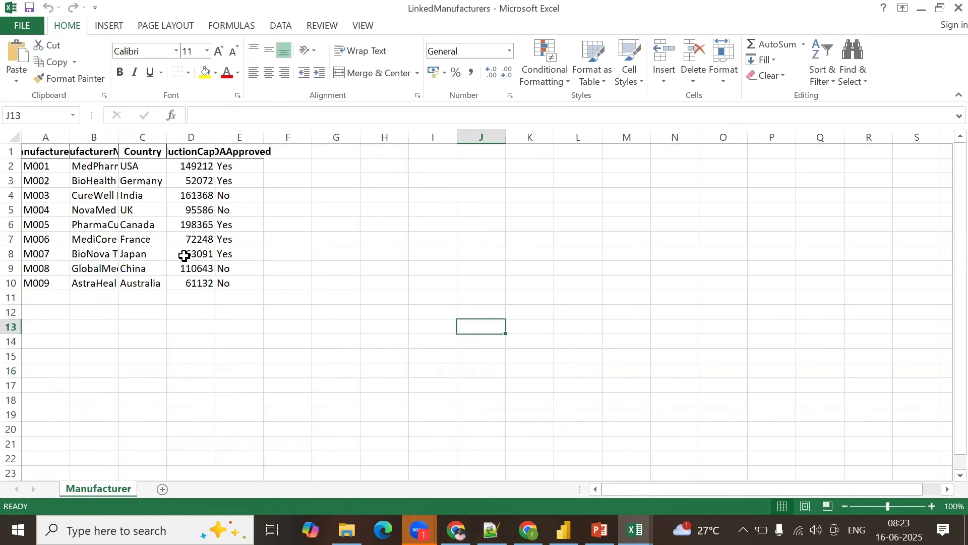
left_click(11, 136)
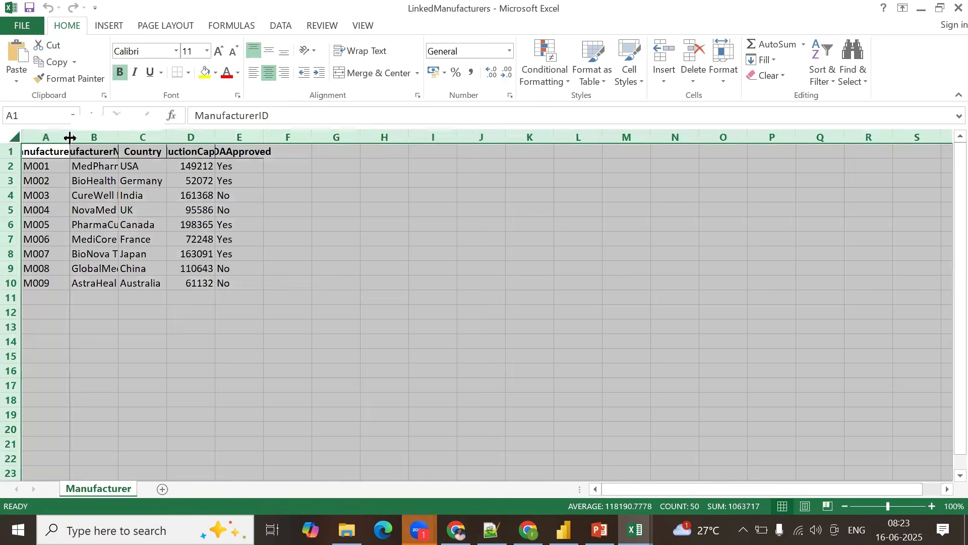
double_click(69, 137)
left_click(156, 250)
Step: Examine the manufacturer name, Country, ProductionCapacity and FDAApproved values for all manufacturers
left_click_drag(166, 152, 173, 282)
left_click_drag(252, 166, 261, 279)
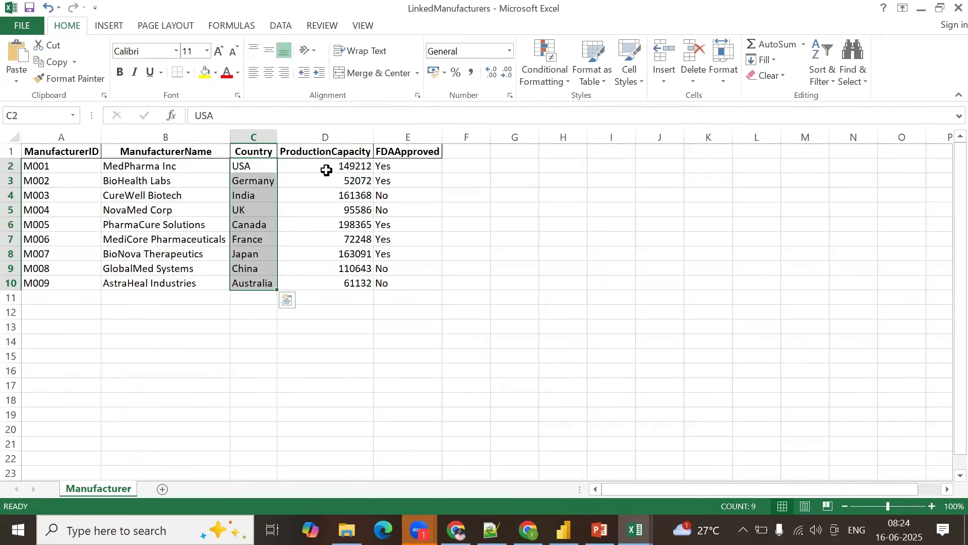
left_click_drag(326, 169, 328, 284)
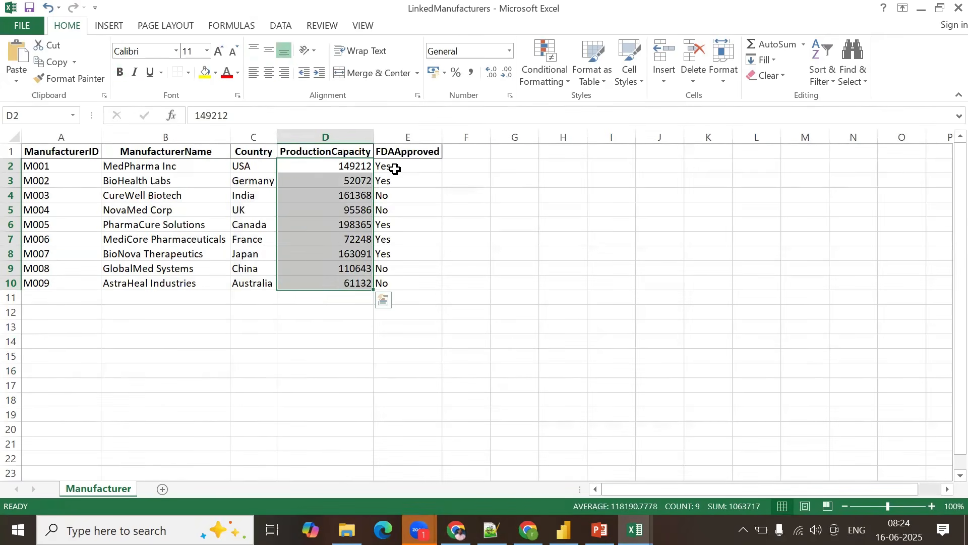
left_click_drag(395, 169, 403, 280)
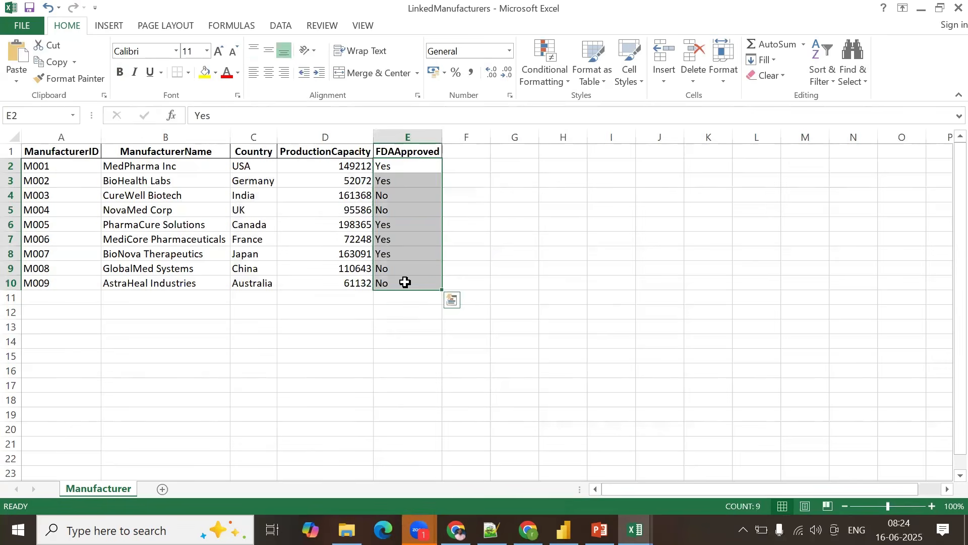
left_click(331, 340)
Step: Open the Sales Agent workbook, autofit the Sales Agent ID column and look over the listed agents
key("alt+Tab")
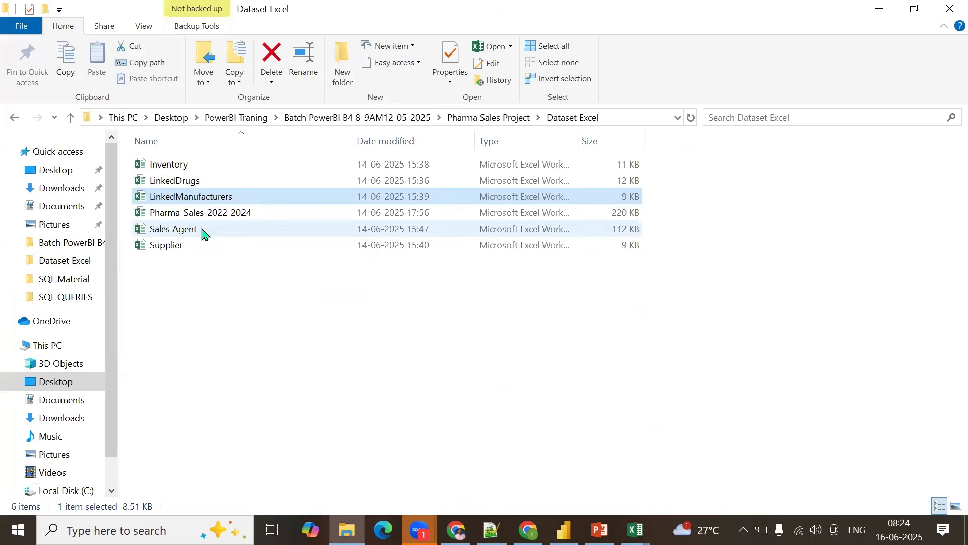
double_click(205, 230)
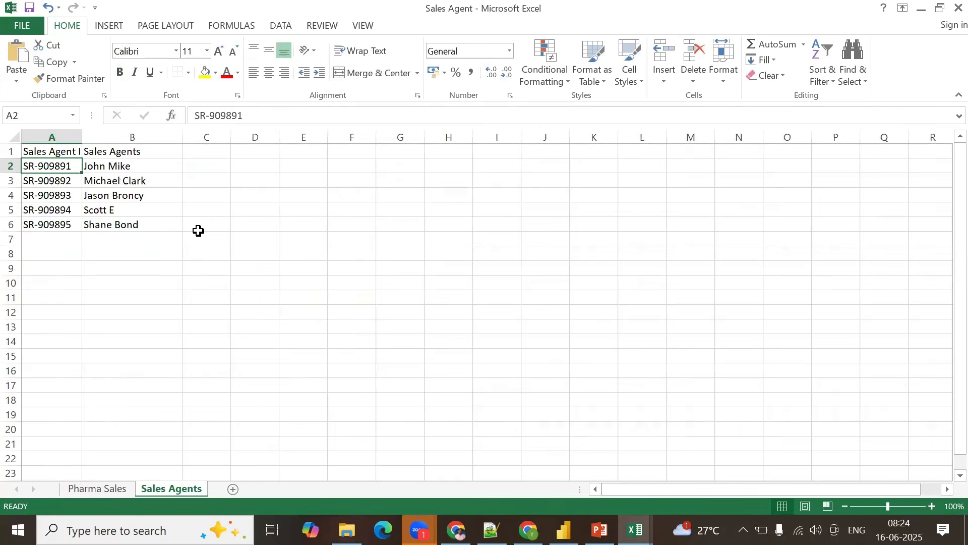
double_click(83, 132)
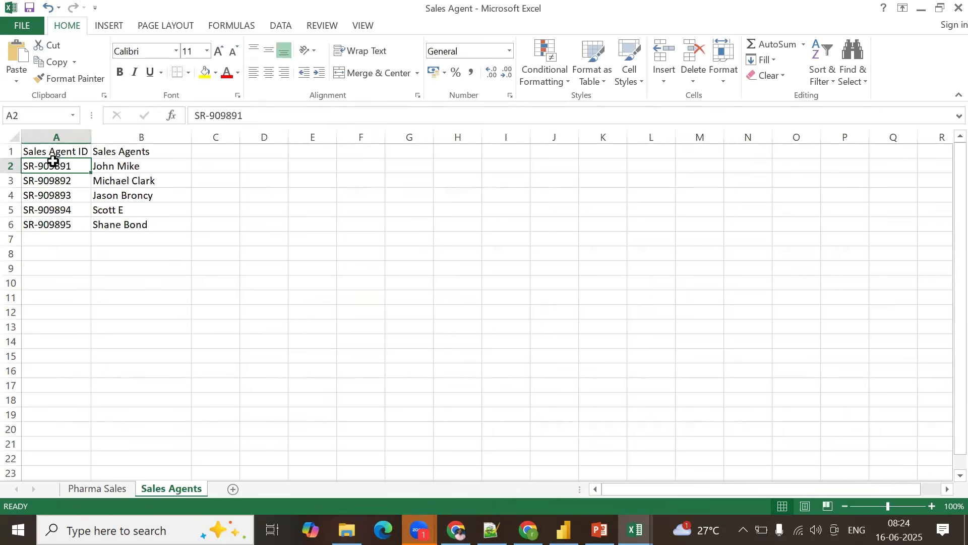
left_click_drag(126, 166, 157, 220)
Step: Open the Supplier workbook and examine the supplier names, Region, OnTimeDeliveryRate, Preferred and Category columns
left_click(347, 530)
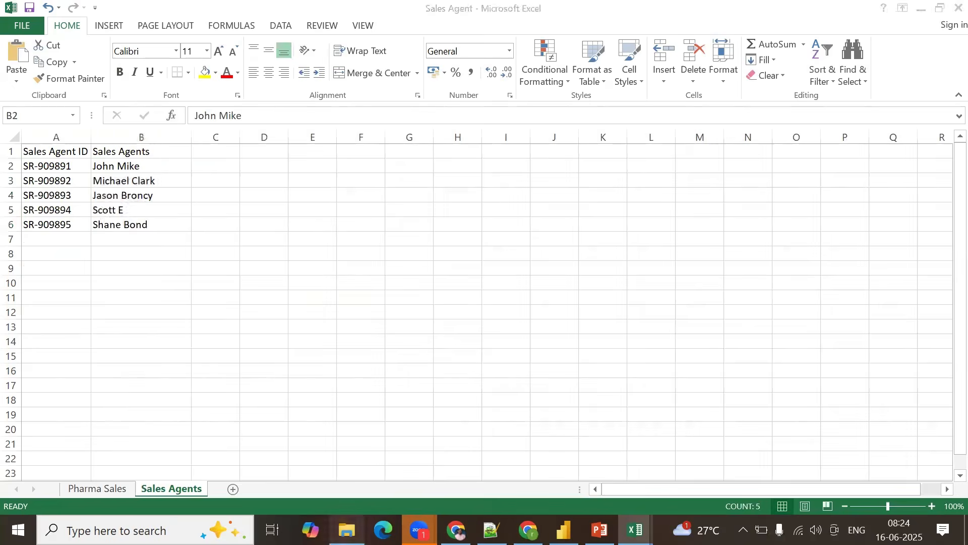
left_click(186, 249)
double_click(186, 249)
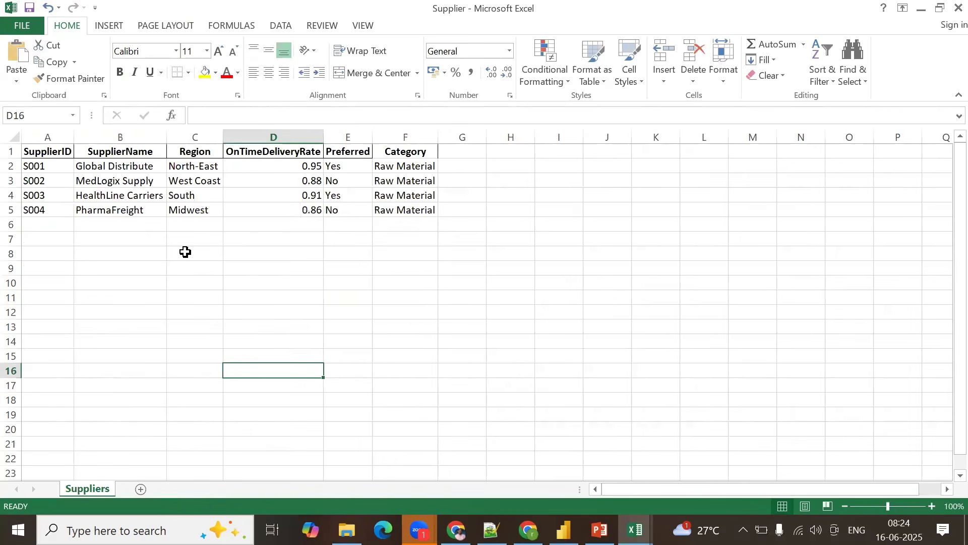
left_click_drag(47, 162, 342, 210)
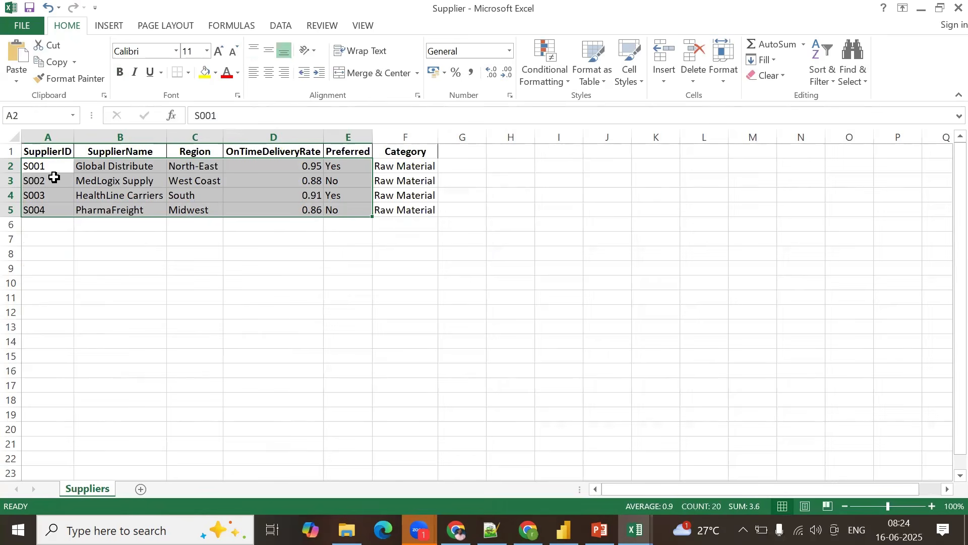
left_click(136, 171)
left_click_drag(208, 166, 213, 208)
left_click_drag(290, 168, 293, 208)
left_click_drag(339, 169, 339, 209)
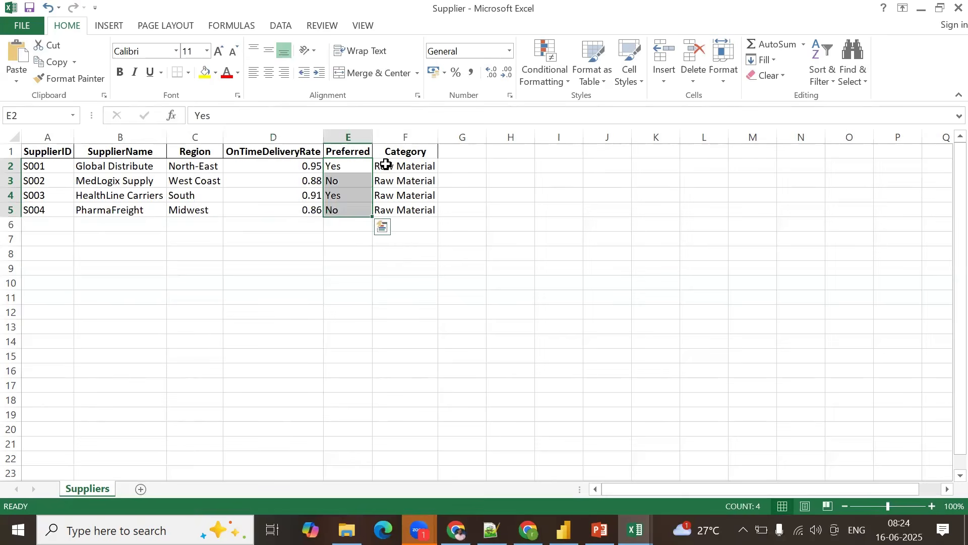
left_click_drag(385, 166, 384, 196)
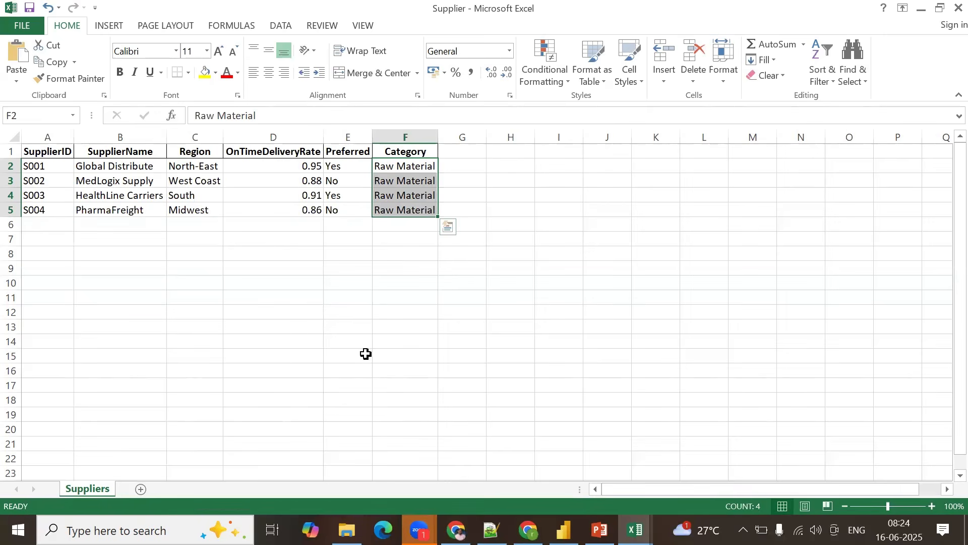
Step: Open the Pharma_Sales_2022_2024 workbook and examine its column headers from the sales channel through SaleDate
left_click(347, 529)
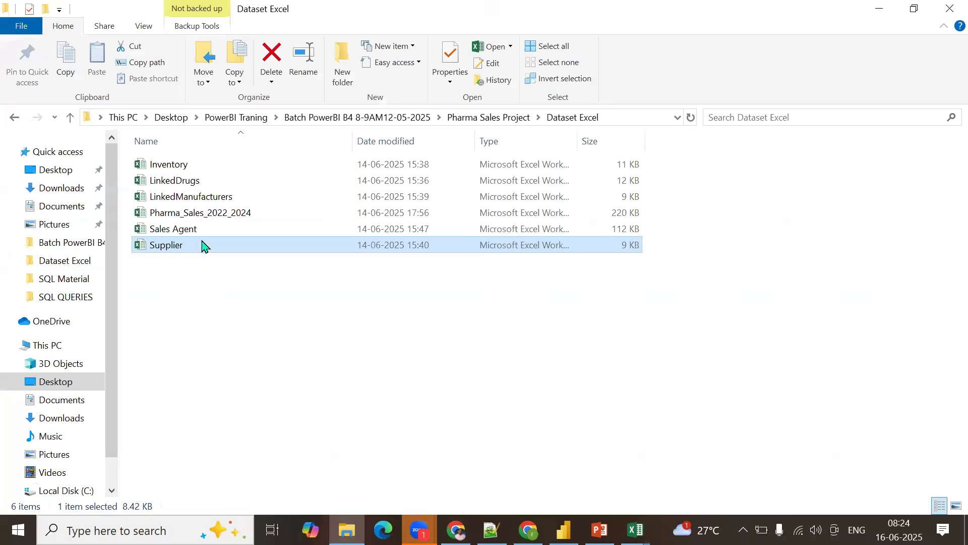
double_click(212, 216)
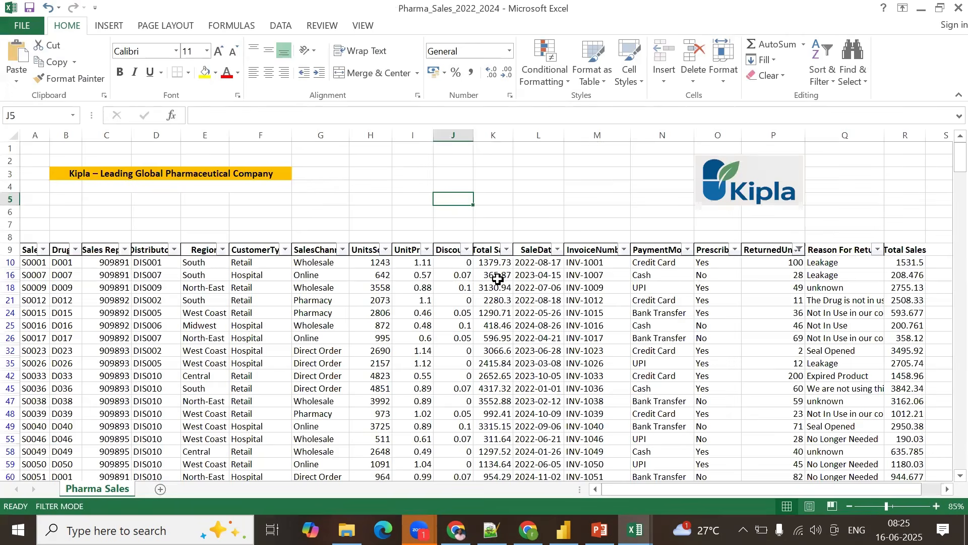
scroll(497, 277, "down", 2)
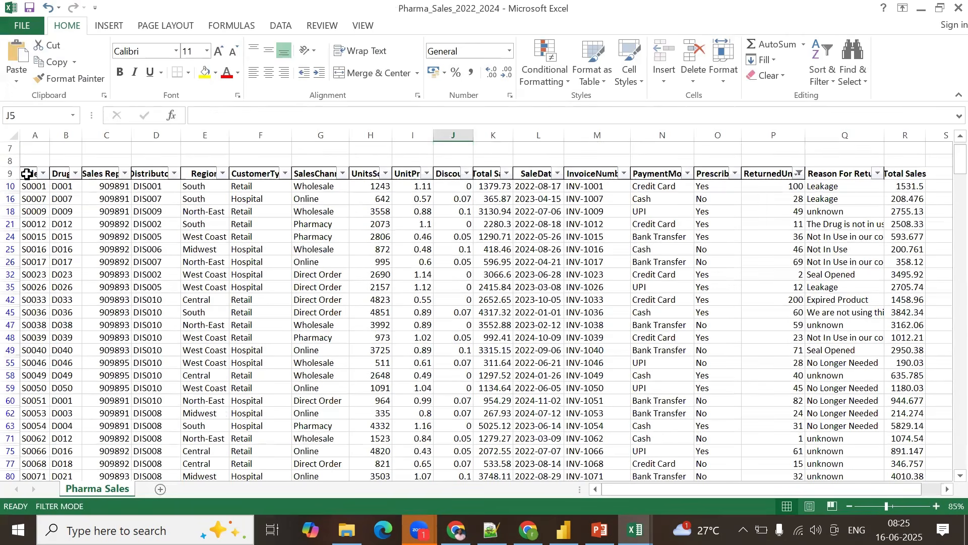
left_click(324, 173)
left_click(373, 174)
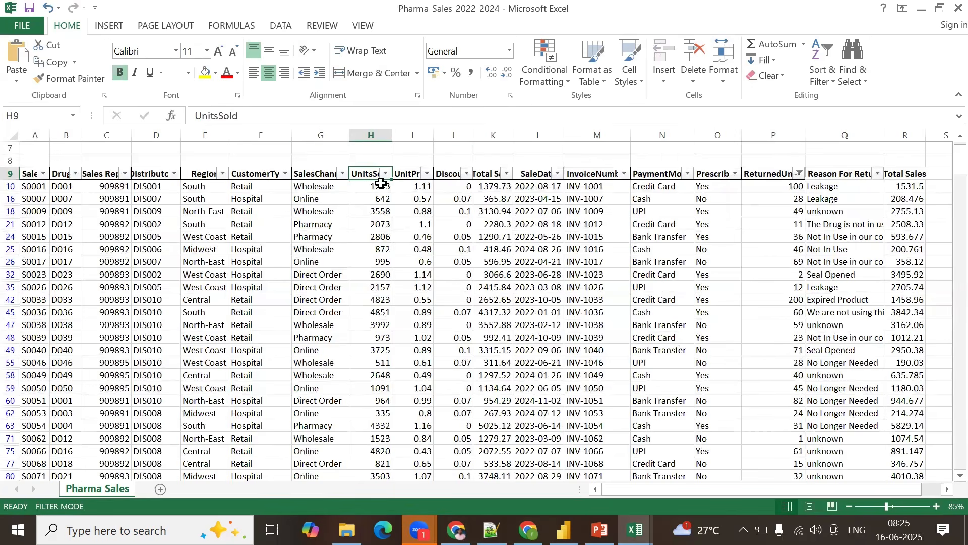
left_click(402, 174)
left_click(446, 173)
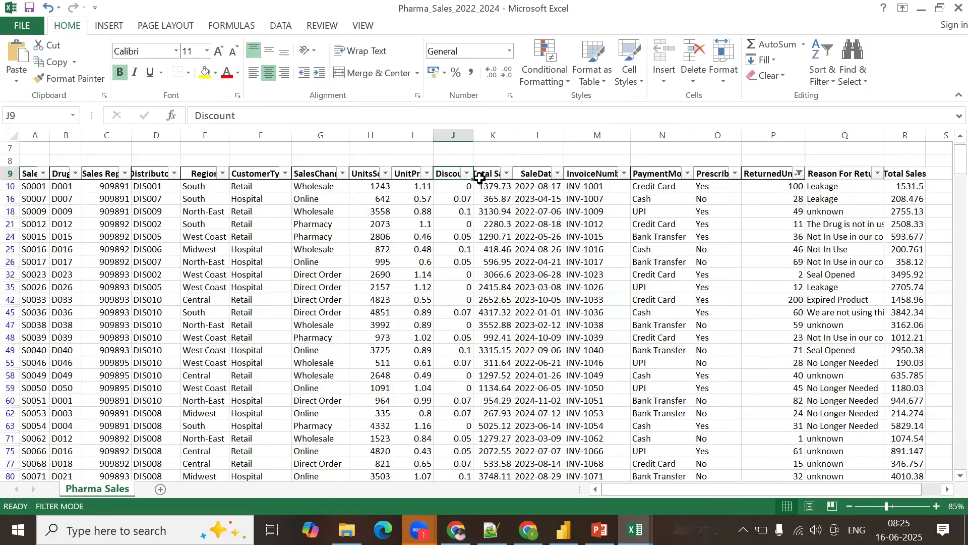
left_click(489, 174)
left_click(548, 173)
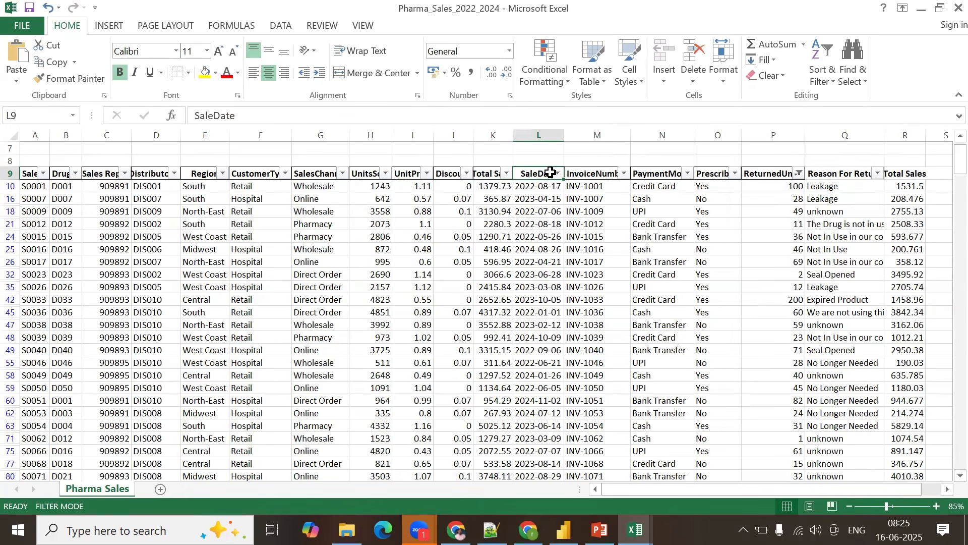
Step: Examine the sales sheet's headers from the invoice number through Reason For Return, plus both Total Sales columns
left_click(602, 168)
left_click(643, 174)
left_click(709, 174)
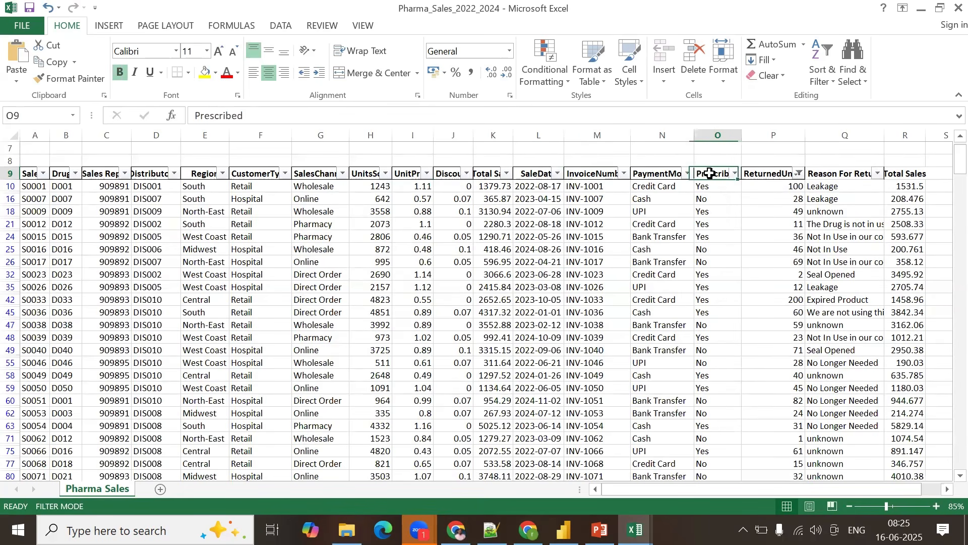
left_click(753, 172)
left_click(832, 173)
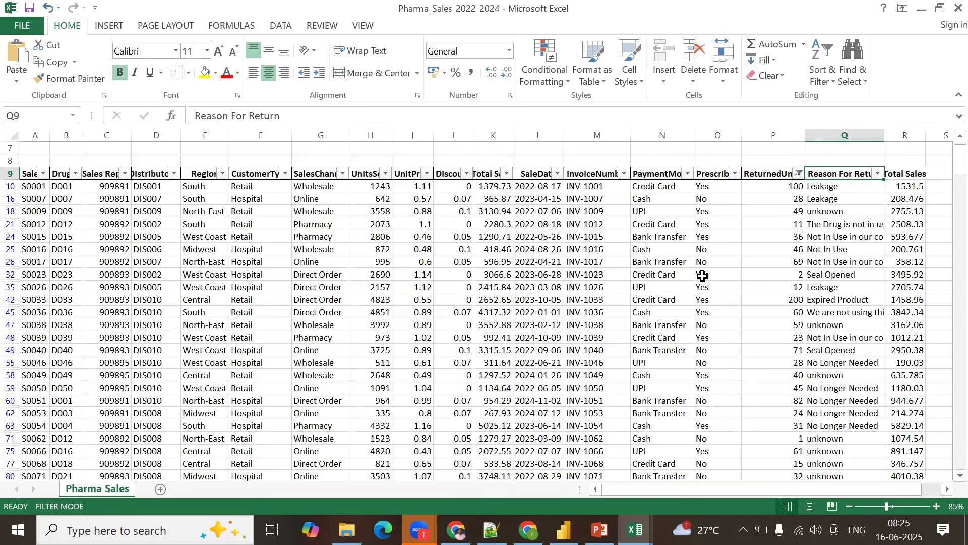
left_click(908, 171)
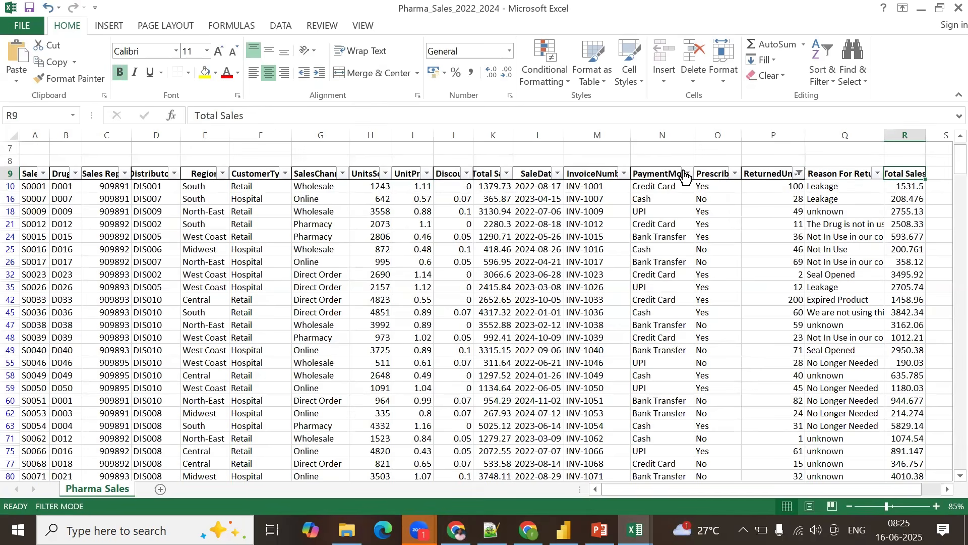
left_click(477, 173)
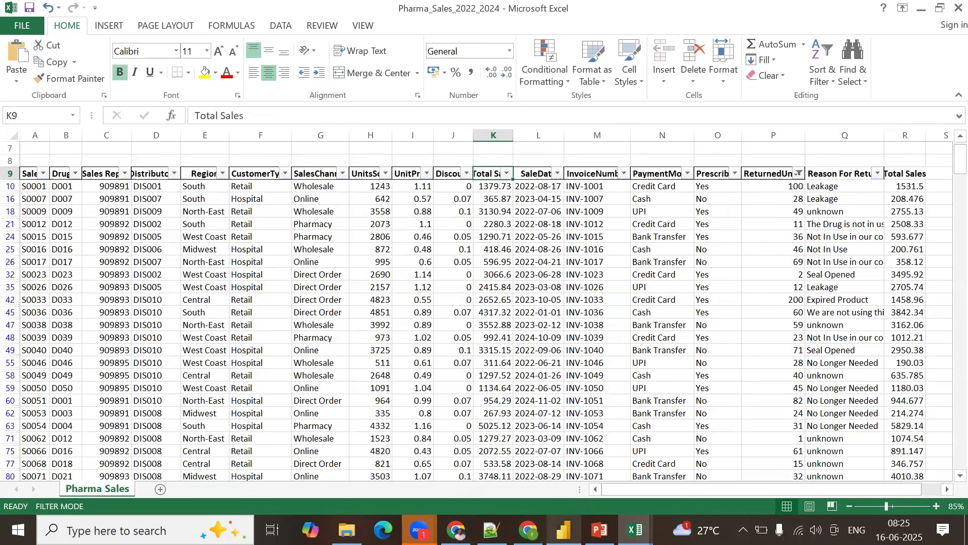
Step: Switch to Power BI Desktop and load the Inventory table from the Inventory workbook in the Dataset Excel folder
left_click(563, 528)
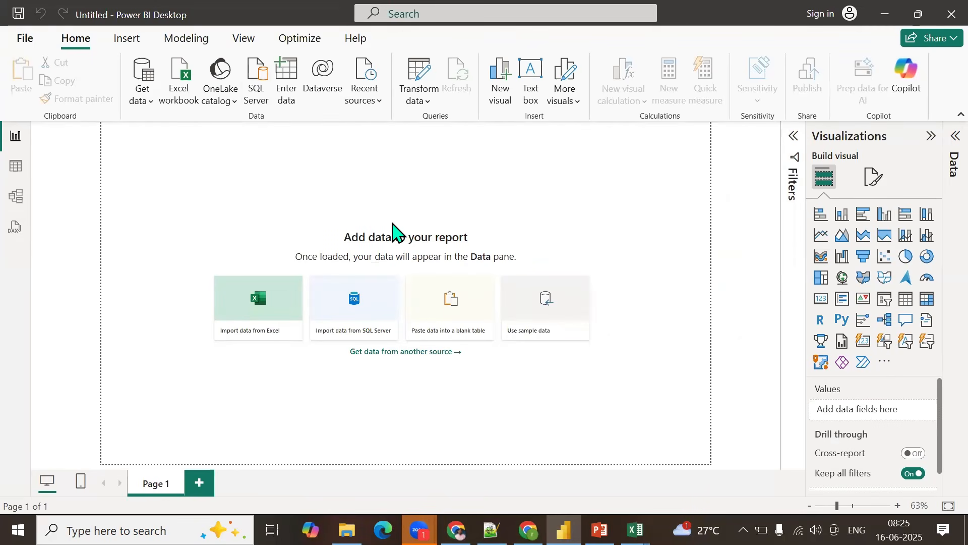
left_click(137, 101)
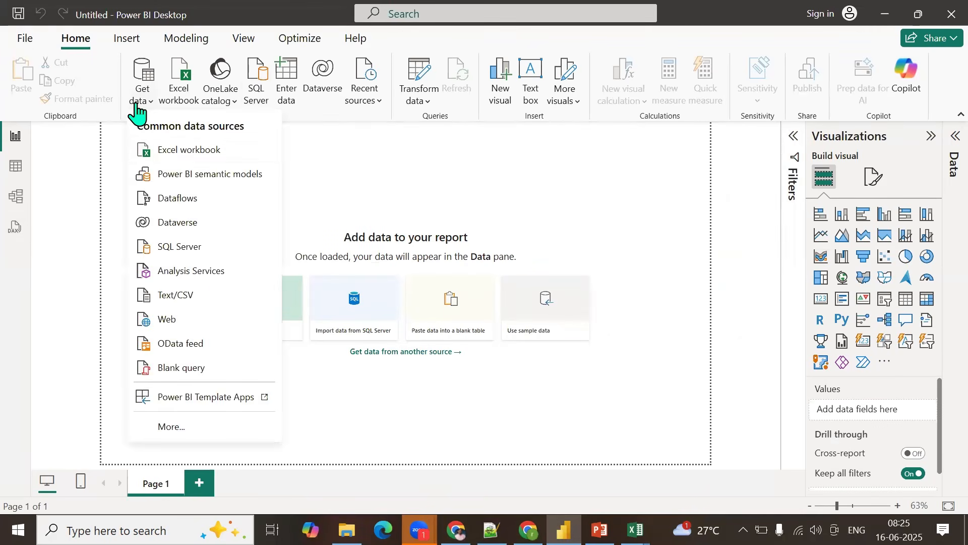
left_click(165, 156)
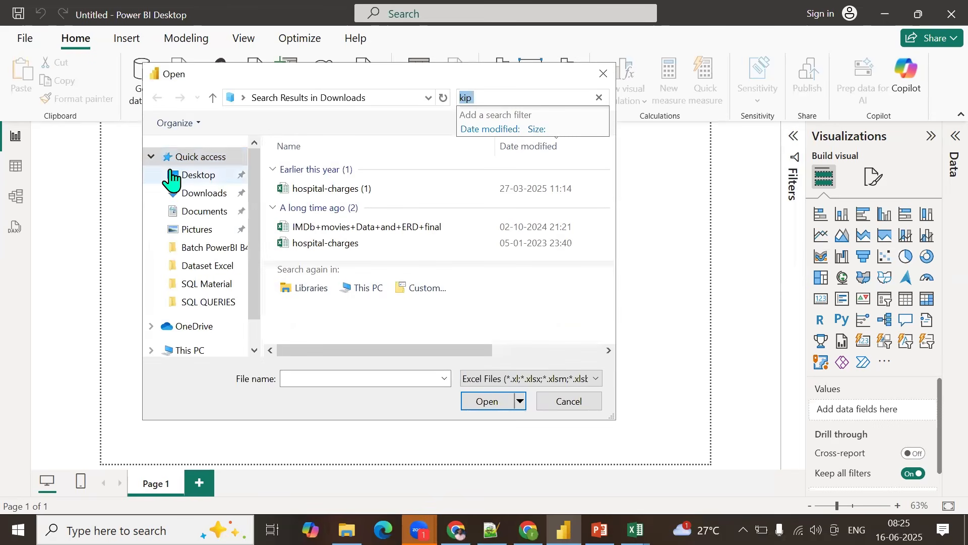
left_click(190, 275)
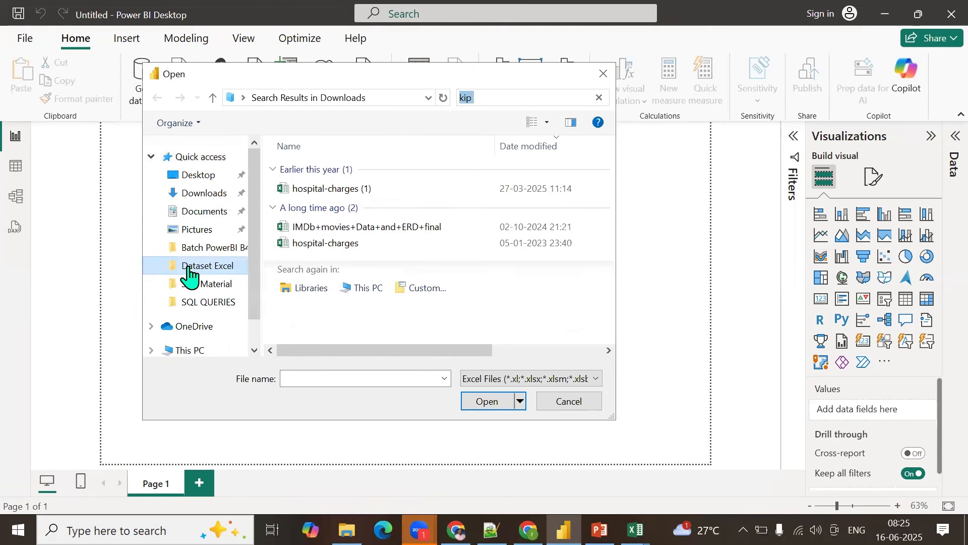
left_click(316, 172)
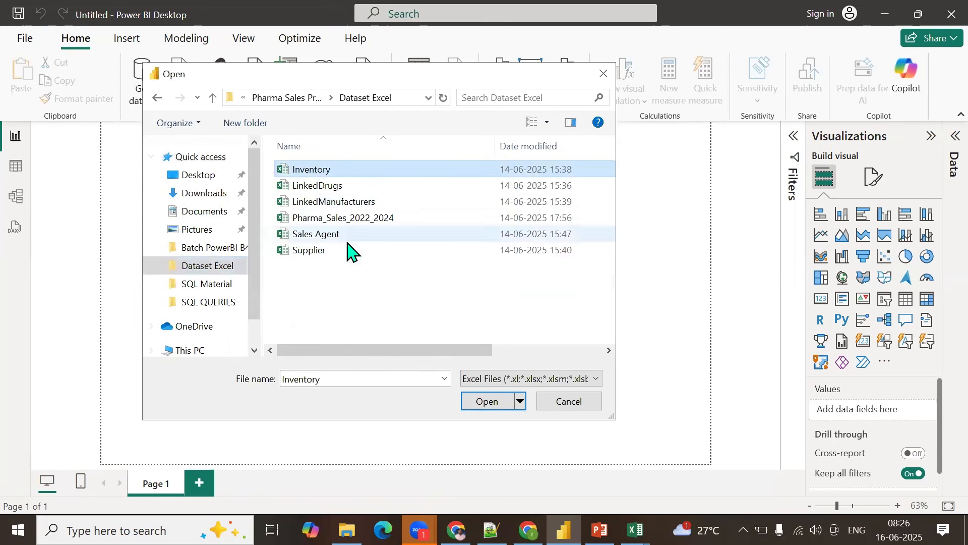
left_click(485, 406)
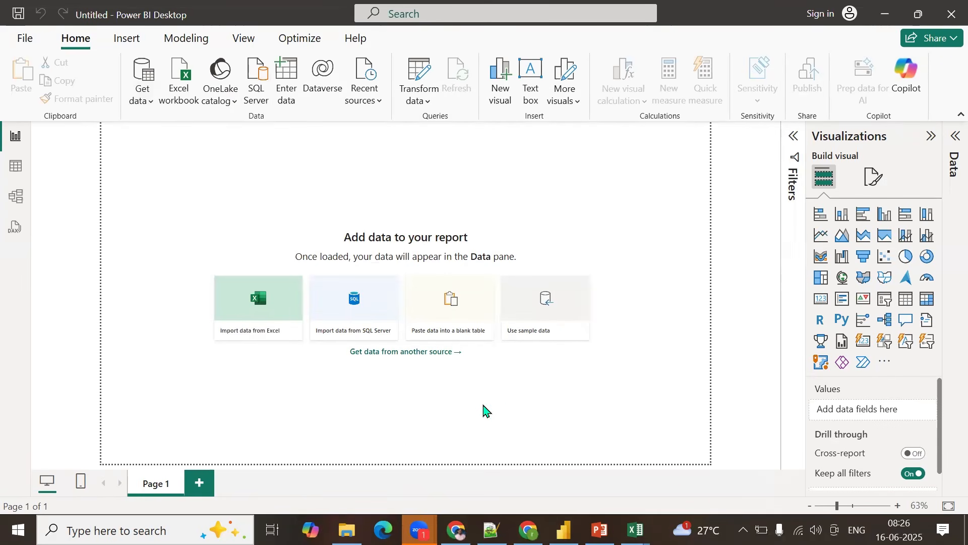
left_click(198, 127)
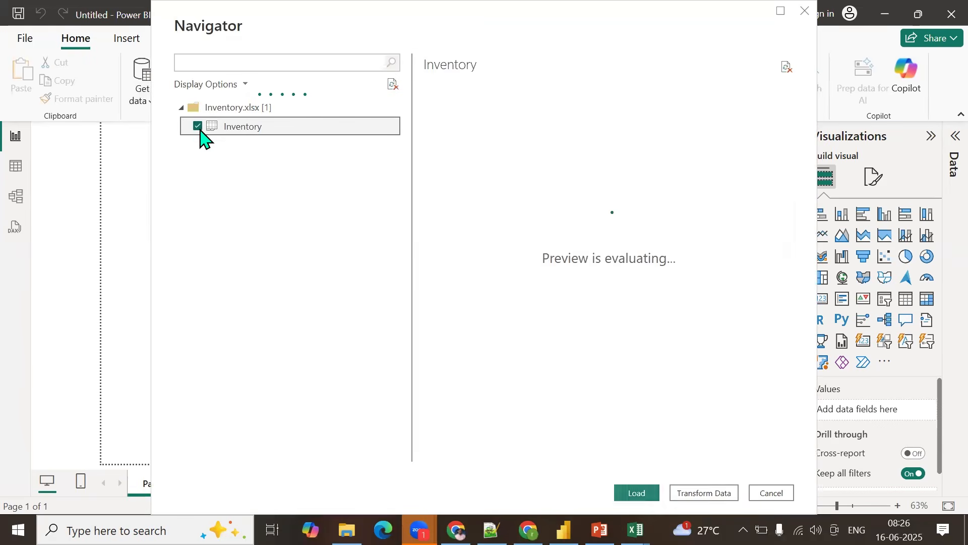
left_click(642, 491)
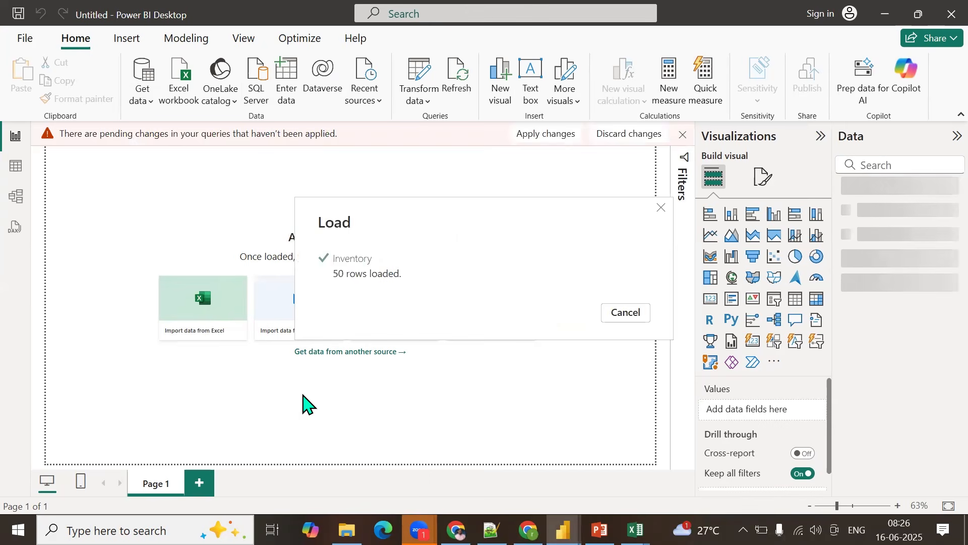
Step: Import the LinkedDrugs workbook and load its Drugs sheet into the report
left_click(176, 104)
left_click(332, 186)
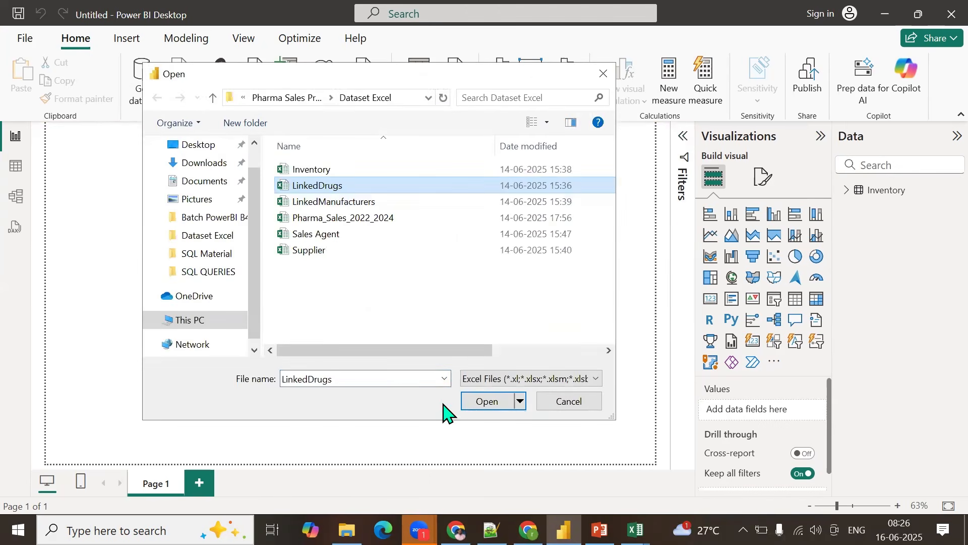
left_click(484, 405)
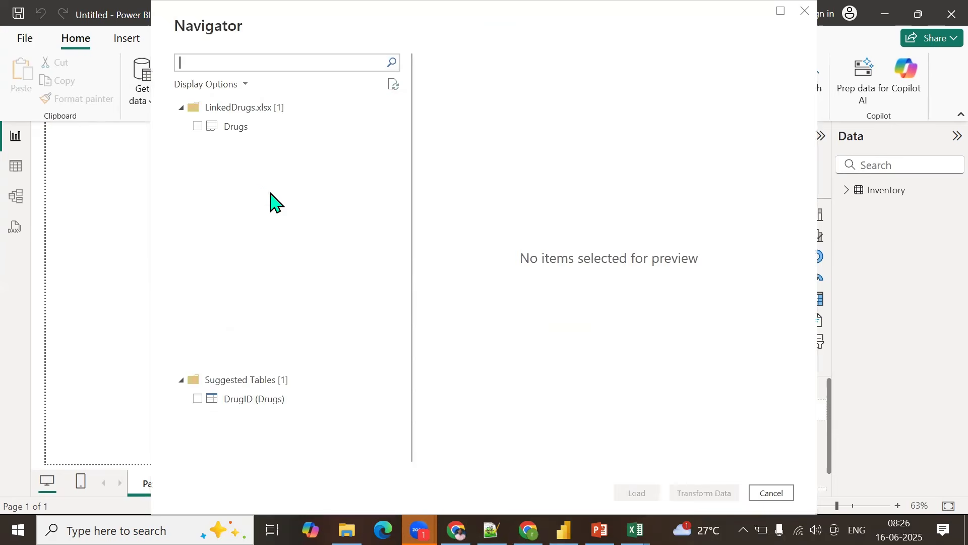
left_click(197, 126)
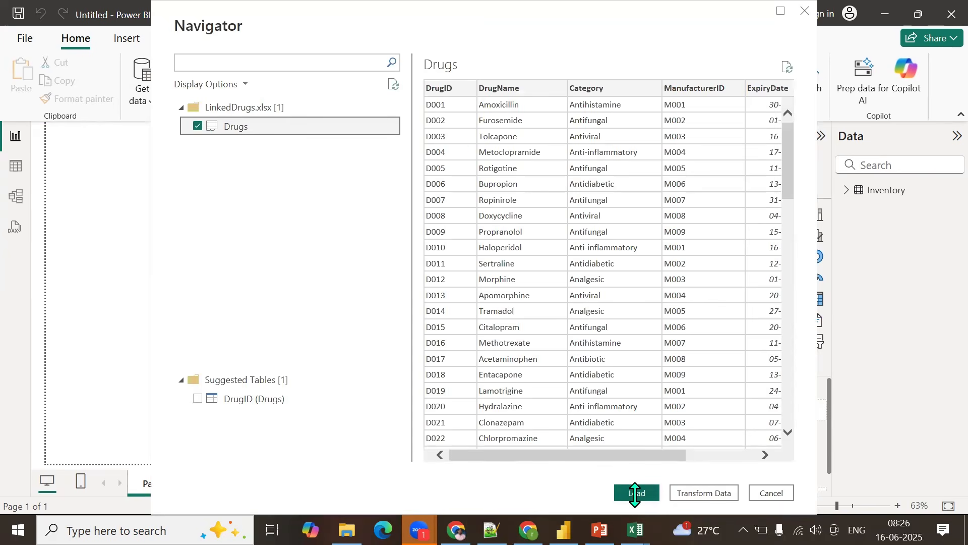
left_click(635, 529)
key("alt+Tab")
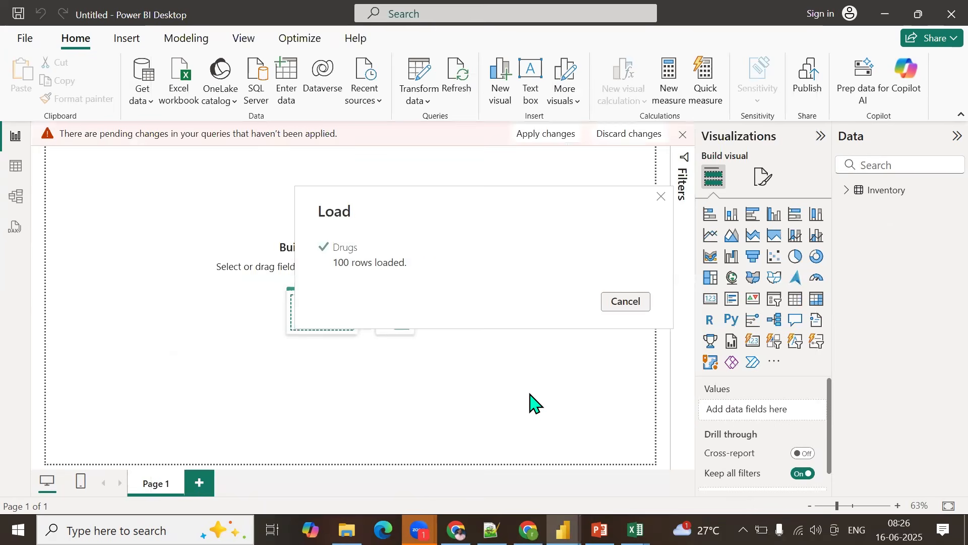
Step: Import the LinkedManufacturers workbook and load its Manufacturer sheet into the report
left_click(180, 79)
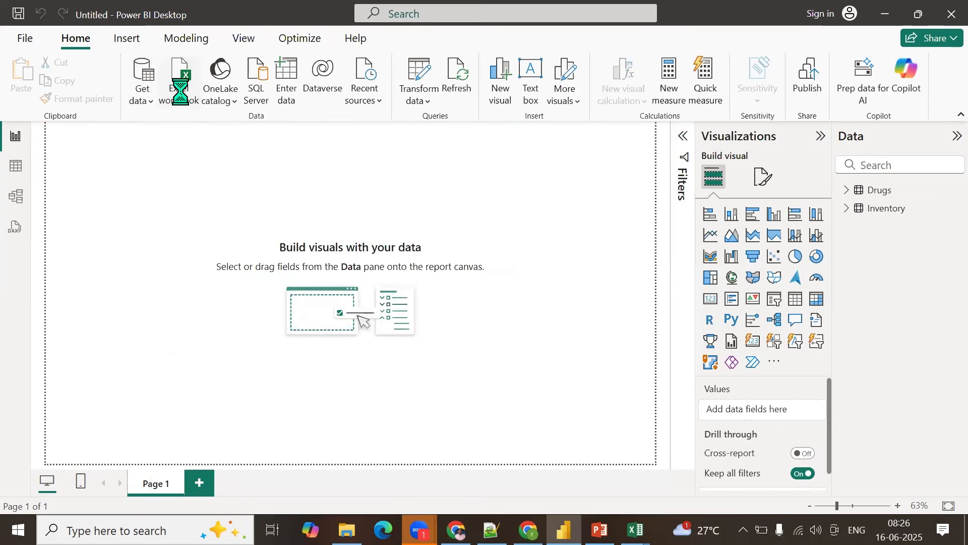
left_click(320, 202)
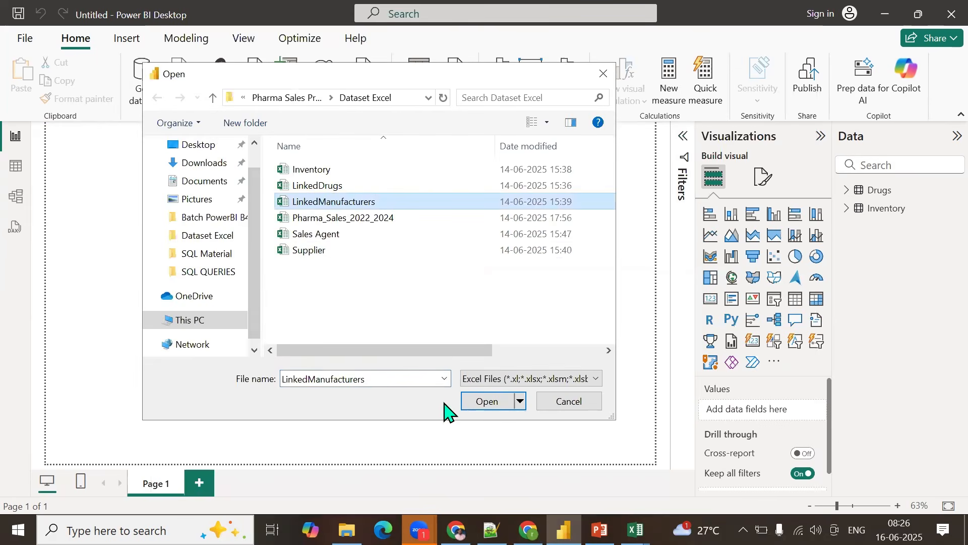
left_click(487, 402)
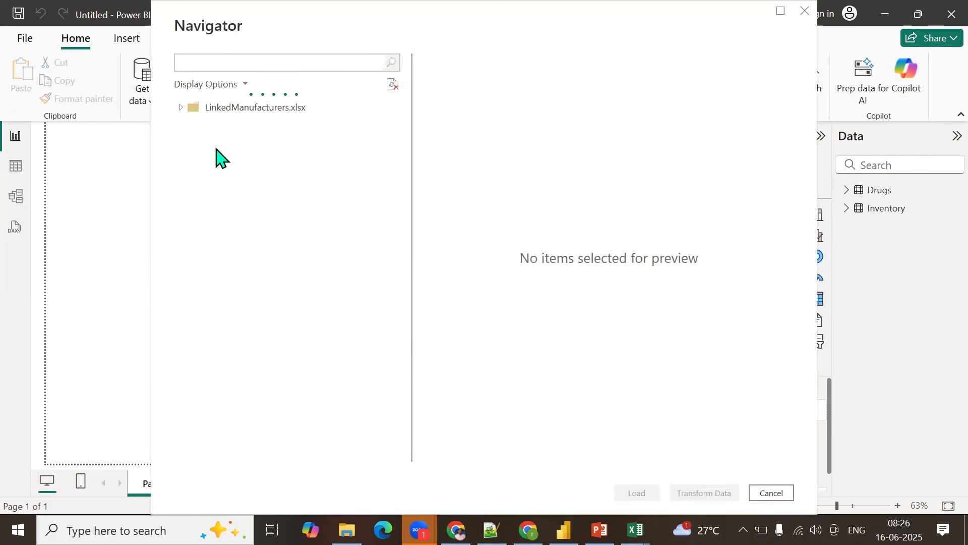
left_click(197, 127)
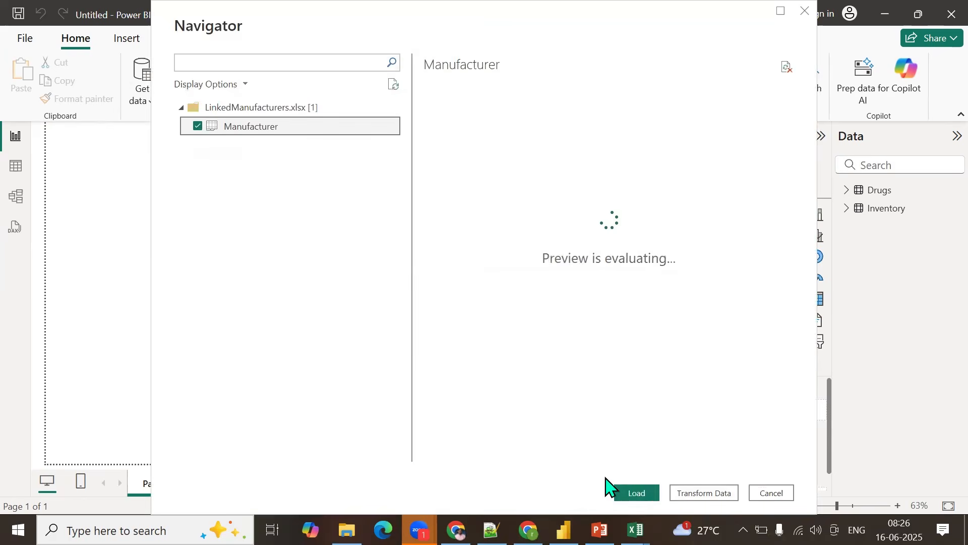
left_click(636, 493)
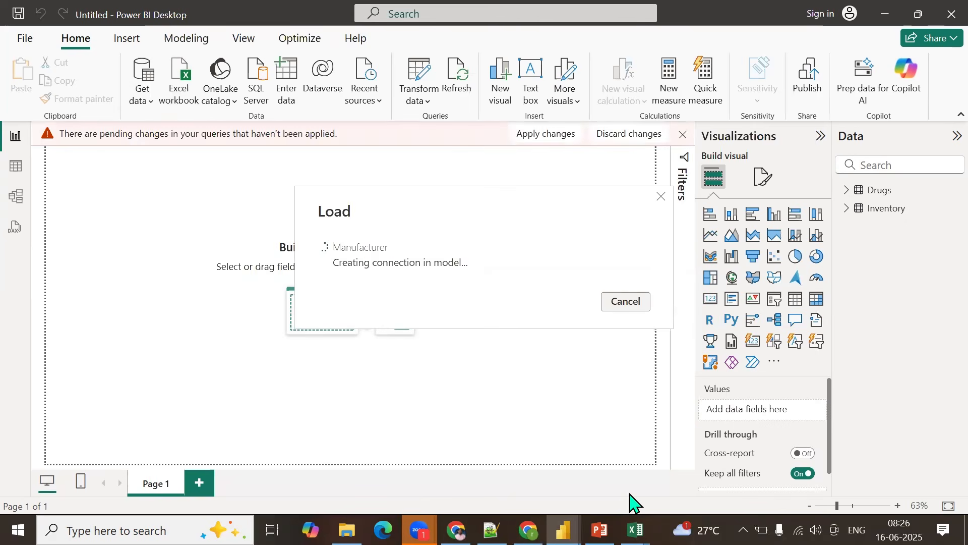
Step: Import the Pharma_Sales_2022_2024 workbook and load its Pharma Sales sheet, without the suggested table
left_click(177, 108)
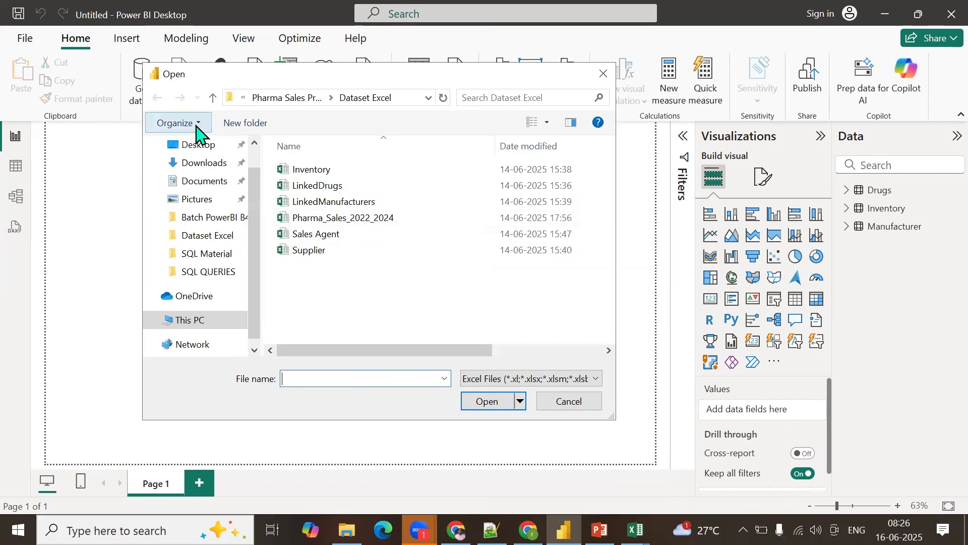
left_click(353, 219)
left_click(479, 405)
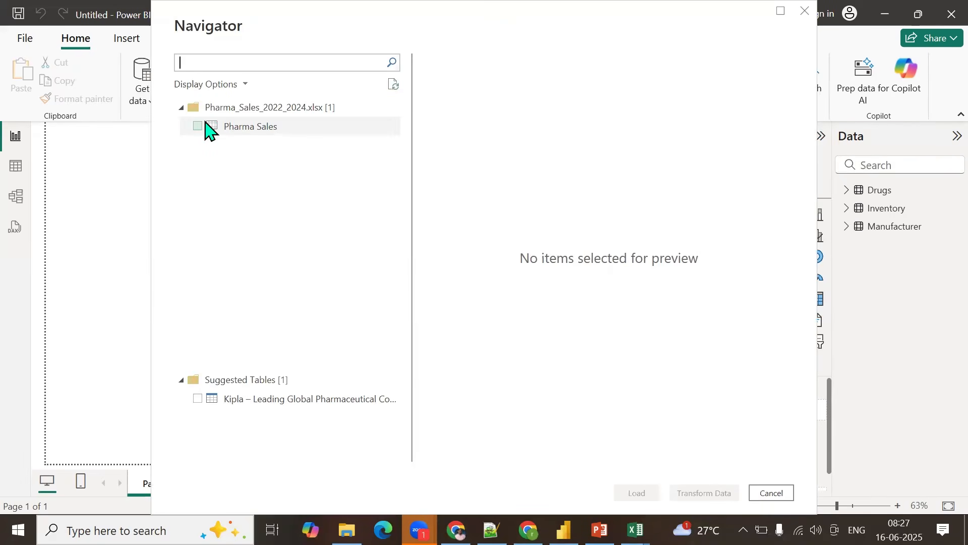
left_click(198, 126)
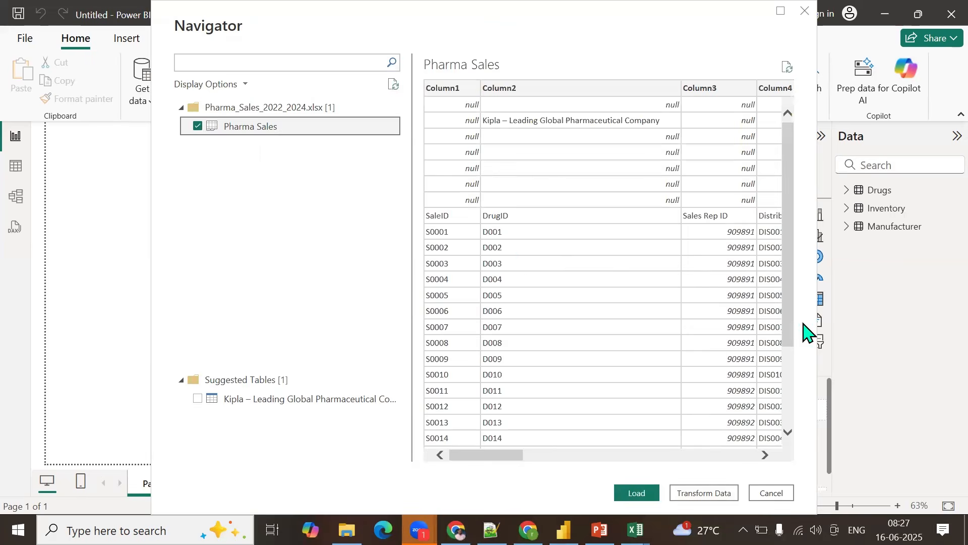
left_click(637, 493)
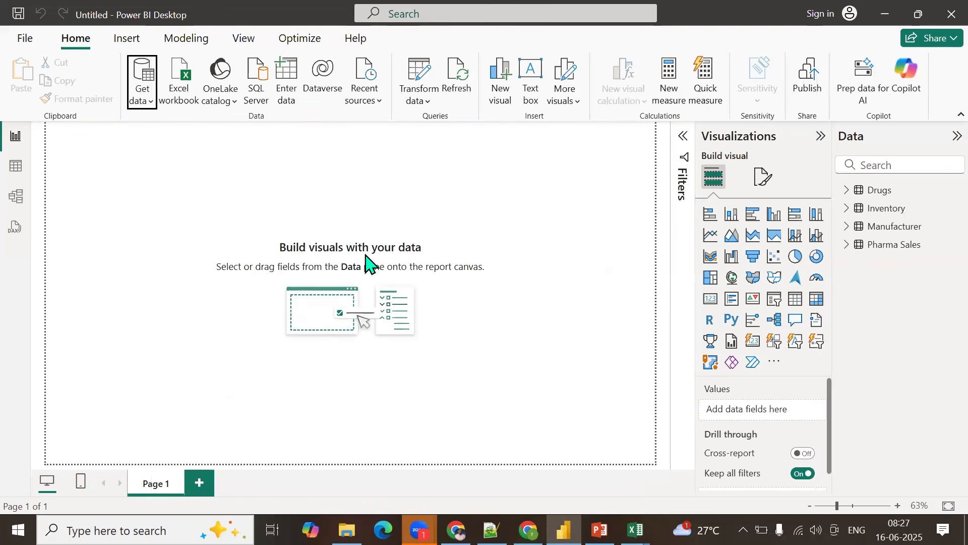
Step: Import the Sales Agent workbook and load only its Sales Agents sheet into the report
left_click(184, 97)
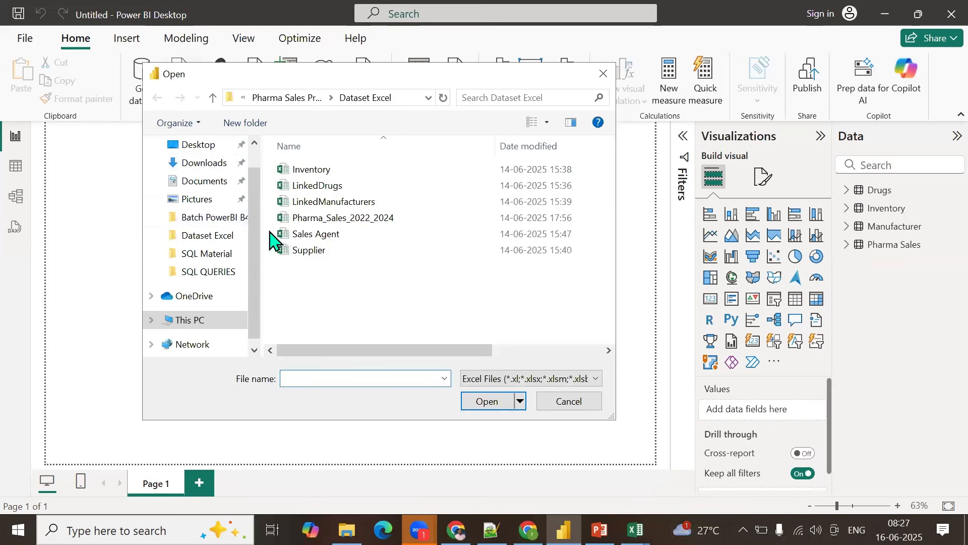
left_click(309, 235)
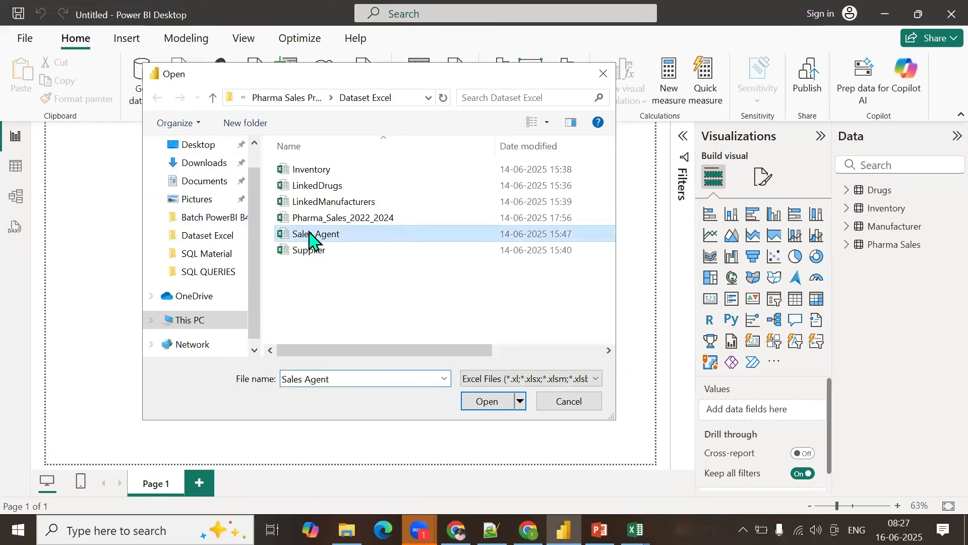
left_click(484, 401)
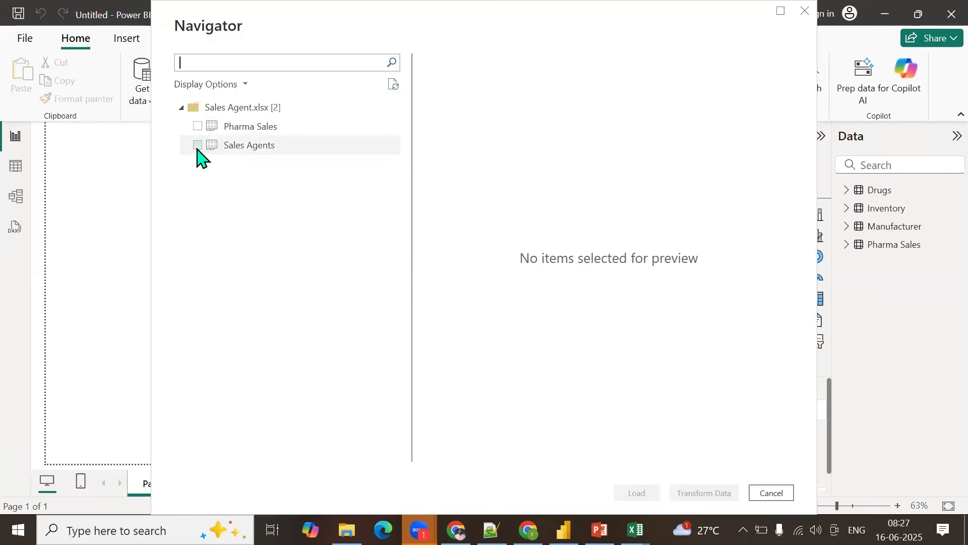
left_click(197, 146)
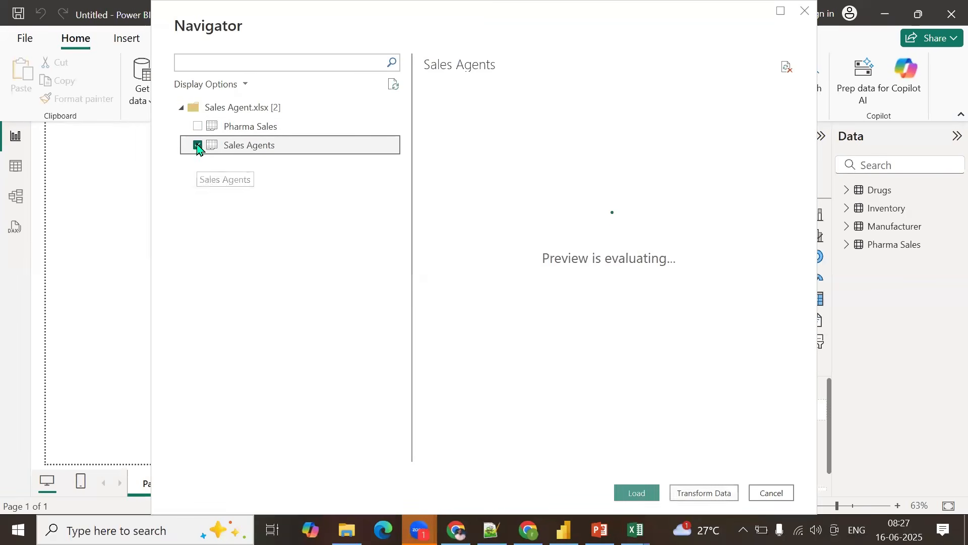
left_click(636, 492)
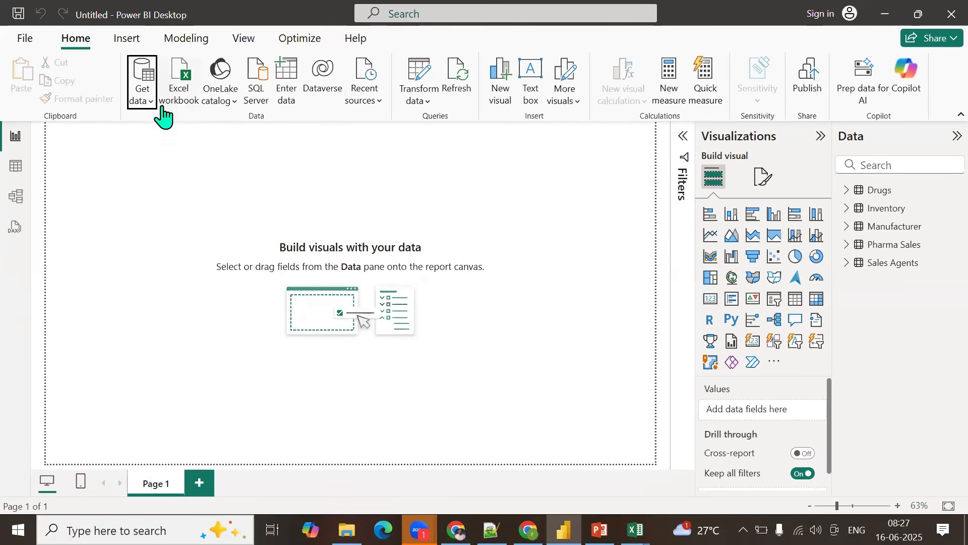
Step: Import the Supplier workbook and load its Suppliers sheet into the report
left_click(182, 99)
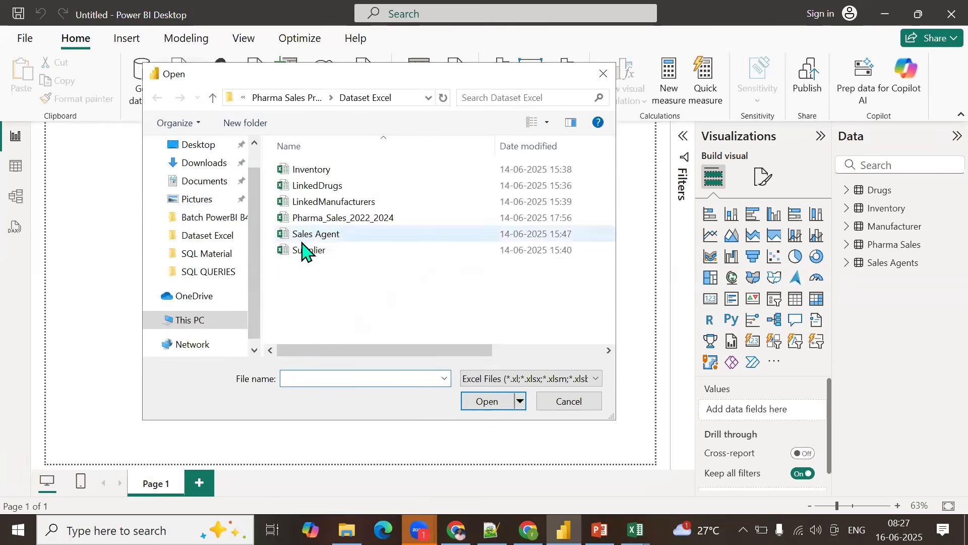
left_click(309, 251)
left_click(490, 402)
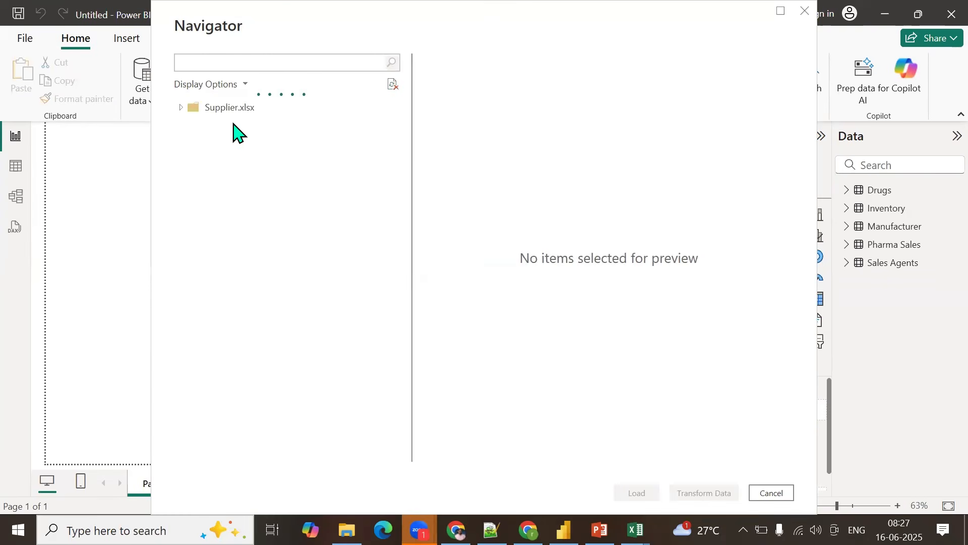
left_click(197, 127)
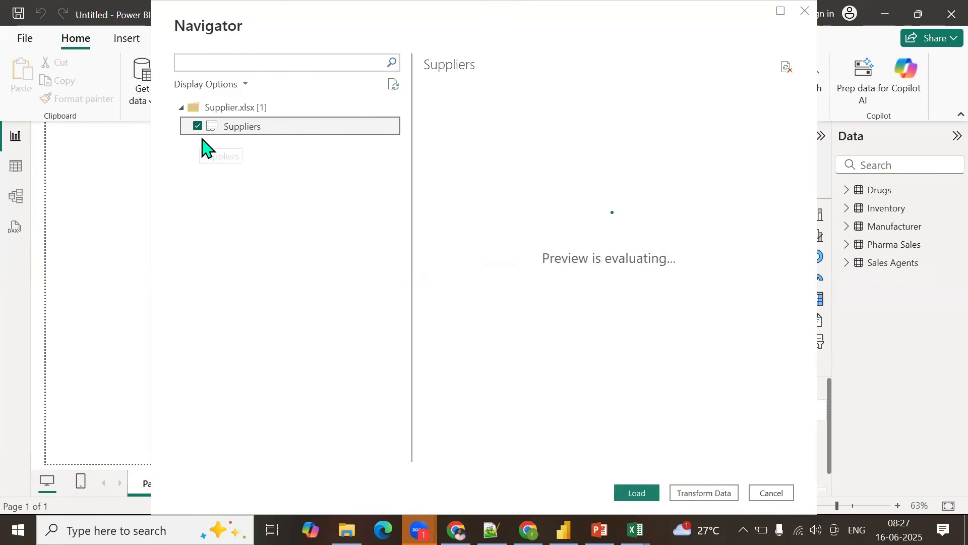
left_click(637, 493)
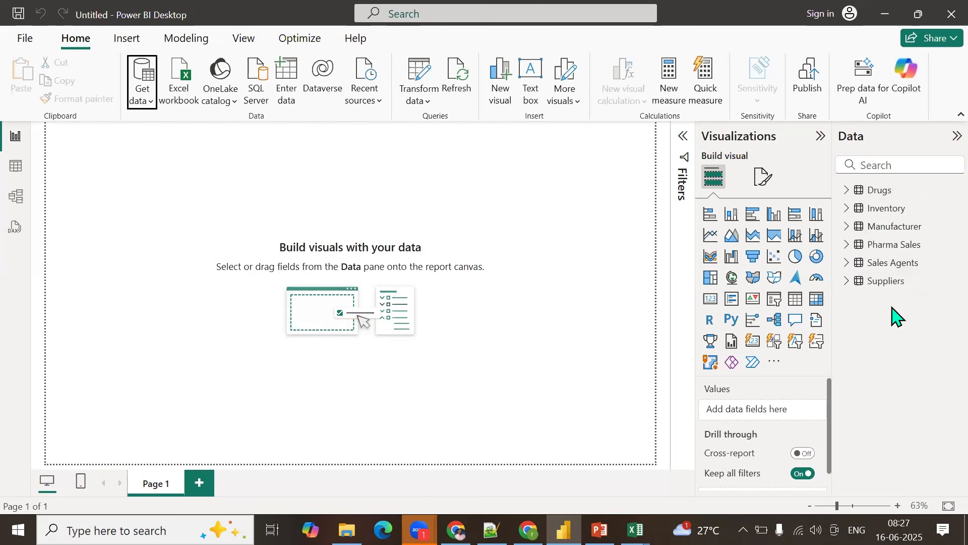
Step: Examine the rows and column headers of the loaded Drugs, Inventory, Manufacturer and Pharma Sales tables in Table view
left_click(16, 167)
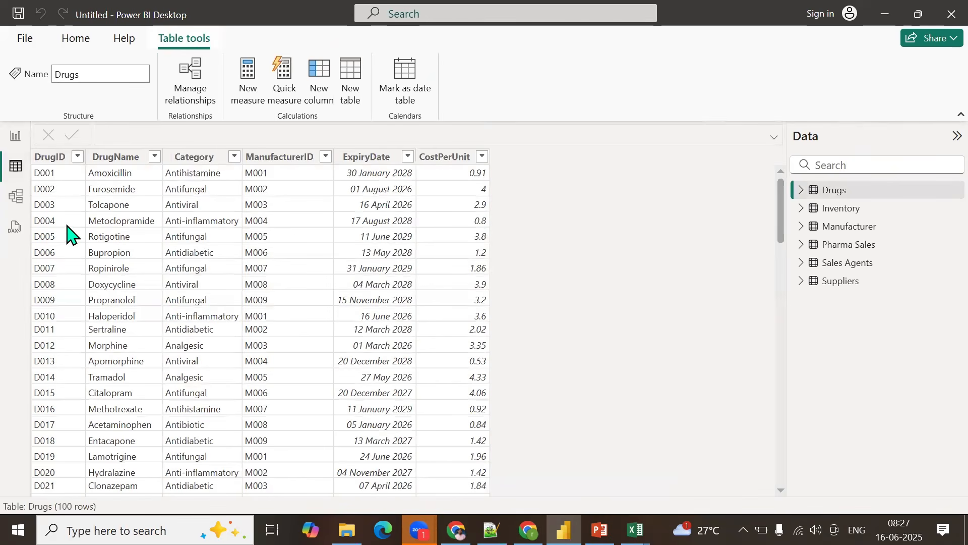
left_click(835, 209)
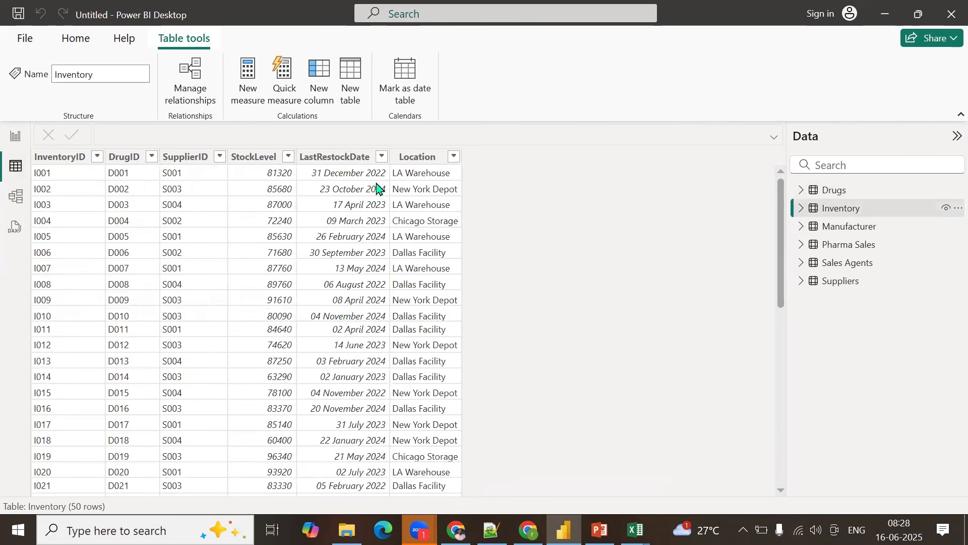
left_click(833, 225)
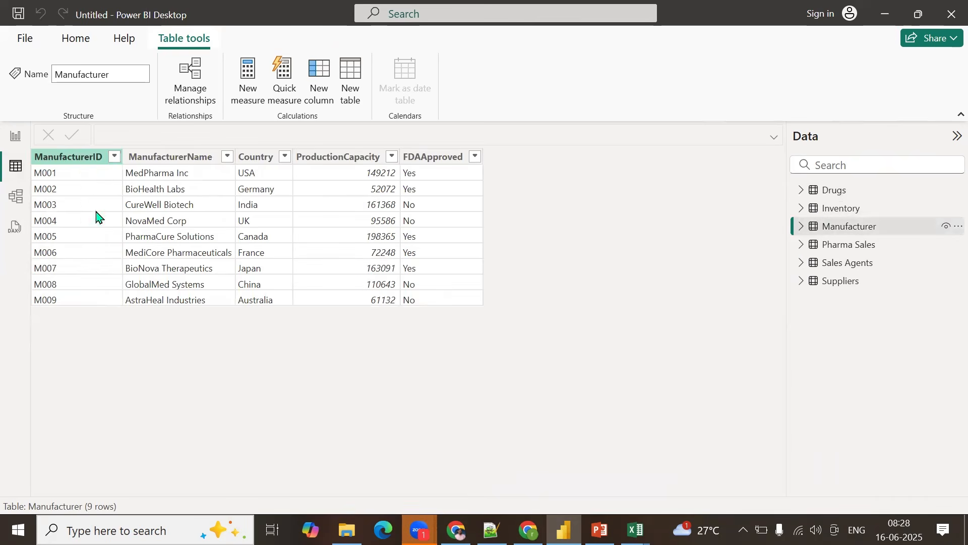
left_click(849, 245)
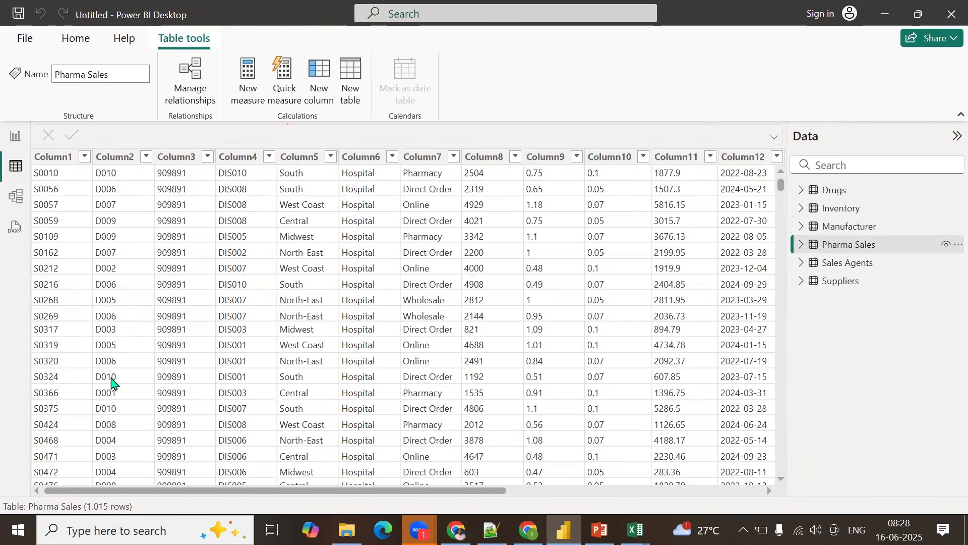
scroll(435, 301, "down", 1)
scroll(435, 301, "up", 1)
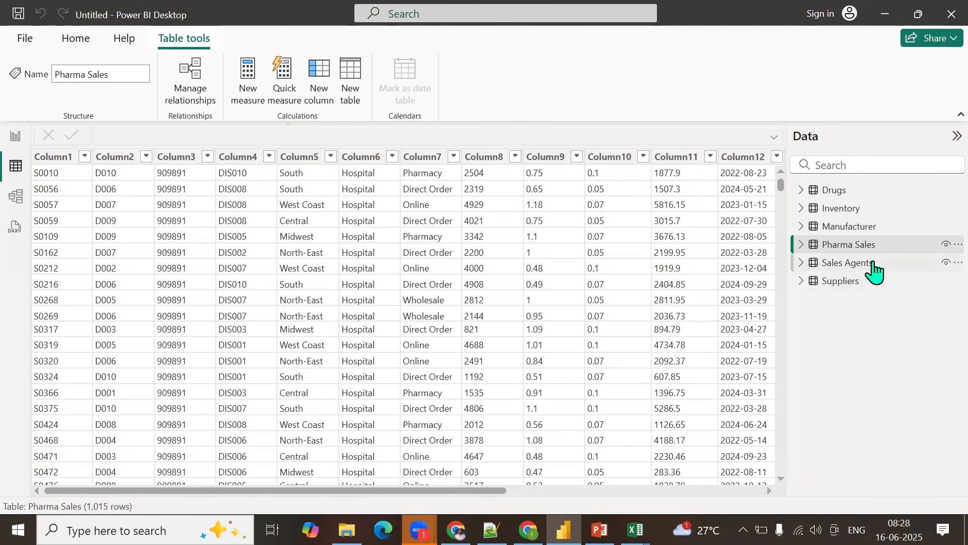
Step: Check the loaded Sales Agents and Suppliers tables, and open the report's queries in Power Query Editor
left_click(868, 263)
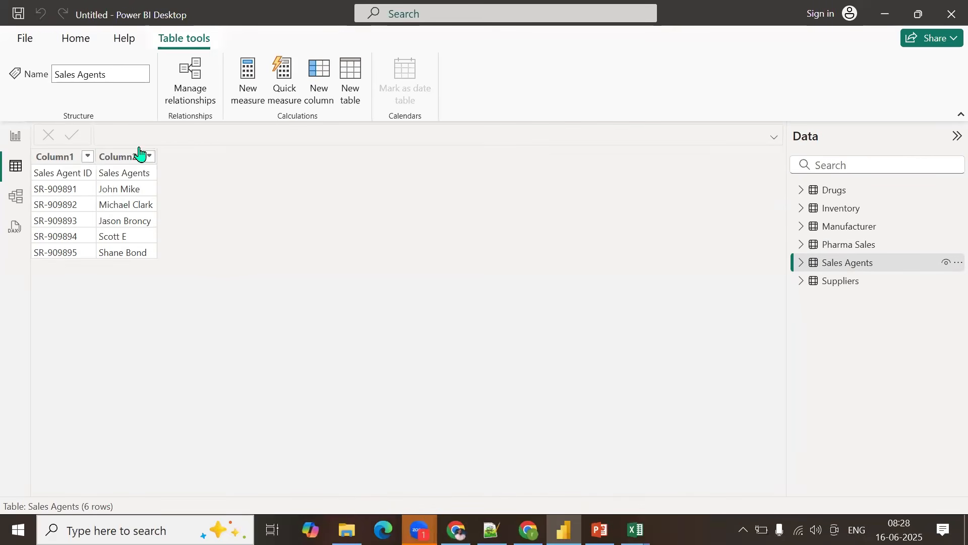
left_click(843, 282)
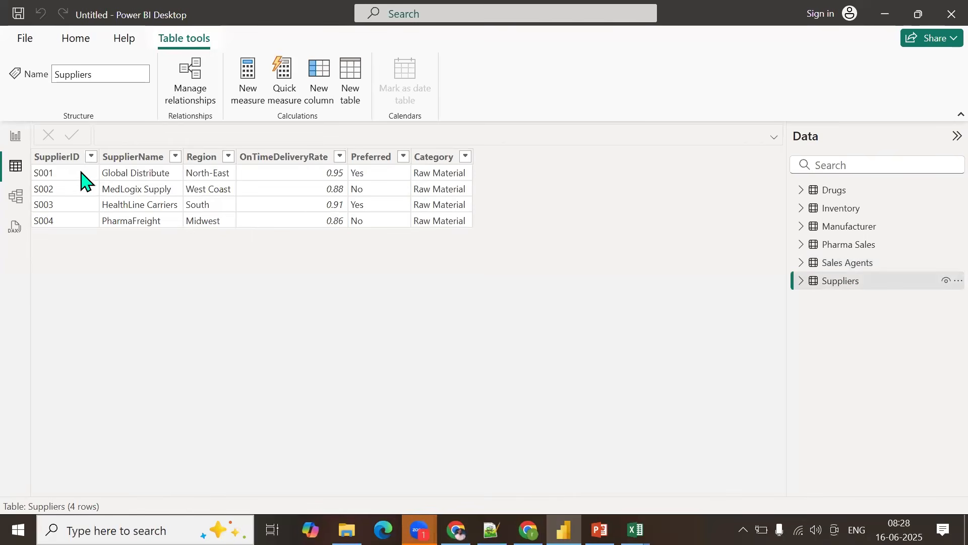
left_click(76, 41)
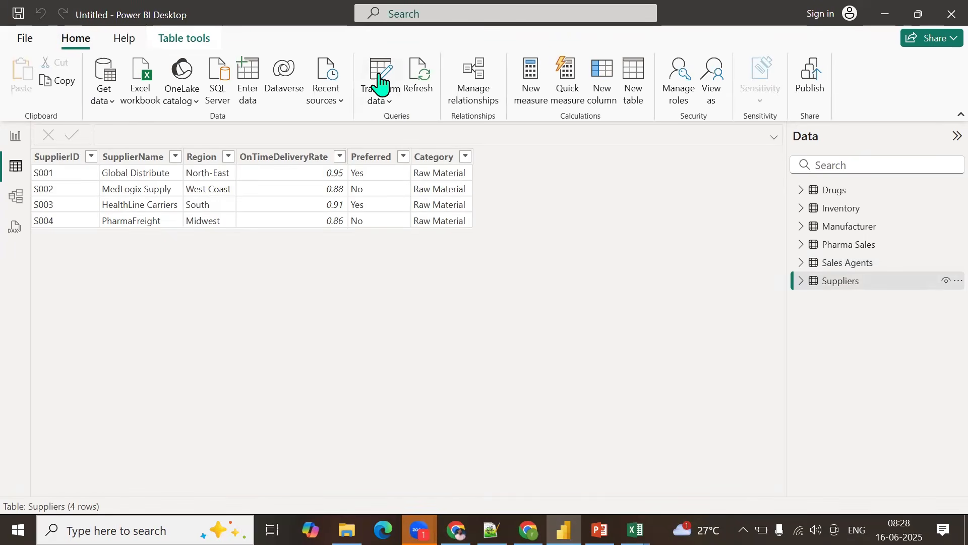
left_click(380, 78)
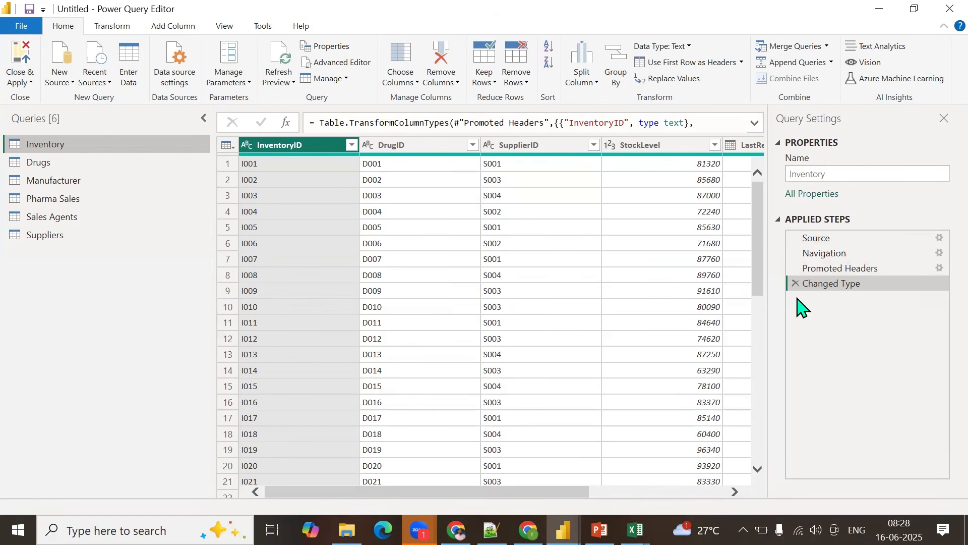
Step: Review the Type Detection settings in the global Data Load options without changing them, and return to Power Query Editor
left_click(24, 29)
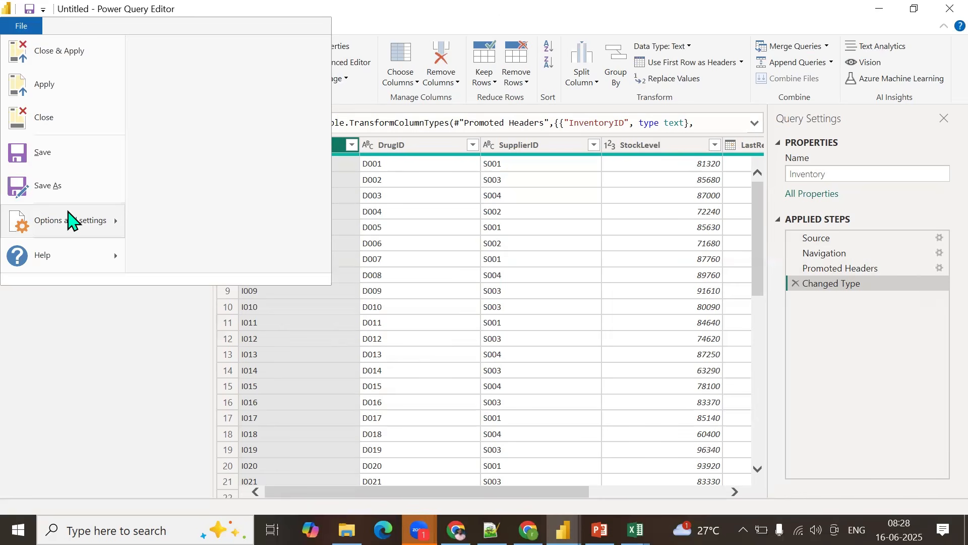
mouse_move(69, 218)
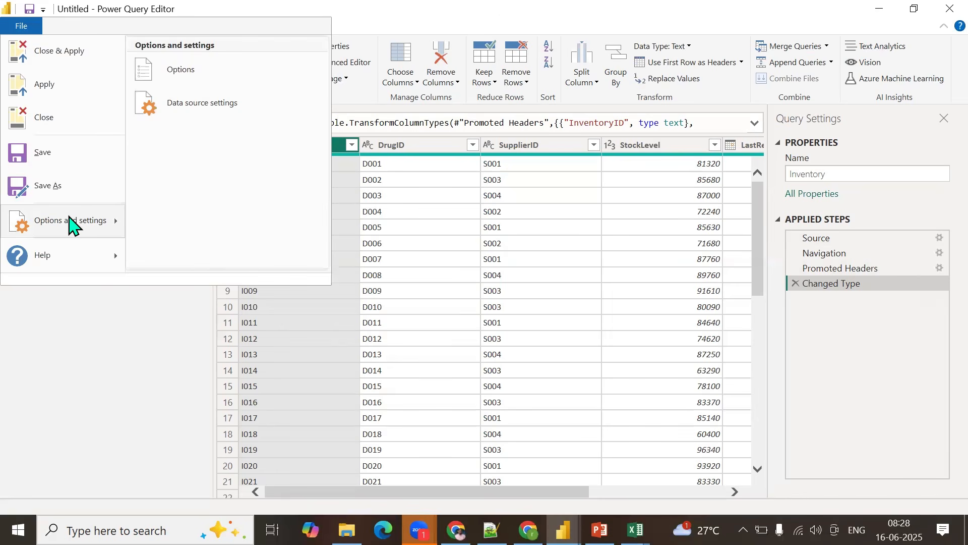
left_click(184, 71)
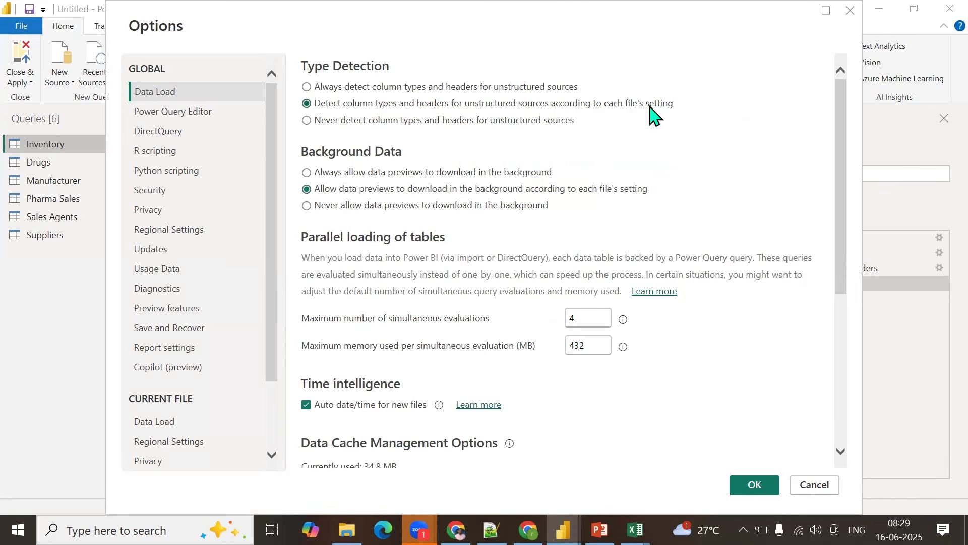
scroll(282, 280, "down", 1)
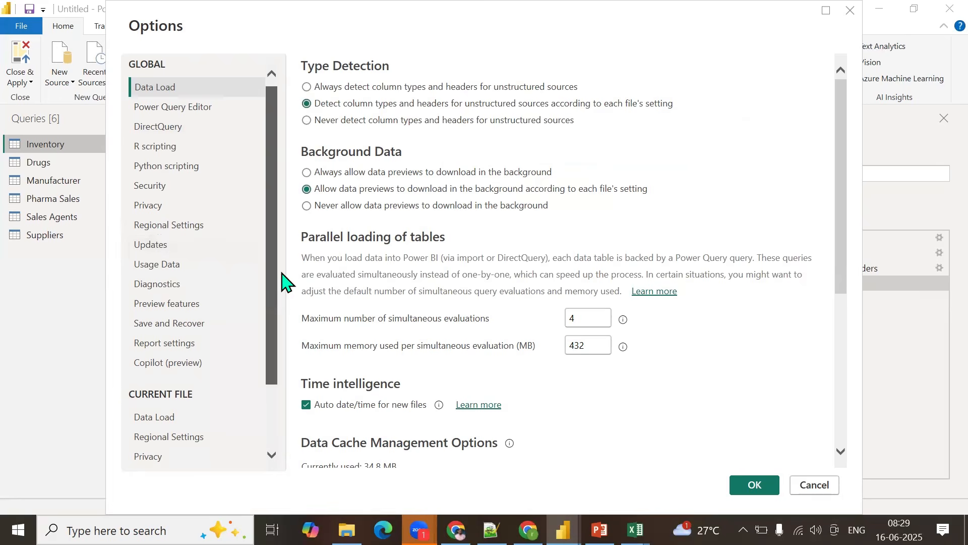
scroll(282, 279, "down", 3)
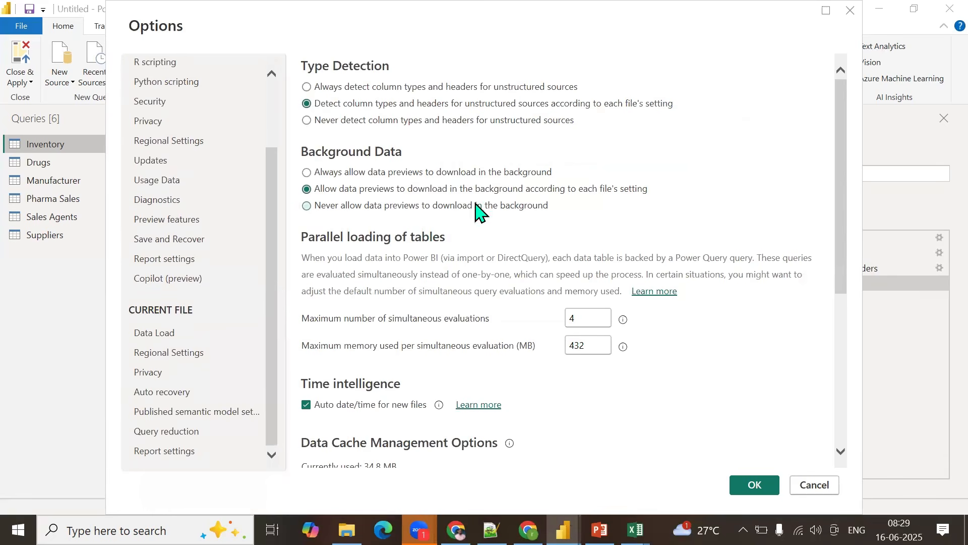
left_click(815, 485)
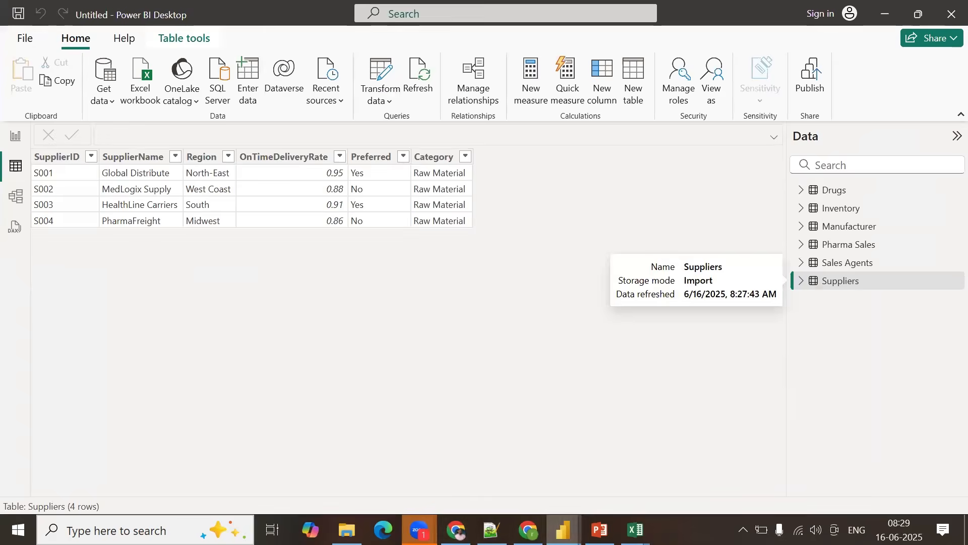
mouse_move(563, 530)
left_click(620, 454)
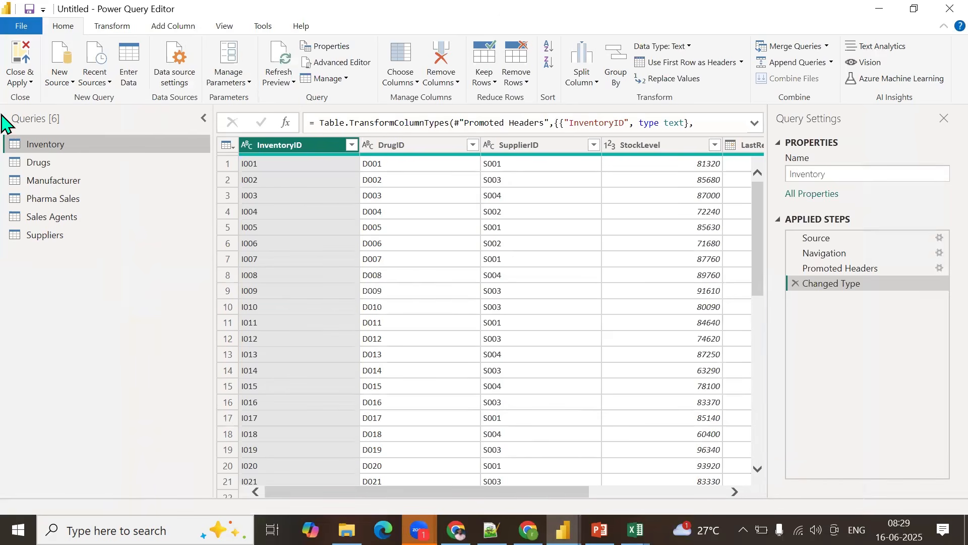
Step: Examine the rows and column headers of the Drugs, Manufacturer and Pharma Sales queries
left_click(51, 164)
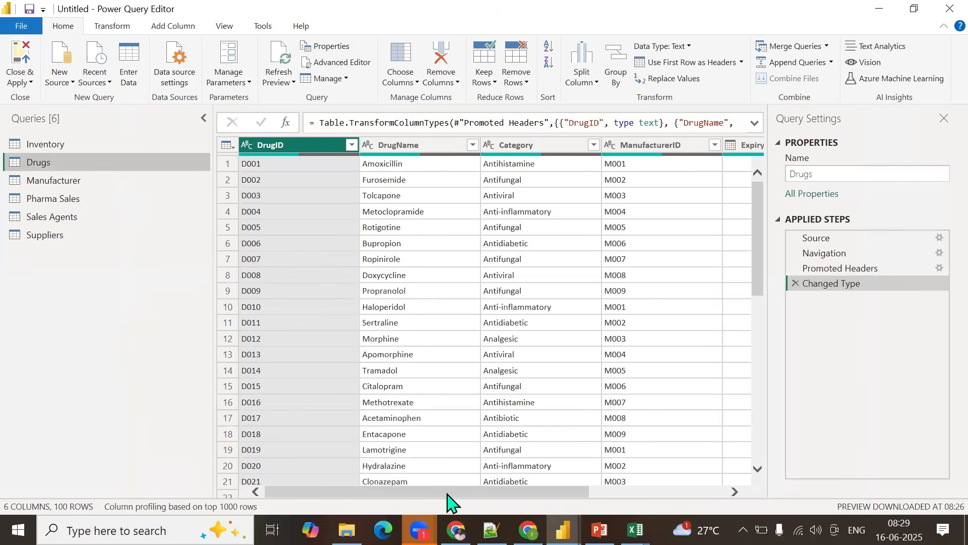
left_click_drag(447, 493, 401, 506)
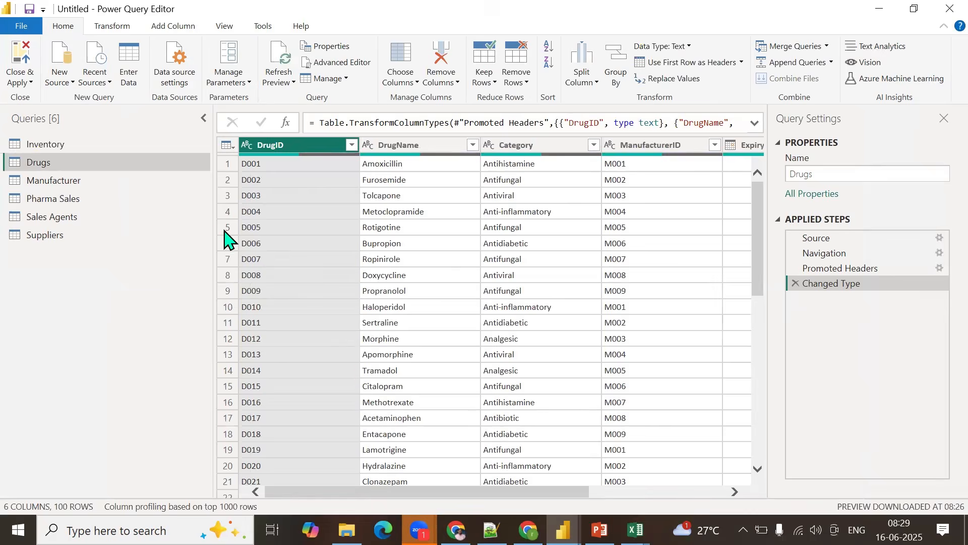
left_click(62, 183)
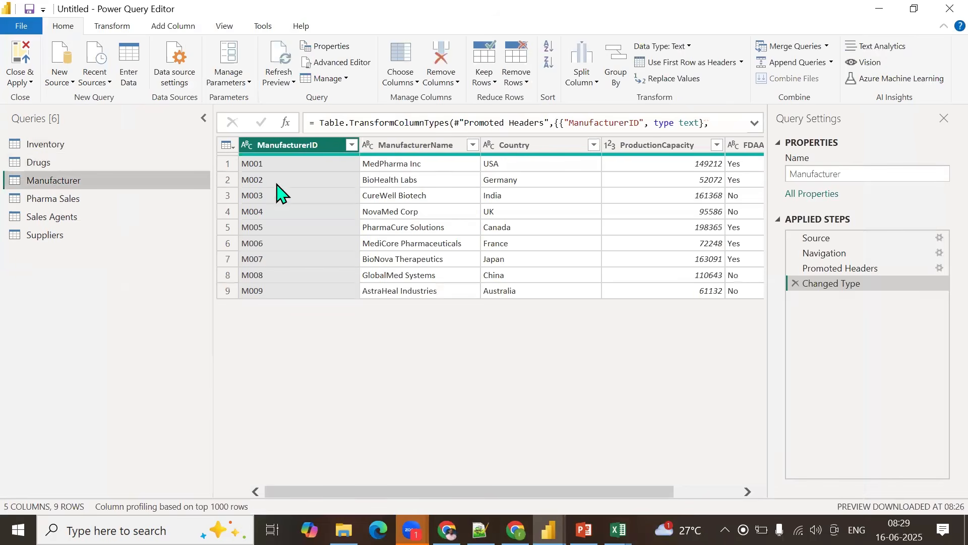
left_click(68, 201)
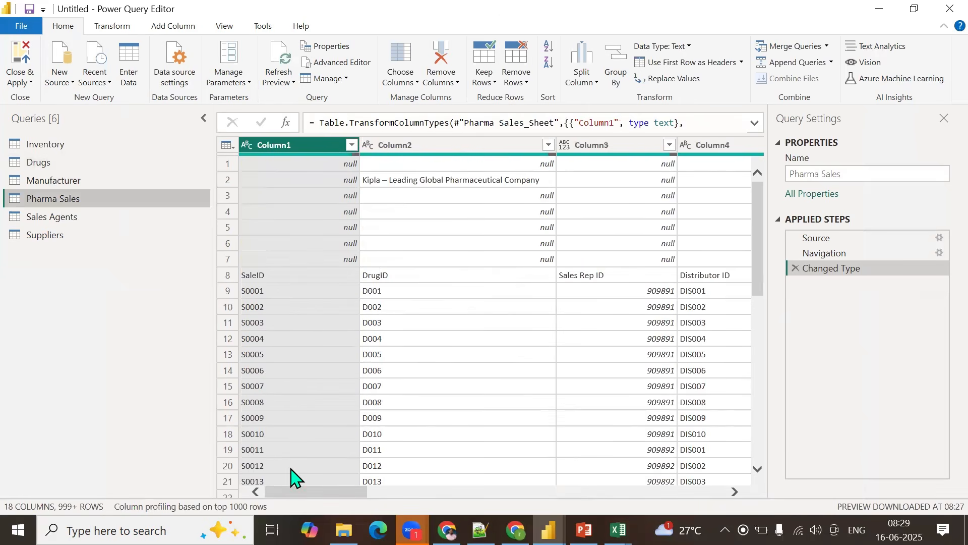
mouse_move(287, 494)
left_mouse_down()
mouse_move(692, 495)
mouse_move(363, 495)
mouse_move(302, 492)
mouse_move(282, 479)
left_mouse_up()
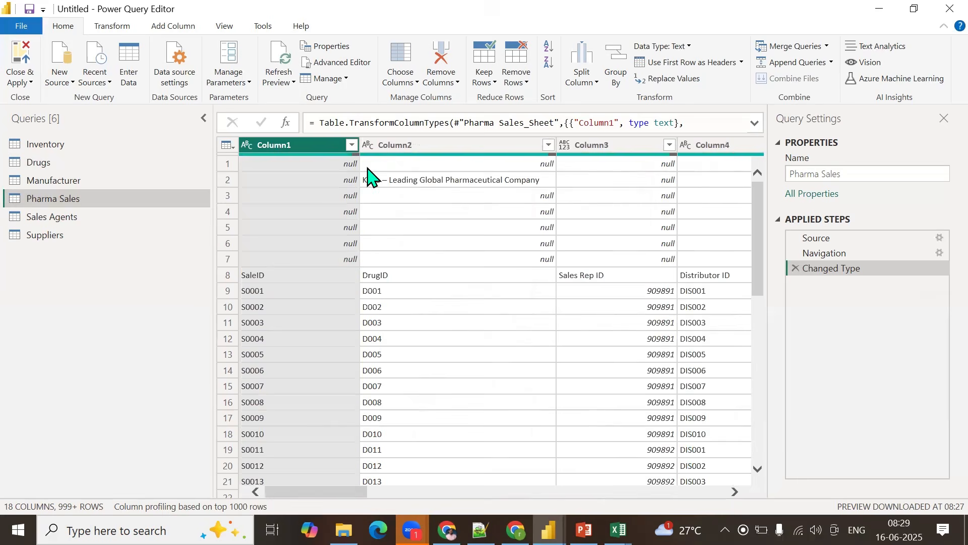
Step: Try filtering the null values out of Column1 in Pharma Sales, and delete the resulting Filtered Rows step
left_click(352, 147)
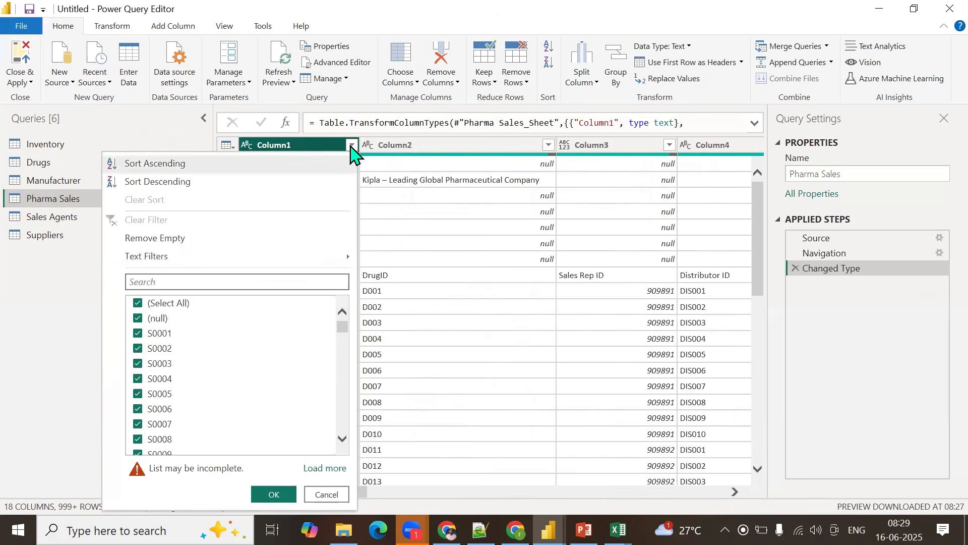
left_click(138, 319)
left_click(272, 493)
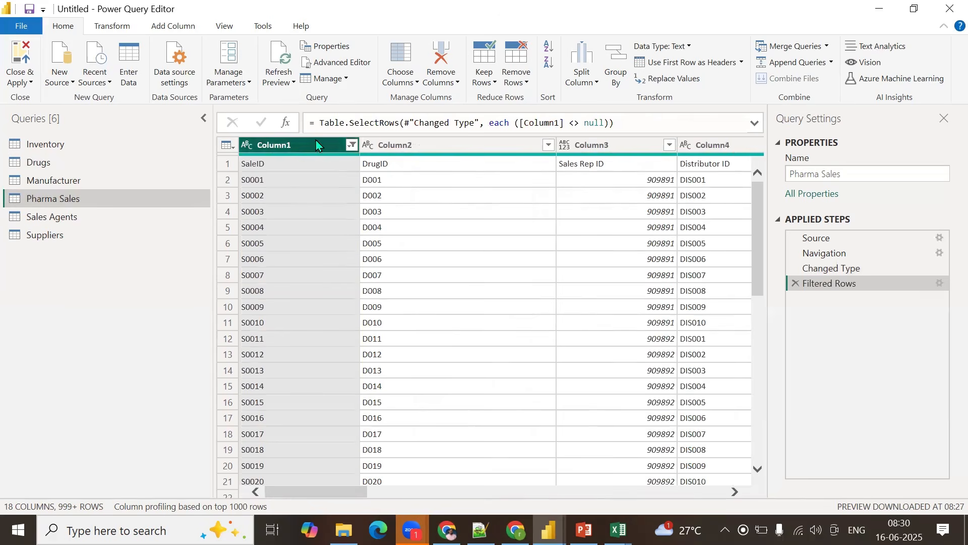
left_click(796, 284)
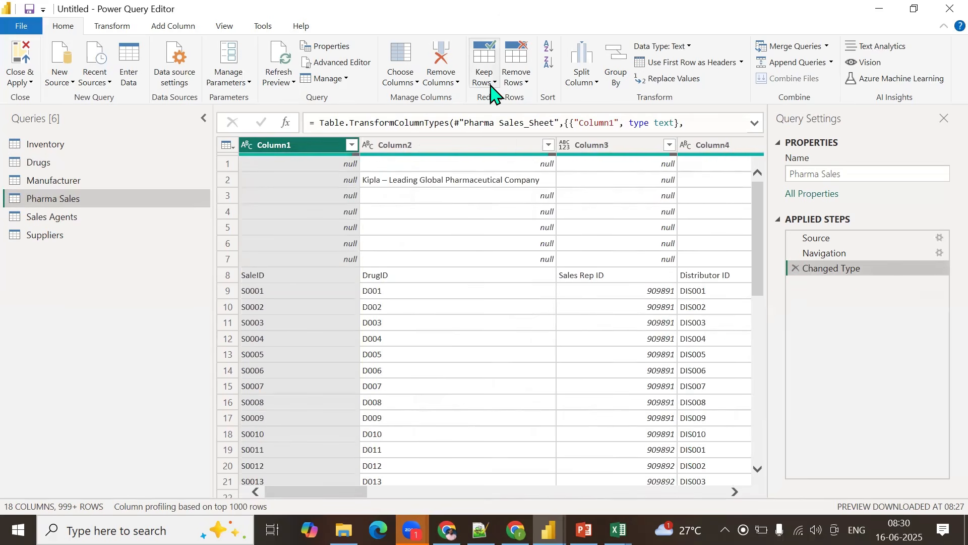
Step: Remove the top 7 rows from the Pharma Sales query and use its first row as headers
left_click(524, 87)
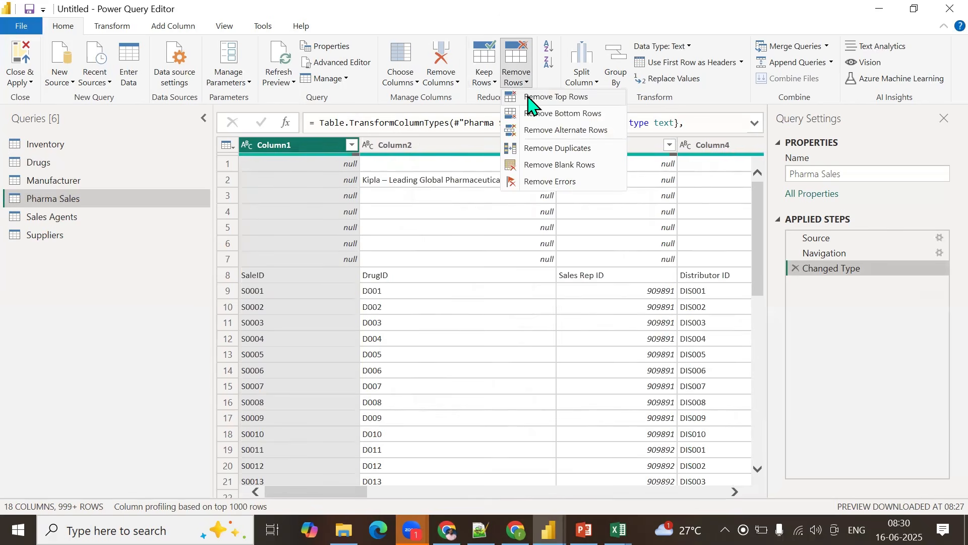
left_click(531, 98)
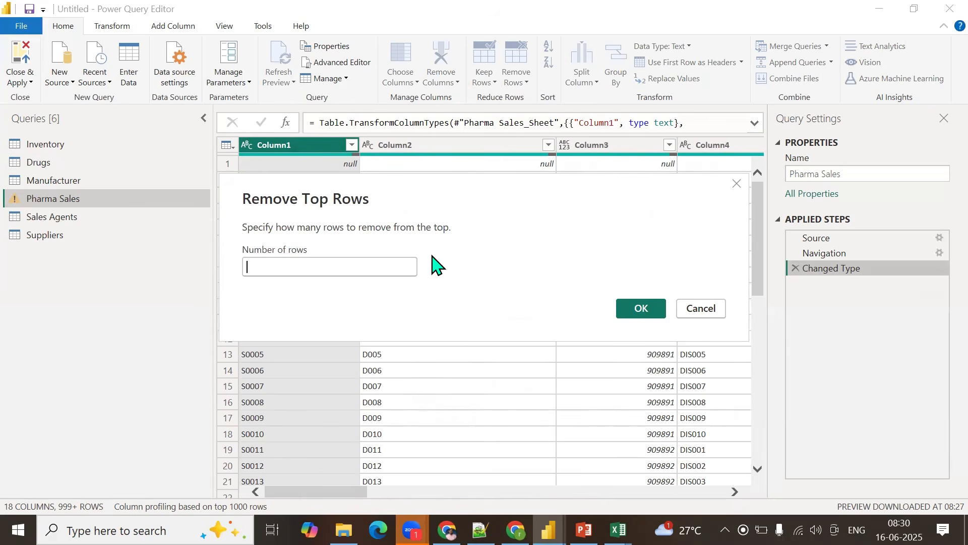
type("7")
left_click(631, 309)
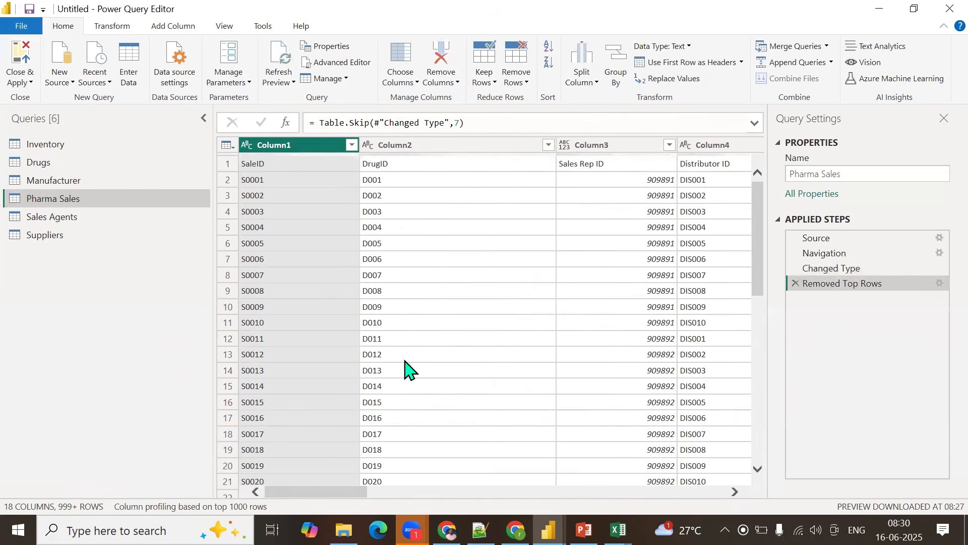
left_click(691, 69)
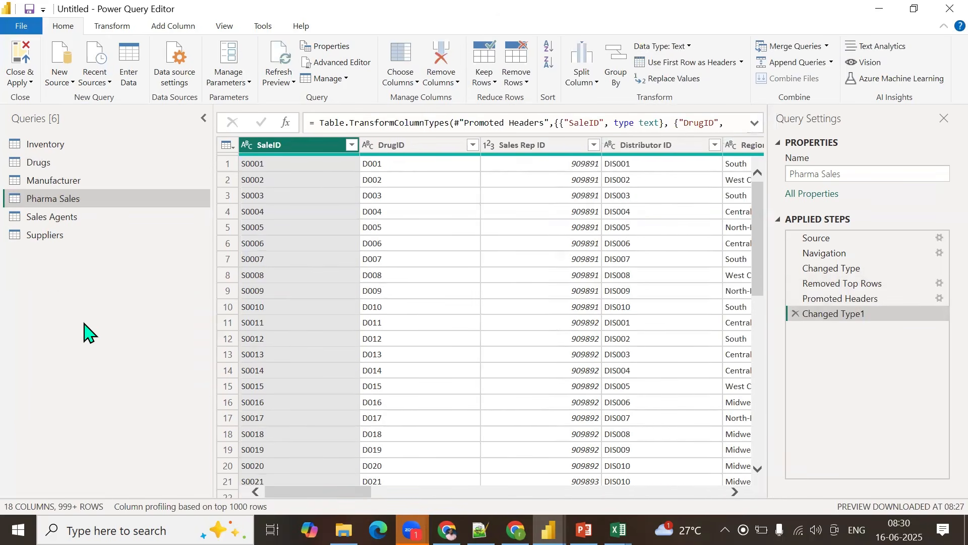
Step: Use the first row as headers in the Sales Agents query, and apply the query changes to the report
left_click(55, 218)
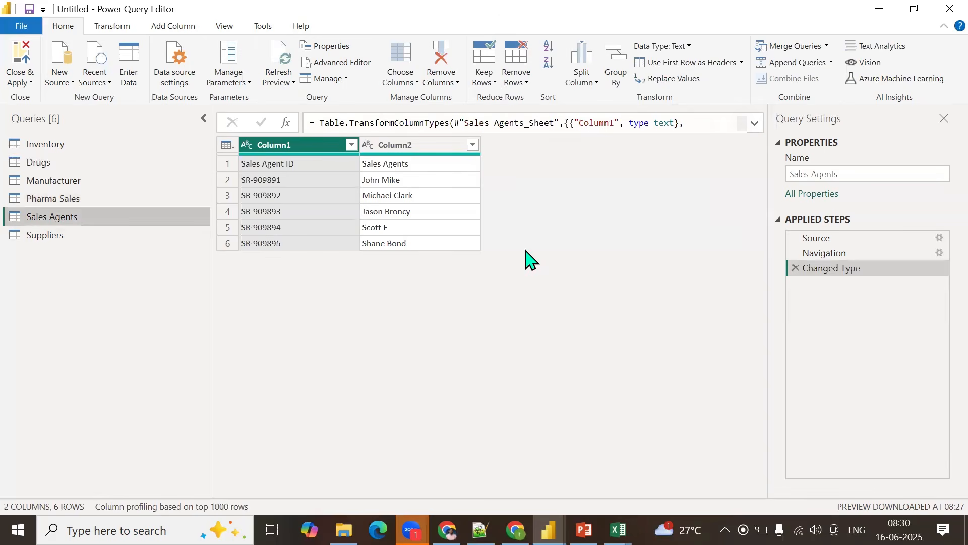
left_click(683, 68)
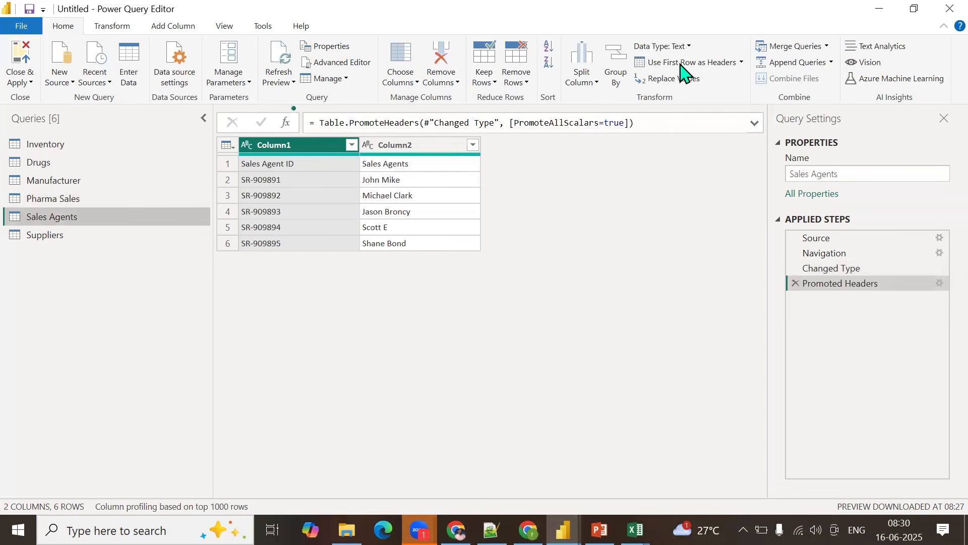
left_click(49, 237)
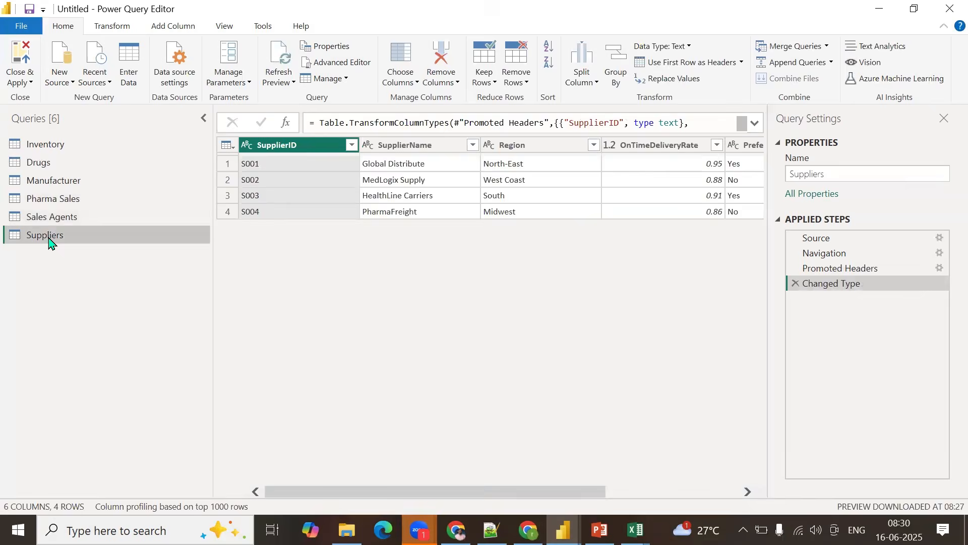
left_click(28, 85)
left_click(36, 101)
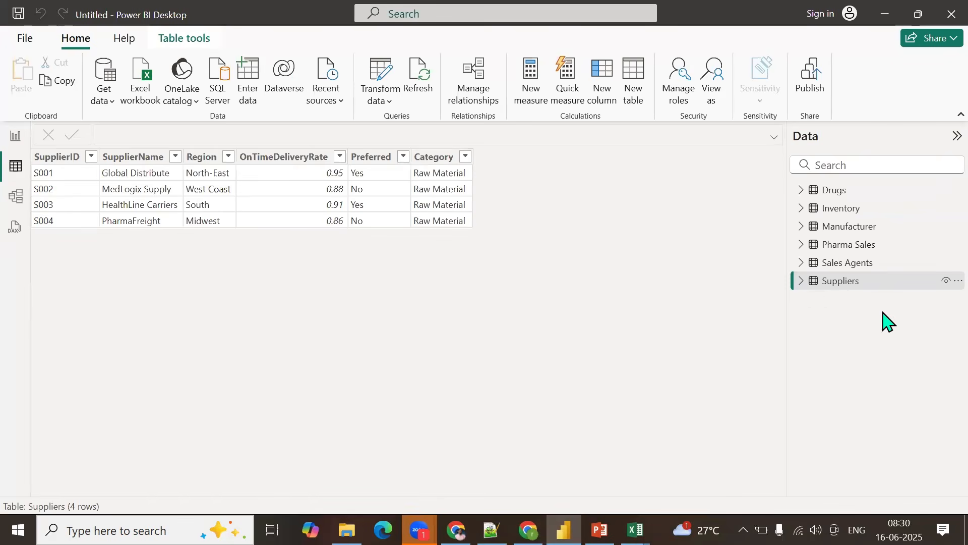
Step: Check the column headers and rows of the Pharma Sales, Sales Agents and Suppliers tables in Table view
left_click(848, 245)
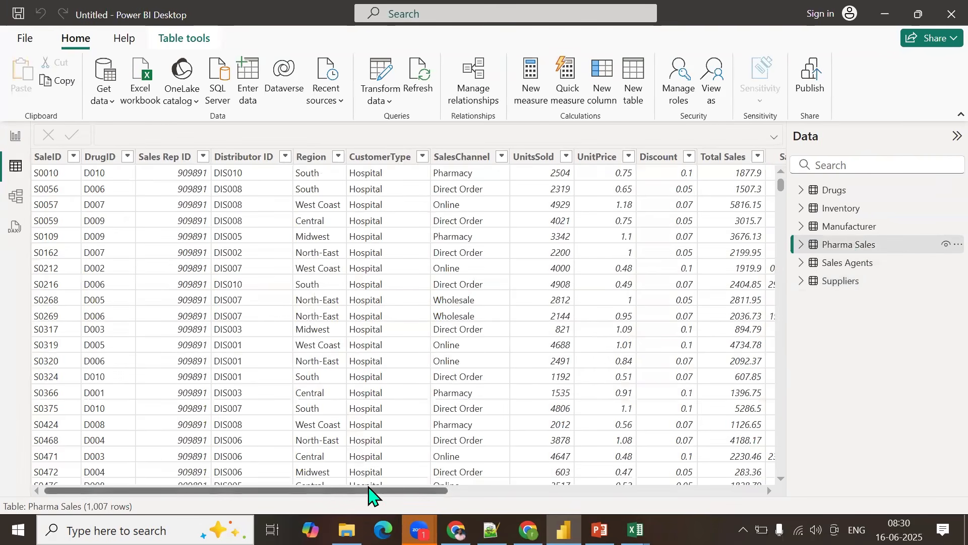
left_click_drag(373, 490, 767, 496)
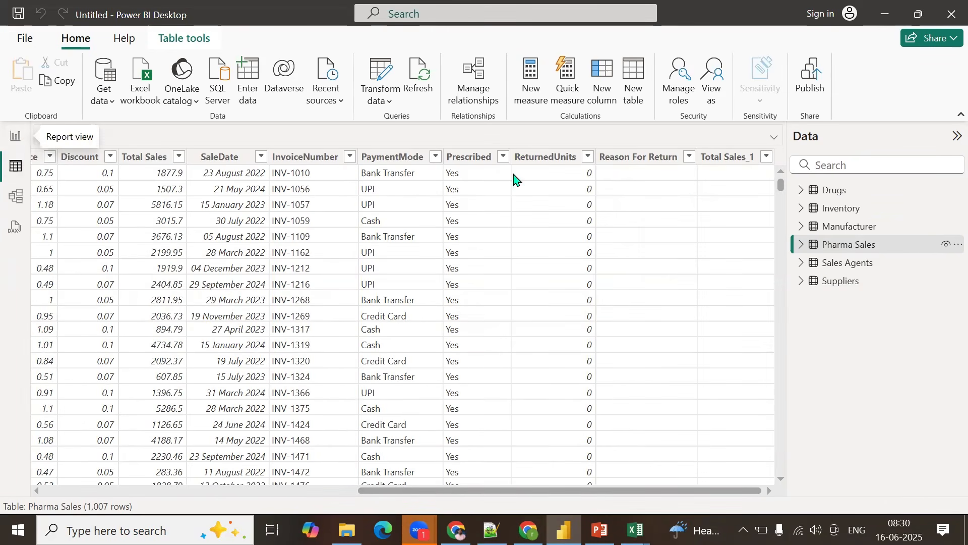
left_click(847, 264)
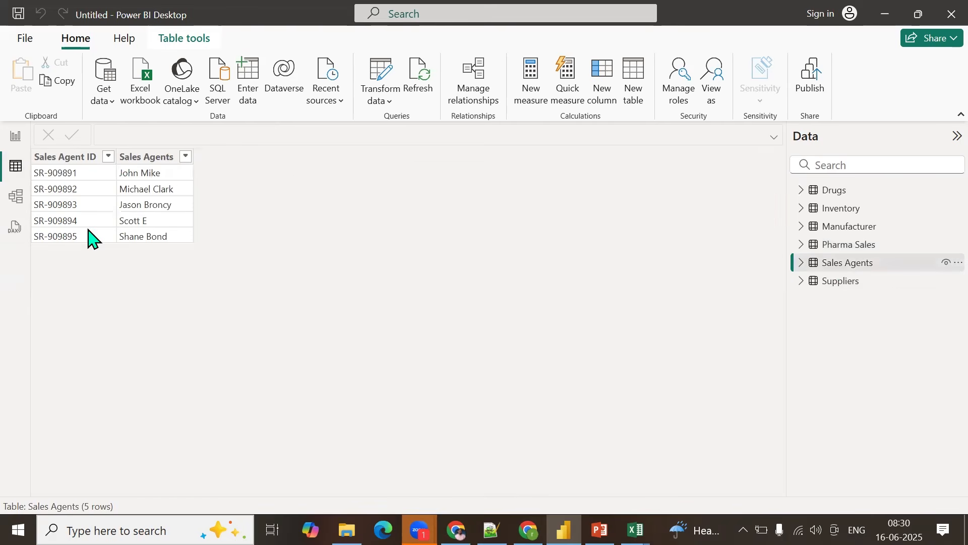
left_click(847, 281)
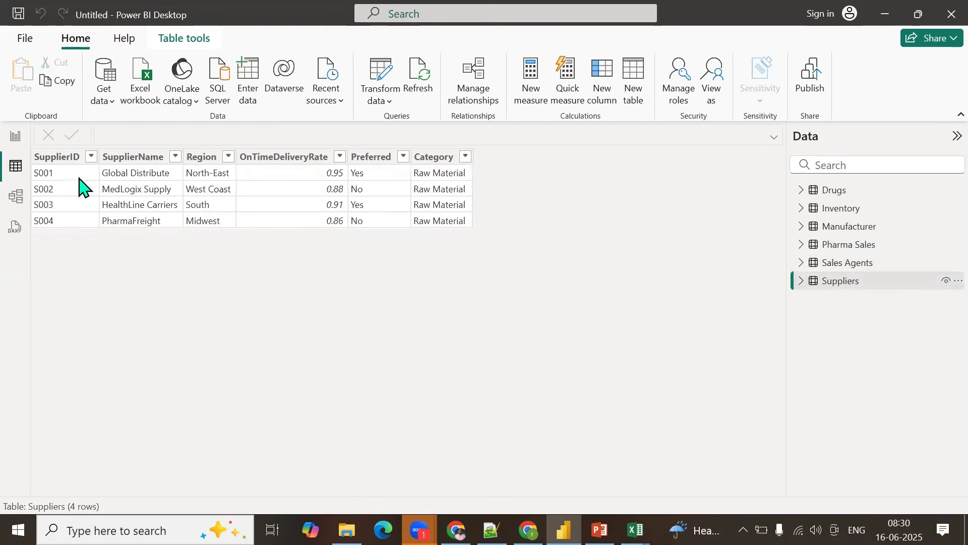
Step: Remove the Total Sales_1 column from the Pharma Sales query, and apply the query changes to the report
left_click(15, 137)
left_click(423, 80)
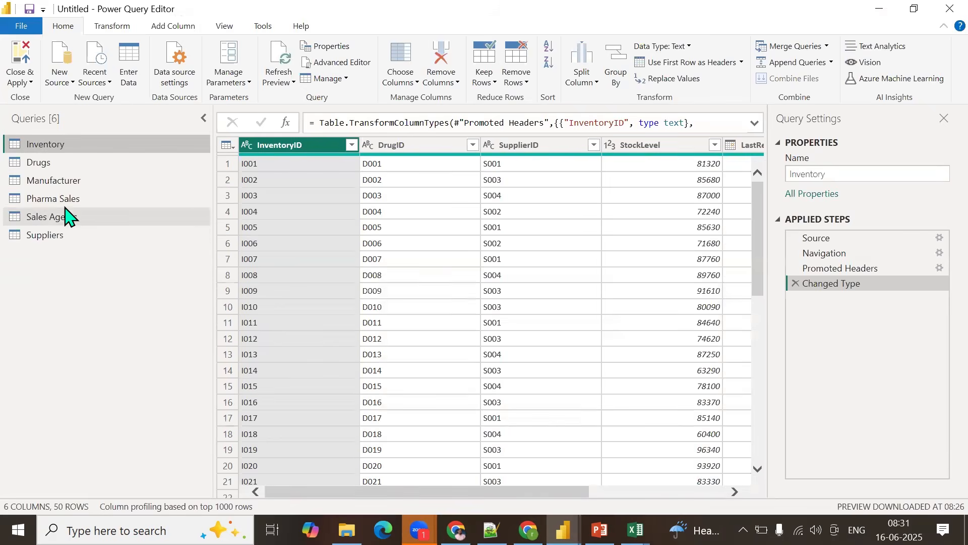
left_click(65, 202)
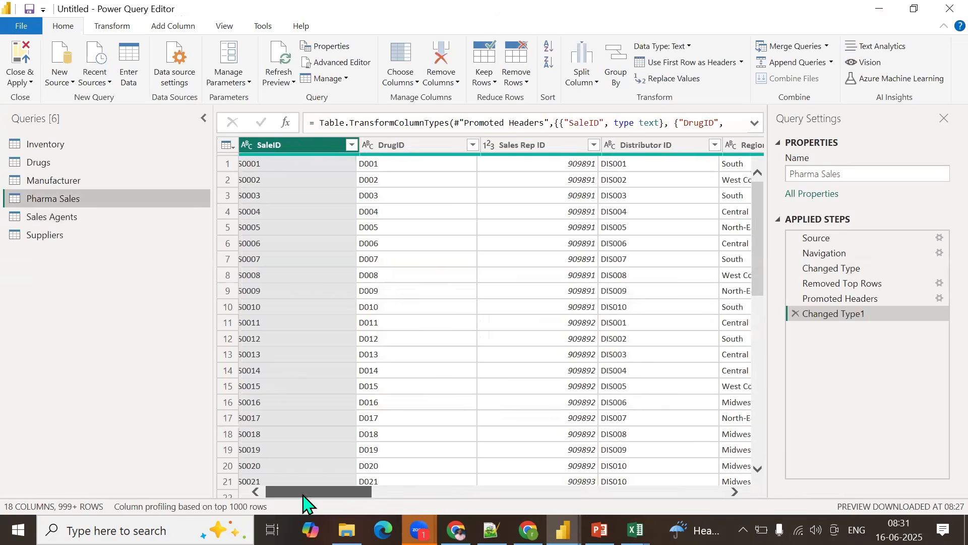
left_click_drag(303, 495, 735, 499)
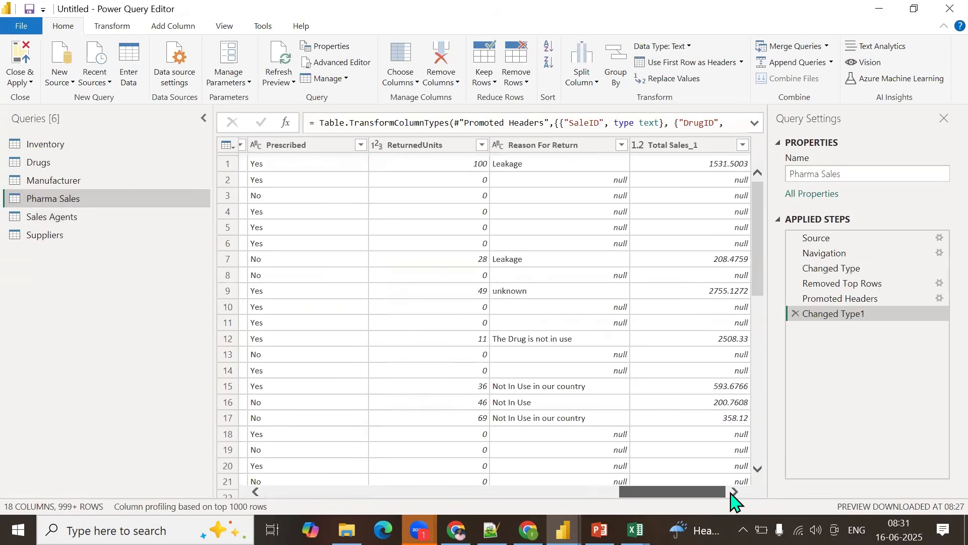
right_click(694, 152)
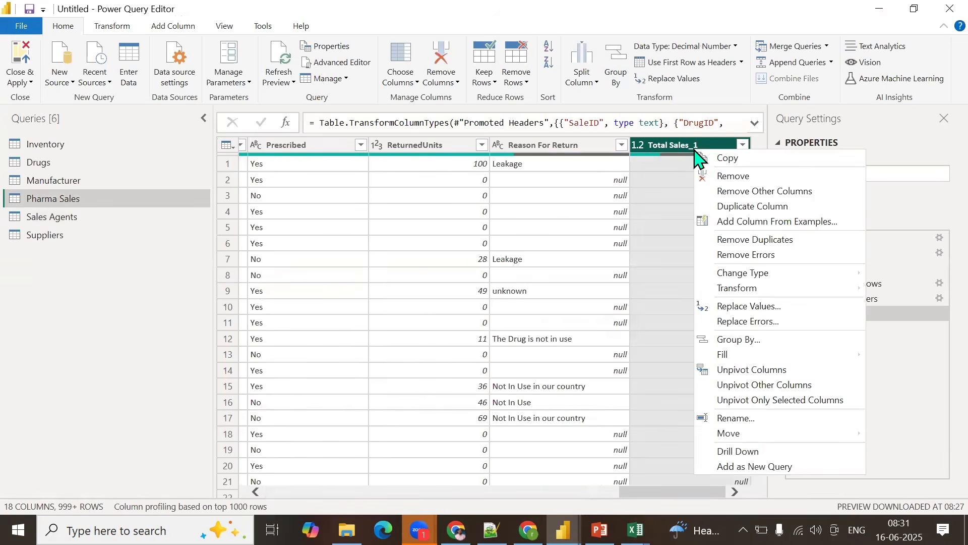
left_click(745, 177)
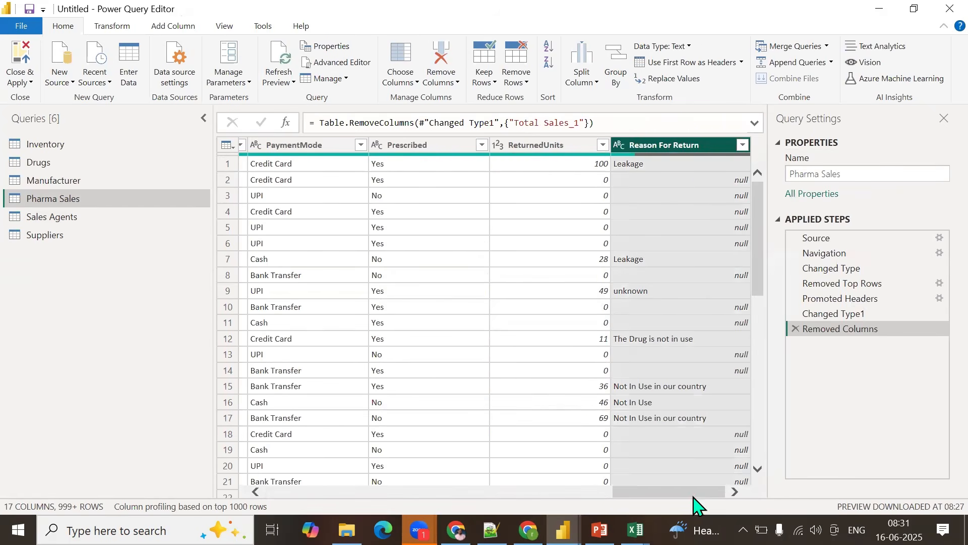
left_click(21, 86)
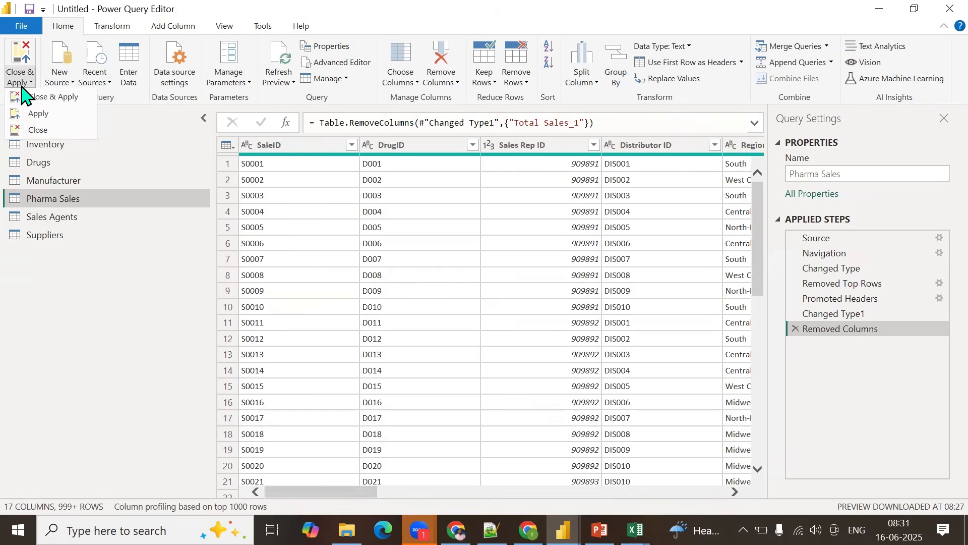
left_click(26, 97)
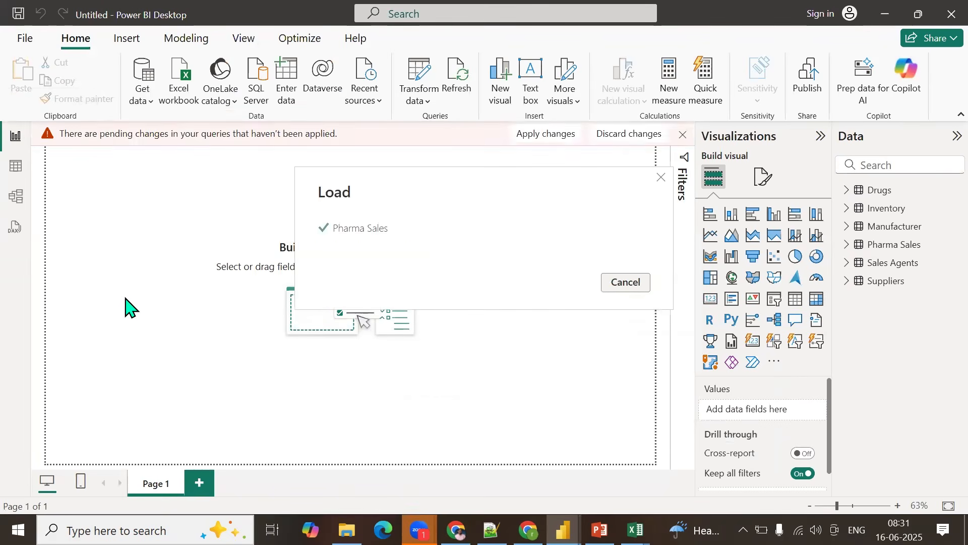
left_click(13, 197)
left_click(11, 139)
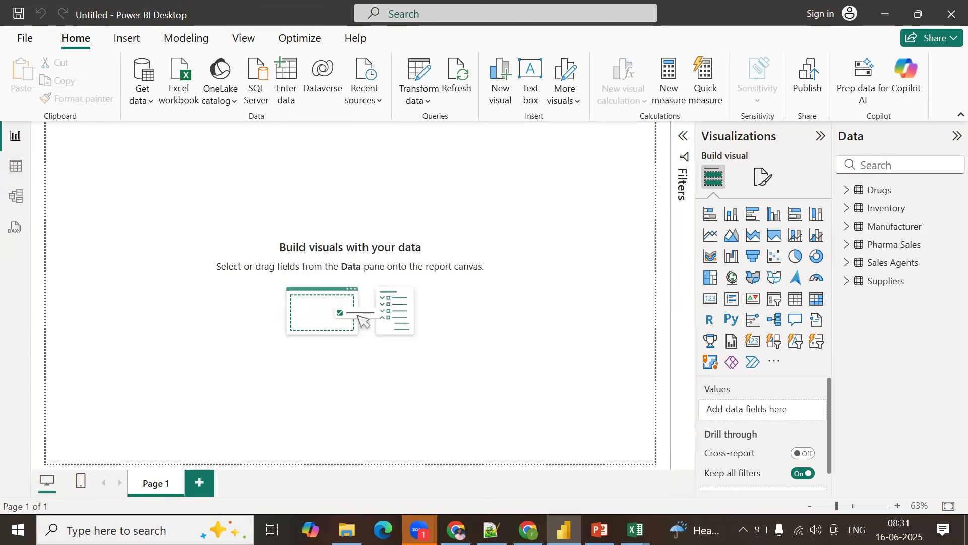
Step: Switch to Notepad++, create a new document with about a dozen blank lines, and start a numbered list with "1)" on line 5
key("alt+Tab")
left_click(9, 41)
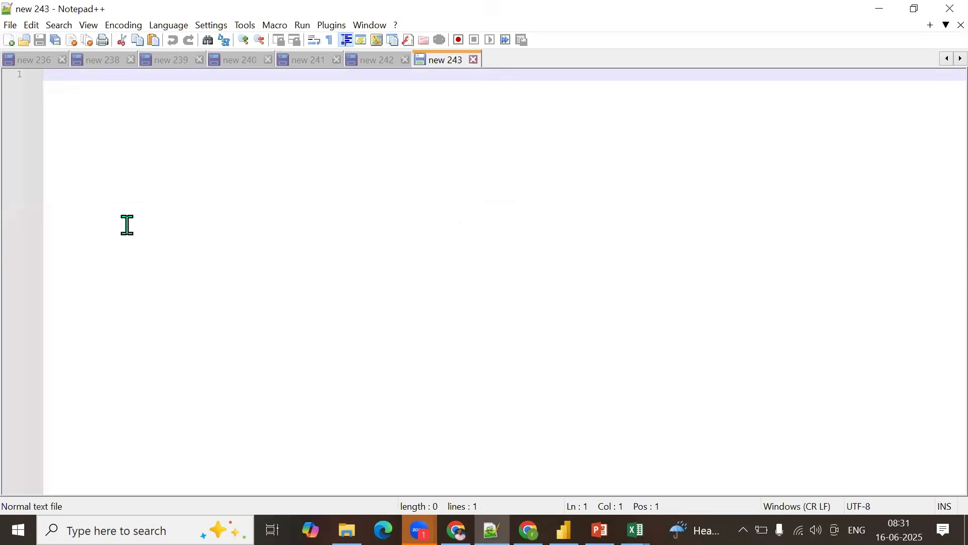
key("Return")
key("Return")
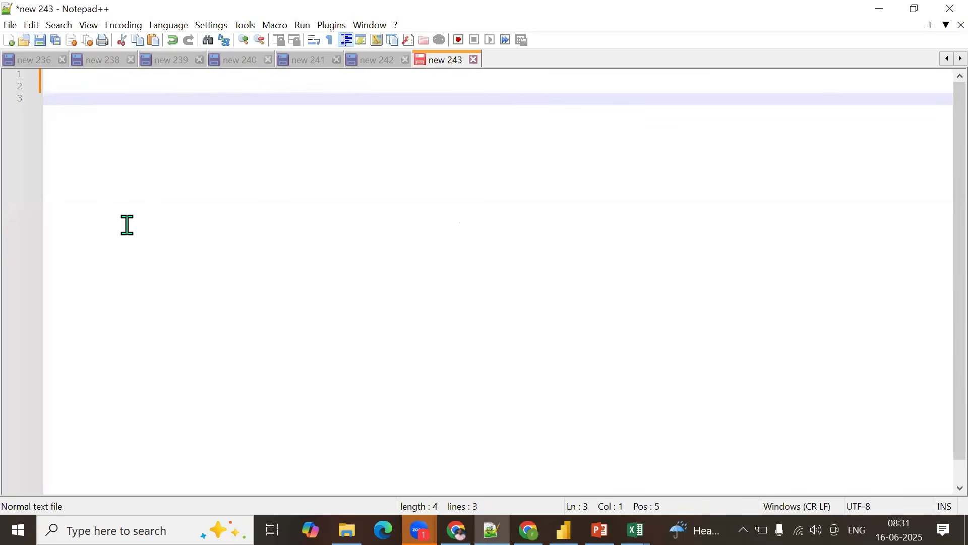
key("Return")
key("Return")
key("Return")
key("Return")
key("Return")
key("Return")
key("Return")
key("Return")
key("Return")
key("Up")
key("Up")
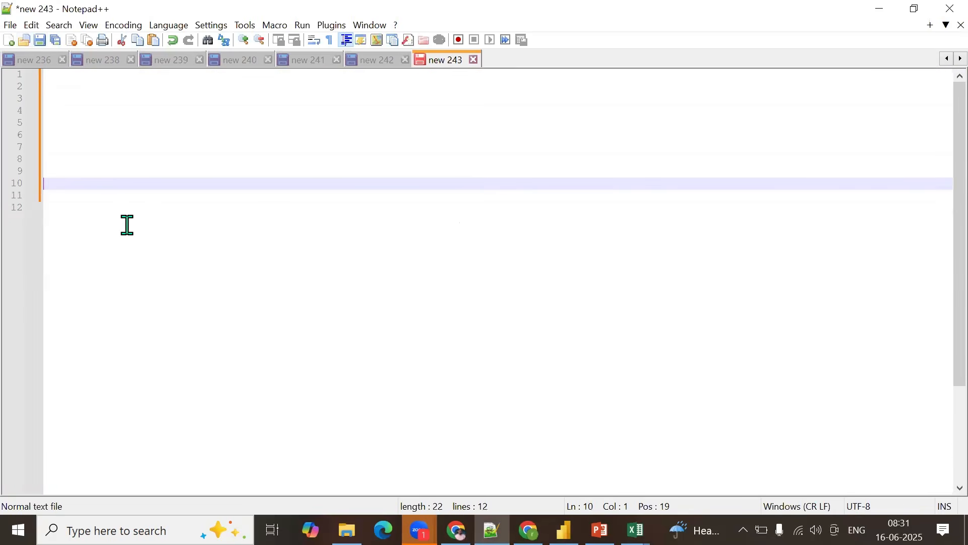
key("Up")
key("Up")
key("Up")
key("Up")
key("Up")
type("1")
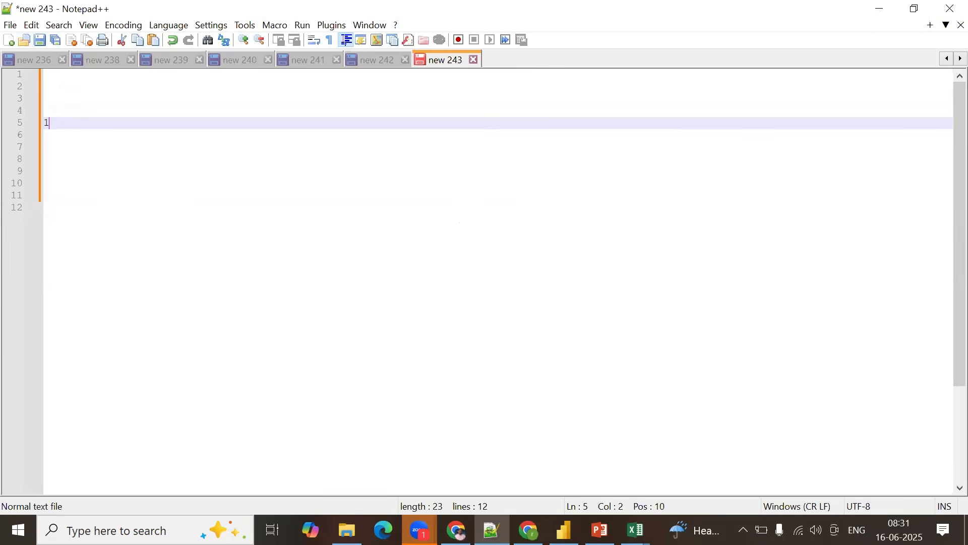
type(")")
Step: Write the heading "PIPELINE FOR WORKING ON THE PROJECT IN POWERBI IS" above the numbered list, followed by a blank line
key("Up")
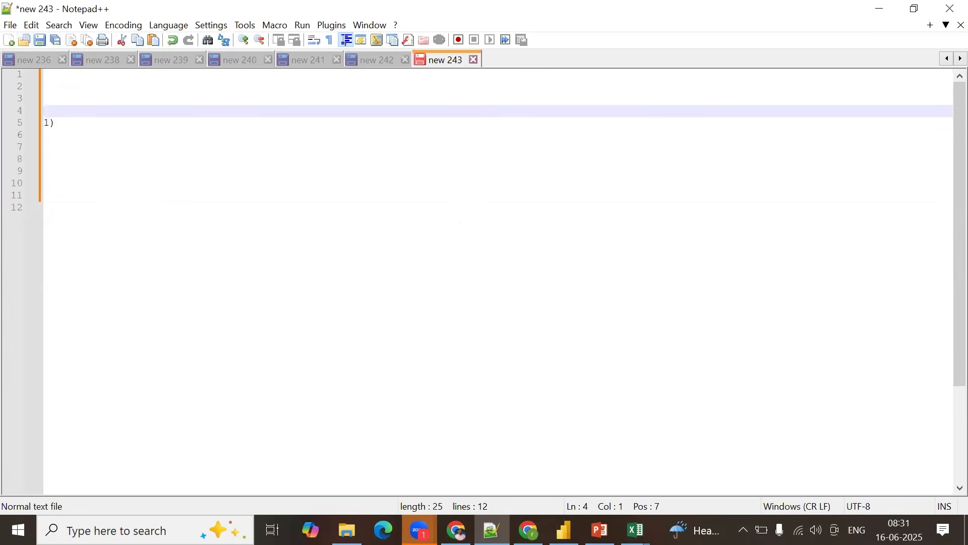
type("P")
key("Caps_Lock")
type("PIPE")
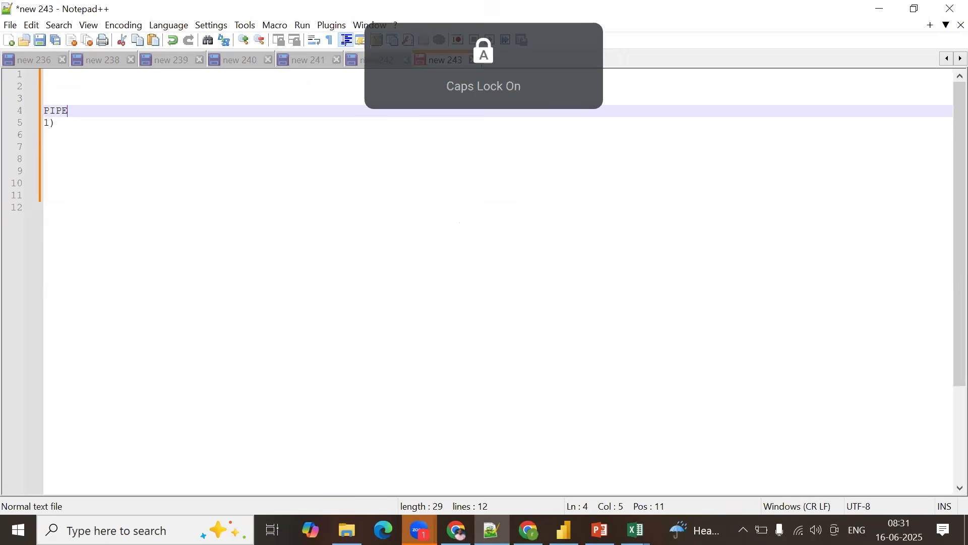
type("LINE FOR ")
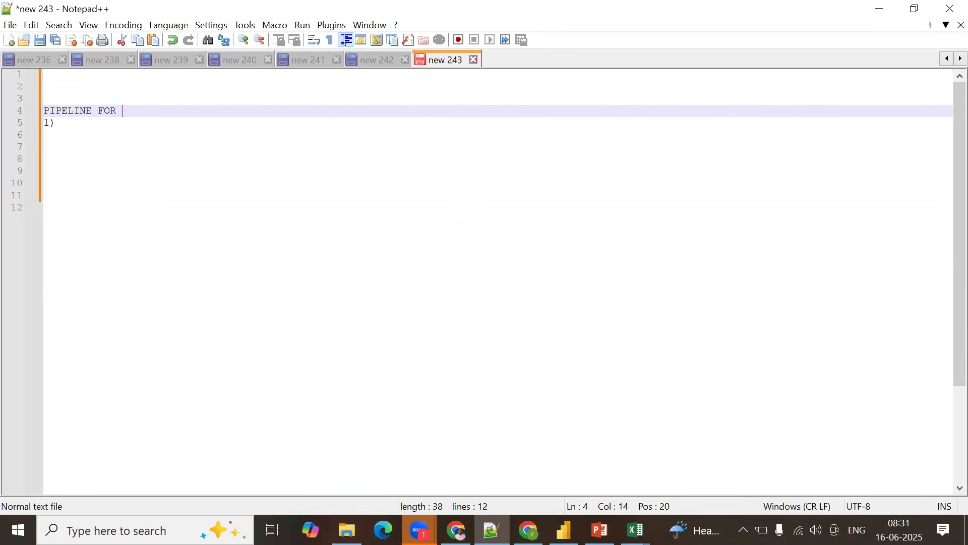
type("WORKING ON THE PROJEC")
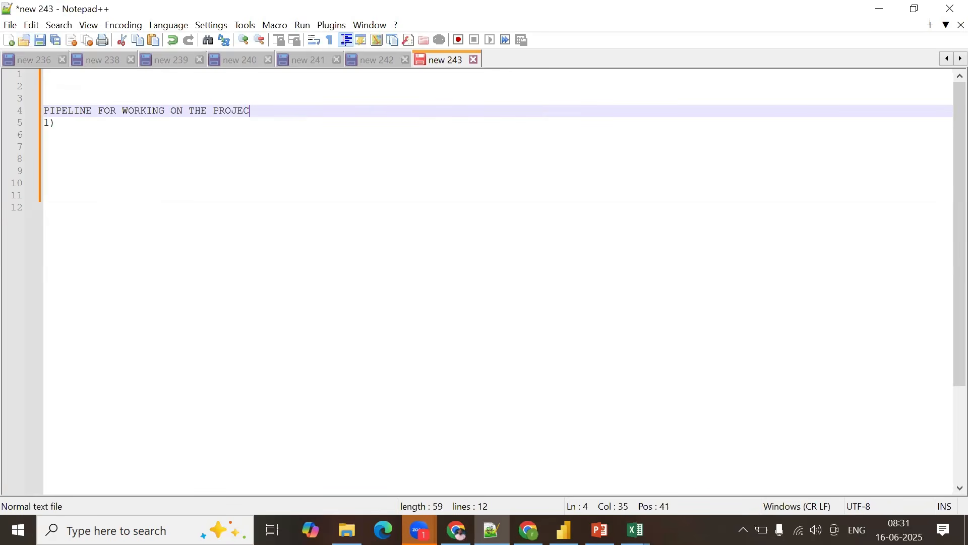
type("T IN POWERBI")
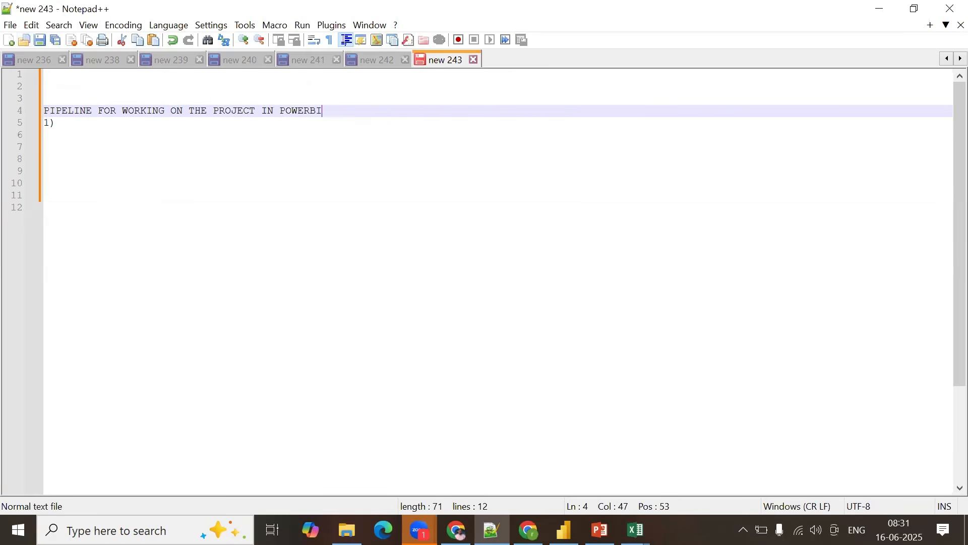
type(" IS")
key("Return")
Step: Fill in item 1 of the list with "IMPORT THE DATA FROM THE DATA SOURCE / GET THE DATA FROM THE DATASOURCE"
key("Down")
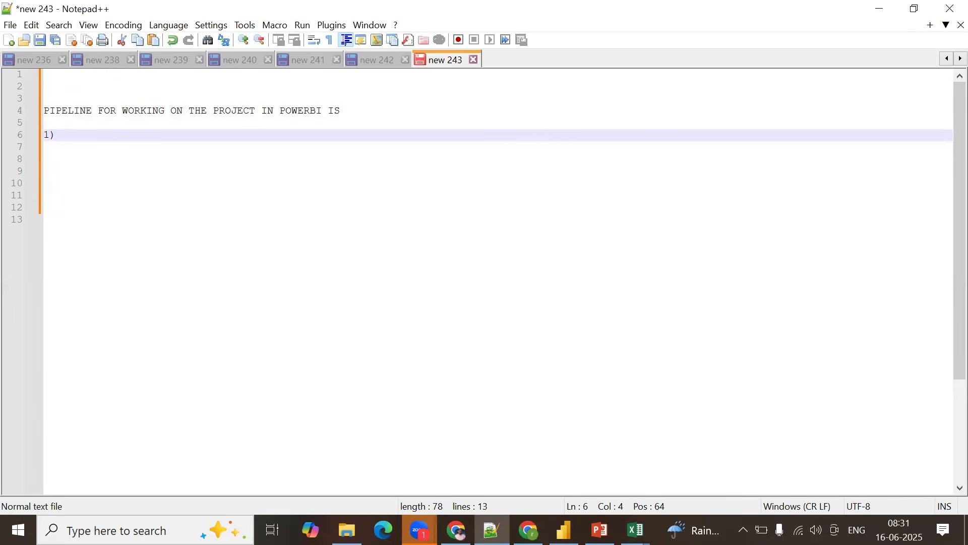
type("IMPORT TH")
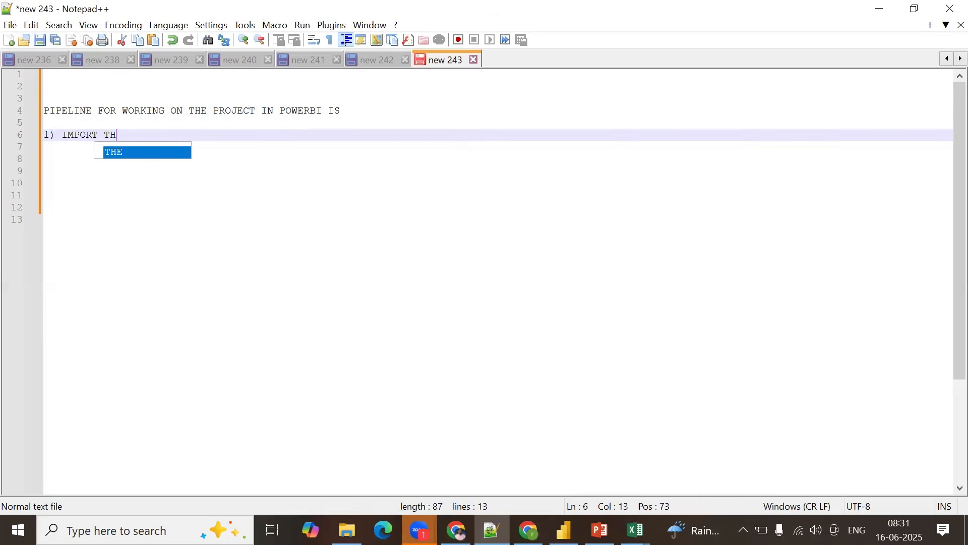
type("E DATA FROM TH")
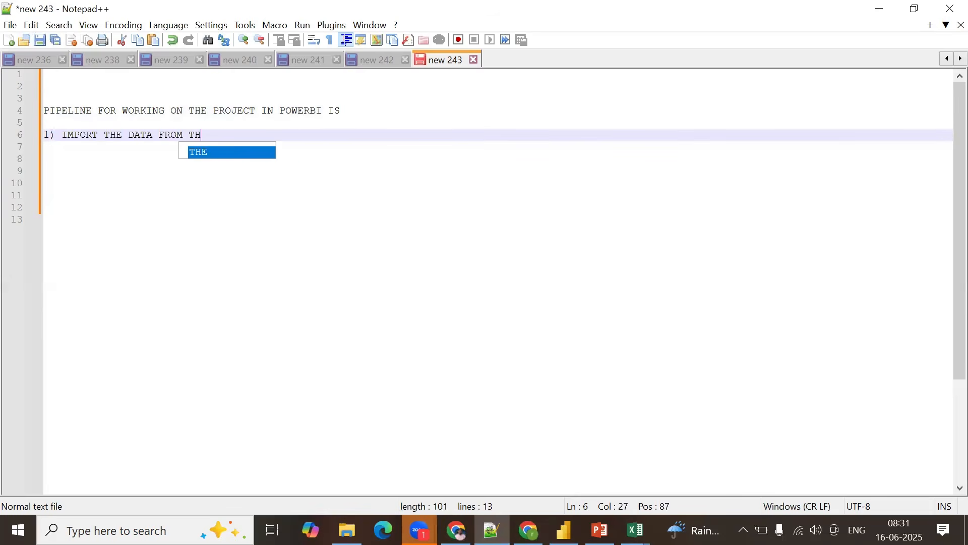
type("E DATA SOURC")
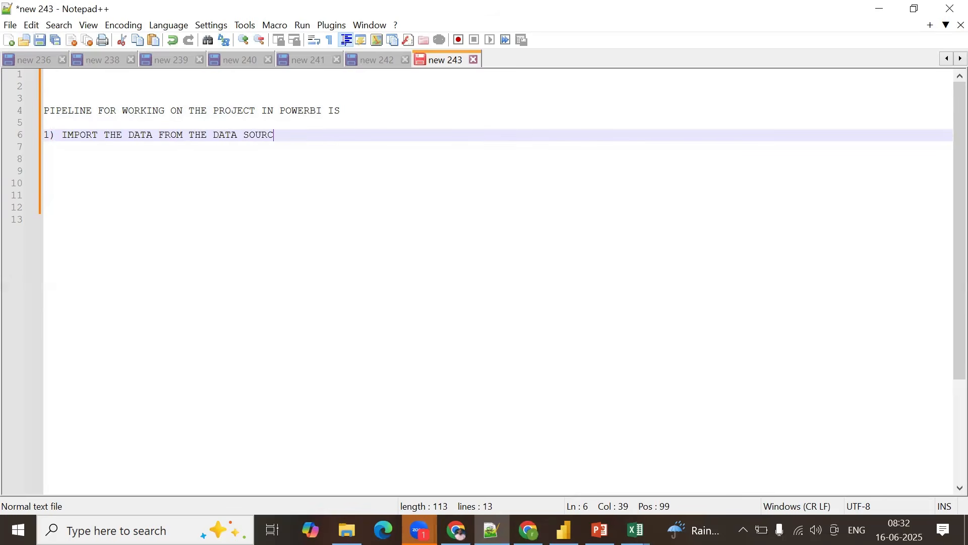
type("E / GET THE DATA FROM")
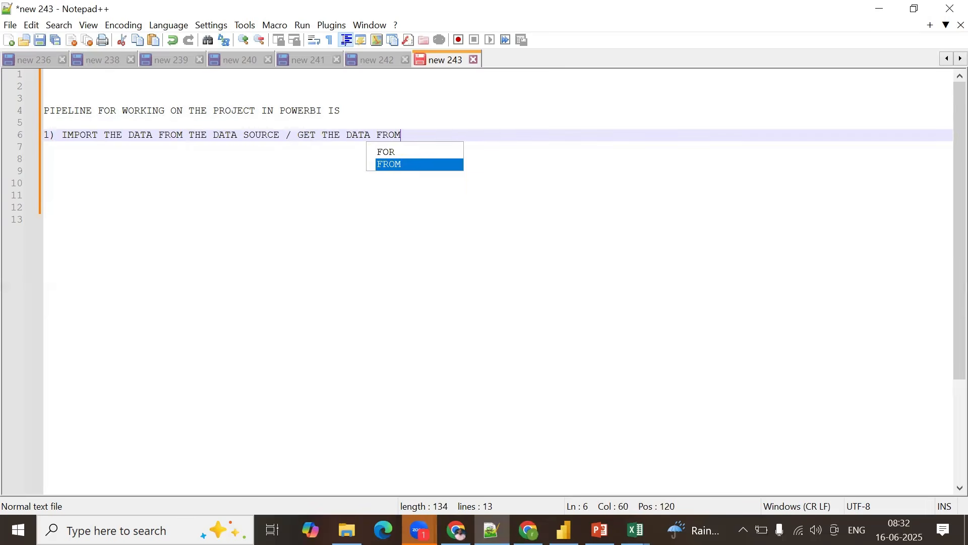
type(" THE DATASOURC")
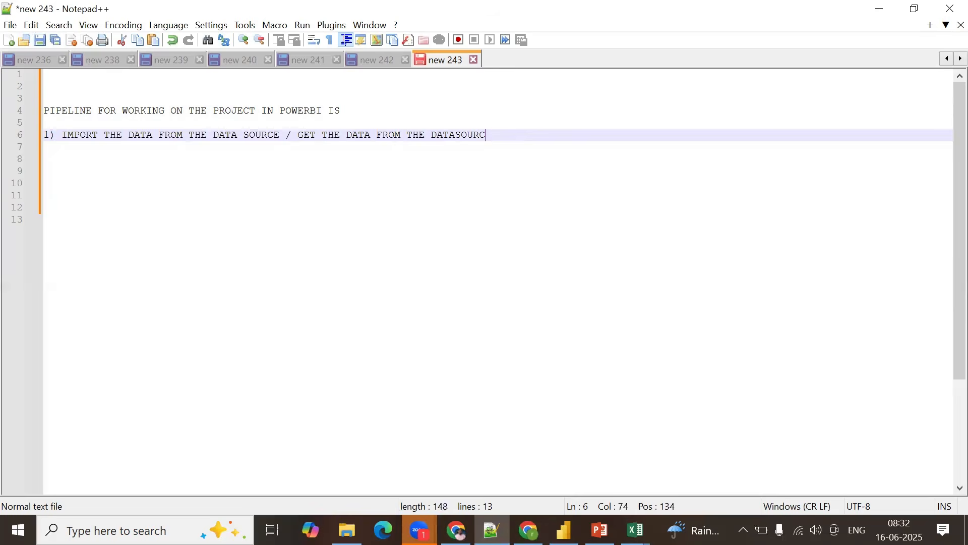
type("E")
Step: Add item 2 to the list: "SEE THE PATTERN OF THE DATA / DO WE CLEAN THE DATA / DATA TRANSFORMATION"
key("Return")
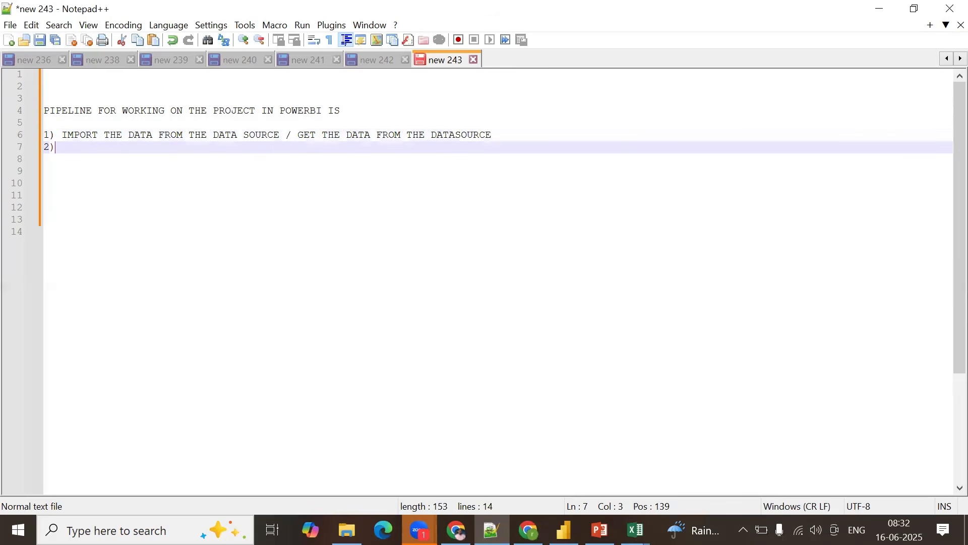
type("2) SEE THE")
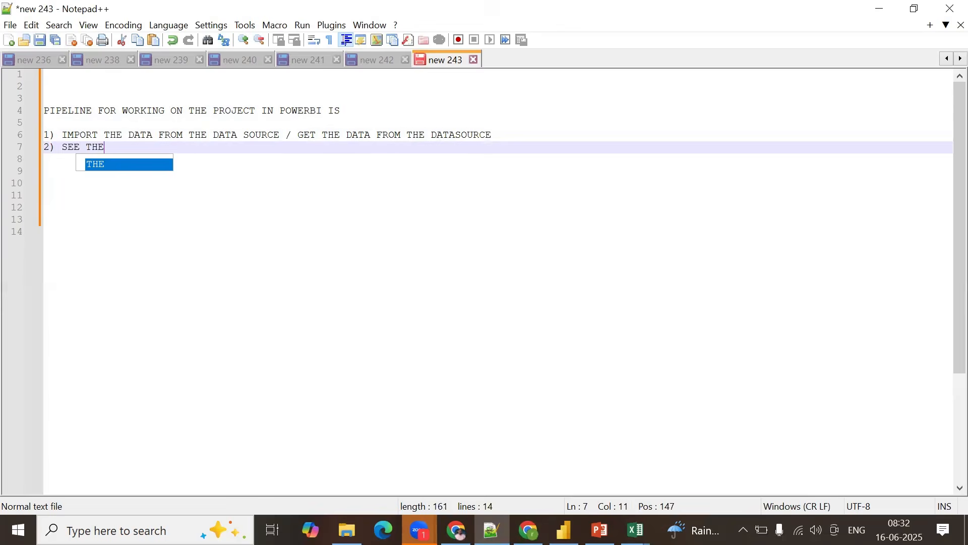
type(" PATTERN OF THE DATA")
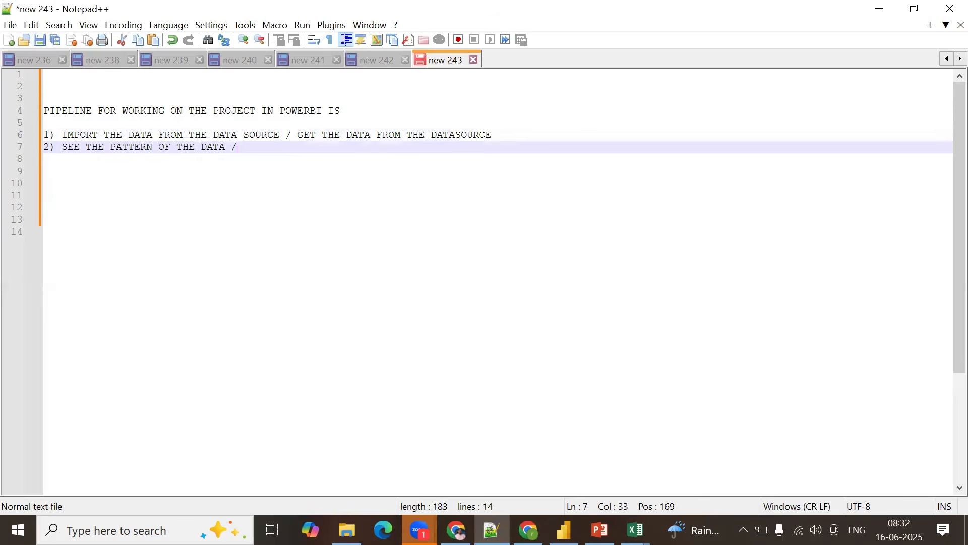
type(" / DO WE CLEAN T")
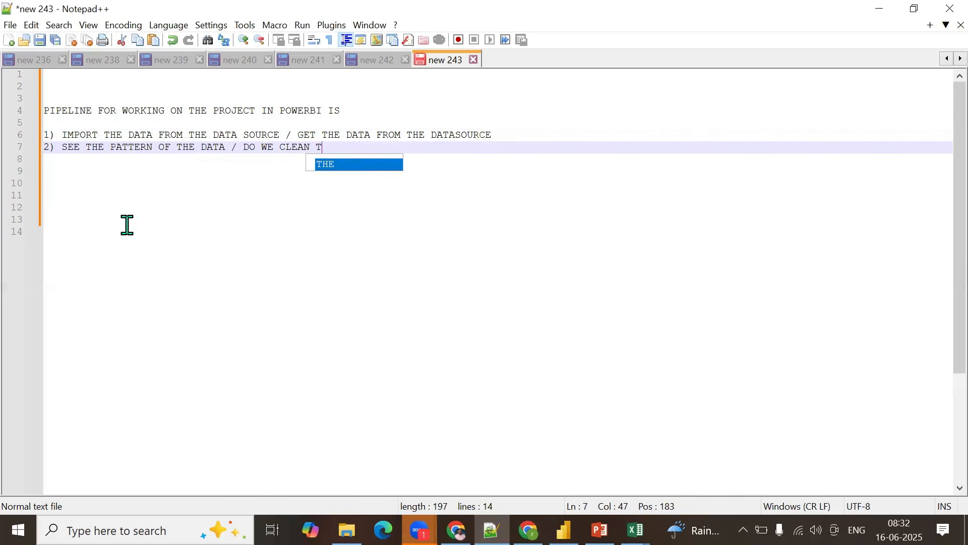
type("HE DATA ")
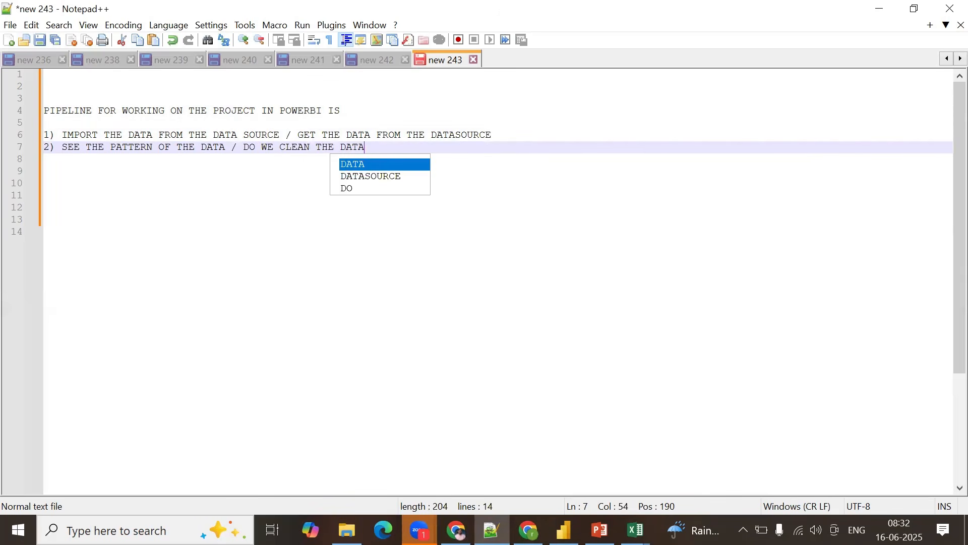
type("/ DATA TRA")
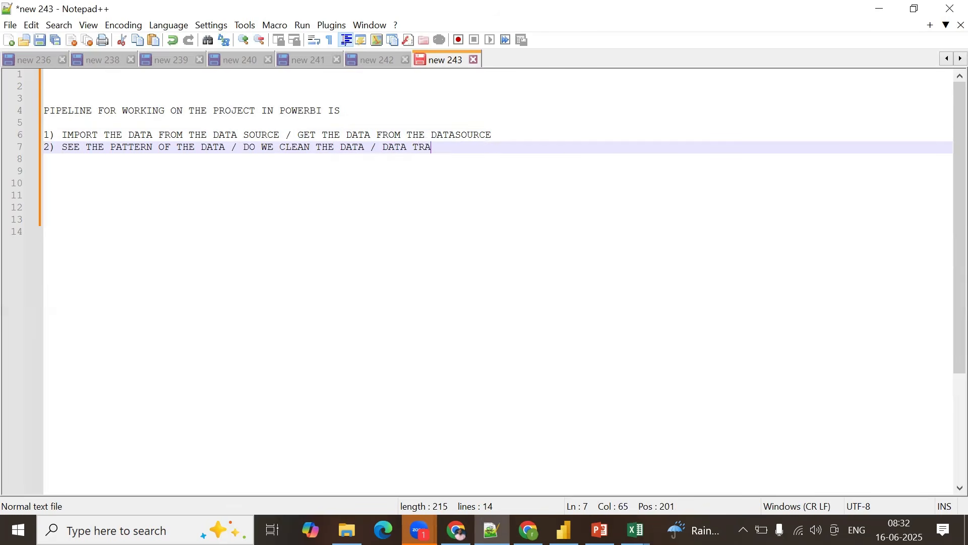
type("NSFORMATION")
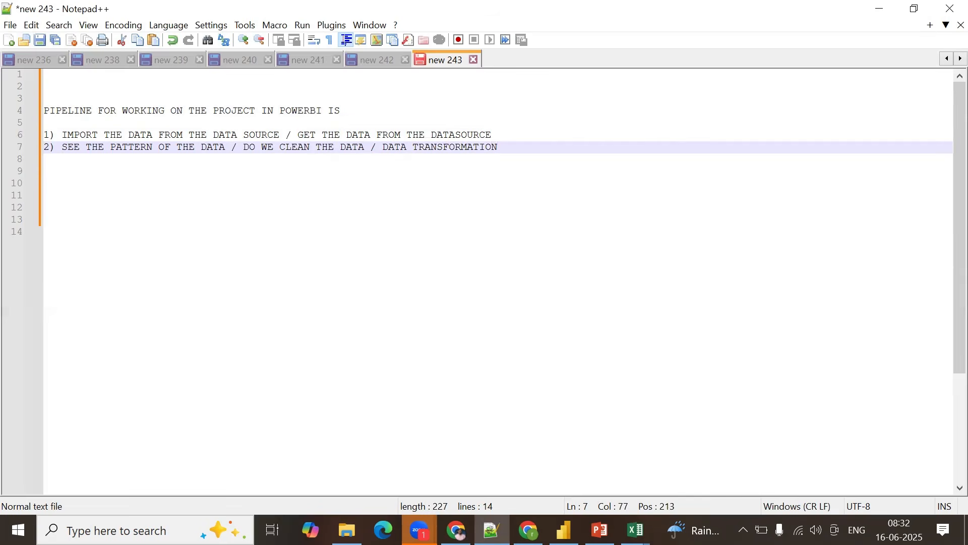
Step: Add item 3 to the list: "DATE MODELING -- WE NEED TO MAKE THE RELATION BETWEEN THE TABLES"
key("Return")
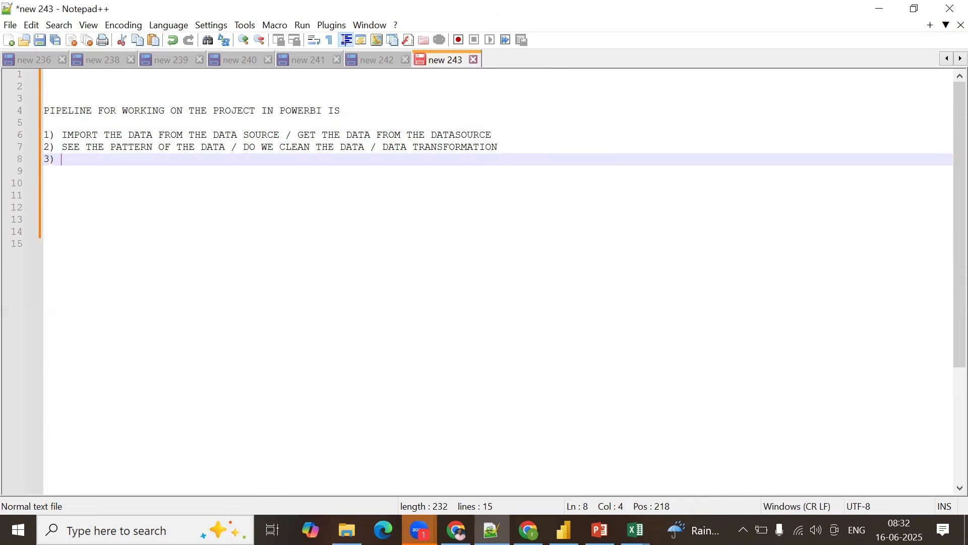
type("3) DA")
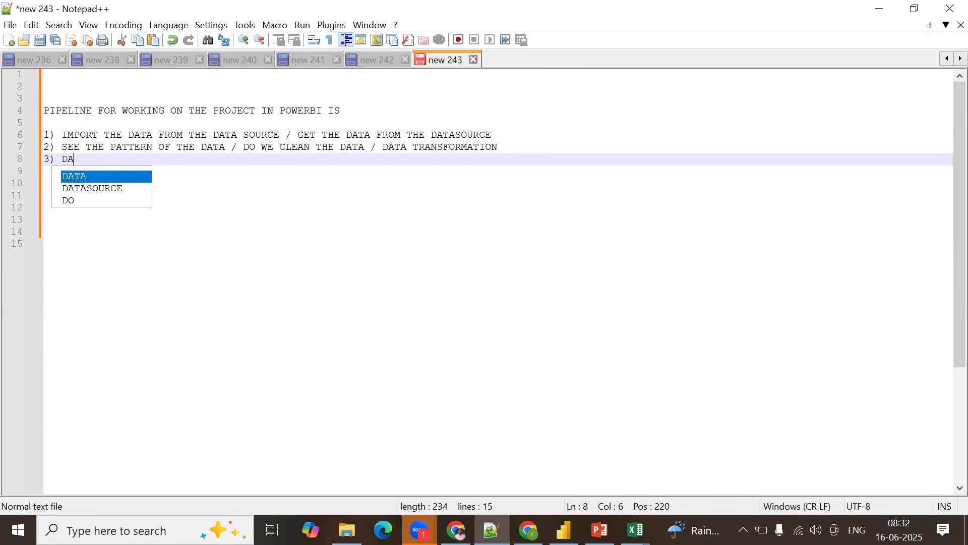
type("TE MODELING --")
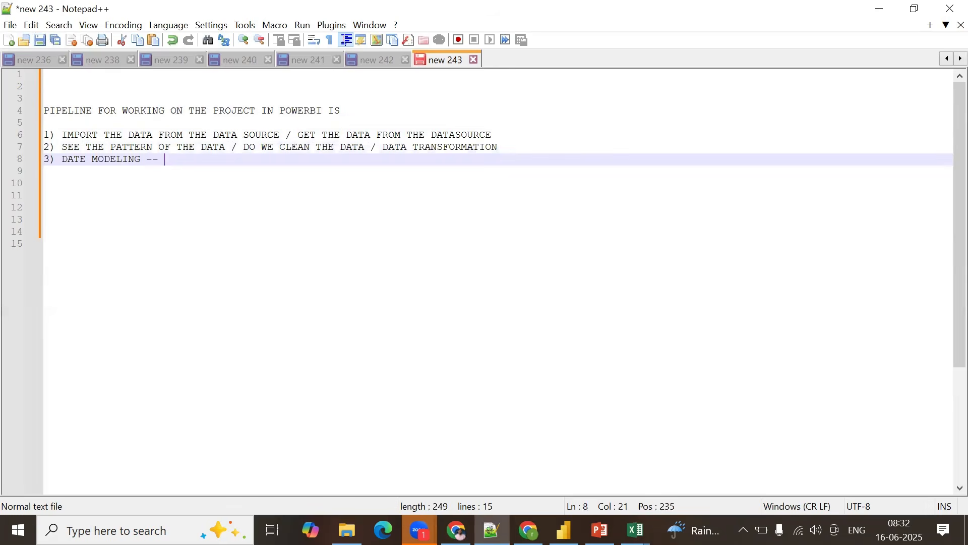
type(" WE NEED T")
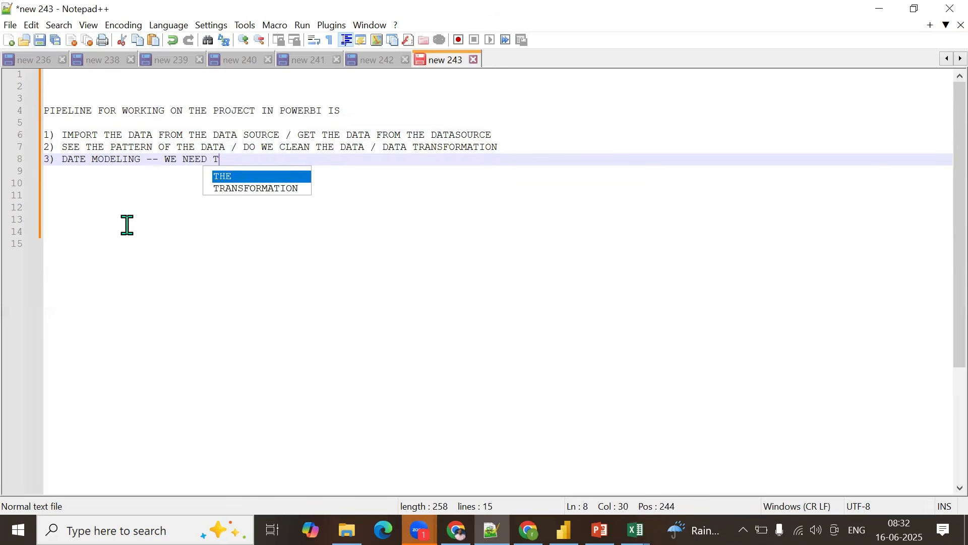
type("O MAKE THE RE")
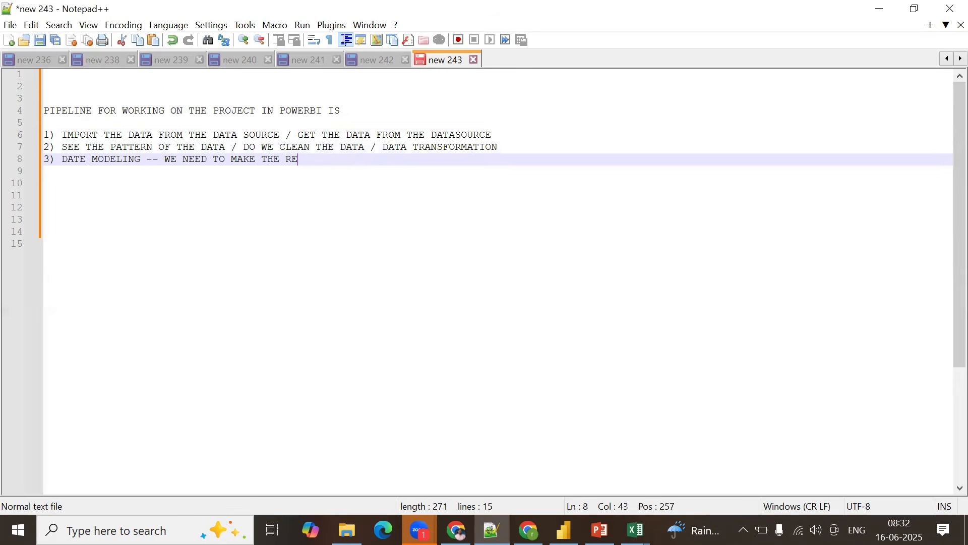
type("LATION BETWE")
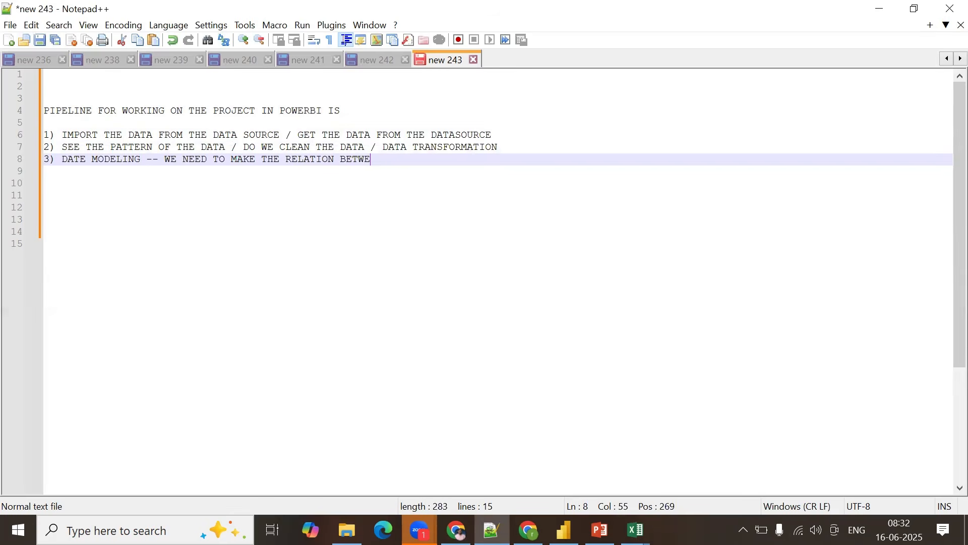
type("EN TEHE TABLES")
Step: Add item 4 to the list: "INDEPTH ANALAYSIS AS THE PER THE CLIENTS REQUIREMENT - DAX"
key("Return")
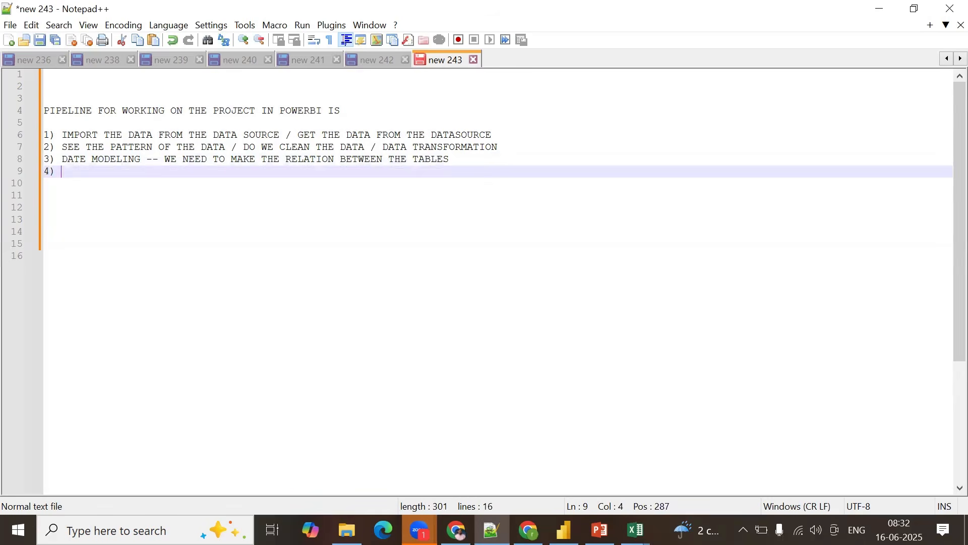
type("4) INDEPTH ANAL")
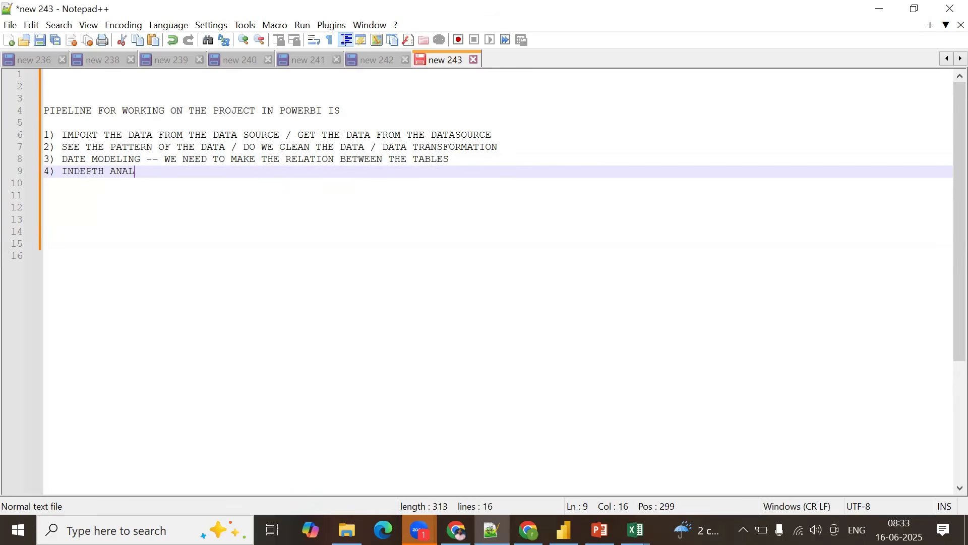
type("AYSIS AS THE PER THE ")
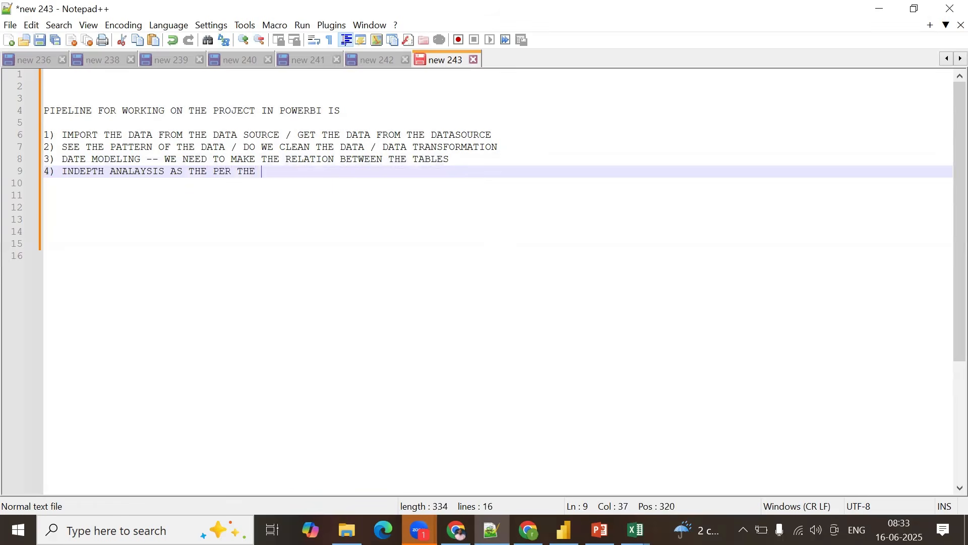
type("CLIENTS RE")
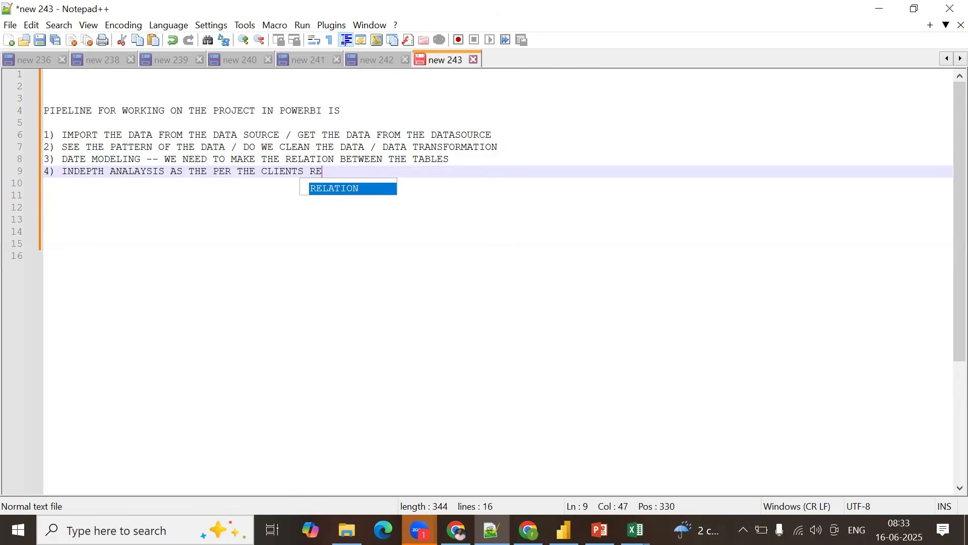
type("QUIREMENT ")
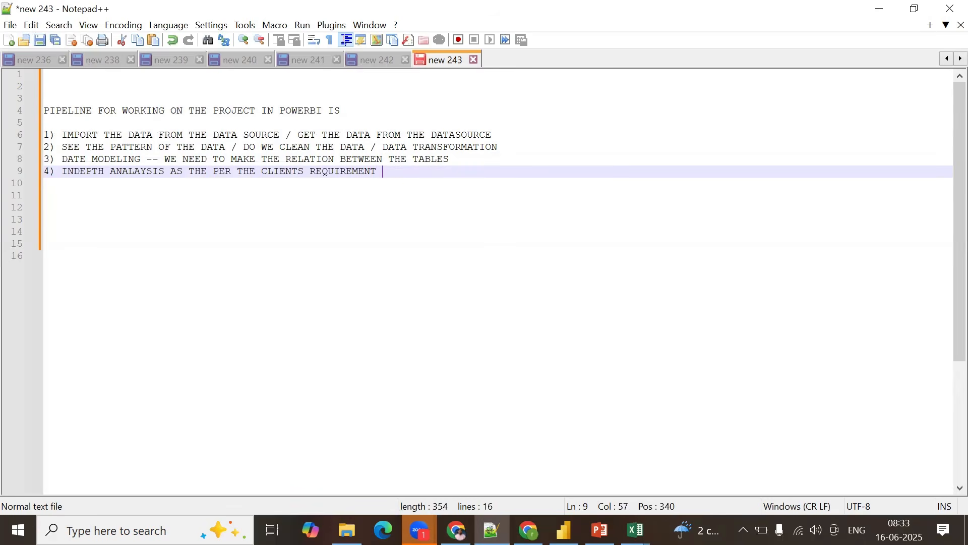
type("- DAX")
Step: Add item 5 to the list on its own line: "DATA VISUALIZATION"
key("Return")
type("5) ")
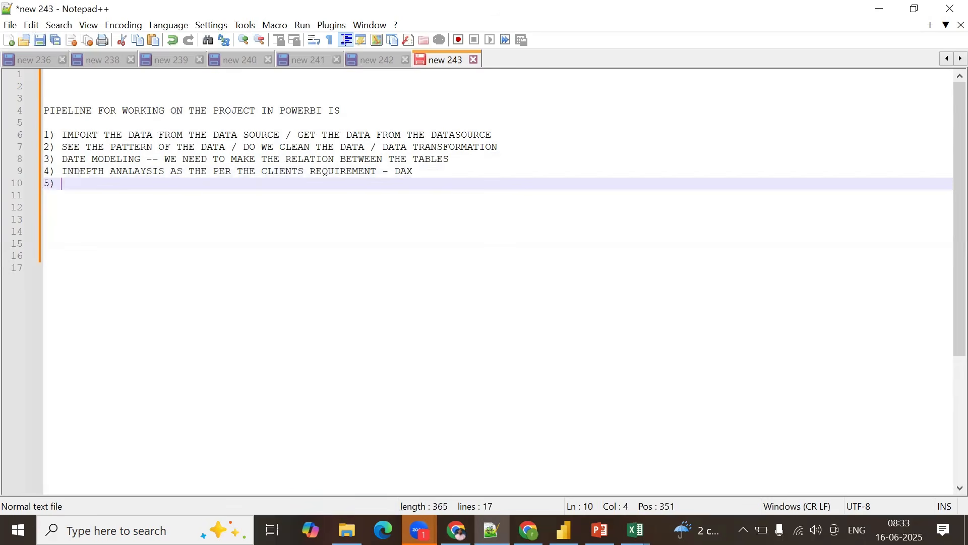
type("DATA VISUALIZ")
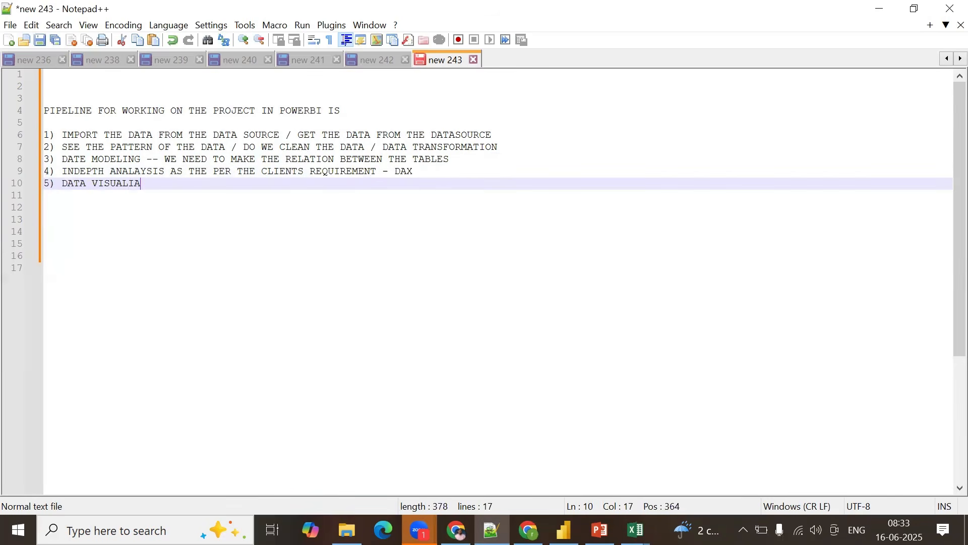
key("BackSpace")
type("ZATION")
Step: Add item 6 to the list: "PUBLISHING THE REPORT TO POWERBI SERVICE FOR SHARING AND COLLABORATION"
key("Return")
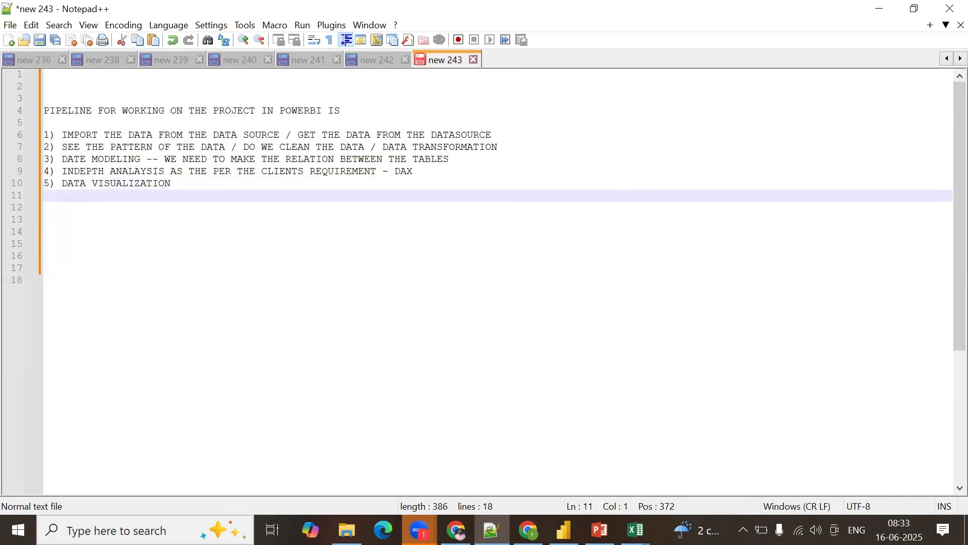
type("6) PUBLISHING THE ")
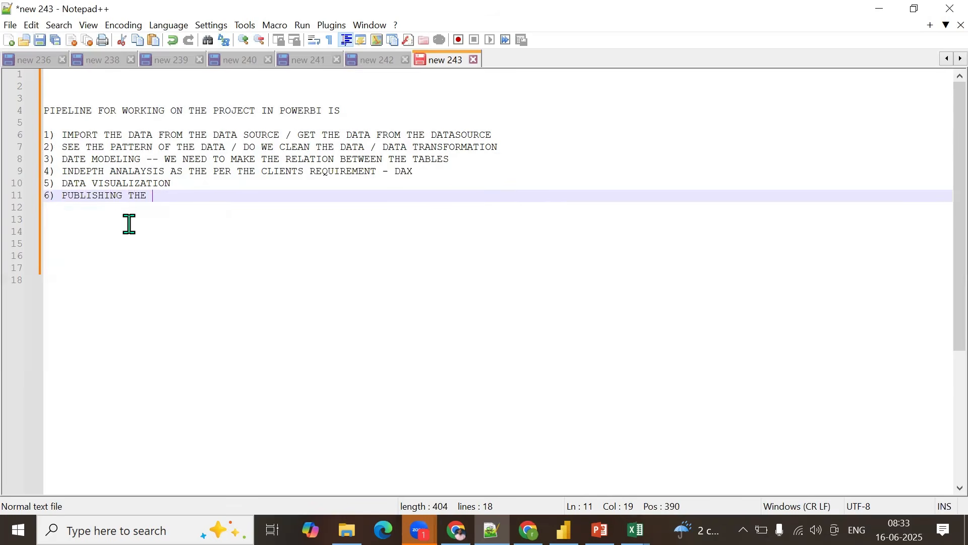
type("REPORT TO POWERBI SER")
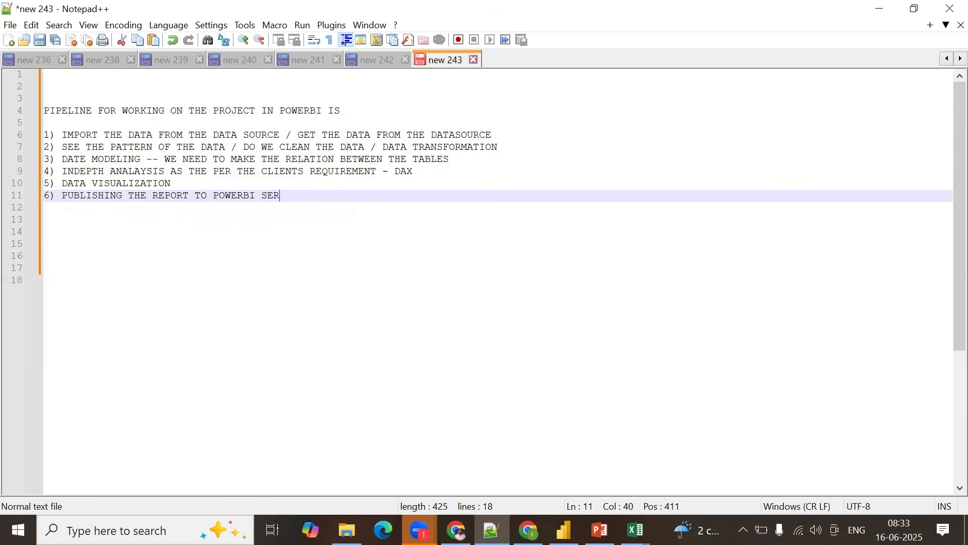
type("VICE FOR SHARING AND ")
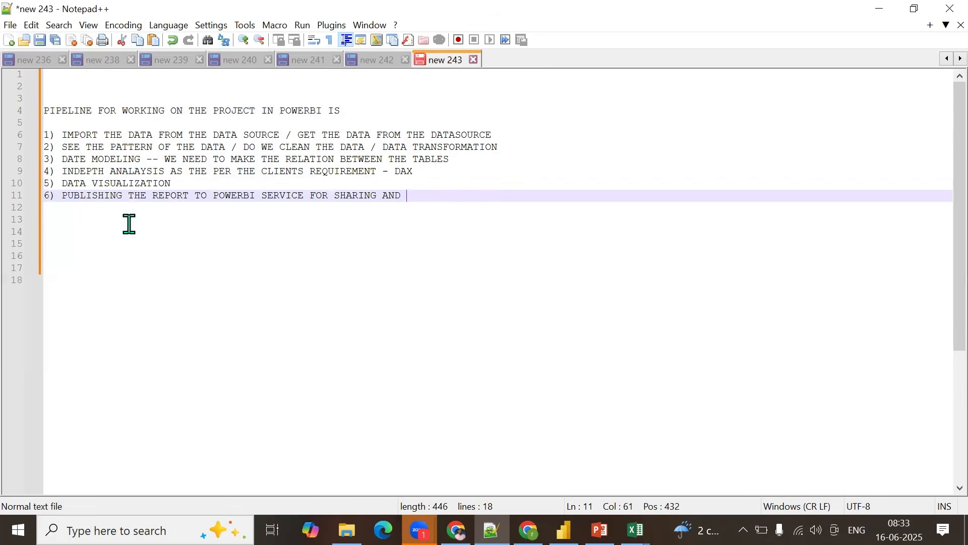
type("COLLABORATION")
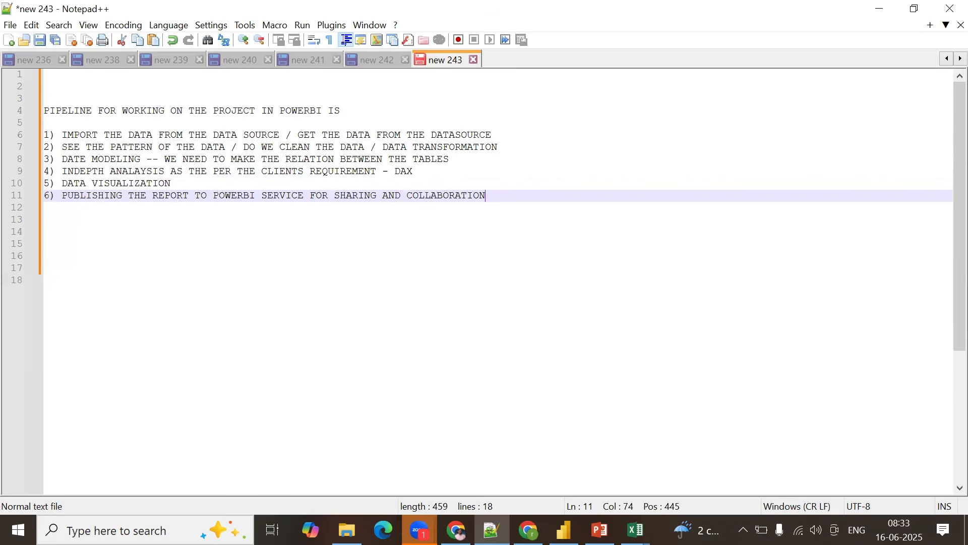
Step: Start a new list line numbered "7)", removing the trial word "TESTING" from it
key("Return")
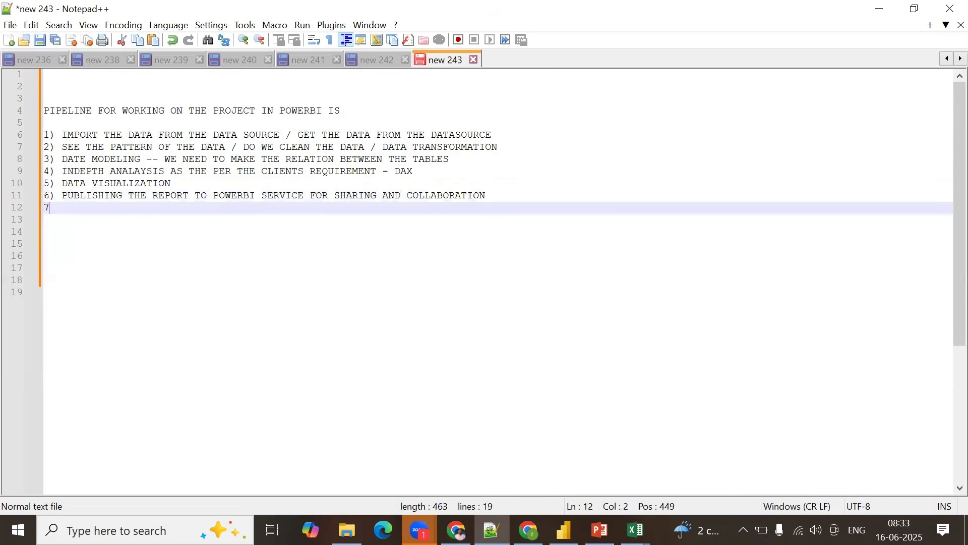
type("7) TESTING")
key("BackSpace")
key("BackSpace")
key("BackSpace")
key("BackSpace")
key("BackSpace")
key("BackSpace")
key("BackSpace")
Step: Append "- DEV ENVIRONMENT" to the end of item 6, the line about publishing the report
key("Left")
left_click(491, 195)
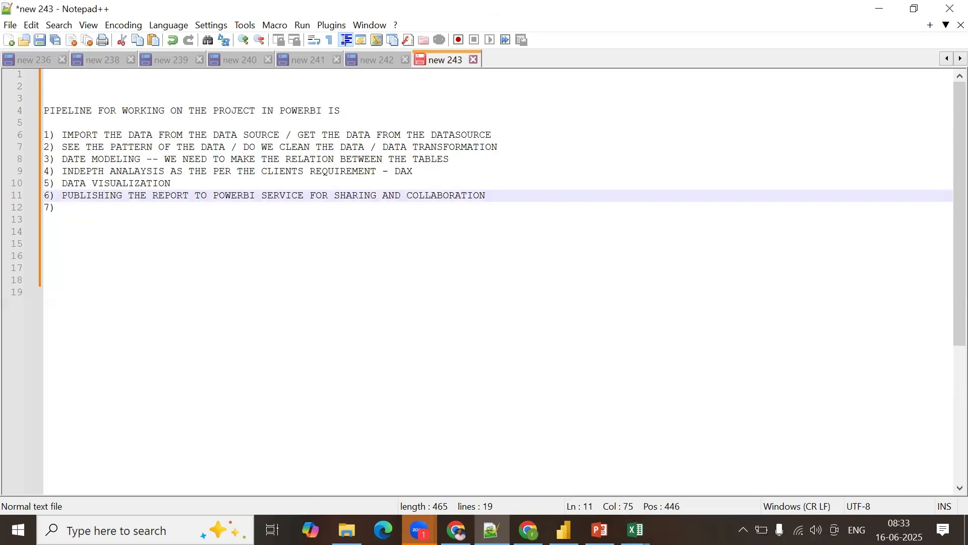
type("- DEV ")
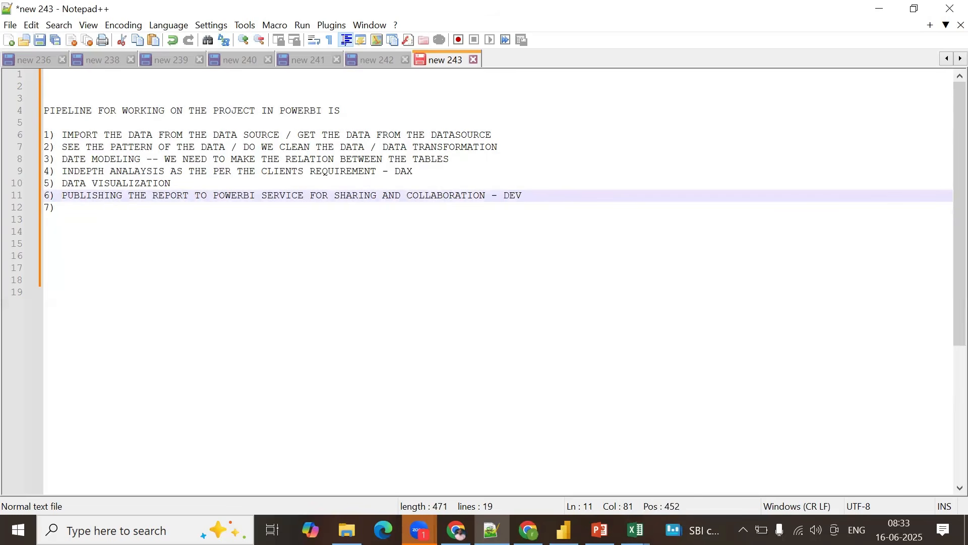
type("ENVIRONMENT")
Step: Fill in item 7 of the list with "DEPLOYING THE REPORT TO TEST ONCE THE REPORT IS TESTED IN THE DEV"
left_click(67, 208)
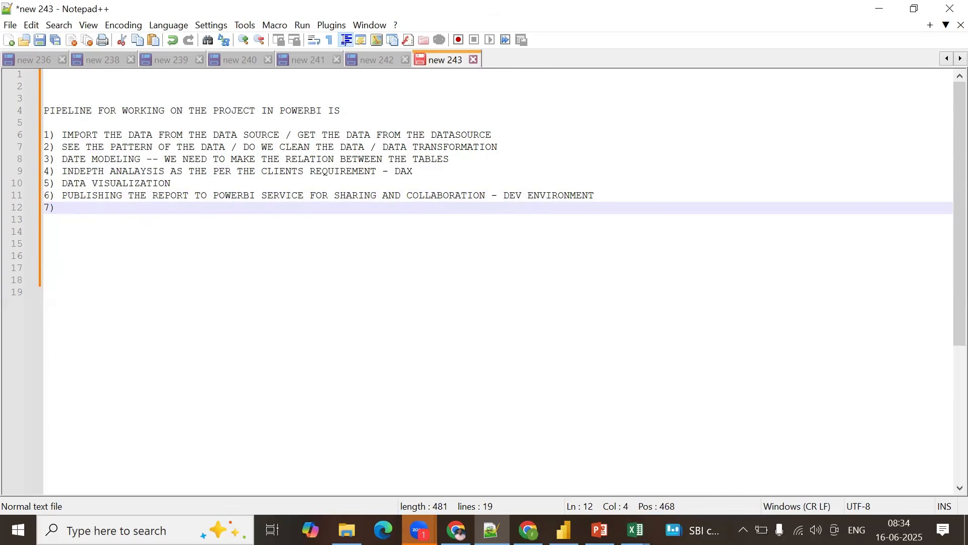
type("DEPLOYING ")
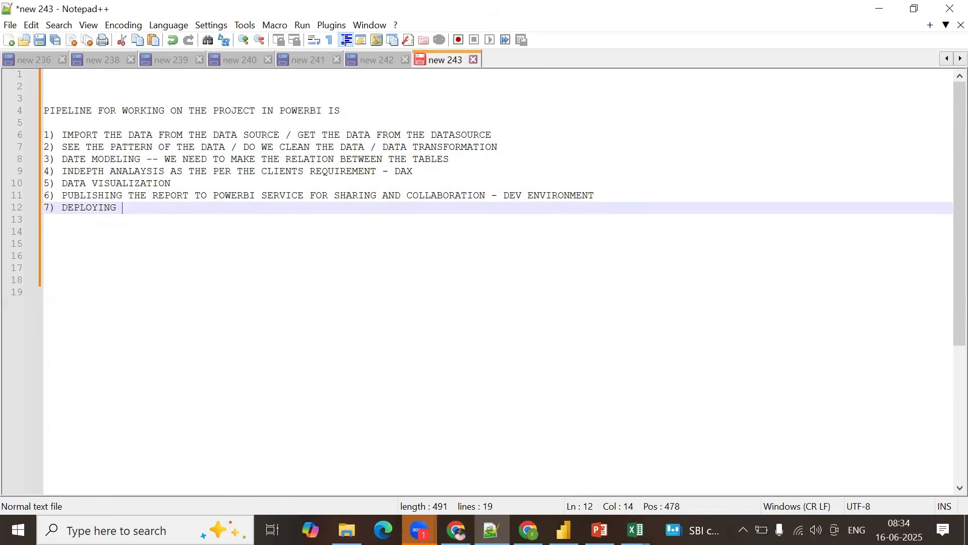
type("THE REPORT TO TEST ")
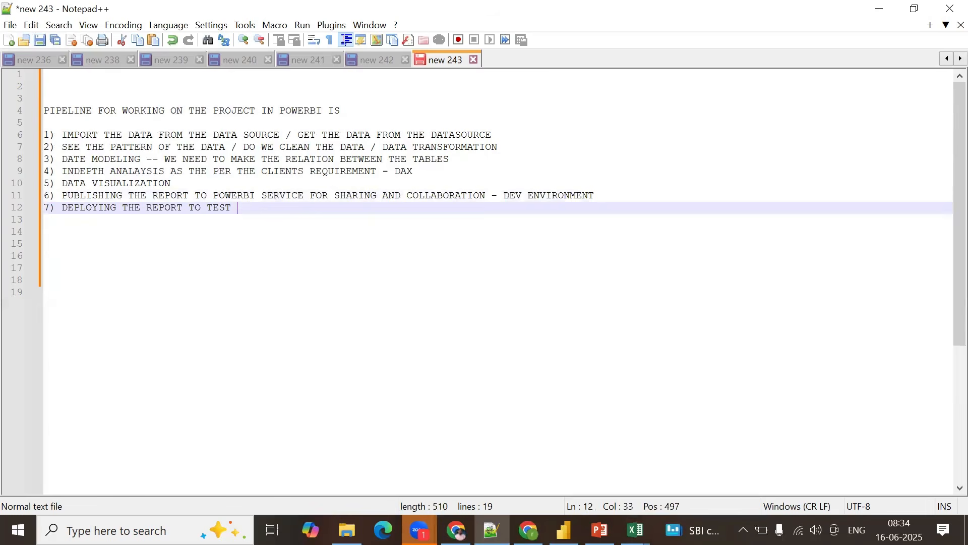
type("ONCE IT")
key("BackSpace")
type("THE REPORT IS")
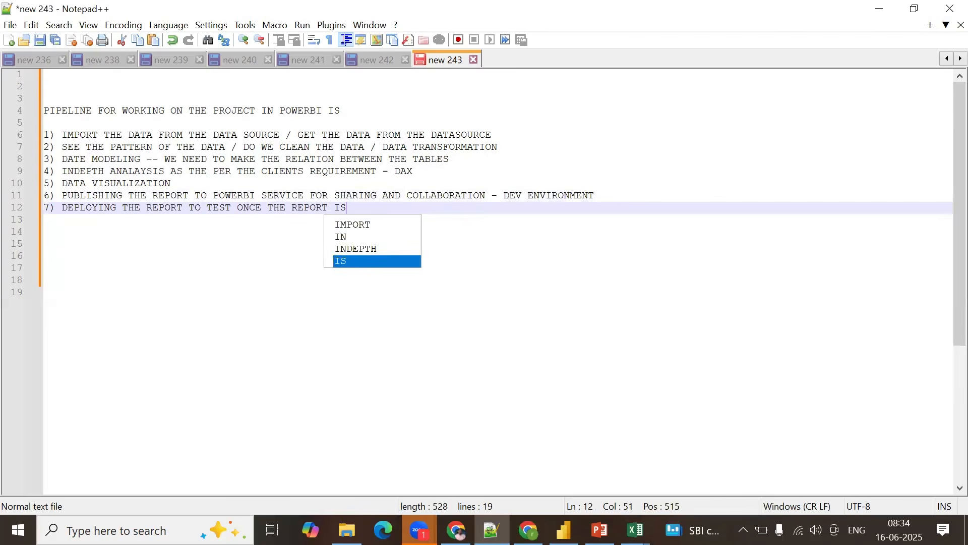
type(" TESTED IN T")
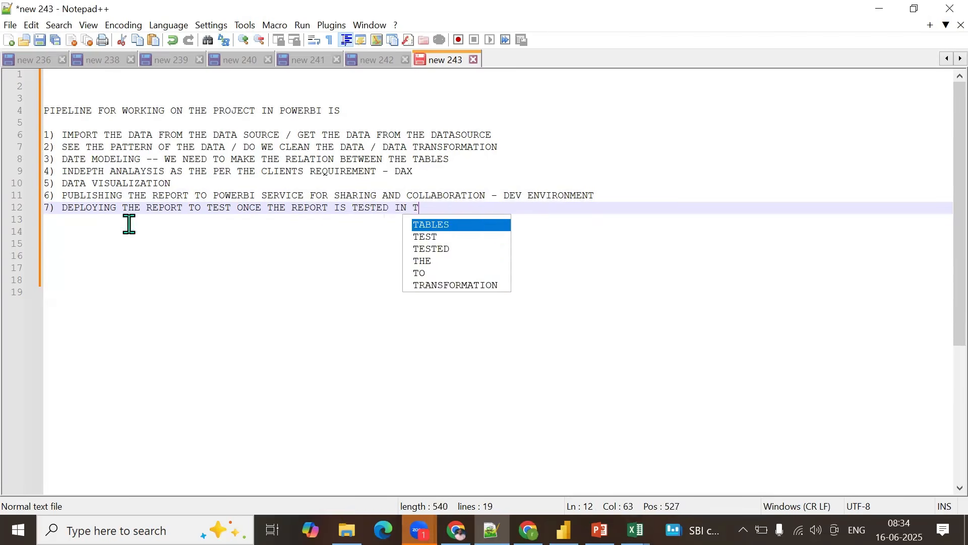
type("HE DEV")
Step: Add item 8 to the list: "DEPLOYING THE TESTED REPORT BY THE CLIENT TO PRODUCTION ENVIRONMENT"
key("Return")
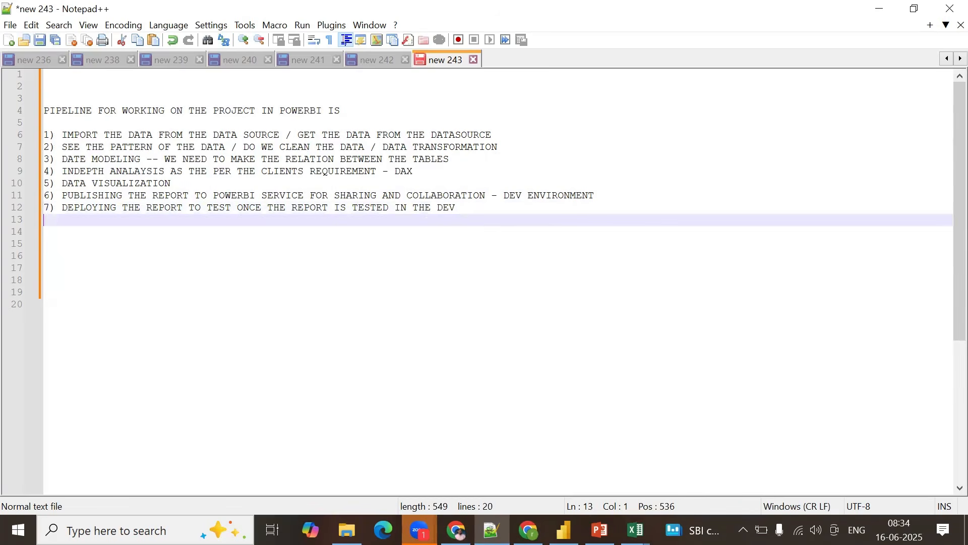
type("8) DEPL")
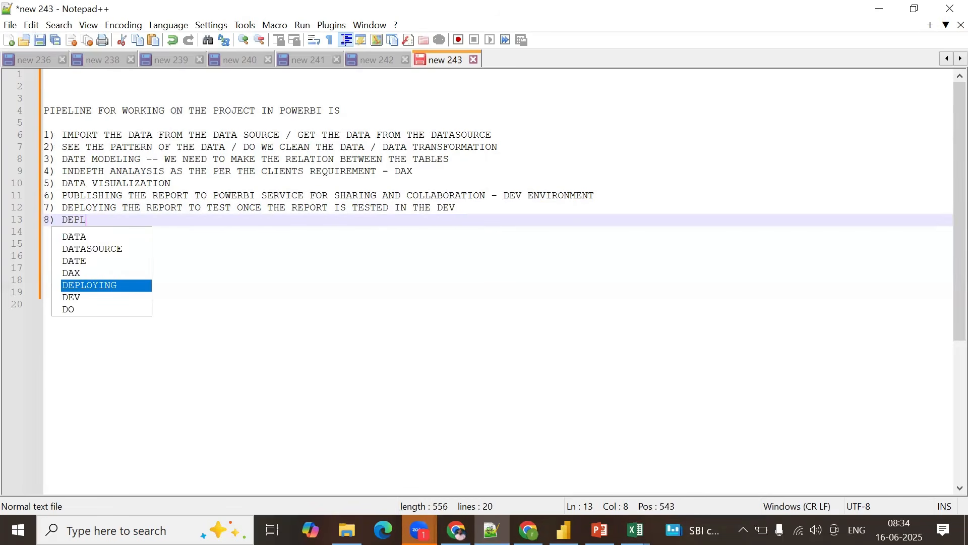
key("Return")
type("THE TES")
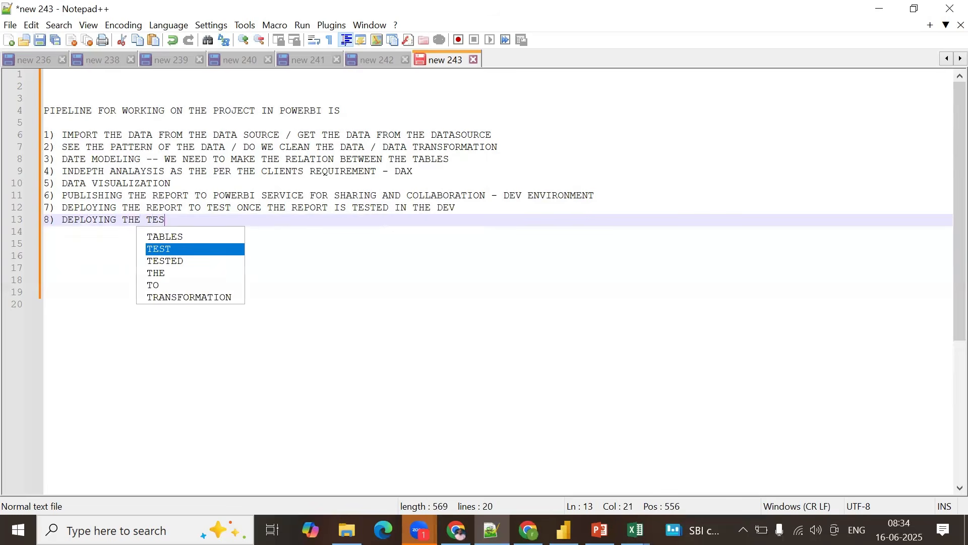
type("TED REPO")
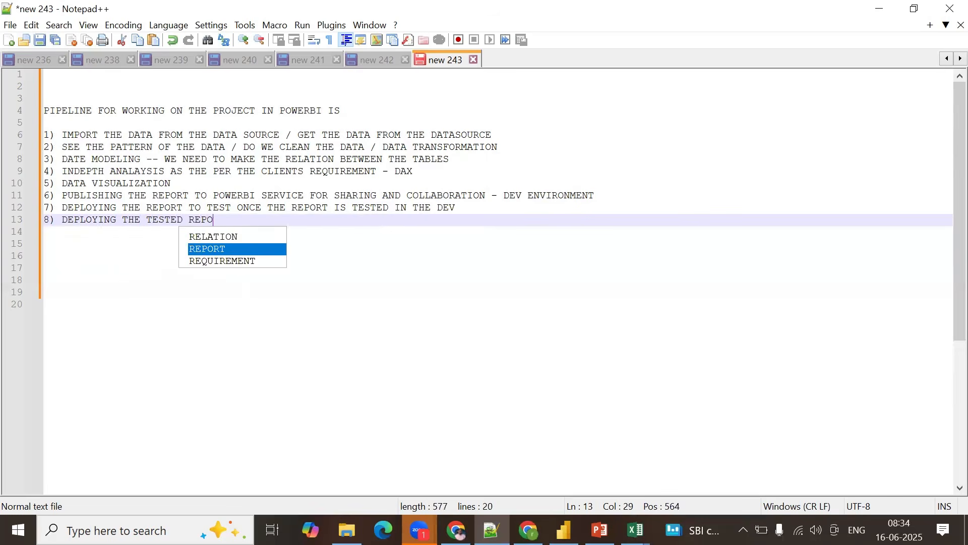
type("RT BY THE CLIENT TO ")
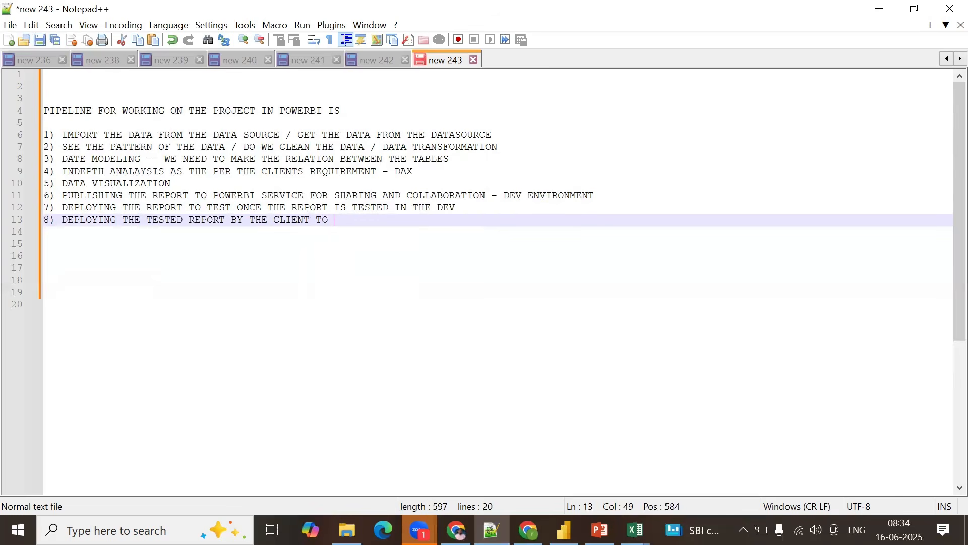
type("PRODUCTION ENVI")
key("Return")
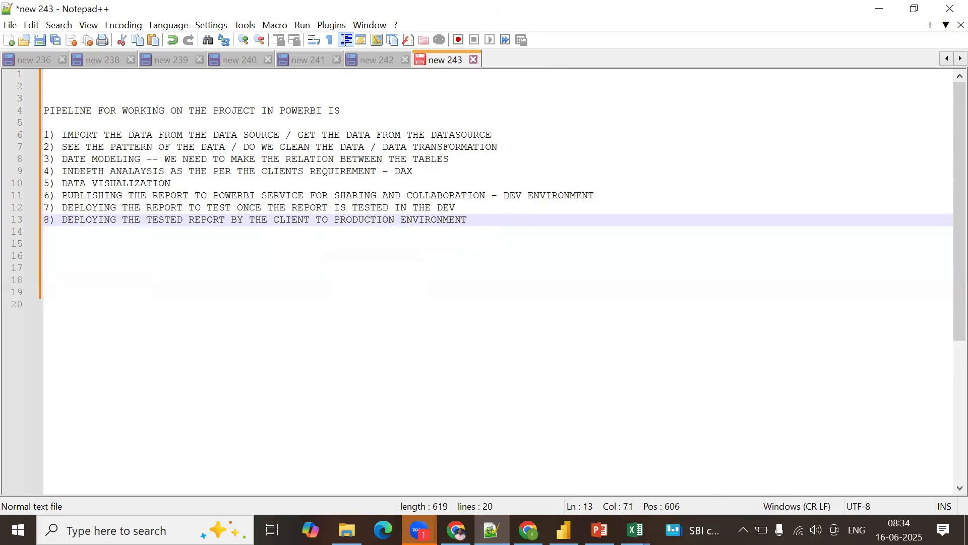
Step: Add item 9 to the list on a new line: "LIVE PROJECT"
key("Return")
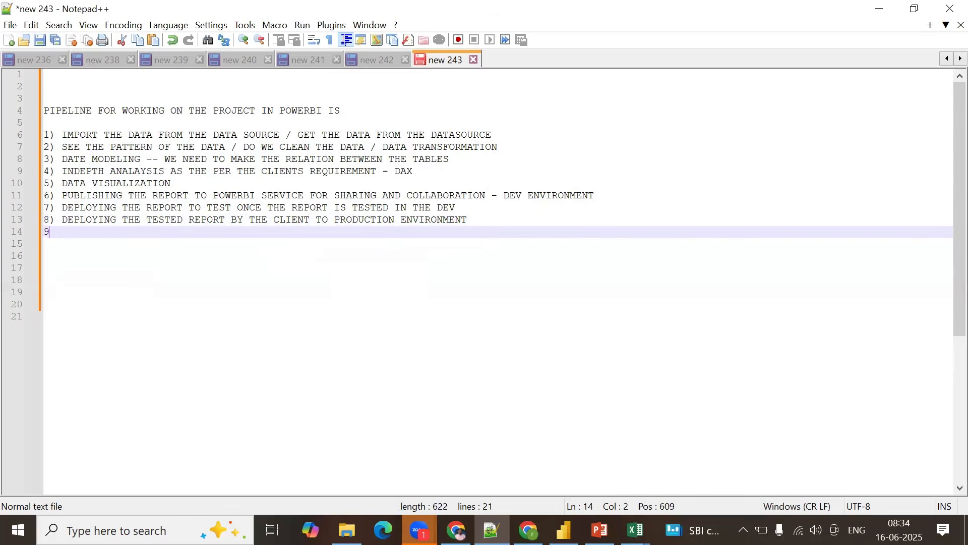
type("9) ")
type("lIVE ")
type("IVE PR")
type("O")
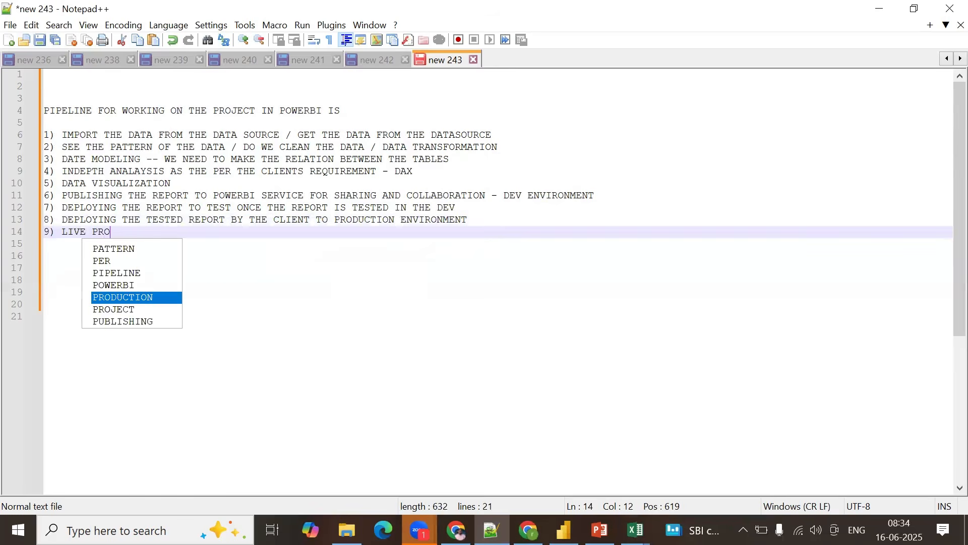
type("JECT")
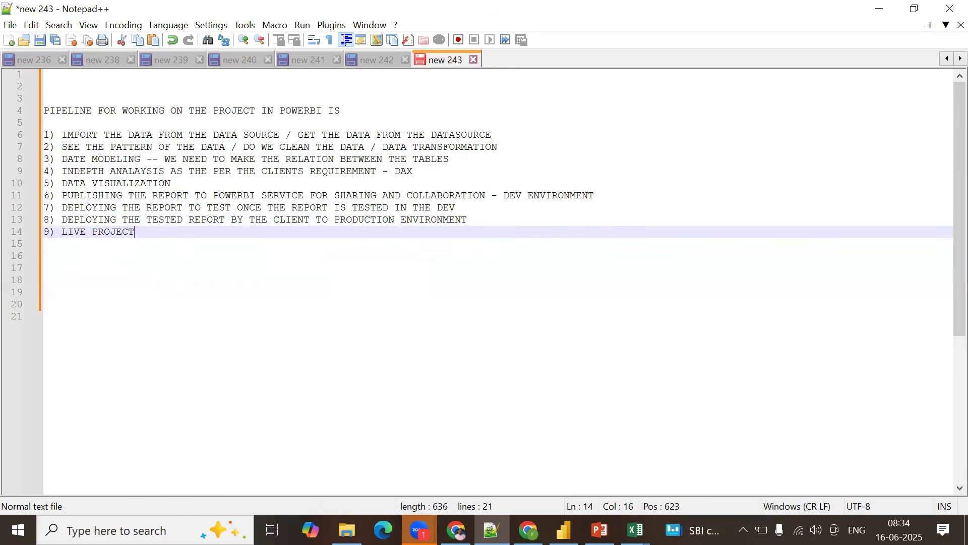
Step: Remove the text "LIVE PROJECT" from item 9, keeping the item number
key("BackSpace")
key("BackSpace")
key("BackSpace")
key("BackSpace")
key("BackSpace")
key("BackSpace")
key("BackSpace")
key("BackSpace")
key("BackSpace")
key("BackSpace")
key("BackSpace")
key("BackSpace")
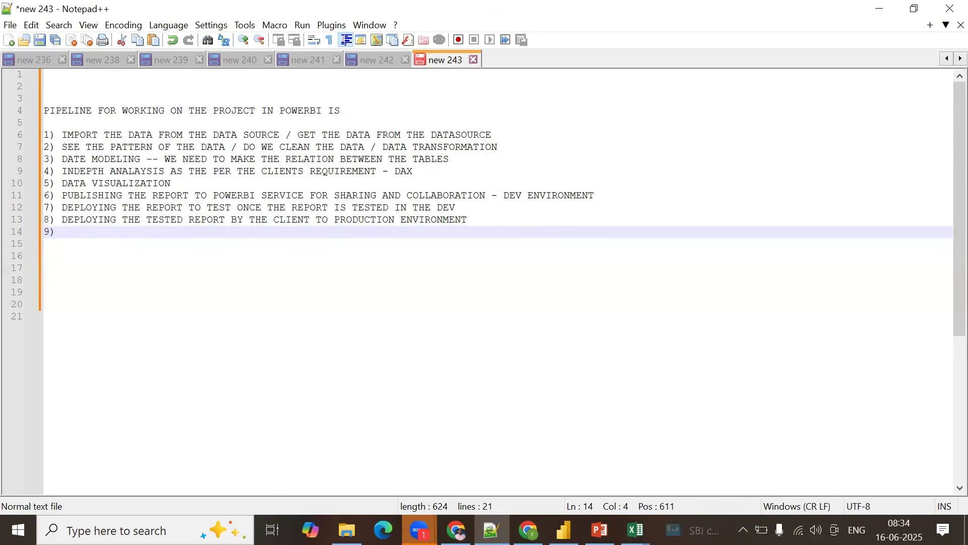
type("GIVING PERMISSIO")
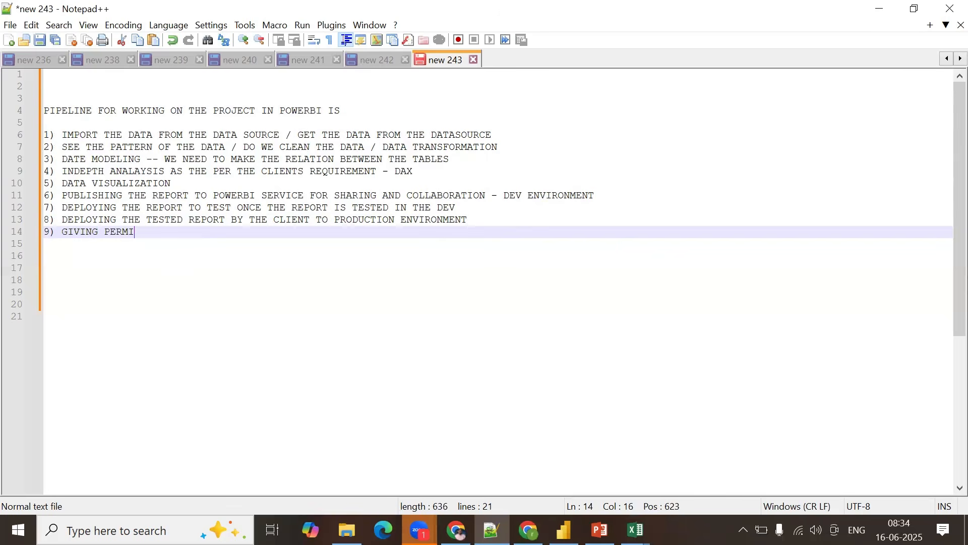
key("BackSpace")
key("BackSpace")
key("BackSpace")
key("BackSpace")
key("BackSpace")
key("BackSpace")
key("BackSpace")
key("BackSpace")
key("BackSpace")
key("BackSpace")
key("BackSpace")
key("BackSpace")
key("BackSpace")
key("BackSpace")
key("BackSpace")
key("BackSpace")
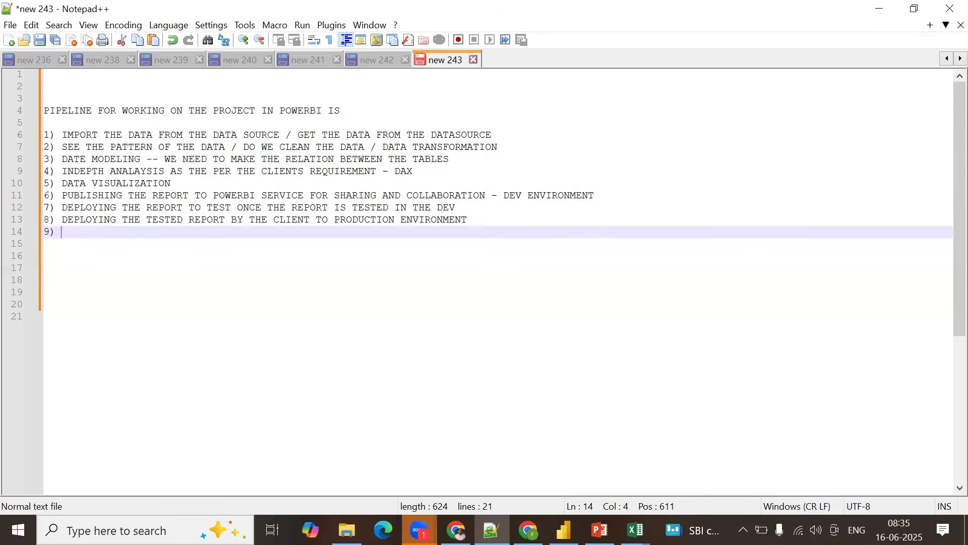
Step: Fill in item 9 with "GOVING ACCESS TO THE CLIENTS FOR VIEW" and add three line breaks after it
type("GOVING AC")
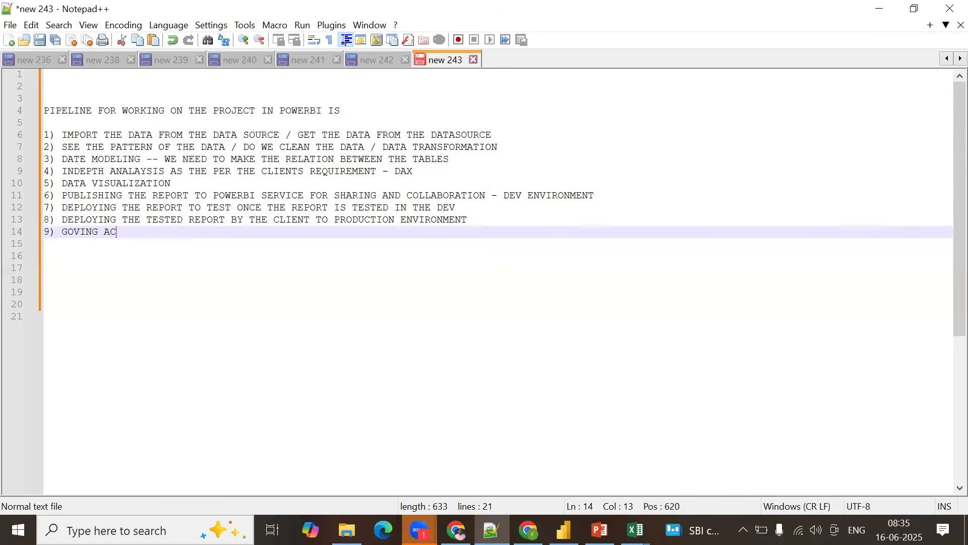
type("CESS TO TH ")
type(" CLIENTS FOR")
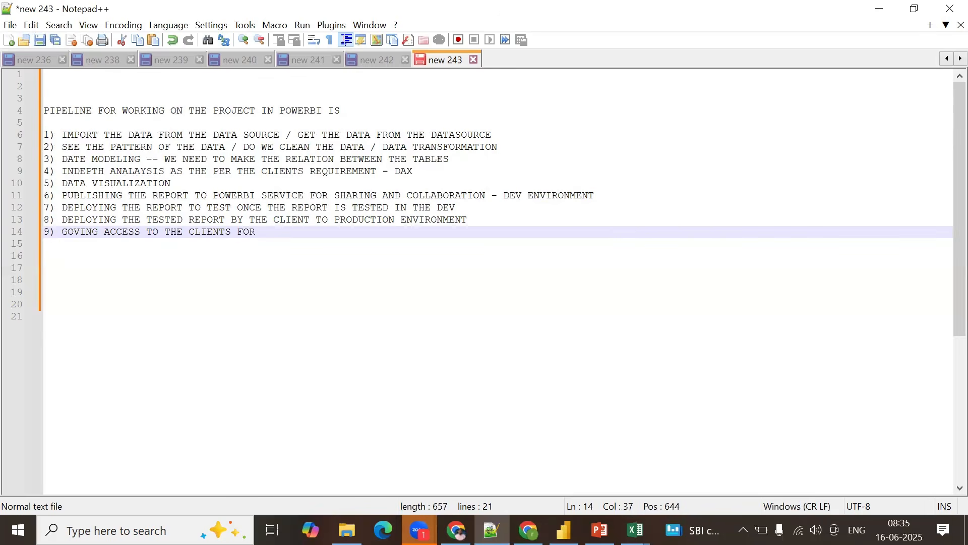
type(" VIEWING")
key("BackSpace")
key("BackSpace")
key("BackSpace")
key("Return")
key("Return")
key("Return")
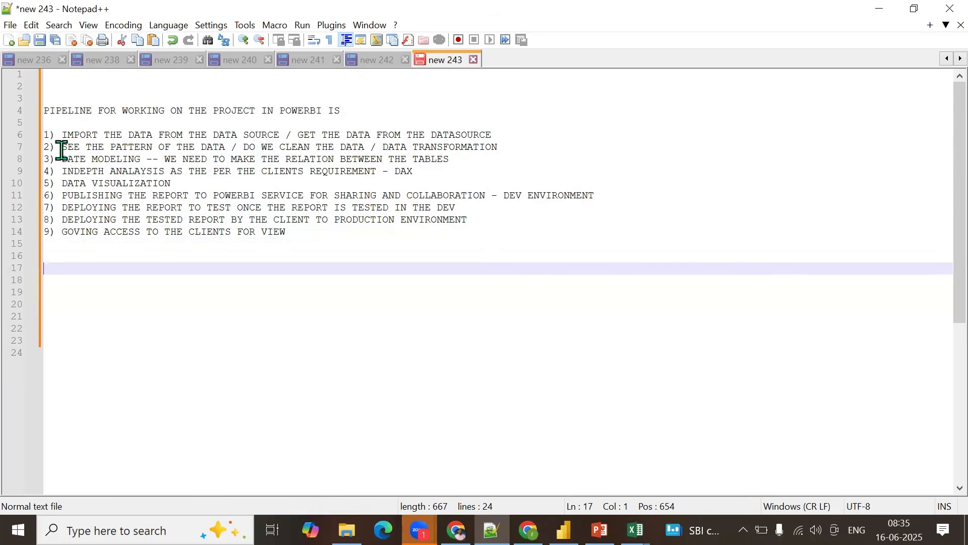
Step: Highlight the data transformation and data modeling lines, items 2 and 3 of the pipeline list
left_click_drag(62, 148, 518, 146)
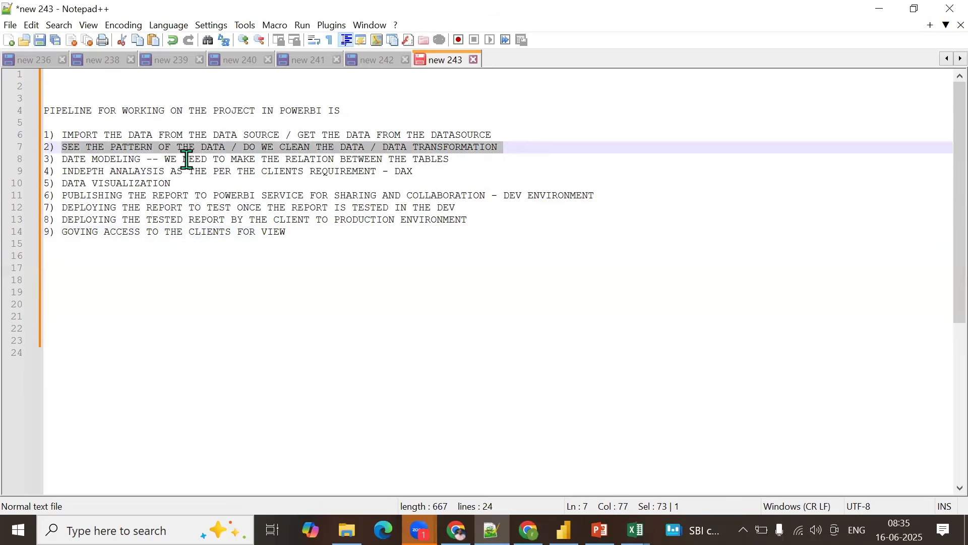
left_click_drag(62, 160, 456, 158)
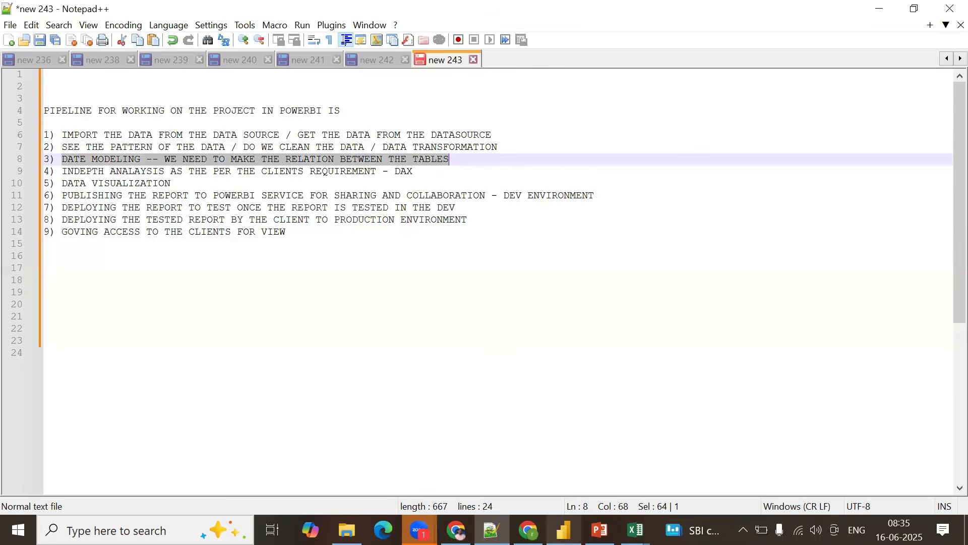
Step: Switch to Power BI Desktop, show the model diagram and collapse the Properties and Data panes
left_click(563, 530)
left_click(15, 199)
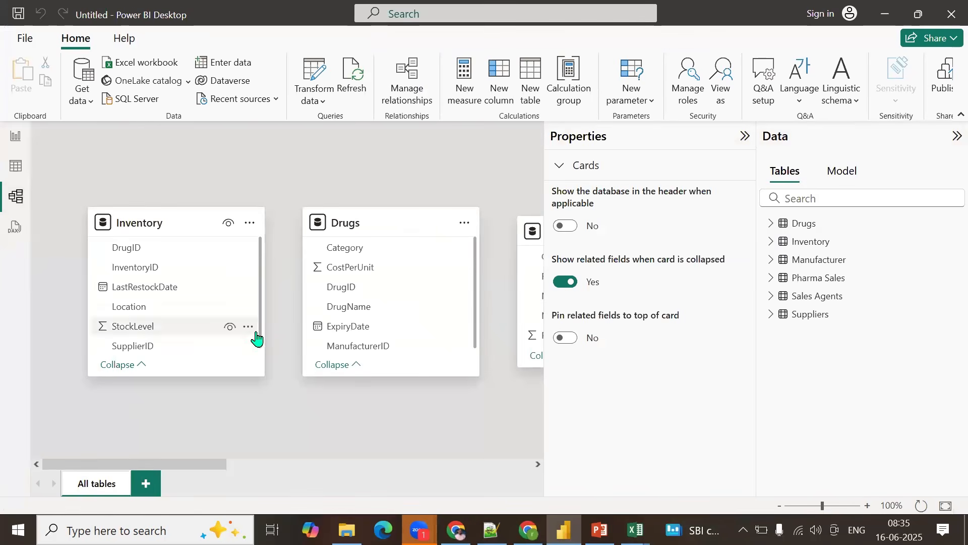
left_click(743, 137)
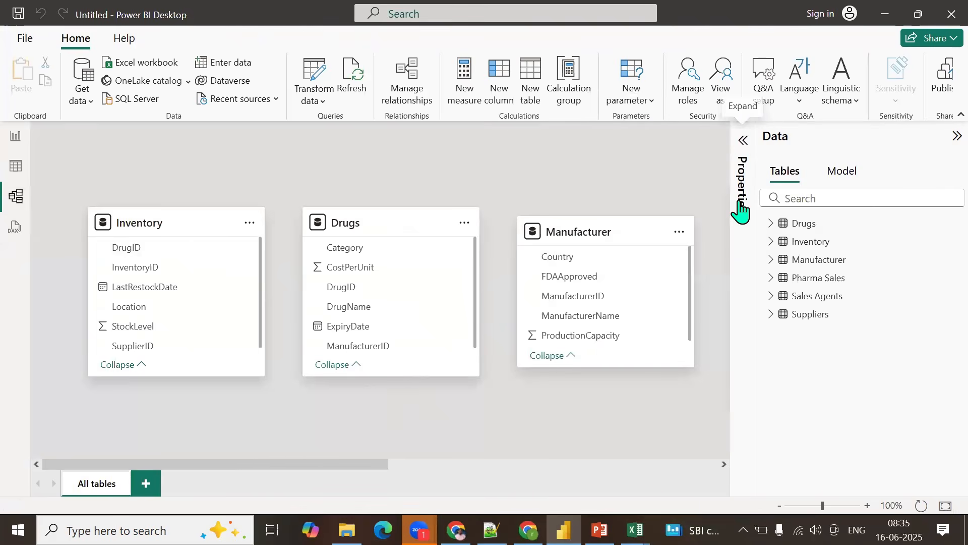
left_click(951, 142)
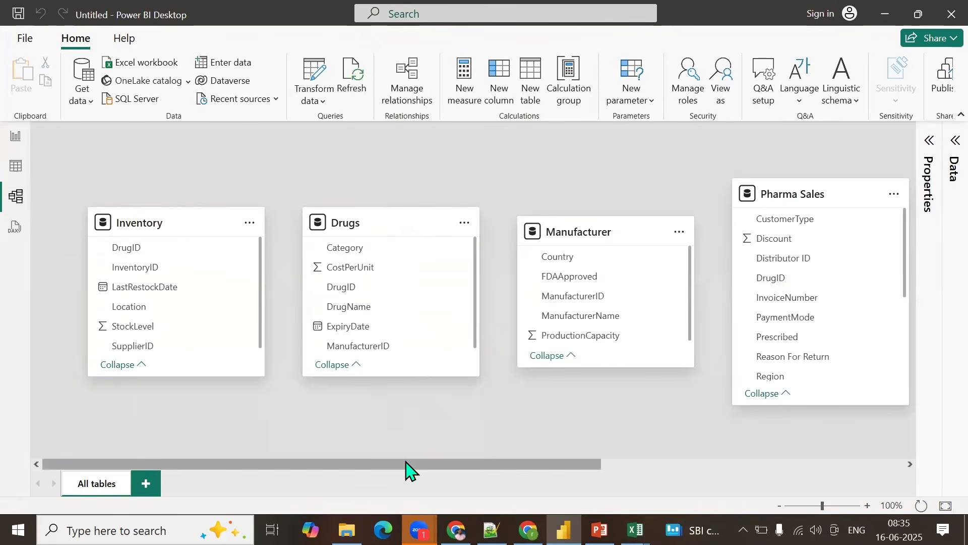
Step: Zoom the diagram out to 80% and spread the tables: Manufacturer below Inventory, Pharma Sales in the middle, and Drugs below and right of Pharma Sales
left_click_drag(406, 464, 513, 466)
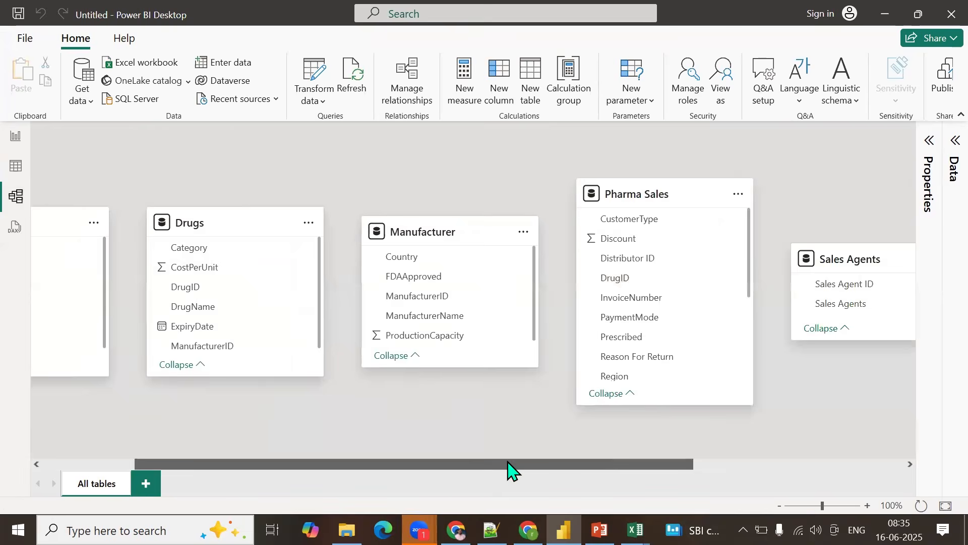
left_click(779, 506)
left_click_drag(413, 207, 222, 319)
left_click_drag(248, 205, 606, 416)
left_click_drag(603, 190, 449, 289)
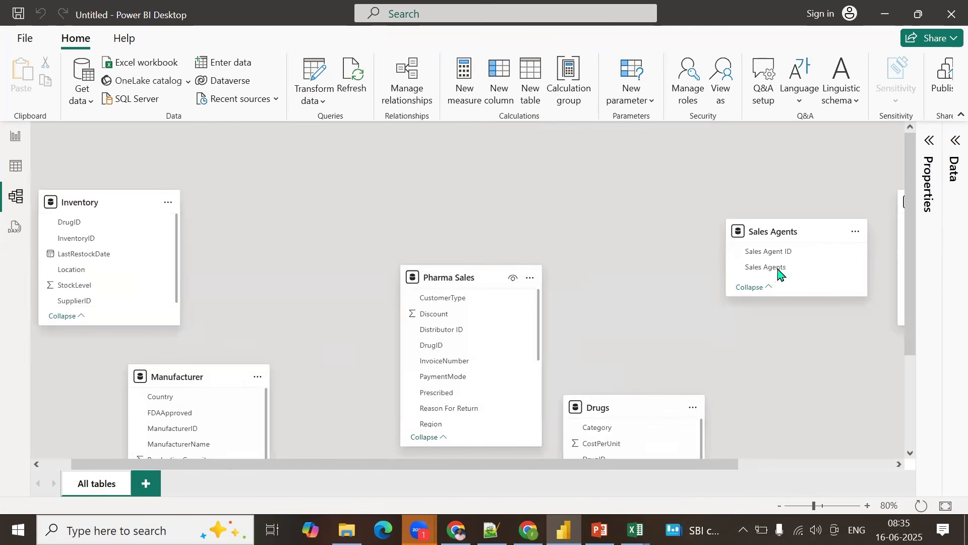
Step: Bring the Sales Agents and Suppliers tables closer to Pharma Sales, with Sales Agents placed above Suppliers
left_click_drag(774, 230, 665, 215)
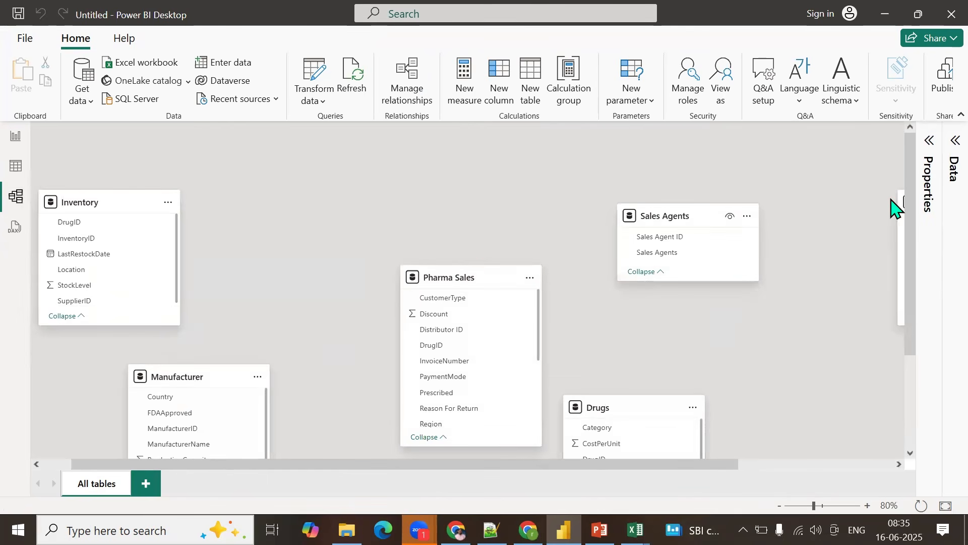
left_click_drag(901, 197, 814, 183)
left_click(842, 301)
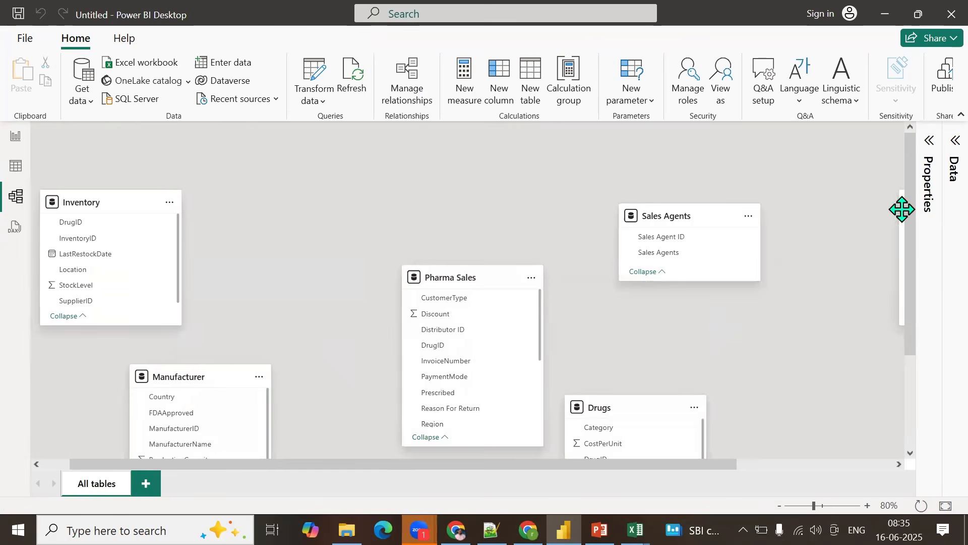
left_click_drag(649, 464, 806, 464)
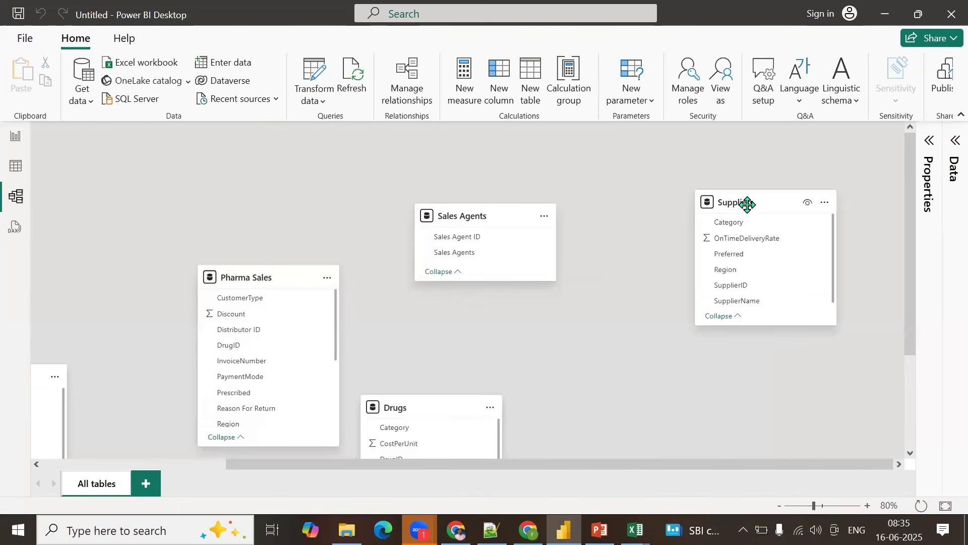
left_click_drag(747, 203, 796, 329)
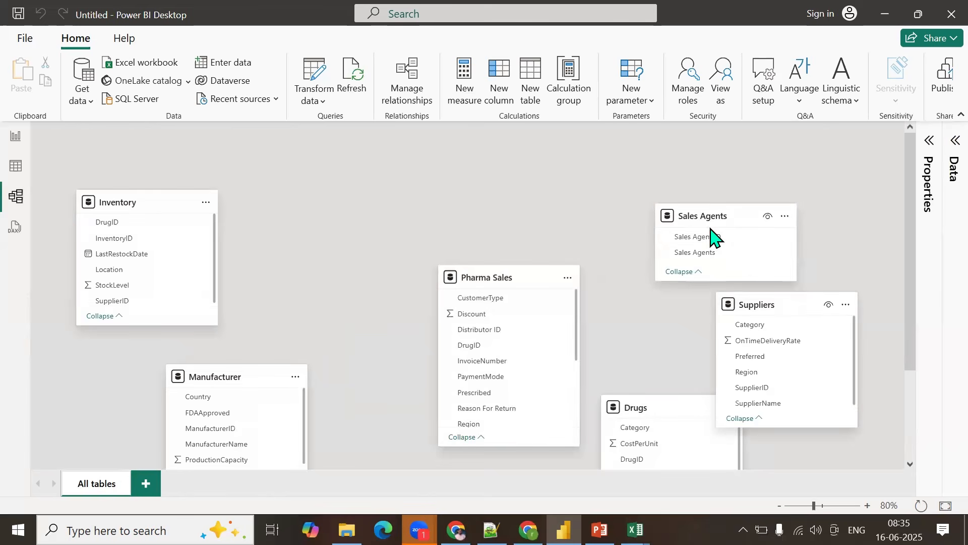
left_click_drag(696, 218, 681, 184)
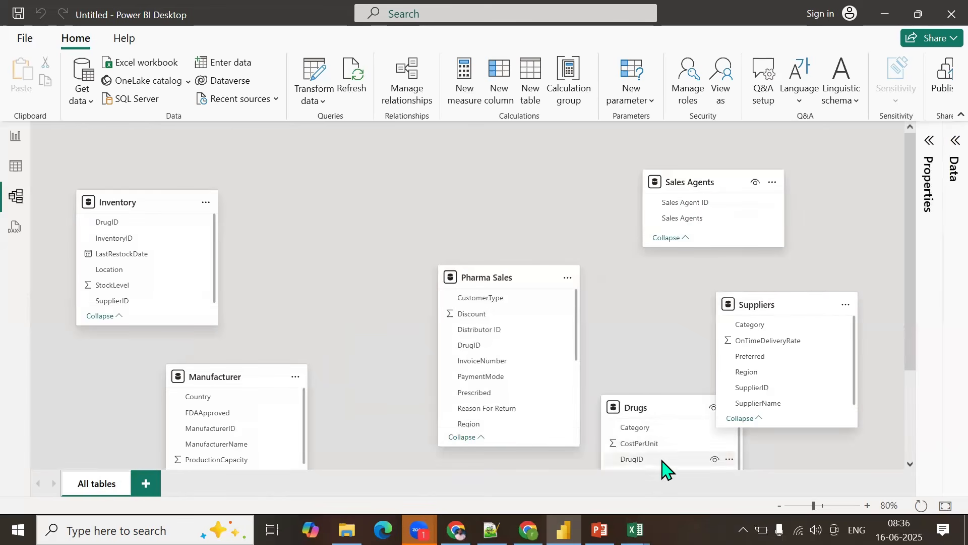
Step: Move Pharma Sales closer to Inventory and align the Manufacturer table directly beneath Inventory
left_click_drag(473, 281, 403, 281)
left_click_drag(244, 367, 140, 367)
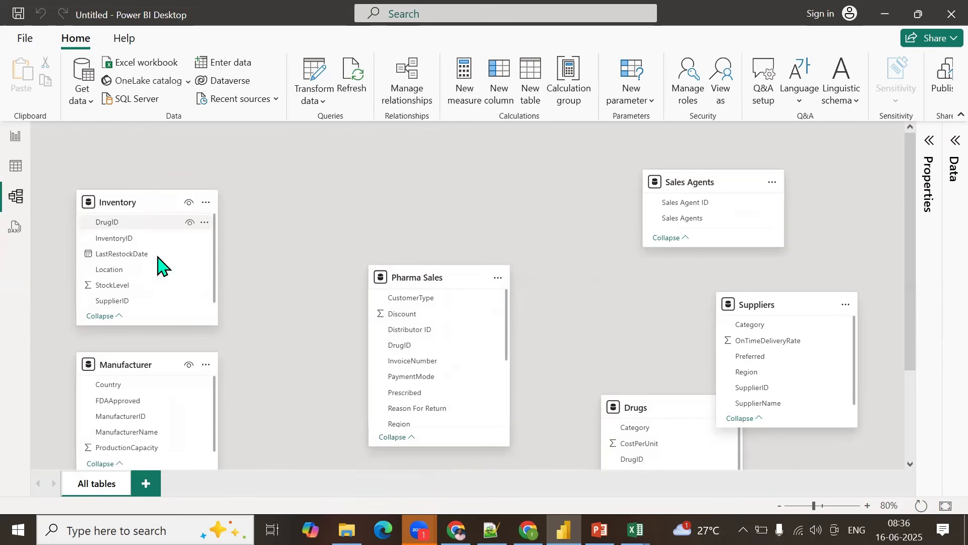
left_click_drag(423, 283, 378, 276)
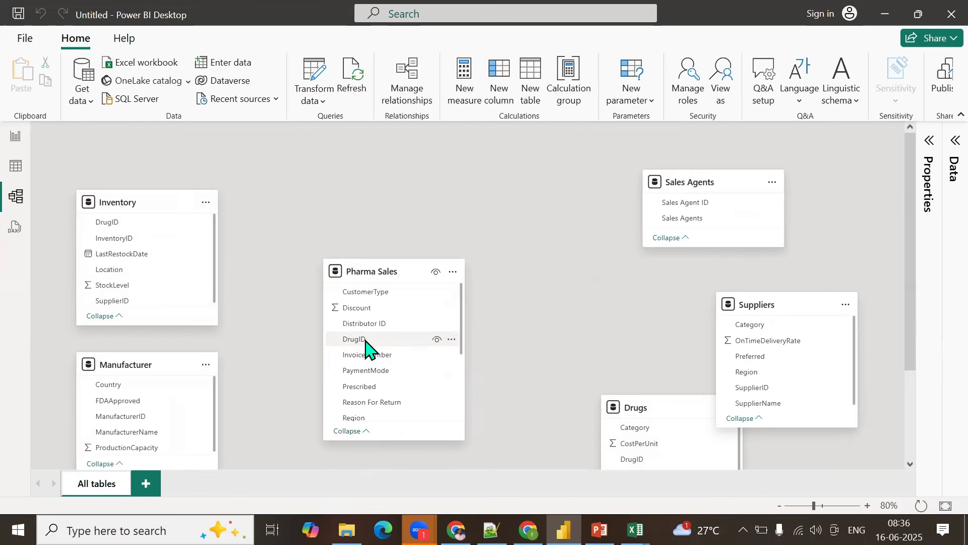
Step: Create an active one-to-many relationship from Inventory DrugID to Pharma Sales DrugID with cross-filter direction Both
mouse_move(365, 342)
left_mouse_down()
mouse_move(353, 346)
mouse_move(143, 268)
mouse_move(123, 224)
mouse_move(209, 306)
mouse_move(367, 353)
mouse_move(377, 335)
left_mouse_up()
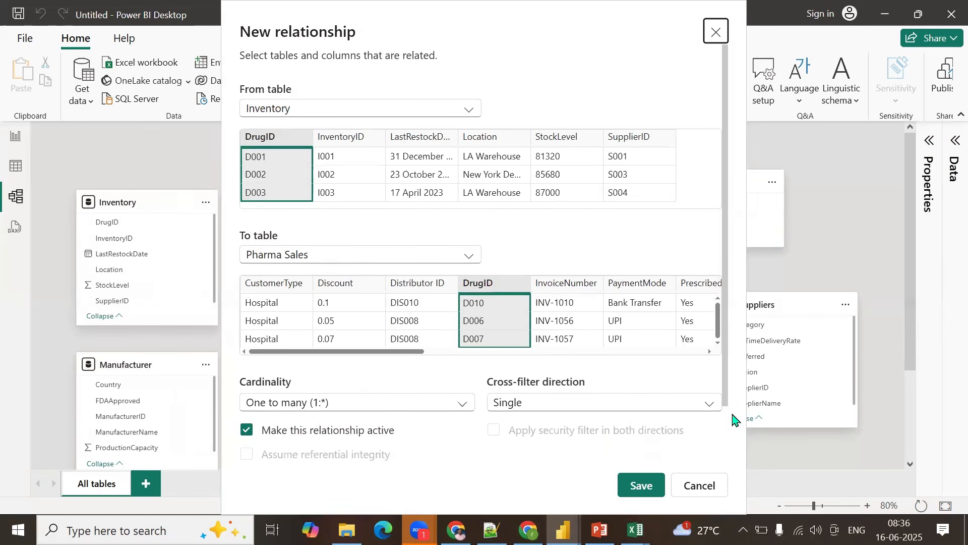
left_click(712, 406)
left_click(547, 443)
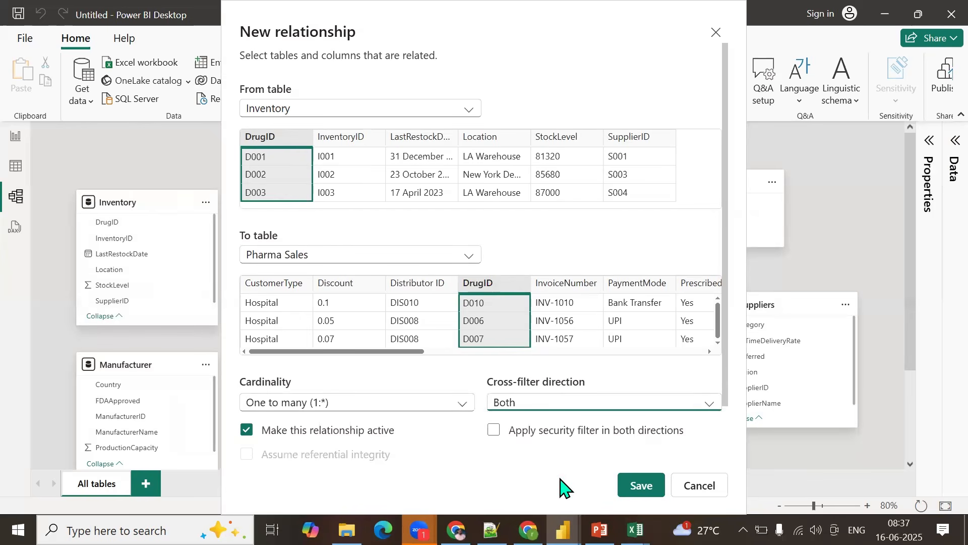
left_click(637, 487)
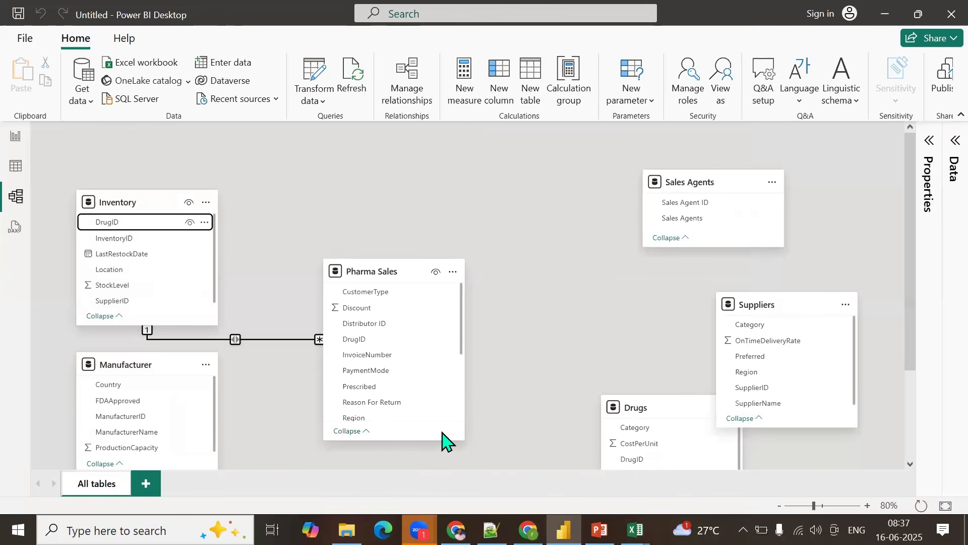
Step: Move the Drugs table up beside Sales Agents and create a many-to-many relationship from Pharma Sales DrugID to Drugs DrugID, cross-filtering Both
scroll(543, 347, "down", 3)
scroll(542, 346, "up", 2)
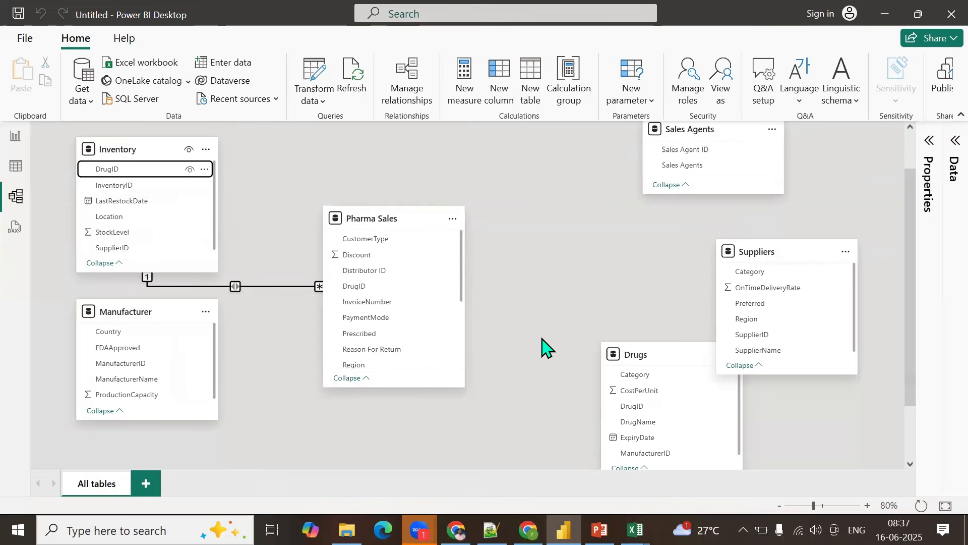
scroll(542, 347, "up", 1)
left_click_drag(648, 398, 551, 180)
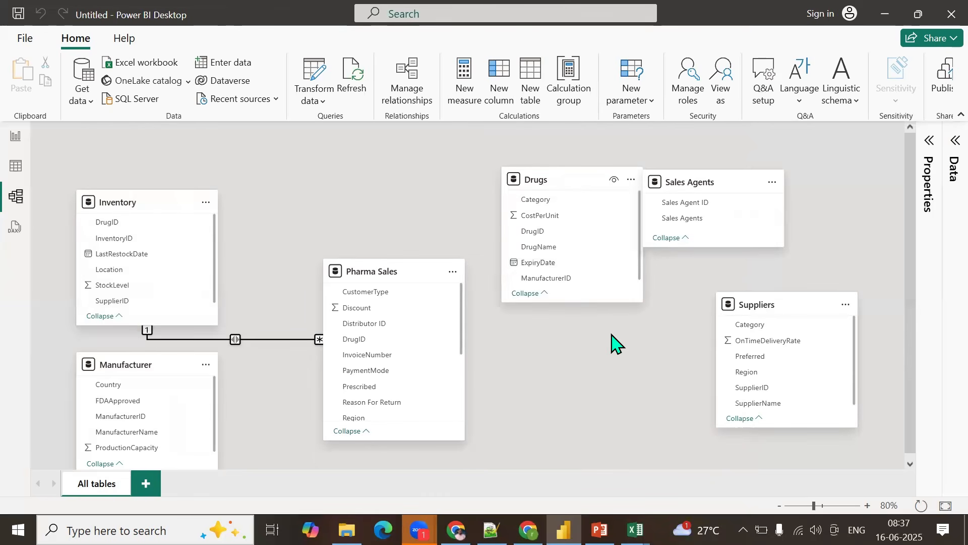
left_click_drag(370, 340, 533, 231)
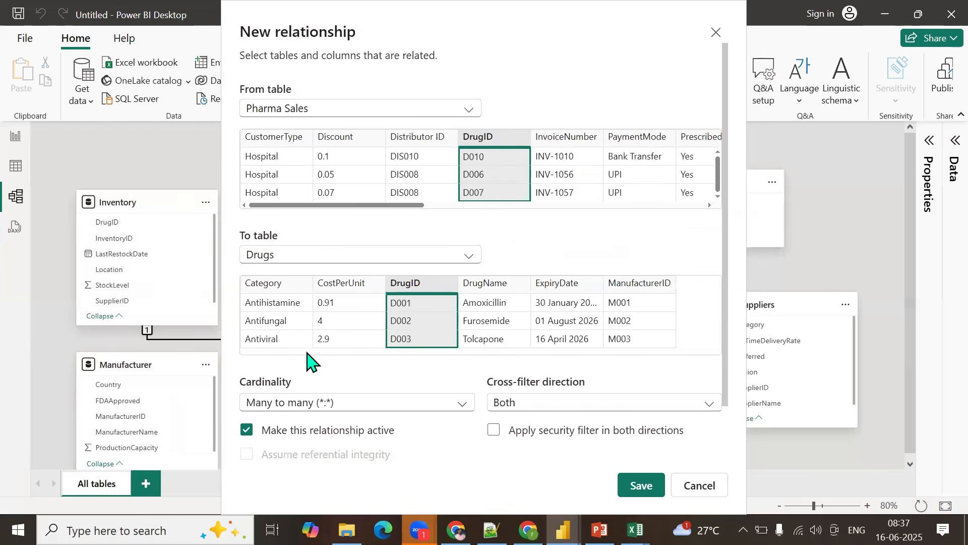
left_click(641, 485)
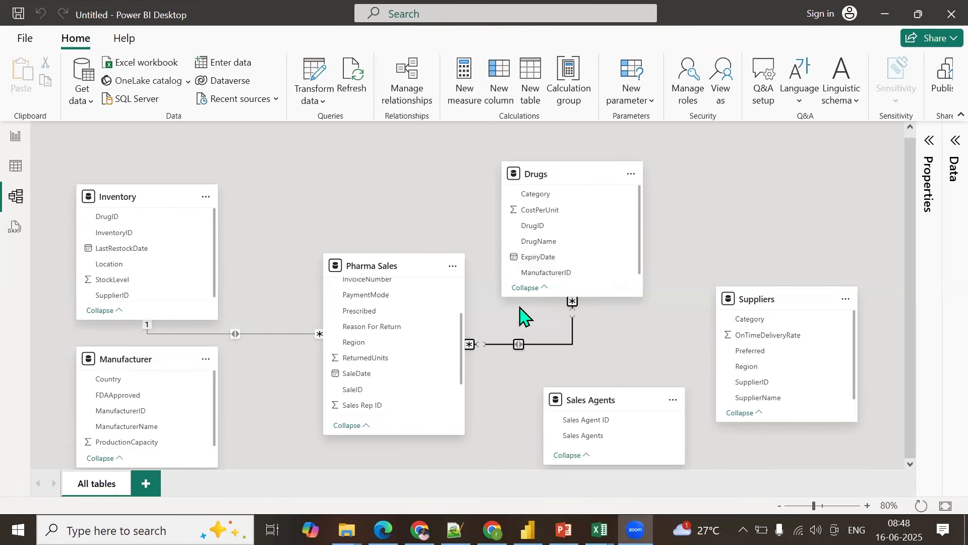
Step: Review the settings of the Pharma Sales to Drugs relationship among the model's relationships and leave without changing them
left_click(519, 346)
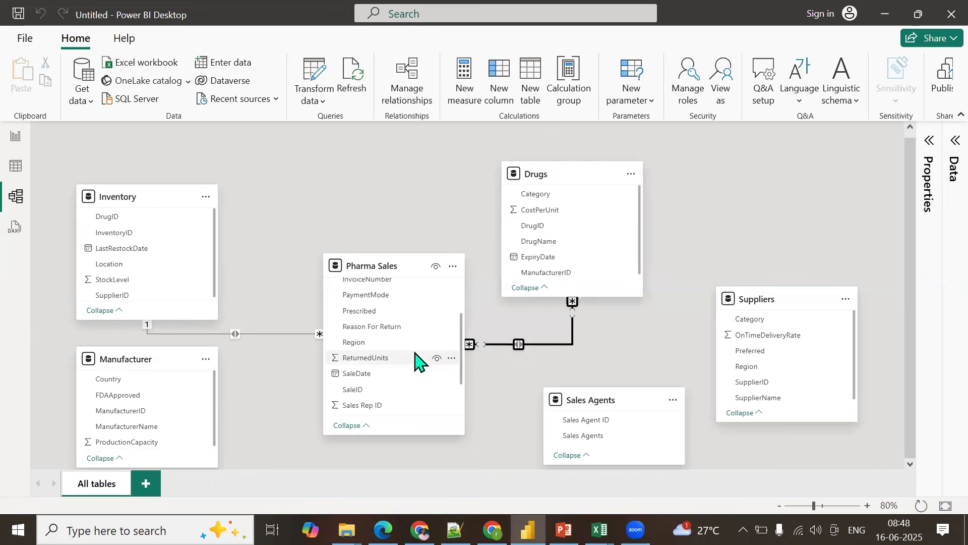
scroll(375, 343, "up", 2)
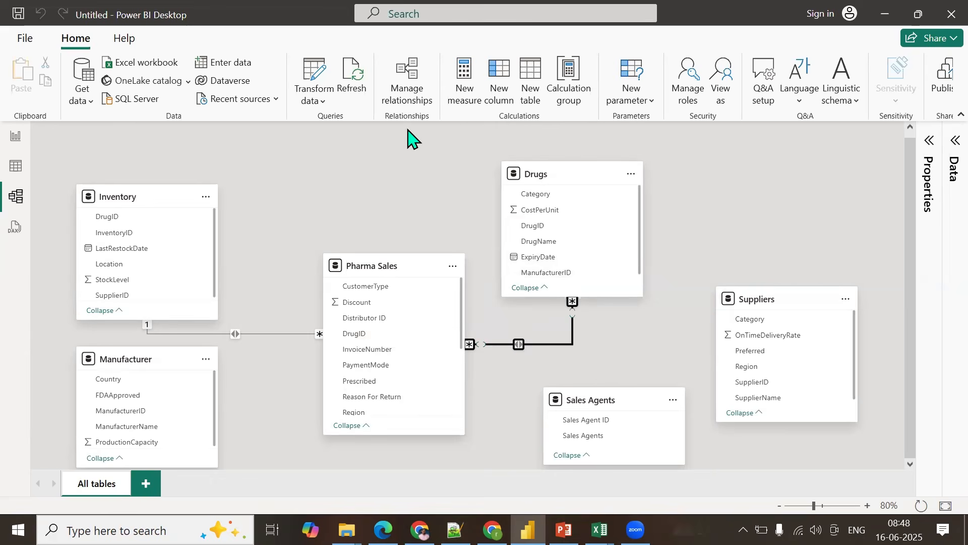
left_click(406, 85)
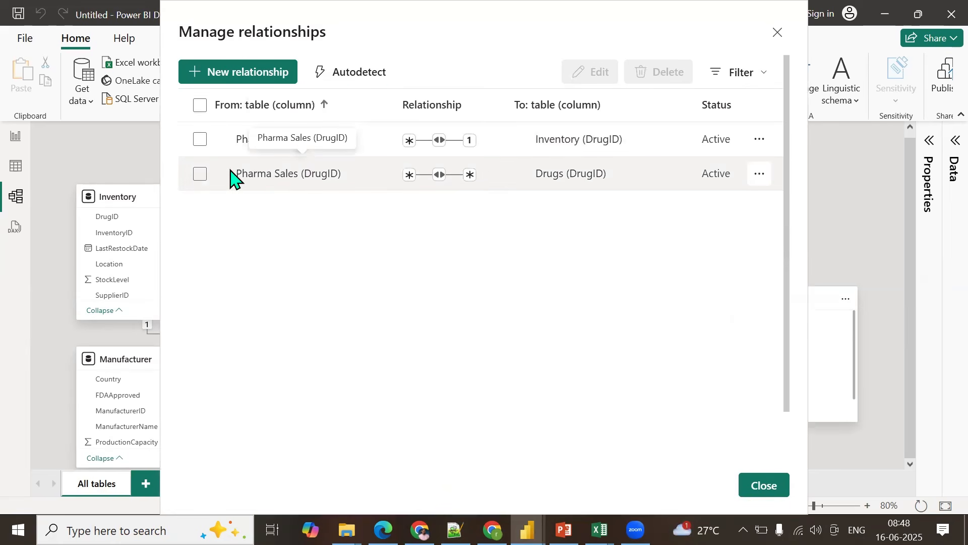
left_click(758, 177)
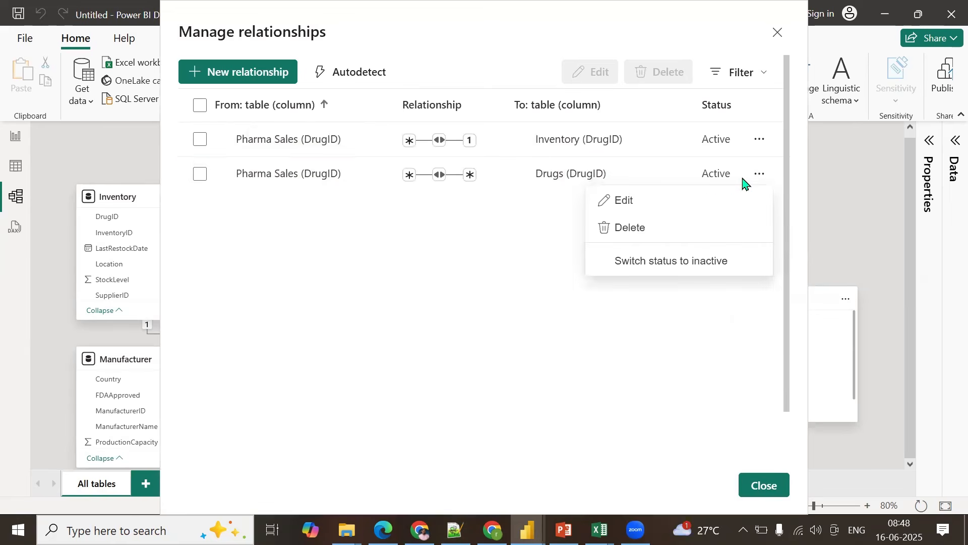
left_click(630, 209)
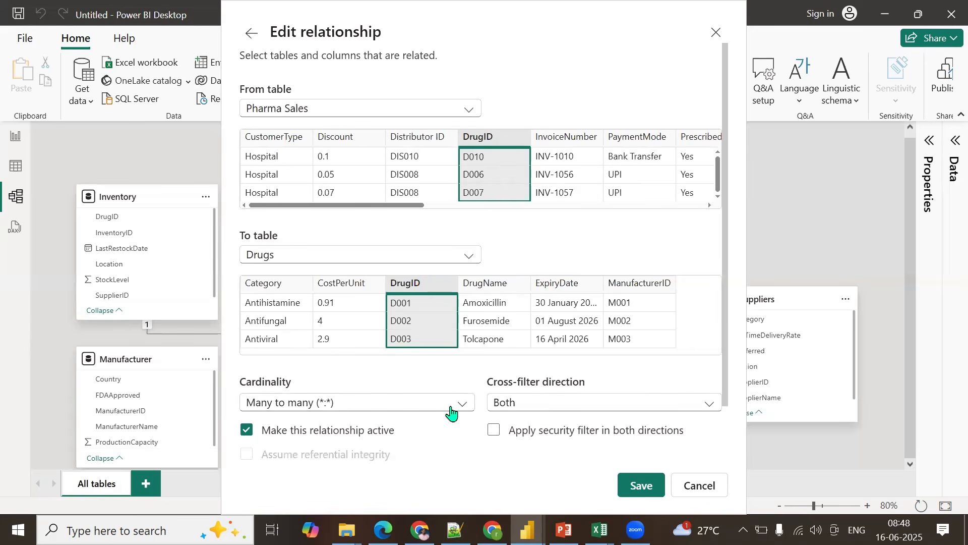
left_click(705, 487)
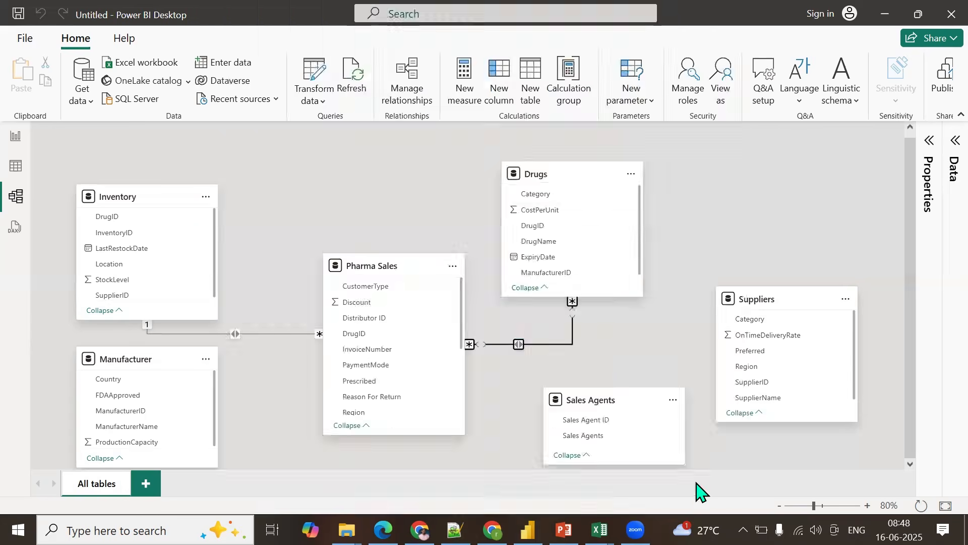
left_click(760, 486)
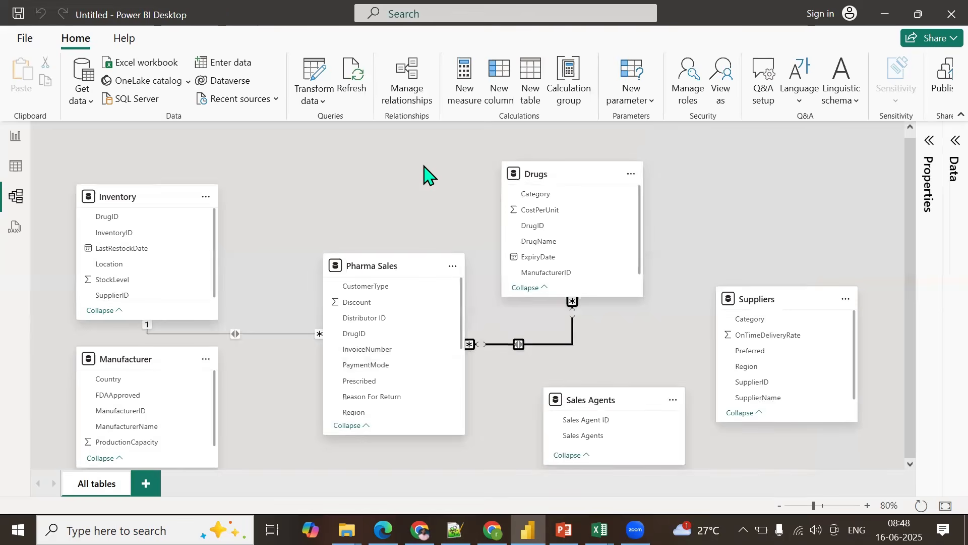
Step: Return to the report canvas
left_click(13, 137)
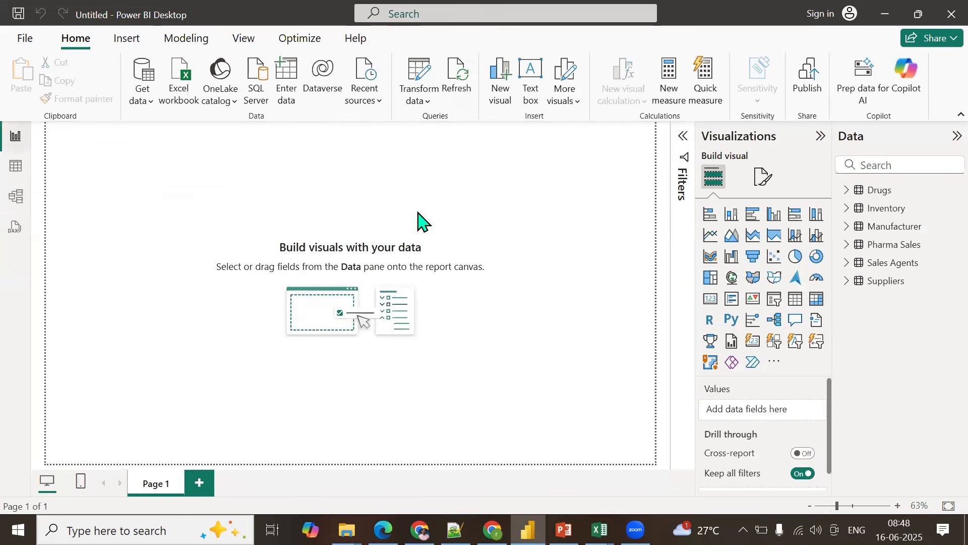
Step: Open the Power Query Editor on the Pharma Sales query and bring its Region, CustomerType and SalesChannel columns into view
left_click(421, 70)
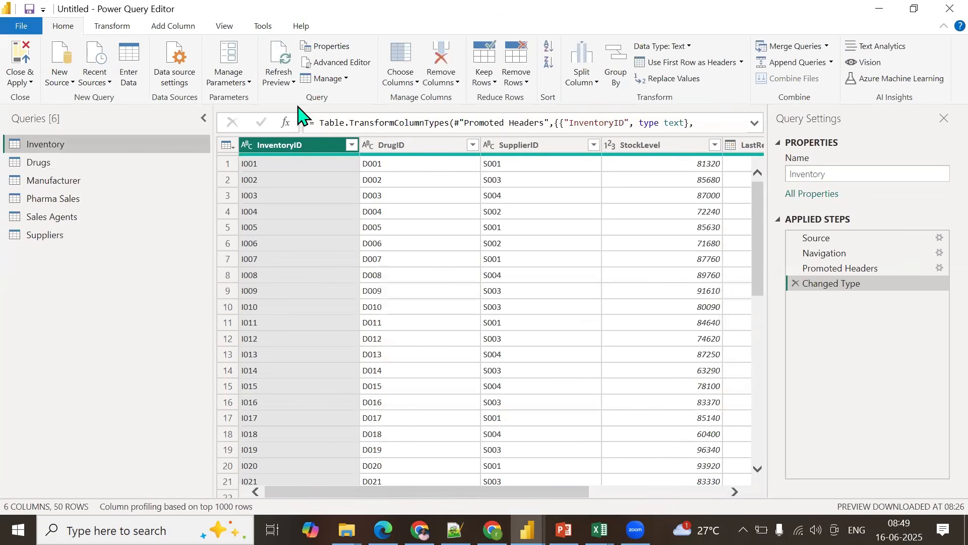
left_click(55, 205)
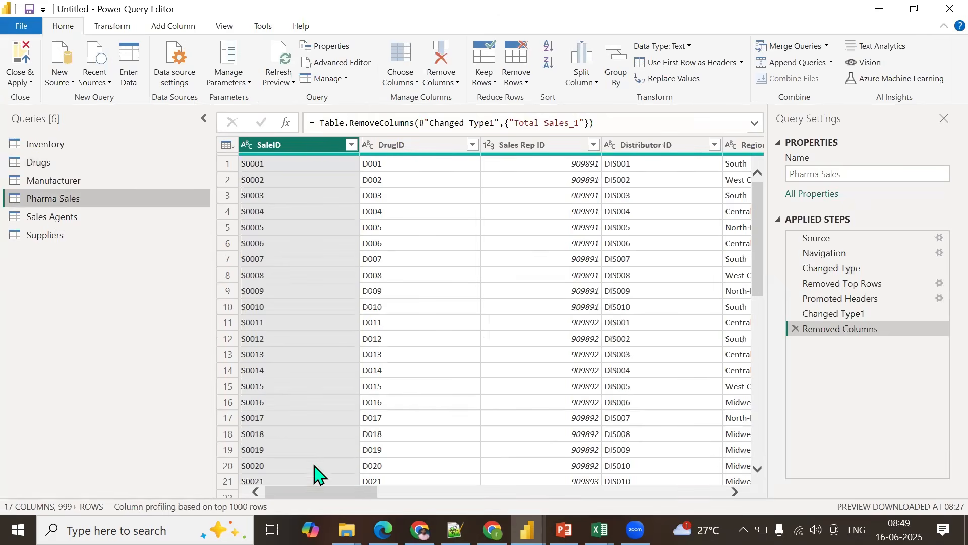
left_click_drag(324, 495, 395, 496)
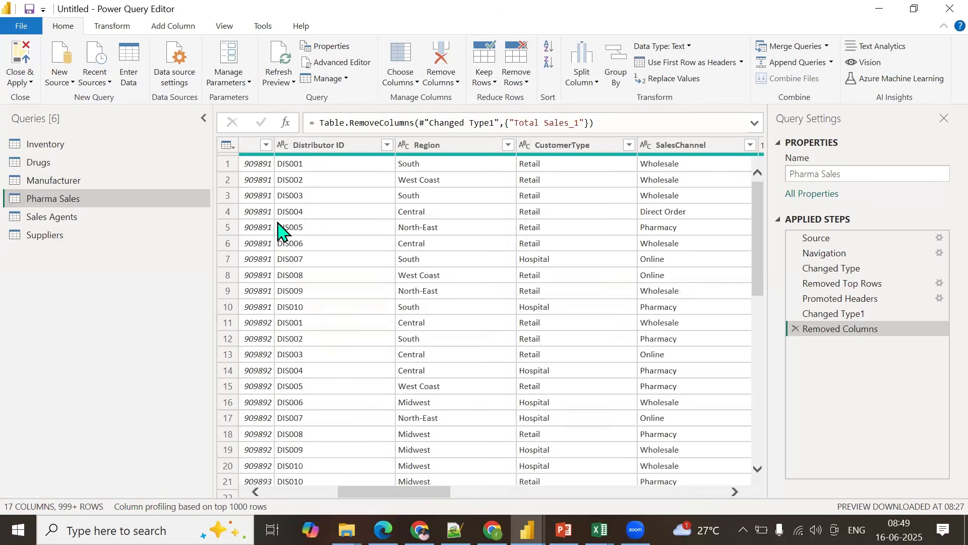
Step: Turn on Column distribution for Pharma Sales, leave Column profile off, and examine the distributions and rows across the table
left_click(227, 29)
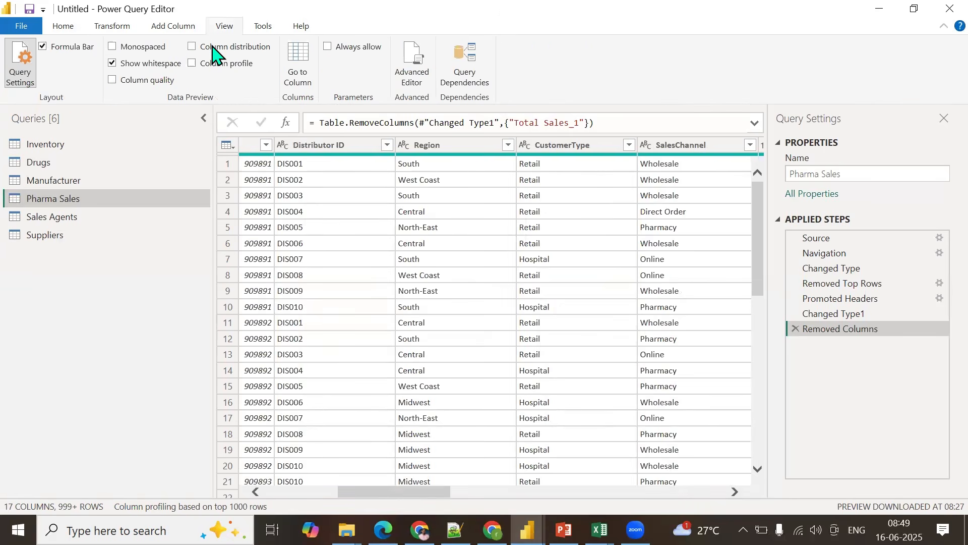
left_click(211, 70)
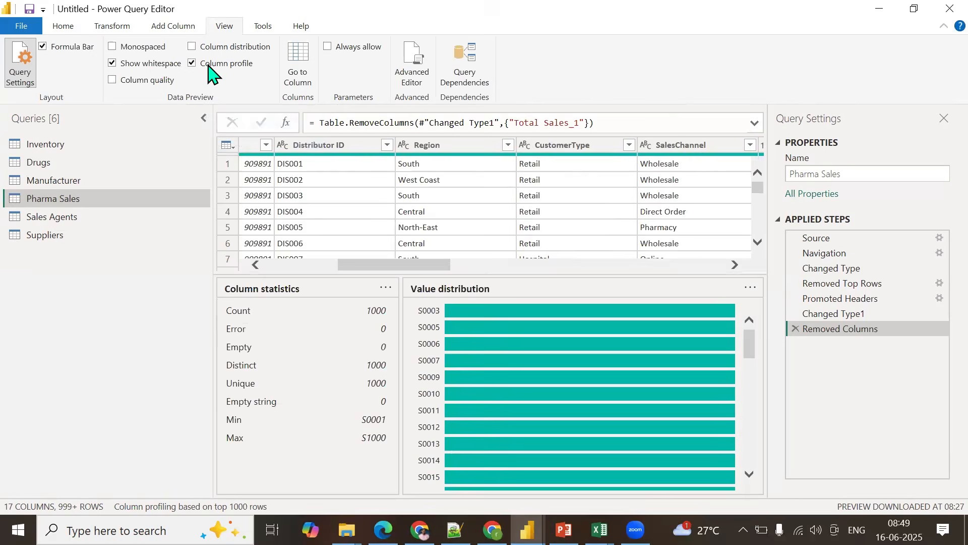
left_click(224, 47)
left_click(222, 66)
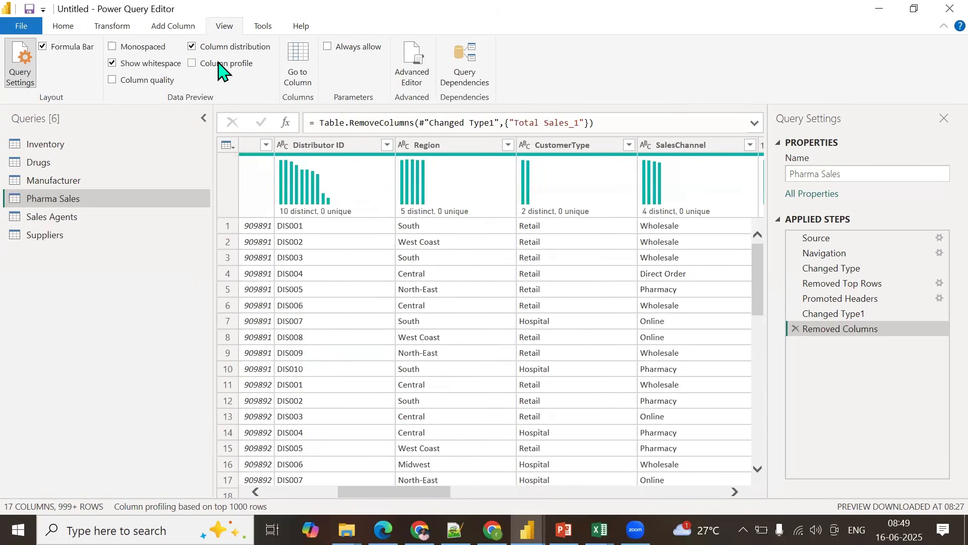
left_click_drag(381, 492, 286, 501)
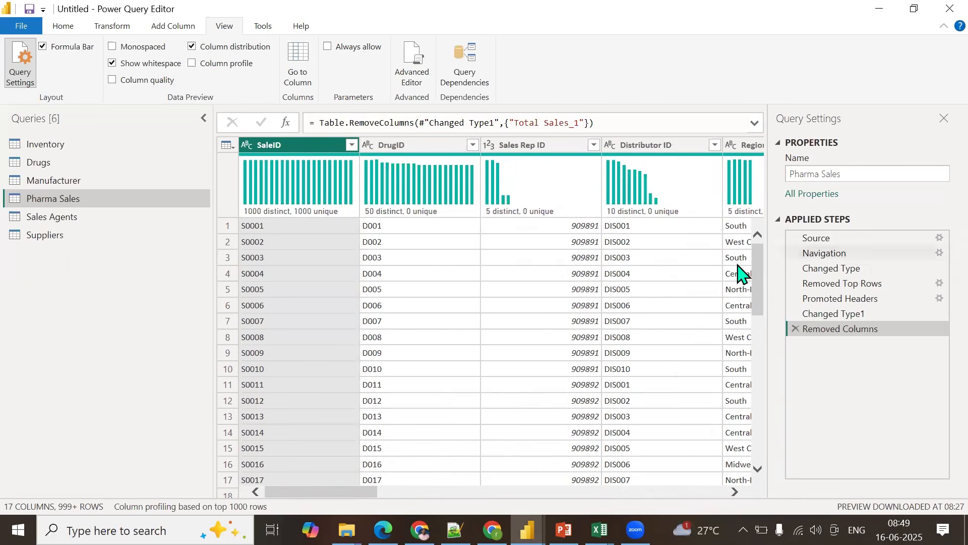
left_click_drag(760, 265, 757, 466)
left_click_drag(760, 433, 764, 472)
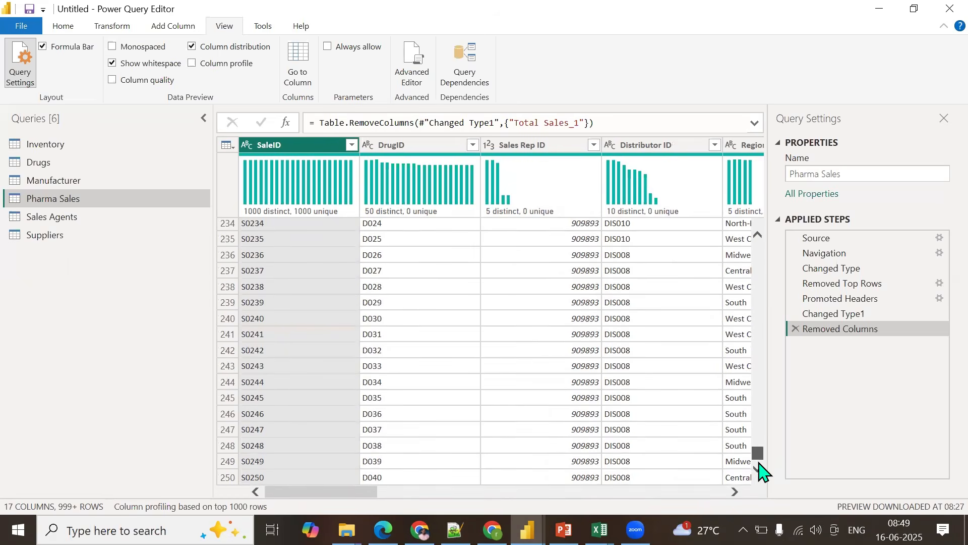
left_click_drag(761, 436, 760, 469)
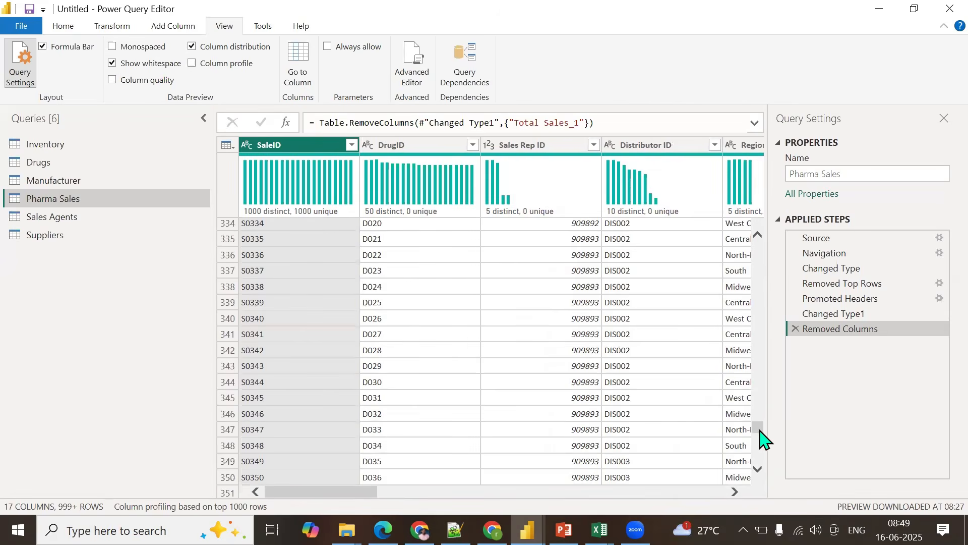
left_click_drag(760, 430, 765, 469)
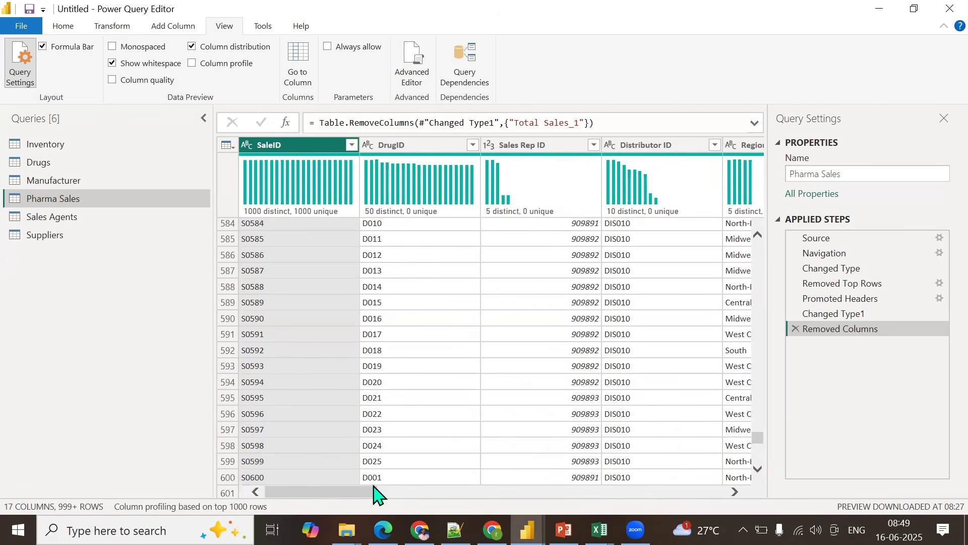
left_click_drag(371, 492, 574, 491)
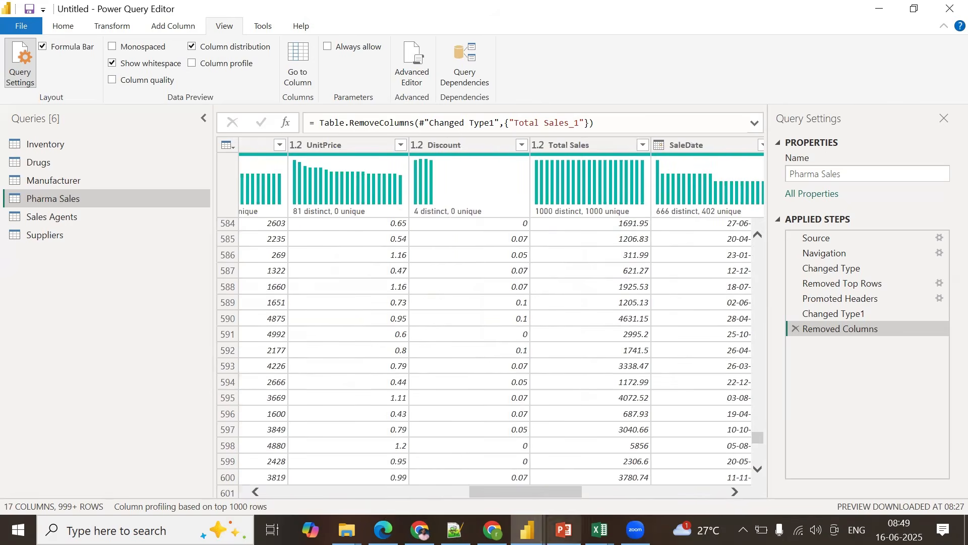
Step: Switch to the Pharma_Sales_2022_2024 workbook in Excel and examine rows 1010 to 1016 below the last sale for missing values
mouse_move(599, 530)
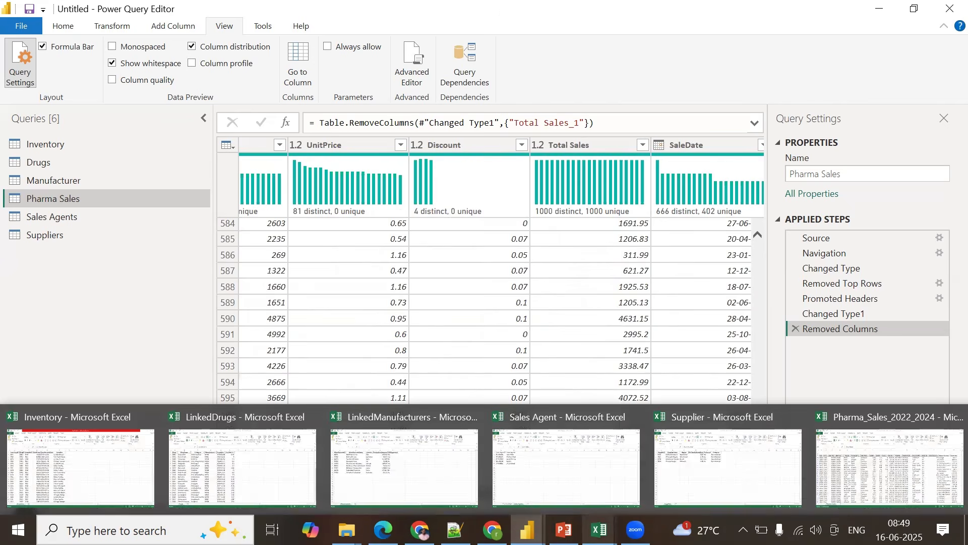
left_click(902, 474)
left_click_drag(961, 159, 947, 468)
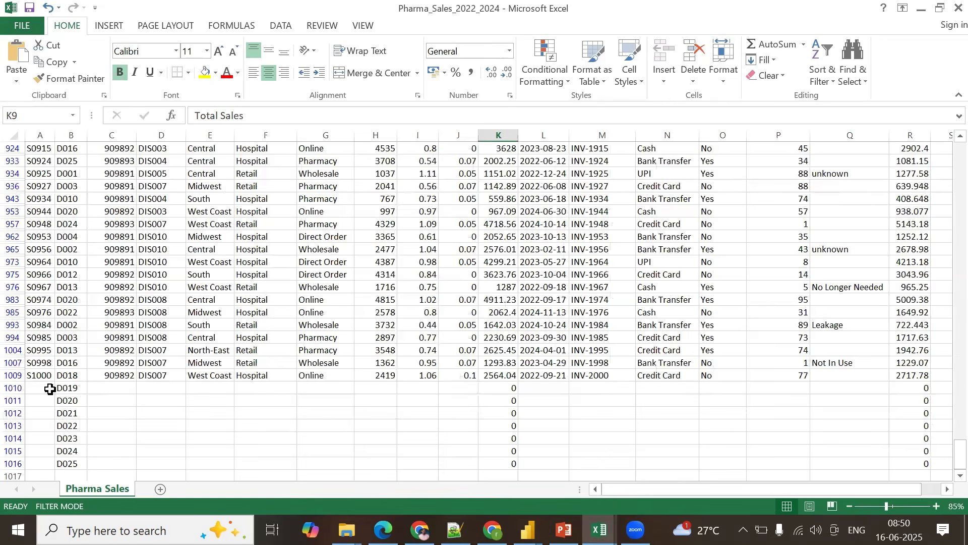
left_click(12, 387)
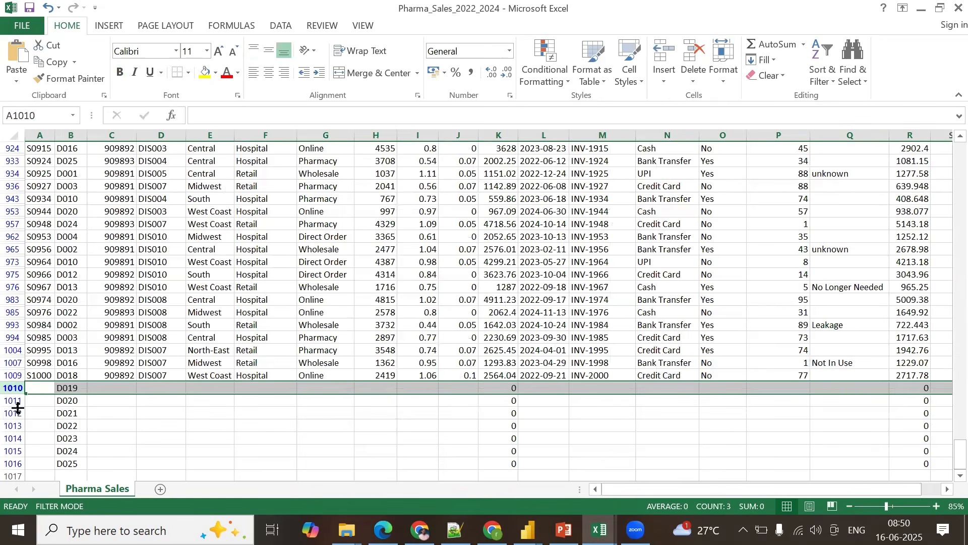
left_click(12, 463)
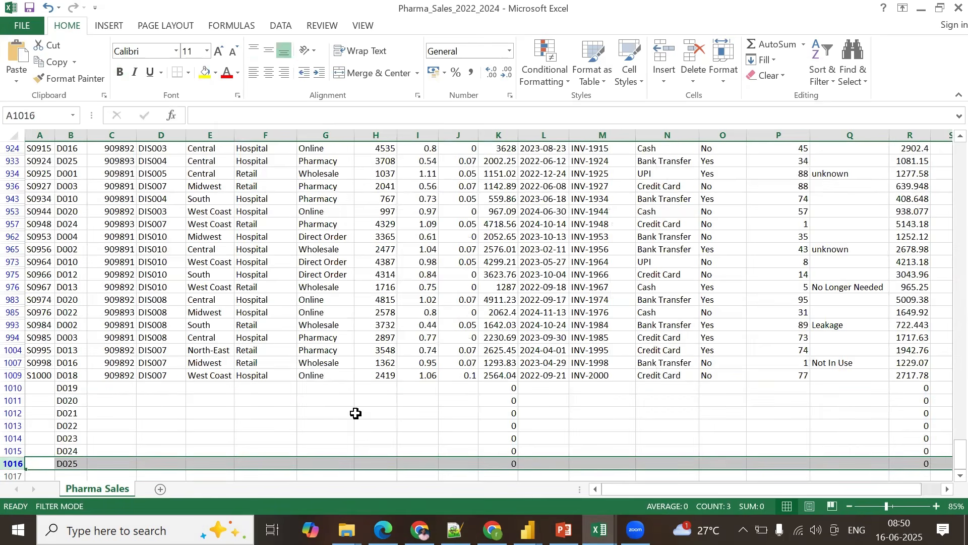
left_click_drag(422, 389, 427, 456)
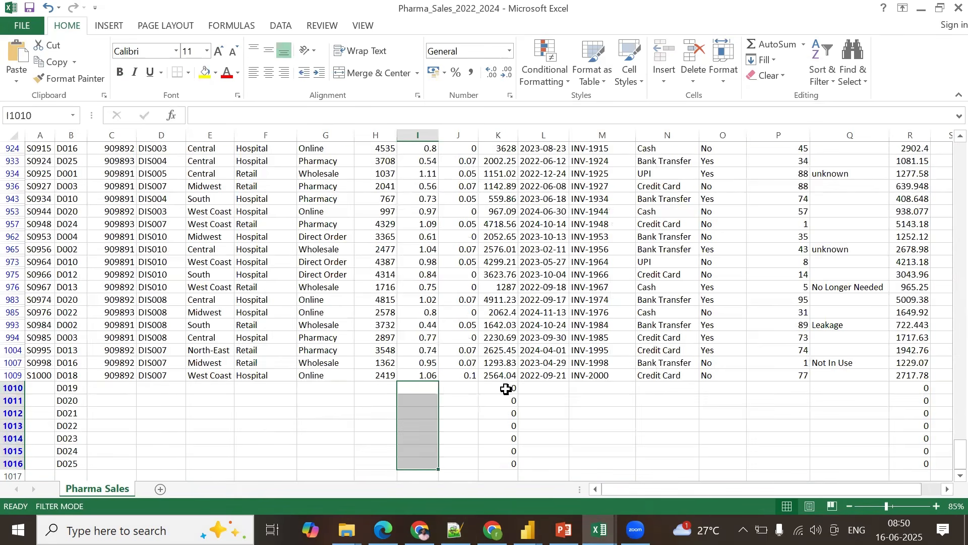
left_click_drag(506, 388, 503, 463)
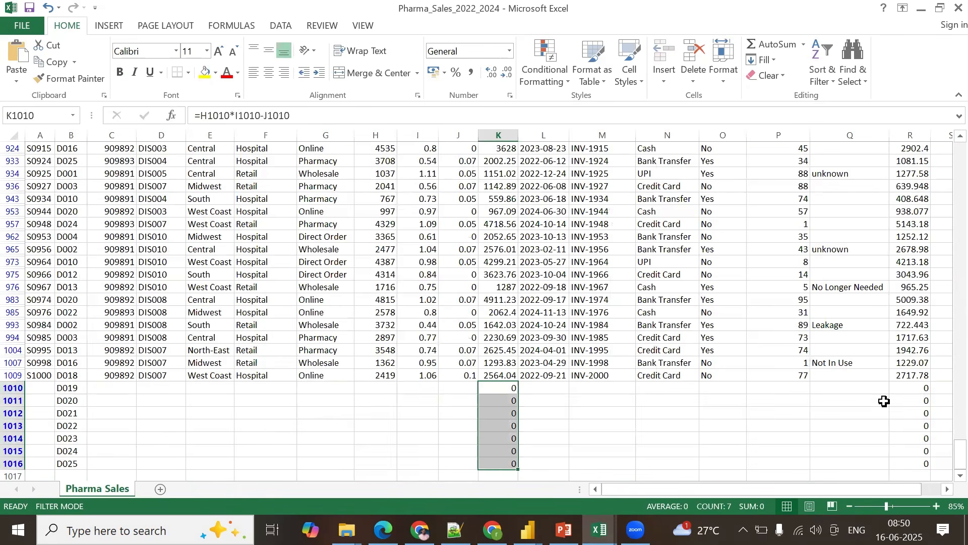
left_click_drag(901, 387, 901, 469)
left_click_drag(832, 388, 830, 464)
left_click_drag(56, 391, 61, 462)
left_click_drag(35, 389, 32, 438)
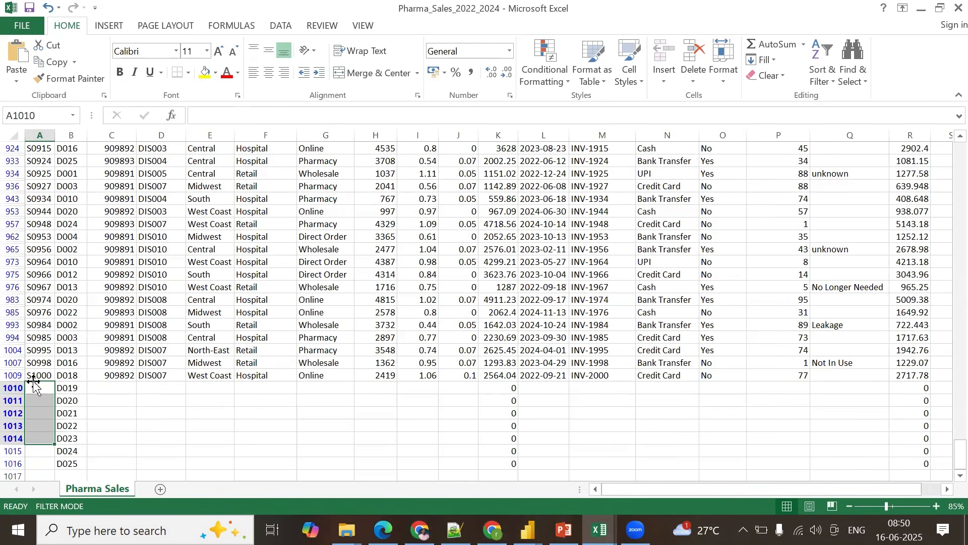
Step: Switch back to the Power Query Editor and check the SaleID filter values for a null entry, leaving the filter unchanged
left_click(528, 530)
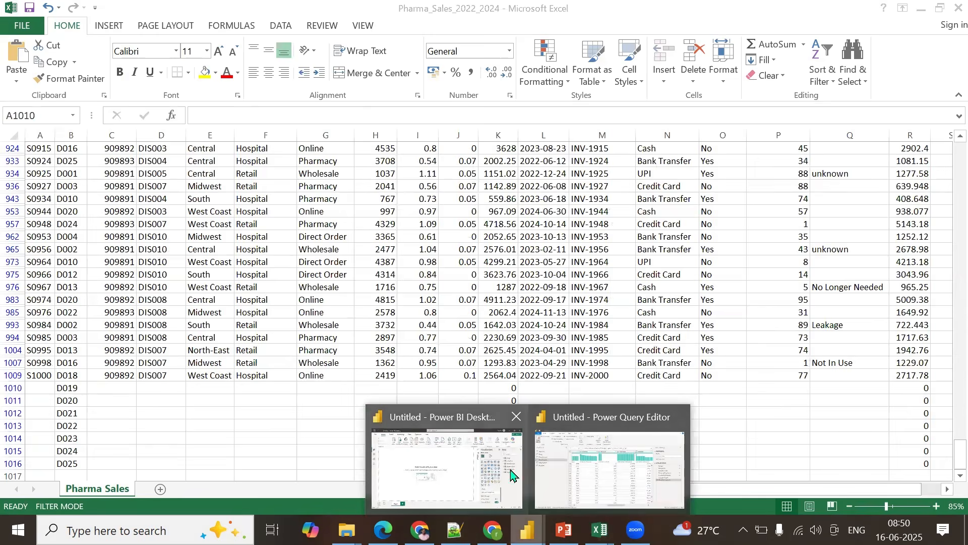
left_click(563, 460)
left_click_drag(532, 490, 254, 492)
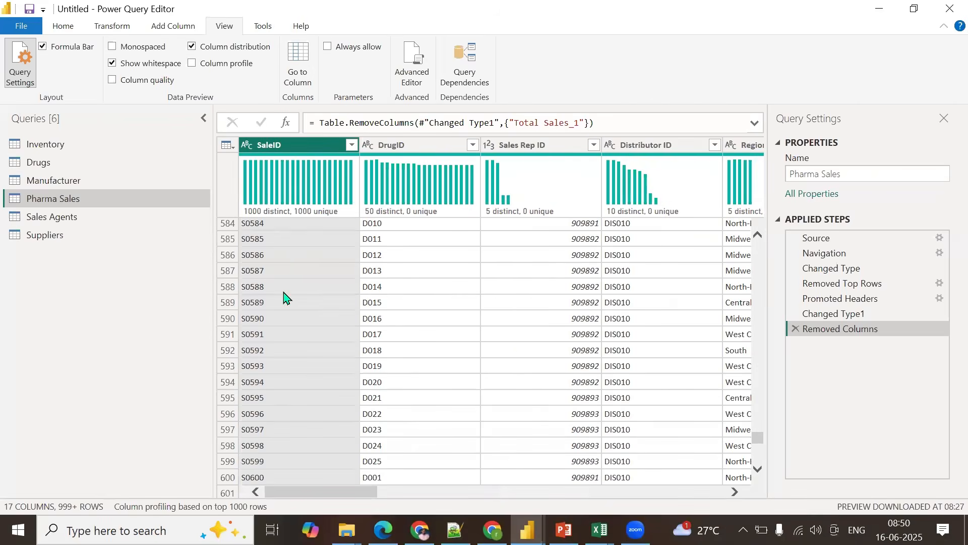
left_click(352, 144)
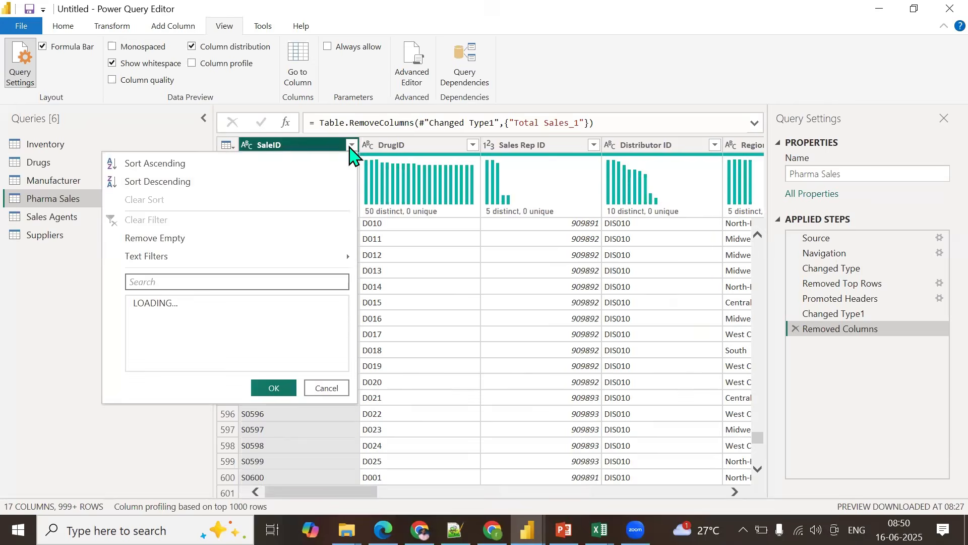
left_click_drag(346, 328, 346, 461)
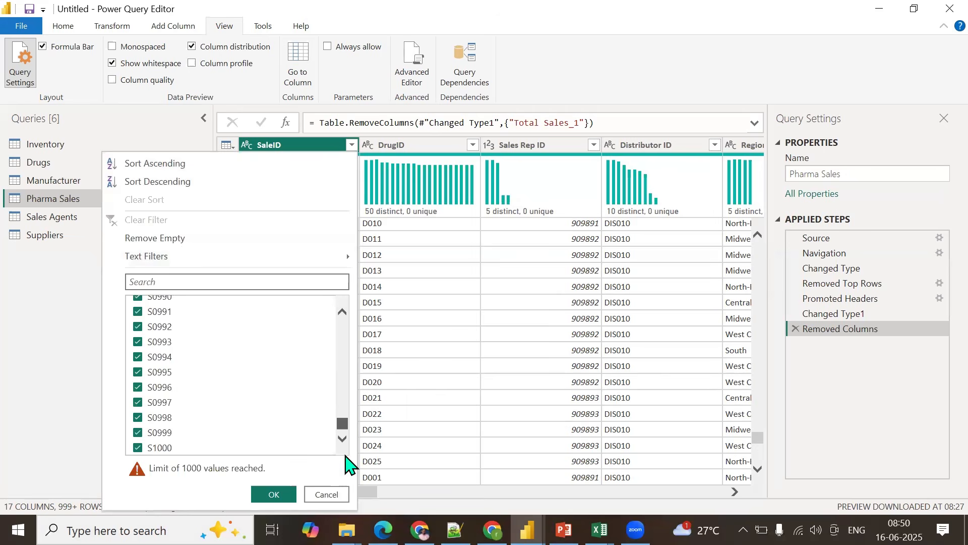
left_click(334, 493)
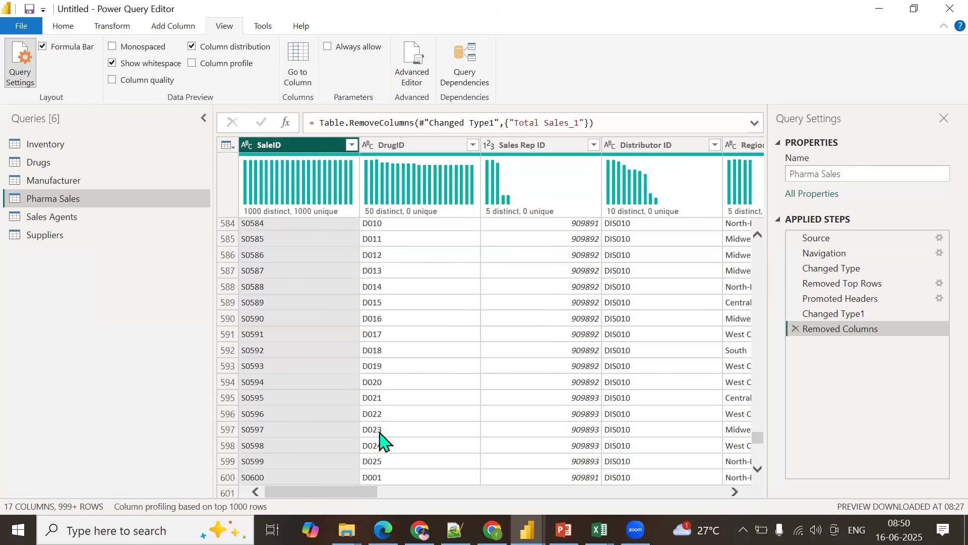
Step: Examine the last rows of Pharma Sales for nulls and recheck the end of the SaleID filter values without applying a filter
scroll(479, 419, "down", 2)
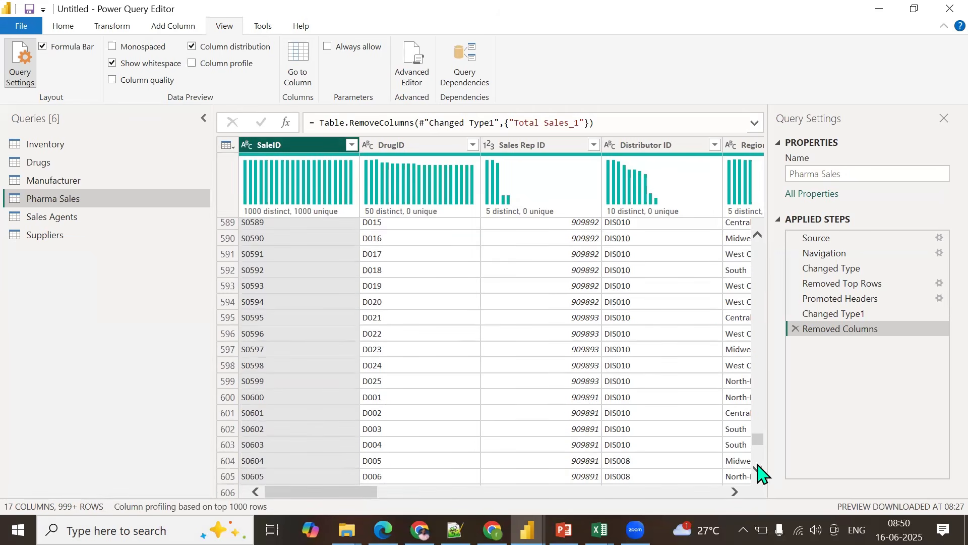
scroll(759, 471, "down", 20)
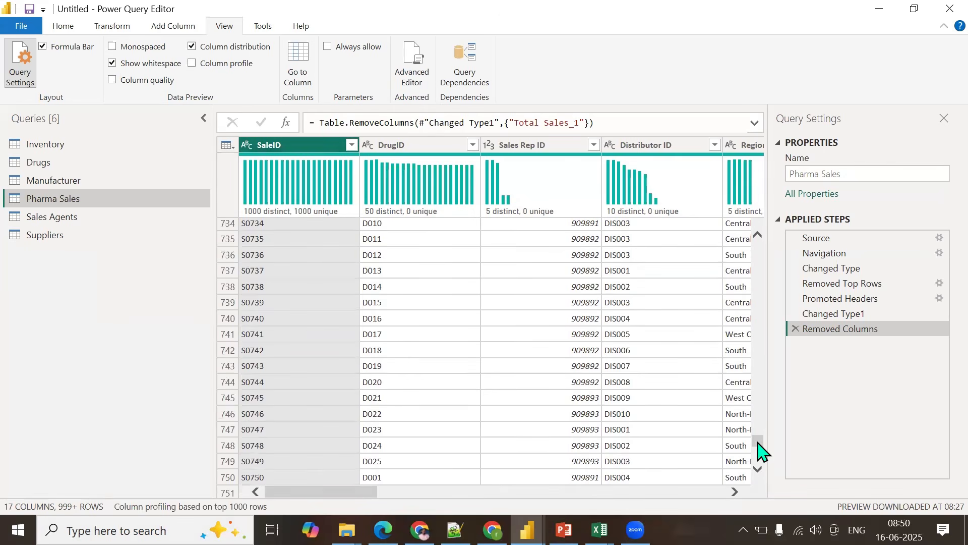
scroll(759, 454, "down", 20)
scroll(760, 449, "down", 20)
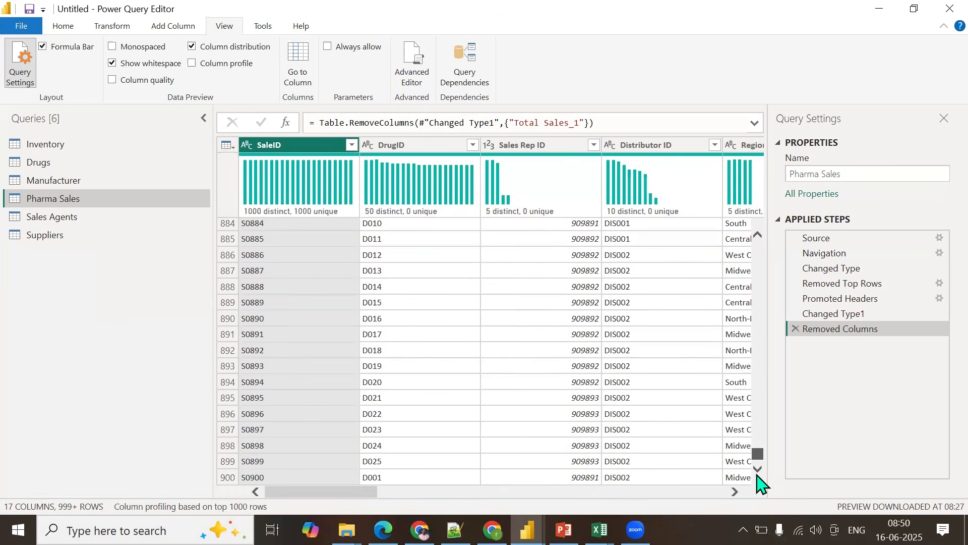
scroll(760, 457, "down", 2)
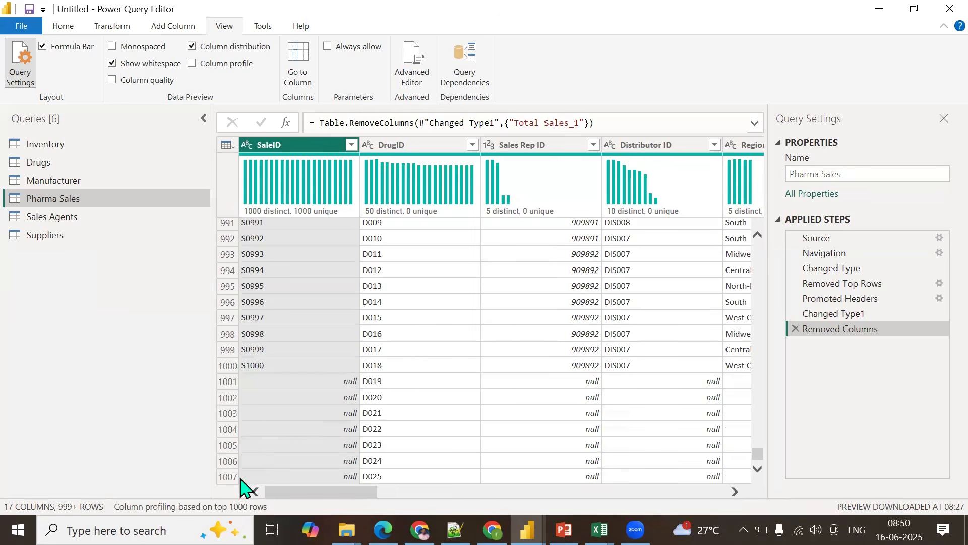
left_click(352, 144)
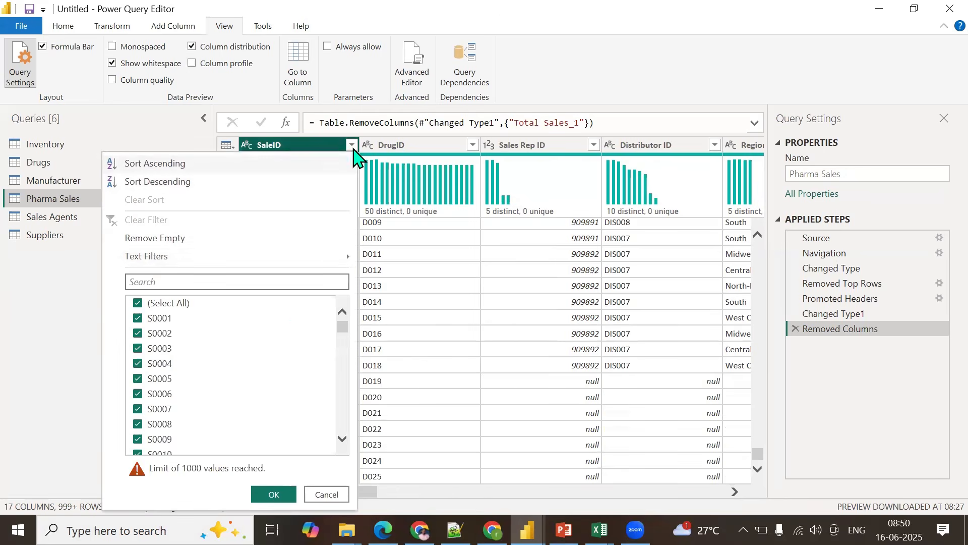
left_click_drag(342, 325, 342, 457)
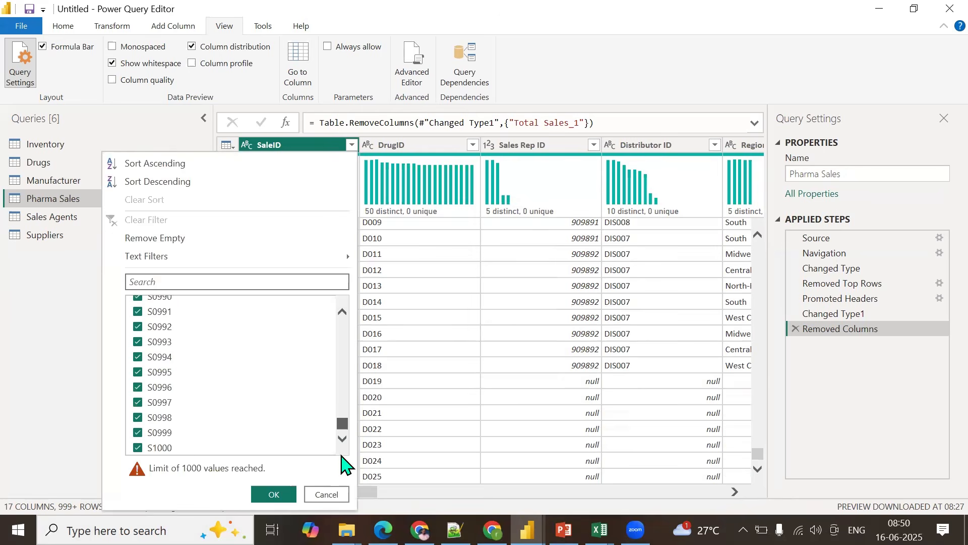
left_click(344, 497)
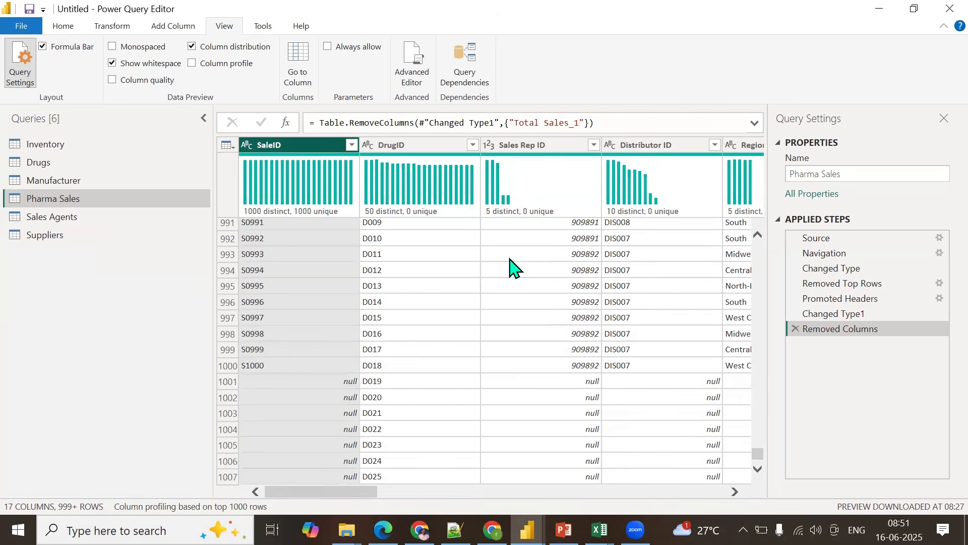
Step: Filter the null values out of the Sales Rep ID column in Pharma Sales and turn off Column distribution
left_click_drag(359, 497, 398, 495)
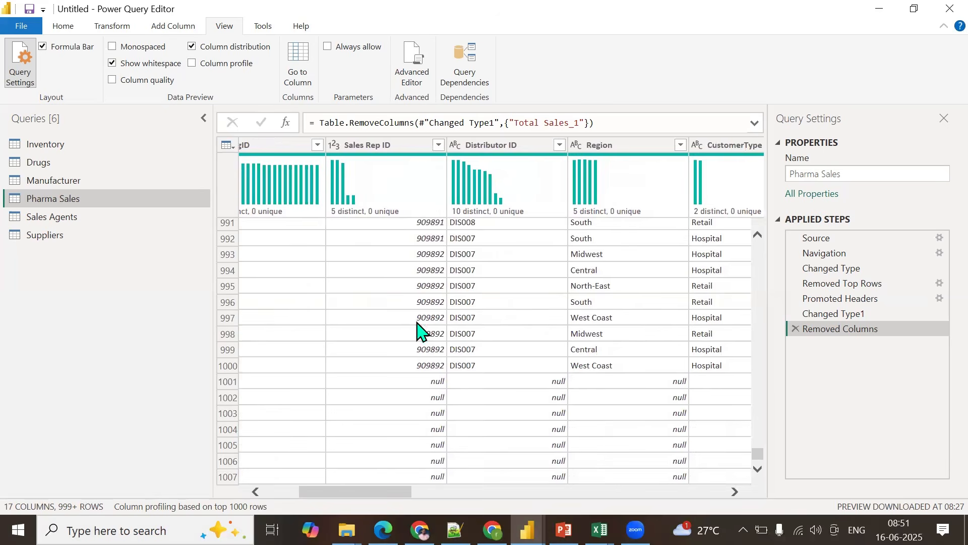
left_click(438, 145)
left_click(422, 402)
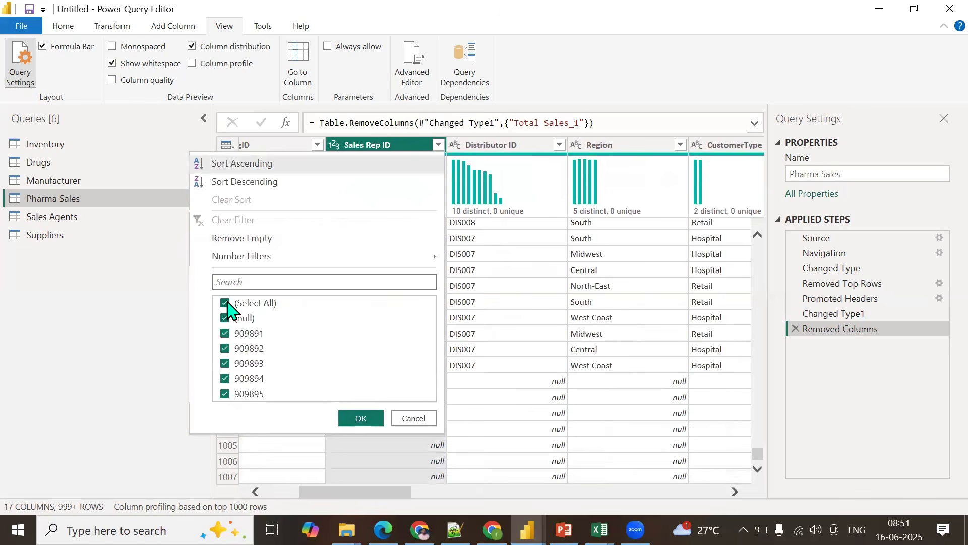
left_click(225, 304)
left_click(224, 304)
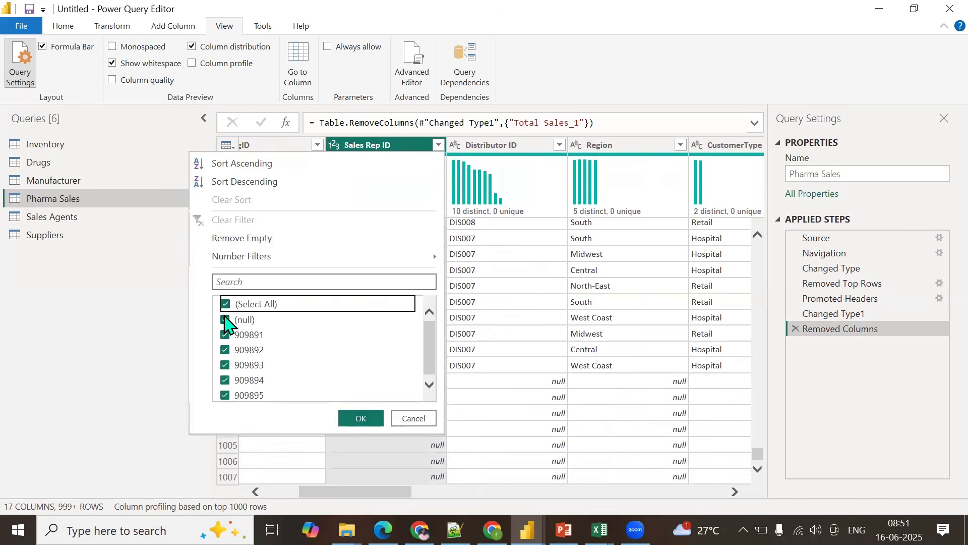
left_click(226, 319)
left_click(358, 419)
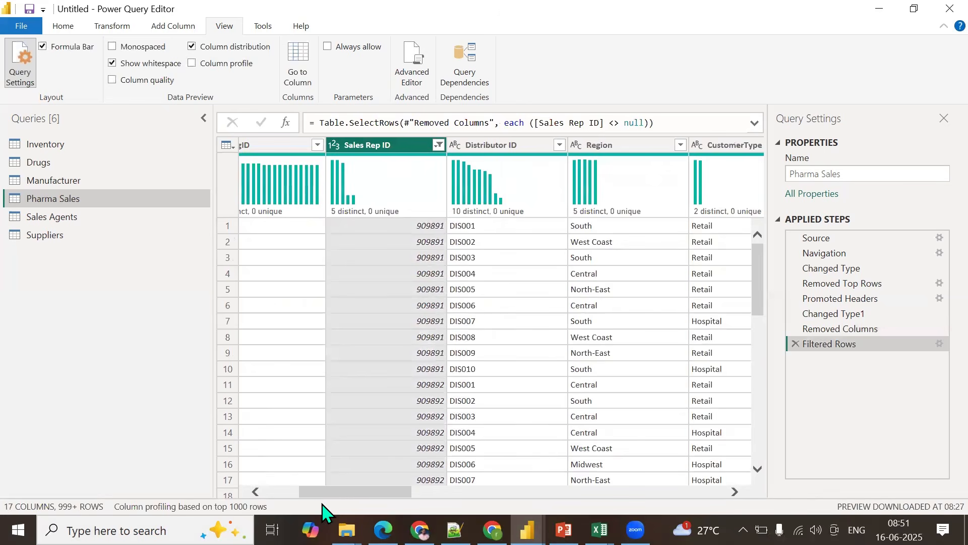
left_click(239, 49)
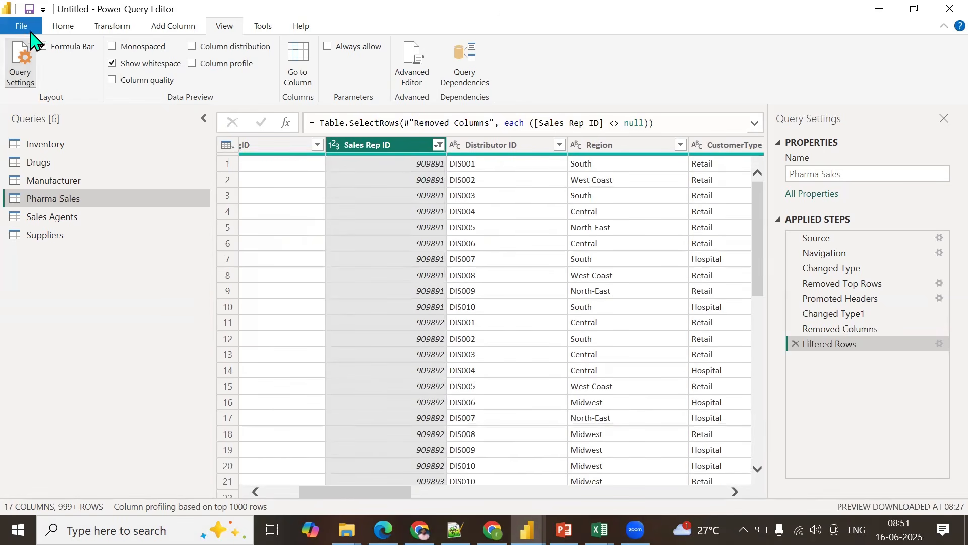
Step: Close the Power Query Editor with the query changes applied and show the data model's relationship diagram
left_click(59, 25)
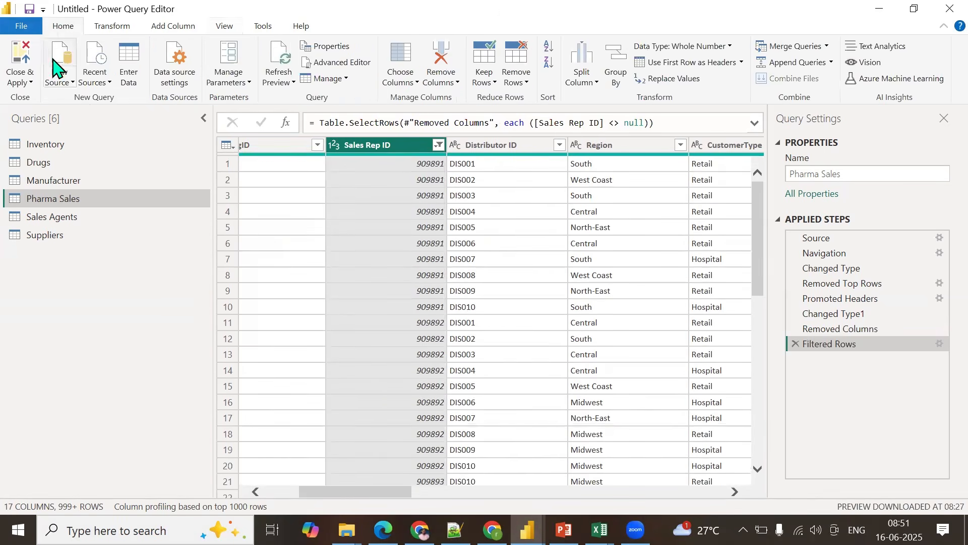
left_click(25, 83)
left_click(30, 98)
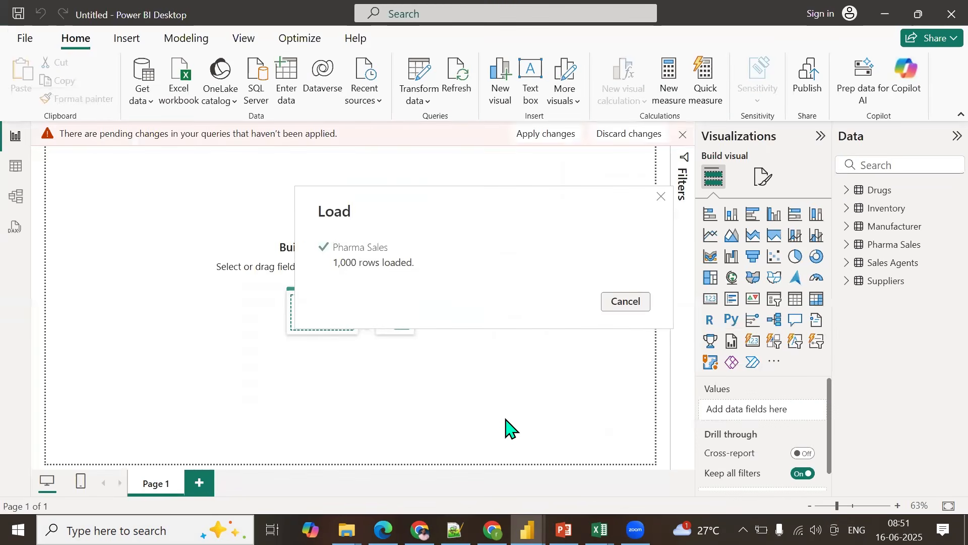
left_click(16, 196)
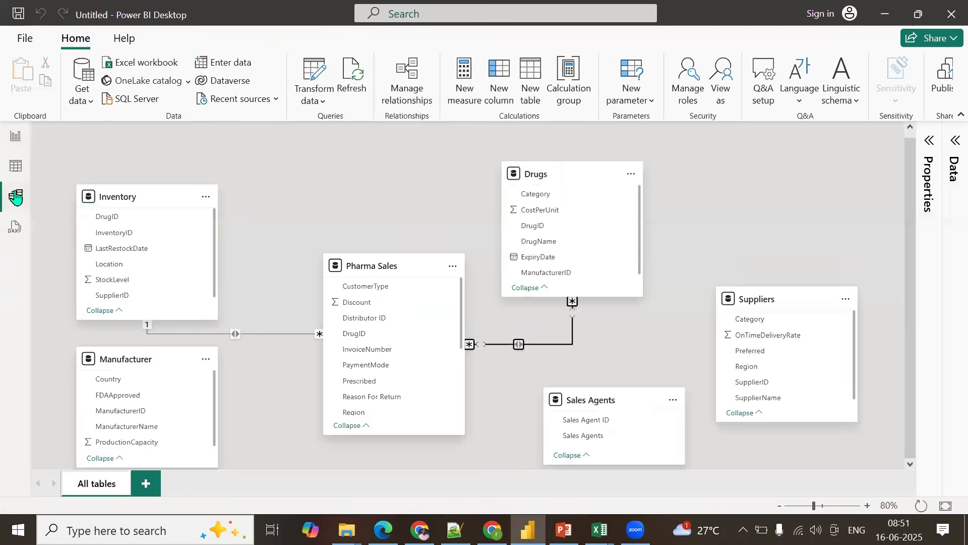
Step: Try to change the cardinality of the DrugID relationship between Pharma Sales and Drugs to Many to one (*:1)
left_click(518, 345)
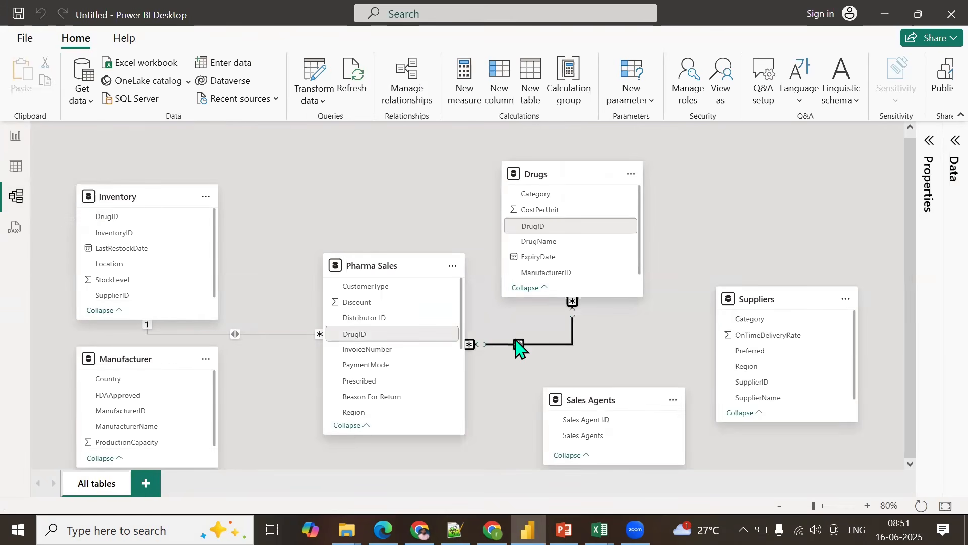
left_click(927, 142)
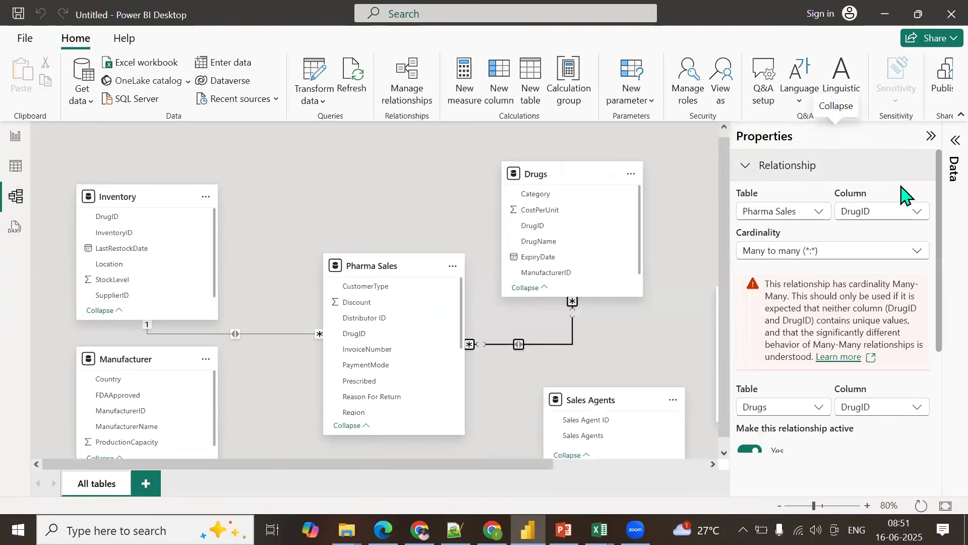
left_click(838, 249)
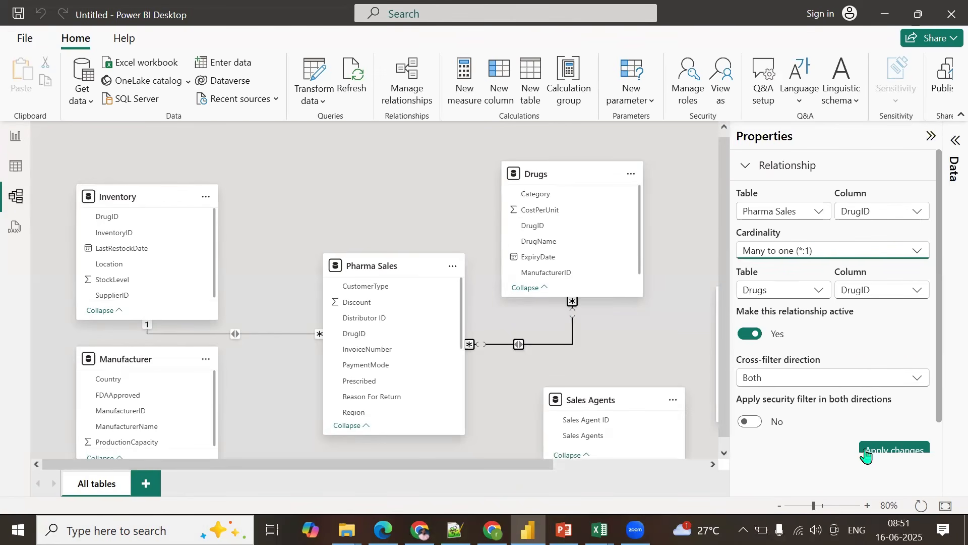
left_click(867, 454)
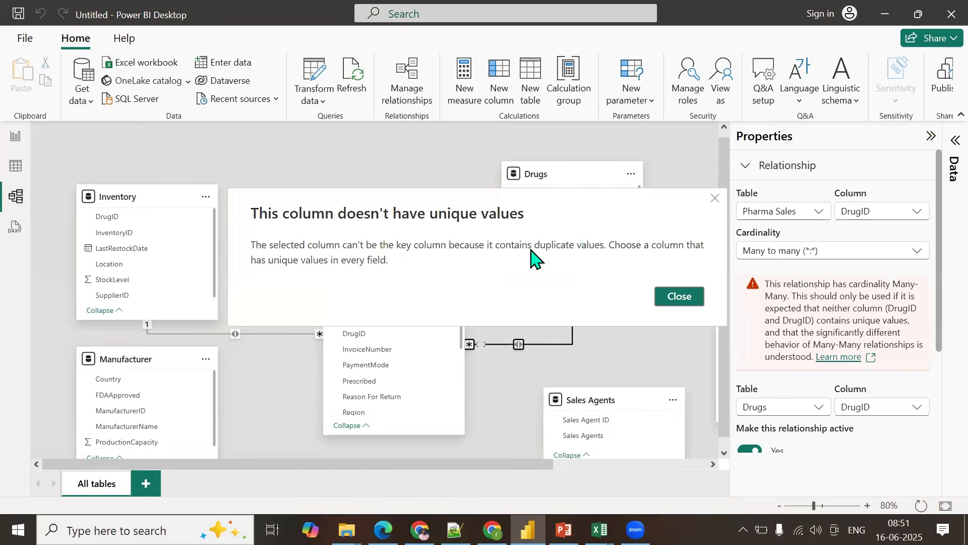
left_click(695, 299)
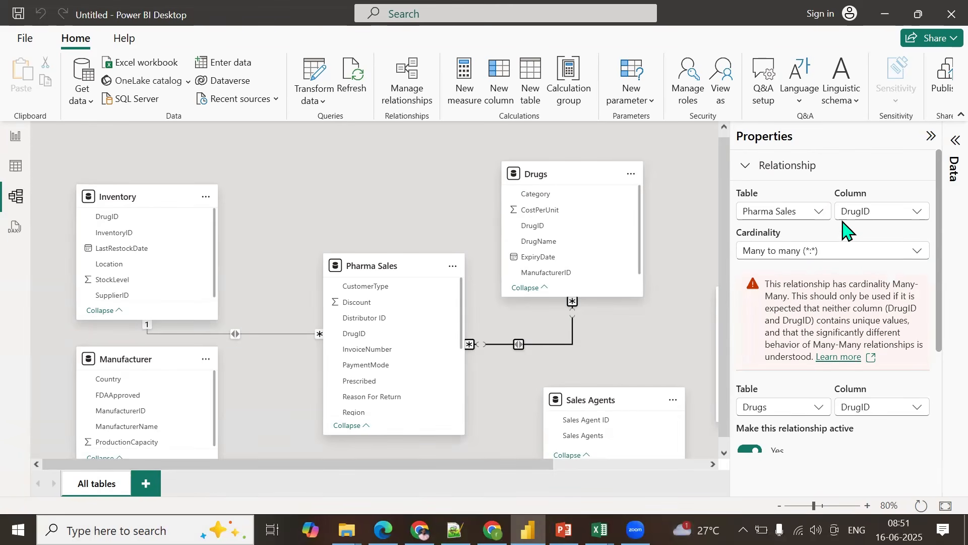
scroll(896, 367, "down", 3)
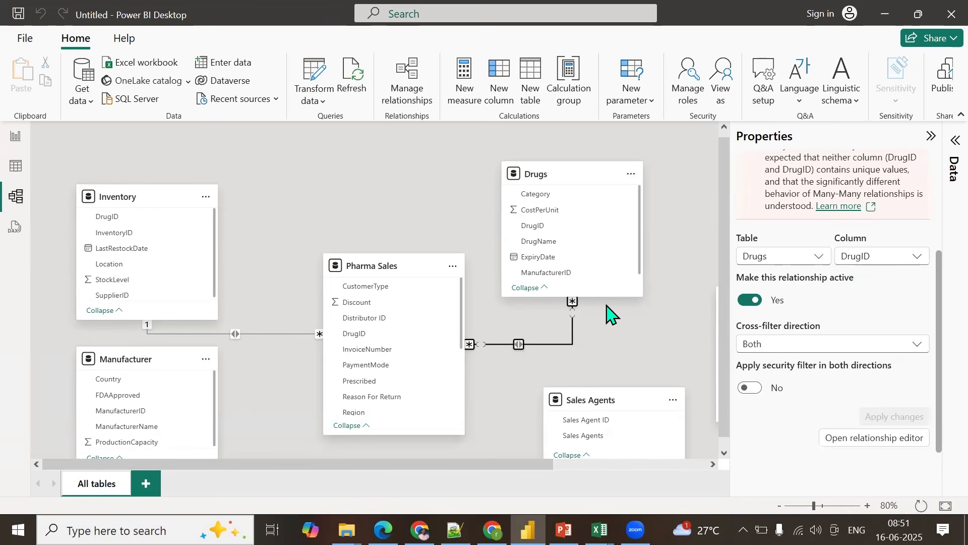
Step: Examine the Drugs table's data for blank rows and check the DrugID column's distinct values
left_click(7, 165)
left_click(840, 191)
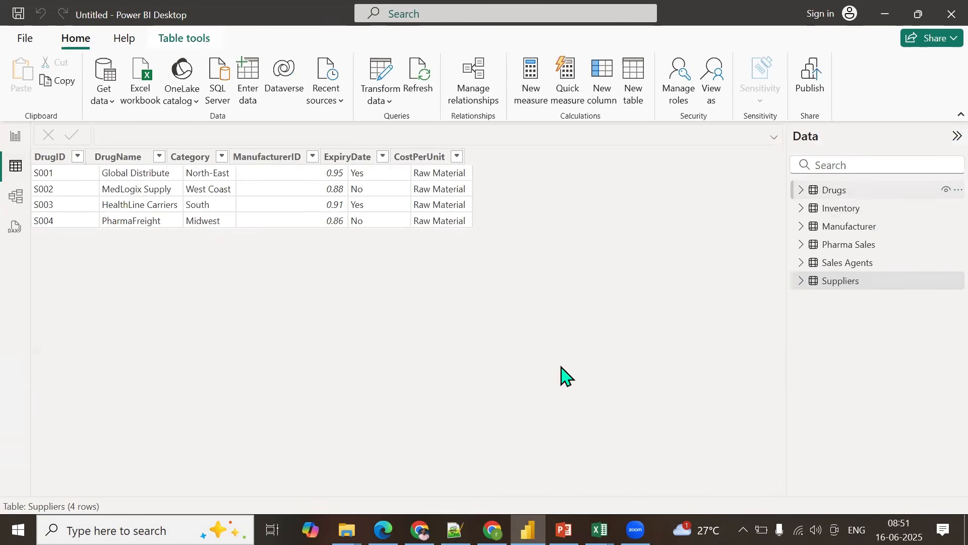
scroll(151, 252, "down", 10)
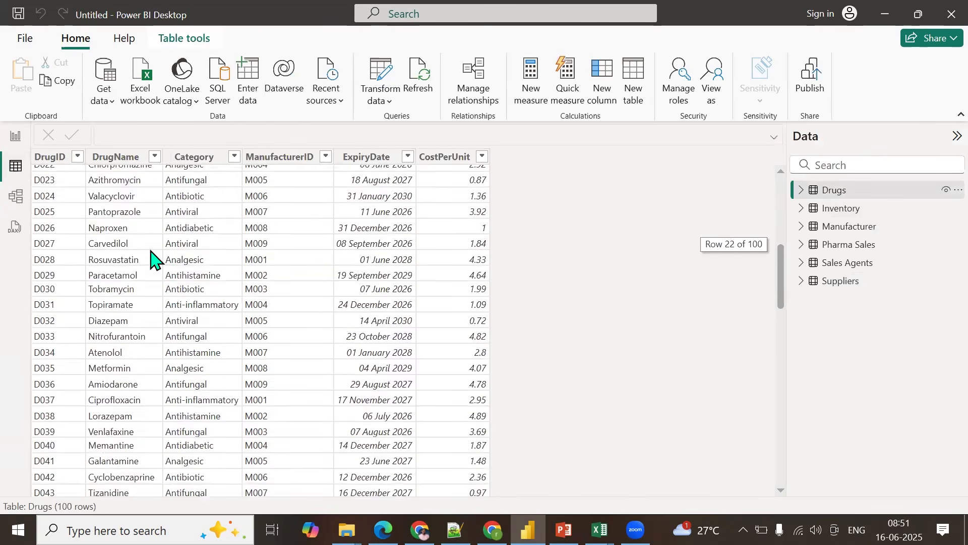
scroll(151, 255, "up", 2)
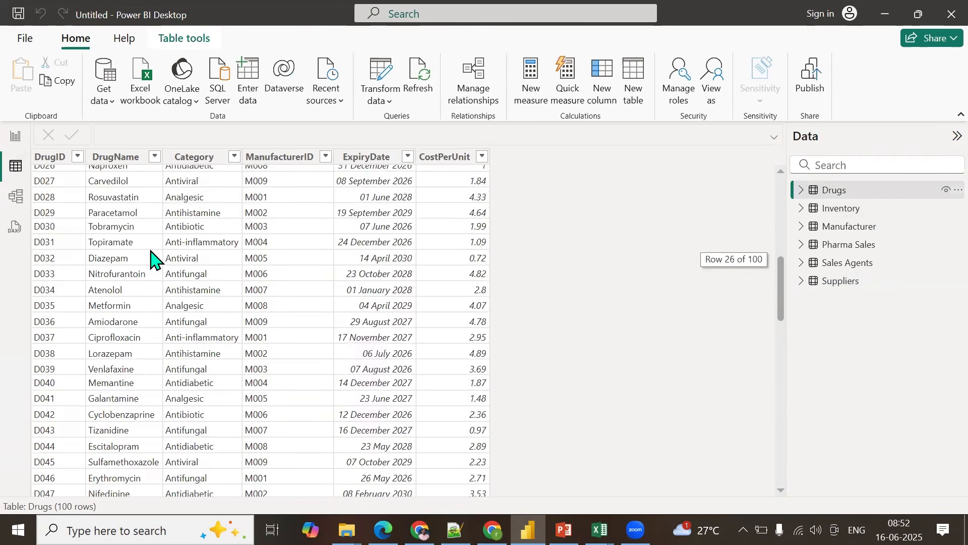
left_click_drag(784, 289, 781, 315)
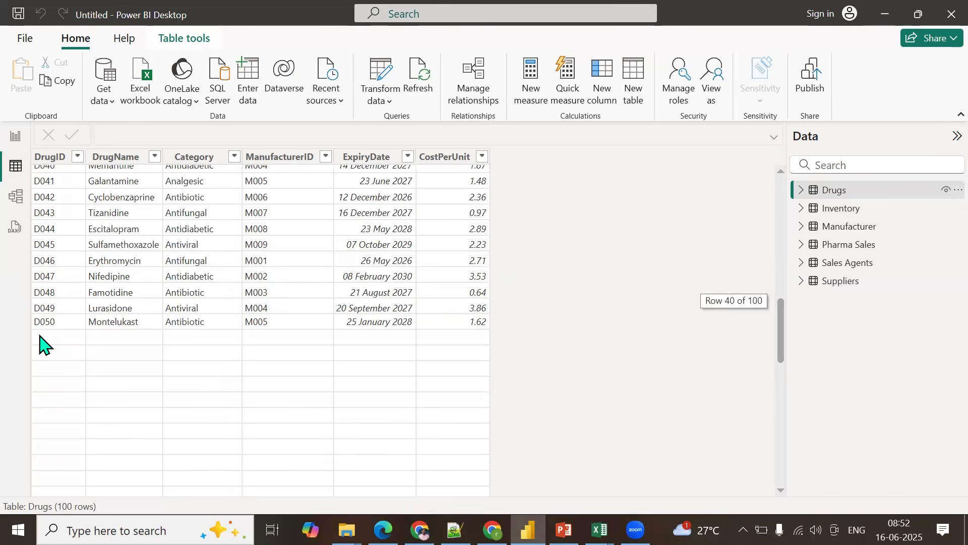
left_click(69, 341)
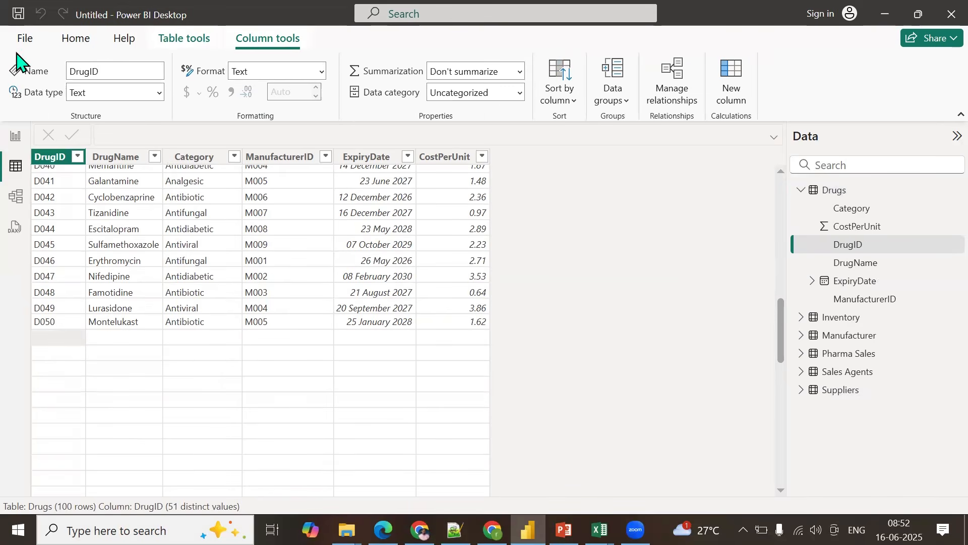
Step: Filter the null values out of the DrugID column of the Drugs query in Power Query, and close and apply the changes
left_click(15, 136)
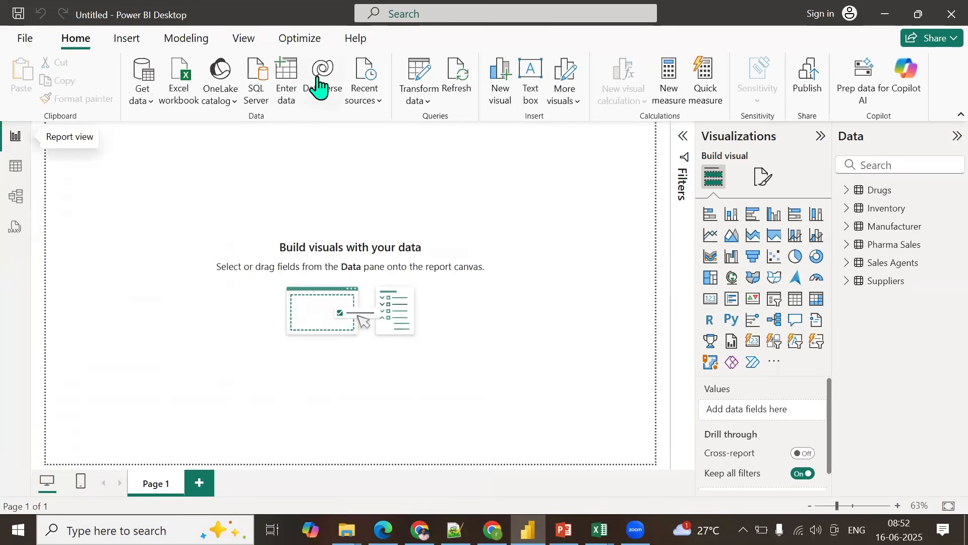
left_click(419, 80)
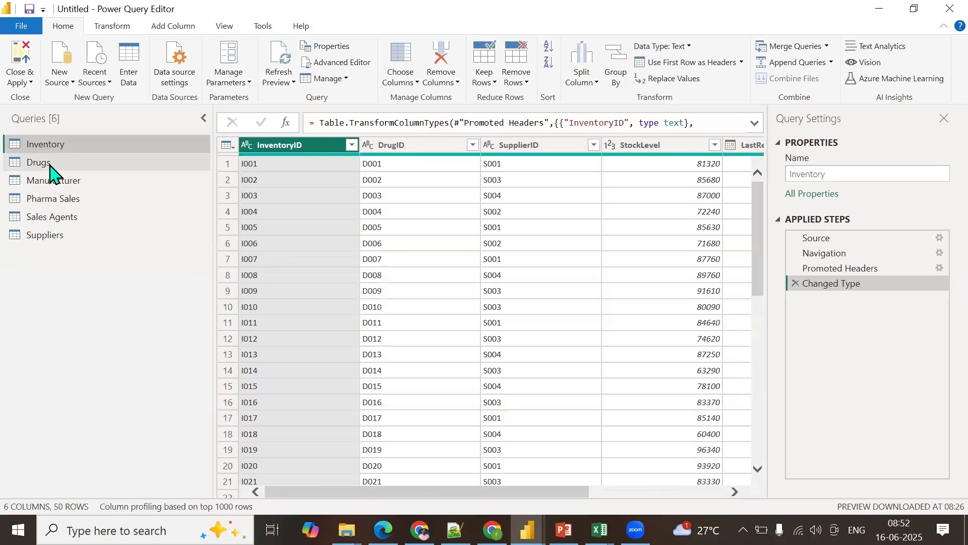
left_click(49, 163)
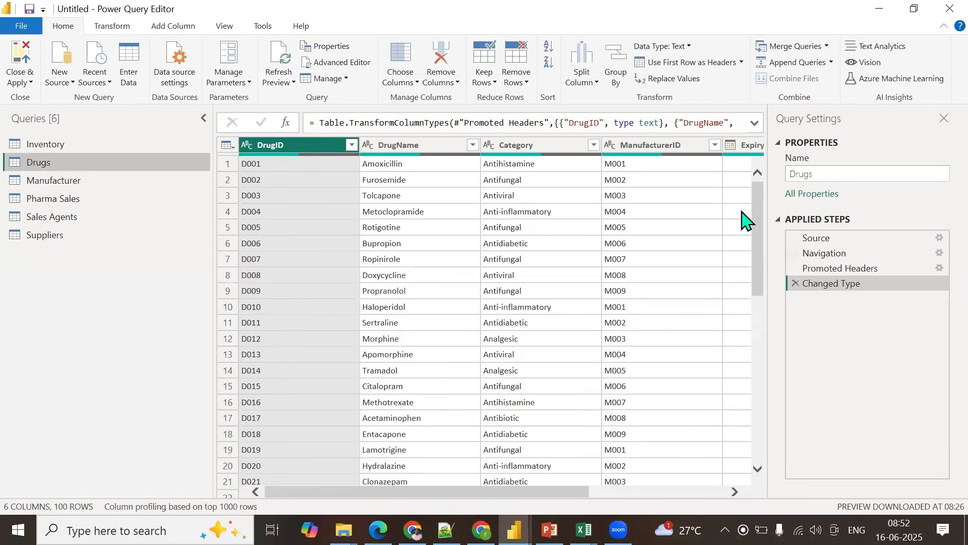
left_click_drag(758, 217, 750, 400)
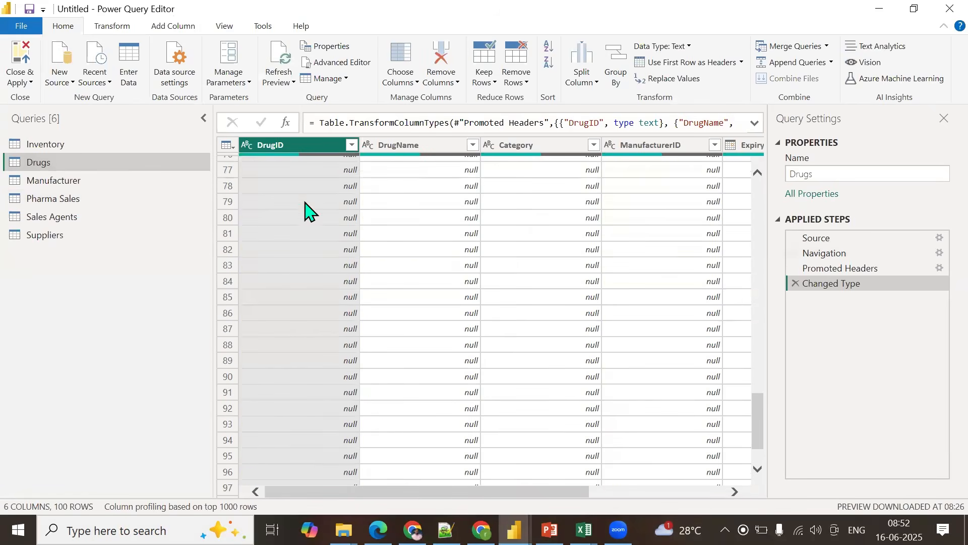
left_click_drag(758, 428, 690, 212)
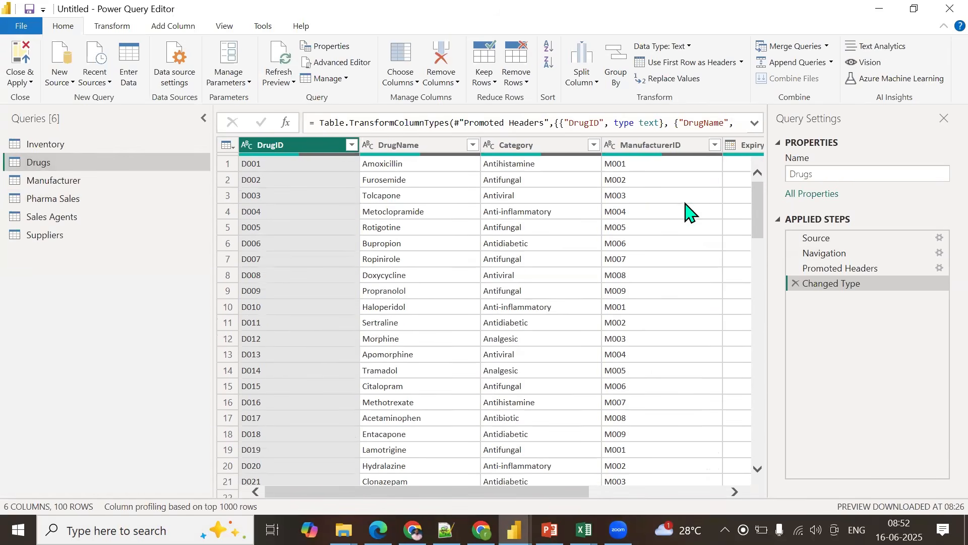
left_click(351, 145)
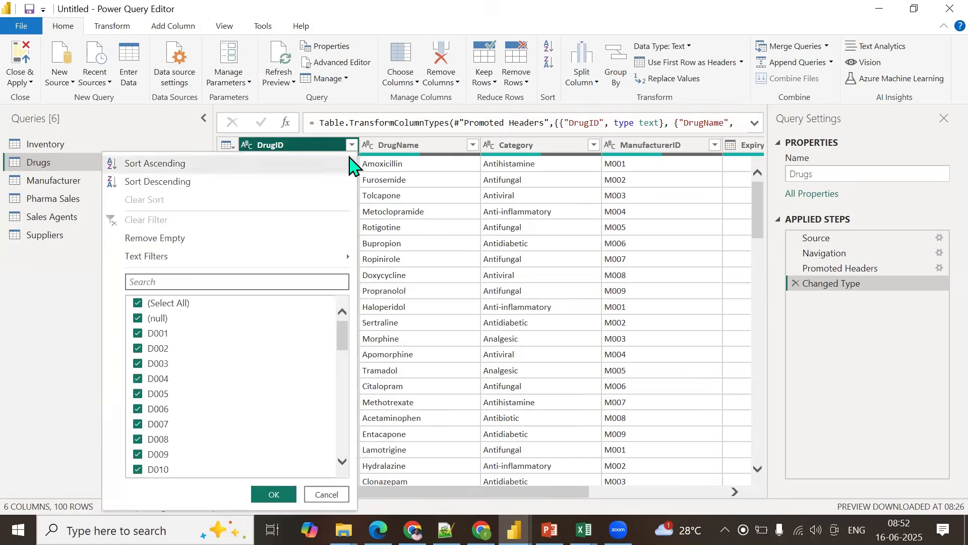
left_click(138, 318)
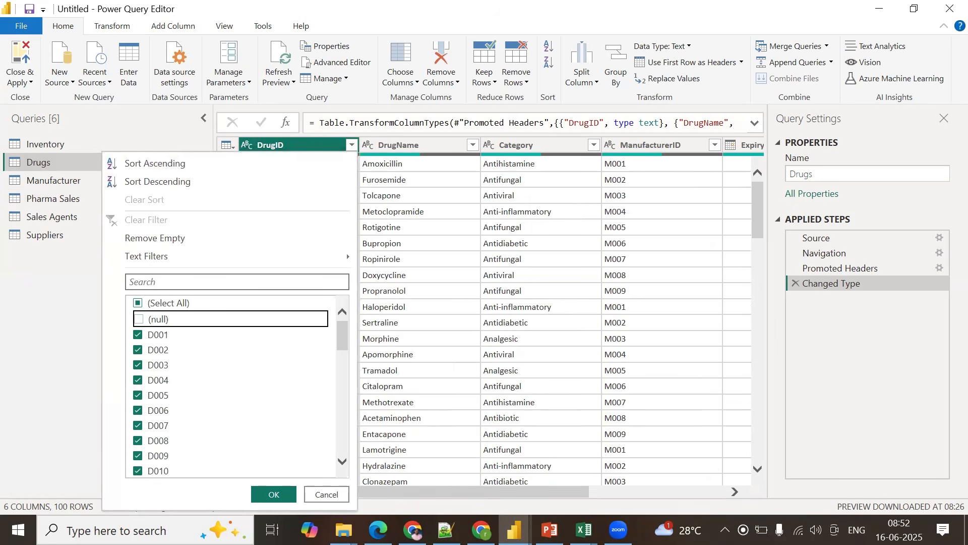
left_click(265, 497)
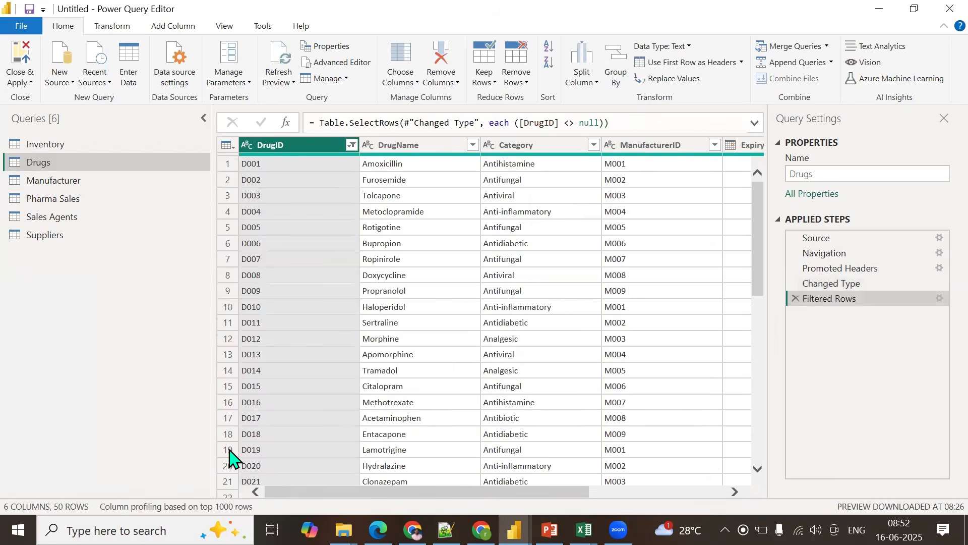
left_click(23, 87)
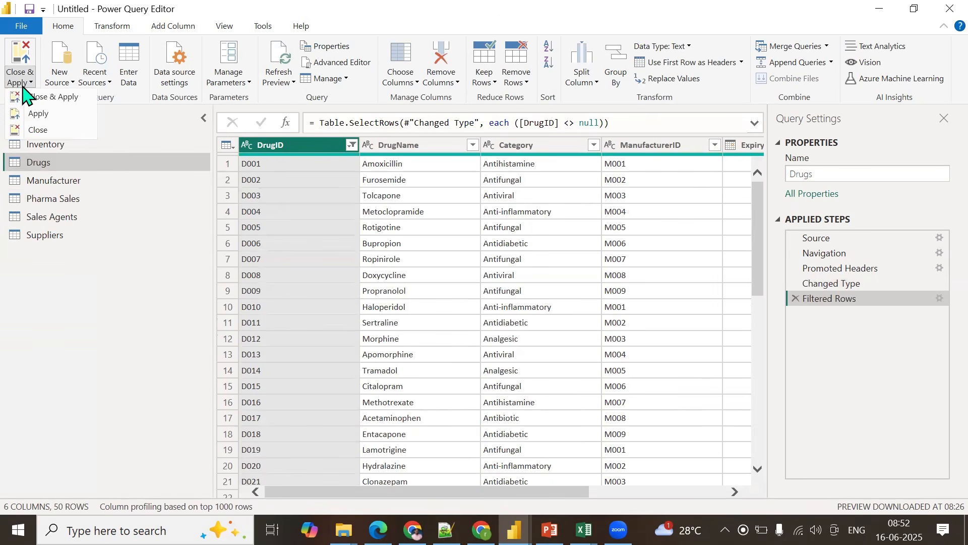
left_click(29, 95)
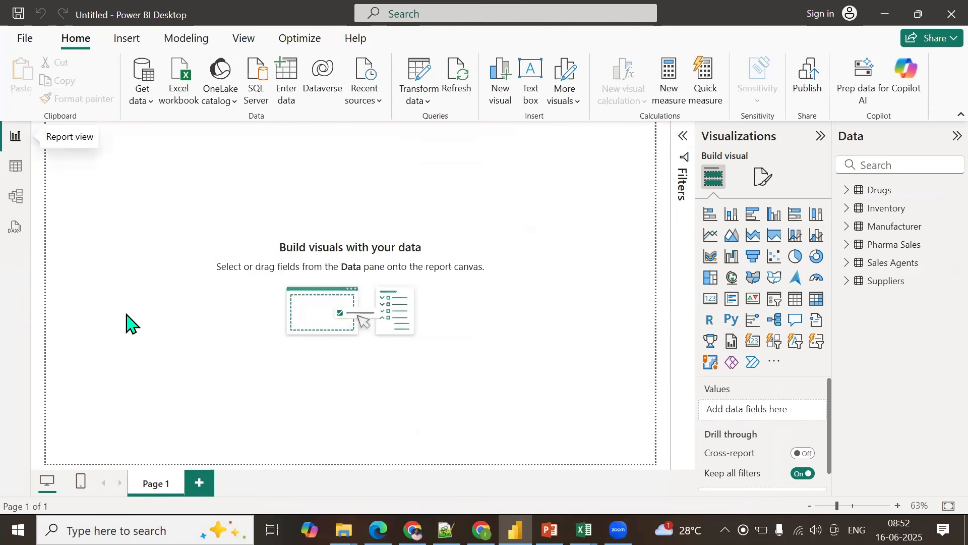
Step: Set the DrugID relationship between Pharma Sales and Drugs to Many to one (*:1) in the model and apply the change
left_click(16, 196)
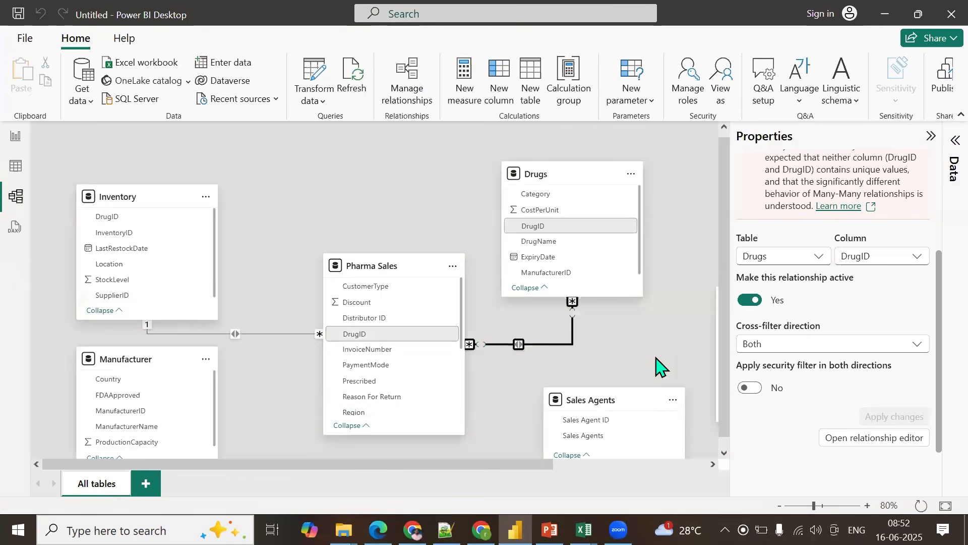
scroll(832, 262, "up", 2)
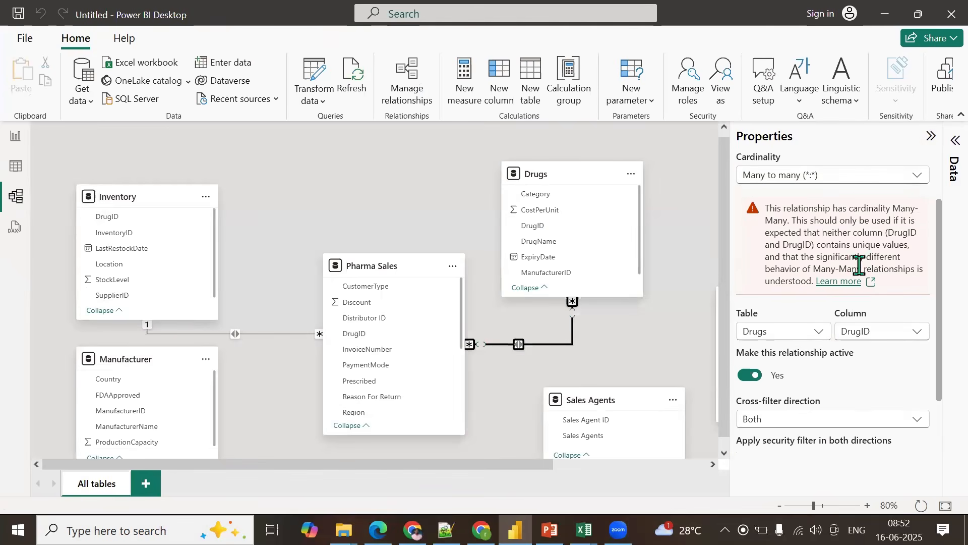
scroll(853, 260, "up", 2)
left_click(813, 252)
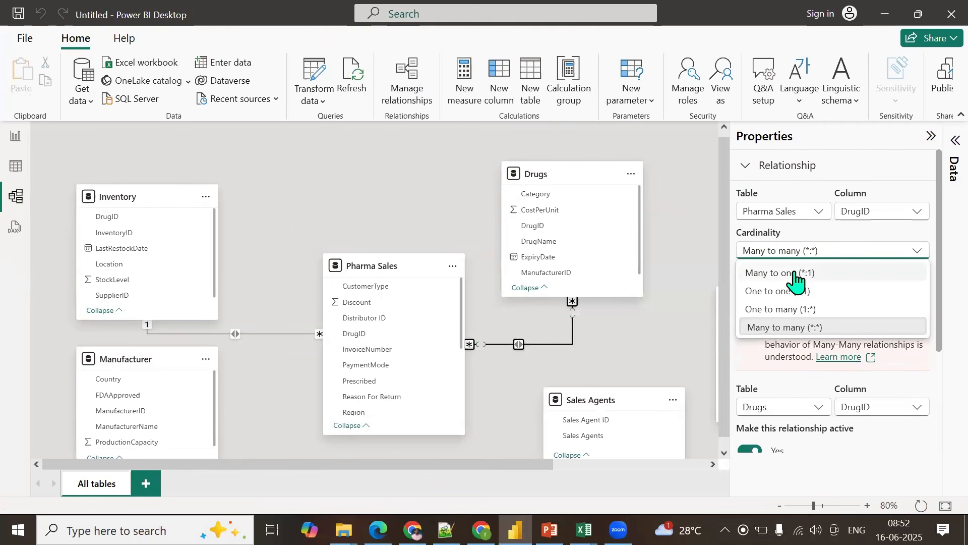
left_click(794, 275)
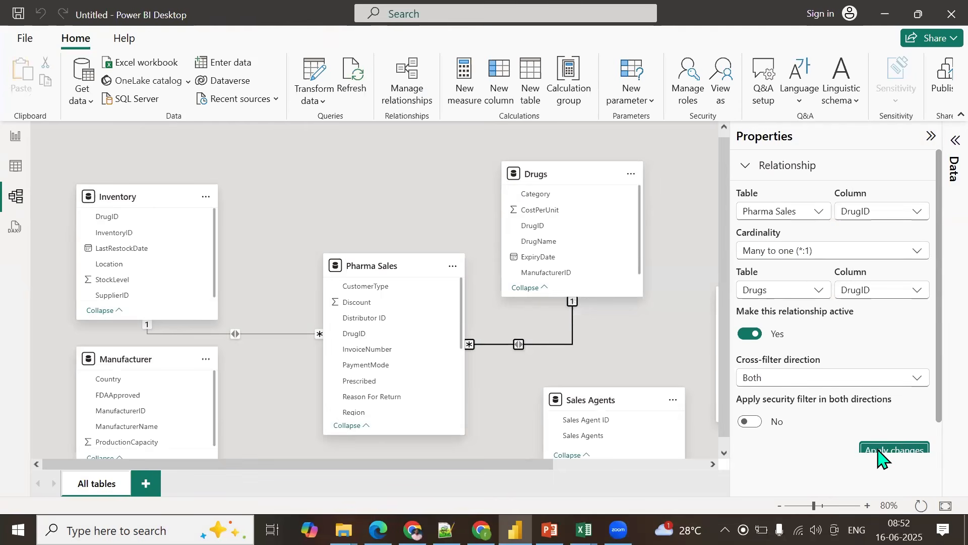
left_click(878, 450)
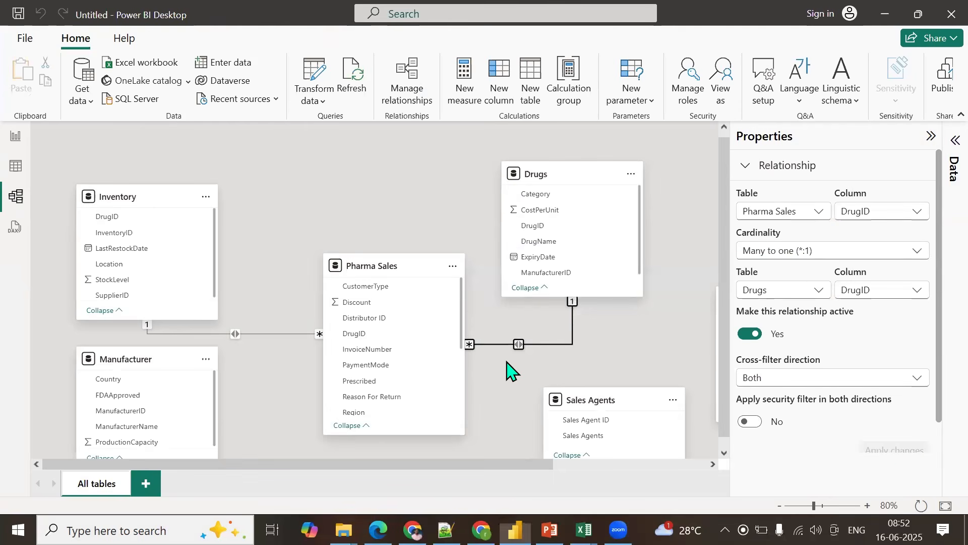
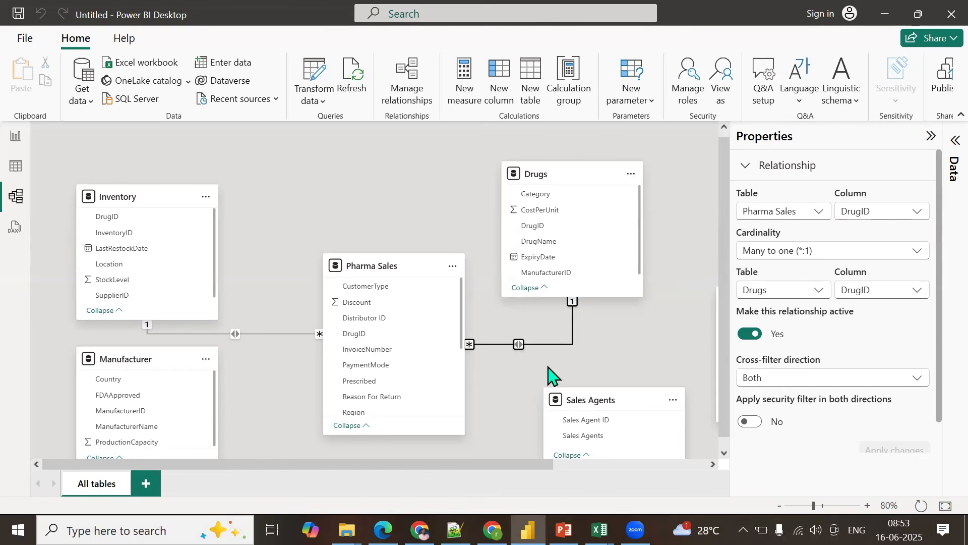
Step: Examine the Manufacturer and Pharma Sales fields in the model for matching key columns to relate
scroll(887, 366, "down", 1)
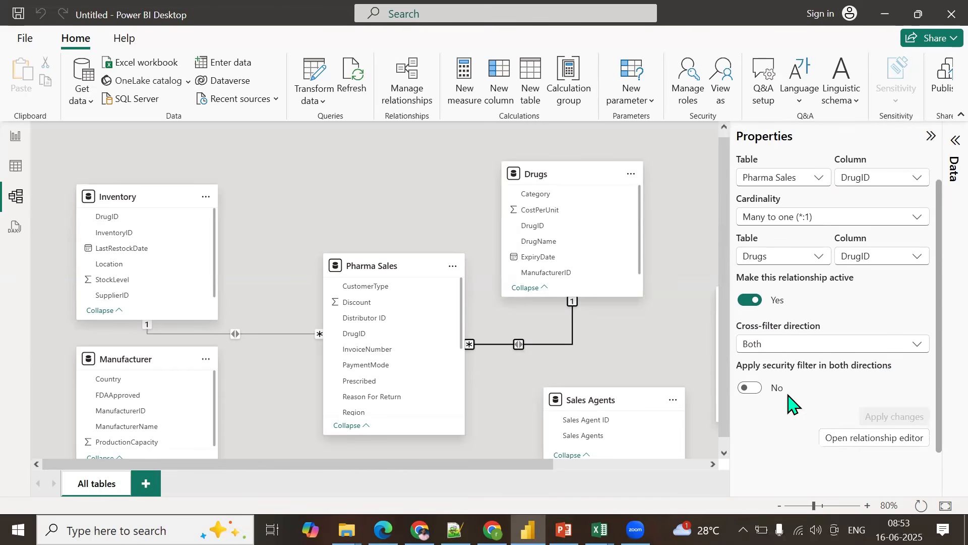
scroll(479, 328, "up", 1)
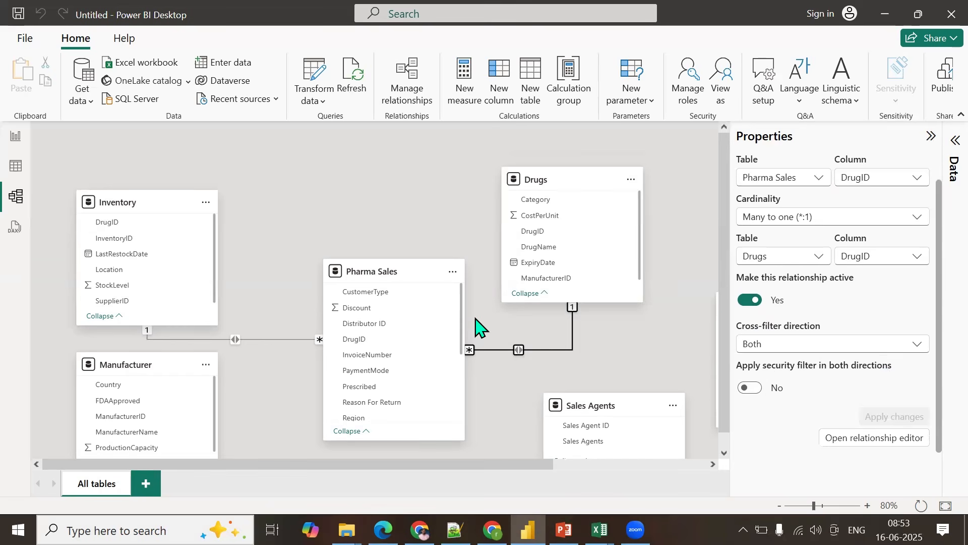
scroll(264, 382, "down", 1)
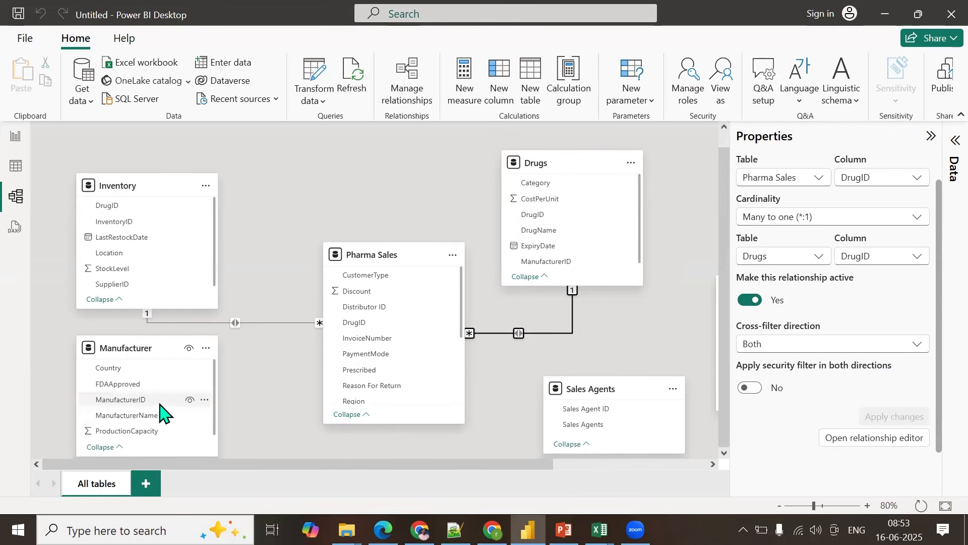
scroll(165, 406, "up", 1)
scroll(164, 401, "down", 1)
scroll(164, 401, "up", 1)
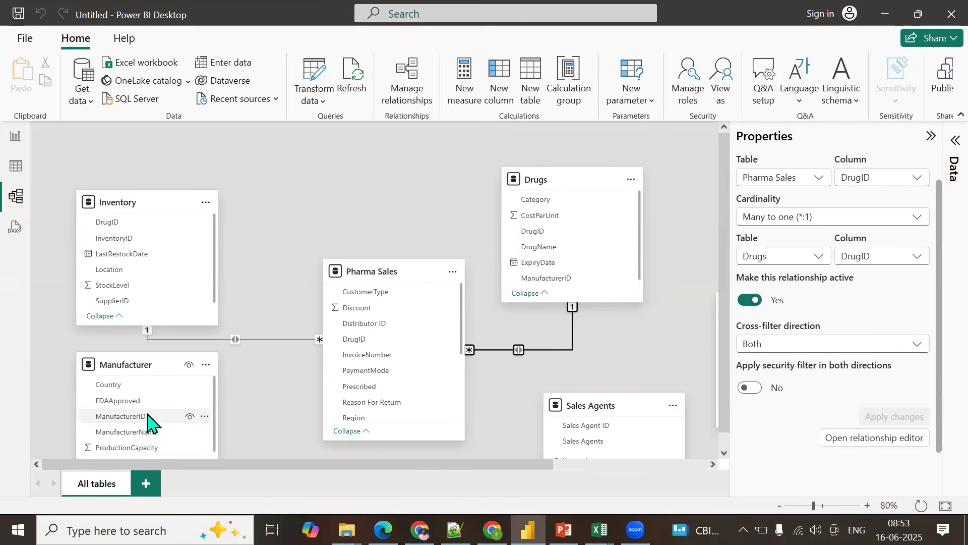
scroll(396, 372, "down", 4)
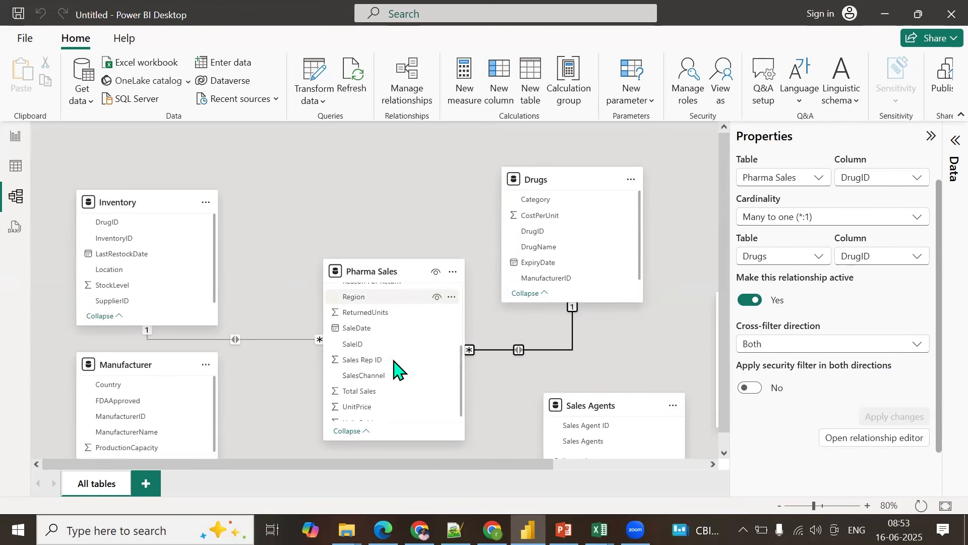
Step: Move the Manufacturer table beside the Drugs table, just above Suppliers, in the model diagram
scroll(395, 372, "up", 4)
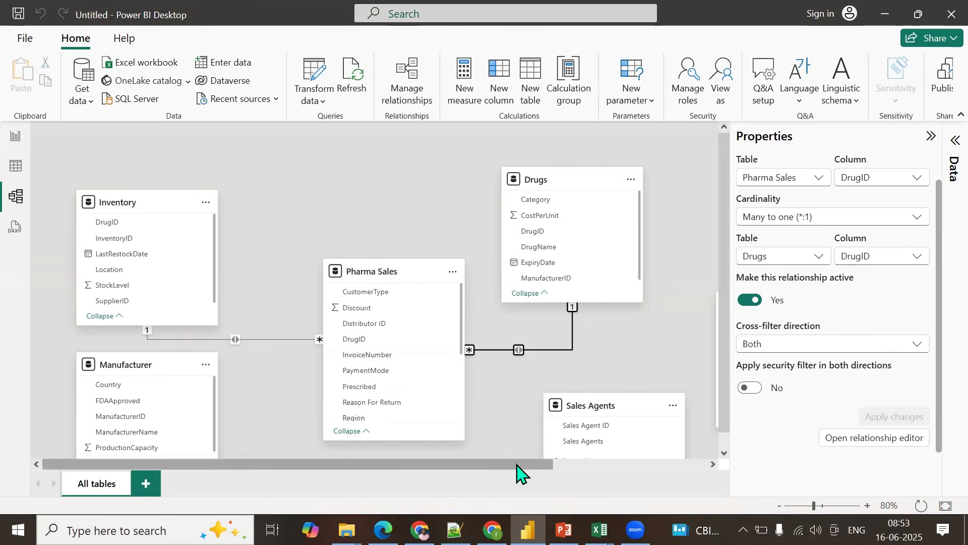
left_click_drag(521, 465, 628, 467)
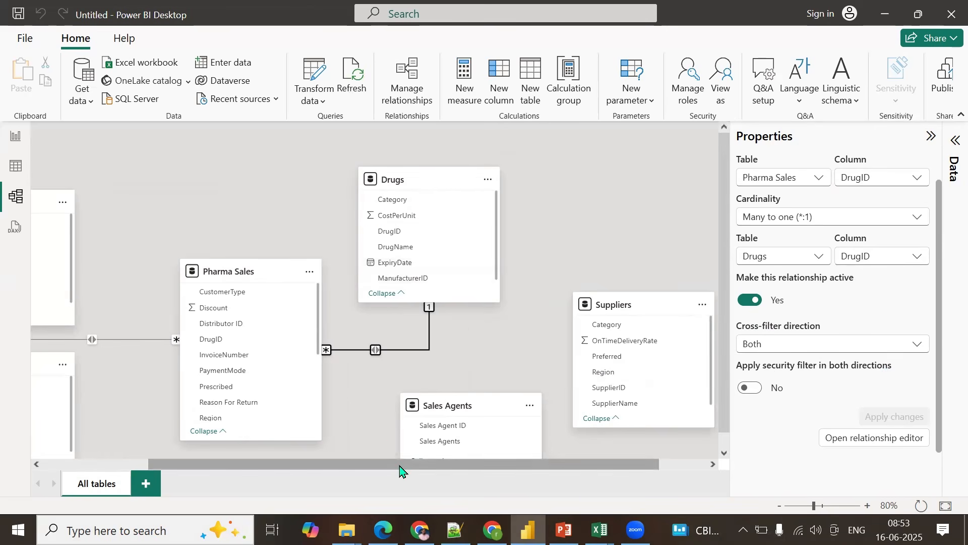
left_click_drag(400, 465, 345, 472)
left_click_drag(43, 359, 680, 160)
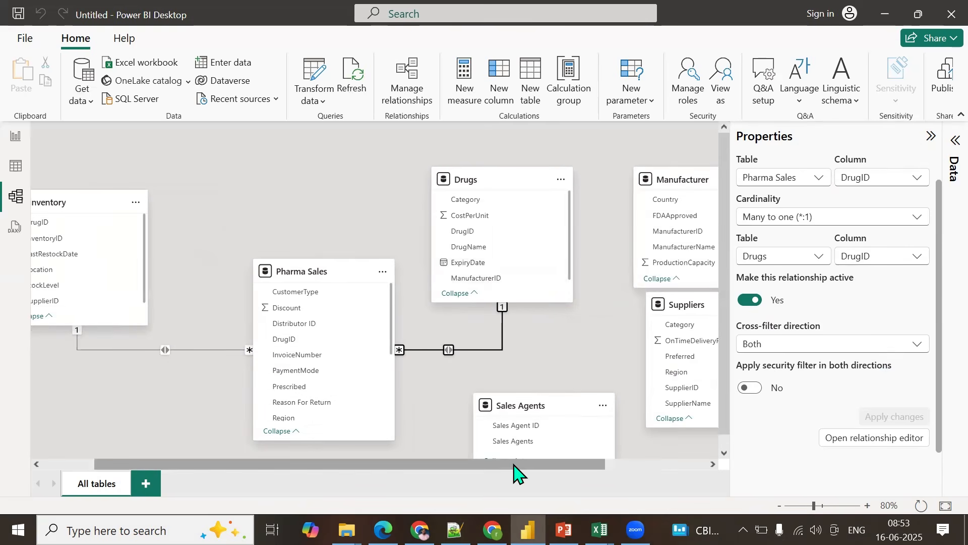
left_click_drag(519, 468, 611, 474)
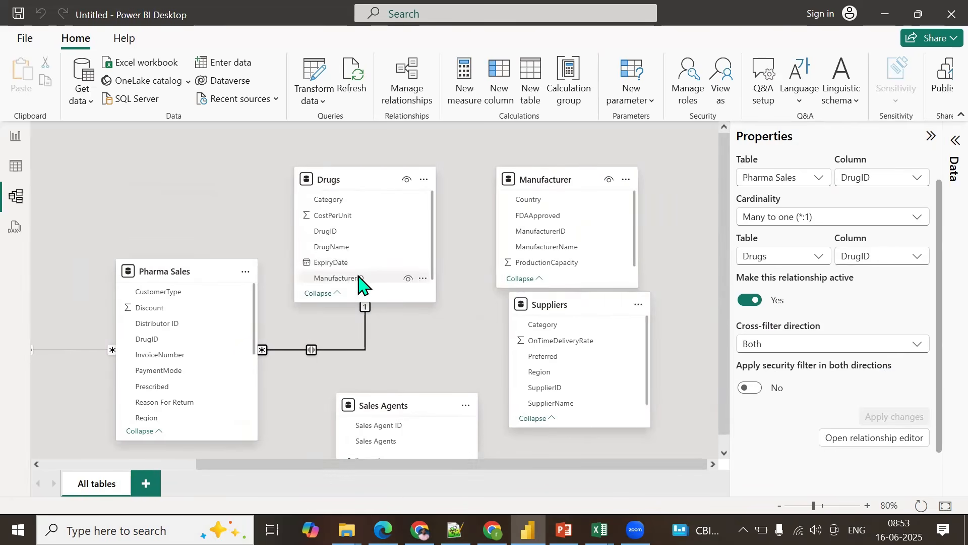
Step: Create a many-to-one relationship from Drugs to Manufacturer on ManufacturerID with cross-filter direction Both, and save it
mouse_move(352, 278)
left_mouse_down()
mouse_move(545, 251)
mouse_move(532, 238)
mouse_move(547, 244)
mouse_move(361, 275)
left_mouse_up()
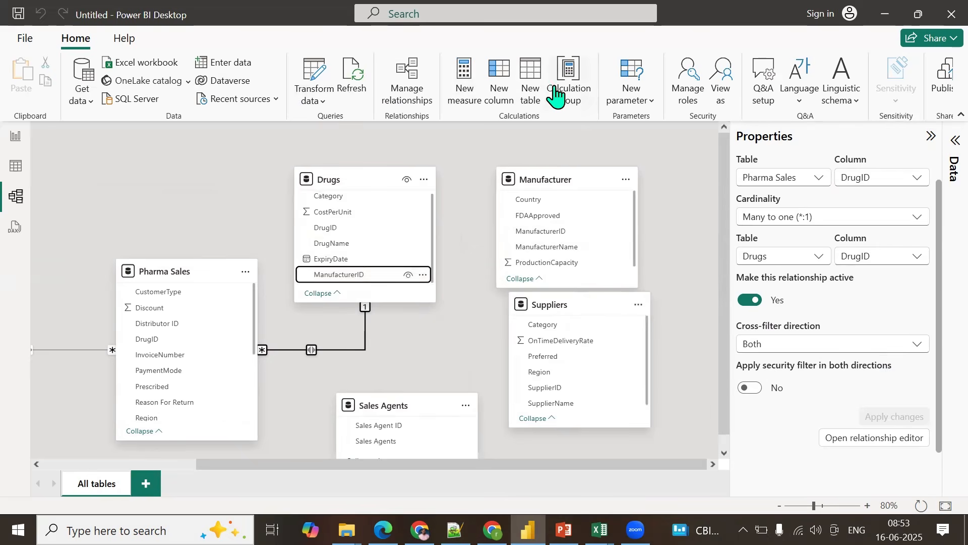
left_click(414, 93)
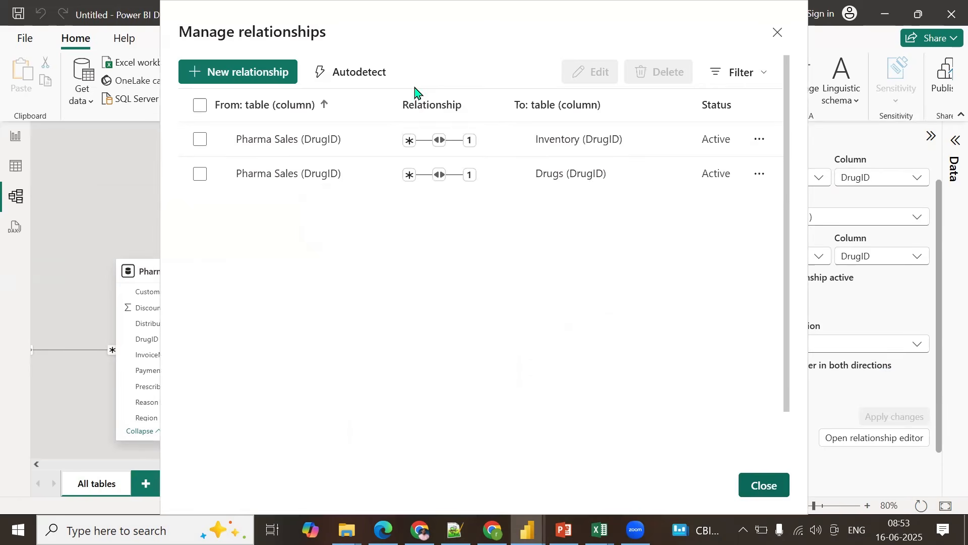
left_click(272, 82)
left_click(461, 108)
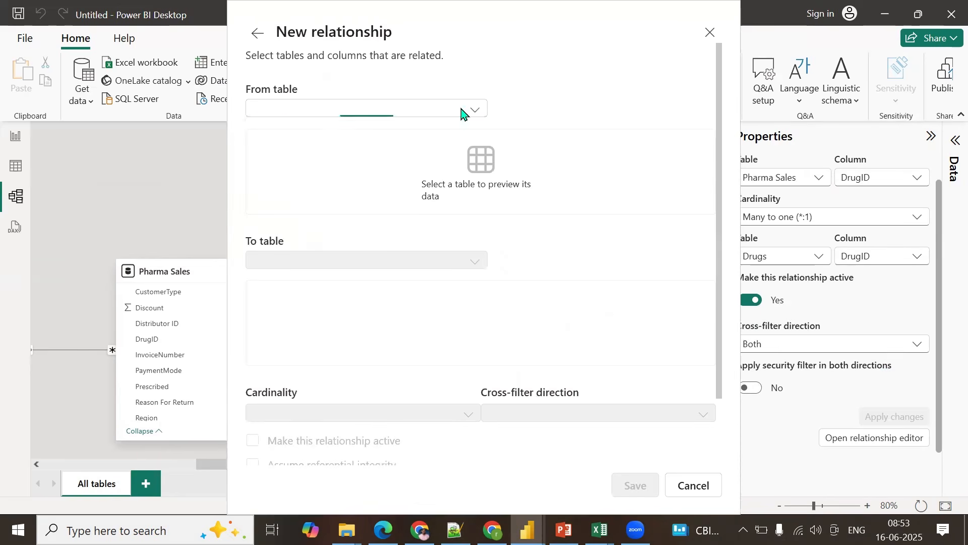
left_click(305, 129)
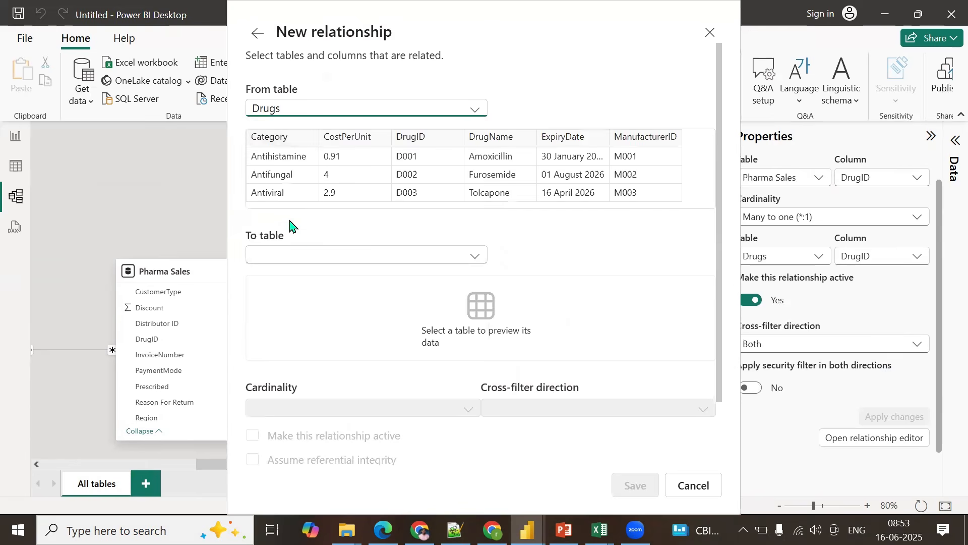
left_click(296, 254)
left_click(293, 294)
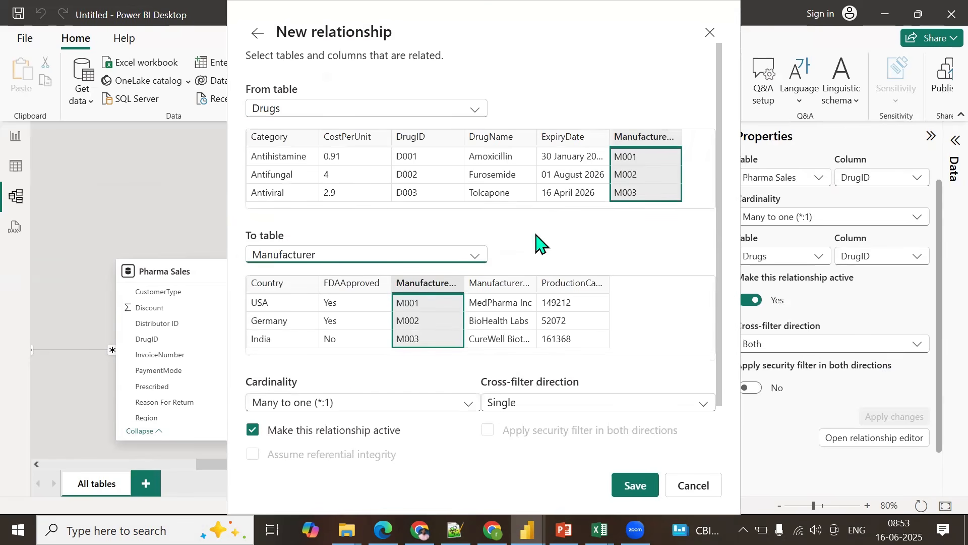
left_click(502, 403)
left_click(520, 442)
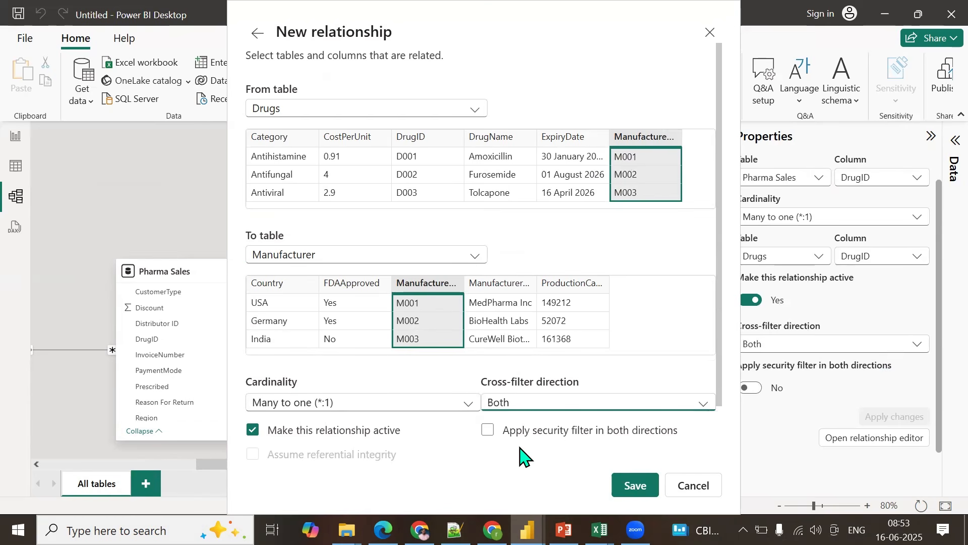
left_click(634, 492)
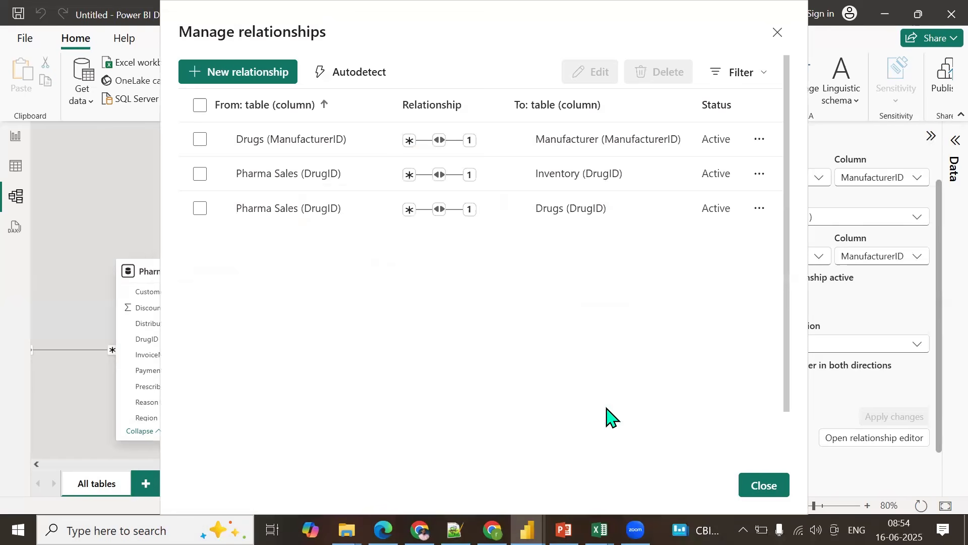
left_click(770, 487)
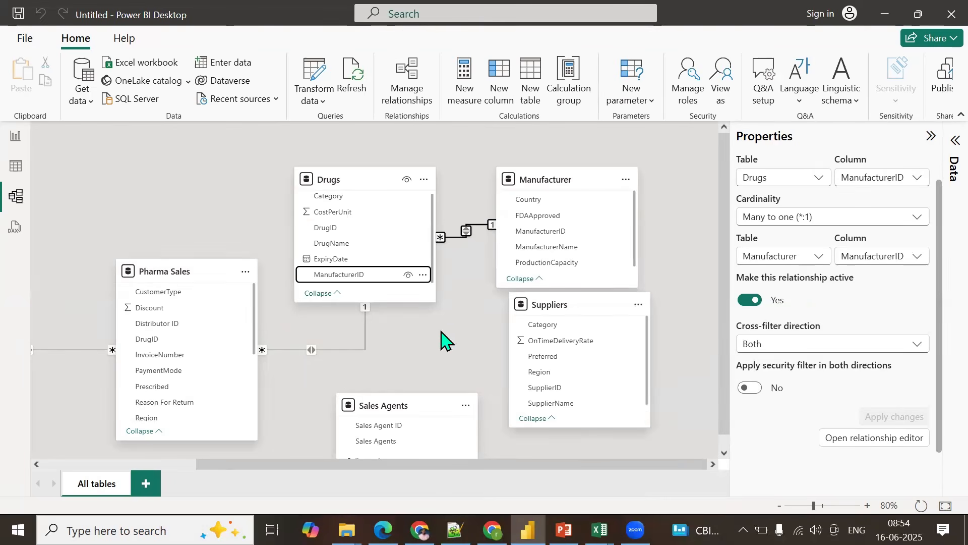
Step: Check the Pharma Sales fields for a supplier key, and move the Suppliers table directly beneath Inventory in the model diagram
left_click_drag(388, 462, 446, 472)
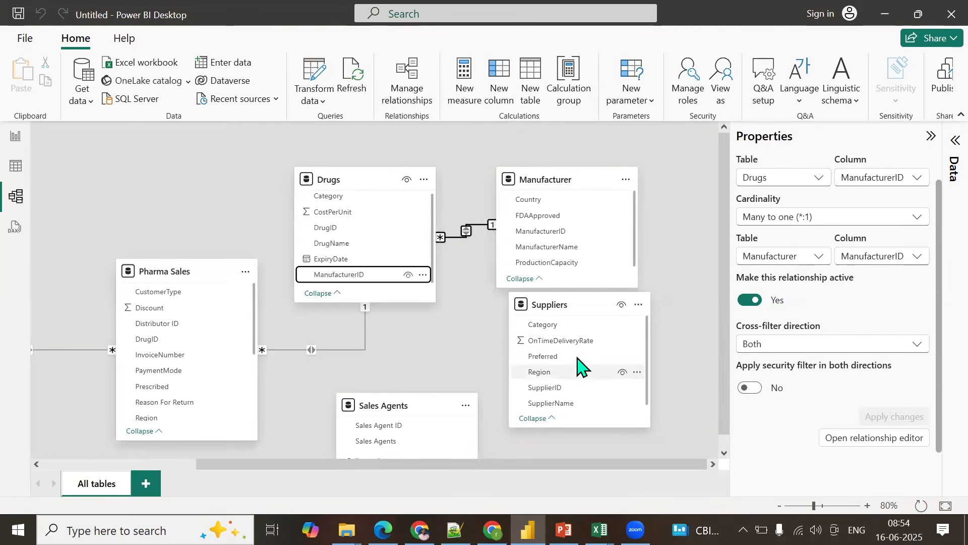
scroll(575, 368, "down", 1)
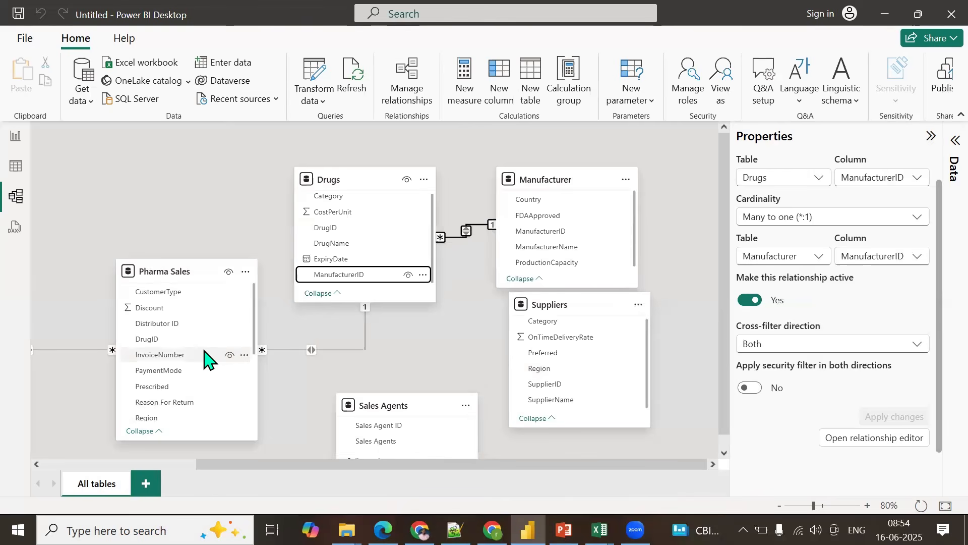
scroll(205, 359, "down", 4)
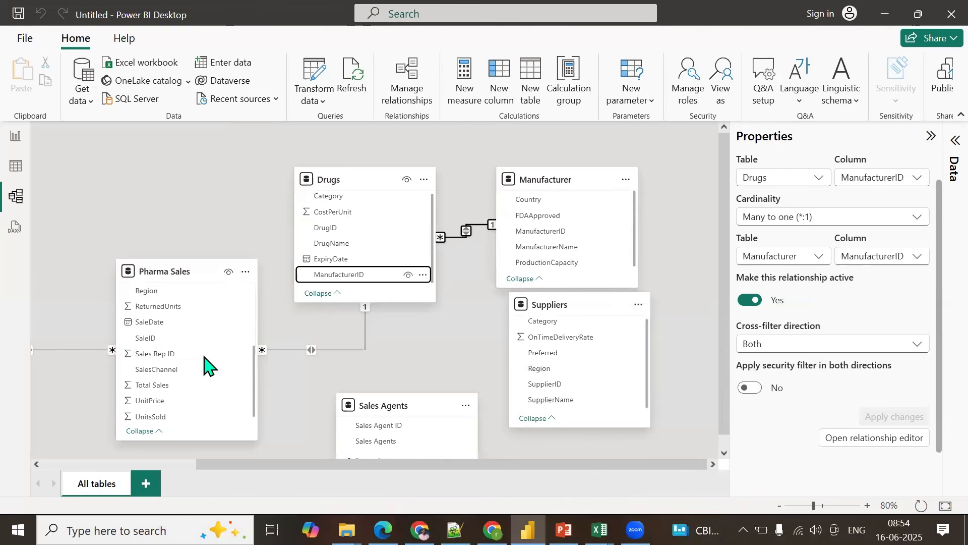
scroll(196, 363, "up", 3)
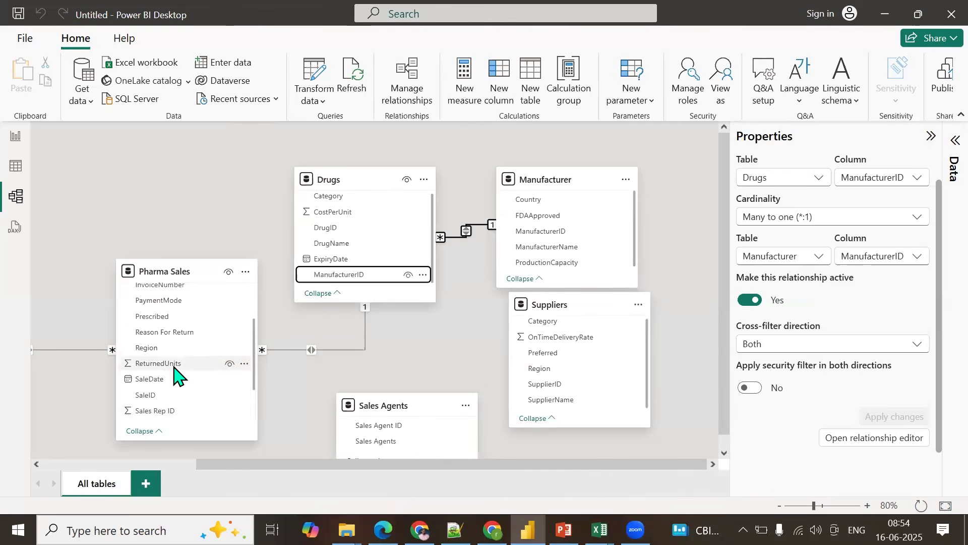
scroll(173, 381, "up", 1)
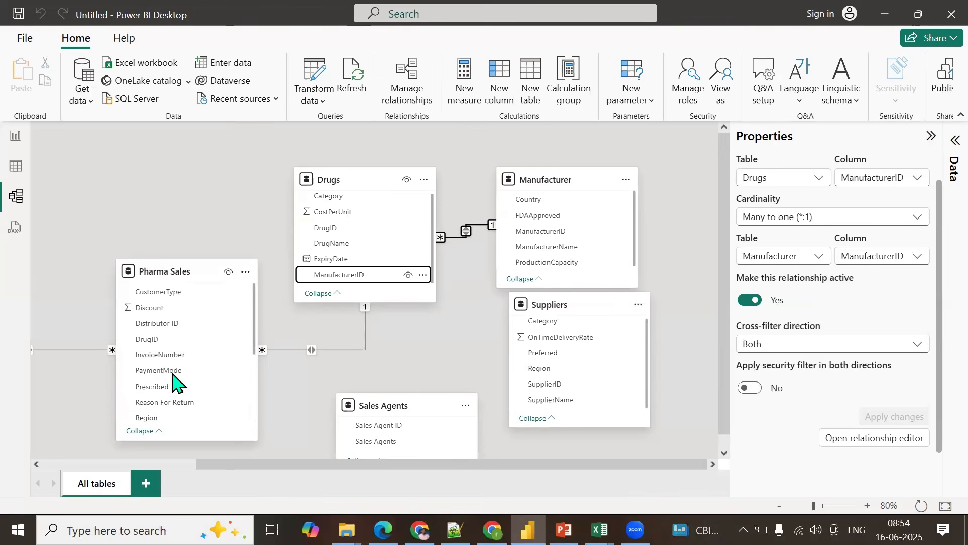
left_click_drag(313, 471, 165, 463)
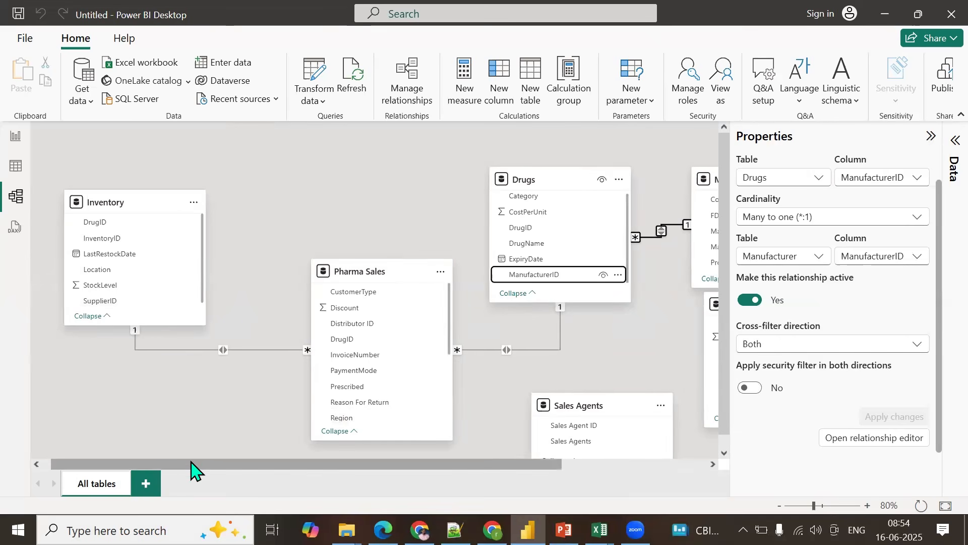
left_click_drag(195, 460, 521, 410)
left_click_drag(597, 304, 51, 388)
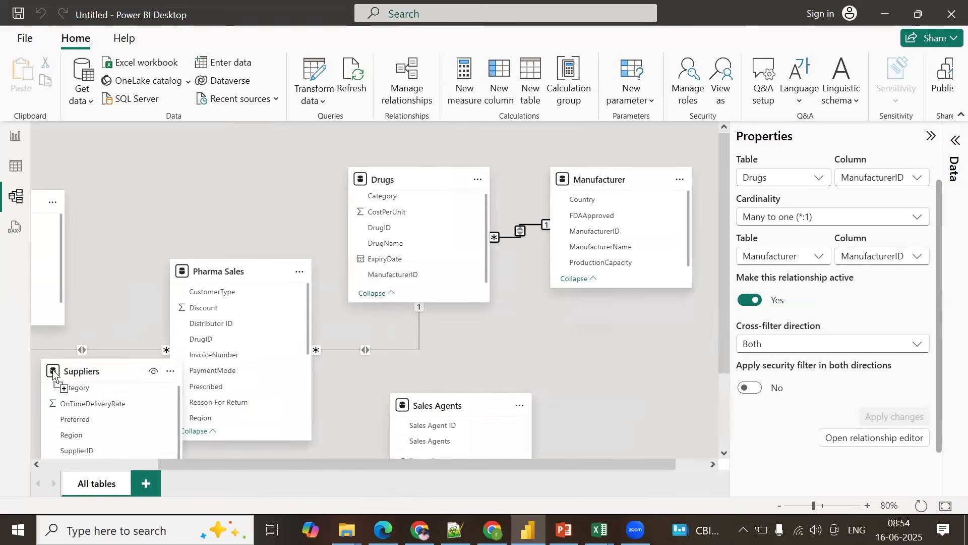
left_click_drag(210, 469, 65, 470)
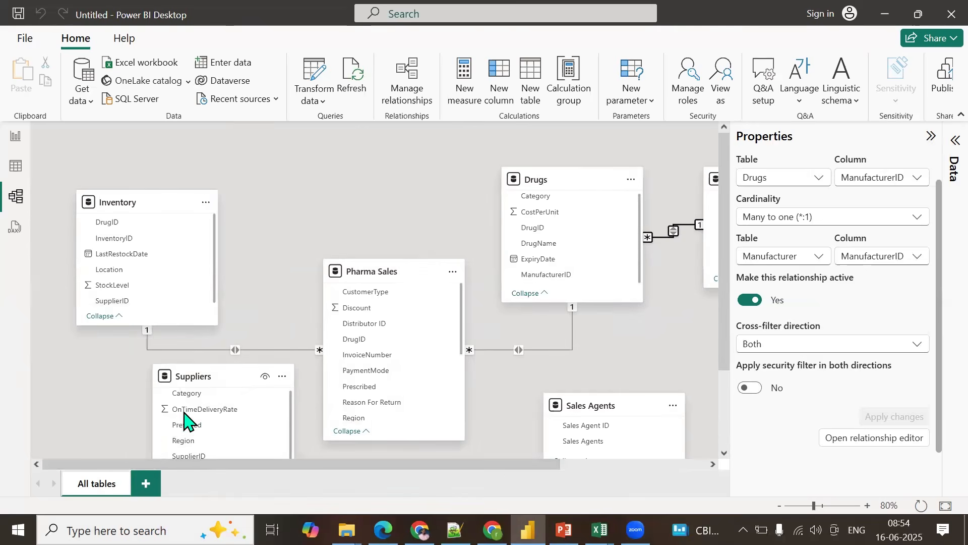
left_click_drag(197, 376, 121, 375)
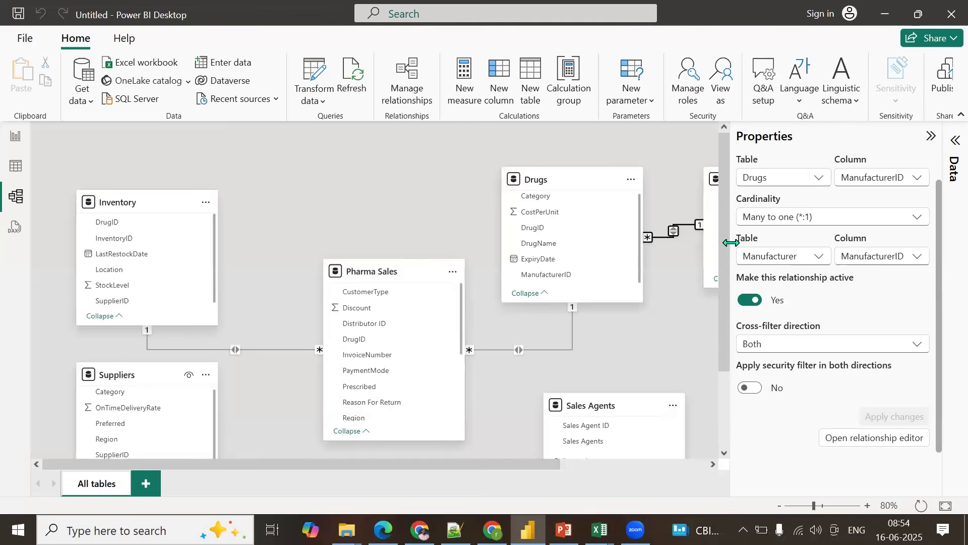
Step: Relate Inventory to Suppliers on SupplierID as many-to-one with cross-filter direction Both, and move Suppliers slightly farther below Inventory
scroll(724, 283, "down", 1)
scroll(725, 284, "down", 3)
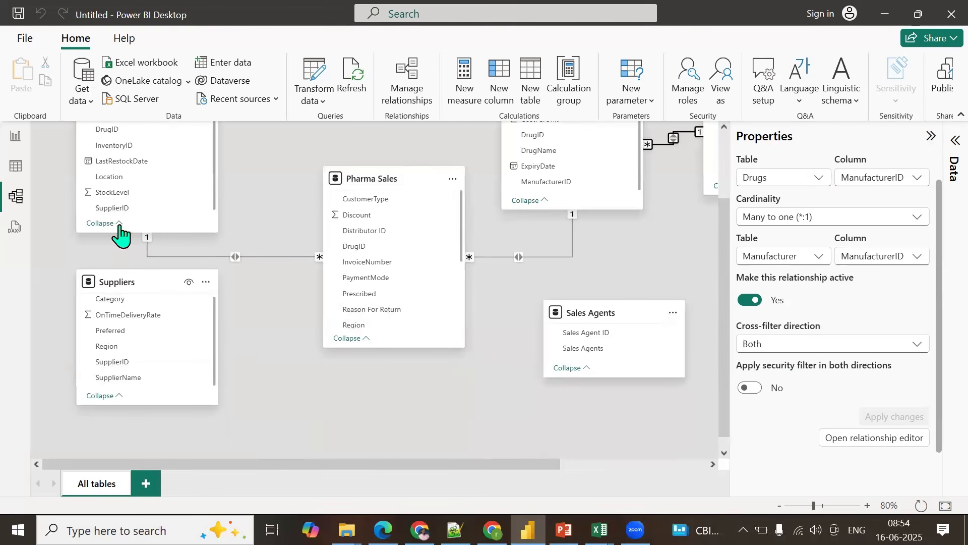
left_click_drag(120, 209, 120, 369)
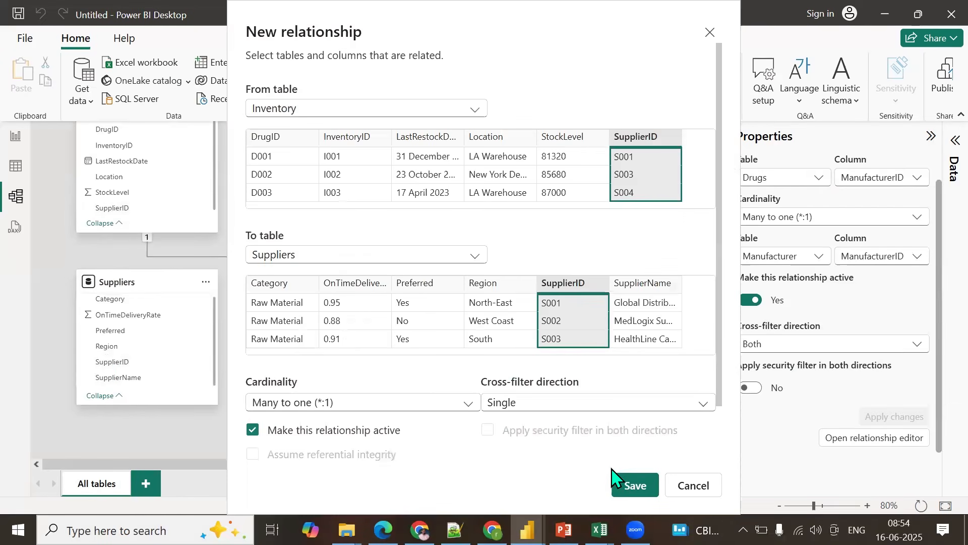
left_click(577, 402)
left_click(515, 441)
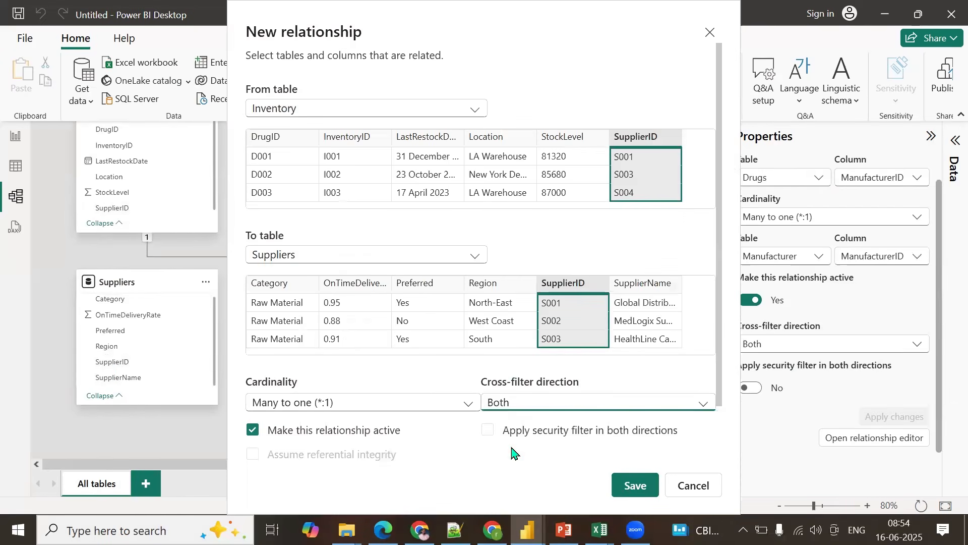
left_click(637, 486)
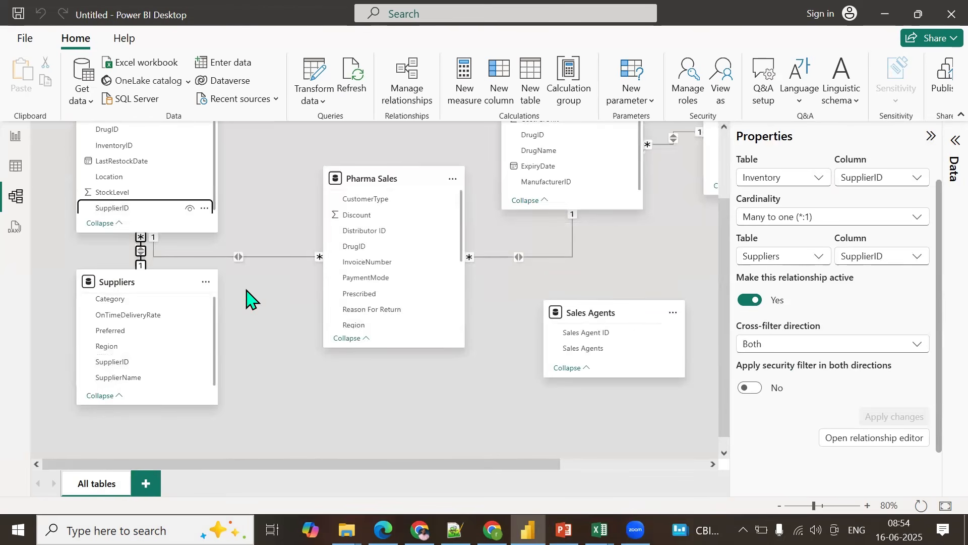
left_click_drag(132, 283, 126, 303)
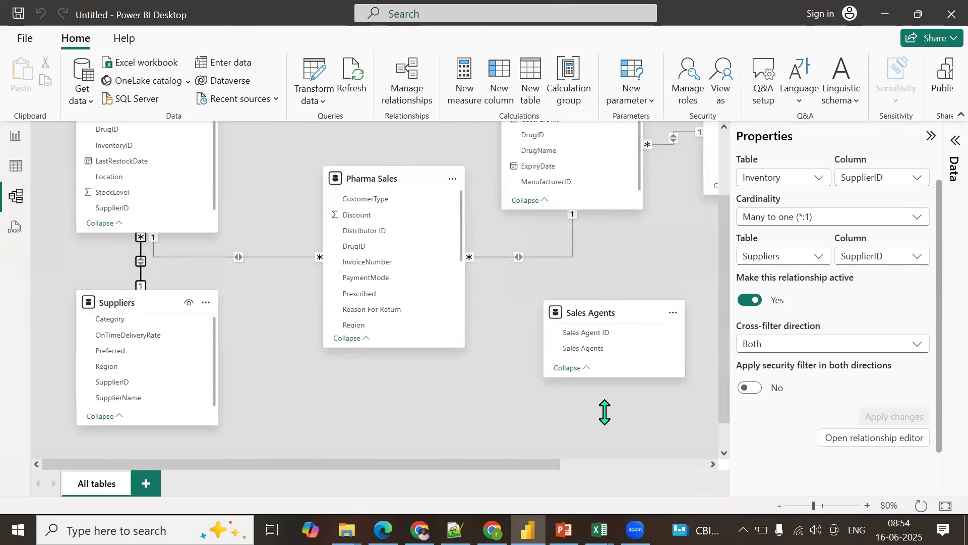
Step: Create a many-to-one relationship from Sales Rep ID in Pharma Sales to Sales Agent ID in Sales Agents, with single cross-filter direction
left_click_drag(445, 458, 544, 462)
scroll(415, 268, "up", 2)
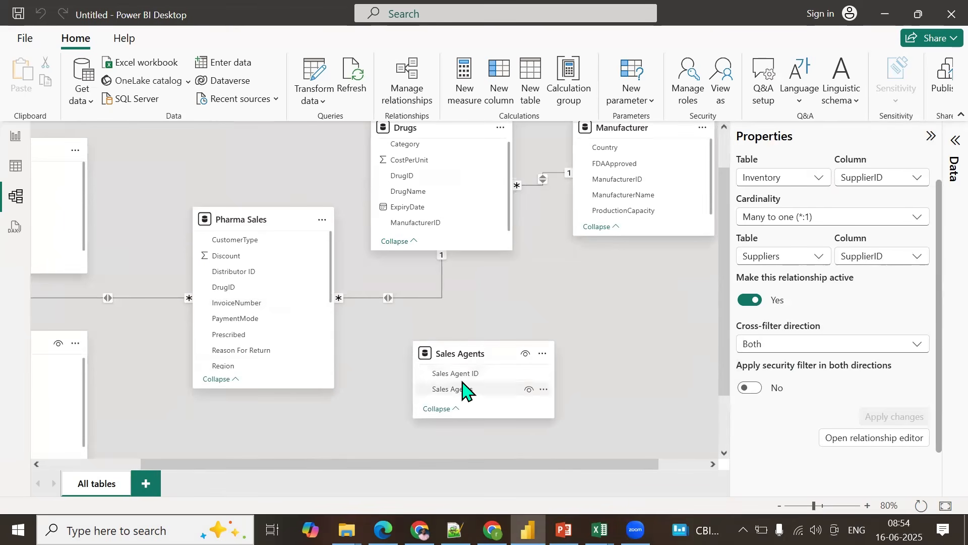
scroll(270, 310, "down", 1)
scroll(270, 310, "down", 3)
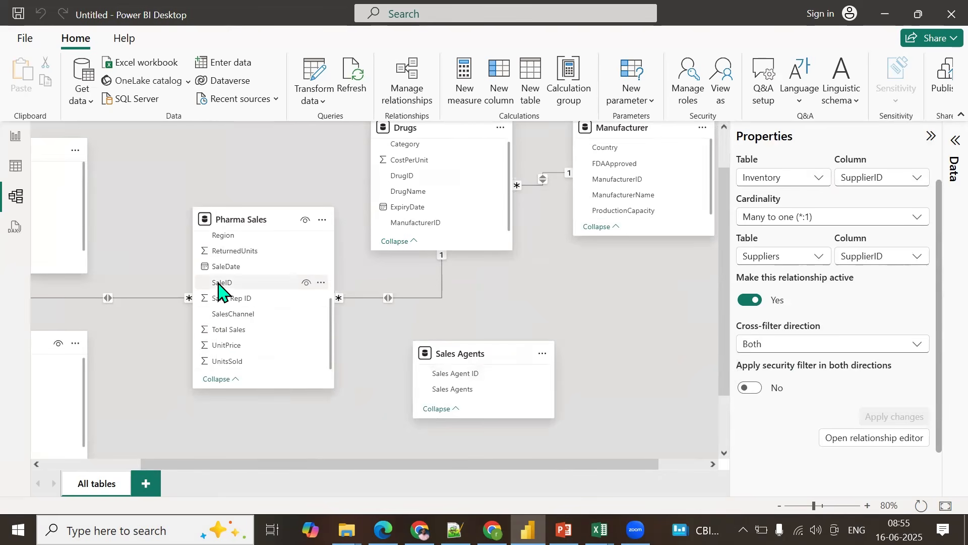
left_click_drag(219, 286, 443, 383)
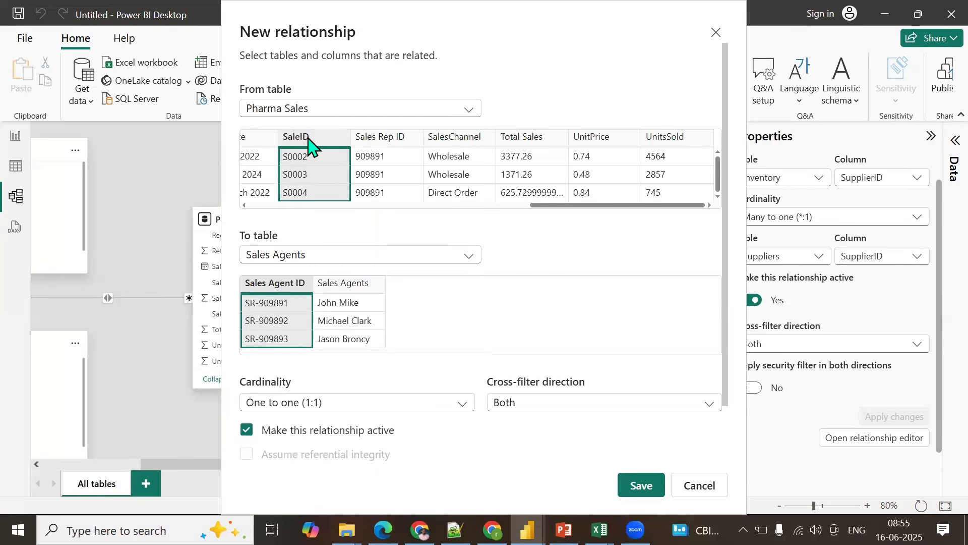
left_click(390, 142)
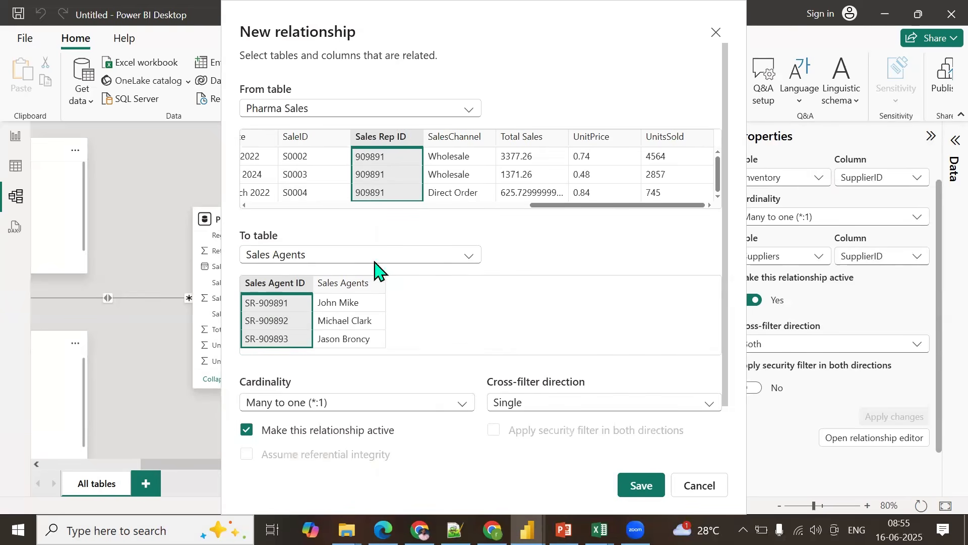
left_click(643, 485)
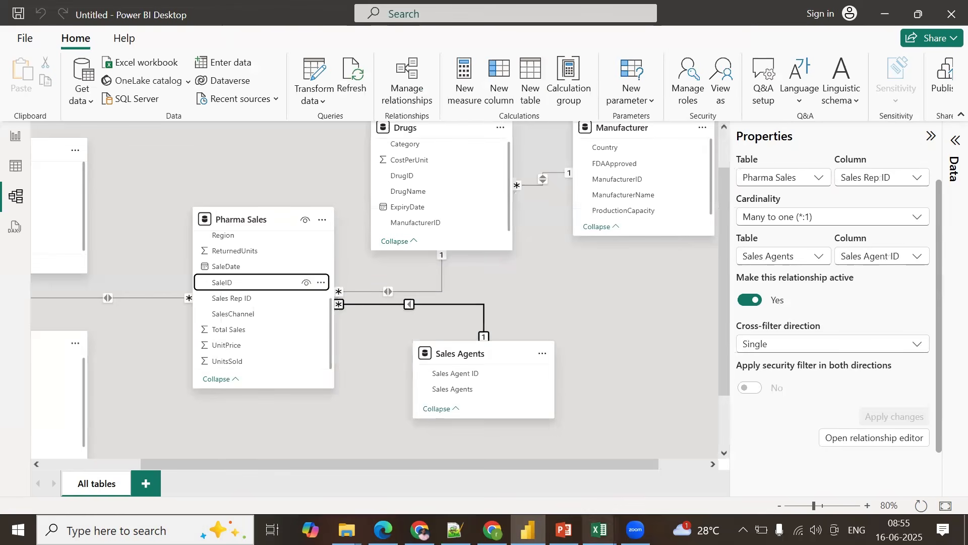
Step: Build a table visual on Page 1 with Sales Agents and CustomerType from Pharma Sales, and move it toward the canvas centre
left_click(17, 141)
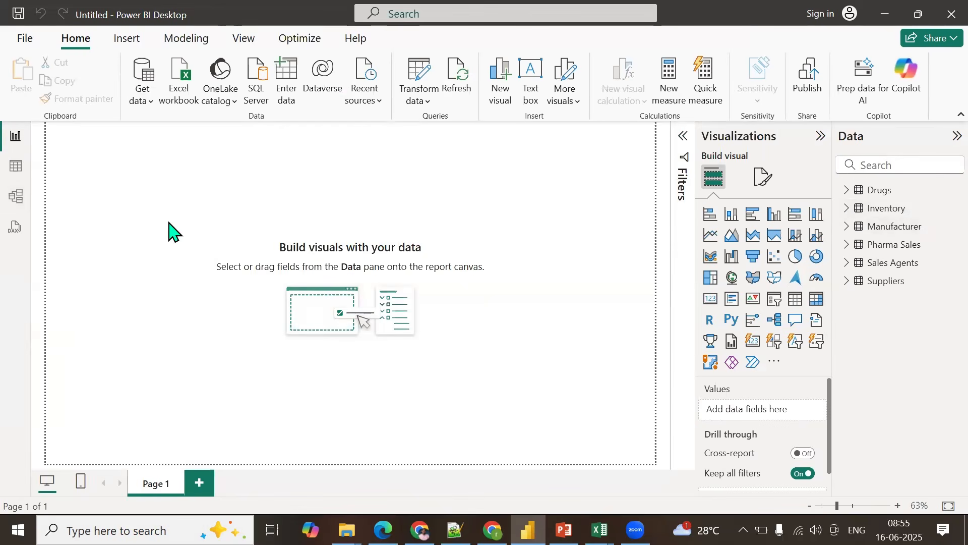
left_click(847, 263)
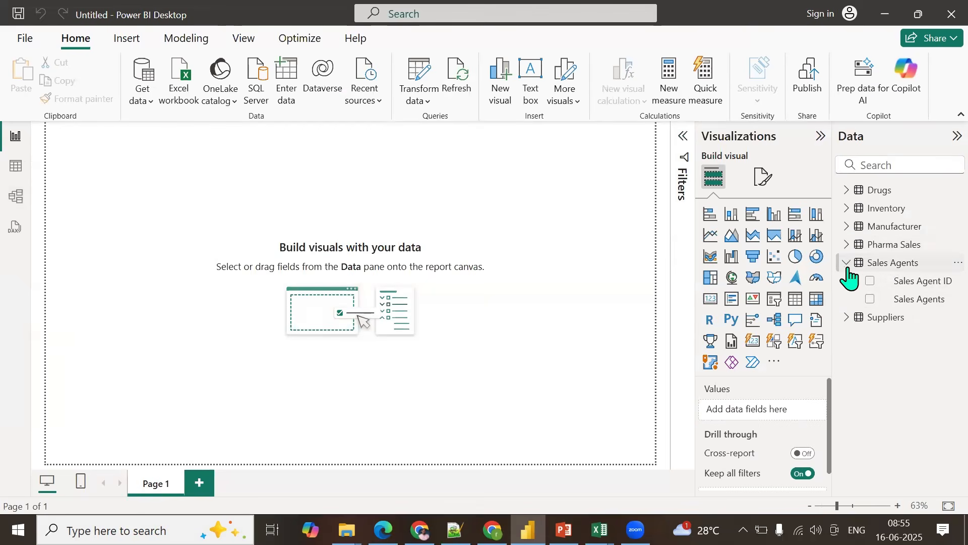
left_click(870, 299)
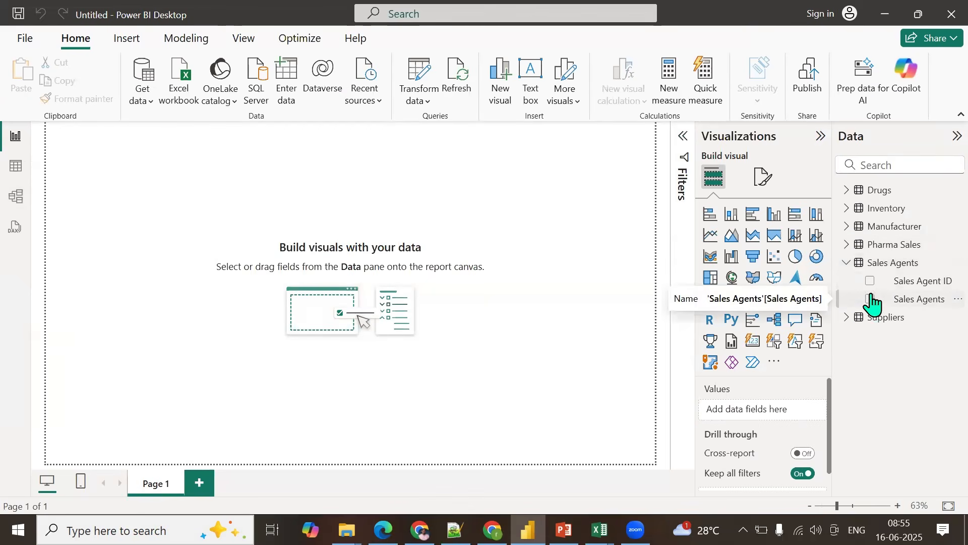
left_click(847, 245)
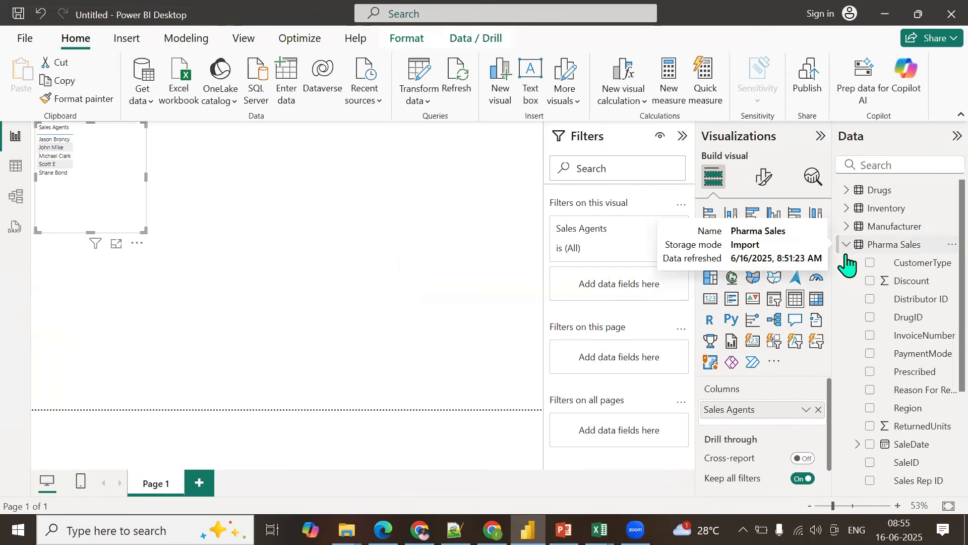
left_click(870, 263)
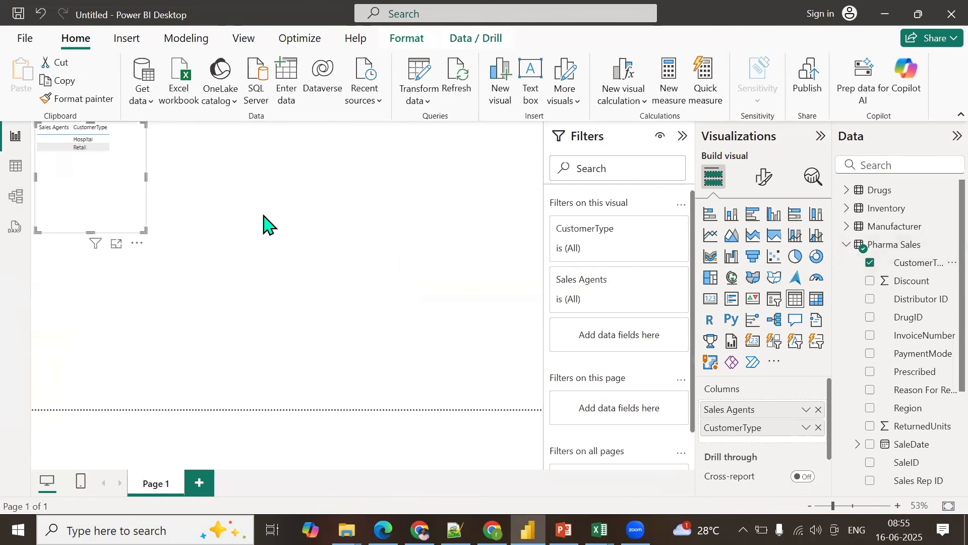
left_click_drag(123, 197, 270, 295)
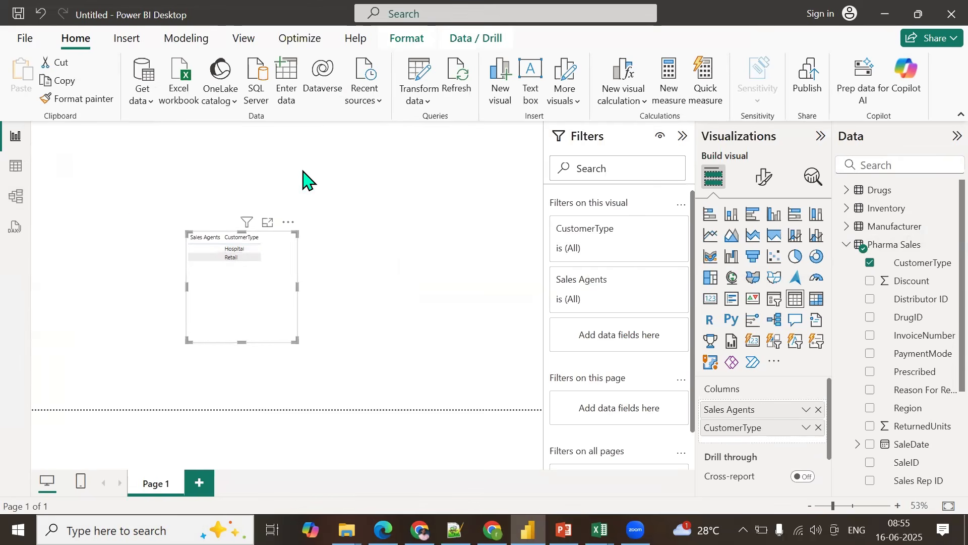
Step: Open the Sales Agents query in Power Query Editor and duplicate its Sales Agent ID column
left_click(422, 76)
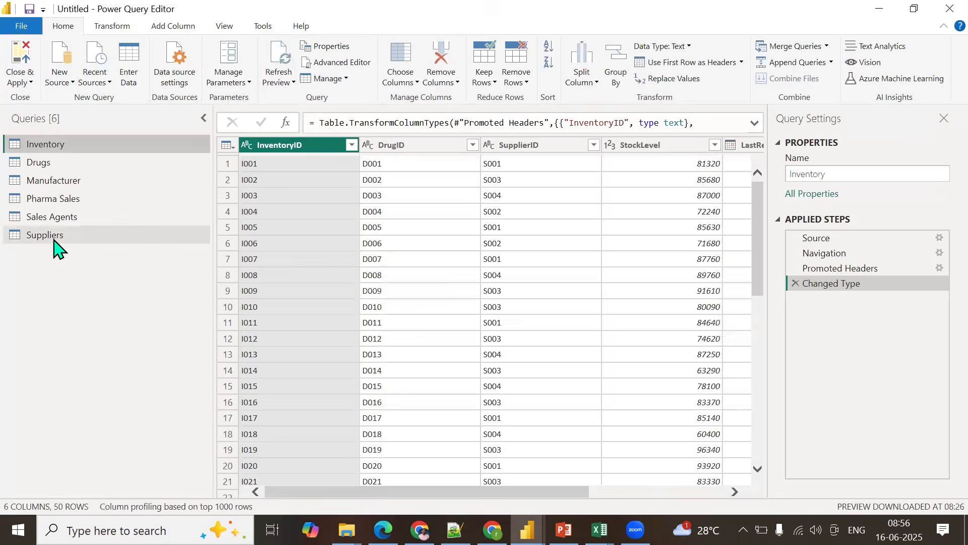
left_click(55, 240)
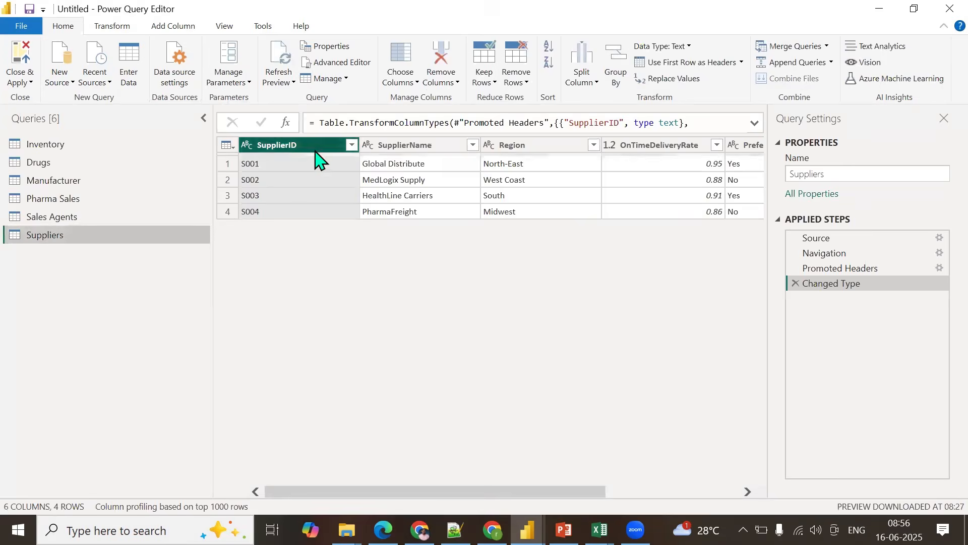
left_click(71, 221)
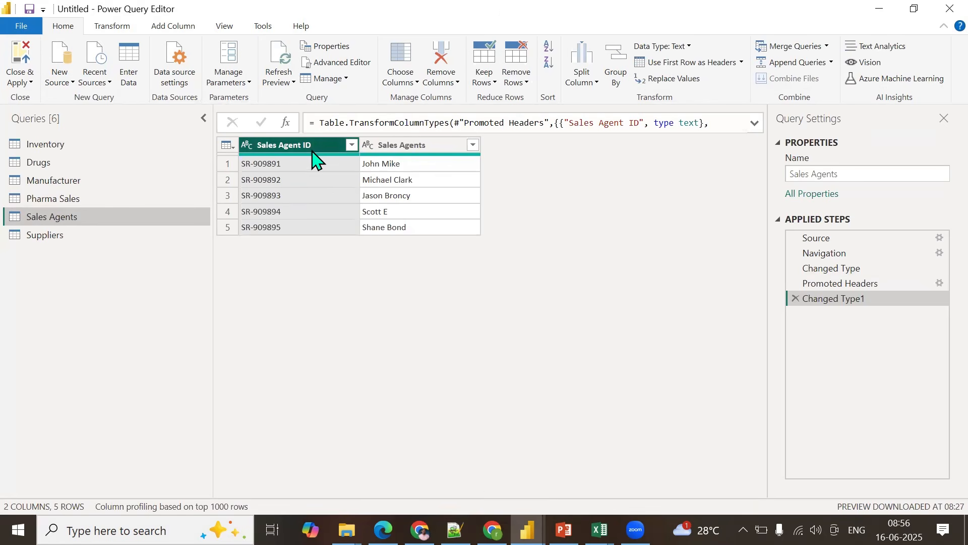
right_click(313, 151)
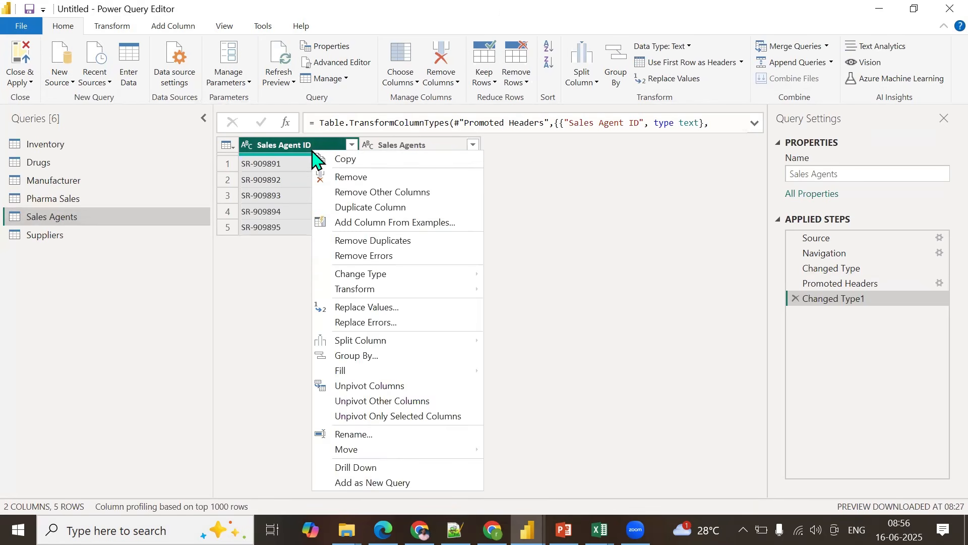
left_click(380, 207)
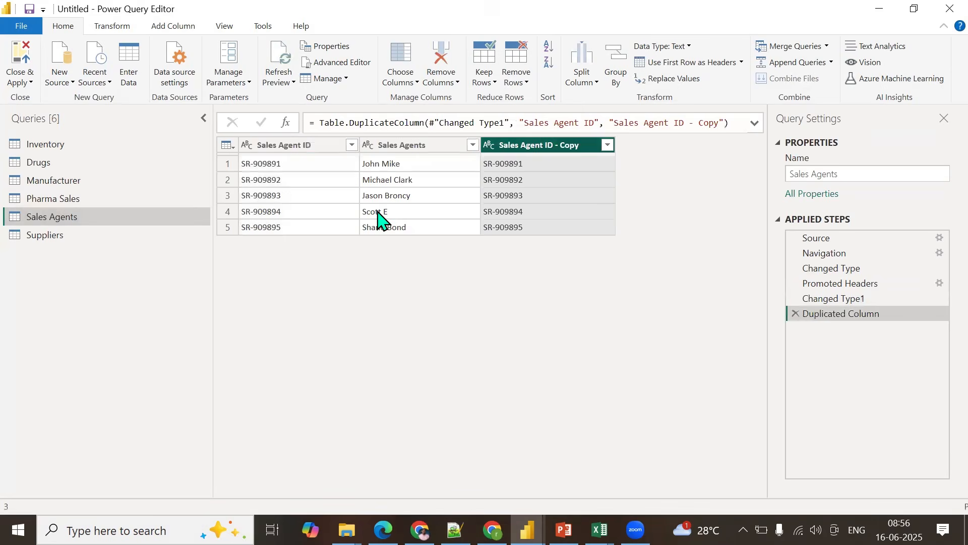
Step: Split the duplicated ID column at each hyphen and remove the resulting column that holds the SR prefix
left_click(586, 87)
left_click(597, 98)
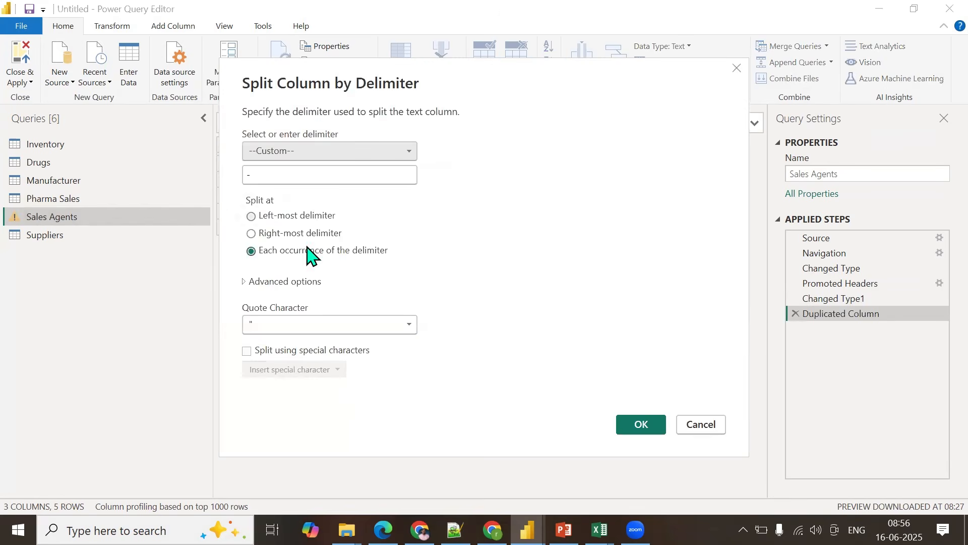
left_click(640, 428)
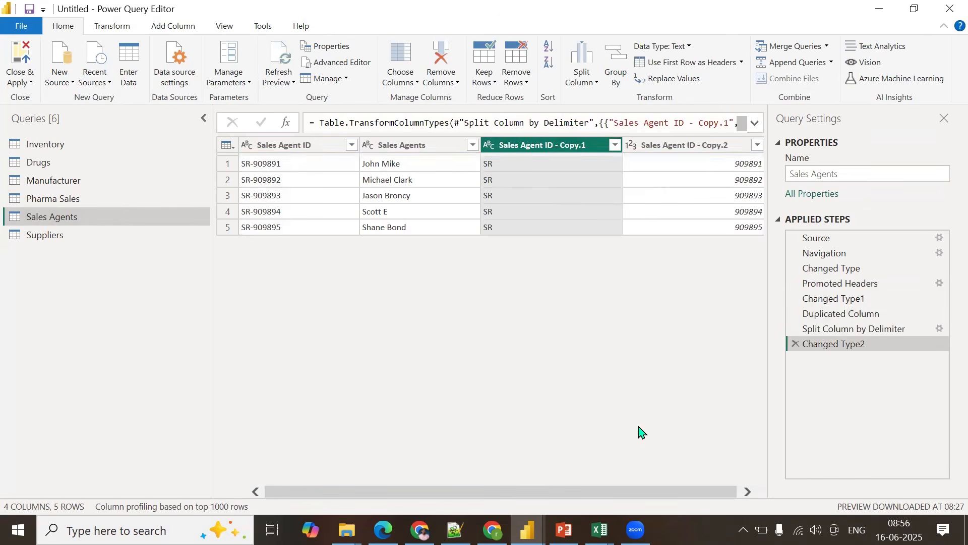
right_click(580, 153)
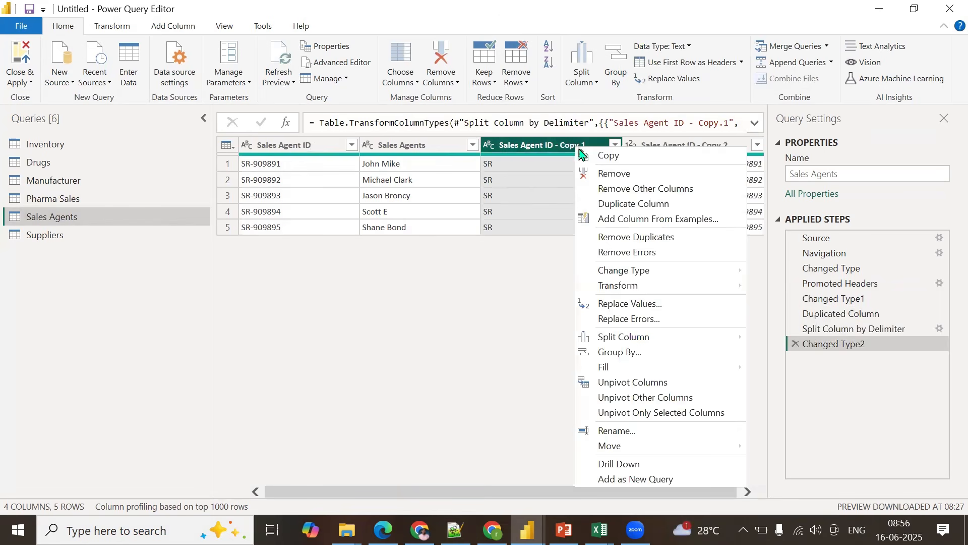
left_click(620, 174)
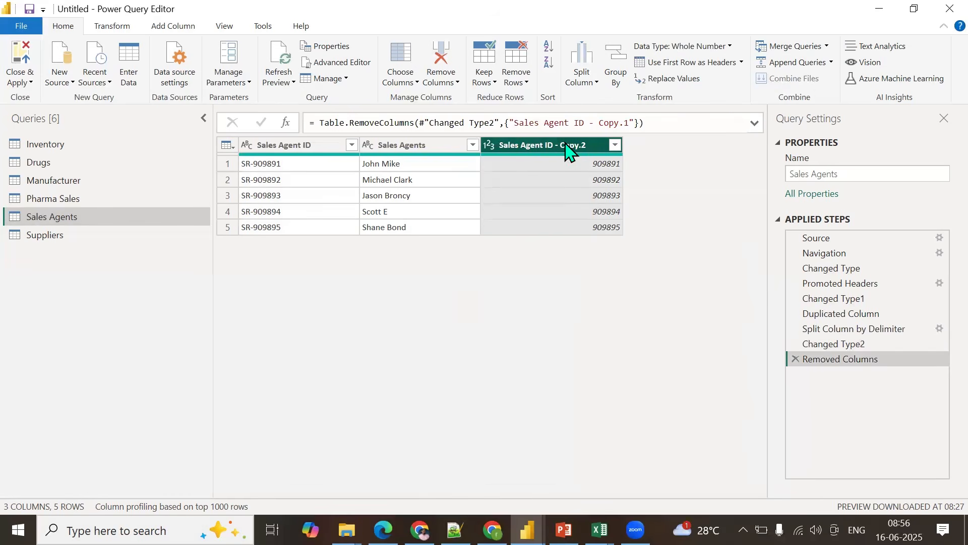
Step: Rename the remaining numeric ID column to Sales Rep ID, and close Power Query Editor with the changes applied
double_click(566, 147)
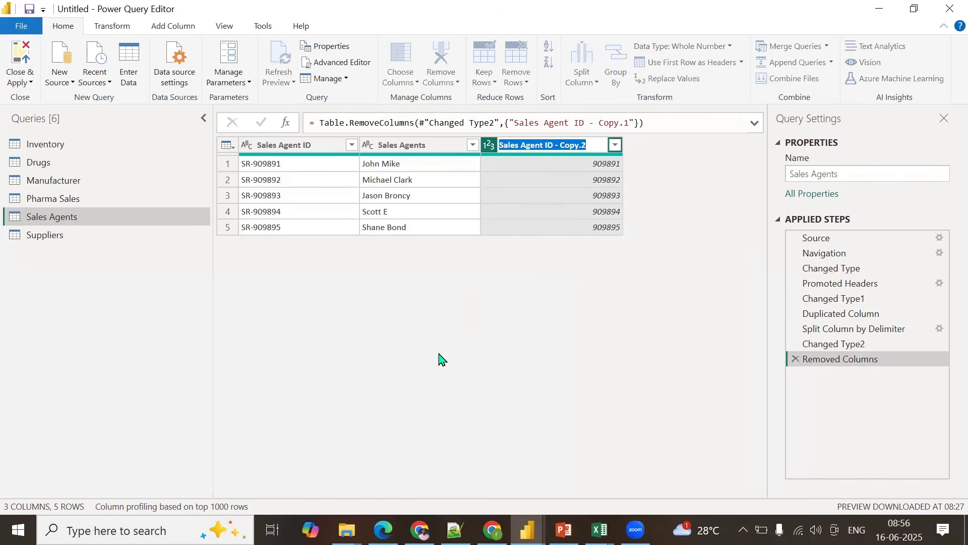
type("sL")
key("Caps_Lock")
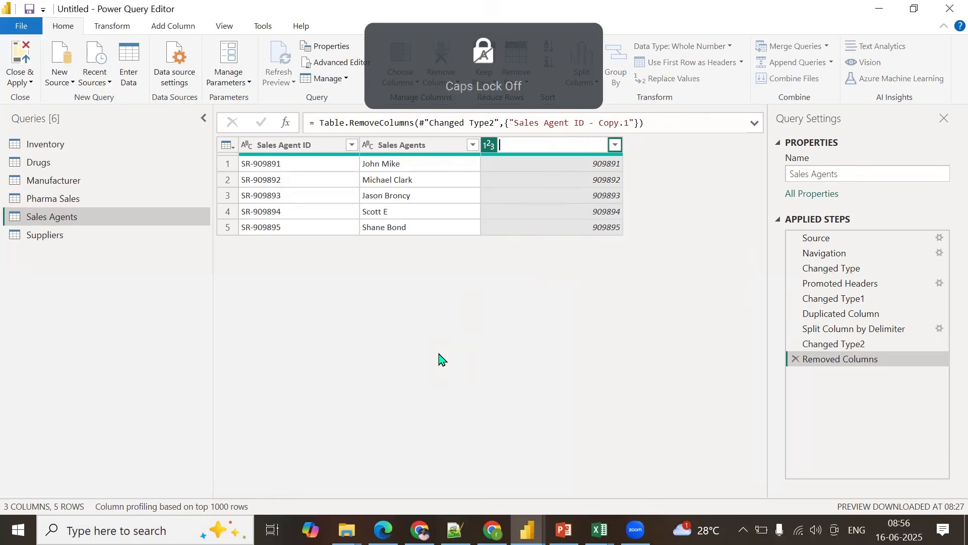
type("Sales")
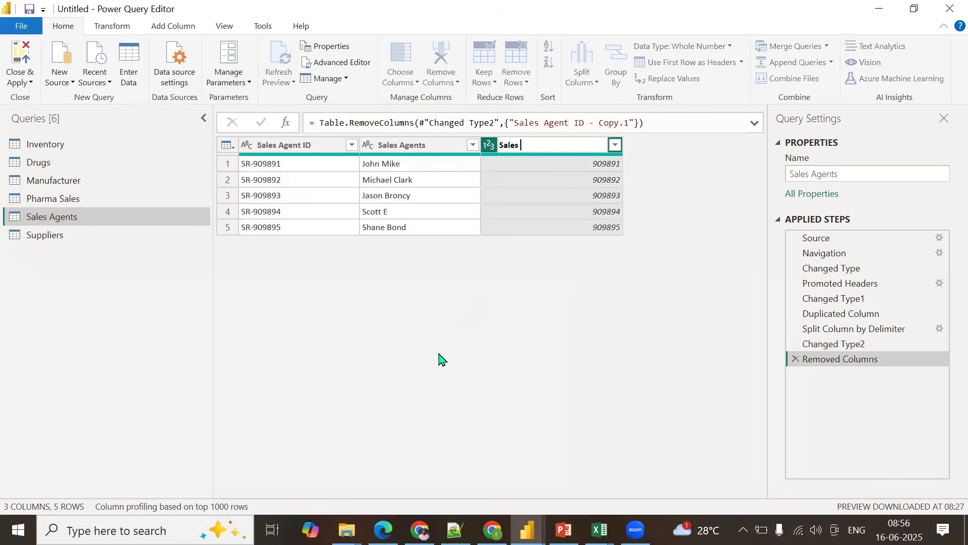
type(" Rep ID")
key("Return")
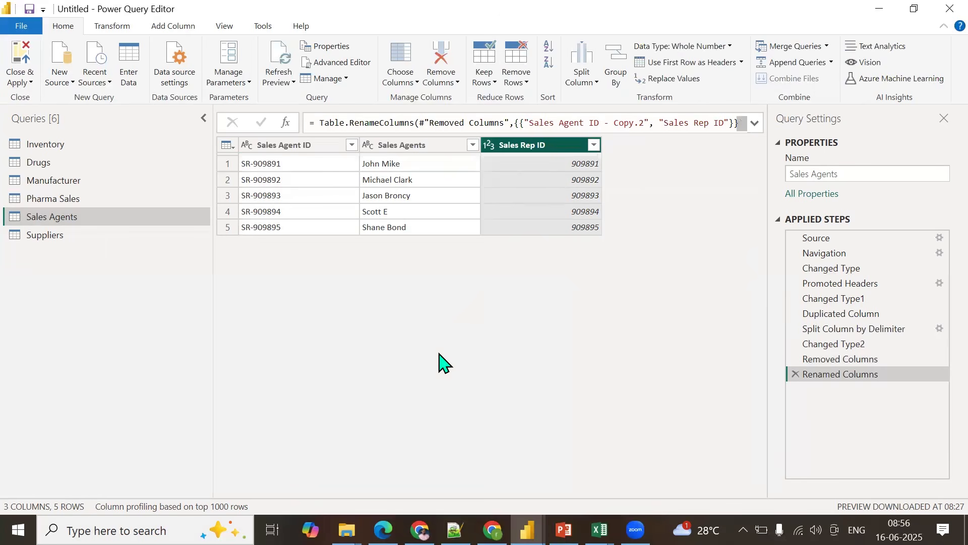
left_click(21, 79)
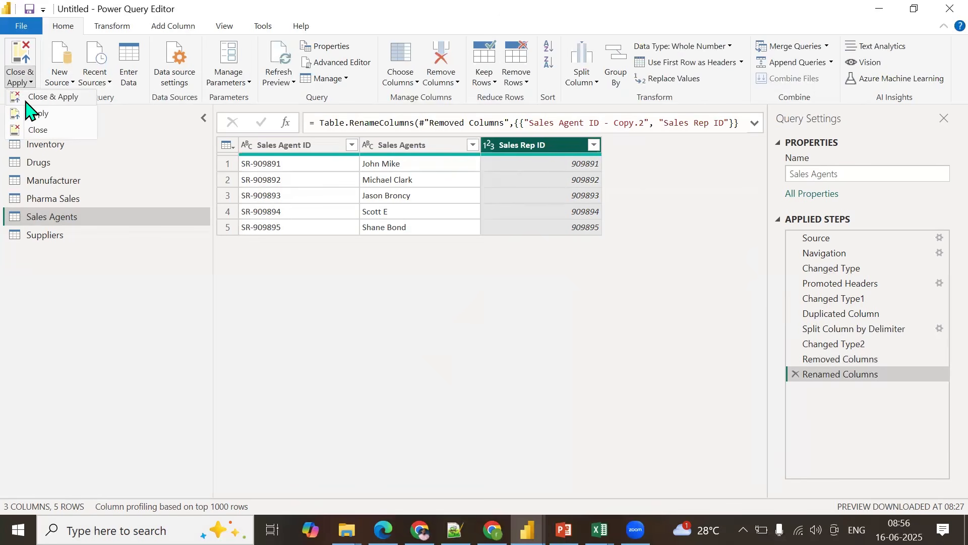
left_click(25, 98)
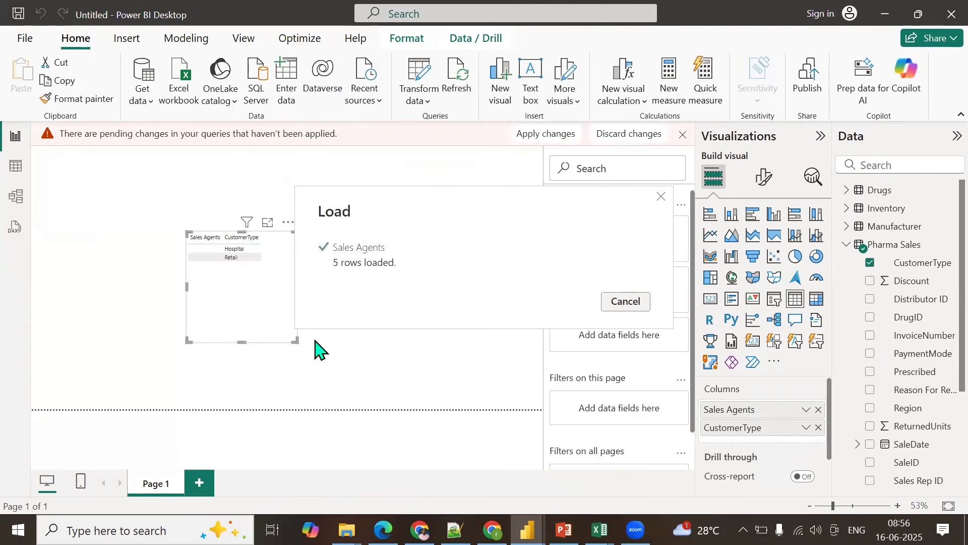
Step: Enlarge the Sales Agents table in the model diagram so that all of its fields fit
left_click(14, 201)
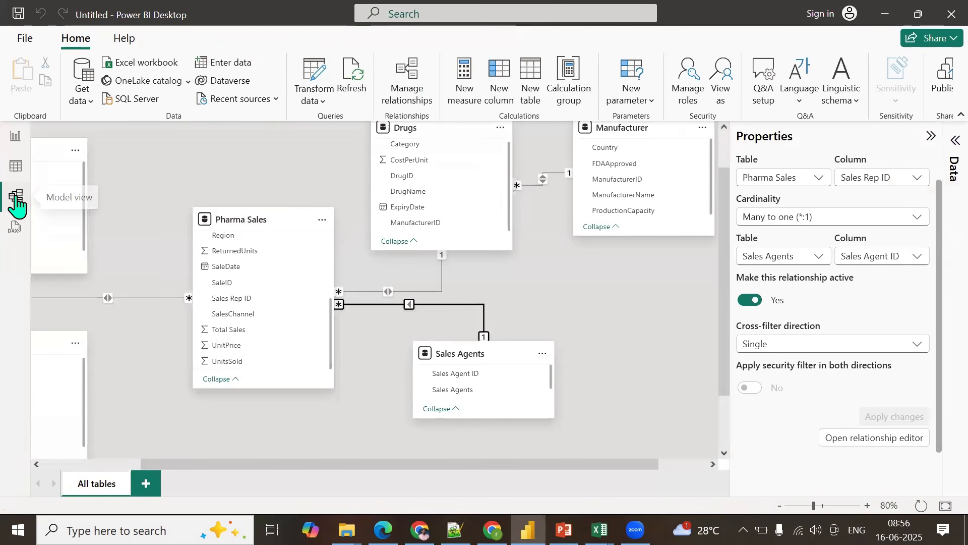
left_click(409, 305)
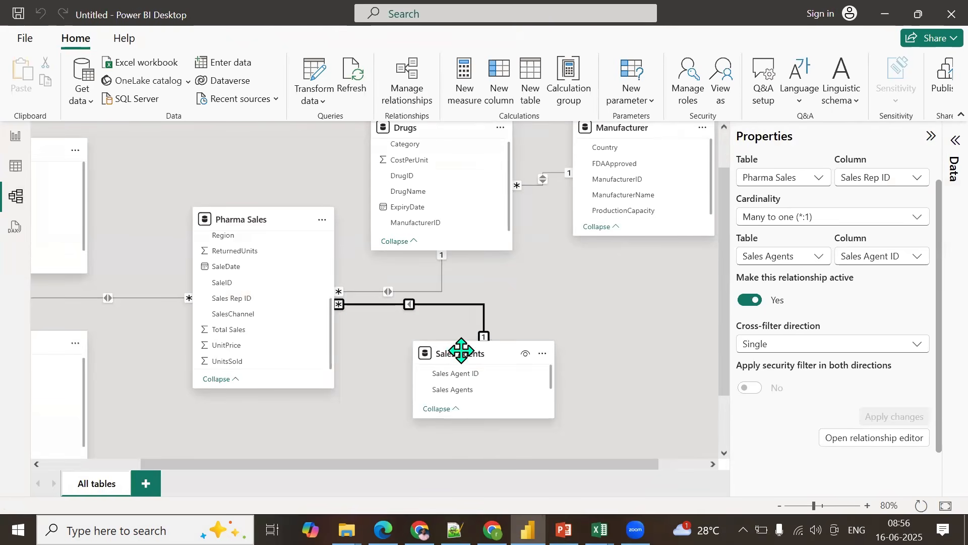
scroll(484, 385, "up", 1)
scroll(598, 376, "down", 2)
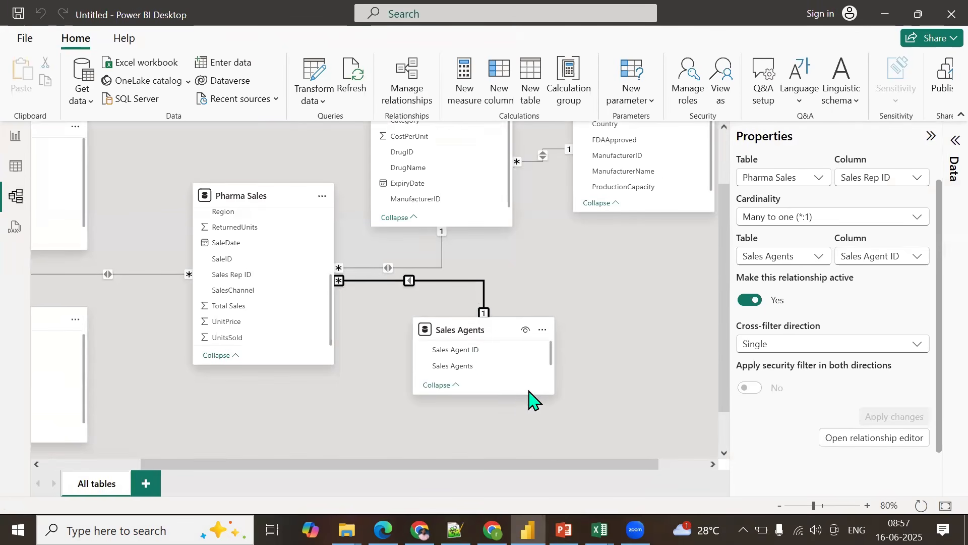
left_click_drag(474, 397, 474, 432)
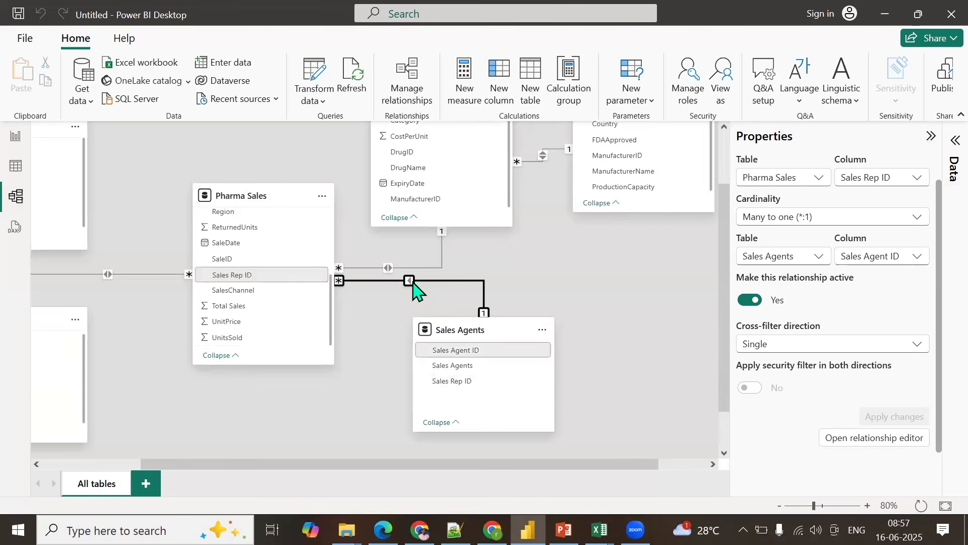
Step: Change the Sales Agents column in its relationship with Pharma Sales to Sales Rep ID and apply the change
scroll(906, 328, "up", 2)
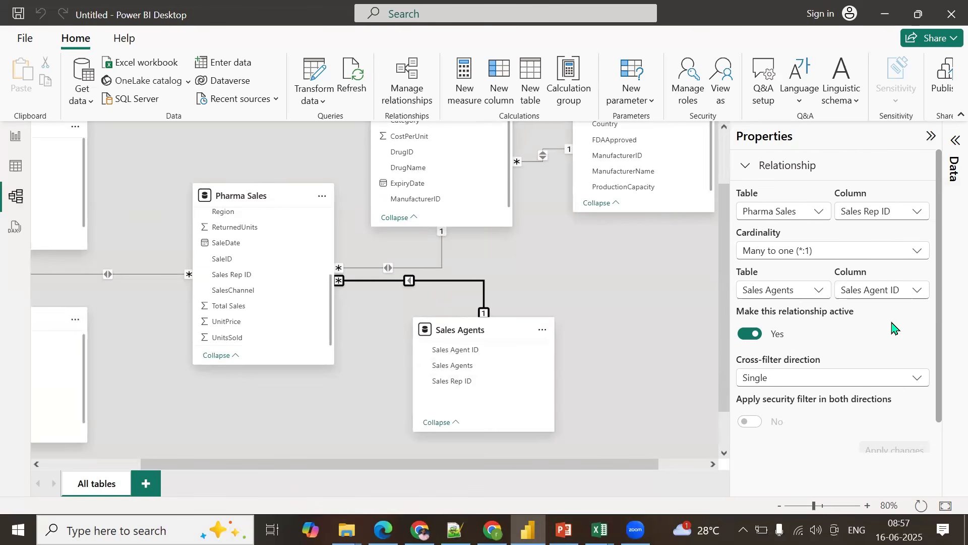
left_click(897, 293)
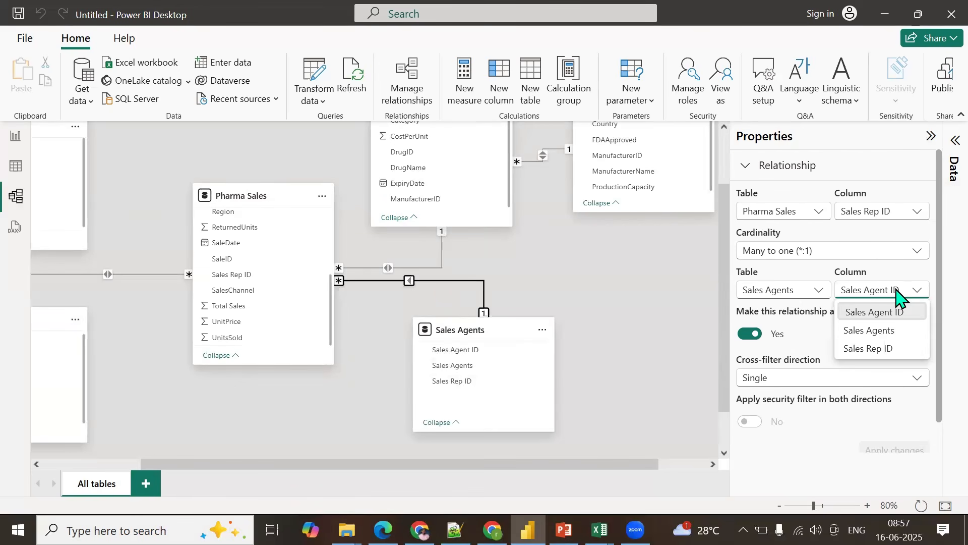
left_click(879, 348)
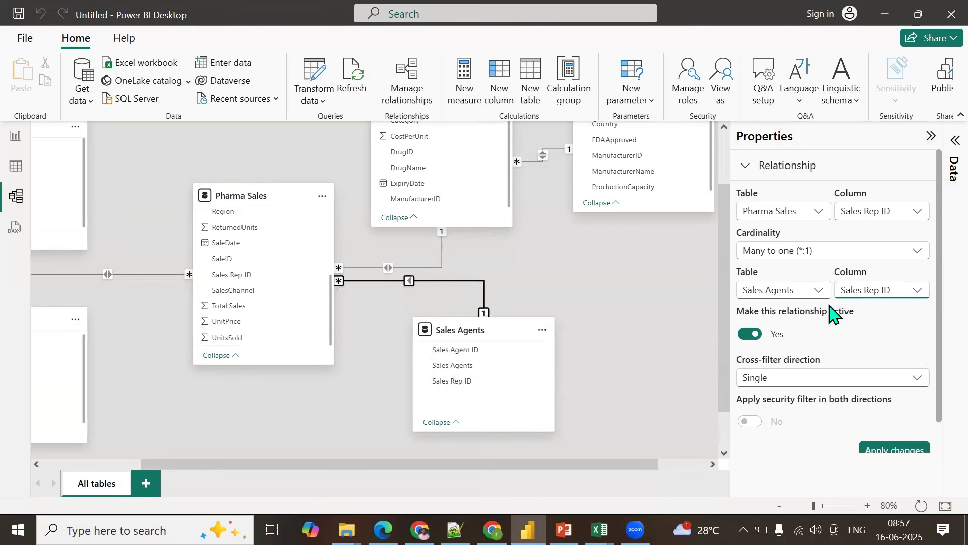
scroll(855, 352, "down", 2)
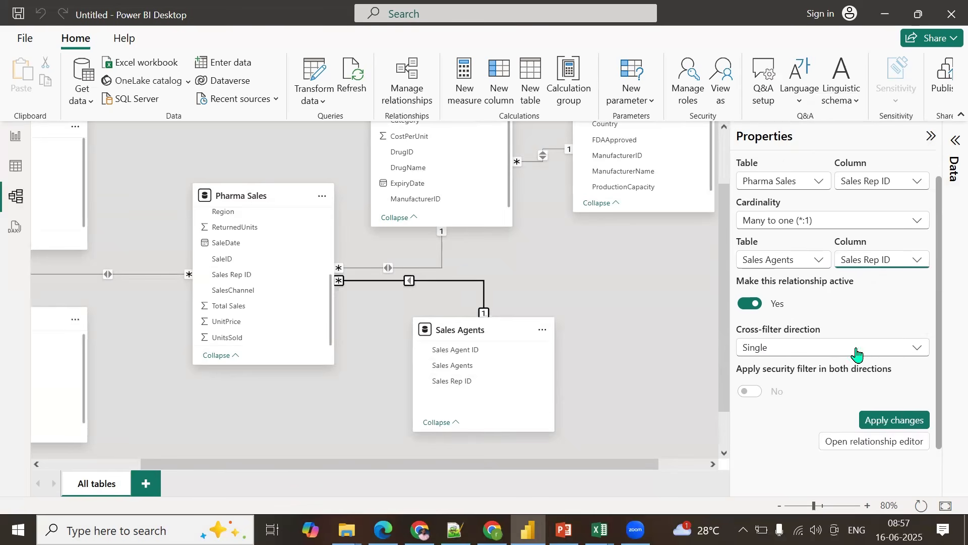
left_click(889, 419)
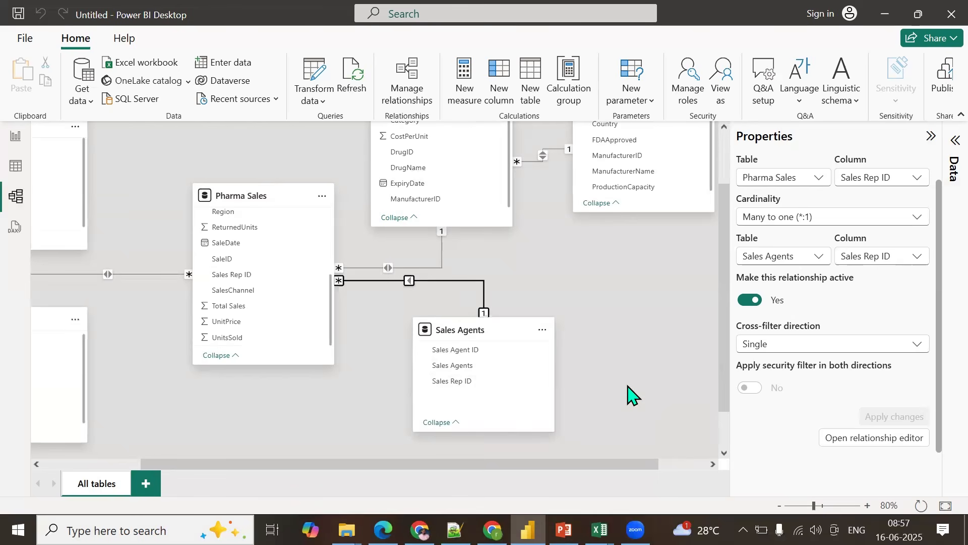
Step: Set the cross-filter direction between Pharma Sales and Sales Agents to Both, apply it, and check the report's table visual
left_click(782, 351)
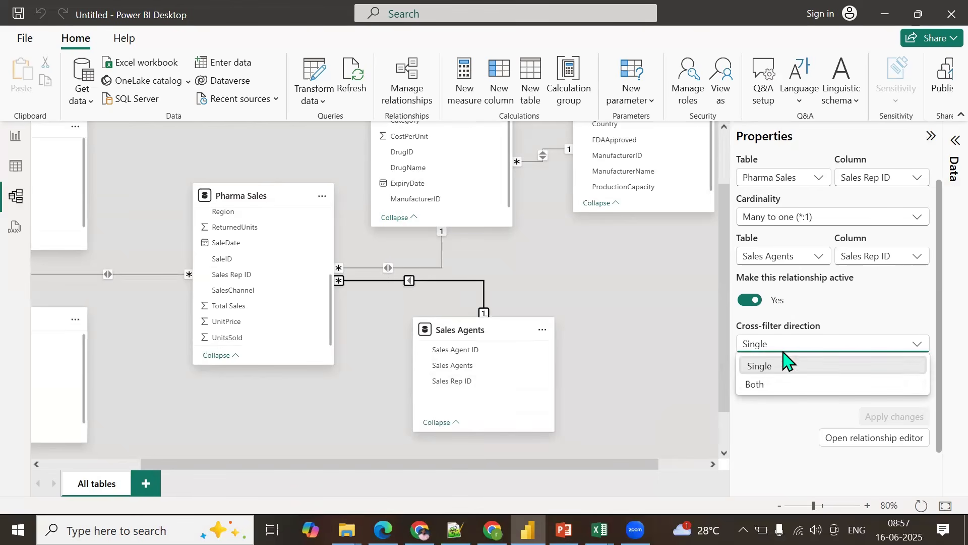
left_click(764, 386)
left_click(878, 419)
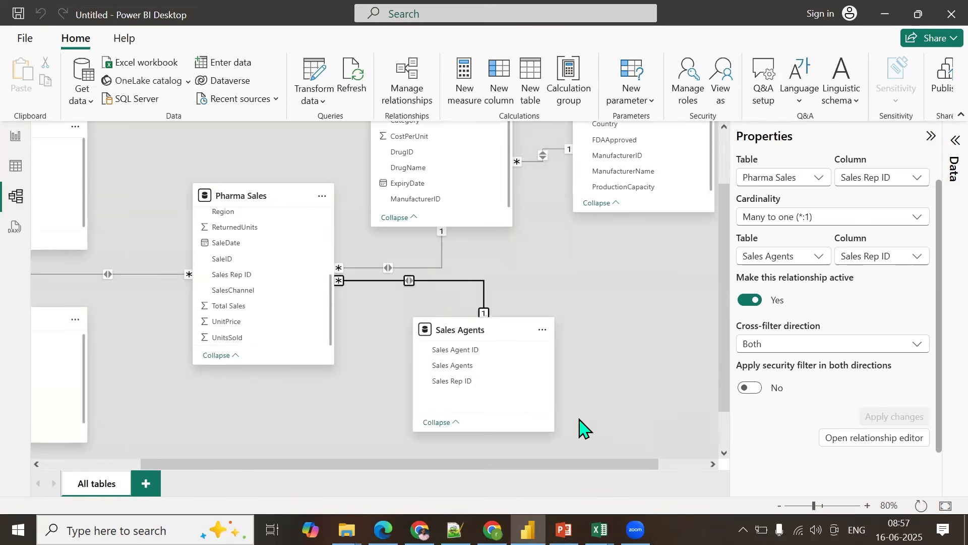
left_click(13, 138)
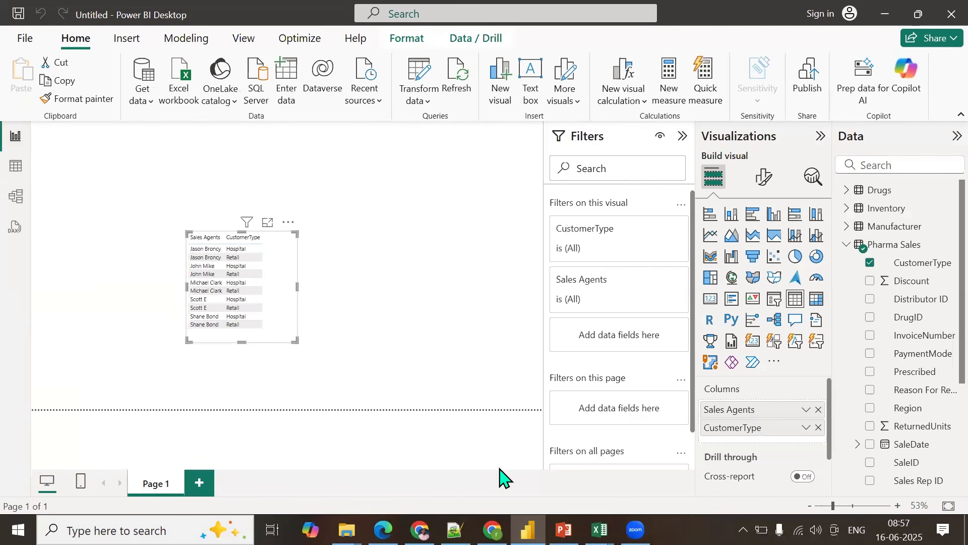
Step: Switch to Notepad++ and mark pipeline item 1, importing the data, with "- COMPLETED" in the project notes
left_click(456, 529)
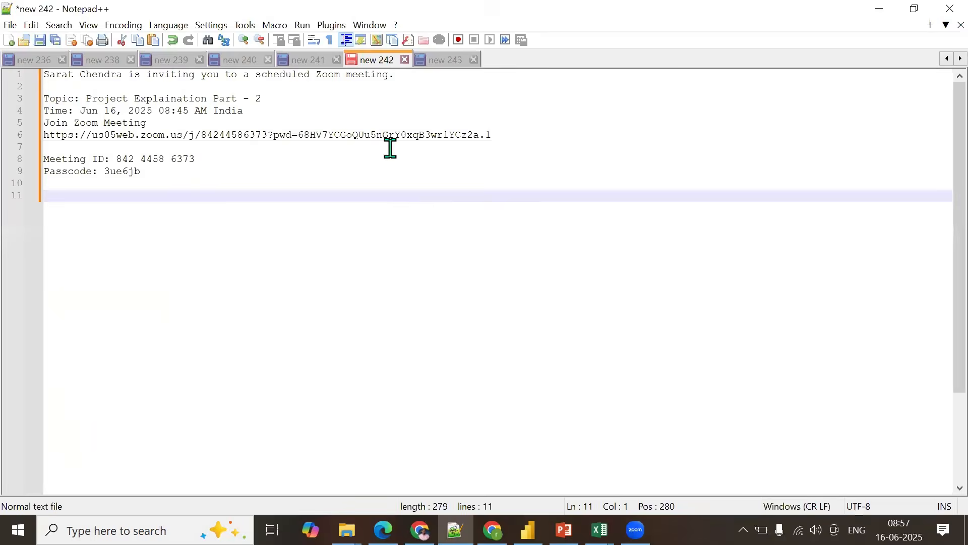
left_click(317, 61)
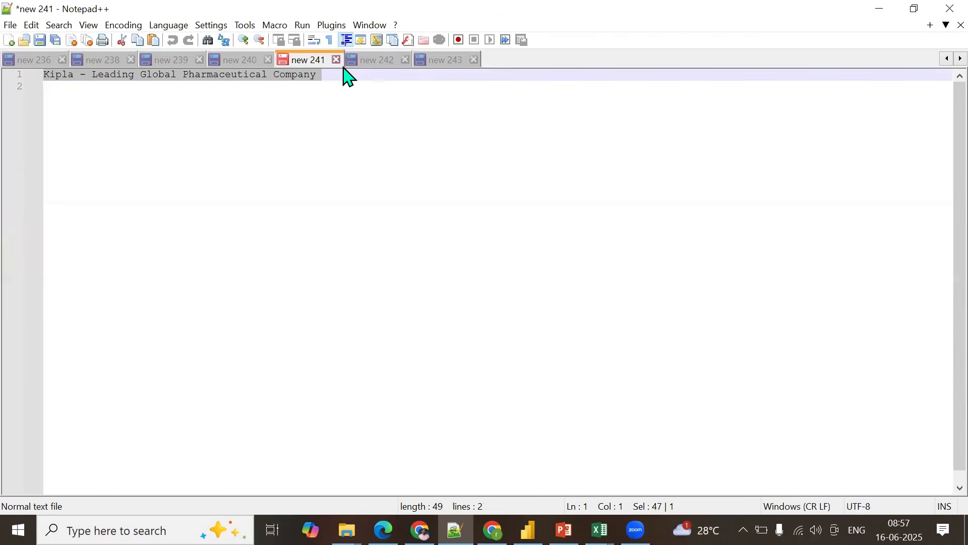
left_click(439, 61)
left_click(424, 184)
left_click(477, 159)
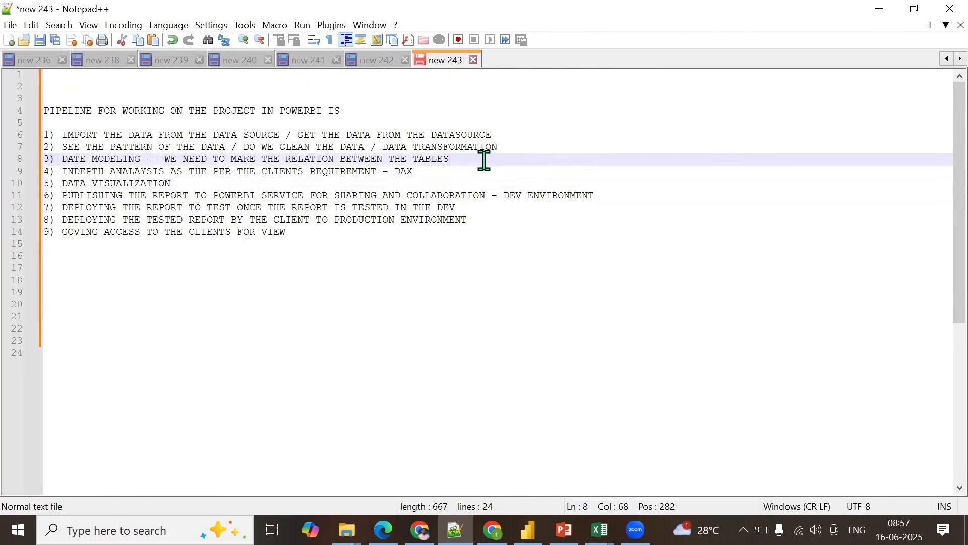
left_click(512, 135)
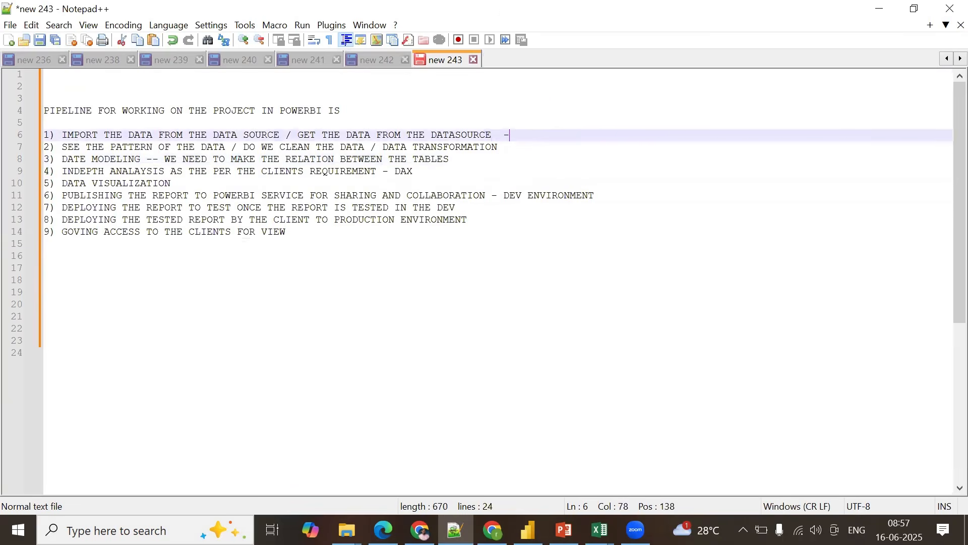
key("Caps_Lock")
type("- ")
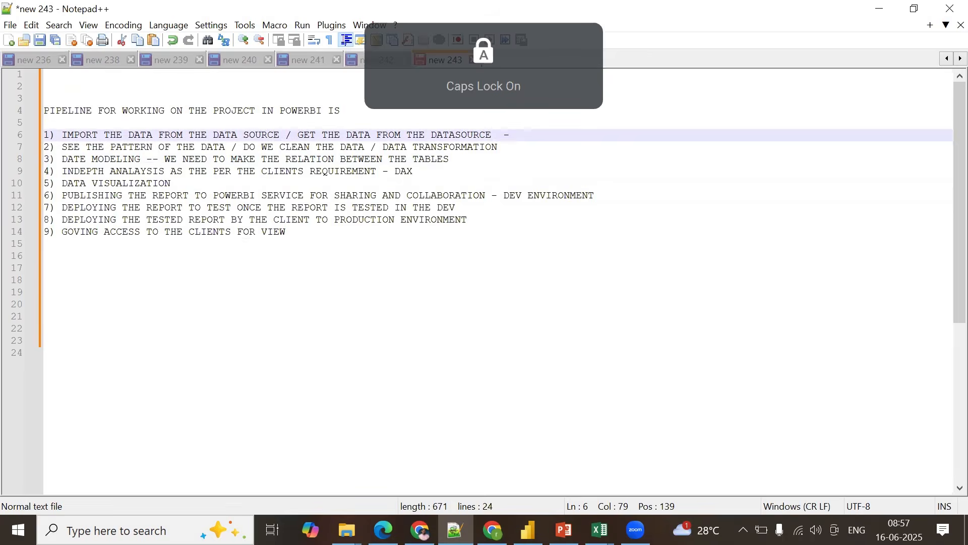
type("COMPLETED")
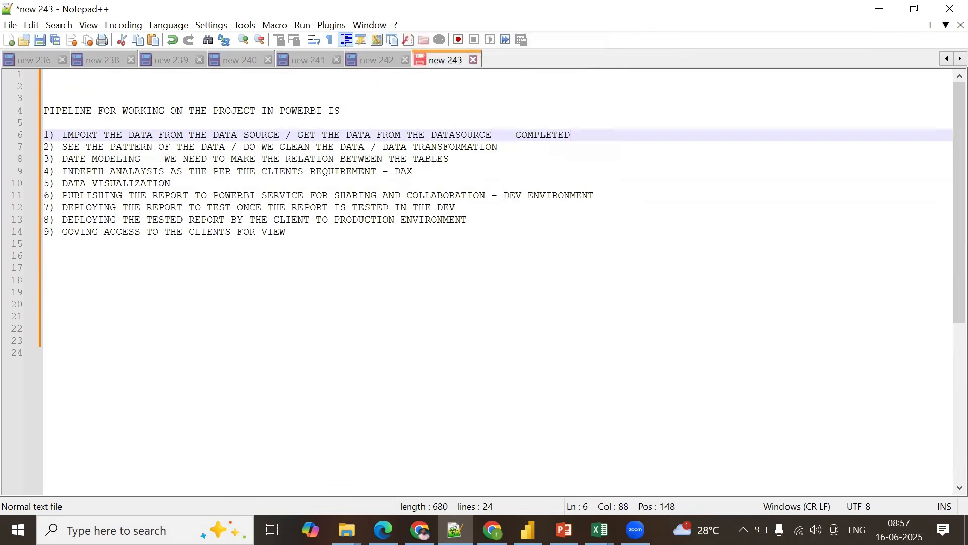
Step: Mark pipeline items 2 and 3, data transformation and modeling, with "- COMPLETED" as well
key("Down")
type("- COM")
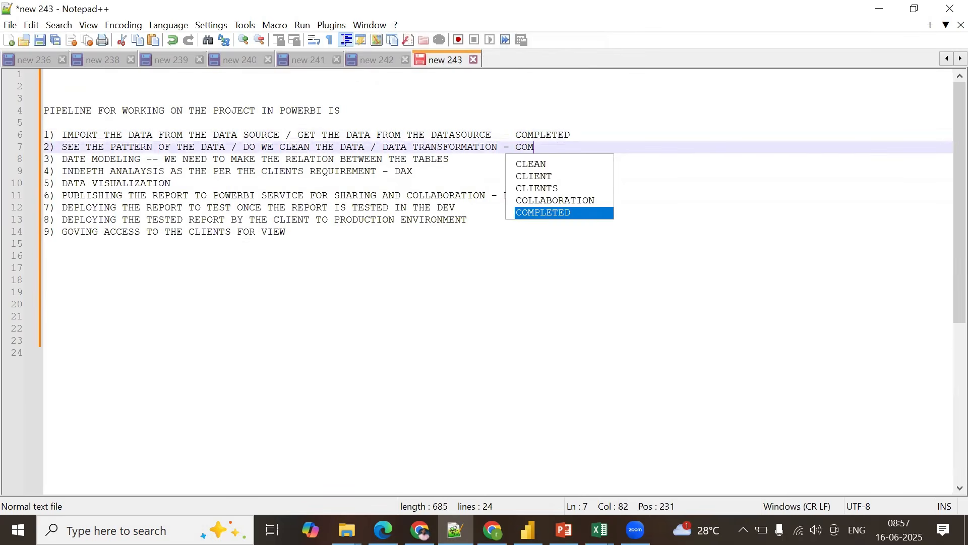
key("Return")
key("Down")
type("-")
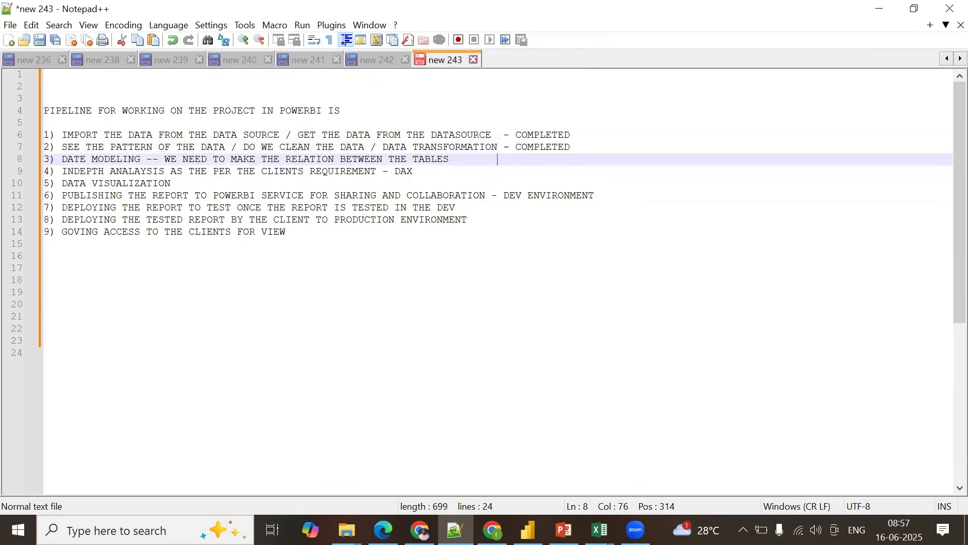
type(" COMPL")
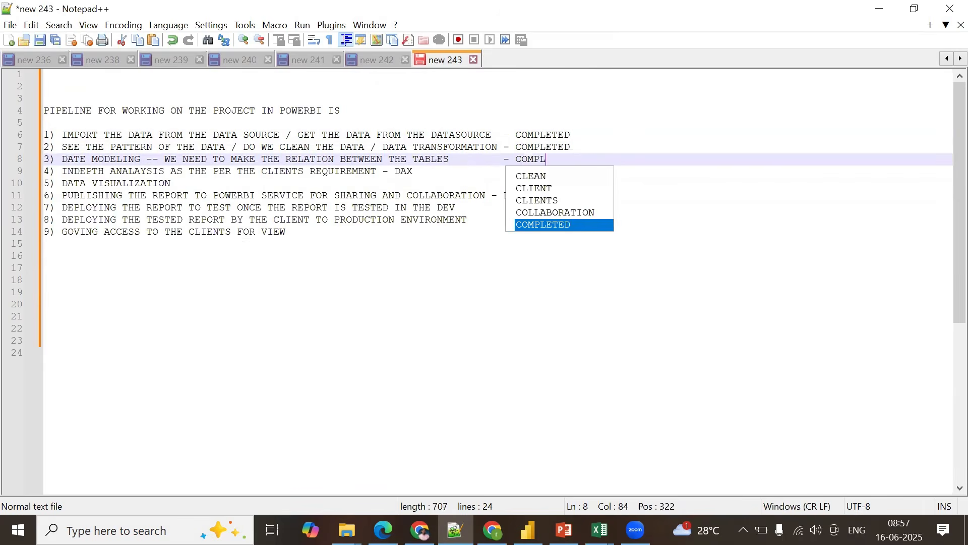
key("Return")
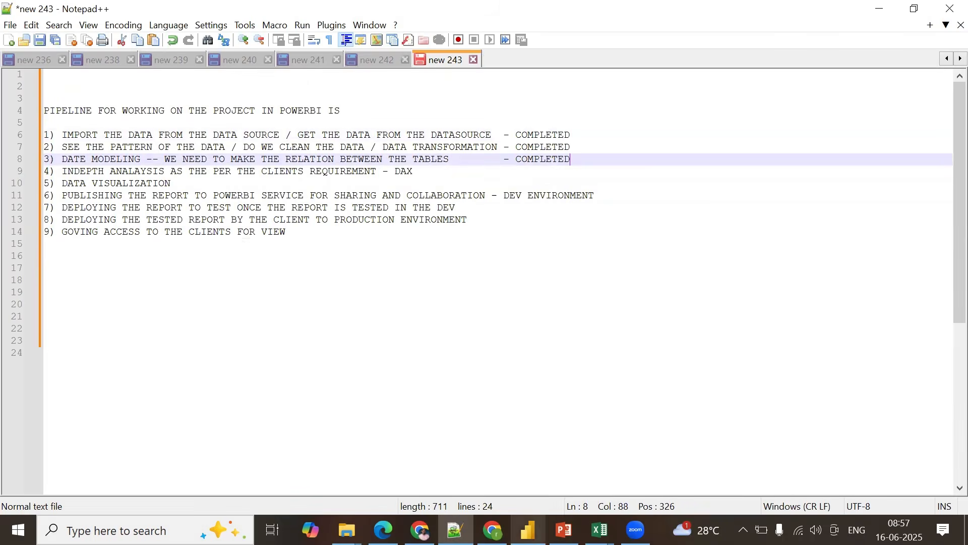
Step: Switch back to Power BI Desktop, enlarge the Sales Agents and CustomerType table visual, and place it in the page's upper-left corner
left_click(528, 530)
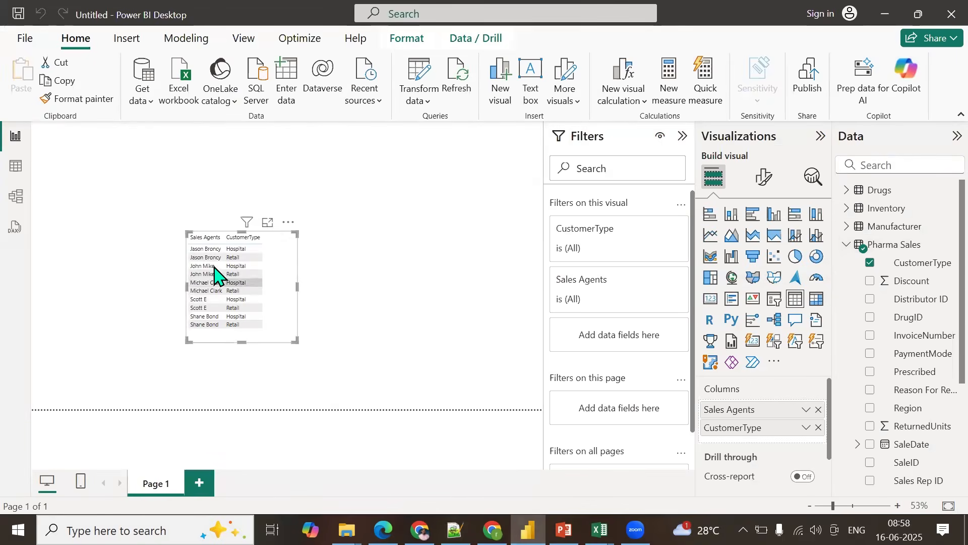
left_click_drag(186, 232, 120, 190)
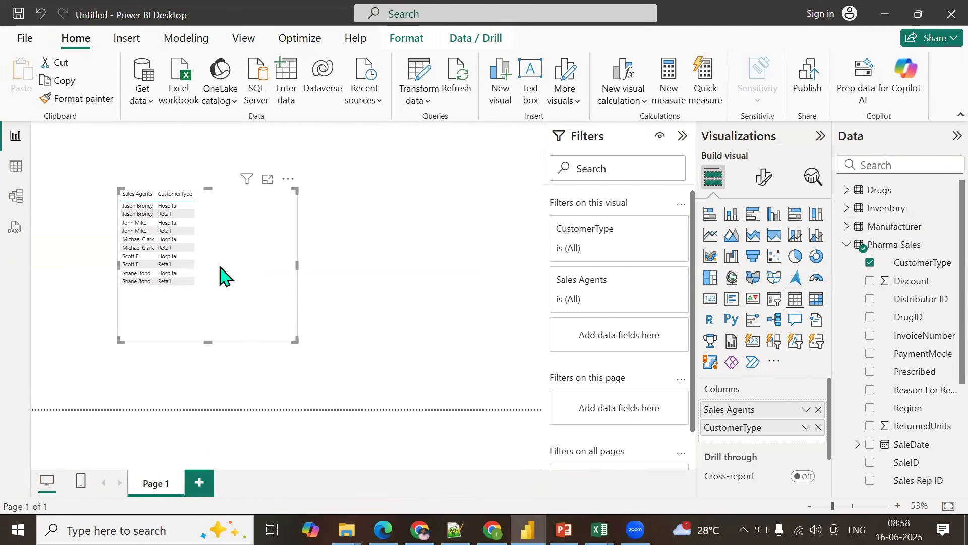
left_click_drag(222, 274, 186, 249)
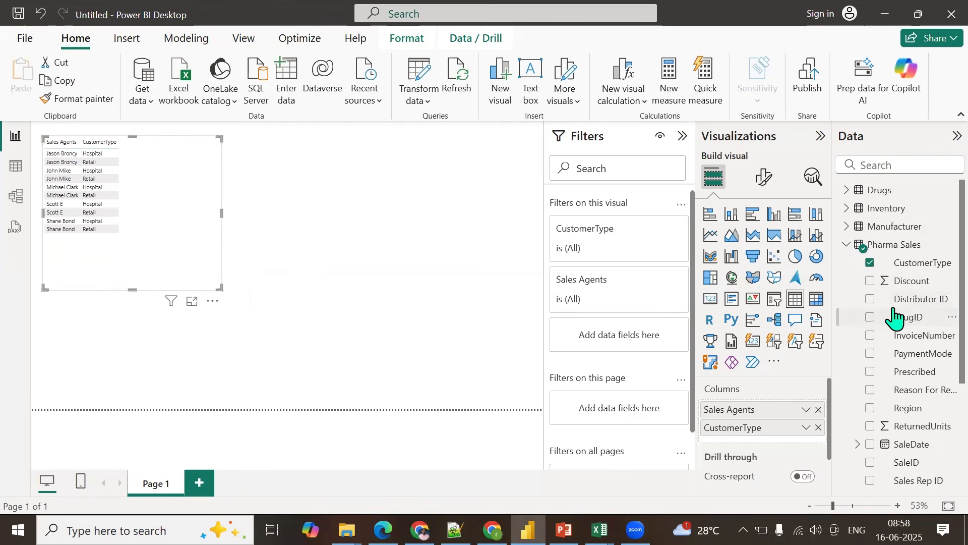
Step: Look through the fields of the Pharma Sales, Drugs and Inventory tables for columns suited to measures
scroll(897, 317, "down", 3)
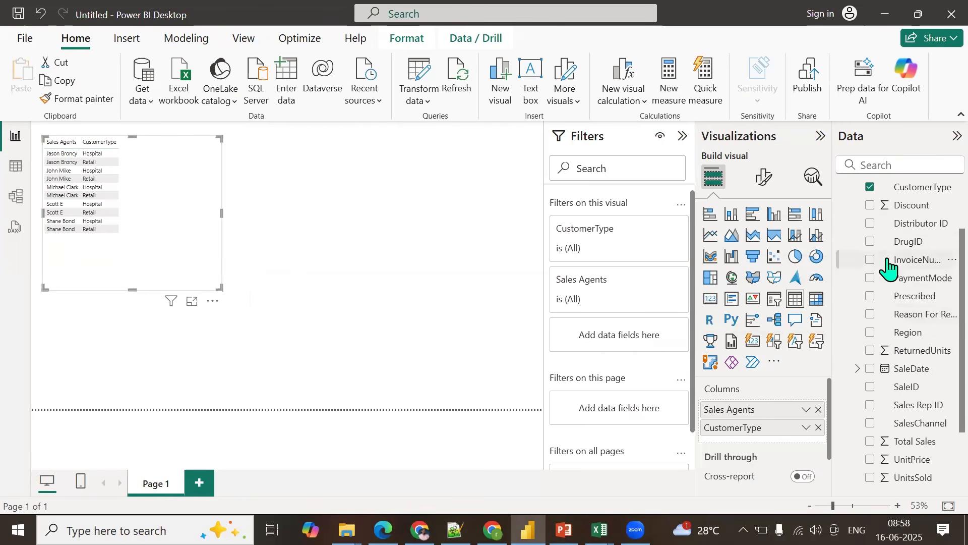
scroll(888, 267, "up", 3)
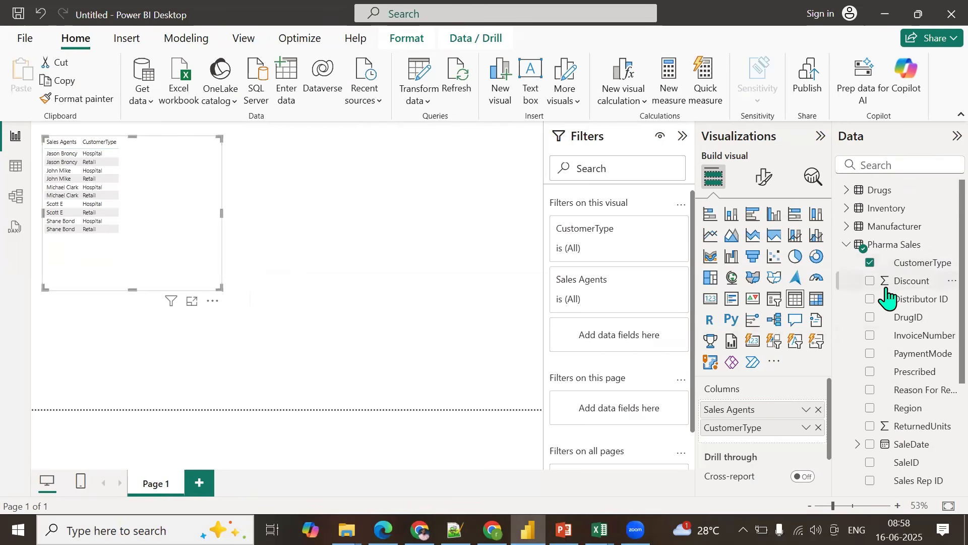
left_click(847, 190)
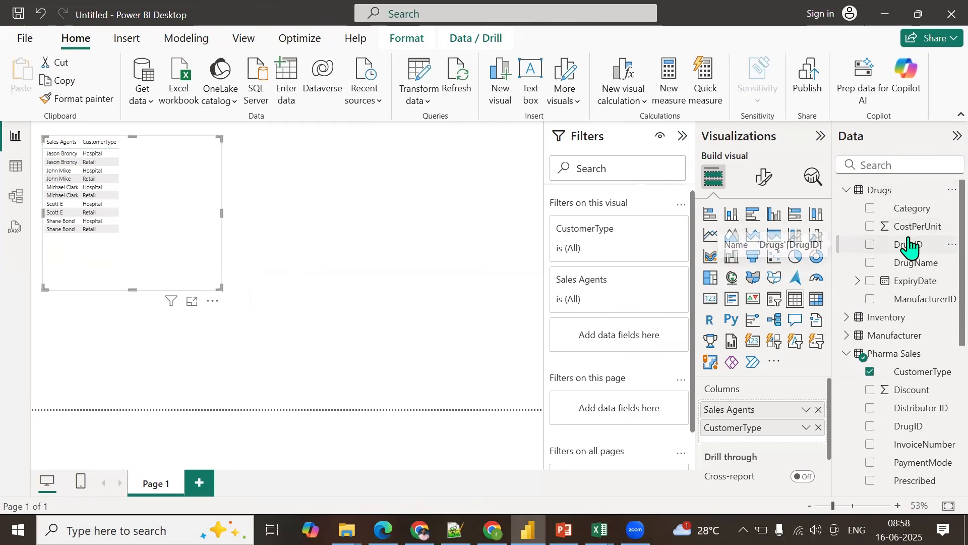
scroll(907, 346, "down", 5)
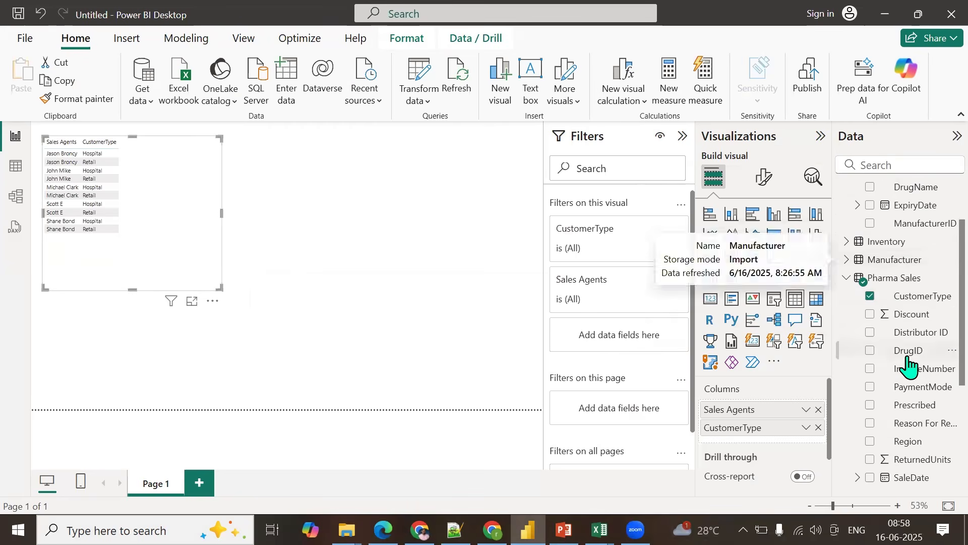
scroll(929, 420, "down", 3)
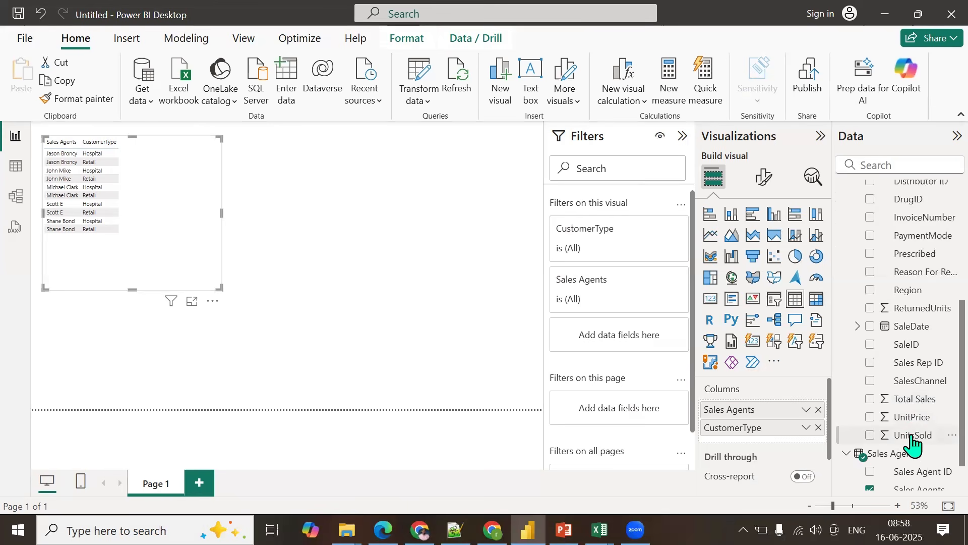
scroll(934, 391, "up", 1)
scroll(933, 396, "up", 7)
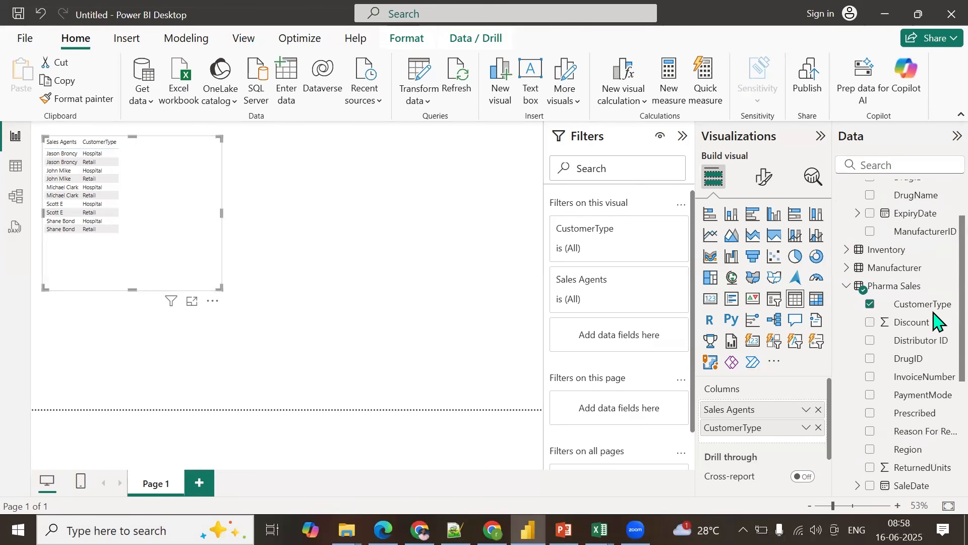
scroll(933, 287, "up", 1)
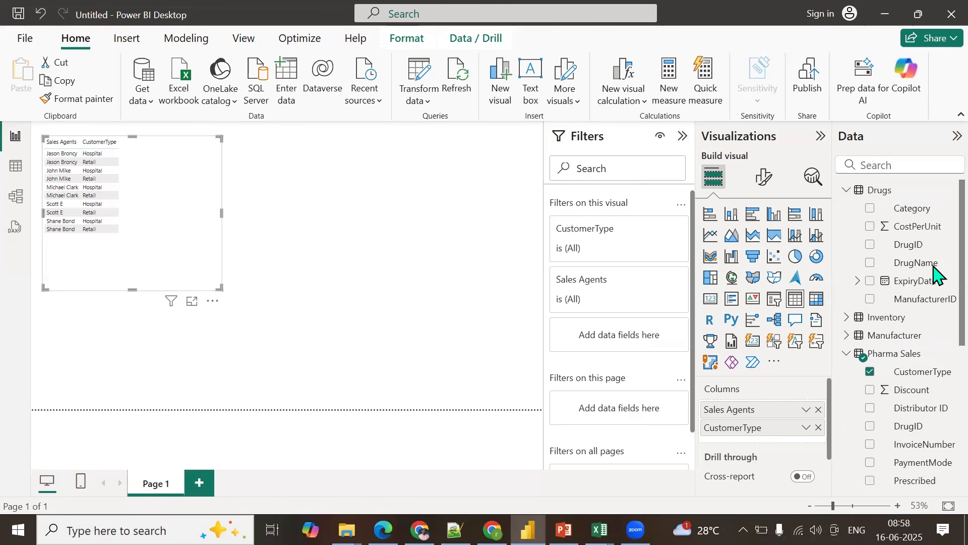
left_click(847, 191)
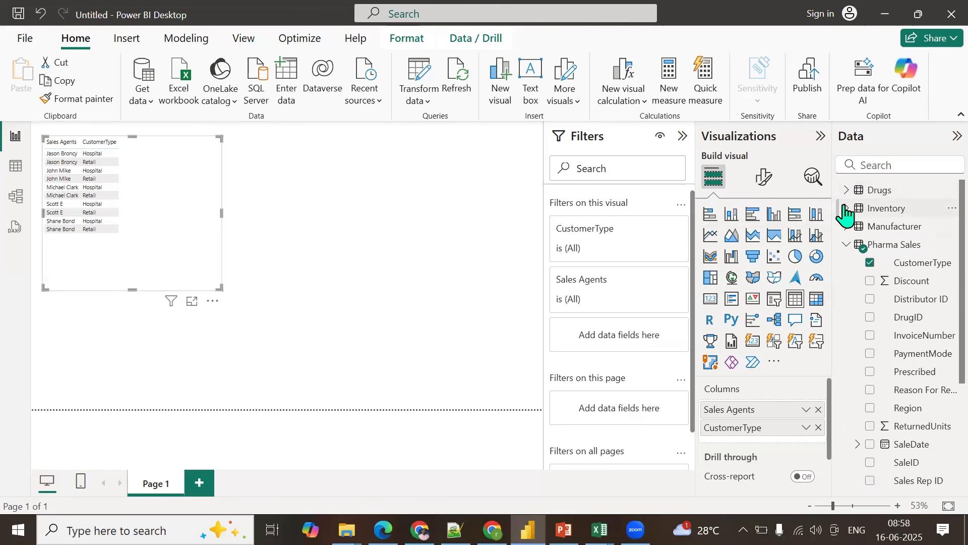
left_click(846, 209)
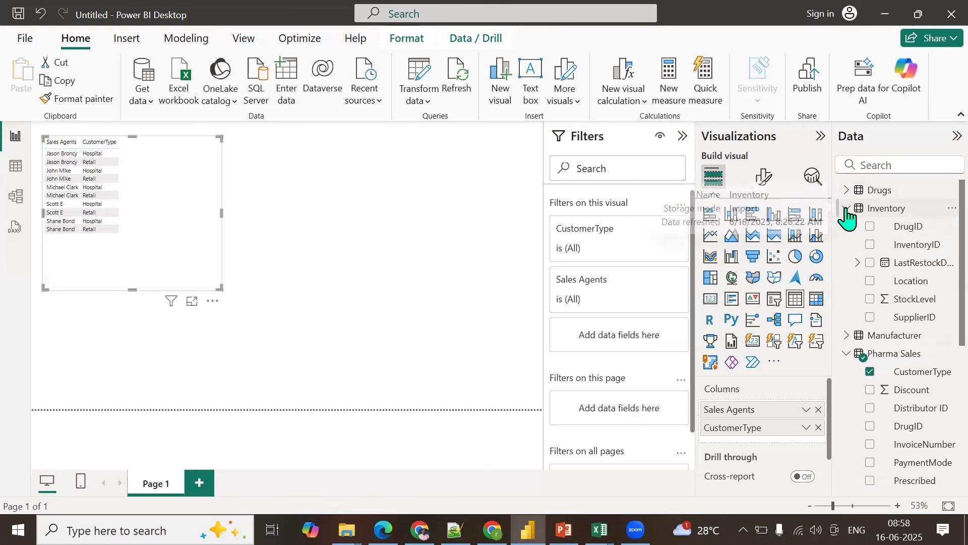
right_click(914, 299)
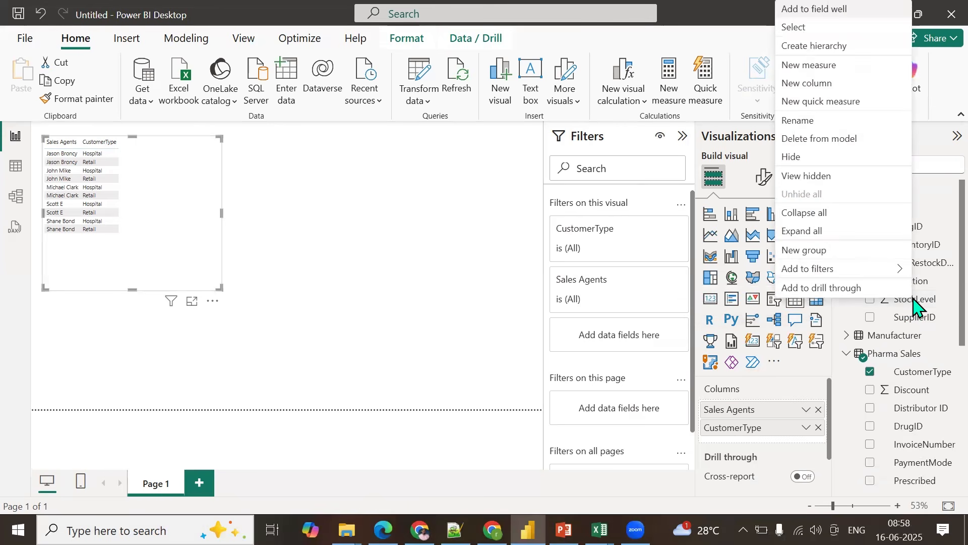
left_click(356, 292)
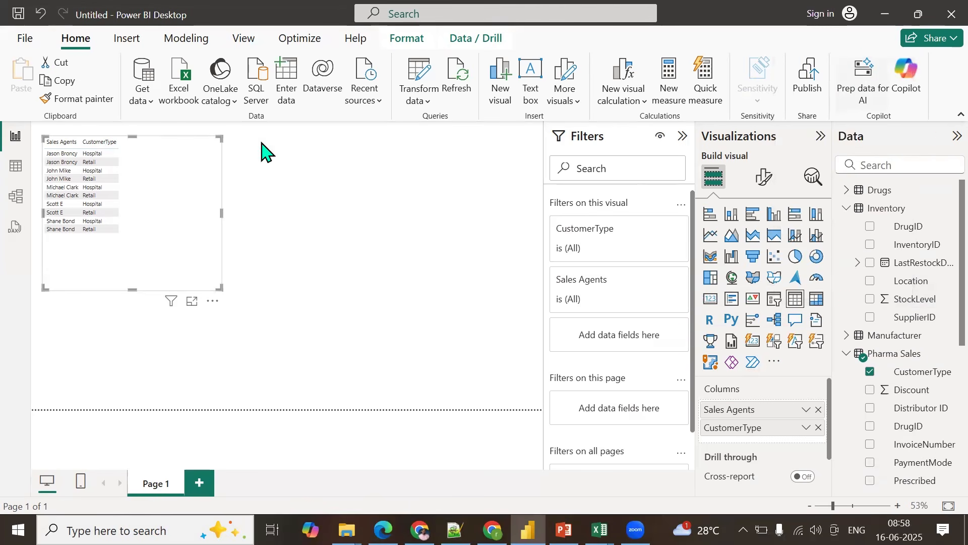
left_click(186, 39)
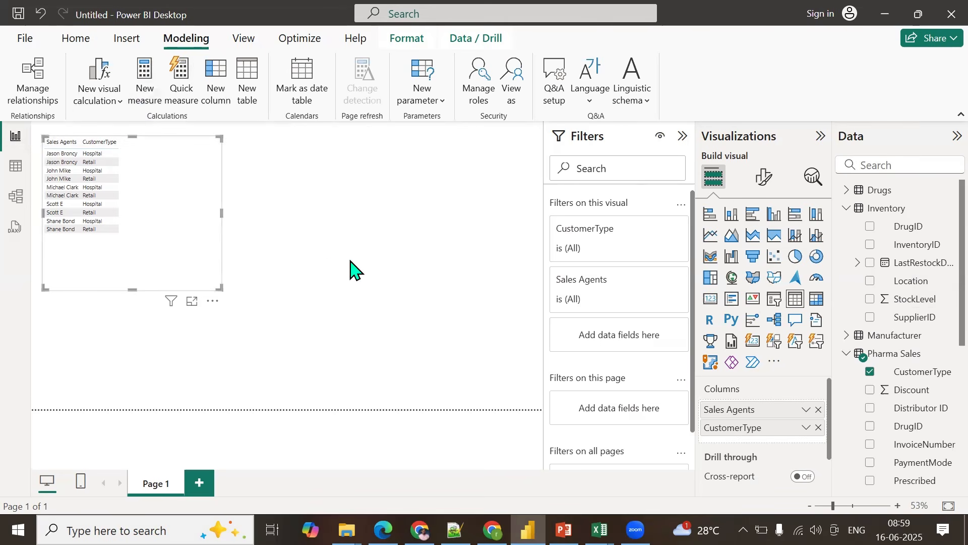
Step: Create a new measure in the Inventory table and begin its formula as TOTAL STOCK = SUM(
right_click(907, 300)
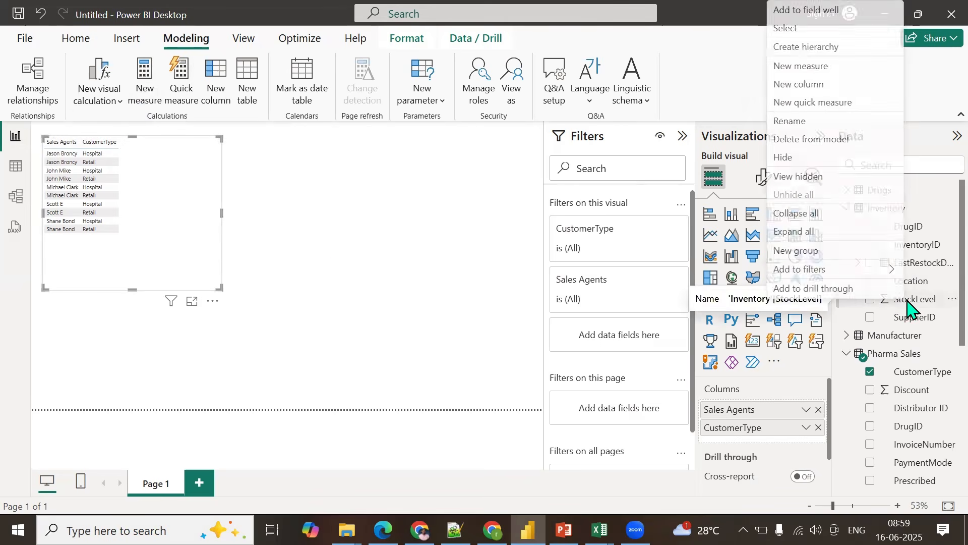
left_click(810, 61)
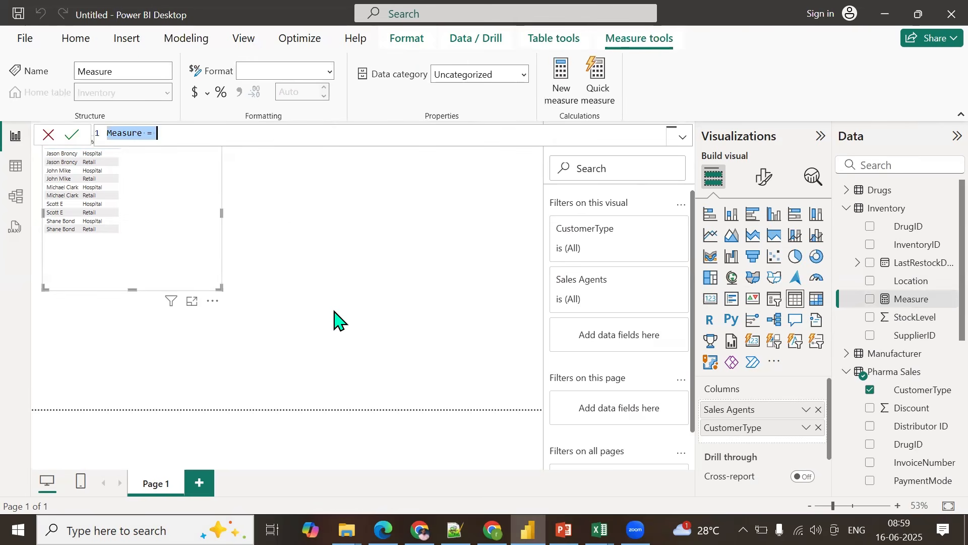
type("t")
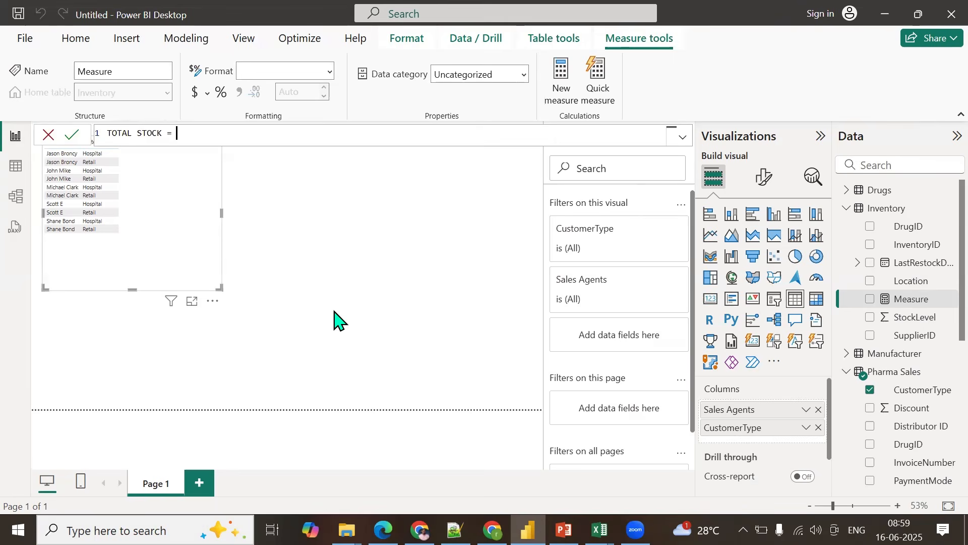
type("SUM(")
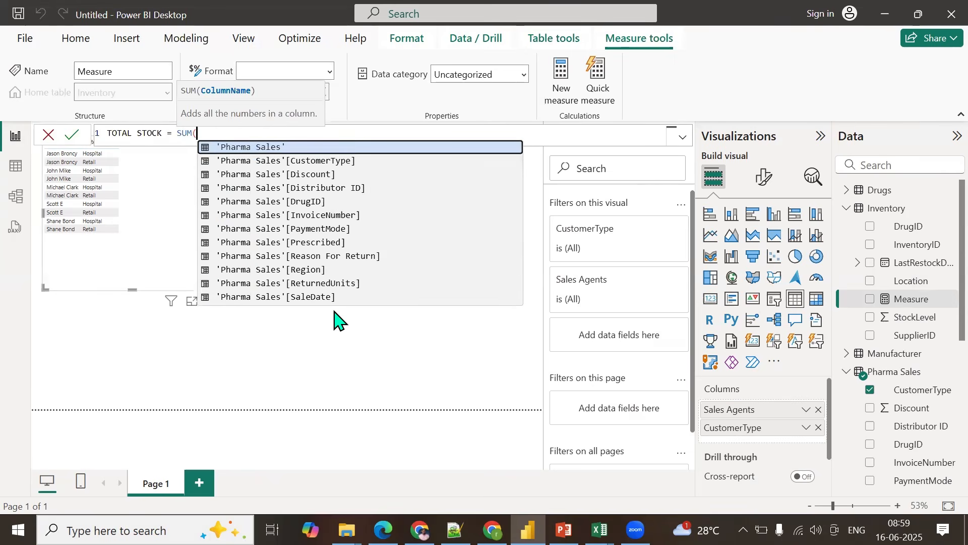
Step: Complete the TOTAL STOCK measure as the SUM of Inventory[StockLevel] and commit it
type("ST")
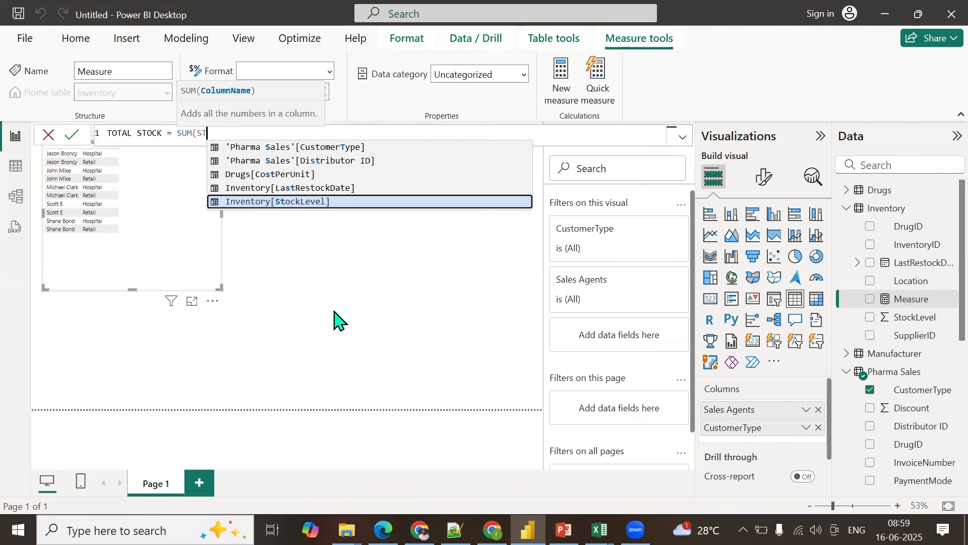
key("Tab")
type(")")
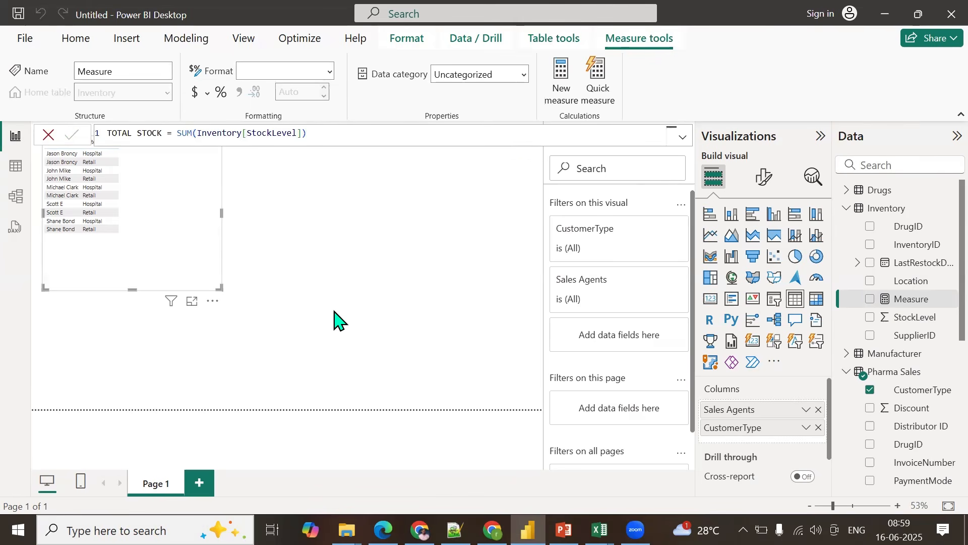
key("Return")
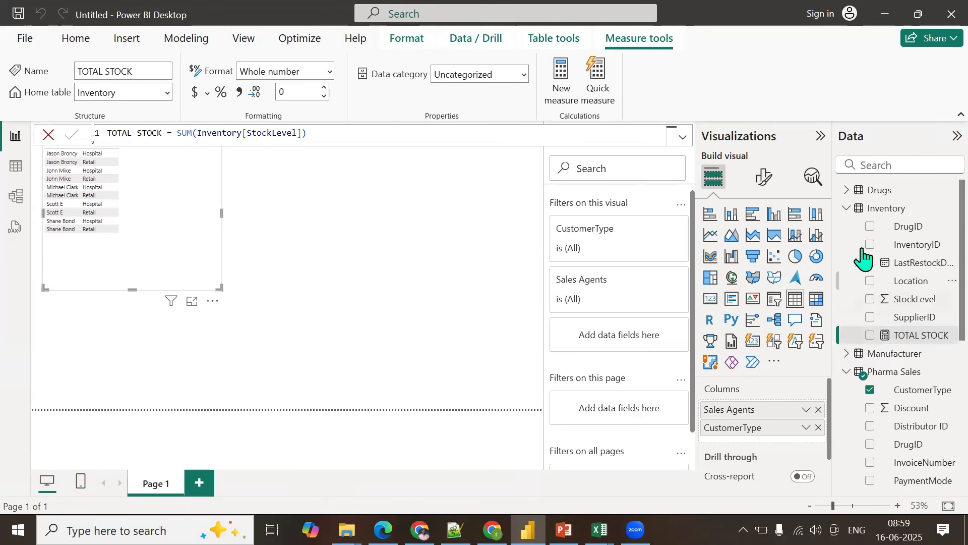
Step: Collapse the Inventory and Manufacturer tables in the field list
left_click(846, 209)
left_click(847, 227)
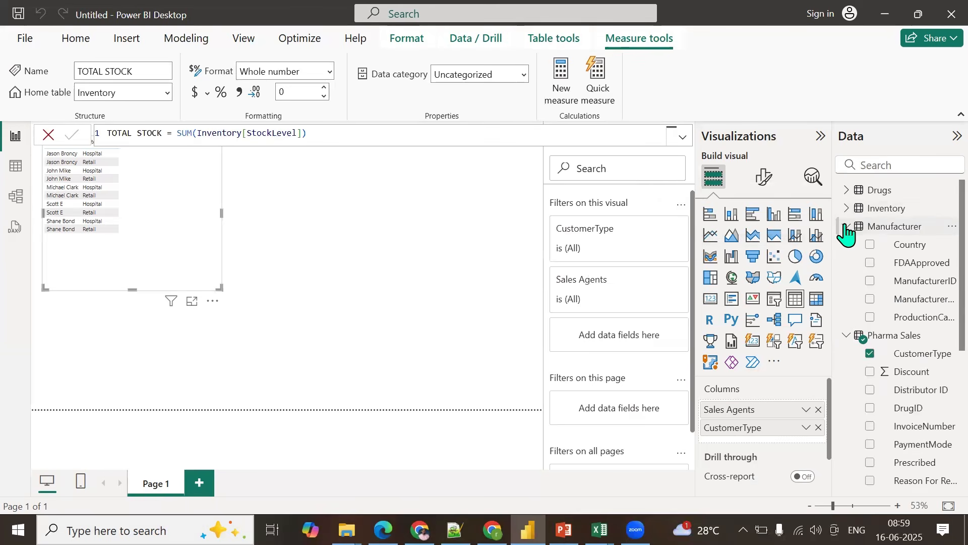
left_click(846, 227)
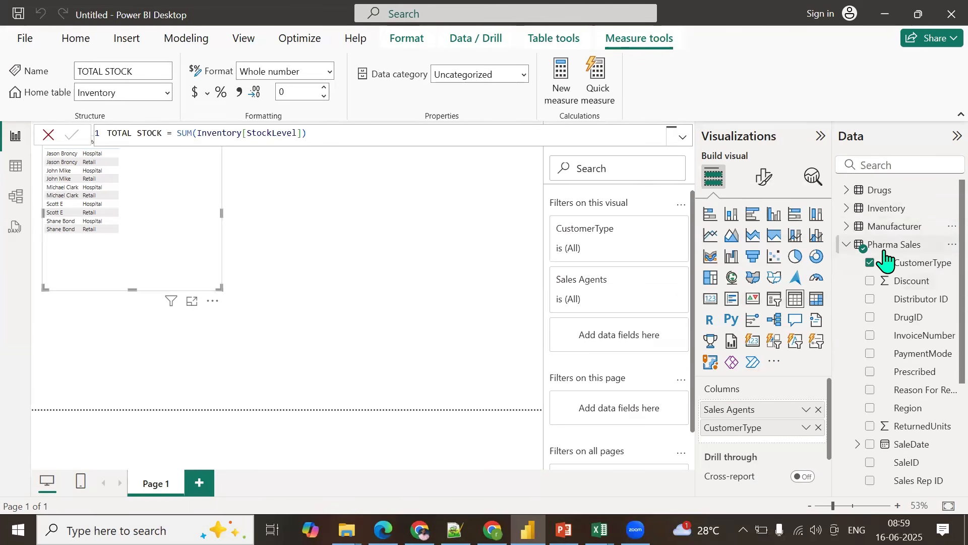
Step: Try to create a Pharma Sales measure named DISCOUNT with the formula SUM('Pharma Sales'[Discount])
right_click(917, 287)
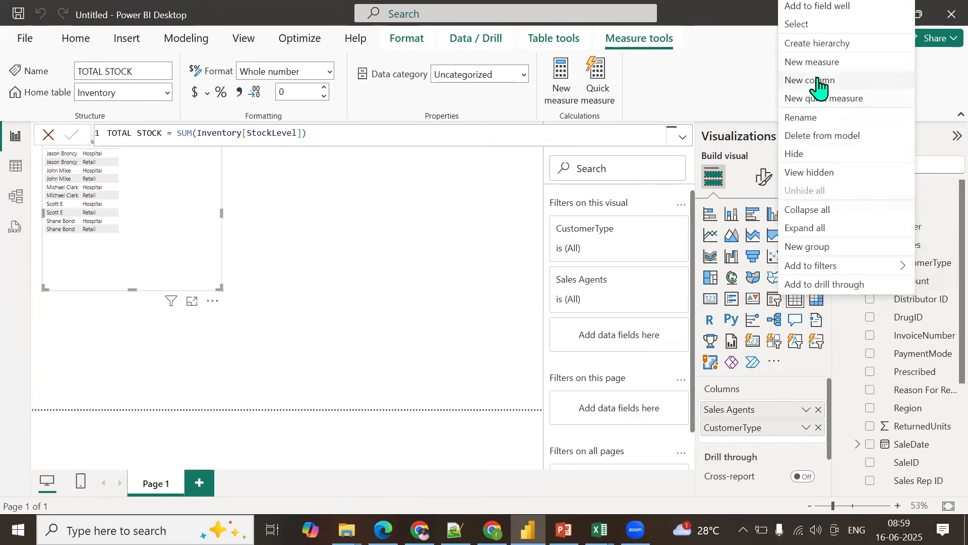
key("Escape")
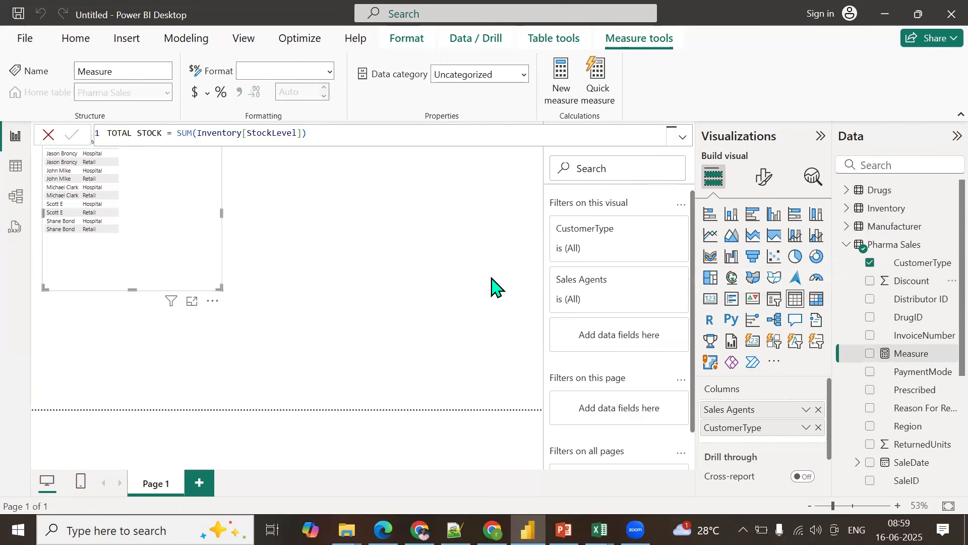
type("DISCOUNT =")
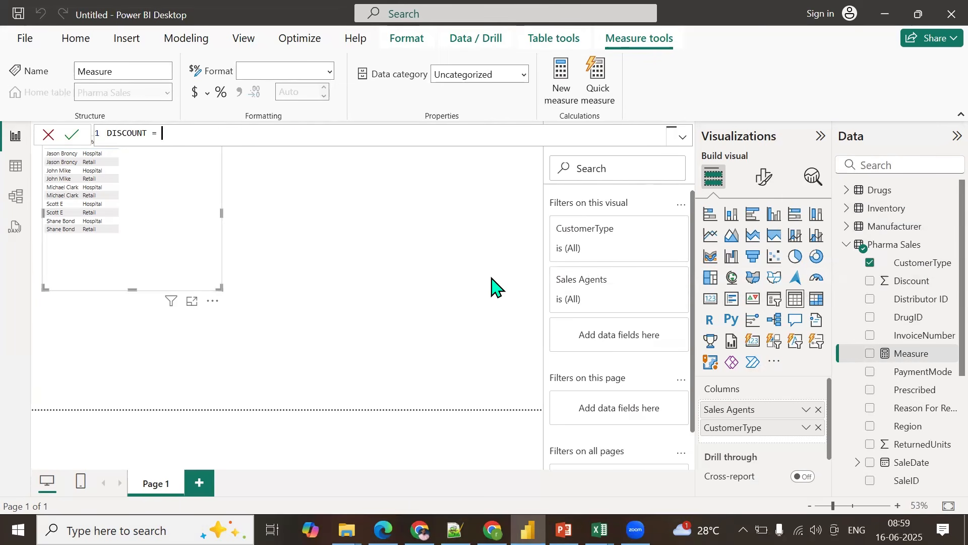
type(" SUM(")
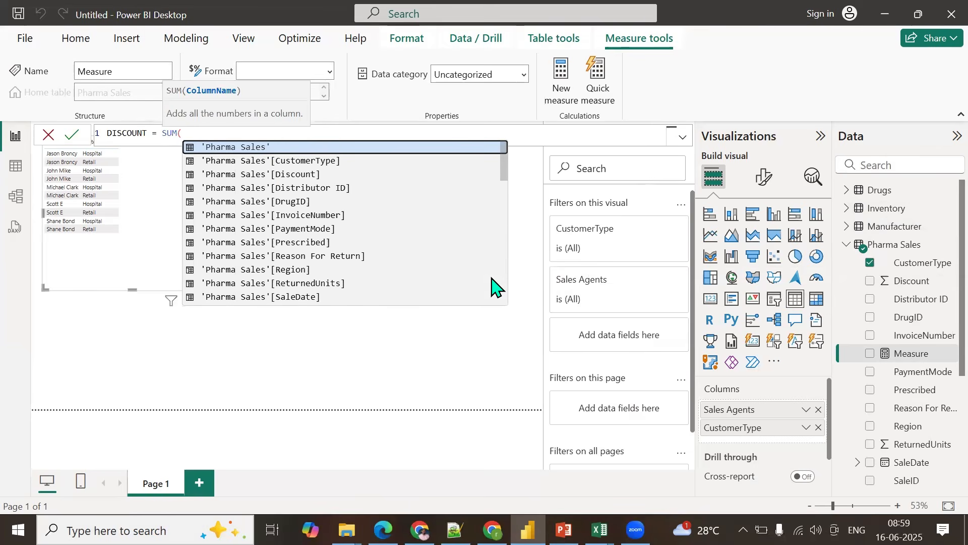
type("dis")
key("Tab")
type(")")
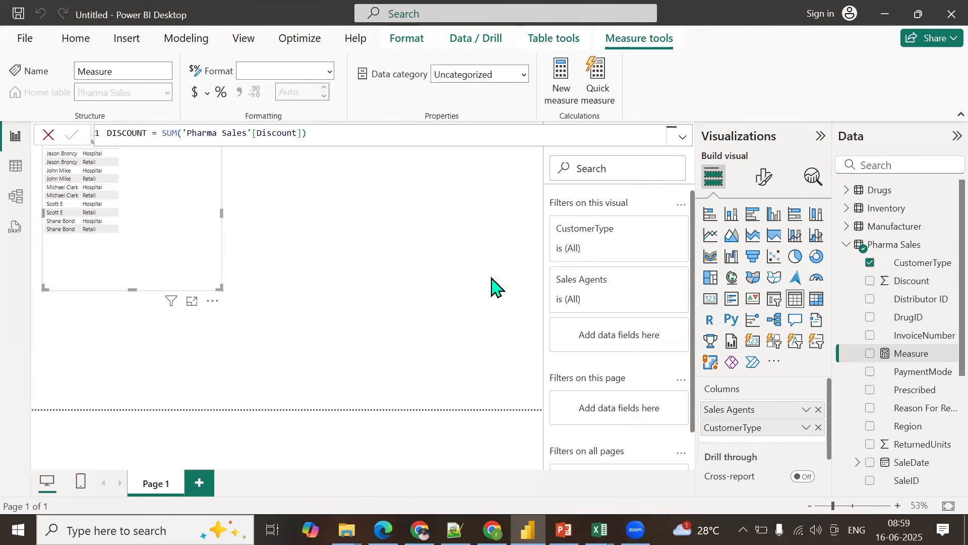
key("Return")
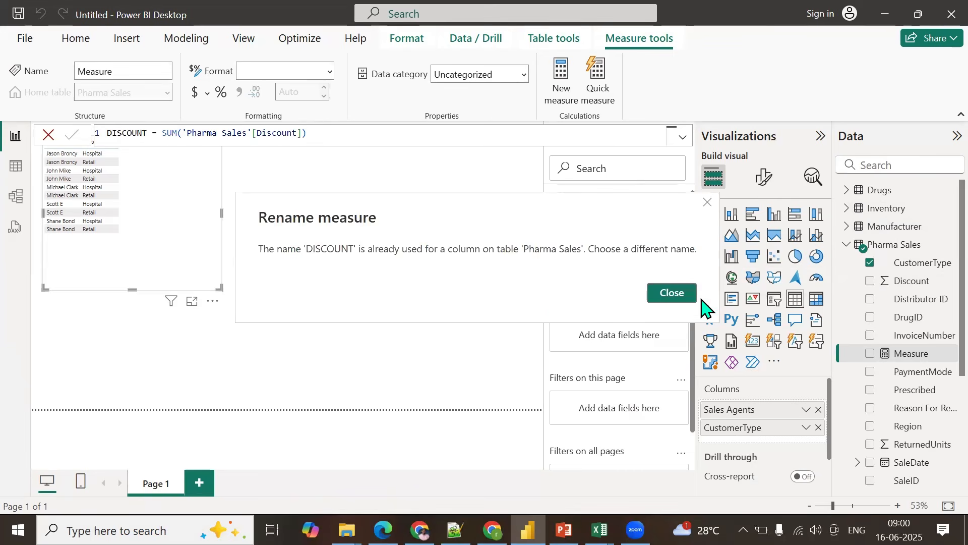
left_click(671, 293)
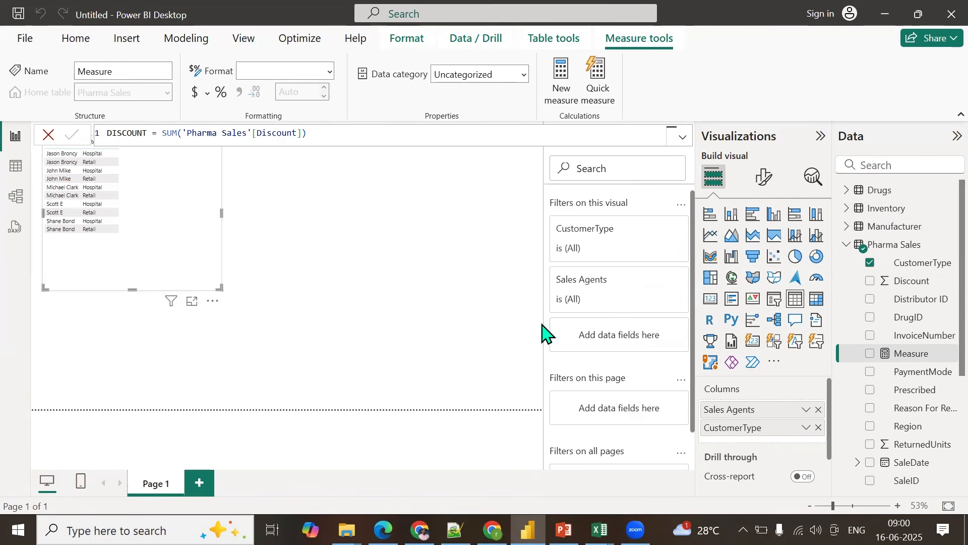
Step: Change the measure's name in the formula to PRODUCT DISCOUNT and commit it
left_click(149, 132)
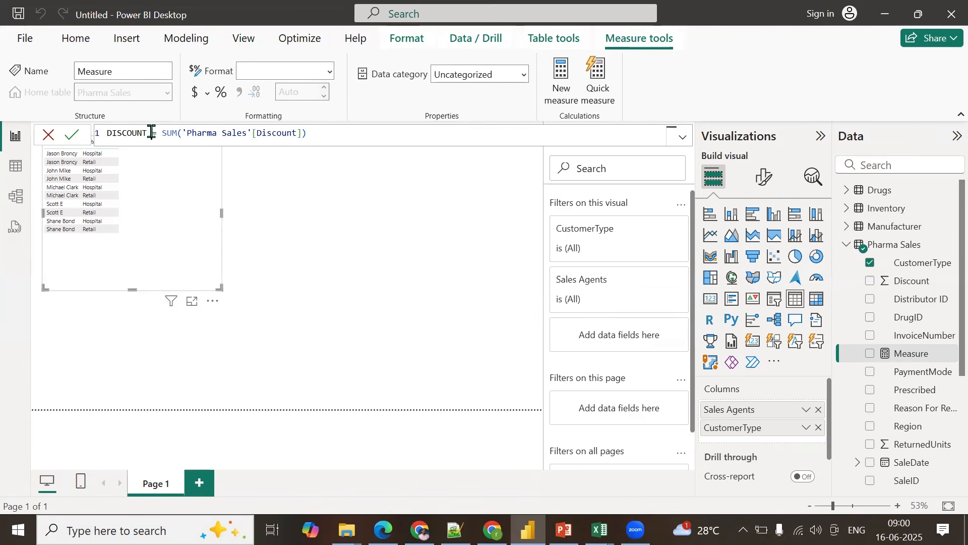
type("S")
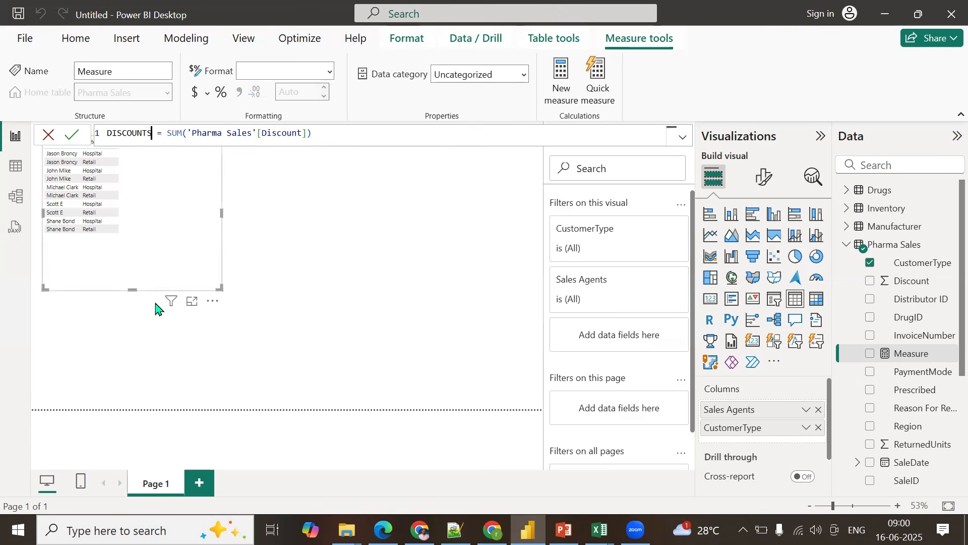
key("ctrl+shift+Left")
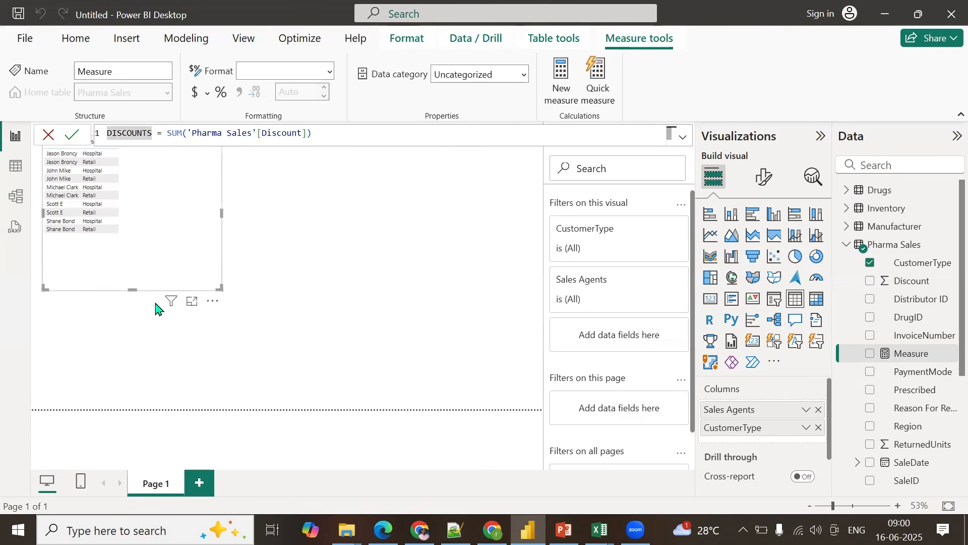
type("PROD")
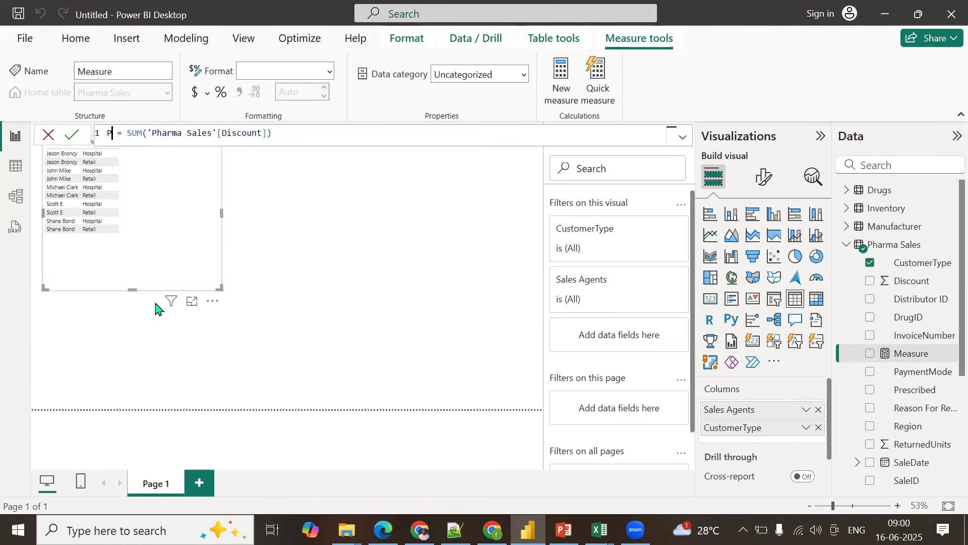
type("UCT DIS")
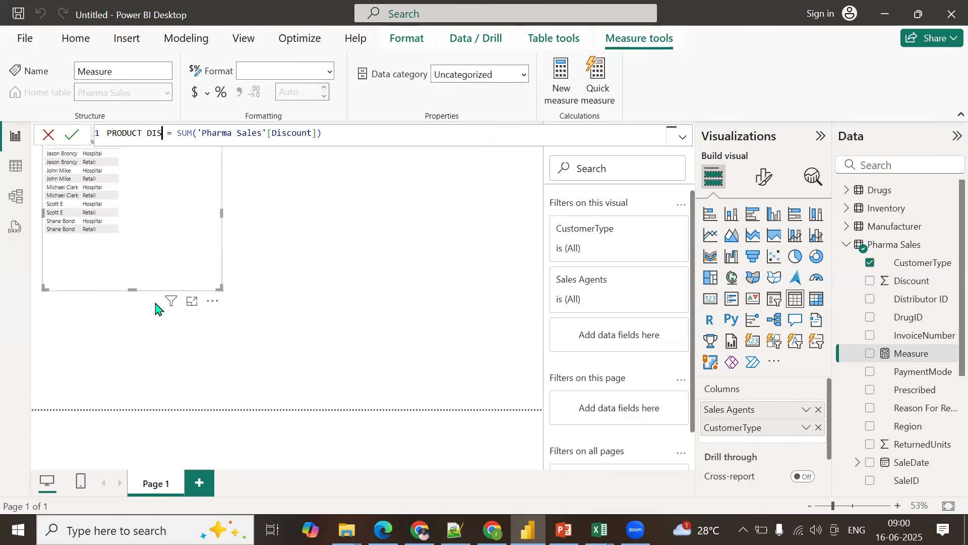
type("COUNT")
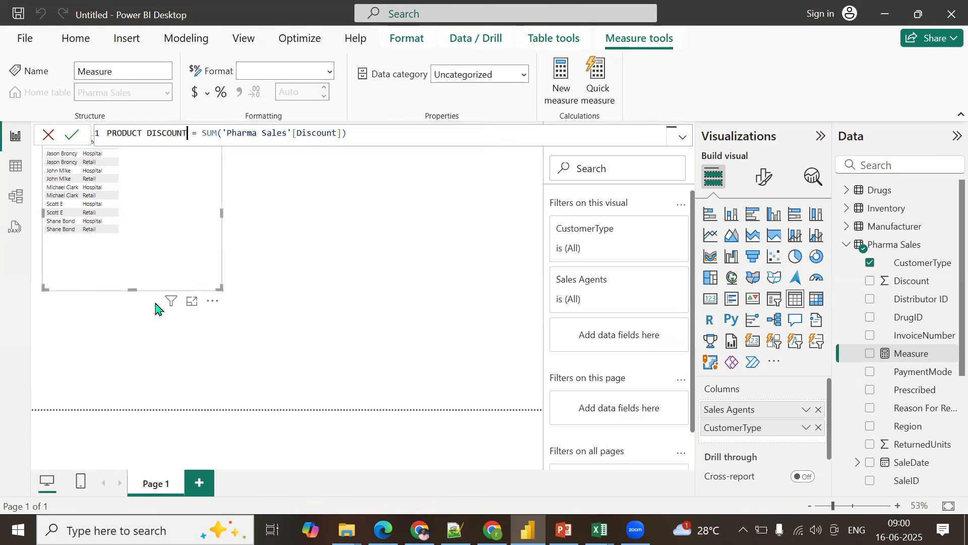
key("Return")
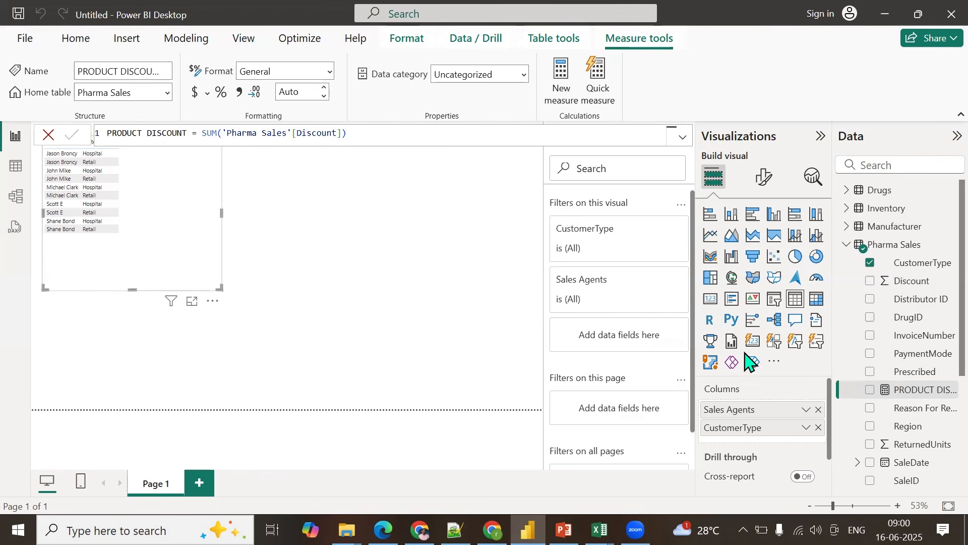
Step: Create a Pharma Sales measure named RETURNED UNITS with the formula SUM('Pharma Sales'[ReturnedUnits])
scroll(929, 363, "down", 3)
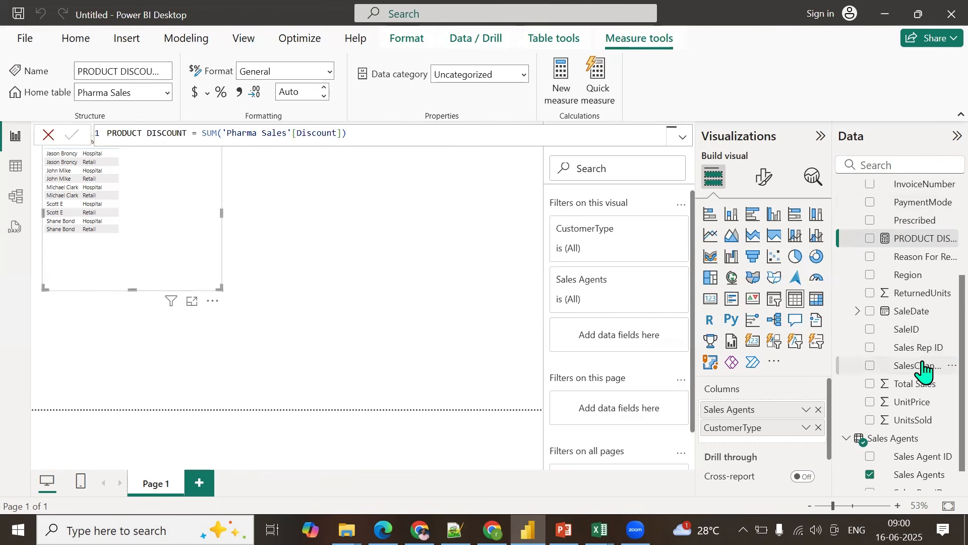
right_click(915, 309)
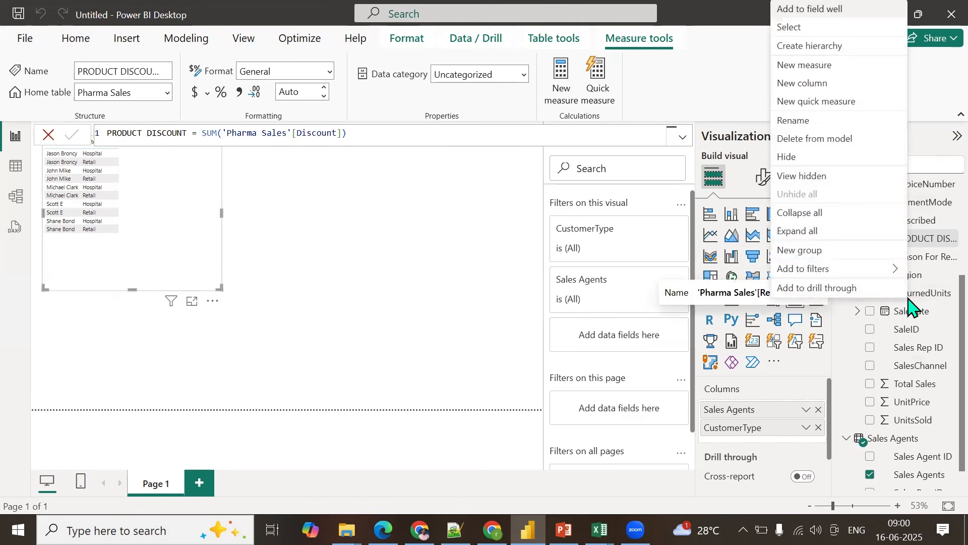
left_click(820, 70)
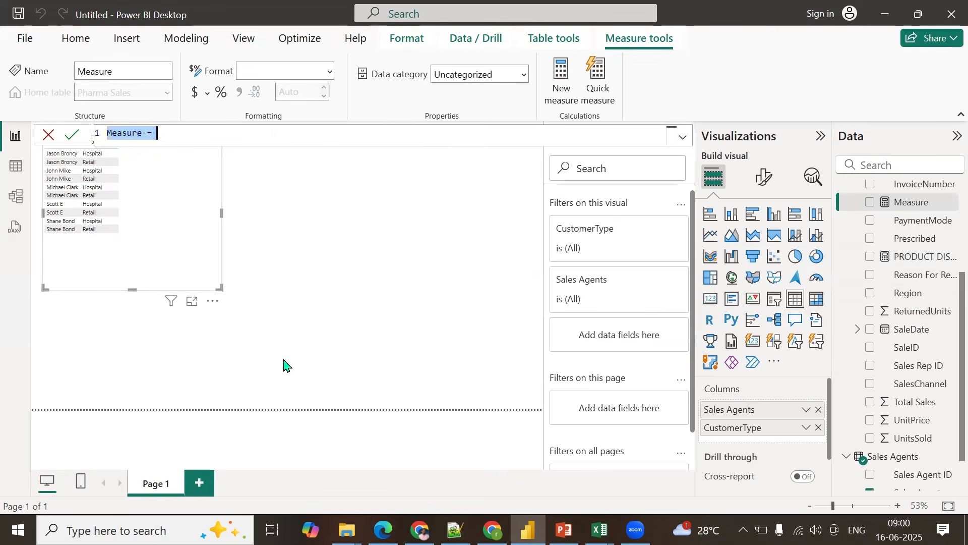
type("RETURNED U")
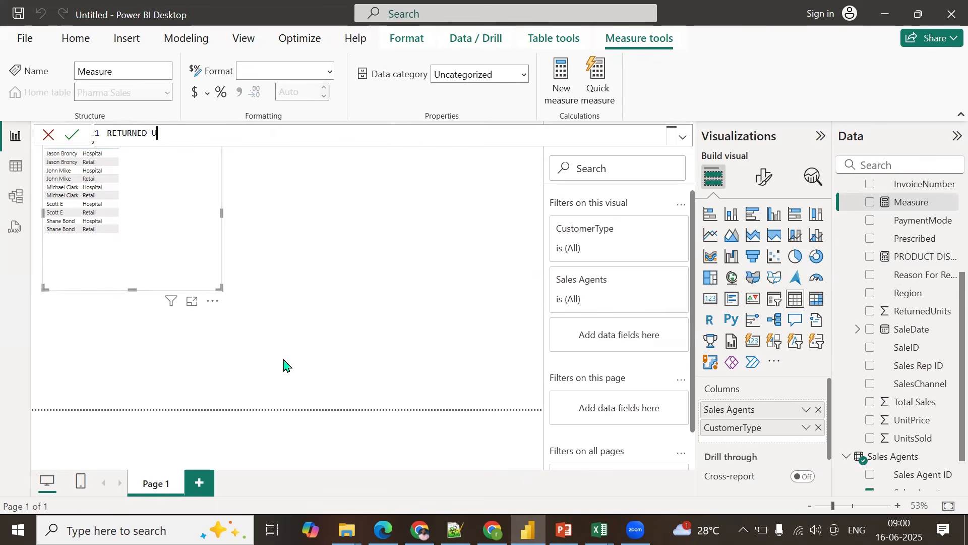
type("NITS = S")
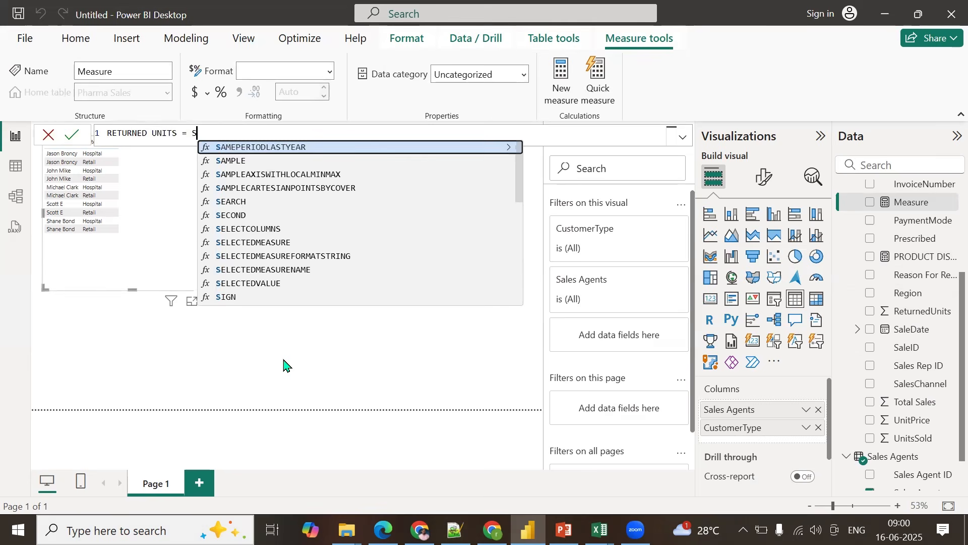
type("UM(RETU")
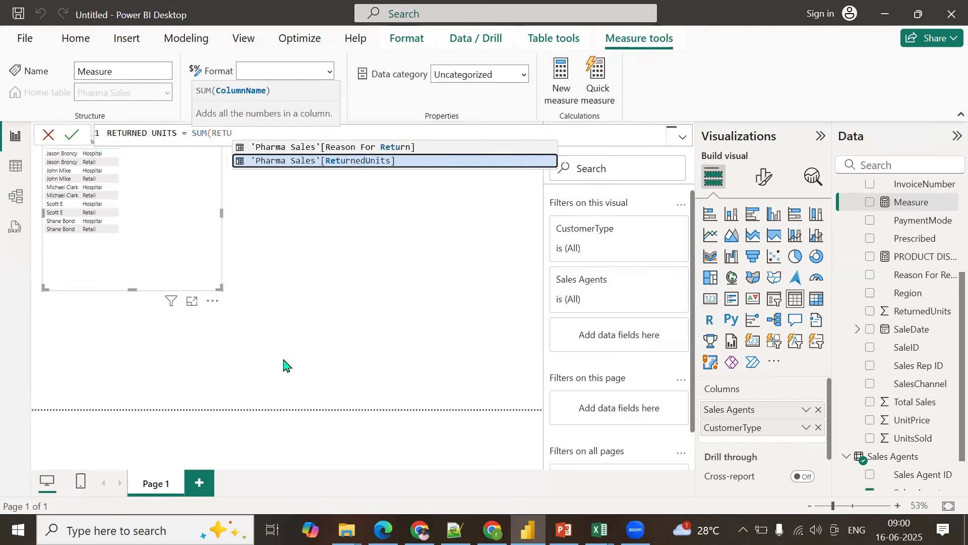
key("Tab")
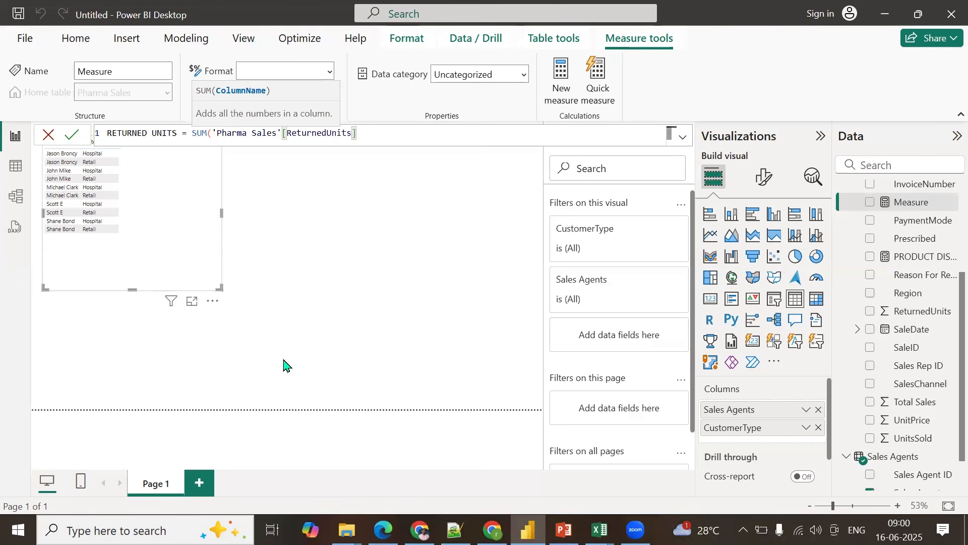
type(")")
key("Return")
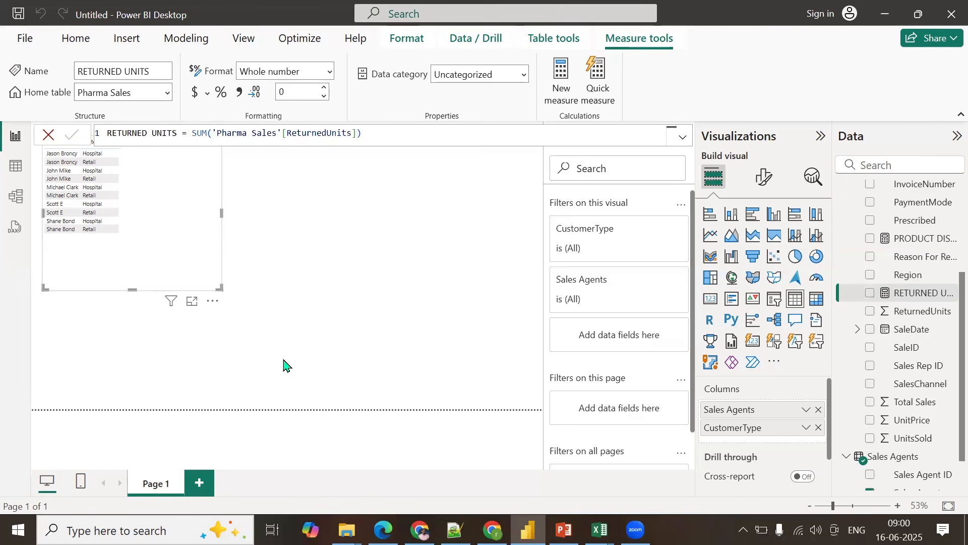
Step: Add a new Pharma Sales measure and enter the formula TOTAL SALES = SUM('Pharma Sales'[Total Sales])
scroll(886, 395, "down", 1)
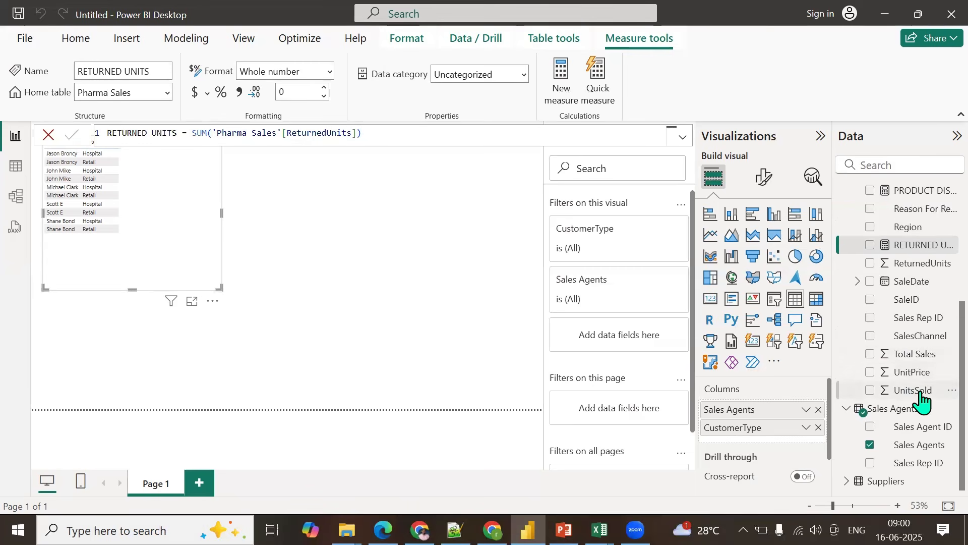
right_click(910, 359)
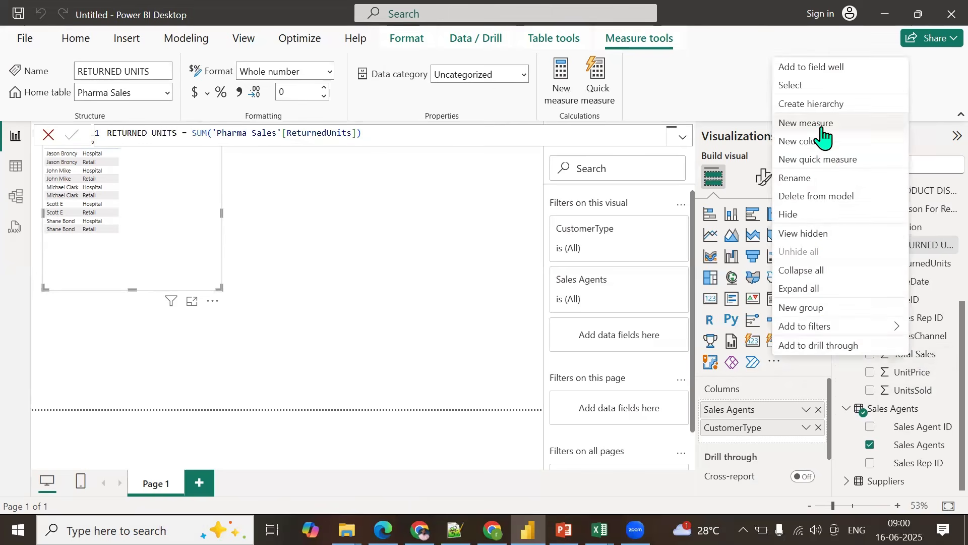
left_click(695, 214)
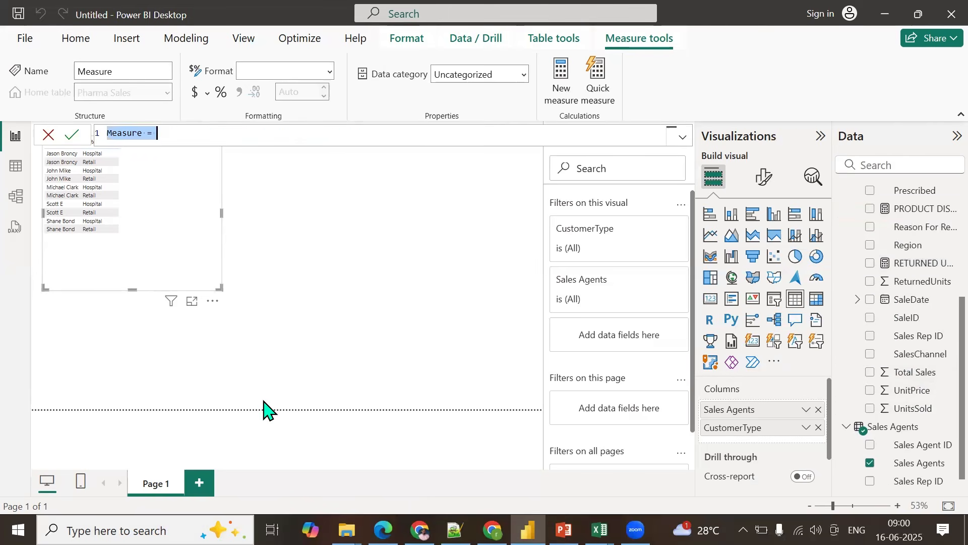
type("TOTAL SALES =")
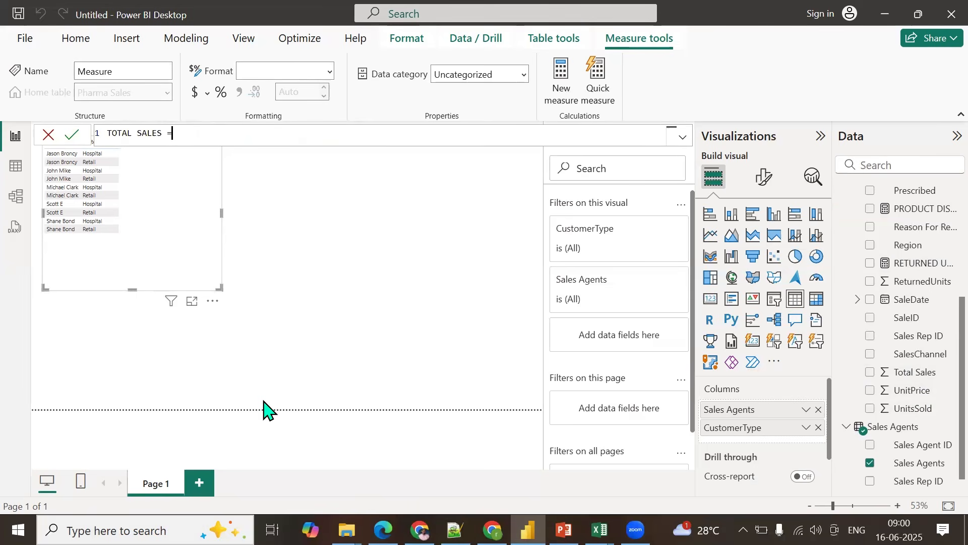
type(" SUM(")
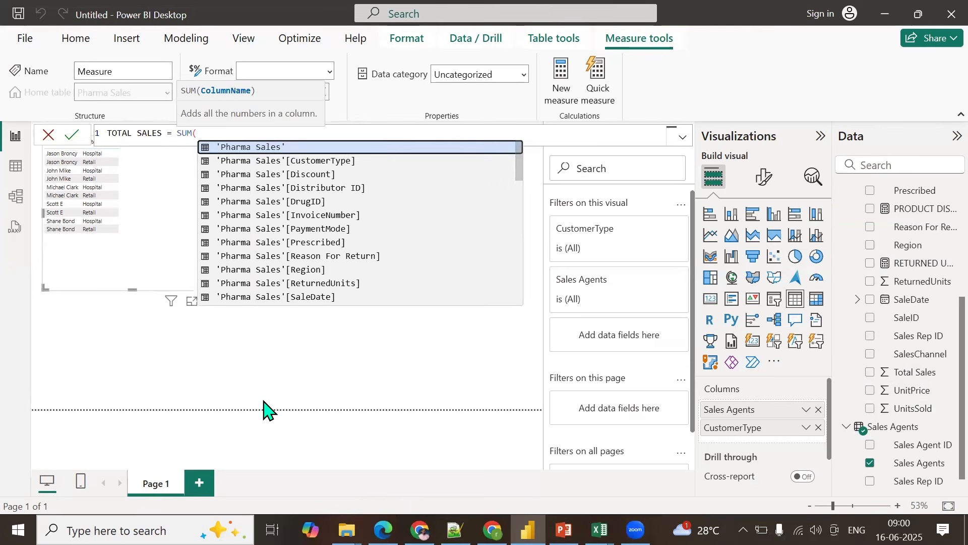
type("TOTAL")
key("Tab")
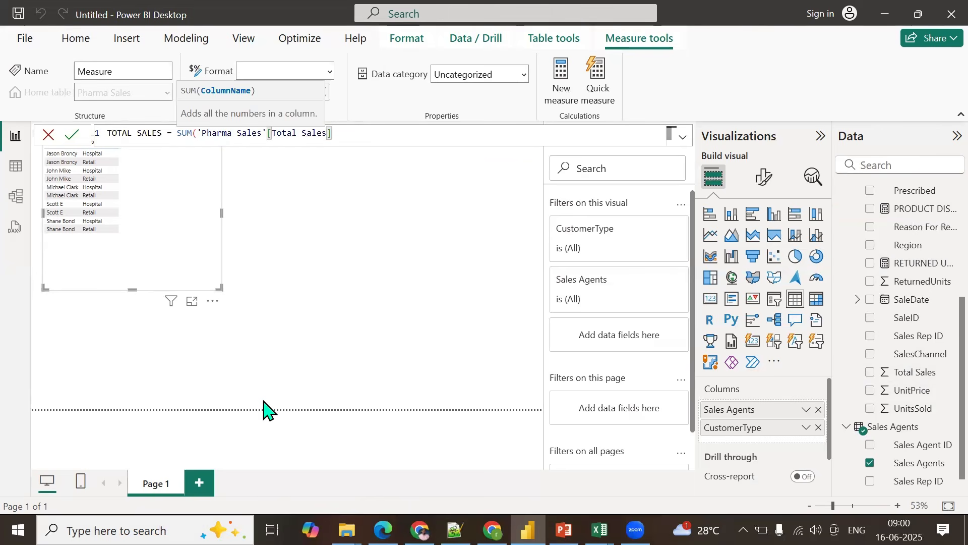
type(")")
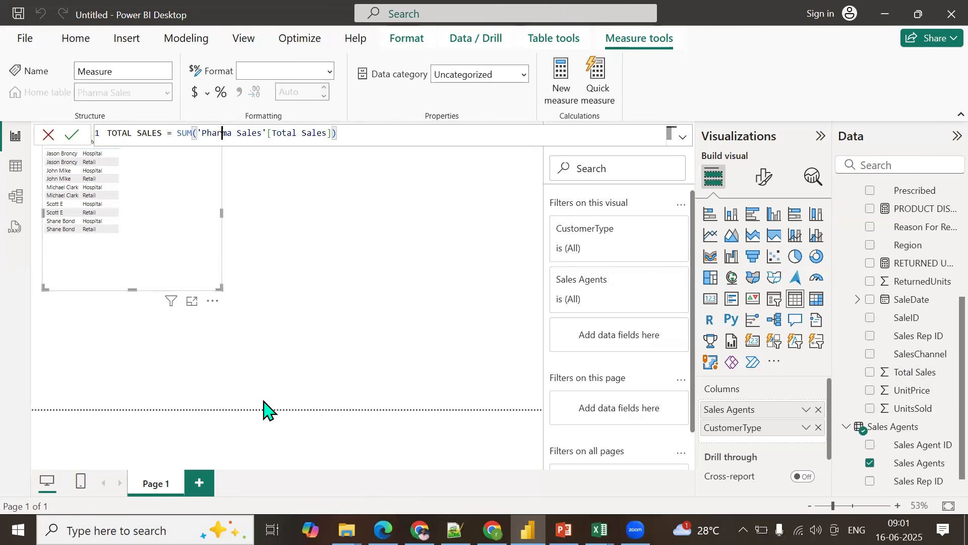
Step: Change the new sales measure's name in the formula to TOTAL SALES USD and commit it
key("Left")
key("Left")
key("Left")
key("Left")
key("Left")
key("Left")
key("Left")
key("Left")
key("Right")
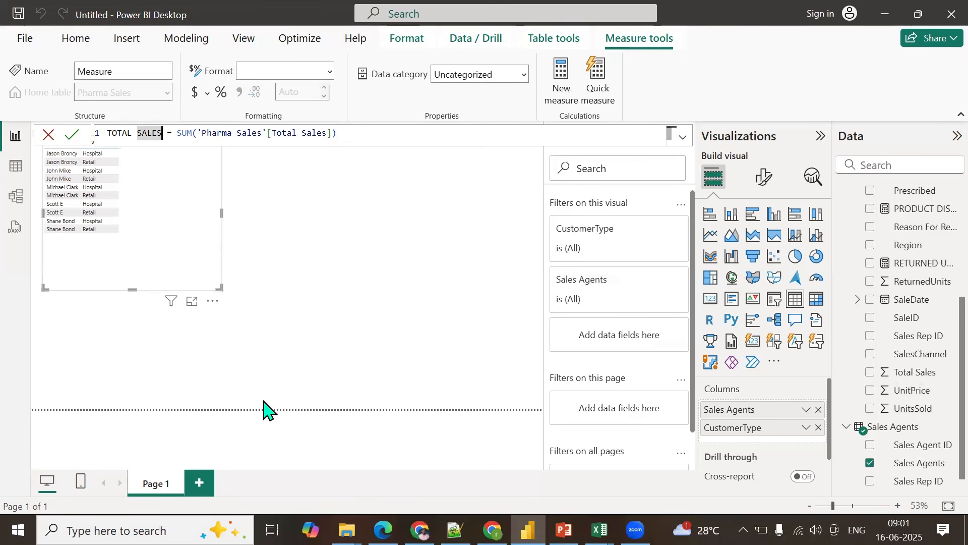
type("USD")
key("Return")
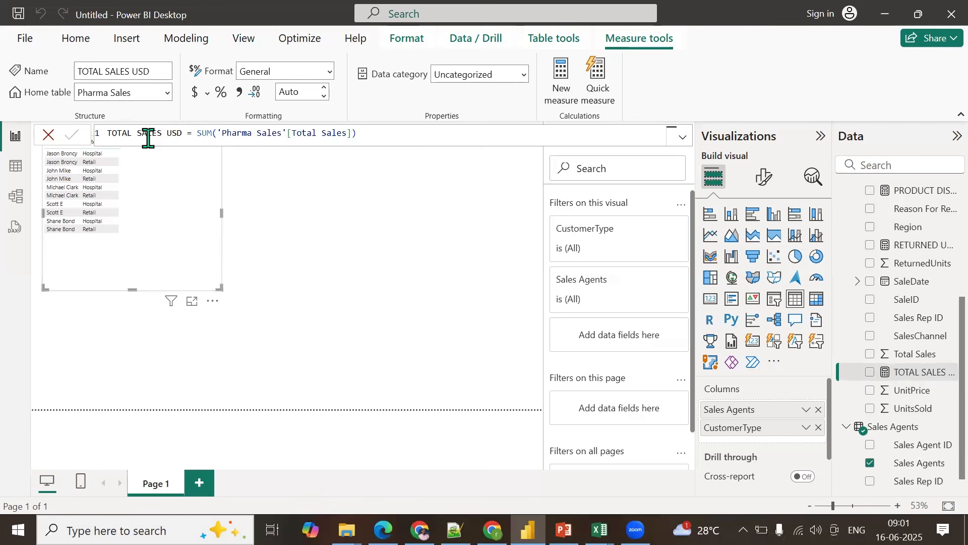
Step: Create a Pharma Sales measure named UNIT PRICE with the formula SUM('Pharma Sales'[UnitPrice])
right_click(916, 394)
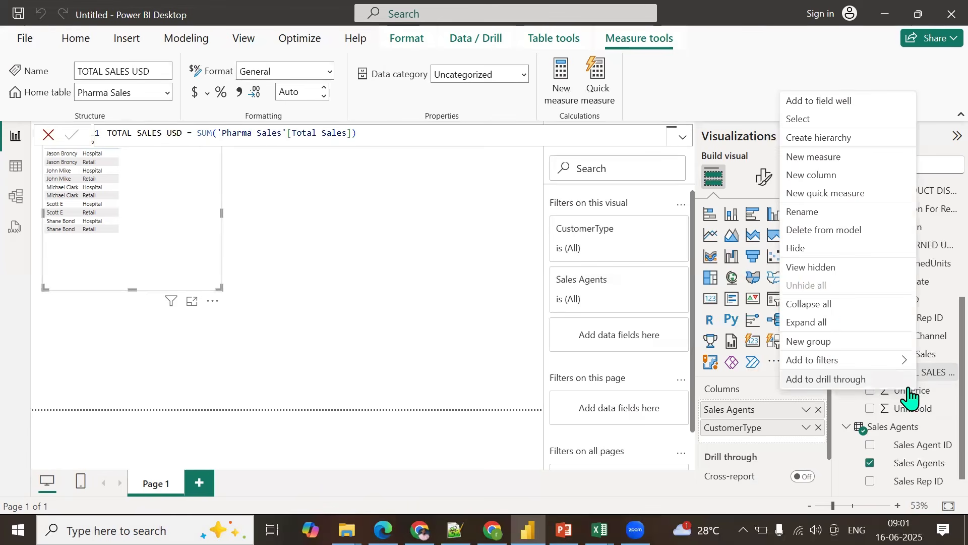
left_click(815, 157)
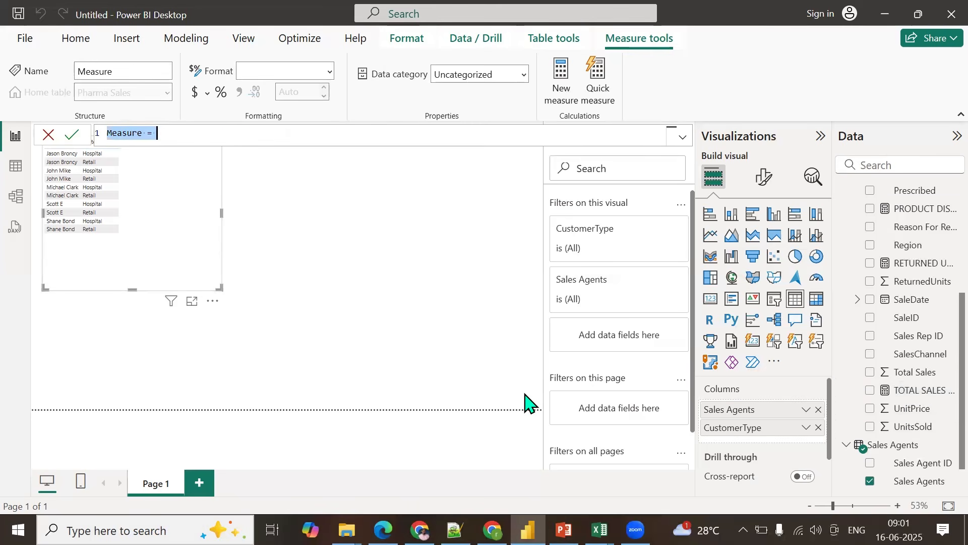
type("UNIT")
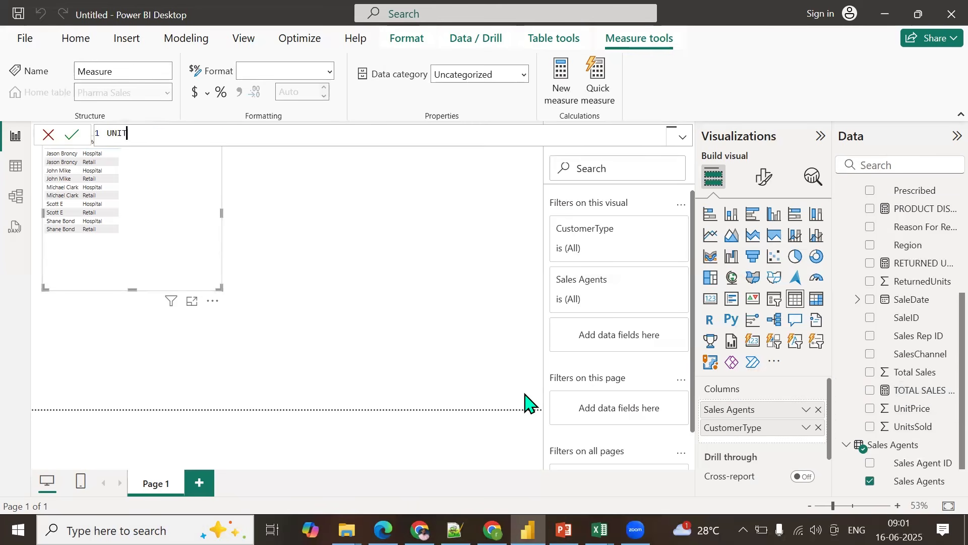
type(" PRICE = SUM(UNI")
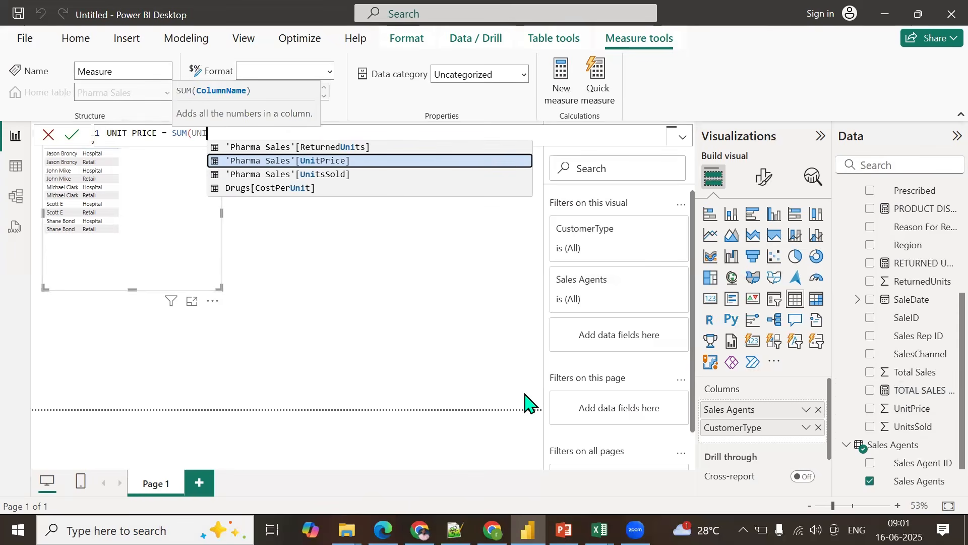
key("Tab")
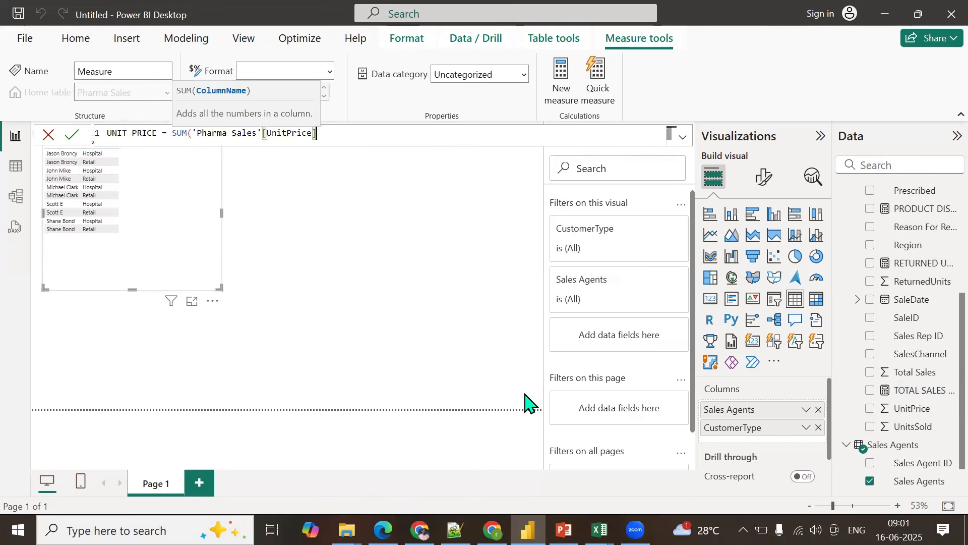
type(")")
key("Return")
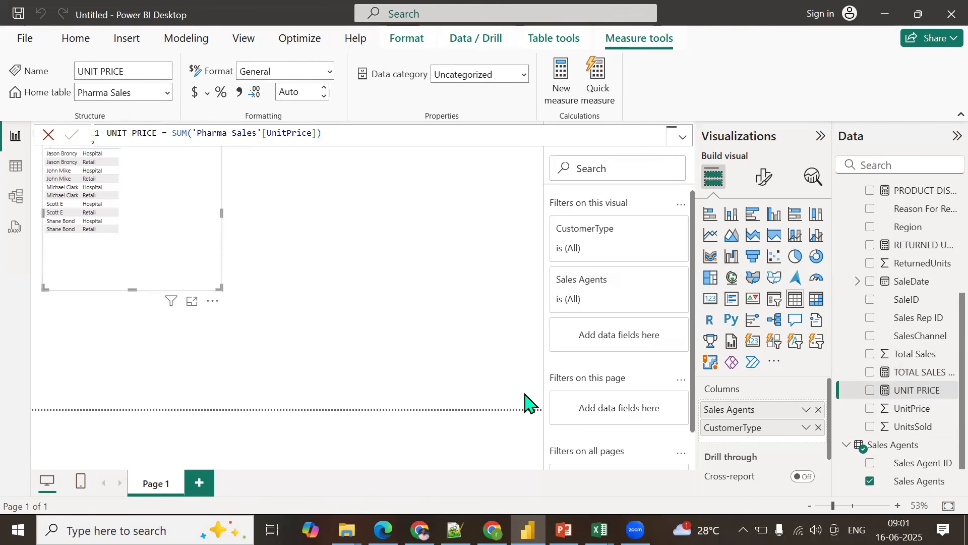
Step: Create a Pharma Sales measure named UNIT SOLD with the formula SUM('Pharma Sales'[UnitsSold])
right_click(906, 432)
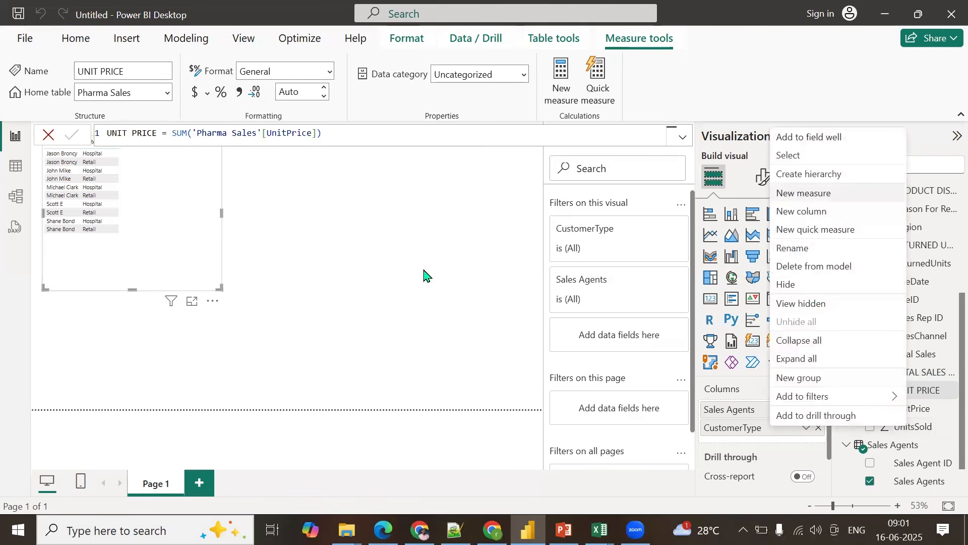
type("U")
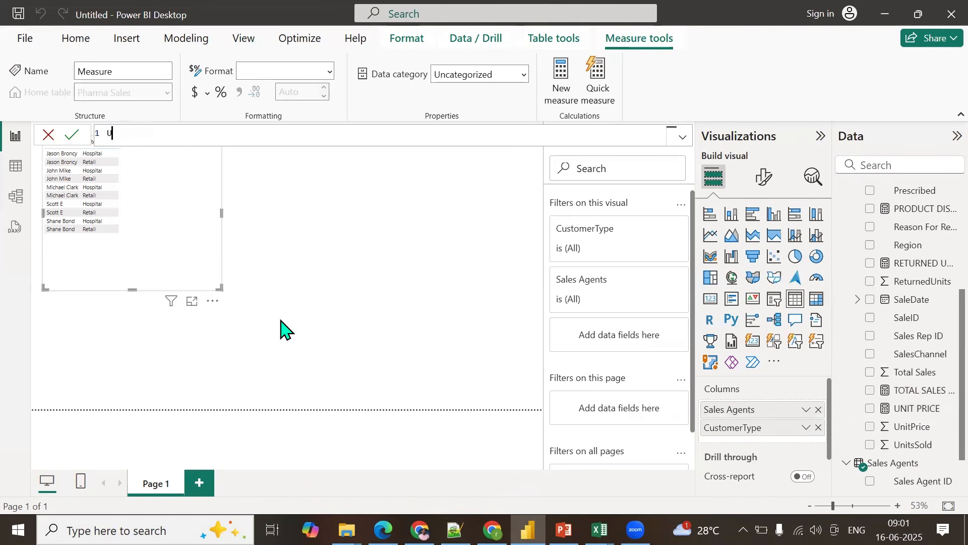
type("NIT SOLD = SUM(u")
key("Down")
key("Tab")
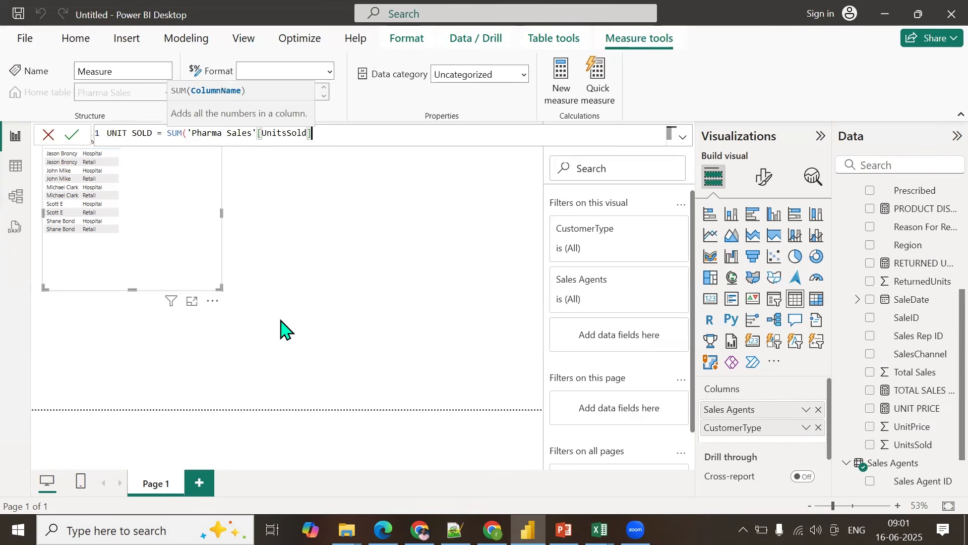
type(")")
key("Return")
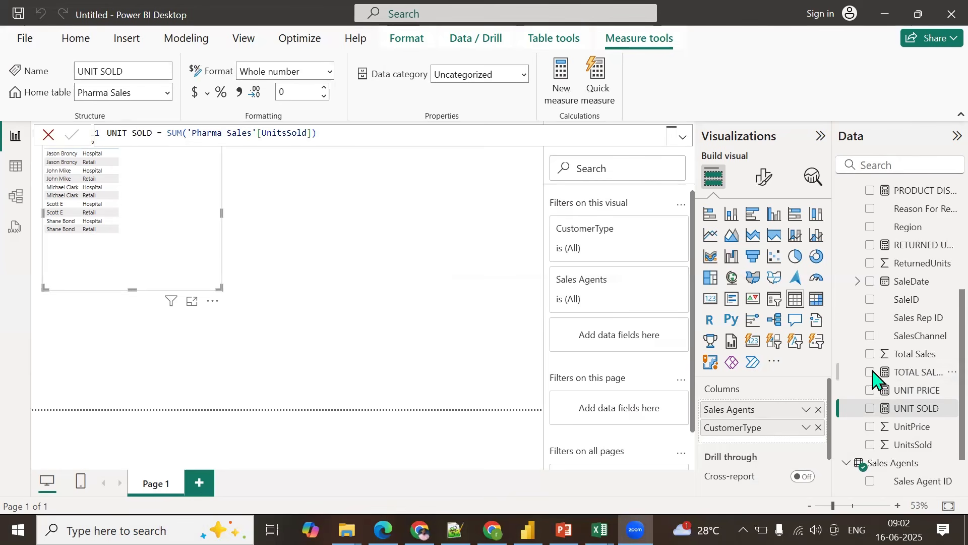
Step: Add the Total Sales field to the table visual and format the table with global font size 15 and a wider frame
left_click_drag(915, 355, 248, 333)
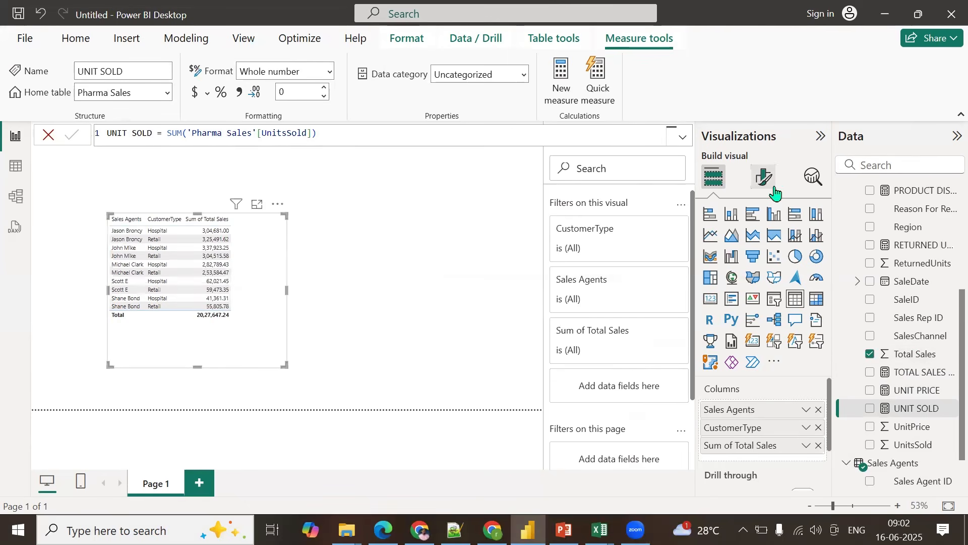
left_click(763, 176)
left_click(758, 207)
type("FONT")
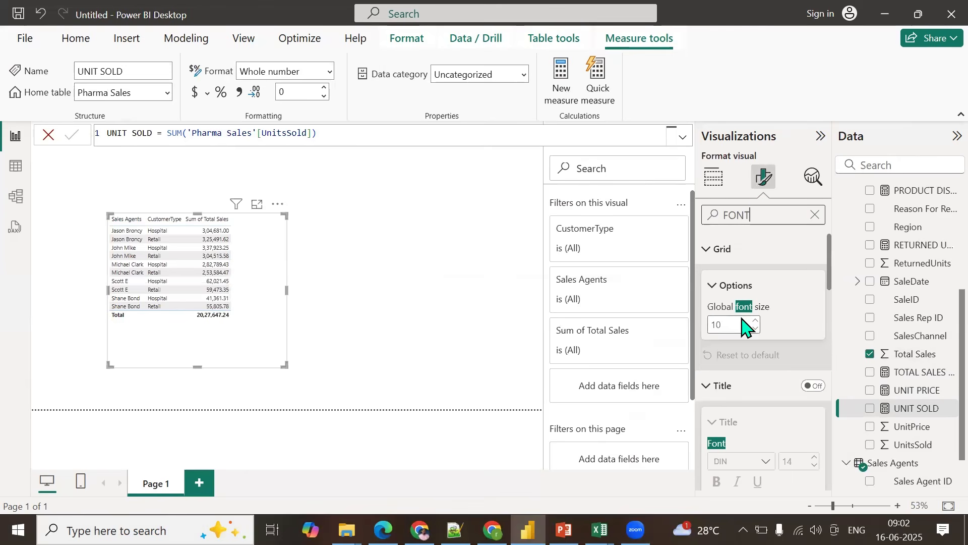
left_click(737, 326)
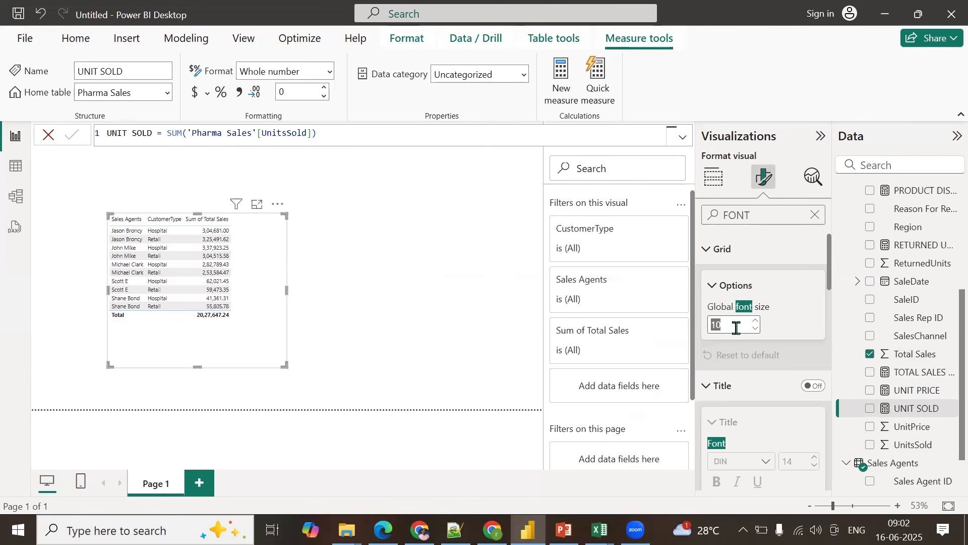
type("15")
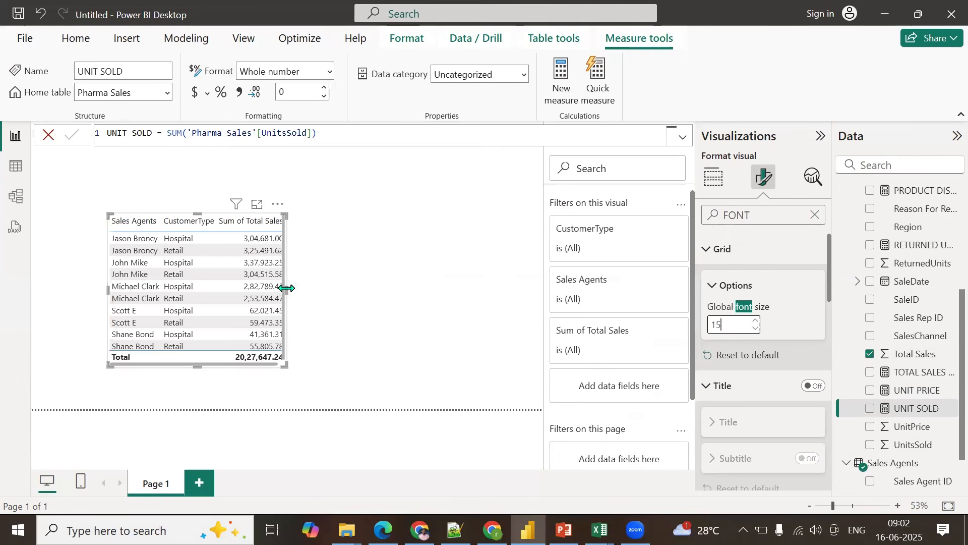
left_click_drag(288, 292, 391, 302)
Step: Examine the aggregation options available for the Sum of Total Sales column in the table visual
left_click(713, 176)
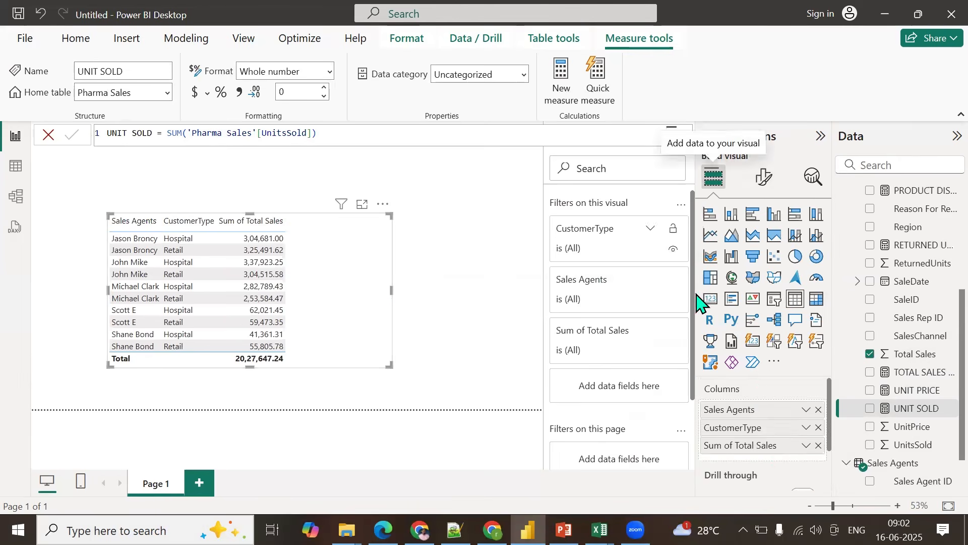
scroll(763, 402, "down", 2)
scroll(778, 396, "up", 2)
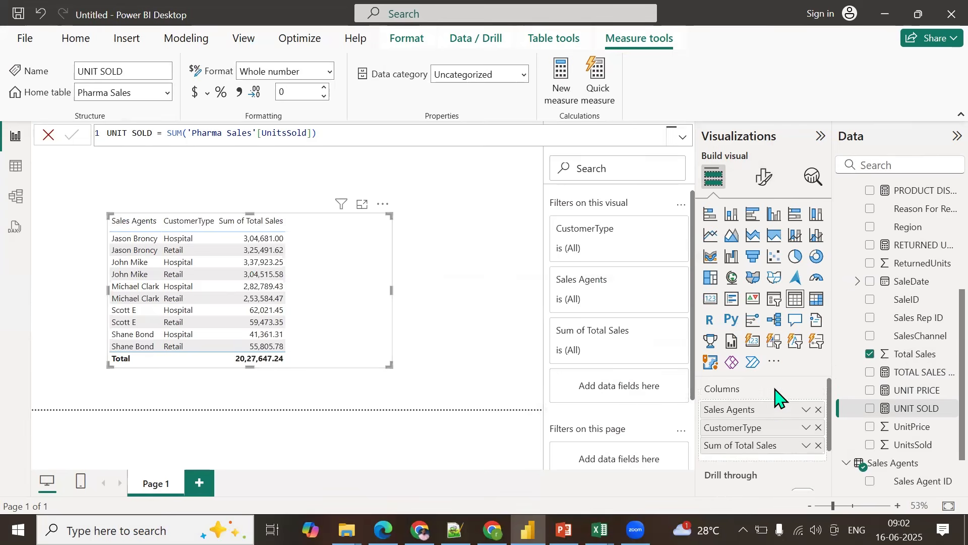
left_click(805, 446)
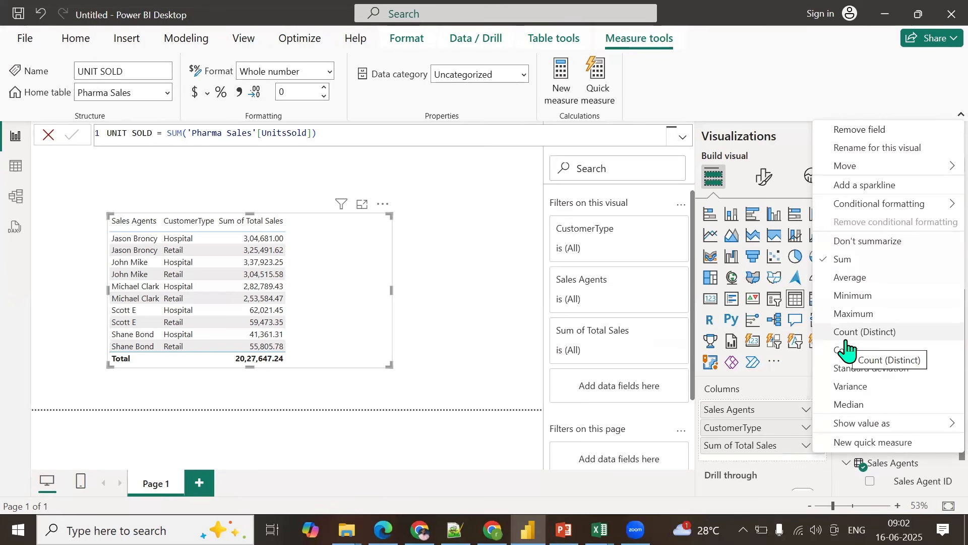
left_click(319, 298)
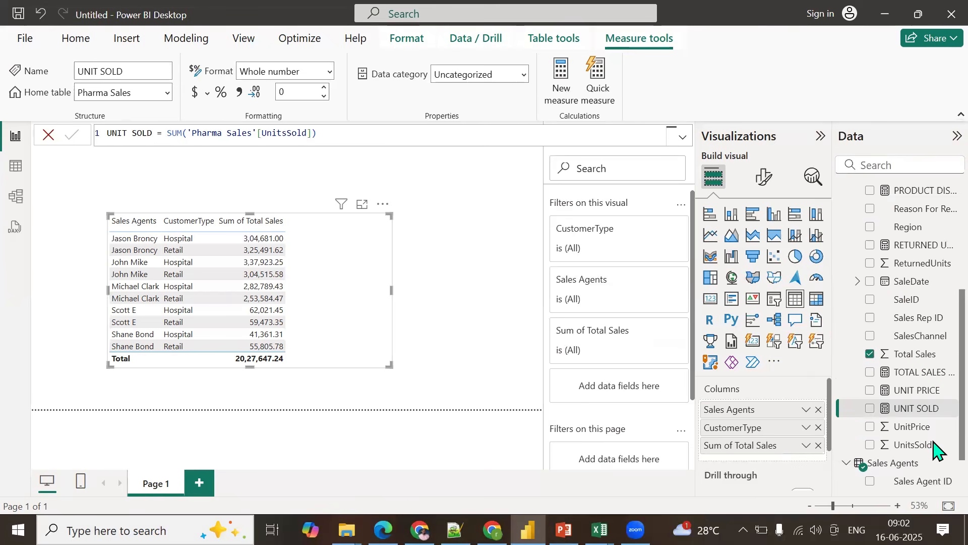
Step: Add the TOTAL SALES USD measure to the table visual's columns and examine its field options
left_click_drag(919, 376, 746, 457)
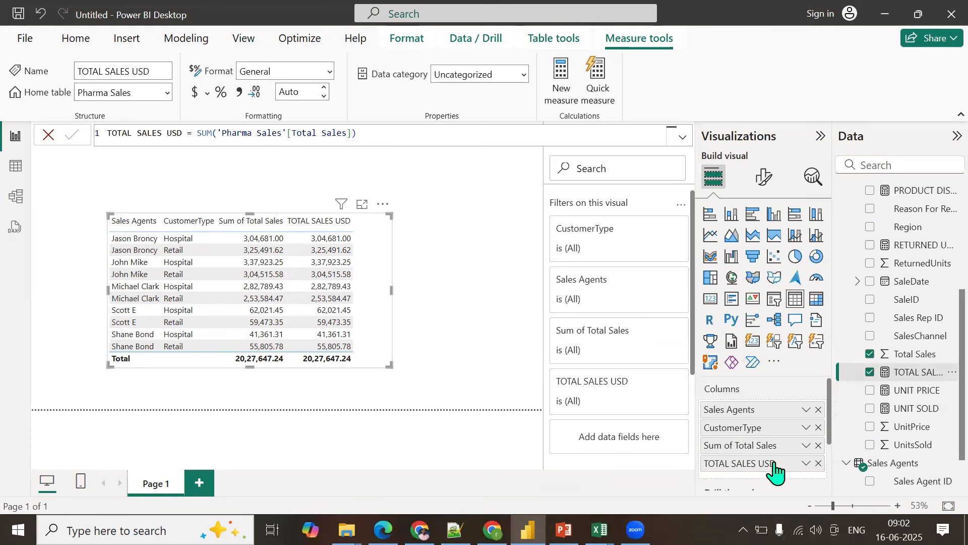
left_click(805, 463)
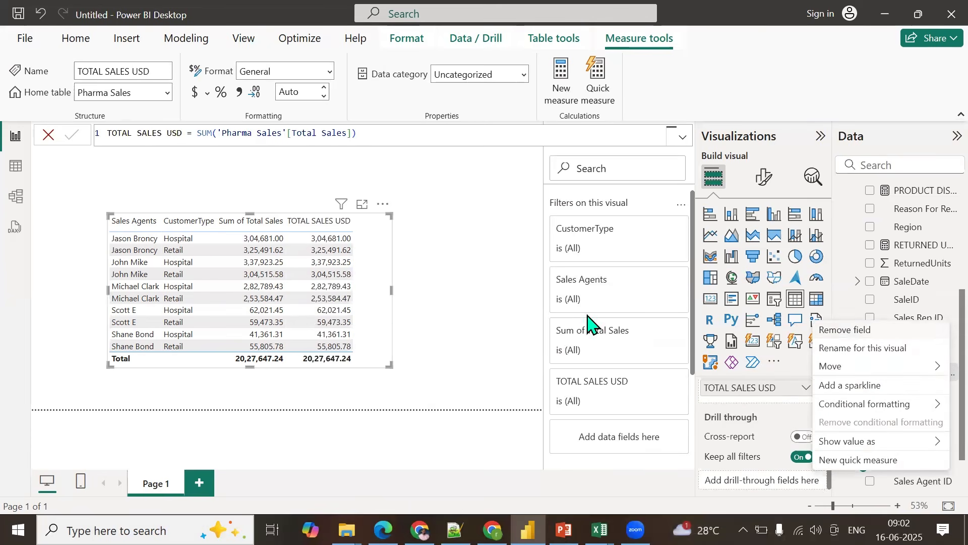
key("Escape")
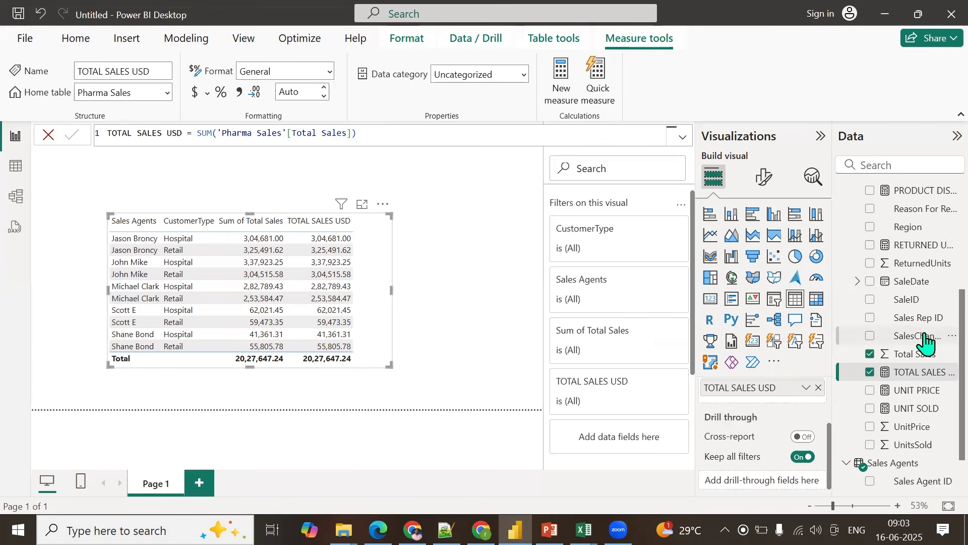
Step: Collapse the Pharma Sales and Sales Agents tables in the field list and check the fields of Suppliers
scroll(926, 339, "up", 1)
scroll(926, 339, "up", 2)
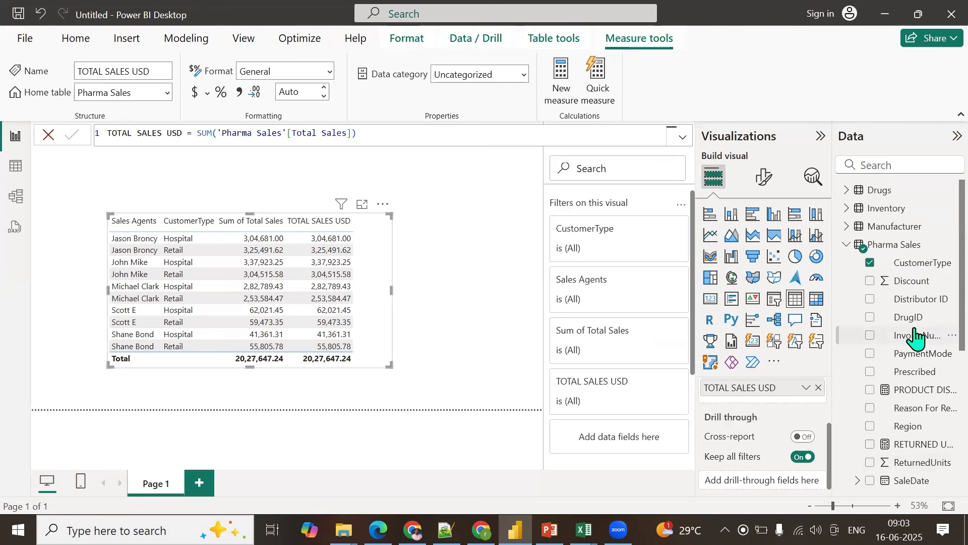
left_click(848, 247)
left_click(847, 335)
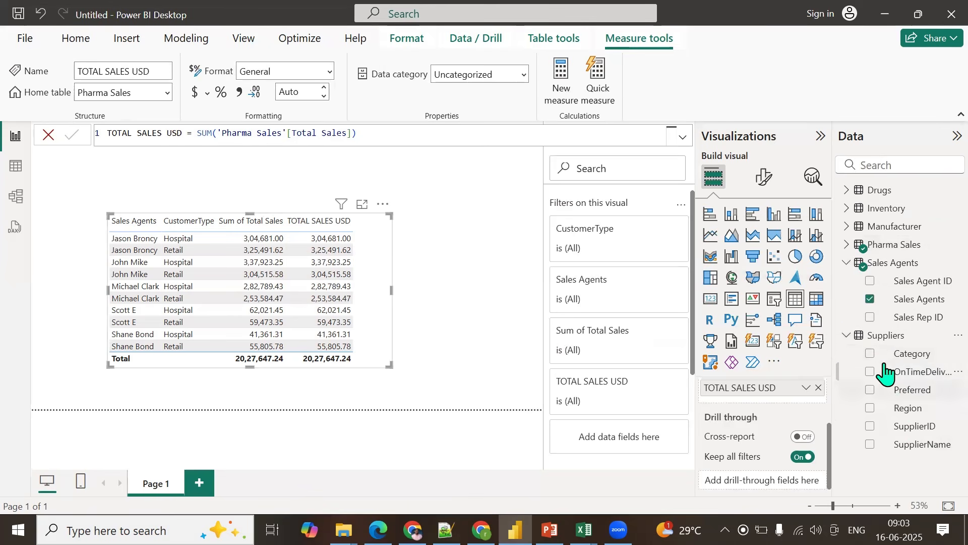
left_click(847, 334)
left_click(847, 263)
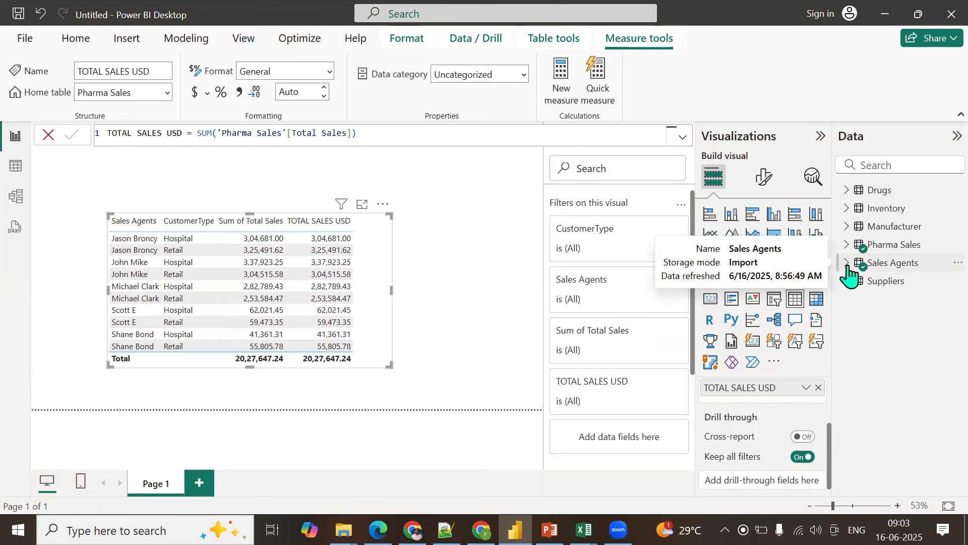
Step: Add a new blank page to the report
left_click(383, 204)
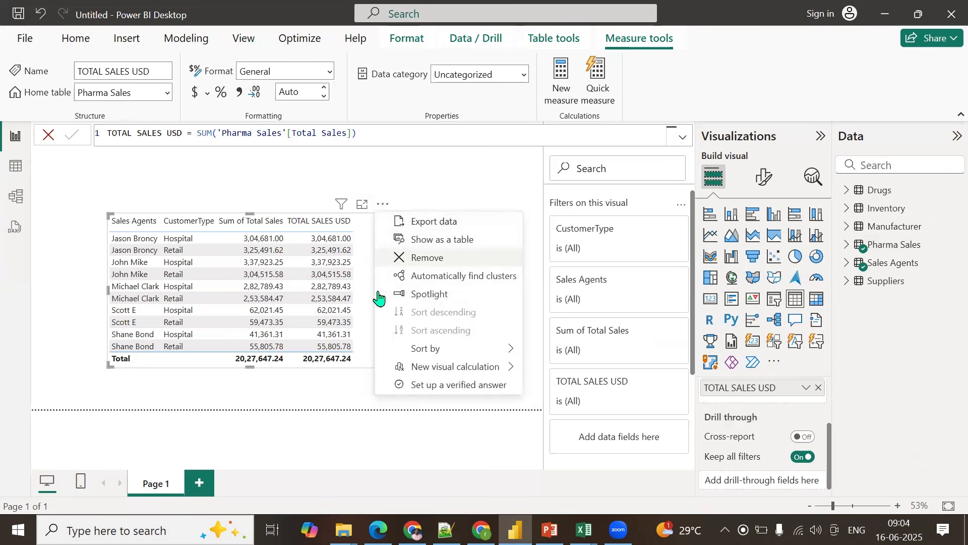
key("Escape")
left_click(202, 485)
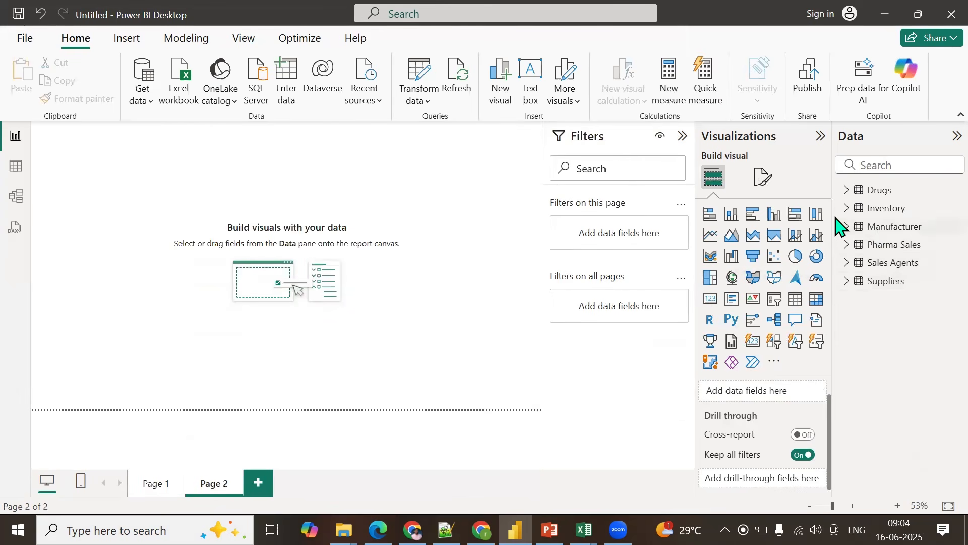
Step: Expand the Pharma Sales table and widen the field list to examine the full names of its measures
left_click(847, 191)
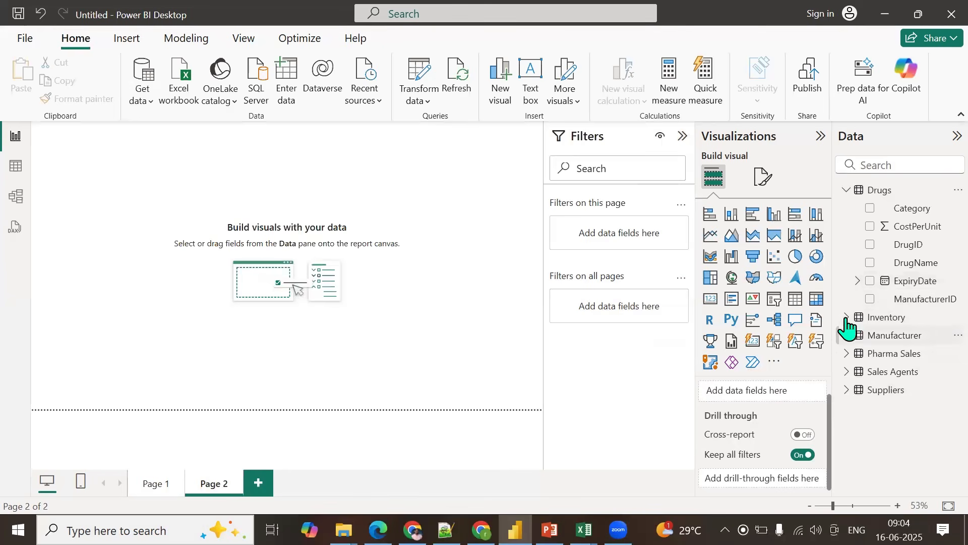
left_click(847, 190)
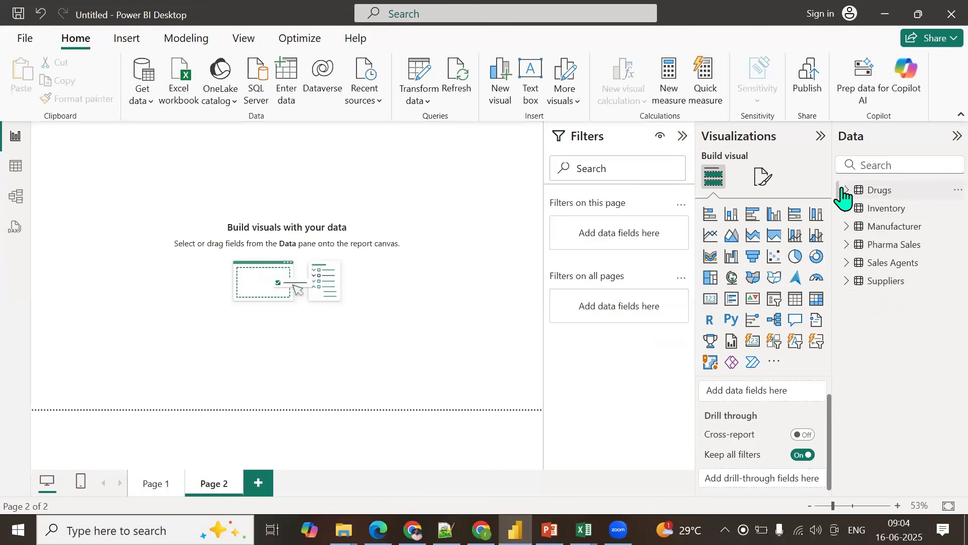
left_click(846, 245)
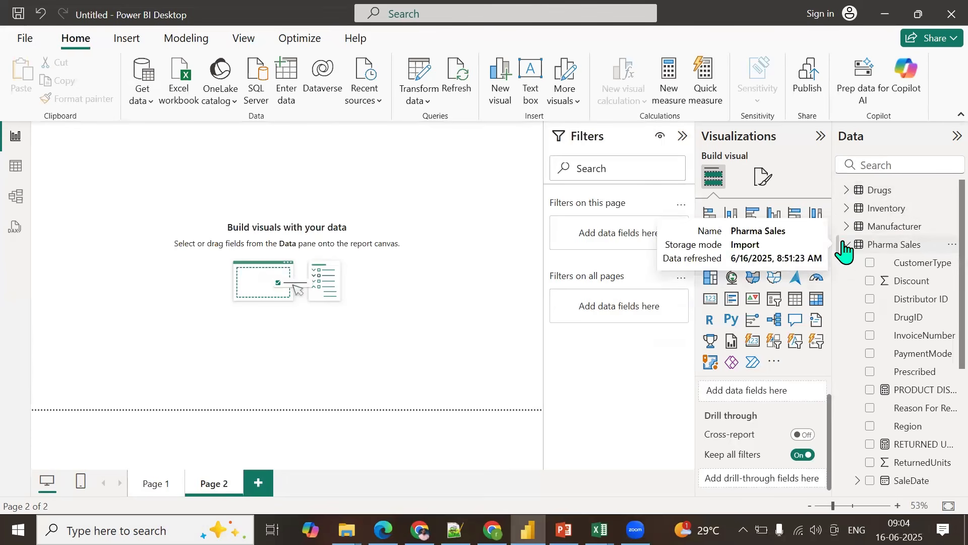
left_click_drag(834, 260, 714, 260)
scroll(882, 315, "down", 4)
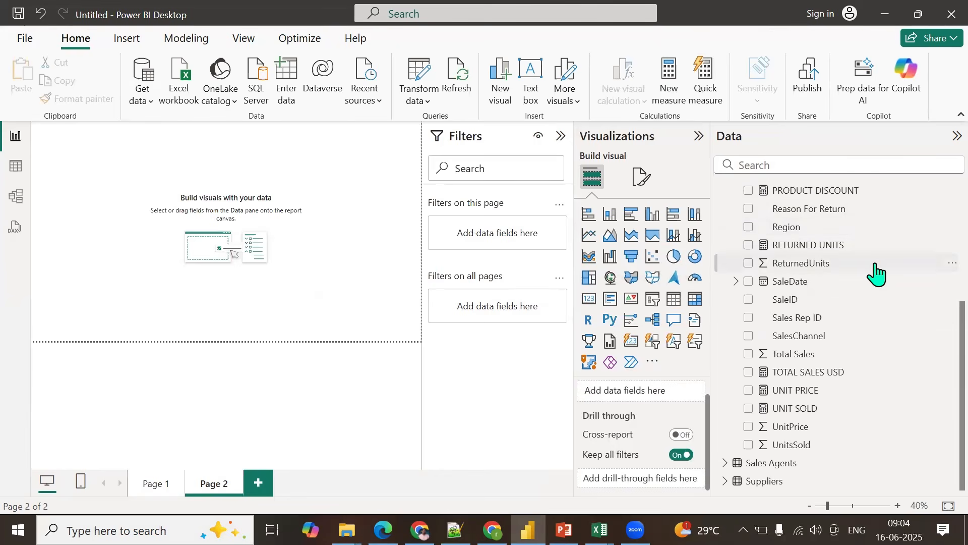
scroll(877, 275, "up", 2)
scroll(917, 357, "down", 2)
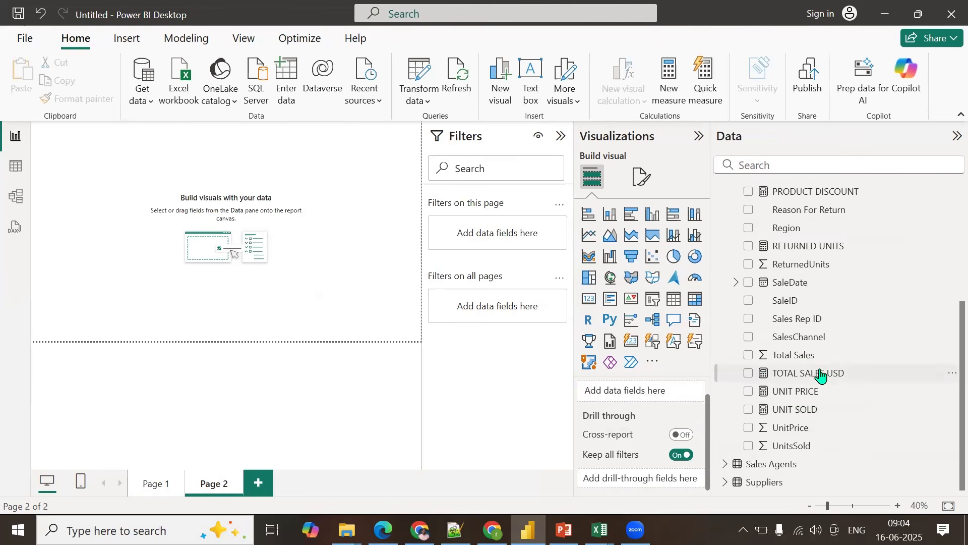
Step: Expand the Inventory table and open the formula of its TOTAL STOCK measure
scroll(821, 374, "up", 3)
scroll(821, 375, "up", 5)
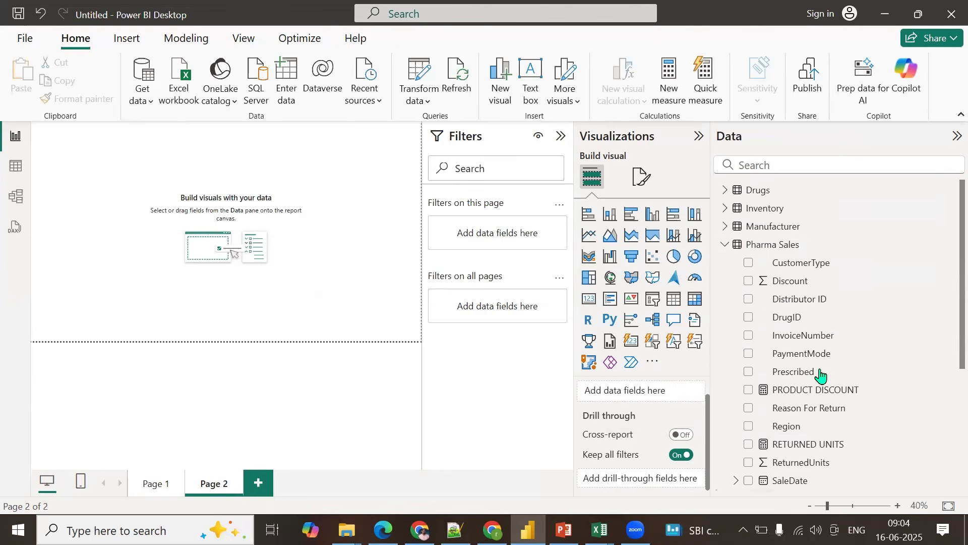
left_click(725, 208)
left_click(795, 335)
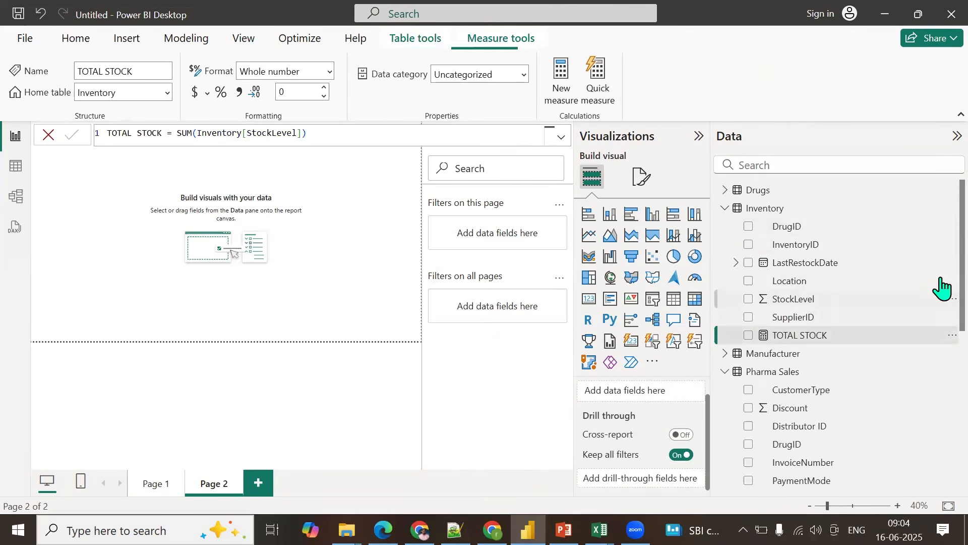
Step: Rename the UNIT SOLD measure in the Pharma Sales table to SOLD STOCK in its formula
scroll(934, 262, "down", 12)
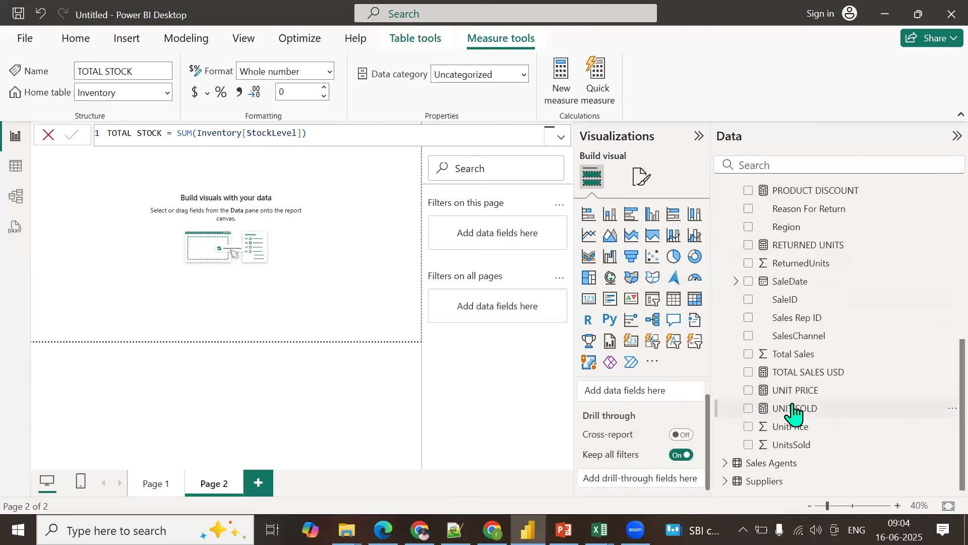
left_click(789, 414)
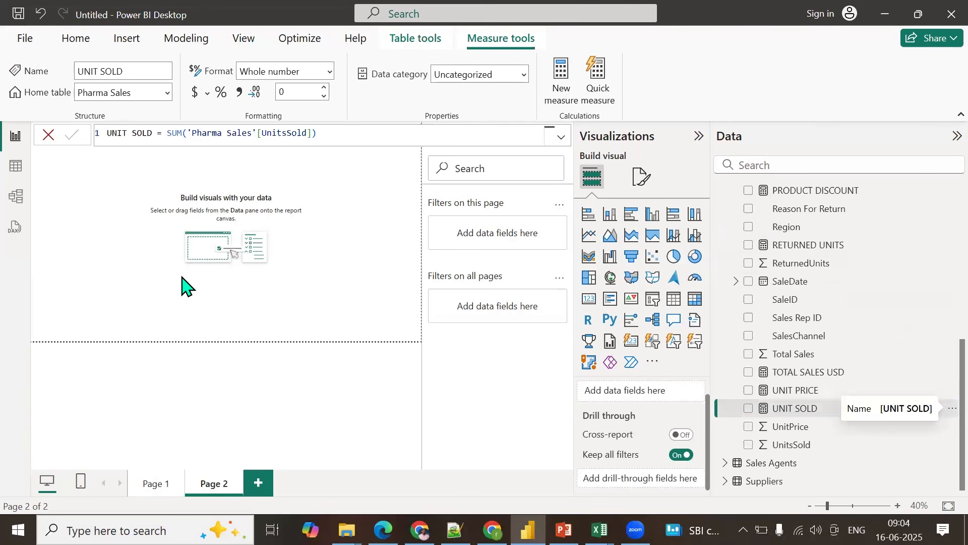
left_click_drag(154, 133, 106, 133)
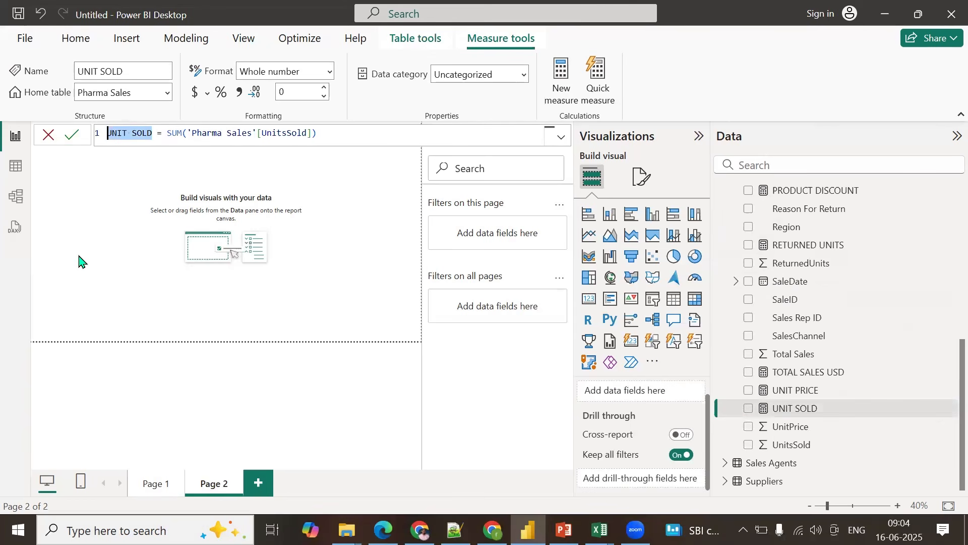
key("BackSpace")
type("SOLD")
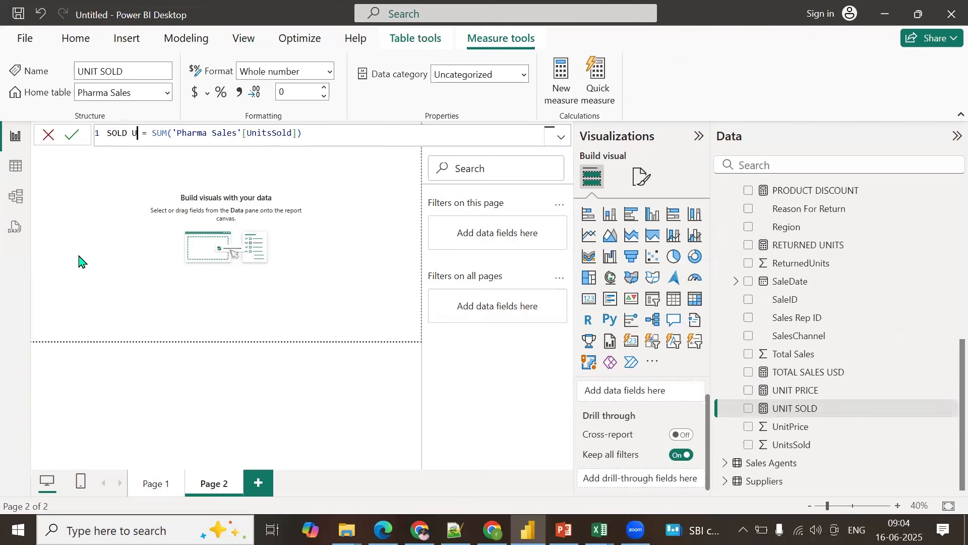
type("STOCK")
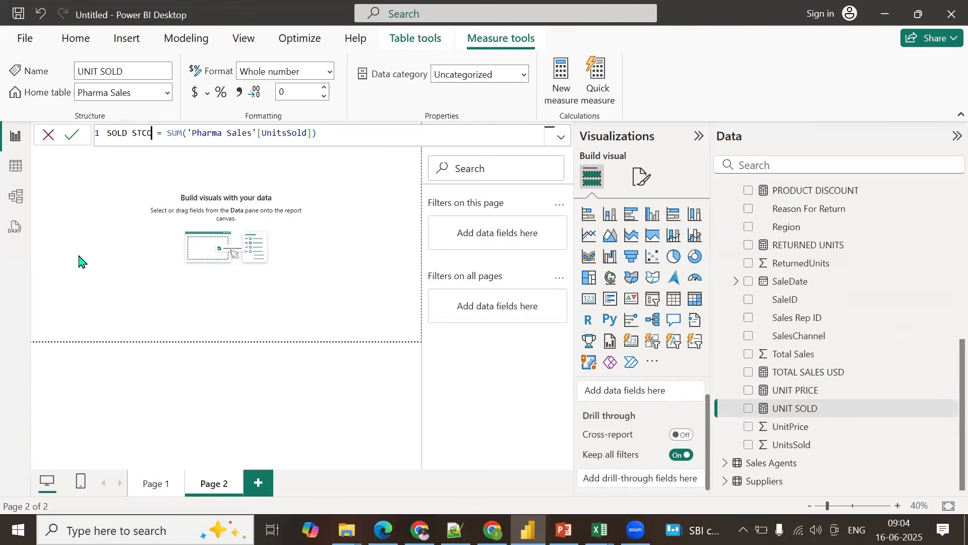
key("Return")
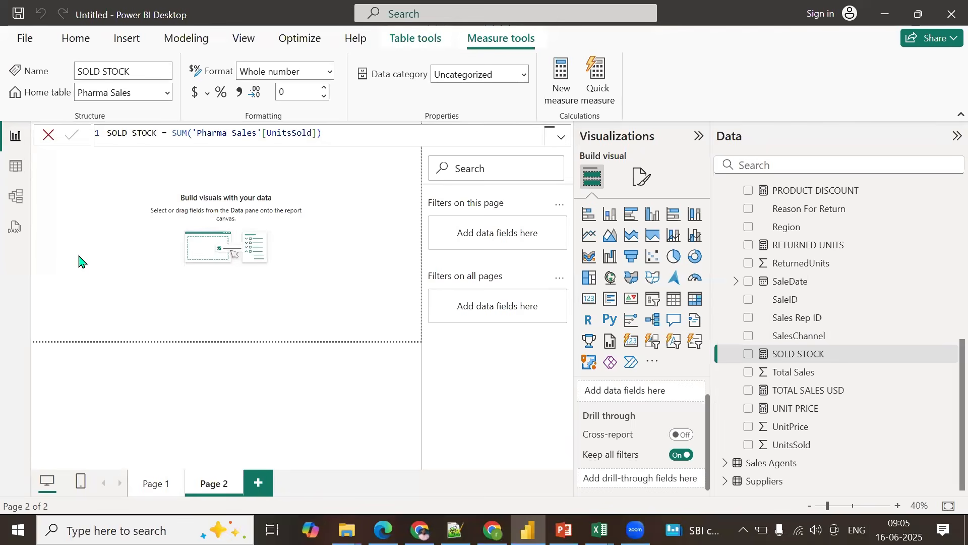
Step: Switch to Notepad++ and add the lines "1000 UNITS - TOTAL STOCK" and "SOLD STOCK = 500" below the project pipeline list
left_click(455, 530)
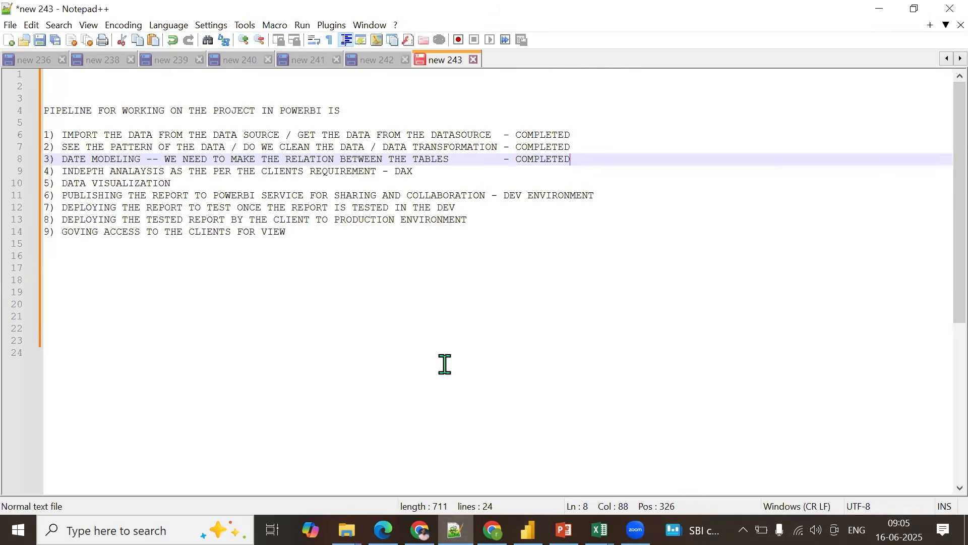
left_click(408, 260)
key("Return")
key("Return")
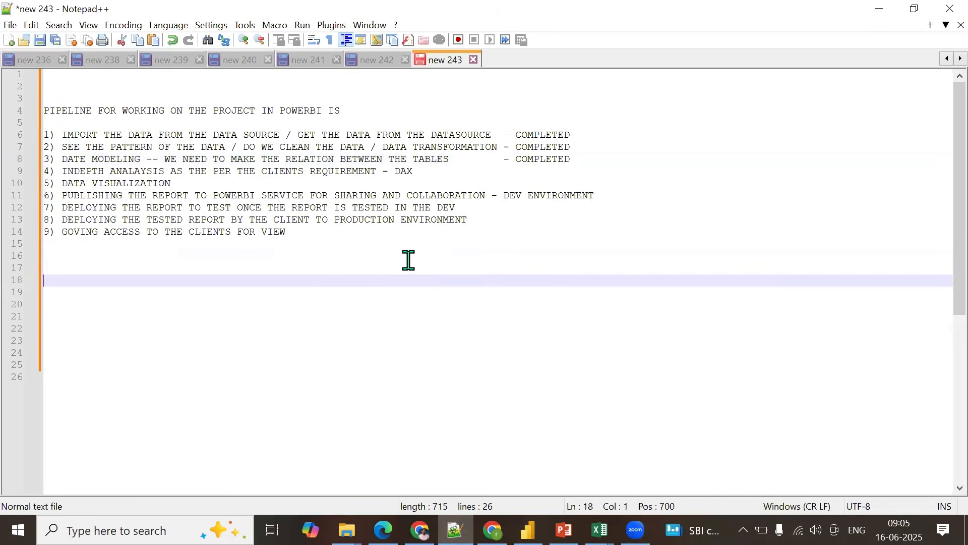
type("1000 UNITS ")
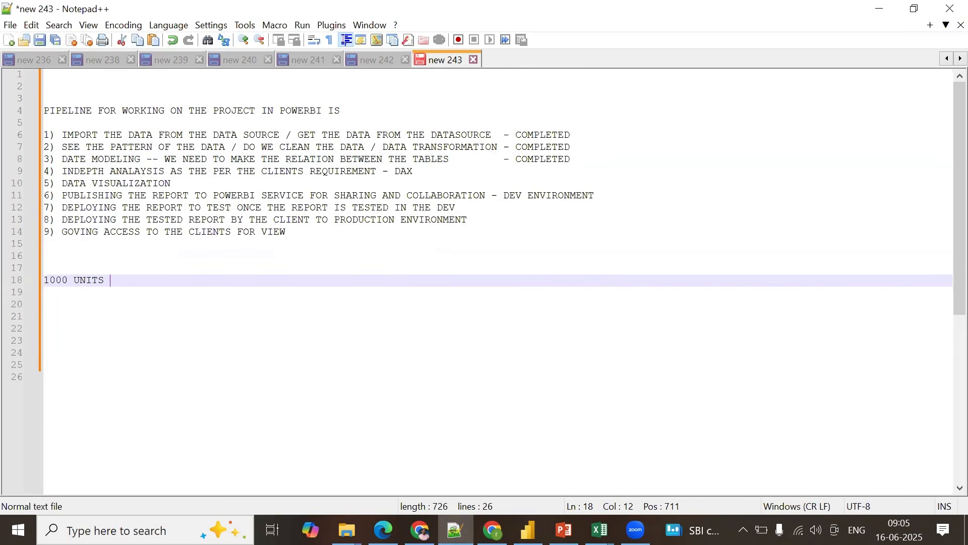
type("- TOTAL STOCK")
key("Return")
key("Return")
type("SOLD ")
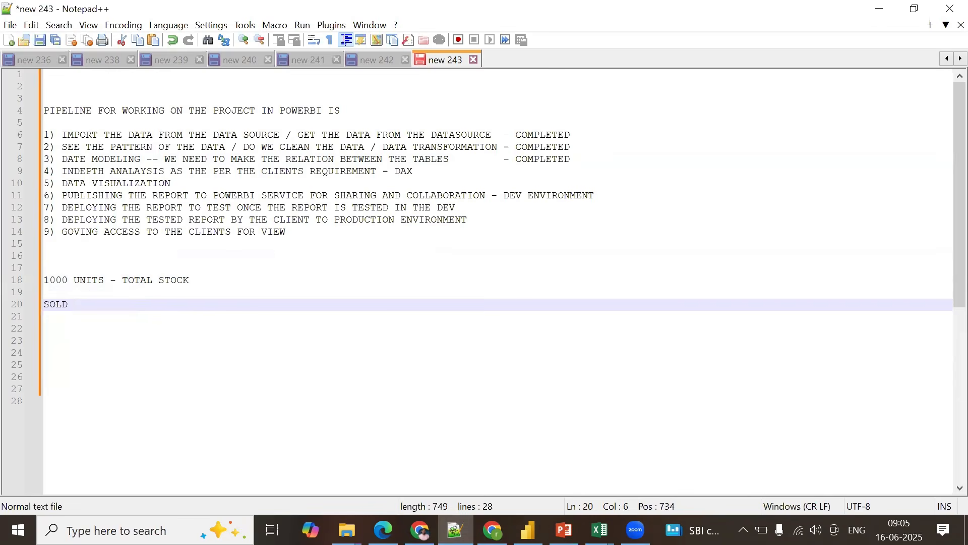
type("STOCK = 500")
key("Return")
key("Return")
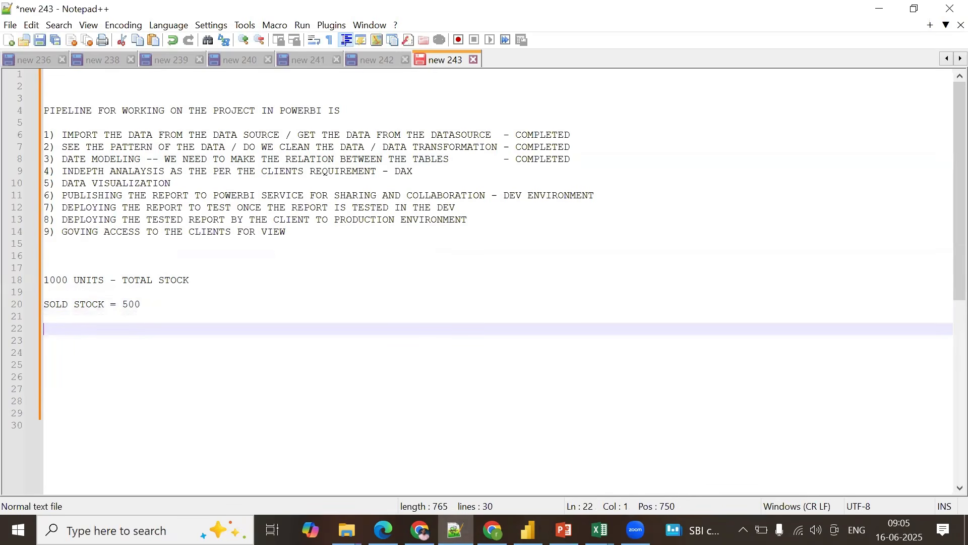
Step: Write the formula "STOCK AVAILABLE = TOTAL STOCK - SOLD STOCK" beneath the sold stock note
type("STOCK AVAILABLE ")
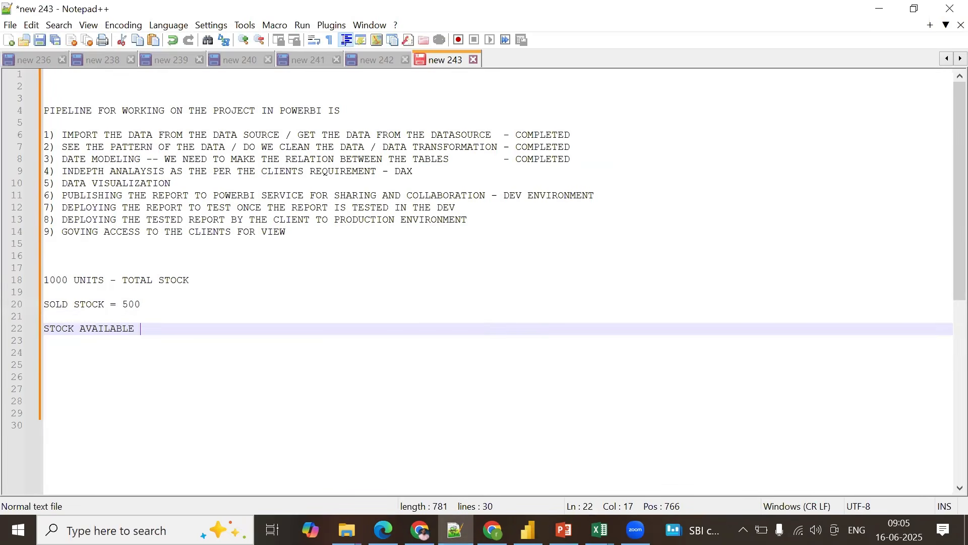
type("= ")
type("TOTAL")
type(" STOC")
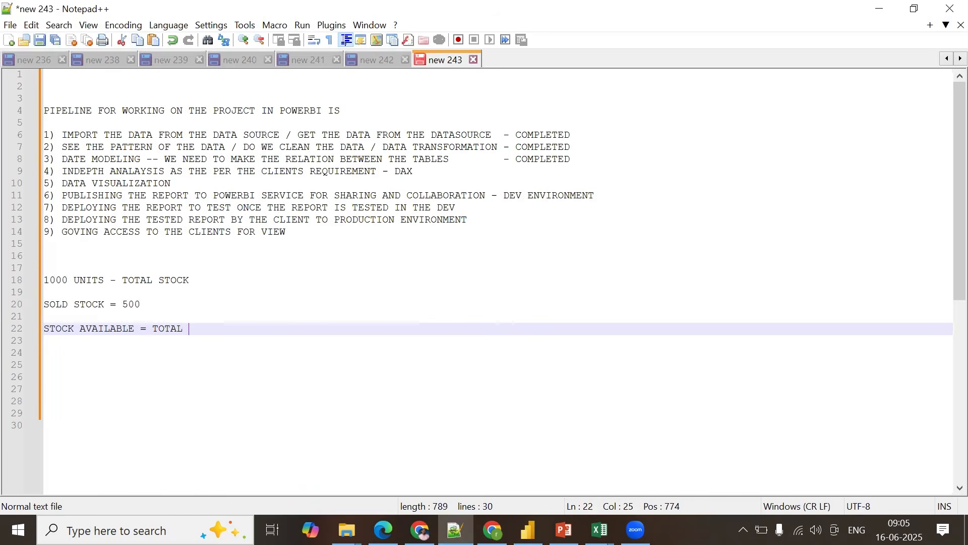
type("K - SOLD STOCK")
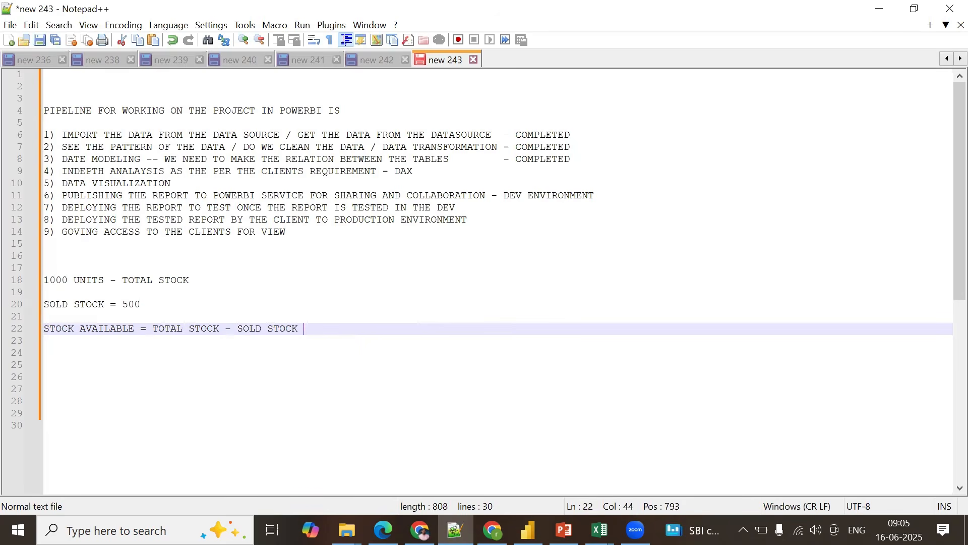
Step: Return to Power BI Desktop and create the Pharma Sales measure STOCK AVAILABLE = [TOTAL STOCK] - [SOLD STOCK]
left_click(528, 530)
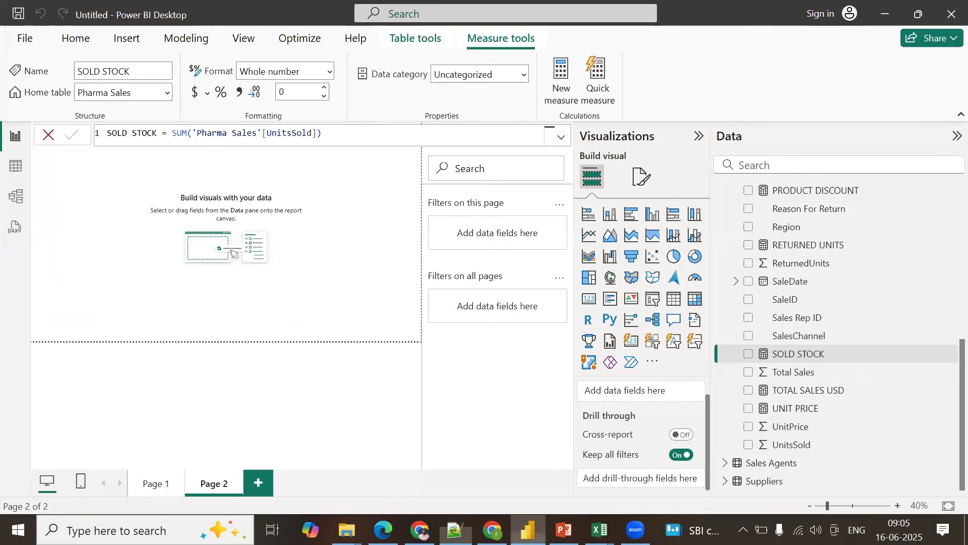
right_click(824, 354)
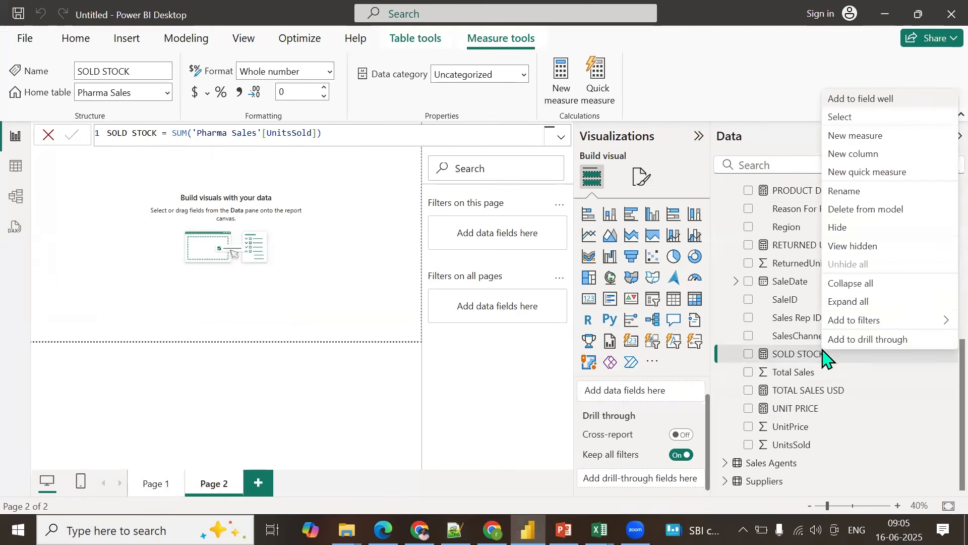
left_click(850, 141)
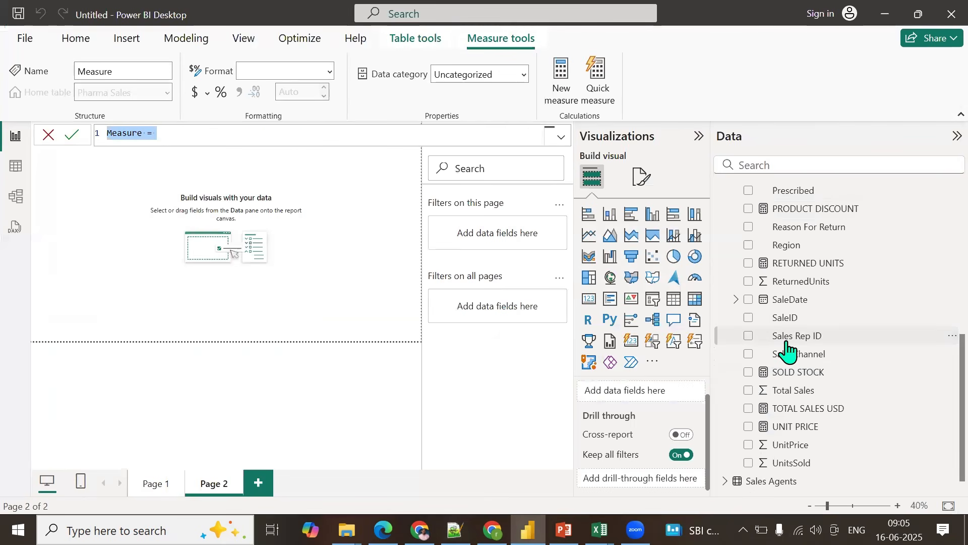
type("ST")
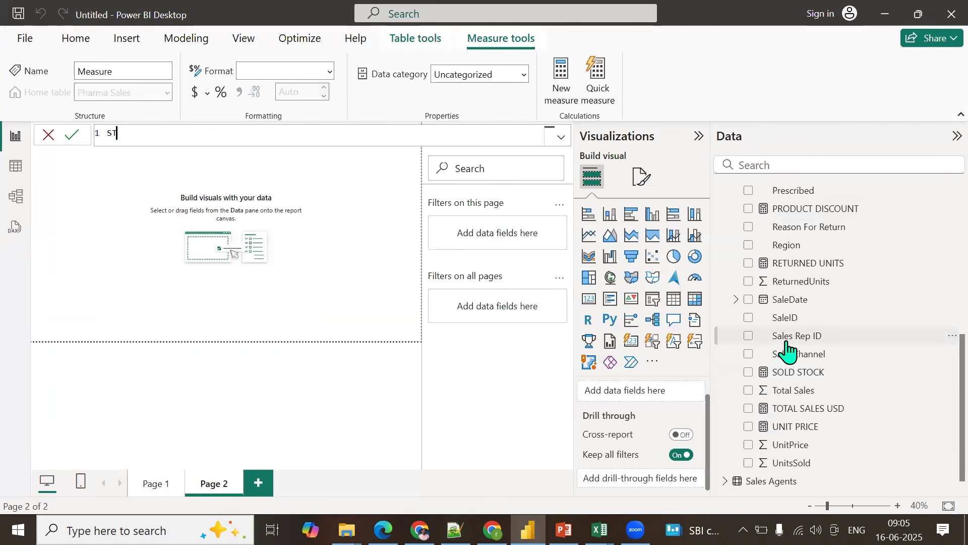
type("OCK AVAILABLE = ")
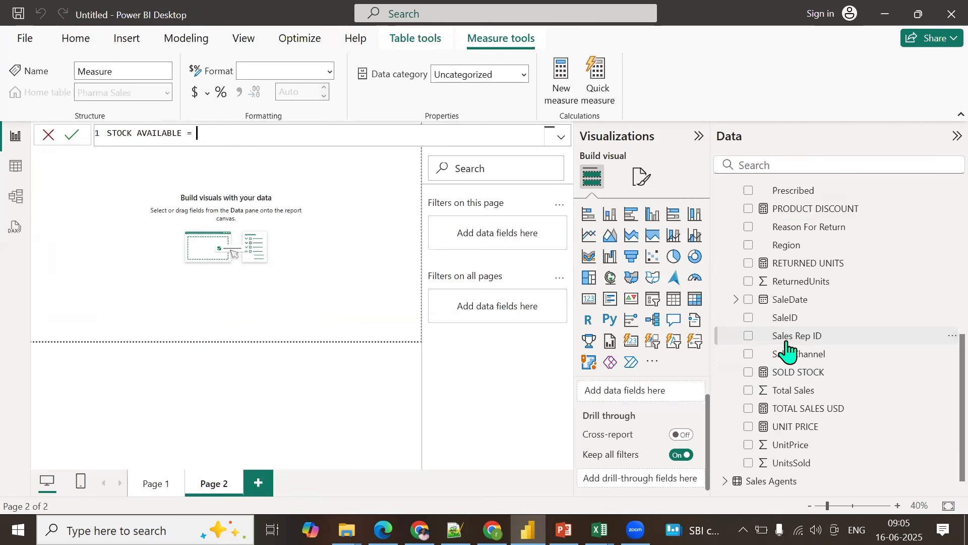
type("[")
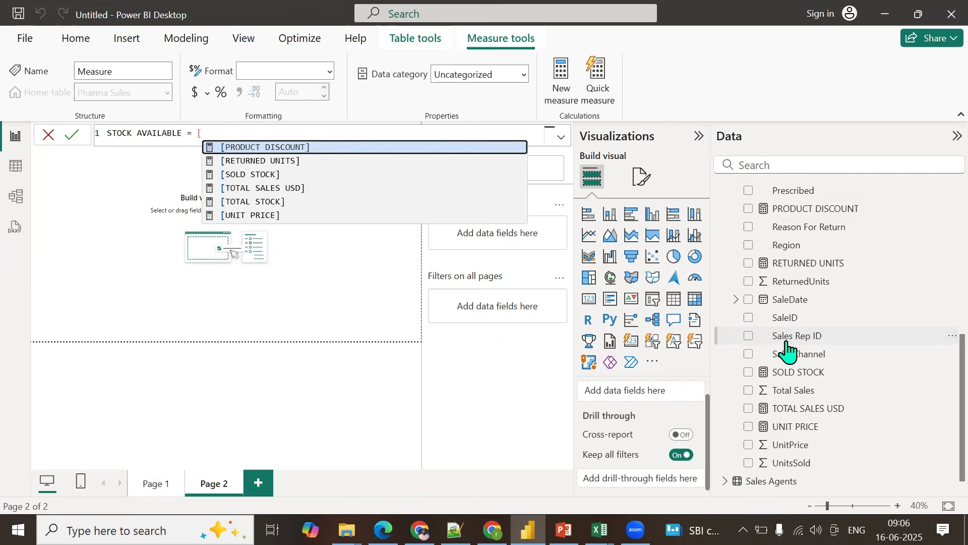
key("Down")
key("Down")
key("Down")
key("Down")
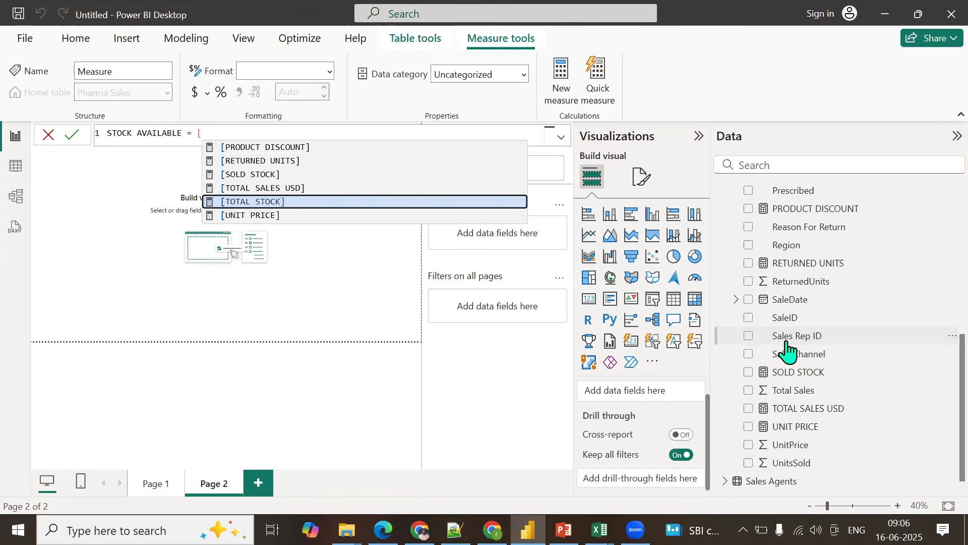
key("Tab")
type("- ")
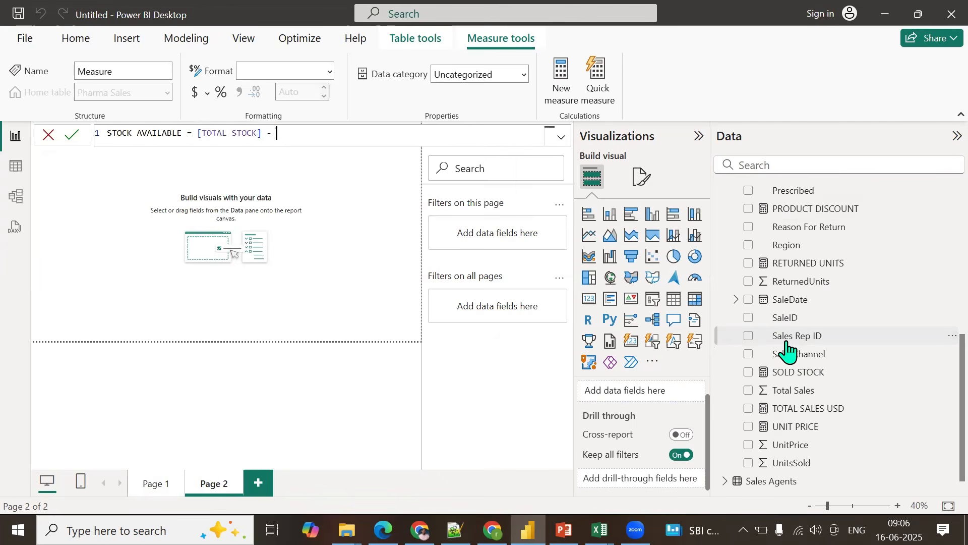
type("SOL")
key("Tab")
key("Return")
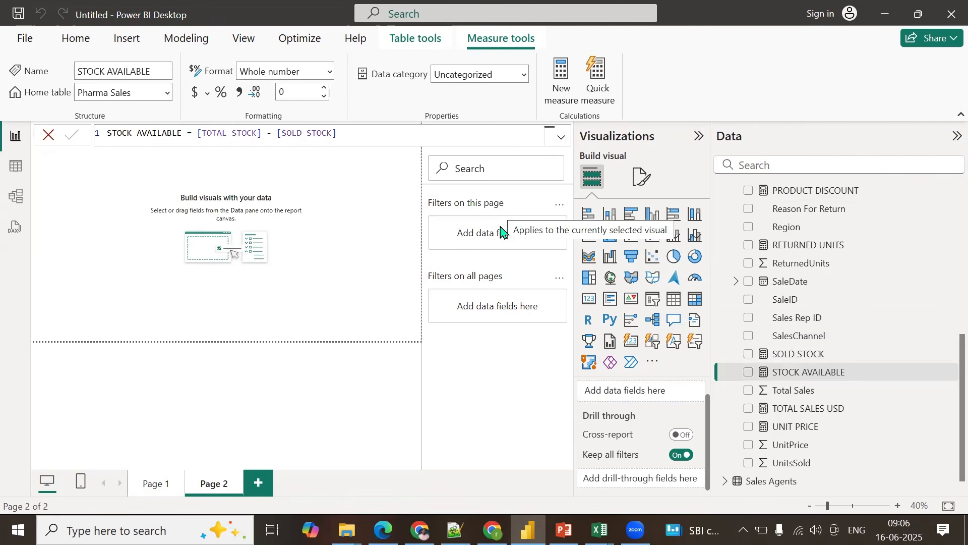
Step: Place STOCK AVAILABLE on the blank report page as a card visual and enlarge it
left_click_drag(826, 371, 297, 200)
left_click(589, 299)
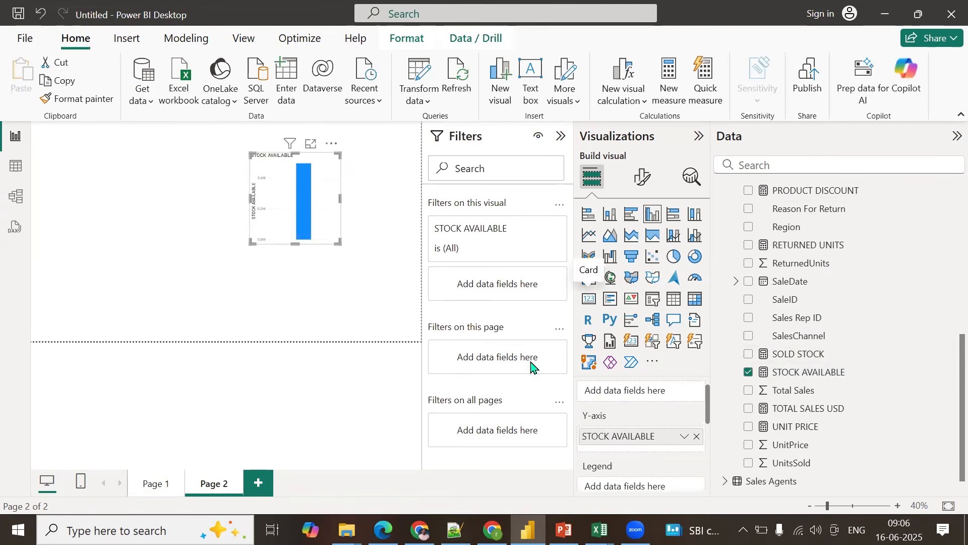
left_click_drag(339, 243, 373, 282)
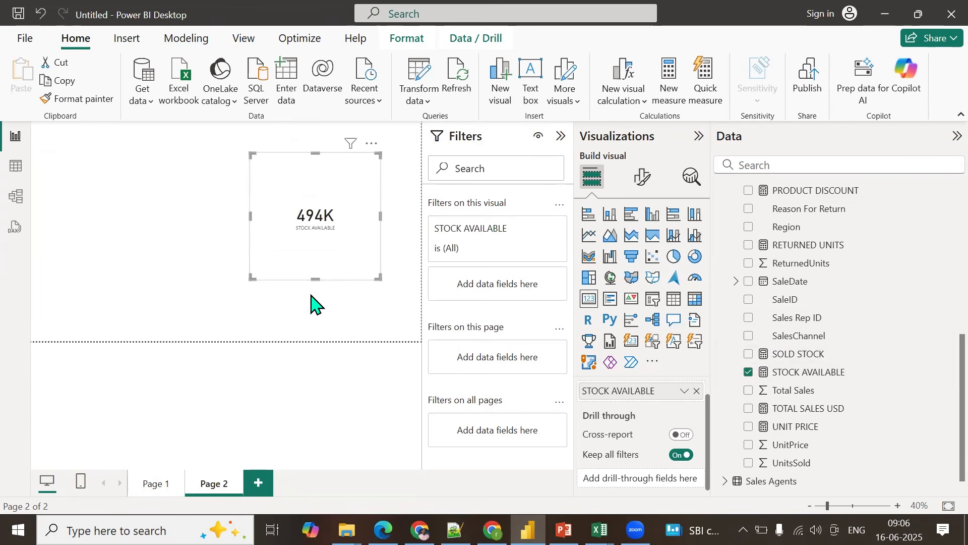
Step: Convert the STOCK AVAILABLE card to a table and add the Inventory table's Location field
scroll(865, 313, "up", 3)
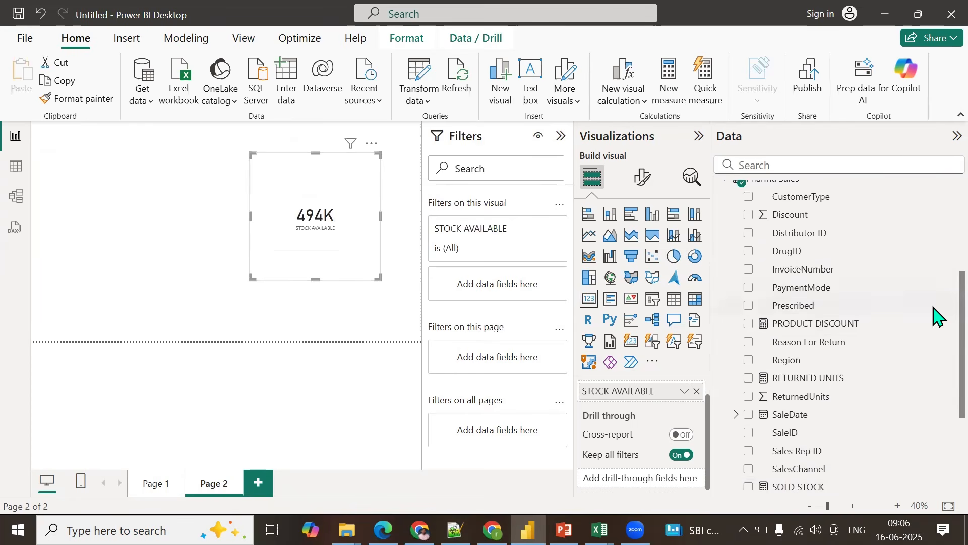
scroll(933, 315, "up", 5)
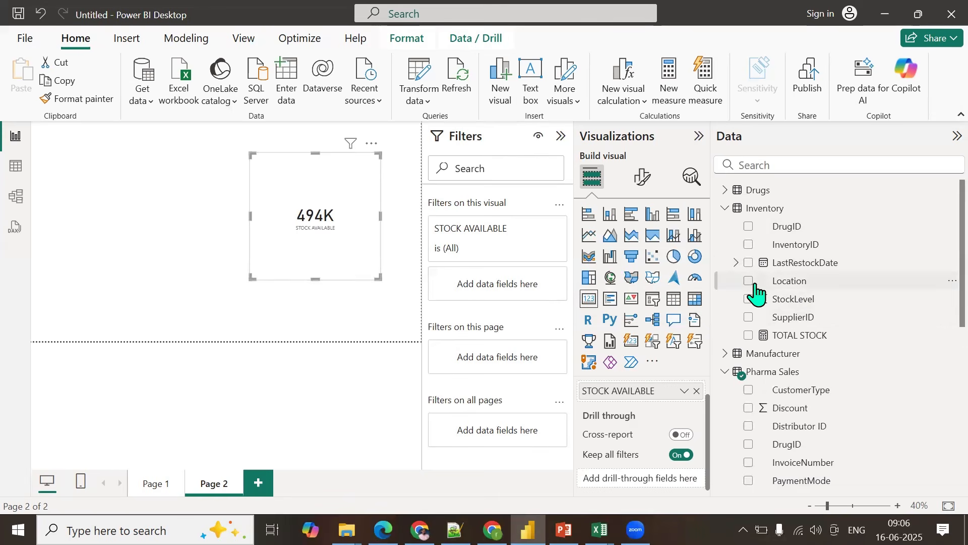
left_click(674, 300)
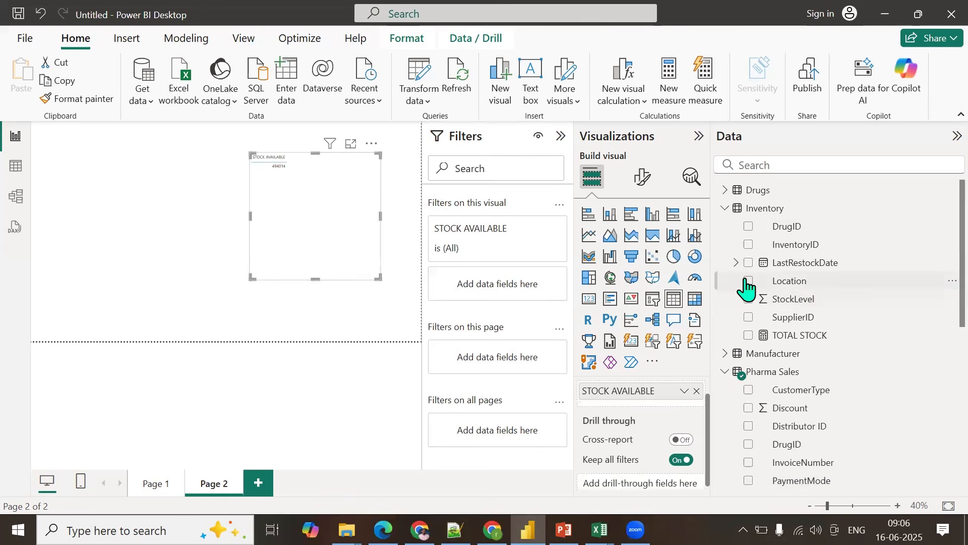
left_click(748, 281)
Step: Set the stock table's global font size to 15 and move the table further left on the page
left_click(641, 177)
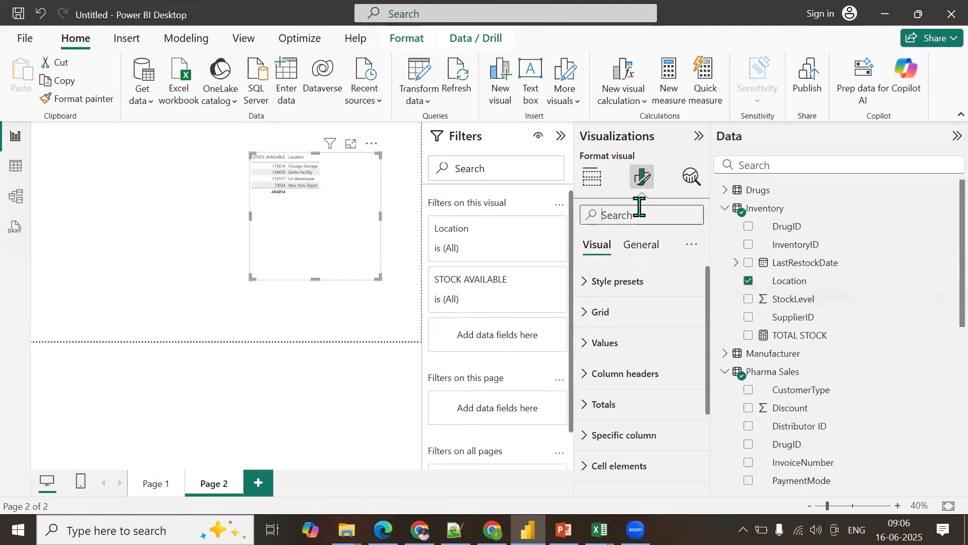
type("FONT")
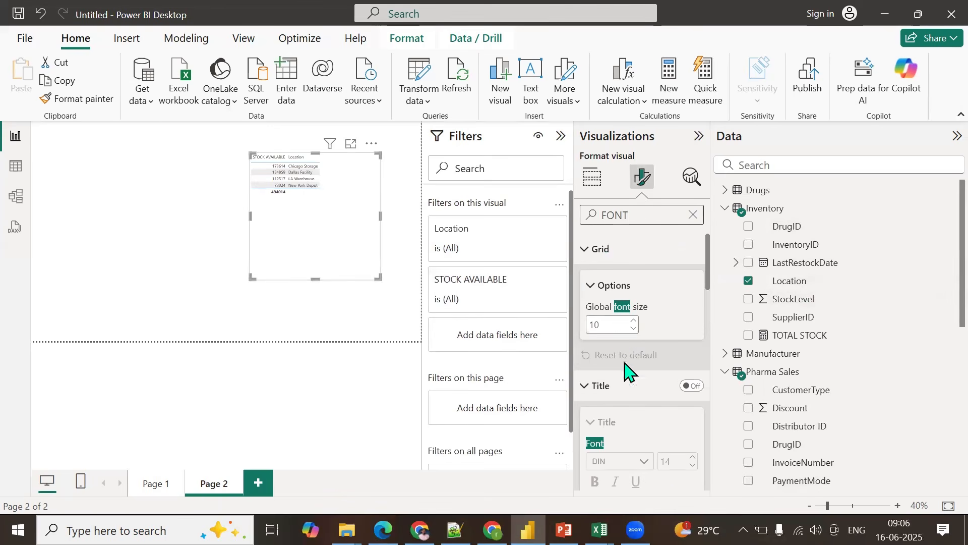
double_click(605, 325)
type("15")
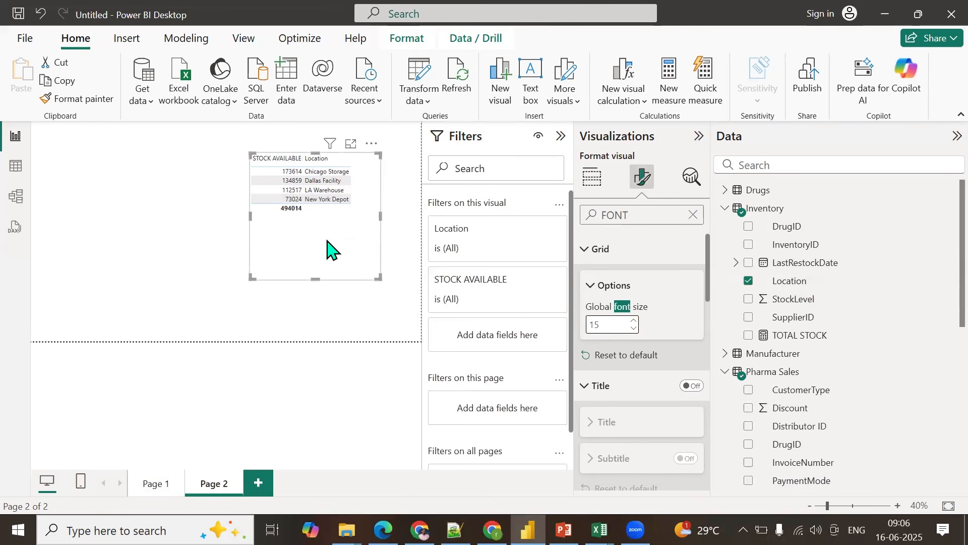
left_click_drag(319, 259, 230, 260)
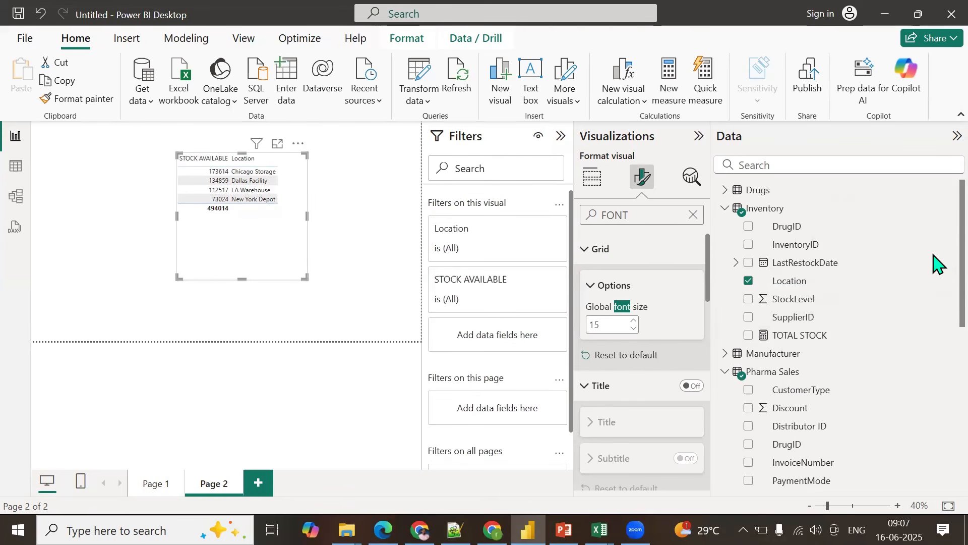
Step: Add the Pharma Sales measure TOTAL SALES USD beside the stock table and convert the new visual to a table
scroll(933, 259, "down", 6)
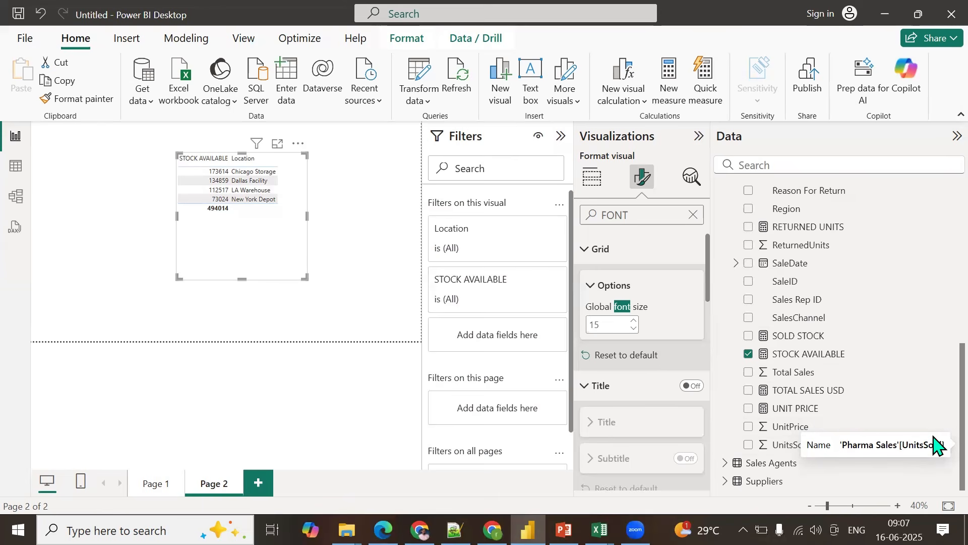
left_click_drag(806, 389, 101, 202)
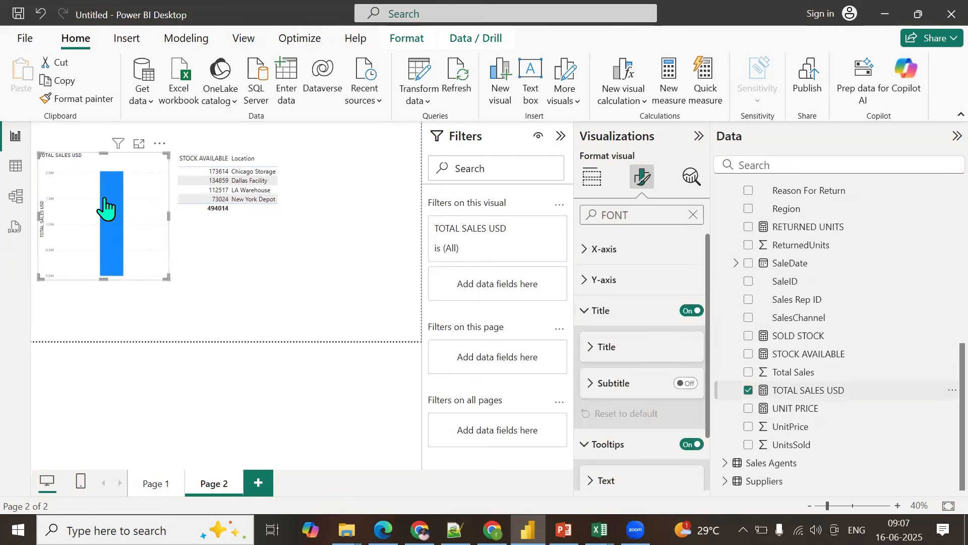
left_click(594, 183)
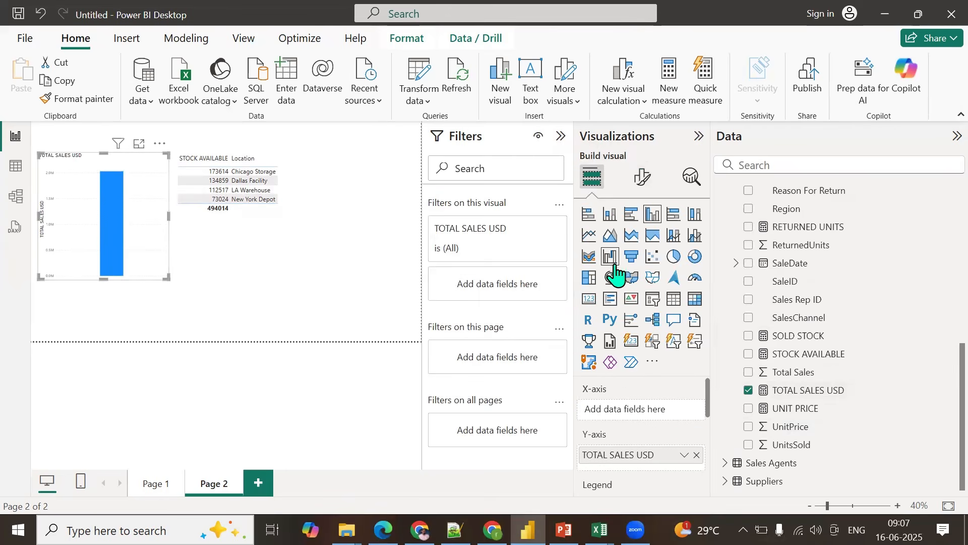
left_click(678, 301)
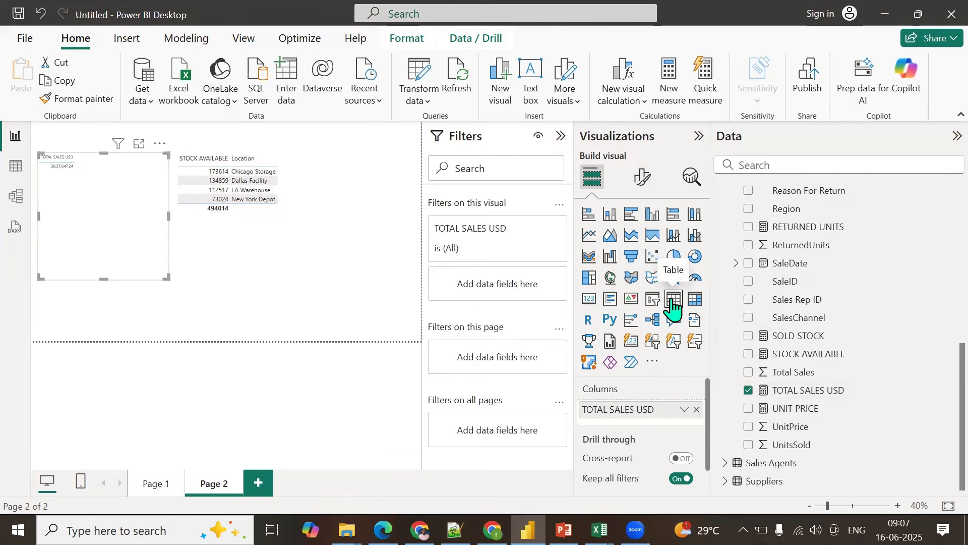
Step: Set the TOTAL SALES USD table's global font size to 15
left_click(642, 178)
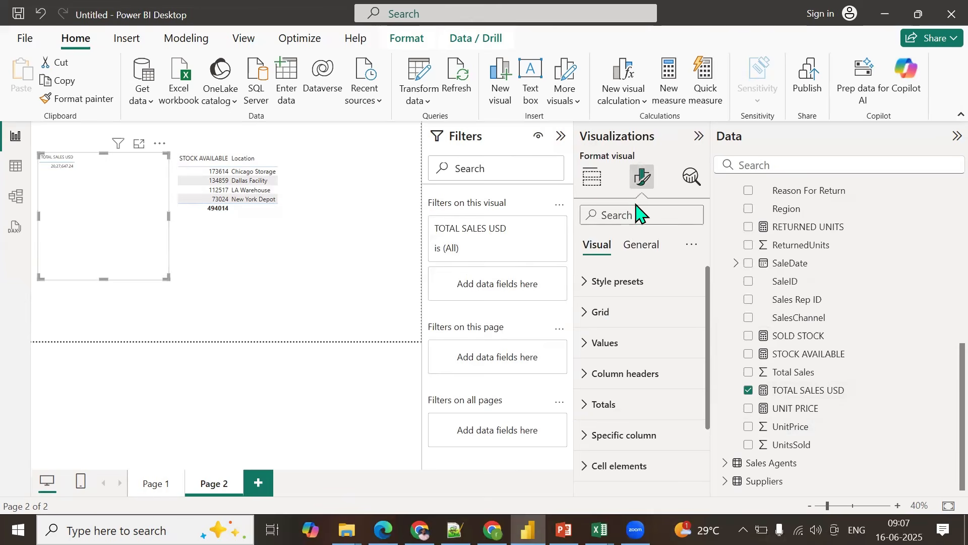
type("FONT")
double_click(605, 325)
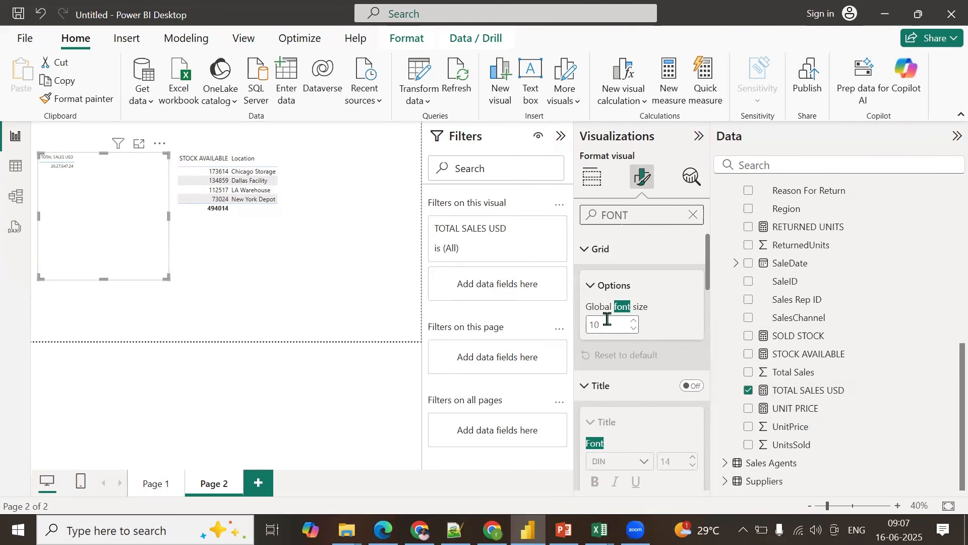
type("15")
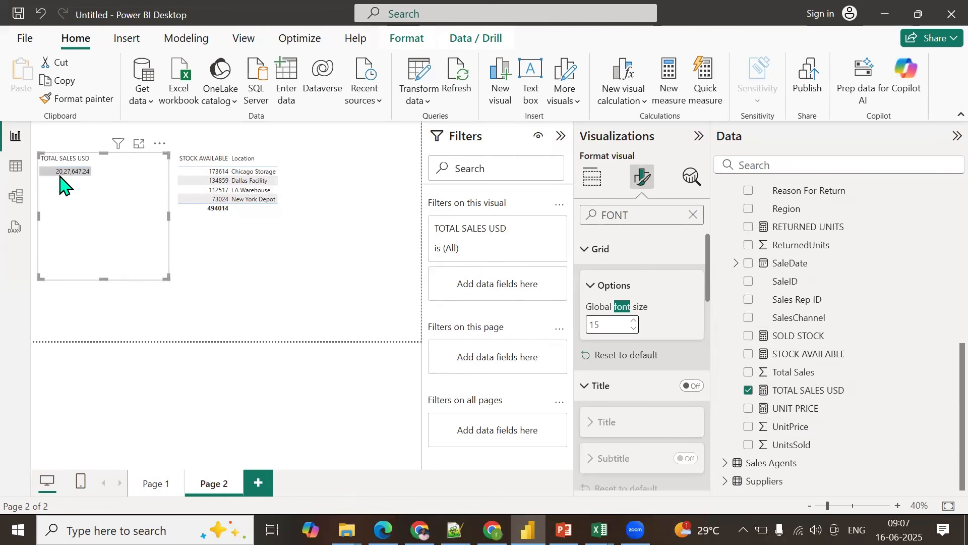
Step: Set the display units of the TOTAL SALES USD column to Millions
double_click(635, 217)
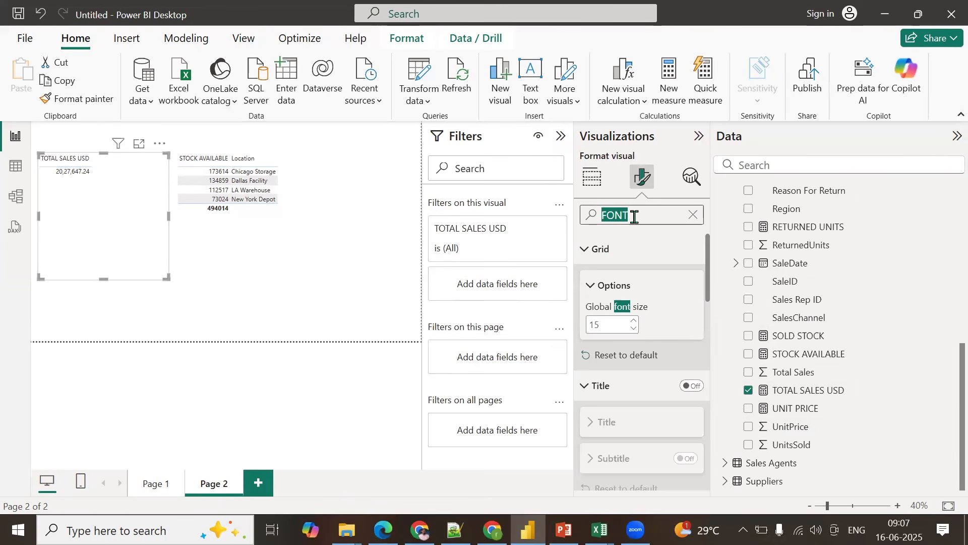
type("DIS")
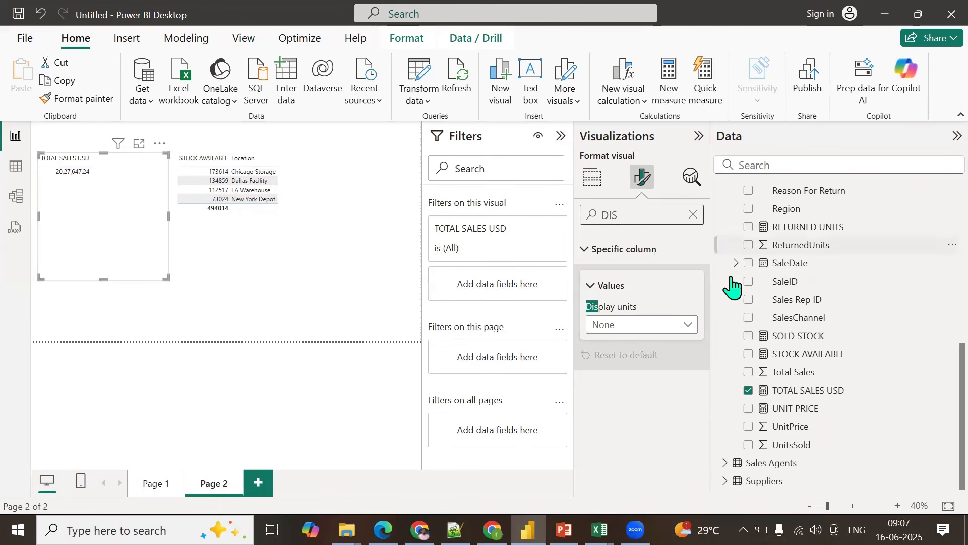
left_click(685, 328)
left_click(616, 378)
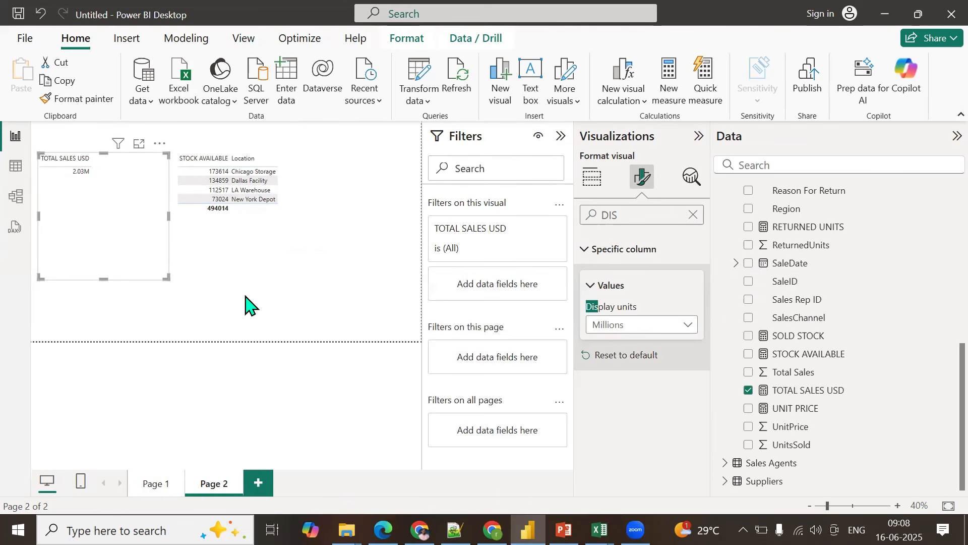
Step: Switch to Notepad++ and add the line "REVENUE GENERATED FOR SOLD STOCK" below the STOCK AVAILABLE formula
left_click(456, 530)
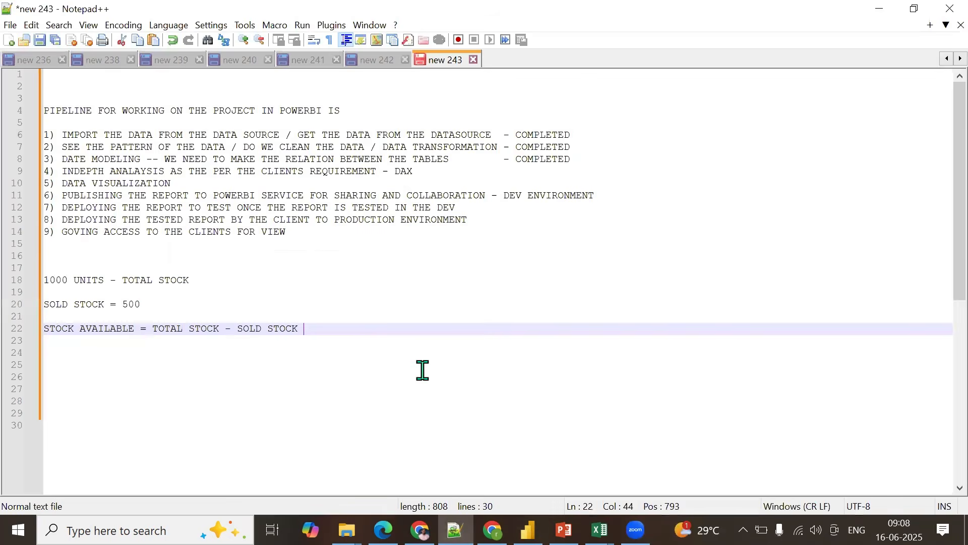
scroll(413, 366, "down", 2)
left_click_drag(946, 228, 948, 259)
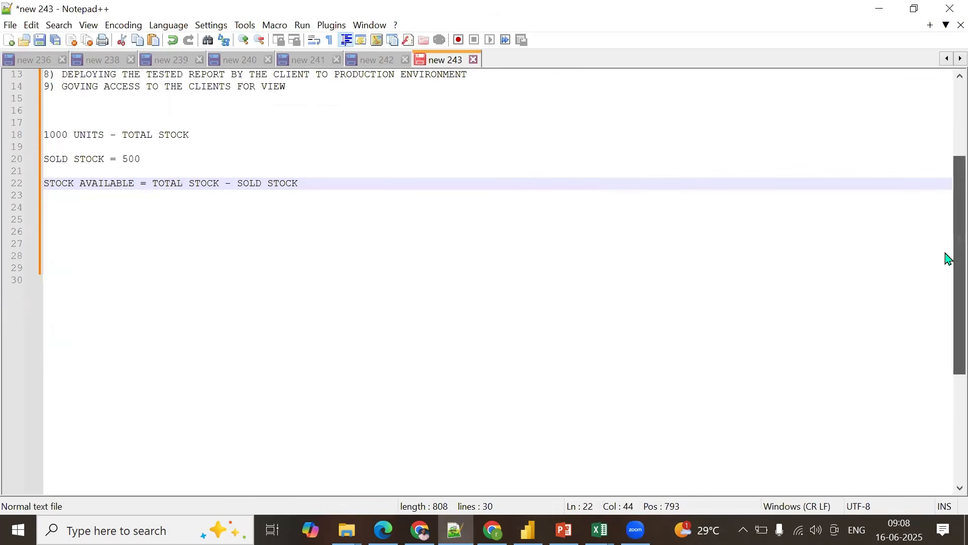
key("Return")
key("Return")
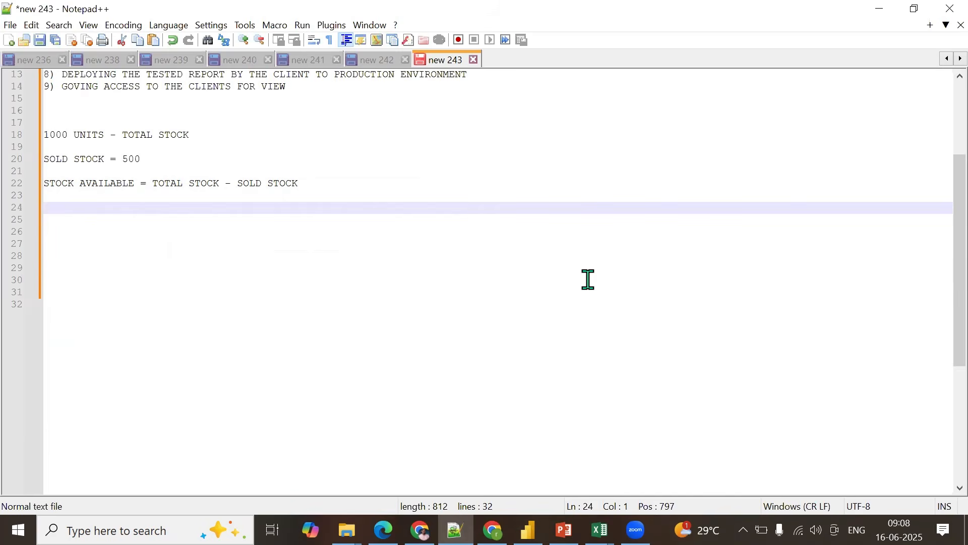
key("Return")
key("Return")
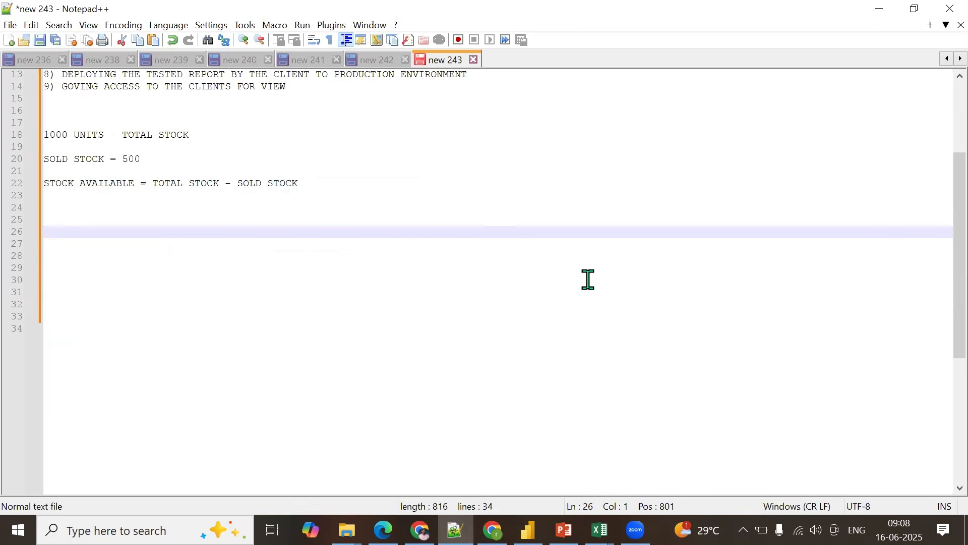
type("REVENUE GE")
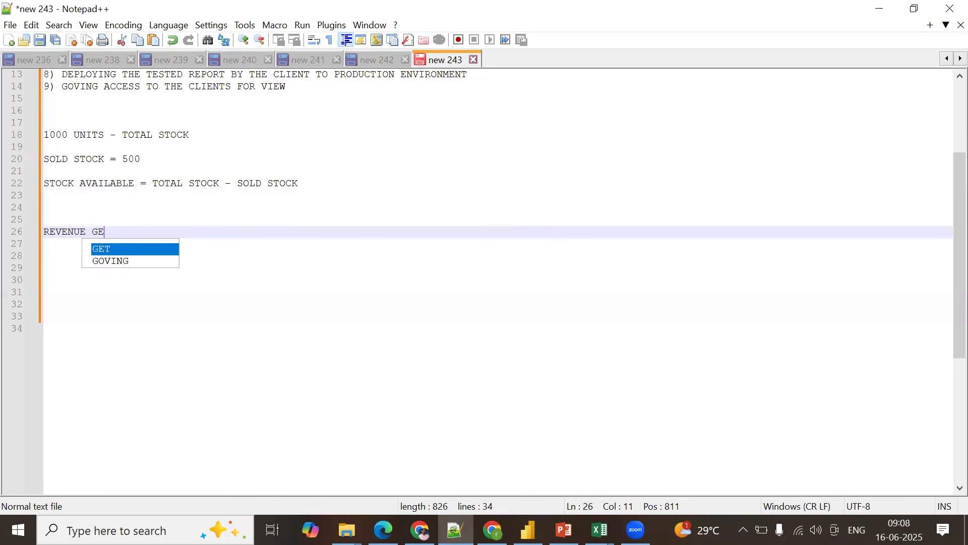
type("NERATE")
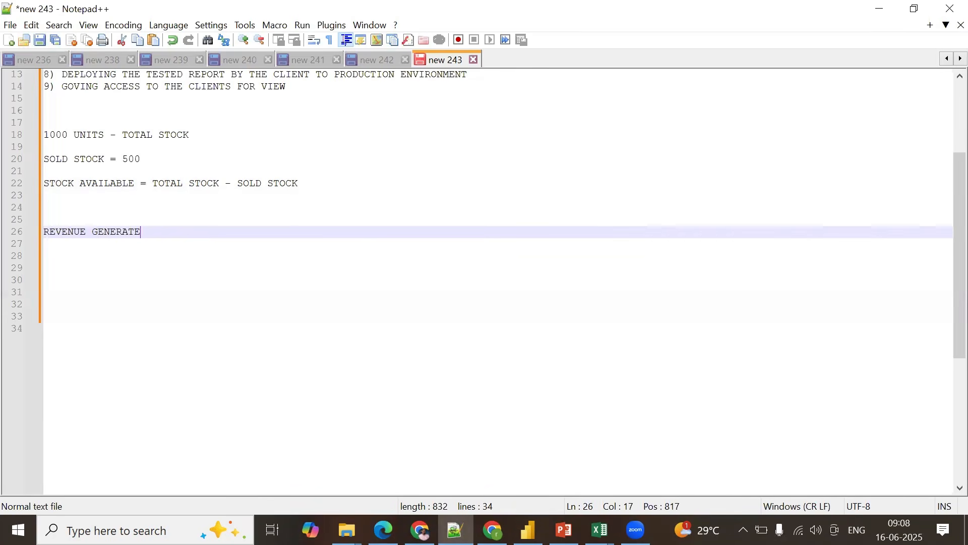
type("D FOR SOLD STOCK")
key("Return")
key("Return")
key("Return")
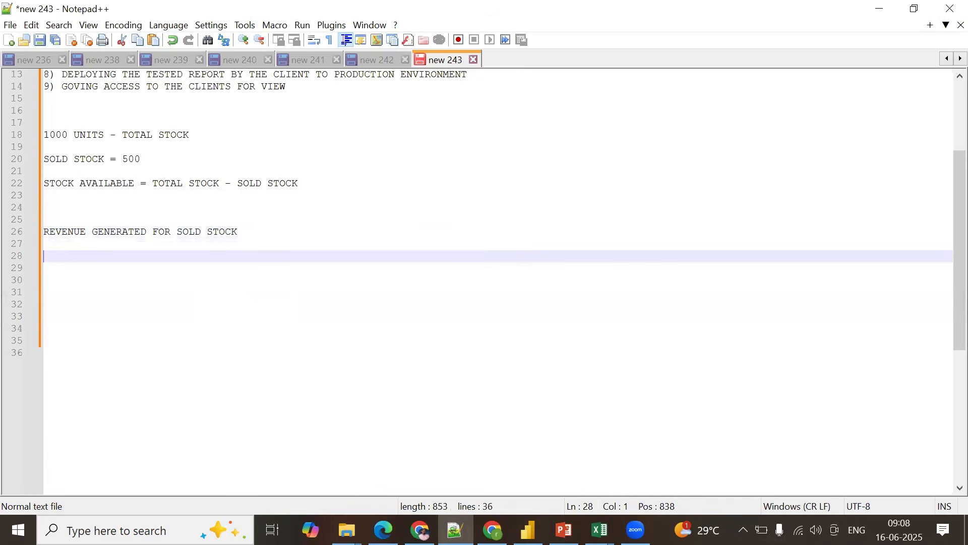
Step: Add the note "--- REVENUE THAT WE ARE GOING GENERATE FROM THE AVAILABLE STOCK" below the sold stock revenue line
type("--- ")
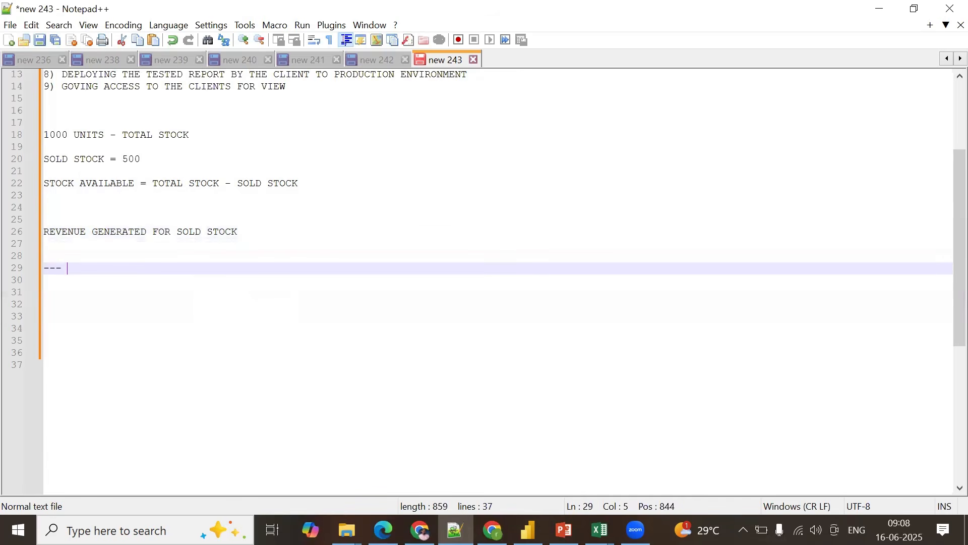
type("REVENUE ")
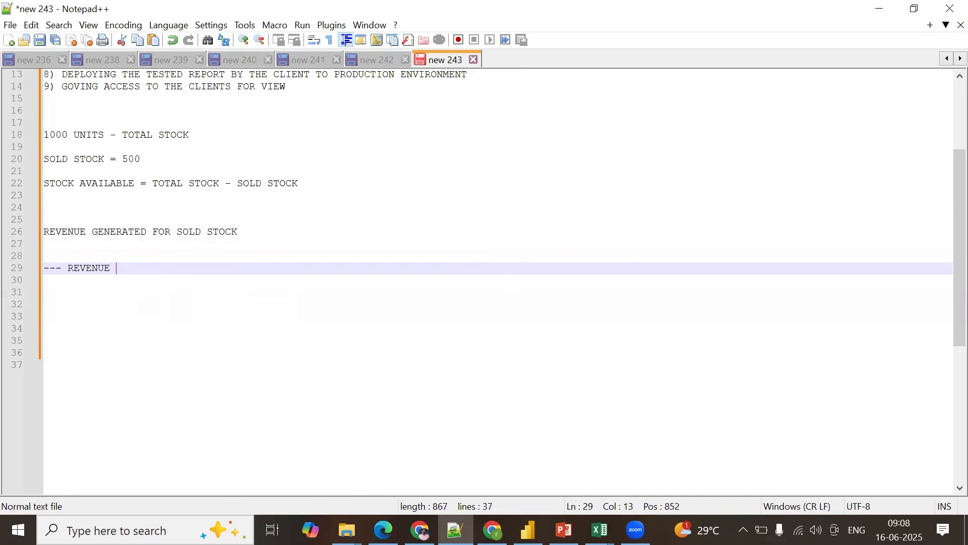
type("THAT WE ARE GOING ")
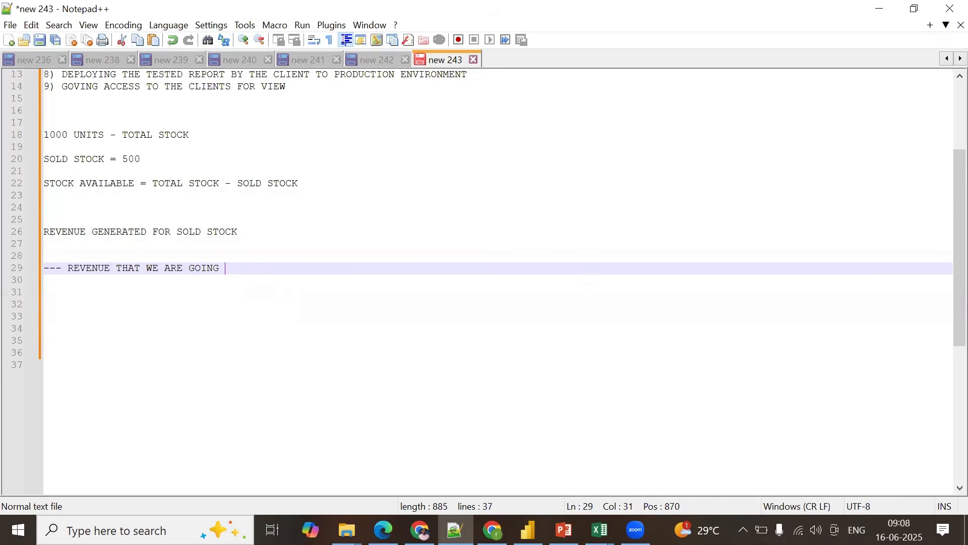
type("GENERATE FR")
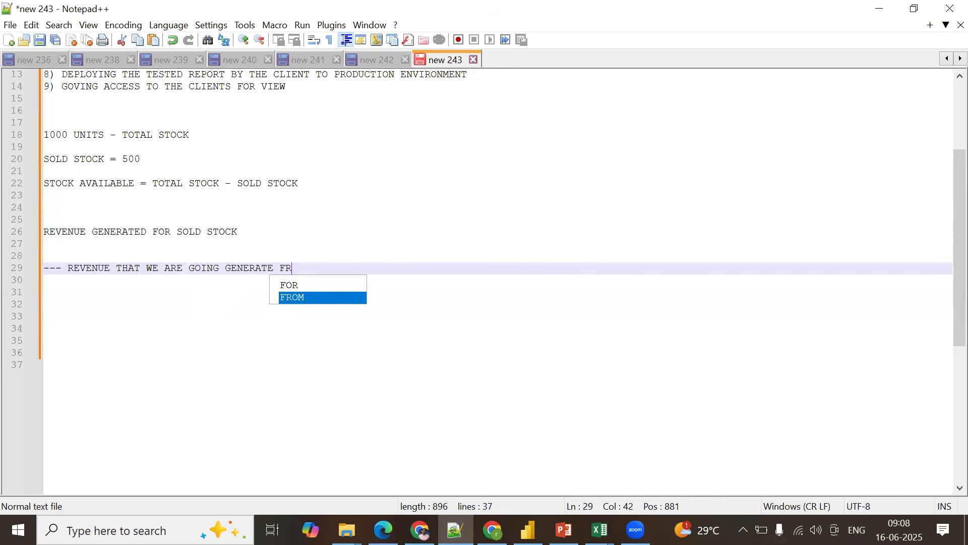
type("OM THE AVAIL")
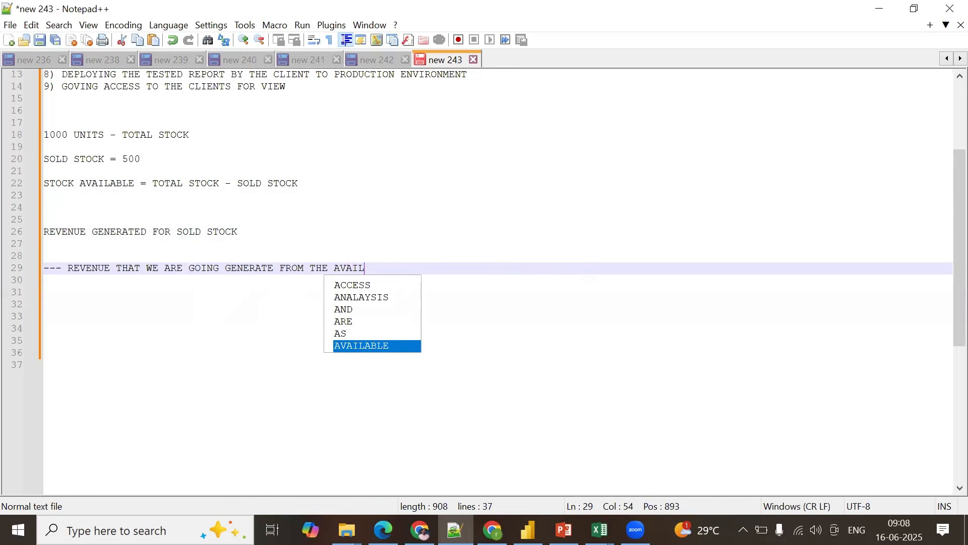
type("ABLE STOC")
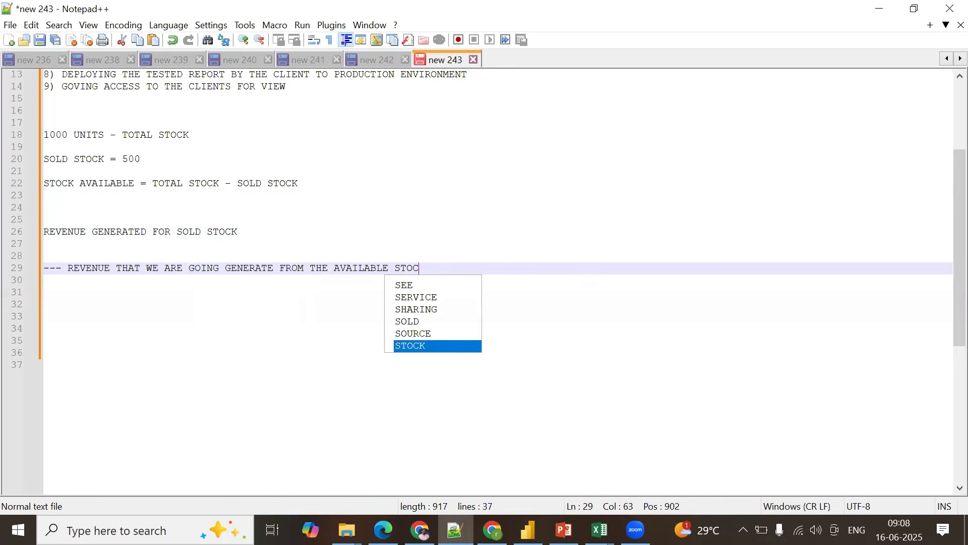
type("K")
key("Return")
key("Return")
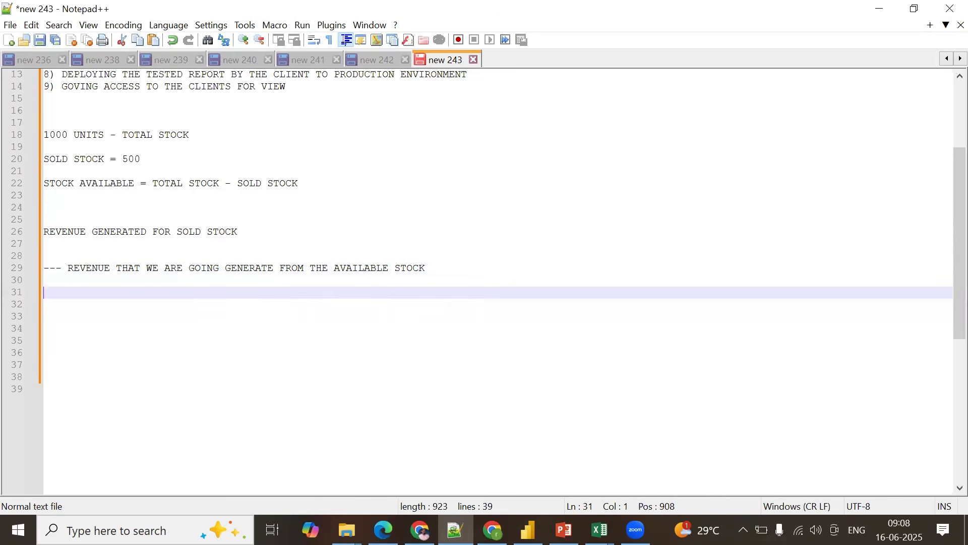
Step: Write the formula "STOCK AVAILABLE * UNIT PRICE" under the note, checking the UnitPrice field in Power BI Desktop along the way
type("STO")
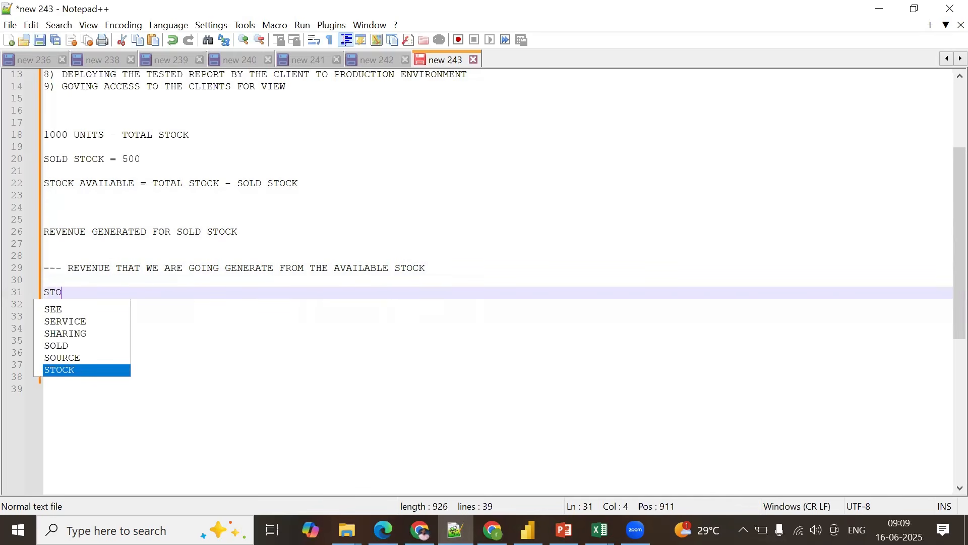
type("CK AV")
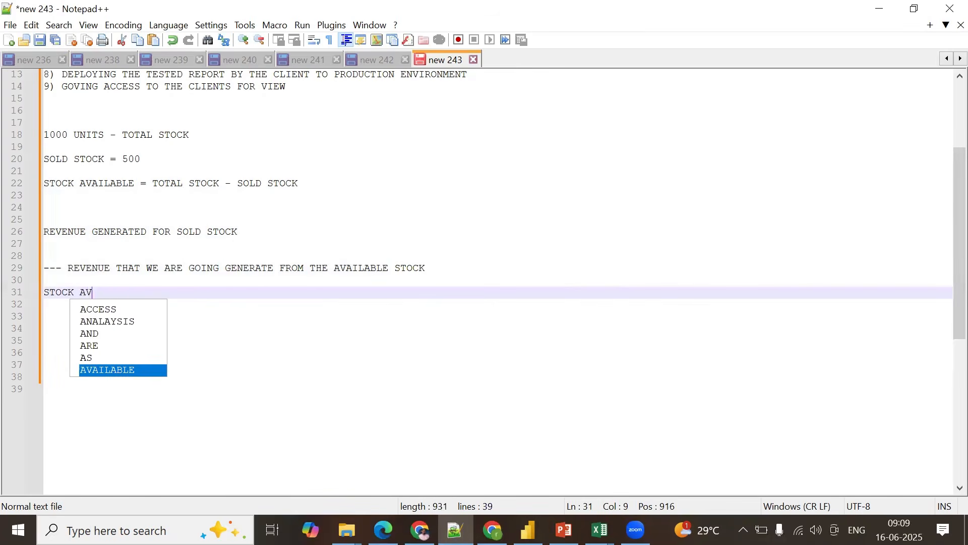
type("AILABLE ")
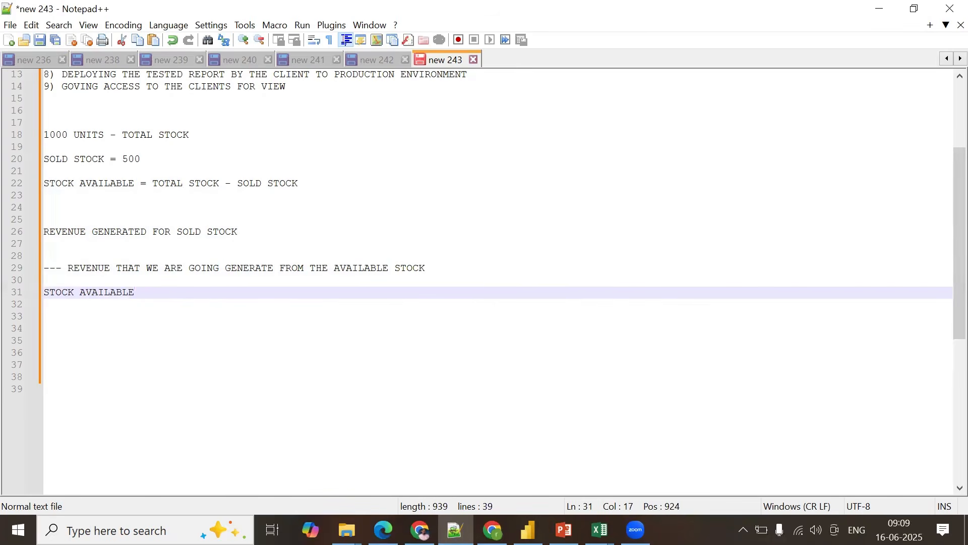
type("*")
left_click(528, 529)
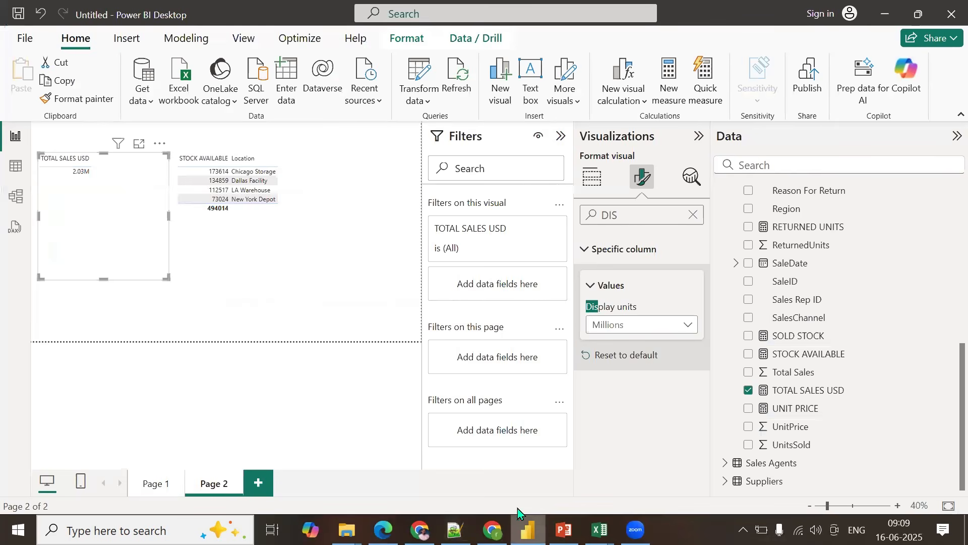
left_click(795, 427)
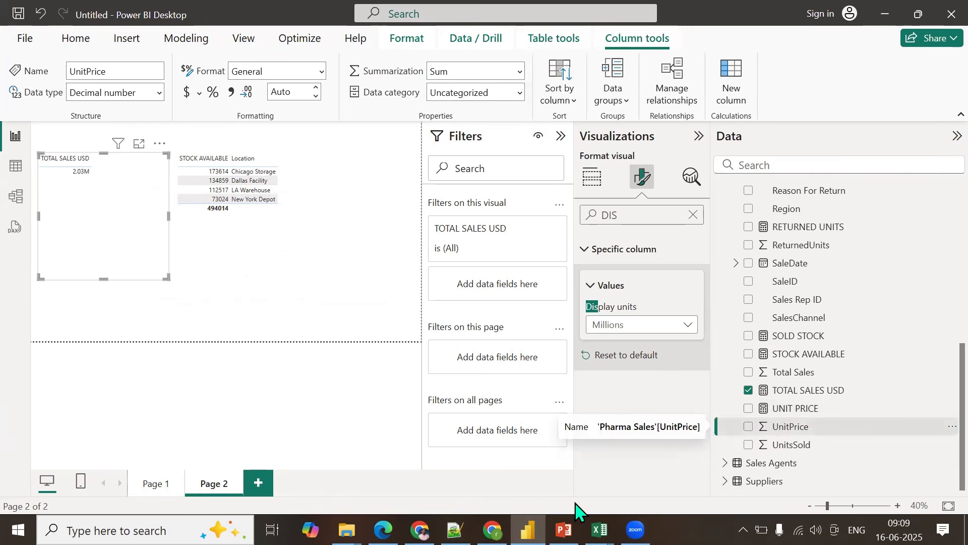
left_click(455, 529)
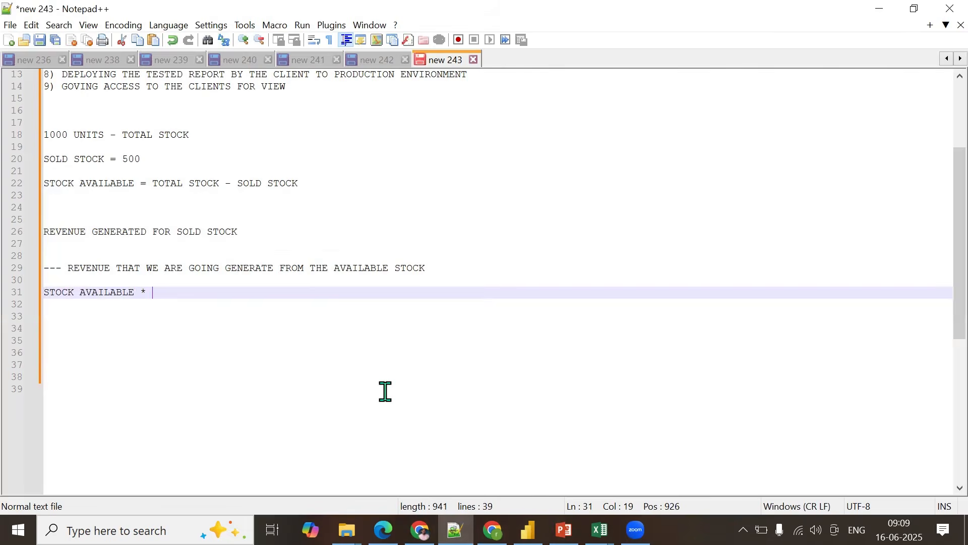
type("UNIT PRICE")
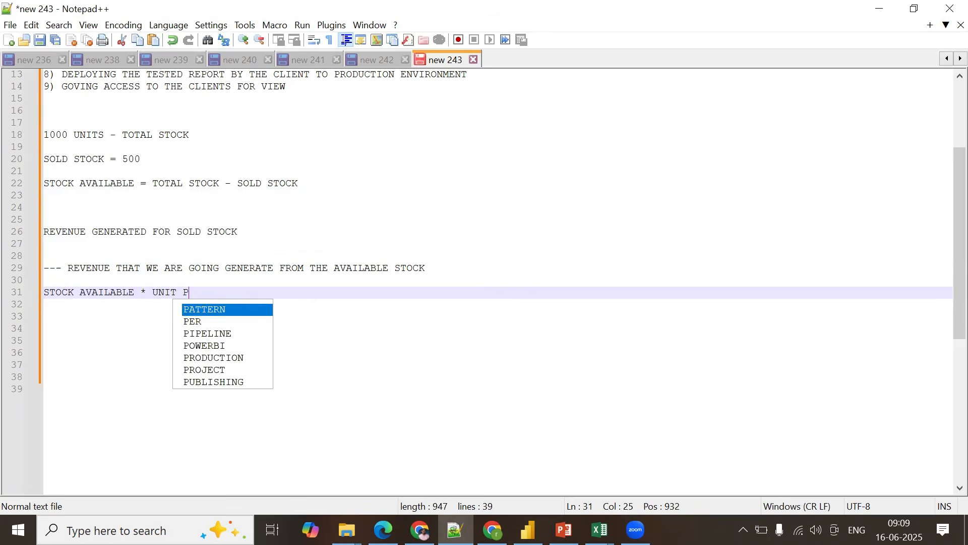
key("Return")
key("Return")
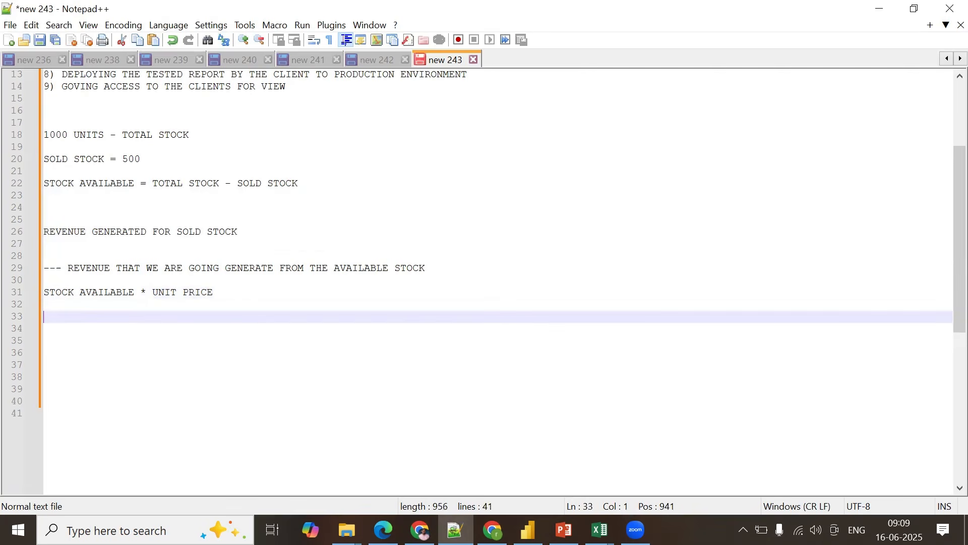
Step: Add the line "= REVENUE PLANNING" below the STOCK AVAILABLE * UNIT PRICE formula
type("= REVEN")
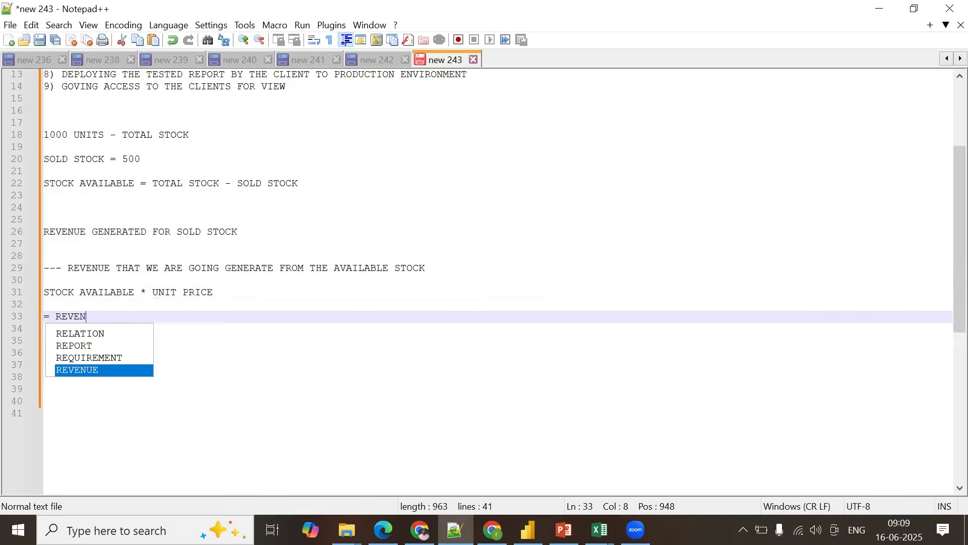
type("UE PLA")
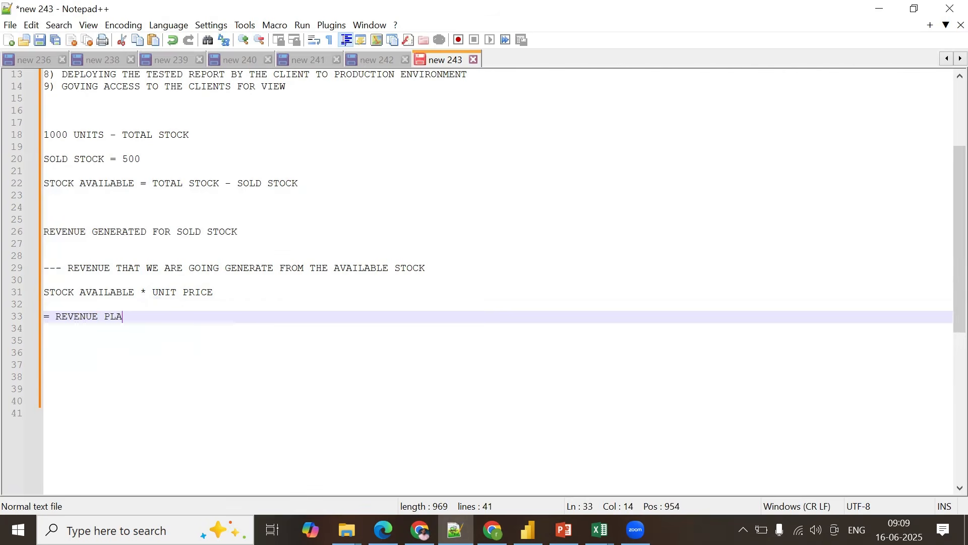
type("NNING")
Step: Replace the equals sign in front of REVENUE PLANNING with "--"
key("Left")
key("Left")
key("Left")
key("Left")
key("Left")
key("Left")
key("Left")
key("Left")
key("Left")
key("Left")
key("Left")
key("BackSpace")
type("--")
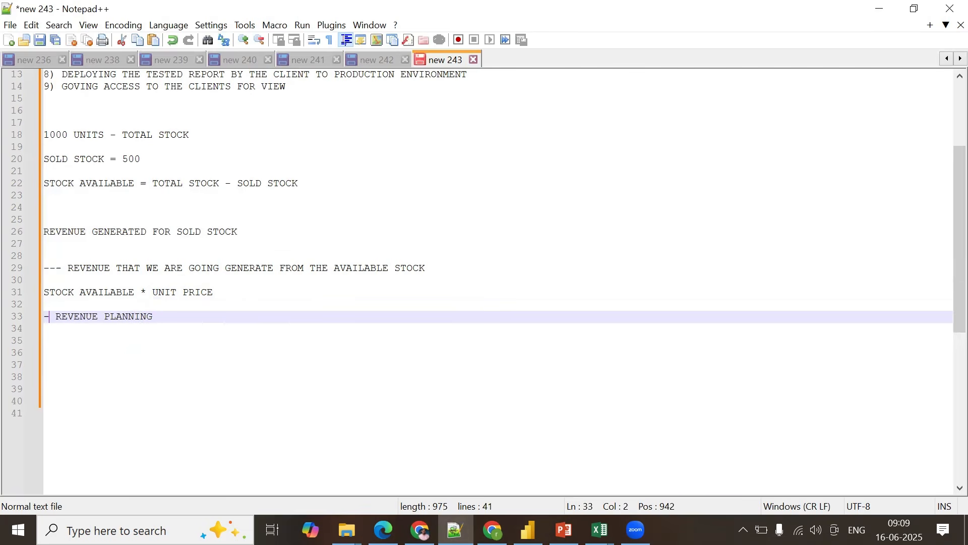
Step: Add the line "-- NET SALES / GROSS PROFIT" below the REVENUE PLANNING line, separated by a blank line
key("Down")
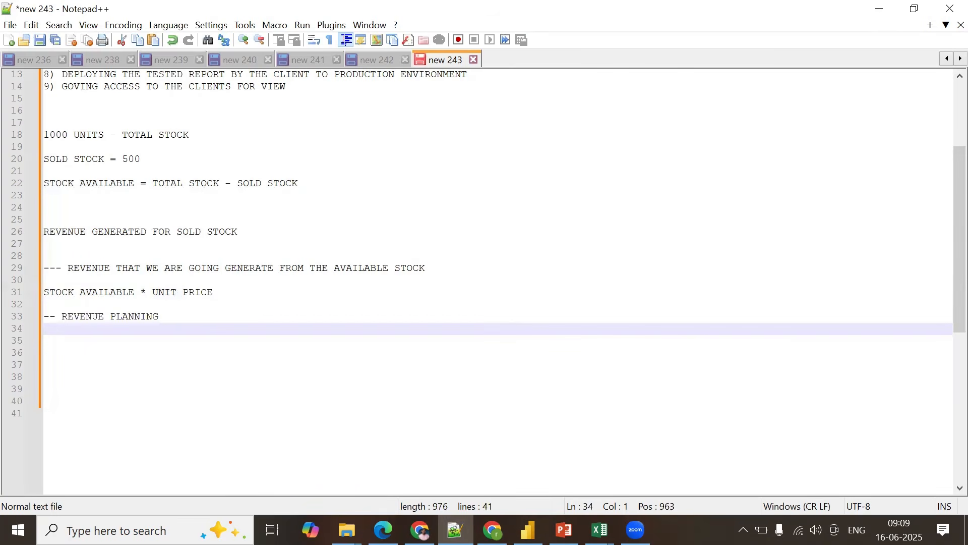
key("Return")
key("Up")
key("Up")
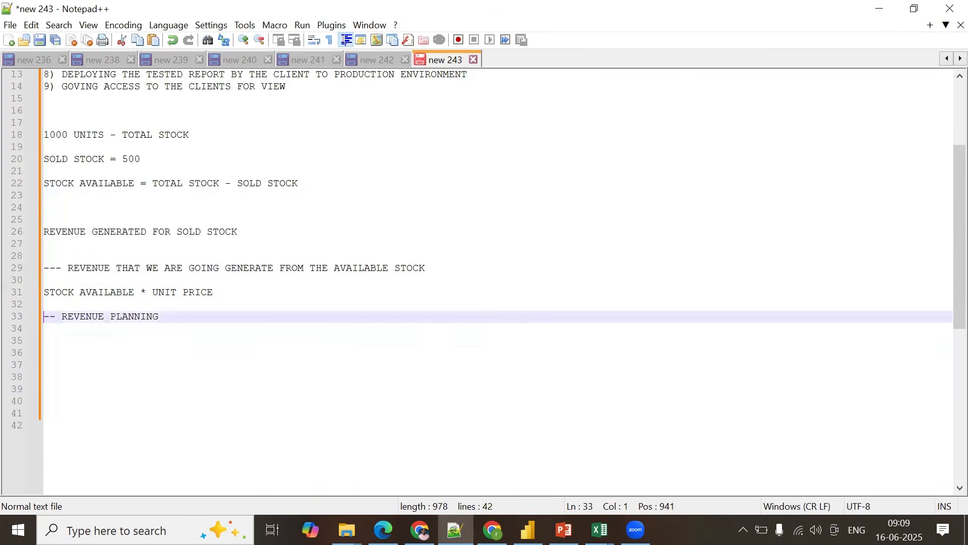
key("Down")
key("Down")
type("-- ")
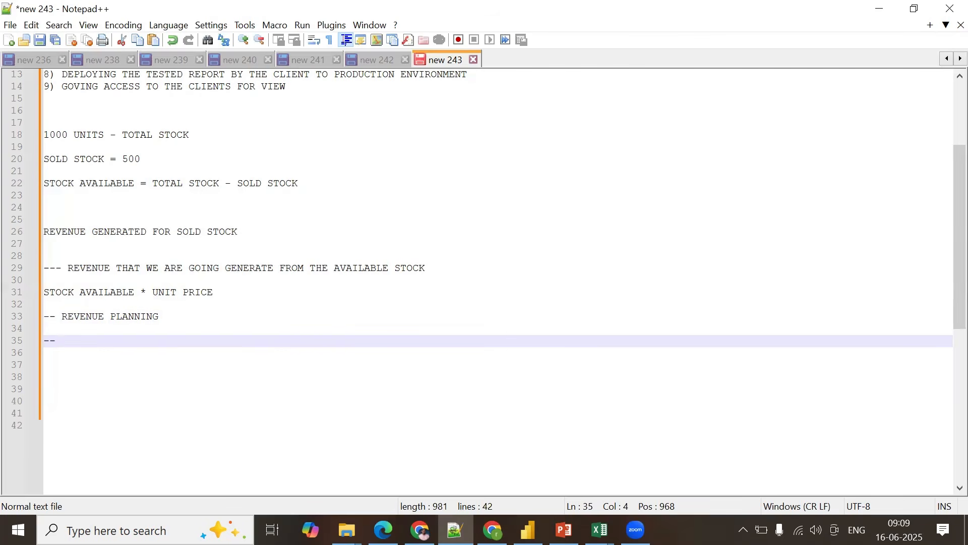
type("NET S")
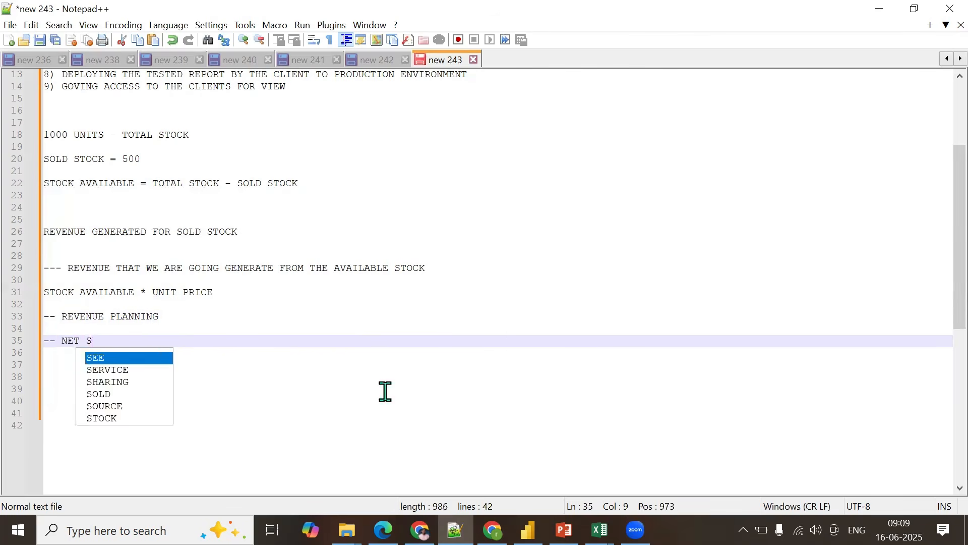
type("ALES / ")
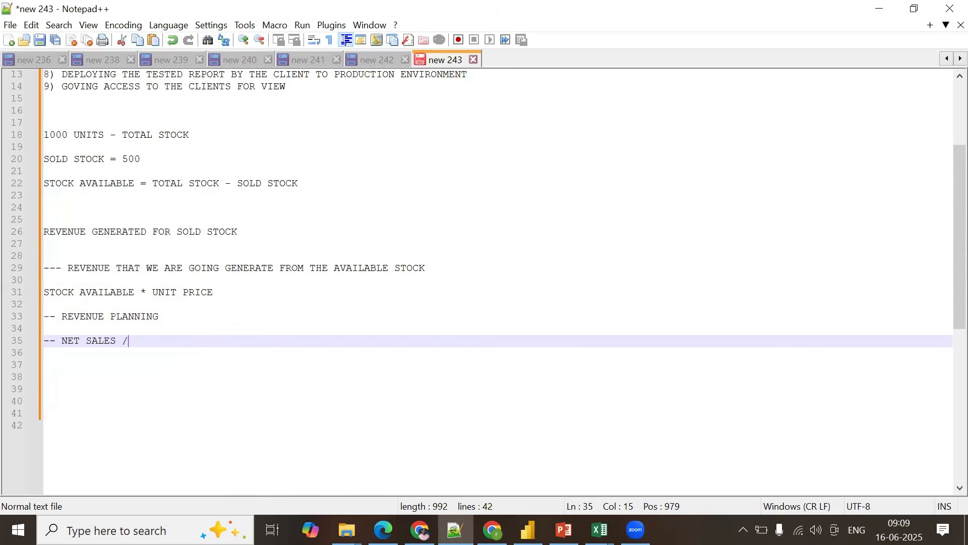
type("GROSS PRO")
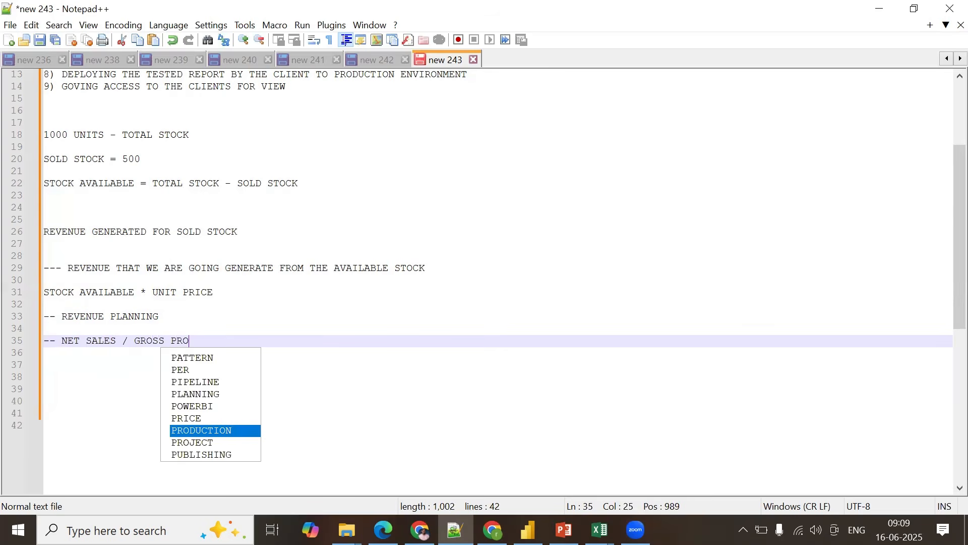
type("FIT")
key("BackSpace")
key("BackSpace")
key("BackSpace")
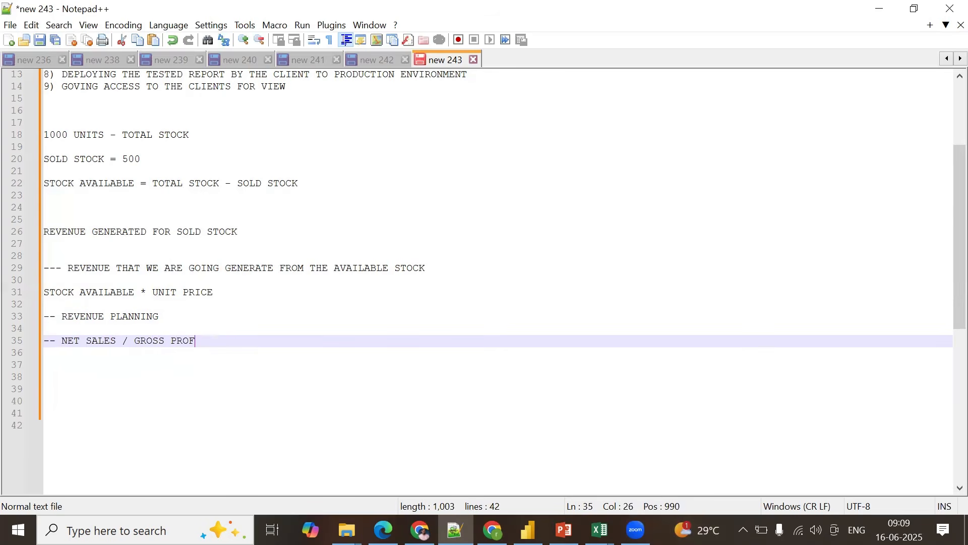
type("IT")
key("Return")
key("Return")
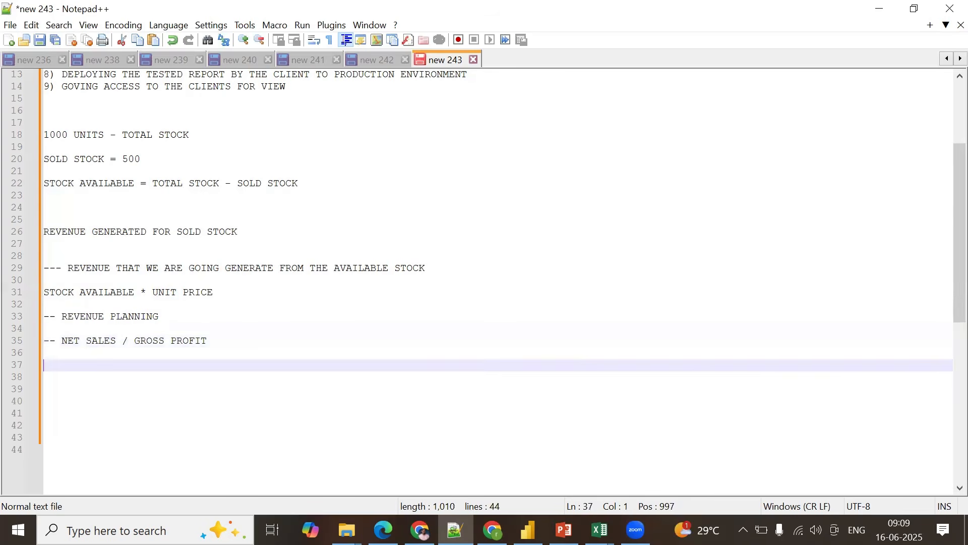
Step: Add the line "-- REVENUE PLANNING - TOTAL SALES" below the NET SALES / GROSS PROFIT line
type("-- RE")
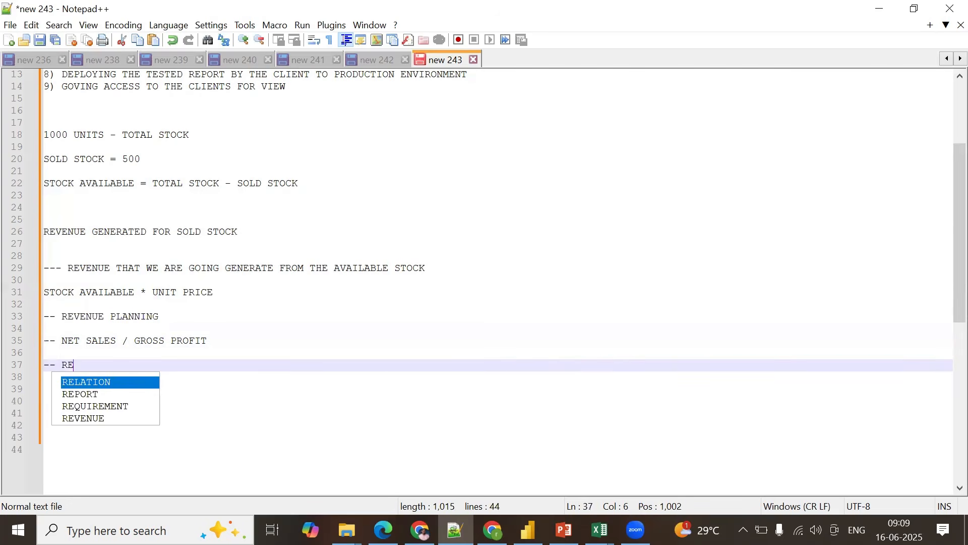
key("BackSpace")
key("BackSpace")
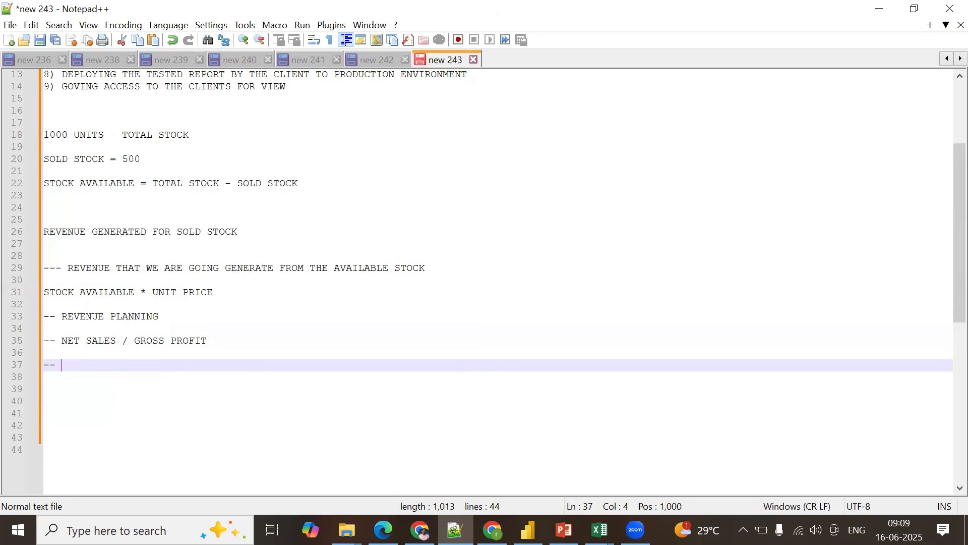
type("REVENUE")
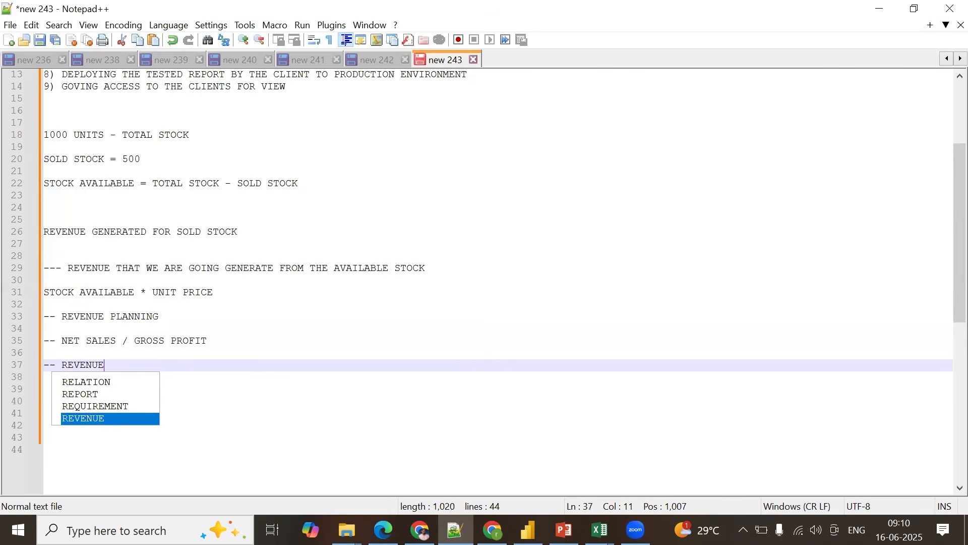
type(" PLANNING ")
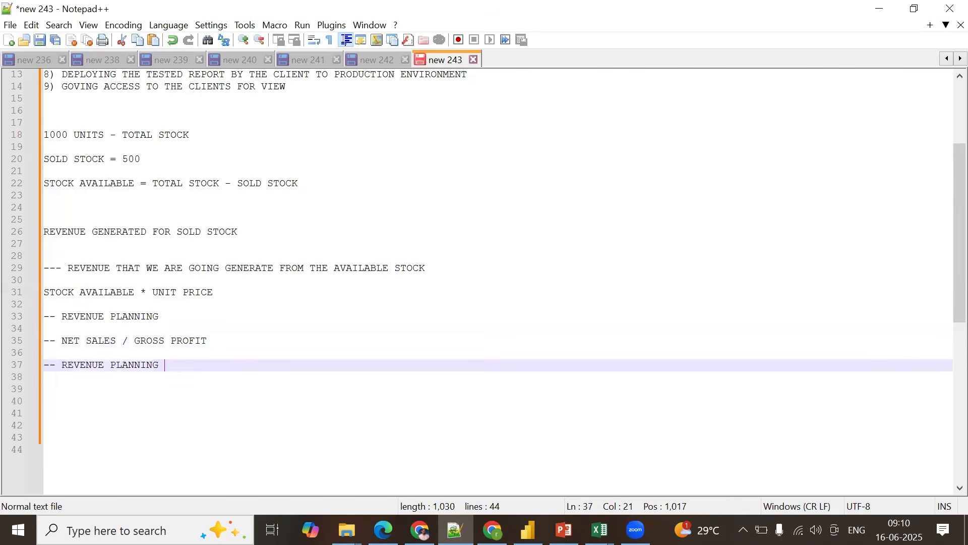
type("- TOT")
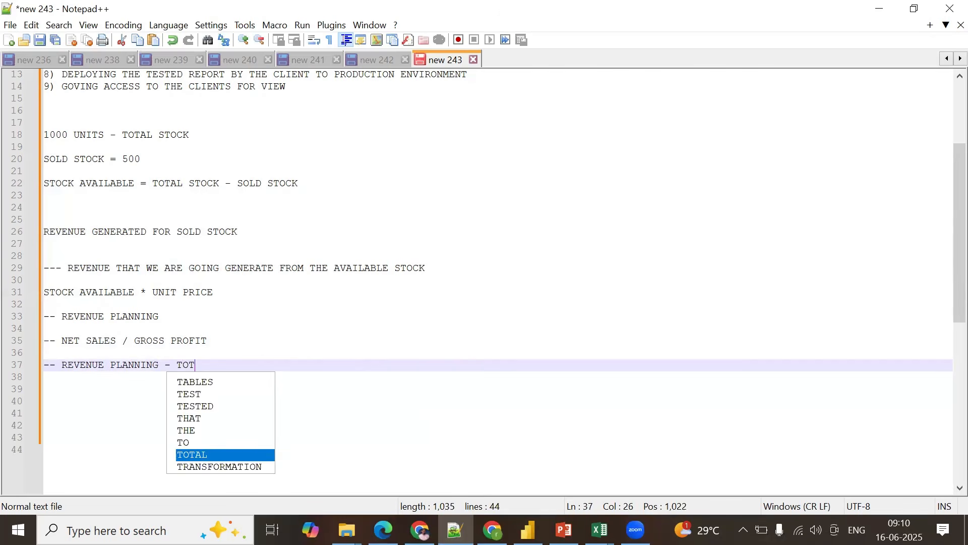
type("AL SALES")
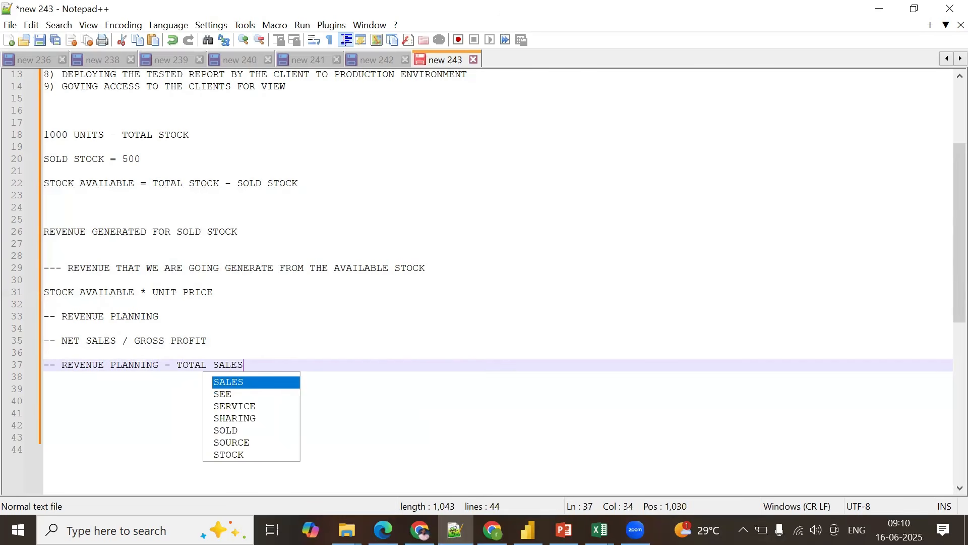
key("Return")
key("Return")
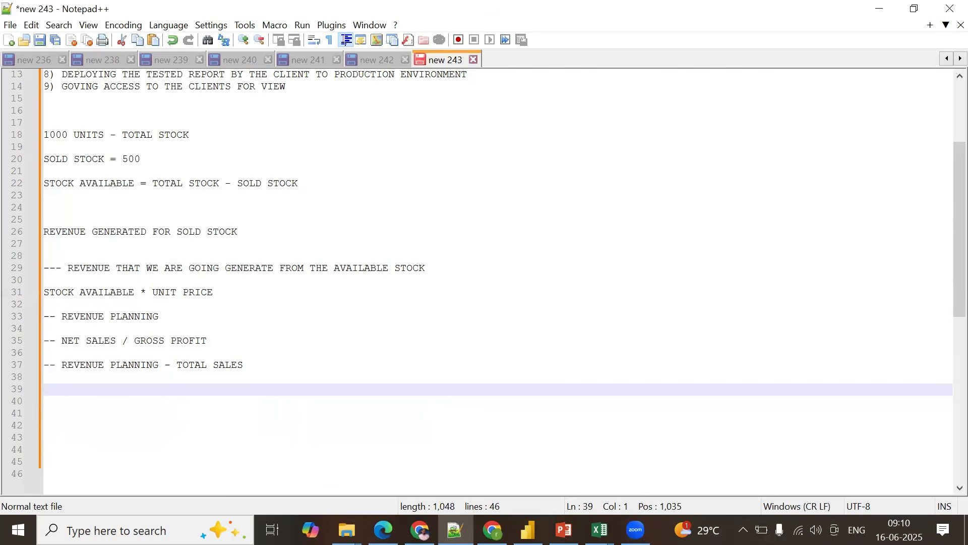
Step: Write the formula "TOTAL SALES = TOTAL SALES + REVENUE PLANNING" below the REVENUE PLANNING - TOTAL SALES line
type("TOT")
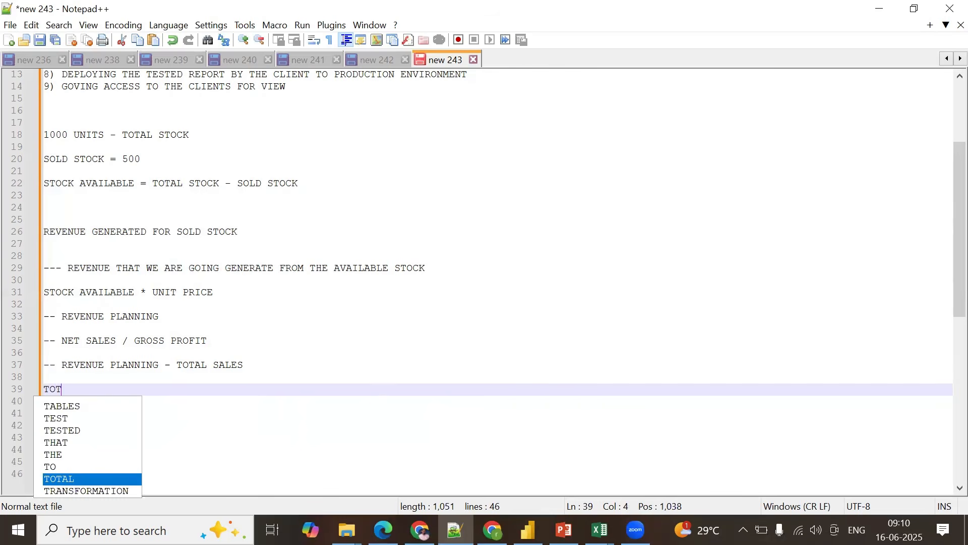
type("AL SALES ")
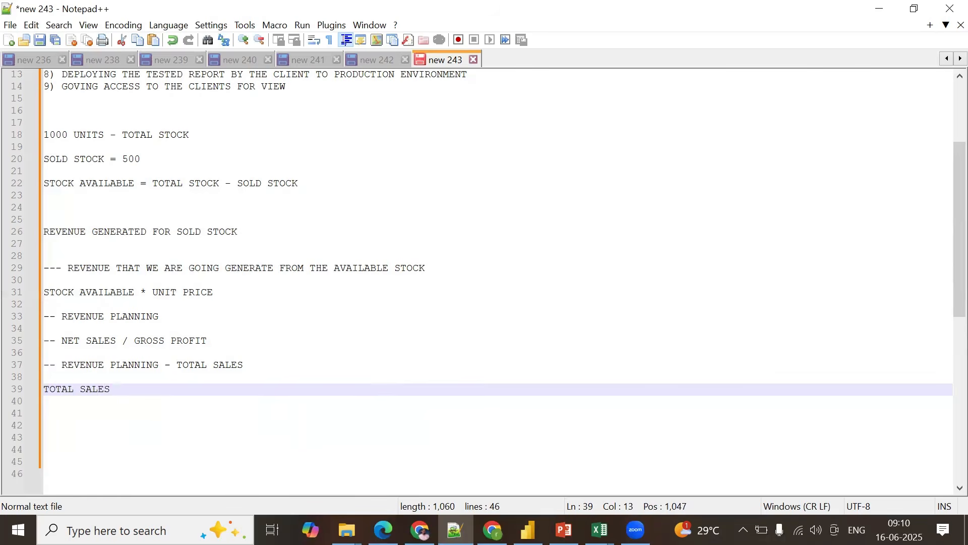
type("= ")
type("TOTAL SA")
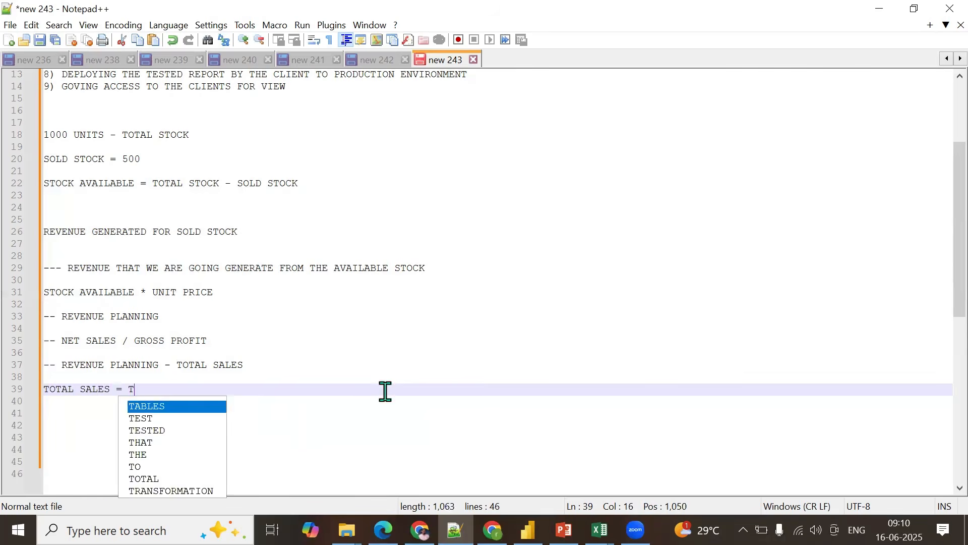
type("LES")
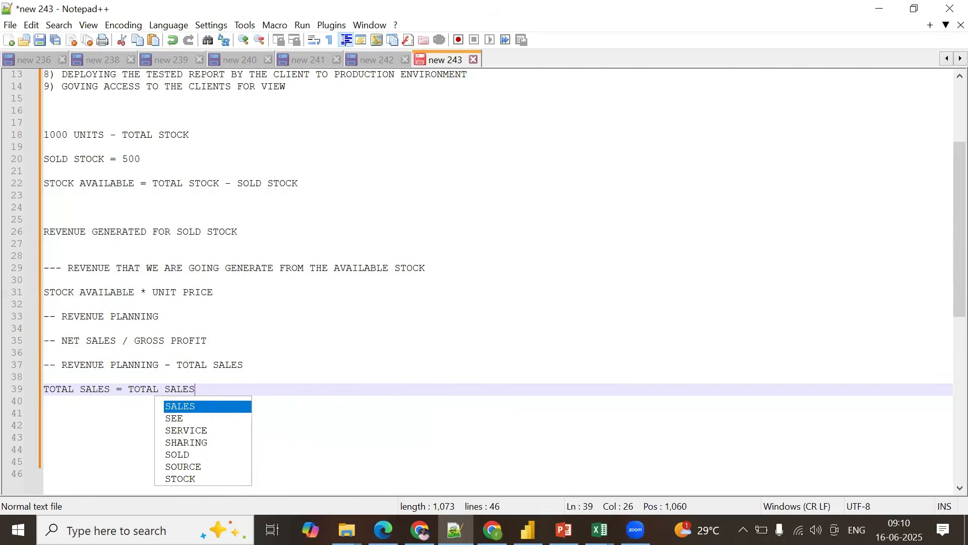
type(" + RE")
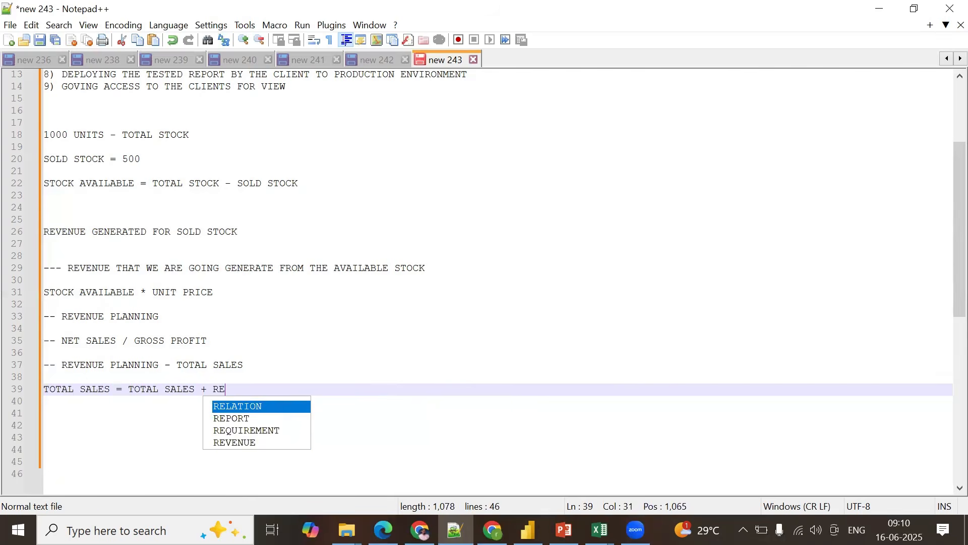
type("VENUE PLANNING")
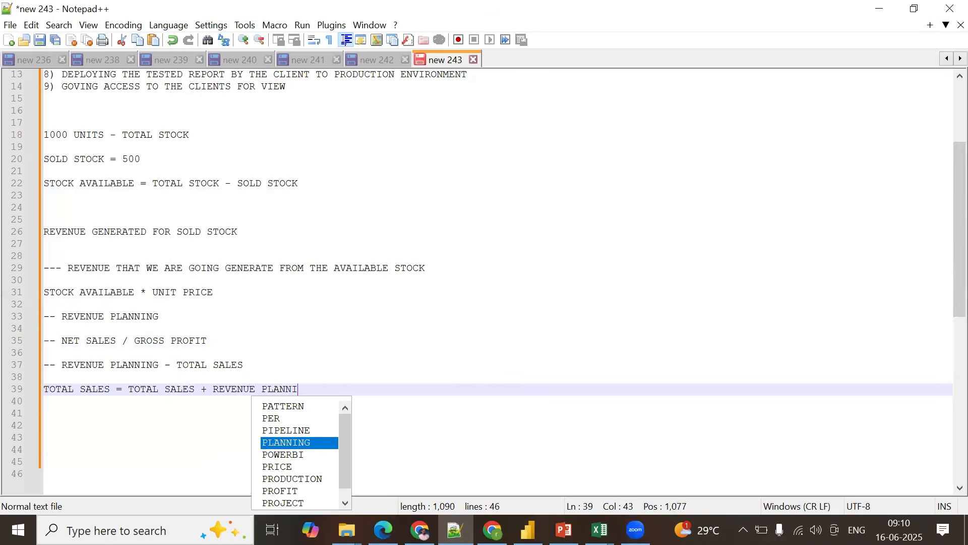
key("Return")
key("Return")
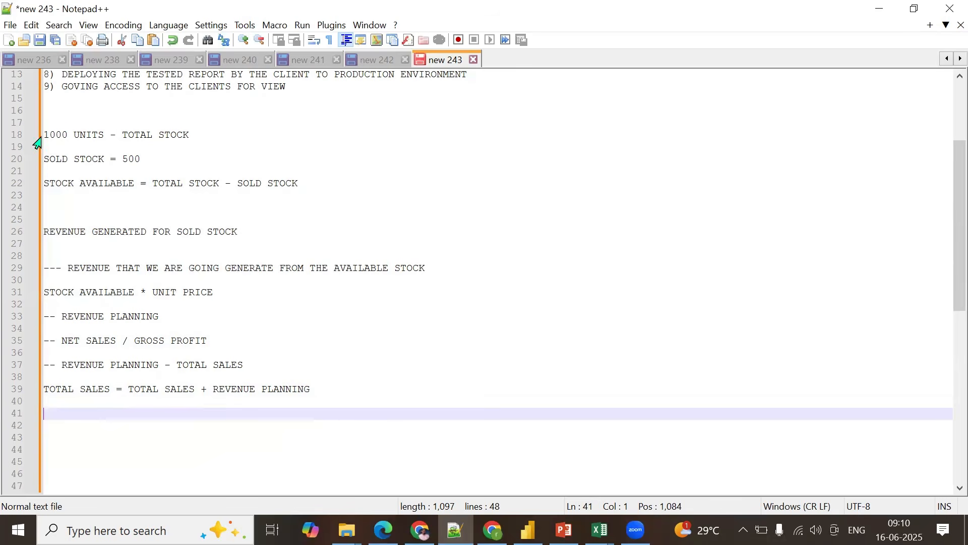
Step: Append "* UNIT PRICE = TOTAL SALES" to the "1000 UNITS - TOTAL STOCK" line
left_click_drag(44, 135, 199, 138)
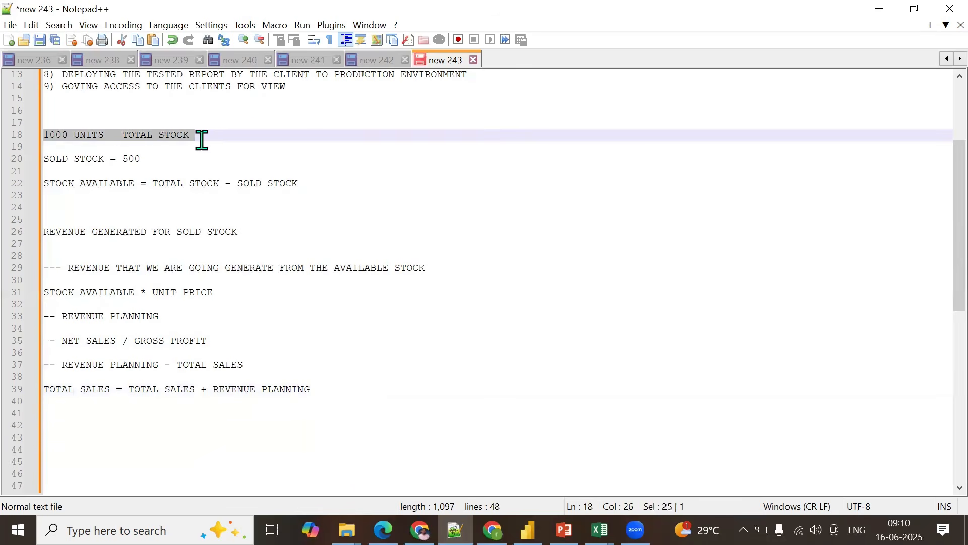
left_click(221, 140)
type("*")
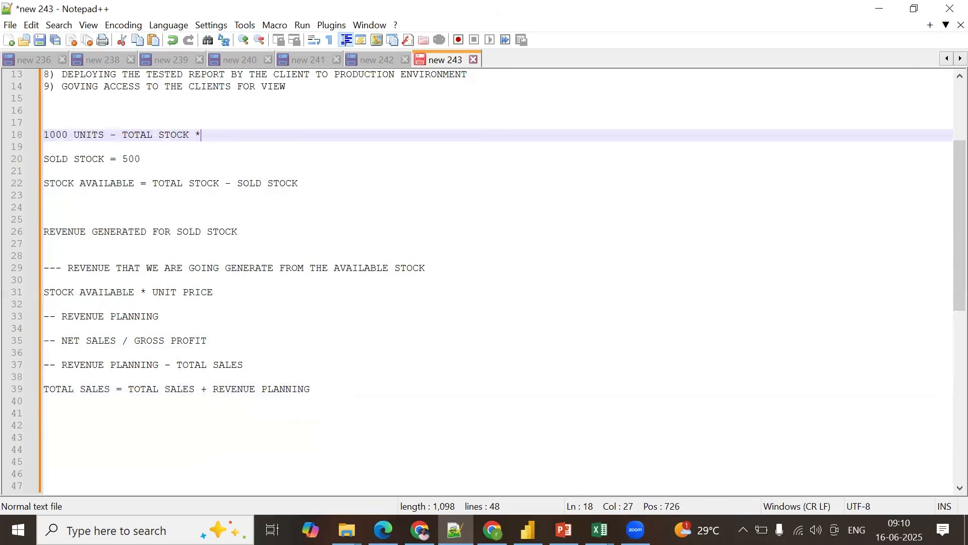
type(" UNIT PR")
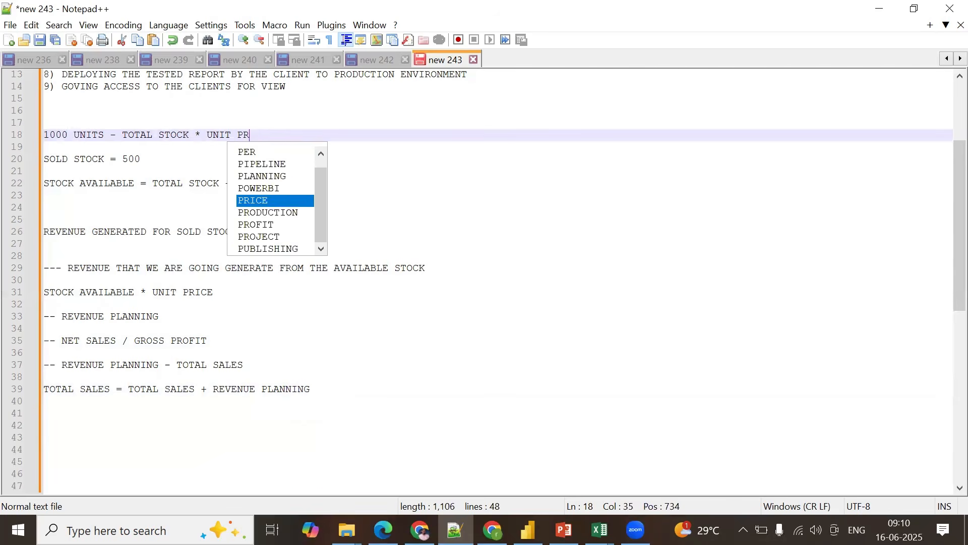
type("ICE = TOT")
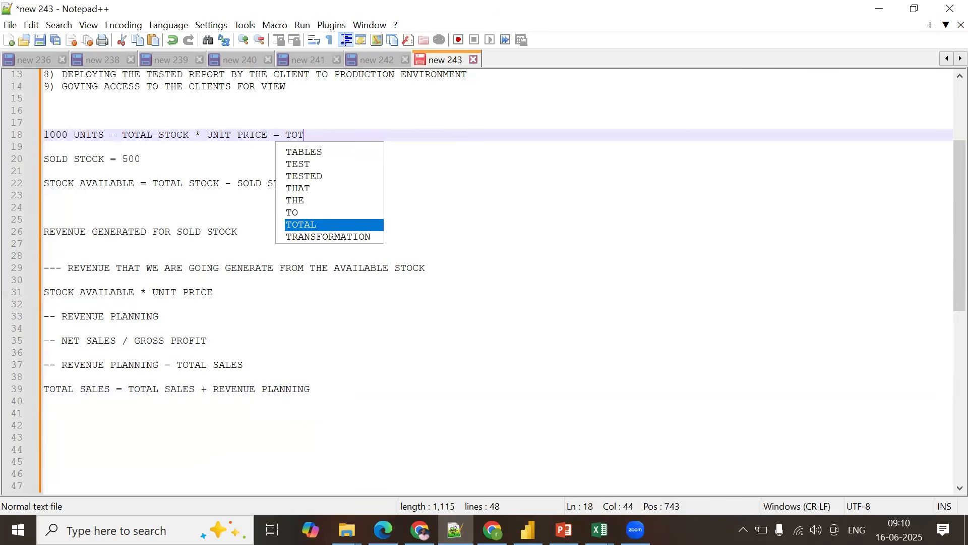
type("AL SALES")
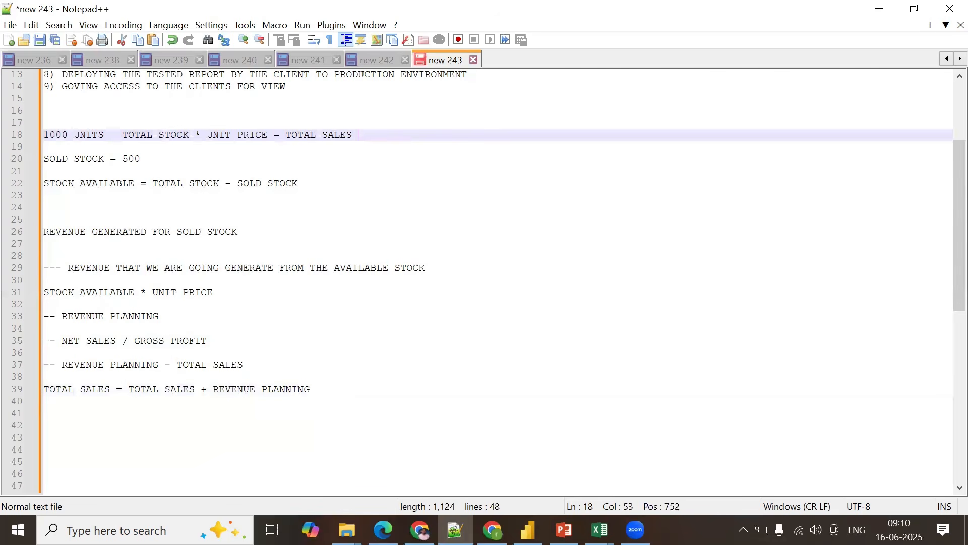
Step: Append "* UNIT PRICE - TOTAL SALES WE MADE" to the "SOLD STOCK = 500" line
key("Down")
key("Down")
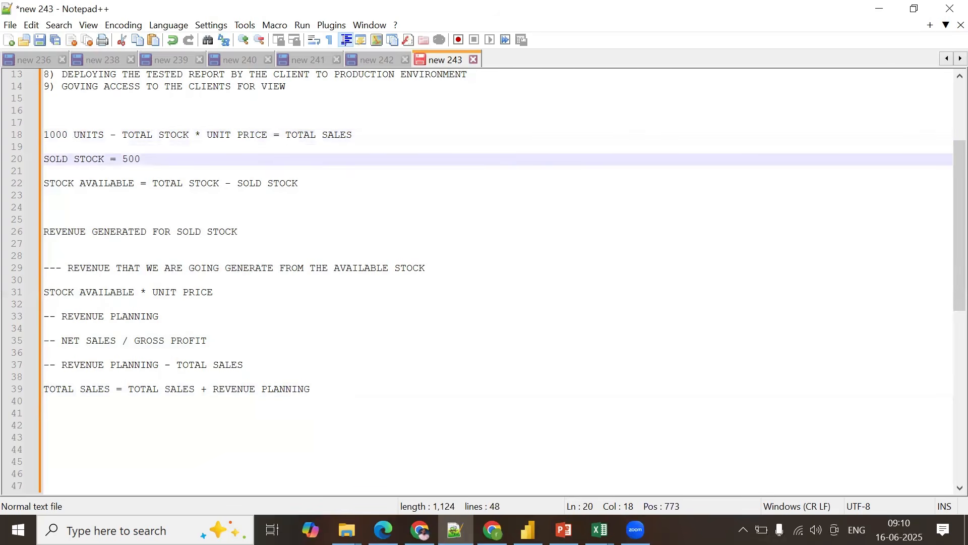
type("* U")
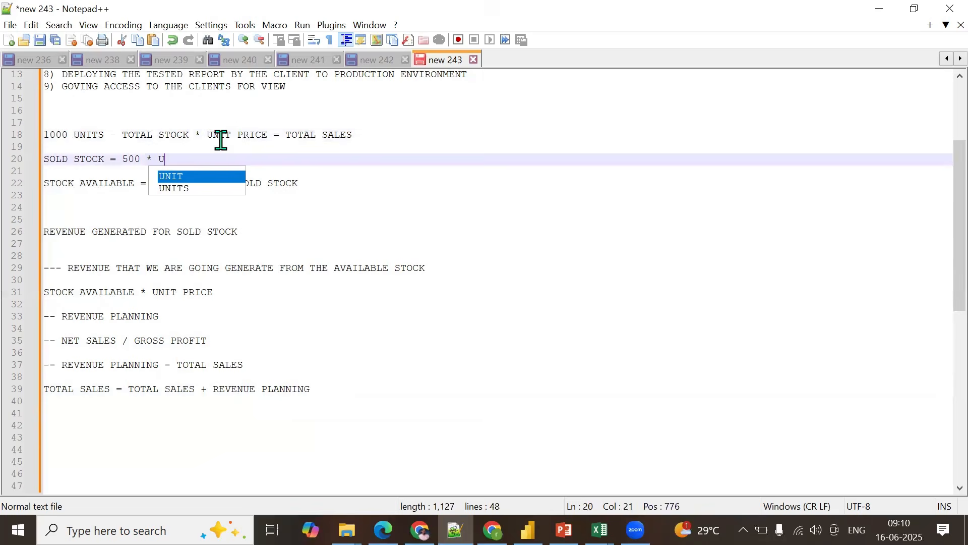
type("NIT PRIC")
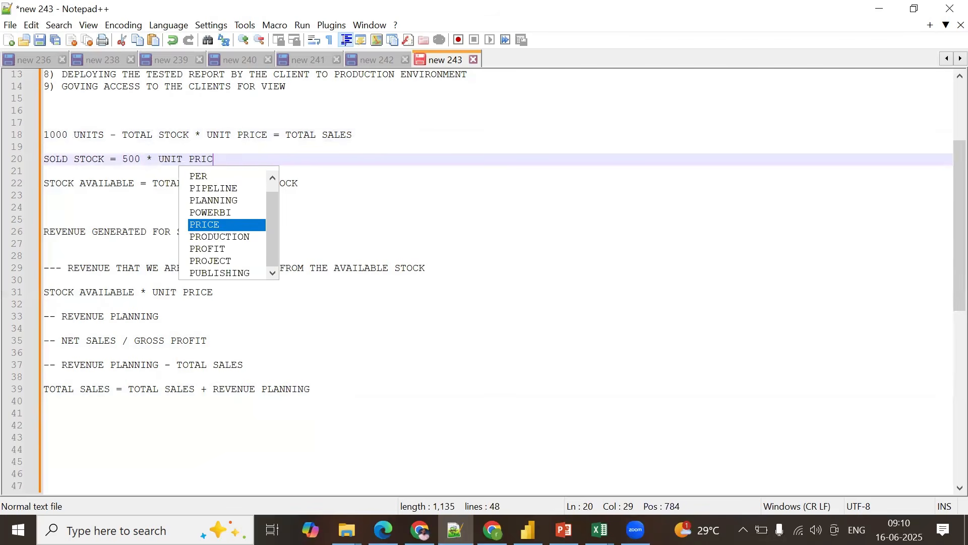
type("E - ")
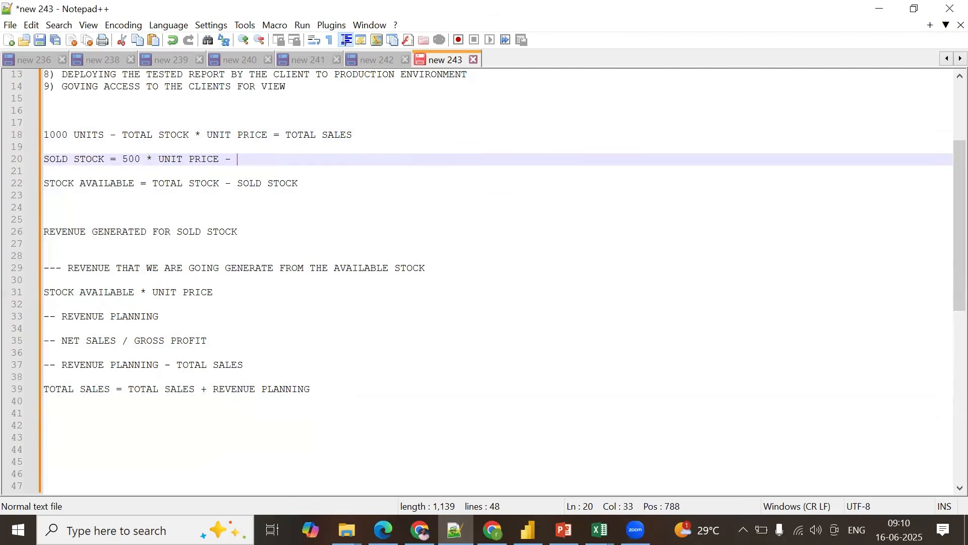
type("TOTAL SALES")
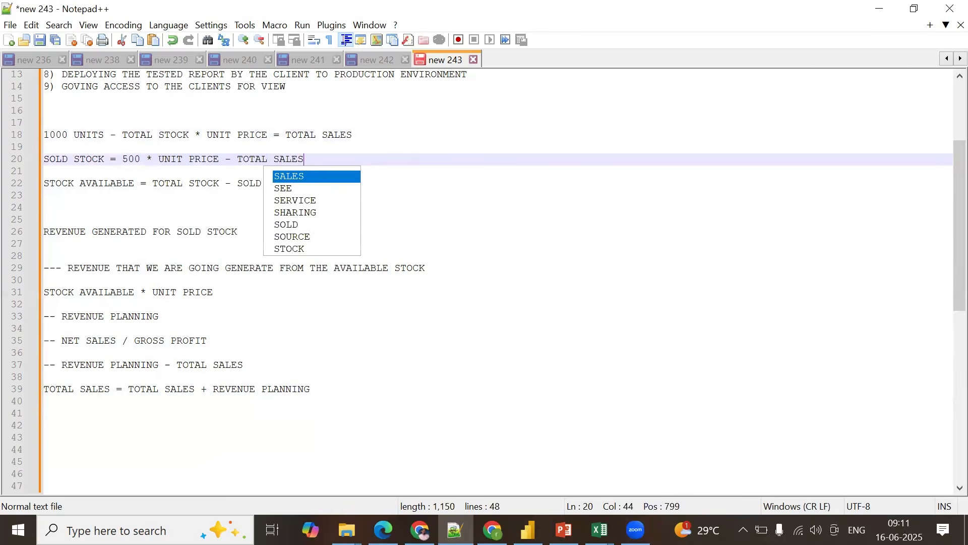
type(" WE MADE")
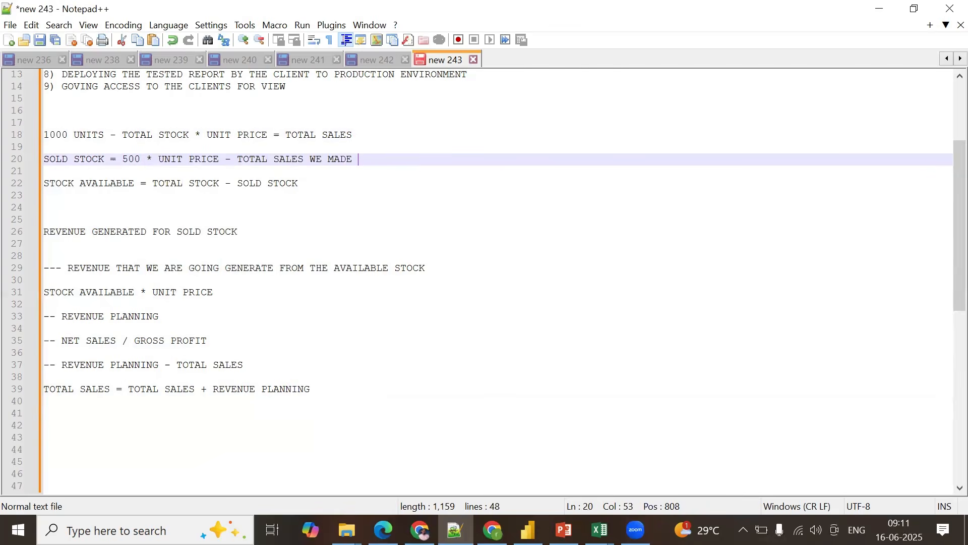
Step: Append "-- STOCK AVAILABLE * UNIT PRICE = REVENUE PLANNING" to the "STOCK AVAILABLE = TOTAL STOCK - SOLD STOCK" line
key("Down")
key("Down")
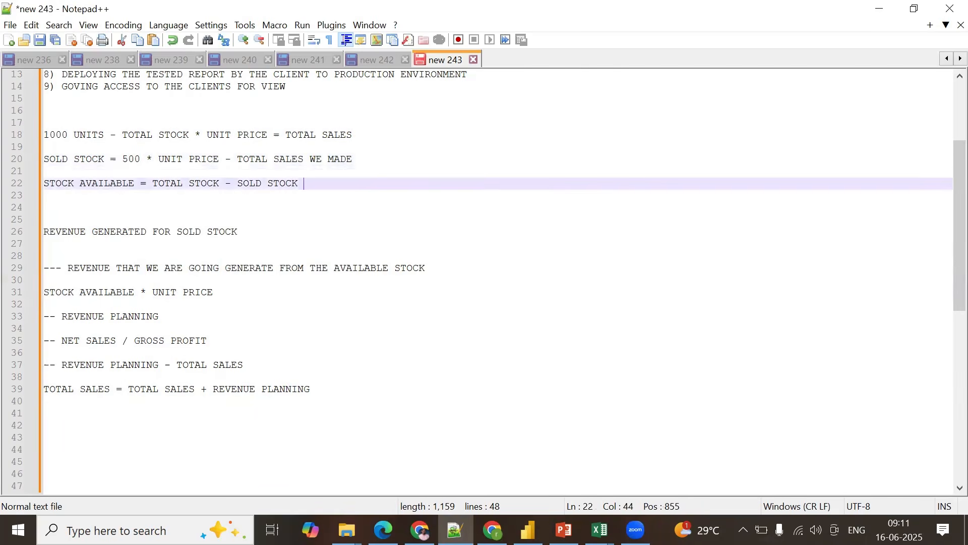
type("-- SOLD")
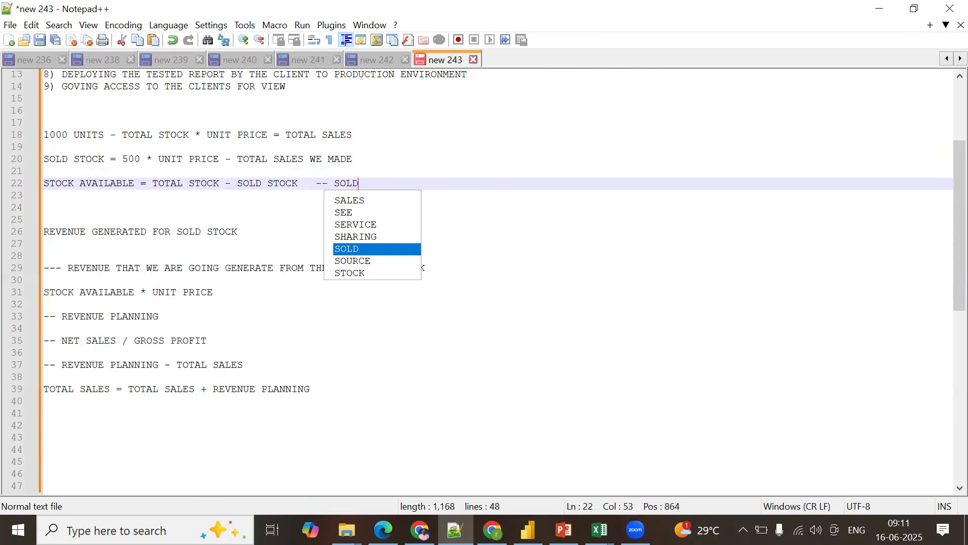
key("BackSpace")
key("BackSpace")
key("BackSpace")
key("BackSpace")
key("BackSpace")
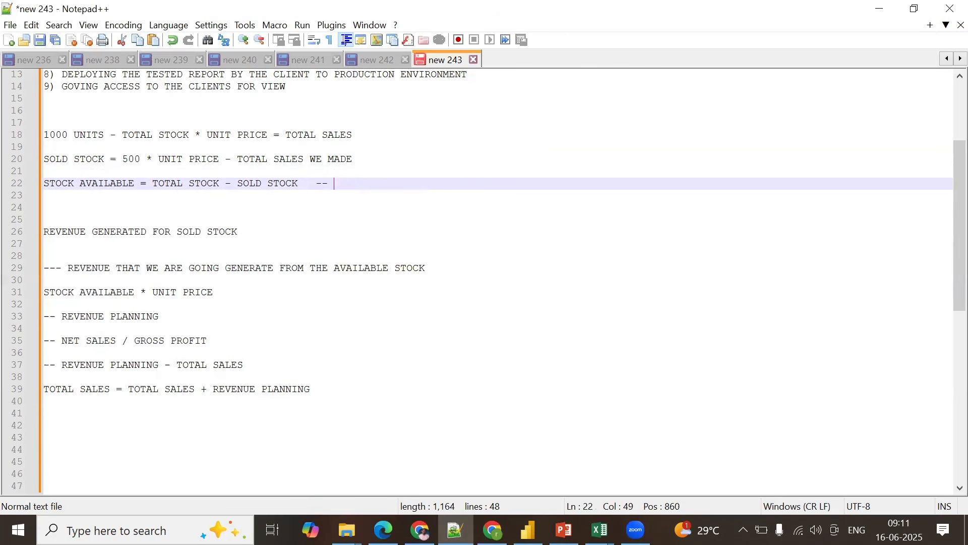
type("STOCK AVAILAB")
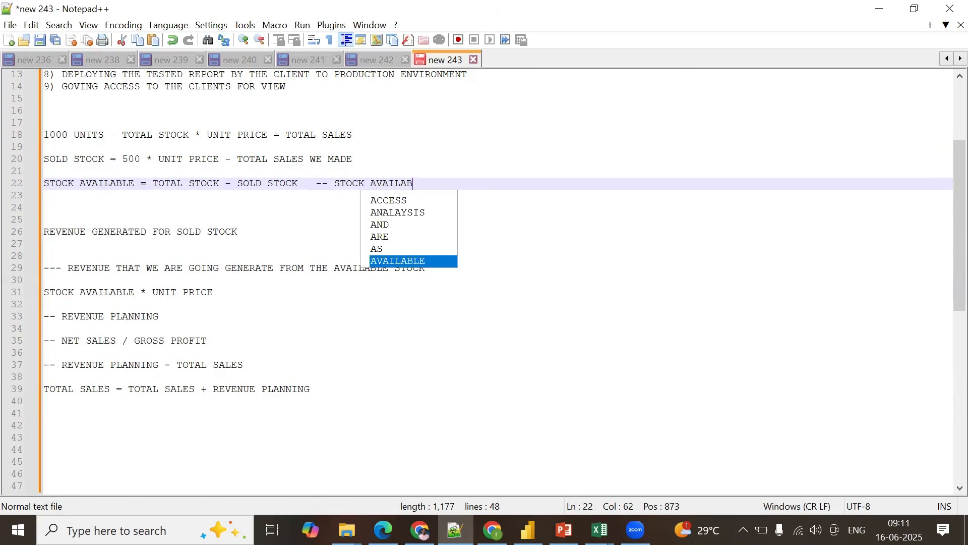
type("LE ")
type("* ")
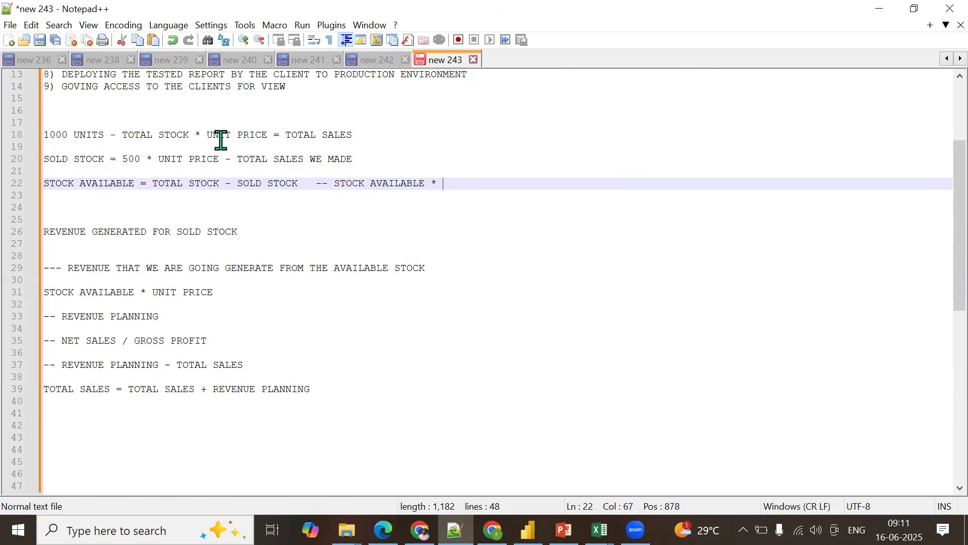
type("UNIT PRICE = ")
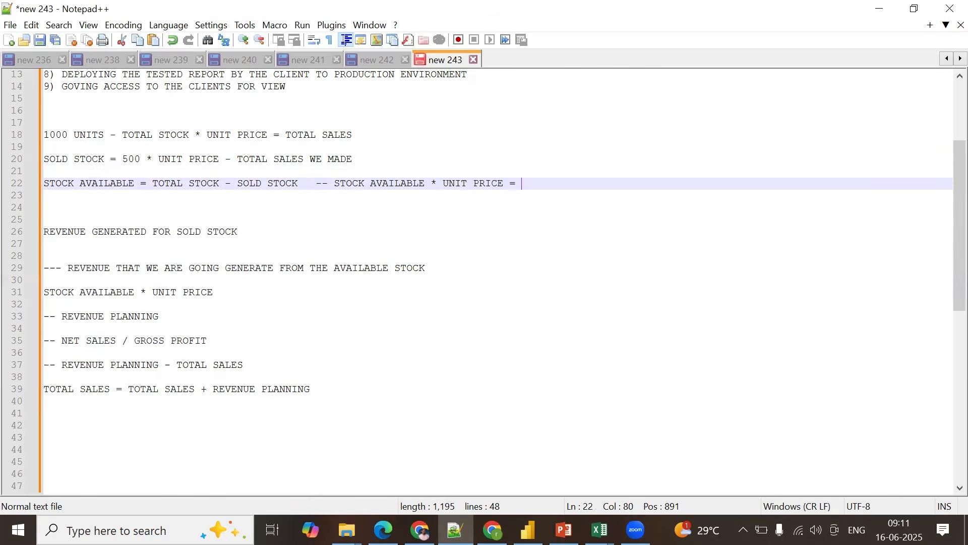
type("REVENUE PLANNING")
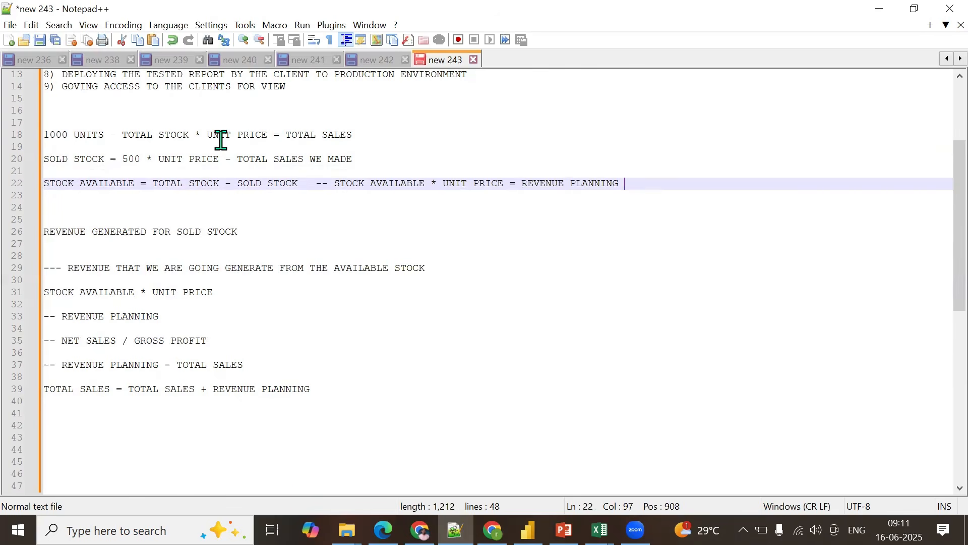
key("Return")
key("Return")
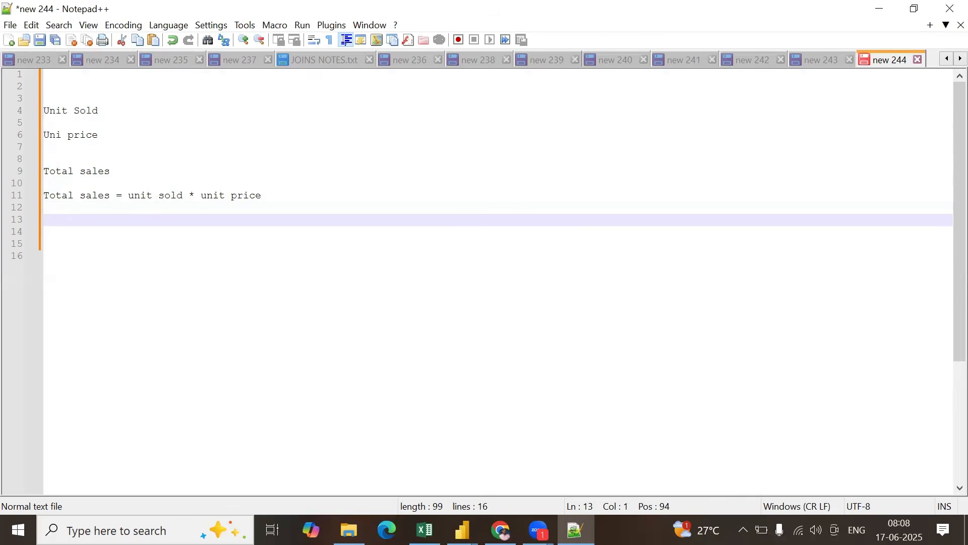
Step: Write the line "stock level = total stock" below the total sales formula in the new 244 notes
type("You")
key("BackSpace")
key("BackSpace")
key("BackSpace")
type("s")
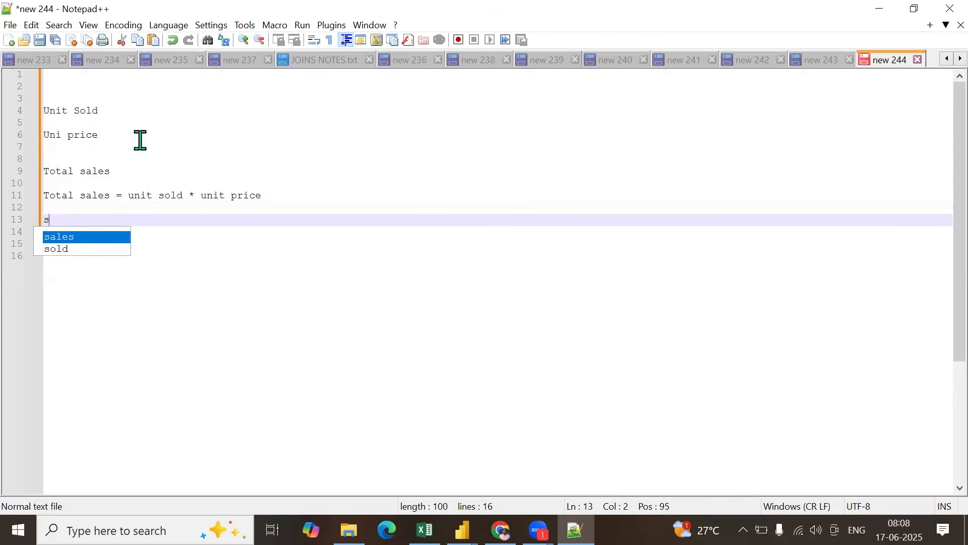
type("tod")
key("BackSpace")
key("BackSpace")
type("o")
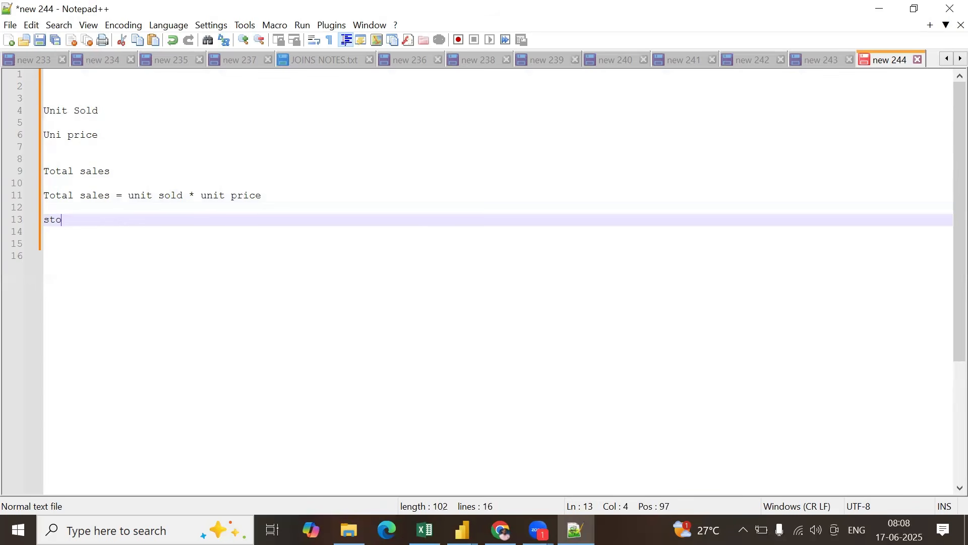
type("ck level = tota")
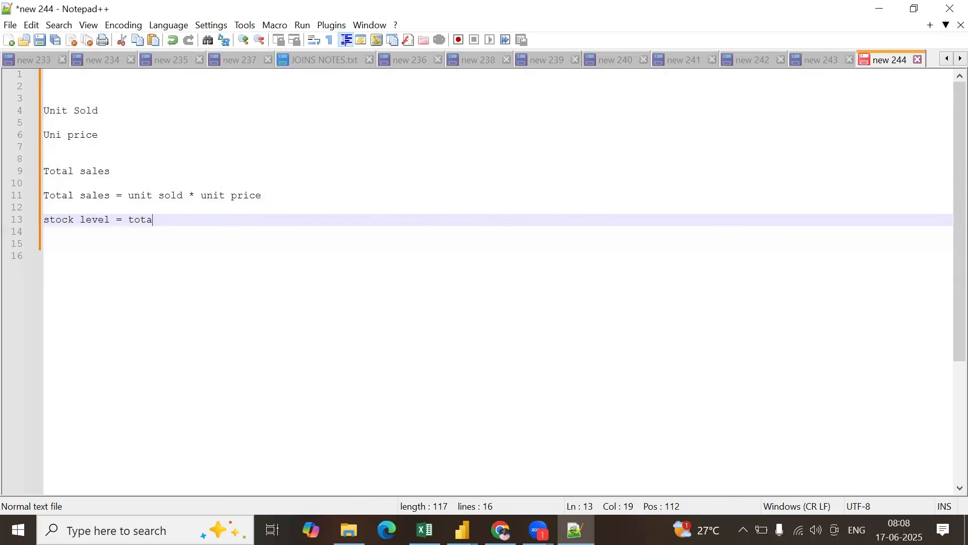
type("l stock")
key("Return")
key("Return")
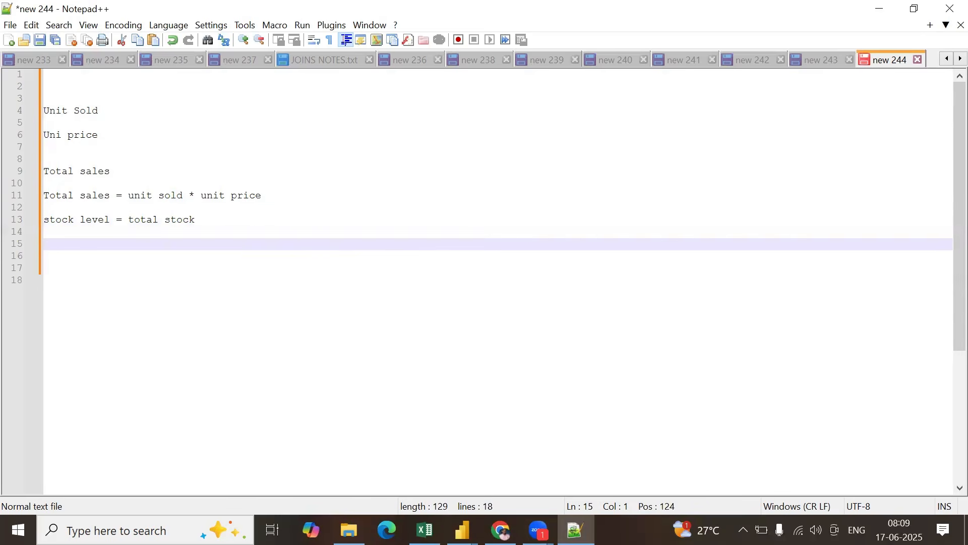
Step: Add the line "unit sold = sold stock" below the stock level line
type("unit sold = s")
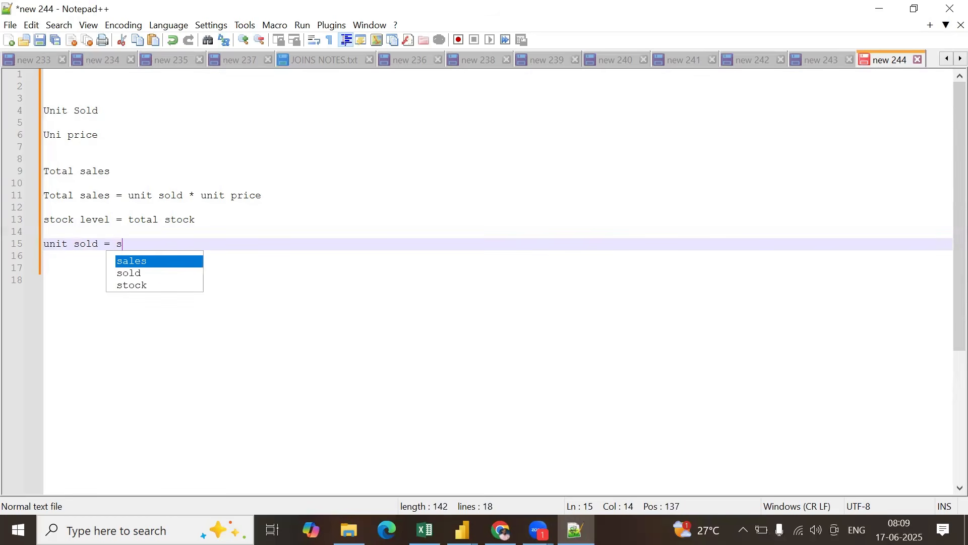
type("old stock")
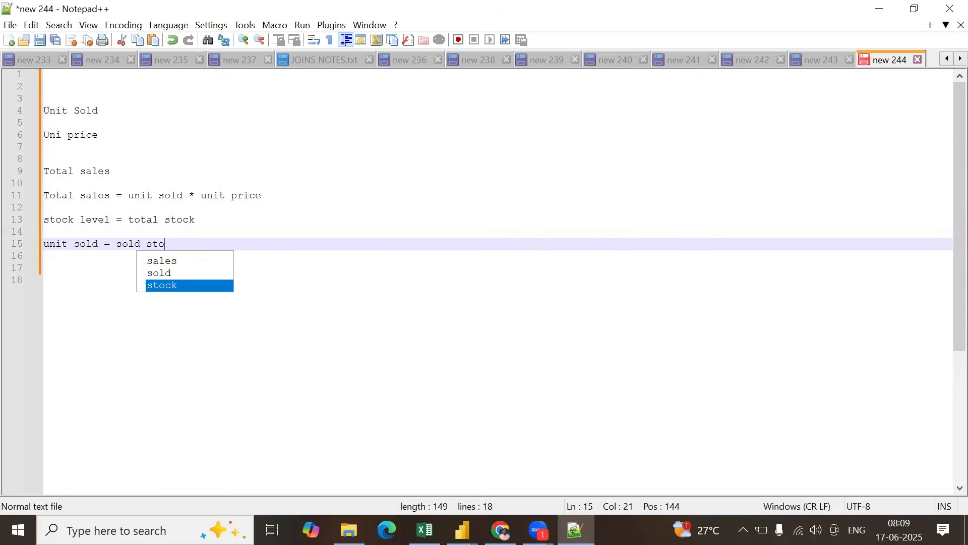
key("Return")
key("Return")
Step: Add the line "returned units = returned stock" below the unit sold line
type("re")
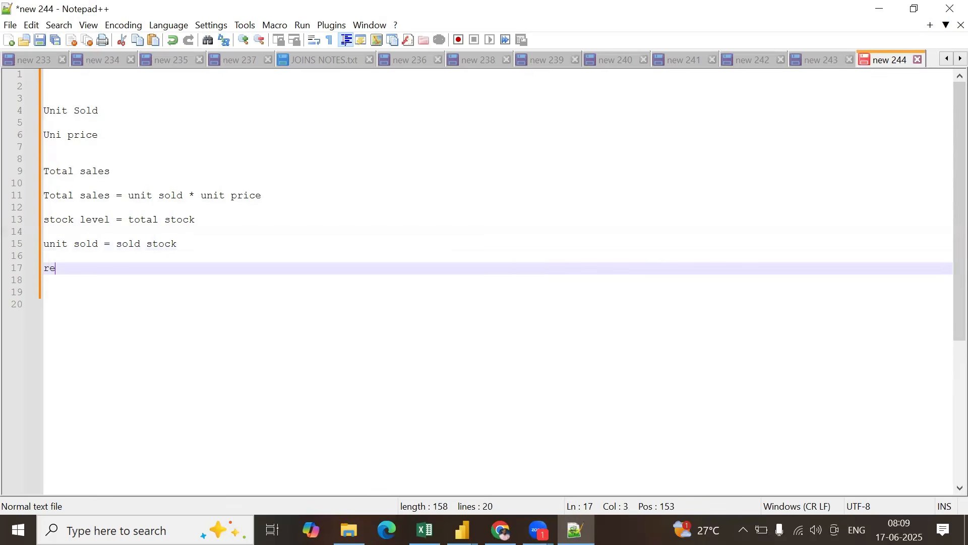
type("turned u")
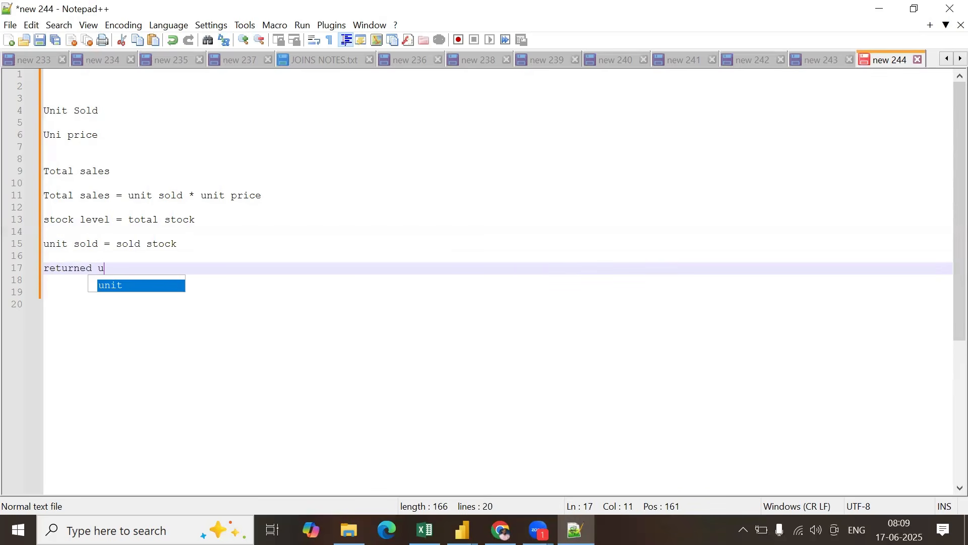
type("nits =")
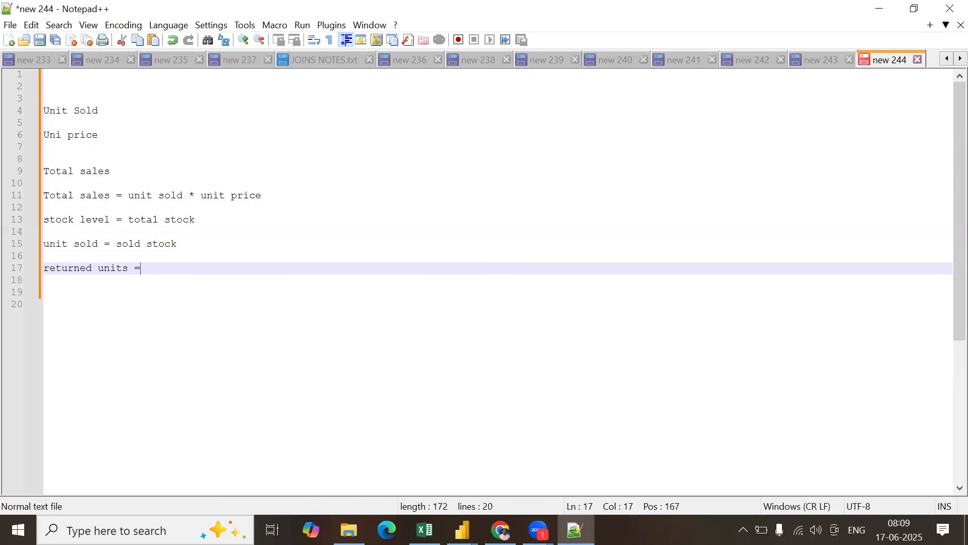
type(" resturne")
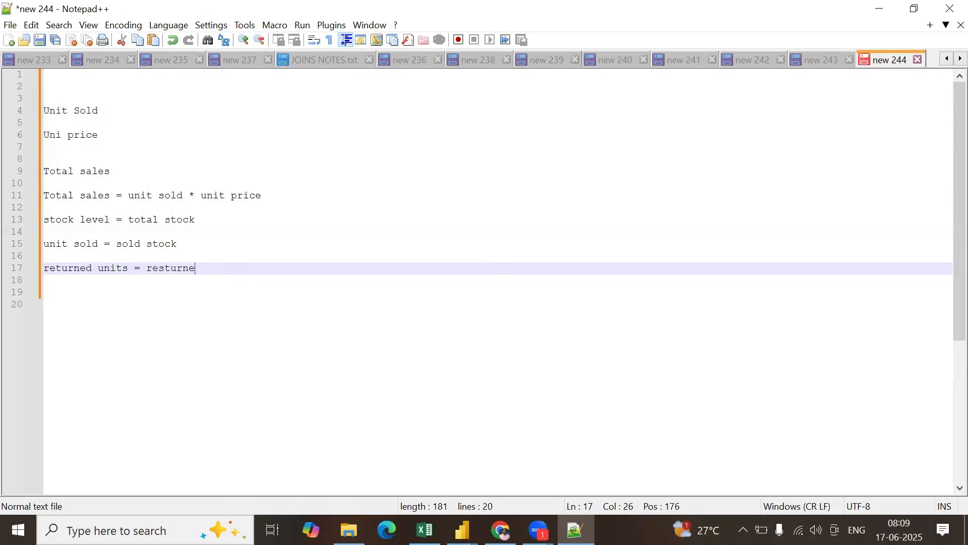
key("BackSpace")
key("BackSpace")
key("BackSpace")
key("BackSpace")
key("BackSpace")
key("BackSpace")
type("tur")
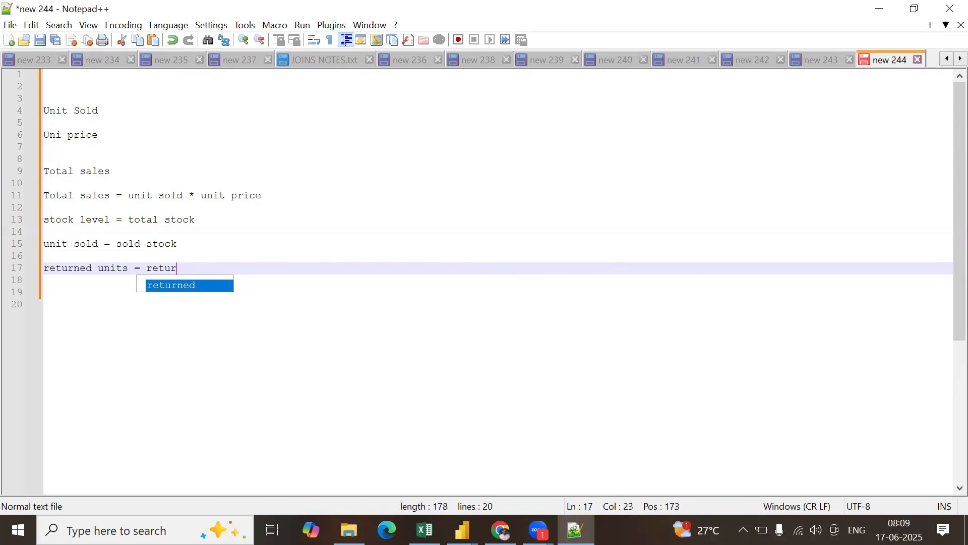
type("ned stock")
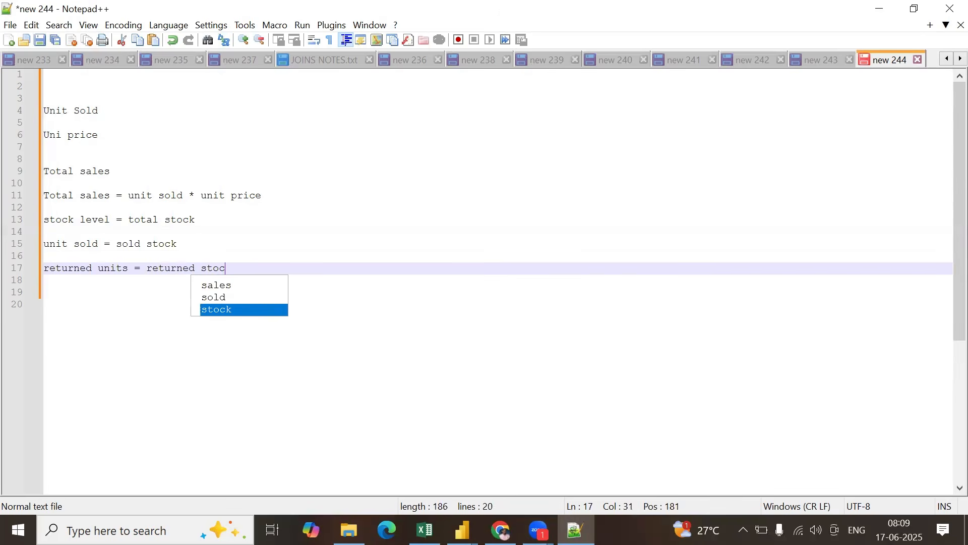
key("Return")
key("Return")
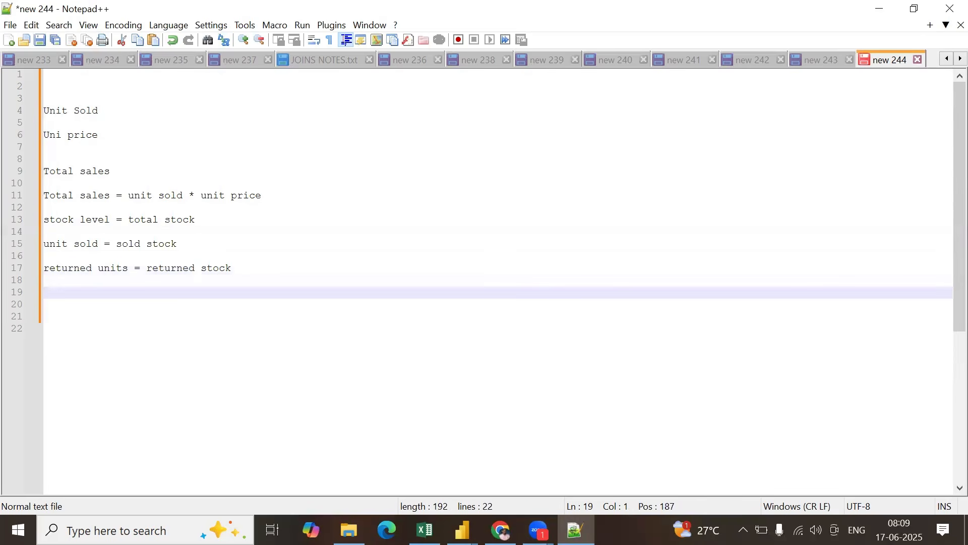
Step: Write the formula "stock available = total stock - sold stock - returned stock" below the returned units line
type("stock available =")
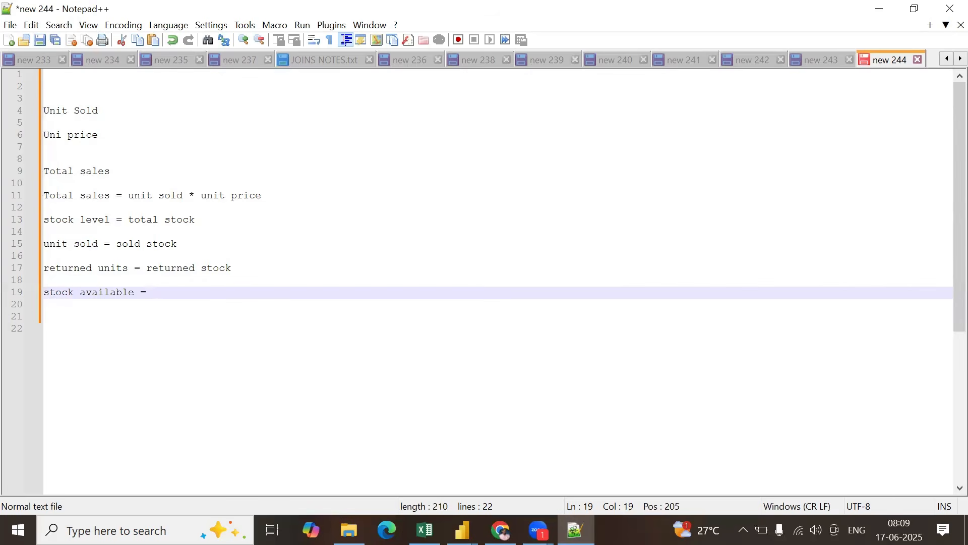
type("tot")
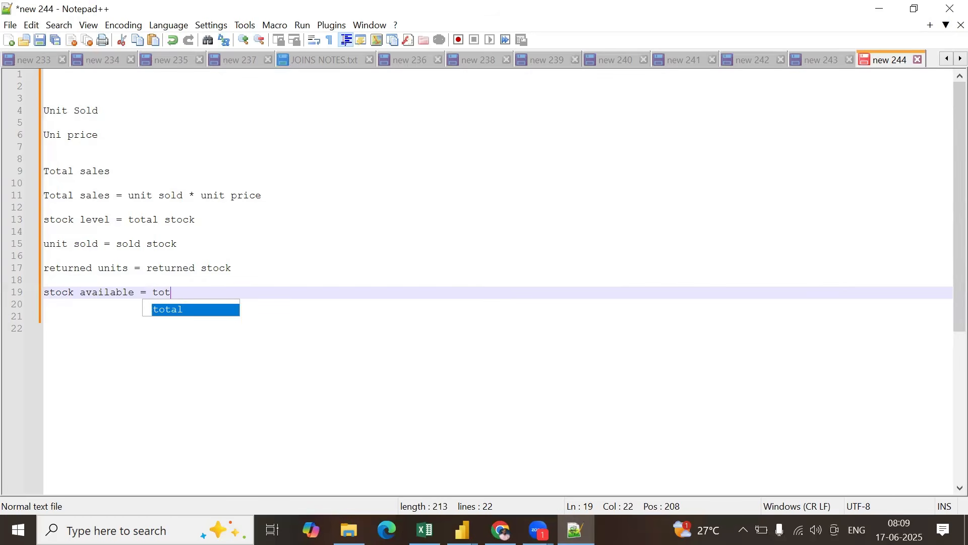
type("al sto")
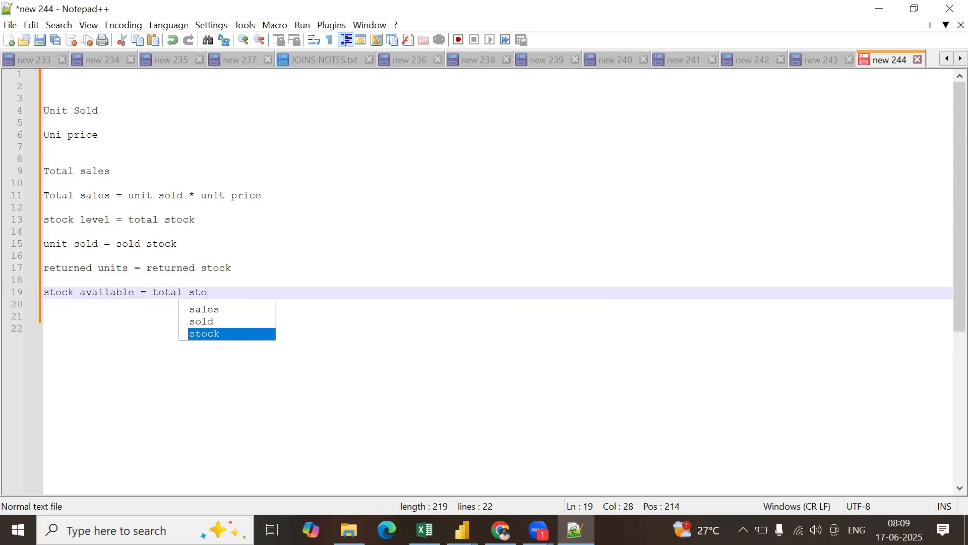
type("ck -")
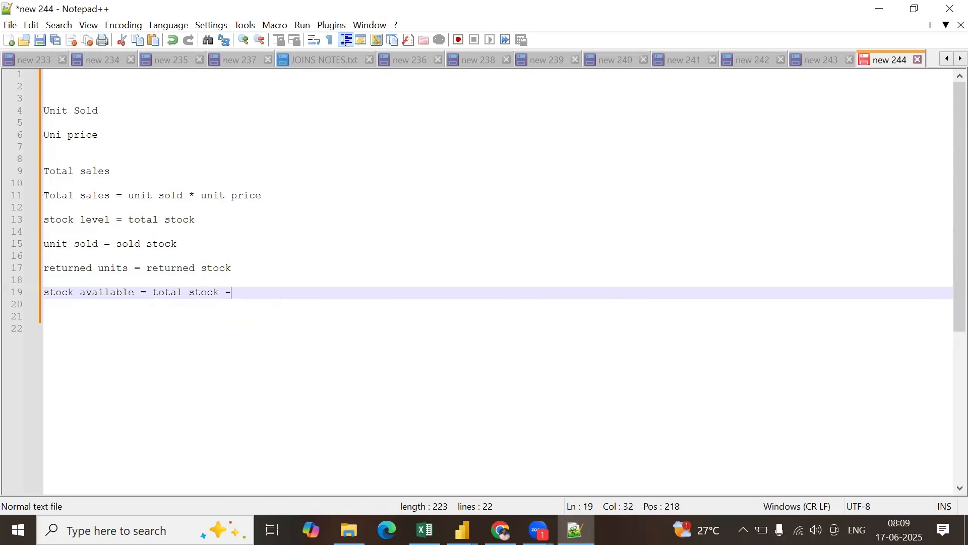
type(" sold st")
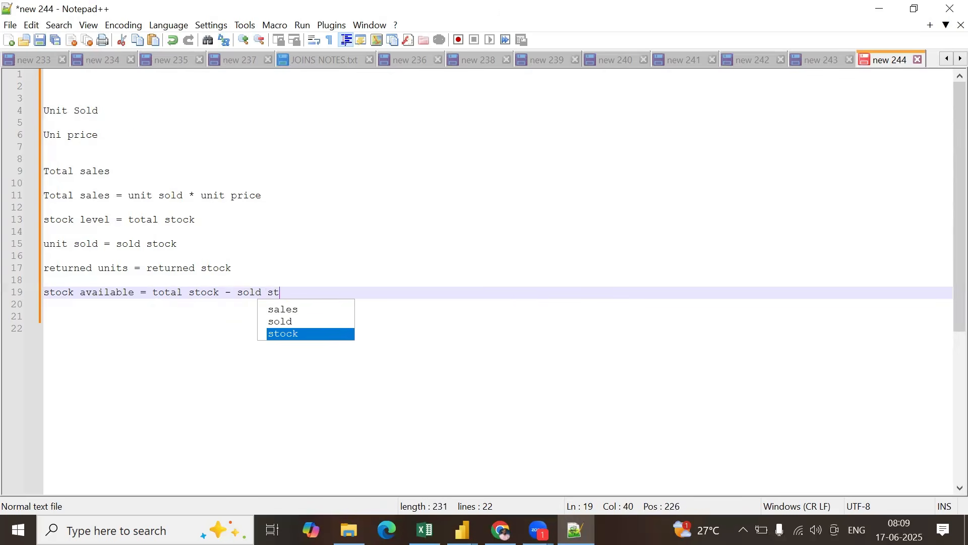
type("ock")
type(" -")
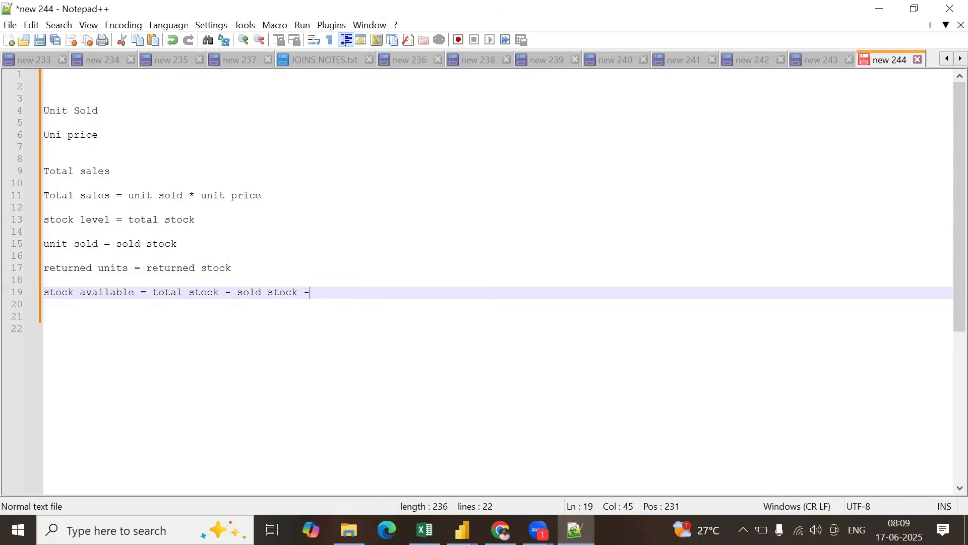
type(" returned stock")
key("Return")
key("Return")
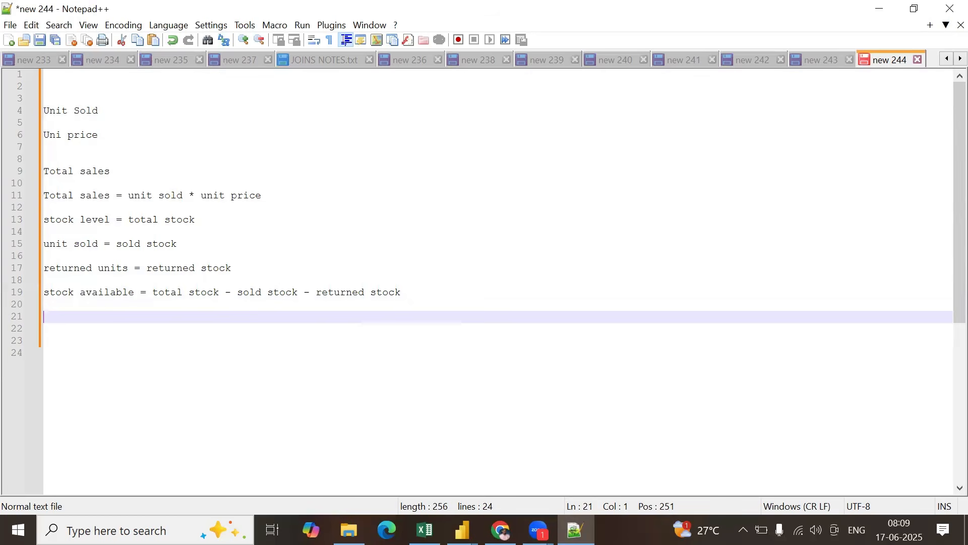
Step: Append the comment "-- sold stock" to the "Total sales = unit sold * unit price" line
left_click(294, 194)
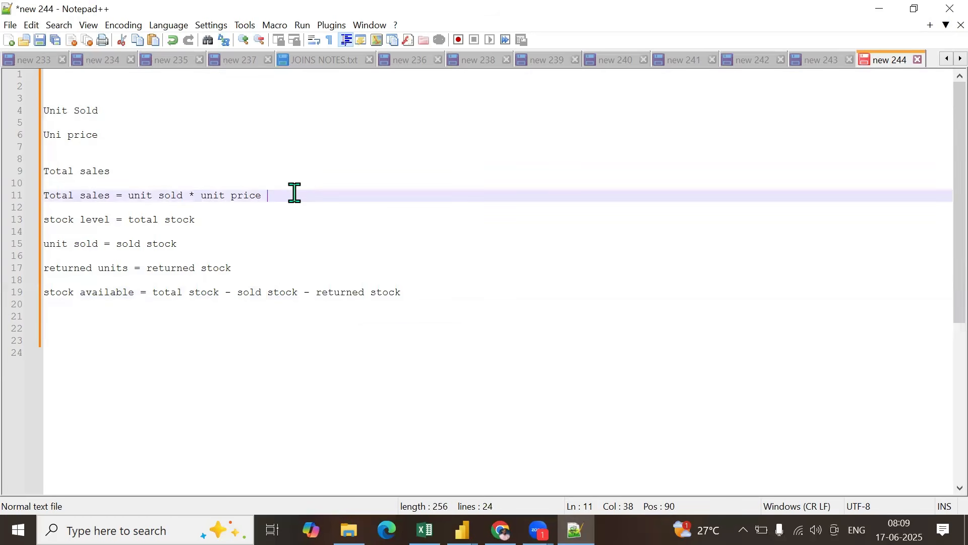
type("-- sold stock")
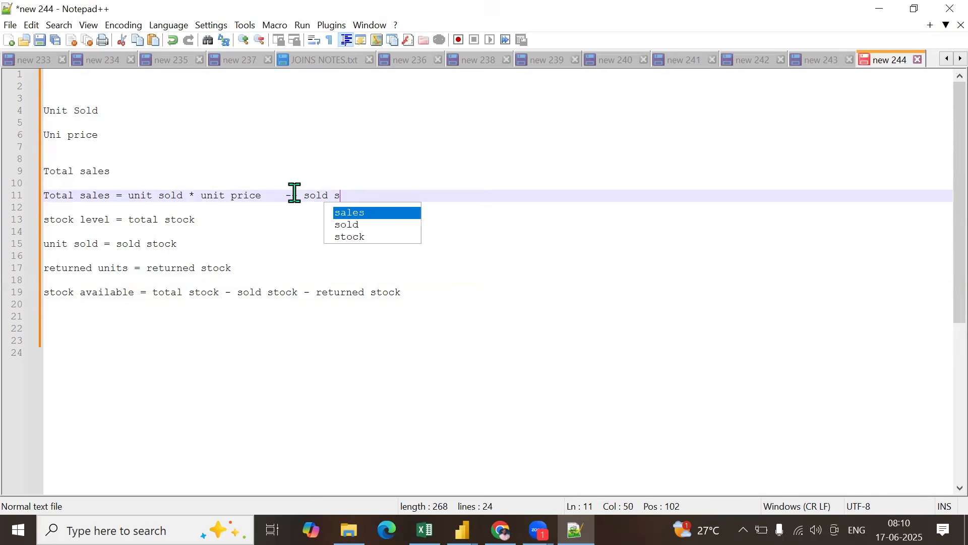
Step: Add a "Revenue Planning" heading below the stock available formula, separated by blank lines
key("Down")
key("Down")
key("Down")
key("Down")
key("Down")
key("Down")
key("Down")
key("Down")
key("Down")
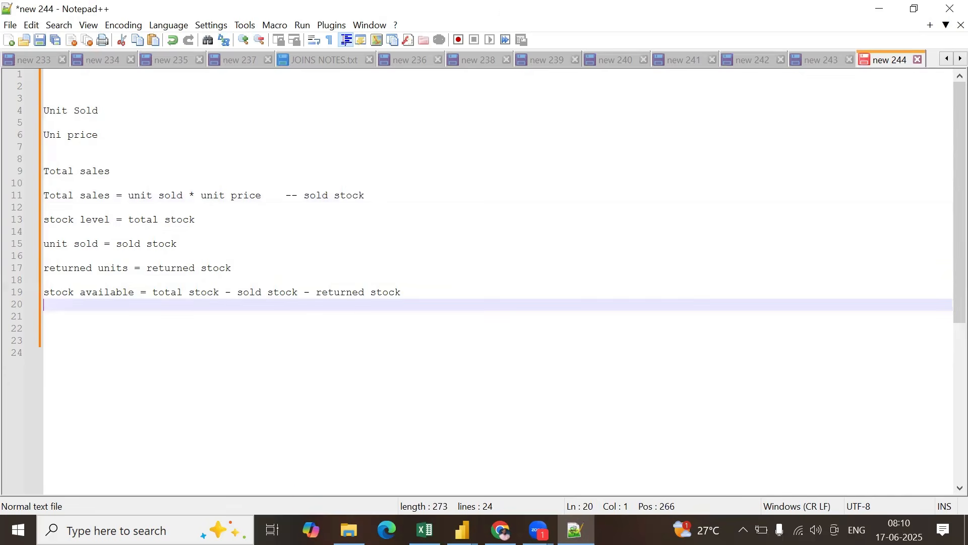
key("Return")
key("Return")
type("Re")
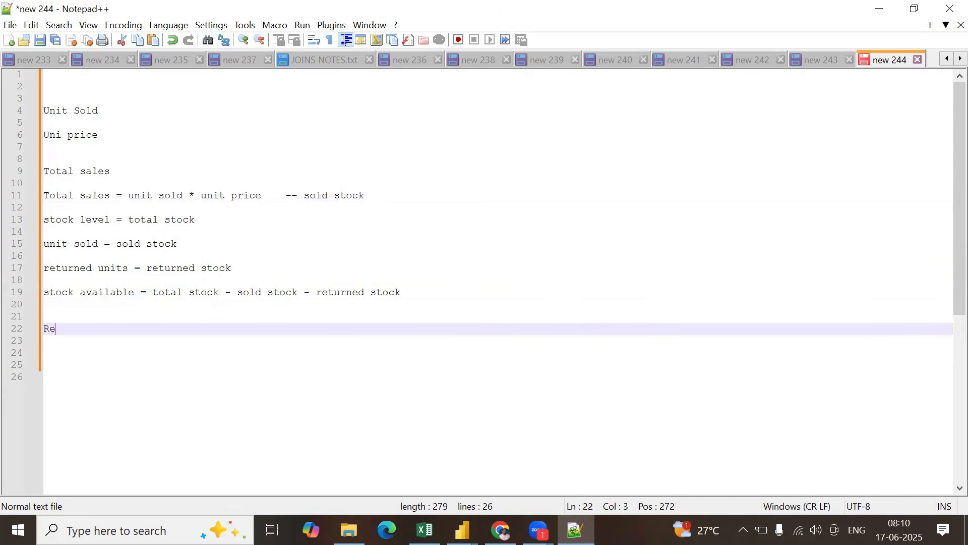
type("venue Planning")
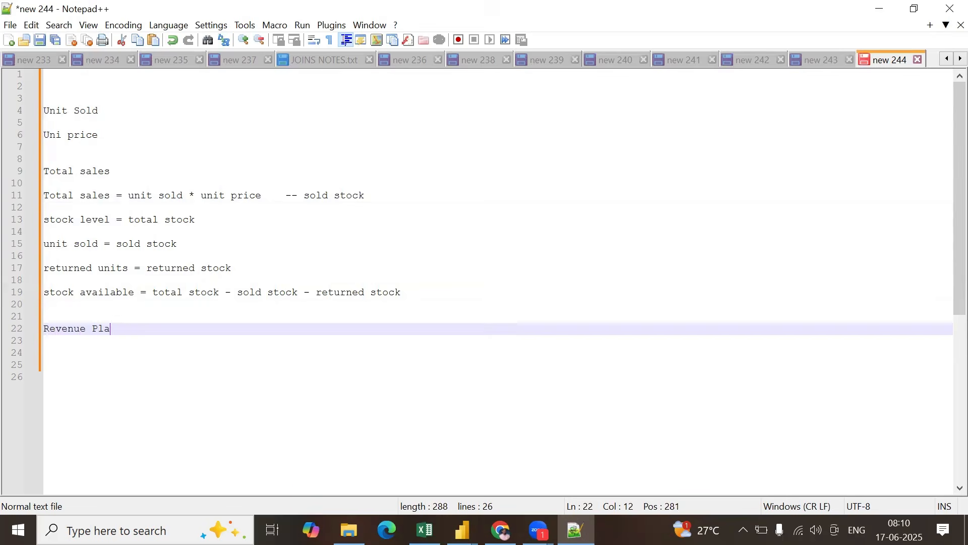
key("Return")
key("Return")
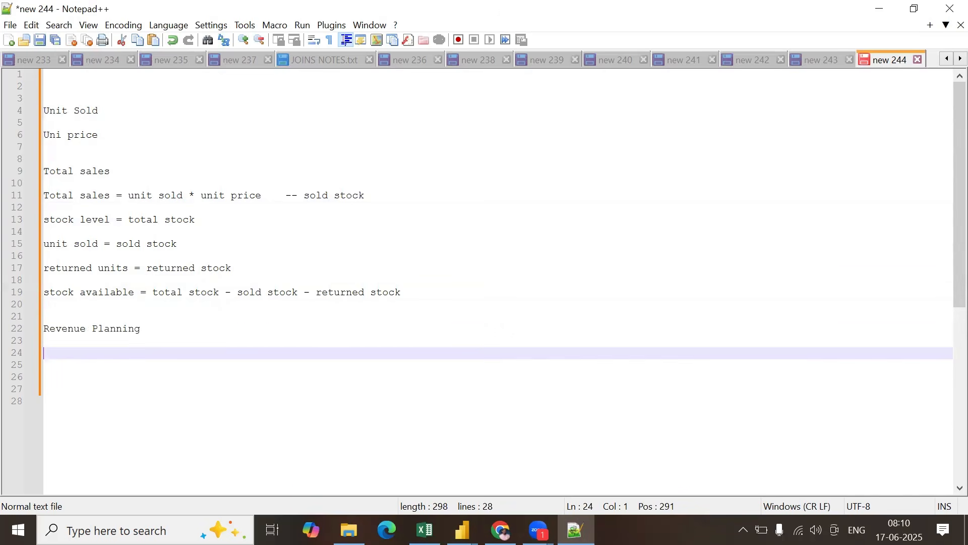
Step: Extend the Revenue Planning heading with "- what is the revenue that we need to generate from the available stock"
key("Left")
key("Left")
type("- wha")
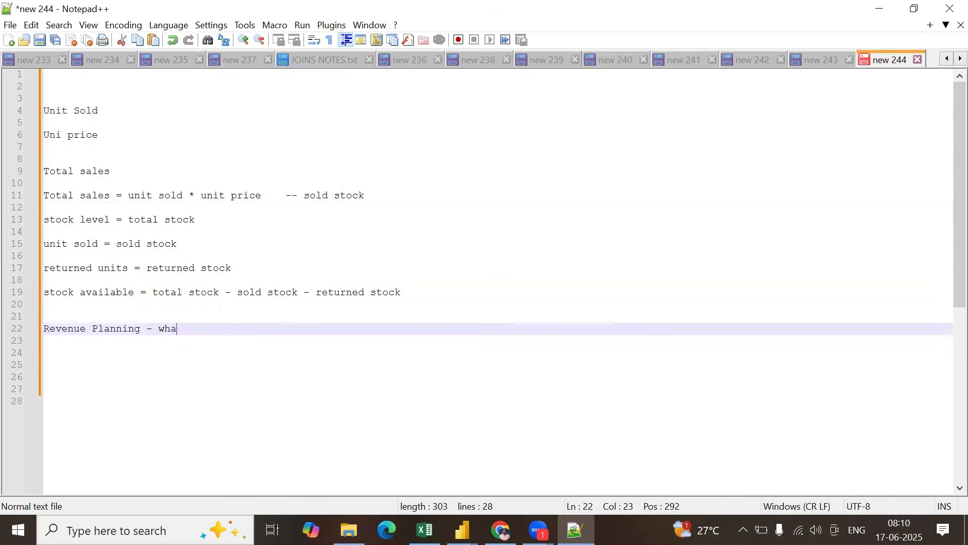
type("t is the r")
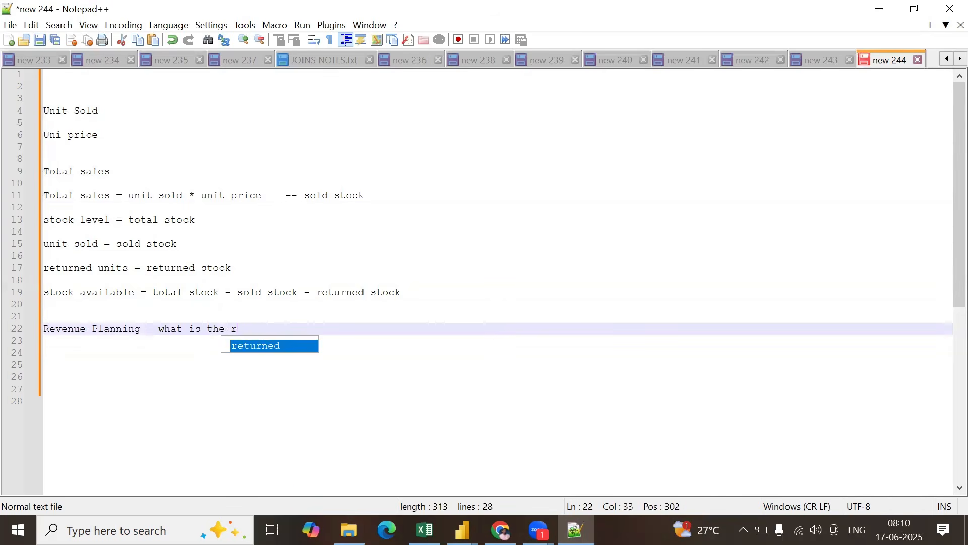
type("evenue that w")
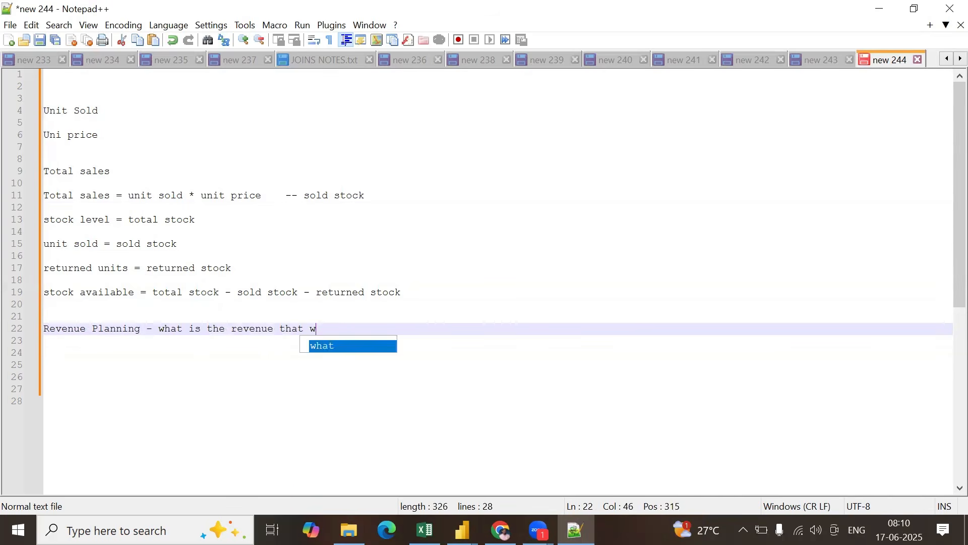
type("e need to geerat")
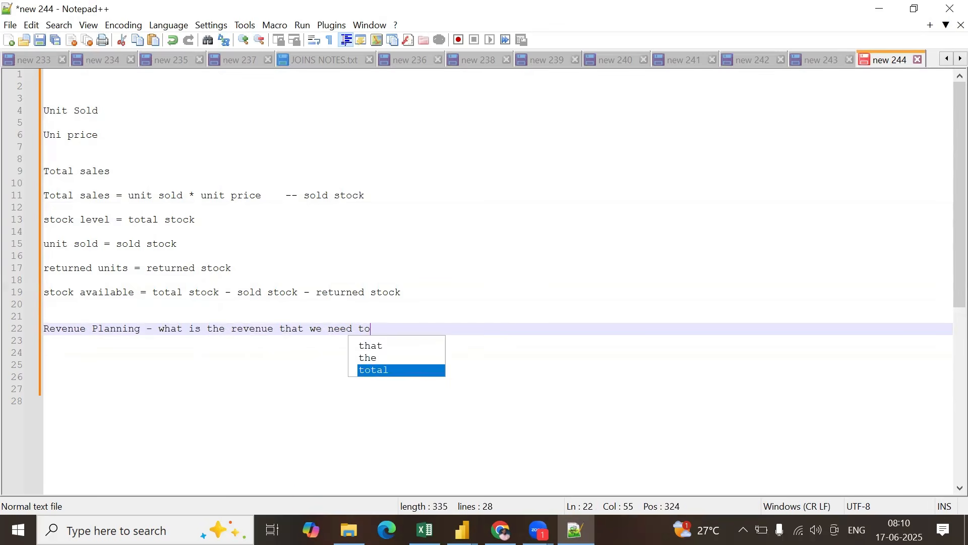
key("BackSpace")
key("BackSpace")
key("BackSpace")
key("BackSpace")
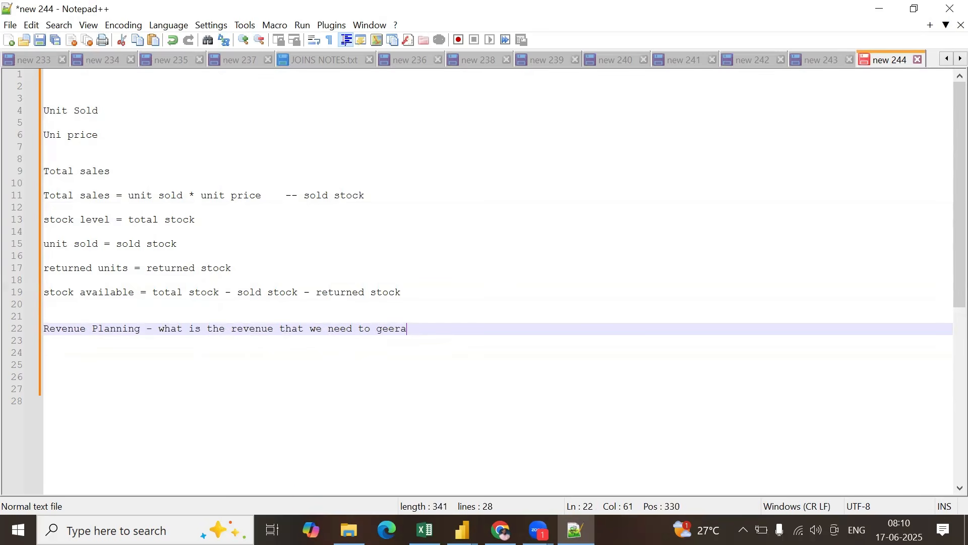
type("nerate from the availabel")
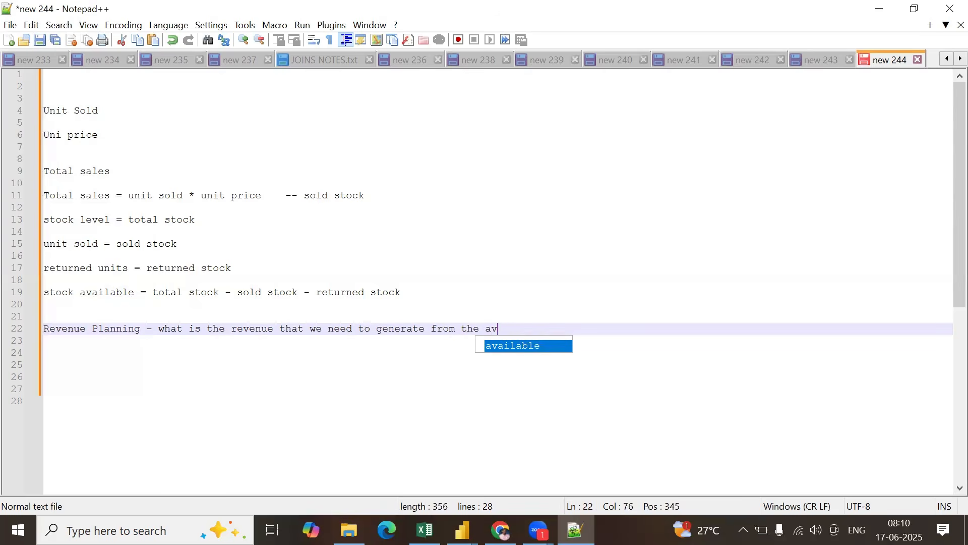
key("BackSpace")
key("BackSpace")
key("BackSpace")
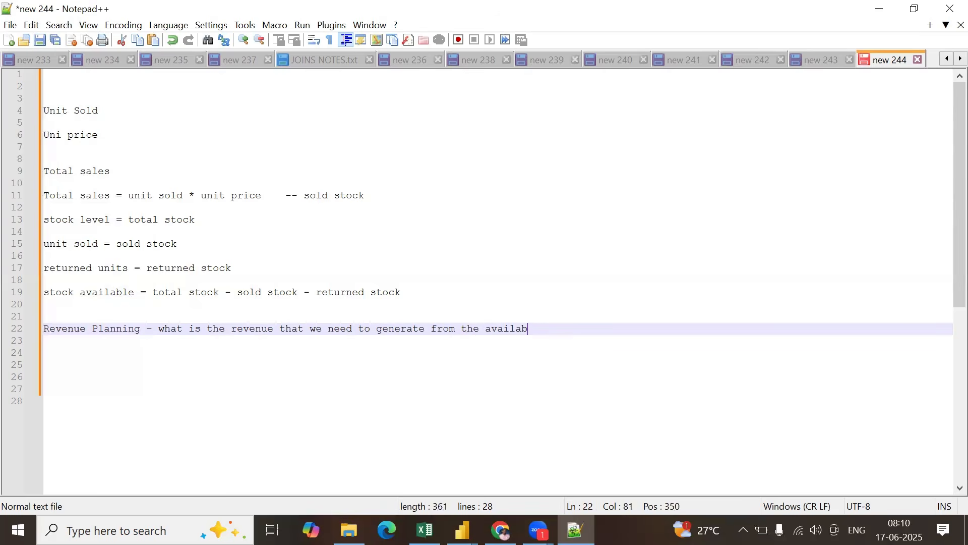
type("le stock")
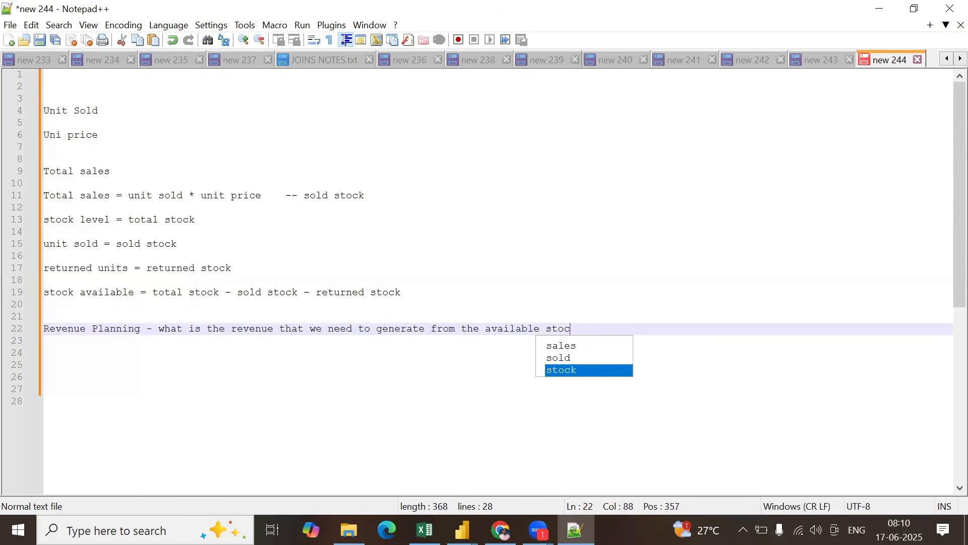
Step: Write the formula "stock available * unit price = Revenue Planning" below the Revenue Planning line, with blank lines before and after it
key("Return")
key("Return")
key("Return")
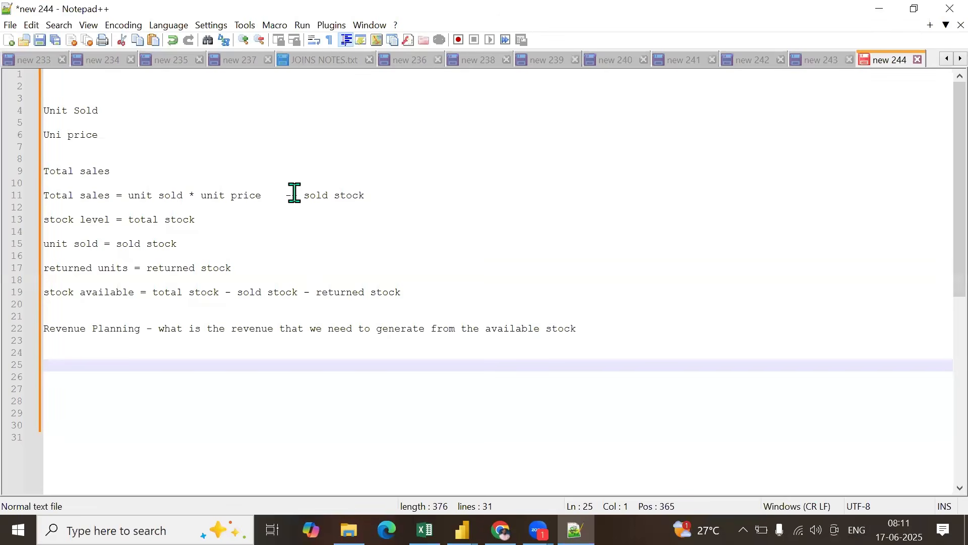
type("stock avai")
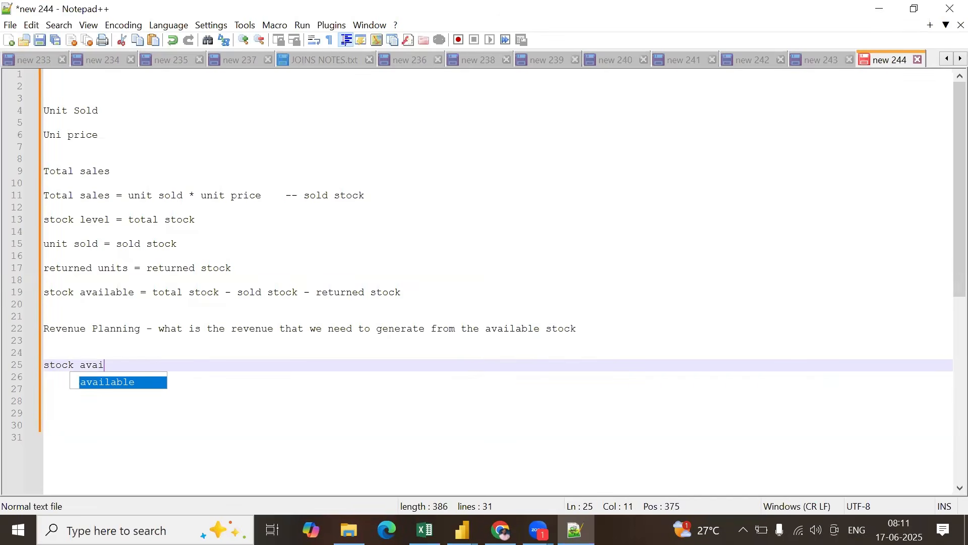
type("lable * ")
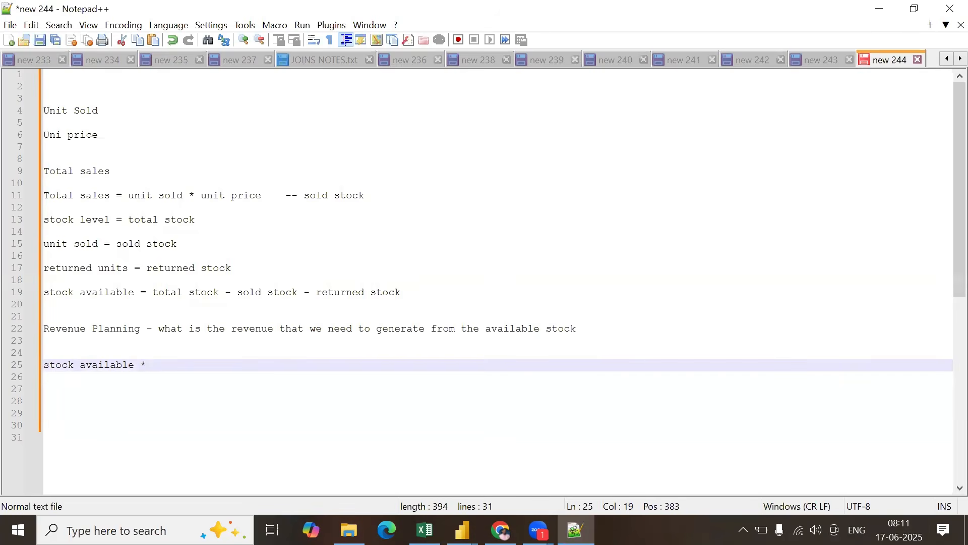
type("unit pri")
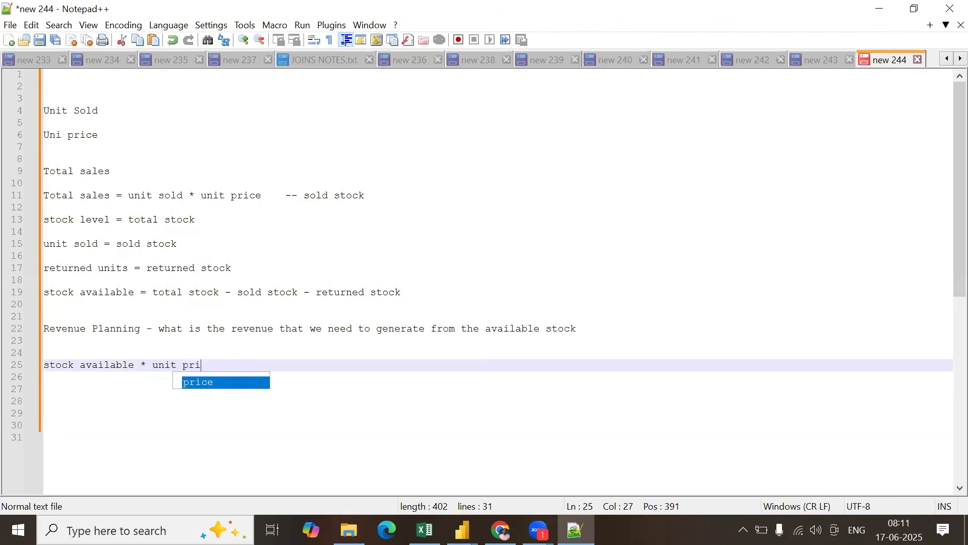
type("ce ")
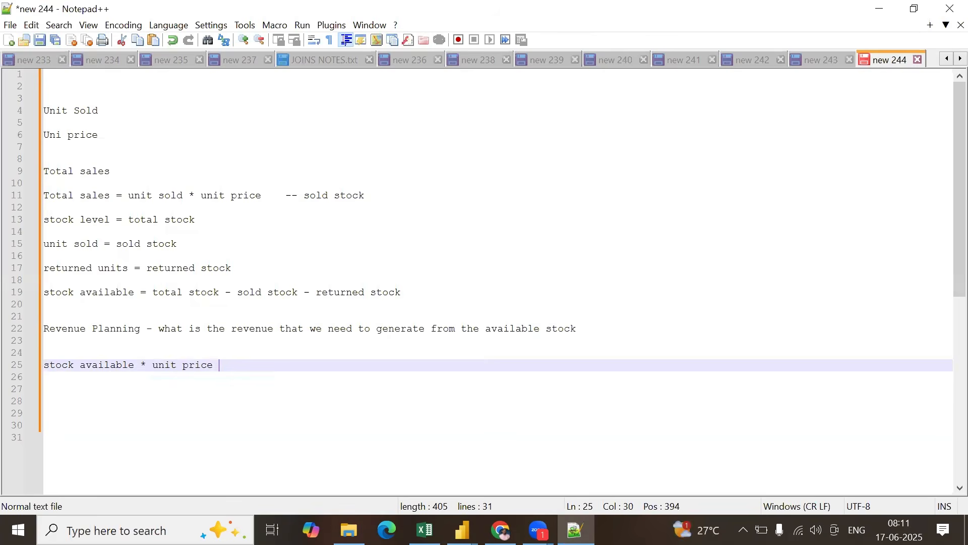
type("= Rev")
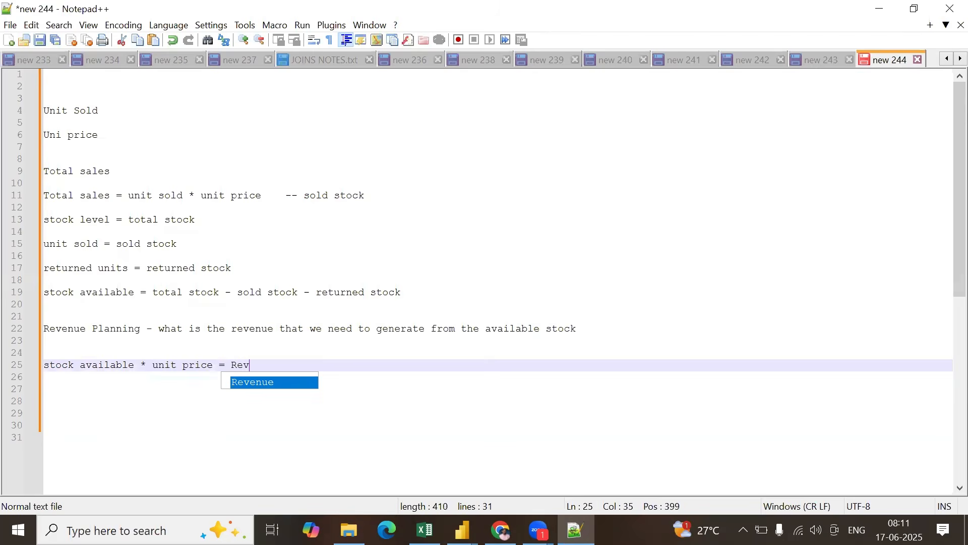
type("enue Planning")
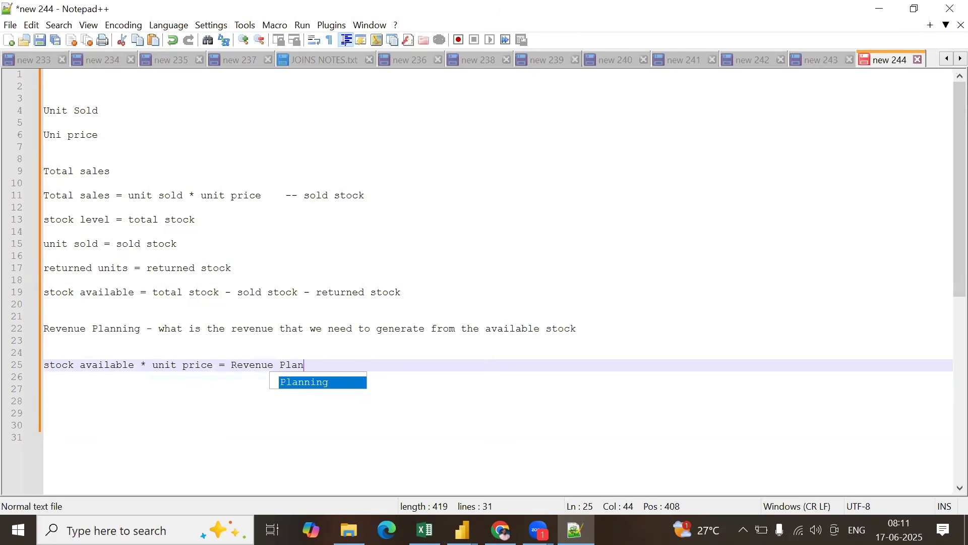
key("Return")
key("Return")
key("Return")
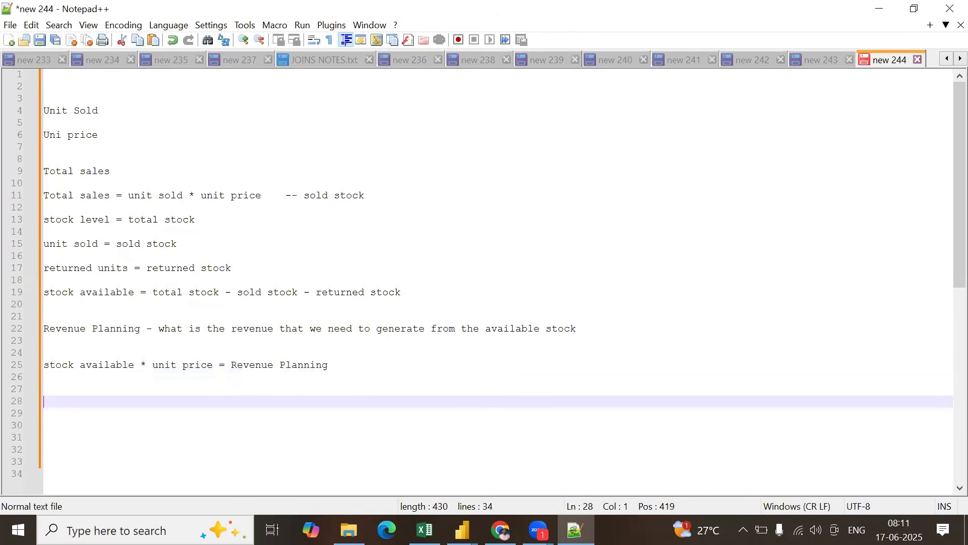
Step: Switch to the Pharma Sales Dashboard report in Power BI and examine the DAX formulas of the PRODUCT DISCOUNT and RETURNED UNITS measures
left_click(462, 530)
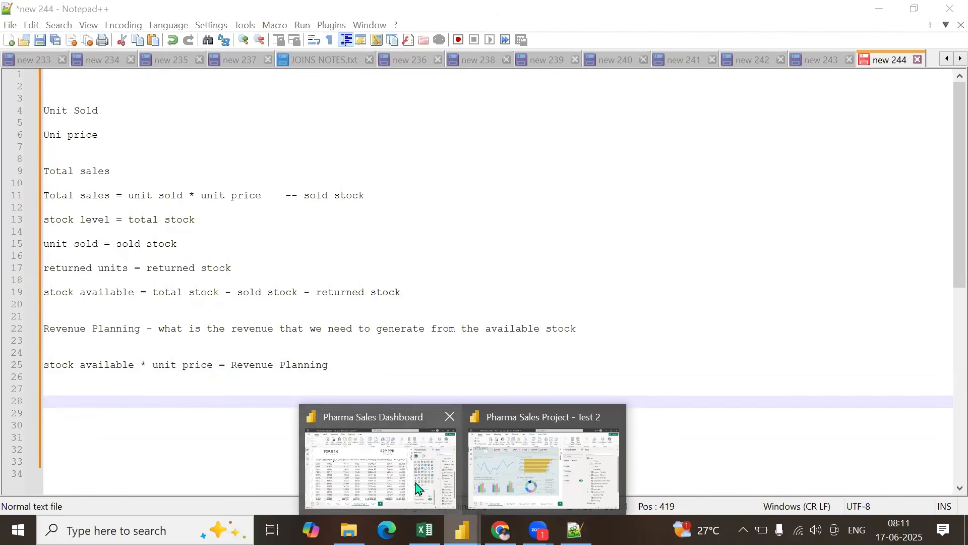
left_click(404, 406)
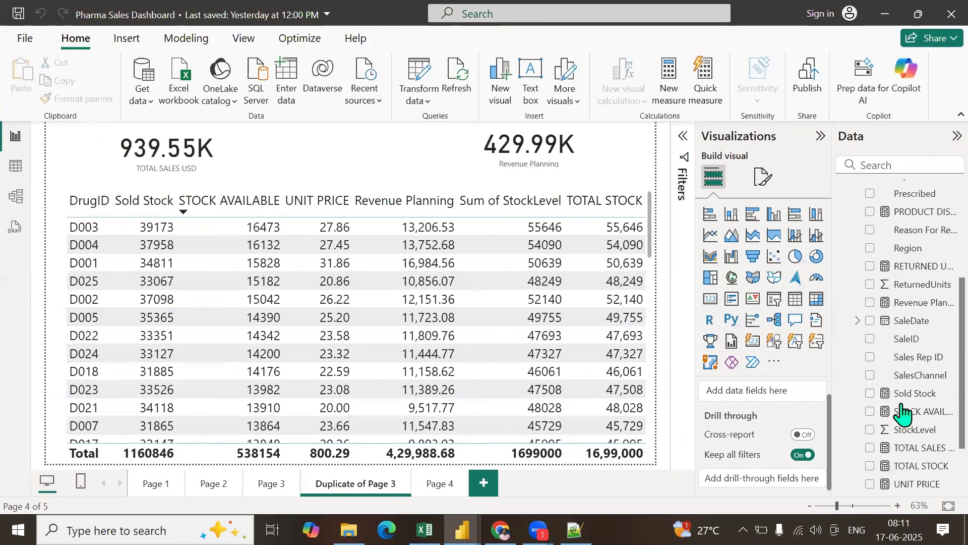
scroll(903, 411, "up", 5)
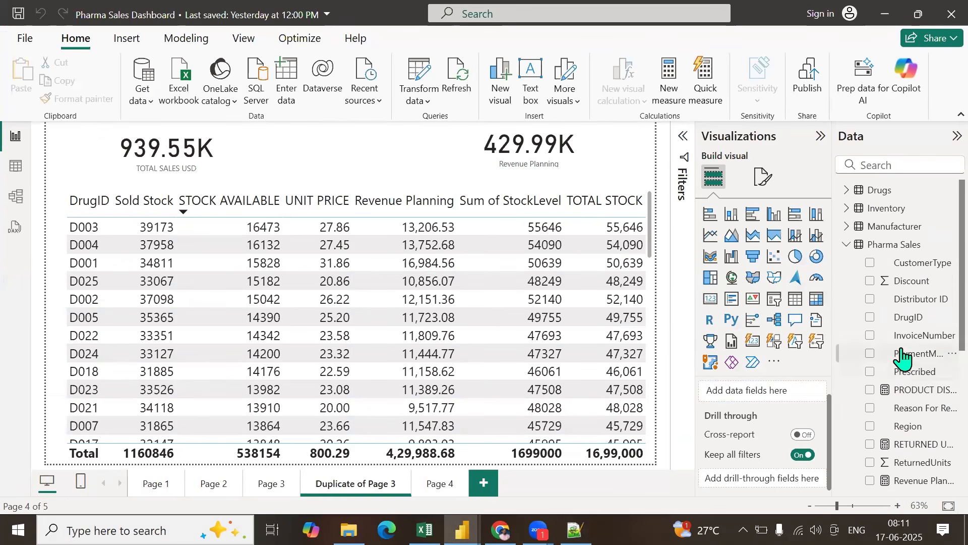
scroll(903, 358, "down", 3)
left_click(906, 315)
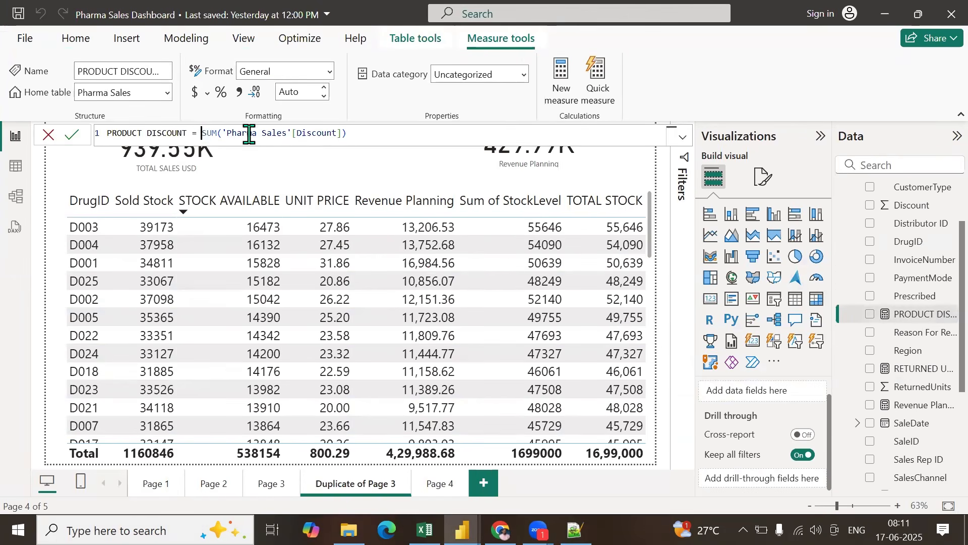
left_click_drag(204, 132, 372, 133)
scroll(888, 346, "down", 3)
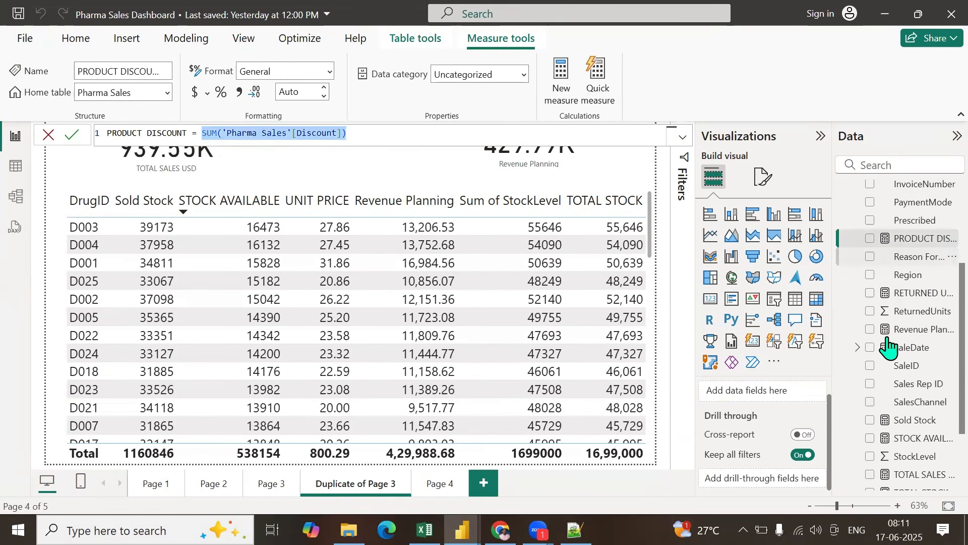
left_click(903, 294)
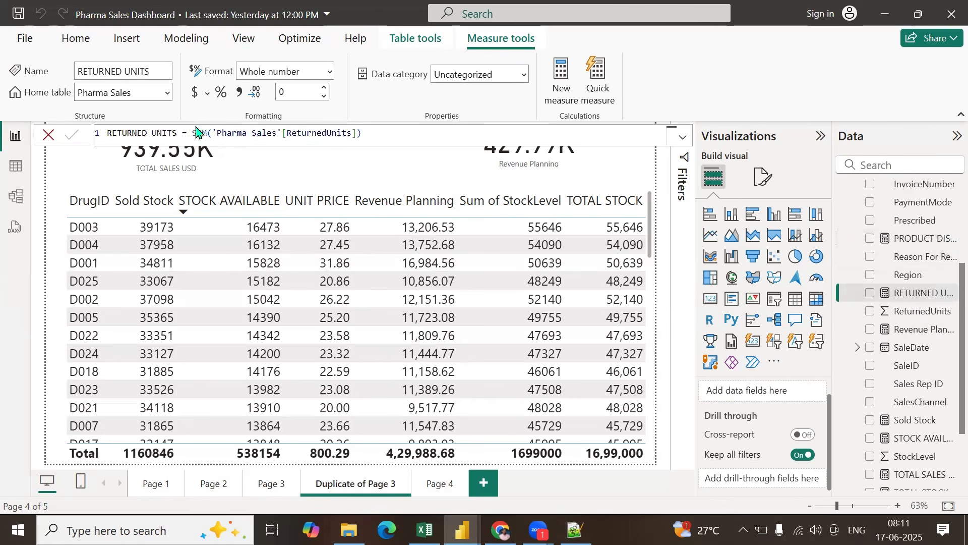
left_click_drag(192, 133, 384, 141)
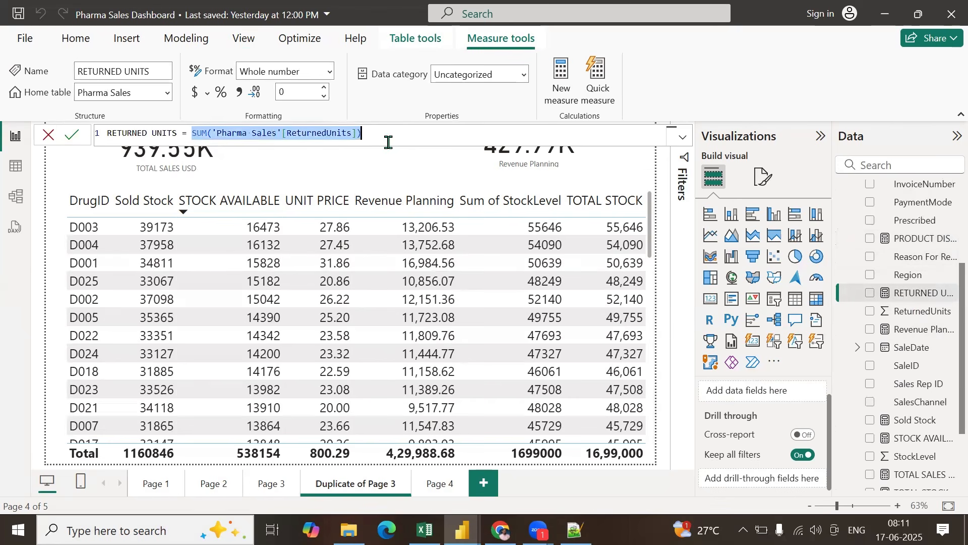
Step: Review the DAX formulas of the Revenue Planning and STOCK AVAILABLE measures in the Pharma Sales table
left_click(907, 329)
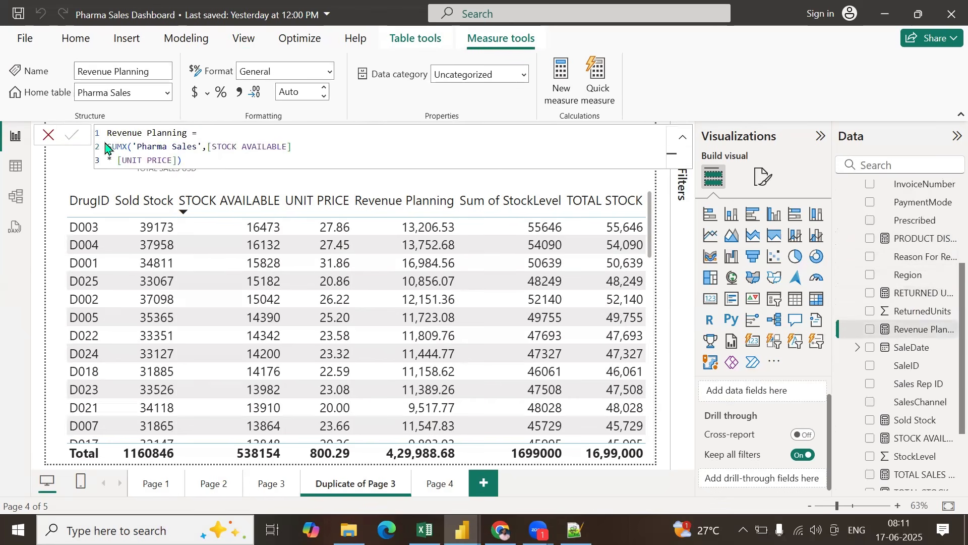
scroll(942, 339, "down", 2)
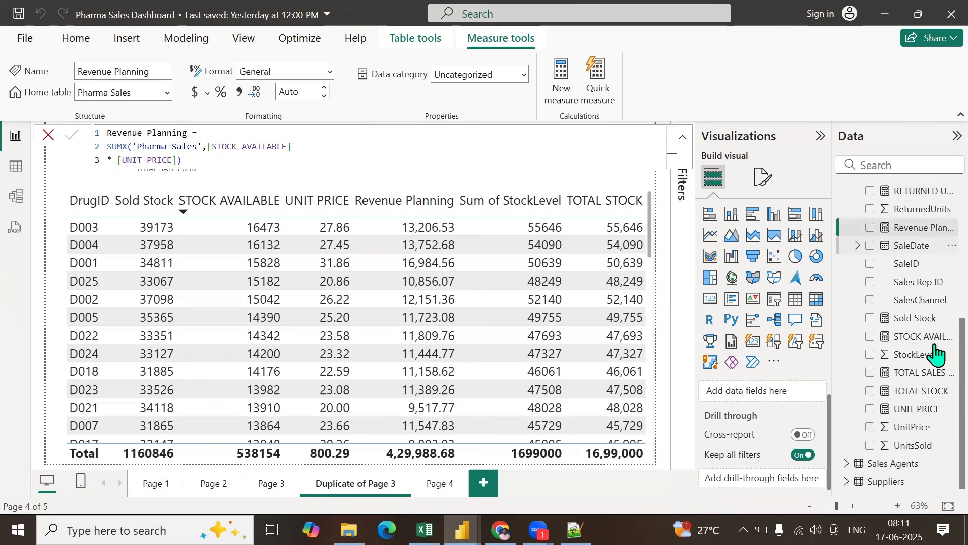
left_click(907, 337)
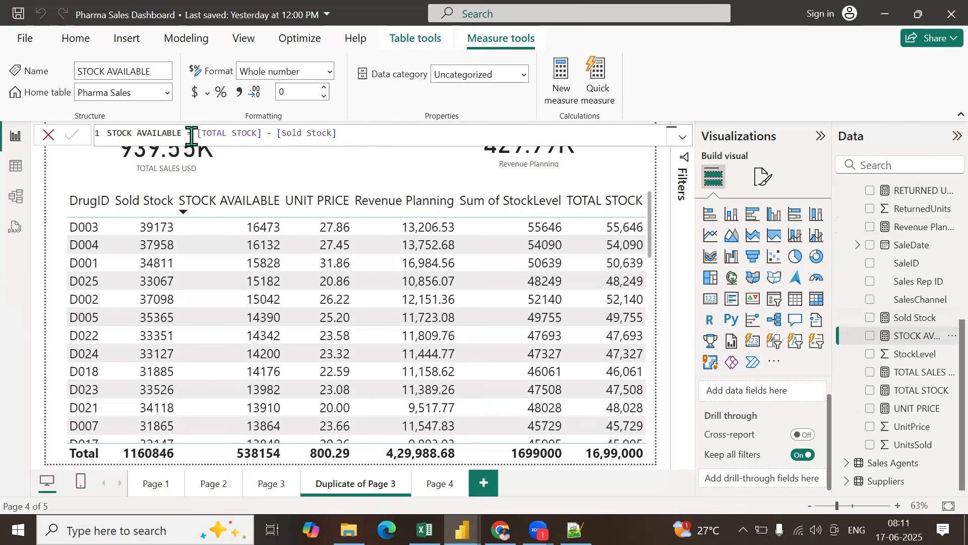
left_click_drag(199, 134, 311, 140)
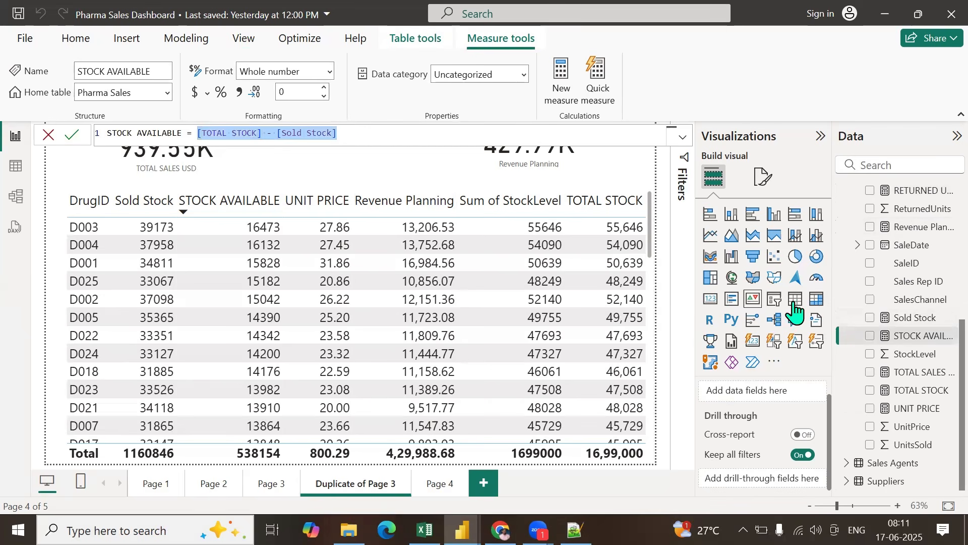
Step: Examine the DAX formulas of the TOTAL SALES USD, TOTAL STOCK and UNIT PRICE measures in the Pharma Sales table
left_click(907, 376)
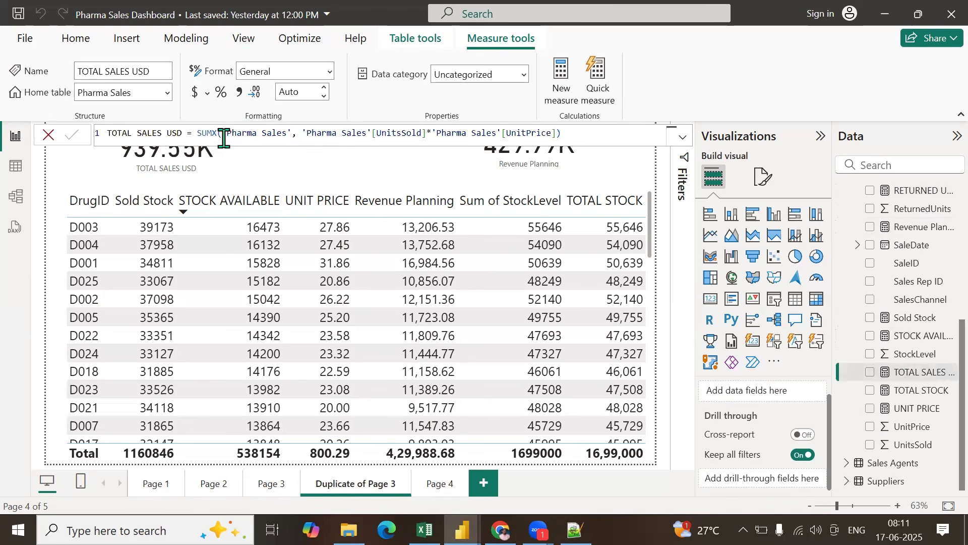
left_click_drag(371, 134, 564, 133)
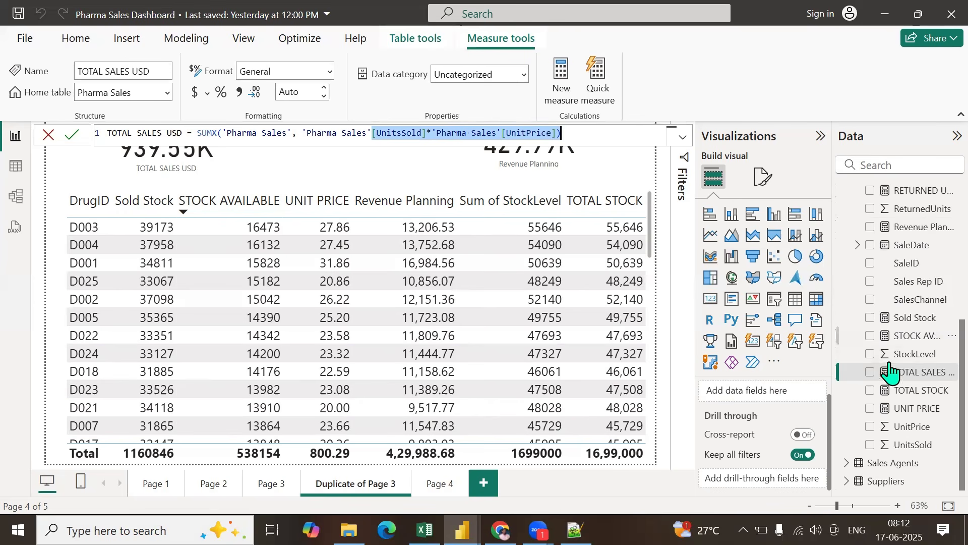
left_click(910, 392)
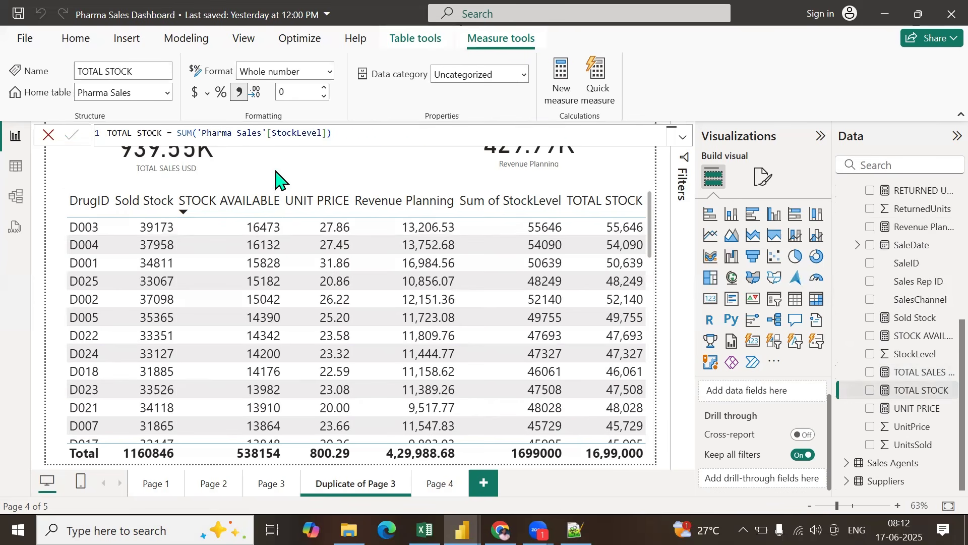
left_click_drag(179, 133, 346, 134)
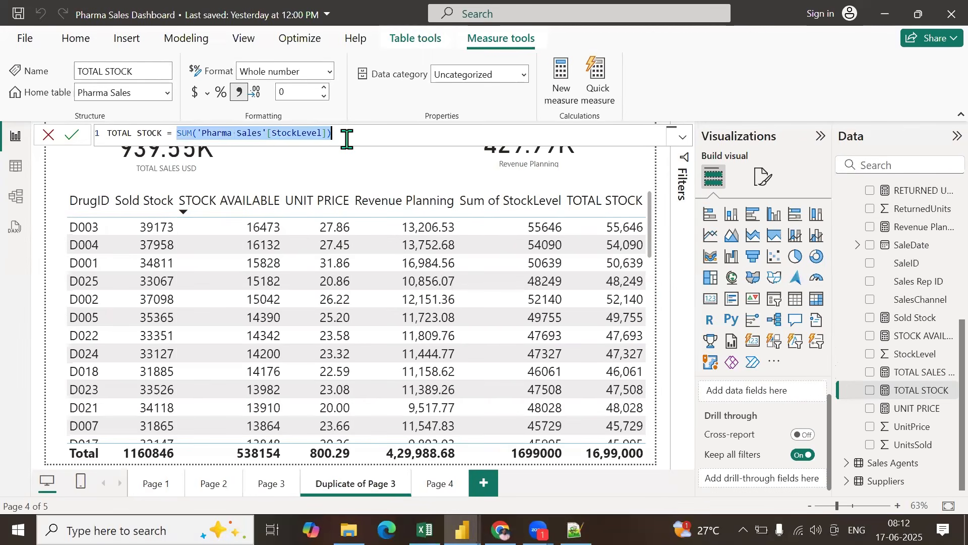
left_click(300, 134)
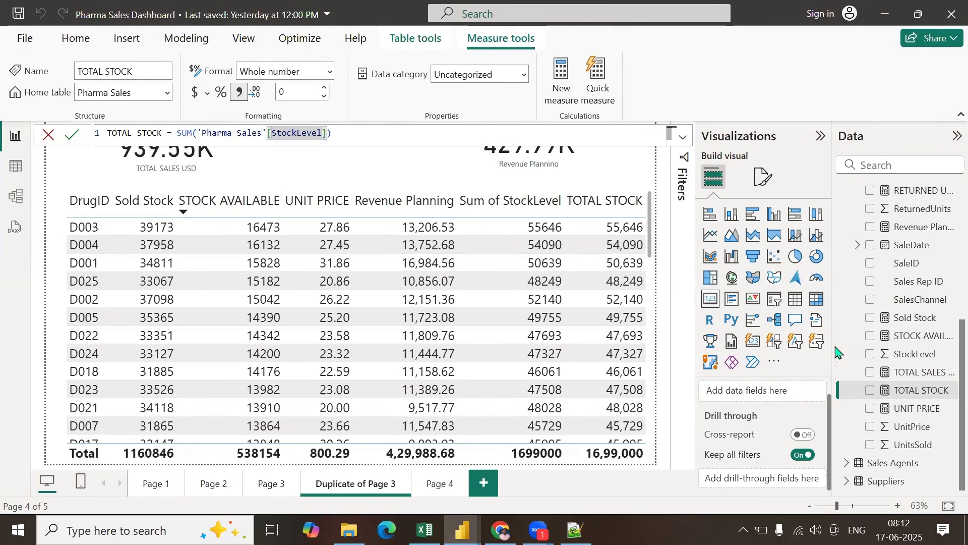
left_click(918, 408)
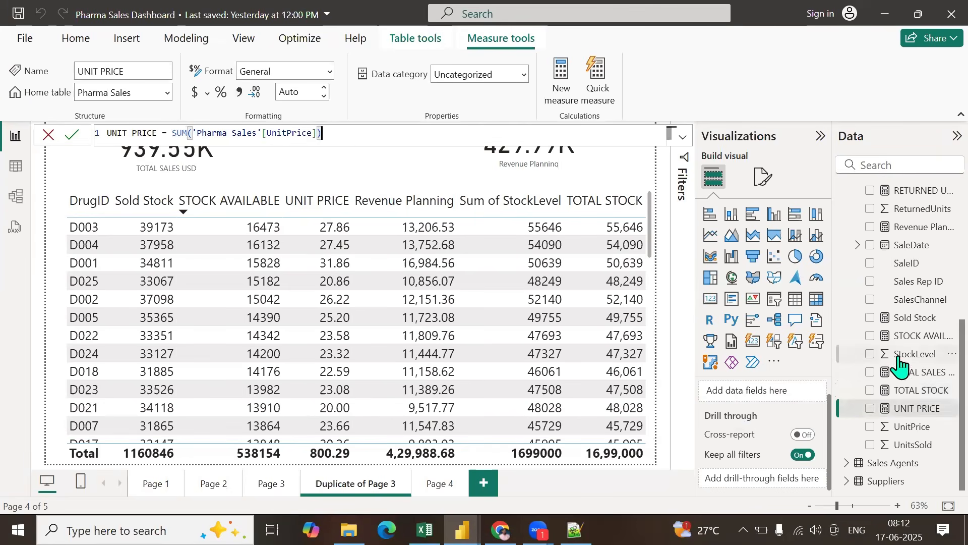
Step: Reopen the Revenue Planning measure's formula and highlight its [STOCK AVAILABLE] reference
scroll(899, 363, "up", 2)
left_click(914, 303)
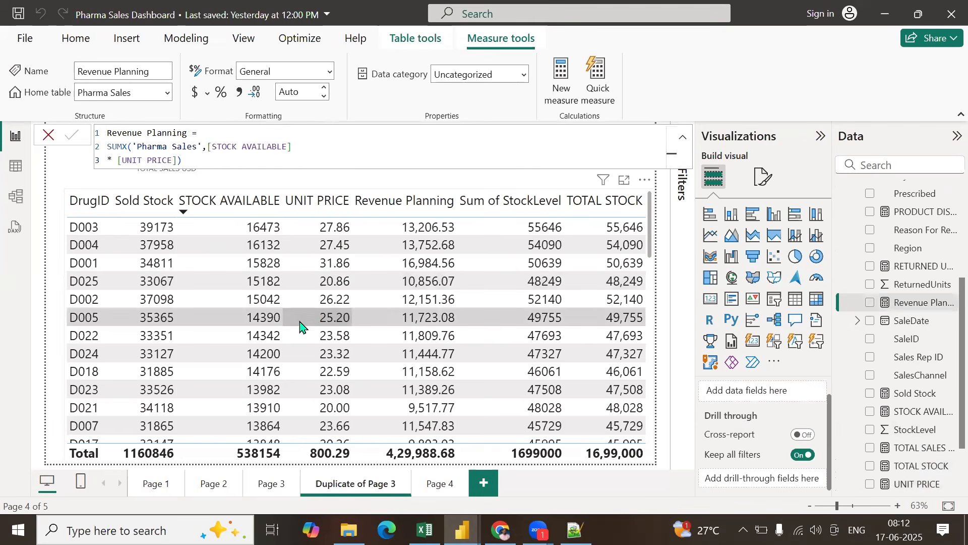
left_click(208, 147)
left_click_drag(208, 147, 292, 147)
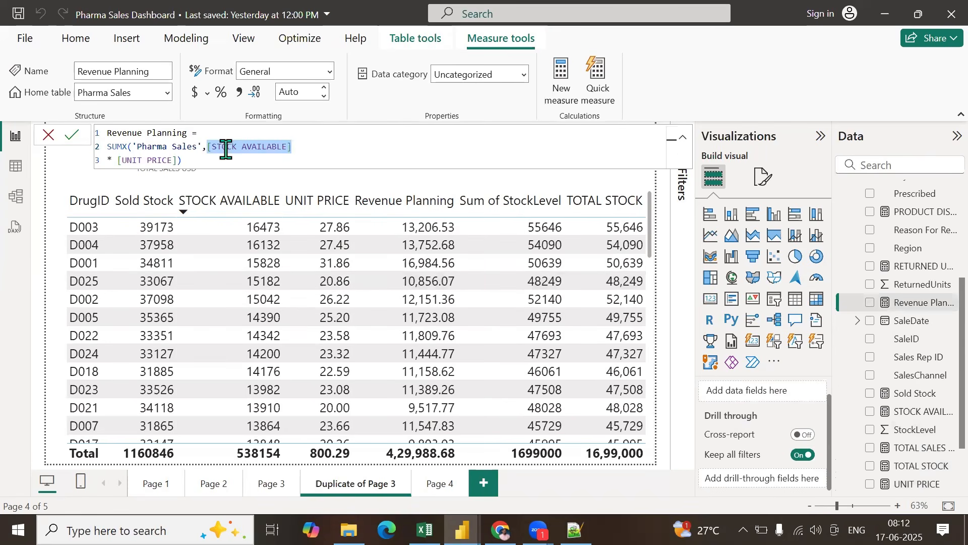
Step: Highlight the [UNIT PRICE] multiplier in the Revenue Planning formula, and examine the StockLevel and DrugID columns in the Inventory table's data
left_click_drag(188, 161, 107, 160)
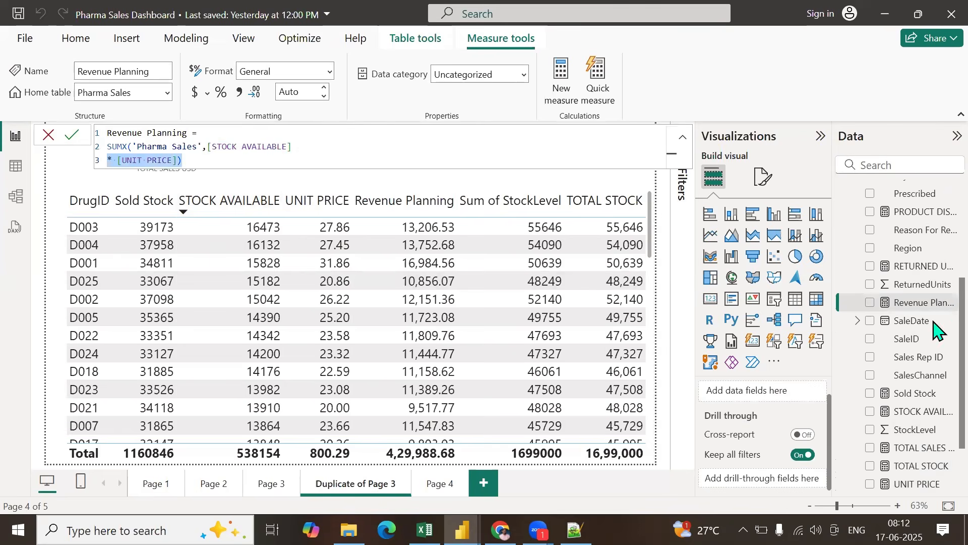
scroll(918, 328, "up", 5)
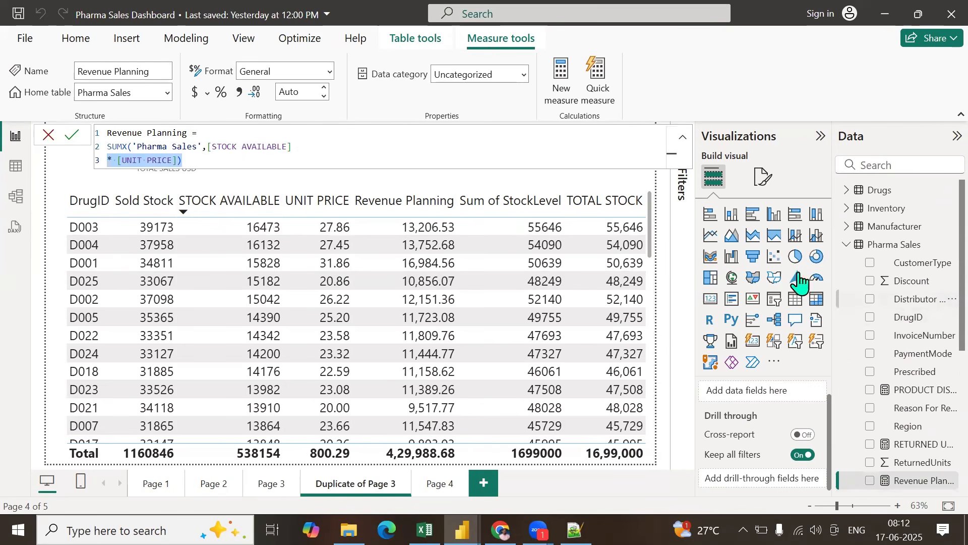
left_click(15, 171)
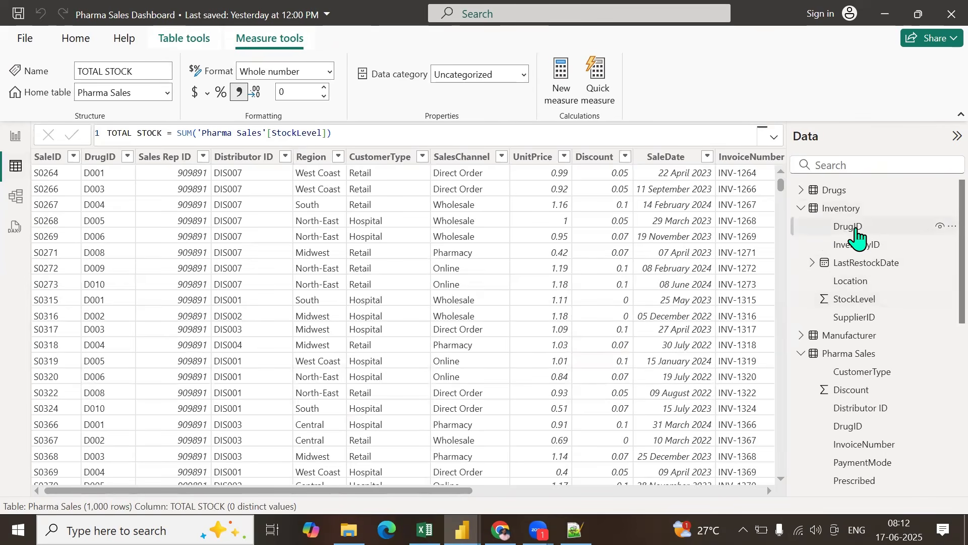
left_click(856, 215)
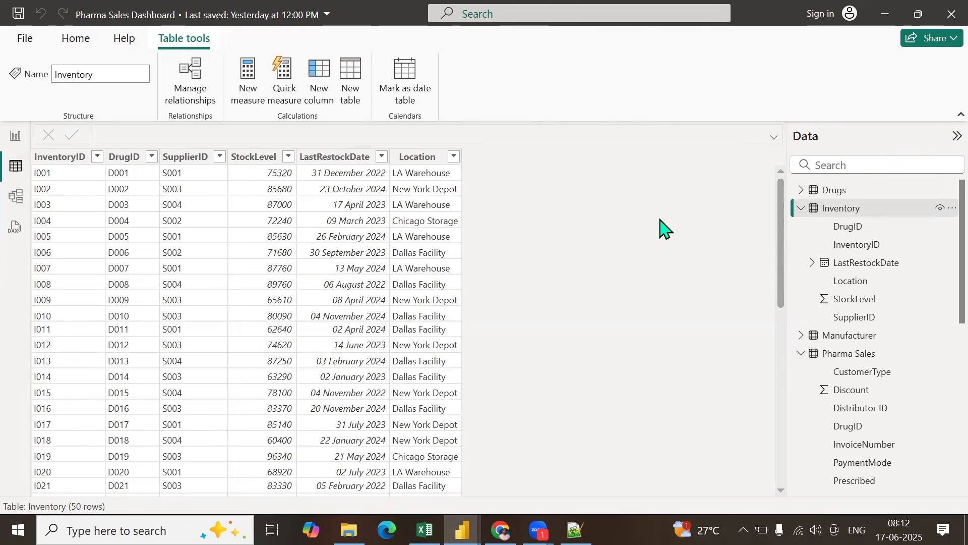
left_click(248, 160)
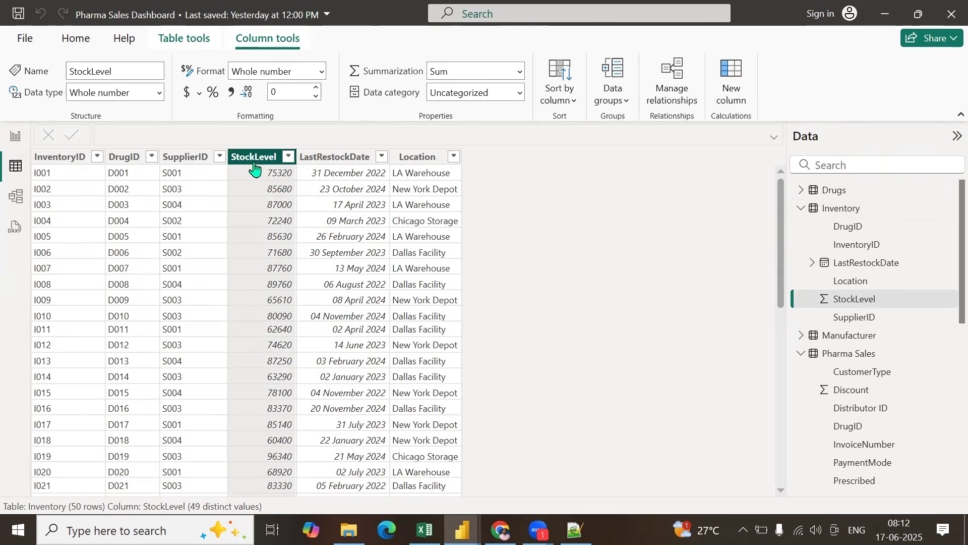
left_click(152, 158)
left_click(558, 201)
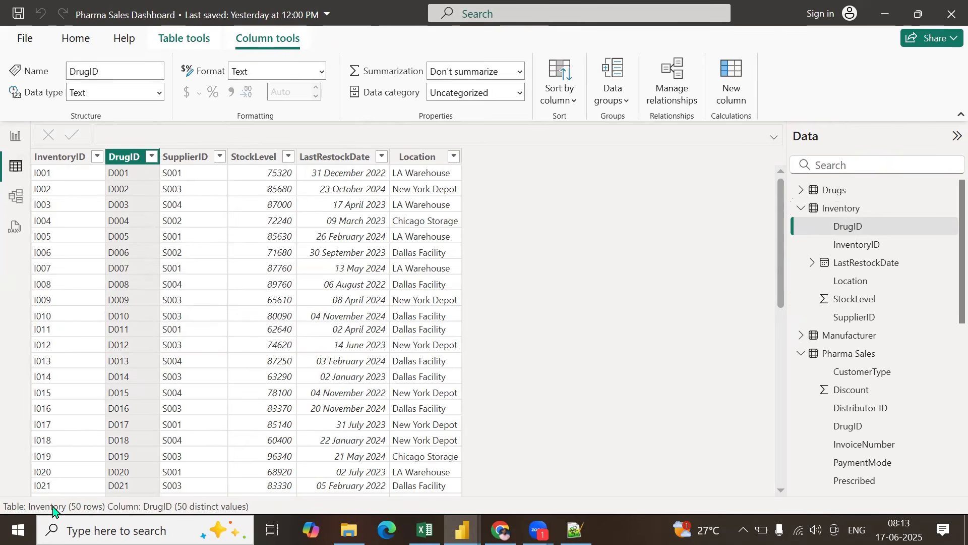
mouse_move(20, 423)
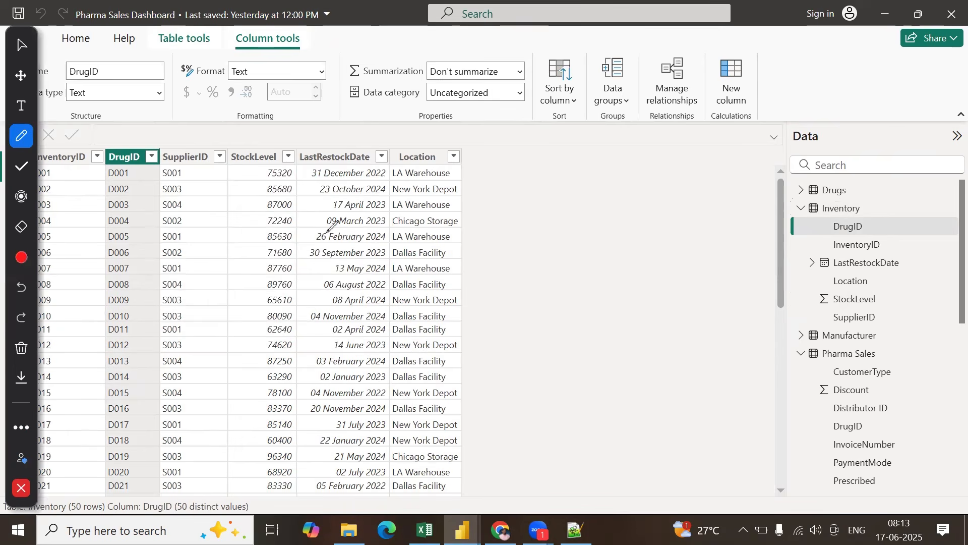
left_click(49, 171)
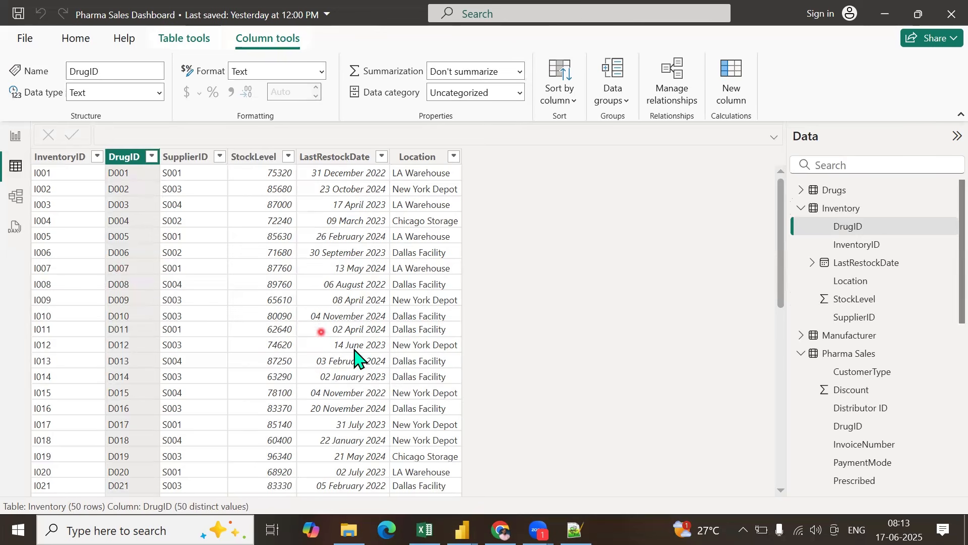
Step: Add a new calculated column to the Pharma Sales table and name it Stock level in its formula
right_click(849, 377)
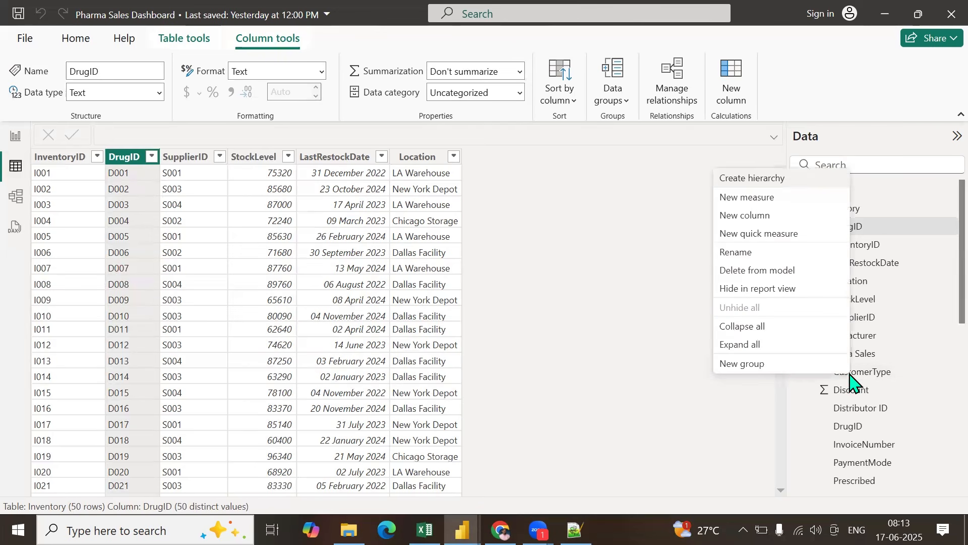
left_click(750, 217)
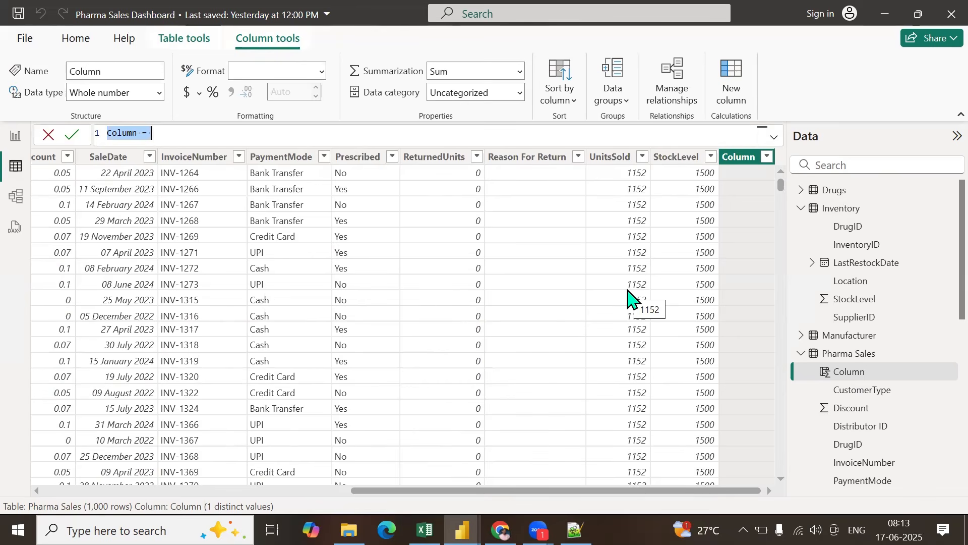
key("BackSpace")
type("Stock ")
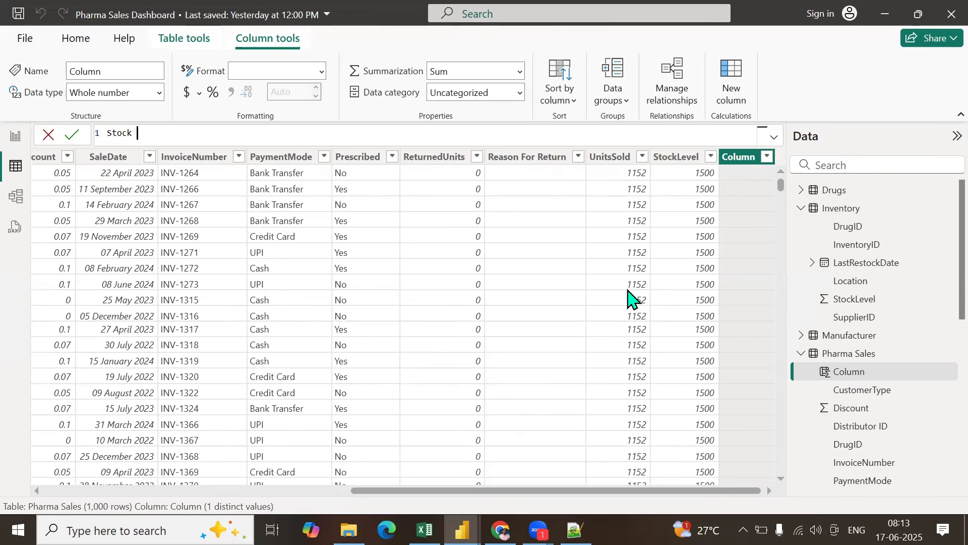
type("lvel")
key("BackSpace")
key("BackSpace")
key("BackSpace")
type("ele")
type("ve")
key("BackSpace")
key("BackSpace")
key("BackSpace")
key("BackSpace")
type("vel =")
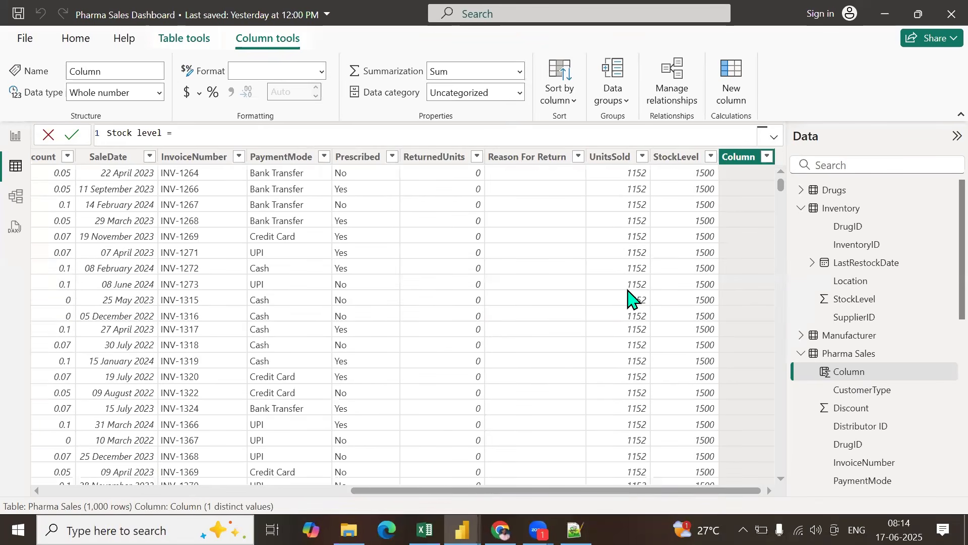
Step: Define the Stock level column as RELATED(Inventory[StockLevel]) and commit the formula
type("rel")
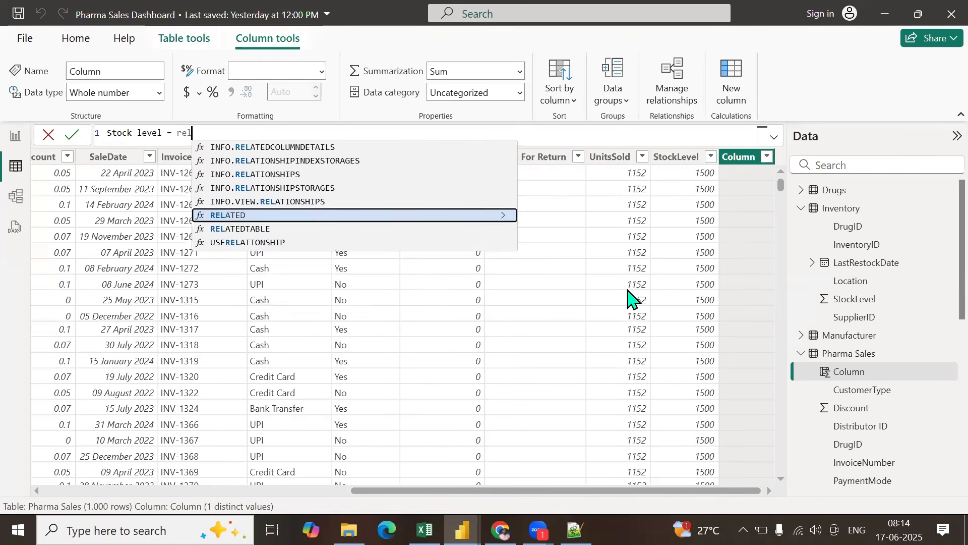
key("Tab")
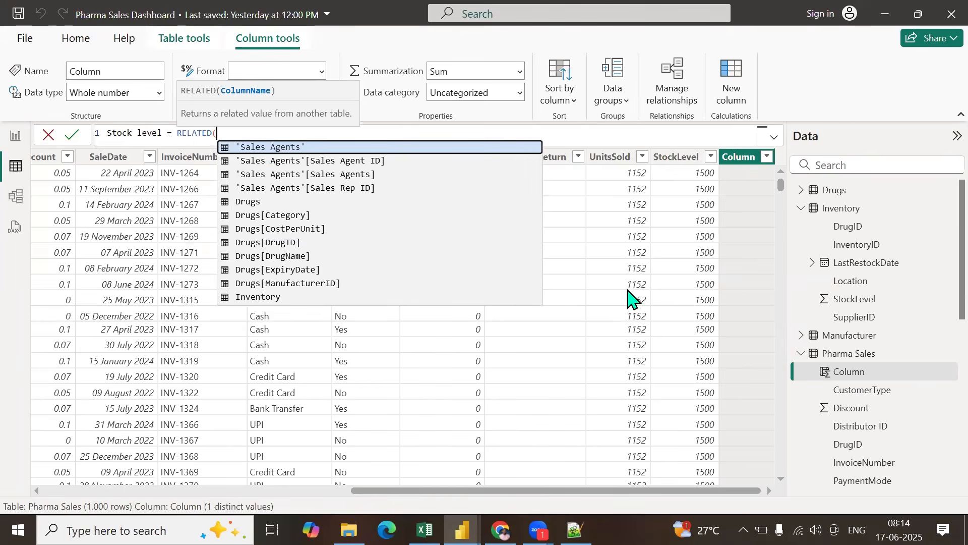
type("st")
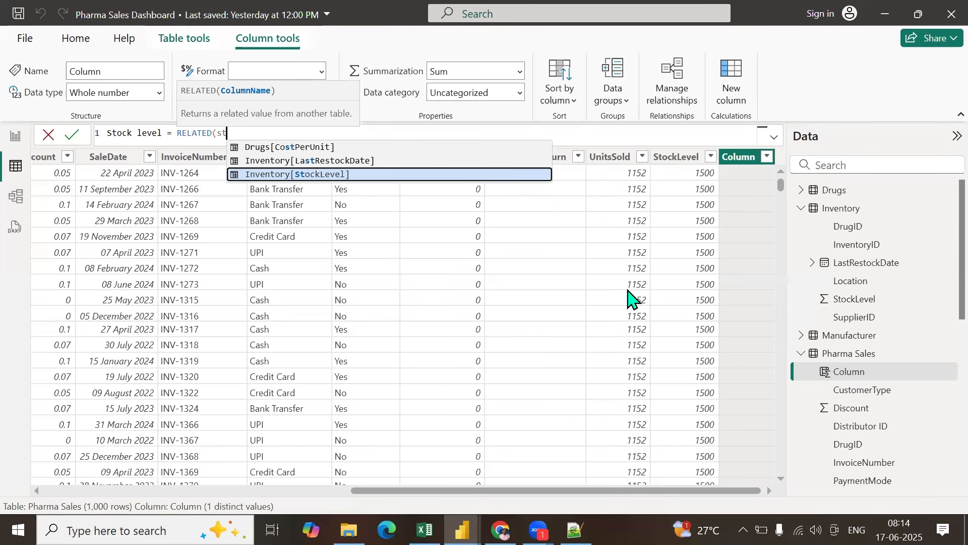
key("Tab")
type(")")
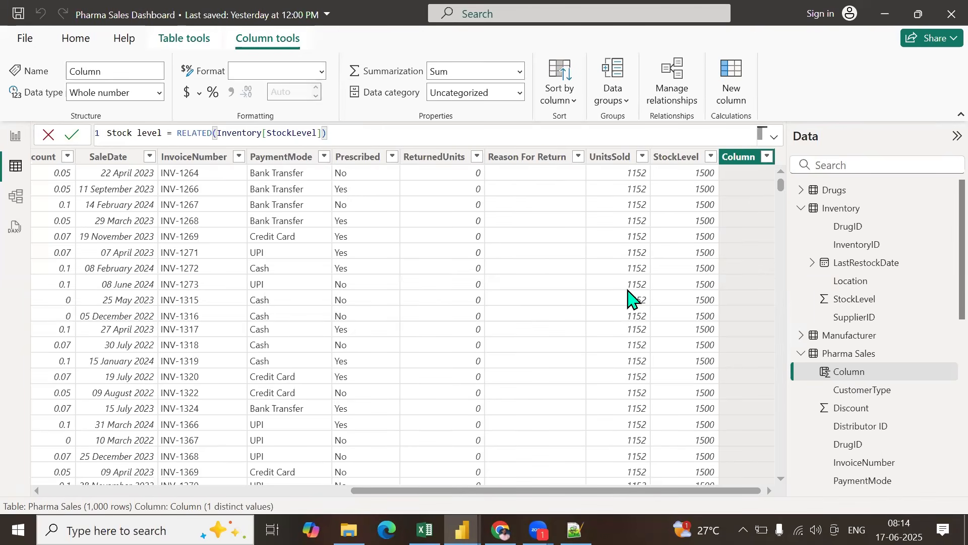
key("Return")
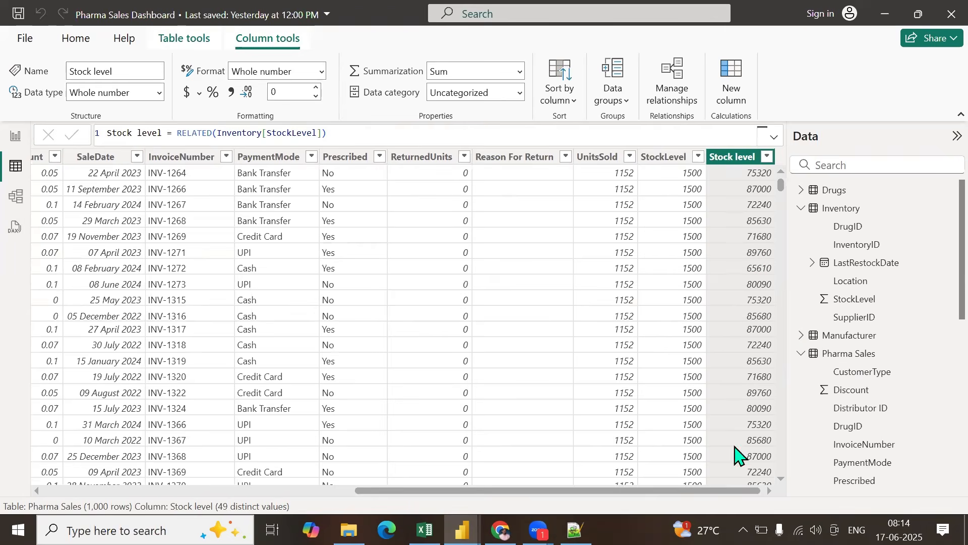
Step: Filter the Pharma Sales rows to DrugID D001 and compare the UnitsSold, StockLevel and Stock level columns
left_click_drag(746, 491, 418, 507)
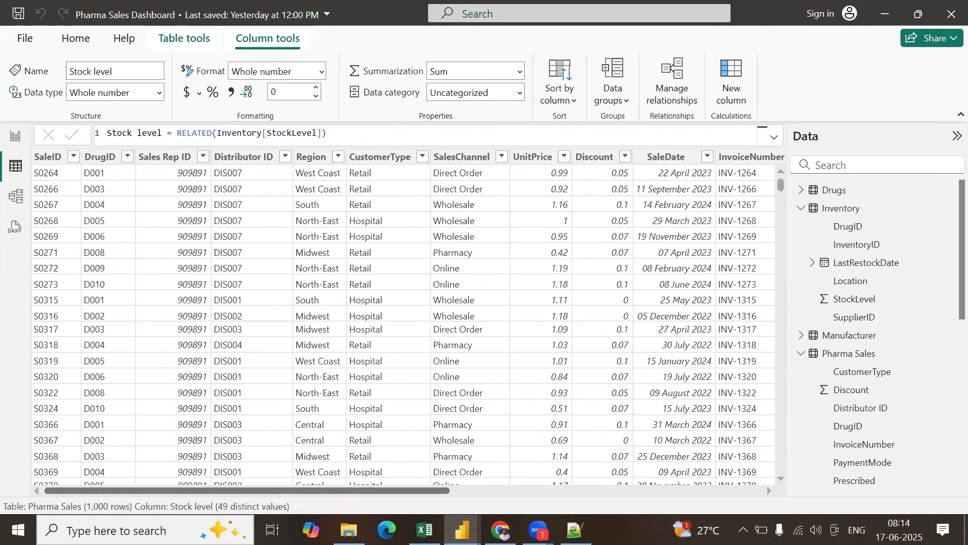
left_click(128, 157)
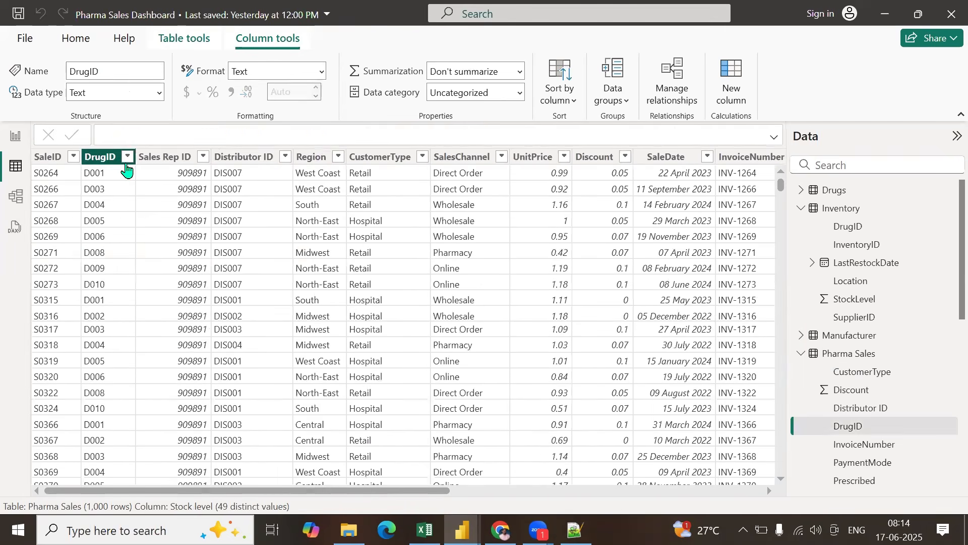
left_click(168, 205)
left_click(168, 218)
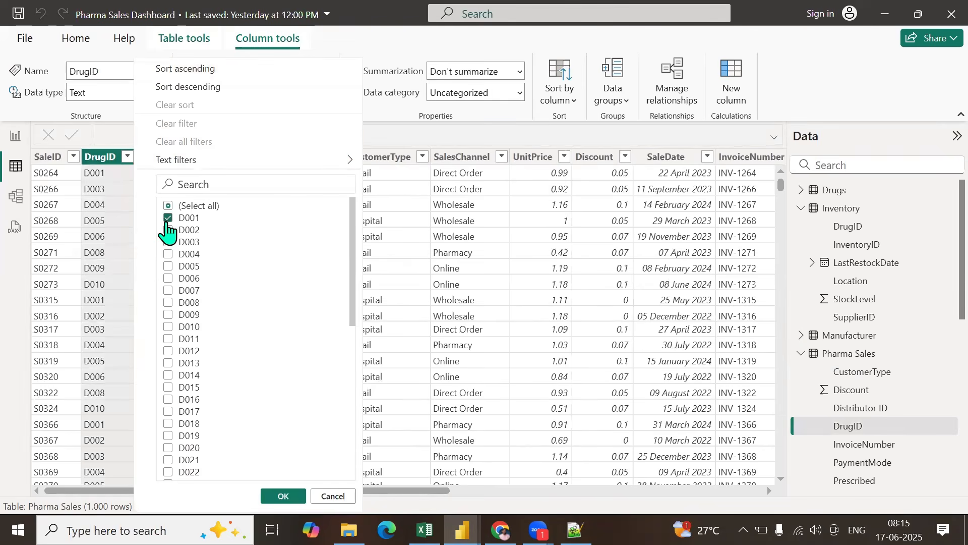
left_click(271, 497)
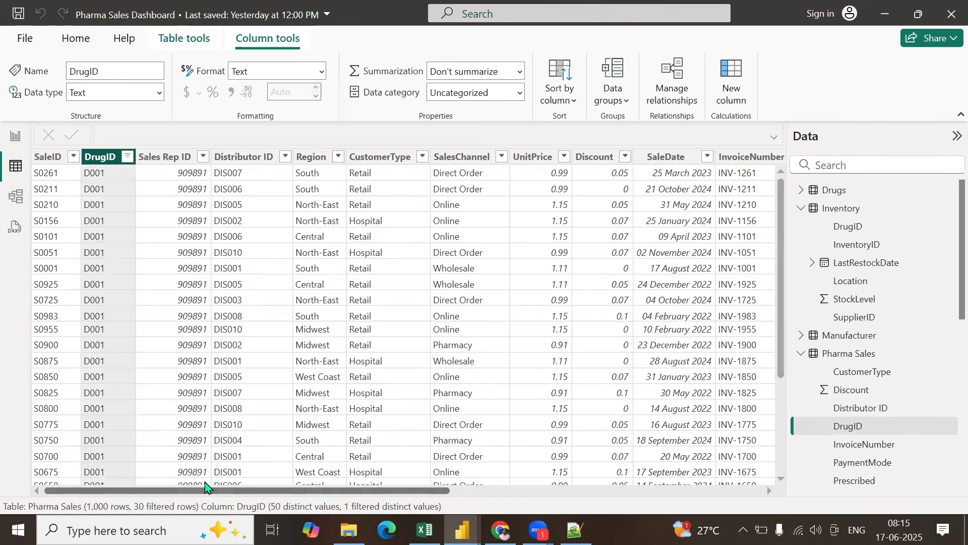
left_click_drag(202, 490, 520, 491)
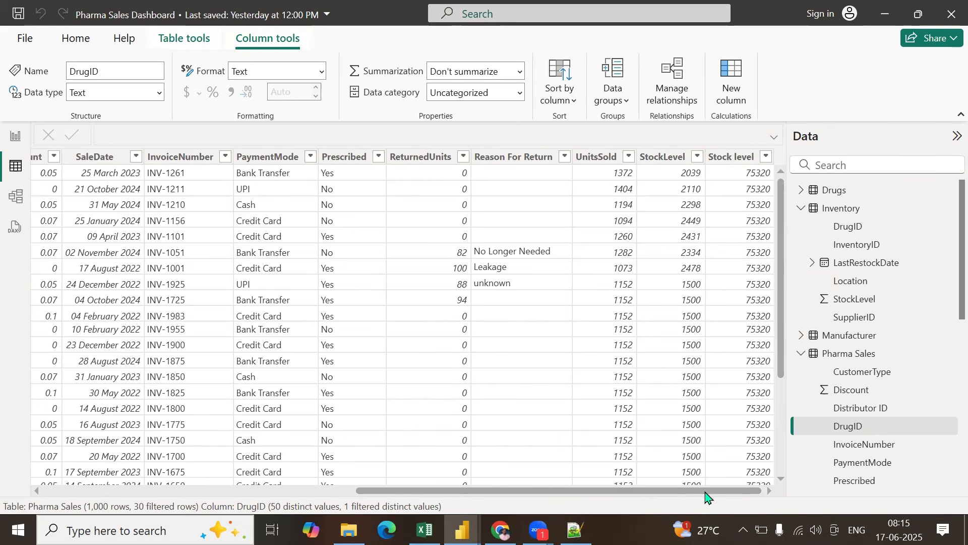
left_click_drag(706, 497, 337, 490)
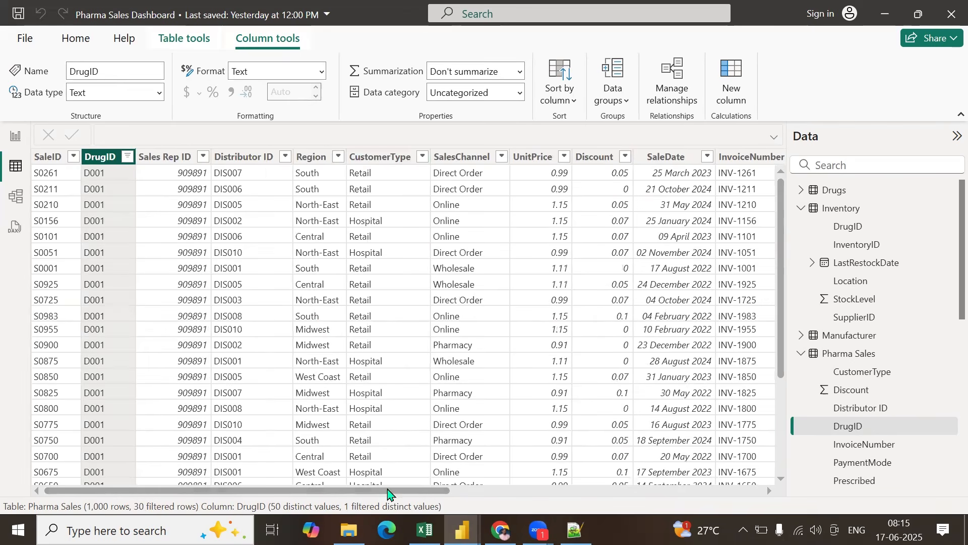
left_click_drag(387, 493, 711, 492)
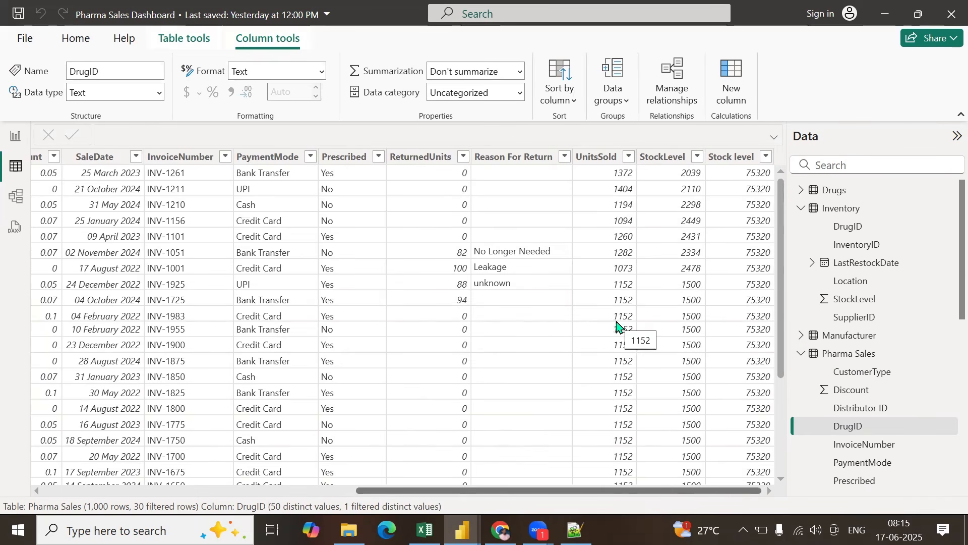
left_click_drag(637, 498, 325, 499)
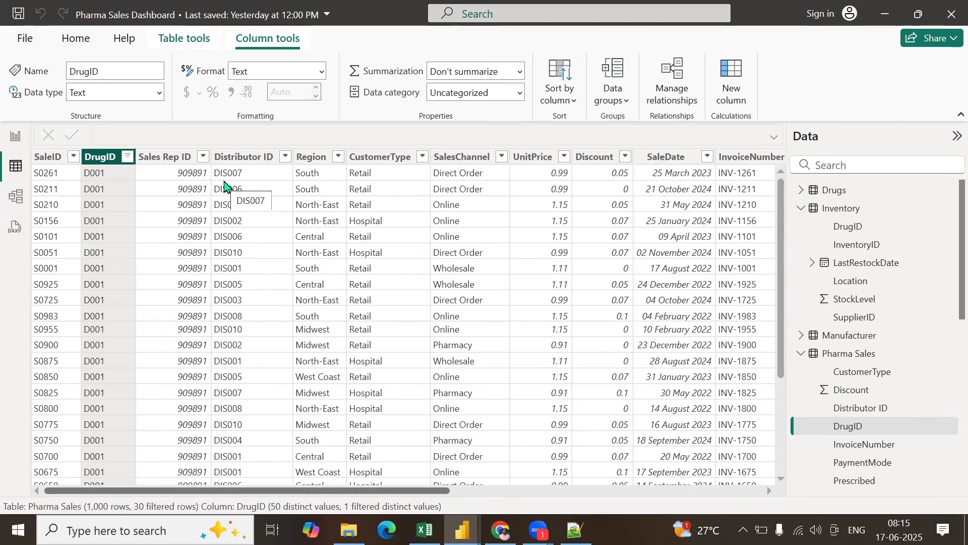
left_click_drag(407, 496, 716, 479)
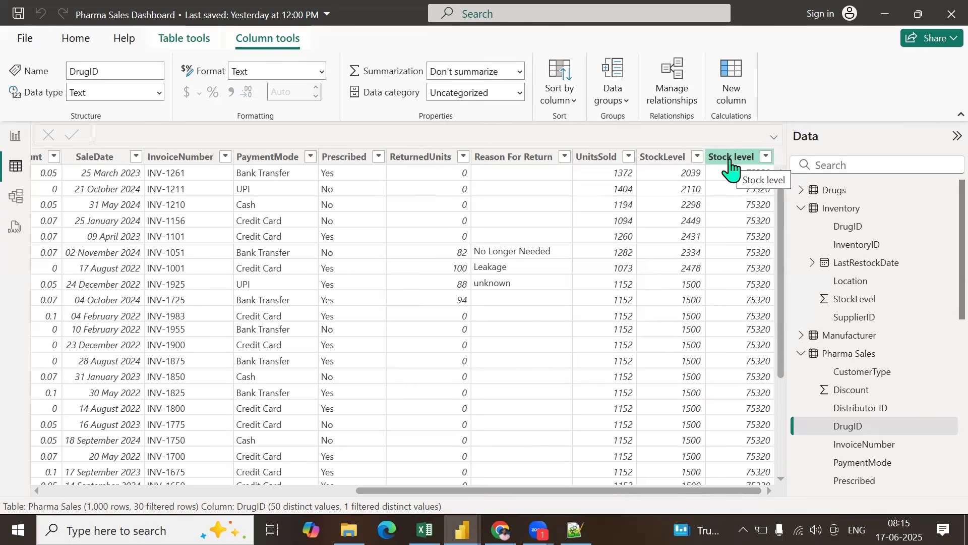
Step: Delete the calculated Stock level column from the Pharma Sales table
right_click(730, 167)
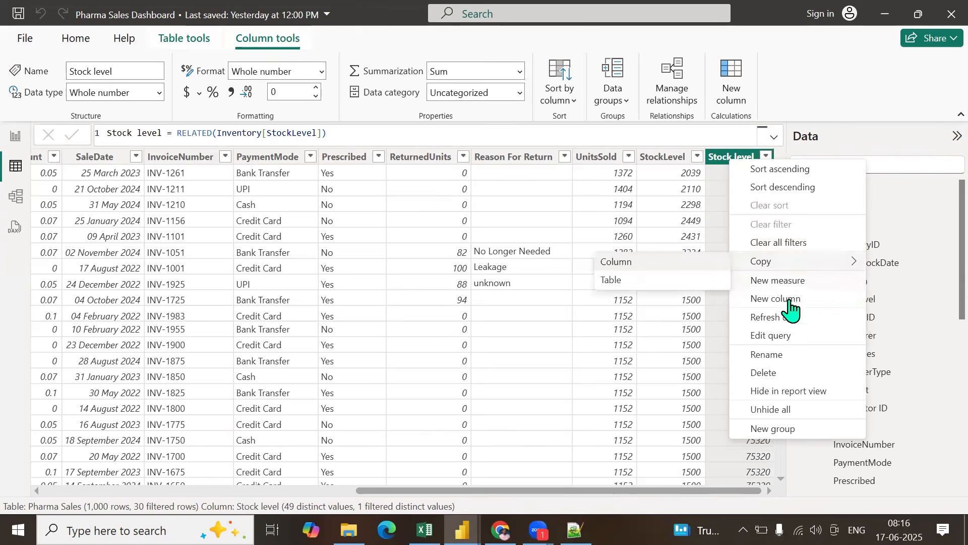
left_click(780, 374)
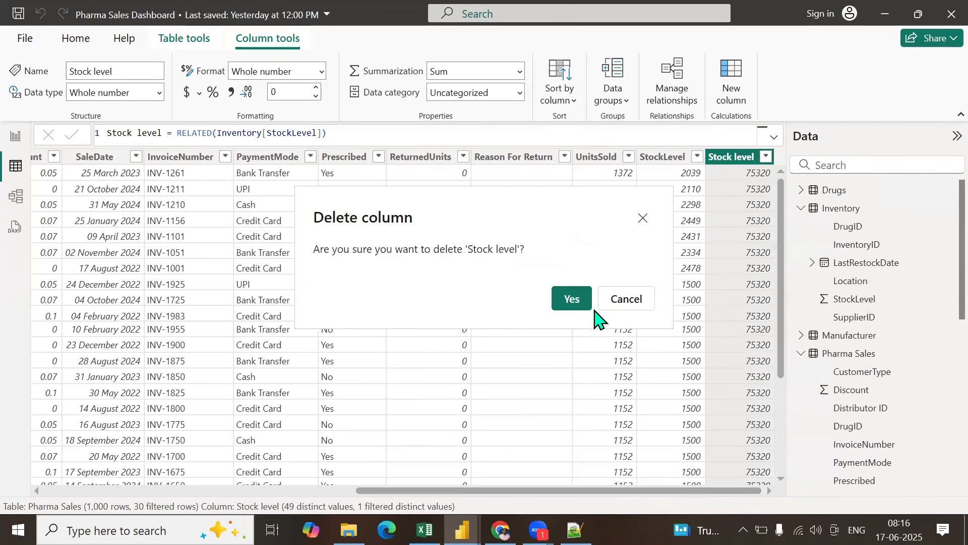
left_click(567, 296)
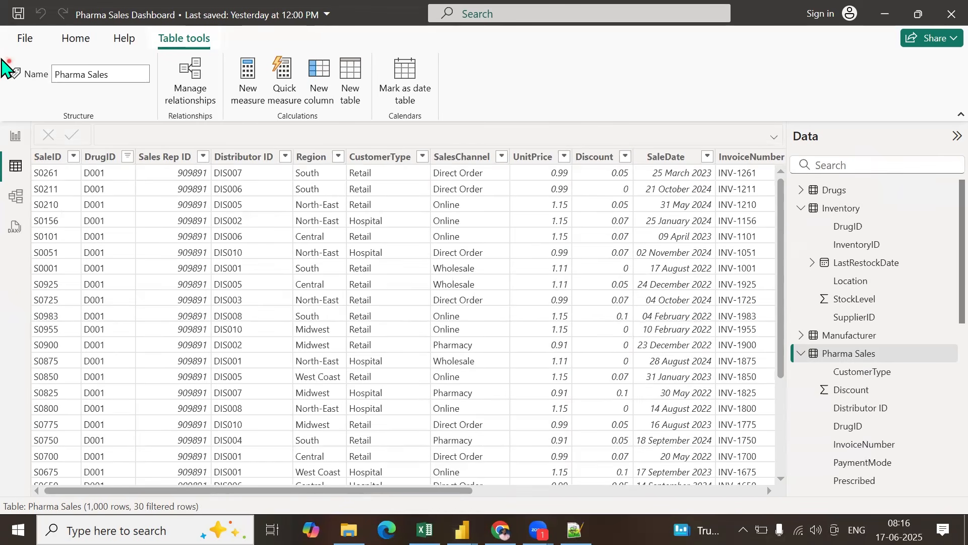
Step: On the Duplicate of Page 3 report page, redefine the STOCK AVAILABLE measure as [TOTAL STOCK] - [Sold Stock] - [RETURNED UNITS] and commit it
left_click(15, 136)
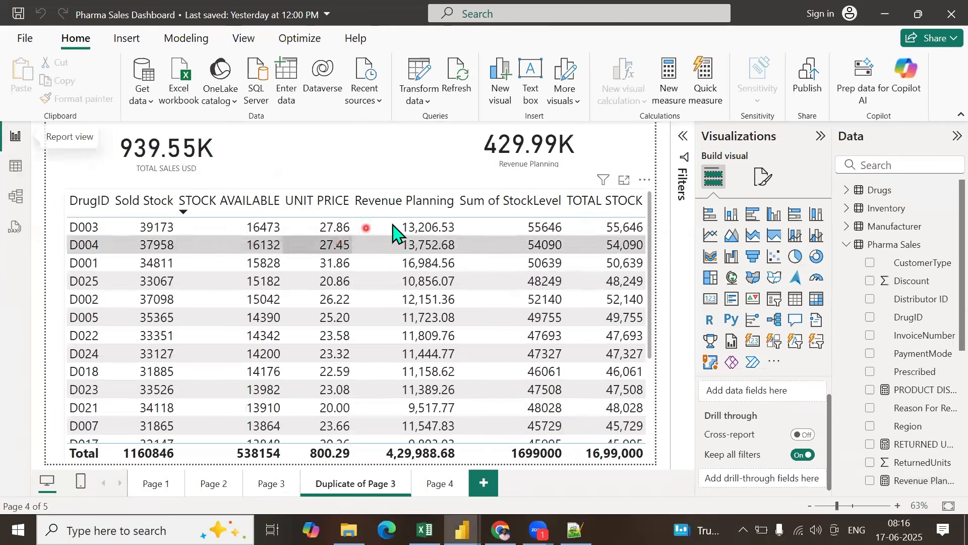
scroll(896, 323, "down", 3)
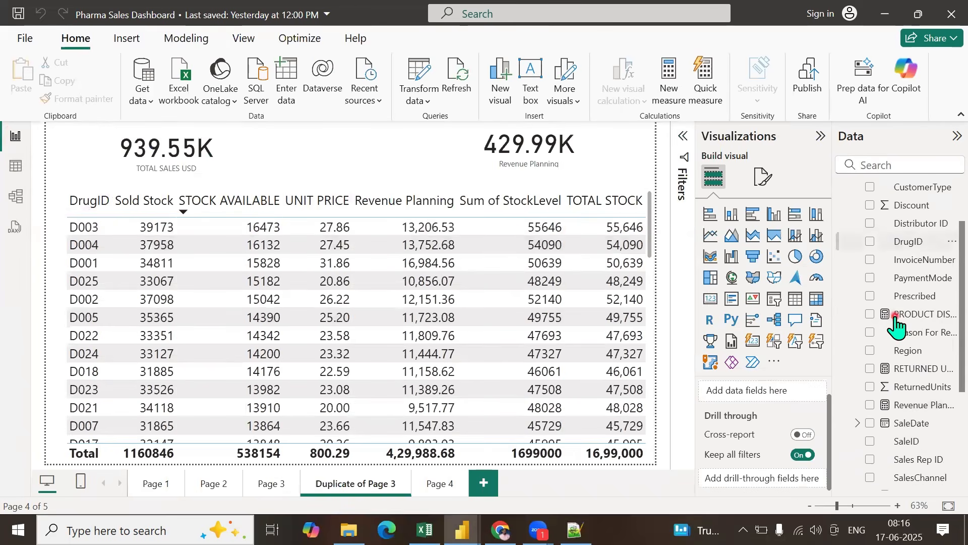
scroll(897, 323, "down", 2)
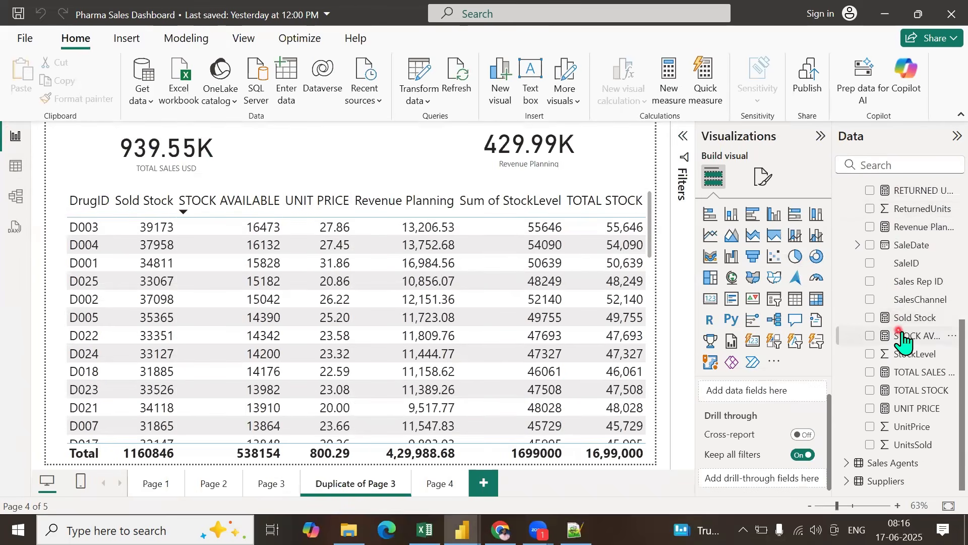
left_click(903, 337)
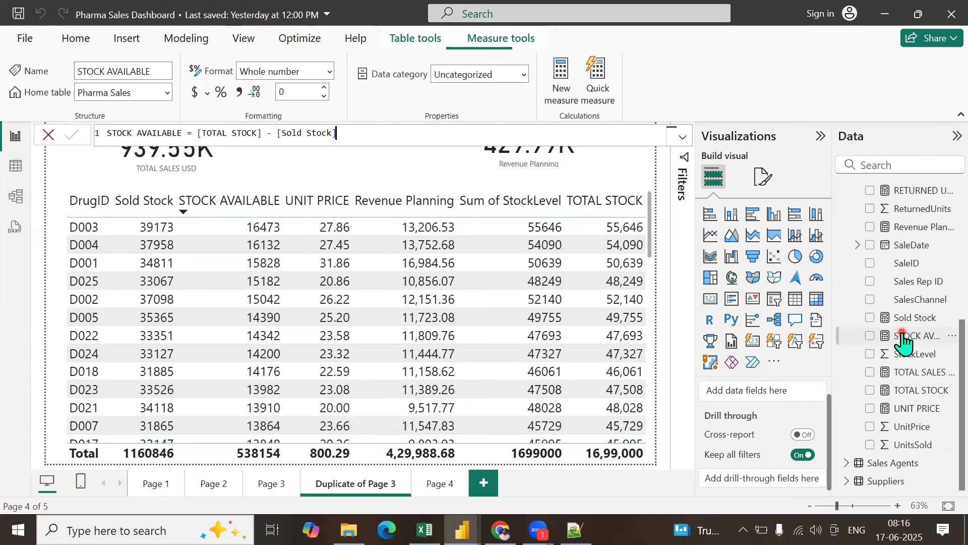
left_click(200, 134)
left_click_drag(200, 134, 352, 134)
left_click(352, 134)
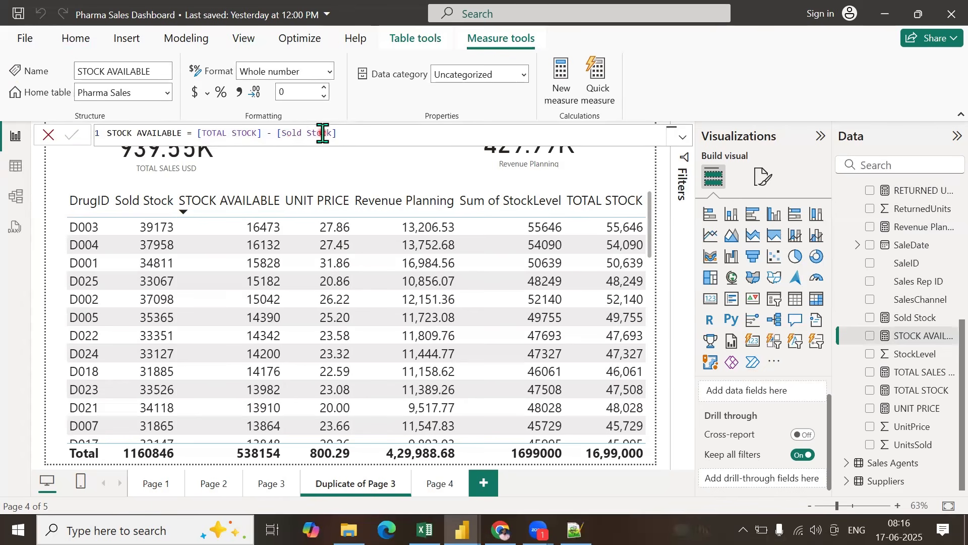
left_click(352, 132)
left_click(397, 201)
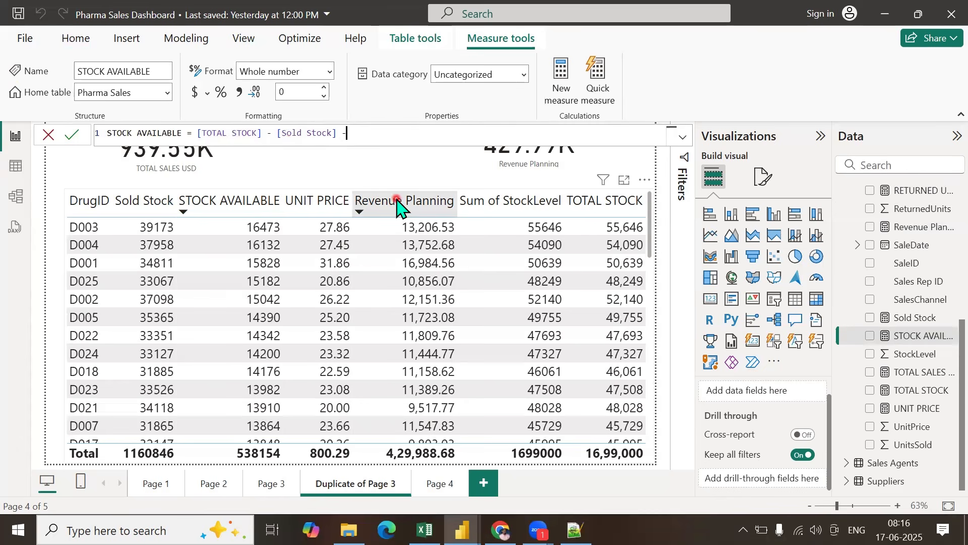
type("[RET")
key("Tab")
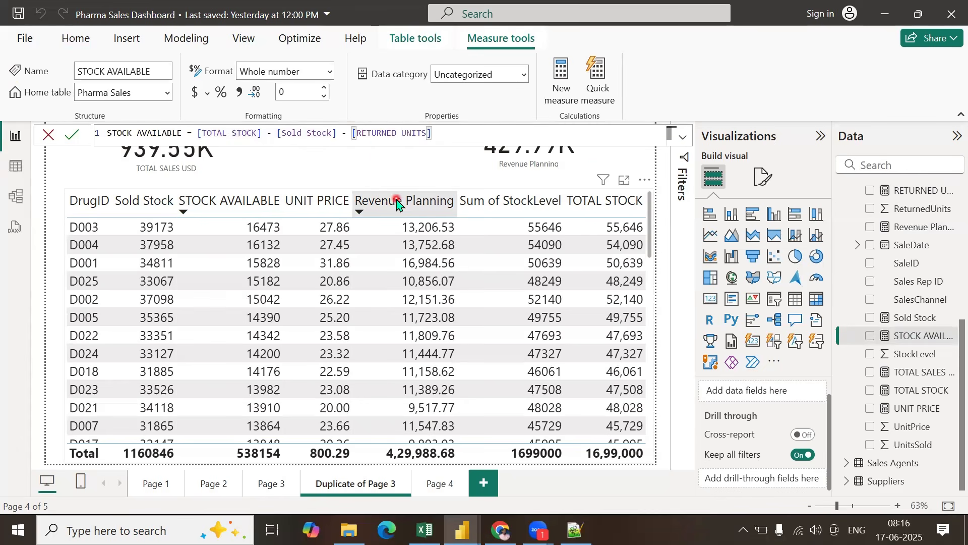
key("Return")
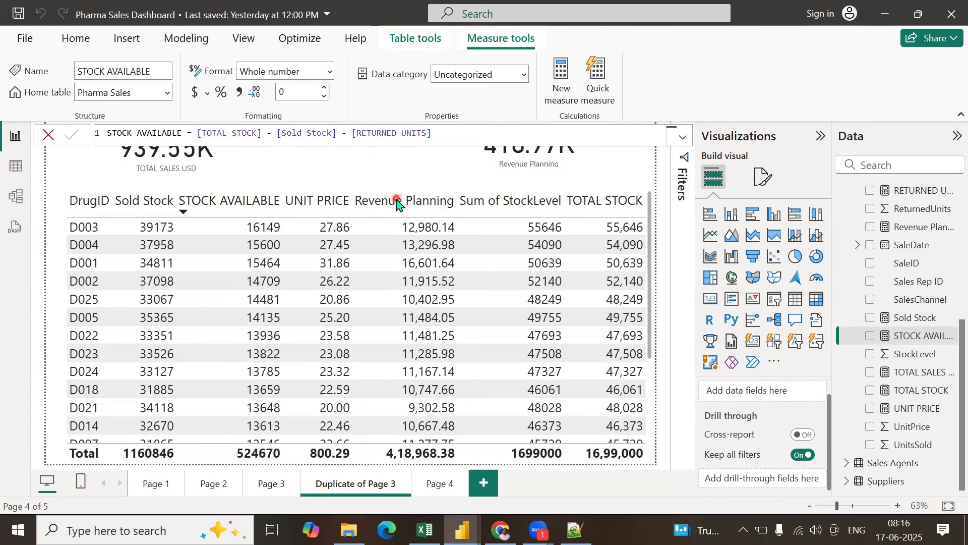
left_click(332, 169)
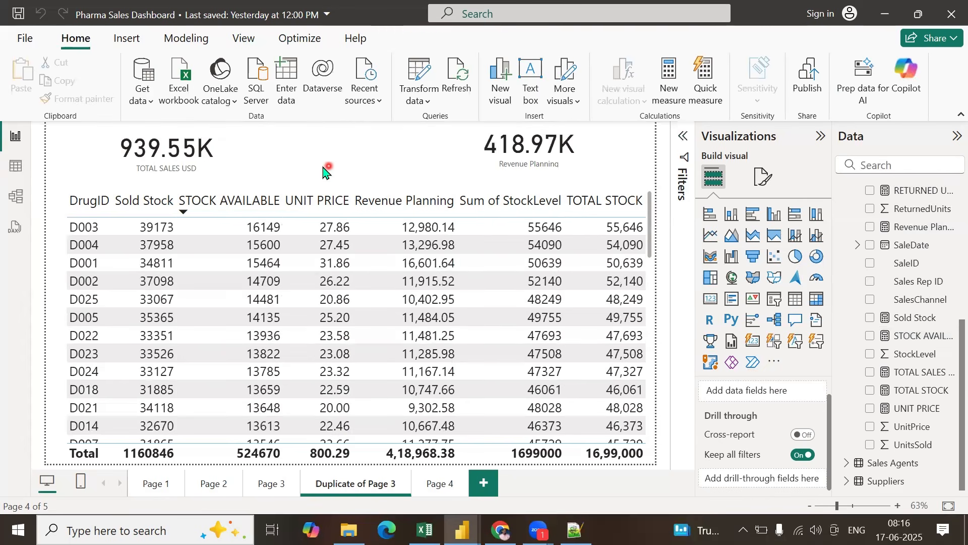
Step: Find the display units option in the TOTAL SALES USD card's formatting and set it to None
left_click(195, 167)
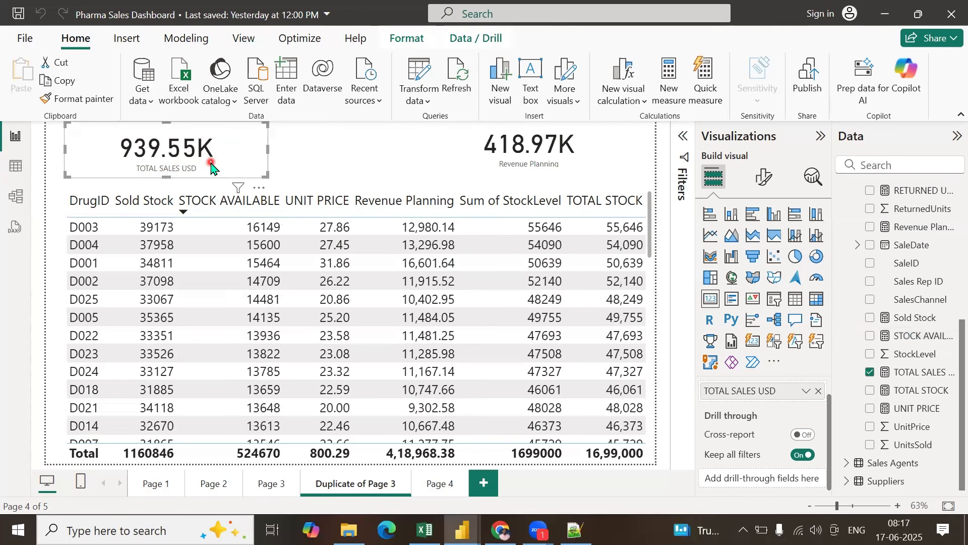
left_click(764, 176)
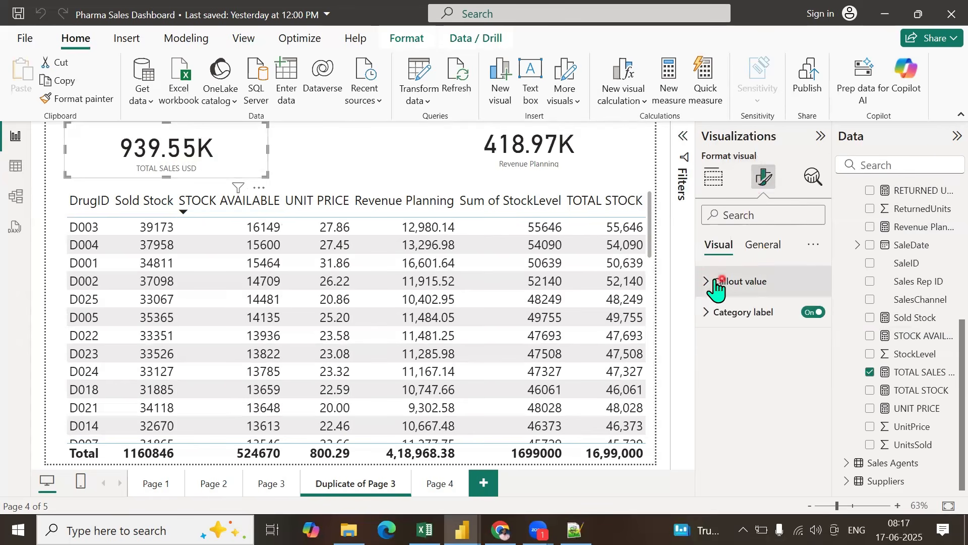
left_click(755, 215)
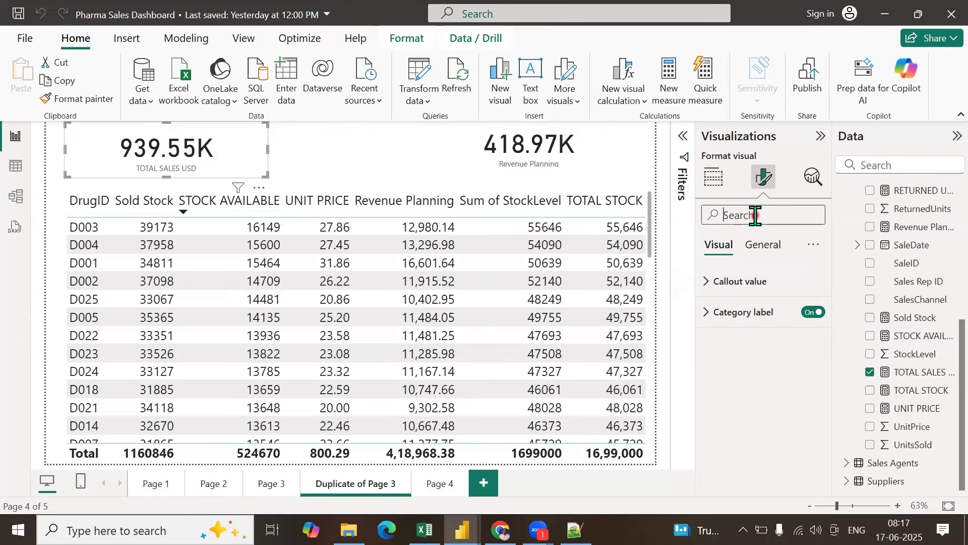
type("dis")
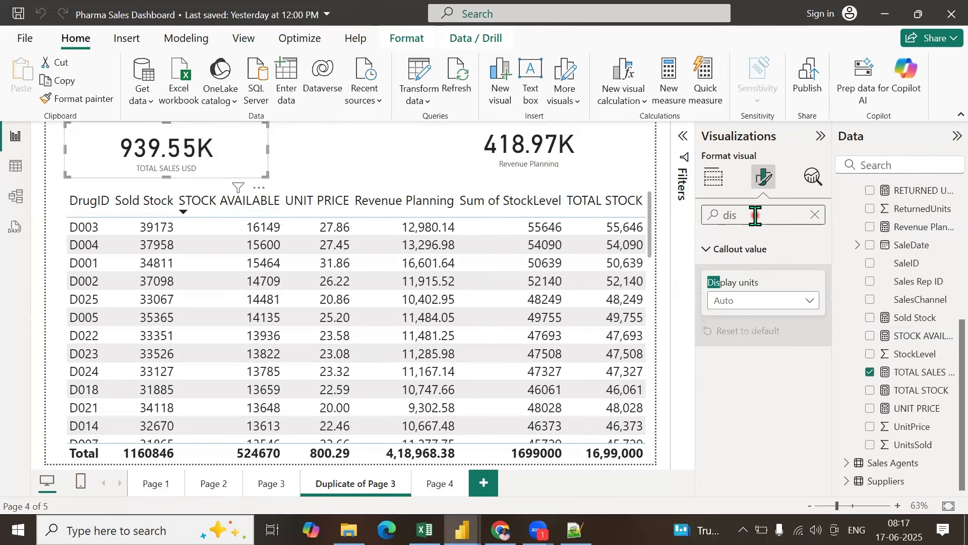
left_click(753, 302)
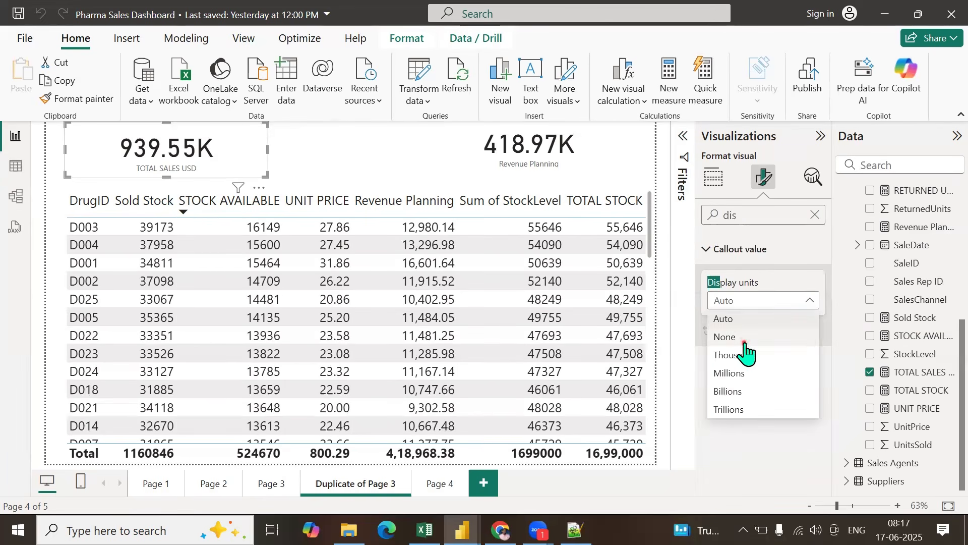
left_click(743, 338)
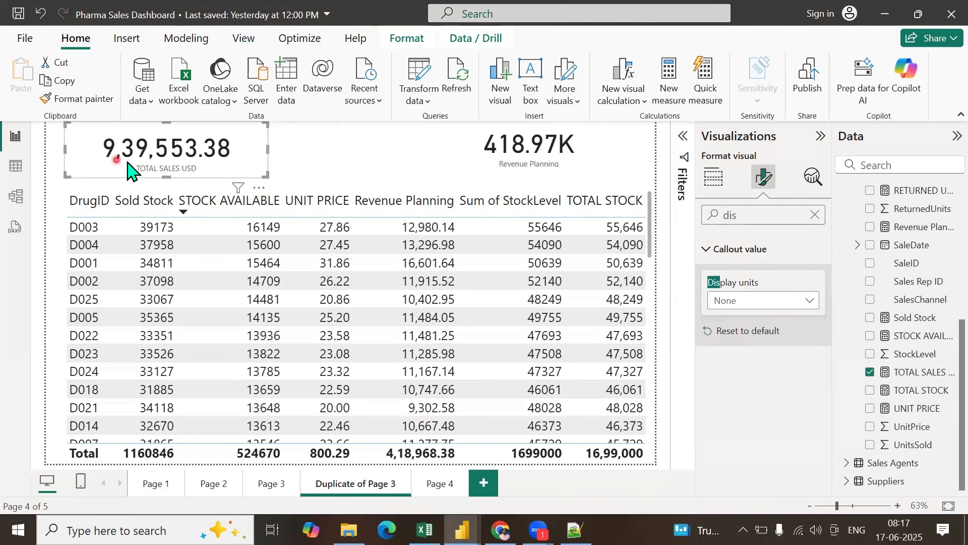
Step: Change the display units of the TOTAL SALES USD card to Millions
left_click(558, 162)
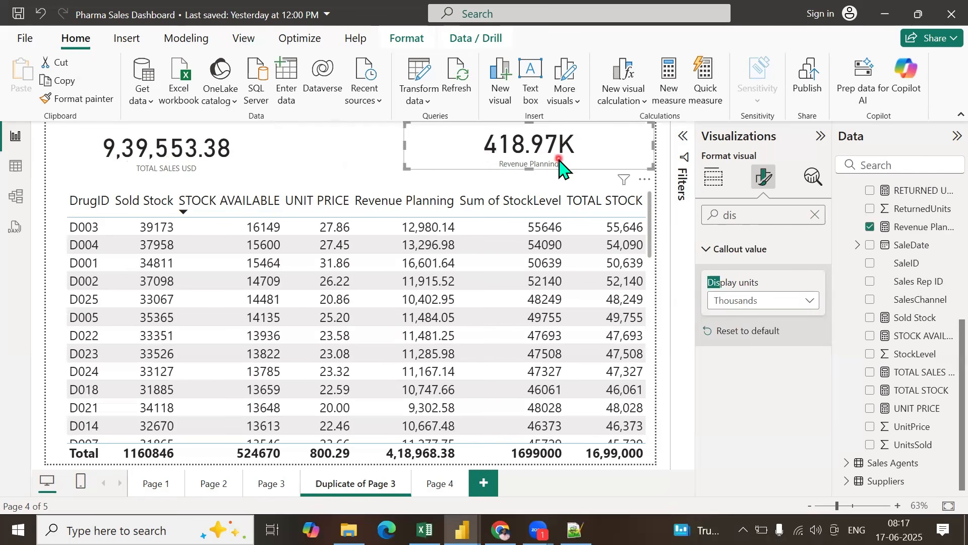
left_click(195, 150)
left_click(733, 304)
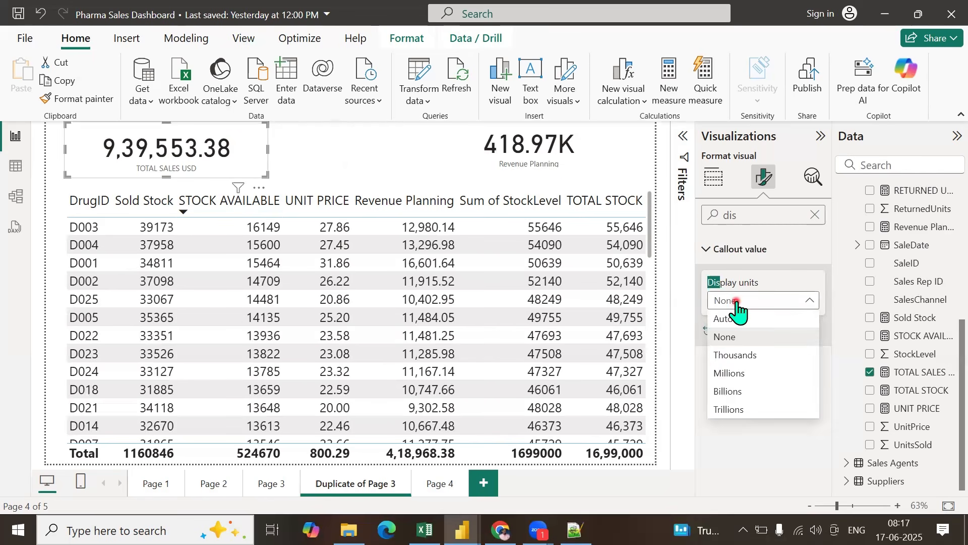
left_click(734, 372)
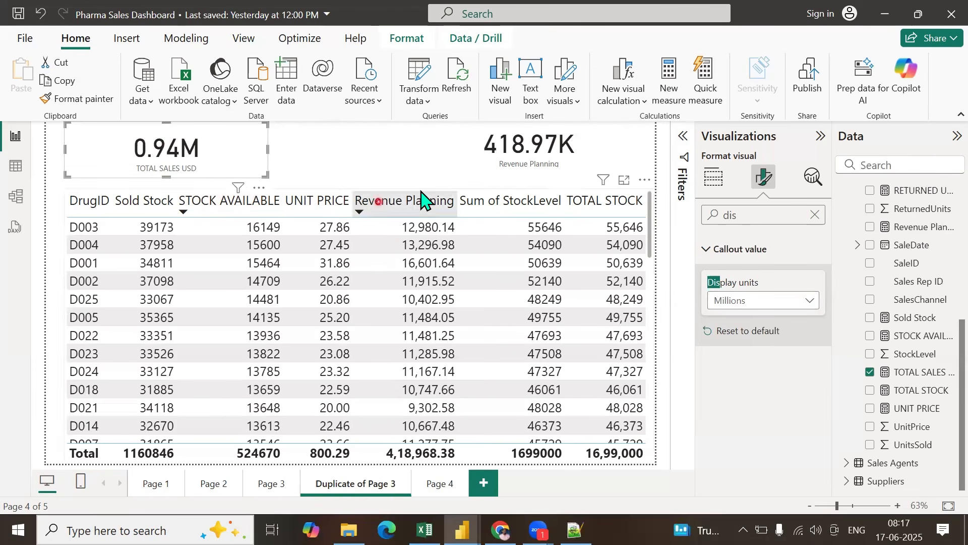
Step: Set the display units of the Revenue Planning card to Millions
left_click(504, 141)
left_click(761, 301)
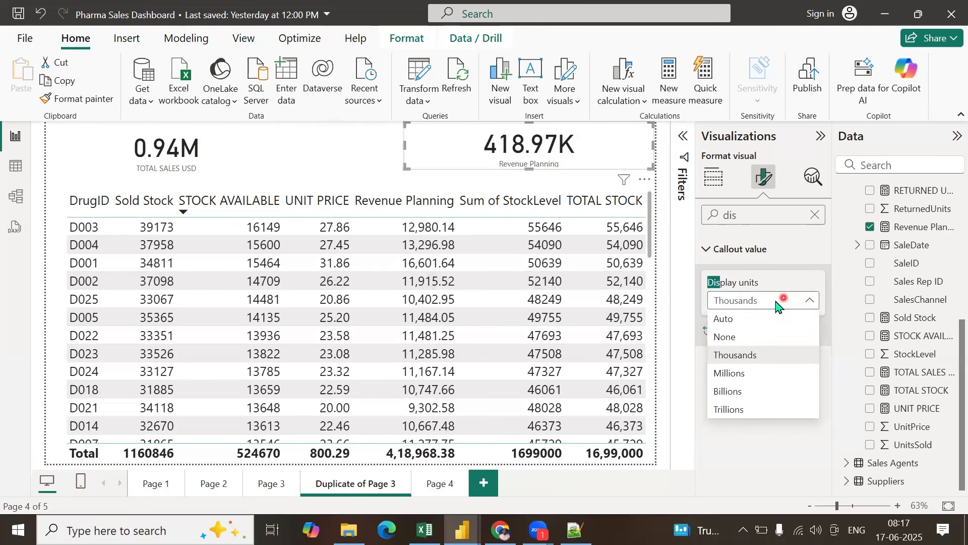
left_click(745, 369)
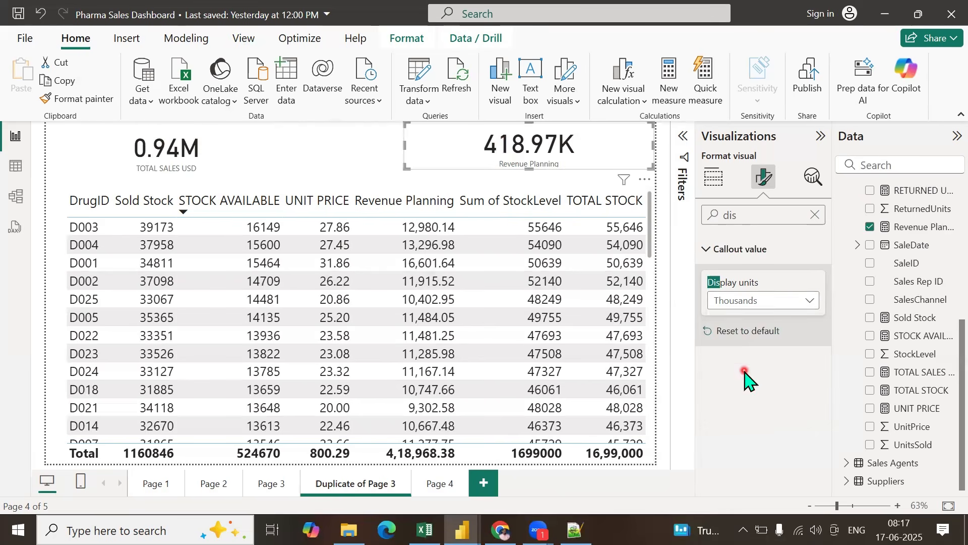
left_click(463, 146)
left_click(527, 159)
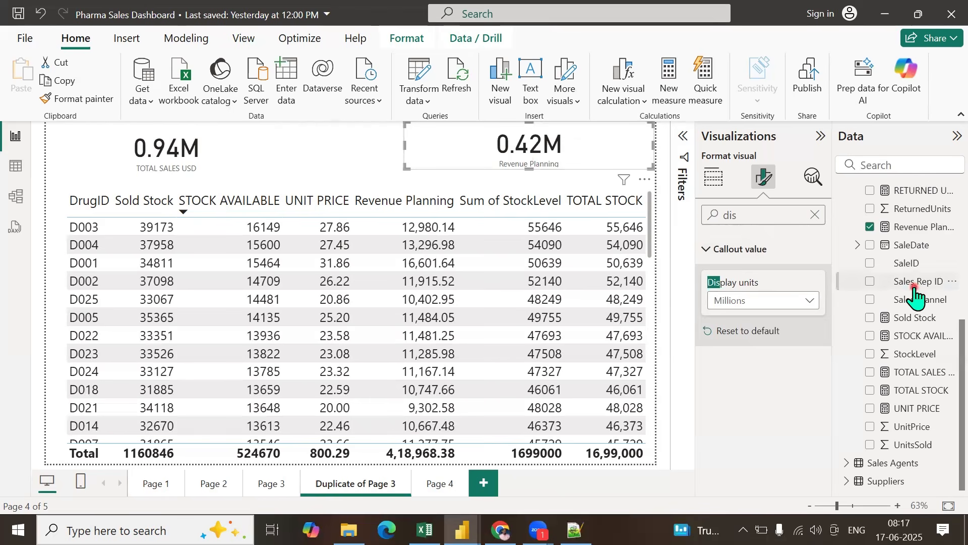
Step: Format the TOTAL SALES USD measure as dollar currency
left_click(917, 228)
left_click(912, 372)
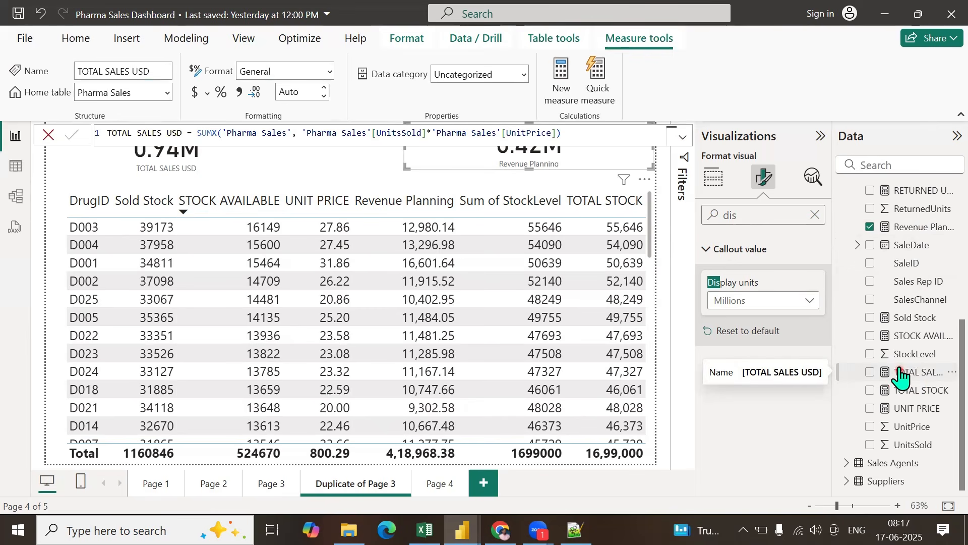
left_click(193, 93)
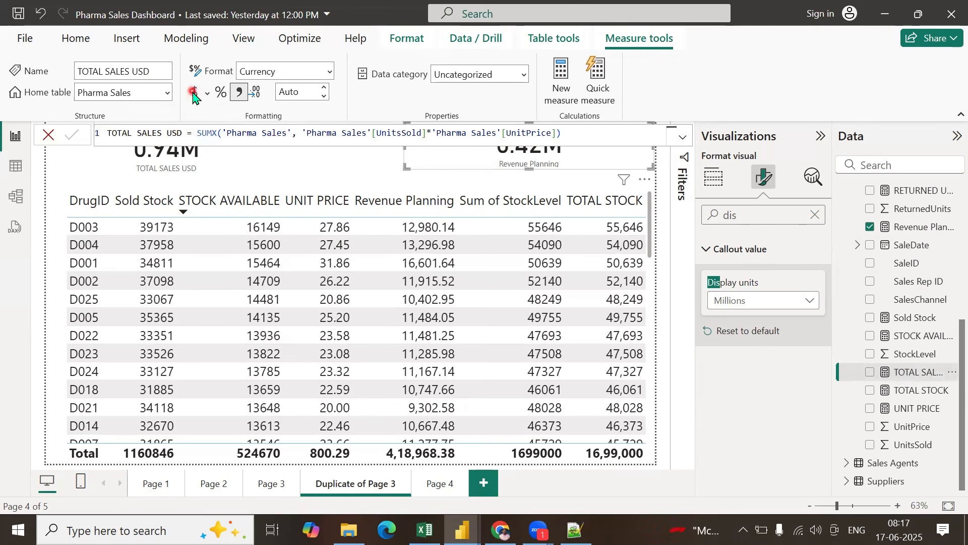
left_click(188, 178)
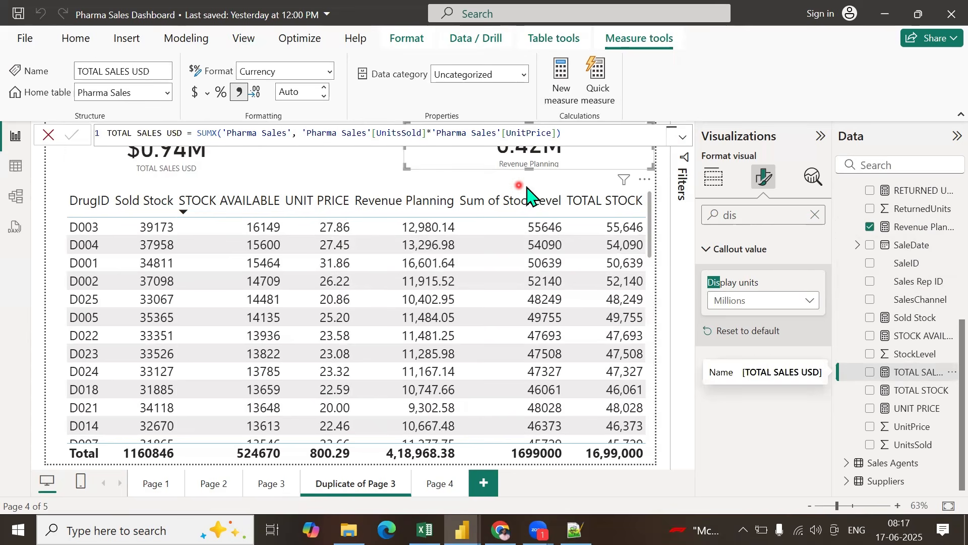
Step: Format the Revenue Planning measure as dollar currency
left_click(911, 233)
left_click(681, 138)
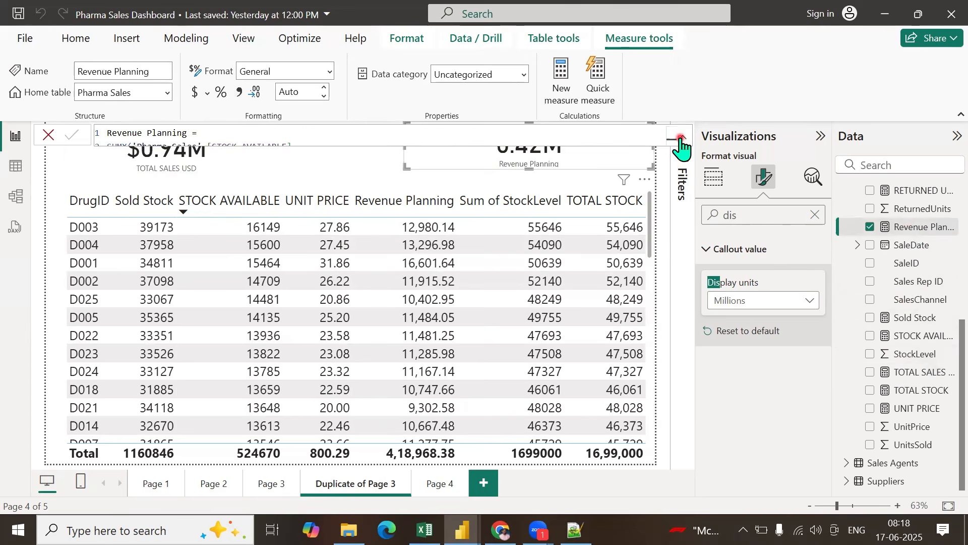
left_click(196, 94)
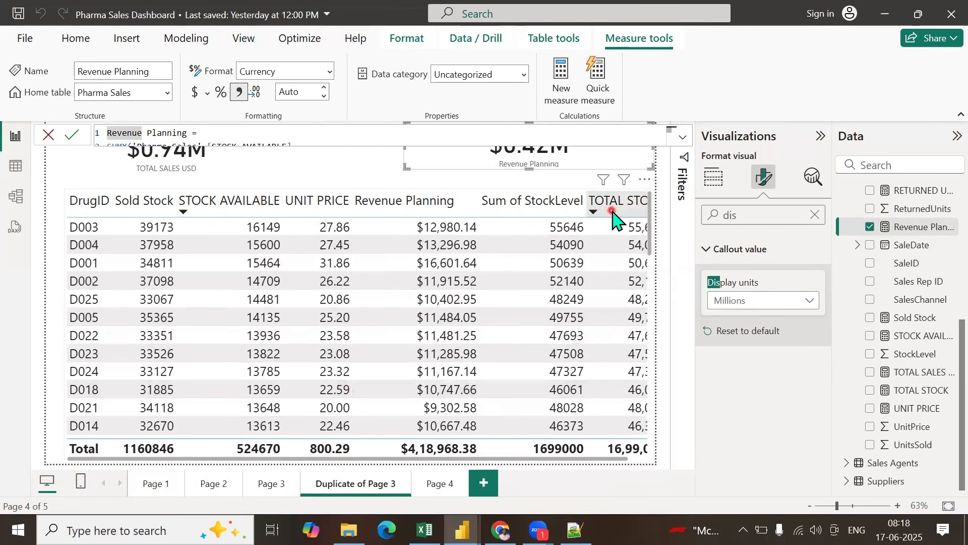
Step: Try to apply a thousands separator to the Sold Stock measure
left_click(925, 319)
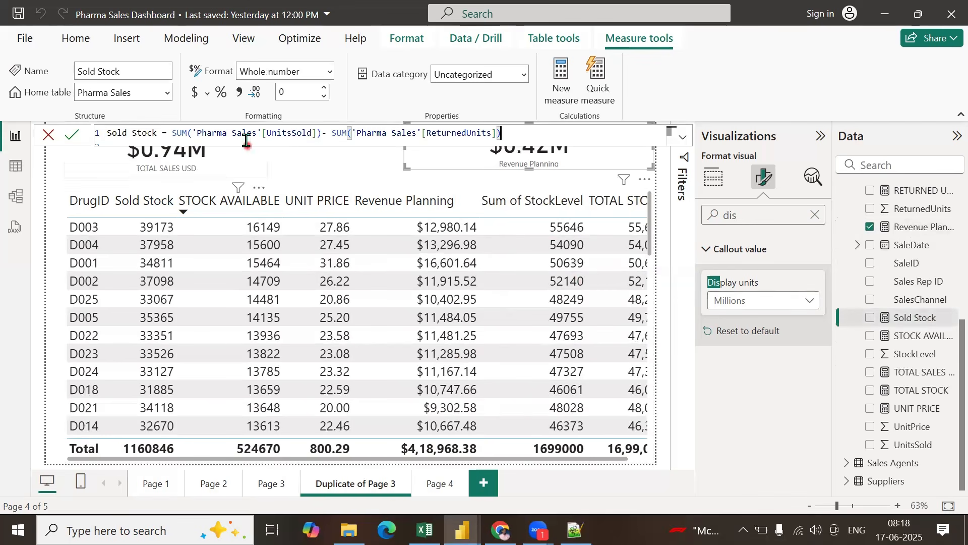
left_click(239, 94)
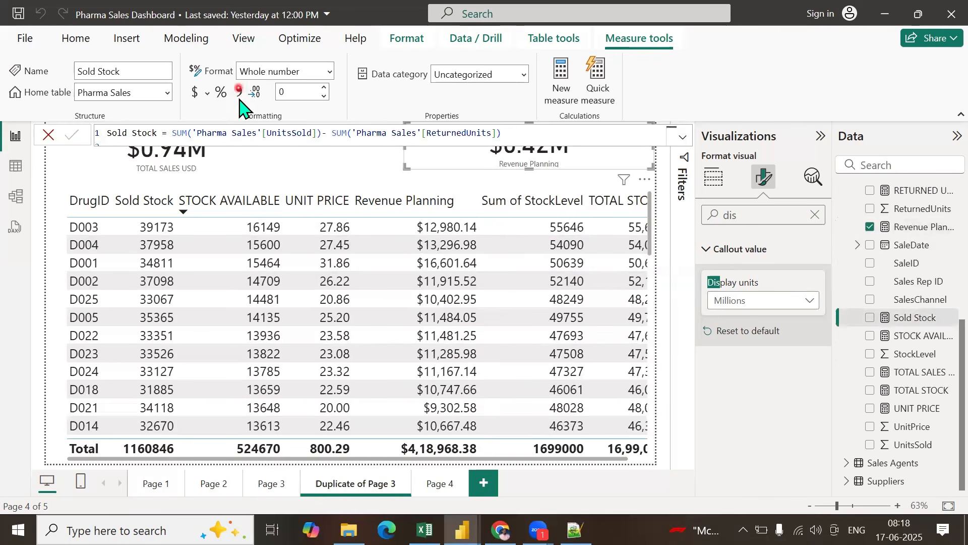
left_click(365, 235)
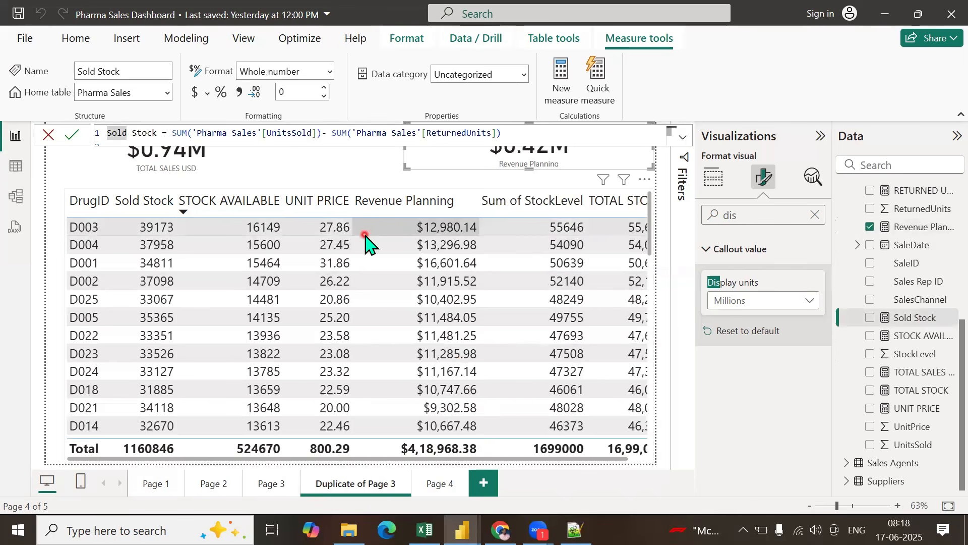
left_click(366, 234)
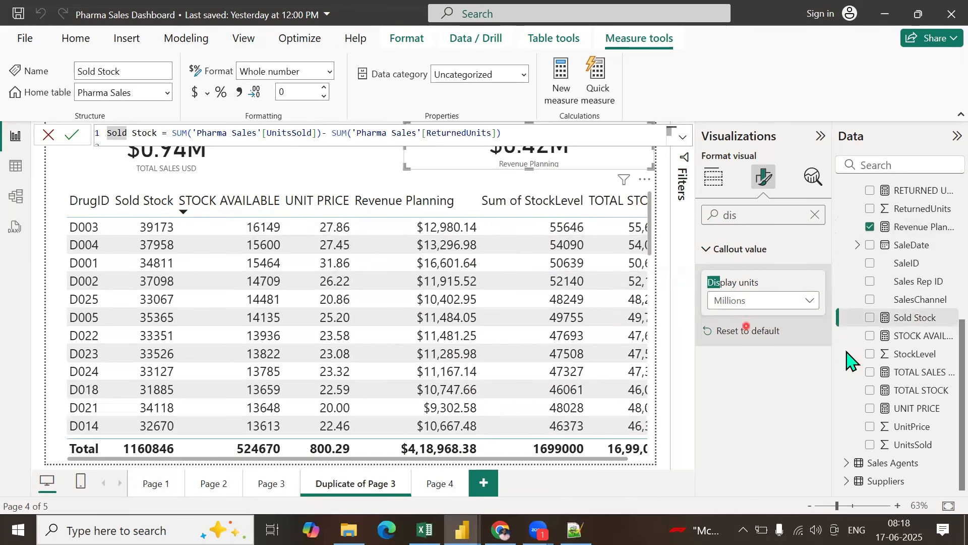
Step: Apply a thousands separator to the STOCK AVAILABLE measure and check the formats of the TOTAL STOCK, TOTAL SALES USD and UNIT PRICE measures
left_click(911, 336)
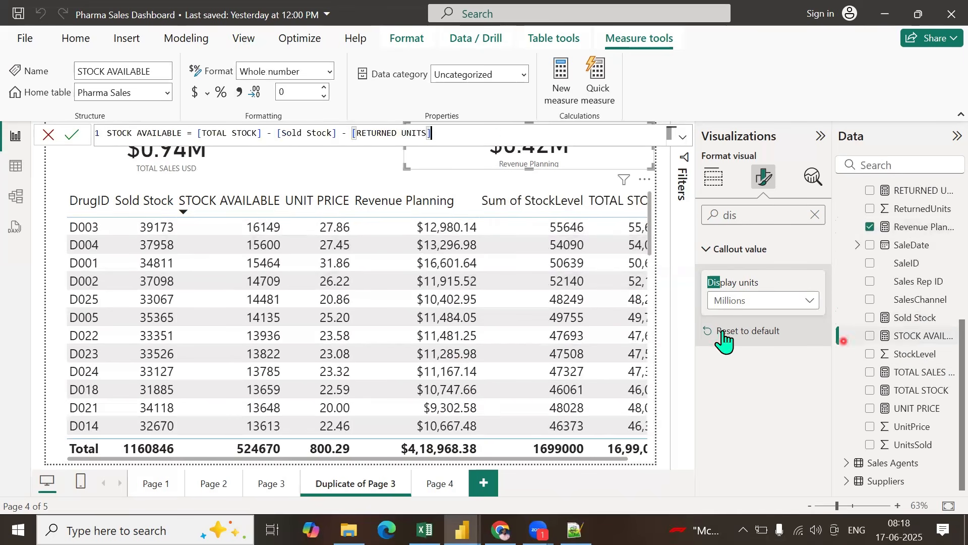
left_click(238, 93)
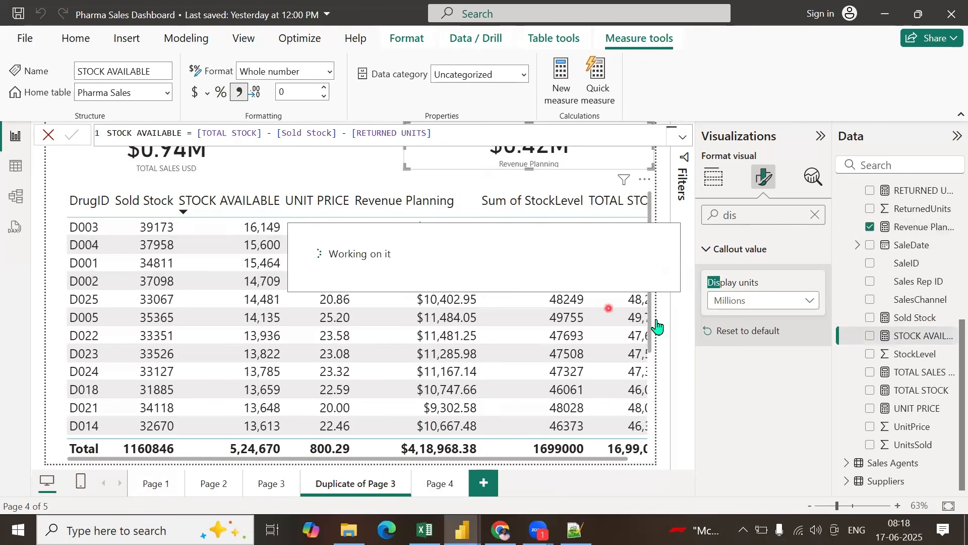
left_click(905, 390)
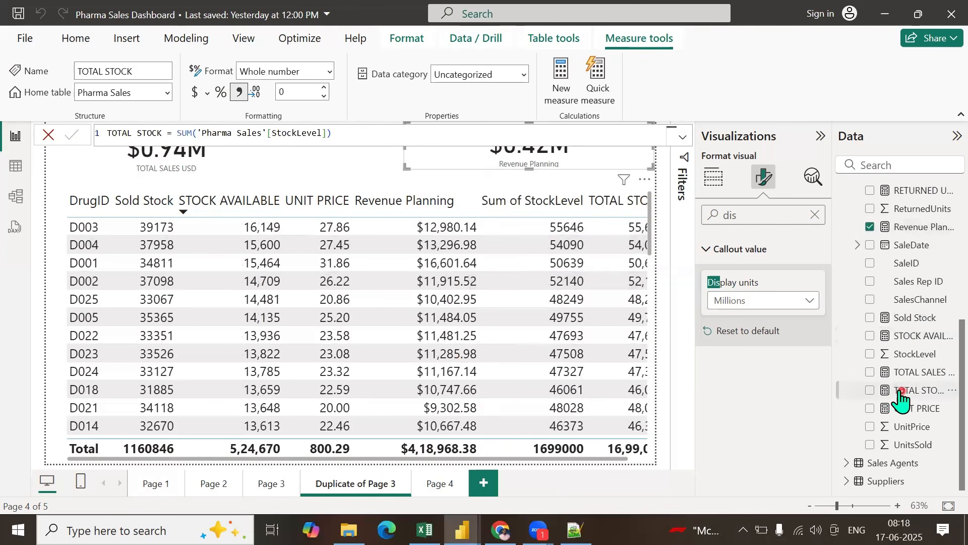
left_click(915, 370)
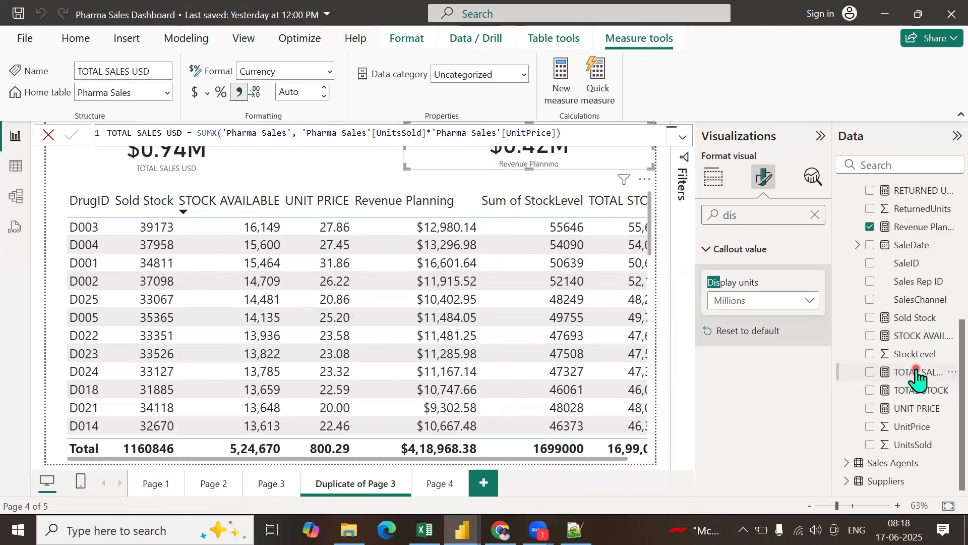
left_click(914, 409)
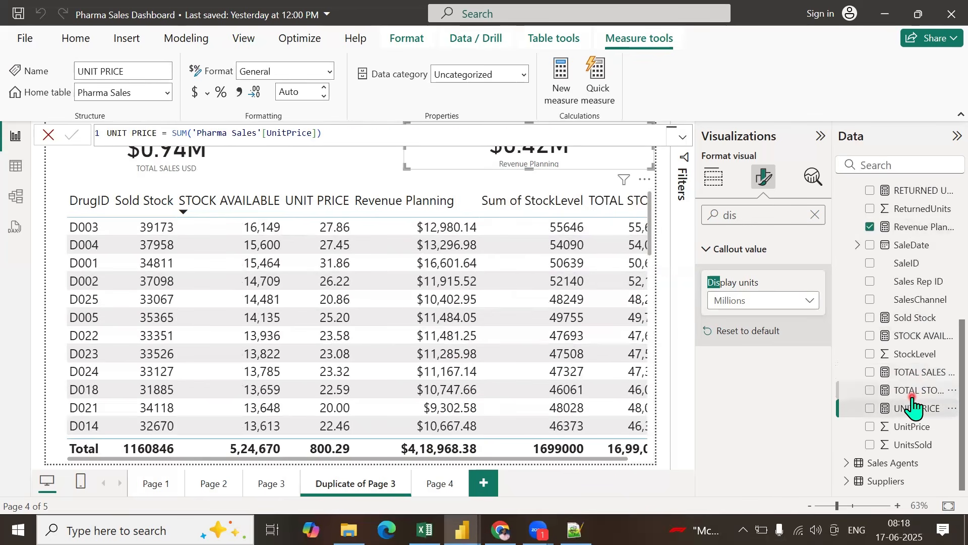
scroll(914, 409, "up", 5)
scroll(912, 404, "up", 3)
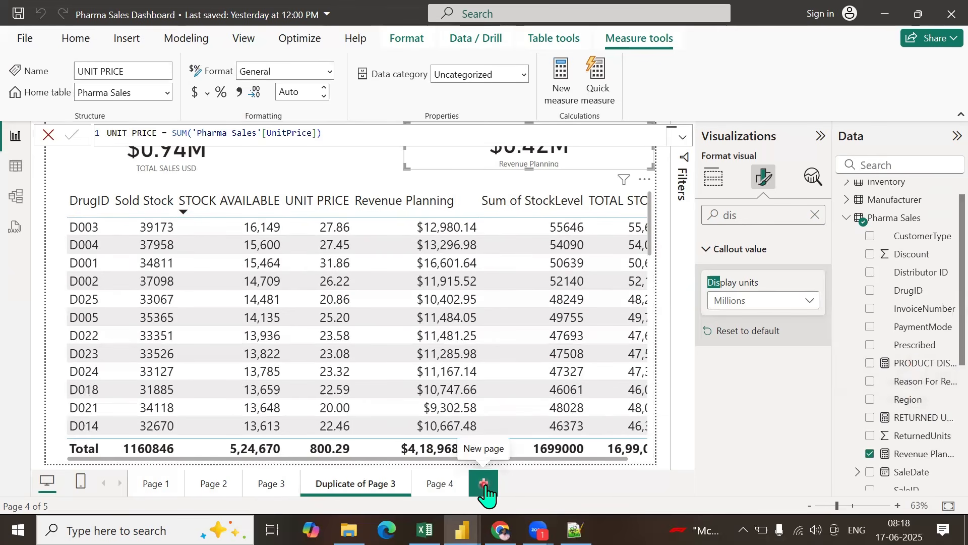
scroll(876, 308, "up", 1)
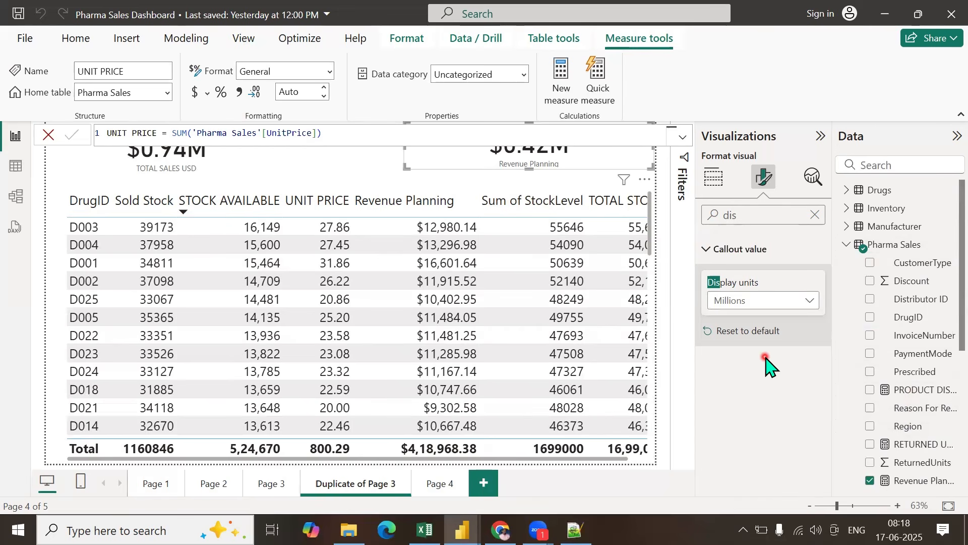
Step: Delete the report page named Duplicate of Page 3
left_click(404, 478)
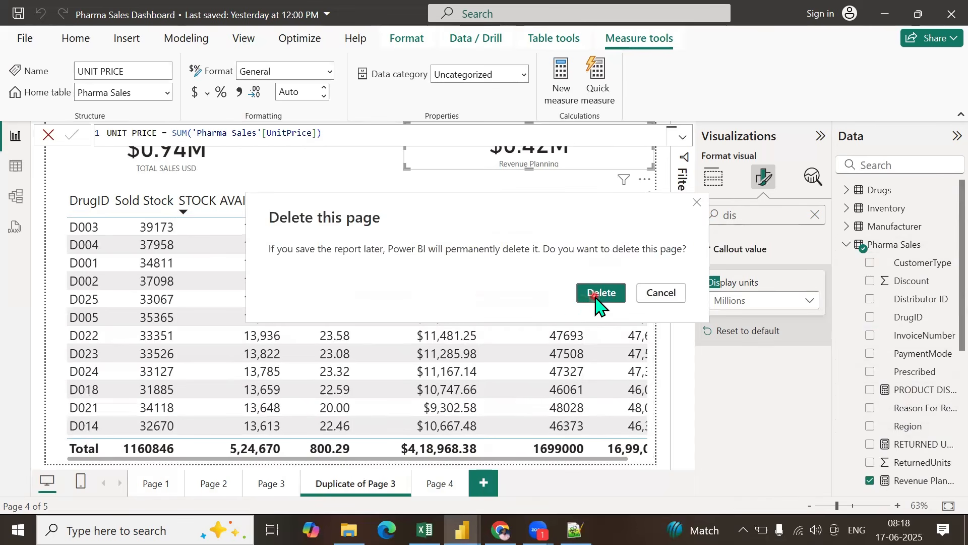
left_click(655, 300)
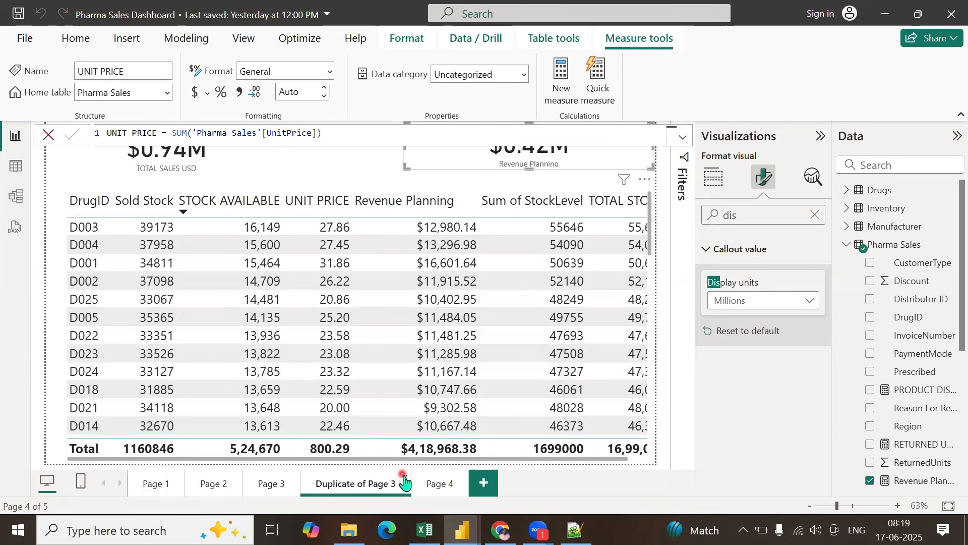
left_click(406, 478)
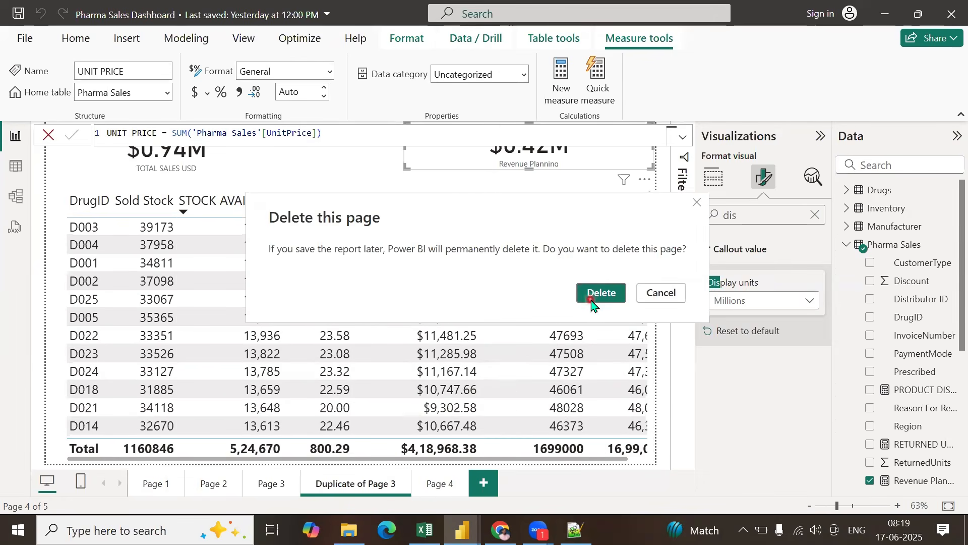
left_click(594, 299)
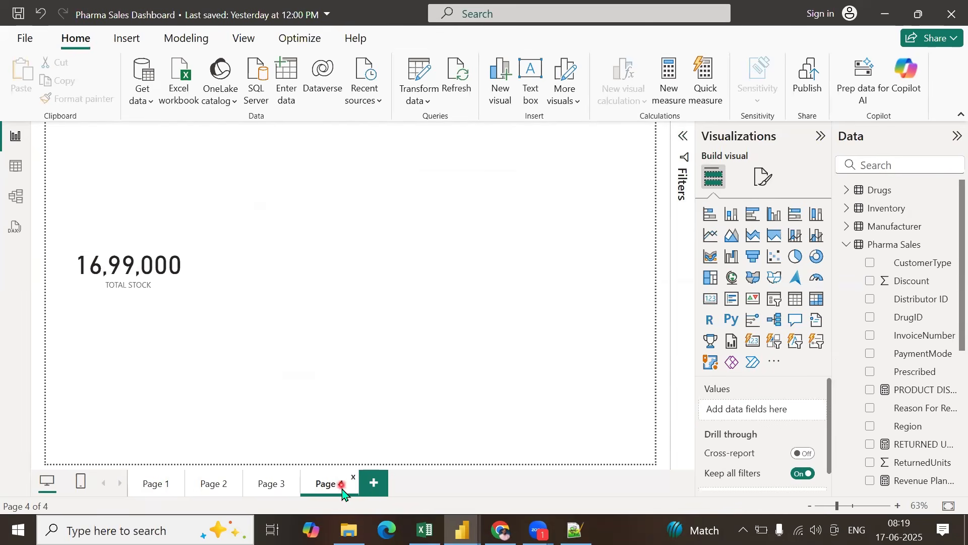
Step: Delete Page 4, Page 3 and Page 2 so that only Page 1 is left in the report
left_click(353, 479)
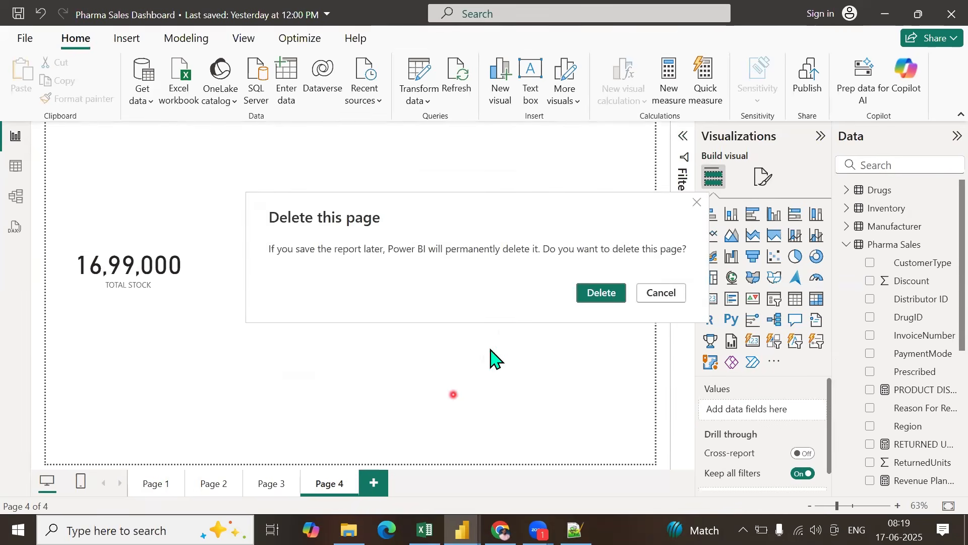
left_click(599, 298)
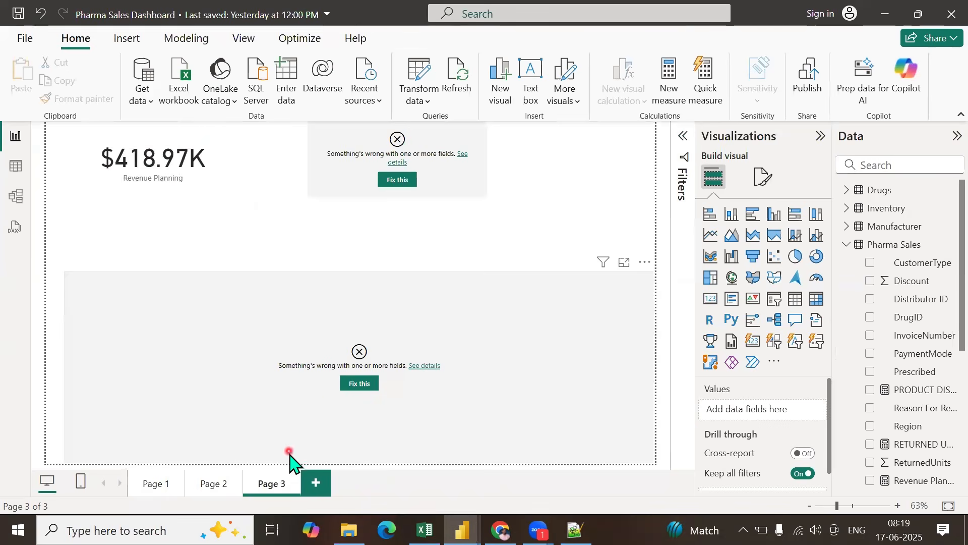
left_click(295, 477)
left_click(589, 301)
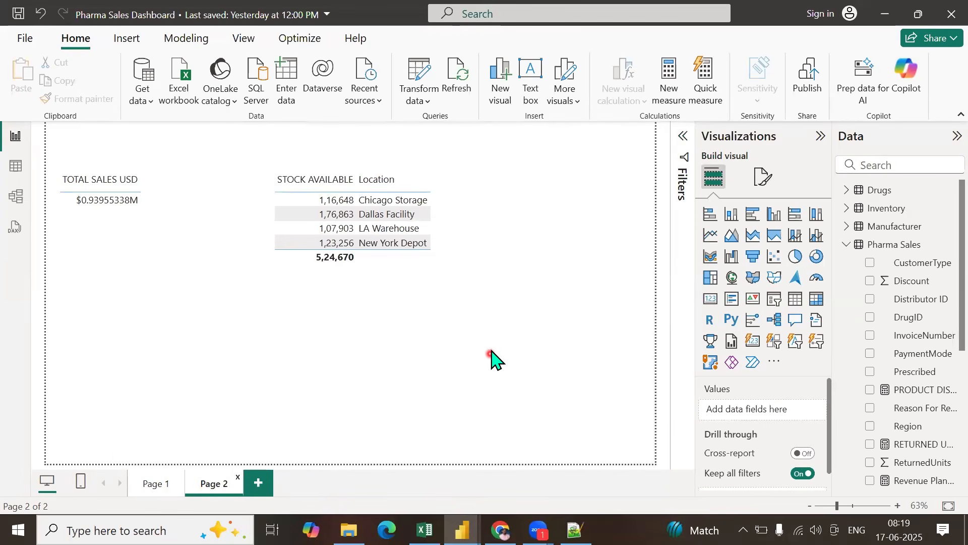
left_click(235, 477)
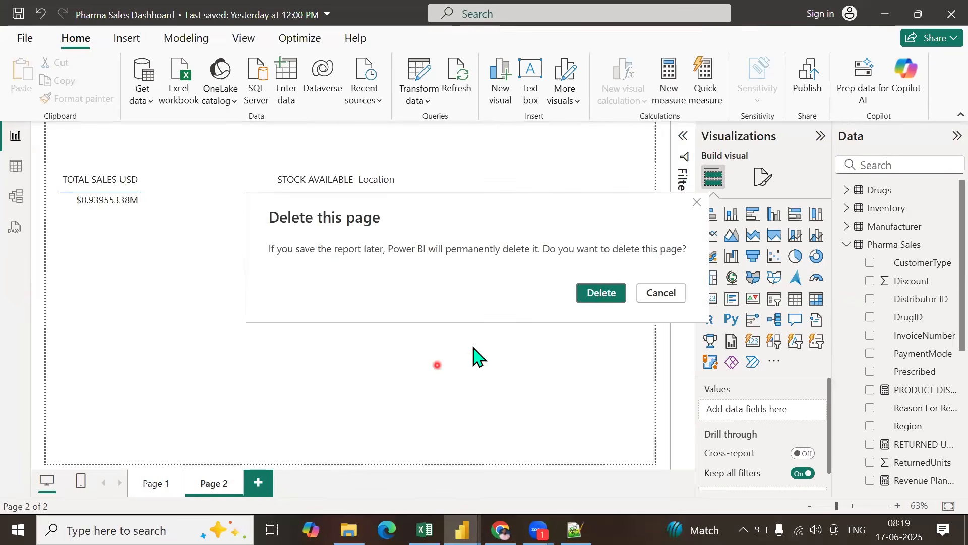
left_click(590, 298)
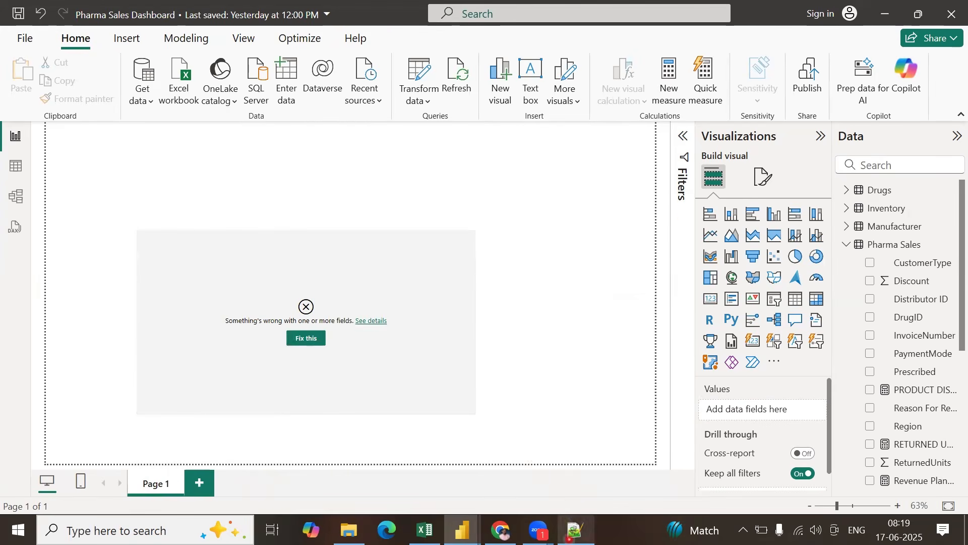
Step: Switch to Notepad++ and add a block of blank lines below the Revenue Planning formula in the new 244 notes
left_click(575, 529)
scroll(417, 339, "down", 3)
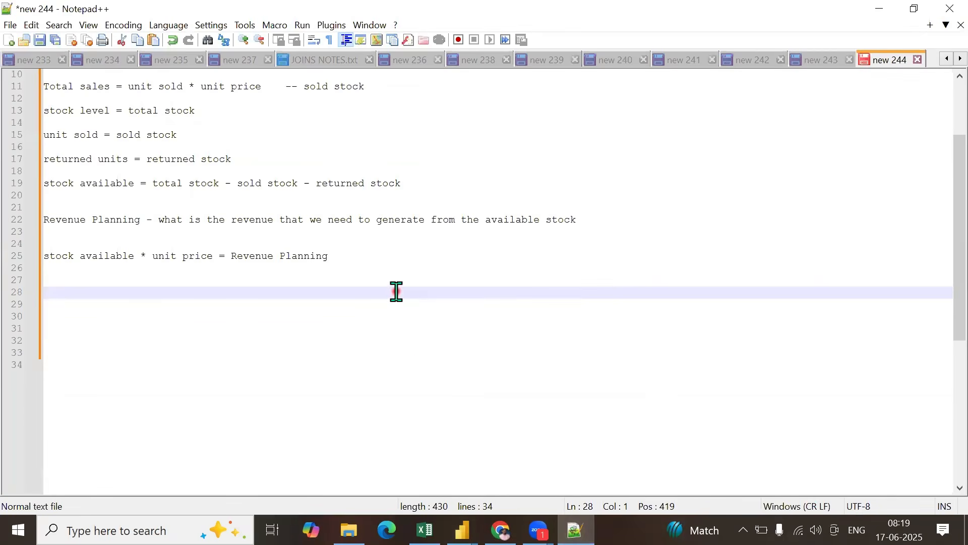
scroll(397, 298, "down", 2)
key("Return")
key("Return")
key("Return")
key("Return")
key("Return")
key("Return")
key("Return")
key("Return")
key("Return")
key("Return")
key("Return")
key("Return")
key("Return")
key("Return")
key("Return")
key("Return")
key("Return")
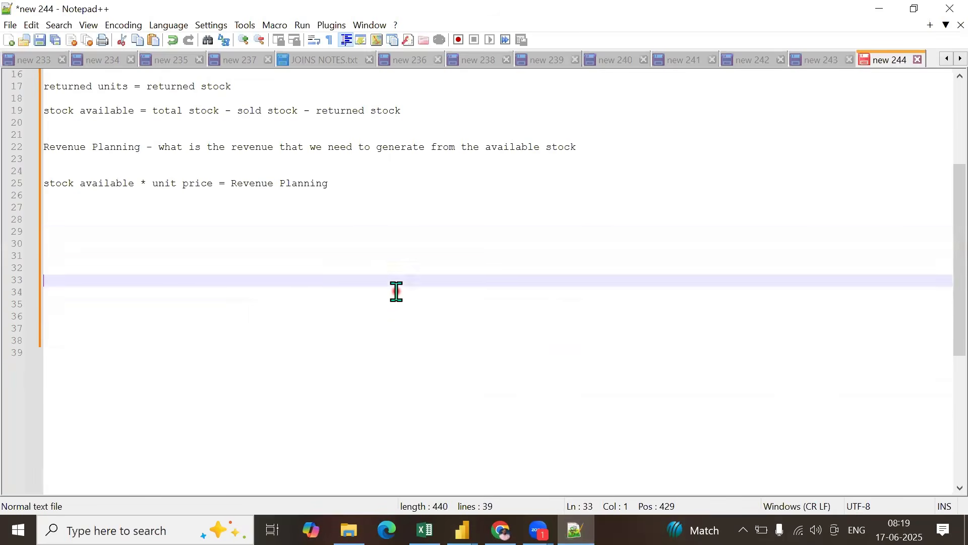
key("Up")
key("Up")
key("Up")
key("Up")
key("Up")
key("Up")
key("Up")
key("Up")
key("Up")
key("Up")
key("Up")
key("Up")
key("Up")
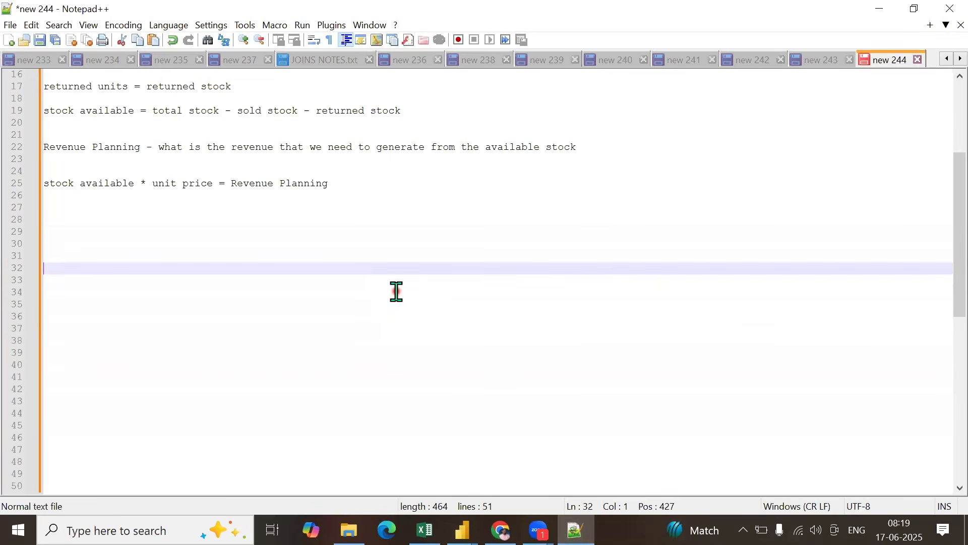
Step: Write the note line "whenever we work project" below the Revenue Planning formula, followed by blank lines
type("whenever we work")
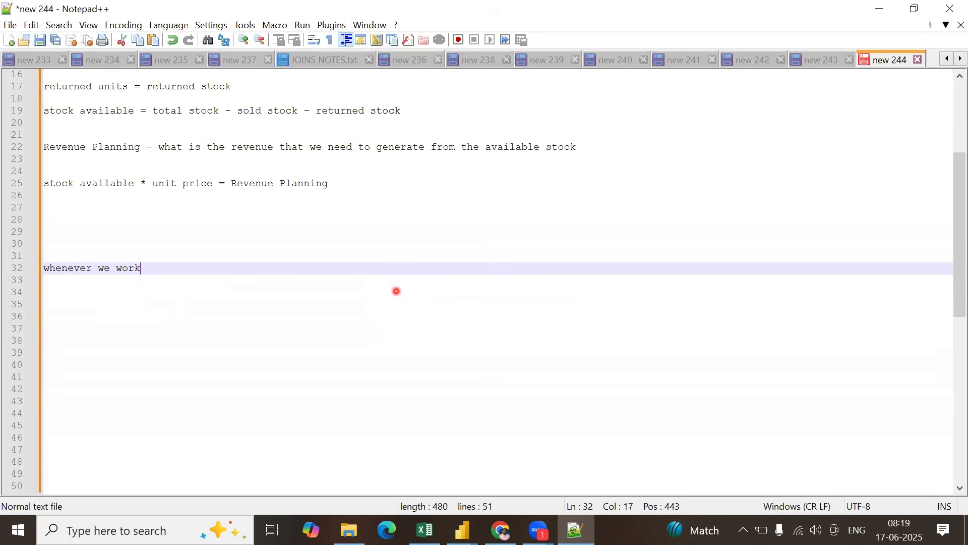
type(" pro")
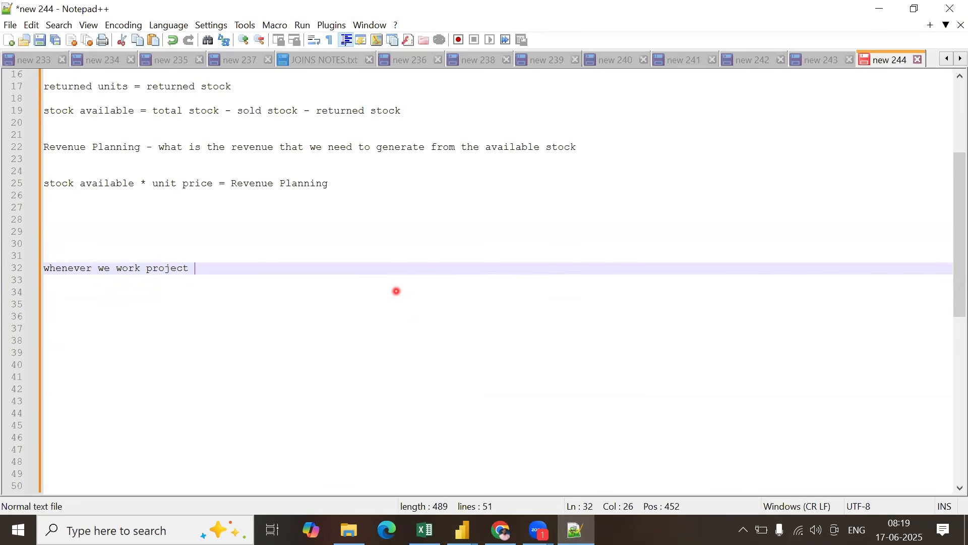
type("ject")
key("Return")
key("Return")
key("Return")
Step: Add the note "first page should contain complete information about the project"
type("first")
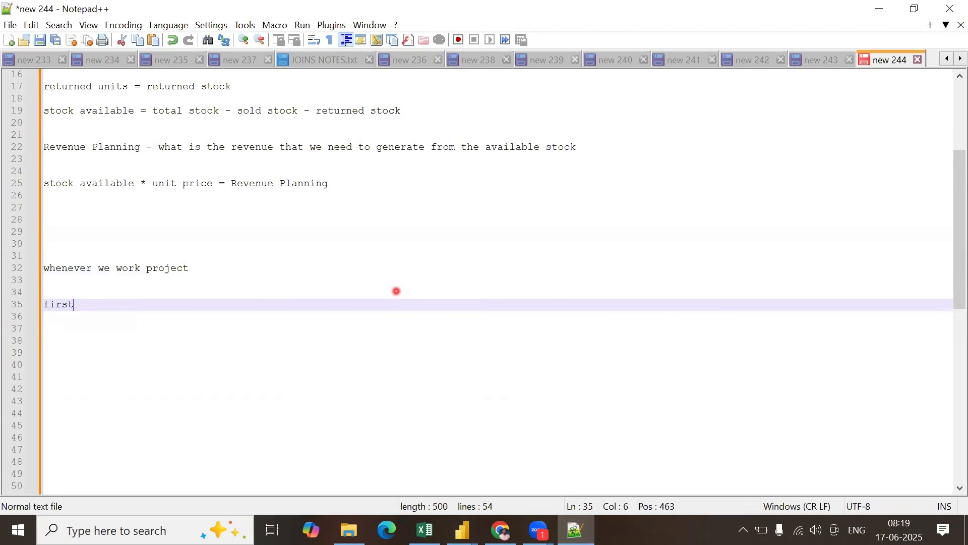
type(" page ")
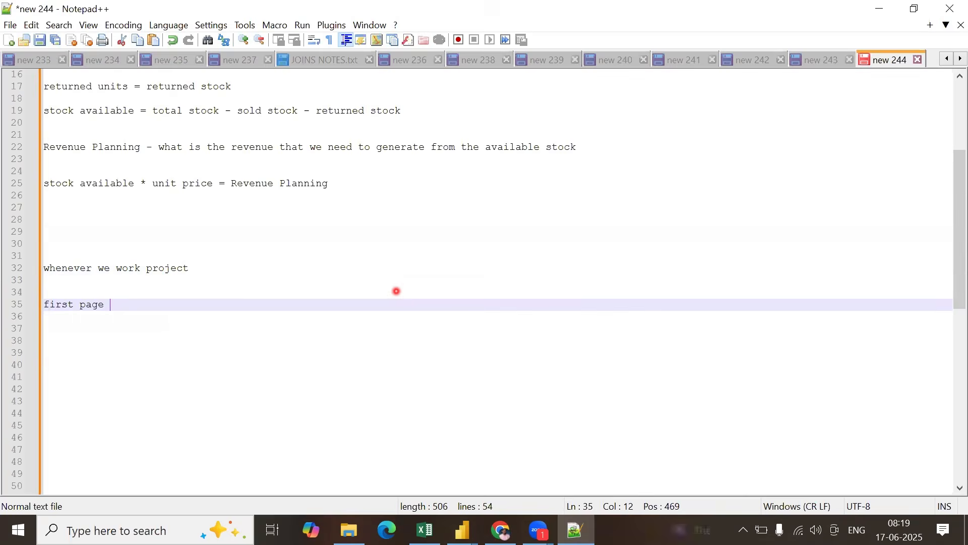
type("should con")
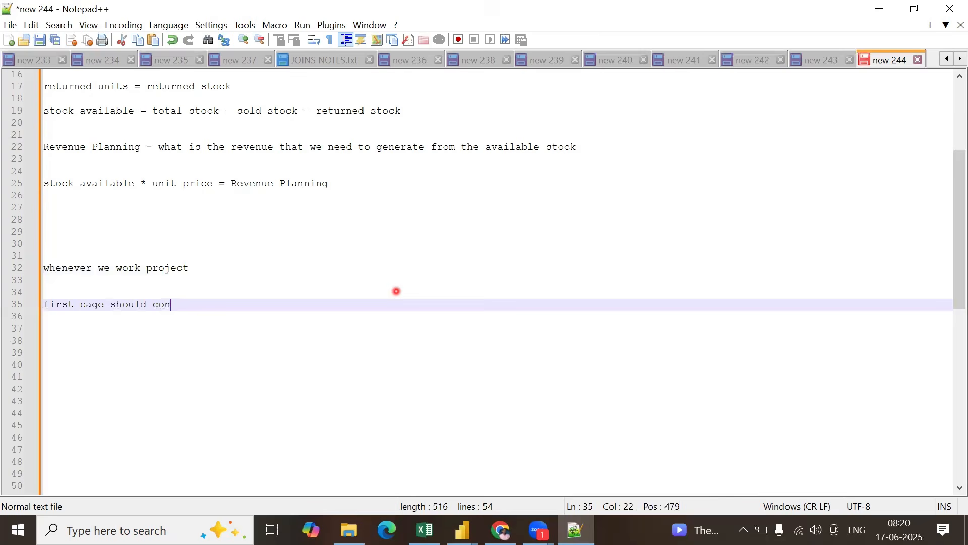
type("tain complete informa")
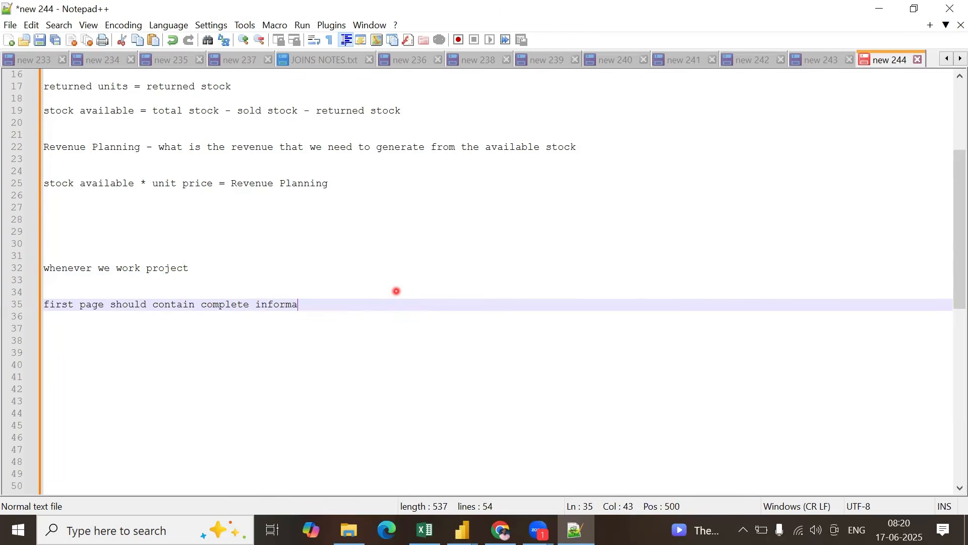
type("tion about the pro")
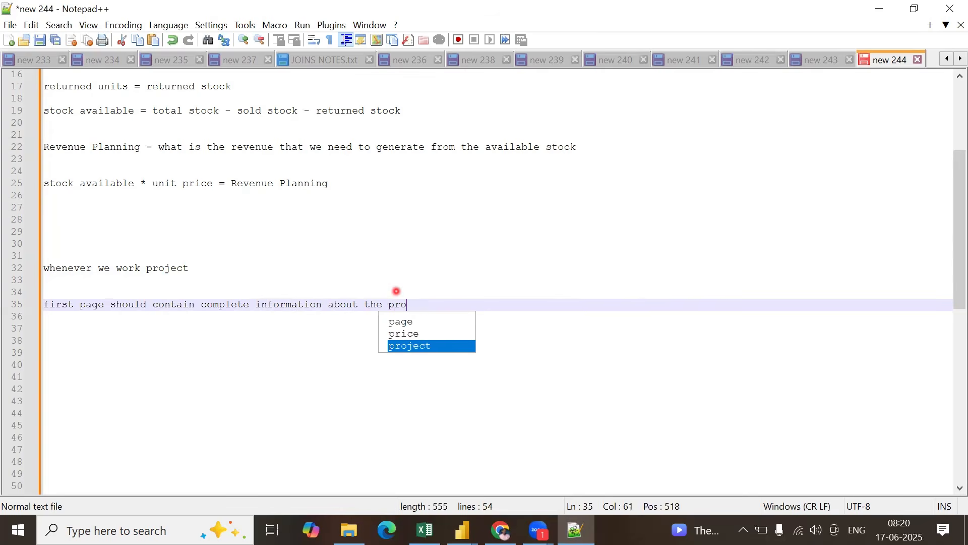
type("ject")
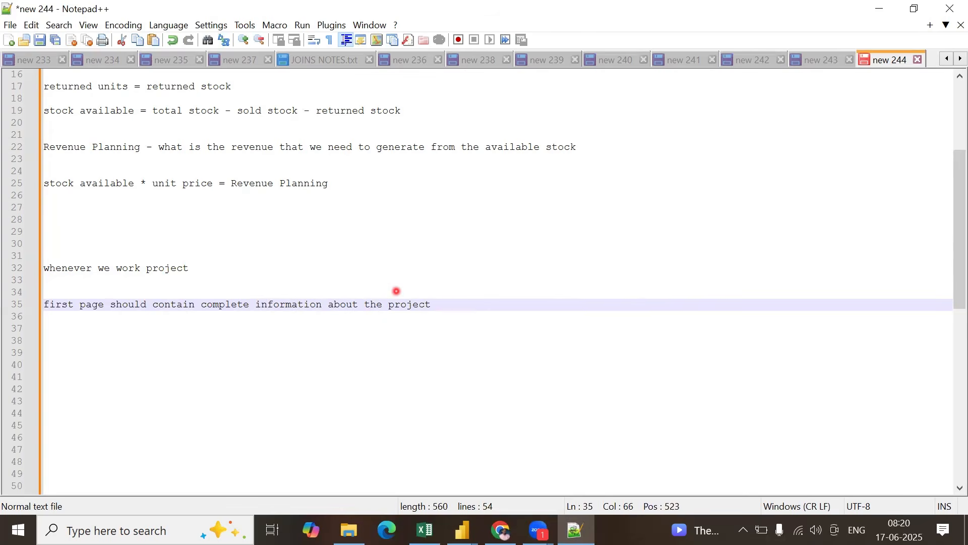
key("Return")
key("Return")
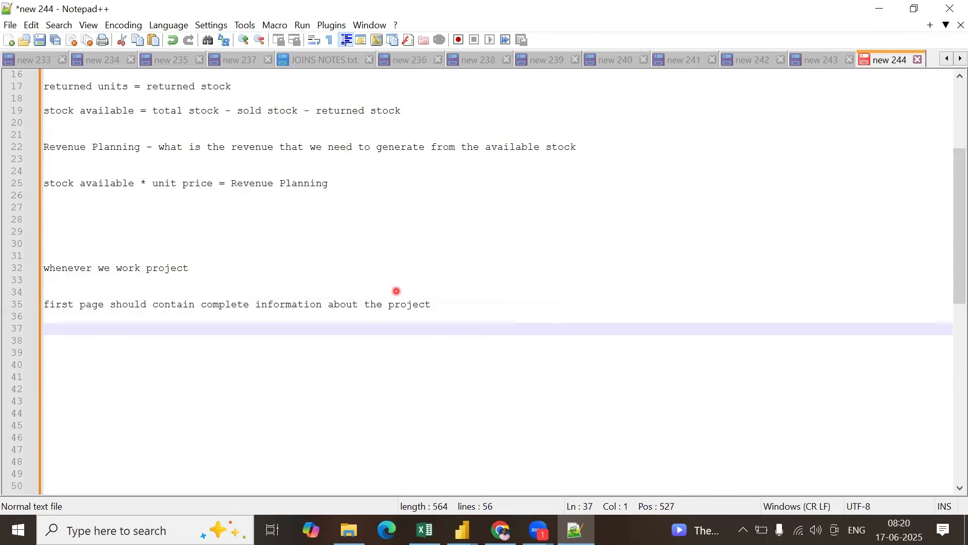
Step: Add the note "the visual we need to pick is either a matrix visual or table visual"
type("Either")
key("BackSpace")
key("BackSpace")
key("BackSpace")
key("BackSpace")
key("BackSpace")
key("BackSpace")
type("the visual we ne")
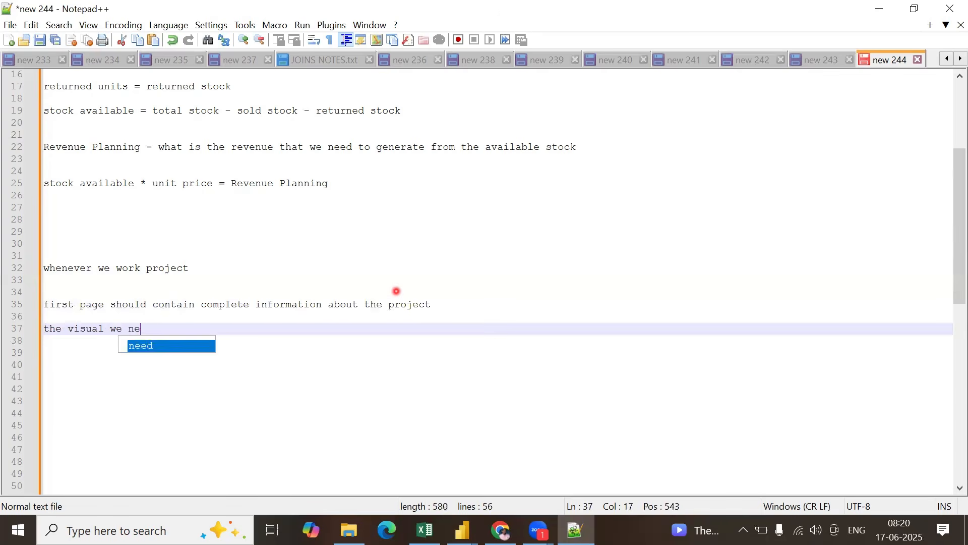
type("ed to pick ")
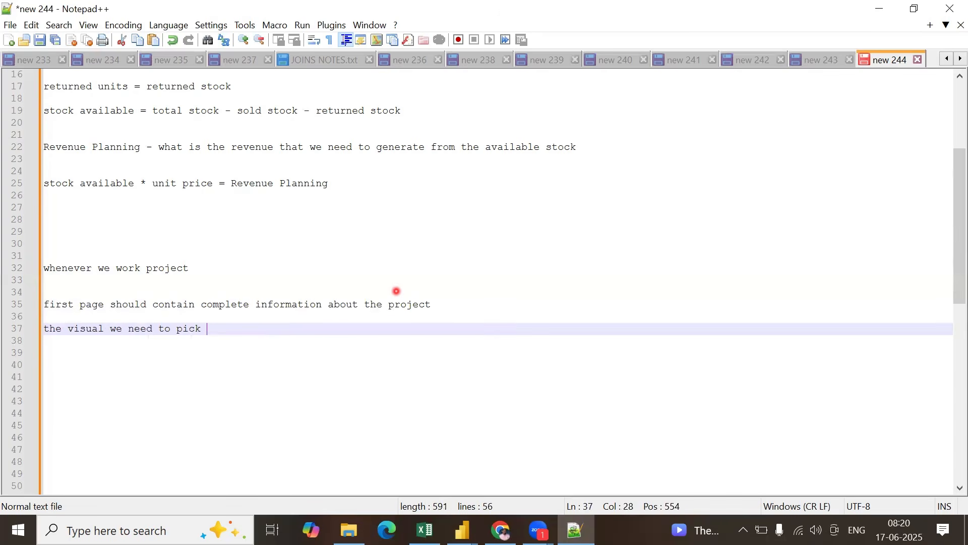
type("is either a matrix visual ")
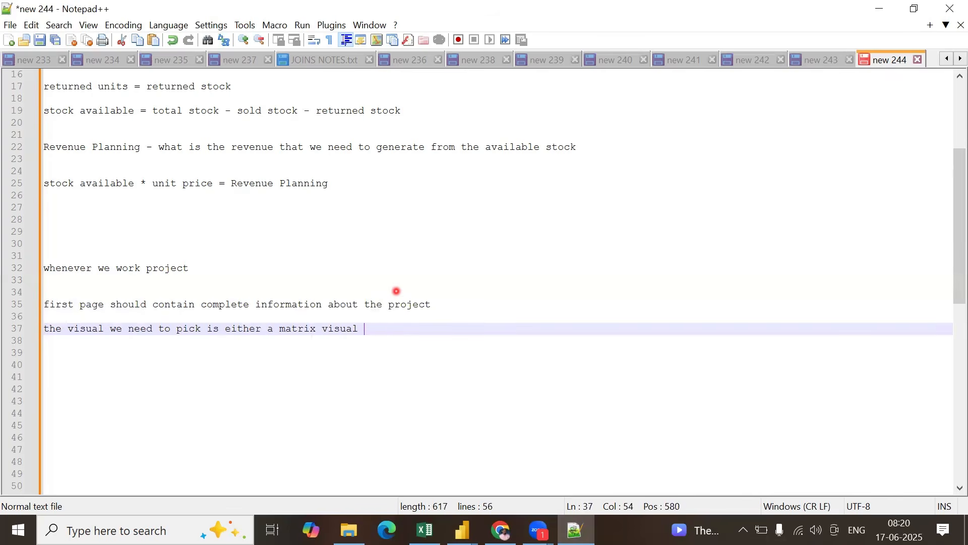
type("or table visual")
key("Return")
key("Return")
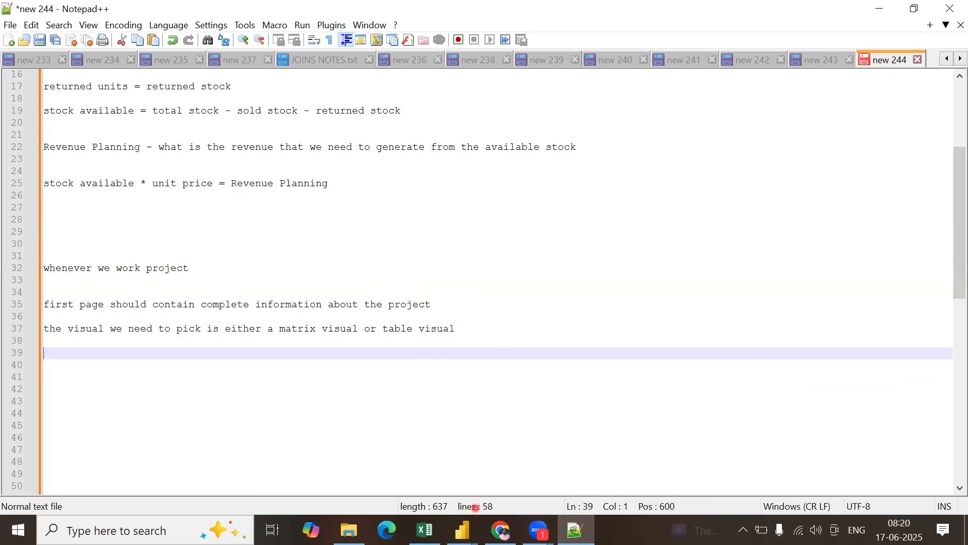
Step: Switch back to Power BI Desktop and remove the broken table visual from Page 1
mouse_move(462, 530)
left_click(372, 460)
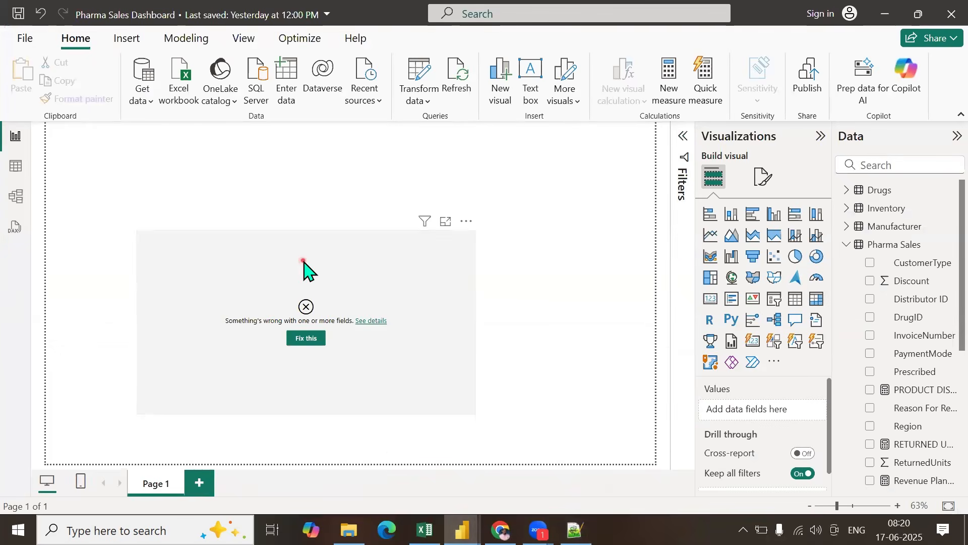
left_click(450, 253)
left_click(467, 222)
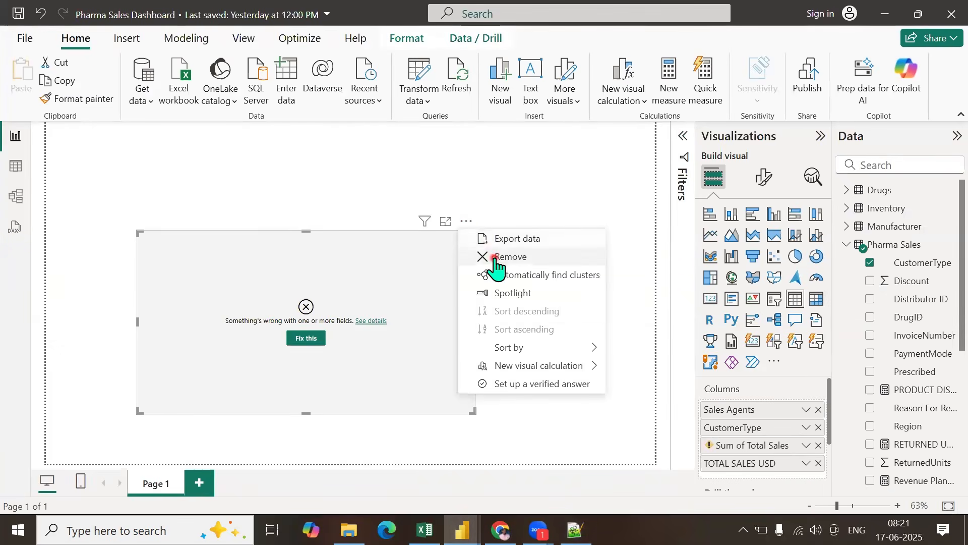
left_click(488, 258)
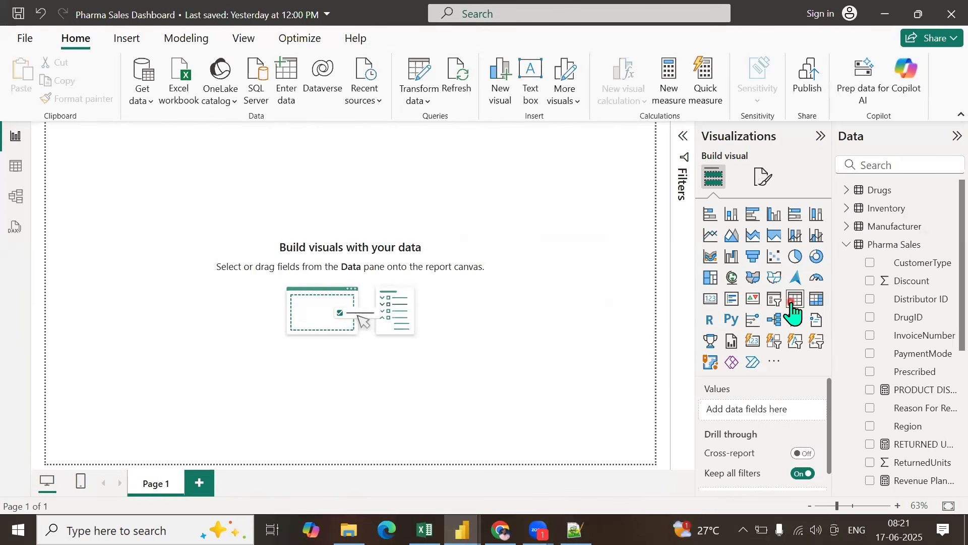
Step: Place an empty matrix visual near the upper-left corner of the page and enlarge it to fill most of the canvas
left_click_drag(821, 302, 141, 227)
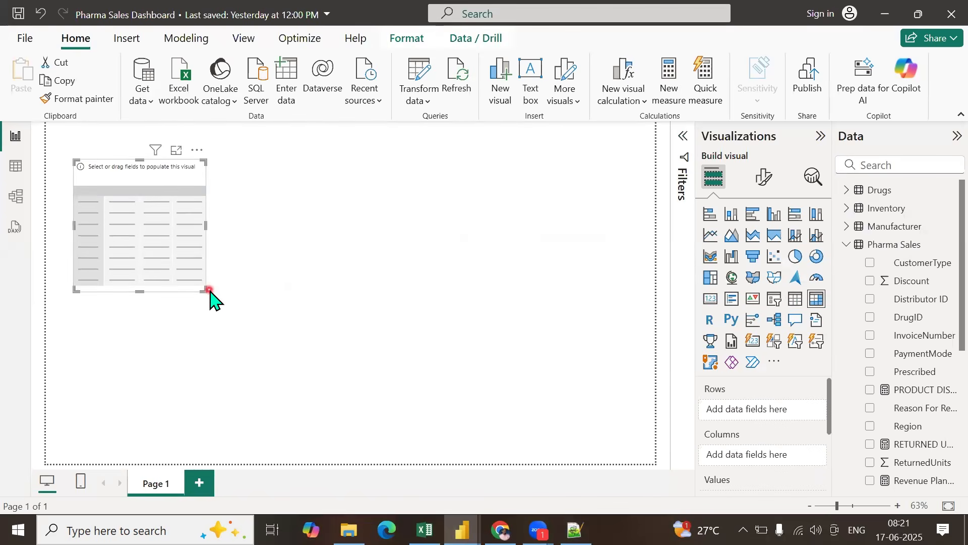
left_click_drag(204, 290, 297, 362)
left_click_drag(356, 397, 517, 433)
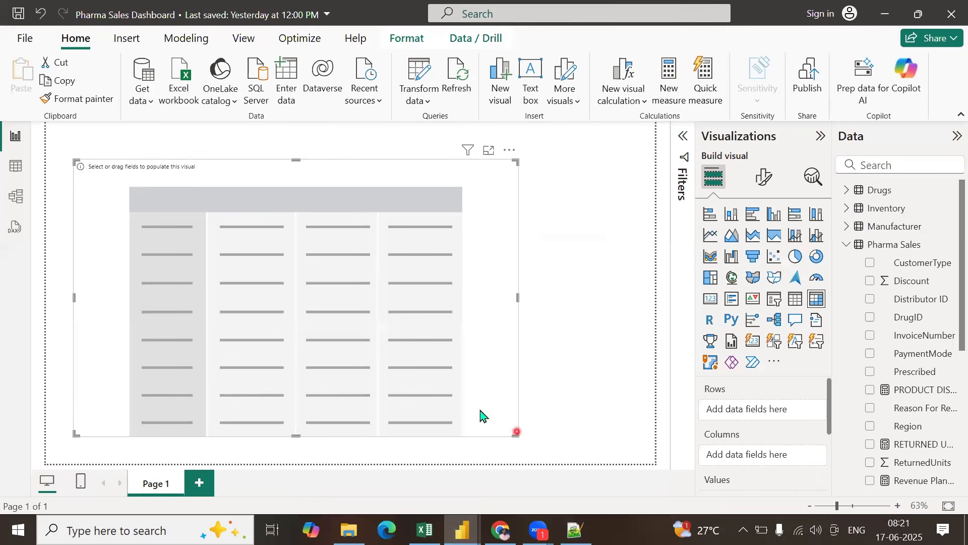
Step: Rename Page 1 as Sales Overview and collapse the ribbon to give the report canvas more room
double_click(153, 482)
double_click(154, 482)
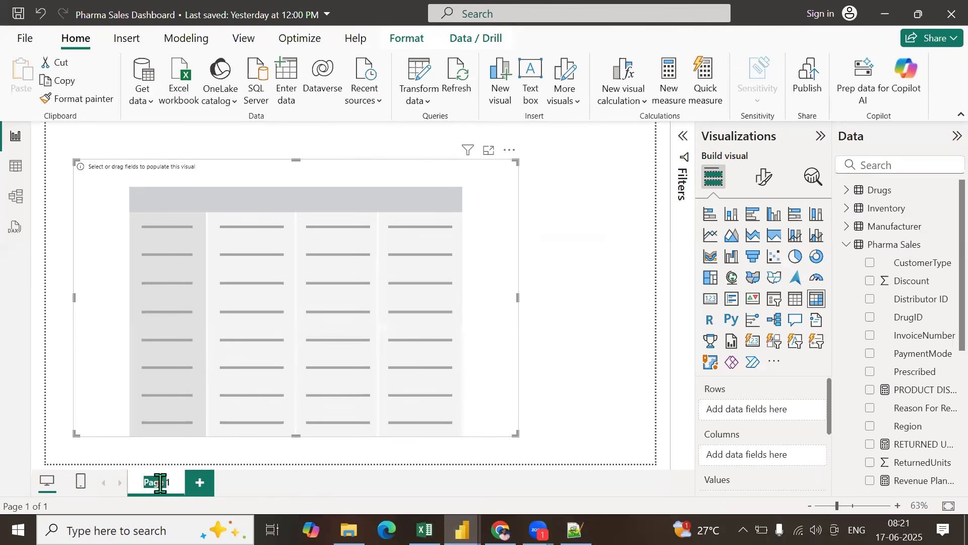
type("O")
type("Sales O")
type("verview")
key("Return")
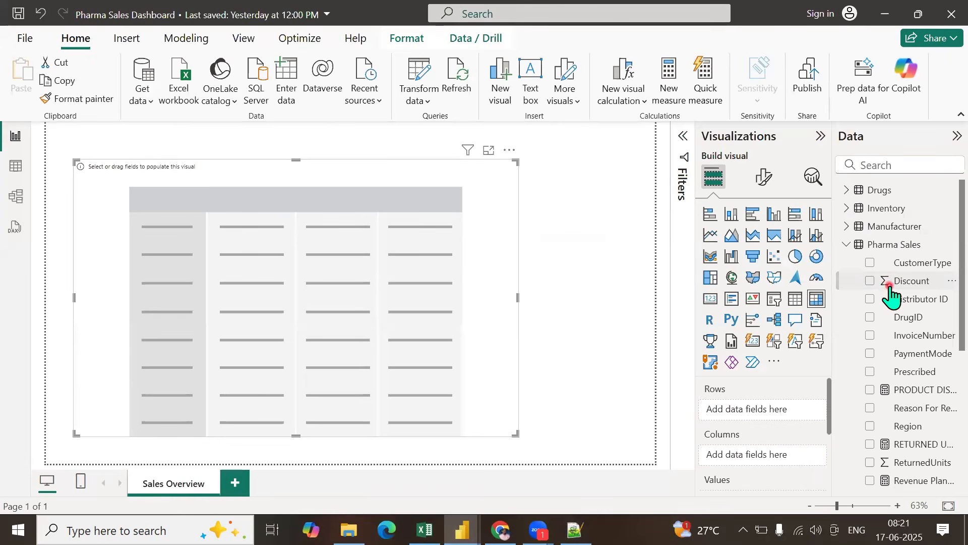
mouse_move(889, 291)
left_mouse_down()
mouse_move(842, 356)
mouse_move(717, 399)
mouse_move(734, 401)
mouse_move(737, 388)
mouse_move(865, 320)
mouse_move(960, 115)
left_mouse_up()
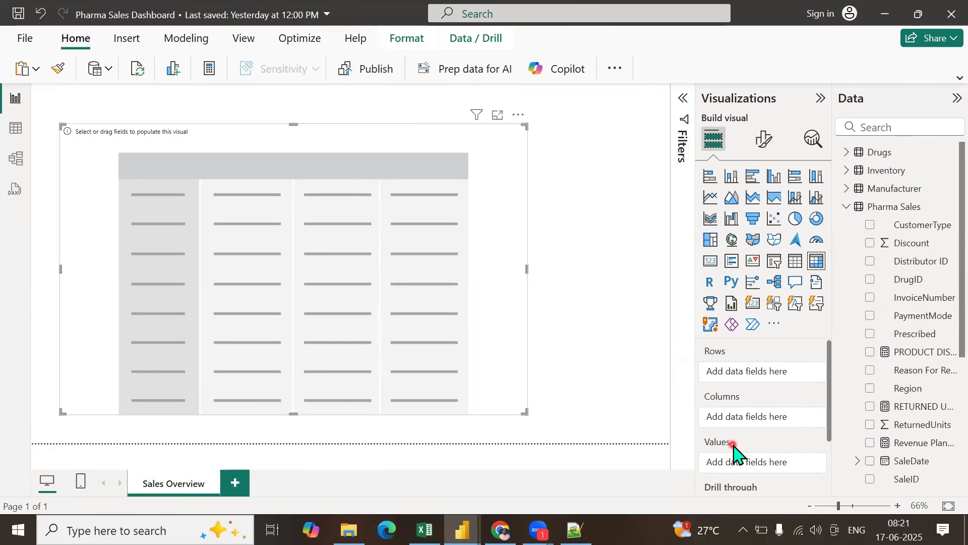
Step: Add ManufacturerName from the Manufacturer table to the matrix rows
left_click(845, 189)
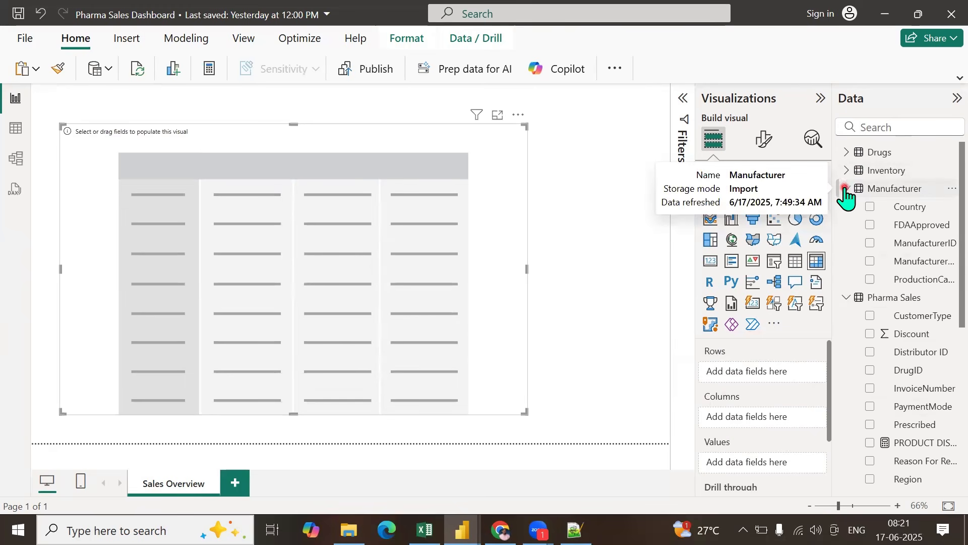
left_click(871, 261)
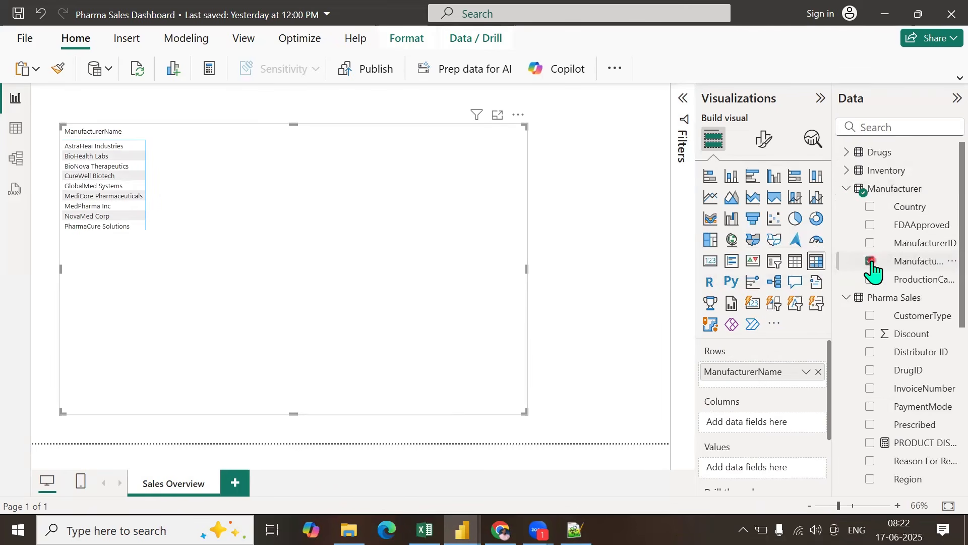
left_click(849, 190)
Step: Add the Pharma Sales measures STOCK AVAILABLE and TOTAL SALES USD to the matrix as values
scroll(877, 333, "down", 3)
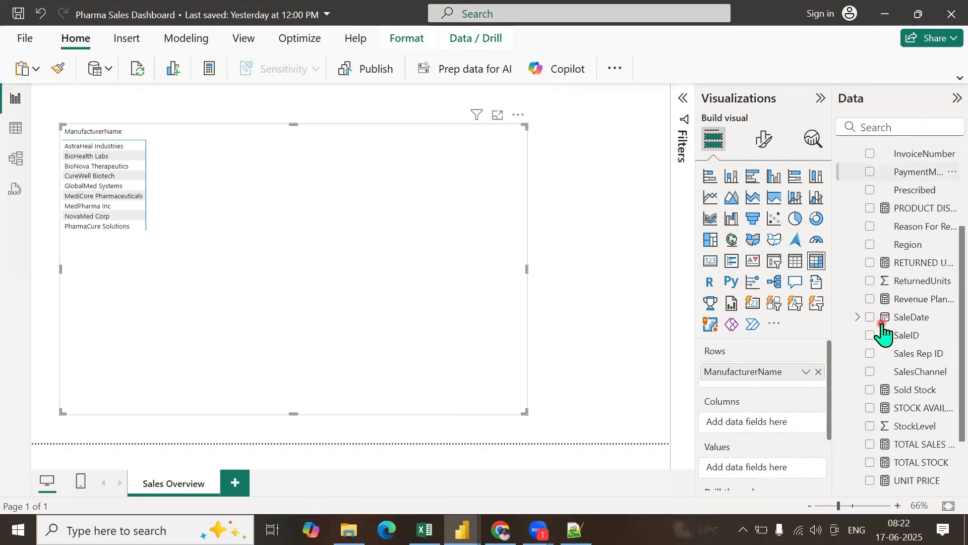
scroll(929, 281, "down", 2)
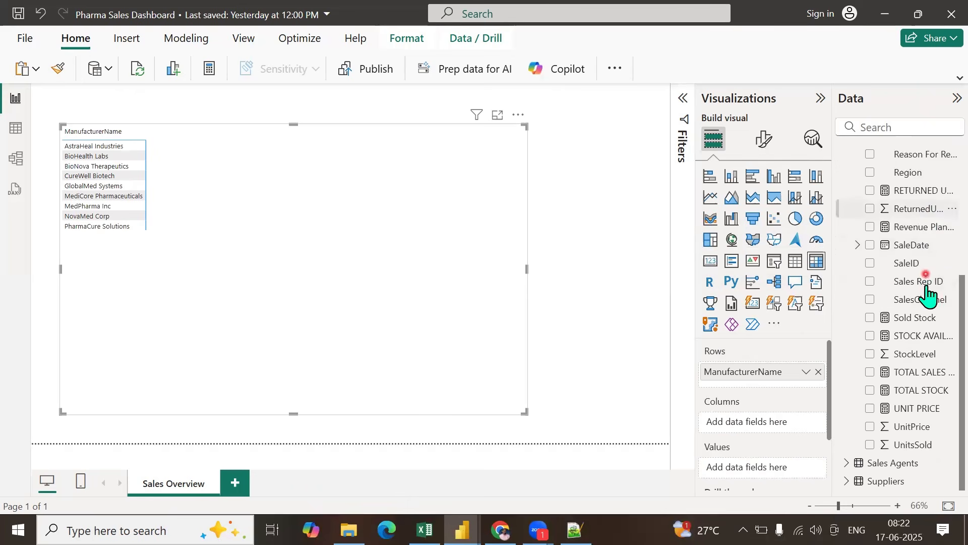
left_click(870, 336)
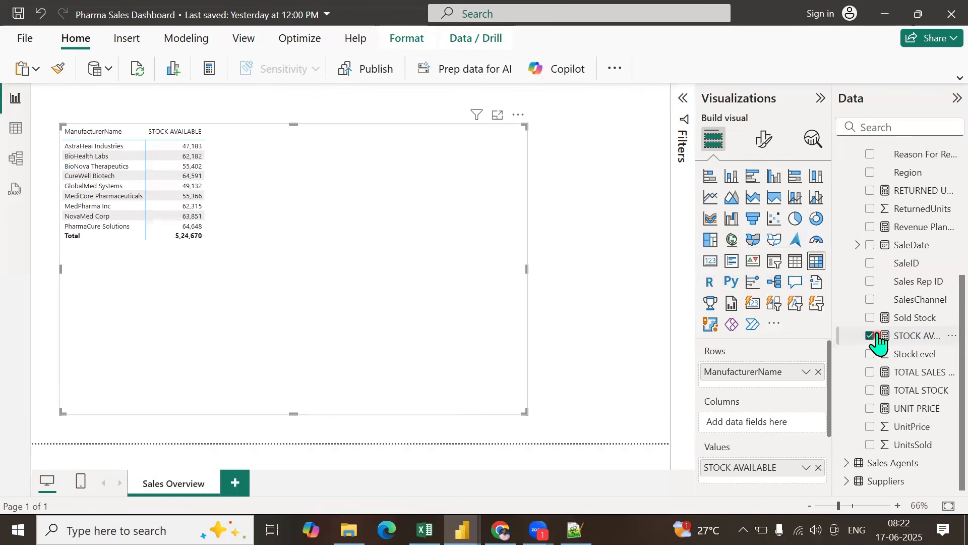
left_click(870, 372)
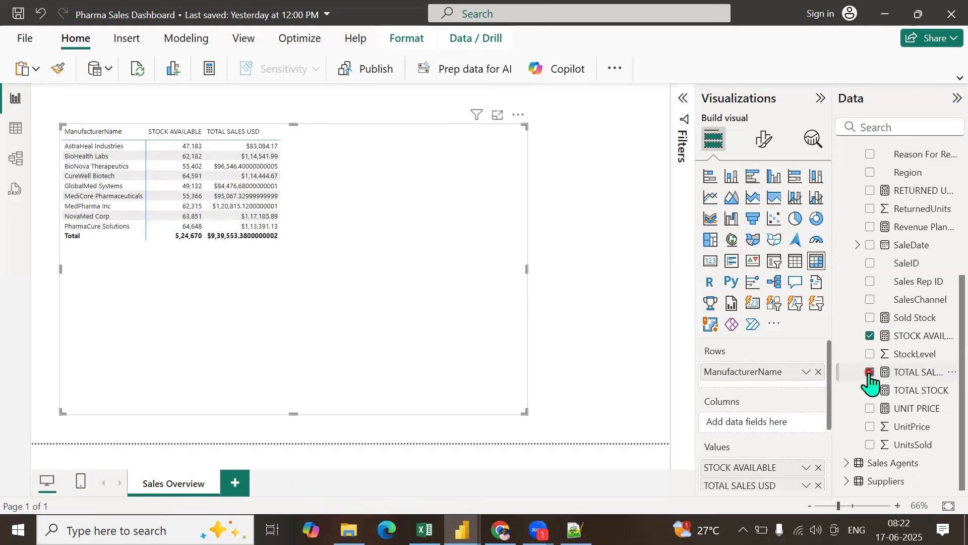
Step: Set the TOTAL SALES USD measure to show 2 decimal places
left_click(886, 374)
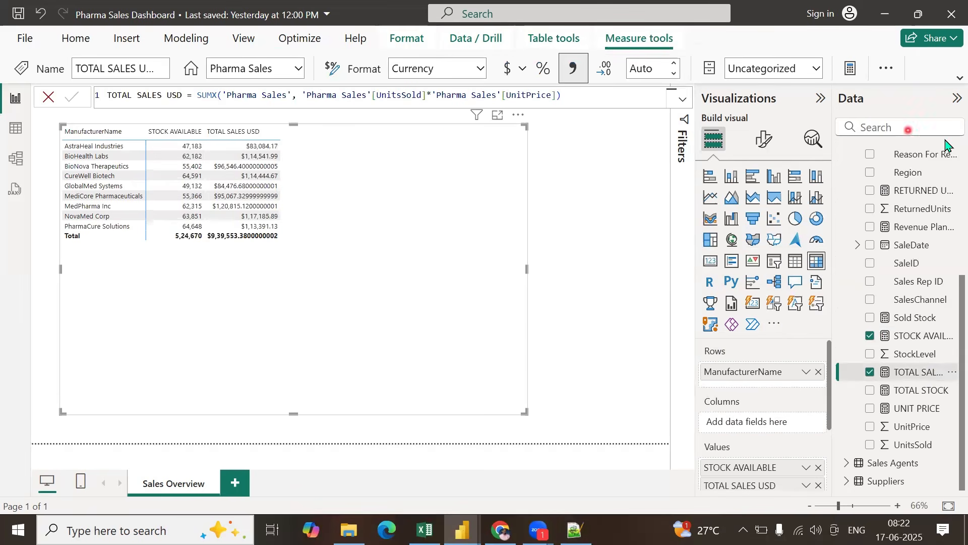
left_click(941, 81)
left_click(308, 93)
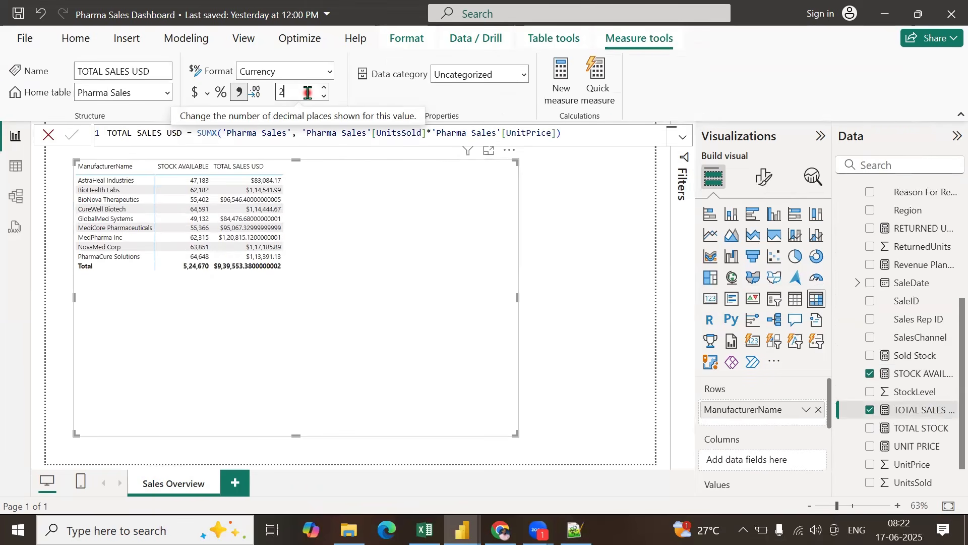
type("2")
key("Return")
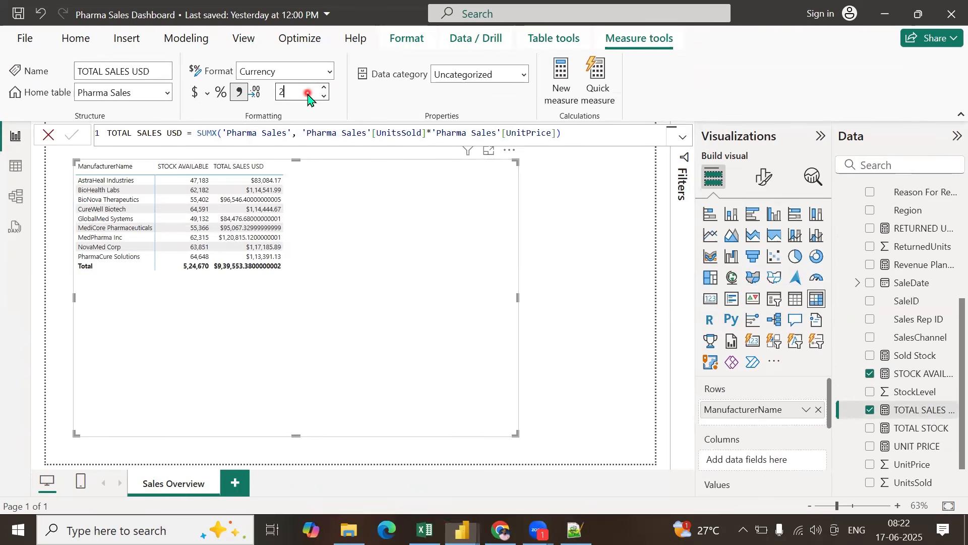
key("Return")
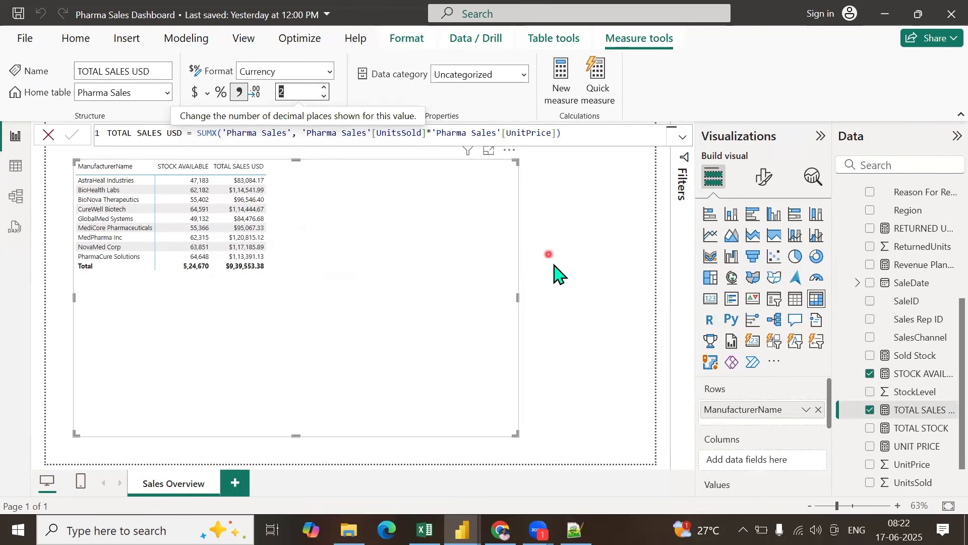
Step: Add the TOTAL STOCK measure to the matrix values and nest Sales Agents from the Sales Agents table below ManufacturerName in the rows
left_click(919, 429)
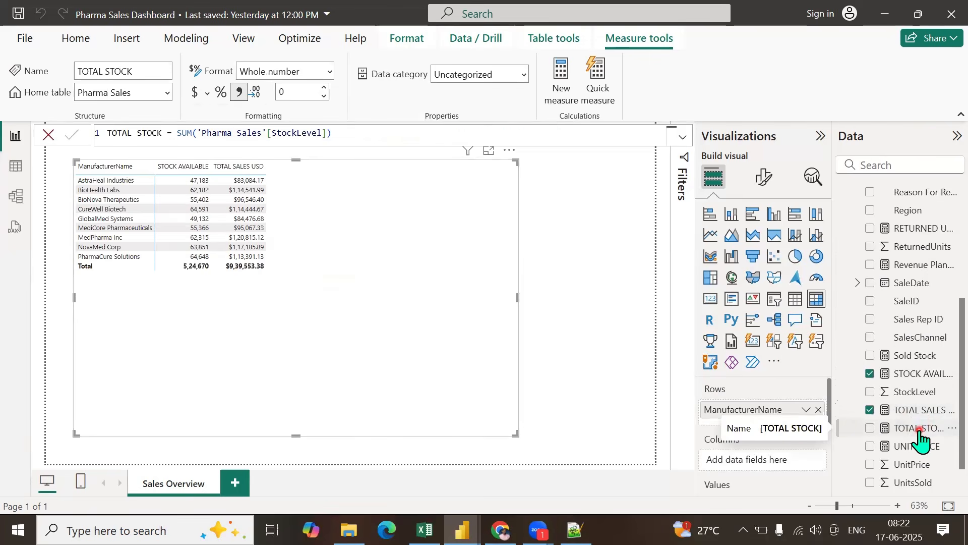
left_click(870, 428)
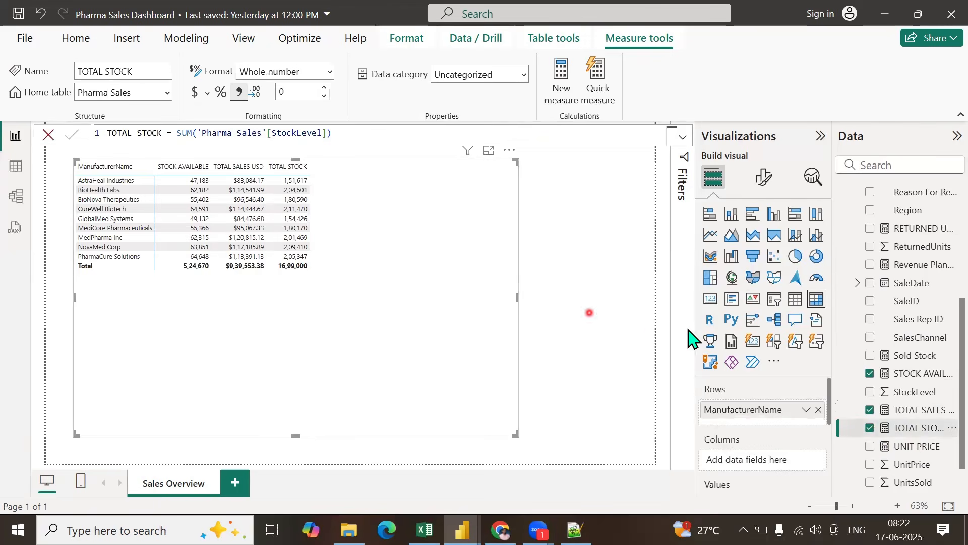
scroll(890, 390, "up", 3)
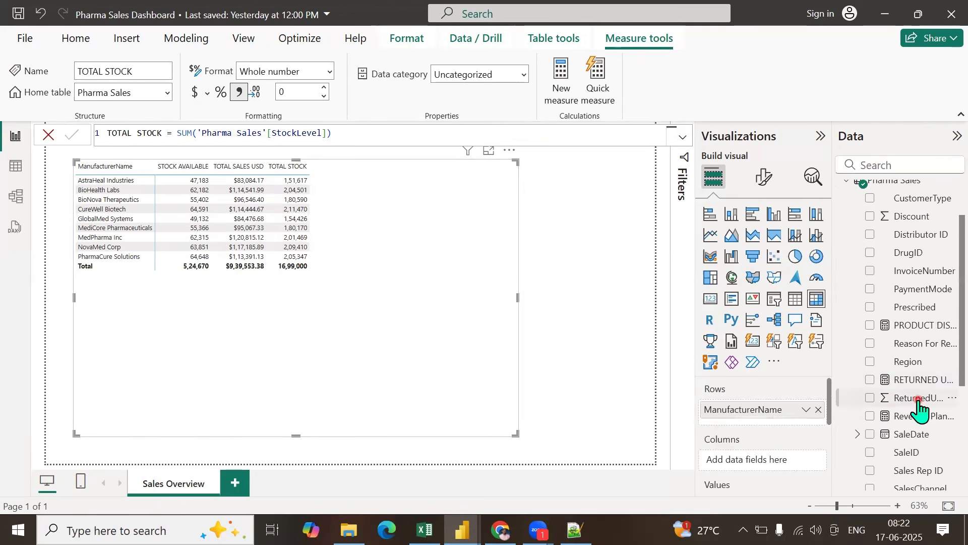
scroll(919, 405, "up", 2)
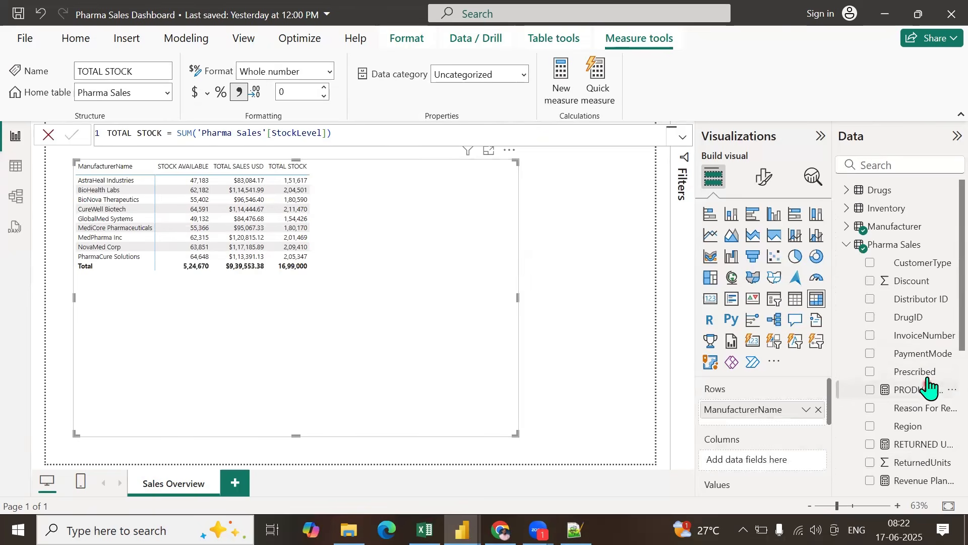
scroll(928, 305, "down", 2)
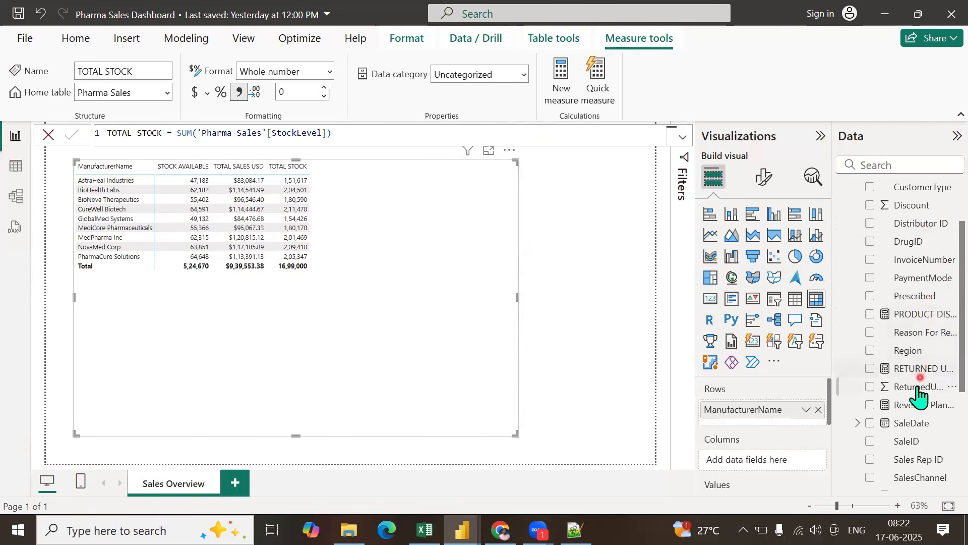
scroll(919, 399, "down", 3)
scroll(918, 398, "down", 1)
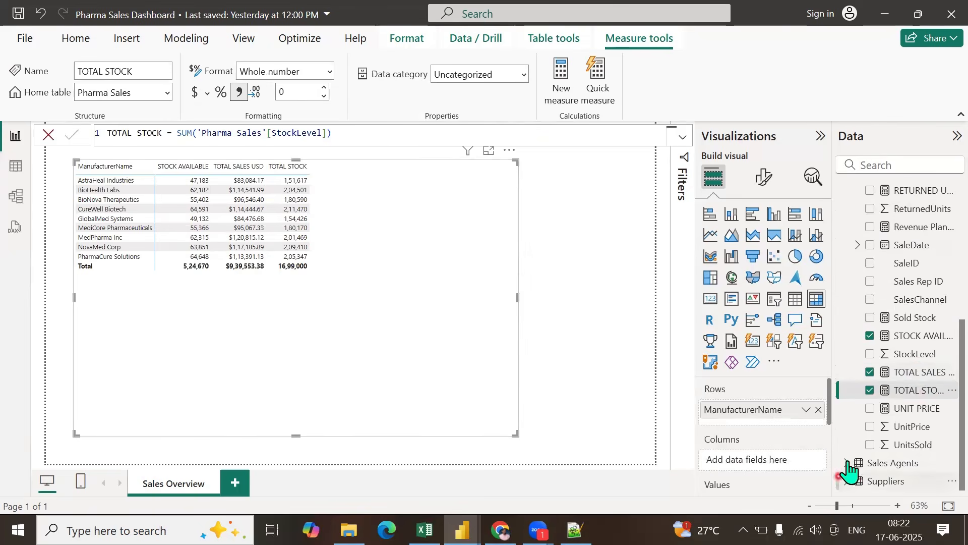
scroll(890, 396, "down", 2)
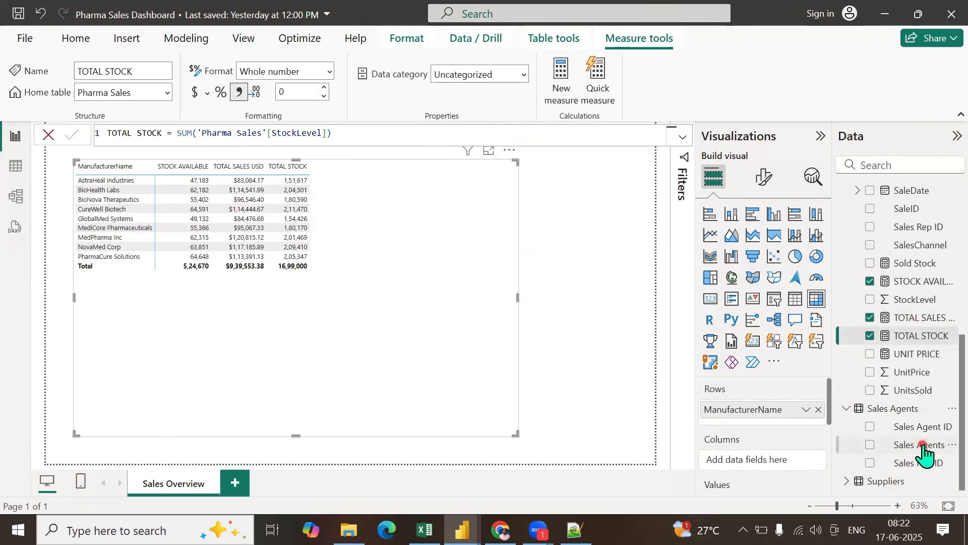
left_click_drag(923, 445, 767, 430)
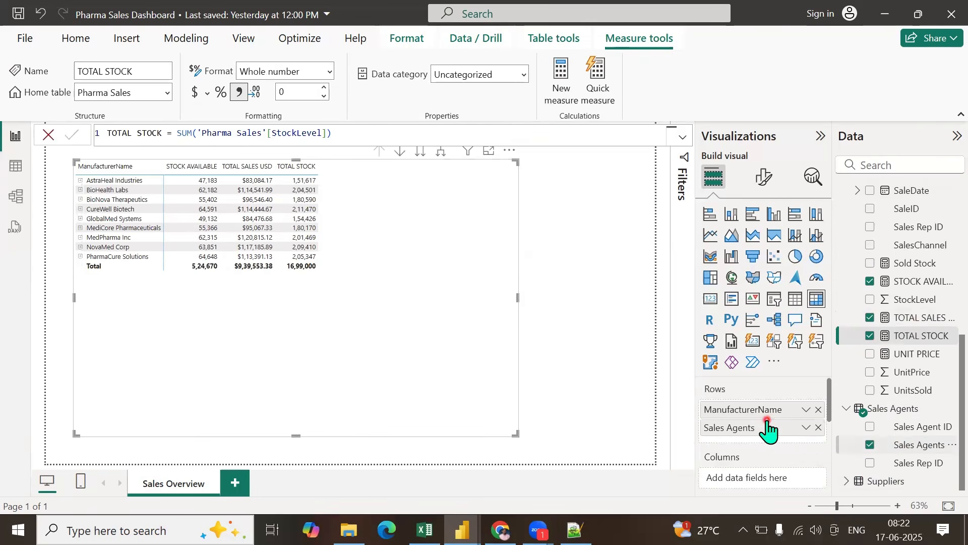
Step: Expand the AstraHeal Industries row to its sales agents and shift the matrix slightly down and to the right on the page
left_click(79, 180)
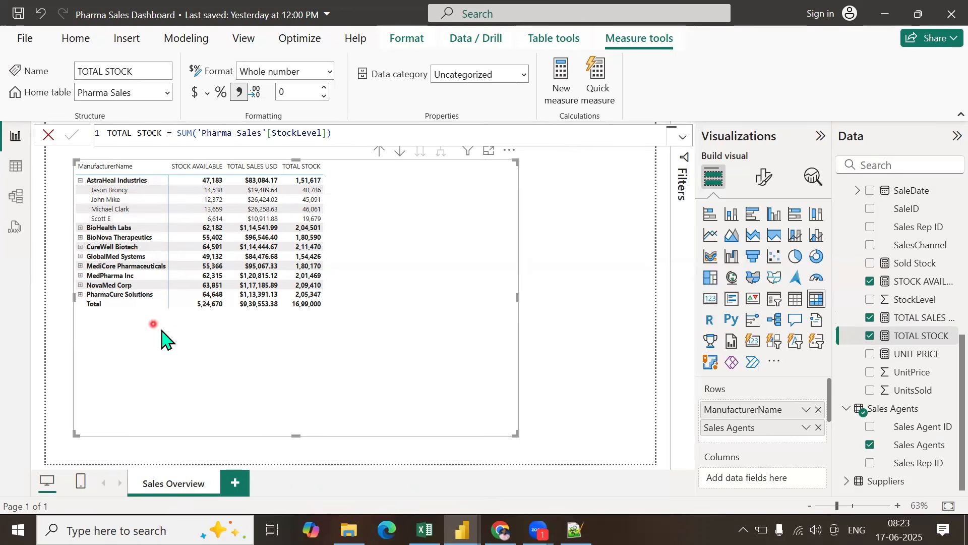
left_click_drag(452, 385, 480, 426)
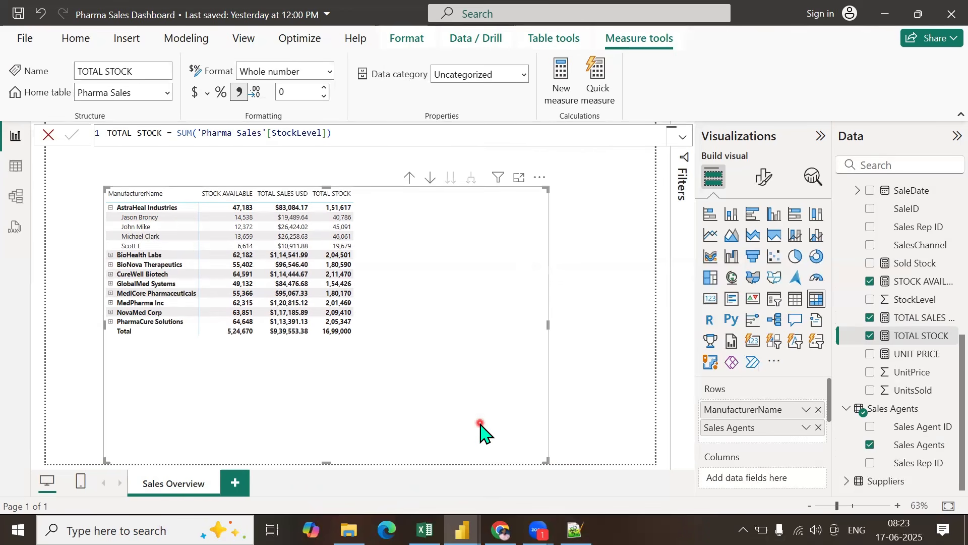
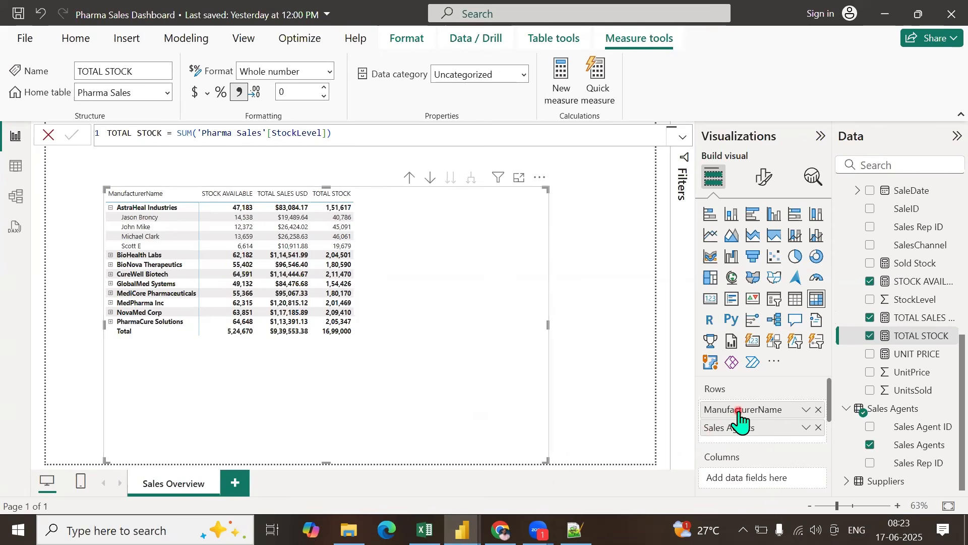
Step: Reorder the row hierarchy so Sales Agents comes before ManufacturerName, and add Location from the Inventory table as the top row level
left_click_drag(739, 413, 739, 444)
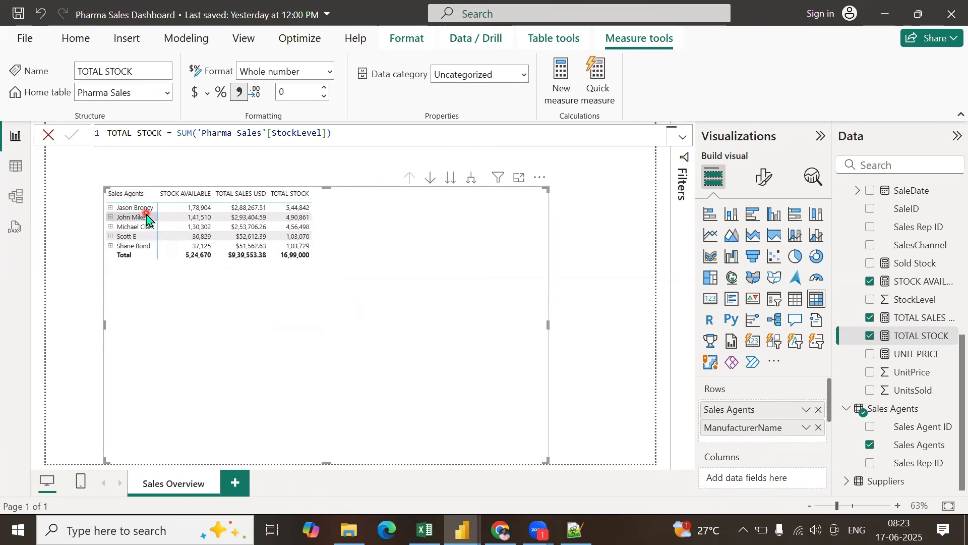
scroll(899, 340, "up", 4)
scroll(899, 339, "up", 2)
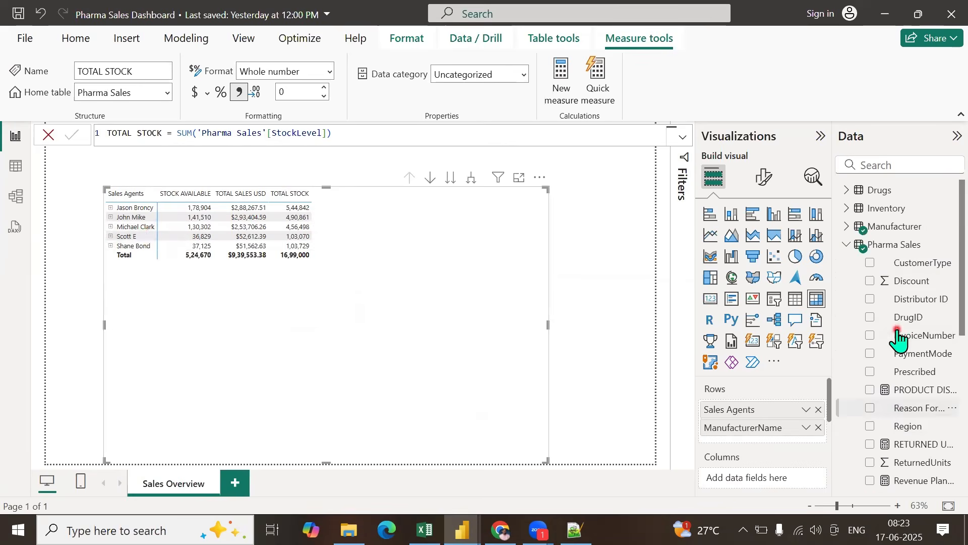
left_click(848, 209)
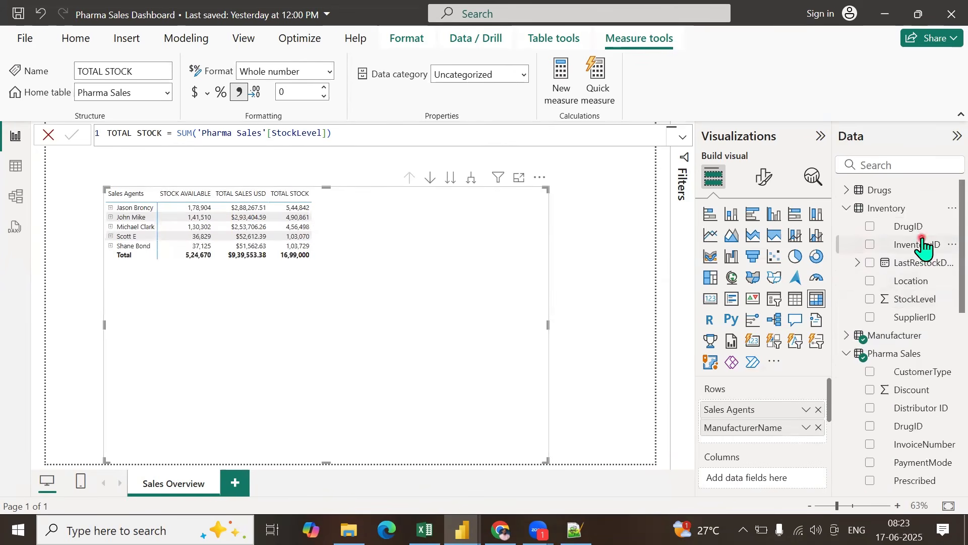
left_click_drag(914, 282, 784, 413)
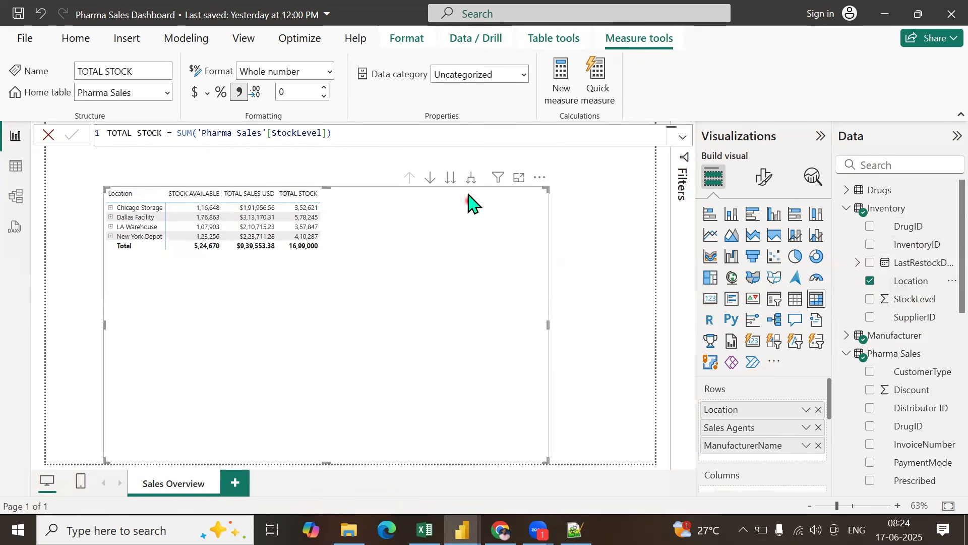
Step: Expand the whole matrix down two hierarchy levels so each location breaks down by sales agent and manufacturer
left_click(470, 177)
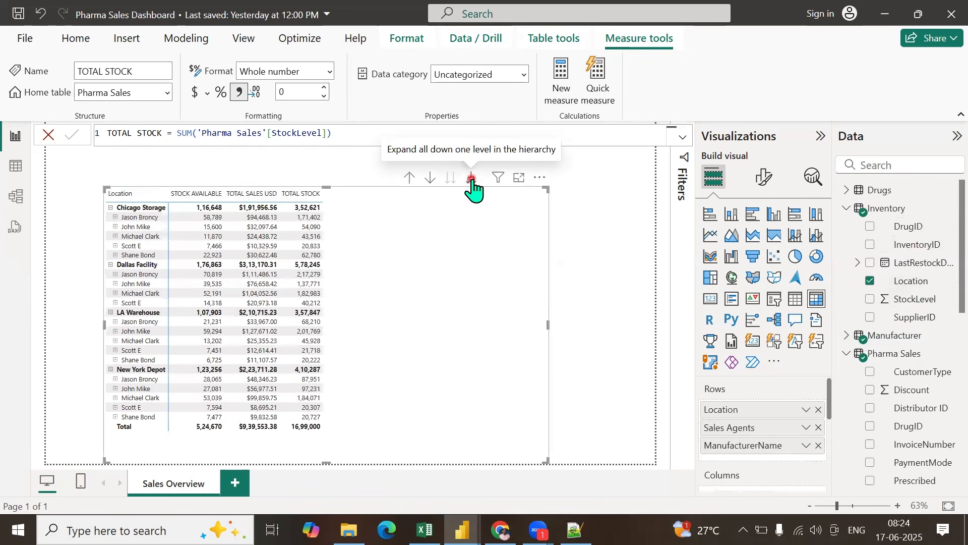
left_click(471, 178)
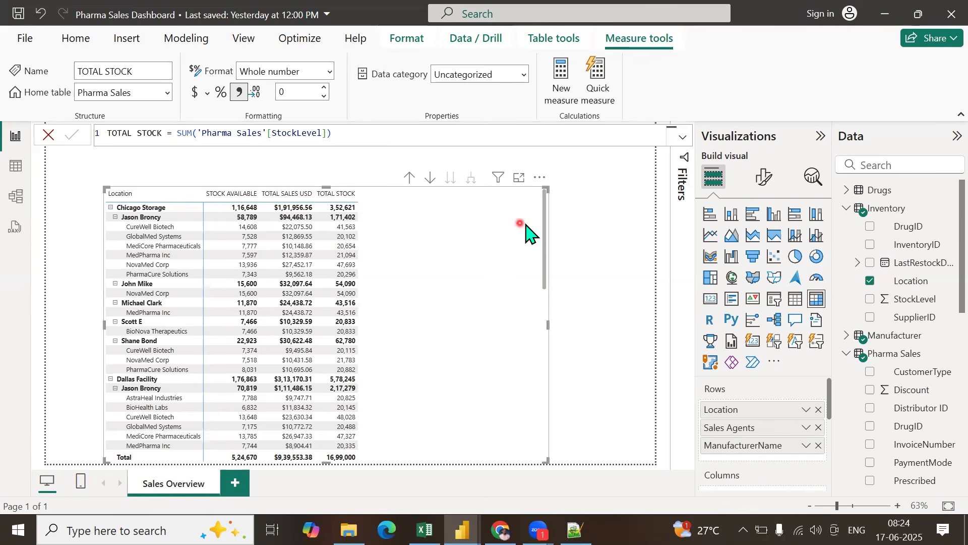
Step: Switch to Notepad++ and add the note "inorder to overcome this kind of issue we have option called as Field parameter"
left_click(575, 529)
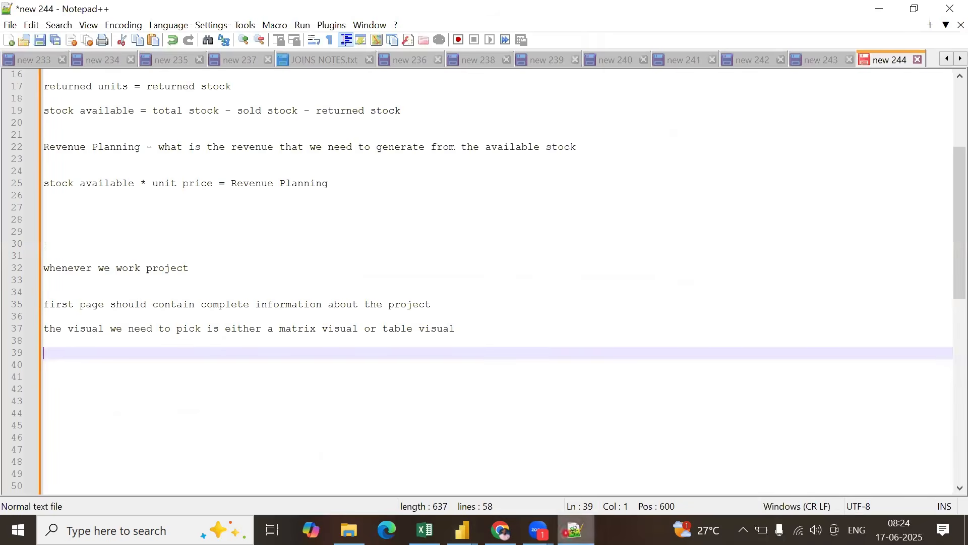
type("inor")
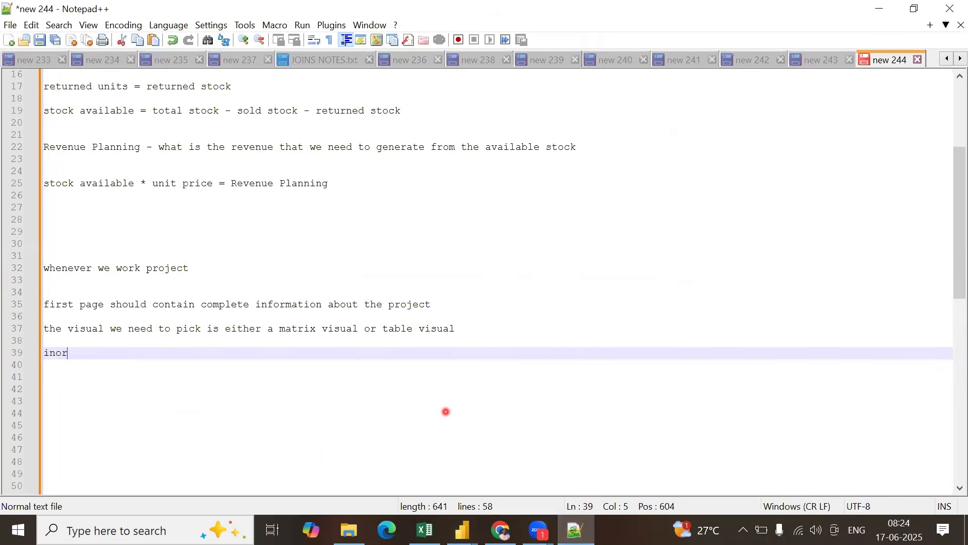
type("der to over")
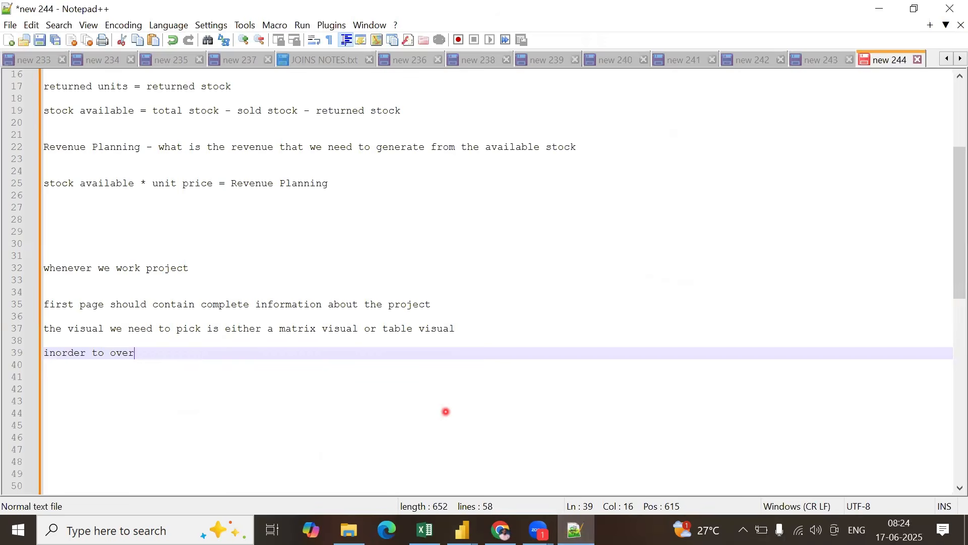
type("come this kind of i")
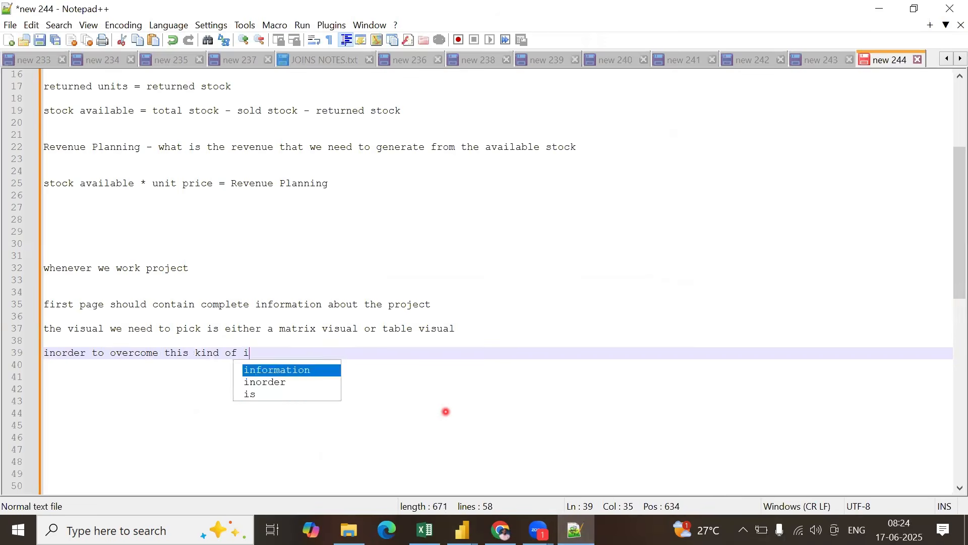
type("ssue we have ")
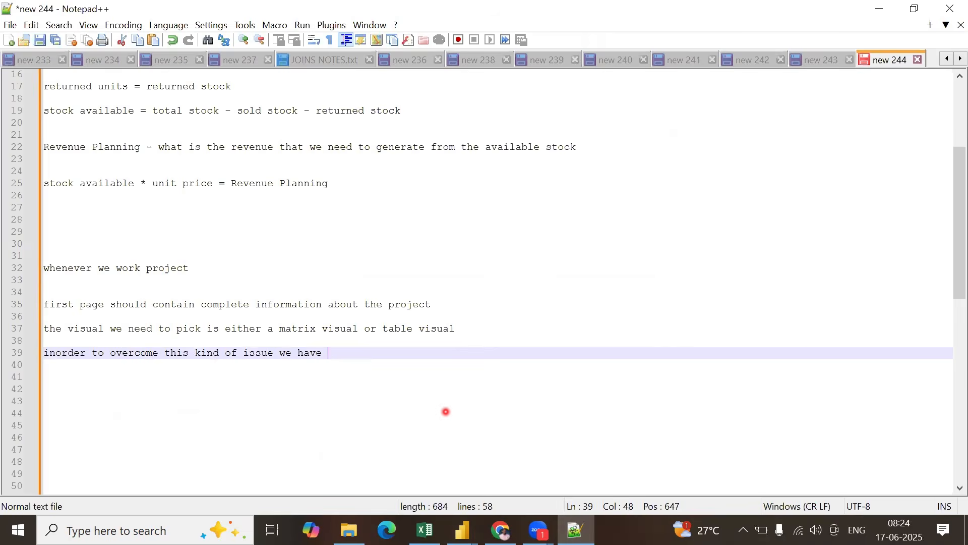
type("option called as ")
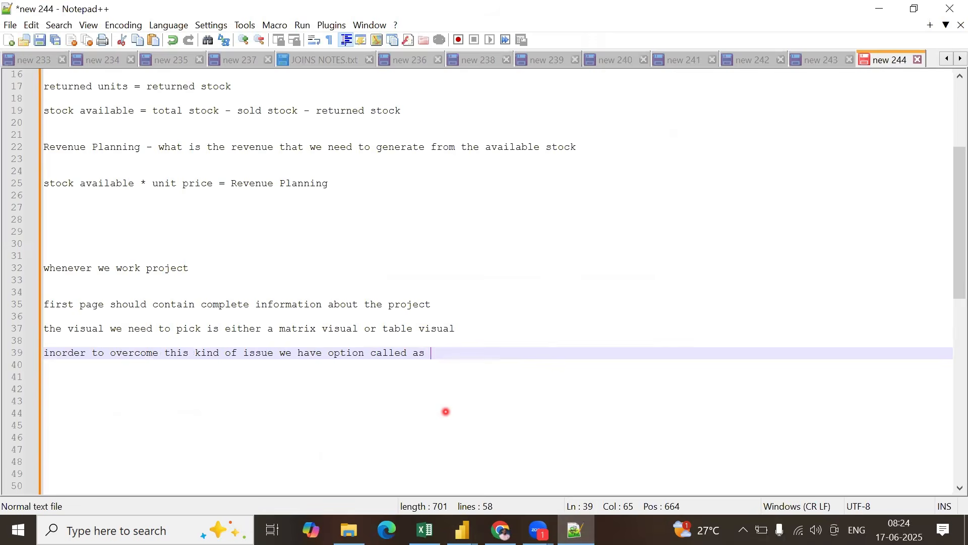
type("Field parameter")
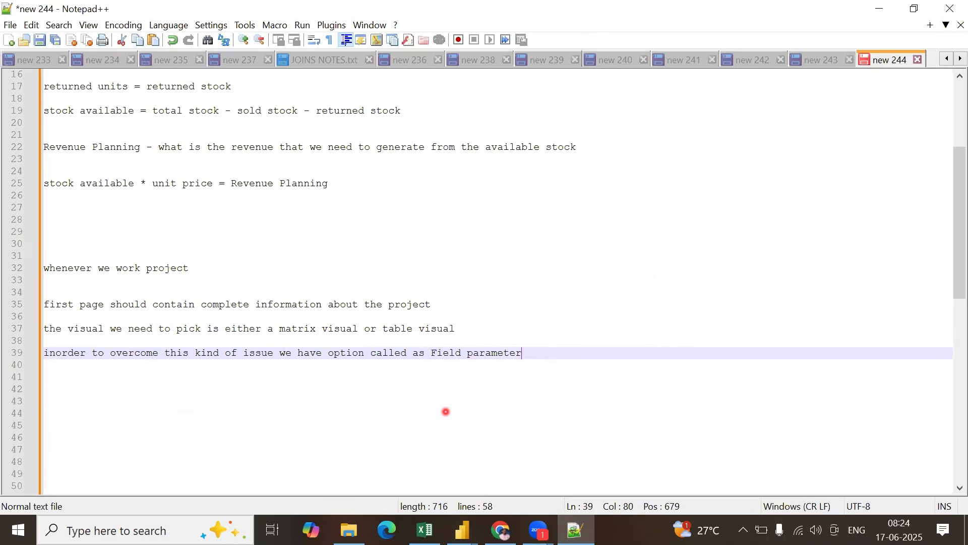
key("Return")
key("Return")
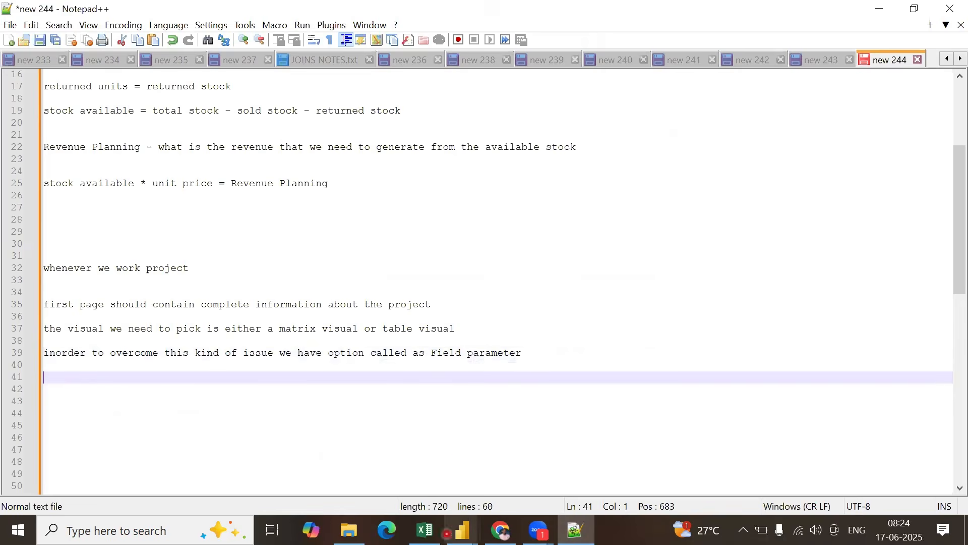
Step: Switch back to Power BI Desktop and start a new fields parameter named "Row Paramter"
mouse_move(462, 530)
left_click(439, 483)
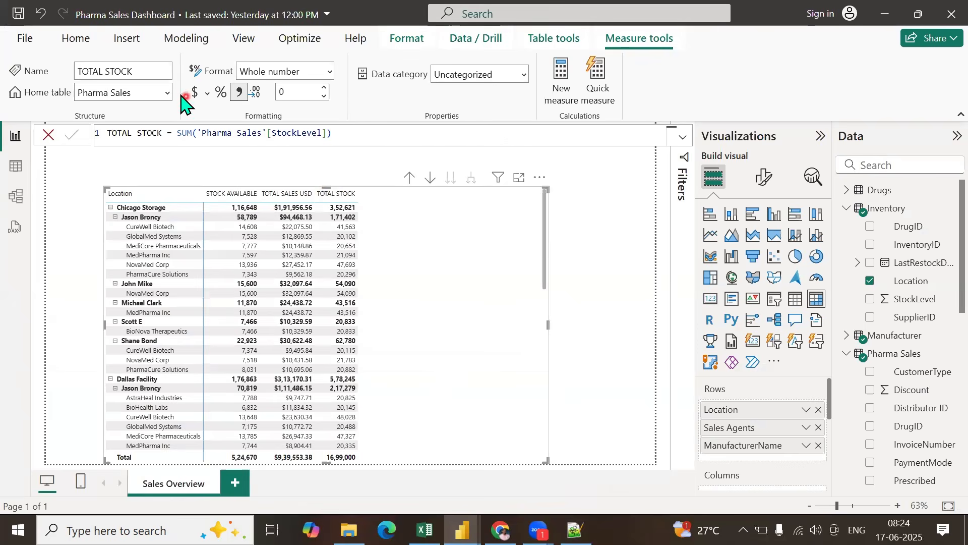
left_click(172, 39)
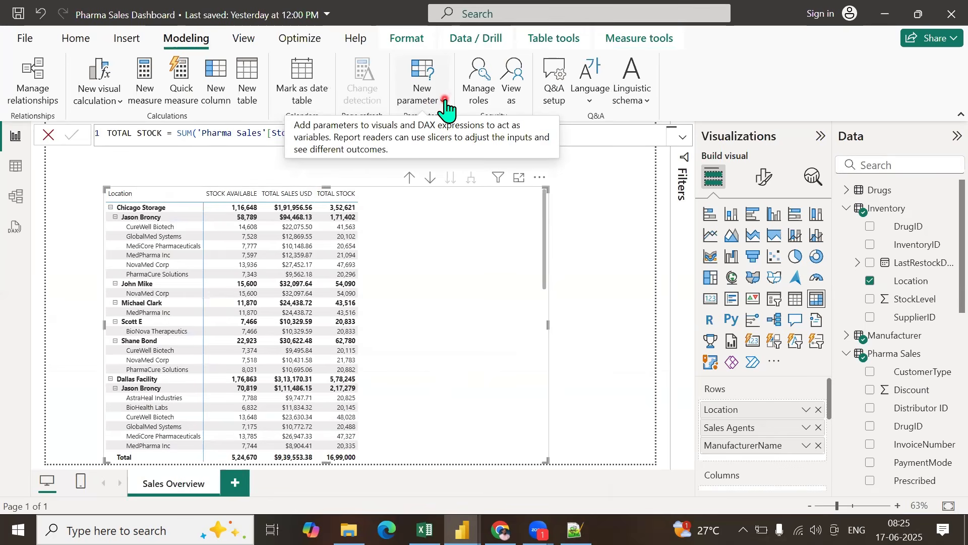
left_click(425, 99)
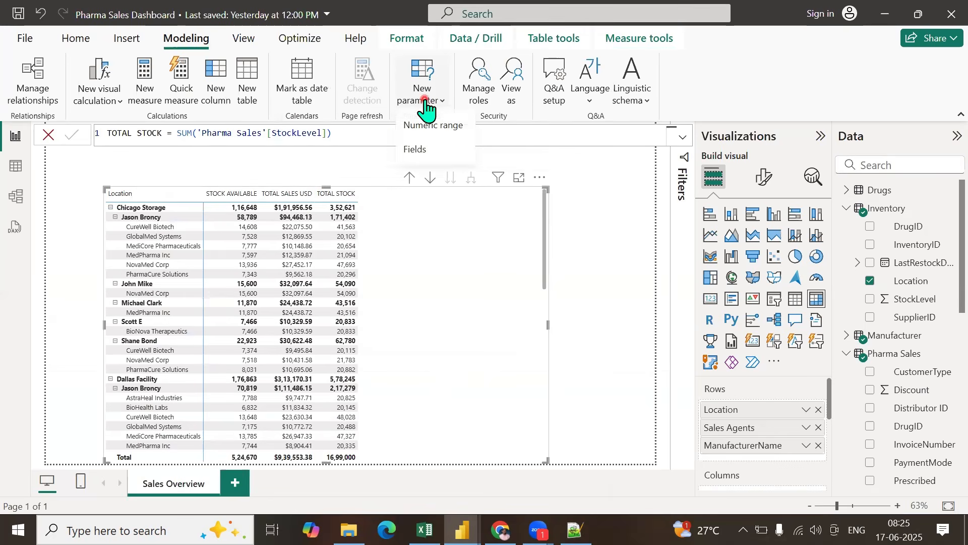
left_click(422, 151)
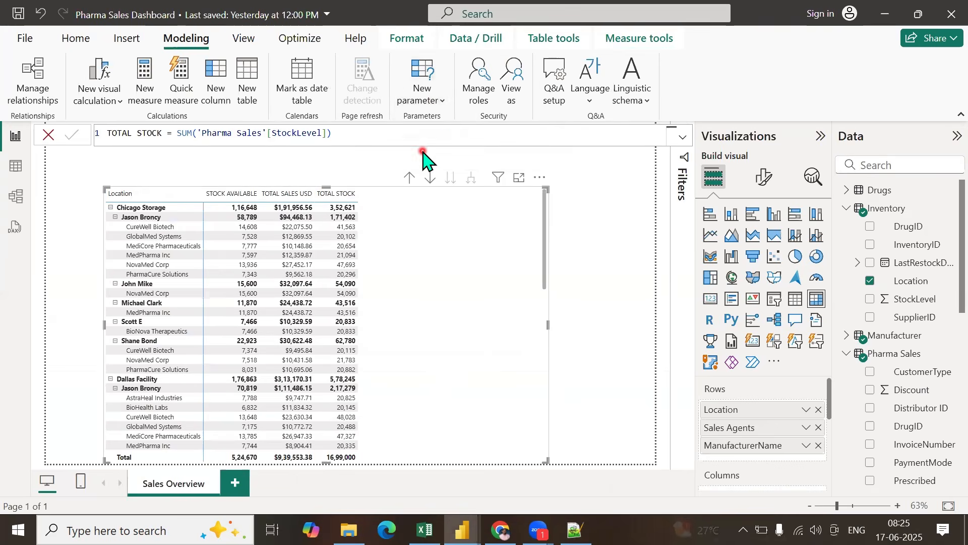
double_click(287, 182)
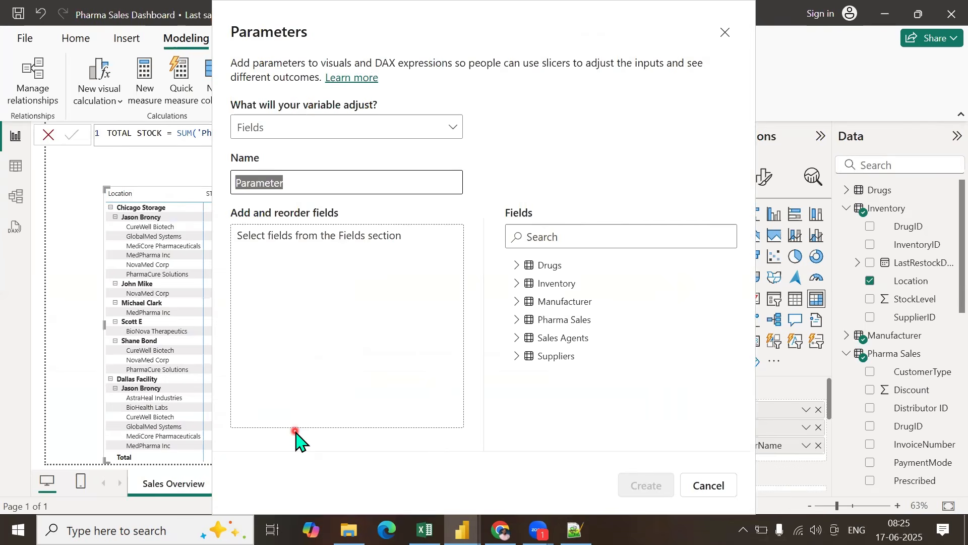
type("Row")
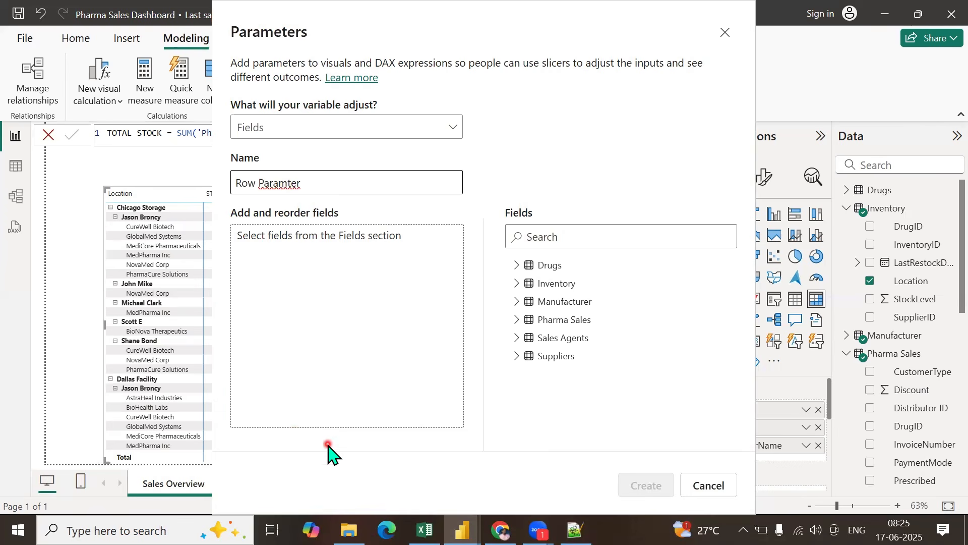
Step: Add Category and DrugName from the Drugs table and Location from the Inventory table to the parameter
left_click(516, 265)
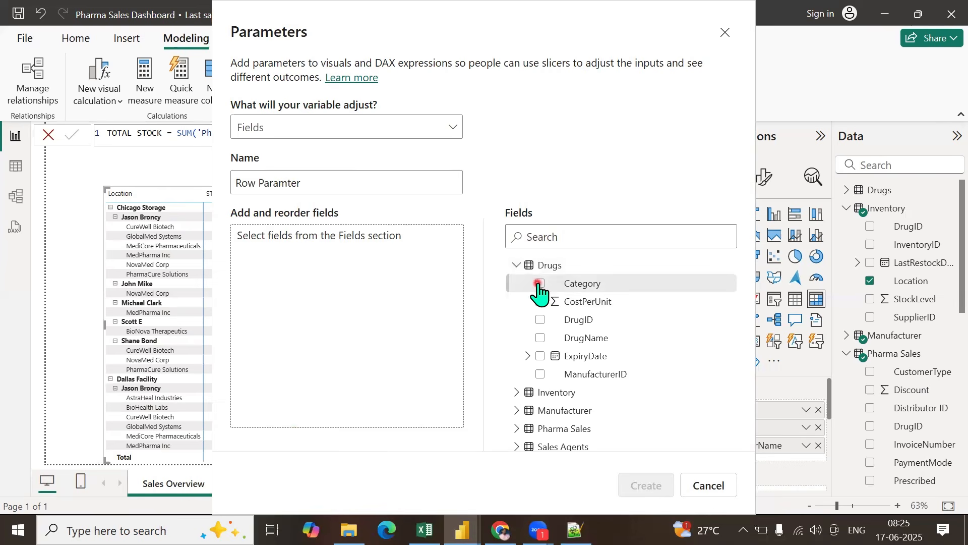
left_click(538, 284)
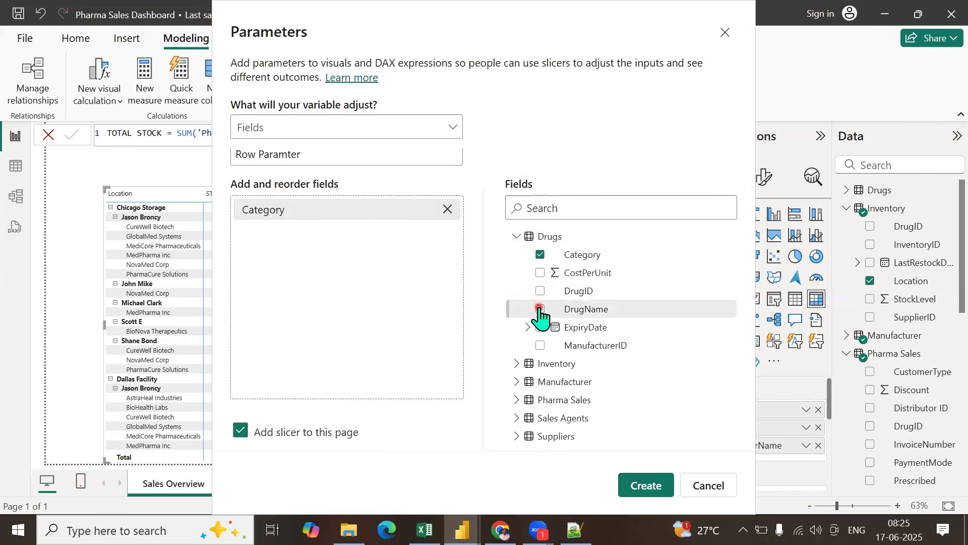
left_click(539, 309)
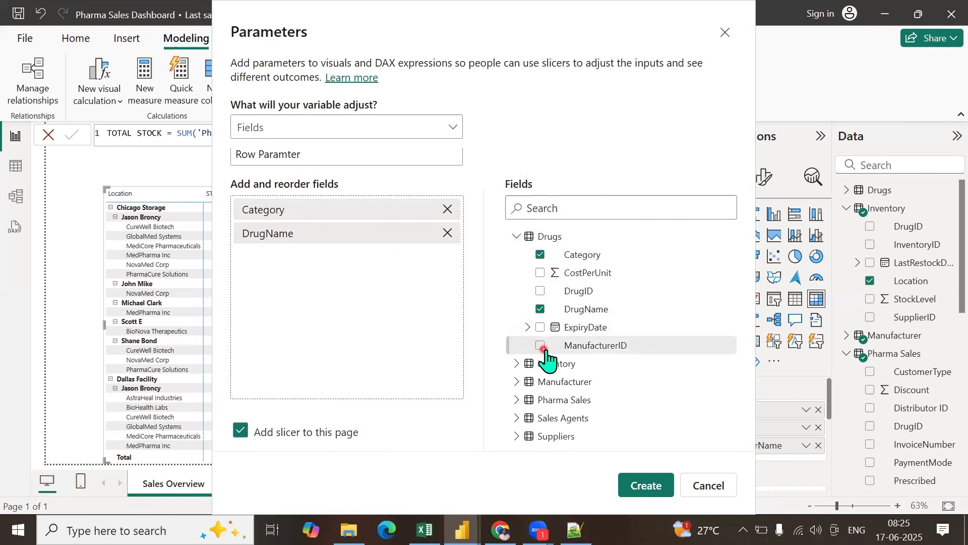
left_click(514, 236)
left_click(515, 254)
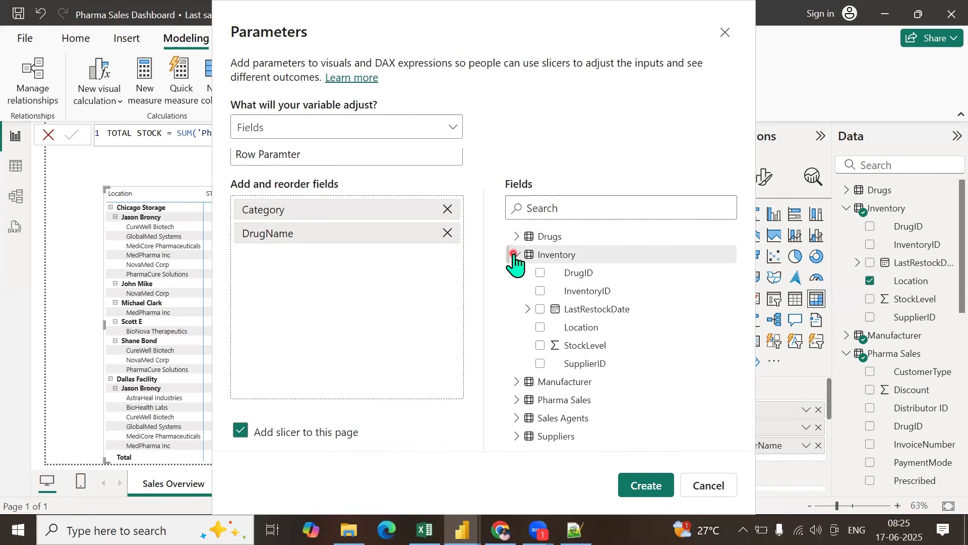
left_click(541, 326)
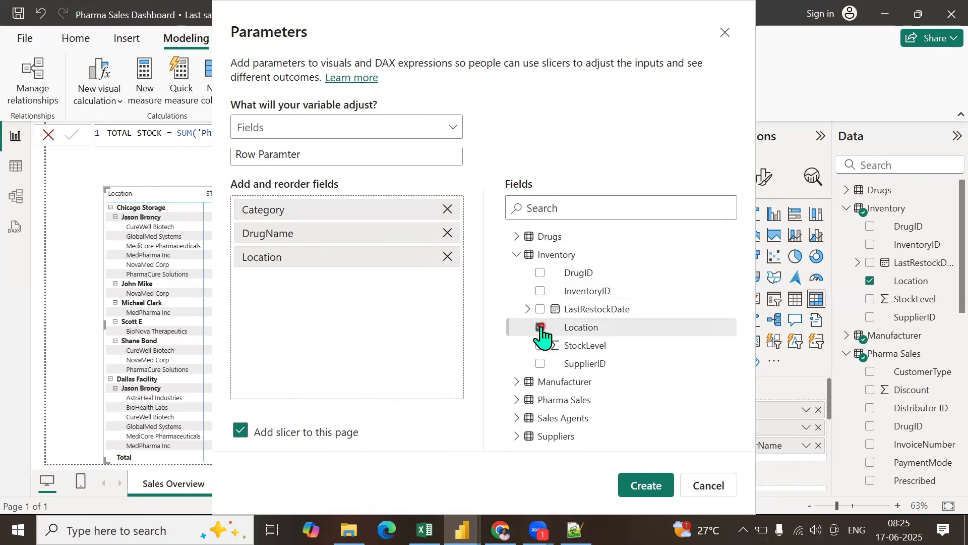
Step: Add Country and ManufacturerName from the Manufacturer table to the parameter
left_click(515, 255)
left_click(515, 274)
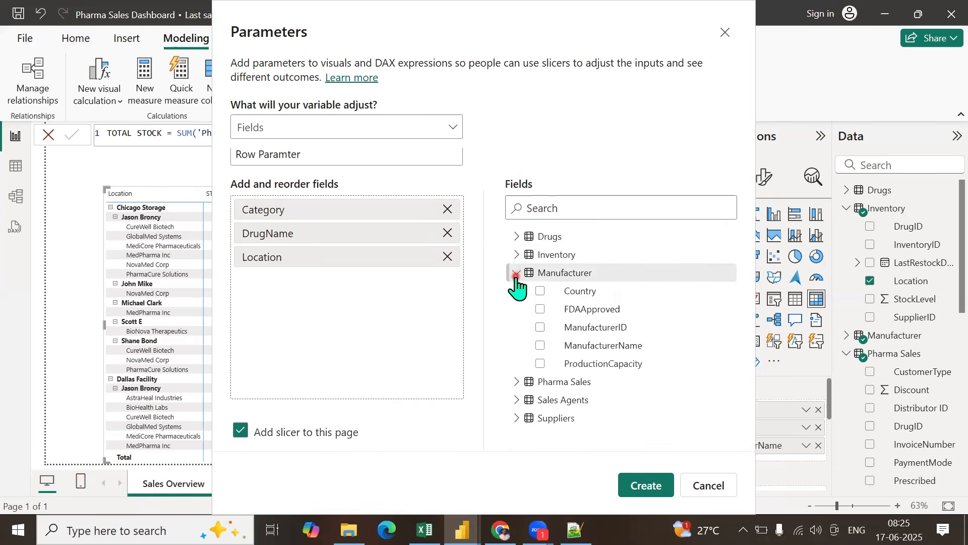
left_click(539, 291)
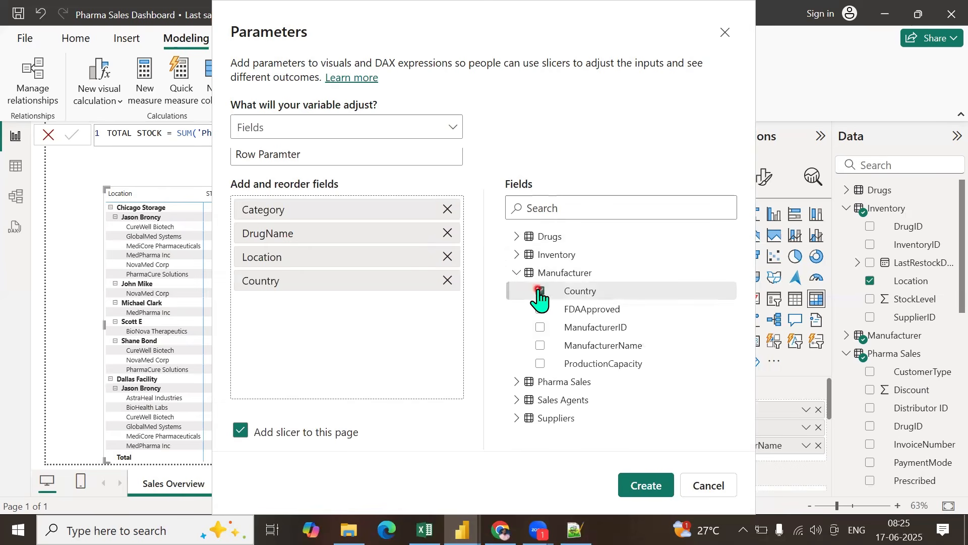
left_click(540, 345)
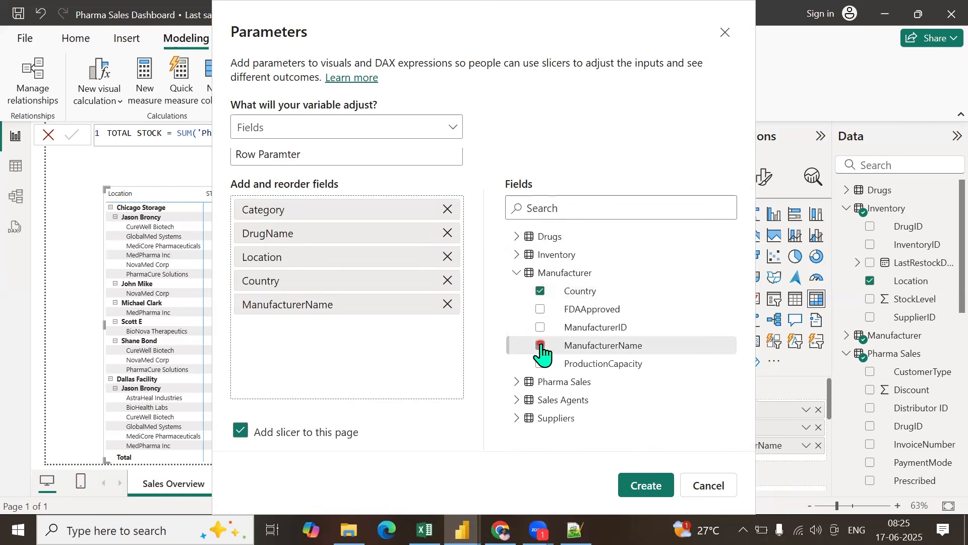
Step: Look through the Pharma Sales fields and add Sales Agents from the Sales Agents table to the parameter
left_click(517, 272)
left_click(516, 291)
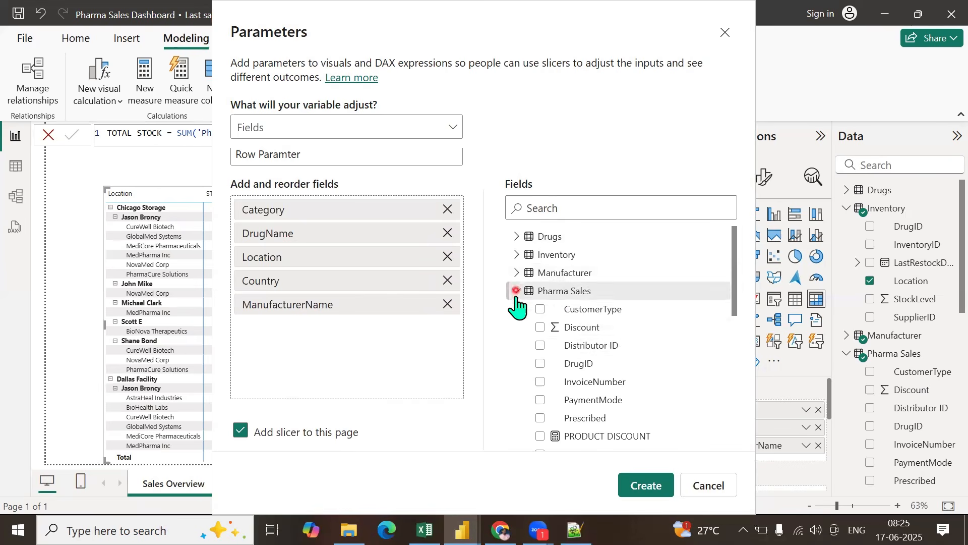
scroll(651, 343, "down", 4)
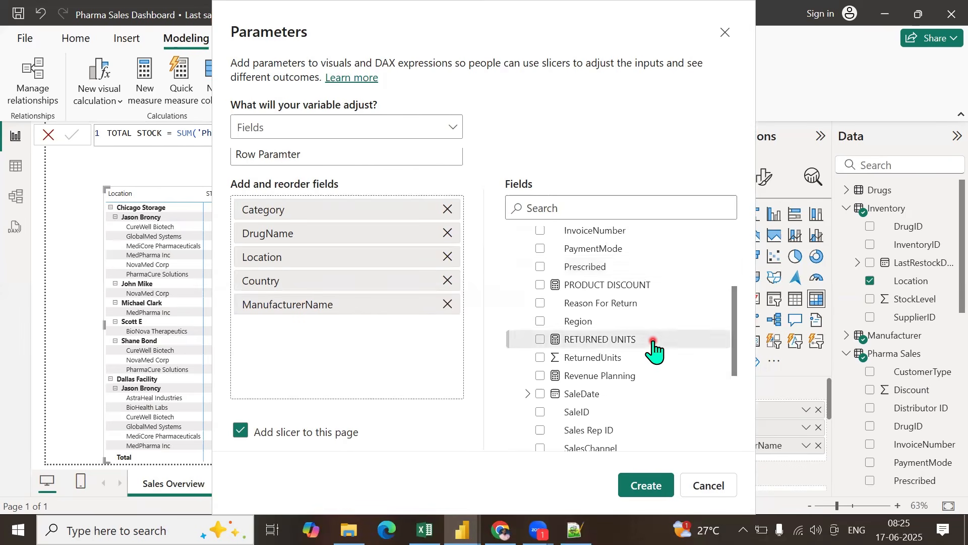
scroll(654, 348, "down", 3)
scroll(654, 348, "up", 5)
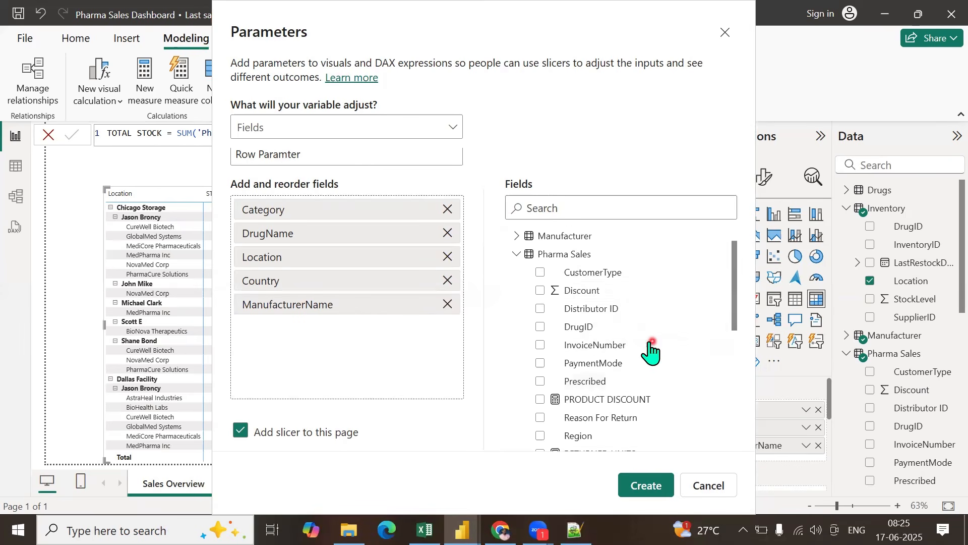
left_click(515, 253)
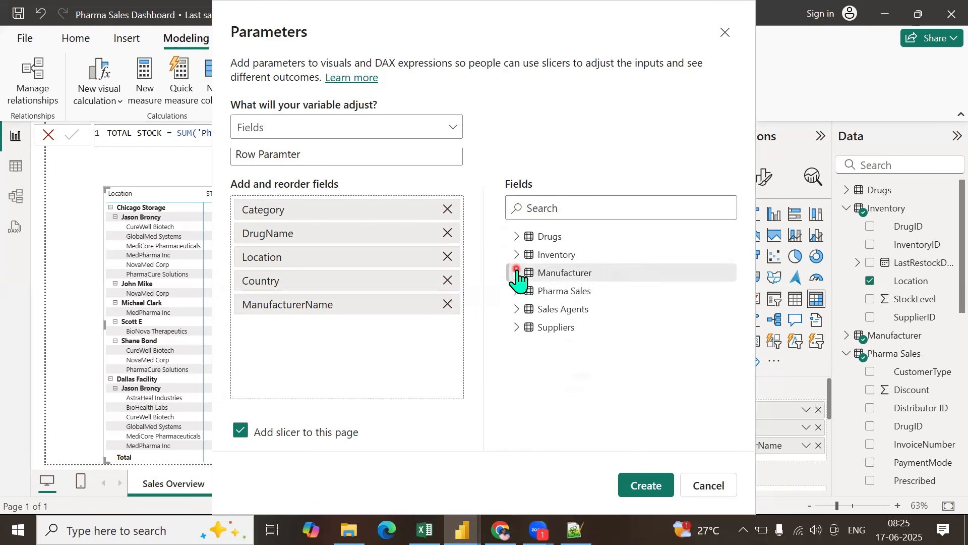
left_click(515, 309)
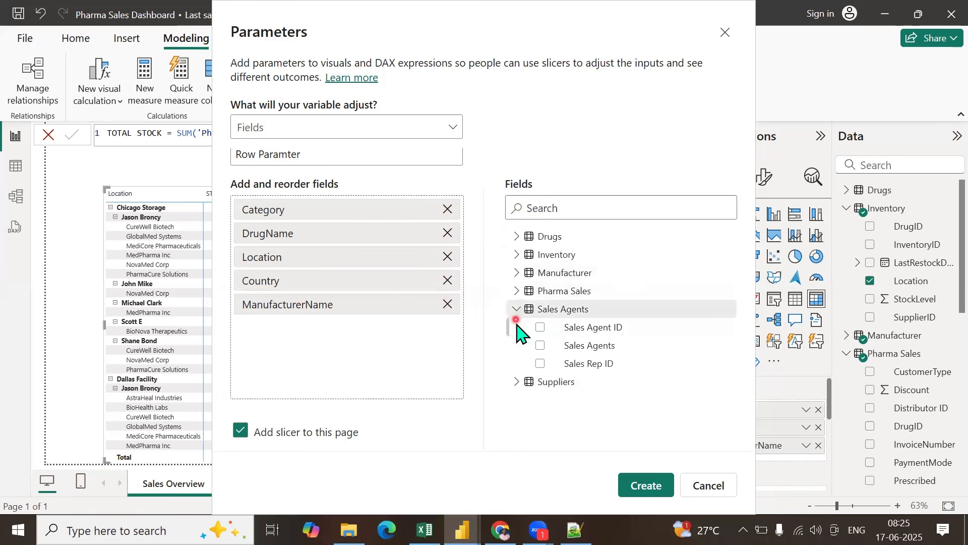
left_click(540, 345)
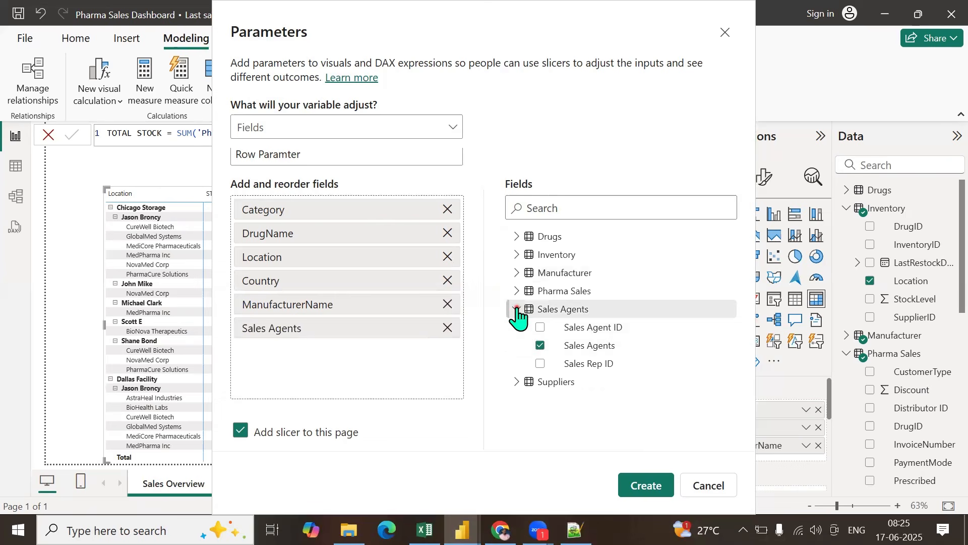
Step: Add Category, Region and SupplierName from the Suppliers table, and create the parameter with its slicer on this page
left_click(516, 309)
left_click(516, 327)
left_click(540, 345)
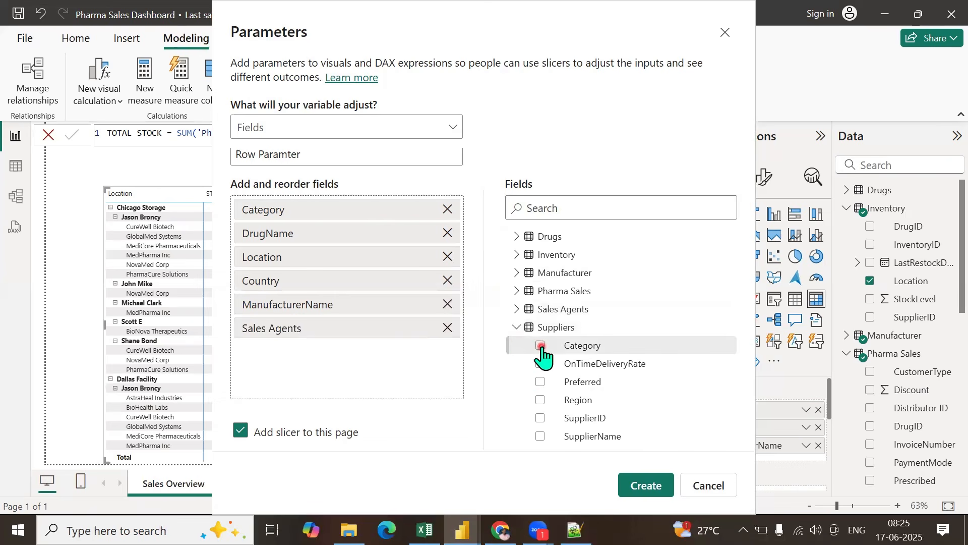
left_click(536, 403)
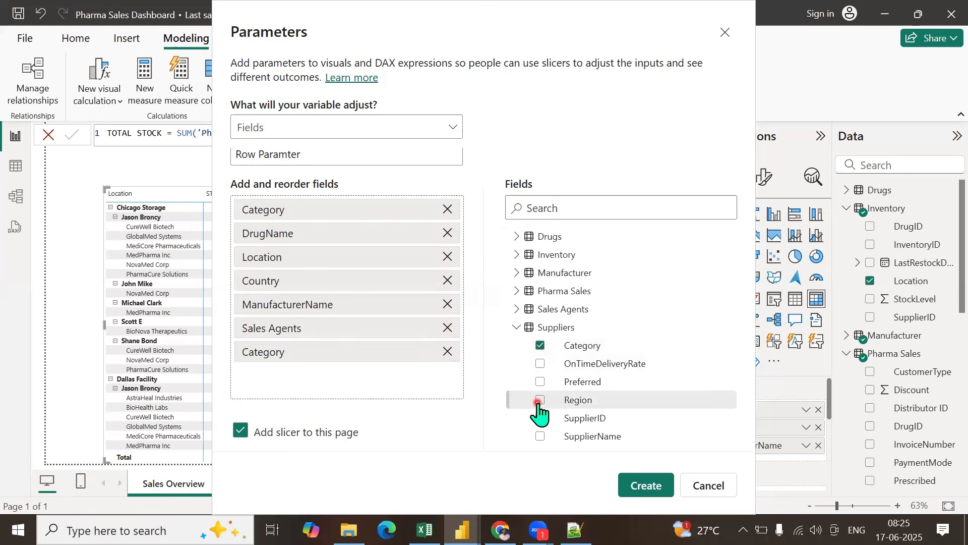
left_click(540, 436)
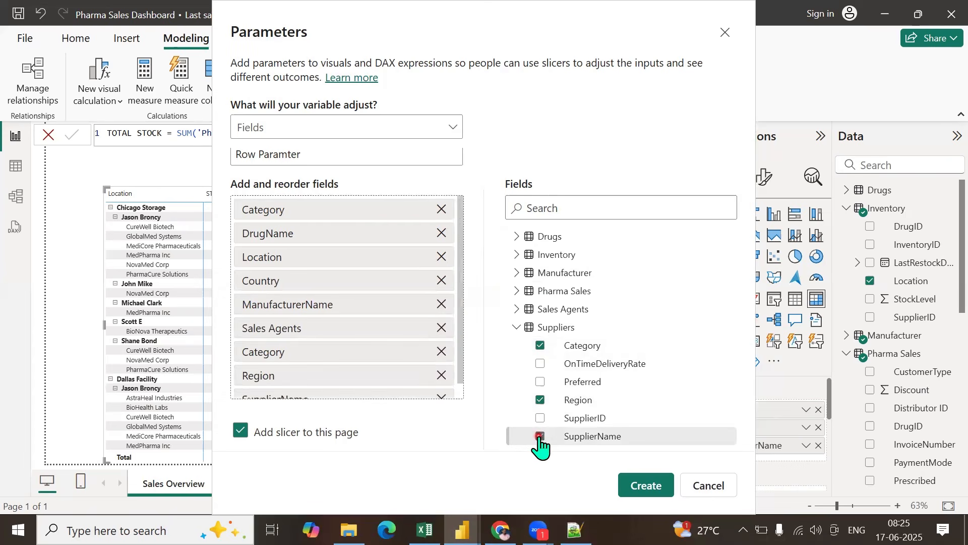
left_click(650, 488)
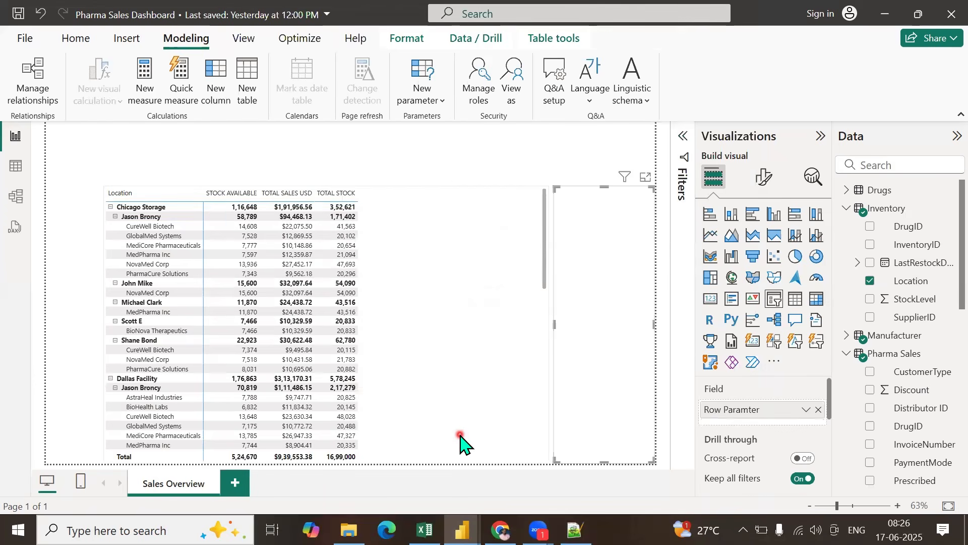
Step: Move the Row Paramter slicer to the left side of the matrix and select the matrix
left_click_drag(625, 376, 97, 346)
left_click(217, 343)
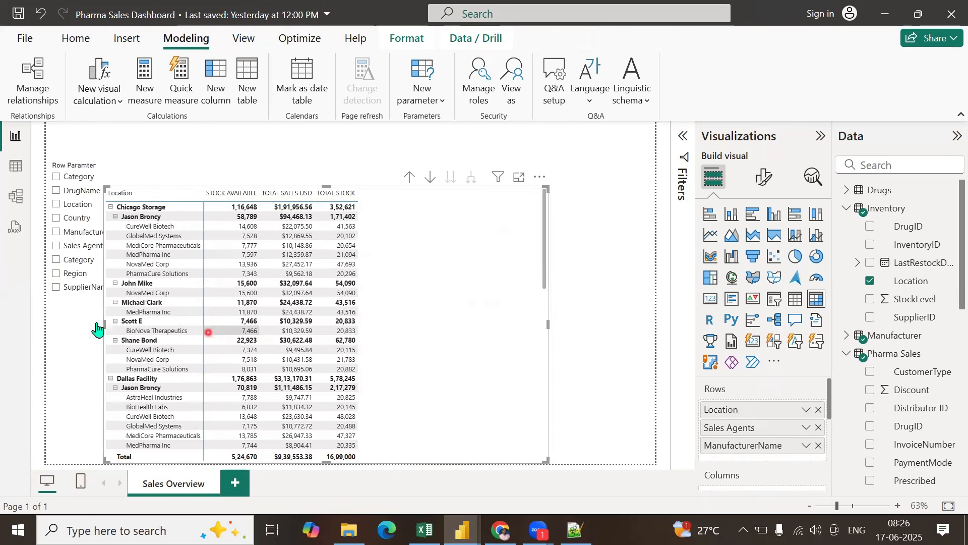
Step: Align the Row Paramter slicer beside the matrix and remove Location, Sales Agents and ManufacturerName from the matrix rows
left_click_drag(99, 326, 86, 411)
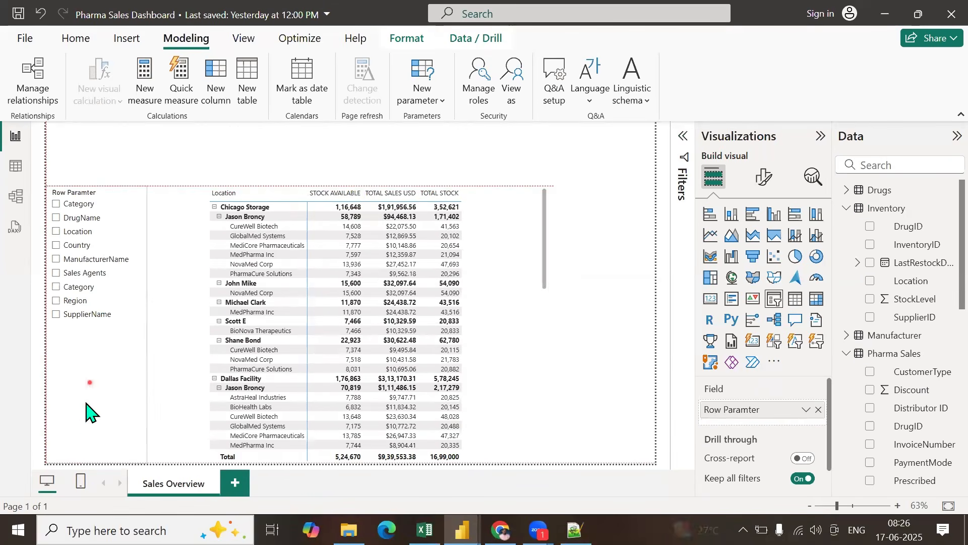
left_click(515, 361)
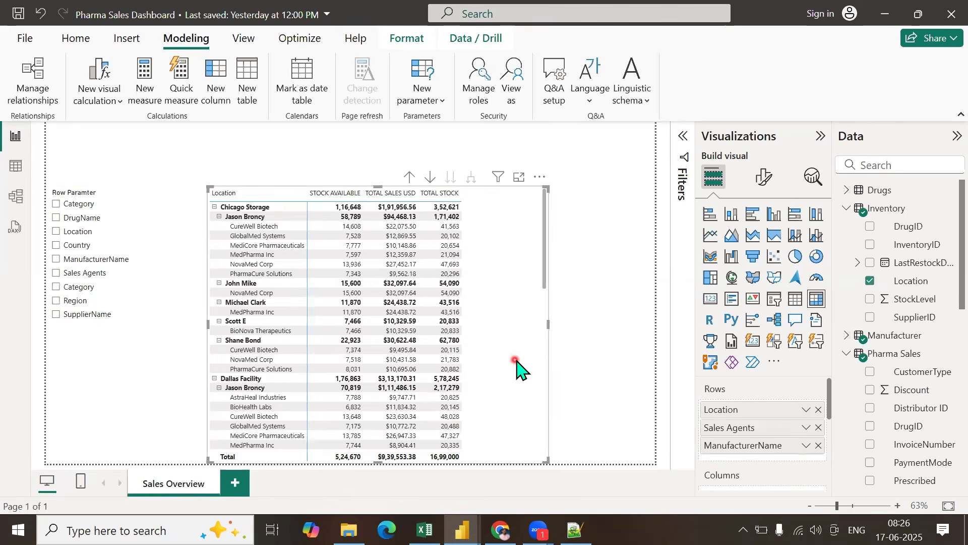
left_click(819, 410)
left_click(820, 412)
left_click(819, 412)
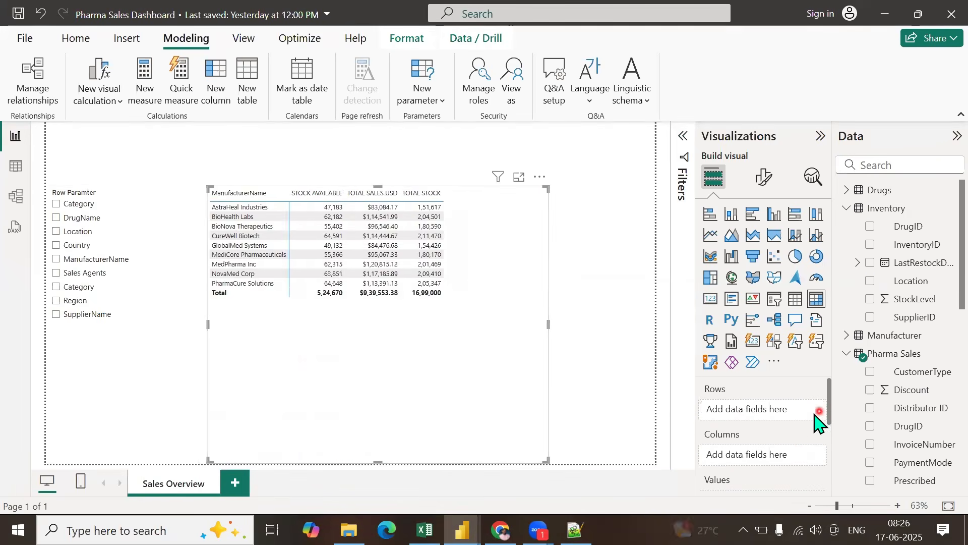
Step: Collapse the Inventory and Pharma Sales tables and open the full formula of the Row Paramter table
left_click(847, 209)
left_click(849, 245)
left_click(844, 245)
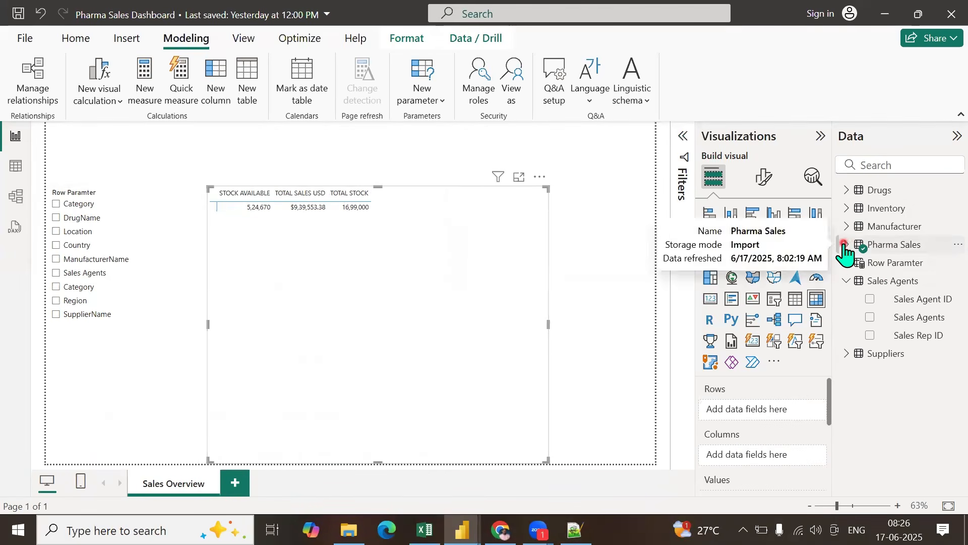
left_click(889, 263)
left_click(684, 139)
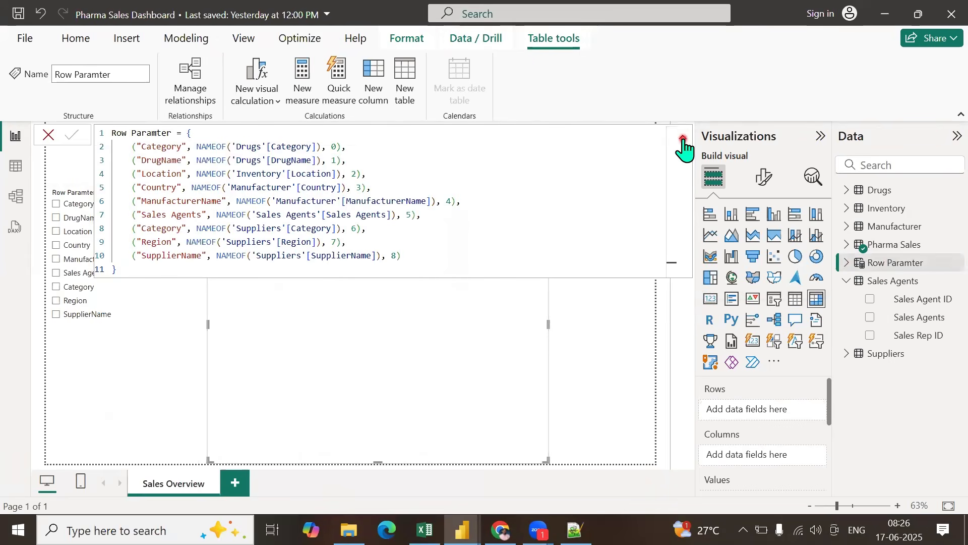
Step: Relabel the Country entry in the Row Paramter formula as "Manufactured Country"
left_click(140, 148)
left_click_drag(134, 150, 405, 260)
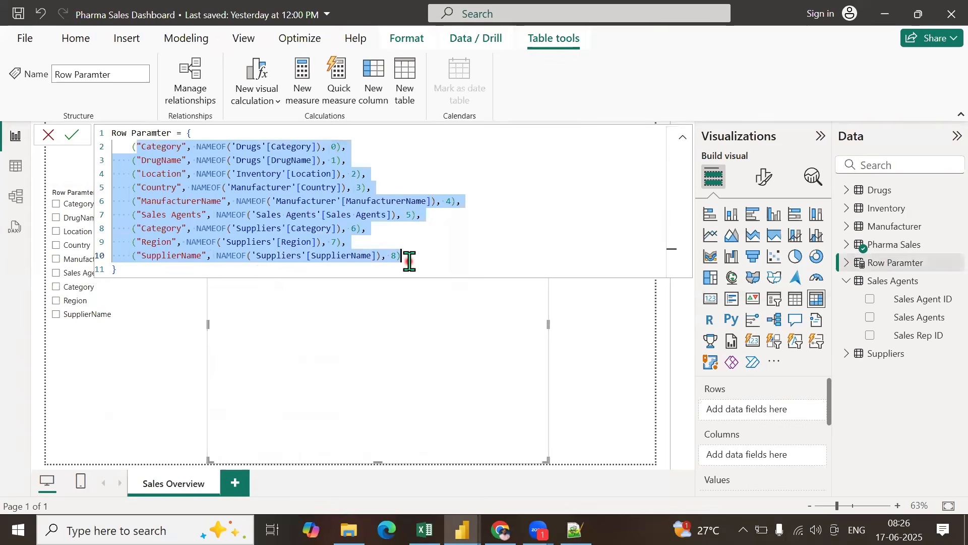
left_click(144, 176)
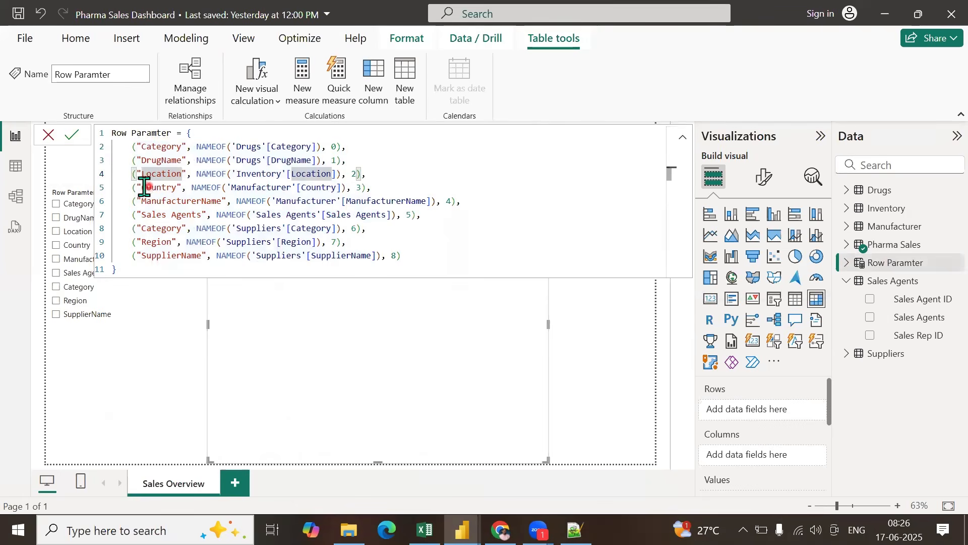
left_click(142, 188)
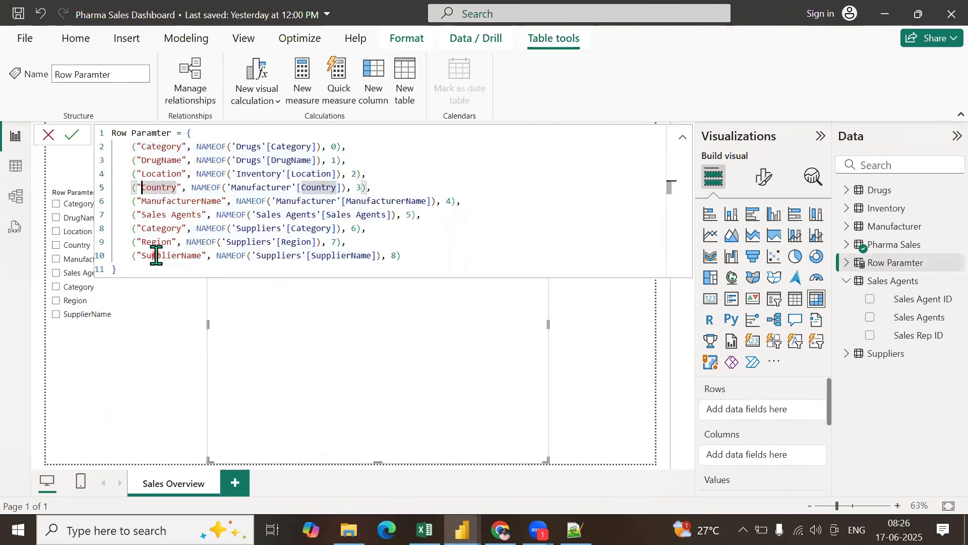
type("Manufactur")
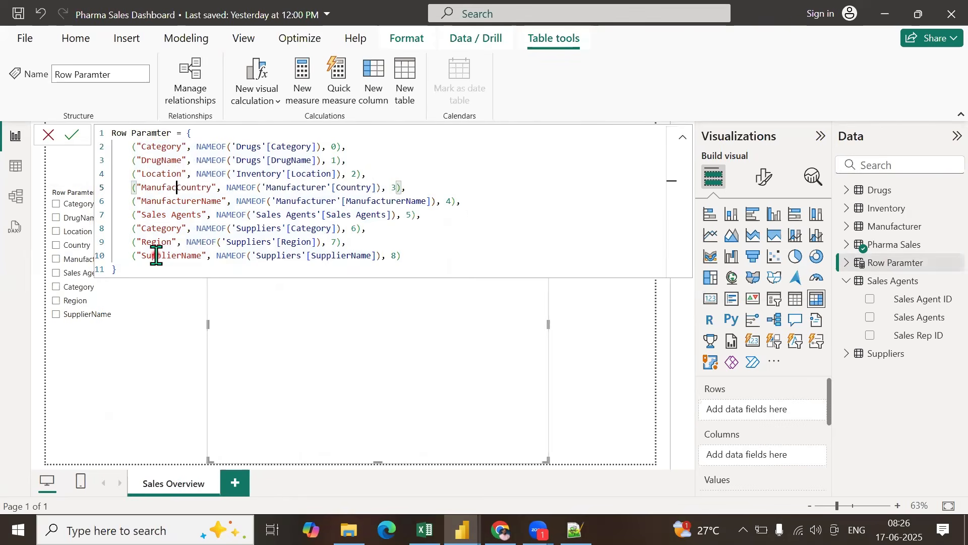
type("ed")
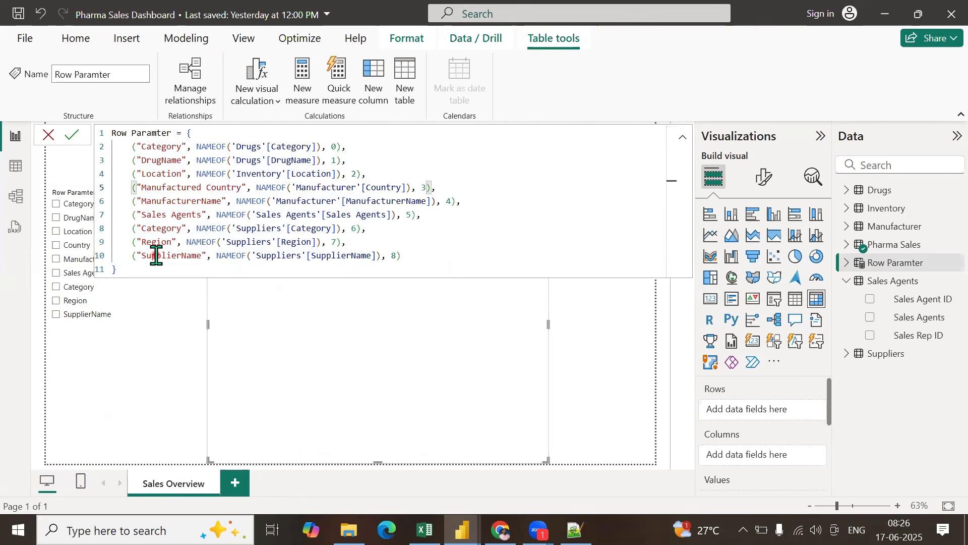
Step: Relabel the Suppliers Region and Category entries in the formula as "Supplier Region" and "Supplier Category", and apply the changes
left_click(160, 255)
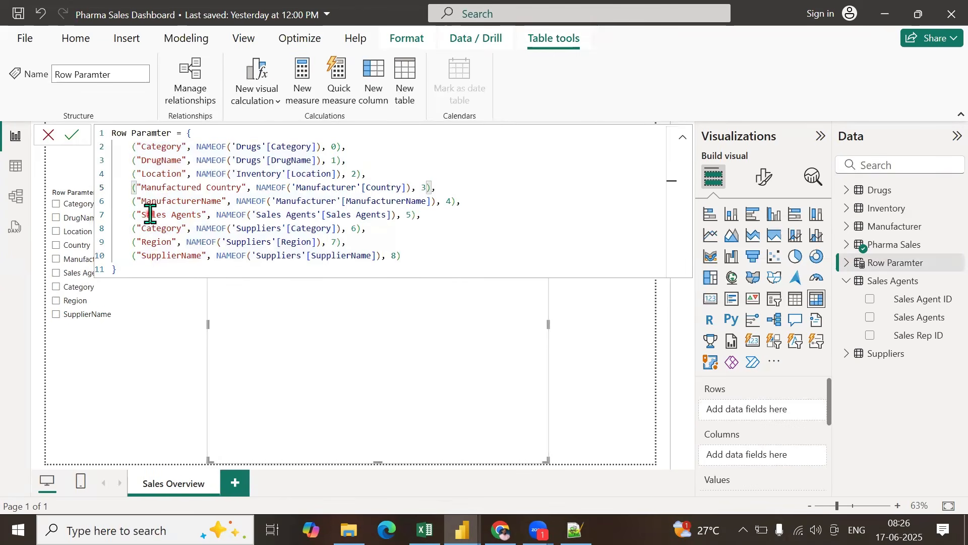
left_click(138, 257)
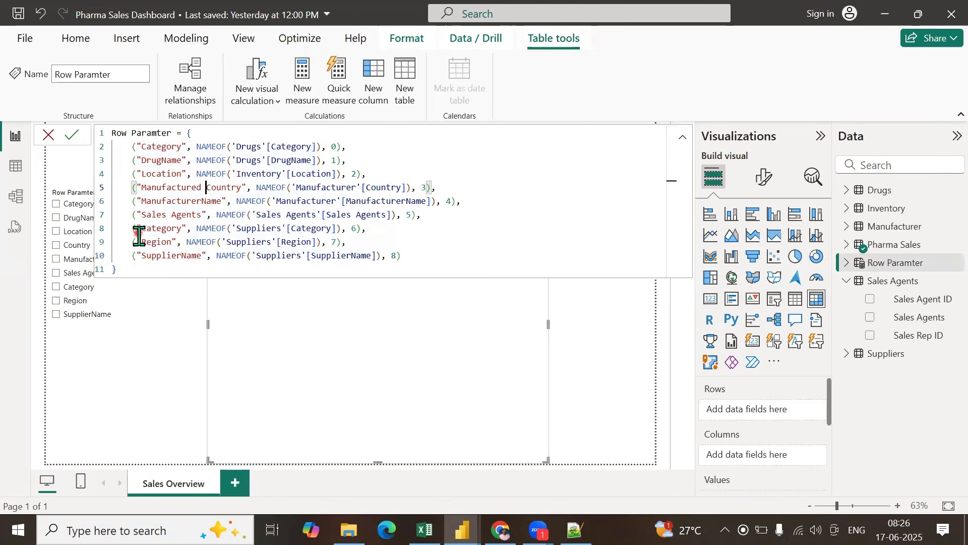
left_click(141, 245)
left_click(140, 326)
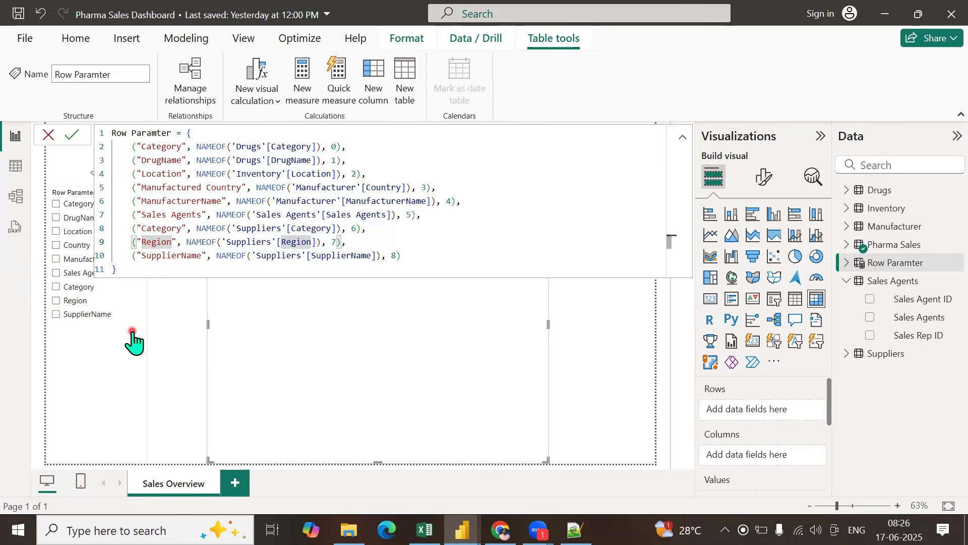
type("Supplier")
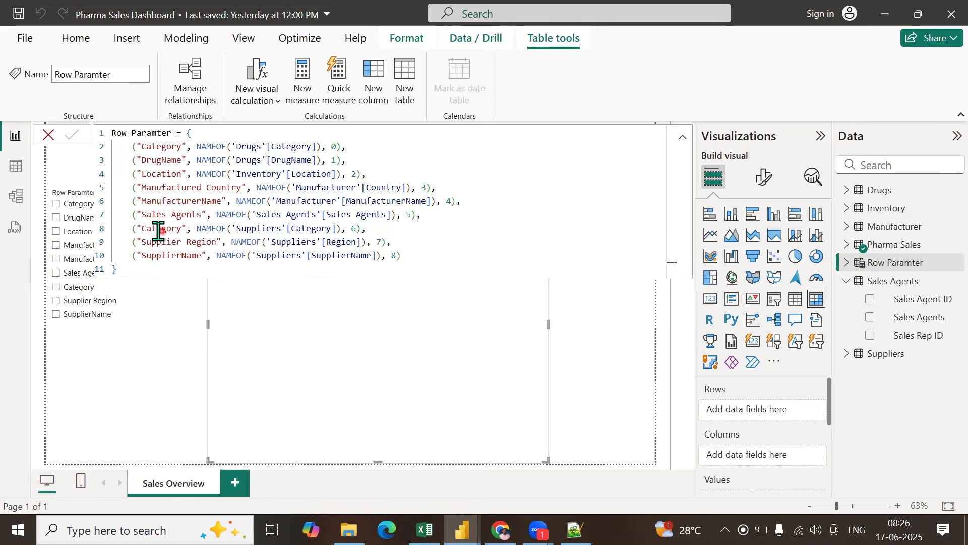
left_click(140, 231)
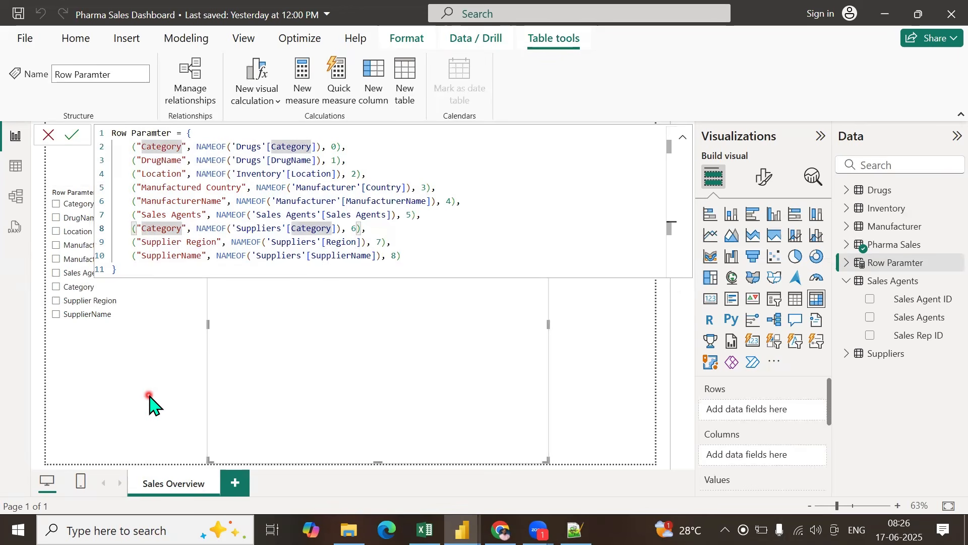
type("Supplier")
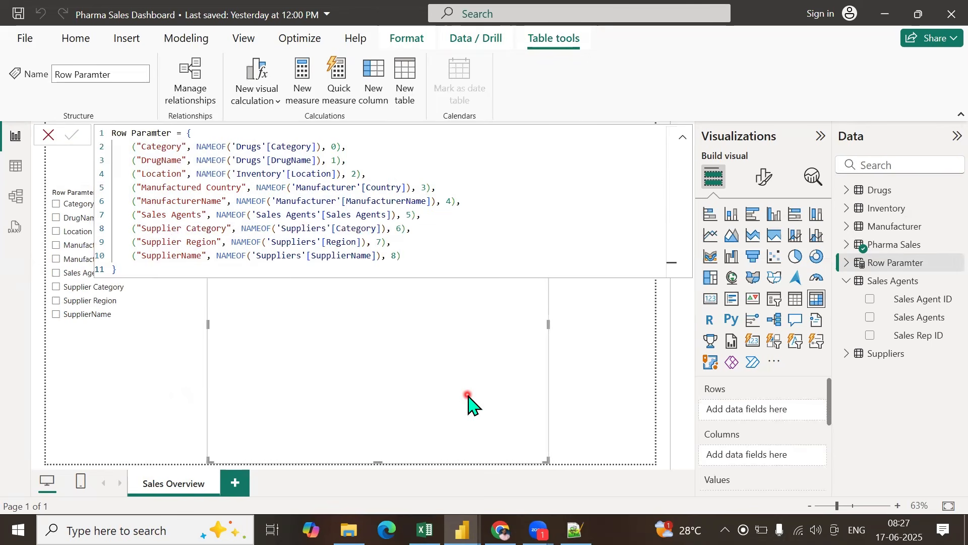
left_click(567, 349)
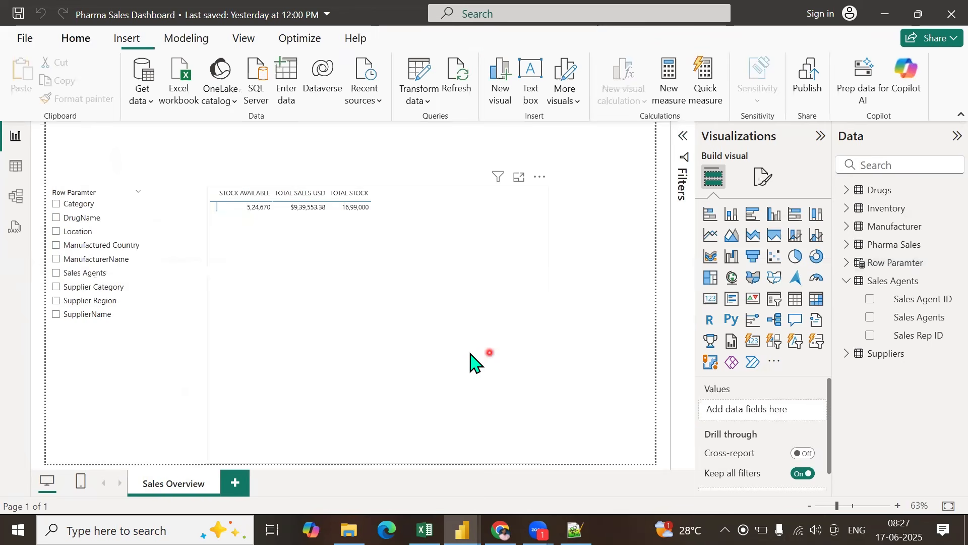
Step: Use the Row Paramter field as the rows of the matrix
left_click(466, 357)
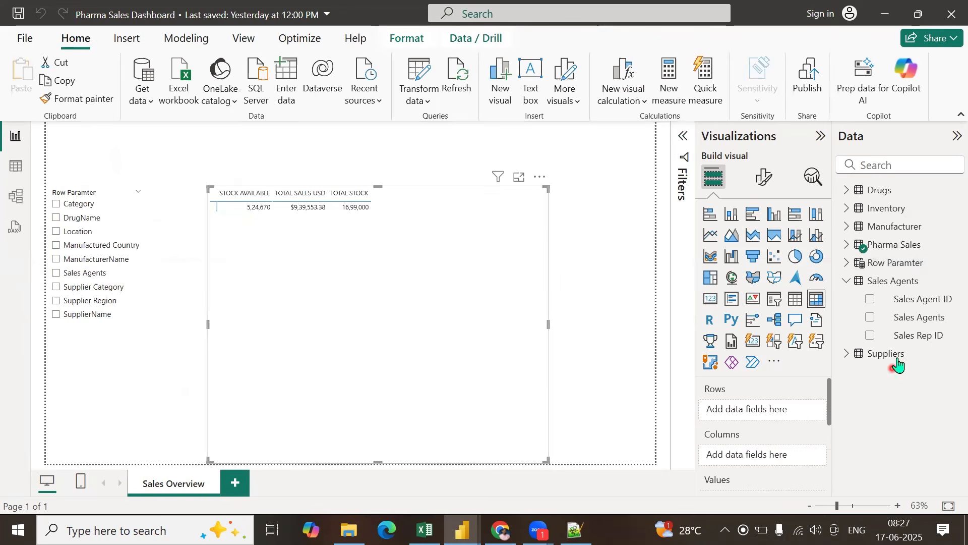
left_click(846, 263)
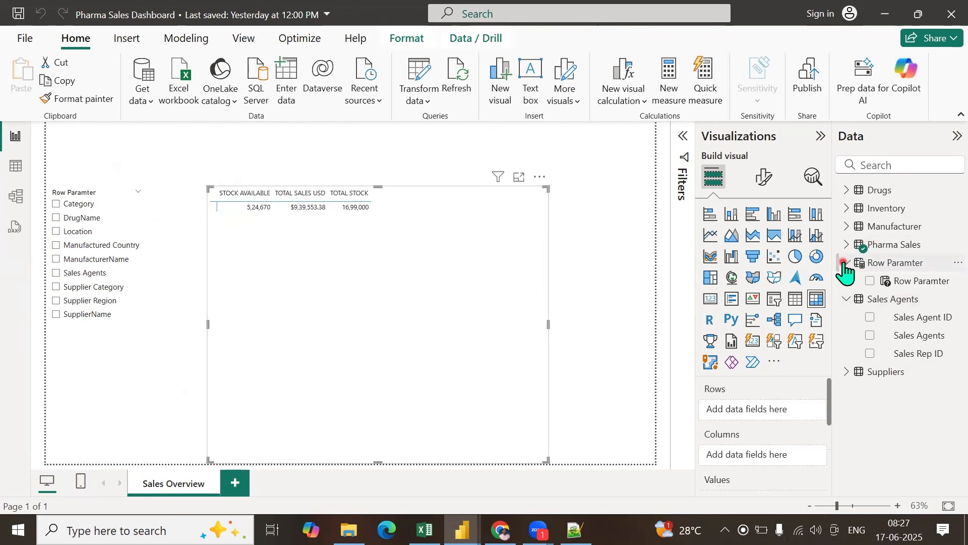
left_click_drag(913, 281, 776, 414)
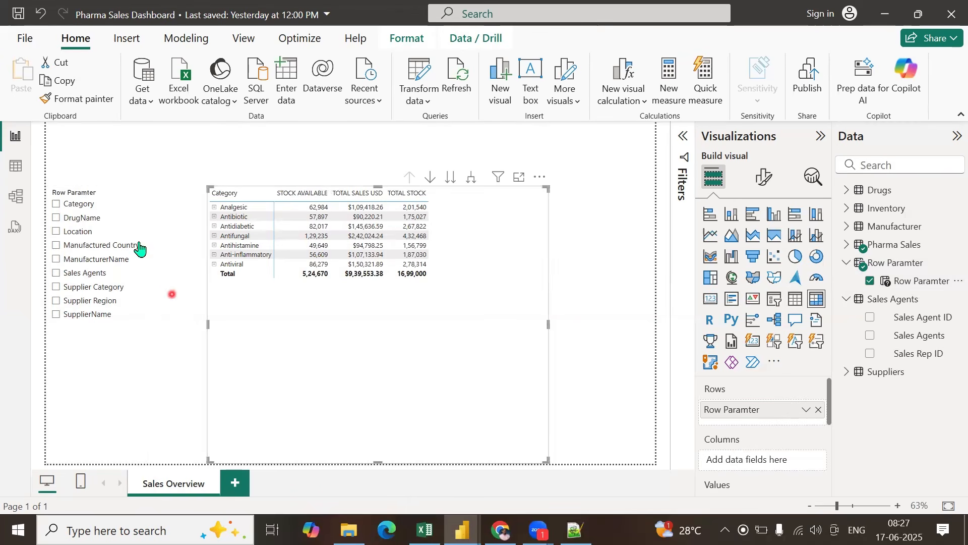
Step: Check the matrix with the slicer set in turn to each field from Category through Supplier Region
left_click(80, 204)
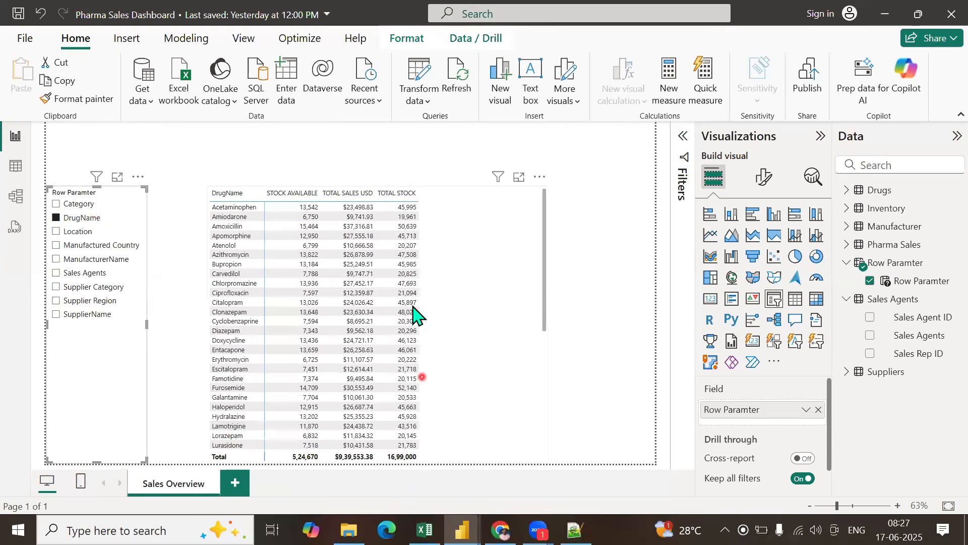
left_click(75, 235)
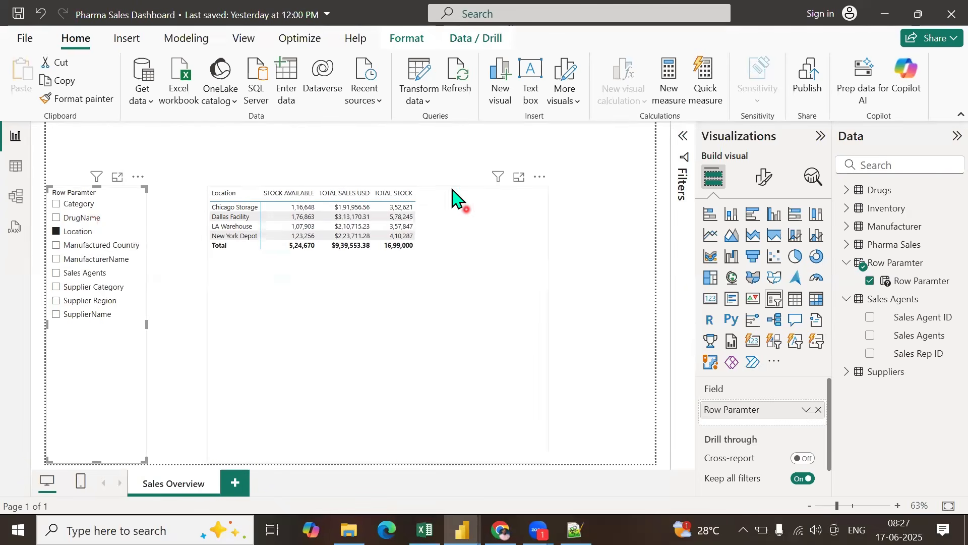
left_click(76, 246)
left_click(327, 198)
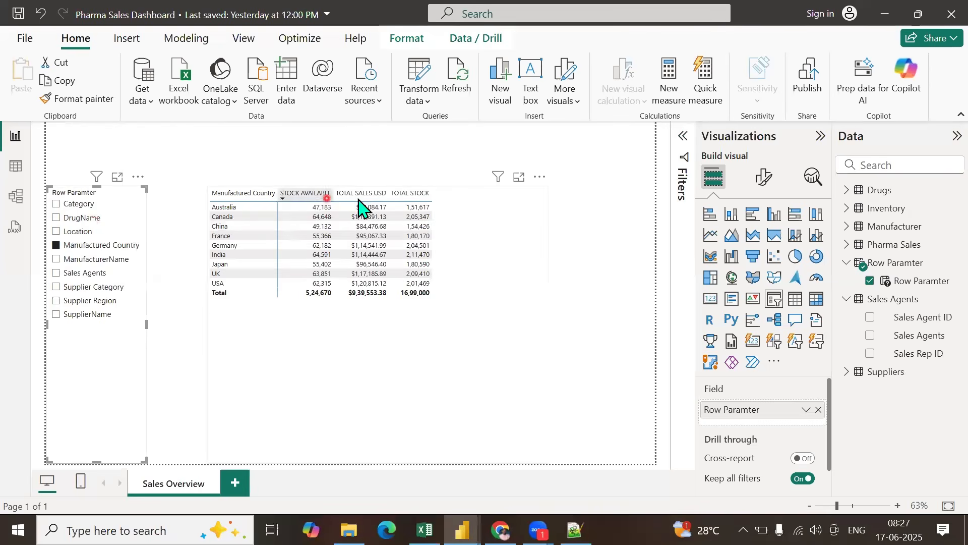
left_click(110, 259)
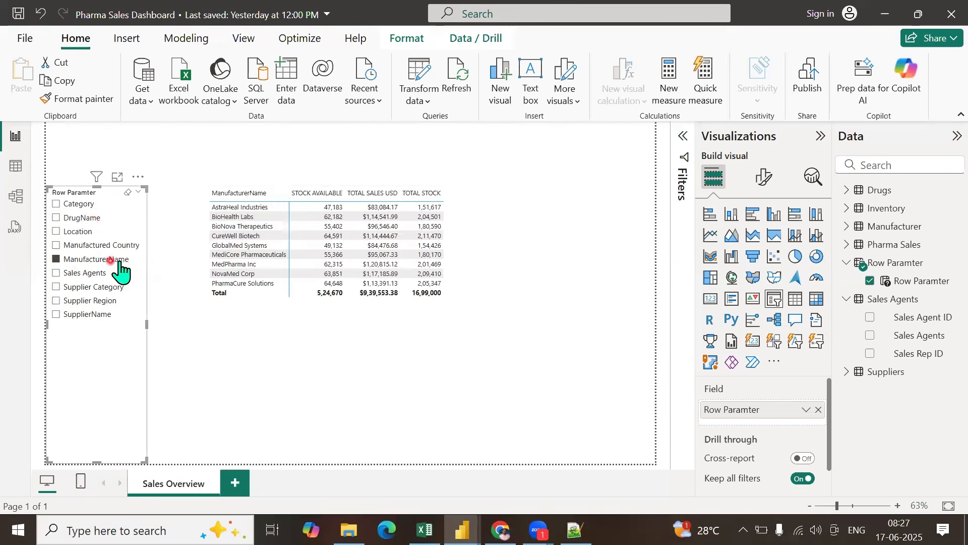
left_click(76, 274)
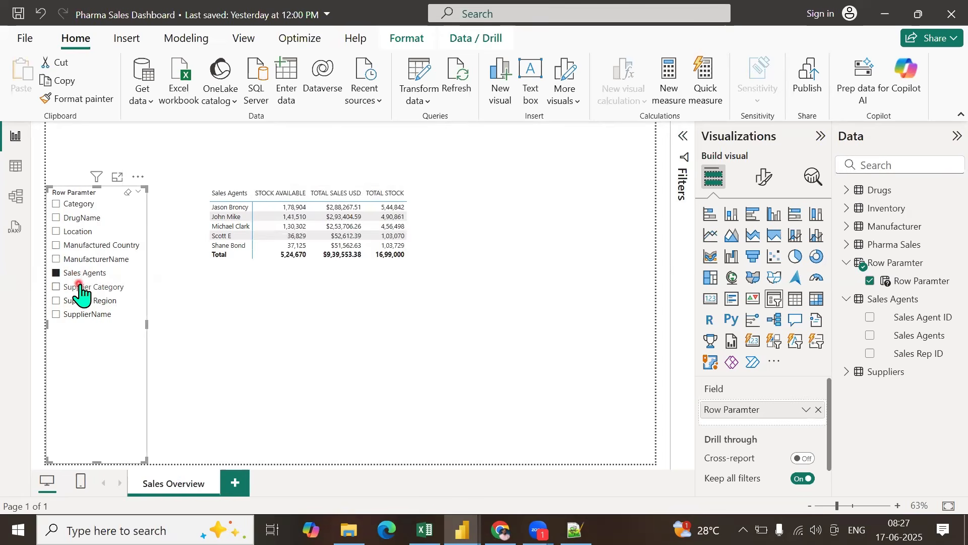
left_click(81, 288)
left_click(79, 301)
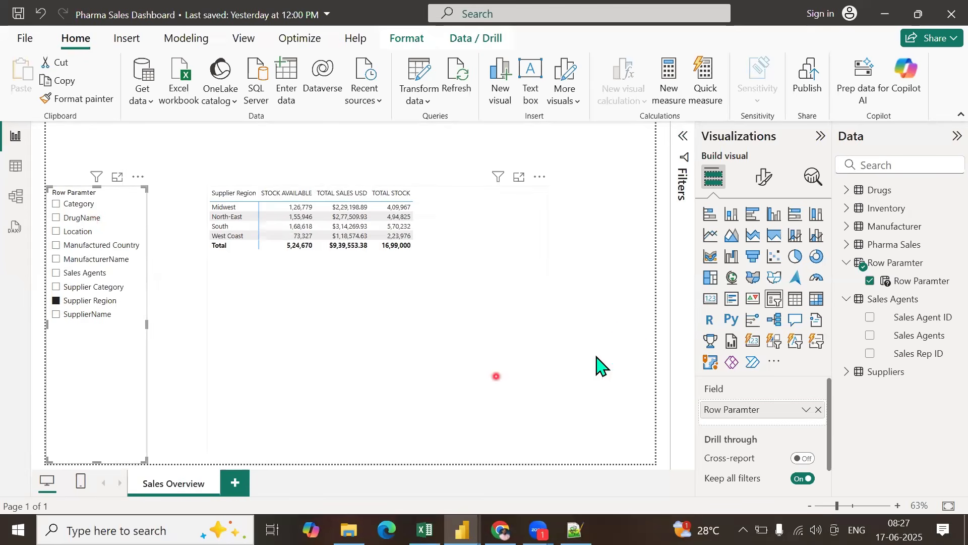
Step: Turn on the Select all option for the slicer and turn off multi-select with Ctrl
left_click(765, 178)
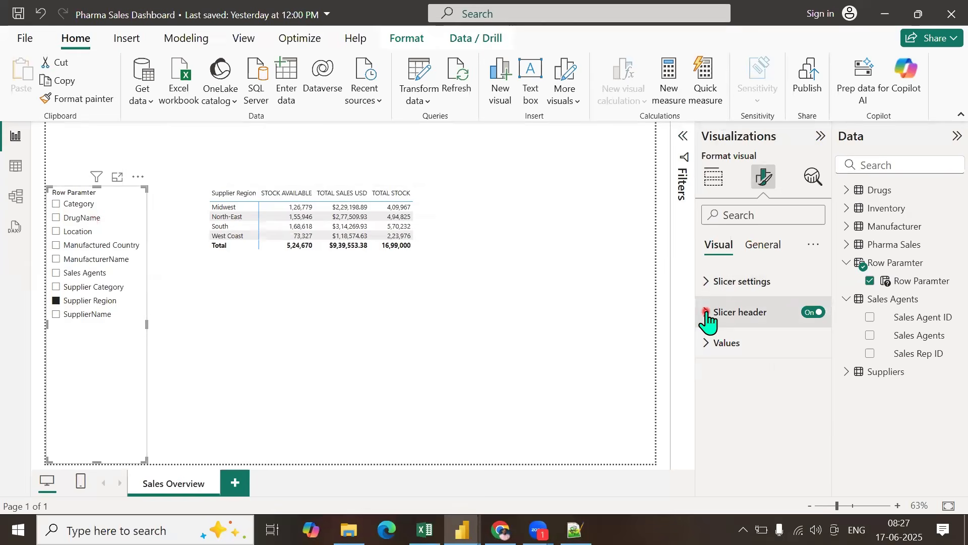
left_click(709, 281)
left_click(714, 394)
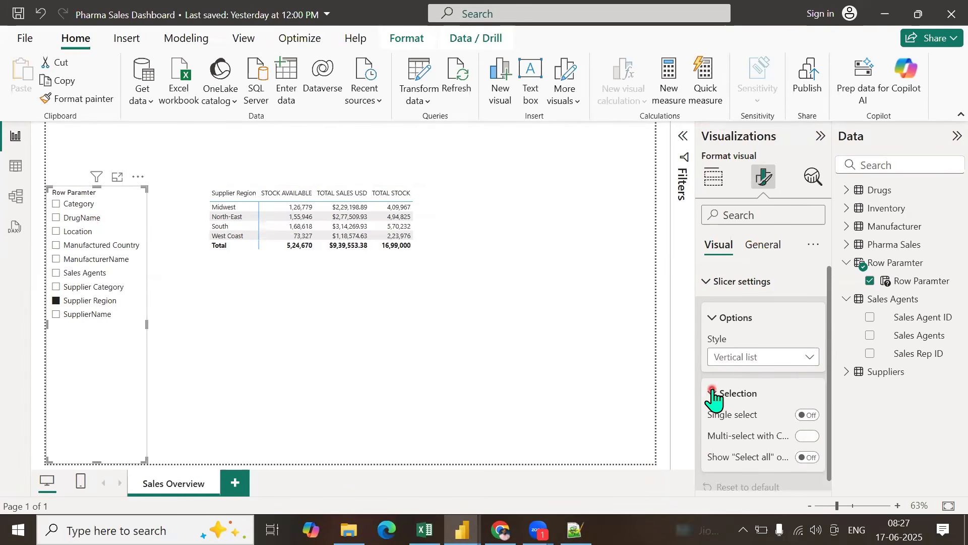
scroll(777, 386, "down", 2)
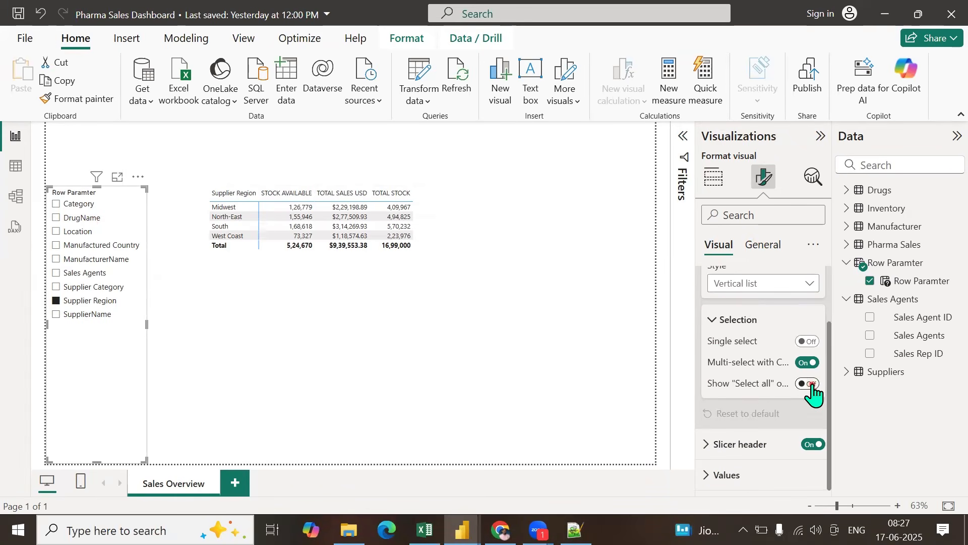
left_click(809, 384)
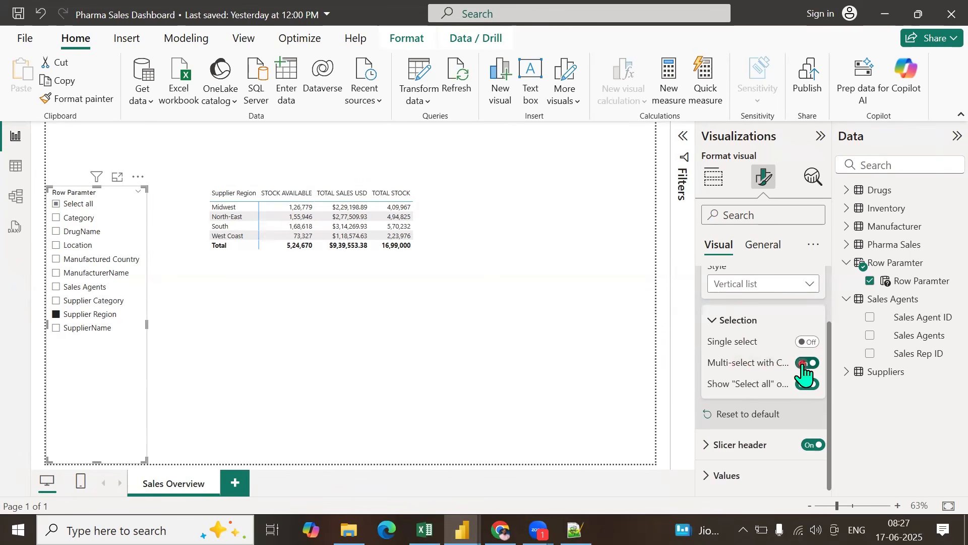
Step: Select only Category and DrugName in the slicer and expand the matrix to list the drugs under each category
left_click(88, 318)
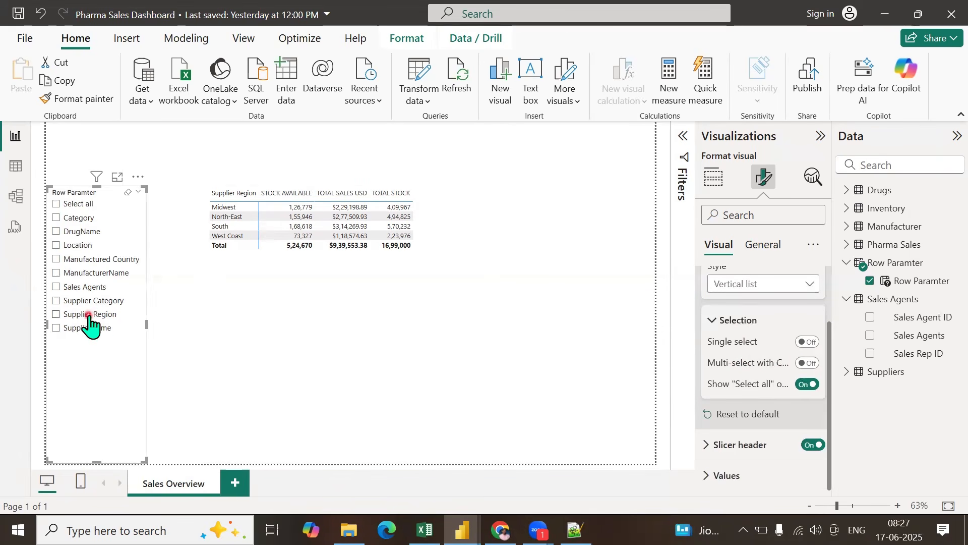
left_click(88, 316)
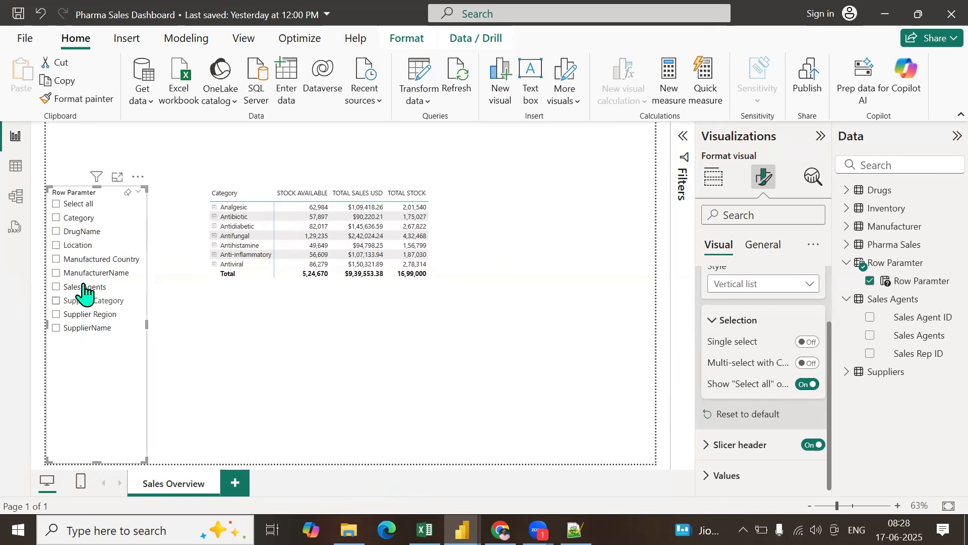
left_click(71, 223)
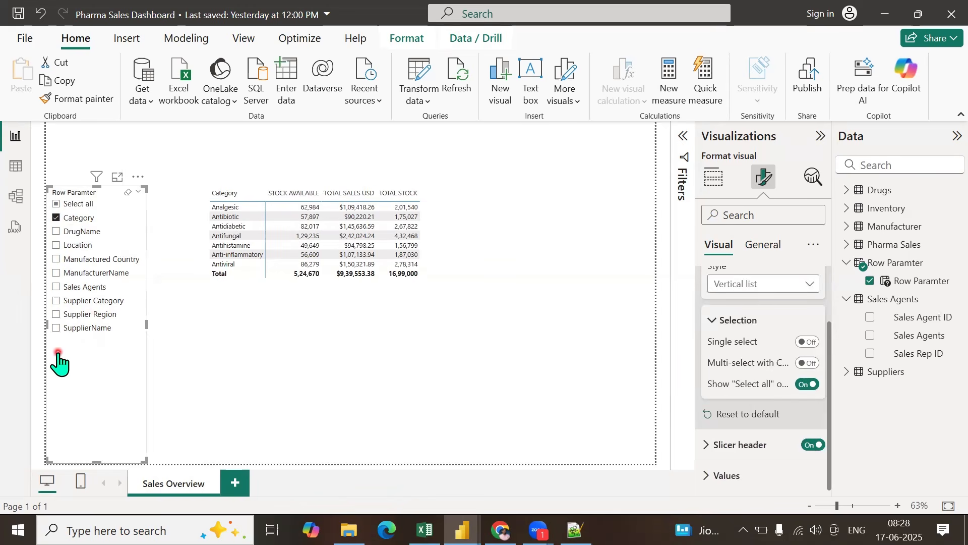
left_click(80, 233)
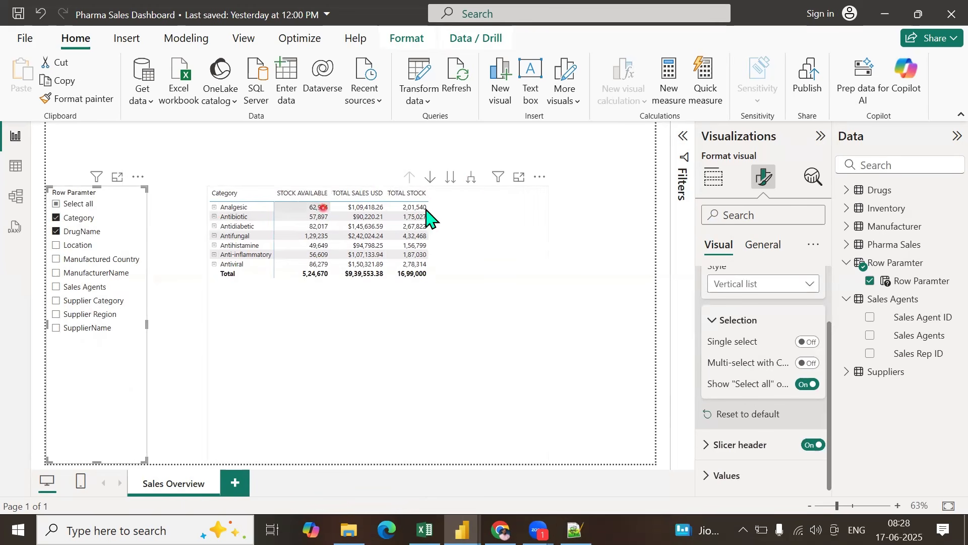
left_click(470, 178)
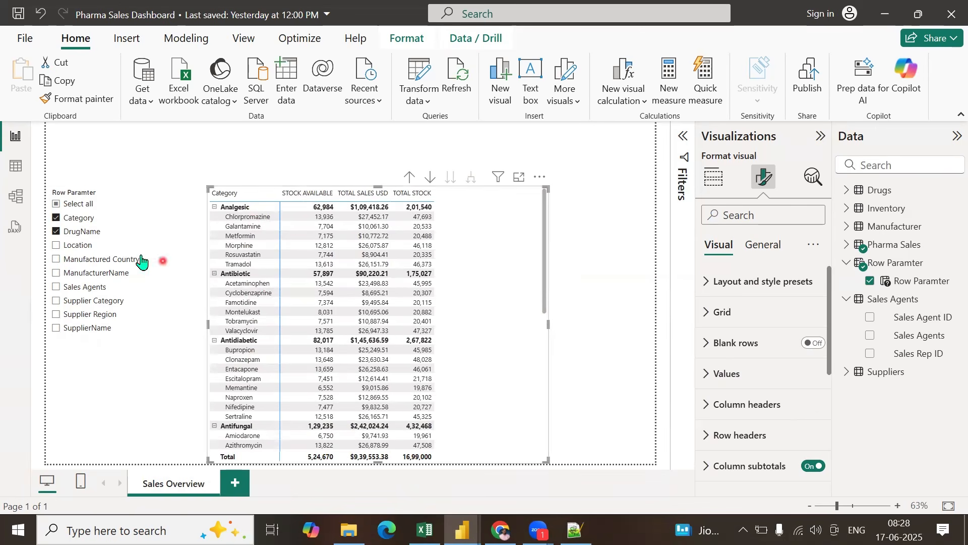
Step: Select only Sales Agents and DrugName in the slicer and expand the matrix to list the drugs under each agent
left_click(78, 218)
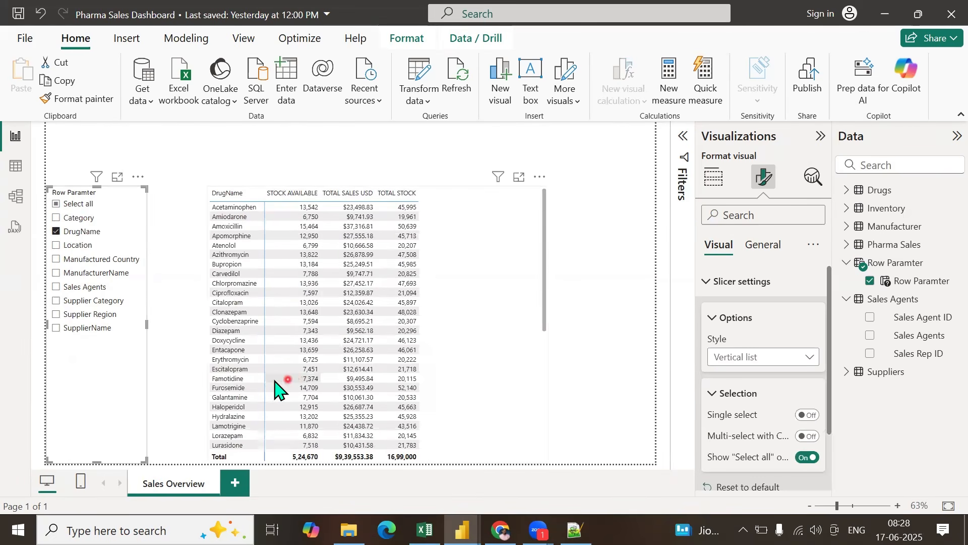
left_click(86, 286)
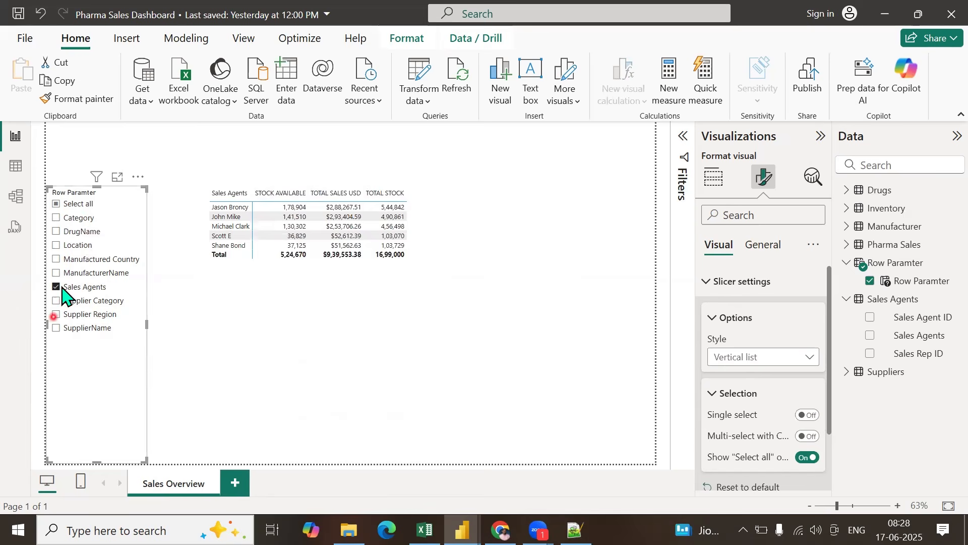
left_click(80, 232)
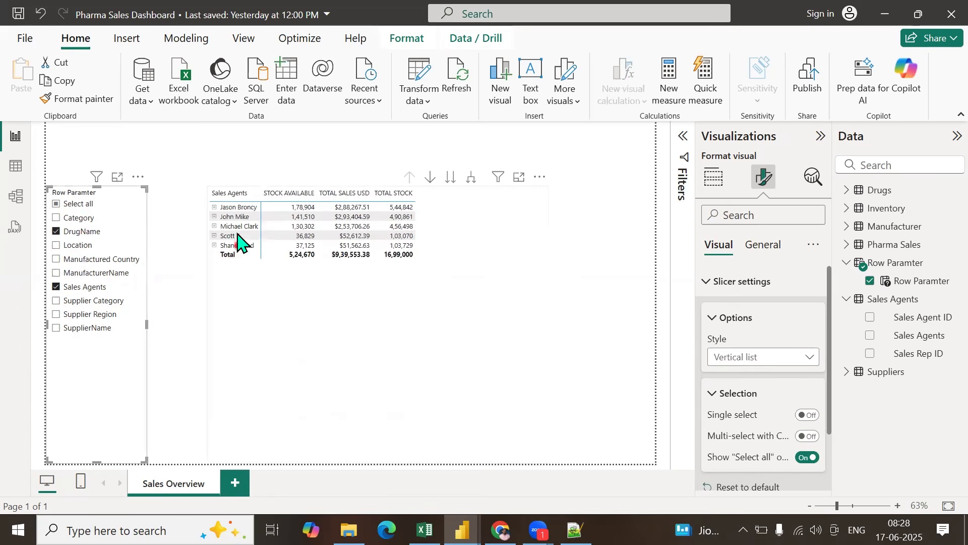
left_click(470, 178)
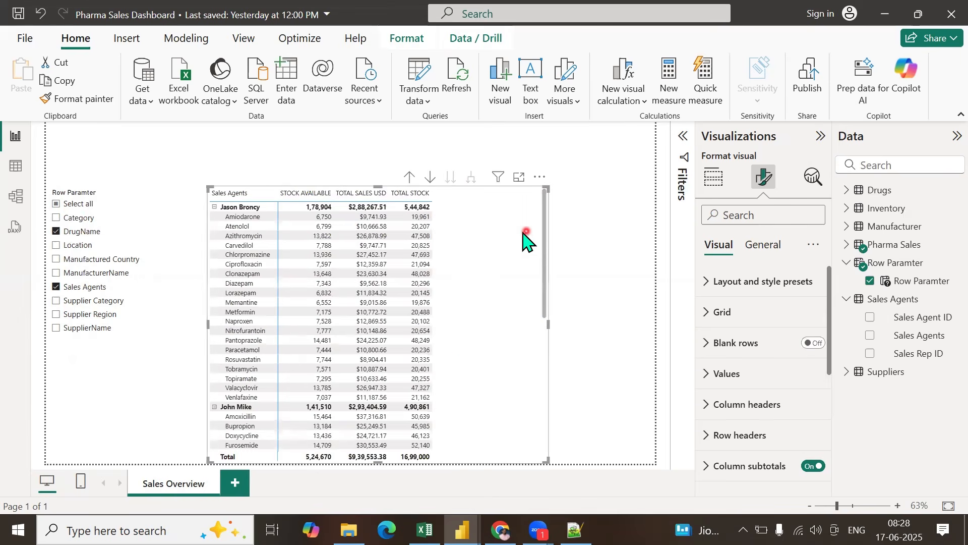
Step: Set the matrix layout to Tabular and turn on Repeat row headers
left_click(705, 283)
left_click(785, 332)
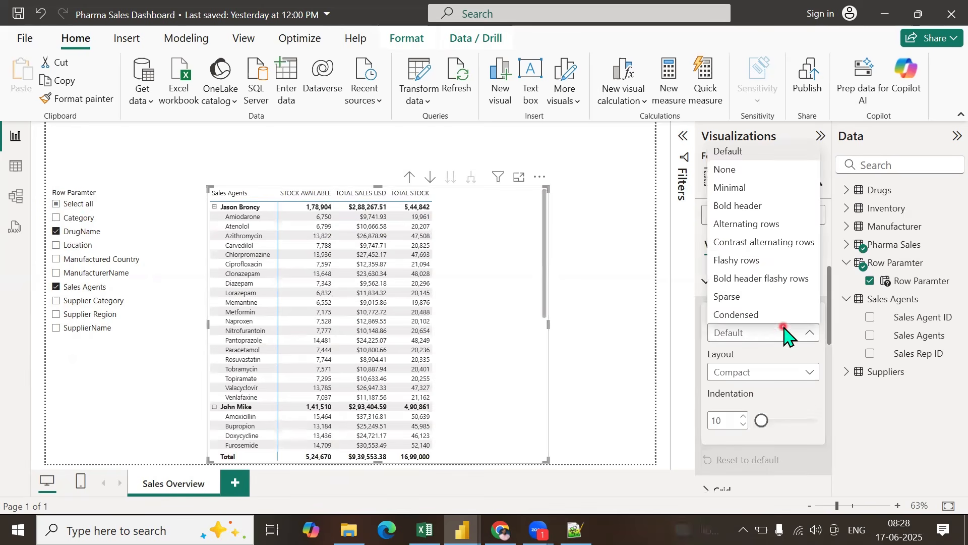
left_click(763, 371)
left_click(762, 372)
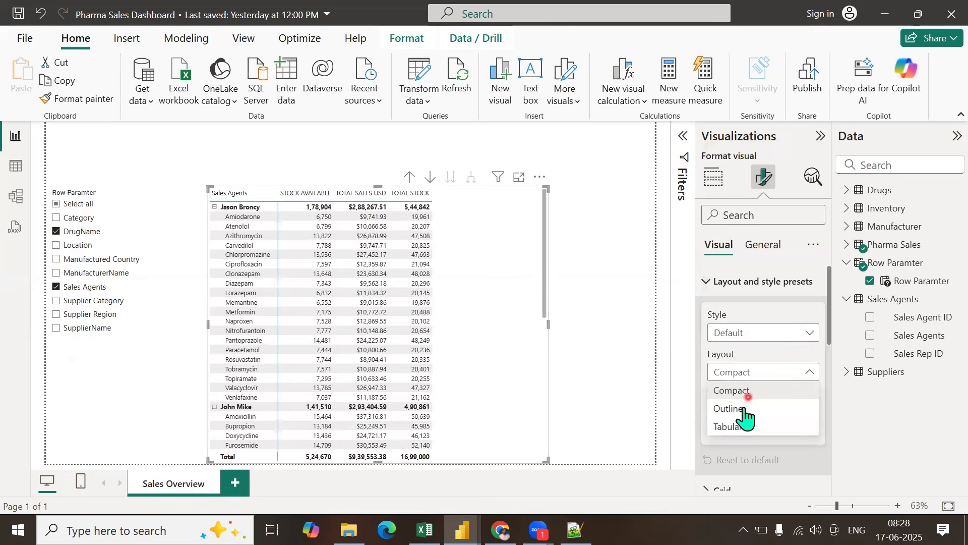
left_click(732, 428)
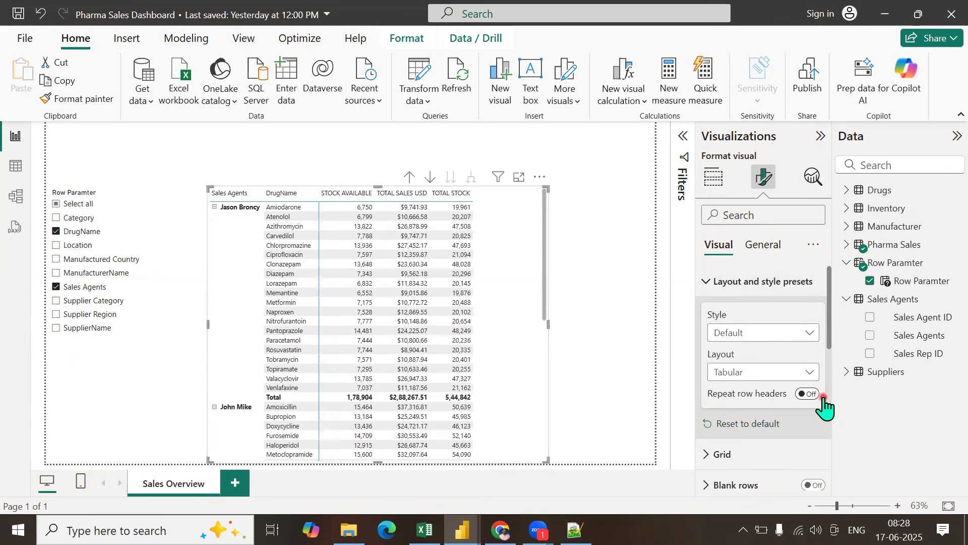
left_click(822, 397)
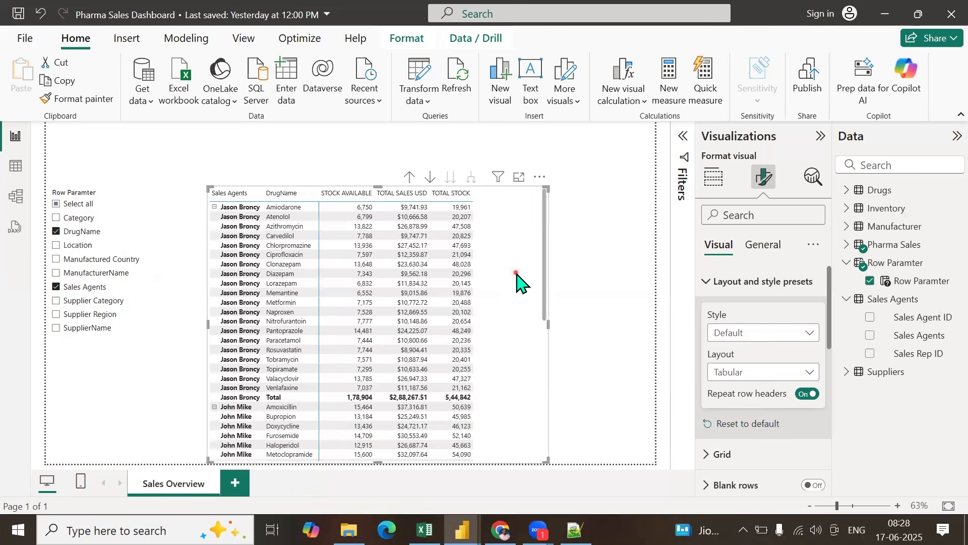
Step: Move the matrix slightly up and toward the slicer, and shorten the Row Paramter slicer so it fills only the page's lower part
left_click_drag(516, 275, 484, 265)
left_click(57, 375)
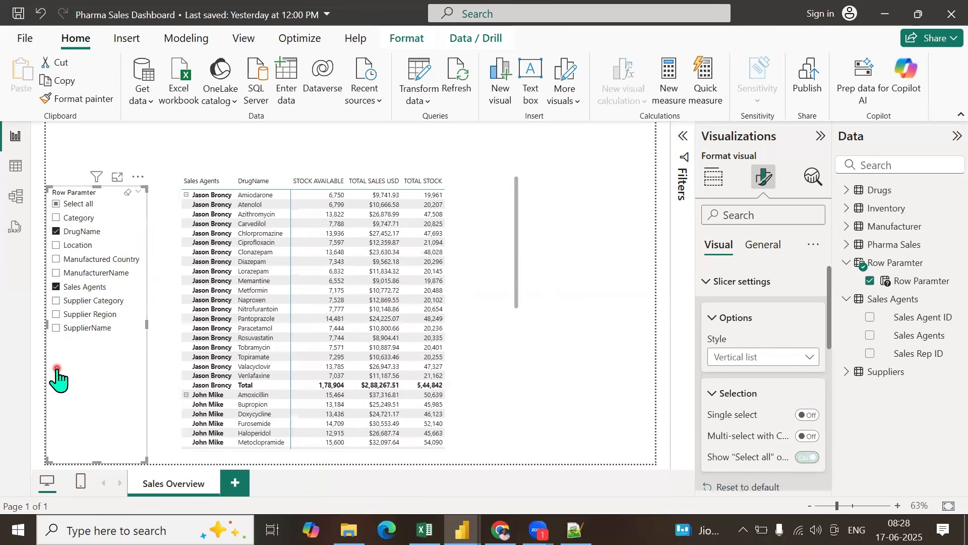
left_click_drag(101, 194, 101, 305)
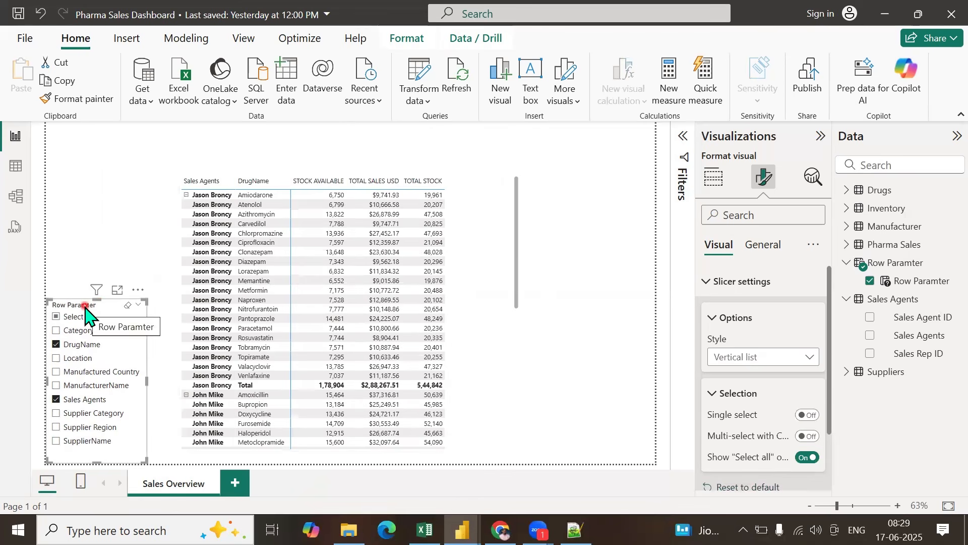
left_click_drag(85, 305, 90, 305)
Step: Start a new fields parameter named Measure Parameter and list the Pharma Sales fields for it
left_click(493, 246)
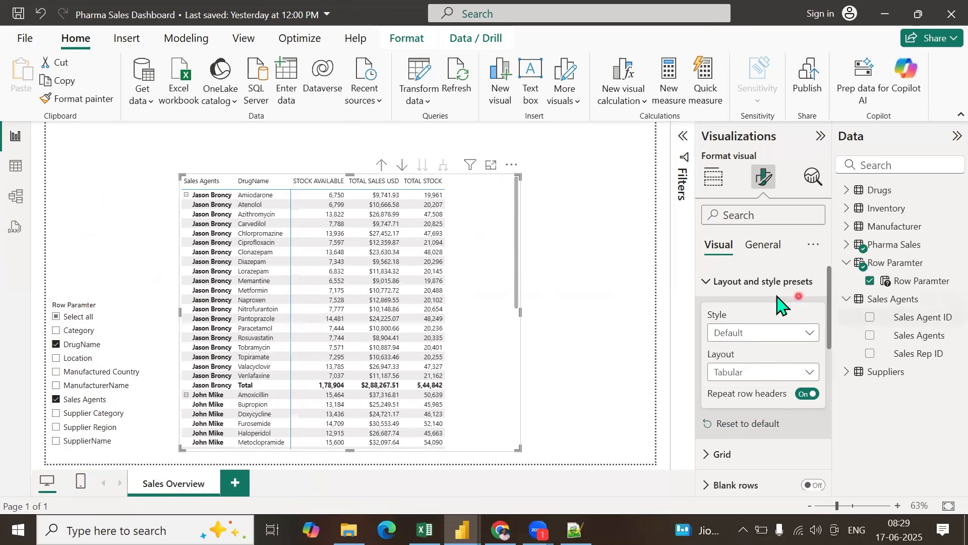
left_click(715, 179)
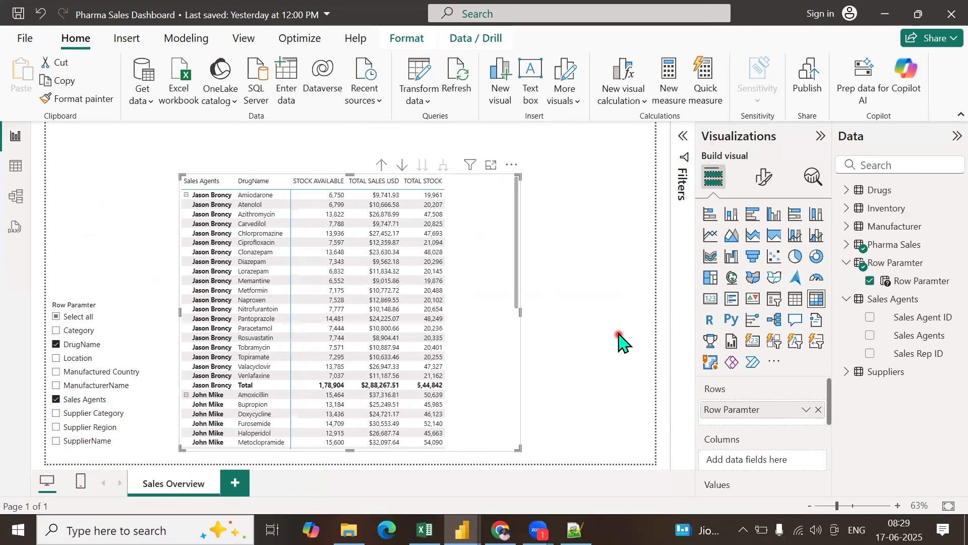
left_click(173, 40)
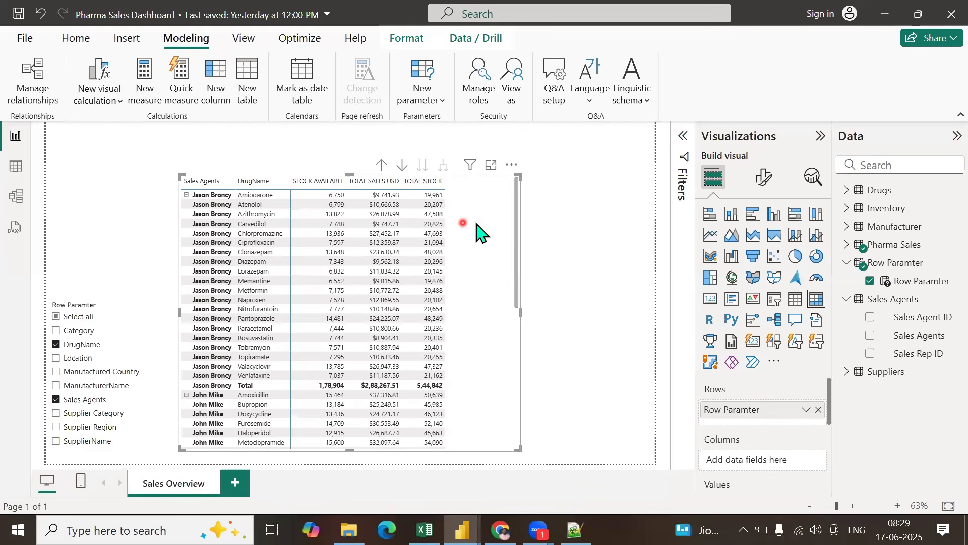
scroll(739, 441, "down", 2)
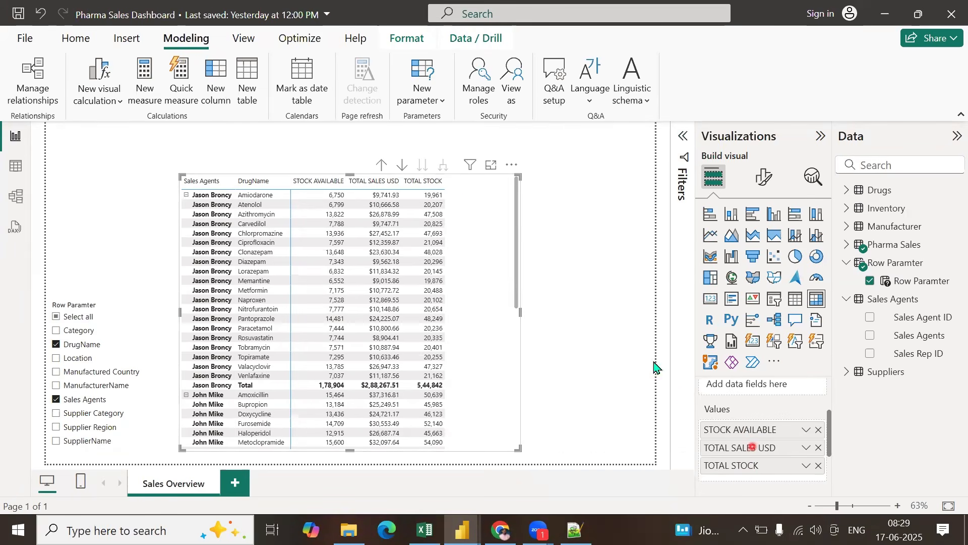
left_click(402, 103)
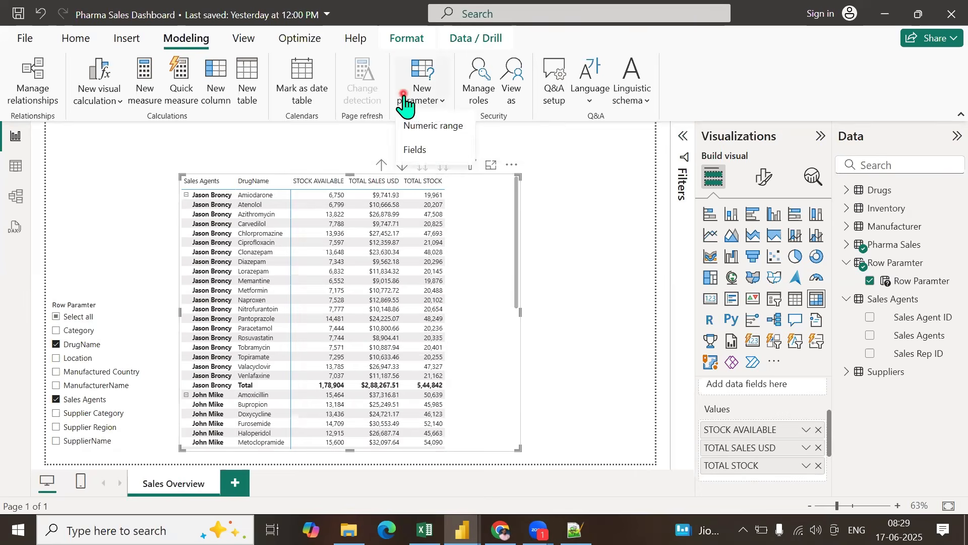
left_click(420, 151)
double_click(361, 178)
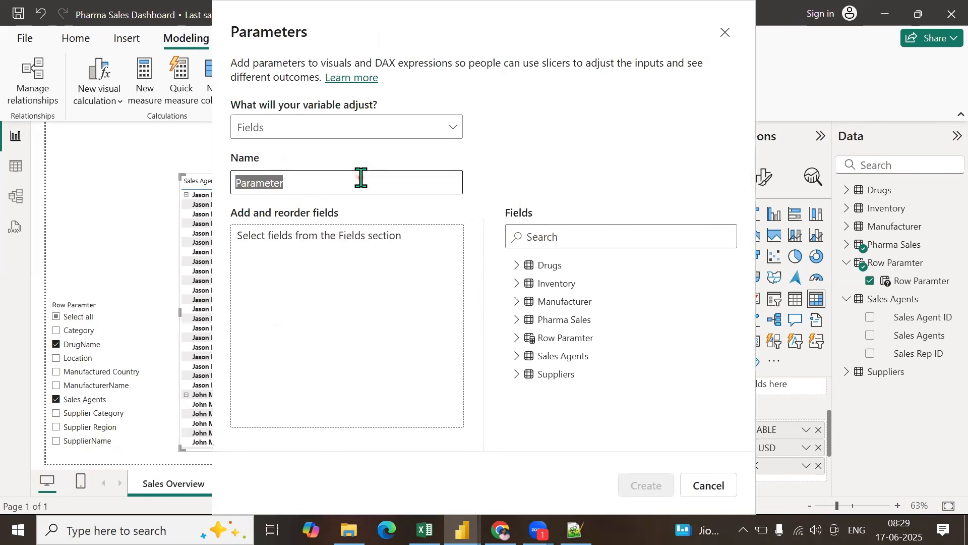
type("Measure")
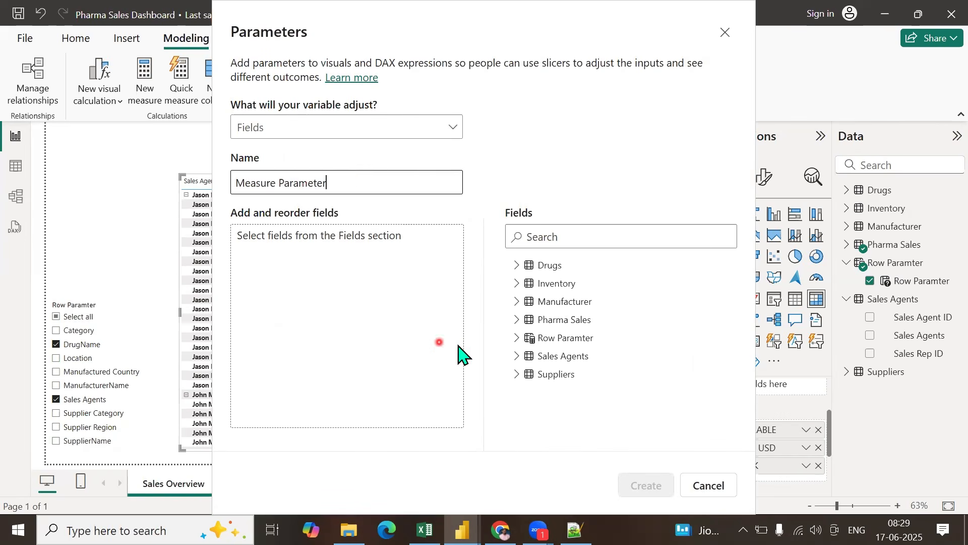
left_click(516, 319)
scroll(631, 338, "down", 3)
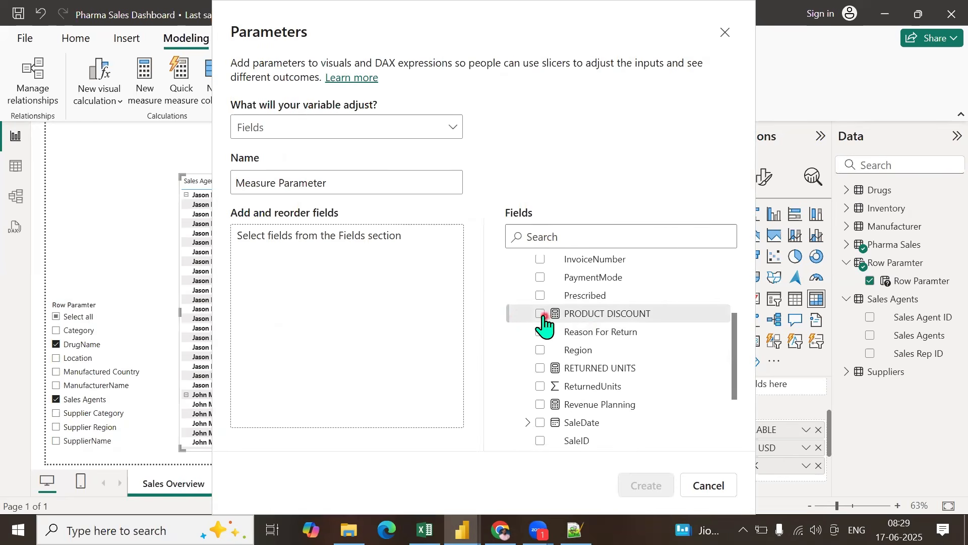
left_click(540, 313)
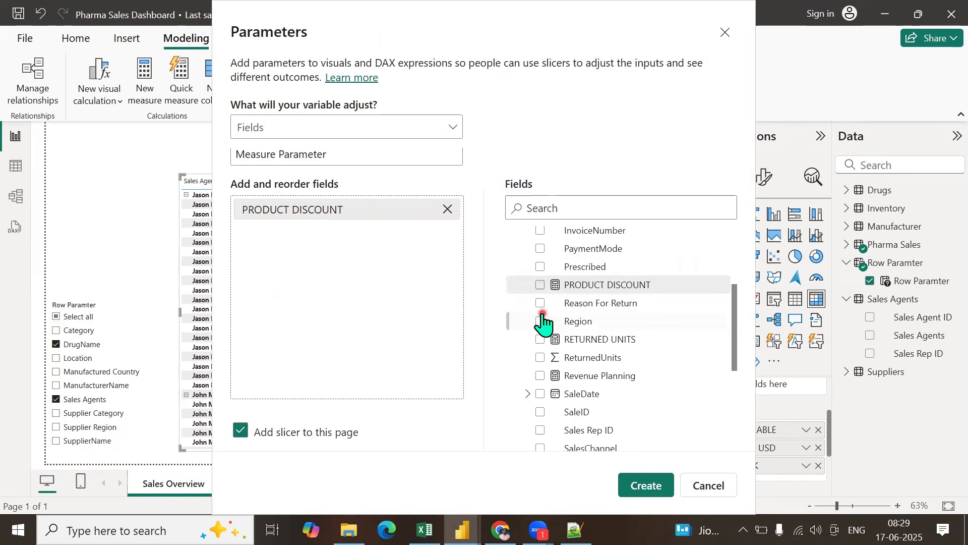
left_click(541, 339)
scroll(619, 381, "down", 3)
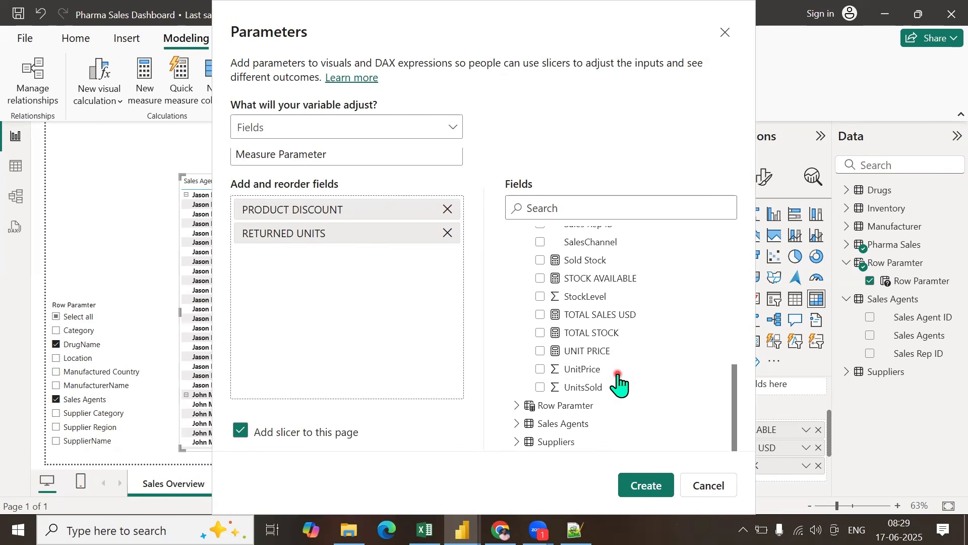
left_click(447, 233)
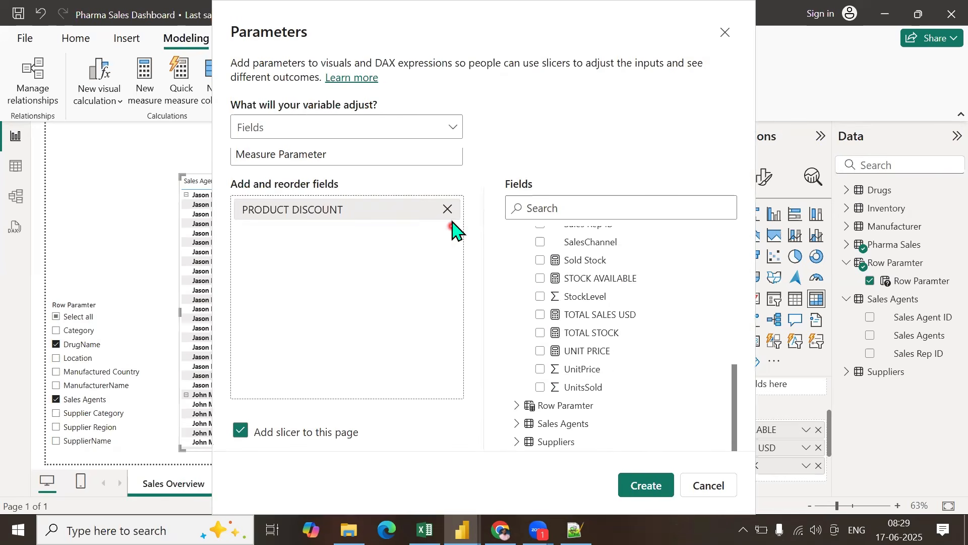
left_click(447, 210)
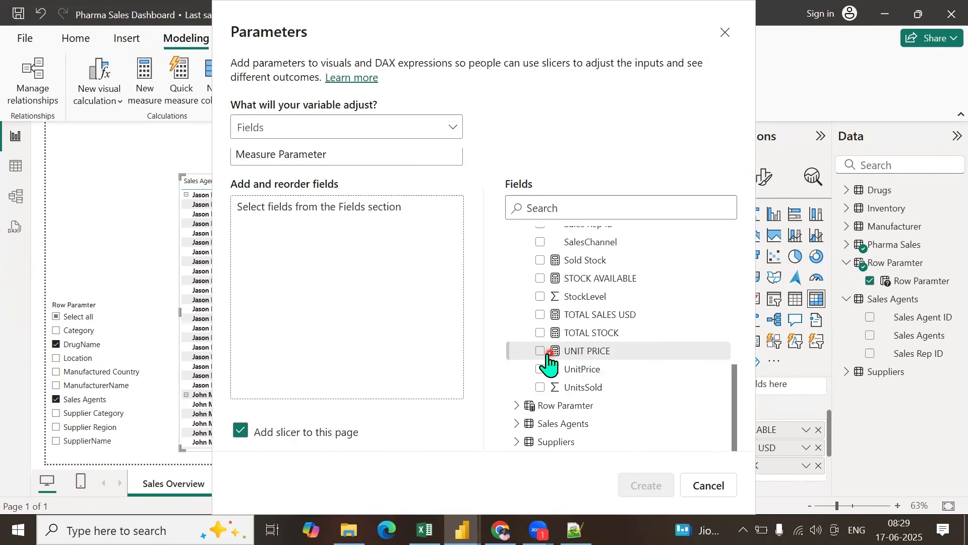
Step: Add the measures Sold Stock, UNIT PRICE, TOTAL STOCK and TOTAL SALES USD to the Measure Parameter, in that order
scroll(585, 355, "up", 3)
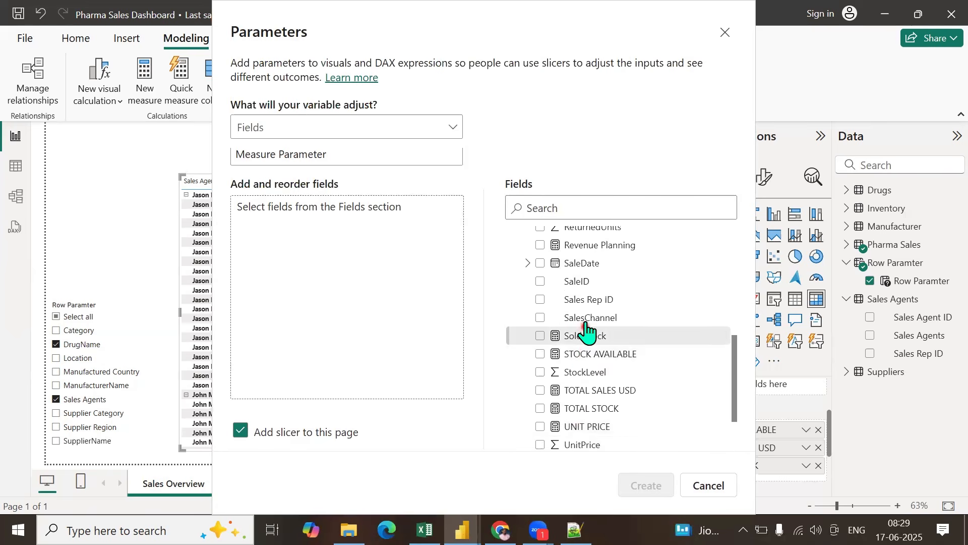
scroll(591, 322, "down", 2)
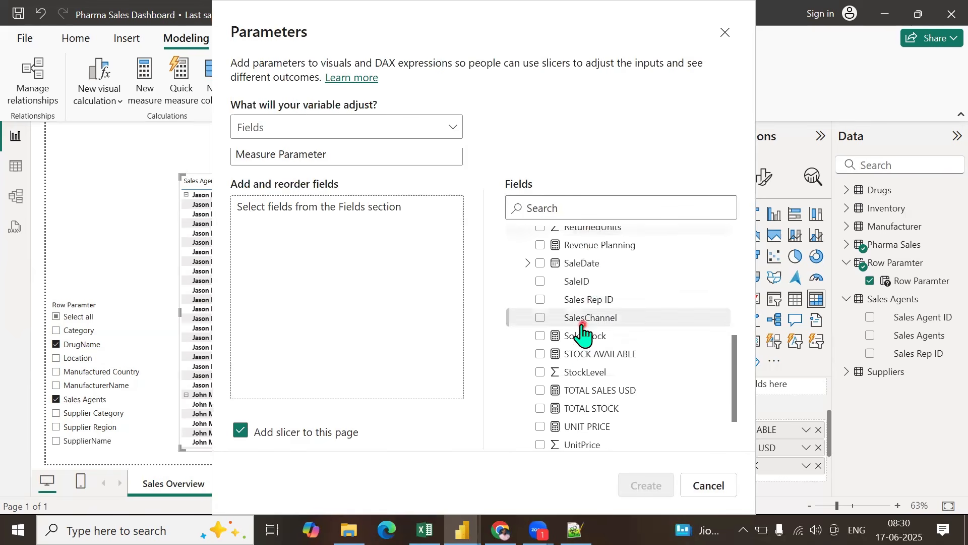
left_click(539, 335)
scroll(565, 348, "down", 2)
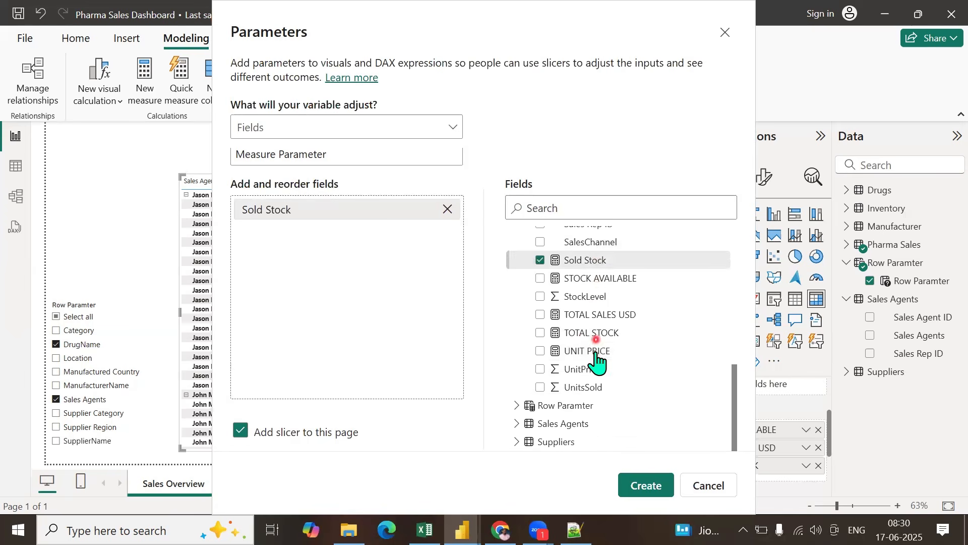
left_click(540, 351)
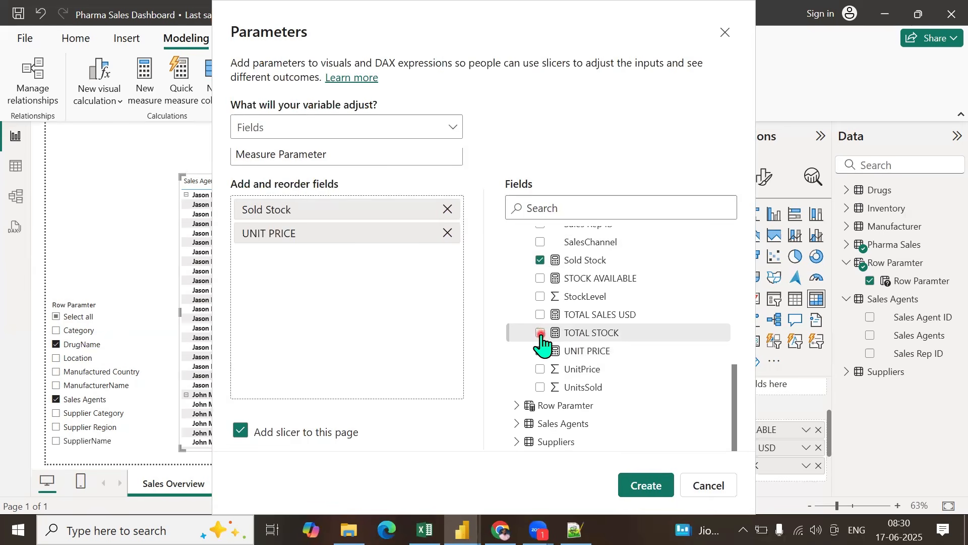
left_click(539, 333)
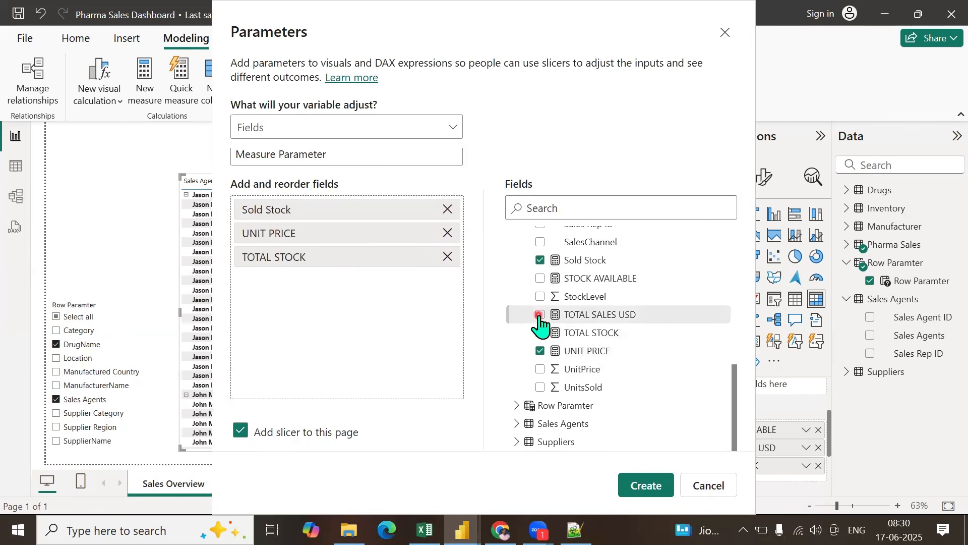
left_click(540, 315)
Step: Add RETURNED UNITS, PRODUCT DISCOUNT and Revenue Planning to the Measure Parameter, and create it with a slicer on this page
scroll(565, 320, "up", 2)
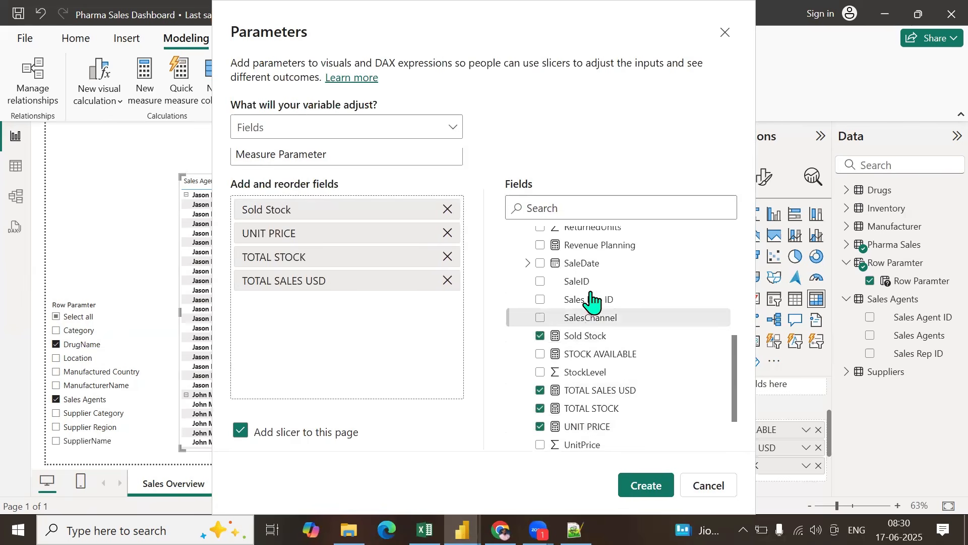
scroll(591, 293, "up", 4)
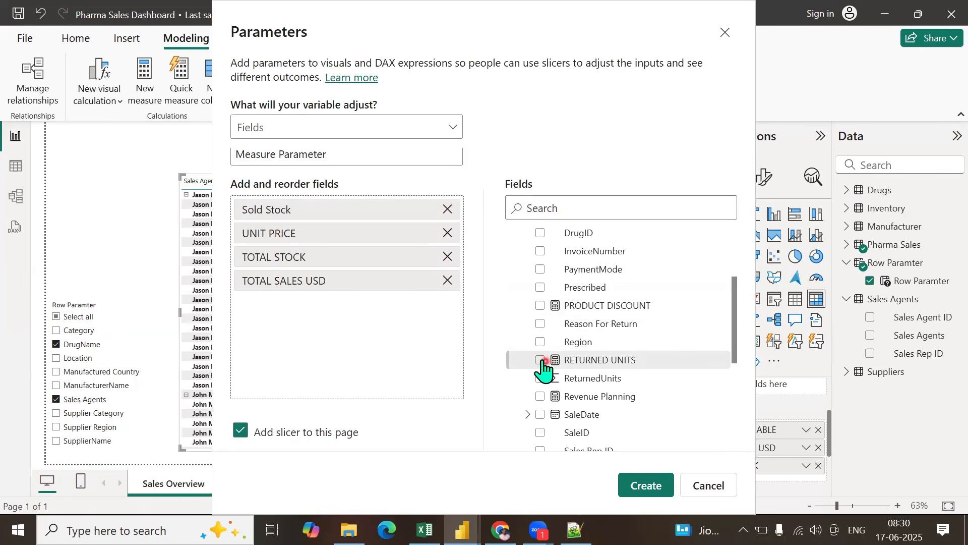
left_click(541, 359)
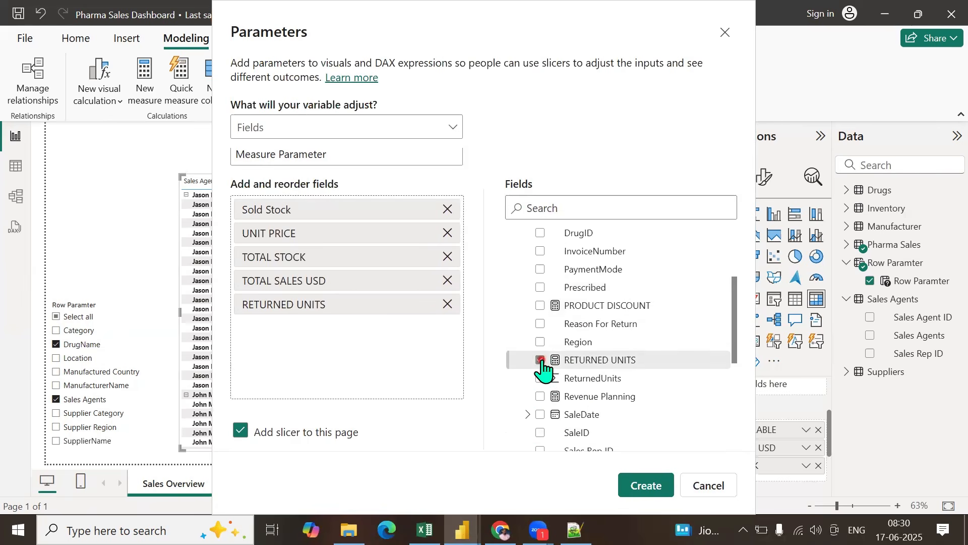
left_click(539, 305)
scroll(594, 273, "up", 1)
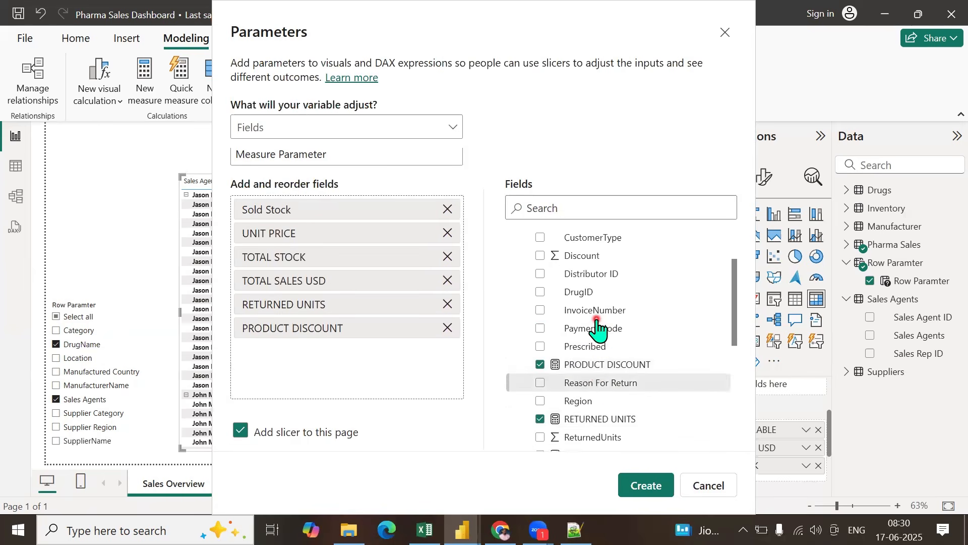
scroll(595, 328, "down", 5)
scroll(597, 323, "up", 4)
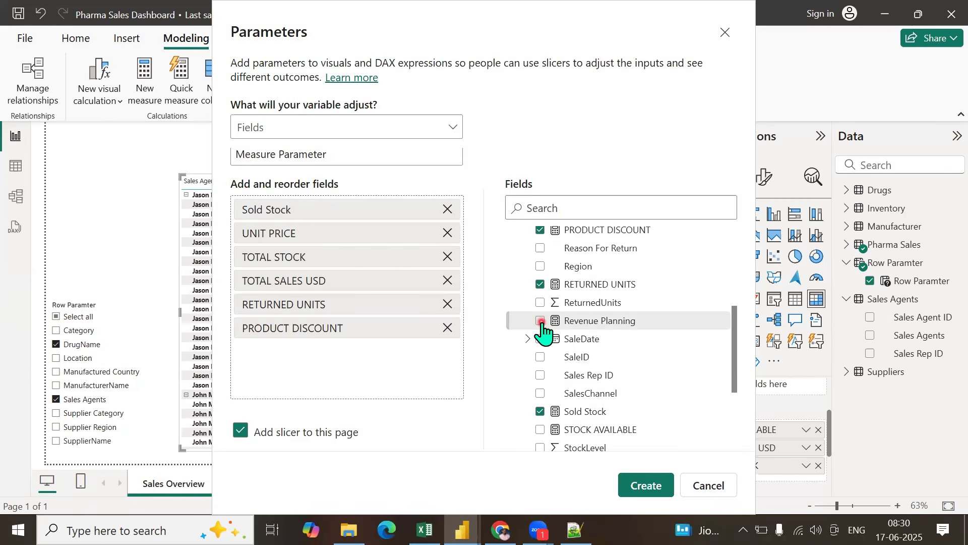
left_click(541, 321)
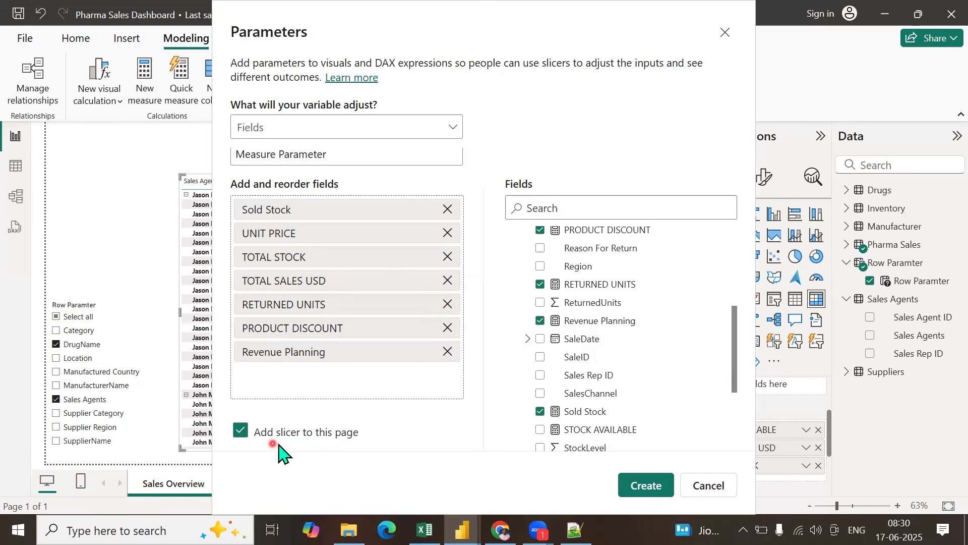
left_click(639, 486)
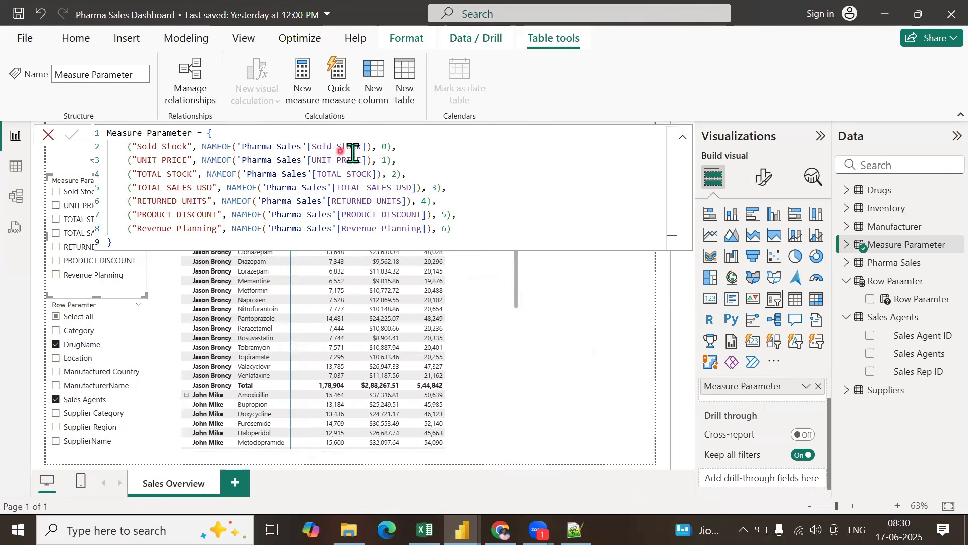
left_click_drag(200, 149, 334, 152)
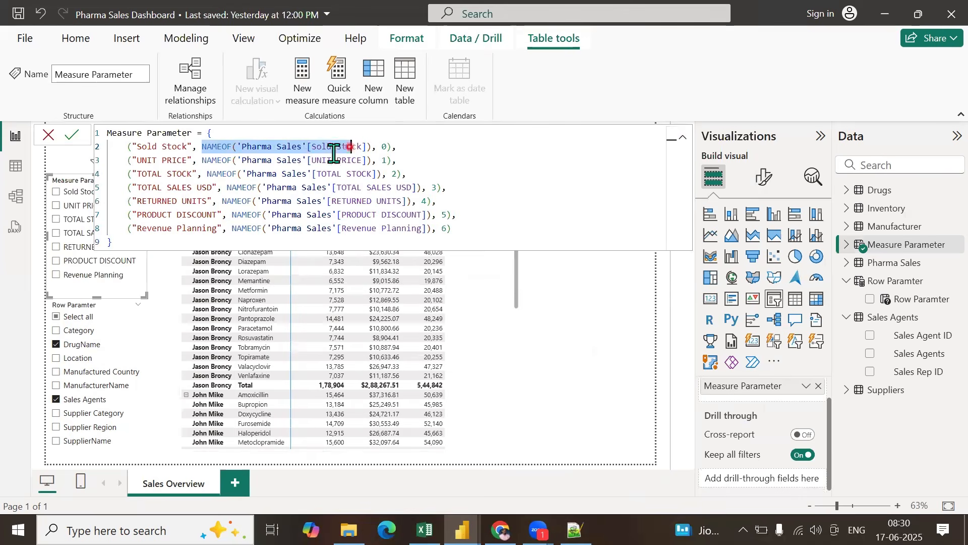
Step: In the Measure Parameter formula, set the order number of Sold Stock to 1 and of UNIT PRICE to 0, and commit it
left_click_drag(189, 147, 132, 146)
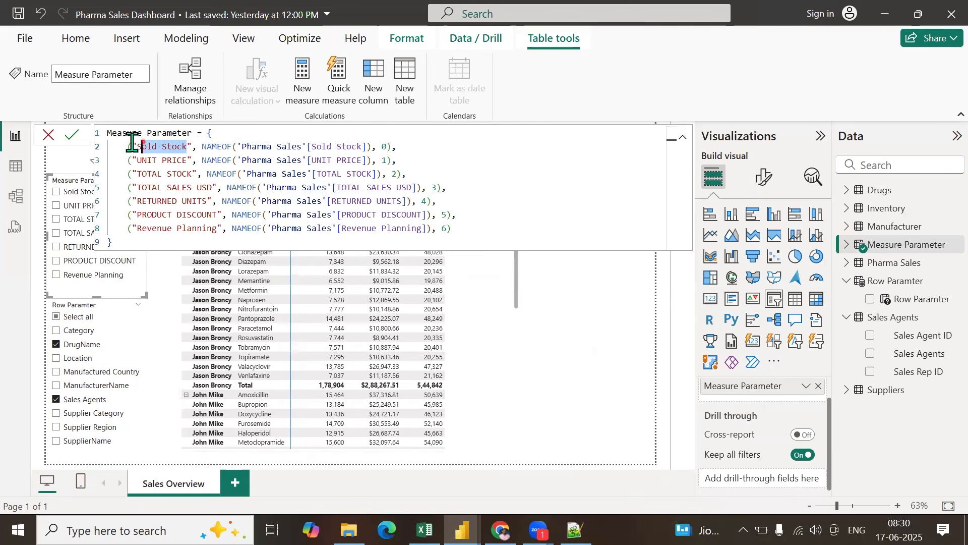
left_click_drag(200, 146, 361, 146)
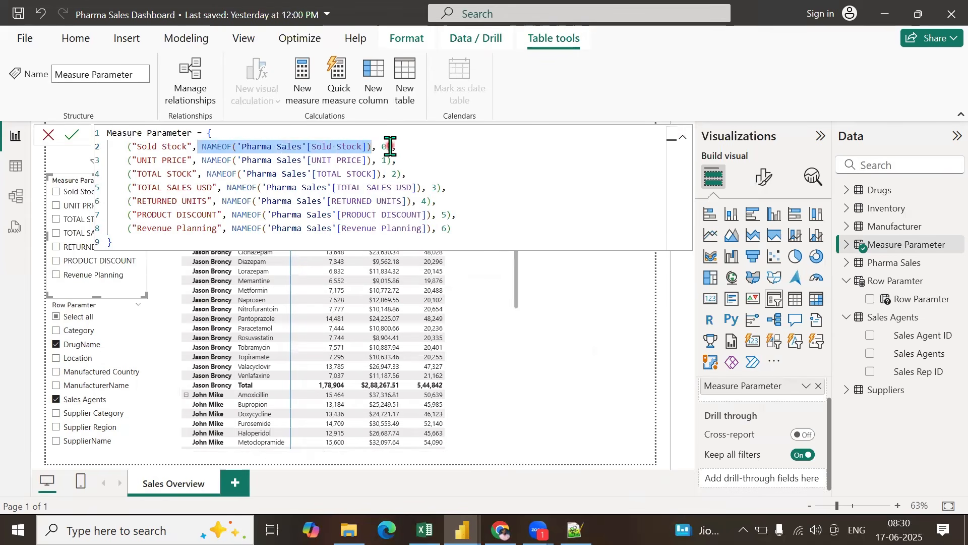
double_click(385, 146)
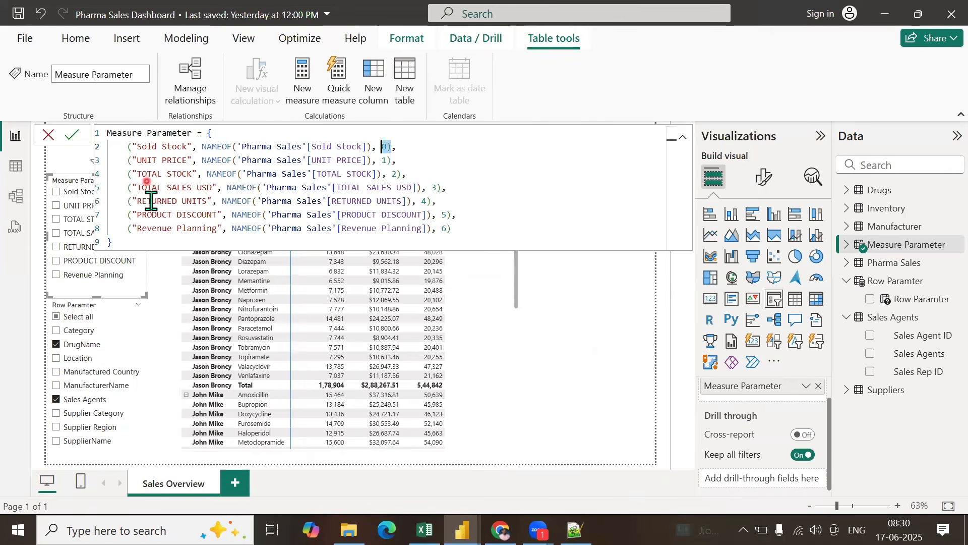
left_click(386, 146)
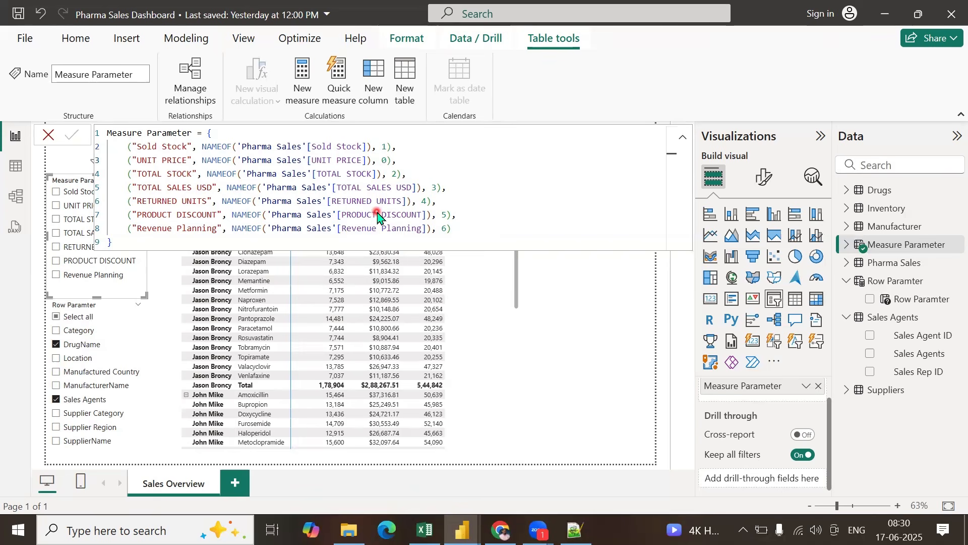
key("Return")
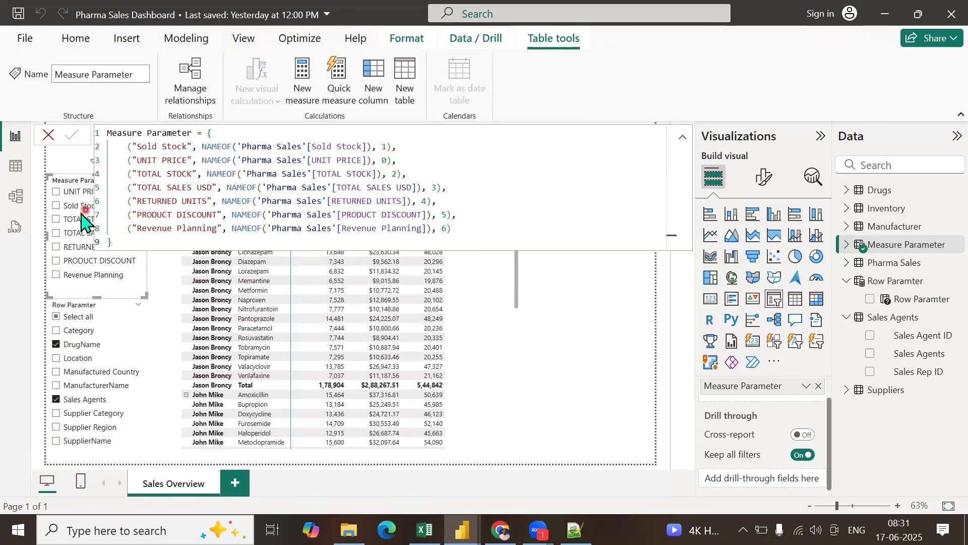
left_click_drag(382, 147, 402, 157)
left_click(391, 148)
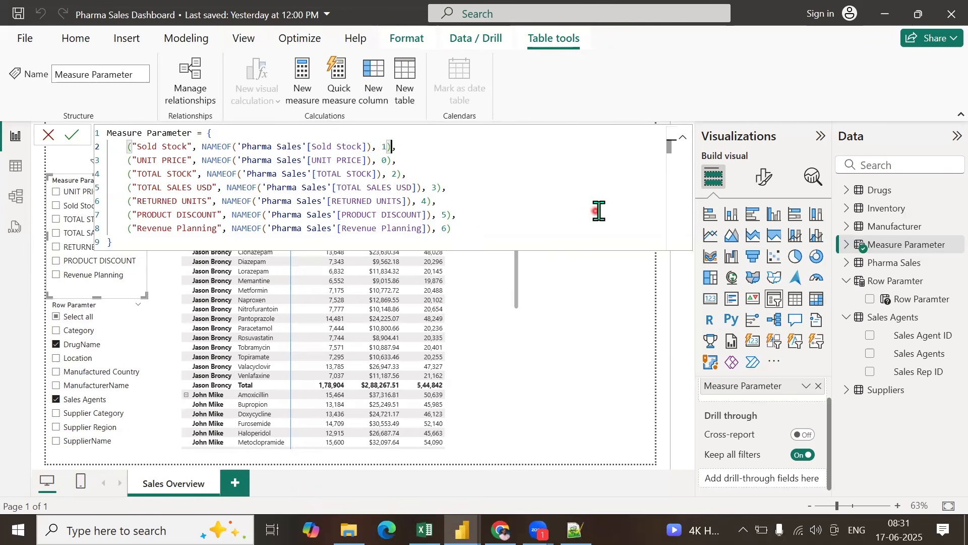
Step: Replace all of the matrix's value fields with the Measure Parameter, and widen the matrix to nearly the page's right edge
left_click(490, 310)
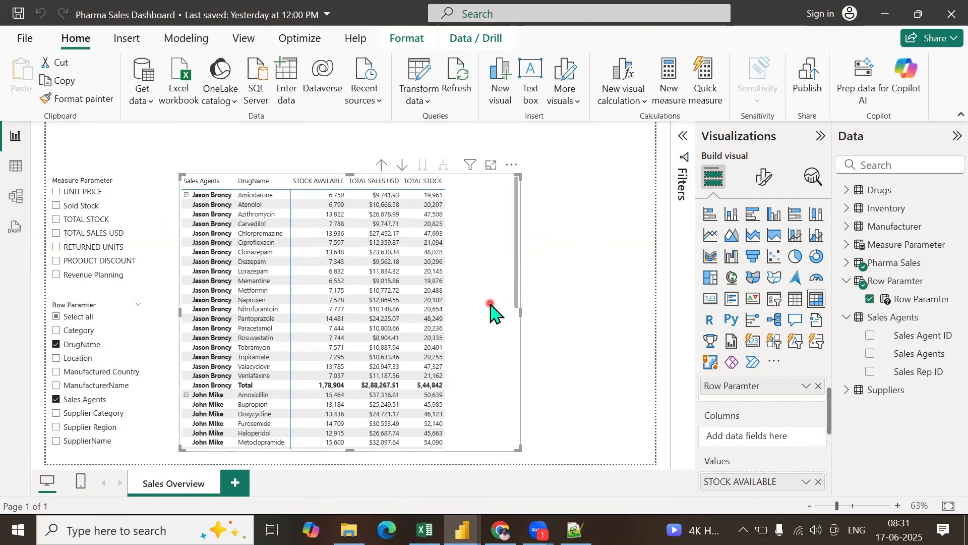
left_click(820, 481)
left_click(820, 482)
left_click(819, 482)
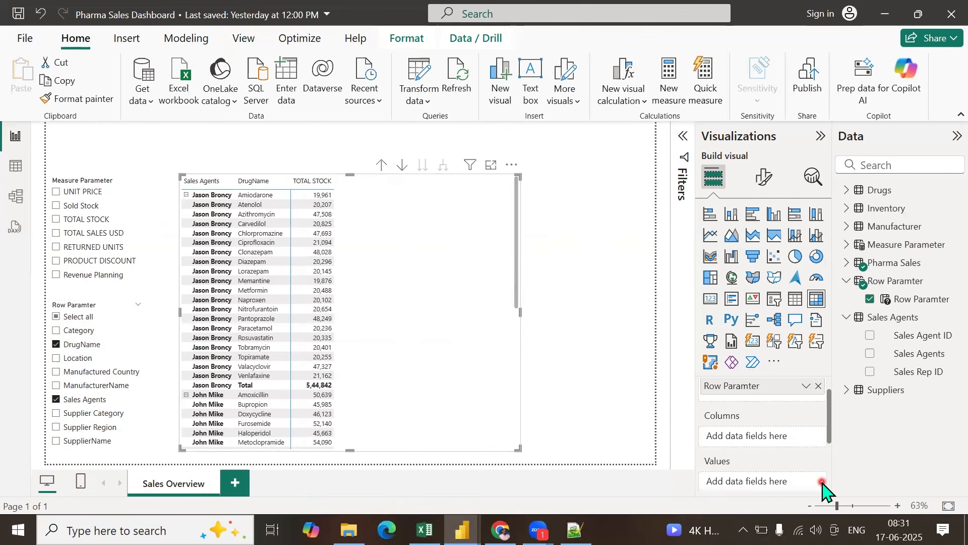
left_click(846, 245)
left_click_drag(914, 263, 762, 481)
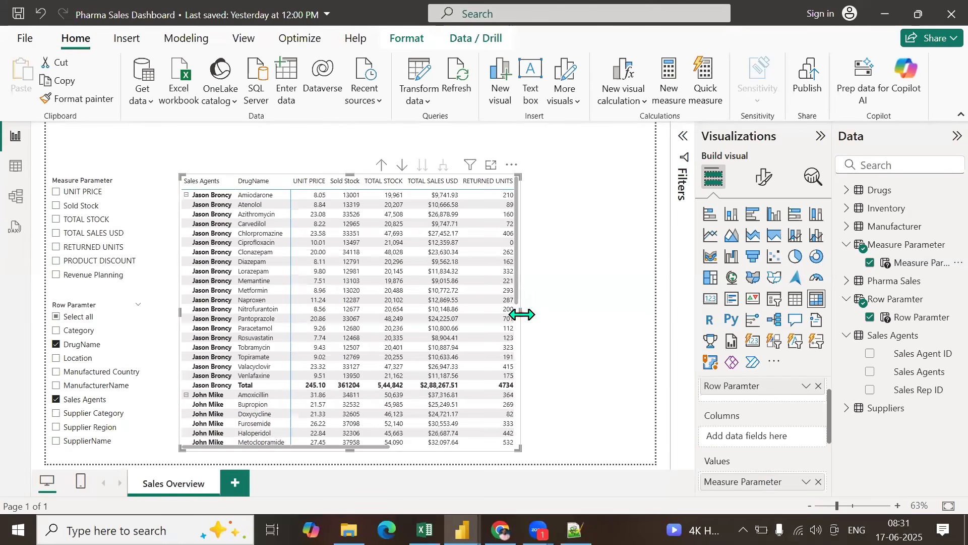
left_click_drag(520, 313, 644, 327)
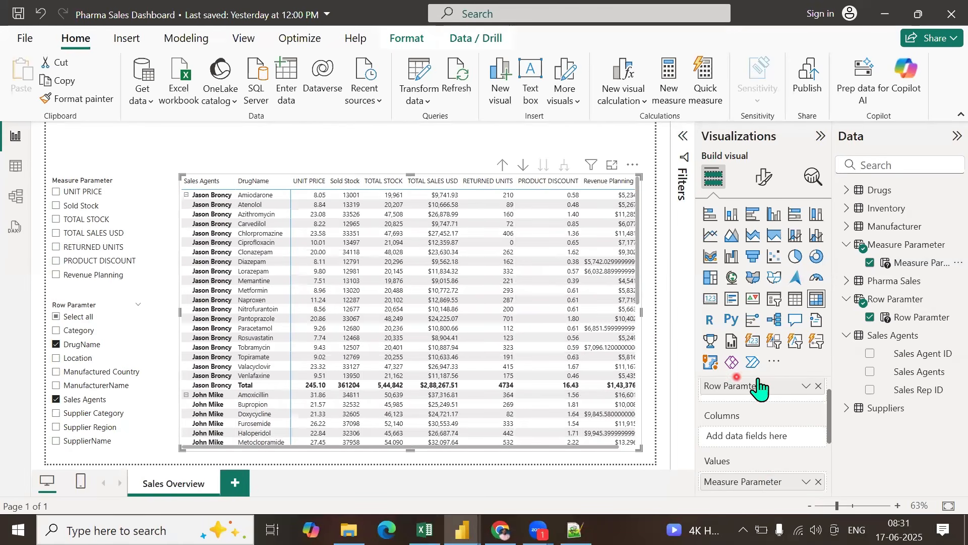
Step: Find the Revenue Planning measure in Pharma Sales and set its format to 2 decimal places
left_click(894, 165)
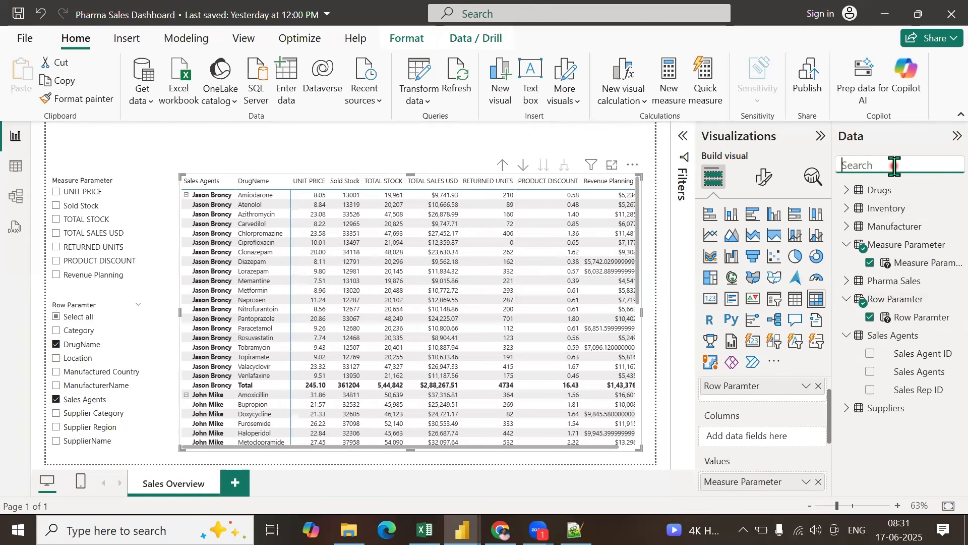
type("reve")
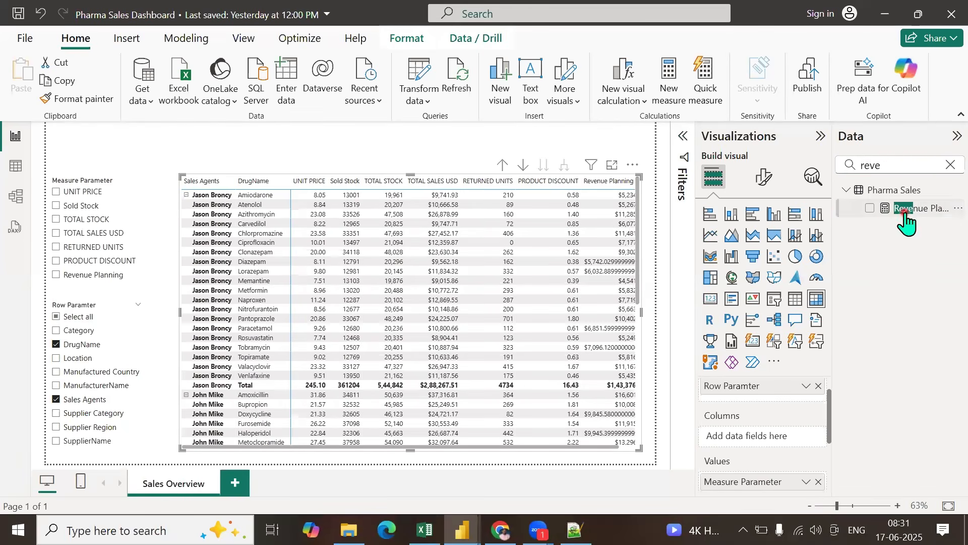
left_click(888, 211)
left_click(310, 100)
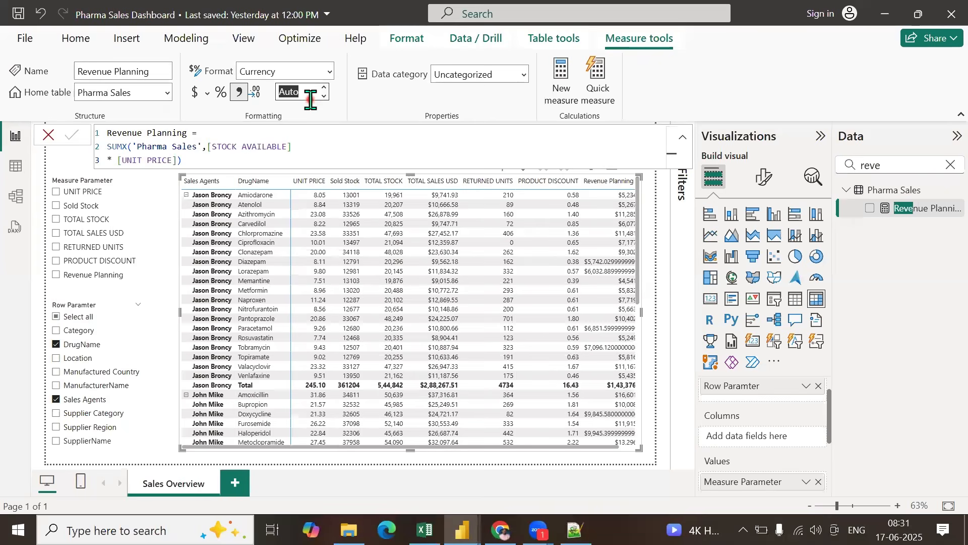
type("2")
key("ctrl+z")
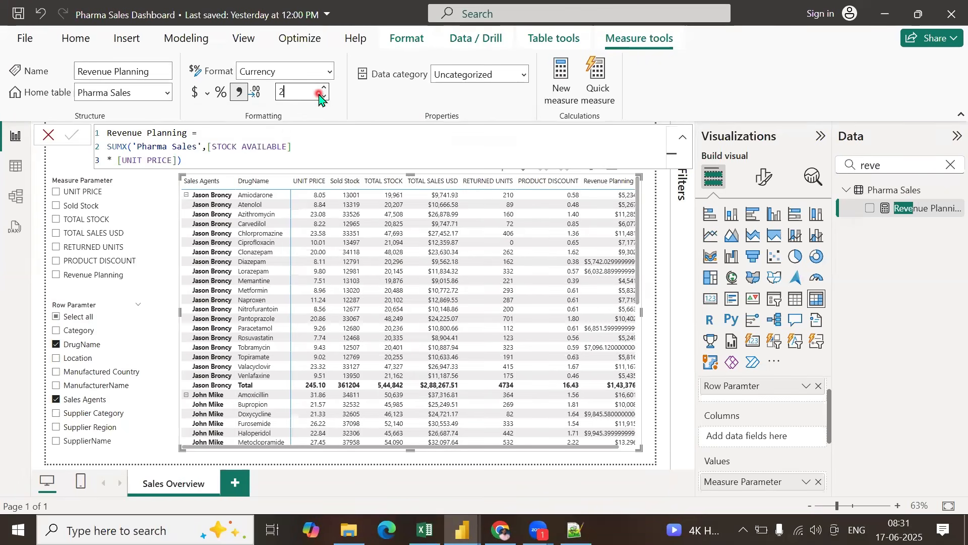
key("Return")
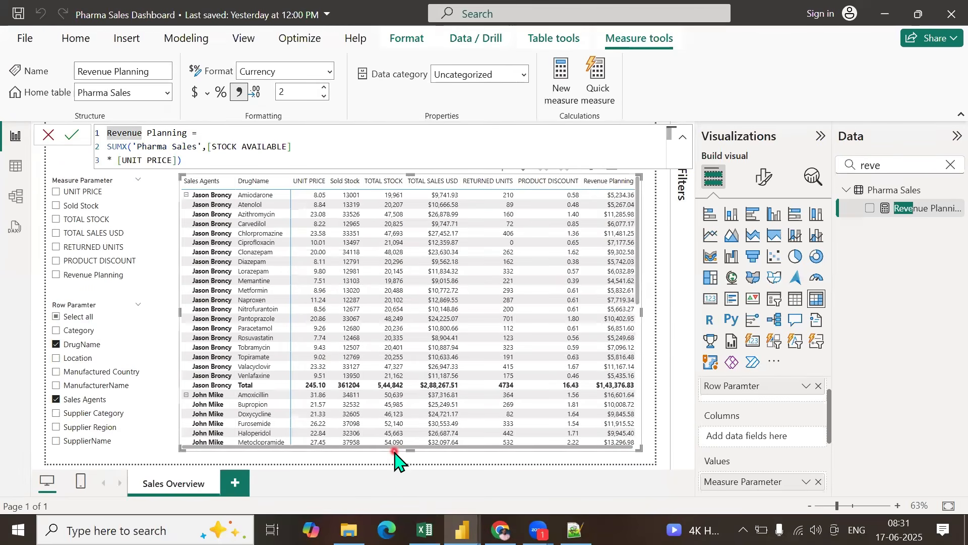
left_click(373, 470)
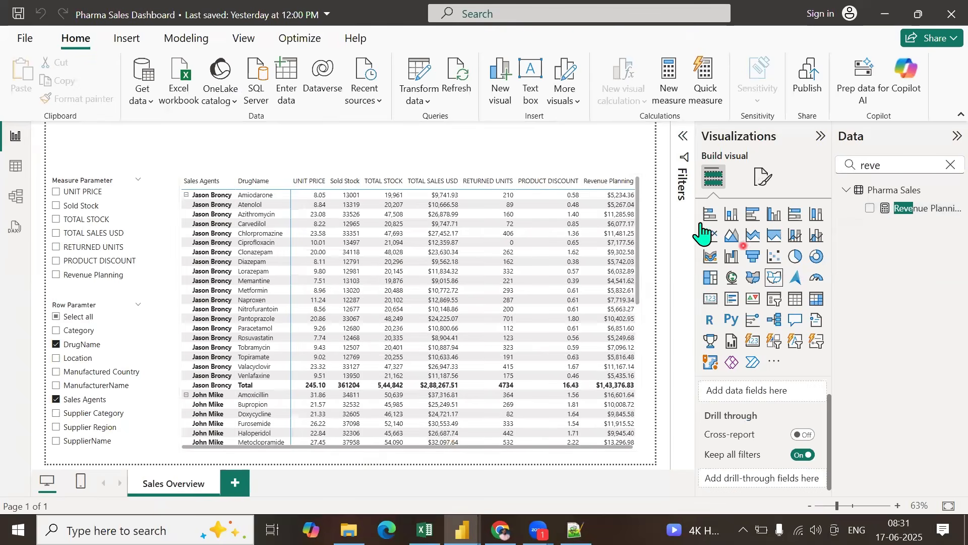
Step: Turn on the matrix's visual border and set its rounded corners to 10 px
left_click(638, 197)
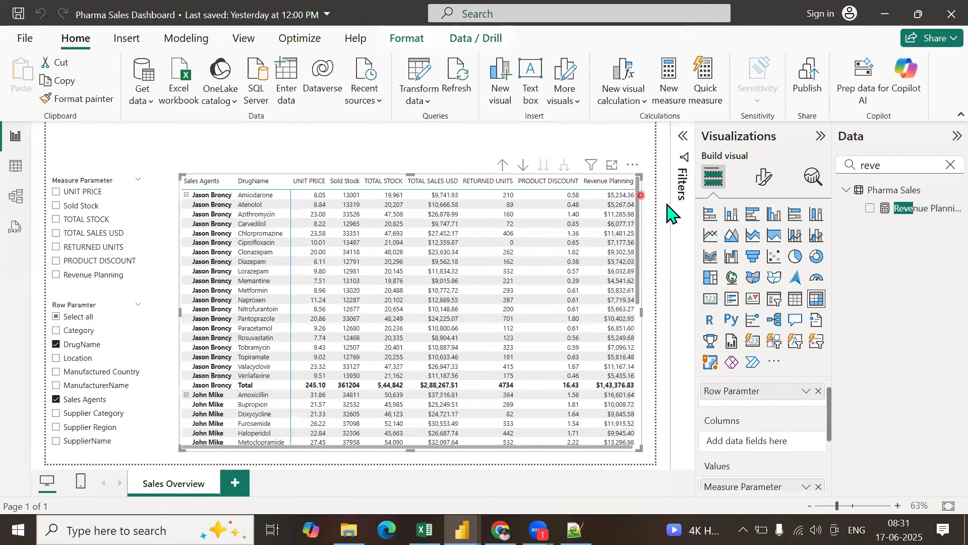
left_click(766, 182)
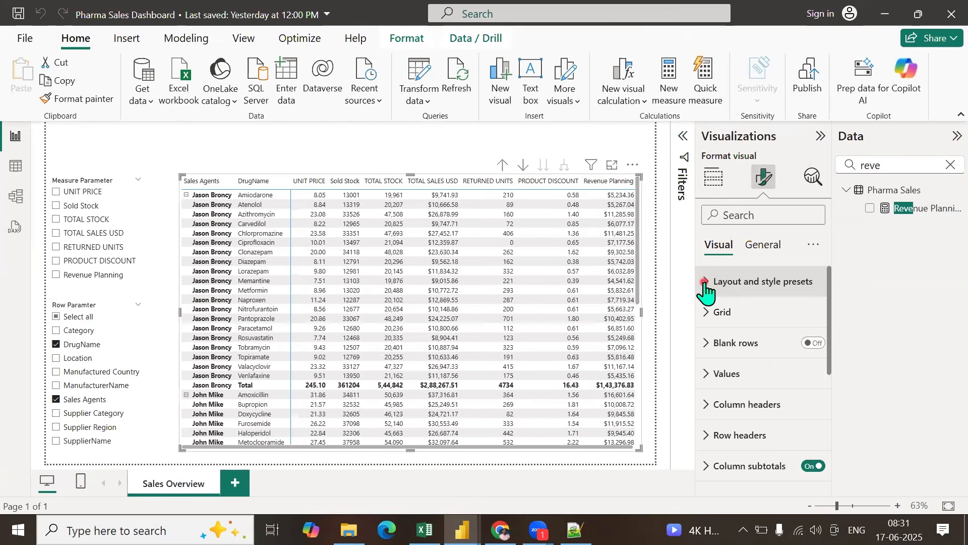
left_click(762, 242)
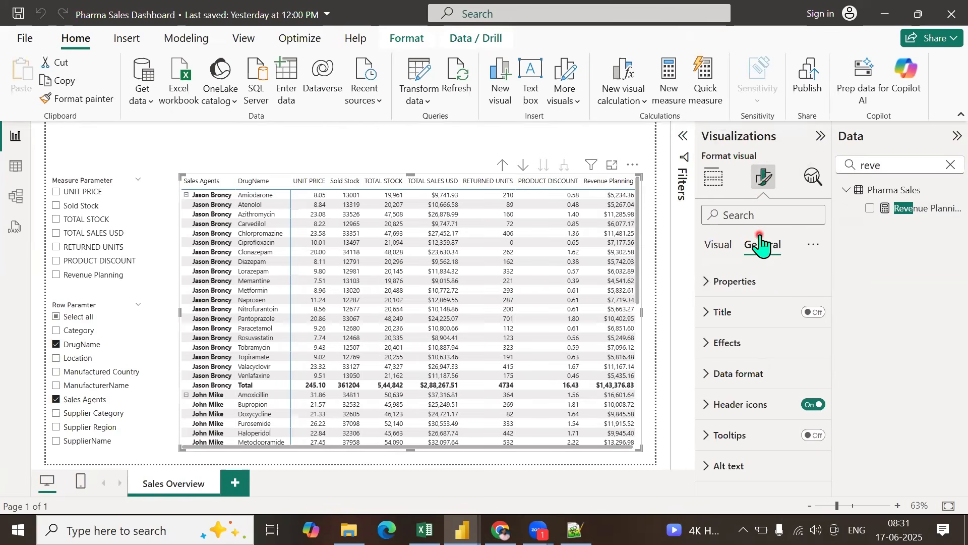
left_click(706, 343)
scroll(756, 366, "down", 3)
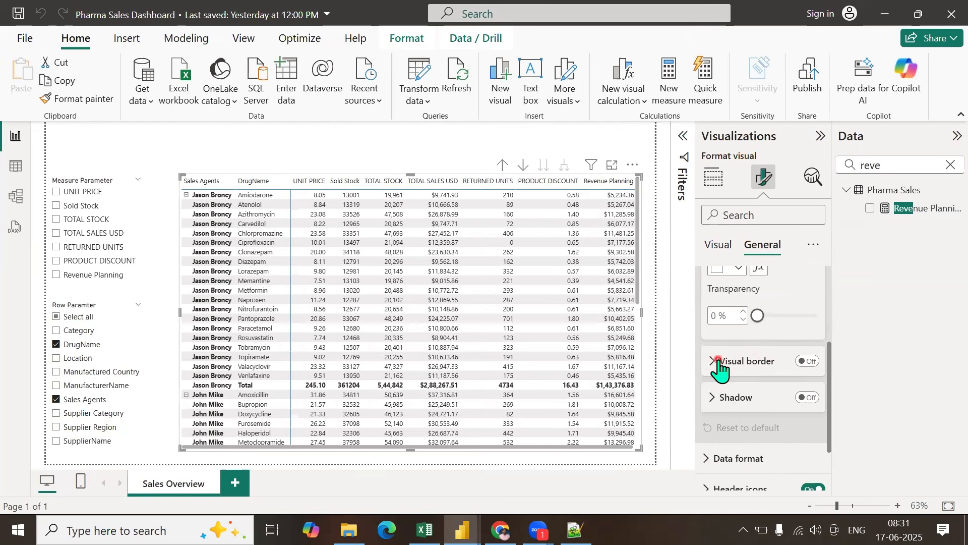
left_click(809, 361)
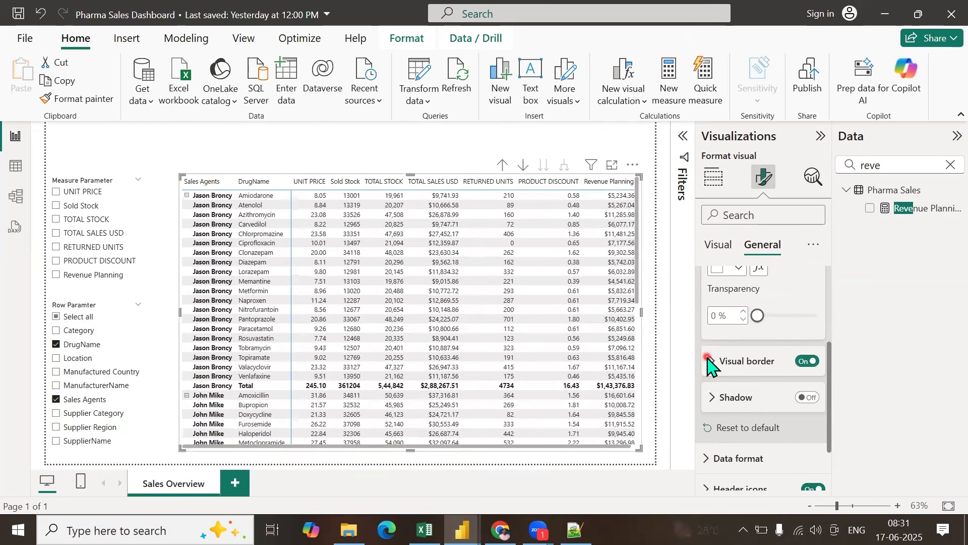
left_click(710, 361)
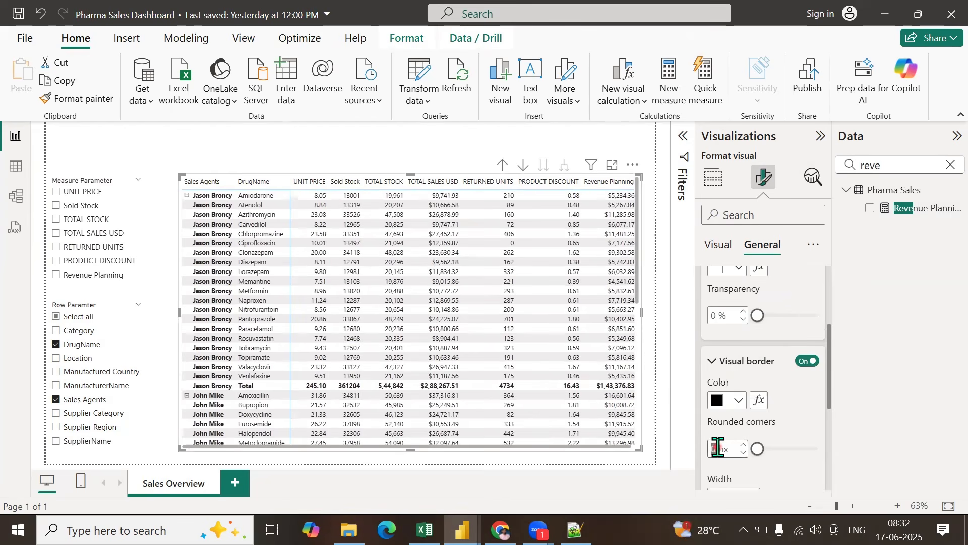
type("0")
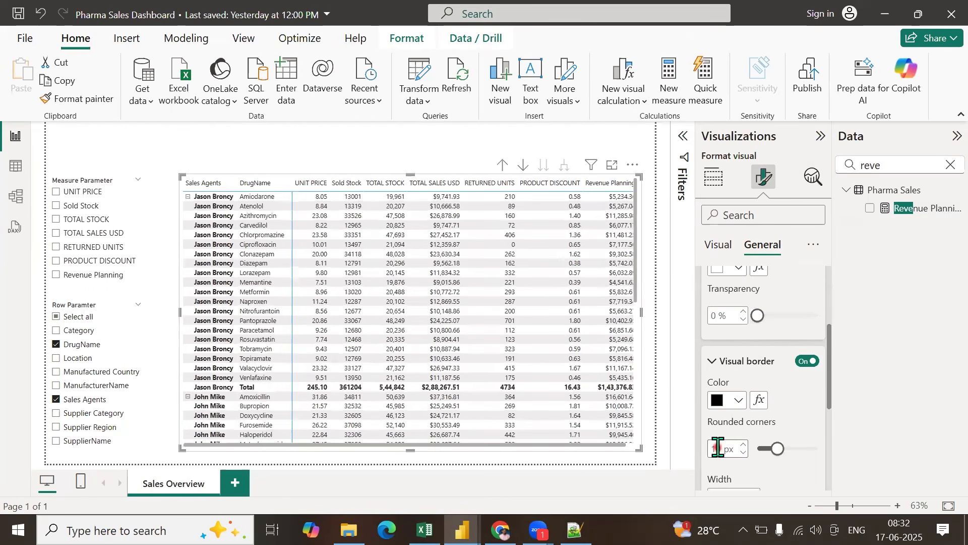
left_click(564, 462)
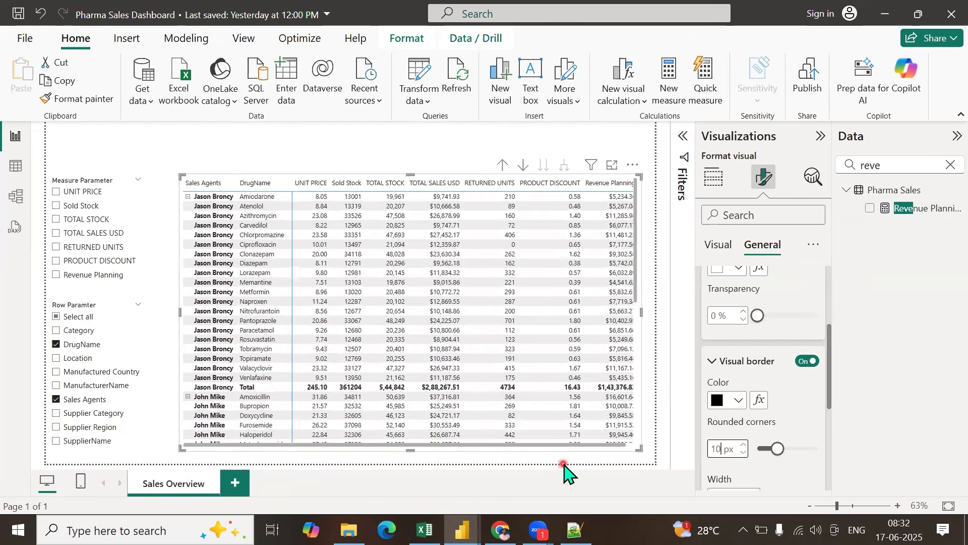
Step: Give both the Measure Parameter and Row Paramter slicers a visual border with 10 px rounded corners
left_click(107, 179)
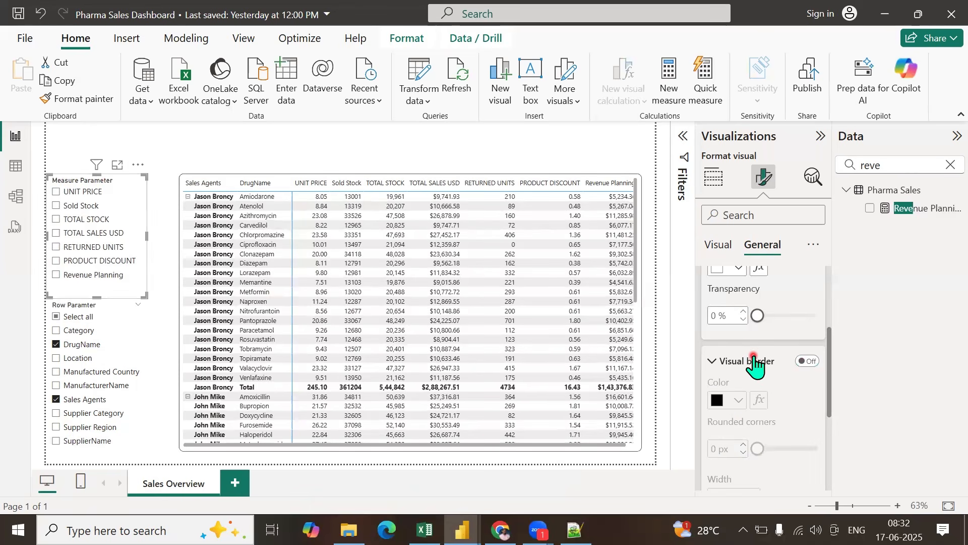
left_click(807, 361)
left_click(729, 448)
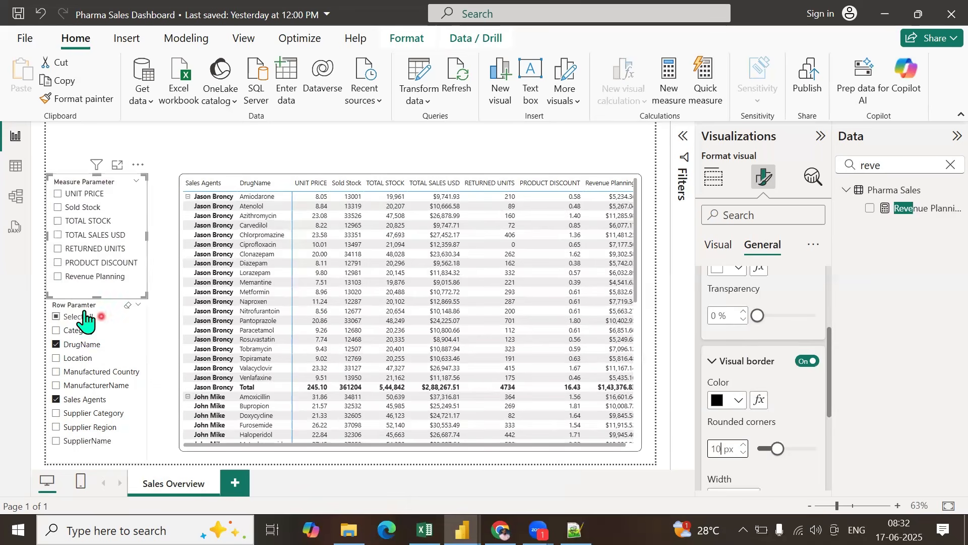
left_click(71, 310)
left_click(808, 361)
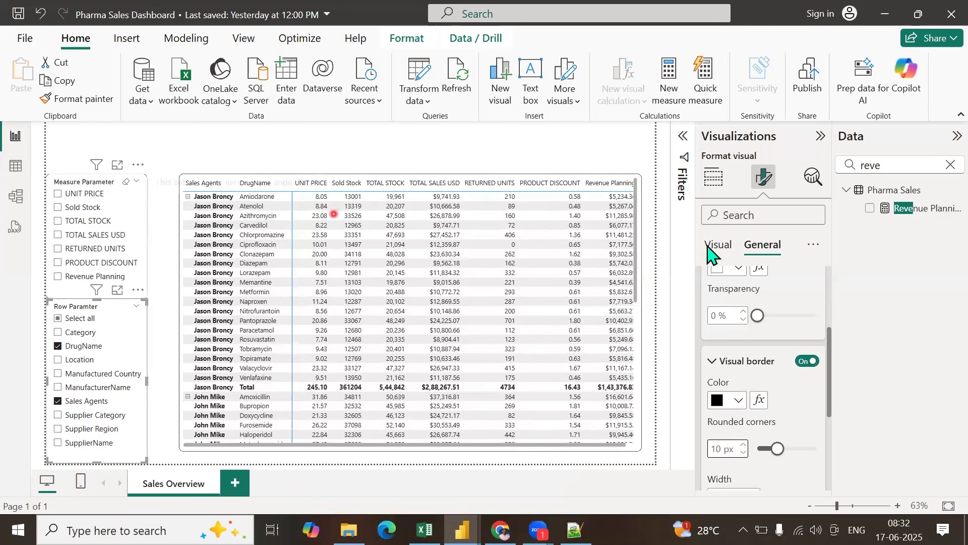
Step: Clear the field search, open the Measure Parameter formula and change the UNIT PRICE display label to "Unit Price"
left_click(950, 165)
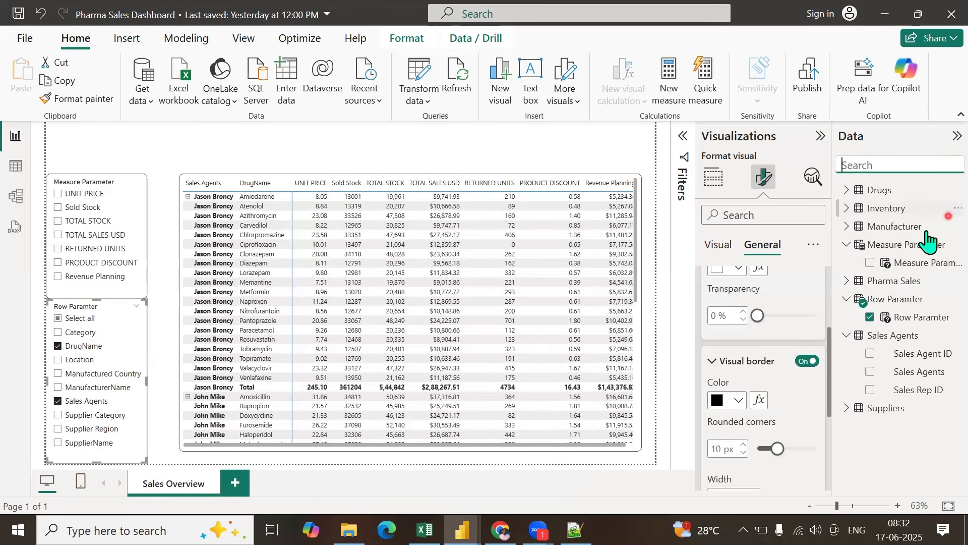
left_click(904, 317)
left_click(908, 263)
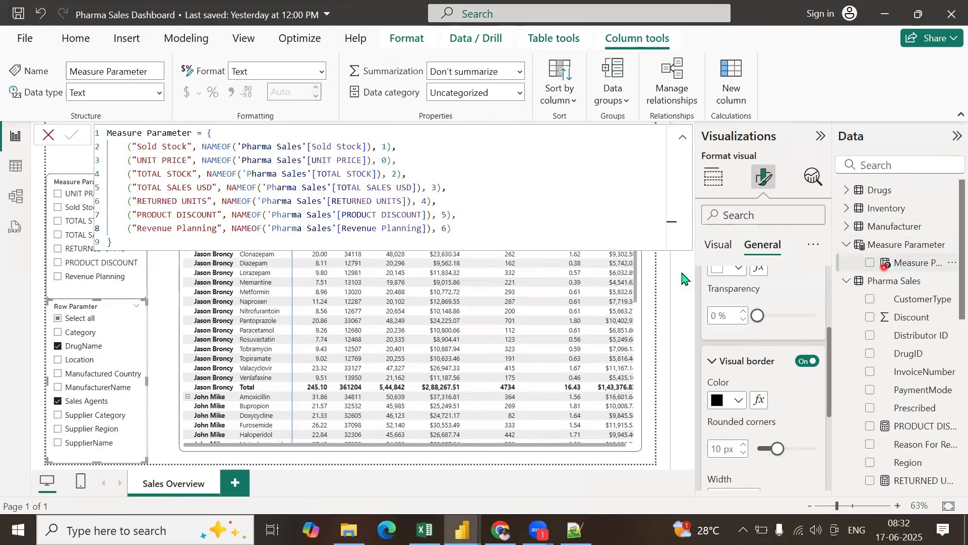
left_click_drag(186, 158, 126, 157)
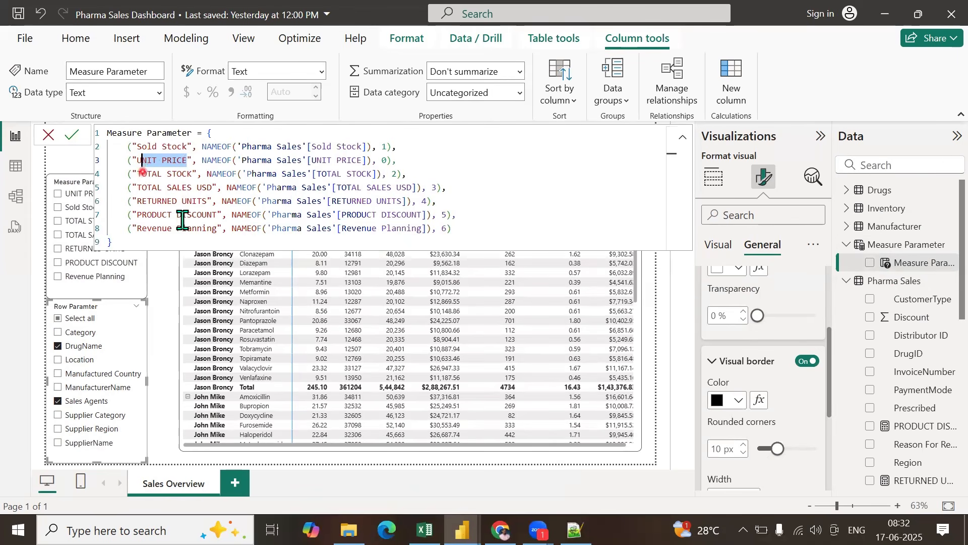
type("Unit Price")
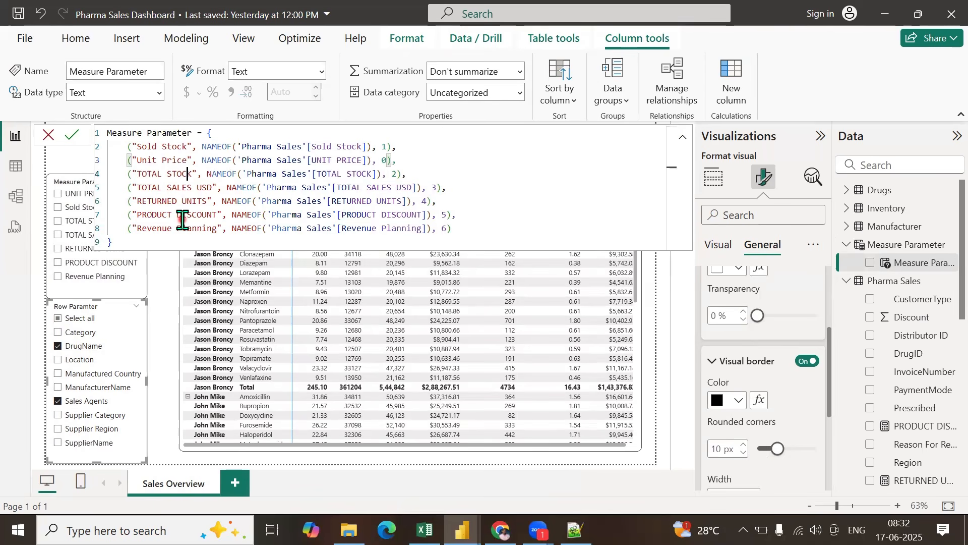
Step: Change the TOTAL STOCK display label in the Measure Parameter formula to "Total Stock"
key("Down")
key("Up")
key("BackSpace")
key("BackSpace")
key("BackSpace")
key("BackSpace")
key("BackSpace")
key("BackSpace")
key("BackSpace")
key("BackSpace")
key("BackSpace")
key("BackSpace")
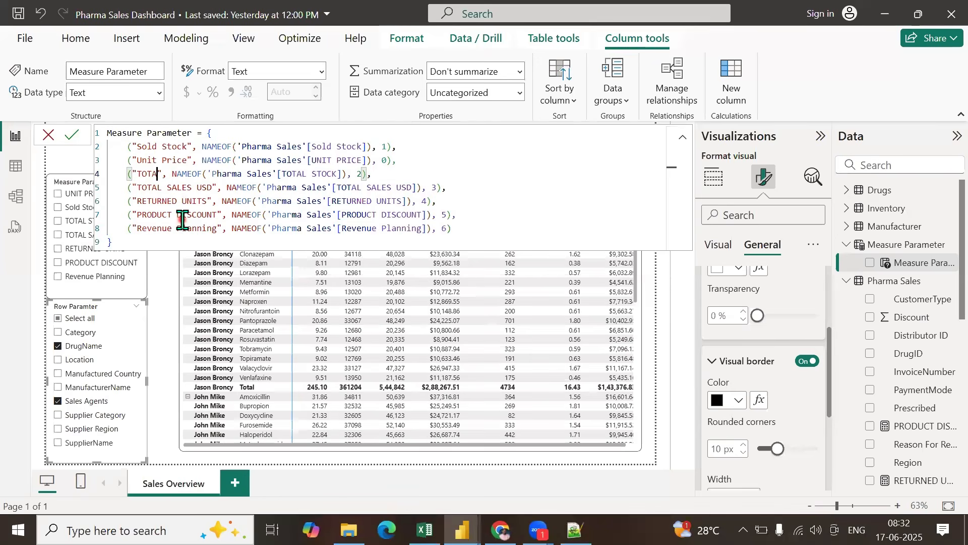
type("otal St")
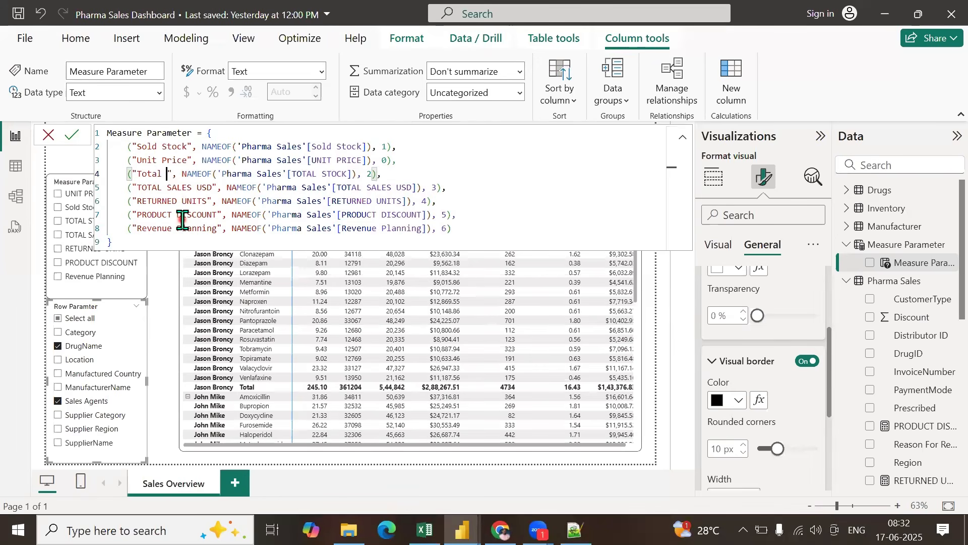
type("ock")
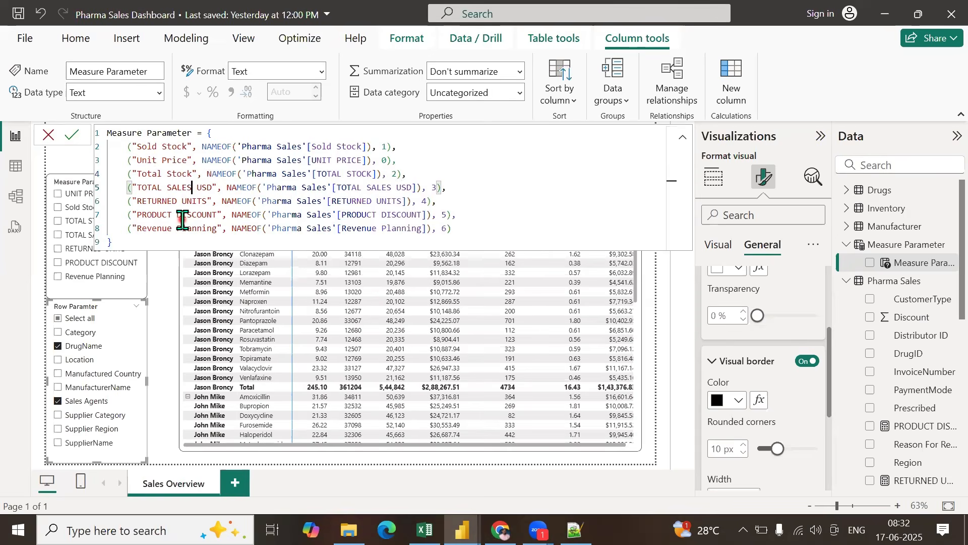
Step: Change the TOTAL SALES USD display label in the Measure Parameter formula to "Total Sales USD"
key("Right")
key("Right")
key("BackSpace")
key("BackSpace")
key("BackSpace")
key("BackSpace")
key("BackSpace")
key("BackSpace")
key("BackSpace")
key("BackSpace")
key("BackSpace")
key("BackSpace")
key("BackSpace")
key("BackSpace")
key("BackSpace")
key("BackSpace")
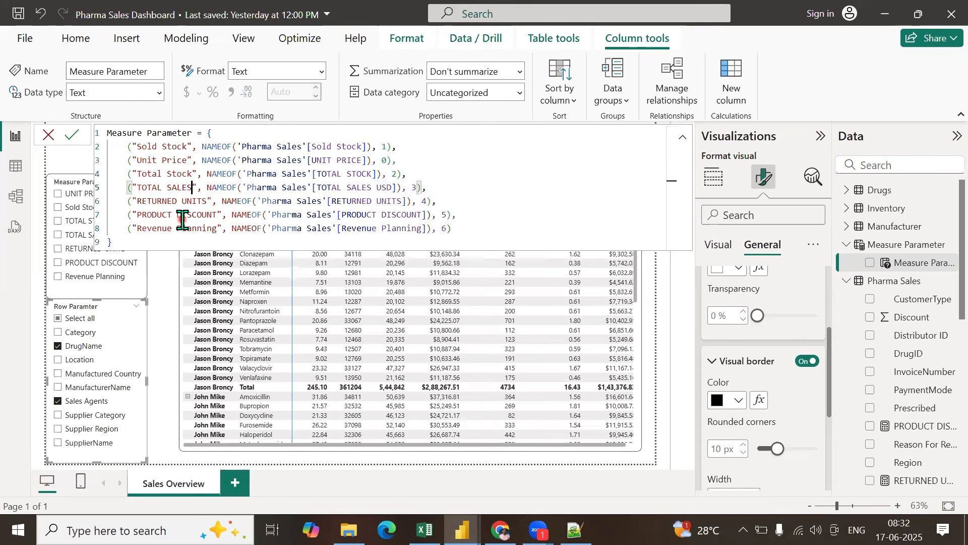
type("otal Sal")
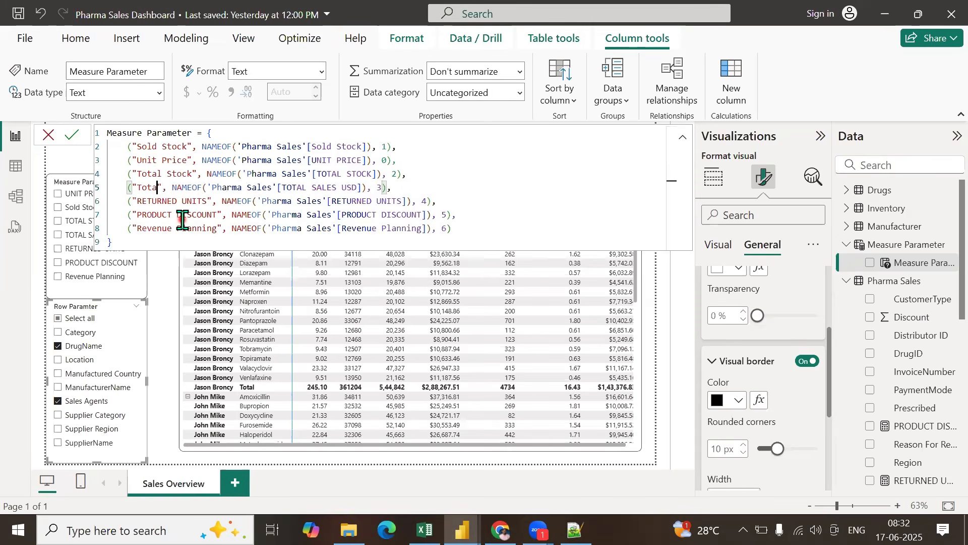
type("es US")
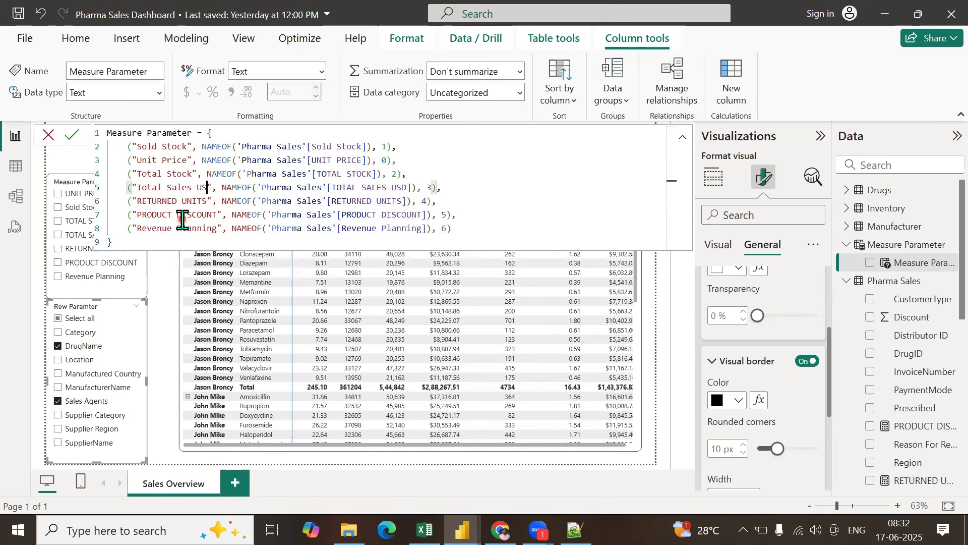
type("D")
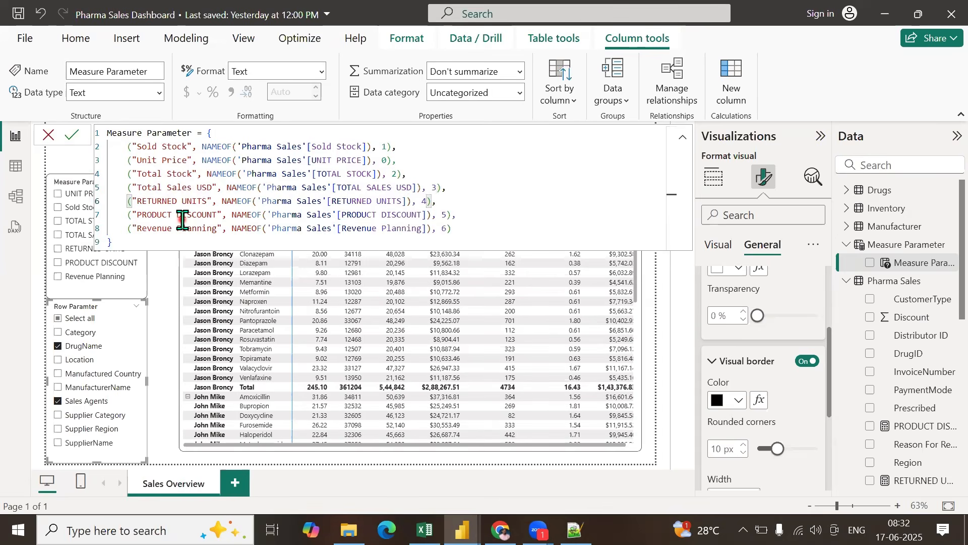
Step: Change the RETURNED UNITS display label in the Measure Parameter formula to "Returned Units"
key("BackSpace")
key("BackSpace")
key("BackSpace")
key("BackSpace")
key("BackSpace")
key("BackSpace")
key("BackSpace")
key("BackSpace")
key("BackSpace")
key("BackSpace")
key("BackSpace")
key("BackSpace")
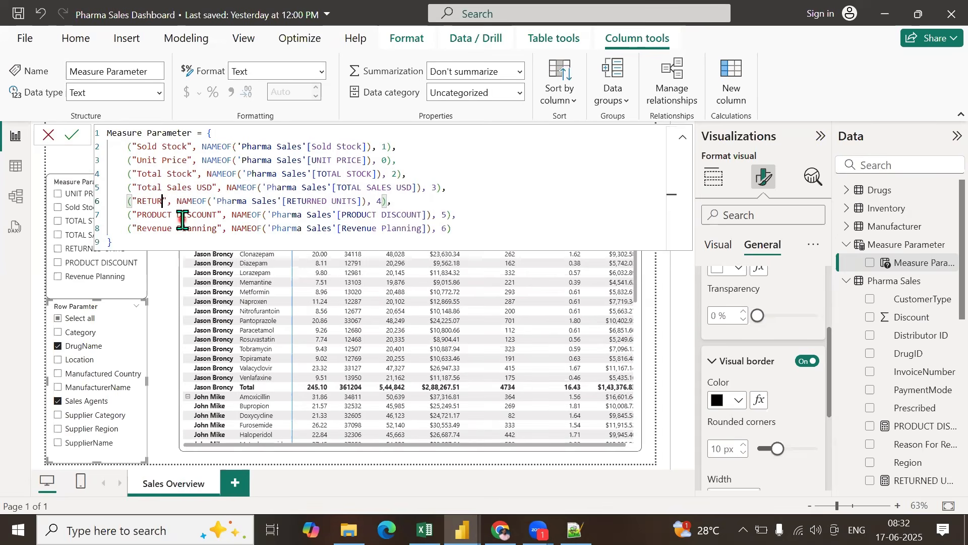
key("BackSpace")
type("etur")
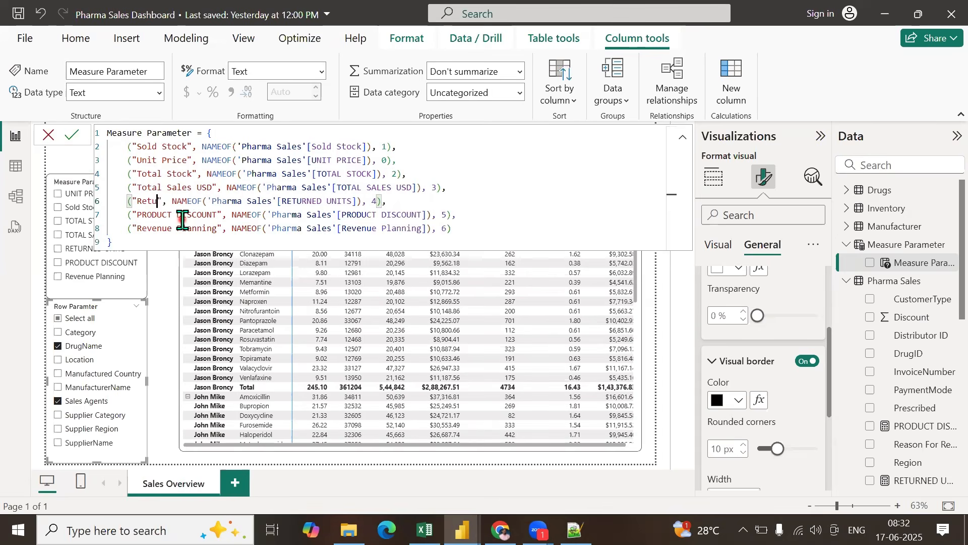
type("ned Units")
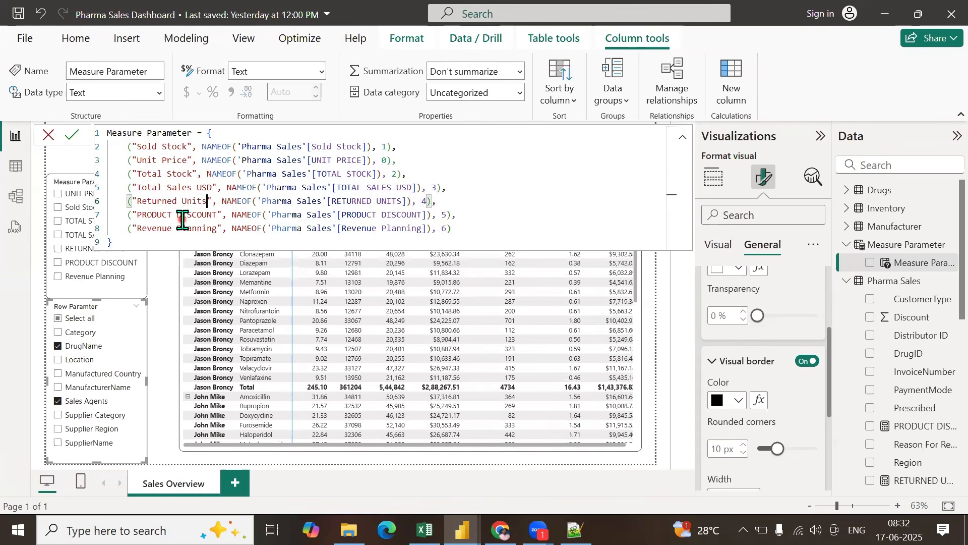
Step: Change the PRODUCT DISCOUNT display label to "Product Discount" and commit the Measure Parameter formula
key("Right")
key("BackSpace")
key("BackSpace")
key("BackSpace")
key("BackSpace")
key("BackSpace")
key("BackSpace")
key("BackSpace")
key("BackSpace")
key("BackSpace")
key("BackSpace")
key("BackSpace")
key("BackSpace")
key("BackSpace")
key("BackSpace")
key("BackSpace")
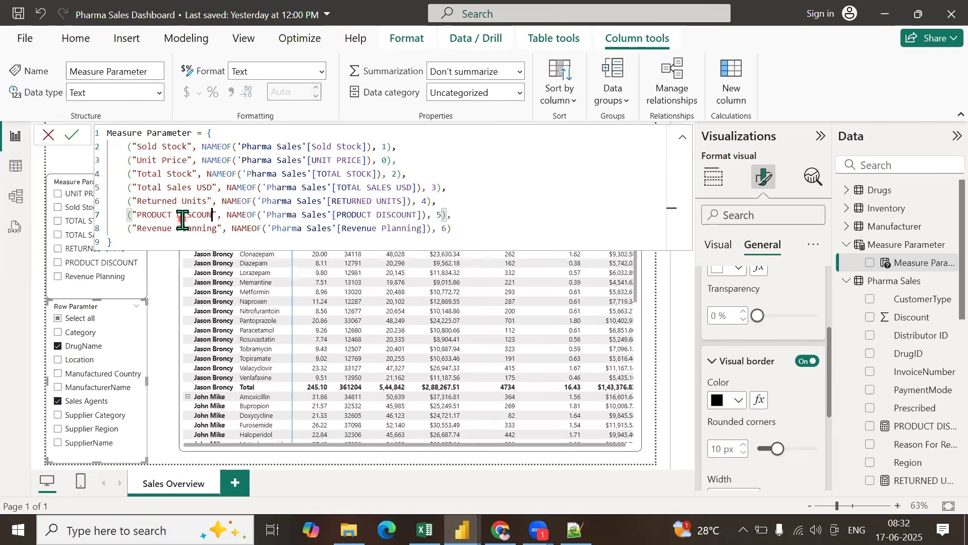
type("roduct Di")
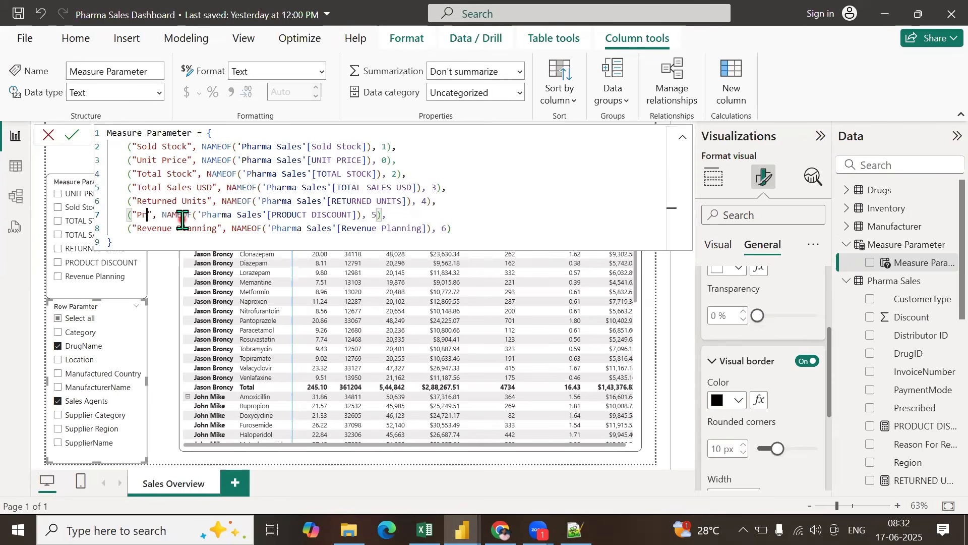
type("s")
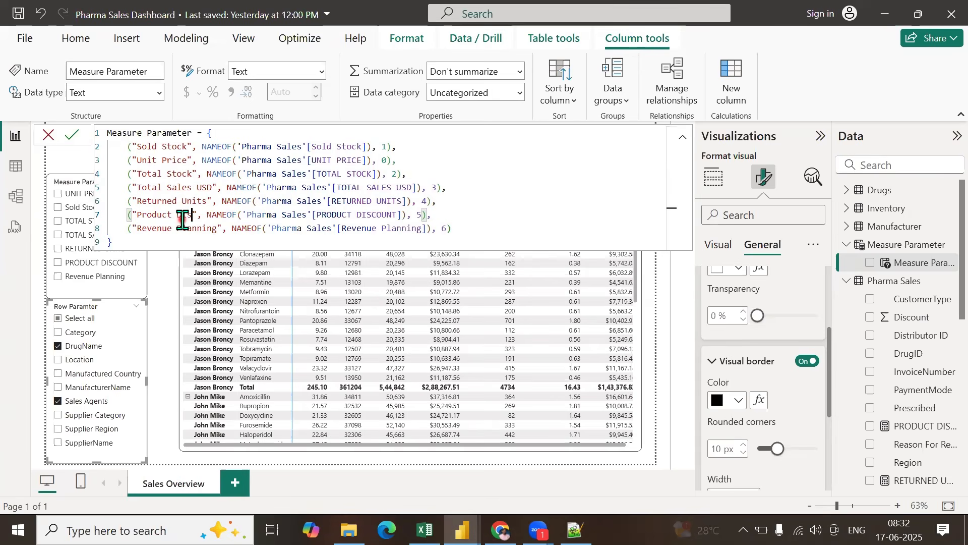
type("count")
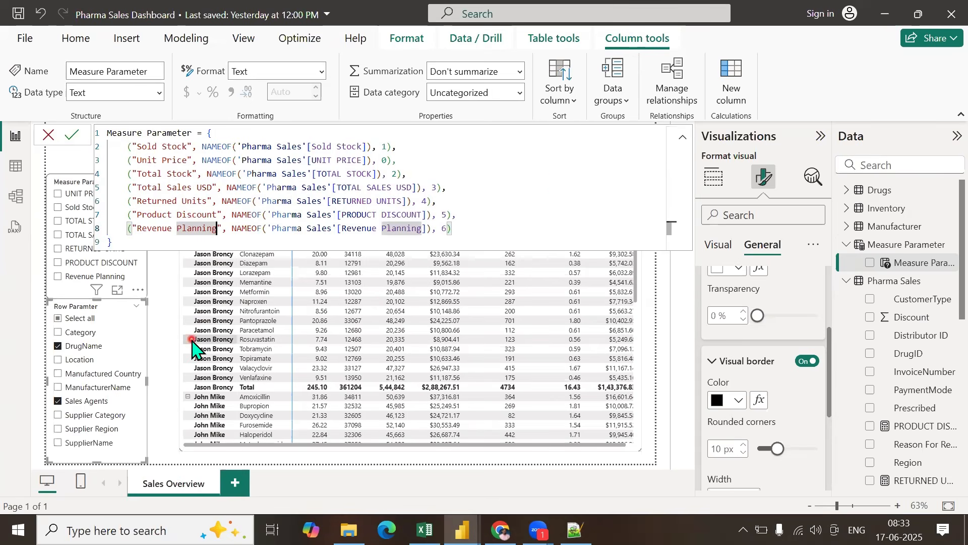
left_click(522, 214)
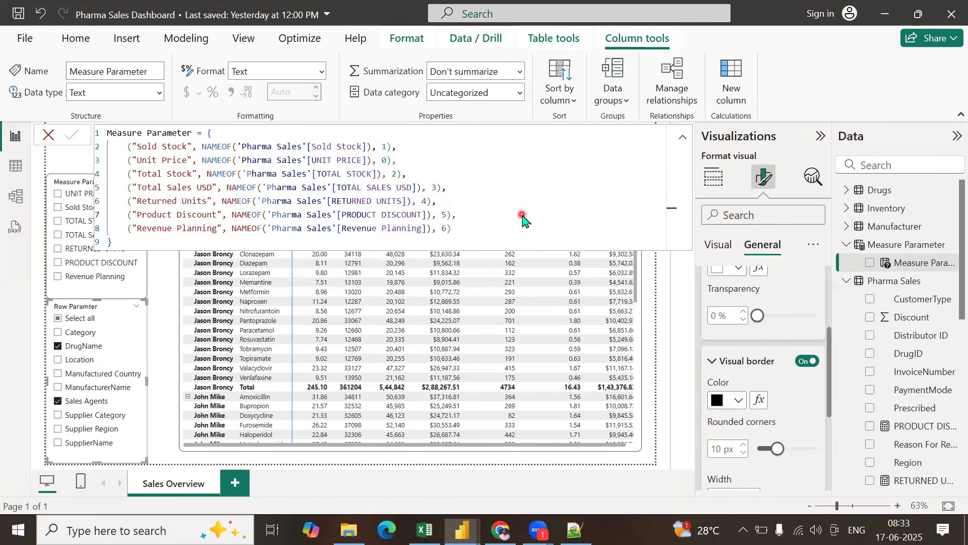
key("Return")
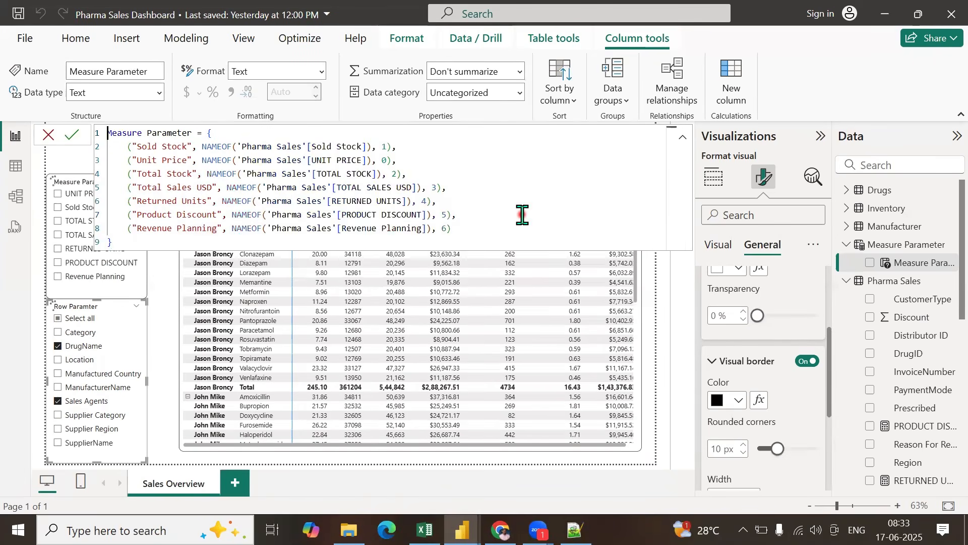
left_click(160, 302)
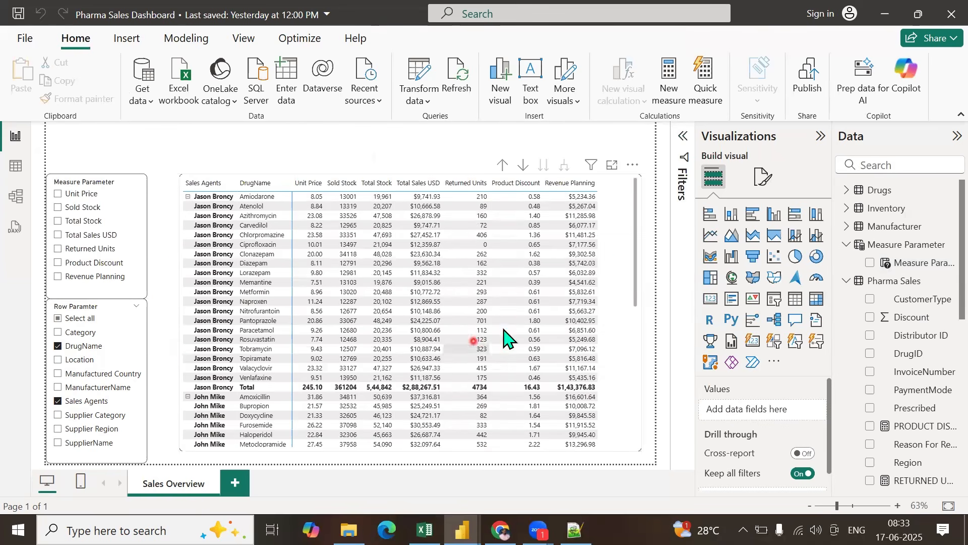
Step: Set the matrix's global font size to 12 and widen the matrix toward the slicers
left_click(612, 267)
left_click(763, 176)
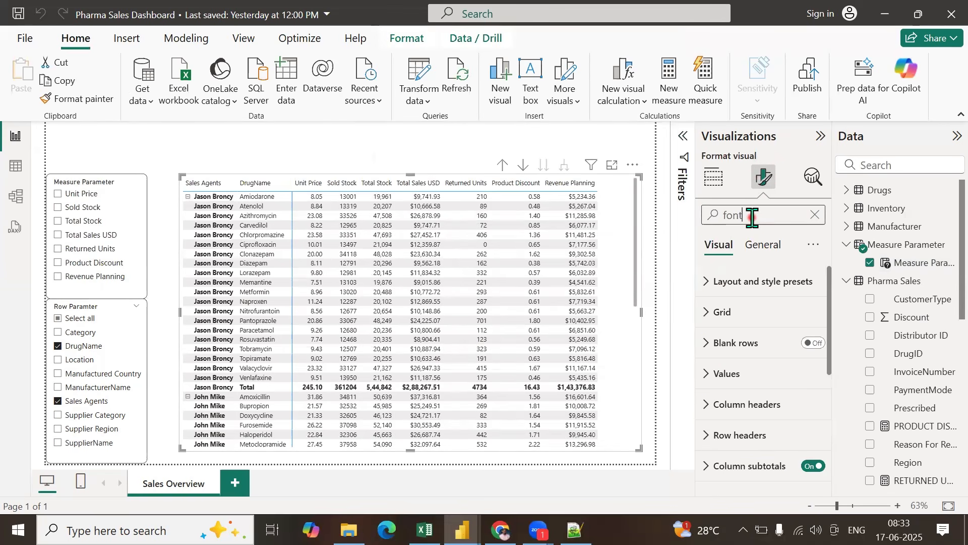
left_click(728, 325)
type("1")
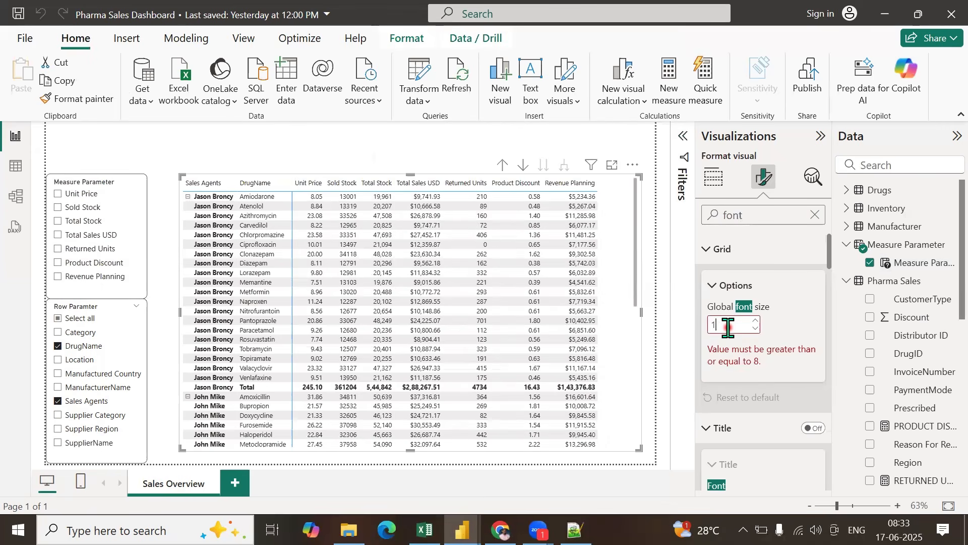
type("2")
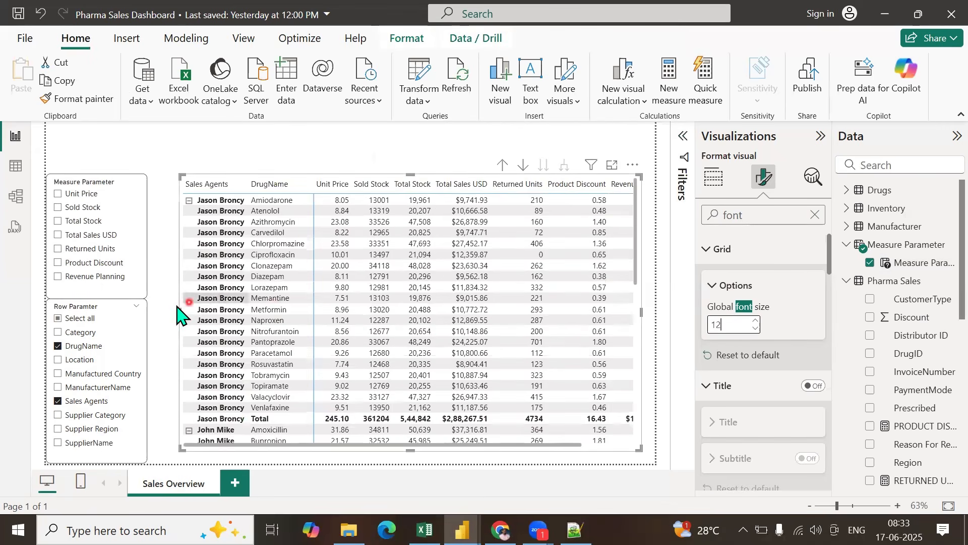
left_click_drag(180, 311, 157, 313)
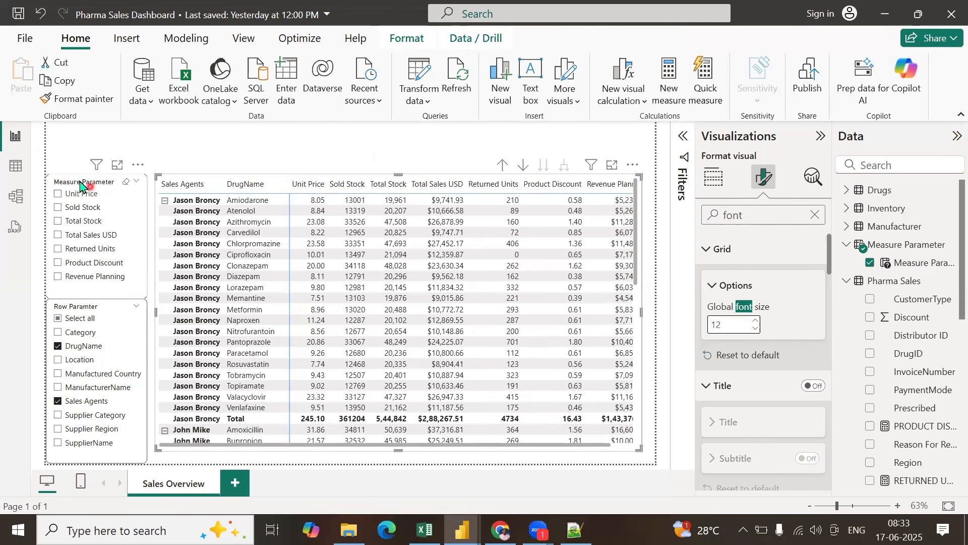
Step: Move the Measure Parameter and Row Paramter slicers slightly up on the page
left_click(81, 188)
left_click_drag(80, 182, 79, 177)
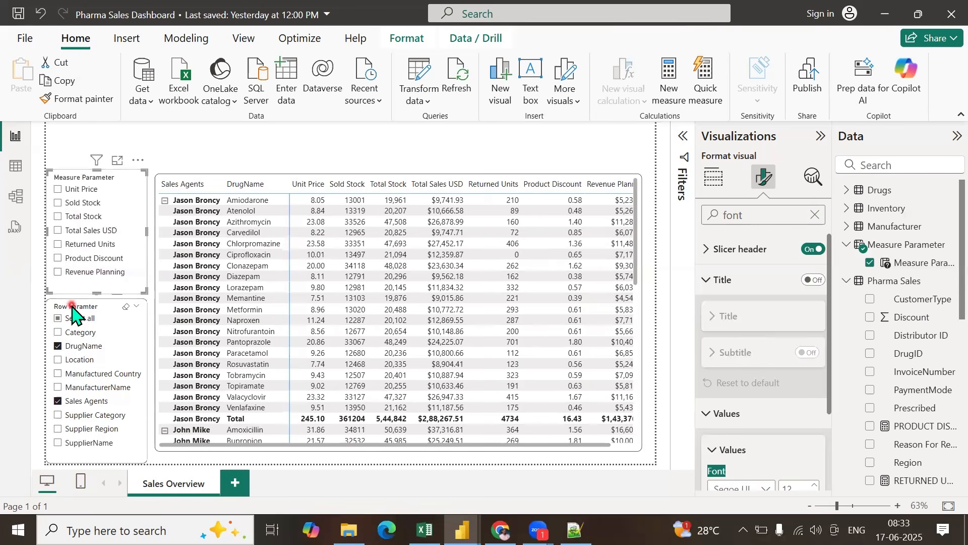
left_click_drag(72, 305, 72, 302)
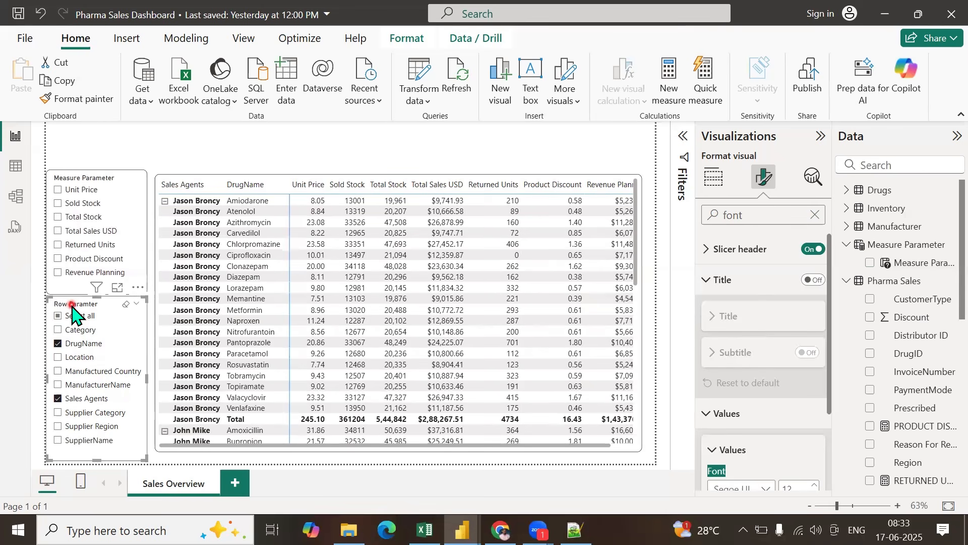
Step: Stretch the matrix's height so its upper and lower edges line up with the two slicers
left_click(195, 449)
left_click_drag(398, 450, 397, 460)
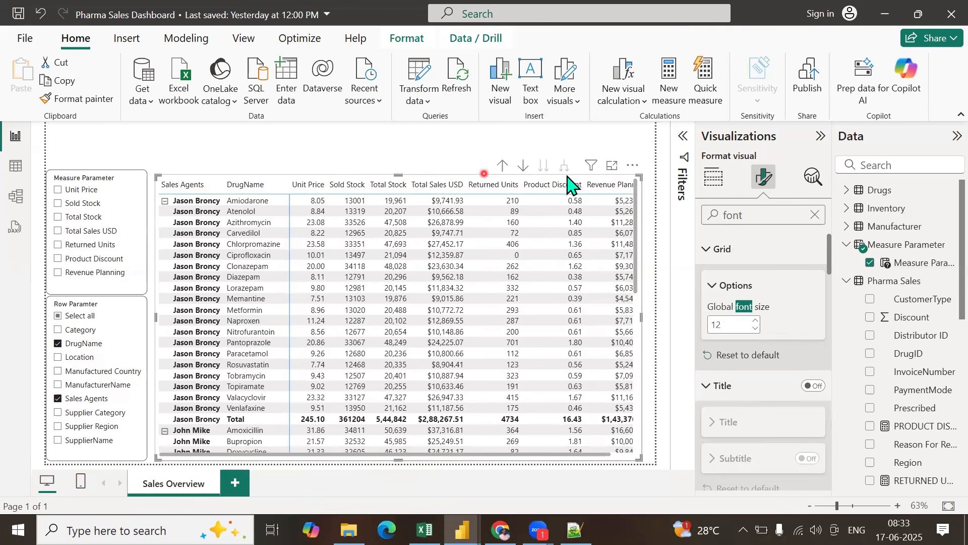
left_click_drag(398, 174, 404, 172)
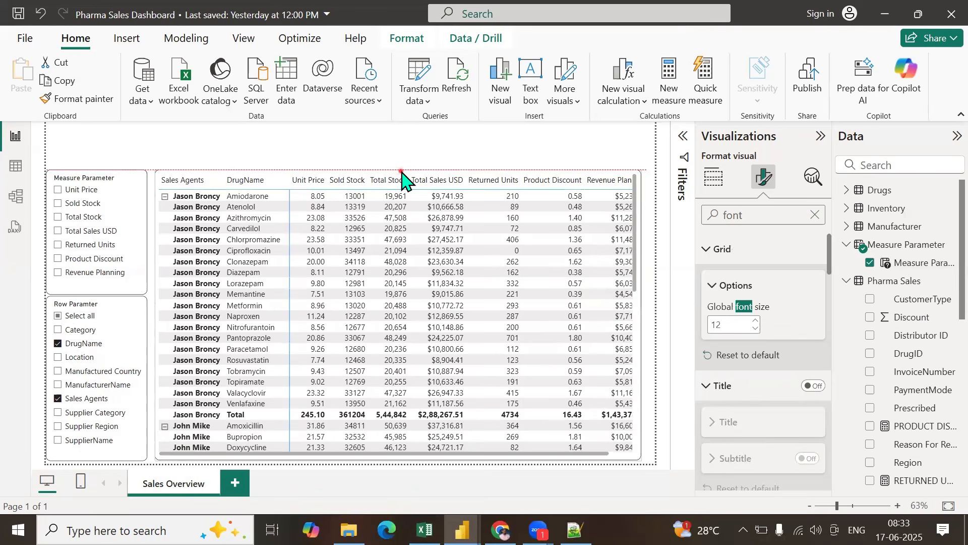
Step: Set the page's canvas background to the custom grey-teal color #88A0A2 with 57% transparency
left_click(121, 148)
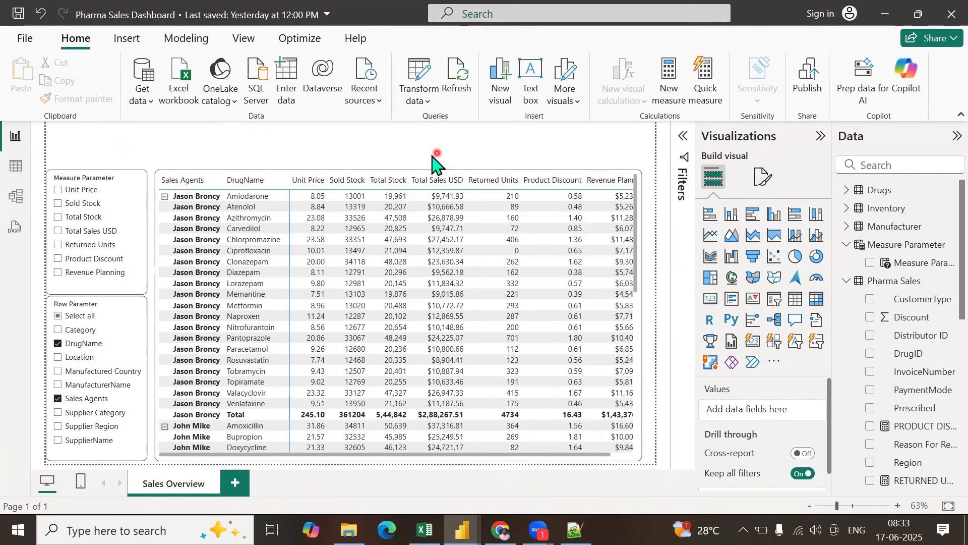
left_click(762, 178)
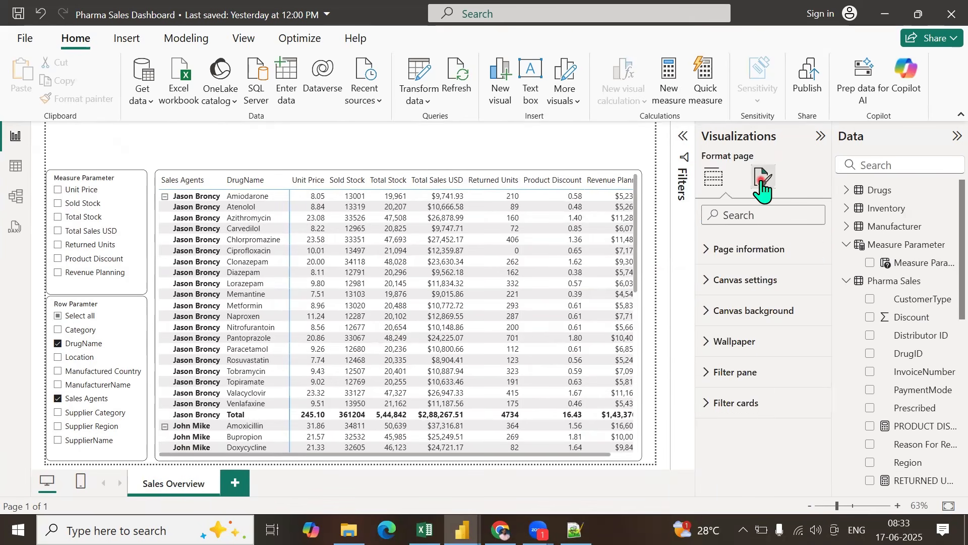
left_click(707, 311)
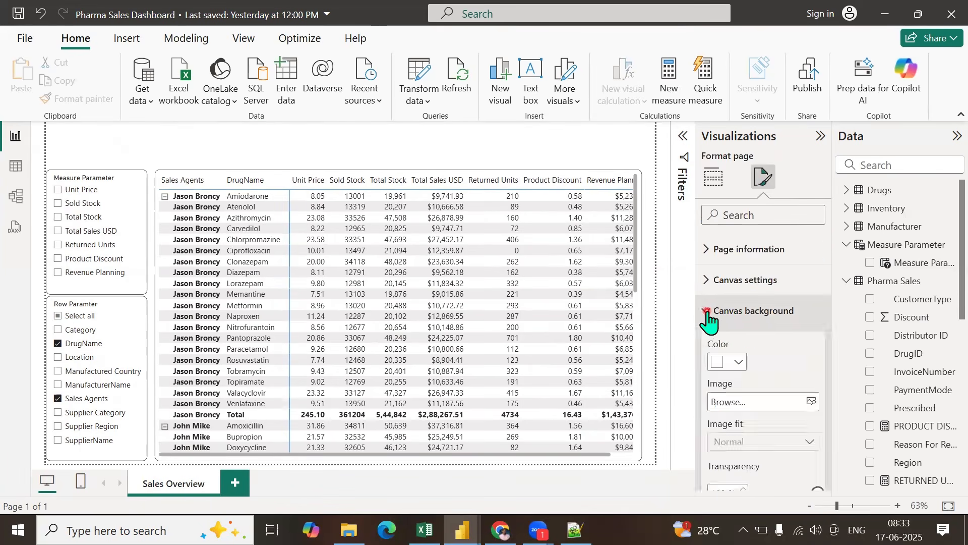
scroll(764, 379, "down", 2)
left_click(735, 289)
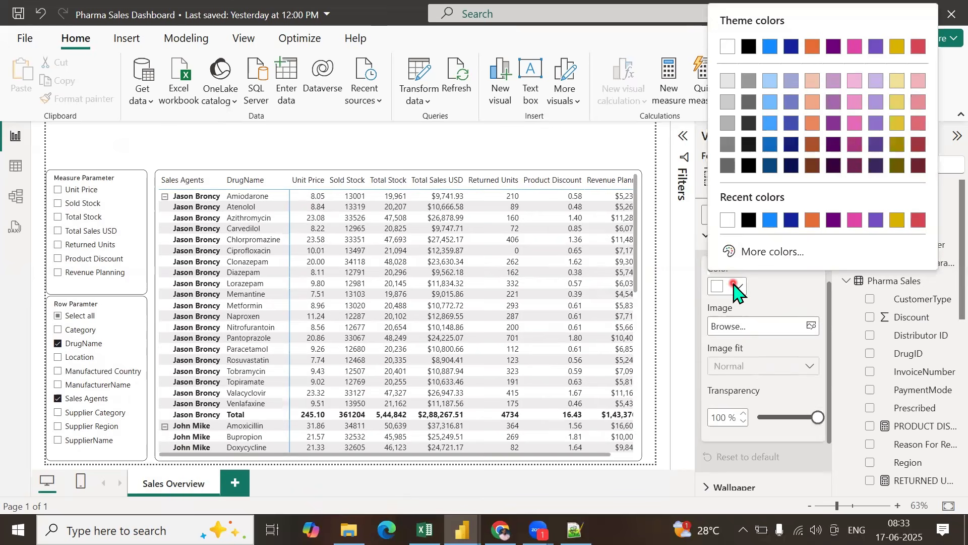
left_click(734, 255)
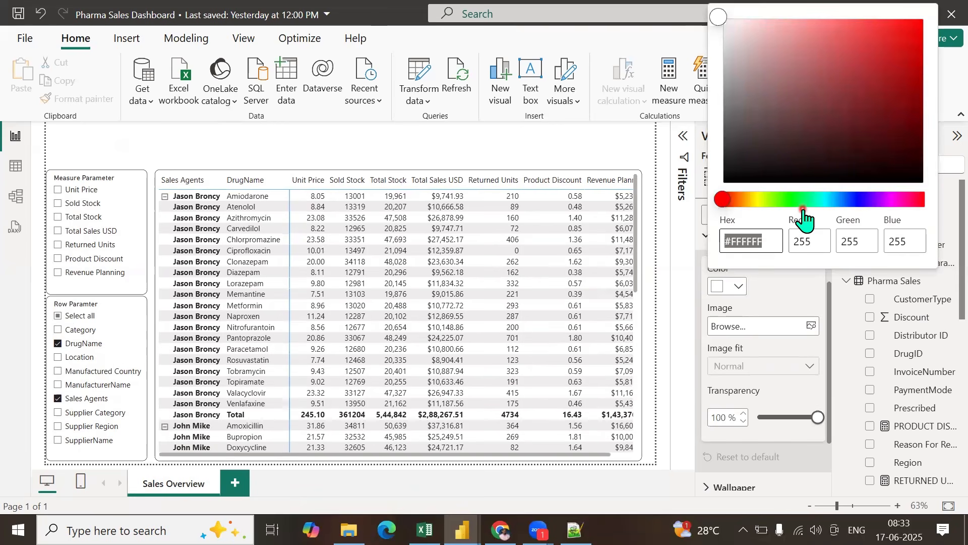
left_click(817, 201)
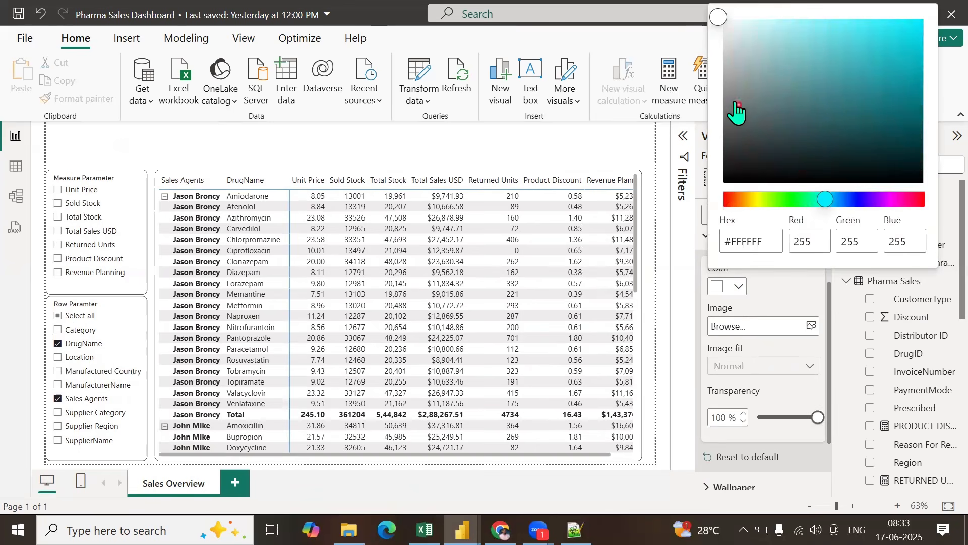
left_click(745, 74)
left_click_drag(751, 76, 755, 79)
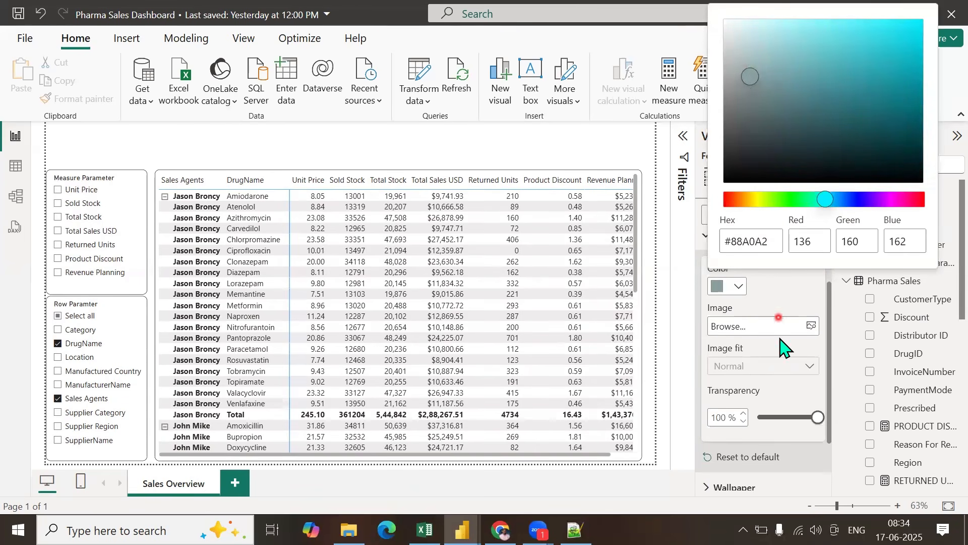
left_click(783, 415)
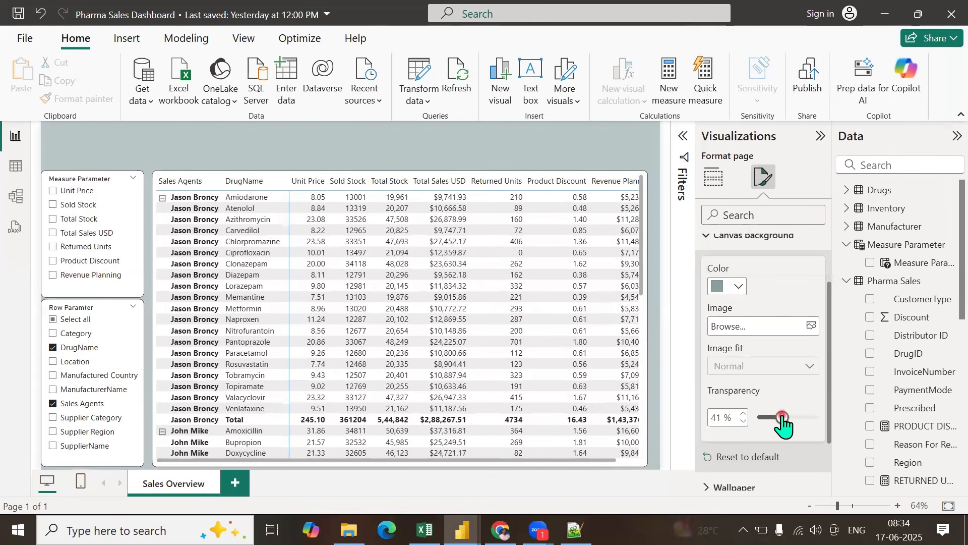
left_click_drag(782, 416, 792, 417)
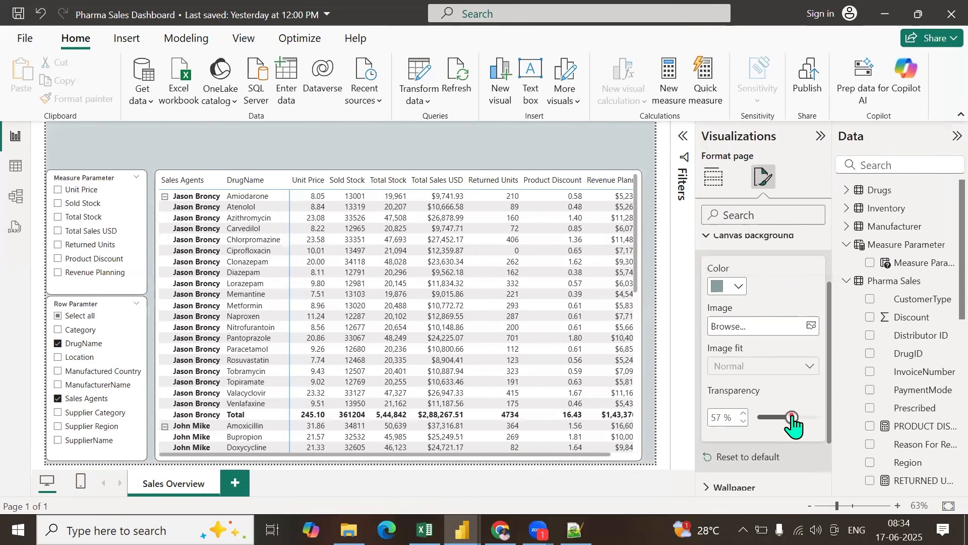
Step: Insert the Kipla Logo image from the Downloads folder onto the Sales Overview page
left_click(167, 146)
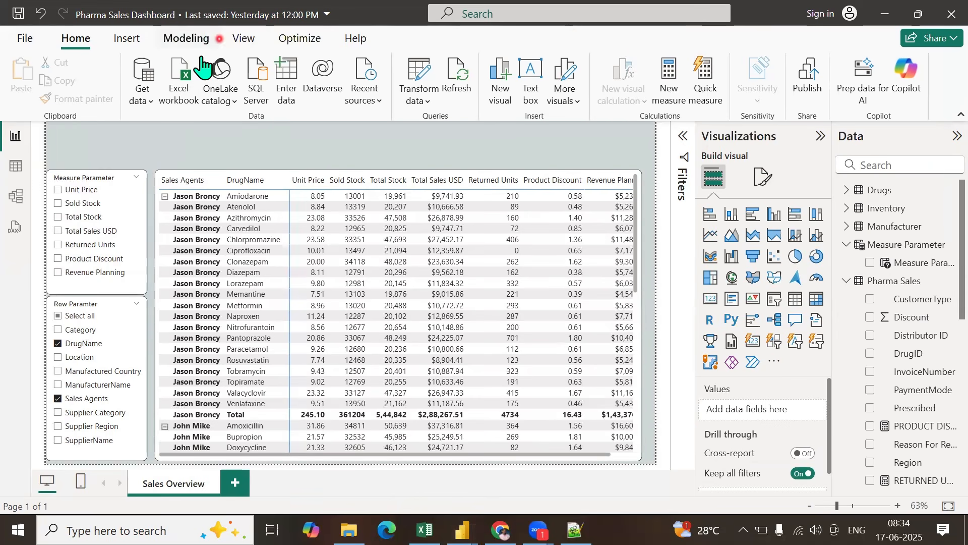
left_click(127, 39)
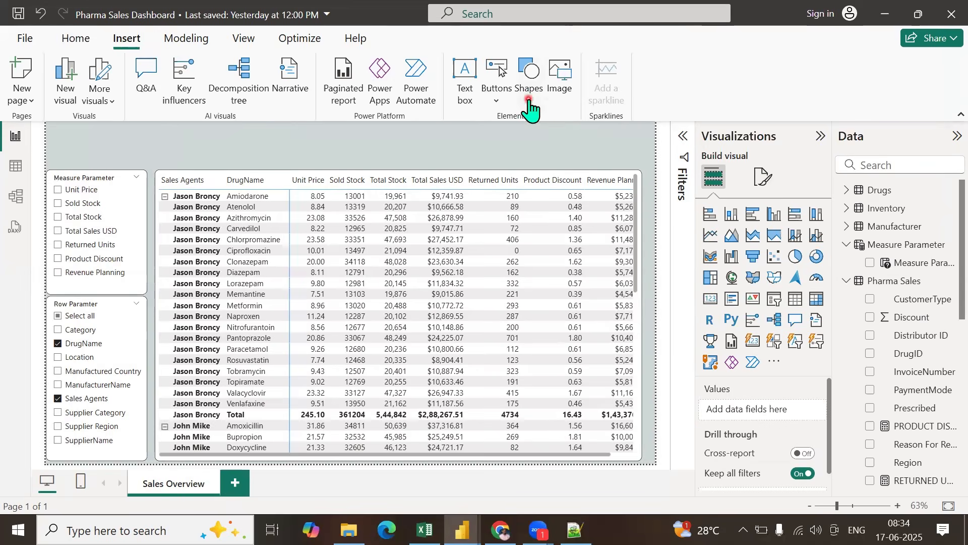
left_click(555, 89)
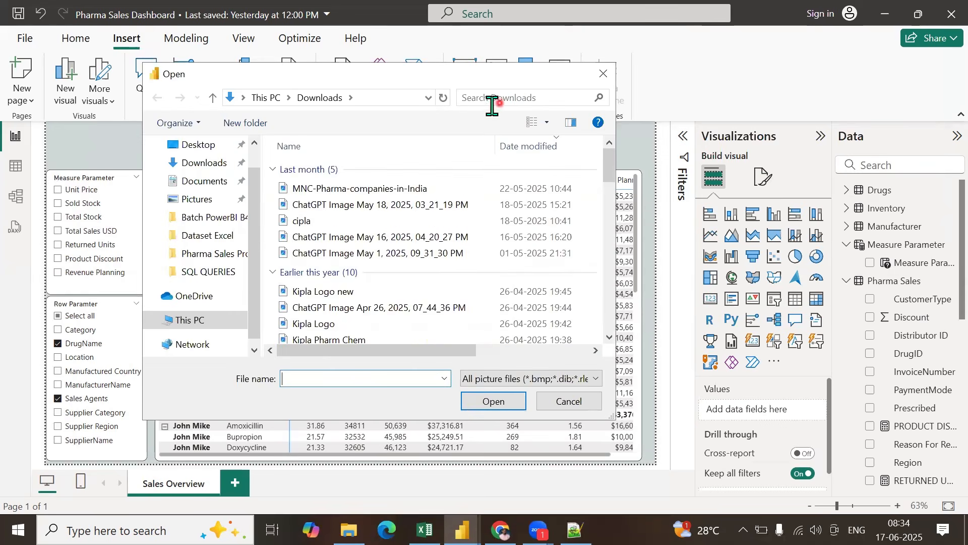
left_click(519, 99)
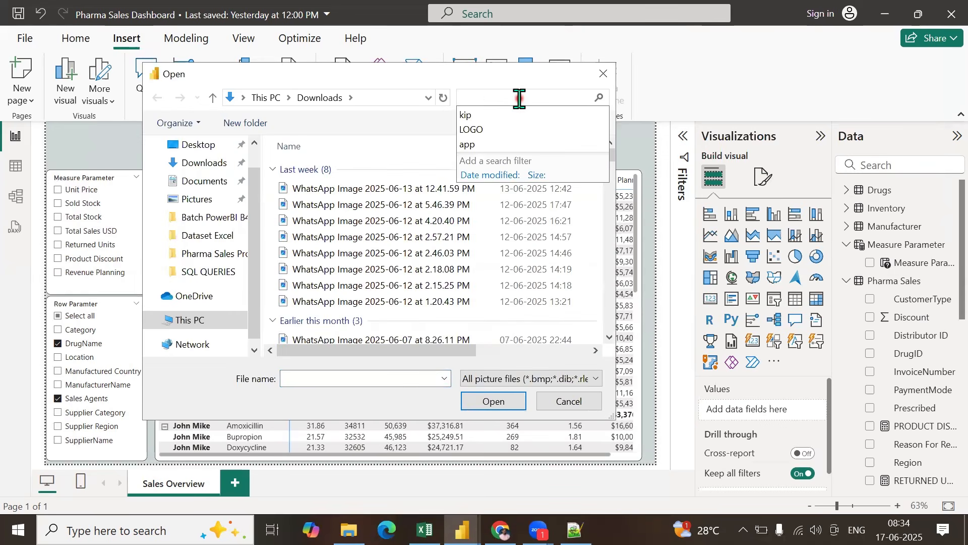
left_click(487, 116)
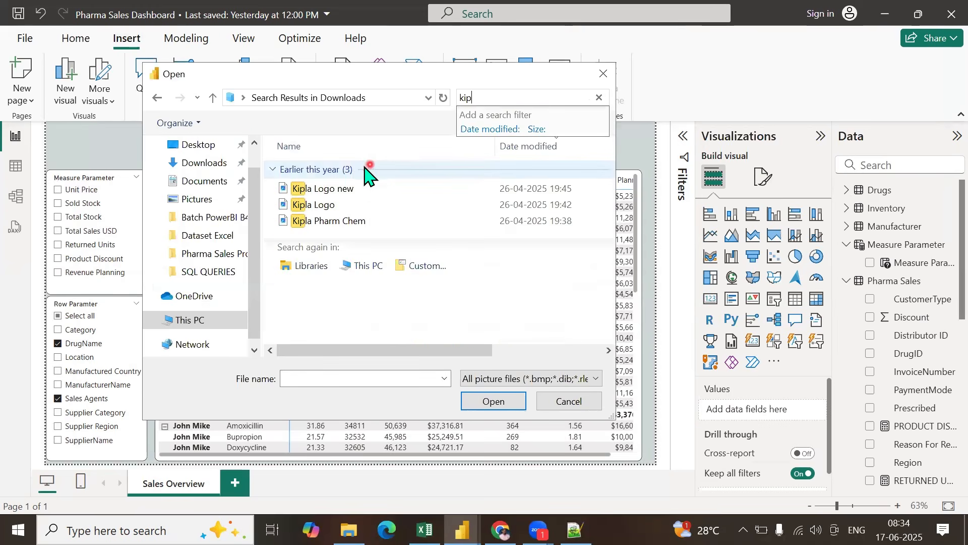
left_click(314, 204)
left_click(476, 403)
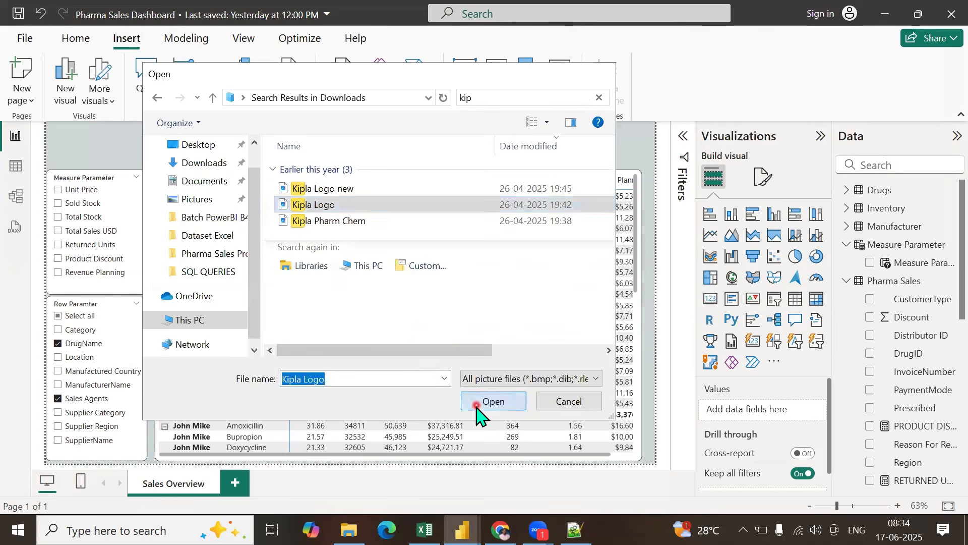
Step: Shrink the Kipla logo to fit the empty band above the matrix and place it near the page's upper-right corner
left_click_drag(272, 207, 616, 143)
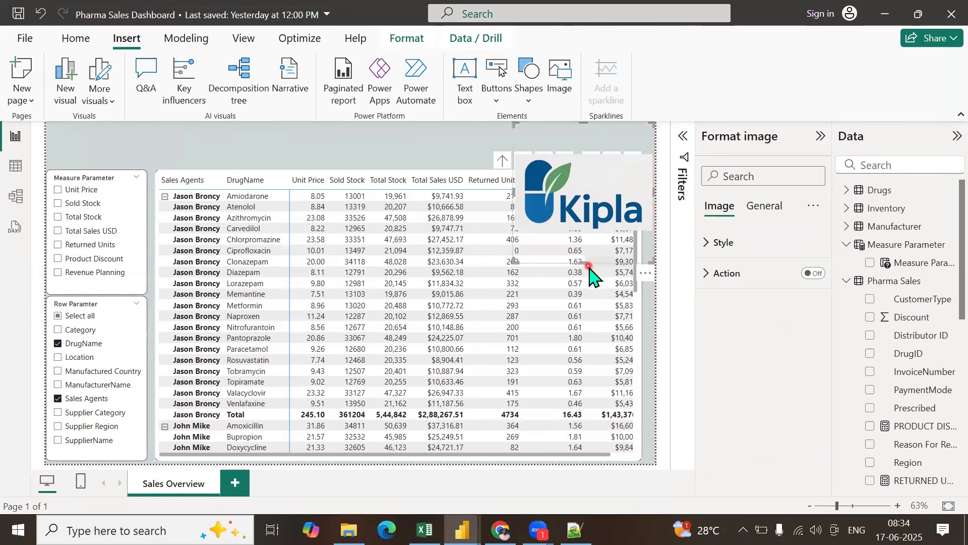
left_click_drag(582, 263, 585, 161)
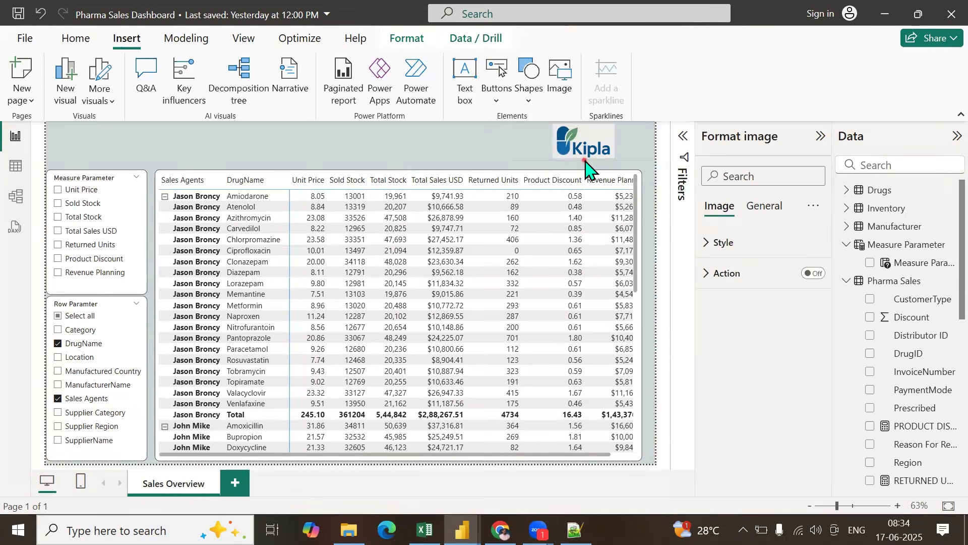
left_click_drag(515, 141, 580, 142)
Step: Widen the matrix to the page's right edge so the Revenue Planning column fits
left_click(645, 217)
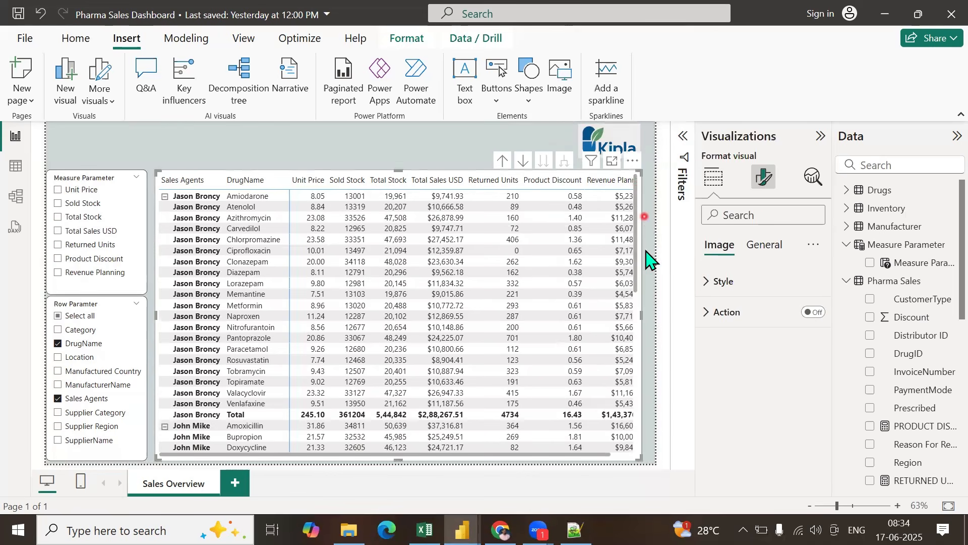
left_click(645, 310)
left_click_drag(642, 316, 654, 316)
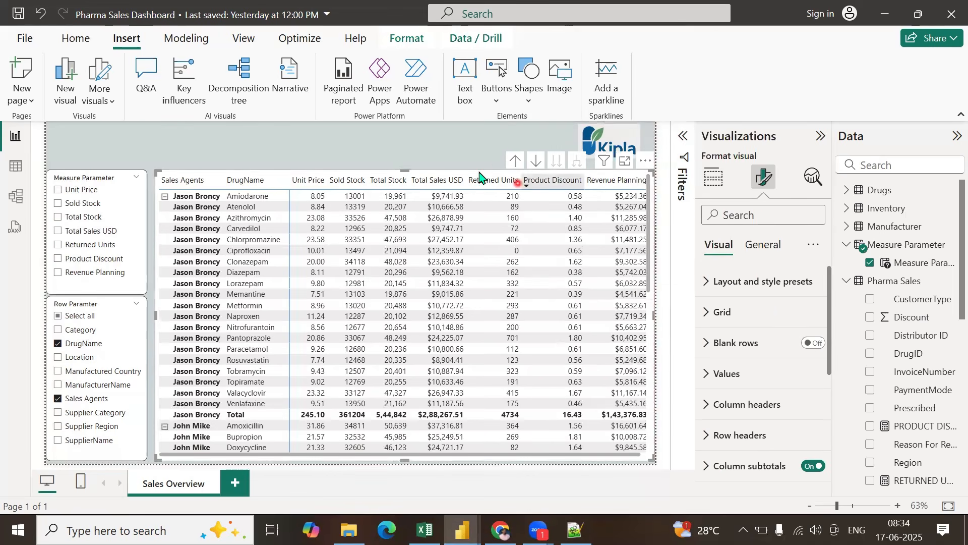
left_click(333, 148)
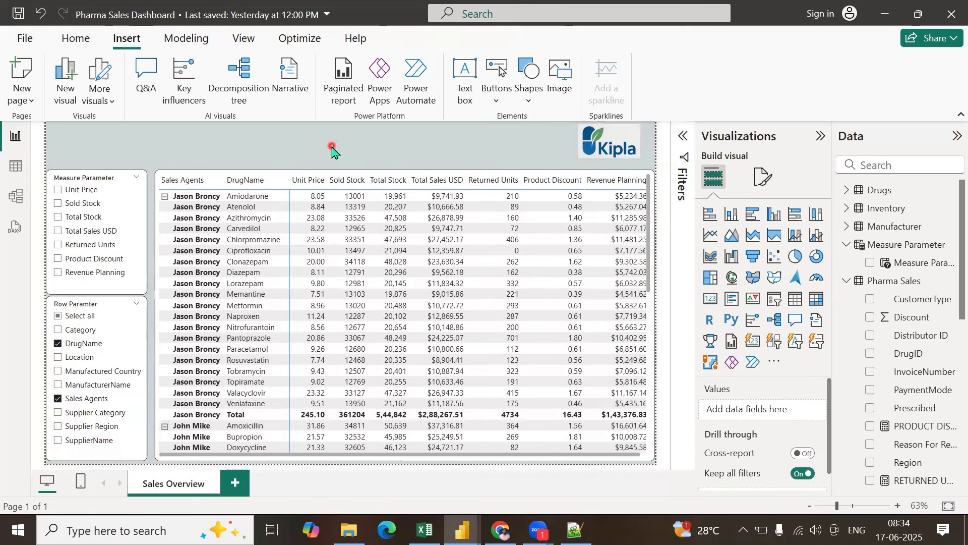
Step: Add a text box containing the page name "Sales Overview" and make its text bold
double_click(197, 484)
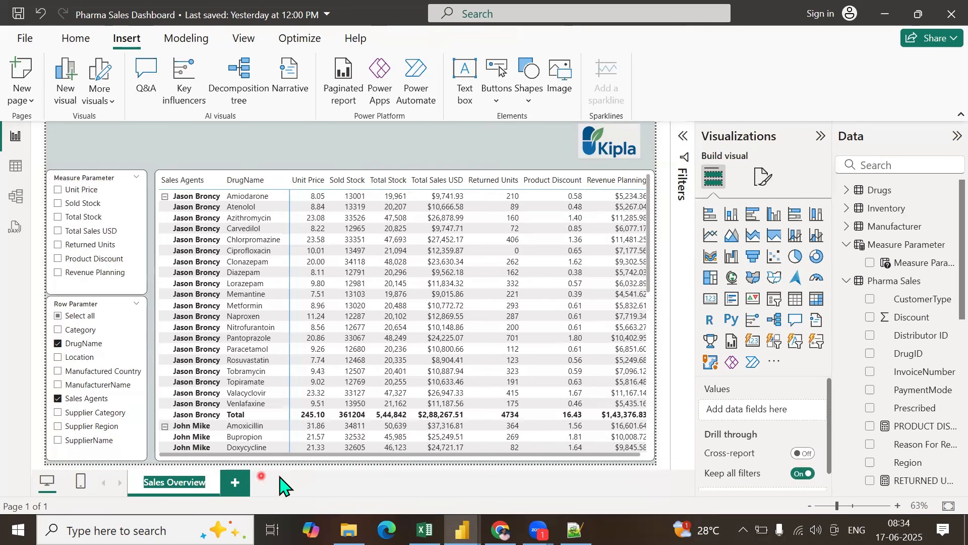
left_click(294, 471)
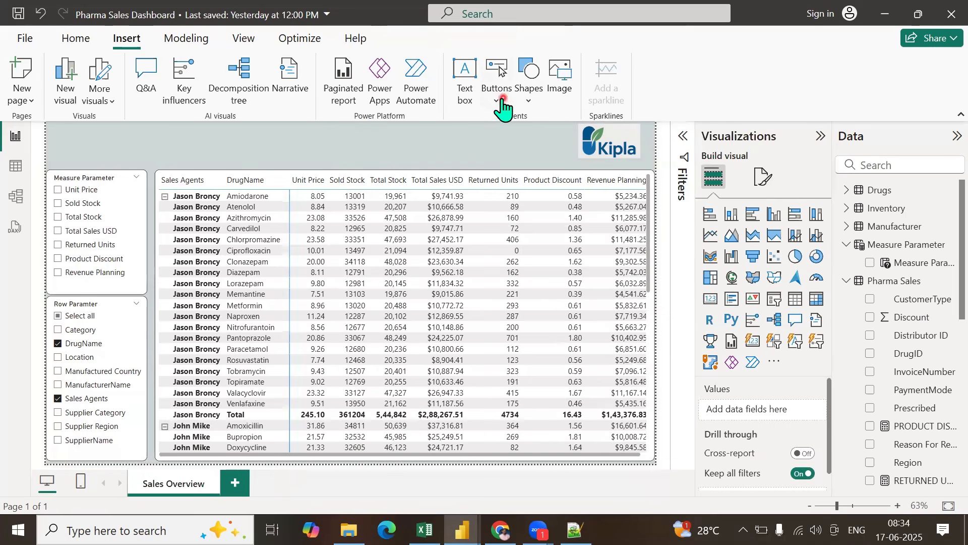
left_click(465, 96)
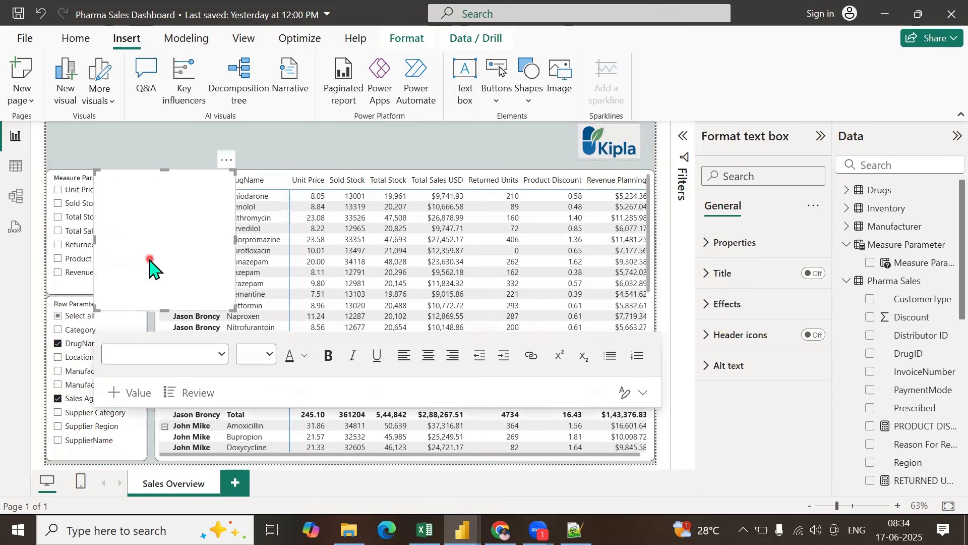
key("ctrl+v")
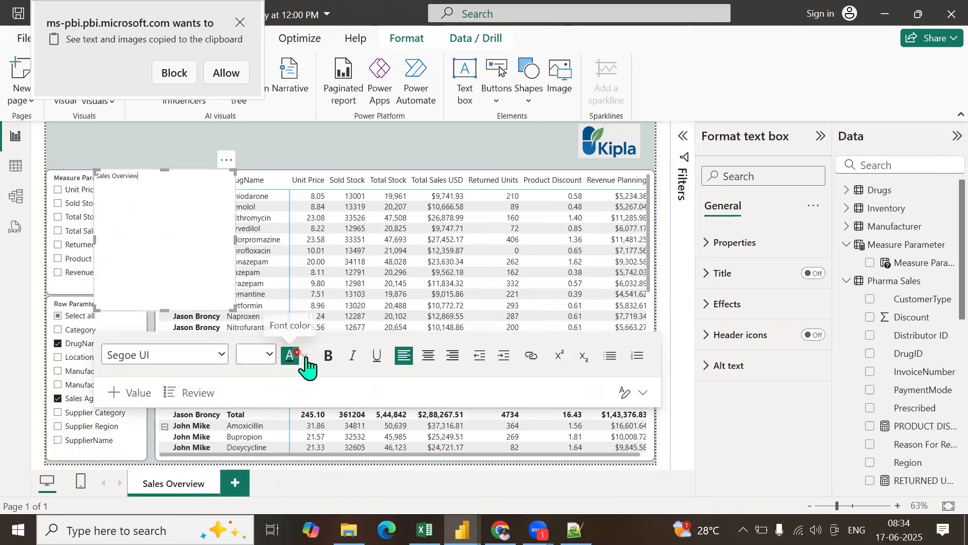
key("ctrl+a")
left_click(328, 355)
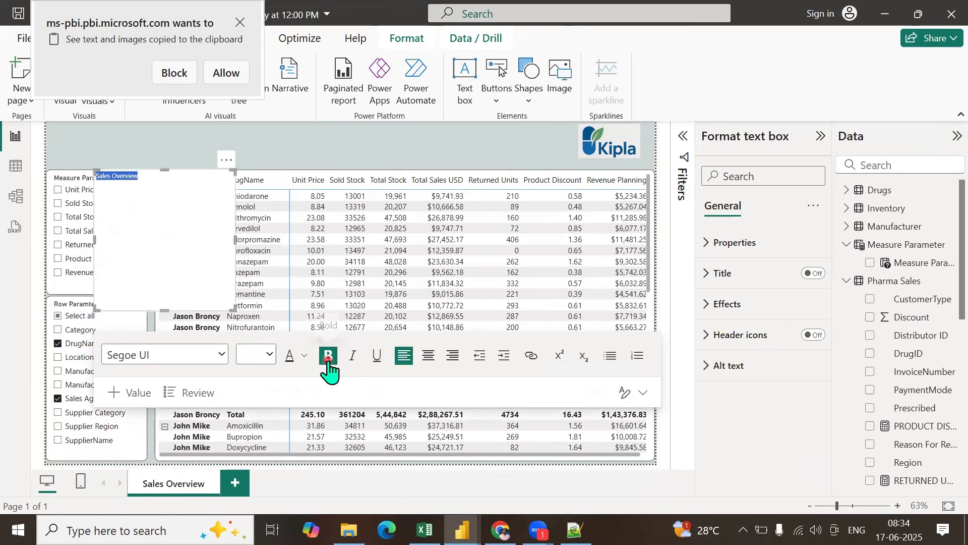
left_click_drag(129, 179, 117, 188)
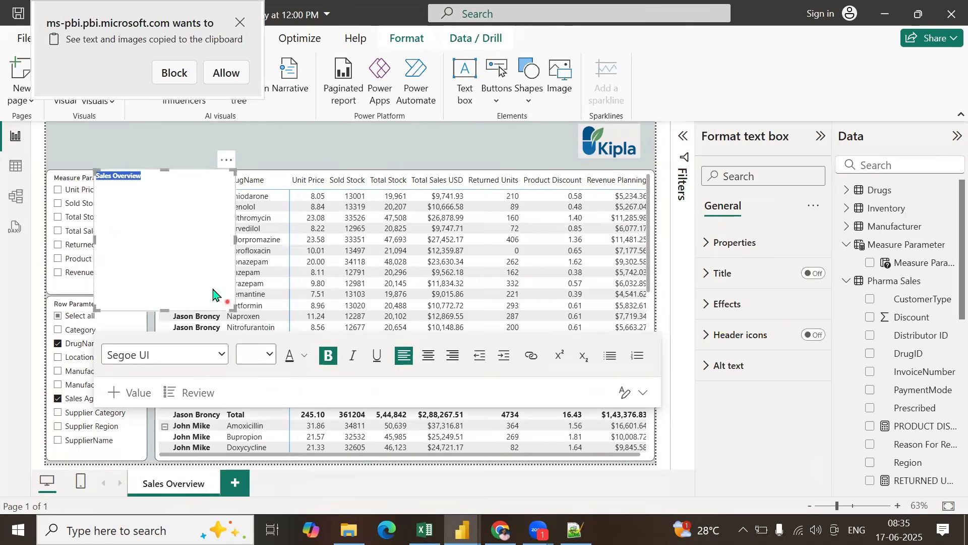
Step: Fit the Sales Overview text box into the page's upper-left corner above the slicers and turn off its background
left_click_drag(213, 295, 116, 122)
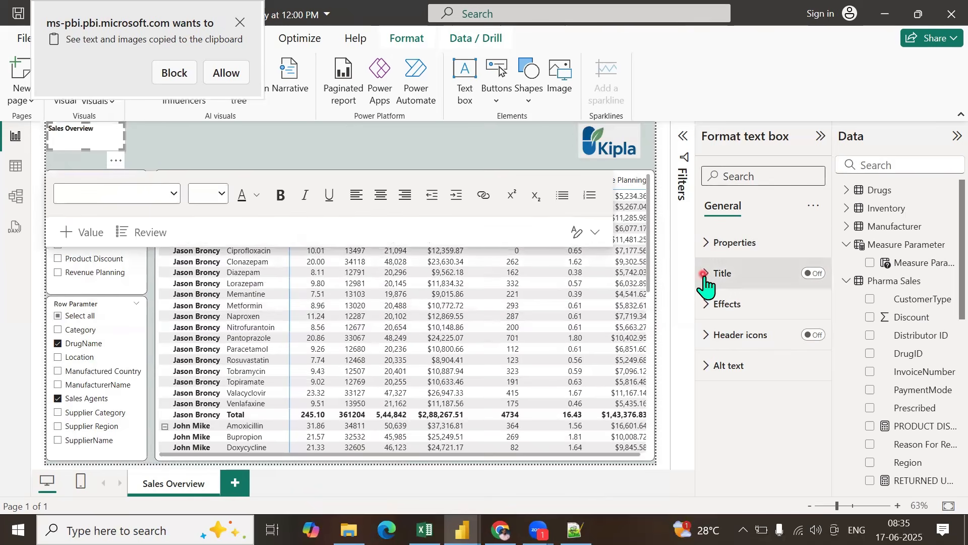
left_click(705, 306)
left_click(739, 379)
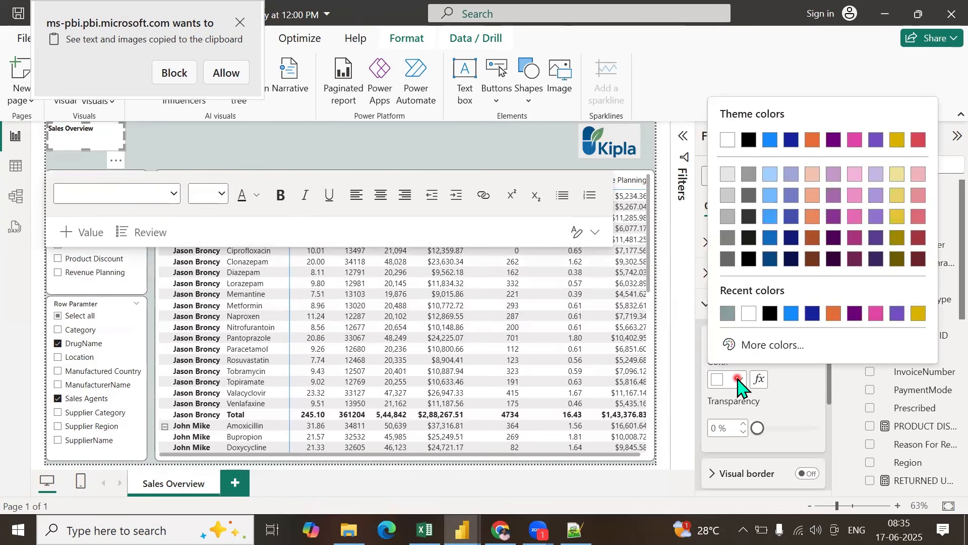
left_click(793, 397)
left_click(803, 341)
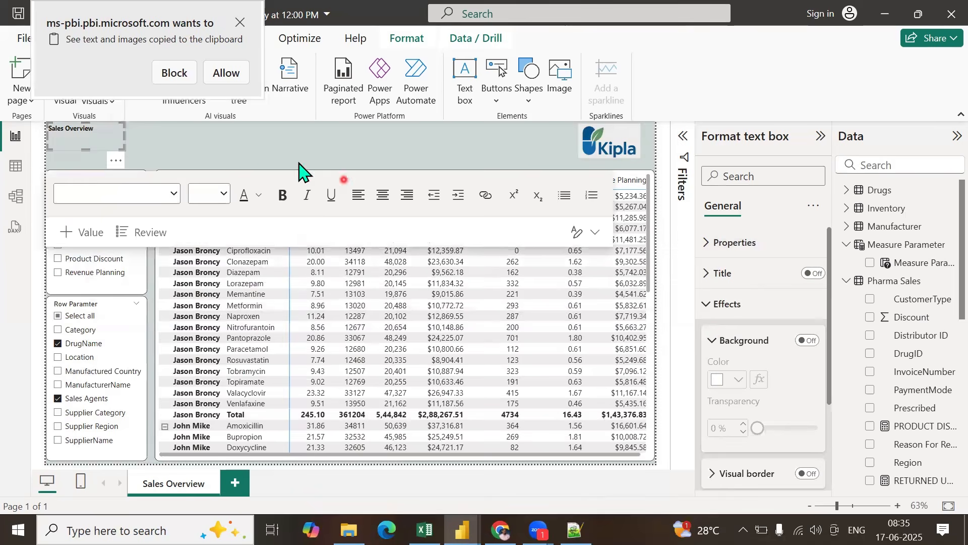
left_click(161, 136)
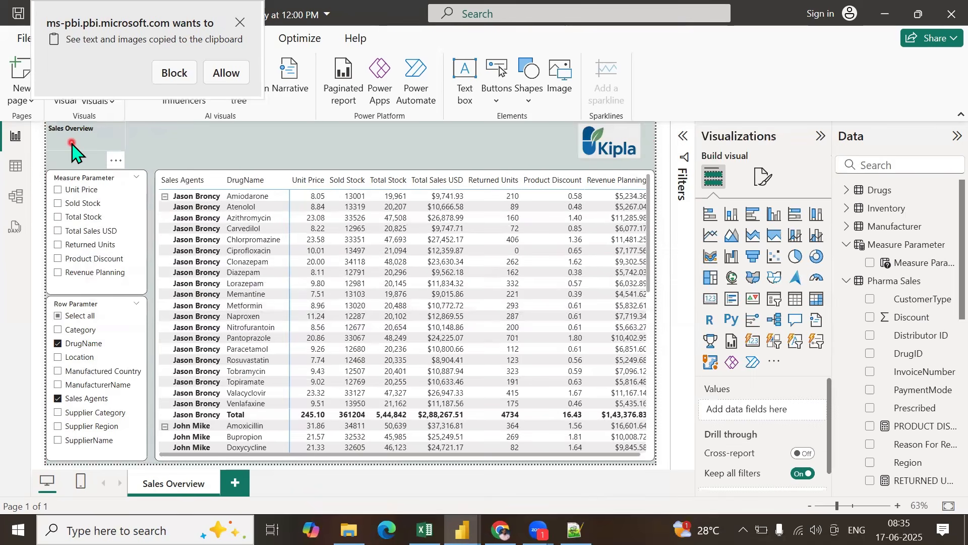
Step: Set the Sales Overview heading's font size to 14 and block the clipboard access request
left_click(88, 140)
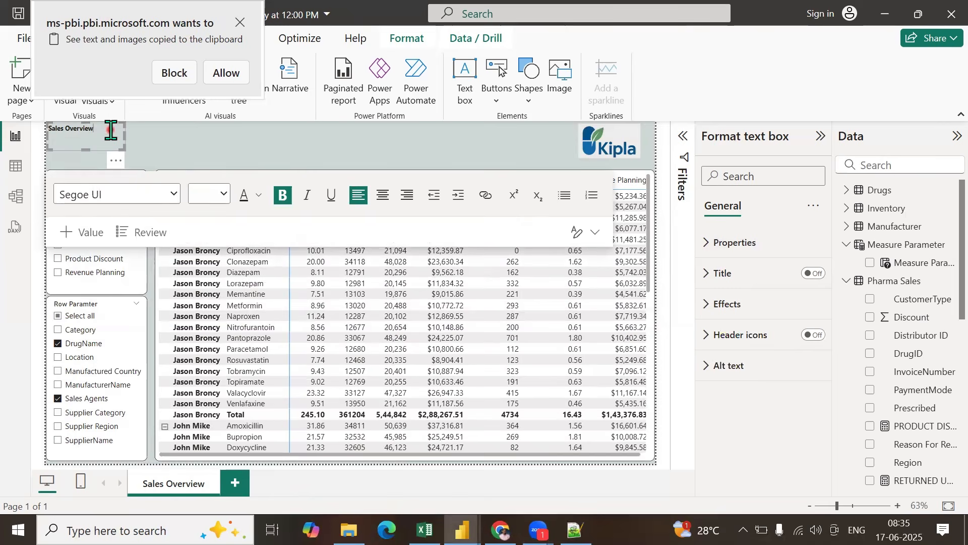
key("ctrl+a")
left_click(225, 194)
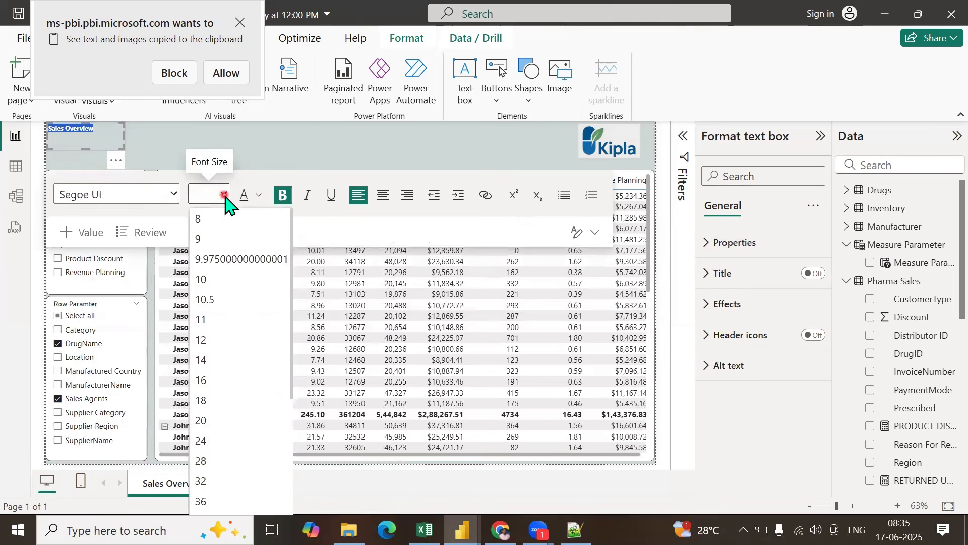
left_click(219, 361)
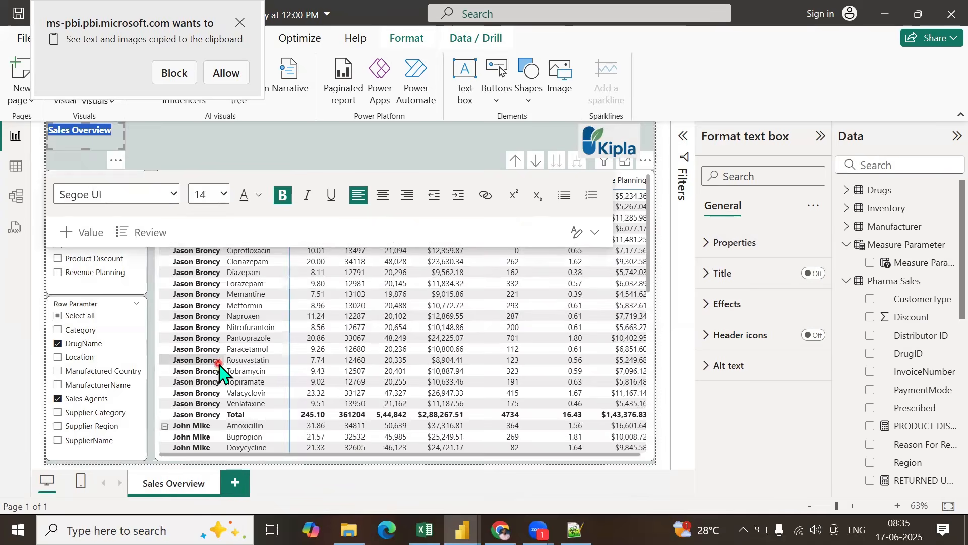
left_click(191, 150)
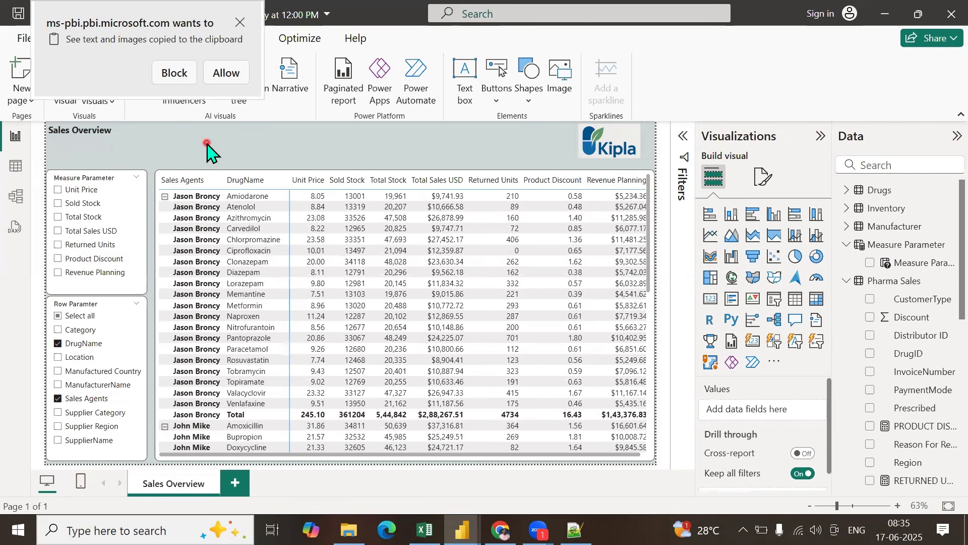
left_click(172, 75)
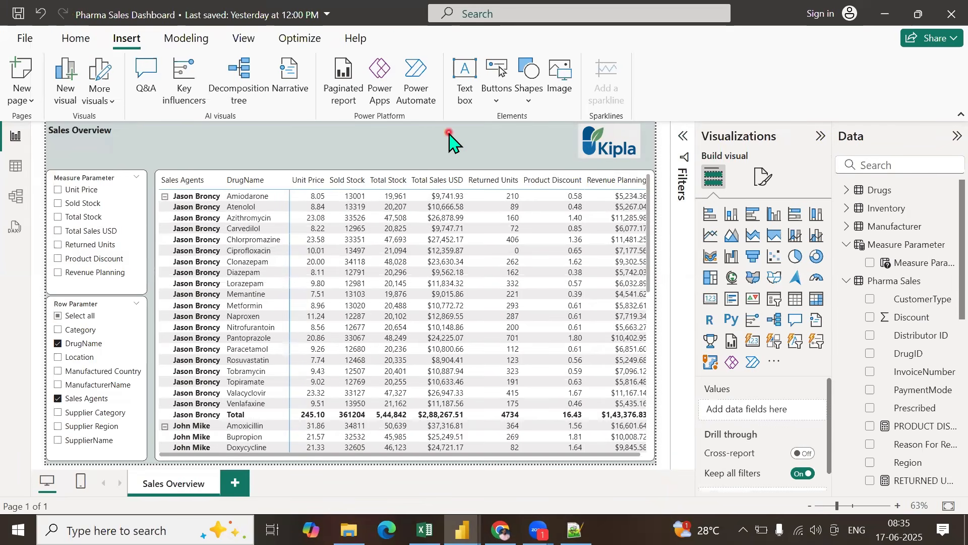
Step: Switch to the Notepad++ notes and add the line "KPI - Overall information in a single card visual" below the Field parameter note
left_click(576, 529)
left_click(478, 339)
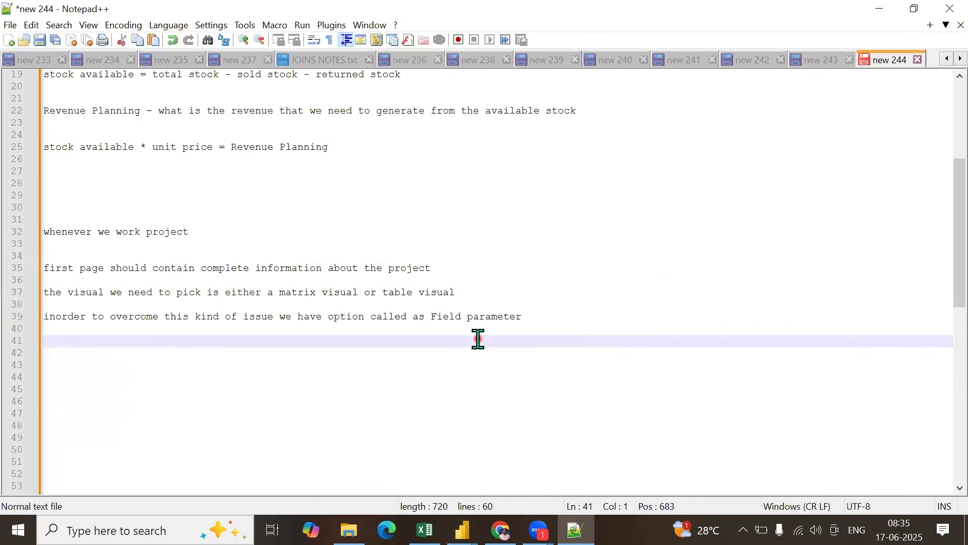
type("KPI - Overall informa")
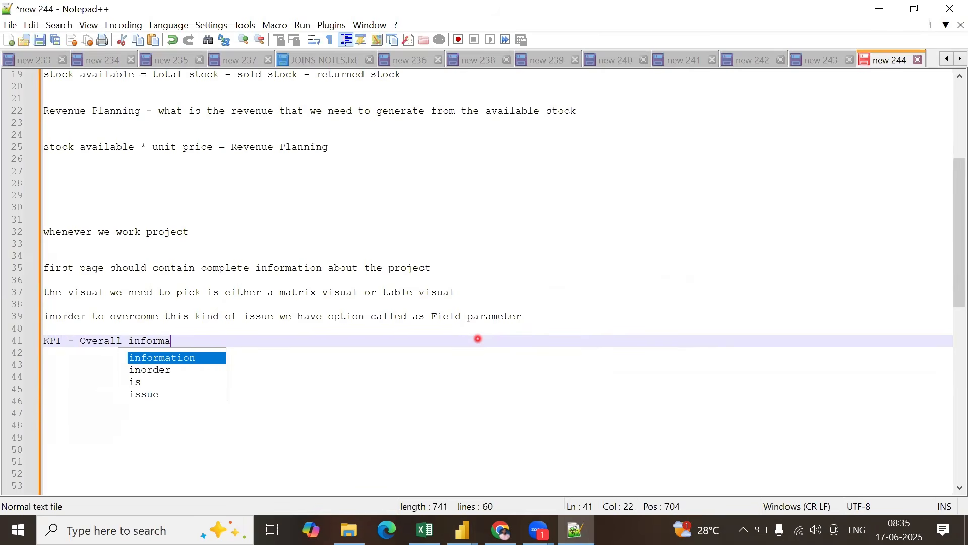
type("tion in a si")
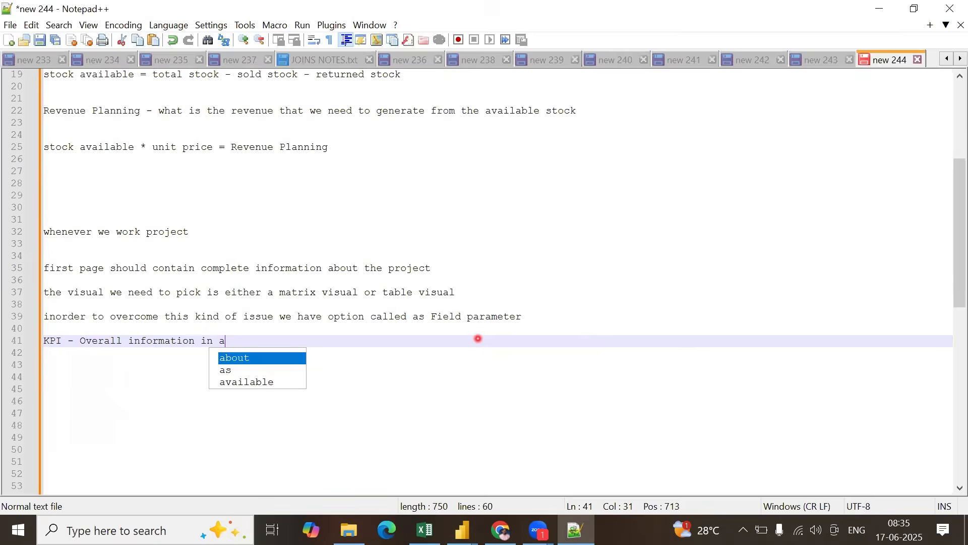
type("ngle car")
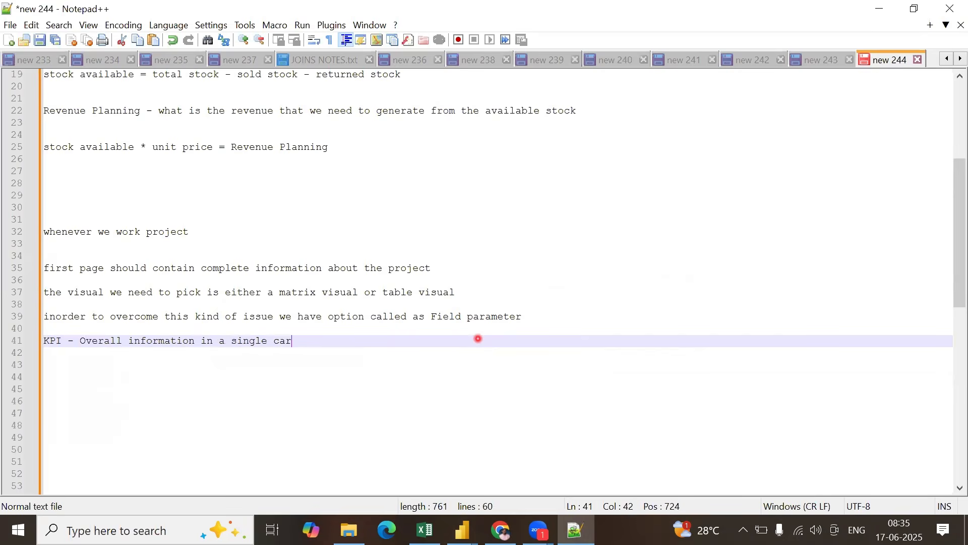
type("d visual")
key("Return")
key("Return")
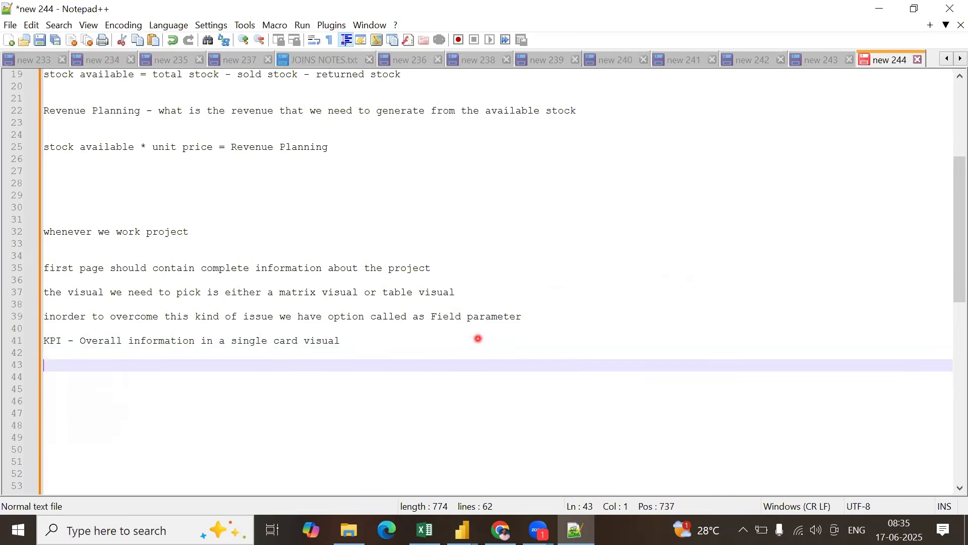
Step: Add the note "KPI - Total Sales --" and switch back to the Pharma Sales Dashboard in Power BI
type("KPI - T")
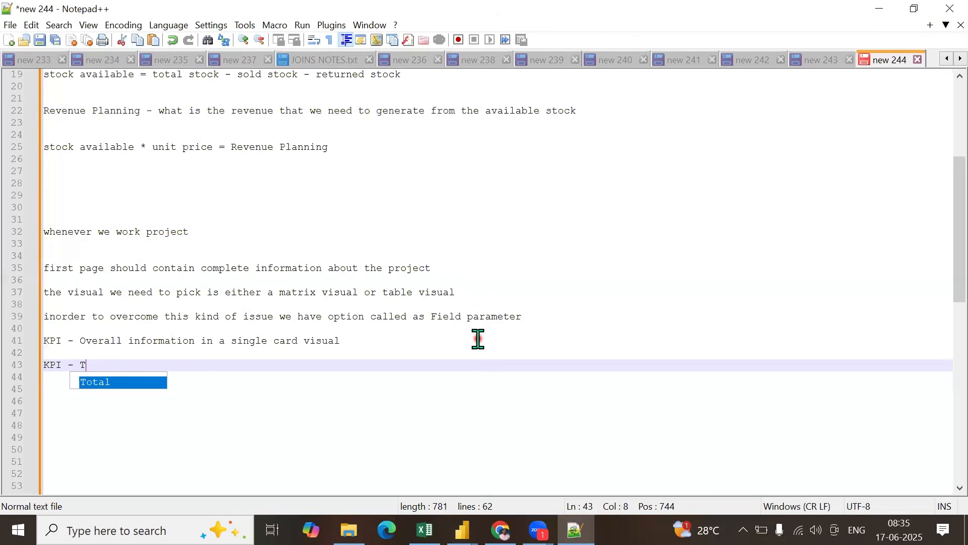
type("otal Sales --")
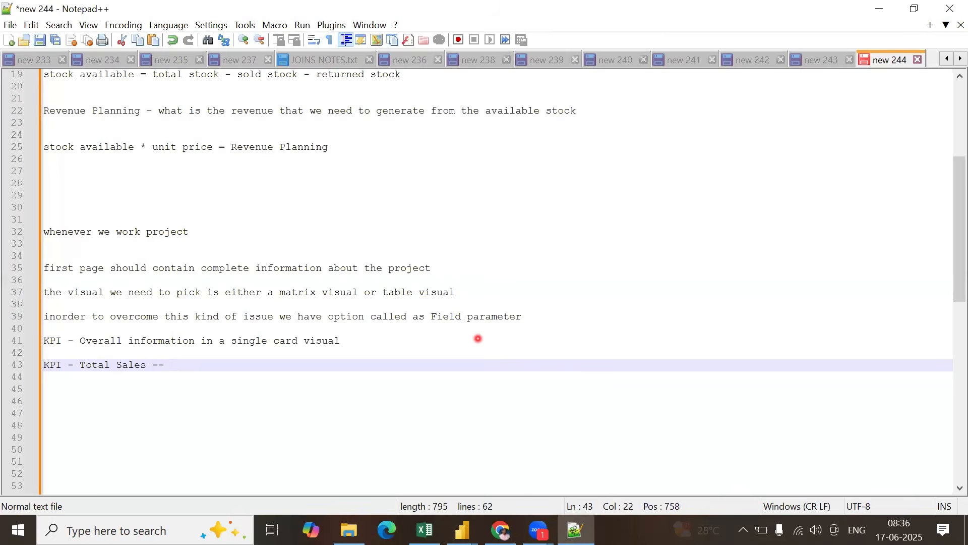
mouse_move(463, 529)
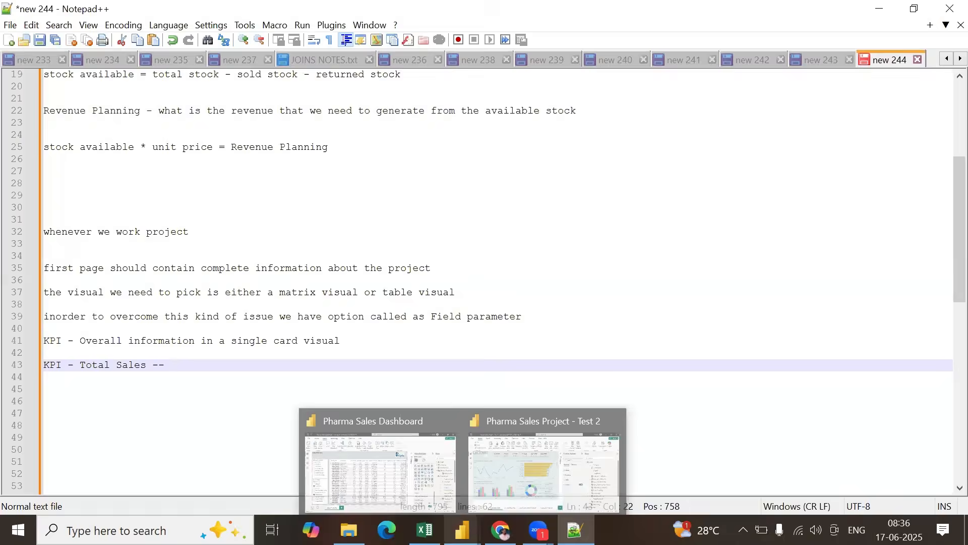
left_click(412, 482)
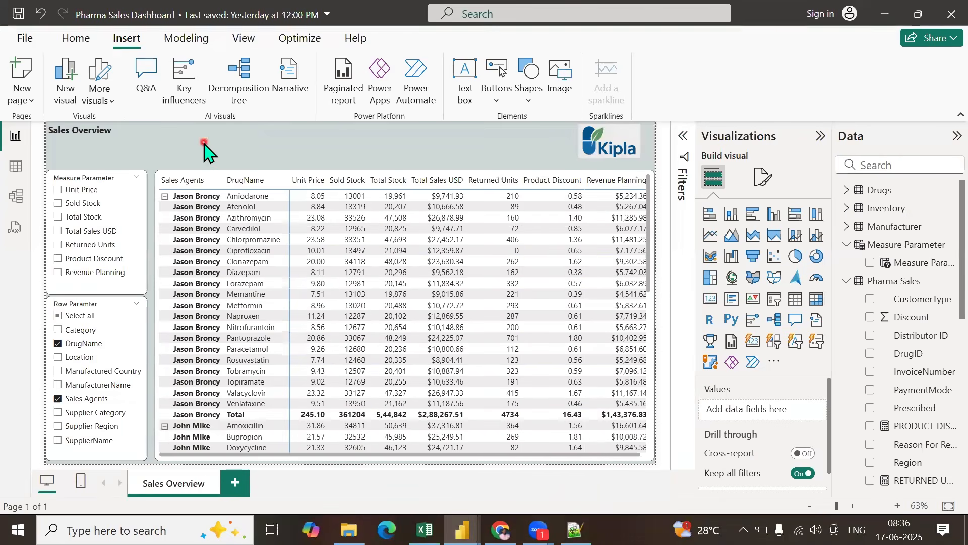
Step: Insert a card visual and fit it into the header strip above the matrix, between the Sales Overview heading and the logo
left_click(76, 38)
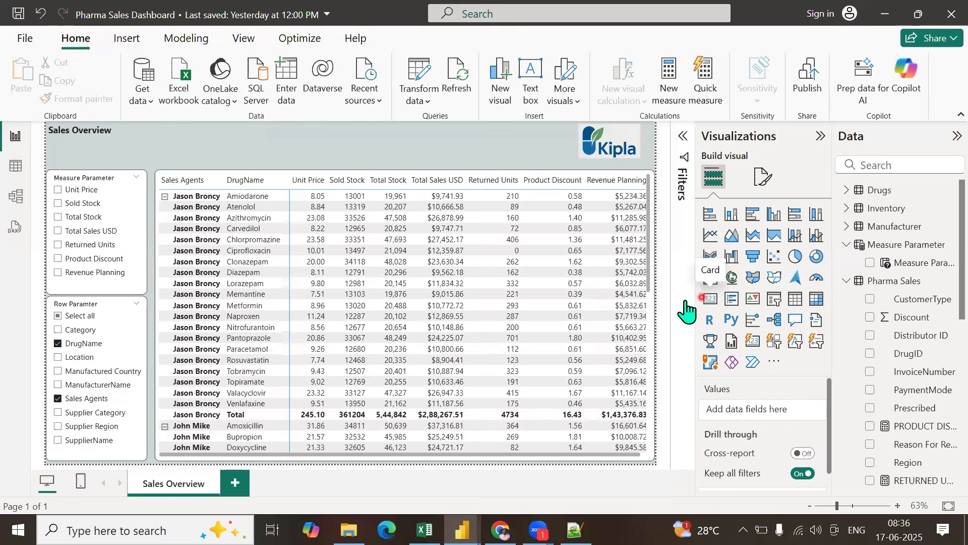
left_click(710, 299)
left_click_drag(115, 241, 160, 191)
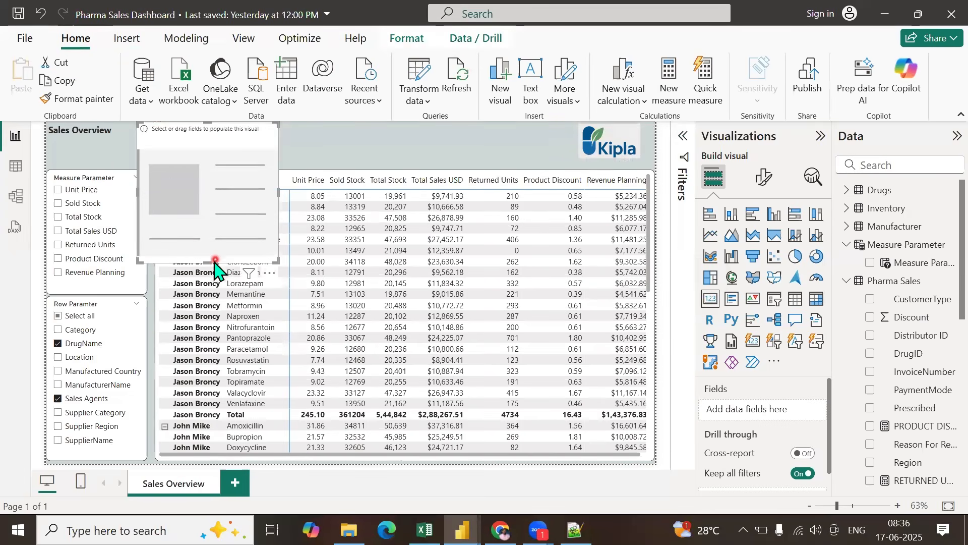
left_click_drag(215, 261, 215, 160)
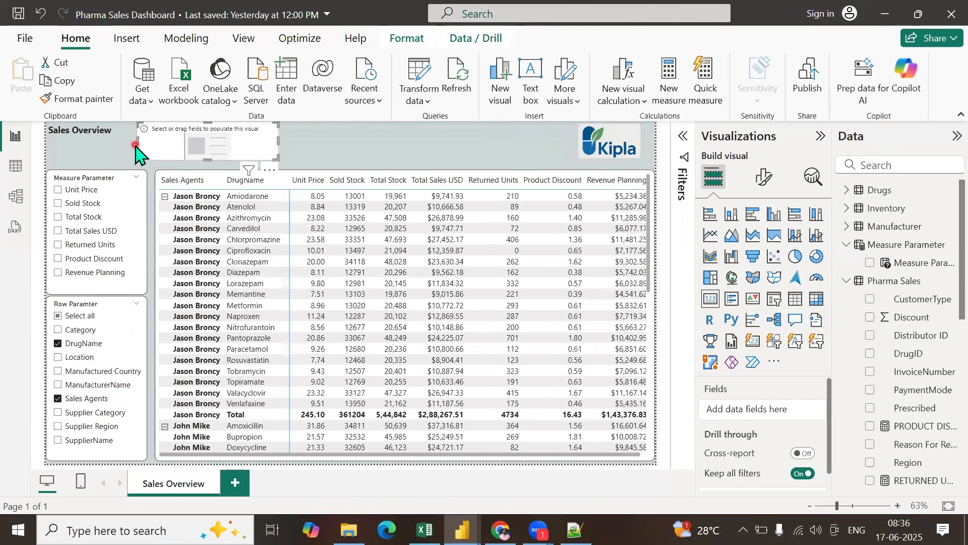
left_click_drag(135, 146, 170, 156)
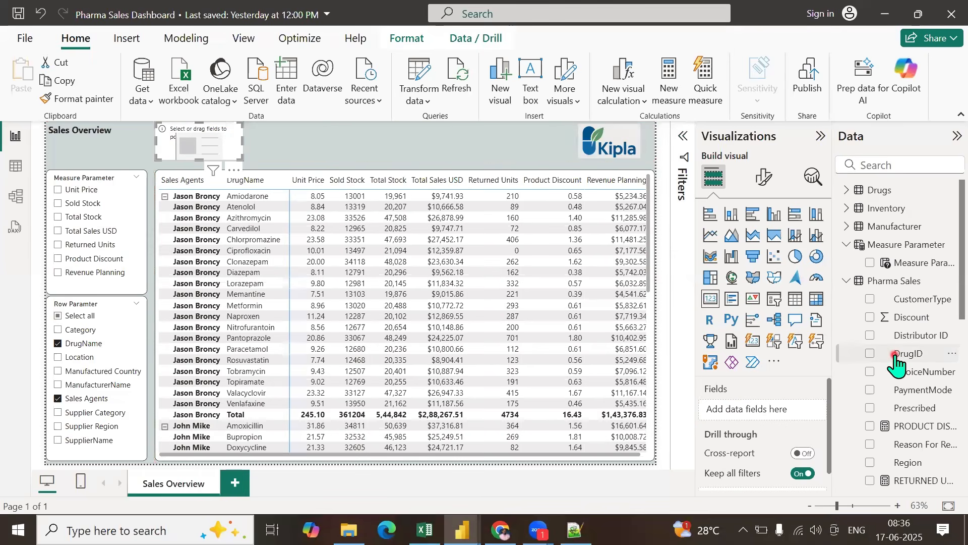
Step: Add the TOTAL STOCK measure from the Pharma Sales table to the new card
scroll(897, 361, "down", 5)
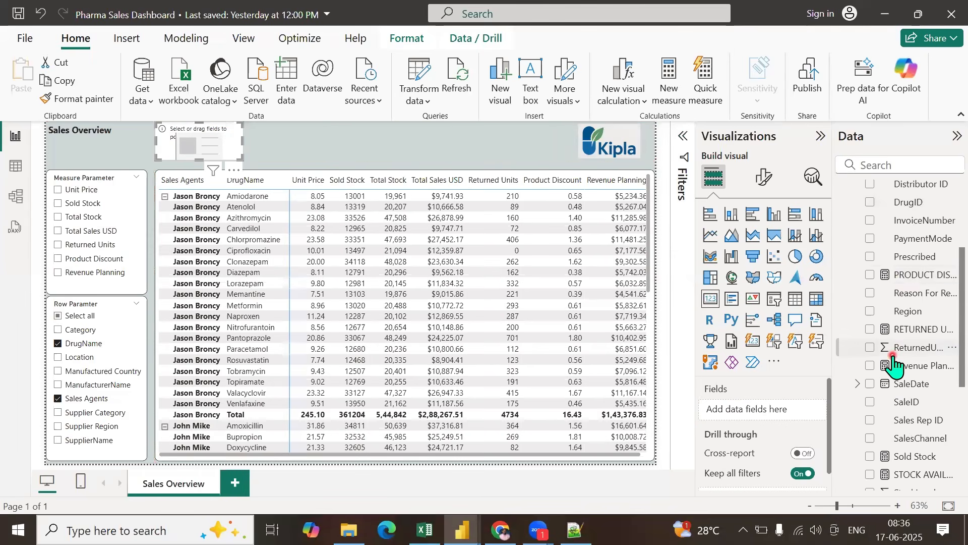
scroll(894, 362, "down", 3)
scroll(894, 362, "down", 5)
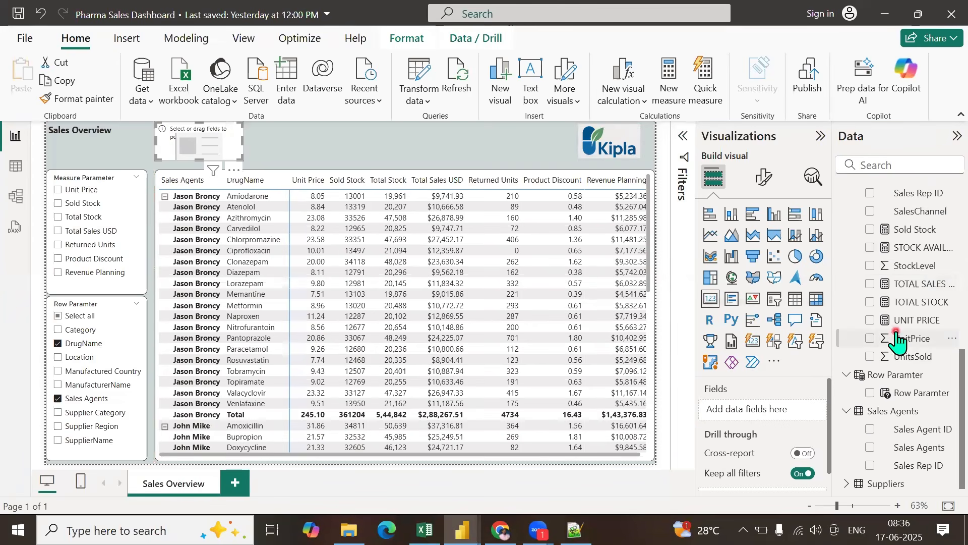
left_click(870, 301)
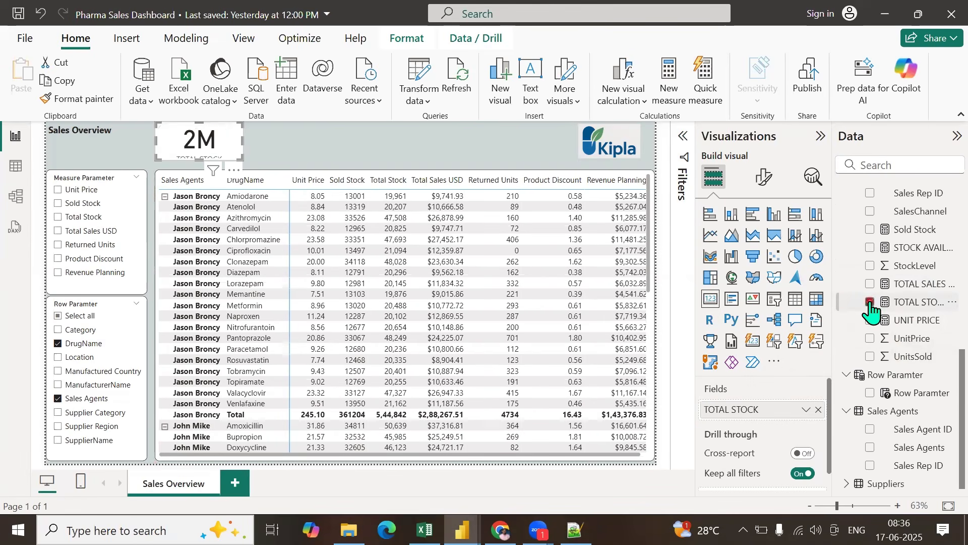
Step: Set the Total Stock card's callout value font size to 30
left_click(767, 180)
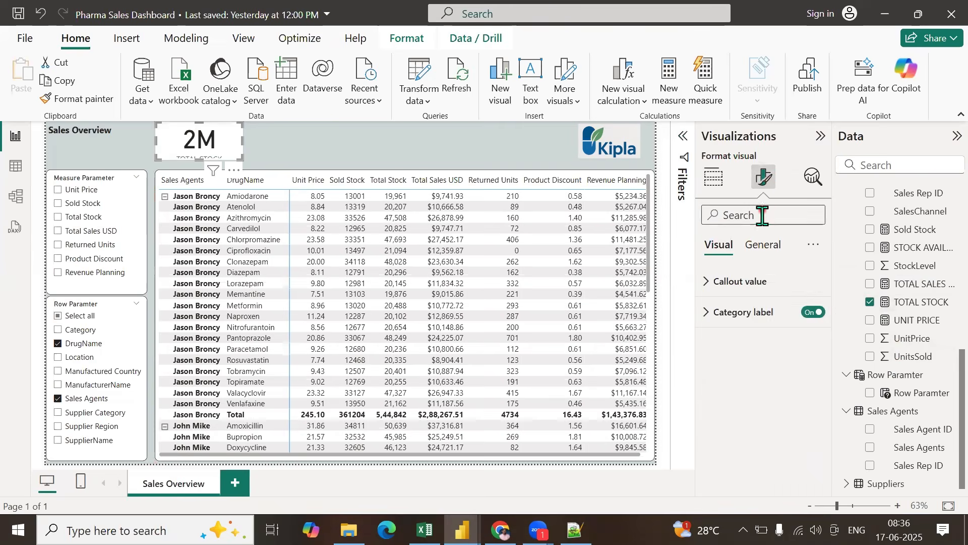
left_click(706, 312)
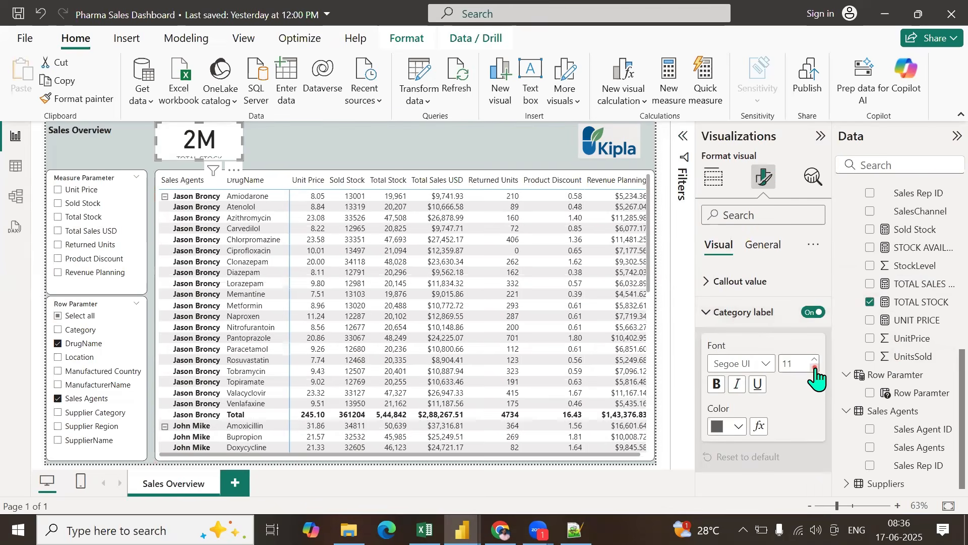
left_click(711, 284)
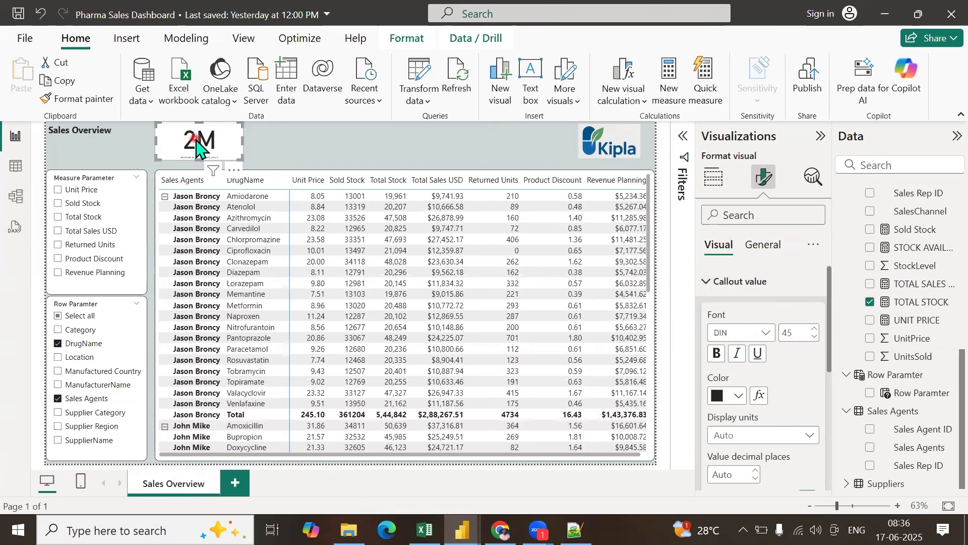
left_click(789, 332)
type("30")
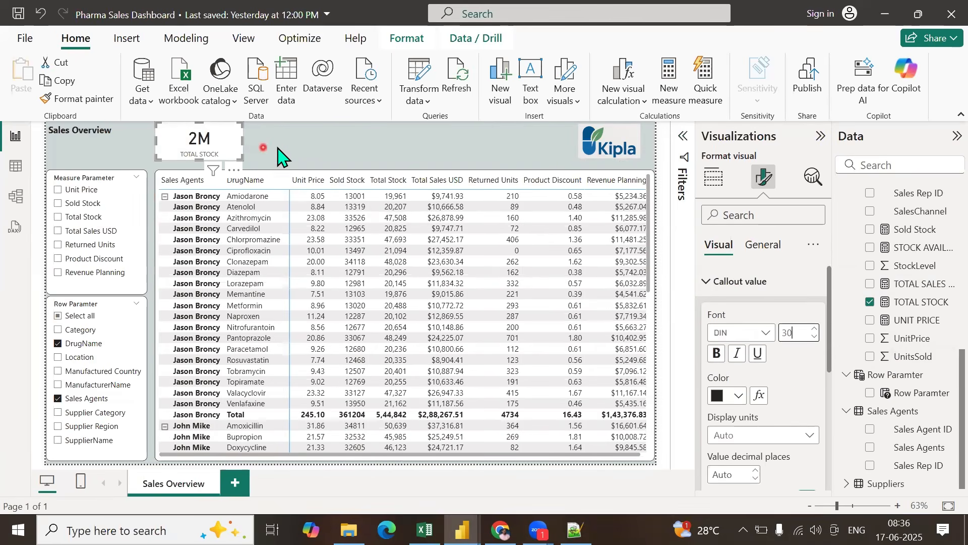
Step: Turn off the Total Stock card's background and turn on a visual border with 10 px rounded corners
left_click(763, 246)
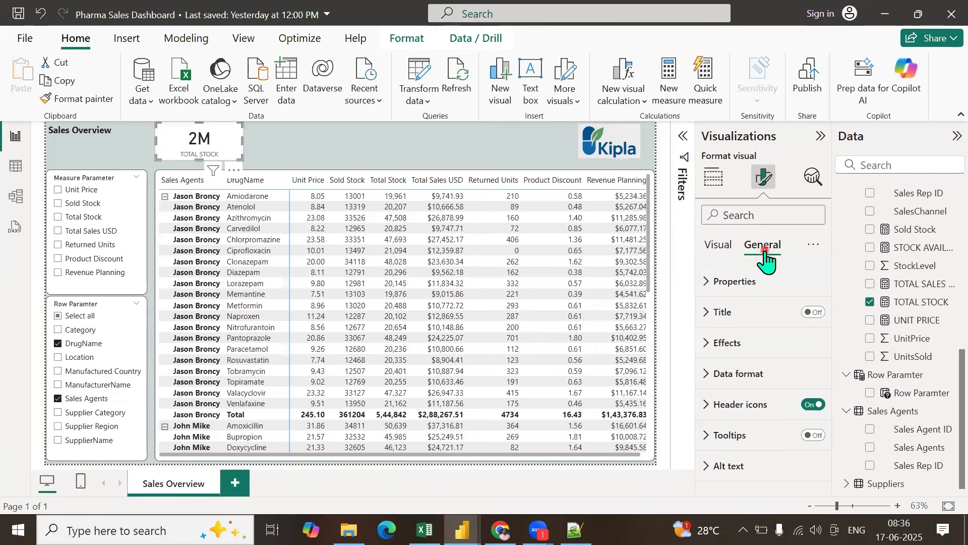
left_click(704, 343)
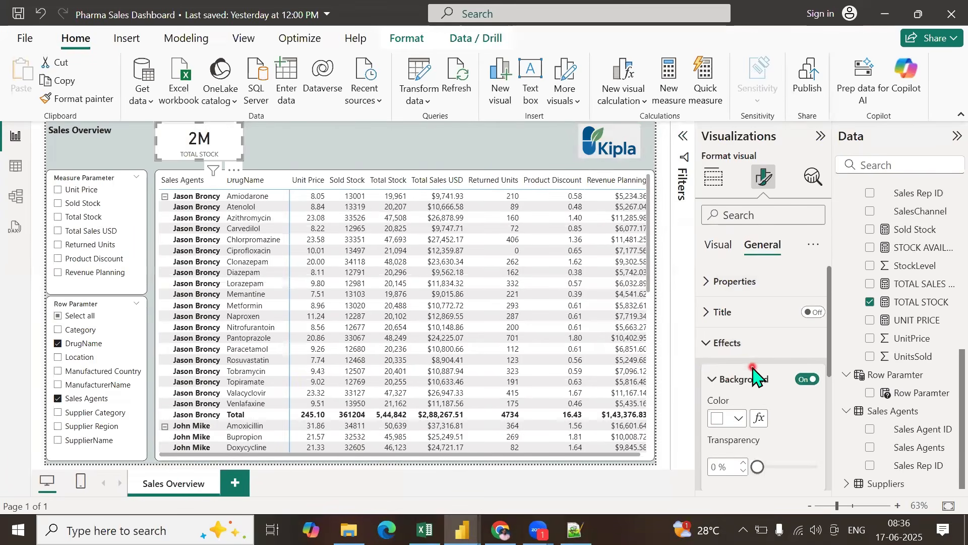
left_click(801, 380)
scroll(803, 386, "down", 3)
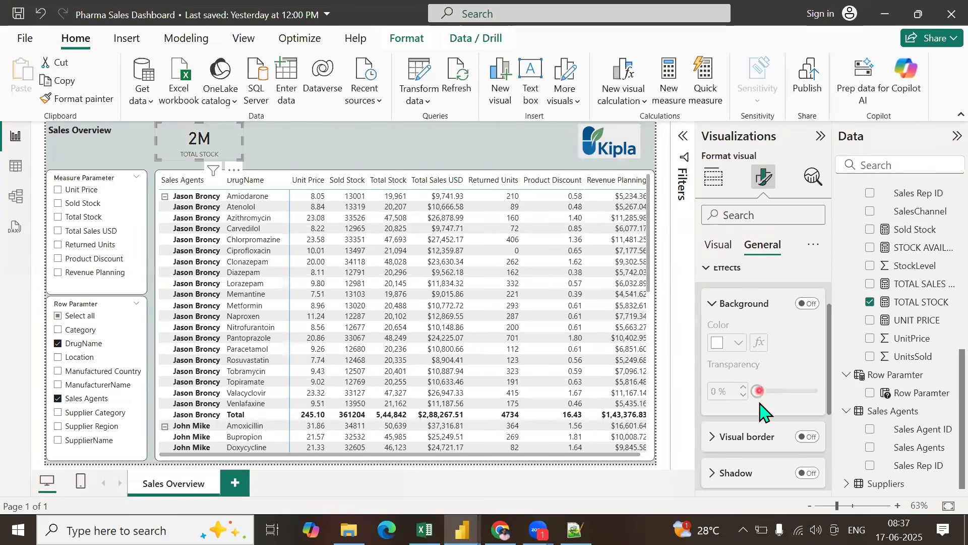
scroll(800, 400, "down", 3)
left_click(810, 361)
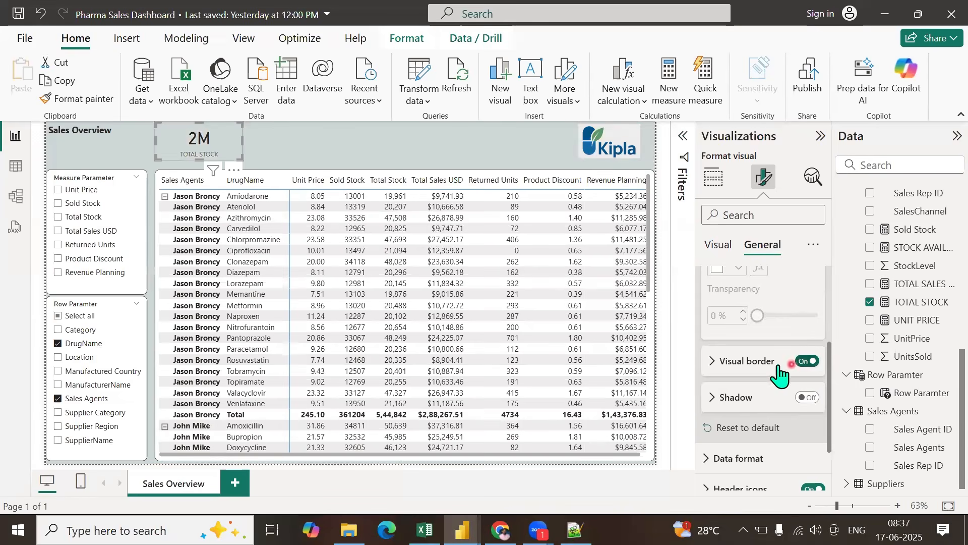
left_click(713, 361)
scroll(716, 371, "down", 2)
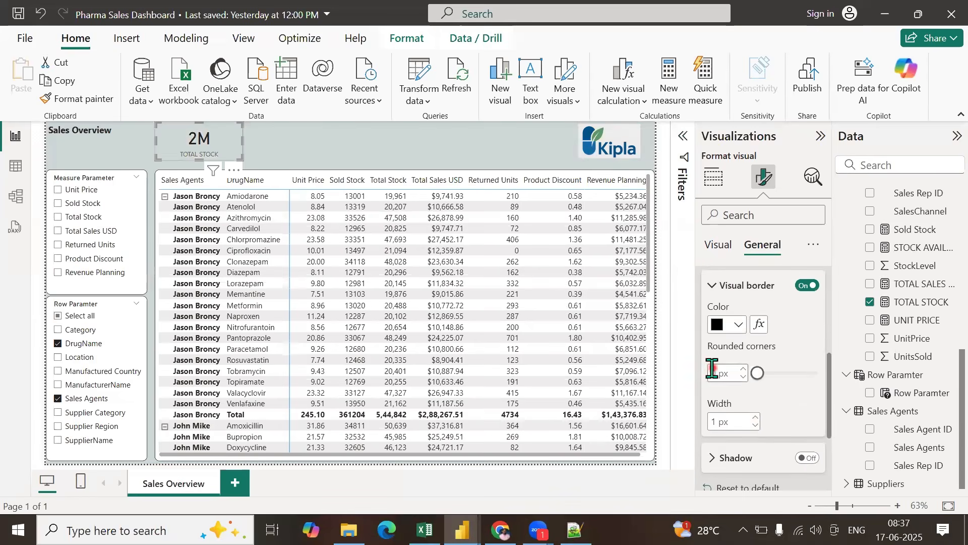
scroll(714, 376, "down", 2)
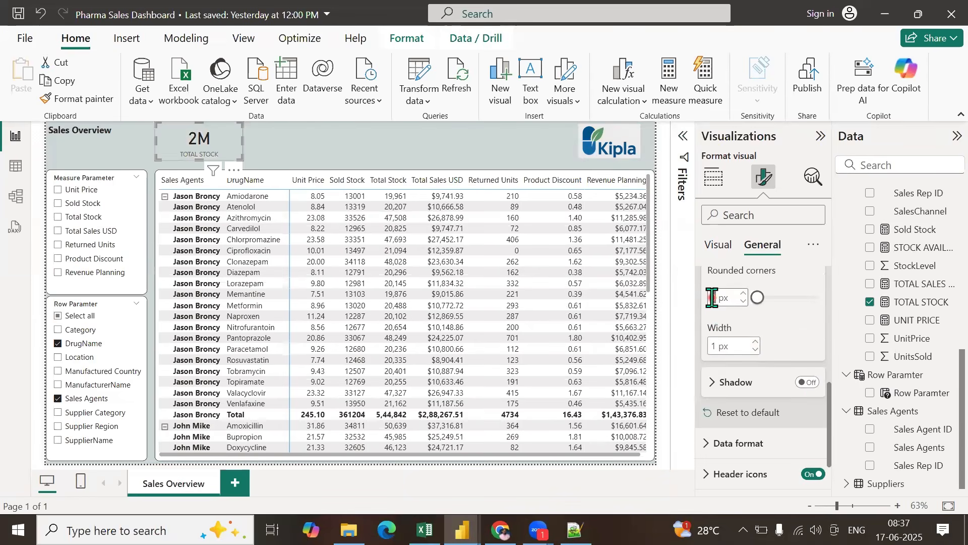
type("10")
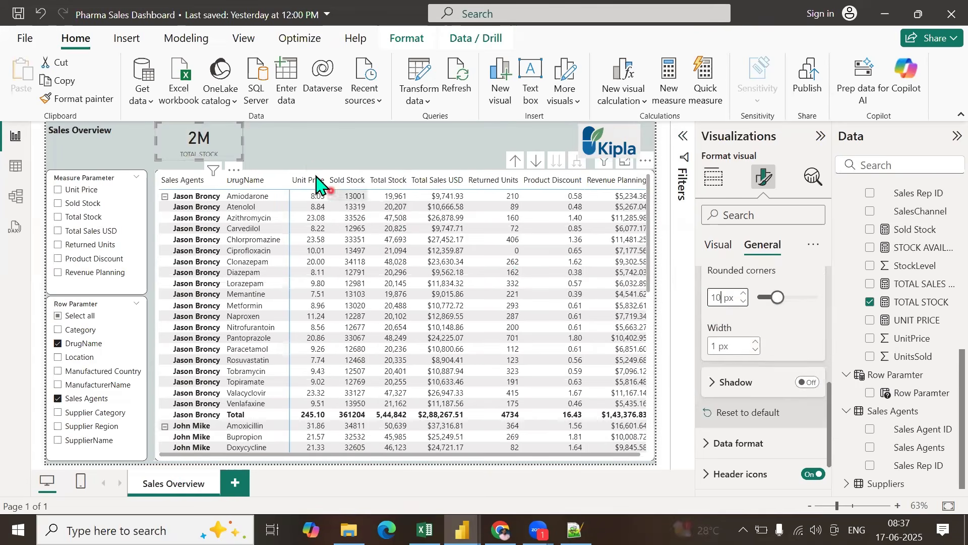
left_click(296, 144)
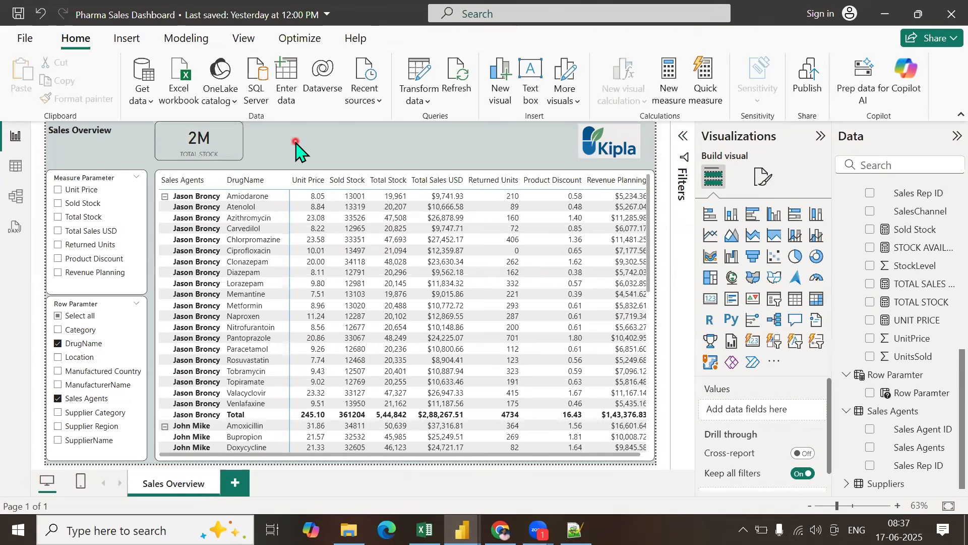
Step: Turn off the category label on the Total Stock card
left_click(199, 137)
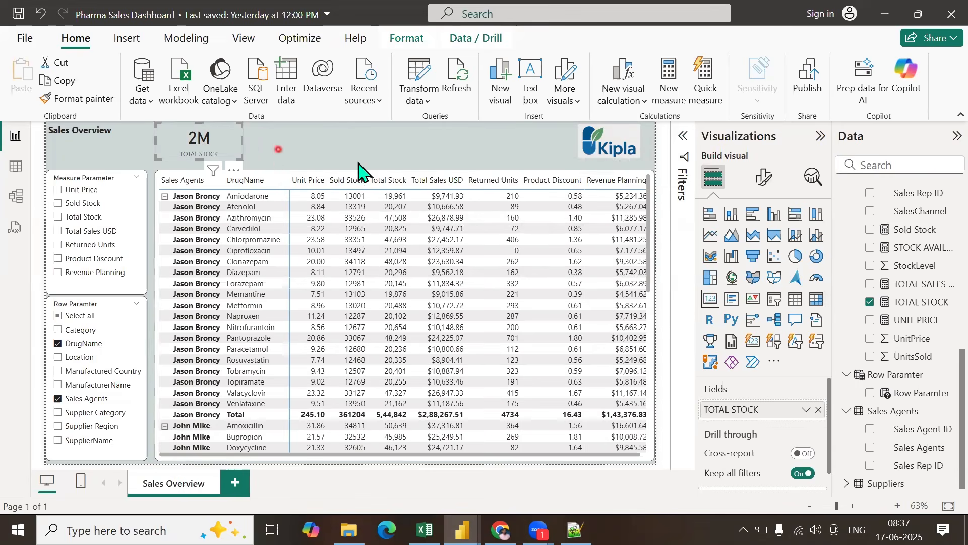
left_click(766, 179)
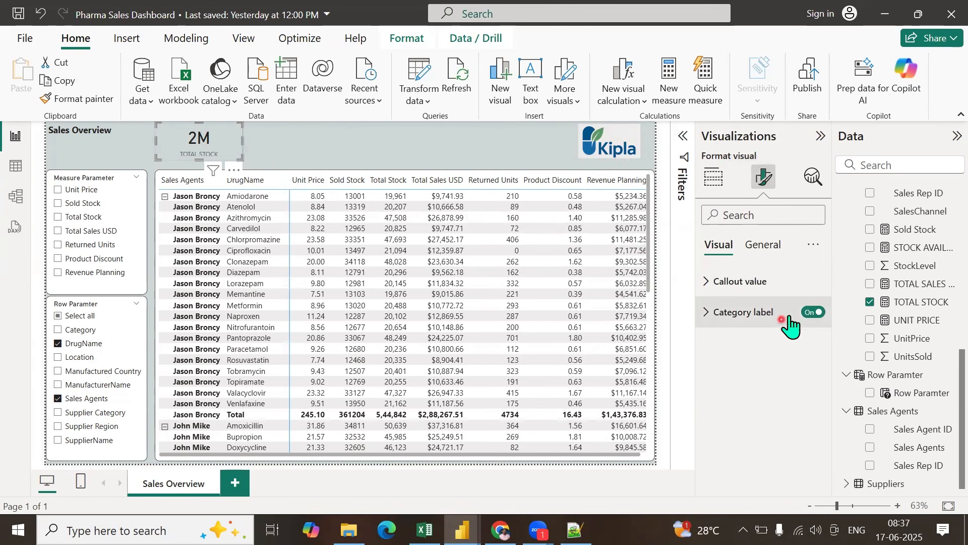
left_click(812, 312)
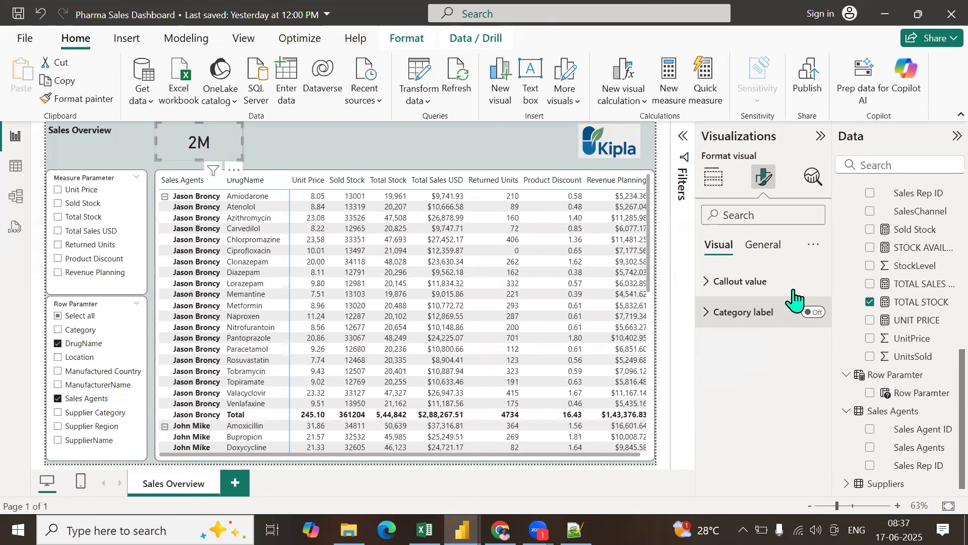
Step: Turn on the card's title with the text "Total Stock" and center it horizontally
left_click(762, 245)
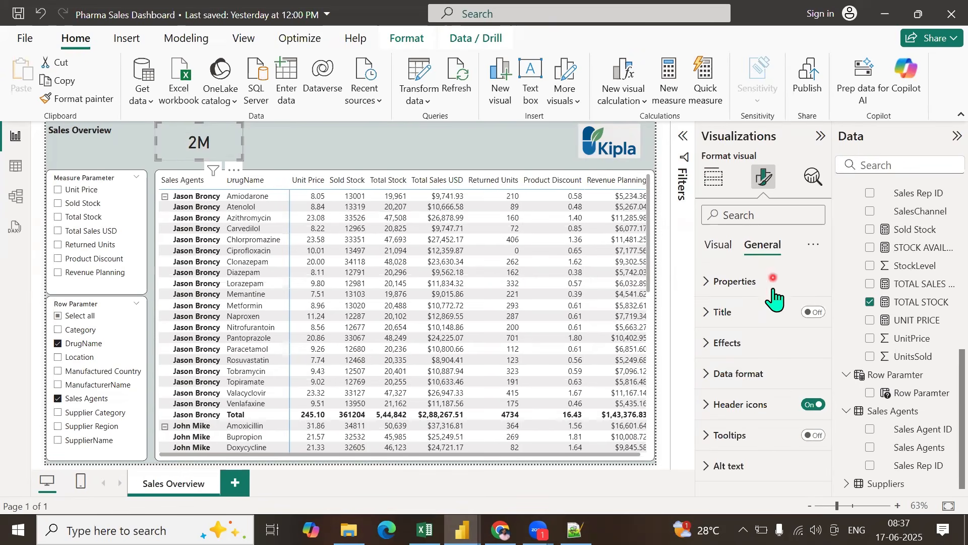
left_click(751, 208)
type("tit")
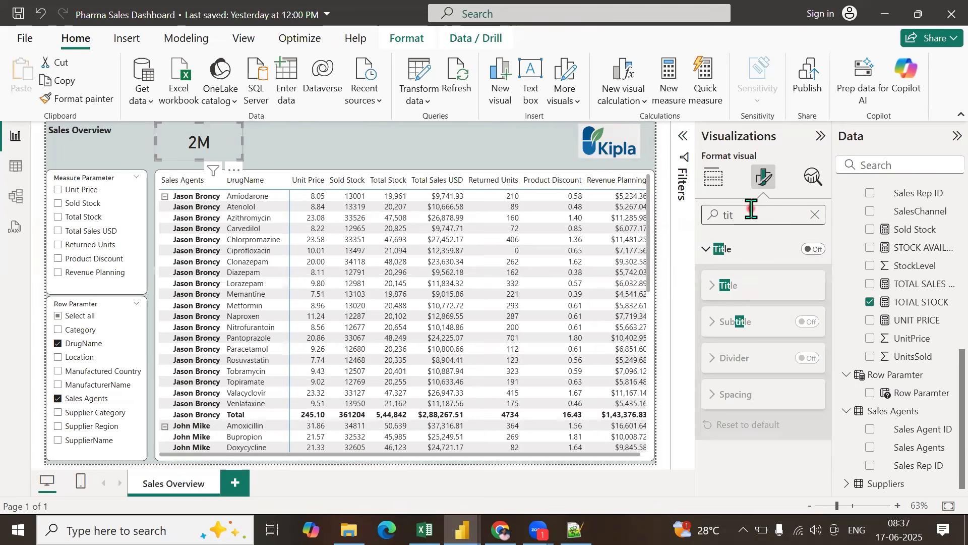
left_click(811, 250)
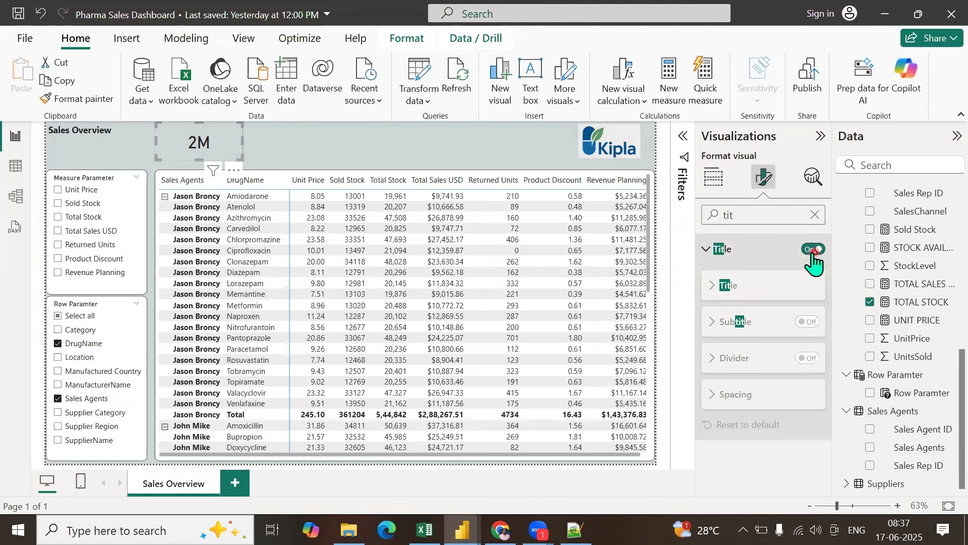
left_click(726, 285)
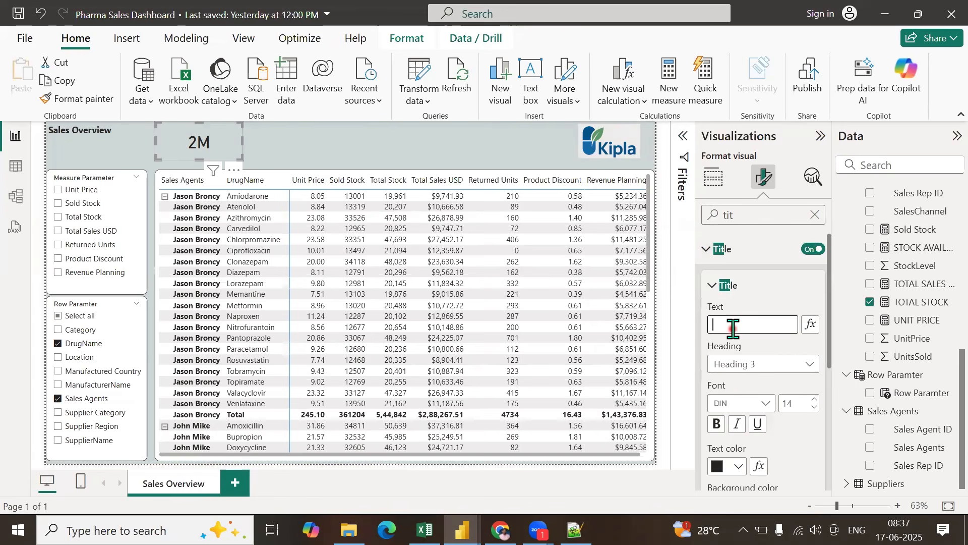
type("Total Stock")
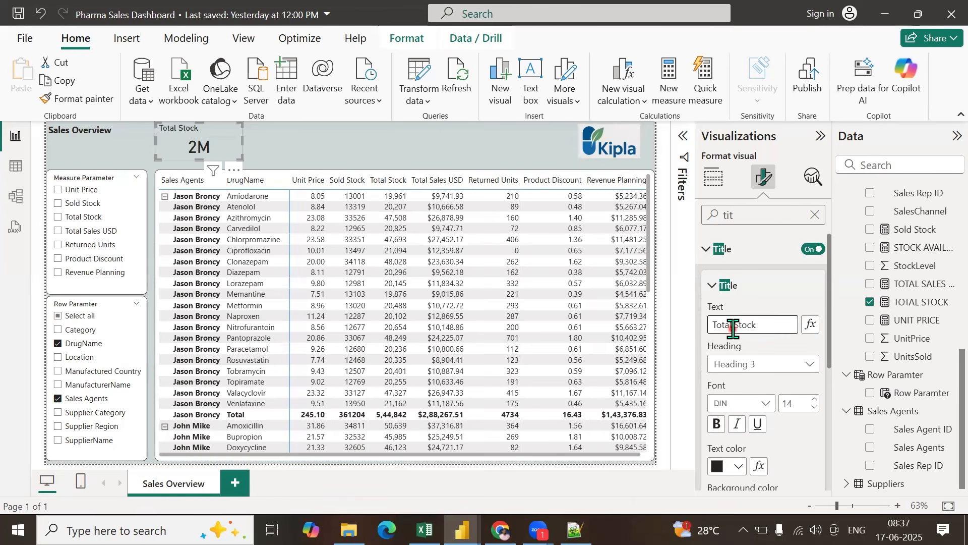
scroll(745, 426, "down", 3)
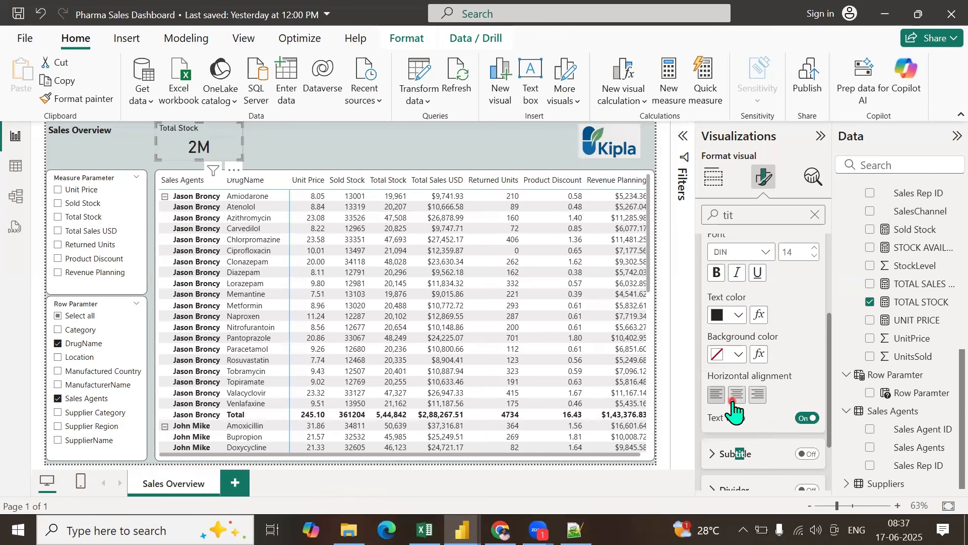
left_click(737, 397)
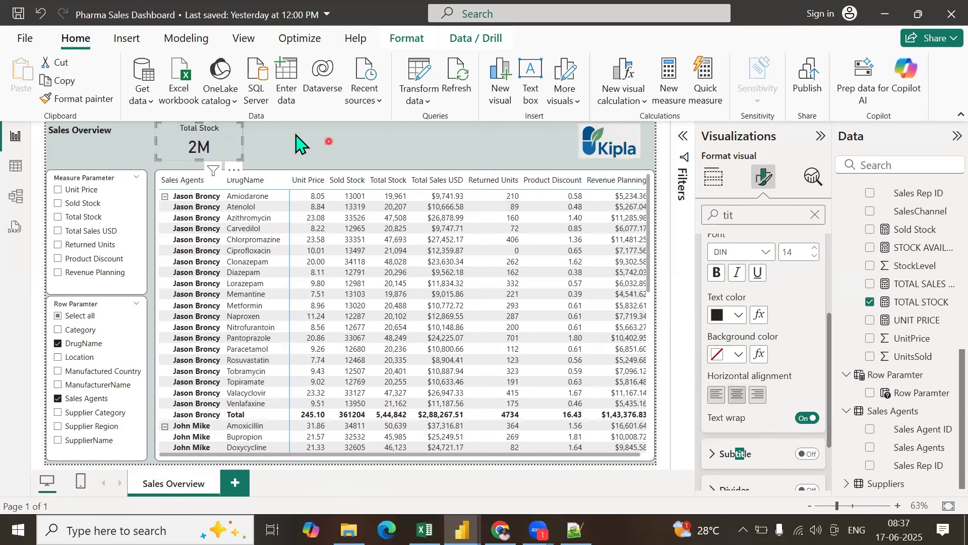
left_click(277, 145)
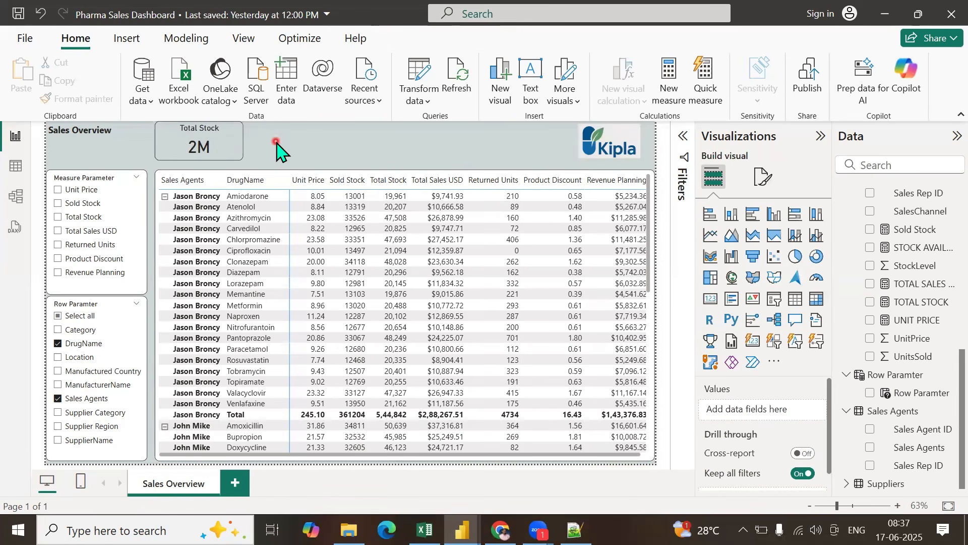
Step: Duplicate the Total Stock card and place the copy to the right of the original in the header strip
left_click(233, 158)
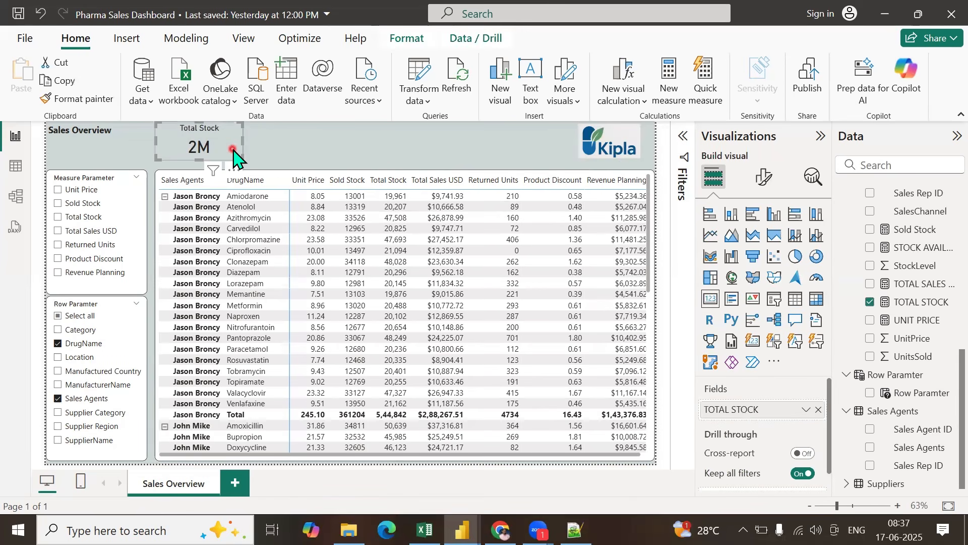
left_click(292, 151)
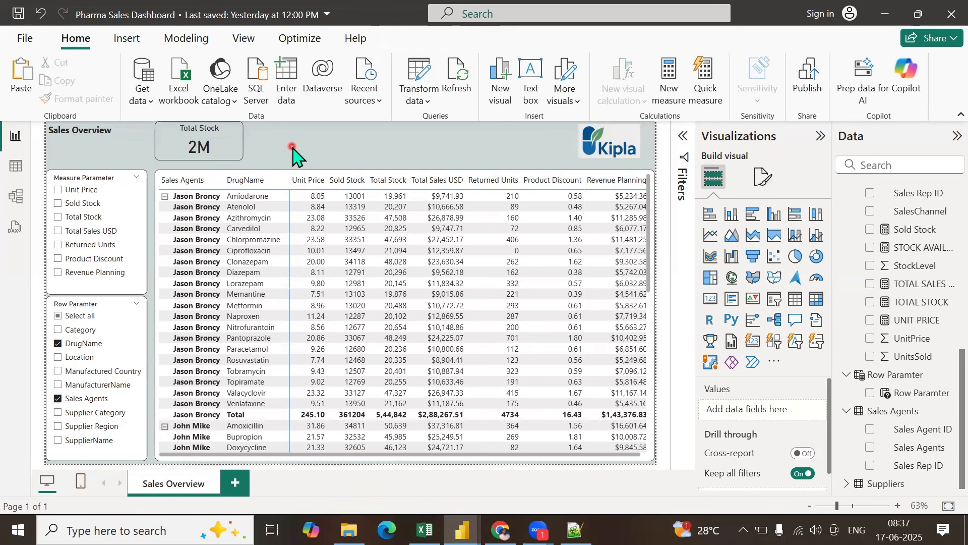
key("ctrl+v")
left_click_drag(204, 145, 295, 142)
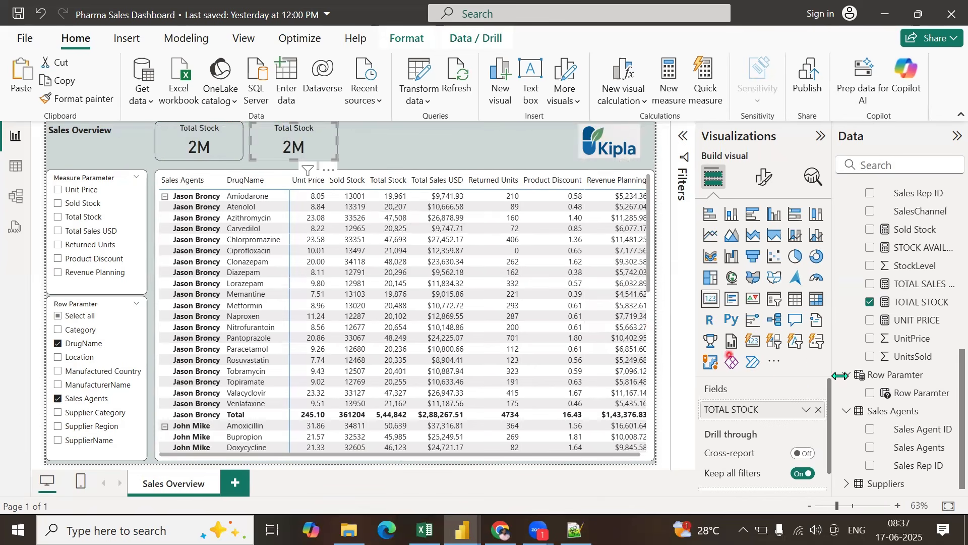
Step: Replace the TOTAL STOCK field in the duplicated card with the Sold Stock measure
scroll(890, 392, "up", 2)
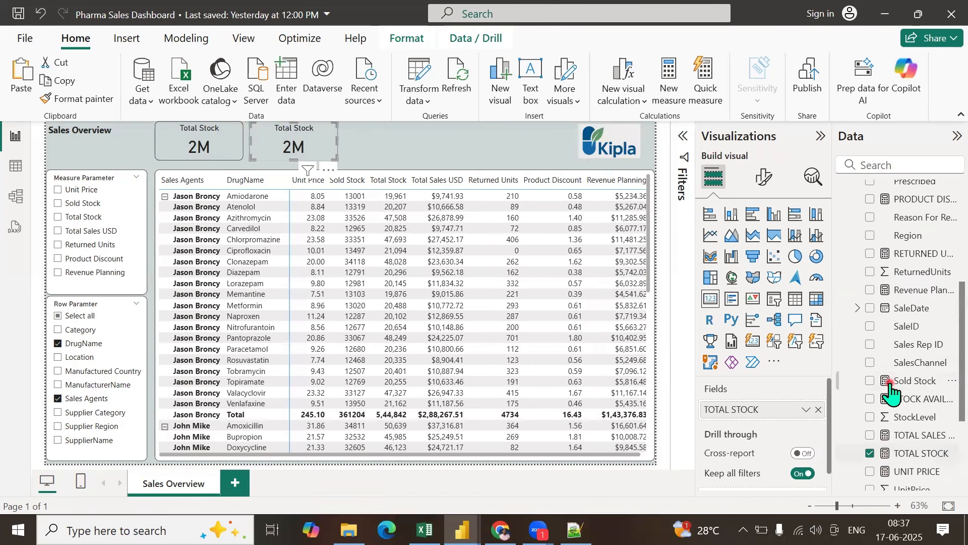
scroll(890, 393, "down", 2)
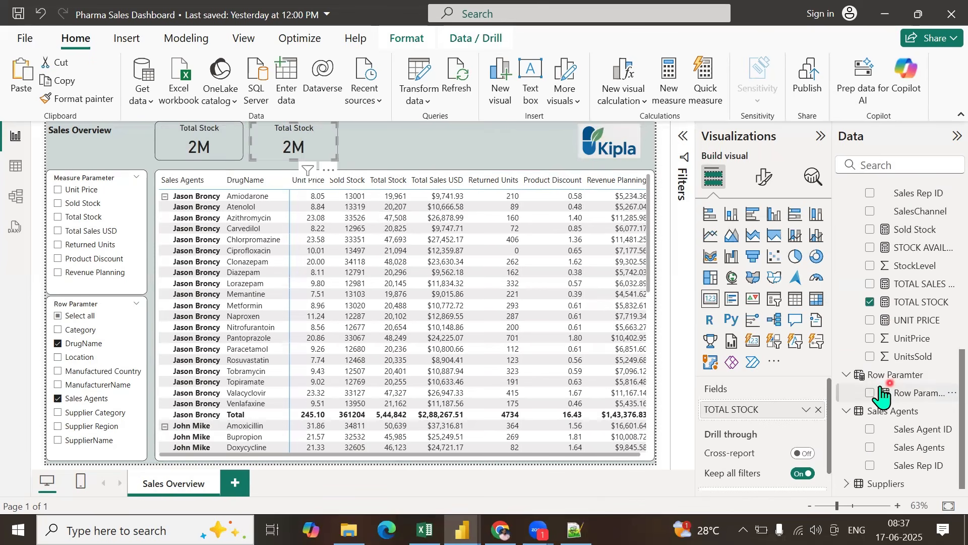
left_click(819, 411)
scroll(913, 283, "up", 2)
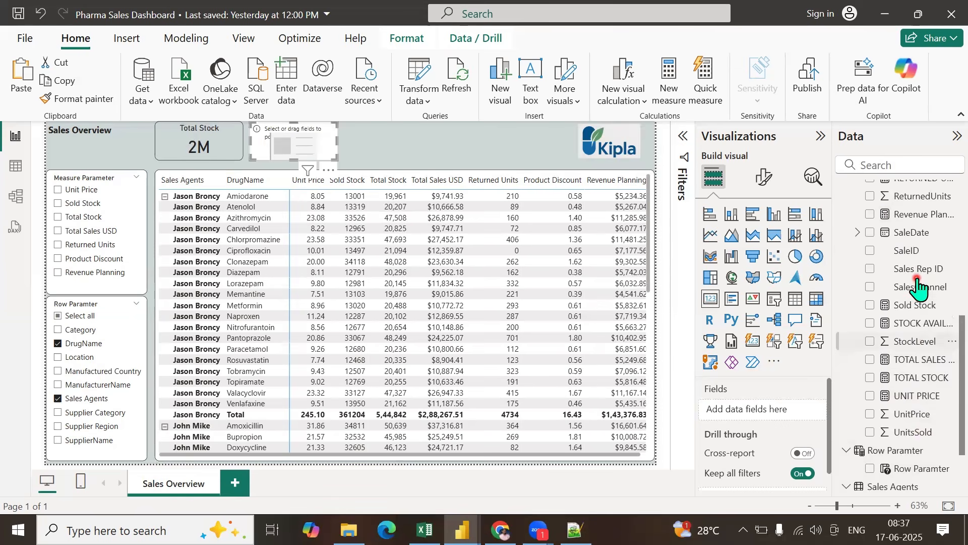
left_click(871, 306)
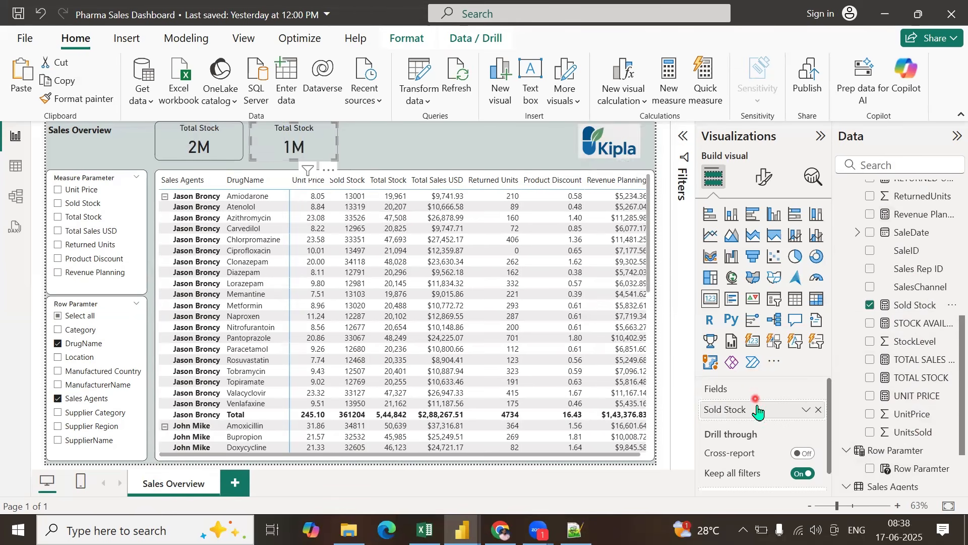
Step: Change the duplicated card's title text to "Sold Stock" and deselect the card
left_click(764, 177)
left_click(769, 217)
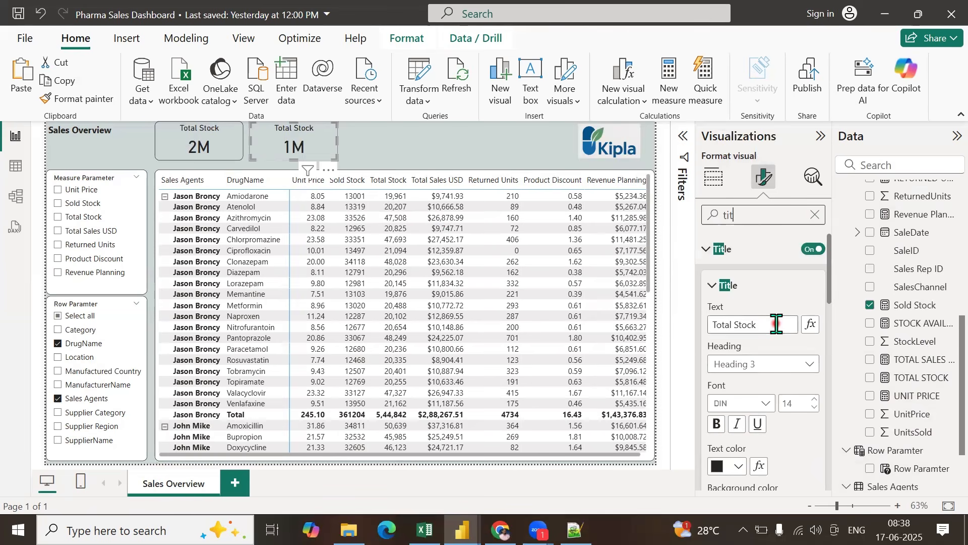
left_click(776, 325)
type("Sold")
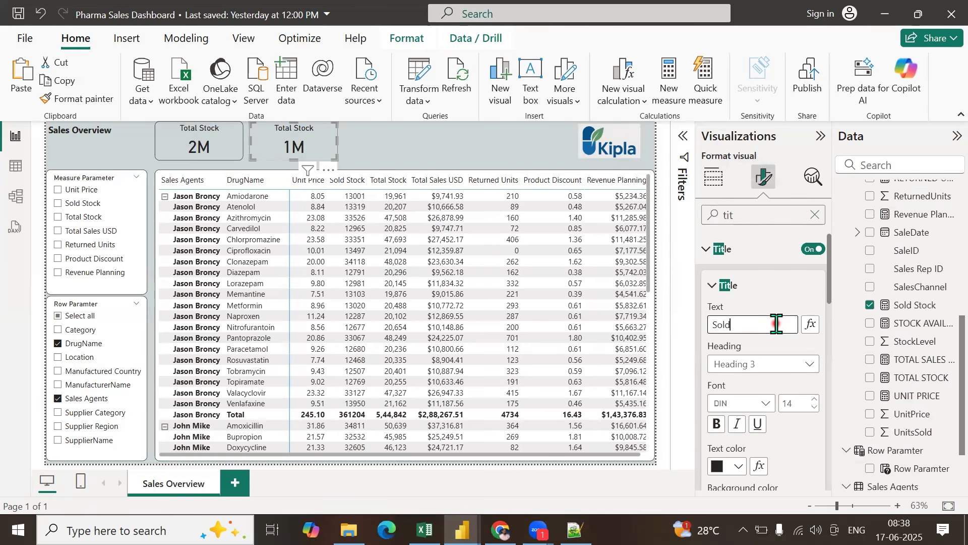
type(" Stock")
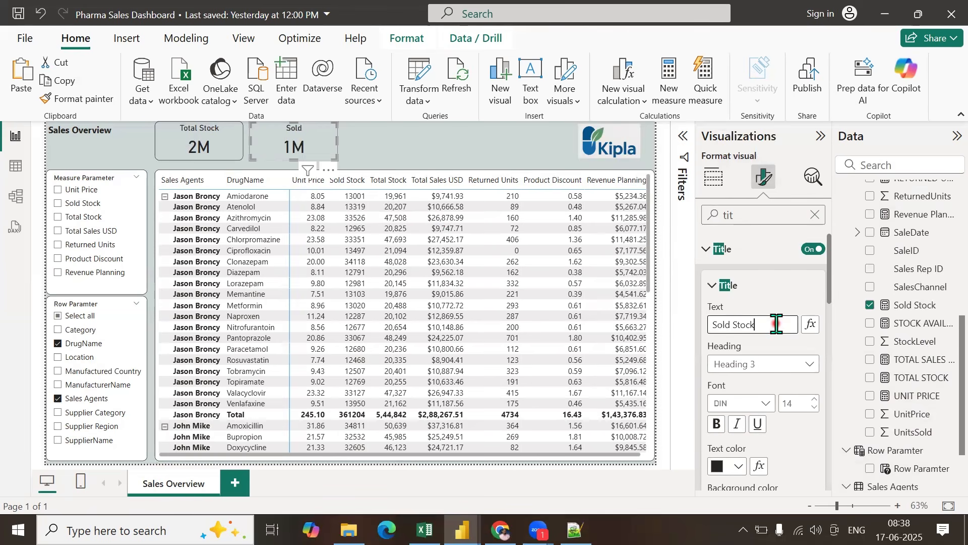
left_click(402, 150)
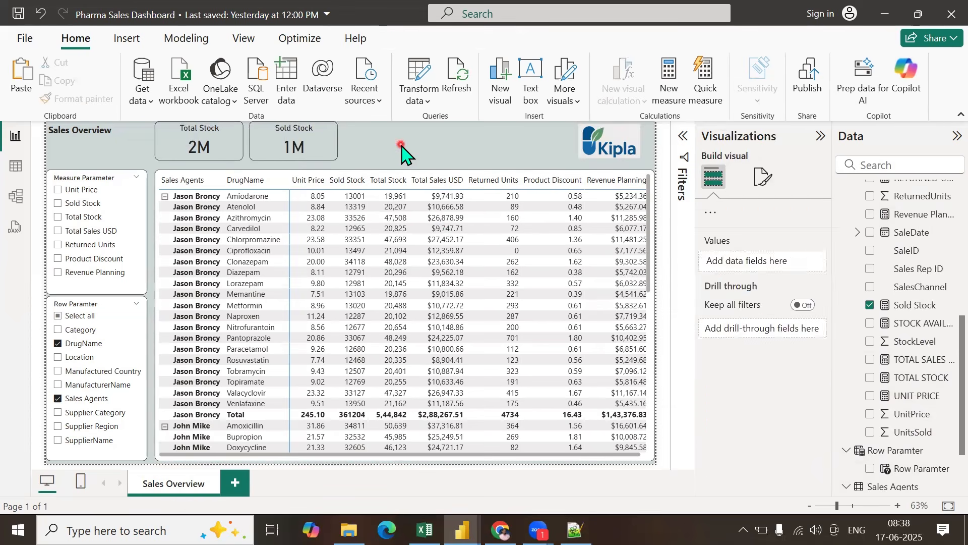
Step: Try None as the Total Stock card's callout display units and settle on Millions
left_click(223, 143)
left_click(764, 177)
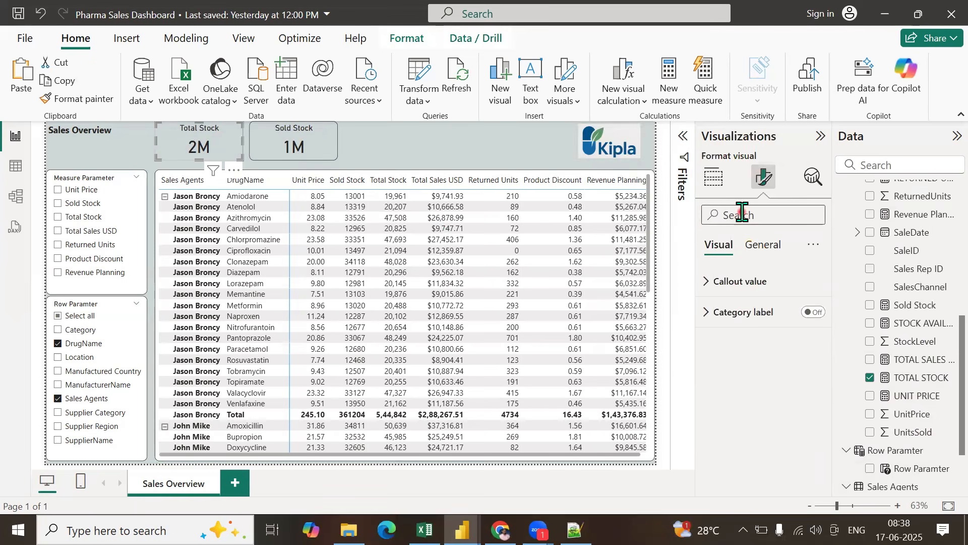
left_click(742, 212)
type("di")
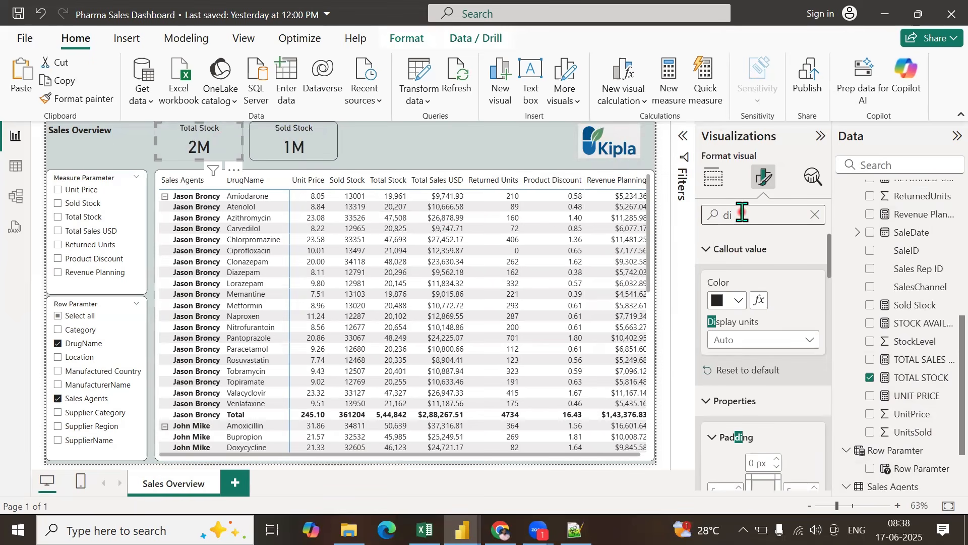
left_click(748, 342)
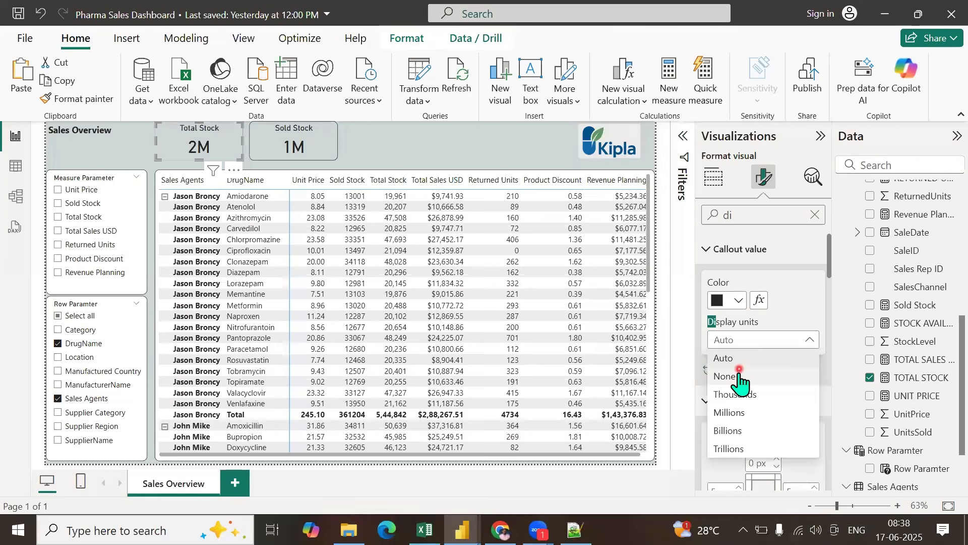
left_click(739, 374)
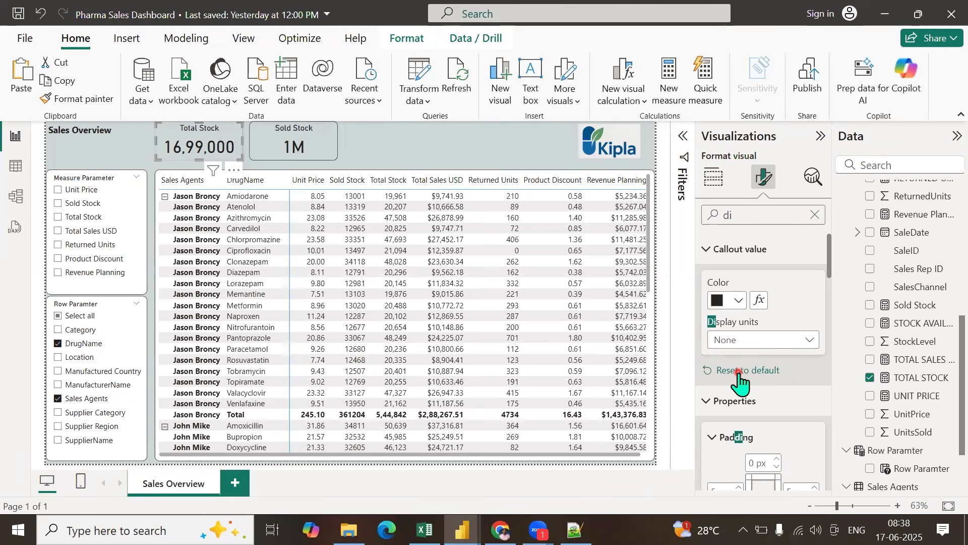
left_click(763, 343)
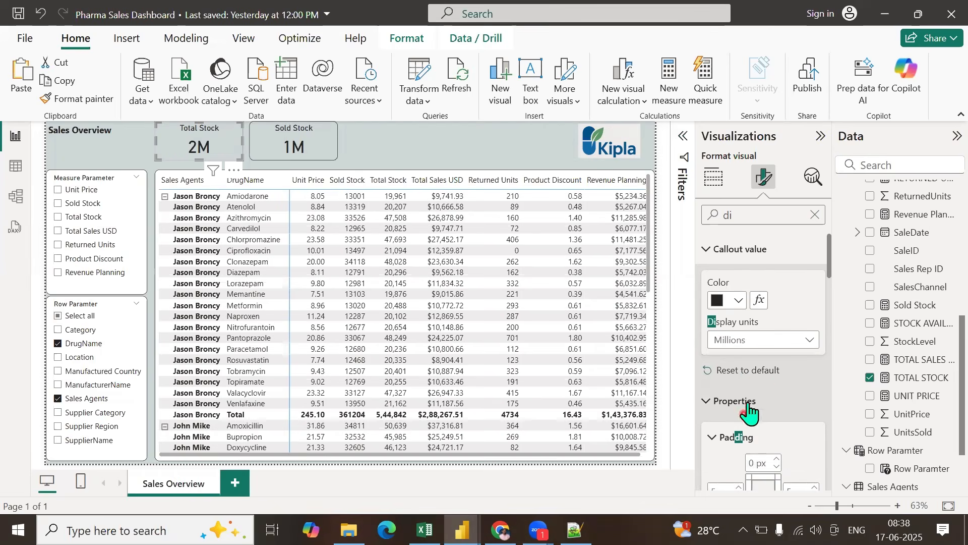
Step: Set the Total Stock card's callout value decimal places to 2
scroll(782, 375, "down", 5)
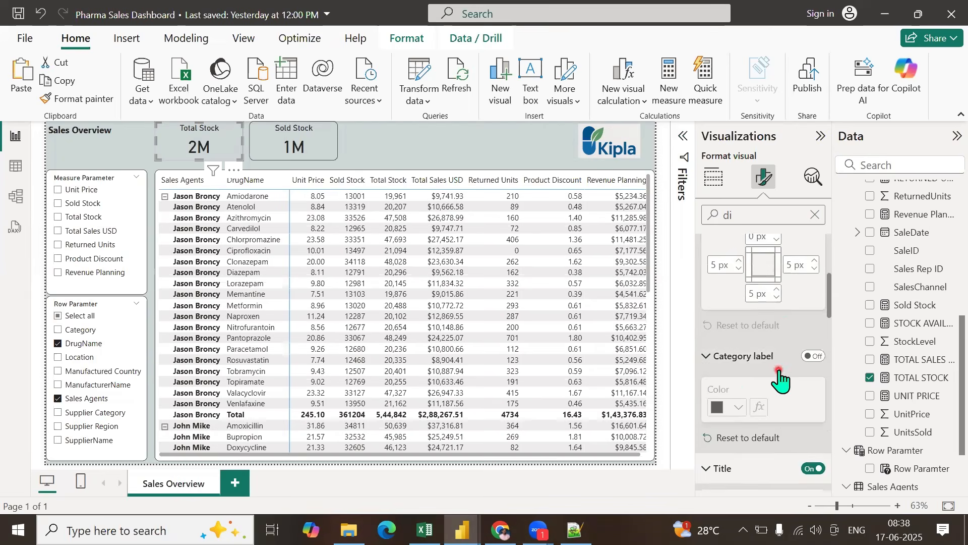
scroll(781, 379, "up", 5)
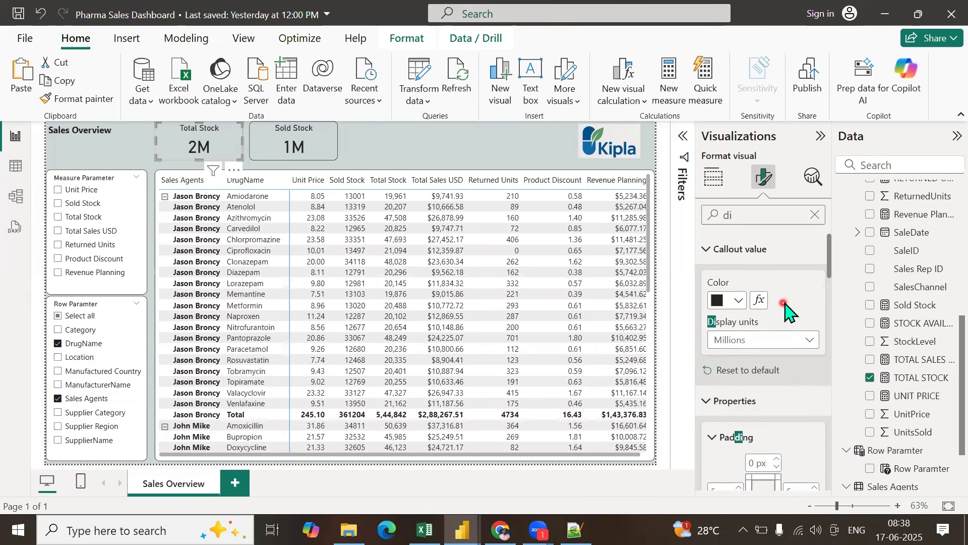
left_click(815, 216)
left_click(711, 281)
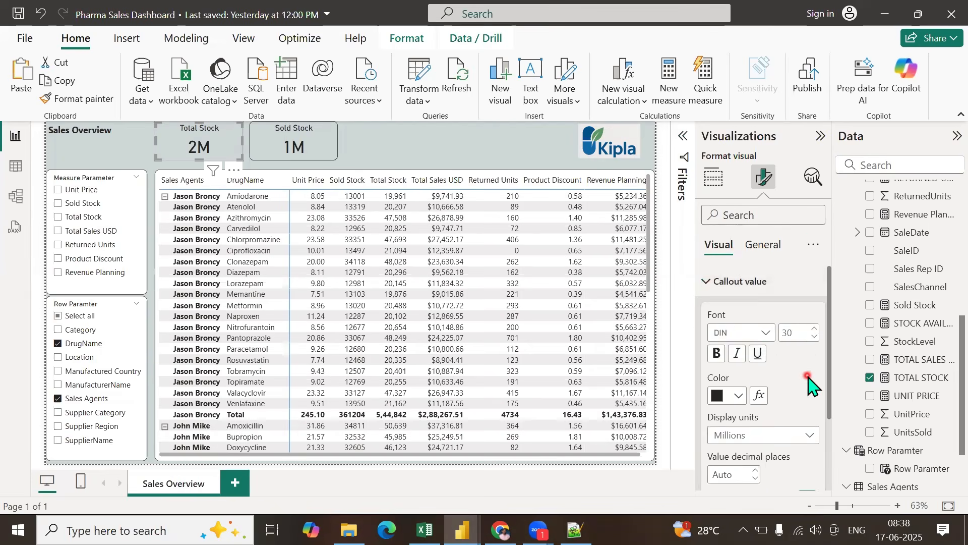
scroll(756, 383, "down", 2)
left_click(738, 396)
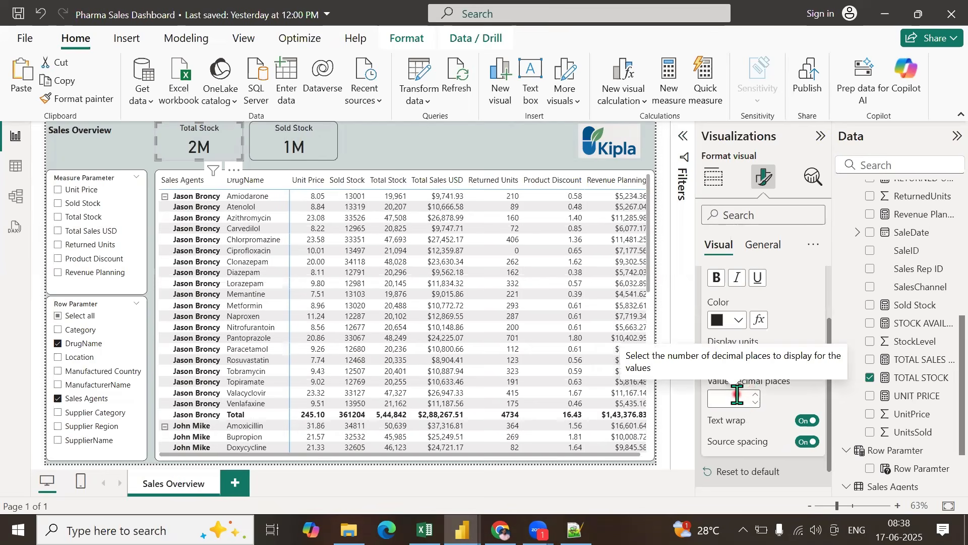
type("2")
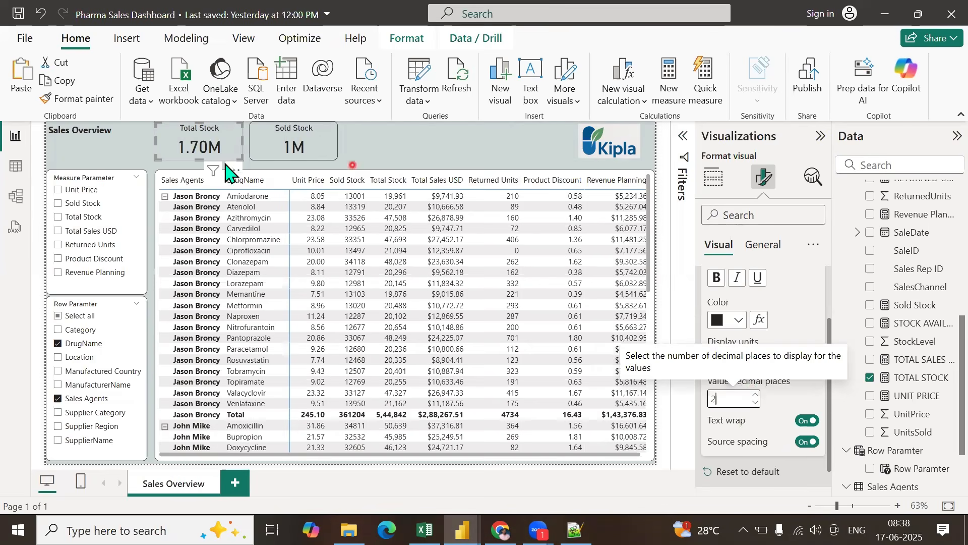
Step: Set the Sold Stock card's callout value decimal places to 2 and deselect the card
left_click(291, 140)
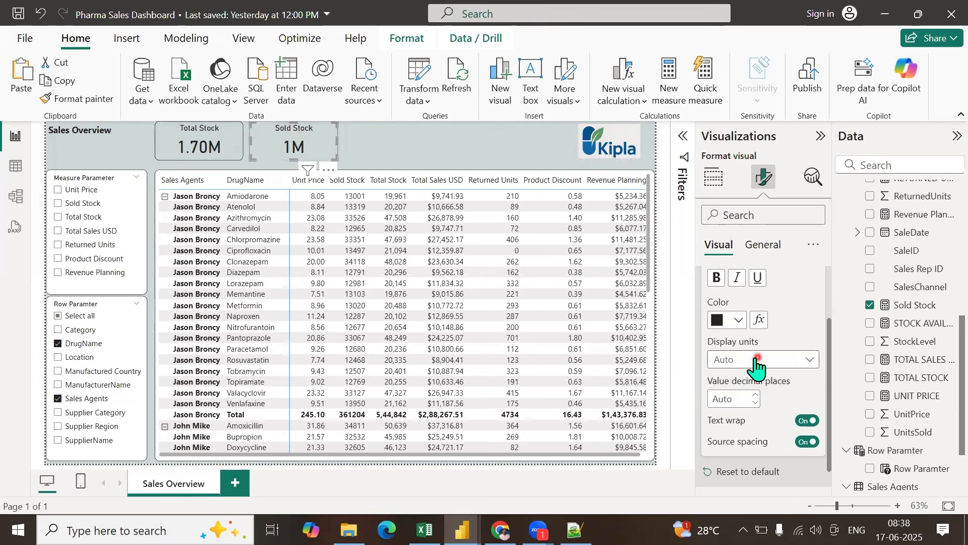
left_click(731, 398)
type("2")
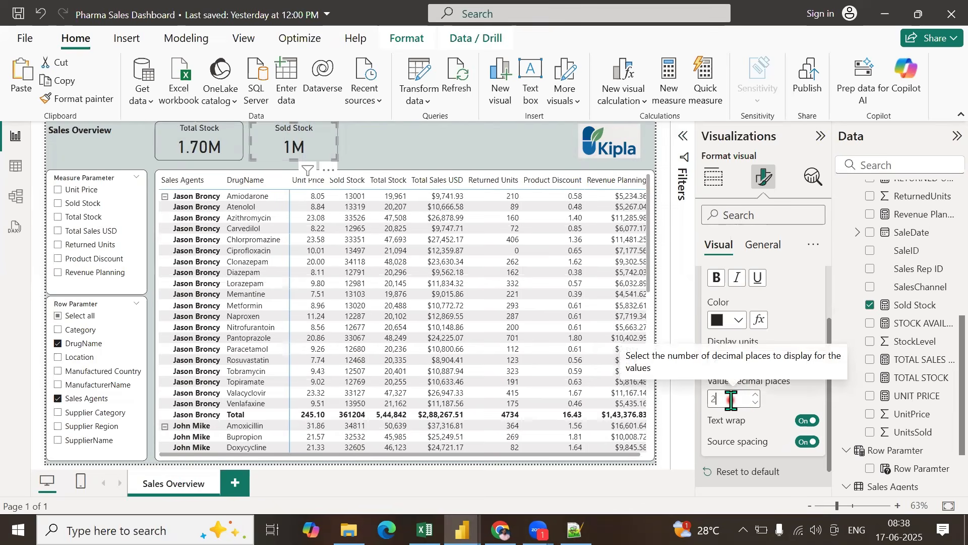
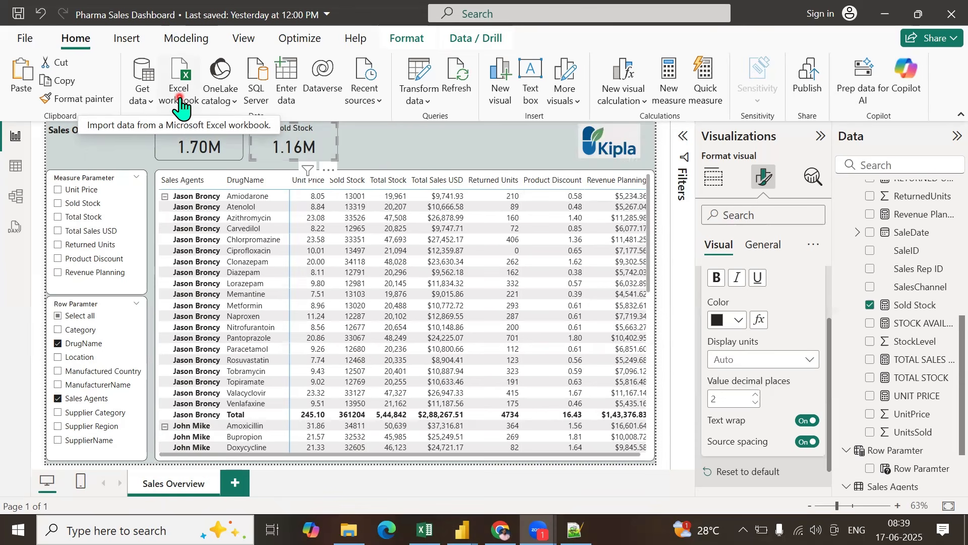
left_click(179, 96)
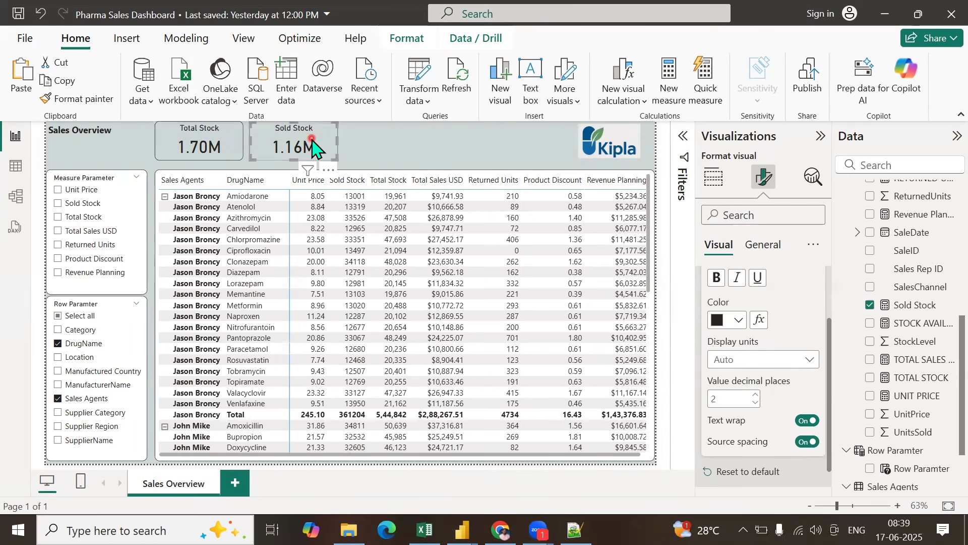
left_click(417, 151)
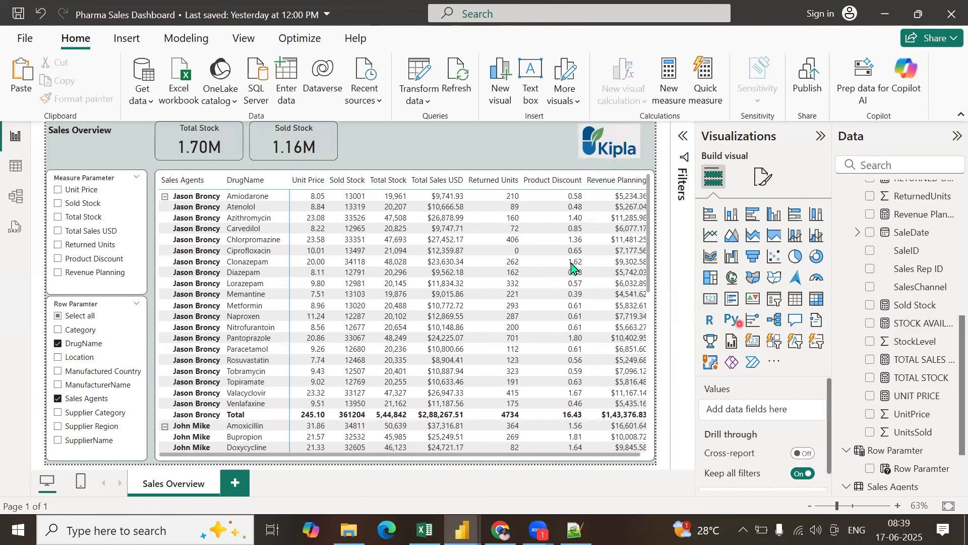
Step: Duplicate the Sold Stock card to its right in the header strip and replace the copy's field with TOTAL SALES USD
left_click(277, 138)
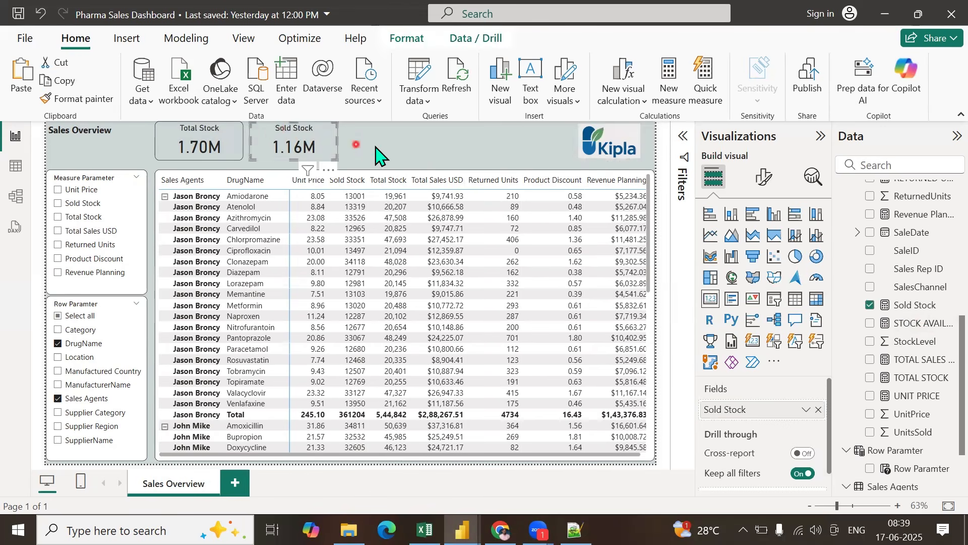
left_click(390, 157)
left_click_drag(292, 143, 390, 145)
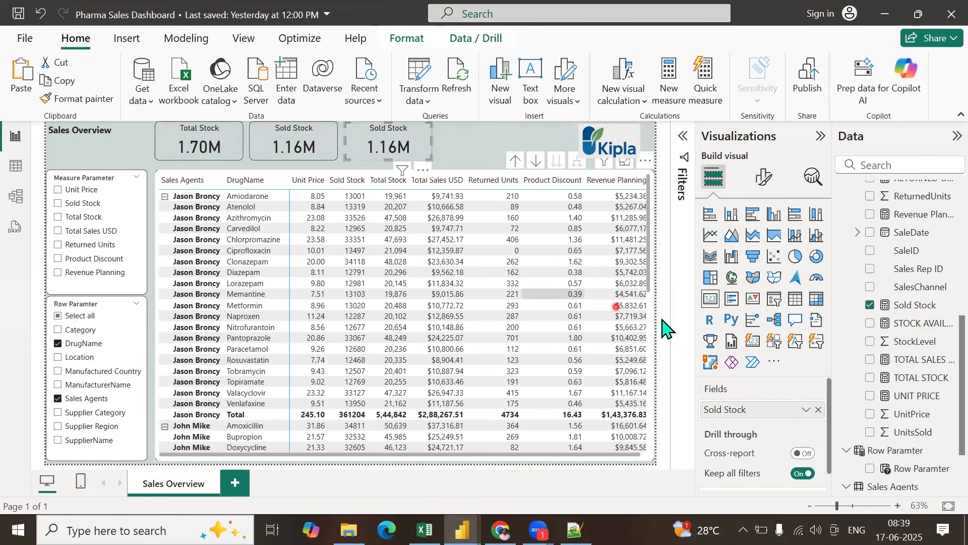
left_click(818, 409)
left_click(869, 359)
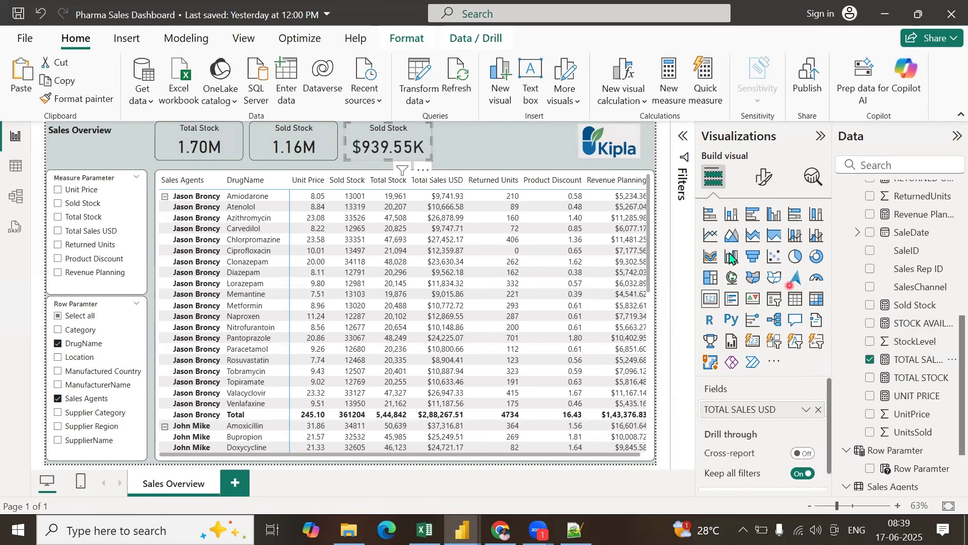
Step: Change the title text of the third card to "Total Sales"
left_click(764, 178)
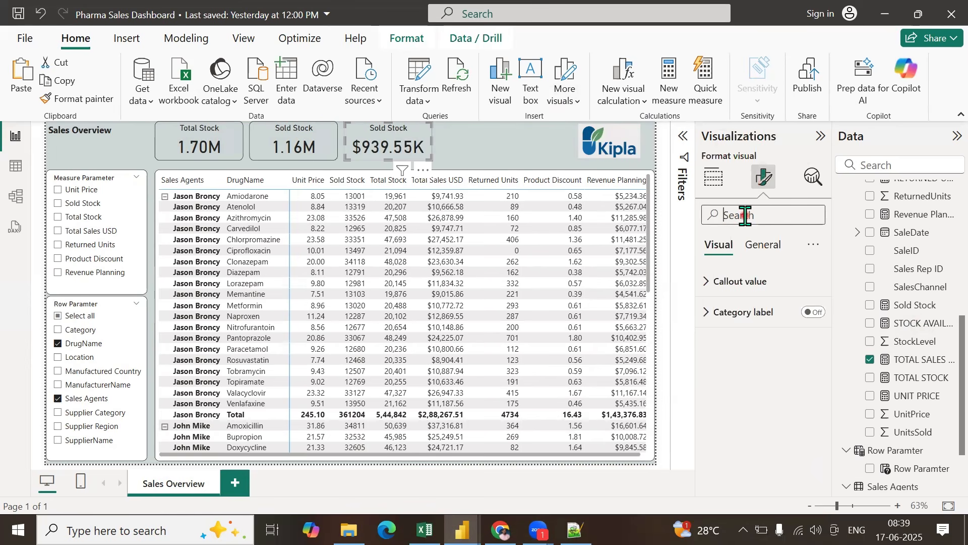
left_click(745, 215)
type("t")
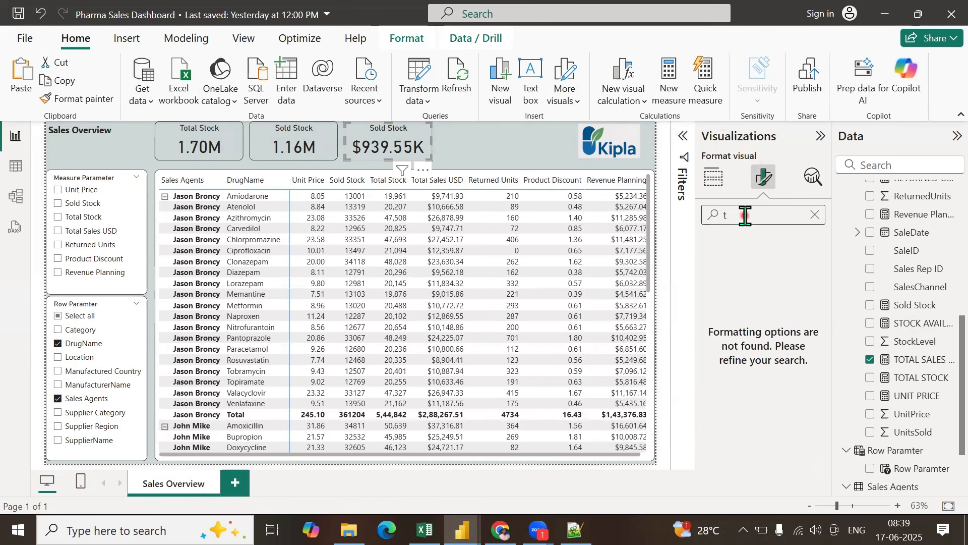
type("otit")
left_click(770, 329)
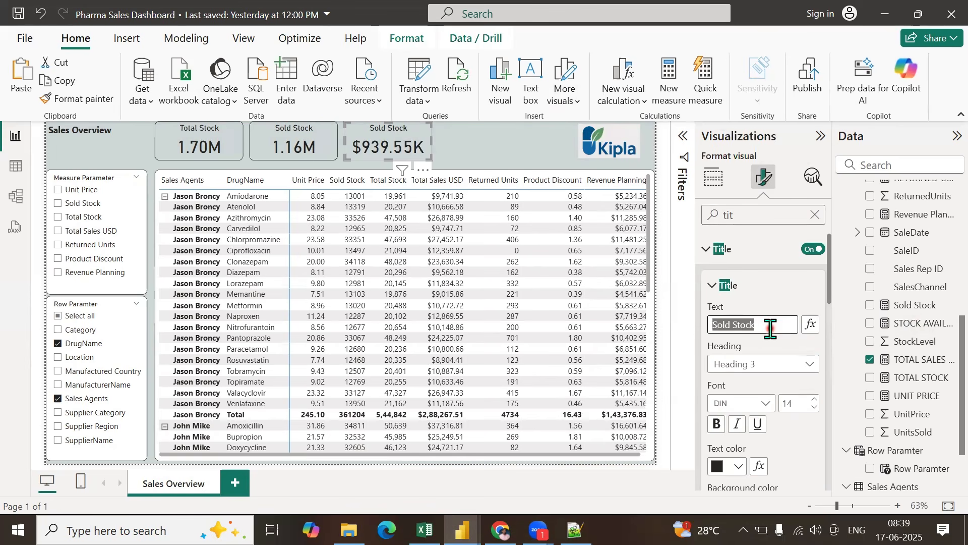
type("Total Sales")
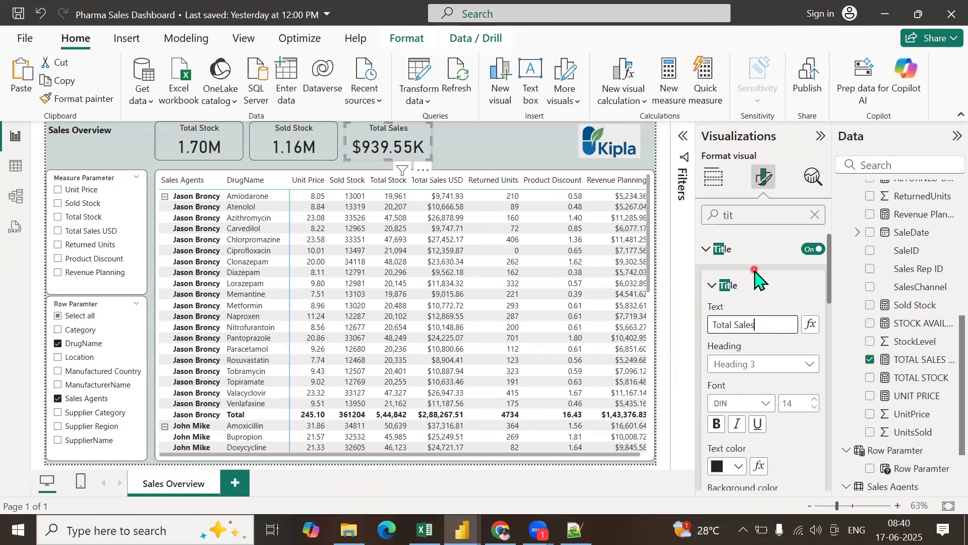
Step: Set the Total Sales card's callout display units to Millions and its value decimal places to 3
scroll(761, 293, "down", 5)
scroll(758, 285, "up", 3)
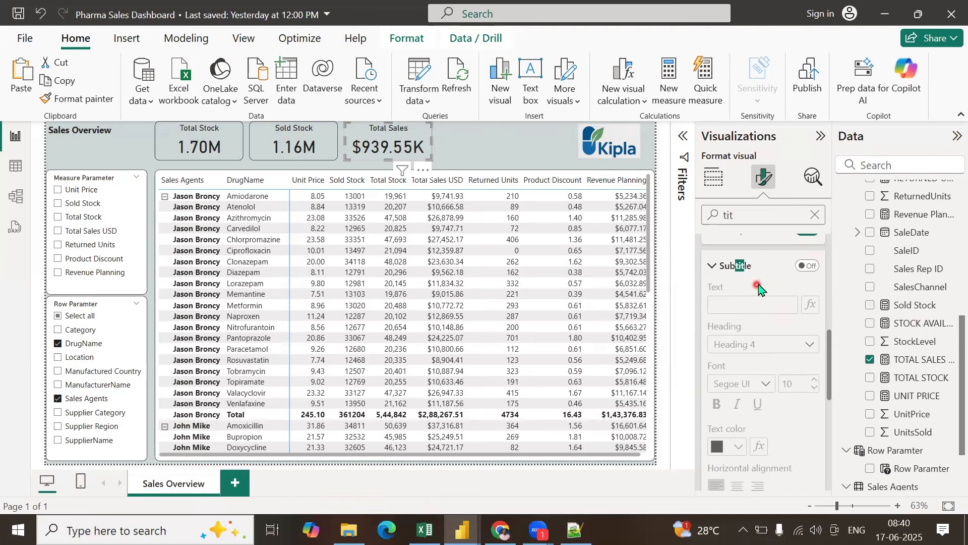
left_click(815, 215)
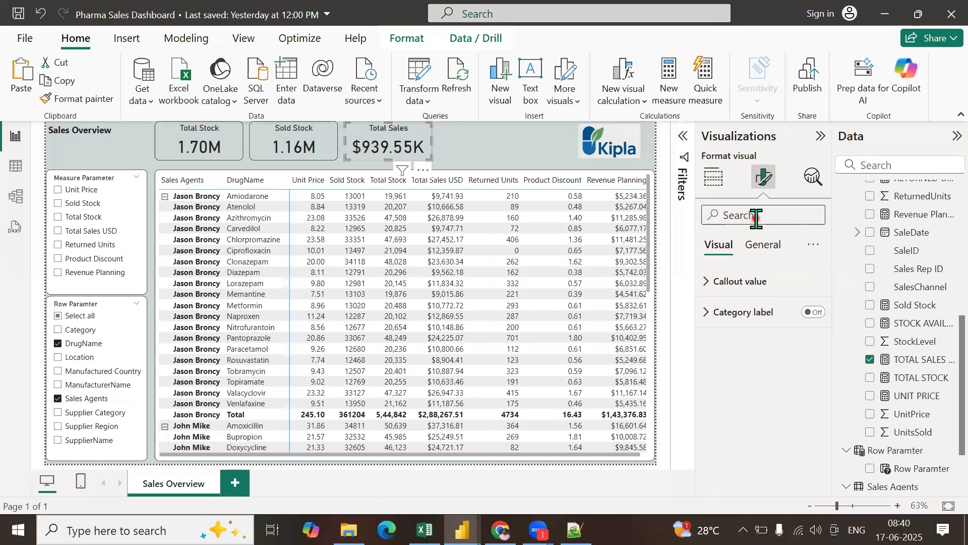
left_click(708, 282)
scroll(782, 383, "down", 4)
left_click(803, 337)
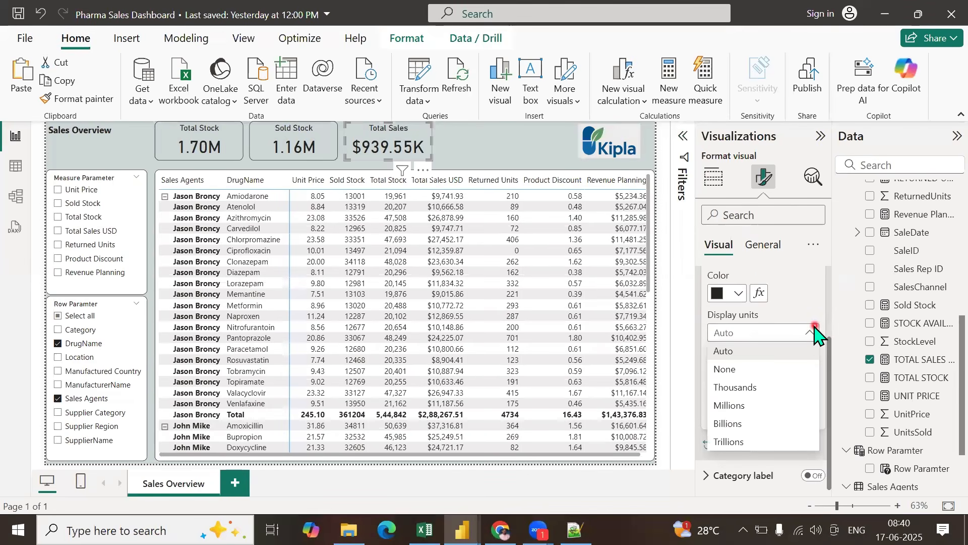
left_click(733, 406)
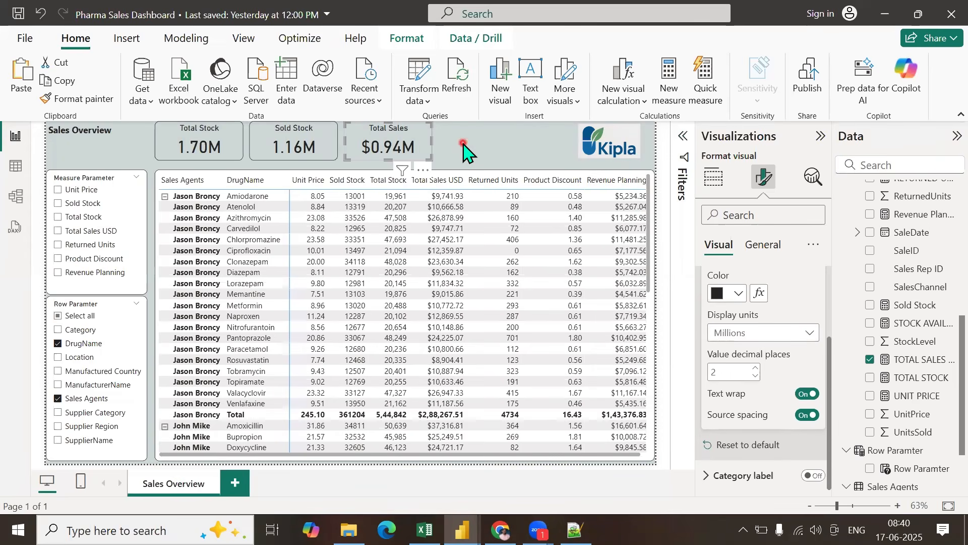
left_click(754, 367)
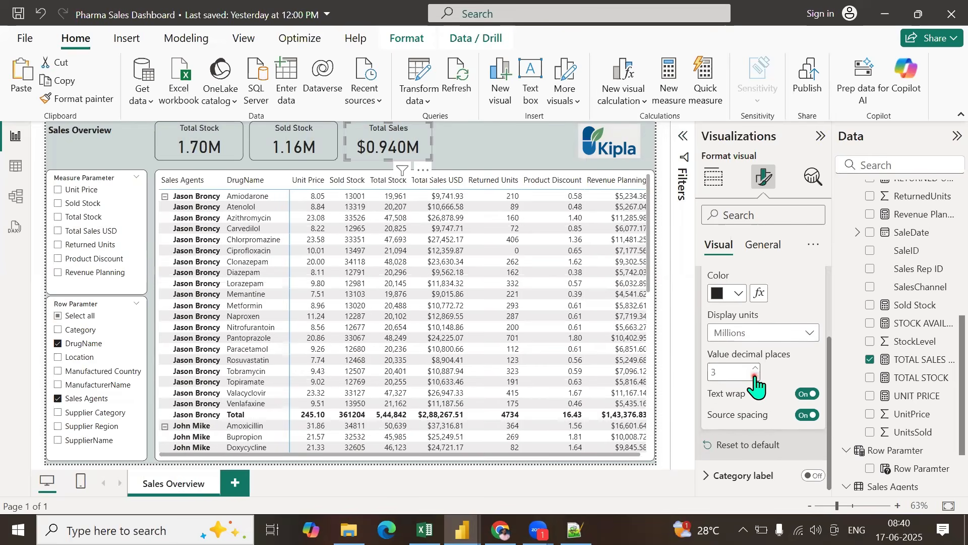
Step: Narrow the Total Stock, Sold Stock and Total Sales cards and move them closer together in the header strip
left_click(460, 145)
left_click(203, 138)
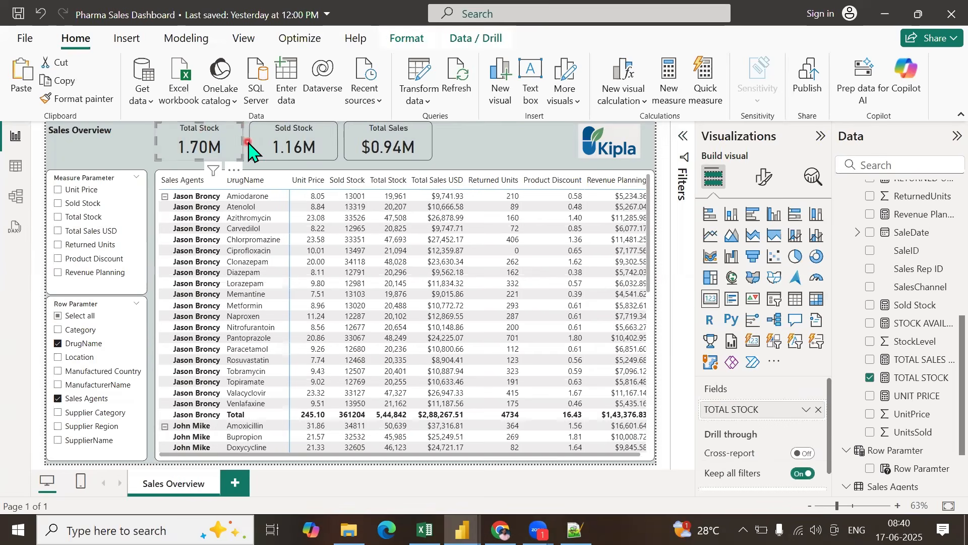
left_click_drag(248, 143, 229, 147)
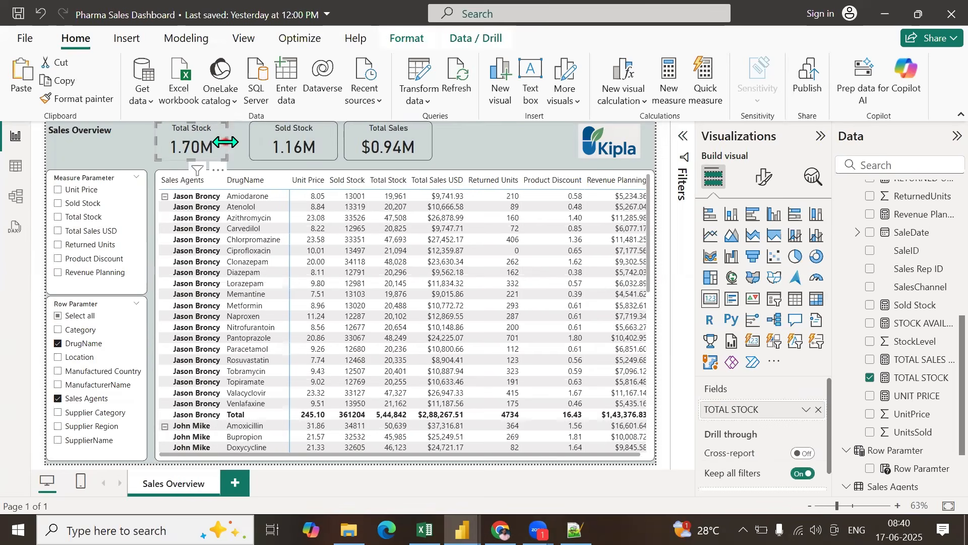
left_click(290, 139)
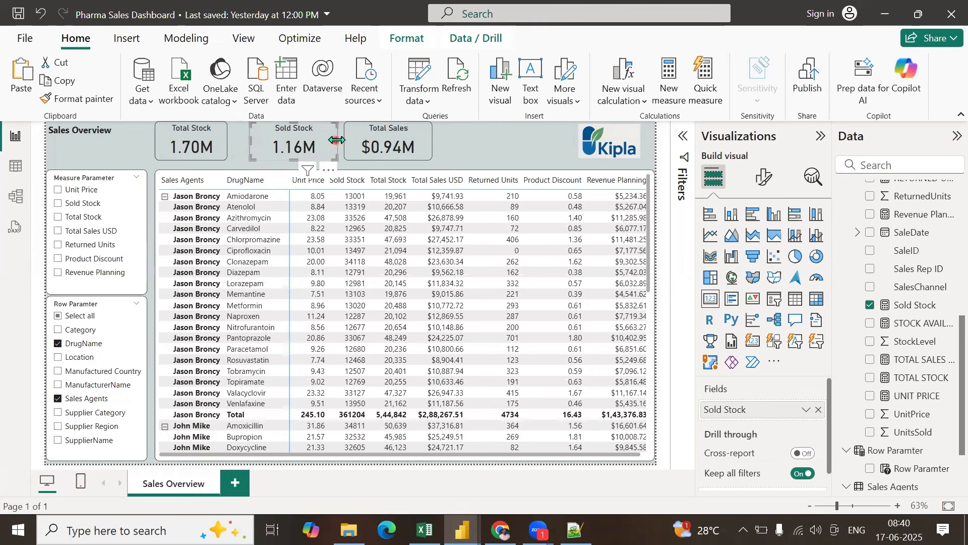
left_click_drag(336, 140, 297, 137)
left_click_drag(382, 130, 347, 133)
left_click_drag(402, 146, 371, 152)
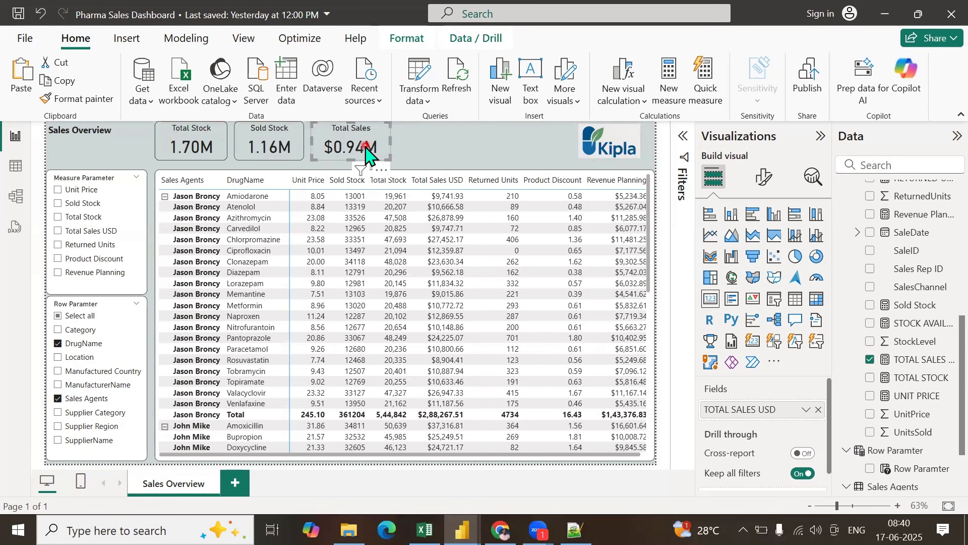
Step: Duplicate the Total Sales card and position the copy to its right, aligned with the other cards in the header strip
left_click(446, 151)
key("ctrl+v")
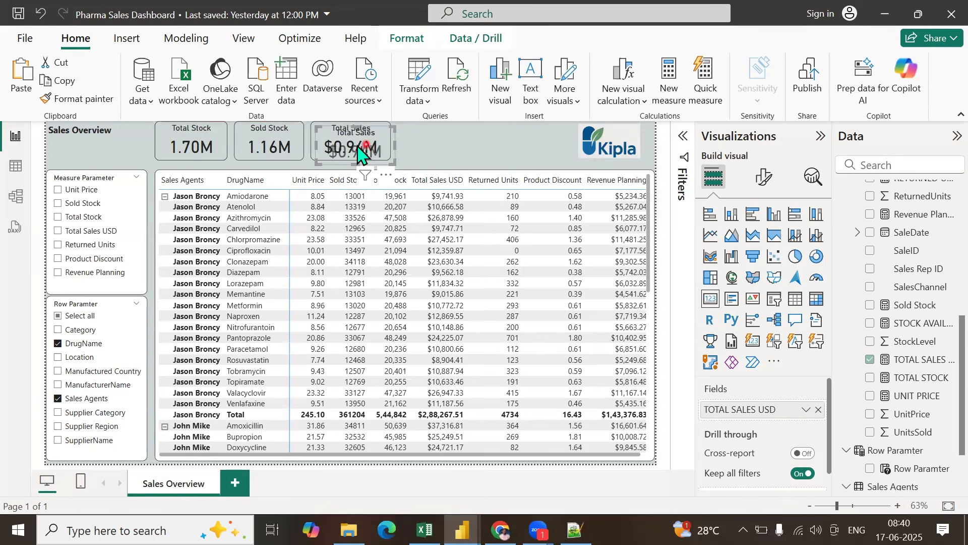
key("Right")
key("Right")
key("Right")
key("Right")
key("Right")
key("Right")
key("Right")
key("Right")
key("Right")
key("Right")
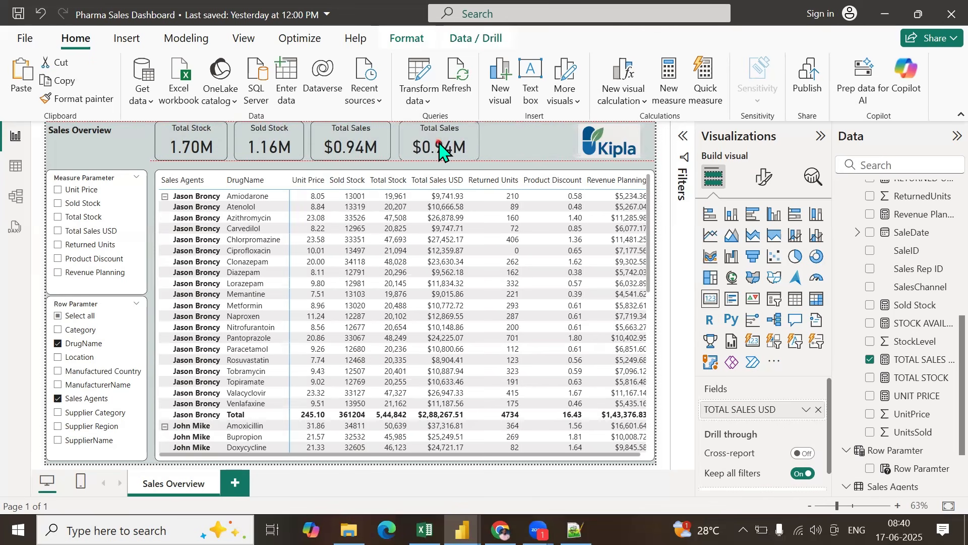
key("Left")
key("Left")
key("Left")
key("Left")
key("Left")
key("Left")
key("Left")
key("Left")
key("Left")
key("Left")
key("Left")
key("Left")
key("Right")
key("Right")
key("Right")
key("Right")
key("Right")
key("Right")
key("Right")
key("Right")
key("Right")
key("Right")
key("Right")
key("Right")
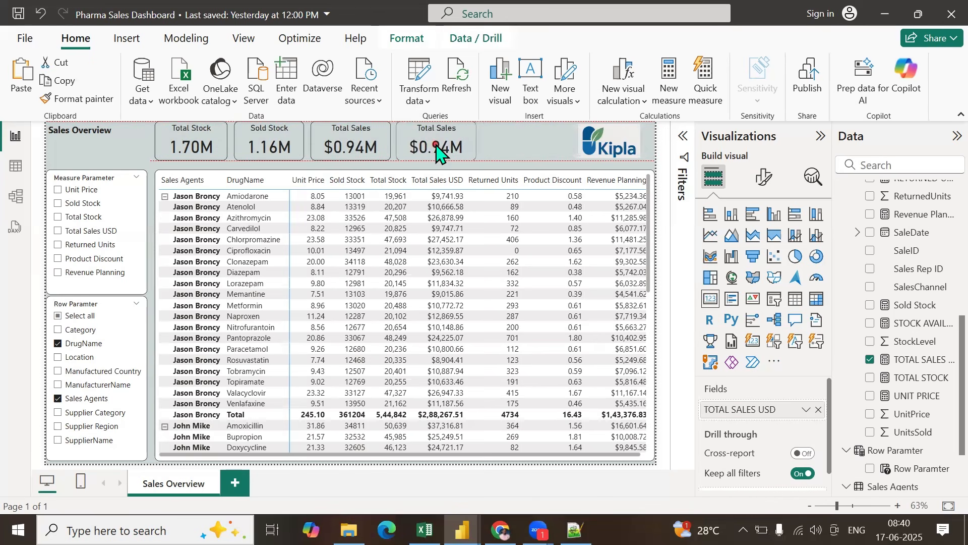
Step: Replace the TOTAL SALES USD field of the fourth card with the RETURNED UNITS measure
left_click(818, 410)
scroll(914, 371, "up", 2)
scroll(914, 370, "down", 2)
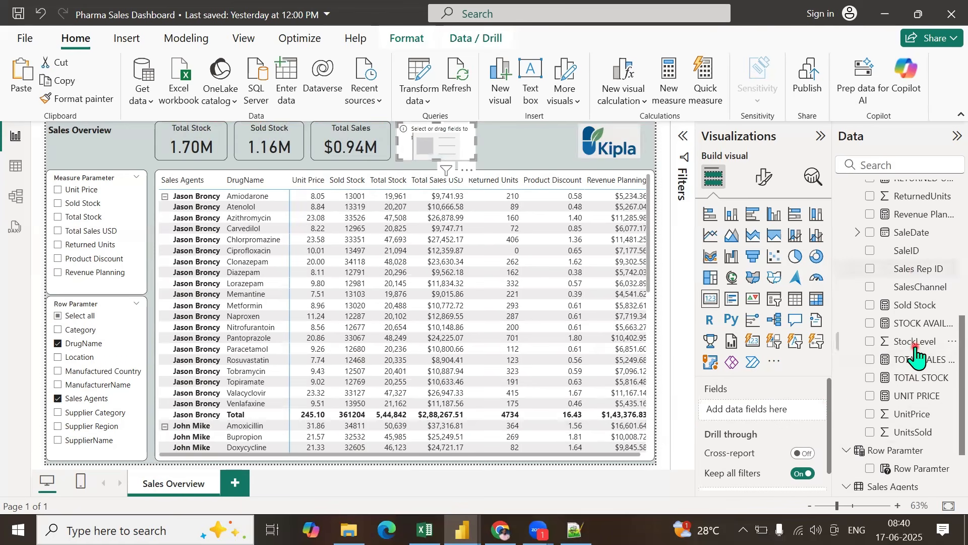
scroll(915, 358, "up", 3)
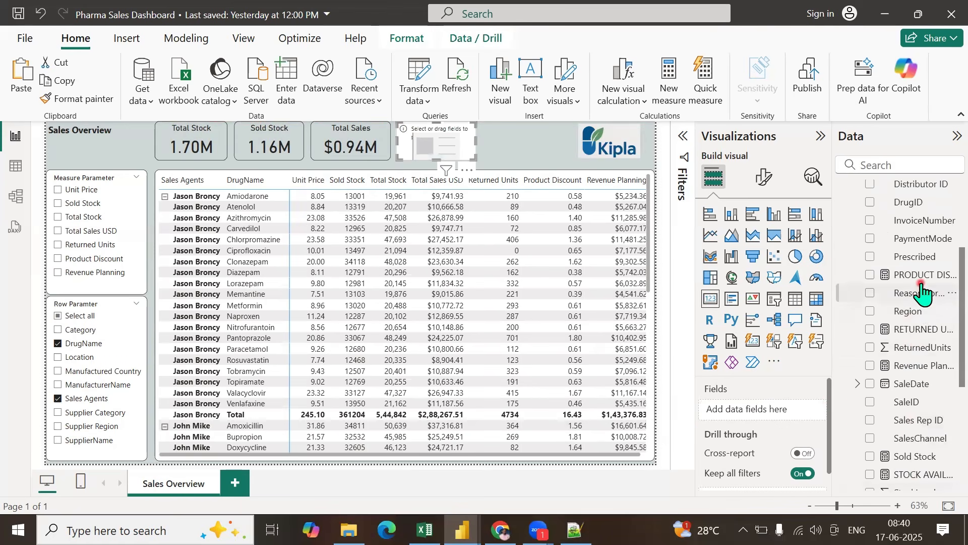
left_click(870, 329)
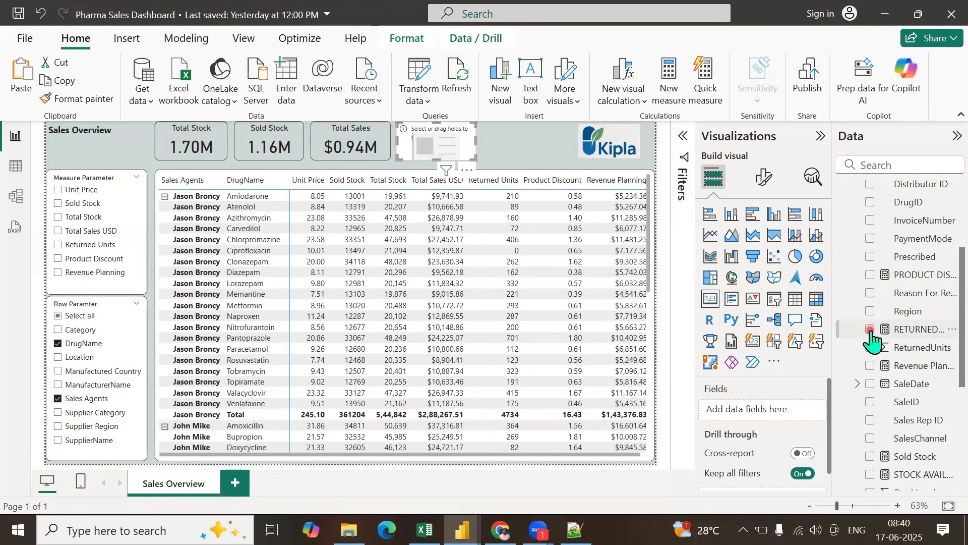
Step: Change the title text of the fourth card to "Returned Units" and clear the format settings search
left_click(764, 177)
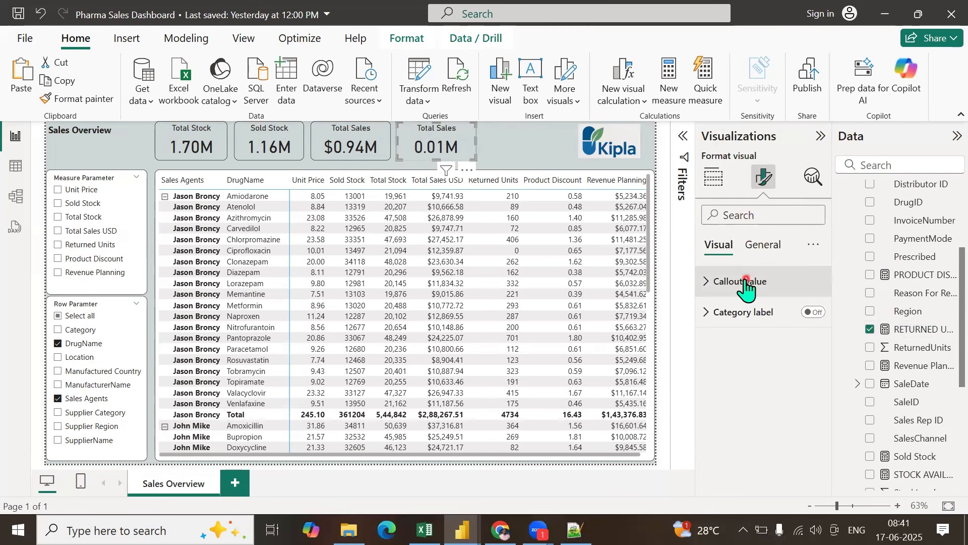
left_click(760, 216)
type("tit")
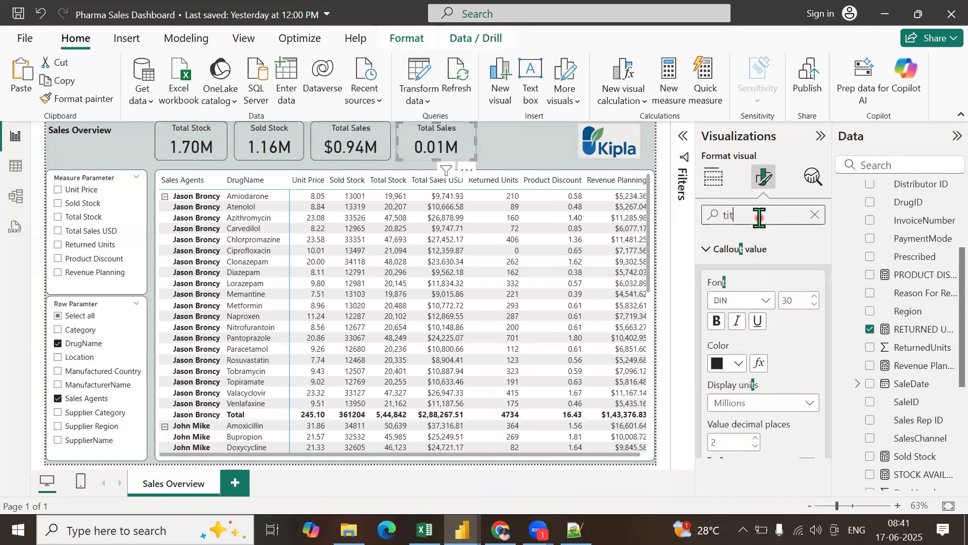
triple_click(775, 323)
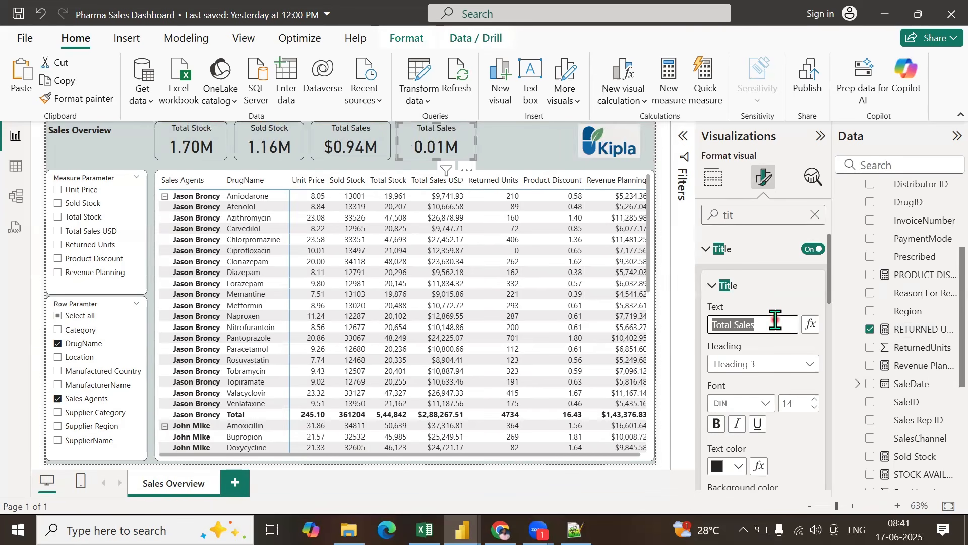
type("Returned Units")
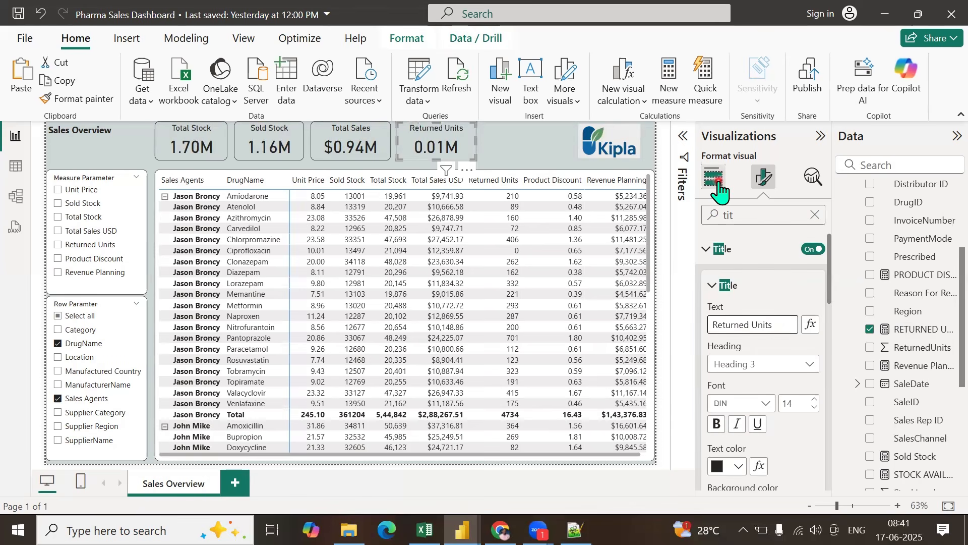
double_click(727, 215)
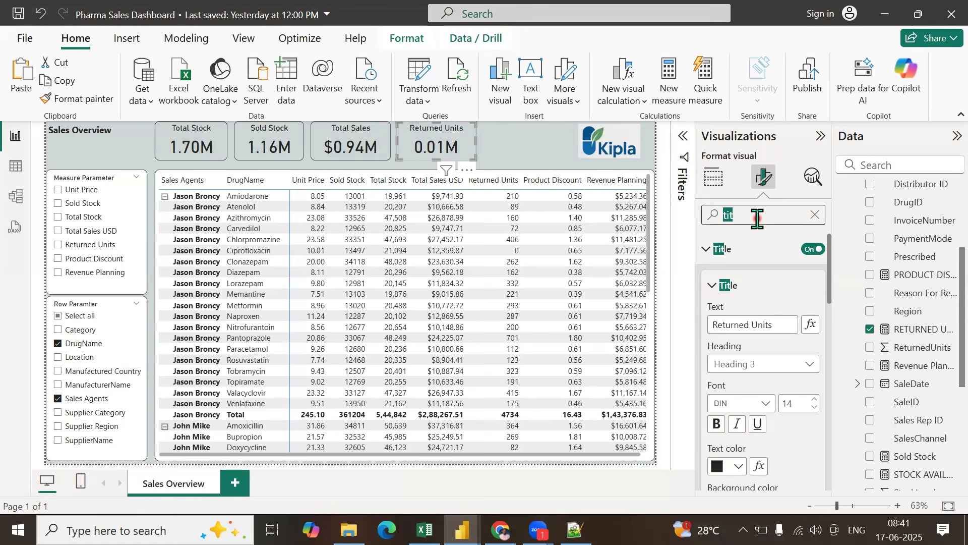
left_click(816, 217)
Step: Set the Returned Units card's callout value display units to Thousands
left_click(711, 273)
scroll(772, 407, "down", 1)
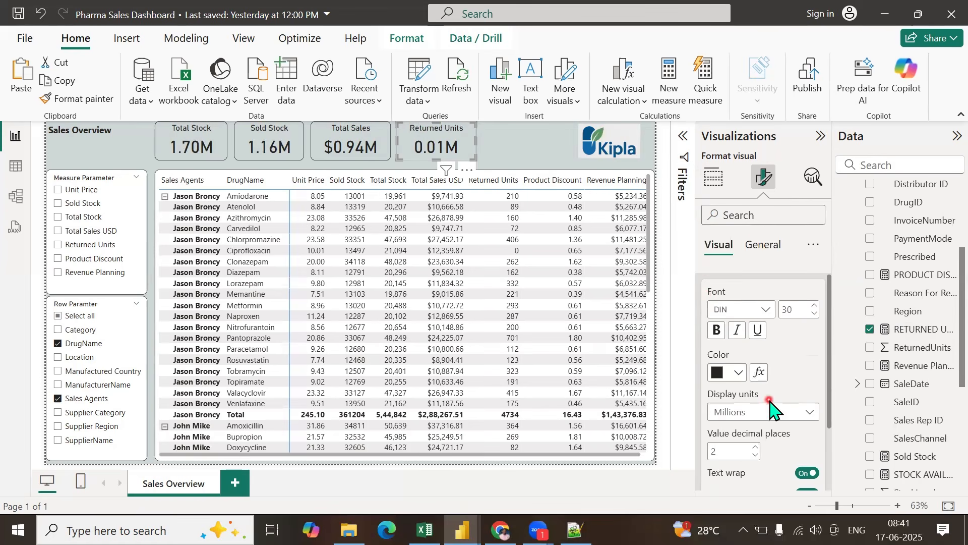
scroll(772, 408, "down", 1)
left_click(789, 359)
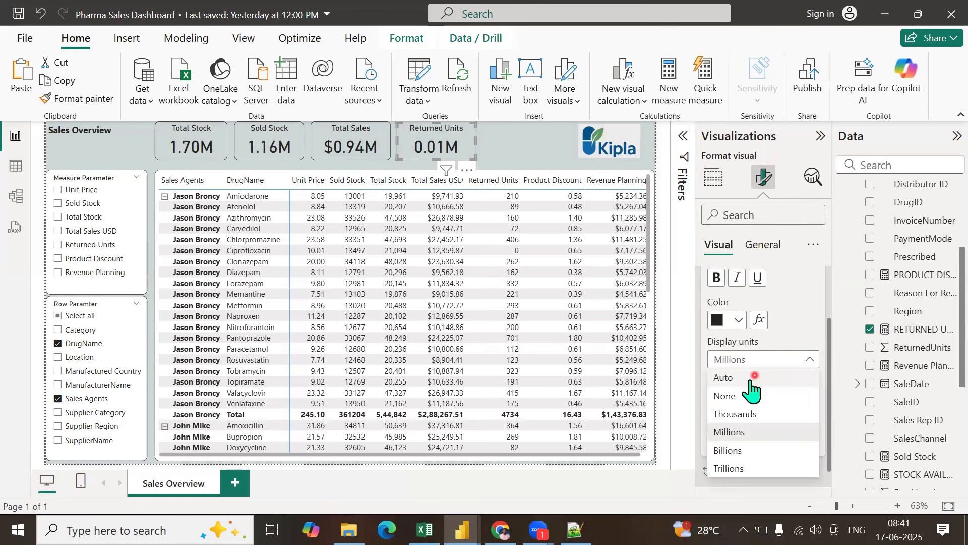
left_click(726, 396)
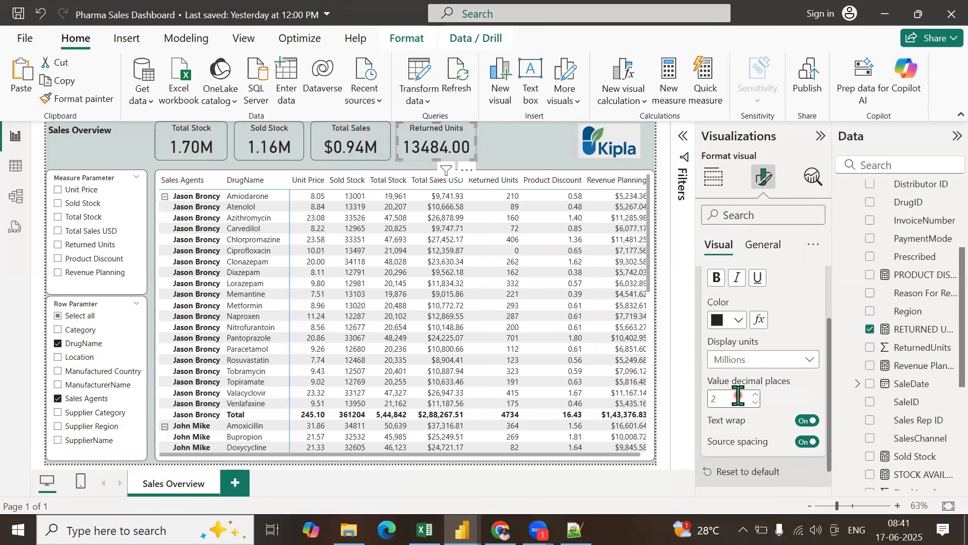
left_click(765, 360)
left_click(736, 415)
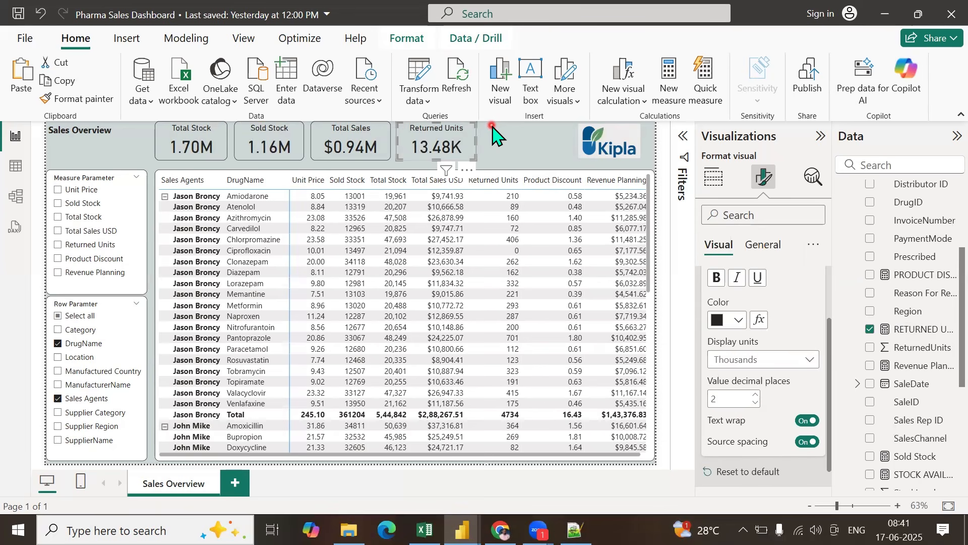
Step: Duplicate the Returned Units card to its right, beside the logo, and replace the copy's field with Revenue Planning
left_click(482, 152)
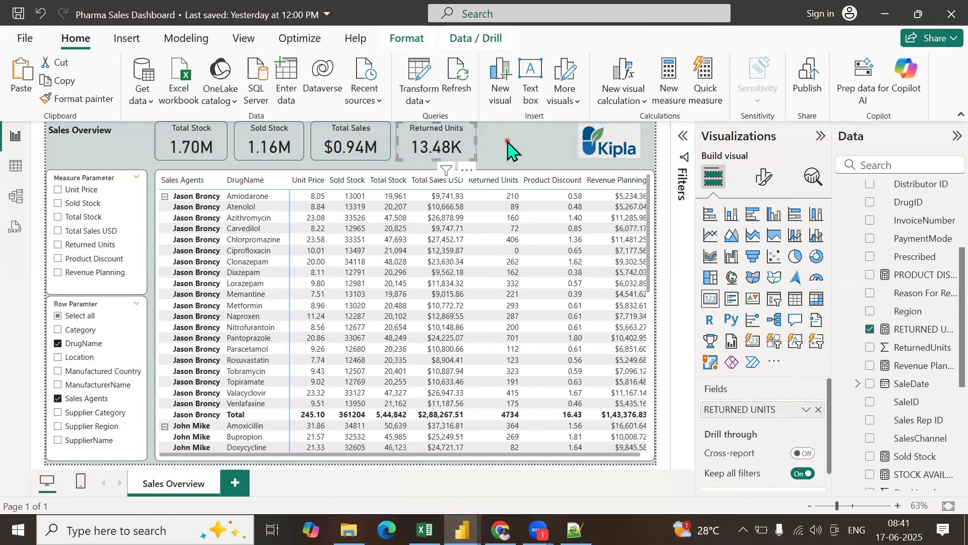
left_click(508, 149)
left_click(474, 147)
key("ctrl+c")
key("ctrl+v")
left_click_drag(447, 147, 519, 149)
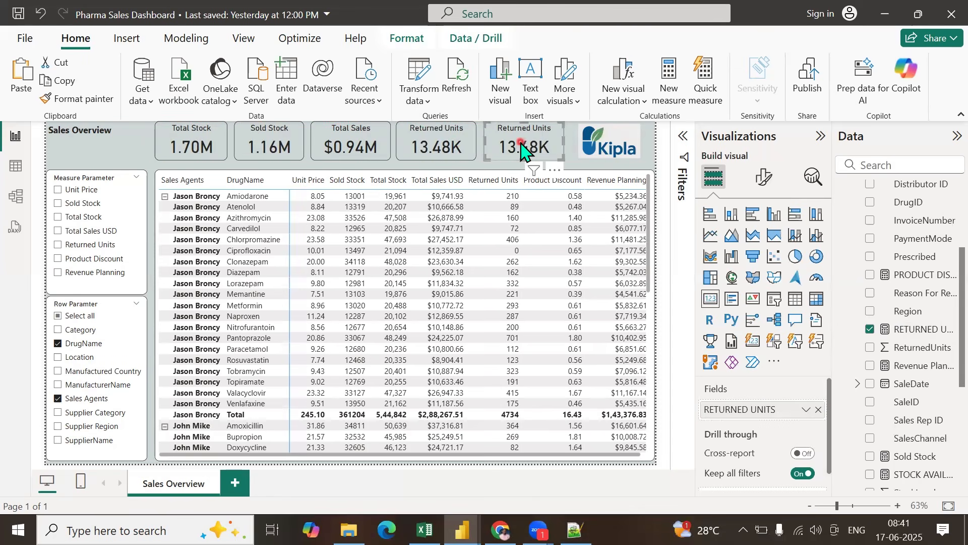
left_click(819, 410)
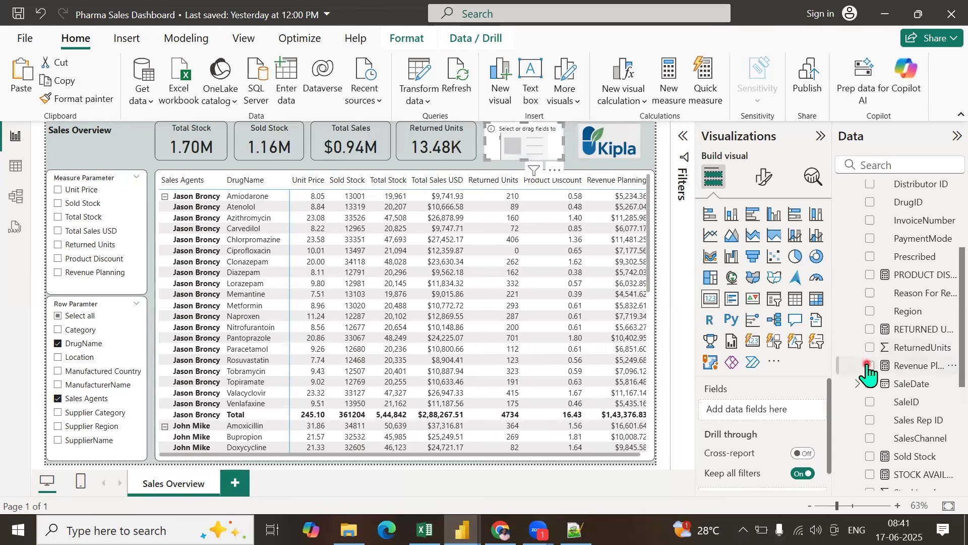
left_click(870, 365)
Step: Change the title text of the fifth card to "Revenue Planning" and deselect the card
left_click(754, 181)
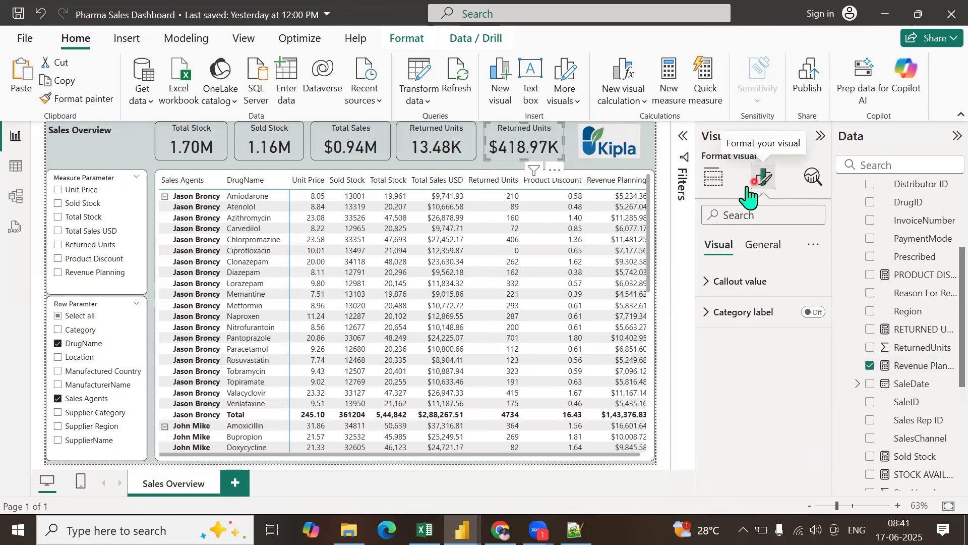
left_click(737, 217)
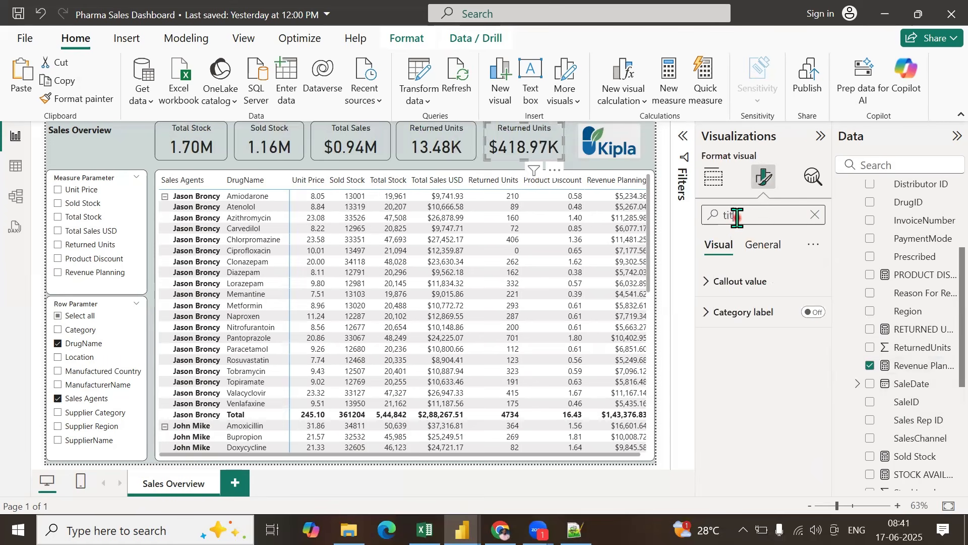
type("tit")
triple_click(784, 324)
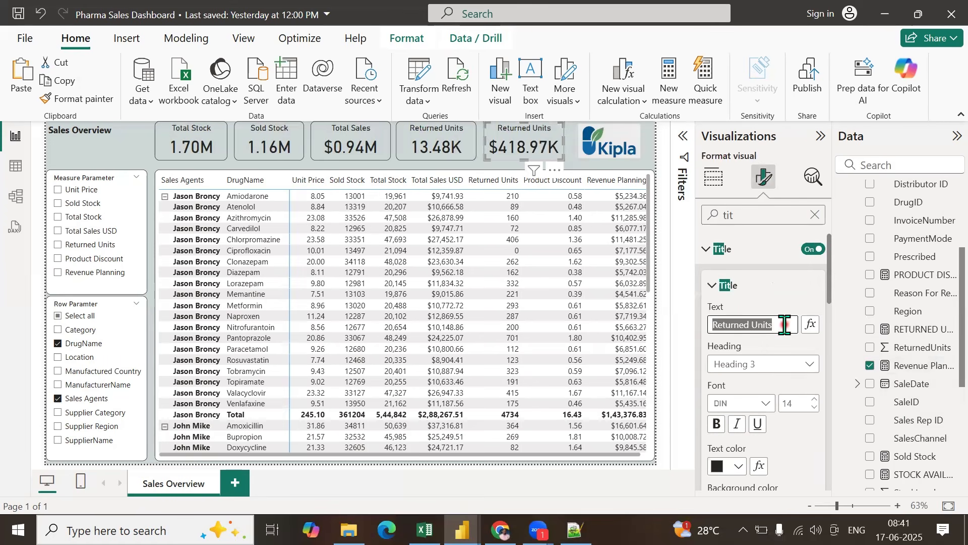
type("Rev")
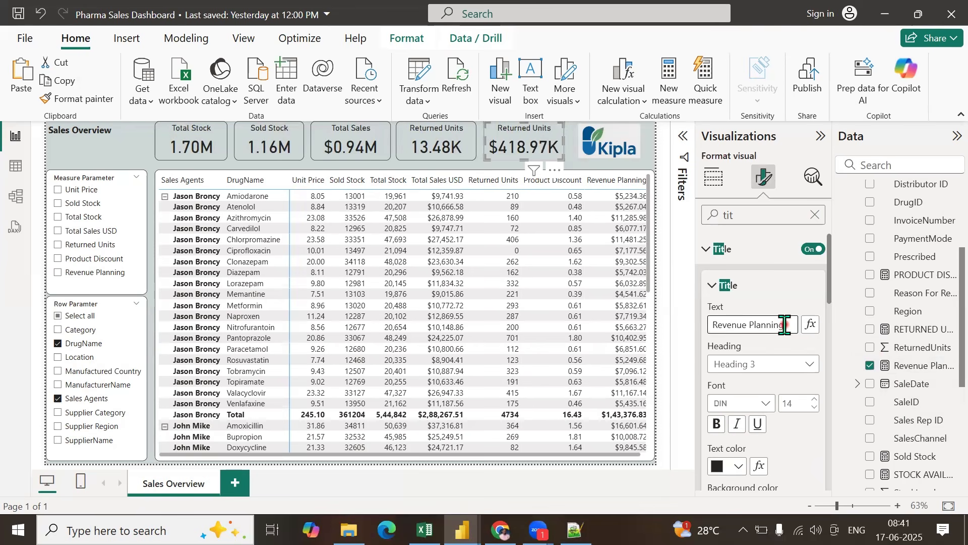
type("enue Planning")
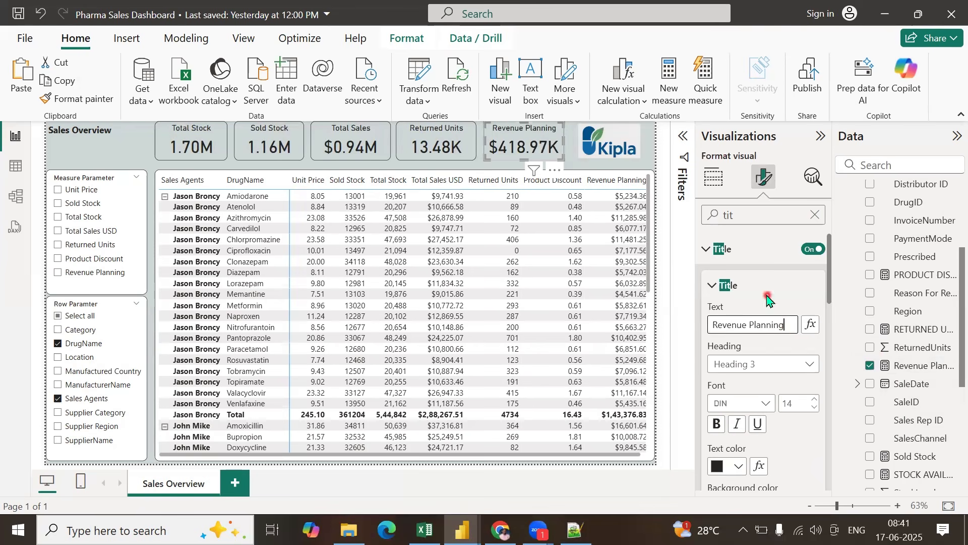
left_click(145, 151)
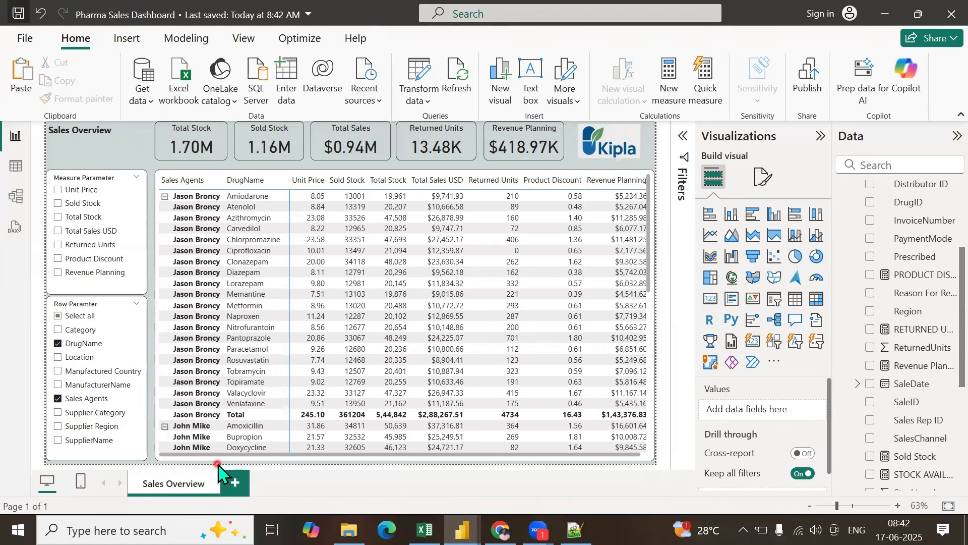
Step: Move the Revenue Planning card to the right so it sits directly beside the logo
left_click(168, 432)
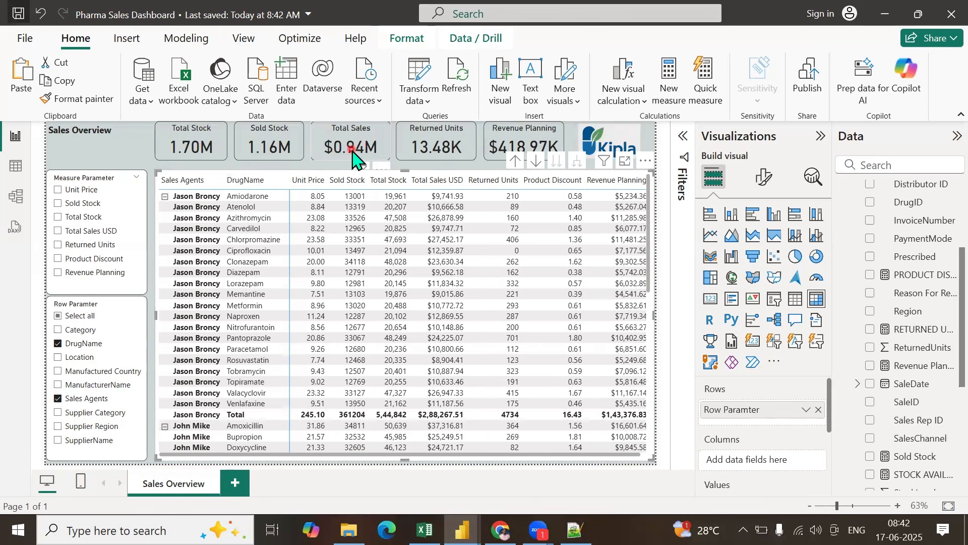
left_click(435, 152)
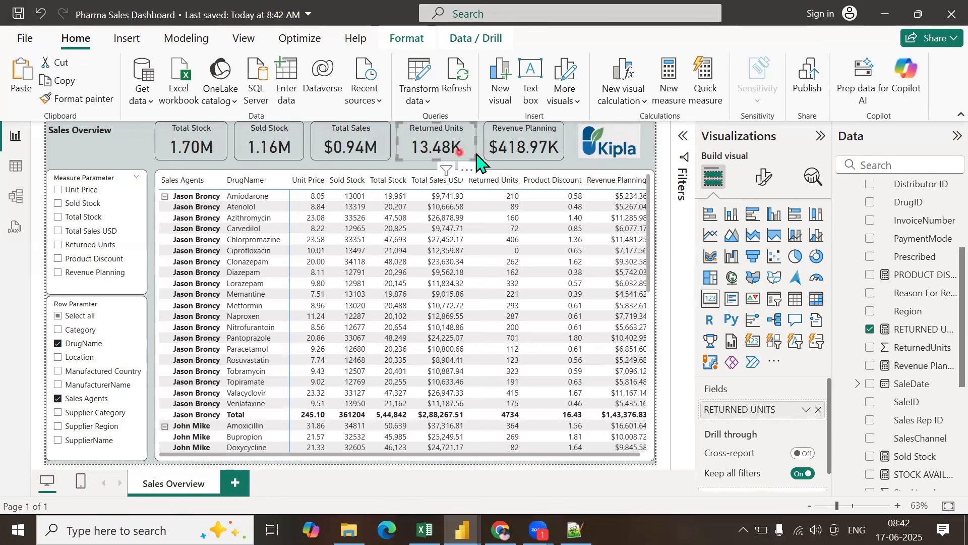
left_click(516, 143)
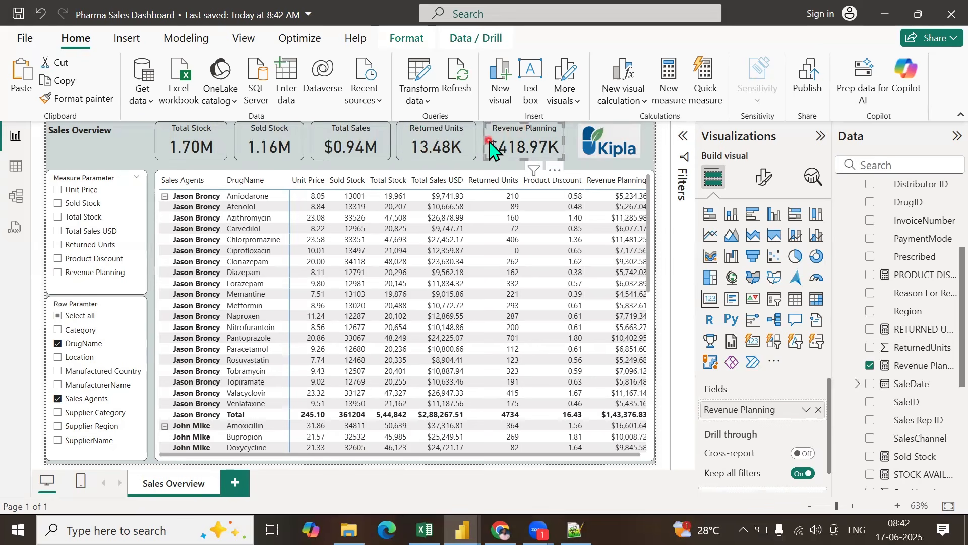
left_click_drag(514, 152, 525, 152)
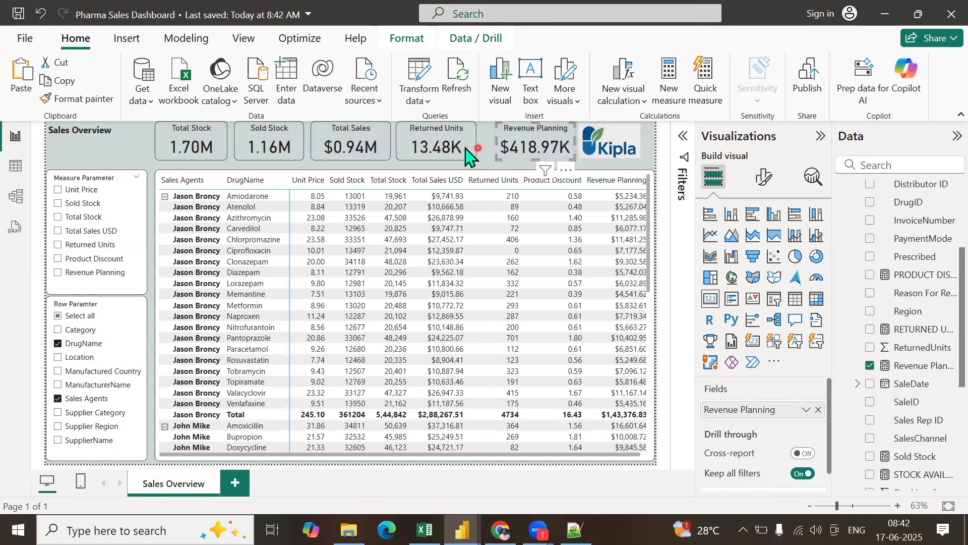
Step: Shift the Total Stock, Sold Stock, Total Sales and Returned Units cards left to open a gap before the Revenue Planning card
left_click(205, 149)
left_click_drag(205, 150, 168, 150)
left_click(266, 146)
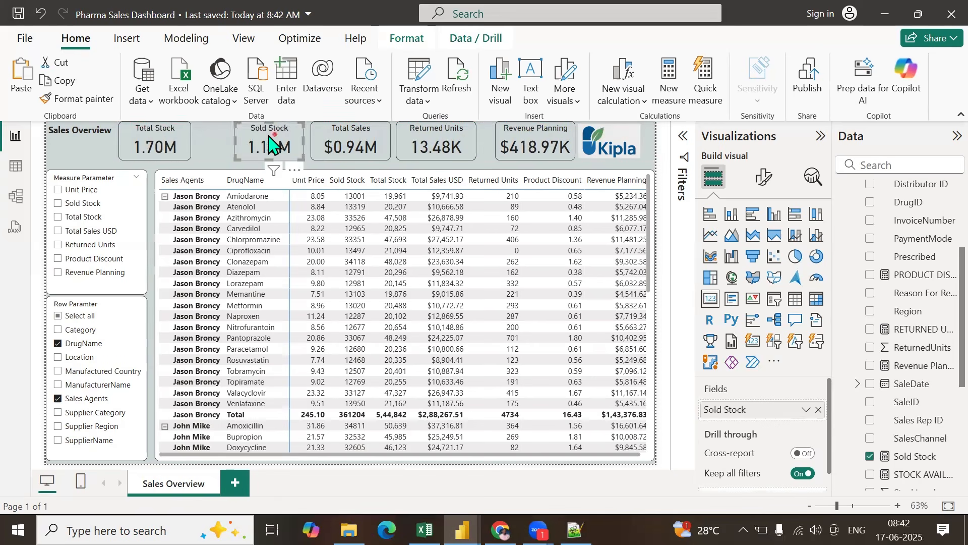
left_click_drag(266, 147, 248, 139)
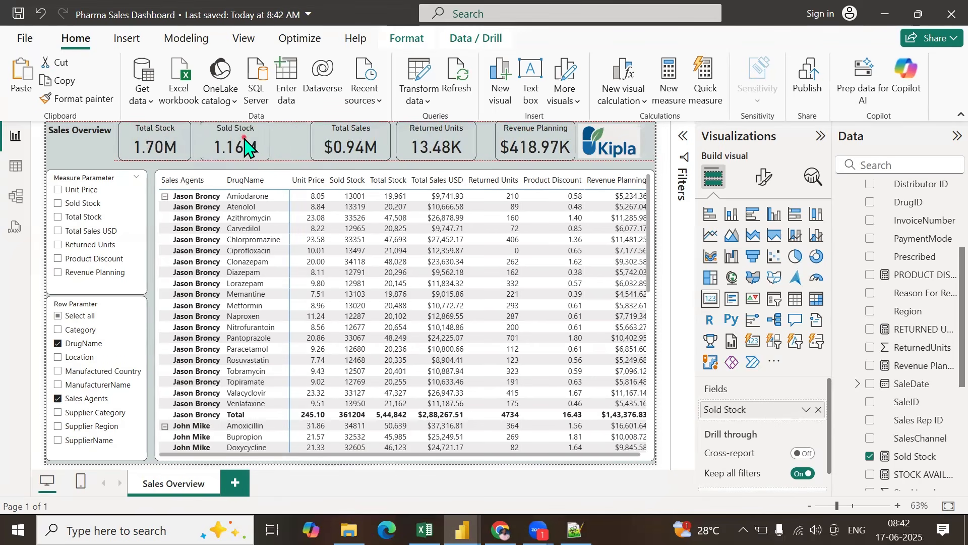
left_click(361, 143)
left_click_drag(350, 144, 318, 151)
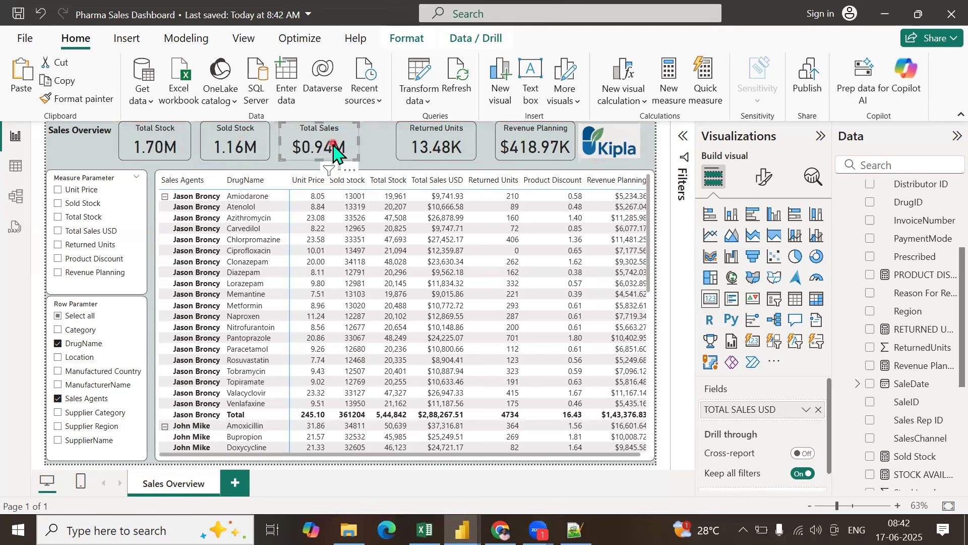
left_click(449, 147)
left_click_drag(450, 147, 425, 150)
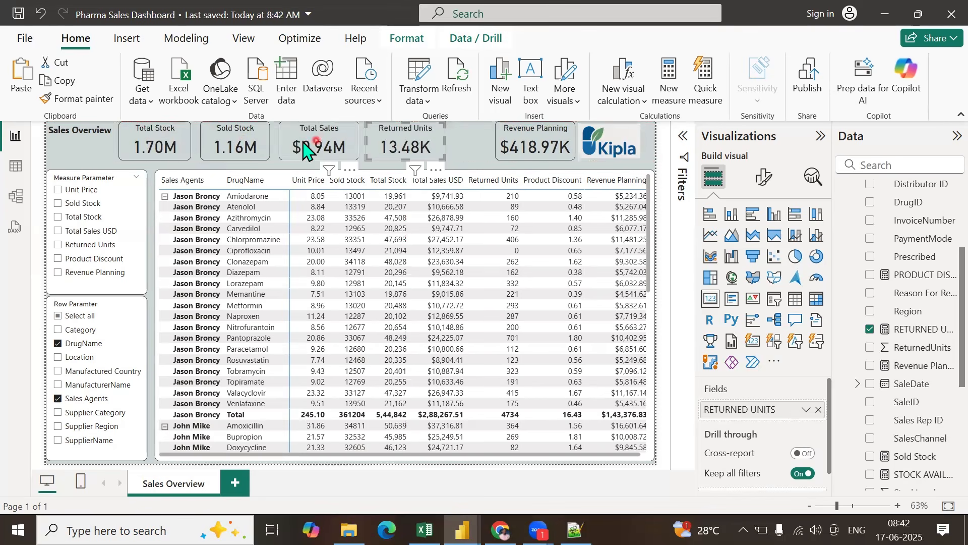
Step: Move the first four KPI cards further left with tighter spacing, widening the gap after Returned Units for another card
left_click(153, 140)
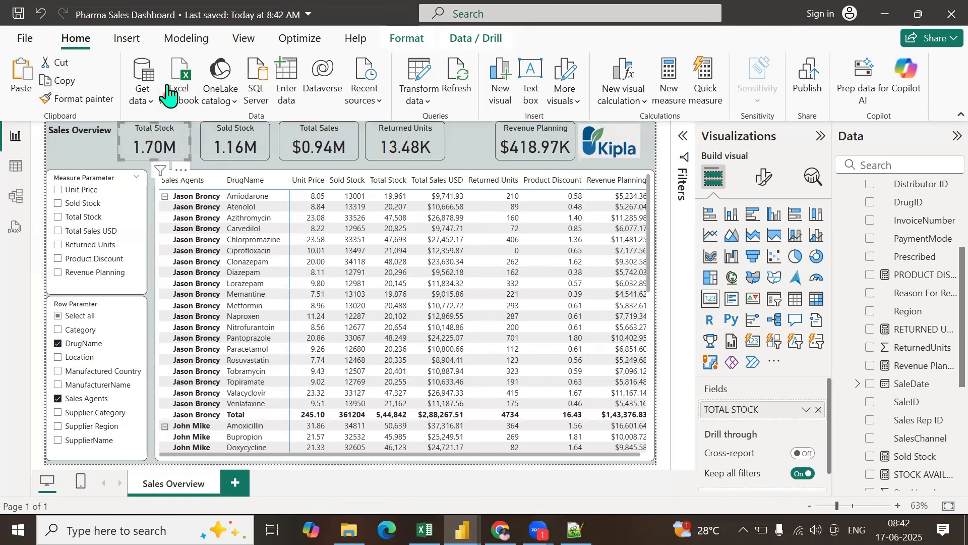
left_click(234, 152)
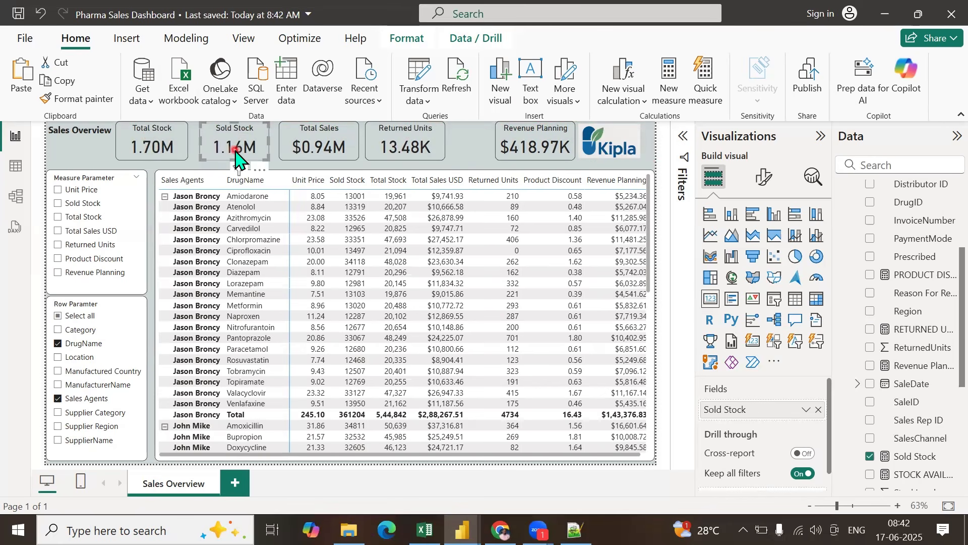
left_click(300, 141)
left_click_drag(300, 144, 289, 145)
left_click(390, 146)
left_click_drag(390, 146, 379, 128)
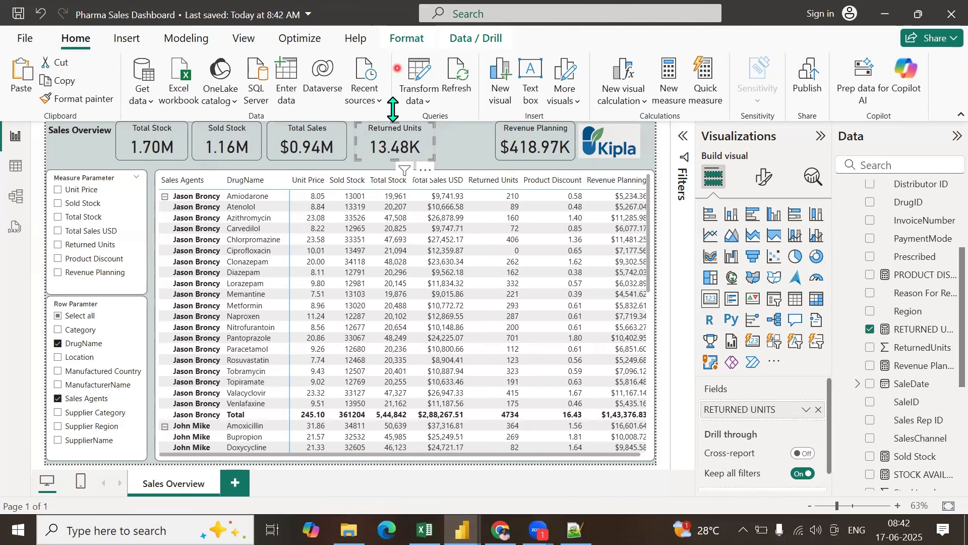
left_click_drag(418, 149, 402, 151)
left_click(459, 149)
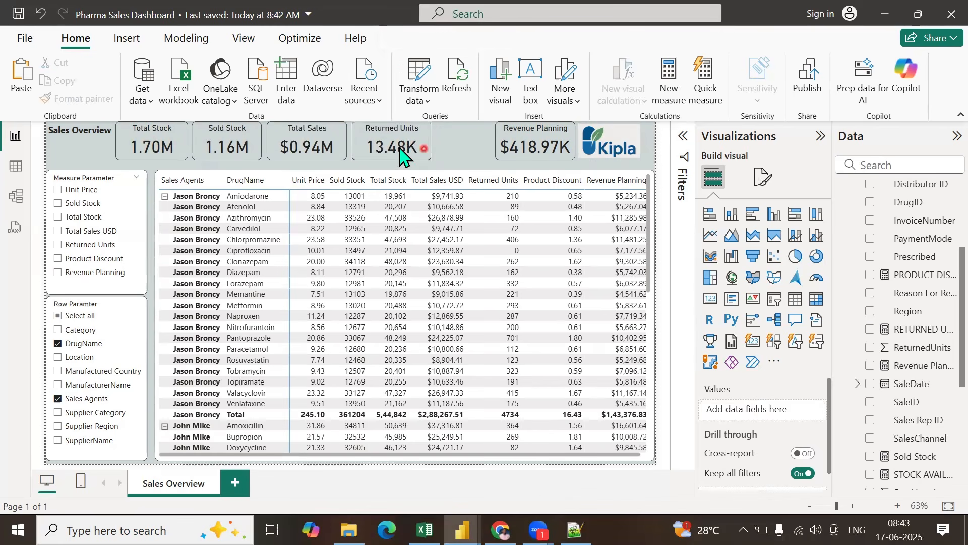
Step: Narrow the Returned Units card slightly from its right edge
left_click(498, 149)
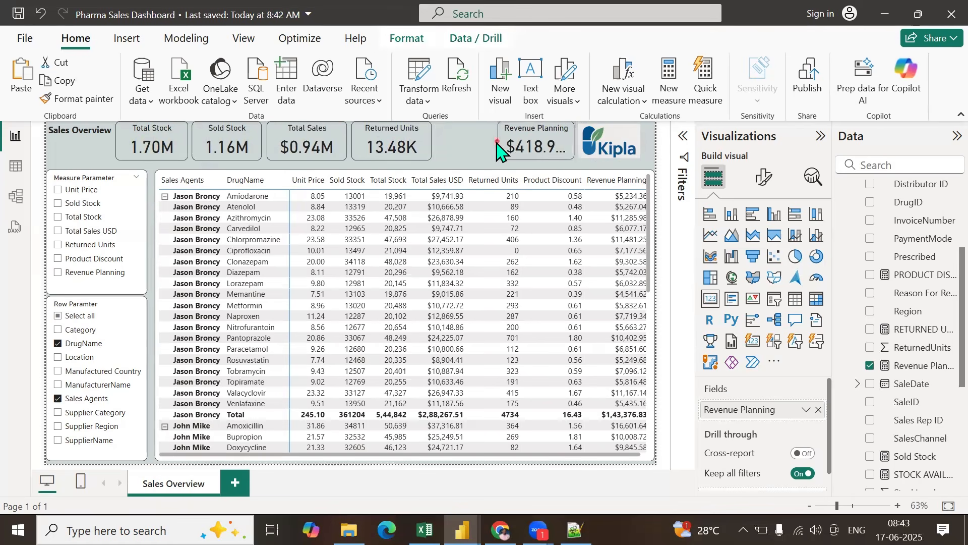
left_click(581, 153)
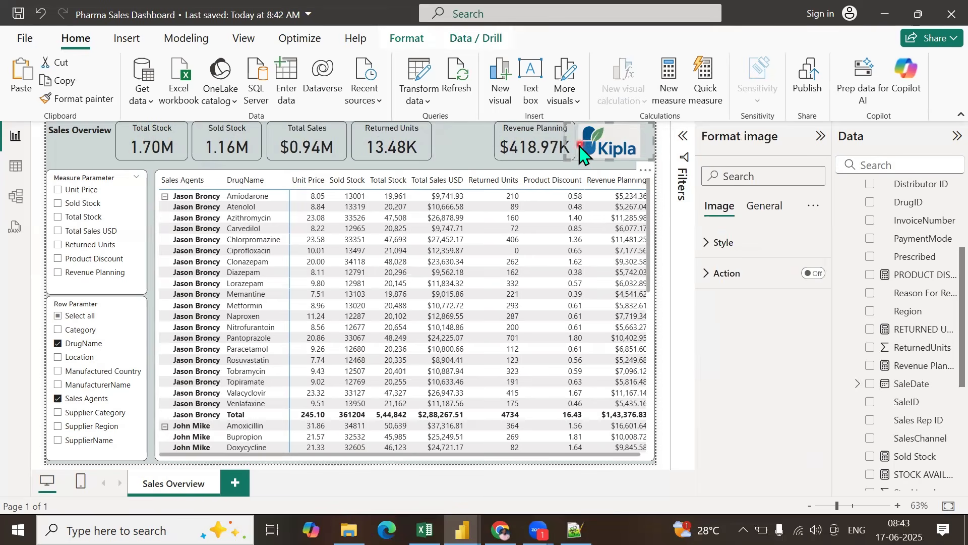
left_click(565, 146)
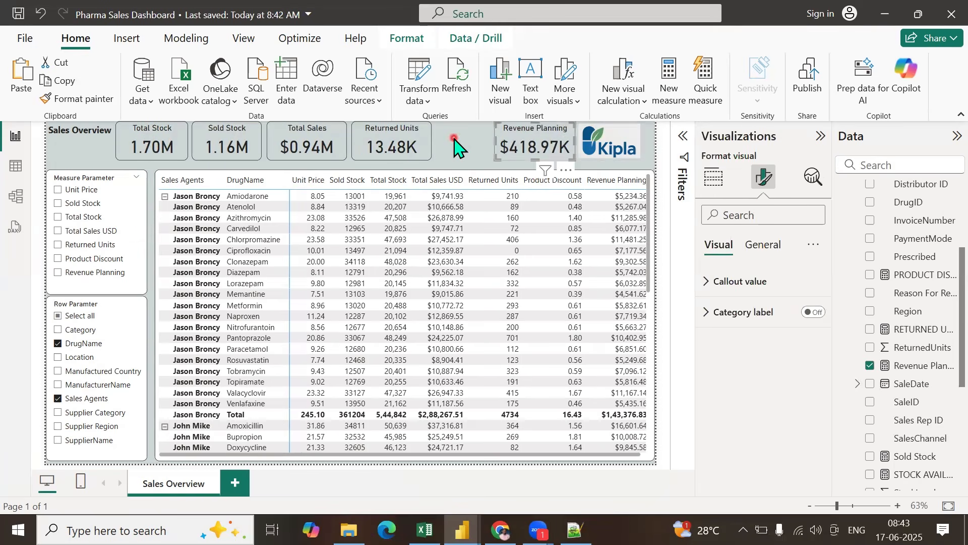
left_click(404, 146)
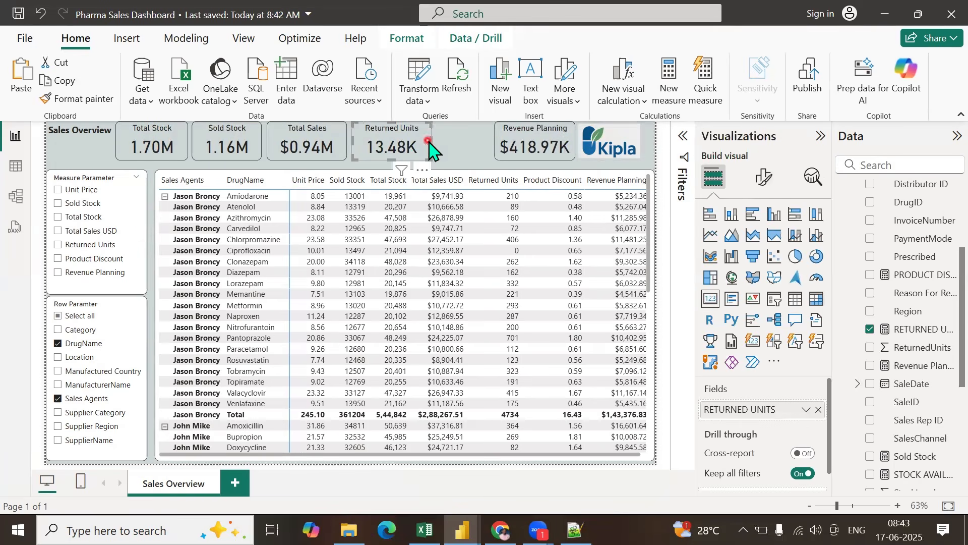
left_click_drag(428, 144, 424, 142)
Step: Duplicate the Returned Units card into the gap before Revenue Planning and replace the copy's field with STOCK AVAILABLE
left_click(496, 142)
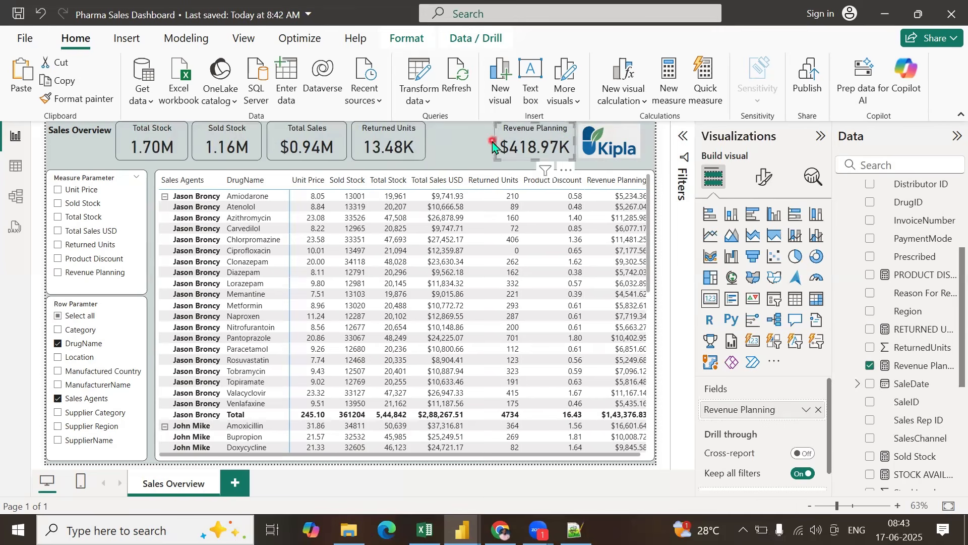
key("ctrl+v")
left_click_drag(401, 151, 473, 147)
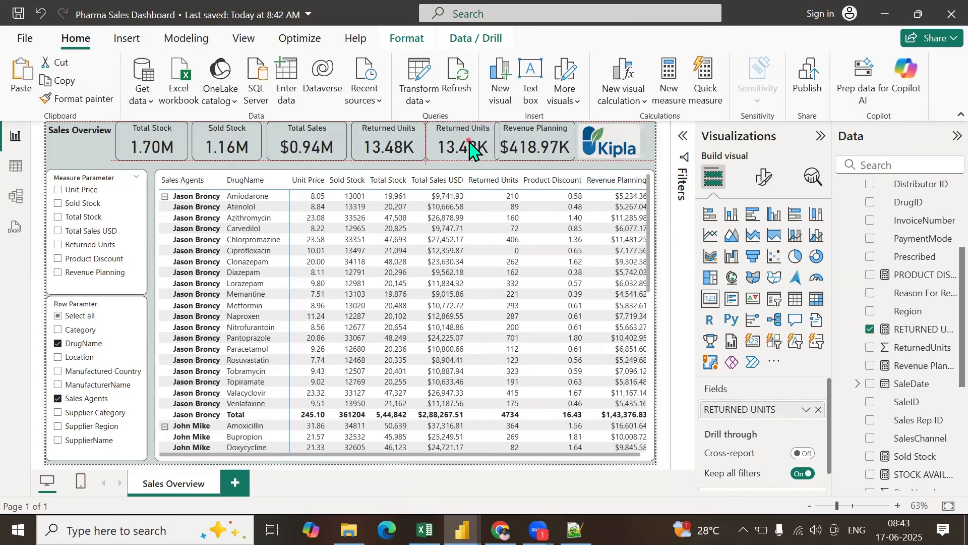
left_click(819, 409)
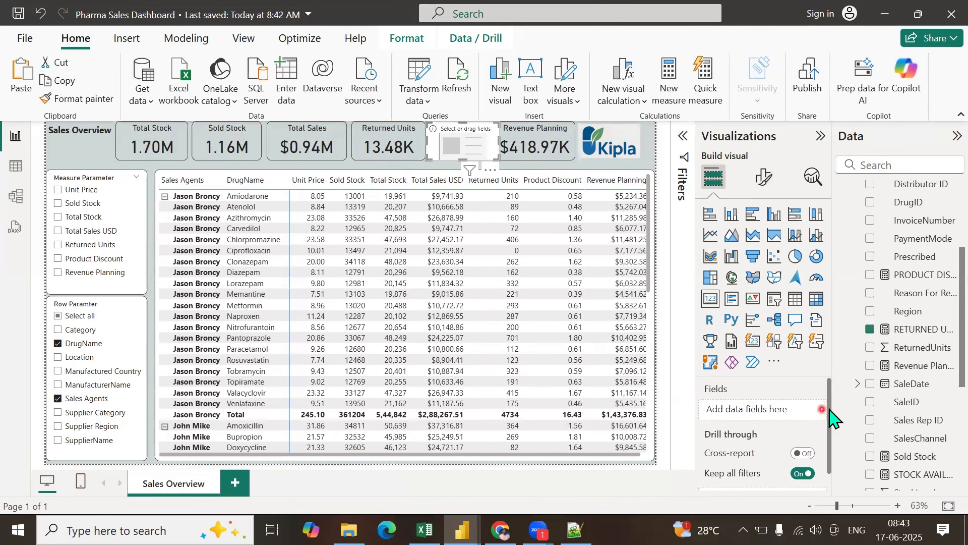
scroll(910, 419, "down", 1)
scroll(910, 418, "down", 1)
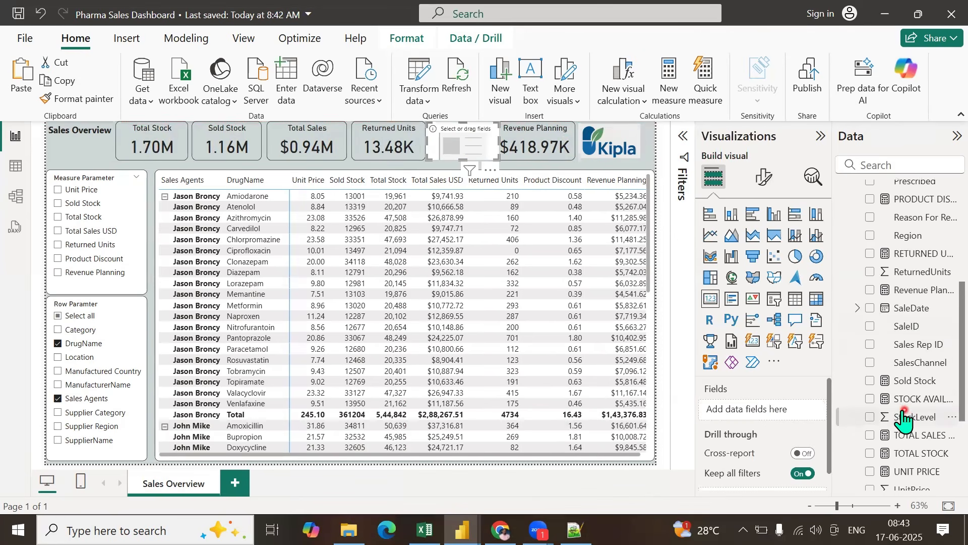
left_click(870, 399)
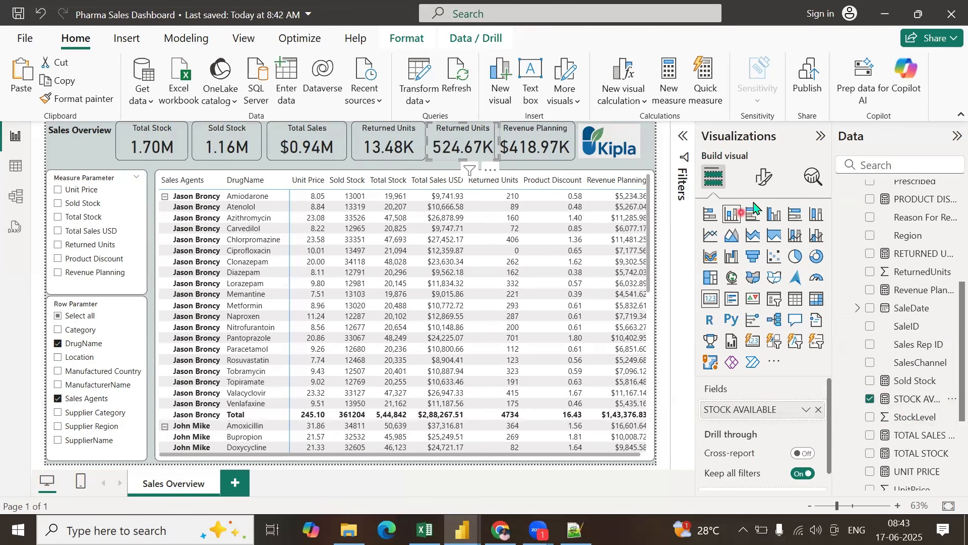
Step: Change the title text of the new card to "Stock Available"
left_click(764, 176)
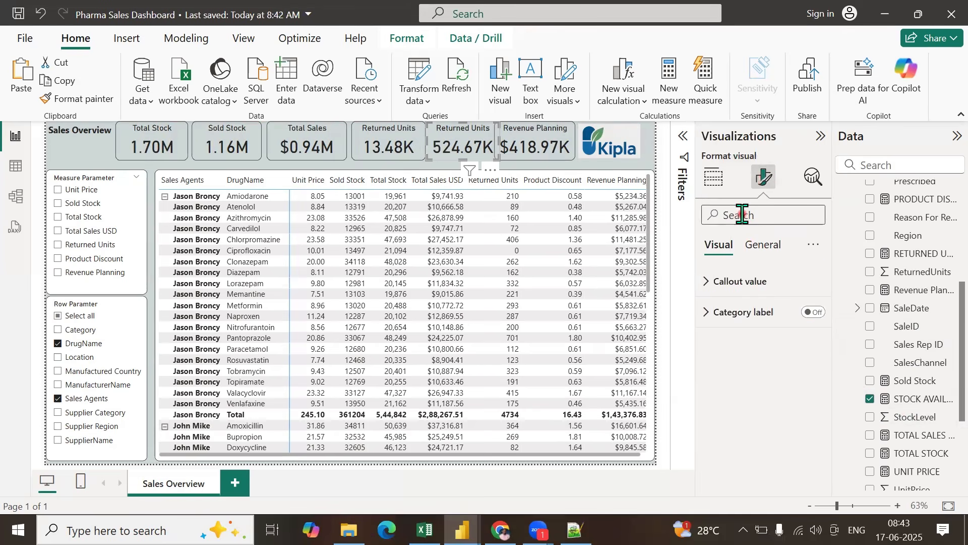
left_click(787, 325)
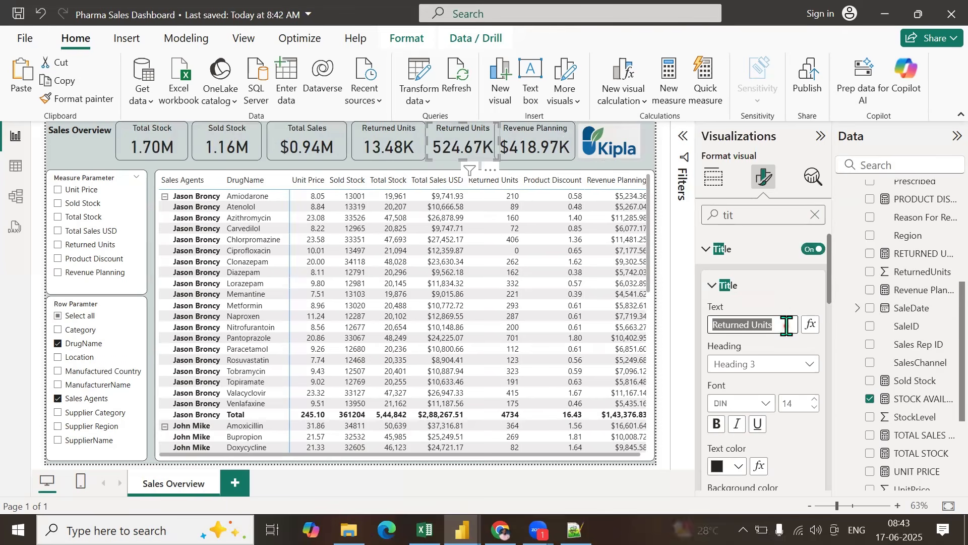
type("Stock Ava")
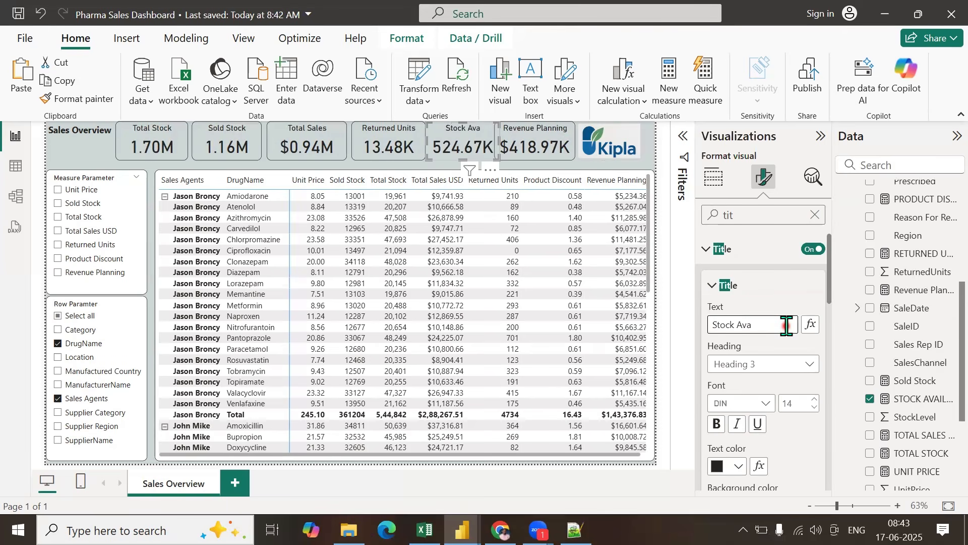
type("ilable")
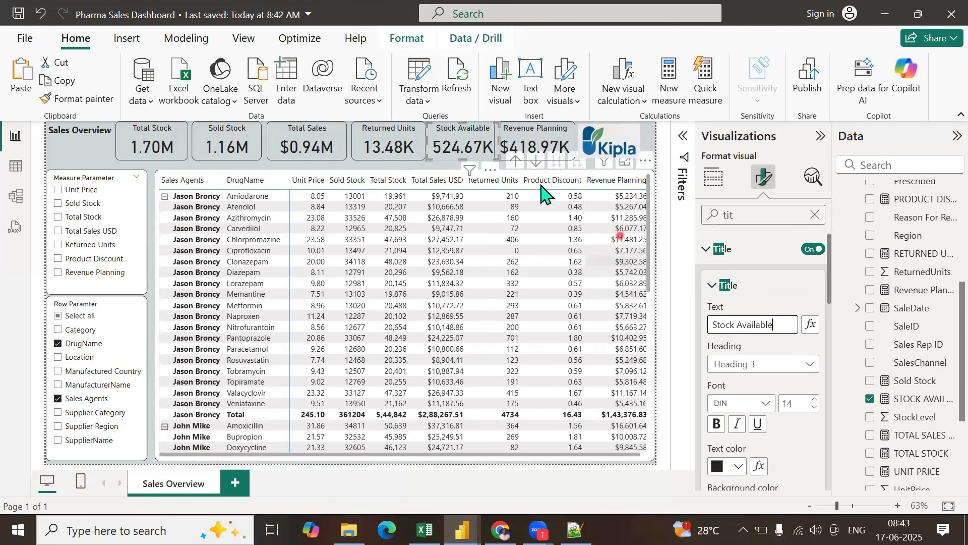
Step: Nudge the Total Stock, Sold Stock, Total Sales, Returned Units and Stock Available cards slightly left to separate the crowded cards
left_click(144, 146)
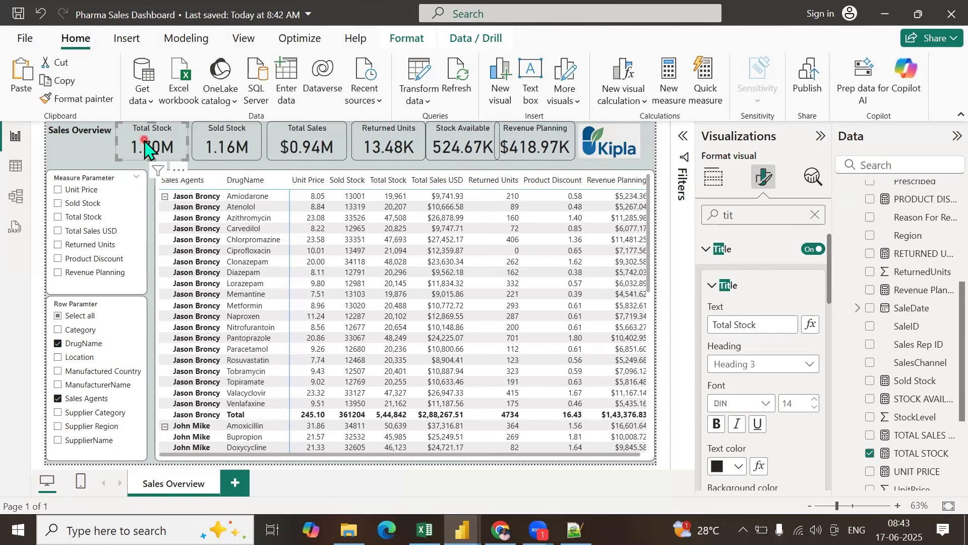
left_click(226, 146)
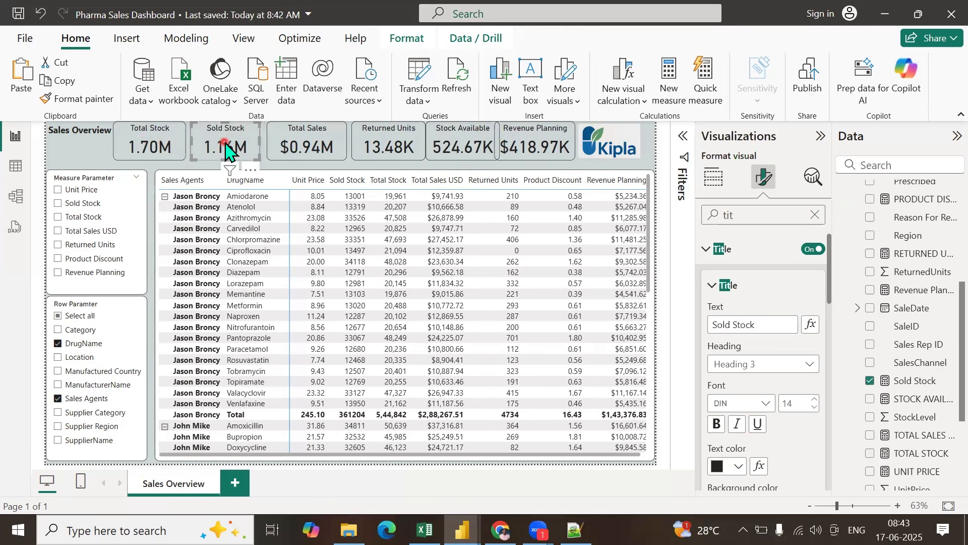
left_click(301, 146)
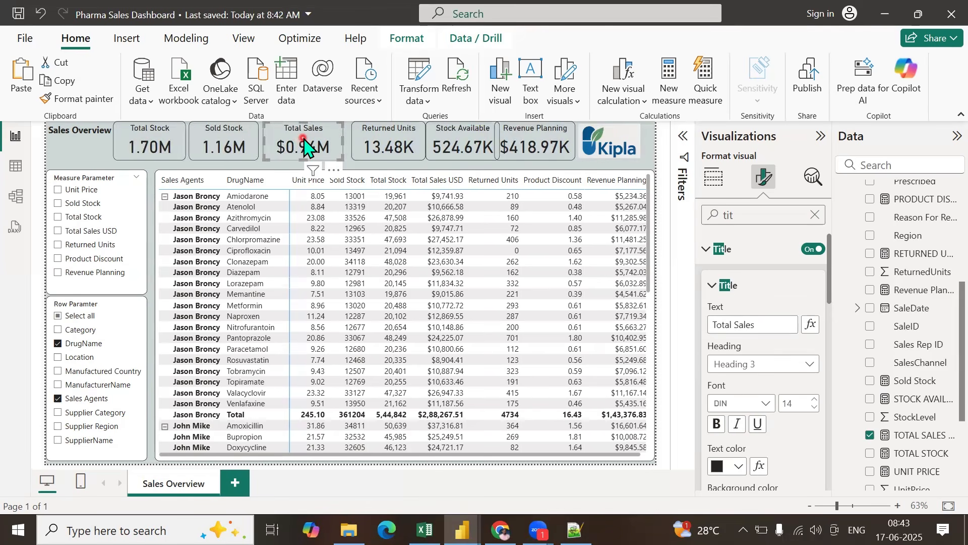
left_click(386, 146)
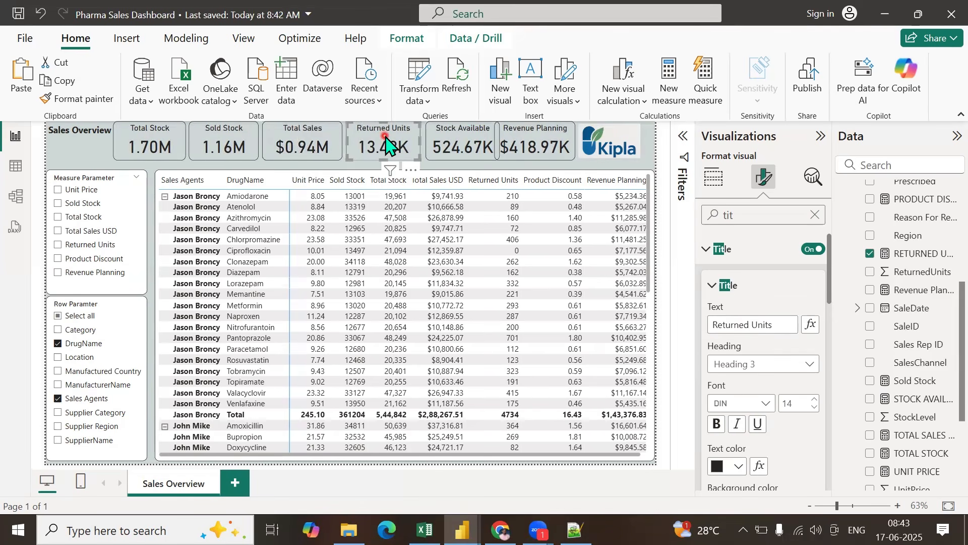
left_click(442, 147)
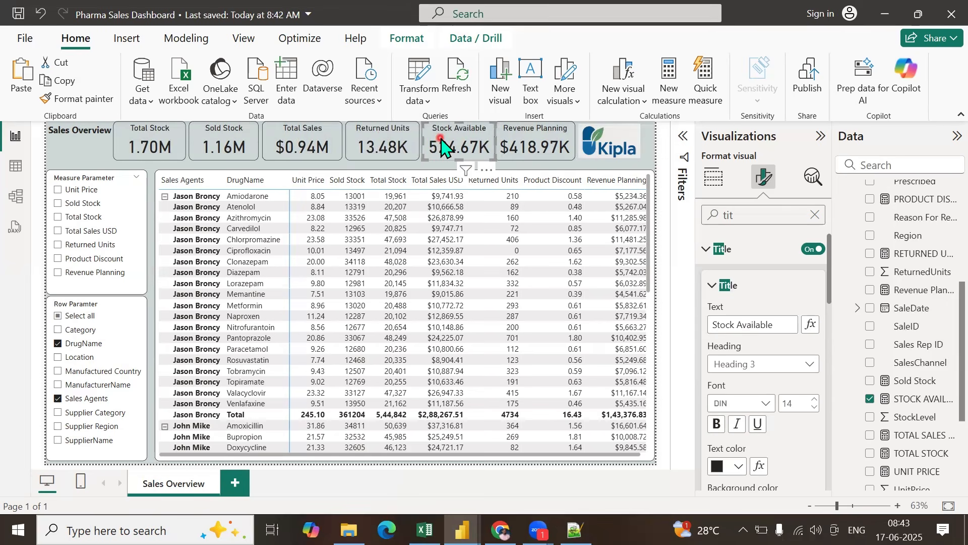
left_click(78, 167)
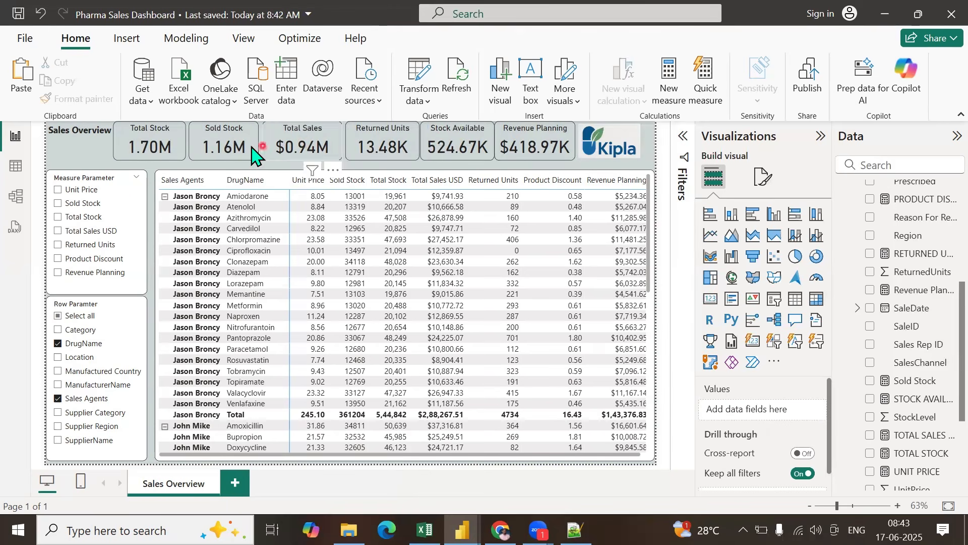
Step: Fine-tune the Total Sales, Returned Units and Stock Available cards slightly left to even out the gaps, and deselect them
left_click(314, 151)
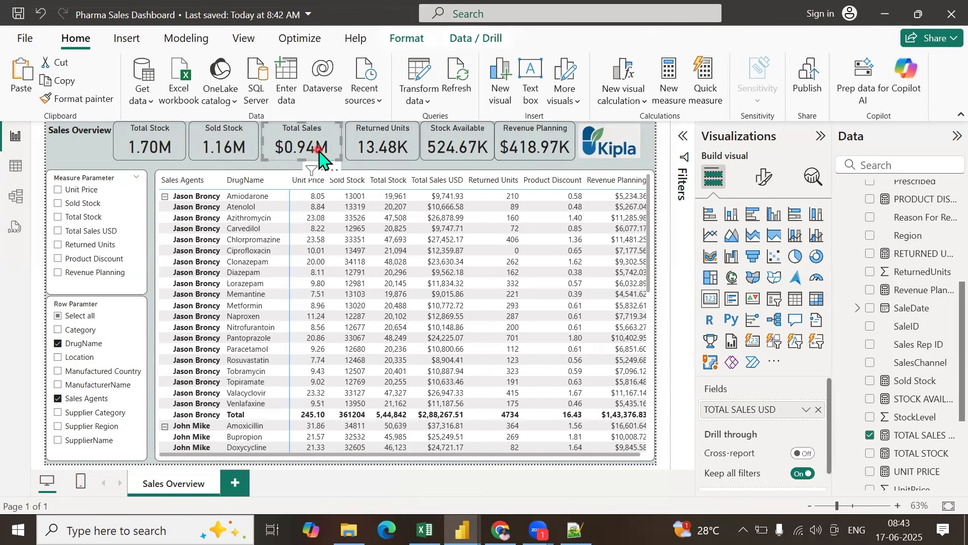
left_click(395, 147)
left_click(442, 149)
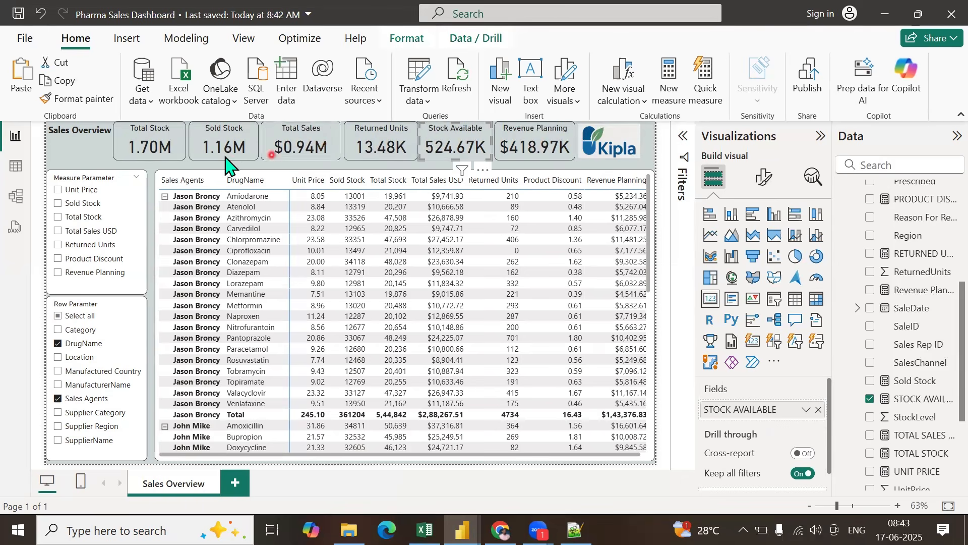
left_click(85, 162)
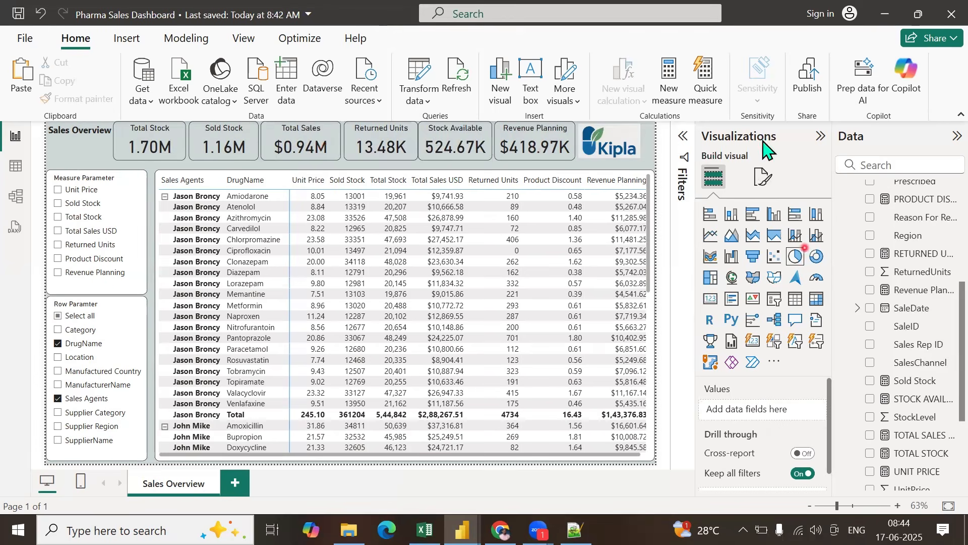
left_click(683, 142)
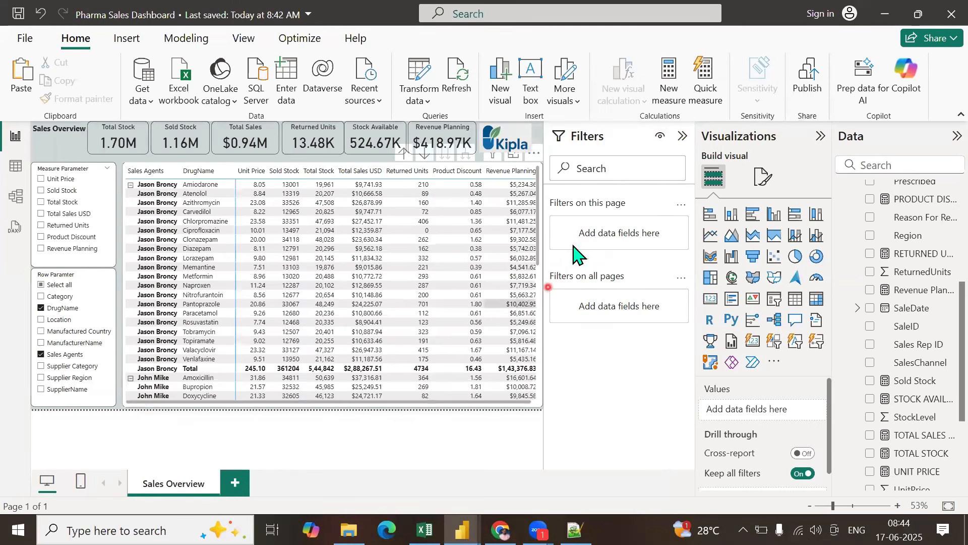
left_click(72, 277)
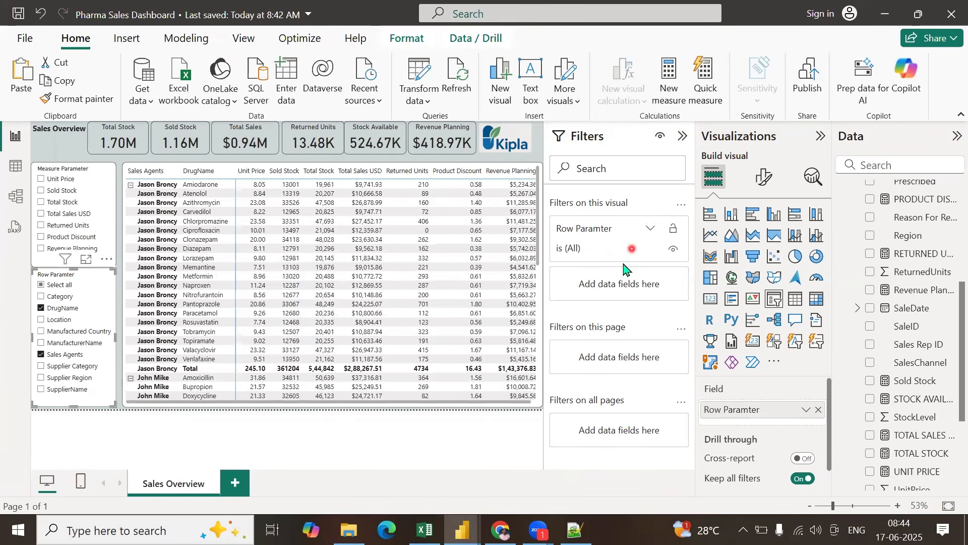
left_click(682, 136)
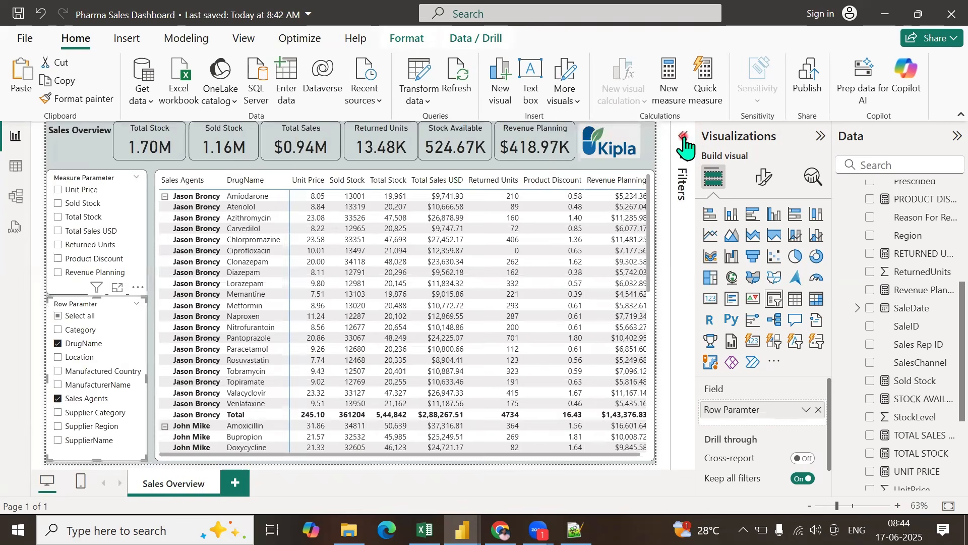
Step: Shorten the matrix from its upper edge to free a strip between the KPI cards and the matrix, and deselect it
left_click(654, 194)
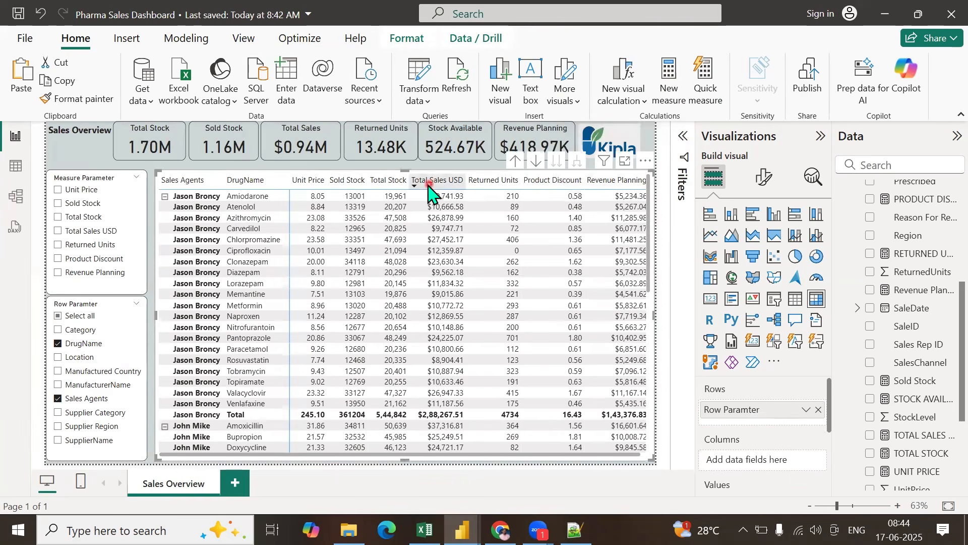
left_click_drag(407, 171, 405, 214)
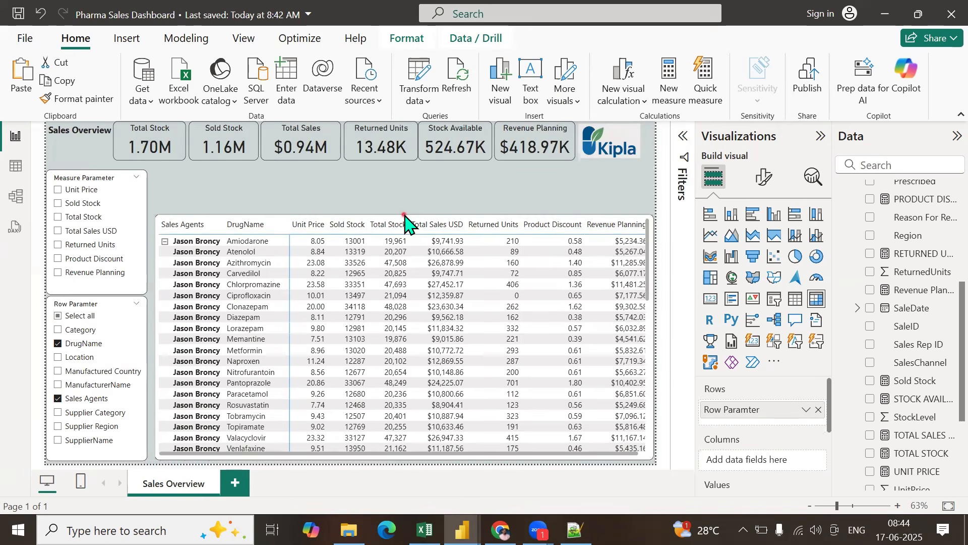
left_click(350, 193)
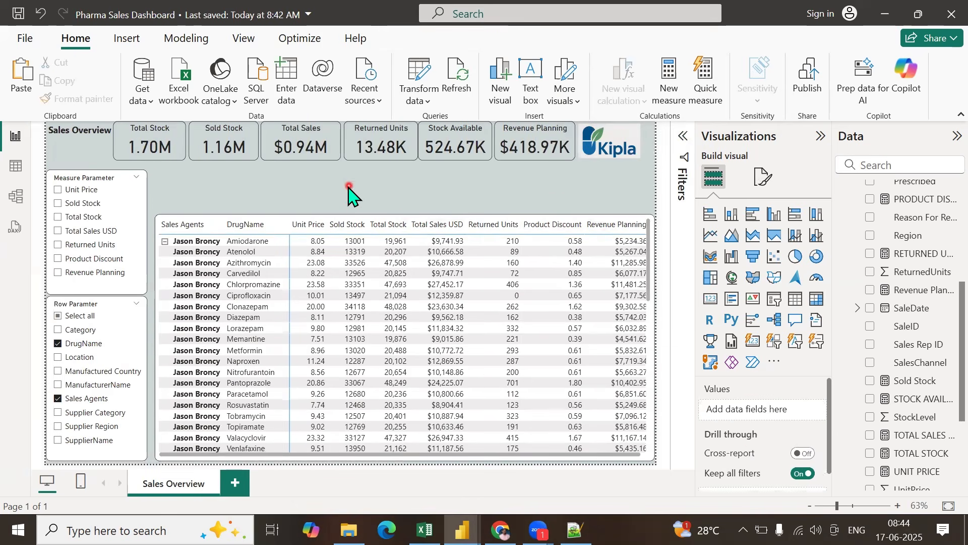
Step: Add a new slicer in the free strip above the matrix and reduce its height to fit there
left_click(771, 299)
left_click_drag(190, 241, 248, 237)
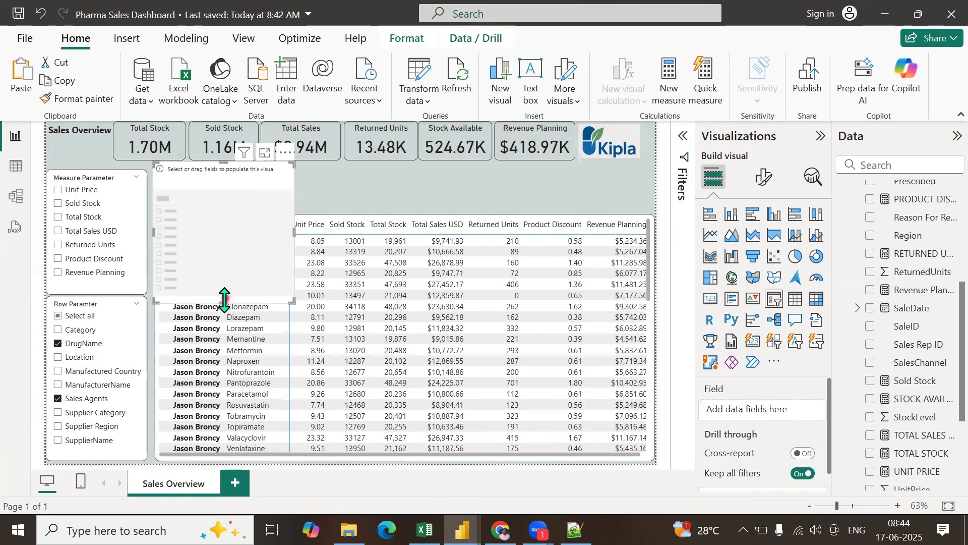
left_click_drag(224, 301, 240, 207)
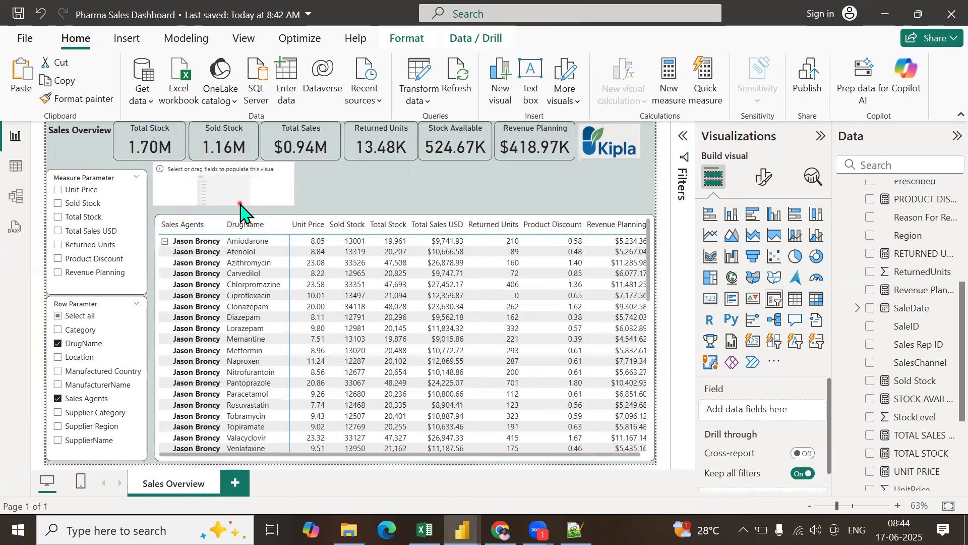
Step: Assign the Category field from the Drugs table to the new slicer
scroll(890, 252, "up", 4)
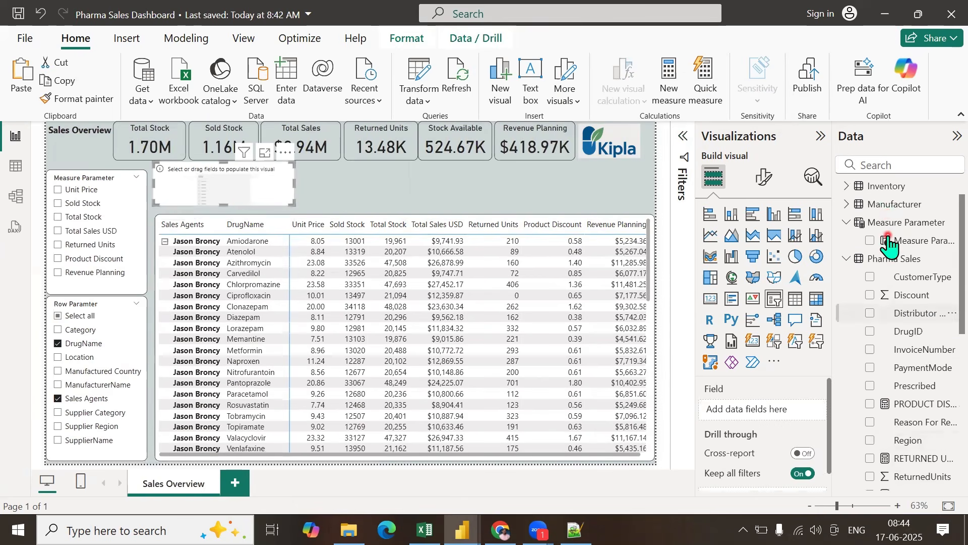
scroll(889, 245, "up", 1)
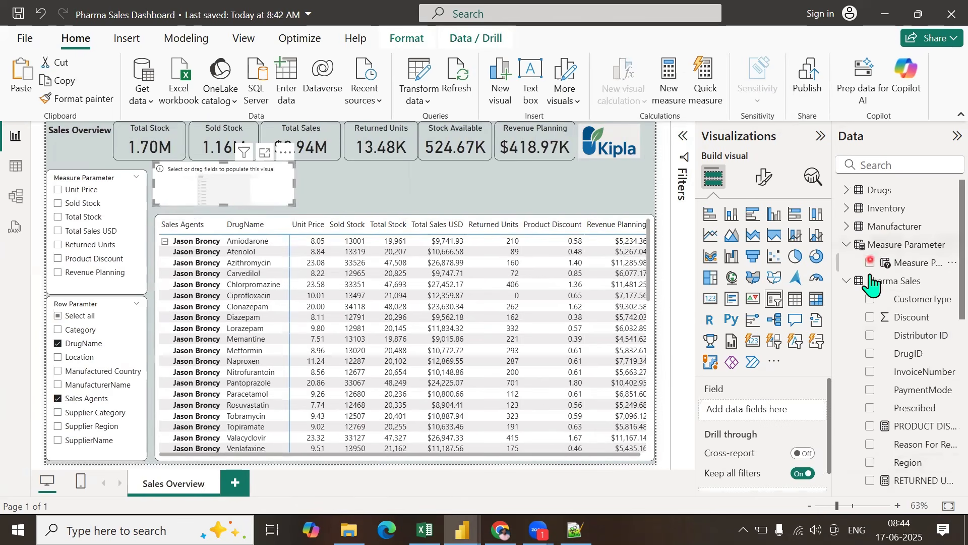
left_click(848, 190)
left_click(870, 208)
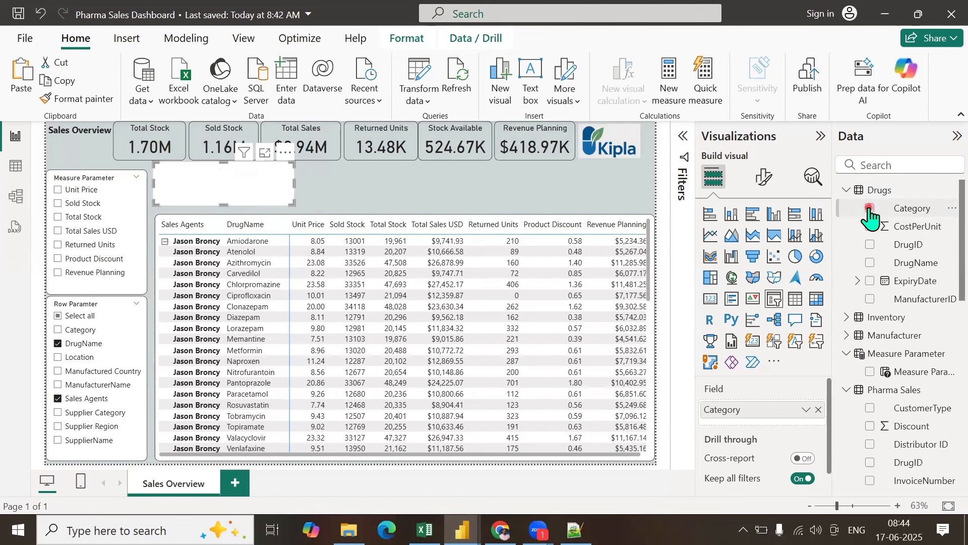
Step: Set the Category slicer's style to Dropdown and narrow the slicer to about the width of the parameter slicers
left_click(765, 183)
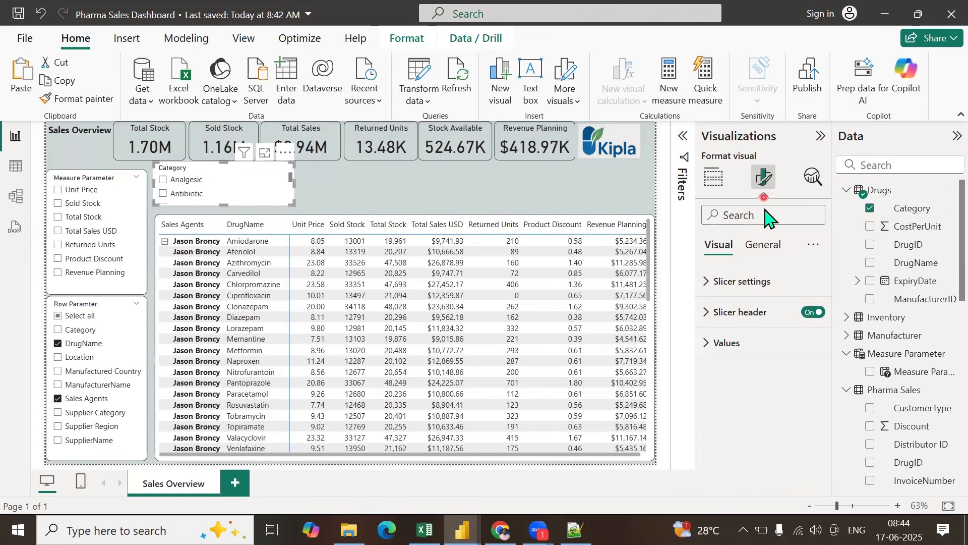
left_click(707, 279)
left_click(782, 356)
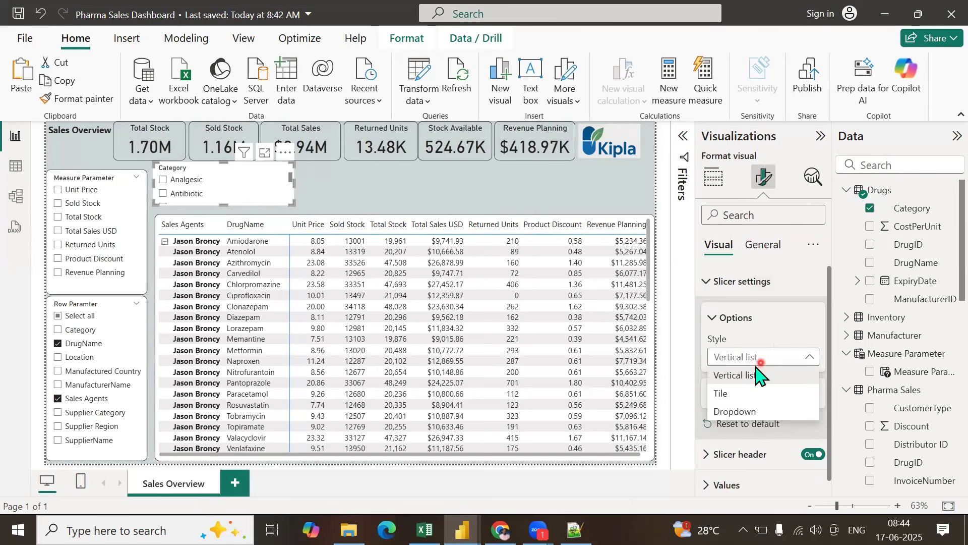
left_click(731, 394)
left_click(787, 357)
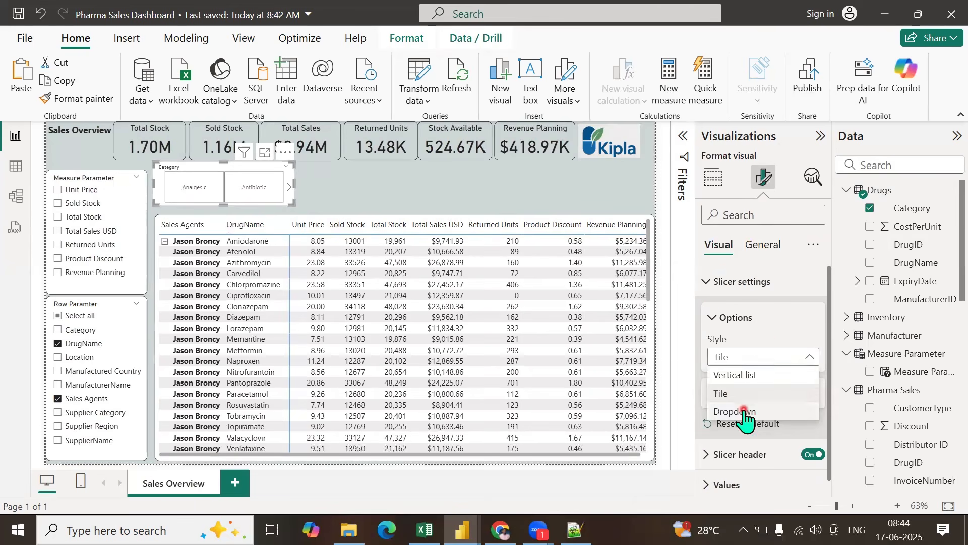
left_click(743, 412)
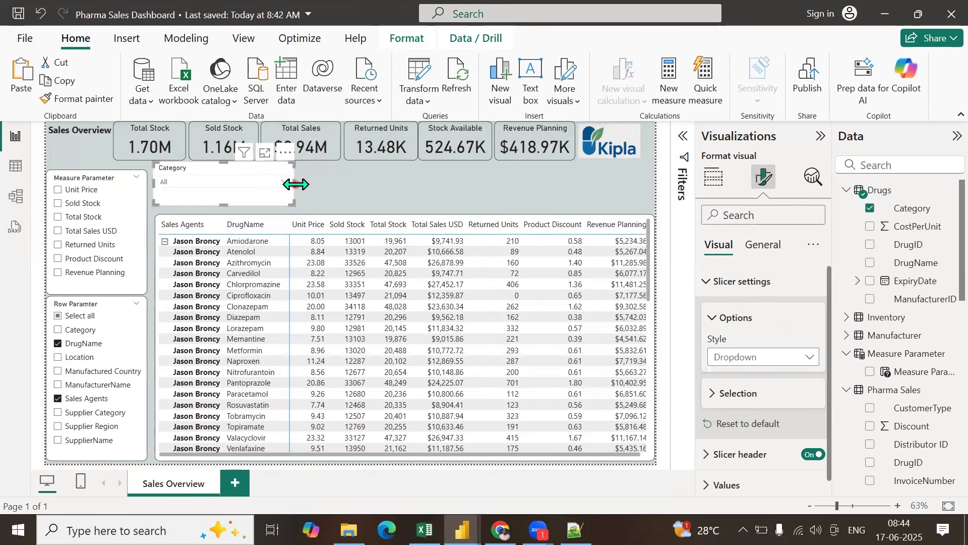
left_click_drag(295, 185, 254, 185)
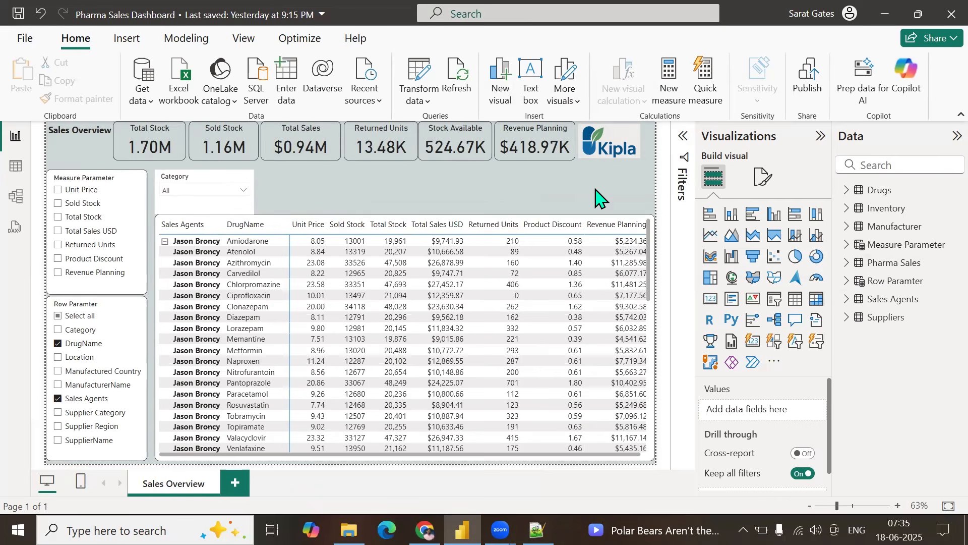
Step: Turn off the background of the Measure Parameter slicer
left_click(79, 186)
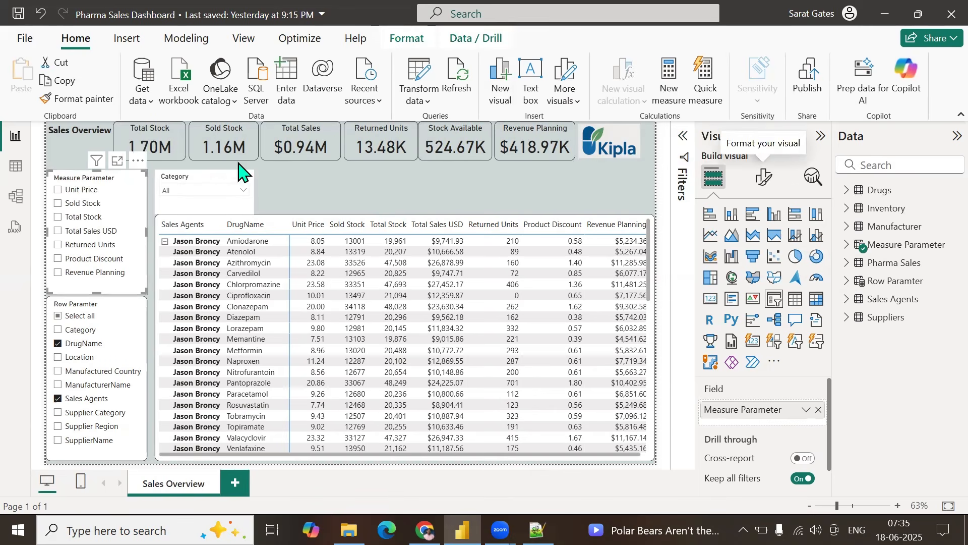
left_click(763, 179)
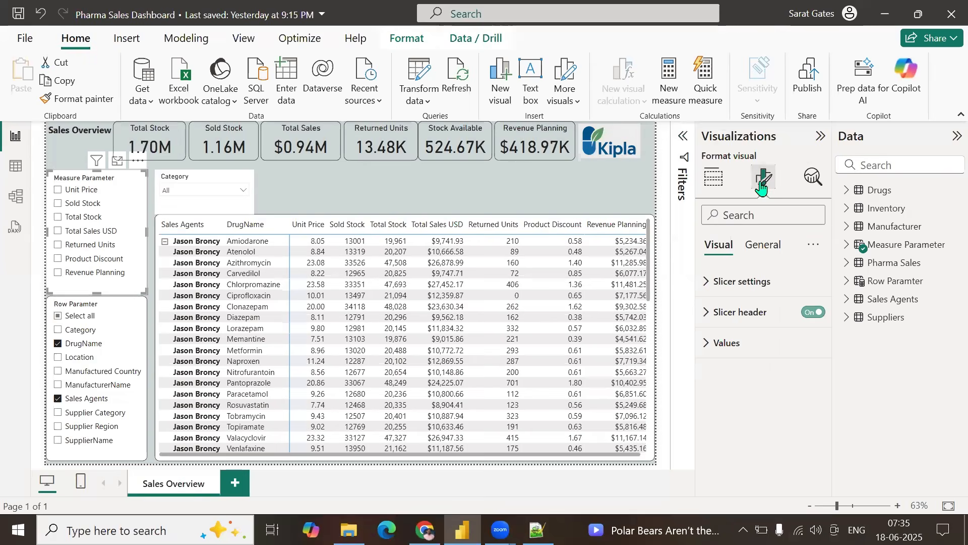
left_click(755, 249)
left_click(706, 343)
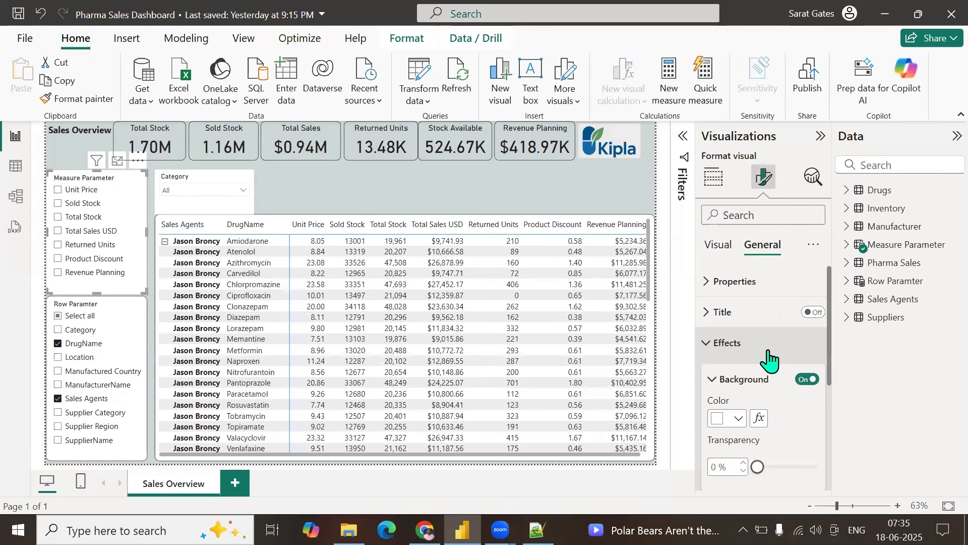
left_click(802, 383)
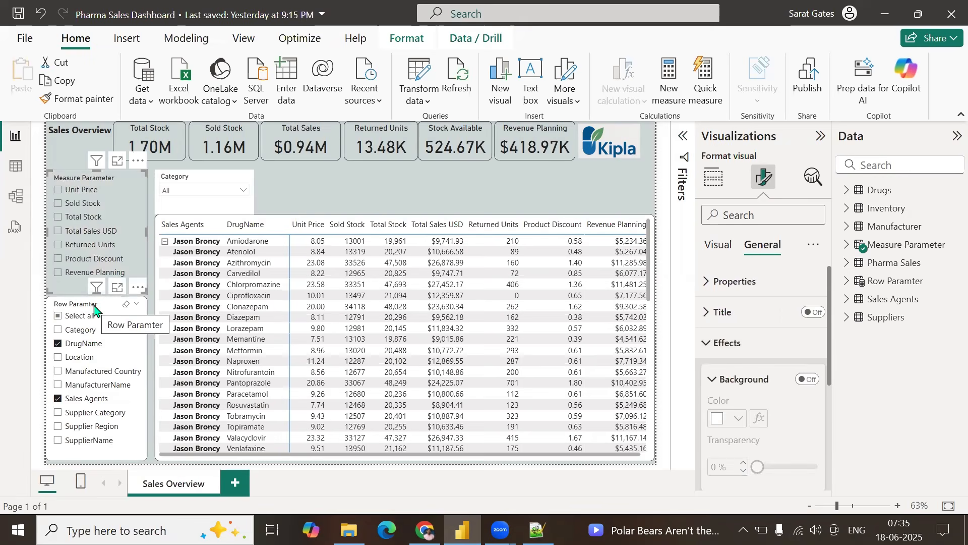
Step: Copy the Measure Parameter slicer's formatting onto the Row Paramter slicer and enable the search box in that slicer
left_click(77, 104)
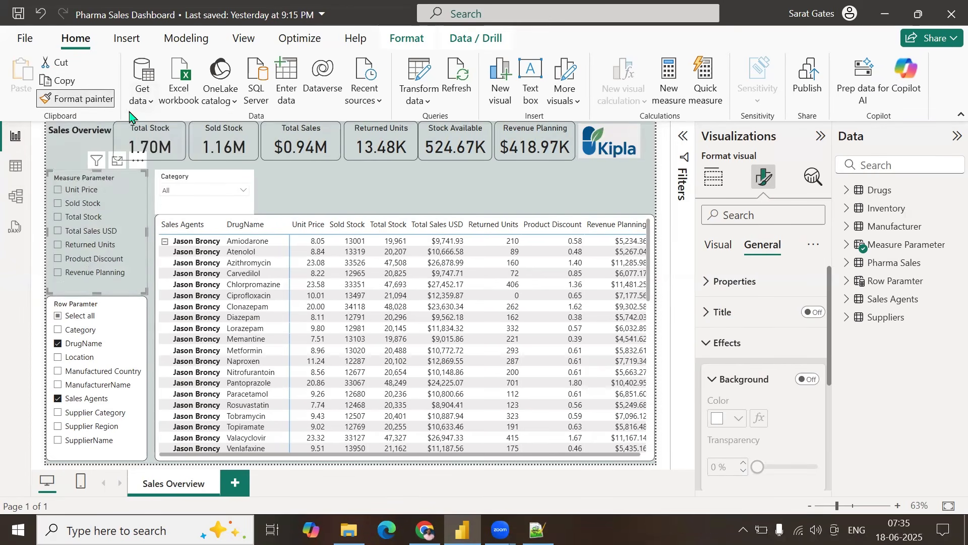
left_click(105, 317)
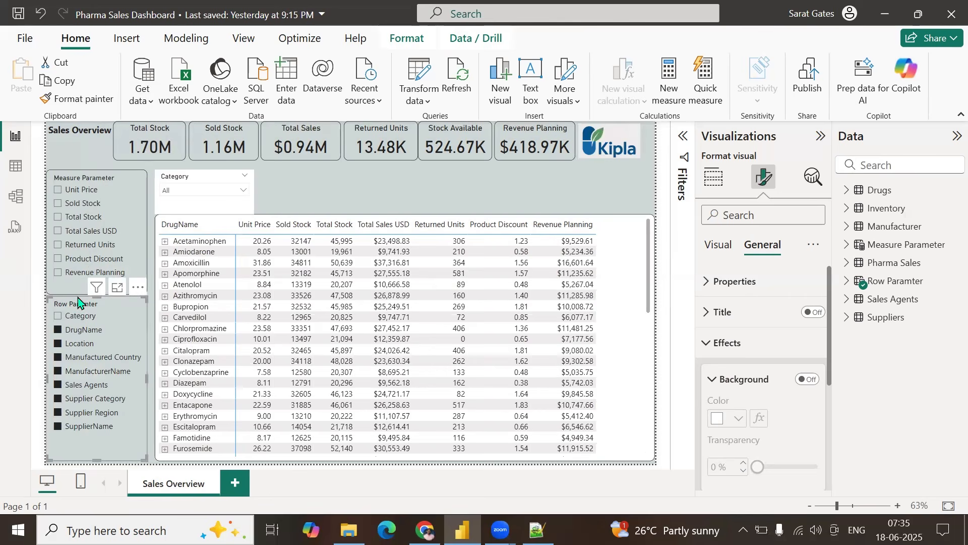
left_click(137, 289)
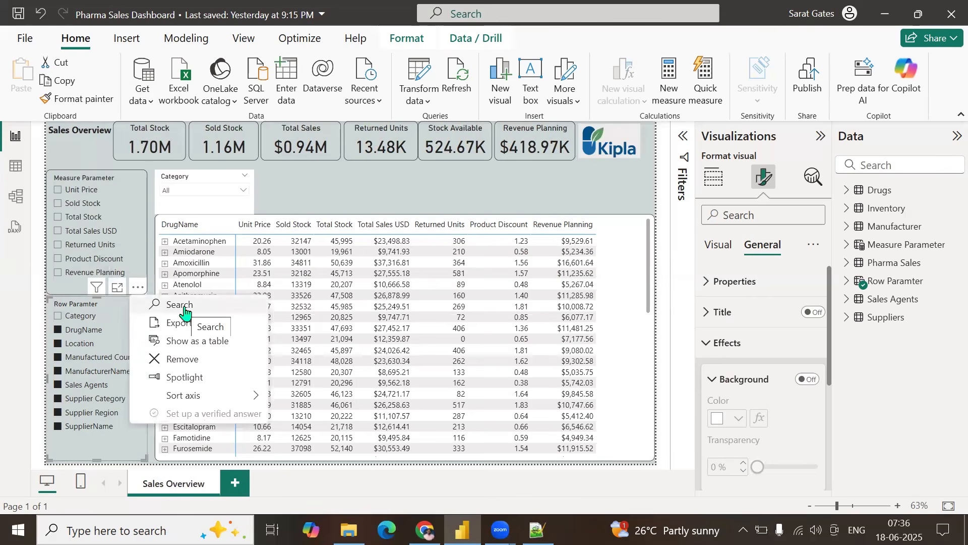
left_click(170, 305)
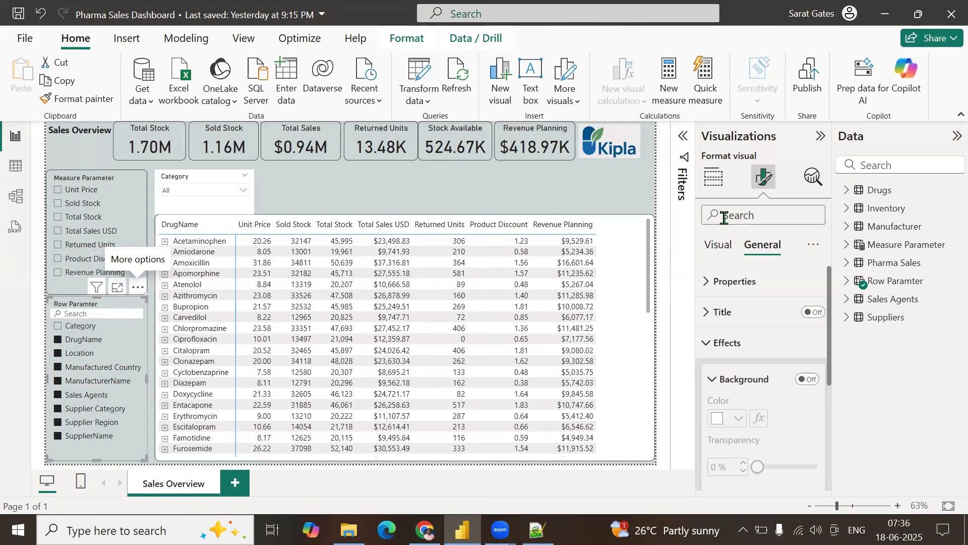
Step: In the Row Paramter slicer's selection settings, turn off Multi-select with CTRL and turn on the "Select all" option
left_click(718, 245)
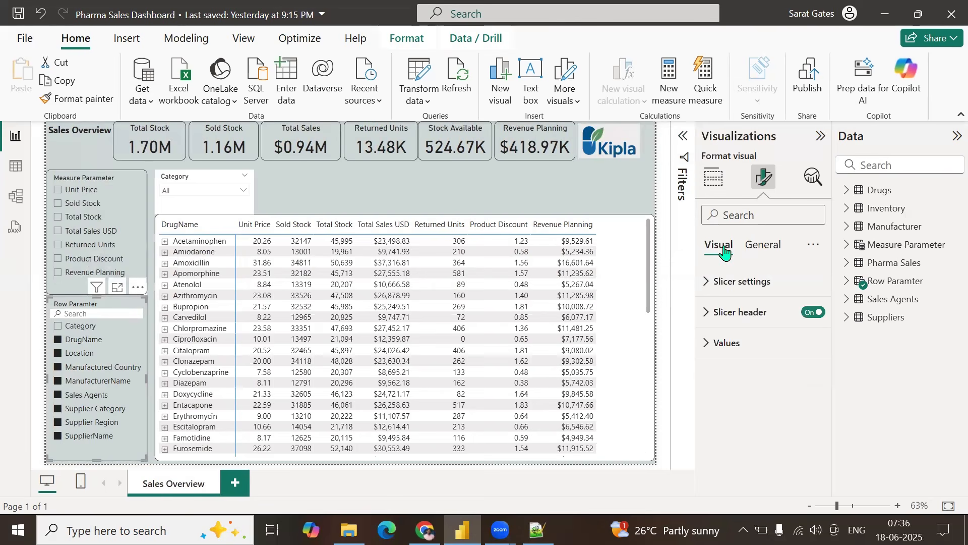
left_click(707, 282)
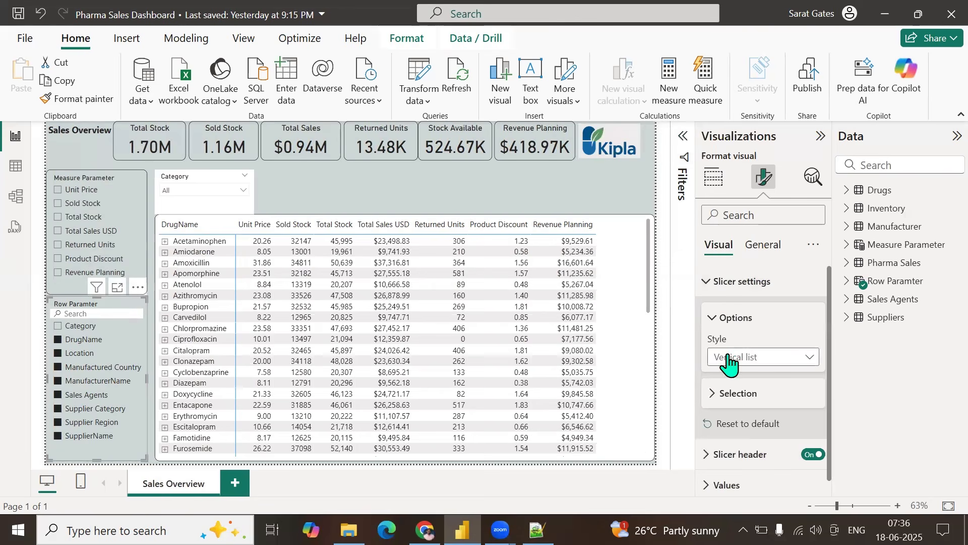
left_click(729, 397)
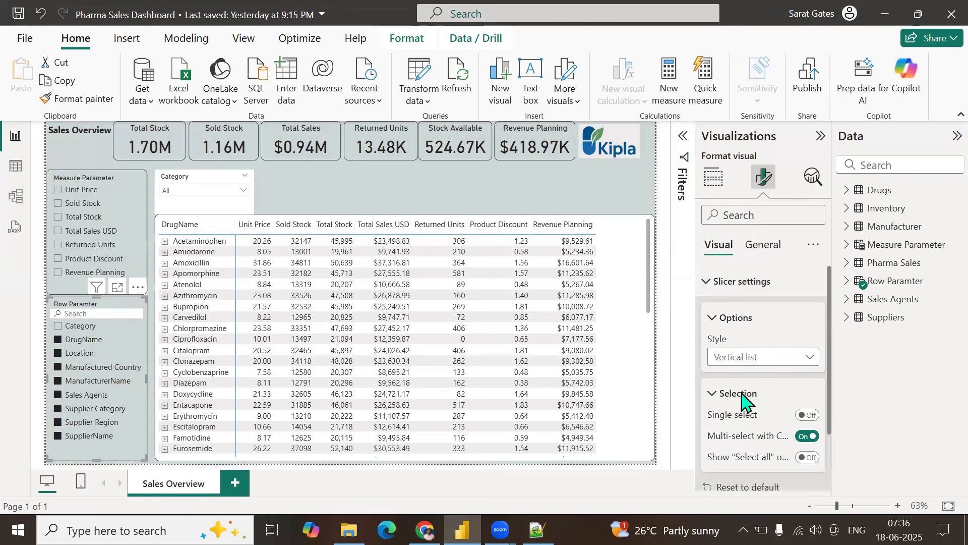
left_click(807, 457)
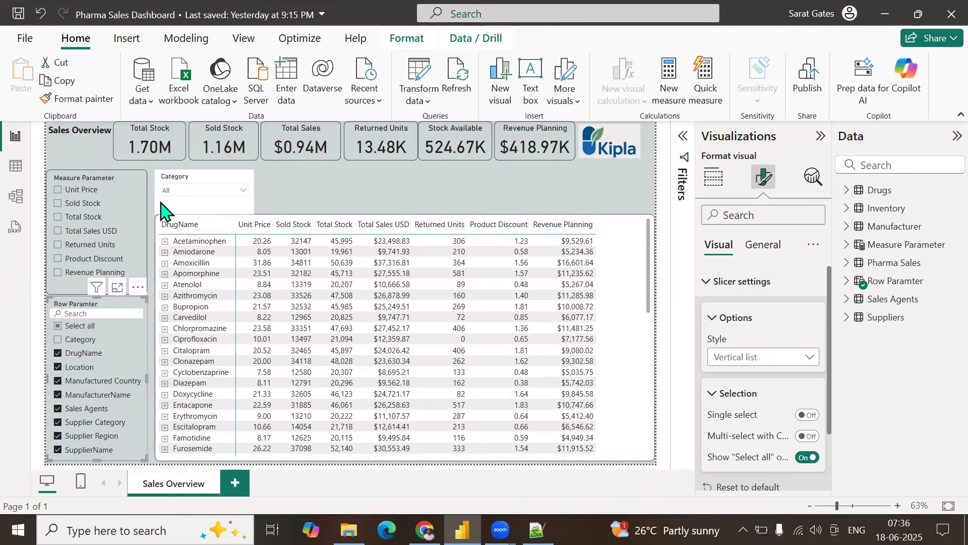
Step: Turn off the background effect of the Category slicer
left_click(186, 182)
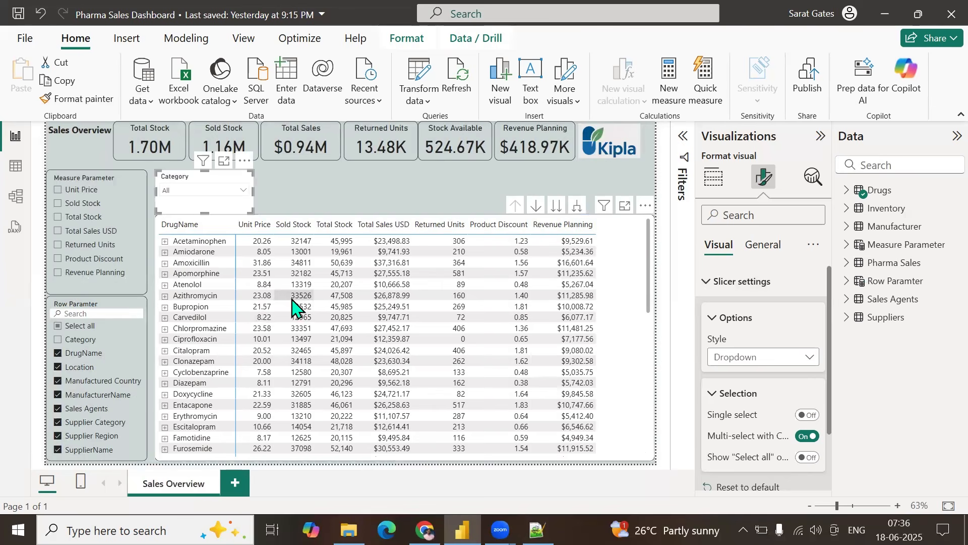
left_click(683, 136)
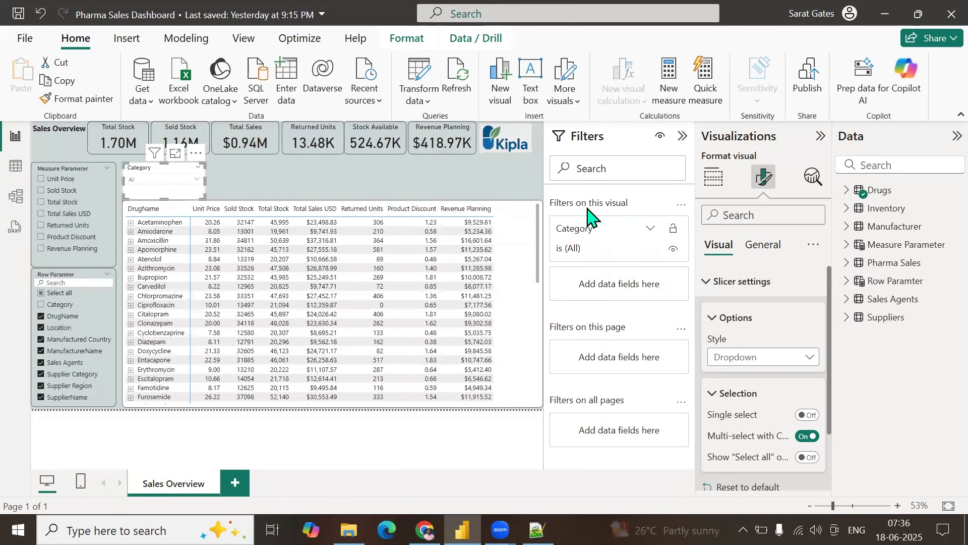
left_click(683, 137)
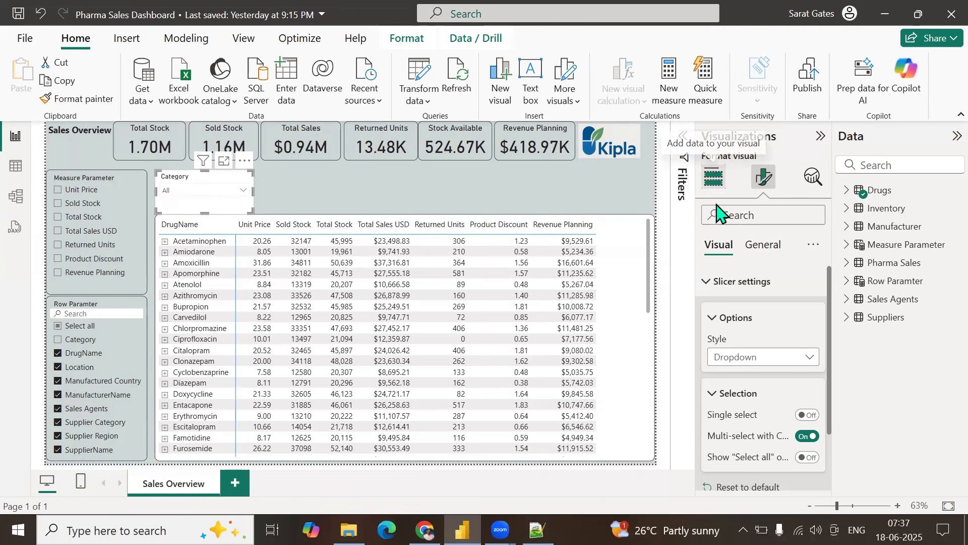
left_click(762, 245)
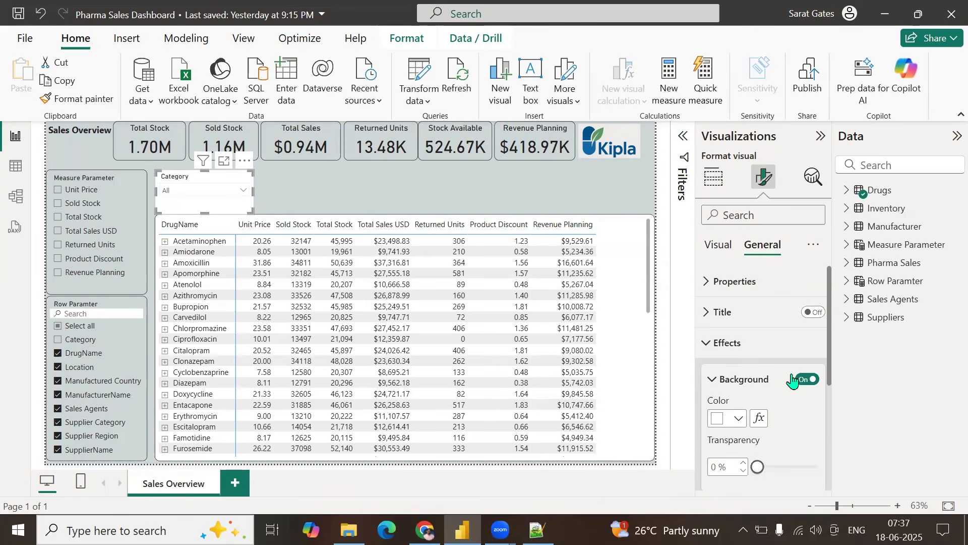
left_click(806, 381)
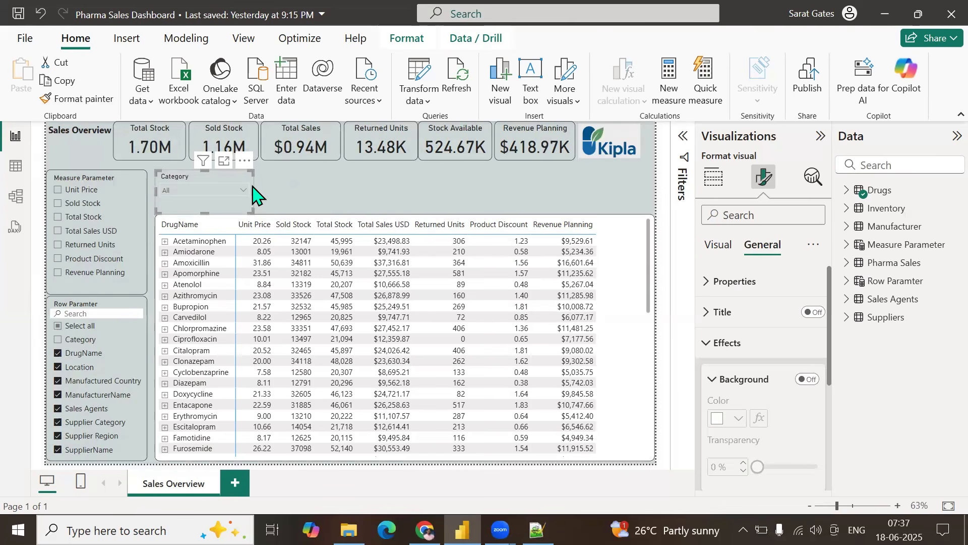
Step: Narrow and shorten the Category slicer, and set its header and values font size to 8
left_click_drag(252, 187, 239, 187)
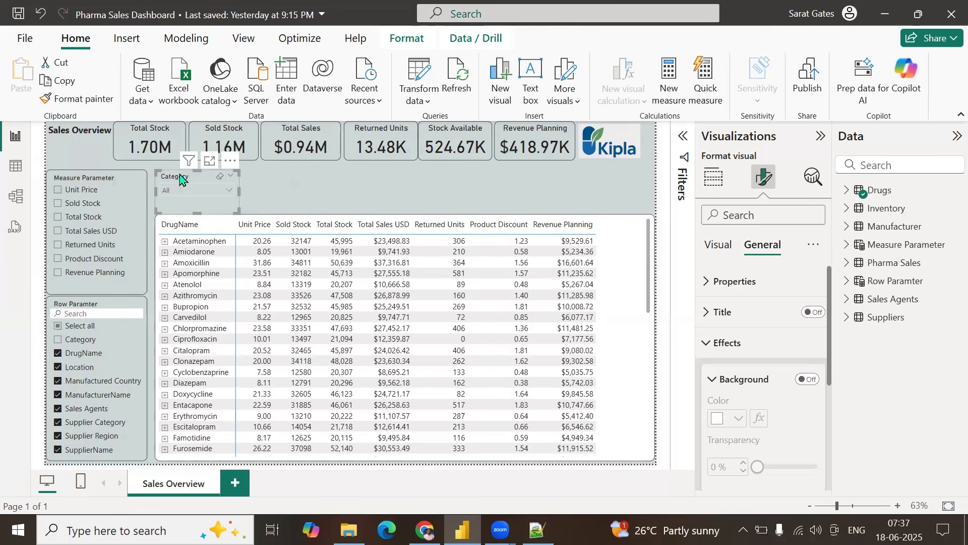
left_click(746, 210)
type("font")
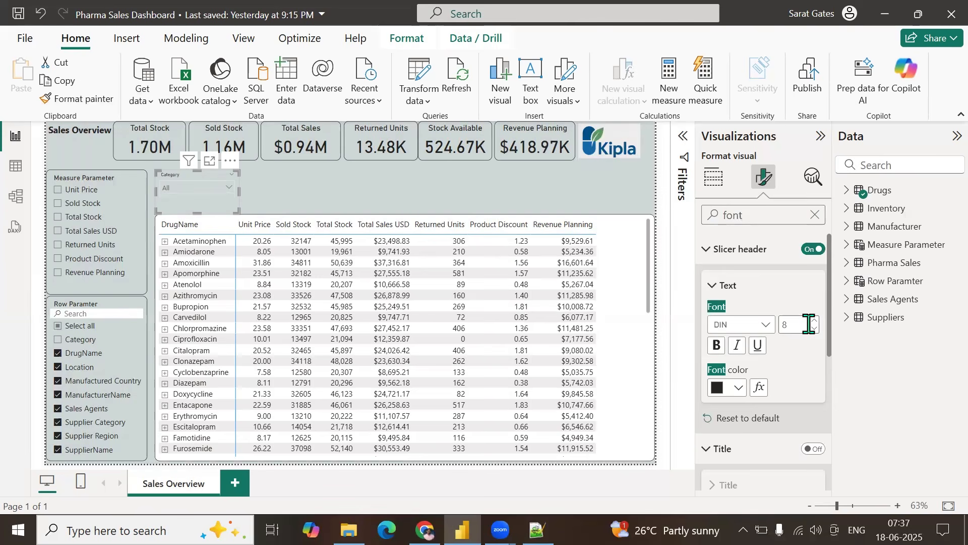
scroll(789, 395, "down", 5)
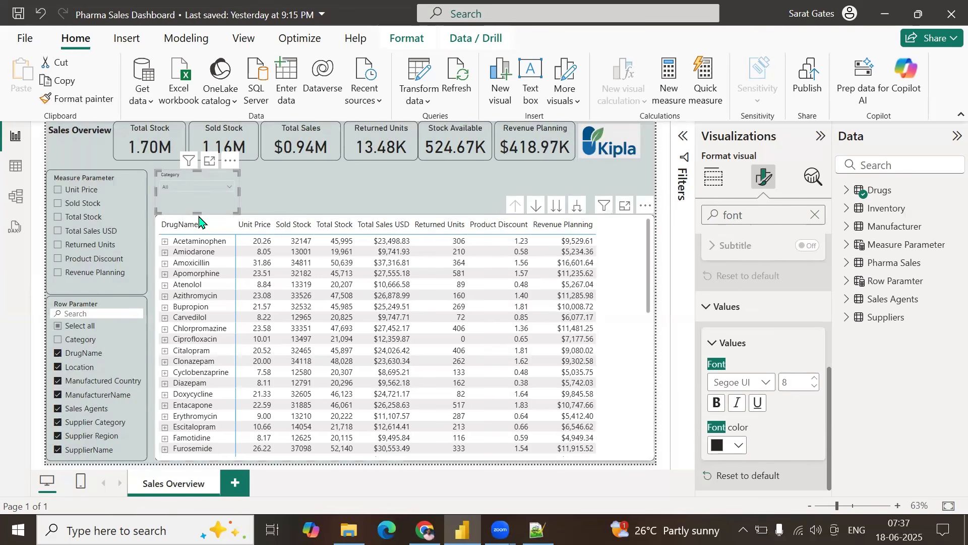
left_click_drag(197, 213, 197, 198)
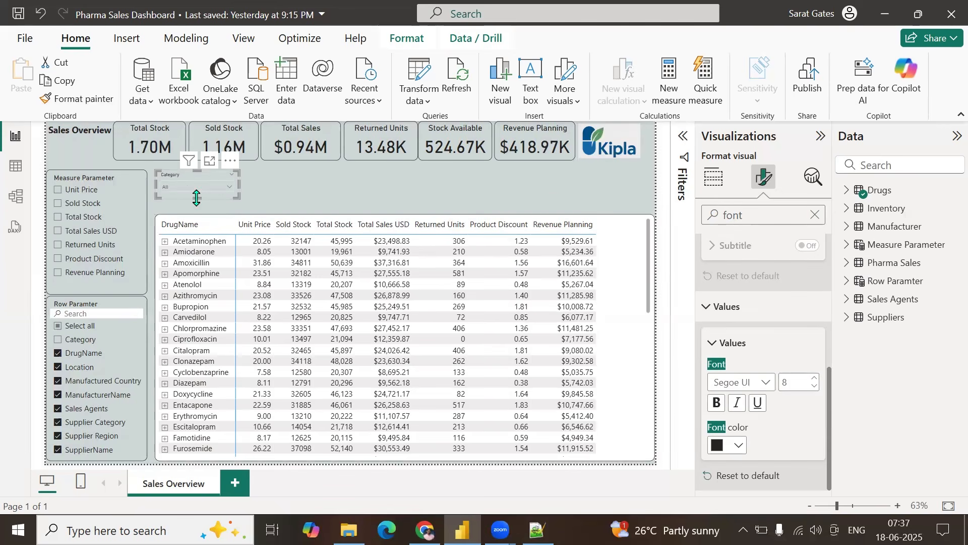
Step: Duplicate the Category slicer and place the copy directly beside the original, above the matrix
key("ctrl+c")
key("ctrl+v")
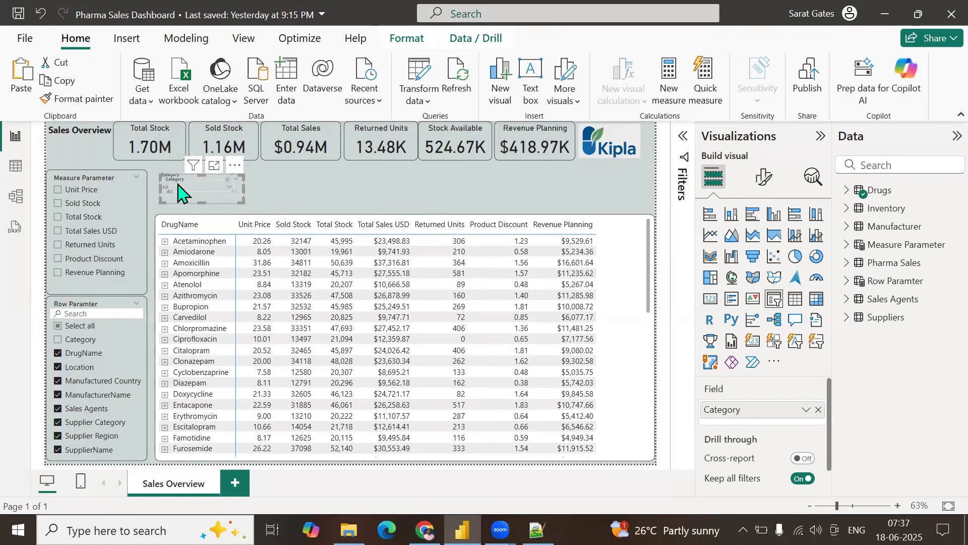
left_click_drag(184, 189, 262, 192)
left_click(179, 182)
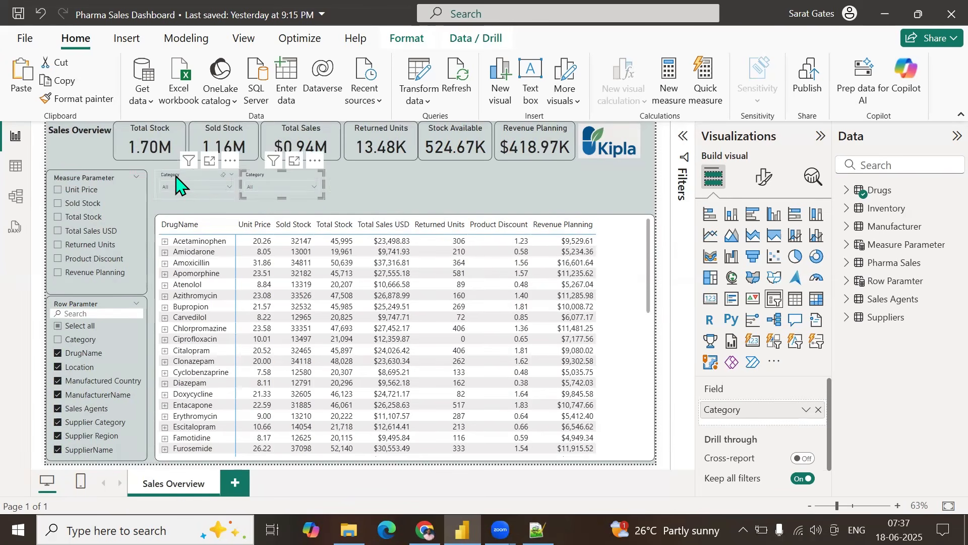
Step: Replace the copied slicer's Category field with DrugName from the Drugs table
left_click(820, 135)
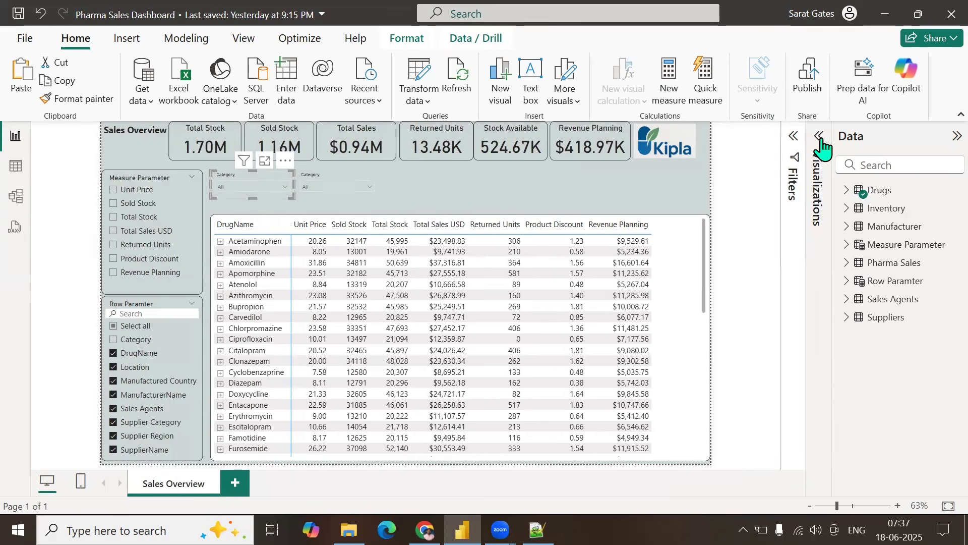
left_click(309, 186)
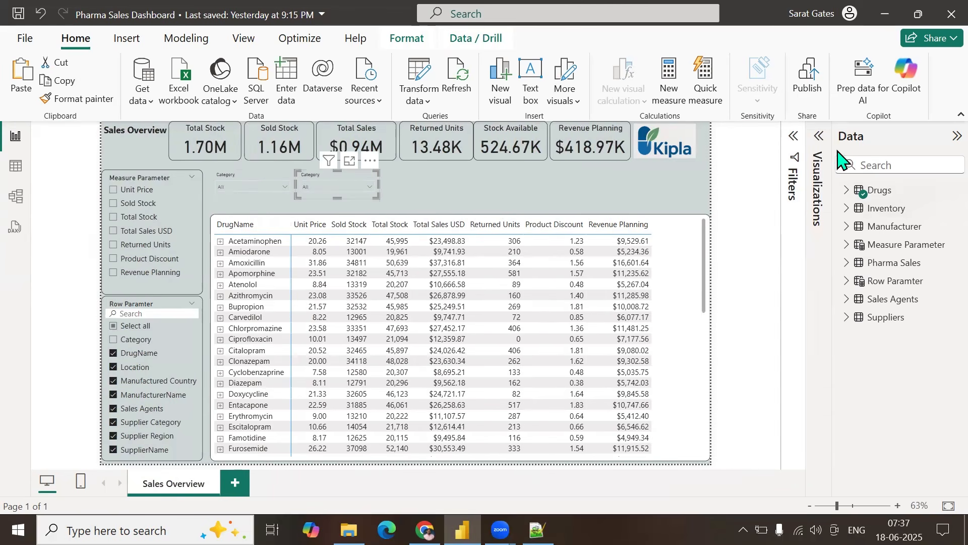
left_click(845, 190)
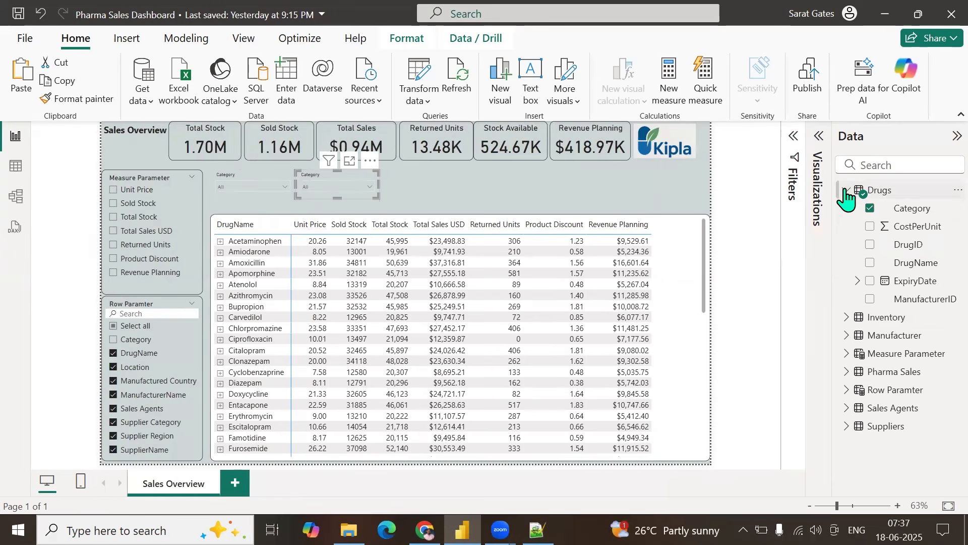
left_click(870, 208)
left_click(871, 209)
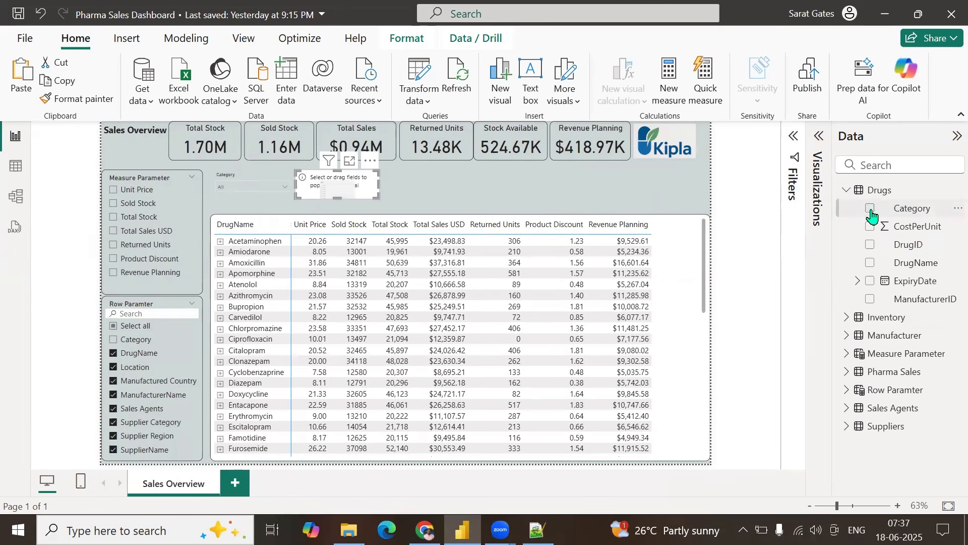
left_click(871, 263)
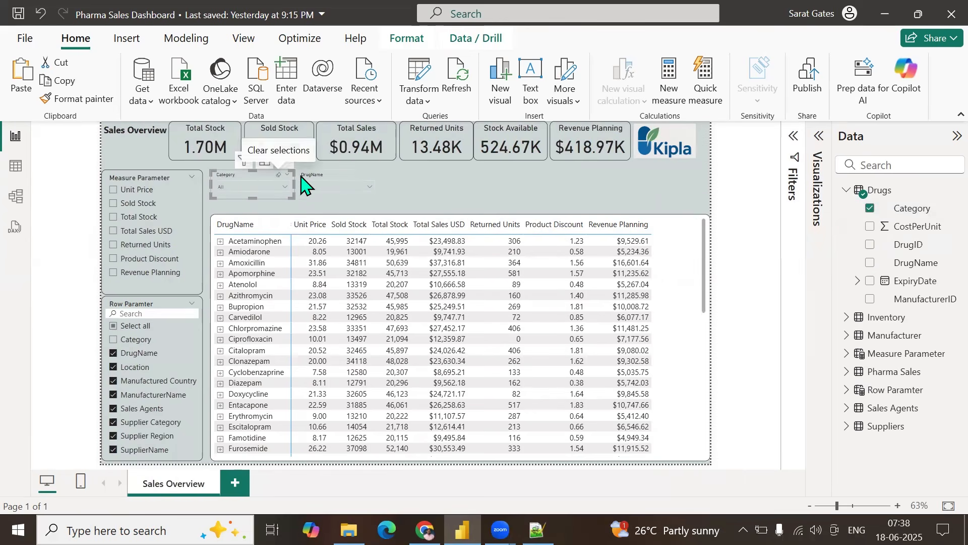
Step: Duplicate the Category and DrugName slicers in the same row, and switch the copied Category slicer to ManufacturerName from the Manufacturer table
left_click(270, 182, "ctrl")
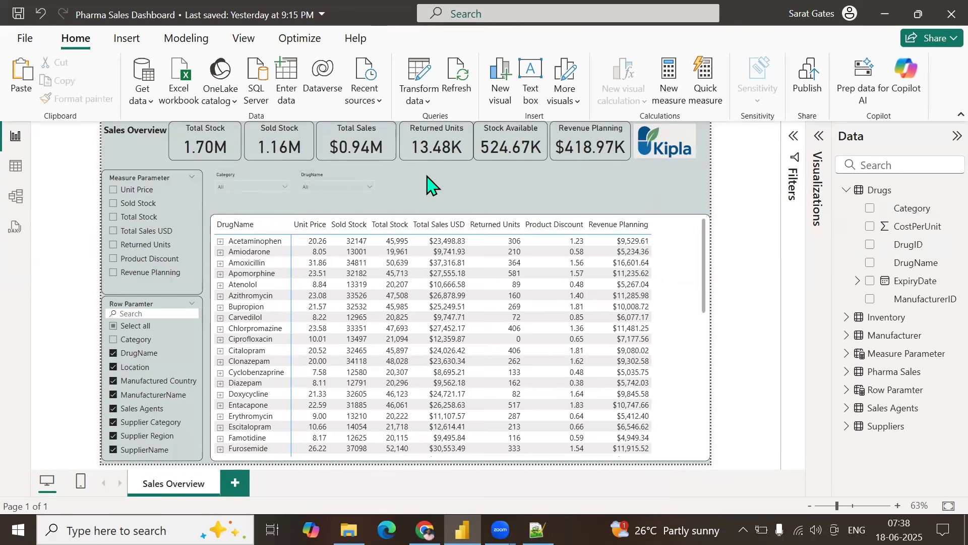
left_click_drag(263, 180, 413, 174)
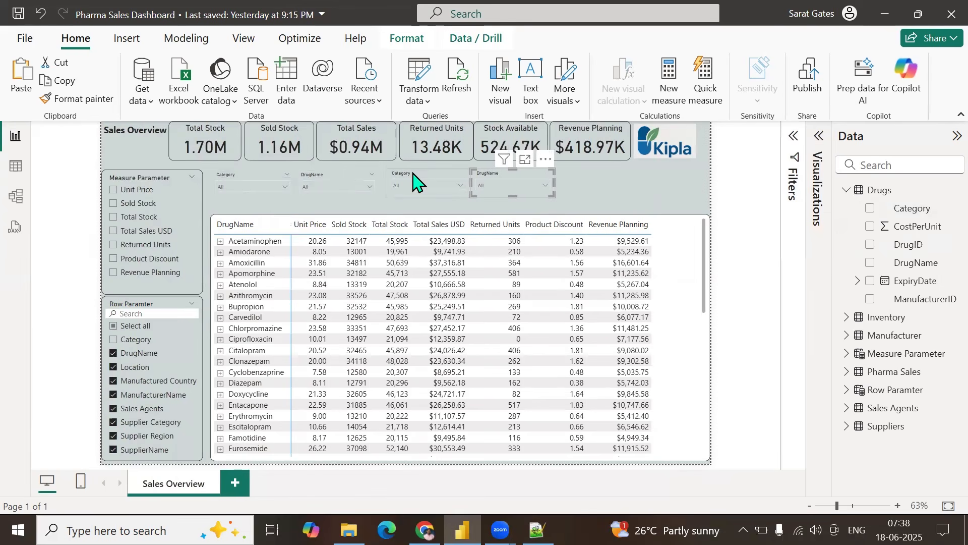
left_click(413, 179)
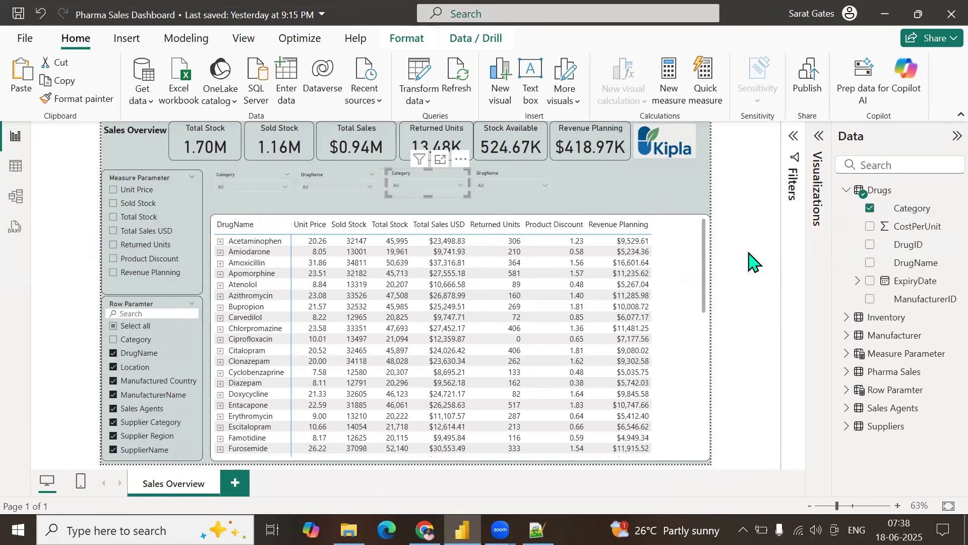
left_click(870, 208)
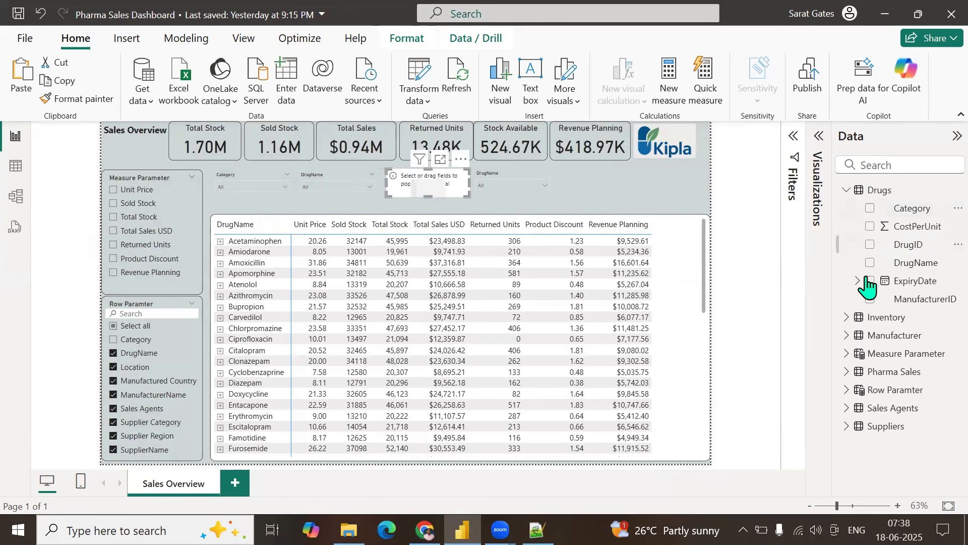
left_click(848, 318)
scroll(880, 295, "down", 1)
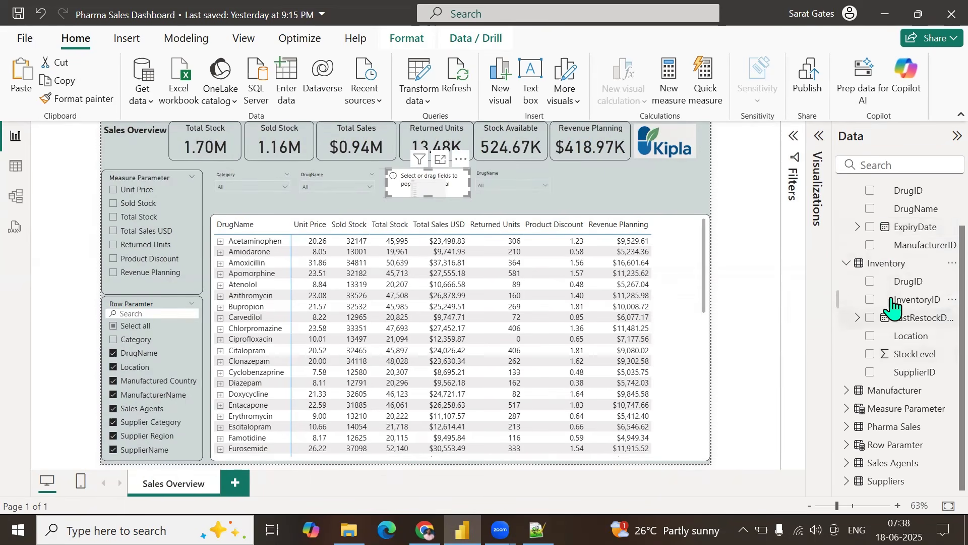
left_click(845, 263)
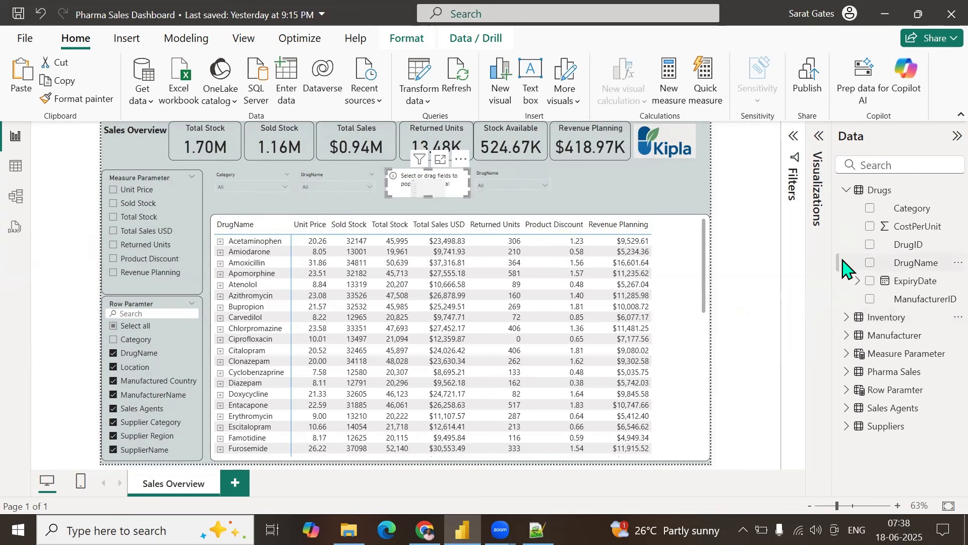
left_click(846, 335)
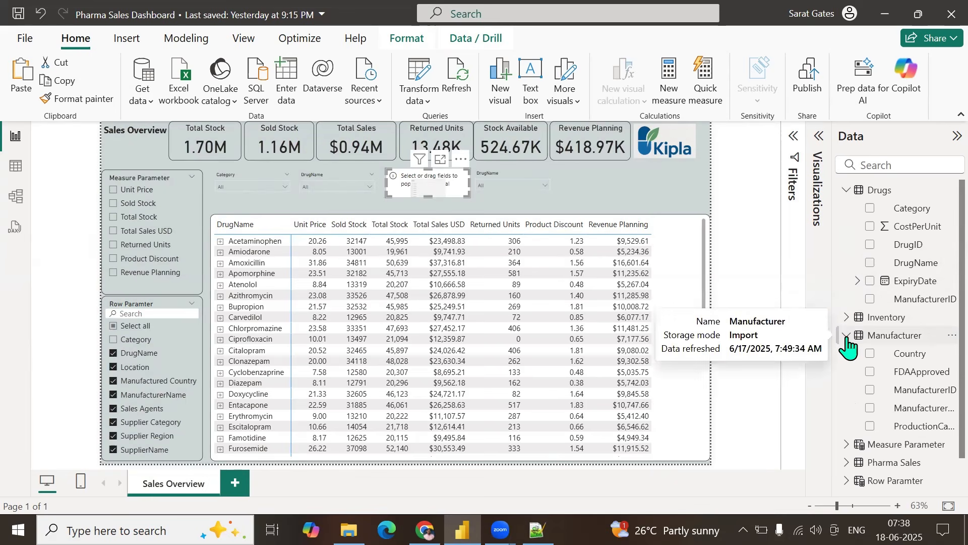
left_click(869, 408)
Step: Replace the DrugName field of the fourth slicer with Region from the Pharma Sales table
left_click(497, 182)
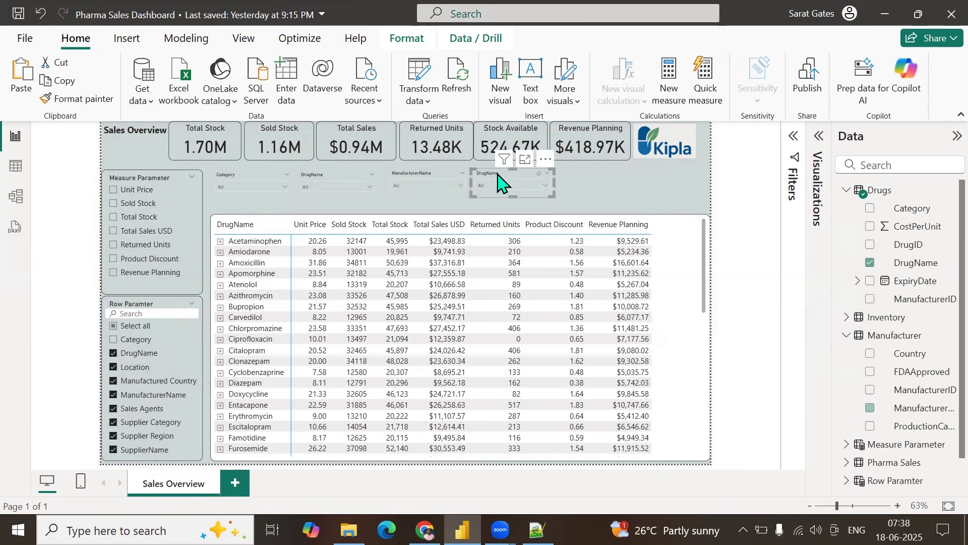
left_click(847, 463)
scroll(869, 378, "down", 5)
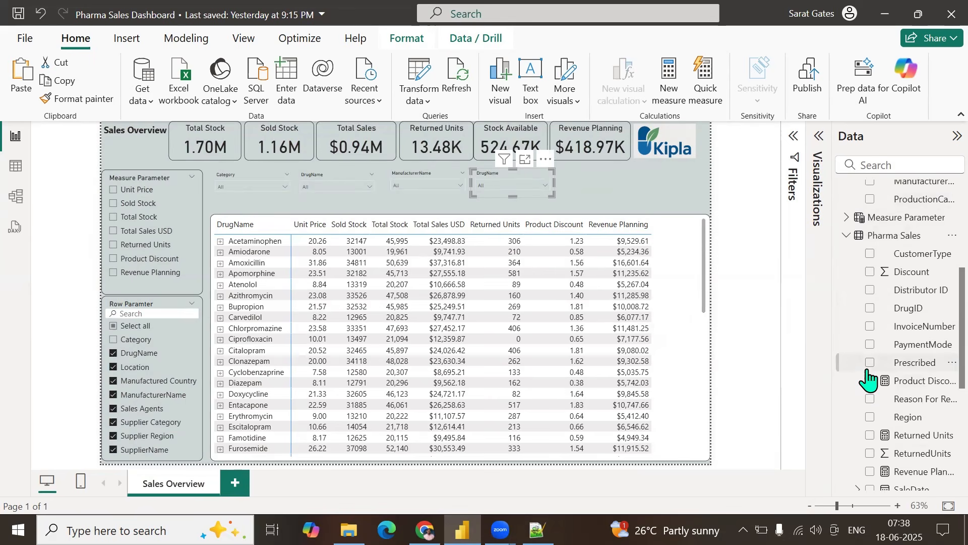
scroll(868, 378, "down", 3)
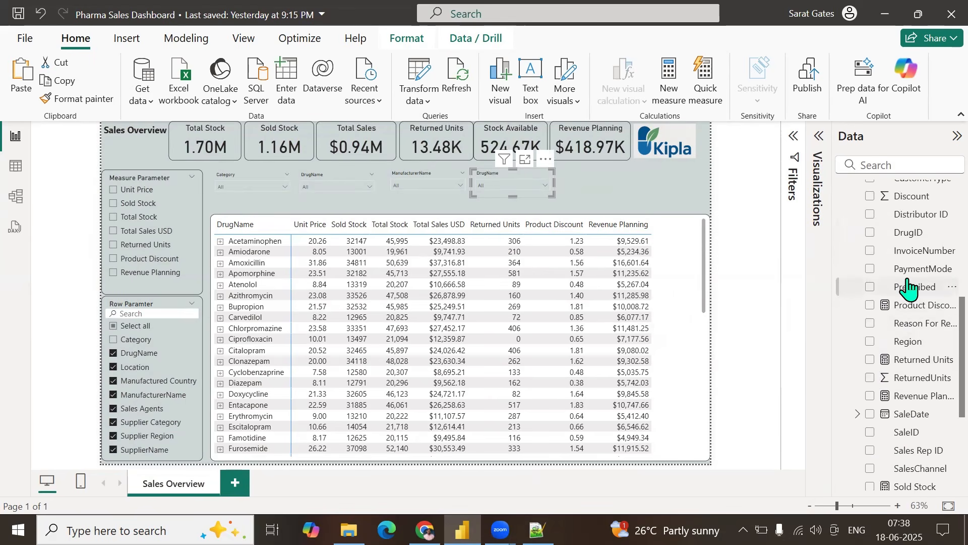
scroll(903, 292, "down", 3)
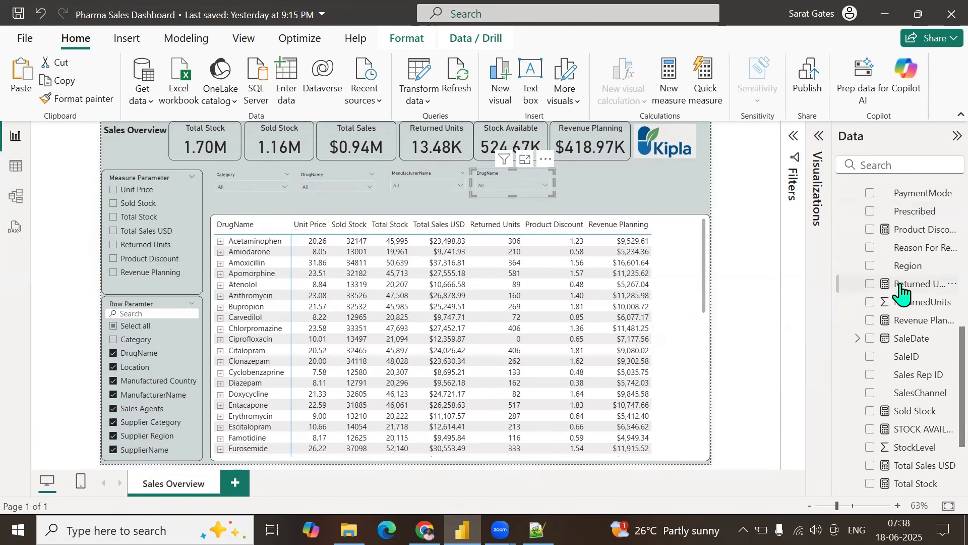
left_click(870, 266)
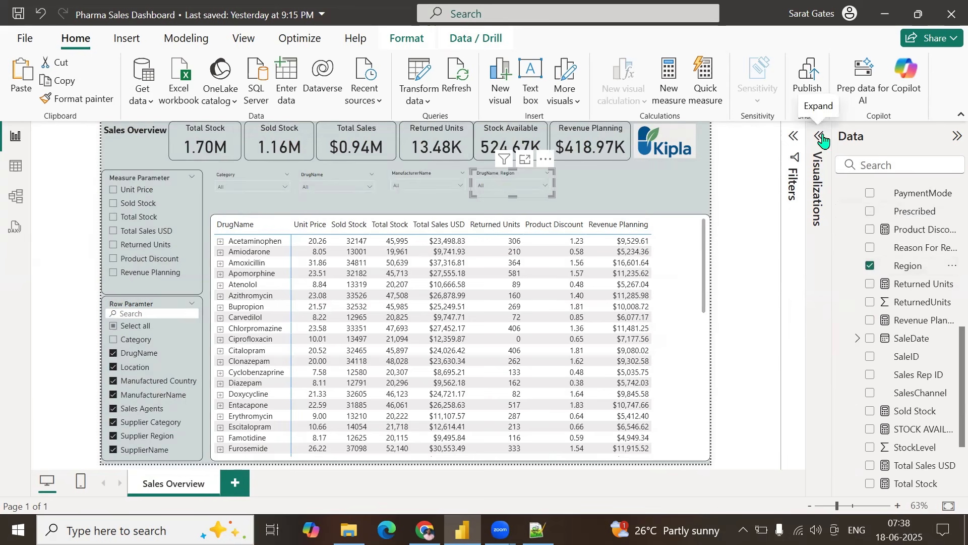
scroll(882, 283, "up", 6)
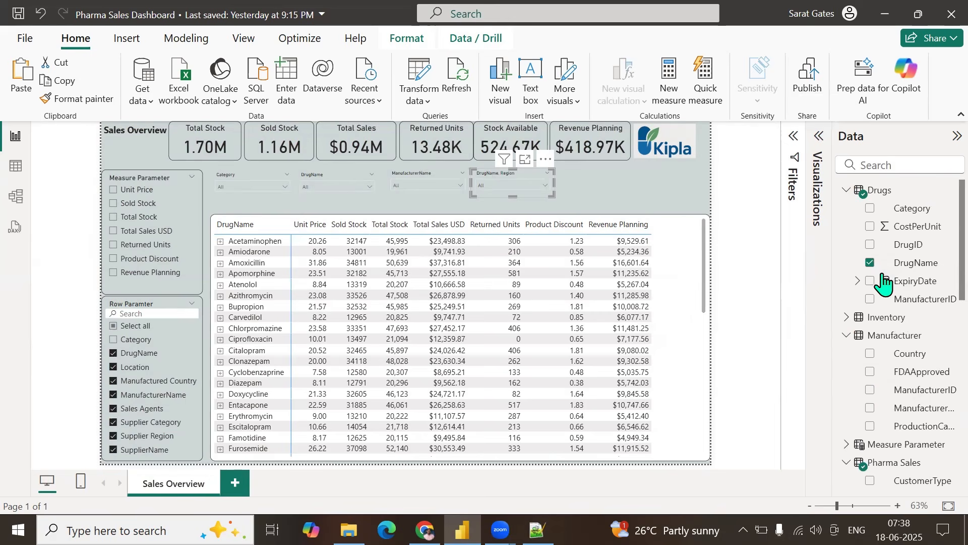
left_click(870, 262)
scroll(892, 331, "down", 5)
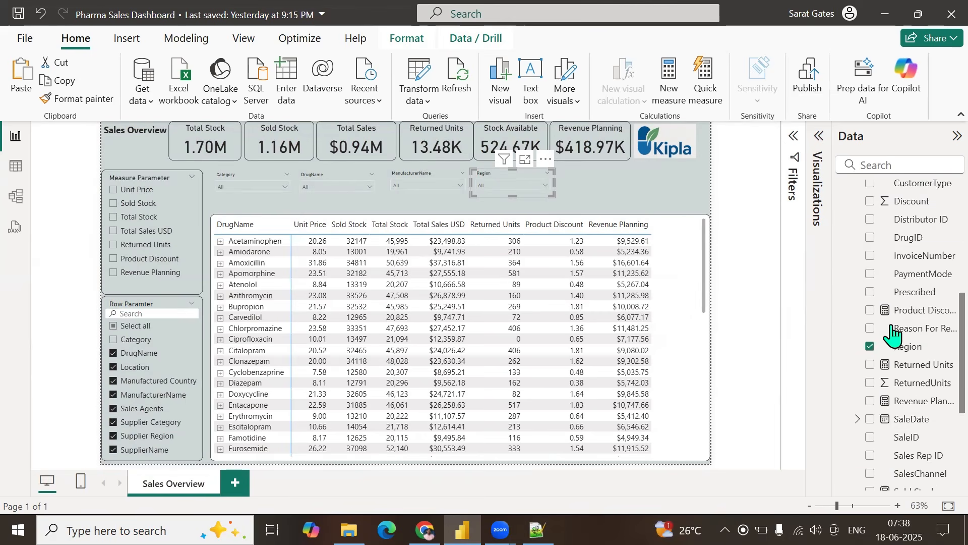
Step: Duplicate the Region slicer and arrange the two Region slicers side by side at the end of the slicer row
scroll(891, 333, "down", 3)
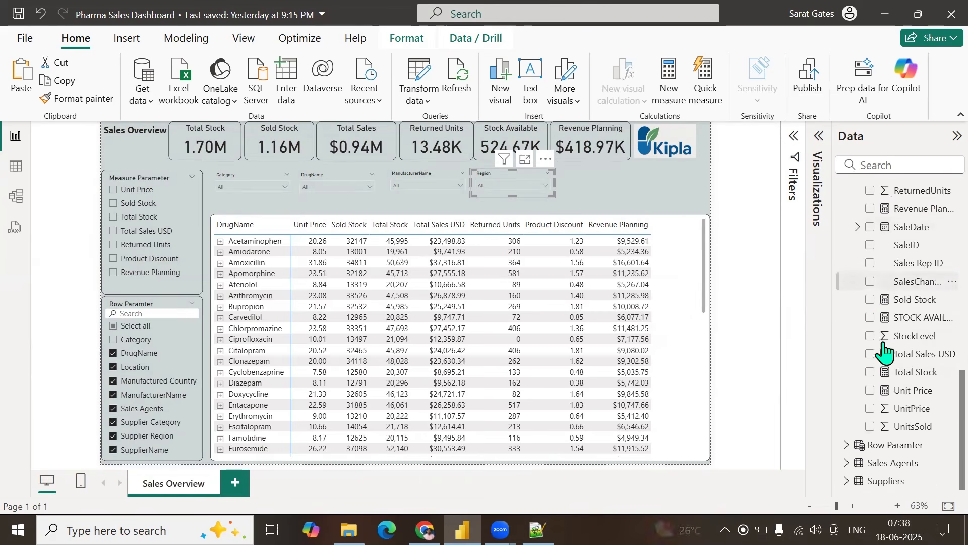
left_click(847, 463)
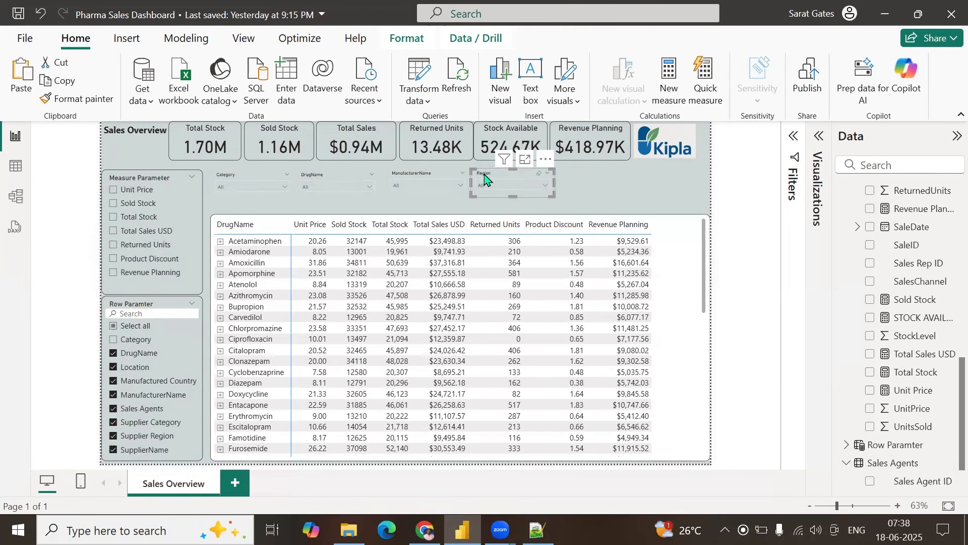
left_click(576, 175)
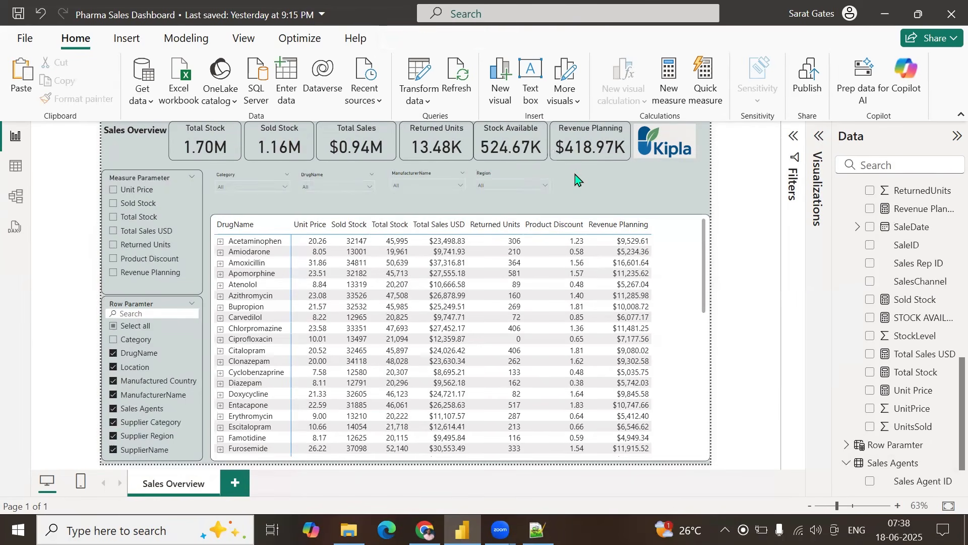
key("ctrl+v")
left_click_drag(491, 176, 580, 178)
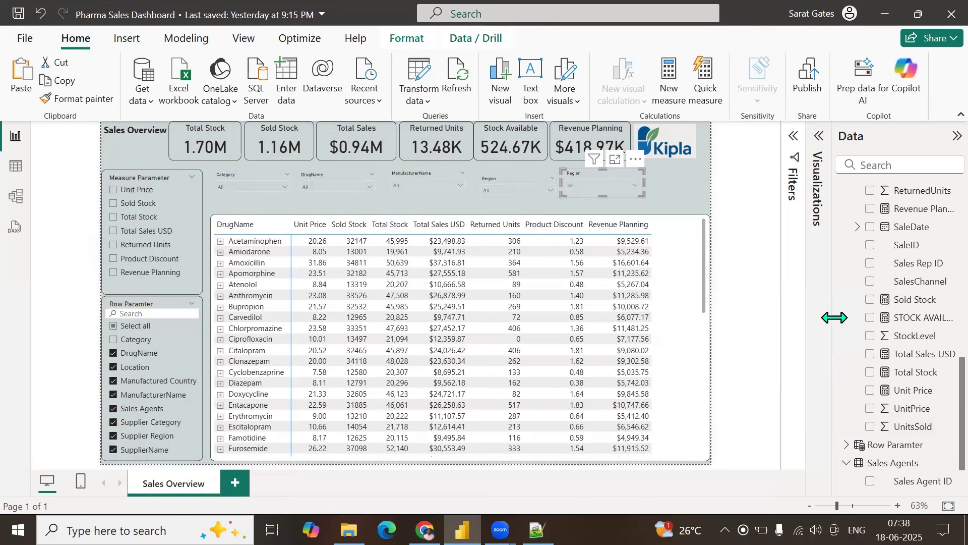
scroll(886, 348, "up", 3)
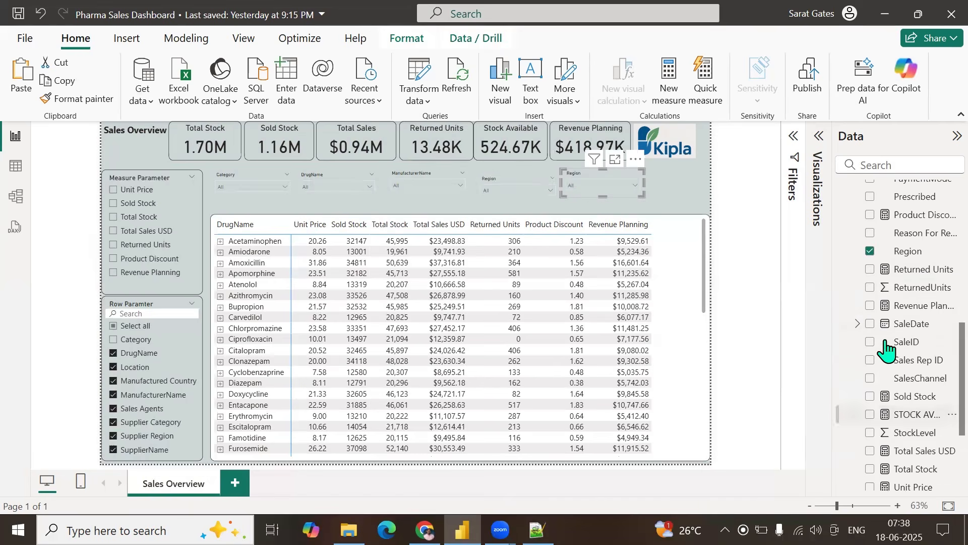
Step: Replace the Region field of the last slicer in the row with Sales Agents from the Sales Agents table
left_click(870, 250)
scroll(895, 330, "down", 3)
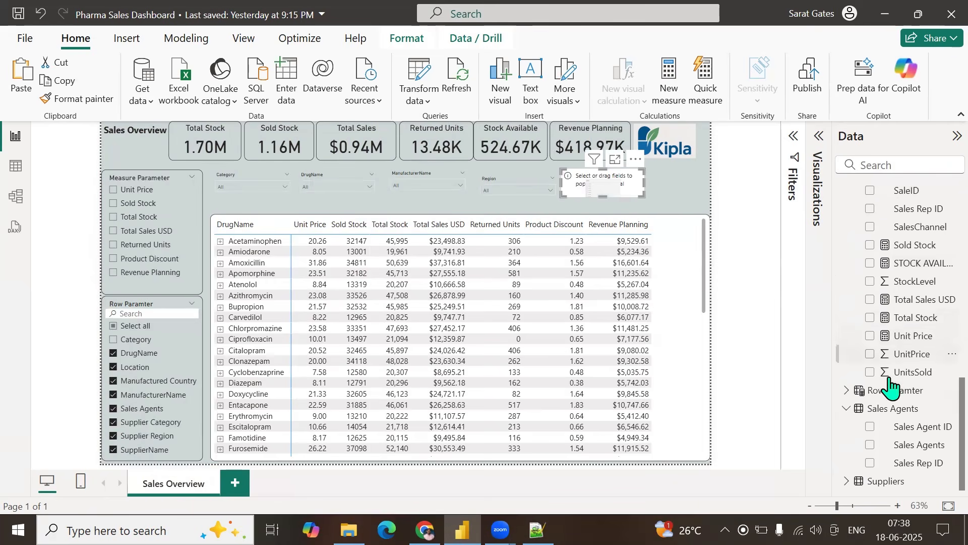
left_click(871, 446)
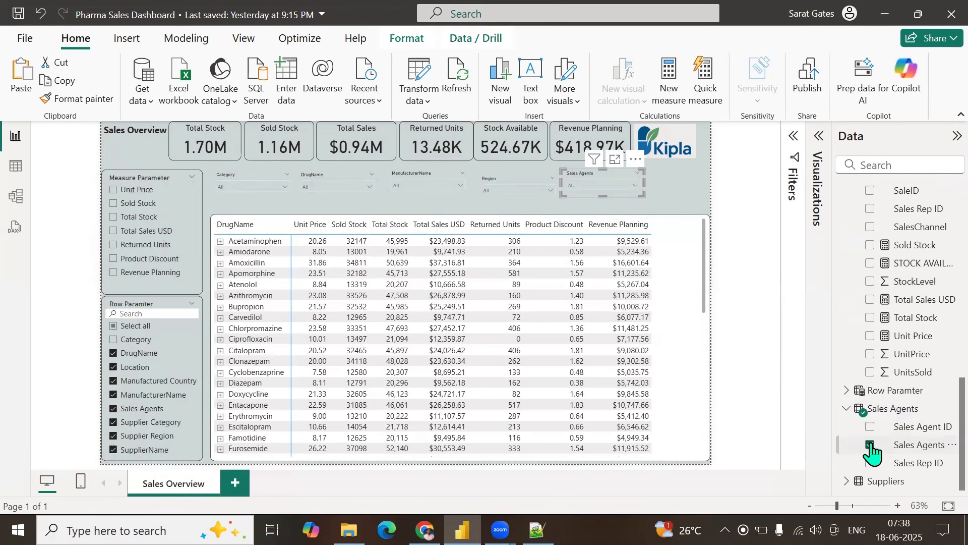
Step: Nudge the Category and DrugName slicers slightly to the left within the slicer row
left_click(247, 177)
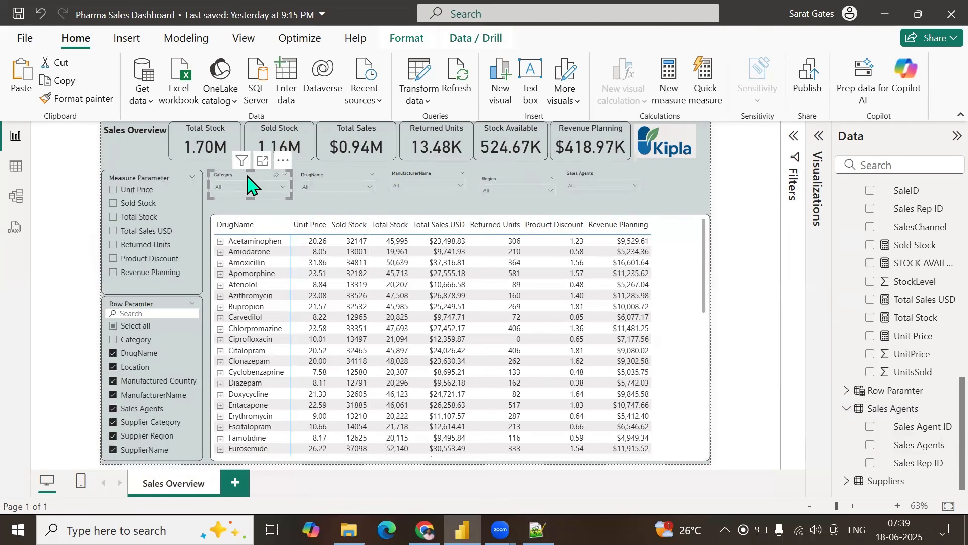
left_click(313, 177)
key("Left")
key("Left")
key("Left")
key("Left")
key("Left")
key("Left")
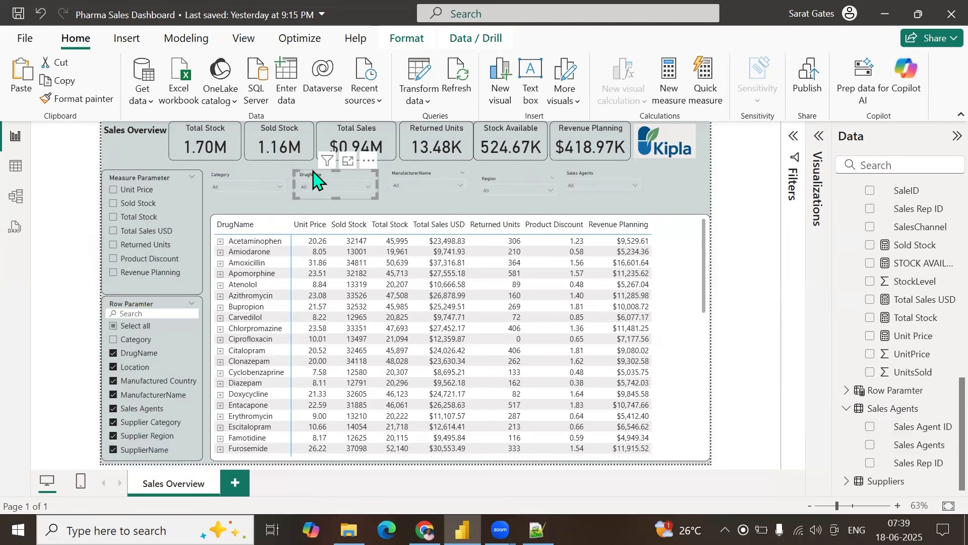
Step: Turn on the visual border for the Category slicer and expand its border settings
left_click(231, 185)
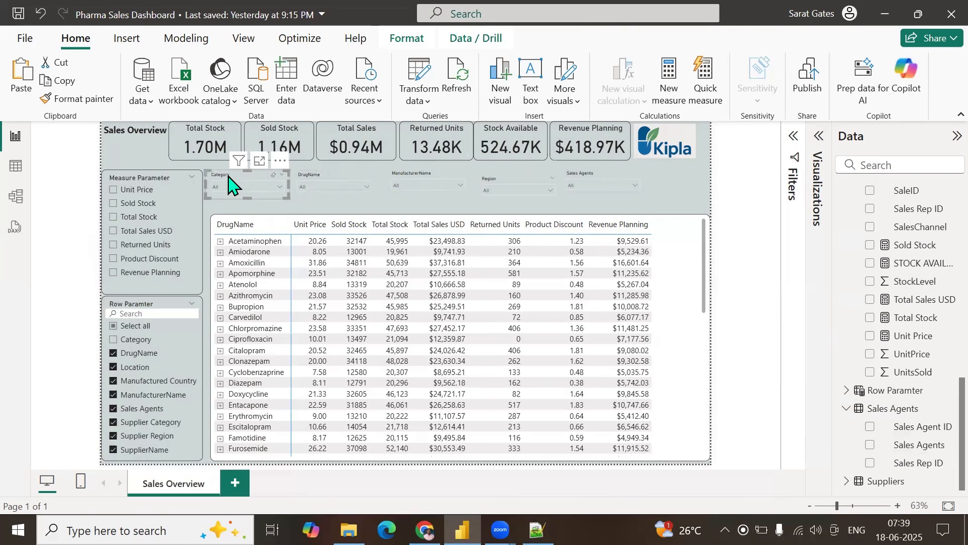
left_click(822, 141)
left_click(753, 180)
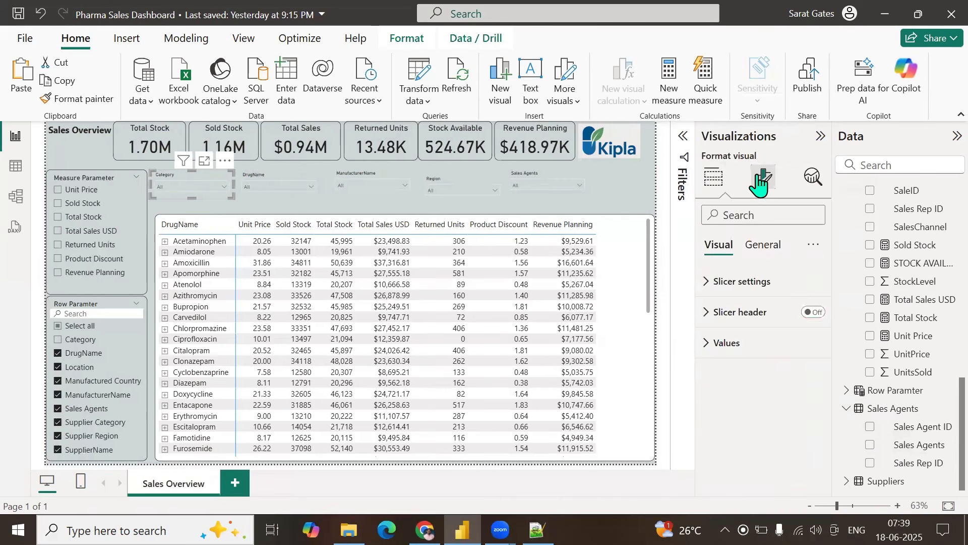
left_click(759, 245)
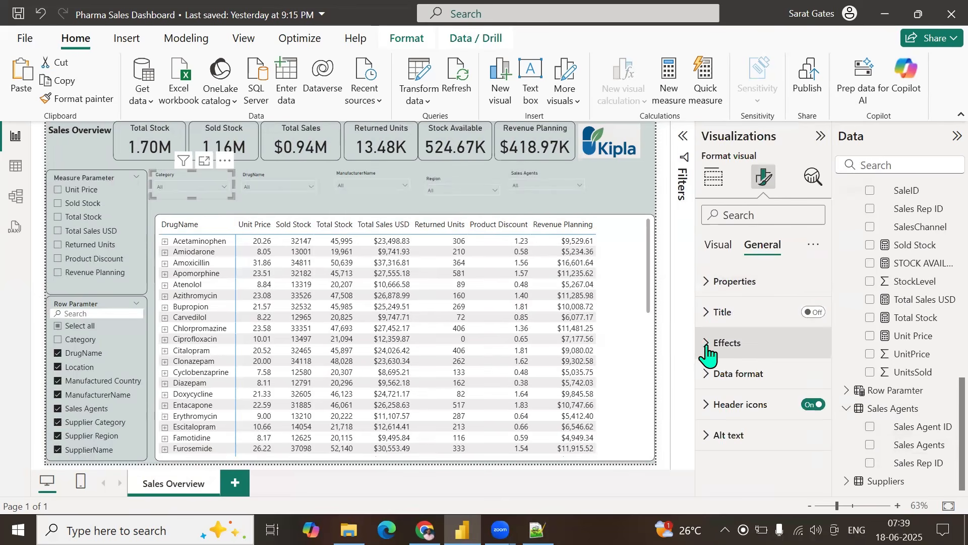
left_click(737, 347)
left_click(754, 376)
scroll(767, 374, "down", 2)
left_click(808, 361)
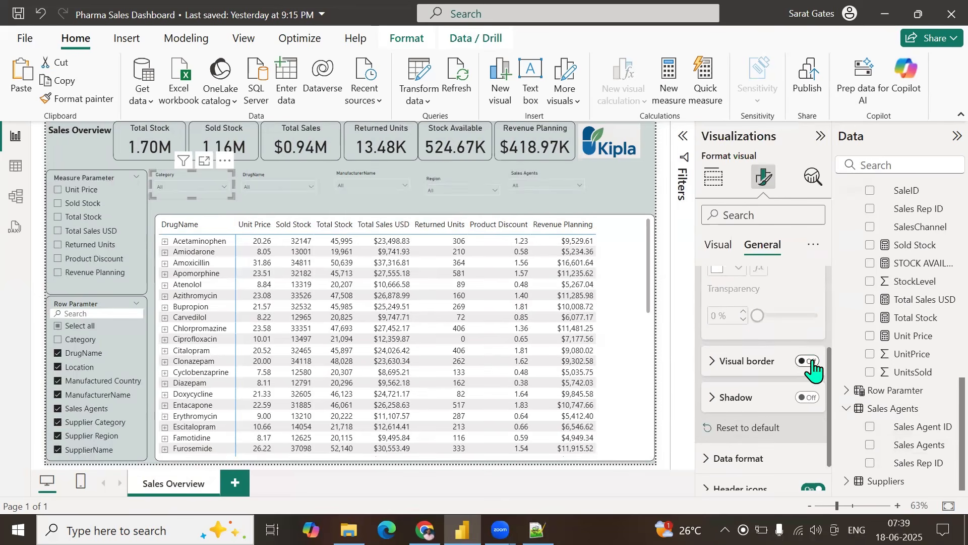
left_click(713, 361)
Step: Try a 10 px border width on the Category slicer and restore it to 1 px
scroll(776, 383, "down", 2)
scroll(777, 384, "down", 1)
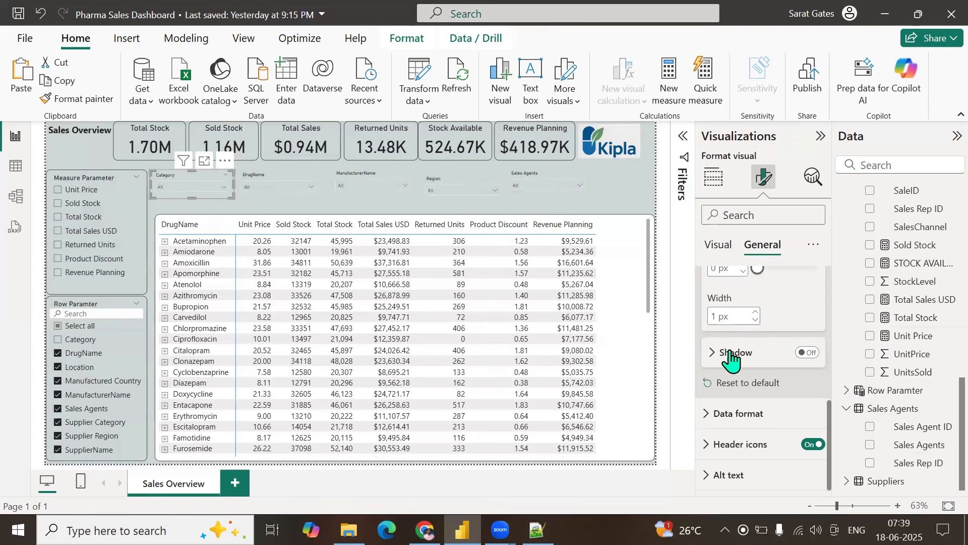
left_click(715, 317)
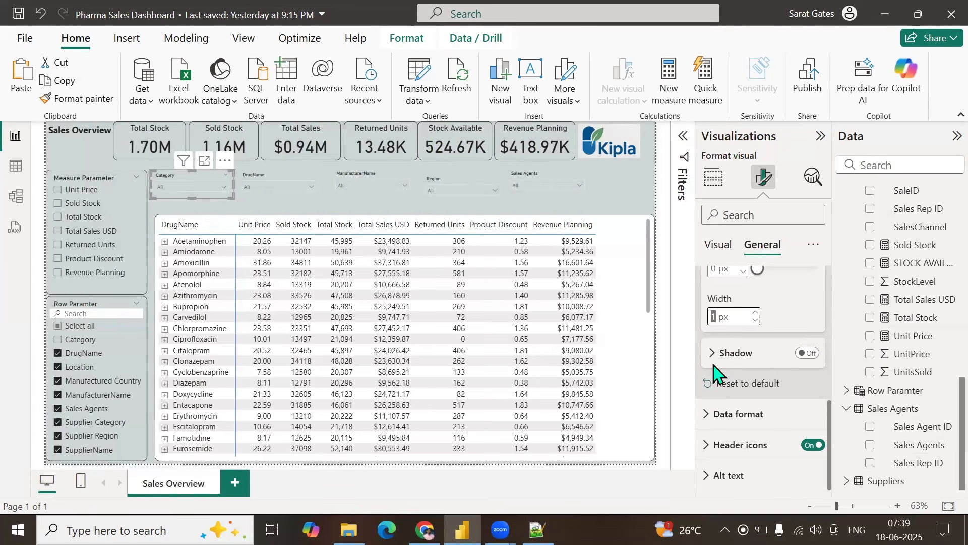
key("Return")
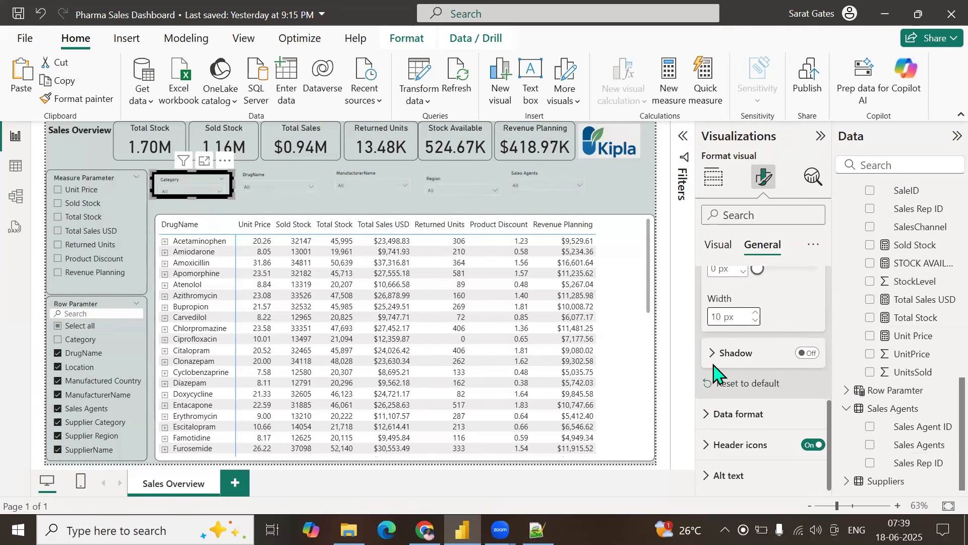
key("Return")
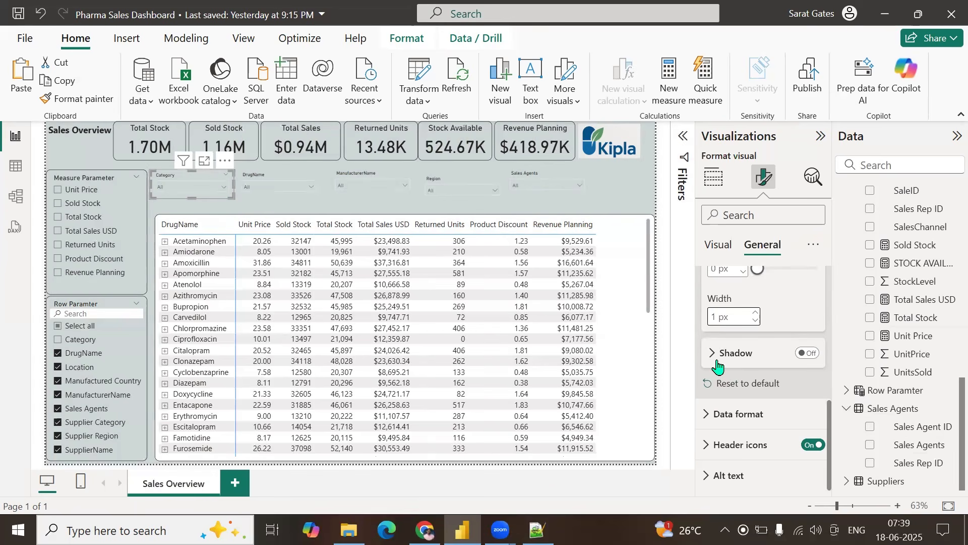
Step: Set the rounded corners of the Category slicer's border to 10 px
scroll(718, 368, "up", 4)
scroll(726, 440, "down", 1)
scroll(725, 436, "down", 1)
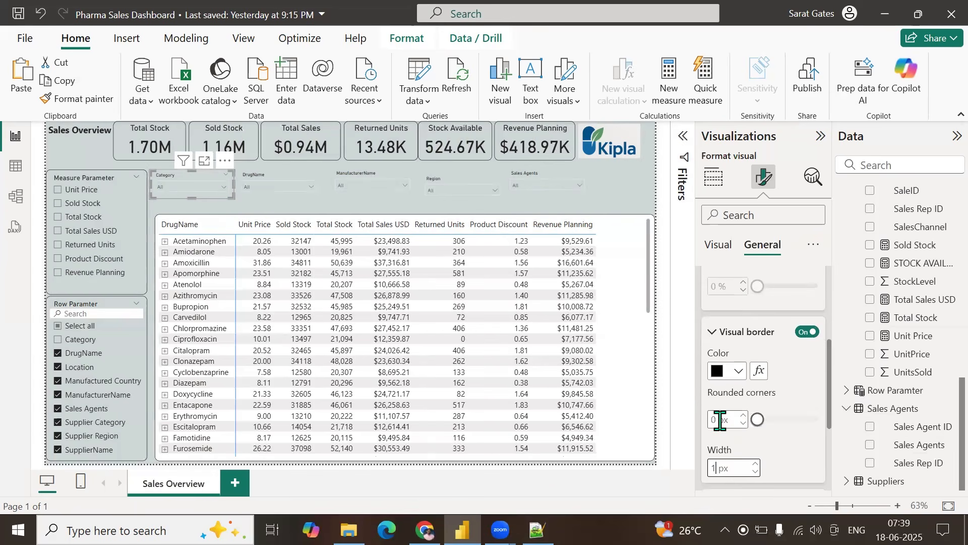
type("10")
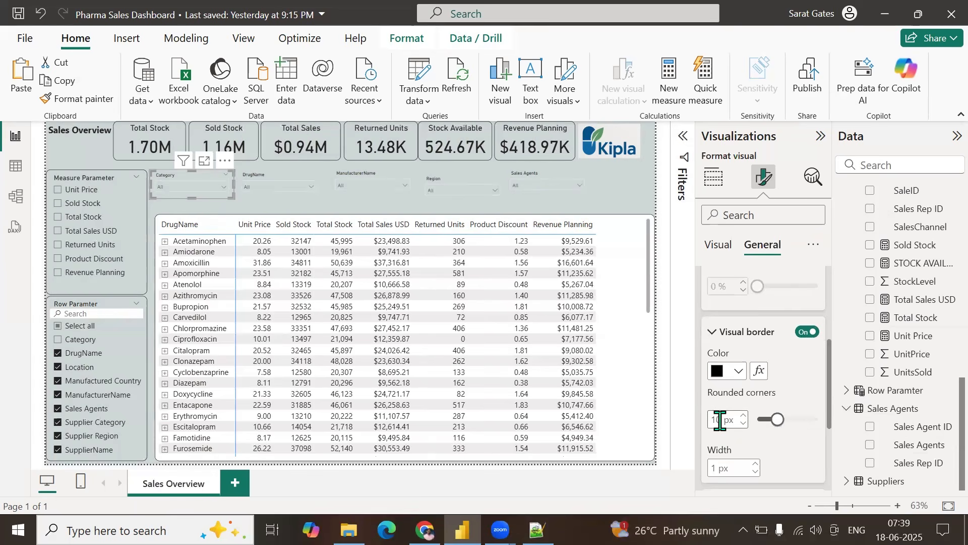
left_click(264, 211)
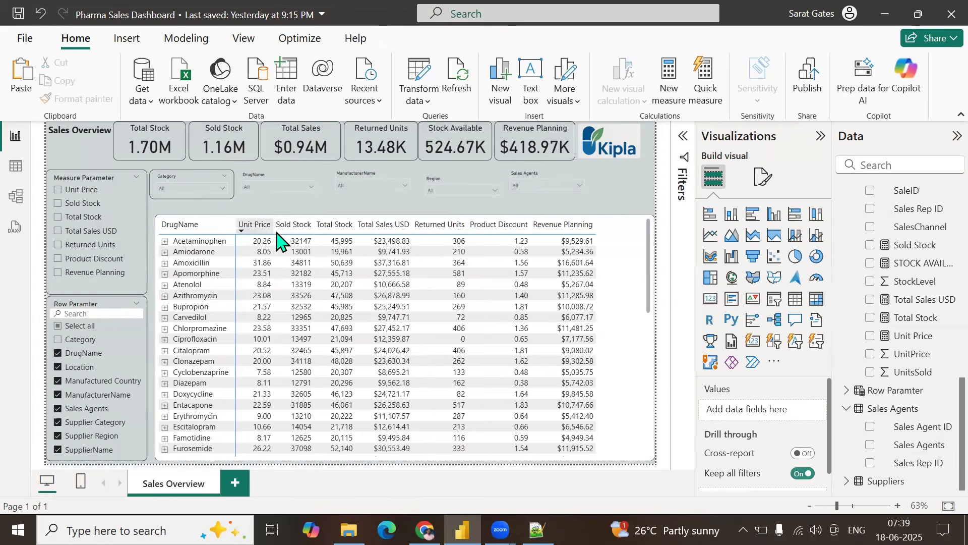
Step: Copy the Category slicer's formatting to the DrugName slicer with Format painter
left_click(184, 181)
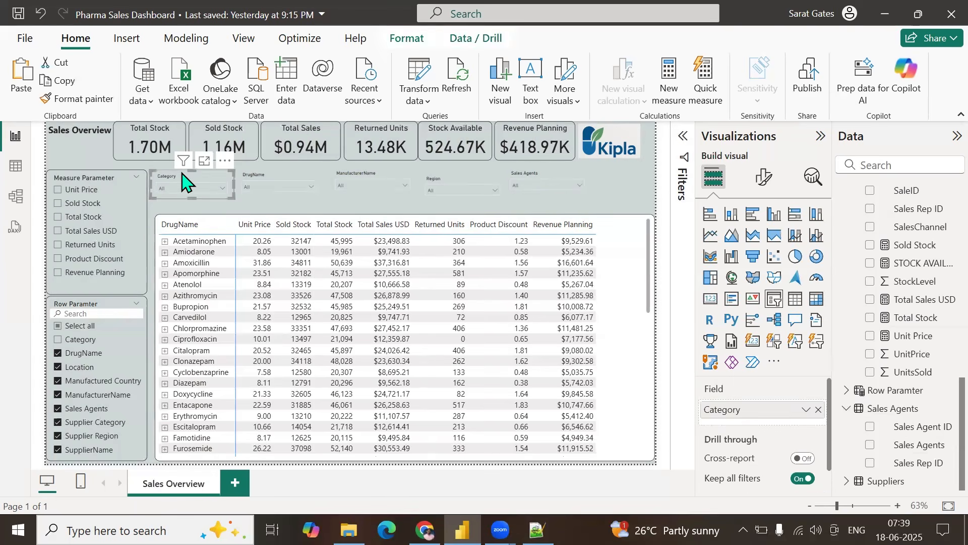
left_click(80, 101)
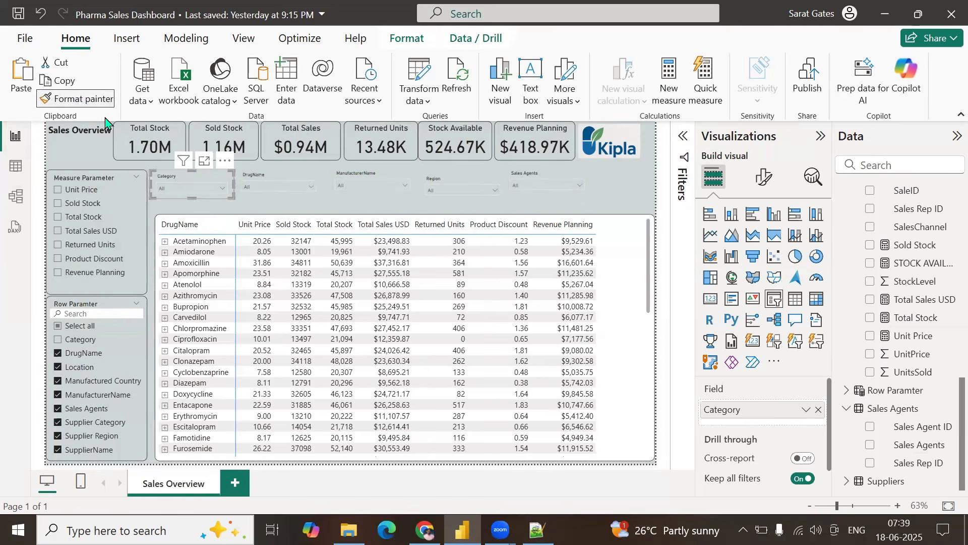
left_click(267, 177)
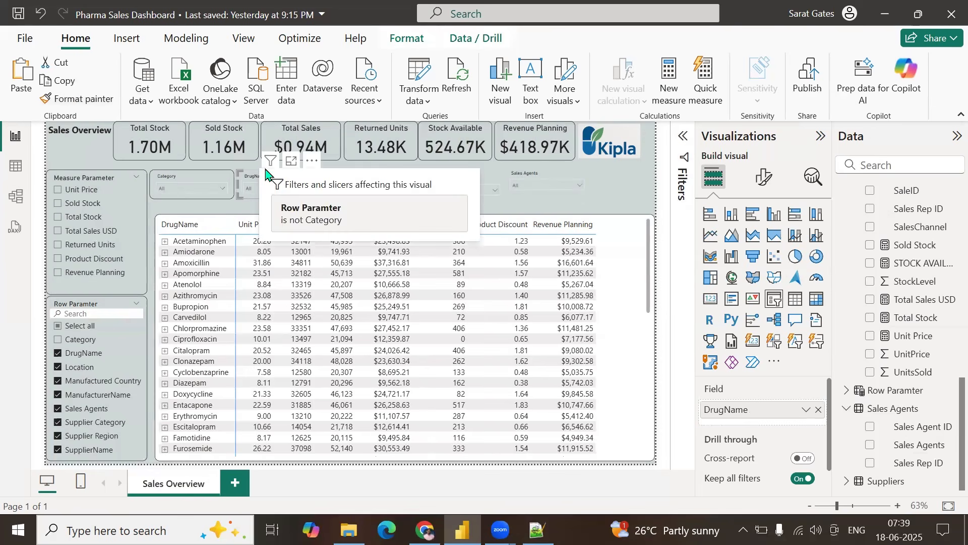
Step: Apply the DrugName slicer's formatting to the ManufacturerName slicer with Format painter
left_click(78, 101)
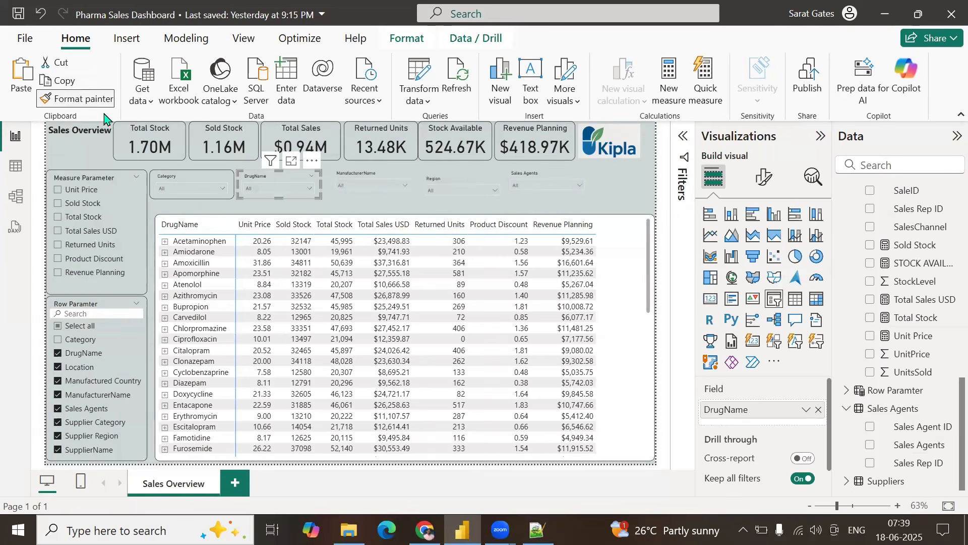
left_click(348, 177)
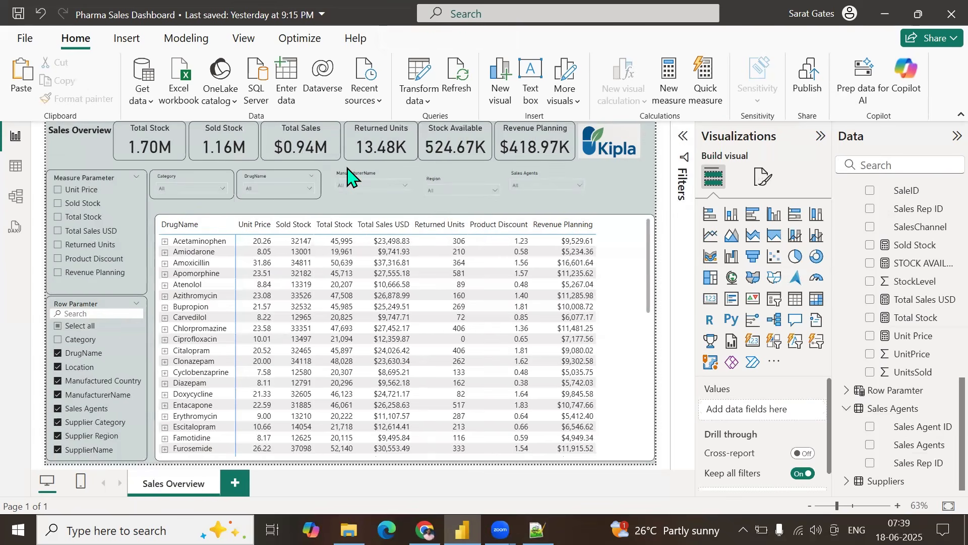
left_click(248, 173)
left_click(85, 100)
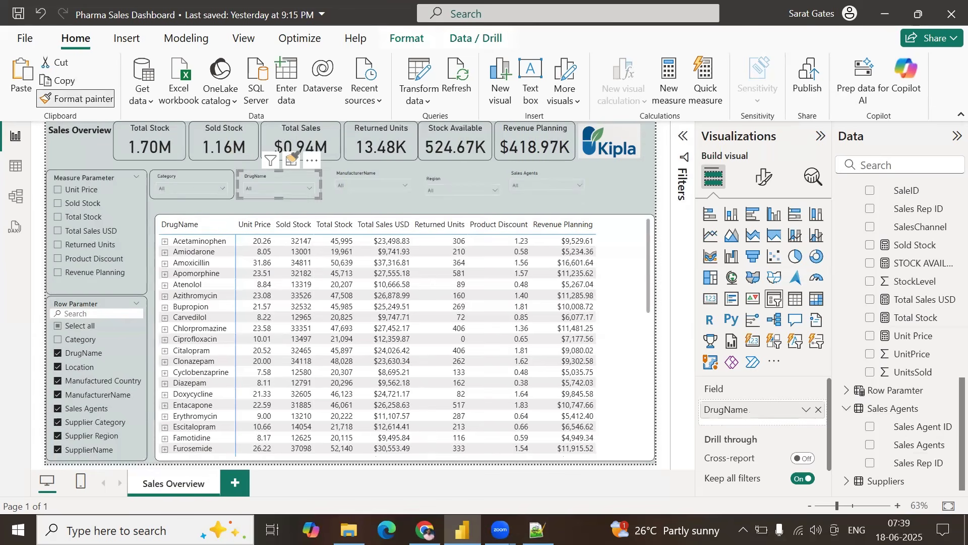
left_click(360, 174)
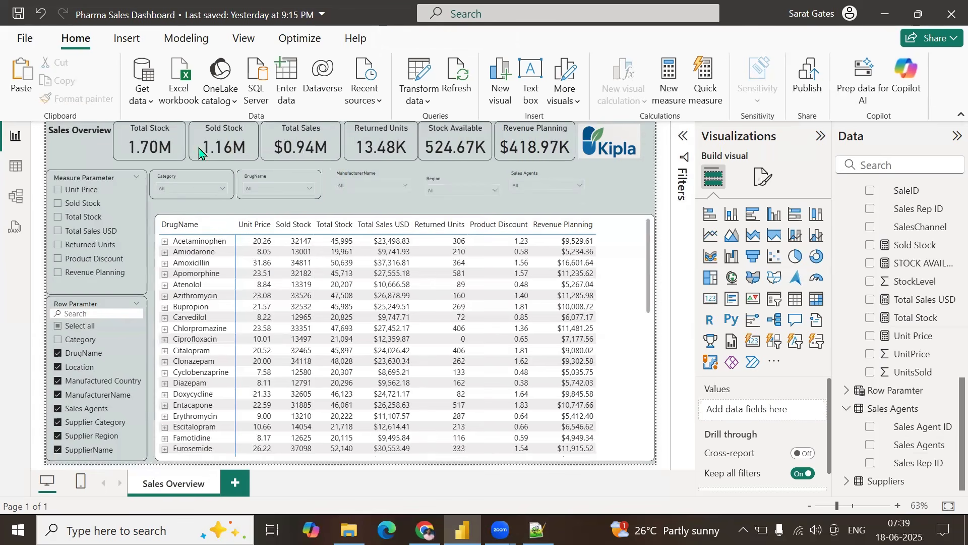
left_click(247, 174)
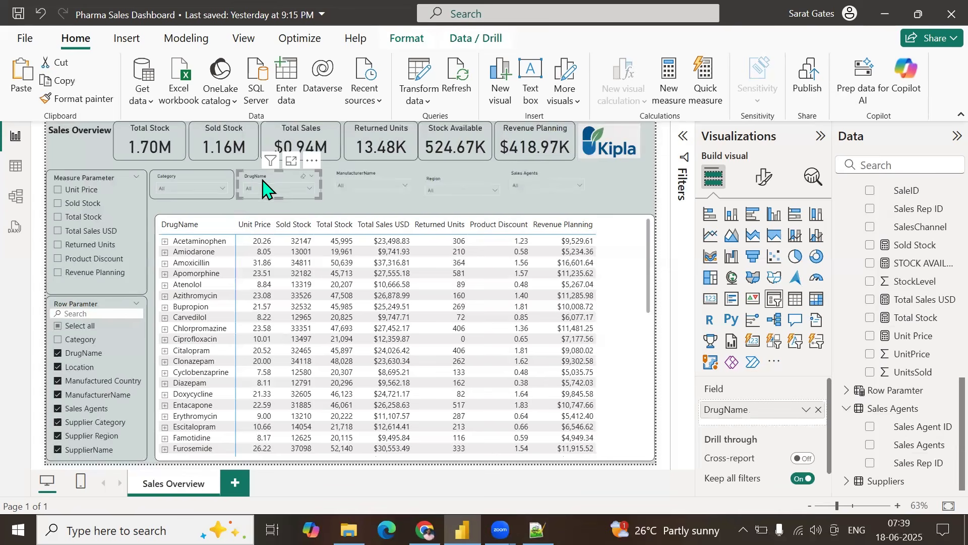
left_click(80, 100)
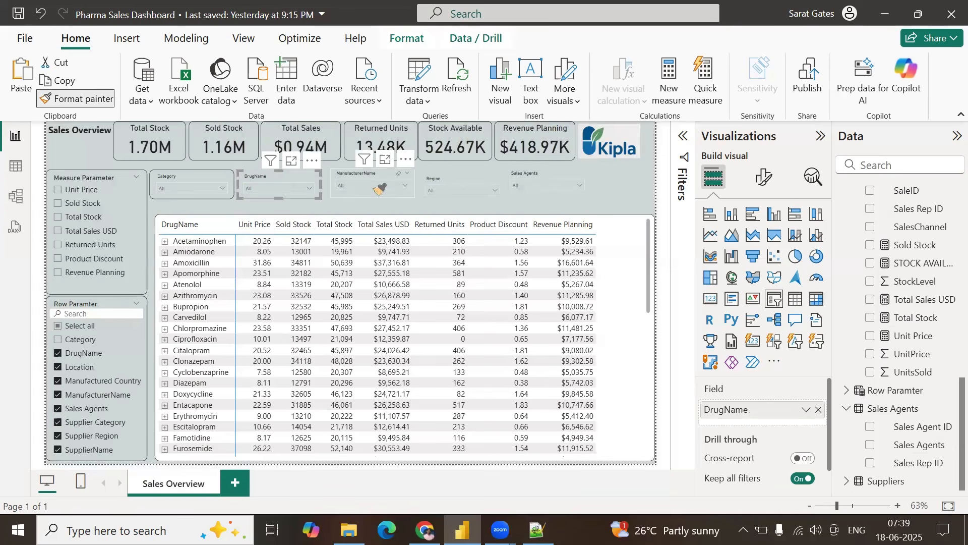
left_click(379, 187)
left_click(379, 183)
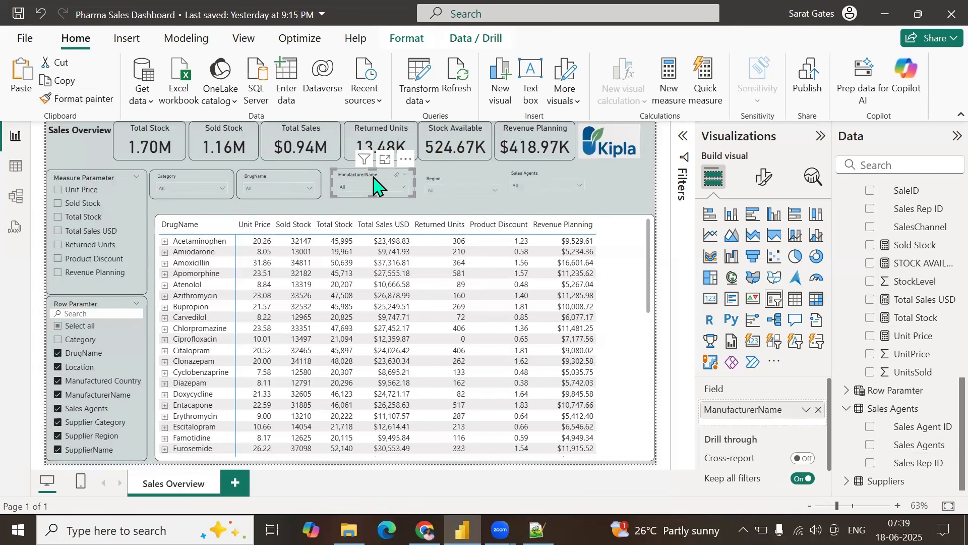
Step: Copy the bordered formatting onward to the Region and Sales Agents slicers with Format painter
left_click(94, 100)
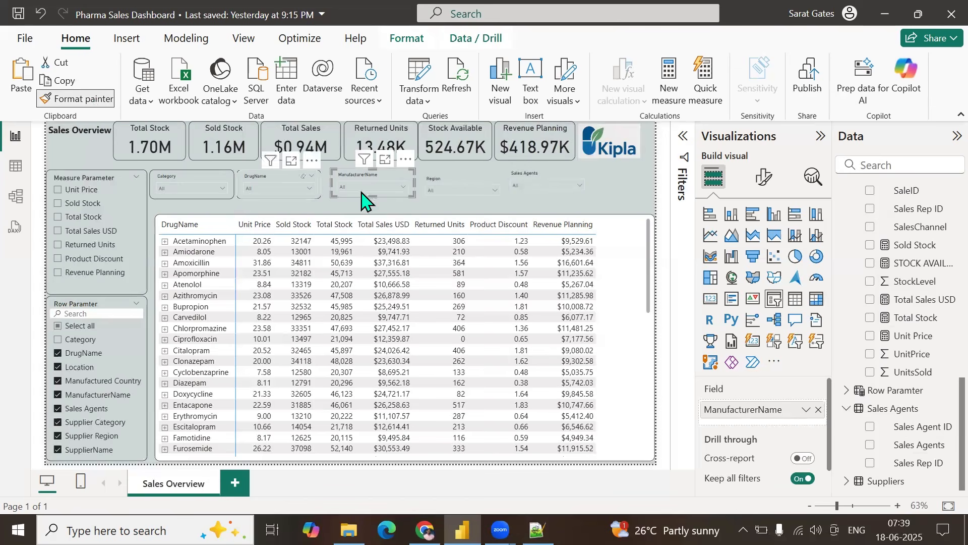
left_click(456, 187)
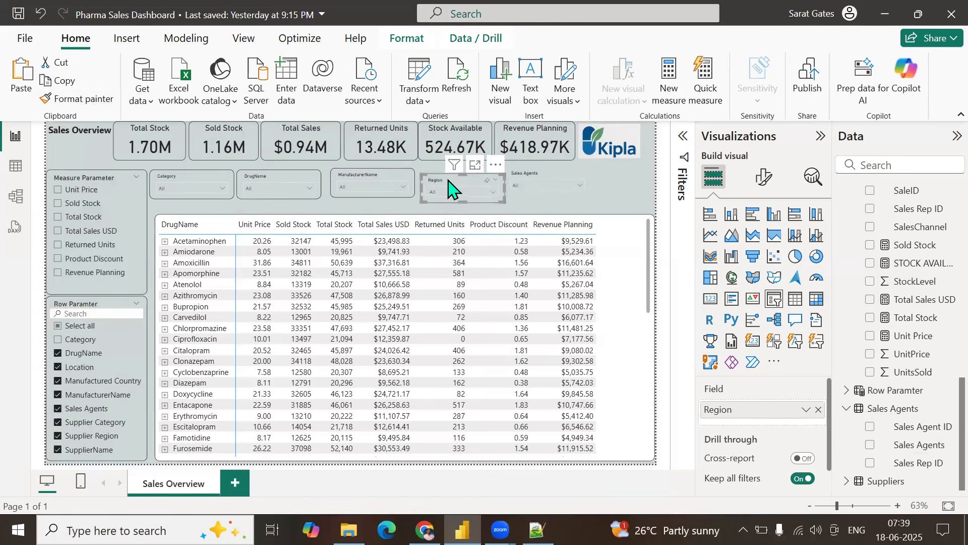
left_click(81, 99)
left_click(515, 176)
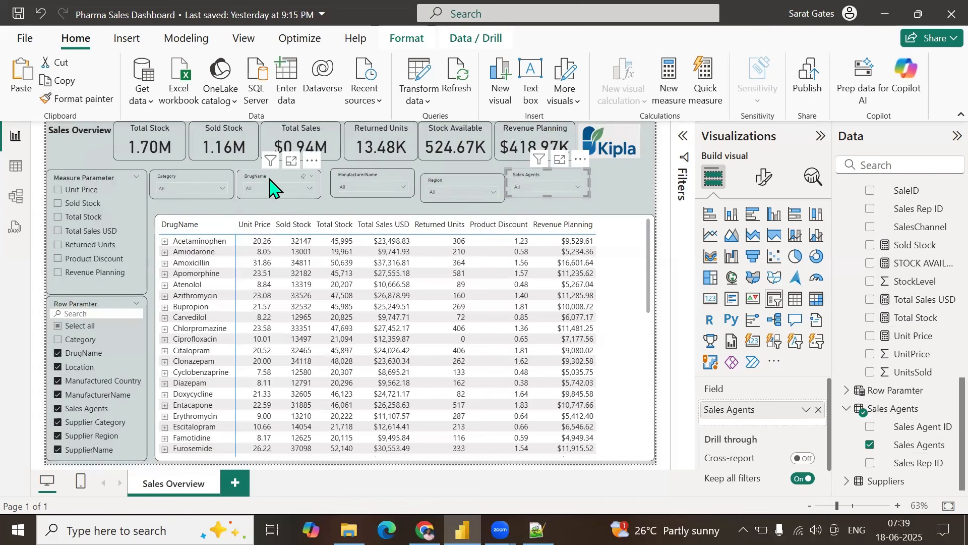
Step: Align the ManufacturerName, Region and Sales Agents slicers vertically with the Category and DrugName slicers
mouse_move(349, 182)
left_mouse_down()
mouse_move(341, 187)
mouse_move(343, 171)
mouse_move(345, 183)
left_mouse_up()
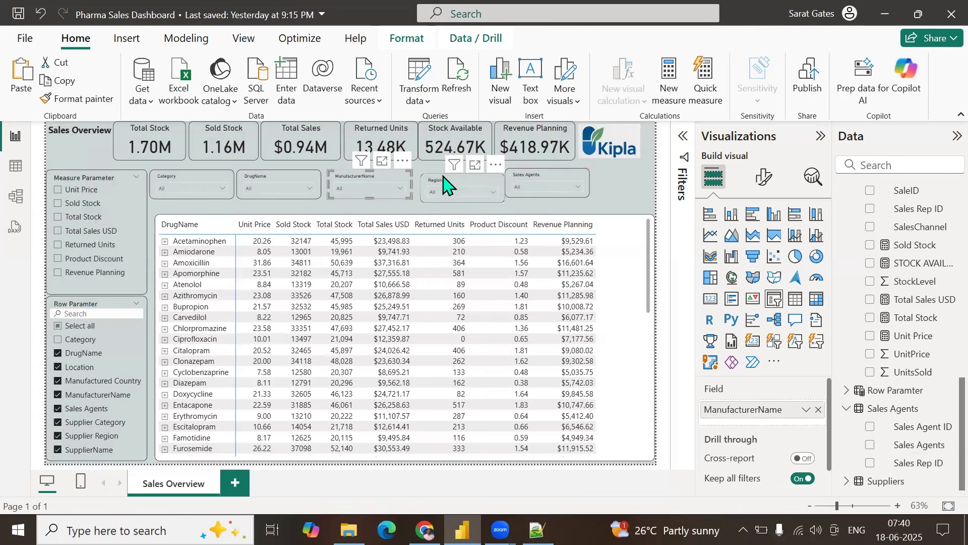
mouse_move(443, 185)
left_mouse_down()
mouse_move(436, 174)
mouse_move(435, 185)
left_mouse_up()
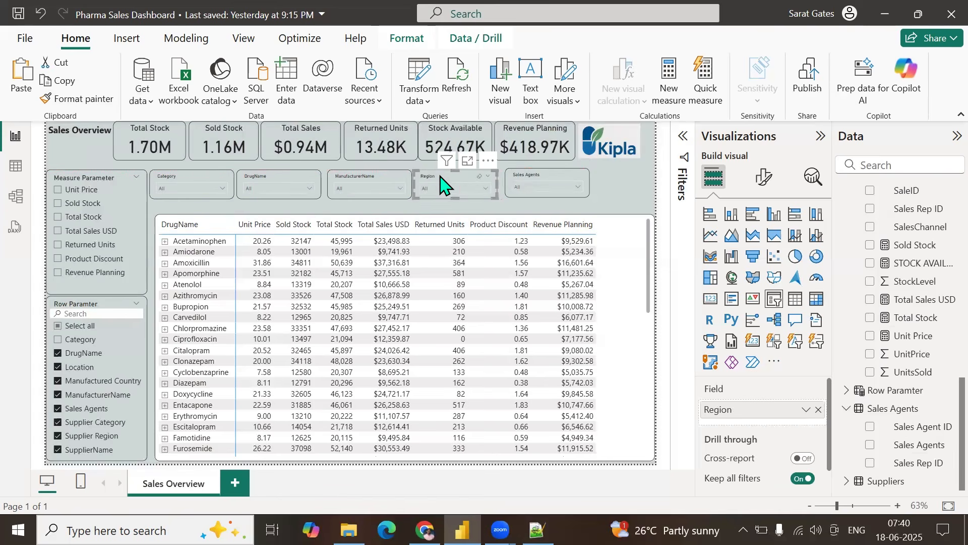
left_click(526, 183)
left_click_drag(526, 182, 525, 187)
Step: Narrow the Category and DrugName slicers slightly by pulling in their right edges
left_click(227, 190)
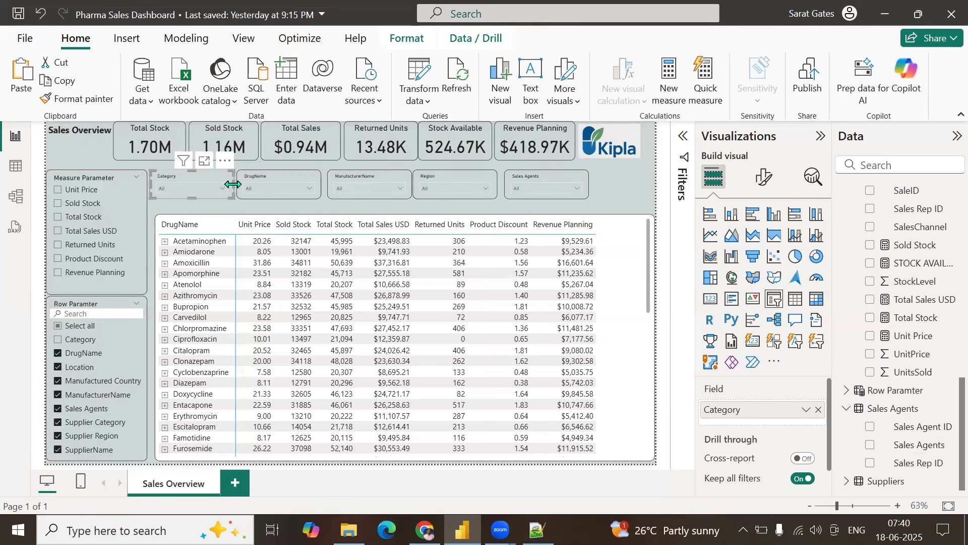
left_click_drag(233, 184, 230, 185)
left_click(291, 183)
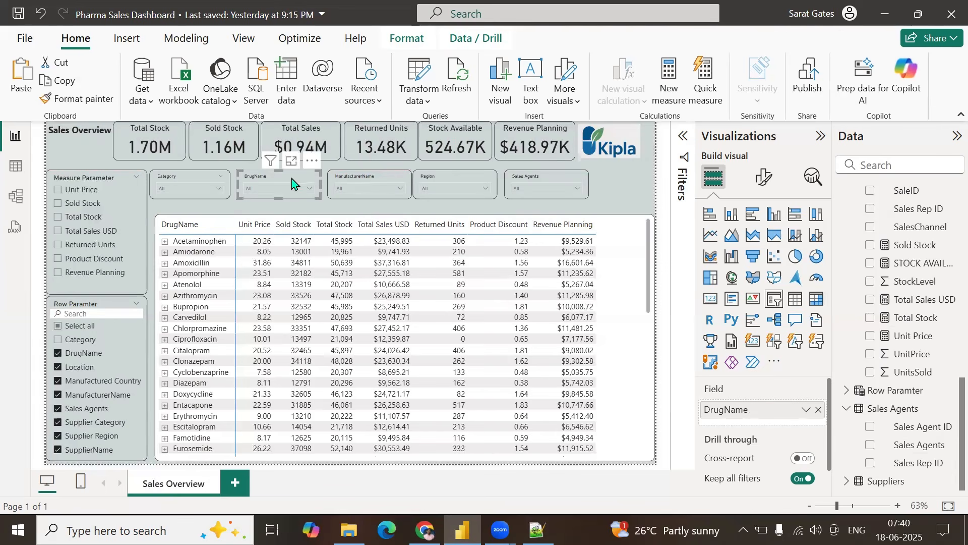
left_click_drag(319, 191, 307, 193)
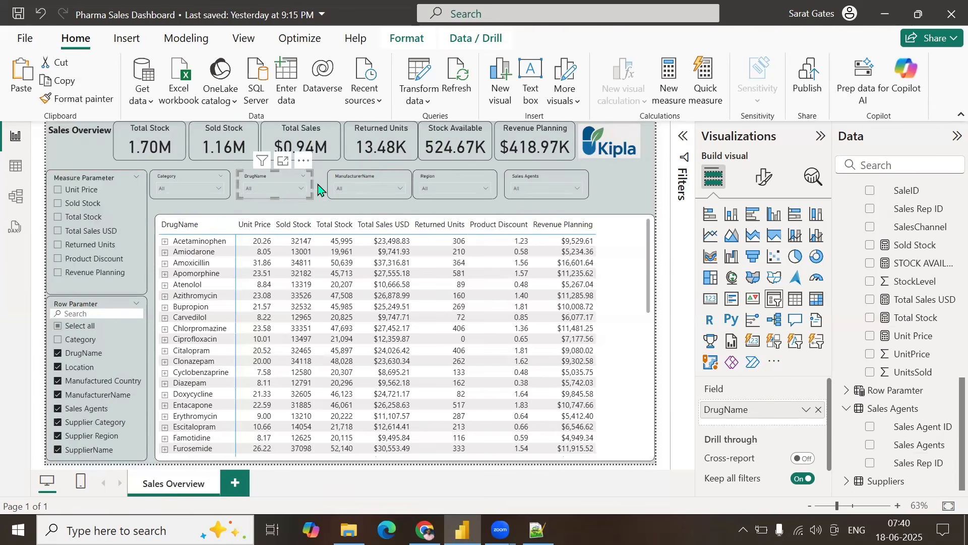
Step: Shift the ManufacturerName and Region slicers toward the DrugName slicer to close the gaps in the row
left_click(337, 185)
left_click_drag(337, 184, 328, 182)
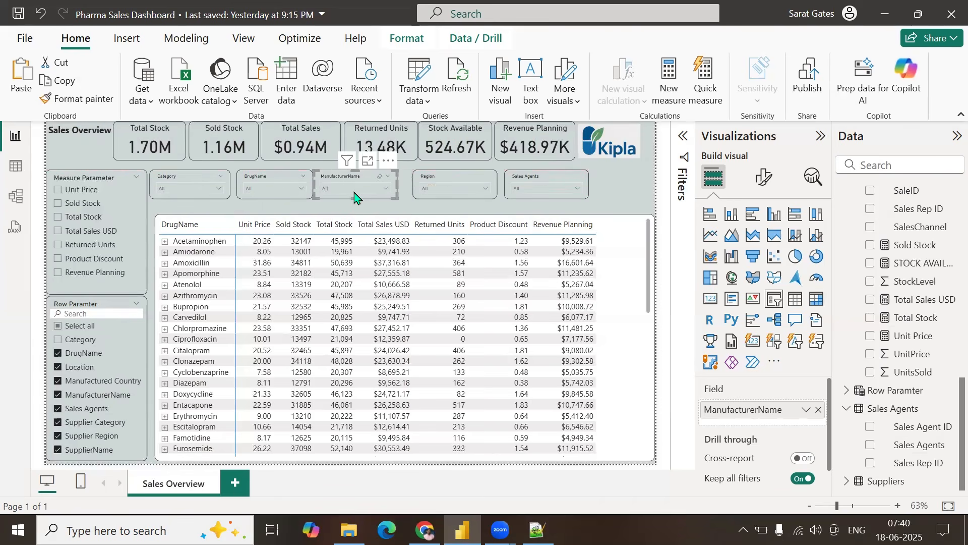
left_click(437, 181)
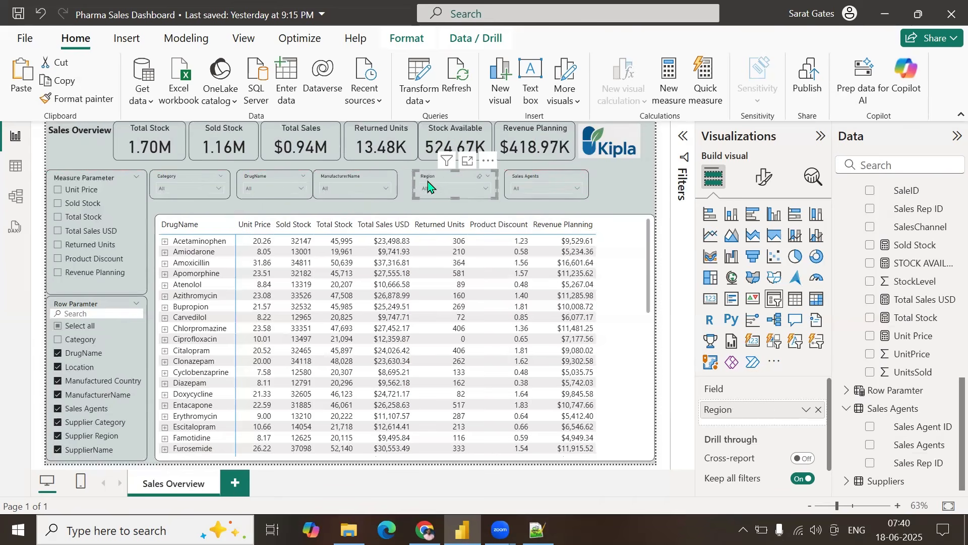
left_click_drag(429, 186, 416, 185)
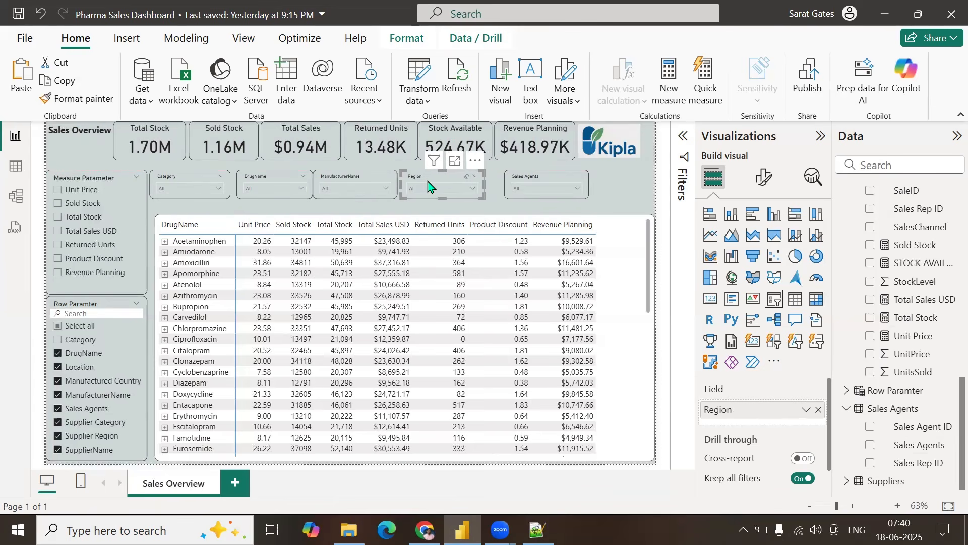
Step: Nudge the Sales Agents slicer horizontally until it sits right beside the Region slicer
left_click(532, 184)
key("Left")
key("Left")
key("Left")
key("Left")
key("Left")
key("Left")
key("Left")
key("Left")
key("Left")
key("Left")
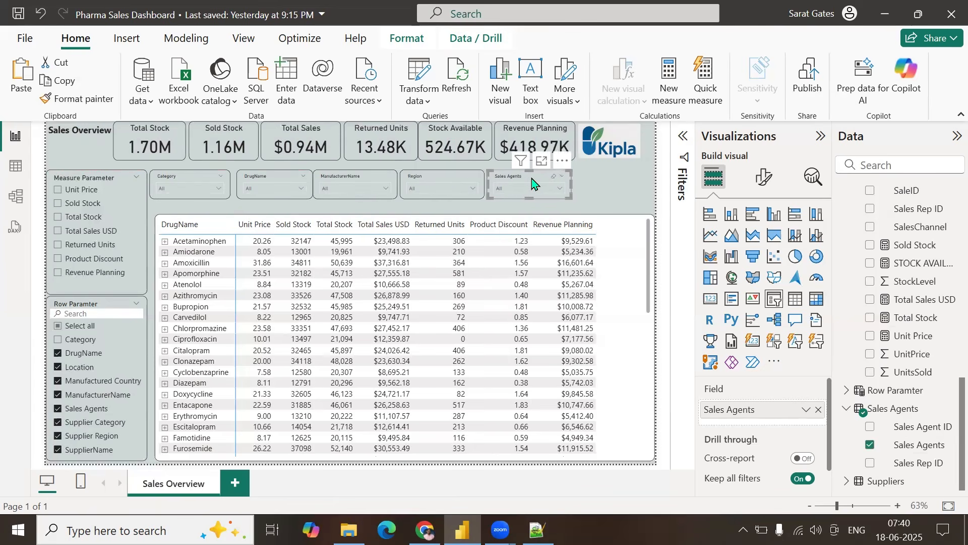
key("Left")
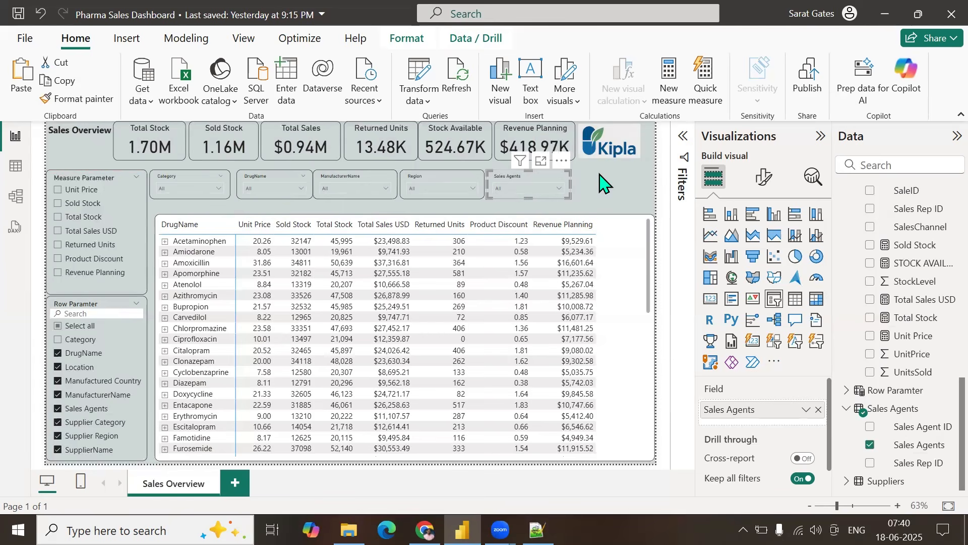
Step: Duplicate the Sales Agents slicer and place the copy at the free end of the slicer row
left_click(609, 187)
left_click(533, 178)
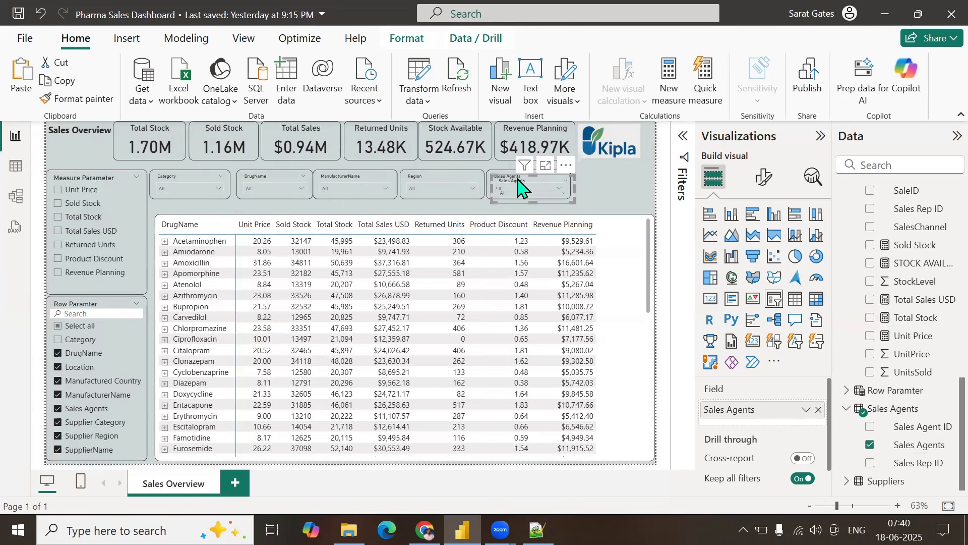
left_click_drag(487, 170, 676, 193)
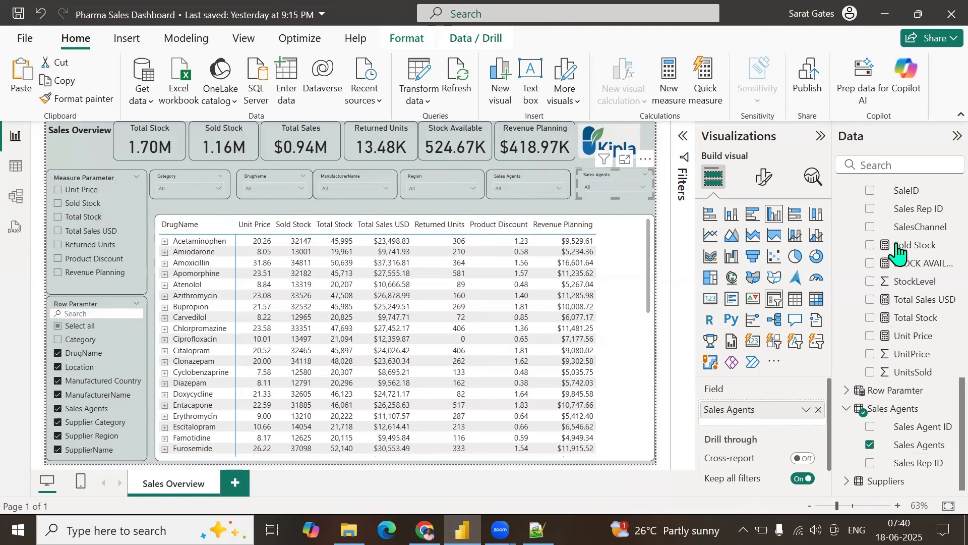
Step: Replace the duplicated slicer's Sales Agents field with SupplierName from the Suppliers table
left_click(871, 446)
left_click(847, 480)
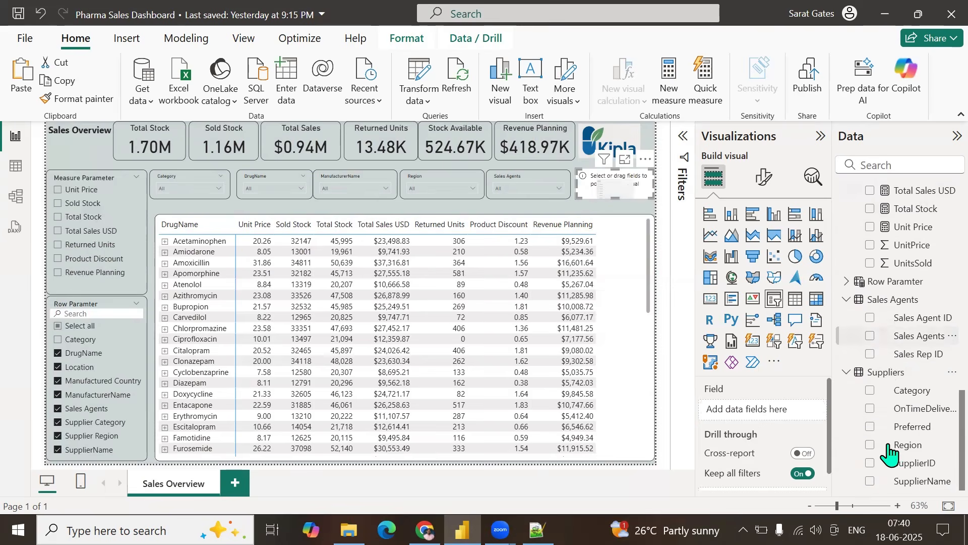
left_click(870, 481)
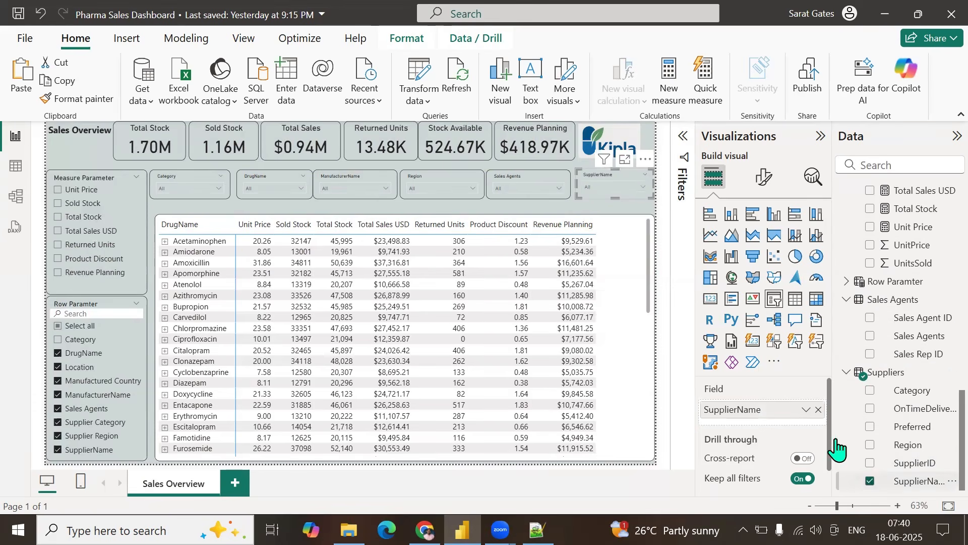
Step: Nudge the DrugName slicer slightly toward the Category slicer to even out the spacing
left_click(204, 211)
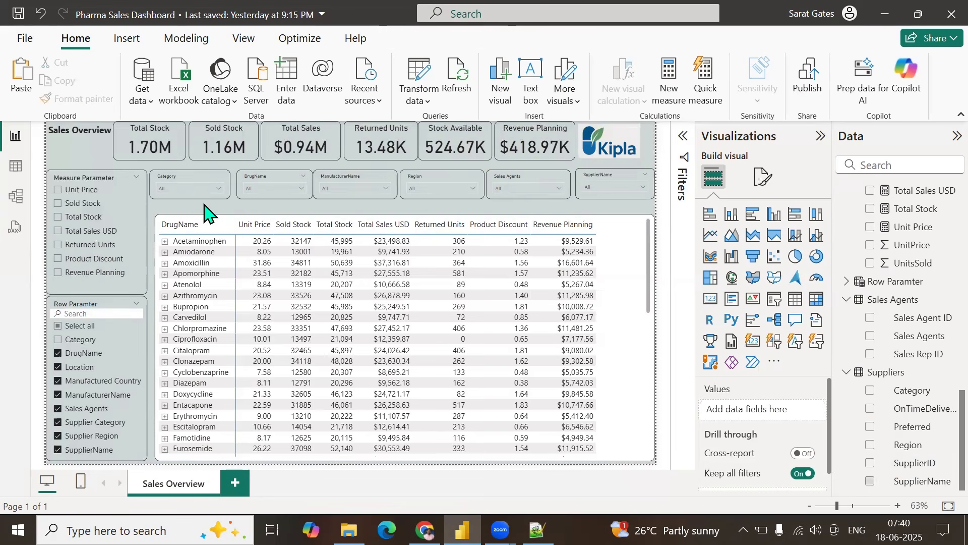
left_click(246, 202)
left_click_drag(243, 200, 244, 195)
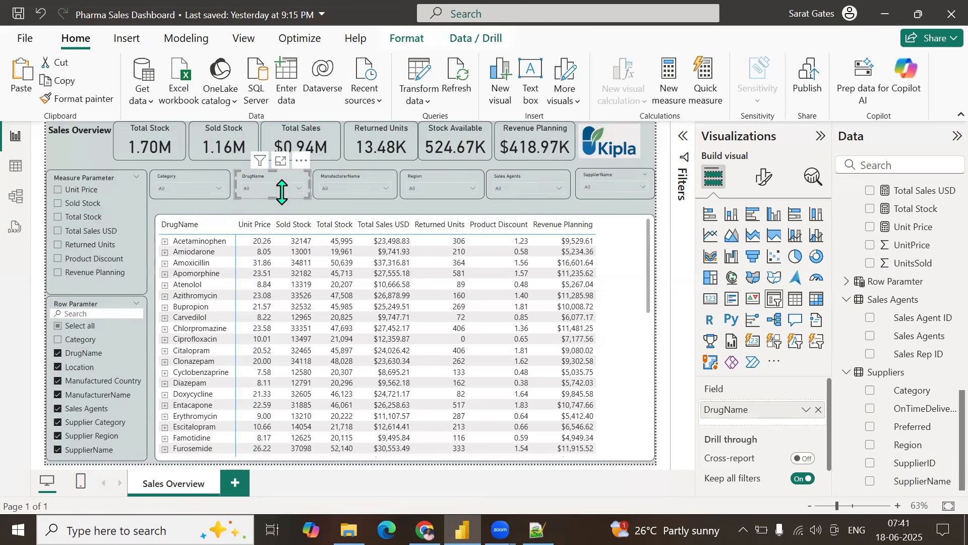
left_click(237, 214)
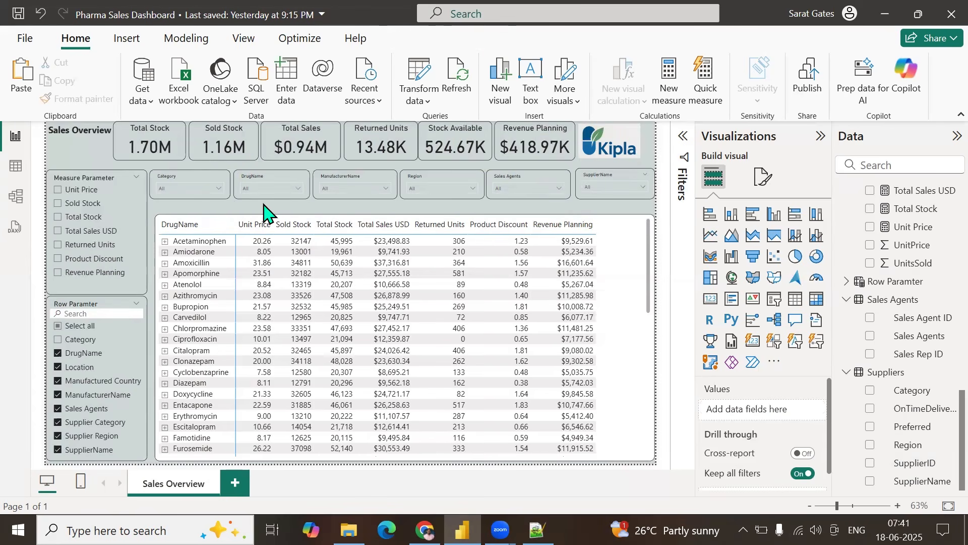
Step: Shift the Sales Agents slicer slightly toward SupplierName and align the SupplierName slicer vertically with the rest of the row
left_click(535, 180)
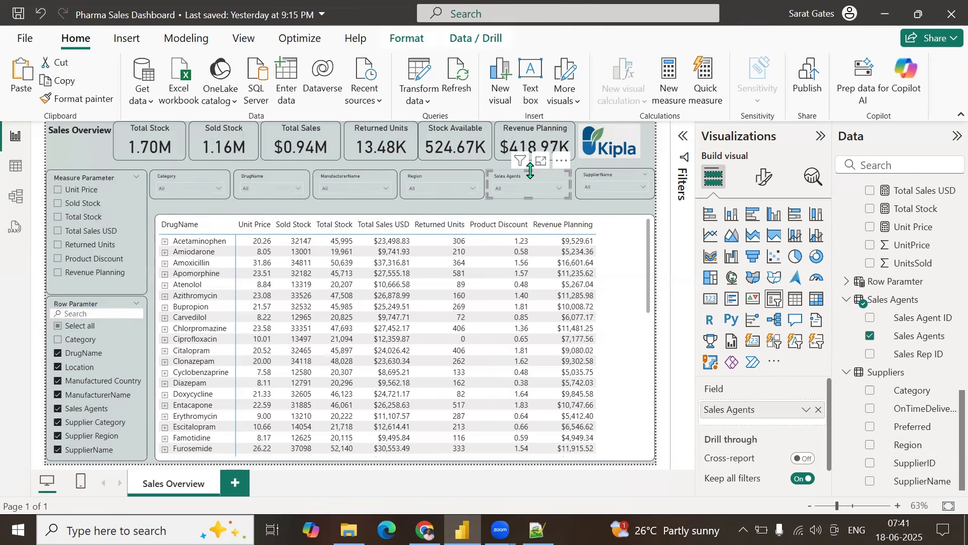
left_click(600, 181)
left_click_drag(611, 172, 611, 174)
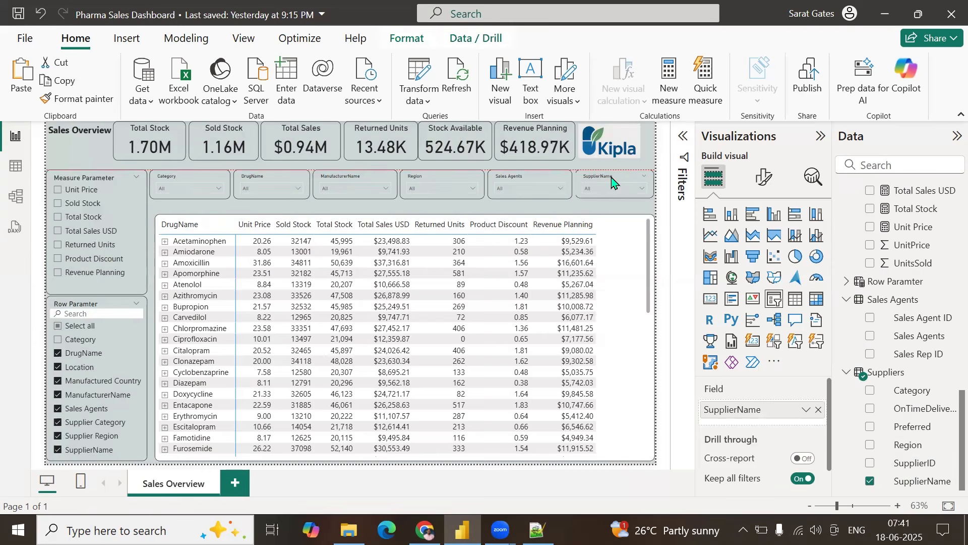
left_click(542, 215)
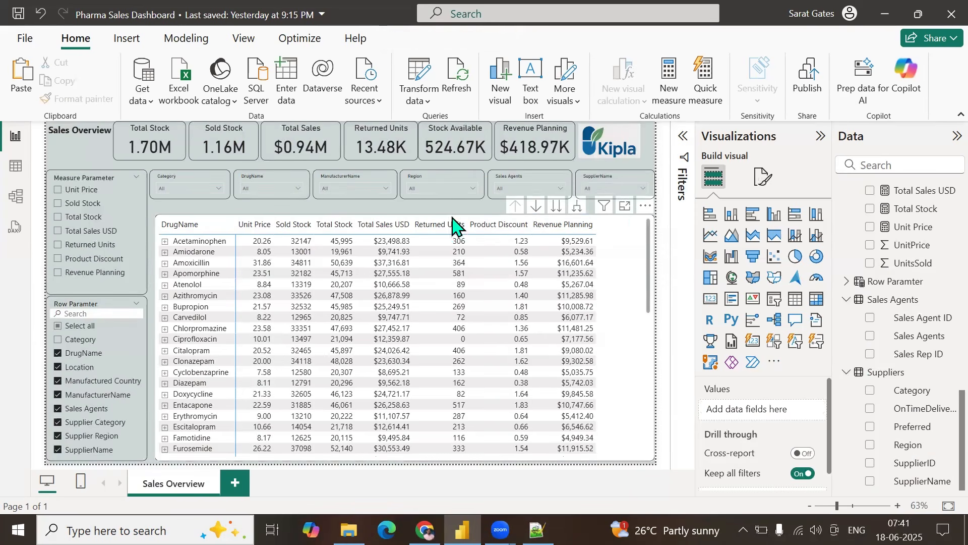
Step: Enlarge the matrix upward toward the slicer row and sideways to line up with the Category slicer's outer edge
left_click(420, 228)
mouse_move(405, 216)
left_mouse_down()
mouse_move(403, 202)
mouse_move(406, 210)
left_mouse_up()
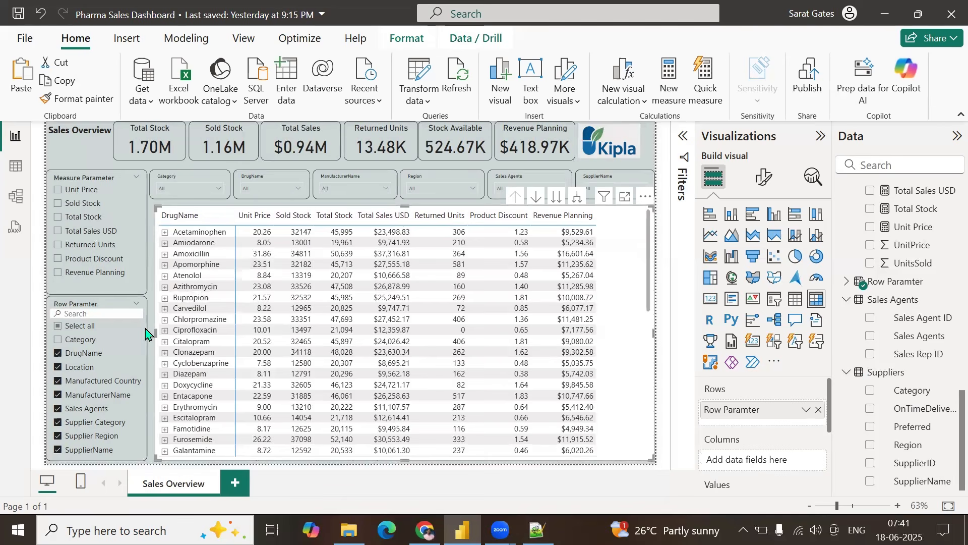
left_click_drag(146, 333, 140, 333)
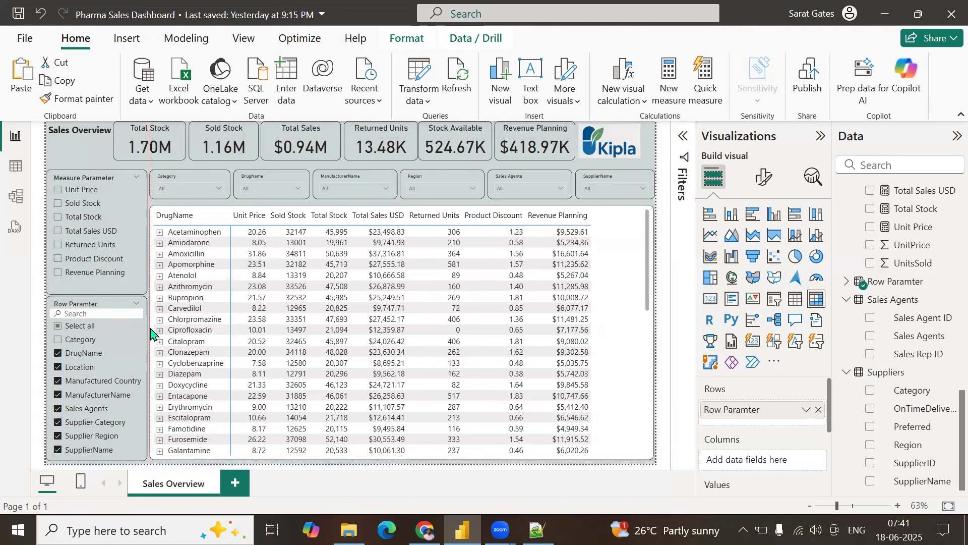
Step: Shift the Kipla logo away from the Revenue Planning card to line up with the SupplierName slicer below
left_click(649, 135)
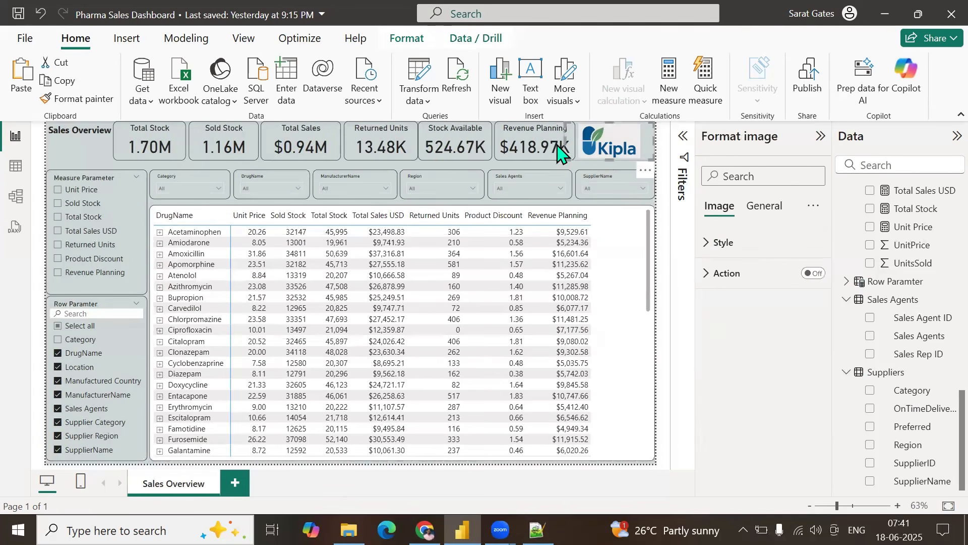
left_click_drag(566, 141, 577, 141)
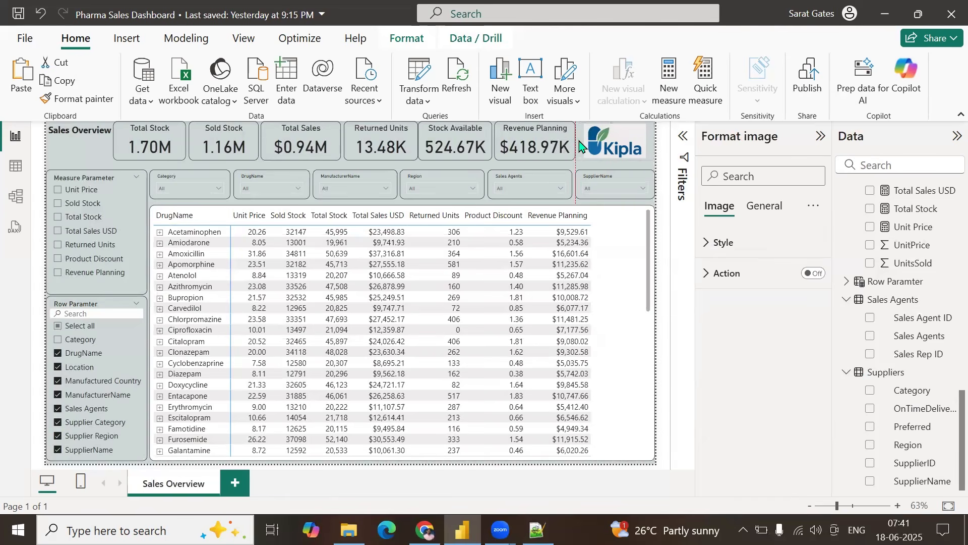
left_click(522, 135)
left_click(146, 132)
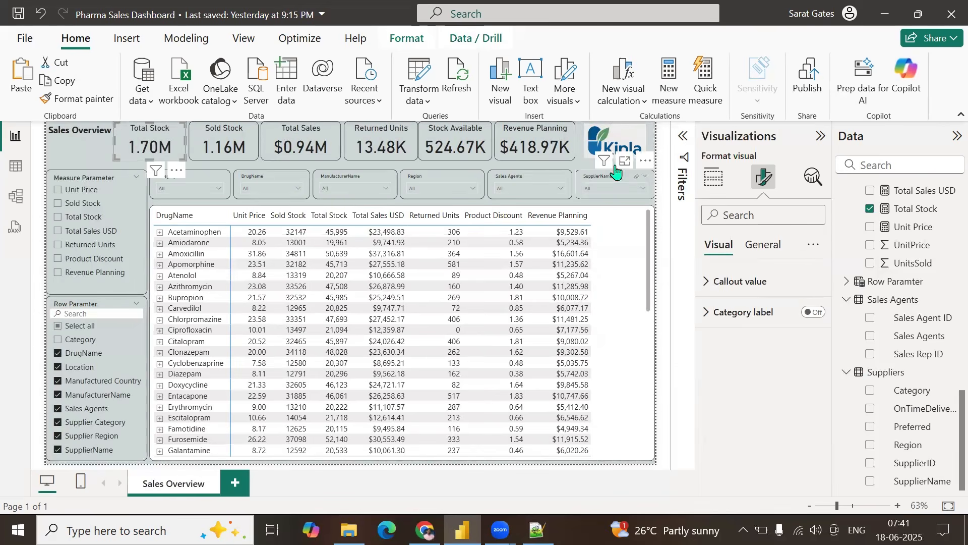
left_click(239, 169)
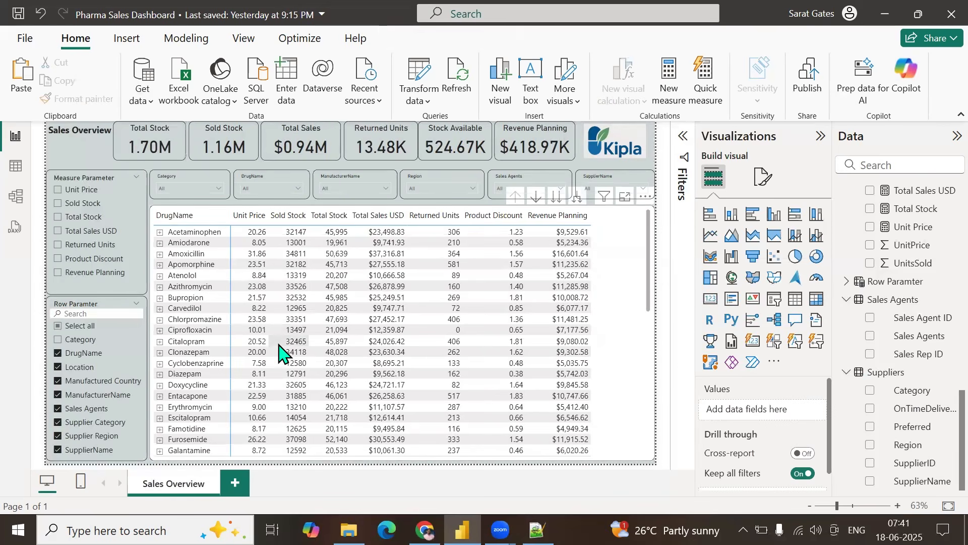
Step: Test the Category slicer by filtering to Antibiotic, collapse the Visualizations pane, and clear the selection
left_click(214, 189)
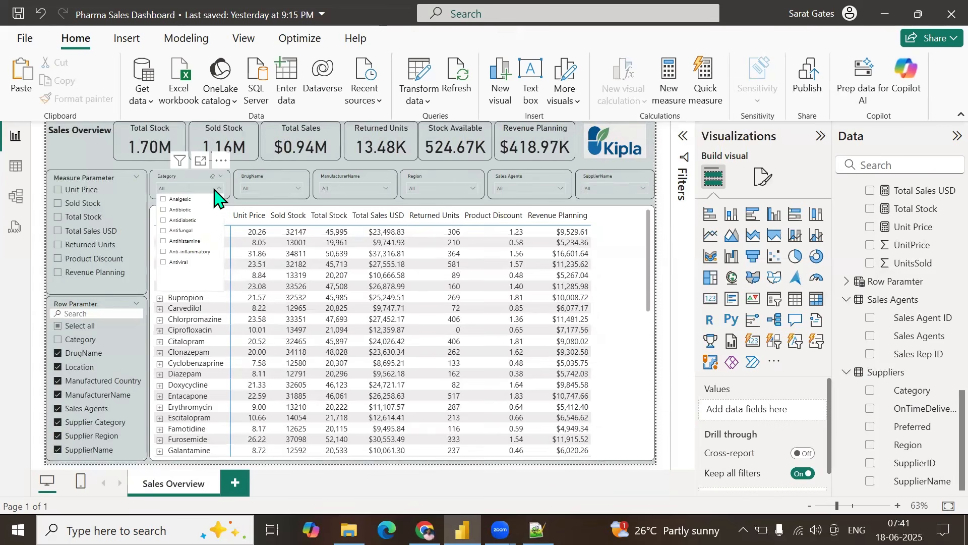
left_click(180, 210)
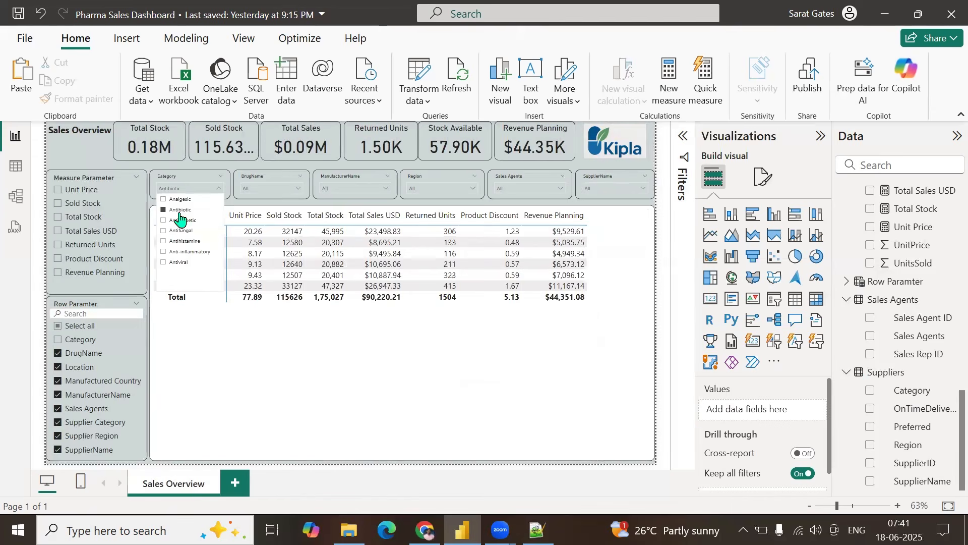
left_click(820, 136)
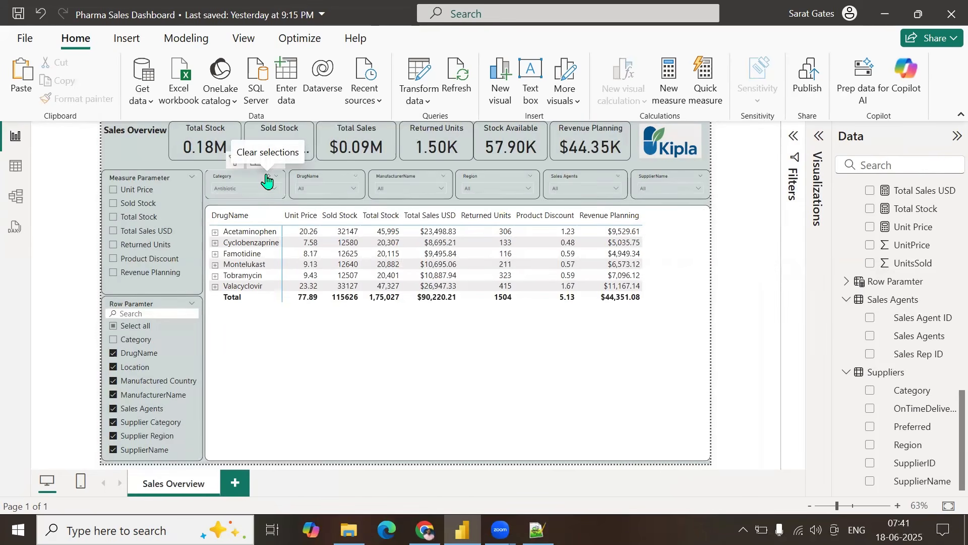
left_click(266, 175)
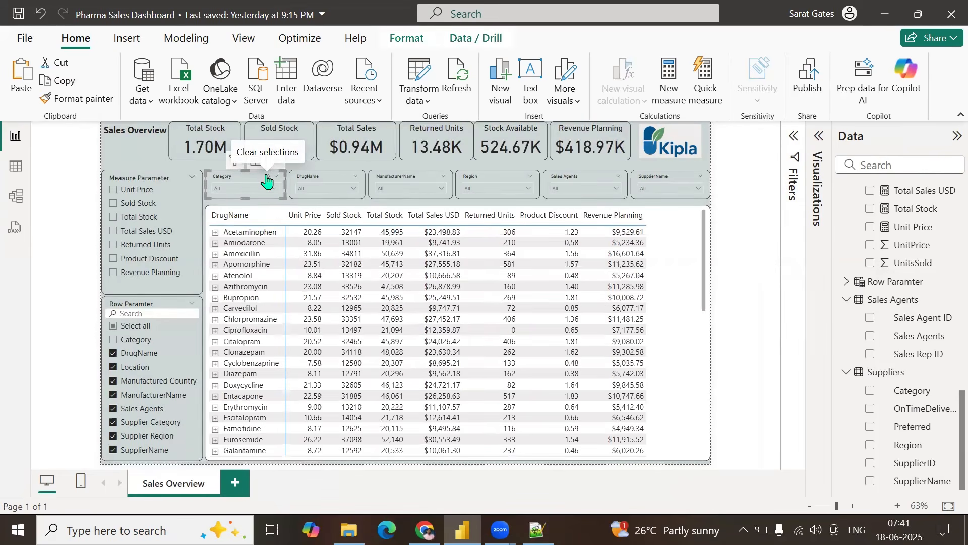
Step: Test the ManufacturerName slicer with AstraHeal Industries and the Region slicer with Central, clearing each selection
left_click(407, 190)
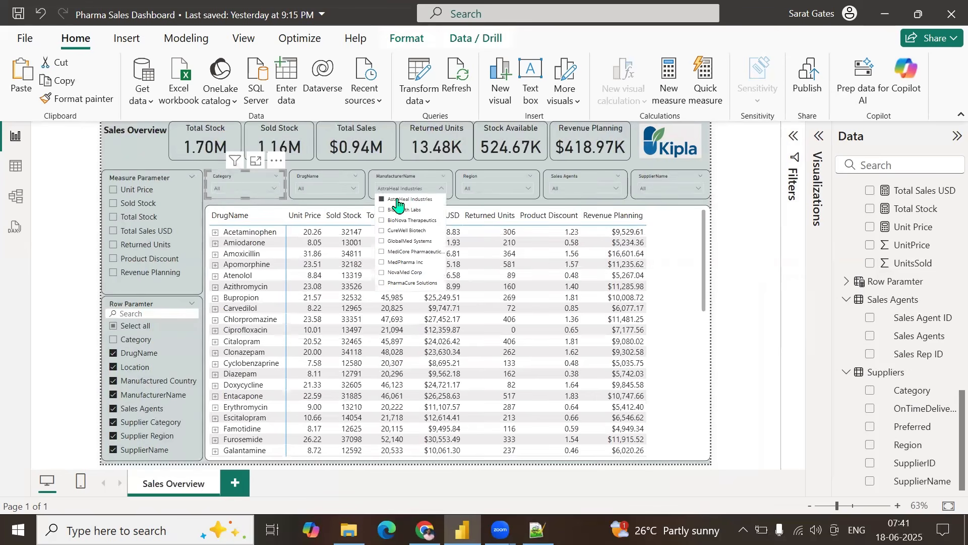
left_click(397, 201)
left_click(486, 189)
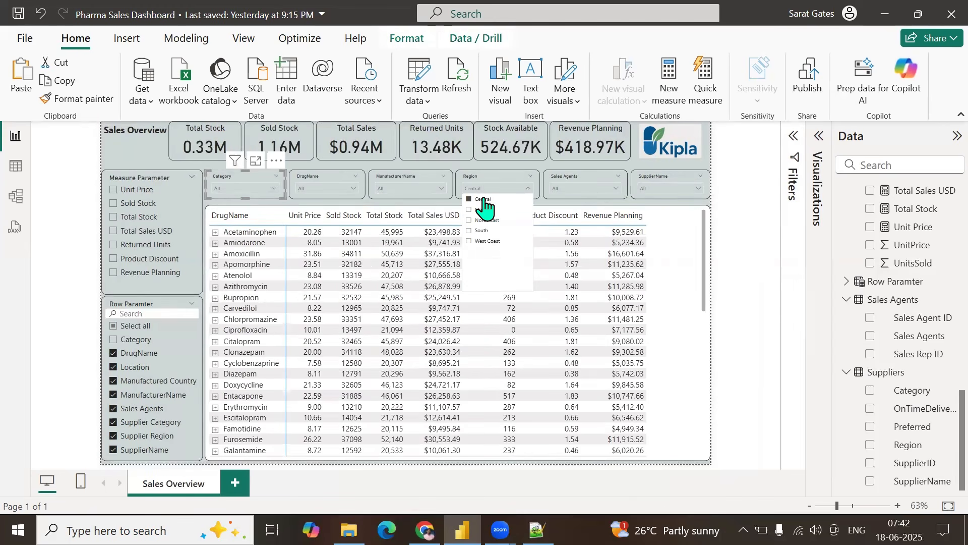
left_click(483, 201)
left_click(453, 203)
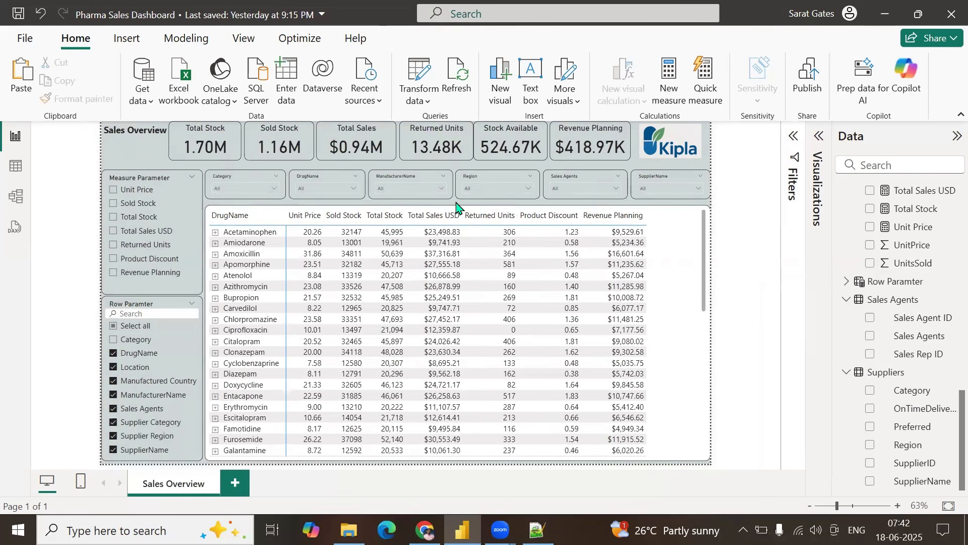
Step: Save the report
left_click(18, 20)
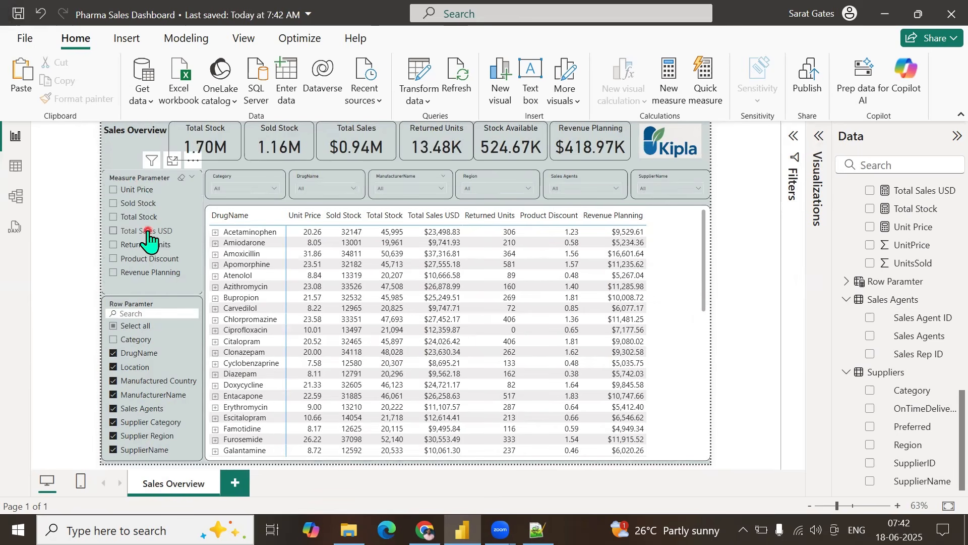
Step: Nudge the Measure Parameter slicer slightly upward and leave all visuals deselected
left_click(135, 177)
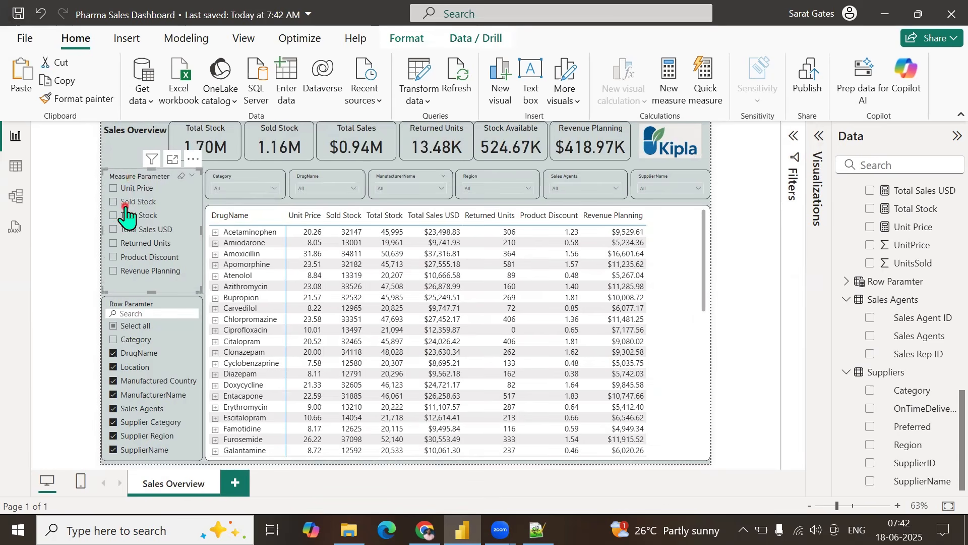
left_click(127, 162)
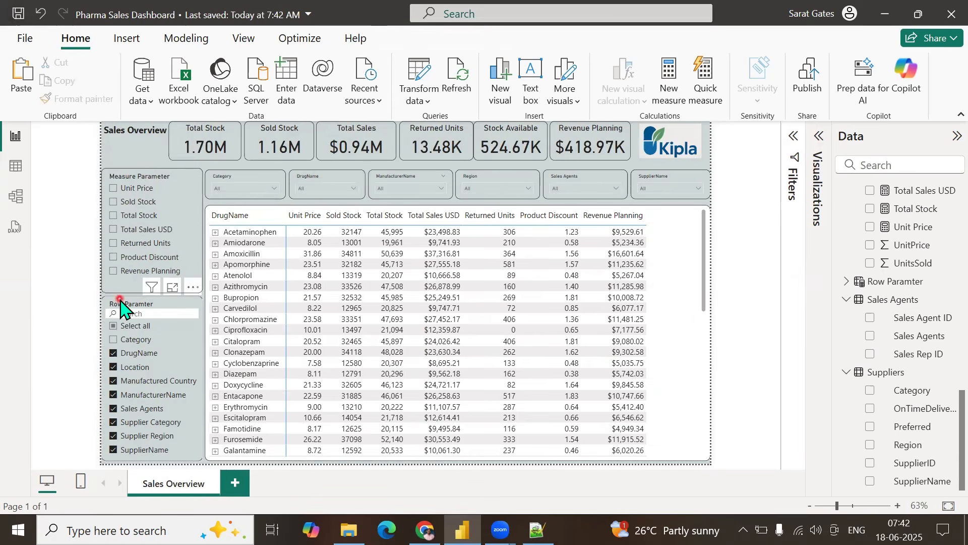
left_click(135, 304)
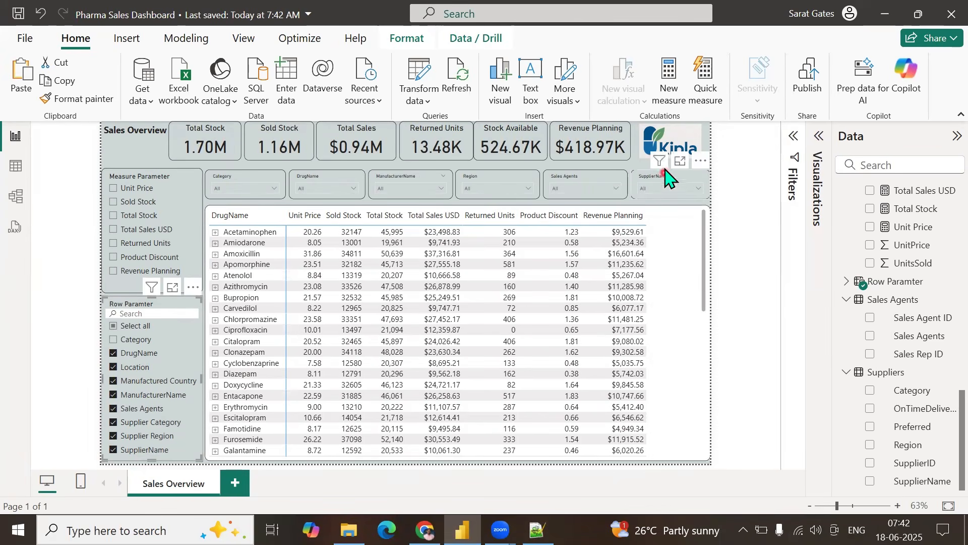
left_click(636, 163)
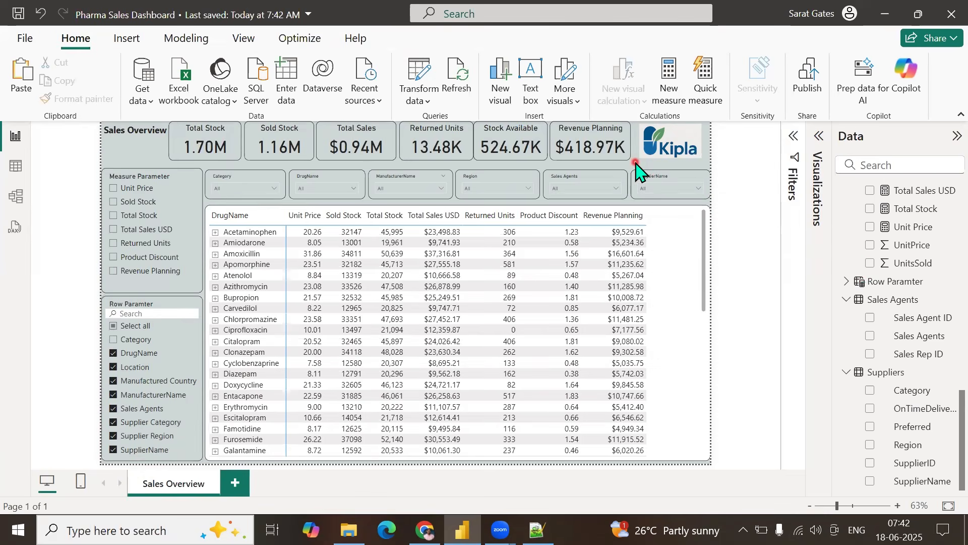
Step: Add a new blank report page and return to the Sales Overview page
left_click(234, 485)
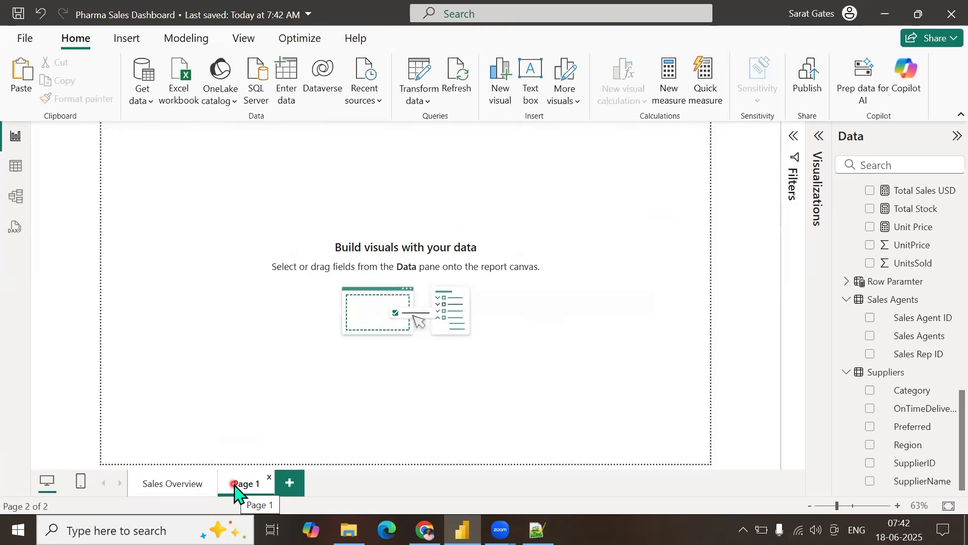
left_click(165, 489)
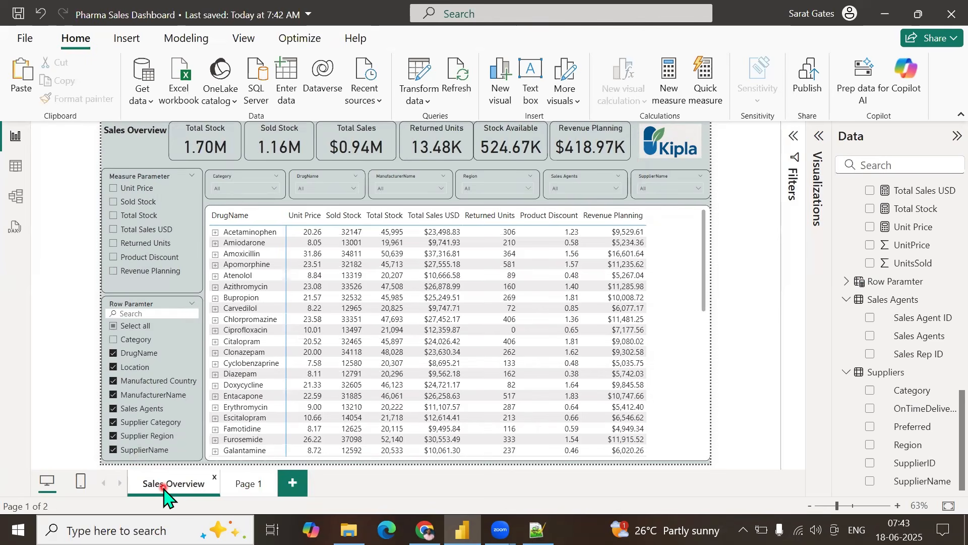
Step: Open the blank second page, switch to the Notepad++ notes, and correct the first heading to SALES PERFORMANCE ANALYSIS
left_click(249, 484)
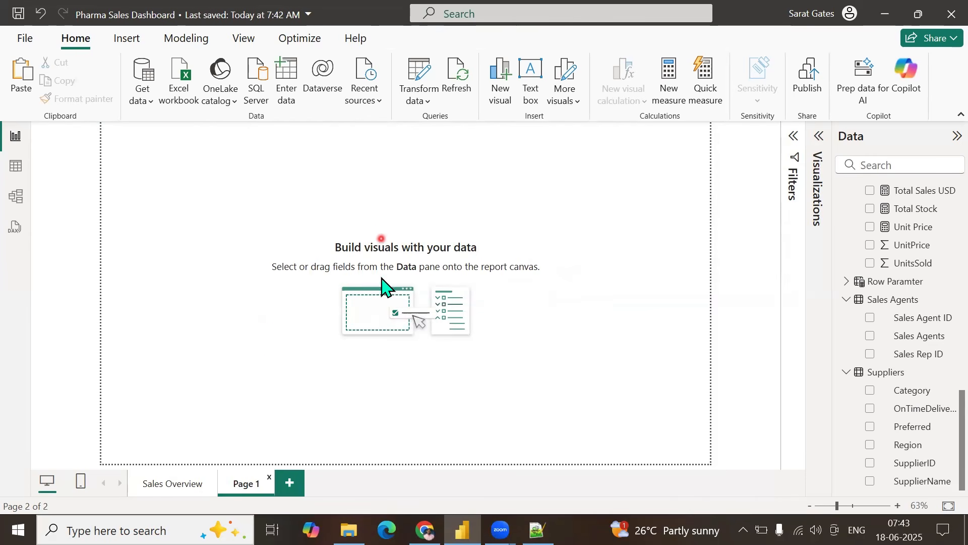
left_click(537, 529)
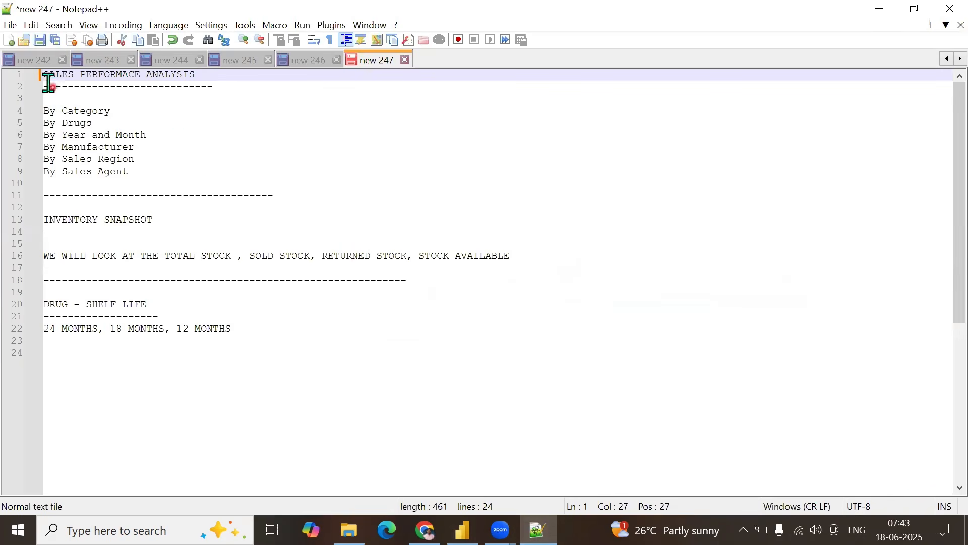
left_click_drag(45, 76, 199, 81)
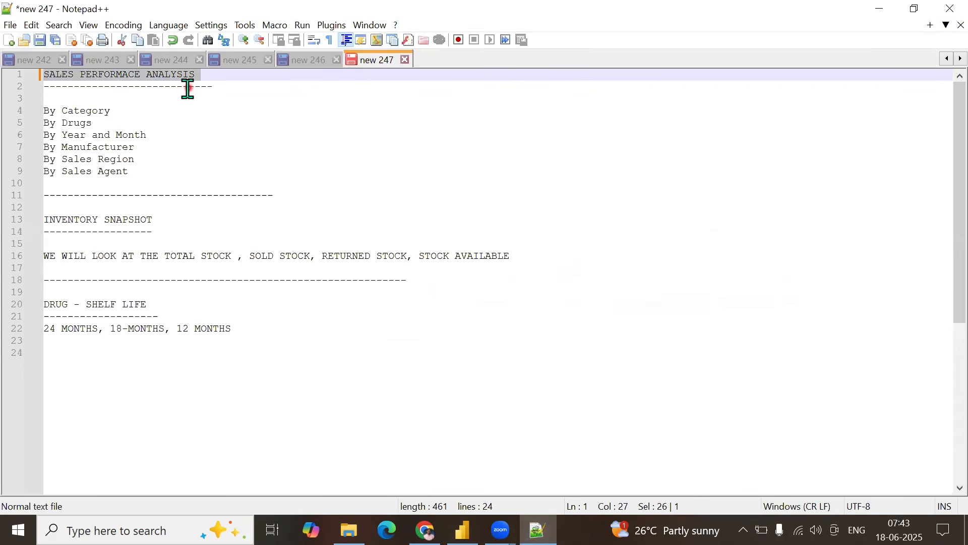
left_click(129, 75)
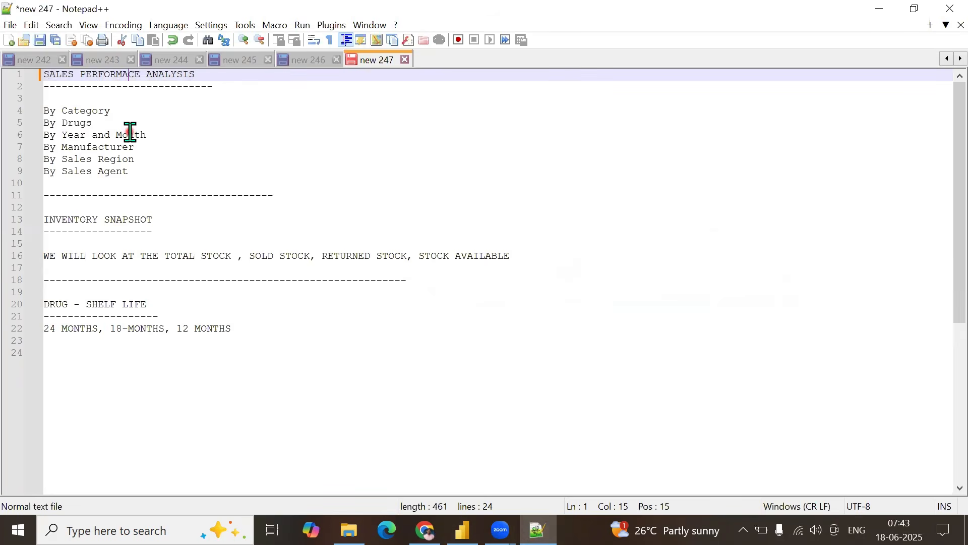
key("Caps_Lock")
type("N")
Step: Add the line "--- COMPARISON OF THE DATA - SALES BY DIMENSION DATA / ATTRIBUTES" on the empty line above By Category
left_click_drag(127, 110, 50, 111)
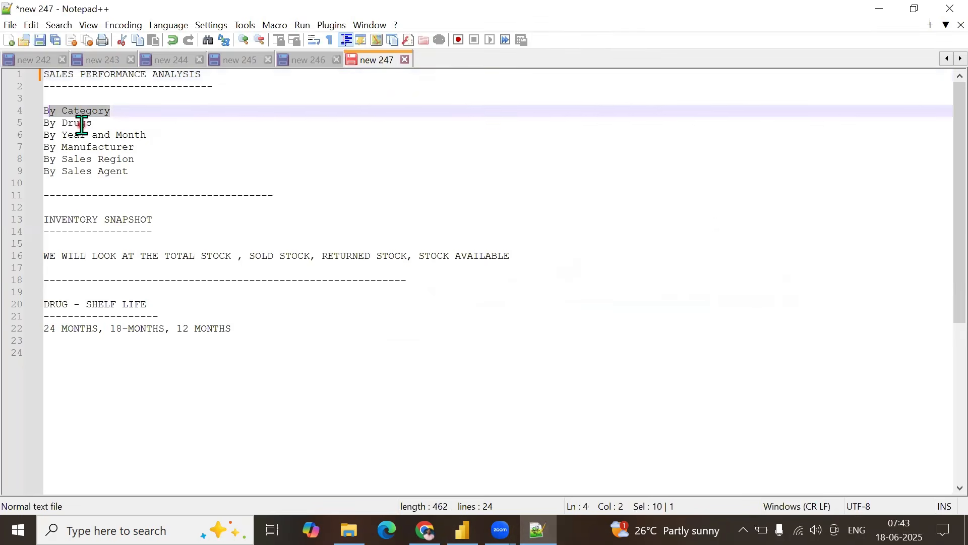
left_click(81, 124)
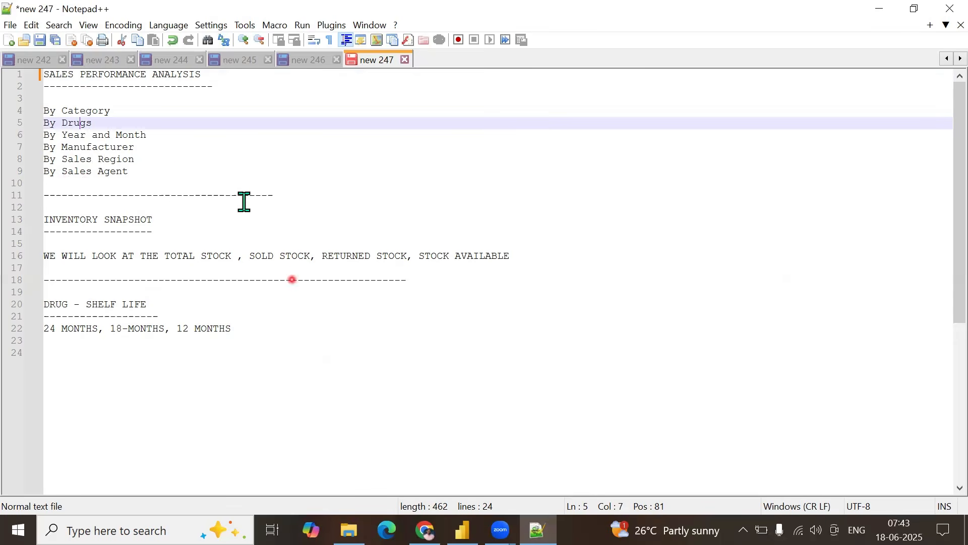
left_click(82, 94)
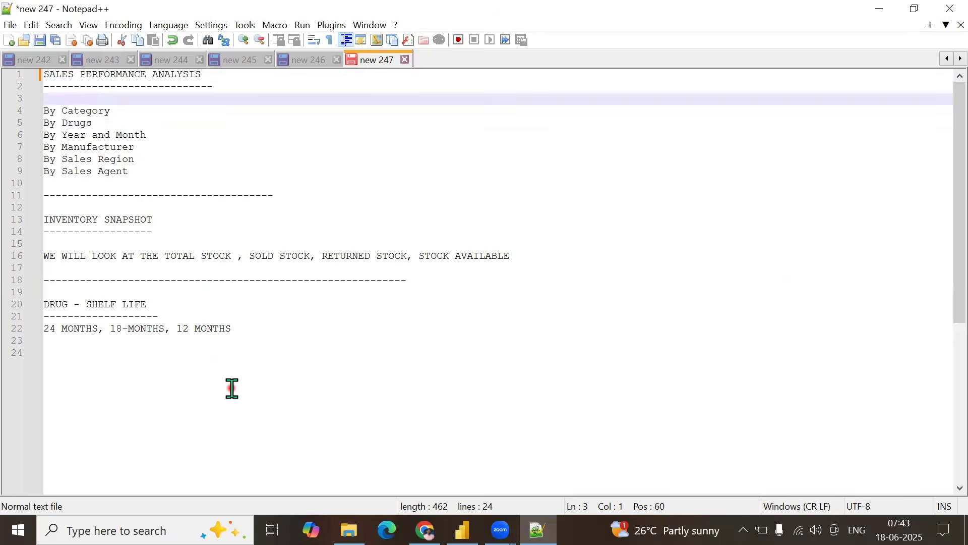
type("--- ")
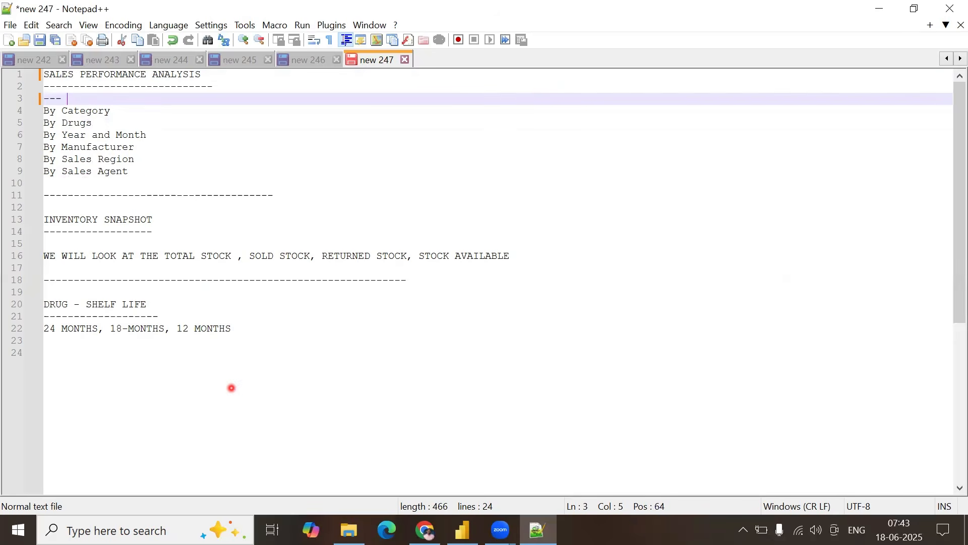
type("COMPARIS")
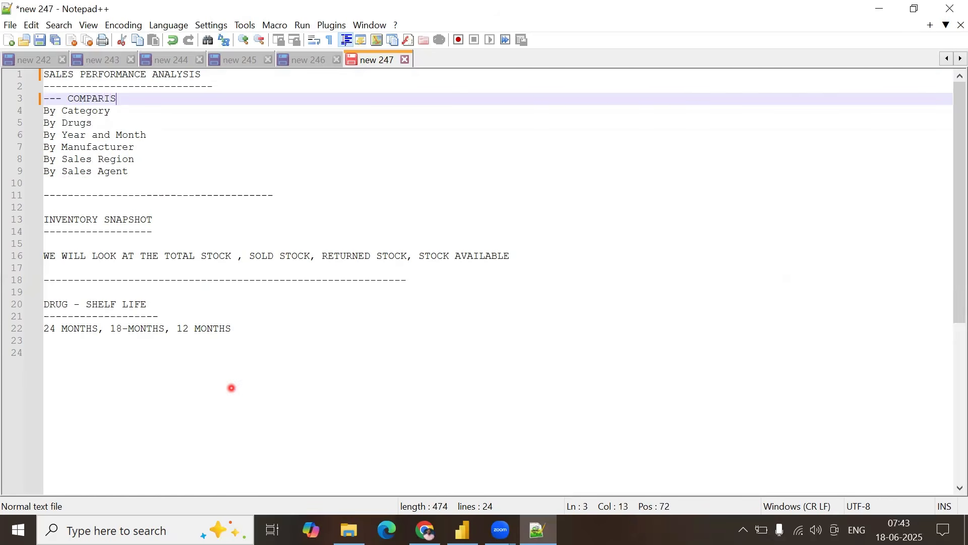
type("ON OF THE DATA")
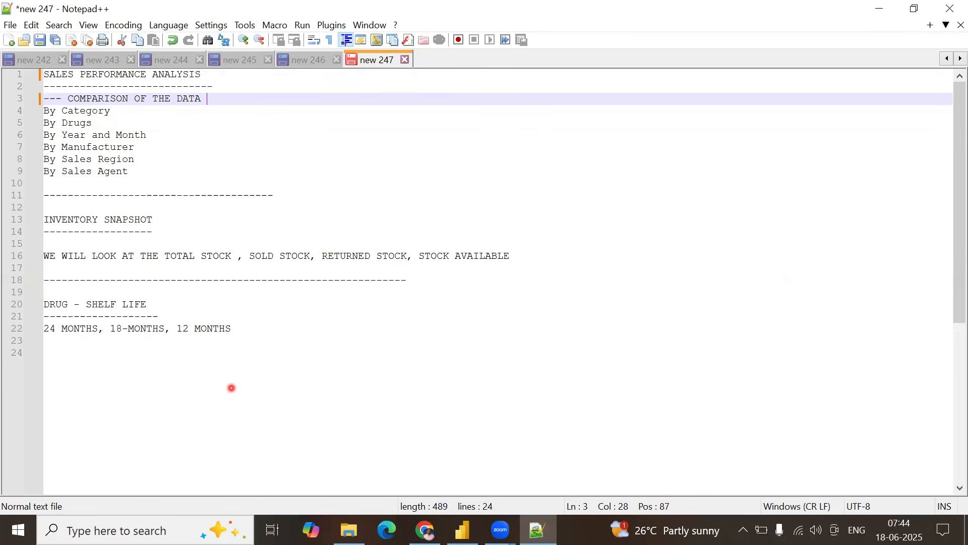
type(" - BY ")
type("REV")
type("SALES BY ")
type("DIM")
type("ENSION ")
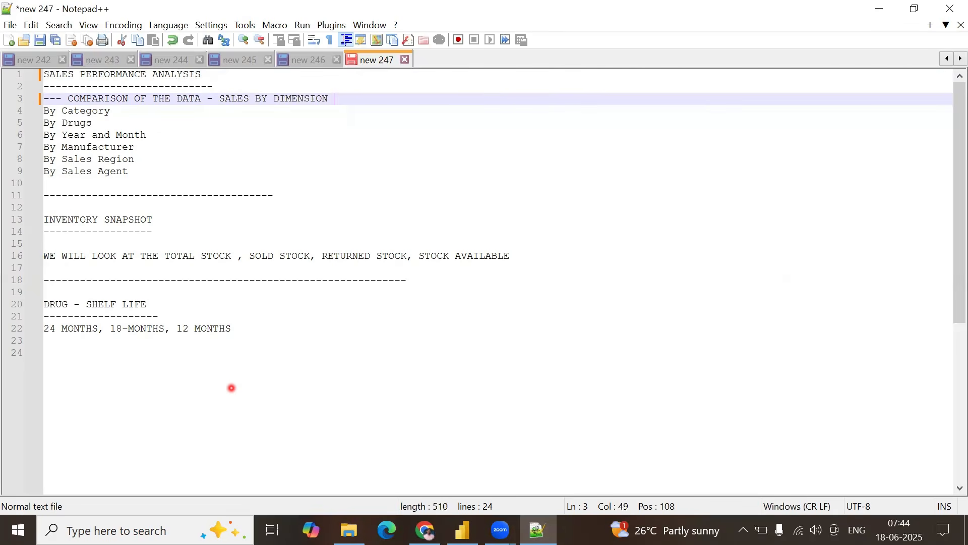
type("DATA / ATTRIBUTES")
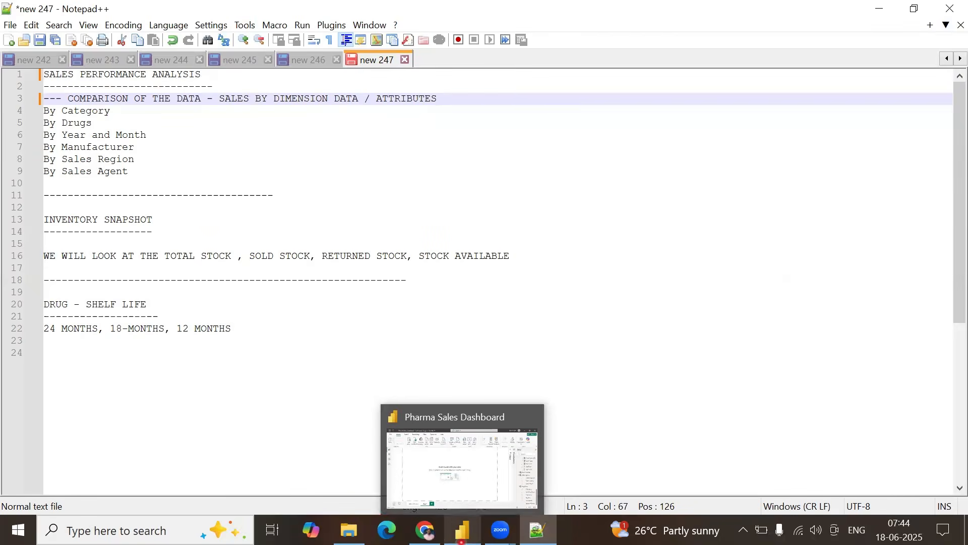
Step: Switch back to Power BI Desktop and rename Page 1 as Sales R Analysis
left_click(462, 529)
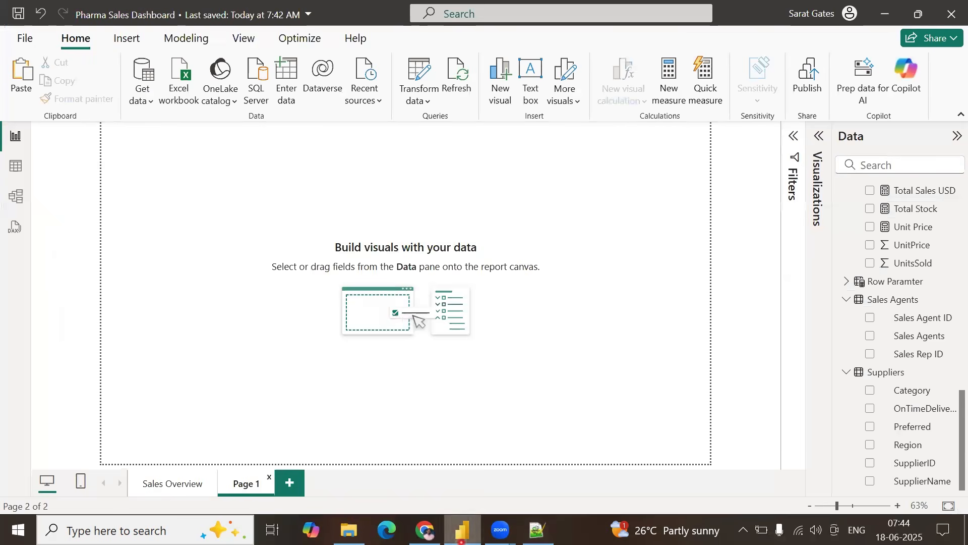
double_click(245, 482)
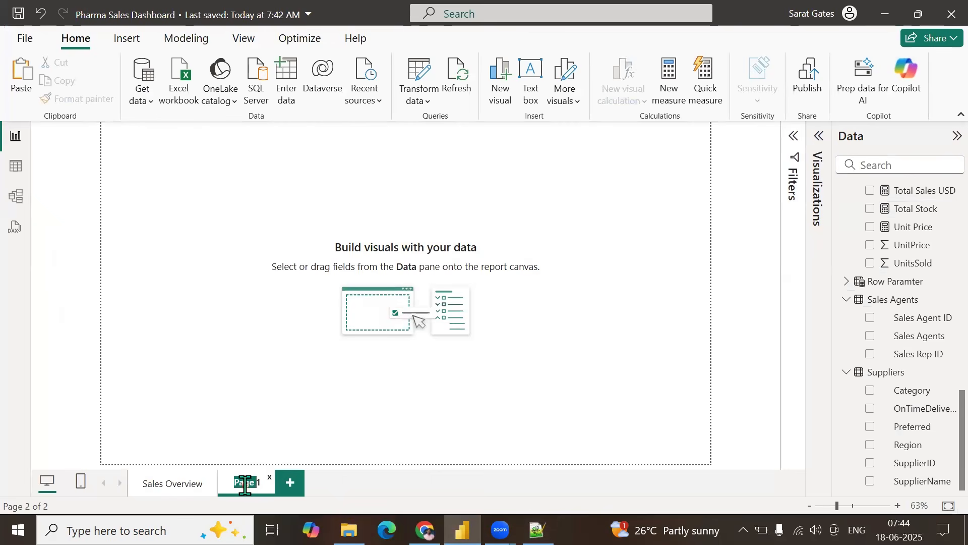
key("Caps_Lock")
type("Sales Rev")
type("sis")
key("Return")
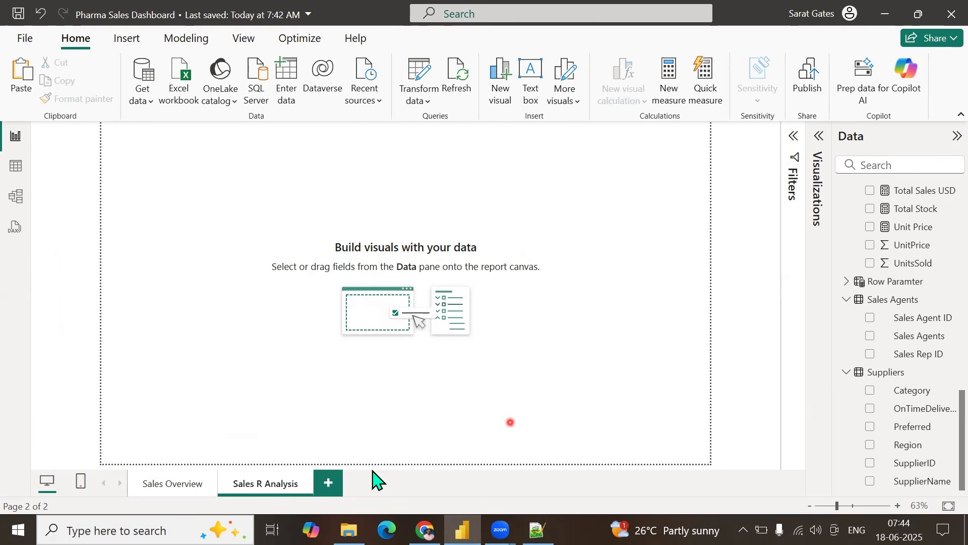
Step: Correct the second page's name to Sales Performance Analysis
double_click(262, 483)
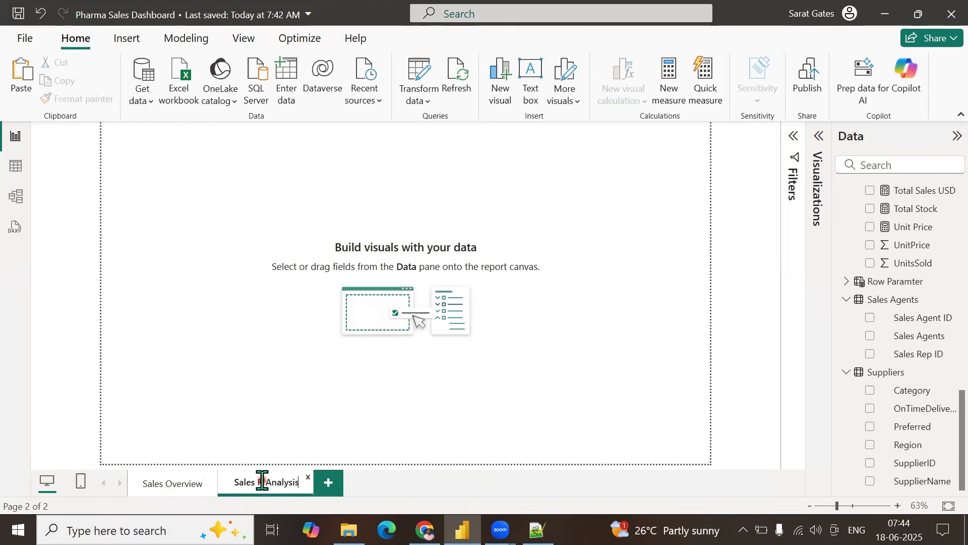
left_click(262, 481)
key("BackSpace")
type("perf")
type("ormace")
type("nce")
key("Return")
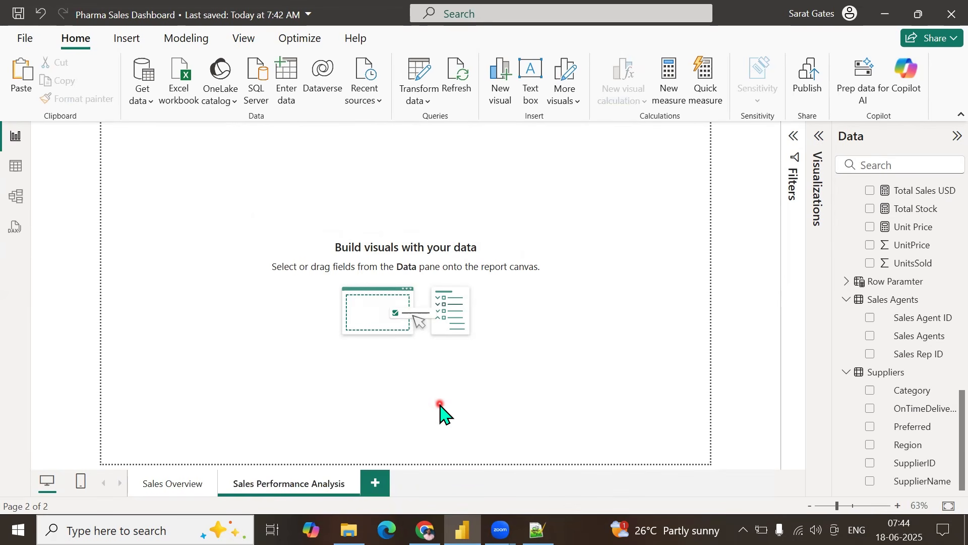
Step: Add a stacked bar chart at the page's left edge with the Drugs table's Category on the Y-axis and Total Sales USD on the X-axis
left_click(819, 139)
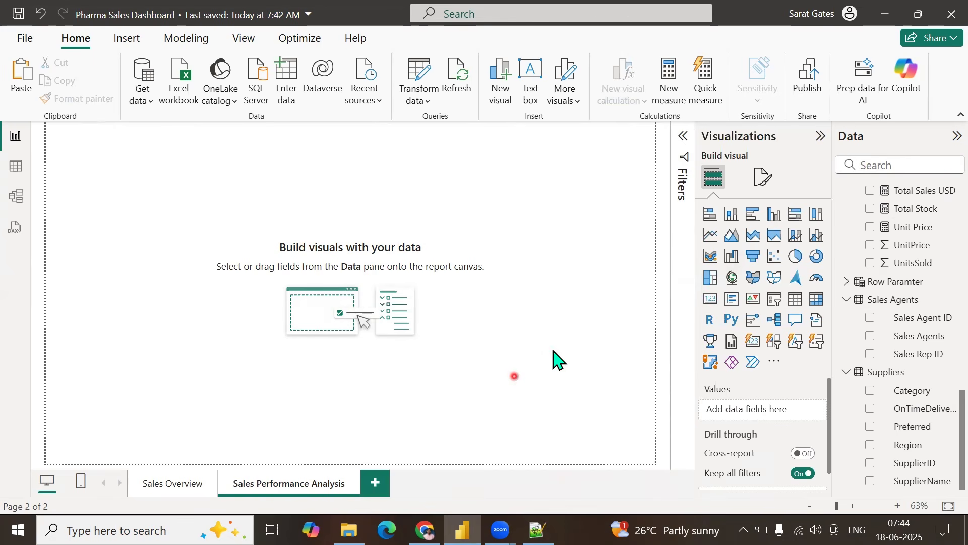
left_click(710, 213)
left_click_drag(150, 206, 147, 243)
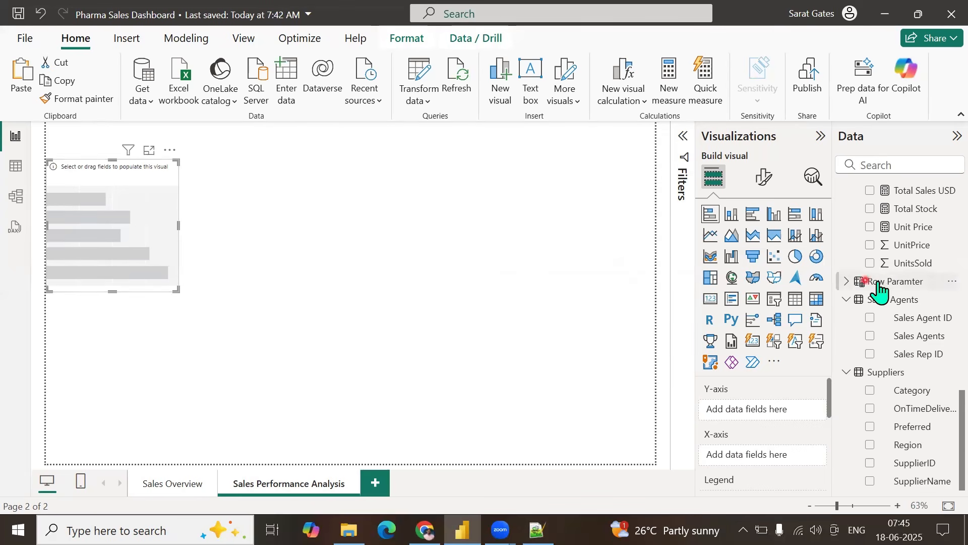
scroll(886, 286, "up", 15)
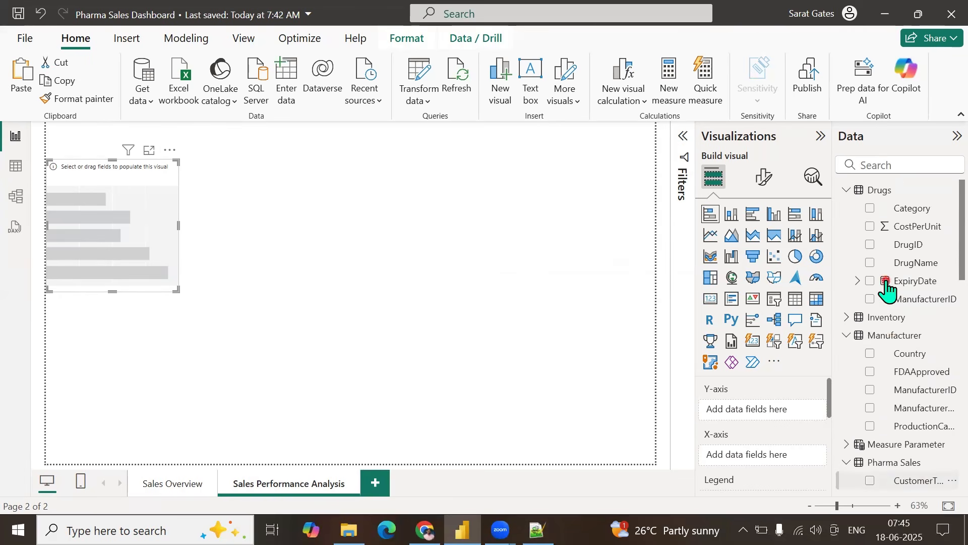
left_click(870, 208)
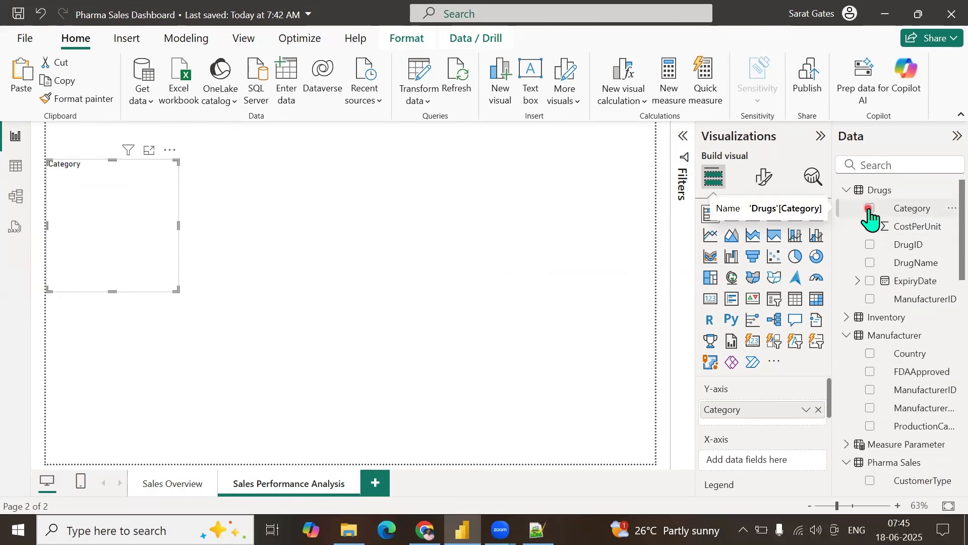
scroll(877, 282, "down", 10)
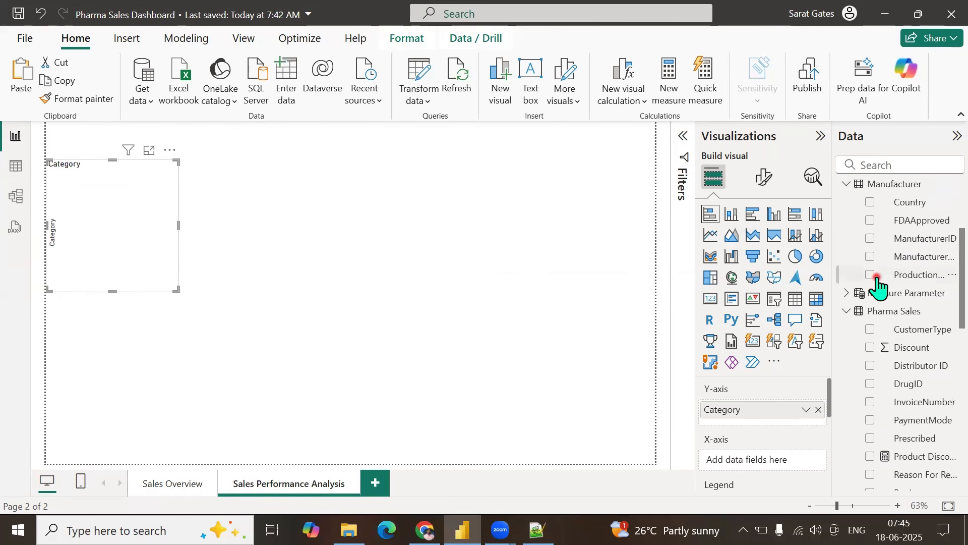
scroll(877, 283, "down", 3)
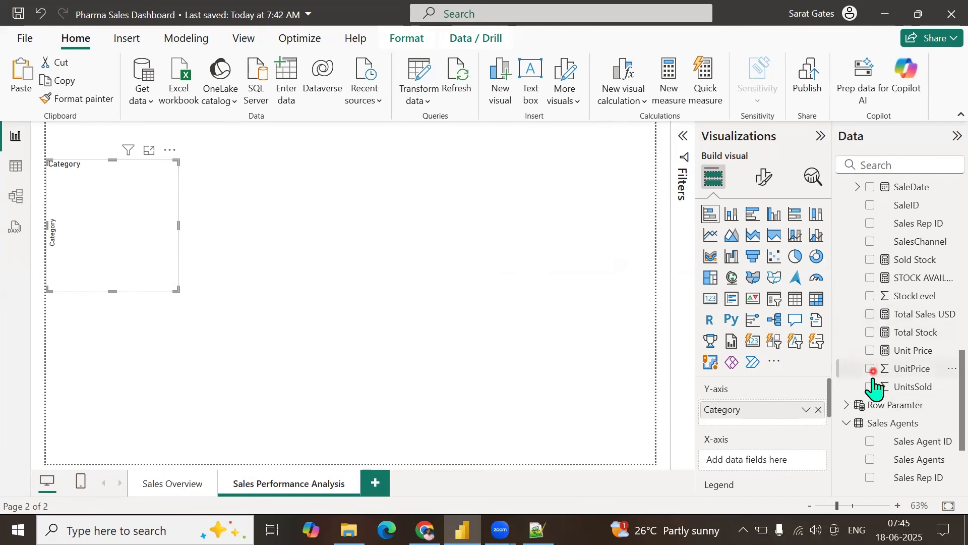
left_click(869, 315)
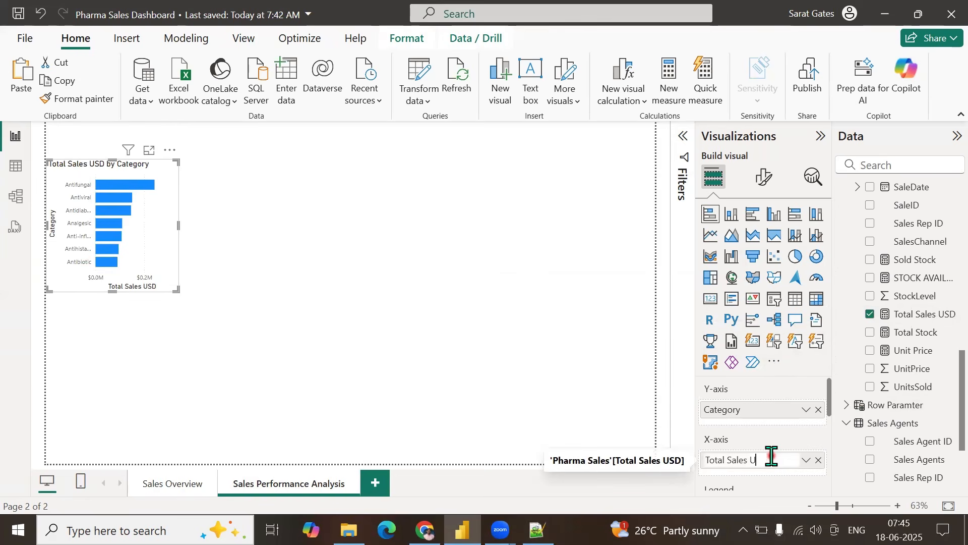
Step: Rename the bar chart's X-axis field as Total Sales and widen the chart to about a third of the page
key("Return")
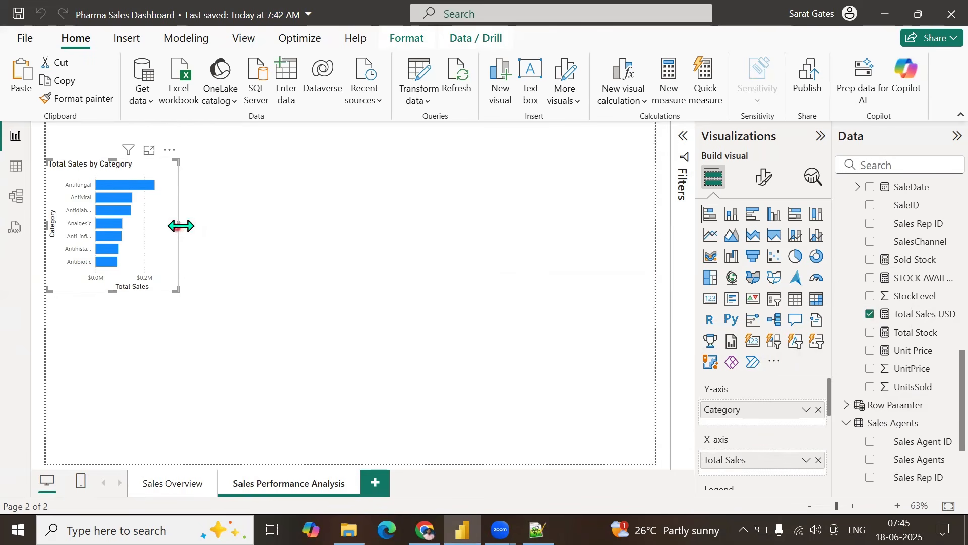
left_click_drag(177, 225, 251, 234)
Step: Turn off the bar chart's background in its general effects formatting
left_click(763, 177)
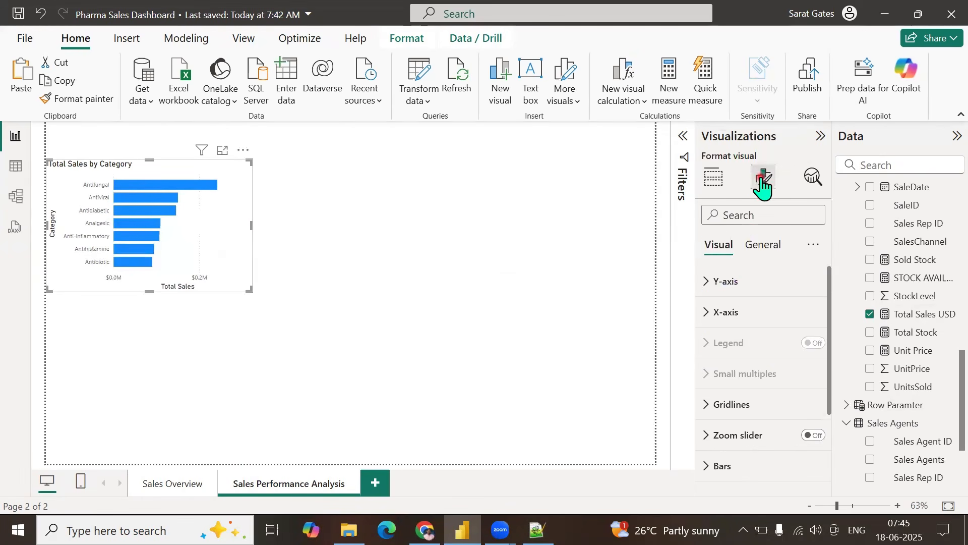
left_click(755, 247)
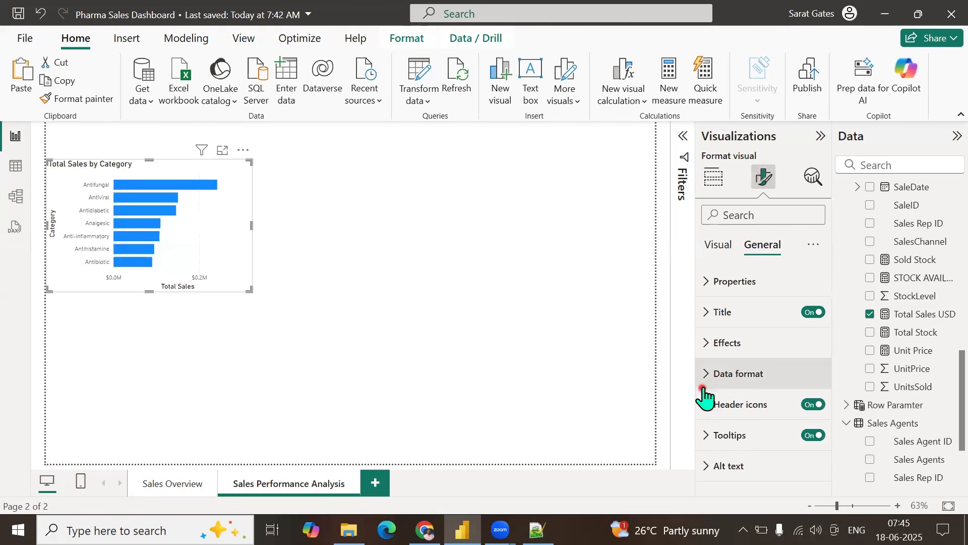
left_click(711, 345)
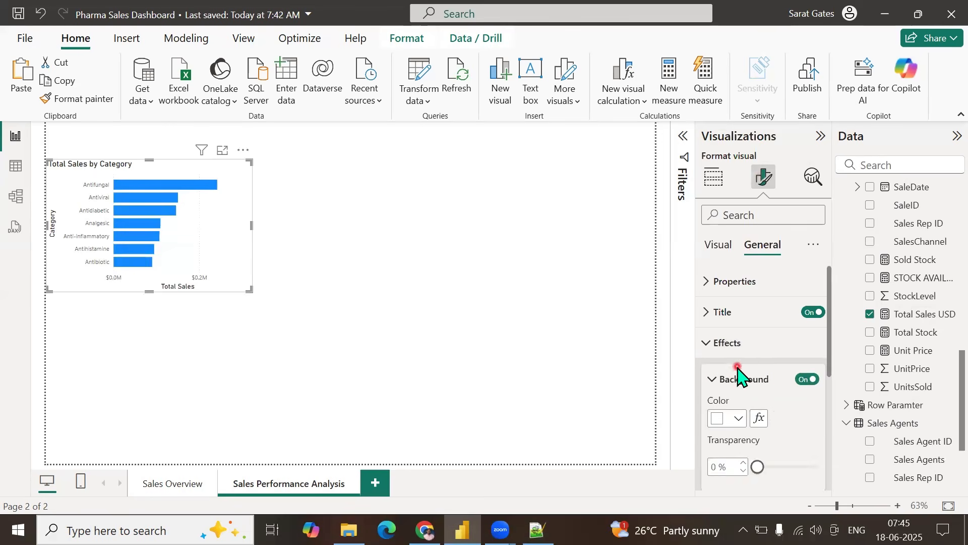
left_click(738, 343)
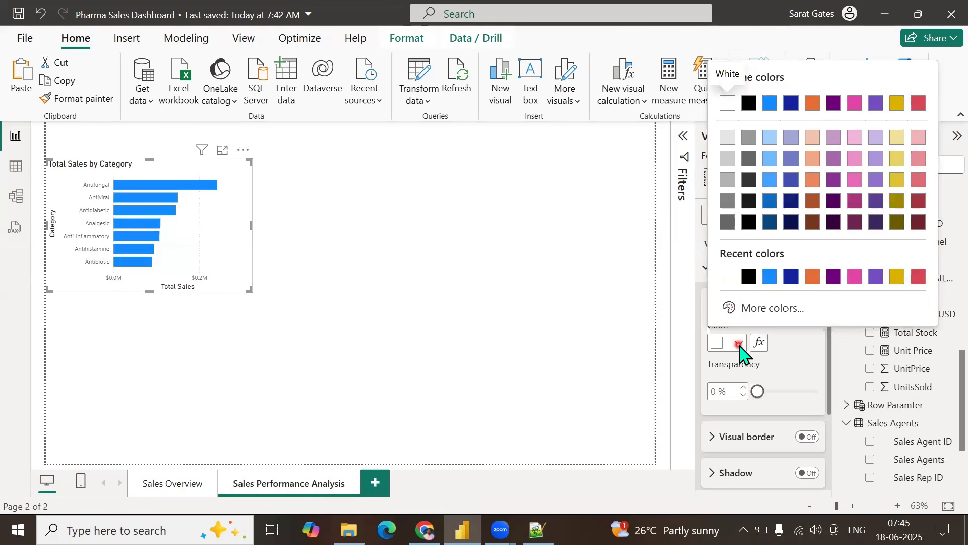
left_click(788, 343)
left_click(807, 304)
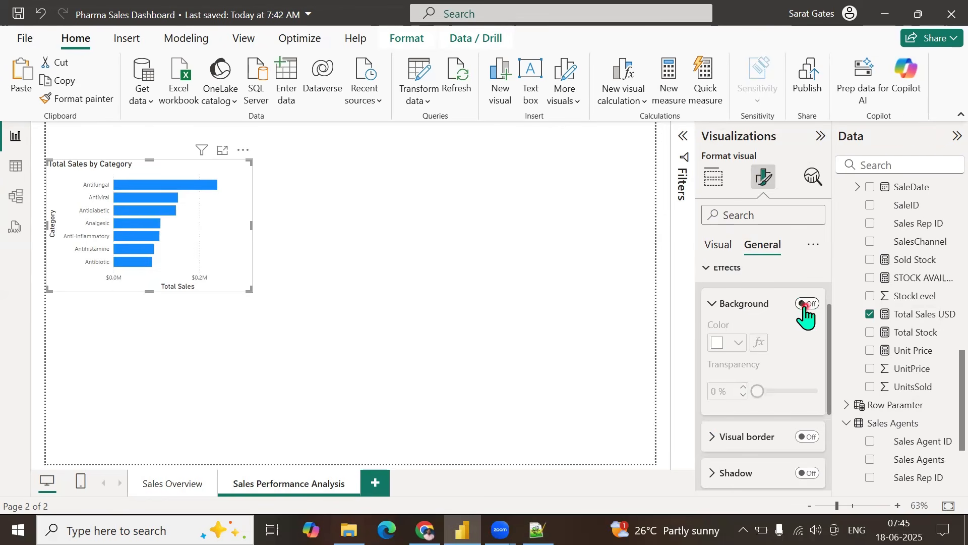
Step: Turn on the bar chart's visual border and set its rounded corners to 10 px
scroll(792, 348, "down", 3)
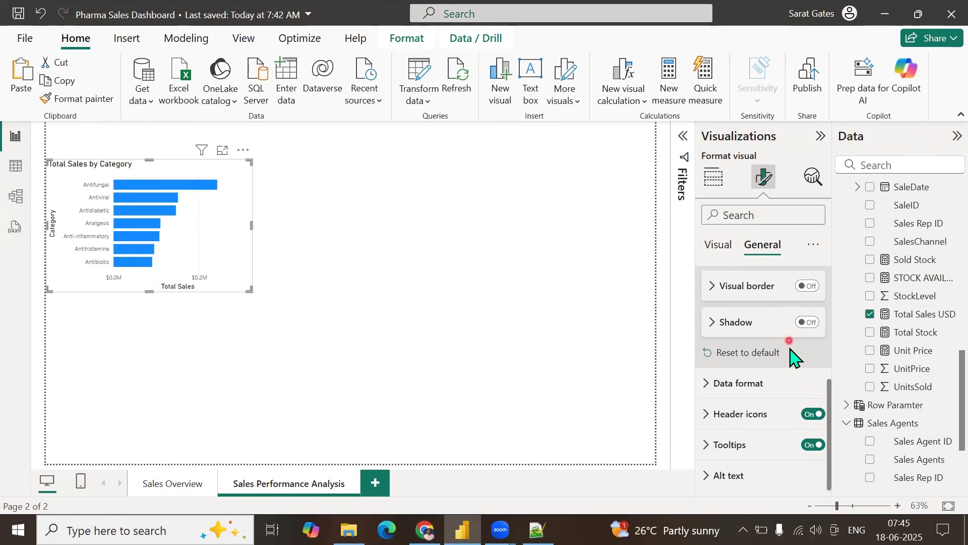
left_click(809, 286)
left_click(713, 293)
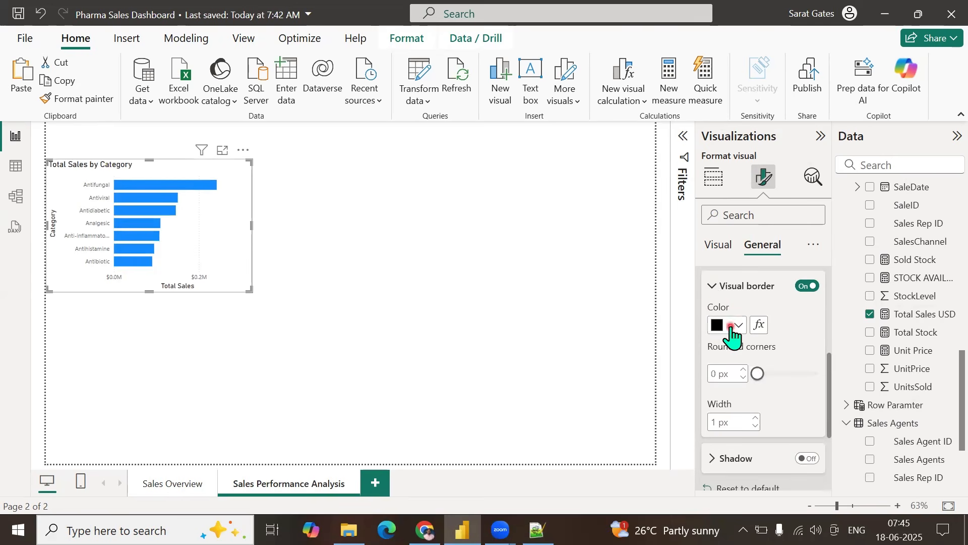
left_click(714, 371)
left_click_drag(687, 376, 627, 378)
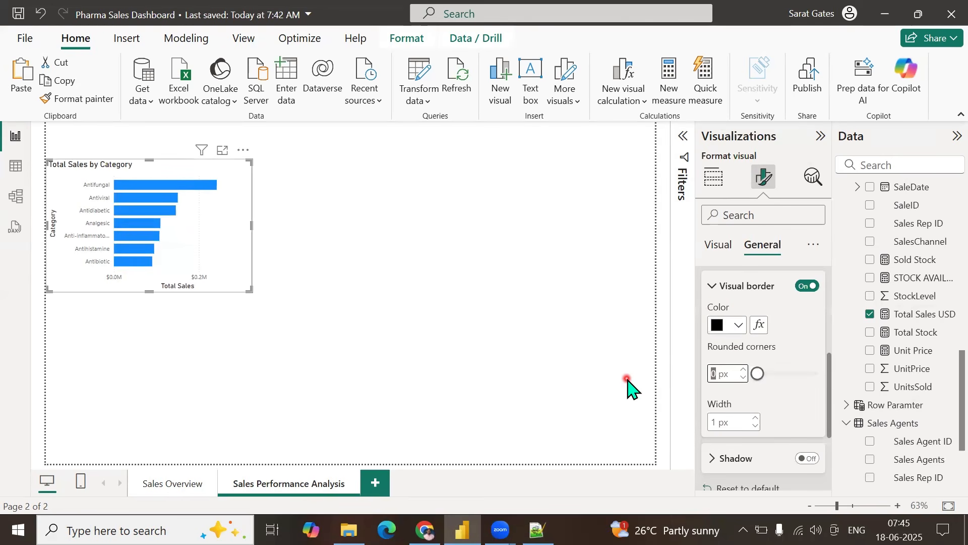
type("10")
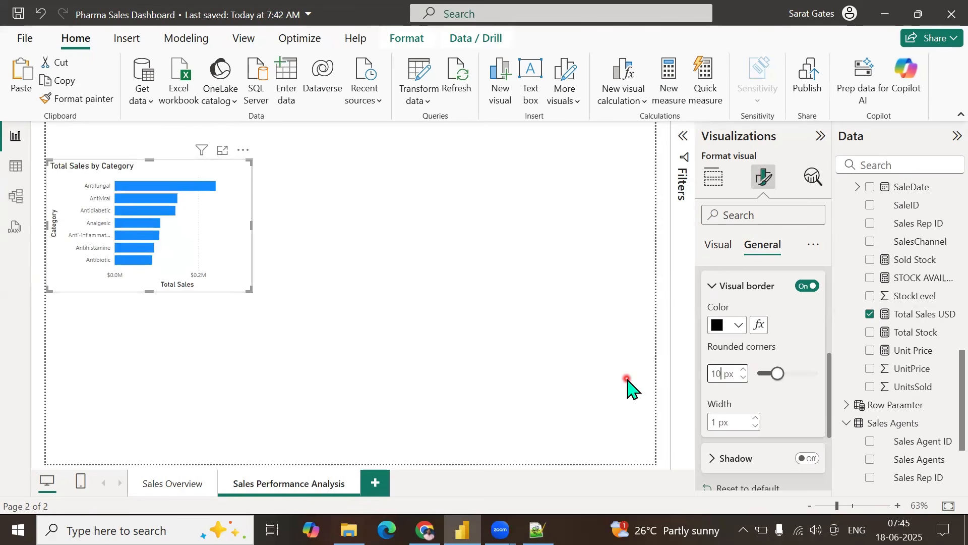
Step: Check the Sales Overview page's canvas background color, including its hex code, and its transparency
left_click(165, 489)
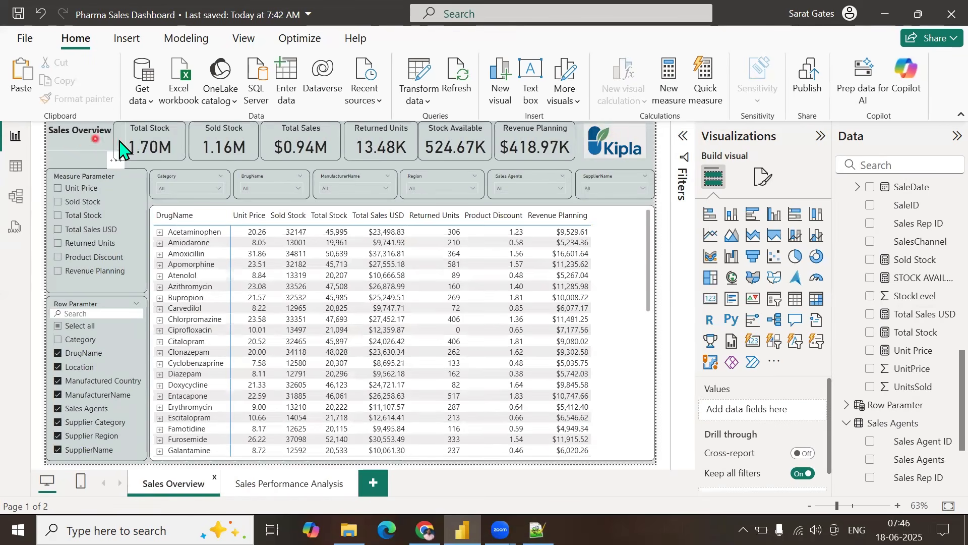
left_click(765, 177)
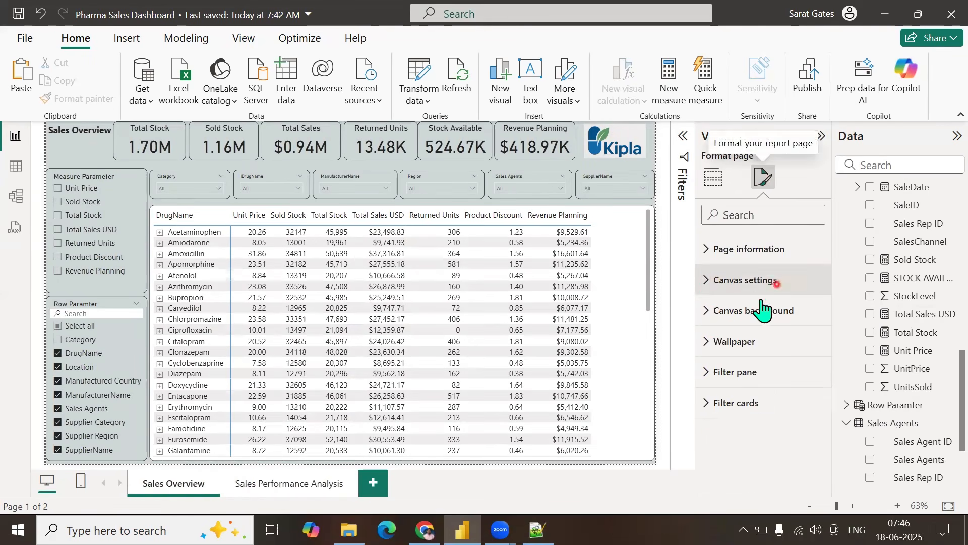
left_click(708, 315)
scroll(779, 343, "down", 3)
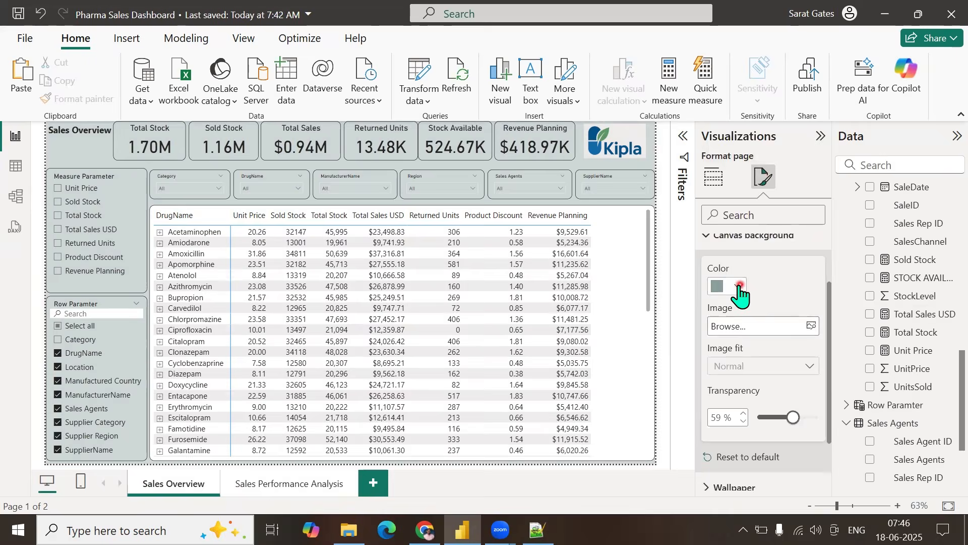
left_click(739, 286)
left_click(740, 287)
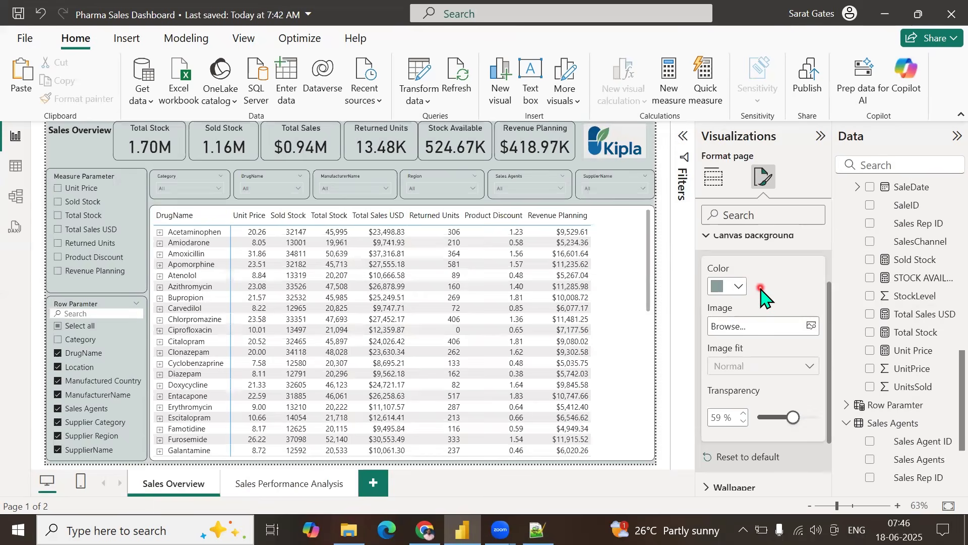
left_click(739, 287)
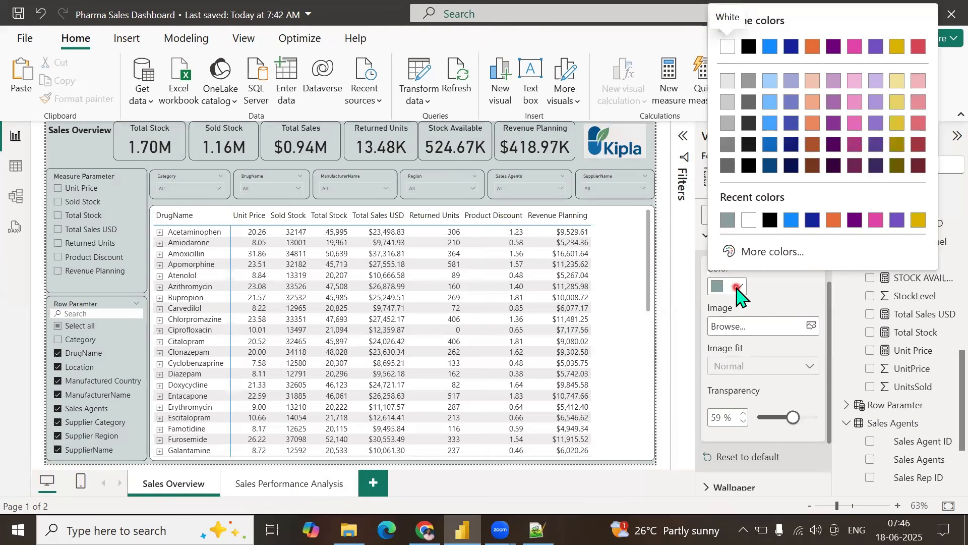
left_click(734, 251)
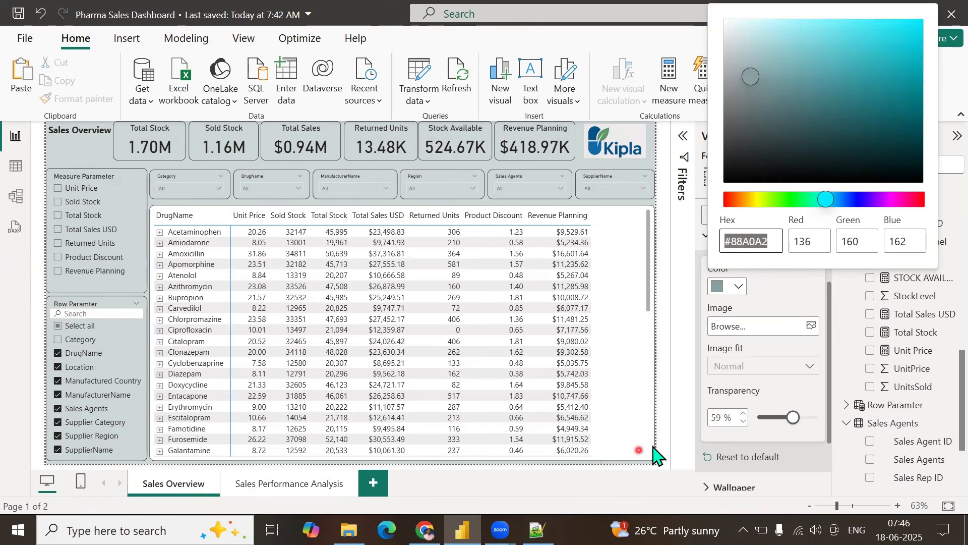
left_click(668, 428)
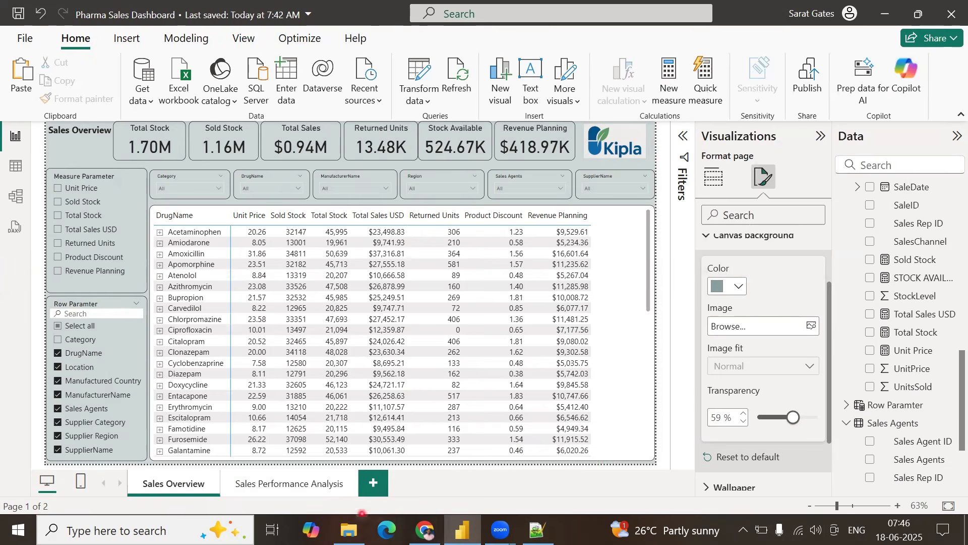
Step: Set the Sales Performance Analysis page's canvas background to the recent gray-green color #88A0A2 used on the Sales Overview page
left_click(289, 485)
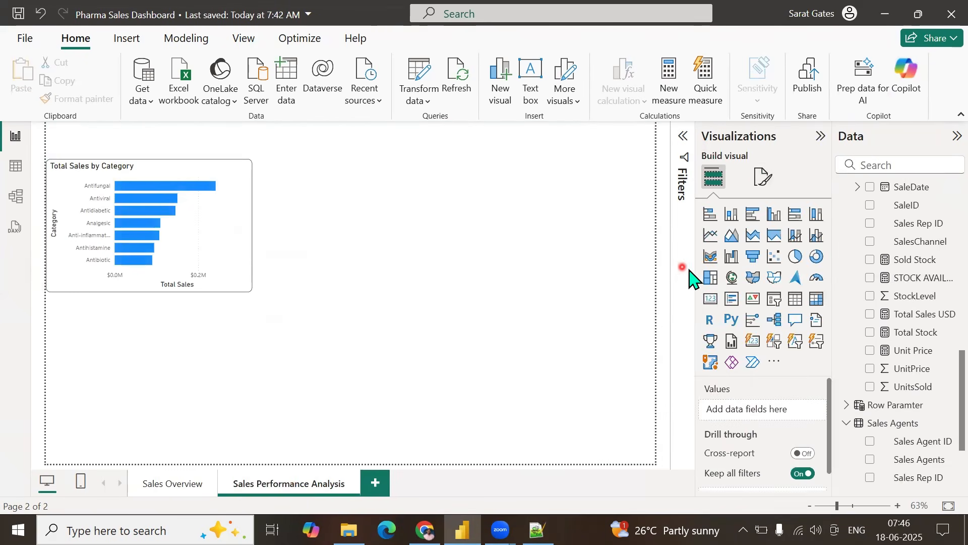
left_click(763, 177)
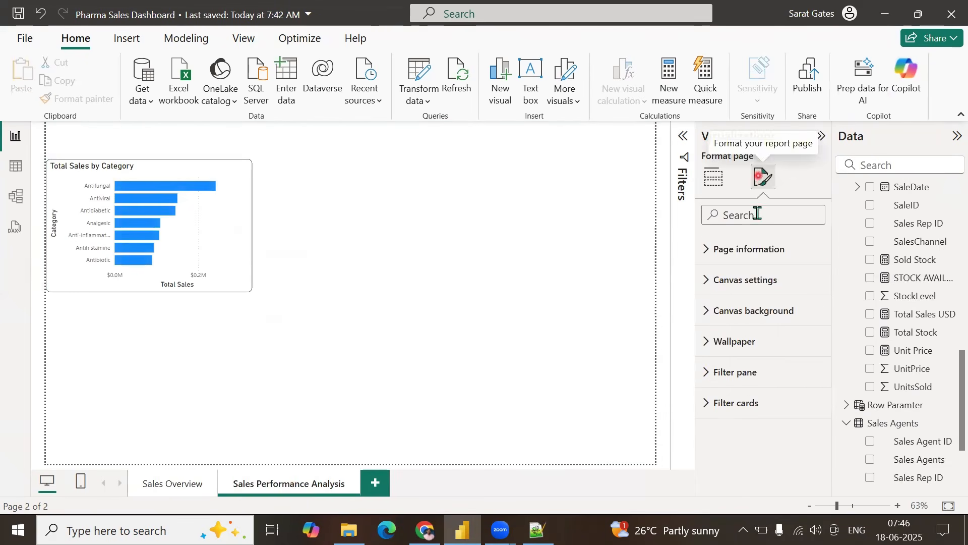
left_click(707, 311)
left_click(735, 364)
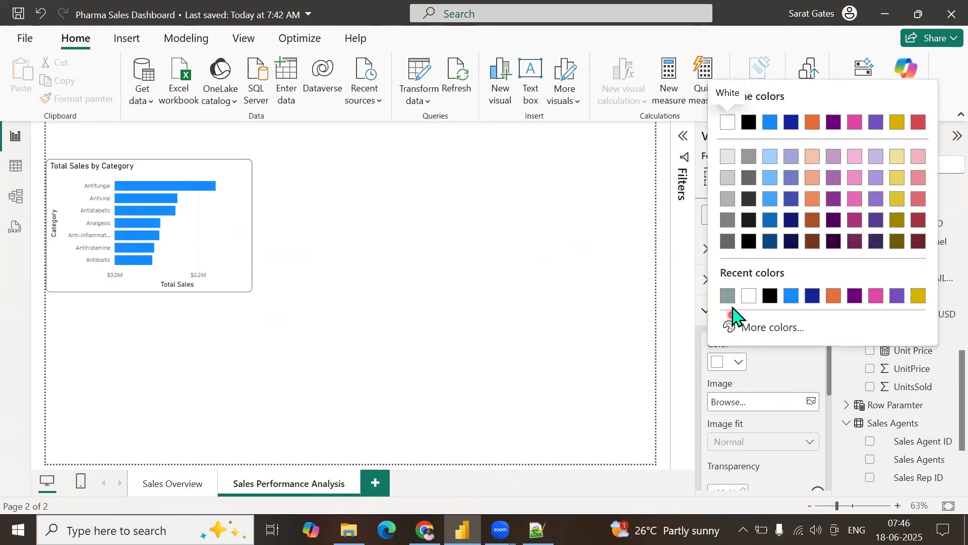
left_click(729, 298)
scroll(757, 384, "down", 2)
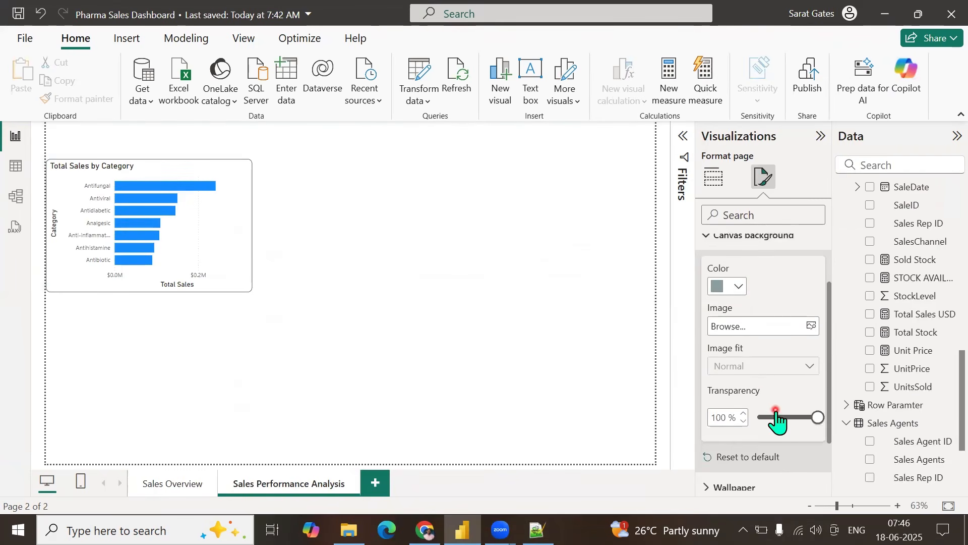
Step: Compare the canvas transparency with the Sales Overview page and set it to 60% on the Sales Performance Analysis page
left_click(789, 418)
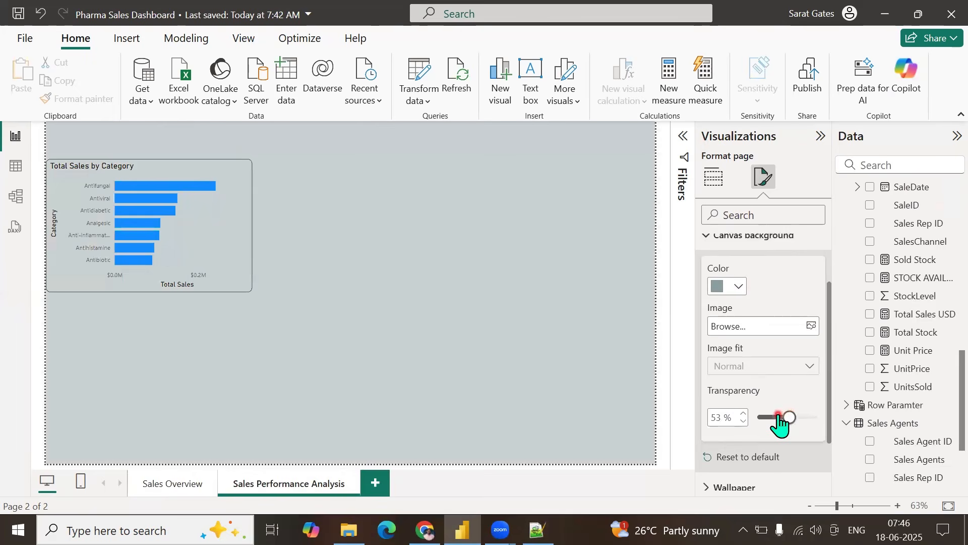
left_click(180, 488)
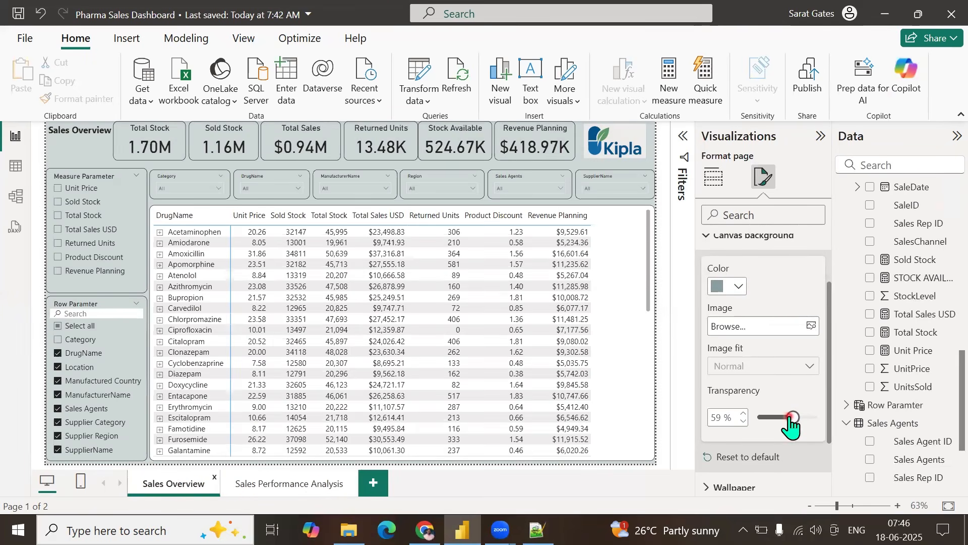
left_click(289, 485)
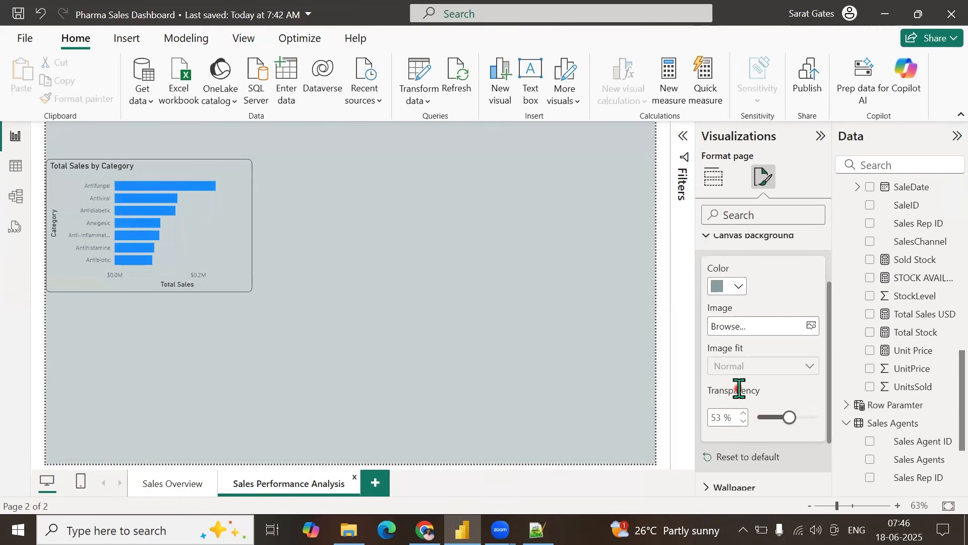
left_click_drag(728, 419, 709, 422)
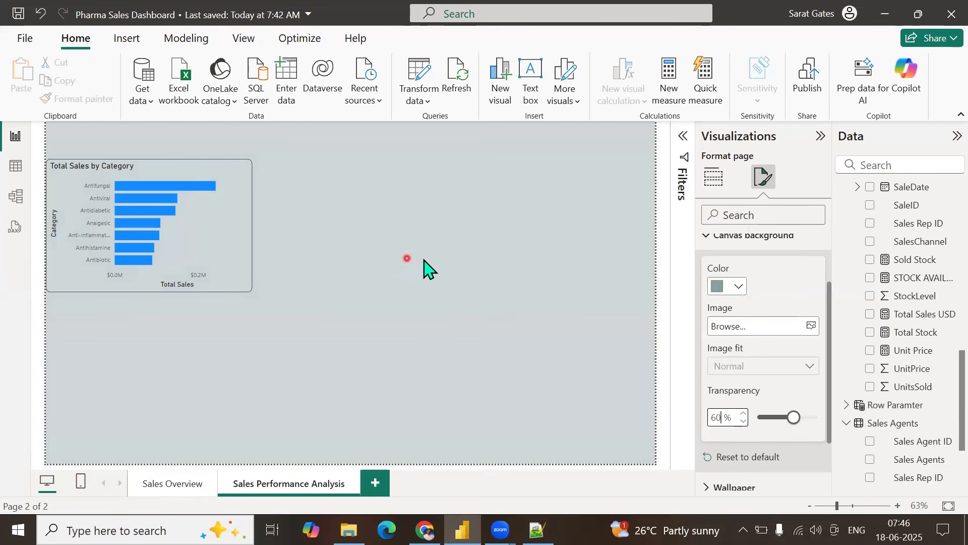
Step: Select the Total Sales by Category chart, switch to Chrome, and search for a color picker Chrome extension to view ColorZilla's store page
left_click(103, 172)
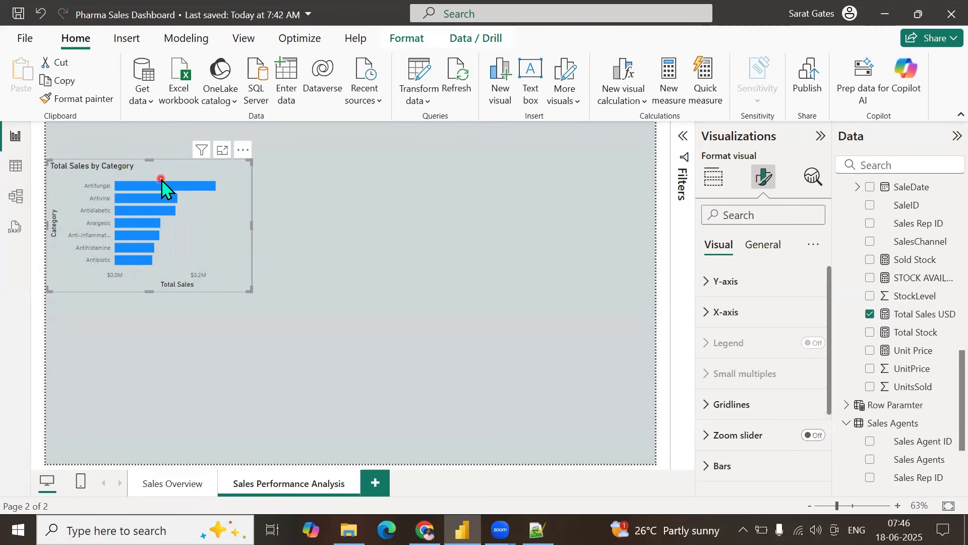
mouse_move(161, 191)
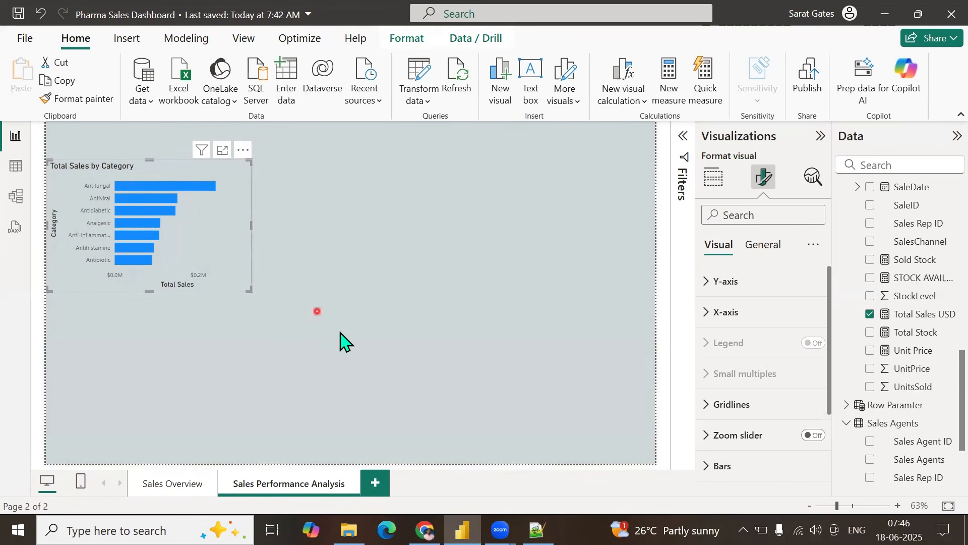
left_click(424, 530)
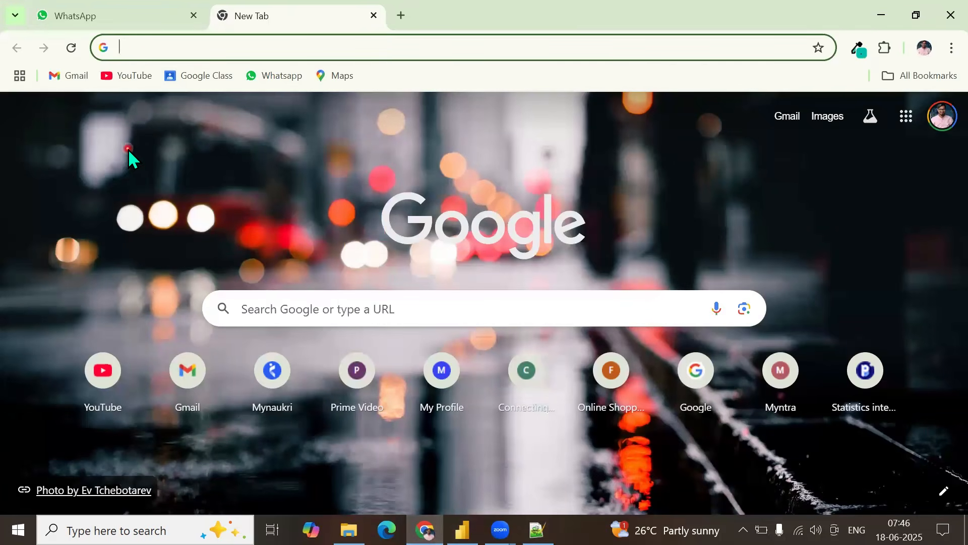
type("color picker")
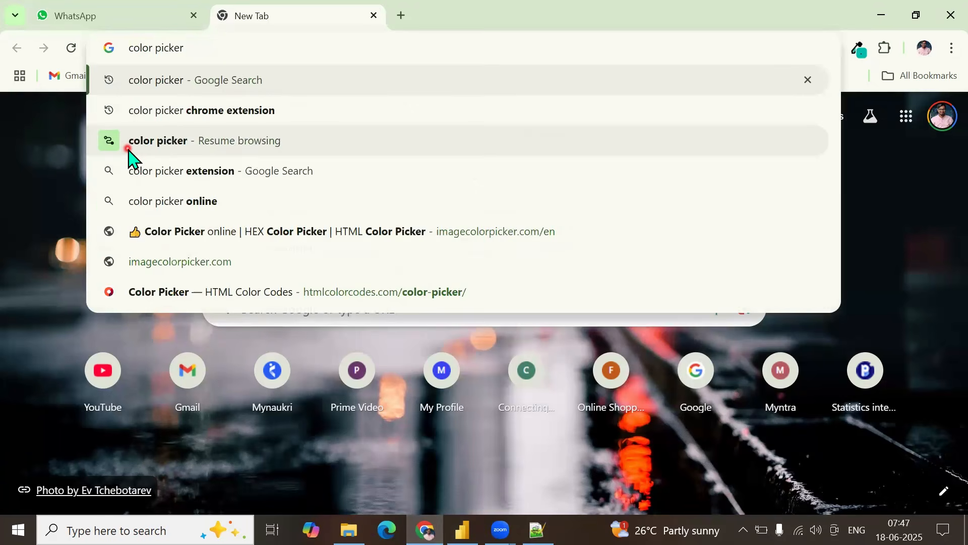
key("Return")
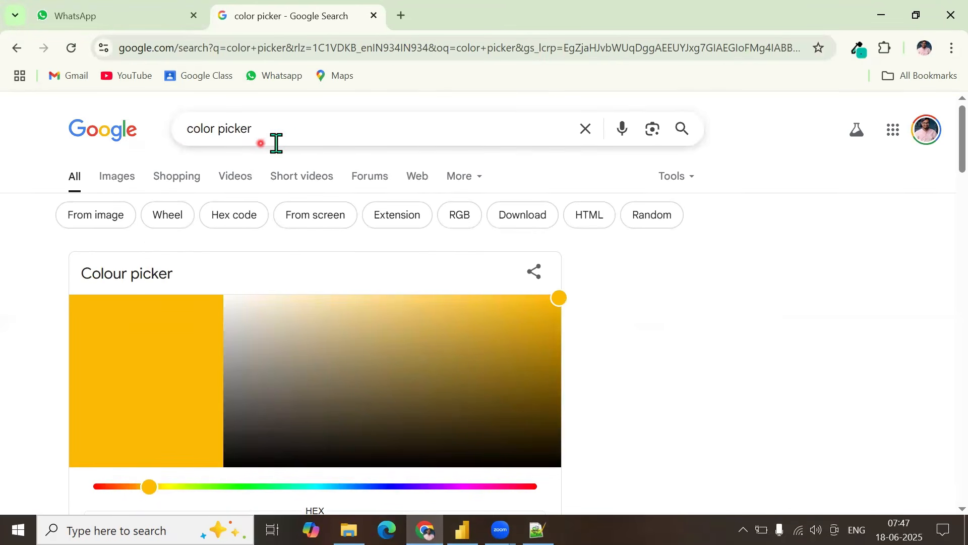
left_click(308, 134)
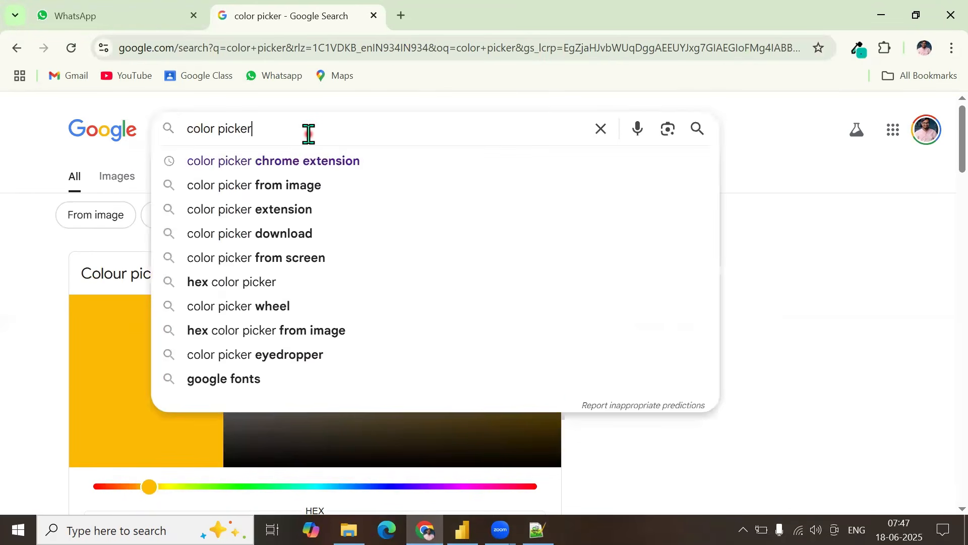
left_click(283, 169)
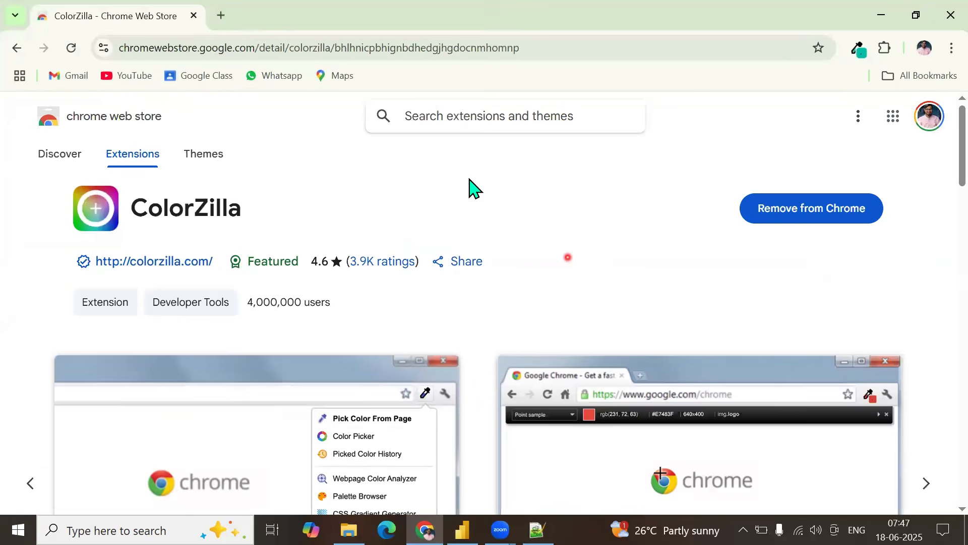
Step: Sample the orange light in a new browser tab's background photo with ColorZilla's Pick Color Outside Browser
left_click(222, 15)
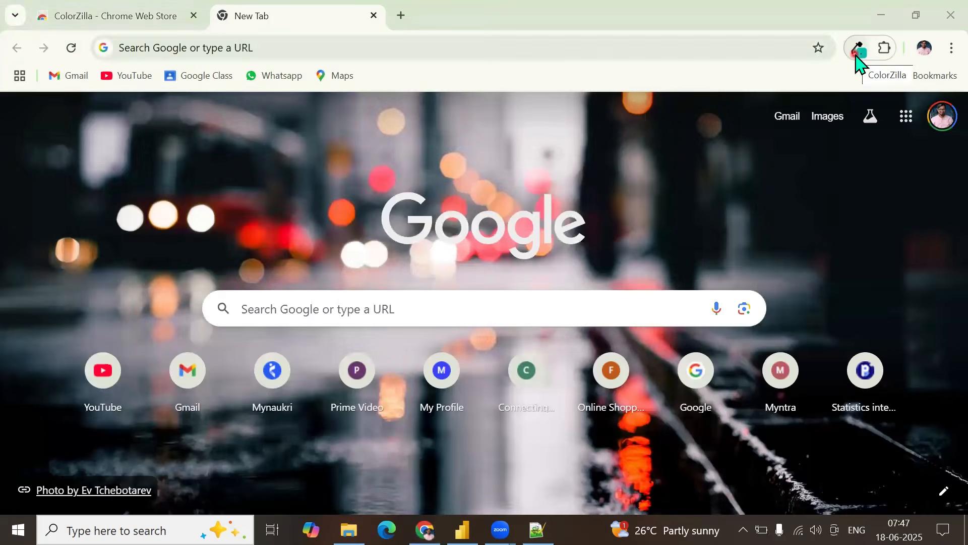
left_click(857, 56)
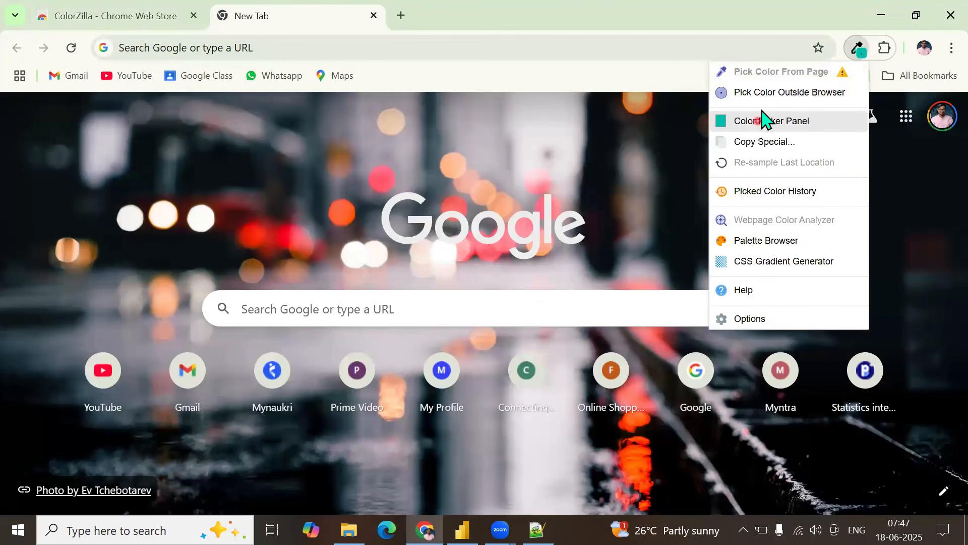
left_click(806, 95)
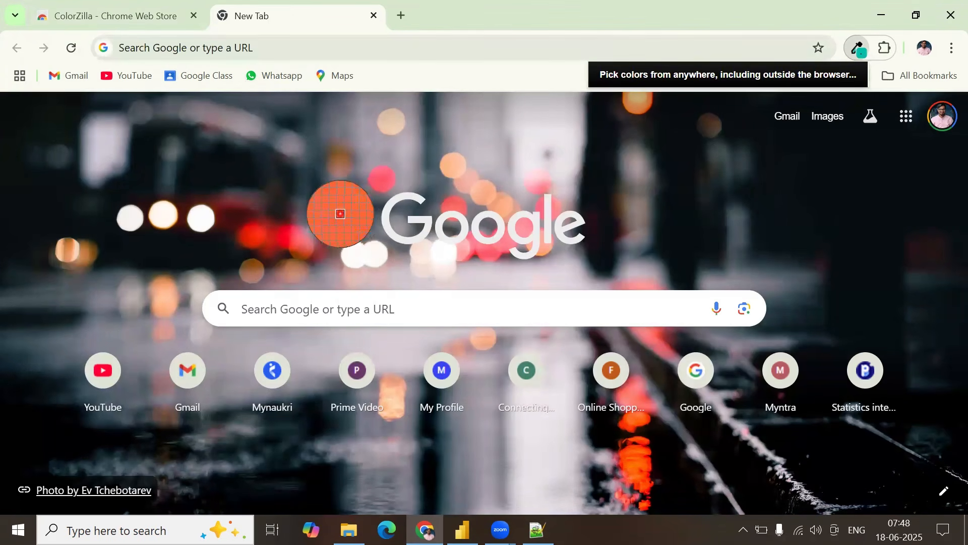
left_click(340, 214)
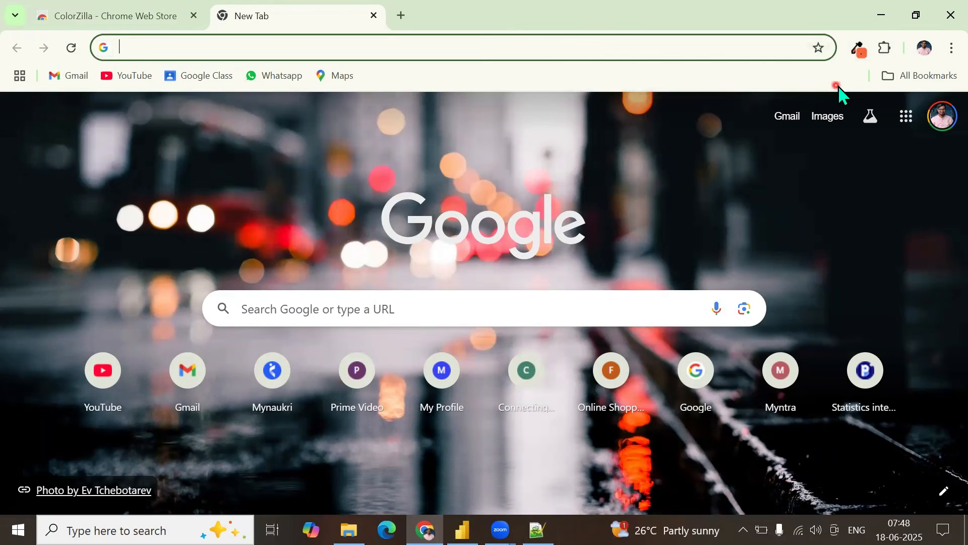
Step: Open ColorZilla's picked color history and copy the orange color's hex code fc683d
left_click(858, 52)
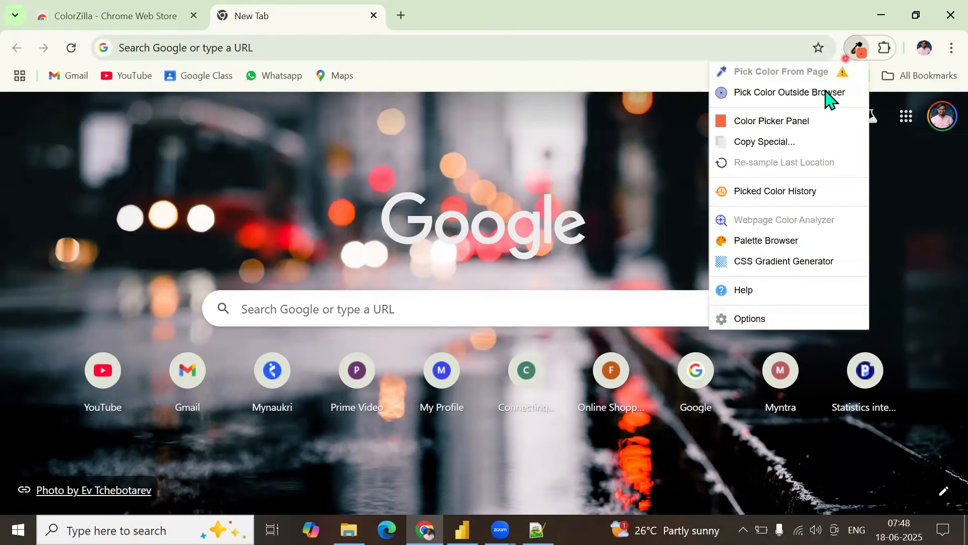
left_click(773, 196)
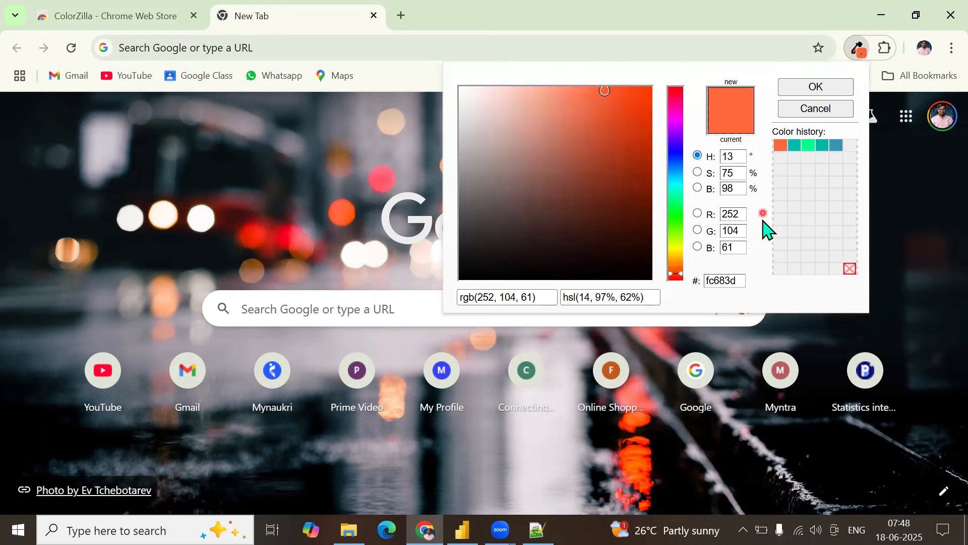
left_click_drag(740, 280, 685, 313)
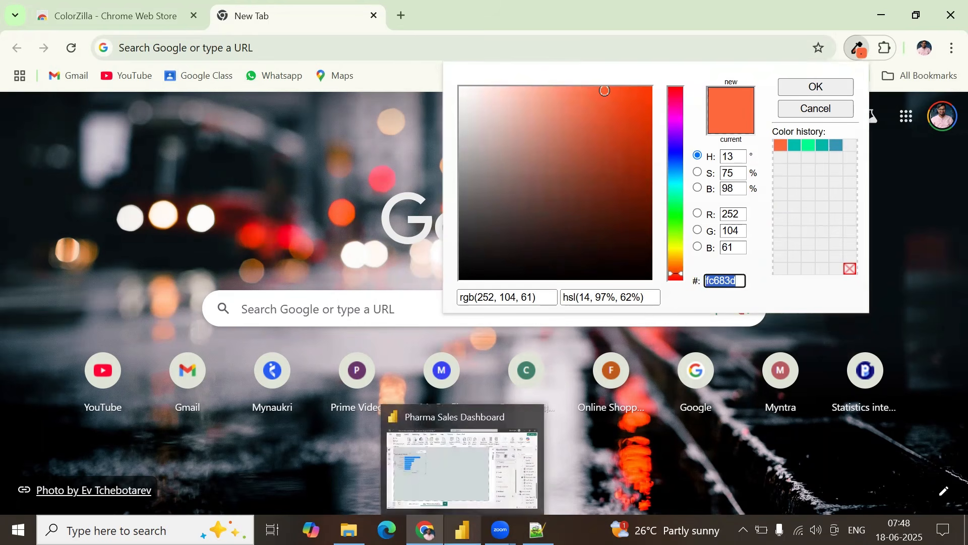
Step: Switch to Power BI Desktop and set the bar color of the Total Sales by Category chart to #FC683D
left_click(472, 532)
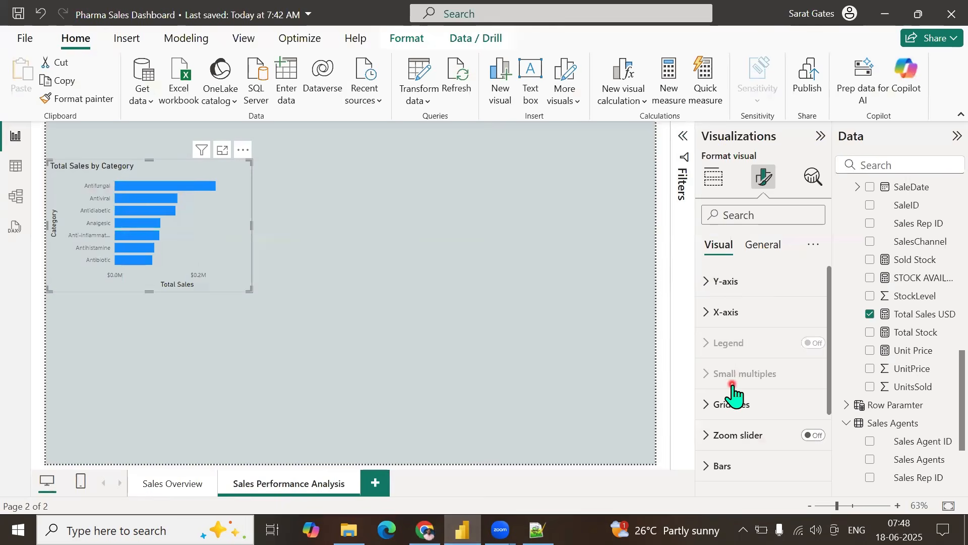
scroll(734, 393, "down", 3)
left_click(713, 355)
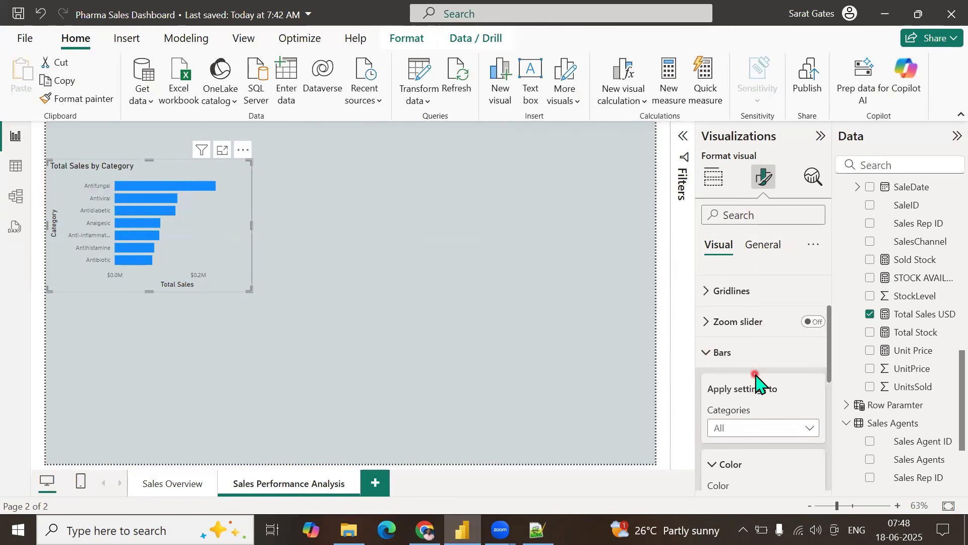
scroll(757, 384, "down", 3)
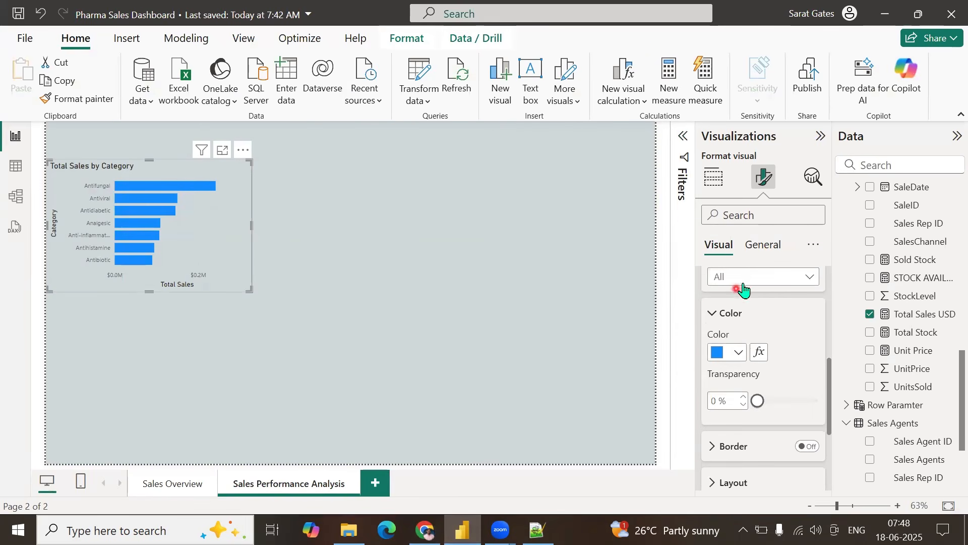
left_click(731, 354)
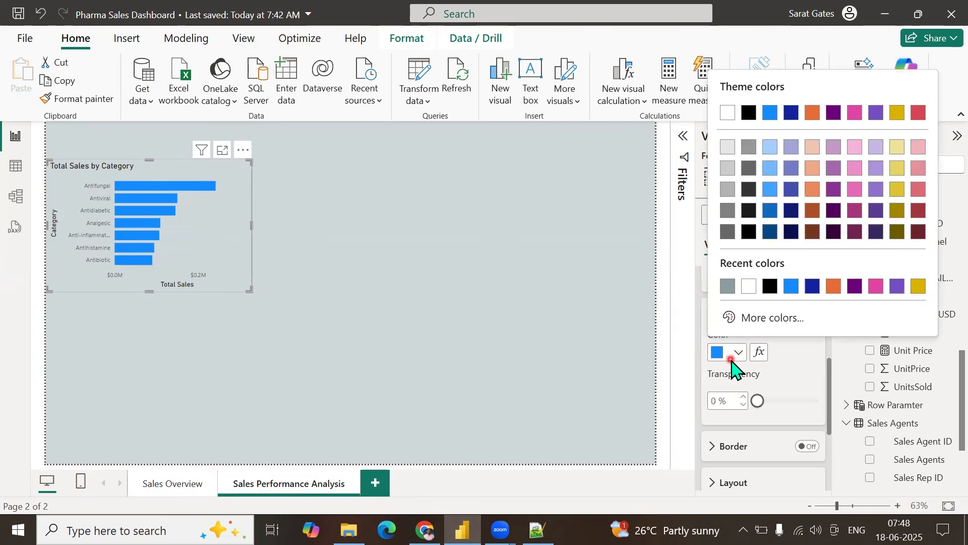
left_click(734, 320)
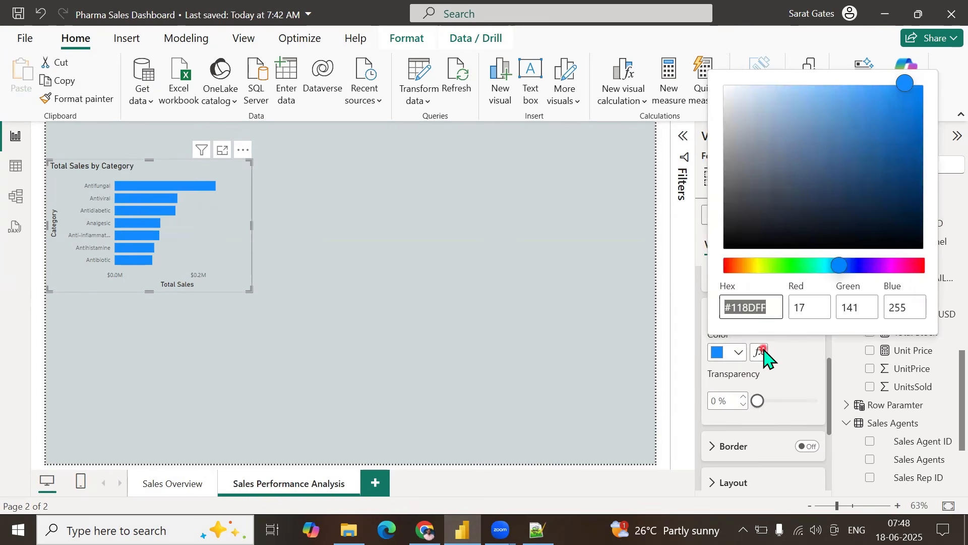
left_click(770, 313)
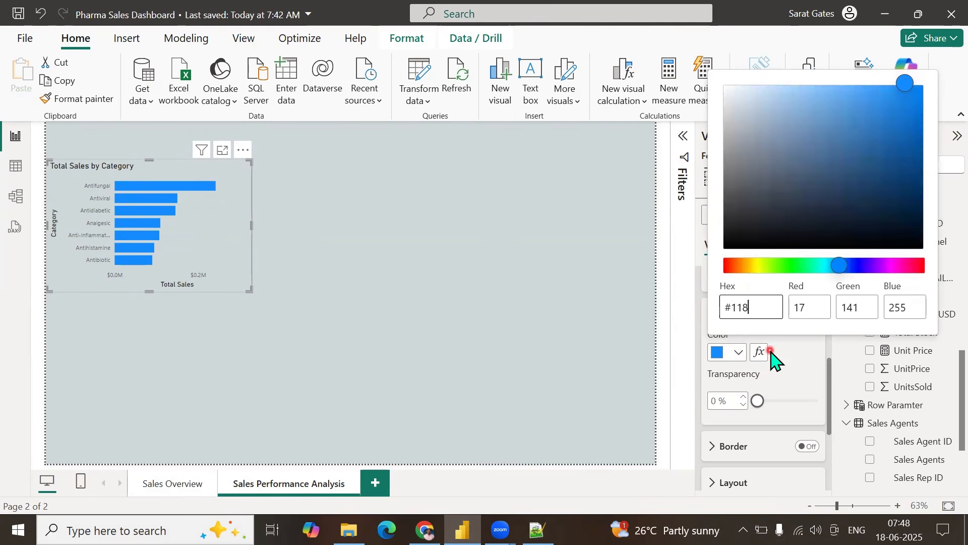
type("FC683D")
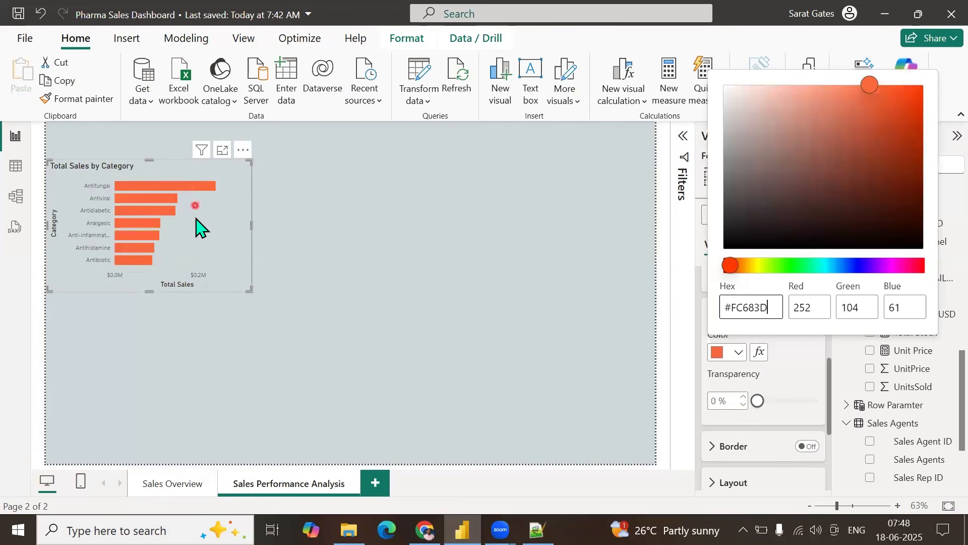
Step: Soften the bars to the paler orange shade #E39882 and deselect the chart
left_click(808, 103)
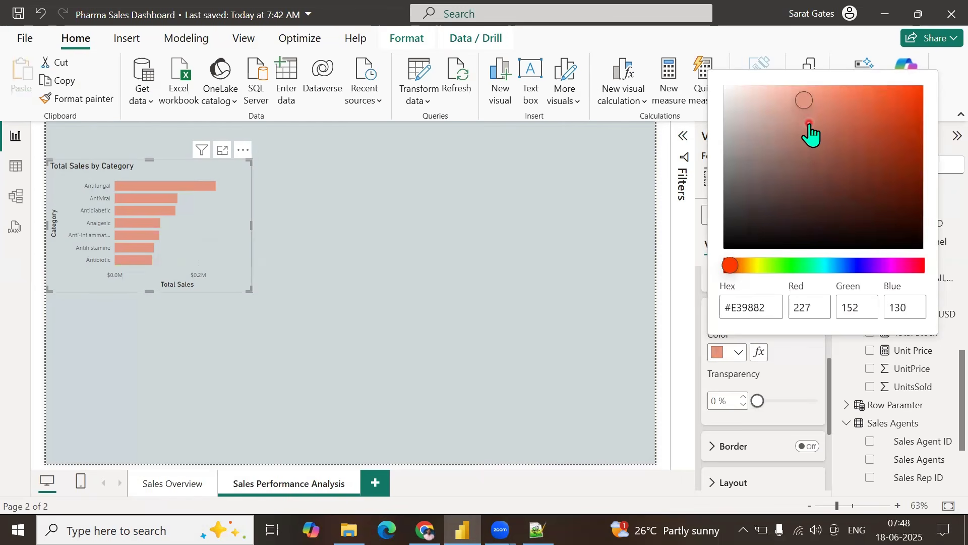
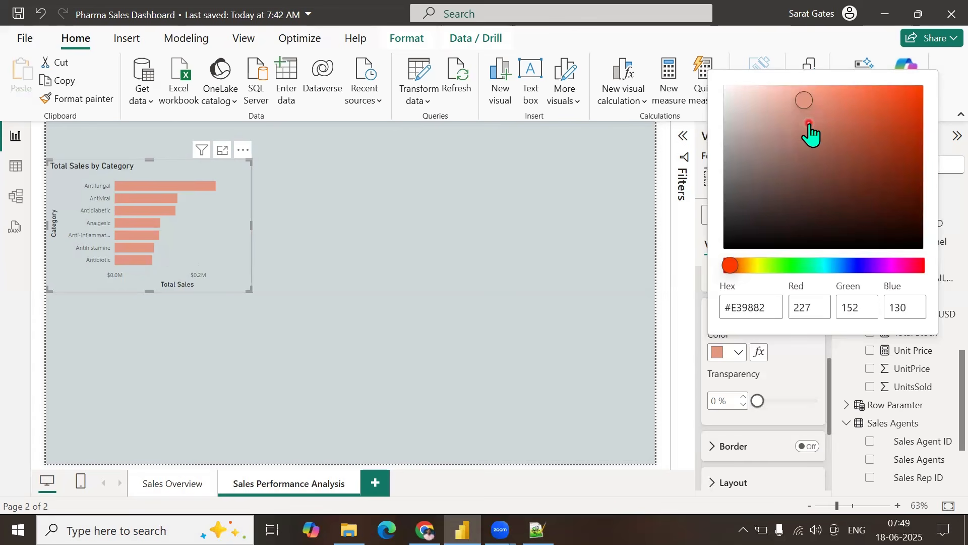
left_click(312, 246)
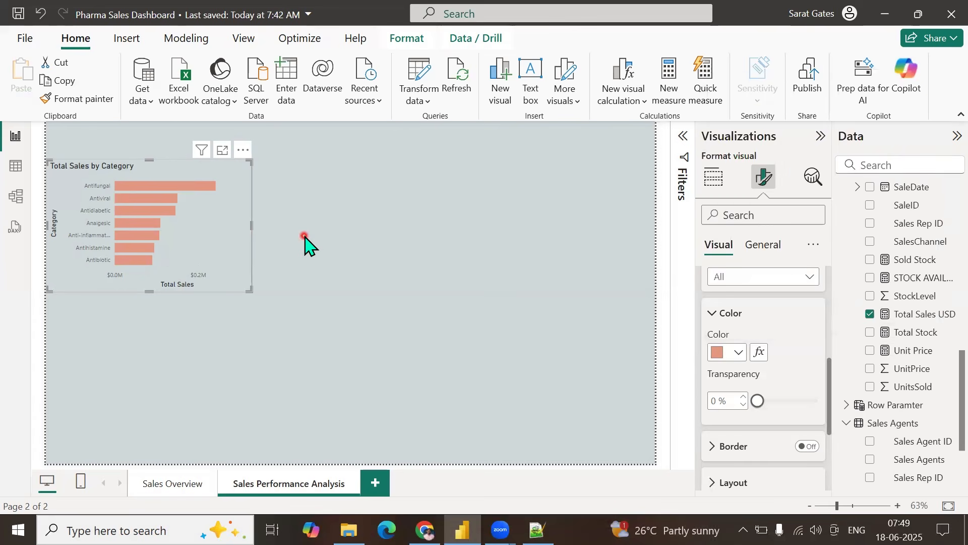
left_click(325, 216)
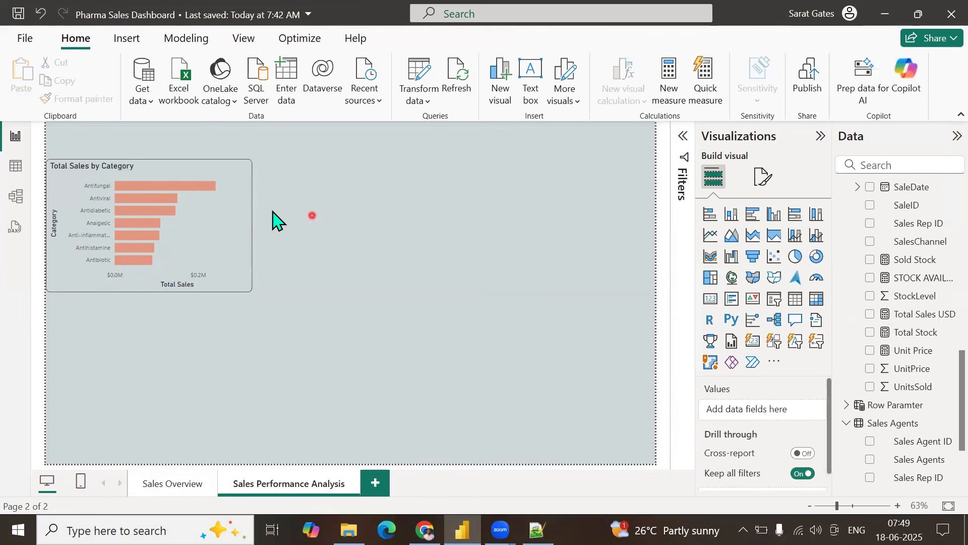
Step: Duplicate the Total Sales by Category chart twice and place the copies beside the original in one row
left_click(94, 180)
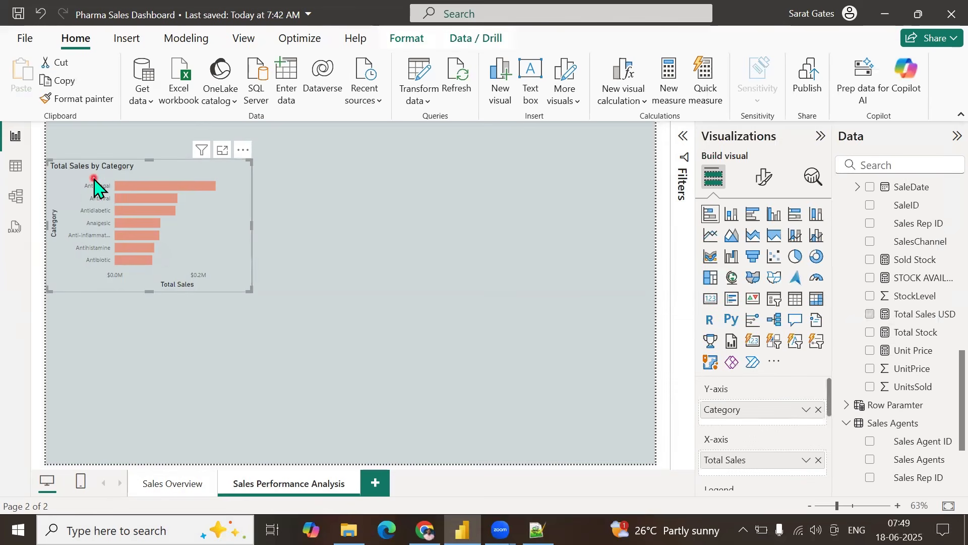
left_click(359, 217)
key("ctrl+v")
left_click_drag(107, 187, 323, 186)
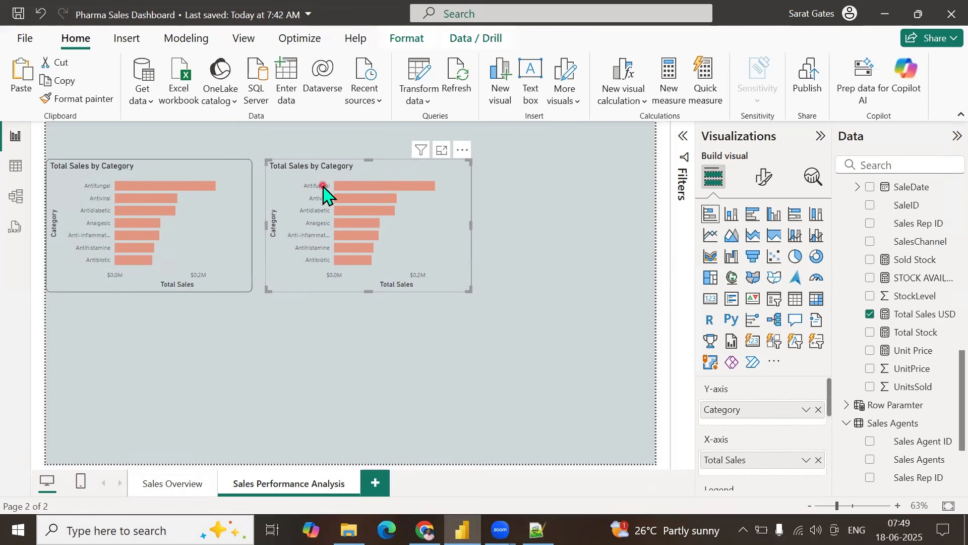
left_click(563, 261)
key("ctrl+v")
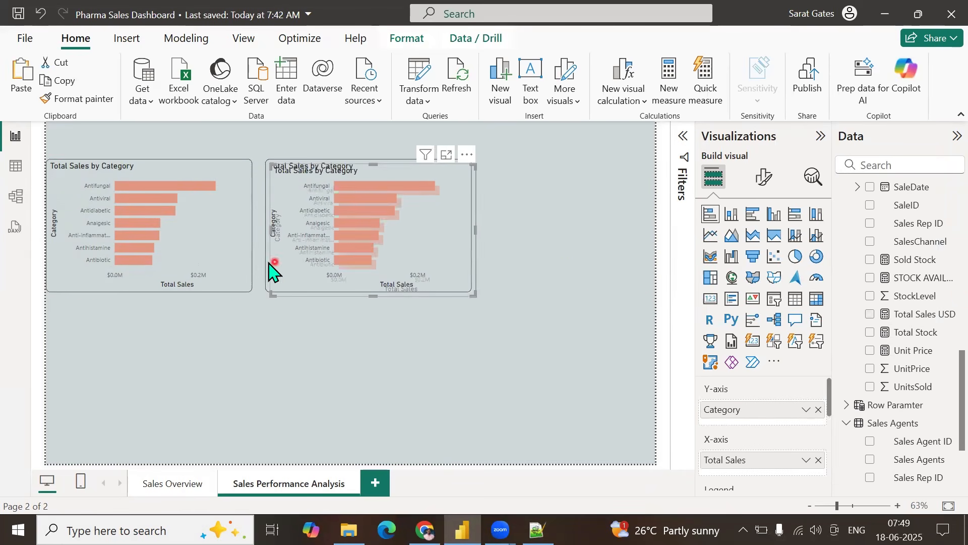
left_click_drag(292, 239, 558, 242)
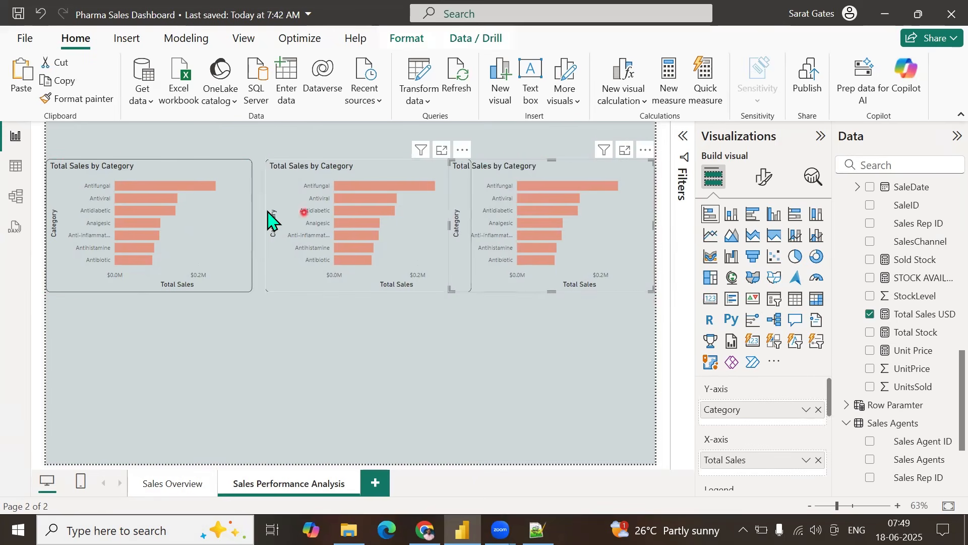
Step: Adjust the widths and positions of the three charts so they fit side by side without overlapping
left_click(201, 212)
left_click_drag(253, 224, 287, 201)
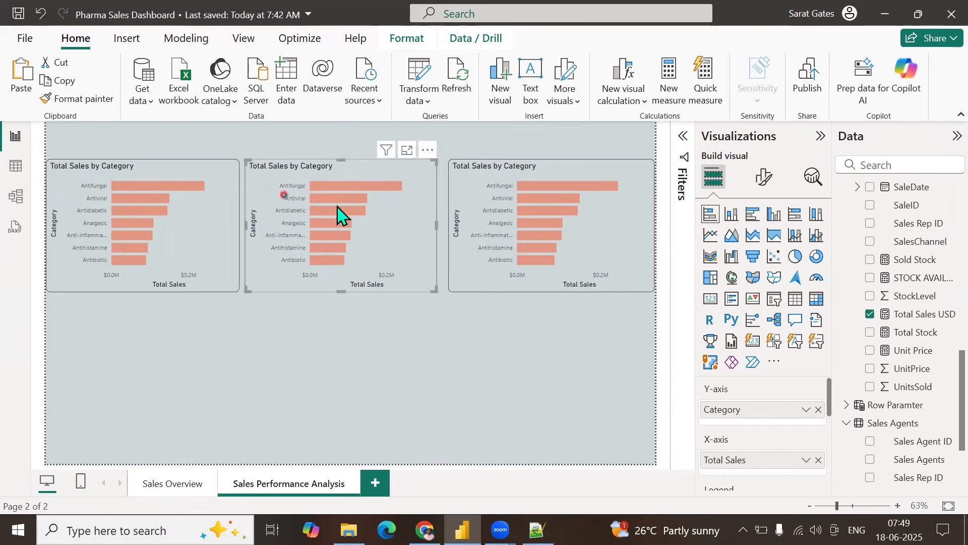
left_click(472, 200)
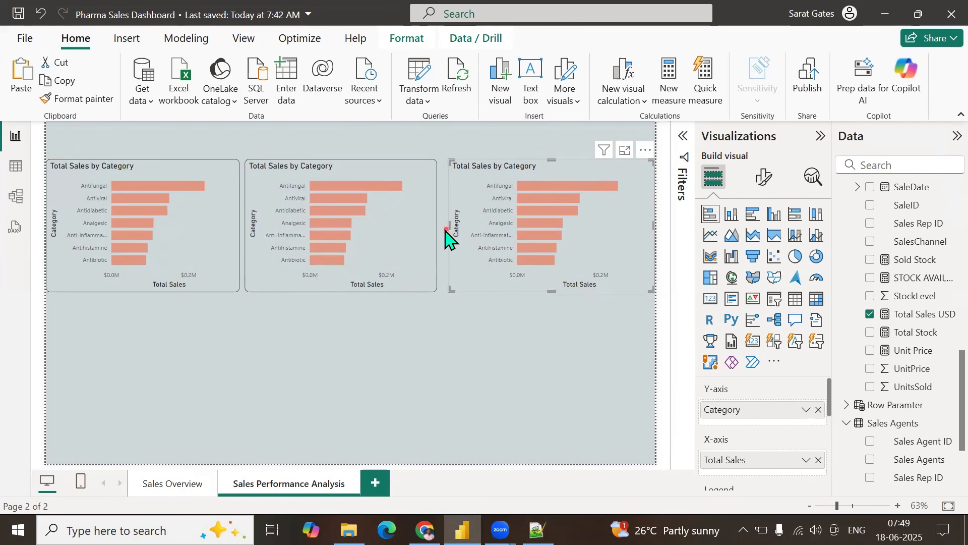
left_click_drag(446, 233, 442, 233)
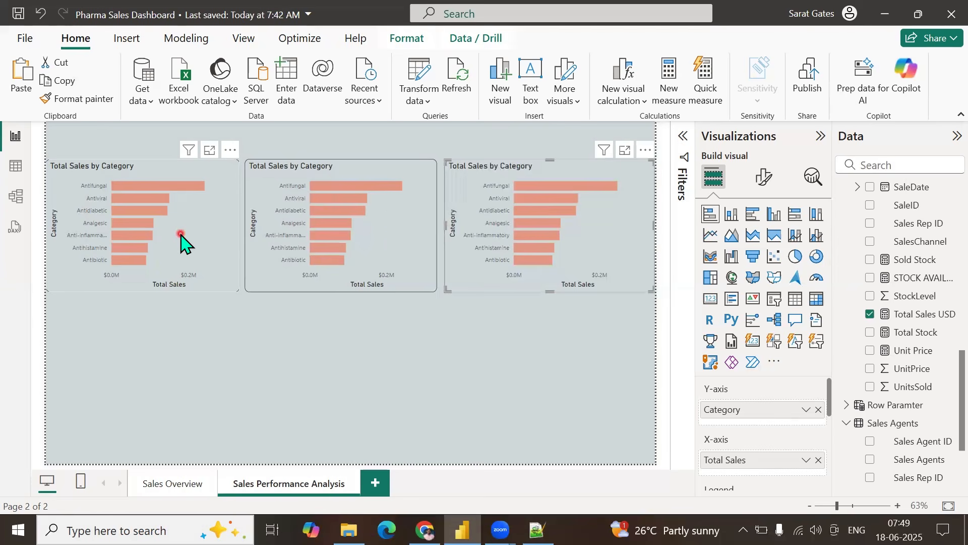
Step: Duplicate all three charts together and place the copies as a second row beneath the originals
left_click(214, 229)
left_click(273, 218, "ctrl")
left_click(549, 230, "ctrl")
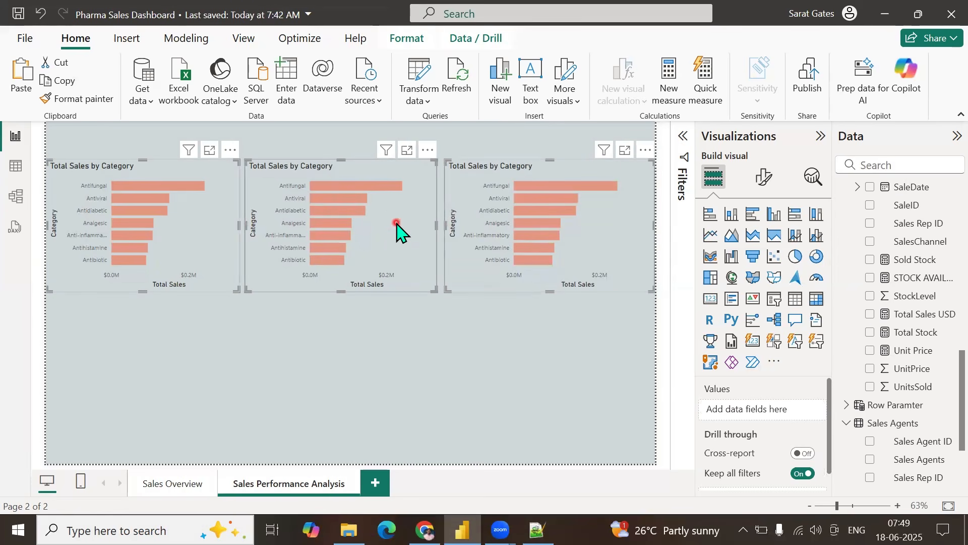
key("ctrl+c")
key("ctrl+v")
left_click_drag(406, 232, 401, 370)
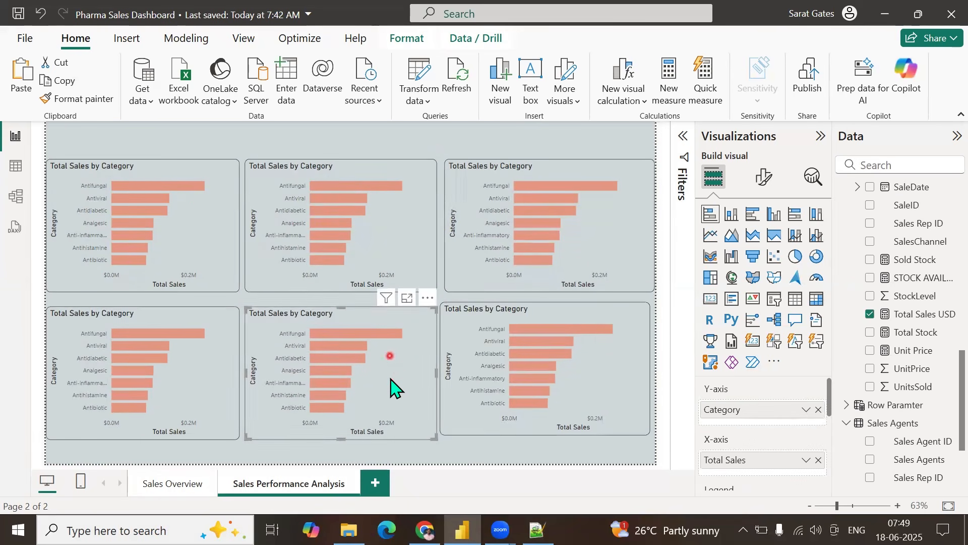
Step: Move the three lower-row charts down to the bottom edge of the page and clear the accidental bar highlight
left_click(471, 451)
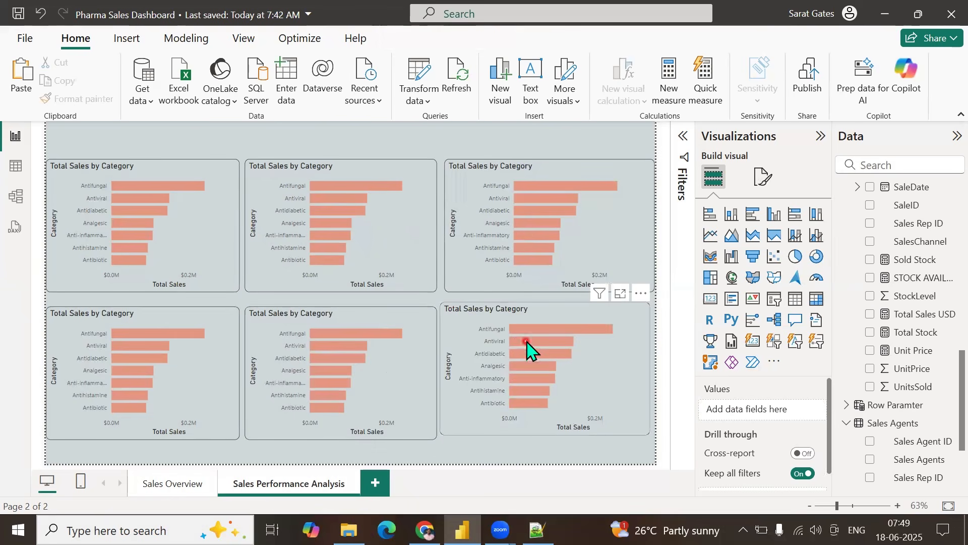
left_click_drag(514, 319, 492, 347)
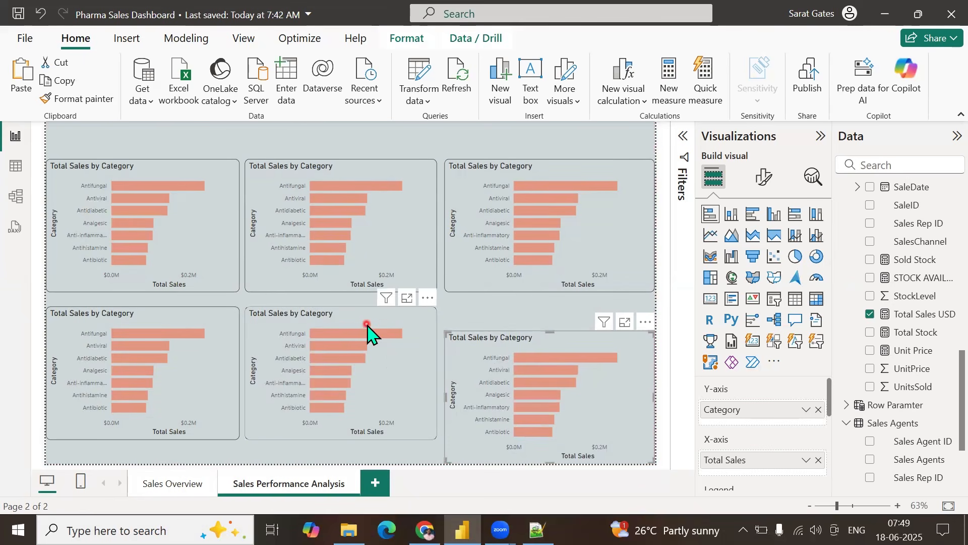
left_click(345, 319)
left_click_drag(345, 318, 325, 391)
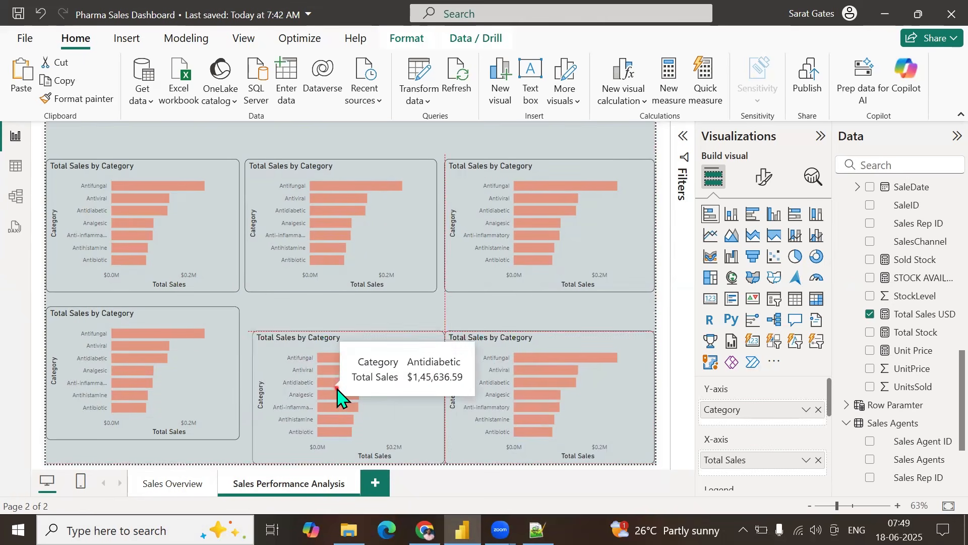
left_click(148, 327)
left_click_drag(146, 322, 147, 392)
left_click(147, 393)
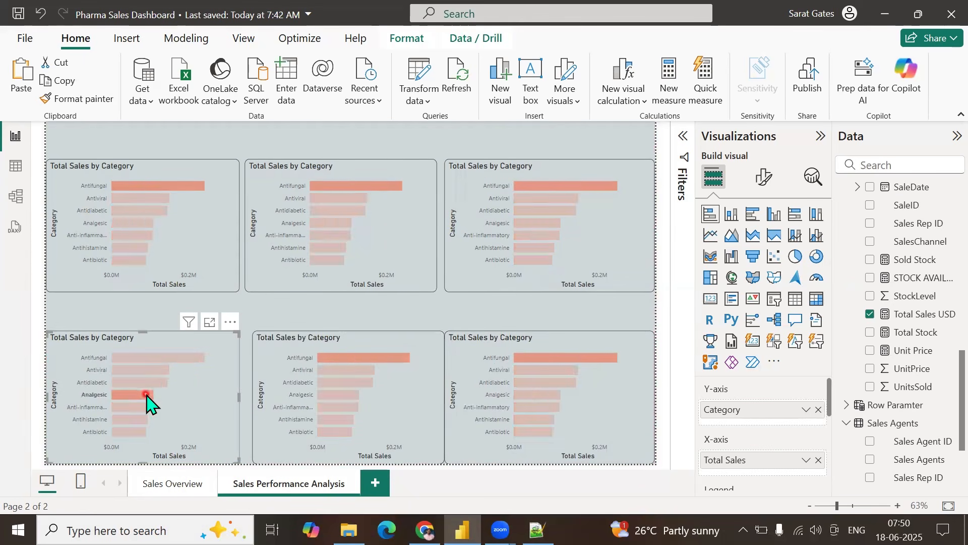
left_click(143, 397)
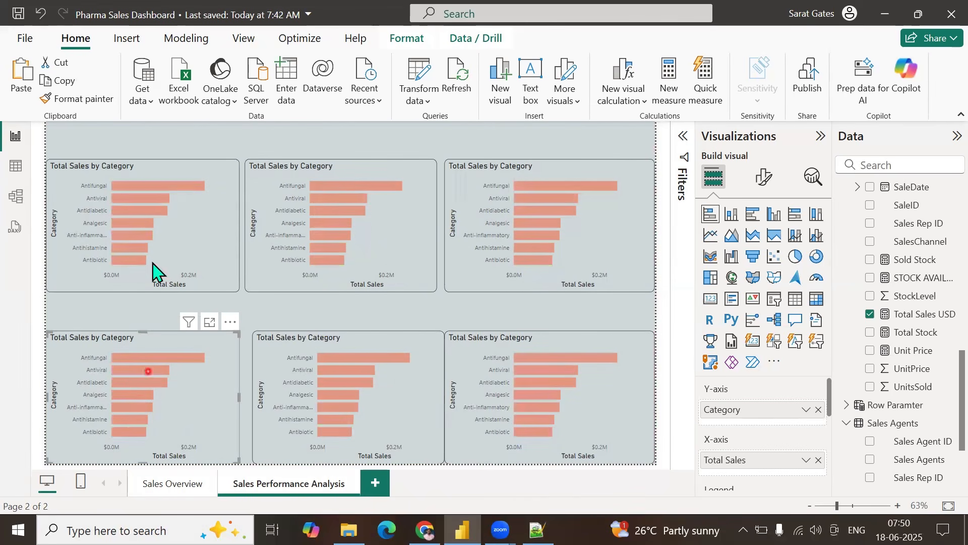
Step: Move the three upper-row charts down closer to the lower row, leaving space for a header
left_click(157, 177)
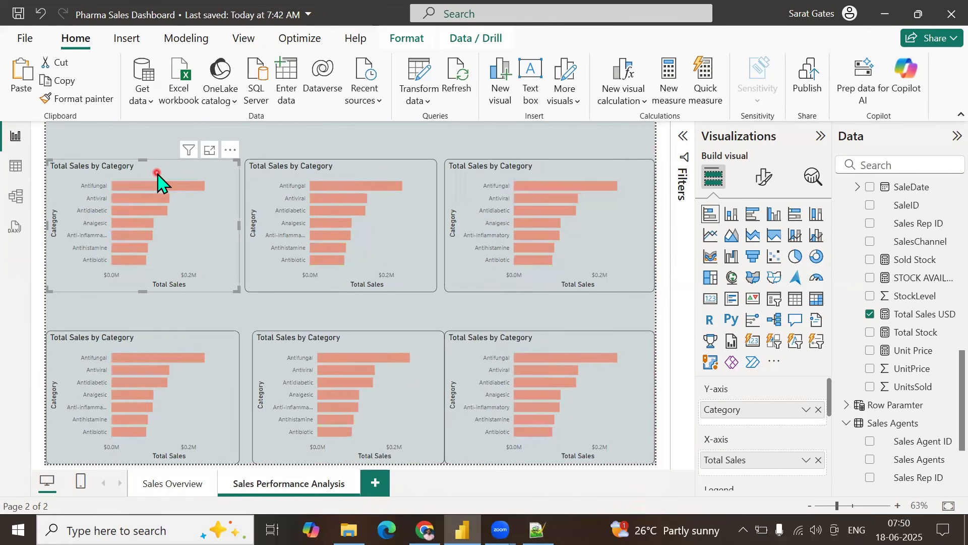
left_click_drag(157, 173, 157, 201)
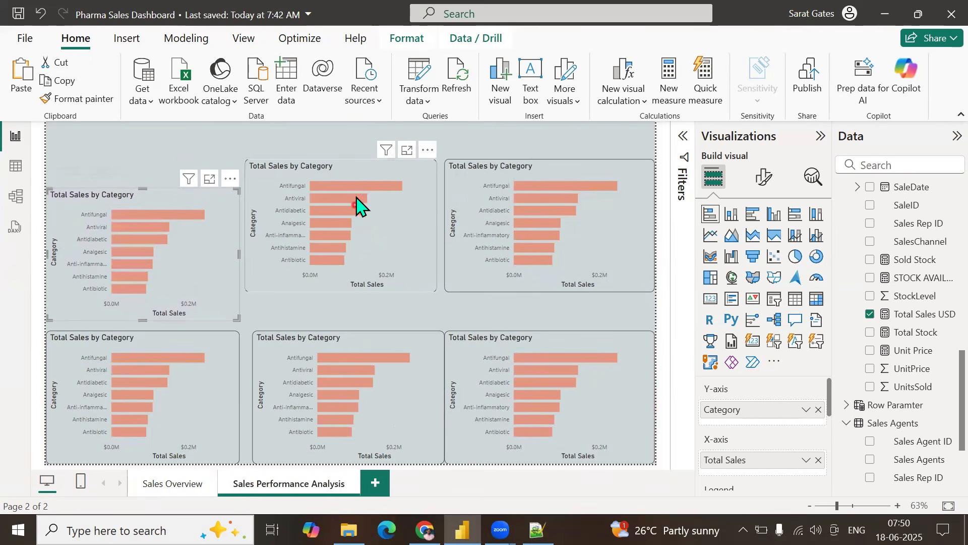
left_click_drag(356, 202, 357, 200)
left_click(515, 199)
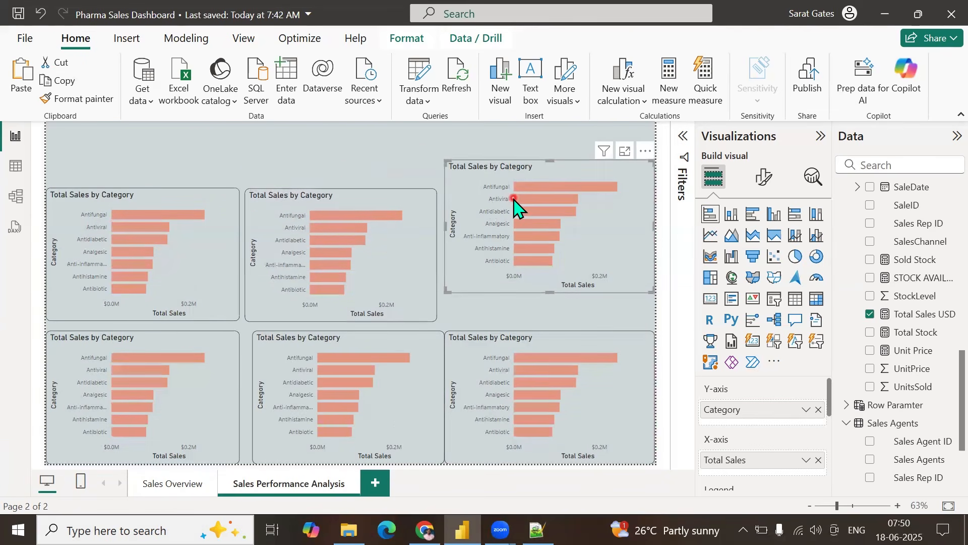
key("Down")
key("Down")
key("Down")
key("Down")
key("Down")
key("Down")
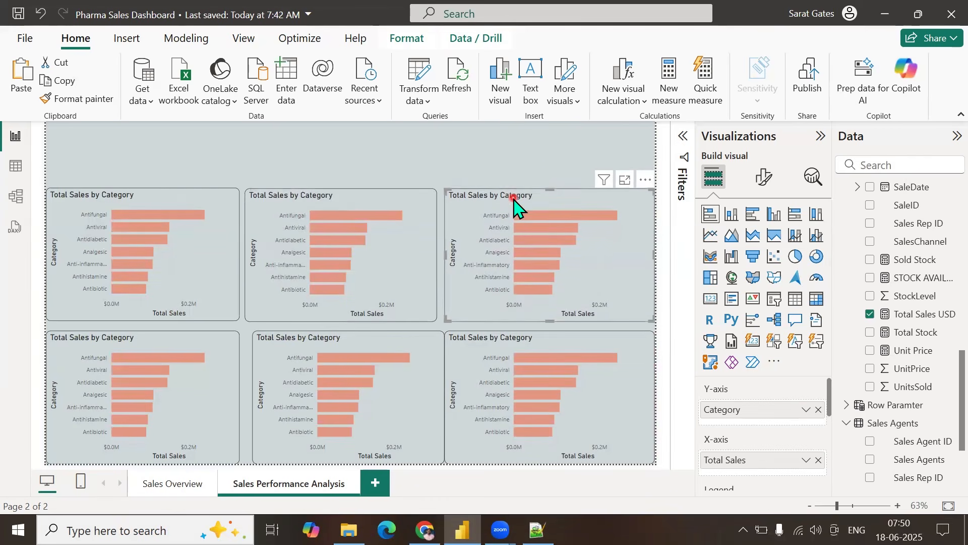
key("Down")
key("Down")
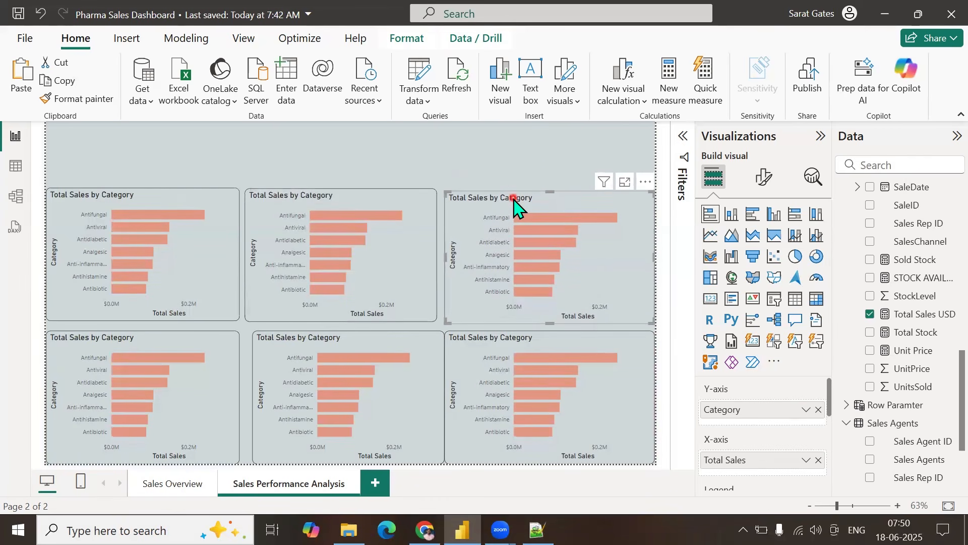
Step: Make the first upper-row chart slightly taller by raising its top edge, and nudge the chart upward
left_click(113, 210)
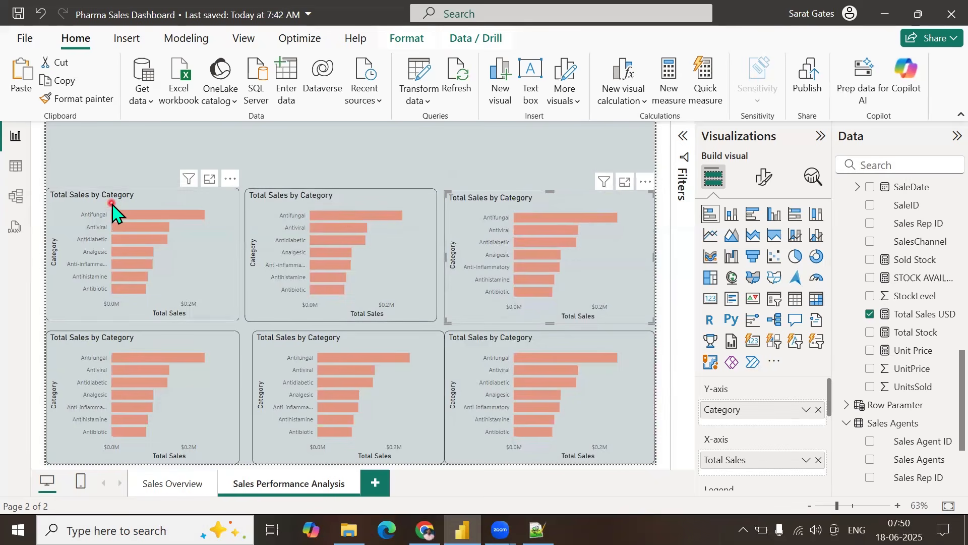
left_click(130, 187)
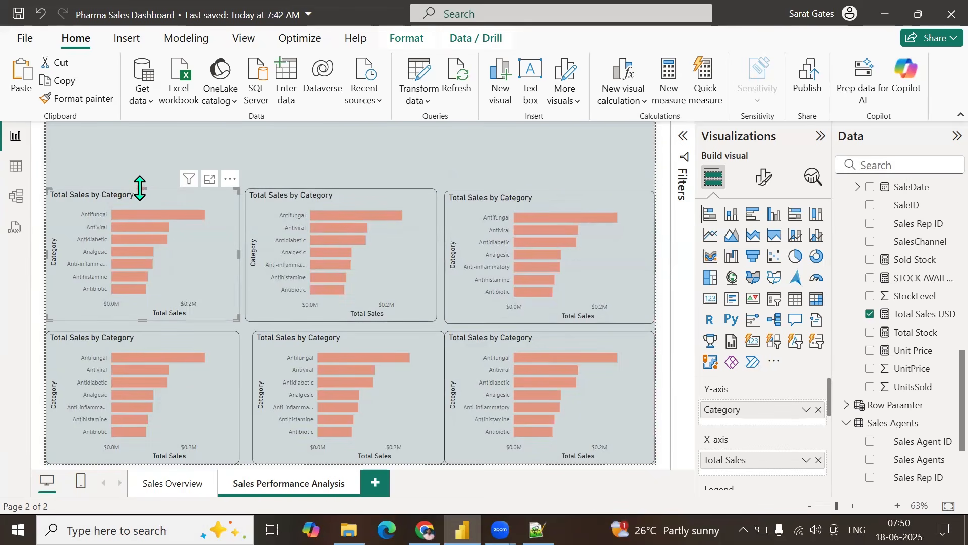
left_click_drag(139, 188, 138, 175)
left_click(267, 196)
left_click(175, 192)
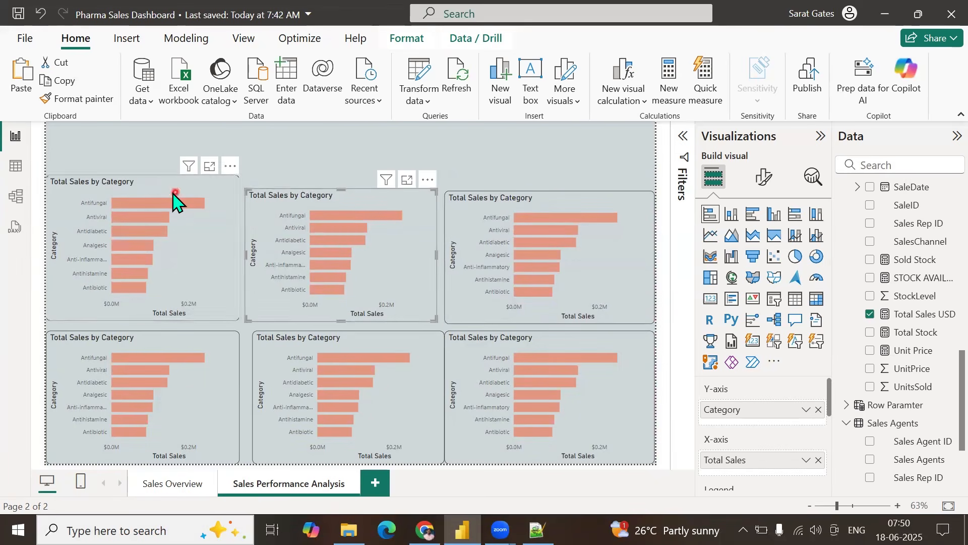
key("Up")
key("Up")
key("Up")
key("Up")
key("Up")
key("Up")
key("Up")
key("Up")
key("Up")
key("Up")
key("Up")
key("Up")
key("Up")
key("Up")
key("Up")
key("Up")
key("Up")
key("Up")
key("Up")
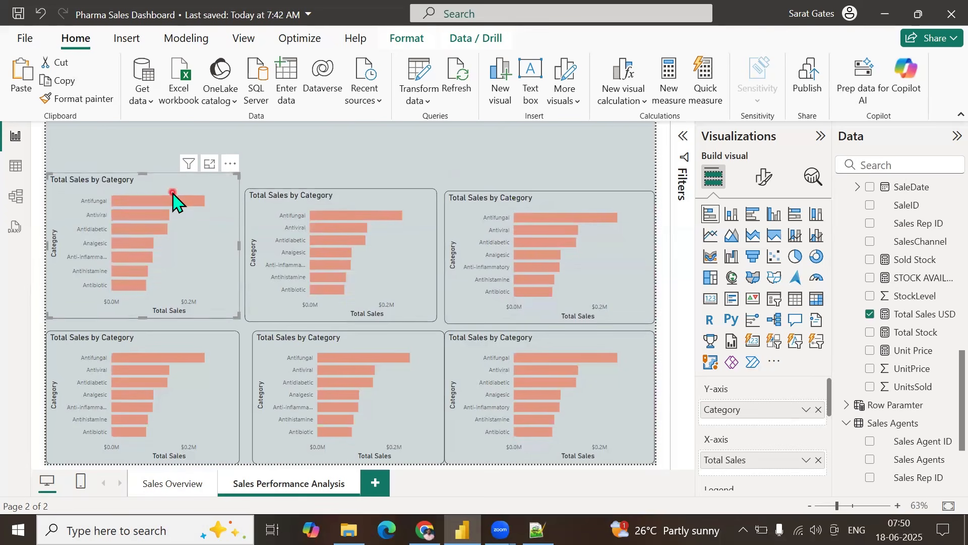
Step: Move the second upper-row chart up and raise its top edge to align it with the first upper-row chart
left_click(270, 201)
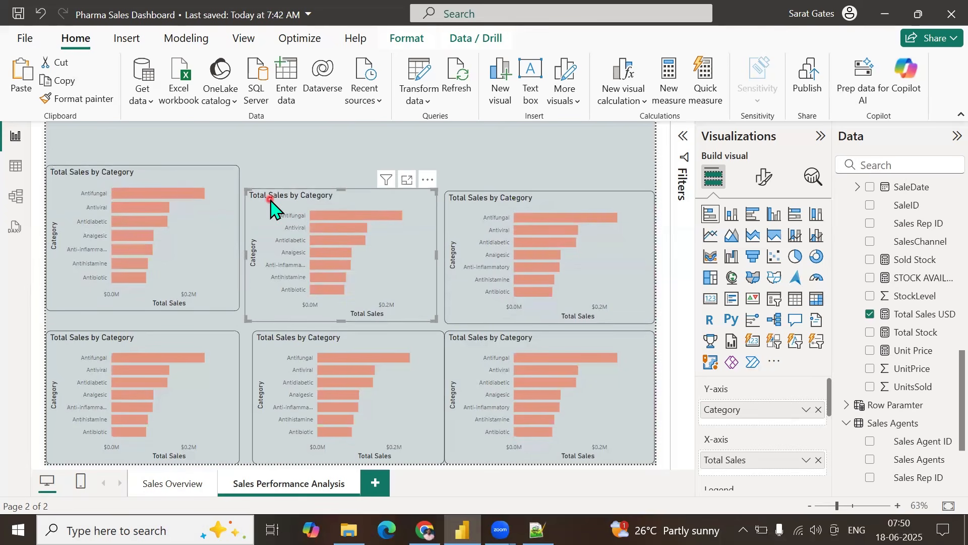
key("Up")
key("Up")
key("Up")
key("Up")
key("Up")
key("Up")
key("Up")
key("Up")
key("Up")
key("Up")
key("Up")
key("Up")
key("Up")
key("Up")
key("Up")
key("Up")
key("Up")
key("Up")
key("Up")
key("Up")
key("Up")
key("Up")
key("Up")
key("Up")
key("Up")
key("Up")
key("Up")
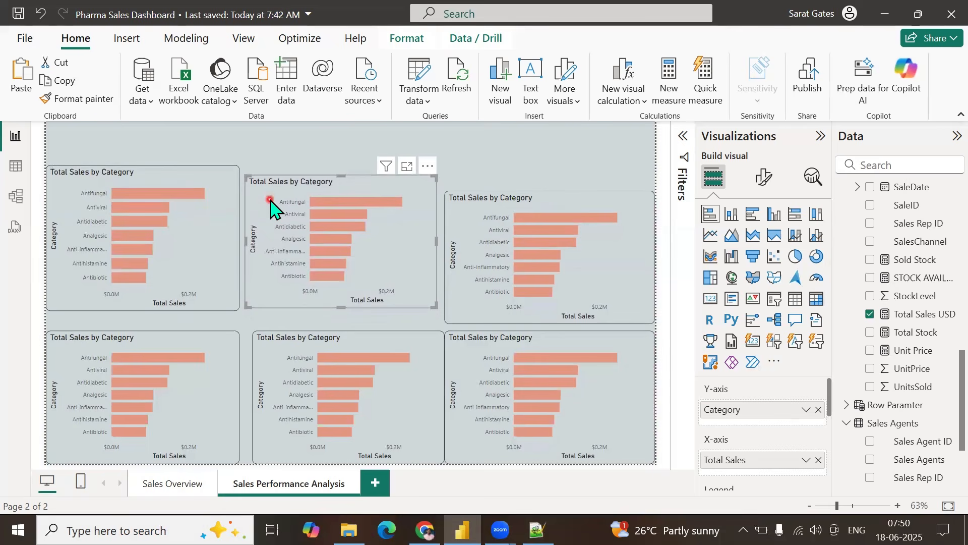
key("Down")
key("Down")
key("Down")
key("Down")
key("Down")
key("Down")
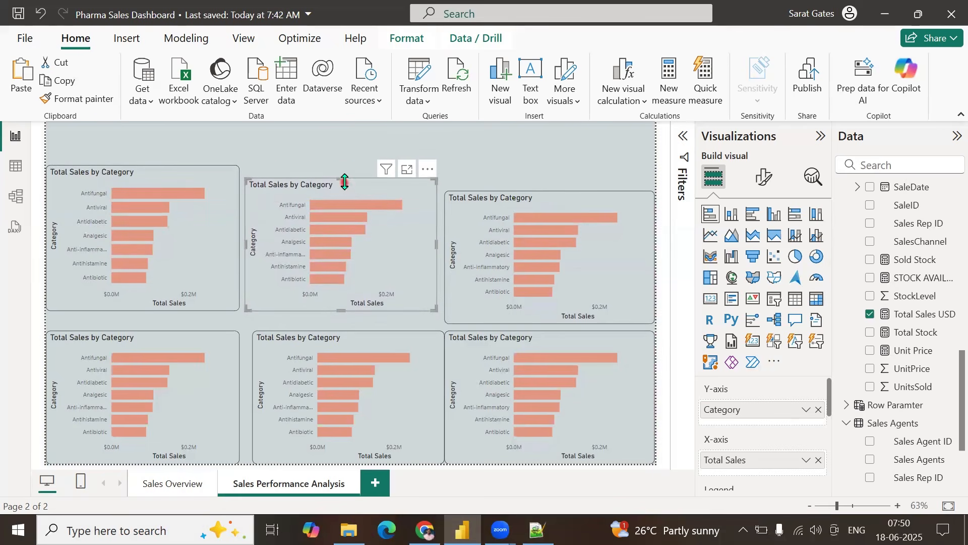
left_click_drag(344, 182, 339, 170)
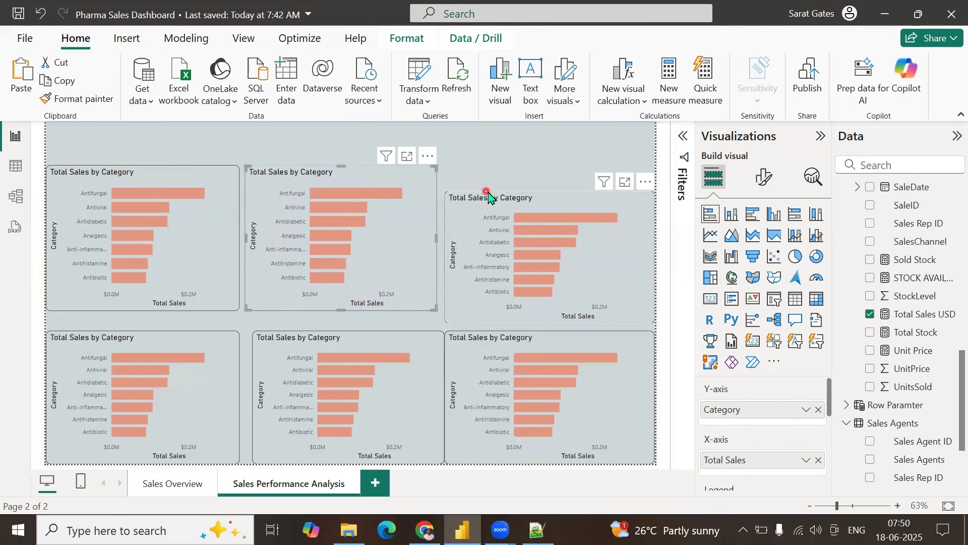
Step: Move the third upper-row chart up, raise its top edge level with the other two, and shift it slightly left
left_click(488, 209)
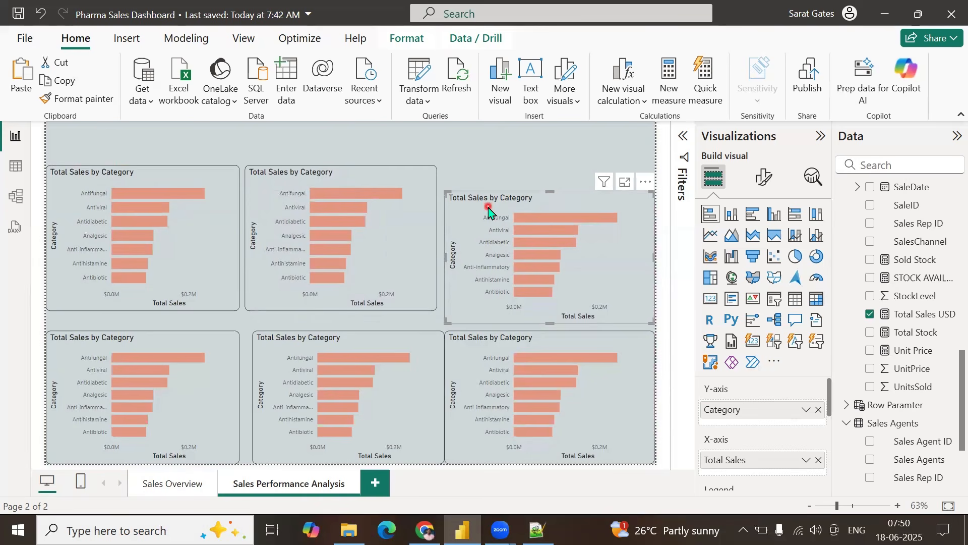
key("Up")
key("Up")
key("Up")
key("Up")
key("Up")
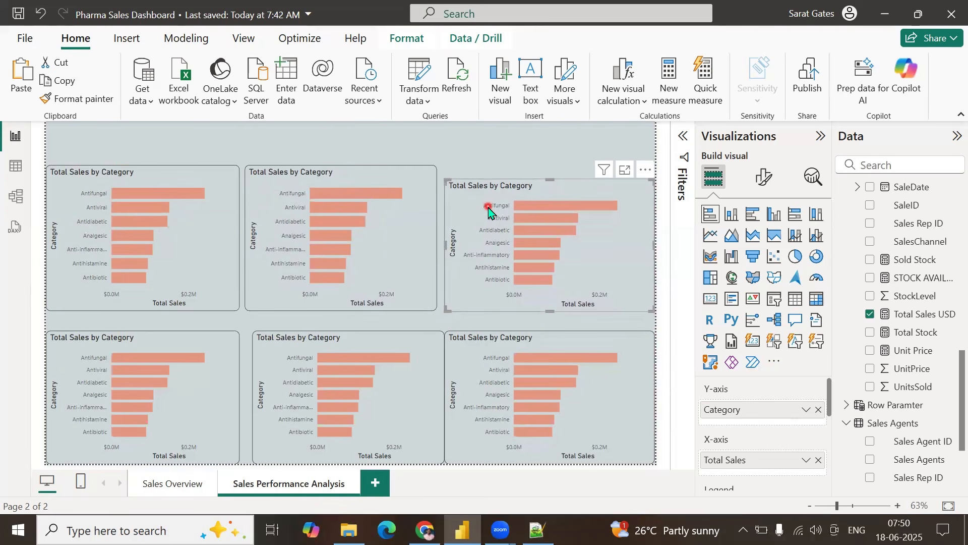
key("Up")
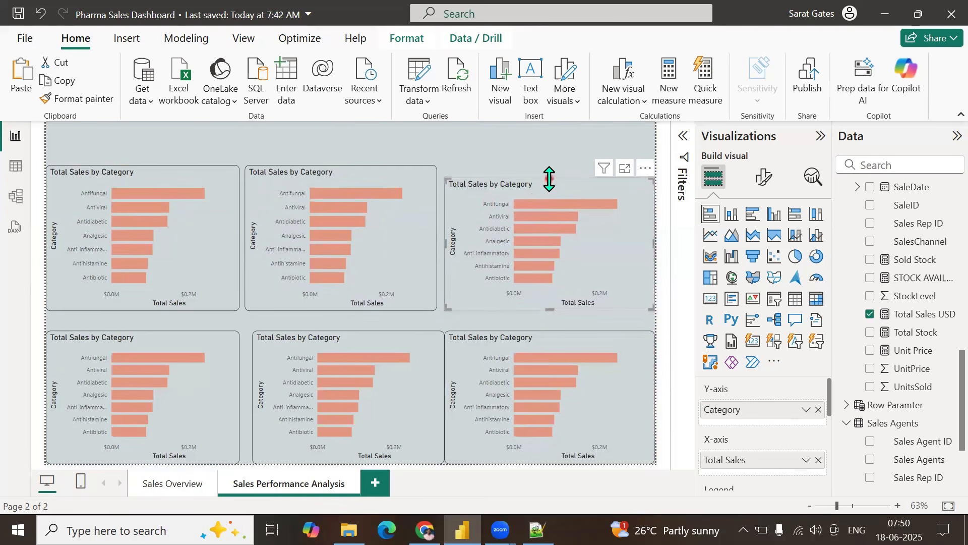
left_click_drag(551, 183, 553, 170)
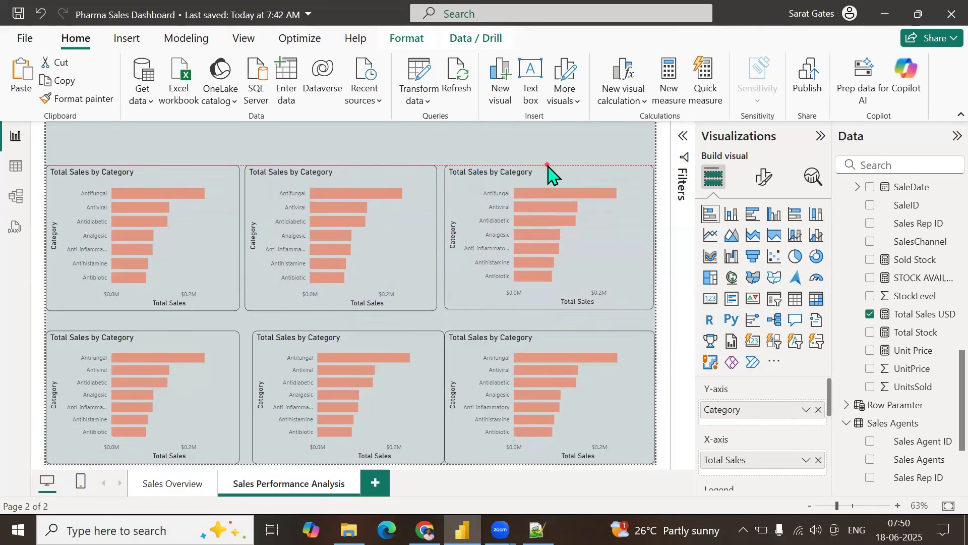
left_click(420, 146)
left_click(480, 212)
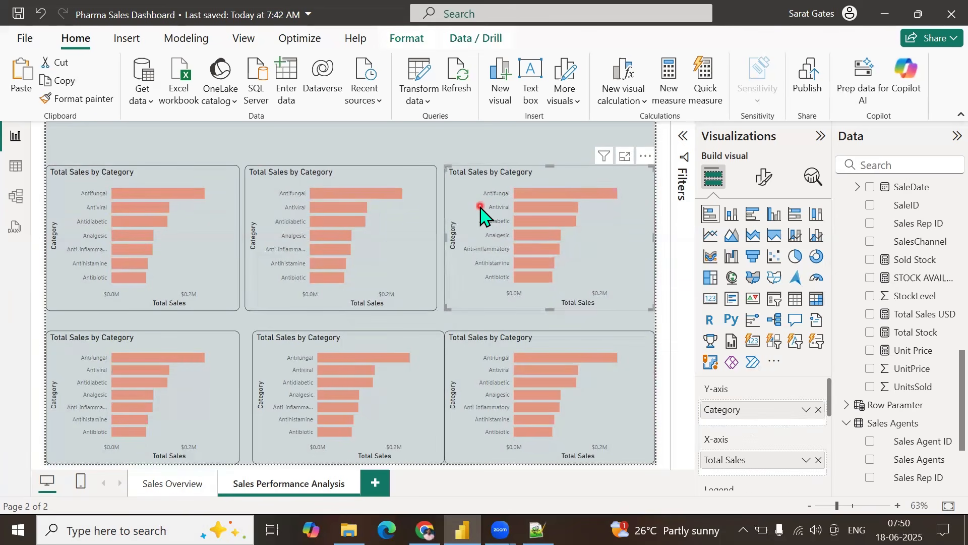
left_click(449, 330)
Step: Raise the top edges of the first two lower-row charts and shift the second one left beneath the chart above it
left_click(134, 339)
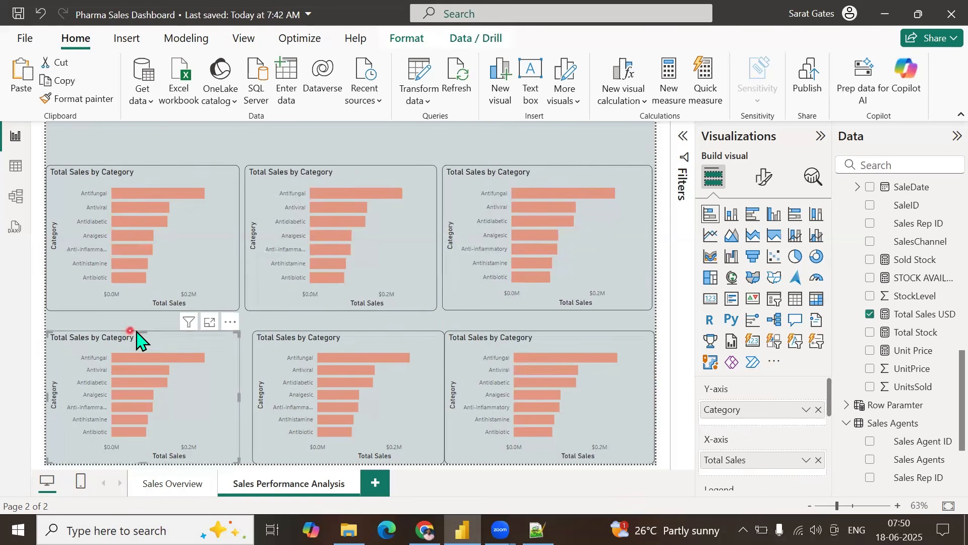
left_click_drag(146, 330, 147, 318)
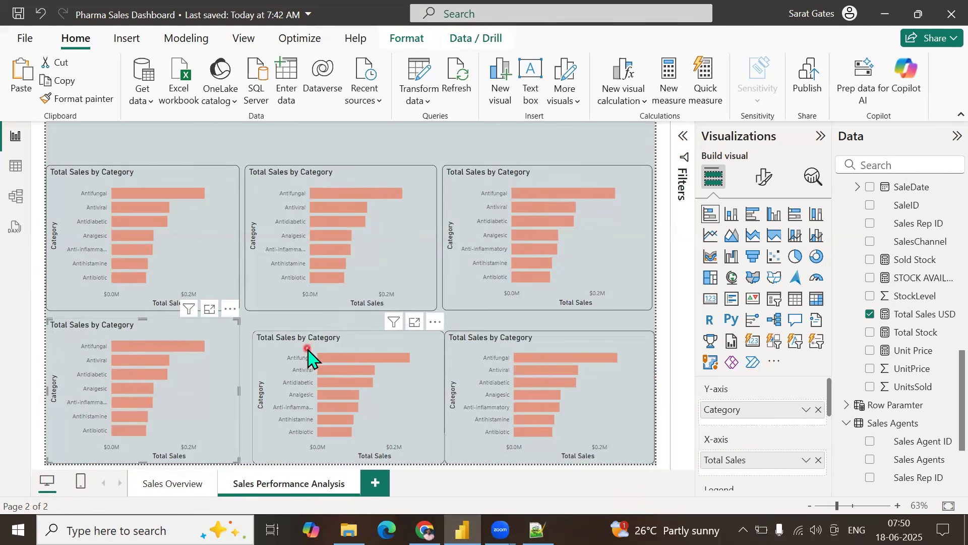
left_click(337, 343)
left_click_drag(350, 331, 351, 319)
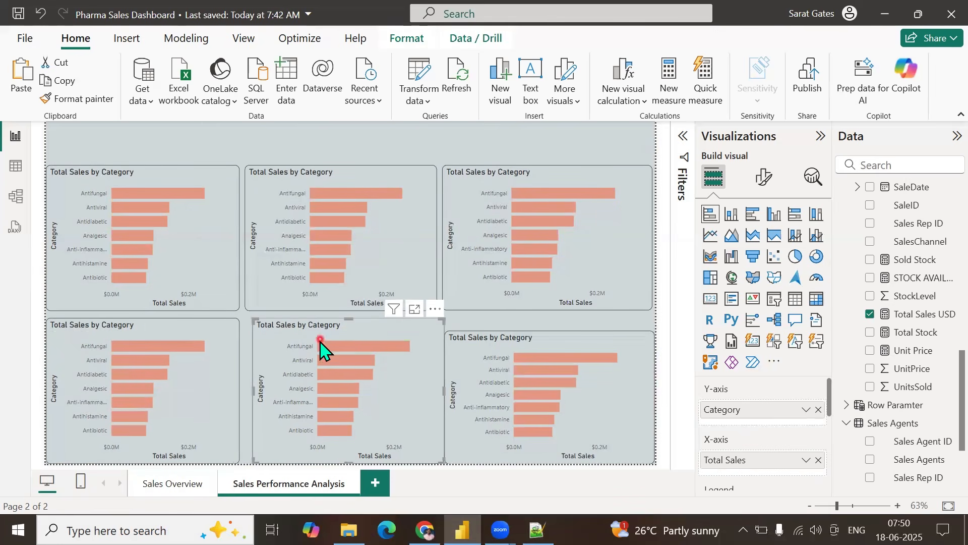
left_click_drag(310, 353, 313, 352)
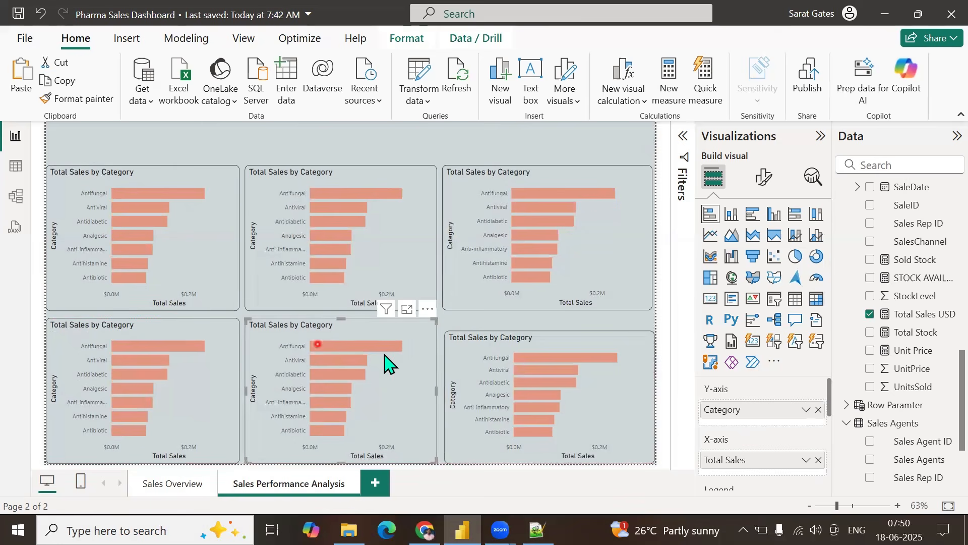
Step: Align the third lower-row chart with its row and the chart above, then extend its lower edge to the page's bottom
left_click(484, 348)
left_click_drag(483, 344, 482, 334)
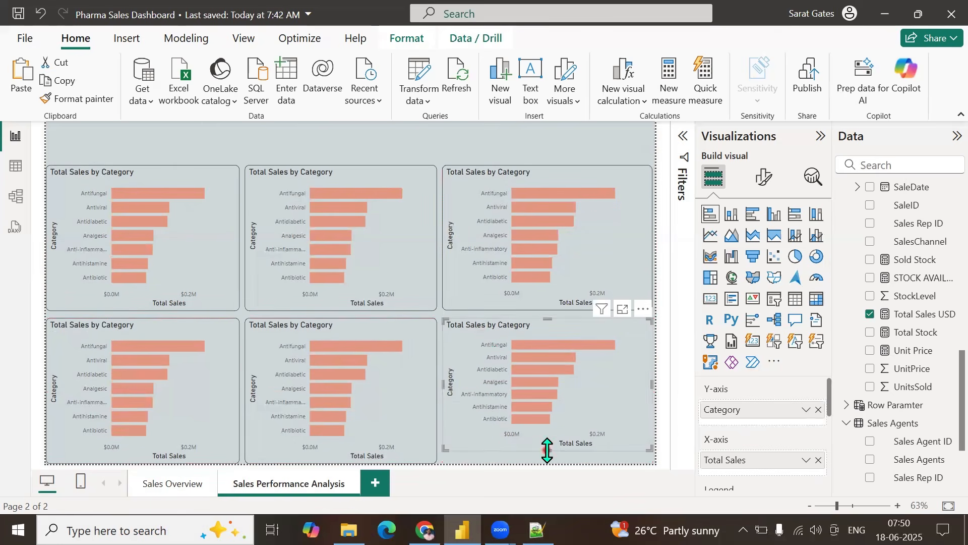
left_click_drag(547, 450, 545, 467)
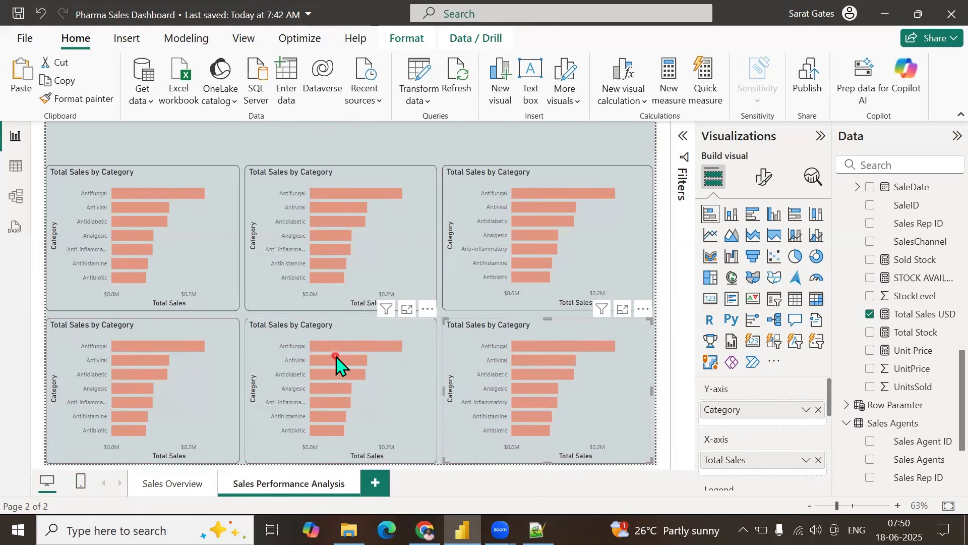
left_click(309, 131)
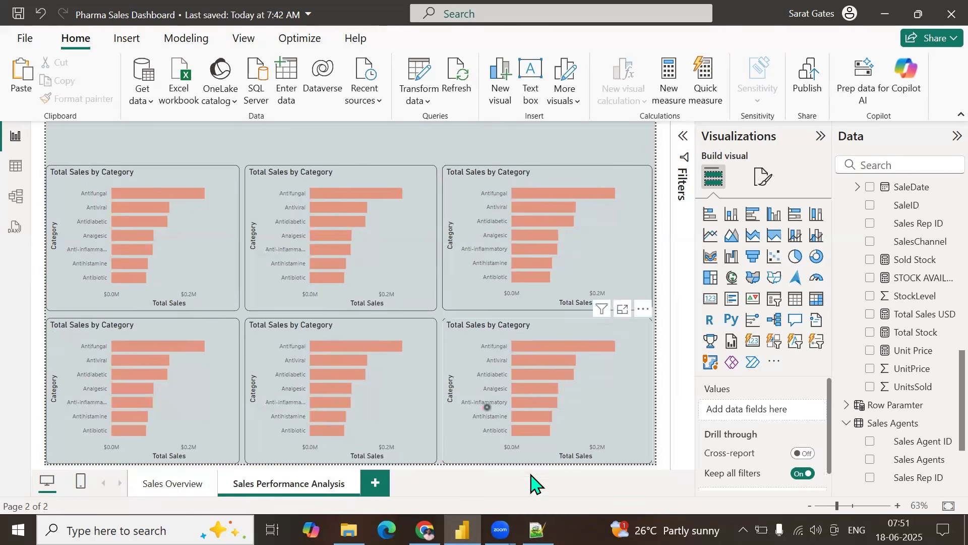
Step: Check the planned breakdowns in the Notepad++ notes, then turn on data labels for the first upper-row chart
left_click(537, 530)
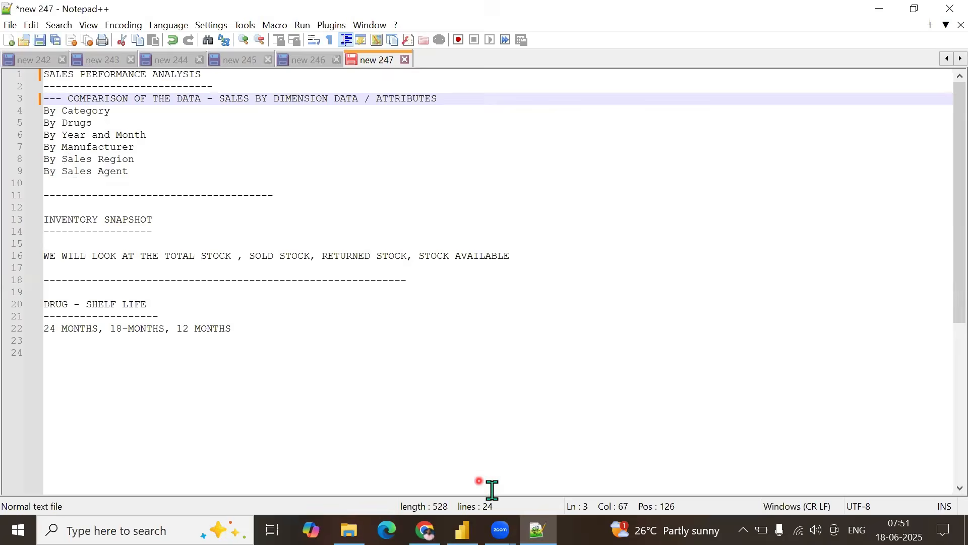
left_click(538, 530)
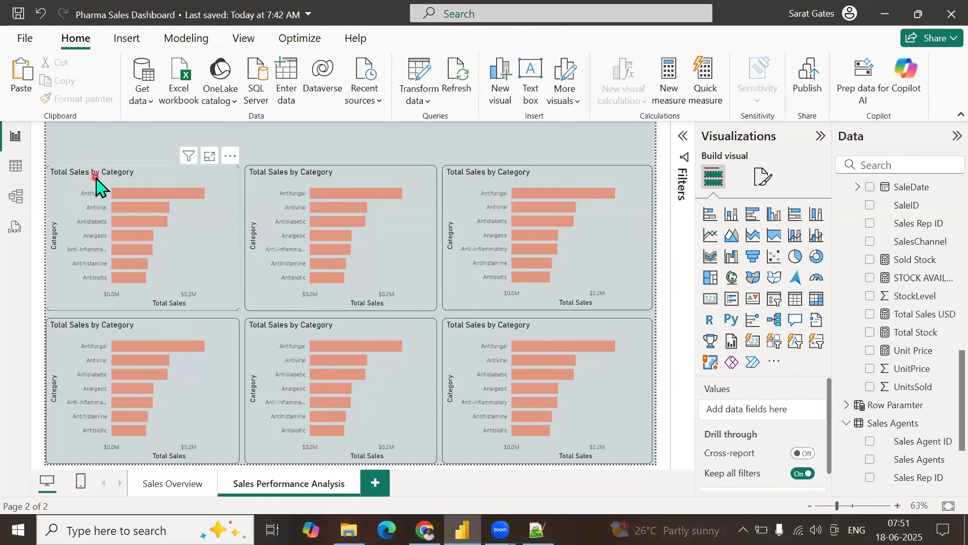
left_click(96, 177)
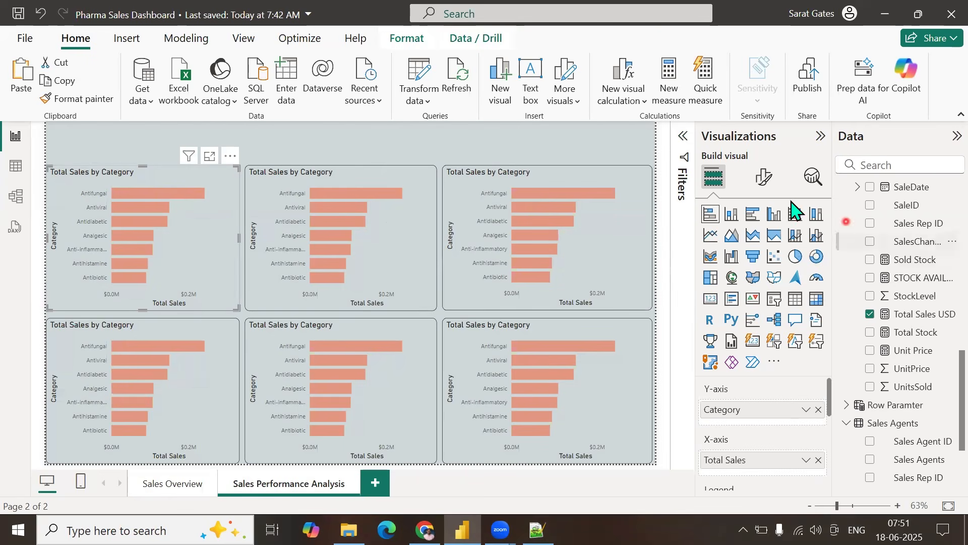
left_click(764, 177)
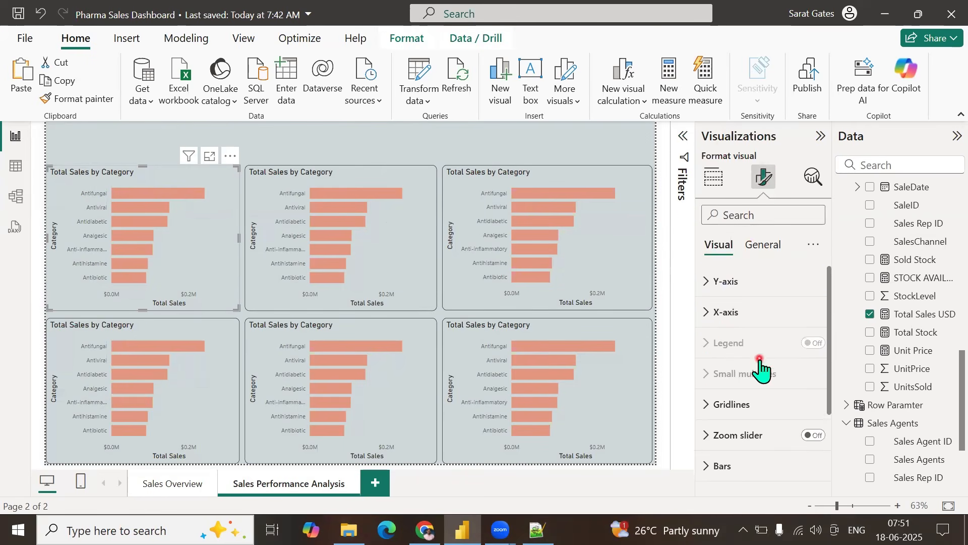
scroll(761, 363, "down", 3)
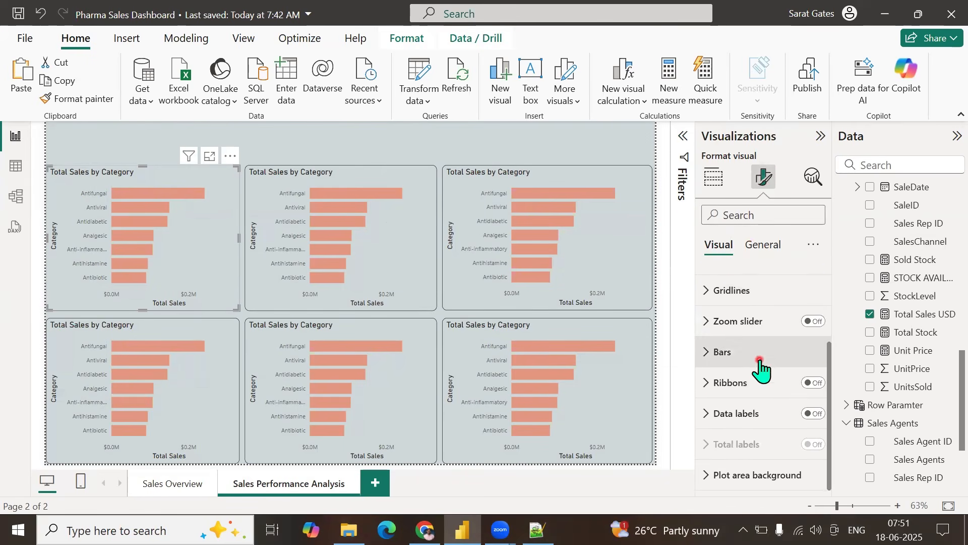
left_click(818, 414)
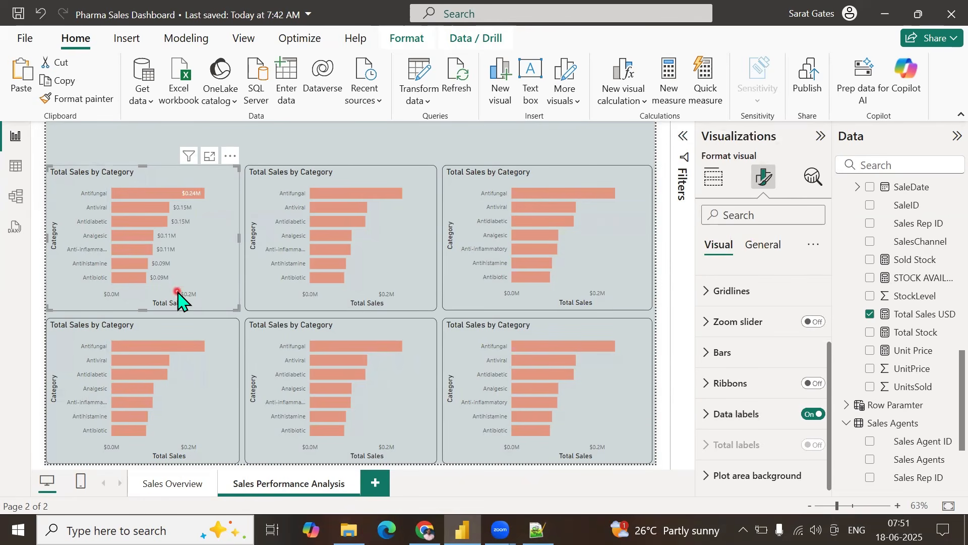
Step: Replace Category with DrugName on the Y-axis of the second upper-row chart and scroll through its bars
left_click(282, 179)
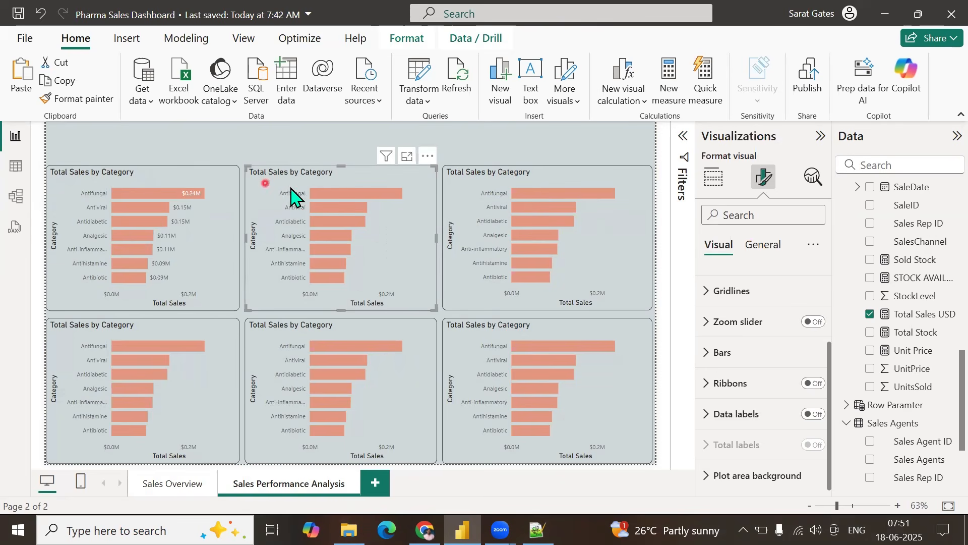
left_click(708, 178)
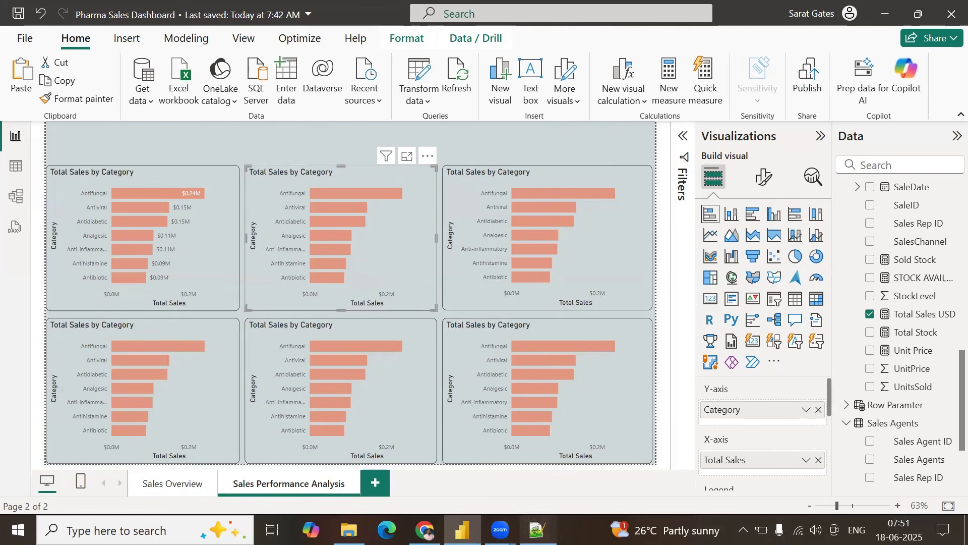
left_click(537, 530)
left_click(537, 529)
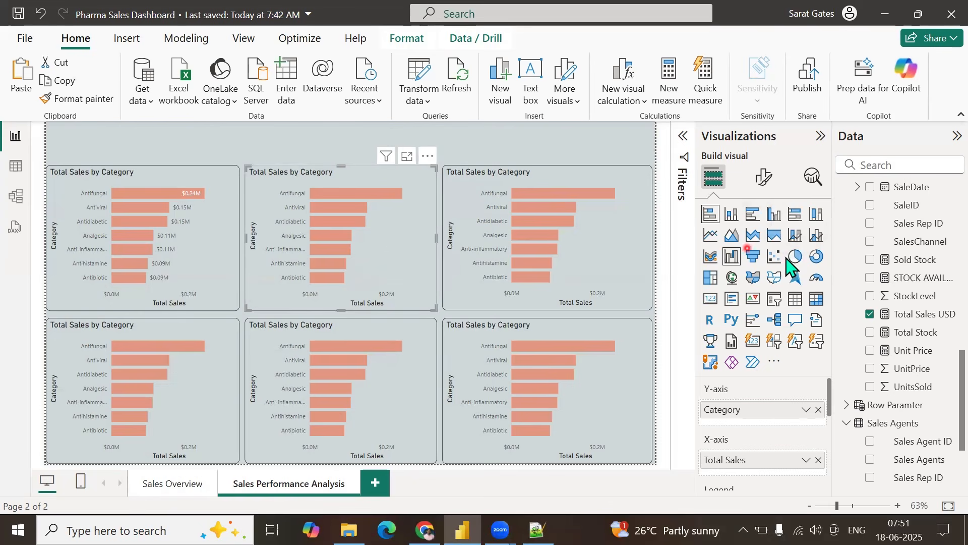
scroll(899, 331, "up", 5)
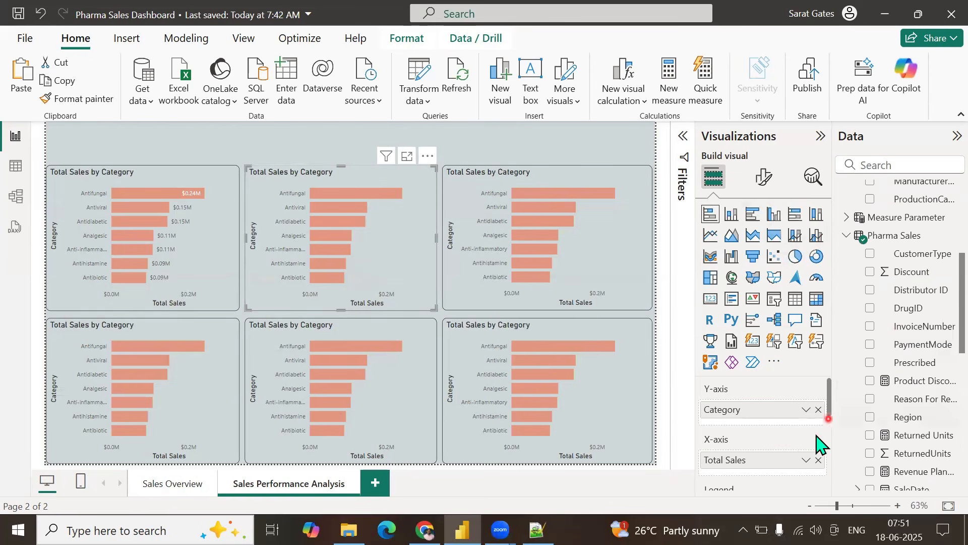
left_click_drag(822, 428, 892, 353)
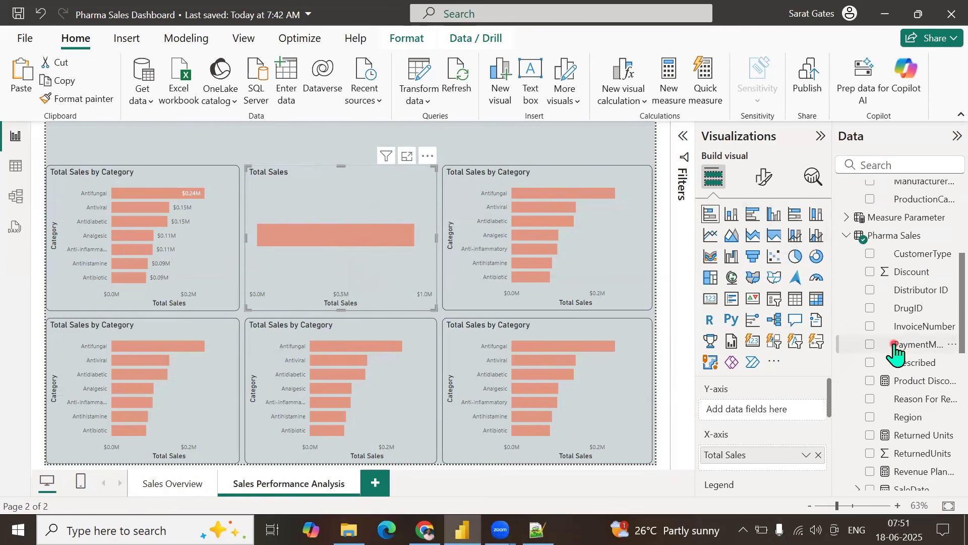
scroll(895, 351, "up", 2)
scroll(895, 351, "up", 3)
left_click(869, 262)
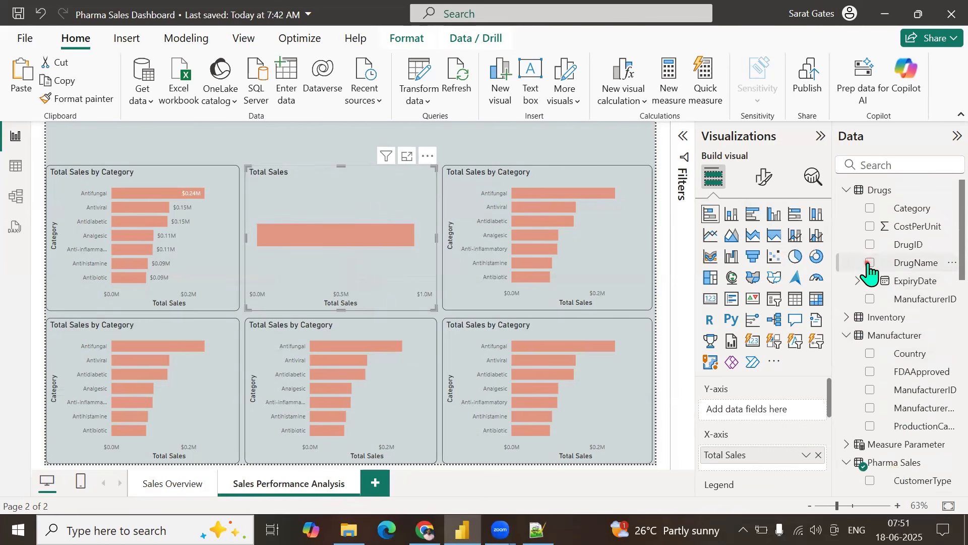
scroll(371, 221, "down", 5)
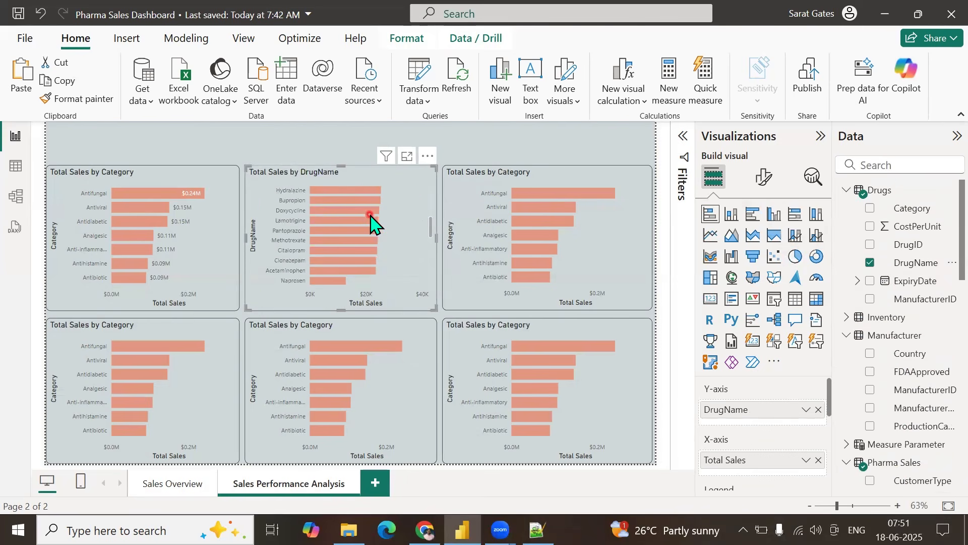
scroll(370, 222, "up", 5)
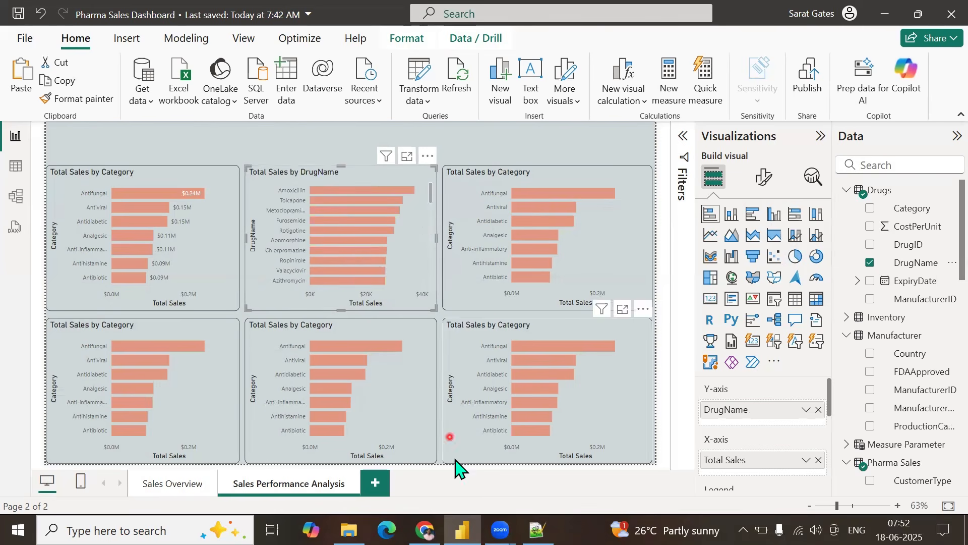
Step: Switch to Chrome and sample the light green browser toolbar color using ColorZilla's Pick Color Outside Browser
left_click(425, 530)
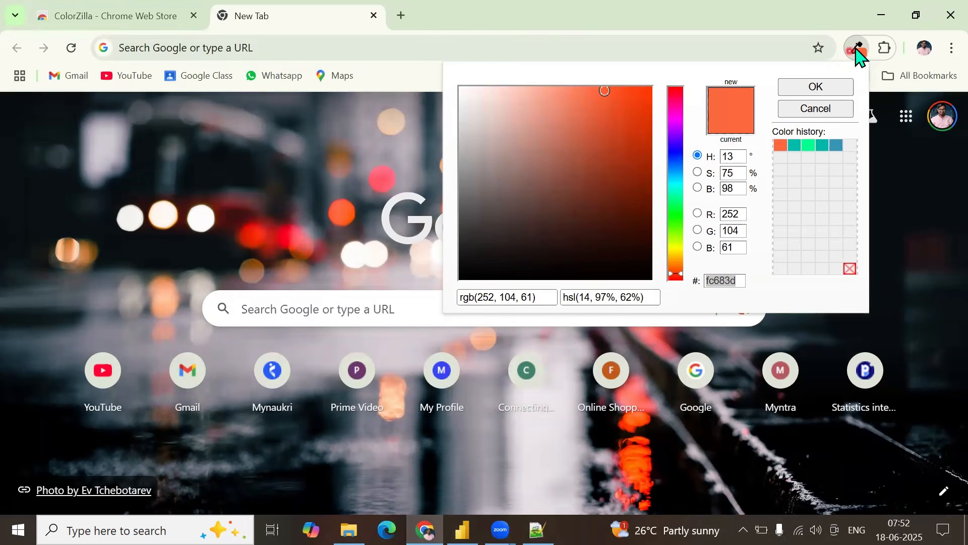
left_click(859, 53)
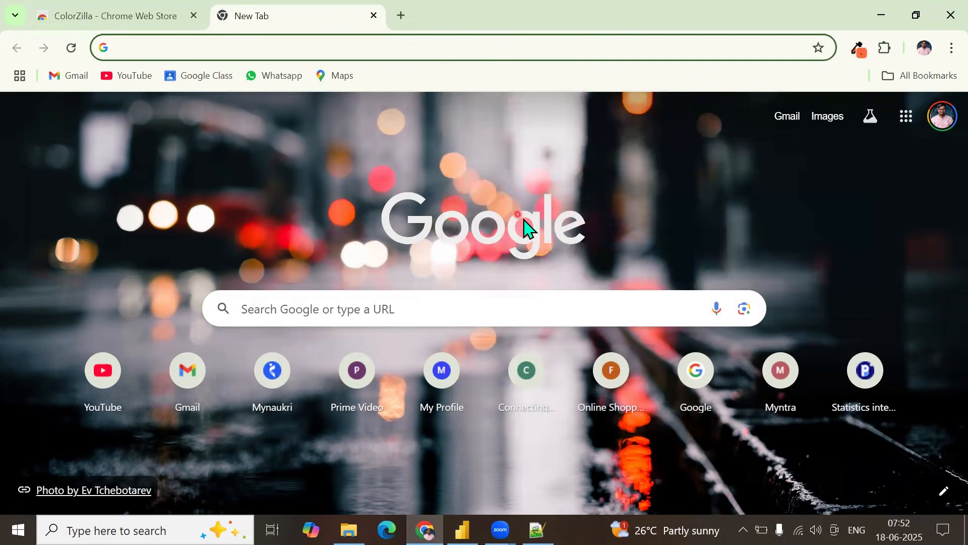
left_click(860, 53)
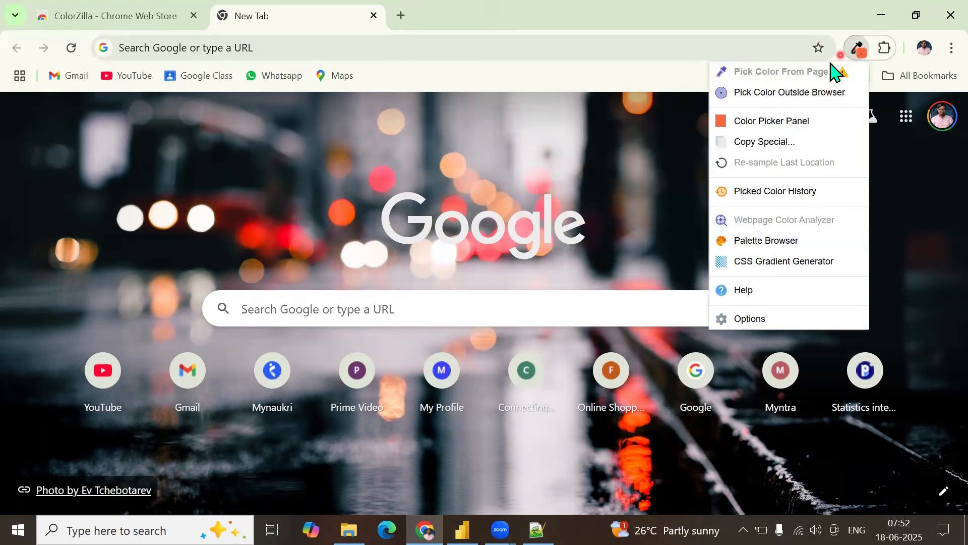
left_click(787, 94)
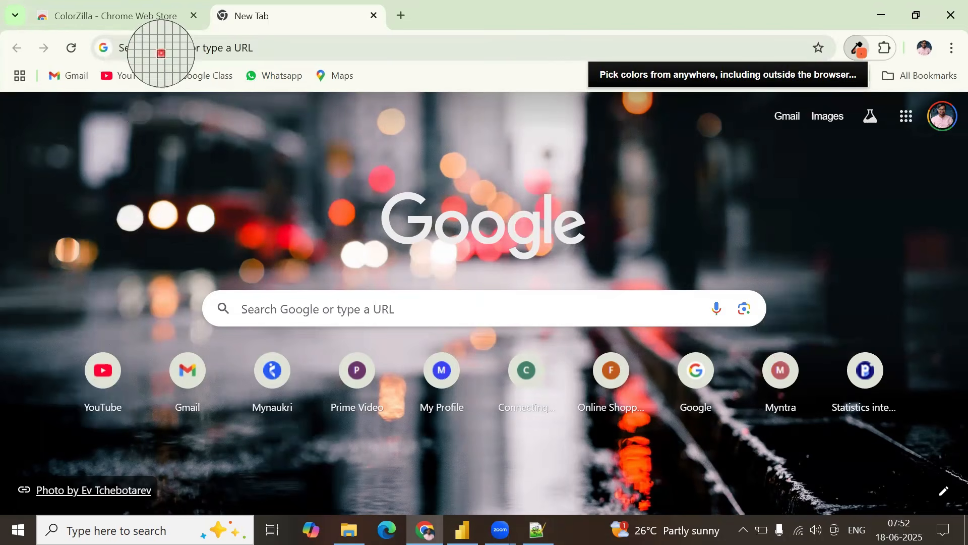
left_click(161, 50)
left_click(147, 49)
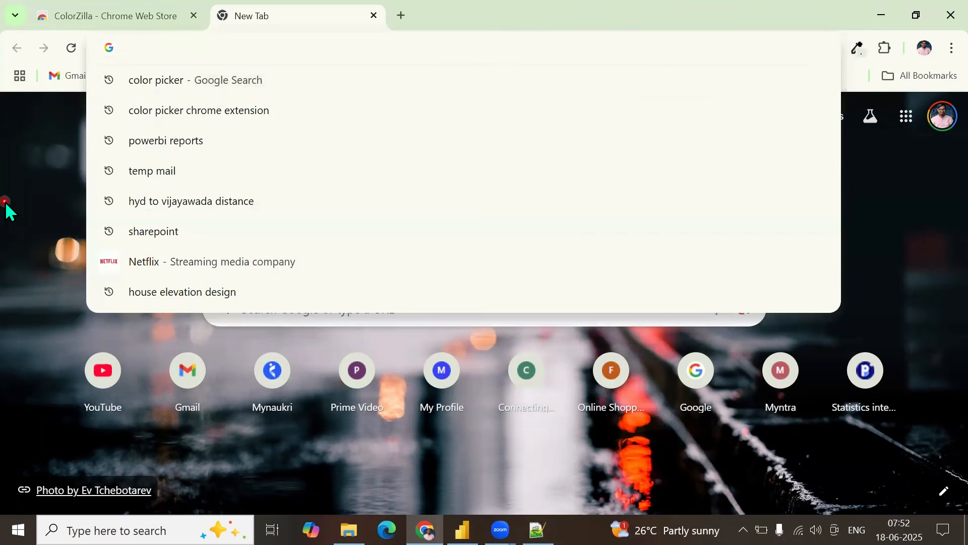
Step: Search Google for "color picker" and bring its green color palette into view
type("color")
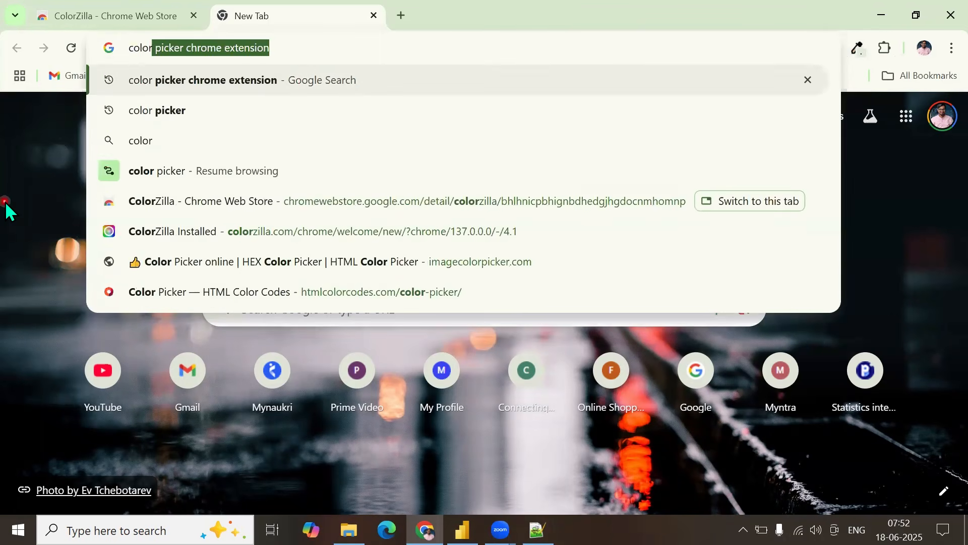
type(" picked")
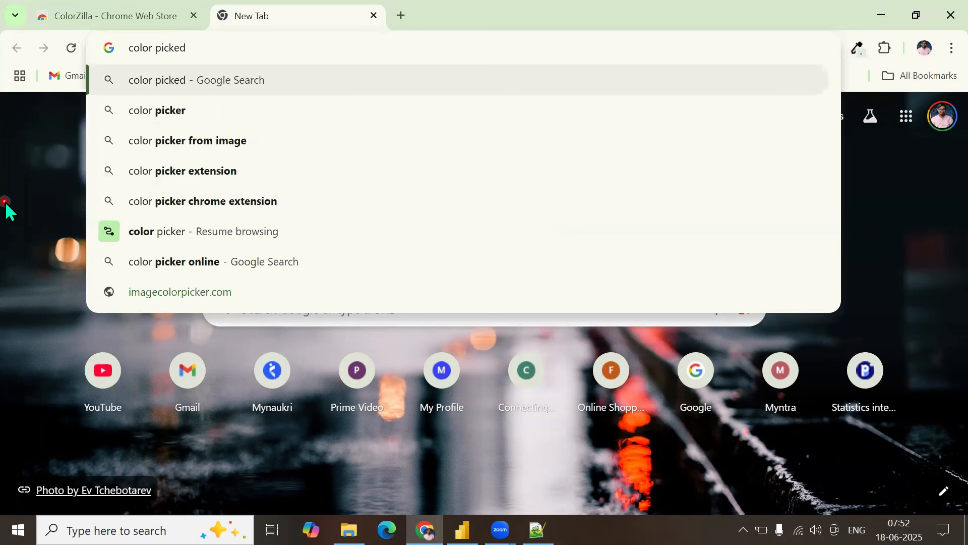
key("BackSpace")
type("r")
key("Return")
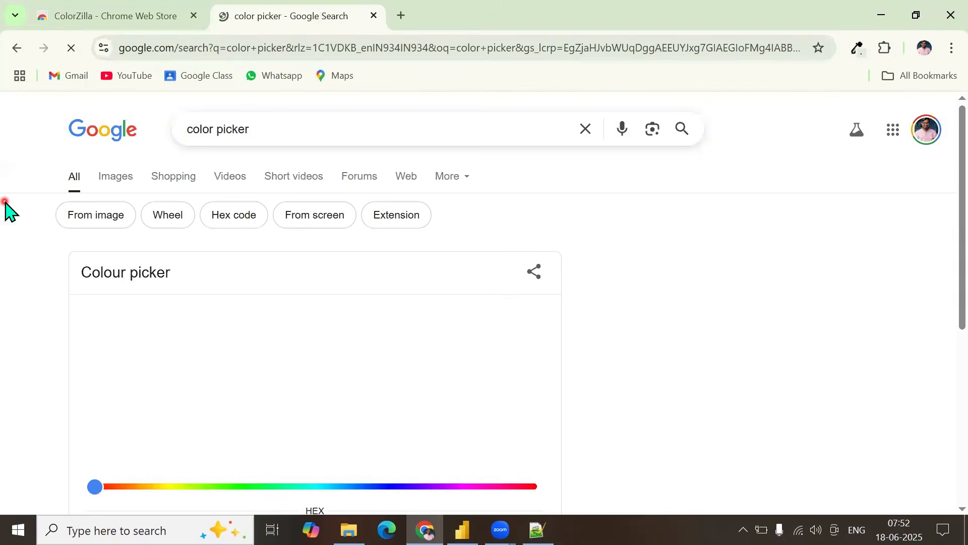
scroll(60, 298, "down", 3)
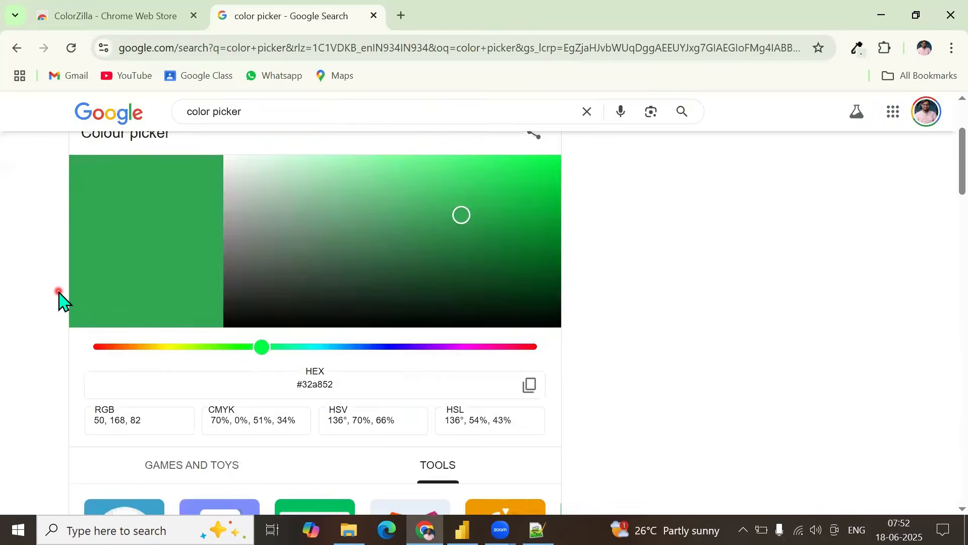
scroll(59, 293, "up", 1)
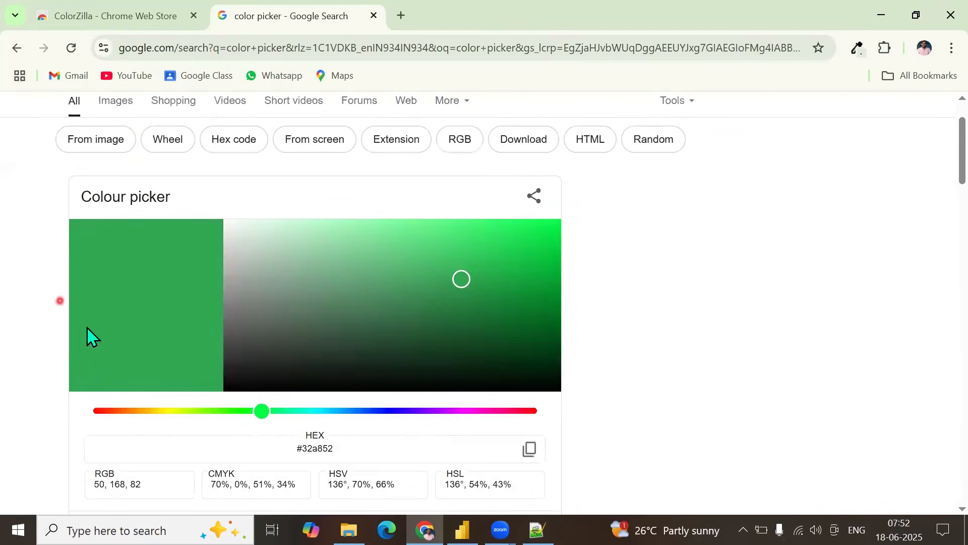
Step: Sample the soft green #77B988 from the palette with ColorZilla's Pick Color Outside Browser, then open the Picked Color History
left_click(859, 49)
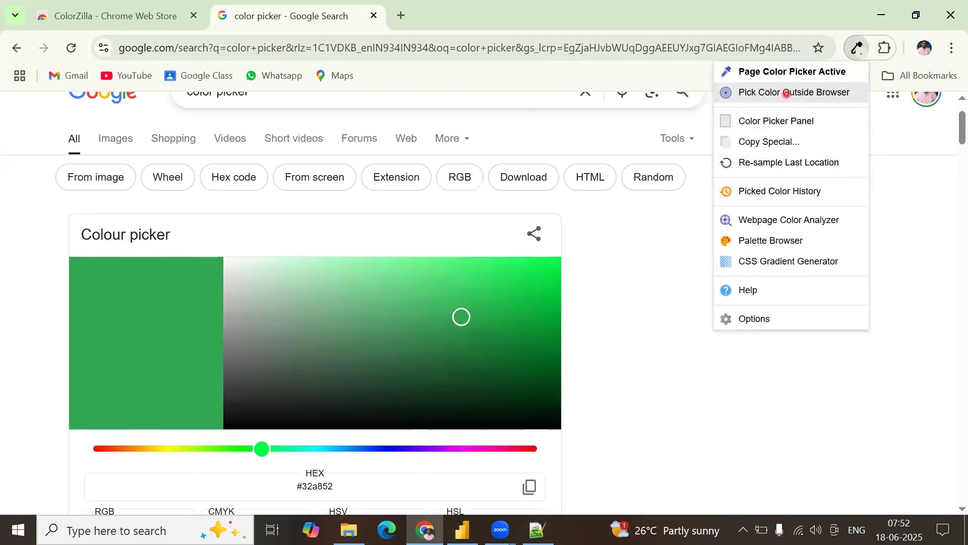
left_click(787, 94)
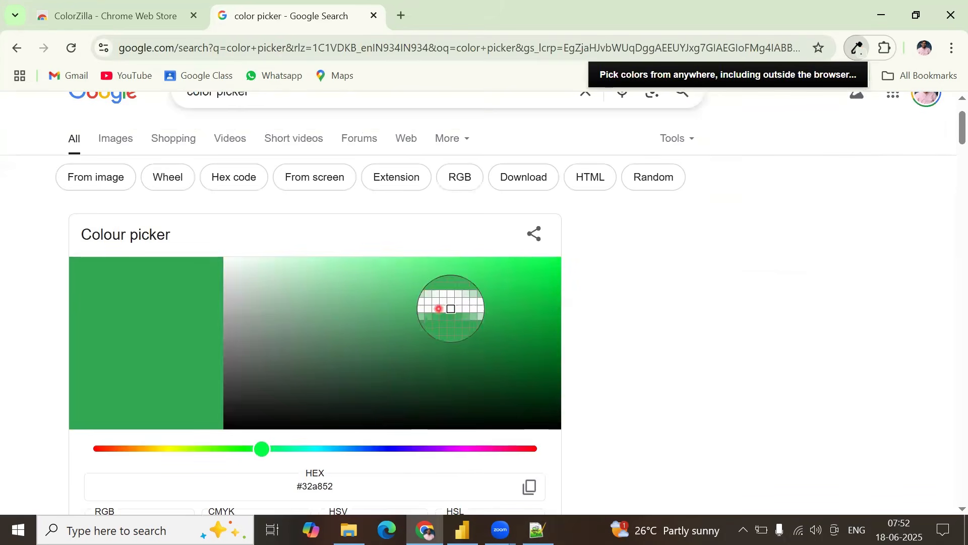
left_click(362, 303)
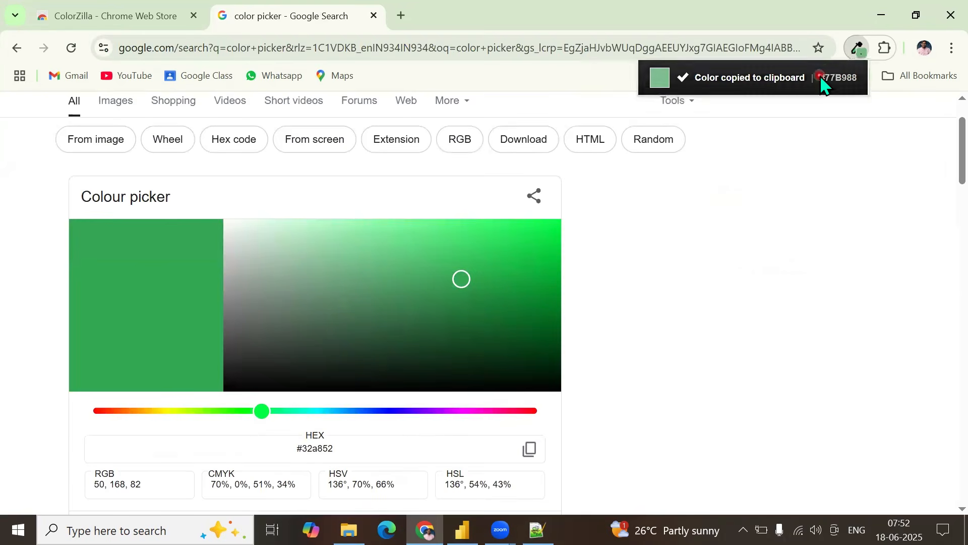
left_click(860, 49)
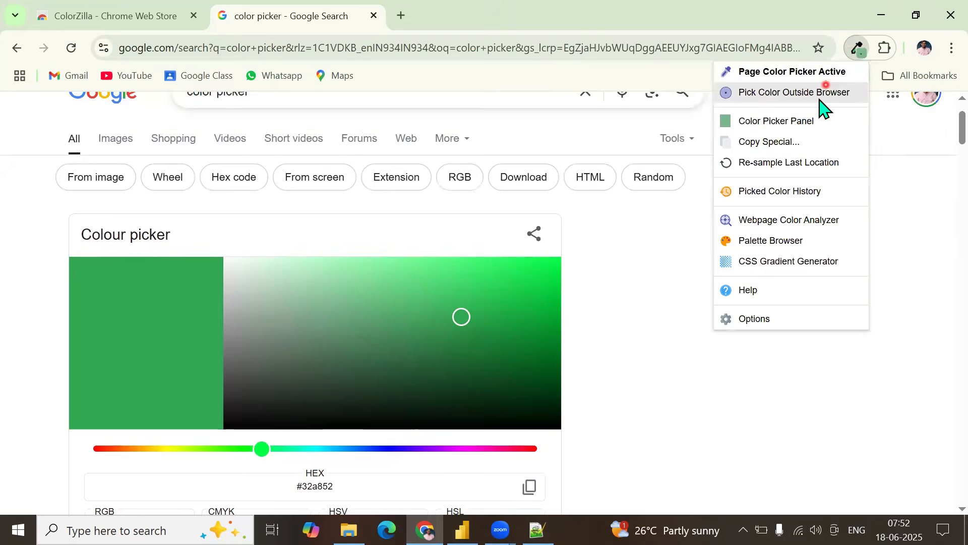
left_click(790, 201)
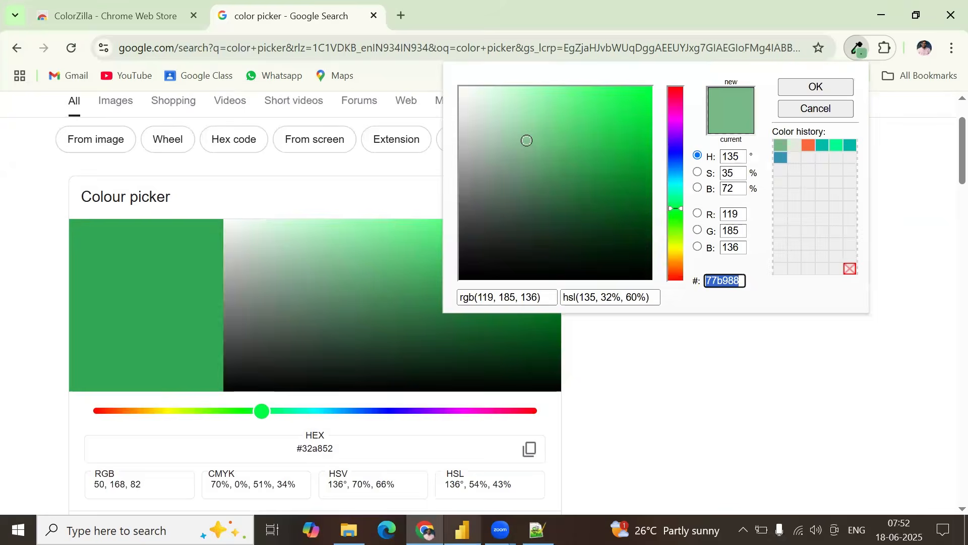
Step: Switch to Power BI and set the bar color of the Total Sales by DrugName chart to #77B988
left_click(462, 530)
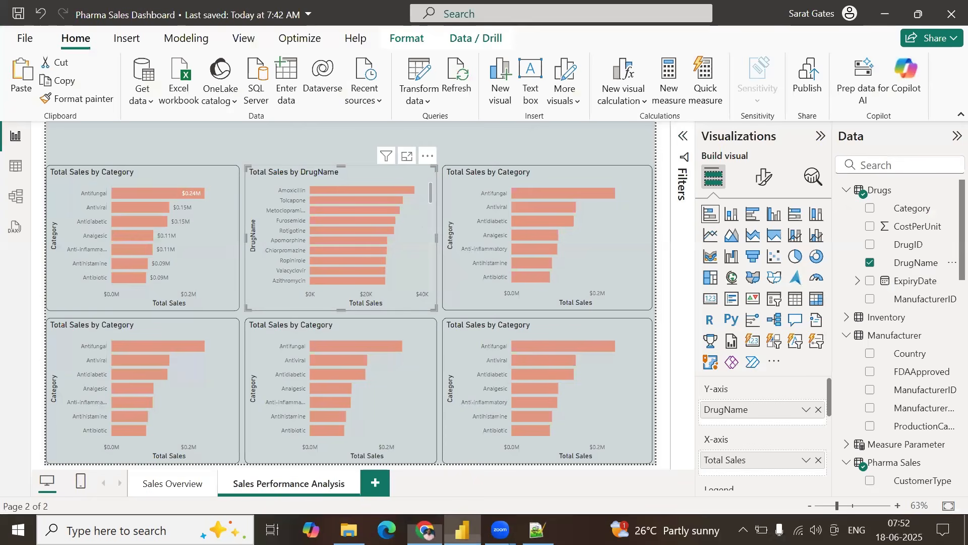
left_click(763, 177)
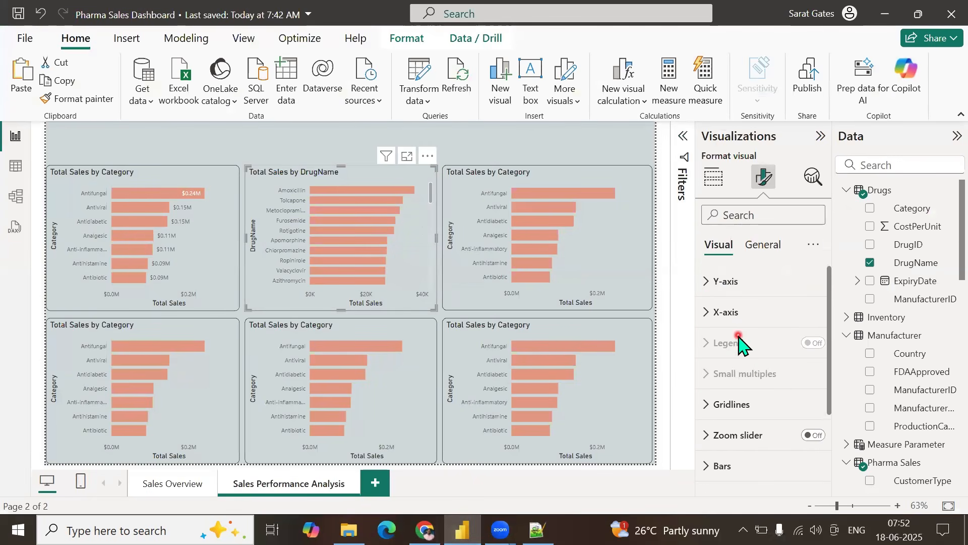
scroll(736, 348, "down", 2)
left_click(707, 390)
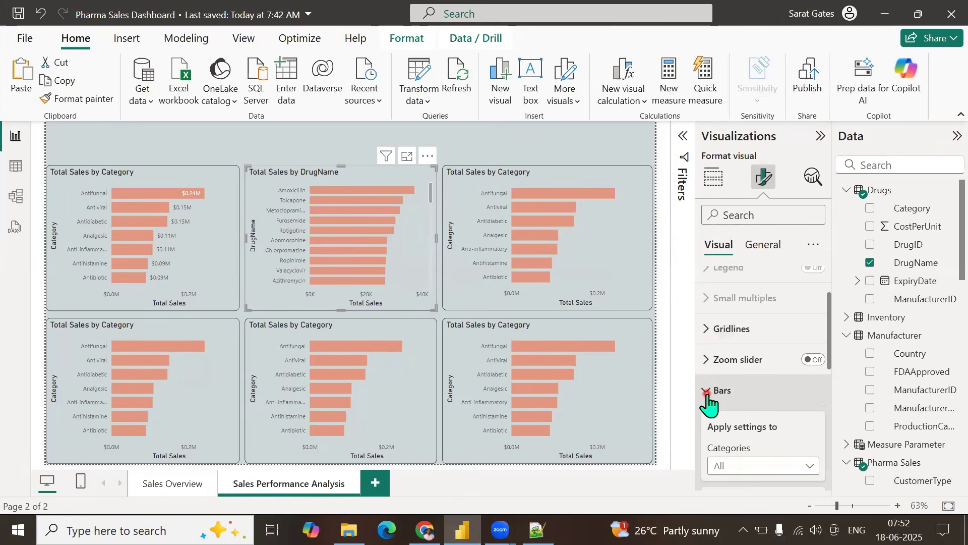
scroll(708, 402, "down", 4)
left_click(738, 391)
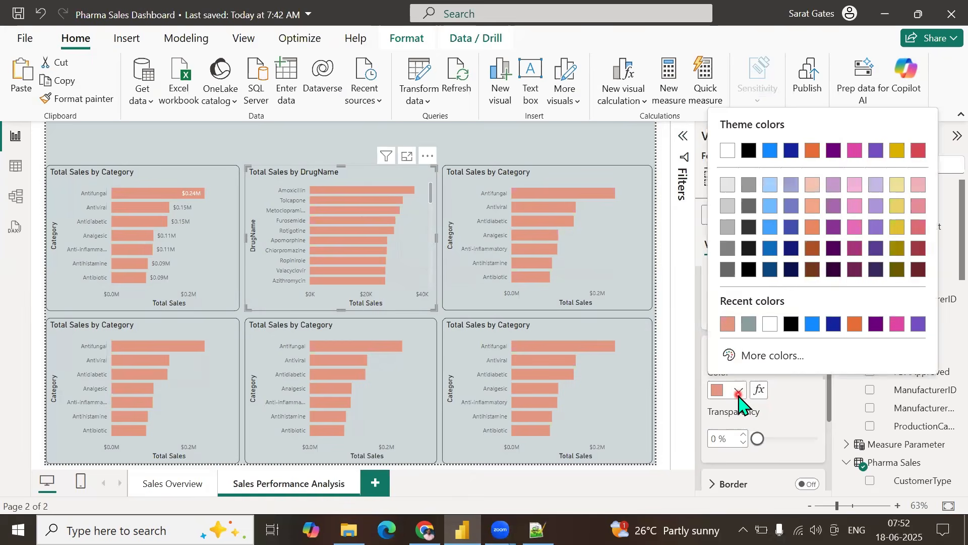
left_click(729, 357)
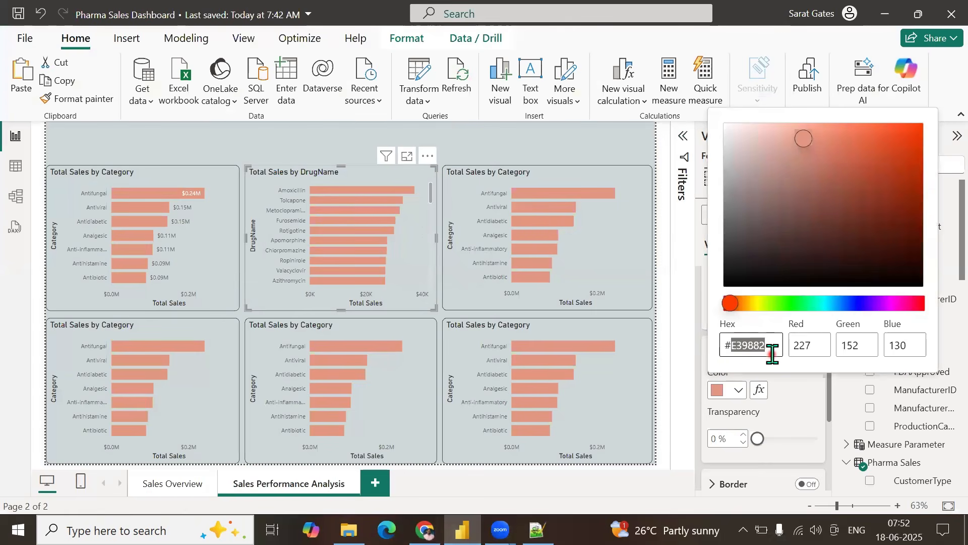
key("ctrl+v")
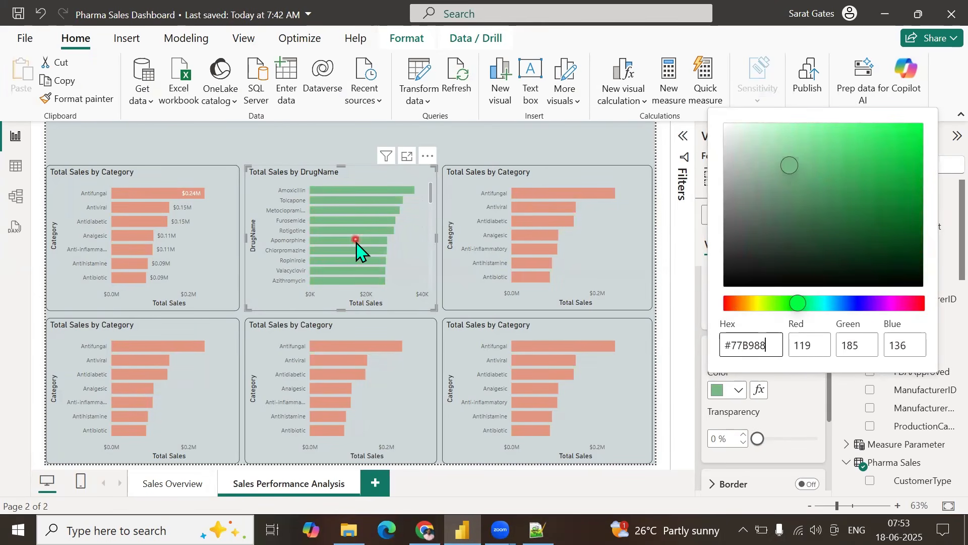
left_click(347, 147)
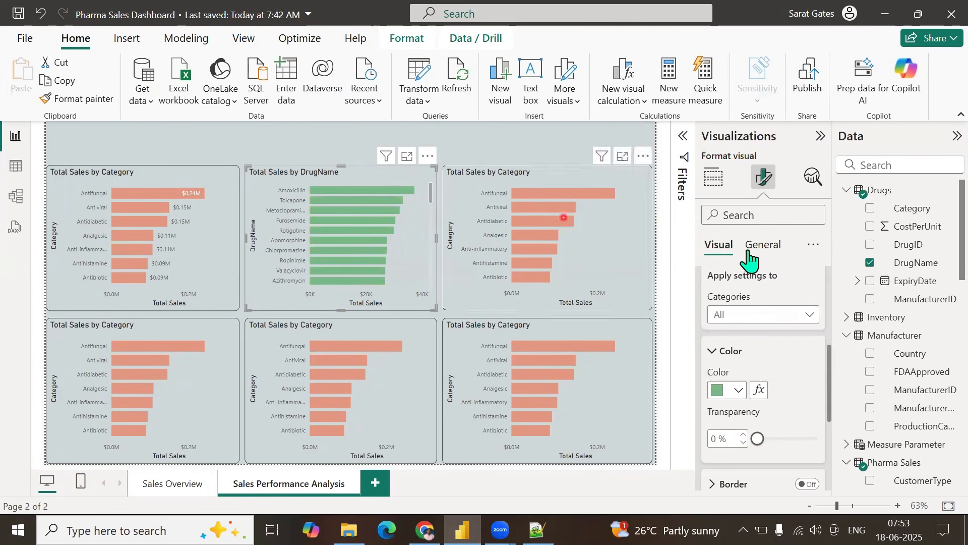
Step: Turn on data labels for the Total Sales by DrugName chart
left_click(713, 176)
left_click(764, 177)
left_click(721, 246)
scroll(777, 399, "down", 3)
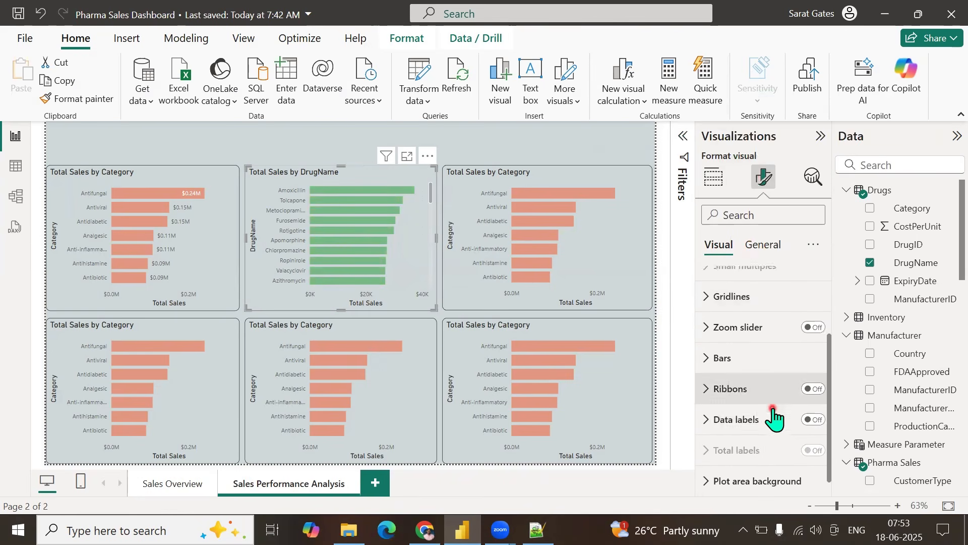
left_click(813, 414)
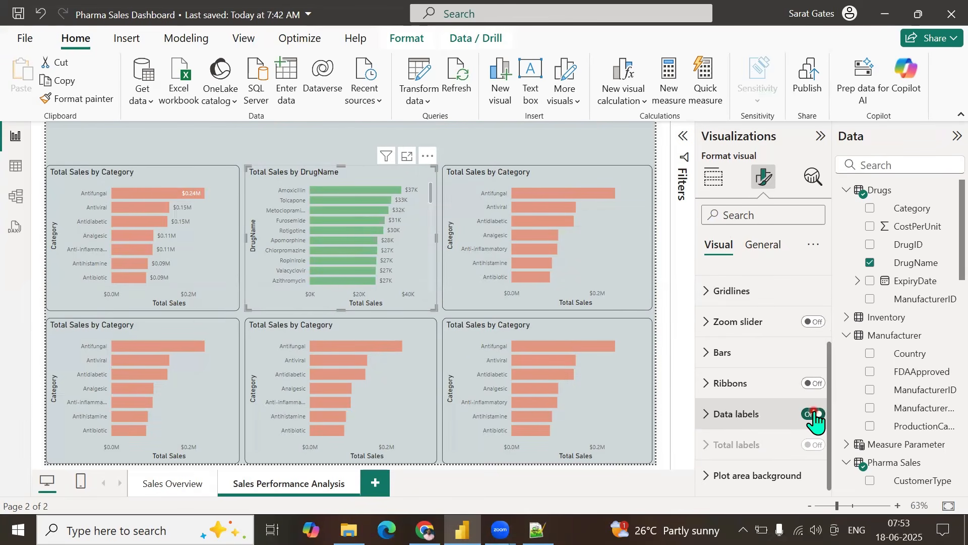
Step: Convert the third upper-row chart into a treemap
left_click(505, 178)
left_click(714, 176)
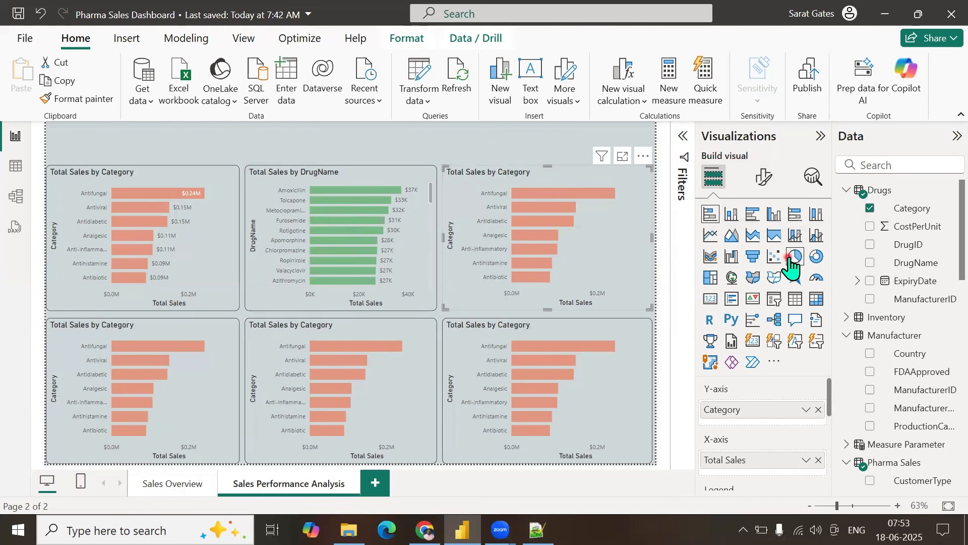
left_click(710, 278)
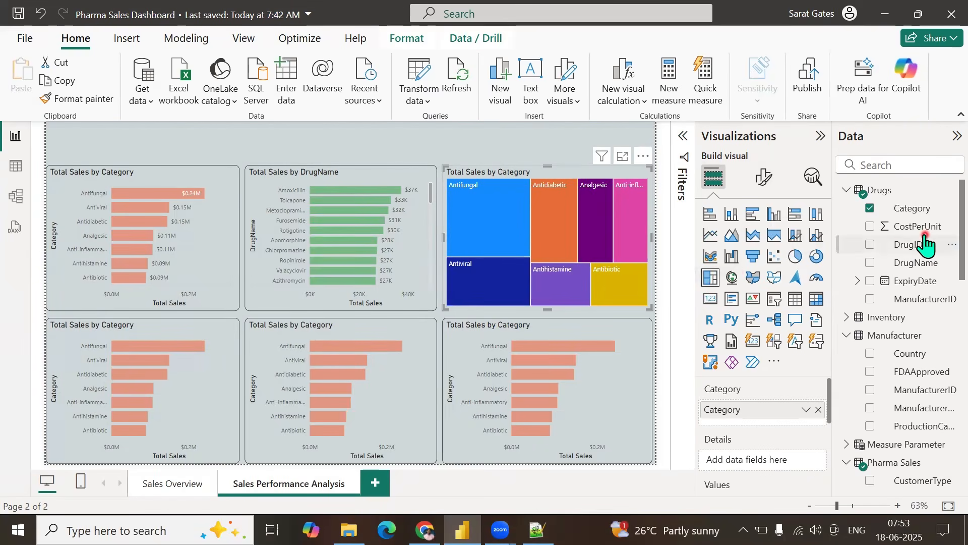
Step: Replace Category with ManufacturerName in the treemap, checking the planned breakdowns in the Notepad++ notes
left_click(870, 208)
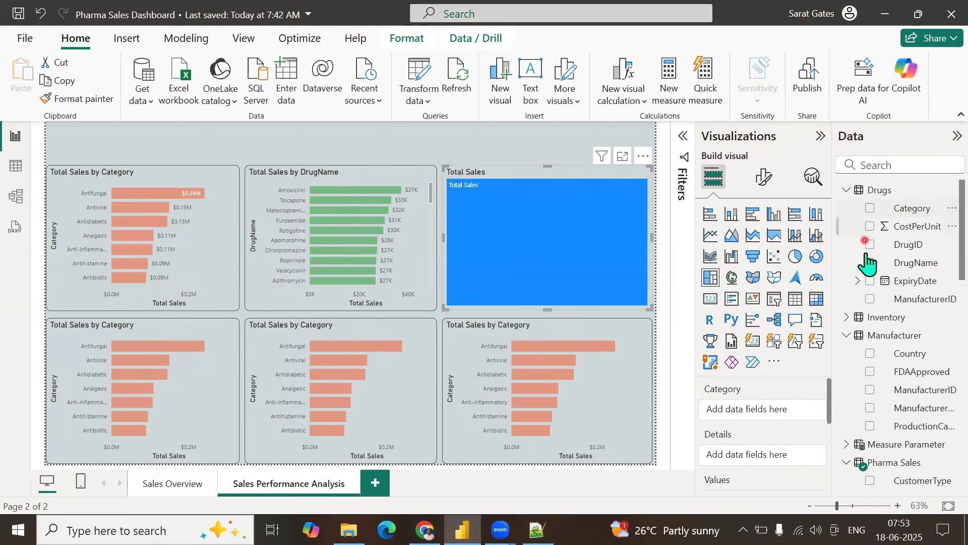
left_click(537, 530)
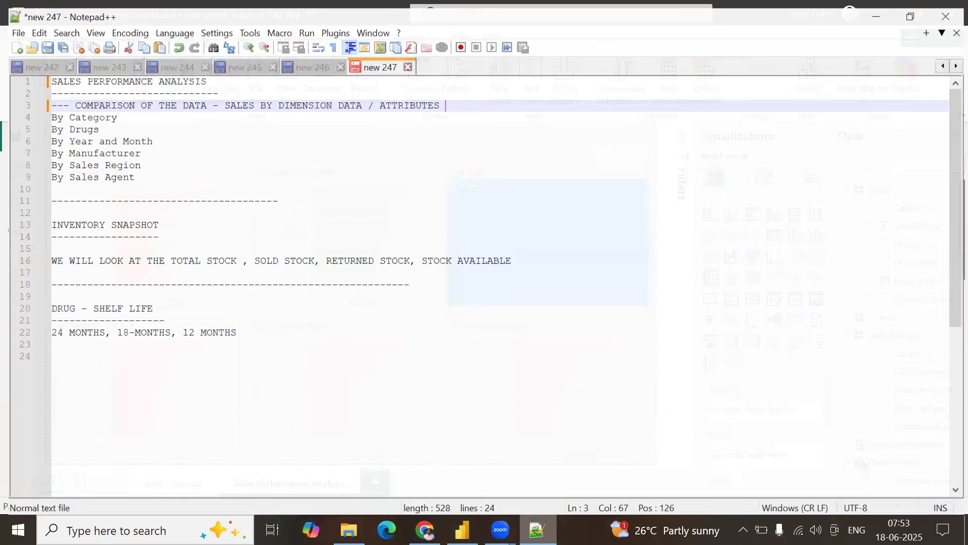
left_click(537, 530)
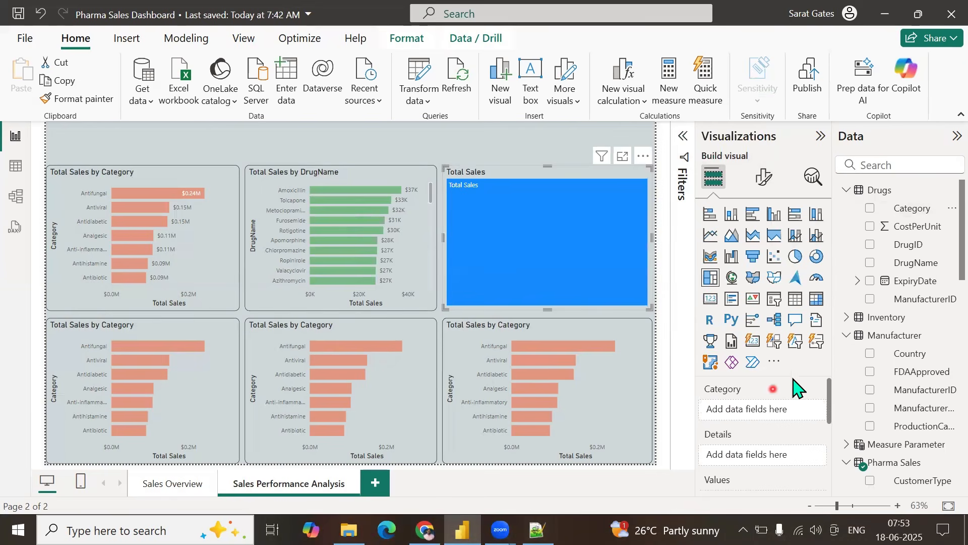
scroll(892, 328, "down", 3)
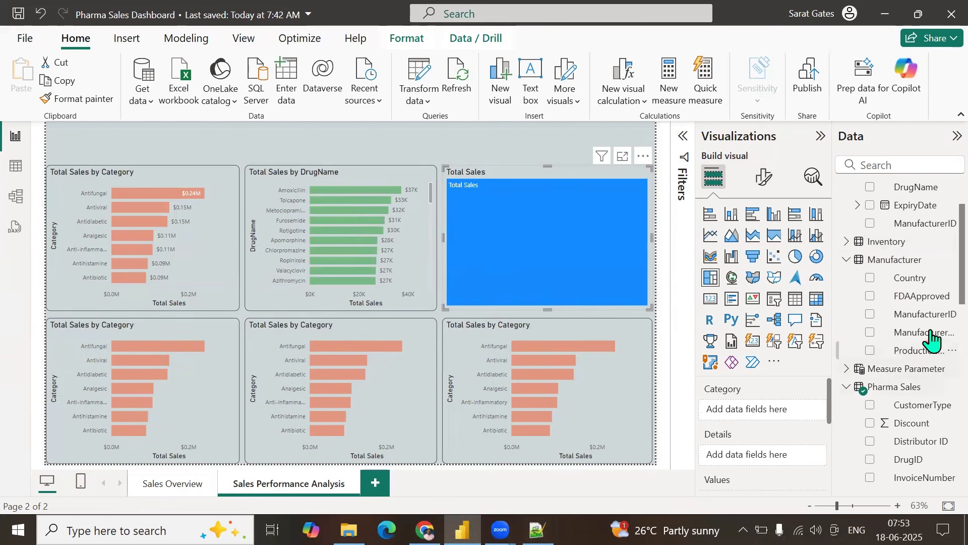
left_click(870, 332)
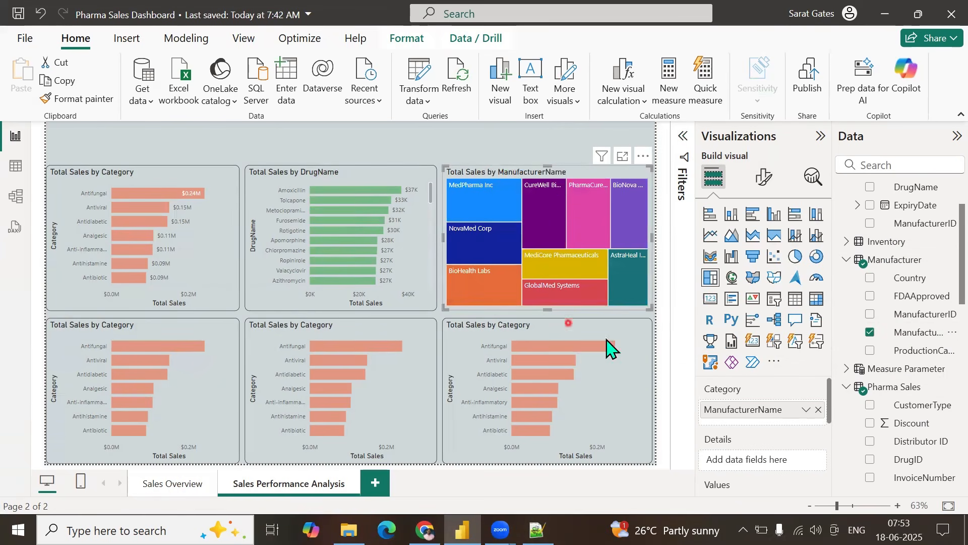
Step: Color the MedPharma Inc tile of the manufacturer treemap with the recently used soft green
left_click(765, 178)
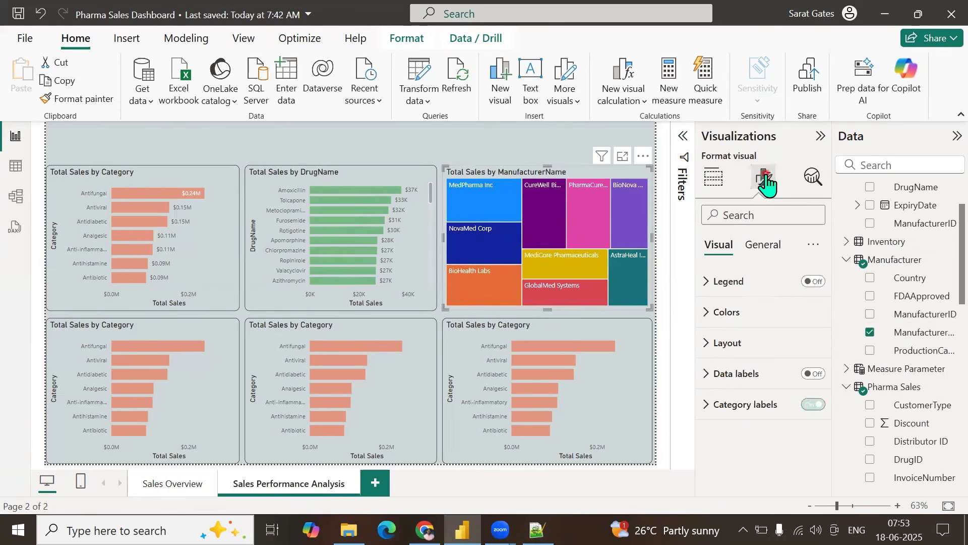
left_click(708, 311)
scroll(766, 338, "down", 2)
scroll(764, 336, "down", 1)
scroll(757, 341, "up", 3)
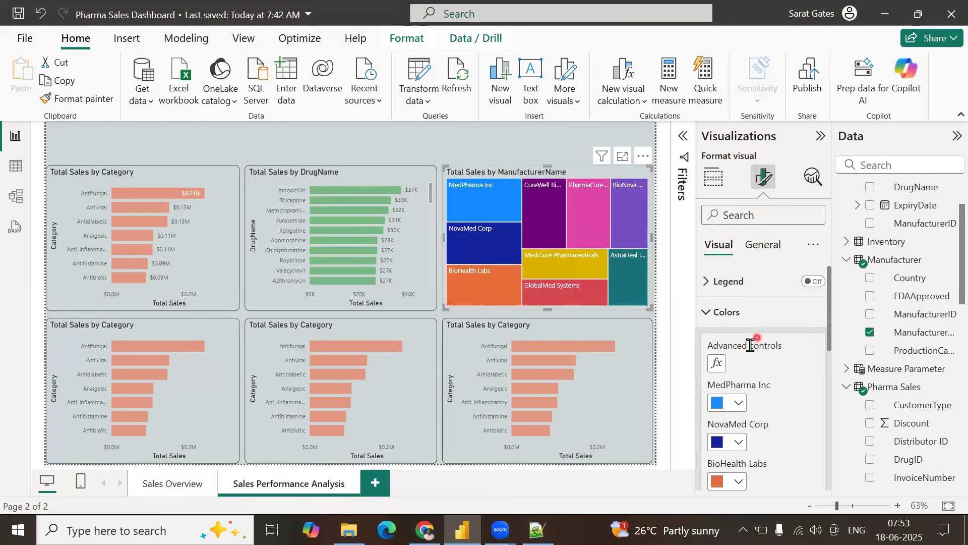
left_click(736, 404)
left_click(728, 337)
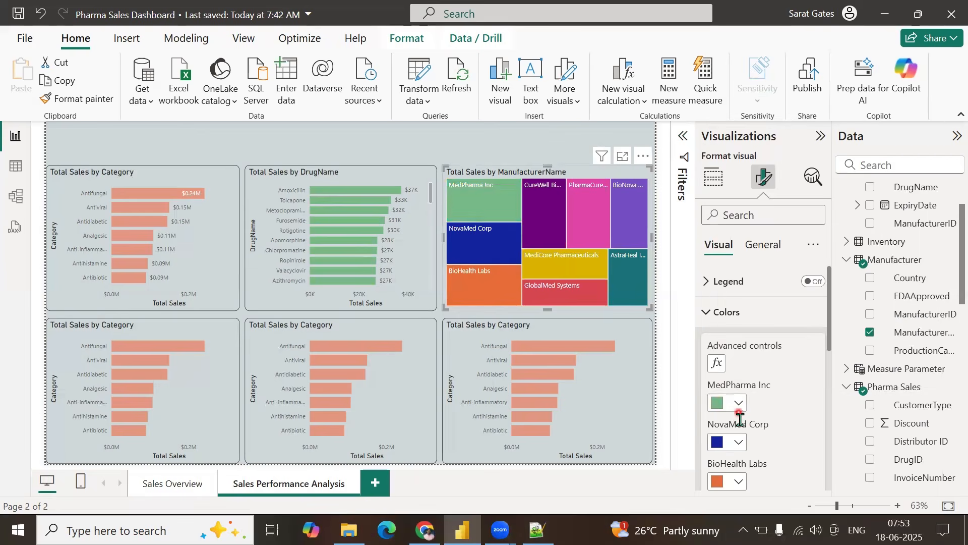
Step: Color the NovaMed Corp tile salmon and the BioHealth Labs tile grey from the recently used colors
left_click(738, 442)
left_click(748, 375)
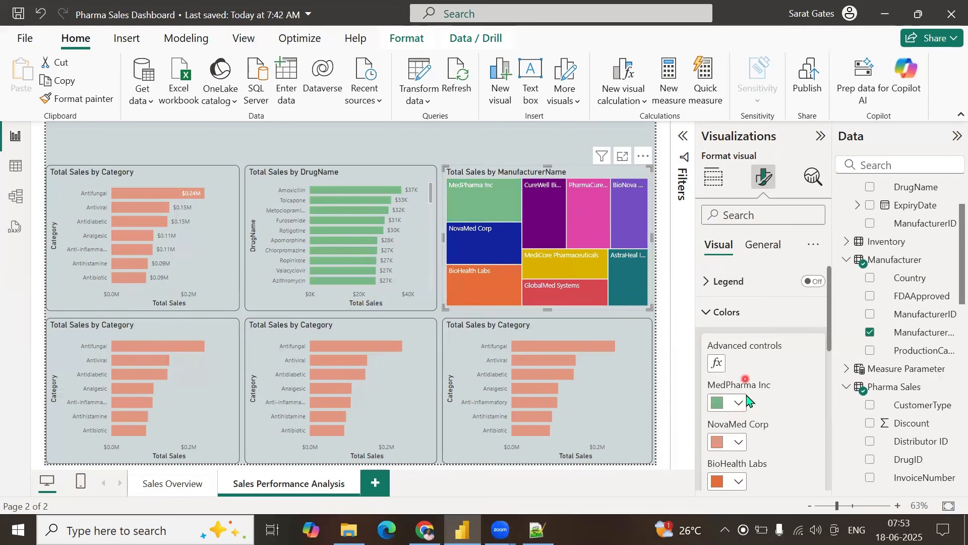
left_click(738, 481)
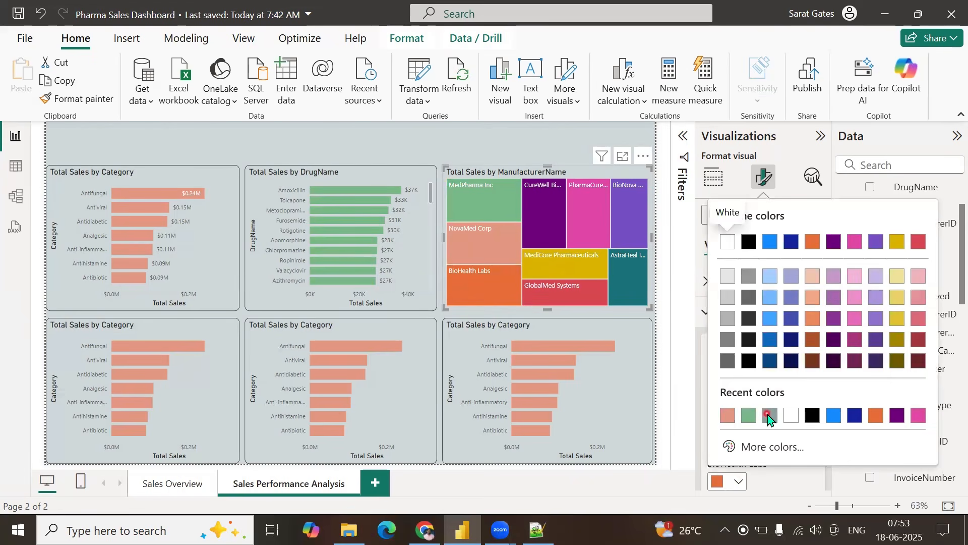
left_click(769, 416)
Step: Set the CureWell Biotech tile of the treemap to the custom light purple #C888D1
scroll(783, 415, "down", 3)
scroll(783, 415, "down", 2)
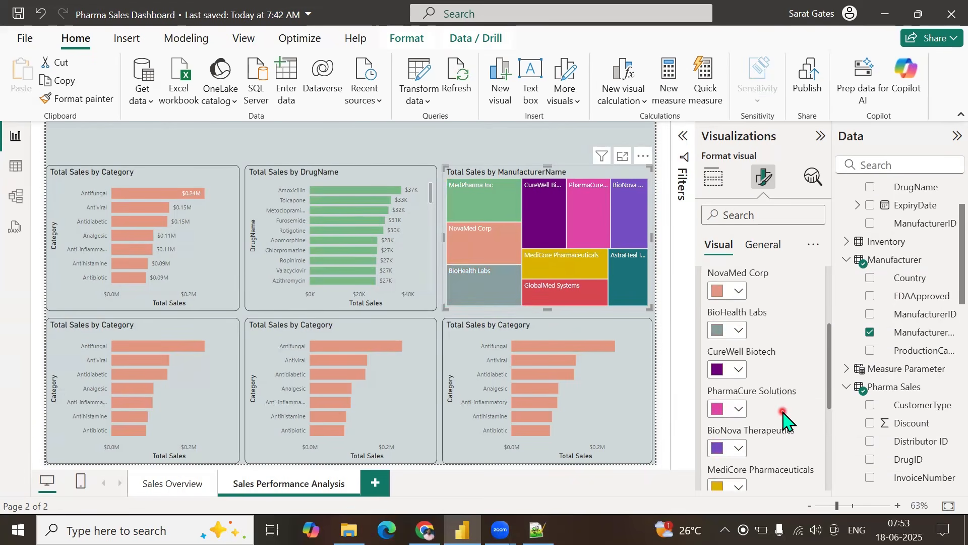
left_click(737, 375)
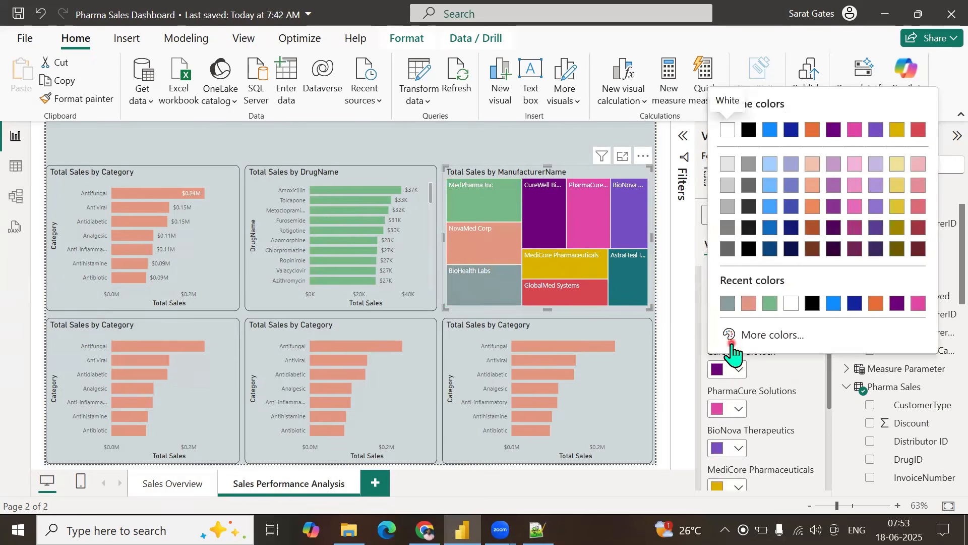
left_click(732, 336)
left_click(789, 130)
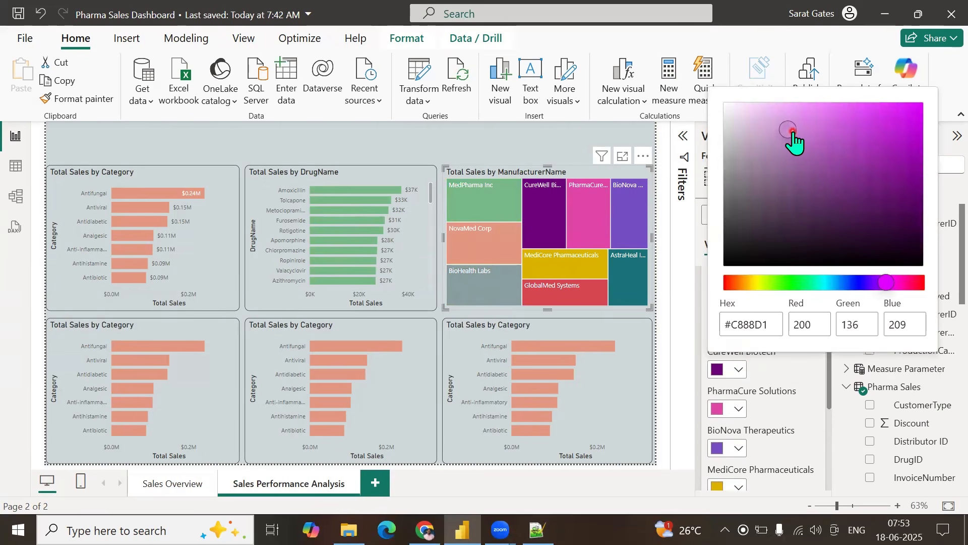
left_click(737, 449)
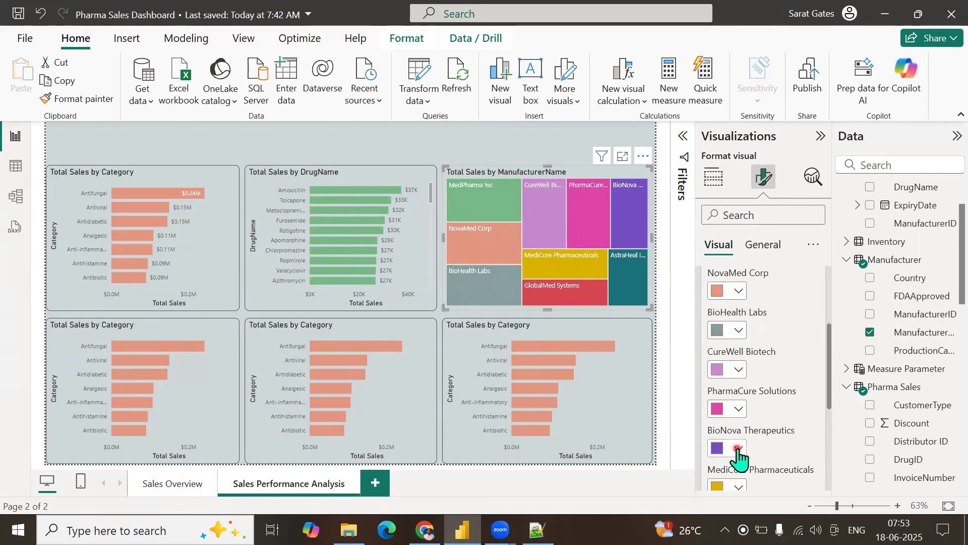
Step: Set the BioNova Therapeutics tile of the manufacturer treemap to the custom light violet #AD8CF0
left_click(737, 449)
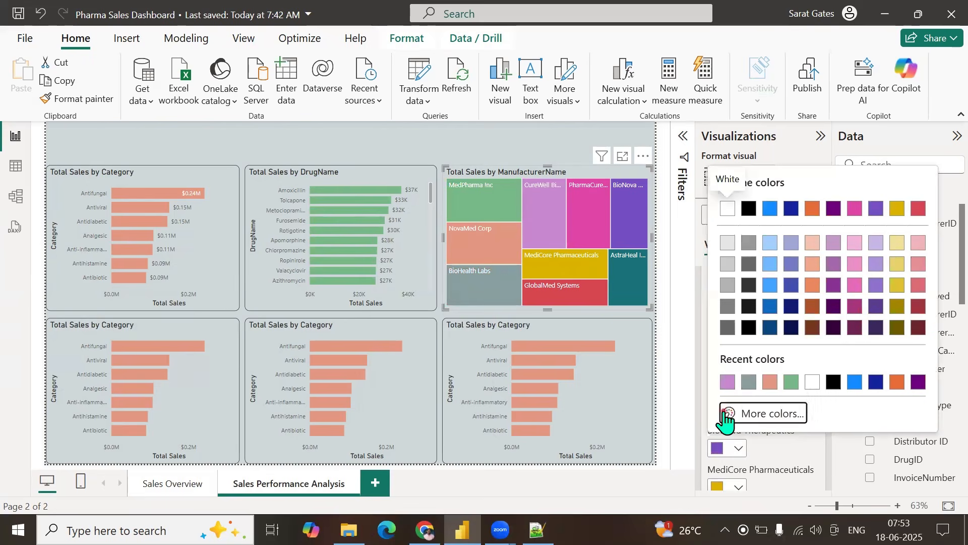
left_click(727, 415)
left_click(784, 191)
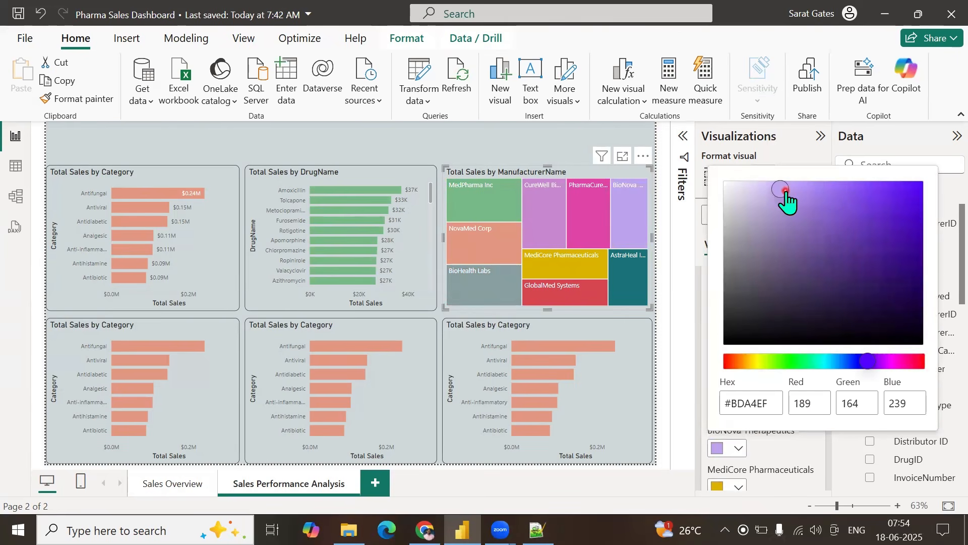
left_click(806, 191)
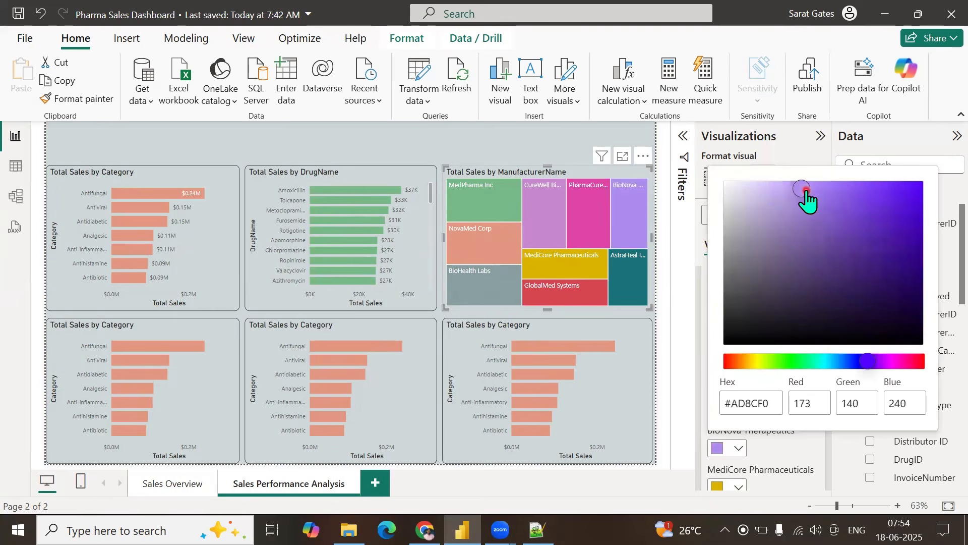
left_click(781, 474)
Step: Set the MediCore Pharmaceuticals tile of the treemap to a custom muted gold
scroll(773, 454, "down", 3)
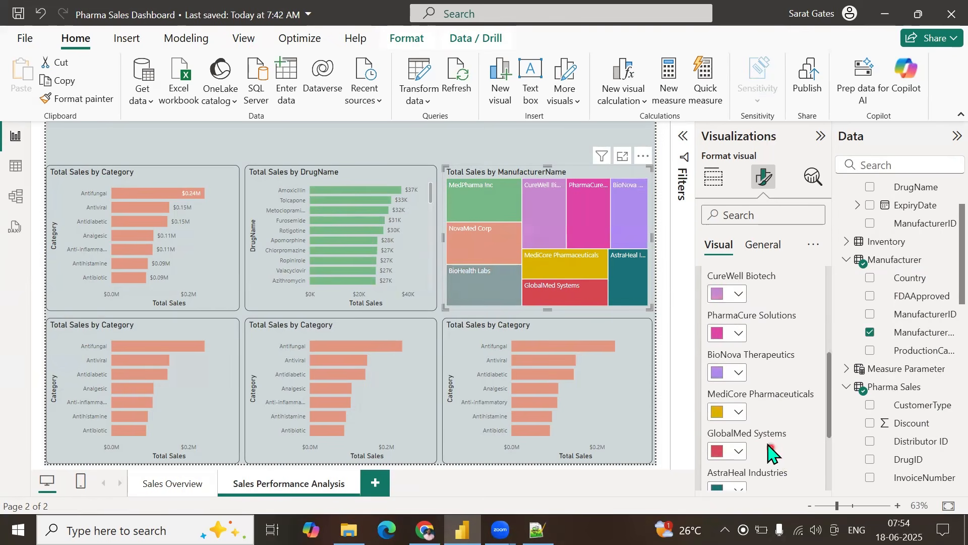
left_click(740, 412)
left_click(729, 377)
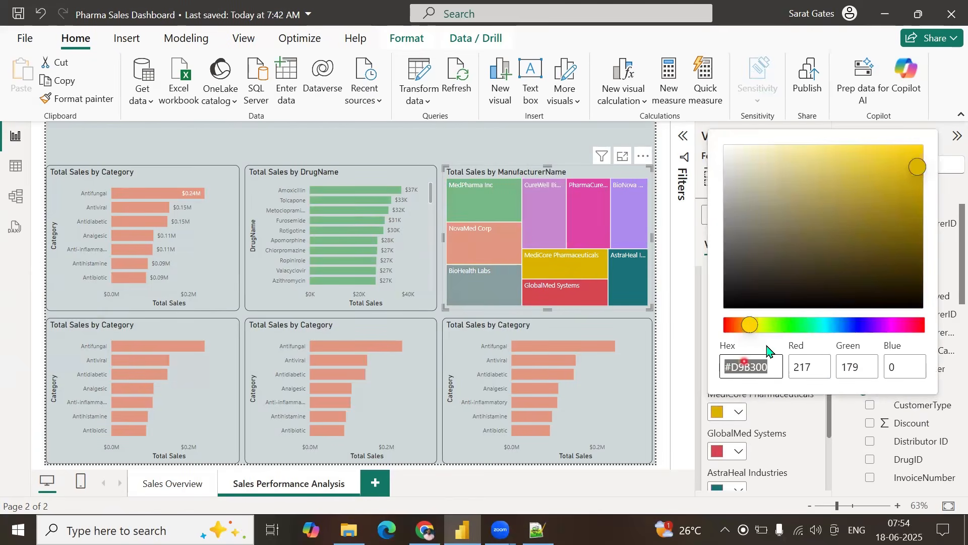
left_click(790, 161)
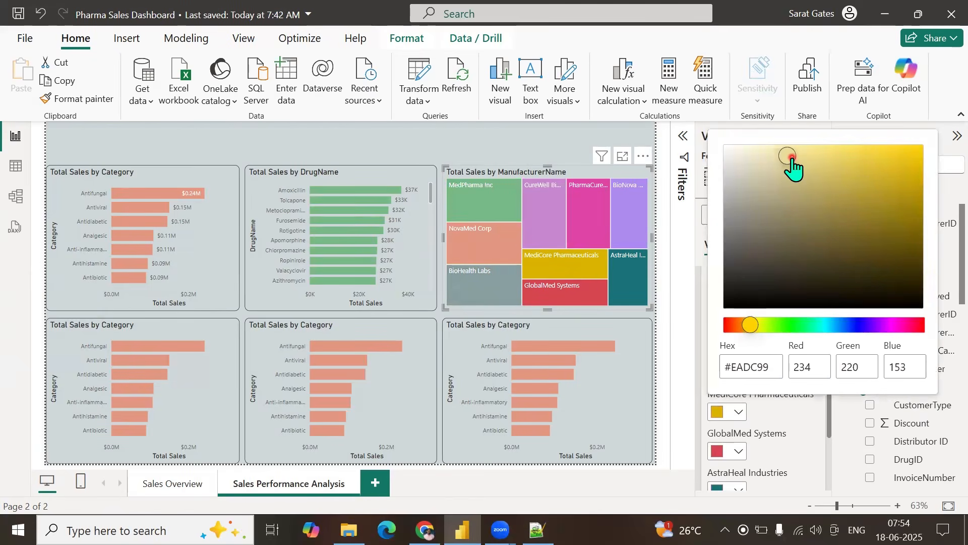
left_click(817, 185)
left_click(808, 447)
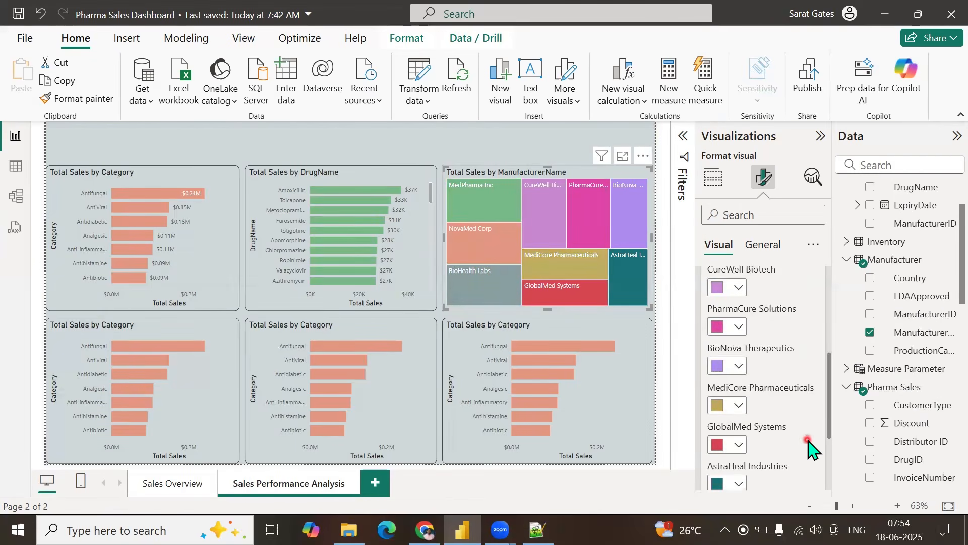
Step: Set the AstraHeal Industries tile of the treemap to the custom muted teal #66A6AB
scroll(780, 427, "down", 3)
left_click(739, 415)
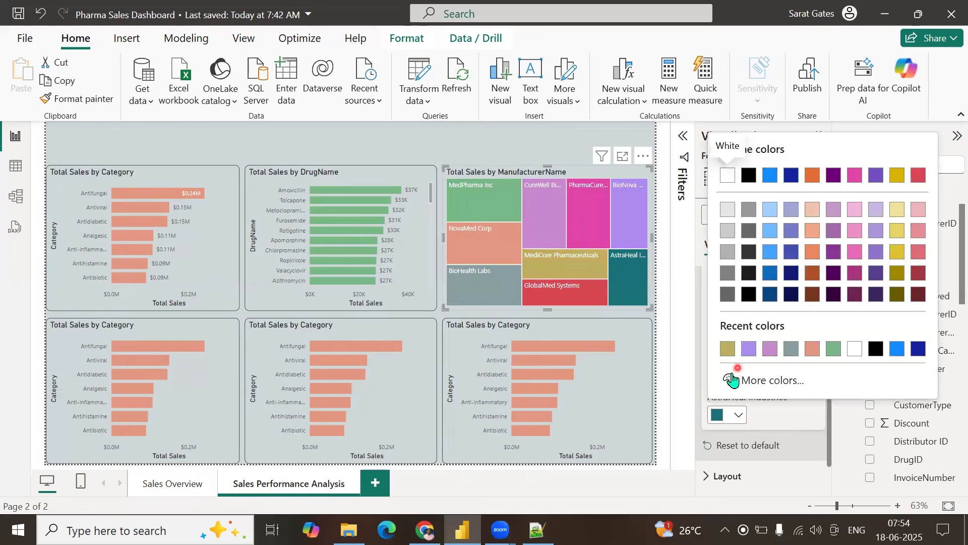
left_click(728, 382)
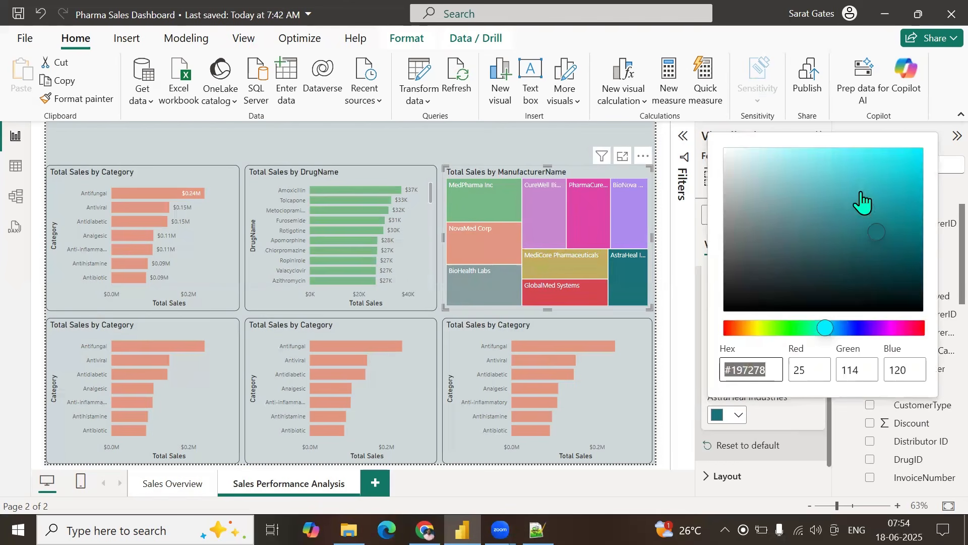
left_click(763, 161)
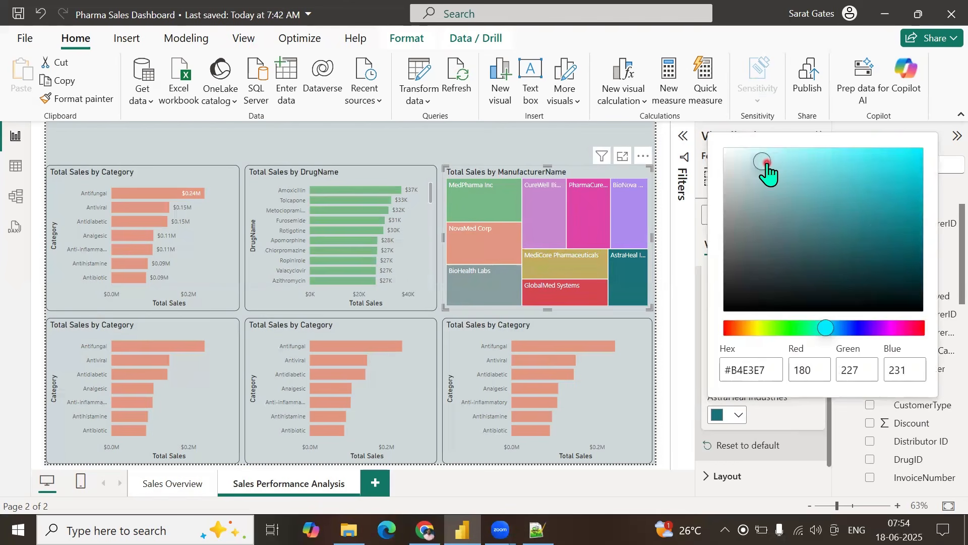
left_click(802, 200)
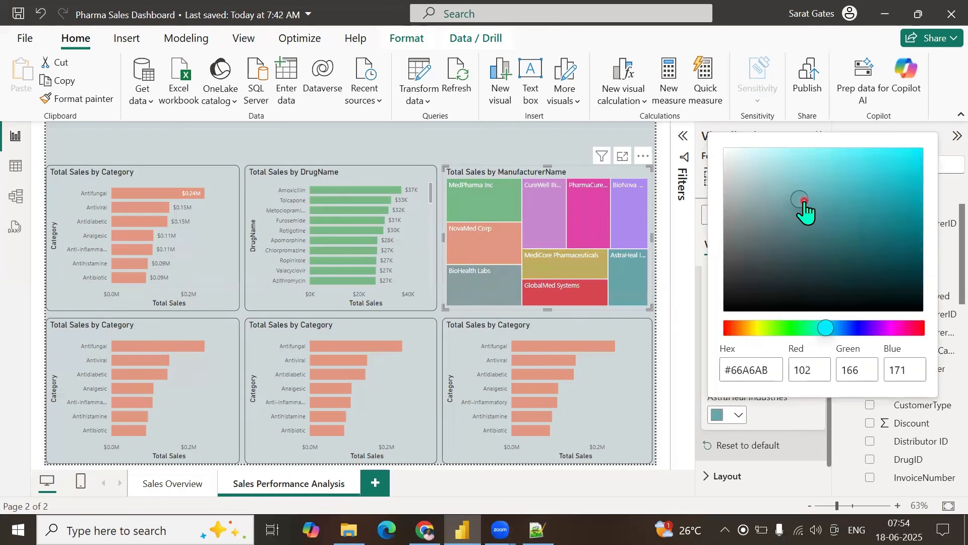
left_click(441, 142)
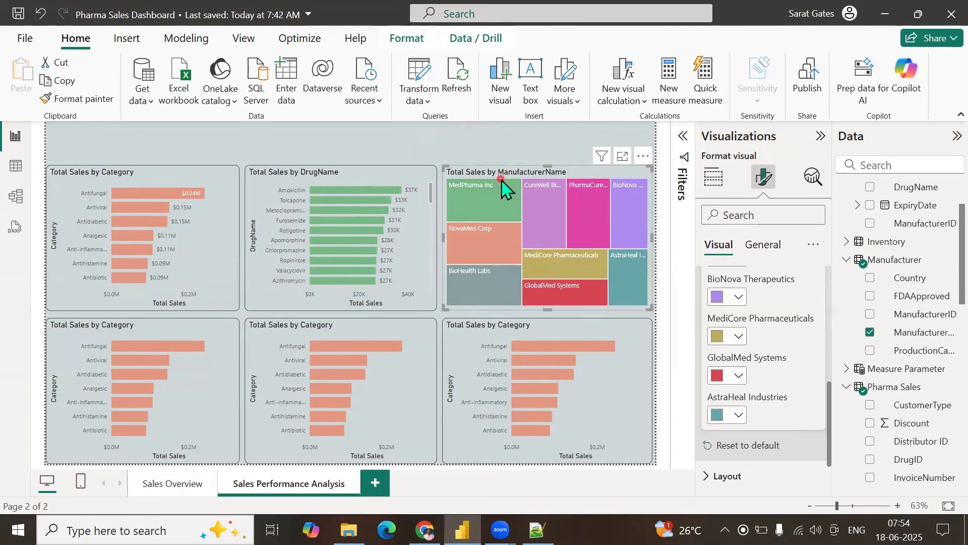
Step: Convert the first chart in the lower row to a pie chart and check the planned breakdowns in the Notepad++ notes
left_click(125, 326)
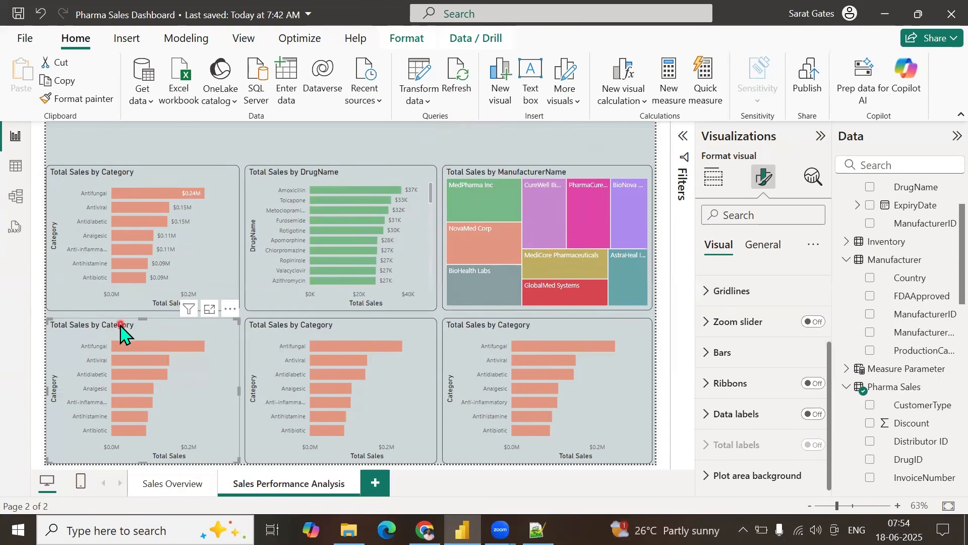
left_click(713, 178)
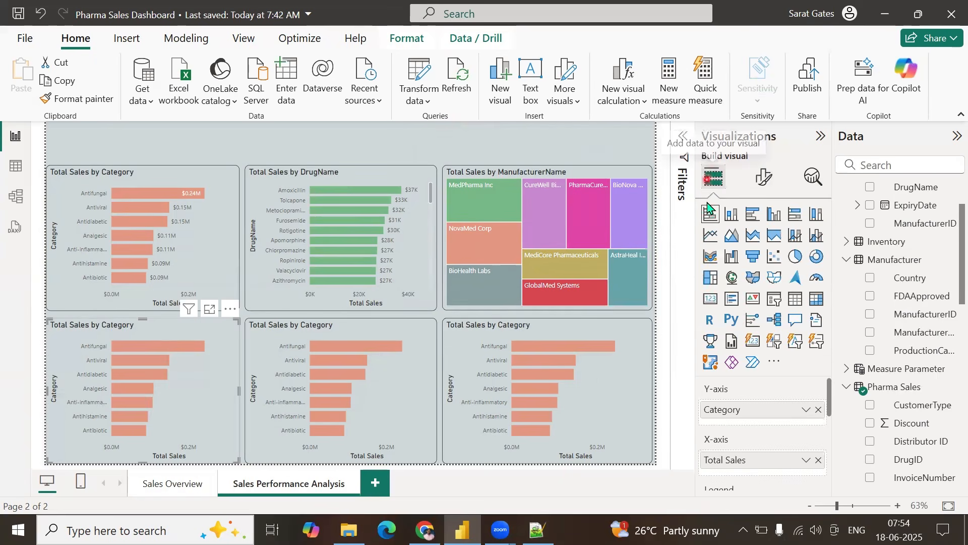
left_click(796, 257)
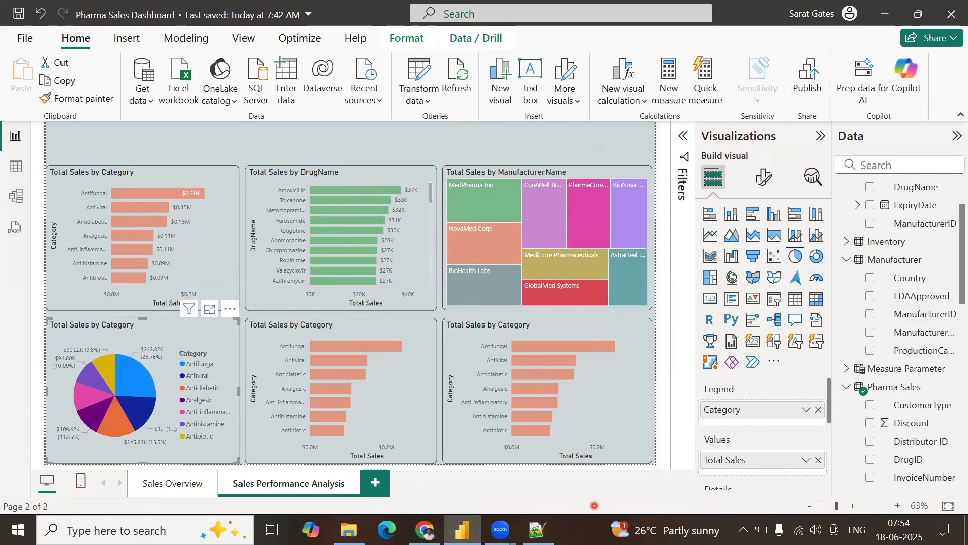
left_click(537, 530)
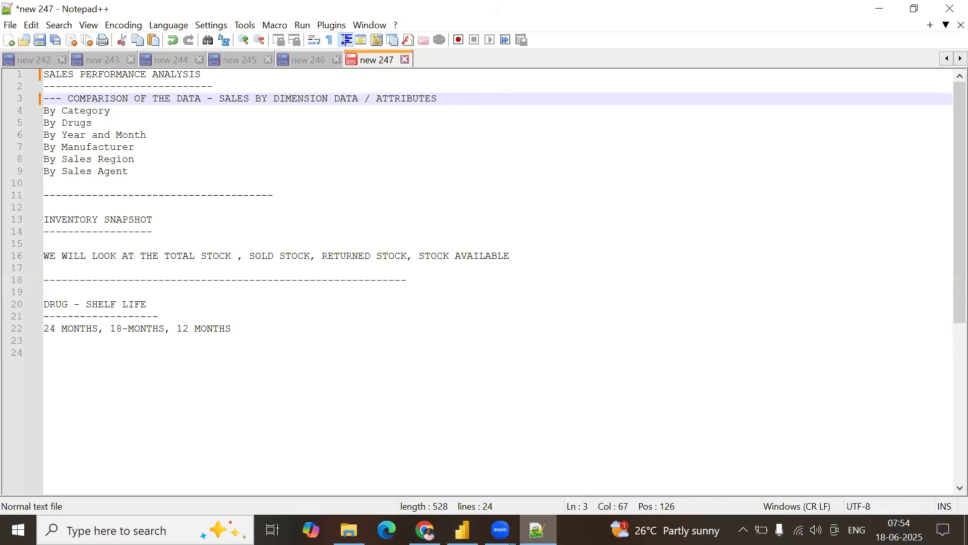
key("alt+Tab")
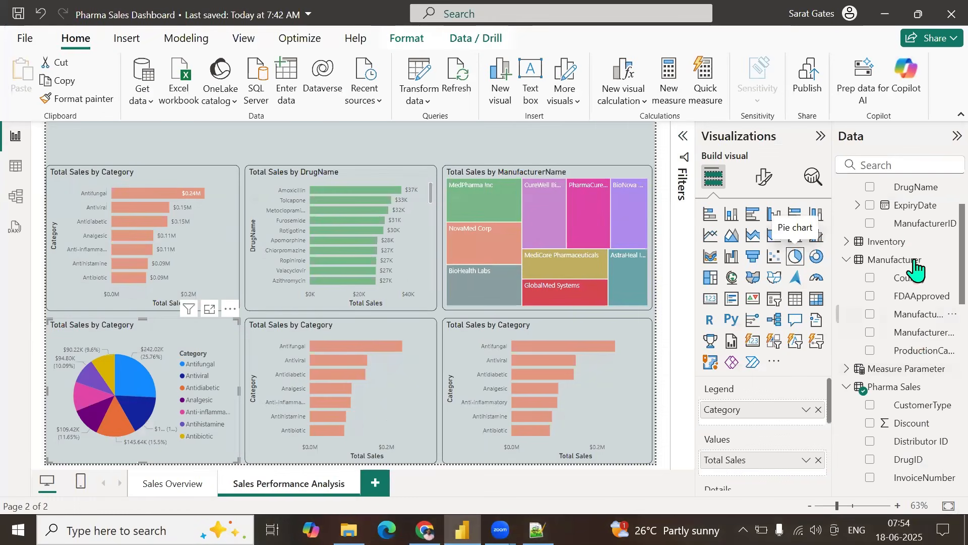
Step: Add the Region field from Pharma Sales to the pie chart and remove Category from its legend
left_click(908, 171)
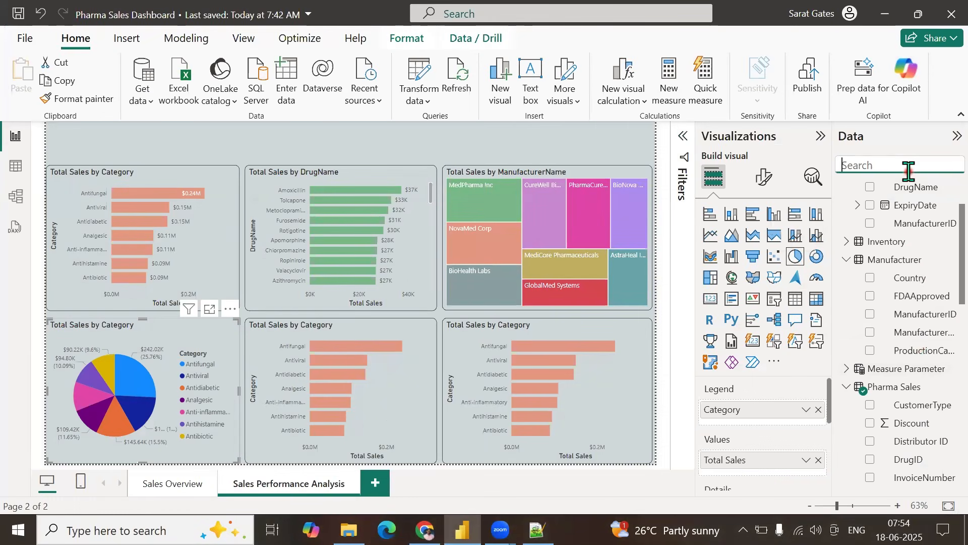
type("regio")
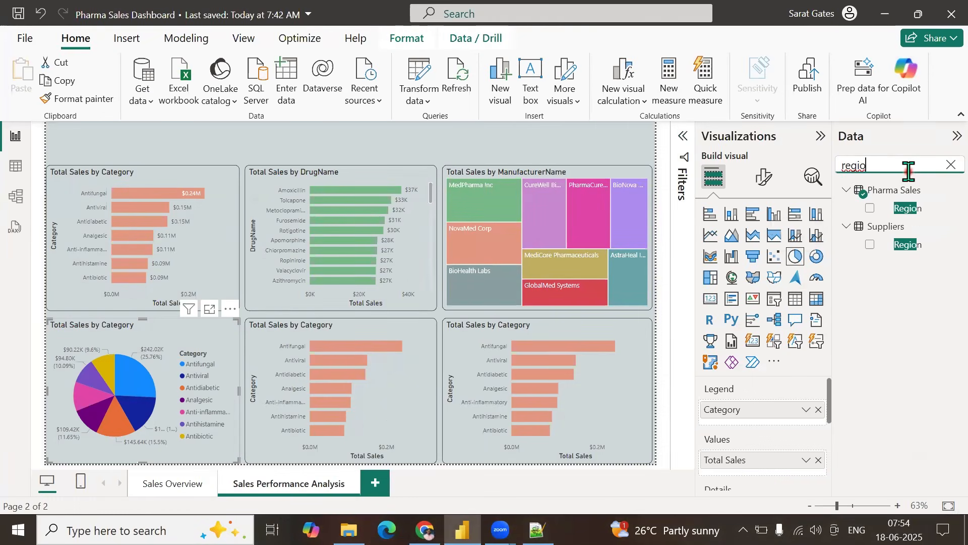
left_click(871, 208)
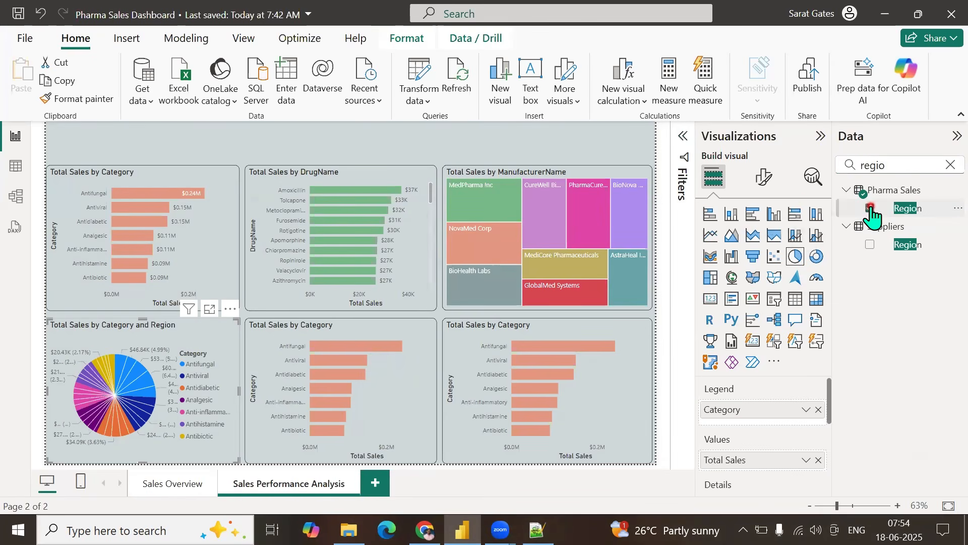
left_click_drag(765, 403, 766, 420)
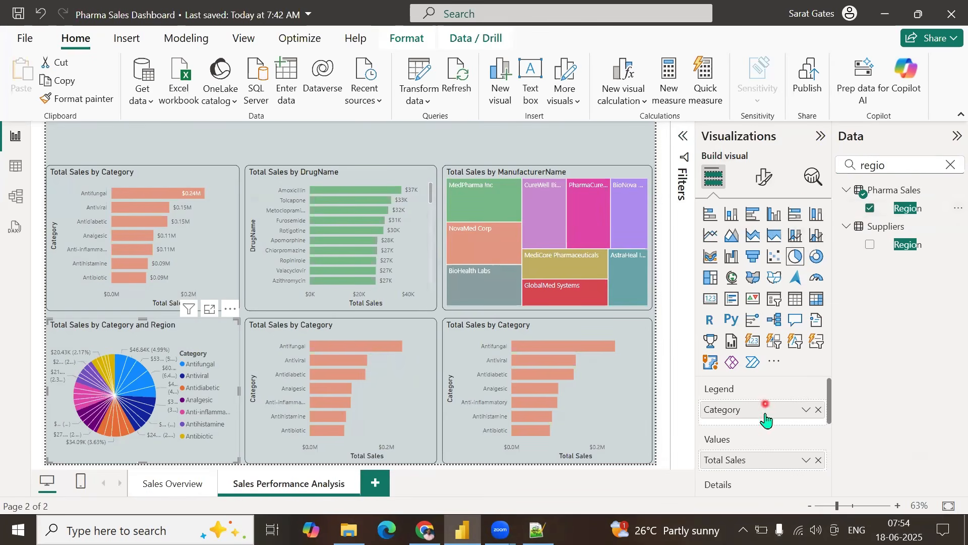
left_click(818, 409)
Step: Remove Region from the pie chart's details and assign the Pharma Sales Region field to its legend instead
scroll(799, 428, "down", 1)
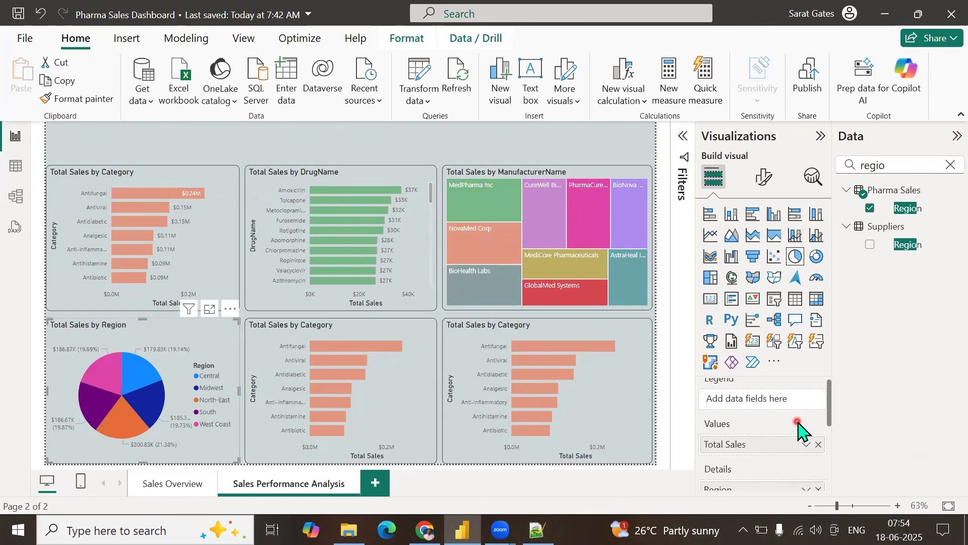
scroll(799, 429, "down", 1)
left_click(817, 424)
scroll(766, 429, "up", 2)
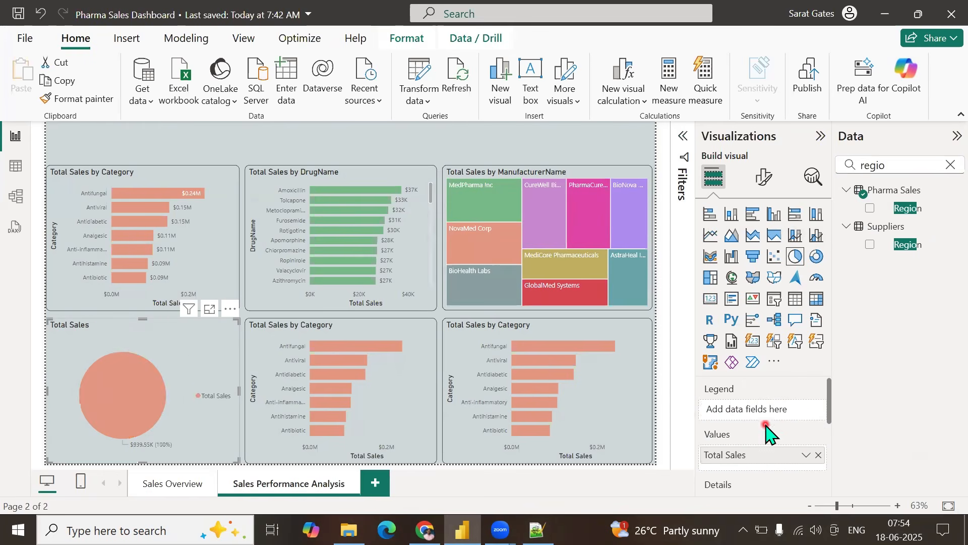
left_click_drag(906, 208, 777, 407)
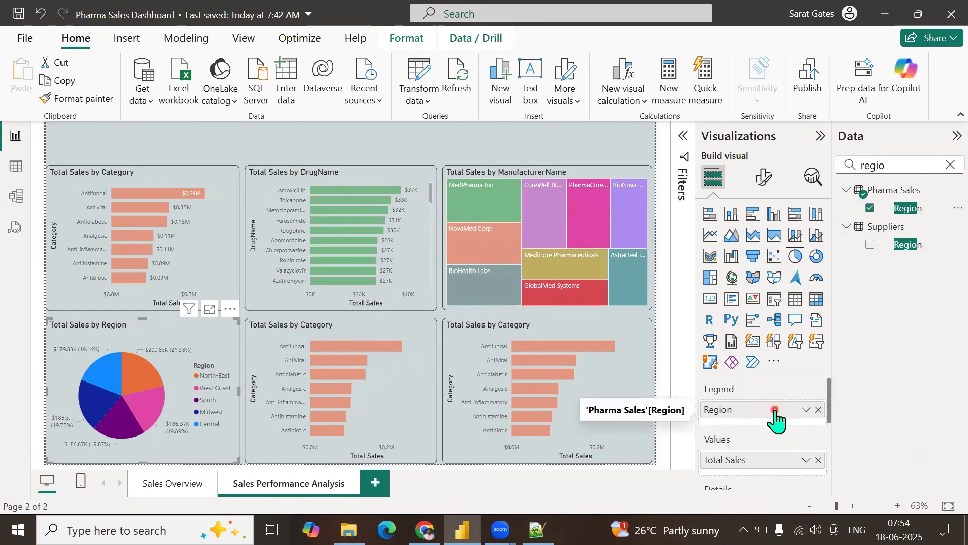
Step: Examine the region pie chart's legend and slice color settings and its field assignments for a way to recolor the slices
left_click(758, 183)
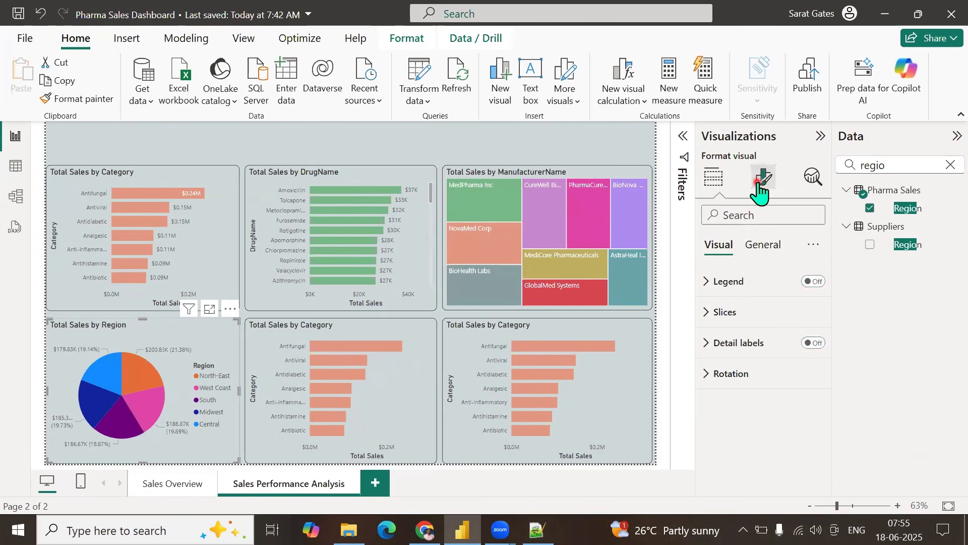
left_click(709, 286)
scroll(738, 395, "down", 2)
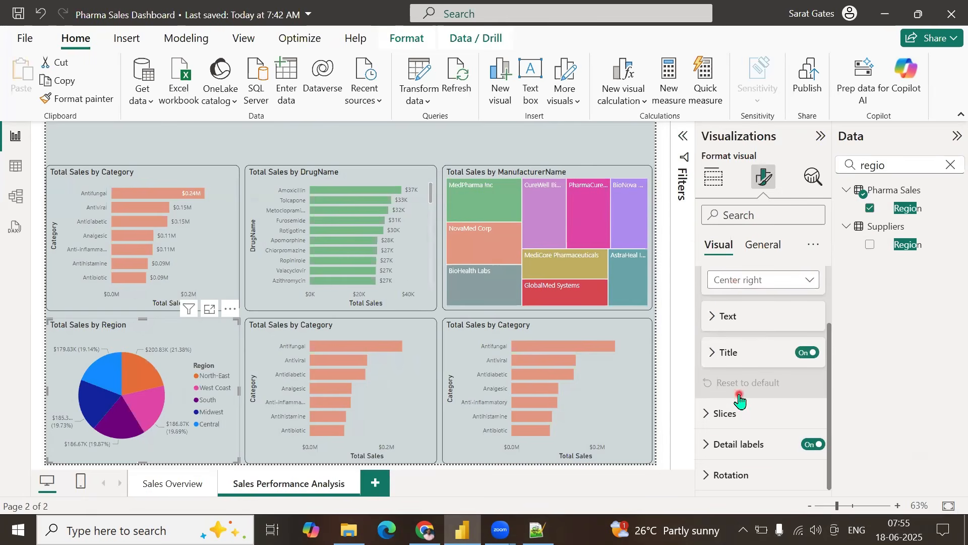
left_click(711, 413)
scroll(745, 406, "down", 3)
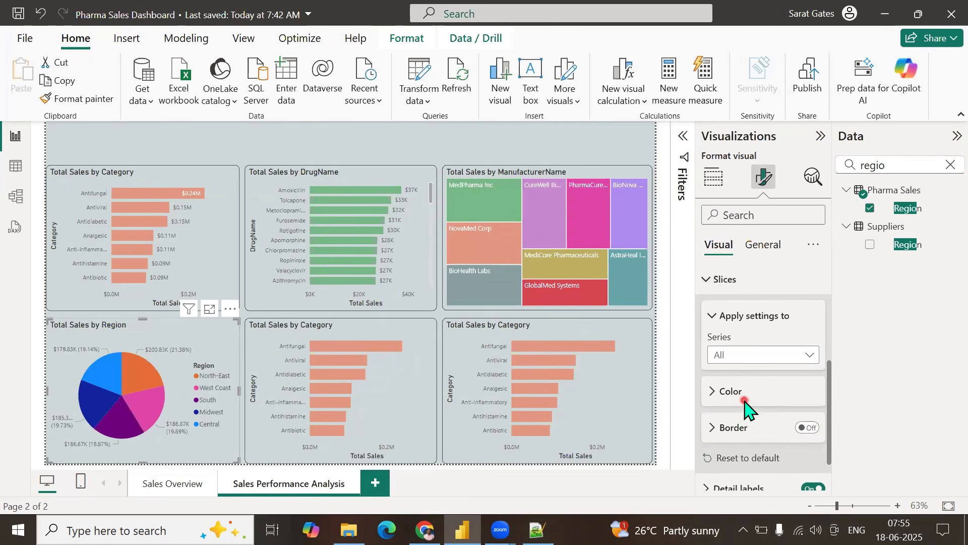
left_click(744, 402)
scroll(746, 414, "down", 3)
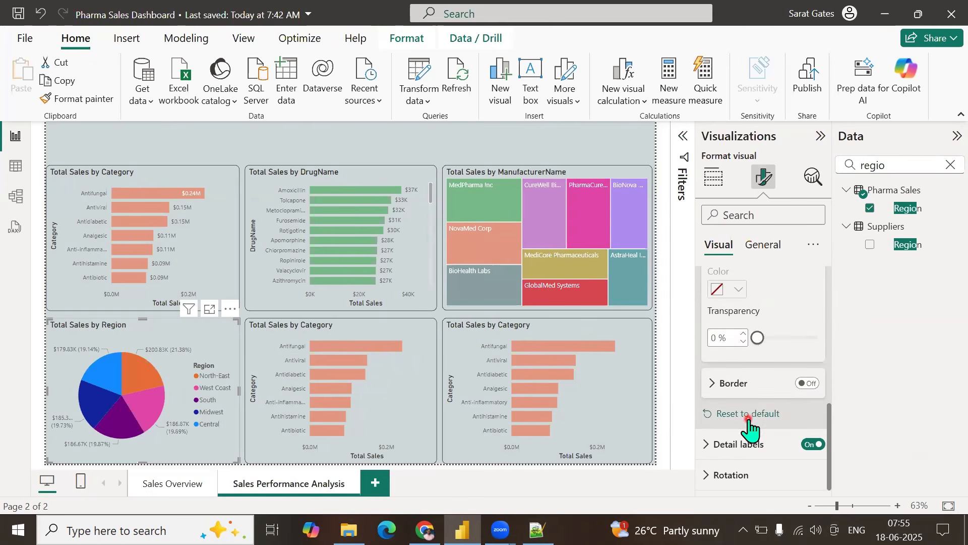
scroll(780, 399, "up", 2)
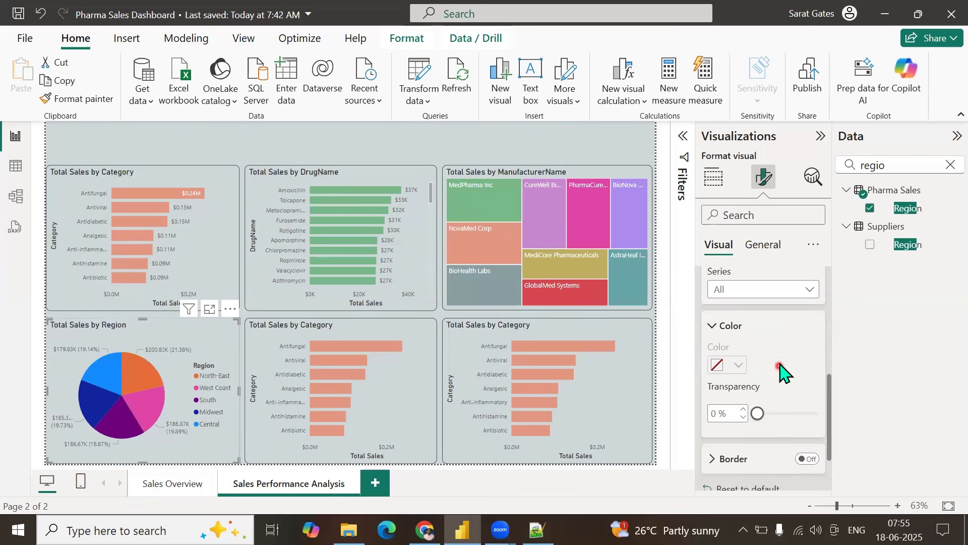
scroll(780, 372, "down", 2)
left_click(714, 177)
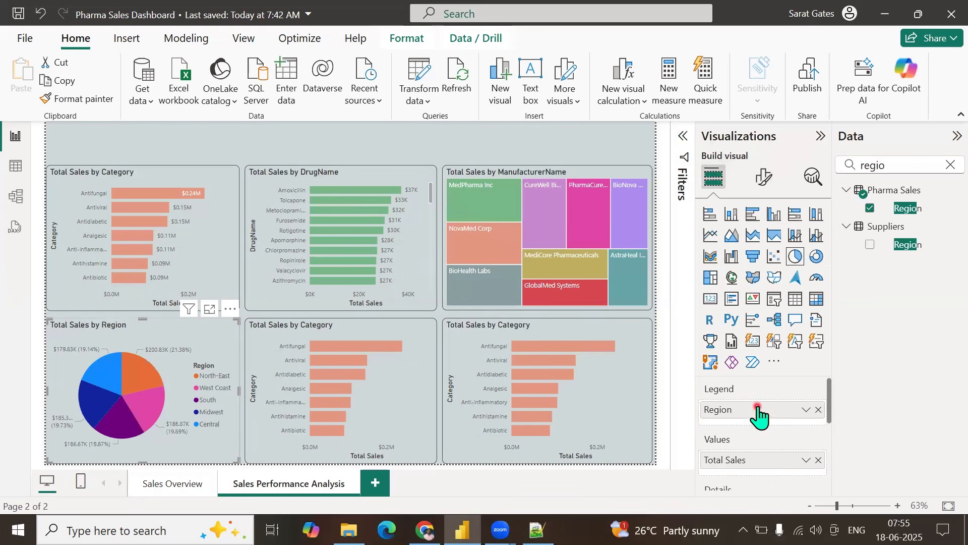
scroll(759, 416, "down", 2)
scroll(759, 416, "down", 2)
scroll(759, 414, "up", 4)
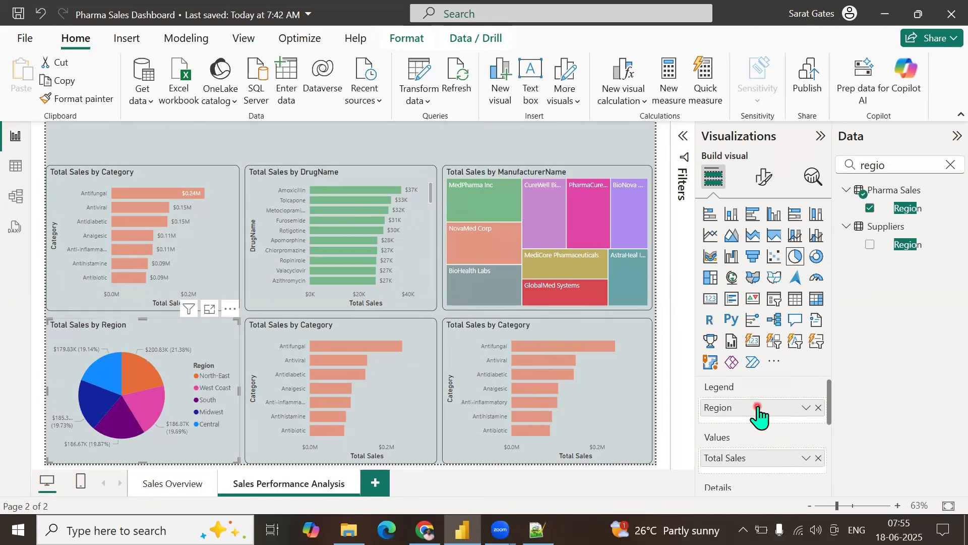
Step: Recolor the North-East slice of the region pie chart with the recently used teal
left_click(771, 179)
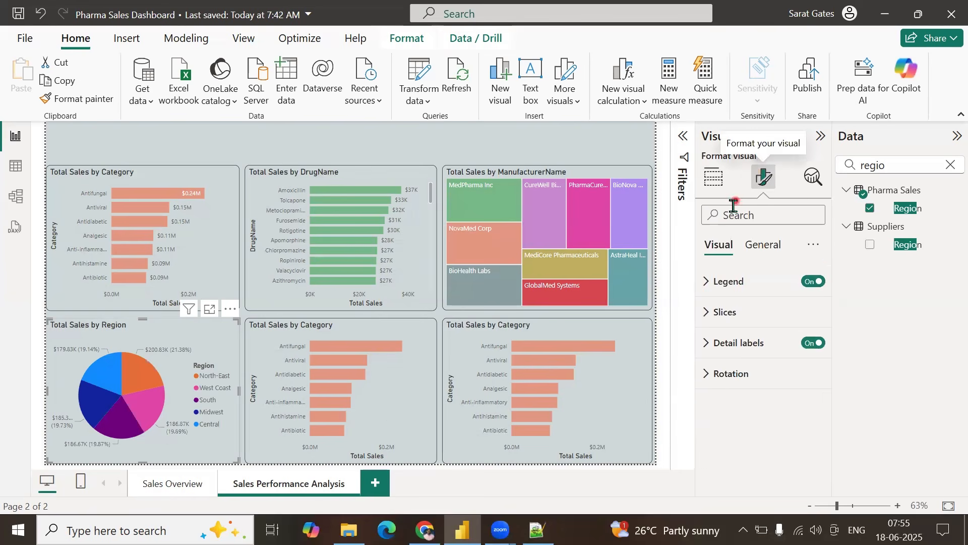
left_click(807, 282)
left_click(817, 282)
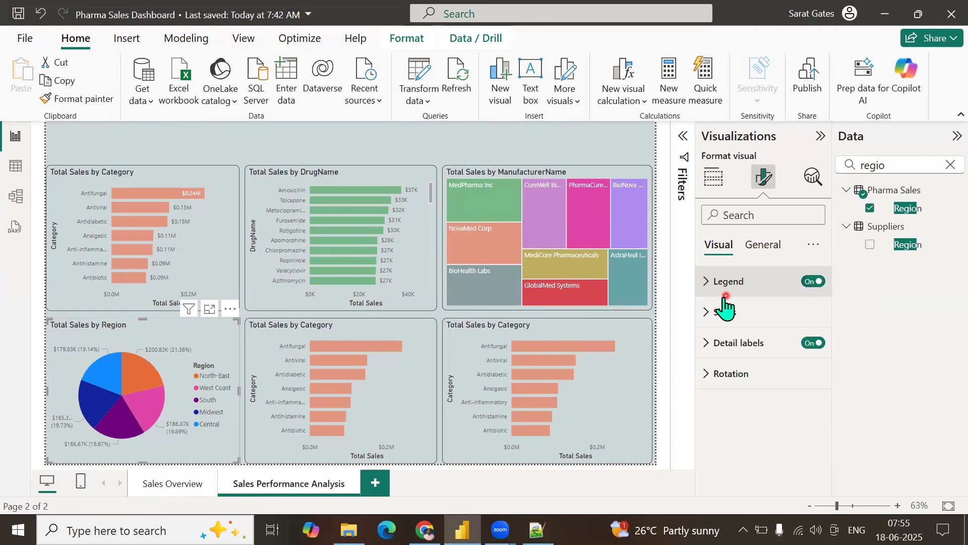
left_click(713, 348)
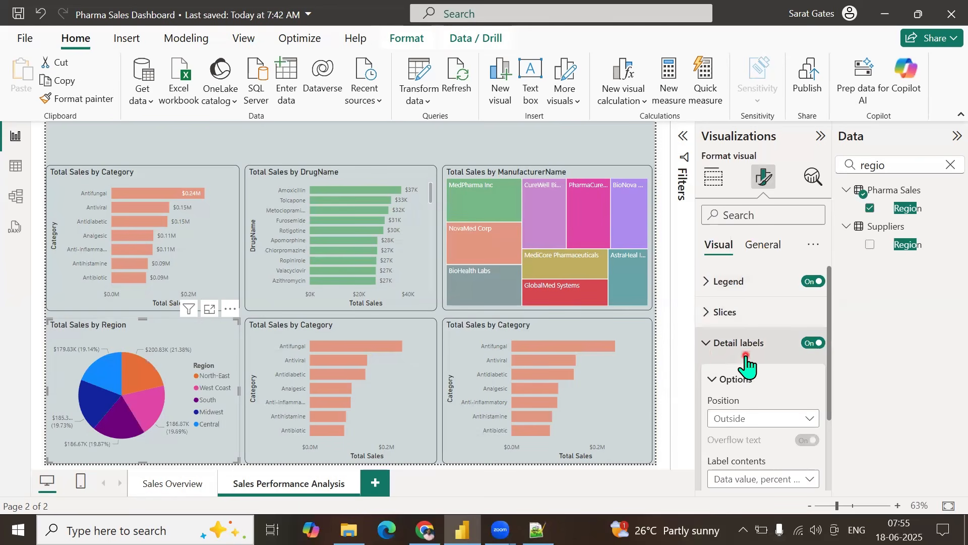
left_click(717, 313)
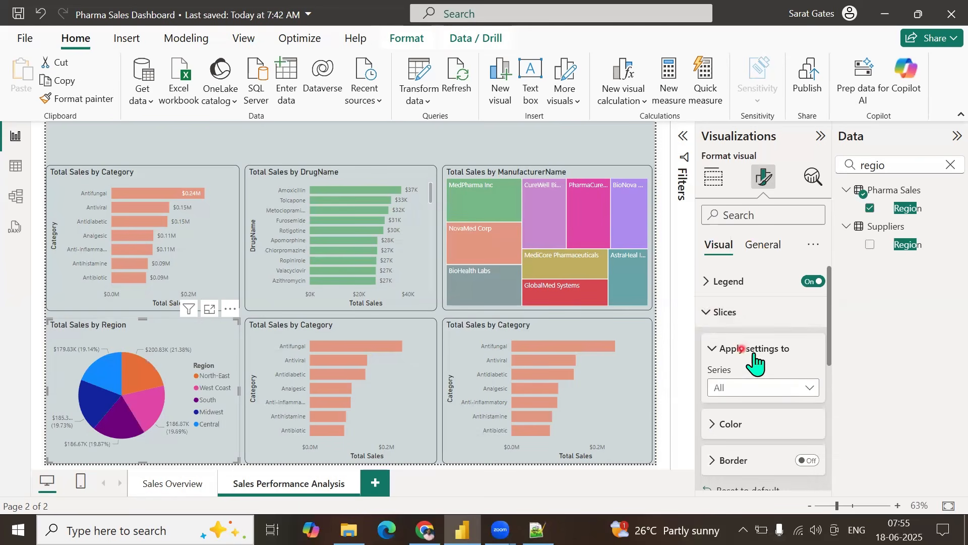
scroll(777, 359, "down", 2)
left_click(712, 349)
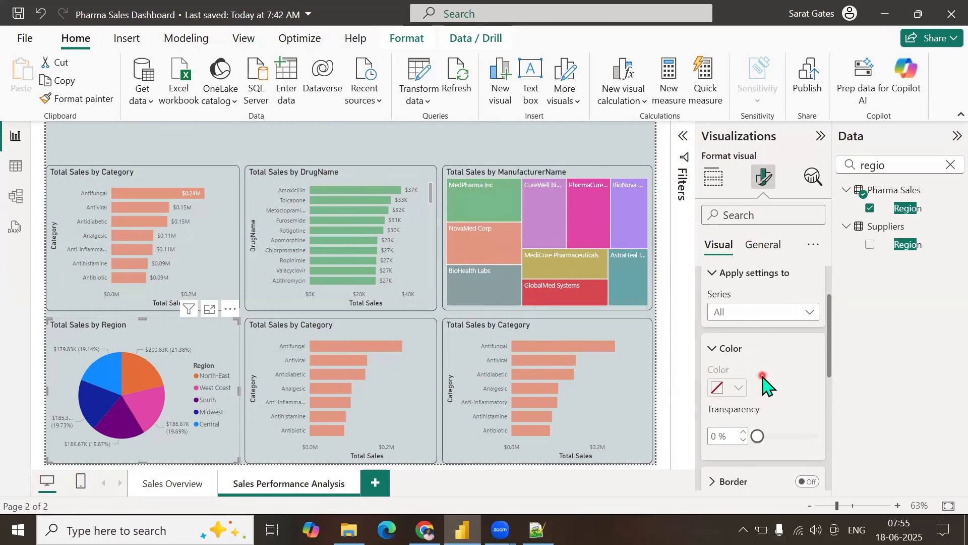
left_click(806, 314)
left_click(740, 347)
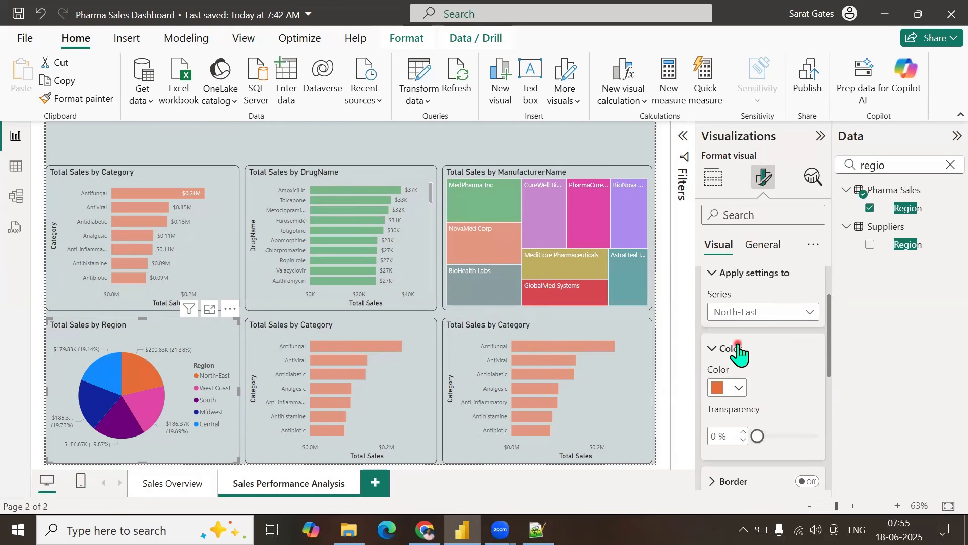
left_click(740, 389)
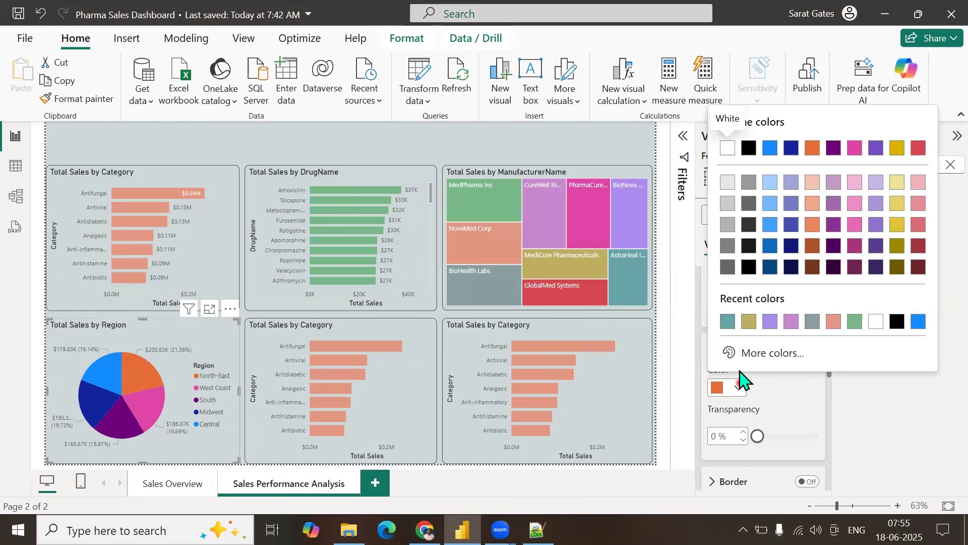
left_click(734, 323)
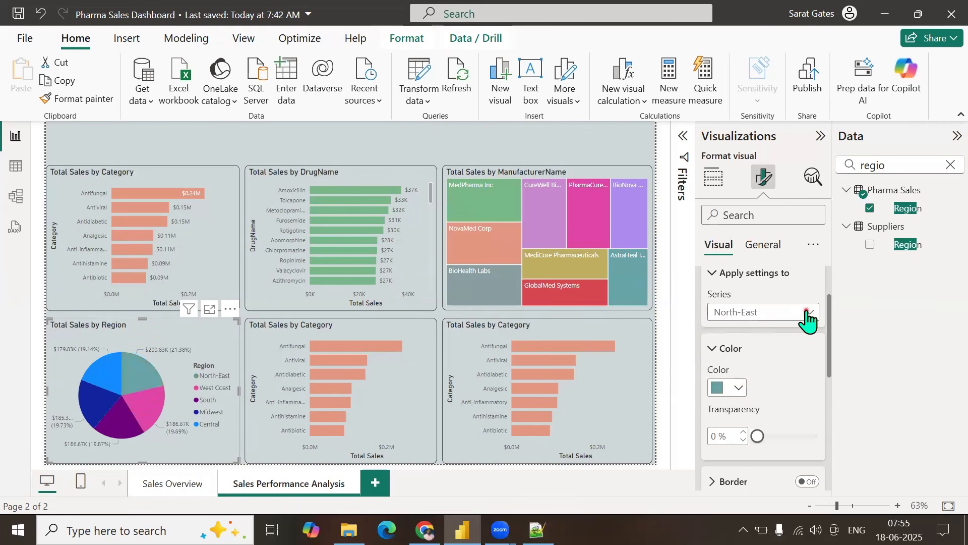
Step: Recolor the region pie chart's West Coast slice muted gold and its South slice light purple from the recent colors
left_click(806, 314)
left_click(750, 349)
left_click(739, 389)
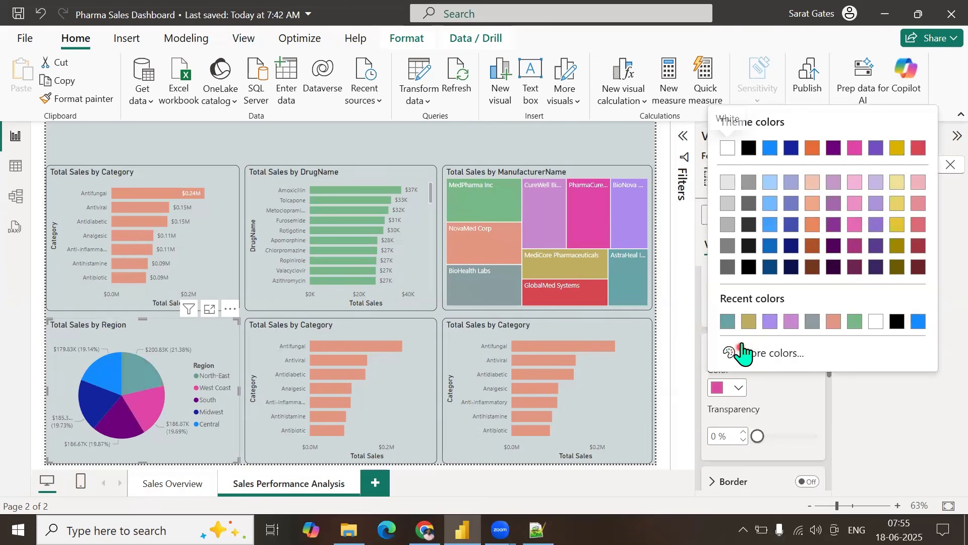
left_click(752, 322)
left_click(809, 314)
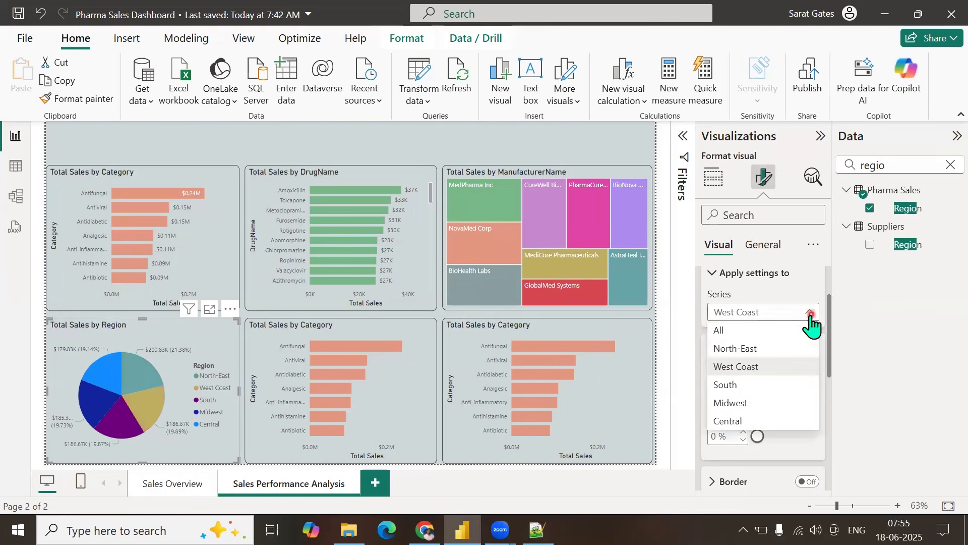
left_click(740, 367)
left_click(736, 390)
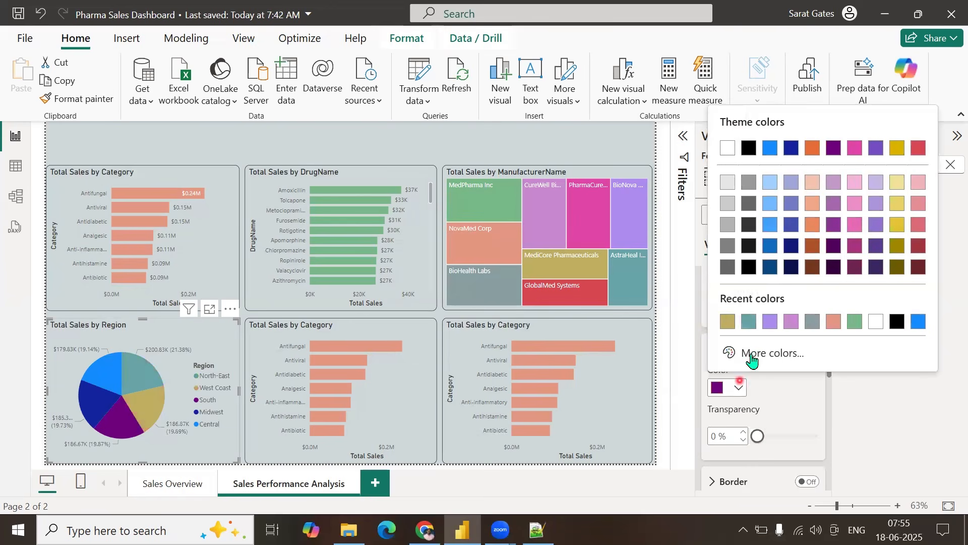
left_click(770, 323)
Step: Recolor the region pie chart's Midwest slice blue-gray and its Central slice green from the recent colors
left_click(809, 313)
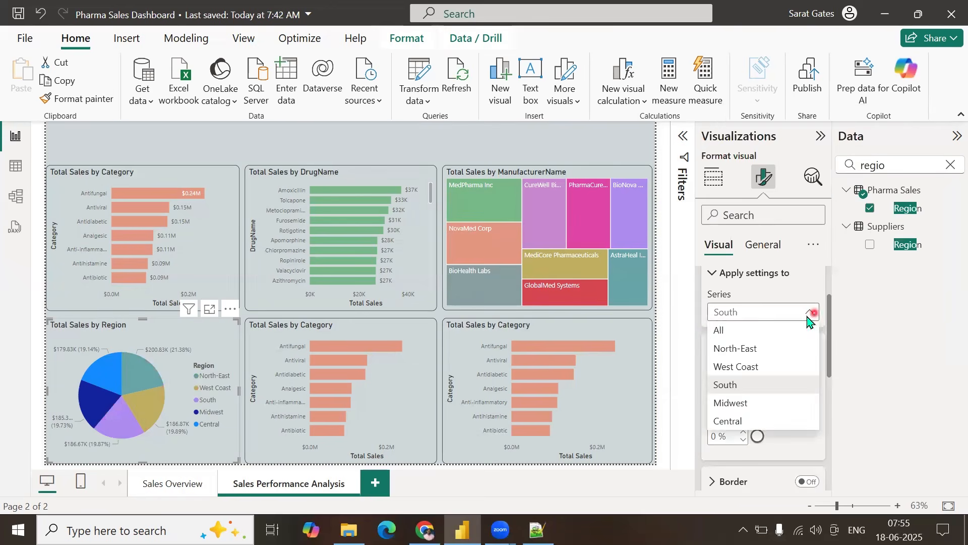
left_click(746, 387)
left_click(739, 388)
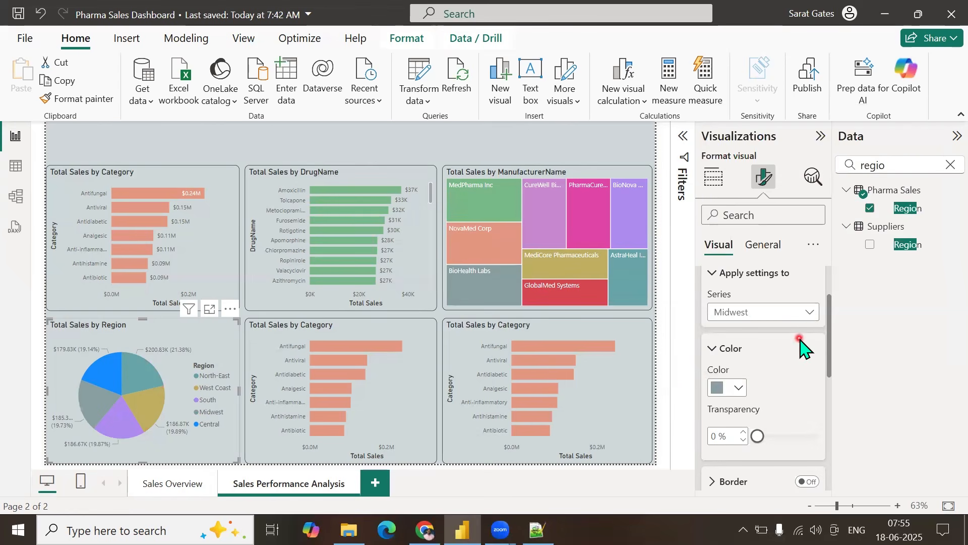
left_click(809, 312)
left_click(730, 421)
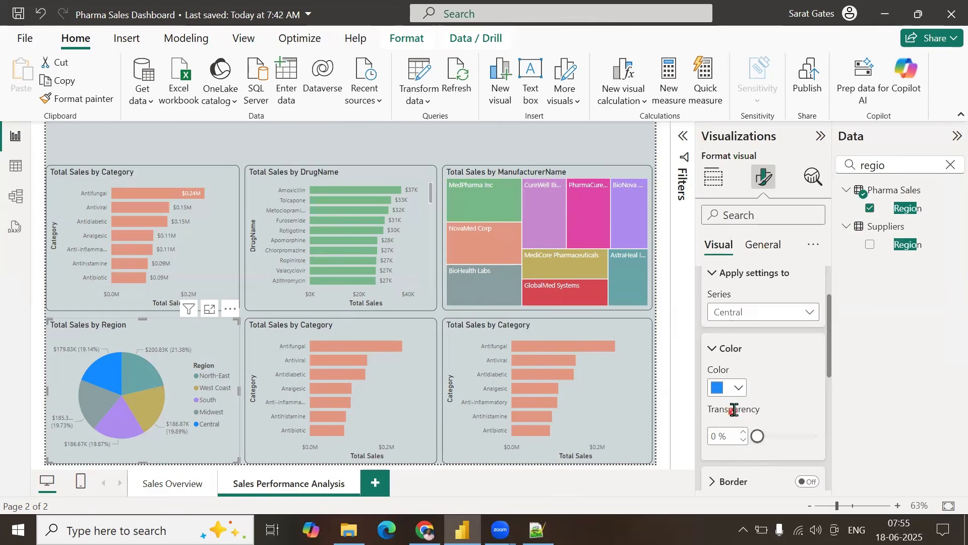
left_click(735, 389)
left_click(854, 319)
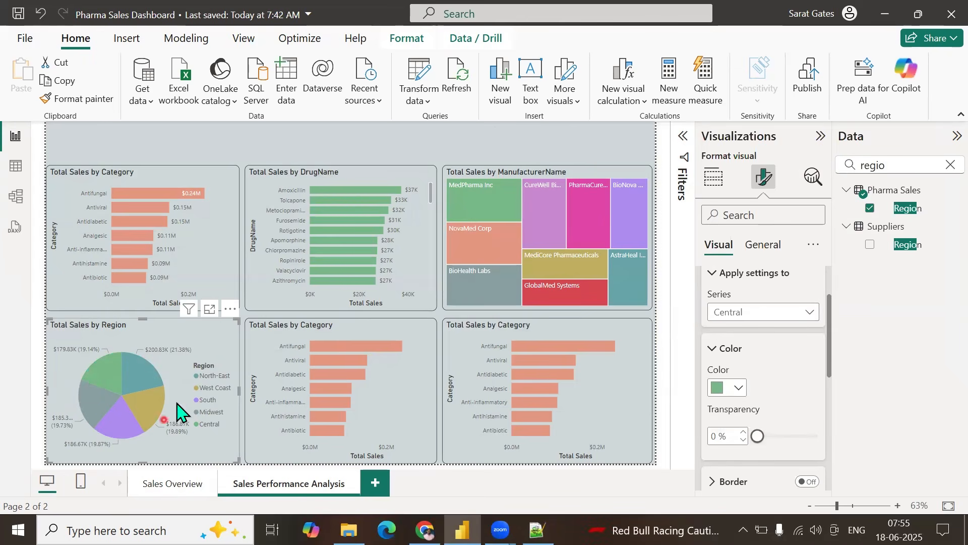
Step: Convert the middle Total Sales by Category chart in the lower row to a donut chart
left_click(284, 337)
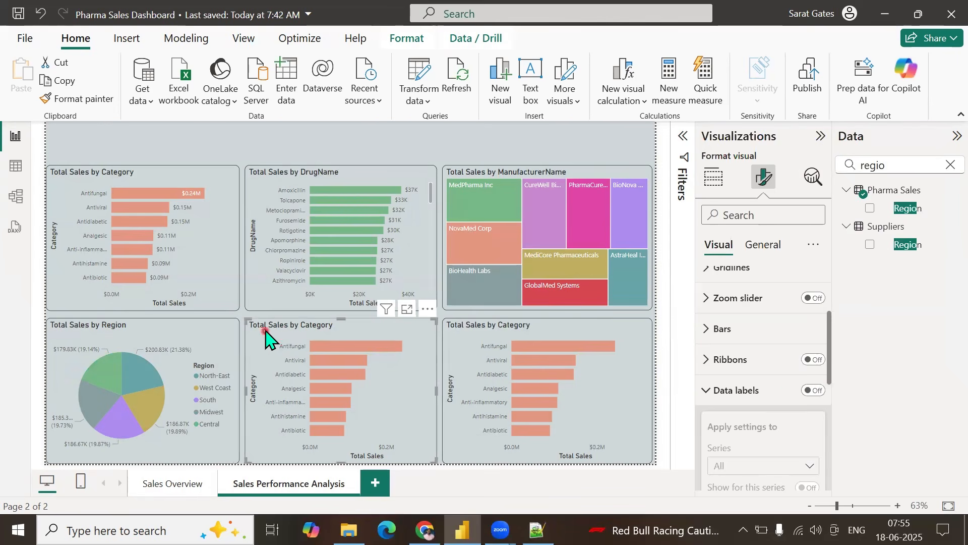
left_click(713, 179)
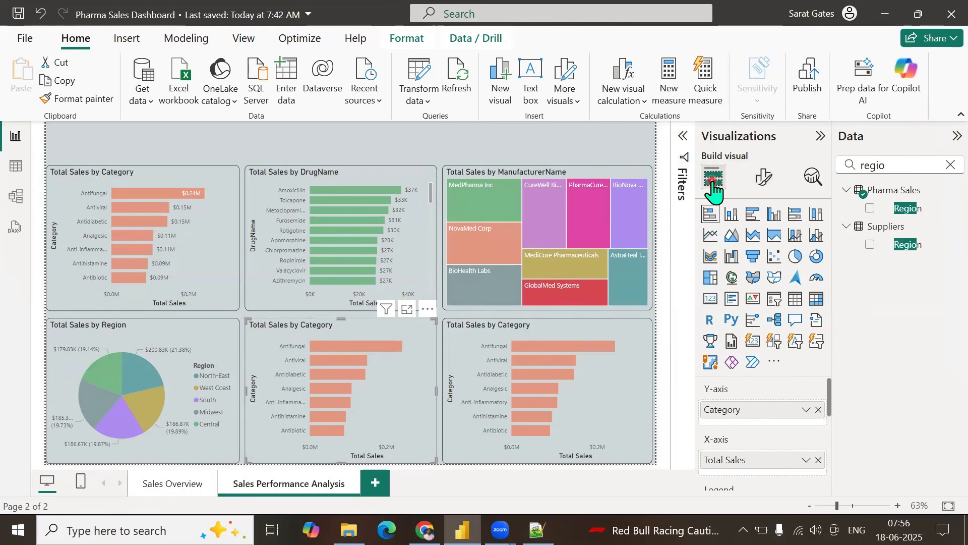
left_click(815, 256)
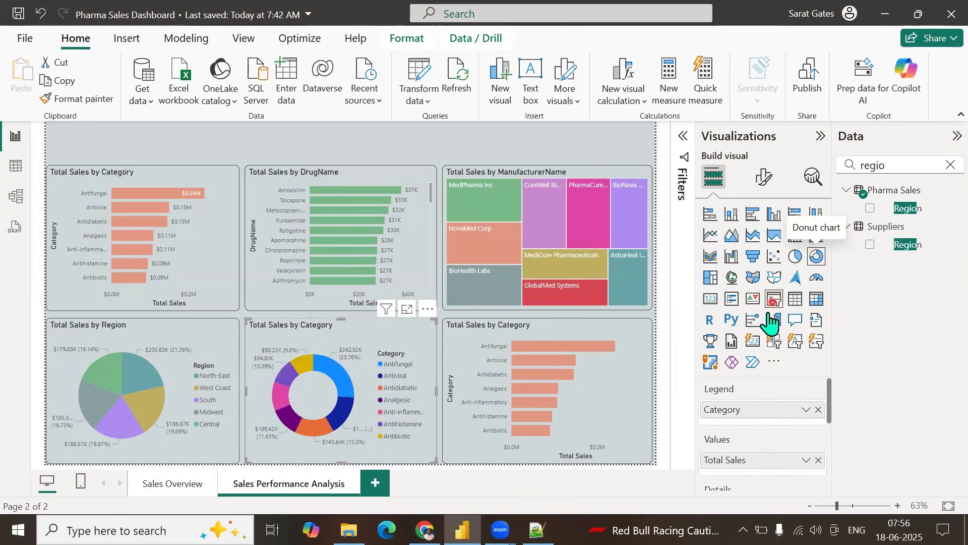
Step: Replace Category in the donut chart's legend with the Sales Agents field from the Sales Agents table
left_click(819, 409)
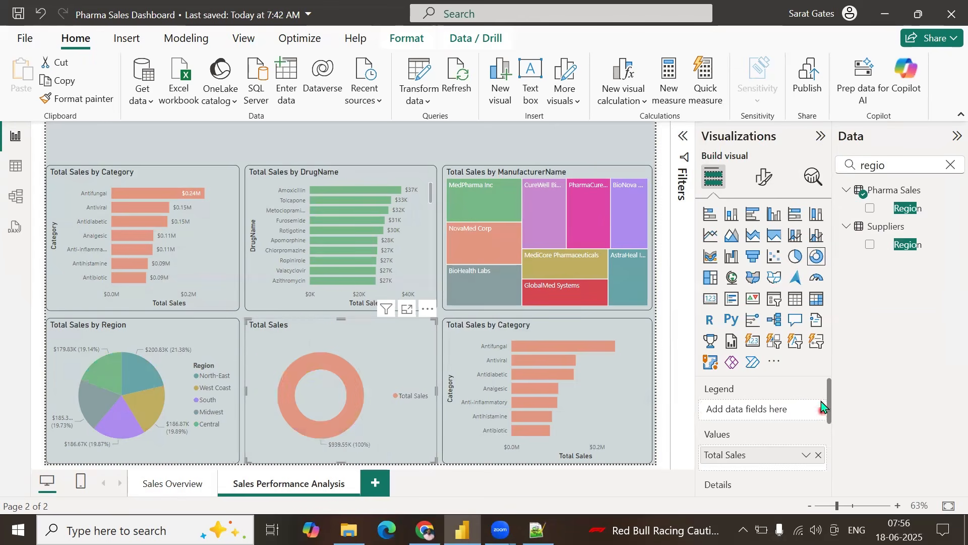
left_click(950, 165)
scroll(908, 433, "down", 6)
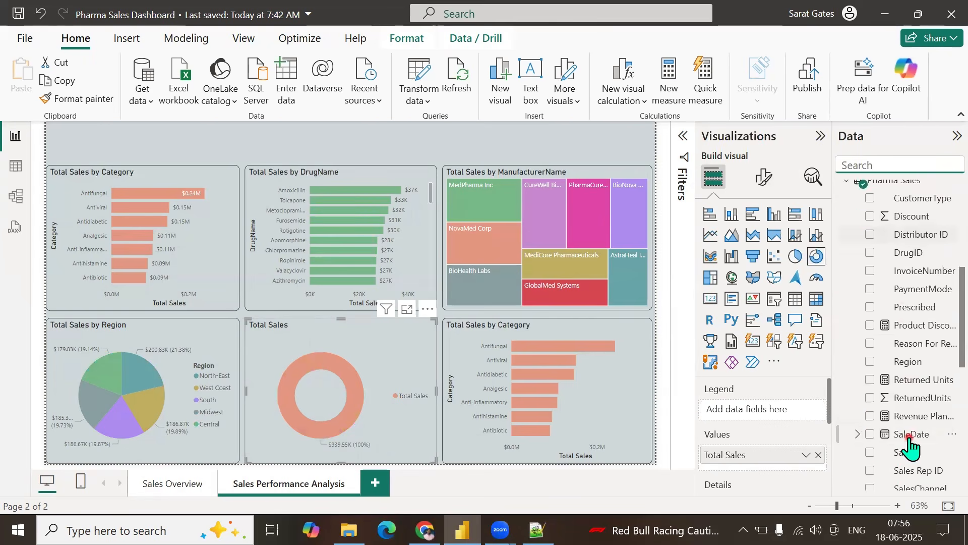
scroll(908, 434, "down", 8)
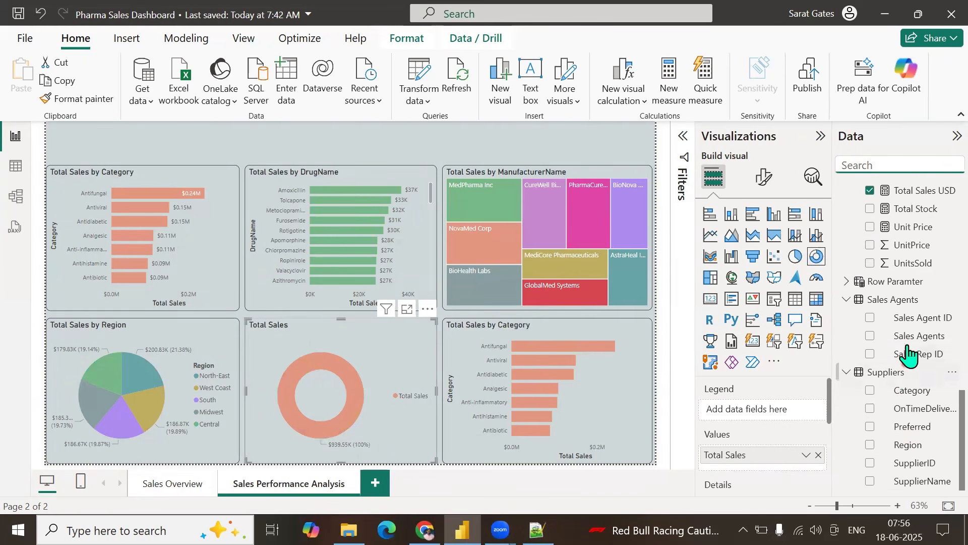
left_click(870, 337)
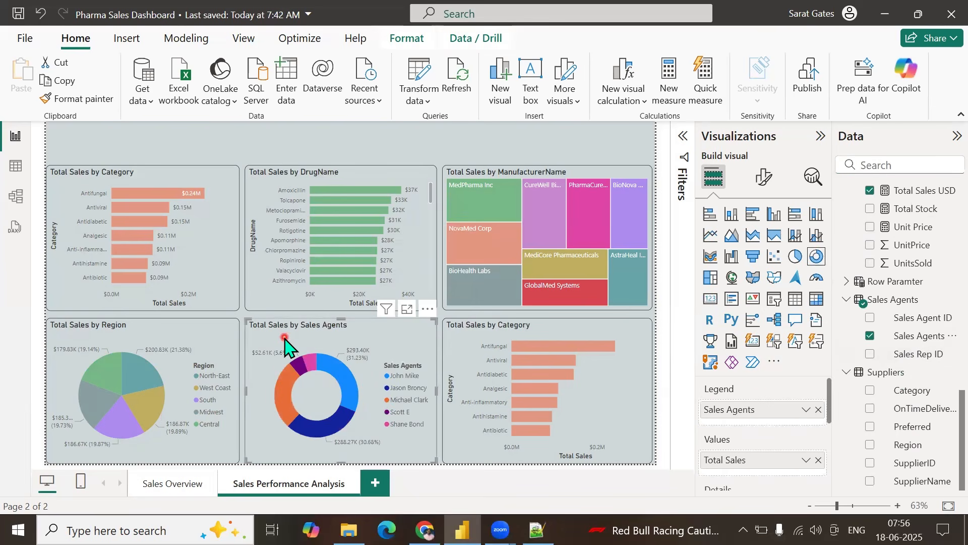
Step: Recolor the first-listed sales agent's slice of the donut chart with the recently used green #77B986
left_click(765, 177)
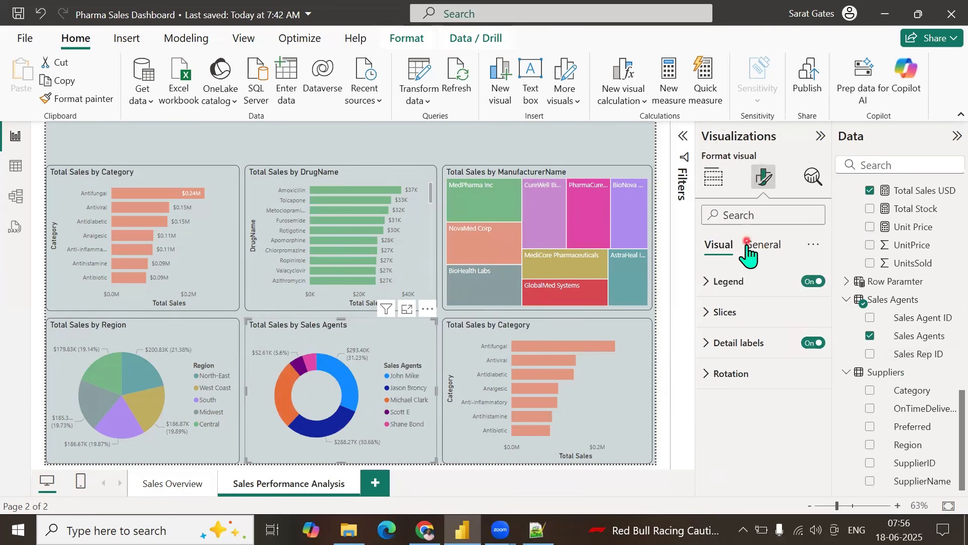
left_click(706, 318)
scroll(757, 348, "down", 2)
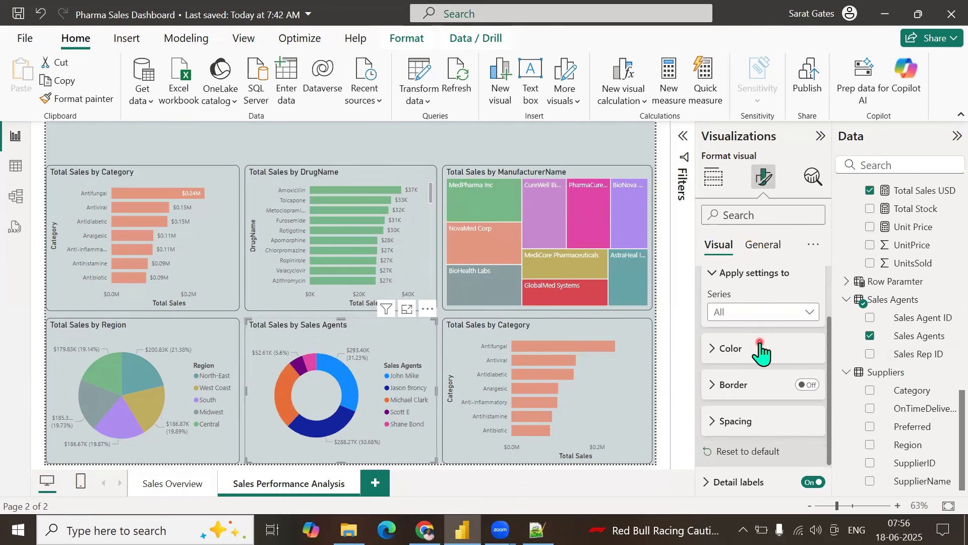
left_click(719, 357)
scroll(762, 366, "down", 3)
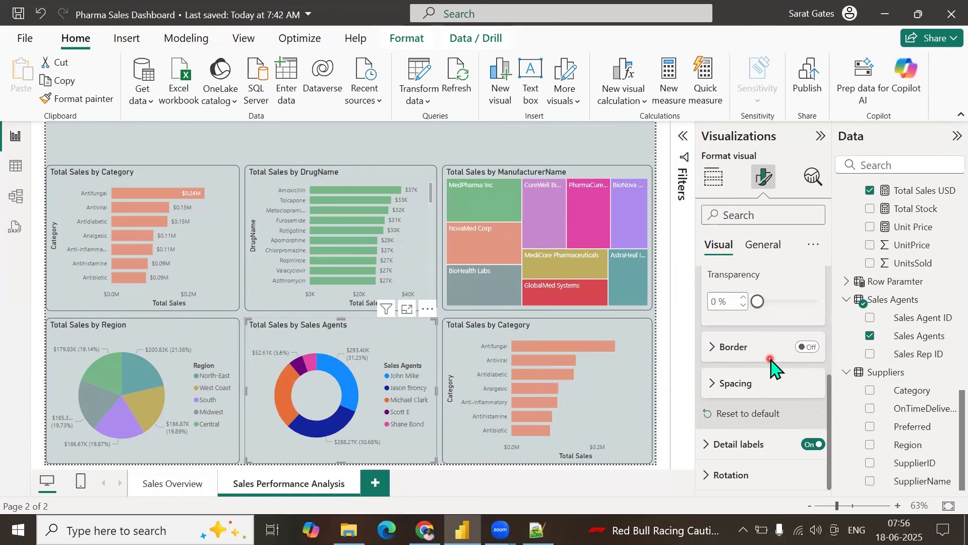
scroll(772, 362, "up", 2)
scroll(772, 363, "down", 2)
scroll(769, 365, "up", 2)
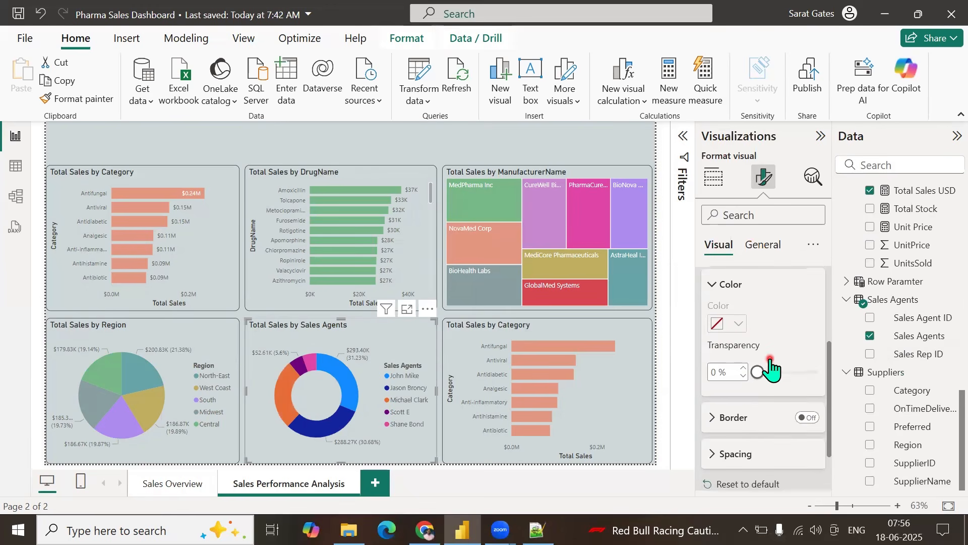
scroll(772, 341, "up", 2)
left_click(759, 329)
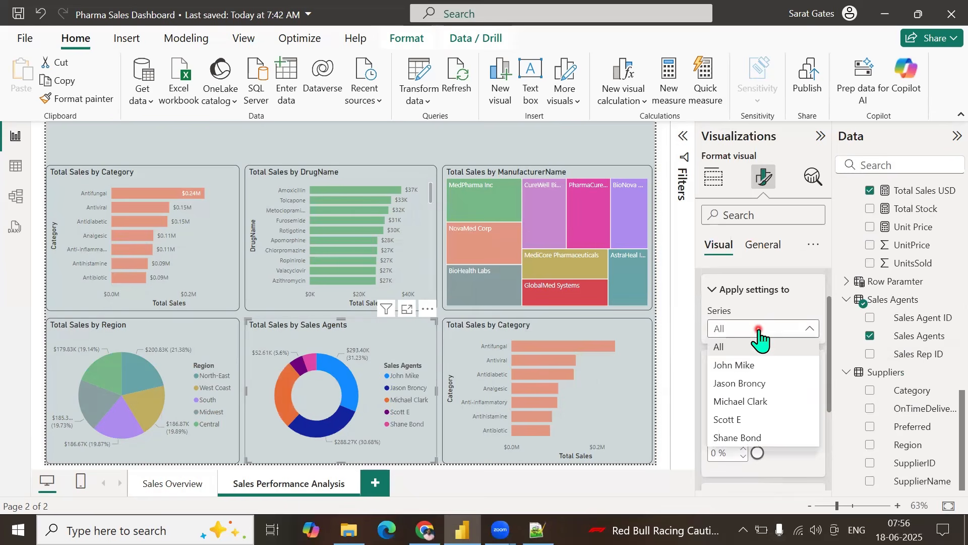
left_click(741, 365)
scroll(752, 368, "down", 2)
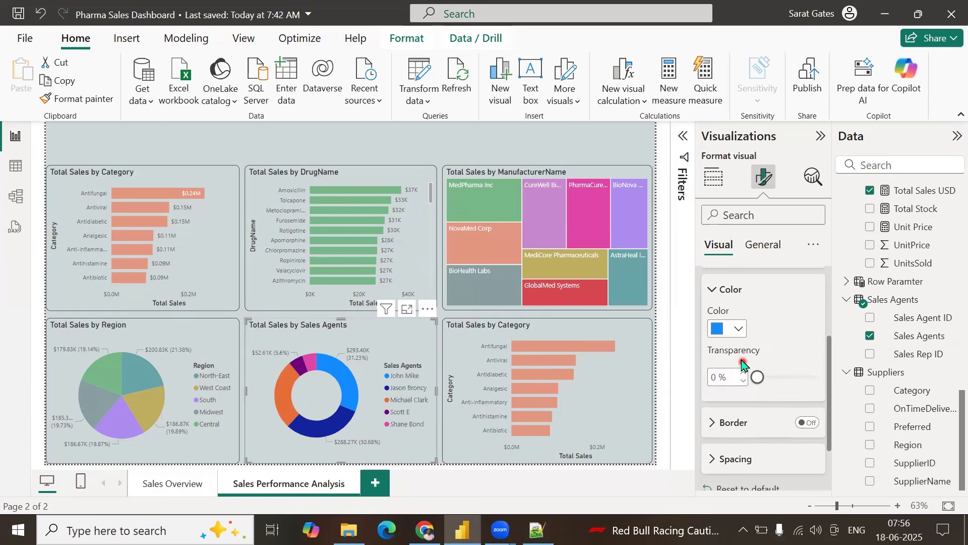
left_click(740, 331)
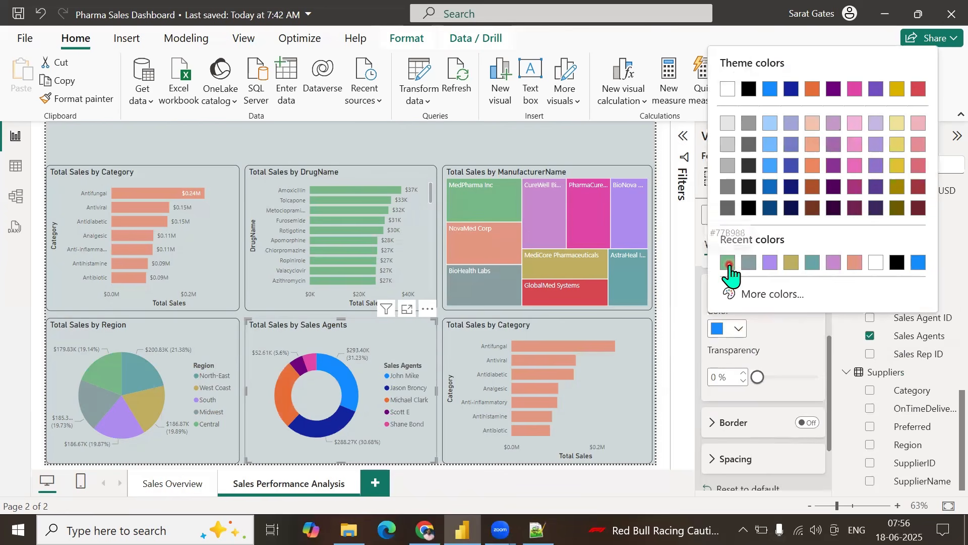
left_click(730, 261)
Step: Recolor the second-listed sales agent's donut slice blue-gray and the third-listed agent's slice light purple from the recent colors
scroll(760, 338, "up", 2)
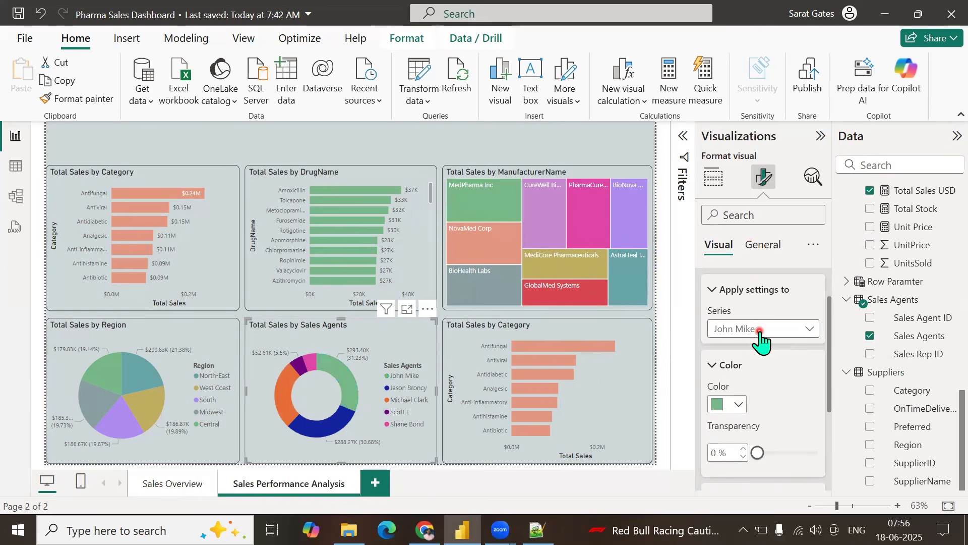
left_click(760, 330)
left_click(746, 382)
left_click(738, 403)
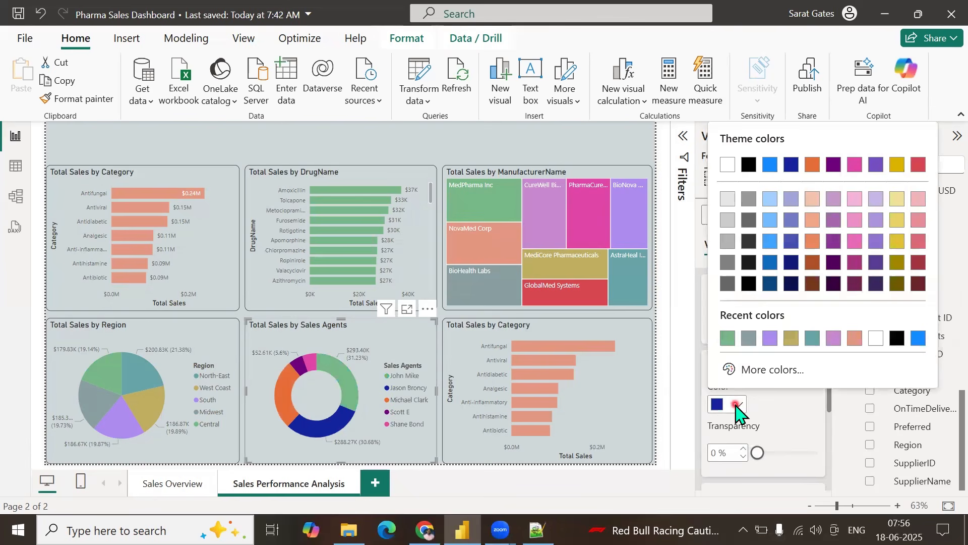
left_click(750, 339)
left_click(765, 331)
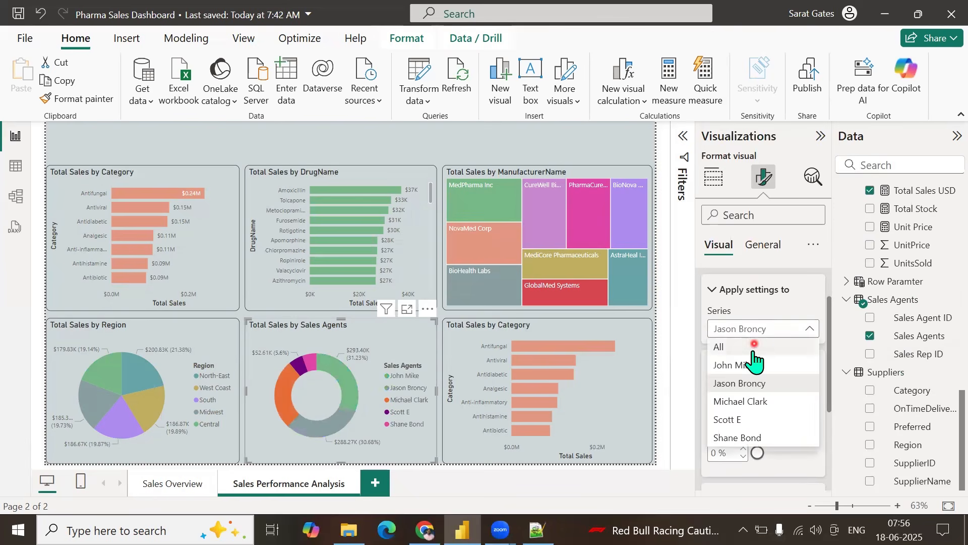
left_click(750, 403)
left_click(739, 404)
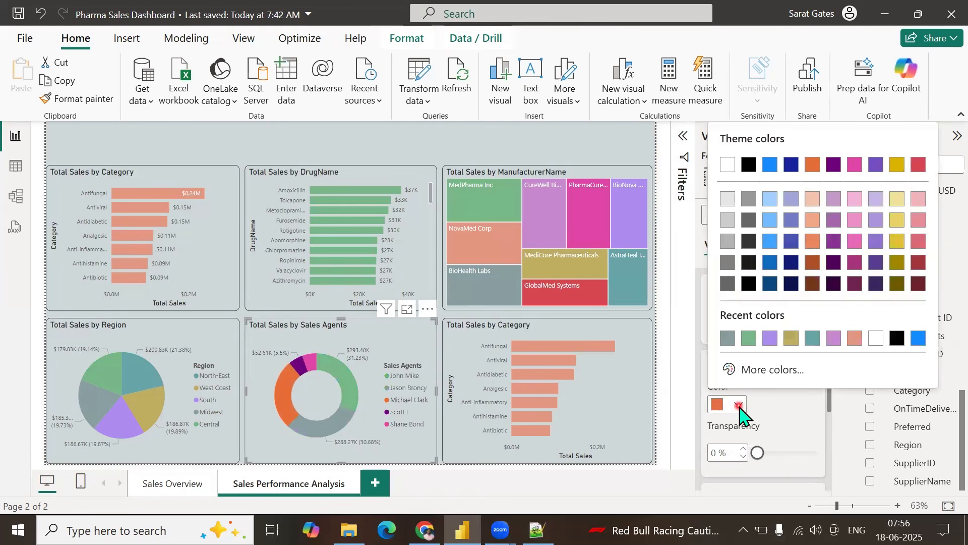
left_click(771, 339)
Step: Recolor the fourth-listed sales agent's donut slice olive gold and the fifth-listed agent's slice salmon from the recent colors
left_click(788, 333)
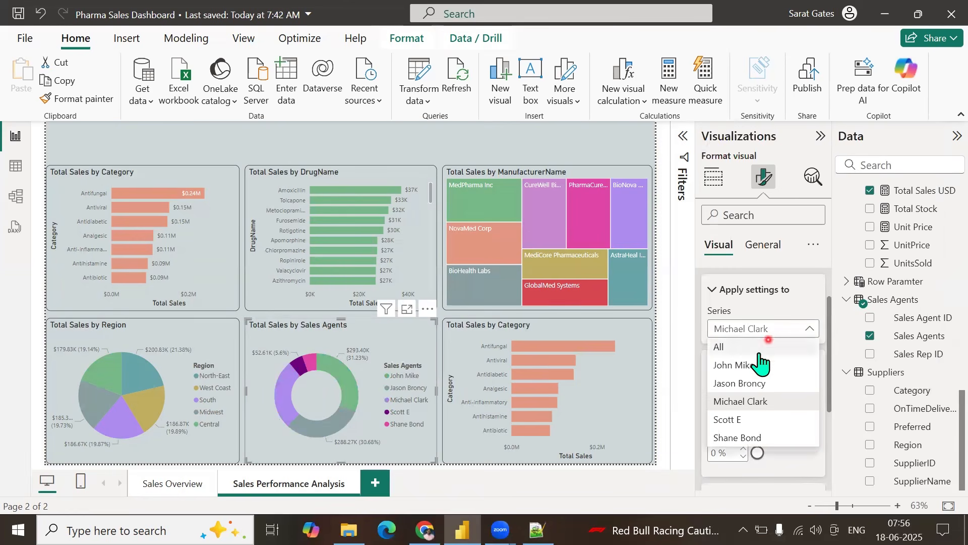
left_click(739, 402)
left_click(740, 405)
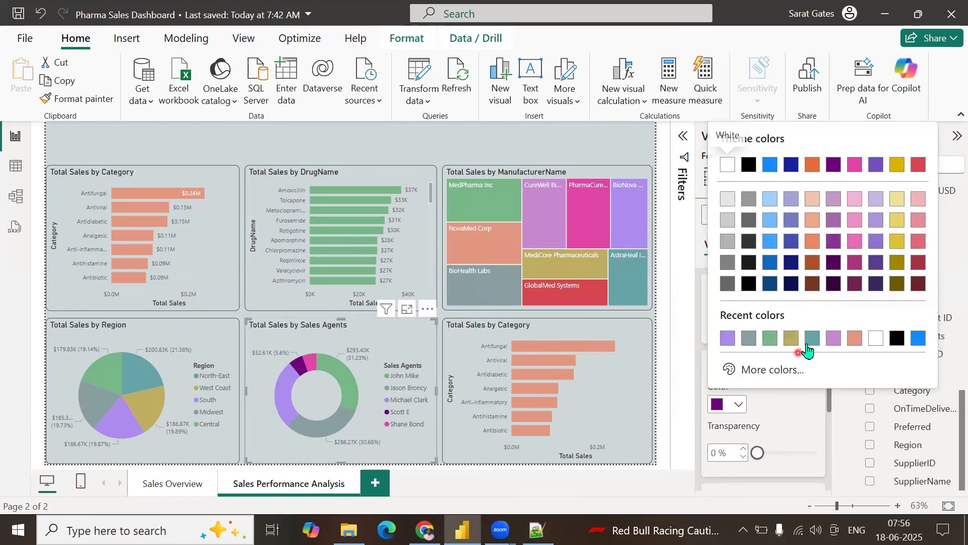
left_click(792, 339)
left_click(785, 332)
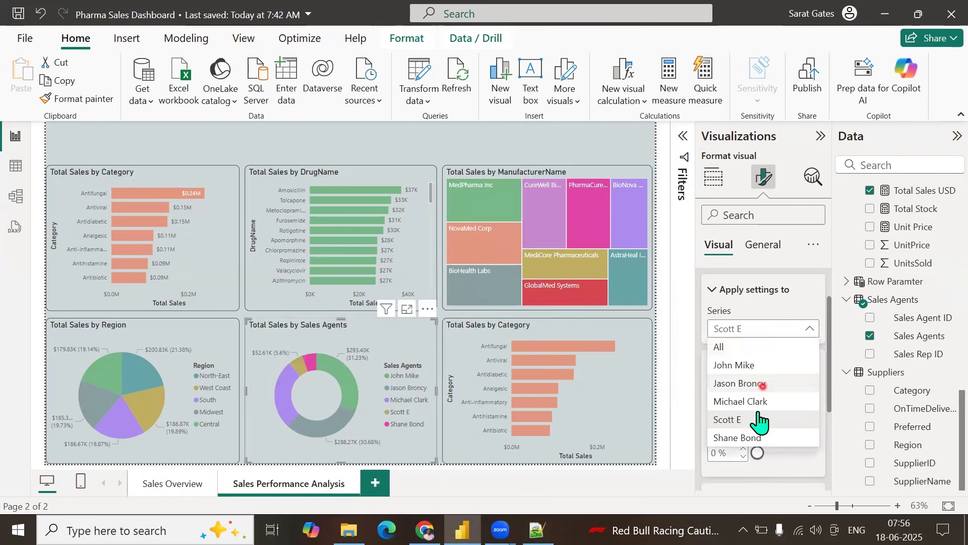
left_click(746, 439)
left_click(741, 407)
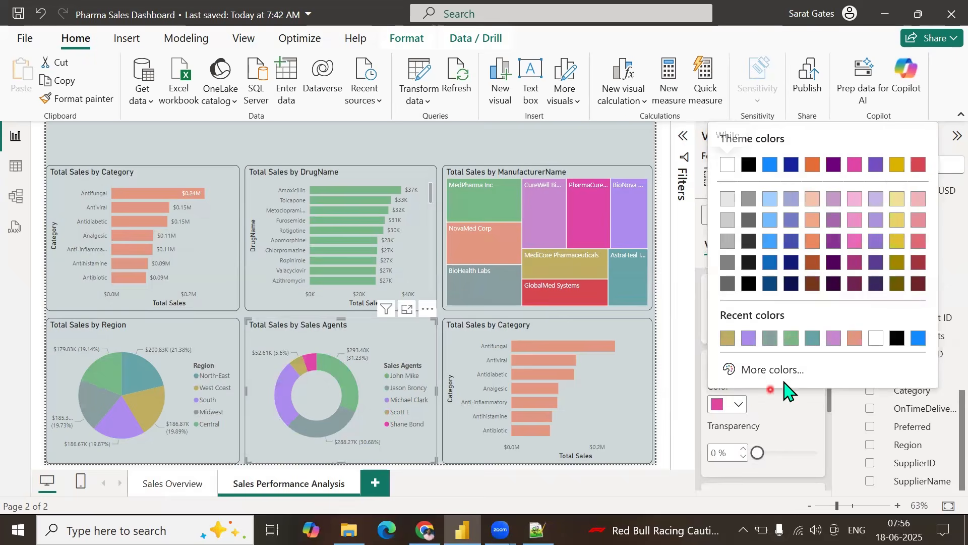
left_click(858, 338)
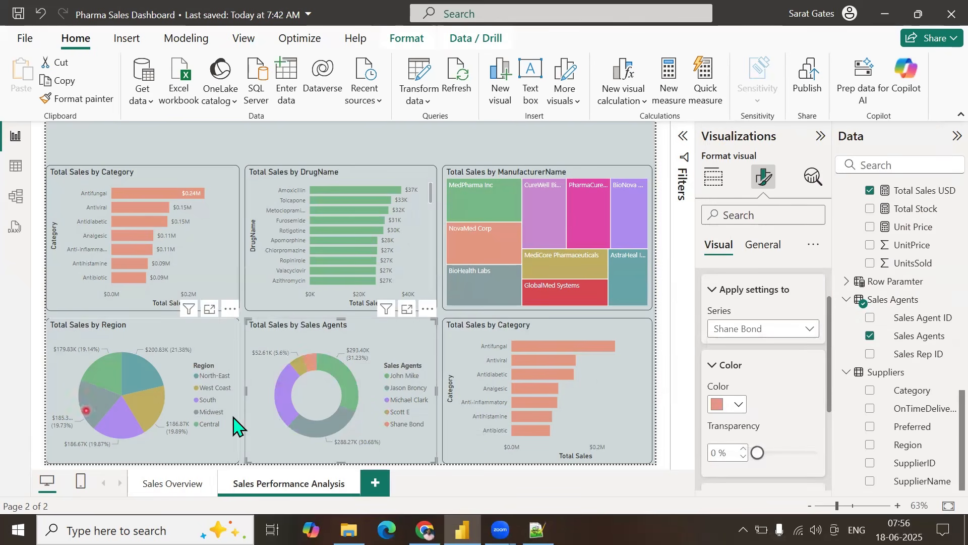
Step: Convert the remaining lower-row Total Sales by Category bar chart to a line chart and remove Category from it
left_click(484, 339)
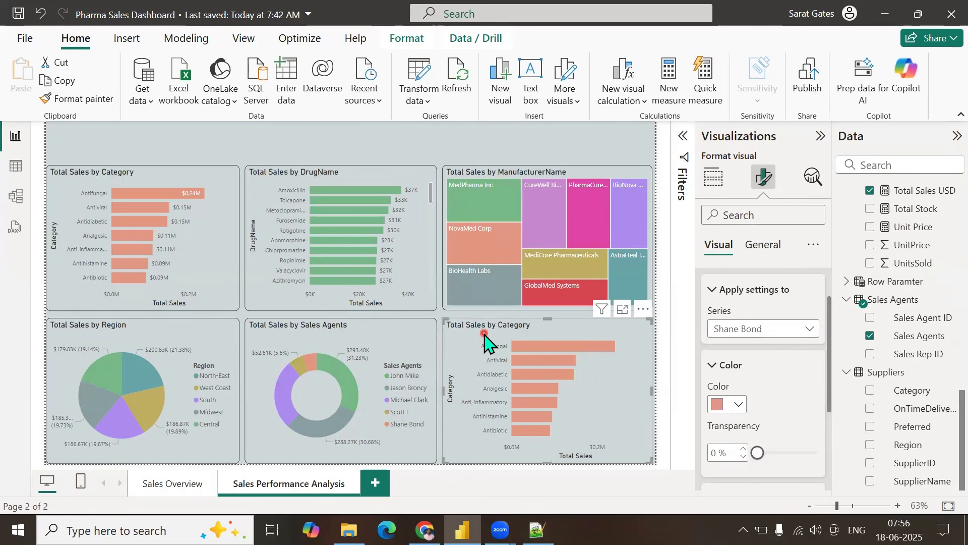
left_click(713, 178)
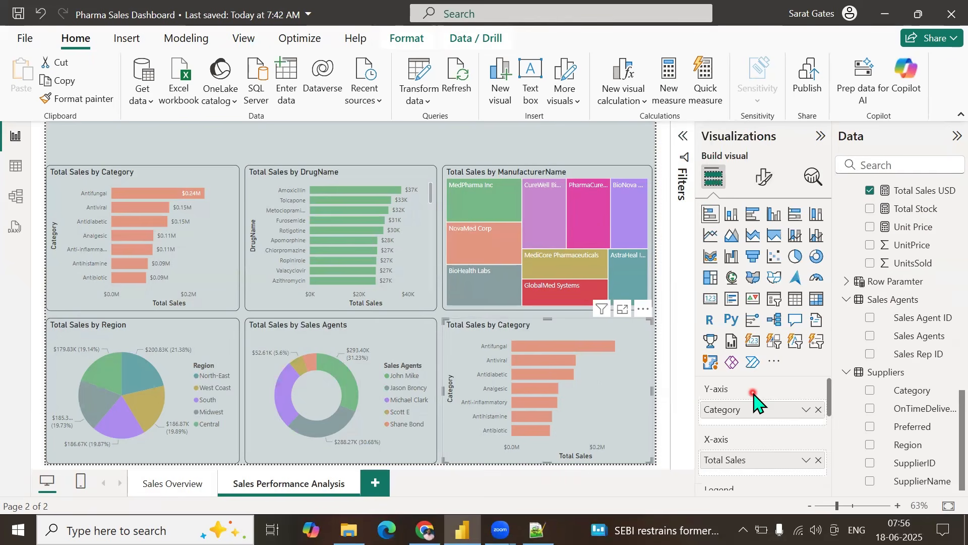
scroll(908, 353, "up", 10)
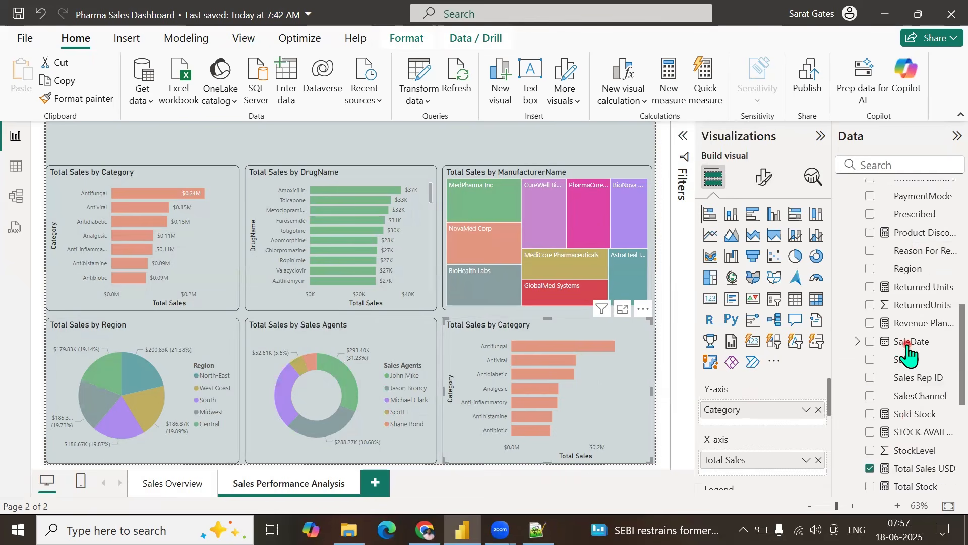
scroll(907, 353, "up", 4)
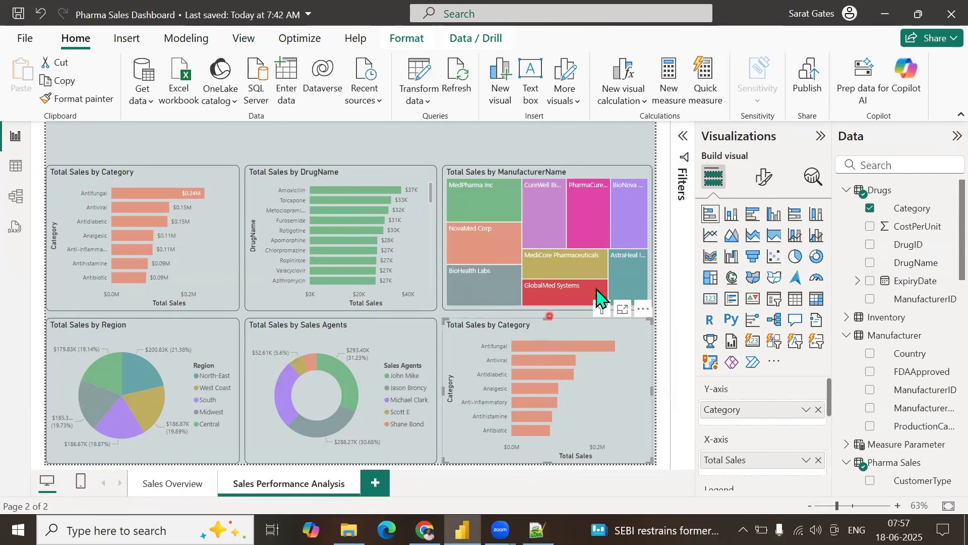
left_click(715, 234)
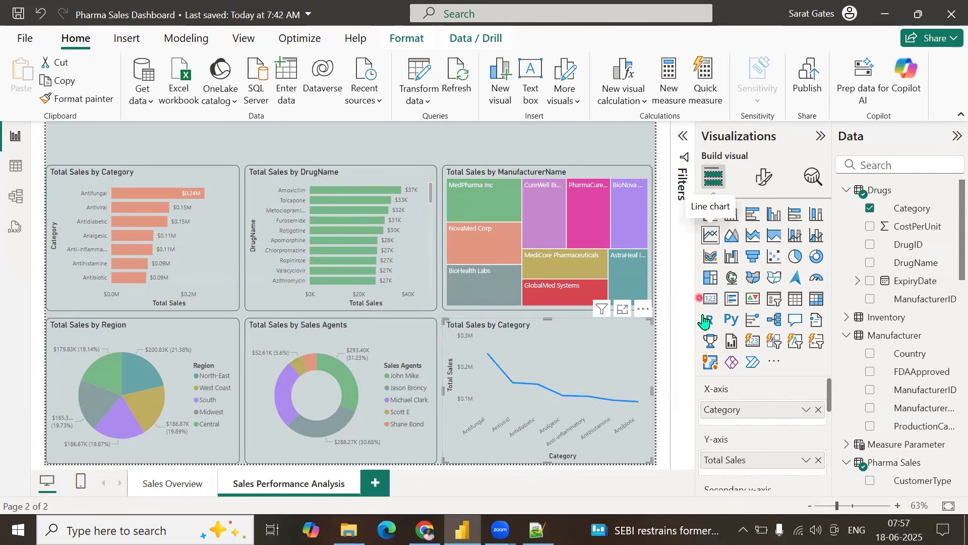
left_click(872, 207)
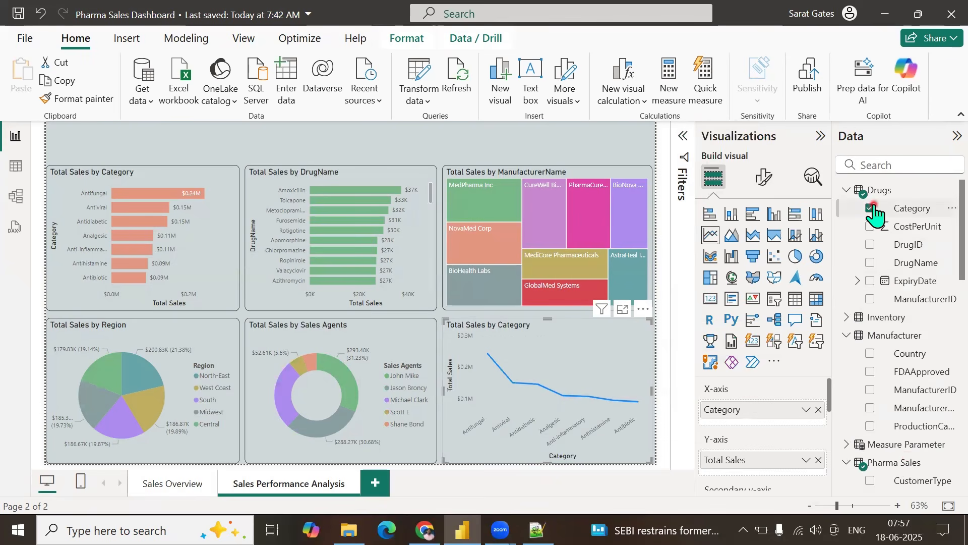
left_click(870, 208)
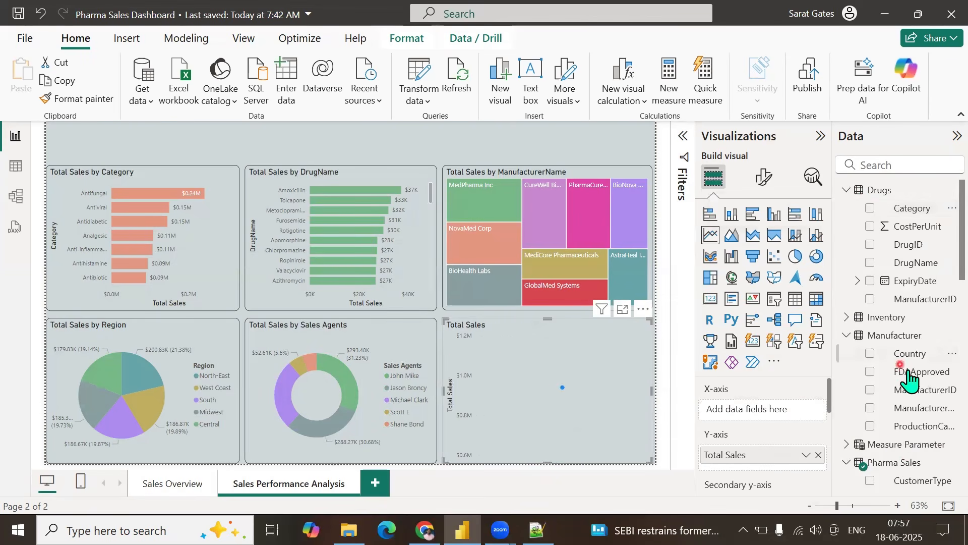
Step: Put SaleDate from the Pharma Sales table on the line chart's X-axis, keeping only the Year level
scroll(908, 376, "down", 5)
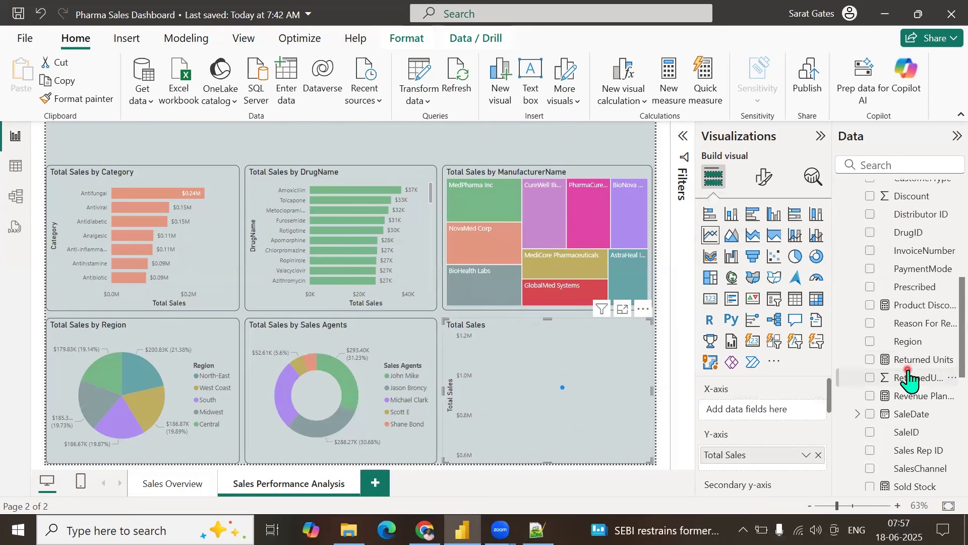
left_click(870, 414)
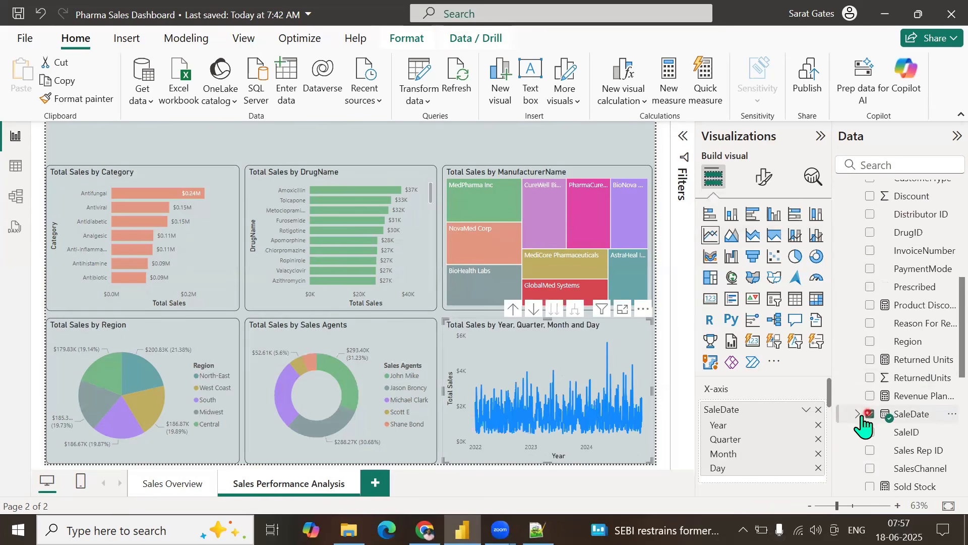
left_click(819, 468)
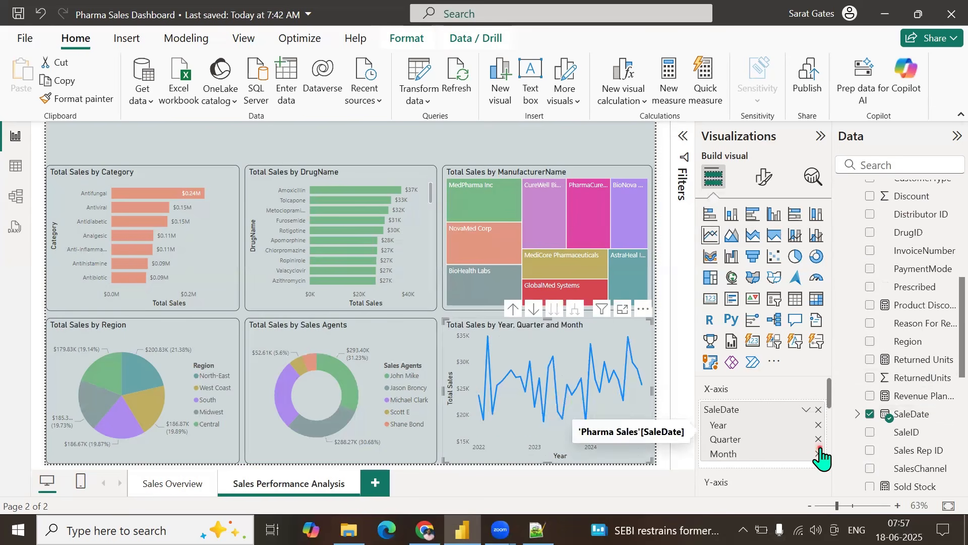
left_click(819, 453)
left_click(818, 439)
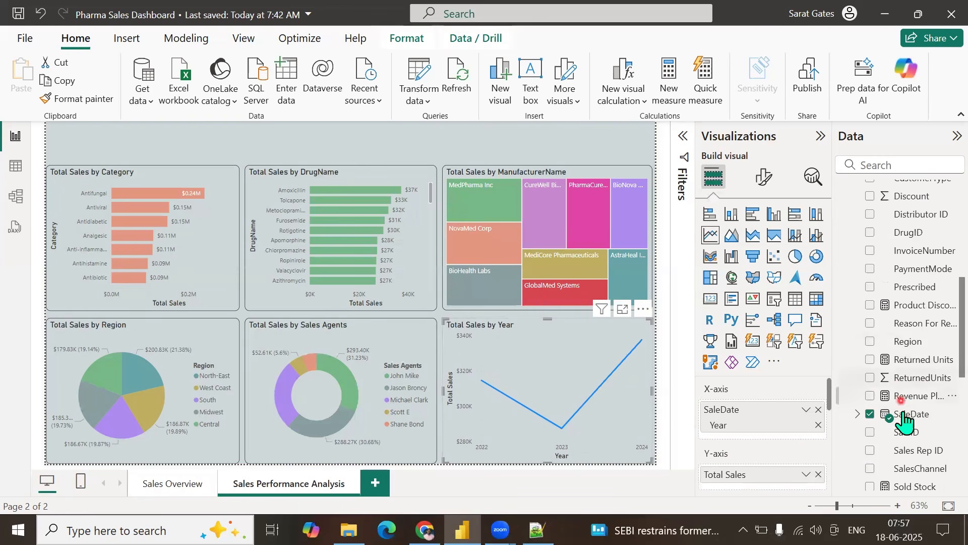
mouse_move(545, 421)
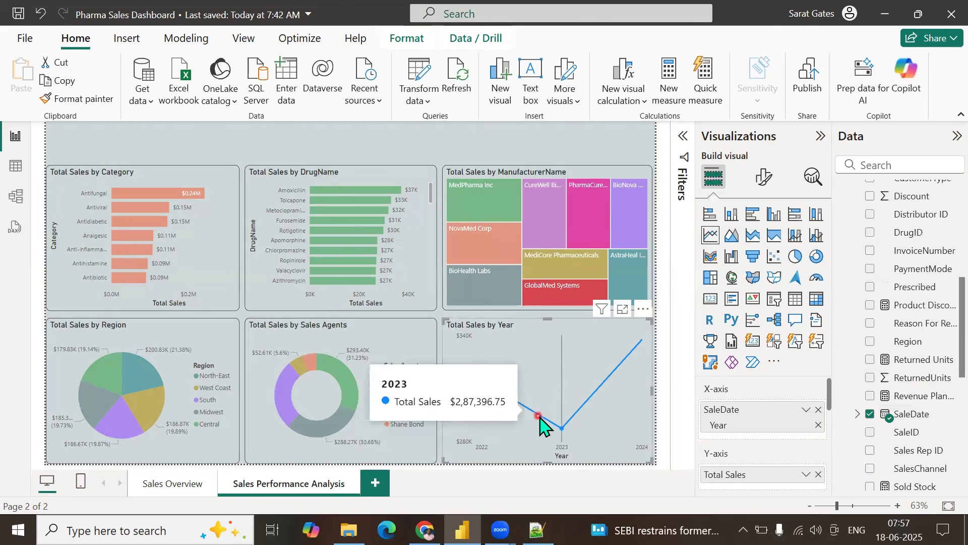
Step: Turn on data labels for the Total Sales by Year line chart
left_click(763, 184)
scroll(760, 413, "down", 5)
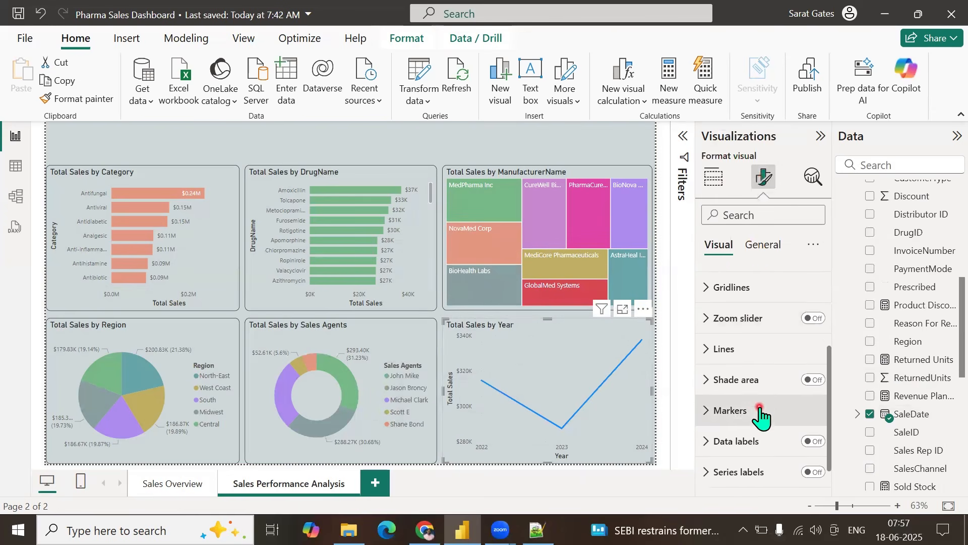
left_click(711, 408)
scroll(752, 431, "down", 3)
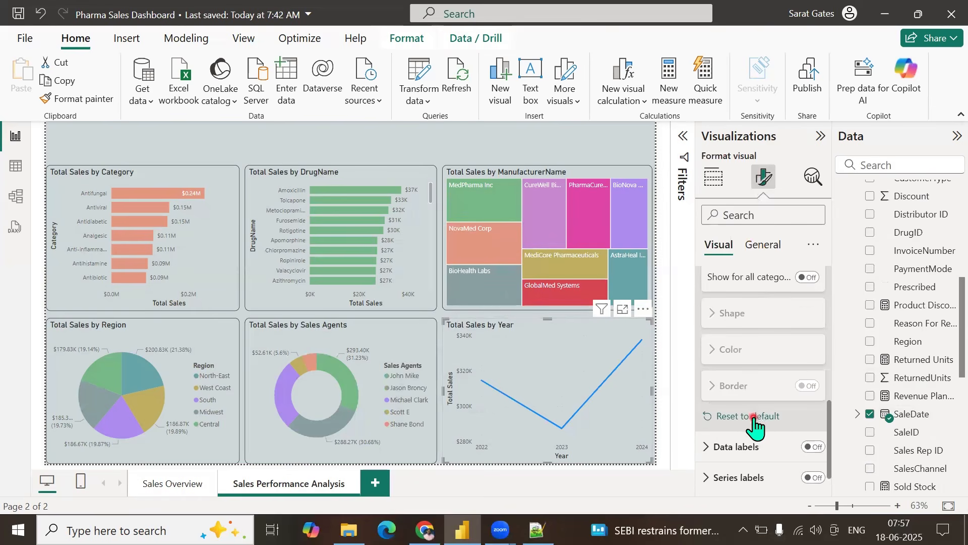
left_click(811, 449)
Step: Show markers for all categories on the Total Sales by Year line chart and expand the marker shape settings
scroll(764, 426, "up", 3)
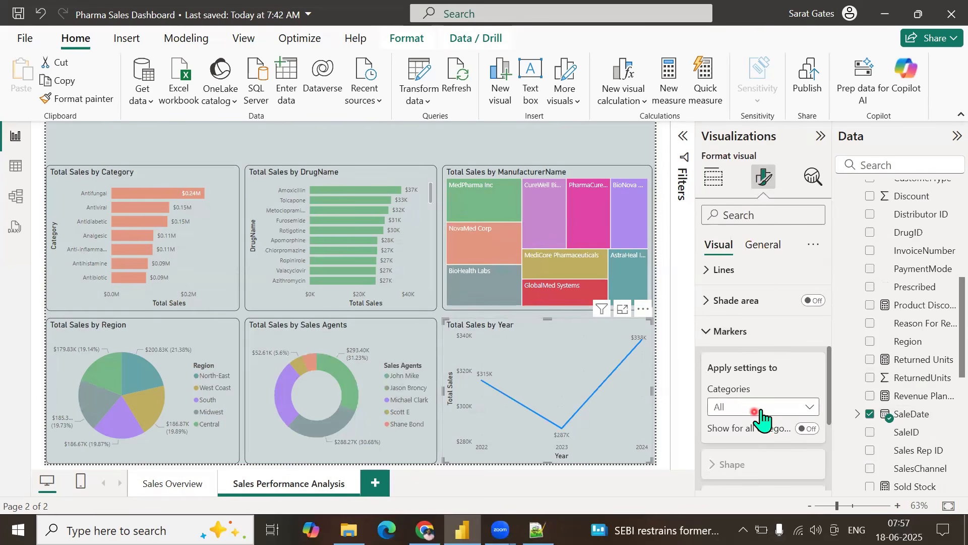
scroll(764, 416, "down", 2)
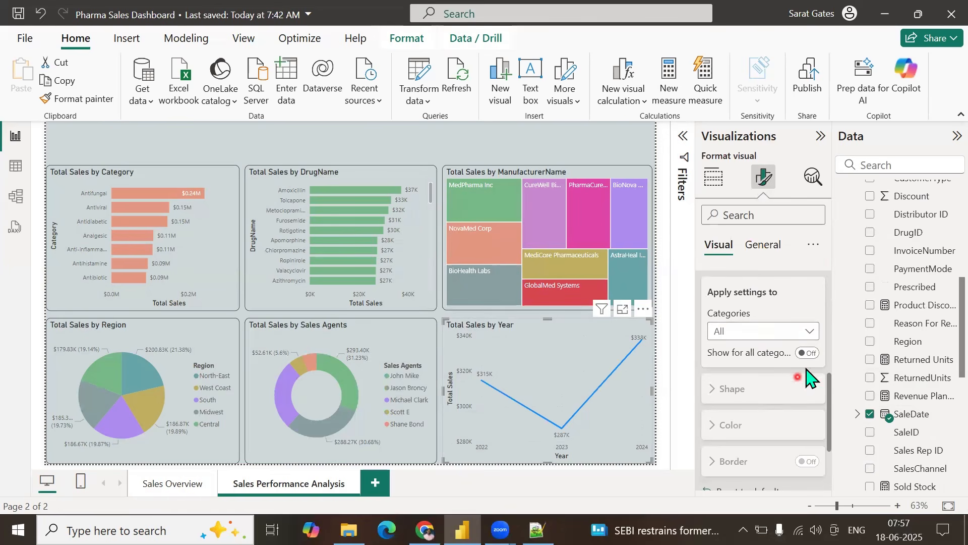
left_click(808, 352)
left_click(767, 389)
scroll(762, 394, "down", 2)
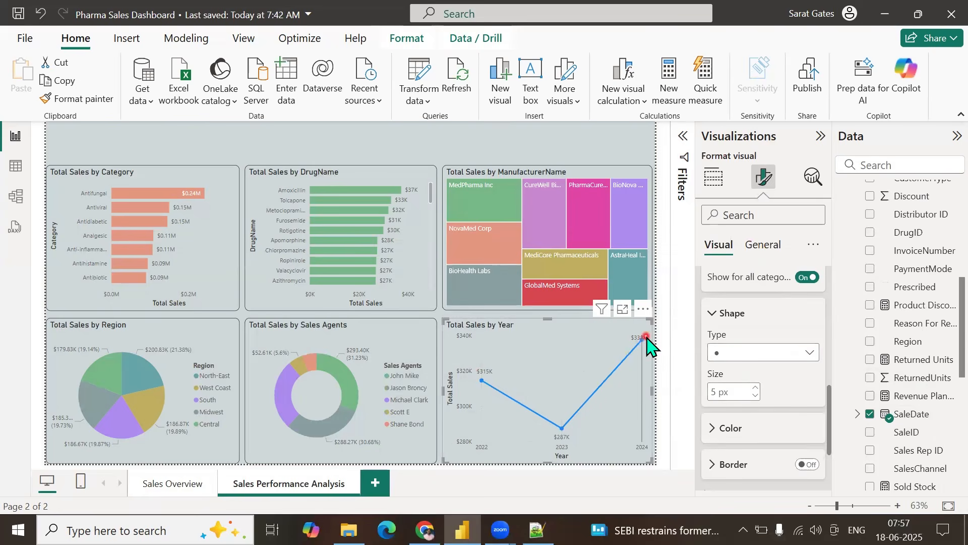
left_click(111, 151)
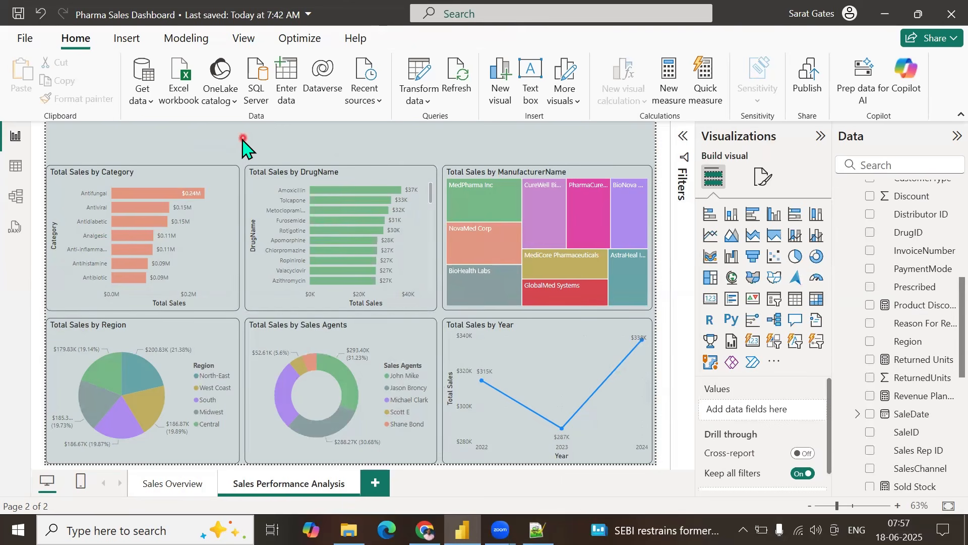
Step: Copy the title text box from the Sales Overview page onto the Sales Performance Analysis page
left_click(154, 484)
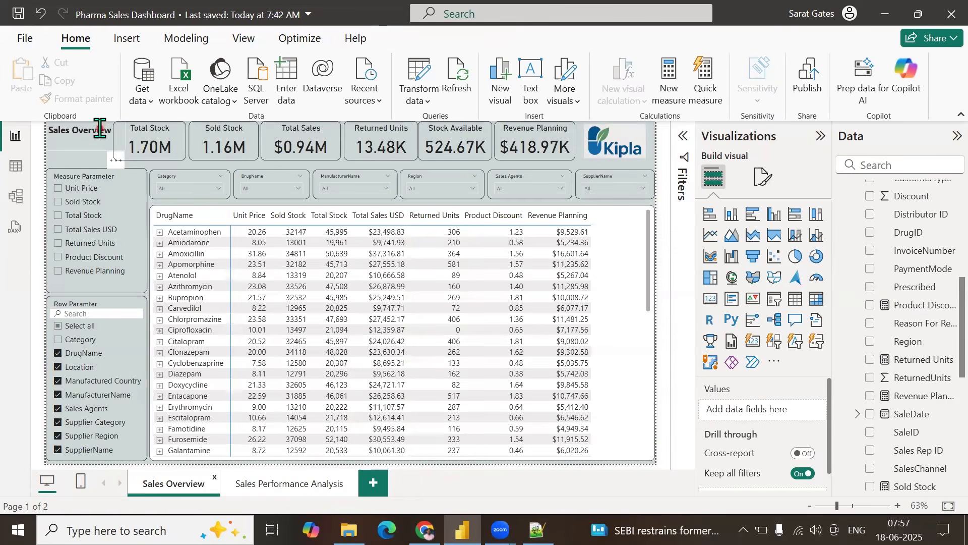
left_click(86, 151)
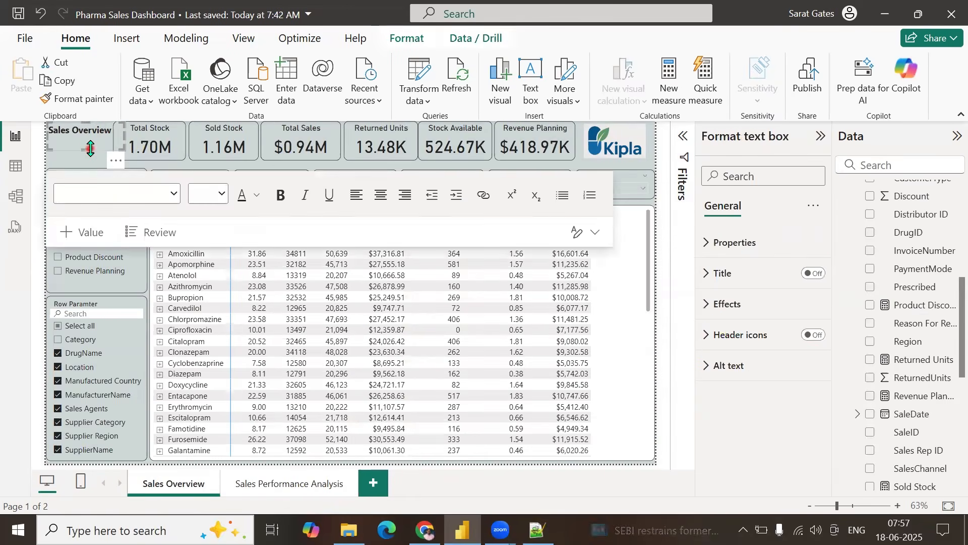
left_click(253, 488)
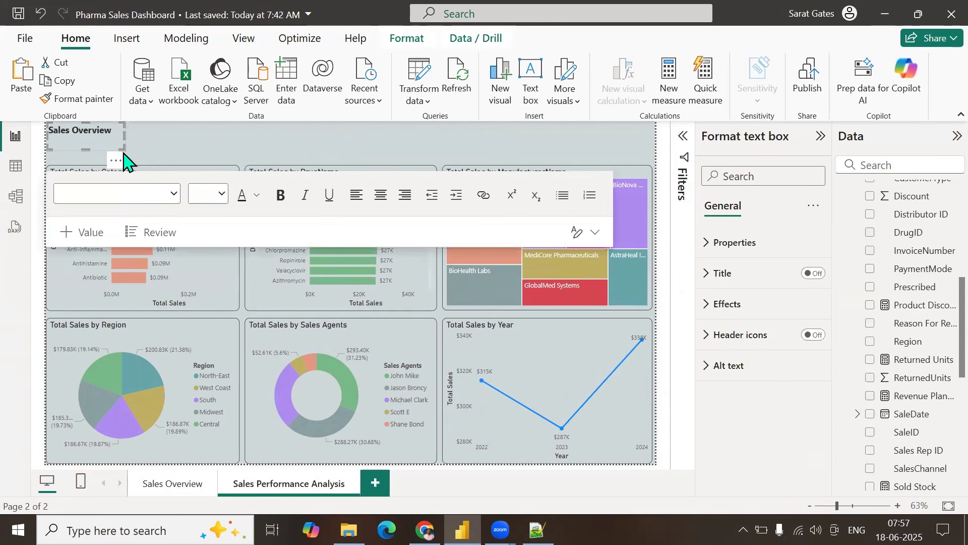
Step: Change the copied title's text to "Sales Performace Analysis"
left_click(108, 135)
left_click_drag(112, 132, 76, 132)
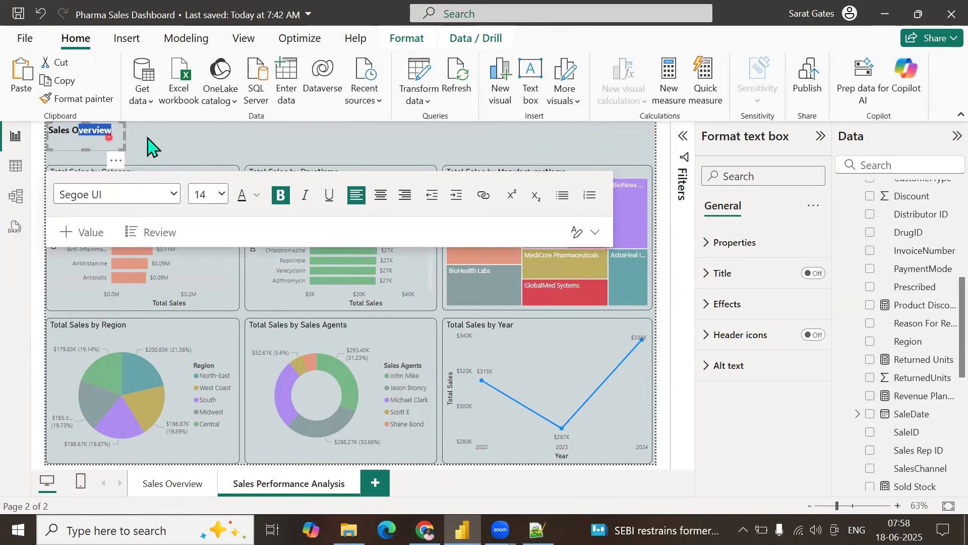
left_click(432, 162)
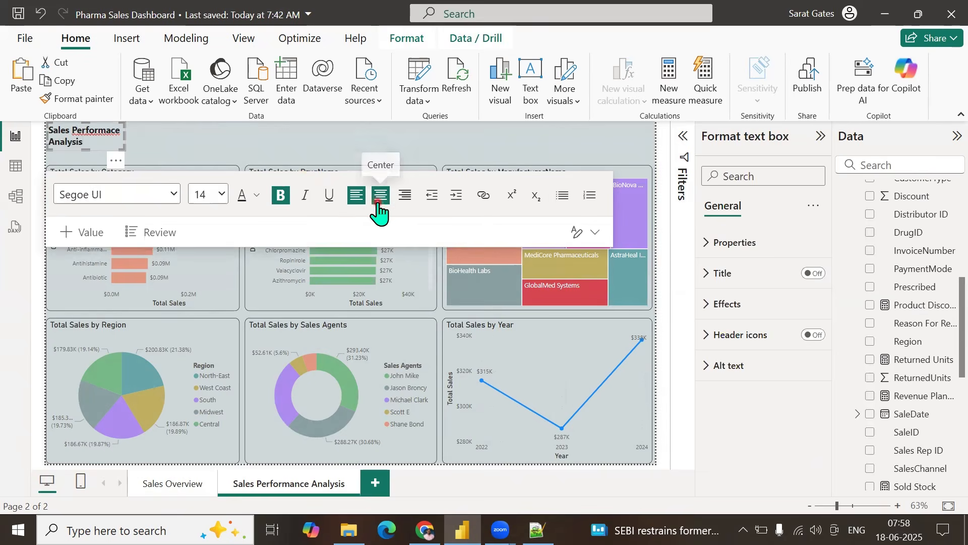
Step: Centre the text of the title box on the Sales Performance Analysis page
left_click(381, 196)
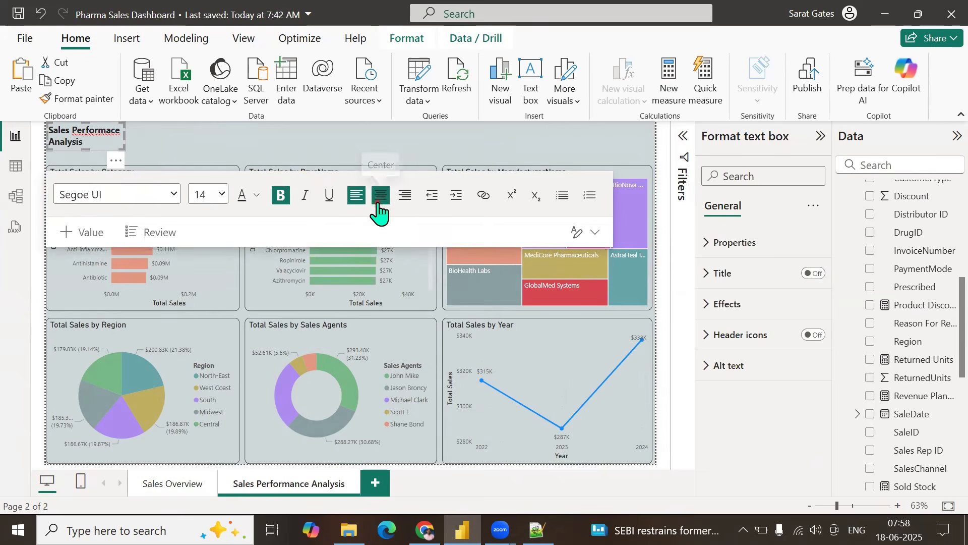
left_click(175, 143)
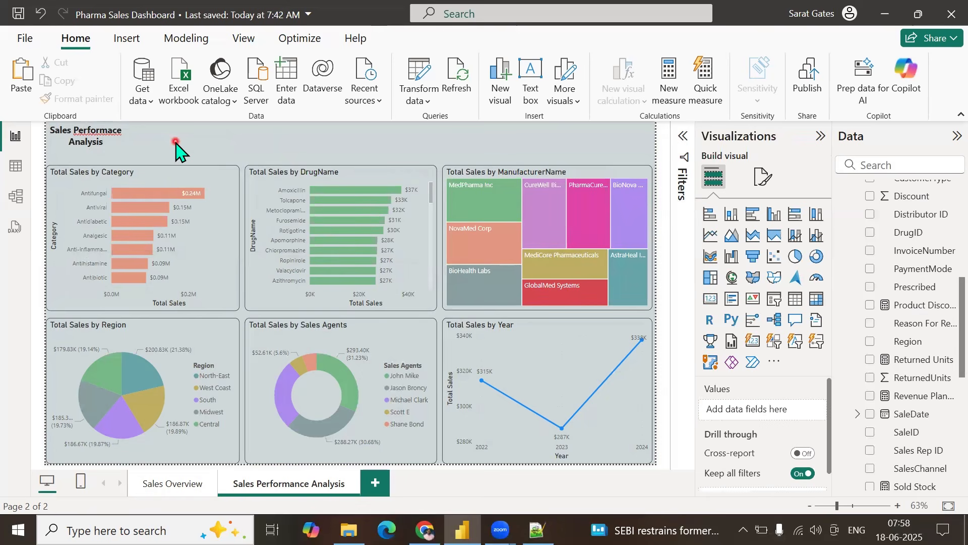
Step: Copy the Category, DrugName, ManufacturerName, Region, Sales Agents and SupplierName slicers together from the Sales Overview page
left_click(167, 485)
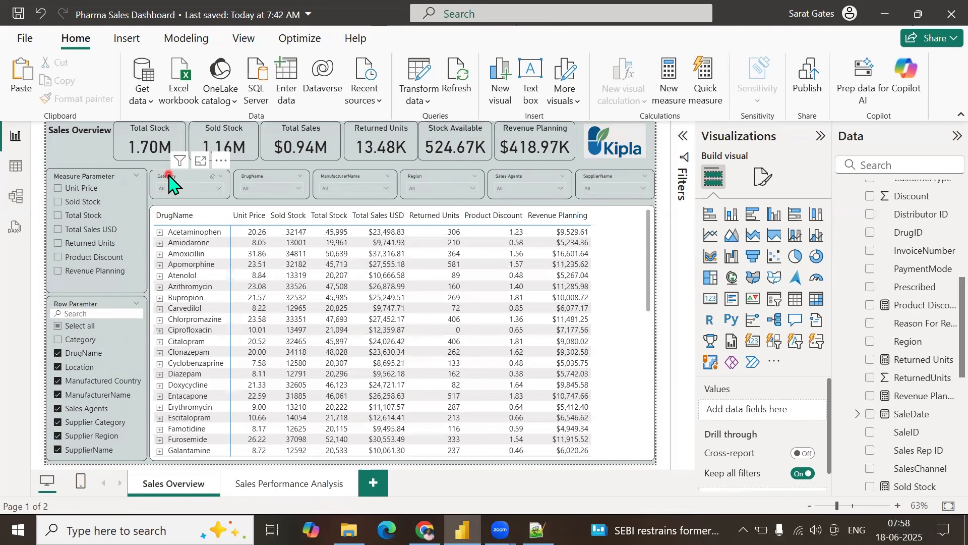
left_click(170, 184)
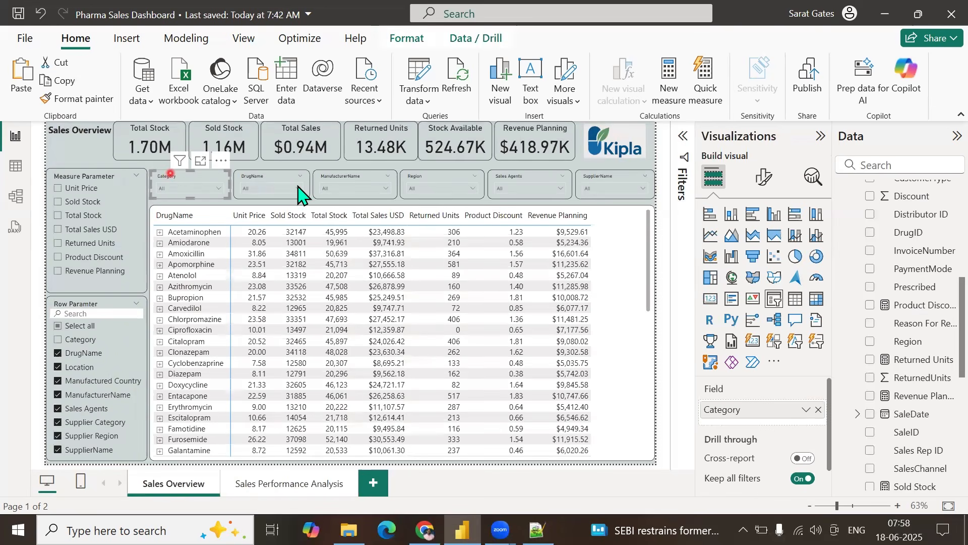
left_click(602, 179)
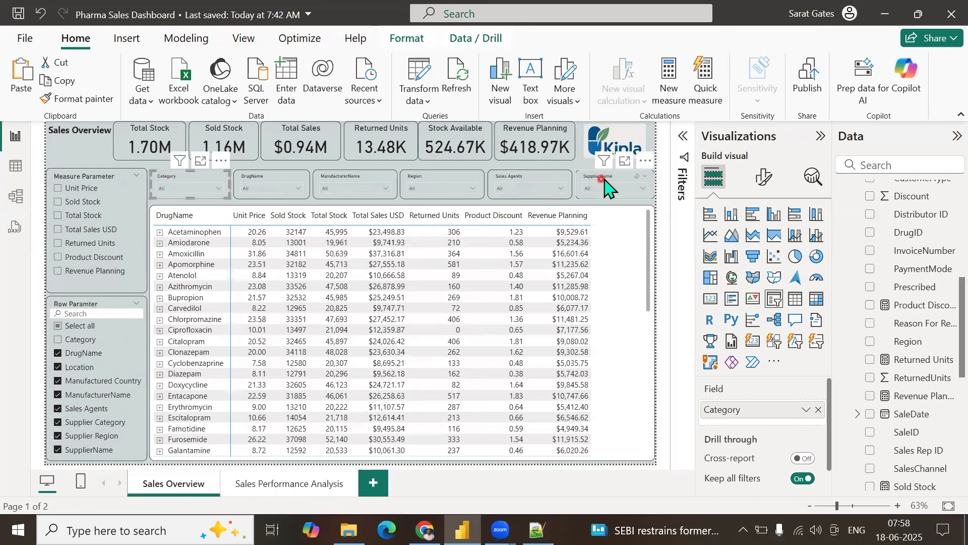
left_click(310, 176, "ctrl")
left_click(318, 181, "ctrl")
left_click(438, 183, "ctrl")
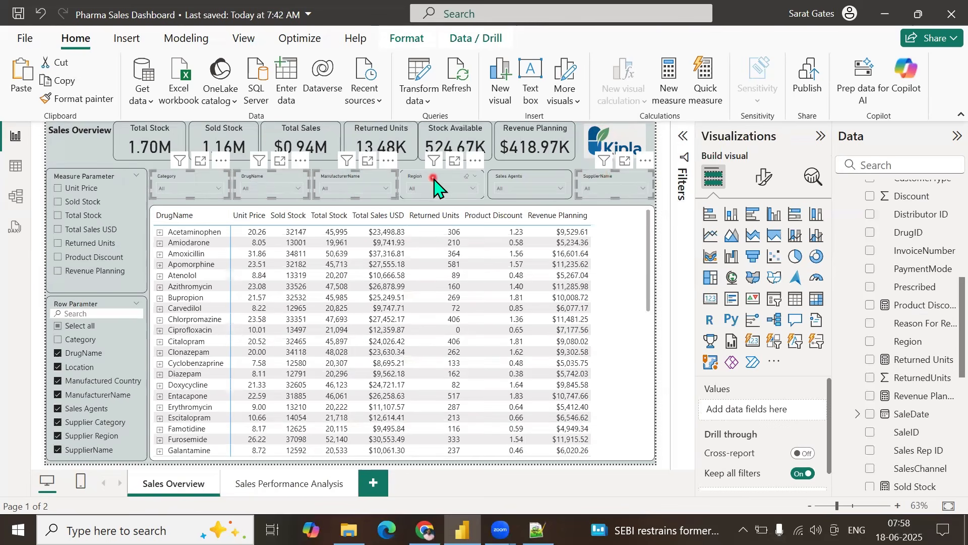
left_click(505, 177, "ctrl")
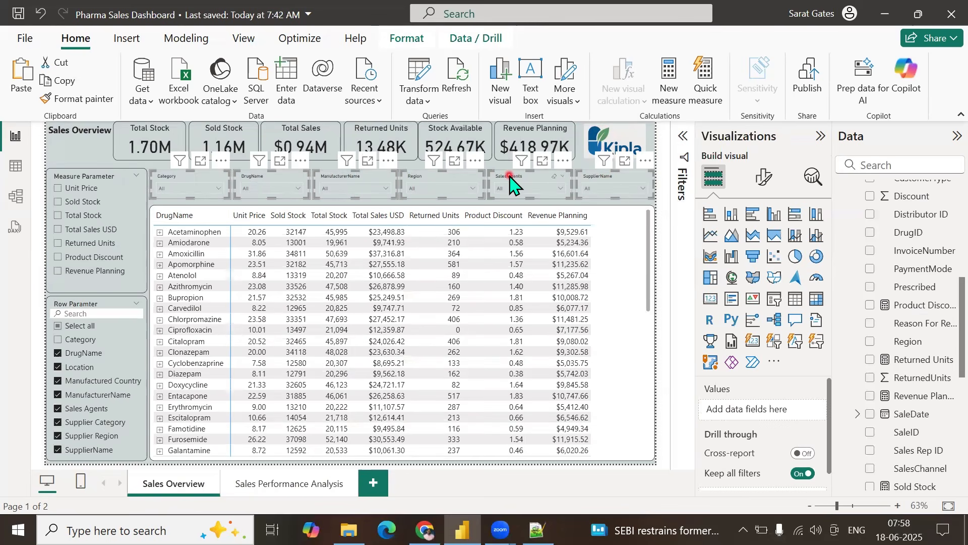
Step: Paste the copied slicers onto the Sales Performance Analysis page and keep them in sync with the originals
left_click(285, 484)
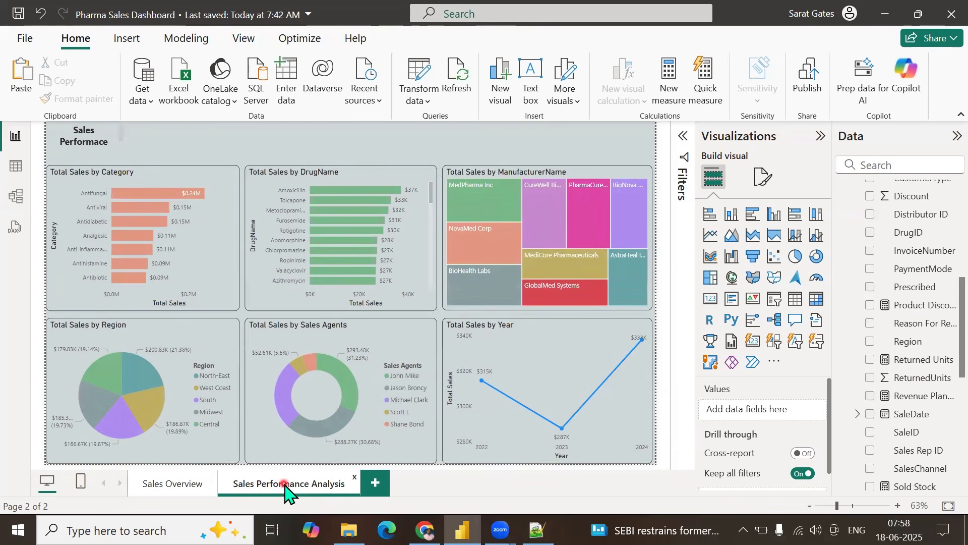
key("ctrl+v")
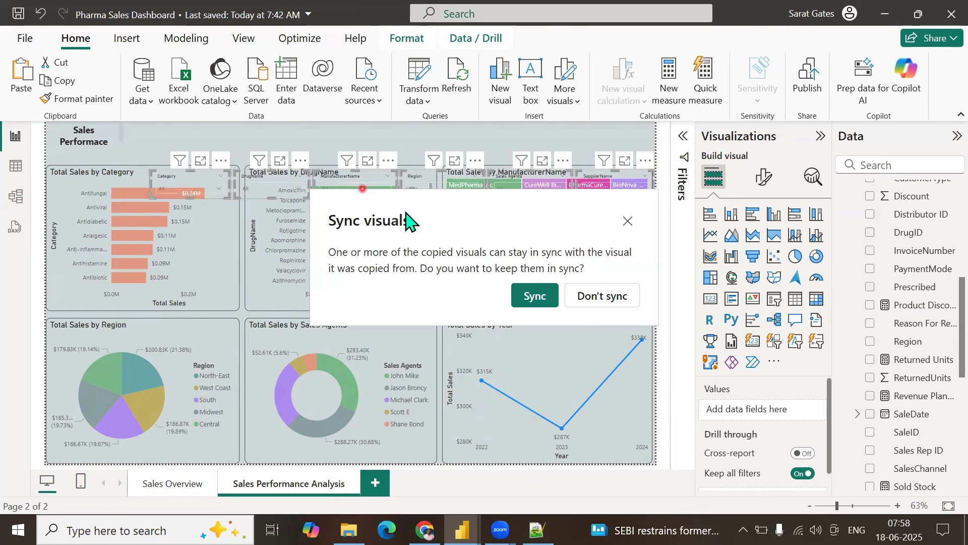
left_click(526, 298)
Step: Move the six pasted slicers together into the empty header strip above the charts, beside the title
left_click_drag(301, 184, 286, 137)
left_click(284, 137)
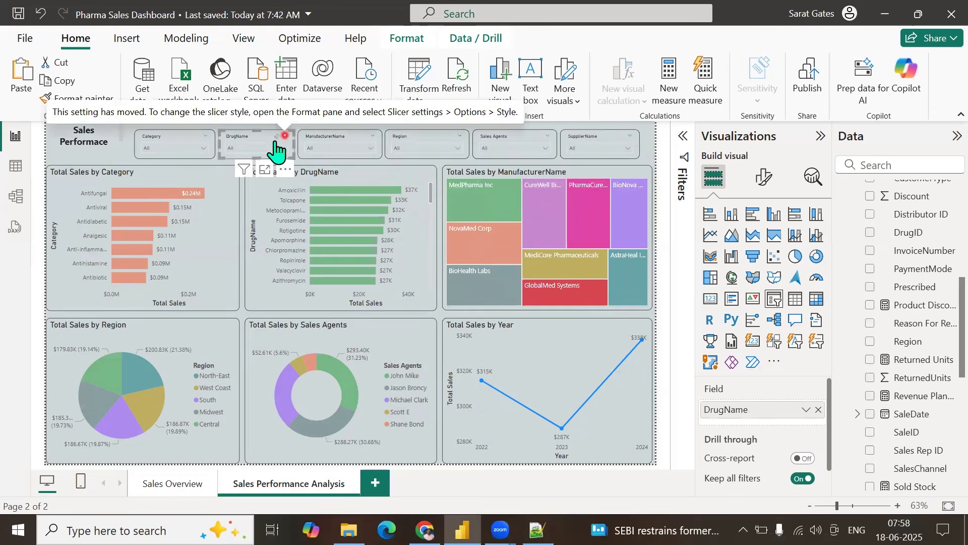
left_click(267, 145)
left_click(654, 157)
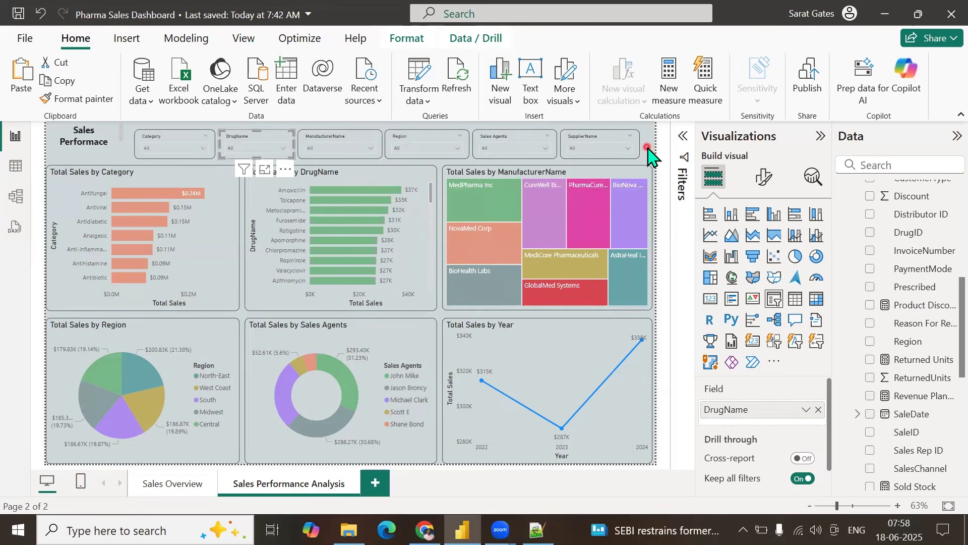
Step: Make the title text box taller, down to the upper edge of the charts, so the whole title fits
left_click(116, 136)
left_click(109, 151)
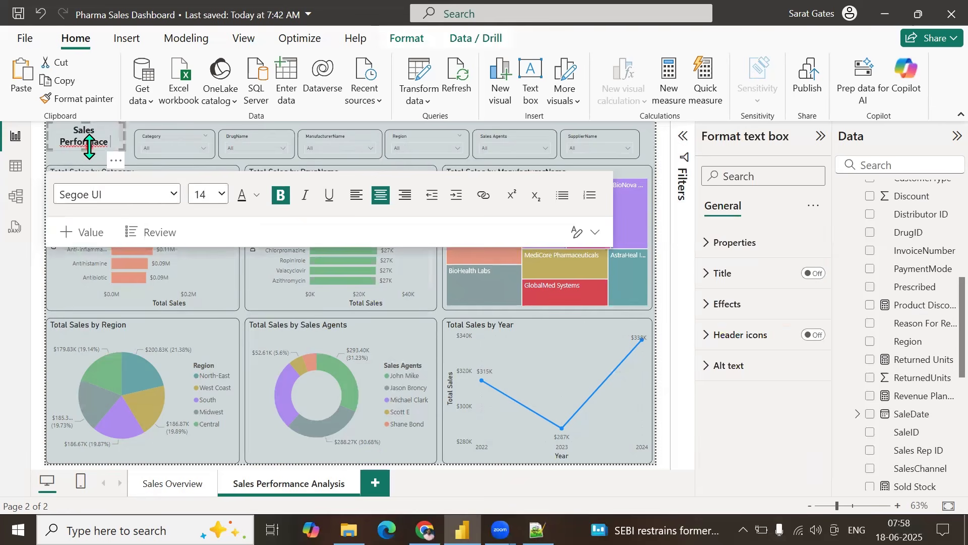
left_click_drag(90, 148, 91, 167)
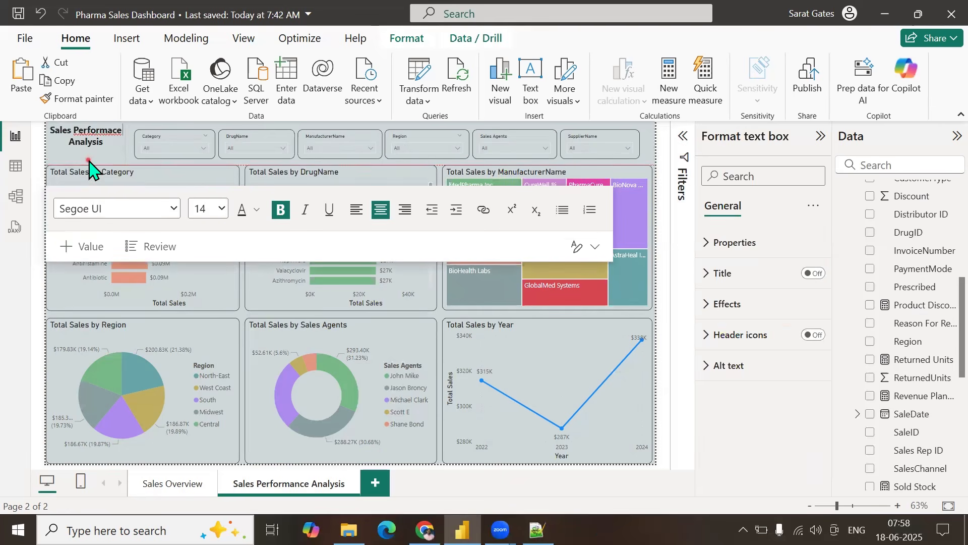
left_click(117, 146)
left_click(131, 137)
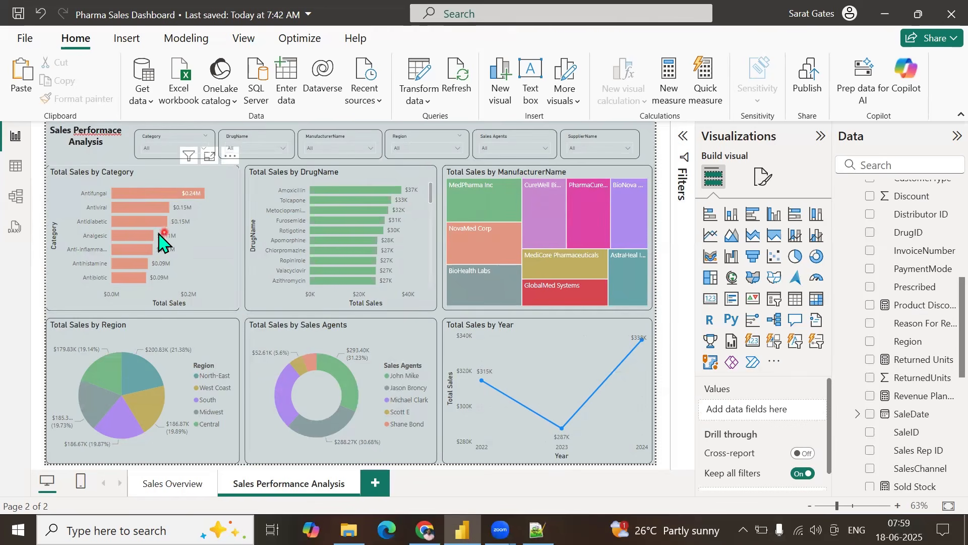
Step: Shift the Category slicer left against the title box, and close up the DrugName and ManufacturerName slicers behind it
left_click(157, 147)
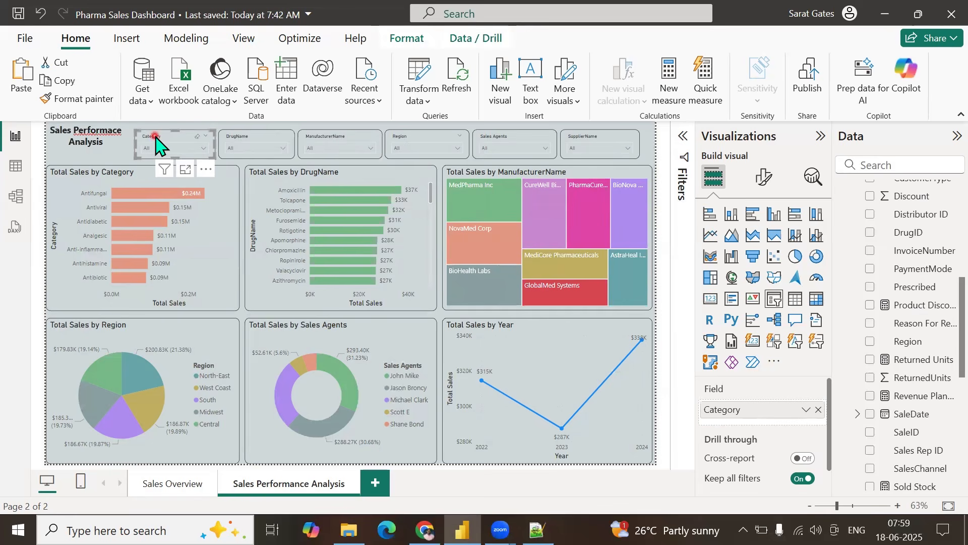
left_click_drag(156, 137, 146, 137)
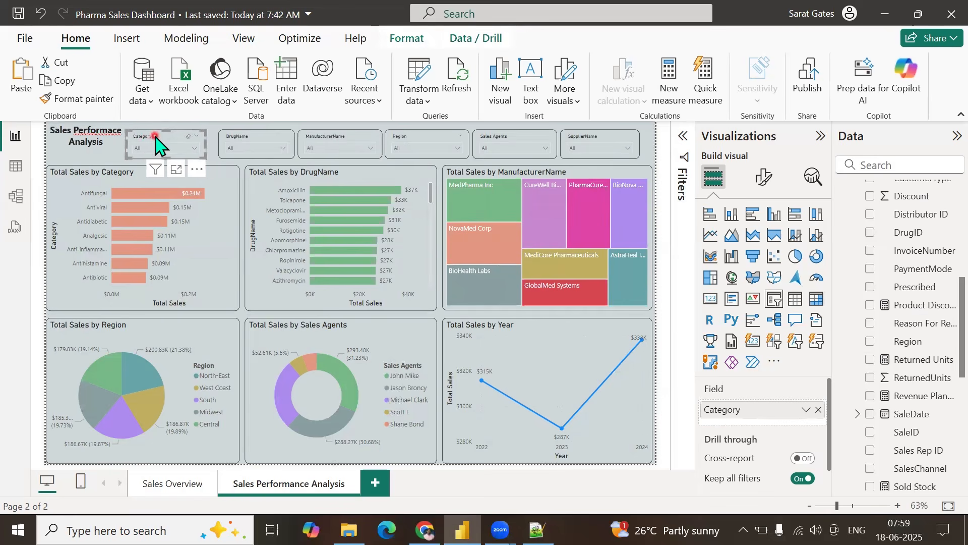
left_click_drag(237, 144, 227, 144)
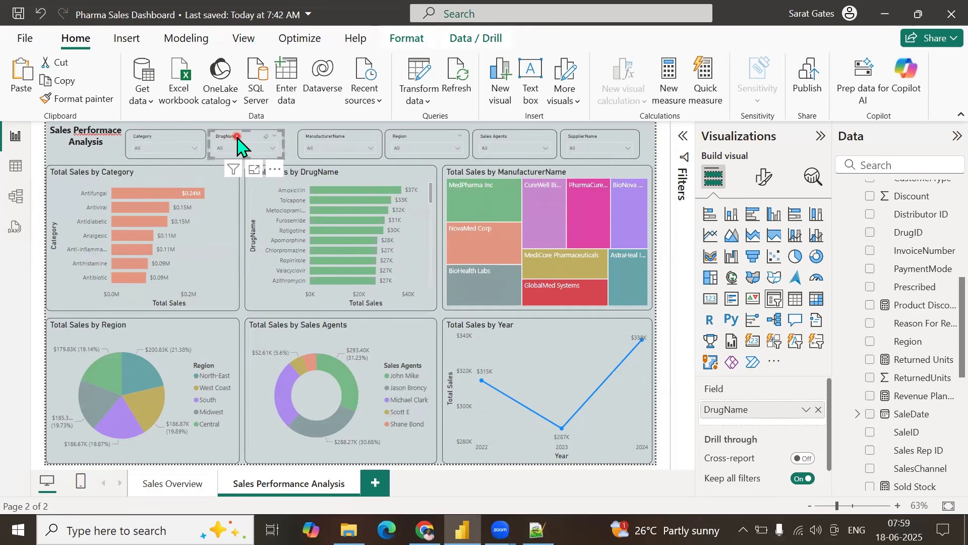
left_click(304, 137)
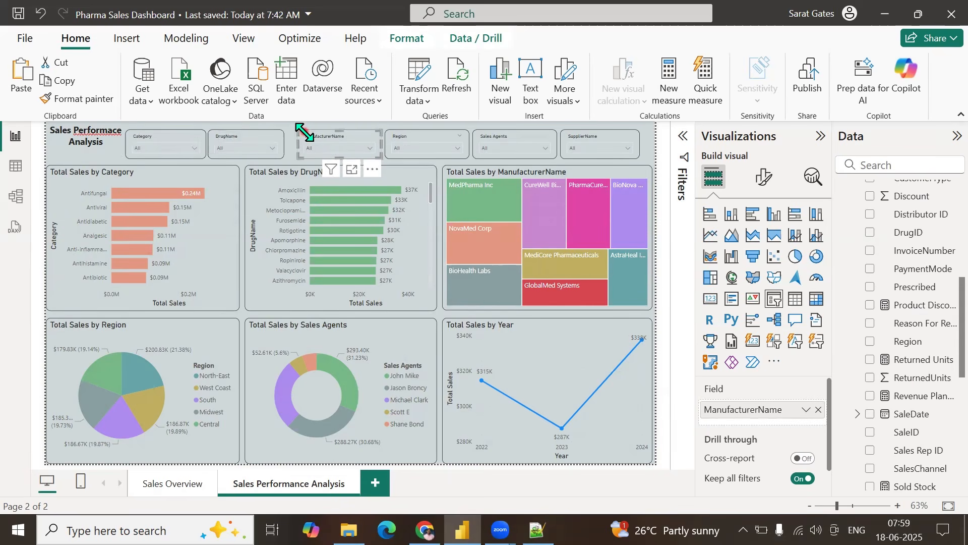
left_click_drag(304, 132, 292, 132)
Step: Nudge the Region slicer left until it sits right beside the ManufacturerName slicer
left_click(433, 135)
key("Left")
key("Left")
key("Left")
key("Left")
key("Left")
key("Left")
key("Left")
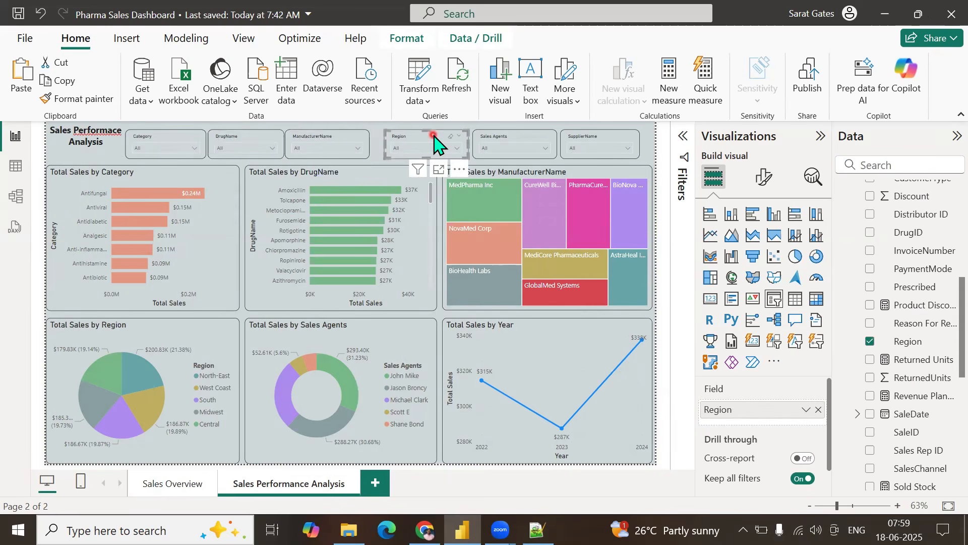
key("Left")
key("Left")
key("Left")
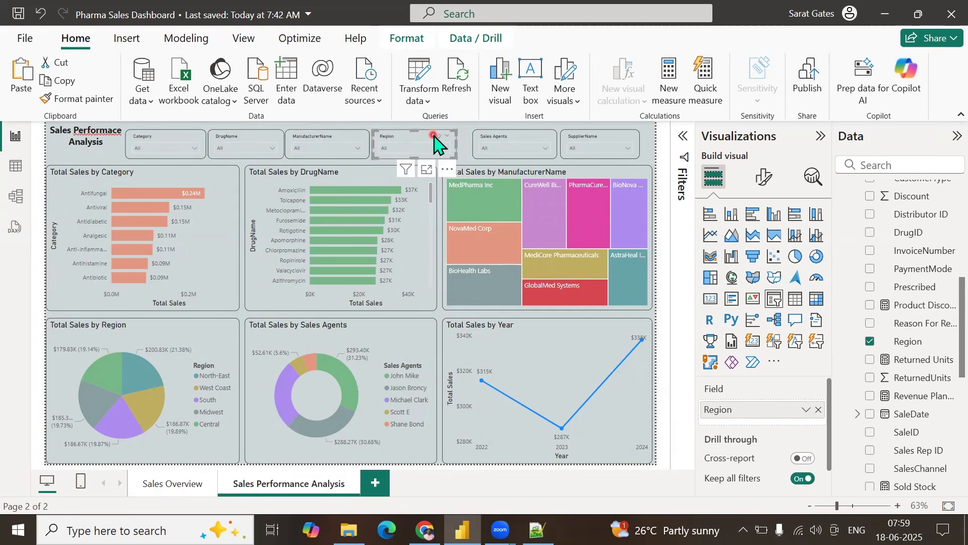
Step: Nudge the Sales Agents slicer left until it sits right beside the Region slicer
left_click(486, 136)
key("Left")
key("Left")
key("Left")
key("Left")
key("Left")
key("Left")
key("Left")
key("Left")
key("Left")
key("Left")
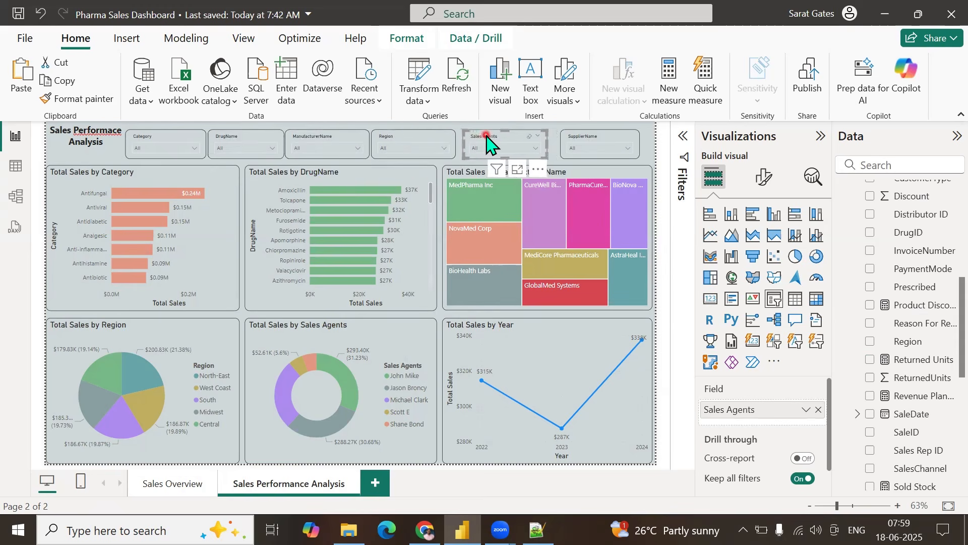
Step: Nudge the SupplierName slicer left until it sits right beside the Sales Agents slicer
left_click(576, 144)
key("Left")
key("Left")
key("Left")
key("Left")
key("Left")
key("Left")
key("Left")
key("Left")
key("Left")
key("Left")
key("Left")
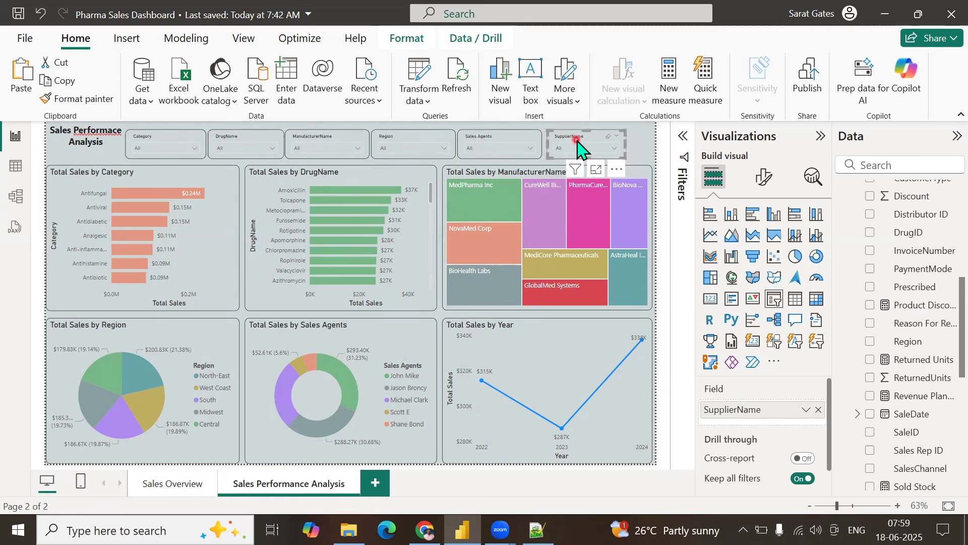
Step: Correct the title's spelling to "Sales Performance Analysis" and narrow its text box to fit the three-line text
left_click(71, 140)
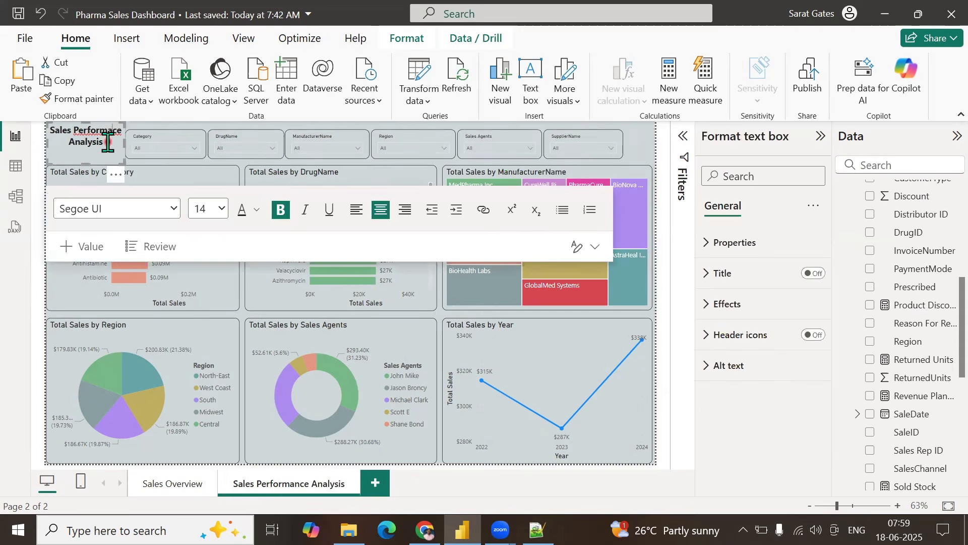
type("n")
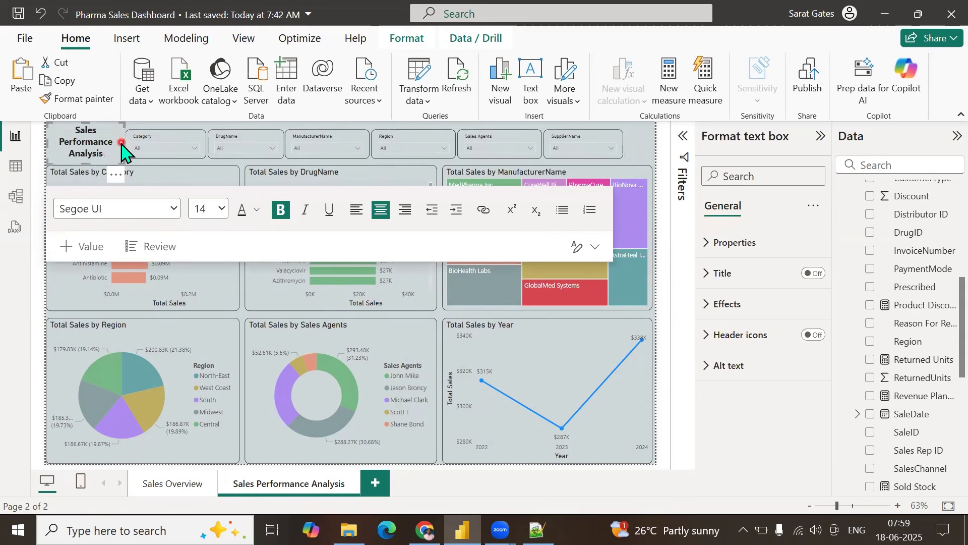
mouse_move(124, 142)
left_mouse_down()
mouse_move(107, 146)
mouse_move(113, 139)
left_mouse_up()
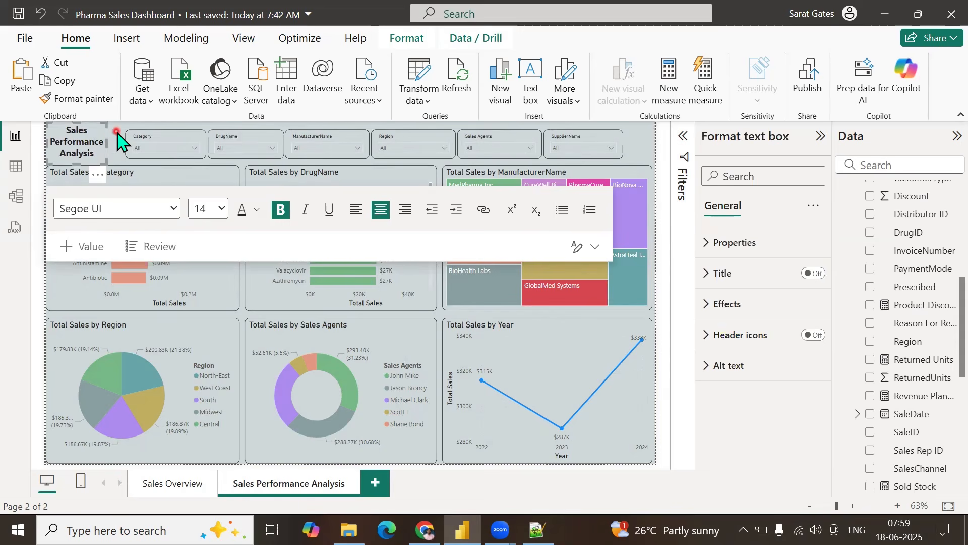
Step: Nudge the Category slicer further left, up to the edge of the narrowed title box
left_click(133, 133)
left_click(135, 135)
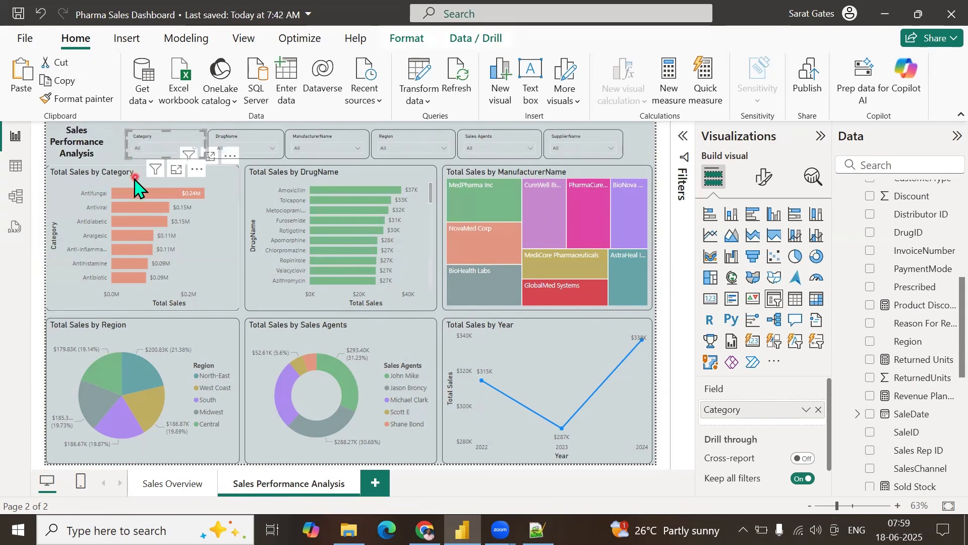
key("Left")
key("Left")
key("Left")
key("Left")
key("Left")
key("Left")
key("Left")
key("Left")
key("Left")
key("Left")
key("Left")
key("Left")
key("Left")
key("Left")
key("Left")
key("Left")
key("Left")
key("Left")
key("Left")
key("Left")
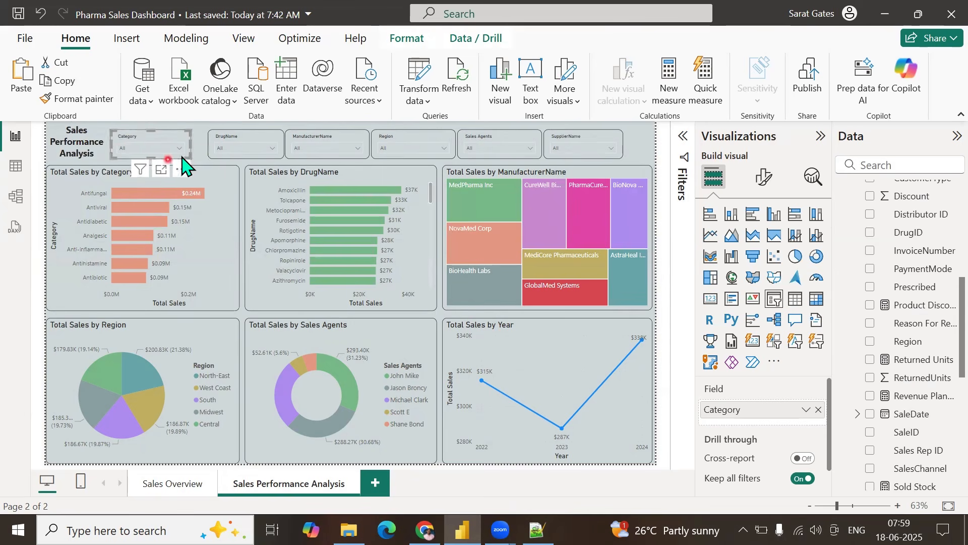
Step: Nudge the DrugName slicer left to close the gap beside the Category slicer
left_click(233, 143)
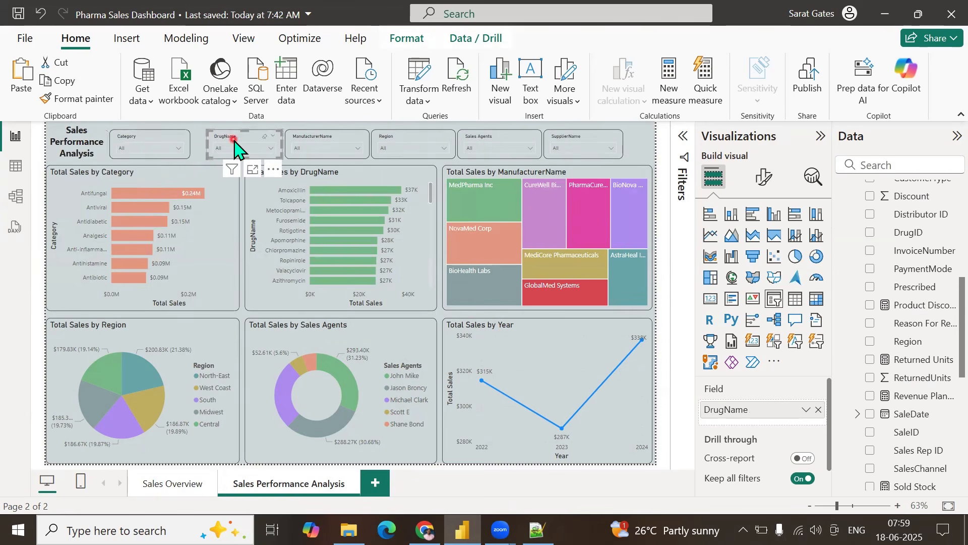
key("Left")
key("Left")
key("Left")
key("Left")
key("Left")
key("Left")
key("Left")
key("Left")
key("Left")
key("Left")
key("Left")
key("Left")
key("Left")
key("Left")
key("Left")
key("Left")
key("Left")
key("Left")
key("Left")
key("Left")
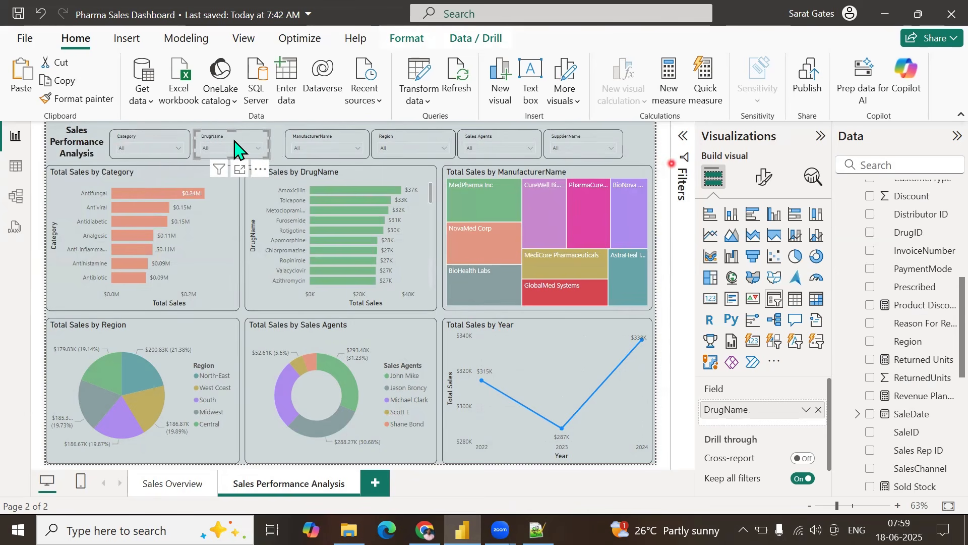
Step: Nudge the ManufacturerName slicer left to close the gap beside the DrugName slicer
left_click(313, 141)
key("Left")
key("Left")
key("Left")
key("Left")
key("Left")
key("Left")
key("Left")
key("Left")
key("Left")
key("Left")
key("Left")
key("Left")
key("Left")
key("Left")
key("Left")
key("Left")
key("Left")
key("Left")
key("Left")
key("Left")
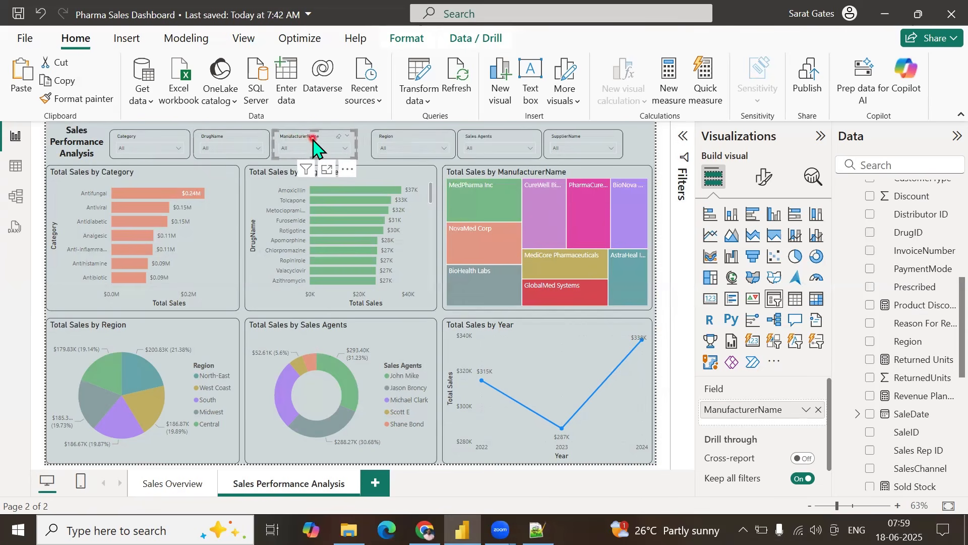
Step: Nudge the Region slicer left to close the gap beside the ManufacturerName slicer
left_click(382, 137)
key("Left")
key("Left")
key("Left")
key("Left")
key("Left")
key("Left")
key("Left")
key("Left")
key("Left")
key("Left")
key("Left")
key("Left")
key("Left")
key("Left")
key("Left")
key("Left")
key("Left")
key("Left")
key("Left")
key("Left")
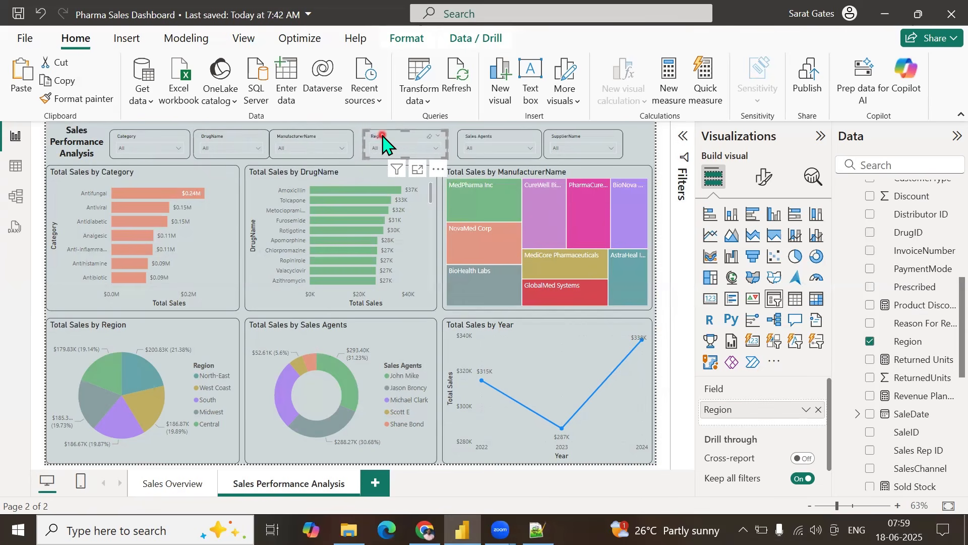
Step: Nudge the Sales Agents slicer left to close the gap beside the Region slicer
left_click(474, 142)
key("Left")
key("Left")
key("Left")
key("Left")
key("Left")
key("Left")
key("Left")
key("Left")
key("Left")
key("Left")
key("Left")
key("Left")
key("Left")
key("Left")
key("Left")
key("Left")
key("Left")
key("Left")
key("Left")
key("Left")
key("Left")
key("Left")
key("Left")
key("Left")
key("Left")
key("Left")
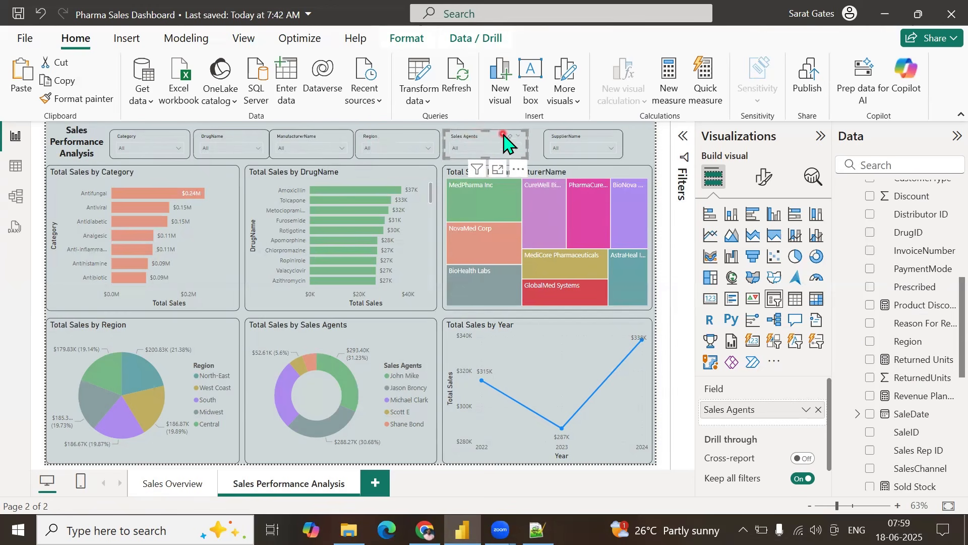
Step: Nudge the SupplierName slicer left to close the gap beside the Sales Agents slicer
left_click(573, 142)
key("Left")
key("Left")
key("Left")
key("Left")
key("Left")
key("Left")
key("Left")
key("Left")
key("Left")
key("Left")
key("Left")
key("Left")
key("Left")
key("Left")
key("Left")
key("Left")
key("Left")
key("Left")
key("Left")
key("Left")
key("Left")
key("Left")
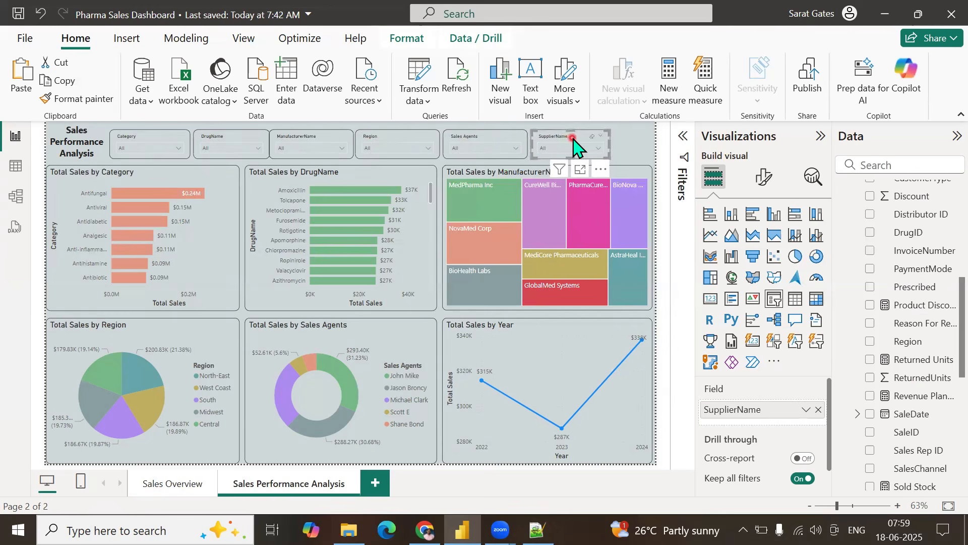
Step: Copy the Kipla logo from the Sales Overview page onto Sales Performance Analysis and shrink it to fit beside the SupplierName slicer
left_click(188, 485)
left_click(624, 143)
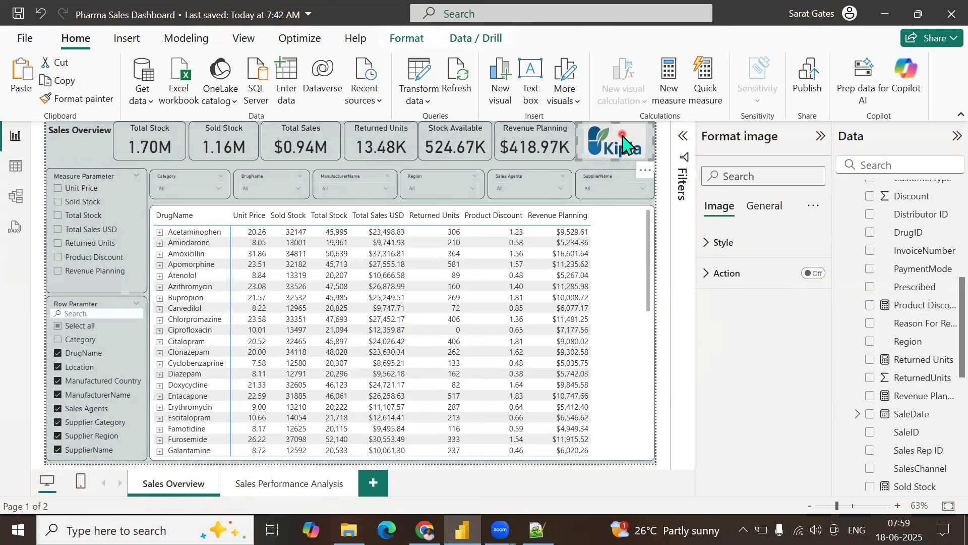
left_click(333, 482)
key("ctrl+v")
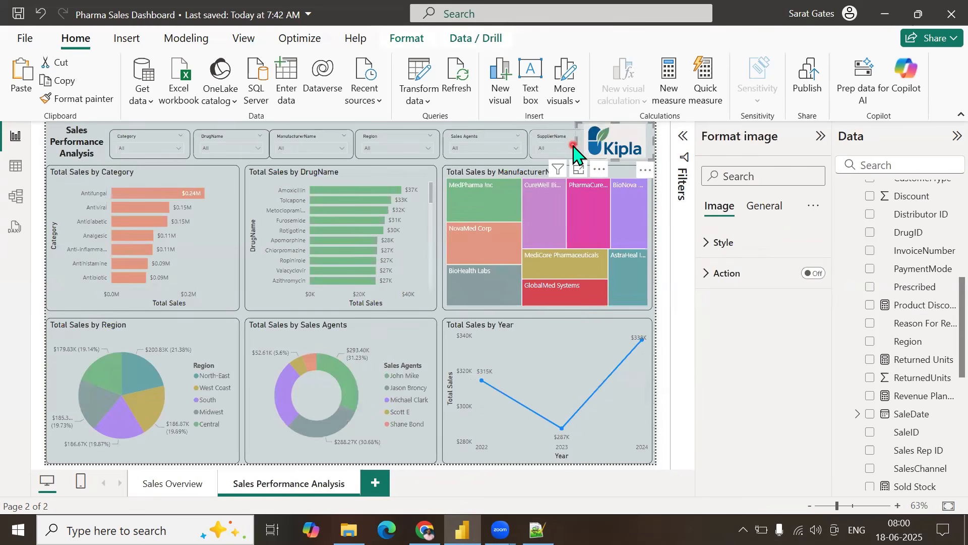
left_click_drag(576, 145, 614, 152)
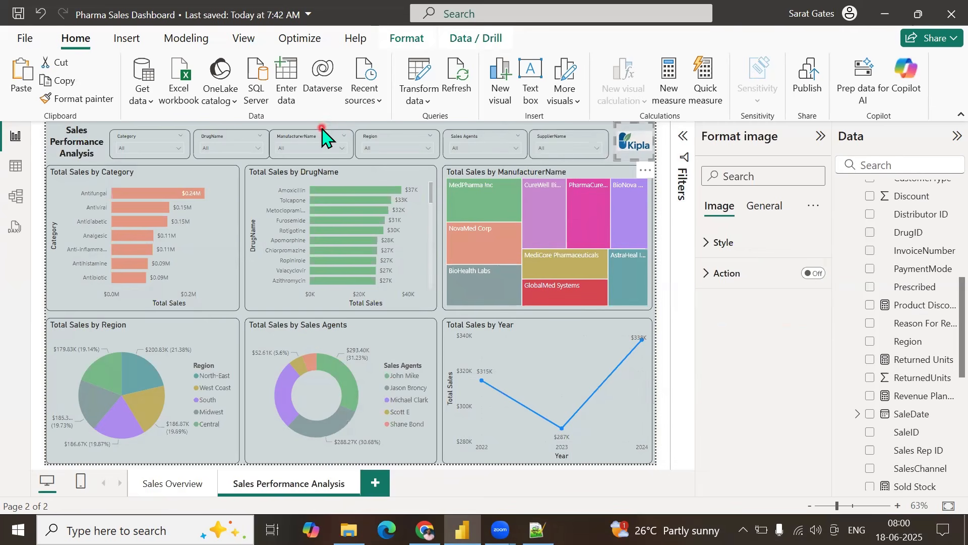
left_click(326, 128)
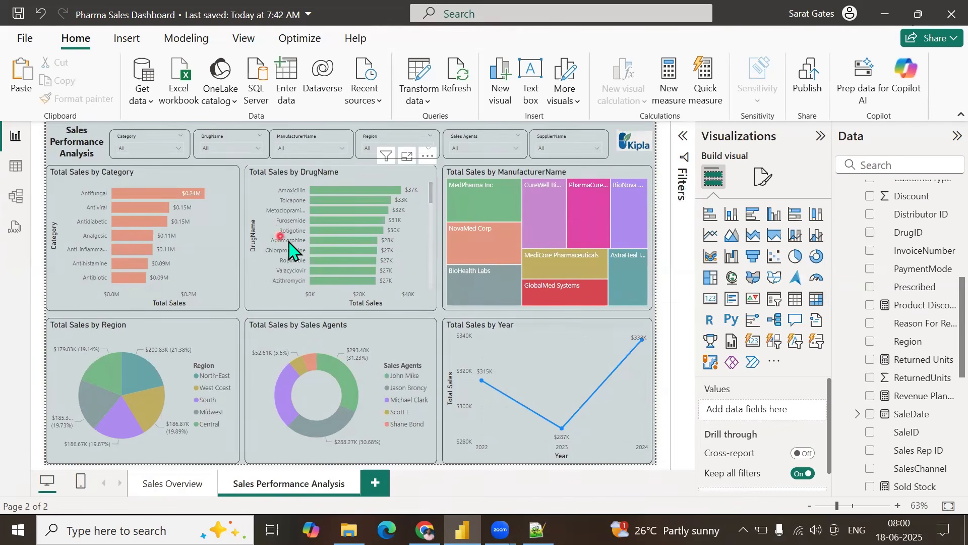
Step: Shift the DrugName slicer slightly left to even out the gaps to its neighbouring slicers
left_click(216, 143)
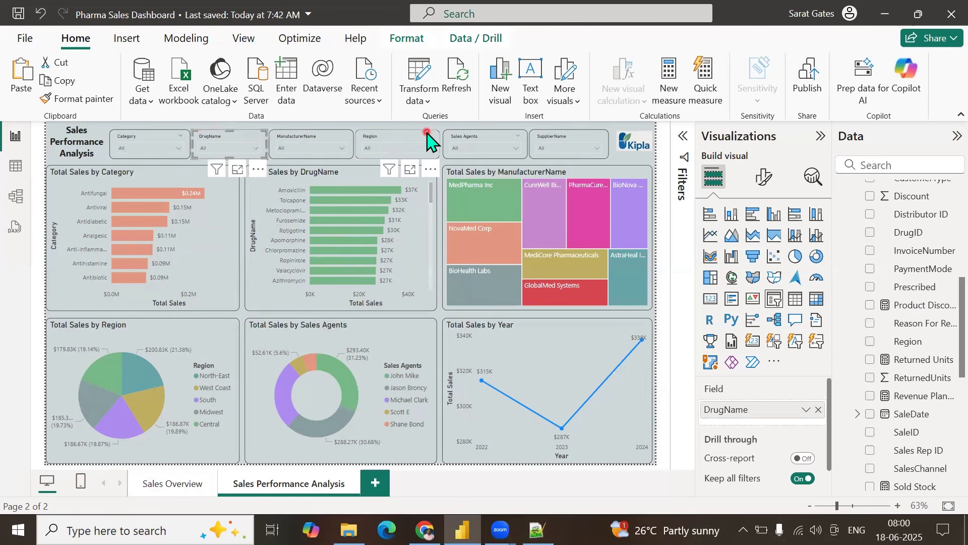
left_click(135, 125)
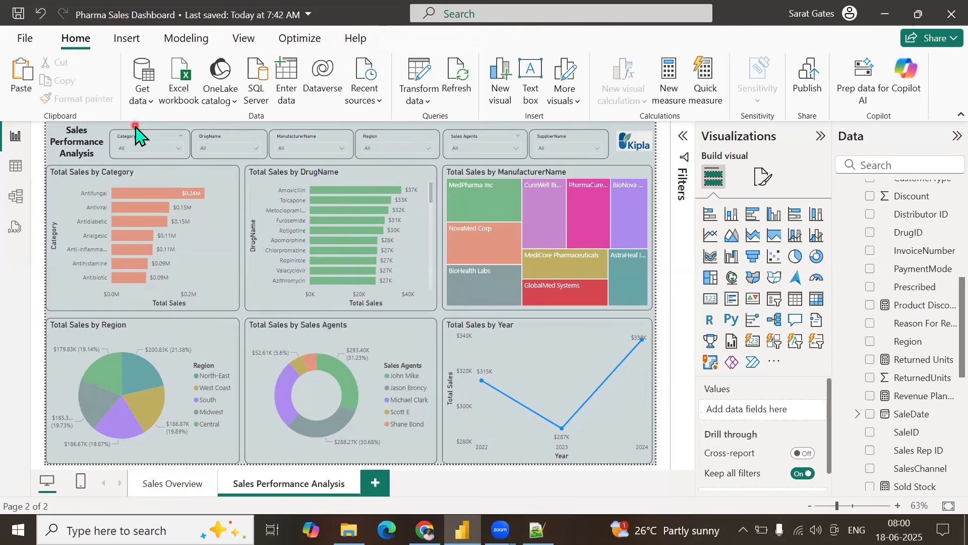
Step: Test the Category slicer with Analgesic, Antidiabetic, Antifungal, Antihistamine, Anti-inflammatory and Antiviral, and clear the selection
left_click(148, 148)
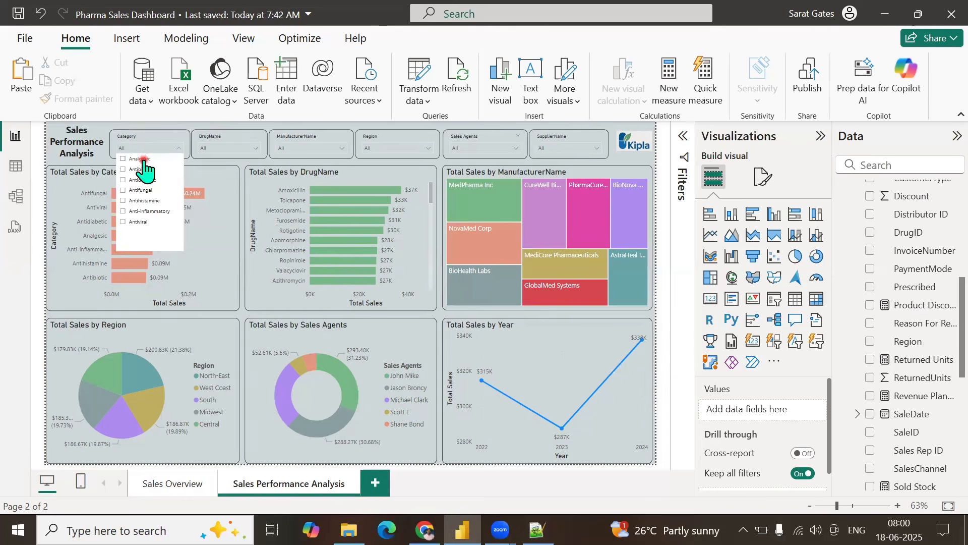
left_click(143, 159)
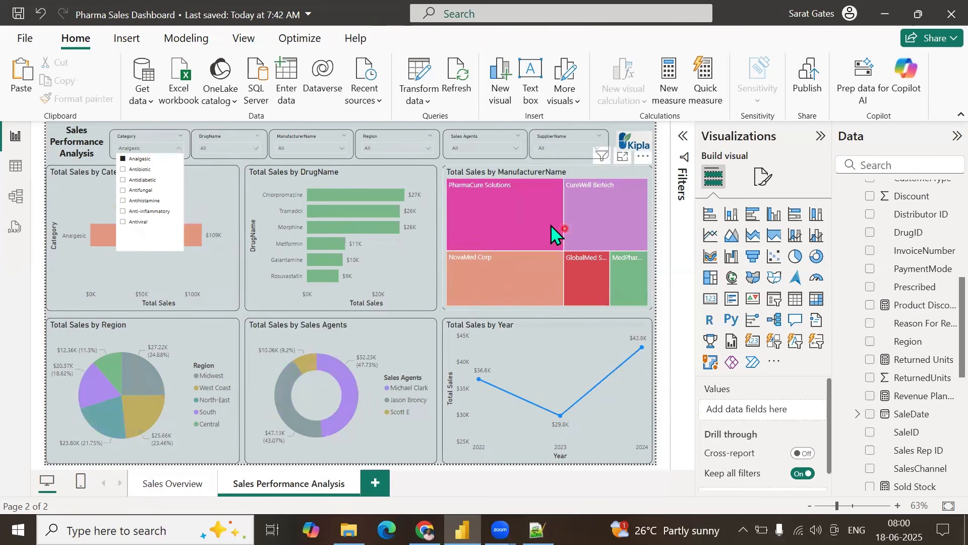
left_click(150, 180)
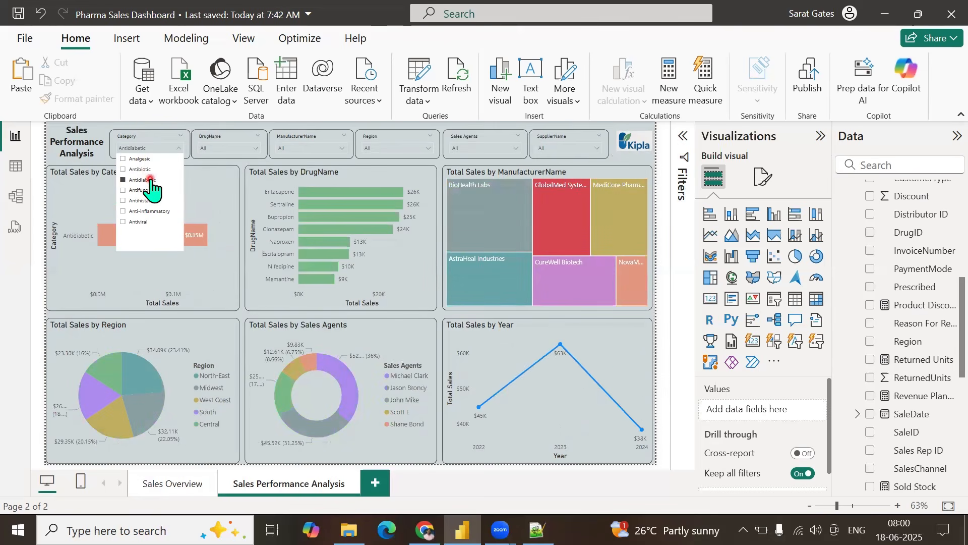
left_click(148, 191)
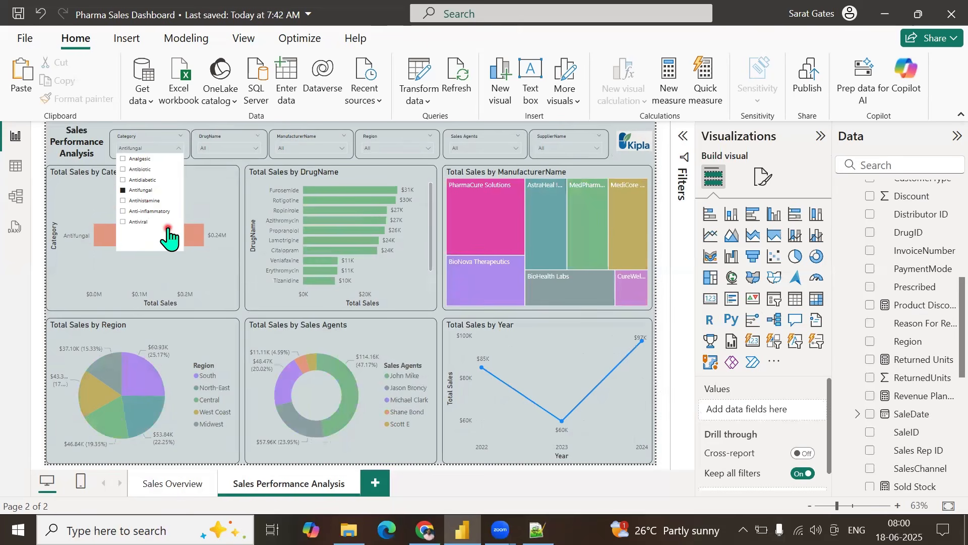
left_click(149, 200)
left_click(146, 214)
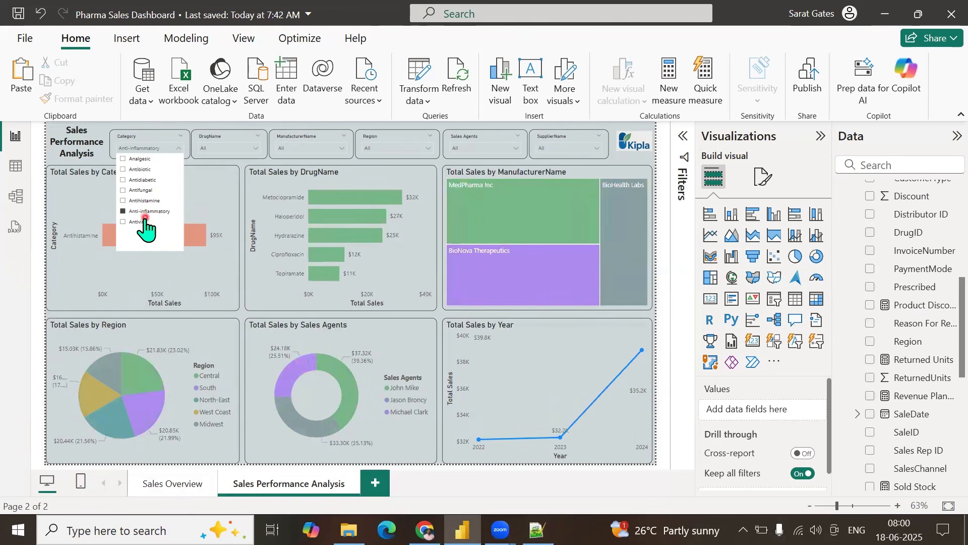
left_click(144, 223)
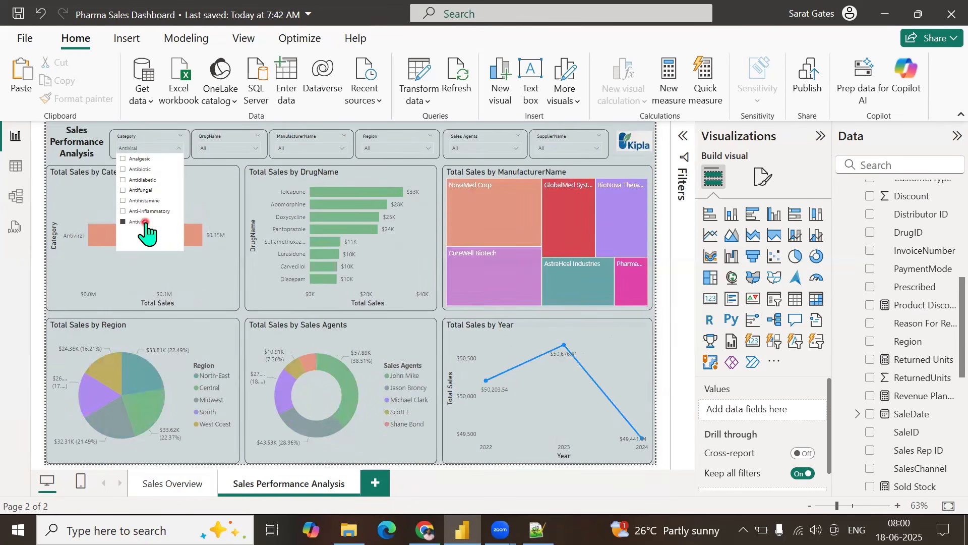
left_click(145, 223)
left_click(162, 150)
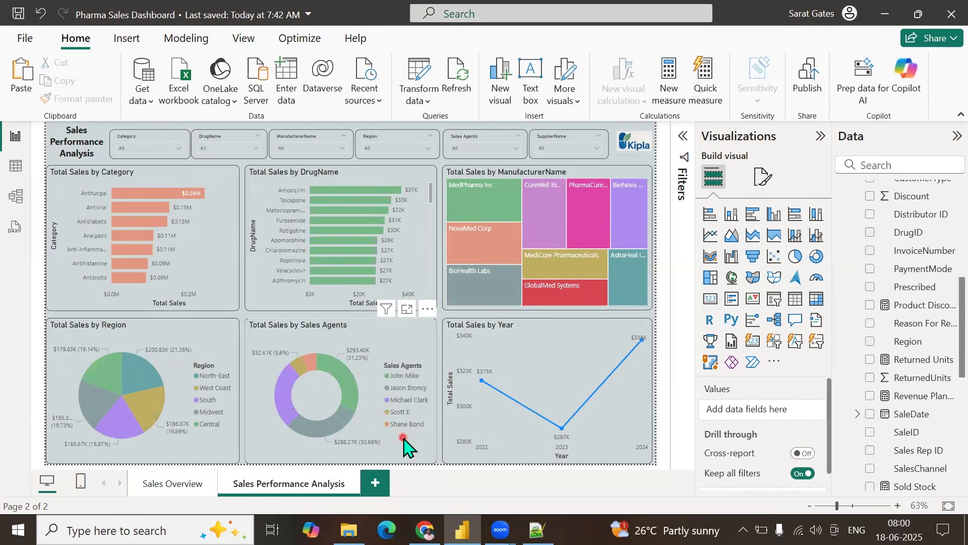
Step: Review the Sales Overview page and return to the Sales Performance Analysis page to look over its charts
left_click(180, 492)
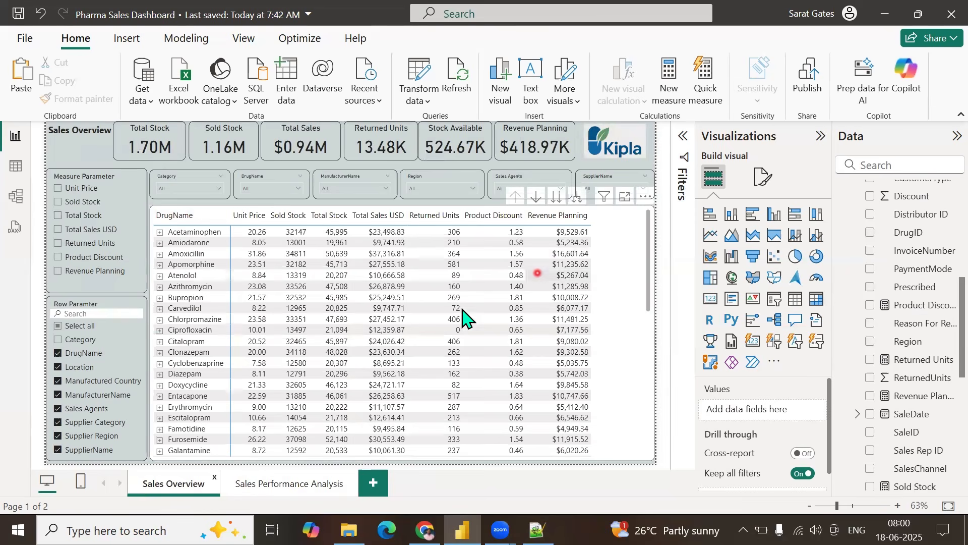
left_click(270, 496)
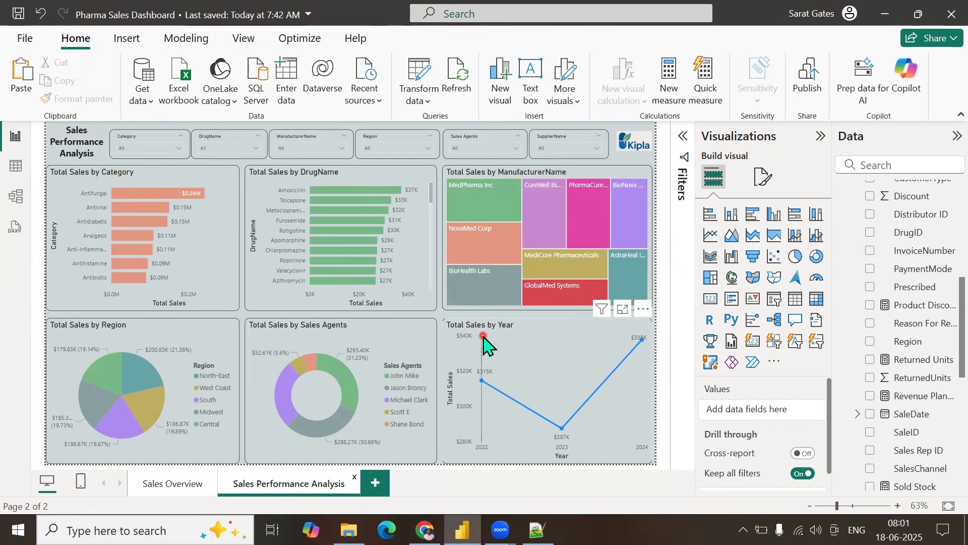
mouse_move(483, 337)
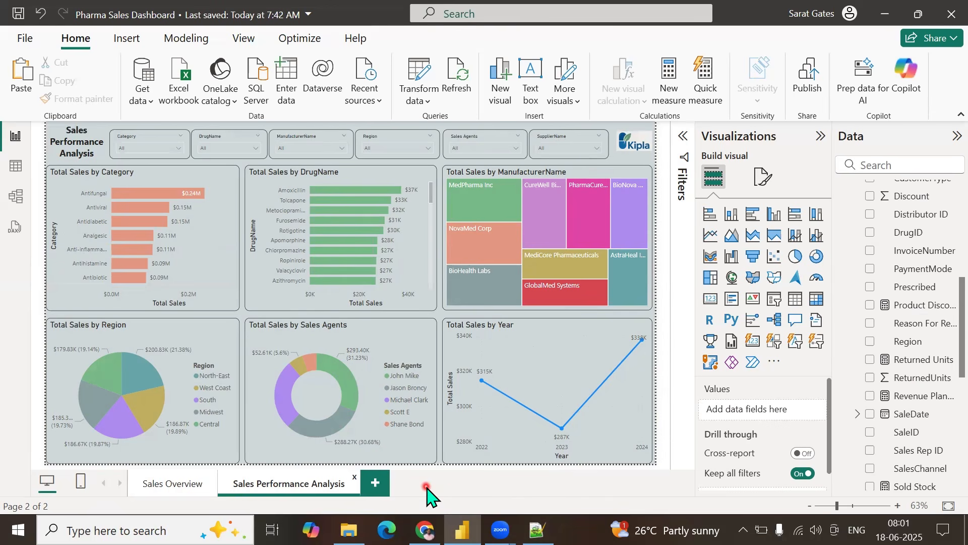
Step: Duplicate the Sales Performance Analysis page and delete all six charts from the copy, keeping the title, slicers and logo
right_click(281, 488)
left_click(318, 401)
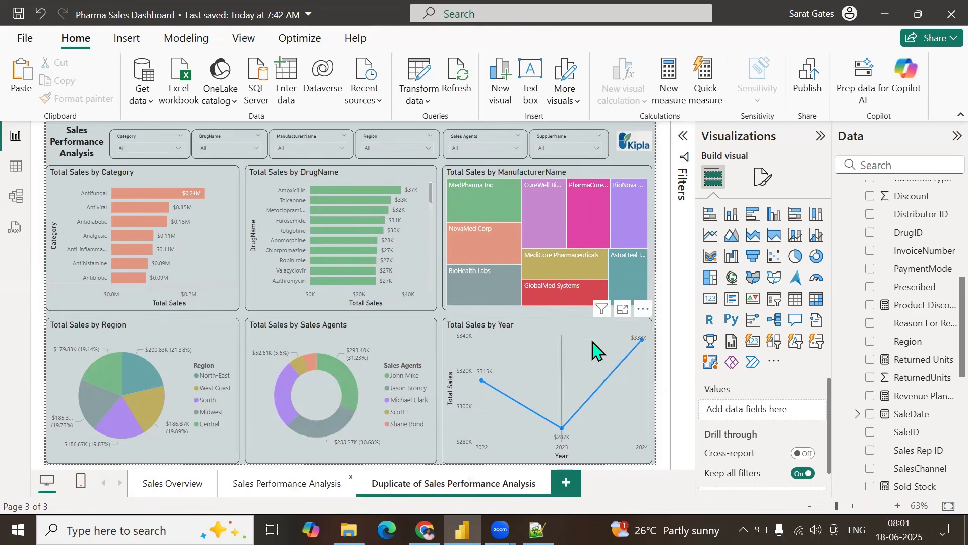
left_click(104, 185)
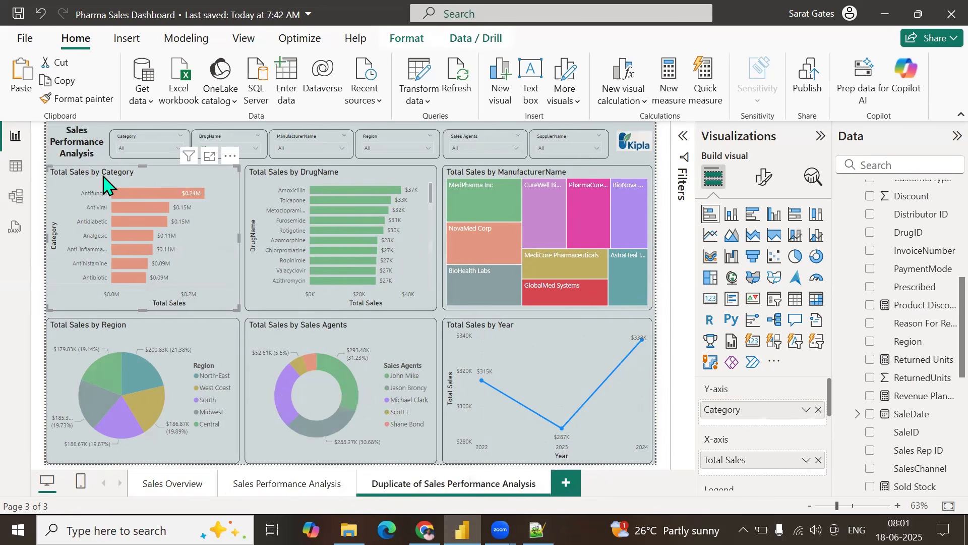
left_click(270, 173, "ctrl")
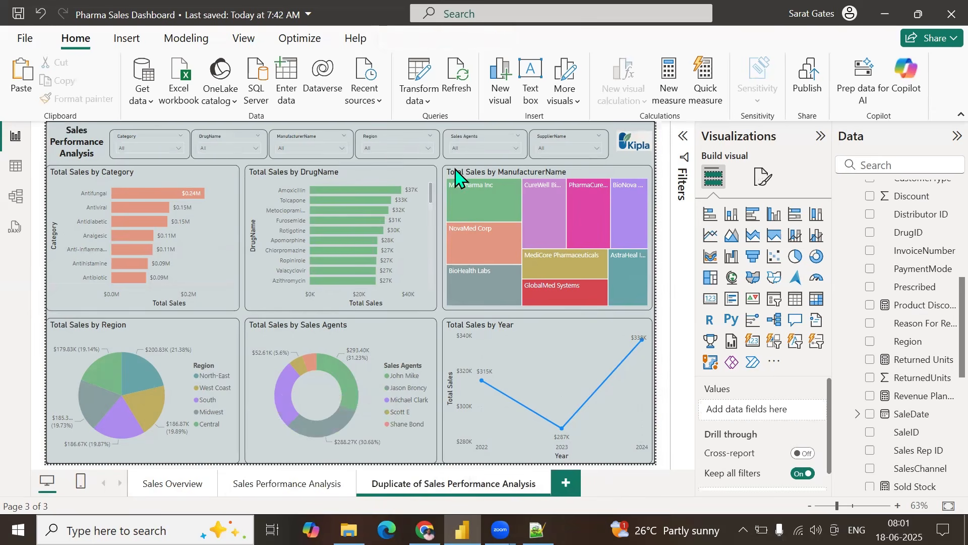
left_click(204, 191)
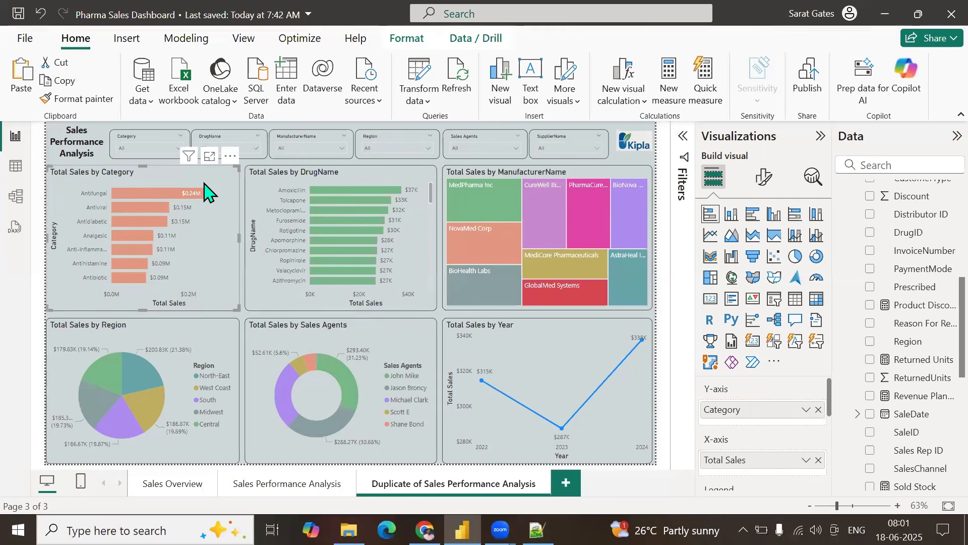
left_click(270, 180, "ctrl")
left_click(474, 185, "ctrl")
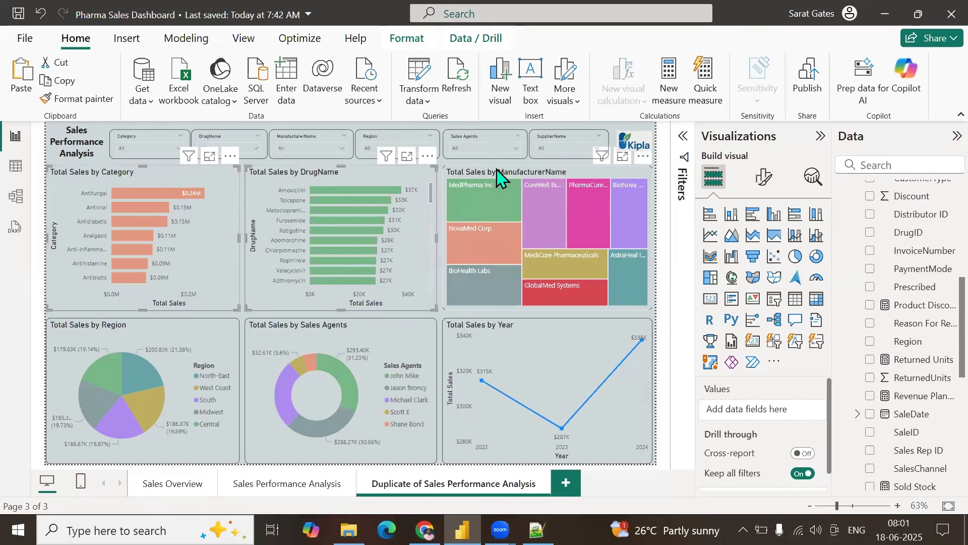
left_click(214, 350, "ctrl")
left_click(326, 340, "ctrl")
left_click(482, 343, "ctrl")
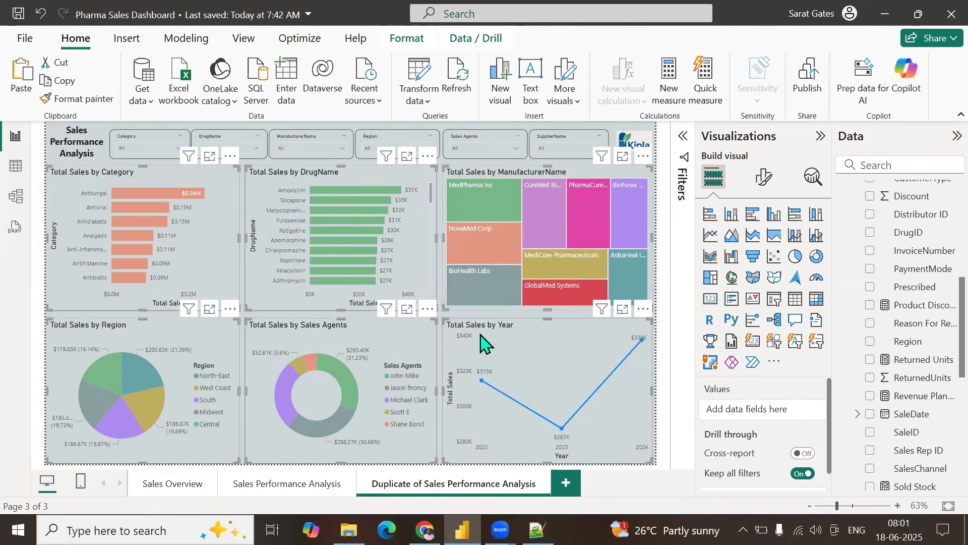
key("Delete")
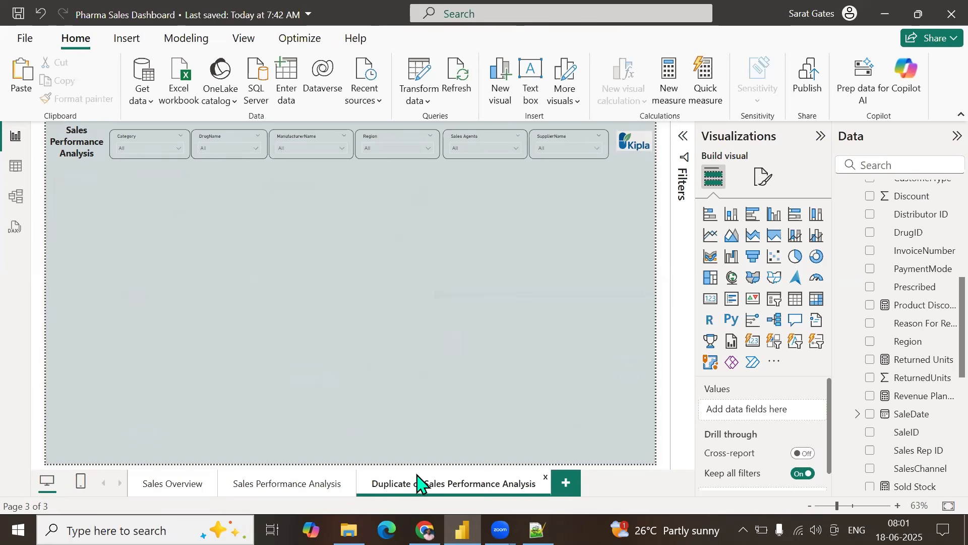
Step: Switch to Notepad++ and extend the INVENTORY SNAPSHOT heading with "-- IT CONTAINS THE COMPLETE INFORMATION ABOUT THE INVENTORY - STOCKS"
left_click(538, 530)
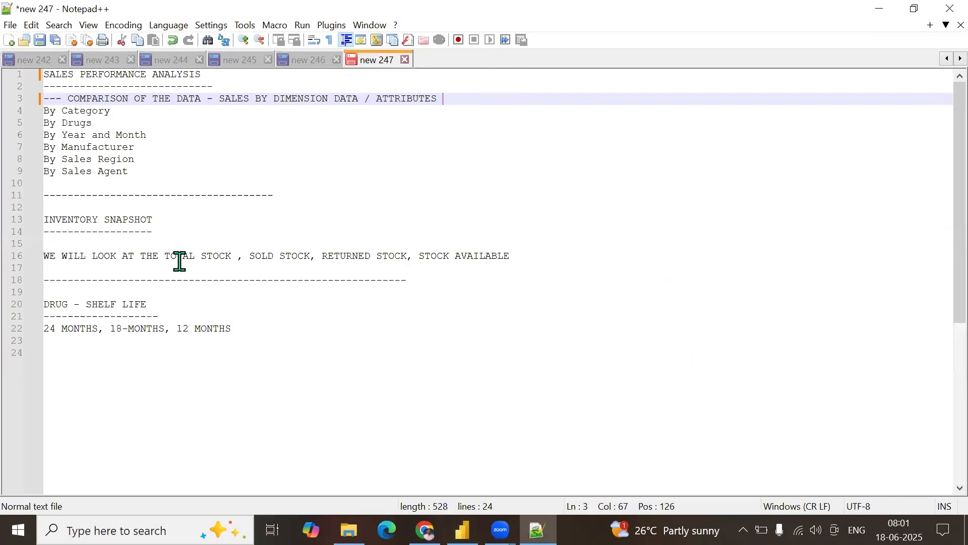
left_click_drag(168, 218, 39, 218)
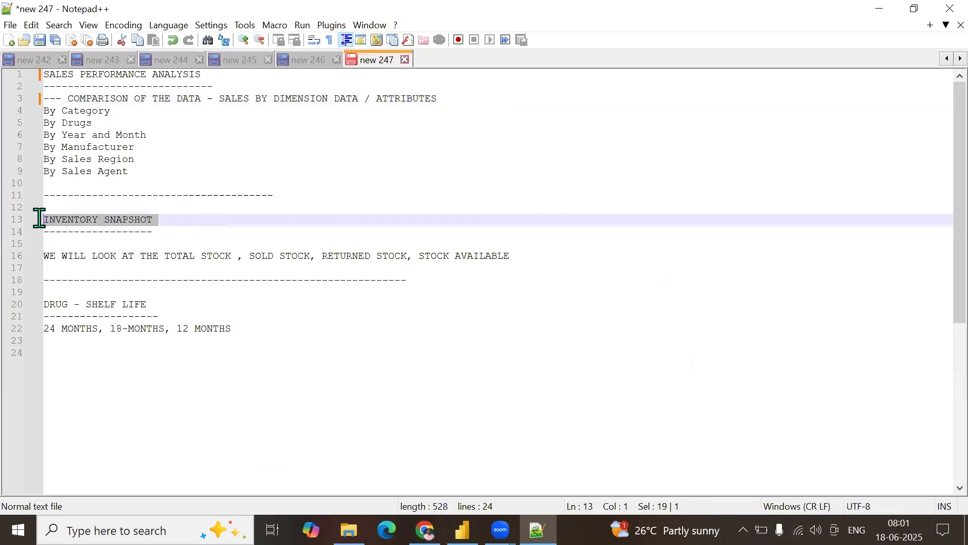
left_click(158, 220)
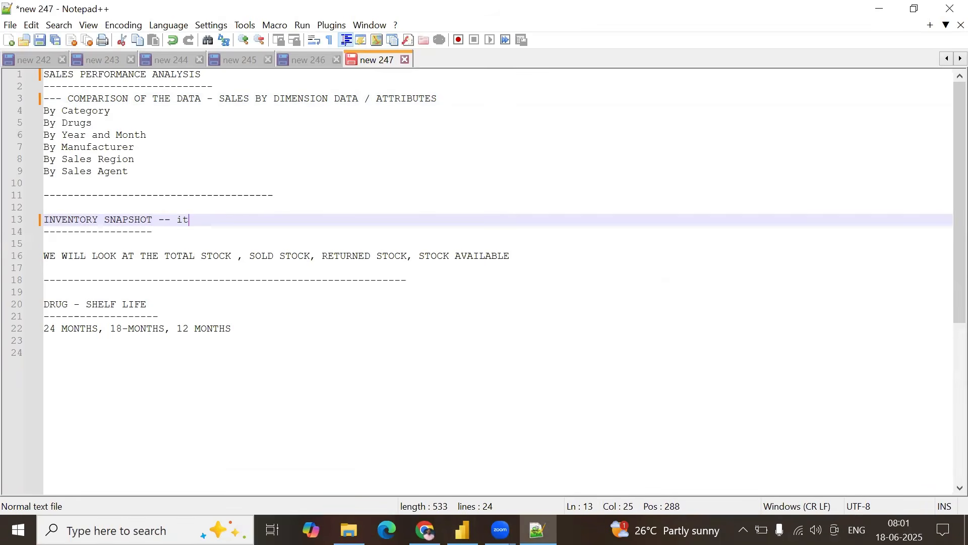
type("--")
key("Caps_Lock")
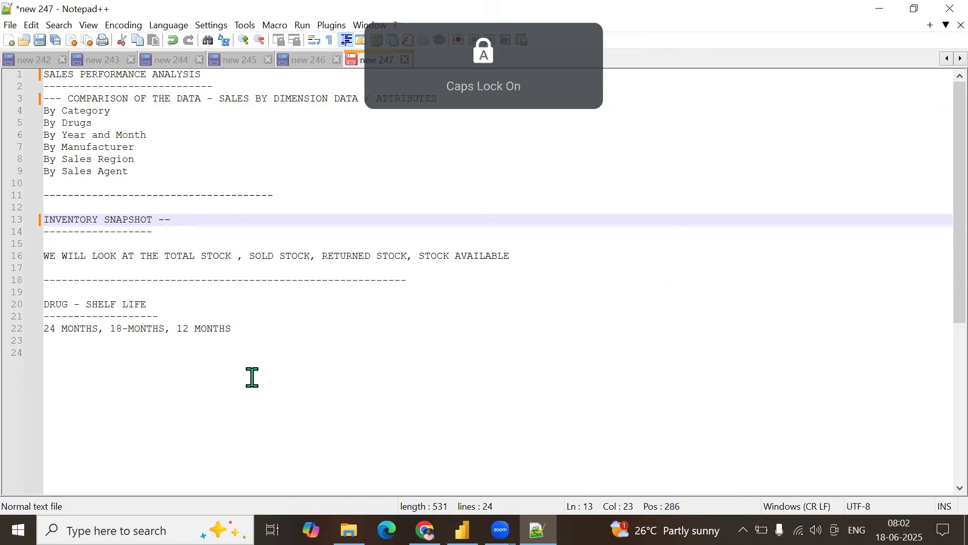
type("IT CONTAINS ")
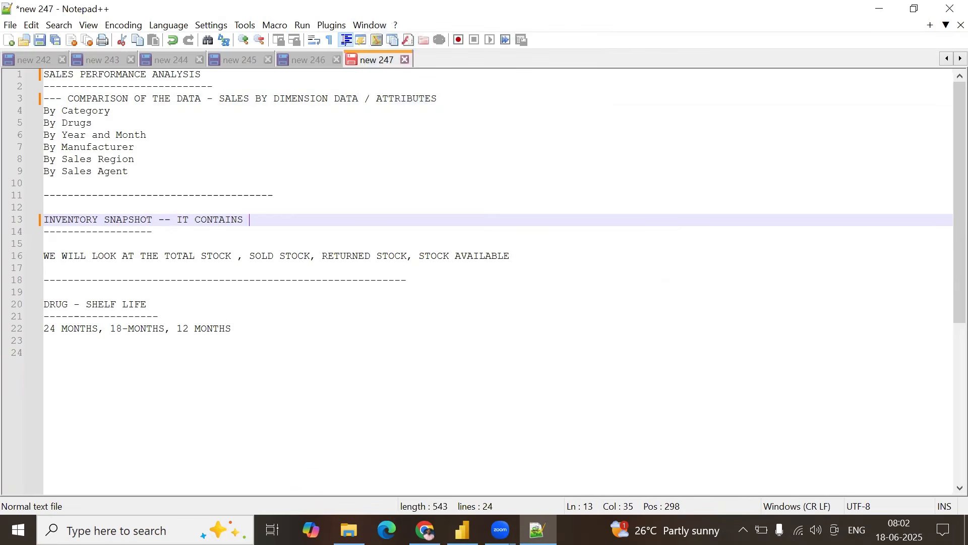
type("THE COMPLETE INFOR")
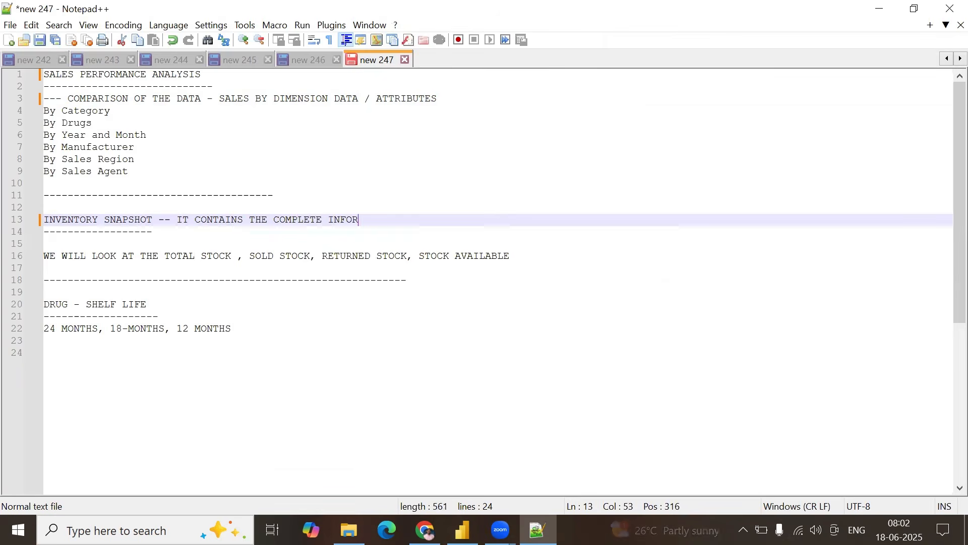
type("MATION ABOUT")
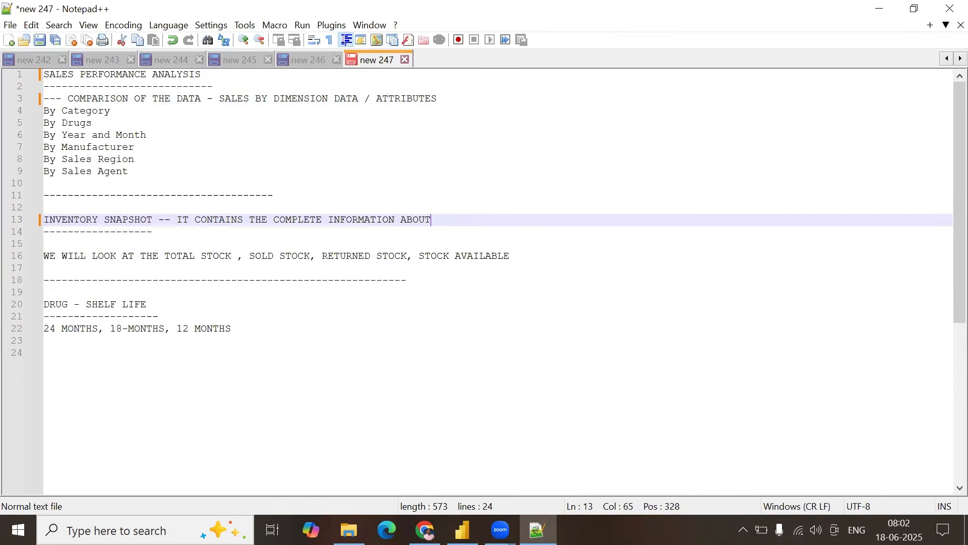
type(" THE INVEN")
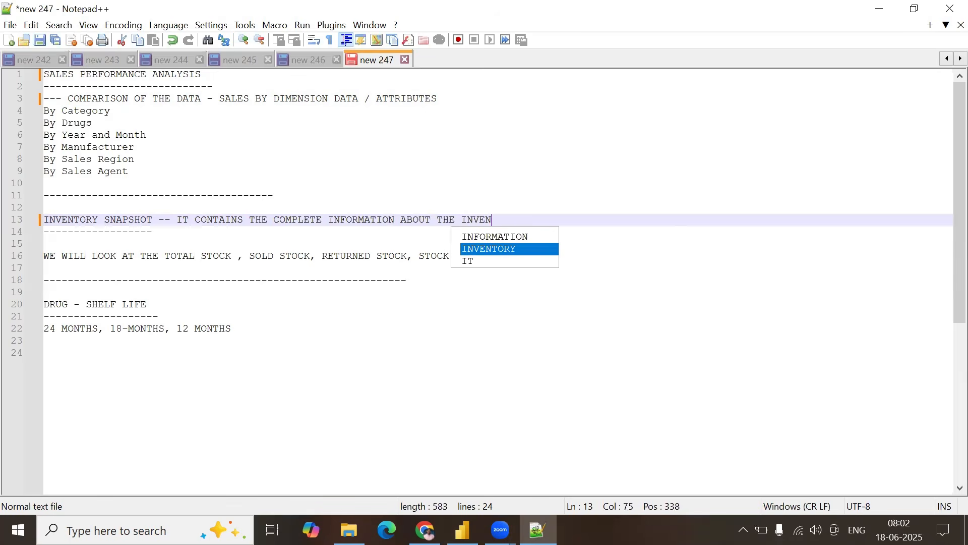
type("TORY - ")
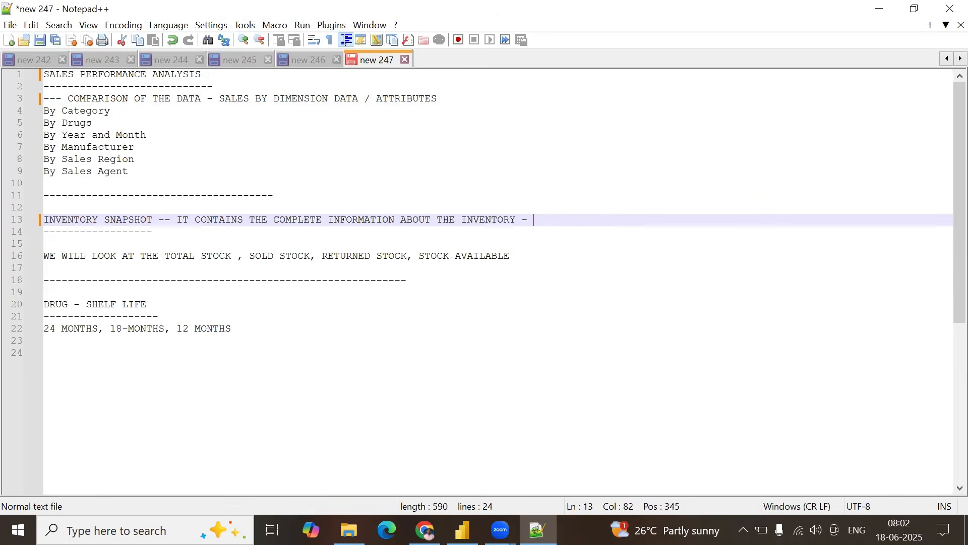
type("STOCKS")
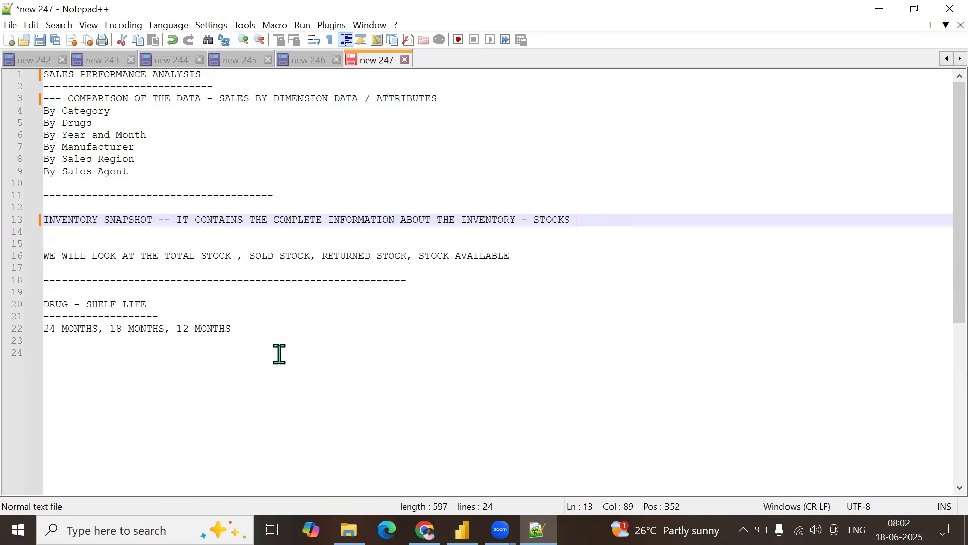
left_click_drag(250, 256, 509, 258)
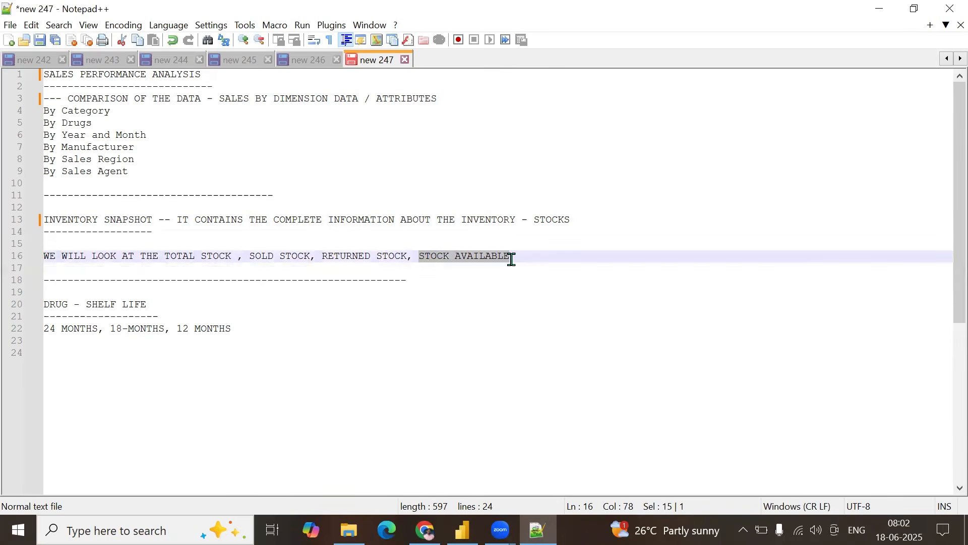
left_click(457, 350)
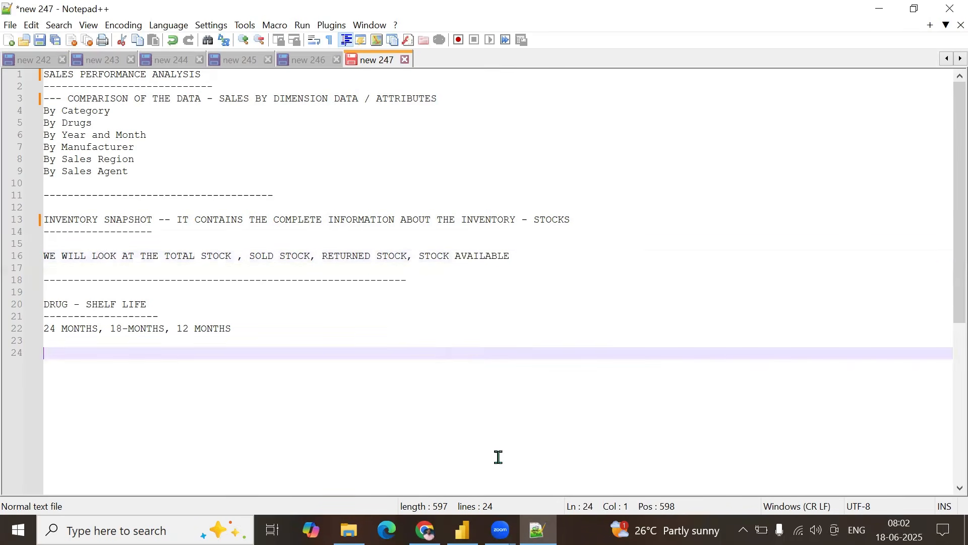
Step: Return to Power BI and rename the duplicated report page as Inventory Snapshot
left_click(463, 530)
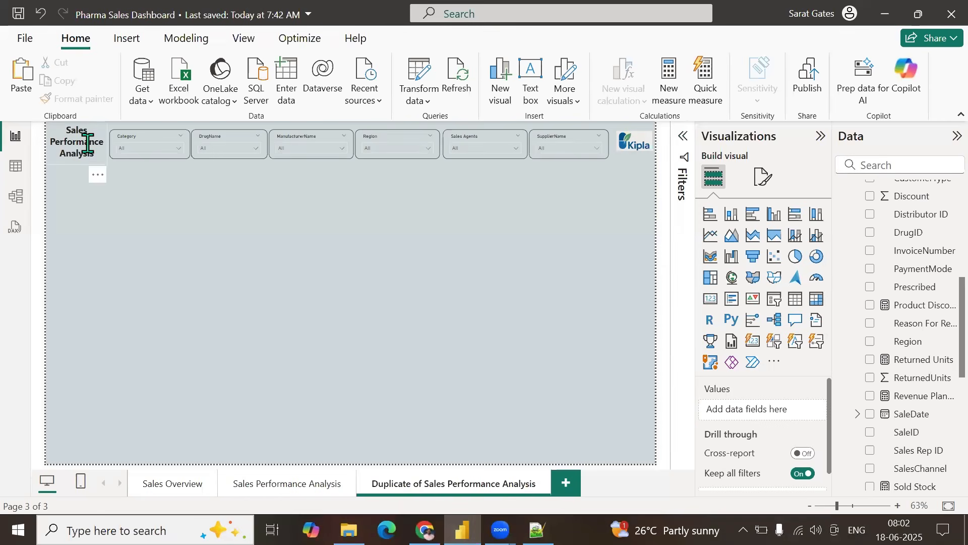
left_click(93, 163)
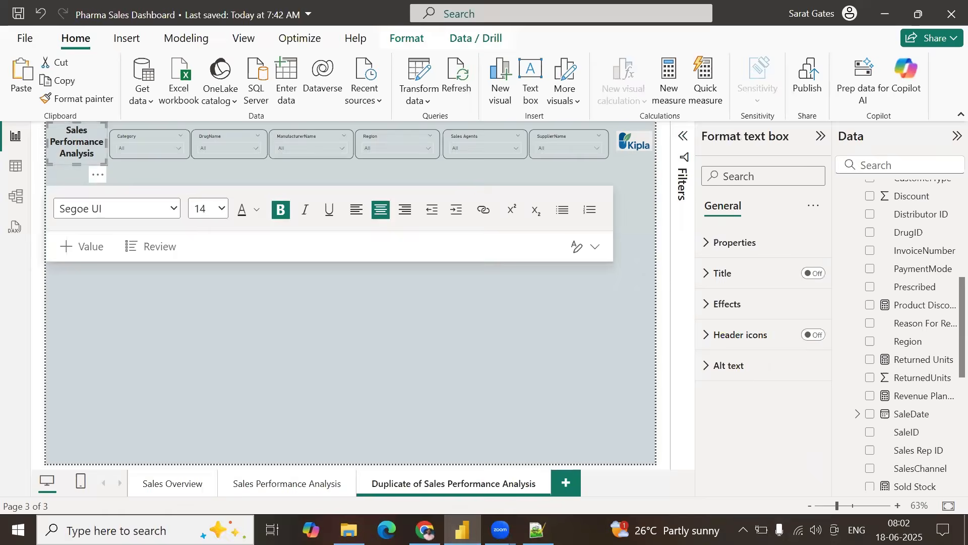
double_click(491, 482)
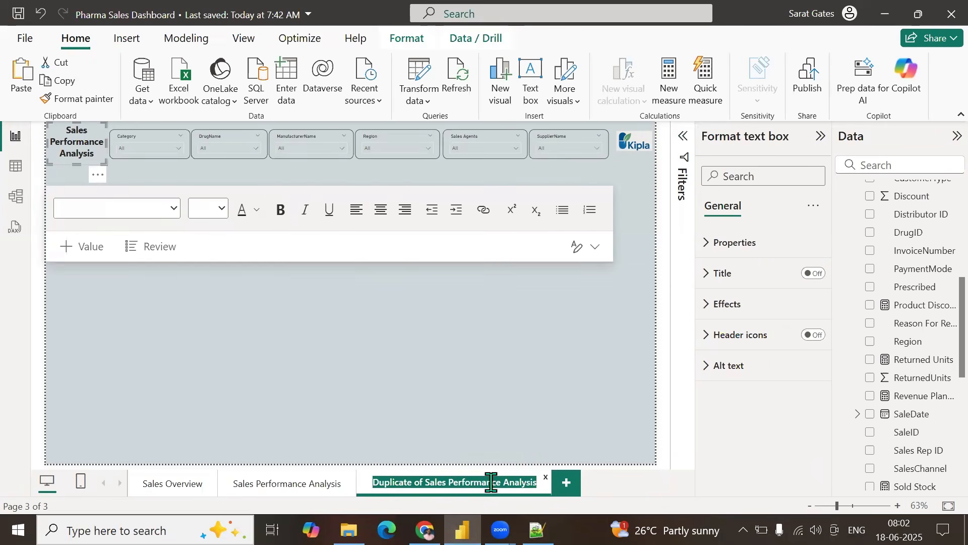
type("iNVENTOR")
key("ctrl+a")
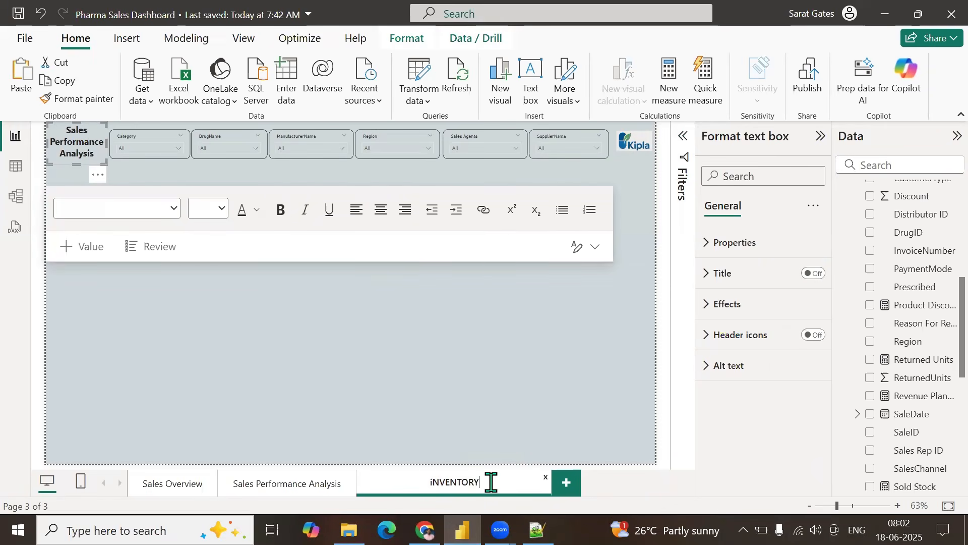
key("BackSpace")
key("Caps_Lock")
type("I")
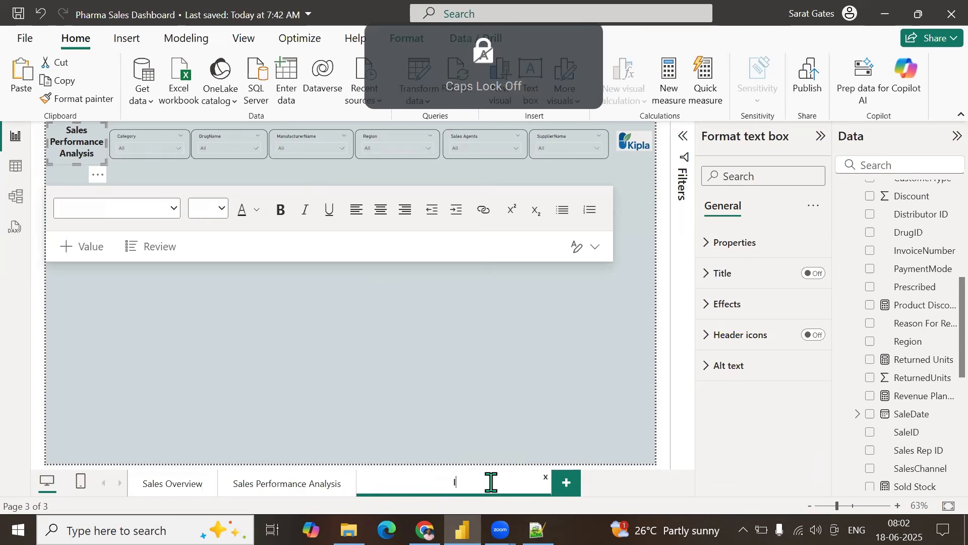
type("nventory S")
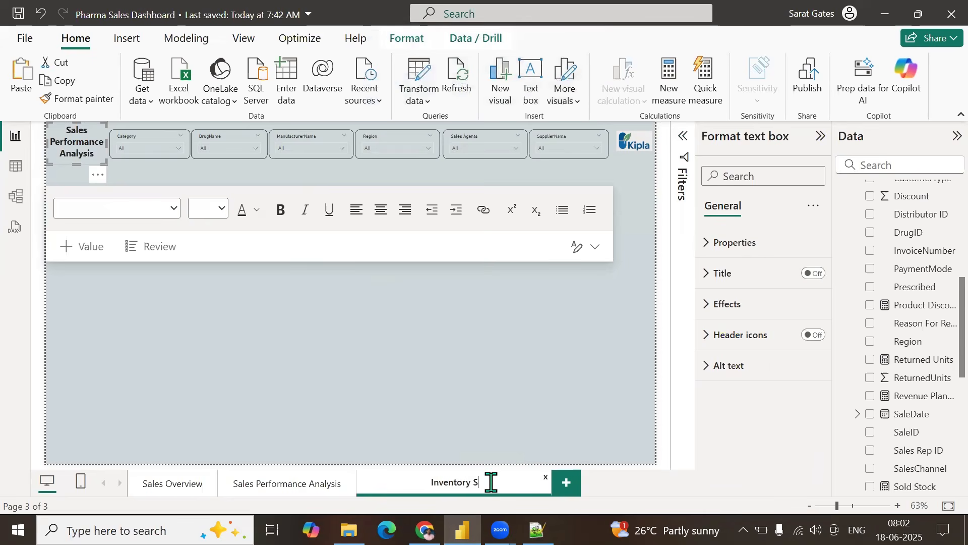
type("napshot")
key("Return")
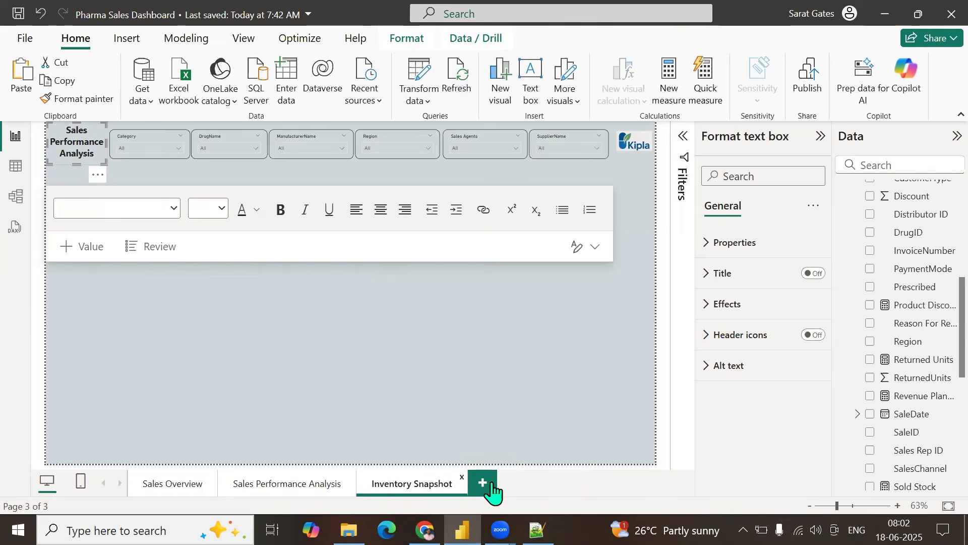
Step: Replace the page's title text with "Inventory Snapshot" and deselect the text box
left_click(98, 154)
left_click_drag(98, 155, 50, 129)
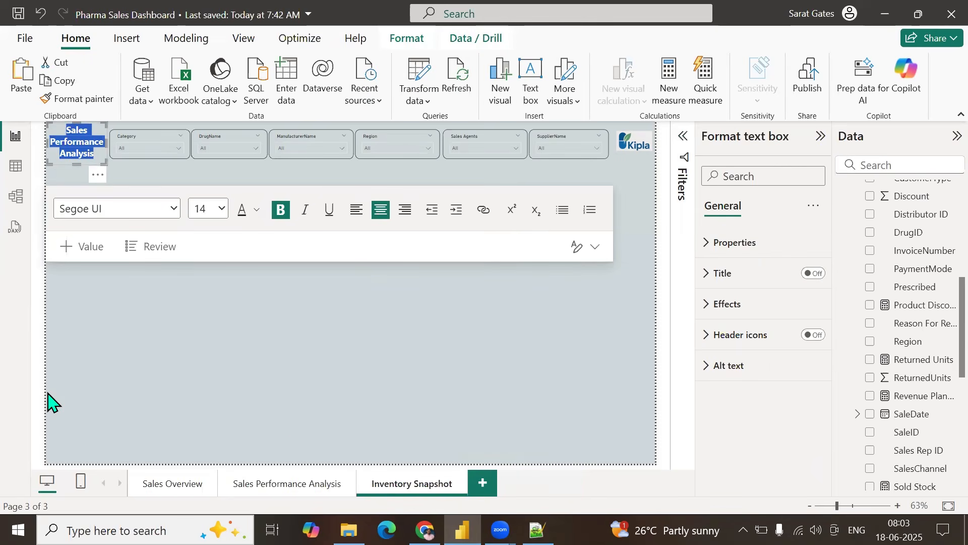
type("Inventory")
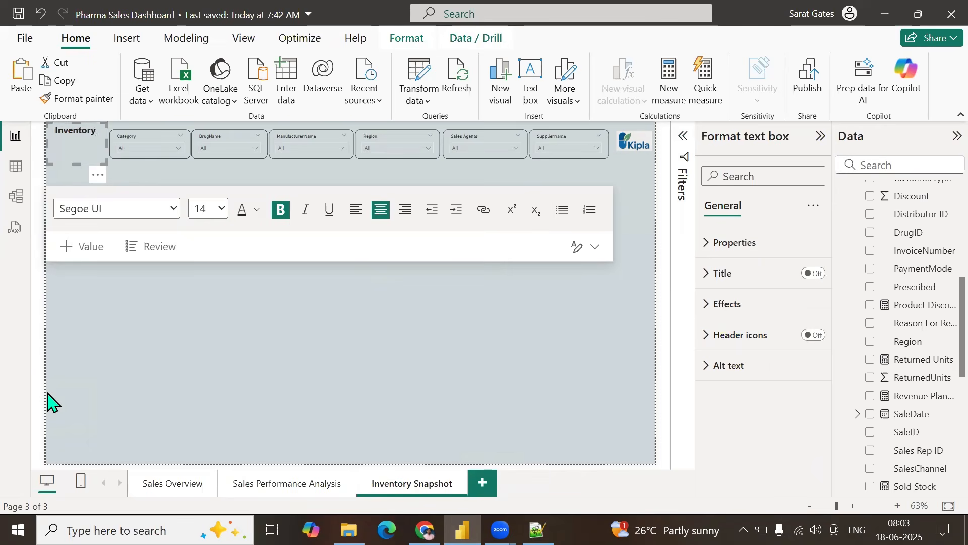
type(" Snapshot")
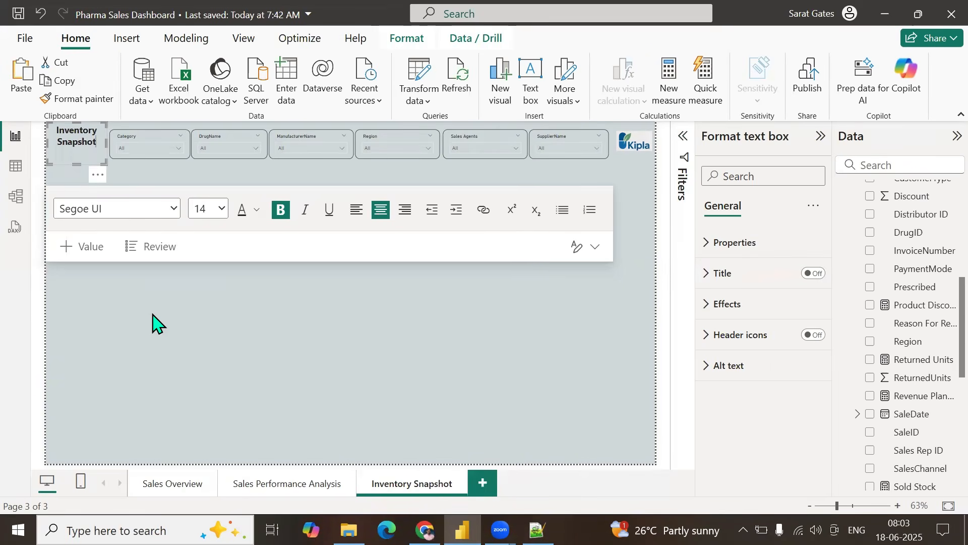
left_click(147, 328)
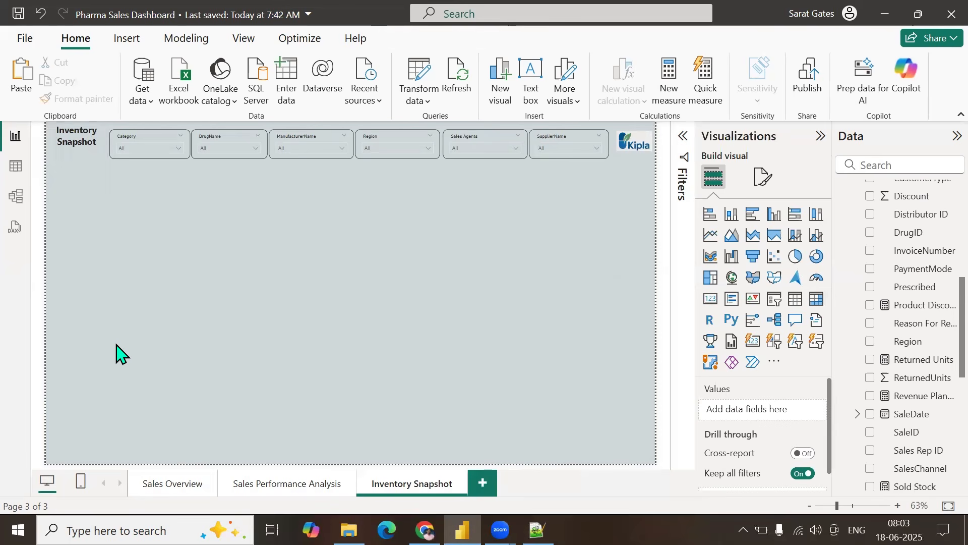
Step: Look through the available data fields, and check the year-and-month and stock measure lines in the Notepad++ notes
scroll(920, 339, "up", 5)
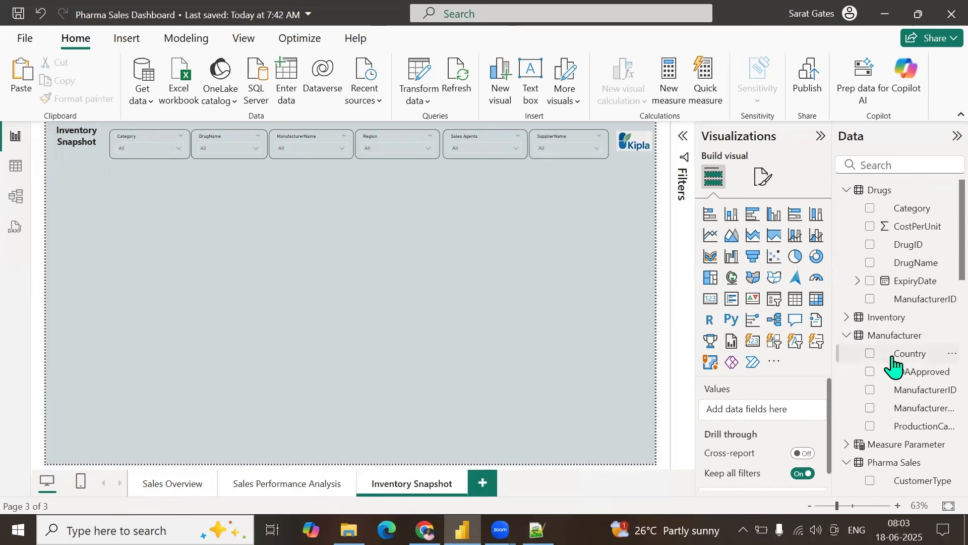
scroll(893, 363, "down", 5)
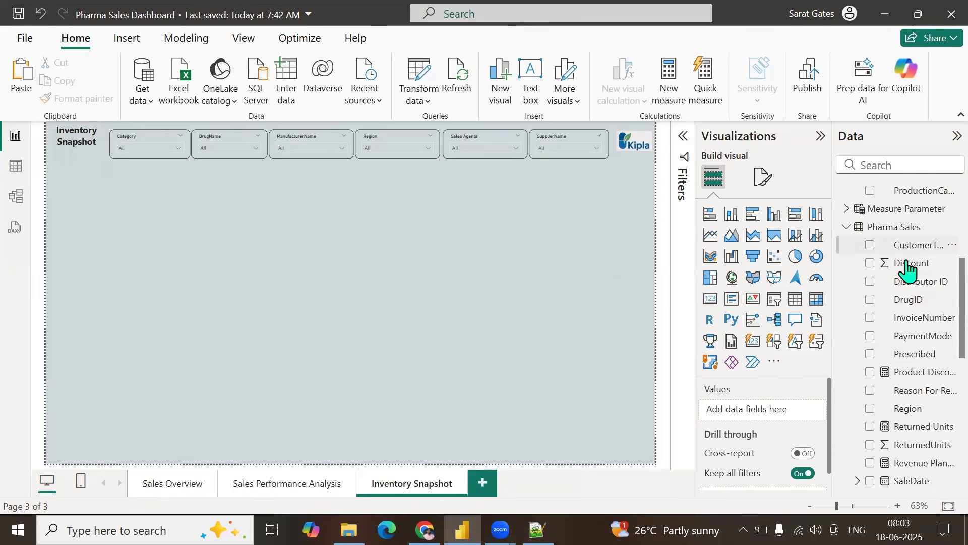
scroll(905, 271, "up", 5)
left_click(537, 529)
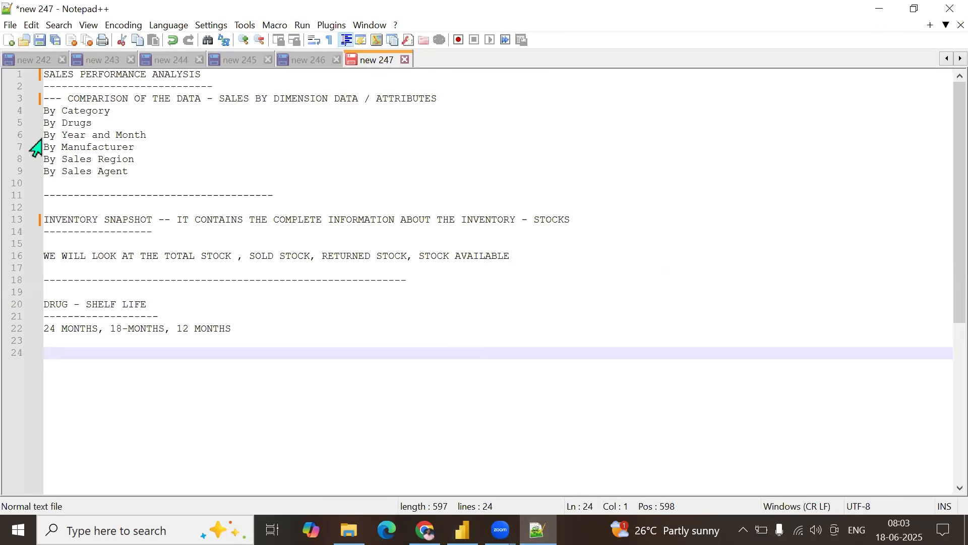
left_click_drag(44, 135, 142, 129)
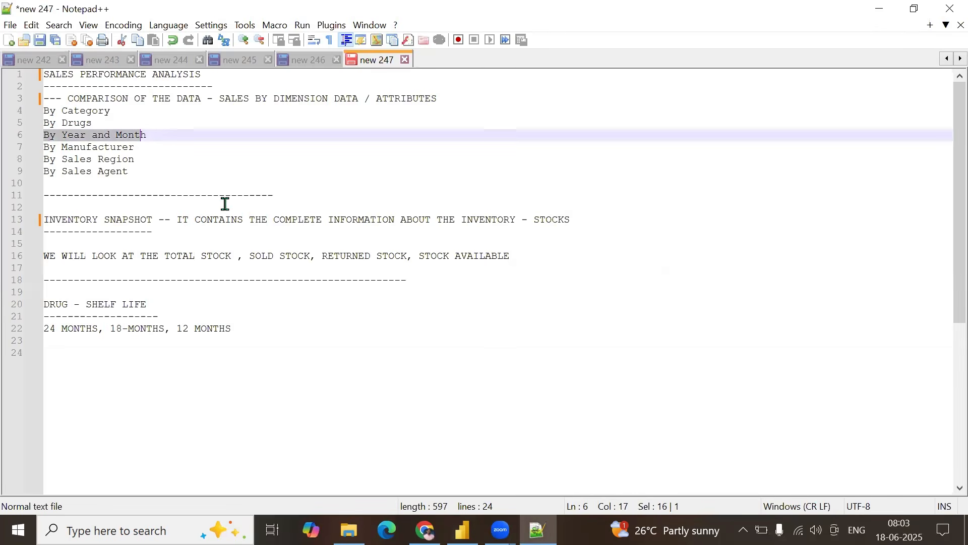
left_click_drag(154, 135, 36, 147)
left_click_drag(162, 256, 520, 257)
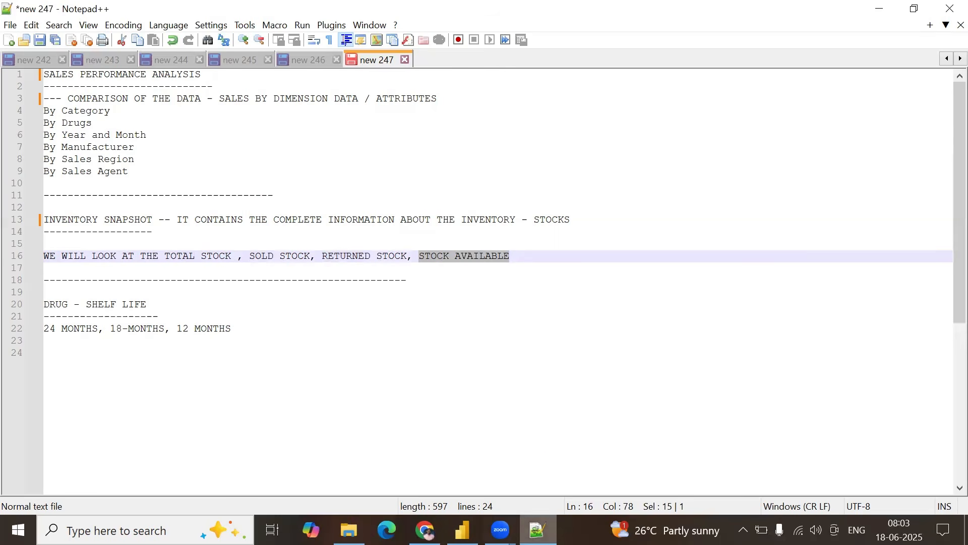
Step: Return to Power BI, add an empty line chart to the Inventory Snapshot page and enlarge it to fill the area below the slicers
left_click(462, 529)
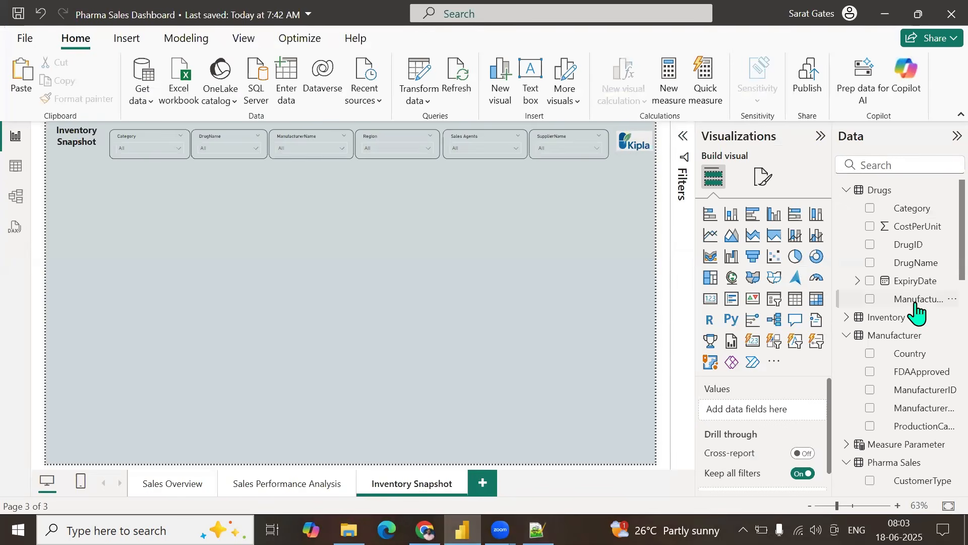
left_click(711, 237)
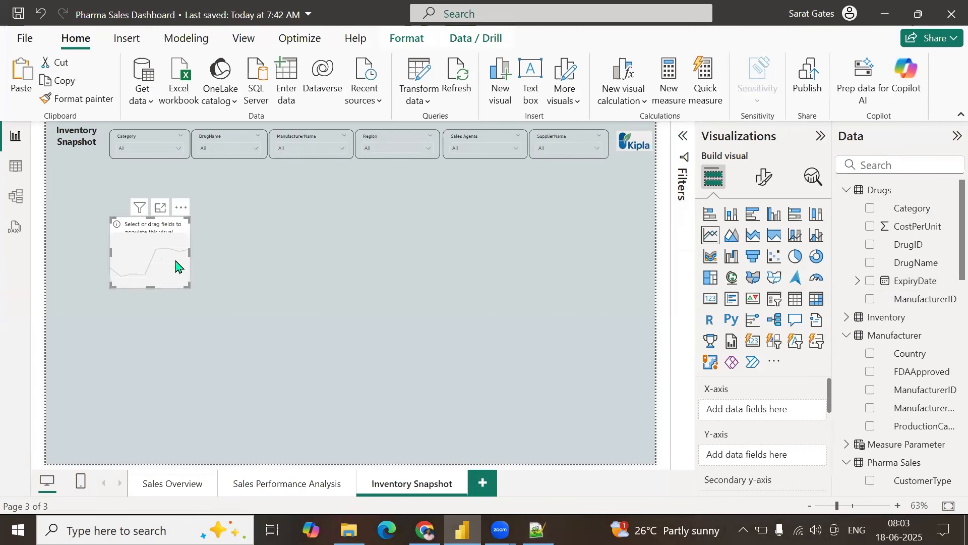
left_click_drag(180, 264, 648, 458)
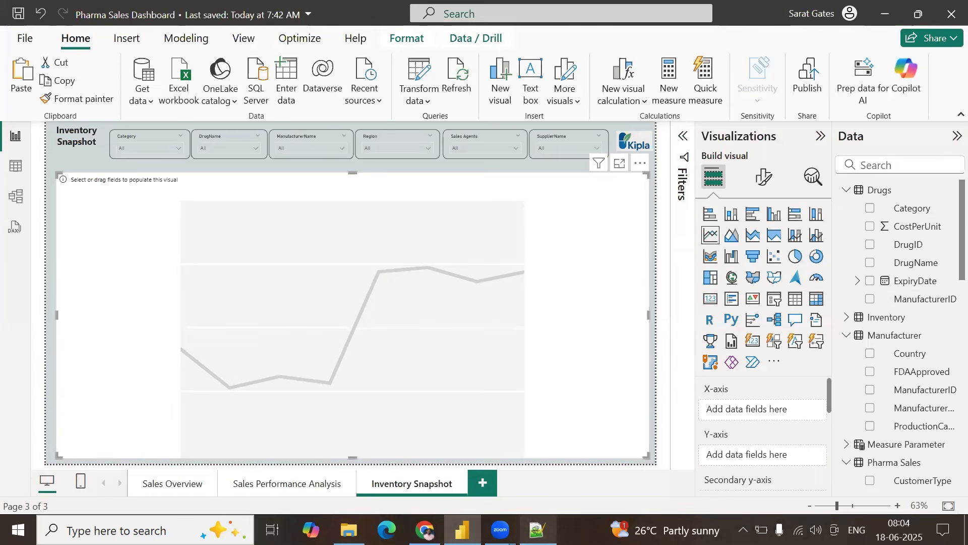
Step: Switch to Notepad++ and append "- YEAR - MONTH" to the "By Year and Month" line
left_click(537, 530)
left_click(148, 134)
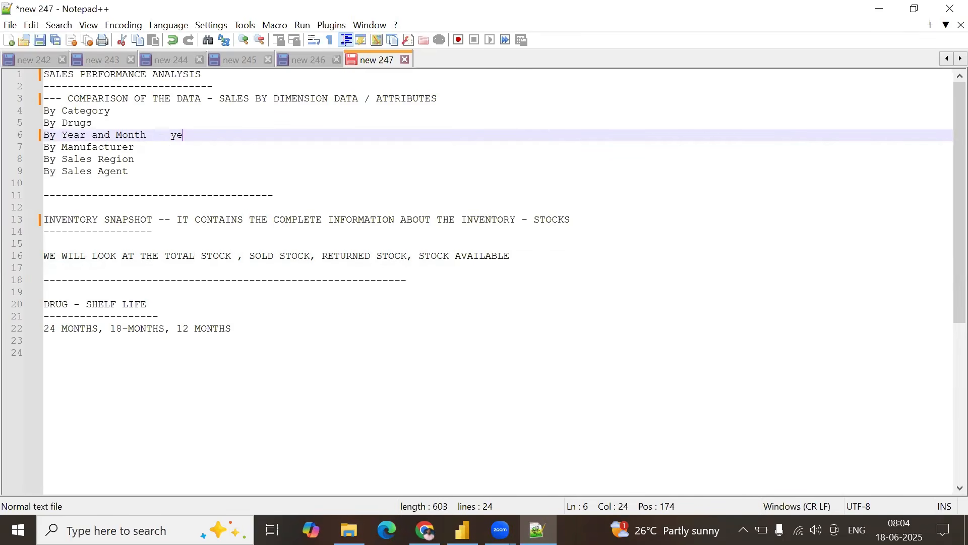
key("Caps_Lock")
type("YEAR ")
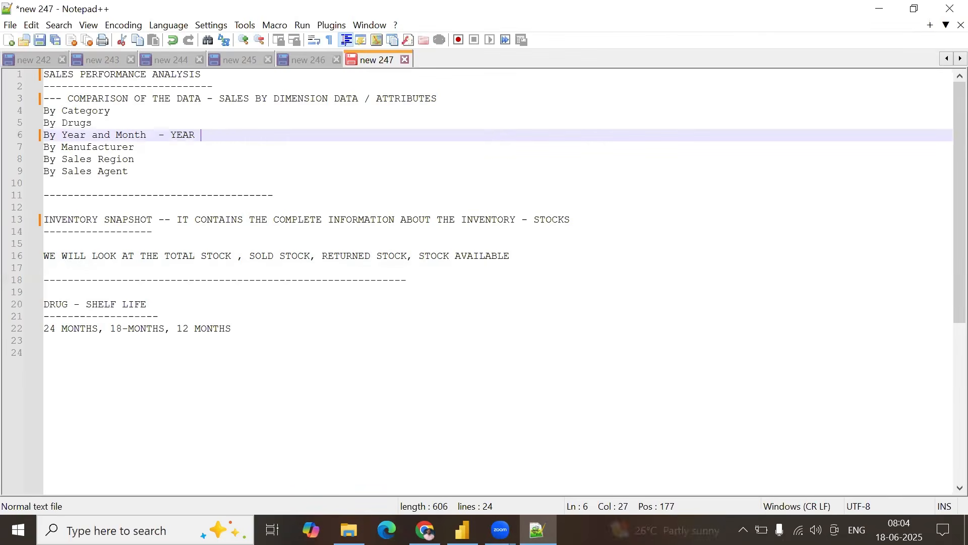
type("- MONTH")
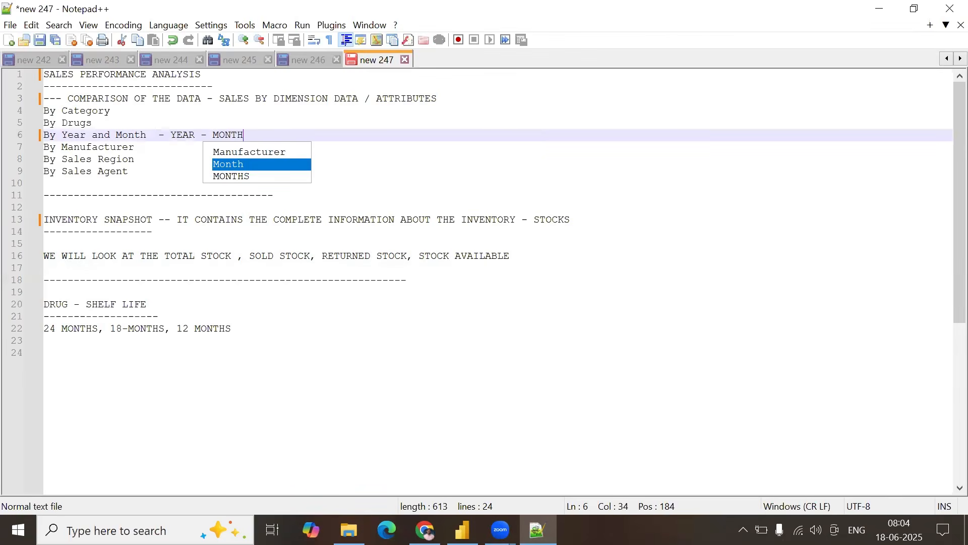
key("Caps_Lock")
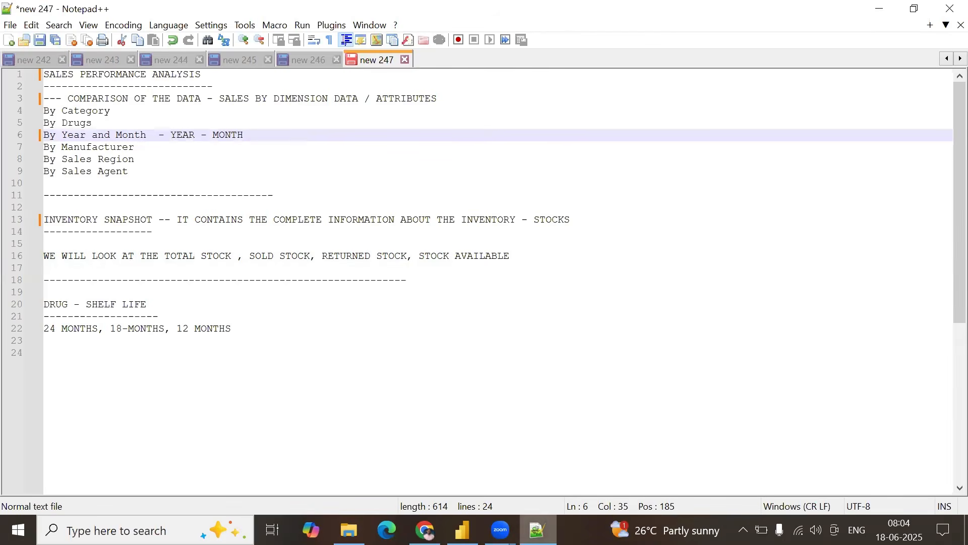
Step: Switch back to Power BI and start a calculated column named Year-Month in the Pharma Sales table
left_click(537, 530)
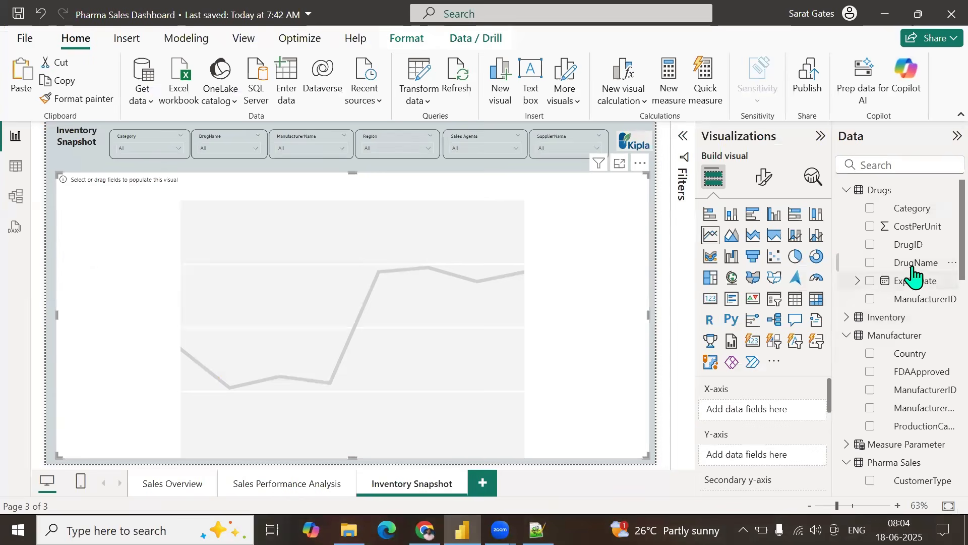
scroll(912, 377, "down", 5)
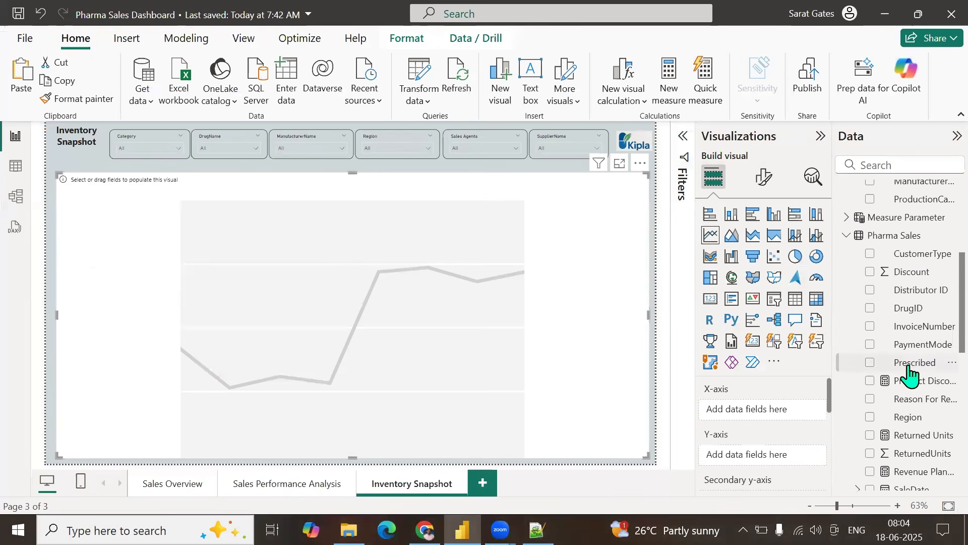
right_click(908, 291)
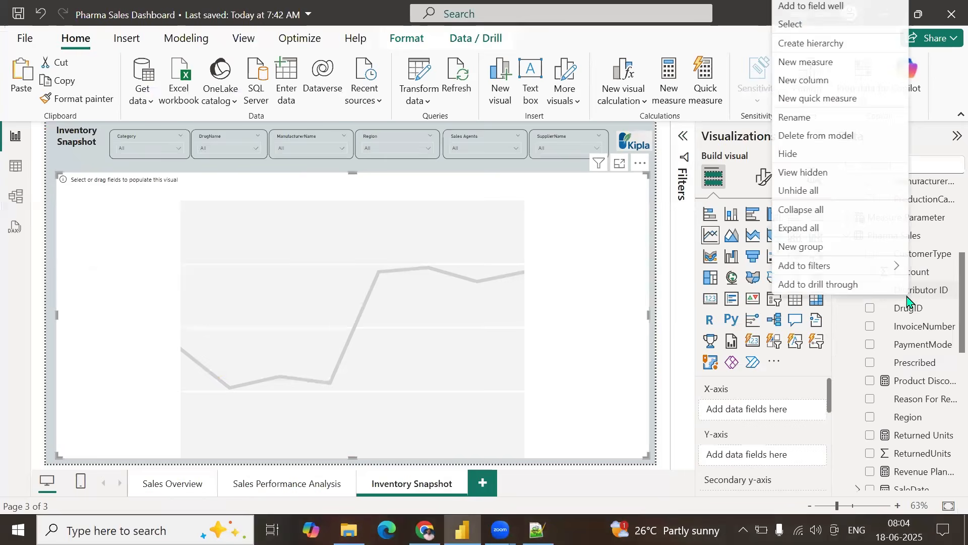
left_click(809, 80)
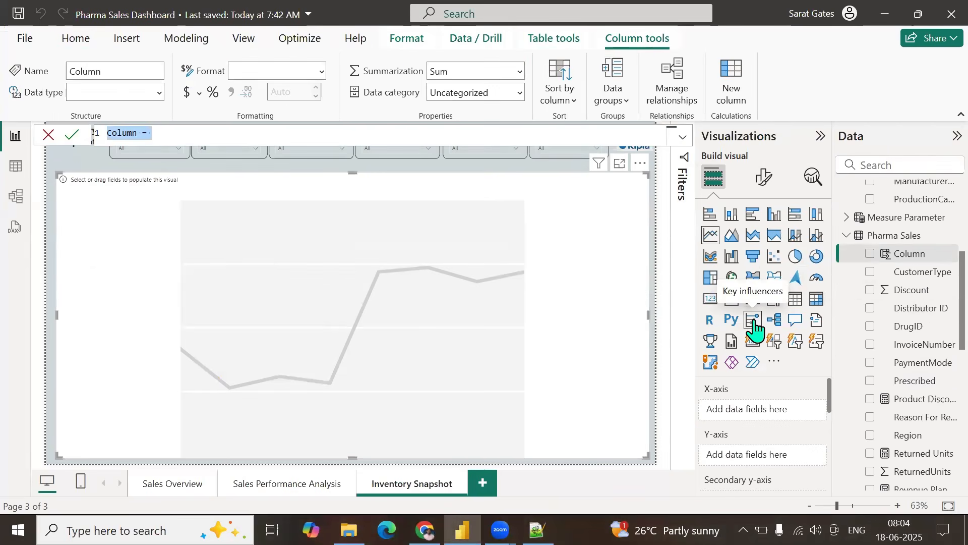
type("yea")
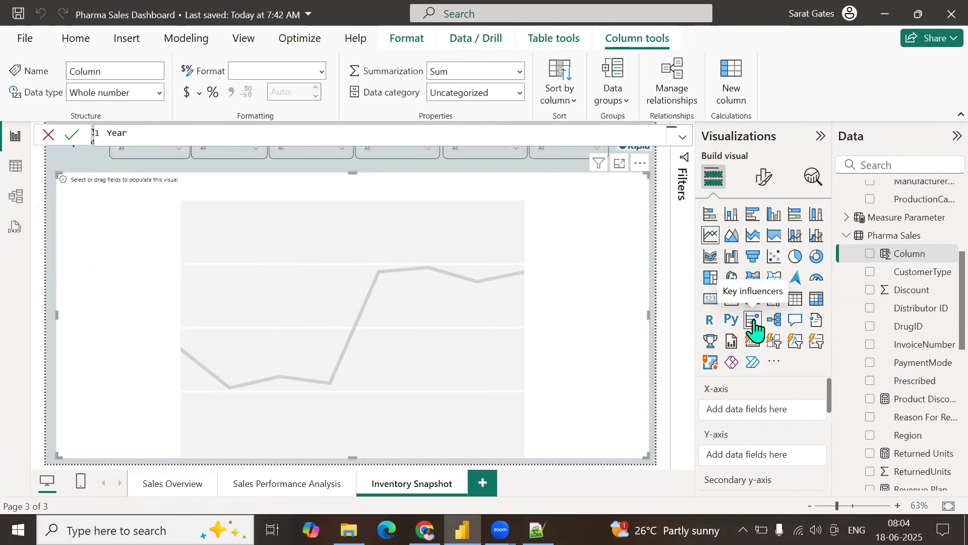
type("r-Month = for")
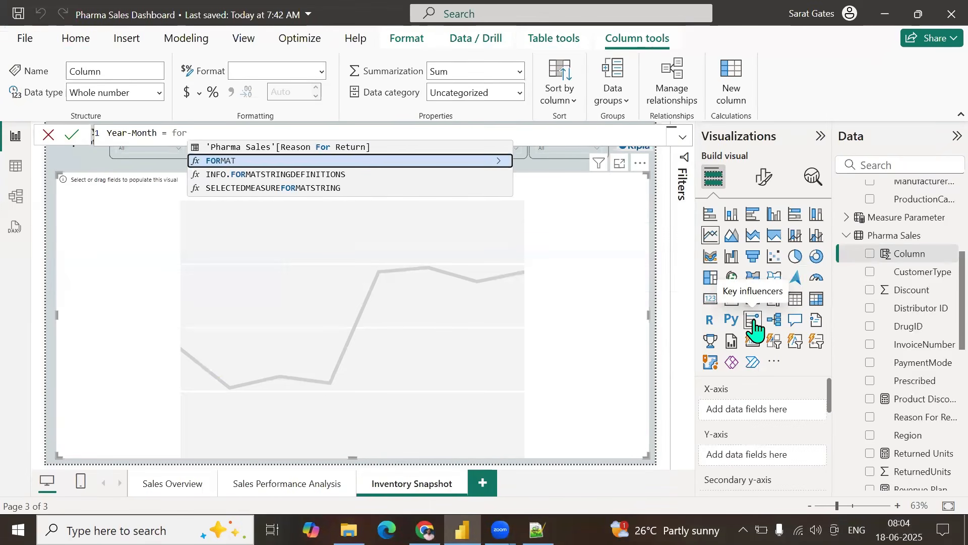
Step: Define the Year-Month column as FORMAT('Pharma Sales'[SaleDate], "YYYY-MM") and commit the formula
key("Tab")
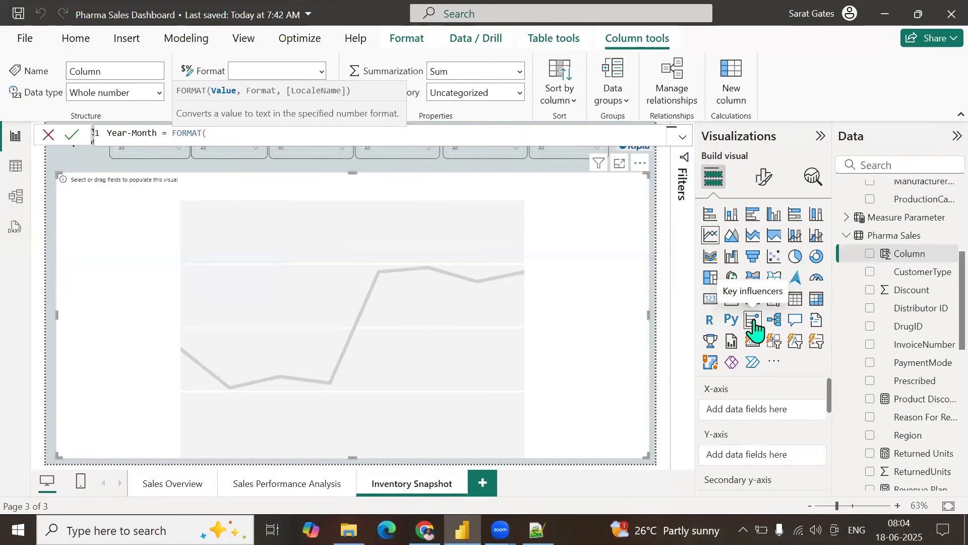
type("sales")
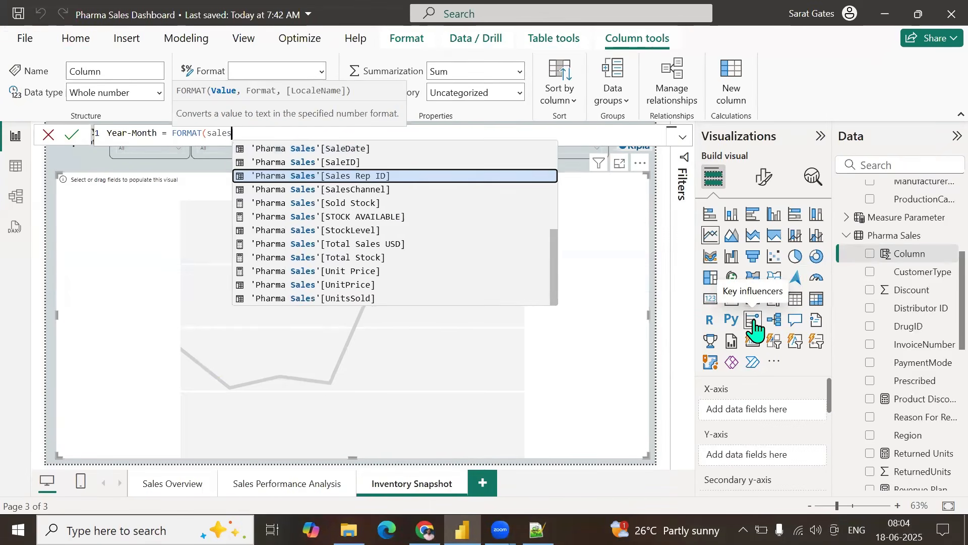
key("Up")
key("Up")
key("Tab")
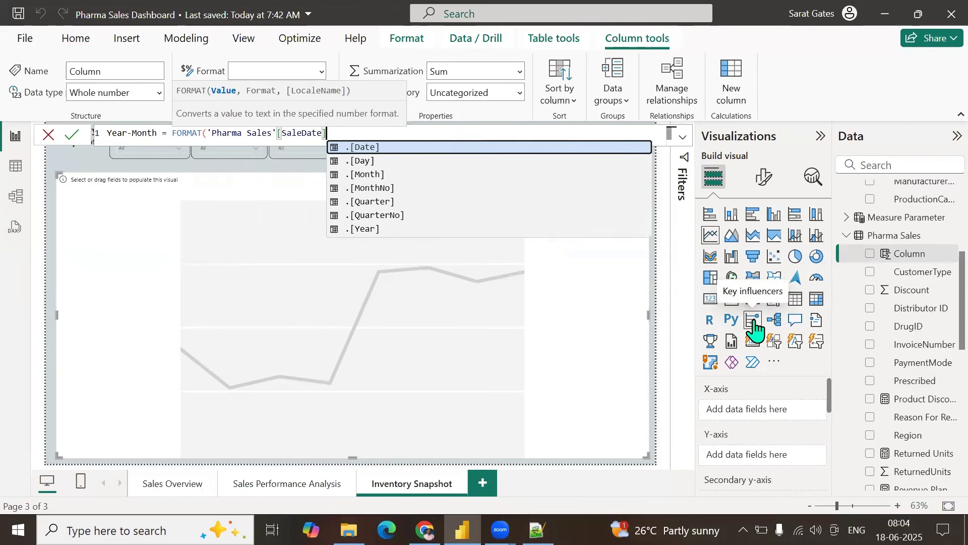
type(", \"YYYY-MM")
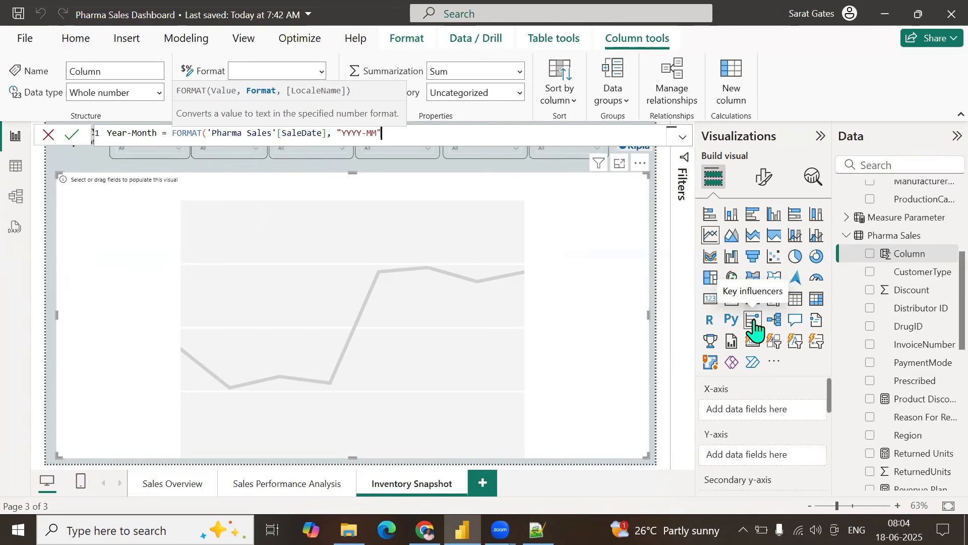
type(")")
key("Return")
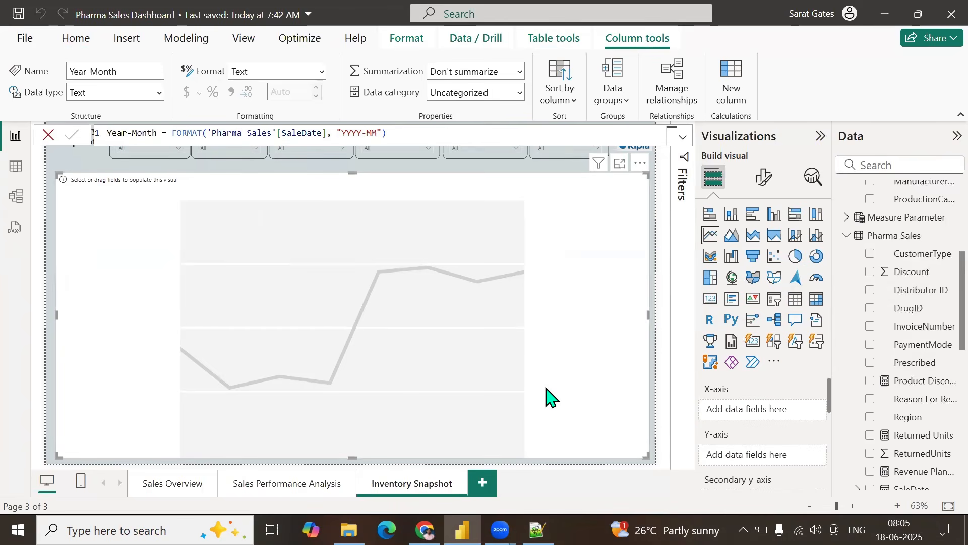
Step: Check the Year-Month values in the Pharma Sales data table and put the column on the line chart's X-axis
left_click(15, 166)
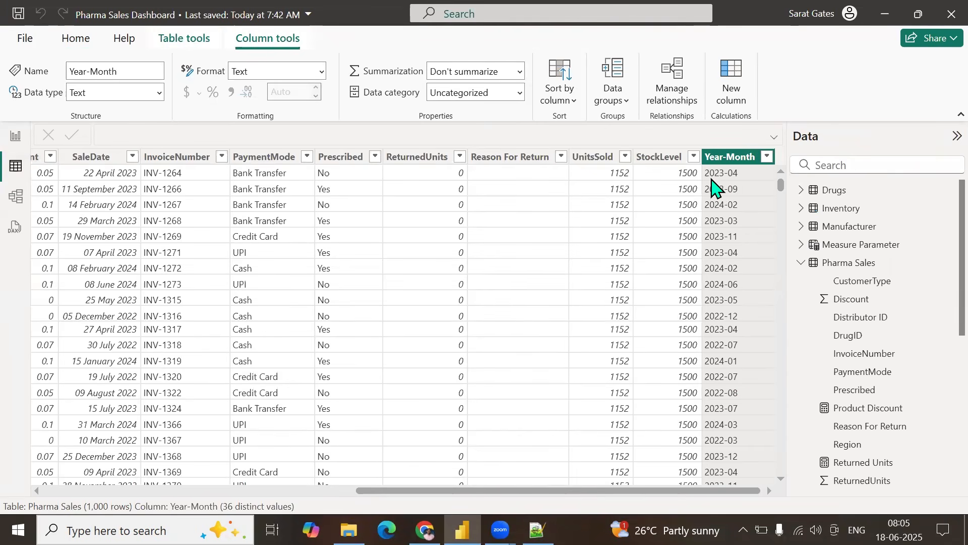
left_click(16, 135)
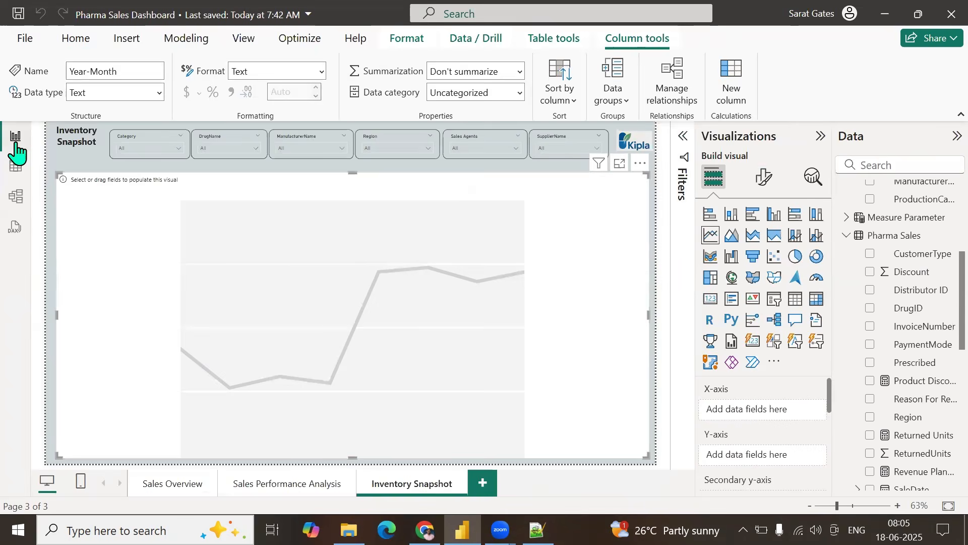
scroll(888, 375, "up", 3)
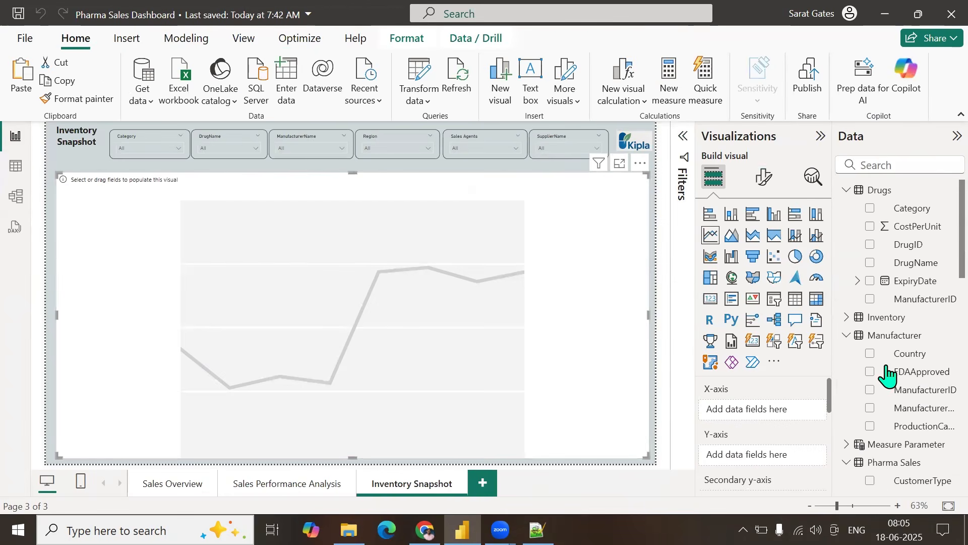
scroll(898, 379, "down", 2)
scroll(898, 380, "down", 10)
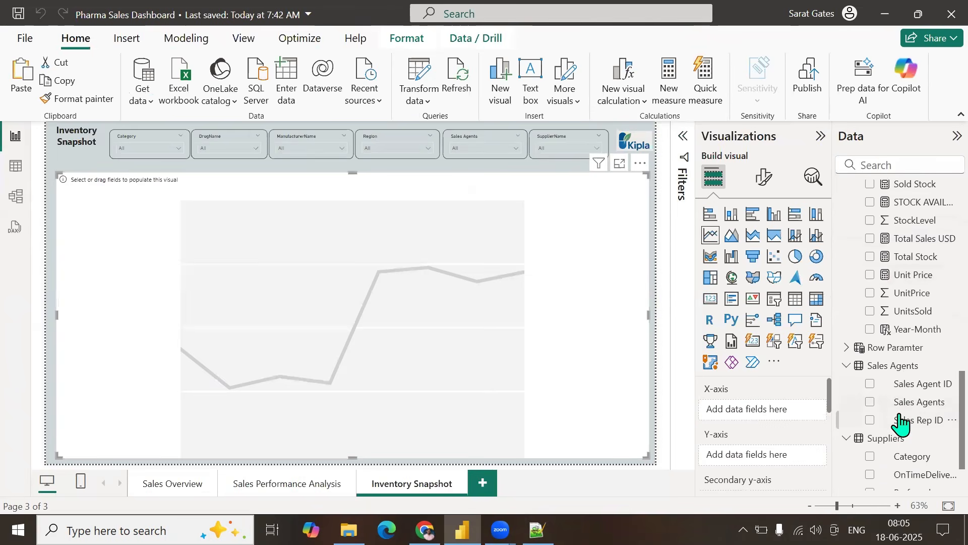
left_click(870, 329)
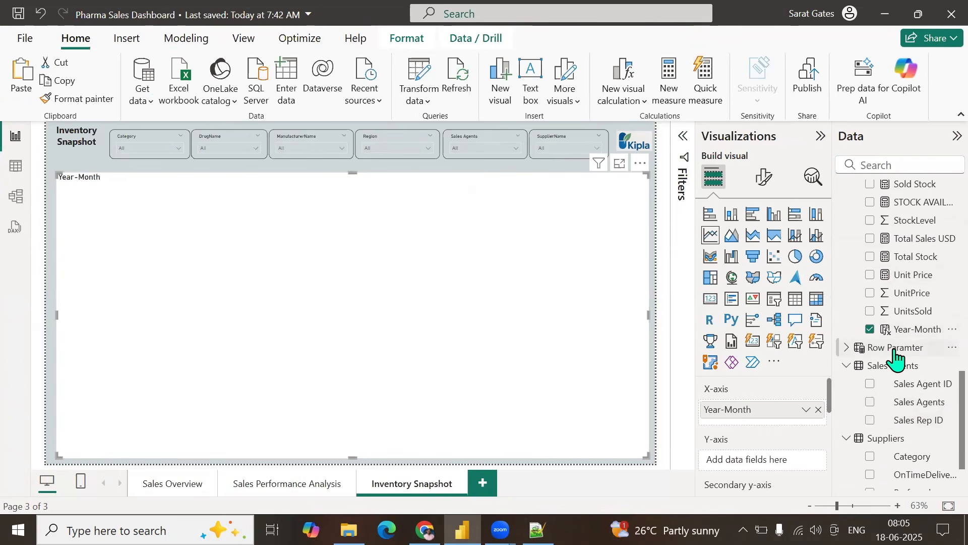
Step: Search the data fields for "stock" and add Total Stock, Sold Stock and STOCK AVAILABLE to the line chart's Y-axis
scroll(896, 356, "up", 5)
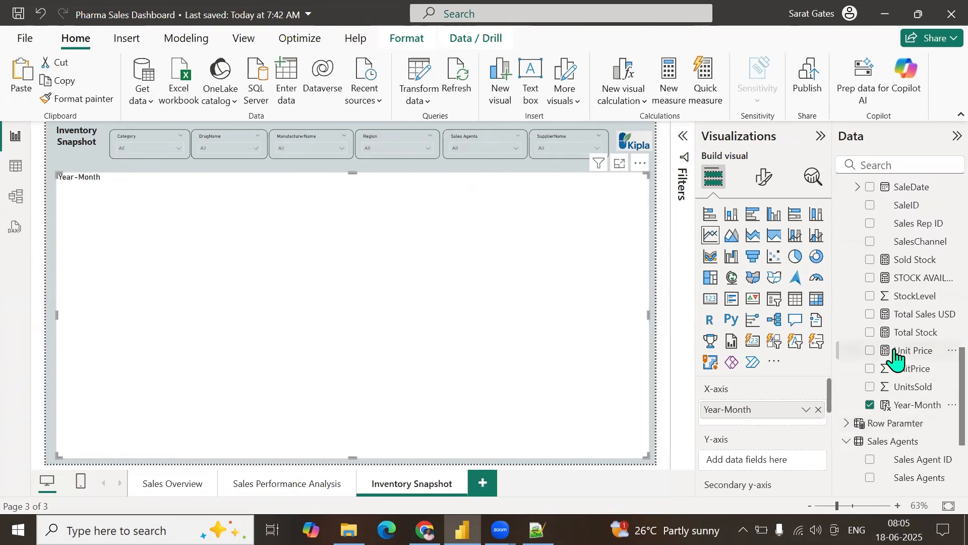
left_click(902, 166)
type("stock")
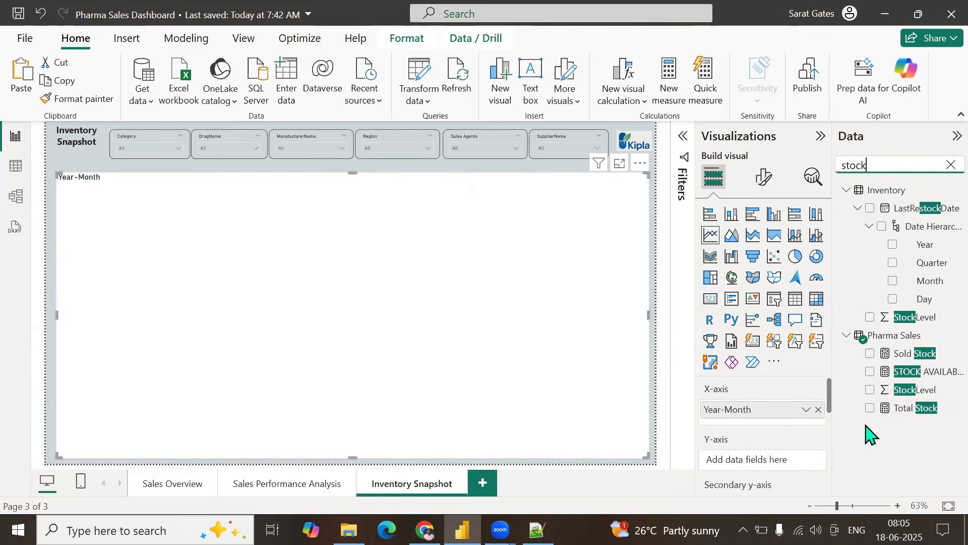
left_click(869, 408)
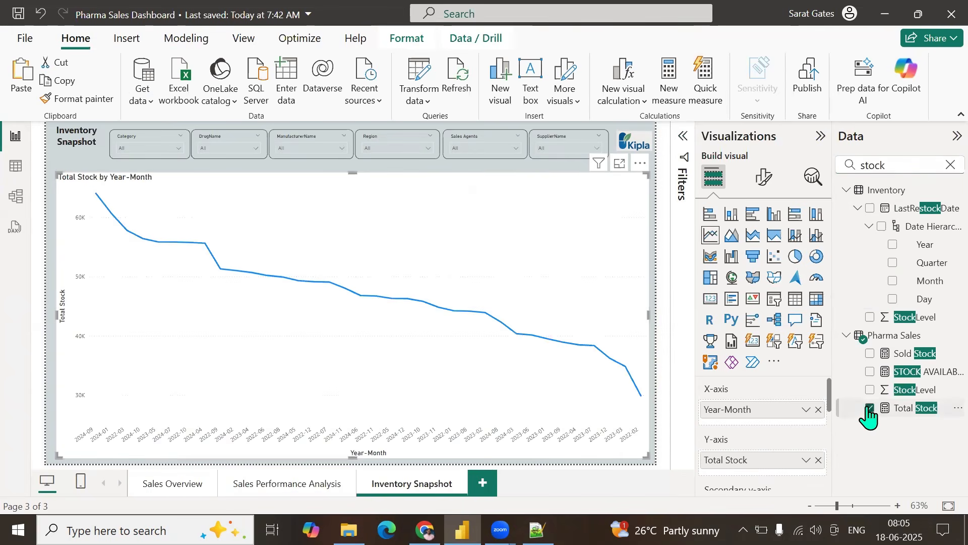
mouse_move(104, 204)
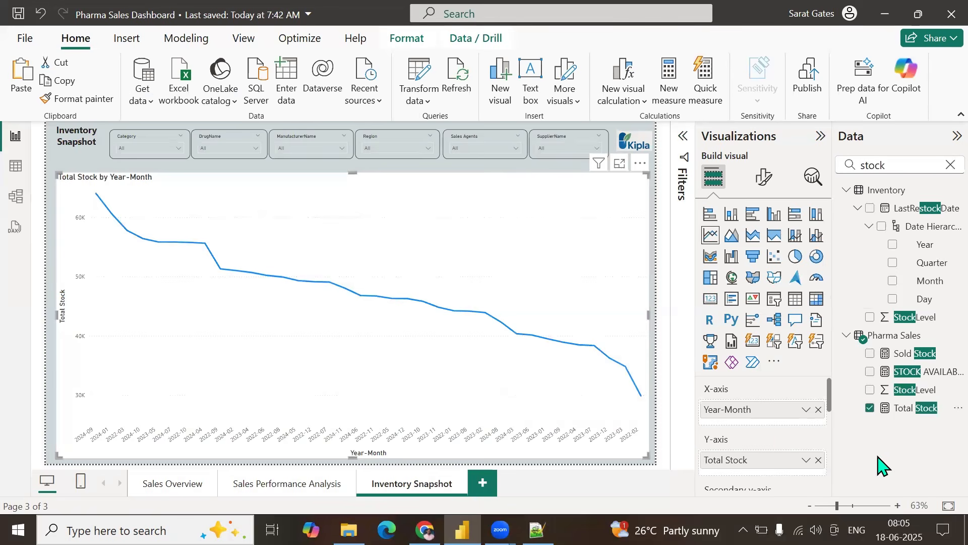
left_click(870, 353)
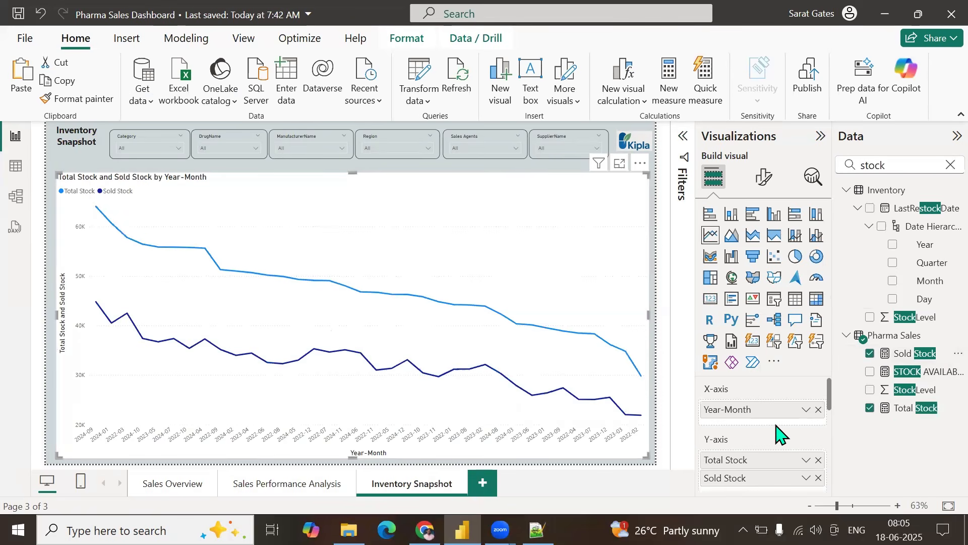
scroll(773, 432, "down", 2)
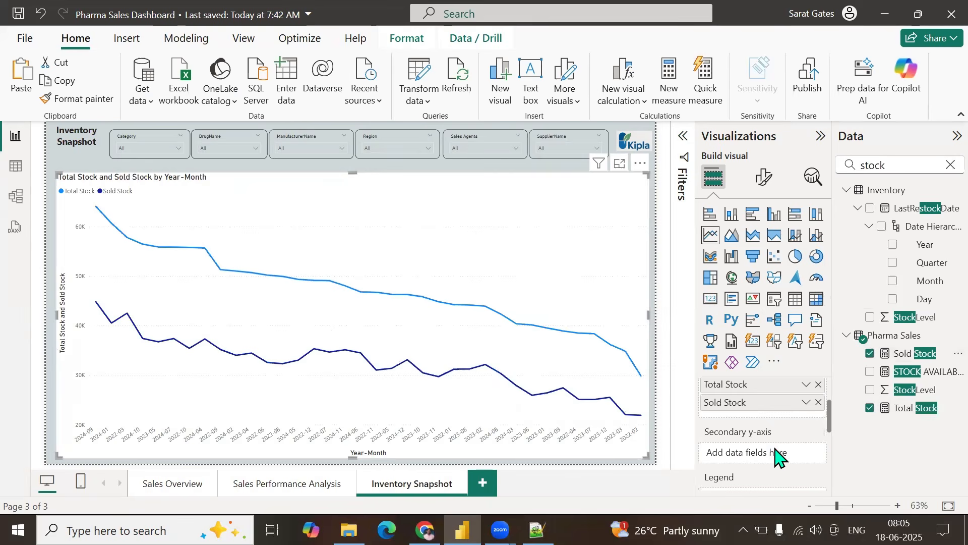
left_click(869, 372)
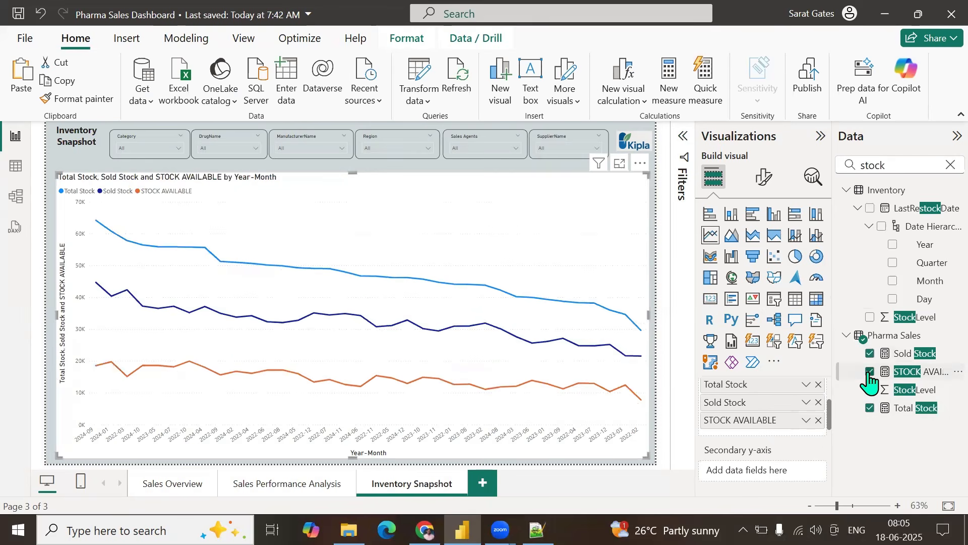
Step: Rename the STOCK AVAILABLE measure to "Stock Available" in its formula and commit the change
left_click(908, 372)
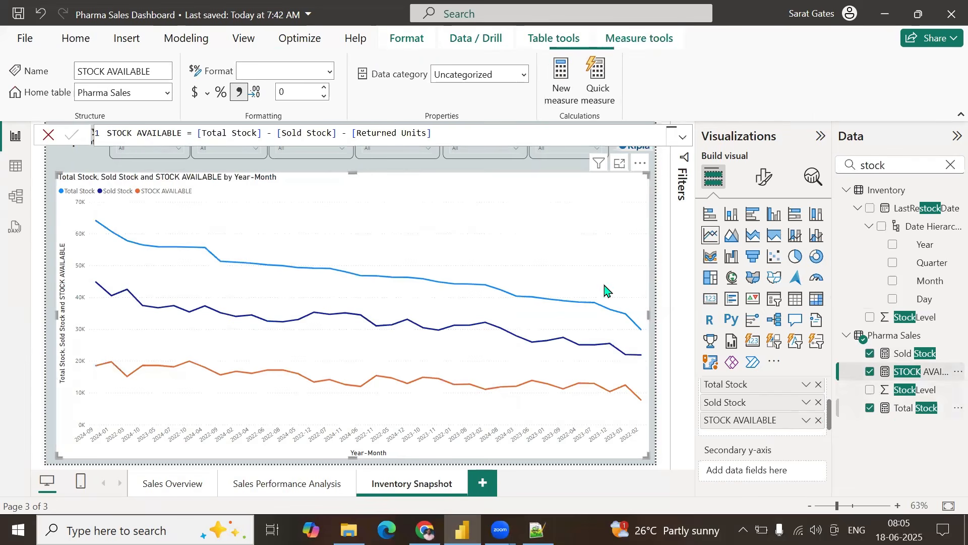
left_click_drag(182, 134, 104, 132)
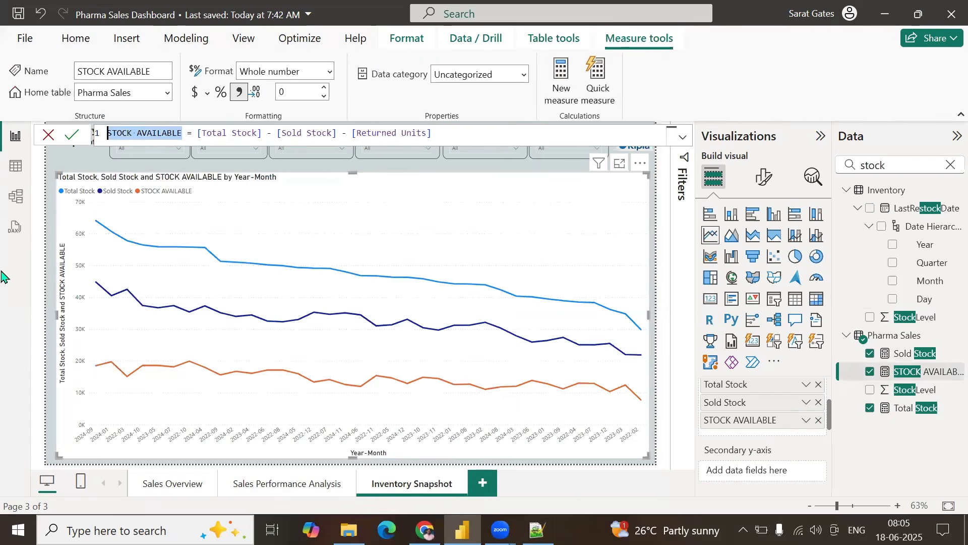
key("BackSpace")
type("St")
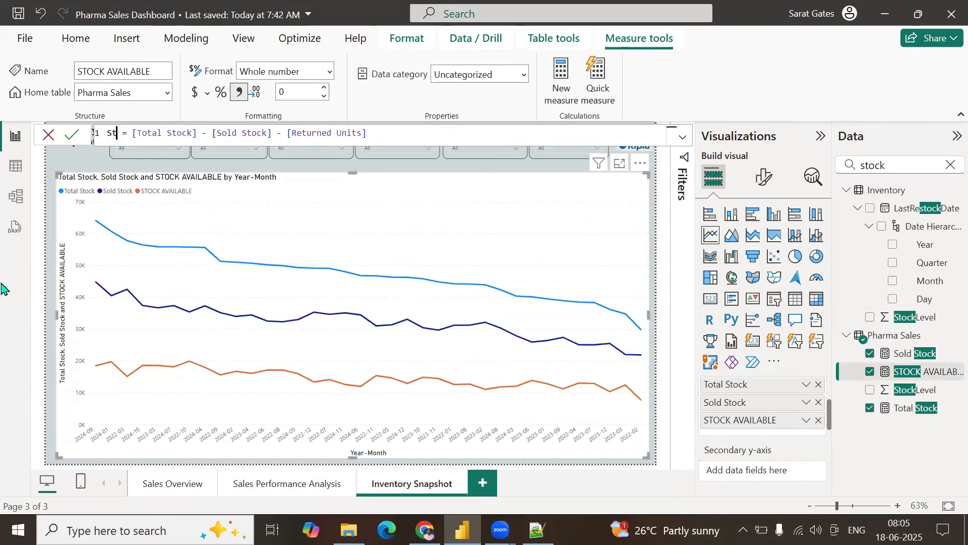
type("ock A")
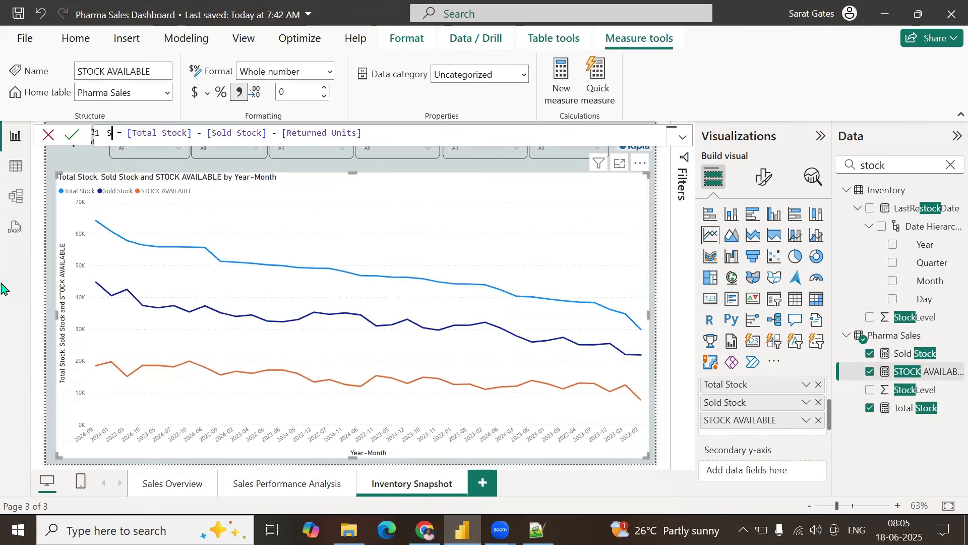
type("vailable")
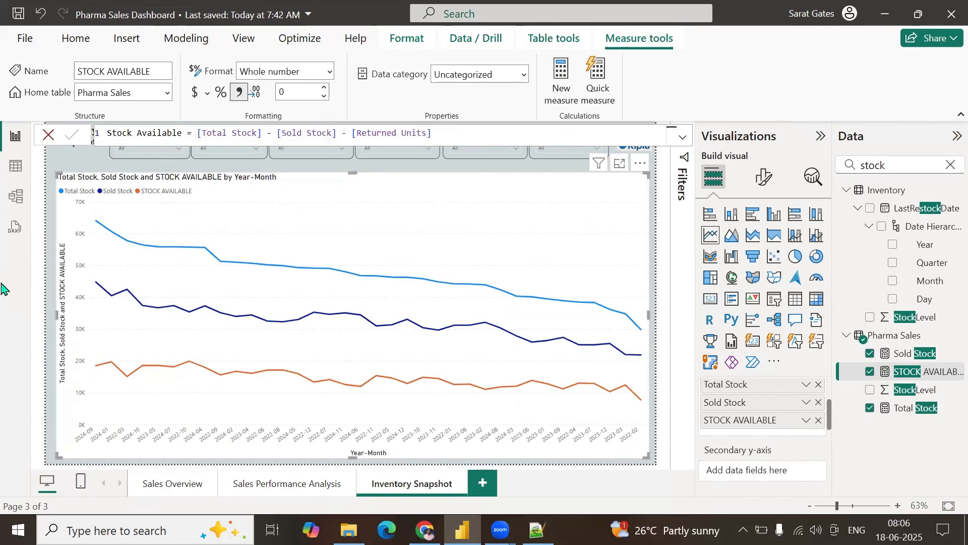
key("Return")
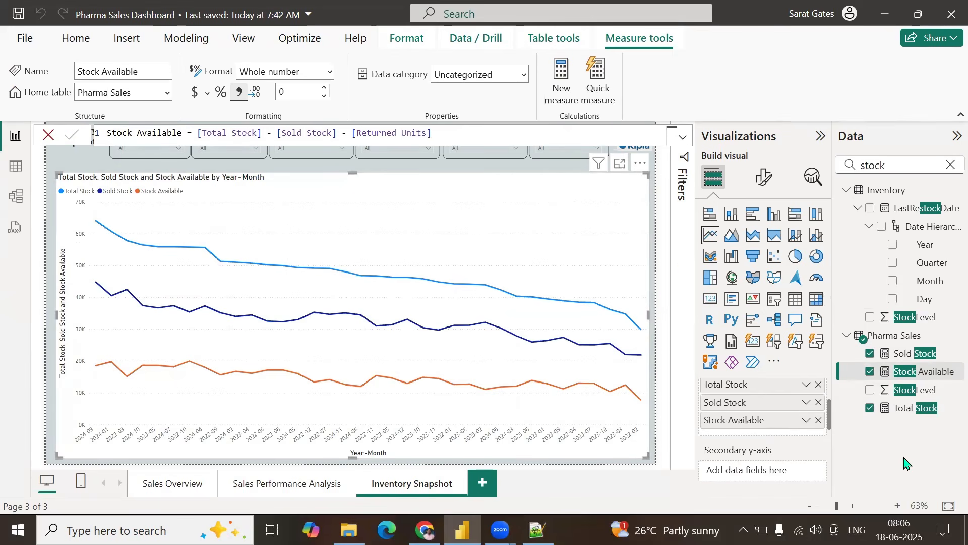
Step: Search the data fields for "Returned" and open the formula of the Returned Units measure
double_click(895, 163)
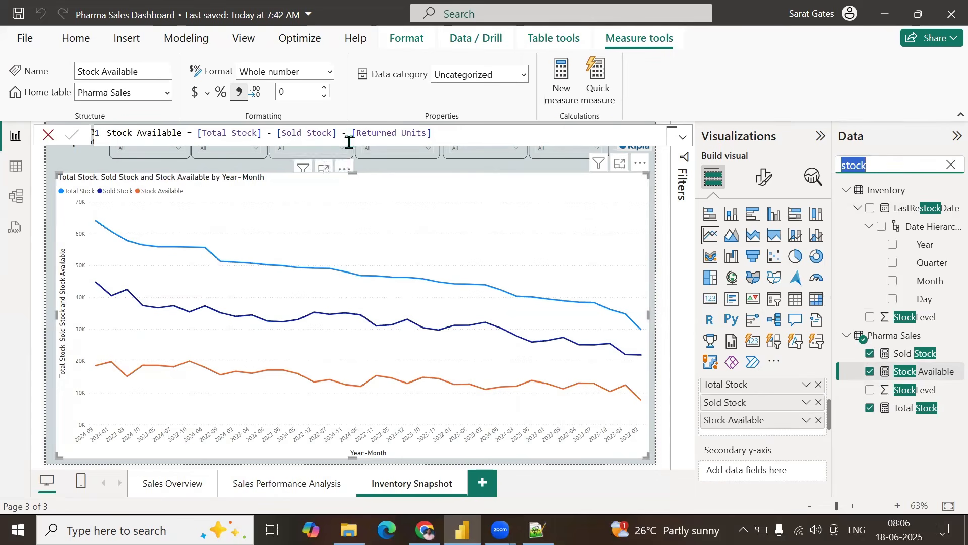
left_click(411, 134)
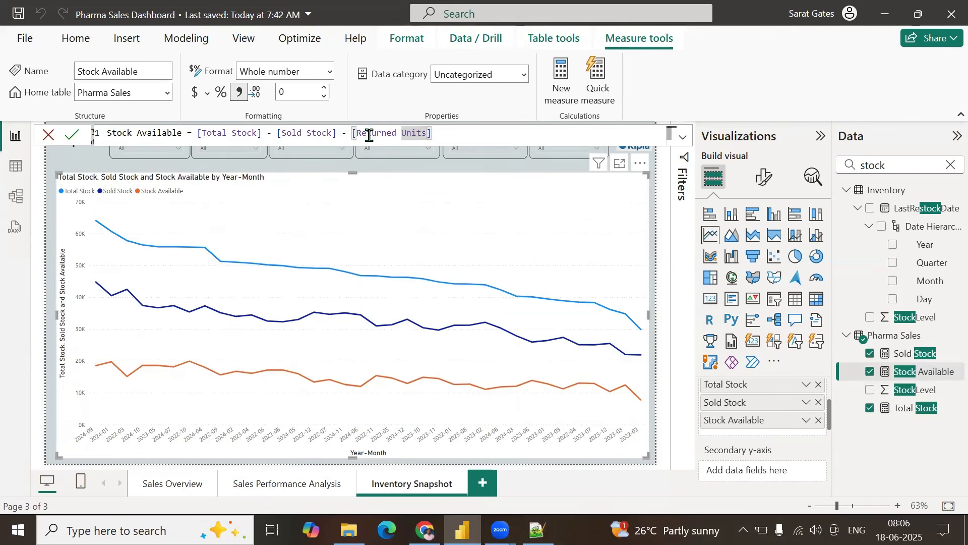
double_click(370, 134)
key("ctrl+c")
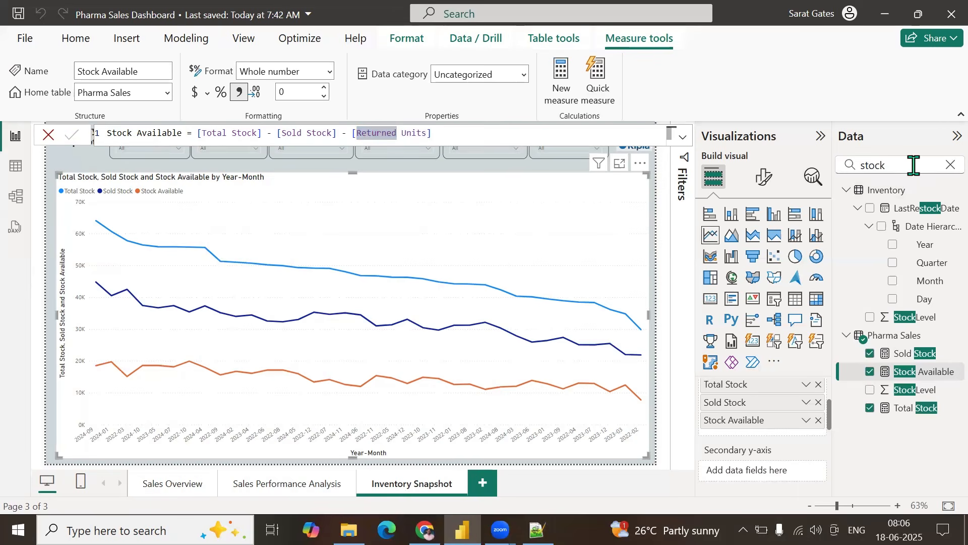
double_click(914, 165)
key("ctrl+v")
left_click(897, 208)
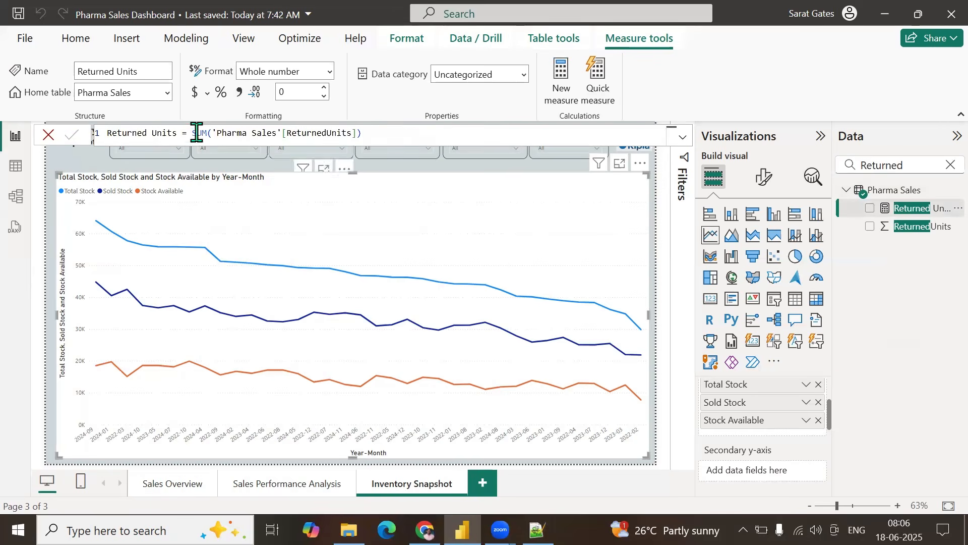
Step: Rename the Returned Units measure to "Returned Stocks" in its formula and add it to the line chart's Y-axis
double_click(157, 133)
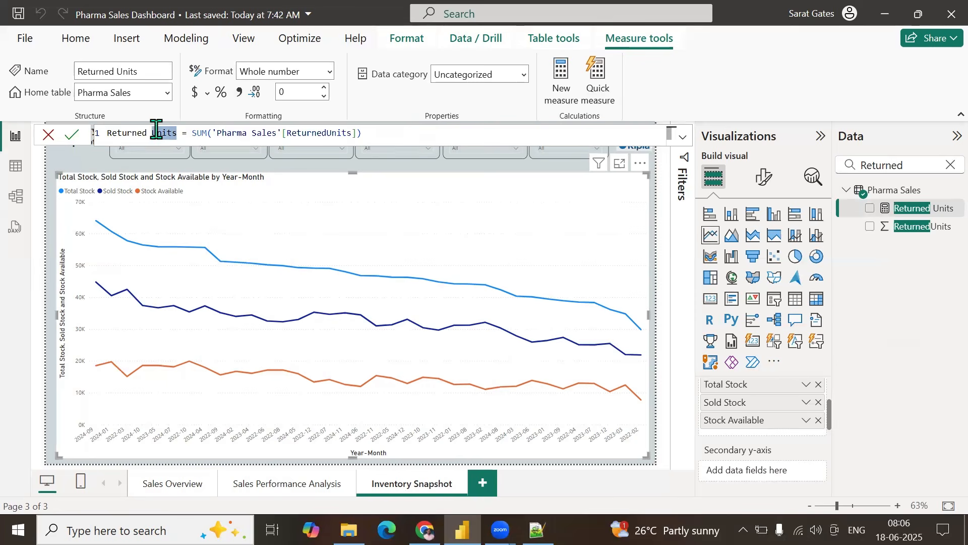
type("Stocks'")
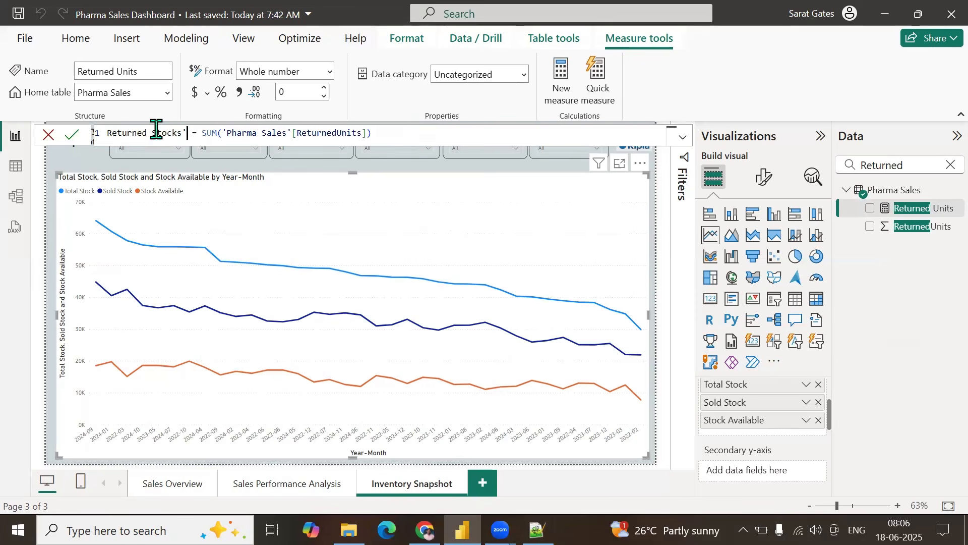
key("BackSpace")
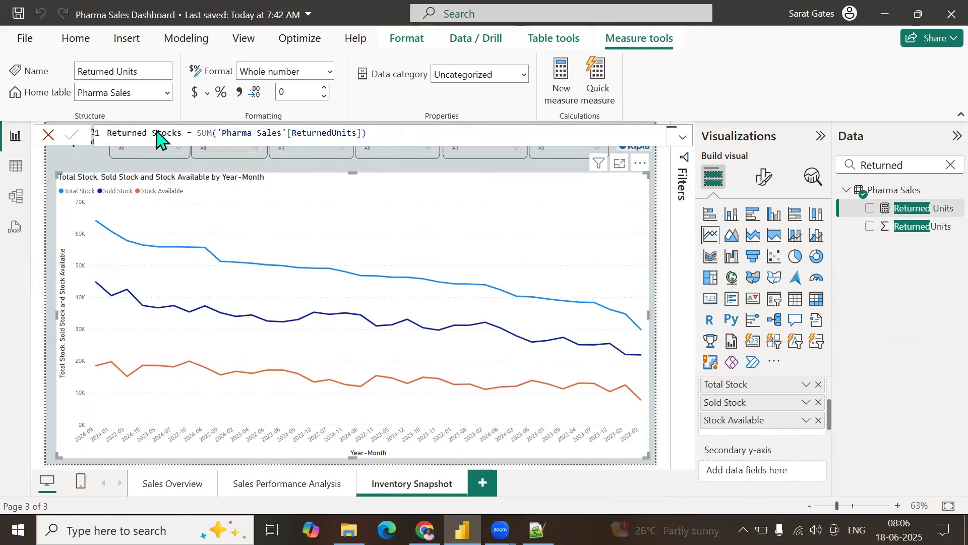
key("Return")
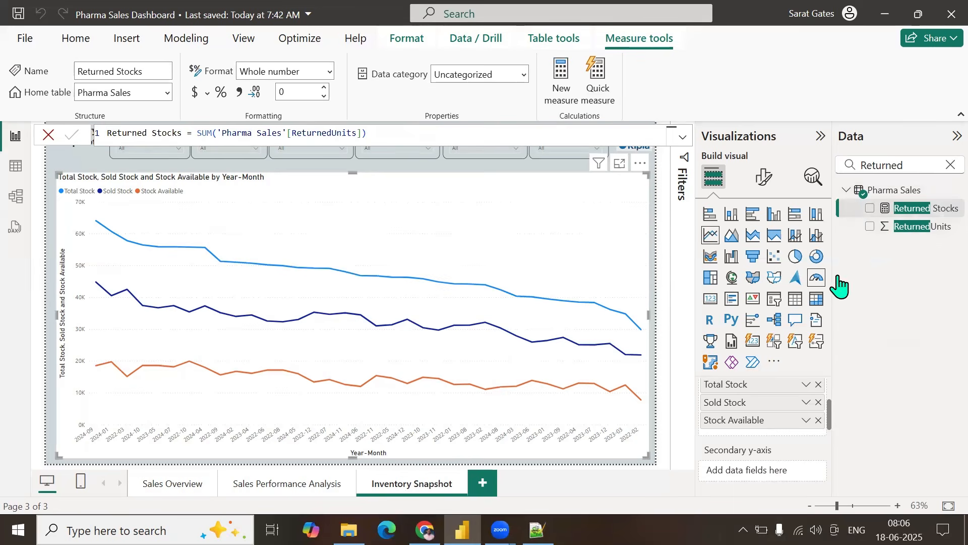
left_click(869, 209)
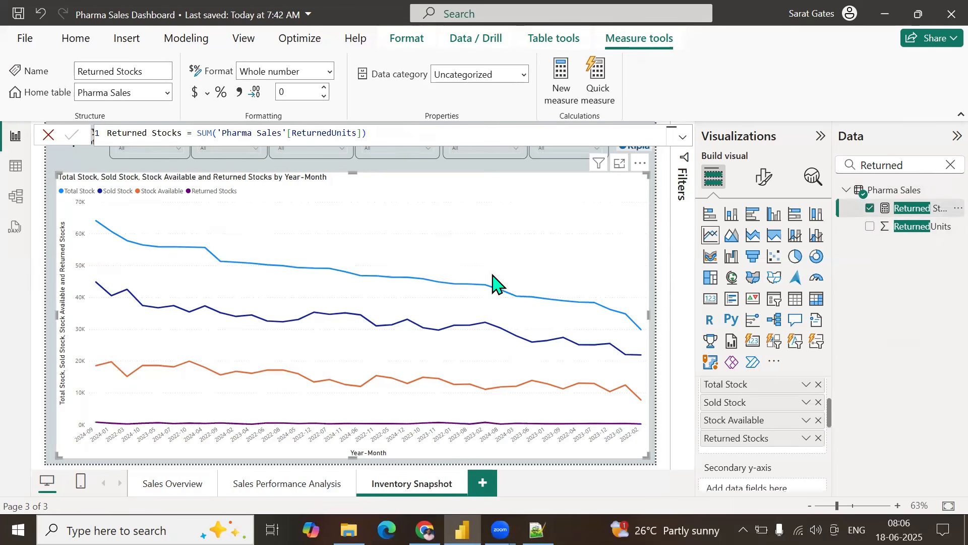
left_click(437, 170)
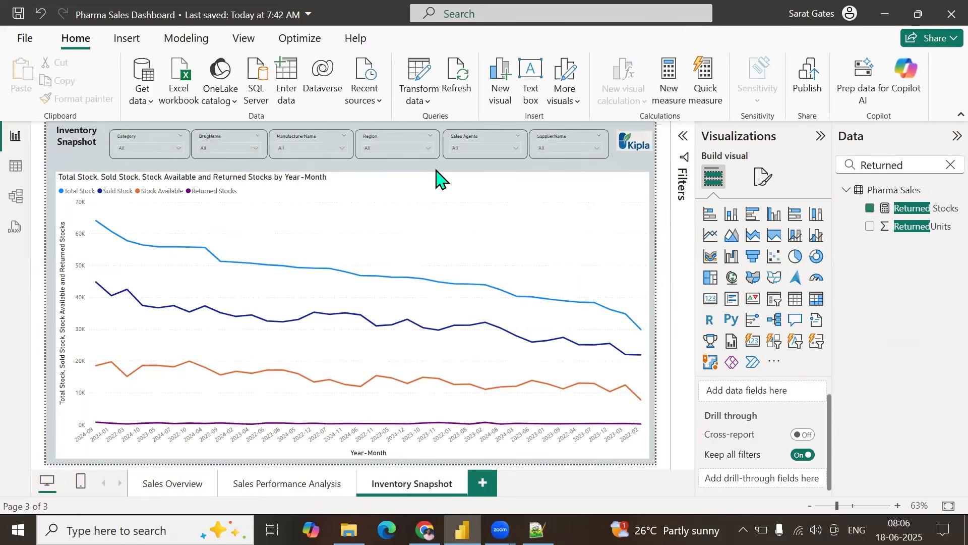
Step: Turn off the background of the stock line chart in its general effects settings
left_click(331, 181)
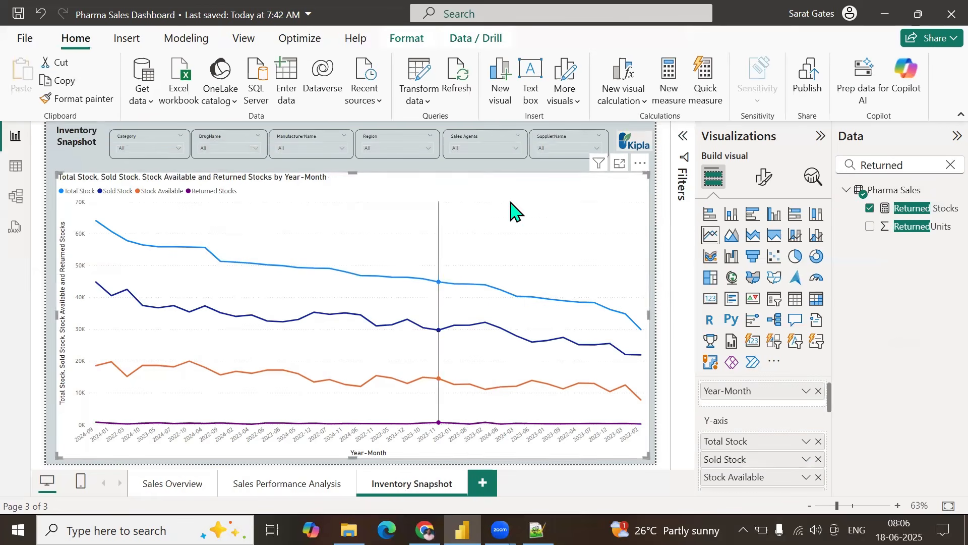
left_click(762, 179)
left_click(761, 244)
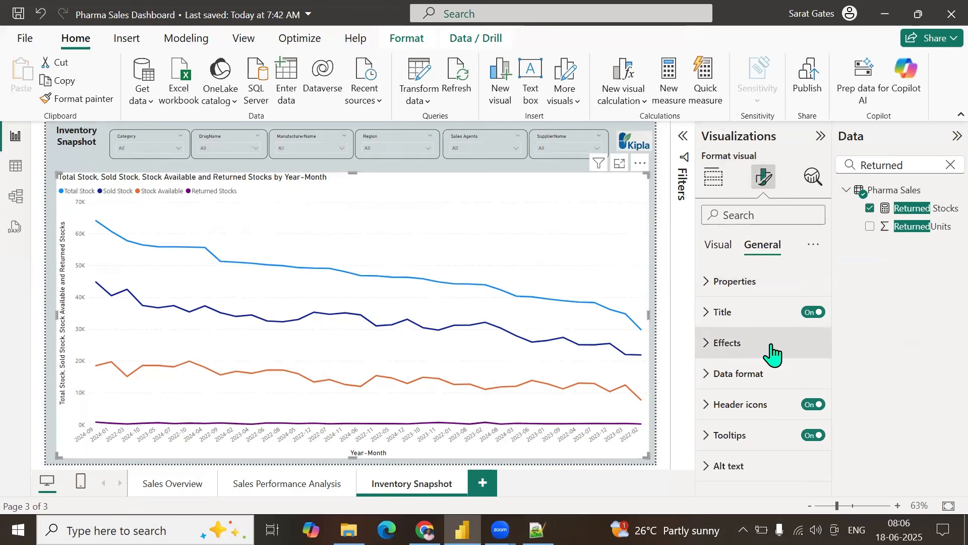
left_click(718, 343)
scroll(746, 348, "down", 1)
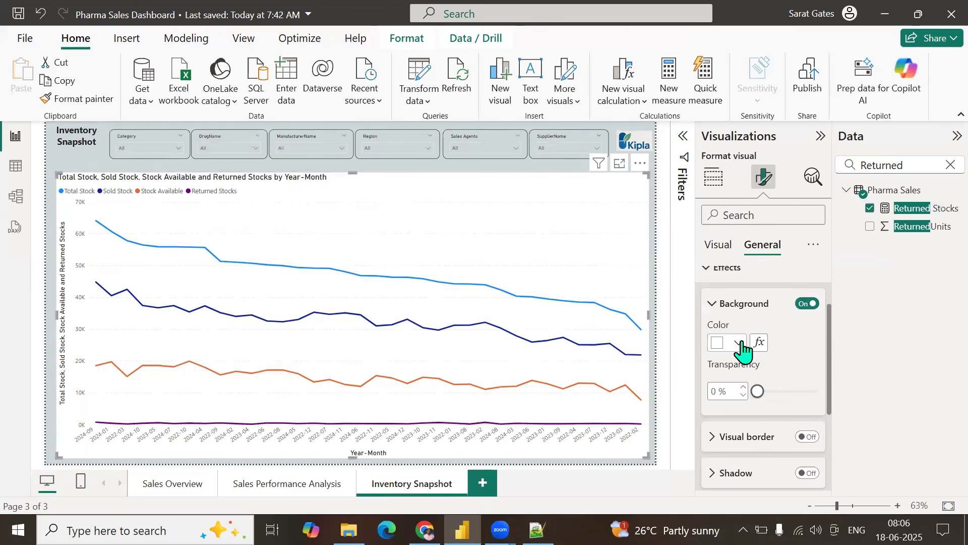
left_click(802, 305)
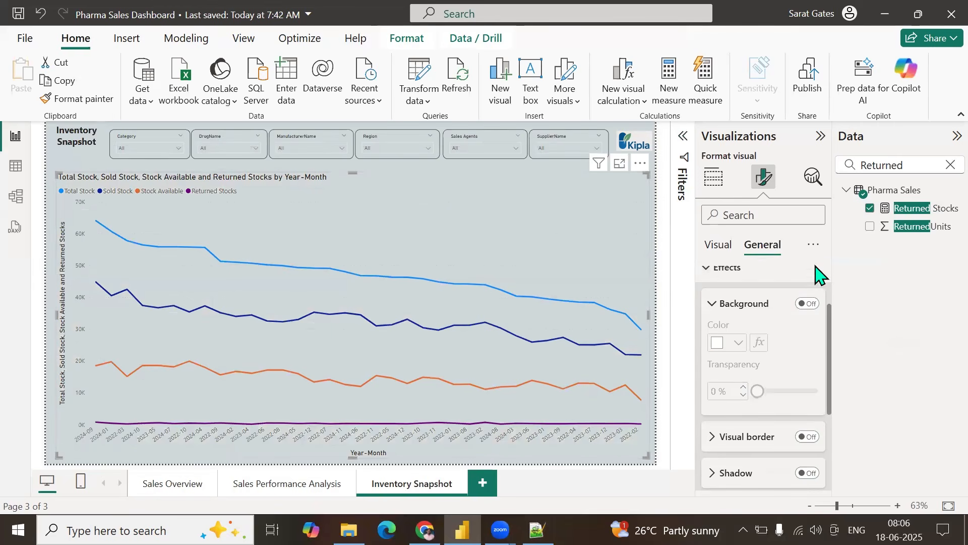
Step: Turn on the line chart's visual border with 10 px rounded corners and enlarge the chart slightly from its upper-left corner
left_click(806, 439)
scroll(767, 399, "down", 2)
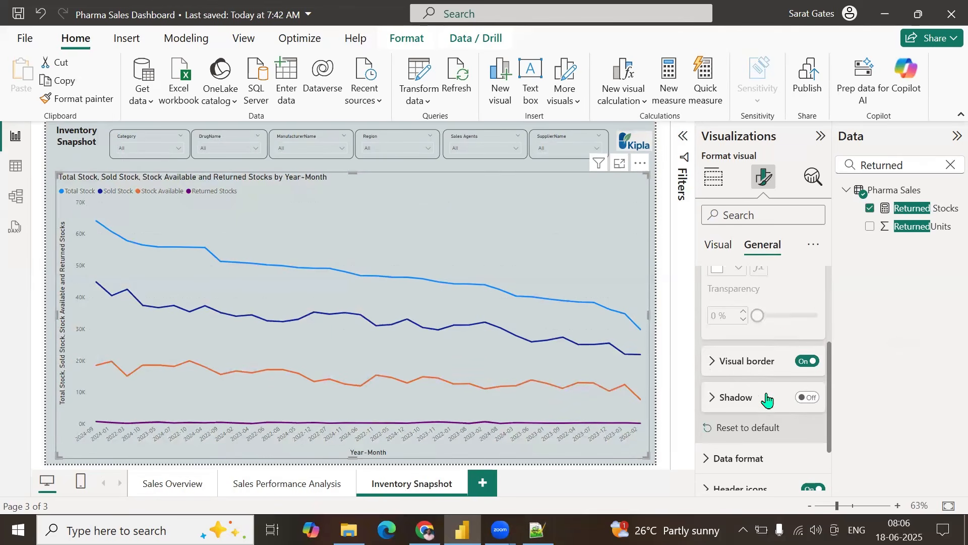
left_click(711, 361)
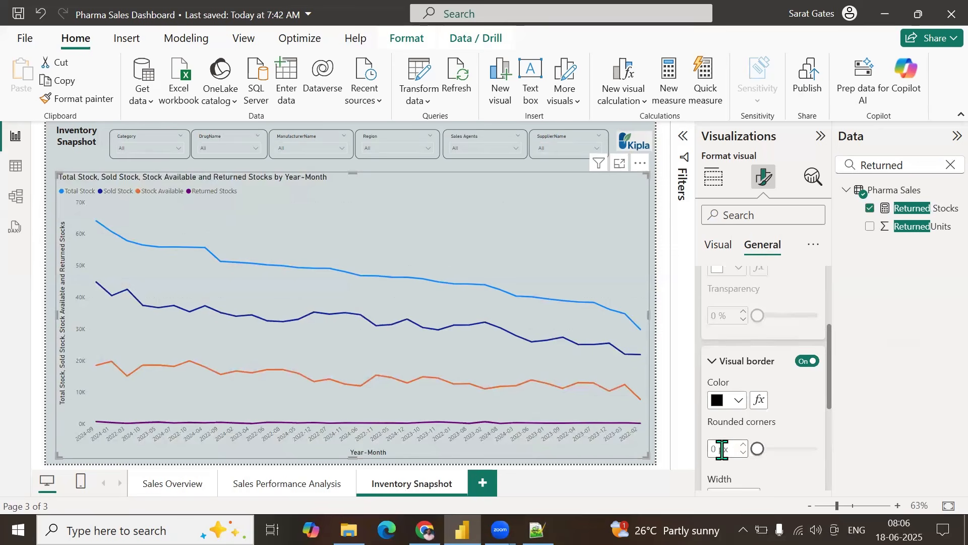
left_click(715, 448)
type("10")
left_click(480, 169)
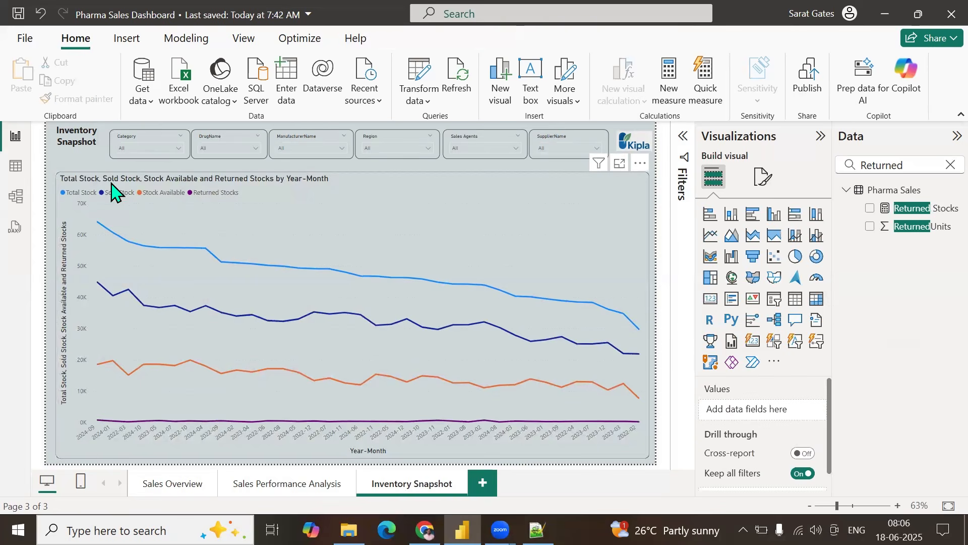
left_click(79, 171)
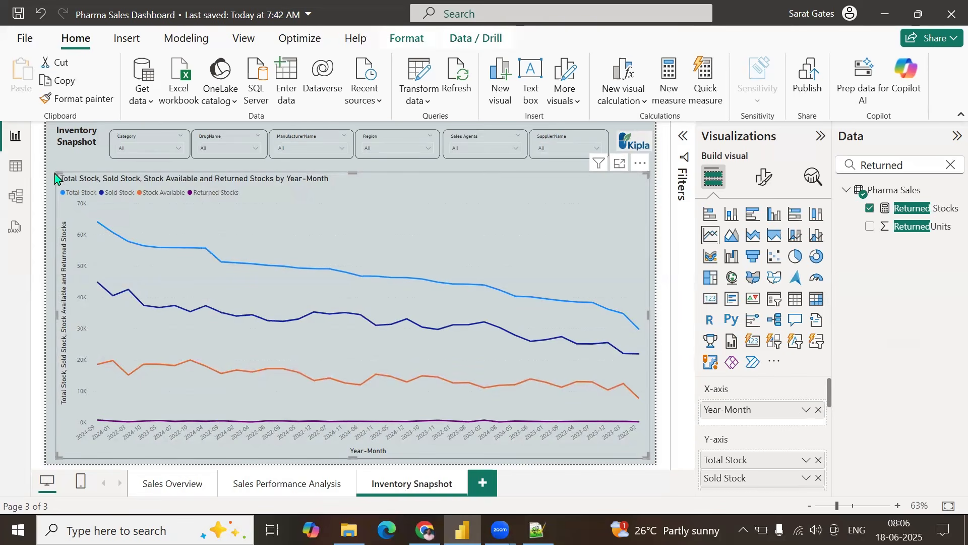
left_click_drag(56, 172, 53, 170)
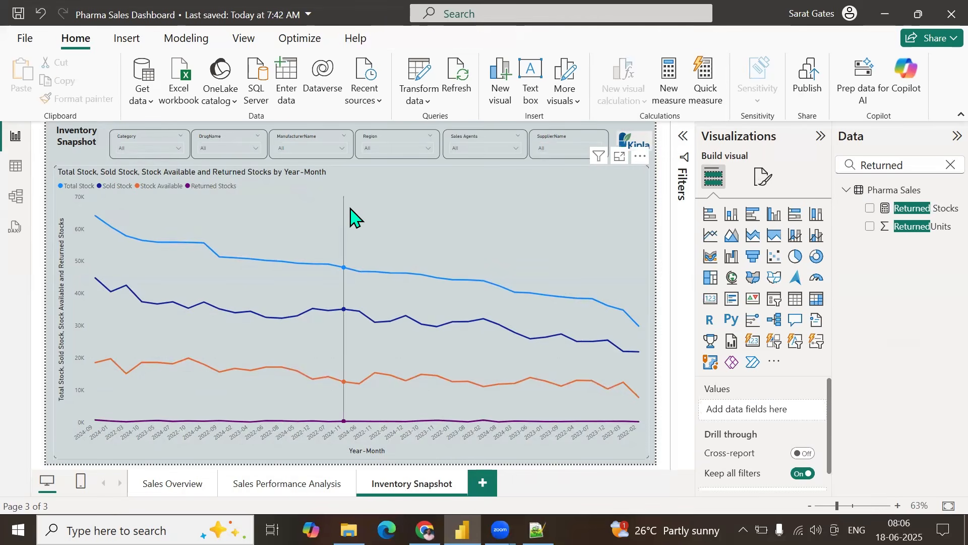
Step: Turn on the zoom slider, shade area and data labels for the line chart
left_click(764, 177)
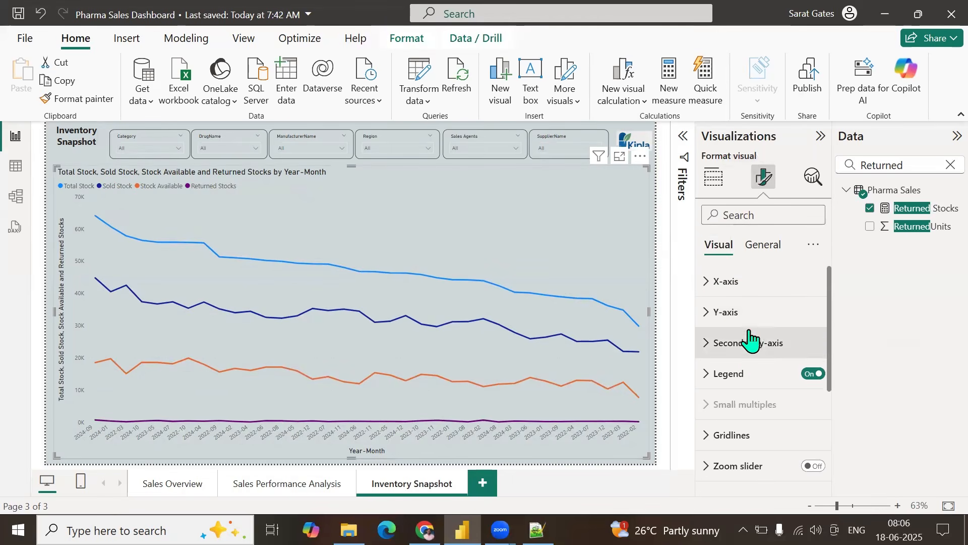
scroll(743, 378, "down", 3)
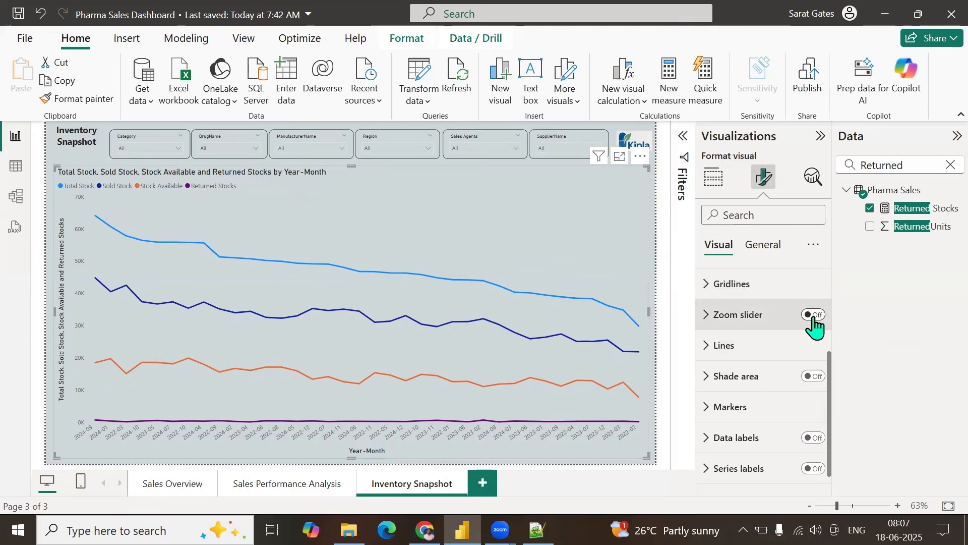
left_click(812, 316)
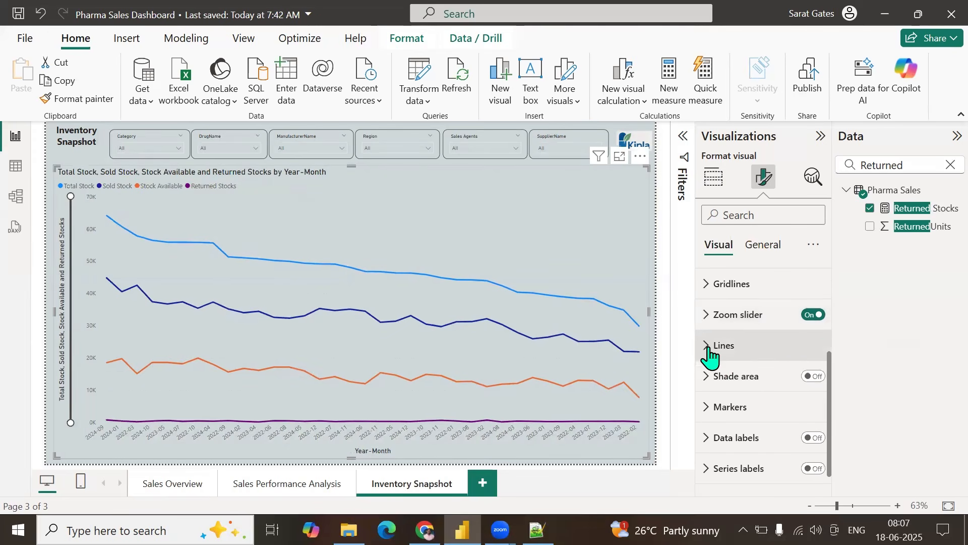
left_click(814, 377)
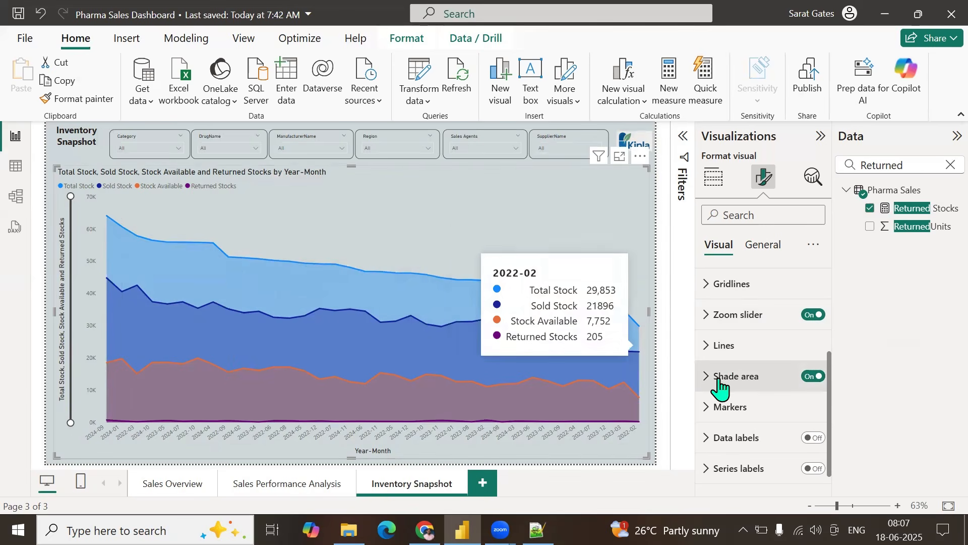
scroll(732, 386, "down", 1)
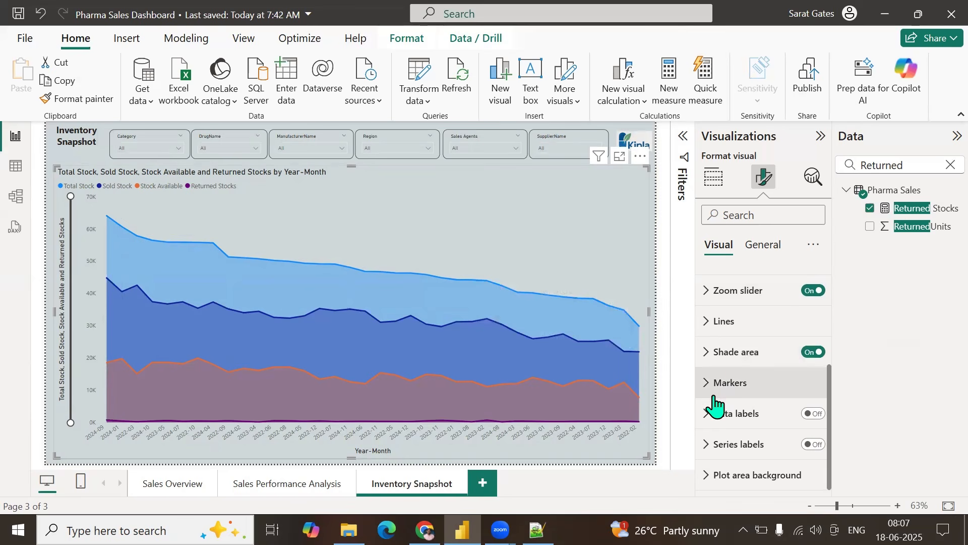
left_click(814, 414)
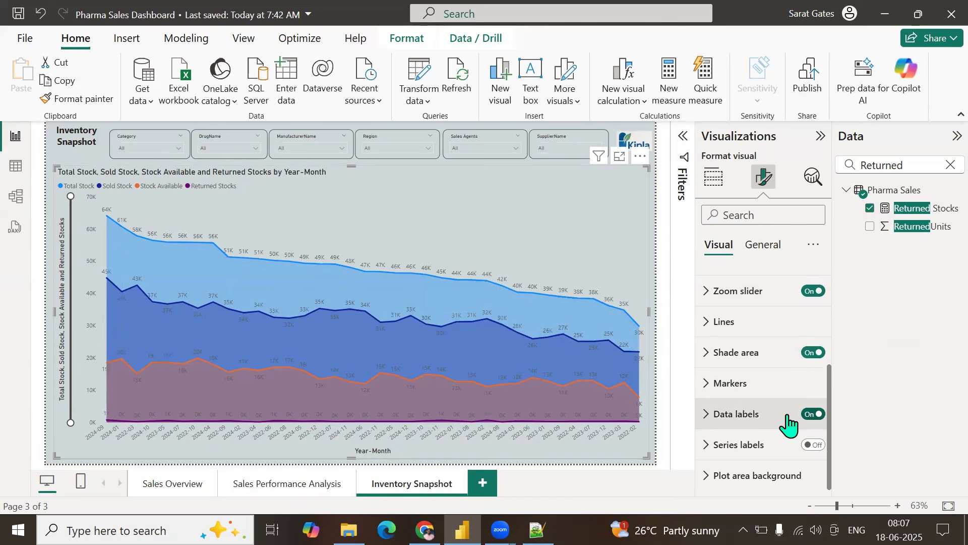
Step: Show markers for all series of the line chart and try out its Y-axis zoom slider
left_click(706, 383)
scroll(757, 388, "down", 3)
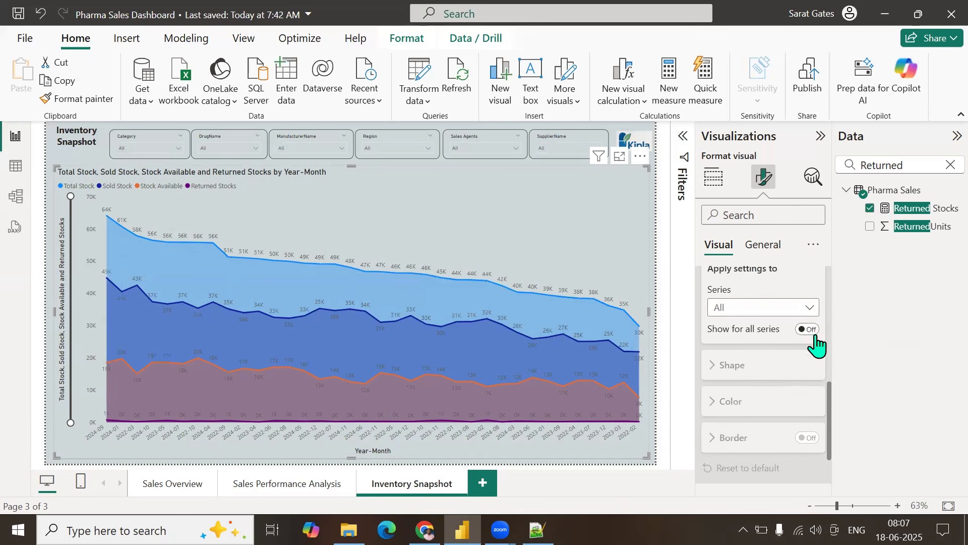
left_click(809, 329)
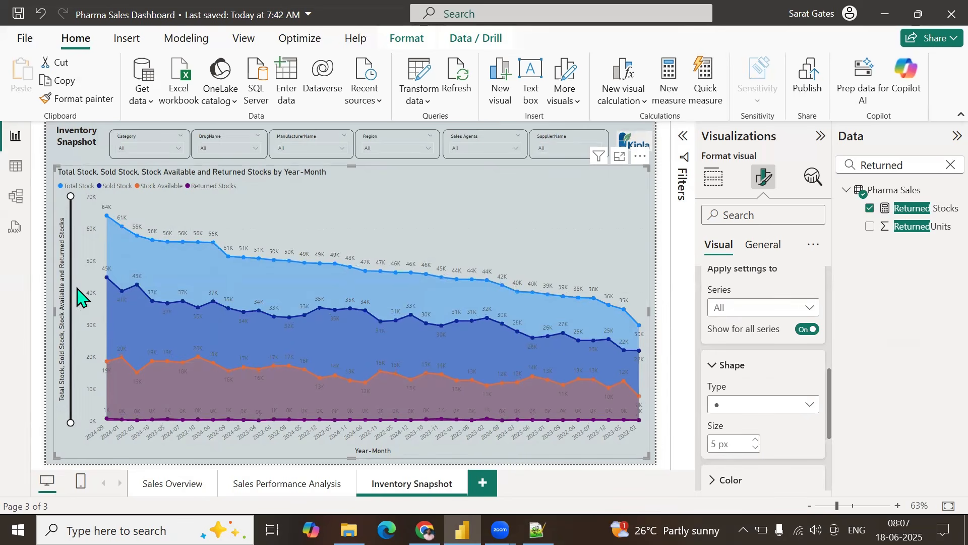
left_click_drag(68, 193, 76, 421)
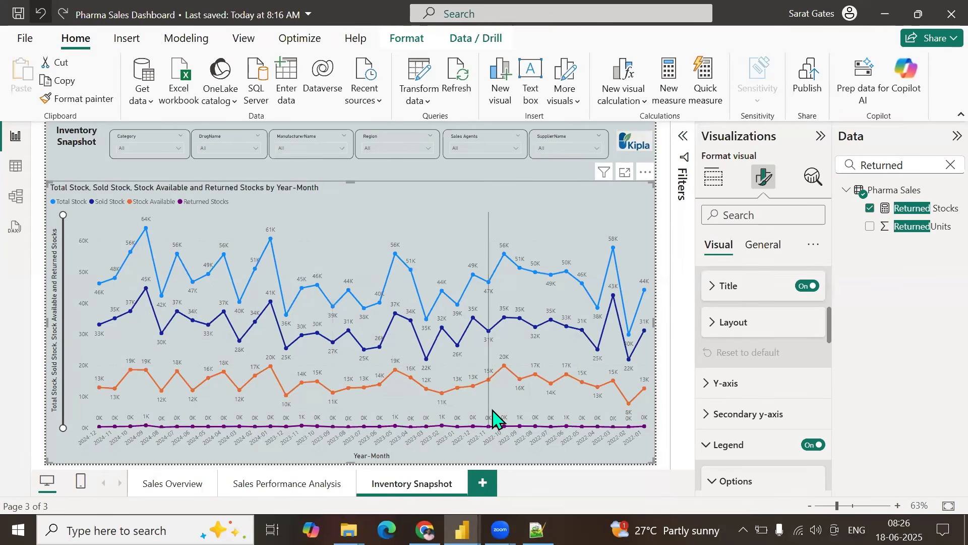
Step: Add a new report page and name it "Bookmarks"
left_click(483, 481)
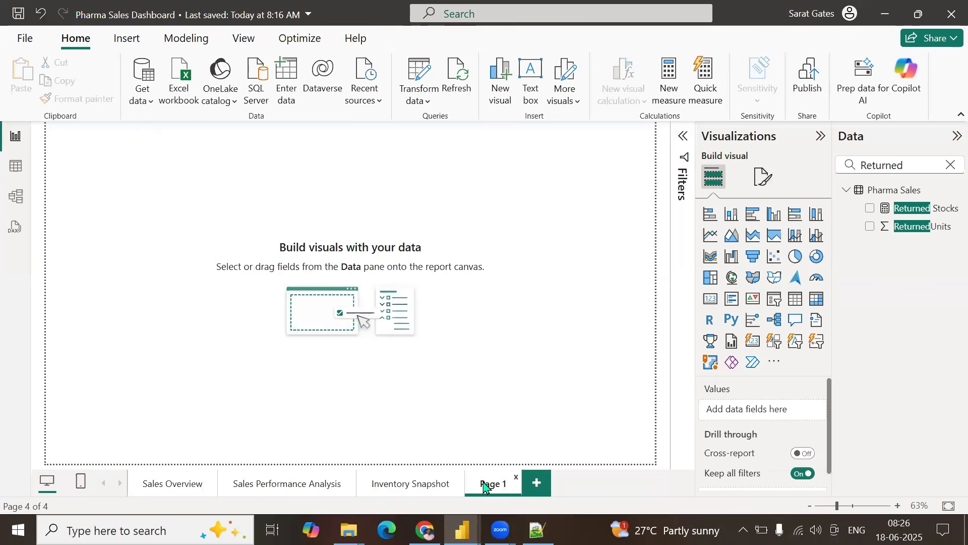
double_click(484, 484)
type("B")
type("ookmarks")
key("Return")
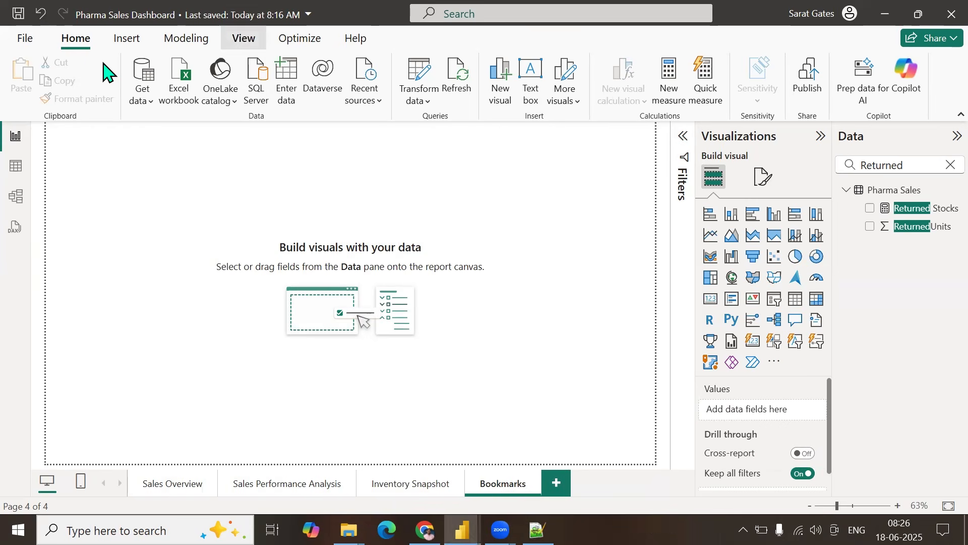
Step: Clear the data field search and insert a heart shape on the Bookmarks page
left_click(244, 39)
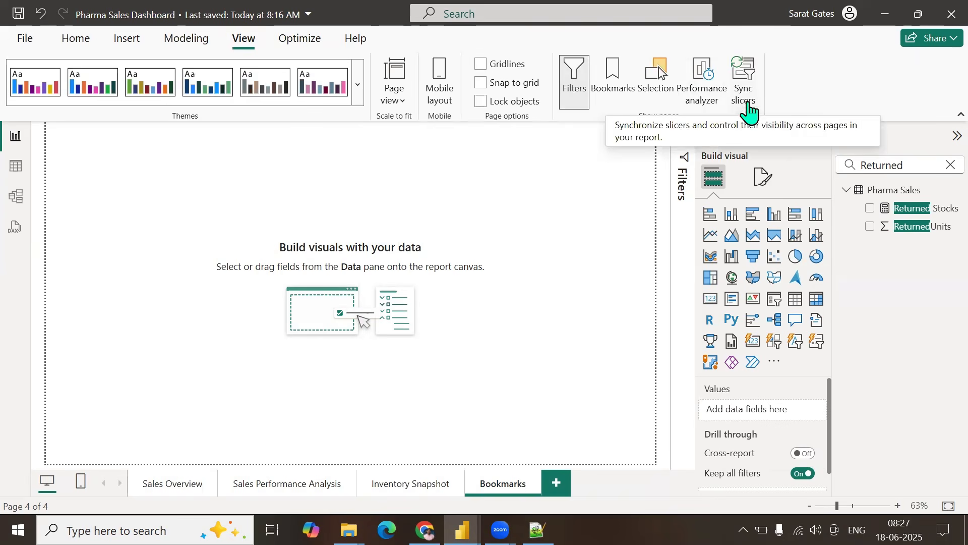
left_click(950, 166)
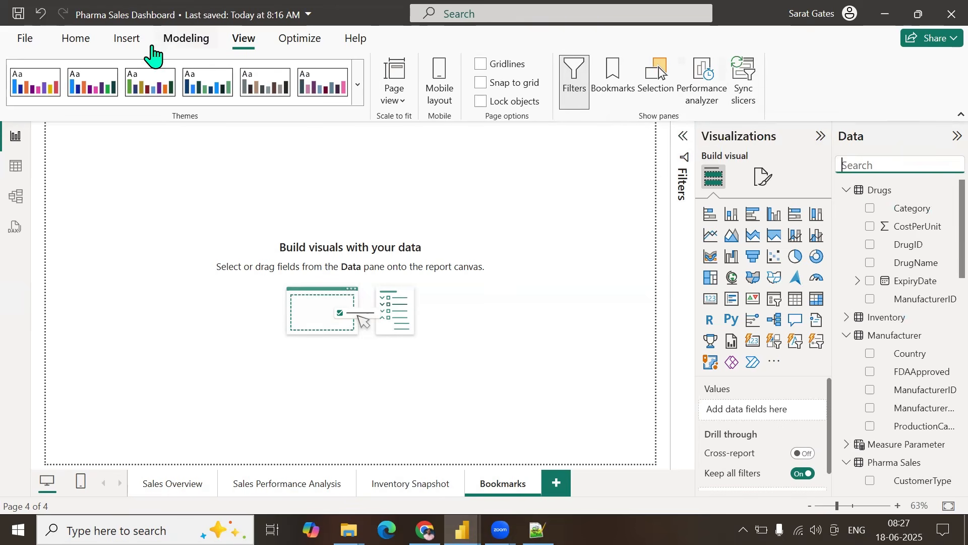
left_click(128, 47)
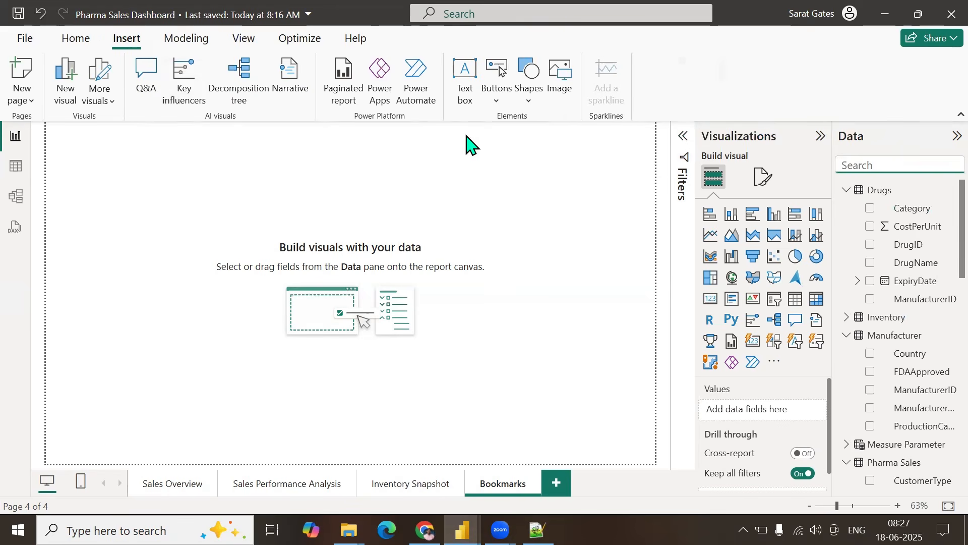
left_click(530, 105)
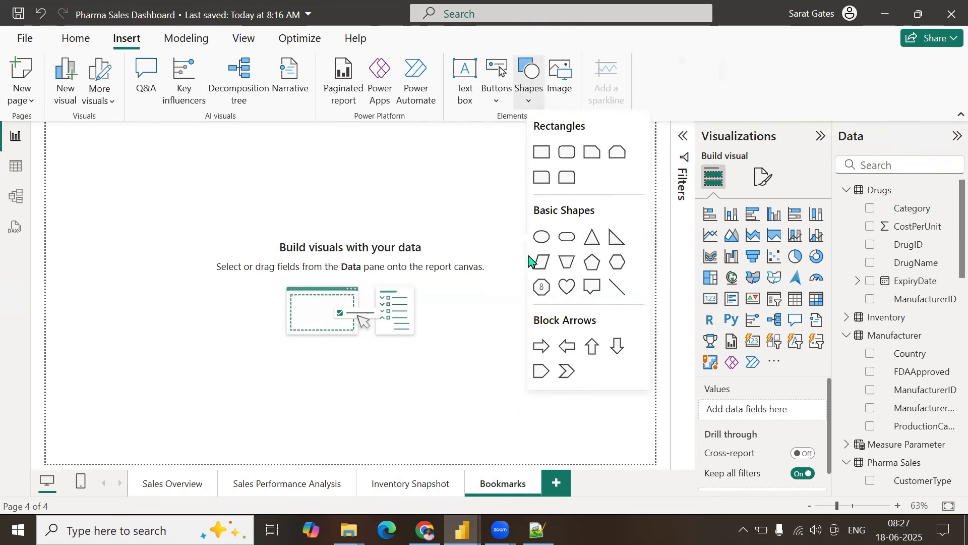
left_click(565, 297)
Step: Duplicate the heart twice and arrange the three hearts side by side in a row across the page
left_click_drag(151, 228, 479, 244)
left_click(225, 261)
left_click(136, 259)
key("ctrl+c")
key("ctrl+v")
key("ctrl+v")
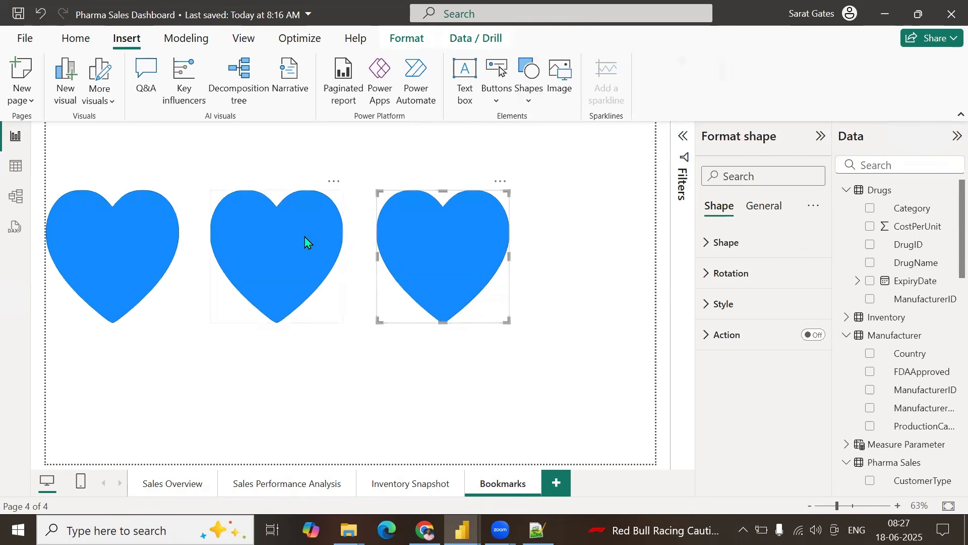
Step: Move the three hearts slightly higher on the page, keeping them level in one row
left_click_drag(305, 237, 308, 223)
left_click_drag(97, 237, 108, 217)
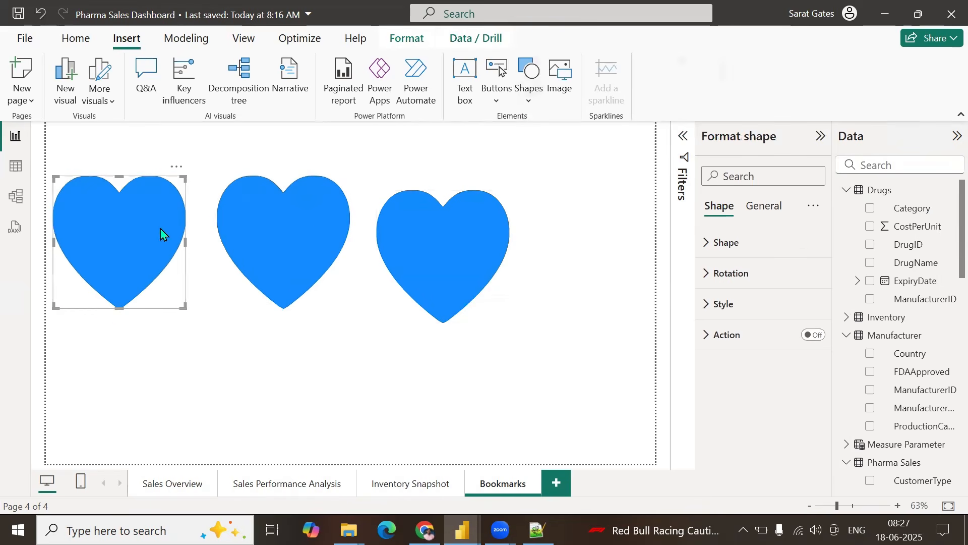
left_click_drag(435, 244, 437, 231)
Step: Insert a triangle below the first heart and place two duplicates of it beneath the second and third hearts
left_click(528, 104)
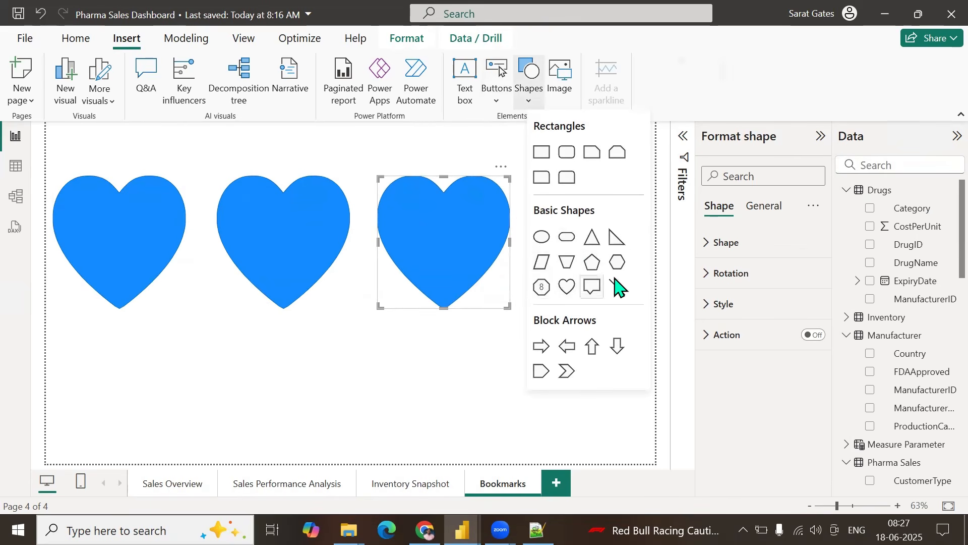
left_click(593, 239)
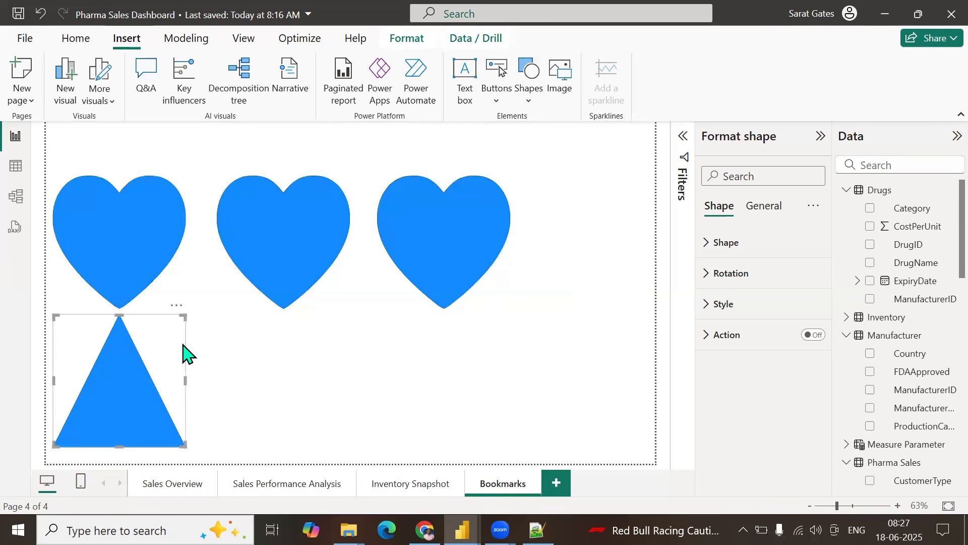
left_click(306, 387)
left_click(140, 374)
left_click_drag(140, 374, 296, 371)
left_click(457, 382)
left_click(346, 401)
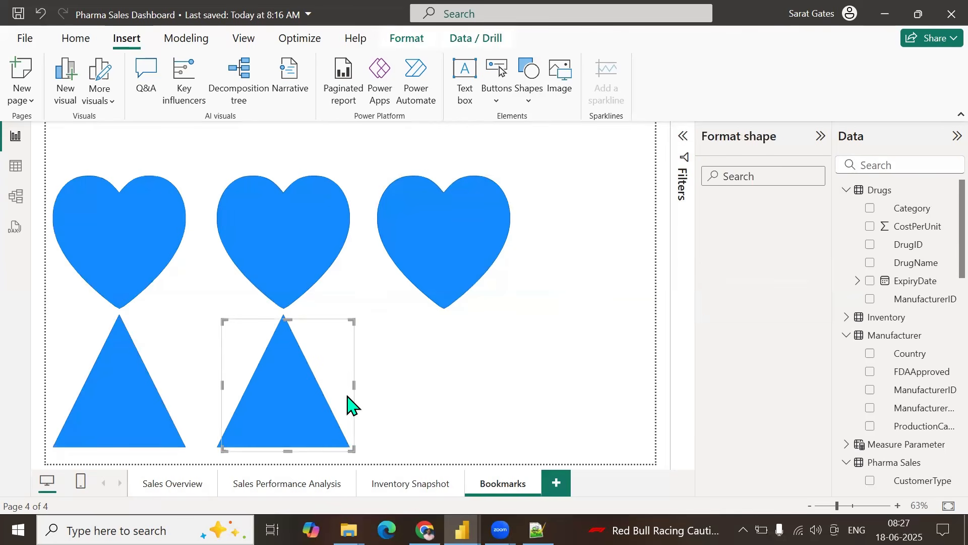
left_click_drag(346, 402, 453, 397)
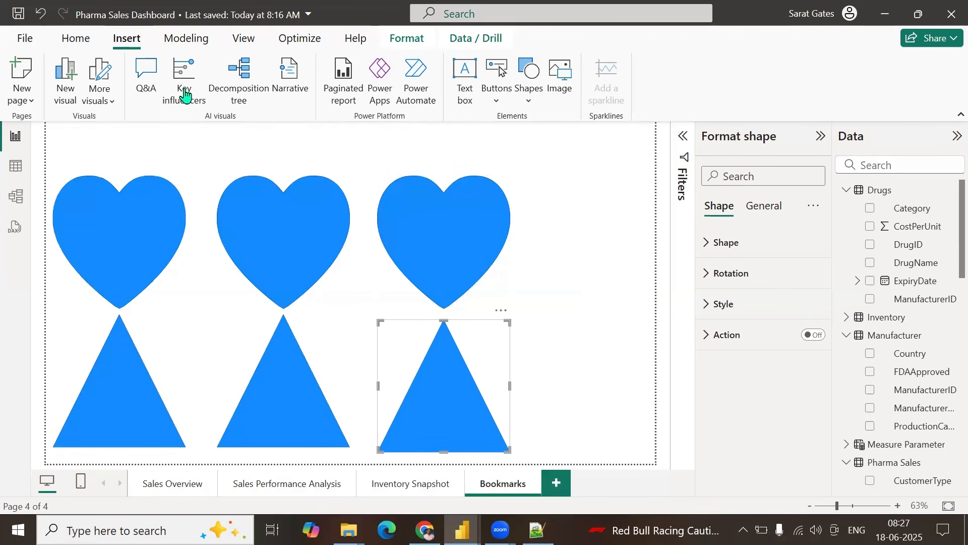
Step: Show the Bookmarks and Selection panes, and collapse the Format shape and Data panes to free up space
left_click(187, 39)
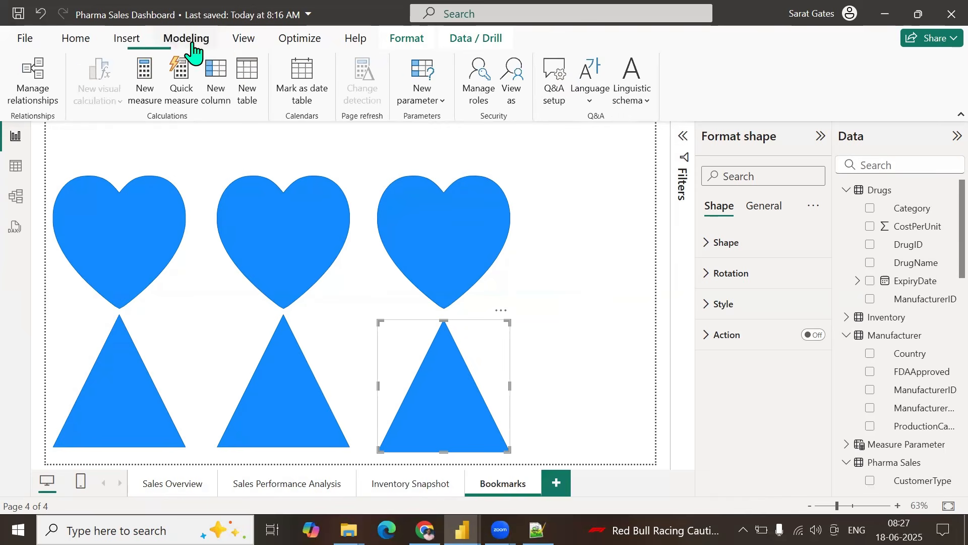
left_click(241, 46)
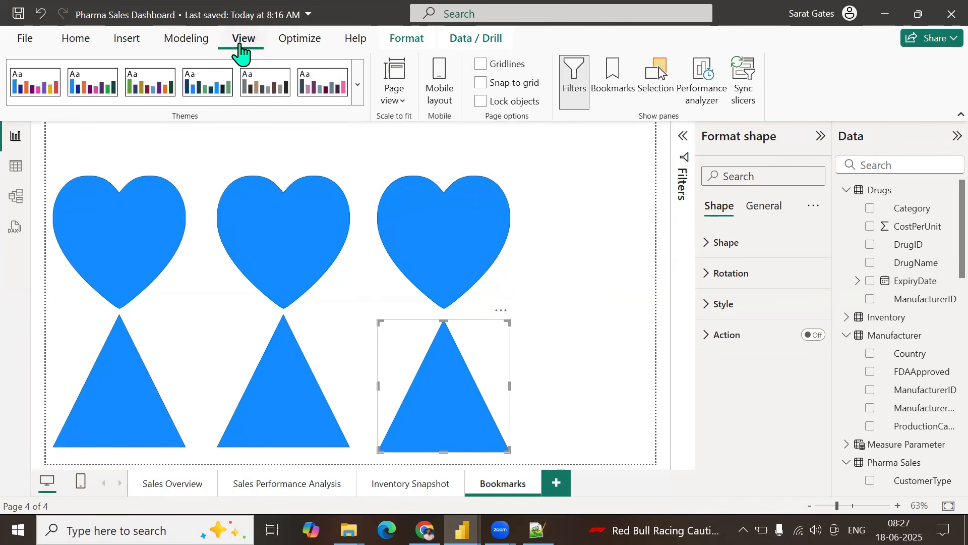
left_click(822, 141)
left_click(611, 91)
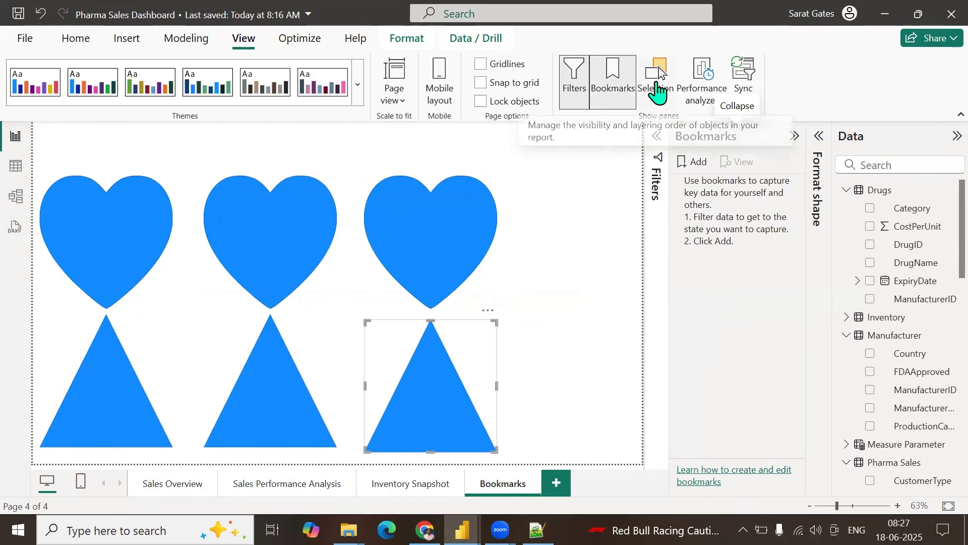
left_click(658, 84)
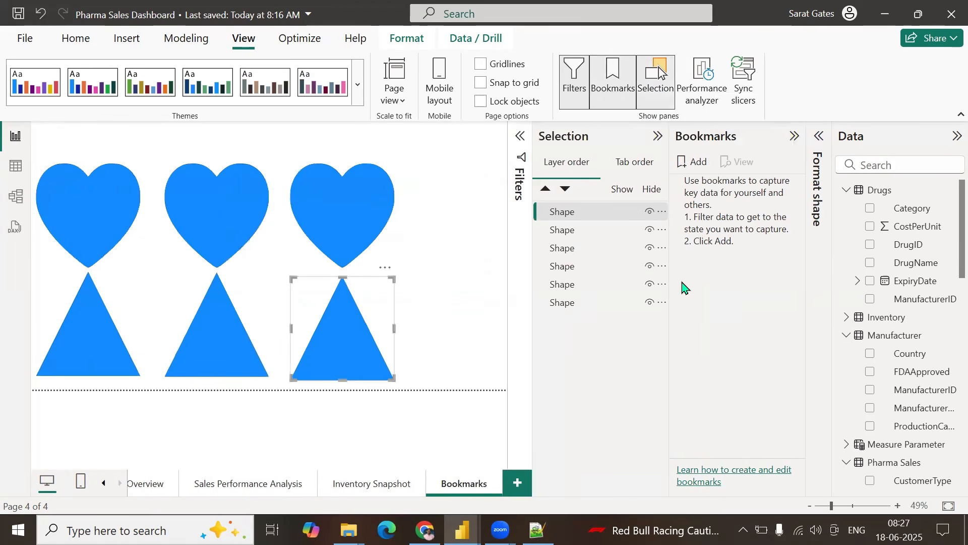
left_click(955, 137)
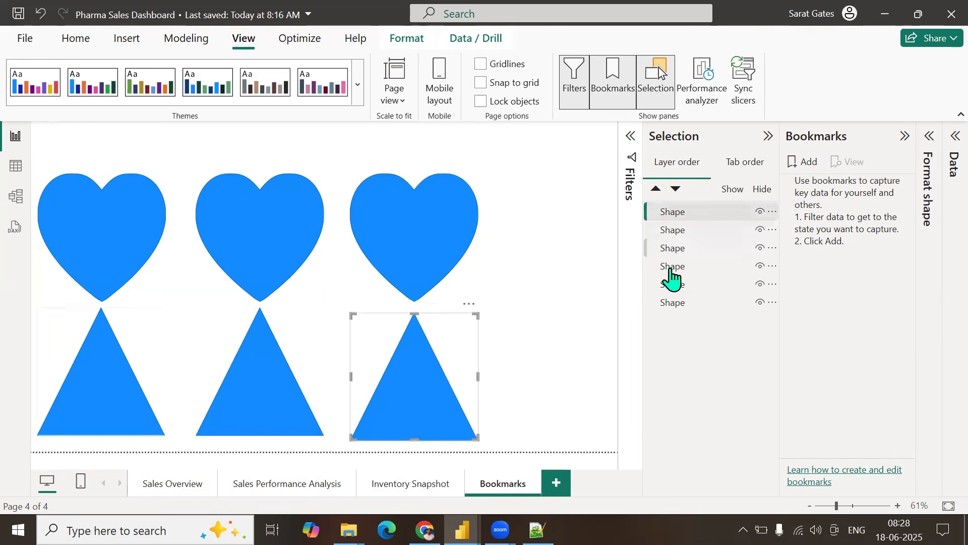
Step: Go through the entries of the layer order to identify which shape on the page each one represents
left_click(675, 217)
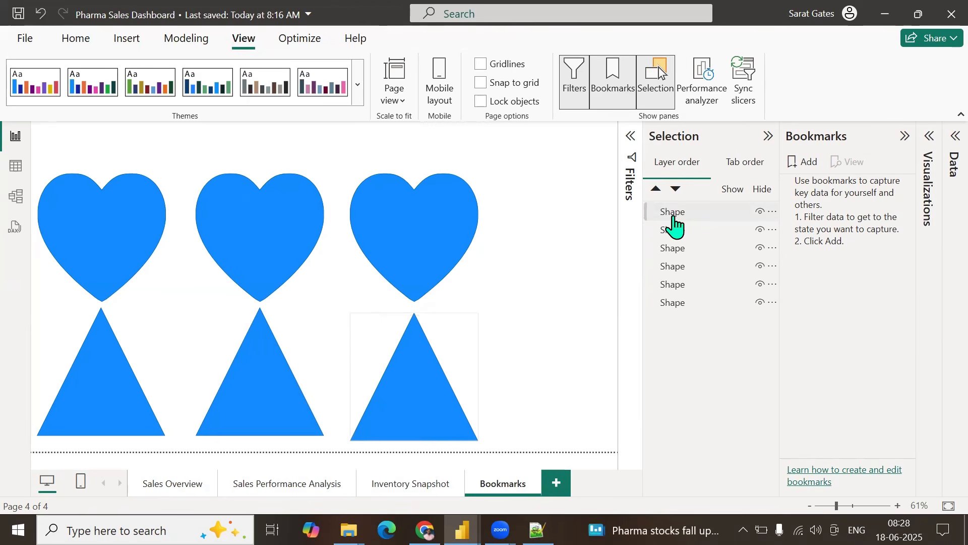
left_click(673, 233)
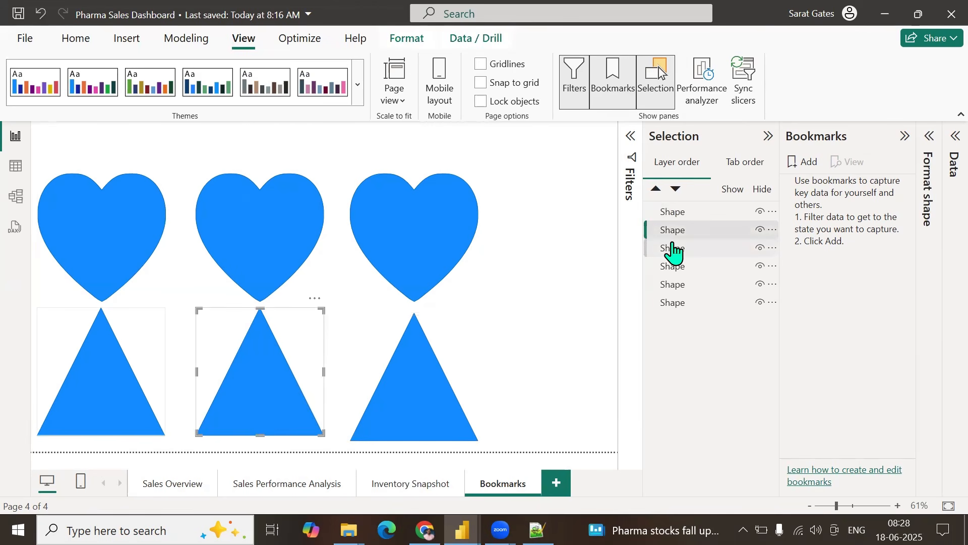
left_click(673, 247)
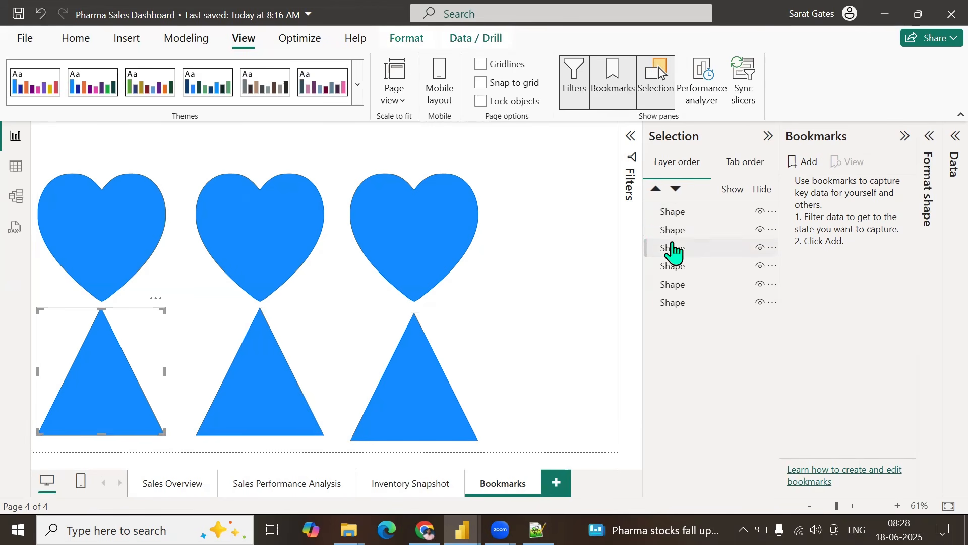
left_click(673, 285)
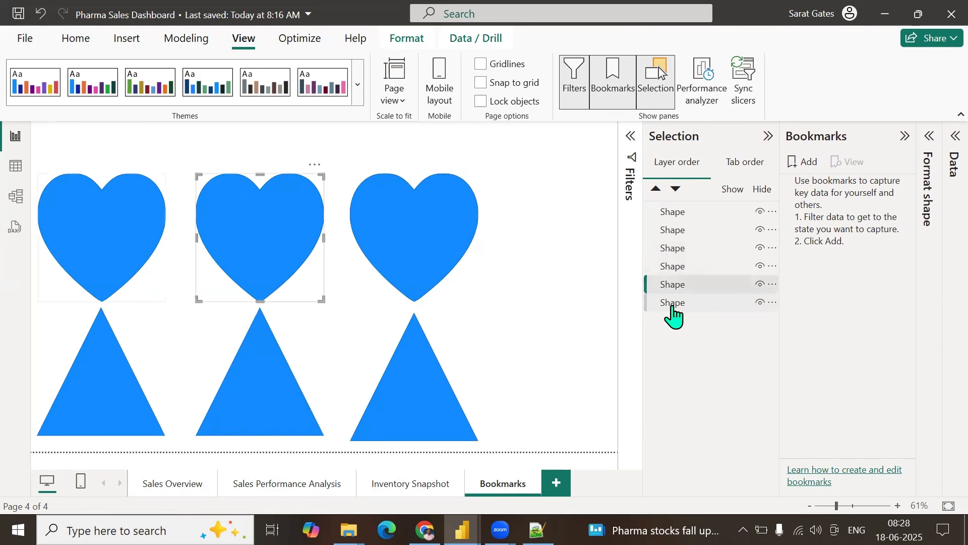
left_click(673, 302)
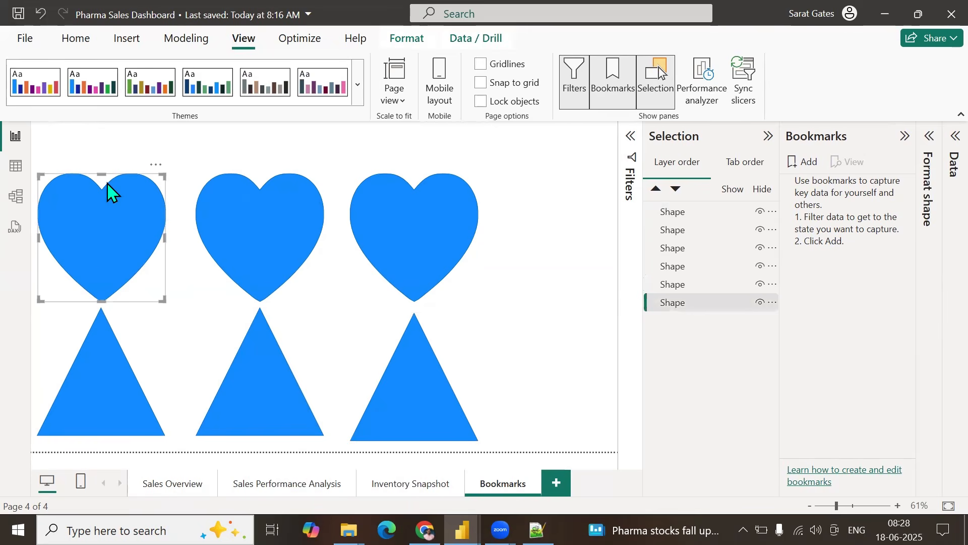
Step: Rename the layers of the three hearts, from the leftmost to the rightmost, as "Heart 1", "Heart 2" and "Heart 3"
double_click(666, 302)
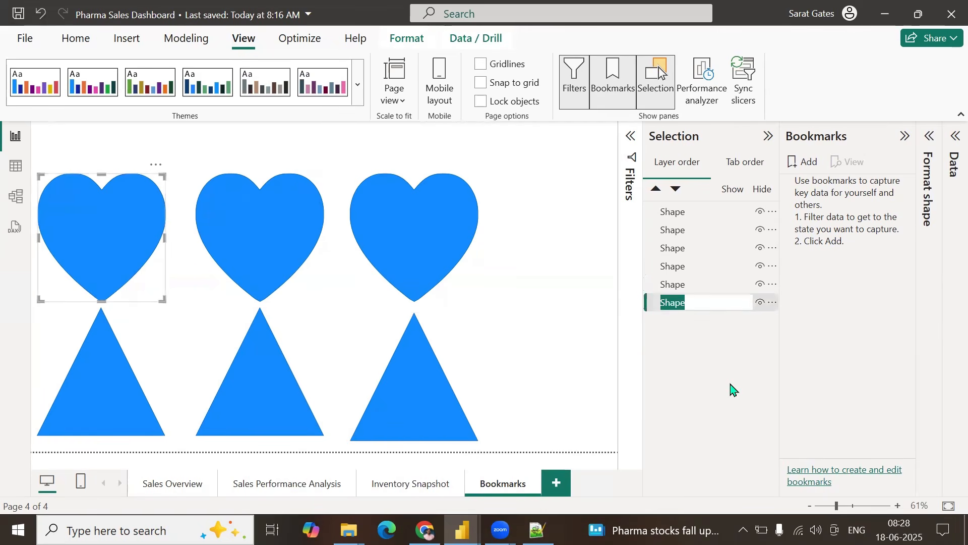
type("Heart 1")
key("Return")
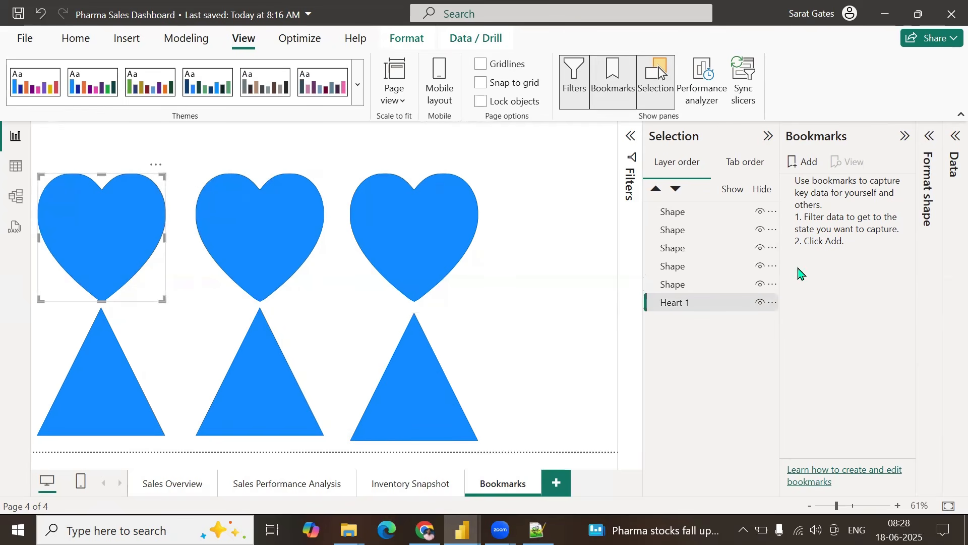
double_click(676, 284)
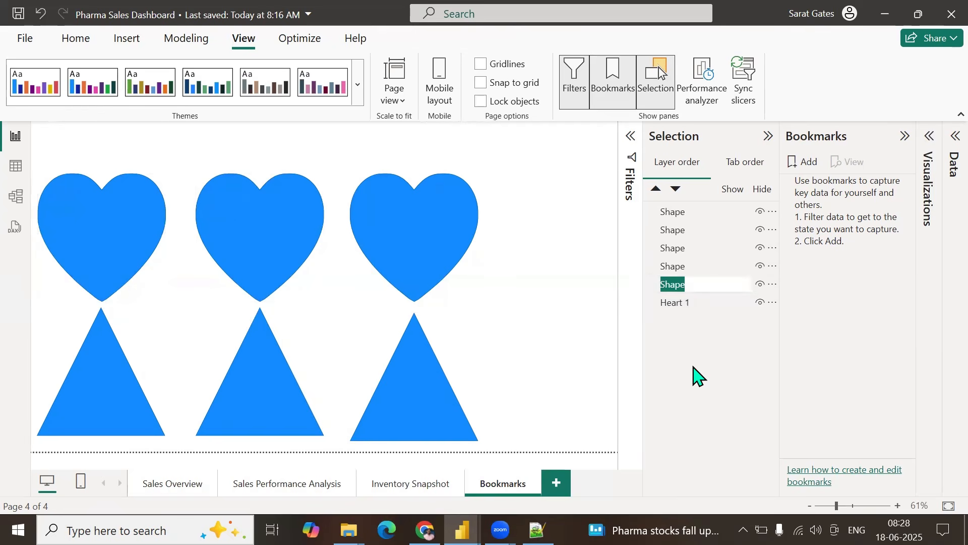
type("Heart 2")
key("Return")
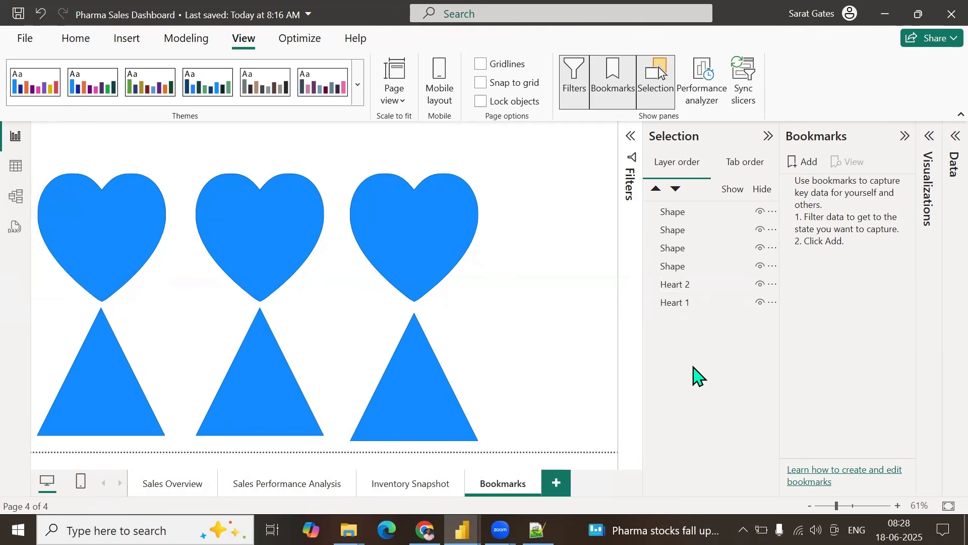
double_click(675, 266)
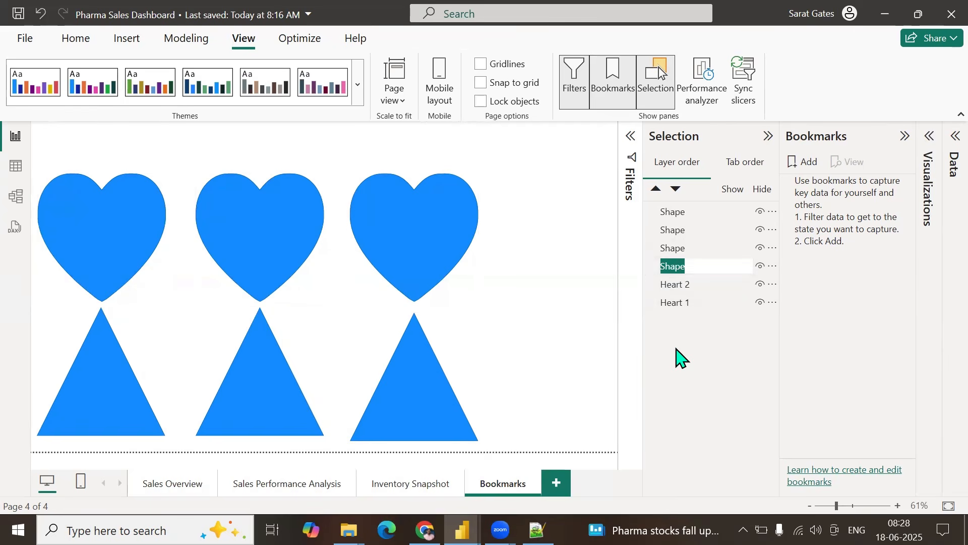
type("Heart 3")
key("Return")
Step: Reorder the heart layers so that Heart 1 comes first, followed by Heart 2 and Heart 3
left_click(684, 270)
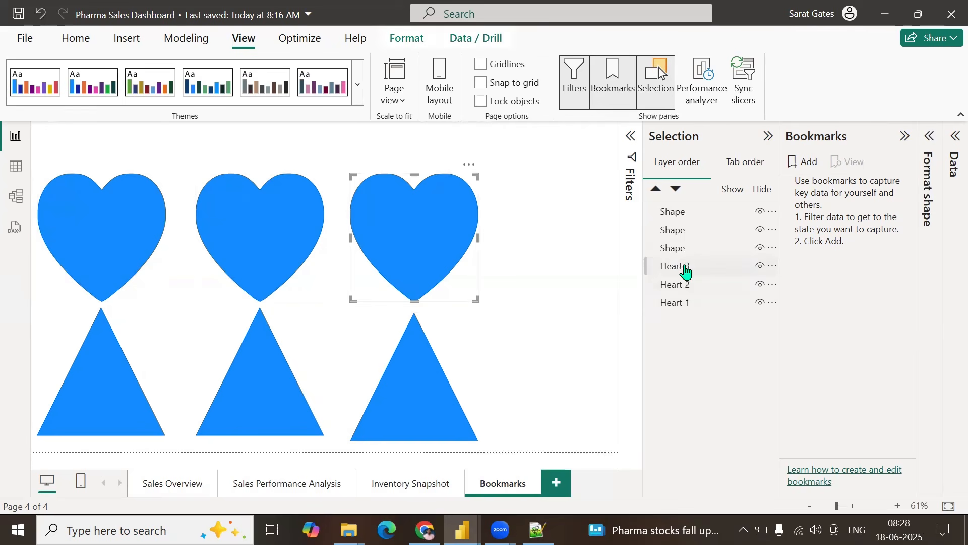
left_click(679, 290)
left_click_drag(677, 303, 686, 268)
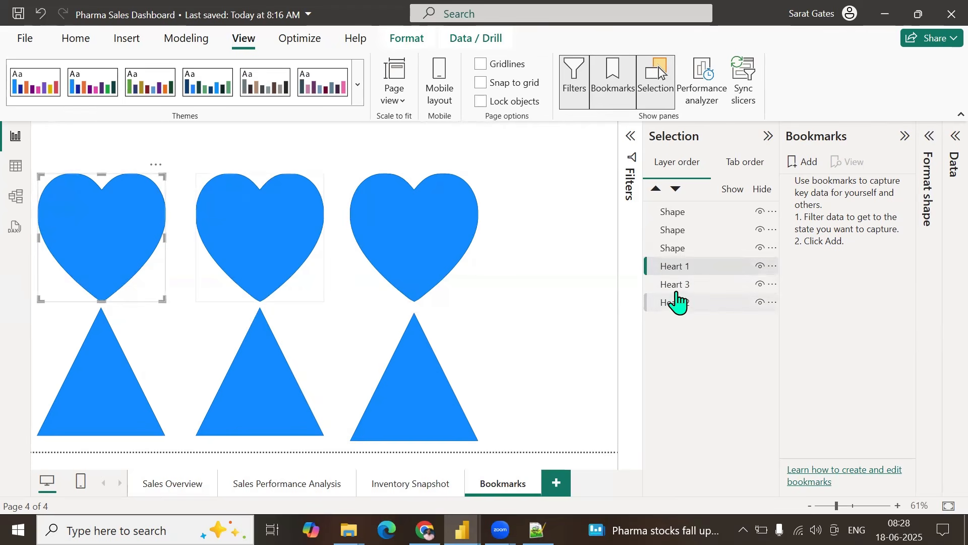
left_click_drag(678, 302, 678, 285)
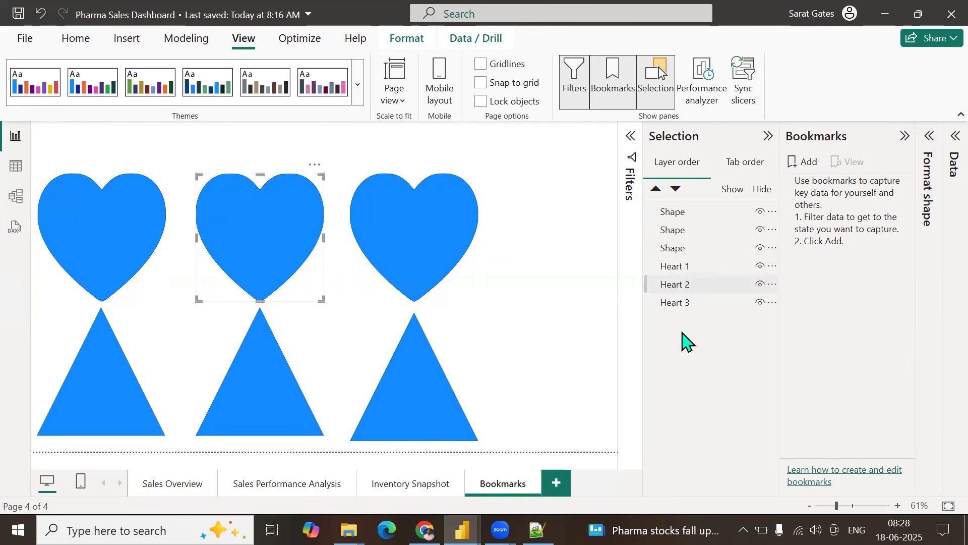
Step: Rename the rightmost triangle's layer as "Triangle 1" and the middle triangle's layer as "Triangle 2"
left_click(674, 215)
double_click(673, 214)
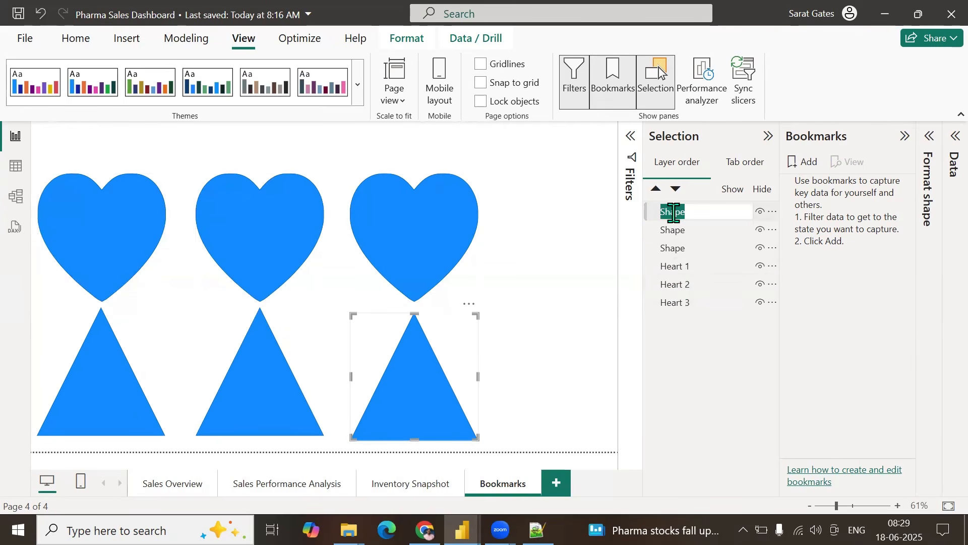
type("Tri")
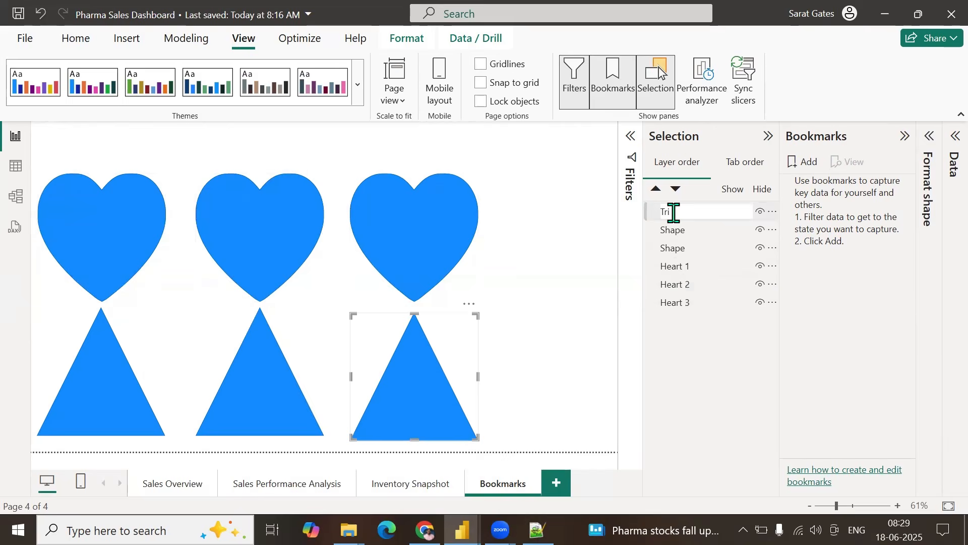
type("angle ")
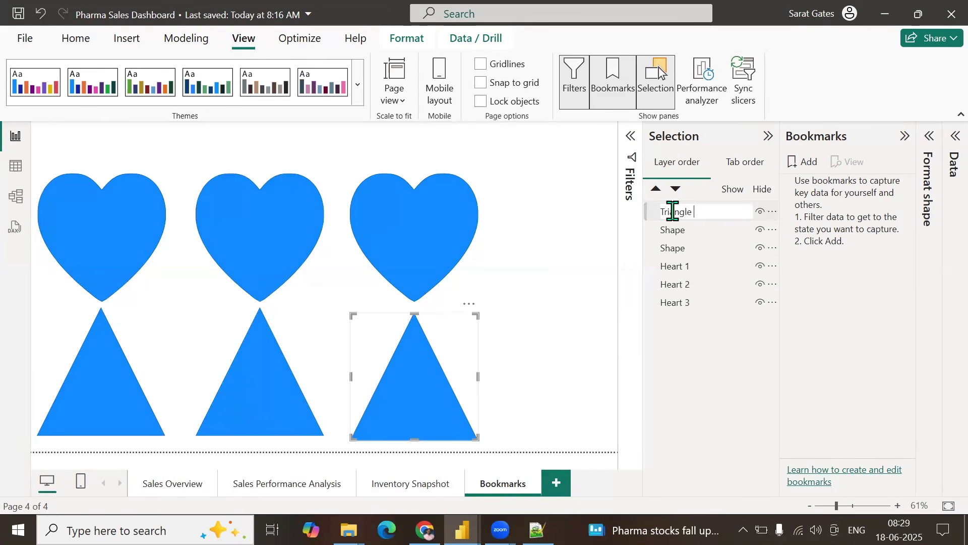
type("1")
key("Return")
left_click(677, 232)
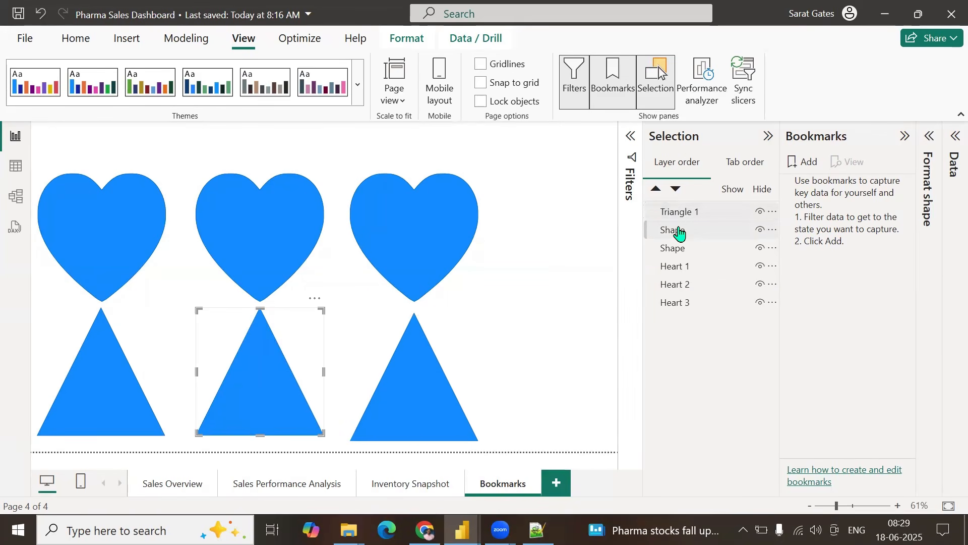
double_click(679, 232)
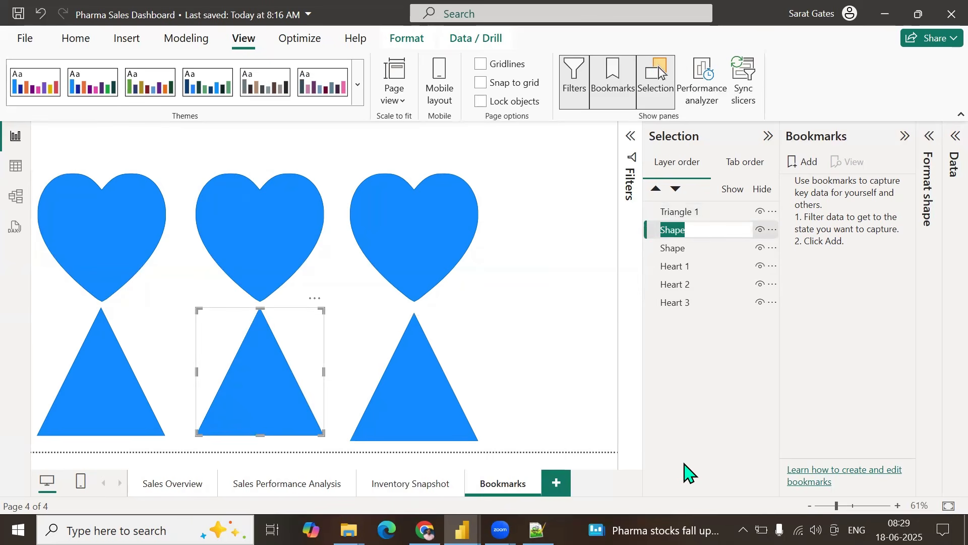
type("Triangle 2")
key("Return")
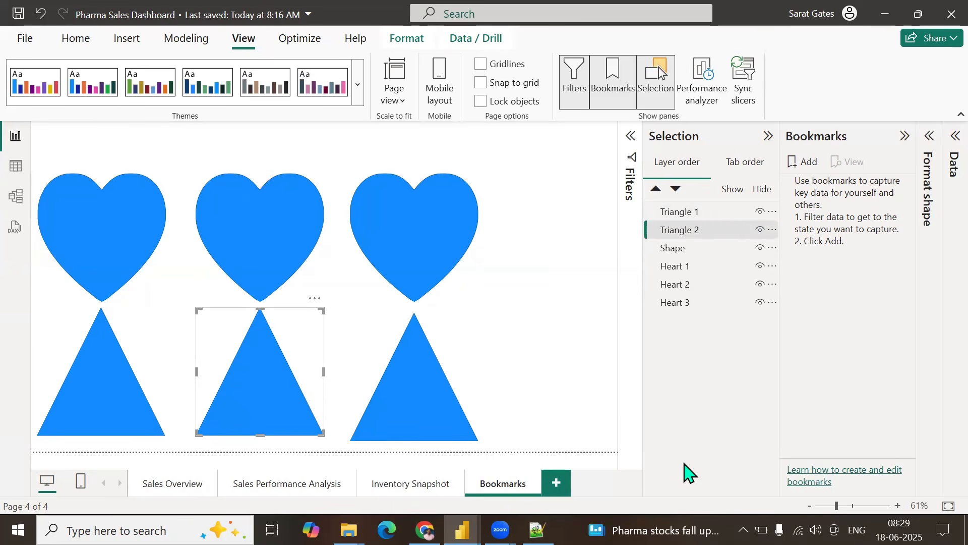
Step: Rename the leftmost triangle's layer as "Triangle 3"
double_click(667, 247)
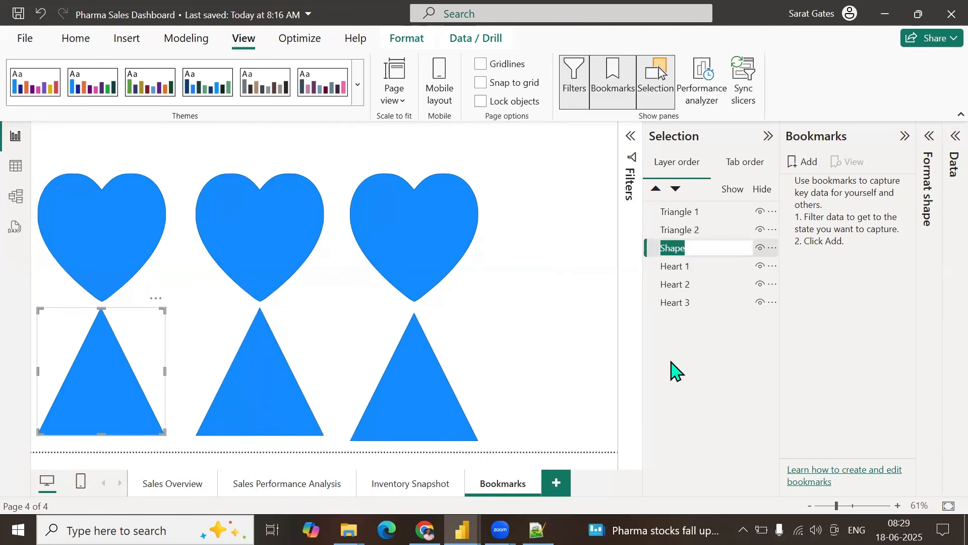
type("Trian")
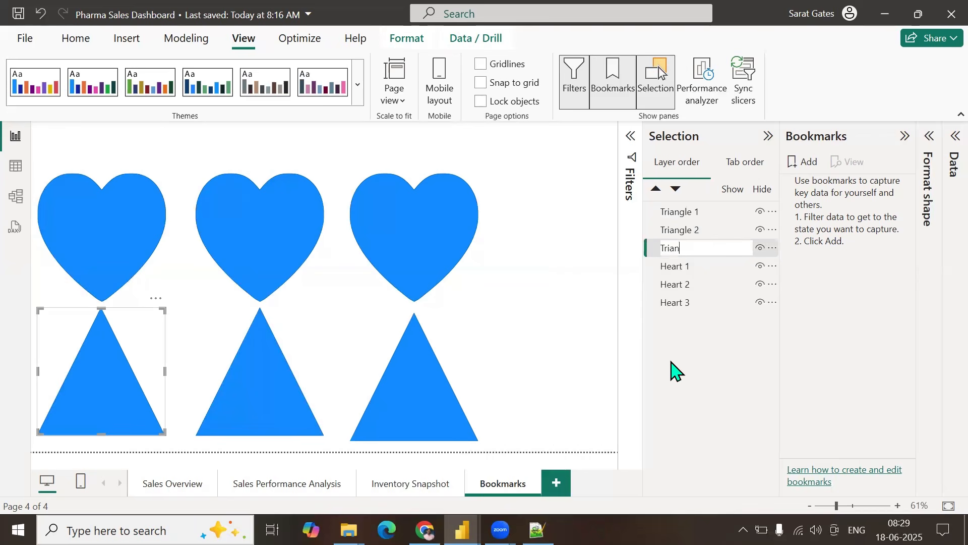
type("gle")
key("Return")
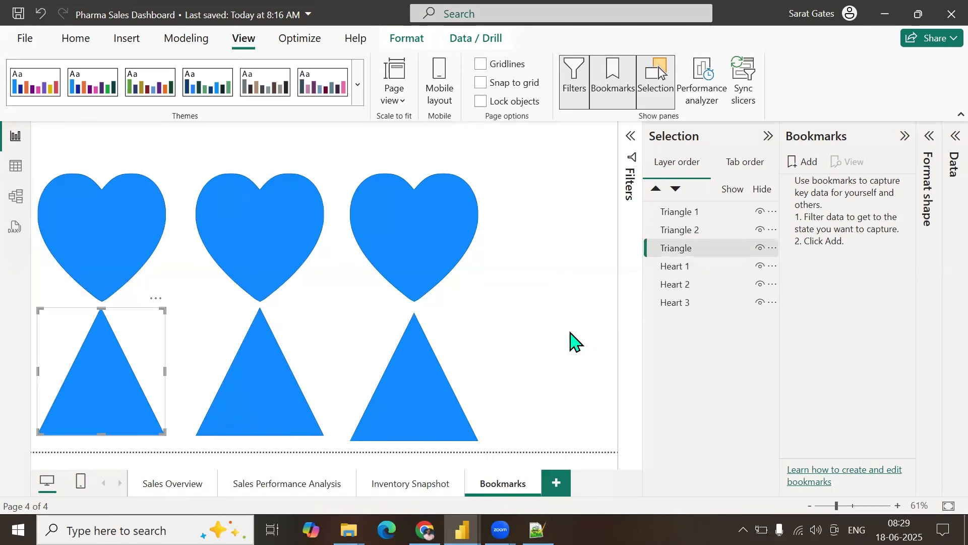
double_click(702, 247)
left_click(702, 248)
type("2")
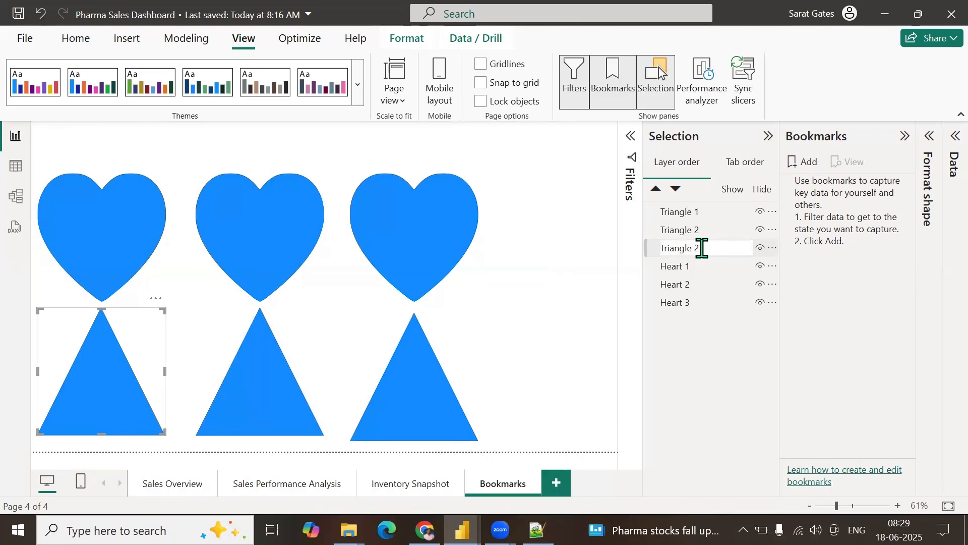
key("BackSpace")
type("3")
key("Return")
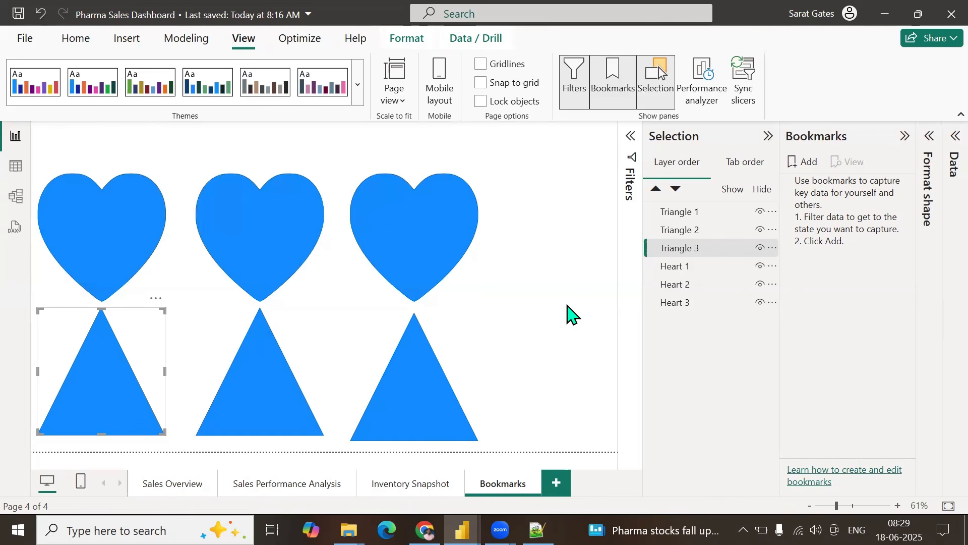
left_click(680, 212)
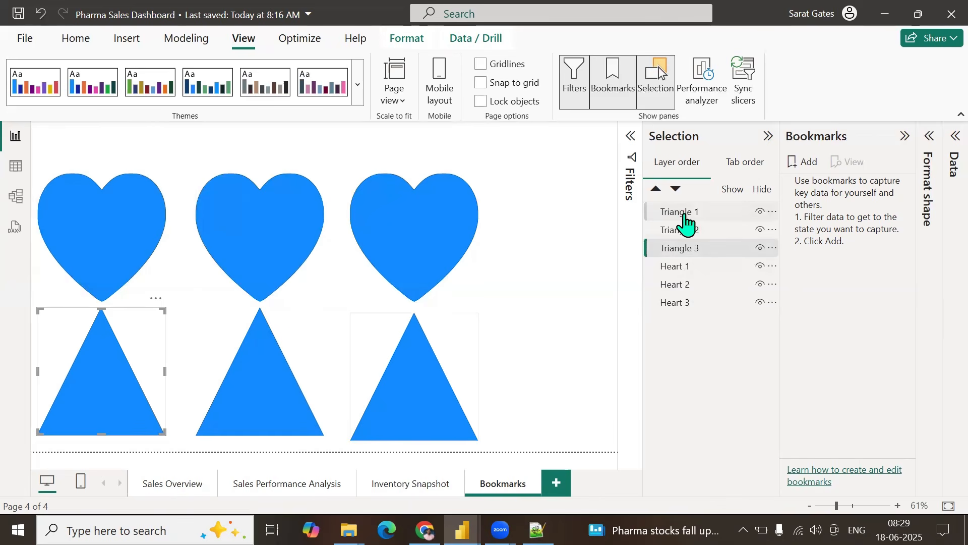
Step: Group the three triangle layers and rename the group as "Triangle"
left_click(681, 249, "shift")
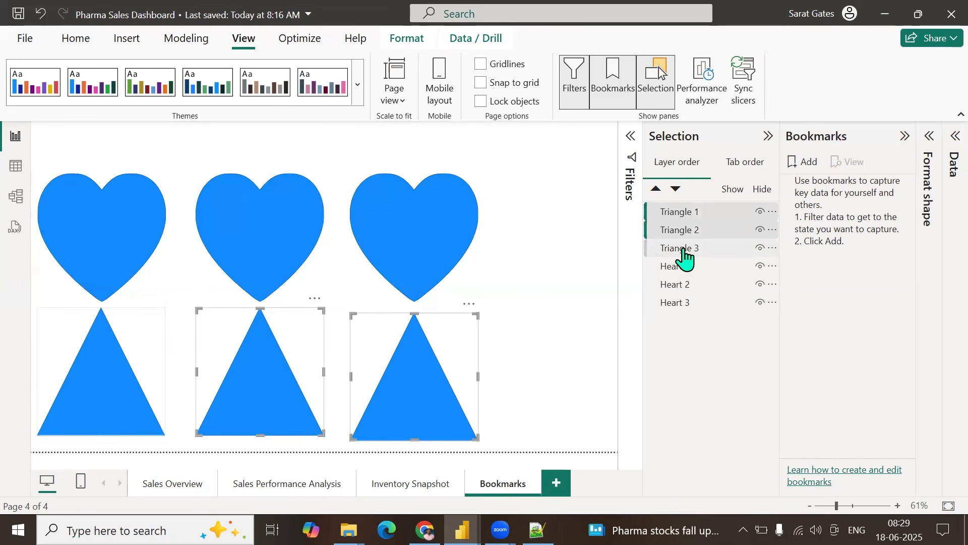
right_click(685, 235)
mouse_move(688, 245)
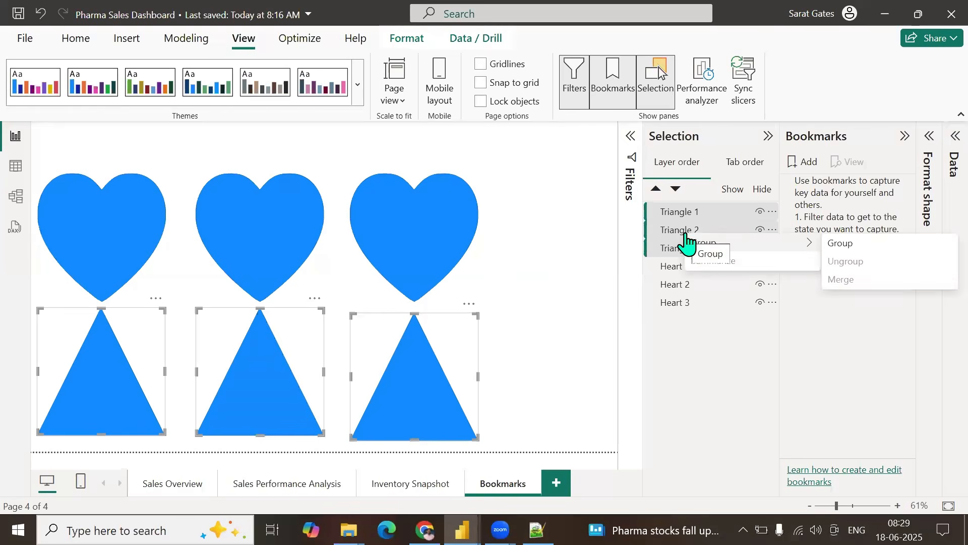
left_click(838, 245)
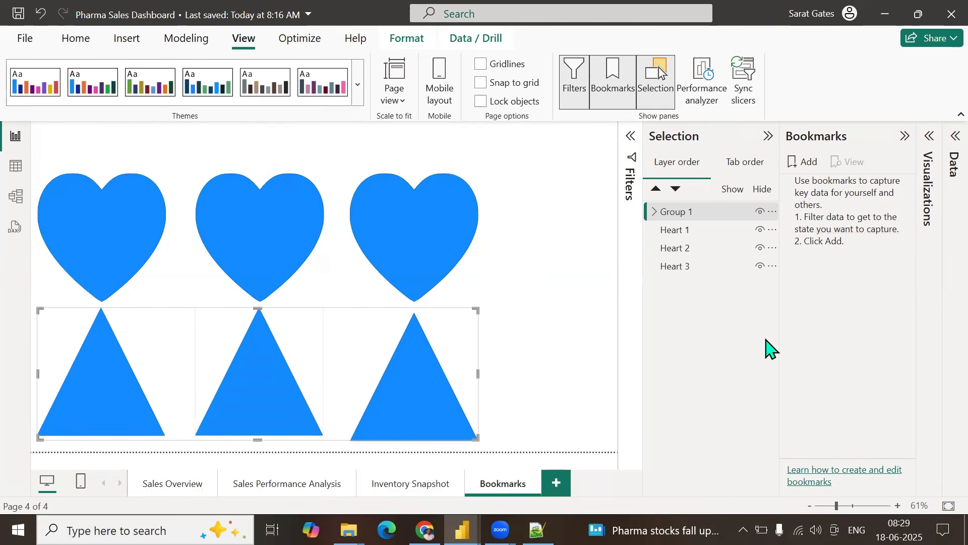
double_click(683, 213)
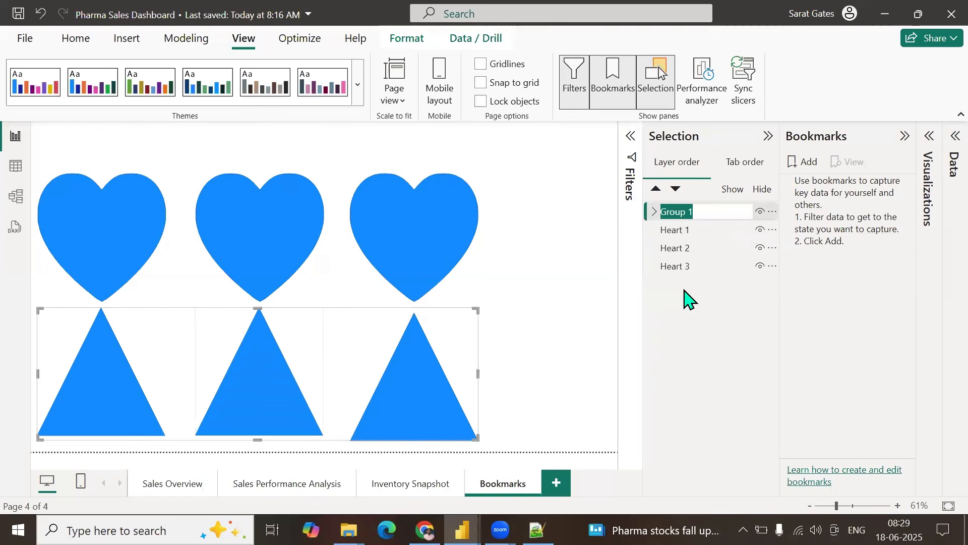
type("Tria")
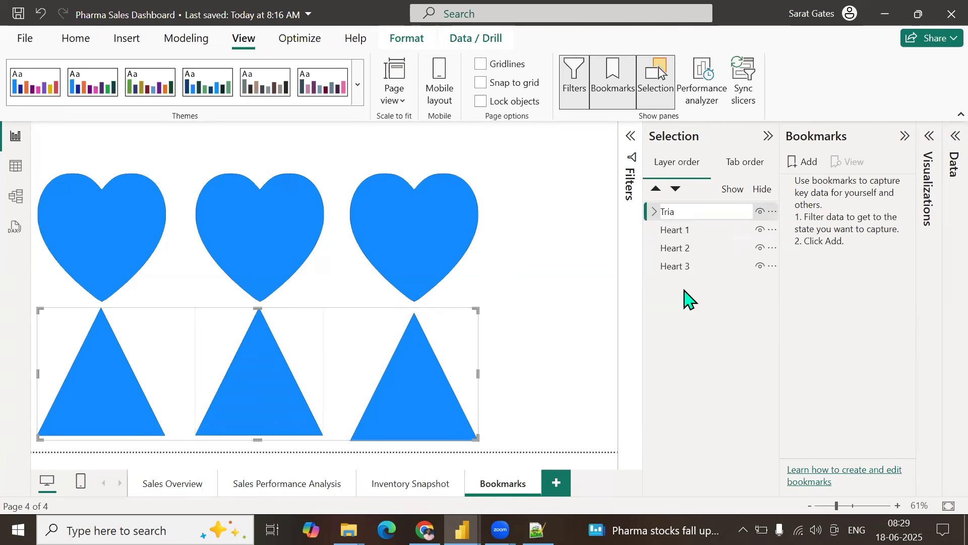
type("ngle")
key("Return")
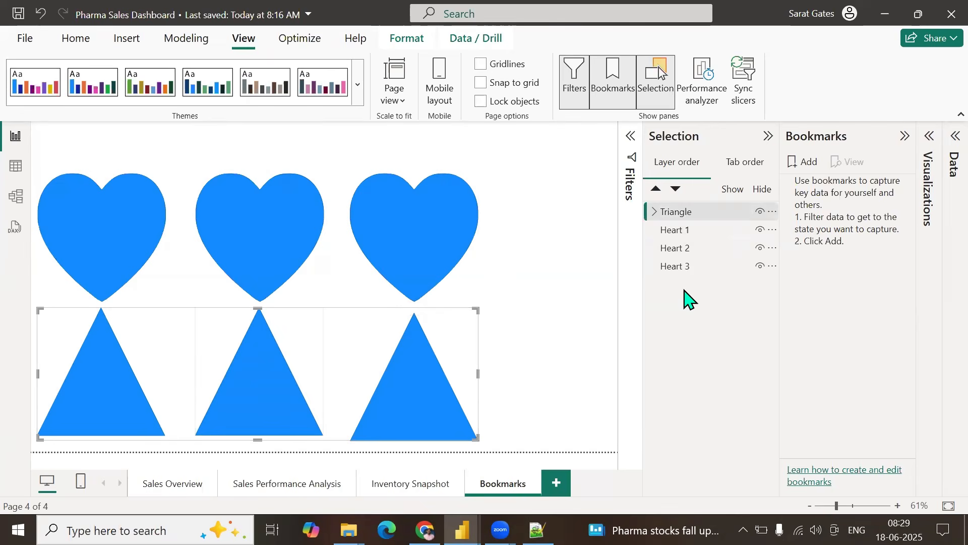
Step: Group the layers Heart 1, Heart 2 and Heart 3 and rename the group as "Heart"
left_click(681, 232)
left_click(681, 248, "ctrl")
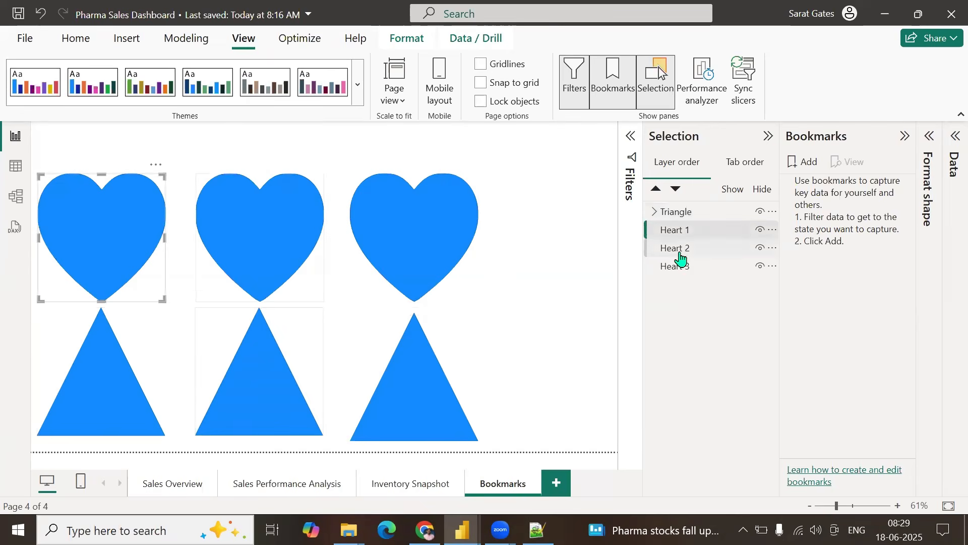
left_click(681, 269, "ctrl")
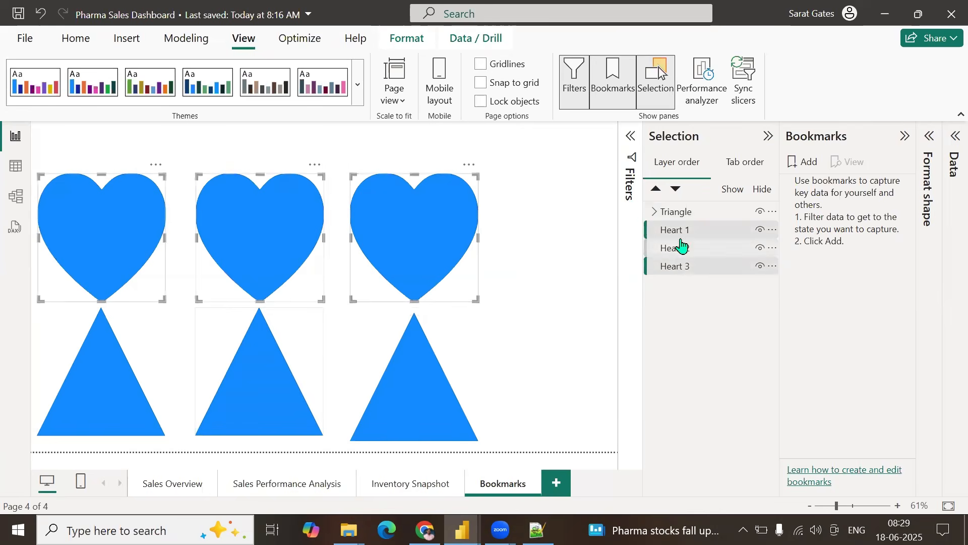
right_click(681, 246)
mouse_move(756, 248)
left_click(858, 257)
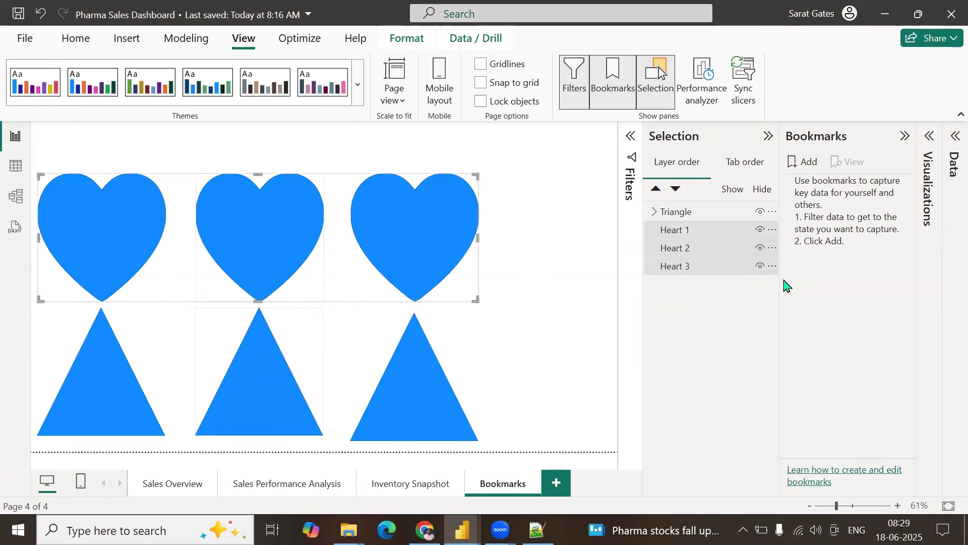
double_click(673, 211)
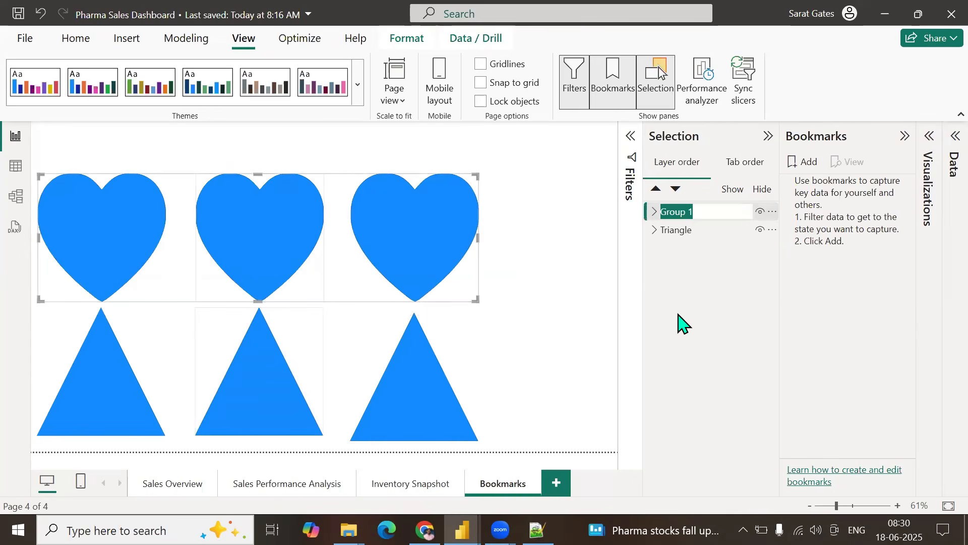
type("Heart")
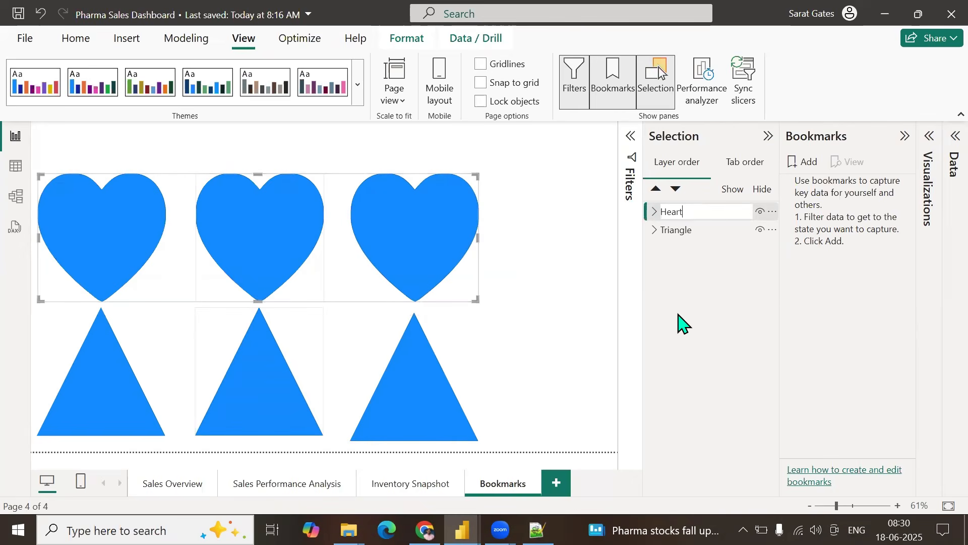
key("Return")
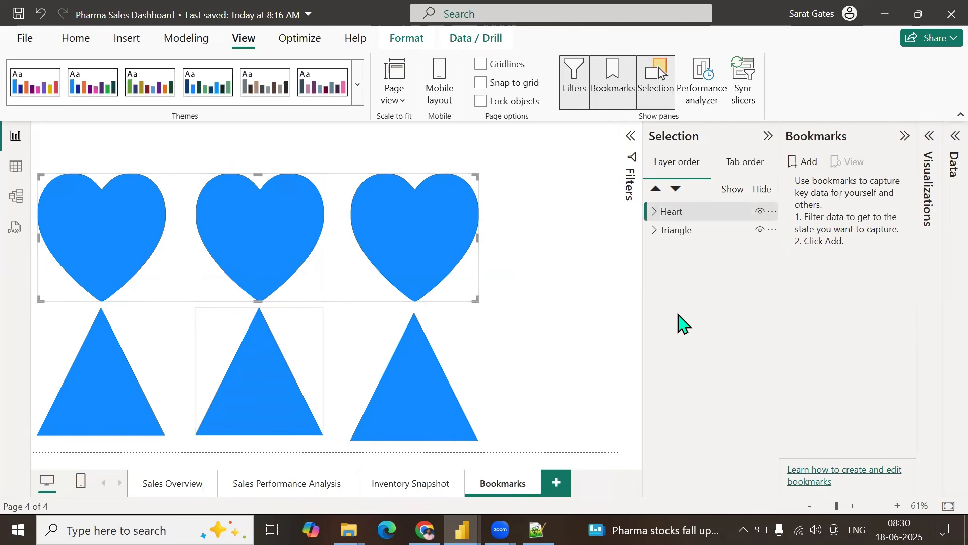
Step: Clear the selection on the canvas and add a bookmark named "Heart"
left_click(678, 233)
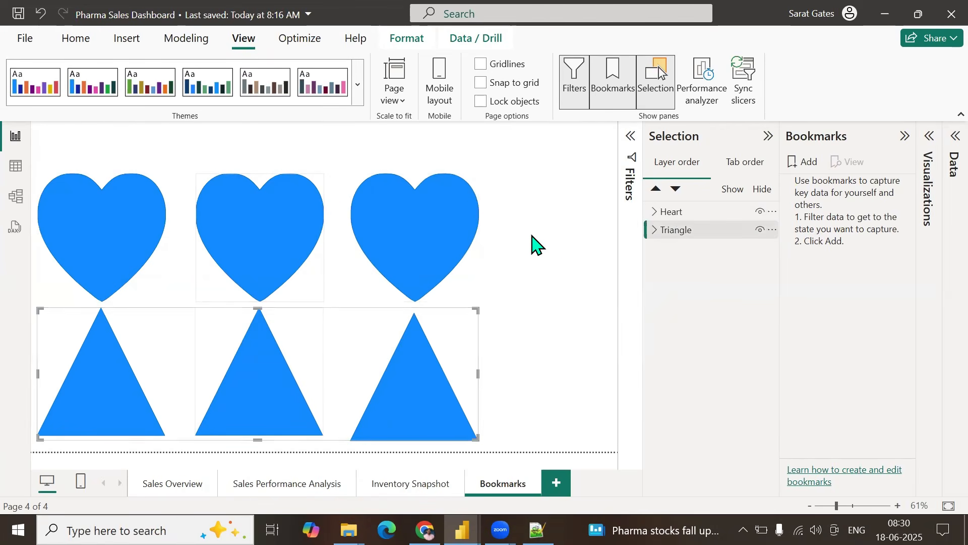
left_click(554, 246)
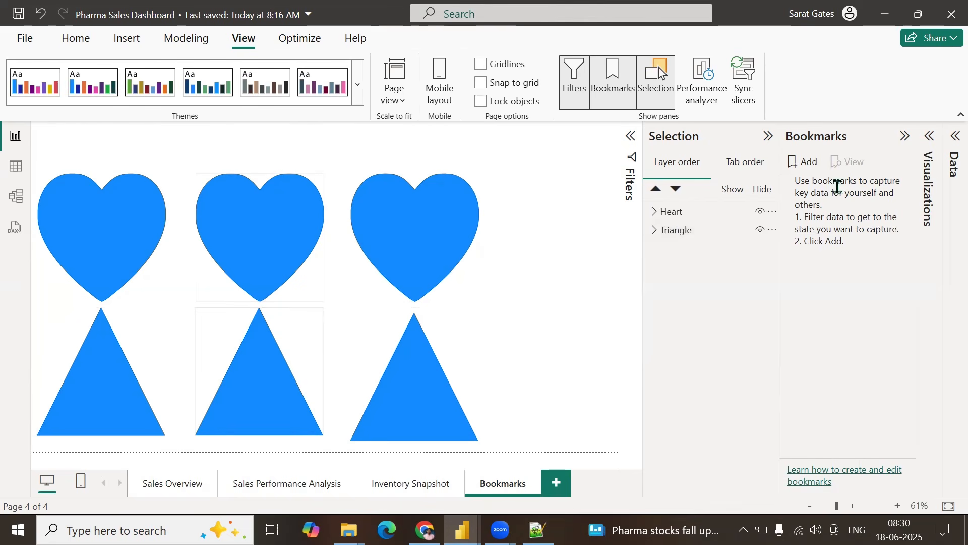
left_click(808, 170)
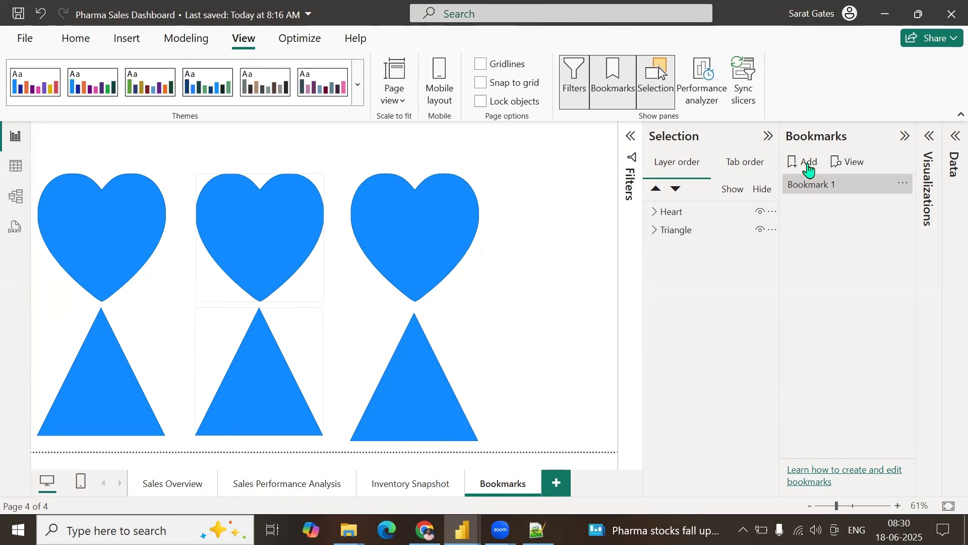
double_click(806, 186)
key("ctrl+a")
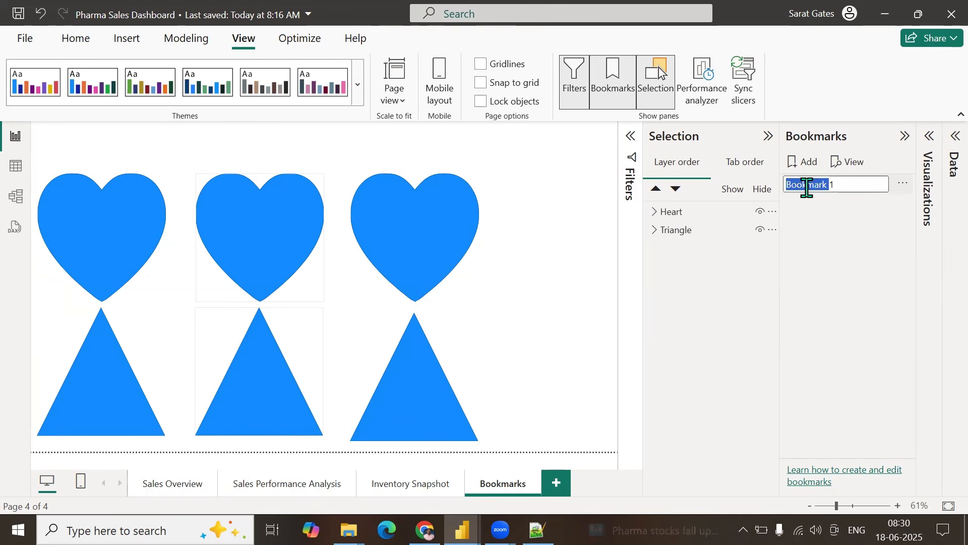
type("Heart")
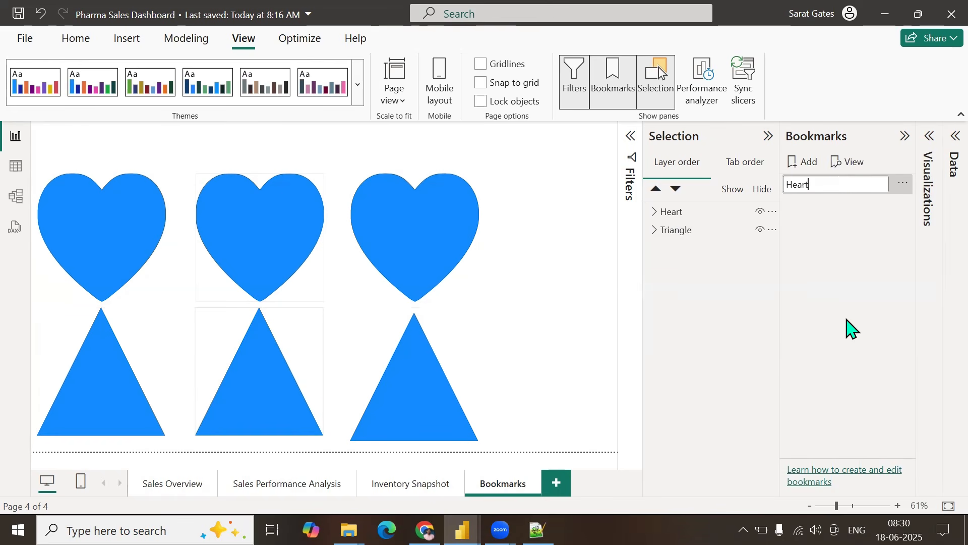
key("Return")
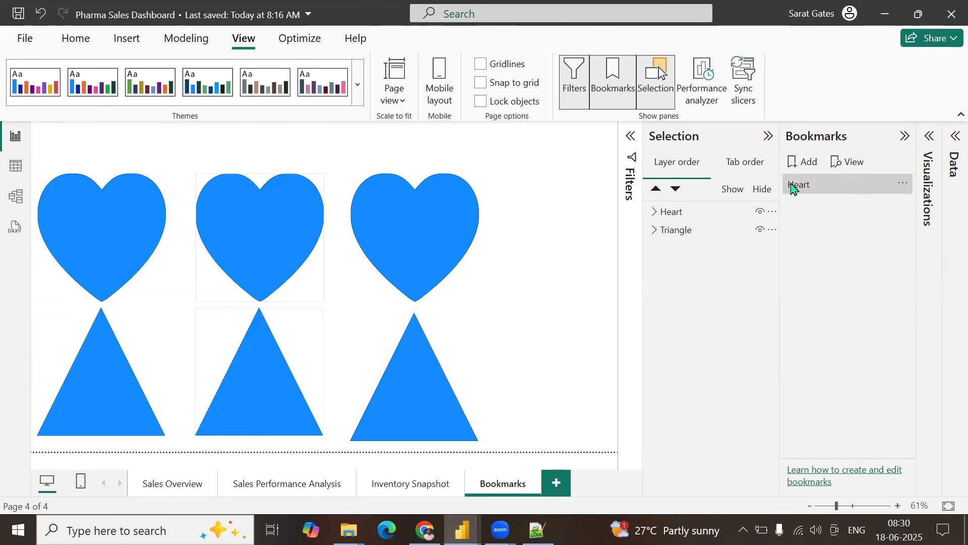
Step: Add a second bookmark named "Triangle"
left_click(806, 167)
double_click(812, 205)
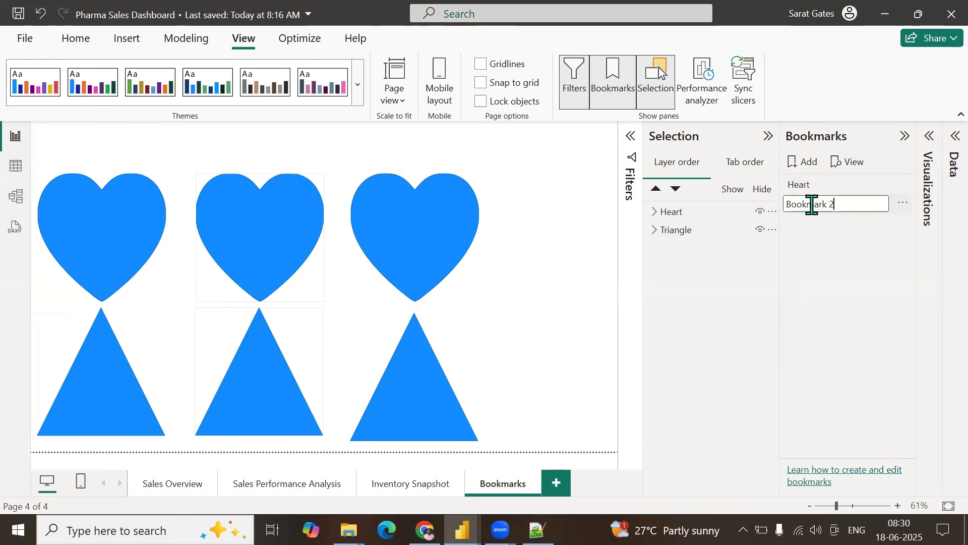
triple_click(812, 204)
type("Triangle")
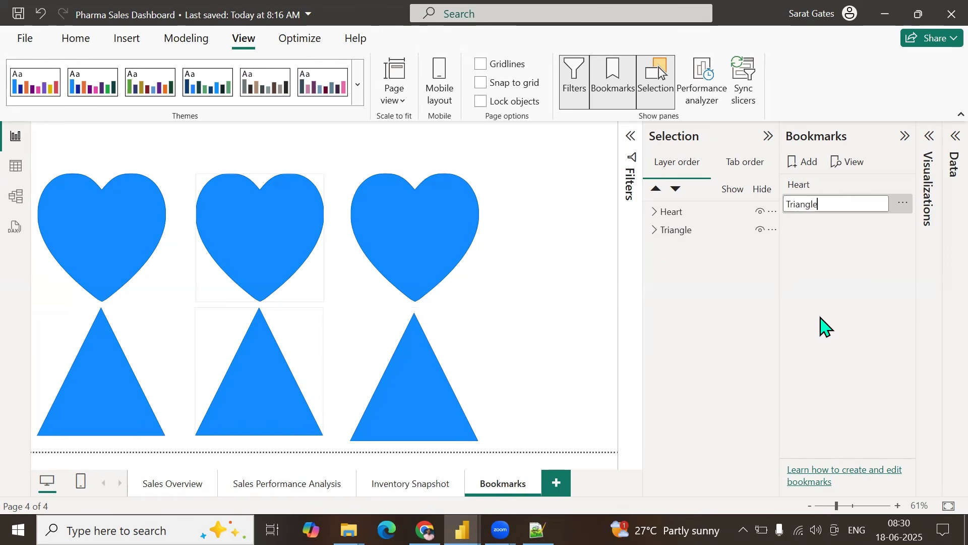
key("Return")
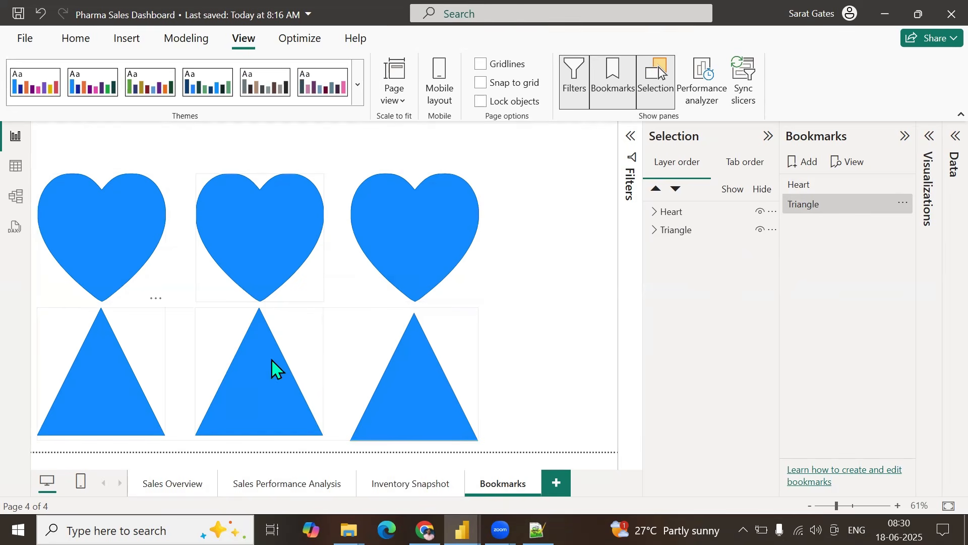
Step: Hide the Triangle group and update the Heart bookmark with only the hearts displayed
left_click(805, 186)
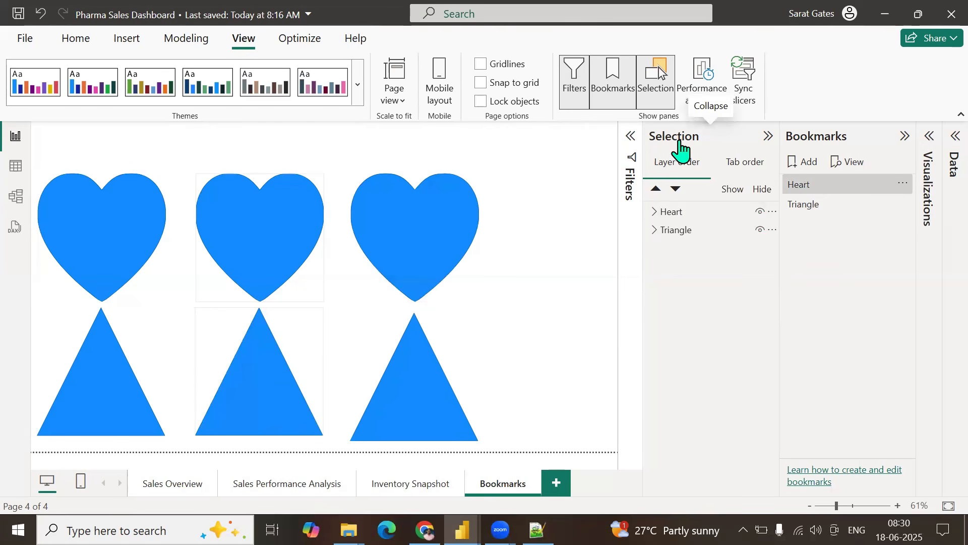
left_click(760, 229)
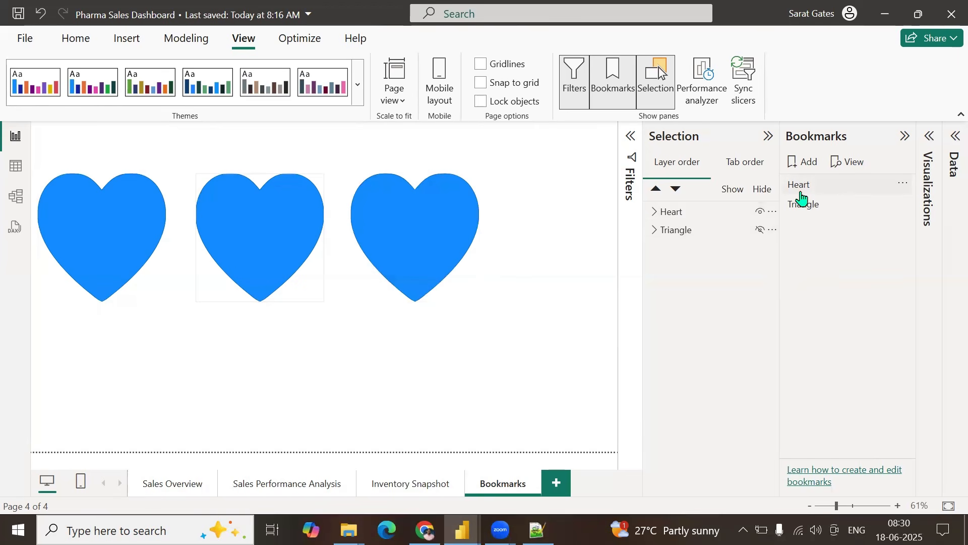
left_click(903, 184)
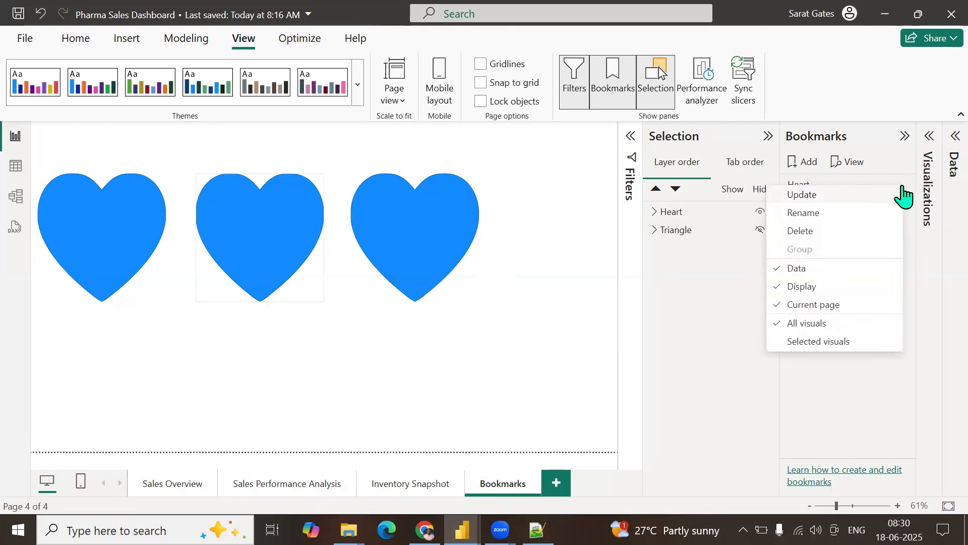
left_click(810, 190)
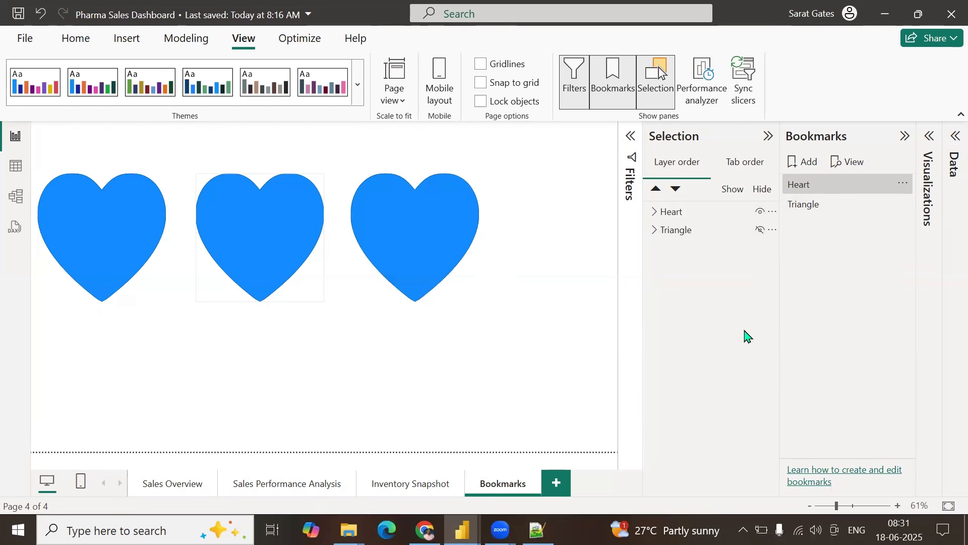
Step: Hide the Heart group, show the Triangle group and update the Triangle bookmark with this display
left_click(804, 207)
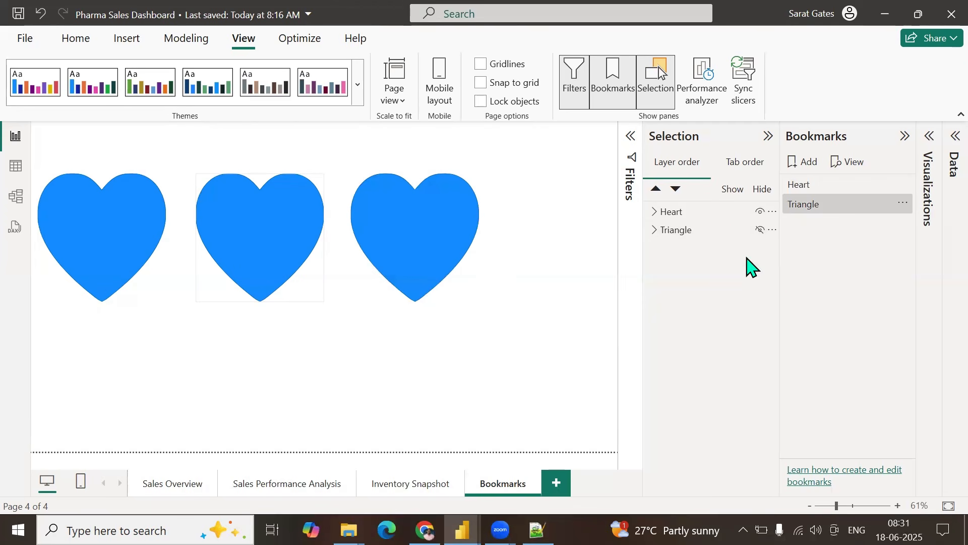
left_click(759, 212)
left_click(759, 231)
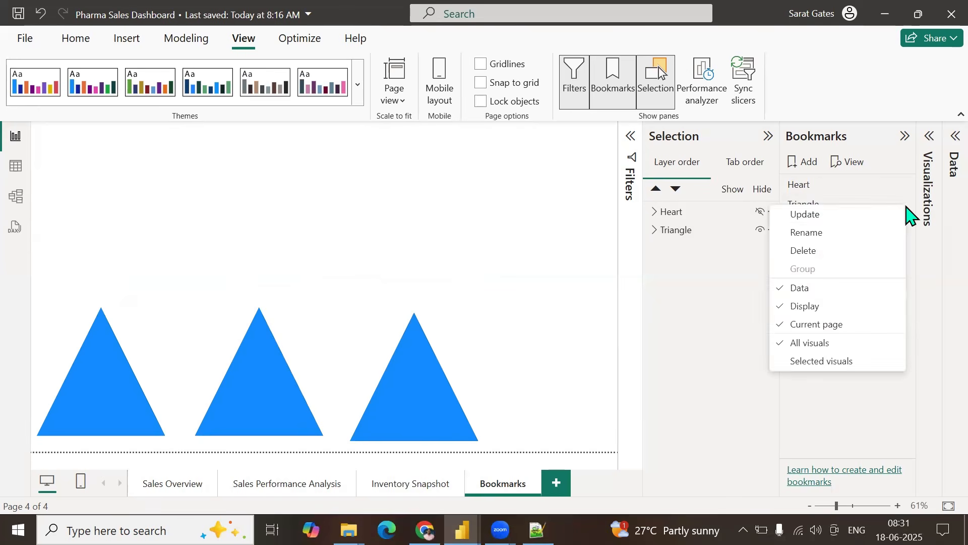
left_click(838, 217)
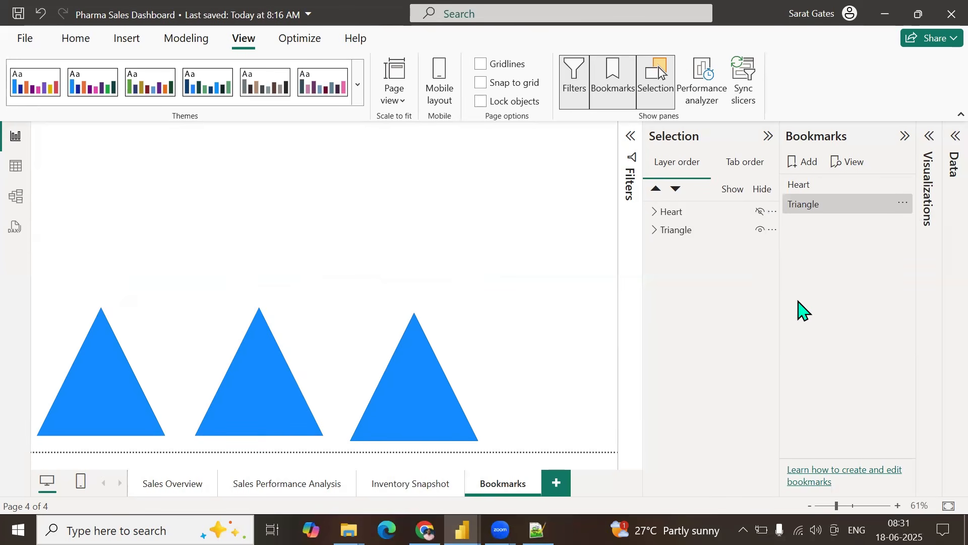
Step: Apply the Heart bookmark, make the Heart group visible and update the bookmark again
left_click(799, 186)
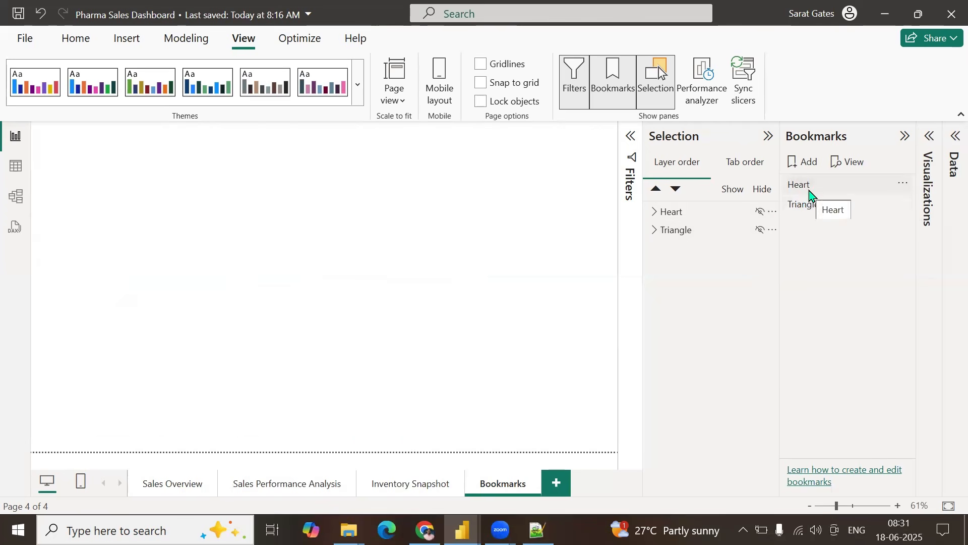
left_click(760, 212)
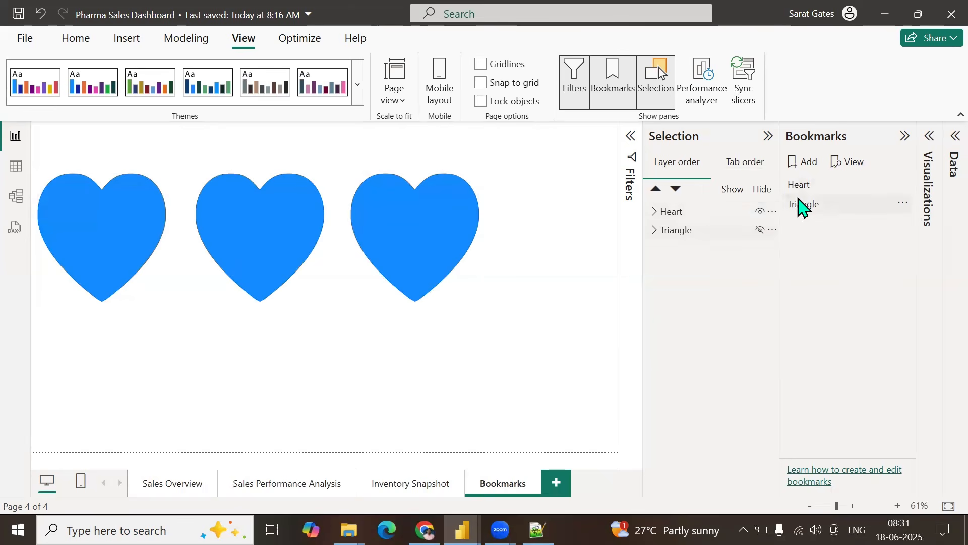
left_click(902, 186)
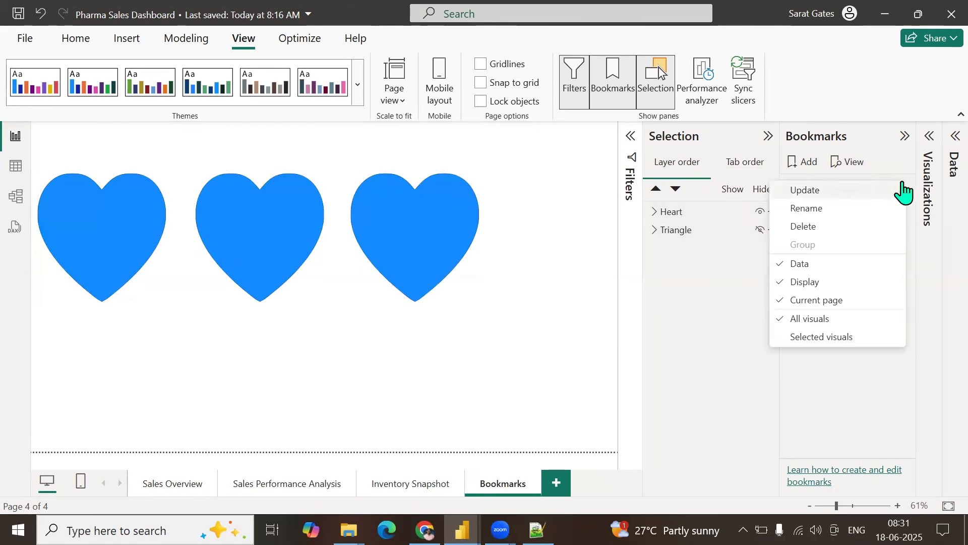
left_click(839, 194)
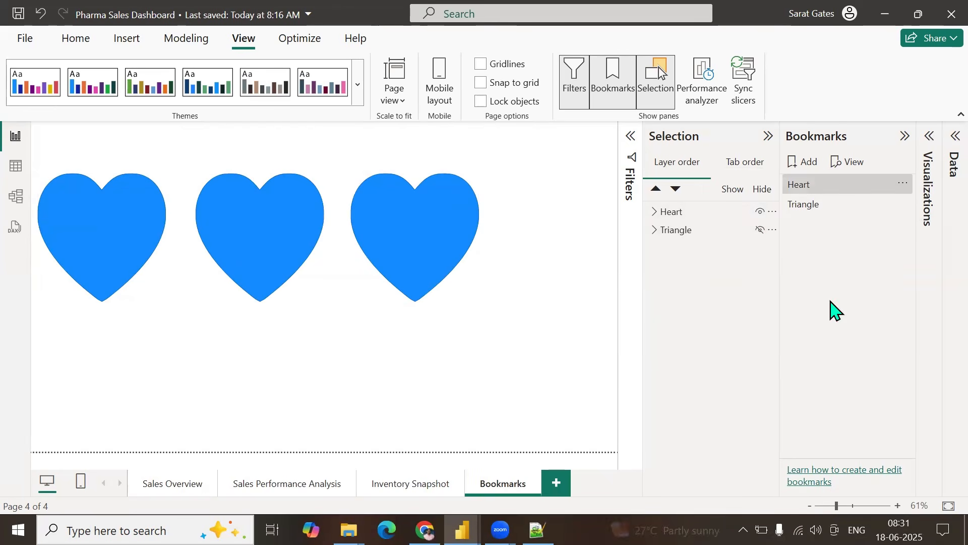
Step: Test the bookmarks by switching back and forth between Triangle and Heart
left_click(807, 207)
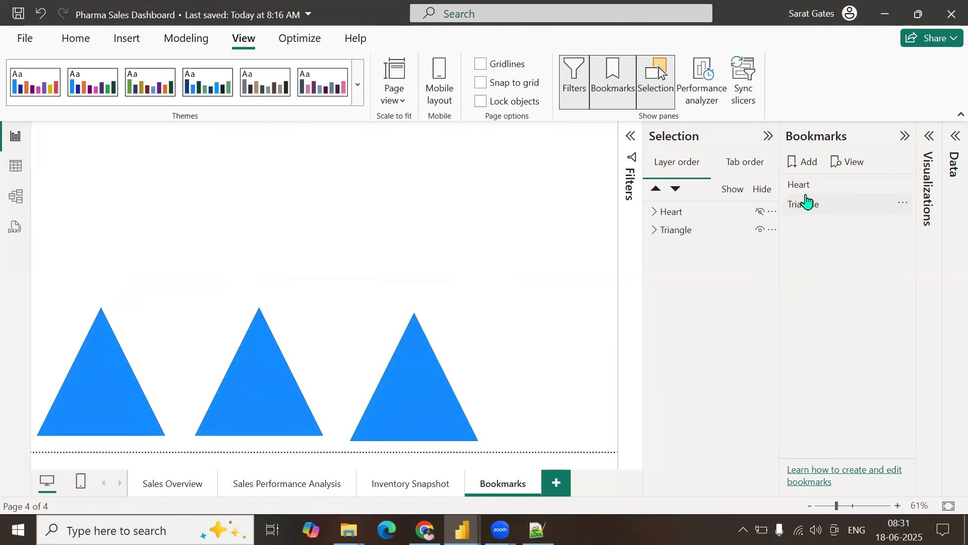
left_click(806, 187)
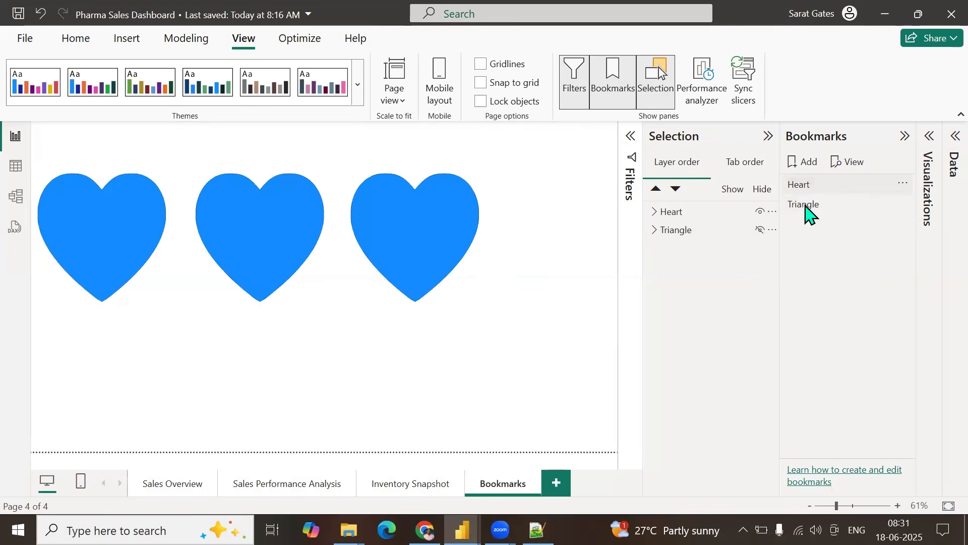
left_click(805, 206)
left_click(806, 188)
left_click(803, 202)
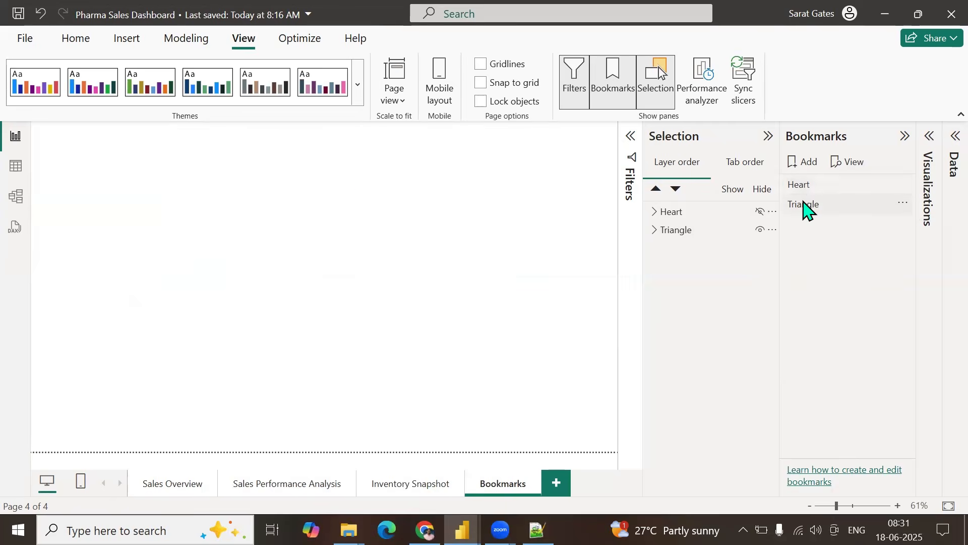
Step: Check the shape switching once more by applying the Heart bookmark, followed by the Triangle bookmark
left_click(801, 186)
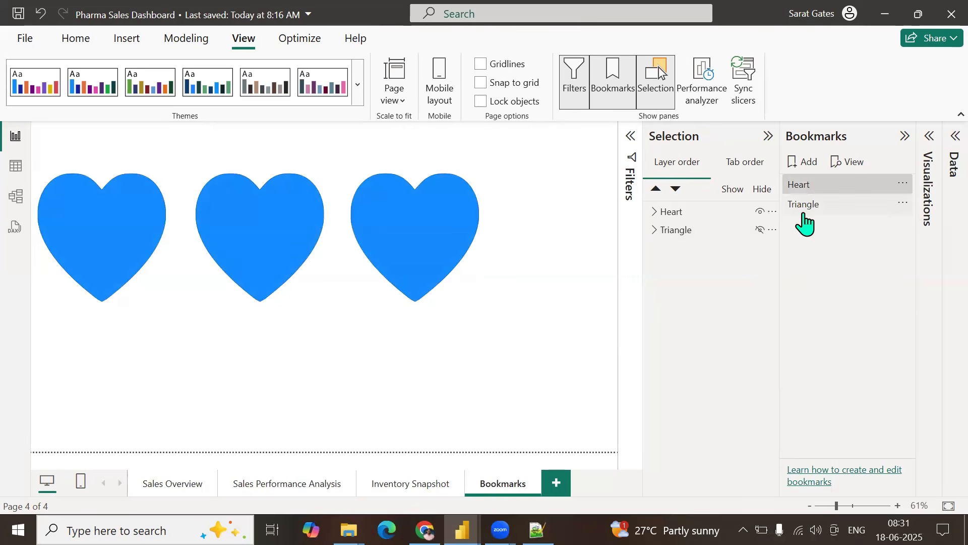
left_click(811, 208)
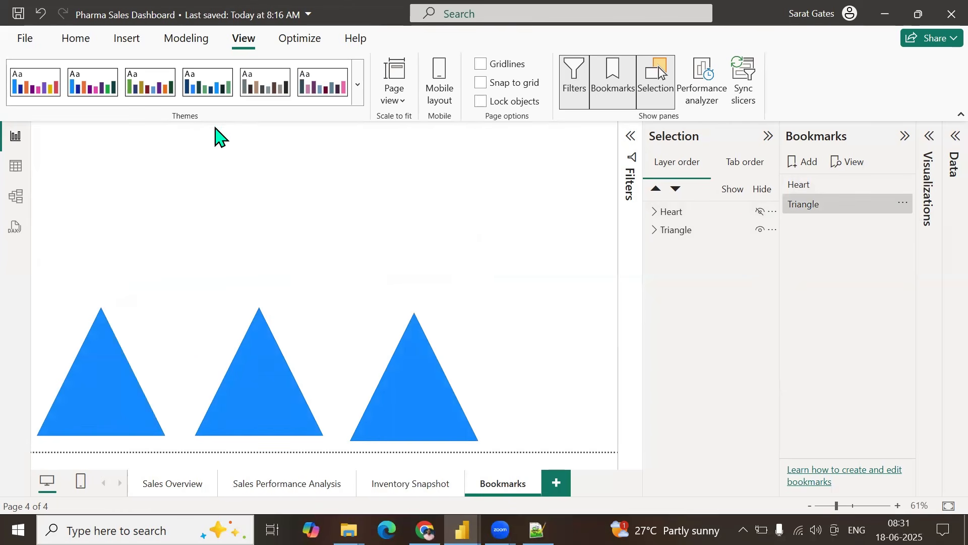
Step: Insert a blank button and place it near the page's upper-left corner, above the shapes
left_click(127, 40)
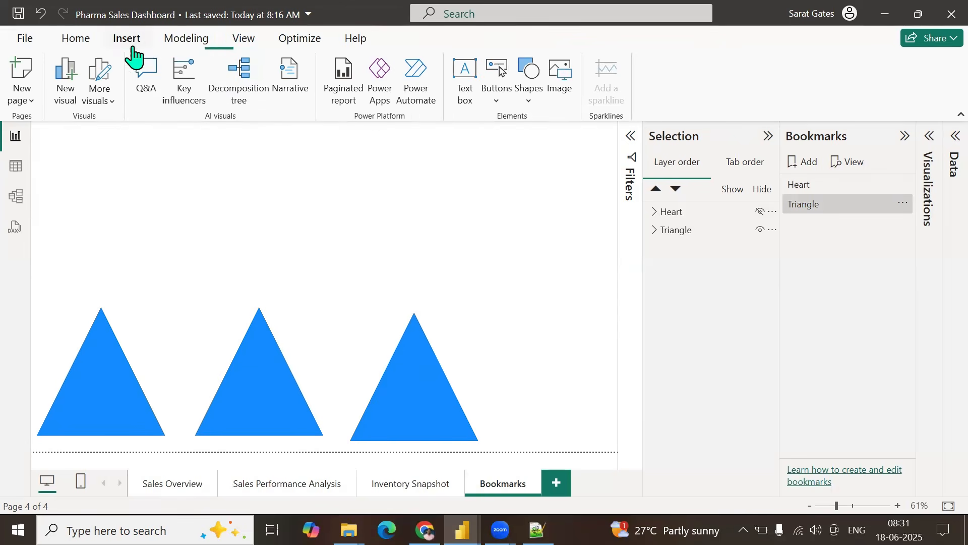
left_click(497, 100)
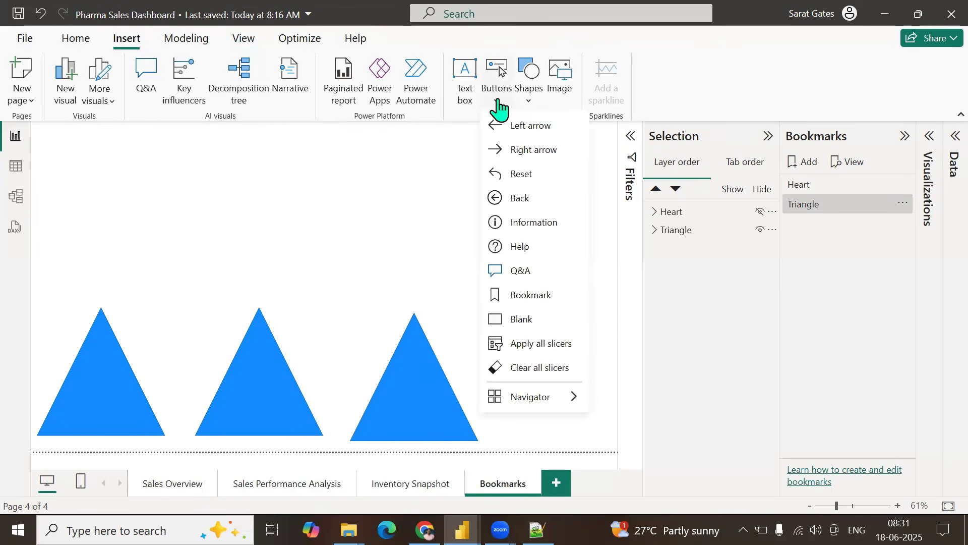
left_click(522, 321)
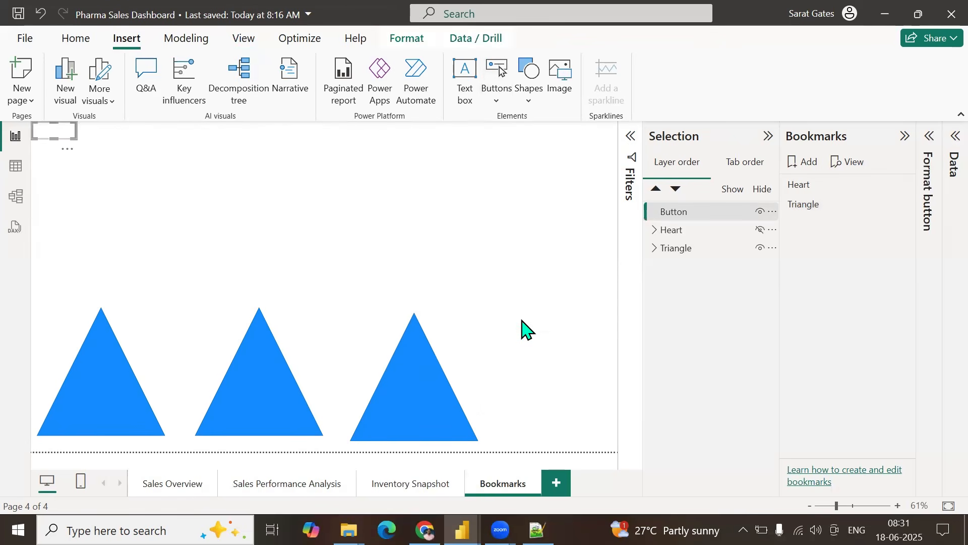
left_click_drag(74, 139, 66, 146)
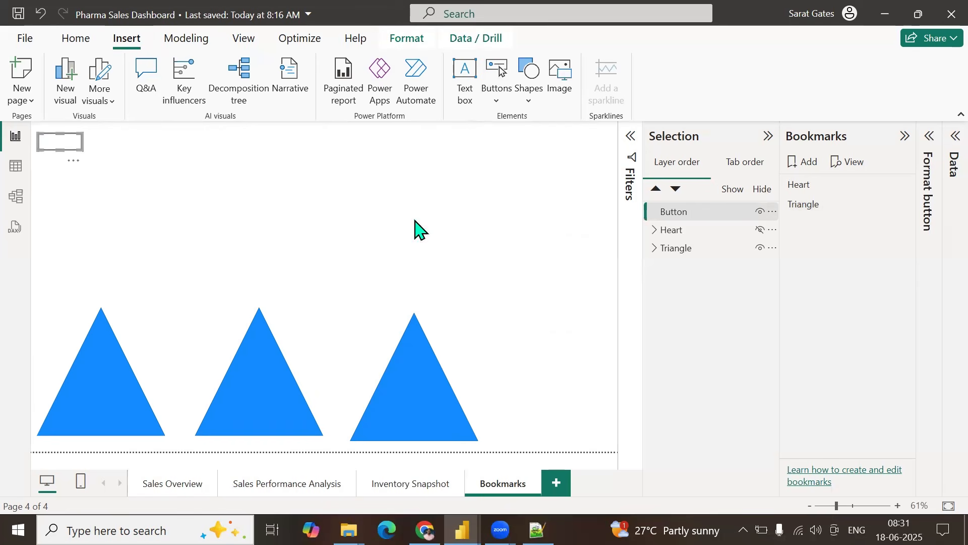
Step: Turn on the new button's text, label it Heart and format it bold at size 14
left_click(930, 137)
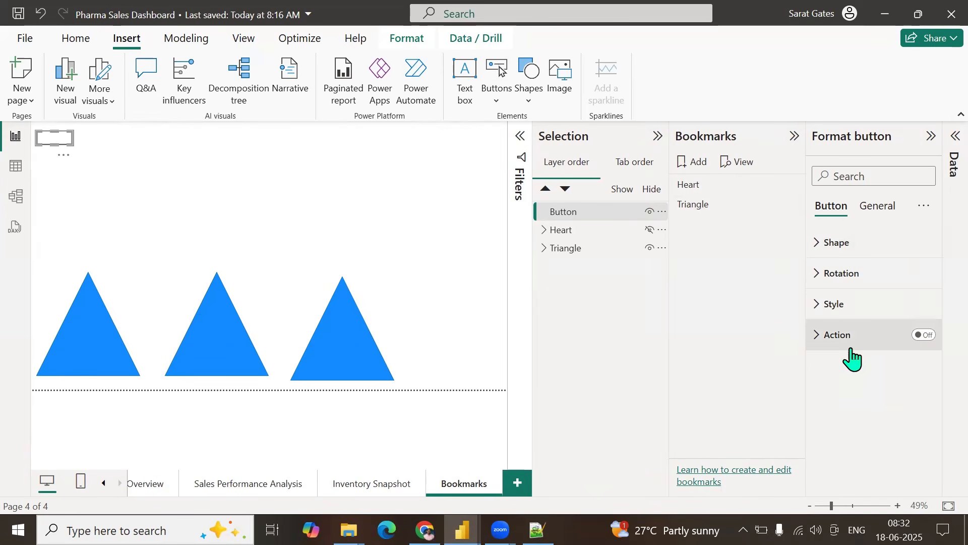
left_click(826, 308)
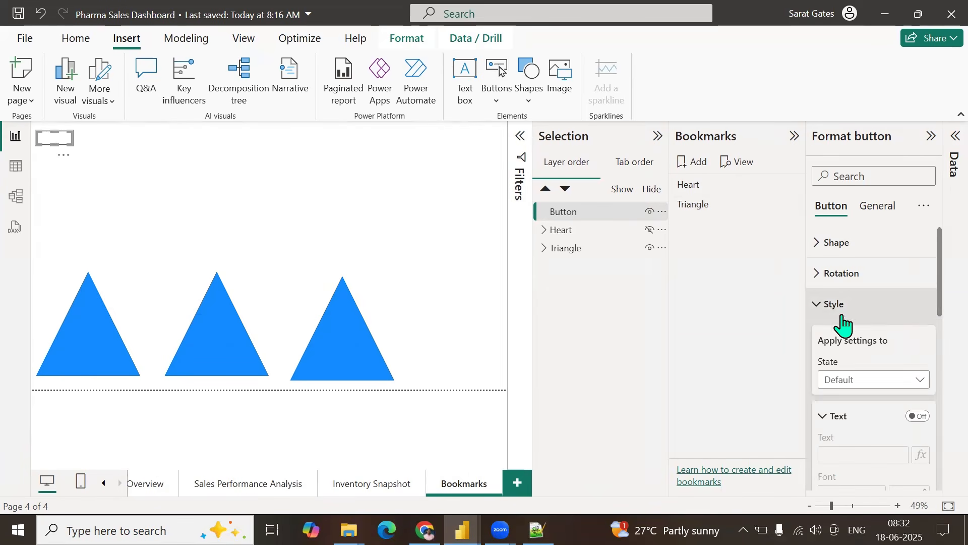
scroll(873, 330, "down", 5)
scroll(873, 335, "up", 2)
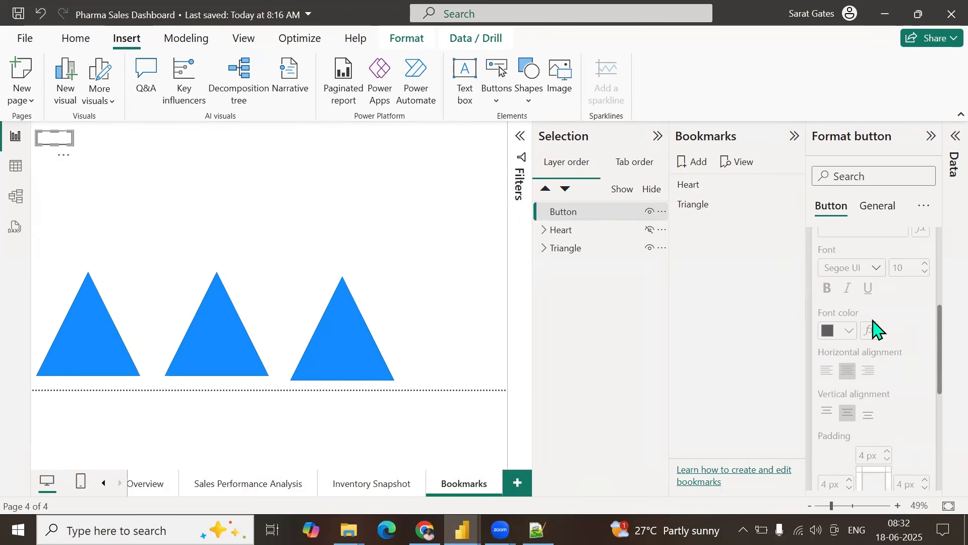
scroll(874, 330, "up", 2)
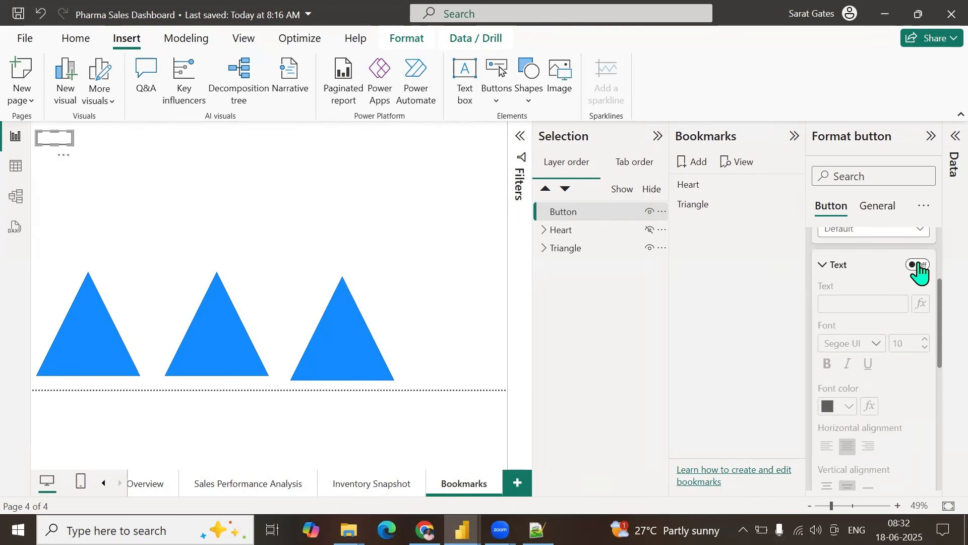
left_click(916, 265)
left_click(848, 303)
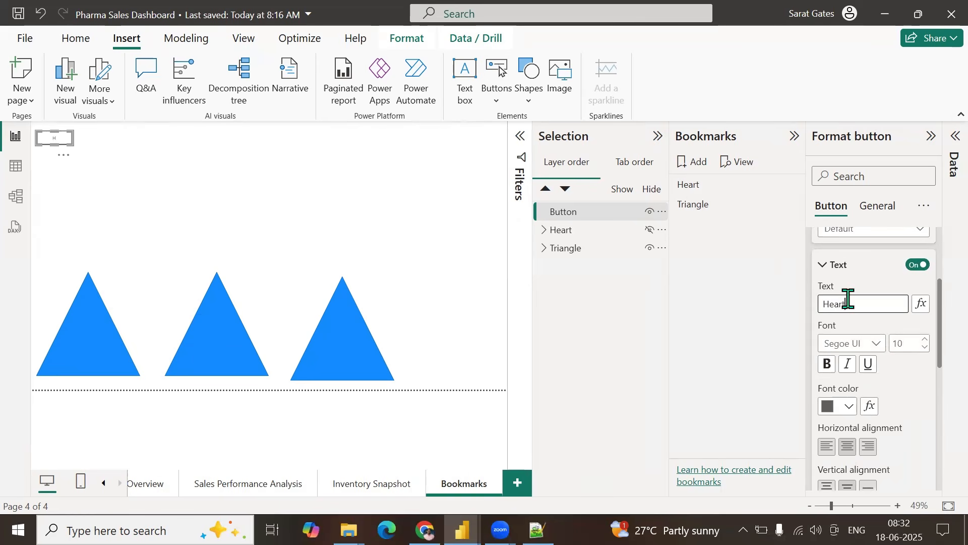
type("Heart")
left_click(826, 363)
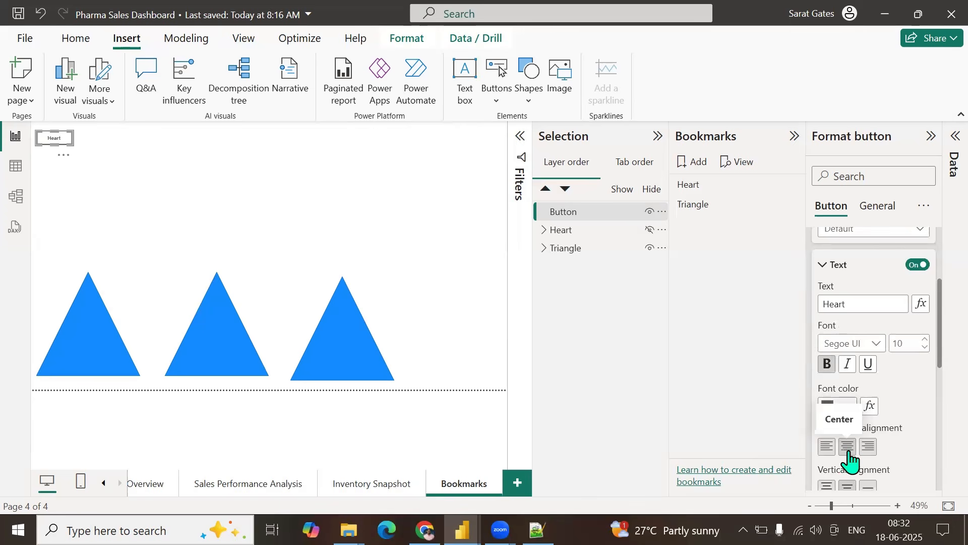
left_click(921, 344)
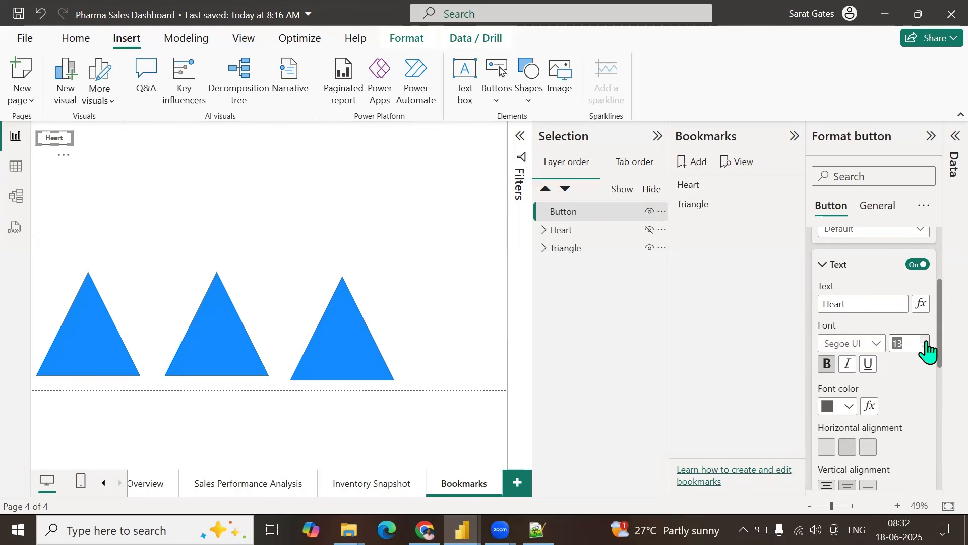
scroll(908, 384, "up", 3)
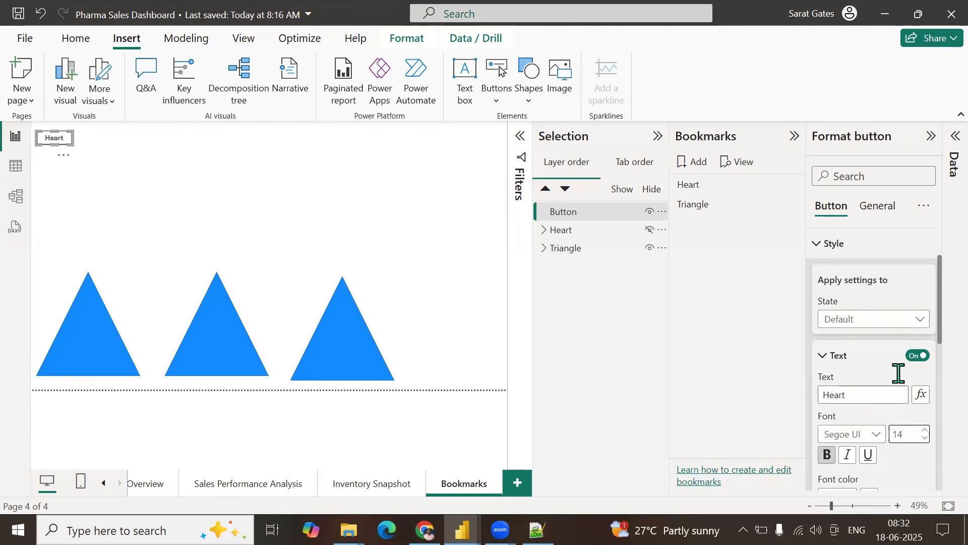
left_click(822, 313)
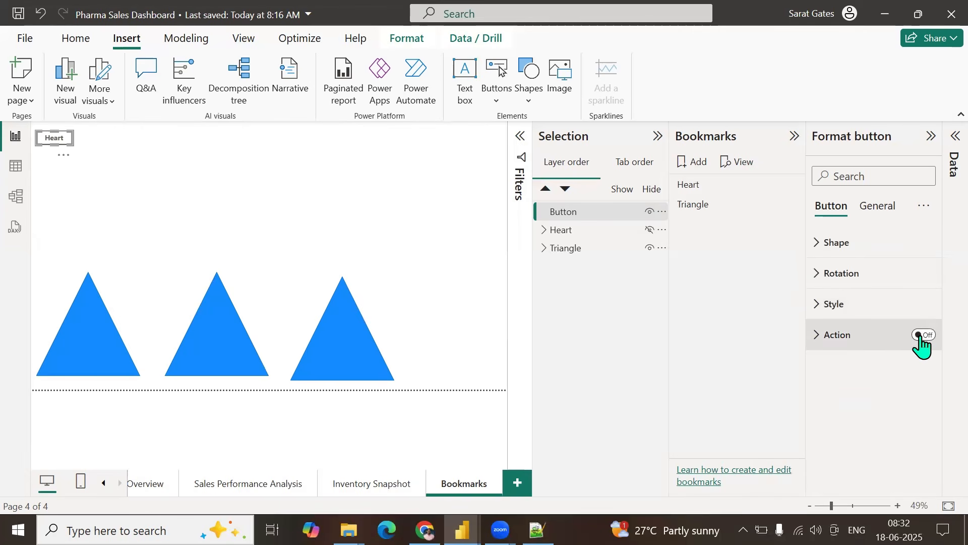
Step: Enable the Heart button's action, set its type to Bookmark and assign the Heart bookmark
left_click(927, 335)
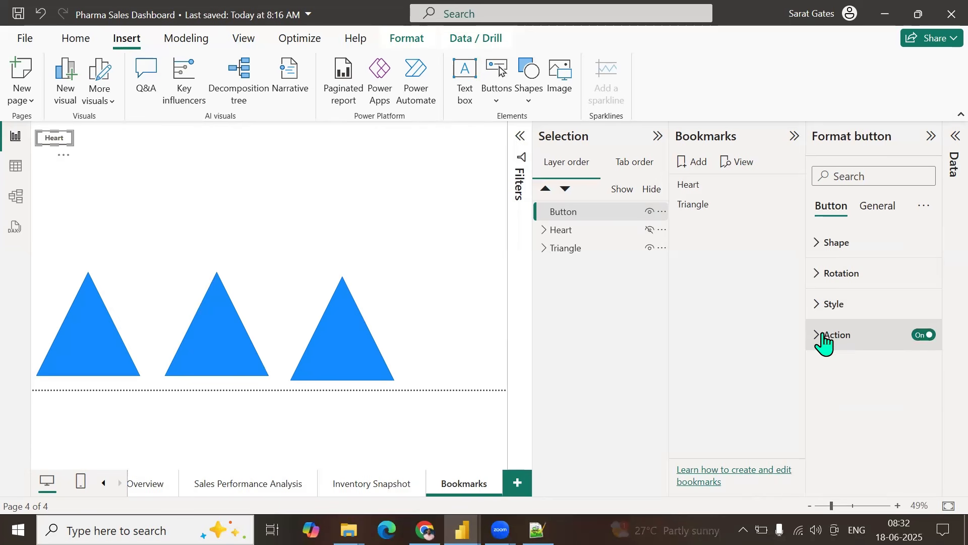
left_click(821, 336)
scroll(864, 339, "down", 2)
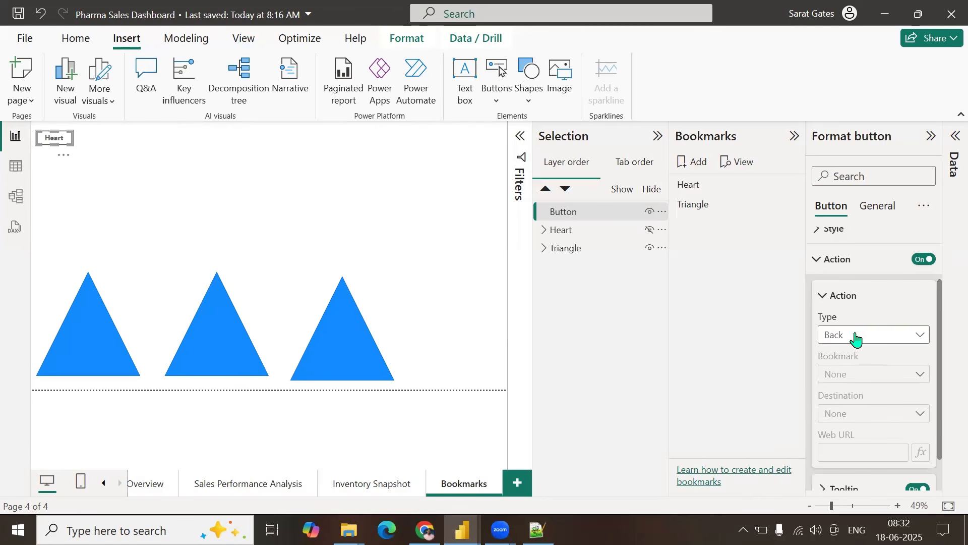
left_click(921, 336)
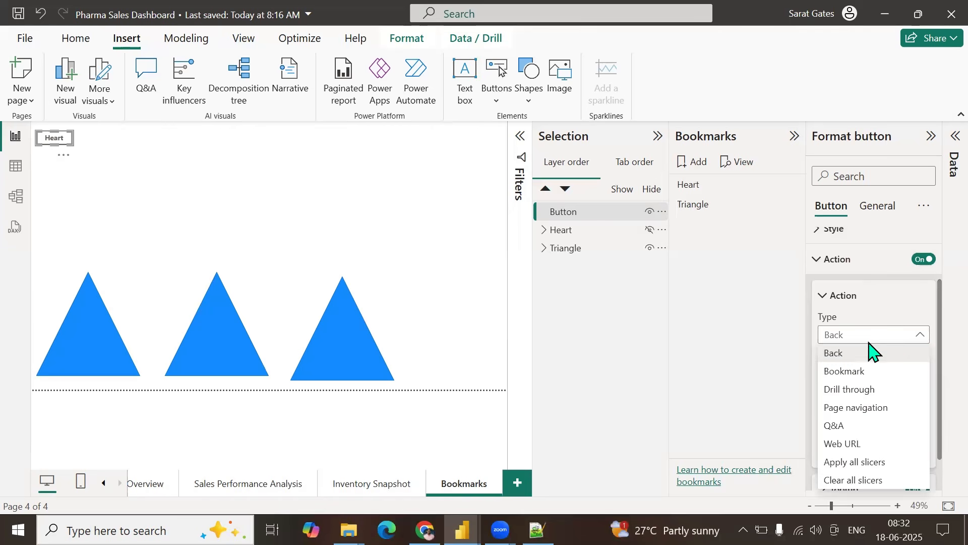
left_click(852, 373)
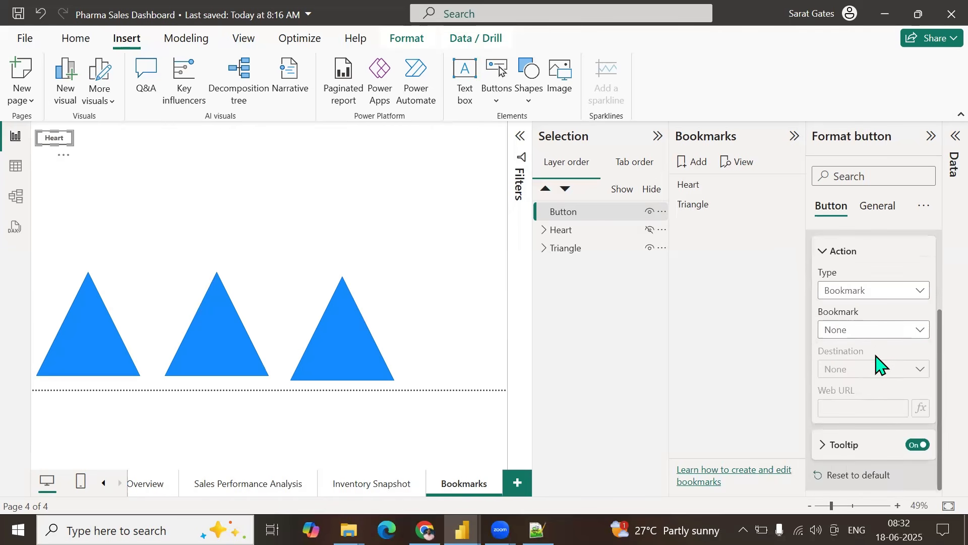
scroll(876, 366, "down", 1)
left_click(886, 333)
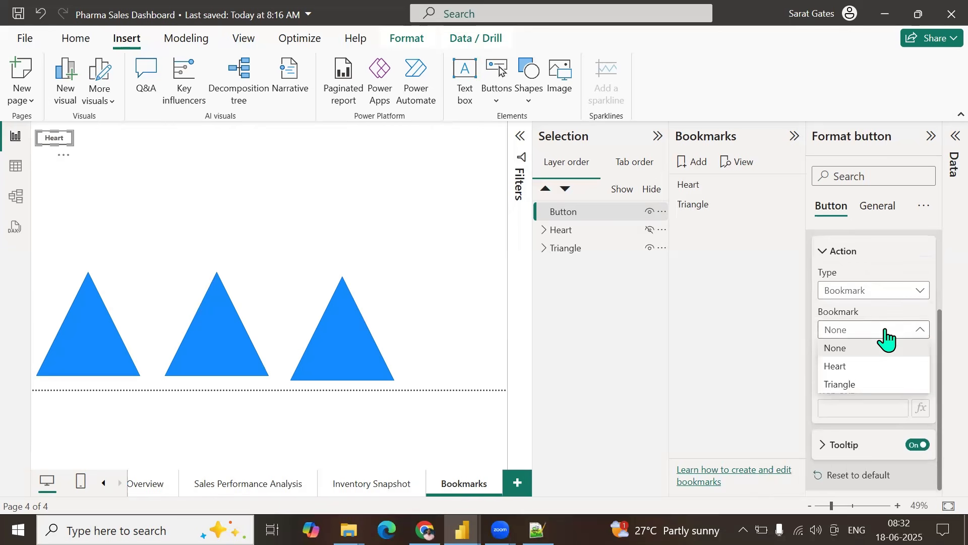
left_click(856, 368)
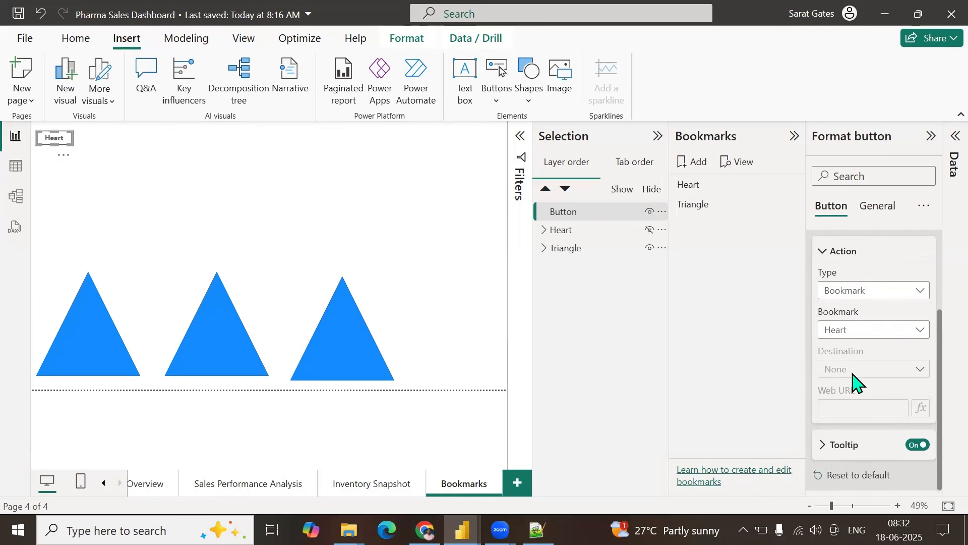
scroll(850, 353, "up", 3)
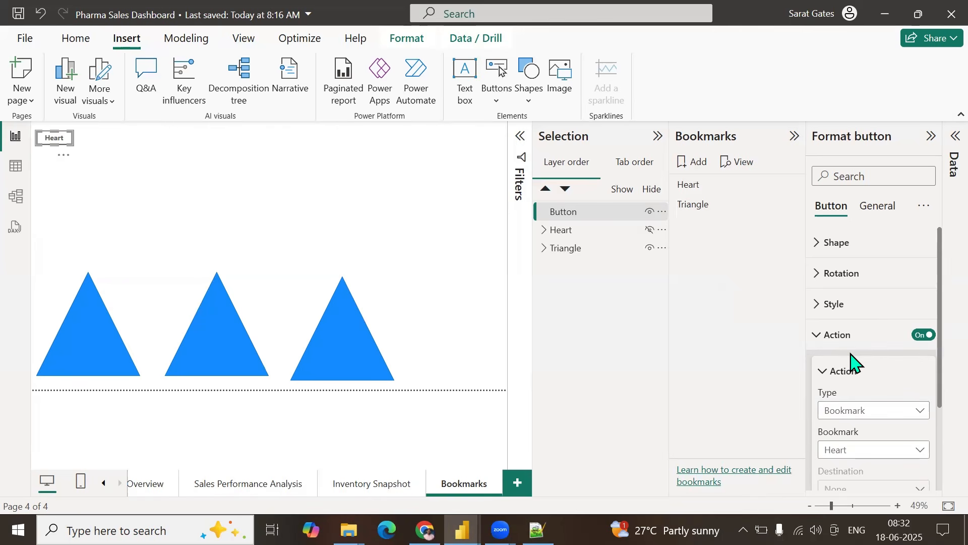
Step: Insert a second blank button and place it directly to the right of the Heart button
left_click(264, 156)
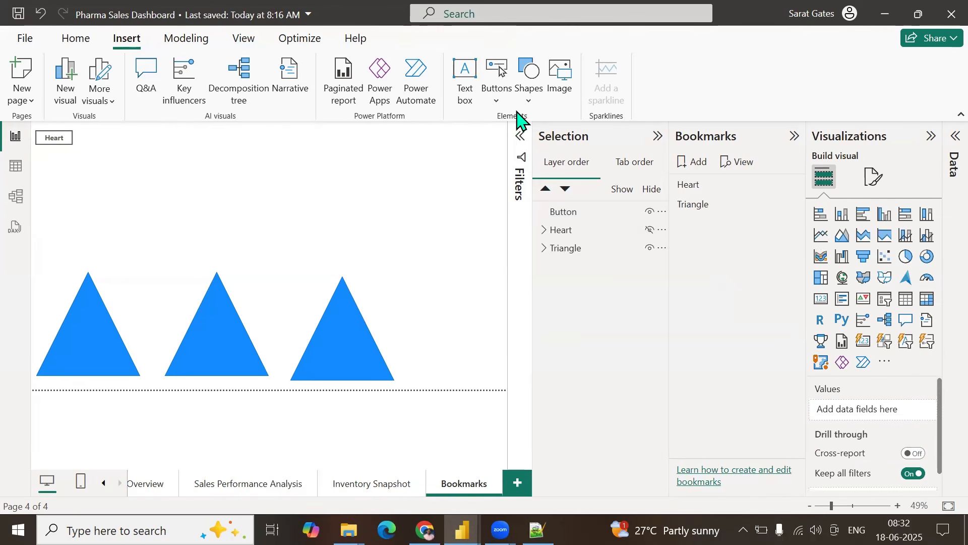
left_click(498, 99)
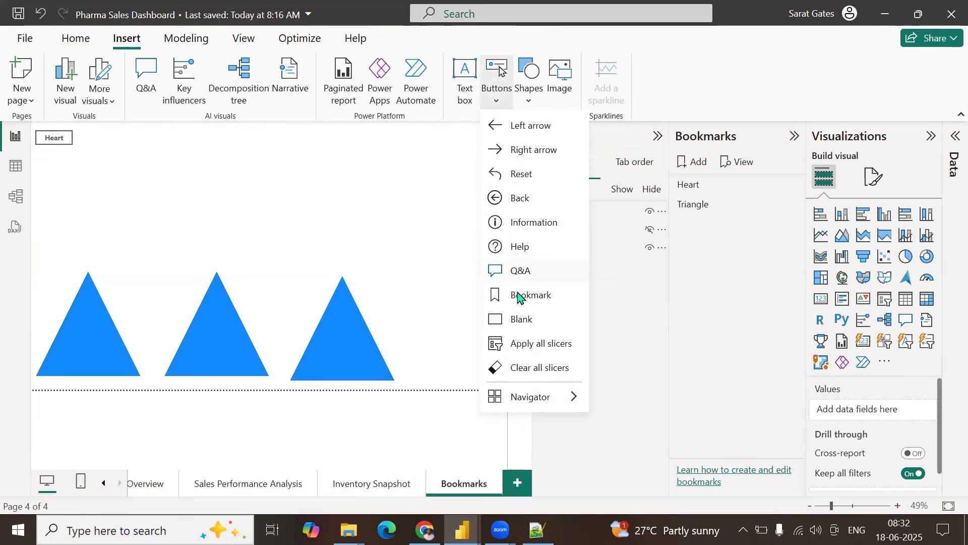
left_click(521, 321)
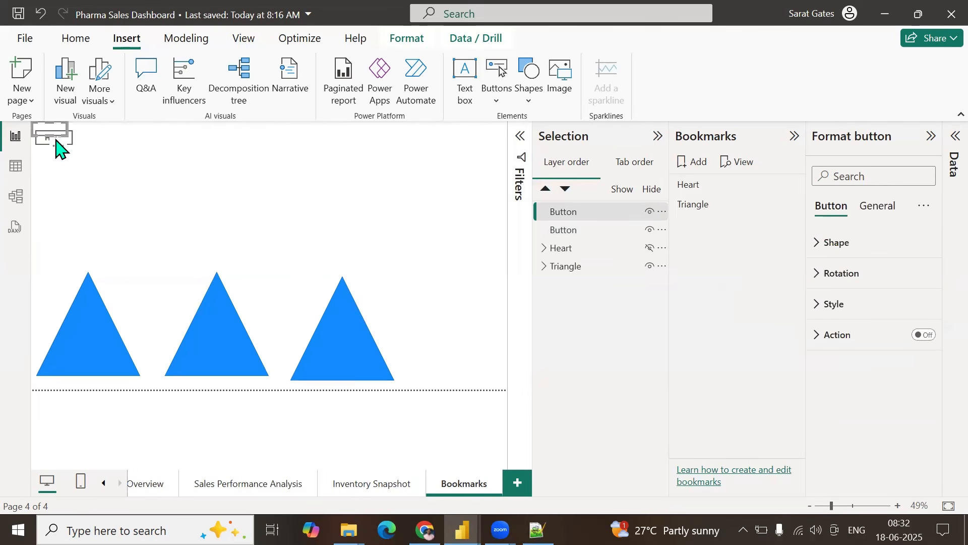
mouse_move(85, 151)
left_mouse_down()
mouse_move(98, 162)
mouse_move(98, 154)
left_mouse_up()
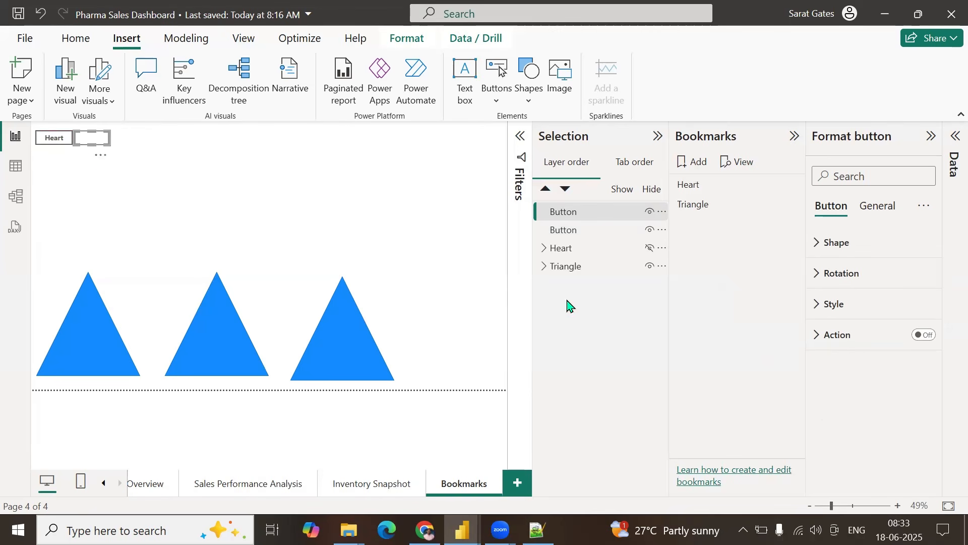
Step: Turn on the second button's text, label it Triangle and format it bold at size 14
left_click(818, 305)
scroll(847, 335, "down", 3)
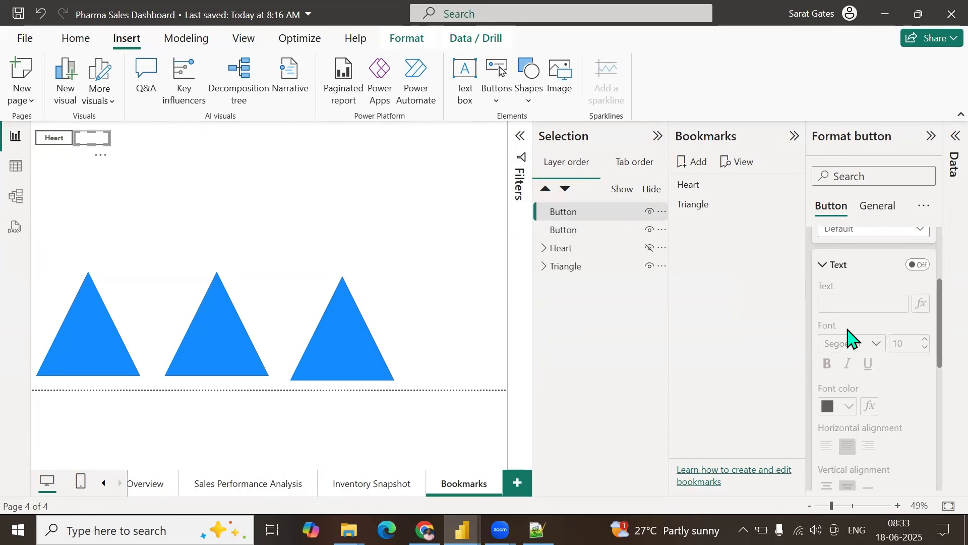
left_click(918, 266)
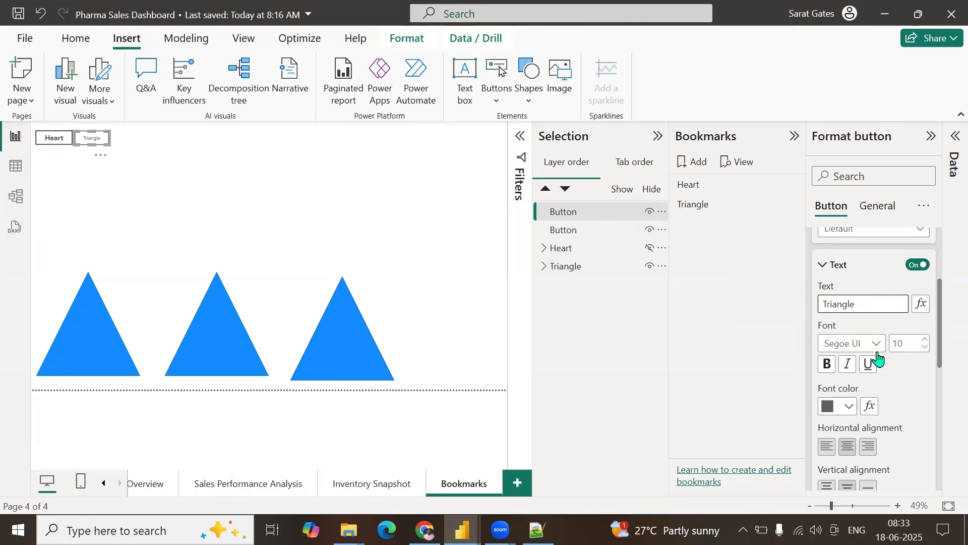
left_click(827, 364)
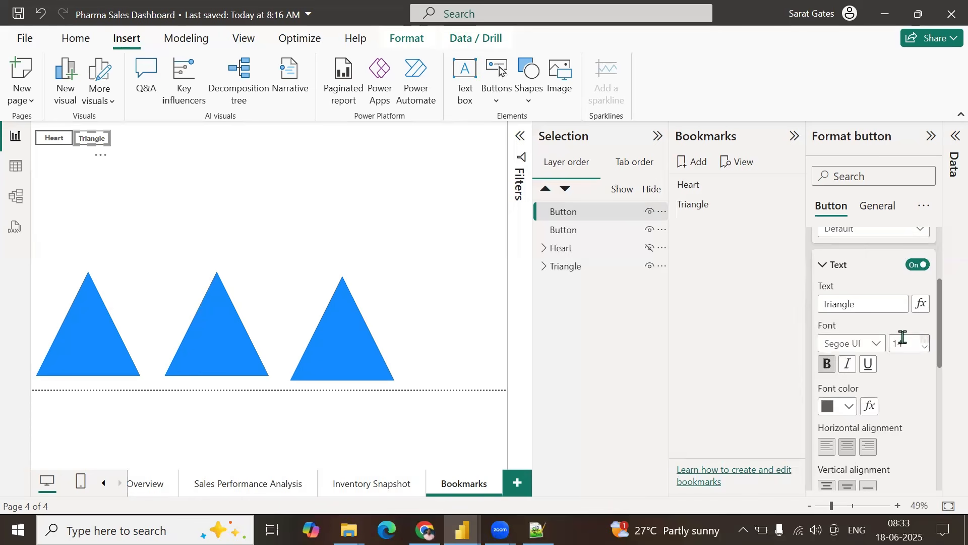
scroll(845, 295, "up", 3)
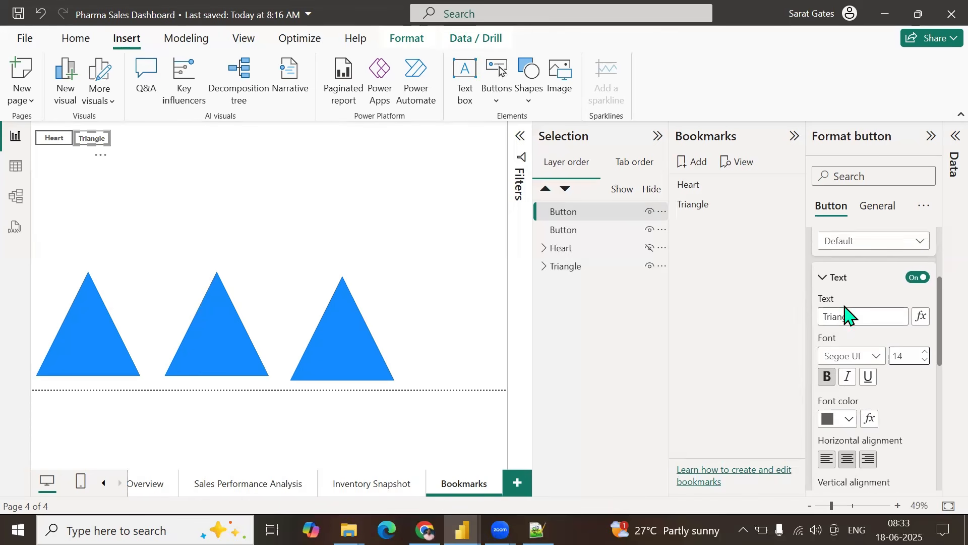
left_click(817, 305)
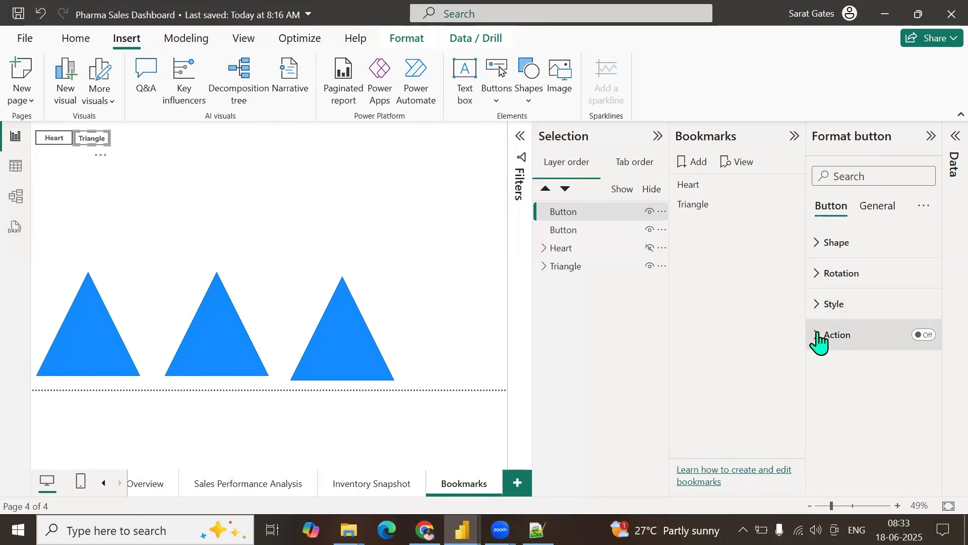
Step: Enable the Triangle button's action, set its type to Bookmark and assign the Triangle bookmark
left_click(819, 337)
left_click(924, 335)
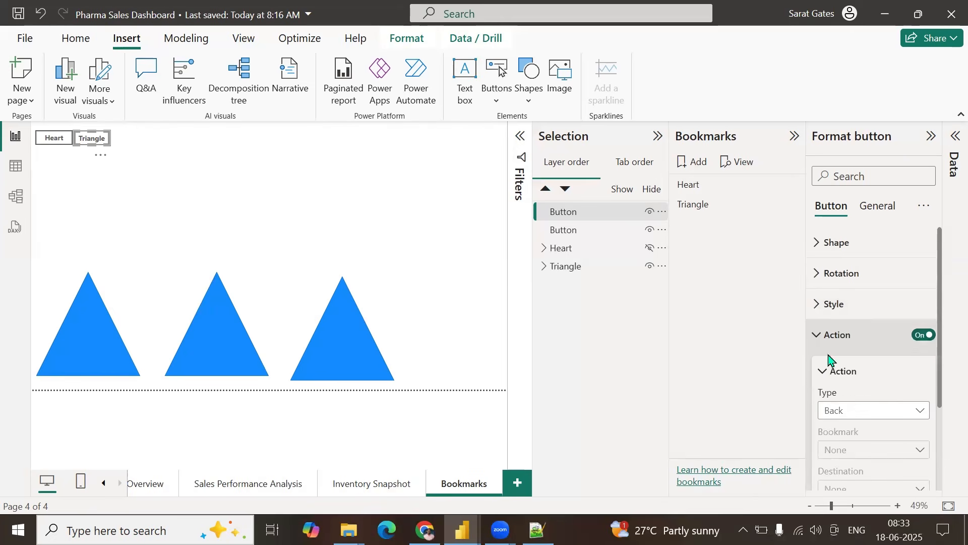
scroll(861, 374, "down", 1)
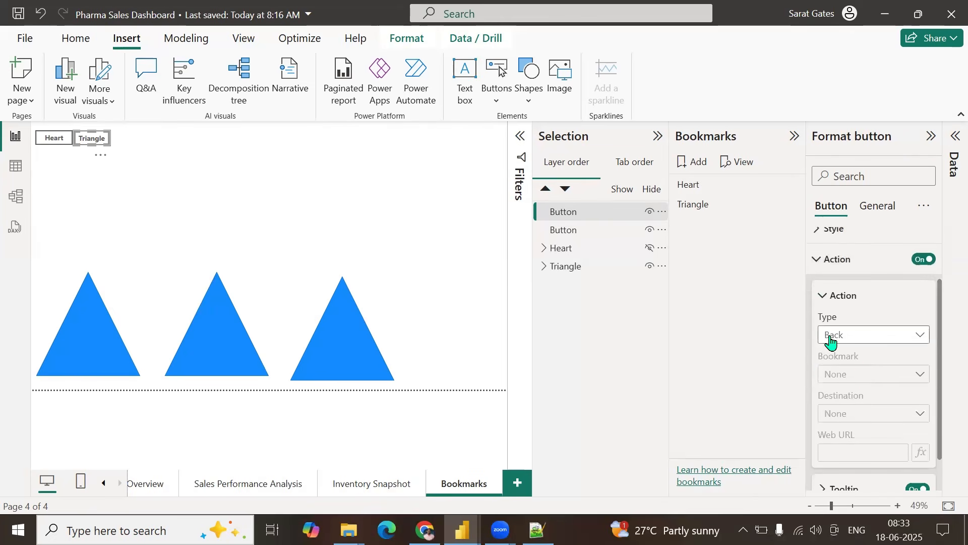
left_click(831, 335)
left_click(834, 369)
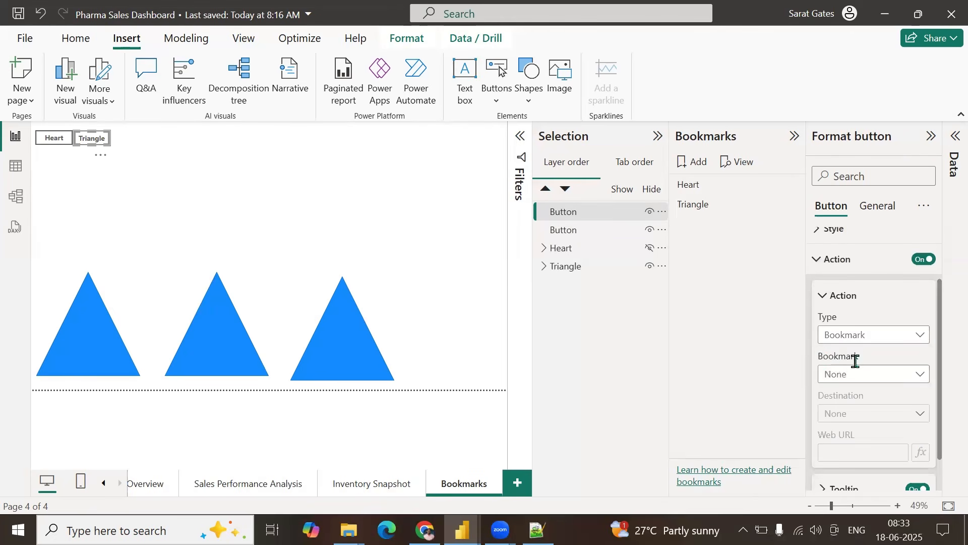
scroll(856, 360, "down", 1)
left_click(858, 333)
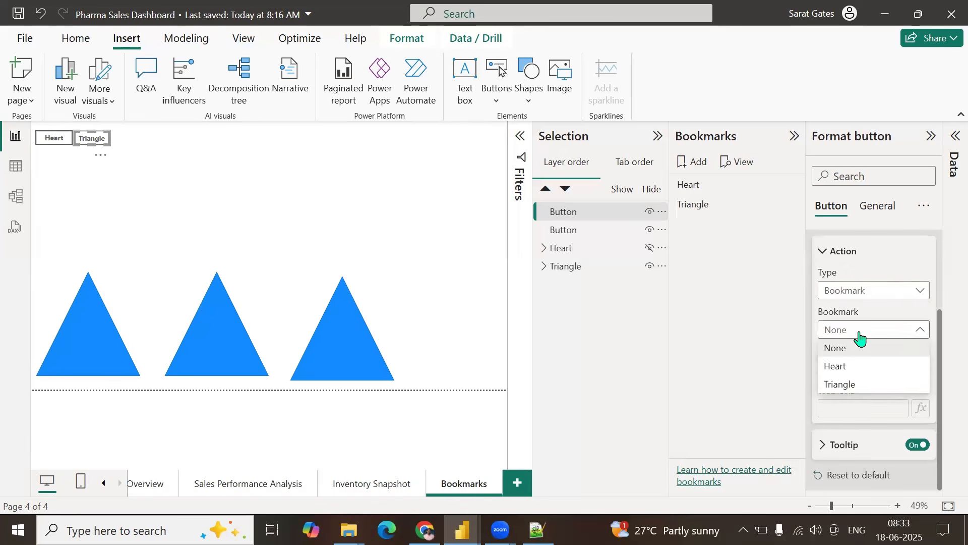
left_click(855, 385)
left_click(146, 146)
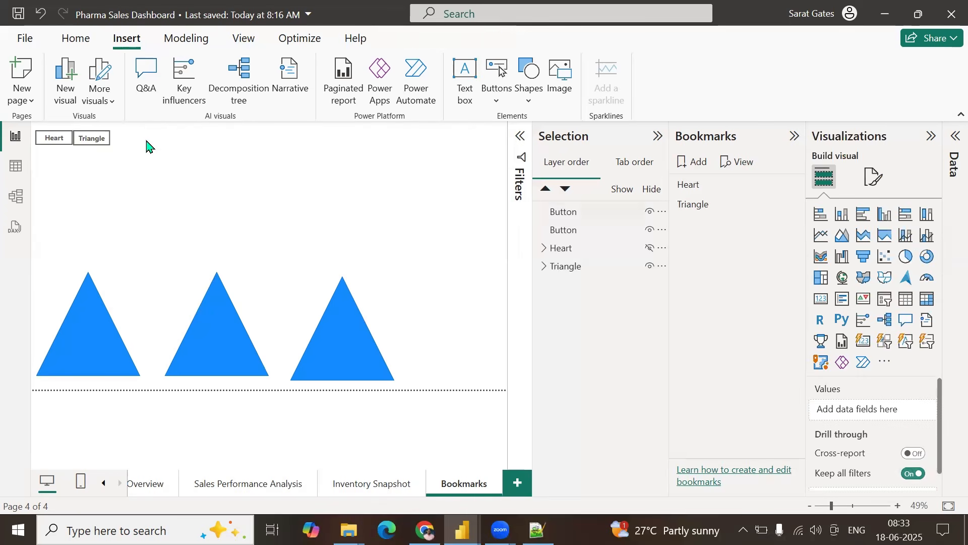
Step: Test the Heart and Triangle buttons by switching between the two bookmarks several times
left_click(46, 141, "ctrl")
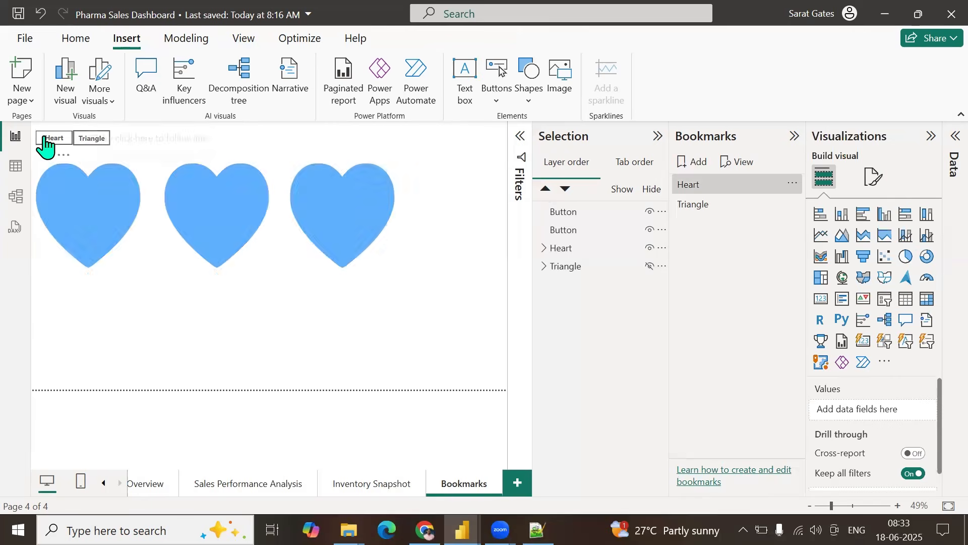
left_click(96, 141, "ctrl")
left_click(60, 146, "ctrl")
left_click(93, 145, "ctrl")
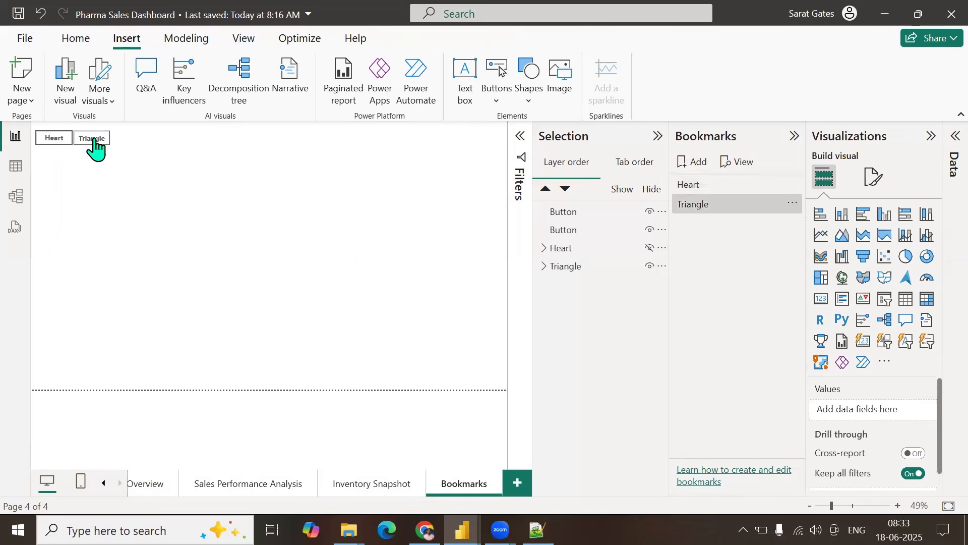
left_click(55, 142, "ctrl")
left_click(98, 144, "ctrl")
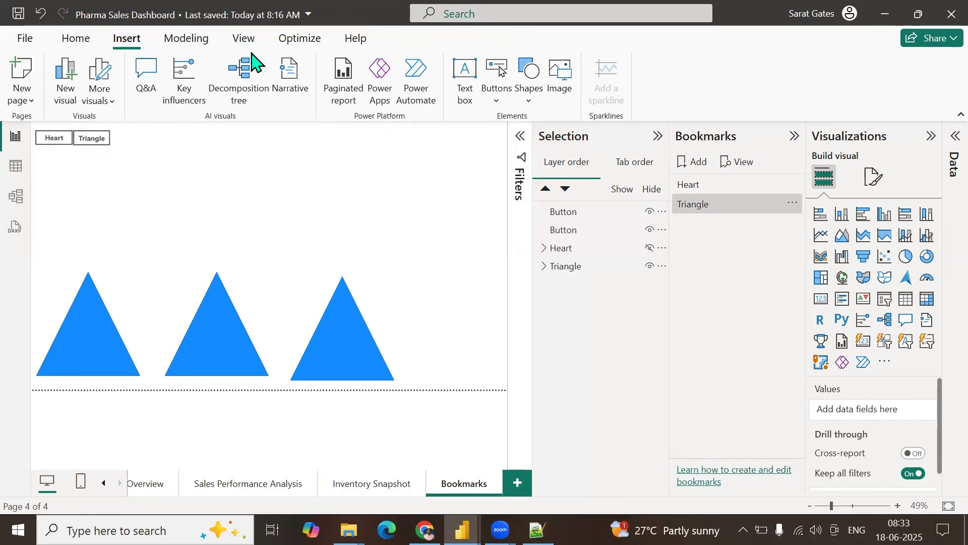
Step: Hide the Bookmarks and Selection panes and try both bookmark buttons again on the enlarged canvas
left_click(244, 40)
left_click(616, 99)
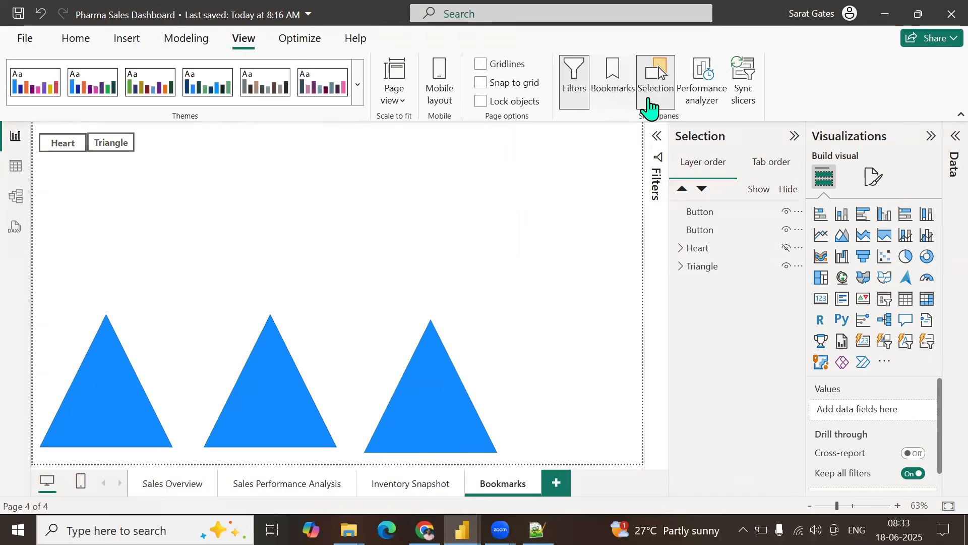
left_click(650, 100)
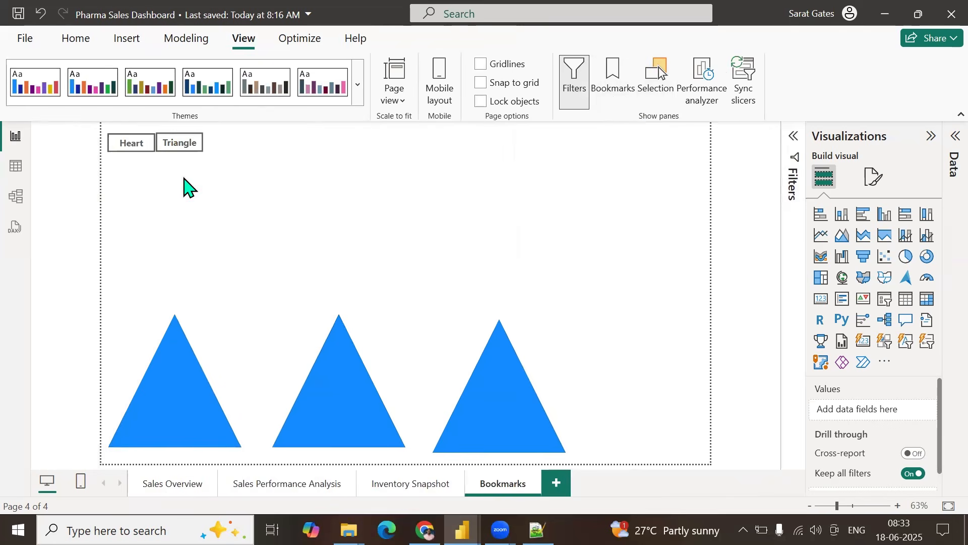
left_click(127, 147)
left_click(186, 146)
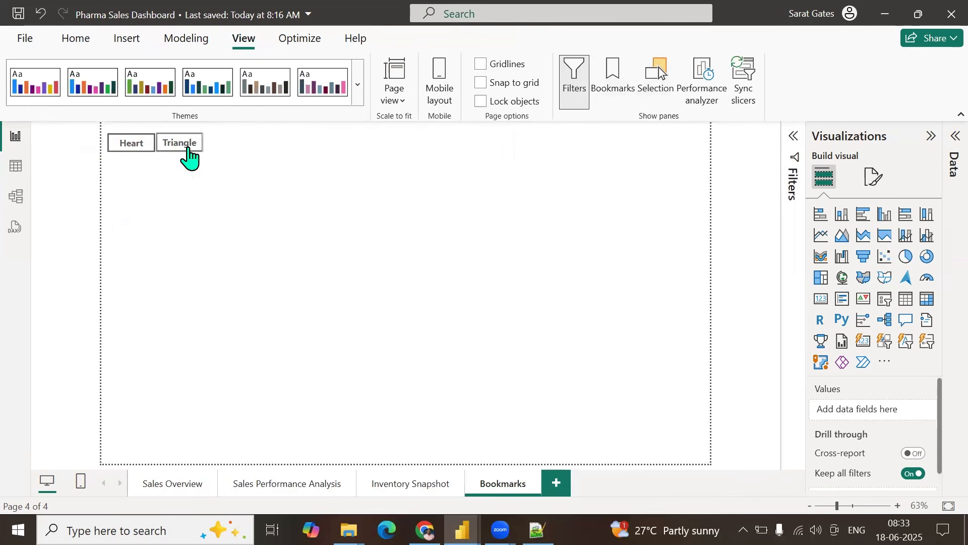
left_click(135, 147)
left_click(179, 147)
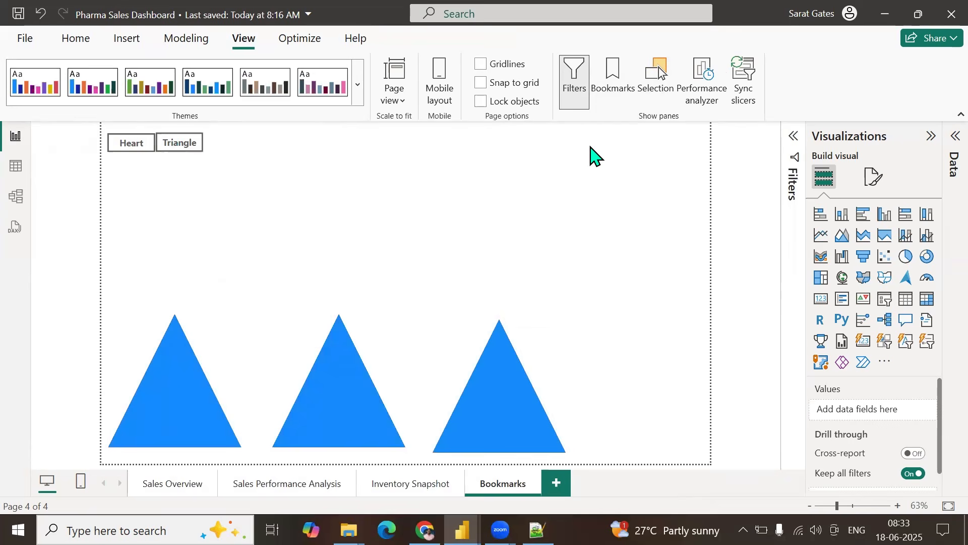
Step: Open the Inventory Snapshot page with the Filters, Bookmarks and Selection panes shown and Visualizations collapsed
left_click(408, 485)
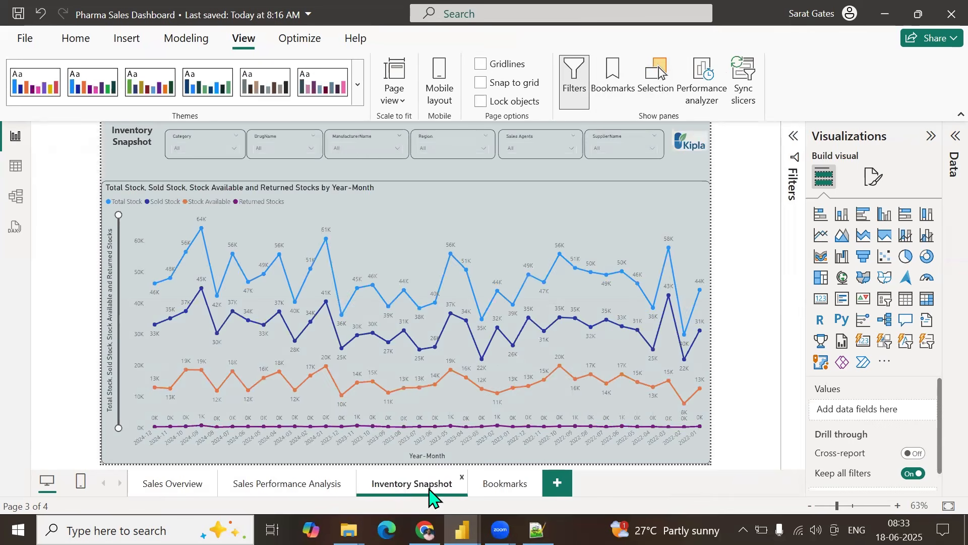
left_click(791, 144)
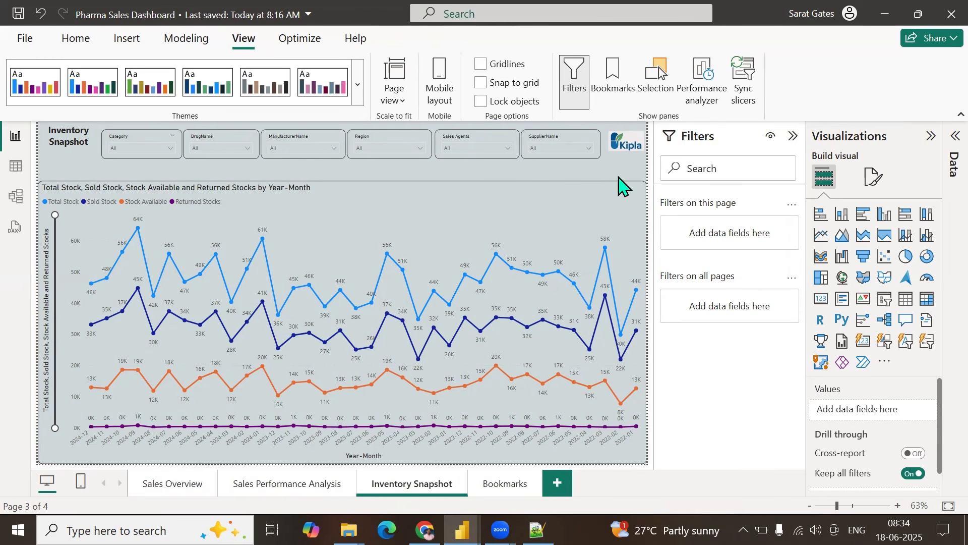
left_click(612, 112)
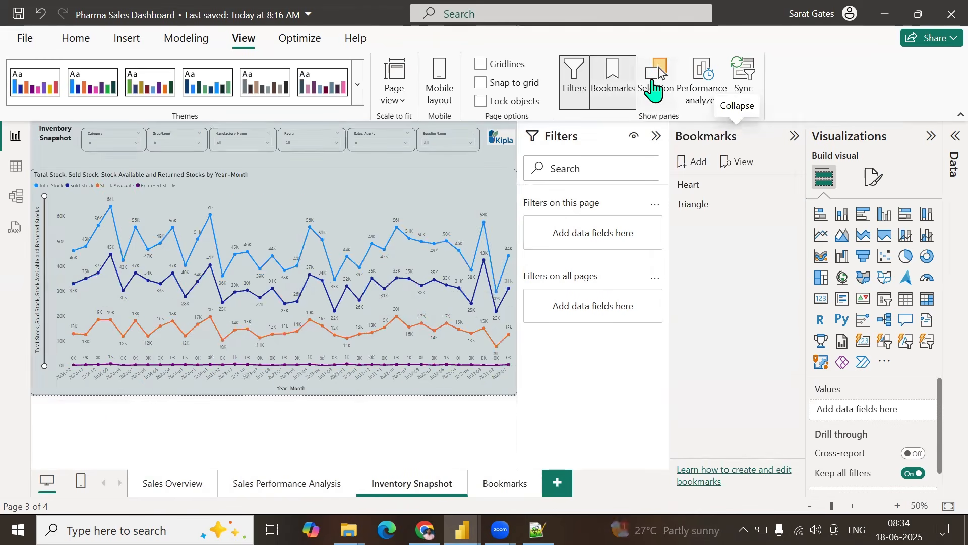
left_click(655, 82)
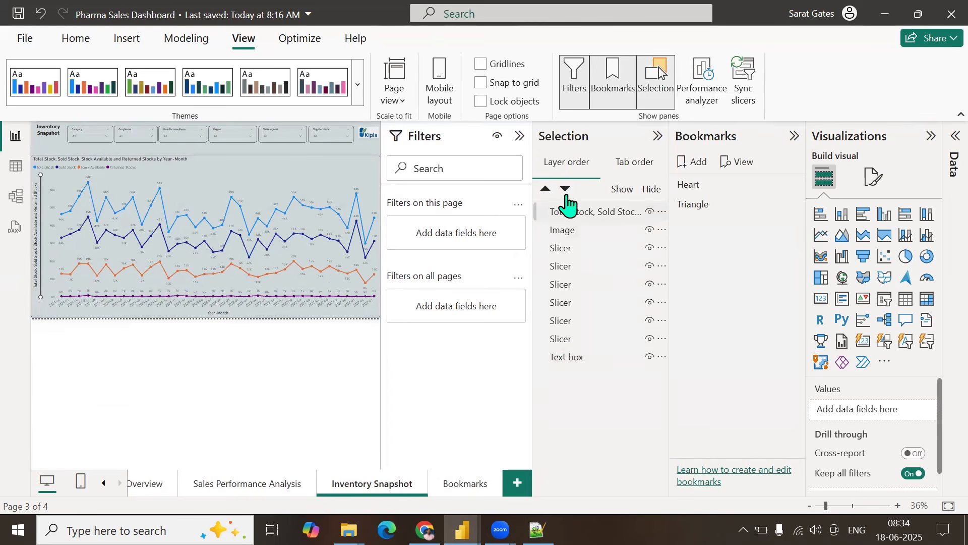
left_click(930, 137)
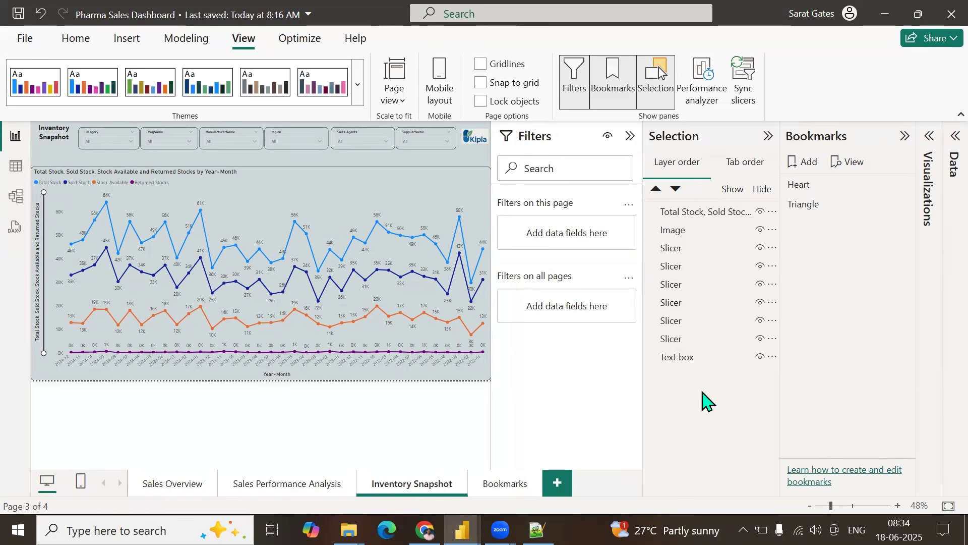
Step: Select all six slicers on the Inventory Snapshot page and group them
left_click(670, 248)
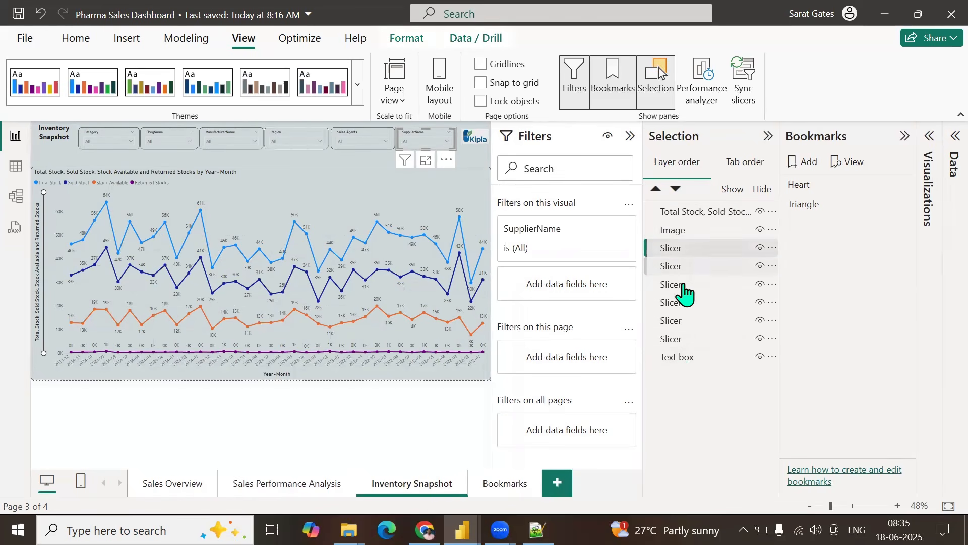
left_click(691, 320, "shift")
left_click(699, 342, "ctrl")
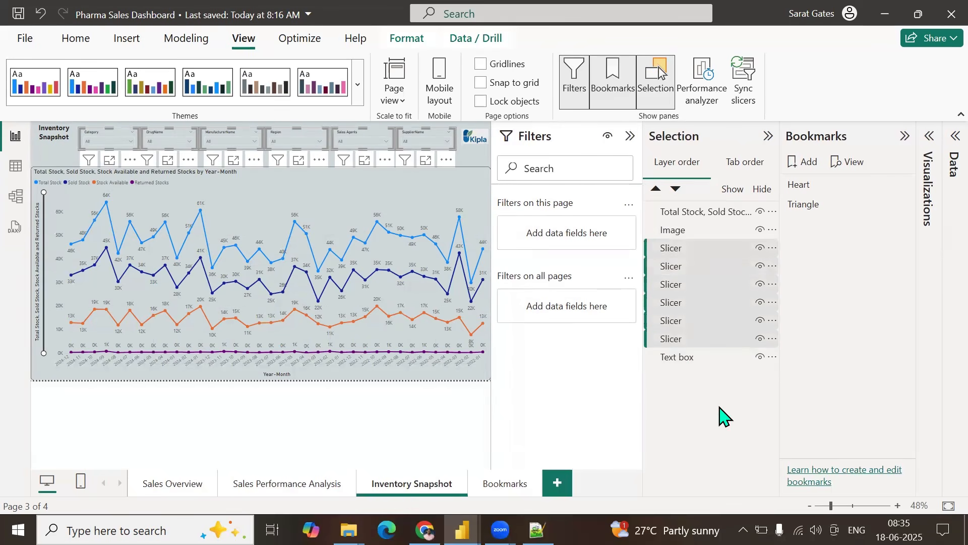
left_click(685, 250, "ctrl")
right_click(684, 261)
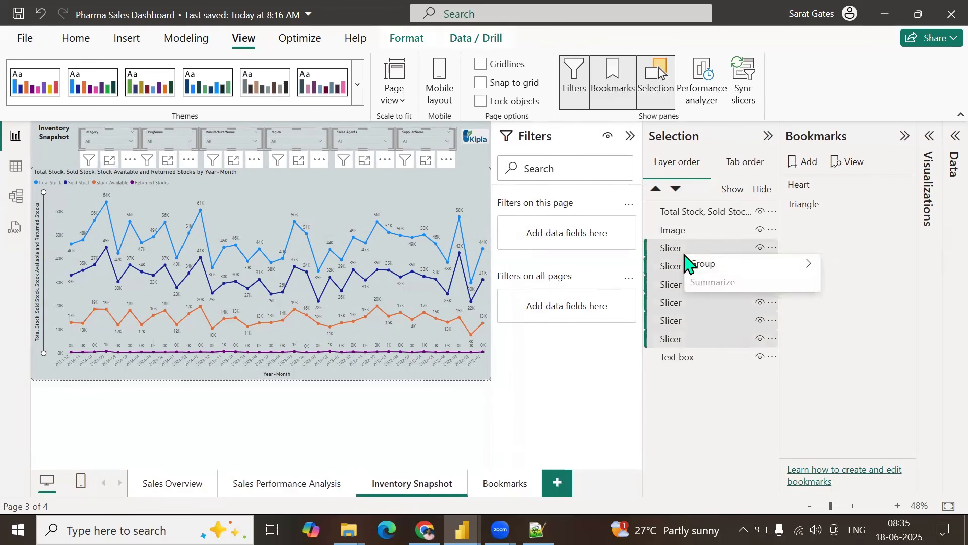
mouse_move(737, 268)
left_click(835, 263)
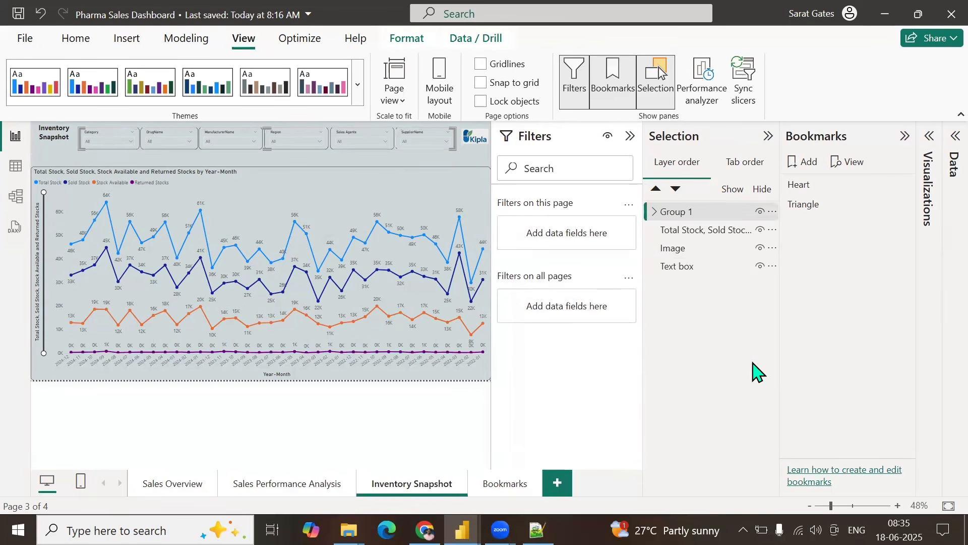
Step: Rename the new slicer group as Slicer
double_click(685, 221)
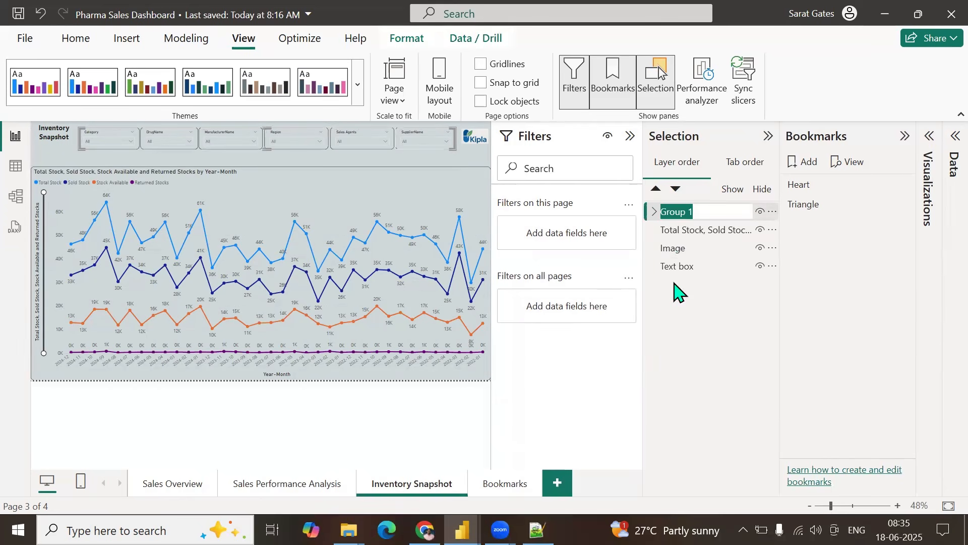
type("Slicer")
key("Return")
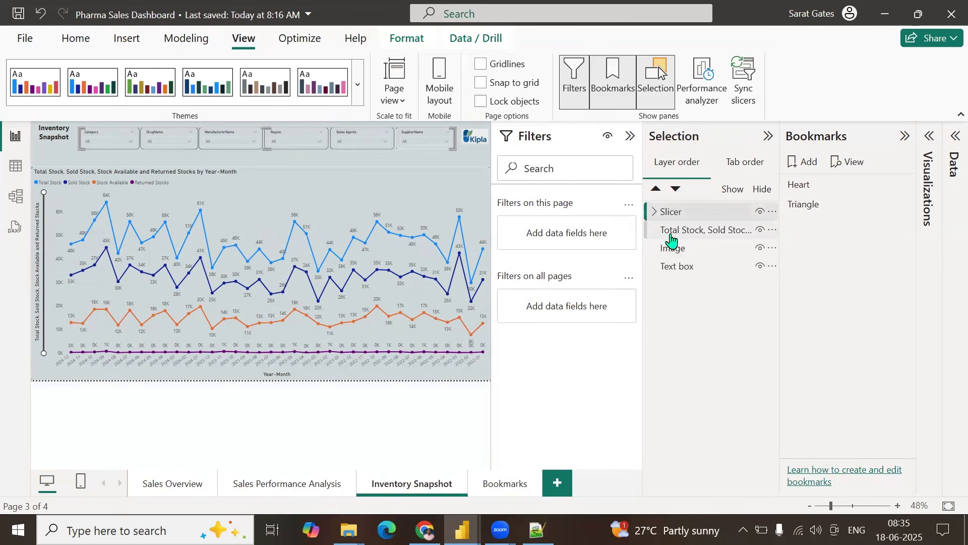
Step: Copy the stock line chart, hide the original and paste the duplicate in its place, with the Filters pane collapsed
left_click(257, 182)
left_click(630, 136)
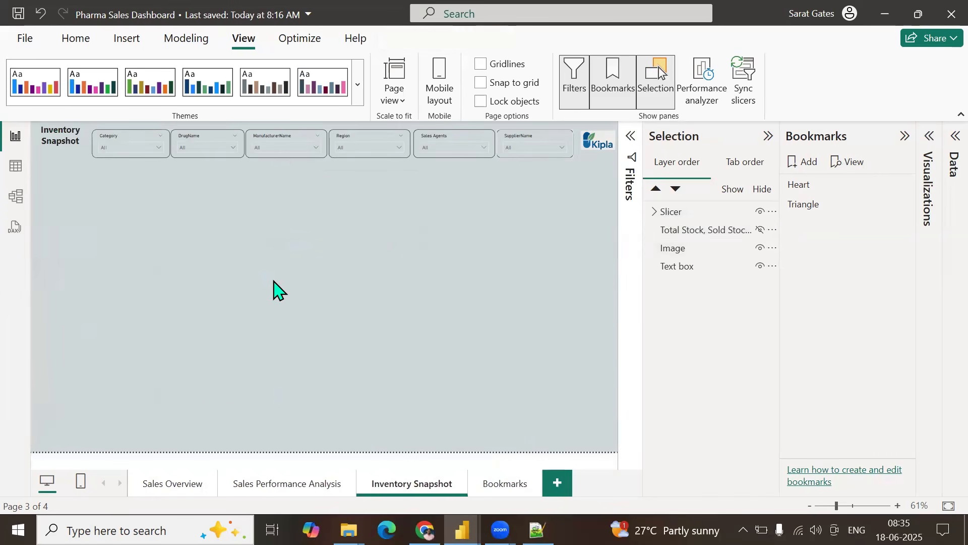
key("ctrl+v")
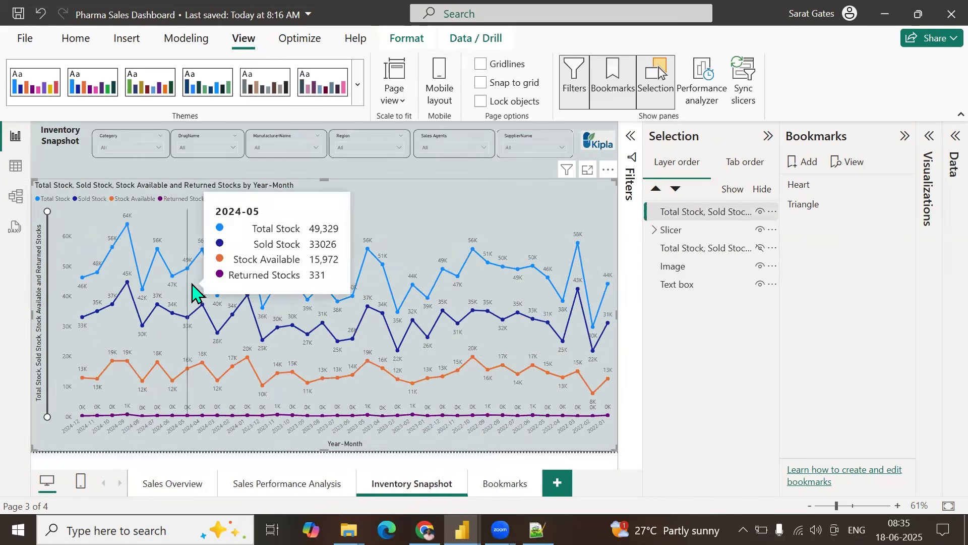
Step: Remove Total Stock, Sold Stock, Stock Available and Returned Stocks from the duplicate chart's Y-axis
left_click(928, 144)
left_click(935, 137)
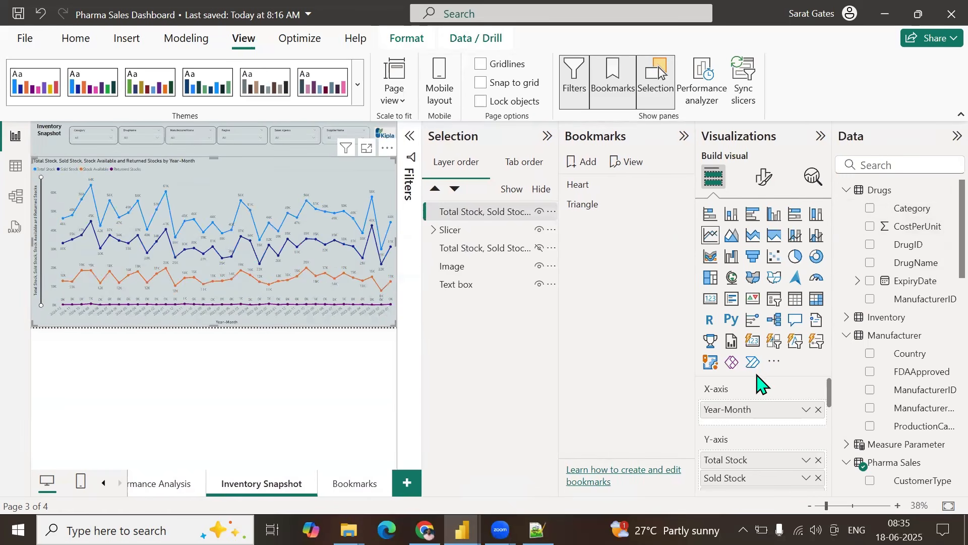
scroll(759, 399, "down", 3)
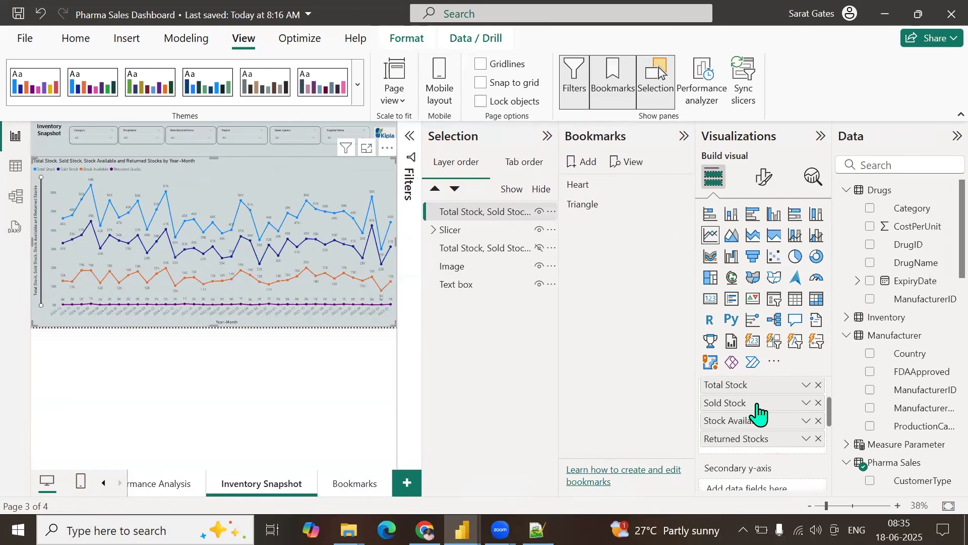
left_click(818, 385)
left_click(818, 384)
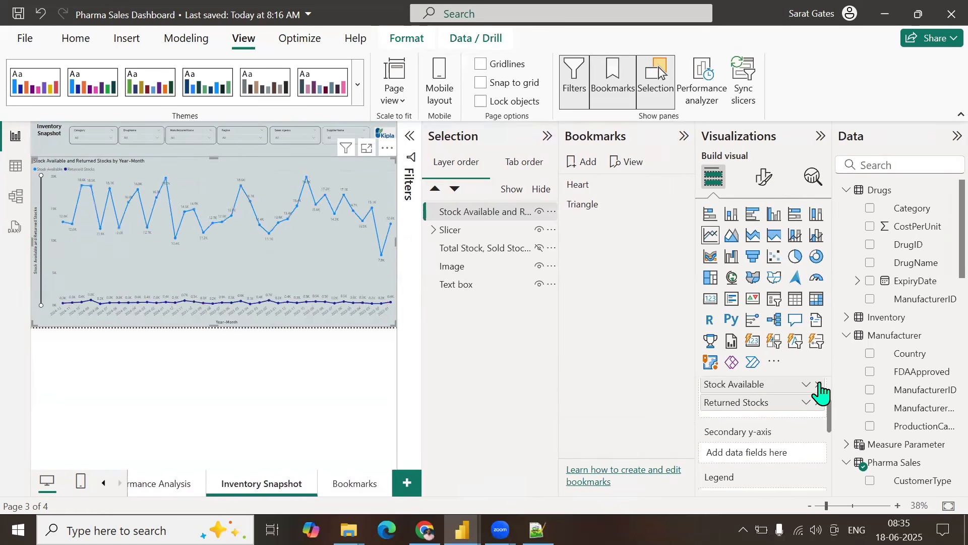
left_click(818, 384)
left_click(818, 385)
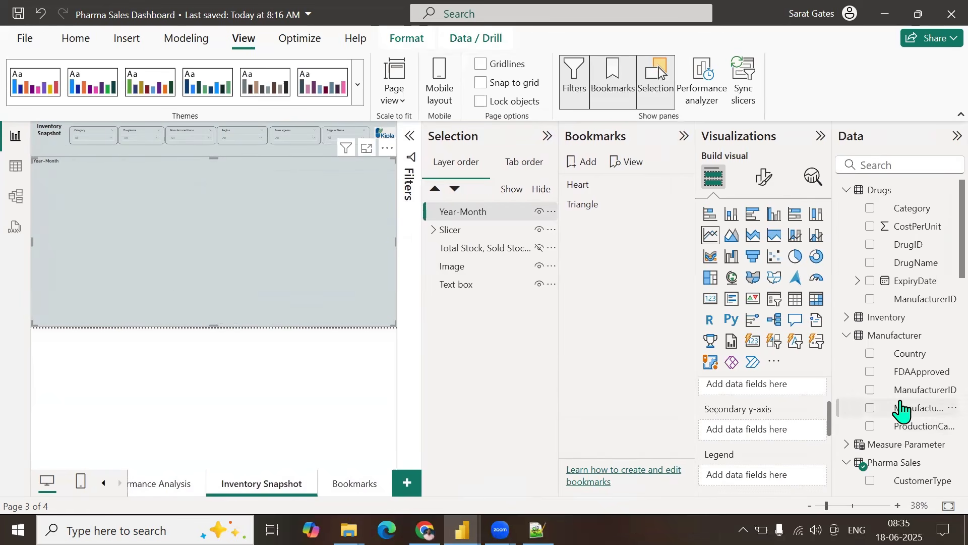
Step: Put Total Sales USD on the duplicate chart's Y-axis as its only measure, leaving out Unit Price
scroll(900, 411, "down", 5)
scroll(902, 410, "down", 5)
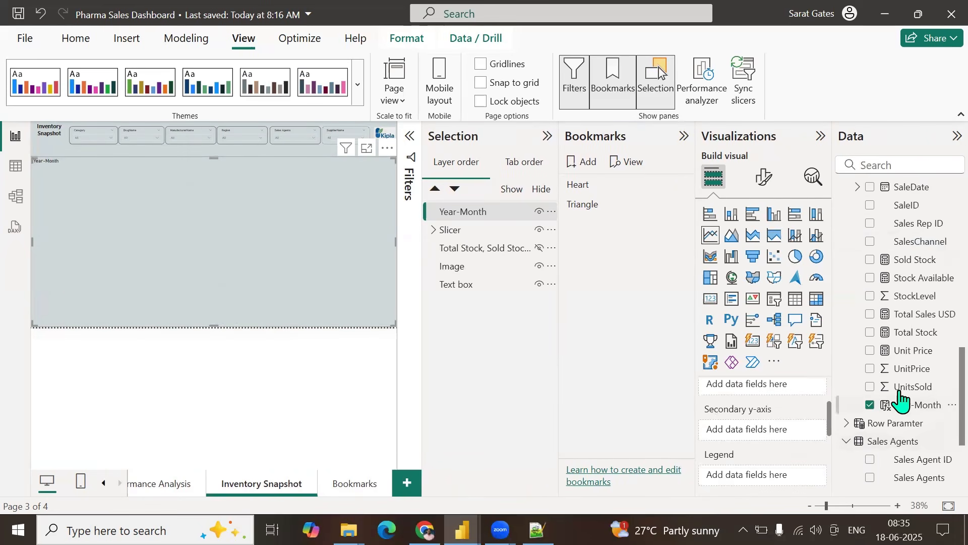
left_click(870, 350)
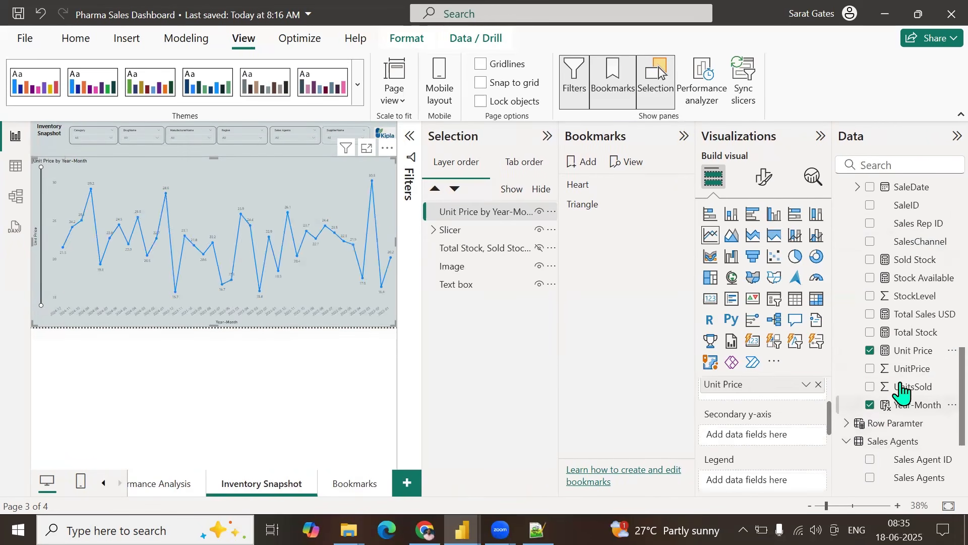
left_click(870, 315)
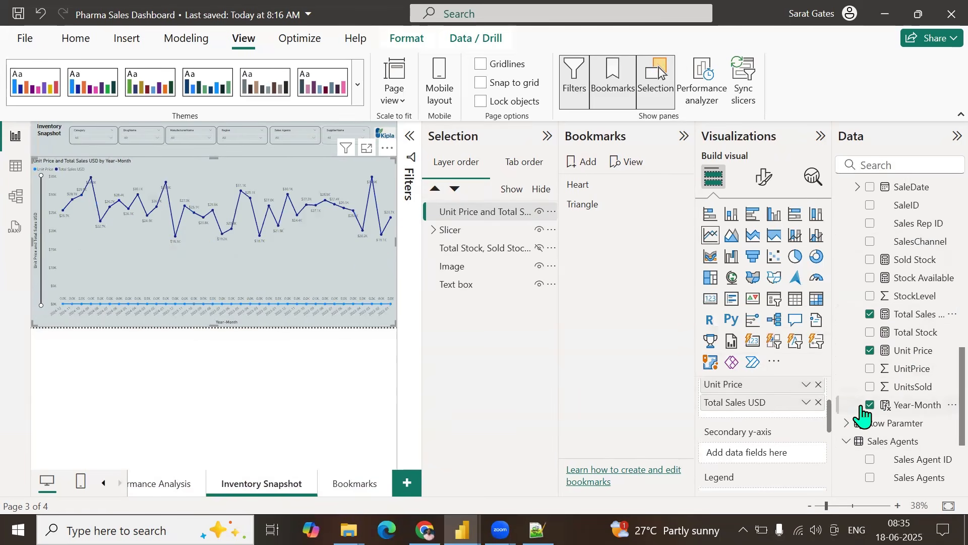
left_click(819, 385)
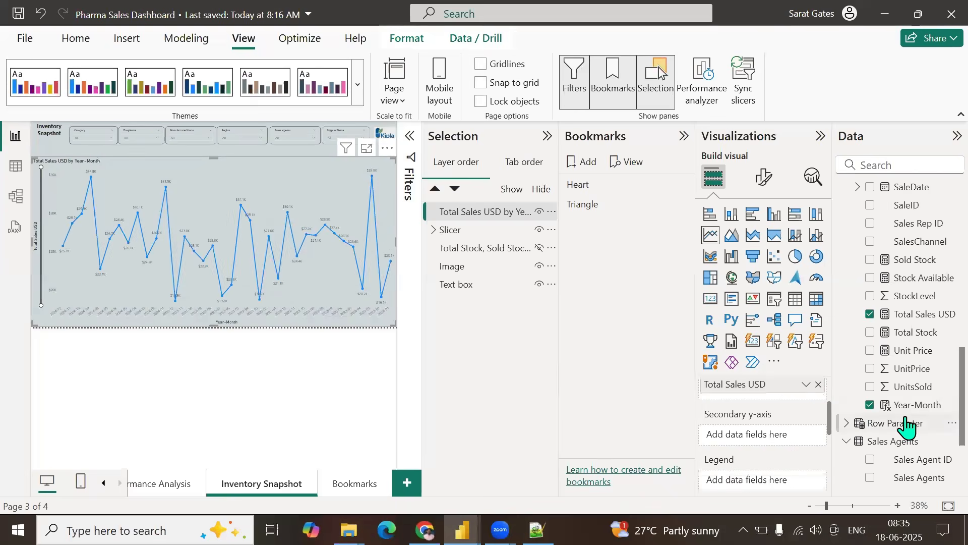
scroll(906, 426, "up", 3)
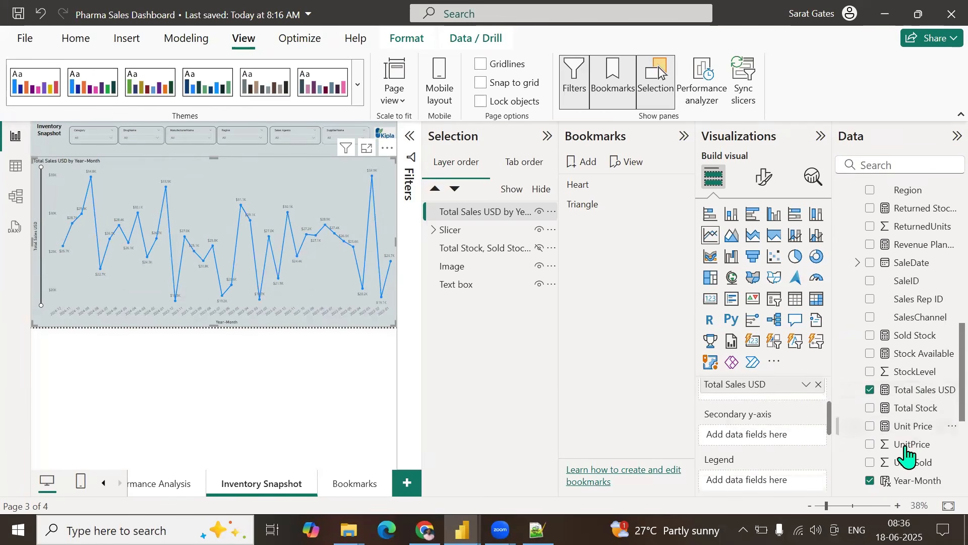
scroll(796, 446, "down", 1)
scroll(793, 444, "up", 3)
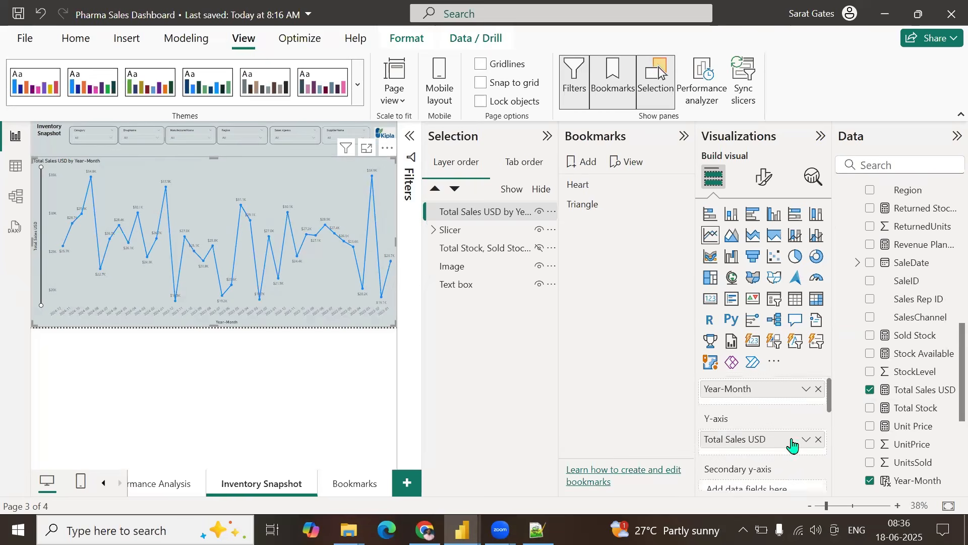
Step: Add Revenue Planning to the duplicate chart's Y-axis and rename its Total Sales USD field as Total Sales
scroll(794, 445, "down", 5)
scroll(794, 447, "up", 2)
scroll(795, 448, "down", 3)
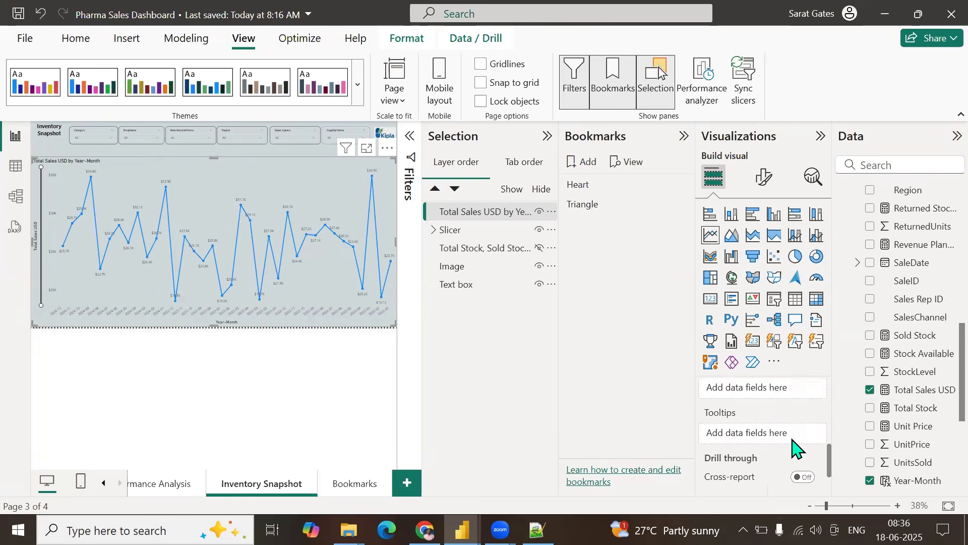
left_click(869, 246)
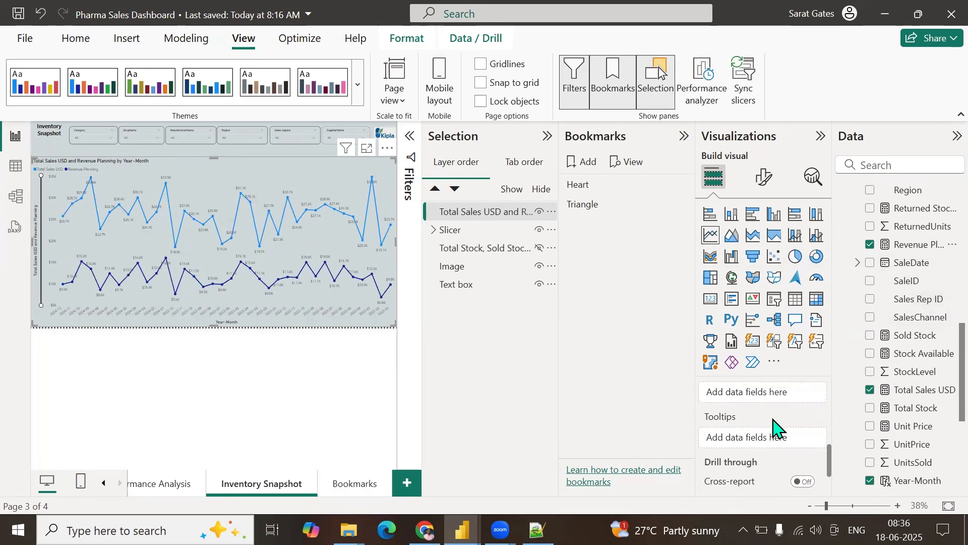
scroll(776, 423, "up", 2)
scroll(776, 426, "up", 3)
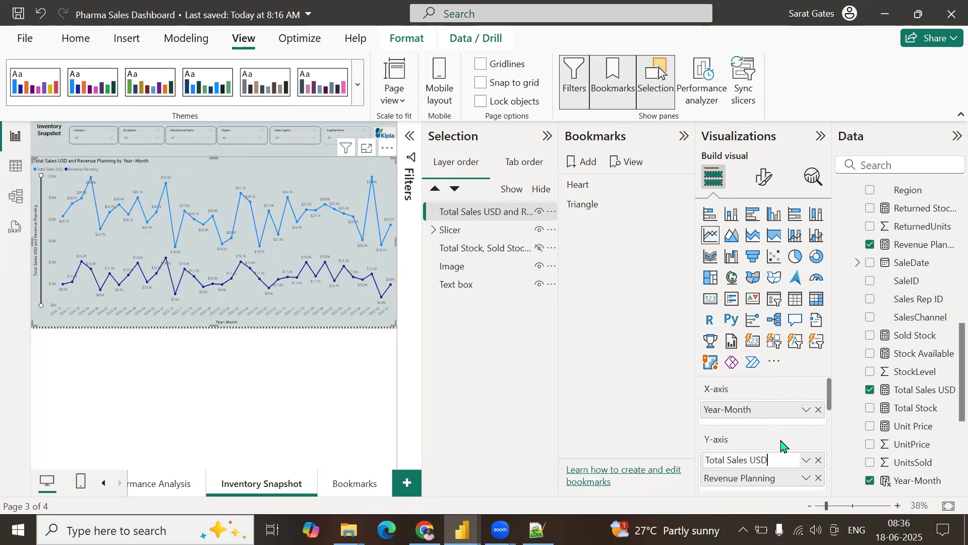
key("Return")
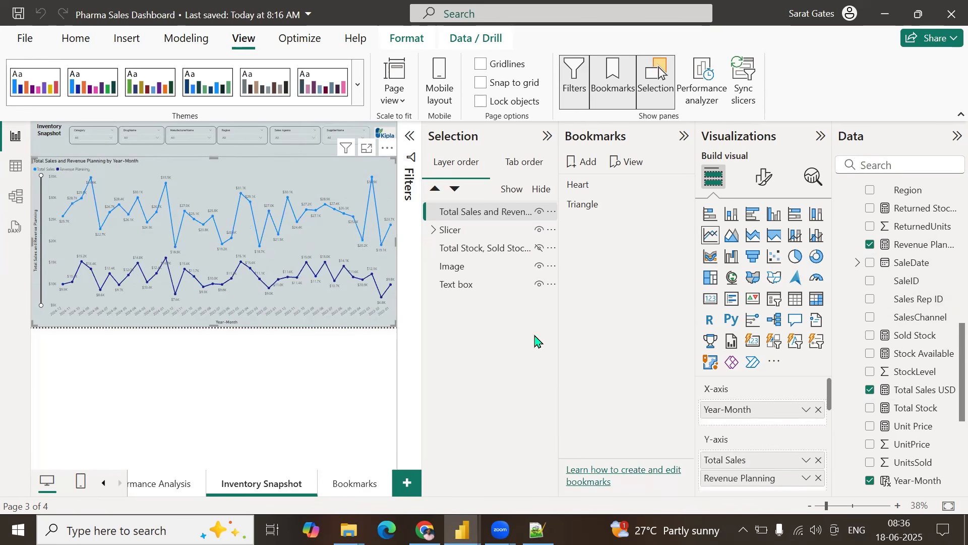
Step: Rename the duplicate chart as Sales and Revenue Planning
left_click(482, 215)
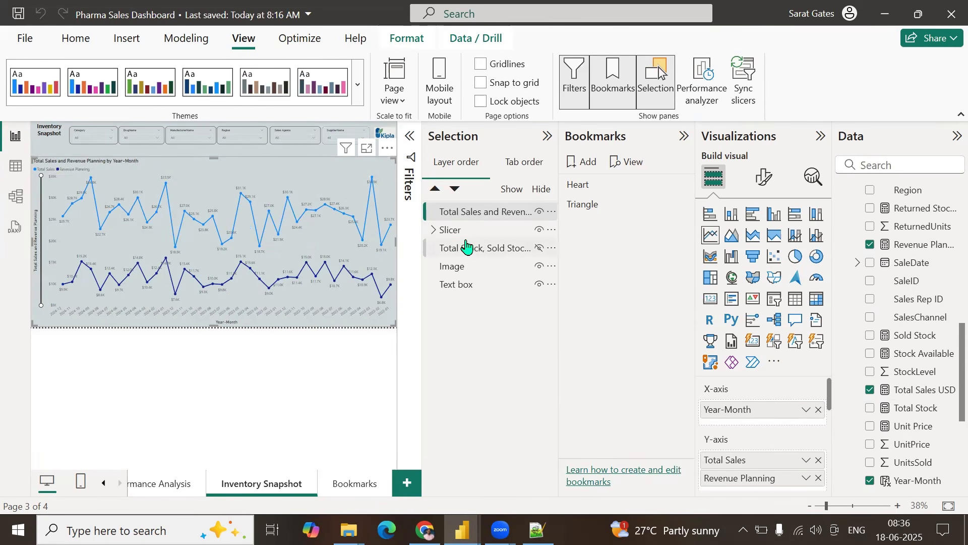
left_click(488, 213, "ctrl")
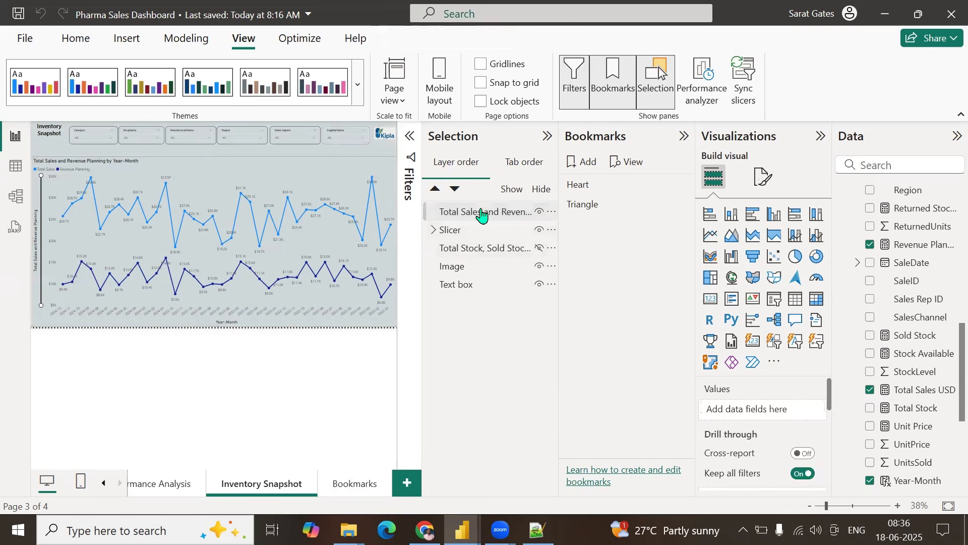
double_click(482, 211)
key("BackSpace")
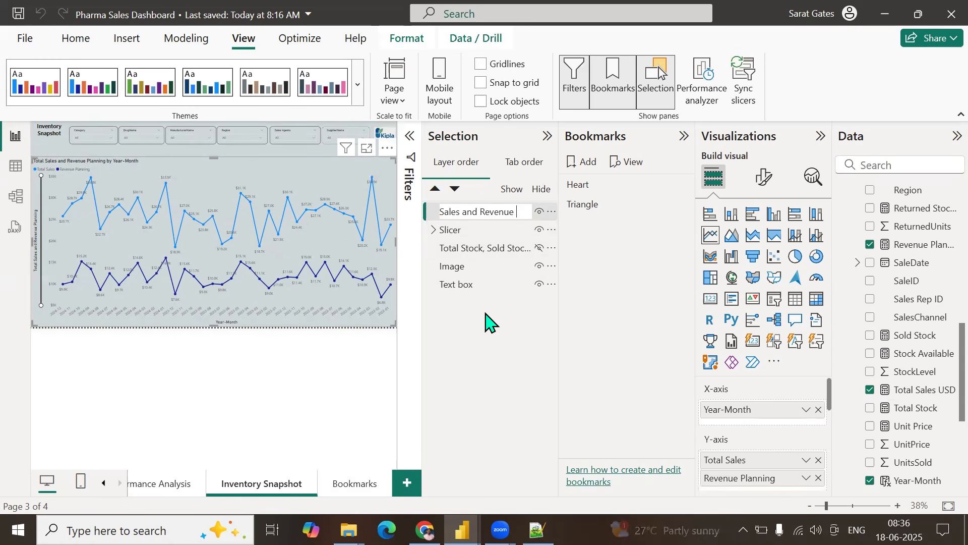
type("Planning")
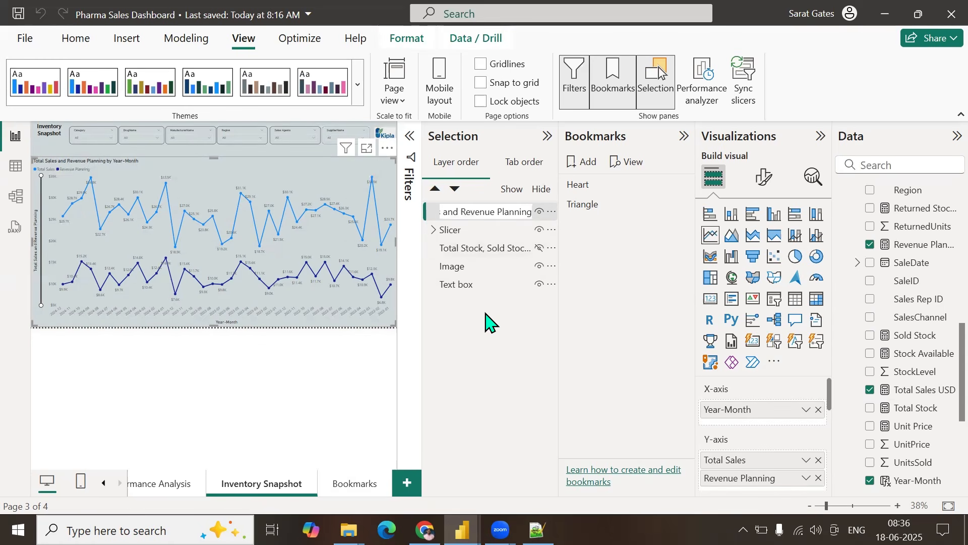
key("Return")
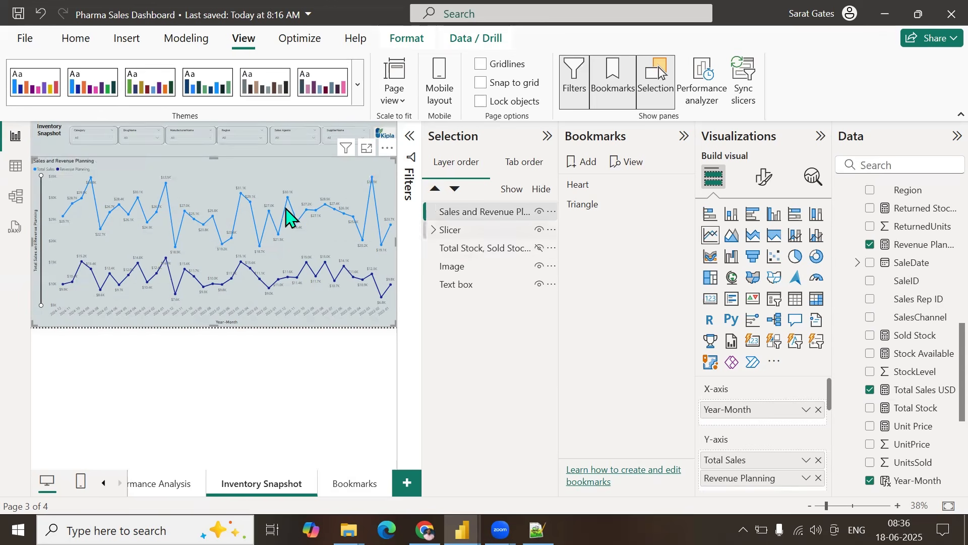
Step: Insert a blank button just above the chart's left end, below the page title, and rename its layer as Stock
left_click(821, 136)
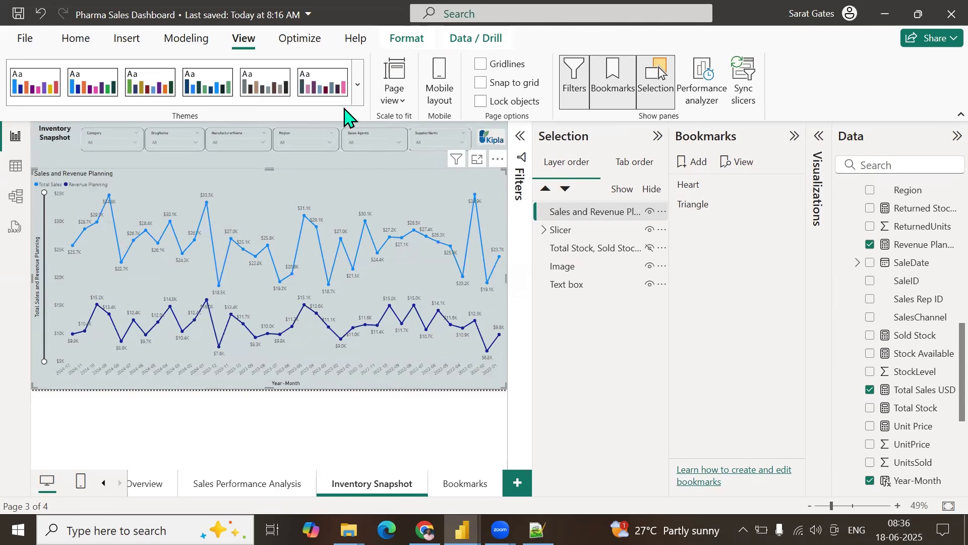
left_click(134, 46)
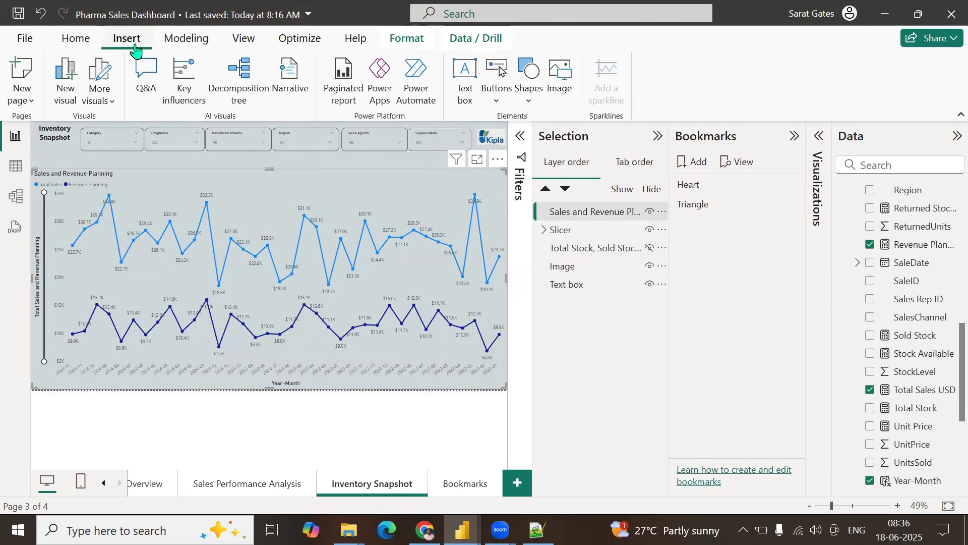
left_click(491, 101)
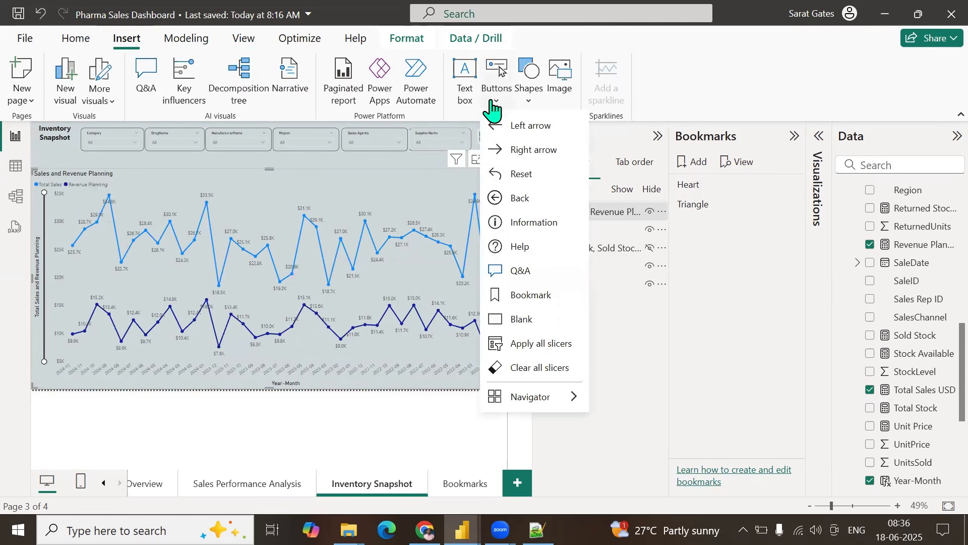
left_click(522, 319)
left_click_drag(57, 158, 56, 186)
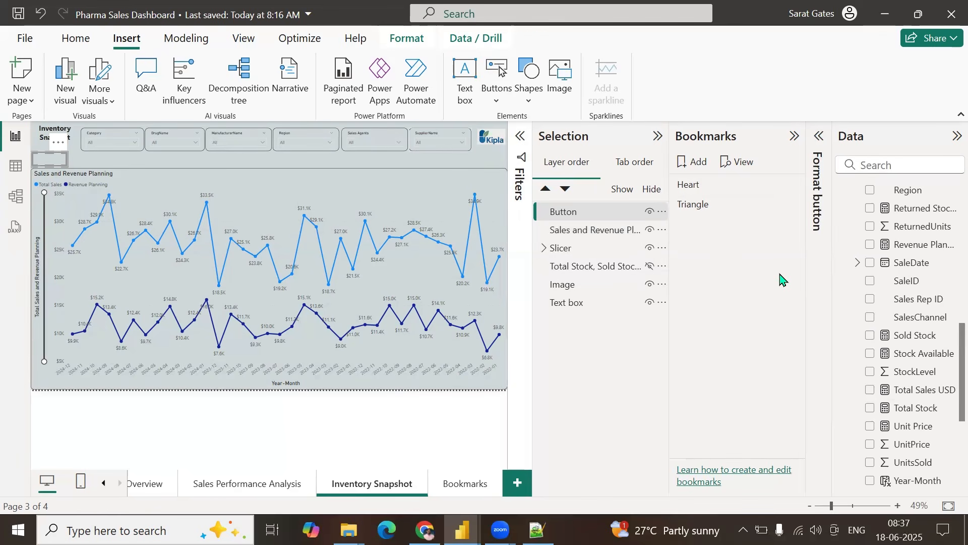
double_click(558, 213)
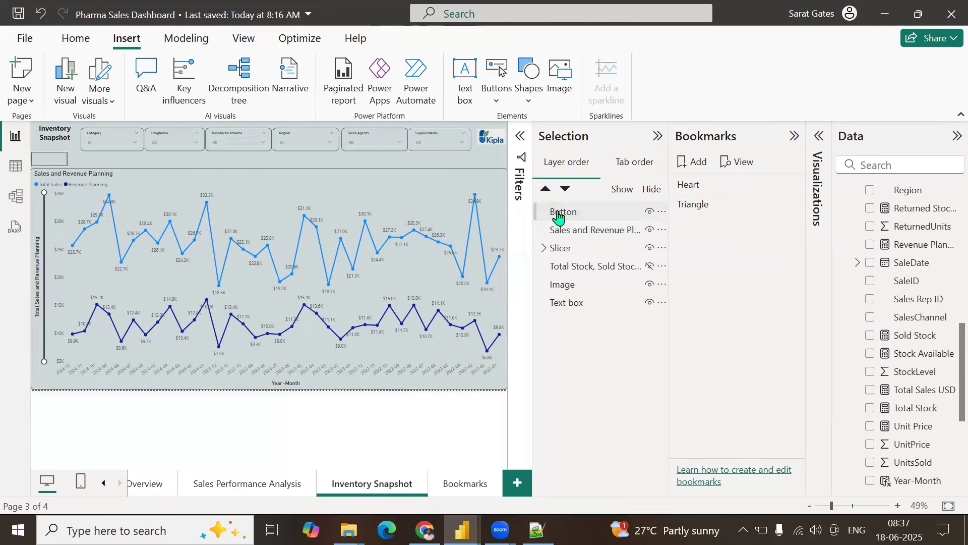
type("Stock")
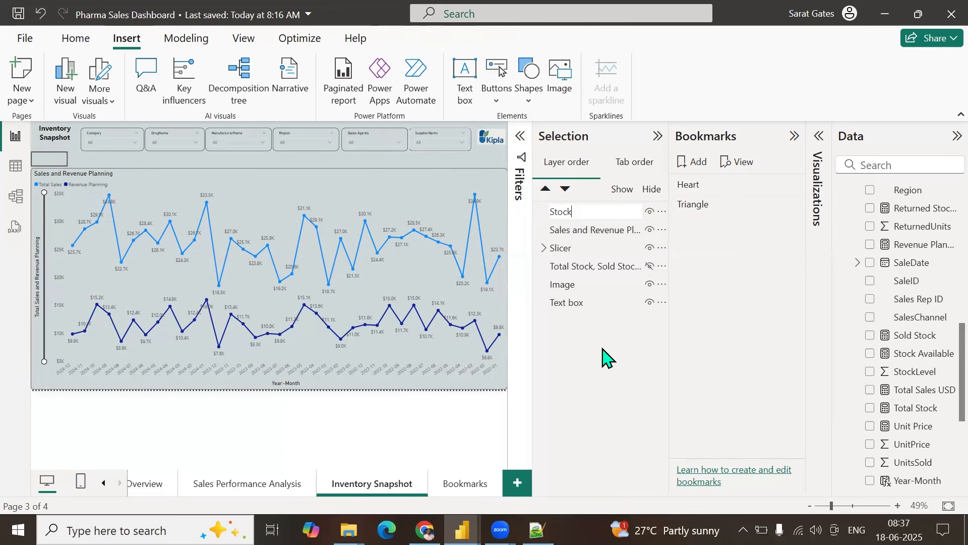
key("Return")
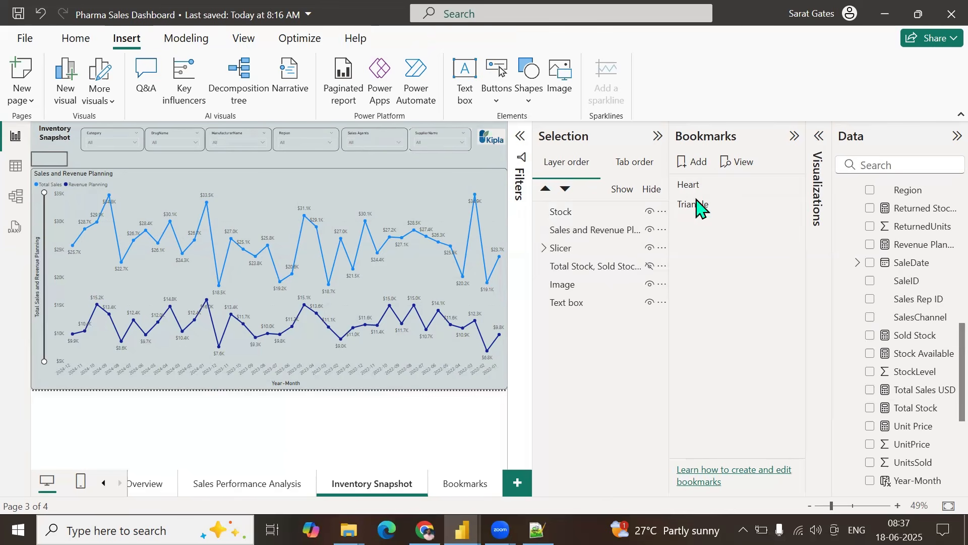
Step: Add a new bookmark and name it Stock
left_click(698, 162)
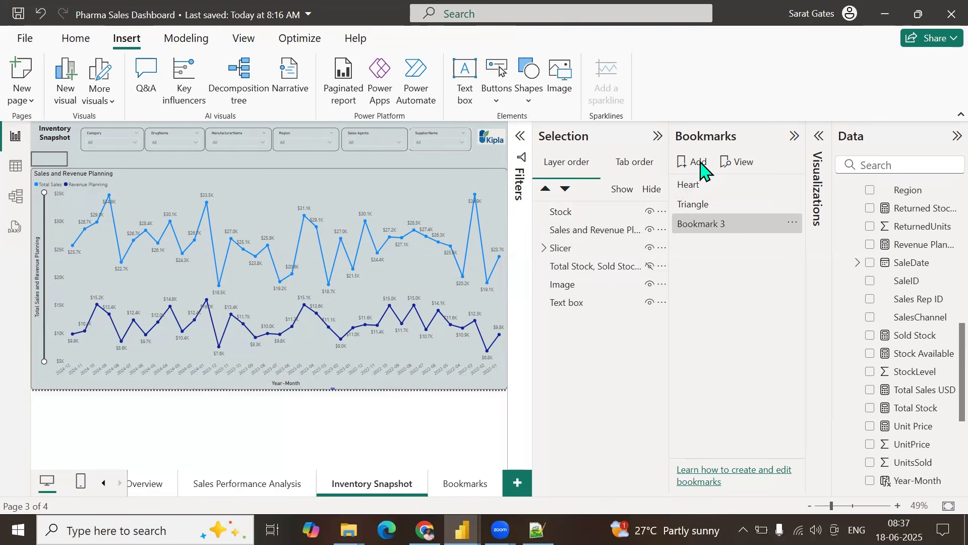
double_click(708, 224)
key("ctrl+a")
type("S")
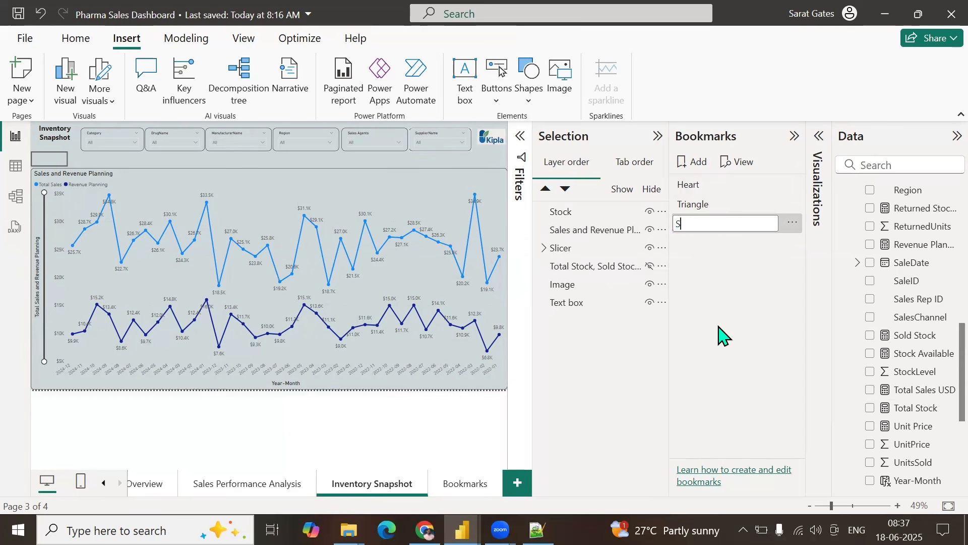
key("Return")
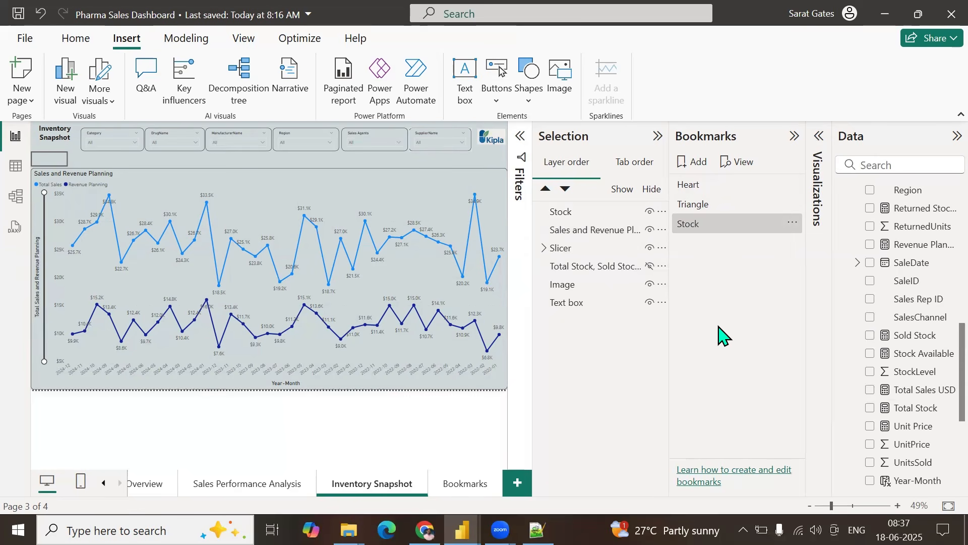
Step: Hide the Sales and Revenue Planning chart, show the stock chart and update the Stock bookmark with this view
left_click(650, 233)
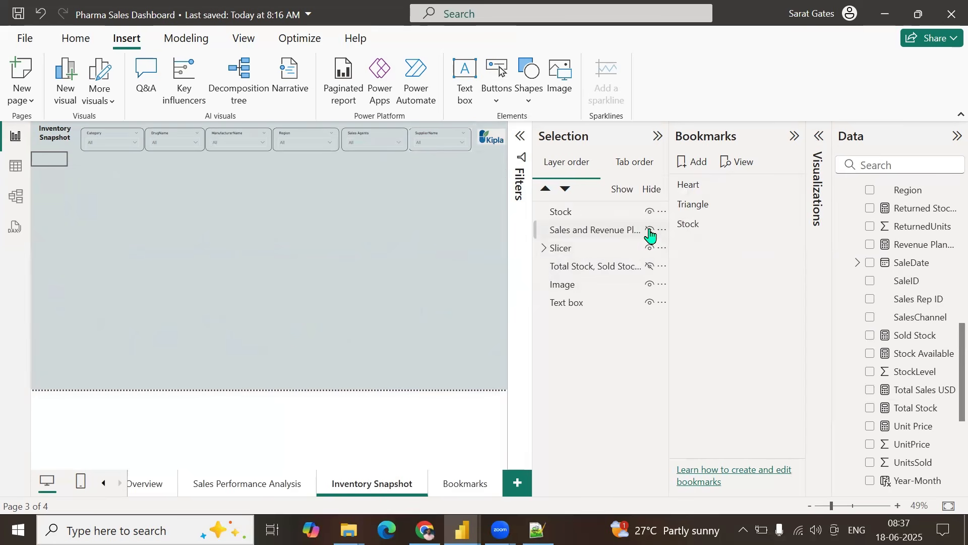
left_click(649, 267)
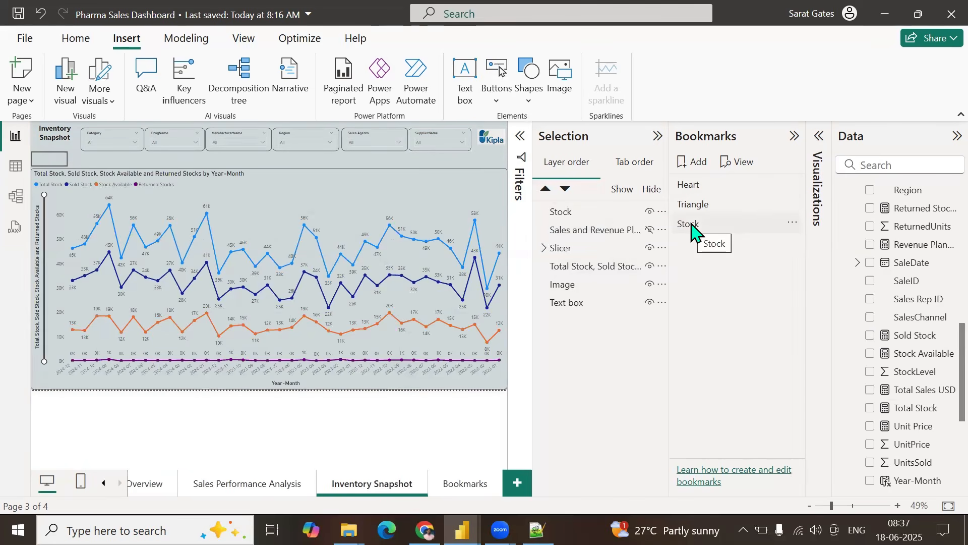
left_click(791, 225)
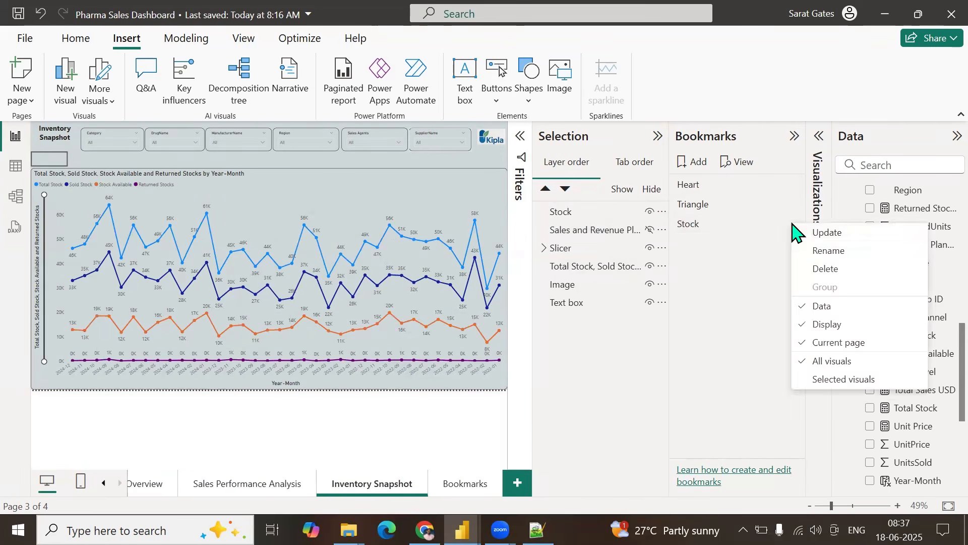
left_click(803, 232)
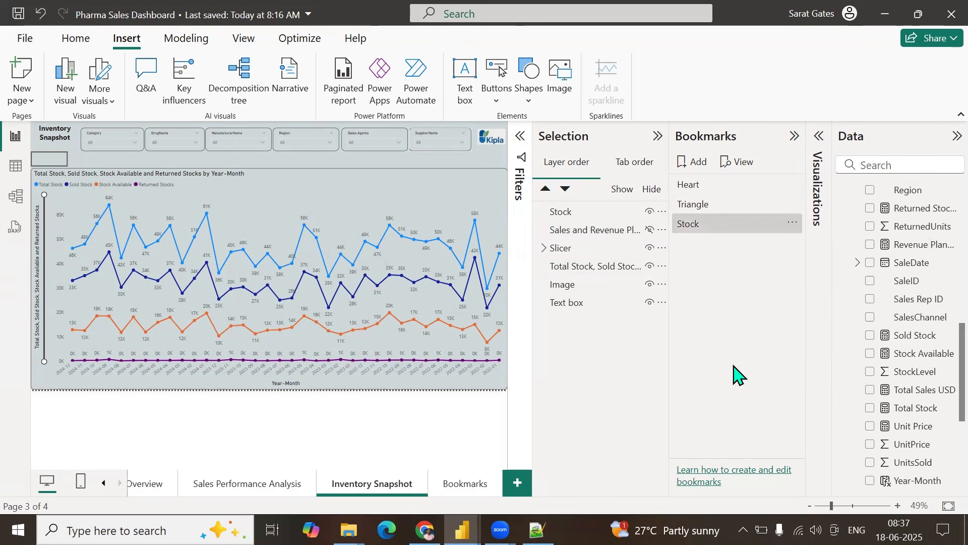
Step: Add another bookmark and name it Sales and Revenue
left_click(704, 166)
double_click(709, 242)
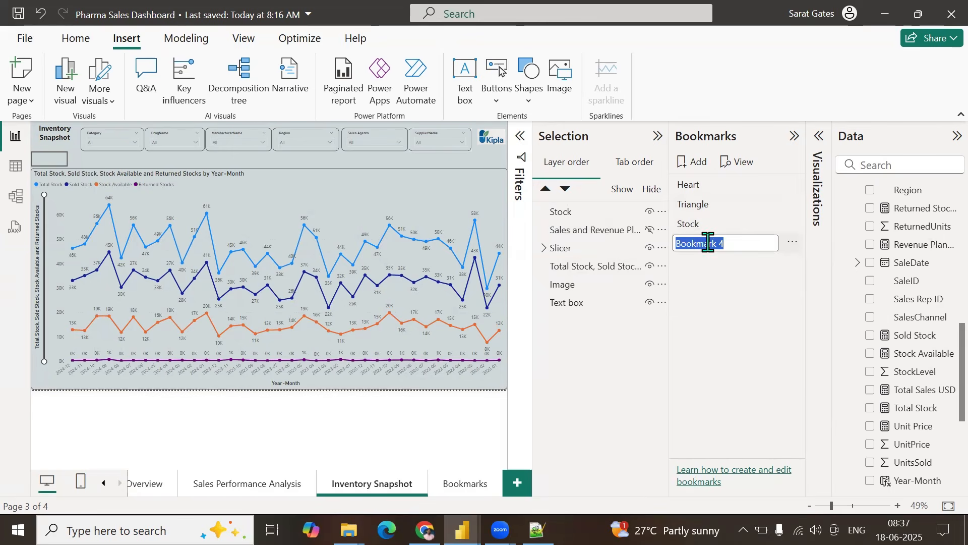
type("Sales and Revenue")
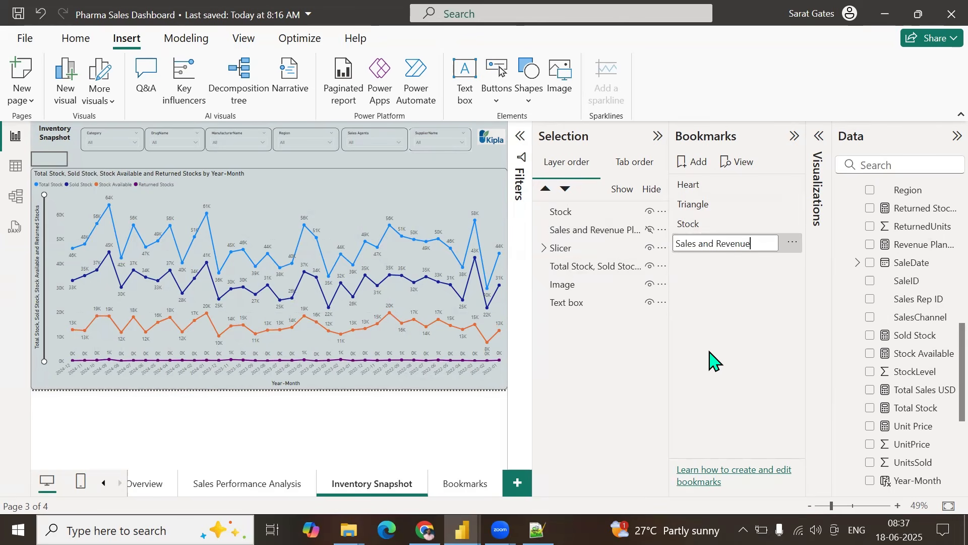
key("Return")
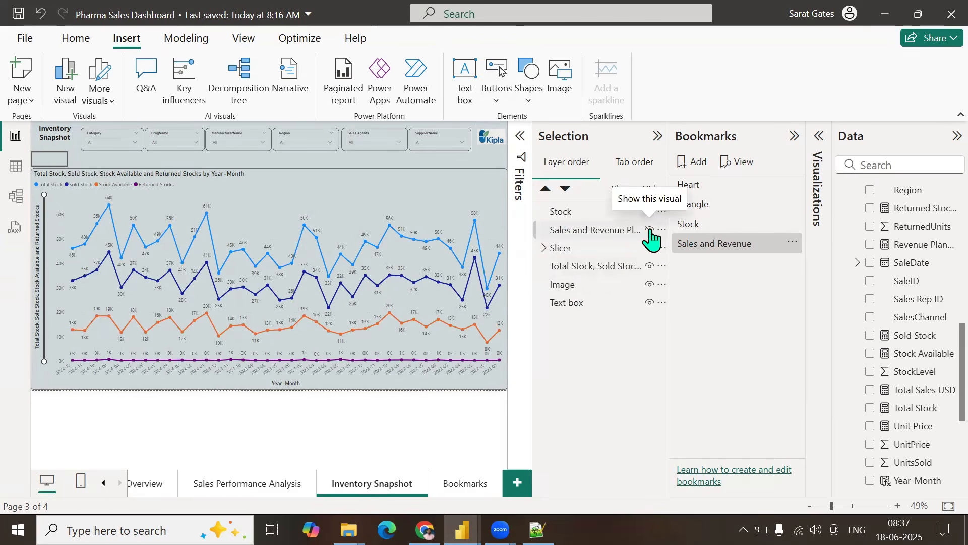
Step: Update the Sales and Revenue bookmark with the sales chart shown and the stock chart hidden, and test switching between both bookmarks
left_click(649, 266)
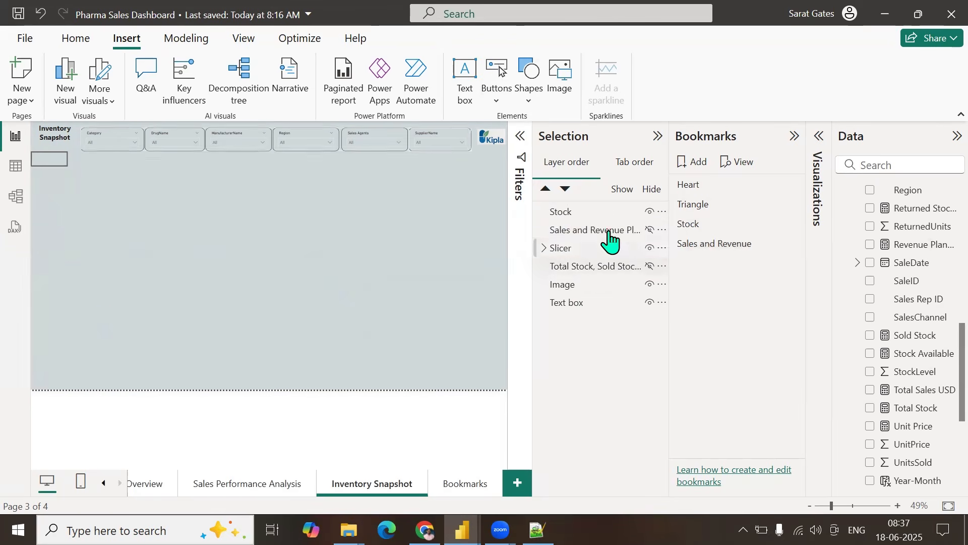
left_click(650, 230)
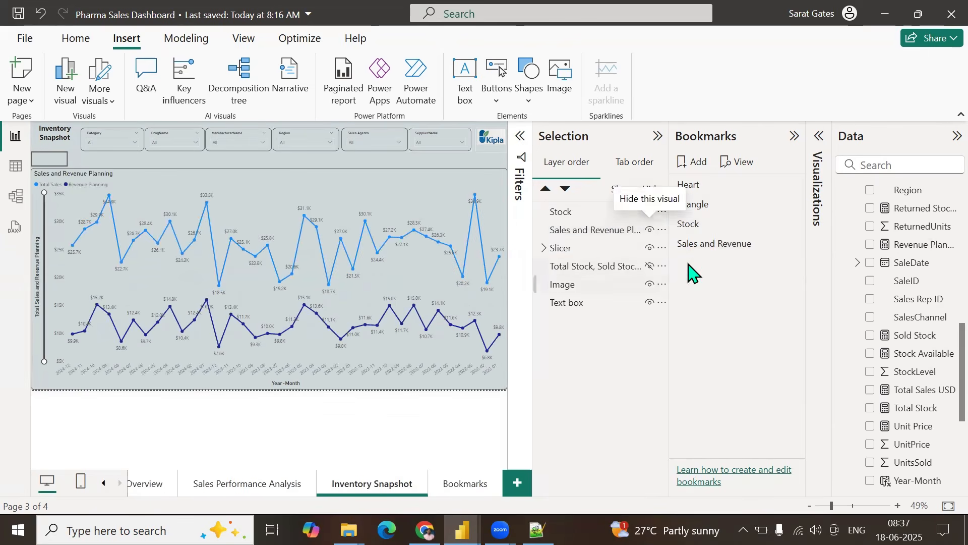
left_click(793, 244)
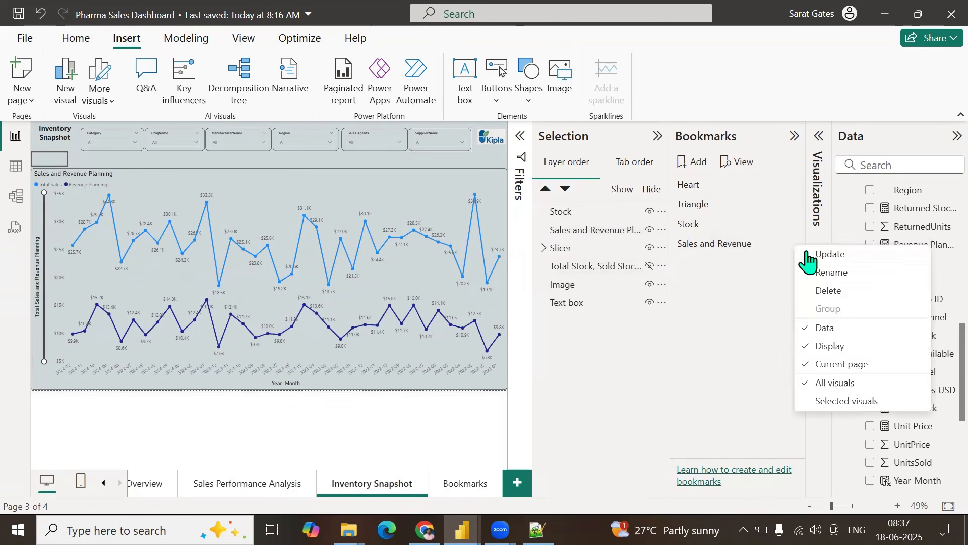
left_click(813, 256)
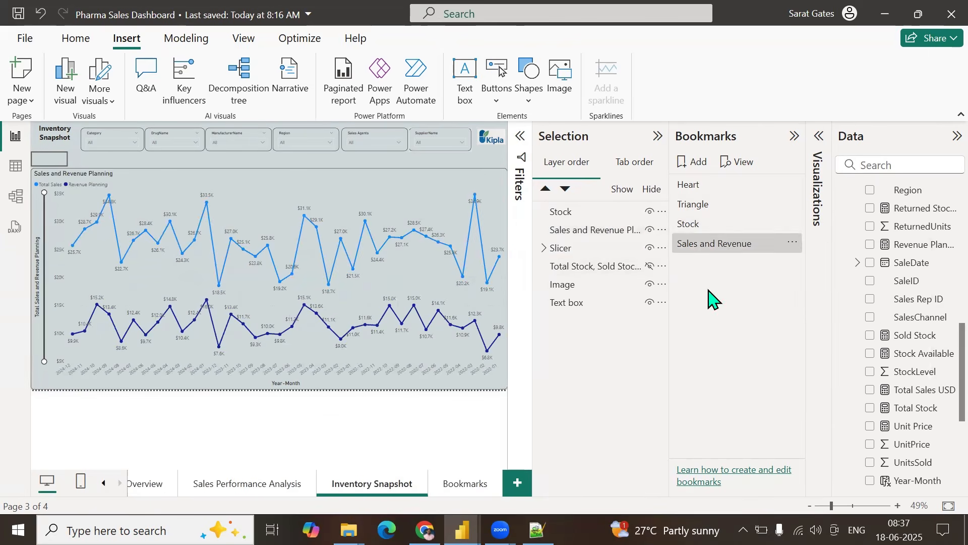
left_click(697, 227)
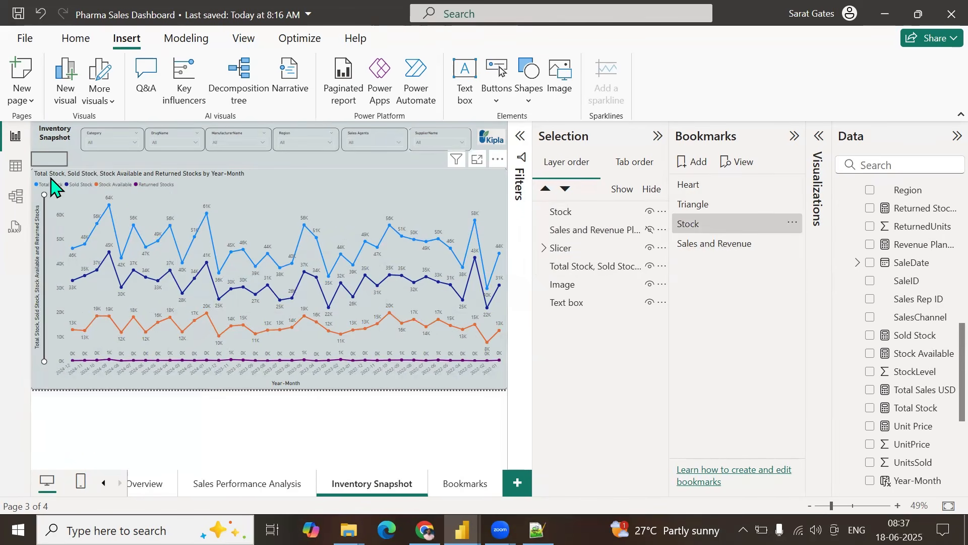
left_click(723, 247)
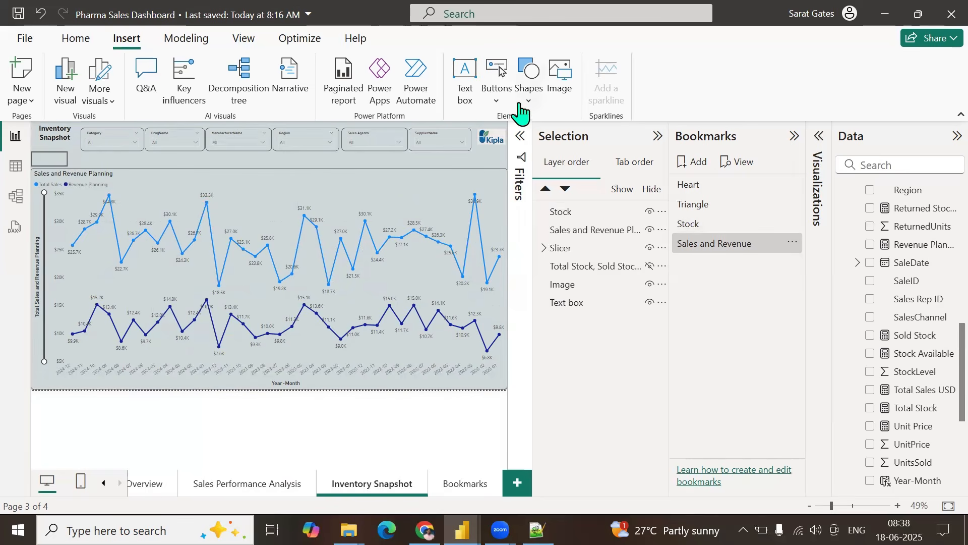
Step: Insert a second blank button and place it to the right of the Stock button, above the chart
left_click(498, 101)
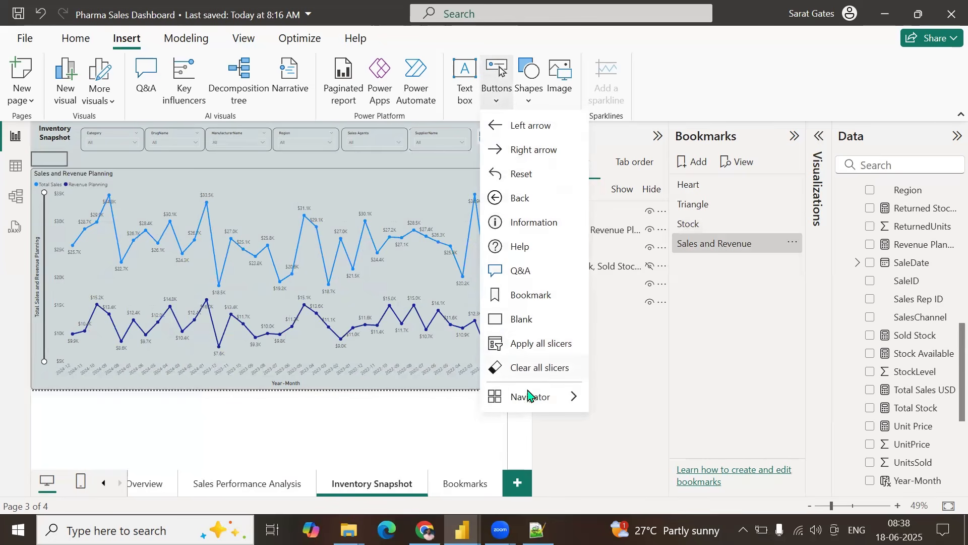
left_click(526, 317)
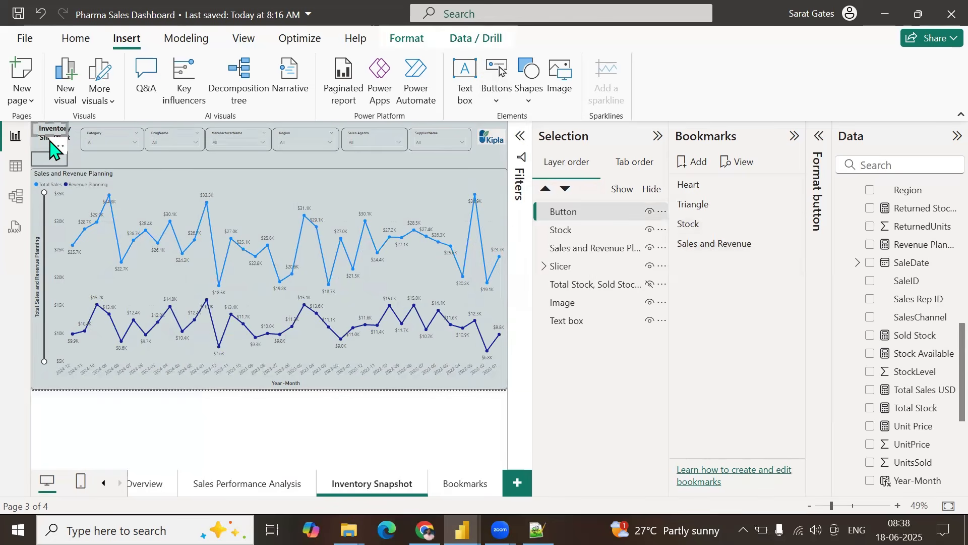
left_click_drag(50, 146, 108, 185)
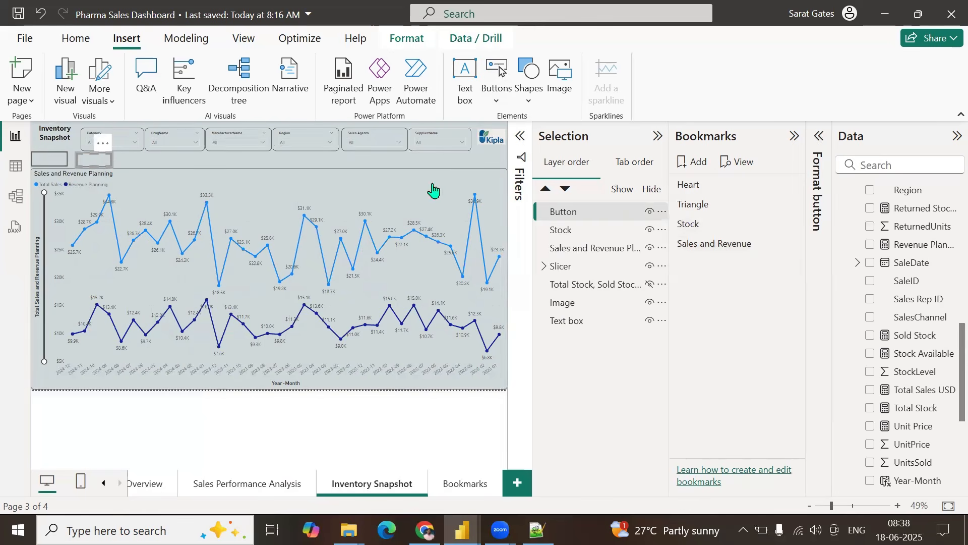
Step: Turn on the first blank button's text, set it to Stock, and format it bold at size 14
left_click(47, 154)
left_click(561, 229)
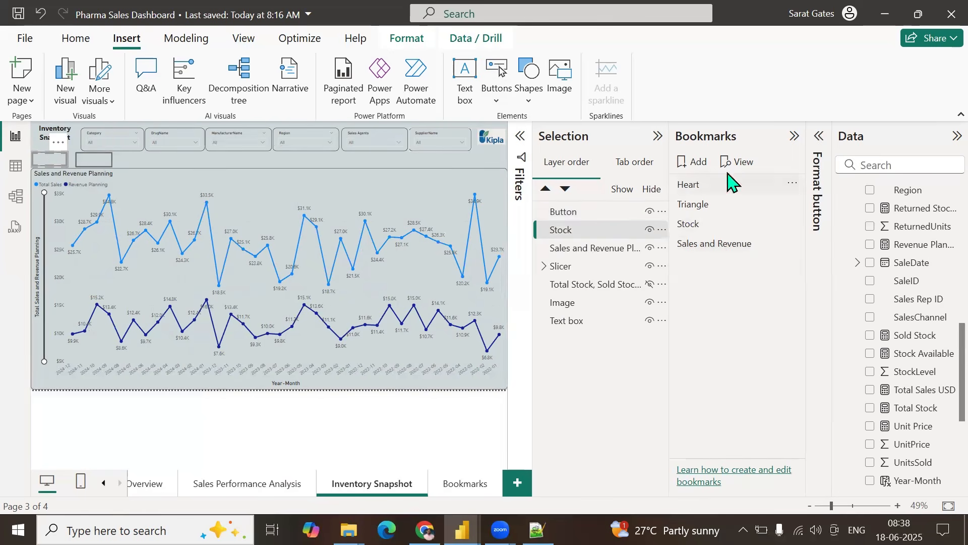
left_click(656, 137)
left_click(820, 139)
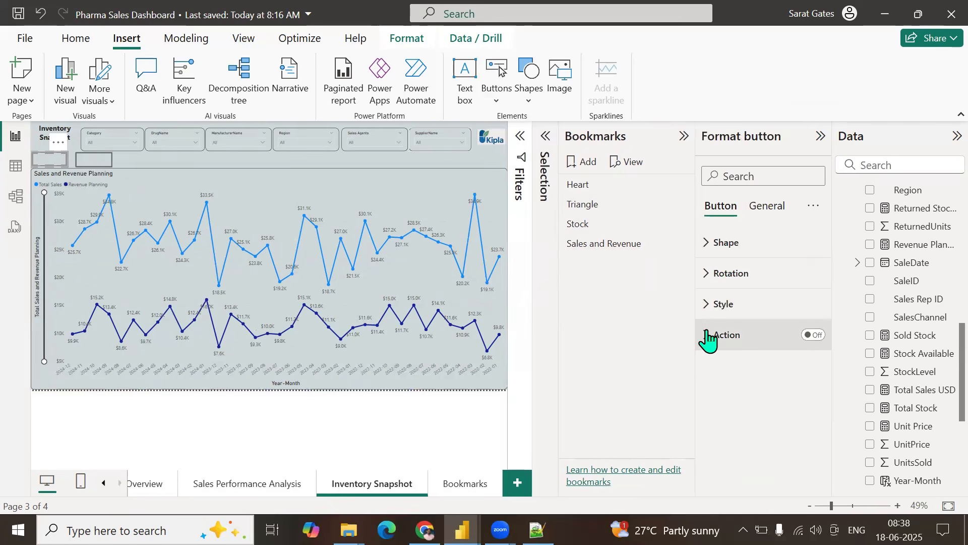
left_click(711, 305)
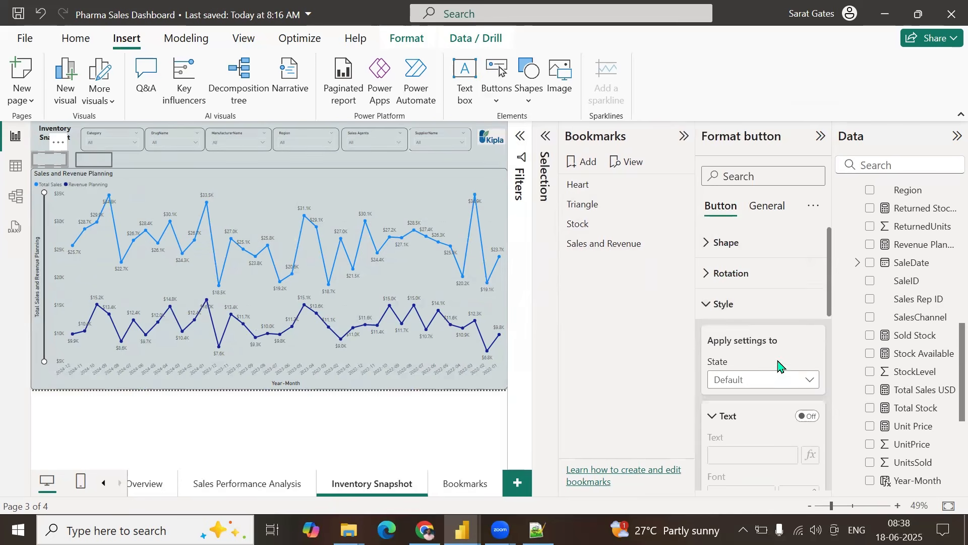
left_click(807, 415)
scroll(751, 403, "down", 2)
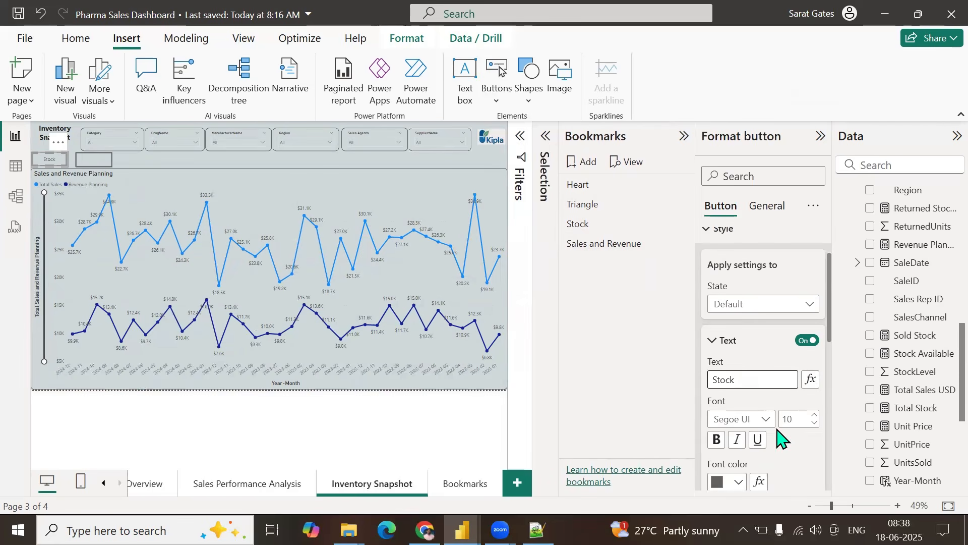
left_click(716, 441)
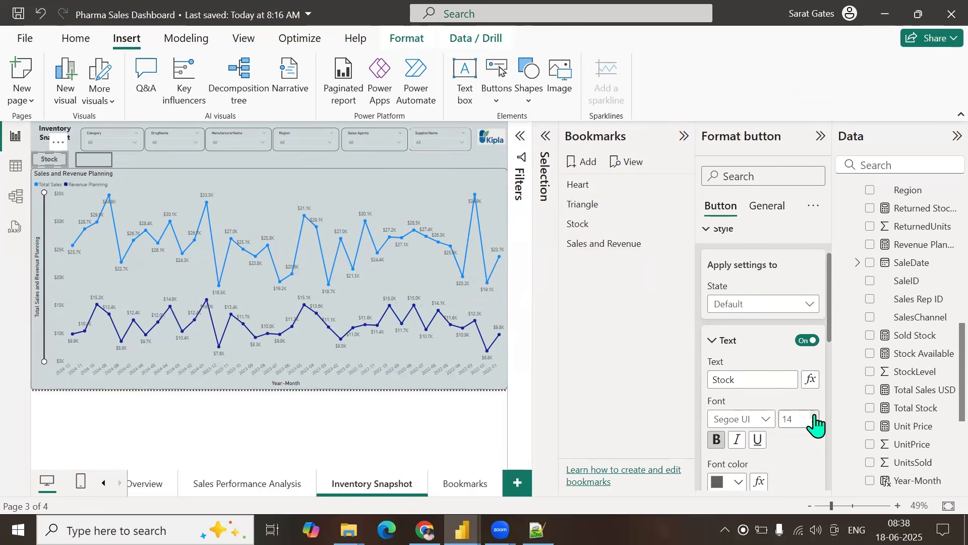
left_click(715, 340)
scroll(726, 340, "up", 3)
left_click(702, 307)
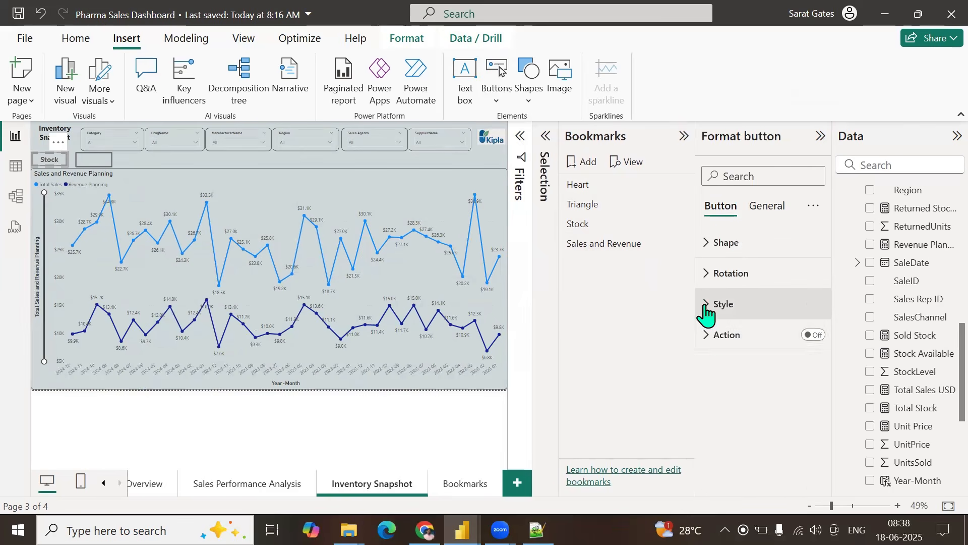
Step: Enable the Stock button's action with type Bookmark and link it to the Stock bookmark
left_click(714, 337)
left_click(812, 335)
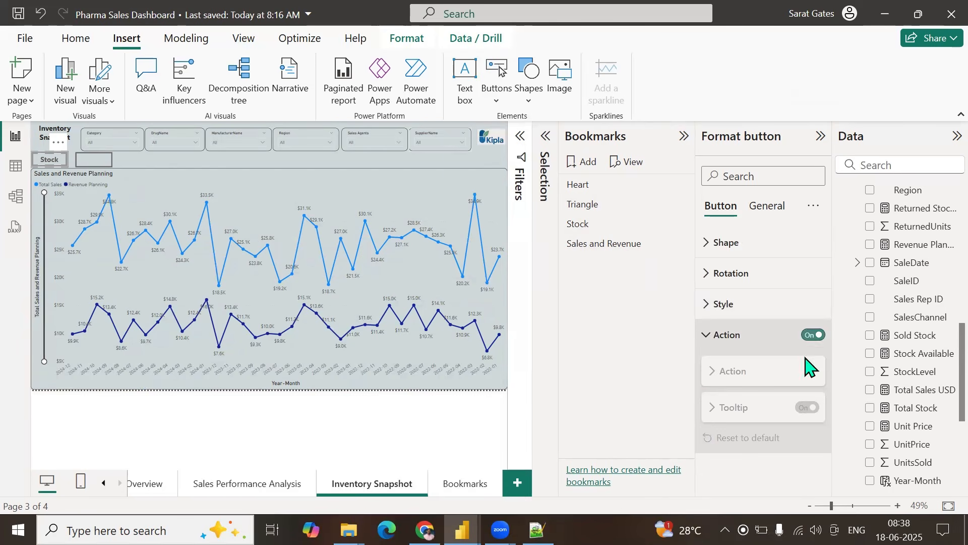
left_click(734, 371)
left_click(736, 410)
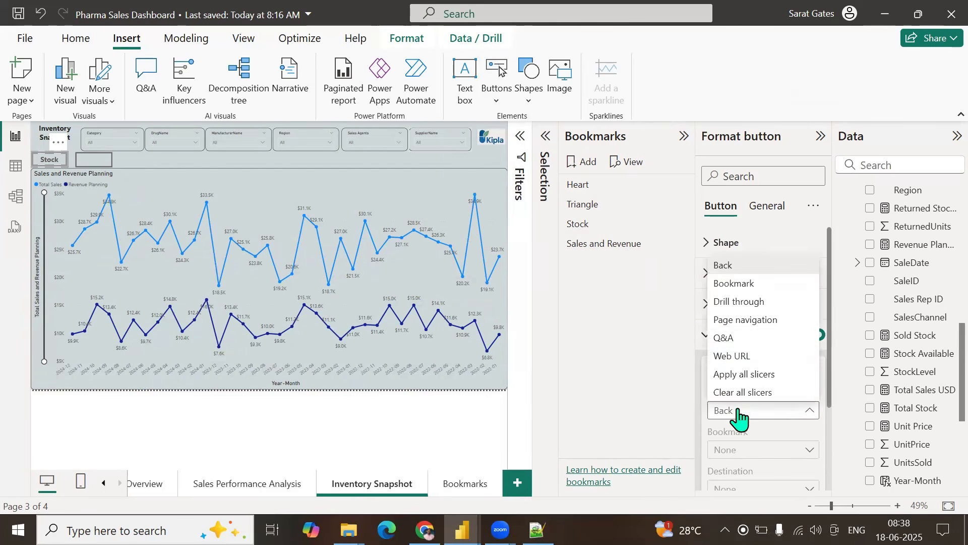
left_click(735, 284)
scroll(741, 373, "down", 2)
left_click(743, 373)
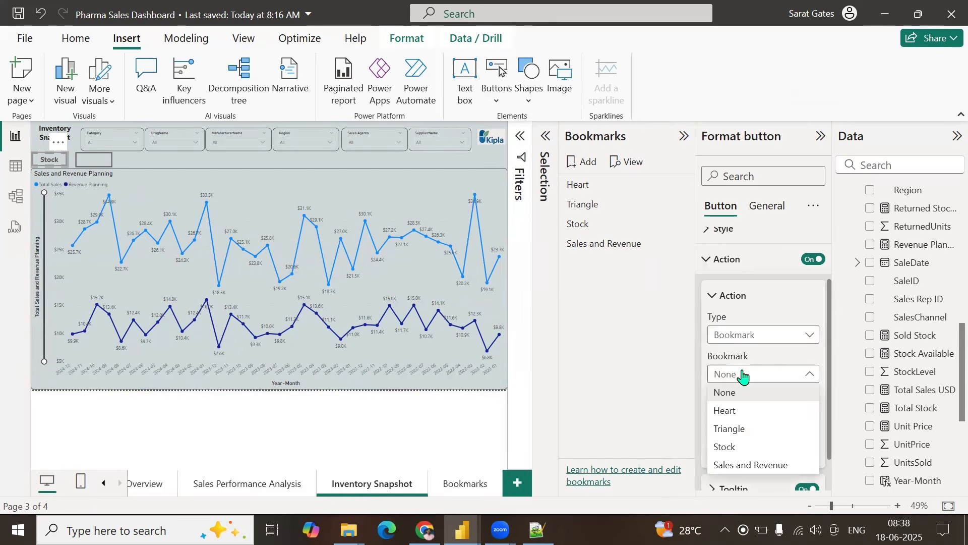
left_click(744, 445)
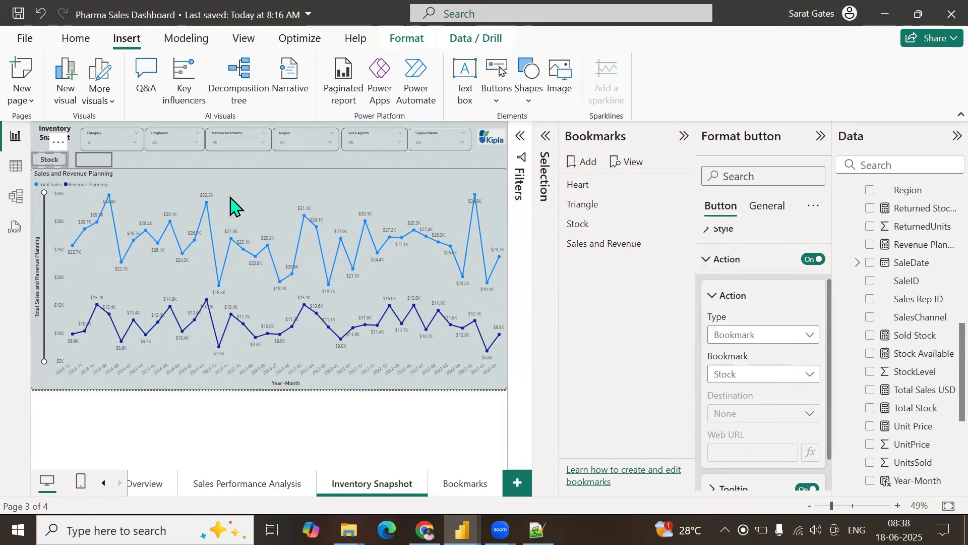
Step: Enable the second blank button's action with type Bookmark and link it to the Sales and Revenue bookmark
left_click(103, 162)
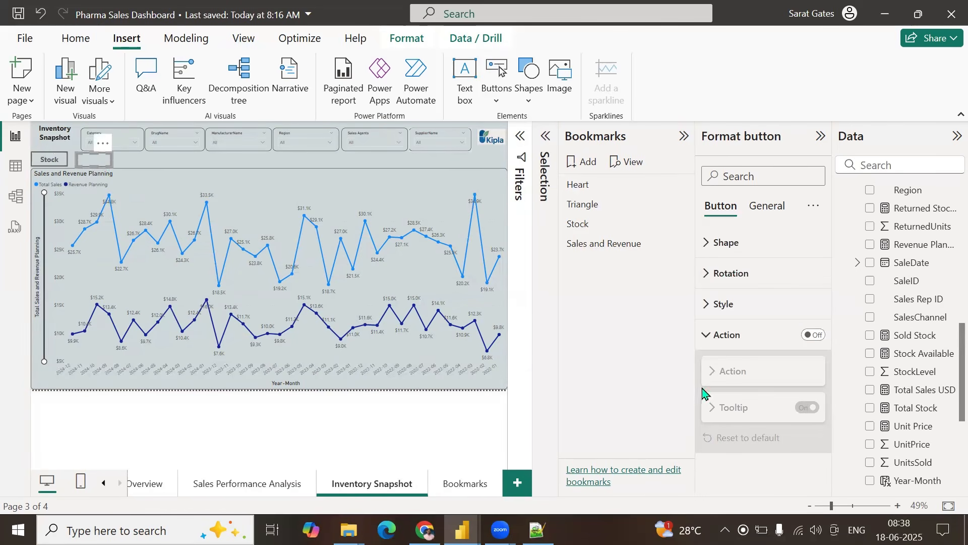
left_click(812, 335)
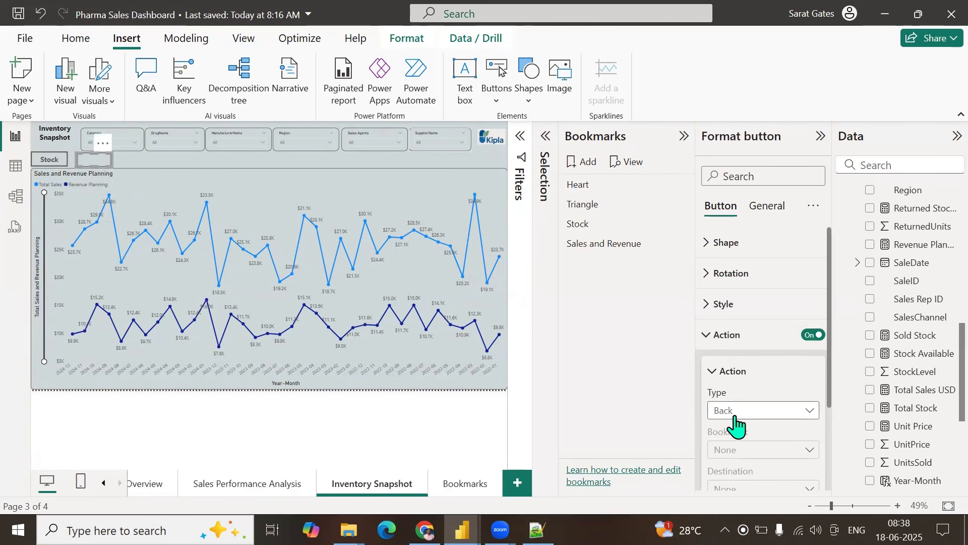
left_click(734, 413)
left_click(744, 283)
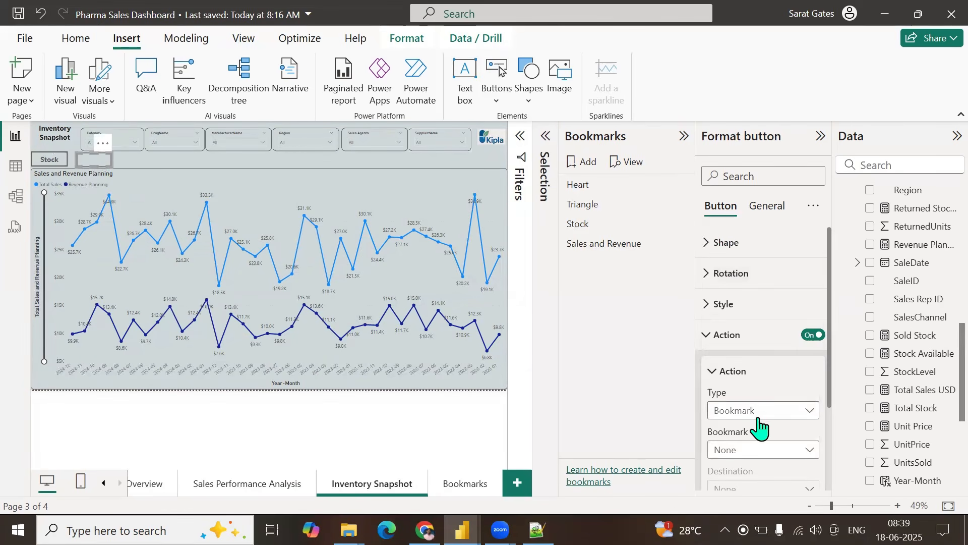
left_click(741, 449)
left_click(739, 430)
Step: Turn on the second button's text, set it to Sales, and format it bold at size 14
left_click(714, 304)
left_click(806, 416)
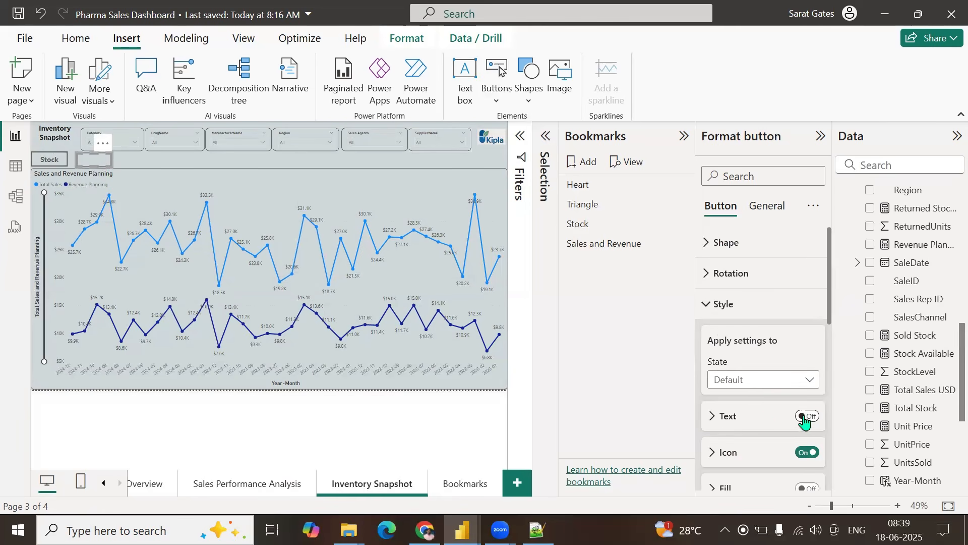
scroll(746, 428, "down", 3)
left_click(713, 271)
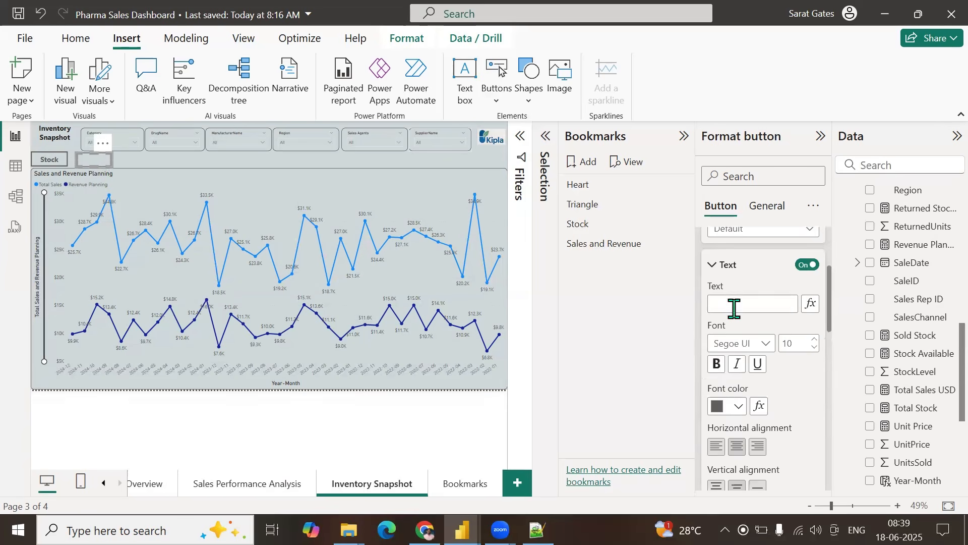
left_click(747, 309)
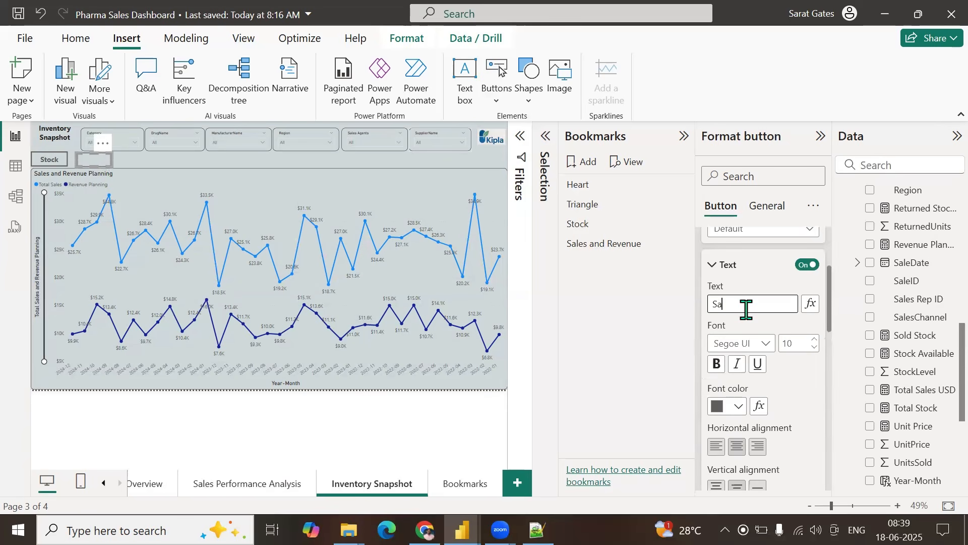
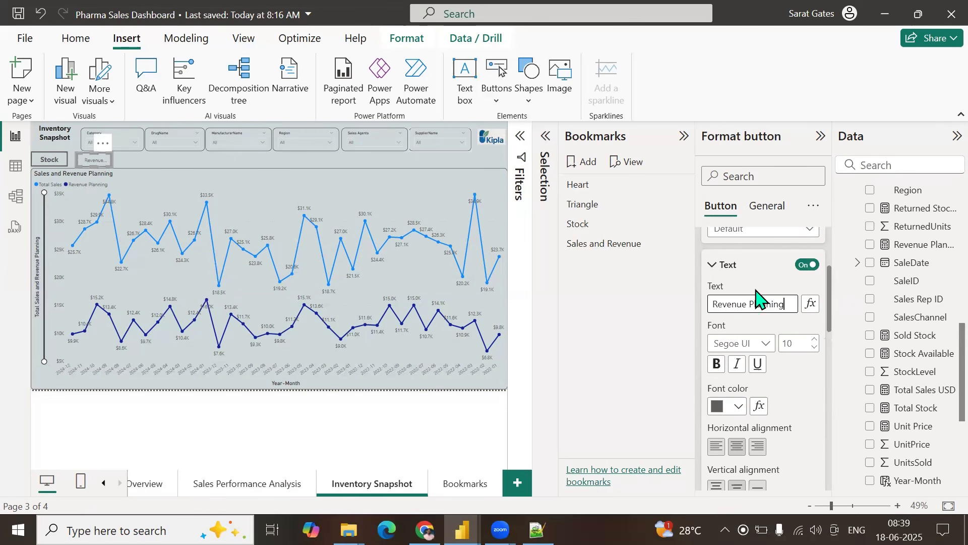
triple_click(761, 305)
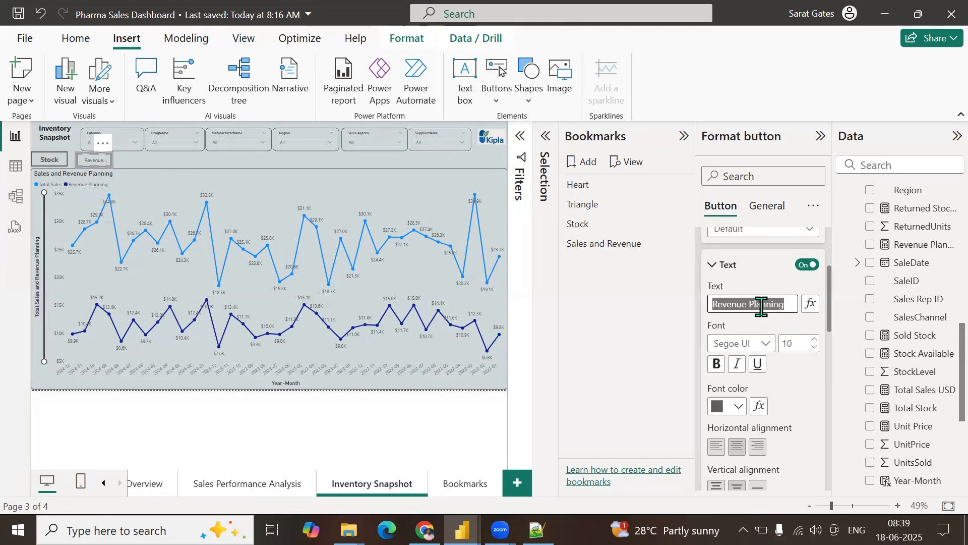
type("Sales")
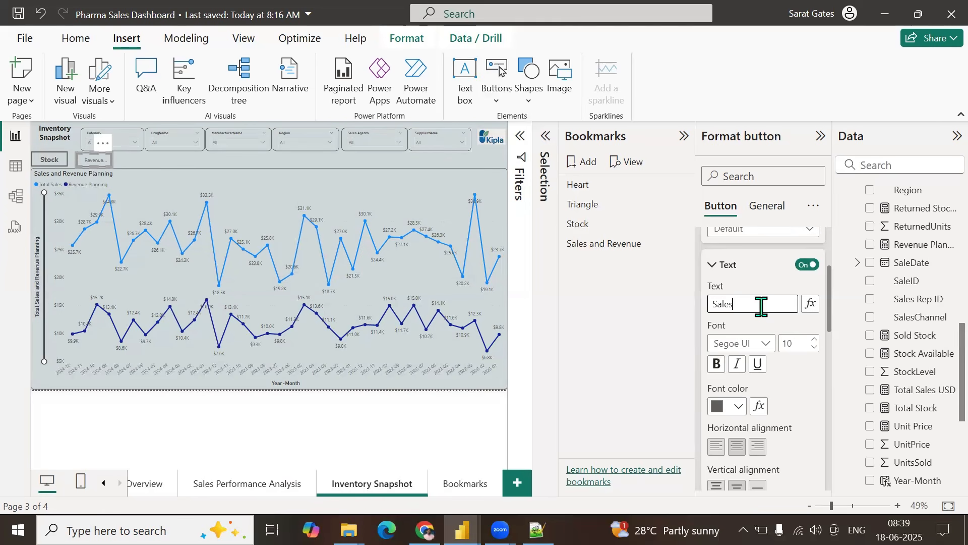
left_click(814, 339)
left_click(814, 339)
left_click(814, 339)
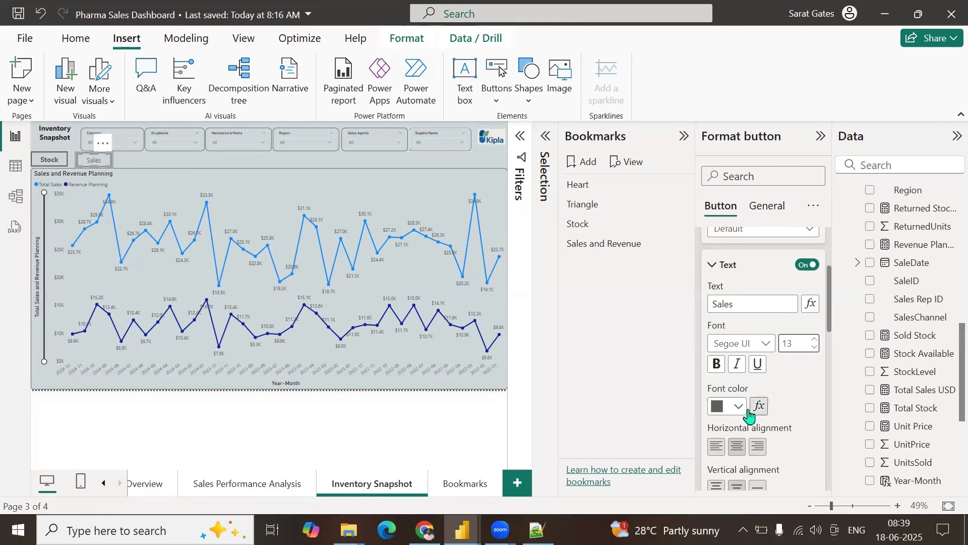
left_click(717, 372)
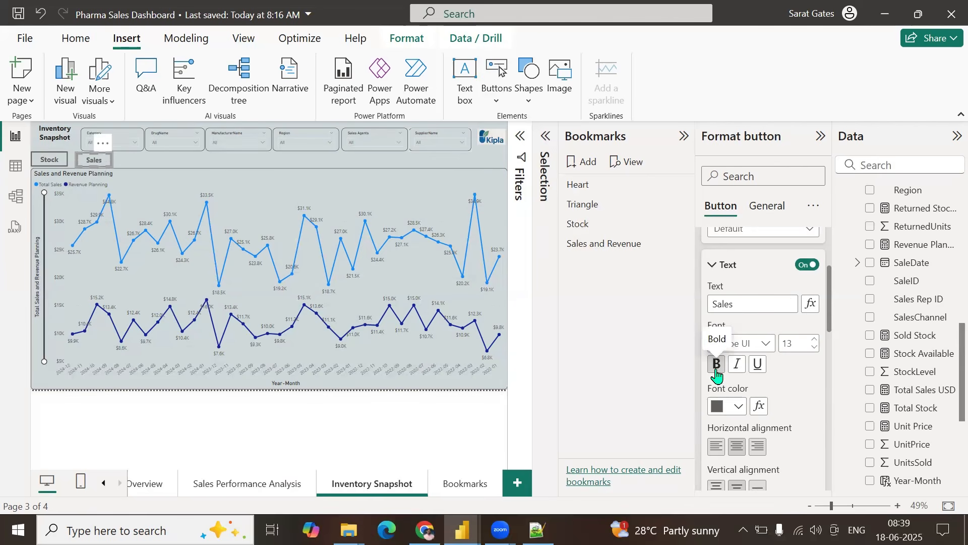
left_click(814, 338)
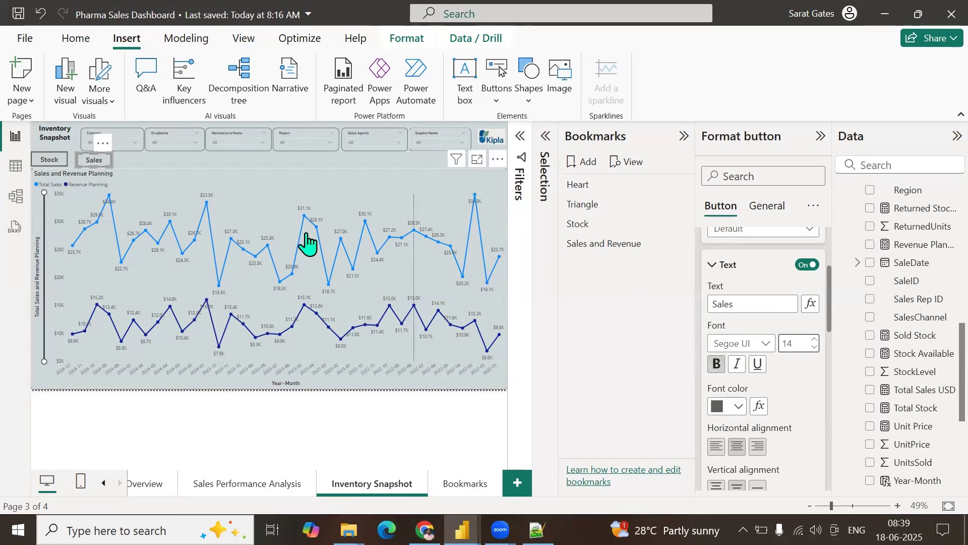
Step: Deselect the button and test the Stock and Sales buttons by following each one's bookmark link
left_click(140, 165)
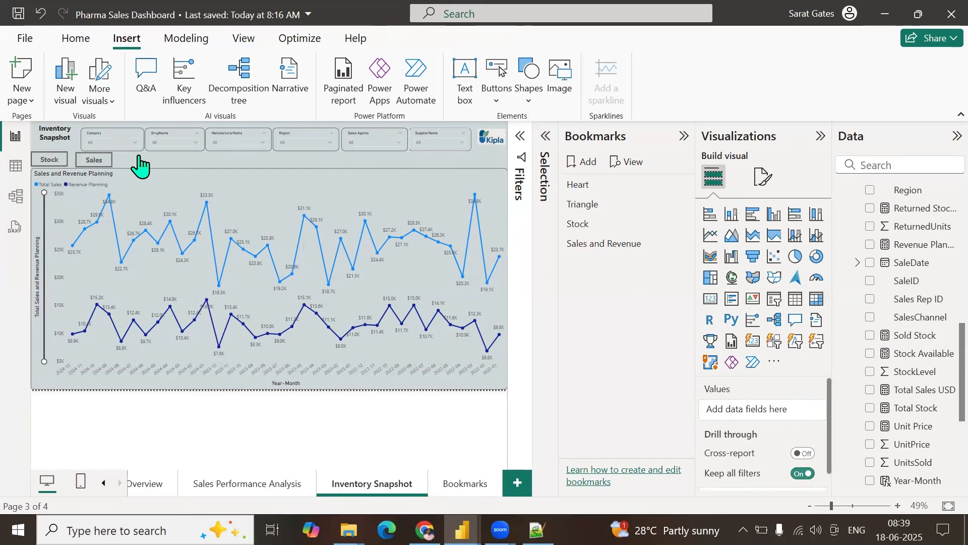
left_click(49, 162, "ctrl")
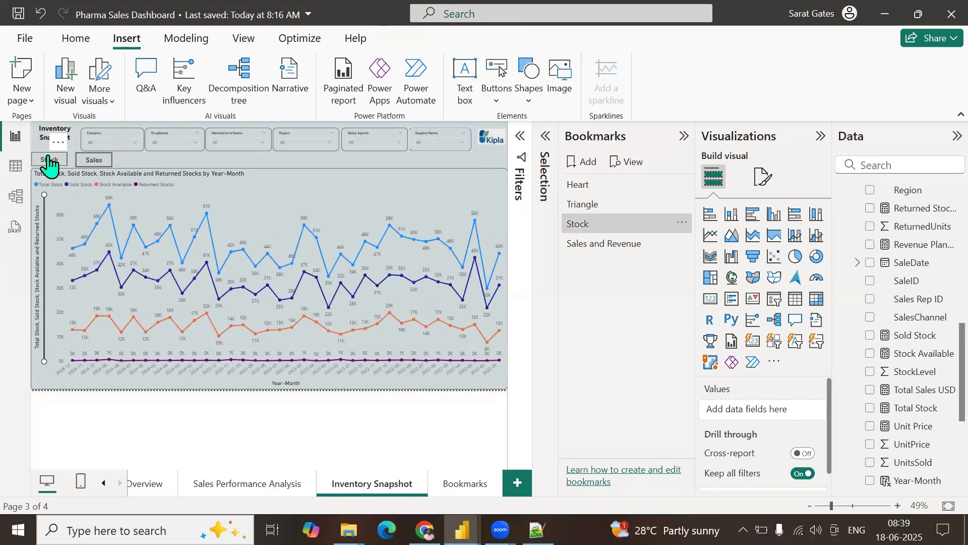
left_click(87, 165, "ctrl")
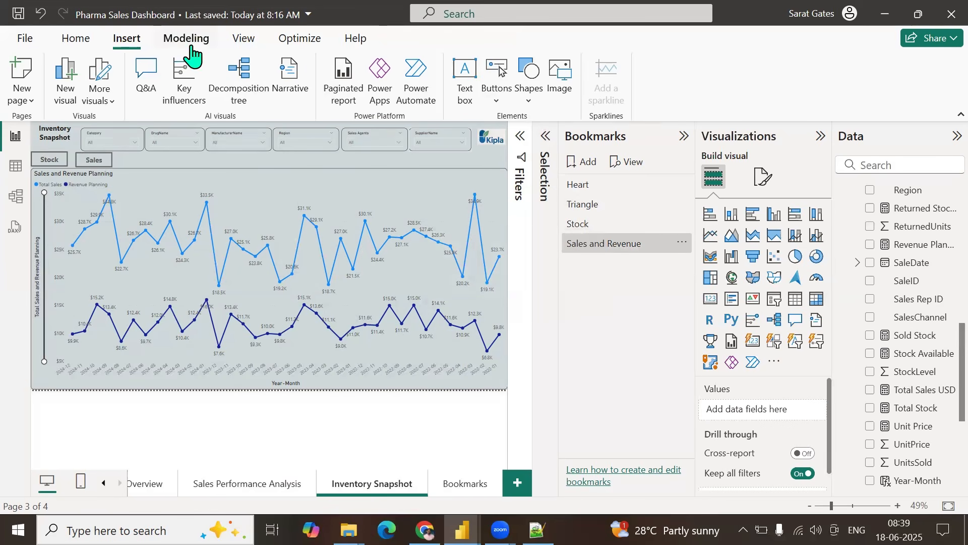
Step: Hide the Bookmarks and Selection panes to give the report page more room
left_click(243, 38)
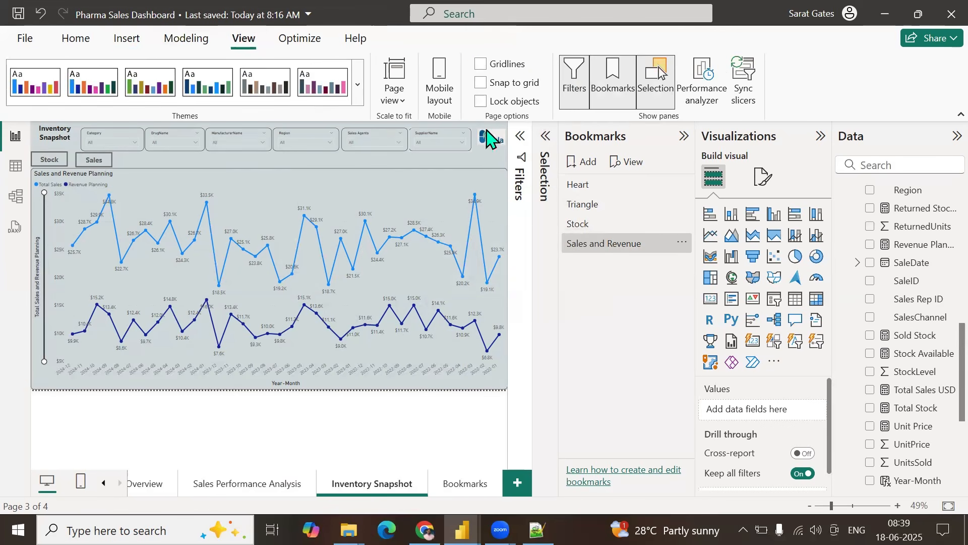
left_click(623, 106)
left_click(650, 107)
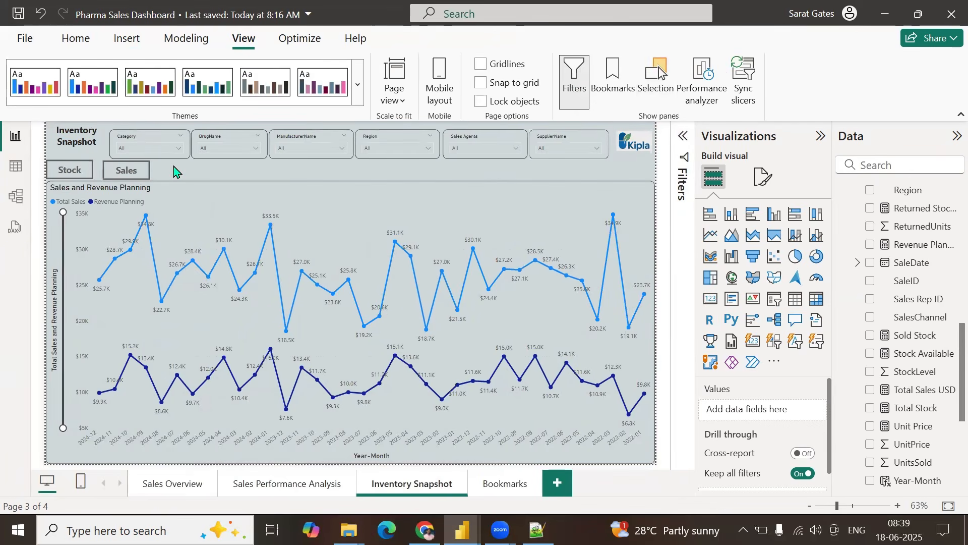
Step: Switch to the stock chart and back to the sales chart with the page buttons, and examine the monthly sales and revenue planning values
left_click(66, 162)
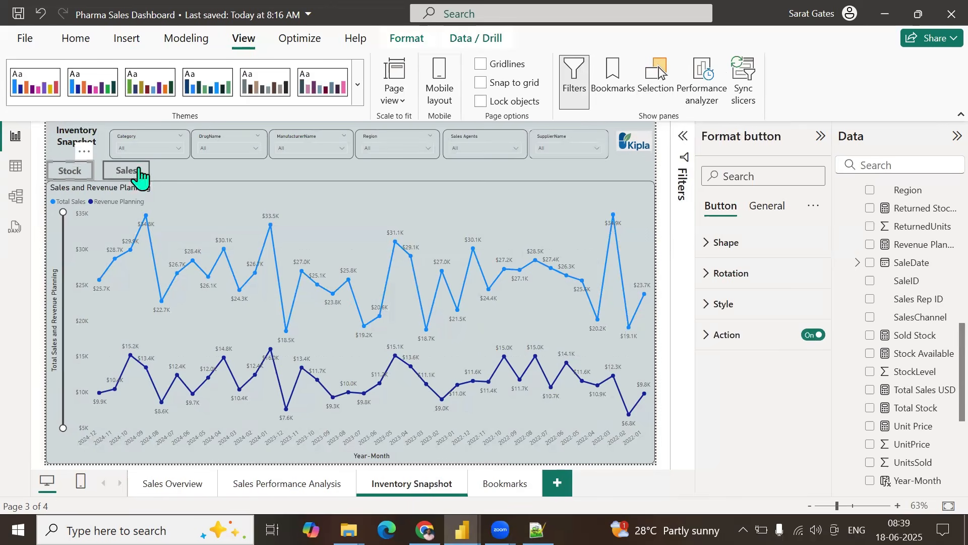
left_click(214, 176)
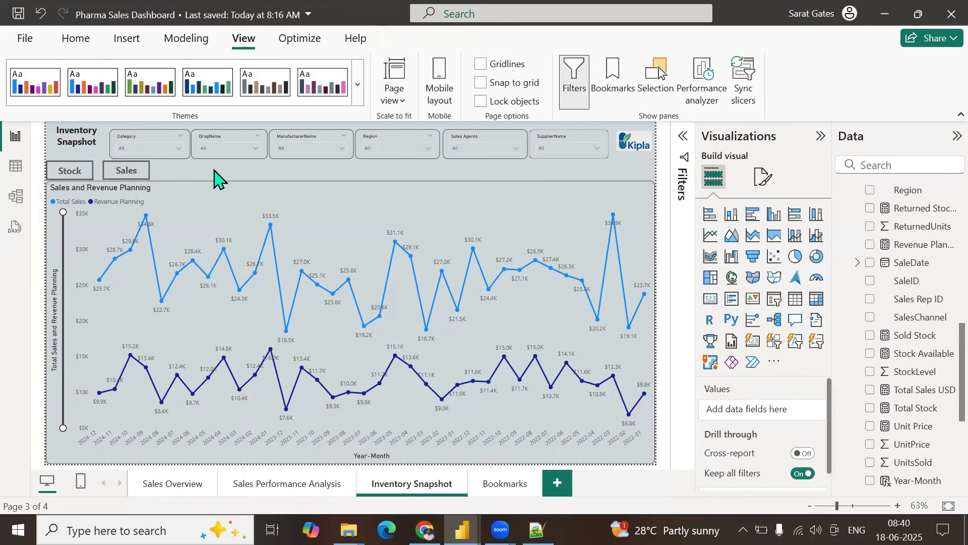
left_click(56, 173, "ctrl")
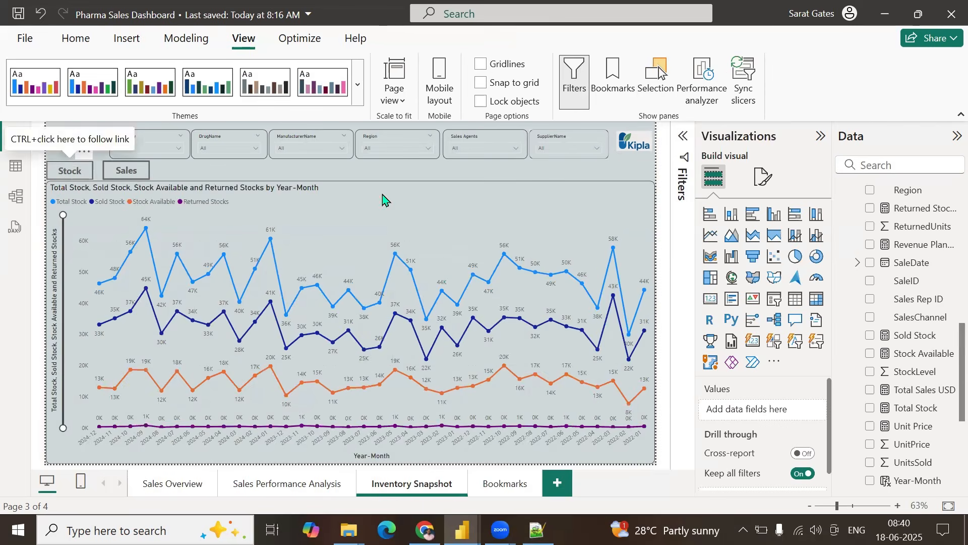
left_click(127, 174, "ctrl")
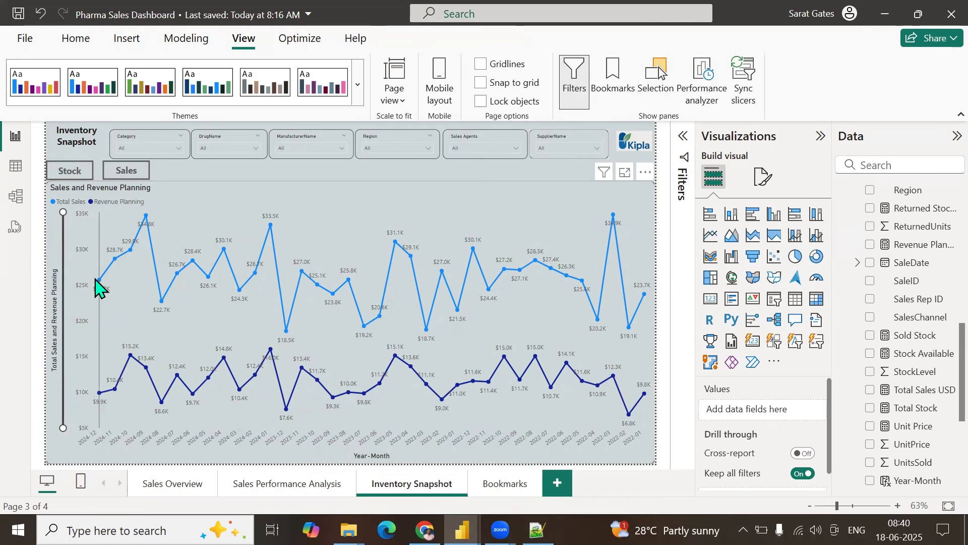
mouse_move(95, 280)
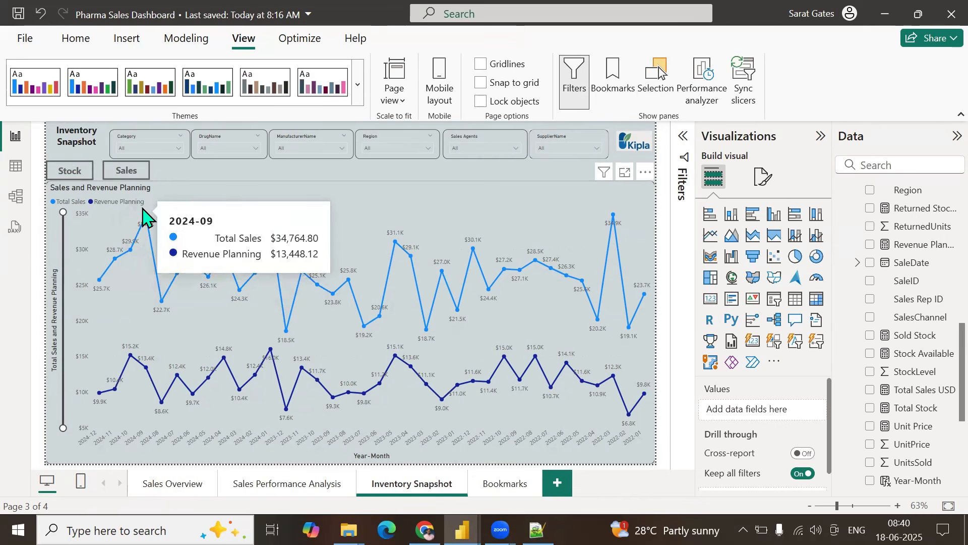
mouse_move(143, 225)
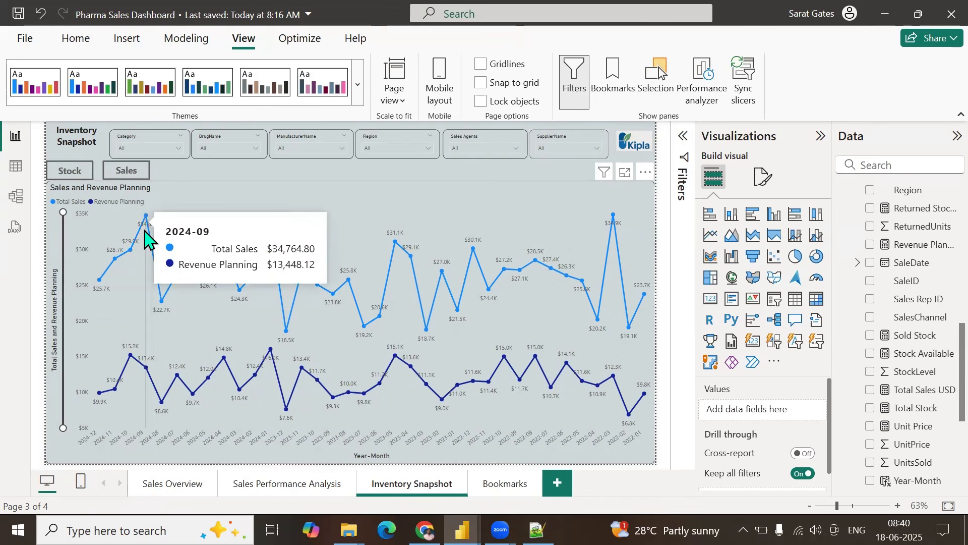
mouse_move(166, 300)
mouse_move(179, 277)
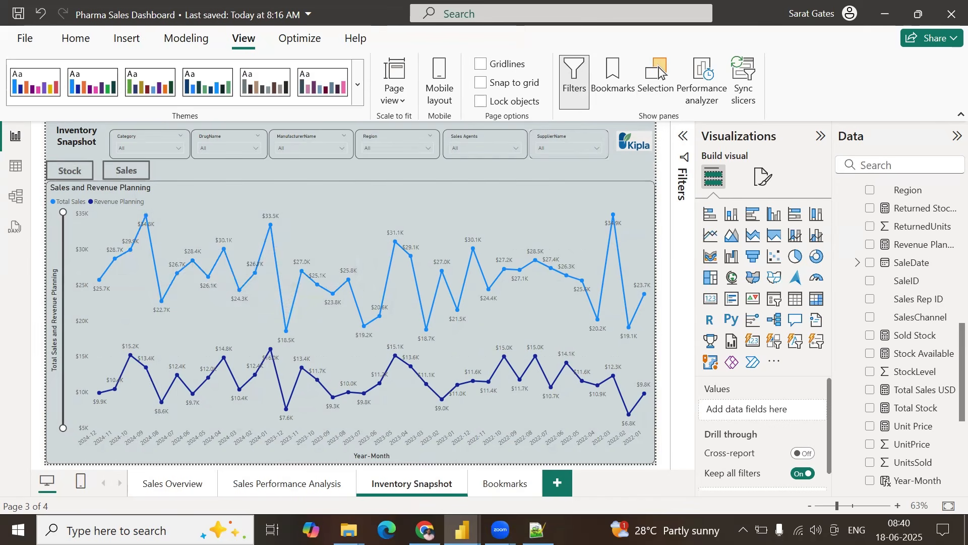
Step: Switch to the Pharma Sales Project - Test 2 report and open its Sales Performance Analysis page
mouse_move(462, 529)
left_click(493, 465)
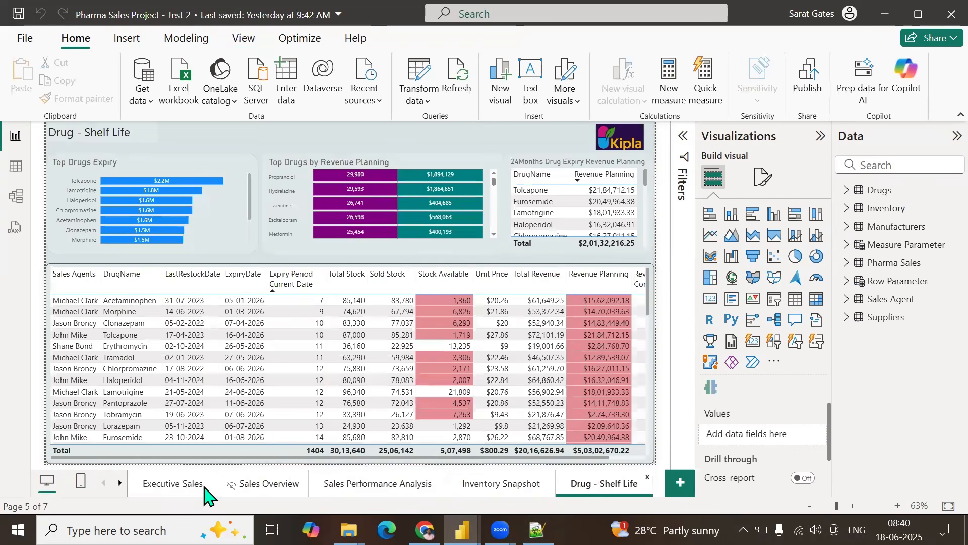
left_click(363, 484)
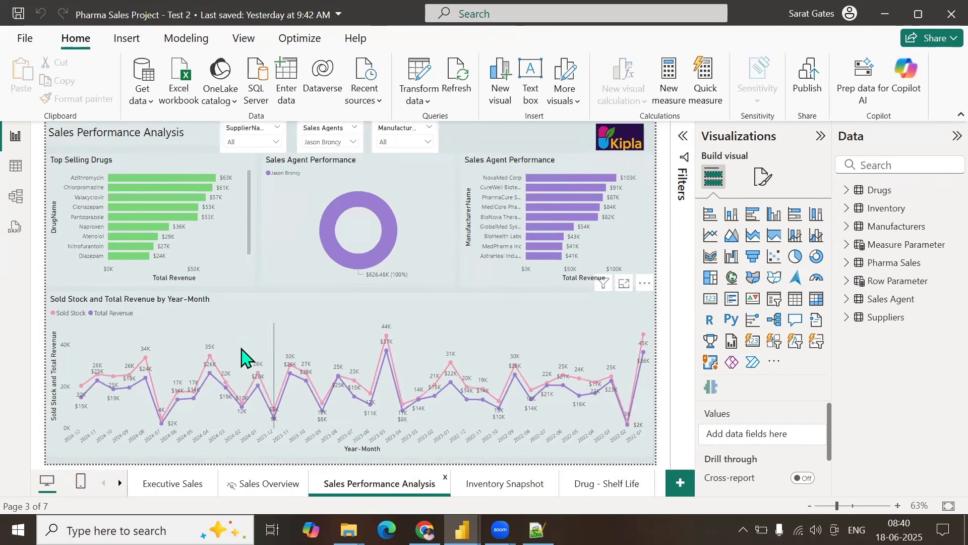
Step: Copy the line chart of sold stock and total revenue by year-month, and switch to the Pharma Sales Dashboard report
left_click(166, 322)
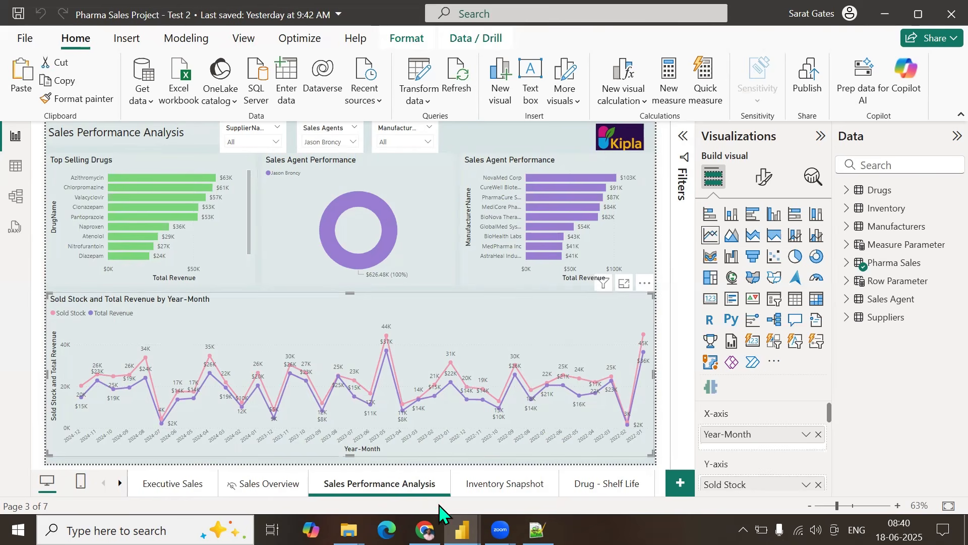
mouse_move(462, 530)
left_click(429, 491)
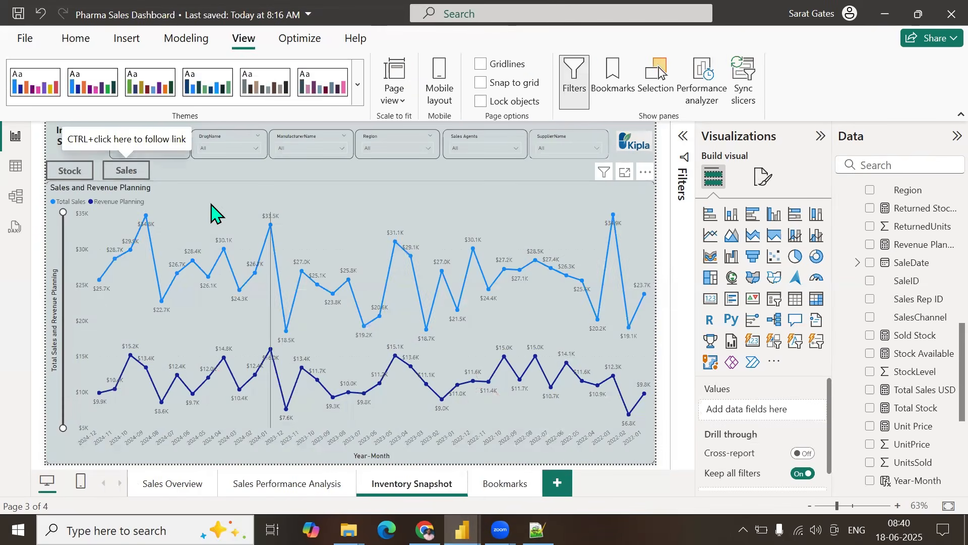
left_click(468, 180)
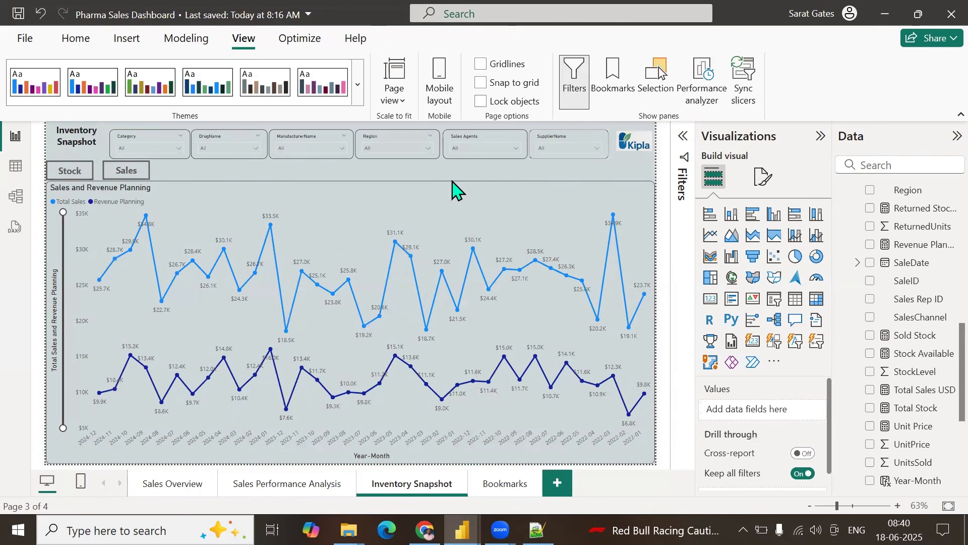
Step: Show the Bookmarks and Selection panes for the Inventory Snapshot page
left_click(125, 40)
scroll(159, 50, "down", 2)
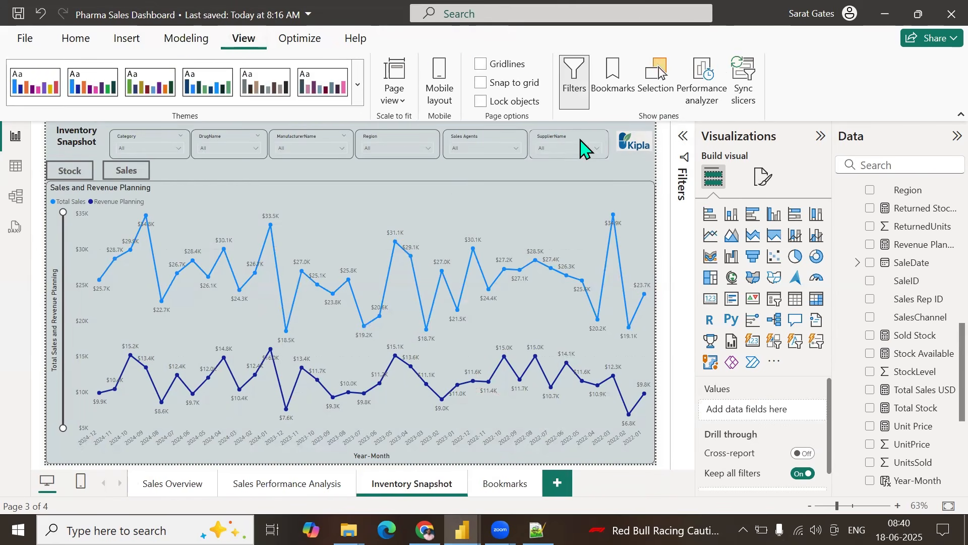
left_click(628, 104)
left_click(655, 75)
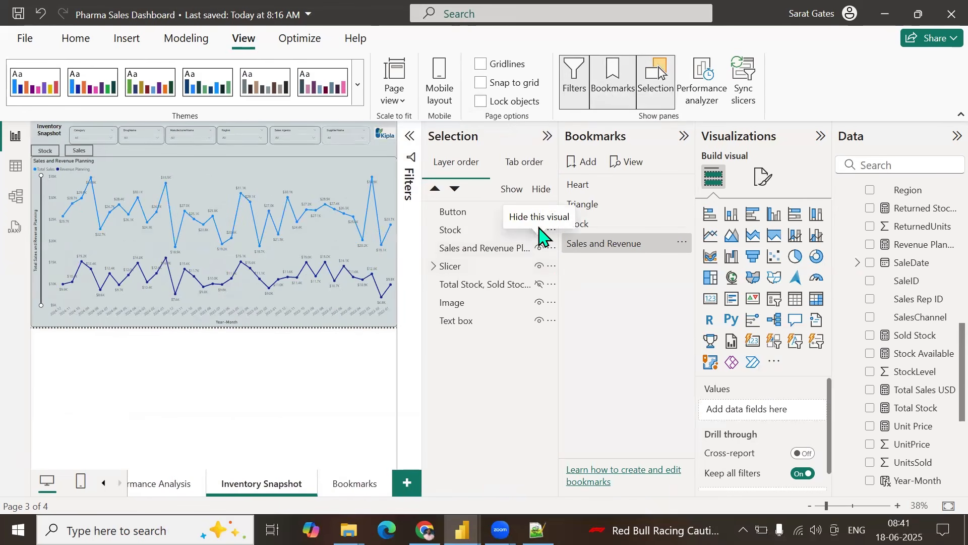
Step: Add a new bookmark and name it Stocks and Sales
left_click(581, 163)
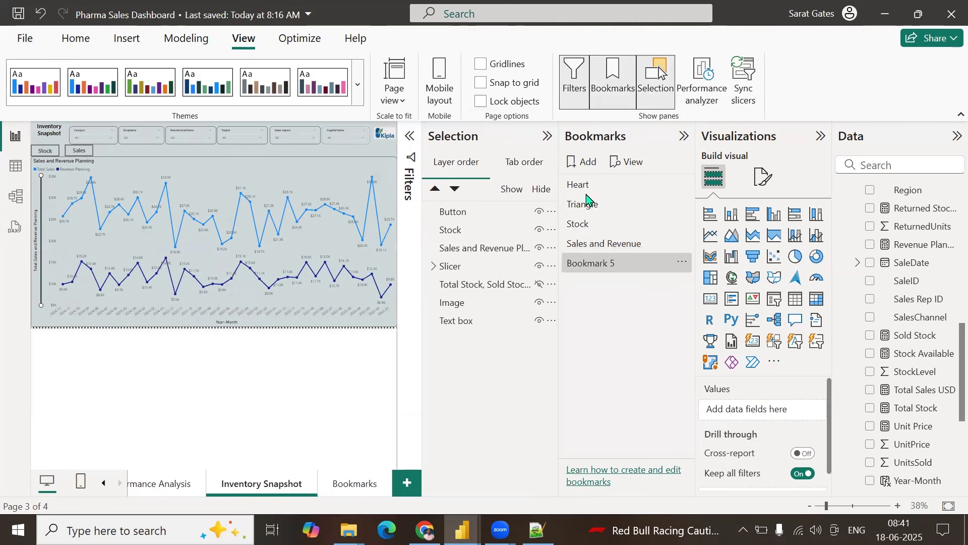
double_click(595, 263)
double_click(599, 263)
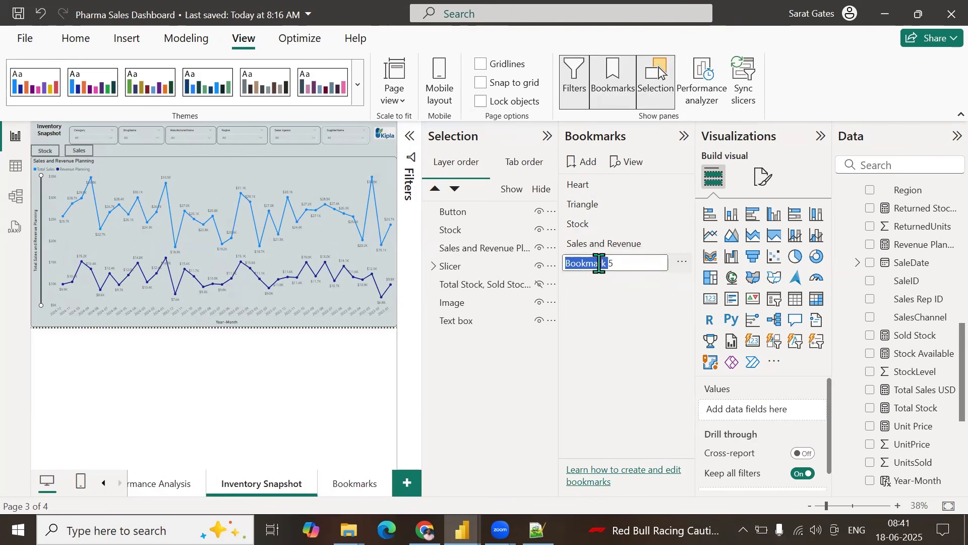
key("ctrl+a")
type("St")
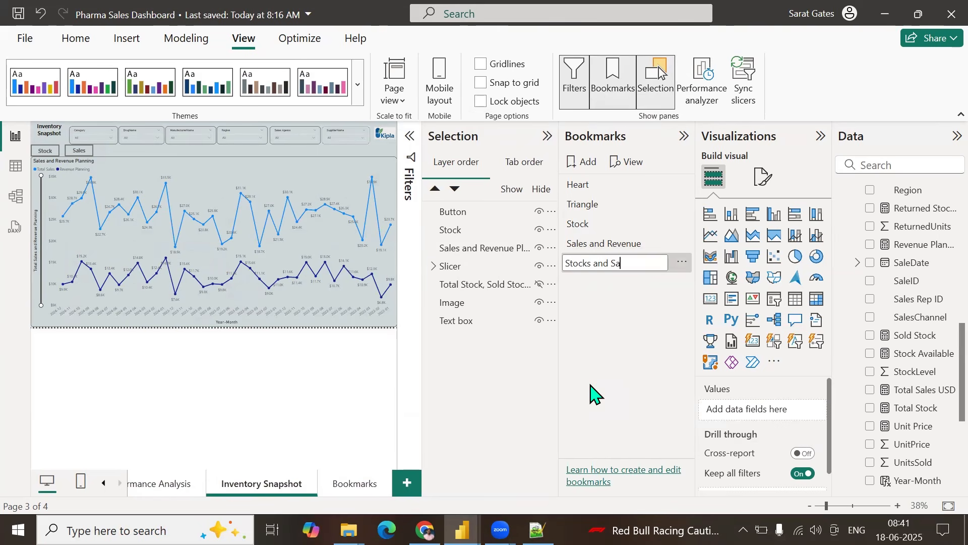
key("Return")
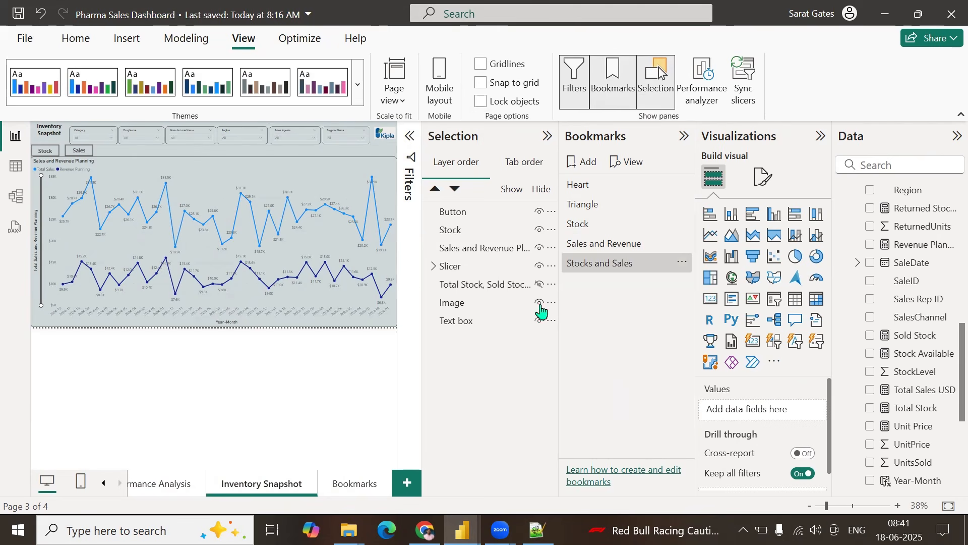
Step: Hide the Sales and Revenue Planning chart, paste the copied line chart and enlarge it upward to fill the area under the page buttons
left_click(539, 248)
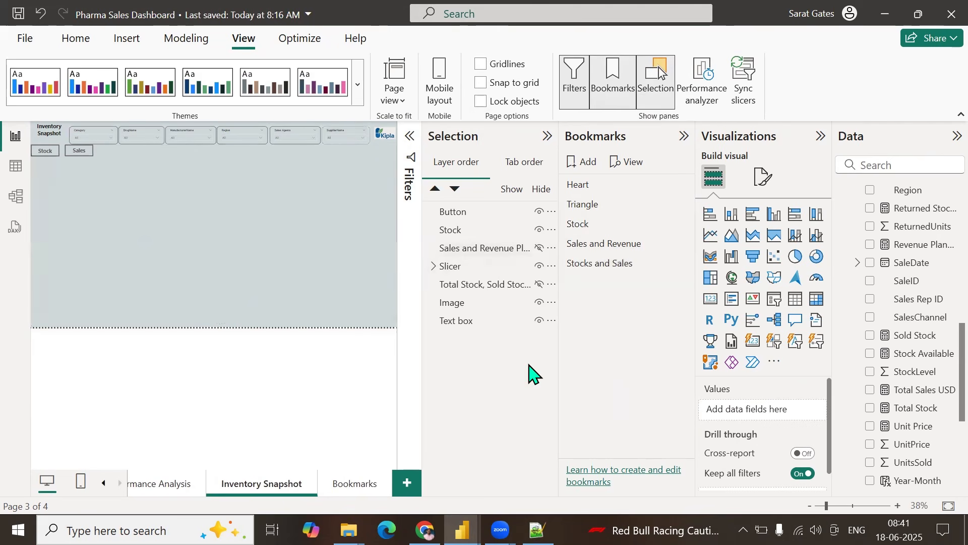
key("ctrl+v")
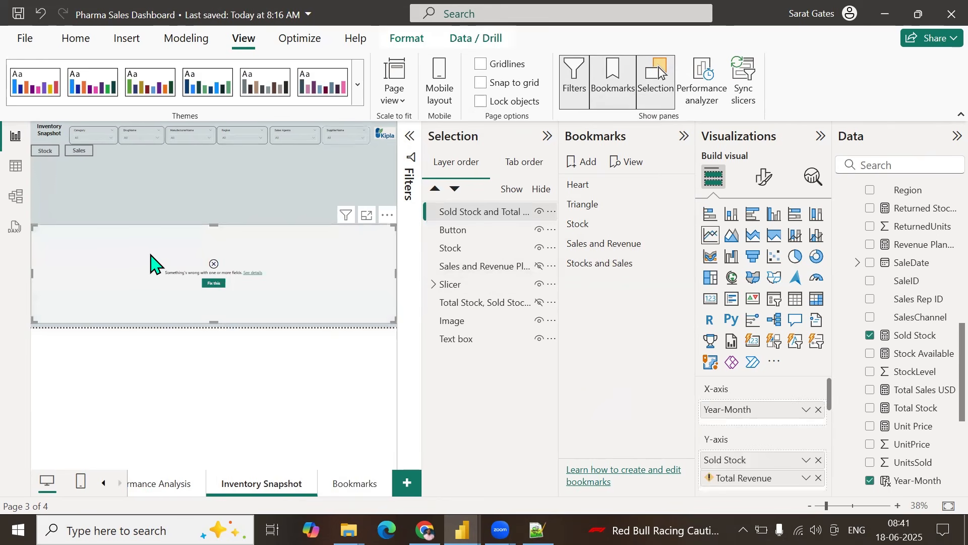
left_click_drag(215, 170, 216, 164)
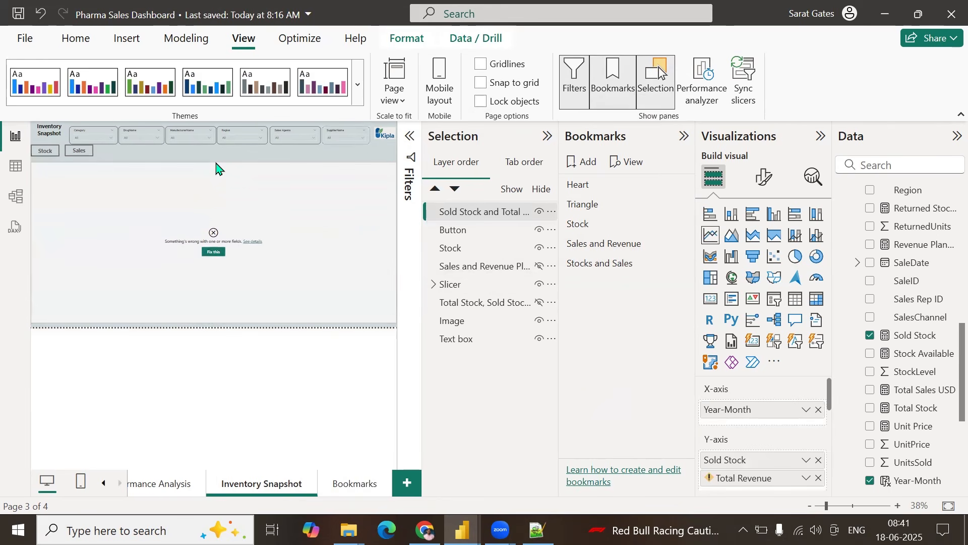
Step: Replace the broken Total Revenue field on the pasted chart's Y-axis with Total Sales USD, renamed Total Sales
left_click(819, 478)
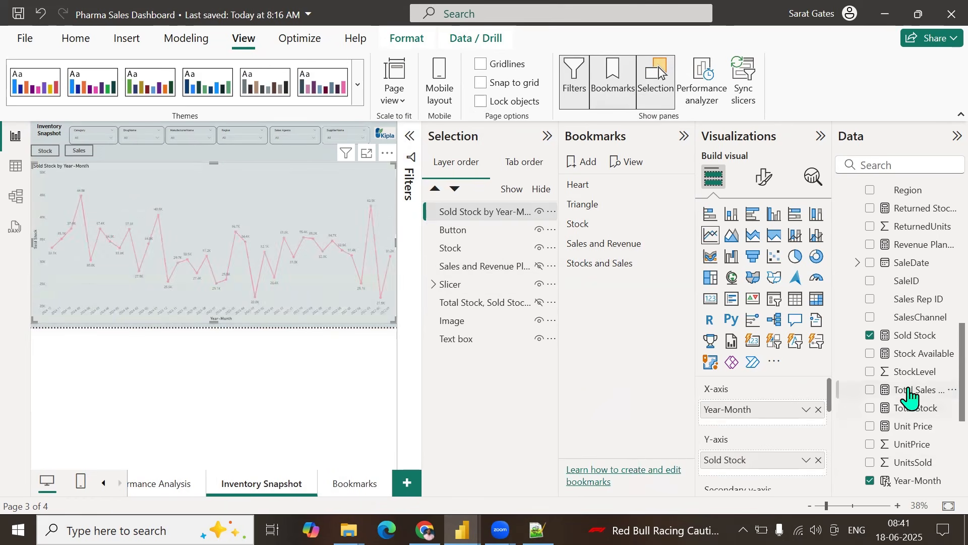
left_click(870, 390)
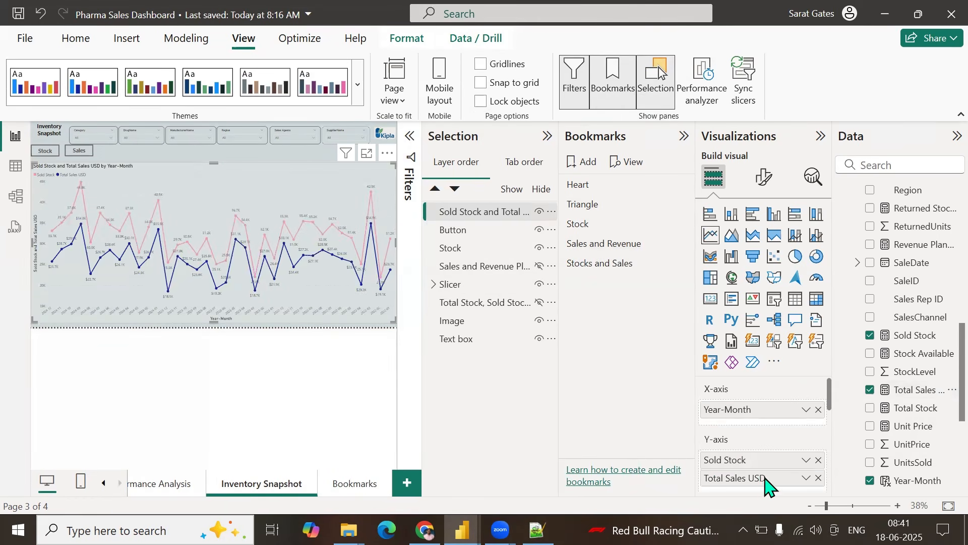
double_click(773, 477)
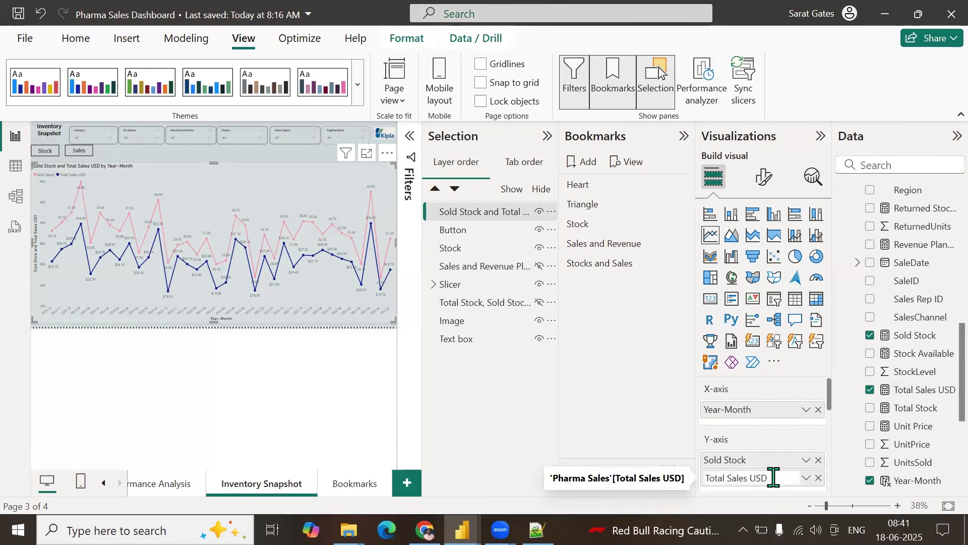
key("Return")
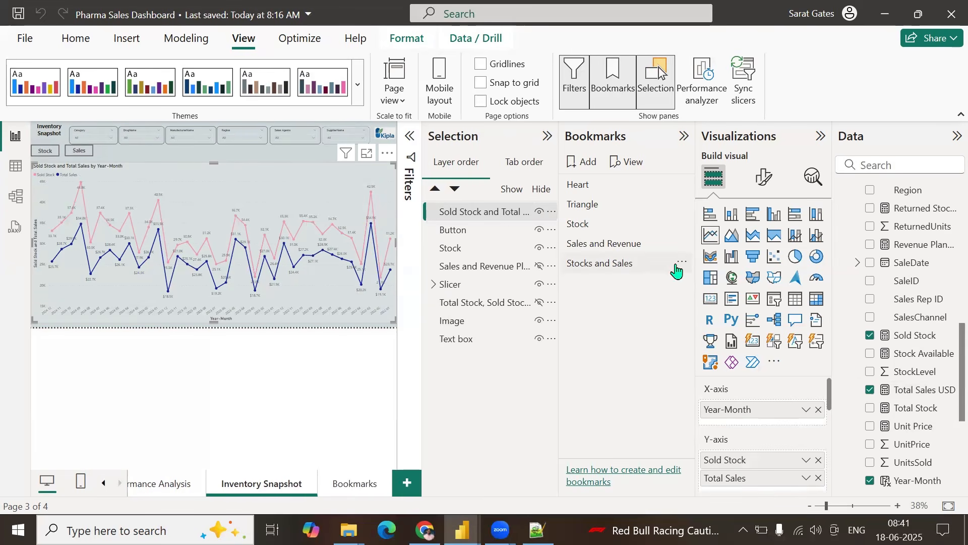
Step: Update the Stocks and Sales bookmark with the current view, and test it against the Stock and Sales and Revenue bookmarks
left_click(681, 262)
left_click(688, 269)
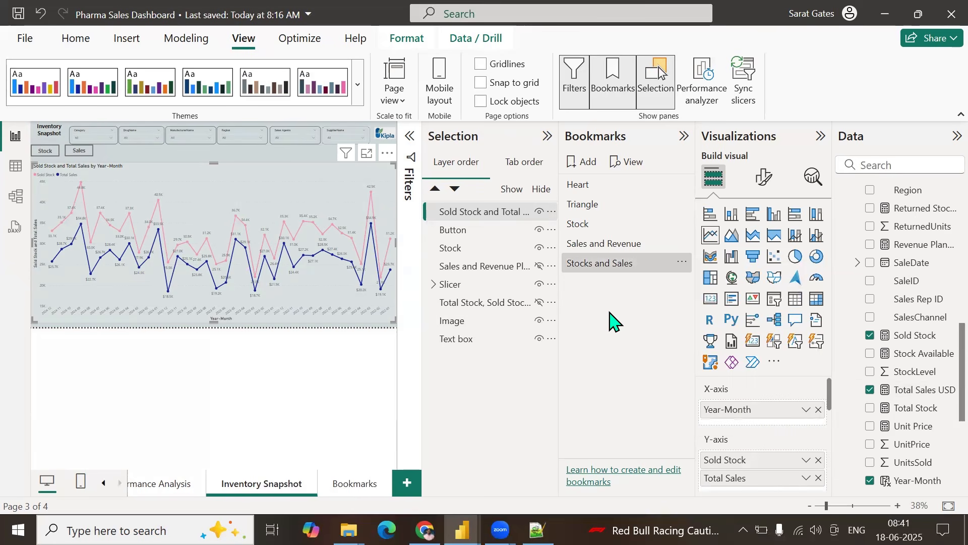
left_click(574, 225)
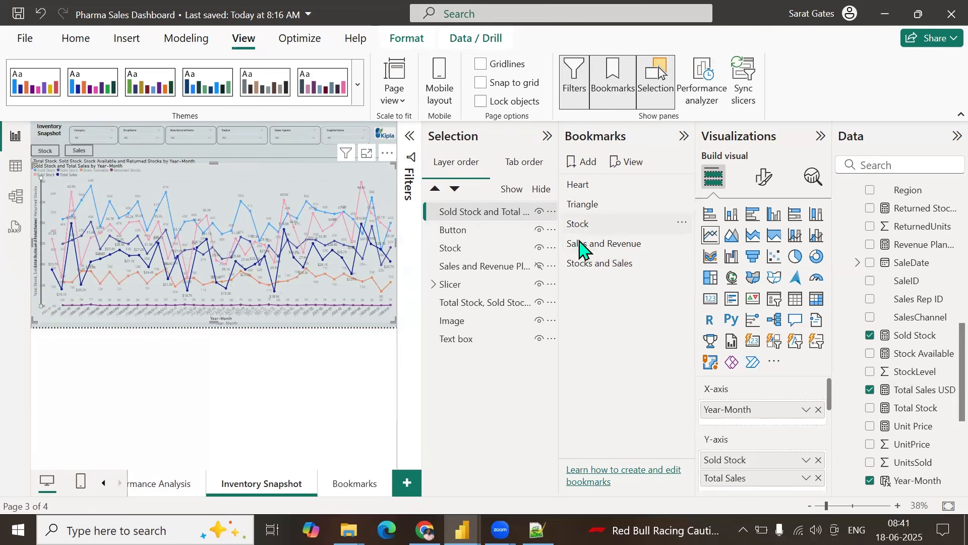
left_click(581, 250)
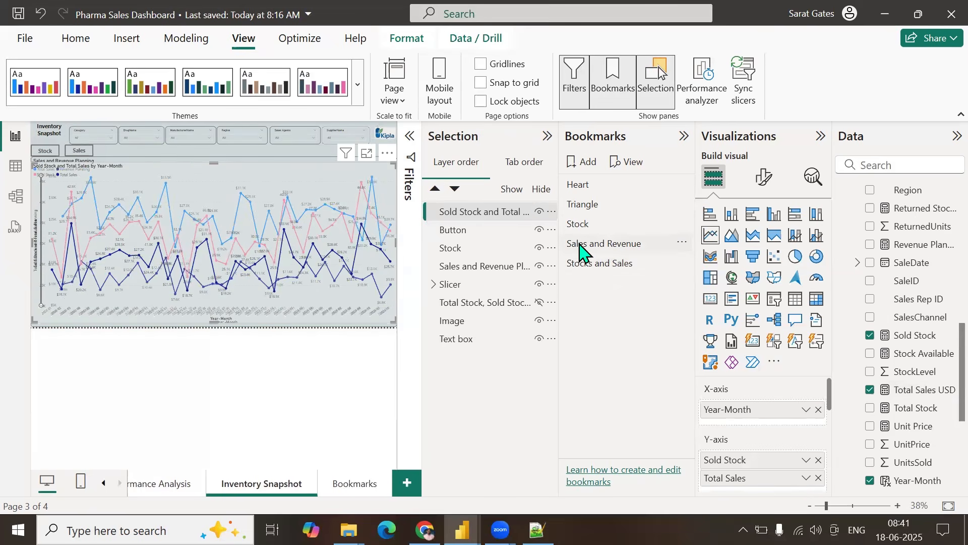
left_click(580, 268)
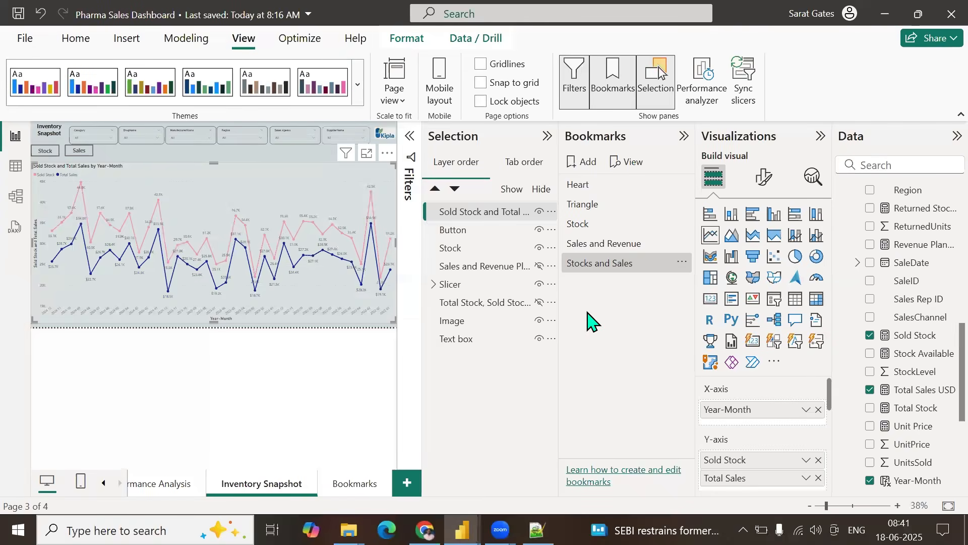
Step: Collapse the Visualizations and Data panes to give the report canvas more room
left_click(822, 137)
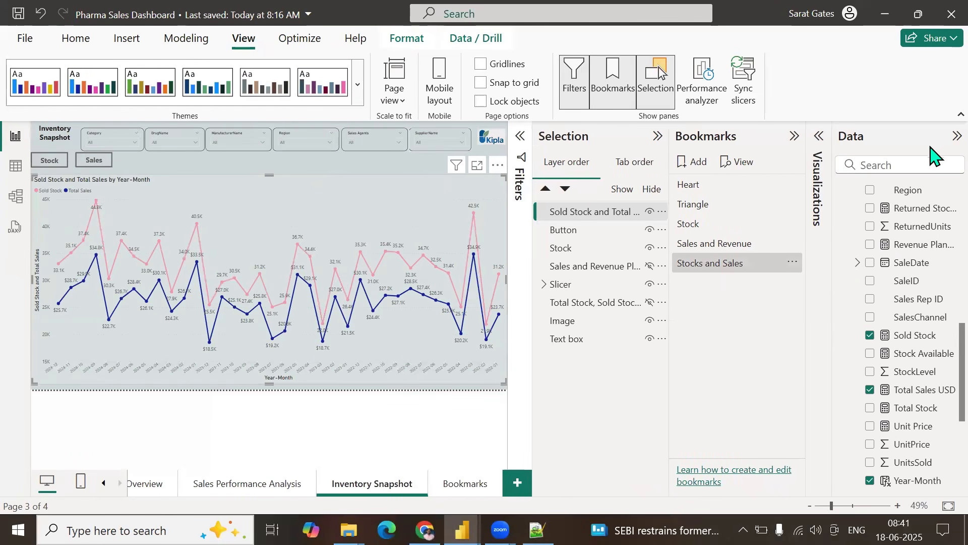
left_click(957, 136)
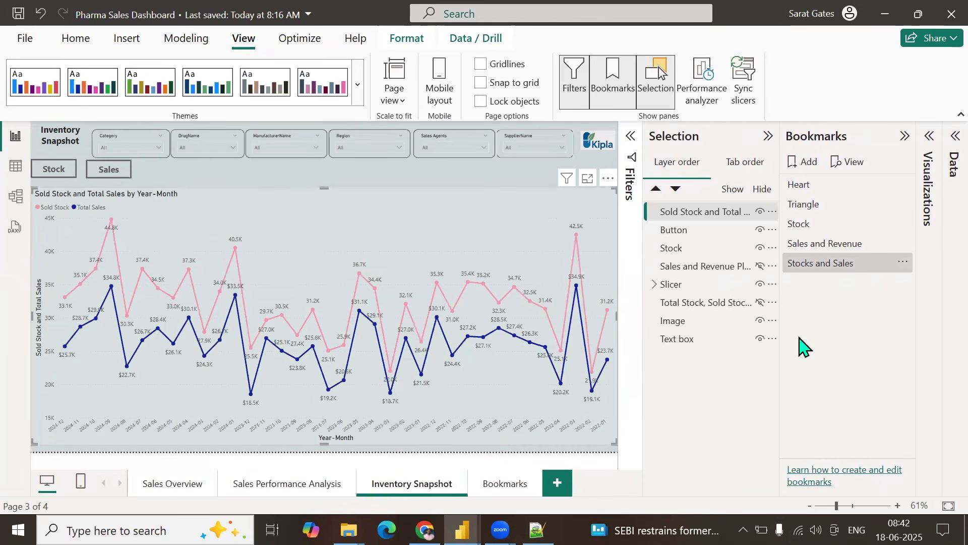
Step: Apply the Stock bookmark, hide the chart of total, sold, available and returned stock, and update the bookmark with that view
left_click(811, 227)
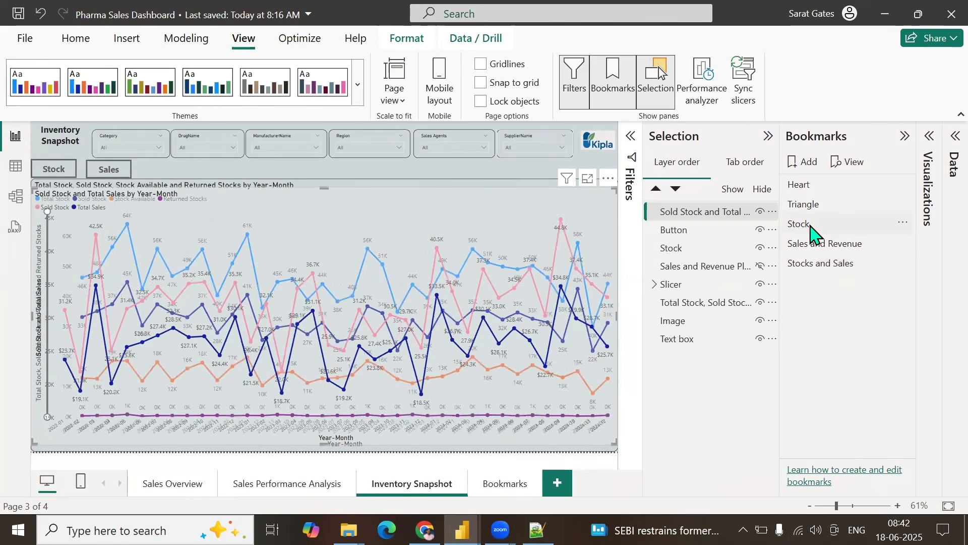
left_click(760, 303)
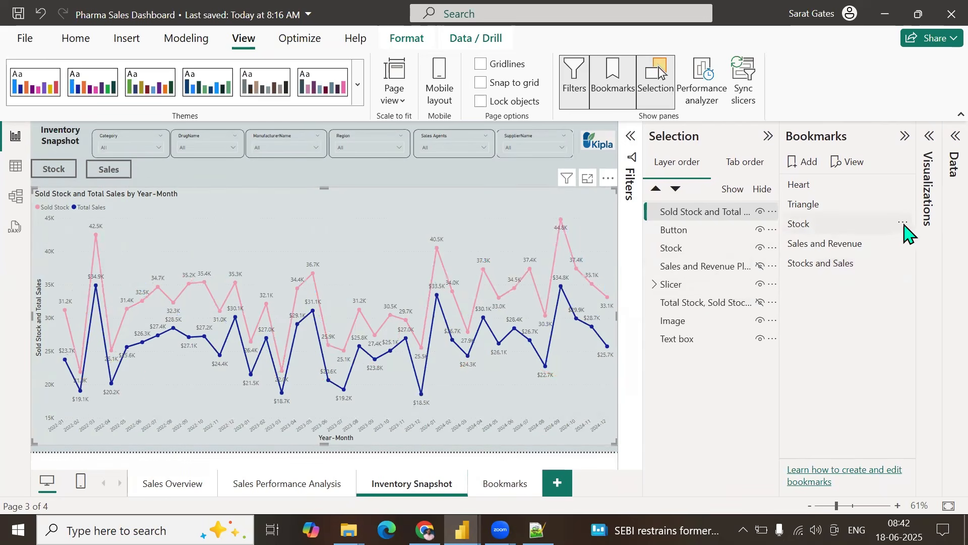
left_click(903, 224)
left_click(825, 231)
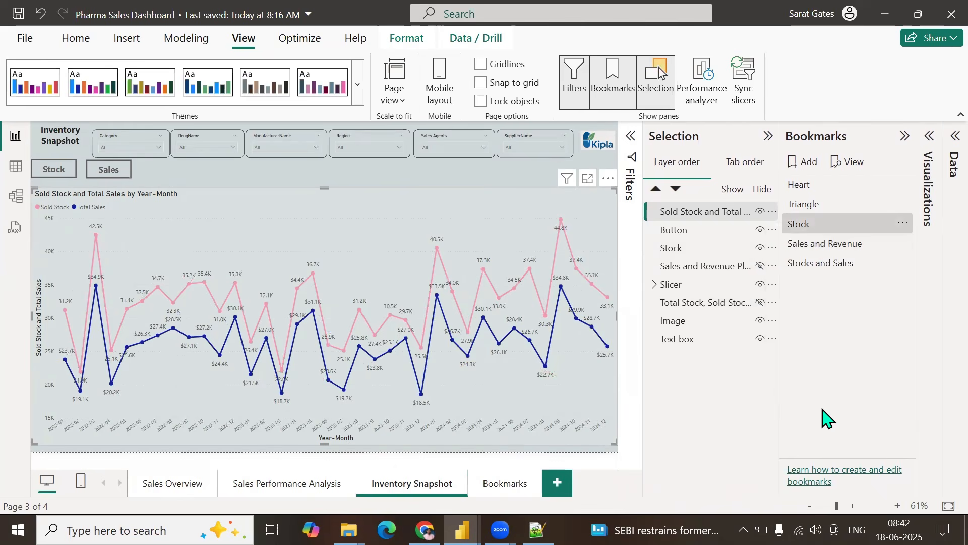
Step: Hide the Sold Stock and Total Sales chart in the Sales and Revenue bookmark's view, and update that bookmark
left_click(836, 250)
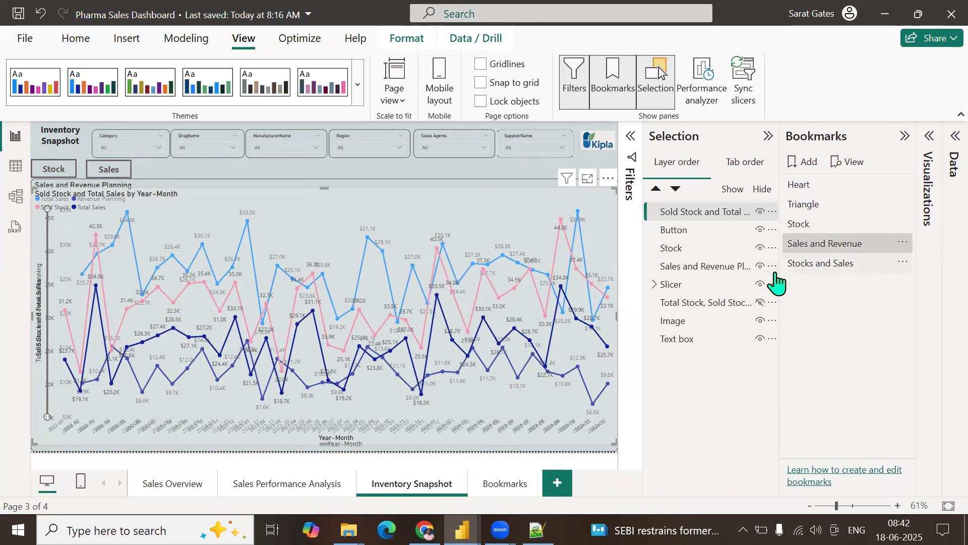
left_click(759, 211)
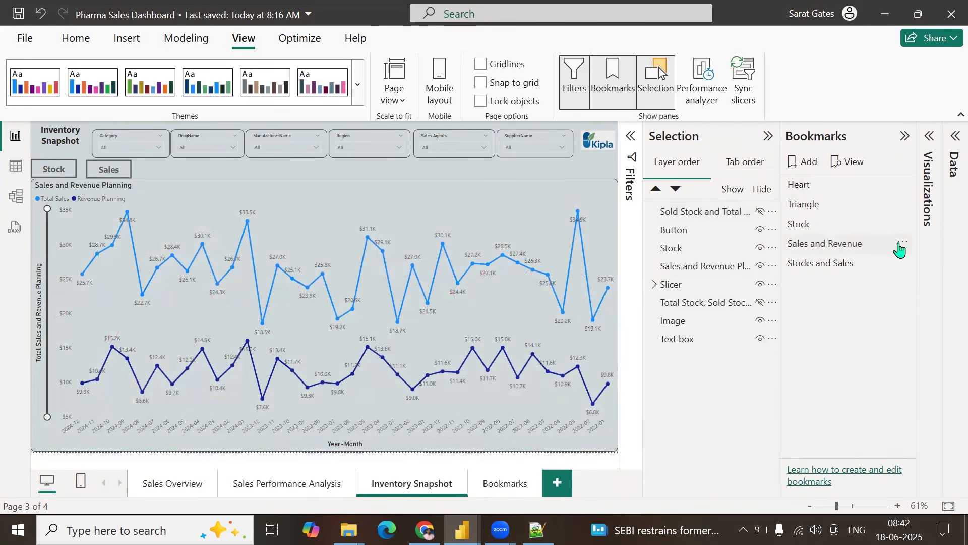
left_click(901, 244)
left_click(786, 251)
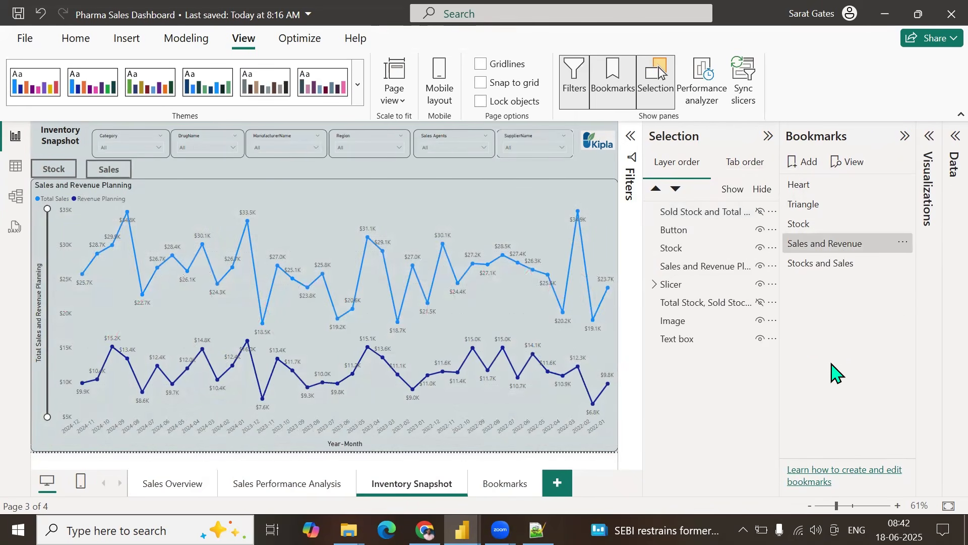
Step: Apply the Stocks and Sales, Stock, and Sales and Revenue bookmarks in turn to check which chart each displays
left_click(827, 265)
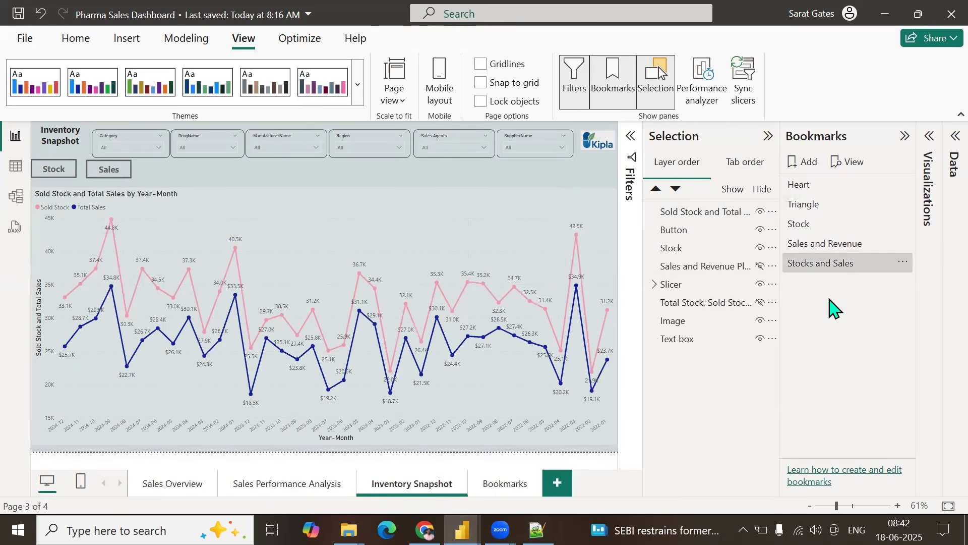
left_click(804, 225)
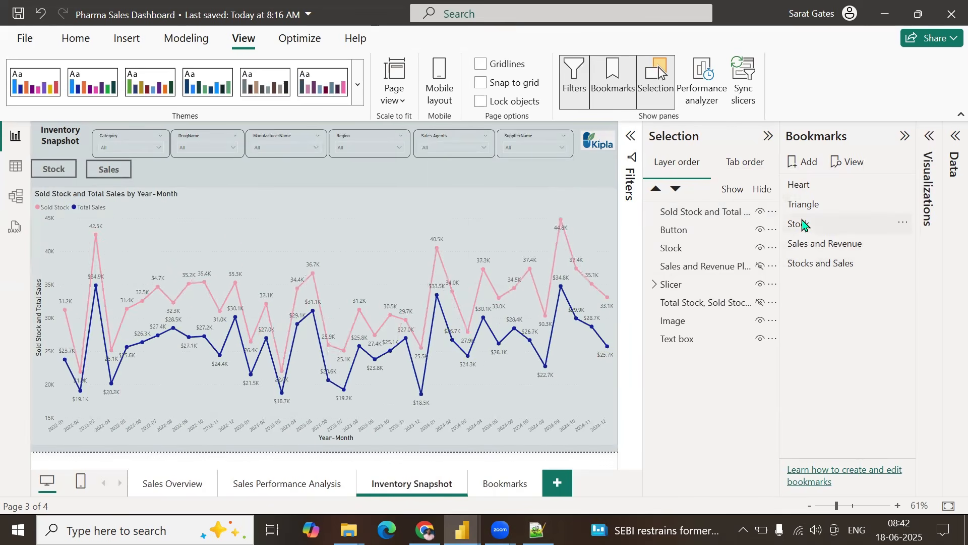
left_click(806, 246)
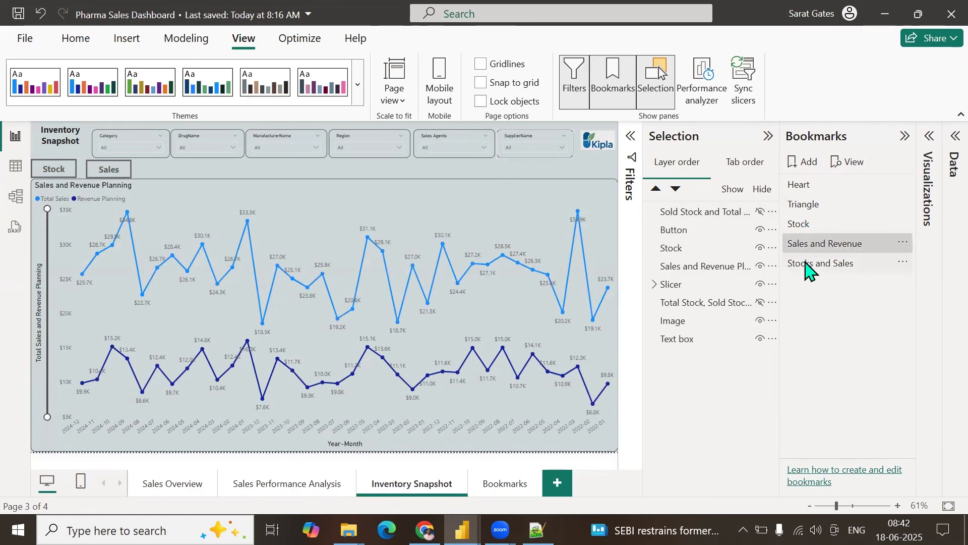
left_click(806, 267)
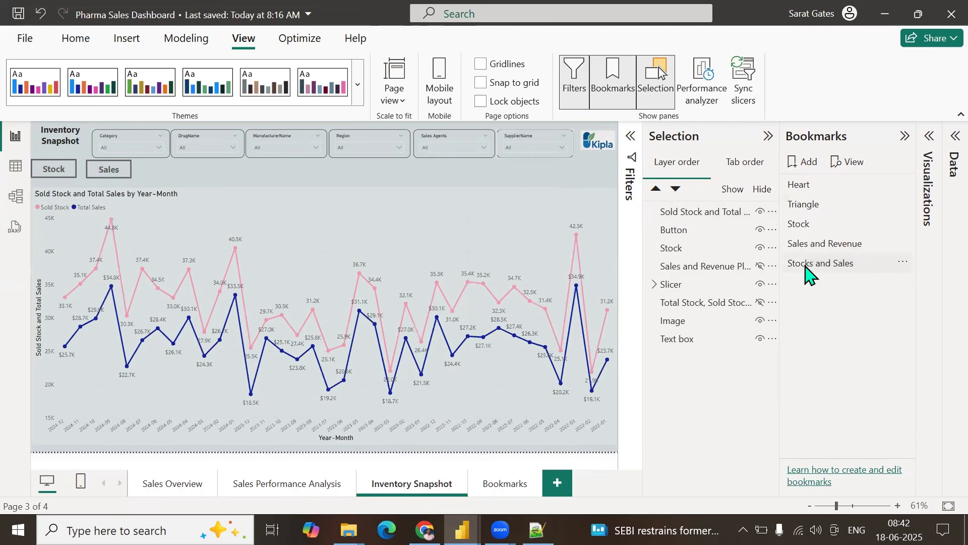
Step: Apply the Stock bookmark, hide the Sold Stock and Total Sales chart, show the Total Stock chart, and update the bookmark
left_click(806, 225)
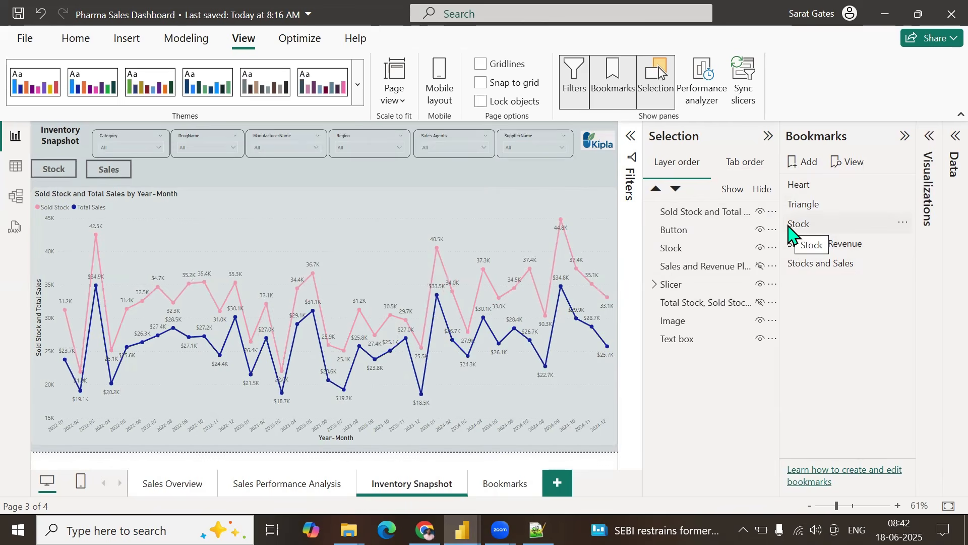
left_click(808, 223)
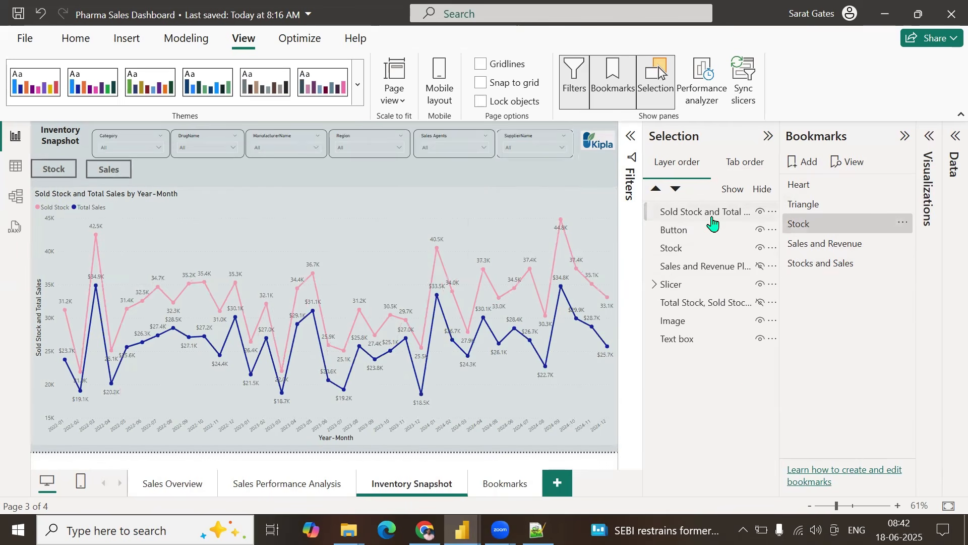
left_click(759, 212)
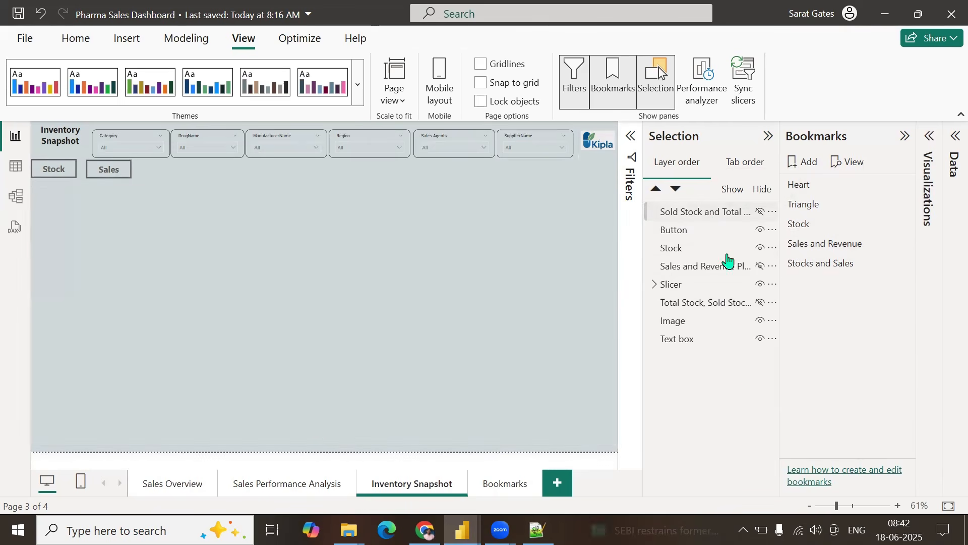
left_click(760, 303)
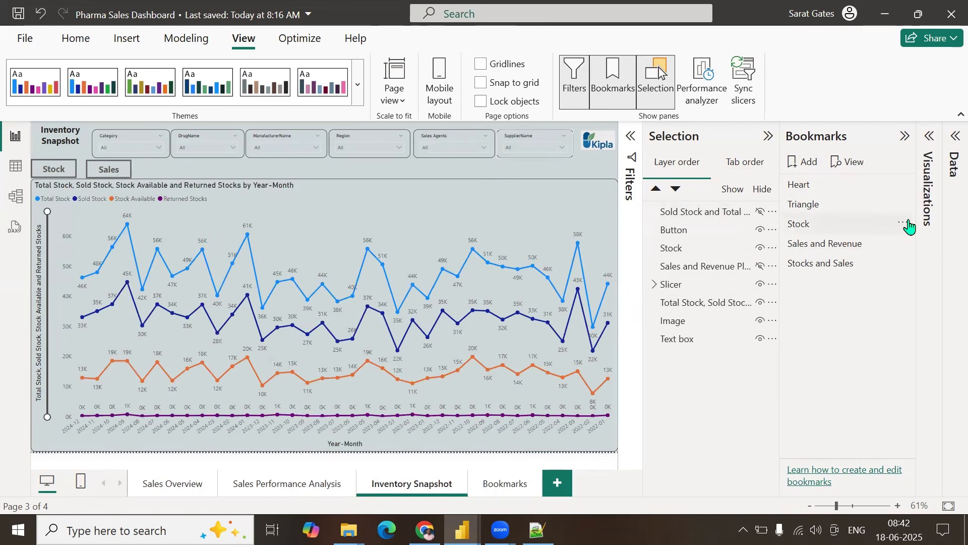
left_click(909, 227)
left_click(780, 228)
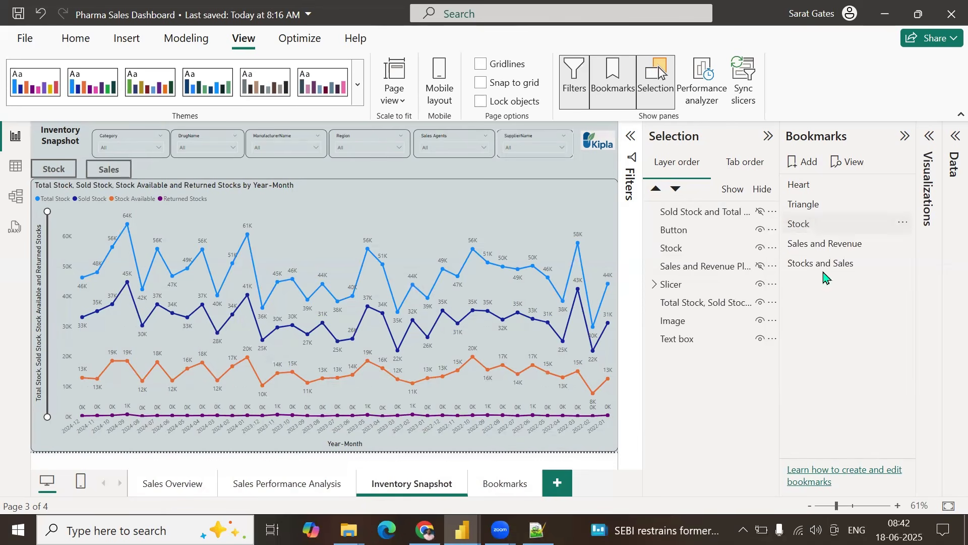
Step: Apply the Sales and Revenue, Stocks and Sales, and Stock bookmarks to check their charts, finishing on Stocks and Sales
left_click(815, 243)
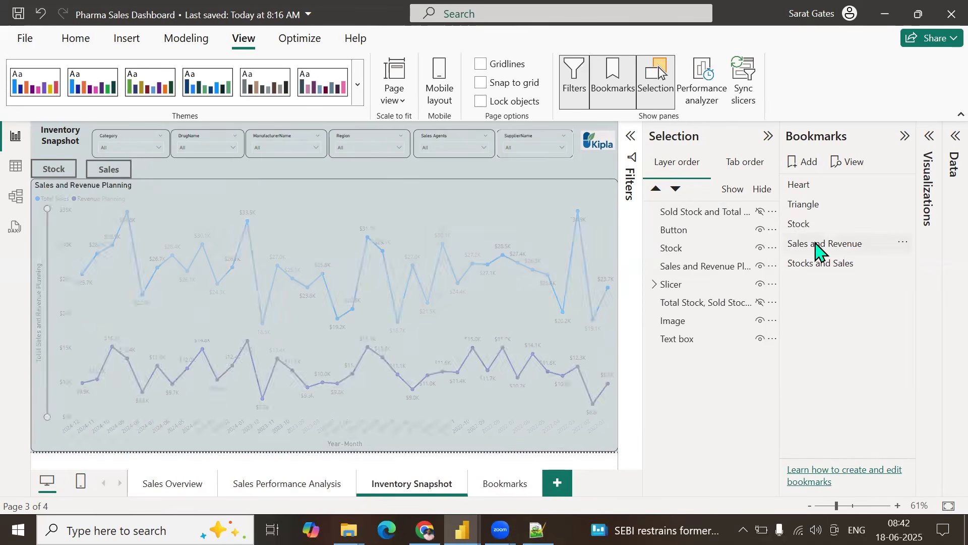
left_click(820, 263)
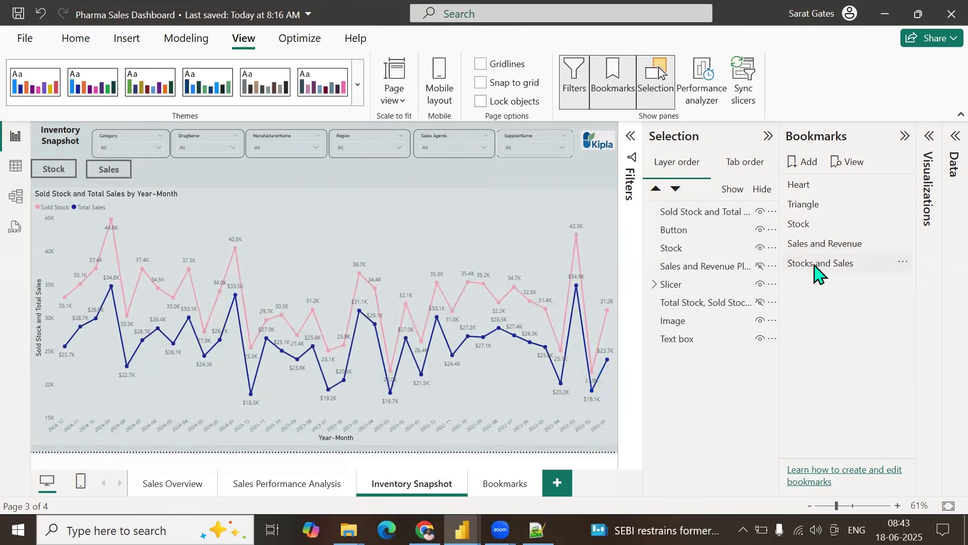
left_click(818, 225)
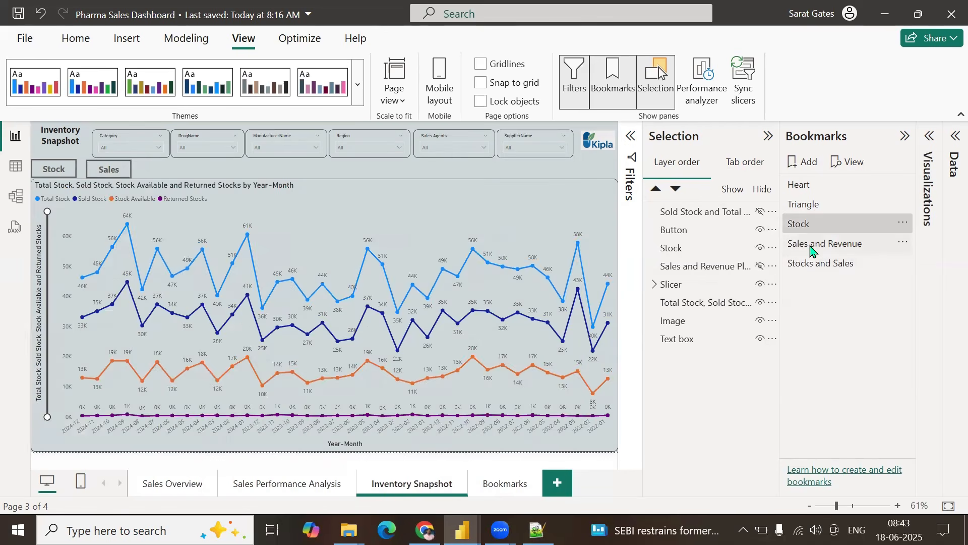
left_click(812, 247)
left_click(813, 263)
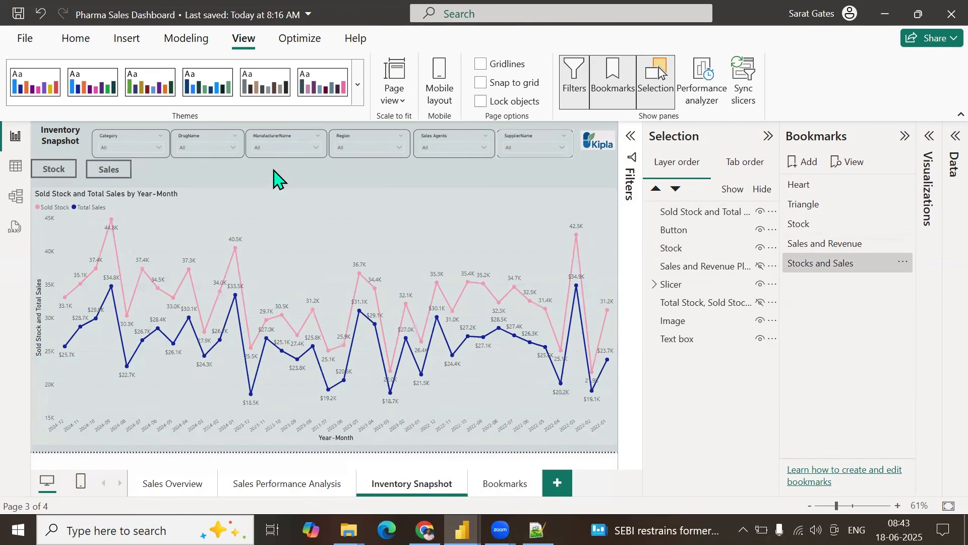
left_click(68, 172)
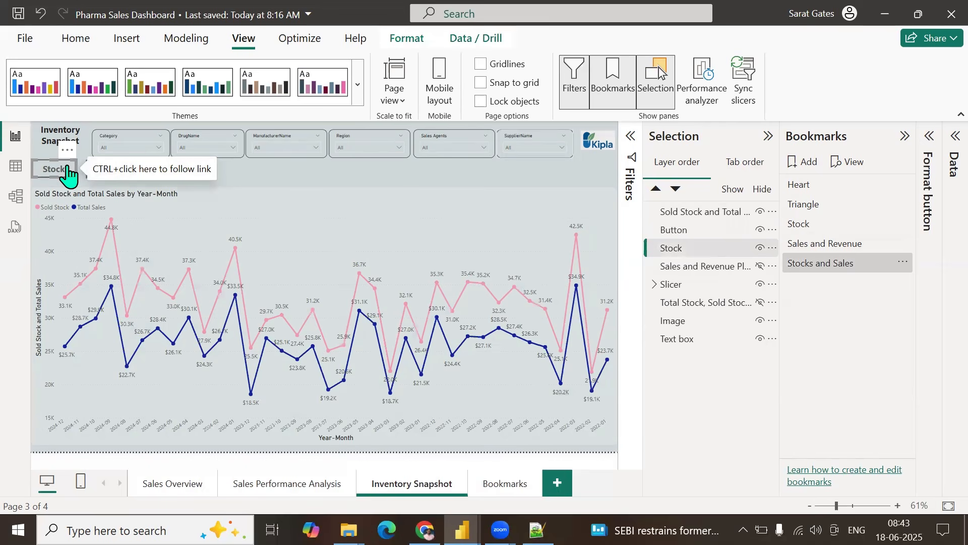
left_click(251, 179)
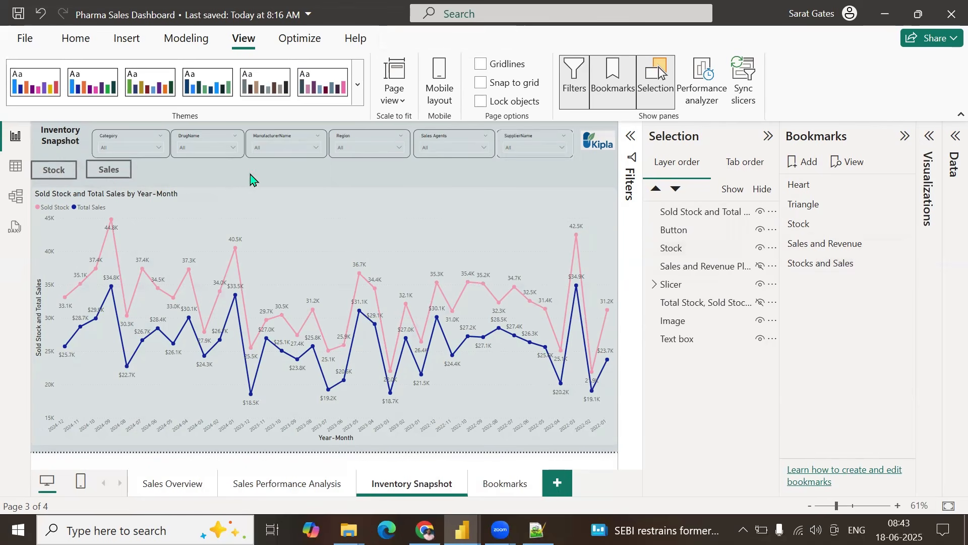
left_click(62, 174)
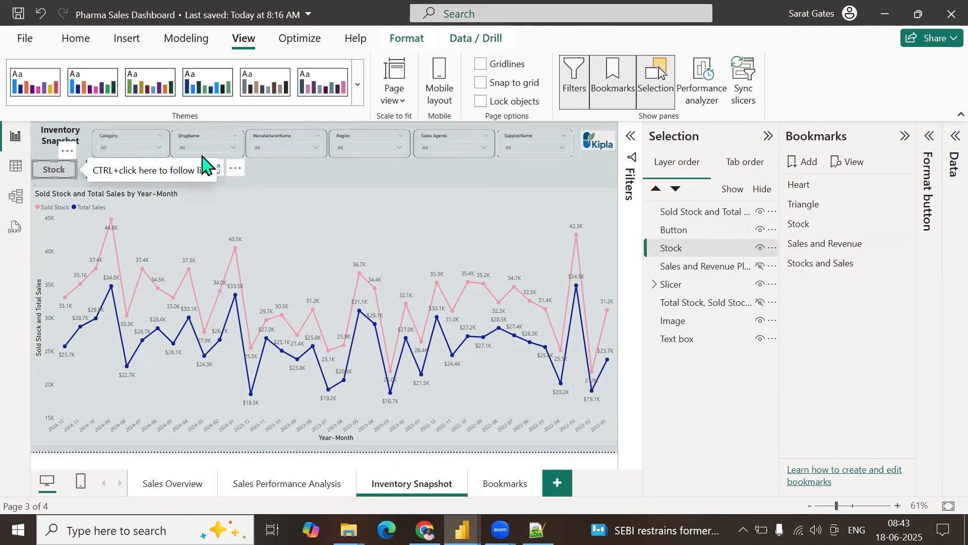
left_click(274, 180)
left_click(115, 177)
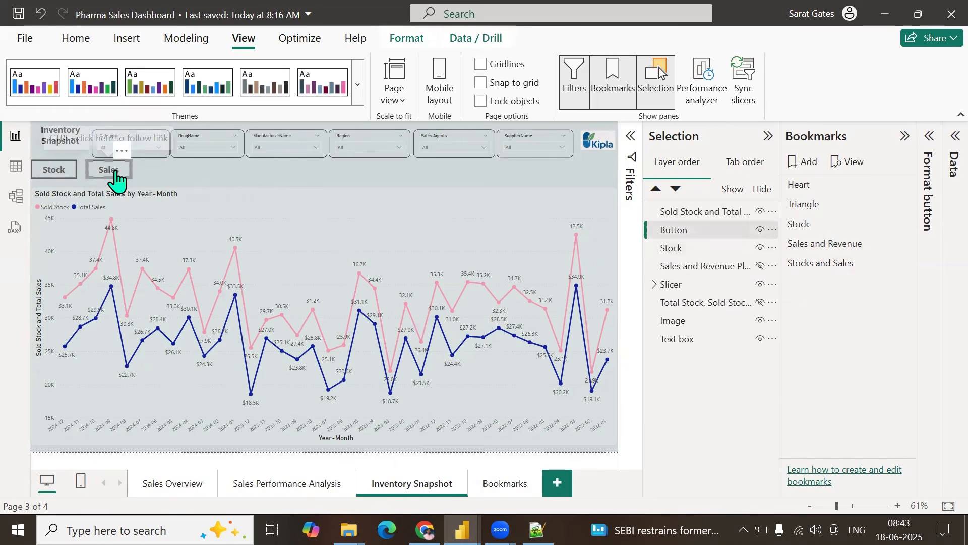
left_click(161, 177)
key("ctrl+v")
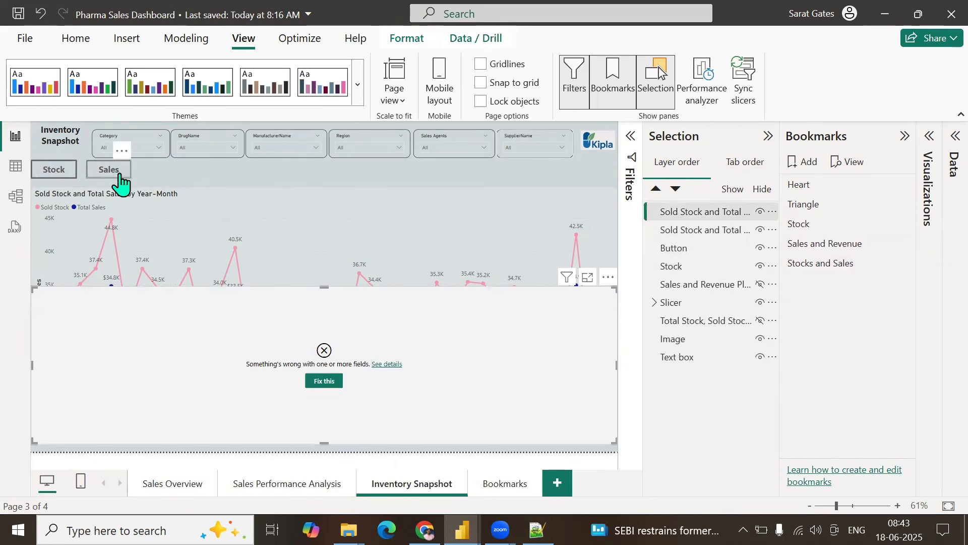
left_click(609, 277)
left_click(617, 319)
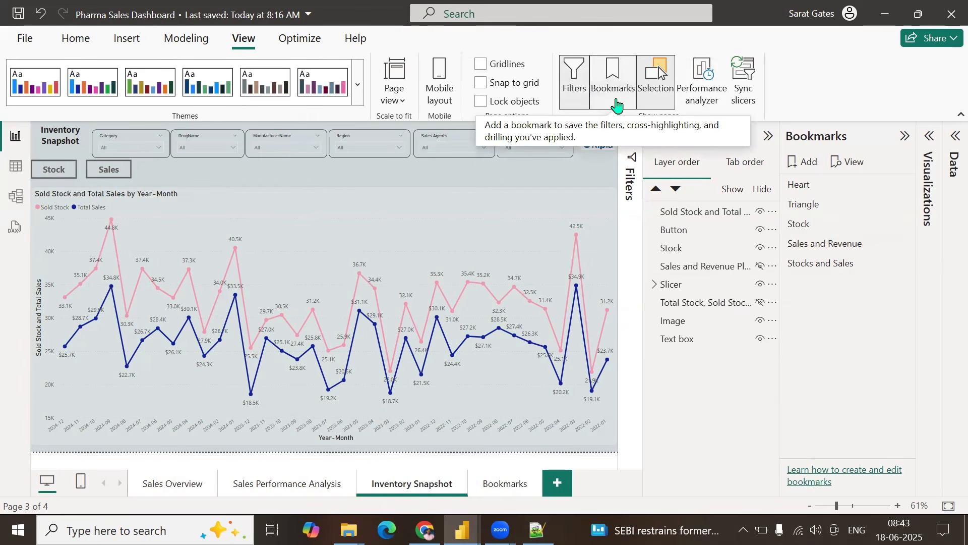
Step: Close the Selection pane, insert a blank button, and place it beside the Sales button above the chart
left_click(655, 97)
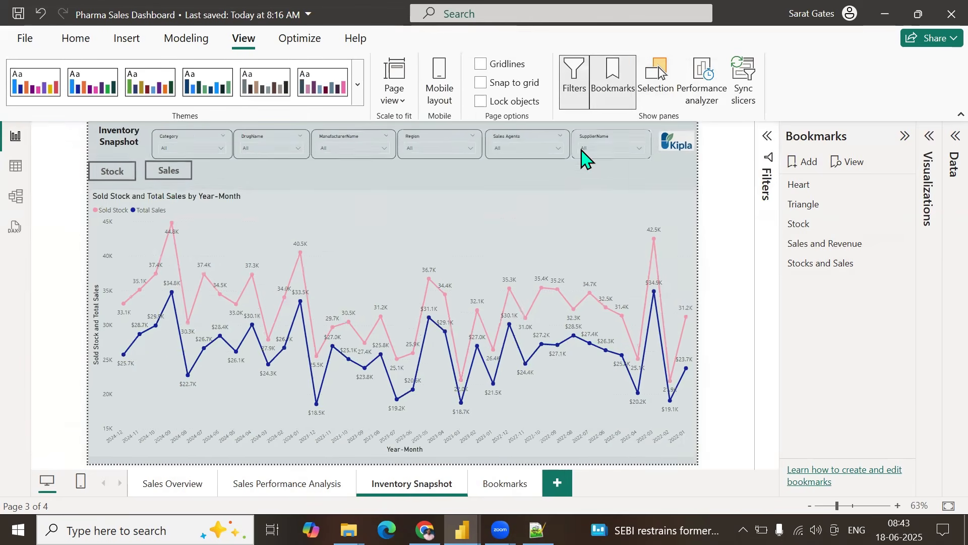
left_click(128, 40)
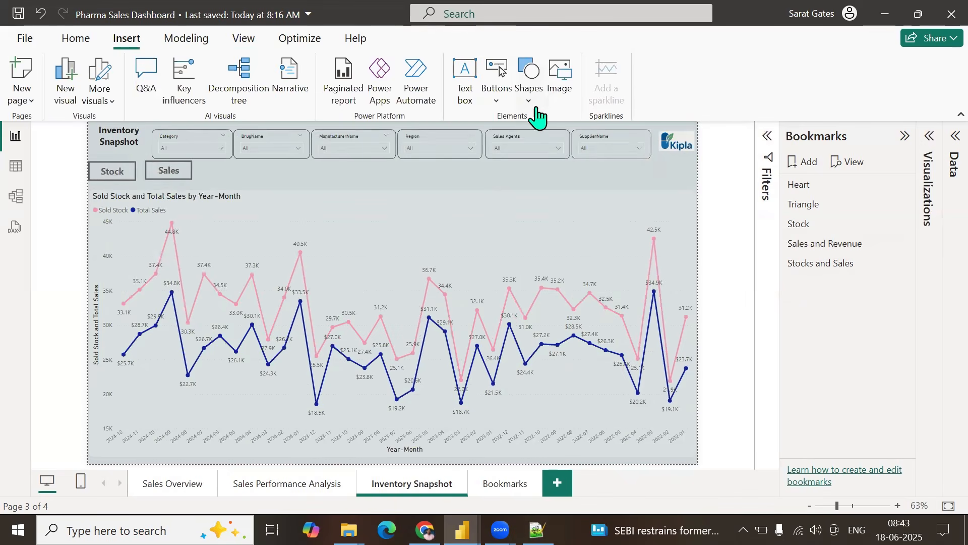
left_click(500, 105)
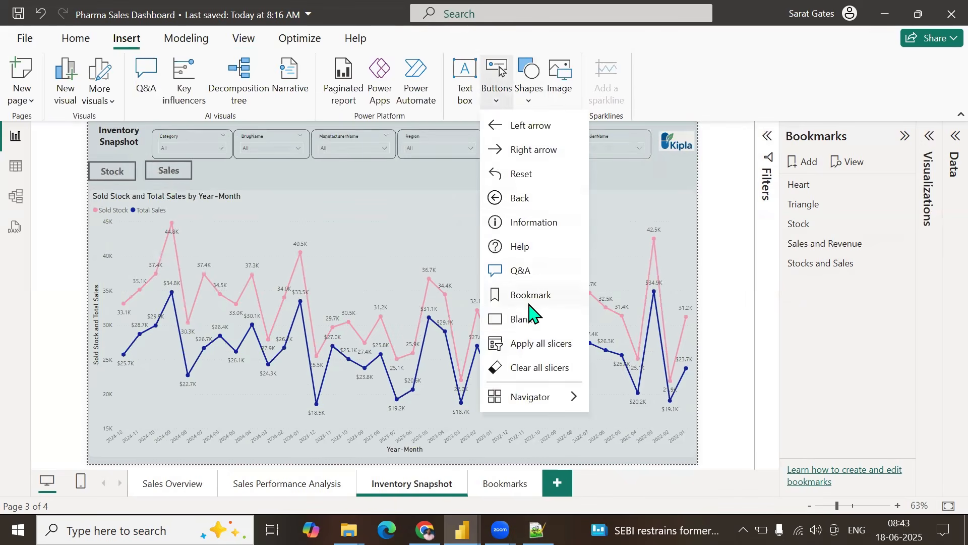
left_click(530, 327)
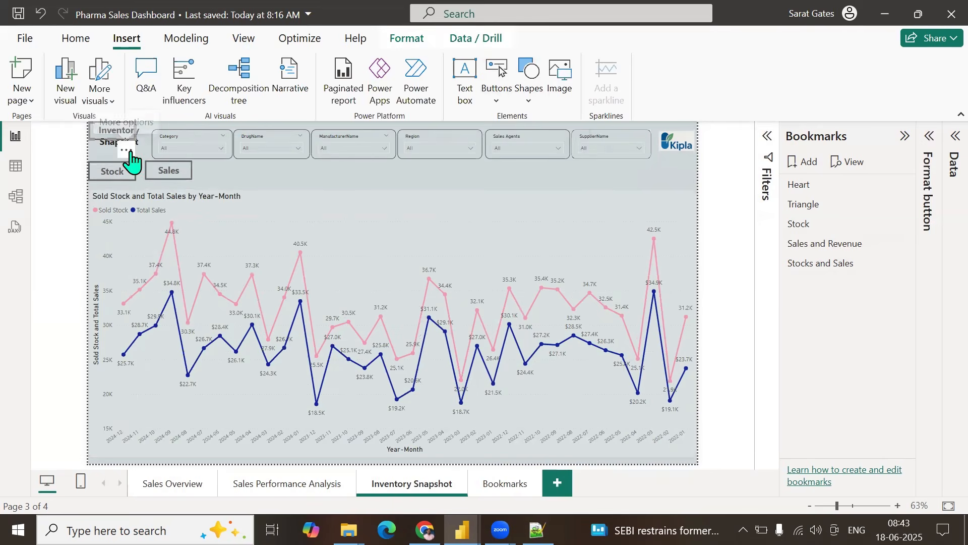
left_click_drag(130, 158, 244, 199)
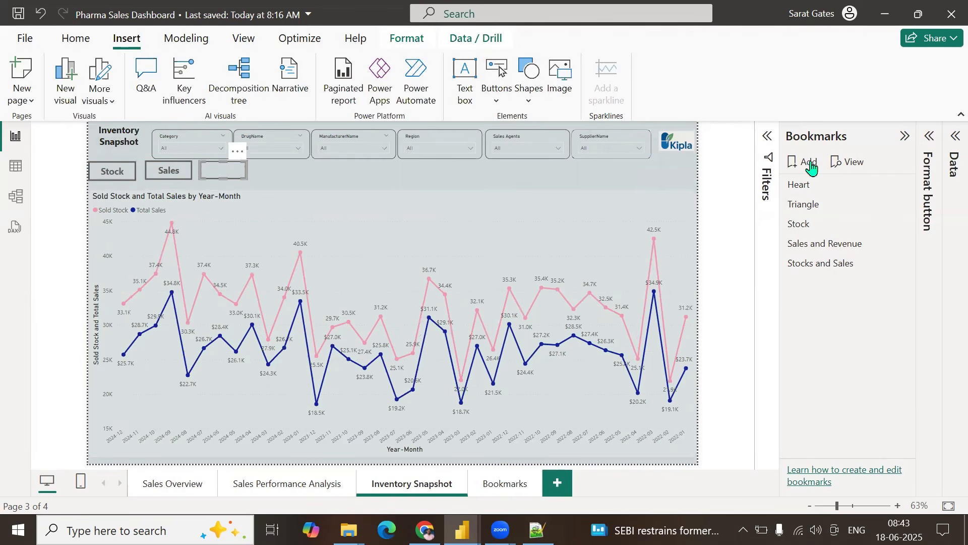
Step: Turn on the text of the new blank button and set it to "Stock and Sales"
left_click(929, 136)
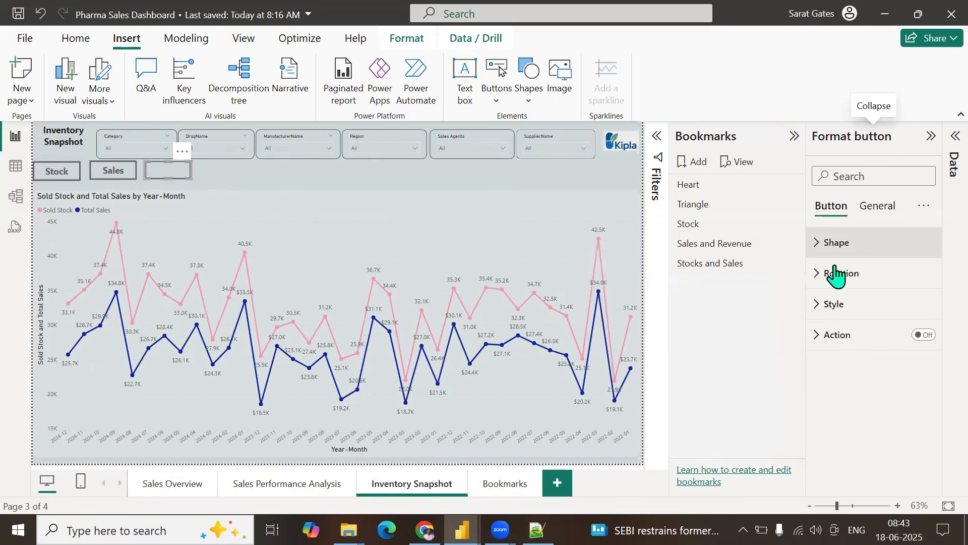
left_click(823, 304)
scroll(871, 403, "down", 5)
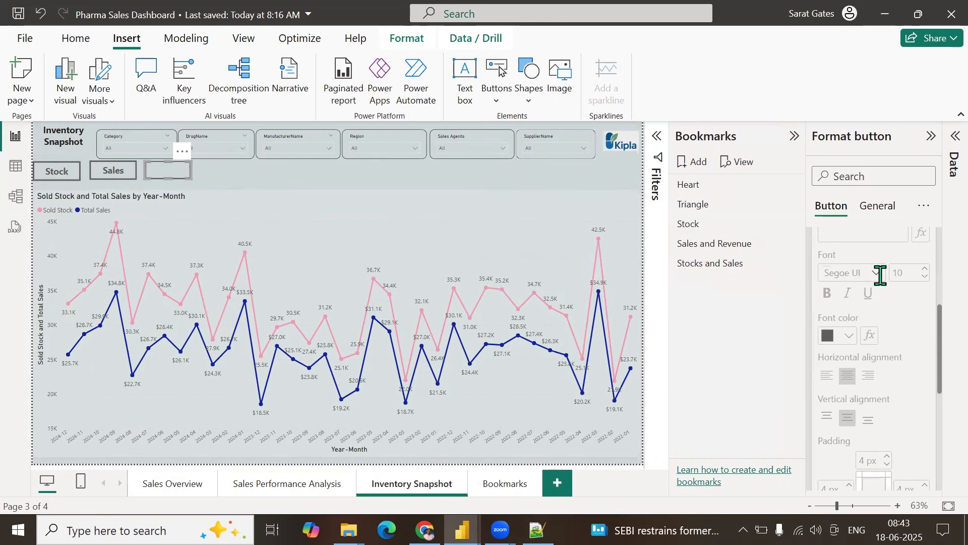
scroll(916, 275, "up", 2)
left_click(915, 271)
left_click(861, 302)
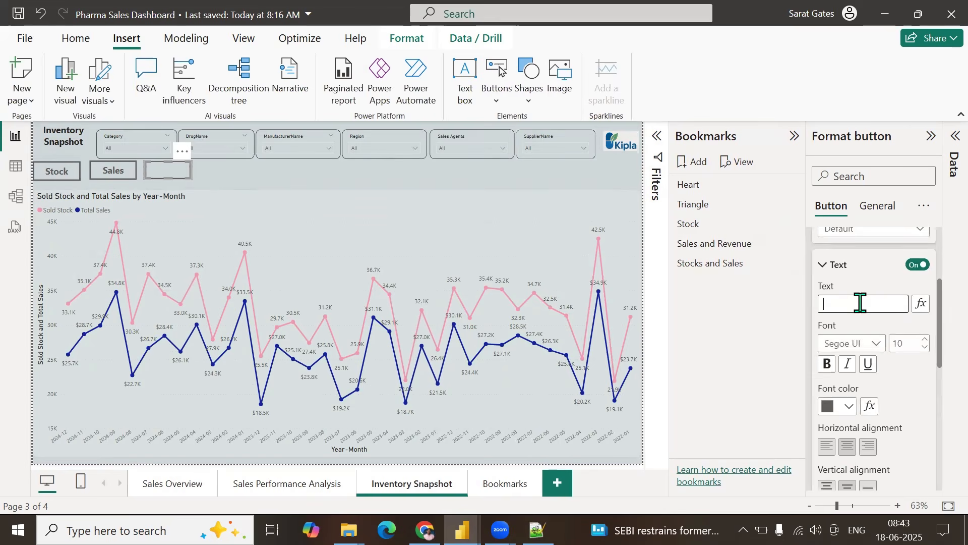
type("S")
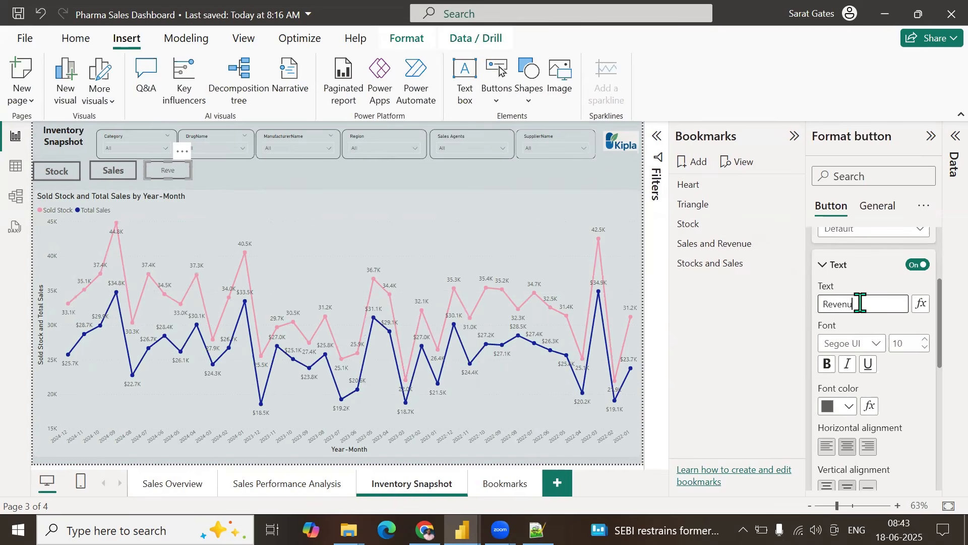
key("BackSpace")
key("BackSpace")
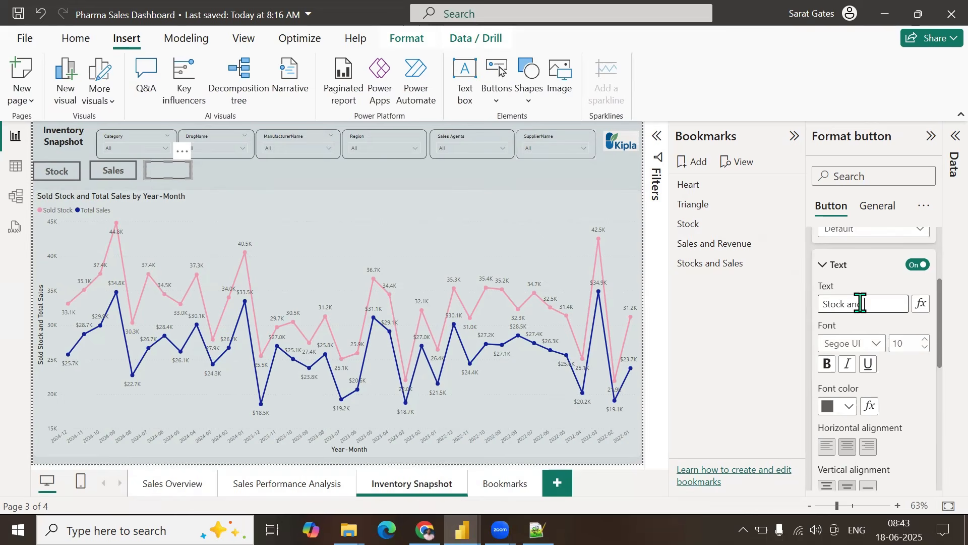
type("les")
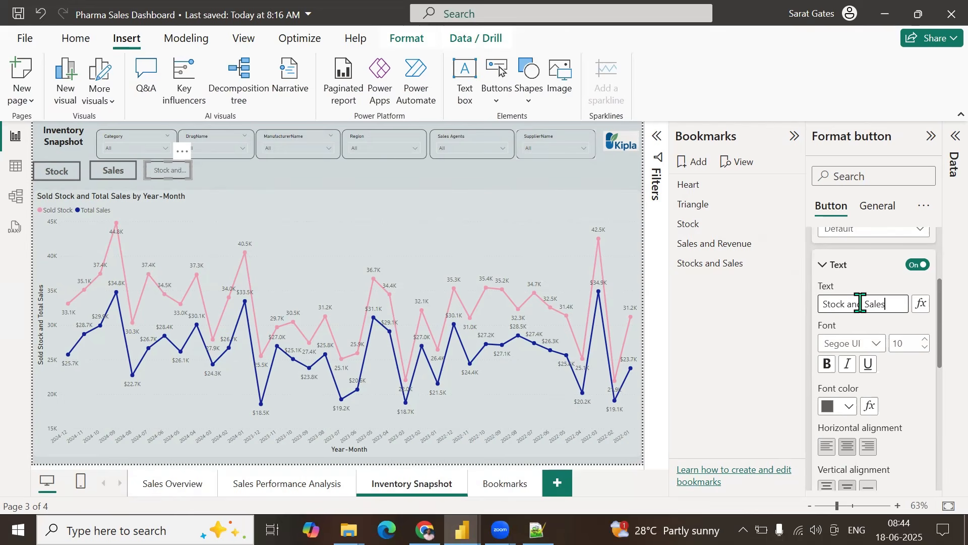
Step: Make the Stock and Sales button text bold at size 14, and widen the button to fit its full label
left_click(827, 365)
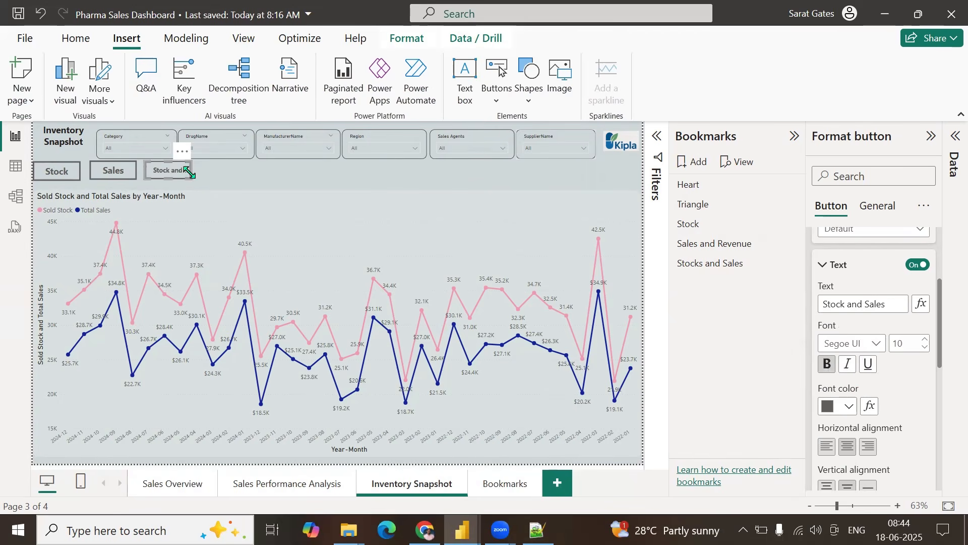
left_click_drag(195, 177, 202, 179)
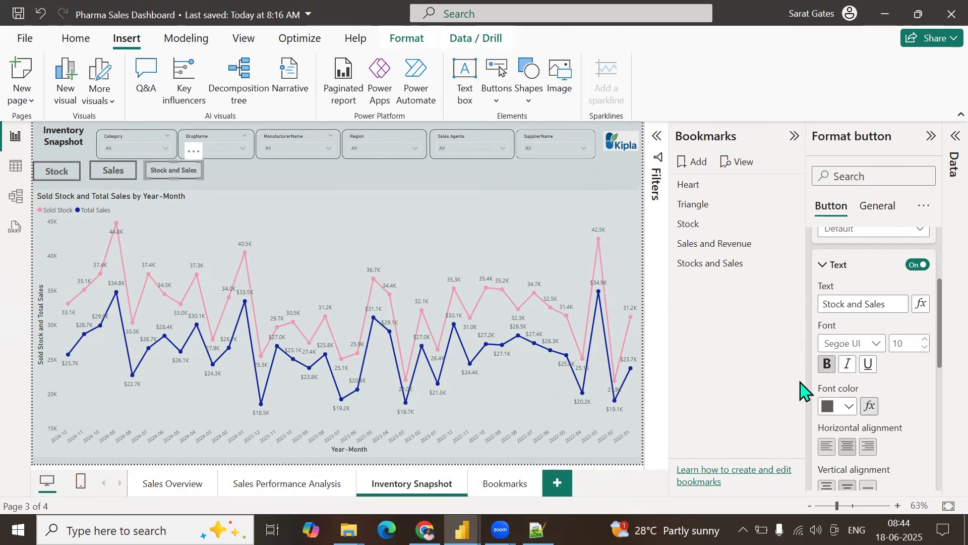
left_click(925, 346)
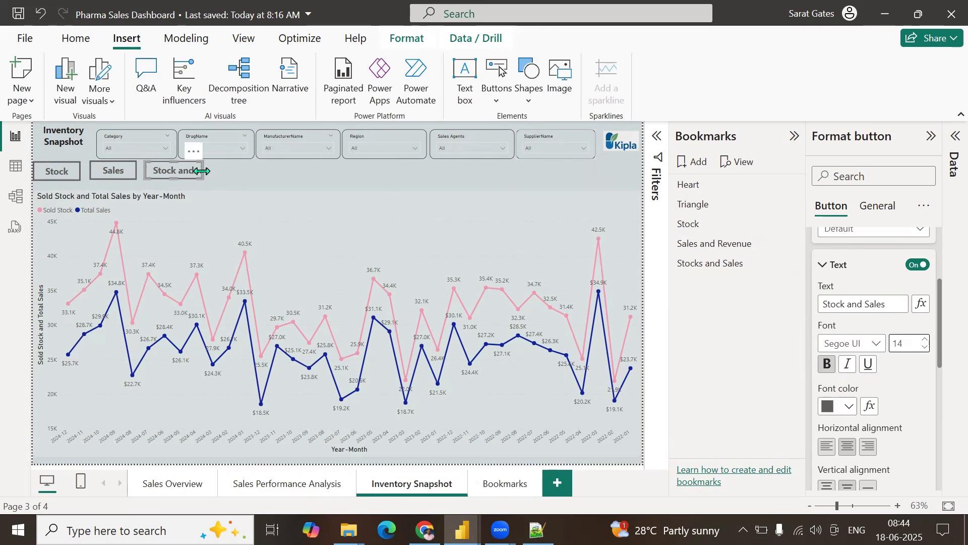
left_click_drag(202, 172, 215, 170)
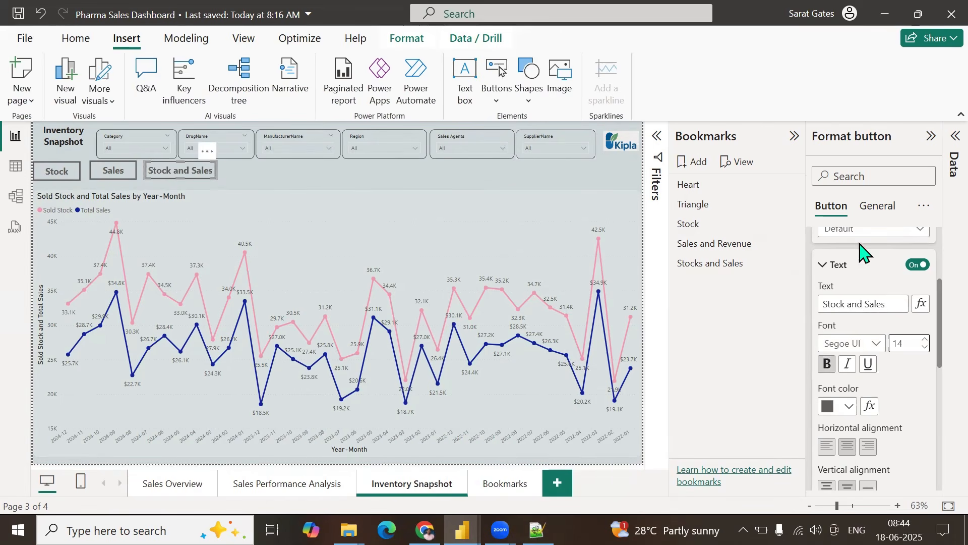
Step: Turn on the Stock and Sales button's action, with type Bookmark and Stocks and Sales as the target bookmark
scroll(860, 252, "up", 3)
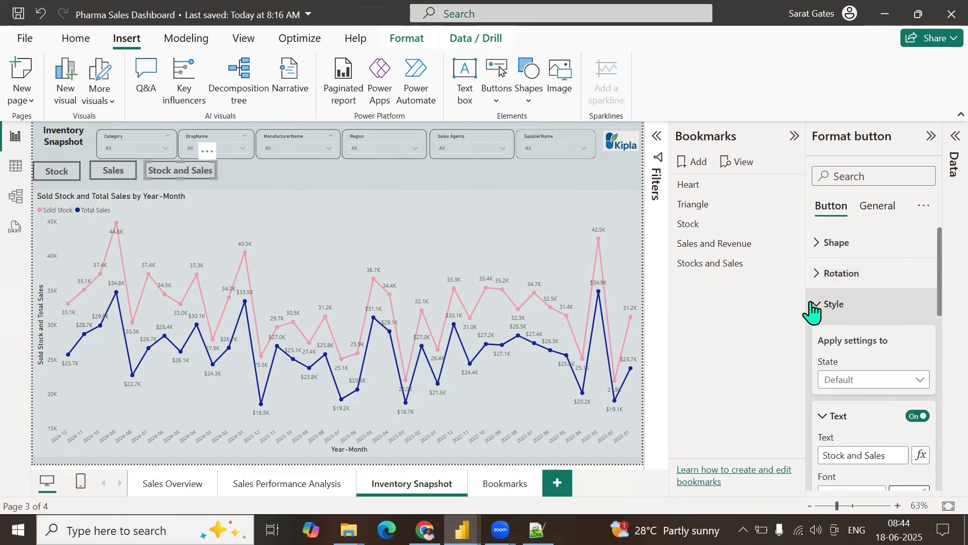
left_click(814, 305)
left_click(816, 335)
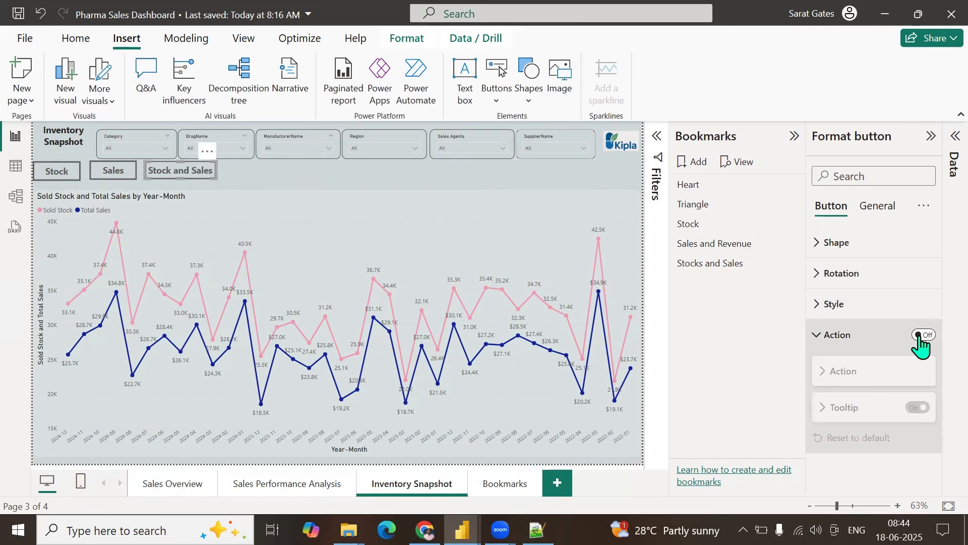
left_click(918, 335)
left_click(830, 371)
left_click(851, 411)
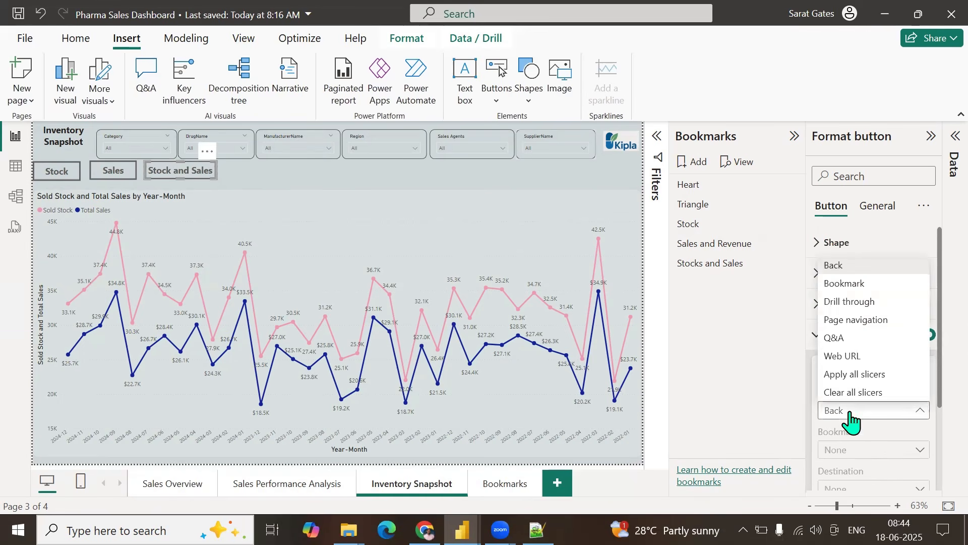
left_click(838, 284)
scroll(856, 429, "down", 2)
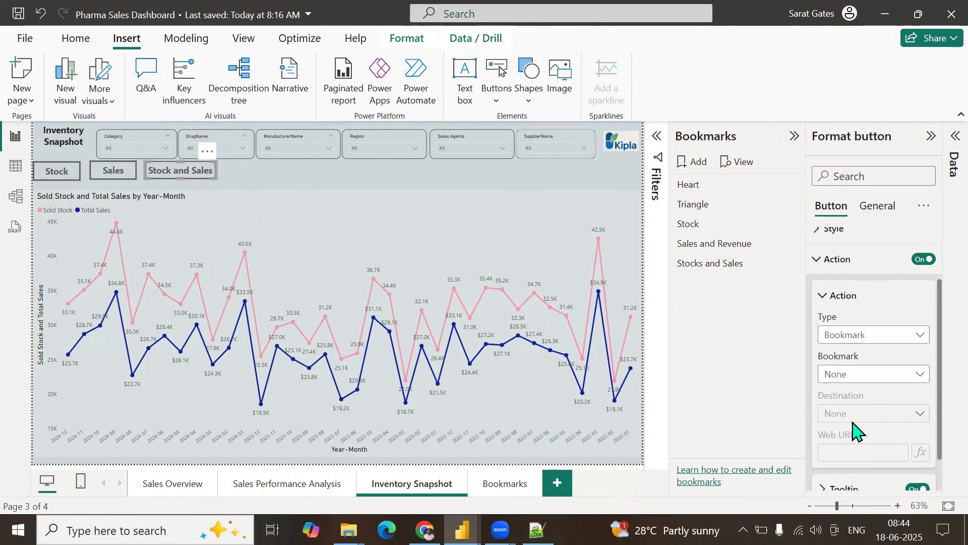
left_click(862, 376)
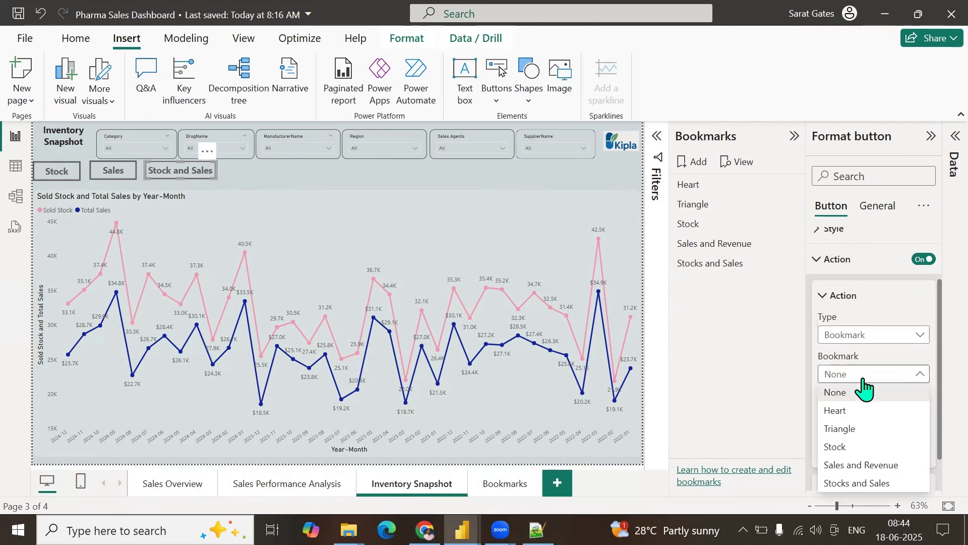
left_click(856, 483)
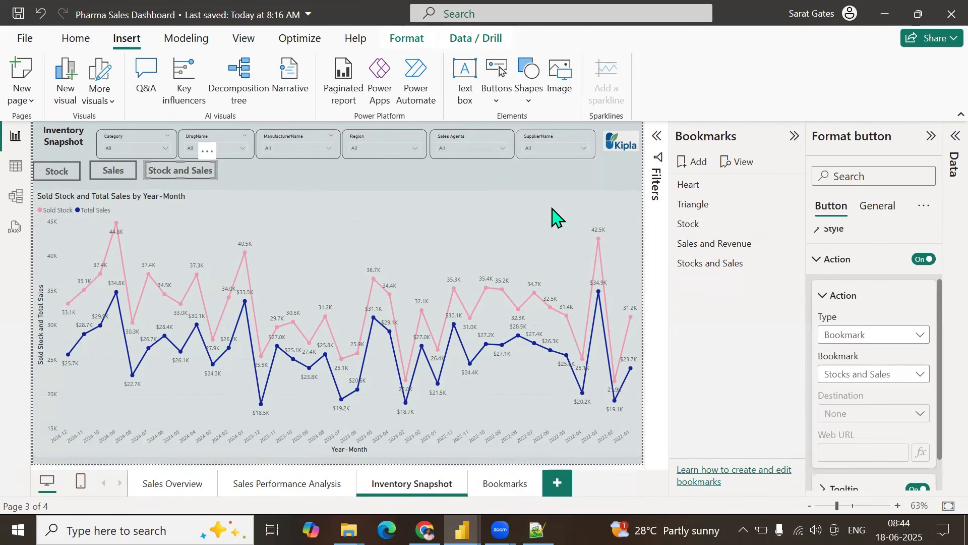
Step: Collapse the formatting and Bookmarks panes and test the Stock, Sales, and Stock and Sales buttons above the chart
key("Escape")
left_click(931, 135)
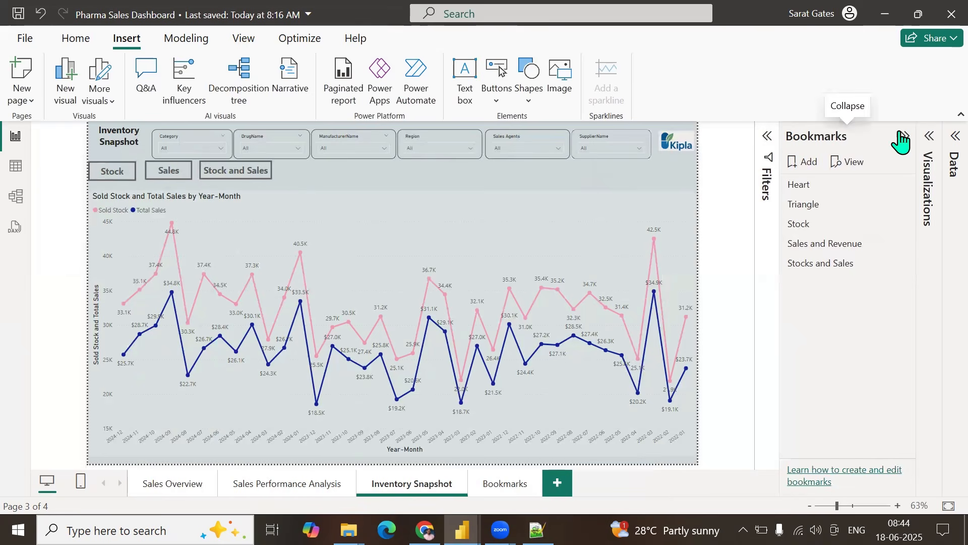
left_click(895, 135)
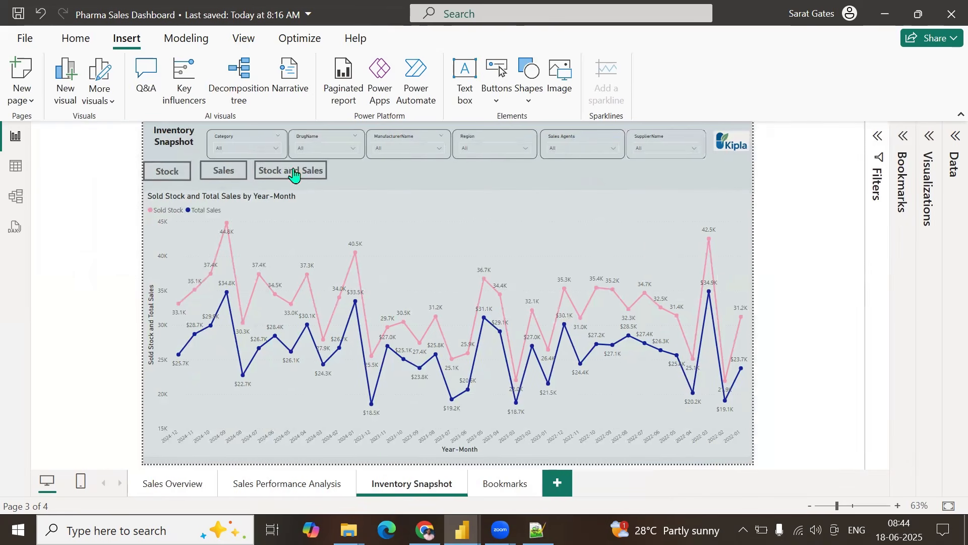
left_click(170, 173, "ctrl")
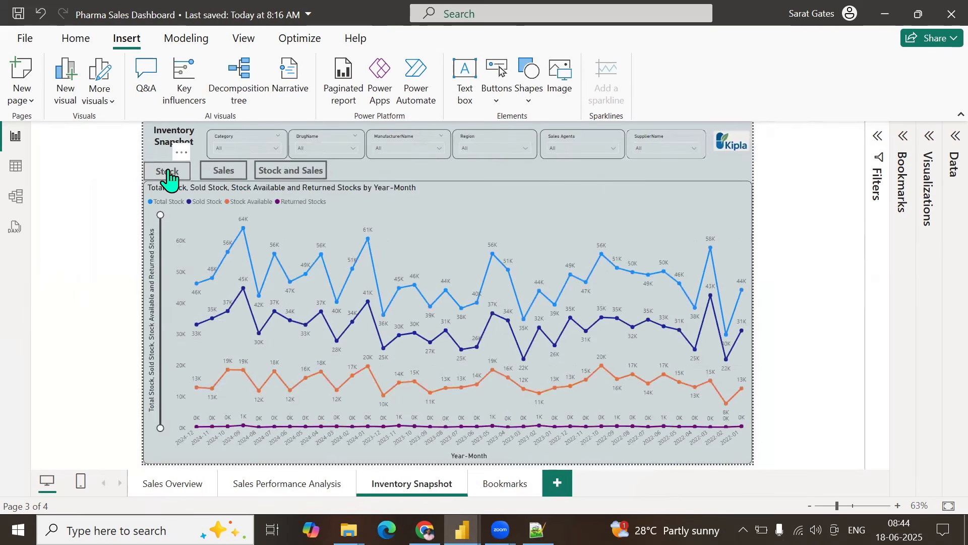
left_click(212, 174, "ctrl")
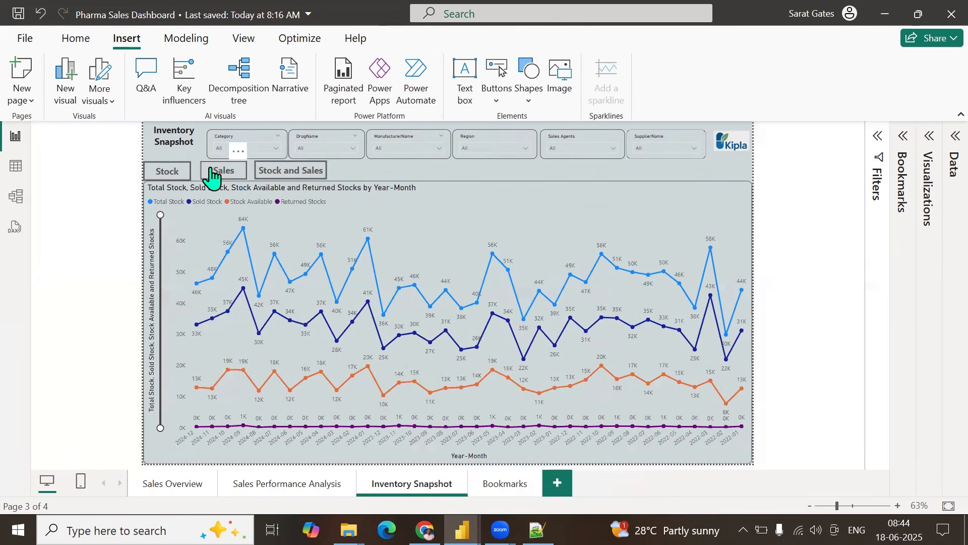
left_click(305, 176, "ctrl")
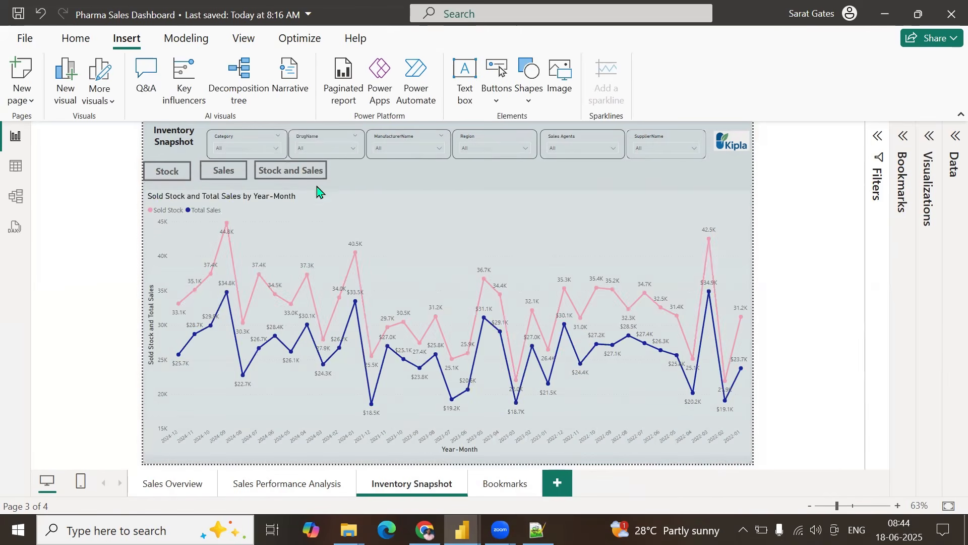
Step: Close the Bookmarks pane and expand the Visualizations pane with the Sold Stock and Total Sales chart selected
left_click(303, 201)
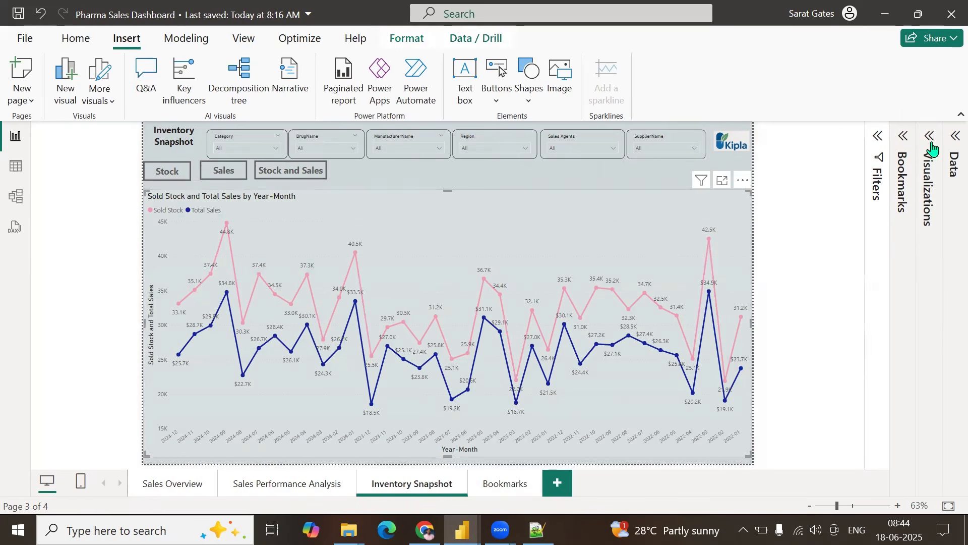
left_click(244, 39)
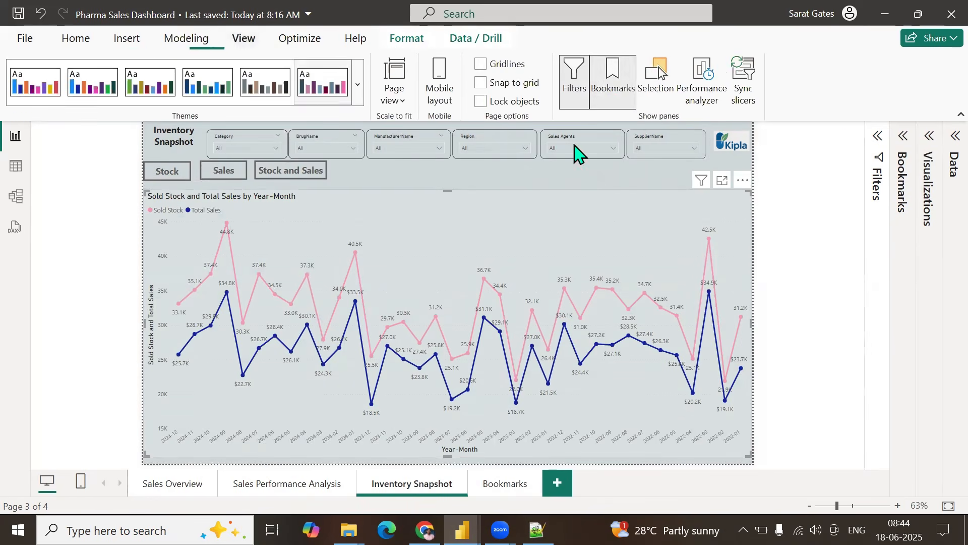
left_click(620, 86)
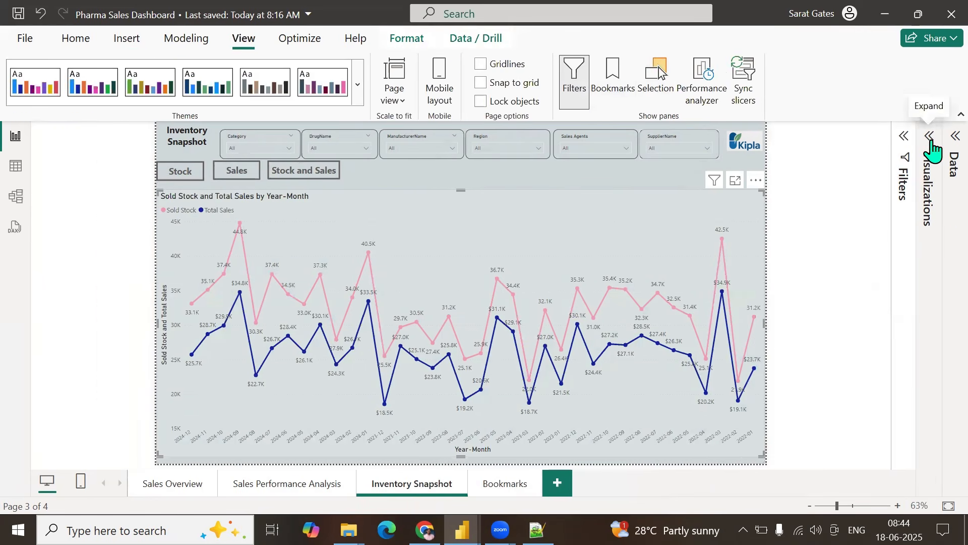
left_click(930, 138)
left_click(874, 177)
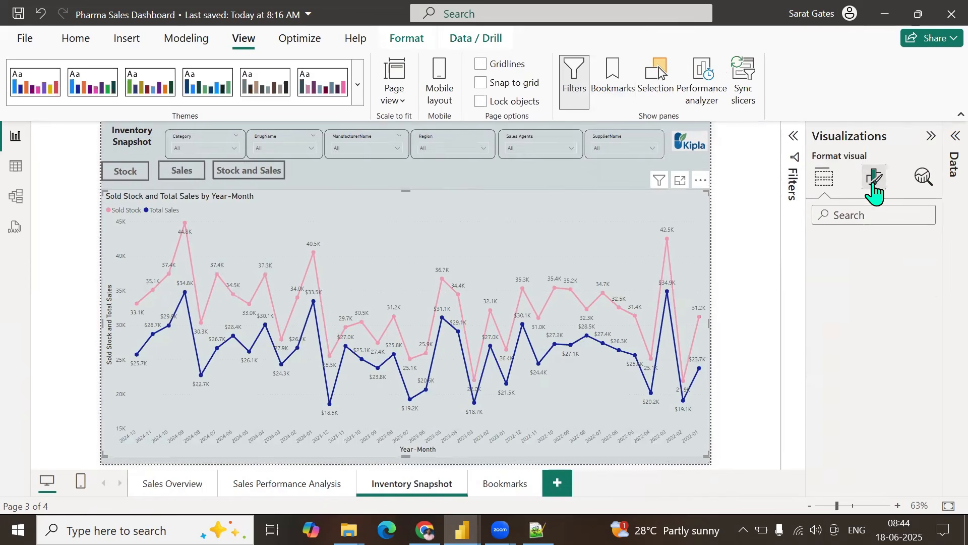
left_click(881, 248)
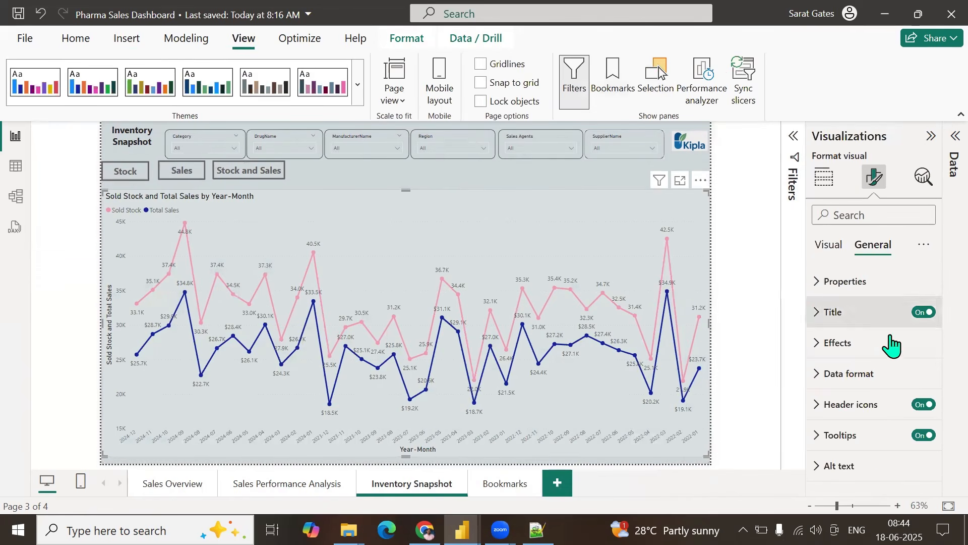
left_click(850, 343)
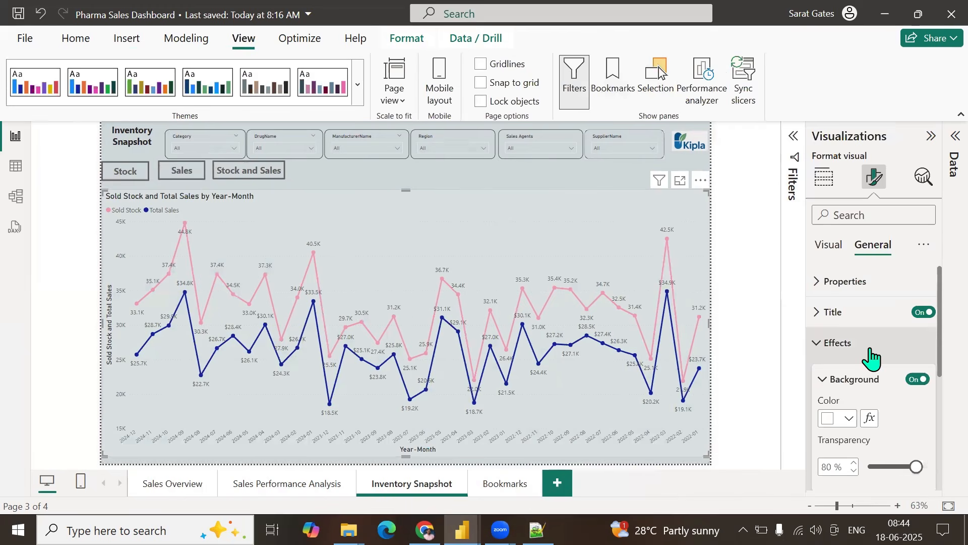
scroll(867, 353, "down", 3)
left_click(826, 367)
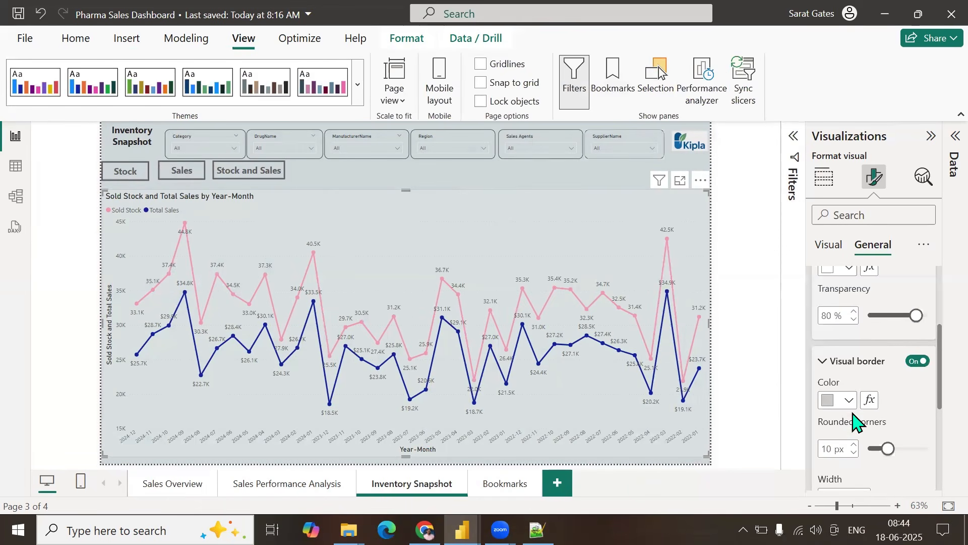
scroll(853, 424, "down", 2)
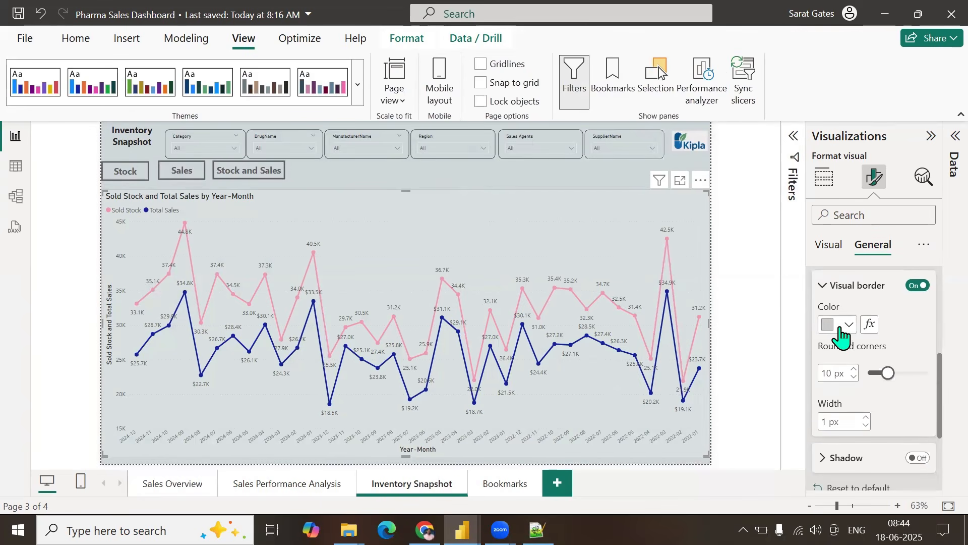
left_click(468, 180)
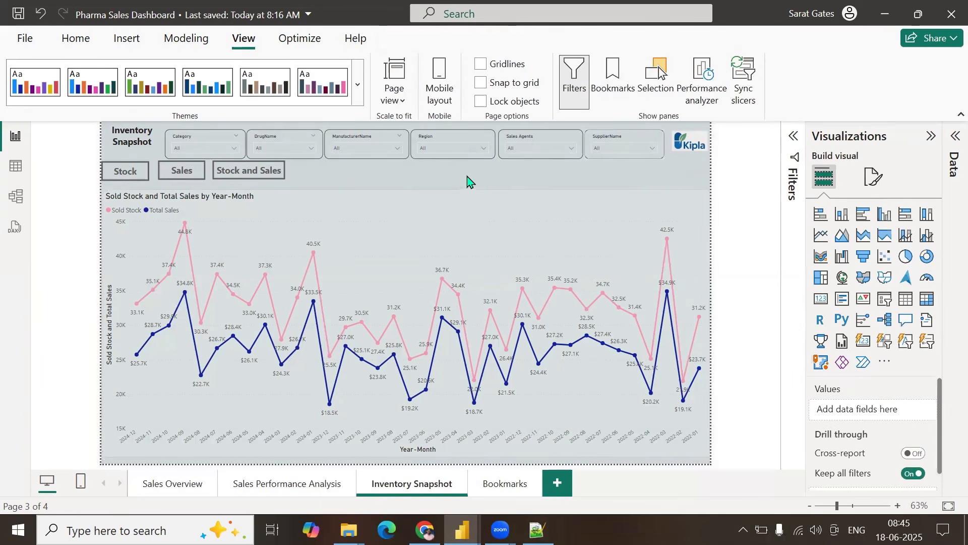
Step: Set the visual border color of the Sold Stock and Total Sales chart to a darker grey
left_click(561, 236)
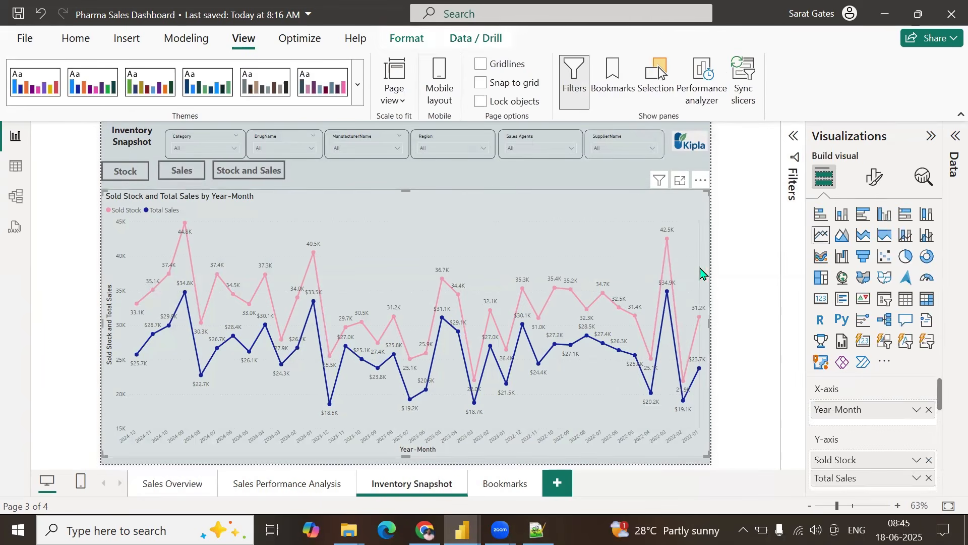
left_click(875, 176)
left_click(873, 244)
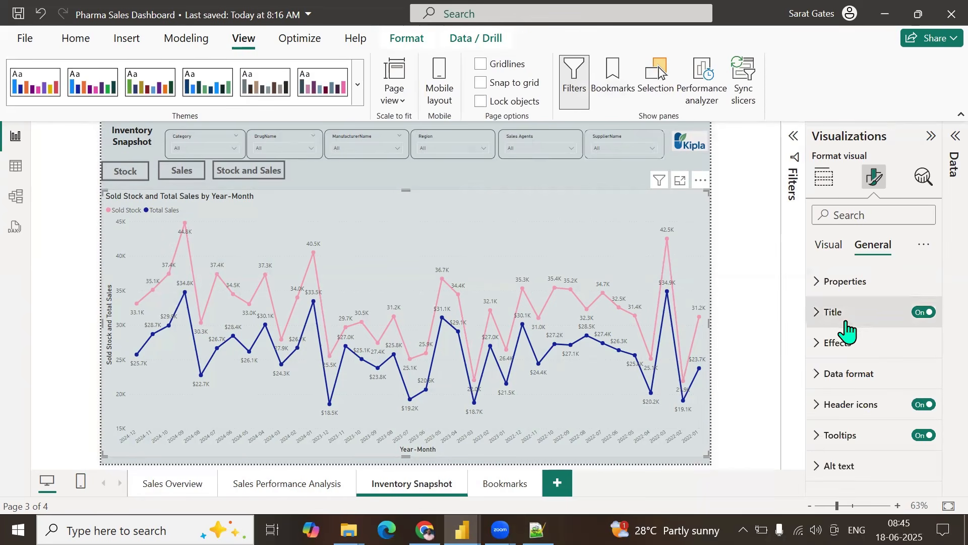
left_click(820, 343)
scroll(880, 372, "down", 5)
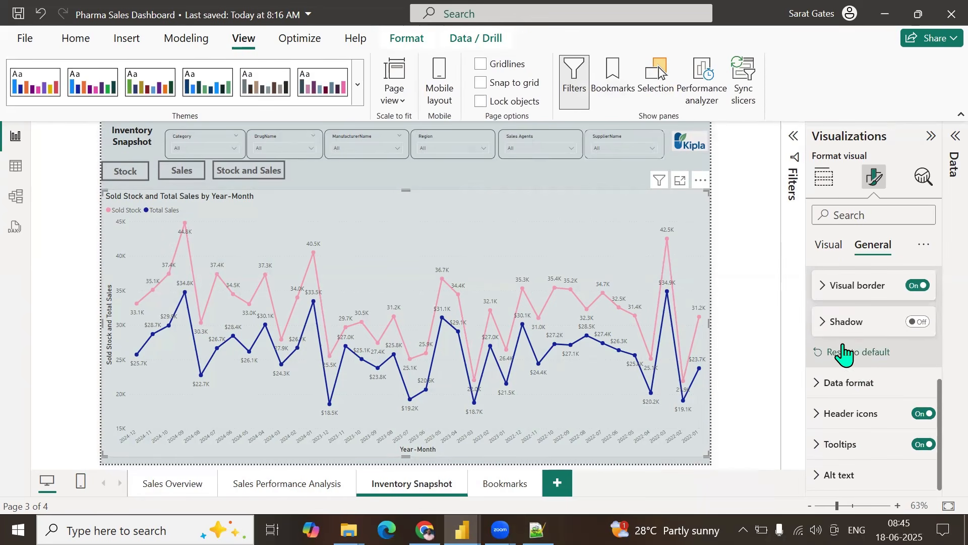
left_click(821, 289)
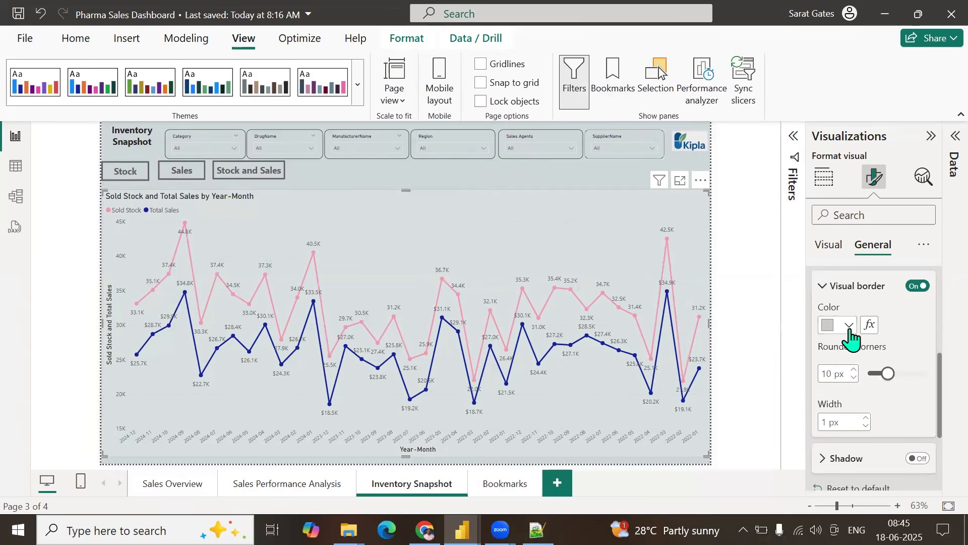
left_click(848, 326)
left_click(740, 203)
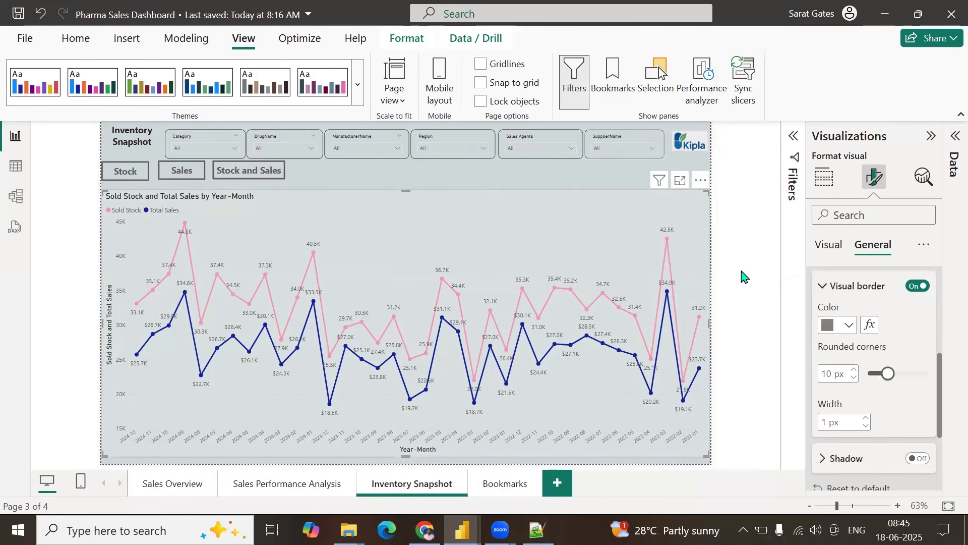
left_click(557, 183)
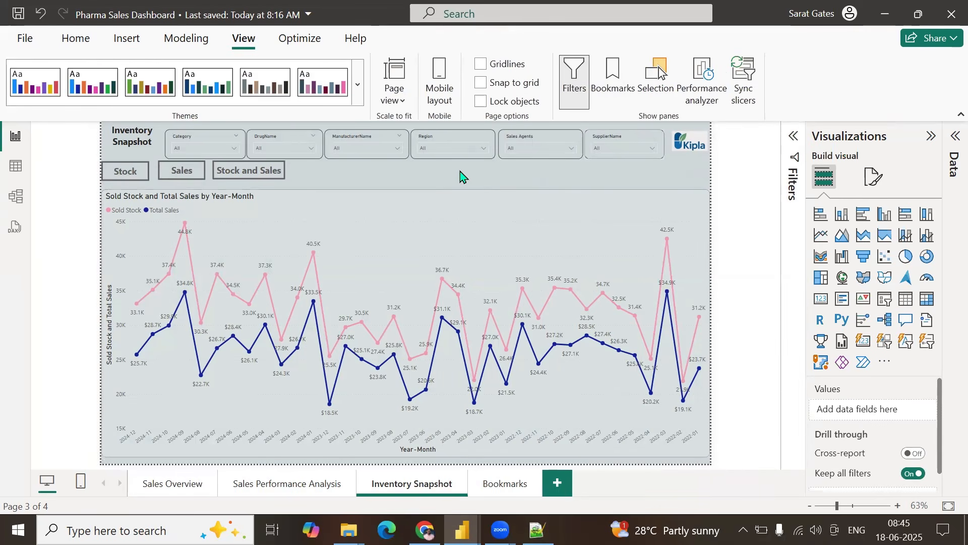
Step: Follow the Stock, Sales, and Stock and Sales buttons again to review each chart, finishing on Sold Stock and Total Sales
left_click(130, 177, "ctrl")
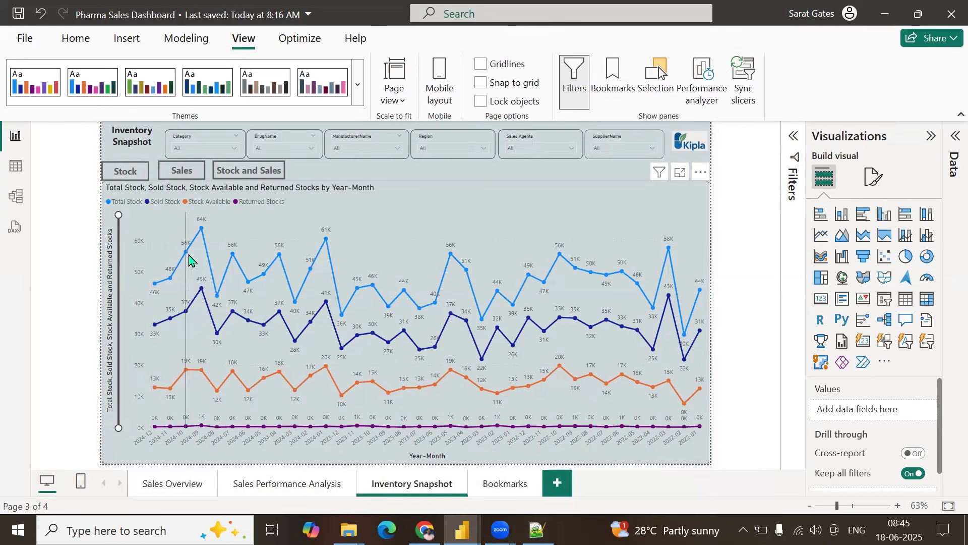
left_click(190, 174, "ctrl")
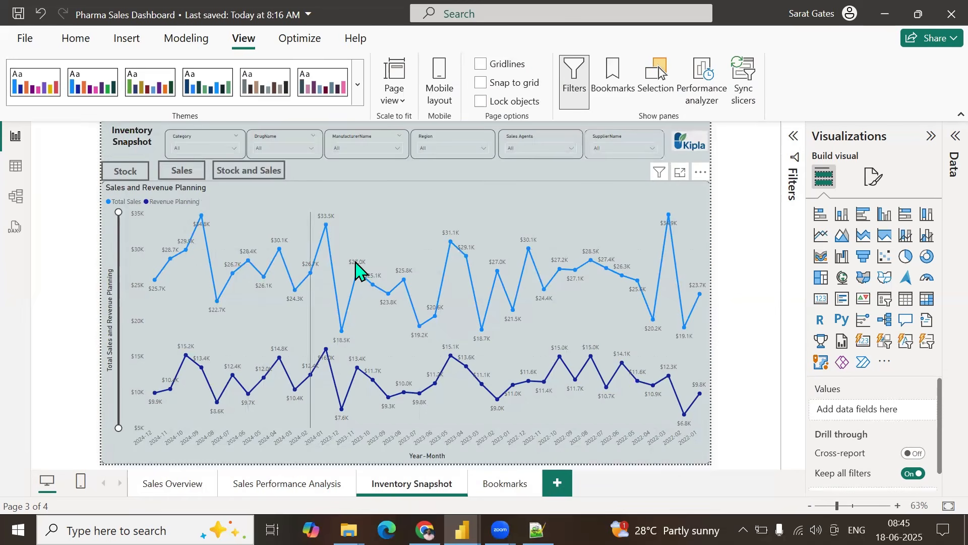
left_click(234, 174, "ctrl")
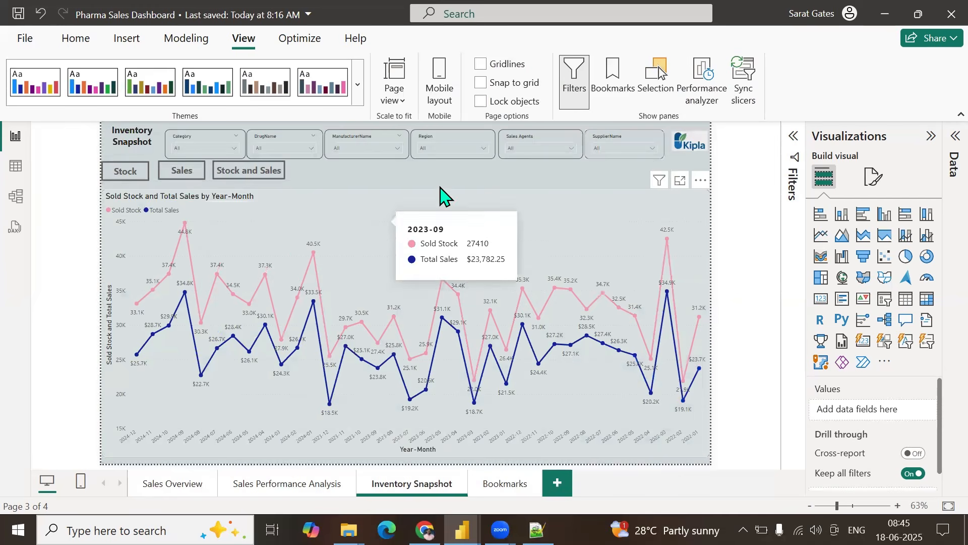
left_click(417, 209)
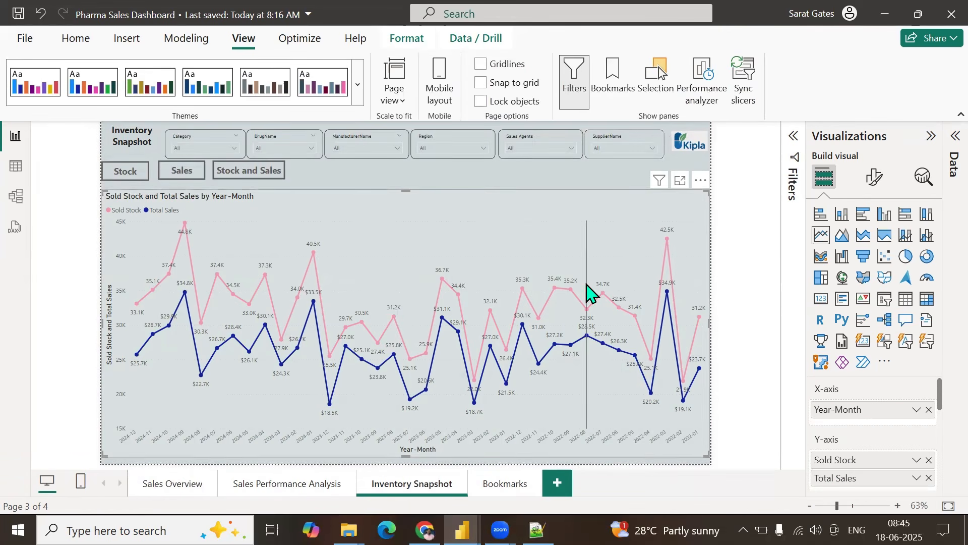
Step: Duplicate the Inventory Snapshot page and convert the line chart on the copy to a table visual
right_click(395, 487)
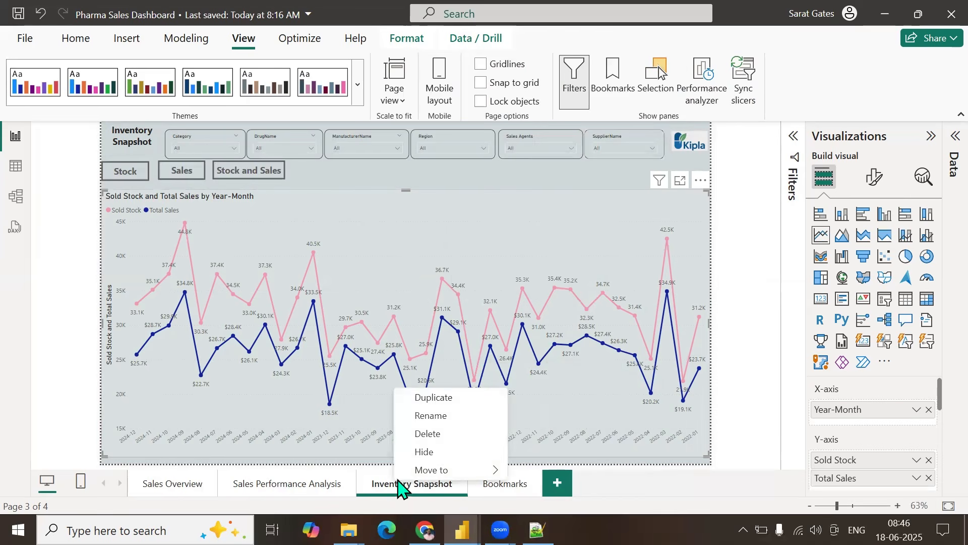
left_click(426, 399)
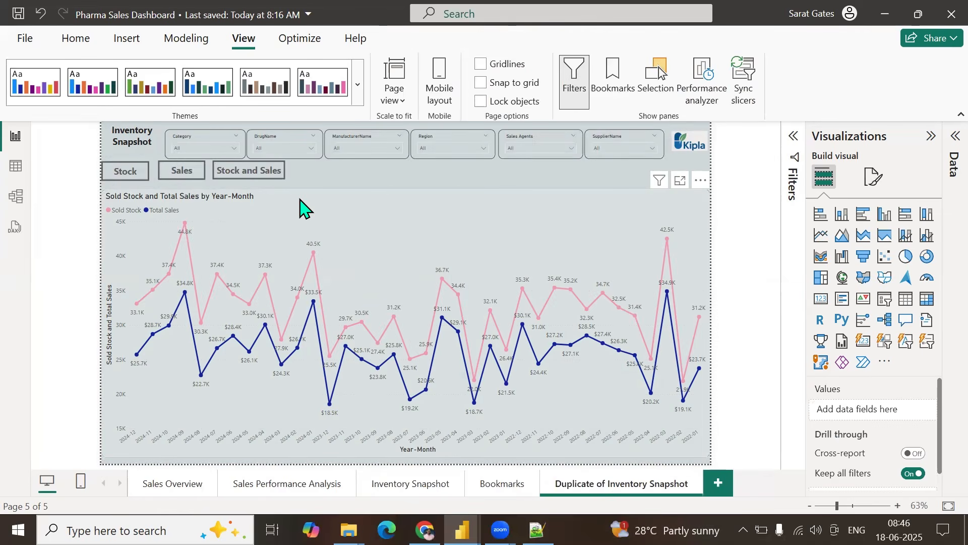
left_click(299, 206)
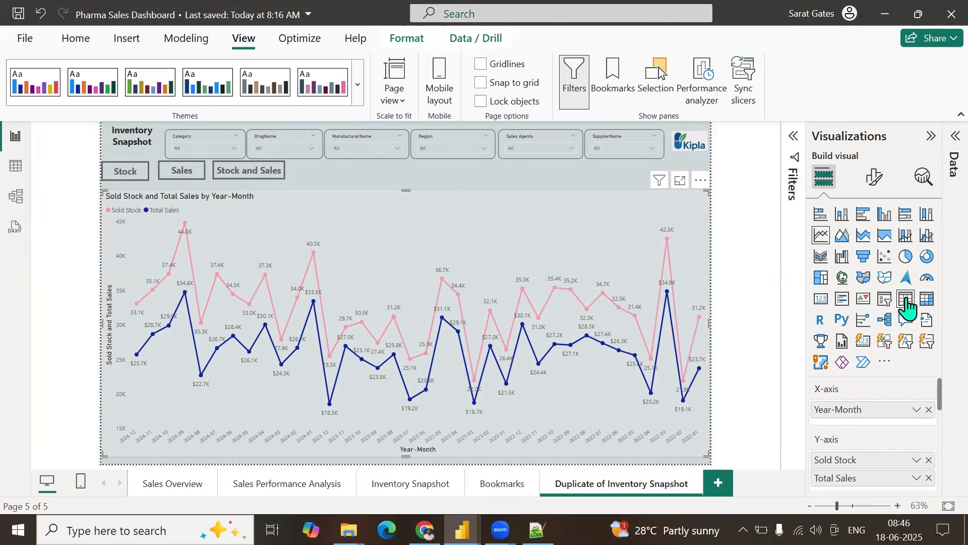
left_click(906, 302)
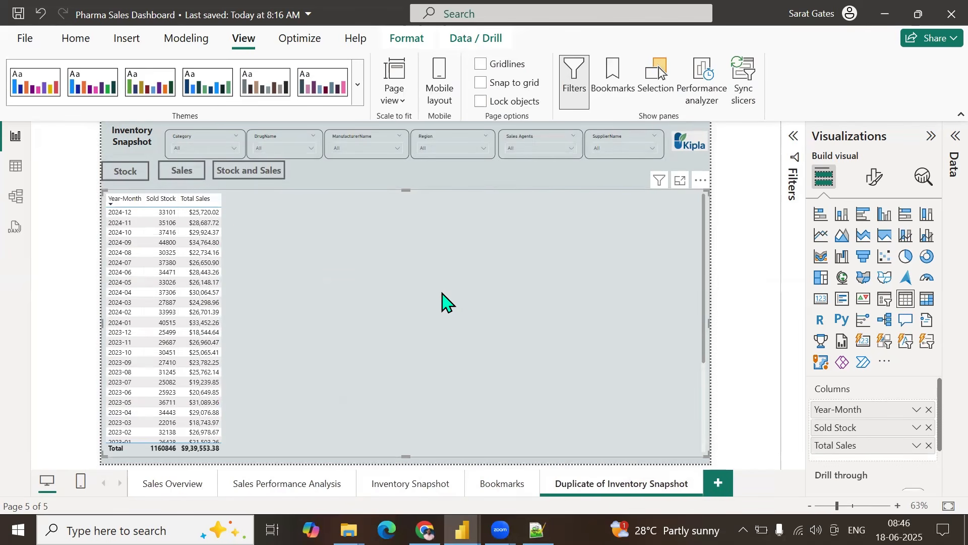
left_click(952, 138)
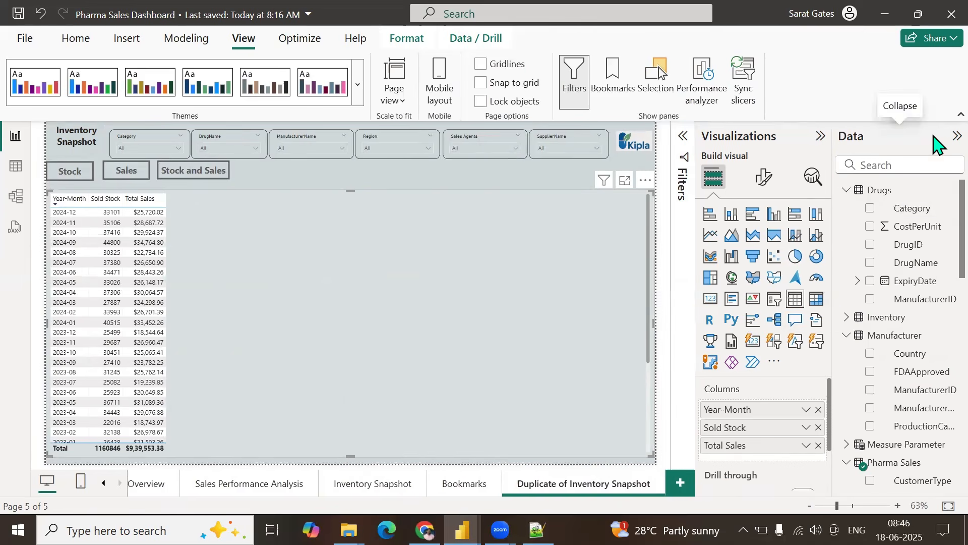
Step: Remove the Sold Stock and Total Sales columns from the table, keeping only Year-Month
scroll(903, 401, "down", 3)
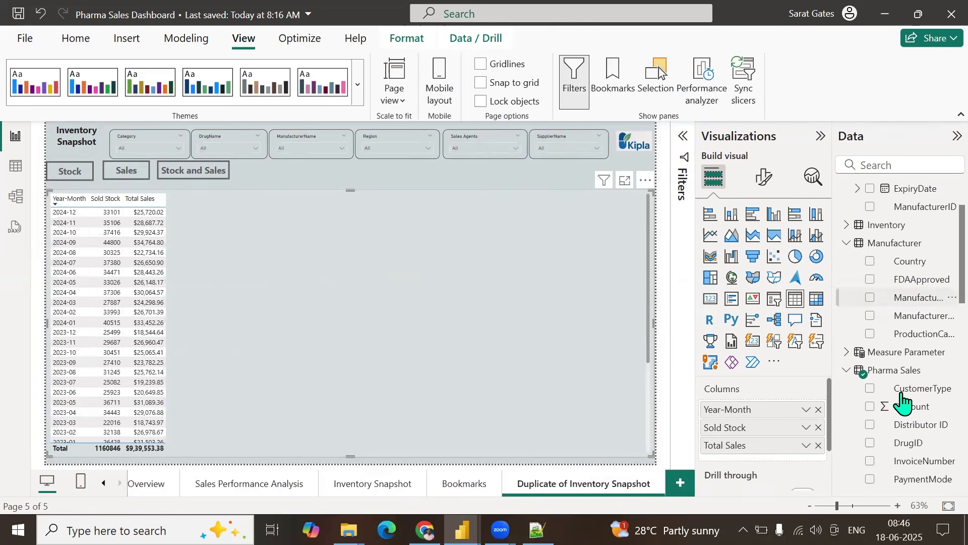
scroll(903, 401, "down", 7)
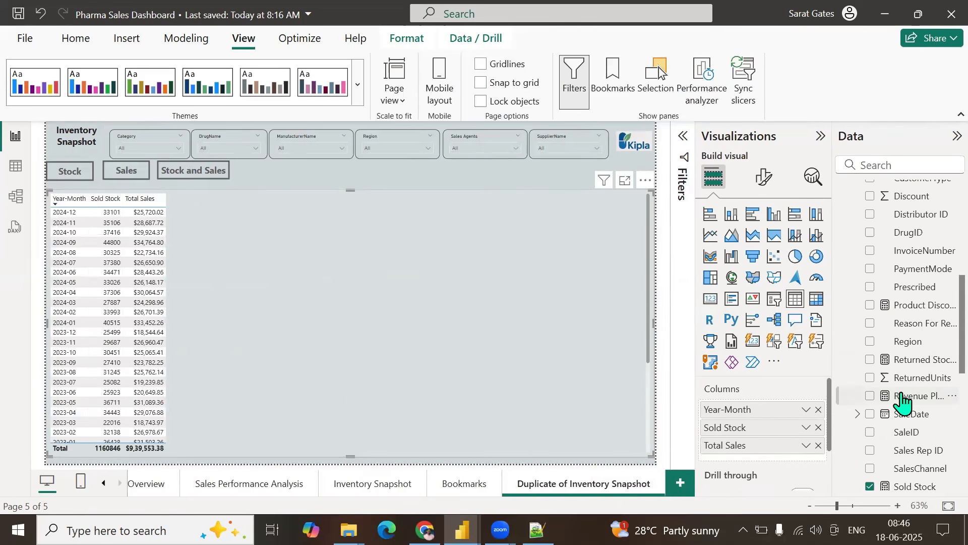
left_click(818, 428)
left_click(817, 428)
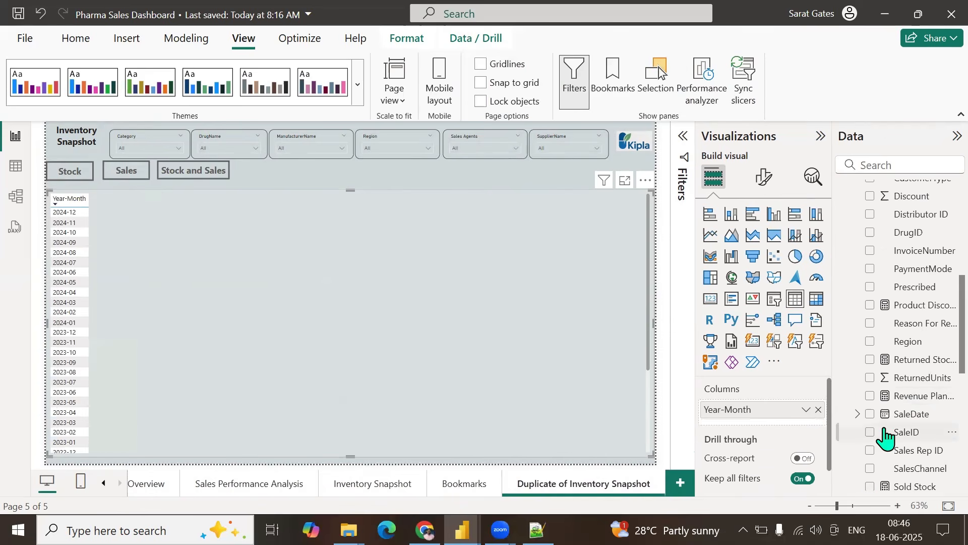
Step: Search the data fields for "stock" and add Total Stock, Sold Stock, Returned Stocks and Stock Available to the table
scroll(886, 437, "up", 3)
scroll(886, 437, "down", 3)
left_click(901, 166)
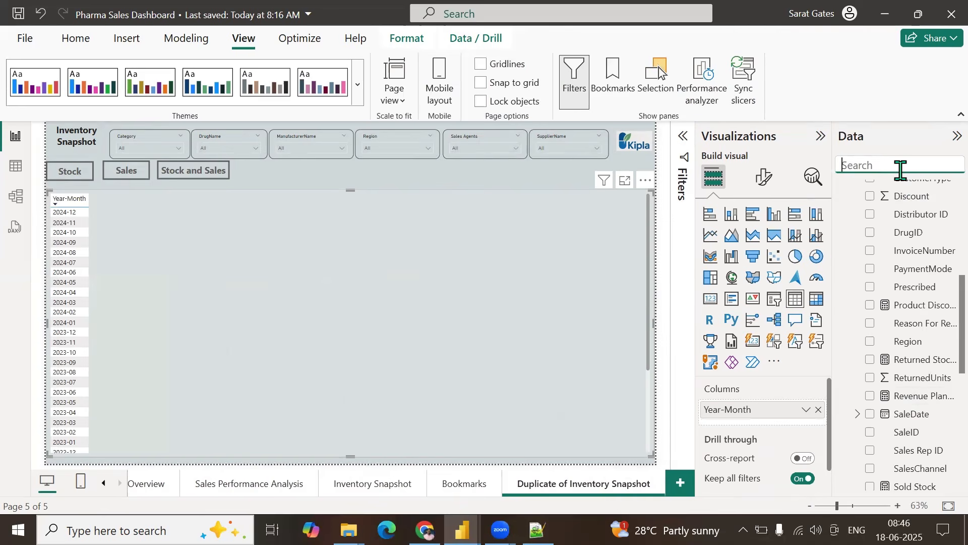
type("stock")
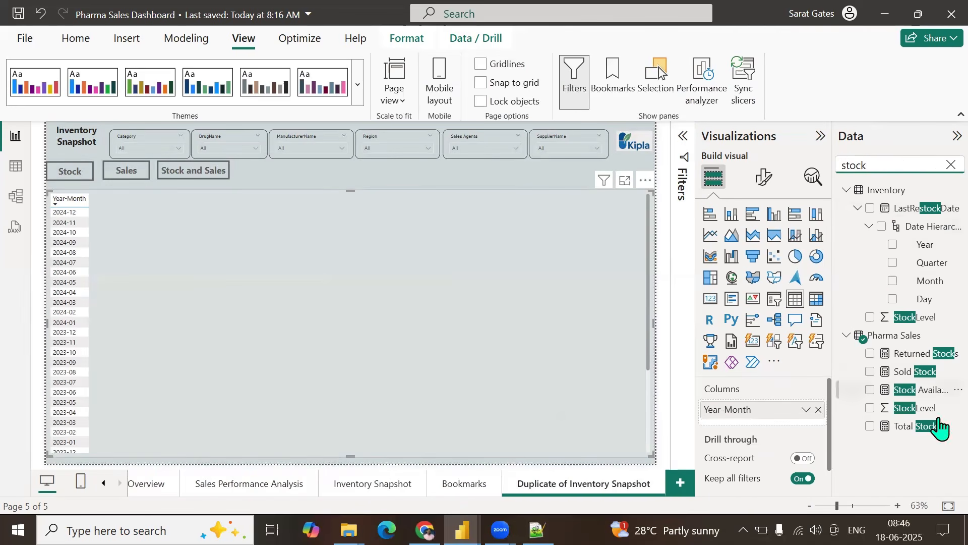
left_click(870, 426)
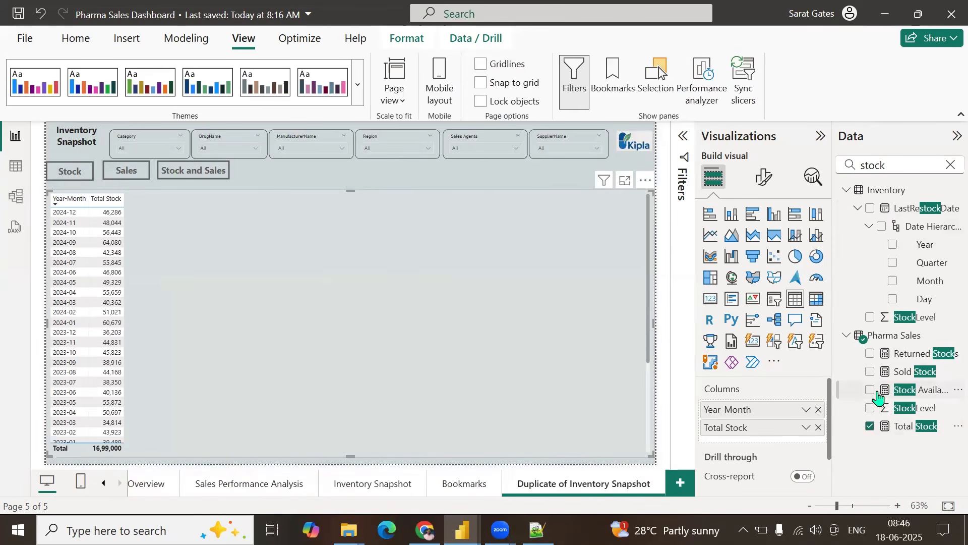
left_click(870, 372)
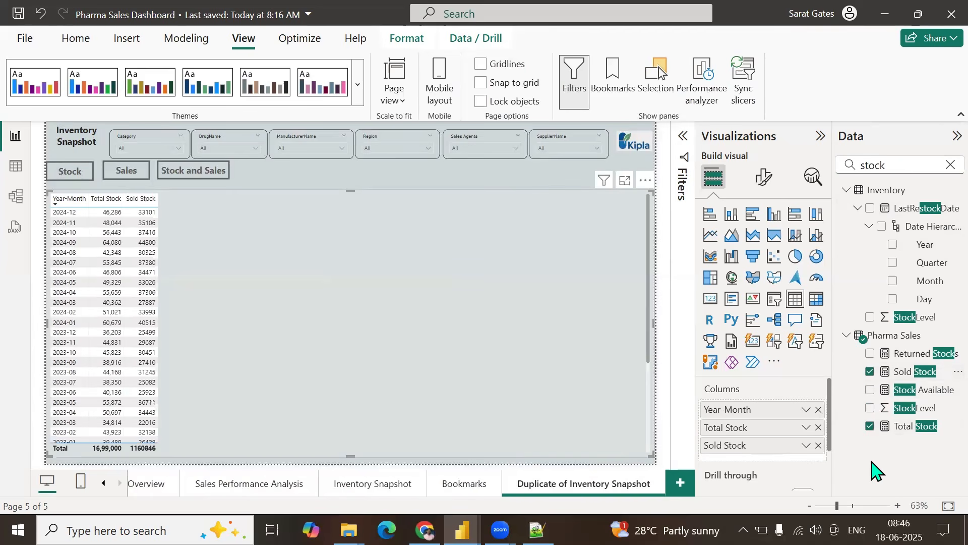
left_click(870, 354)
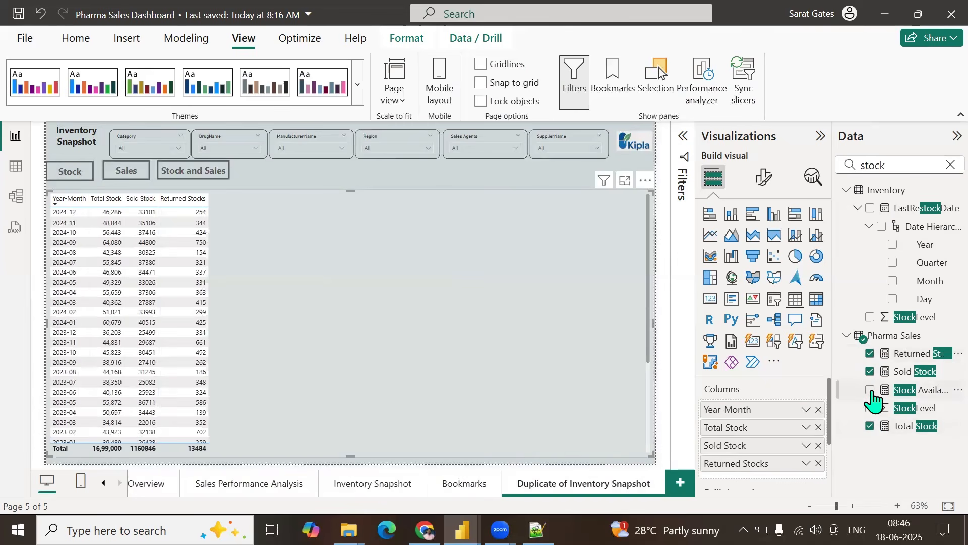
left_click(870, 390)
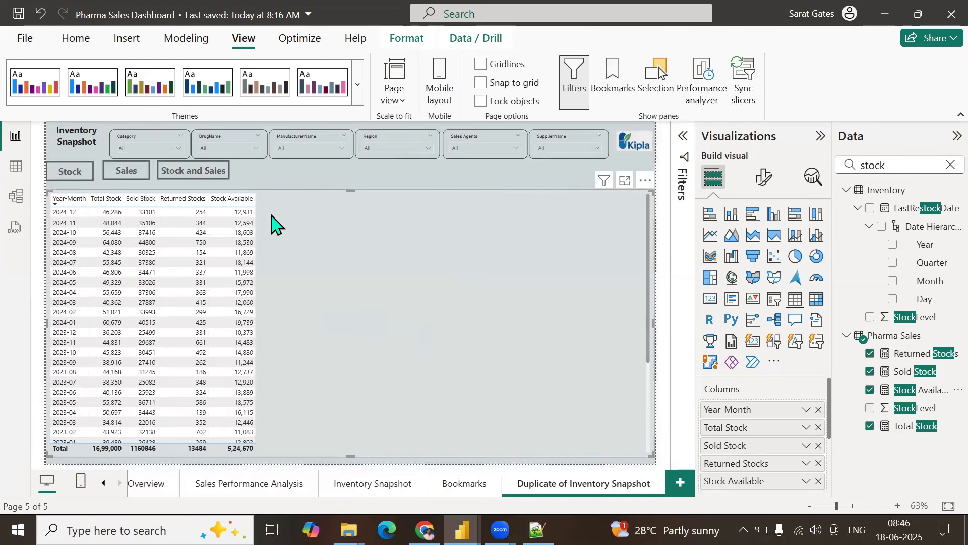
Step: Clear the field search, add Total Sales USD to the table renamed as Total Sales, and add Revenue Planning
left_click(950, 164)
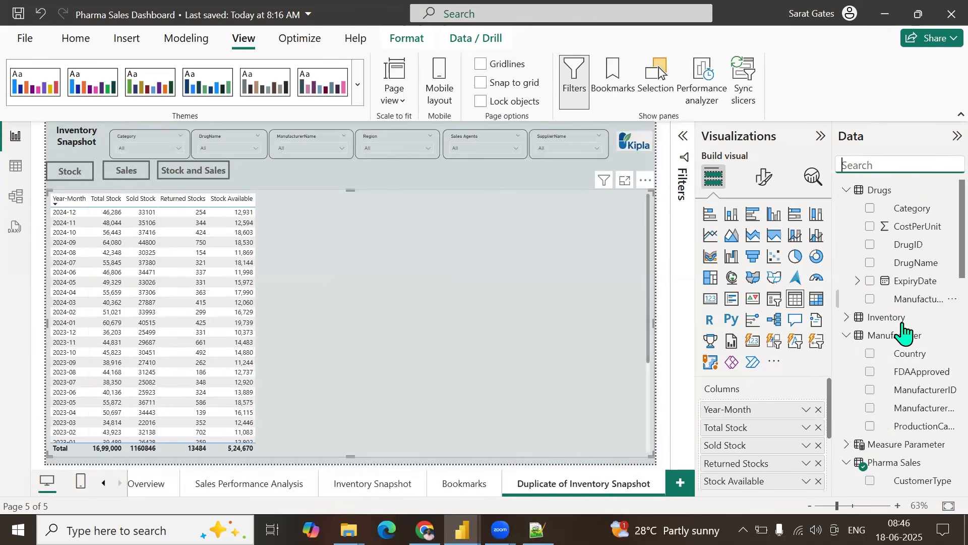
scroll(902, 333, "down", 6)
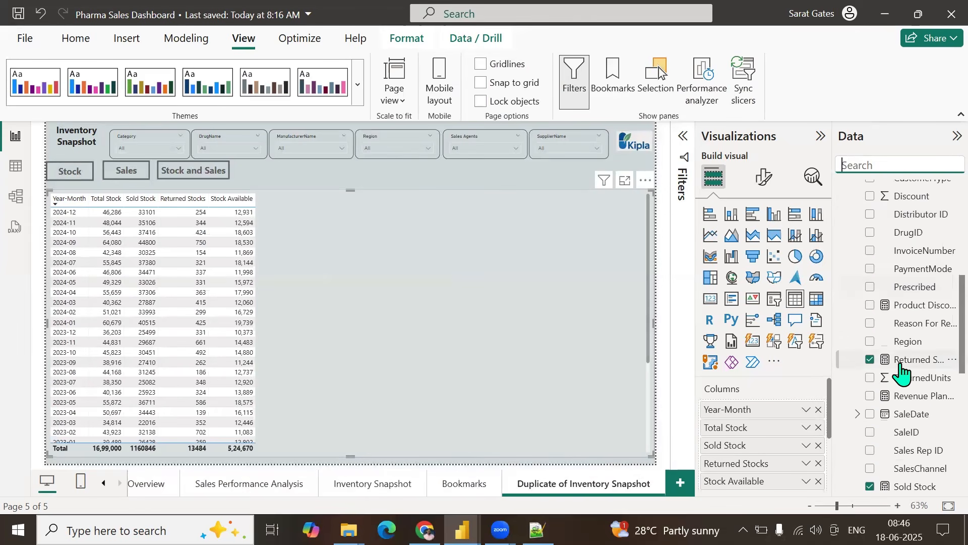
scroll(934, 348, "down", 3)
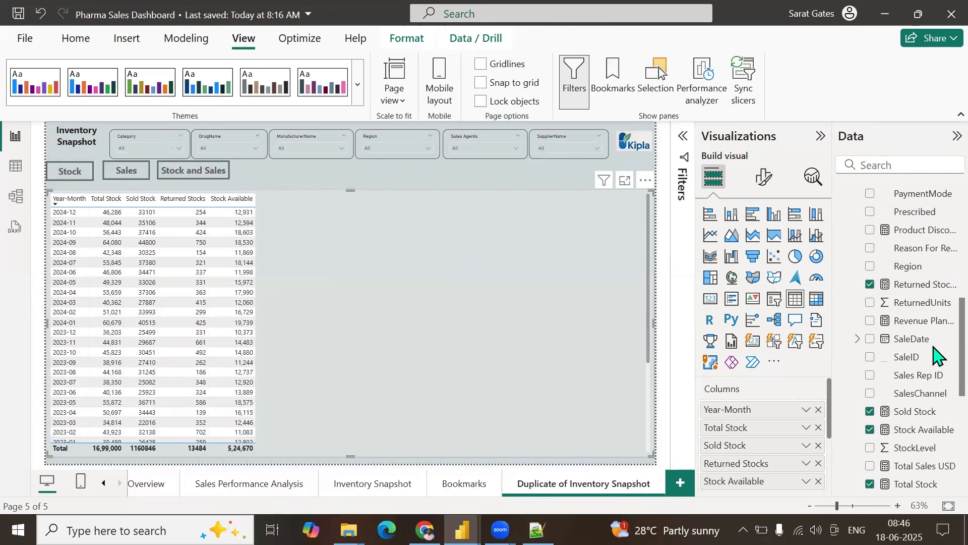
scroll(934, 354, "down", 1)
scroll(934, 373, "down", 5)
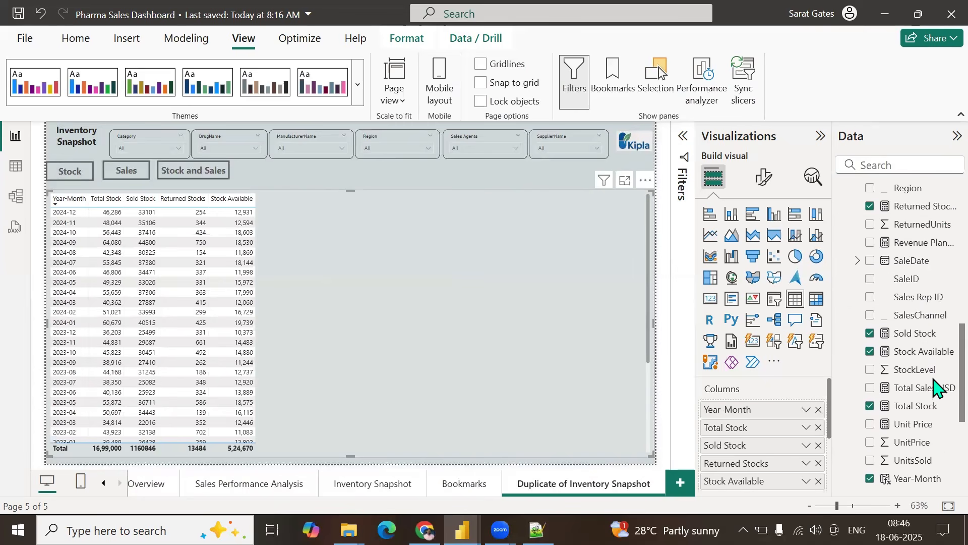
left_click(869, 328)
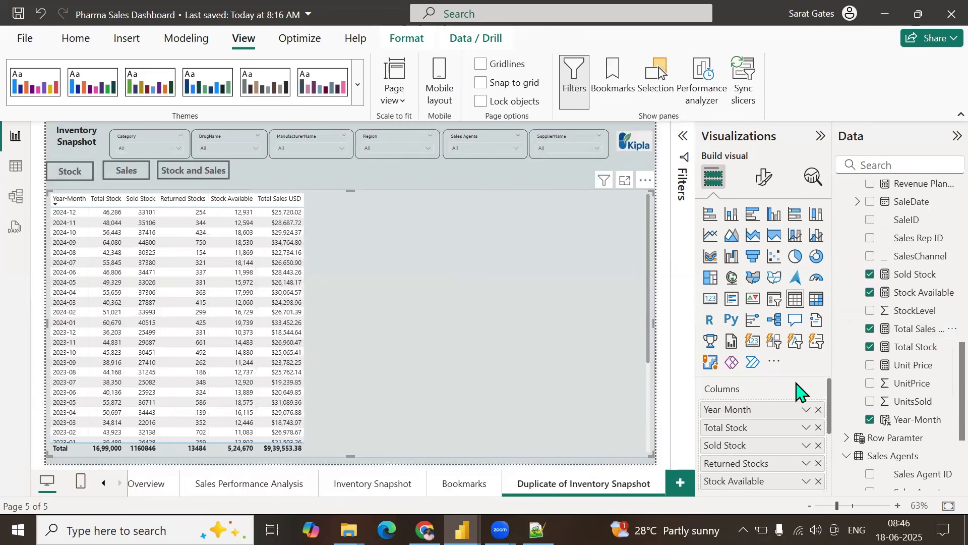
scroll(795, 391, "down", 3)
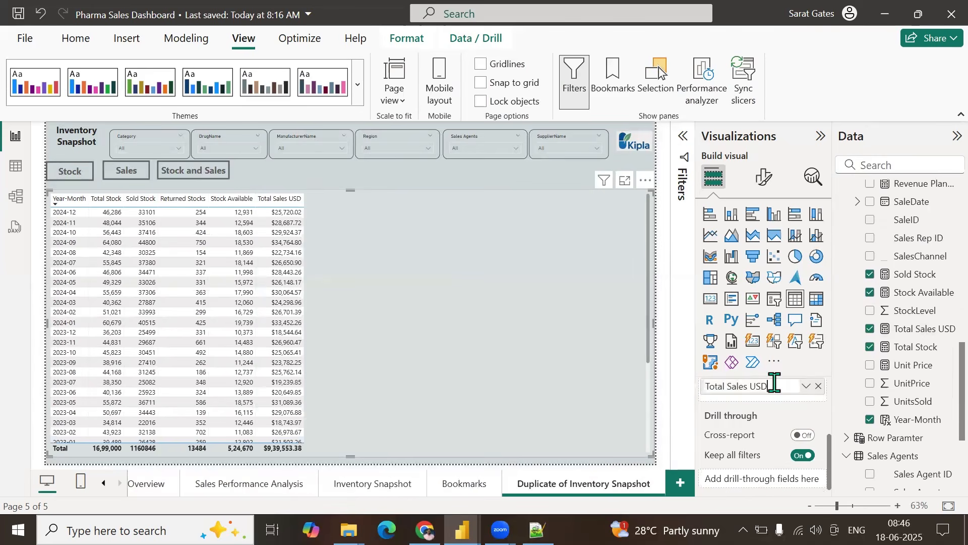
double_click(775, 385)
key("Return")
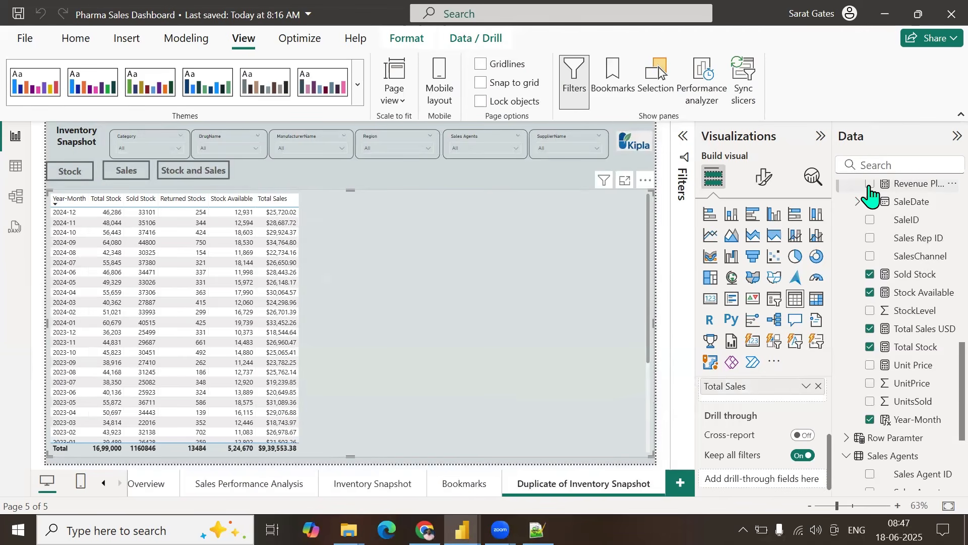
left_click(869, 186)
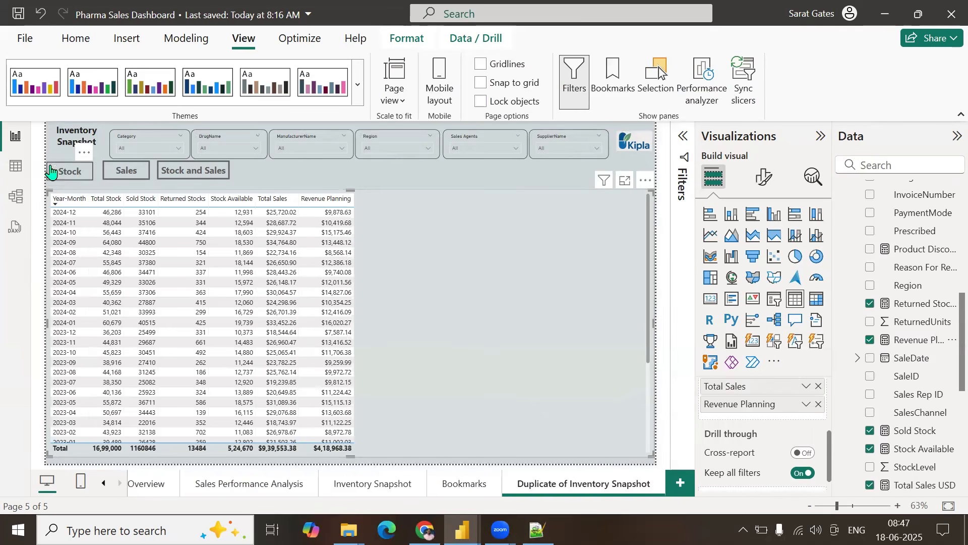
Step: Delete the Stock, Sales, and Stock and Sales buttons from the duplicate page and extend the table upward into the freed space
left_click(57, 174)
left_click(132, 177, "ctrl")
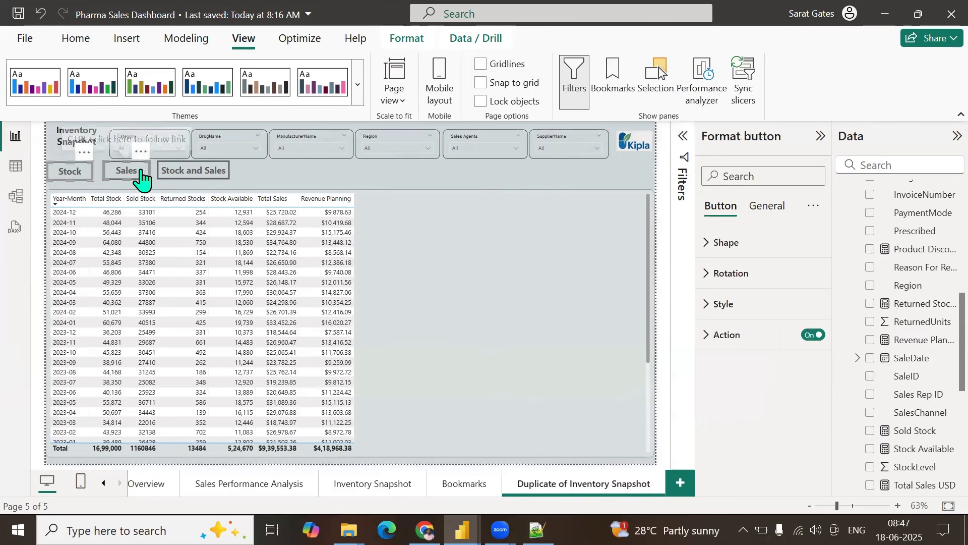
left_click(189, 176, "ctrl")
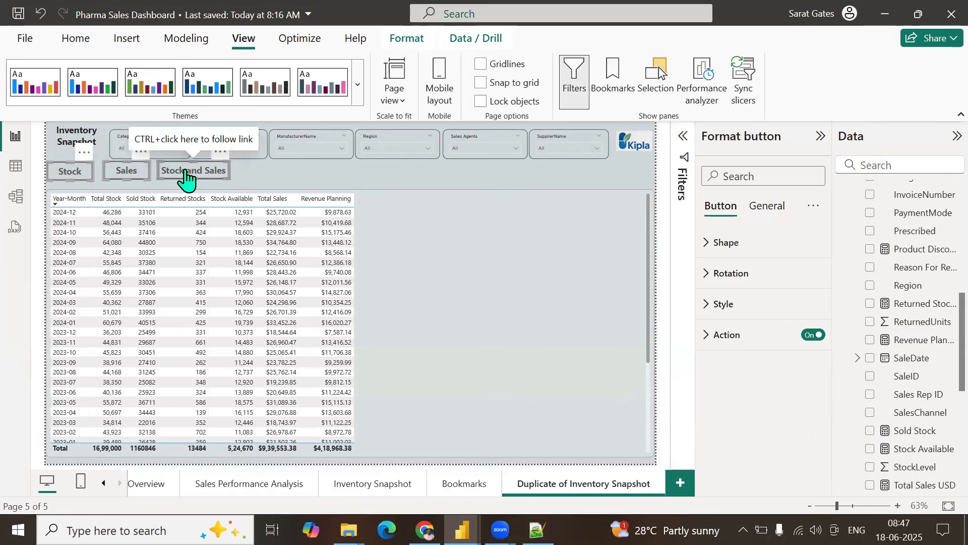
key("Delete")
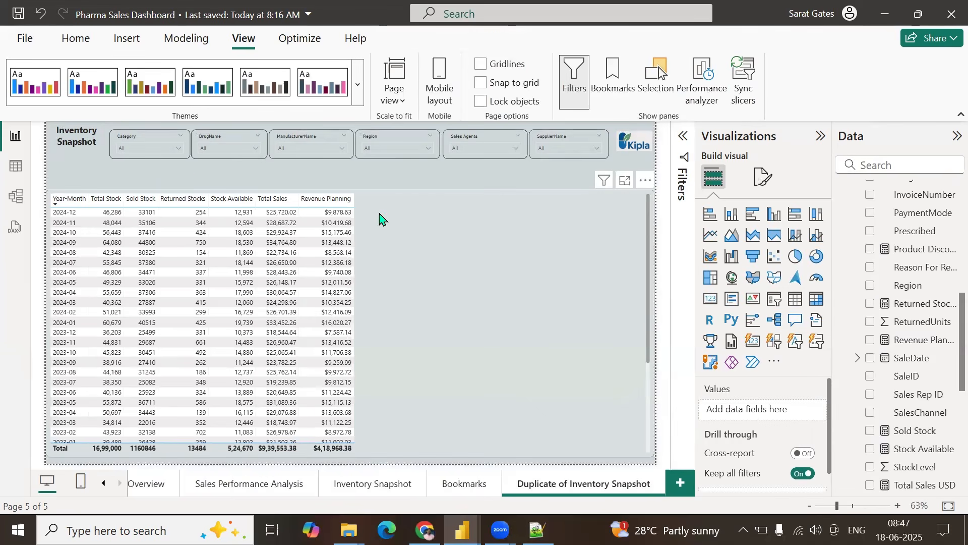
left_click(363, 192)
left_click_drag(348, 191, 349, 171)
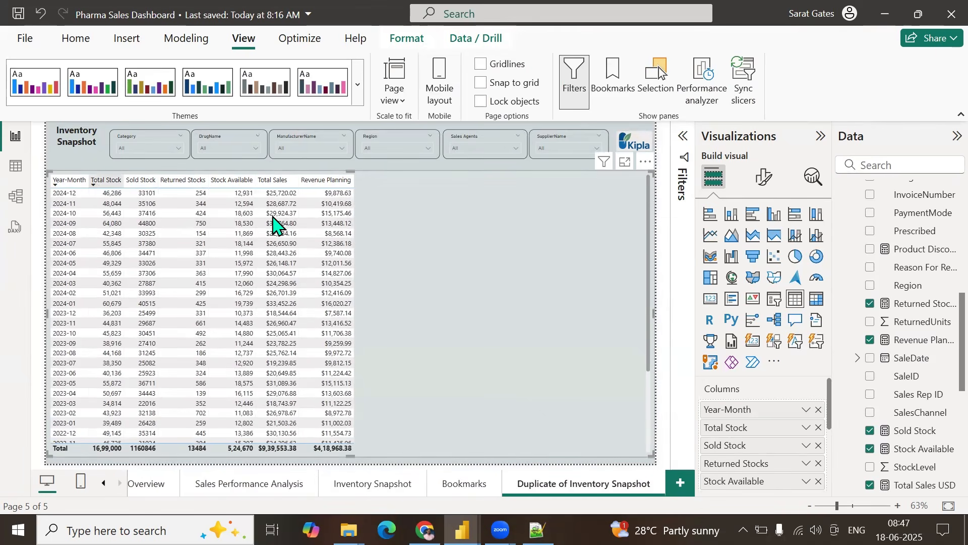
Step: Set the table's global font size to 13
left_click(763, 177)
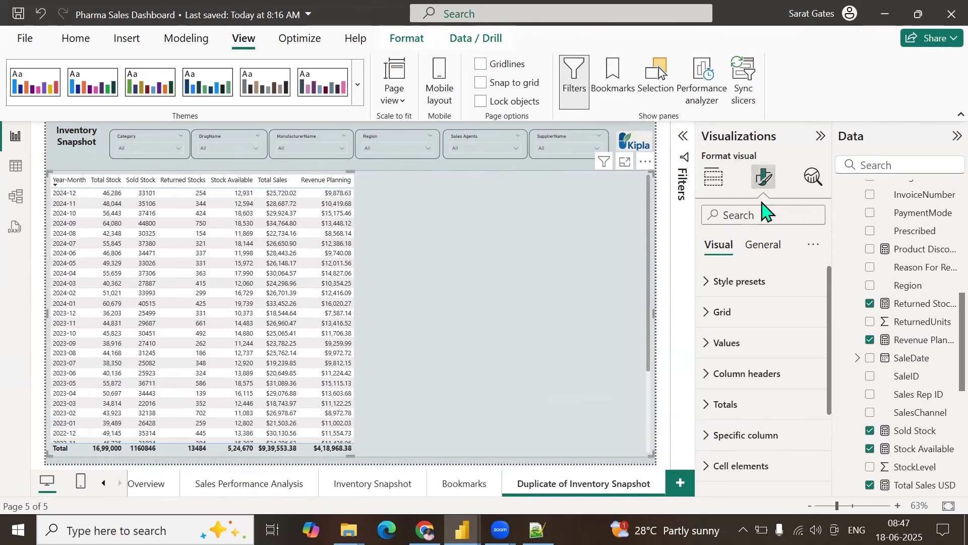
left_click(762, 211)
type("font")
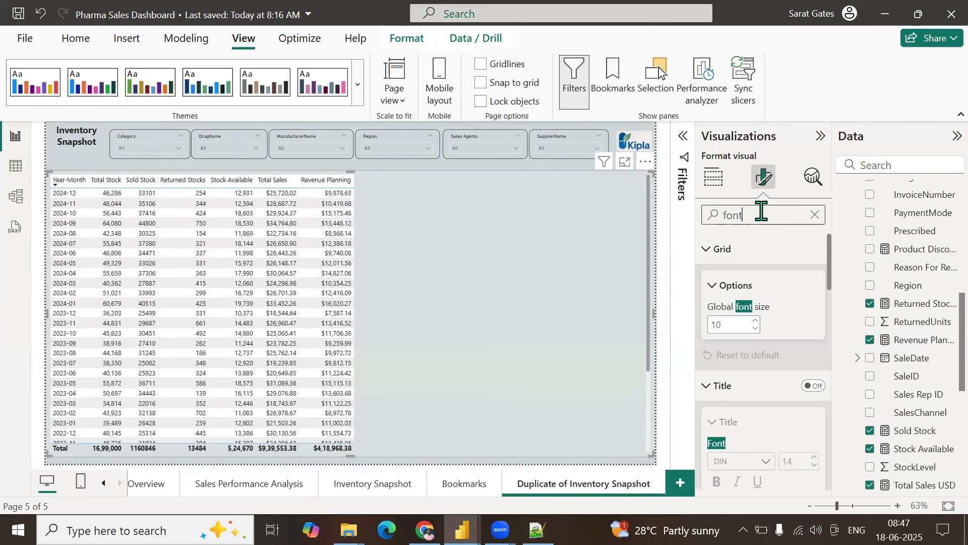
left_click(756, 321)
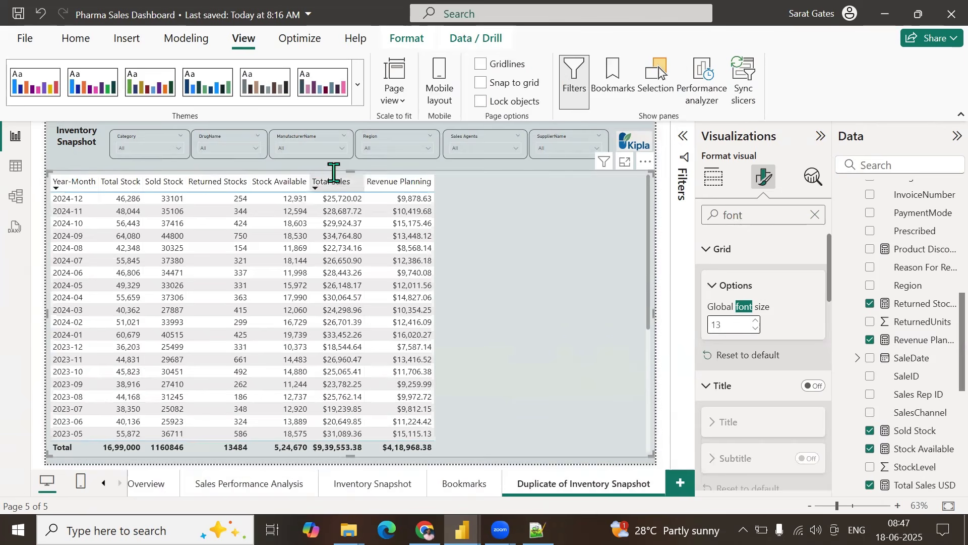
Step: Insert a blank button on the Inventory Snapshot page and place it above the chart's right end, below the SupplierName slicer
left_click(371, 486)
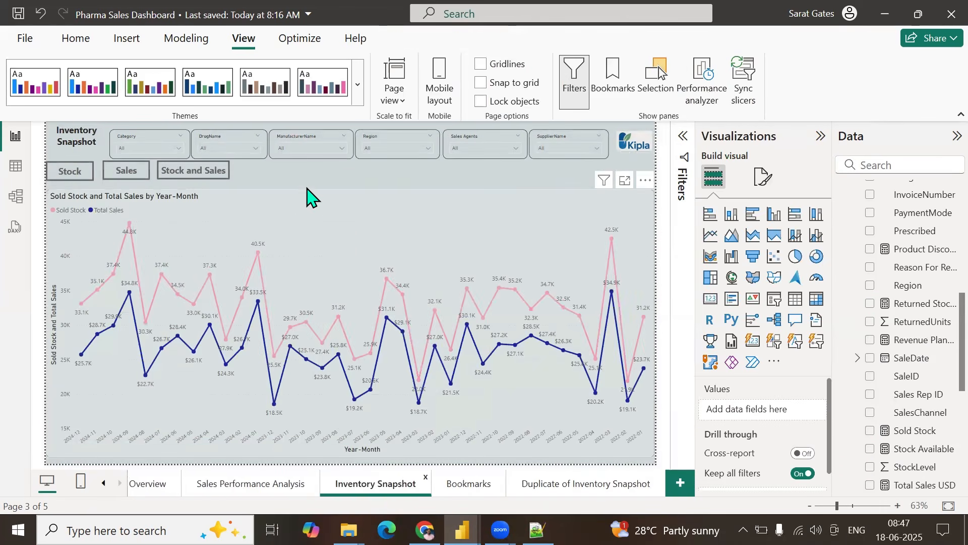
left_click(126, 179)
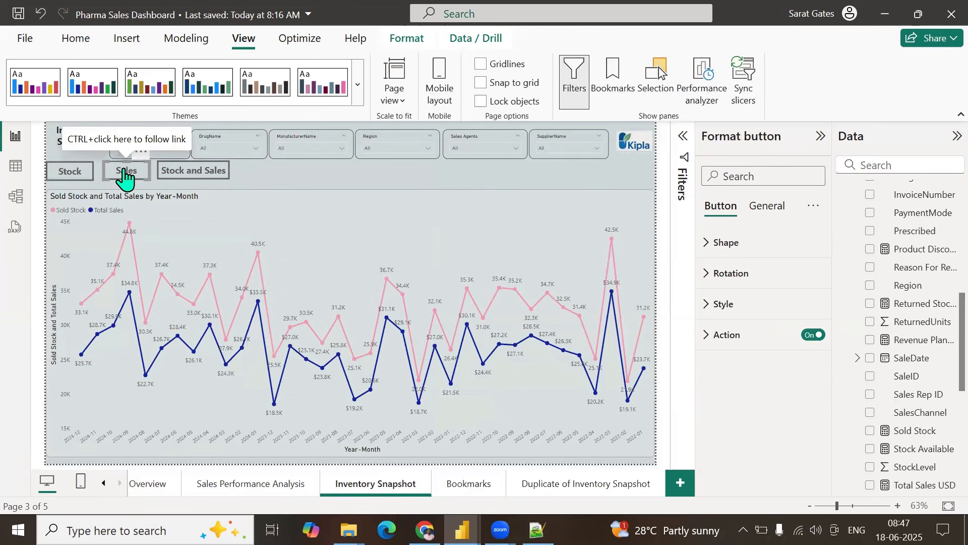
left_click(169, 174)
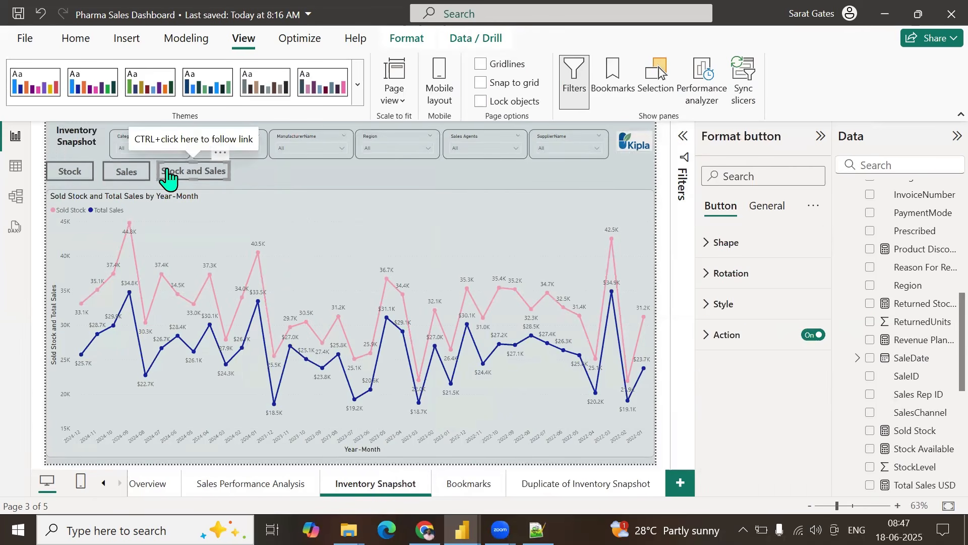
left_click(300, 180)
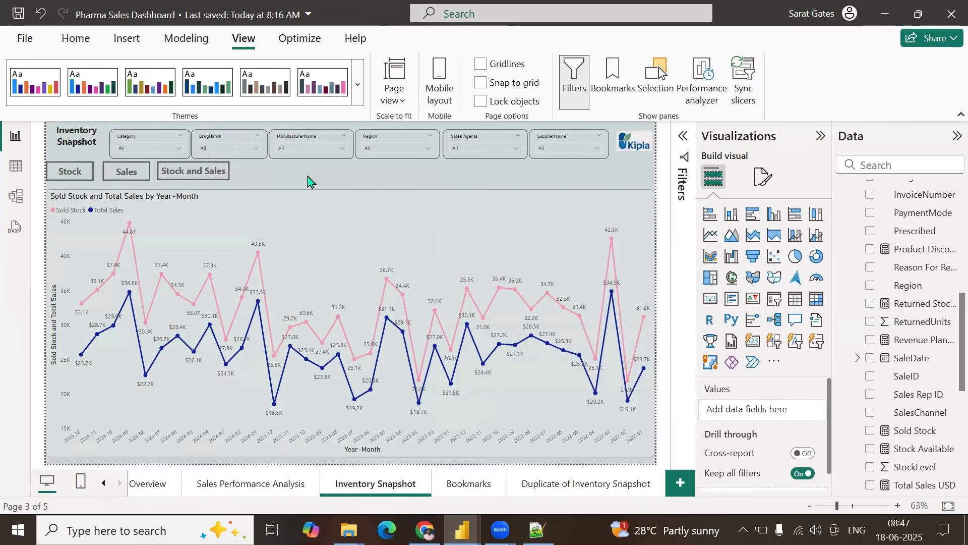
left_click(127, 40)
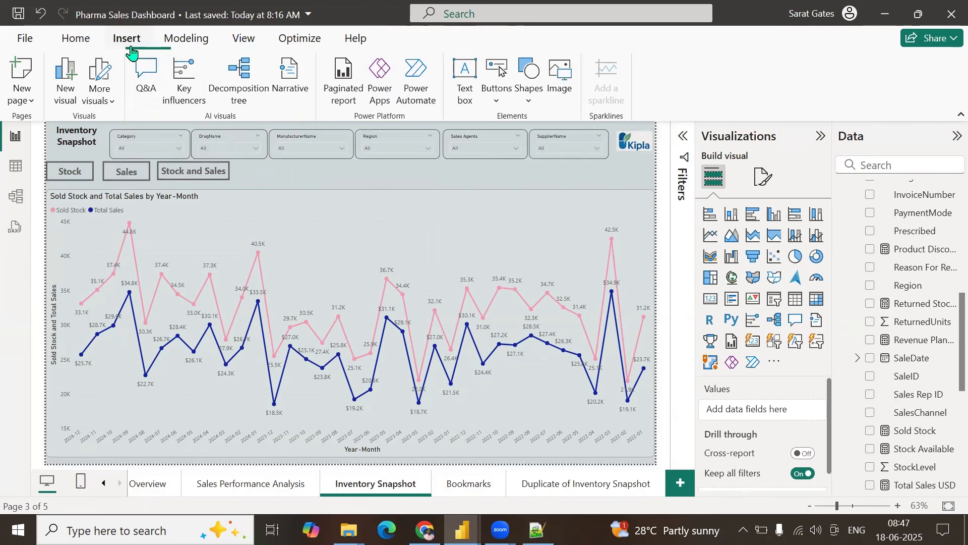
left_click(499, 111)
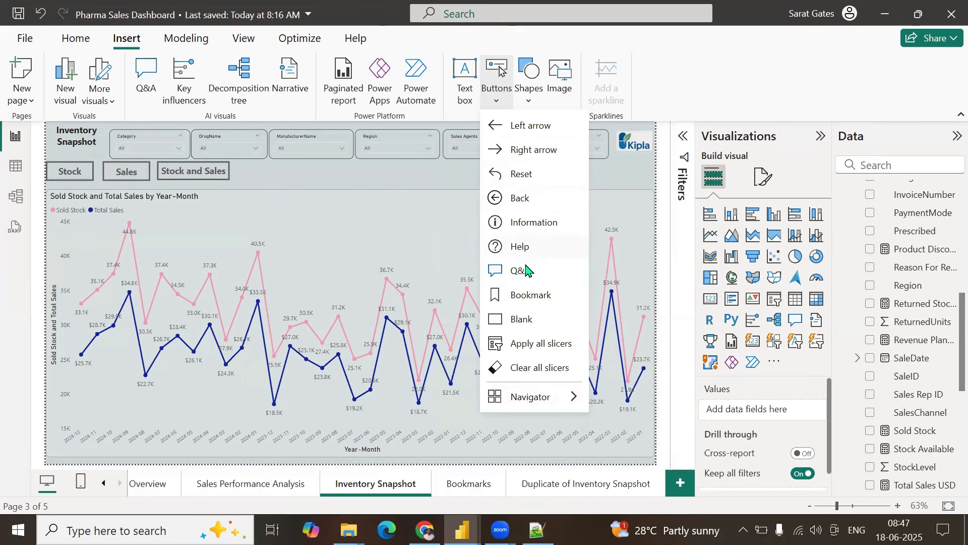
left_click(523, 322)
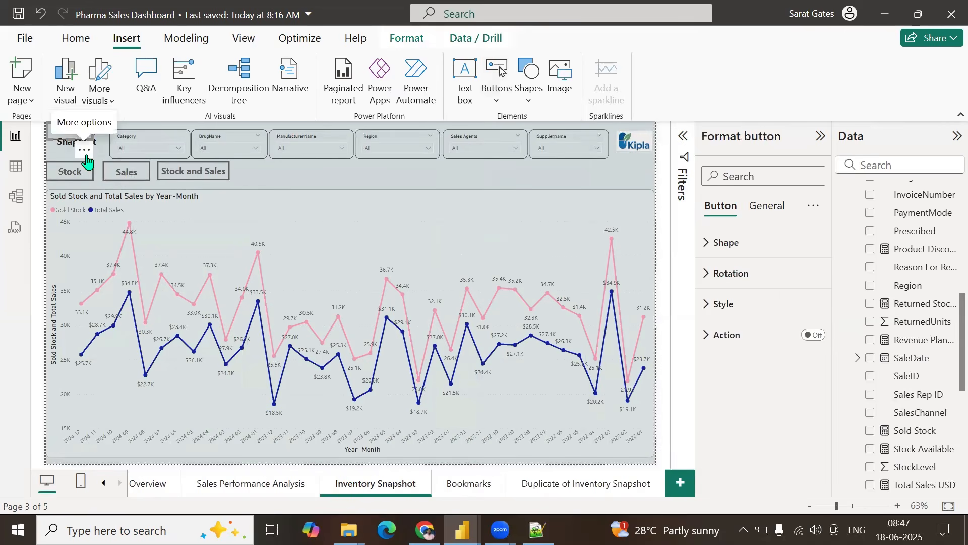
left_click_drag(86, 161, 590, 207)
left_click_drag(593, 172, 622, 176)
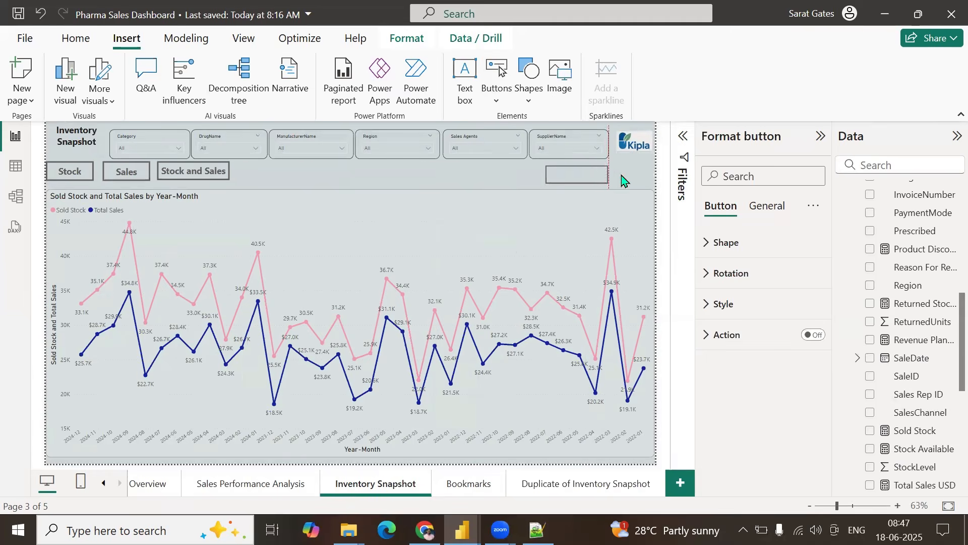
Step: Turn on the new blank button's text and set it to "Table View"
left_click(711, 306)
left_click(806, 417)
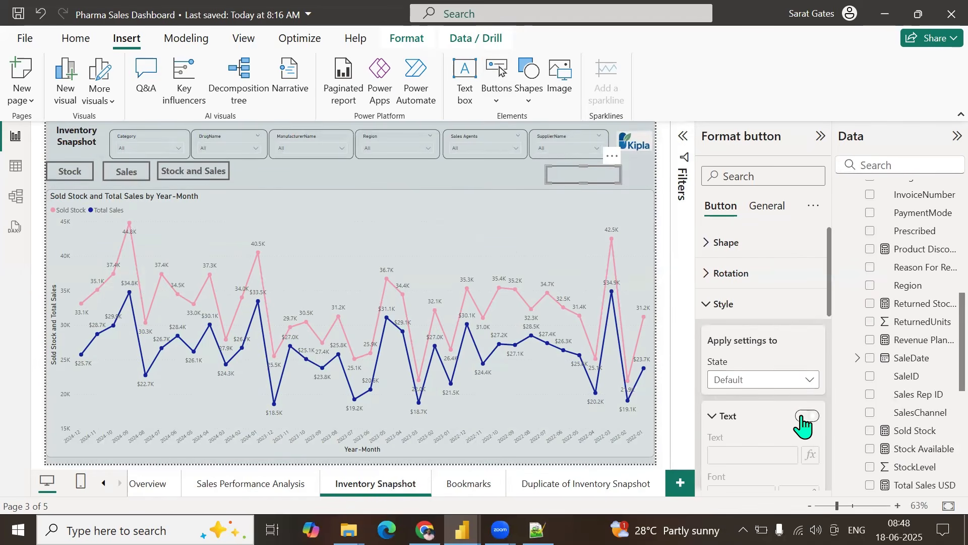
scroll(756, 423, "down", 3)
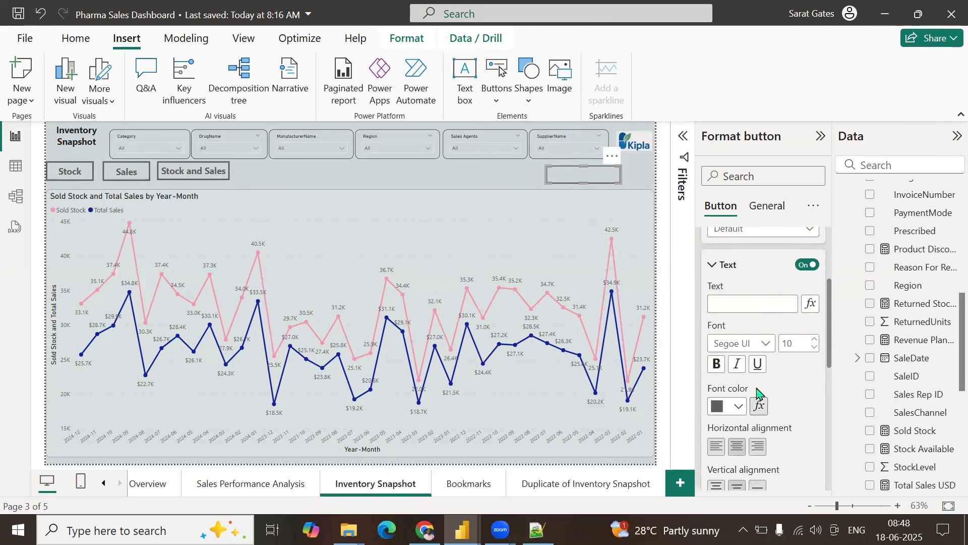
left_click(754, 306)
type("Table B")
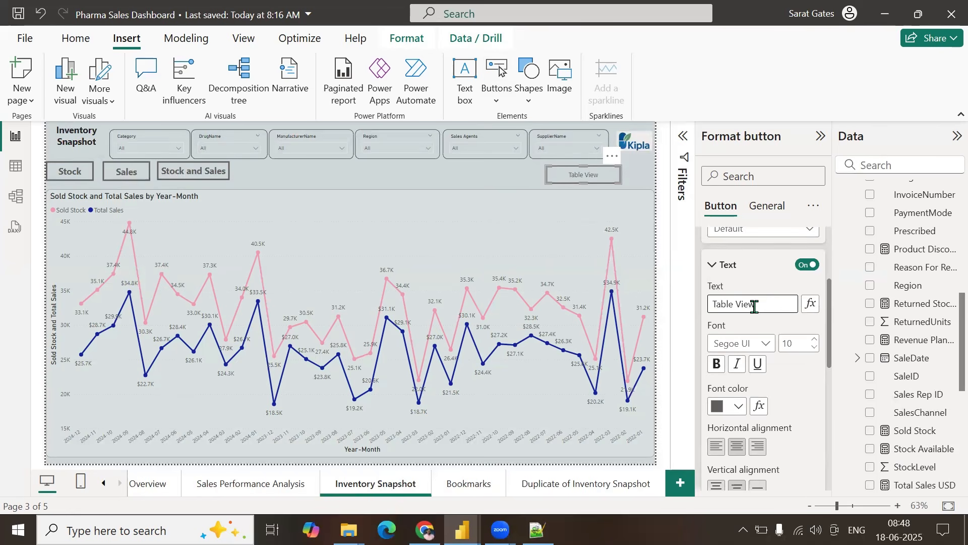
Step: Make the Table View button's text bold at size 14 and move the button flush with the chart's right edge, under the logo
left_click(716, 363)
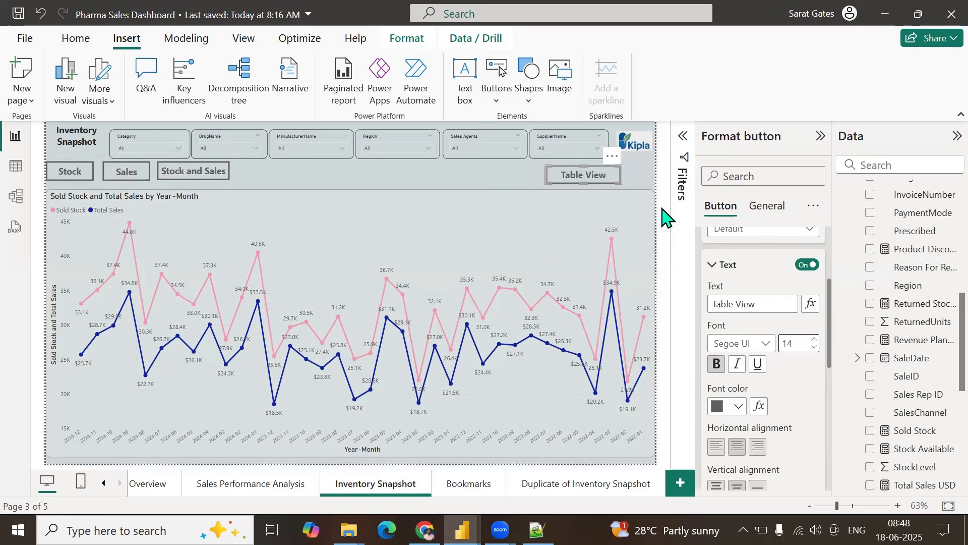
left_click_drag(590, 186, 620, 185)
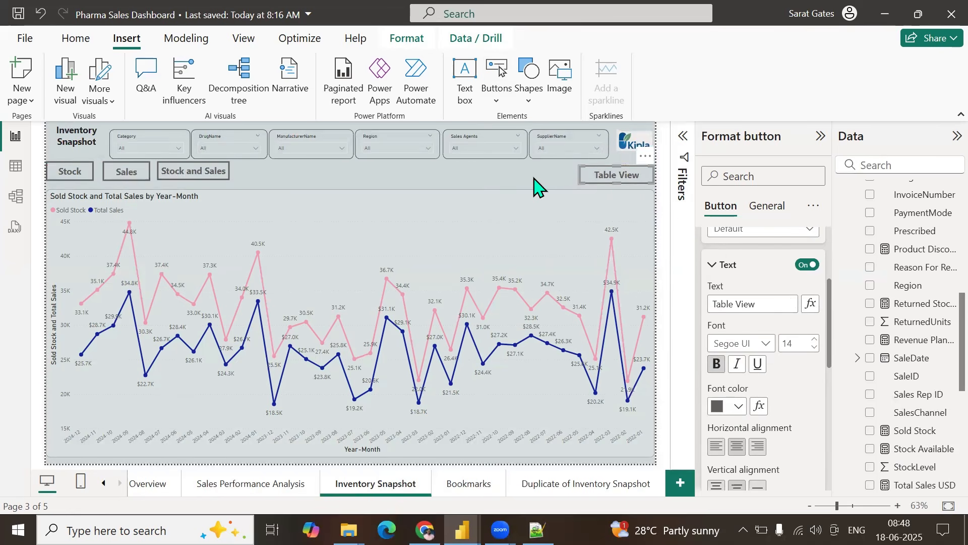
Step: Turn on the Table View button's action with type Page navigation and destination Duplicate of Inventory Snapshot
scroll(741, 303, "up", 3)
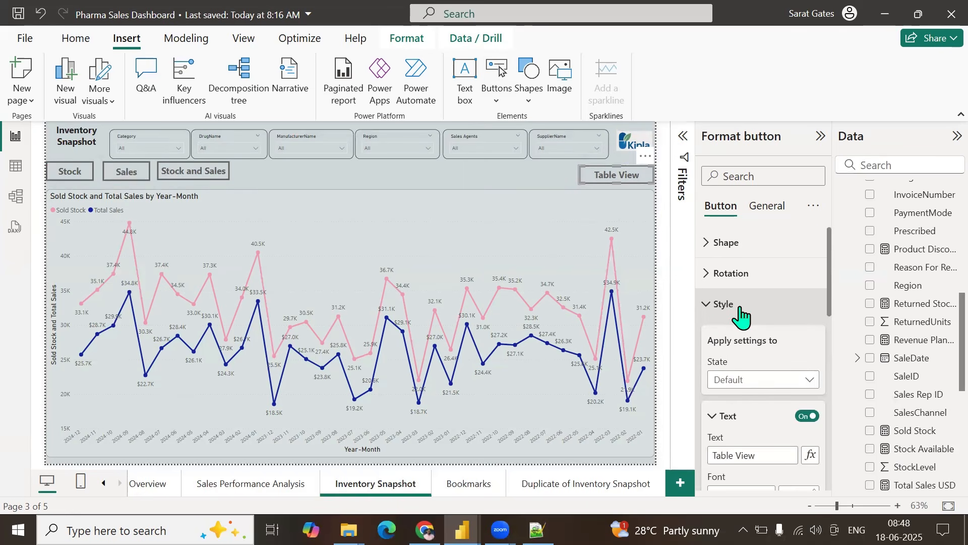
left_click(710, 306)
left_click(710, 334)
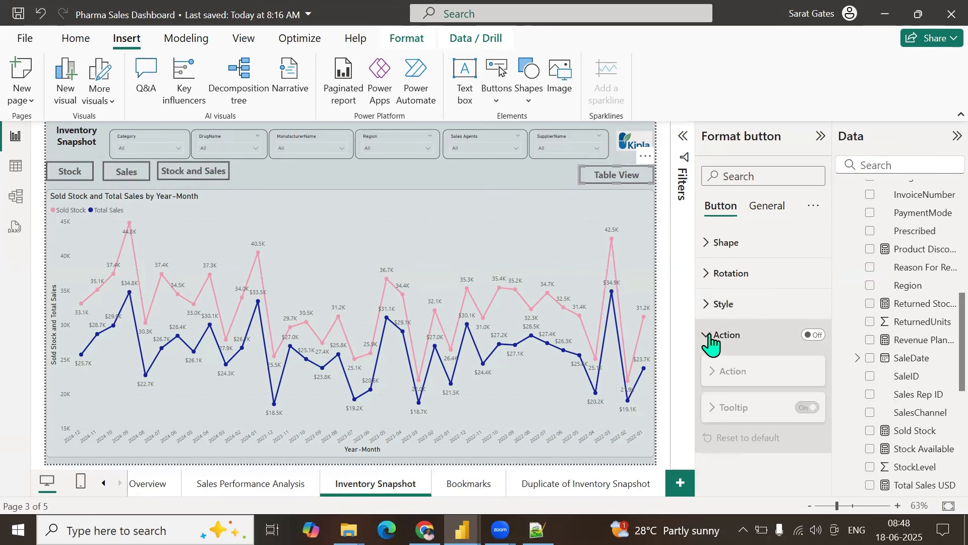
left_click(812, 335)
left_click(807, 371)
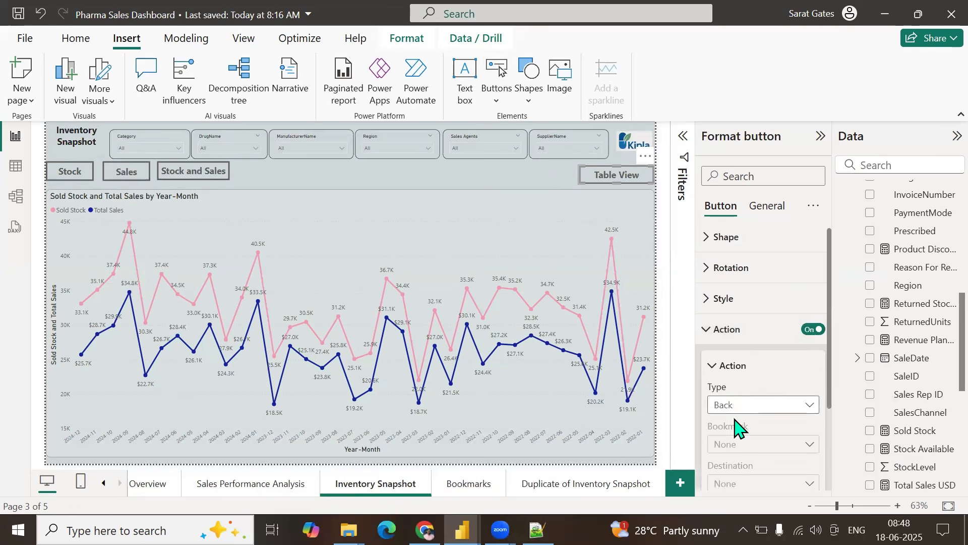
scroll(741, 428, "down", 3)
left_click(766, 298)
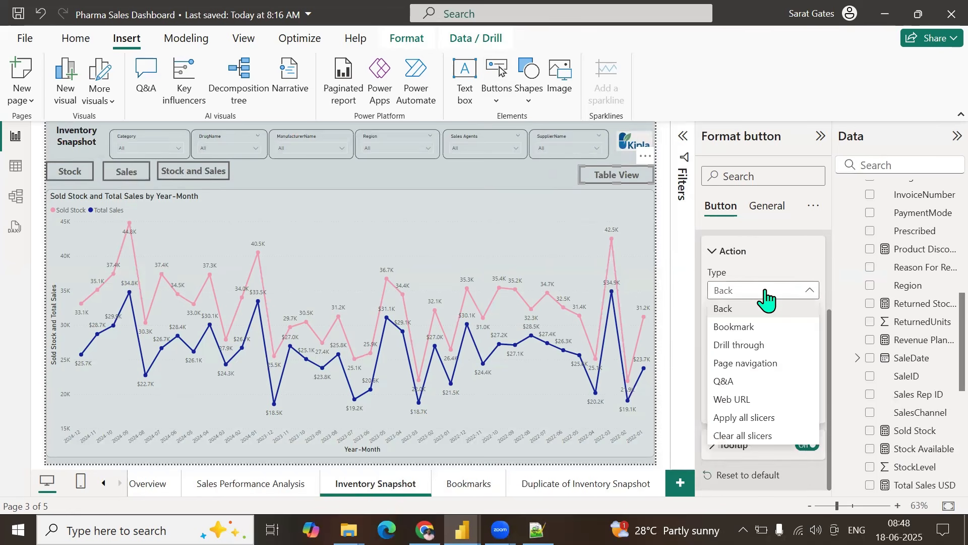
left_click(760, 364)
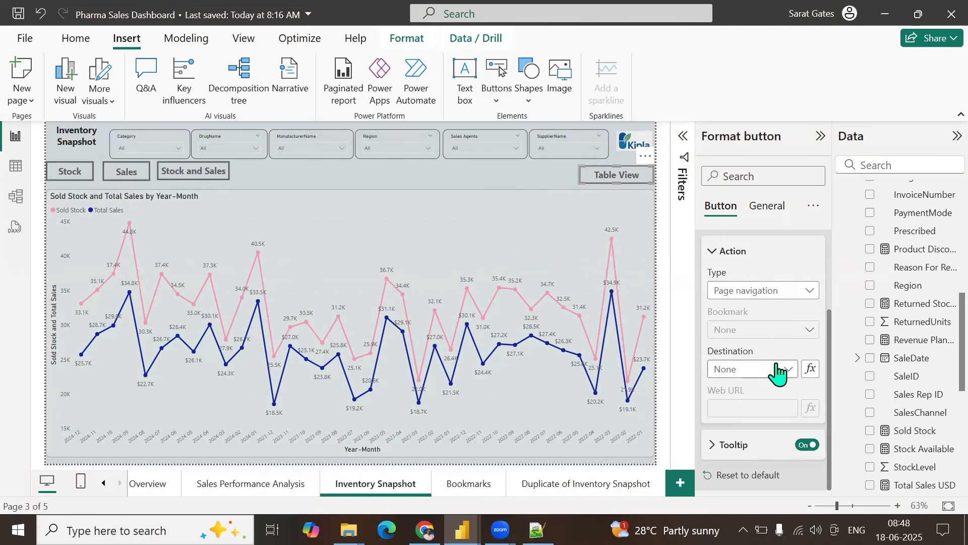
left_click(787, 371)
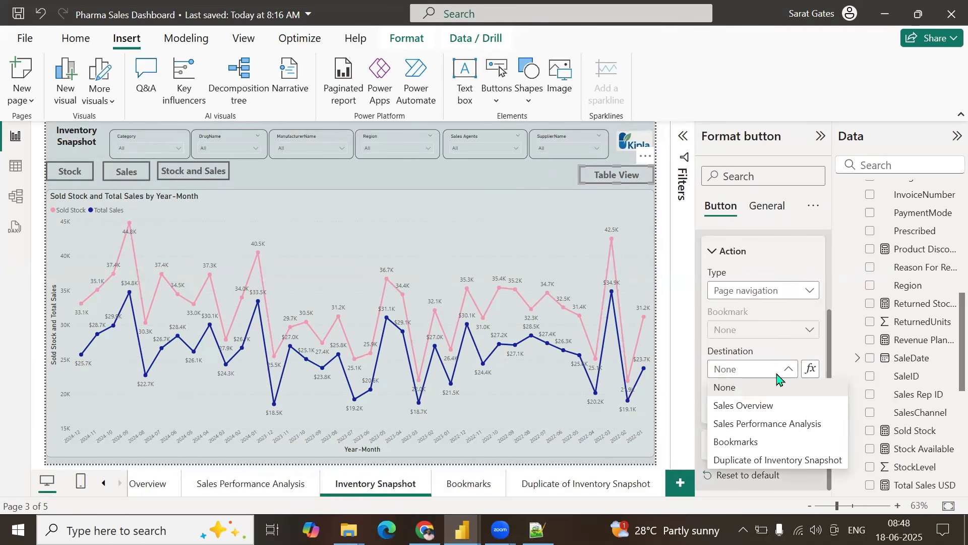
left_click(757, 461)
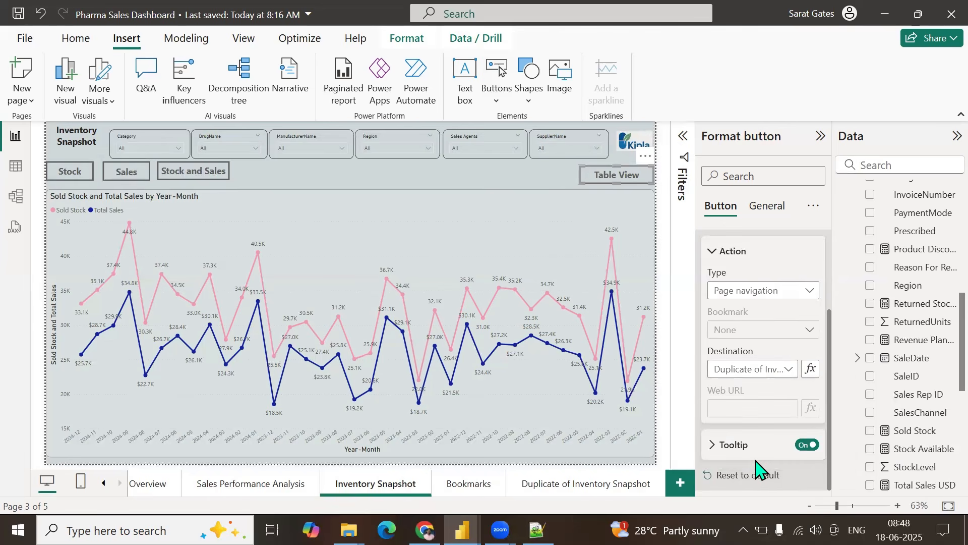
Step: Rename the duplicate page as "Inventory Snapshot - Table View" and hide it
left_click(558, 489)
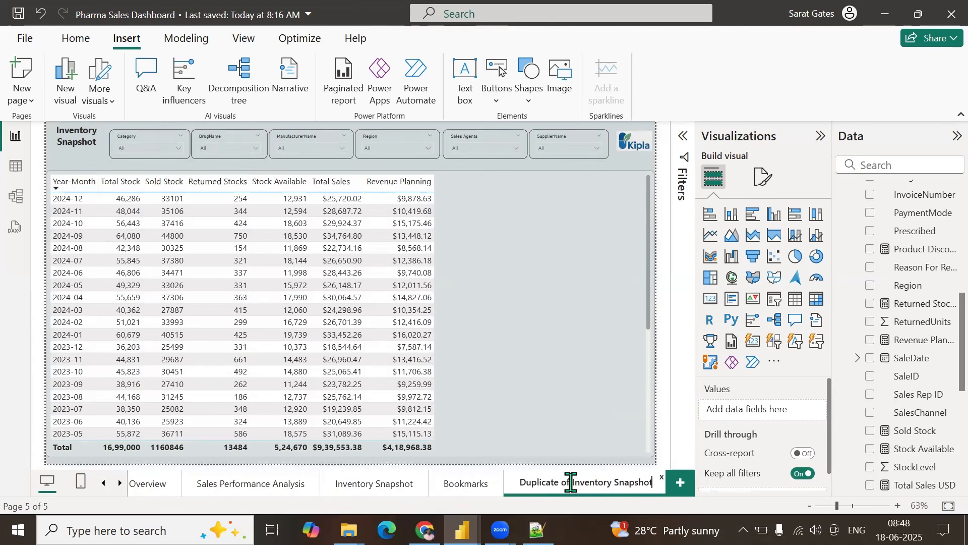
key("BackSpace")
key("BackSpace")
key("BackSpace")
key("BackSpace")
key("BackSpace")
key("BackSpace")
key("BackSpace")
key("BackSpace")
key("BackSpace")
key("BackSpace")
key("BackSpace")
key("BackSpace")
key("BackSpace")
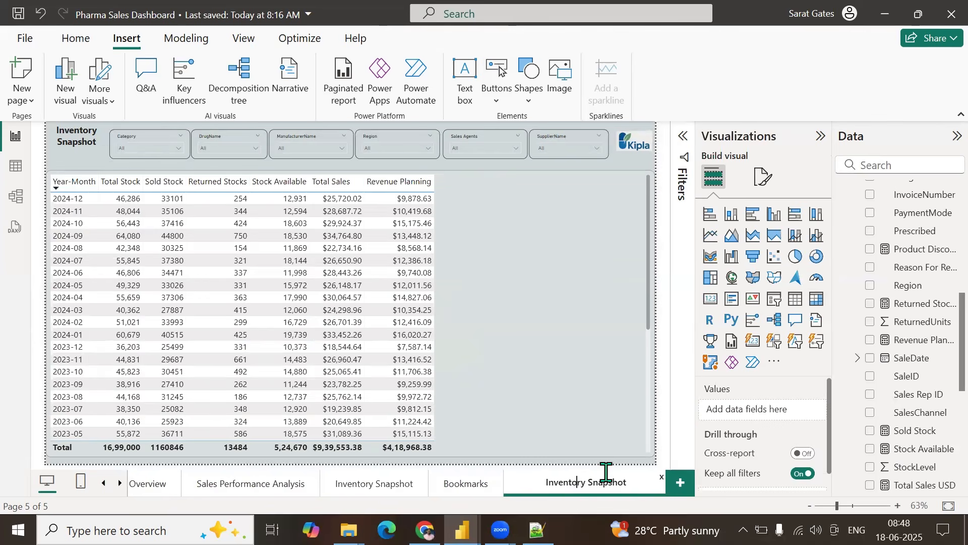
type("- Table View")
key("Return")
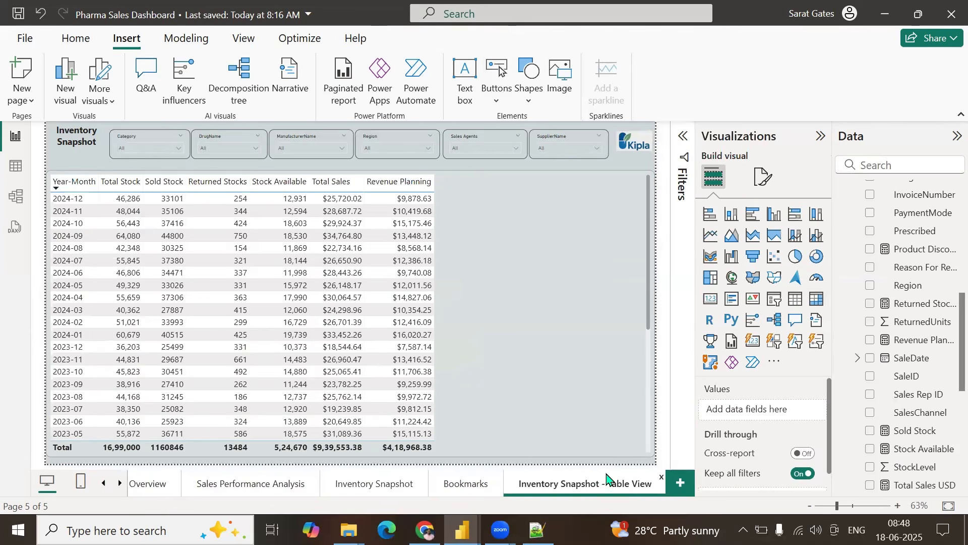
right_click(600, 489)
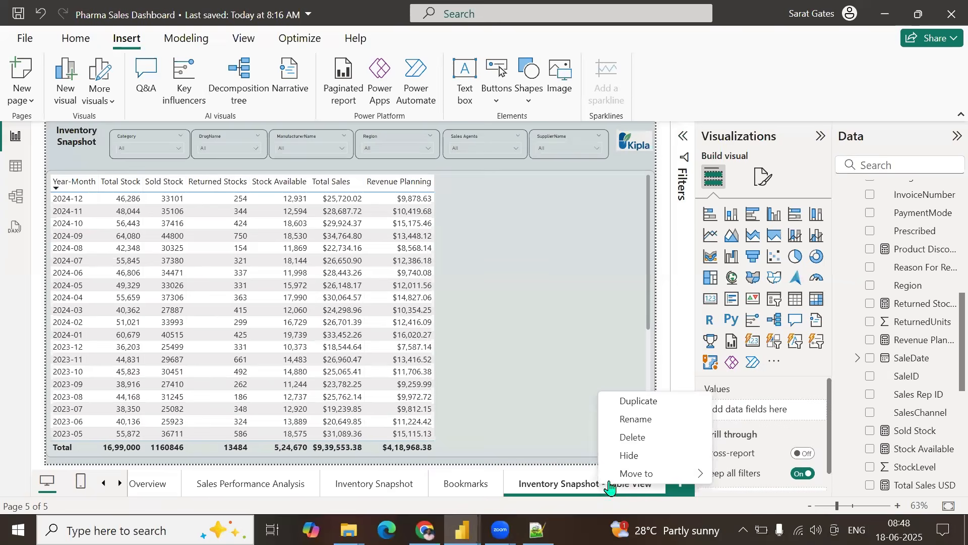
left_click(621, 455)
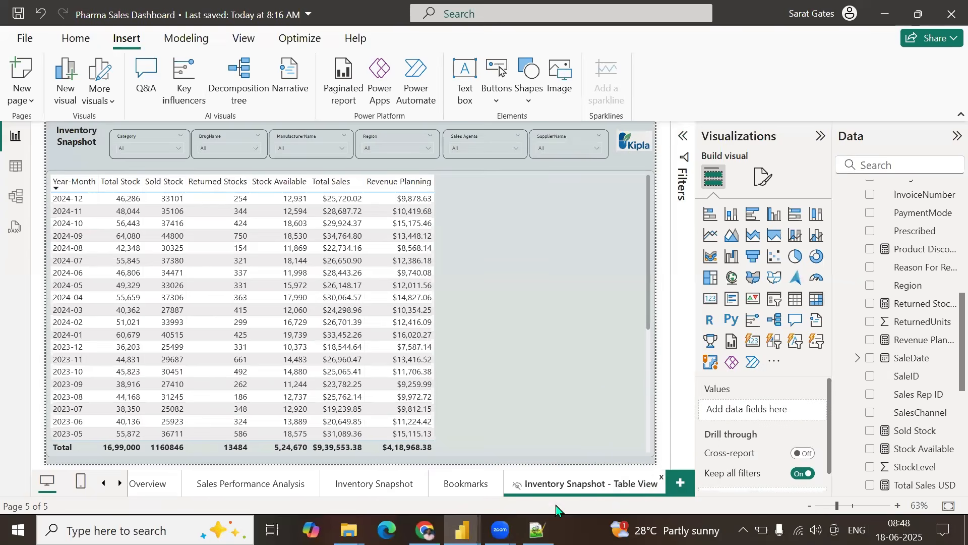
Step: Test the Table View button's page navigation from the Inventory Snapshot page
left_click(371, 491)
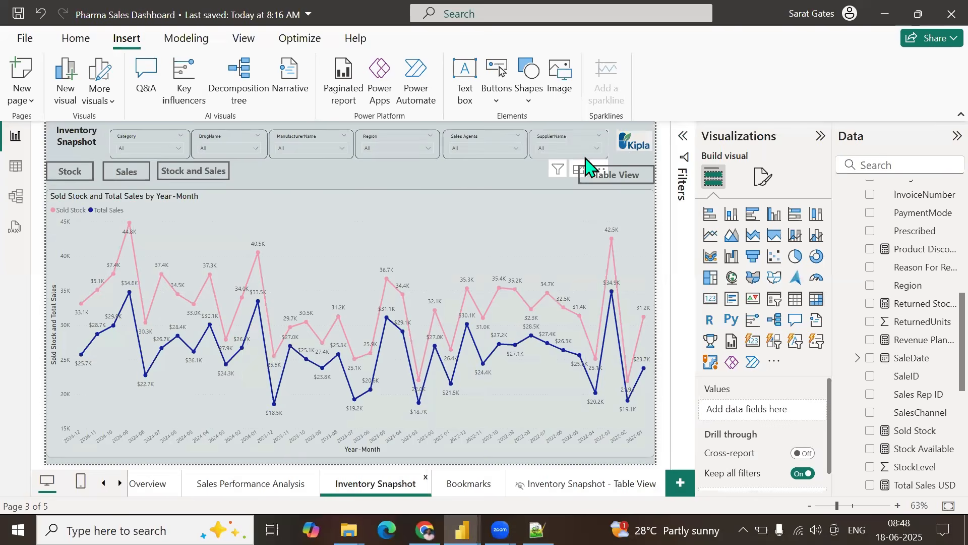
left_click(602, 182, "ctrl")
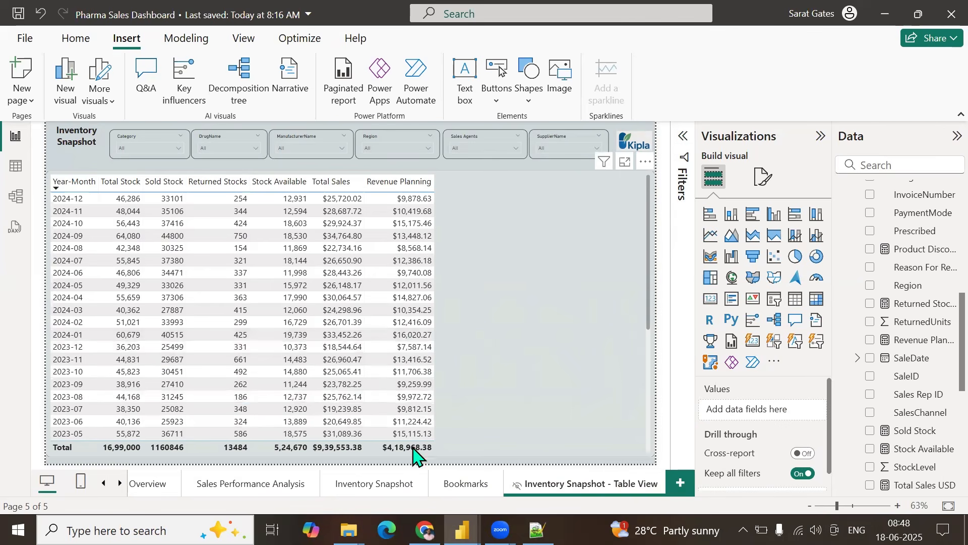
left_click(379, 486)
left_click(586, 176, "ctrl")
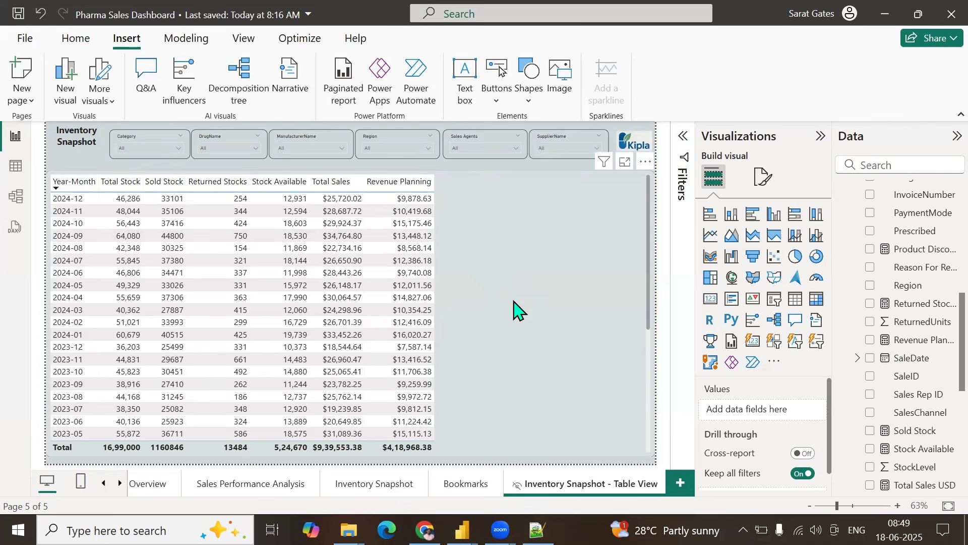
Step: Copy the stock and sales table, and add a new page named "Tool Tip" that is allowed for use as a tooltip
left_click(487, 222)
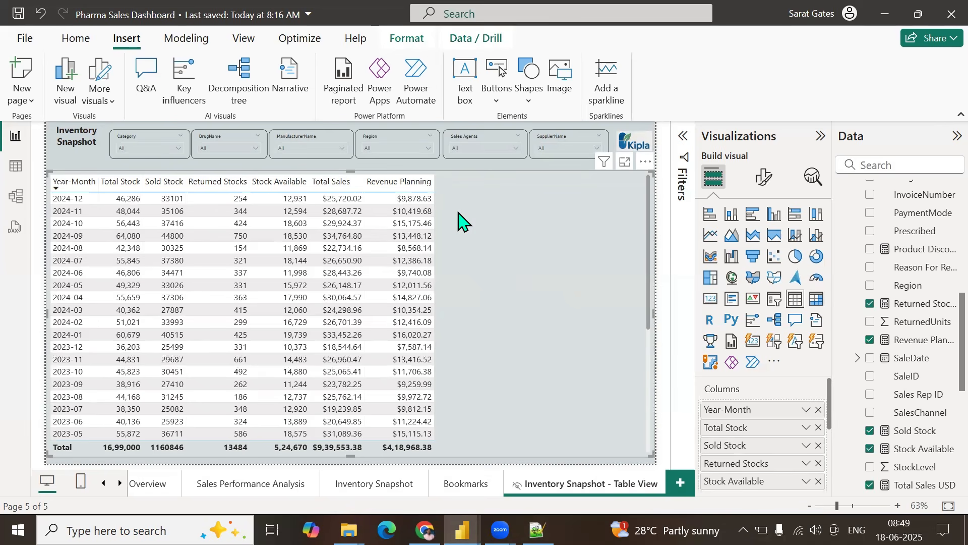
left_click(681, 484)
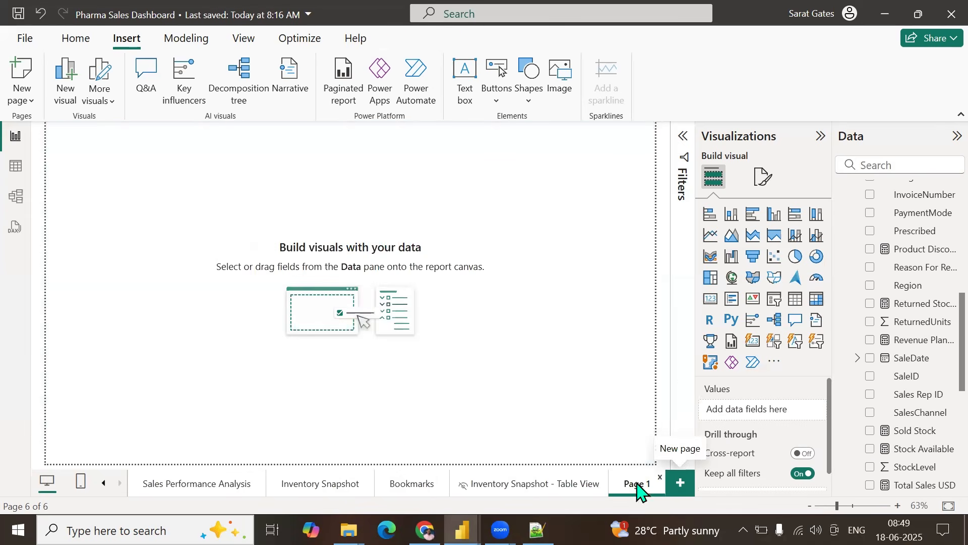
left_click(760, 177)
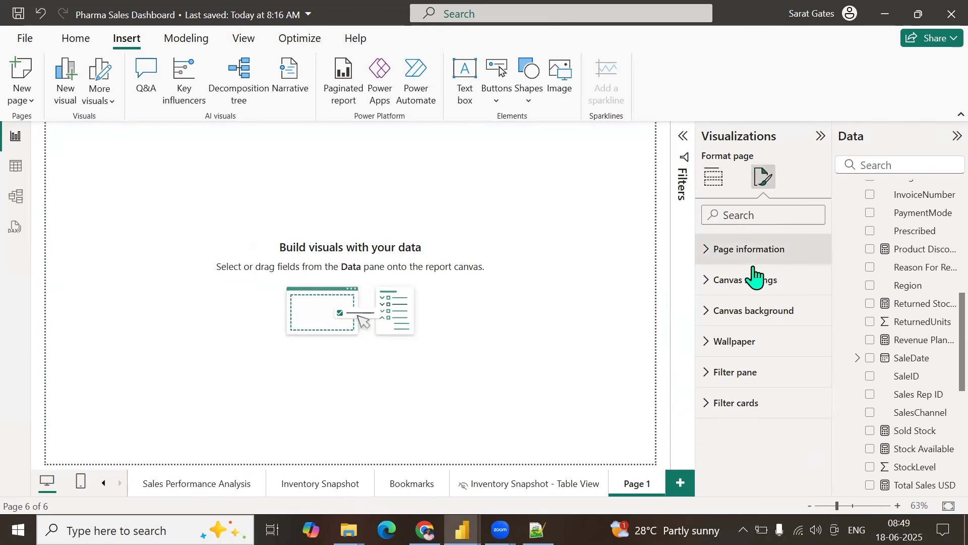
left_click(707, 252)
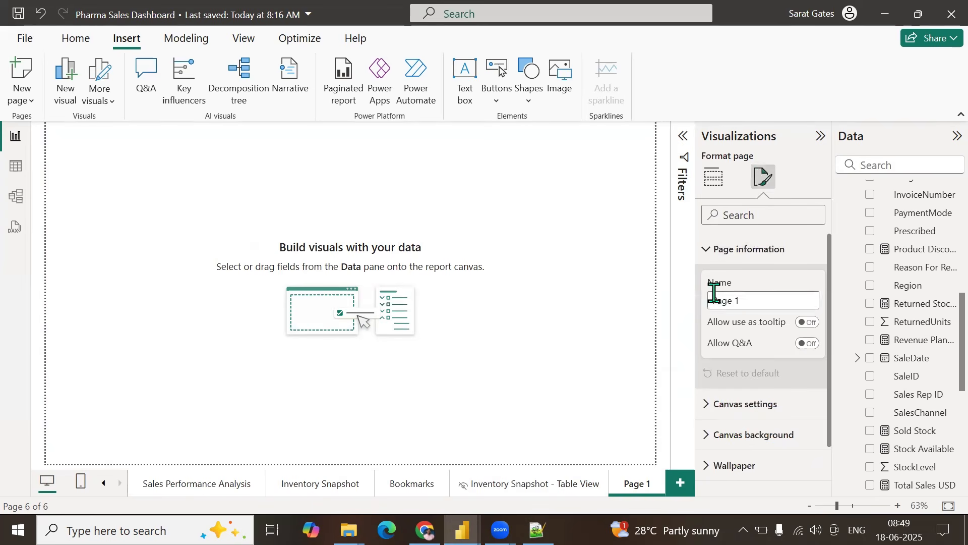
triple_click(744, 300)
type("T")
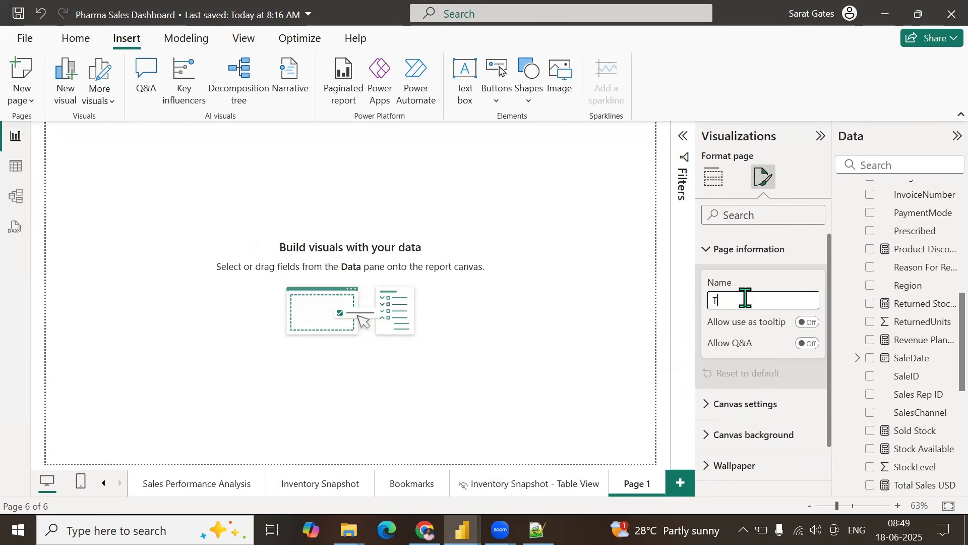
type("ool Tip")
left_click(807, 323)
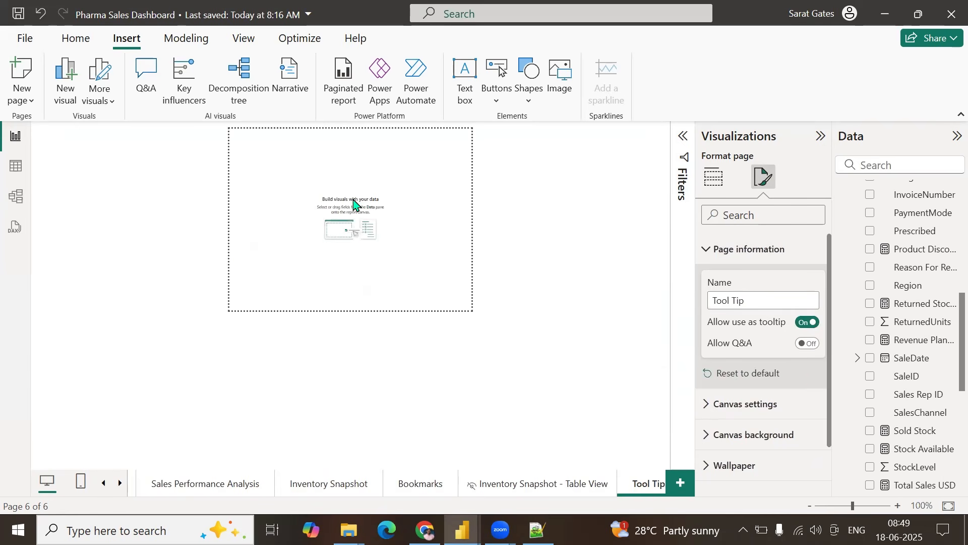
Step: Paste the copied table onto the Tool Tip page and set its global font size to 8
key("ctrl+v")
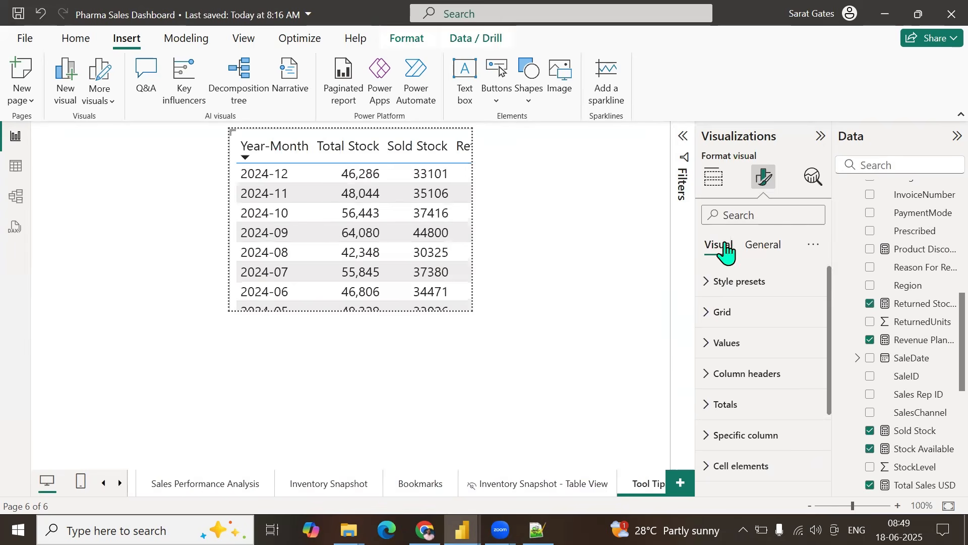
left_click(756, 245)
left_click(752, 212)
type("fon")
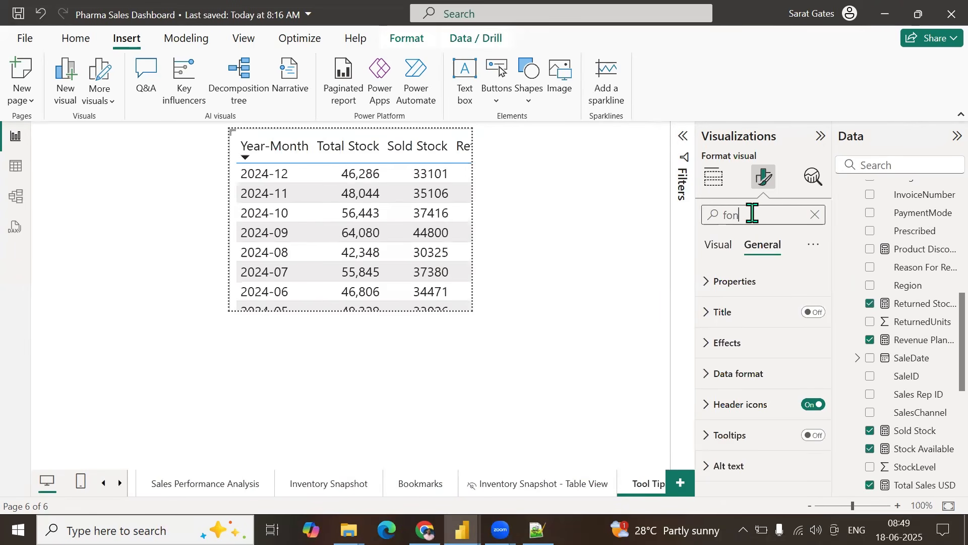
type("t")
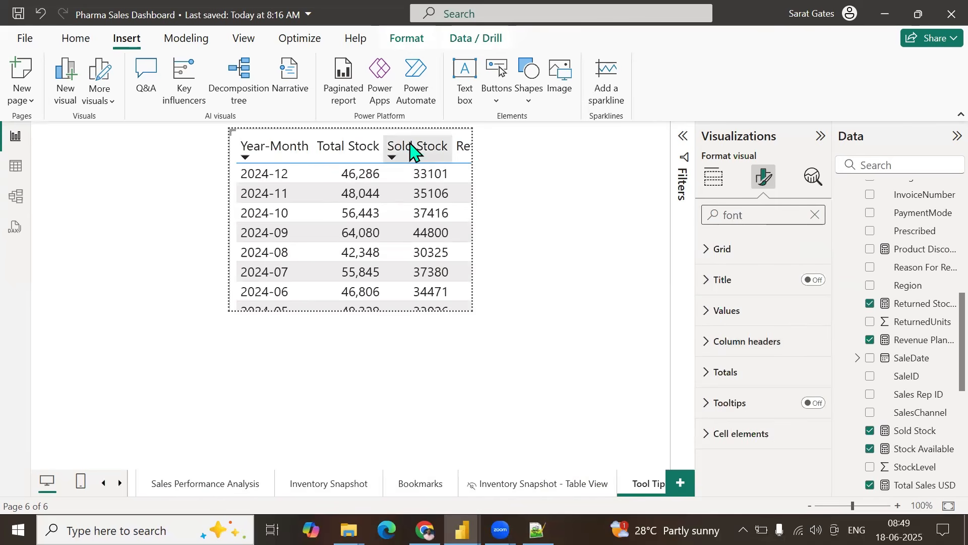
left_click(384, 214)
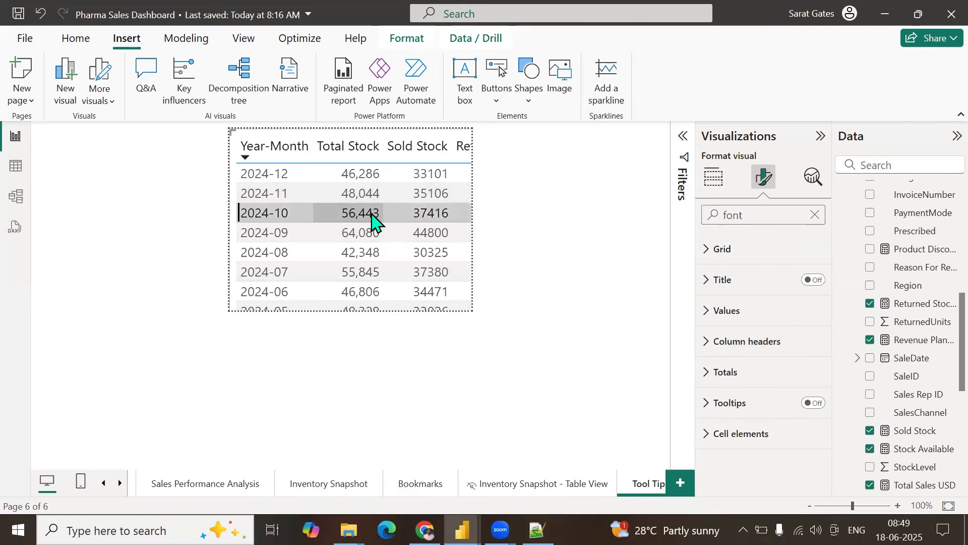
left_click(373, 214)
left_click(814, 215)
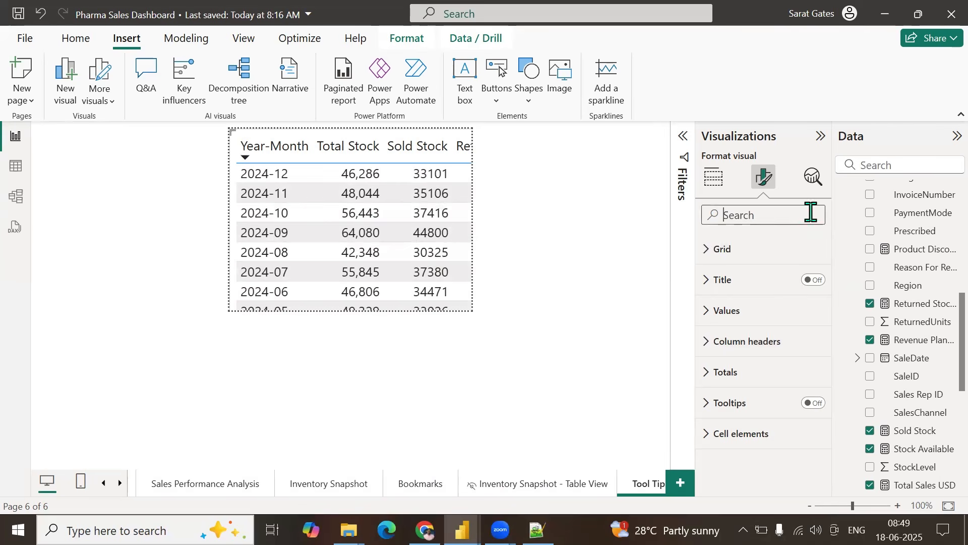
left_click(346, 195)
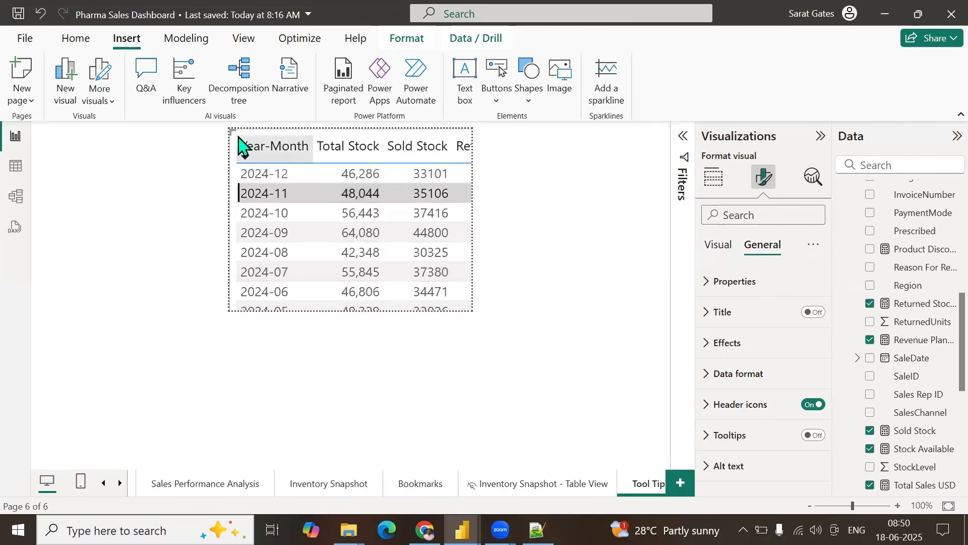
left_click_drag(231, 130, 280, 186)
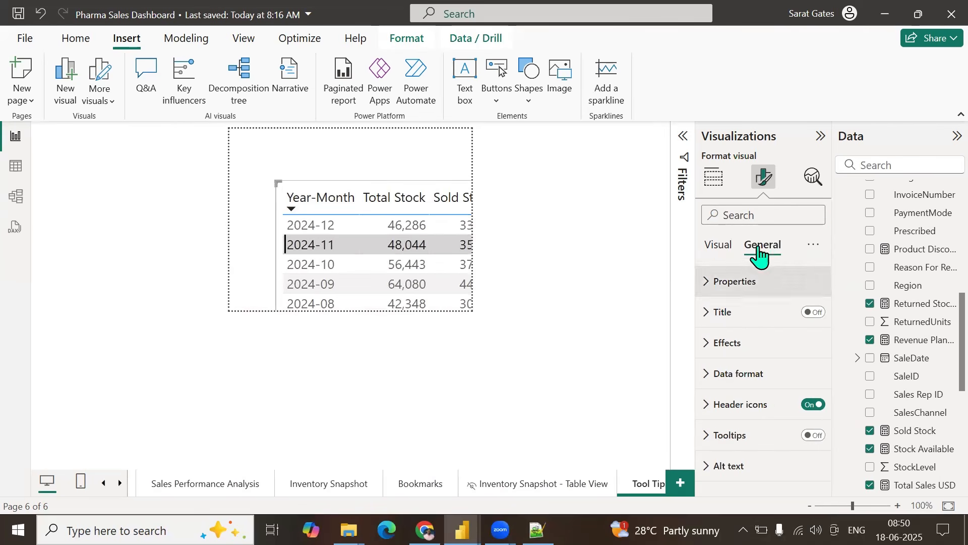
left_click(762, 216)
type("f")
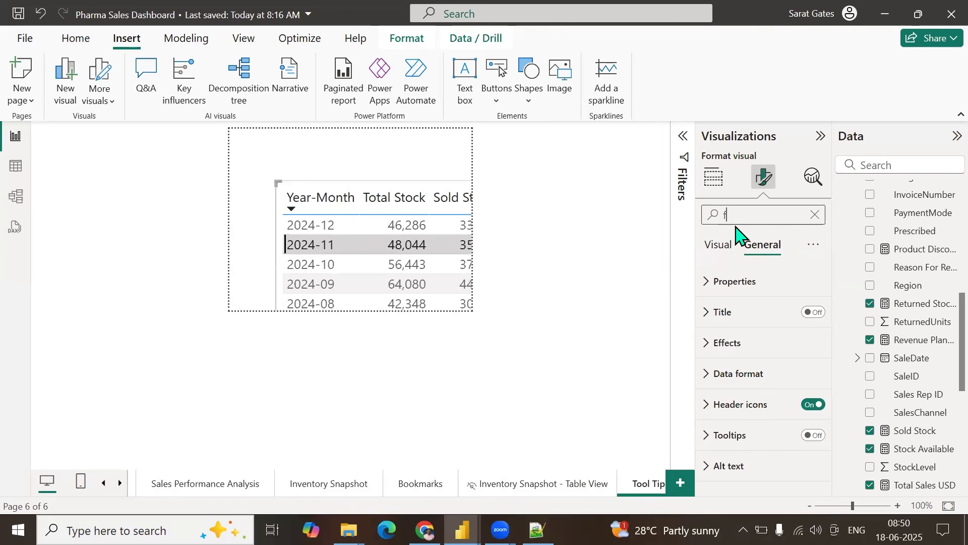
type("ont")
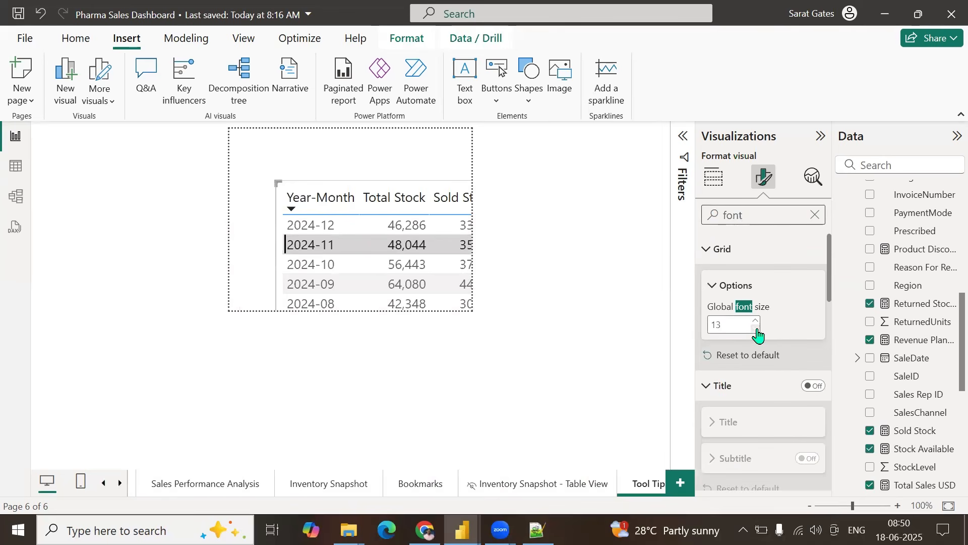
left_click(736, 325)
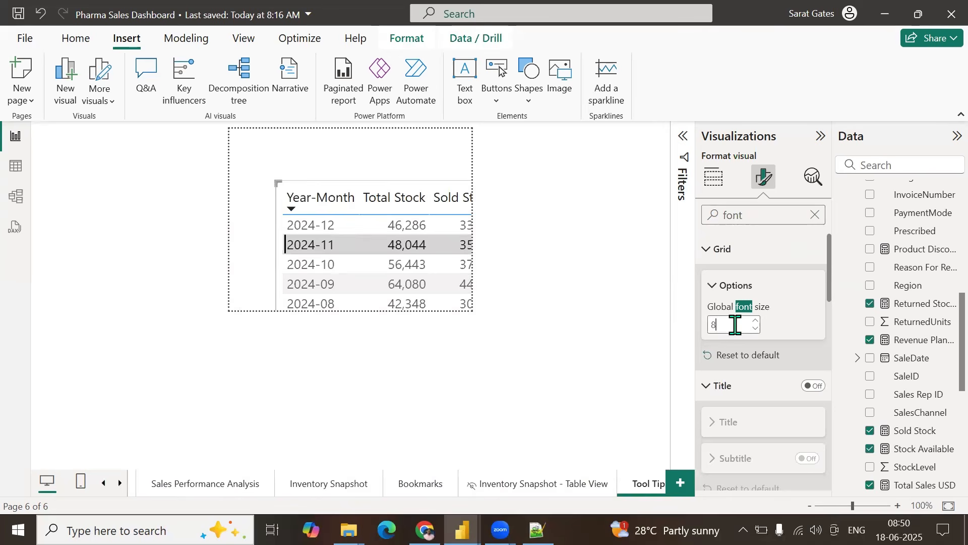
type("8")
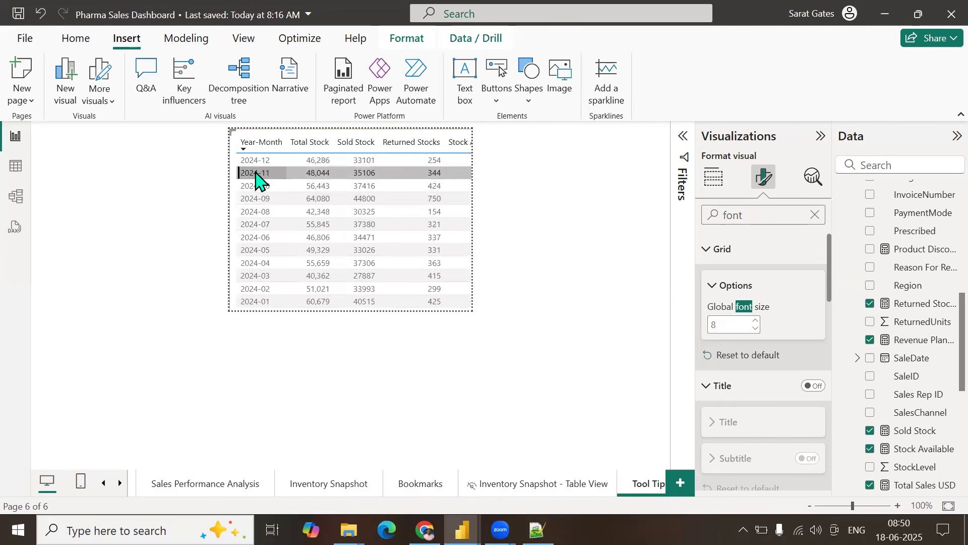
Step: Review the tooltip table's column fields and open the Sales Performance Analysis page
left_click(713, 177)
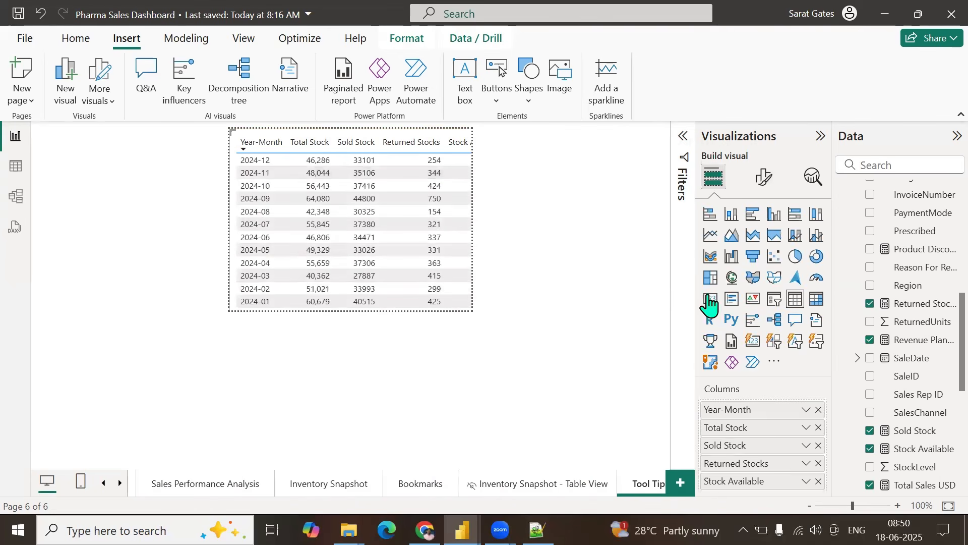
scroll(756, 453, "down", 3)
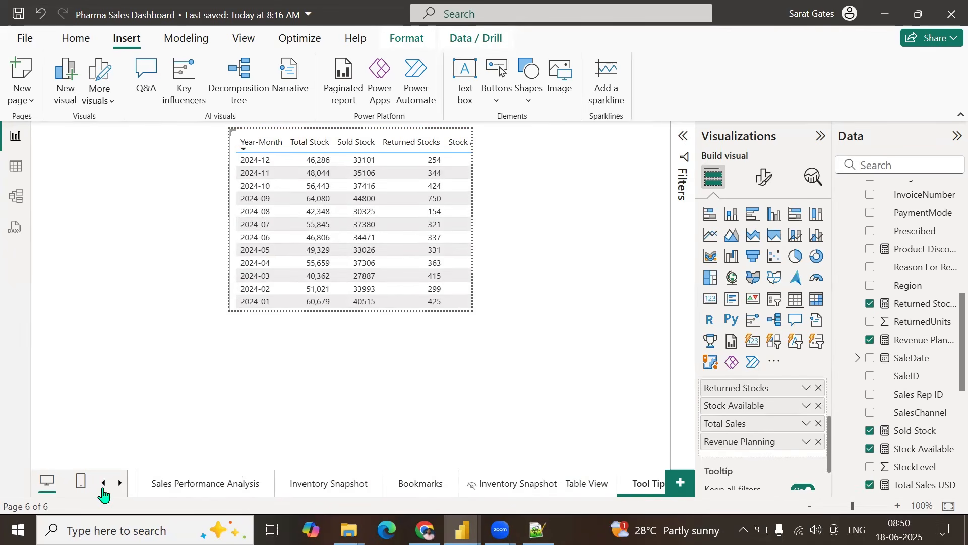
left_click(103, 484)
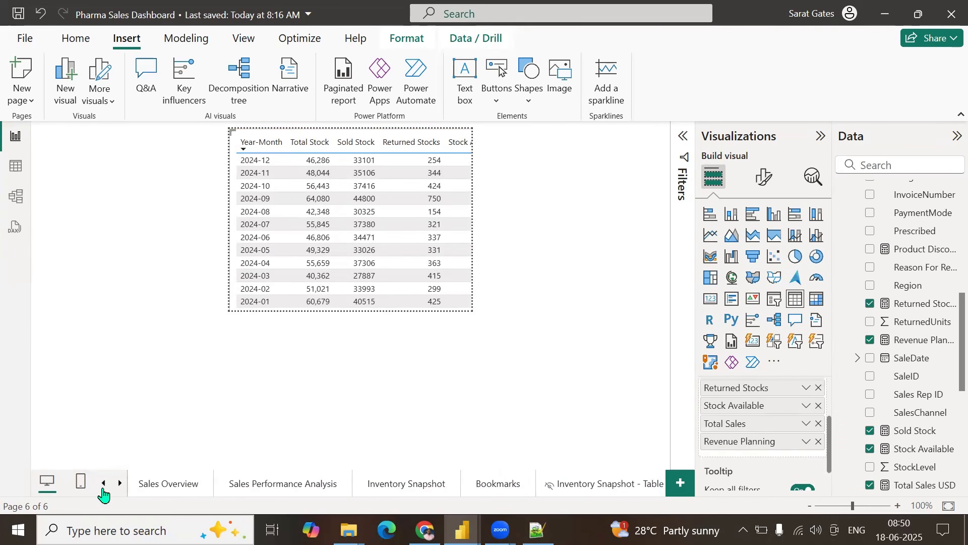
left_click(283, 485)
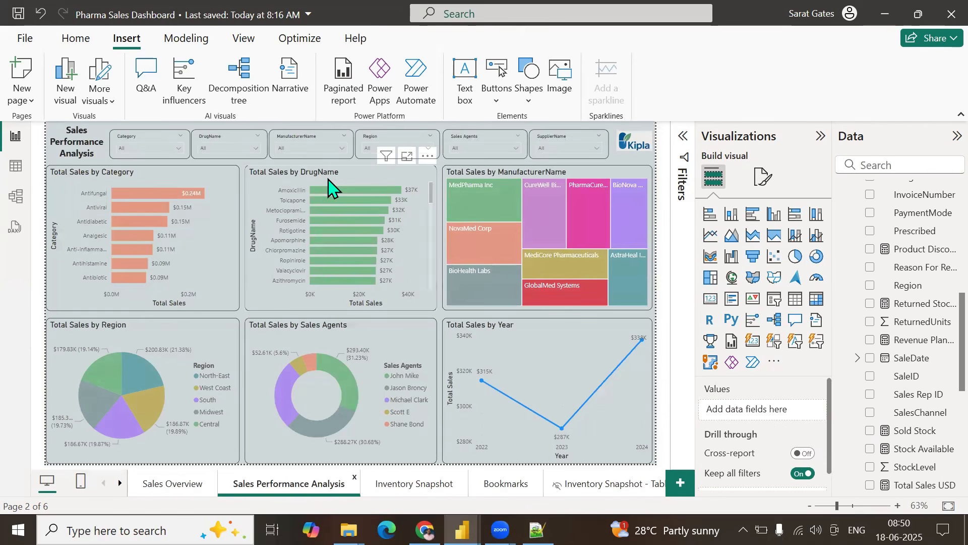
mouse_move(128, 196)
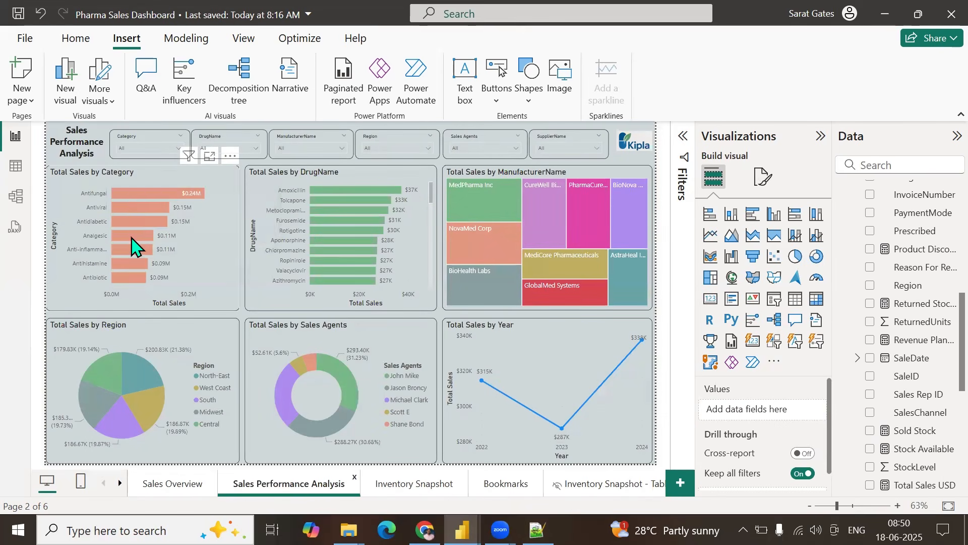
Step: Set the Total Sales by Category chart's tooltip to the Tool Tip report page and preview it on the bars
left_click(102, 176)
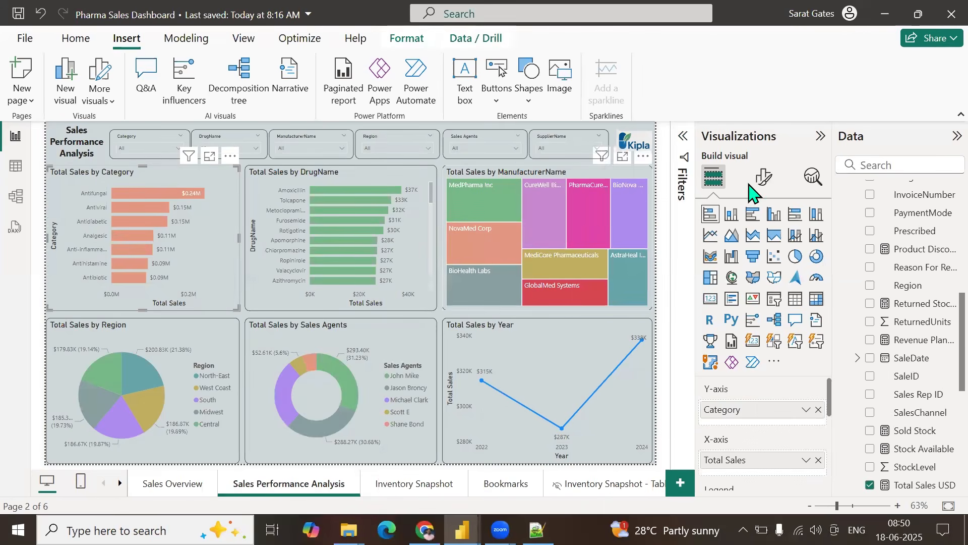
left_click(765, 179)
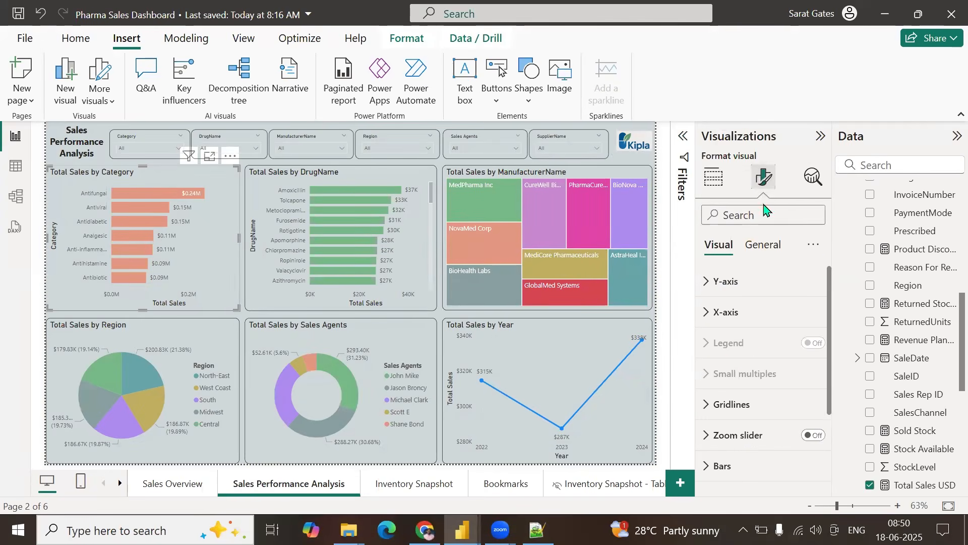
left_click(764, 247)
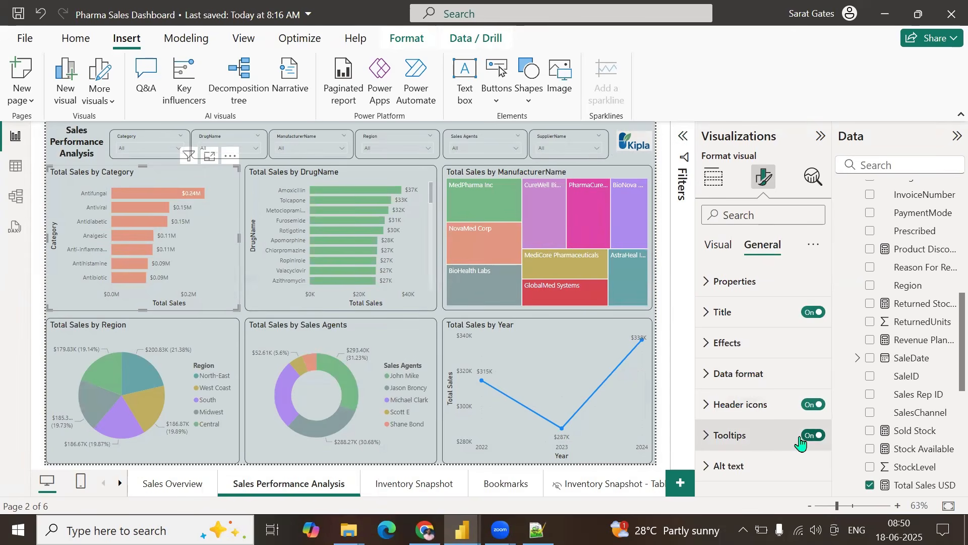
left_click(727, 437)
scroll(760, 389, "down", 2)
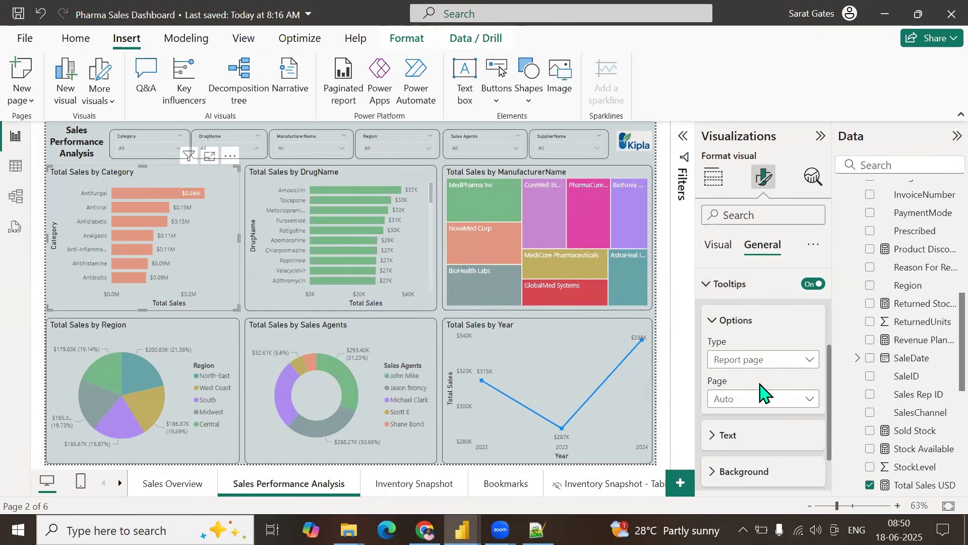
left_click(801, 360)
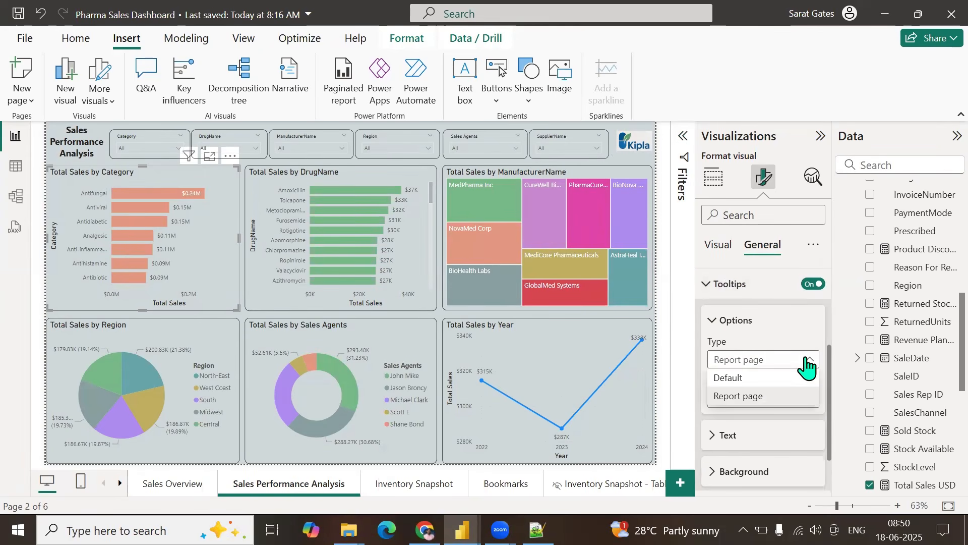
left_click(792, 331)
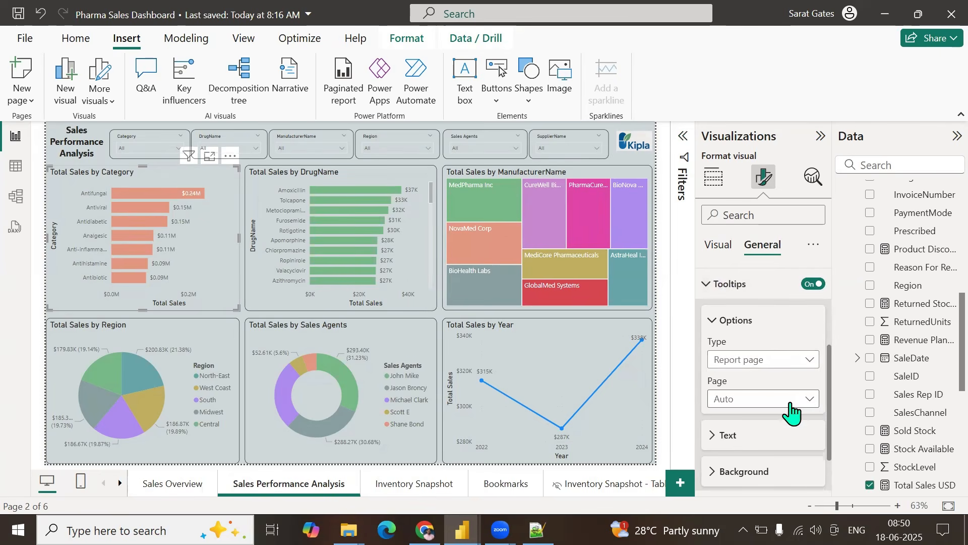
left_click(794, 404)
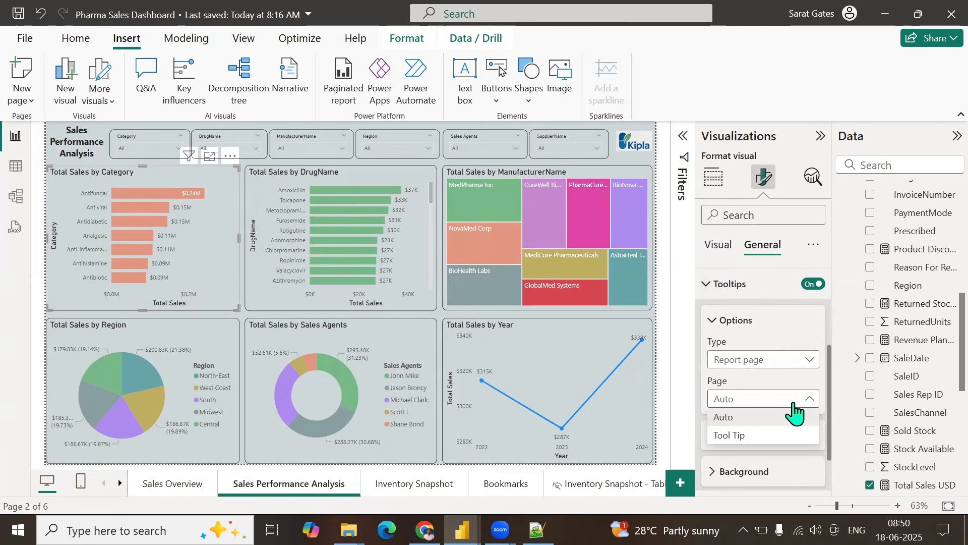
left_click(733, 436)
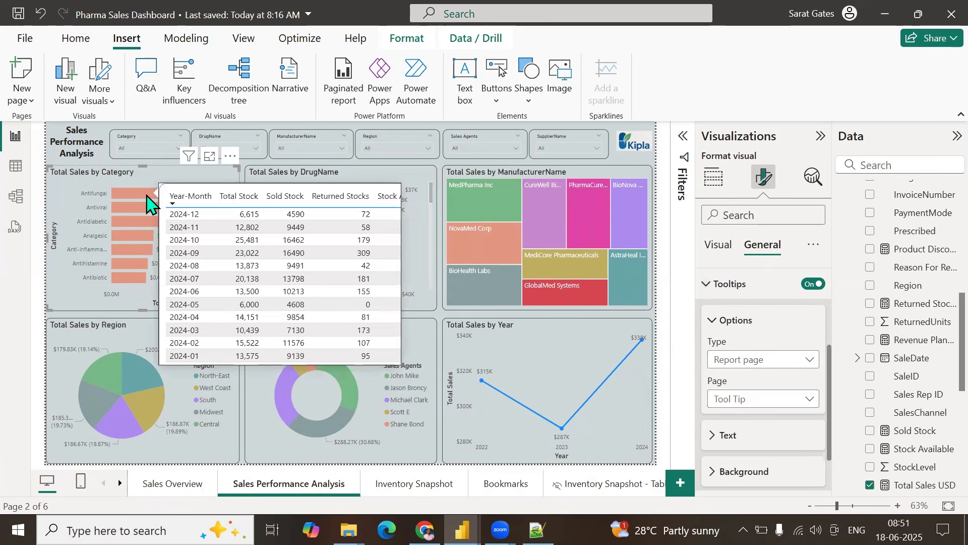
mouse_move(145, 217)
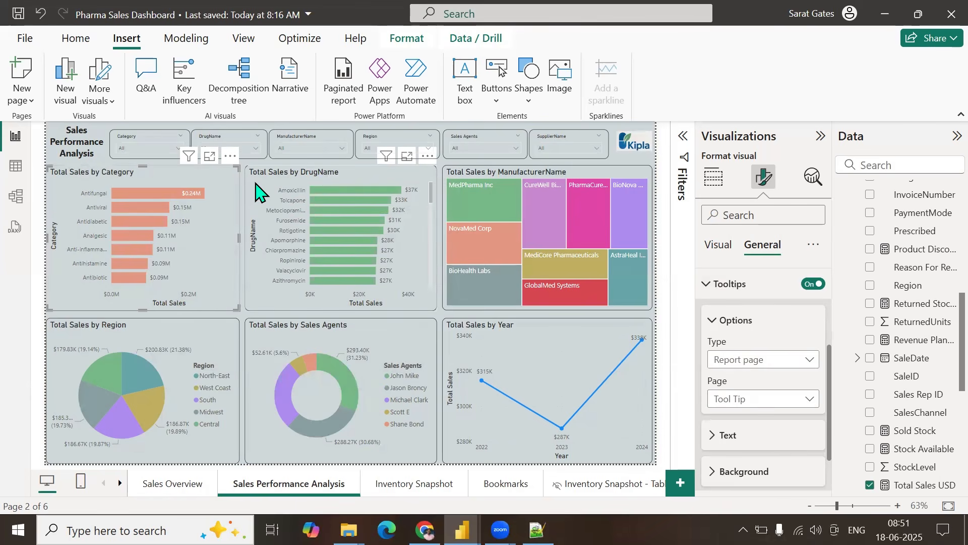
Step: On the Tool Tip page, narrow the table's Year-Month, Total Stock, Sold Stock, Returned Stocks and Stock Available columns
left_click(120, 483)
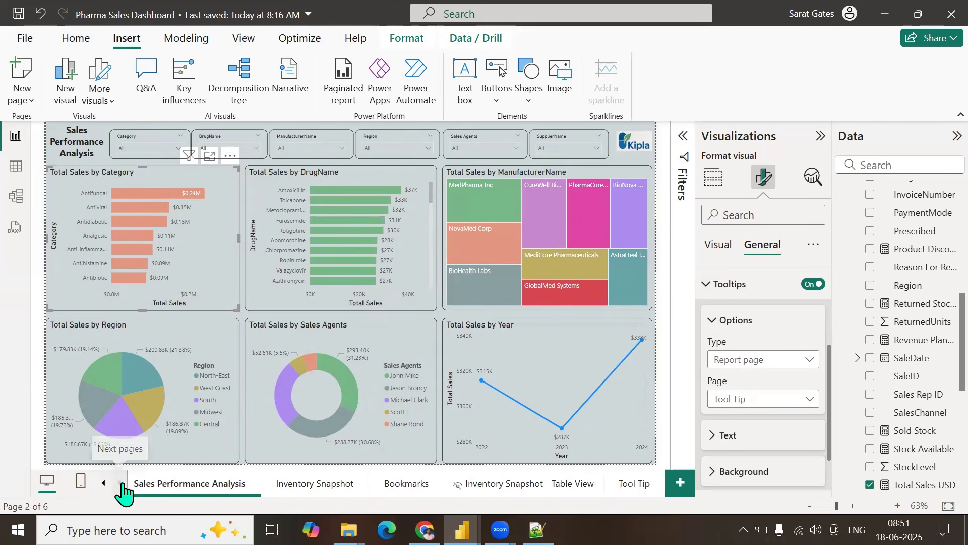
left_click(630, 484)
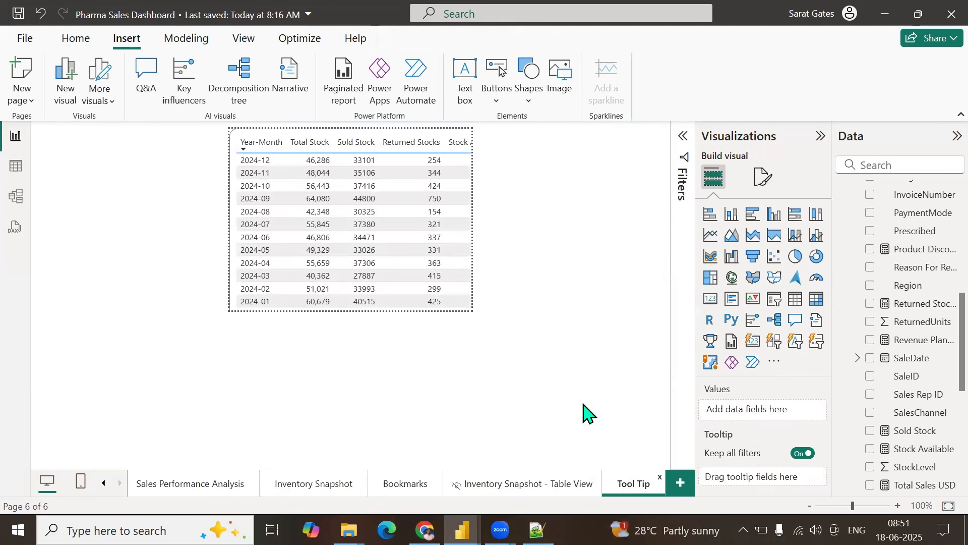
left_click(239, 133)
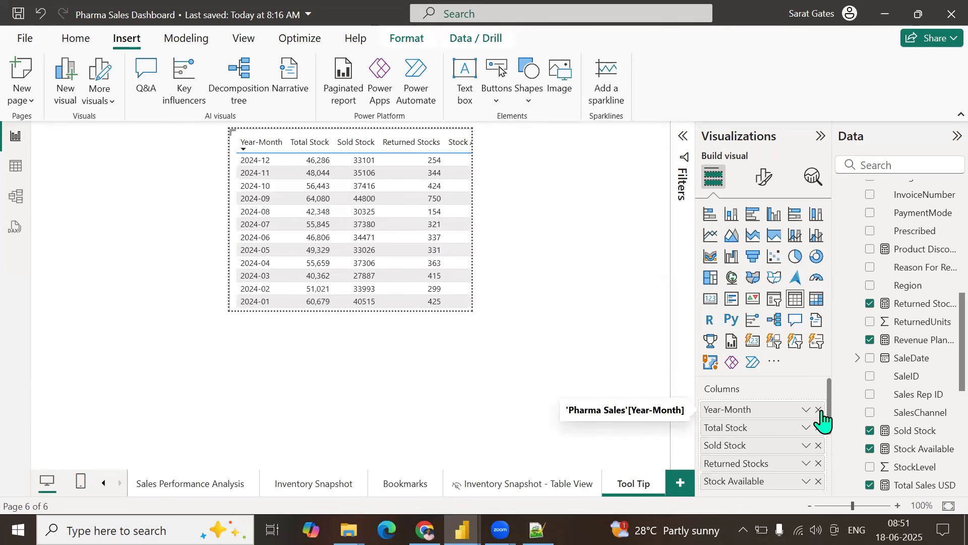
scroll(756, 444, "down", 3)
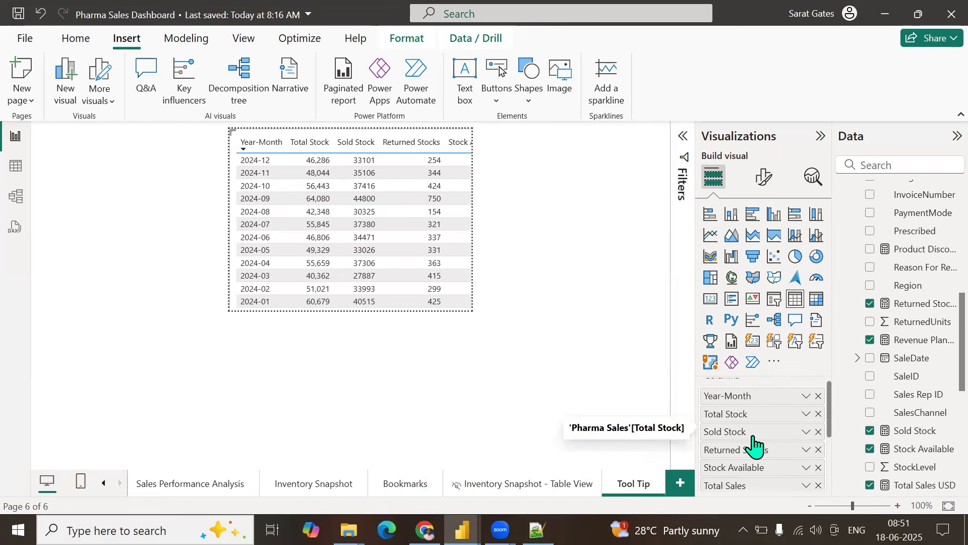
scroll(755, 444, "down", 1)
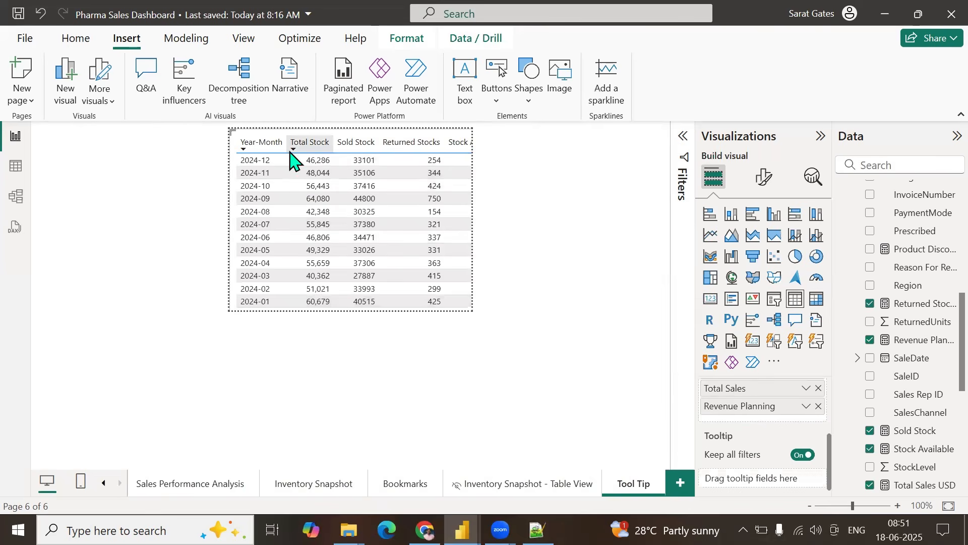
left_click_drag(284, 146, 318, 144)
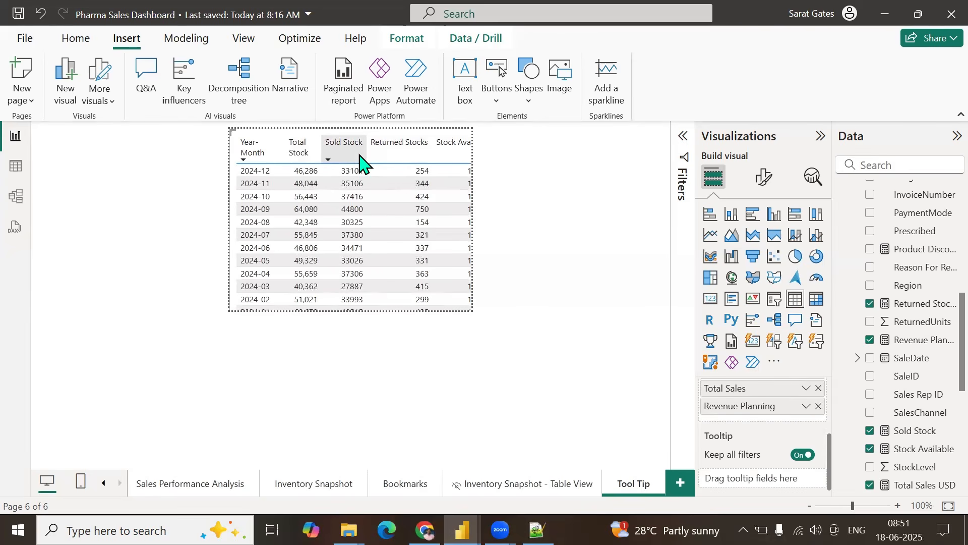
left_click_drag(366, 157, 357, 160)
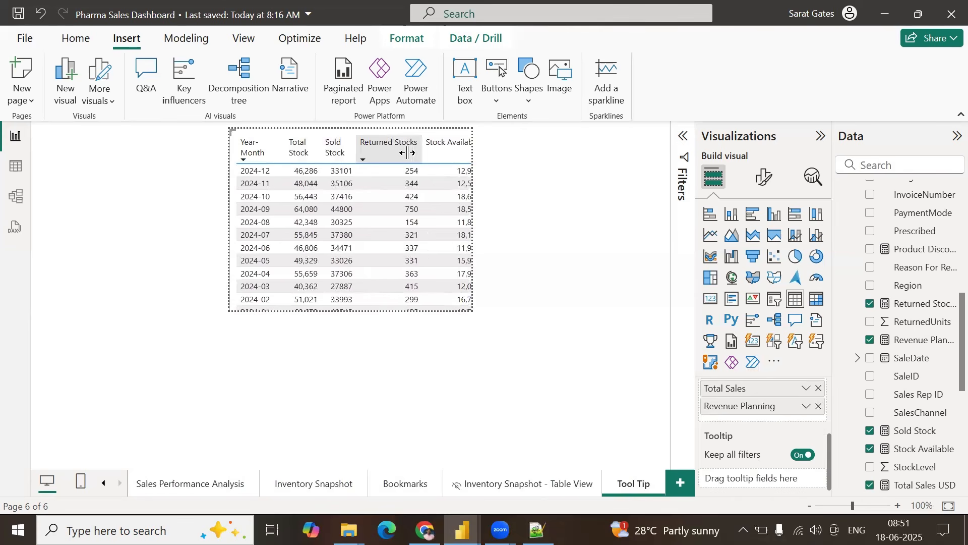
left_click_drag(422, 152, 397, 153)
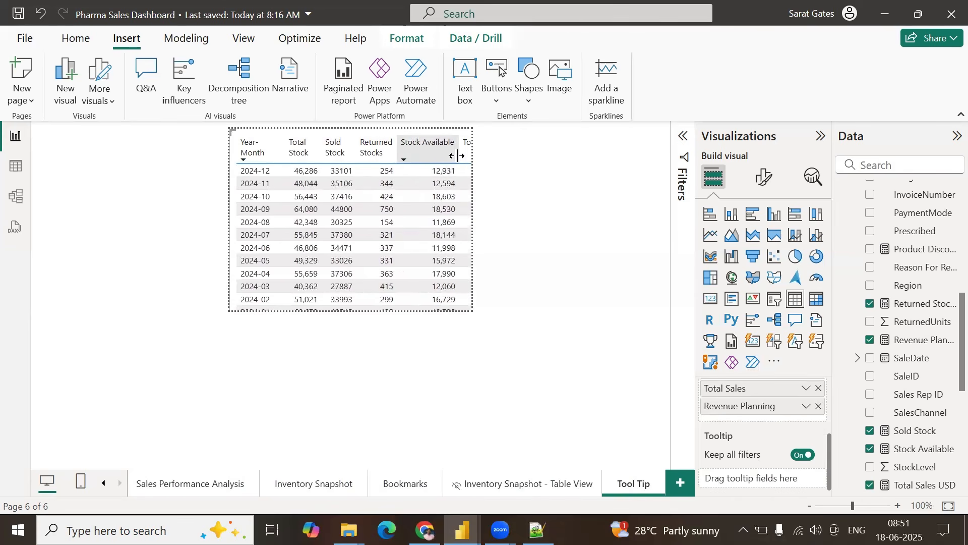
left_click_drag(458, 156, 435, 155)
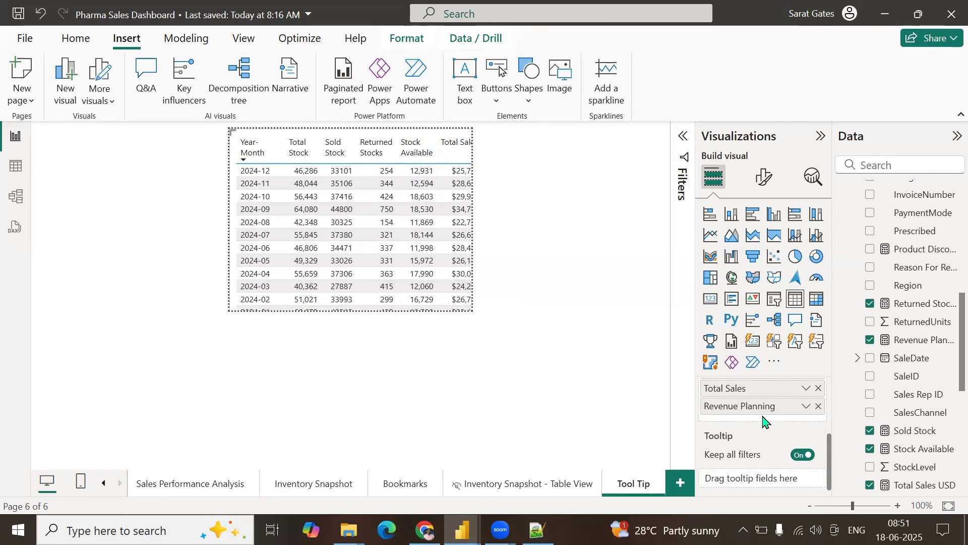
Step: Remove the Returned Stocks column from the tooltip table
scroll(780, 409, "up", 3)
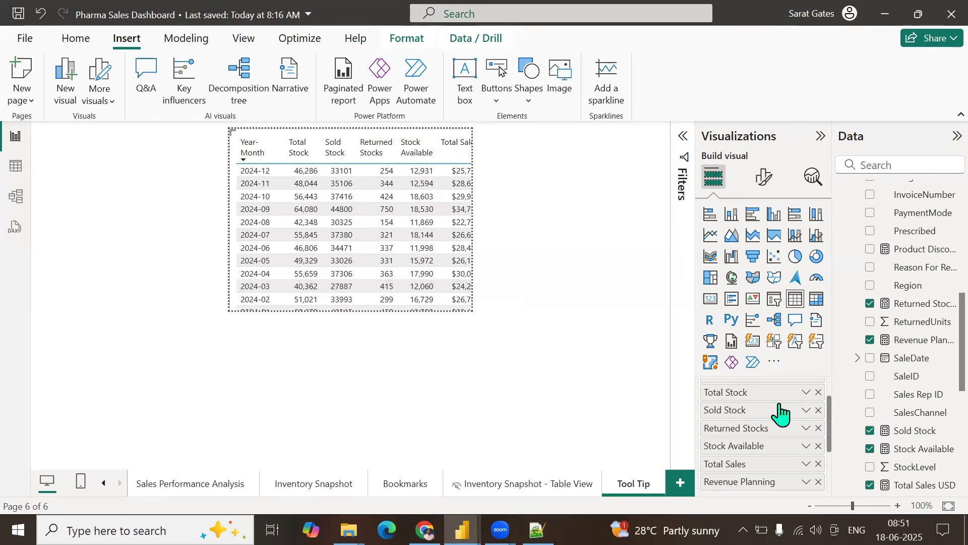
left_click(819, 427)
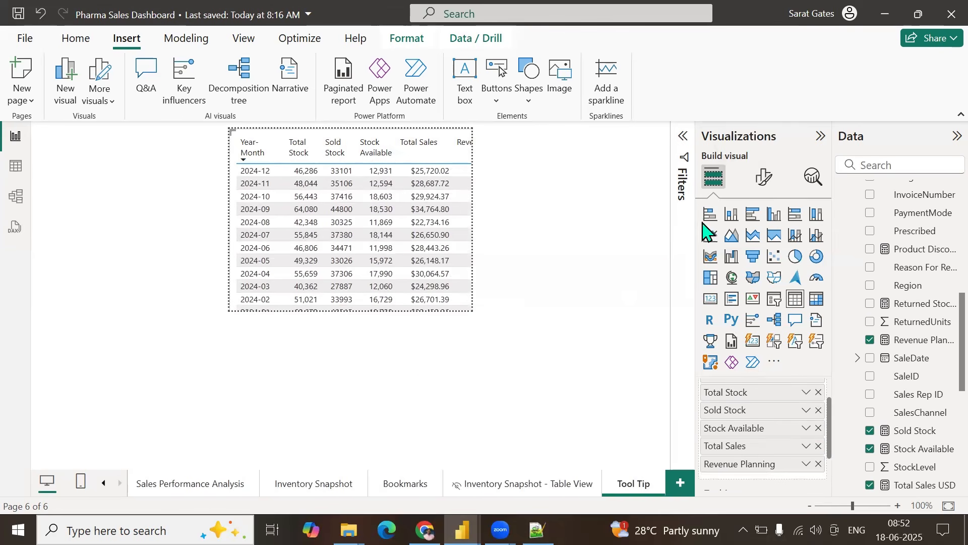
key("Escape")
Step: Change the Tool Tip page's canvas type to Custom
left_click(764, 177)
left_click(736, 282)
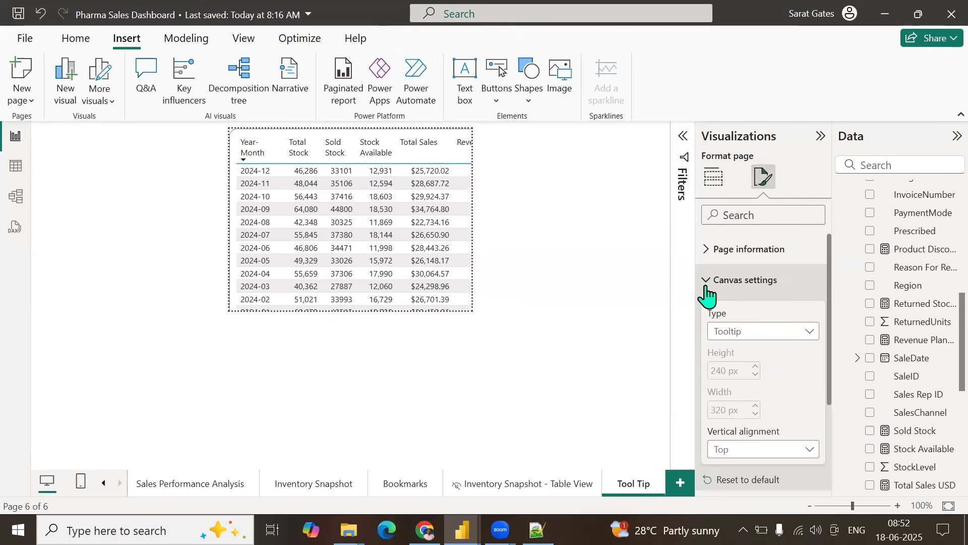
left_click(812, 332)
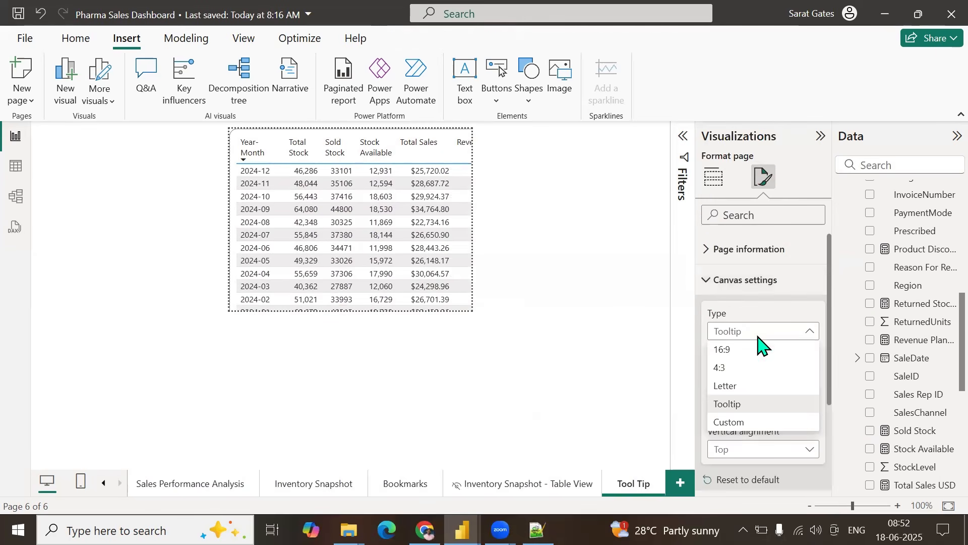
left_click(721, 425)
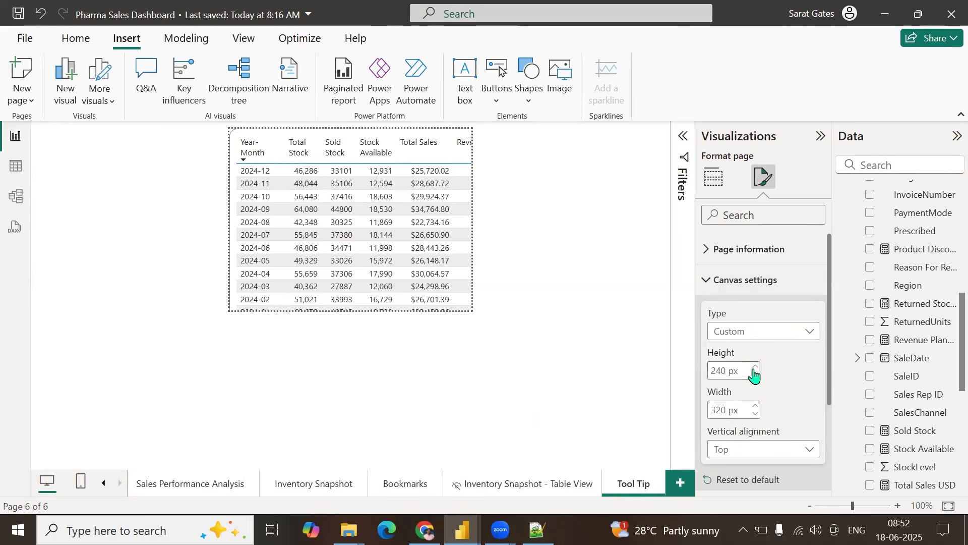
Step: Try a canvas height of 300 px for the Tool Tip page, and restore it to 240 px
left_click(726, 368)
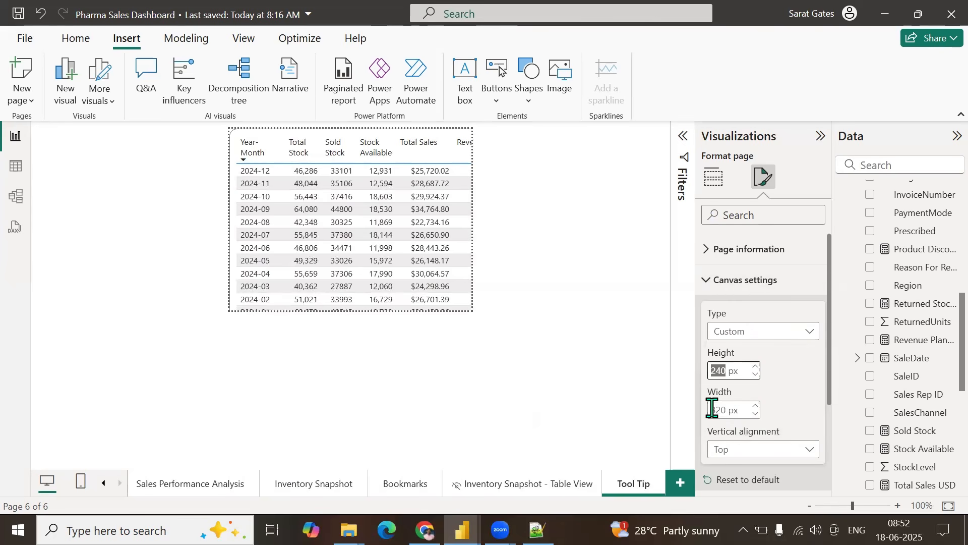
type("300")
key("Return")
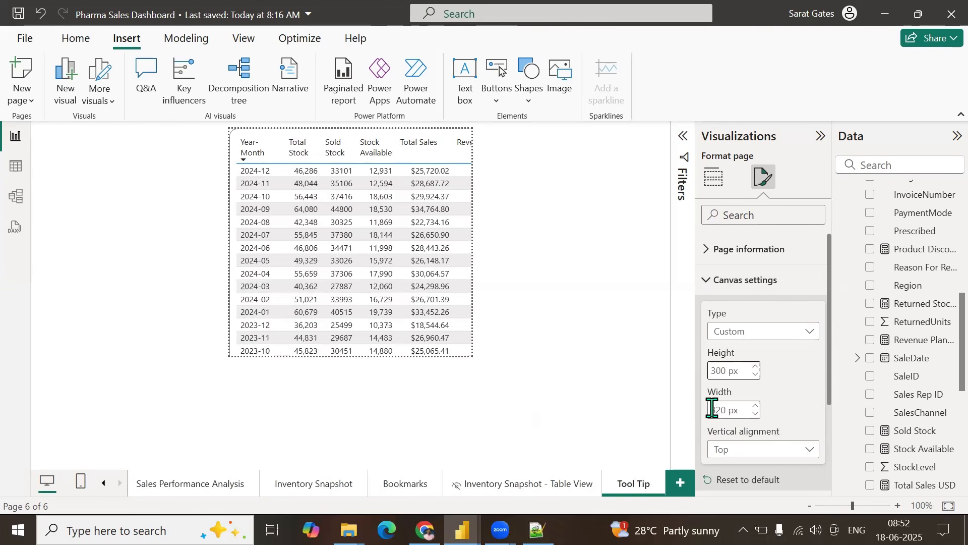
key("BackSpace")
key("BackSpace")
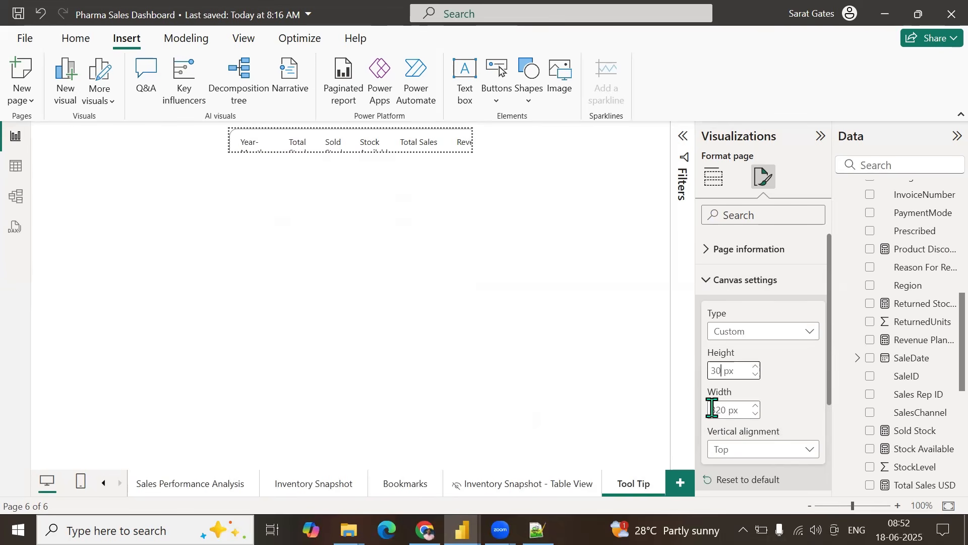
key("BackSpace")
type("240")
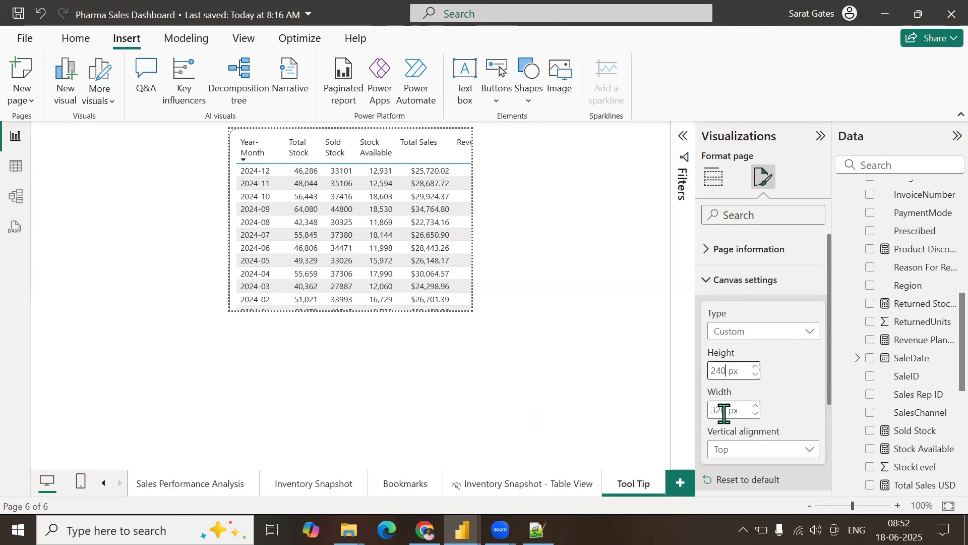
Step: Set the Tool Tip page's width to 400 px and preview the tooltip on the Total Sales by Category chart
double_click(725, 412)
type("400")
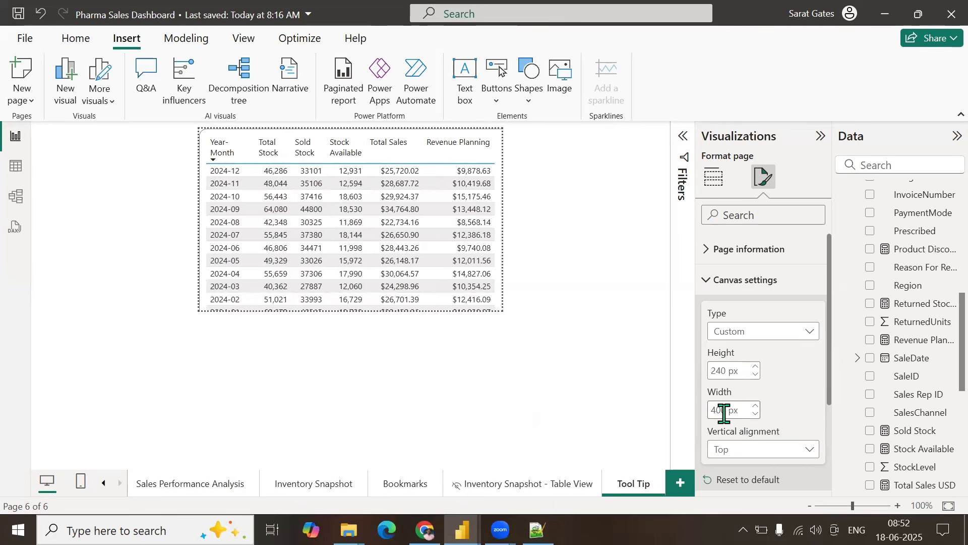
left_click(574, 362)
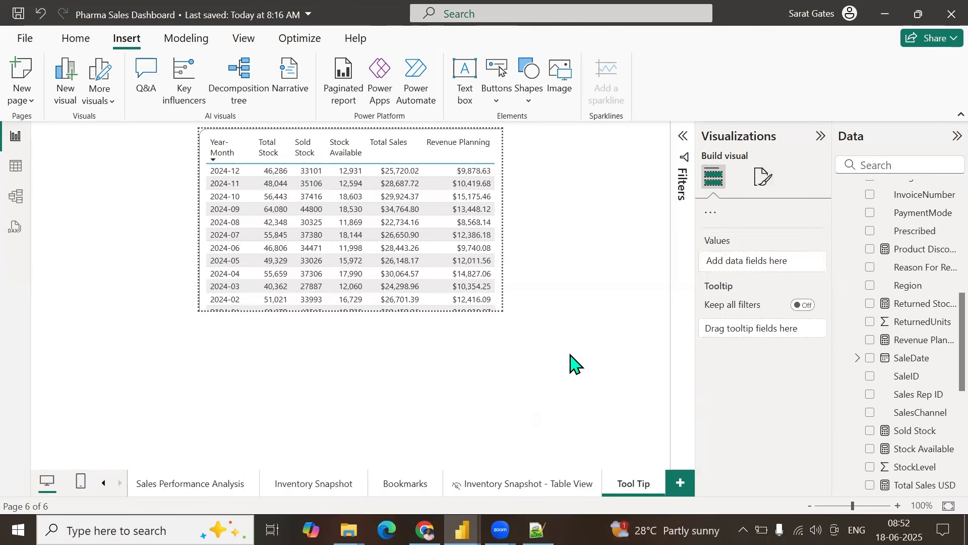
left_click(176, 491)
mouse_move(163, 205)
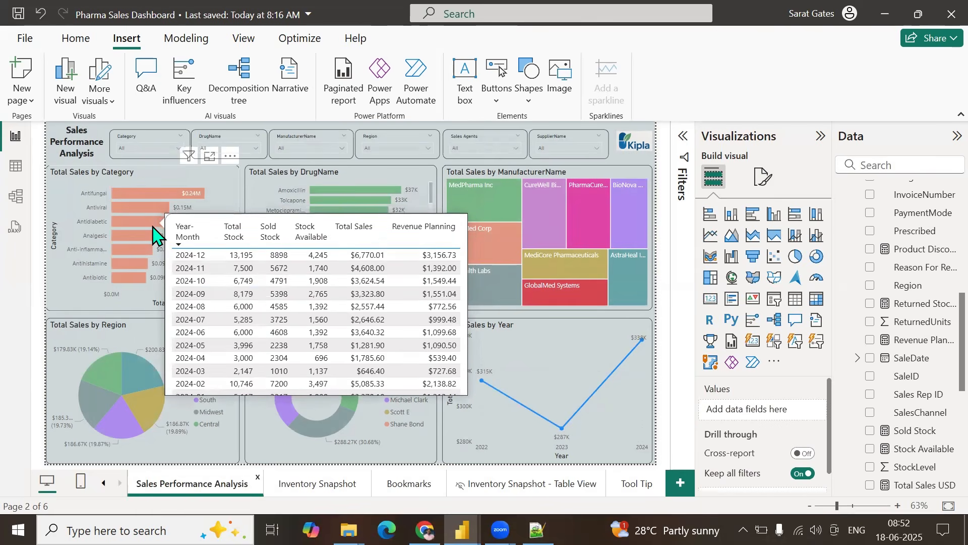
Step: Assign the Tool Tip page as the report page tooltip of the Total Sales by Sales Agents donut chart and preview it
mouse_move(560, 219)
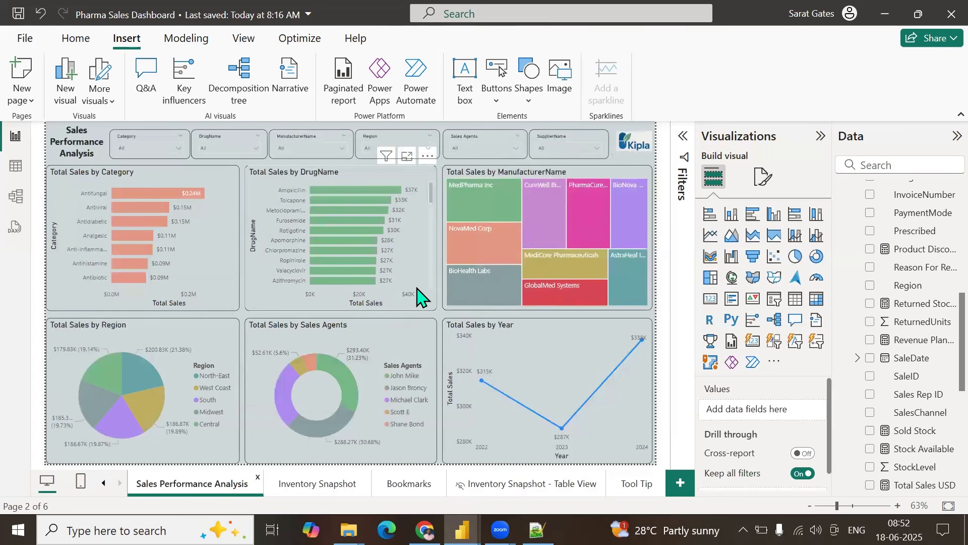
left_click(341, 336)
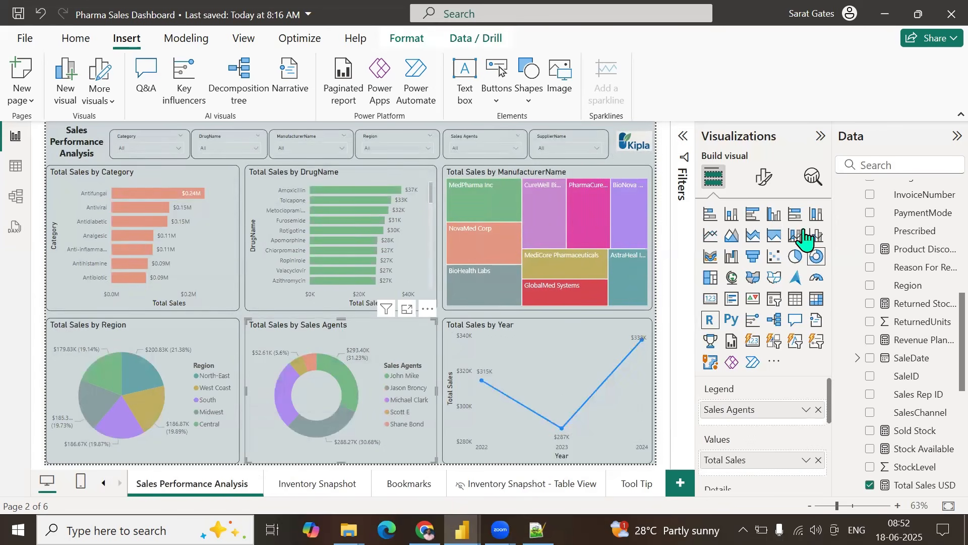
left_click(763, 180)
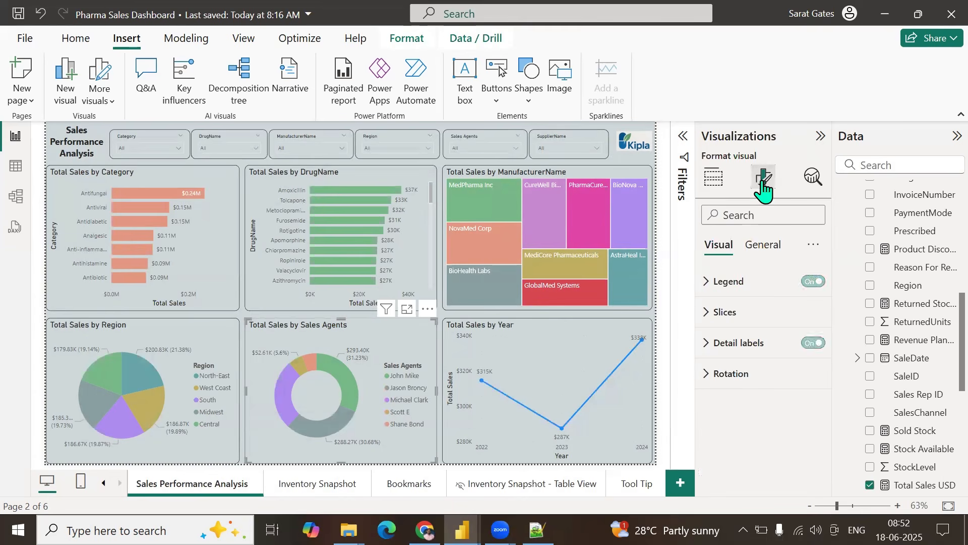
left_click(770, 247)
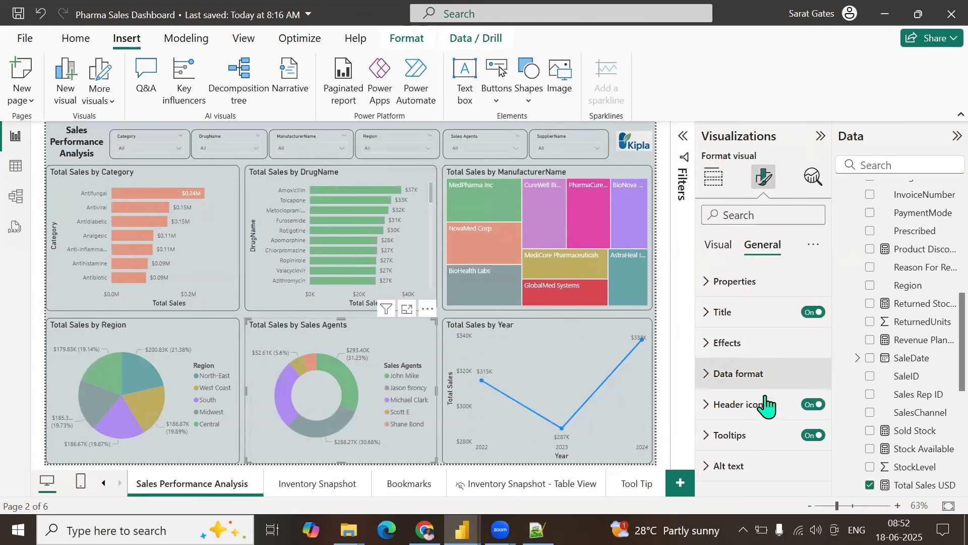
left_click(705, 444)
scroll(731, 422, "down", 3)
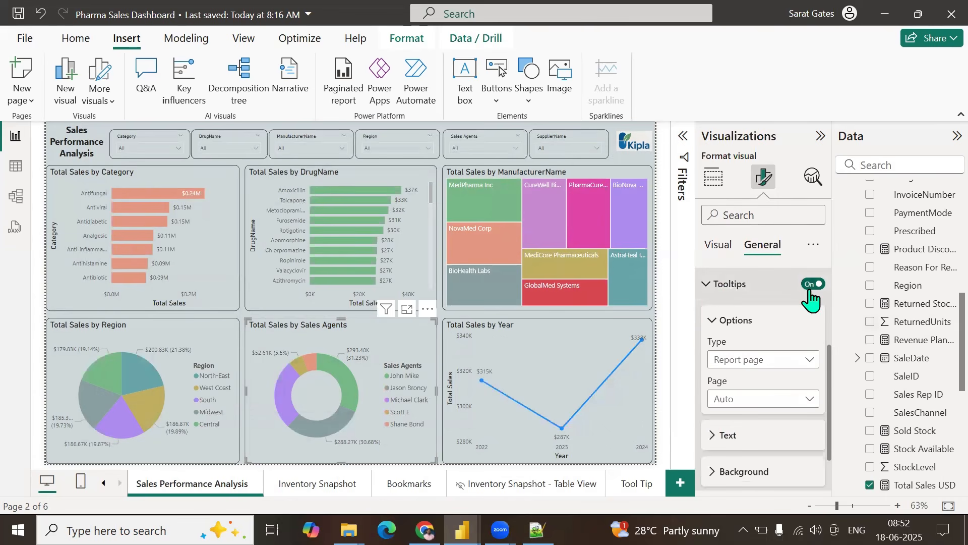
left_click(793, 401)
left_click(745, 437)
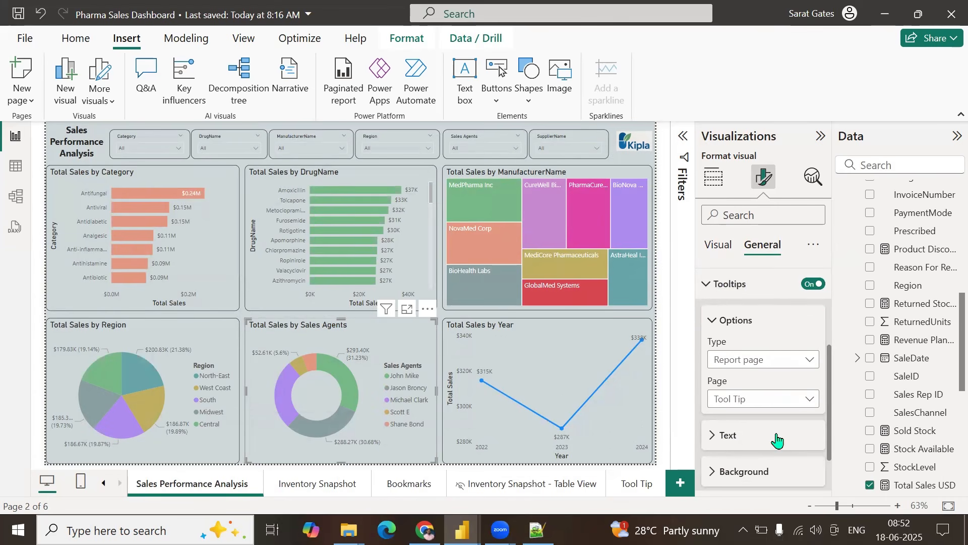
mouse_move(348, 385)
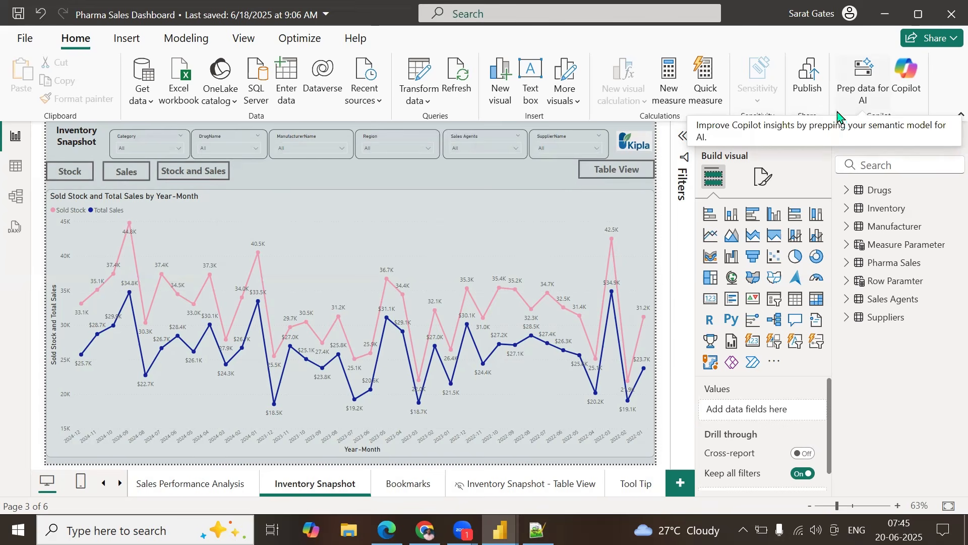
Step: Show the Drugs table's data and select its ExpiryDate column
left_click(847, 192)
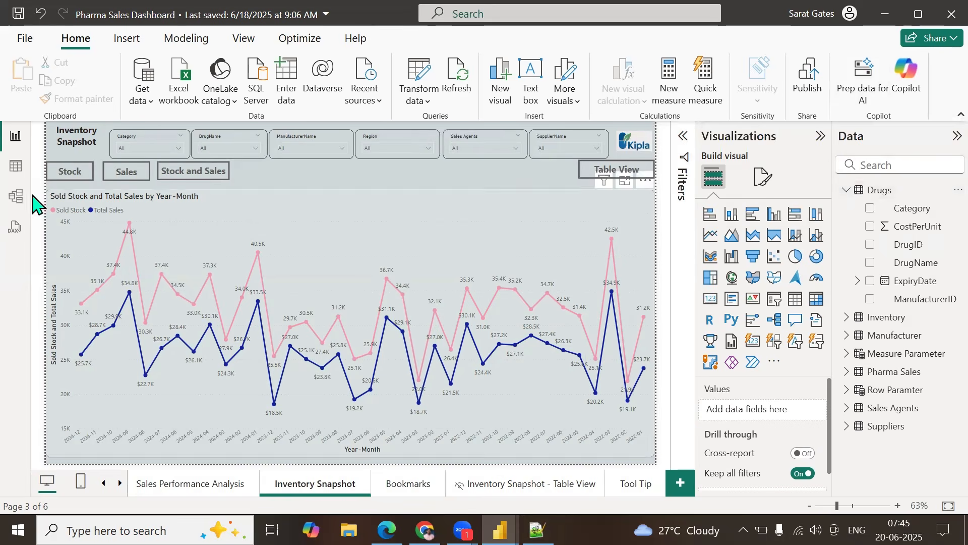
left_click(12, 169)
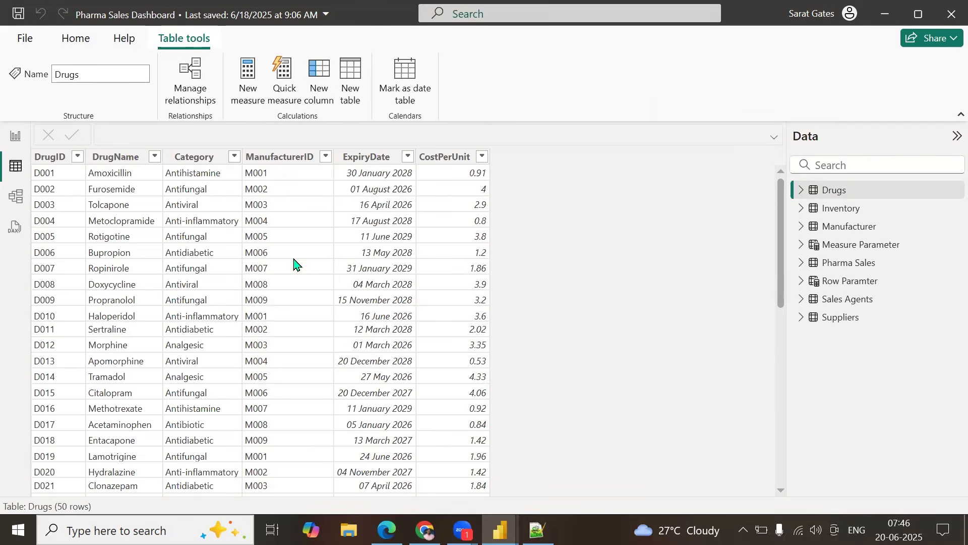
left_click(382, 160)
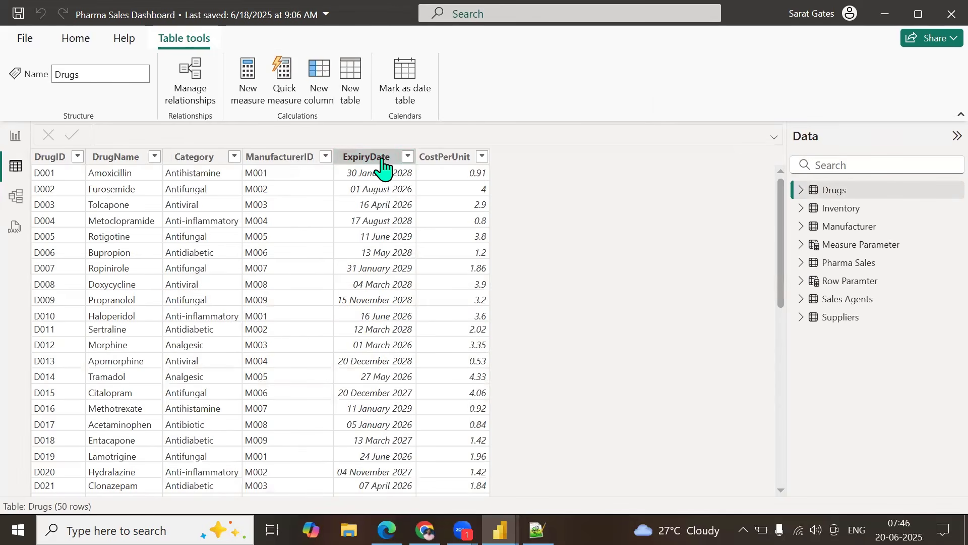
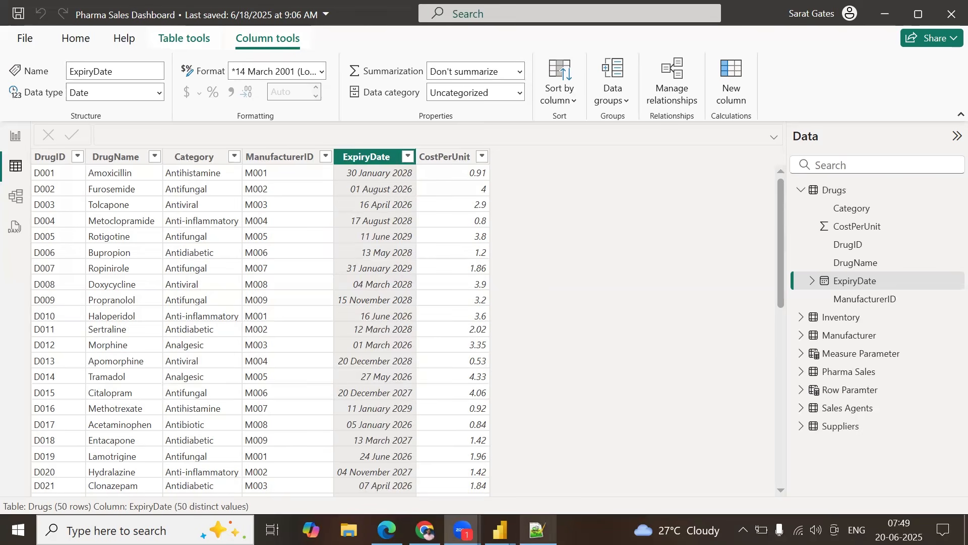
Step: Switch to Notepad++ and review the DRUG - SHELF LIFE heading and the EXPIRY PERIOD item in the notes
left_click(537, 530)
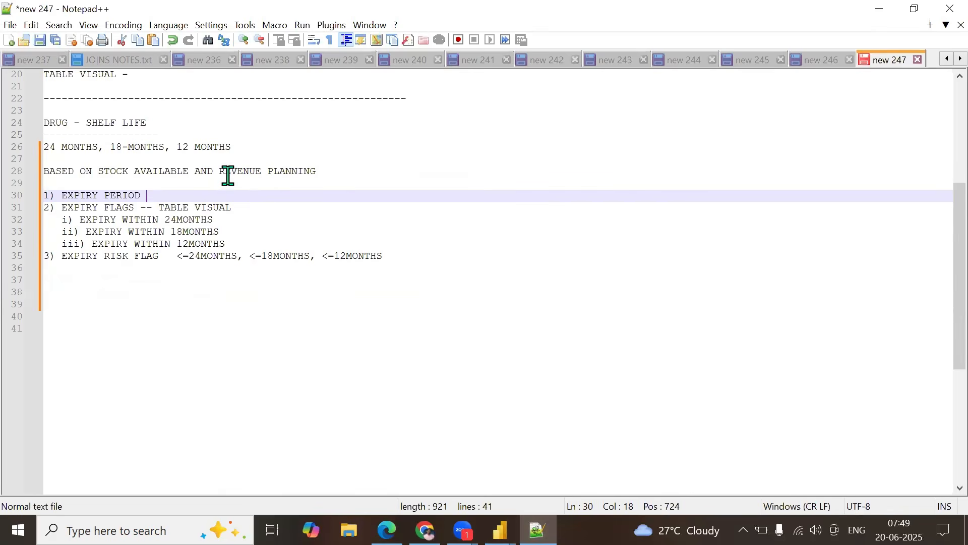
left_click(150, 123)
left_click_drag(150, 122, 41, 122)
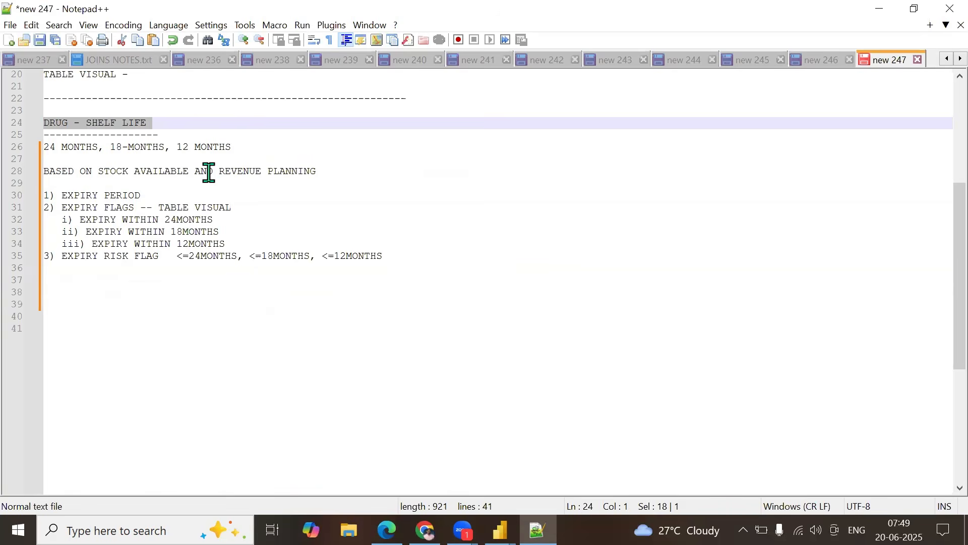
left_click(145, 198)
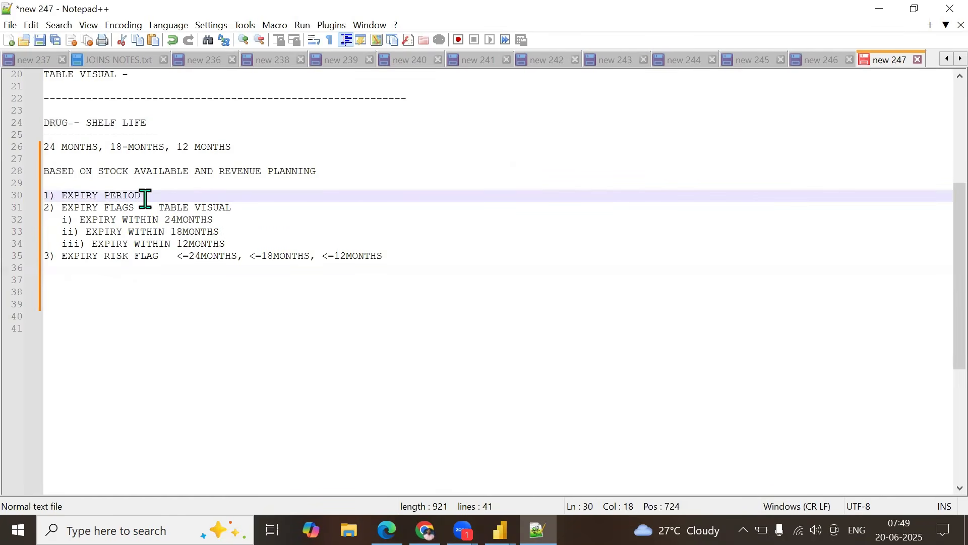
left_click_drag(146, 198, 59, 197)
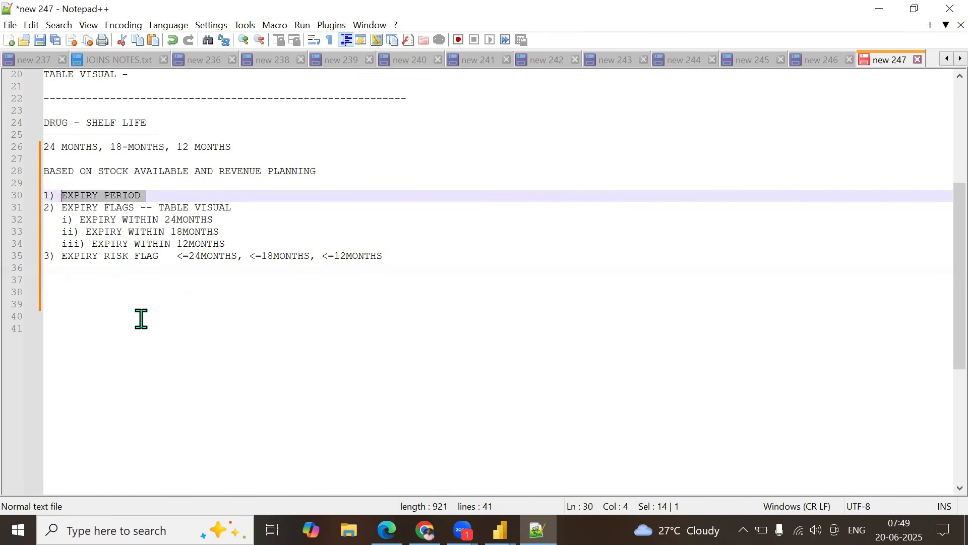
Step: Append "-- FROM THE CURRENT" to the EXPIRY PERIOD line of the notes
left_click(157, 202)
left_click(155, 196)
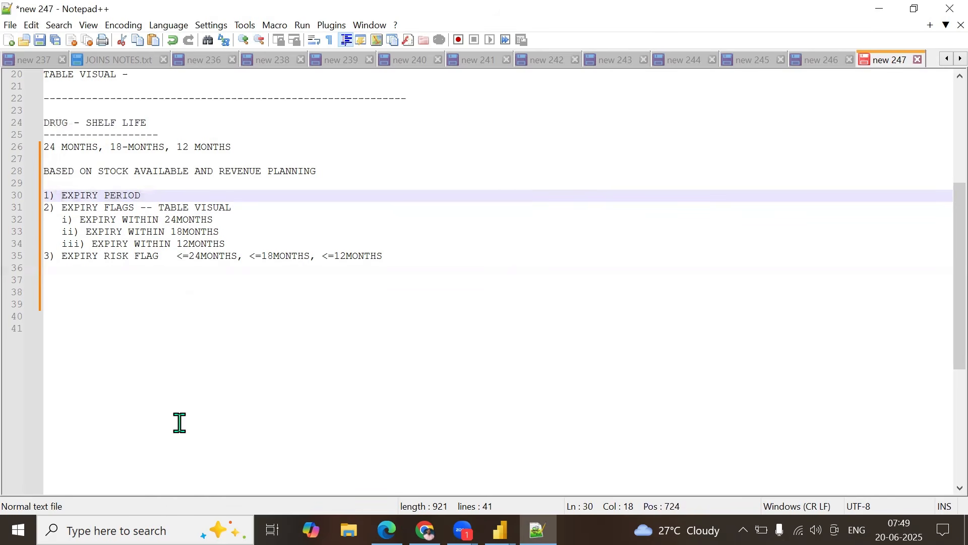
type("-- from")
key("BackSpace")
key("BackSpace")
key("BackSpace")
key("BackSpace")
key("BackSpace")
key("Caps_Lock")
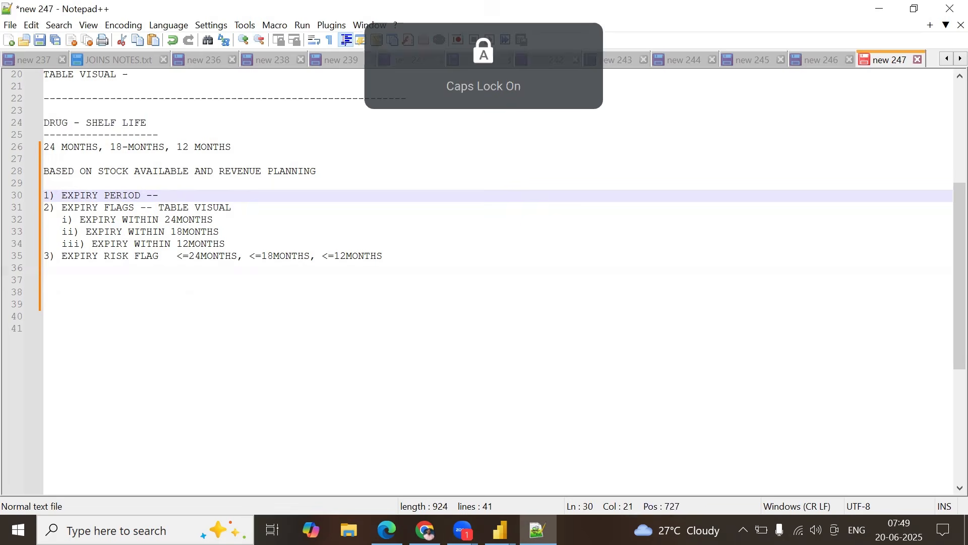
type("FROM THE C")
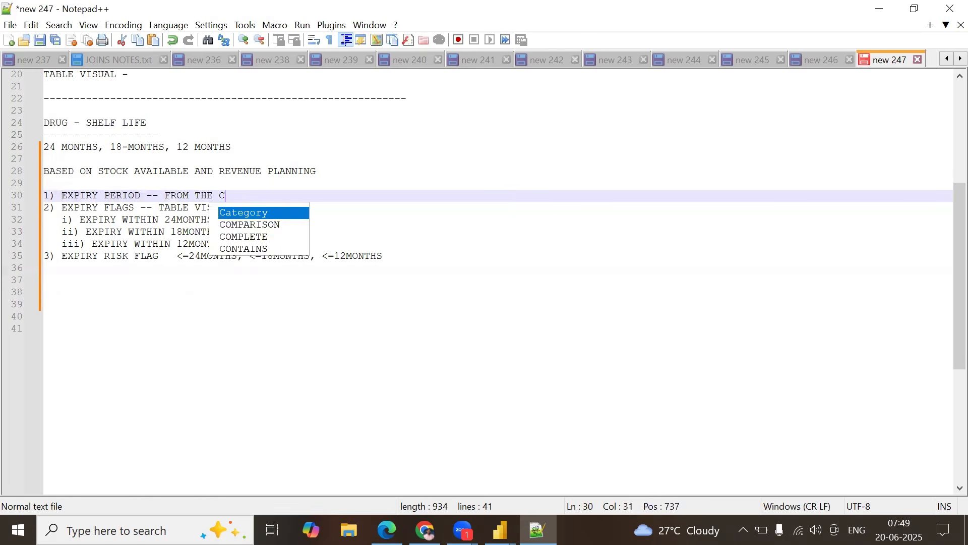
type("URRENT D")
key("BackSpace")
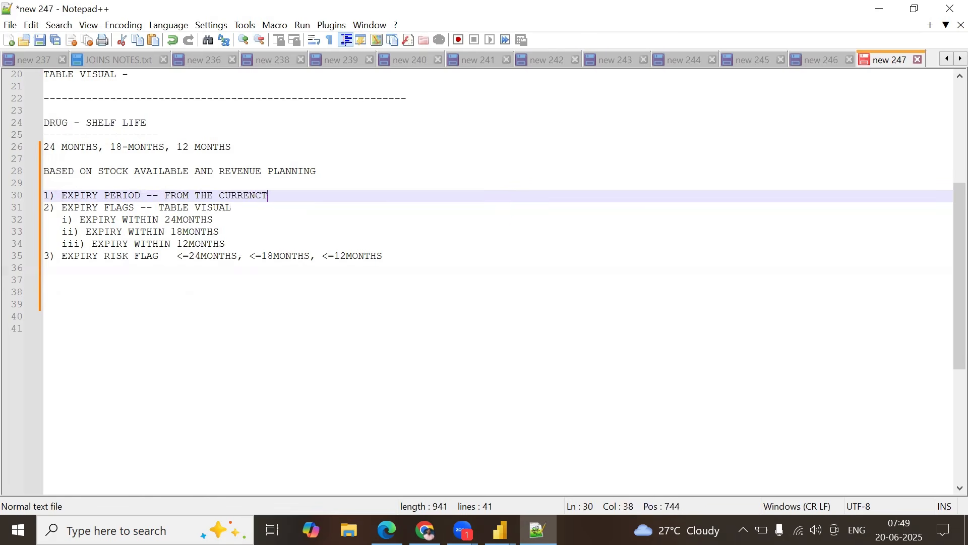
key("BackSpace")
key("BackSpace")
type("T")
Step: Review the notes on the EXPIRY FLAGS table visual, its 24, 18 and 12 month items, and the EXPIRY RISK FLAG
left_click_drag(61, 207, 239, 209)
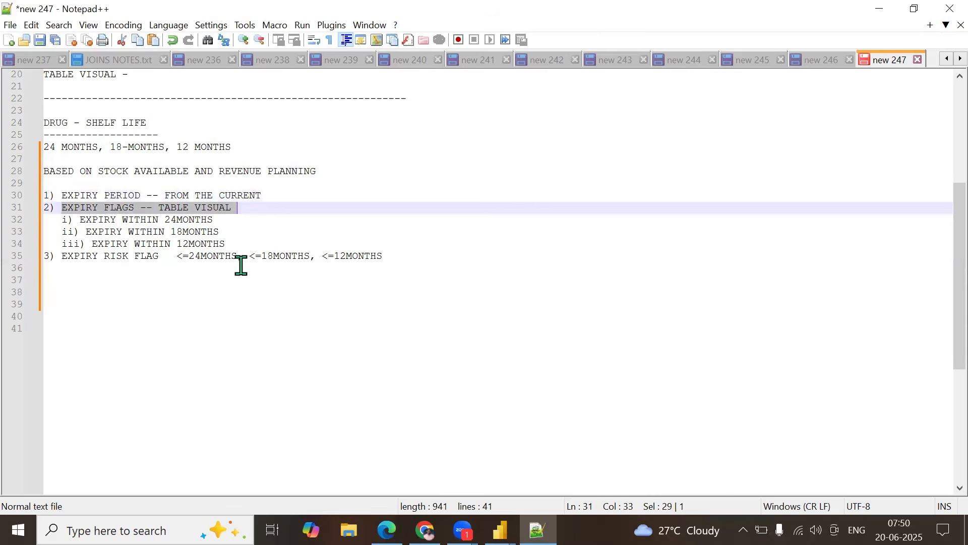
left_click(307, 98)
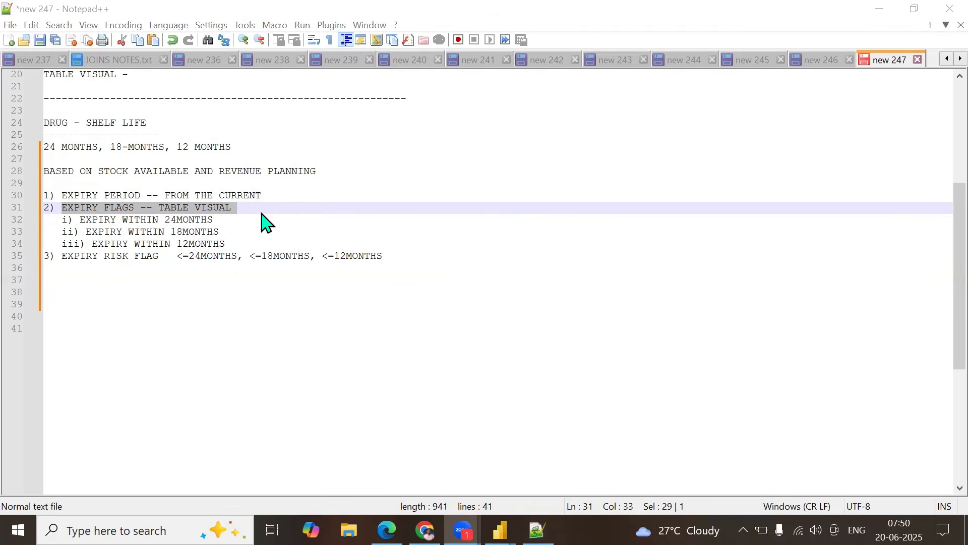
left_click(288, 204)
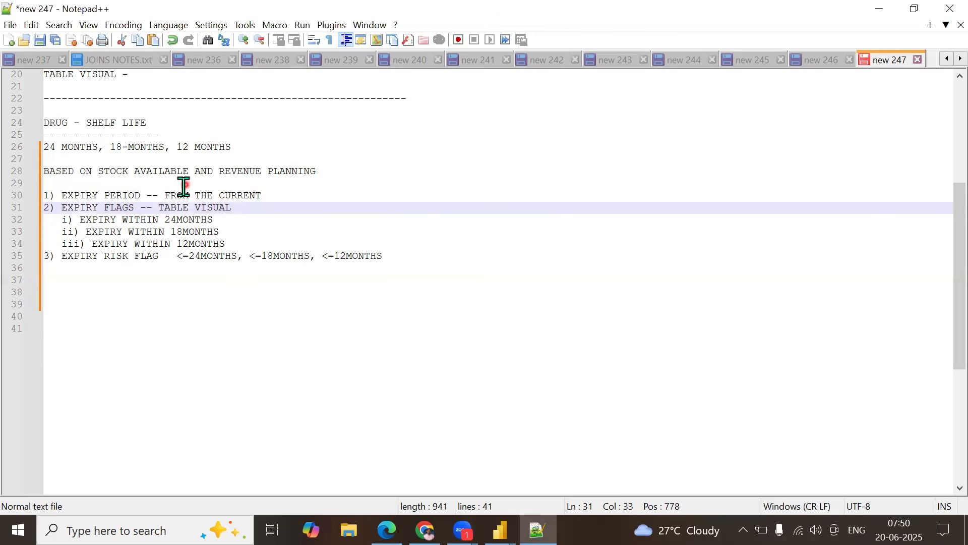
left_click_drag(158, 208, 240, 207)
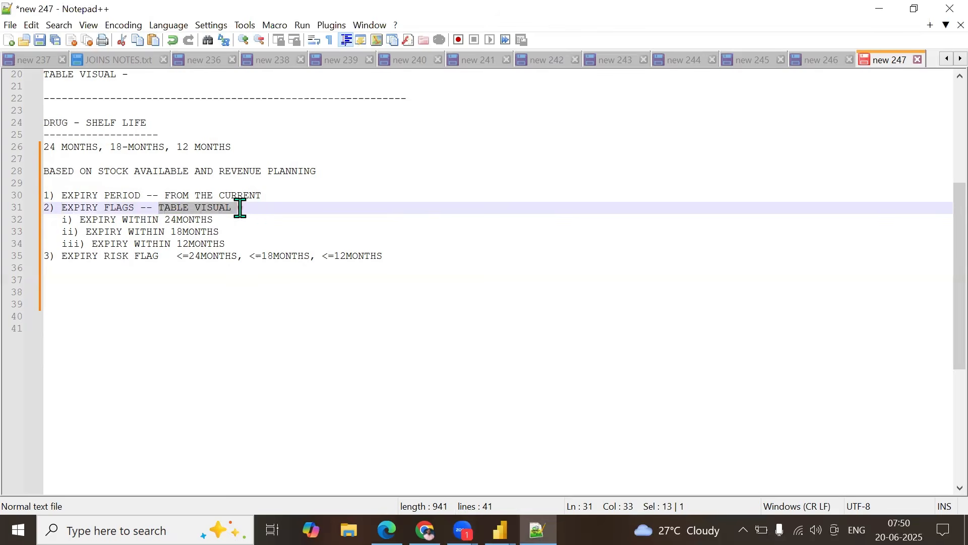
left_click_drag(79, 220, 216, 220)
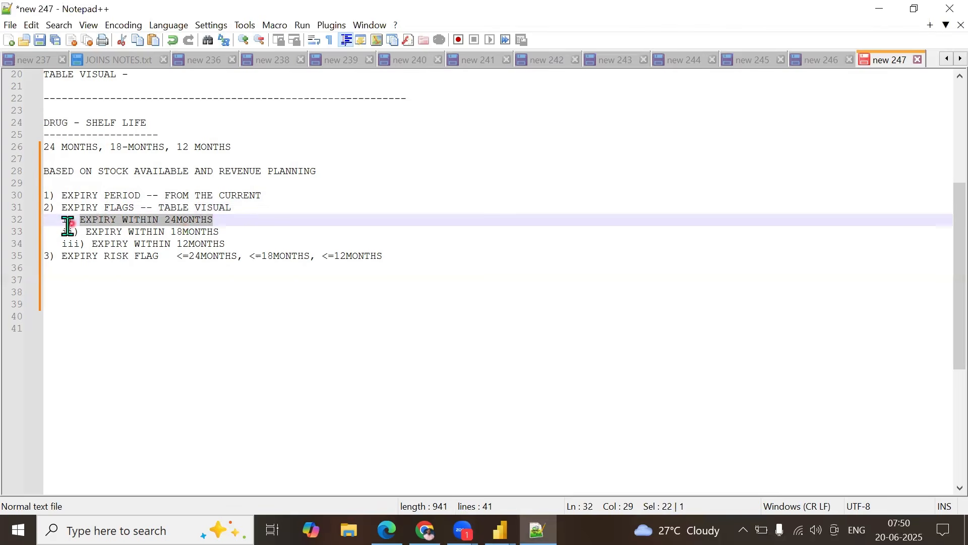
left_click_drag(86, 231, 220, 231)
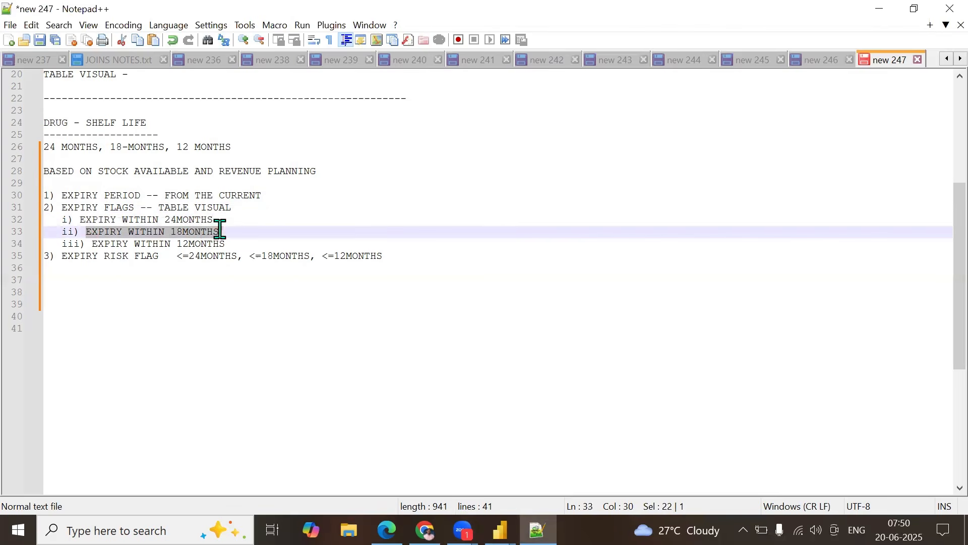
left_click_drag(91, 244, 235, 241)
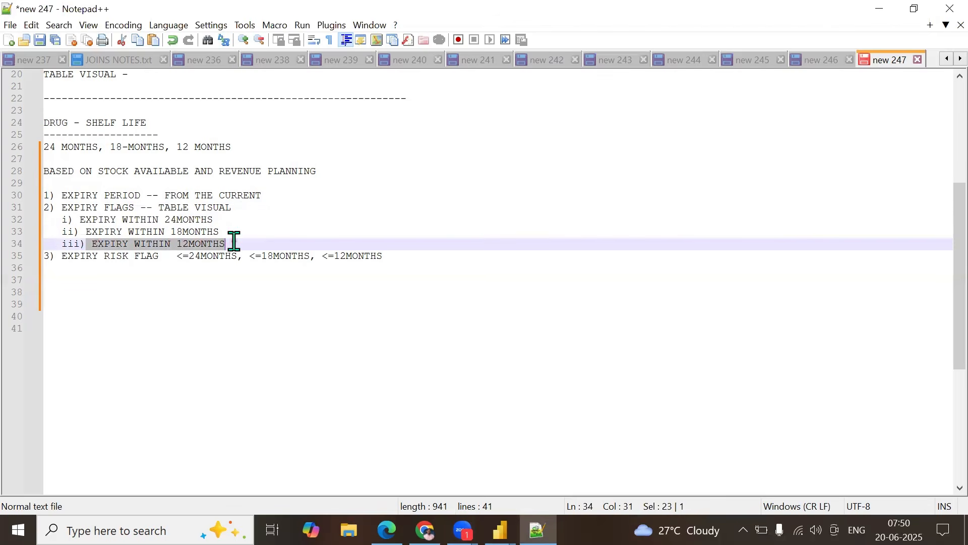
left_click(132, 268)
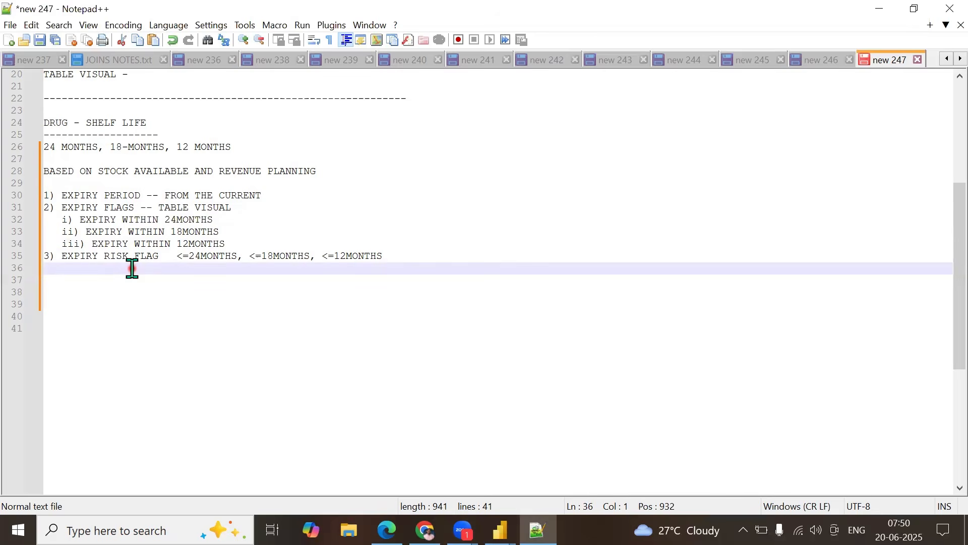
left_click_drag(61, 256, 388, 258)
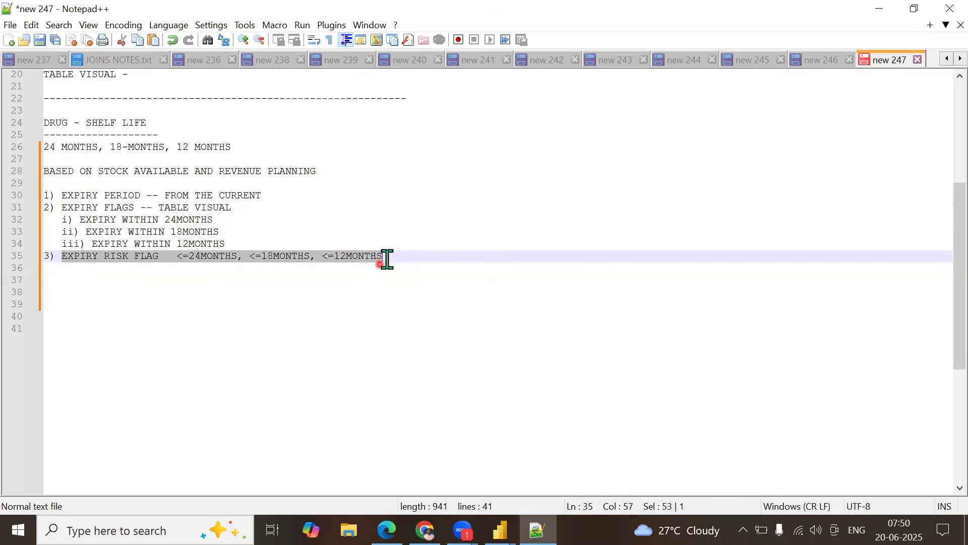
left_click(391, 257)
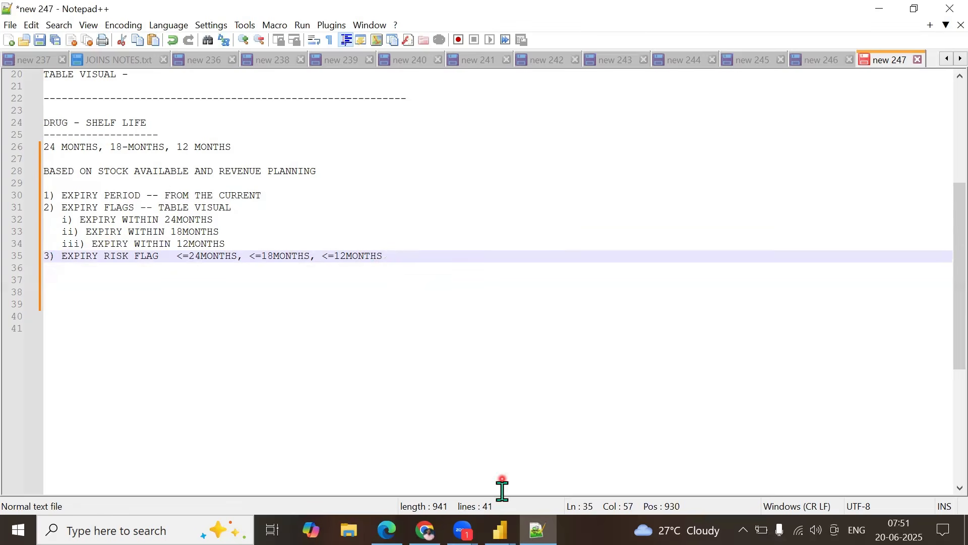
Step: Switch to Power BI Desktop and add a new calculated column named Expiry Period to the Drugs table
mouse_move(494, 512)
left_click(469, 484)
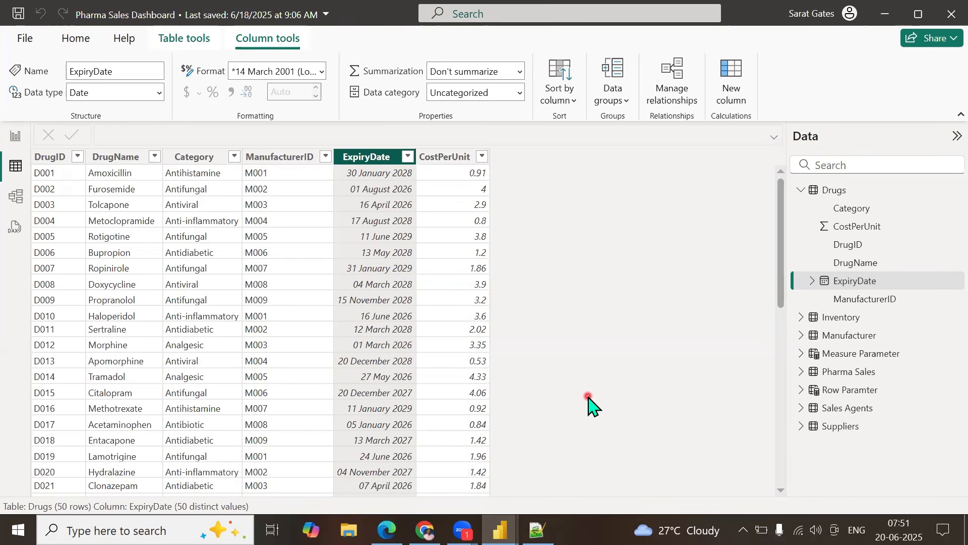
right_click(856, 281)
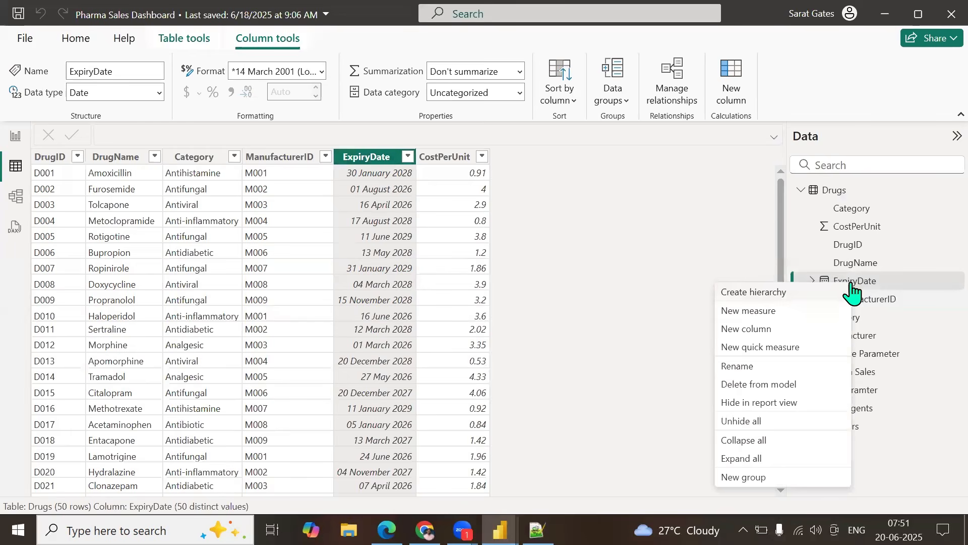
left_click(747, 328)
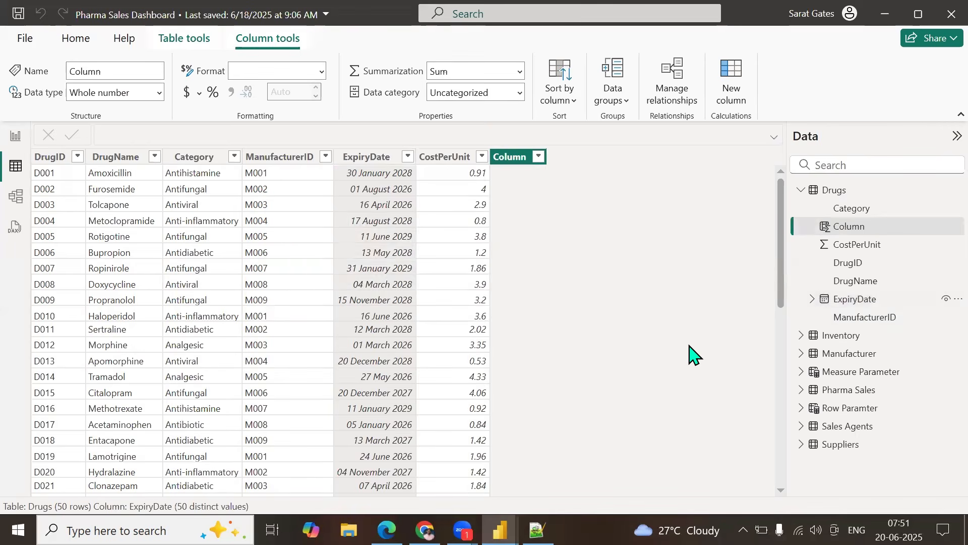
key("BackSpace")
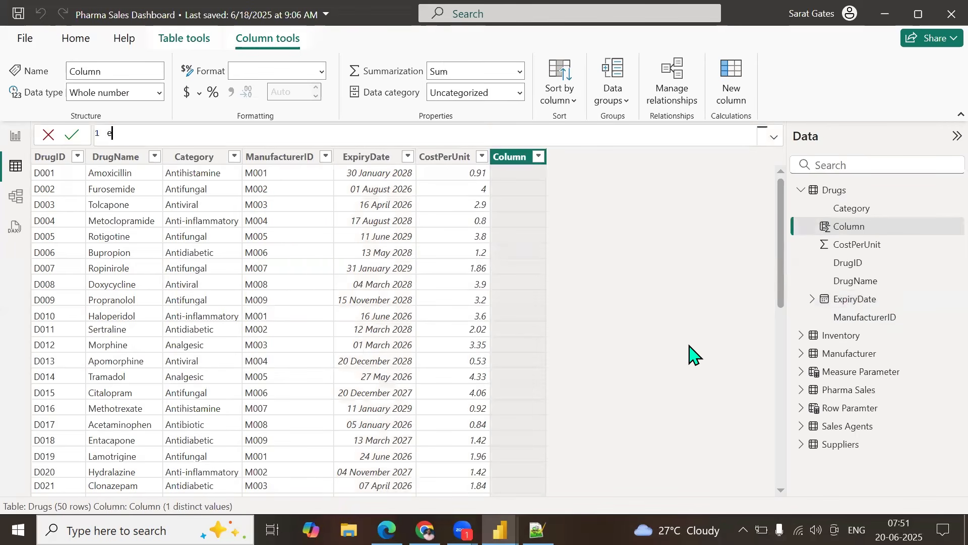
key("Caps_Lock")
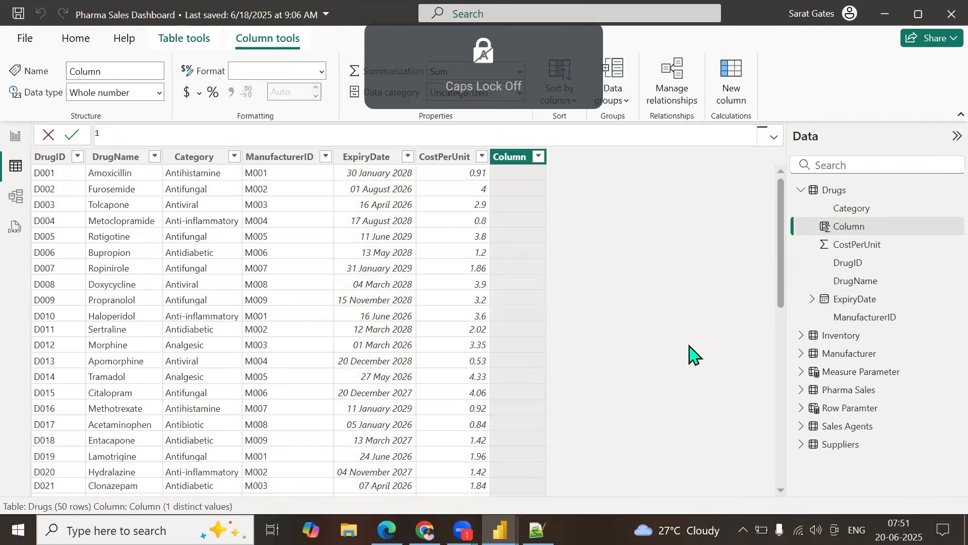
type("Expiry Period =")
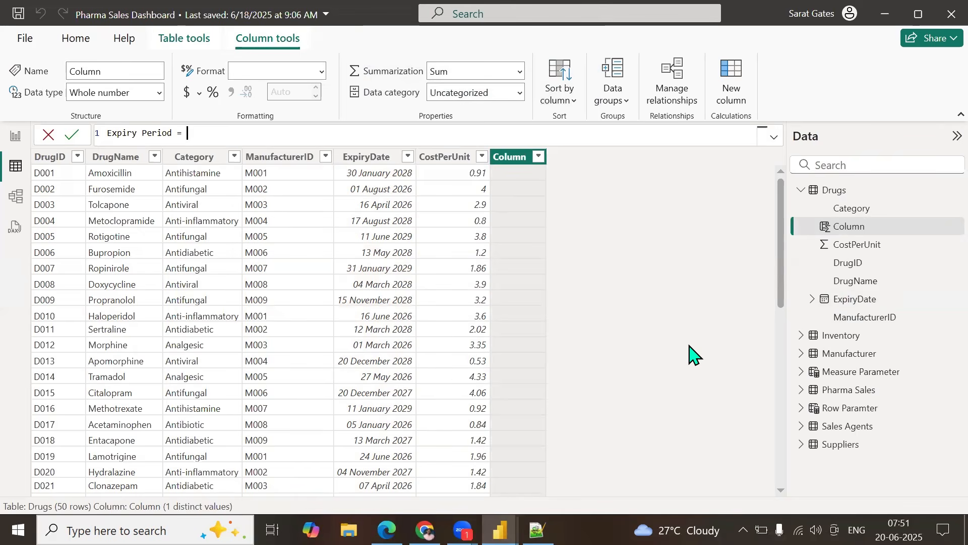
Step: Define the Expiry Period column as DATEDIFF(TODAY(),Drugs[ExpiryDate],MONTH) and commit the formula
type(" date")
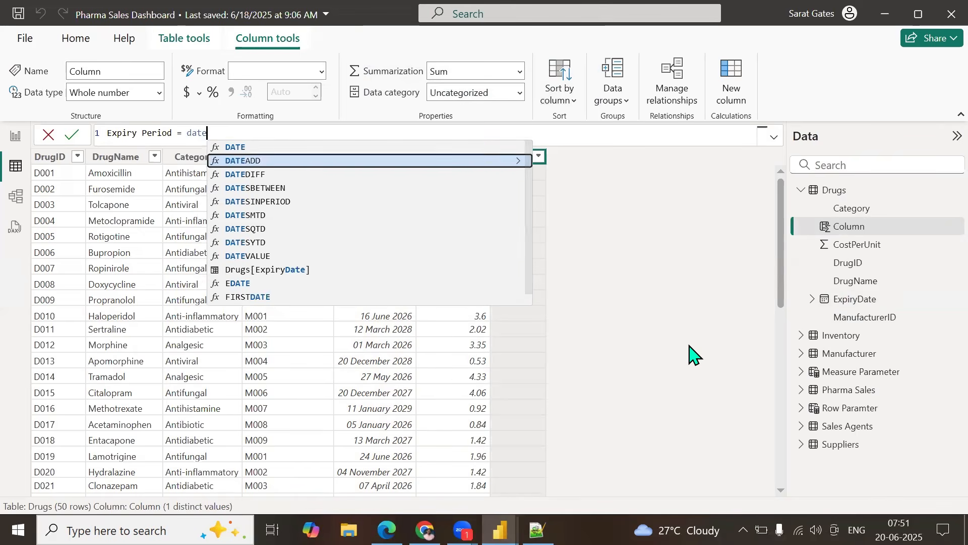
key("Down")
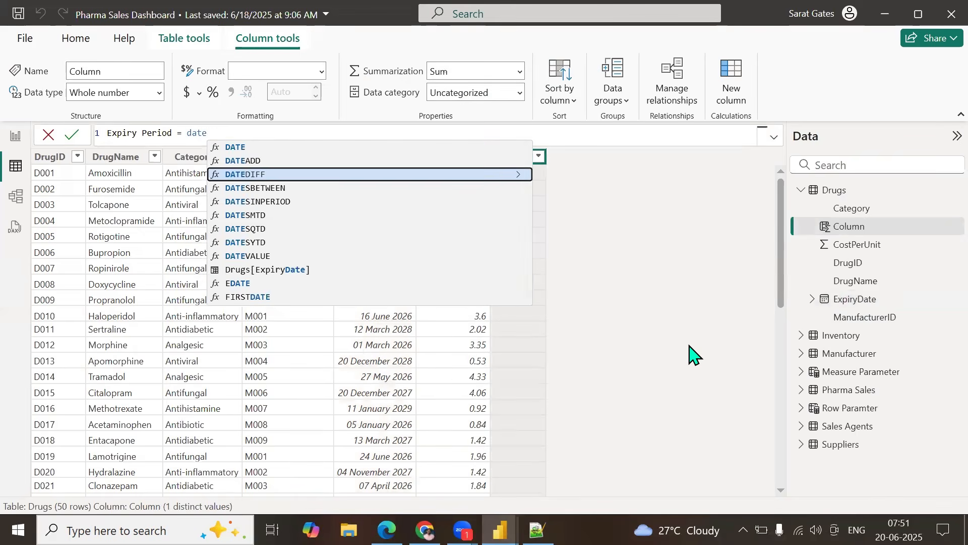
key("Tab")
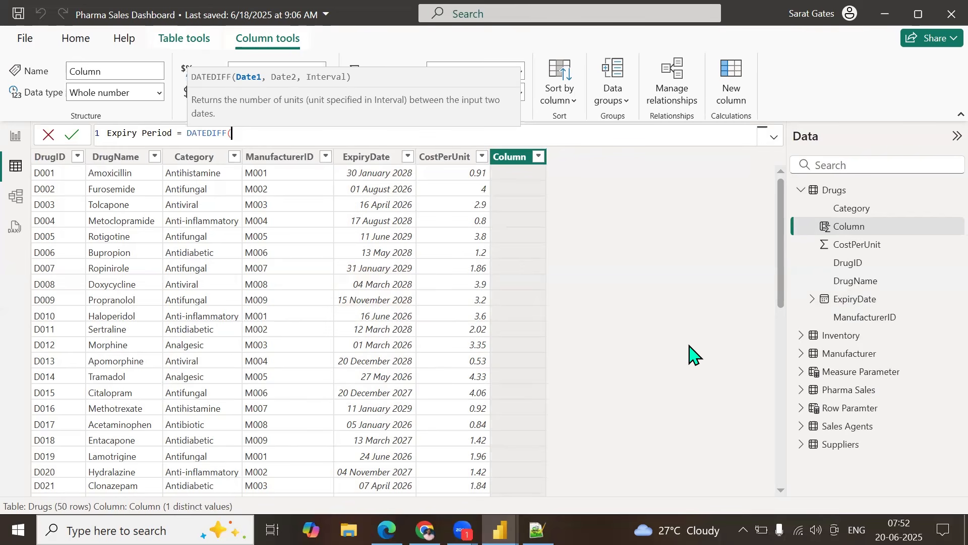
type("today")
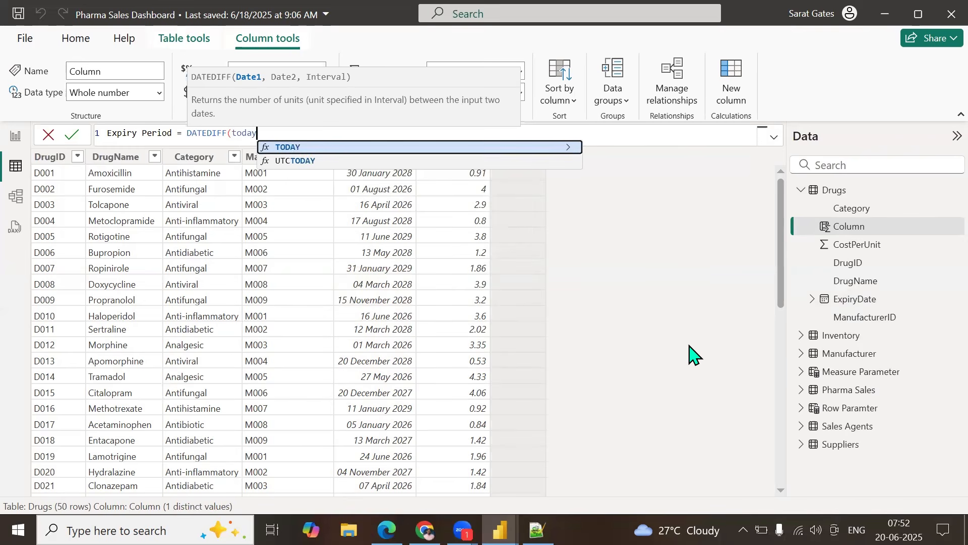
key("Tab")
type(",")
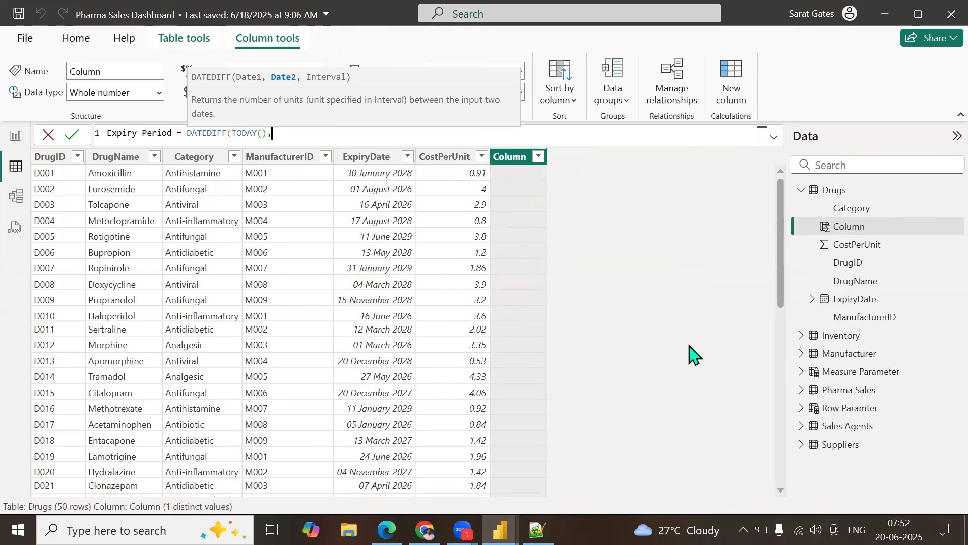
type("expir")
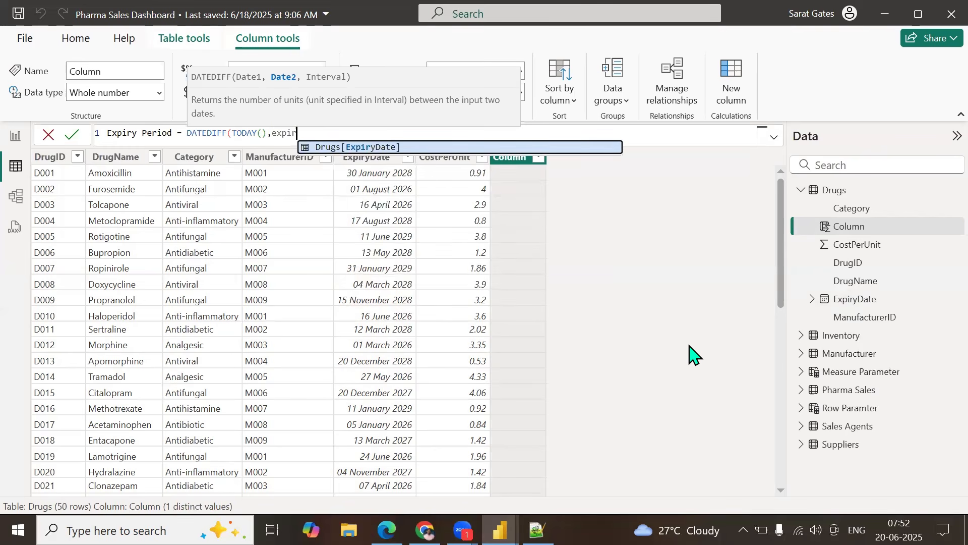
key("Tab")
type(",")
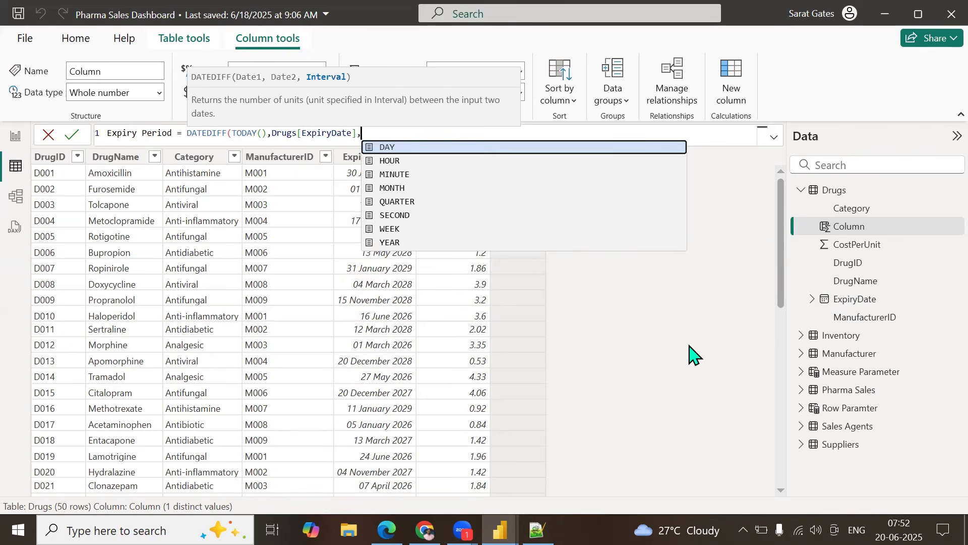
key("Down")
key("Down")
key("Down")
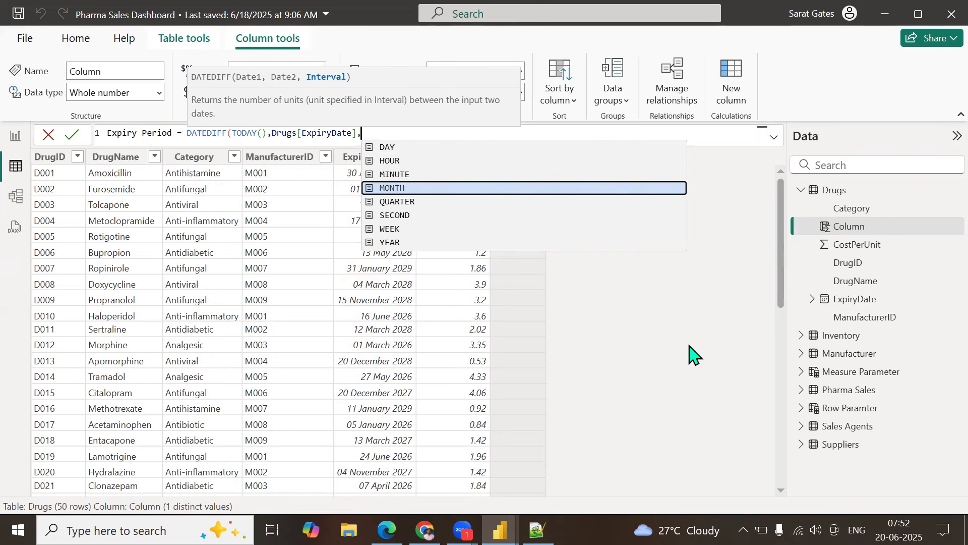
key("Tab")
type(")")
key("Return")
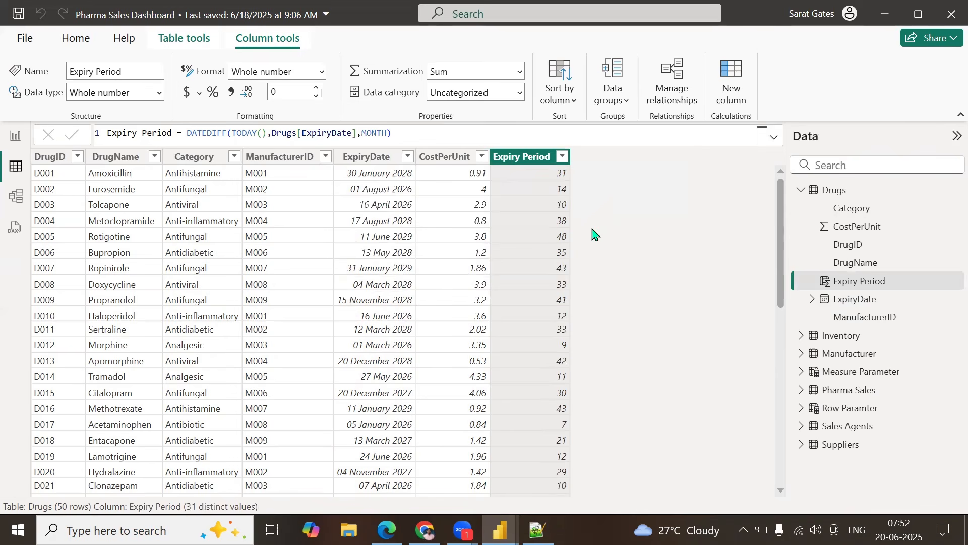
Step: Return to the report view and duplicate the Sales Performance Analysis page
left_click(14, 139)
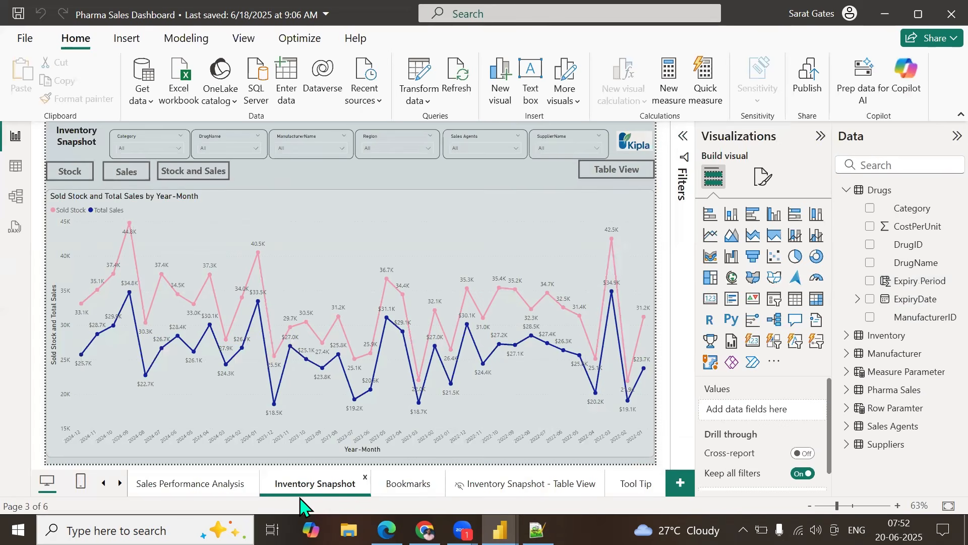
left_click(202, 487)
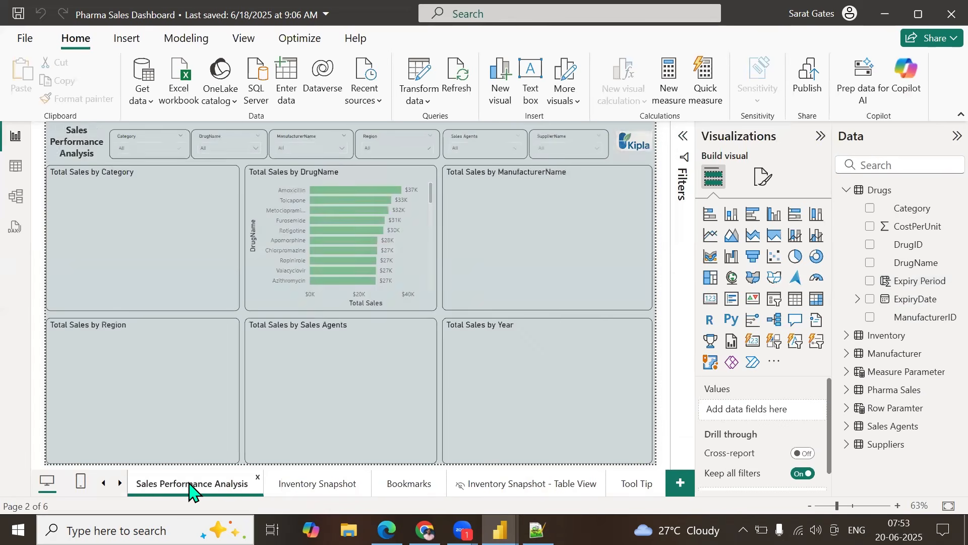
right_click(190, 486)
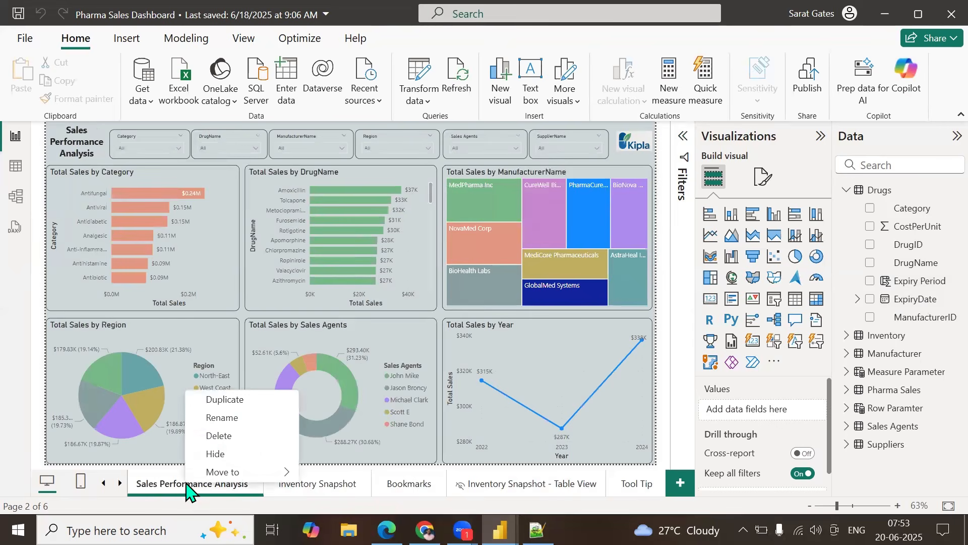
left_click(242, 401)
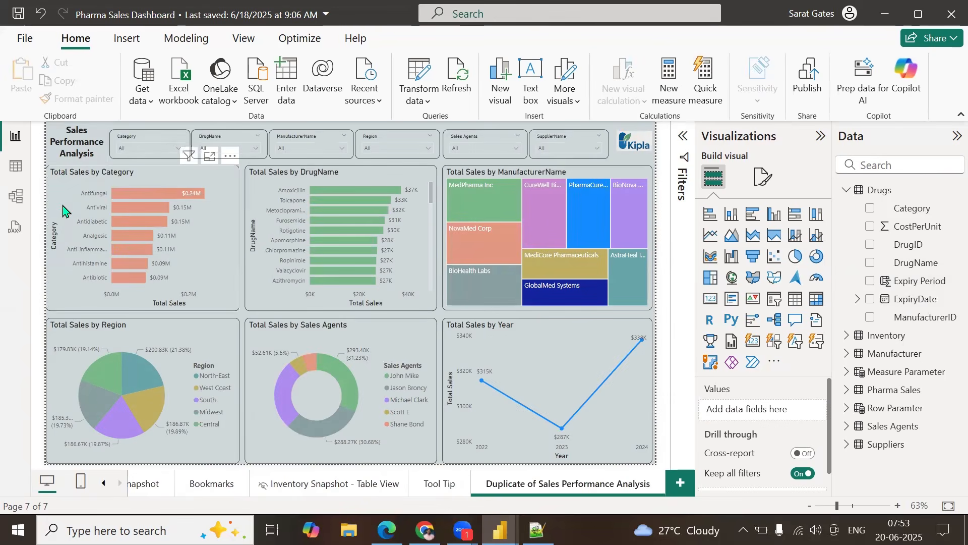
Step: Delete all six Total Sales charts from the duplicated page, keeping the title, slicers and logo
left_click(89, 174)
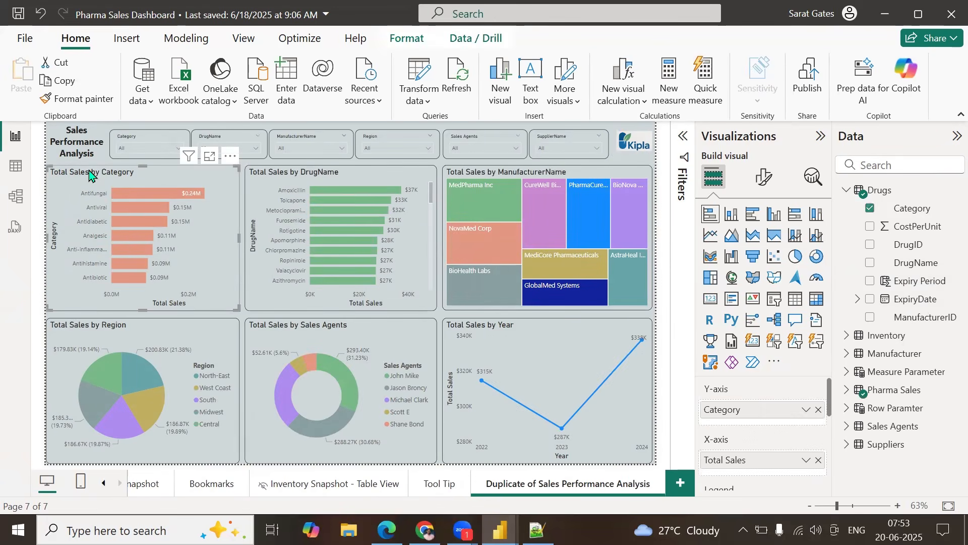
left_click(309, 179, "ctrl")
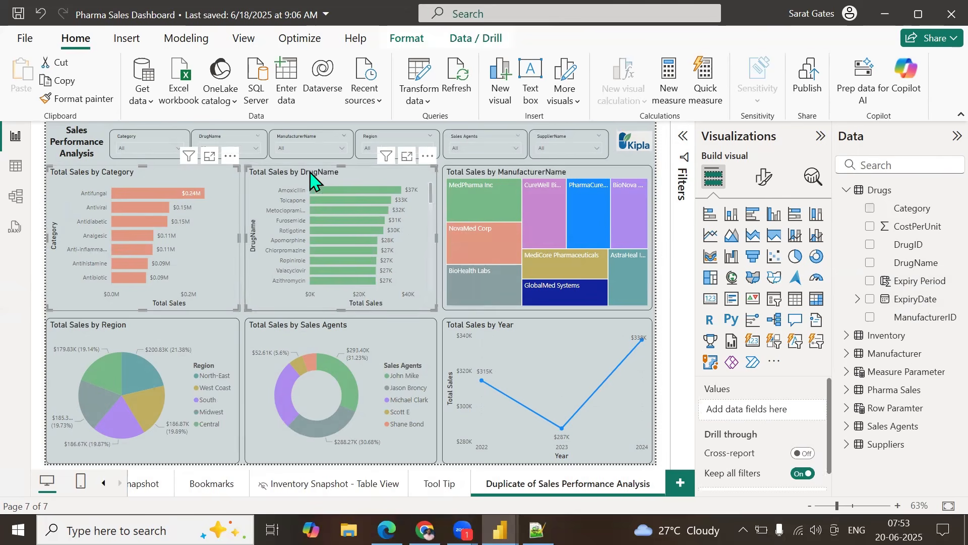
left_click(460, 176, "ctrl")
left_click(171, 328, "ctrl")
left_click(302, 335, "ctrl")
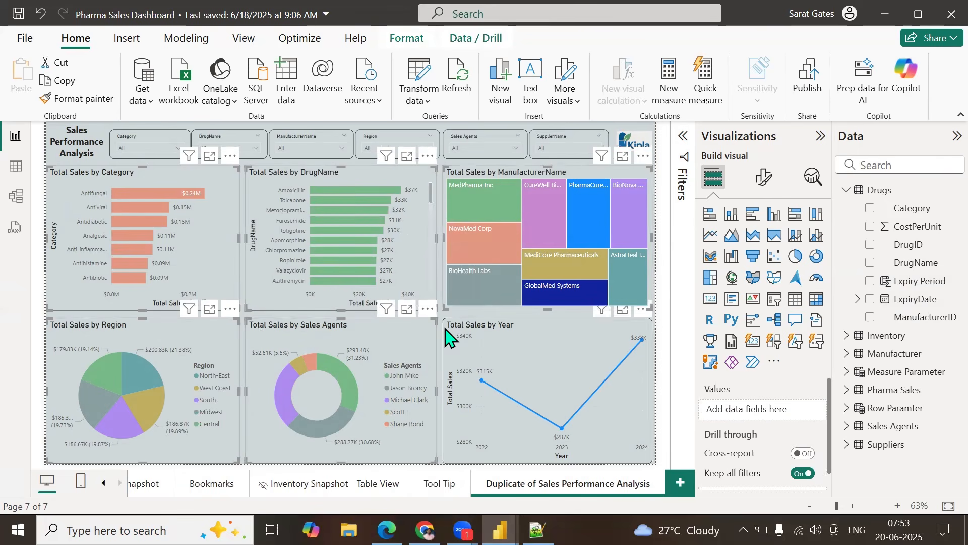
left_click(446, 334, "ctrl")
key("Delete")
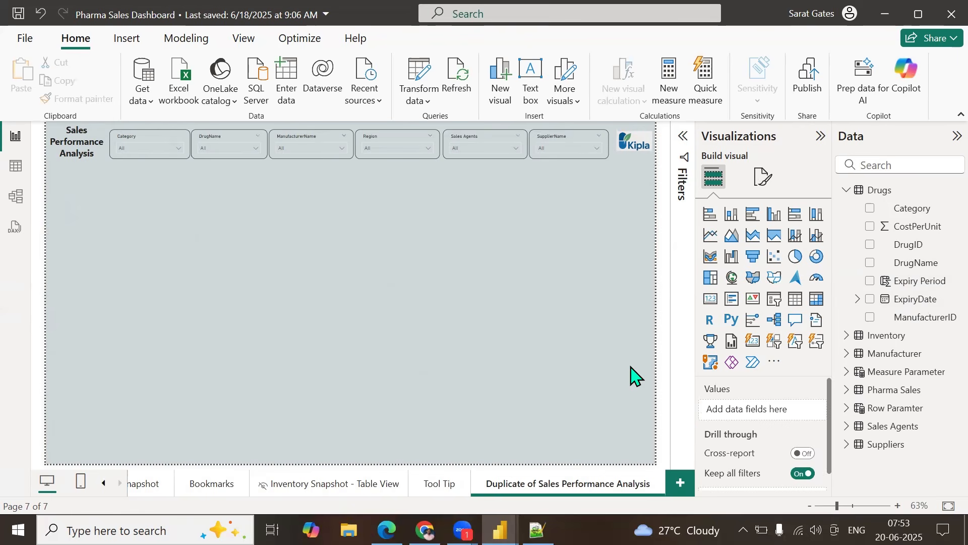
Step: Replace the duplicated page's heading text with "Drug - Shelf Life"
left_click(82, 143)
left_click_drag(97, 153, 47, 127)
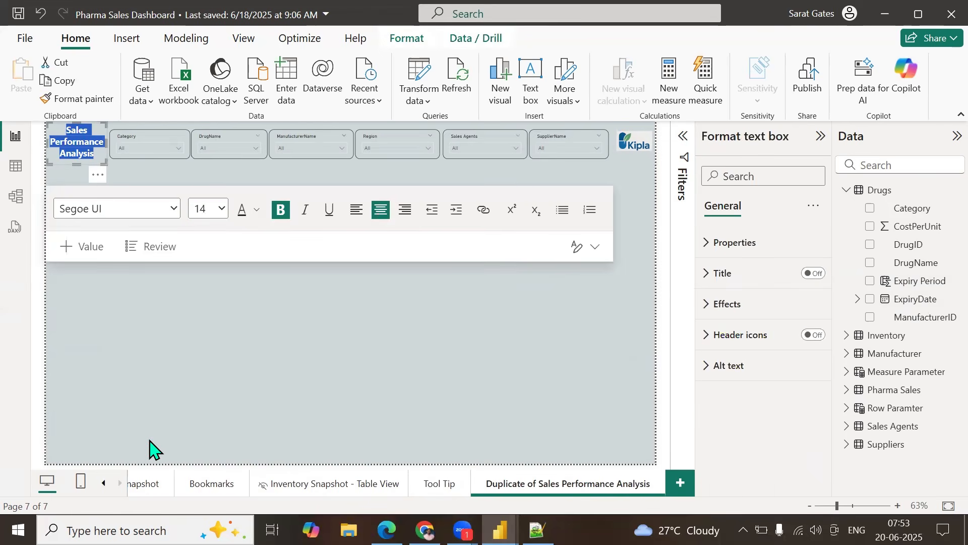
type("Drug - ")
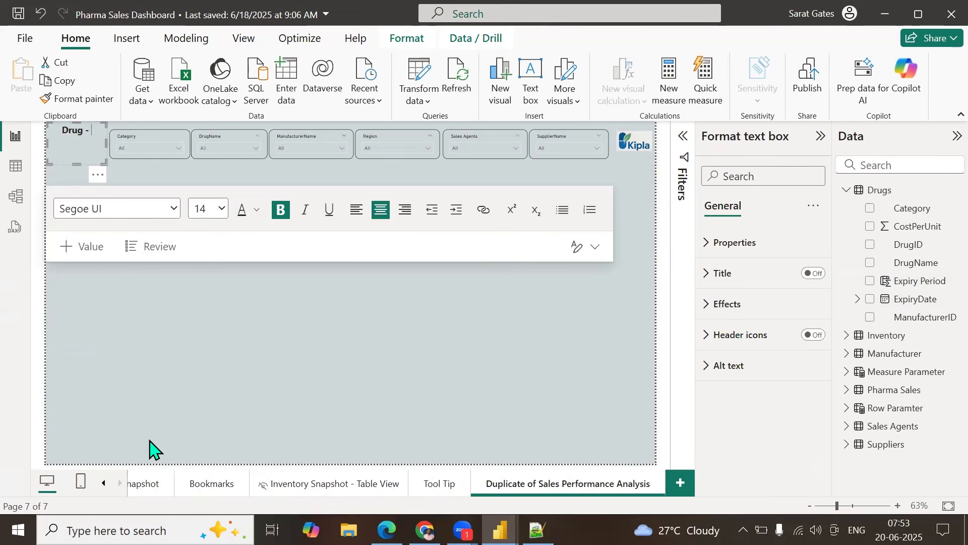
type("Shelf Life")
left_click(275, 388)
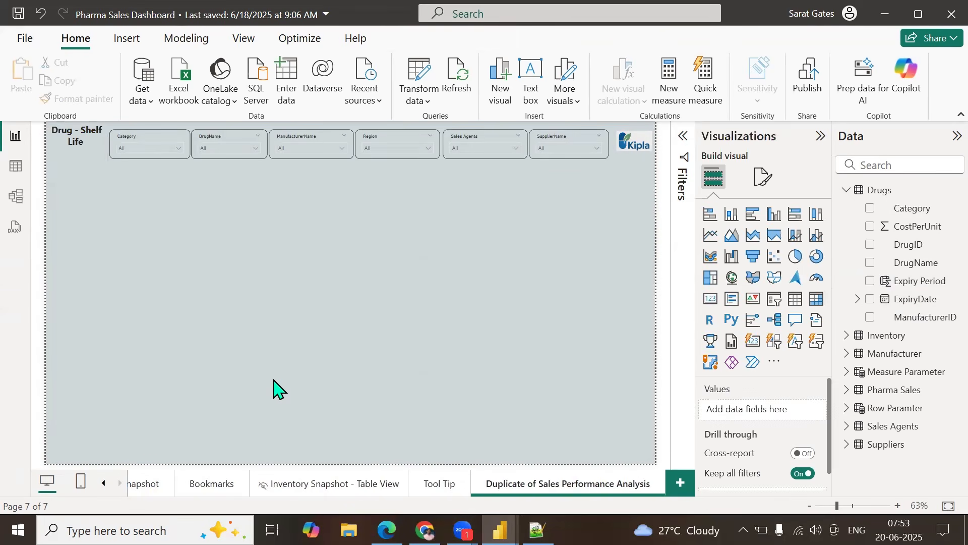
Step: Rename the duplicated report page as "Drug - Shelf LIfe"
double_click(524, 483)
type("Dru")
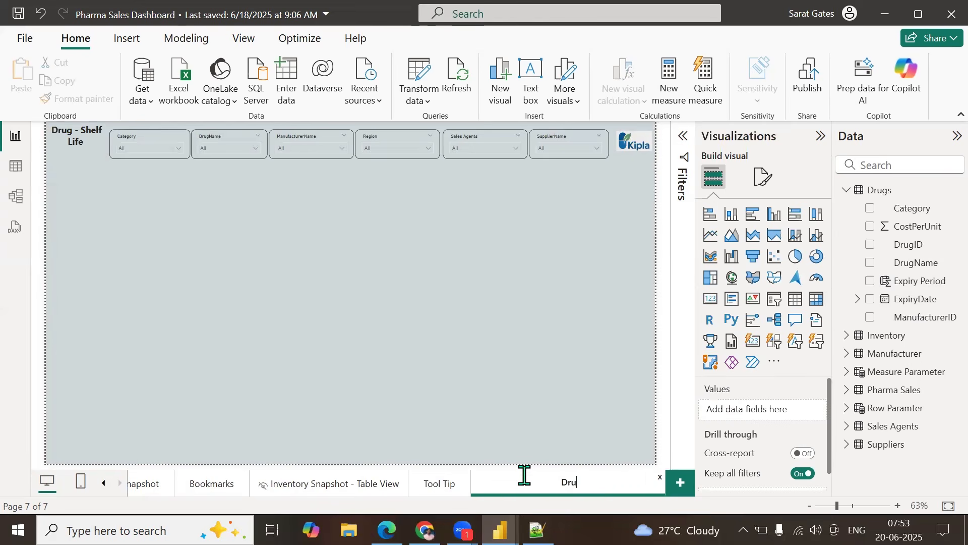
type("g - Shelf LIfe")
key("Return")
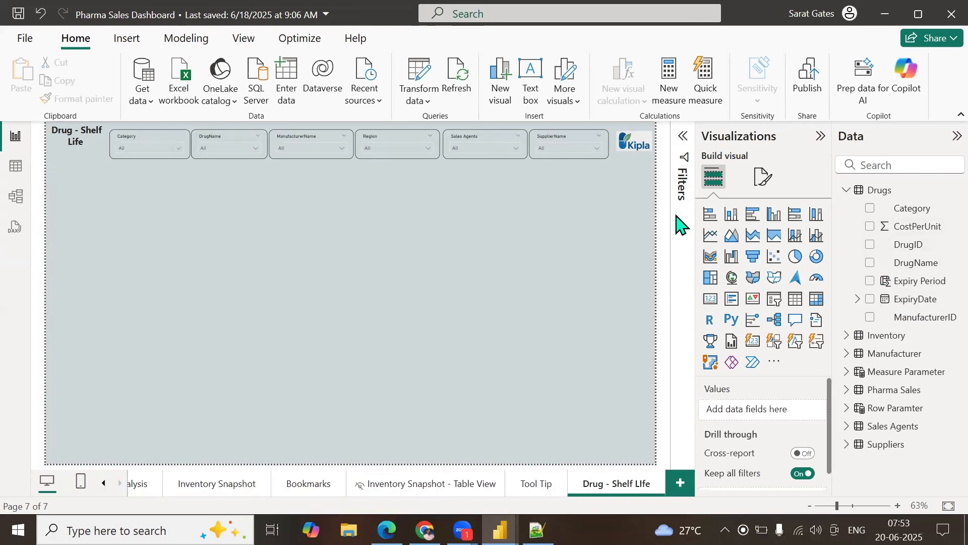
Step: Insert a stacked bar chart below the page heading and put DrugName from the Drugs table on its Y-axis
left_click(711, 220)
left_click_drag(143, 229, 109, 207)
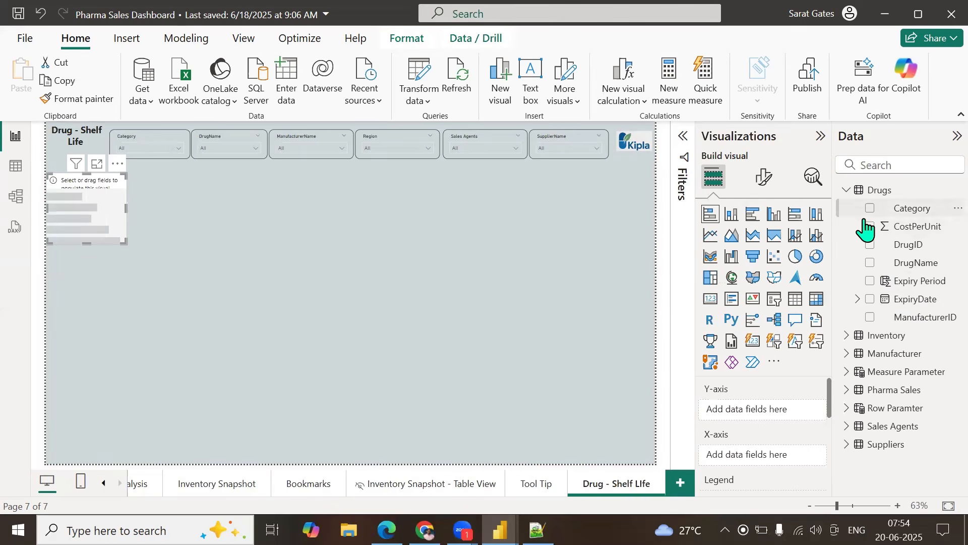
left_click(869, 264)
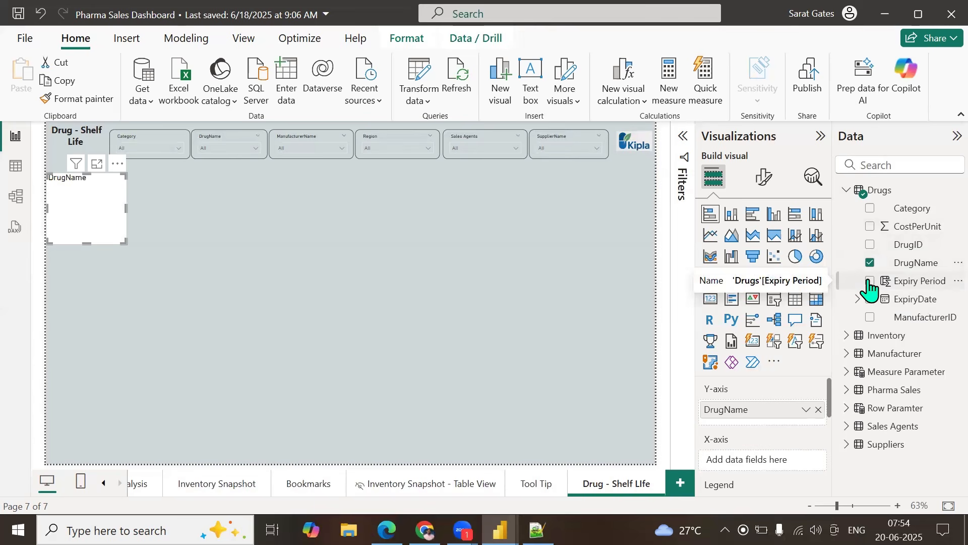
Step: Add the Revenue Planning measure from Pharma Sales to the bar chart's X-axis and enlarge the chart
left_click(847, 445)
left_click(847, 445)
left_click(848, 389)
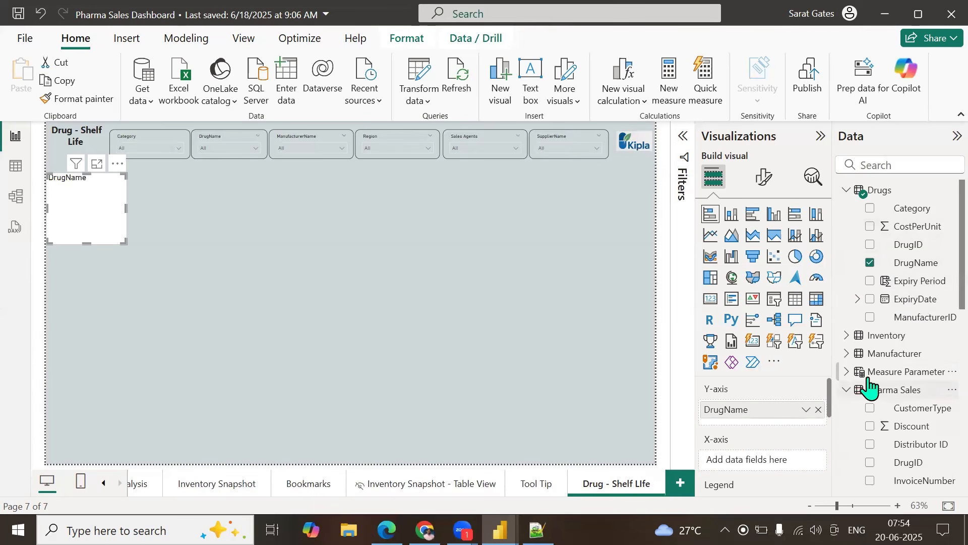
scroll(933, 375, "down", 5)
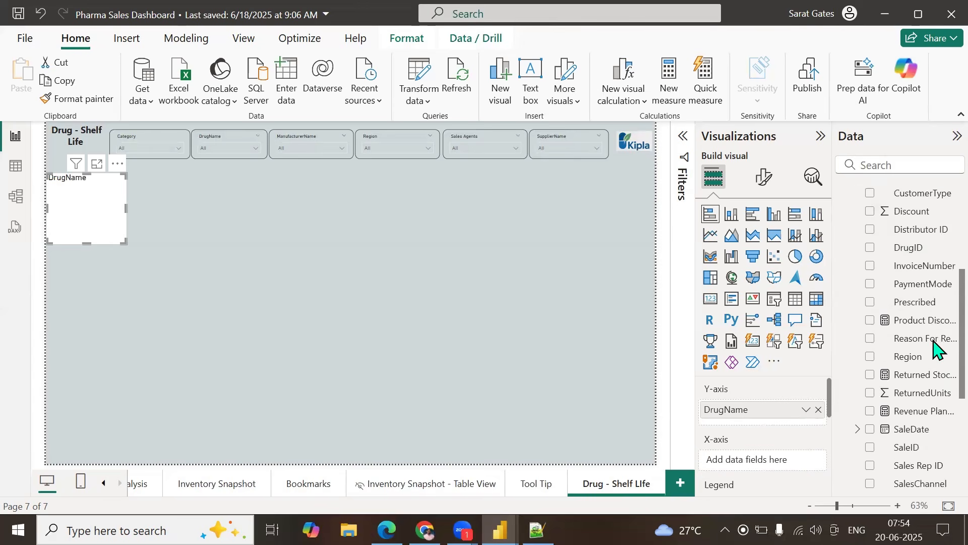
scroll(936, 373, "down", 1)
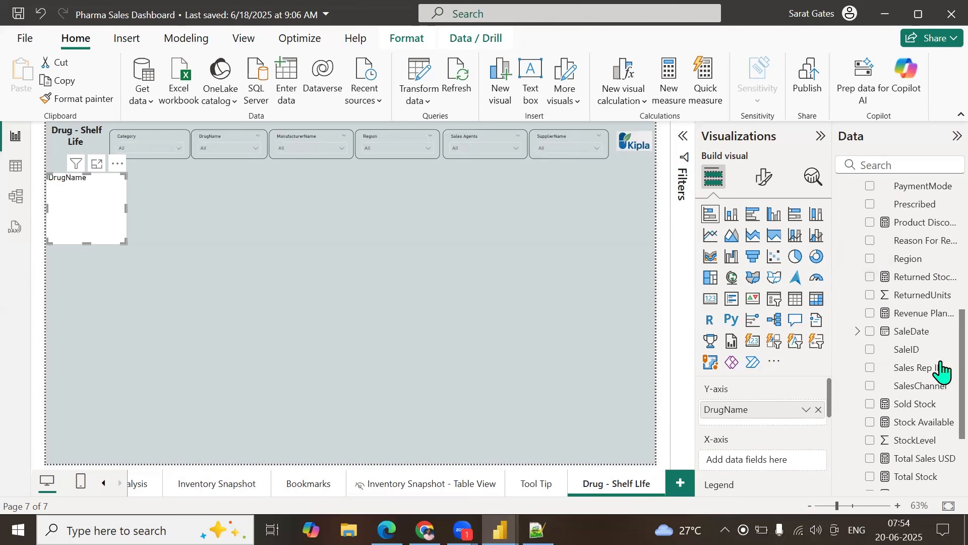
left_click(871, 313)
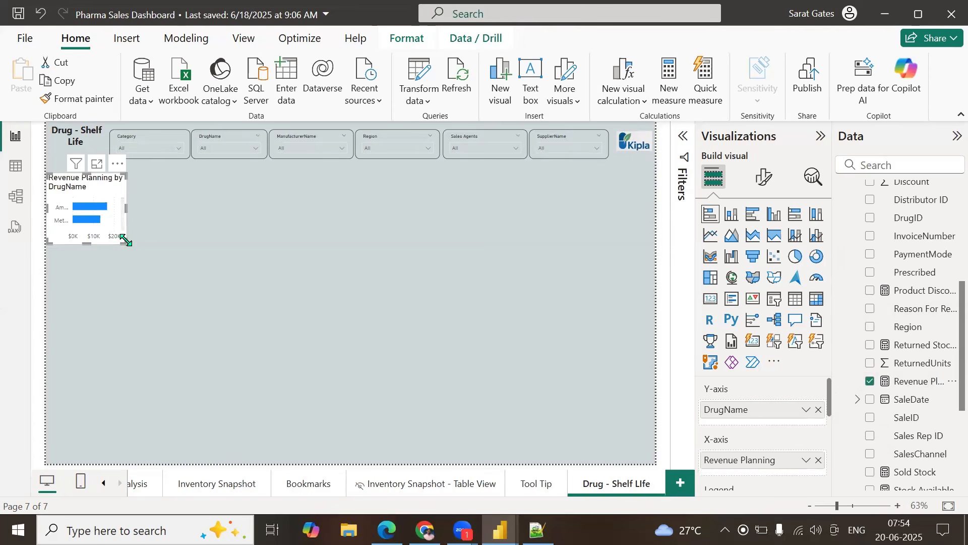
left_click_drag(136, 255, 213, 291)
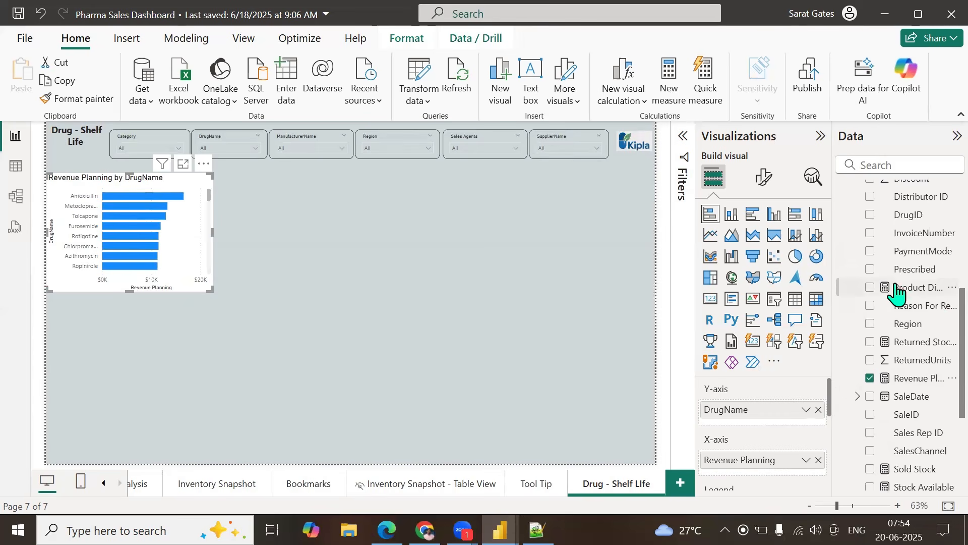
Step: Add Expiry Period from the Drugs table as a visual-level filter on the Revenue Planning by DrugName chart
scroll(896, 292, "up", 3)
scroll(942, 277, "up", 5)
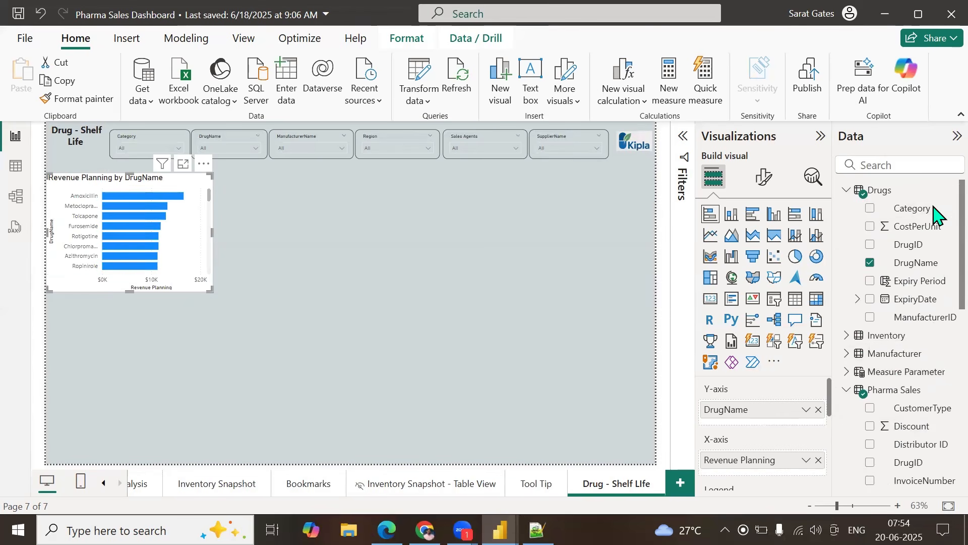
left_click(684, 141)
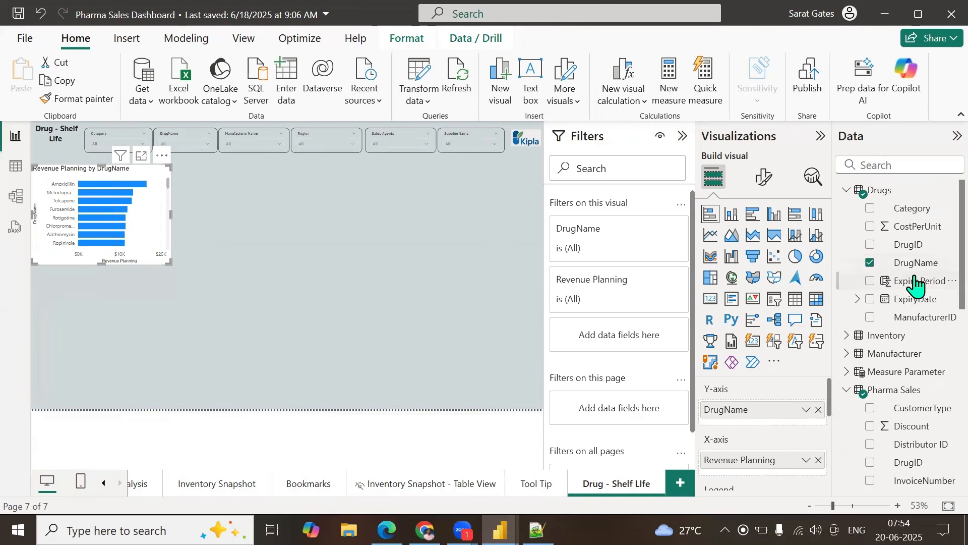
left_click_drag(916, 281, 614, 326)
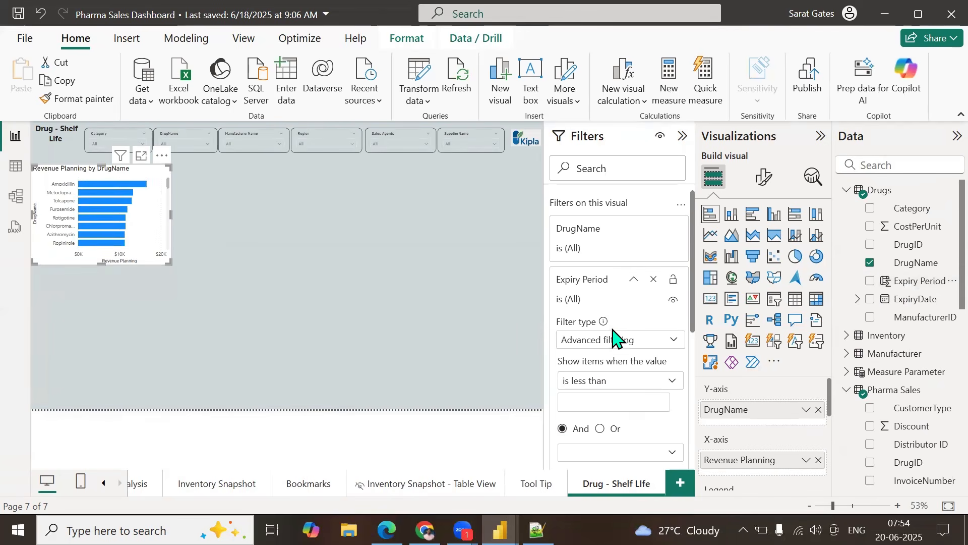
Step: Apply an advanced Expiry Period filter to the chart that shows items whose value is less than or equal to 24
left_click(612, 341)
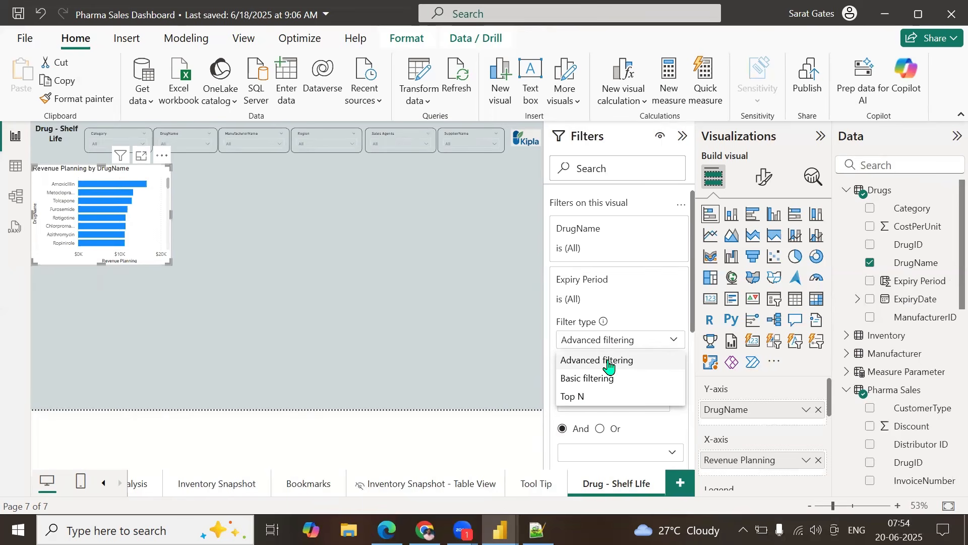
left_click(609, 361)
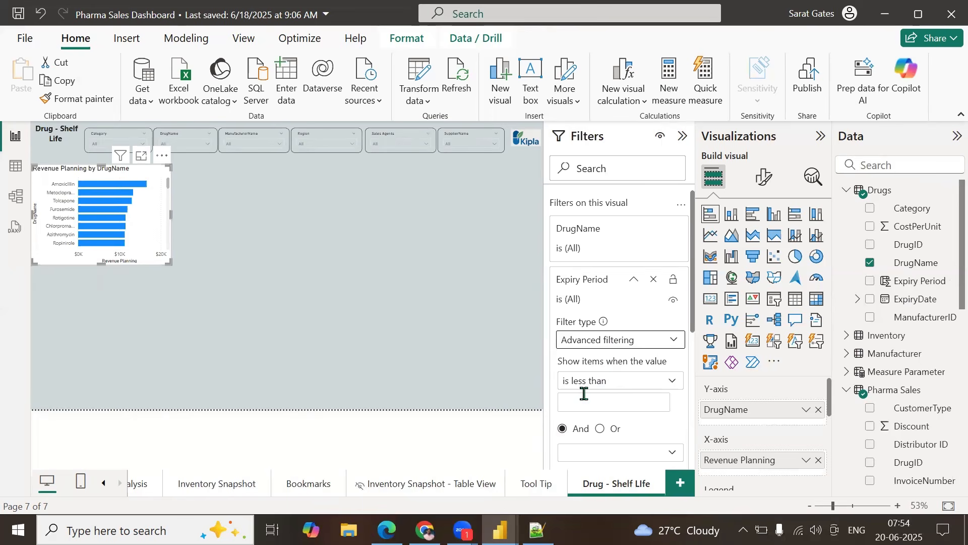
left_click(602, 382)
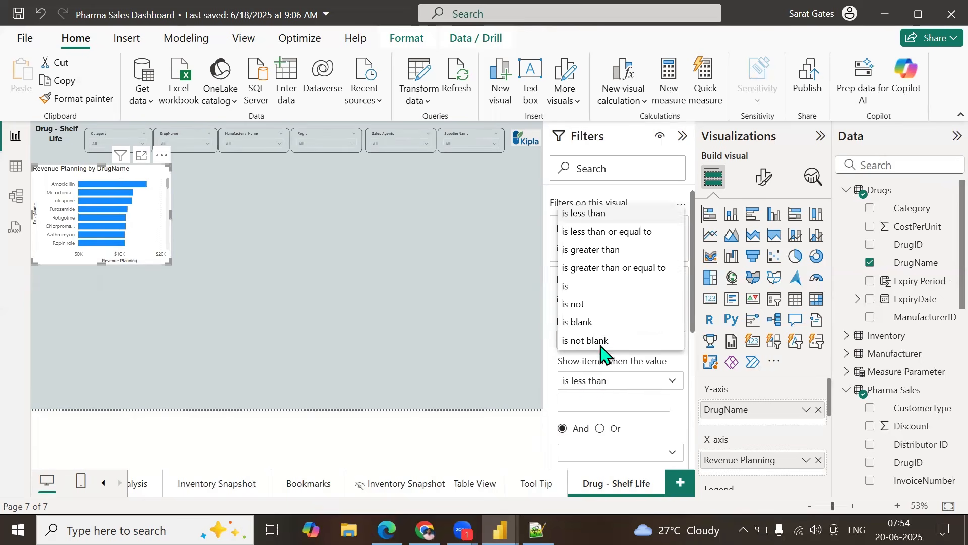
left_click(614, 239)
left_click(603, 402)
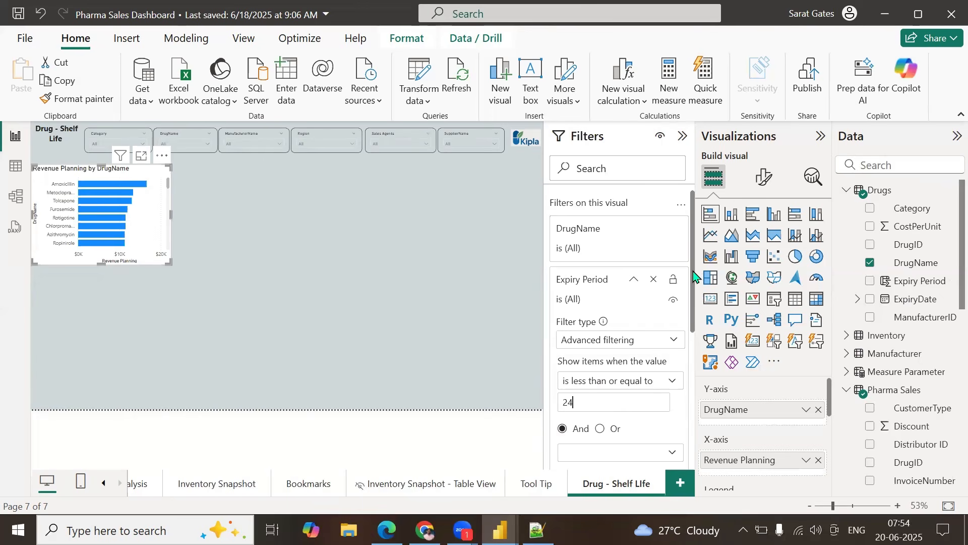
left_click_drag(694, 269, 694, 321)
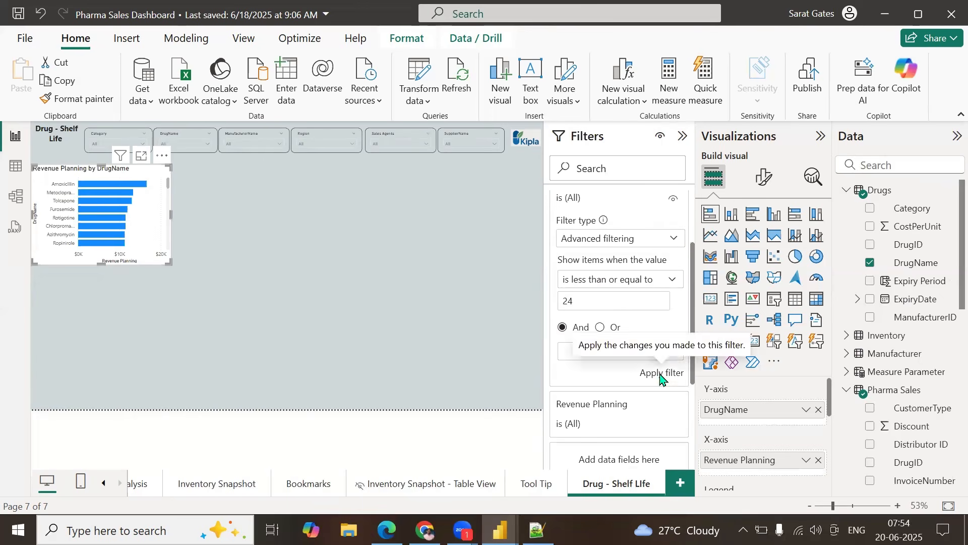
left_click(665, 373)
scroll(134, 216, "down", 5)
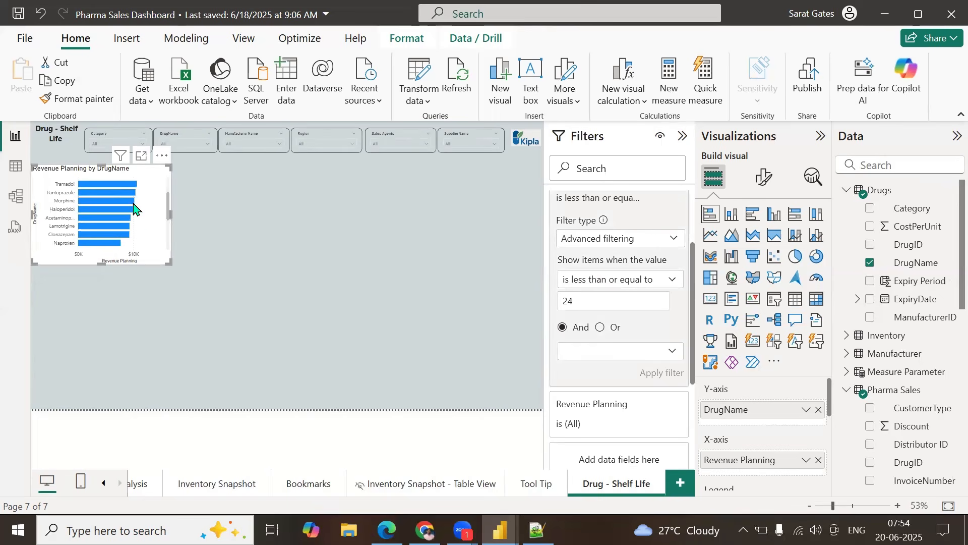
scroll(133, 209, "up", 5)
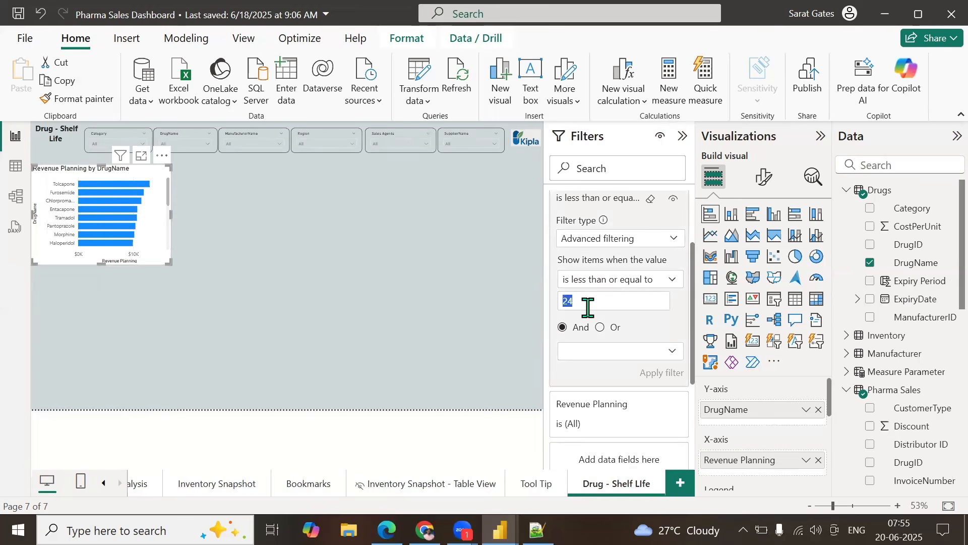
Step: Try 18 and 12 as the upper limit of the chart's Expiry Period filter, checking the listed drugs
type("18")
left_click(662, 374)
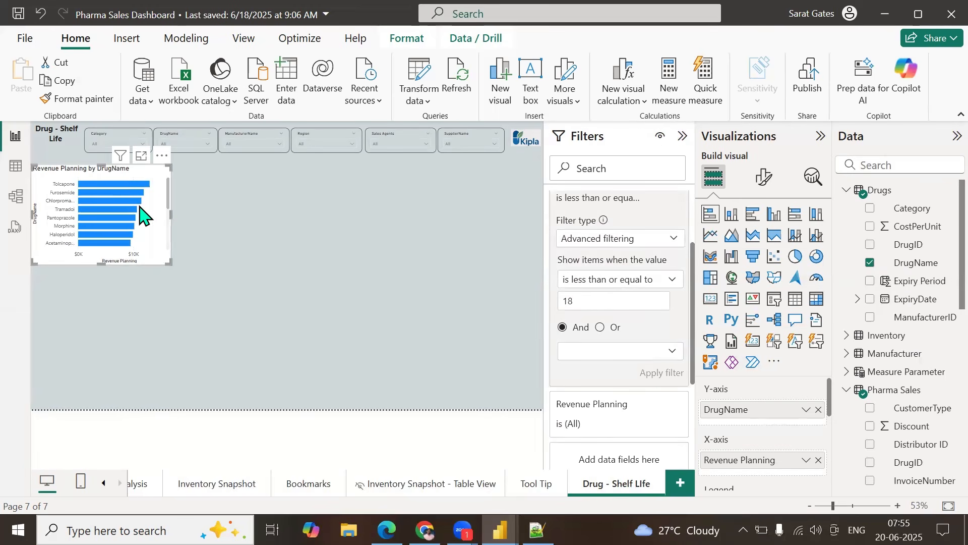
scroll(156, 203, "down", 2)
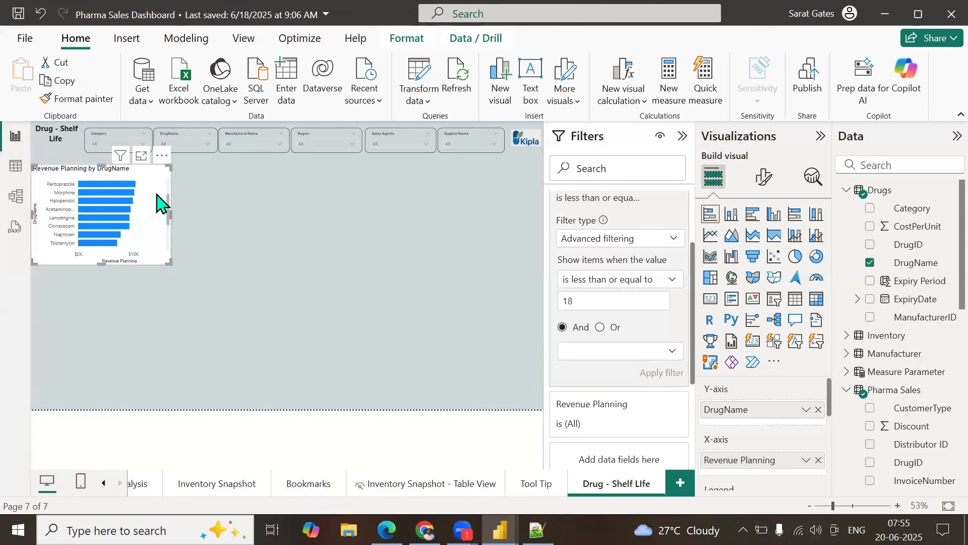
scroll(157, 203, "up", 2)
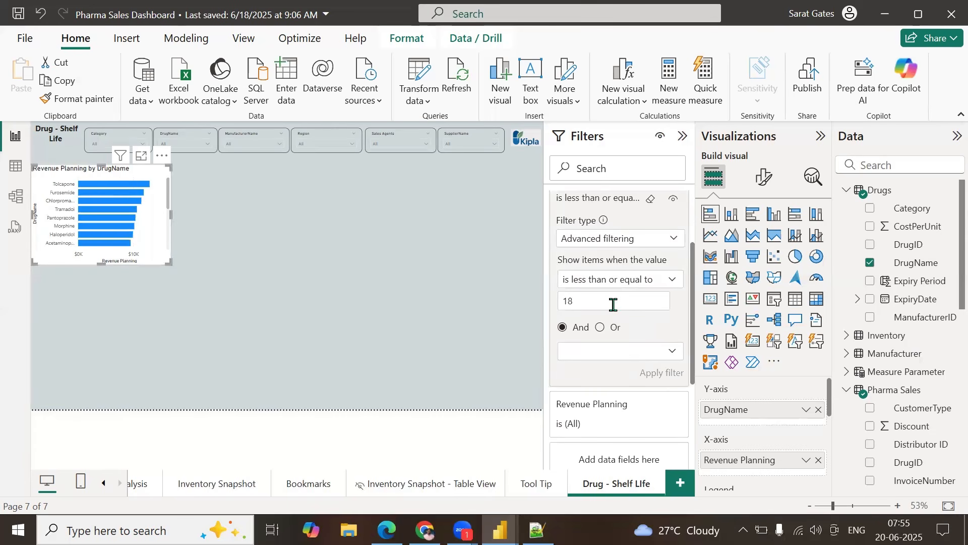
type("12")
left_click(670, 375)
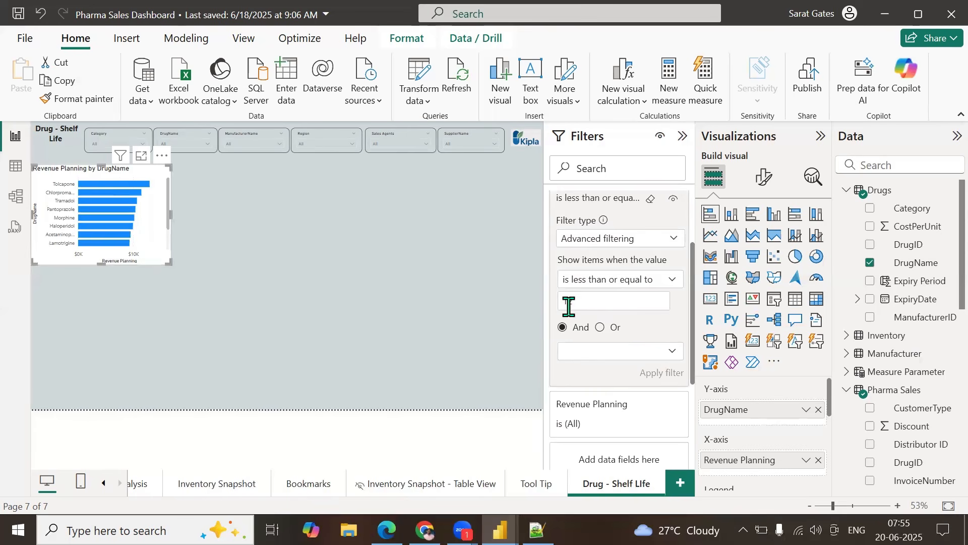
Step: Set the Expiry Period filter's upper limit to 24, apply it and collapse the filter settings
type("24")
left_click(656, 376)
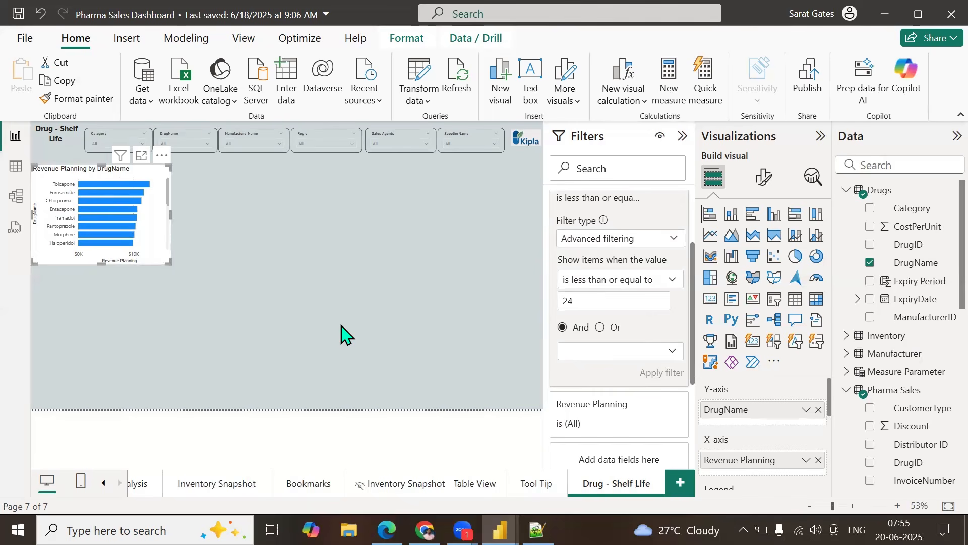
left_click(682, 136)
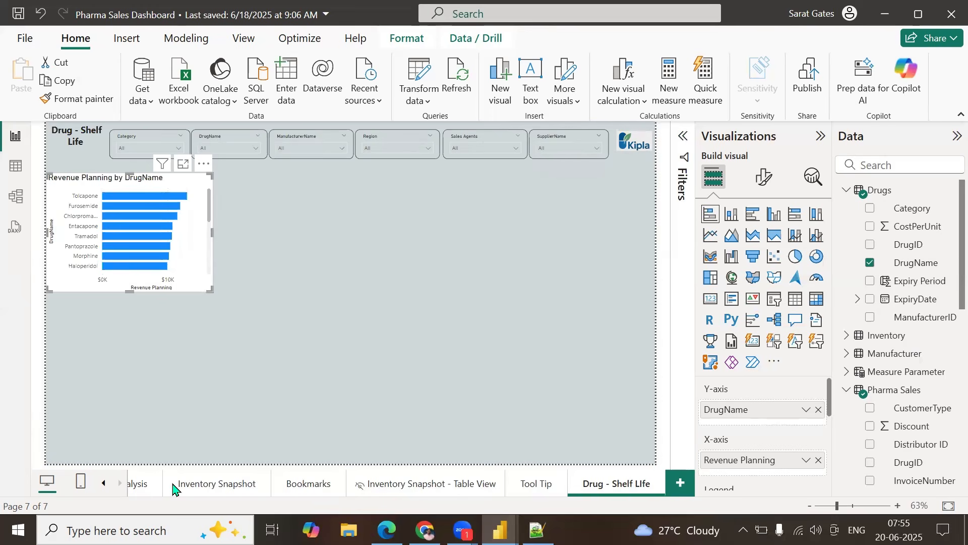
Step: Go to the Sales Performance Analysis page and select the Total Sales by Category chart
left_click(192, 484)
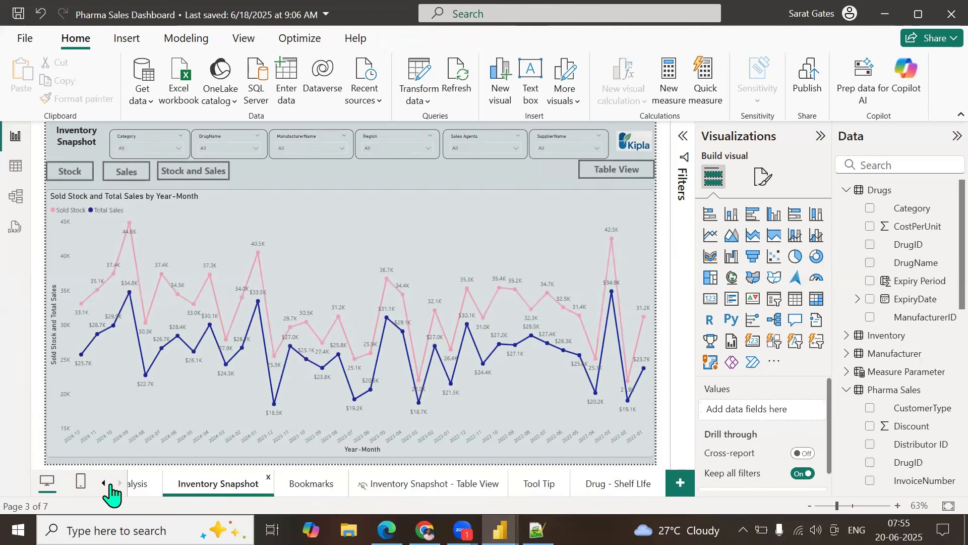
left_click(104, 484)
left_click(269, 487)
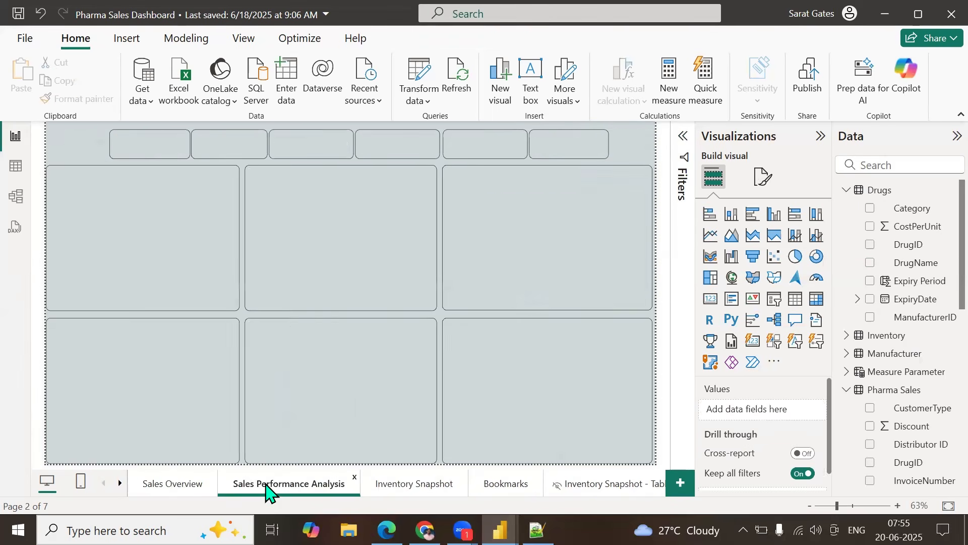
left_click(118, 179)
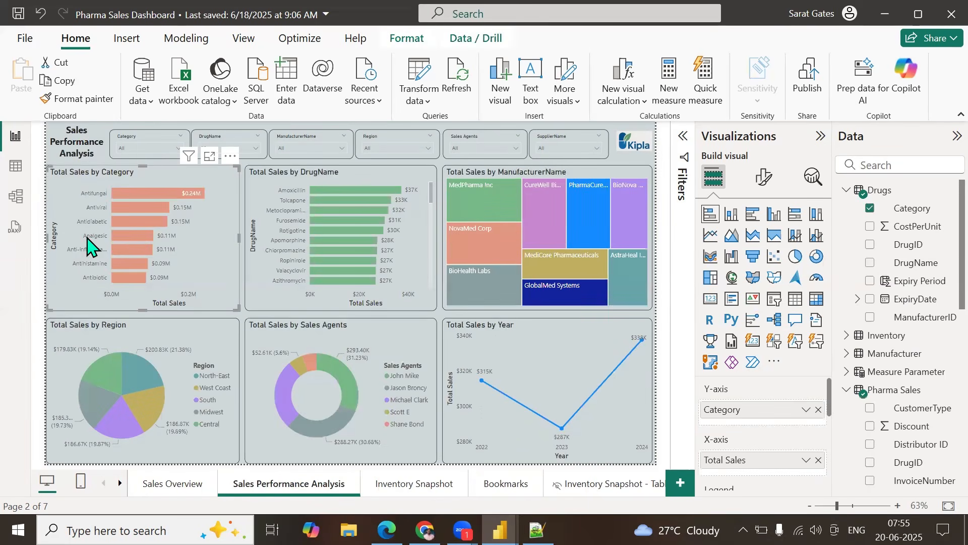
Step: Look up the custom colour code used for the bars of the Total Sales by Category chart
left_click(763, 177)
scroll(749, 348, "down", 1)
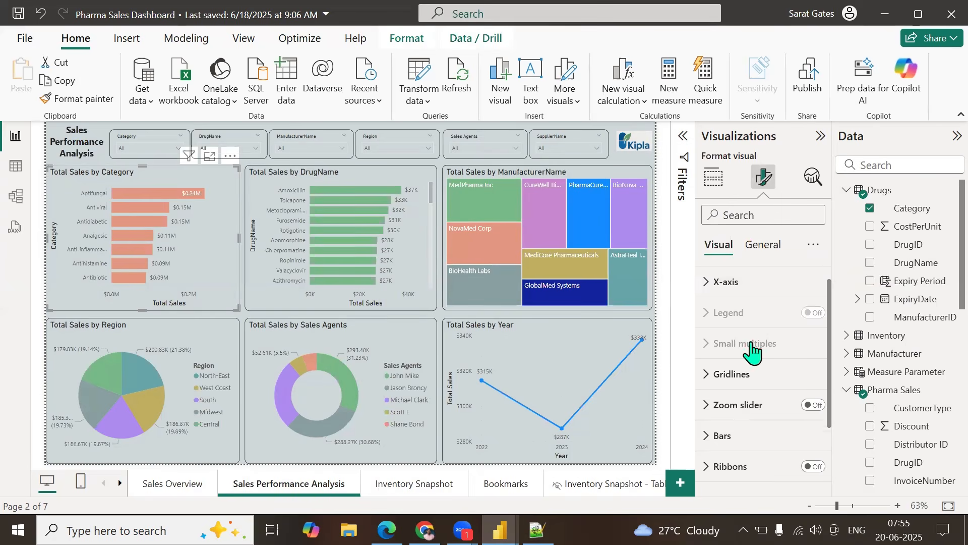
scroll(746, 358, "up", 1)
left_click(719, 466)
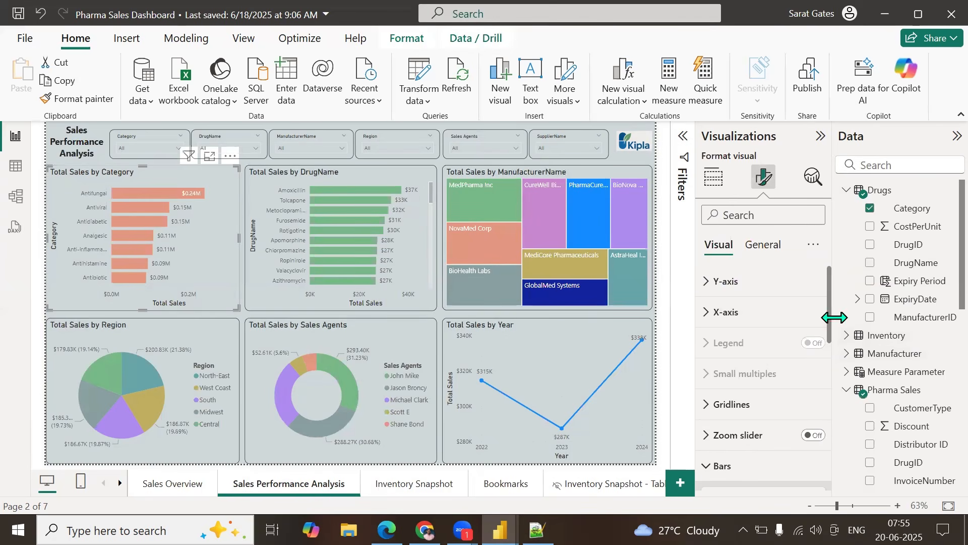
left_click_drag(832, 315, 828, 395)
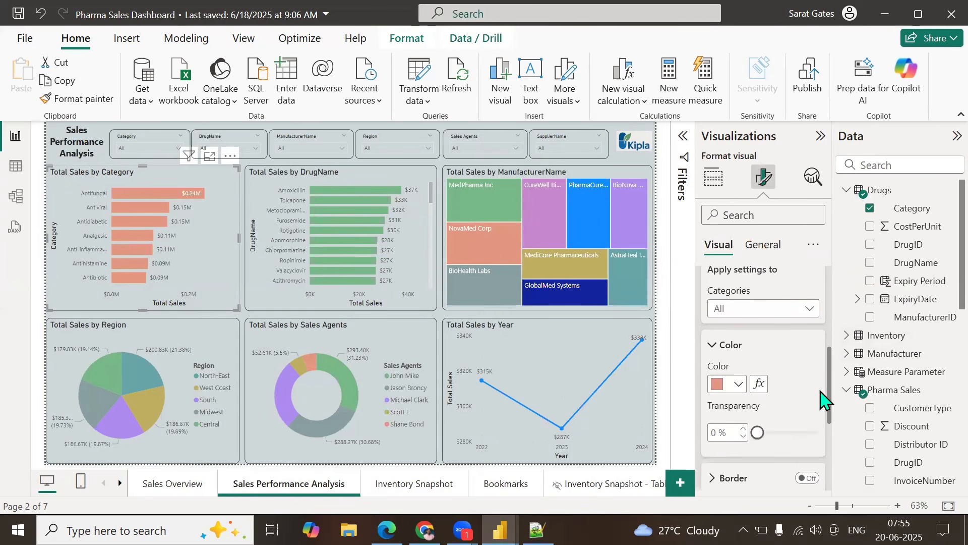
left_click(738, 384)
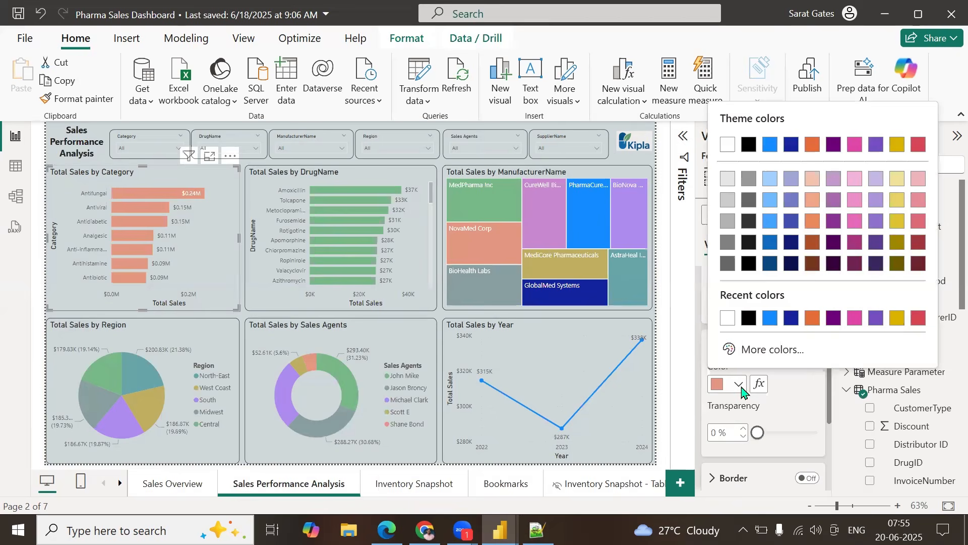
left_click(727, 350)
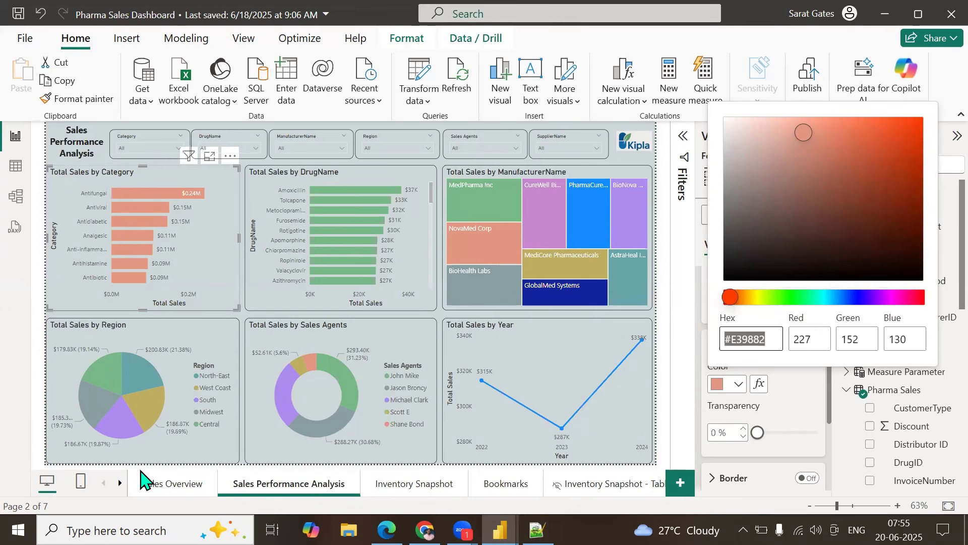
Step: Colour the bars of the Revenue Planning by DrugName chart on the Drug - Shelf LIfe page with the recent salmon colour #E39882
left_click(119, 483)
left_click(119, 482)
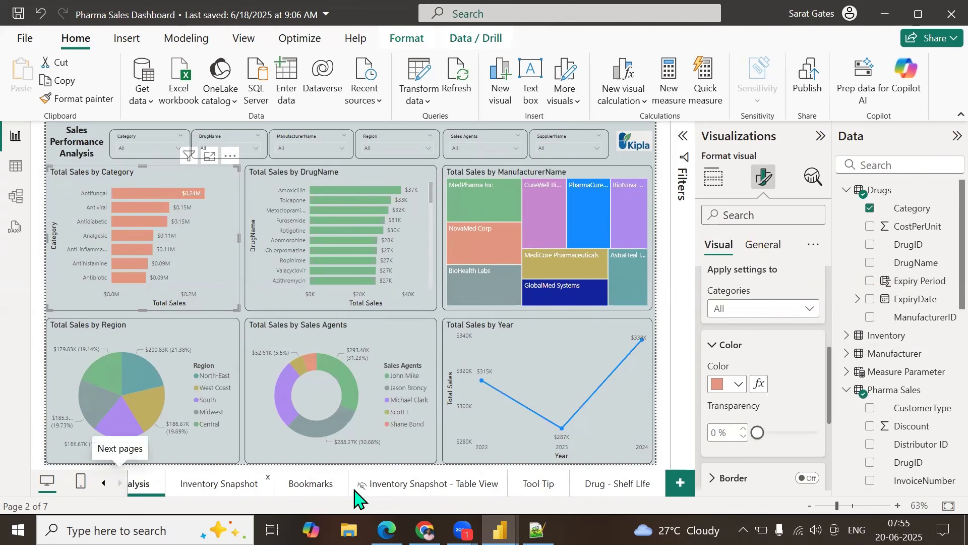
left_click(628, 488)
left_click(109, 202)
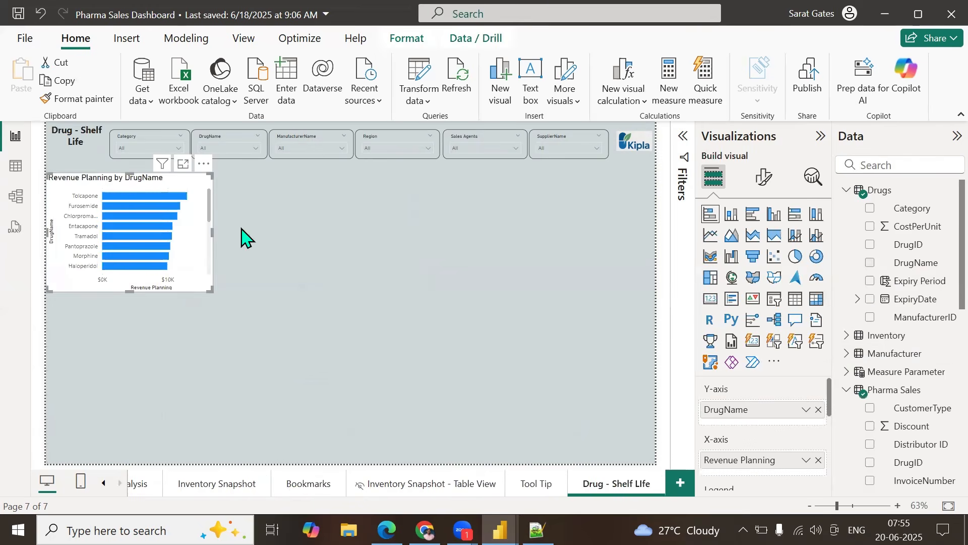
left_click(764, 178)
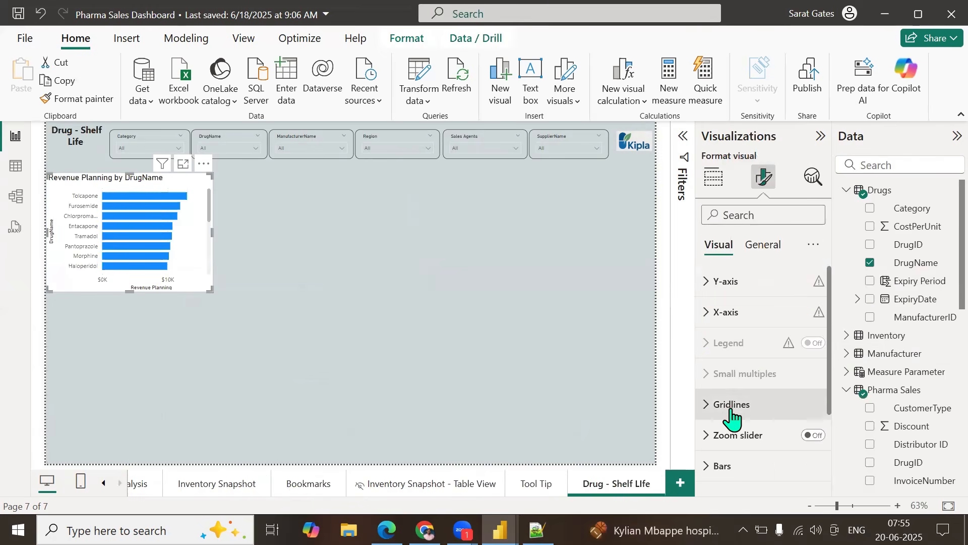
left_click(733, 465)
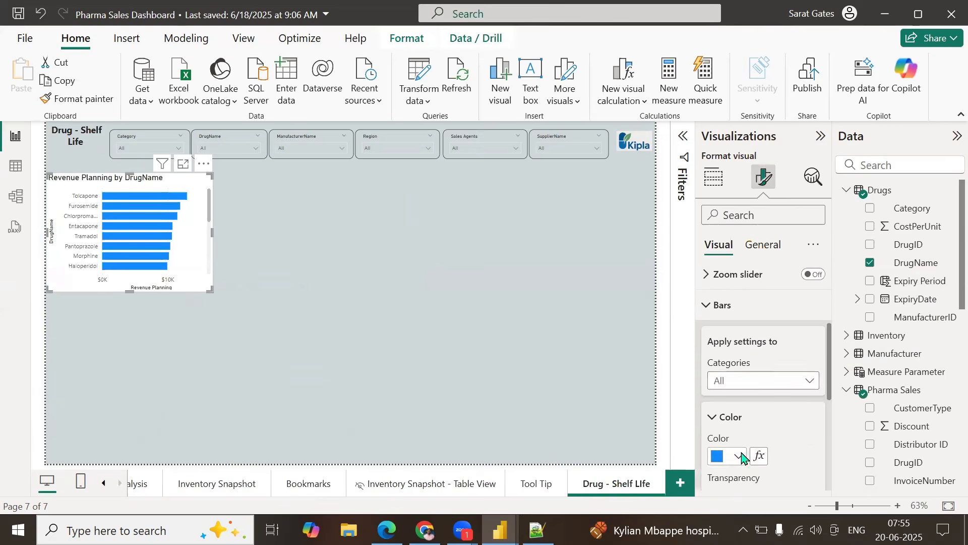
left_click(732, 465)
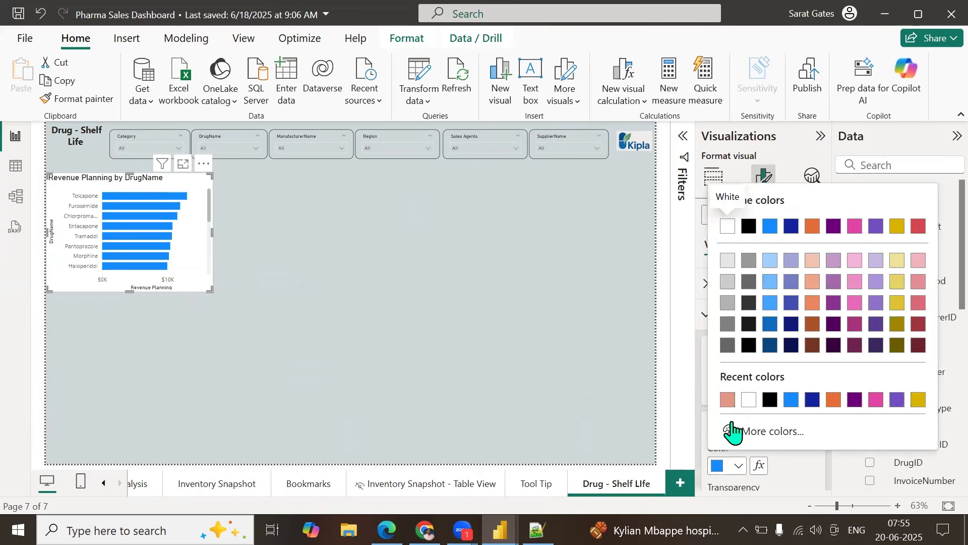
left_click(728, 400)
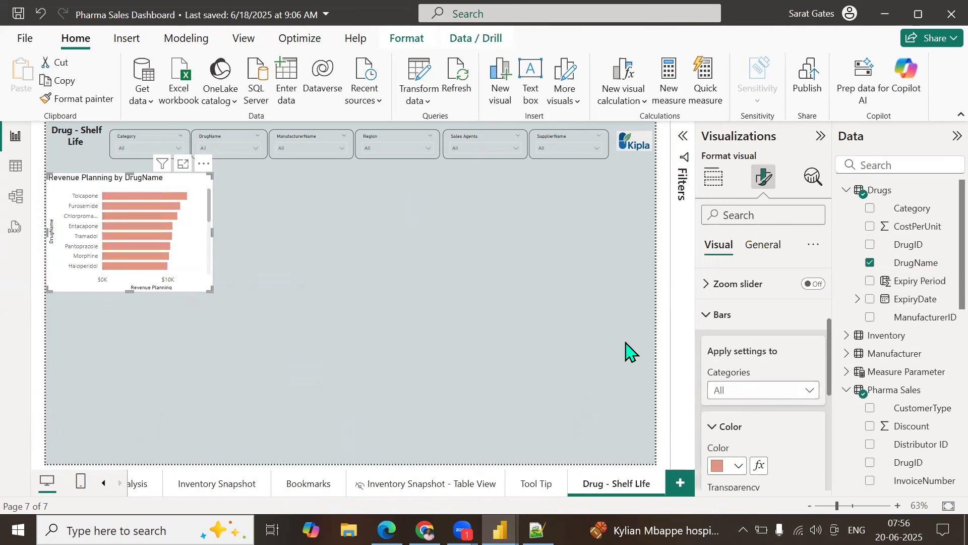
Step: Turn off the background of the Revenue Planning by DrugName chart
left_click(764, 245)
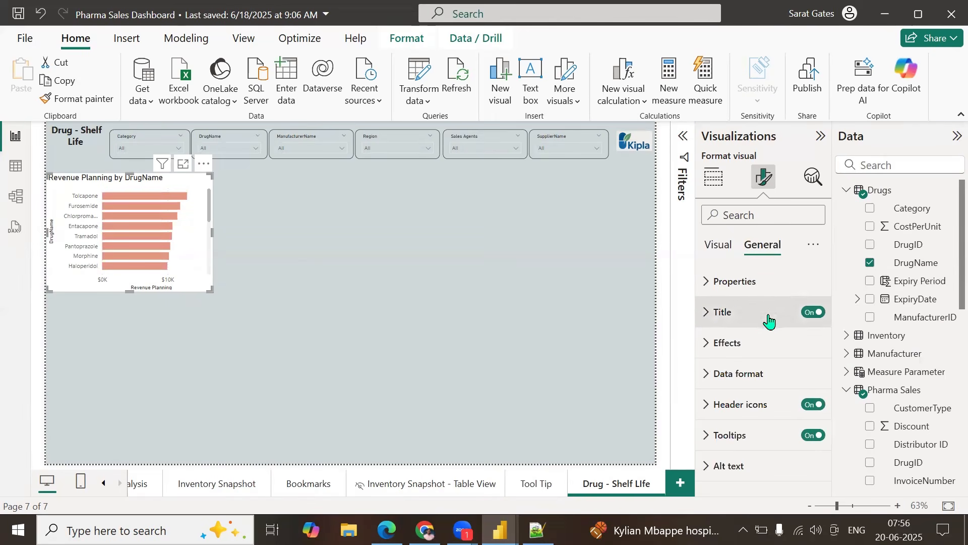
left_click(704, 342)
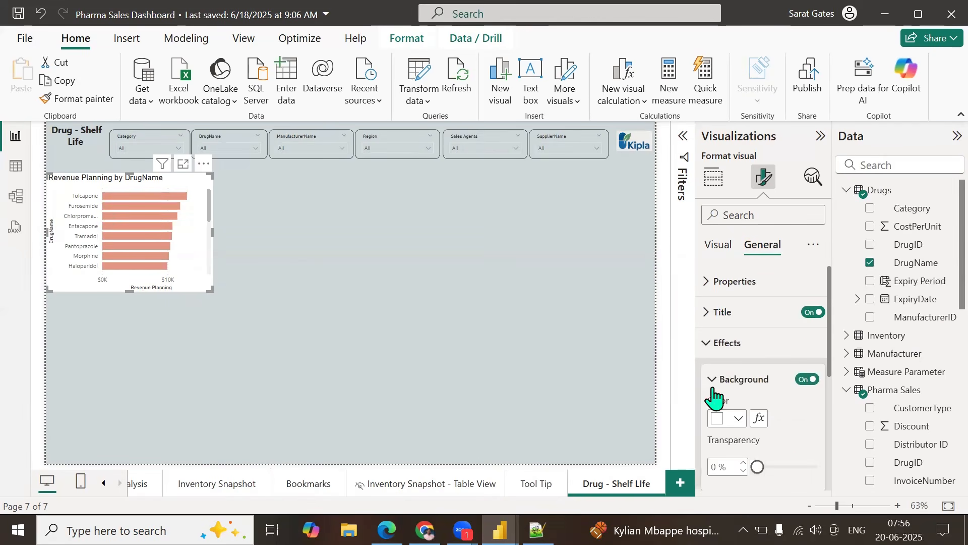
left_click(807, 378)
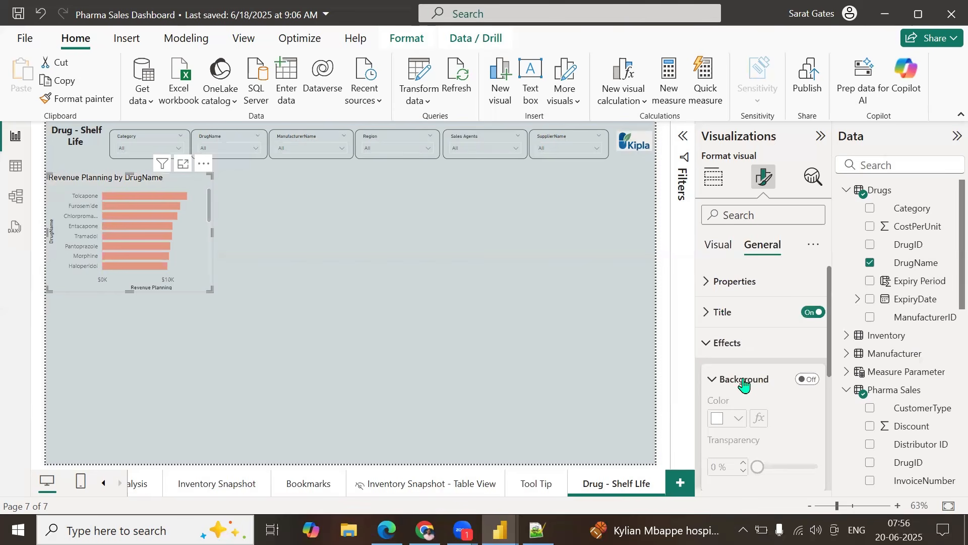
Step: Enable the visual border of the Revenue Planning by DrugName chart and round its corners to 10 px
scroll(789, 395, "down", 5)
scroll(802, 388, "up", 2)
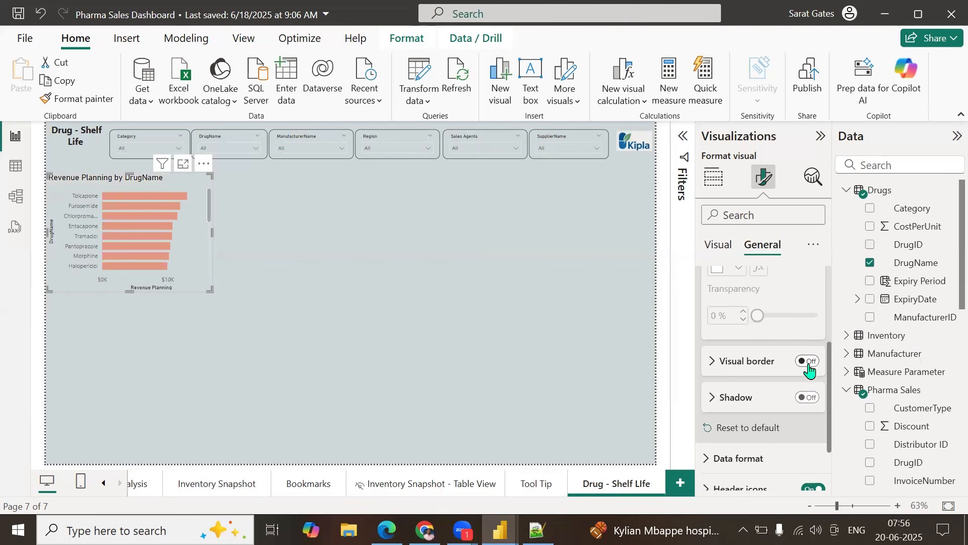
left_click(808, 370)
left_click(713, 363)
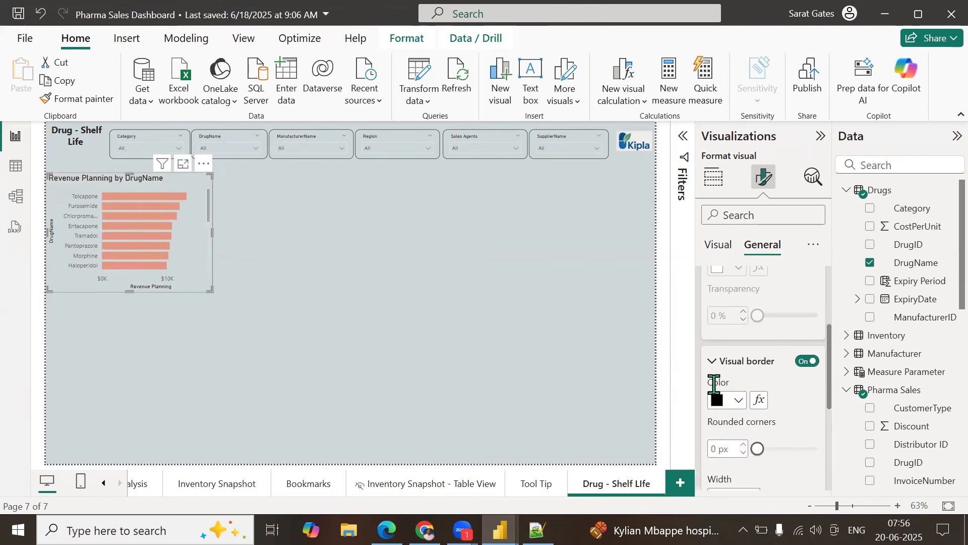
left_click(712, 448)
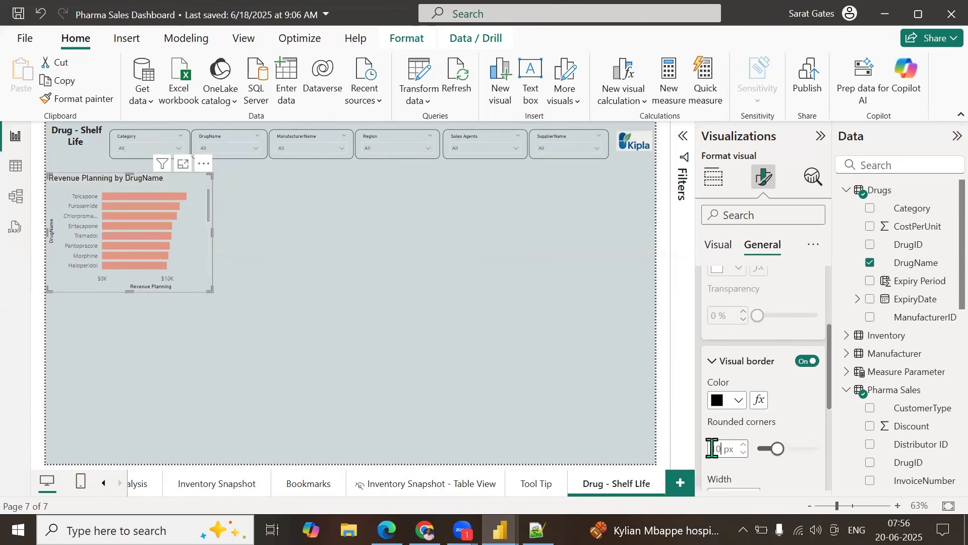
type("10")
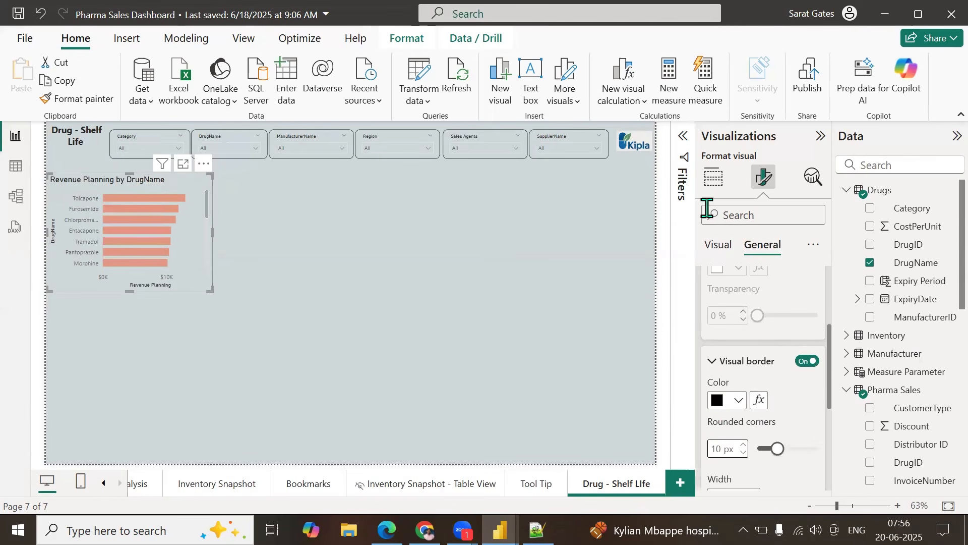
Step: Turn on data labels for the bars of the Revenue Planning by DrugName chart
left_click(719, 245)
scroll(793, 466, "down", 3)
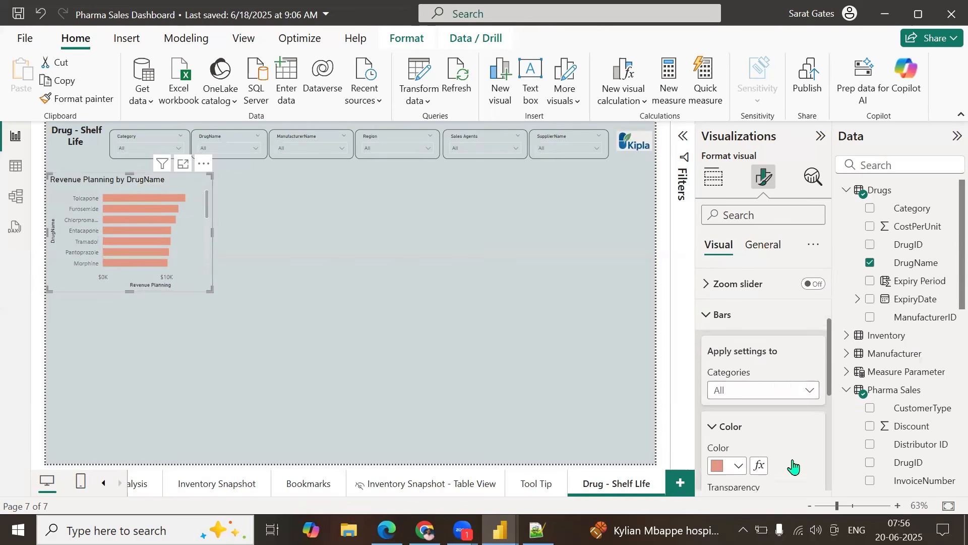
left_click_drag(828, 389, 825, 440)
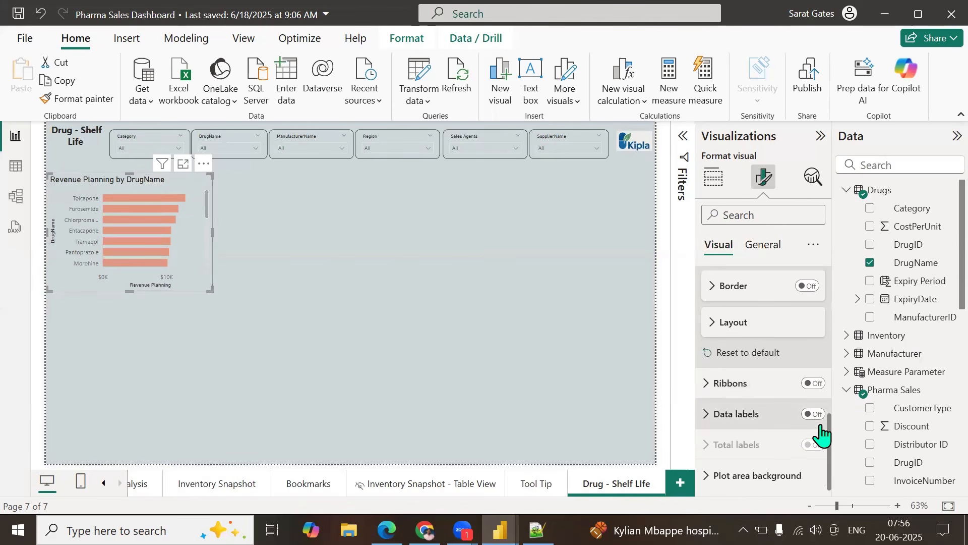
left_click(813, 416)
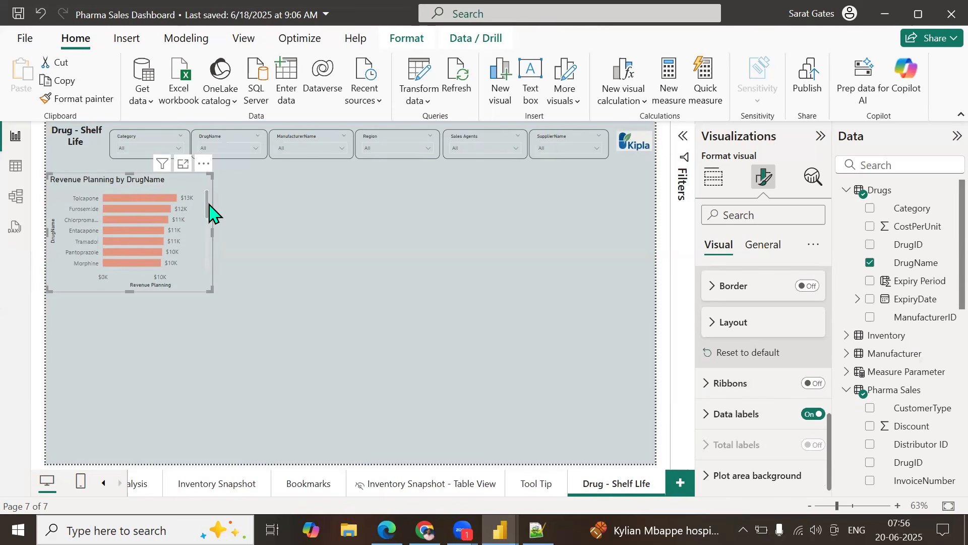
Step: Find the chart's title settings and set the Y-axis title to "Expiry within 24Months"
mouse_move(206, 200)
left_mouse_down()
mouse_move(206, 269)
mouse_move(210, 196)
left_mouse_up()
left_click(714, 178)
left_click(716, 184)
left_click(764, 179)
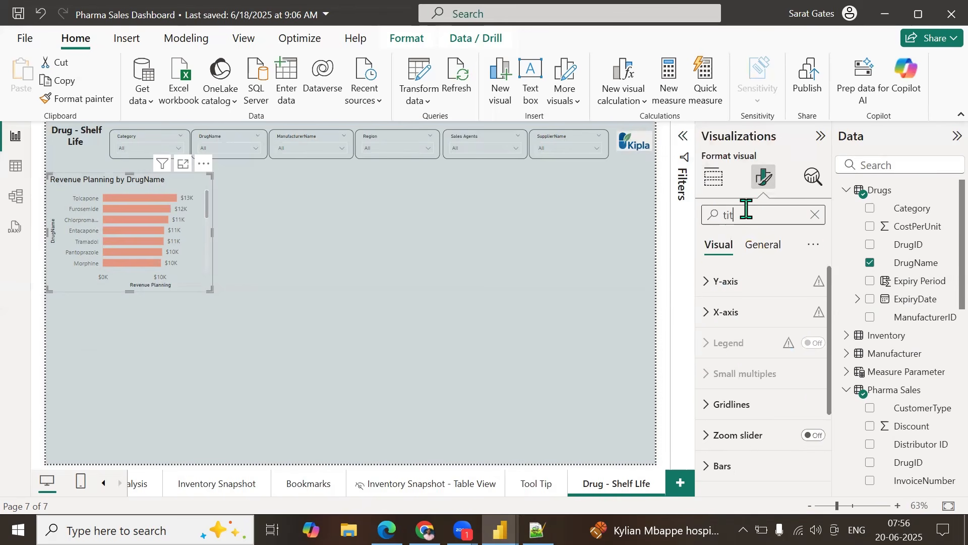
left_click(743, 325)
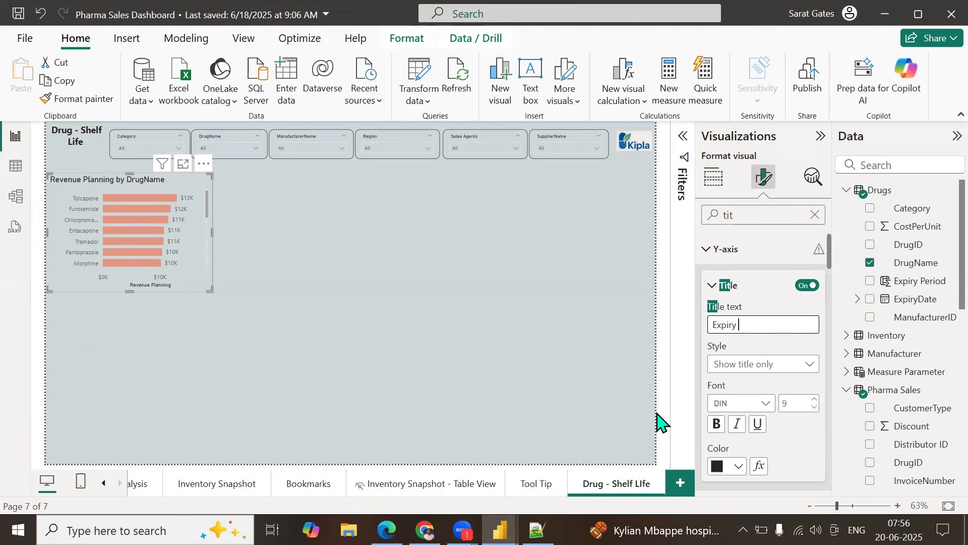
type("hin 24")
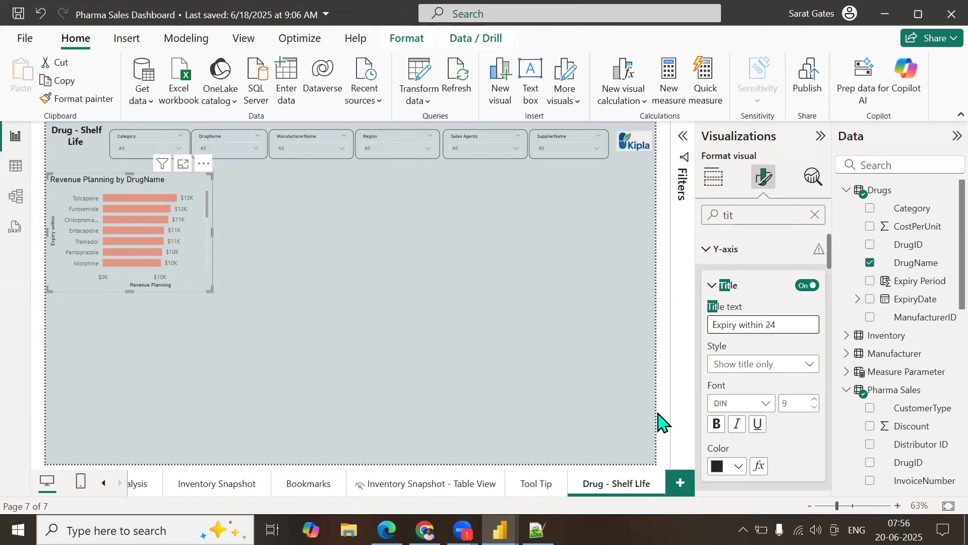
Step: Replace "within" with "in" so that the Y-axis title reads "Expiry in 24Months"
key("Left")
key("Left")
key("BackSpace")
key("BackSpace")
key("BackSpace")
key("BackSpace")
key("BackSpace")
key("BackSpace")
type("in")
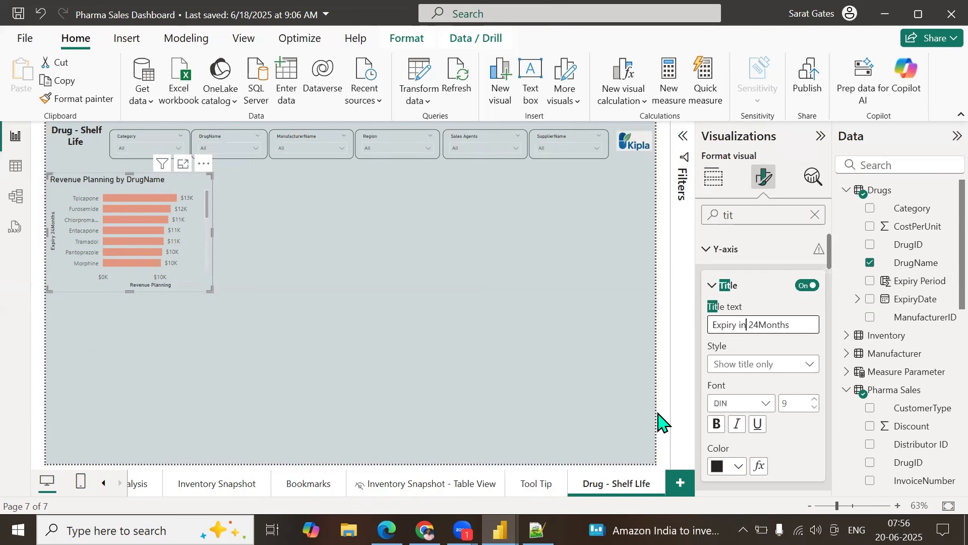
left_click(724, 379)
scroll(750, 378, "down", 4)
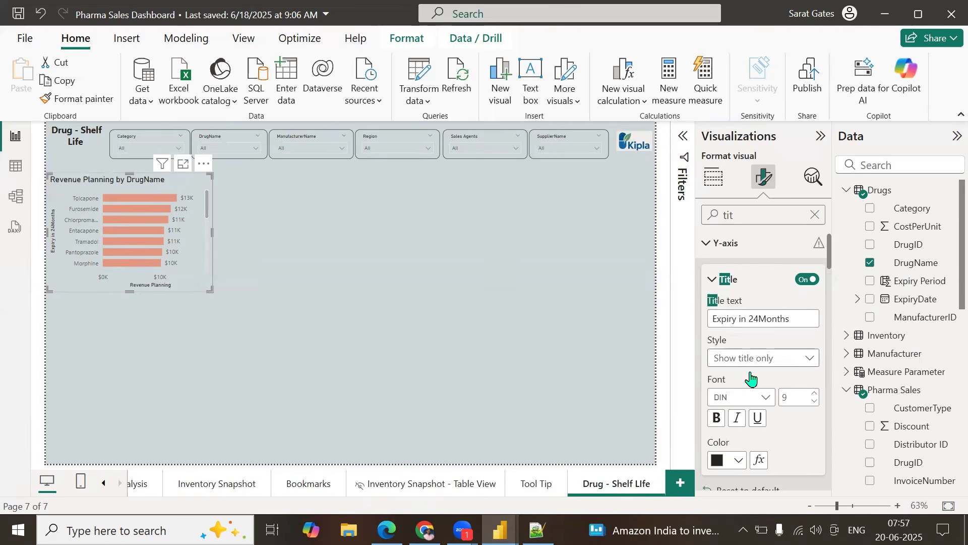
scroll(751, 373, "up", 3)
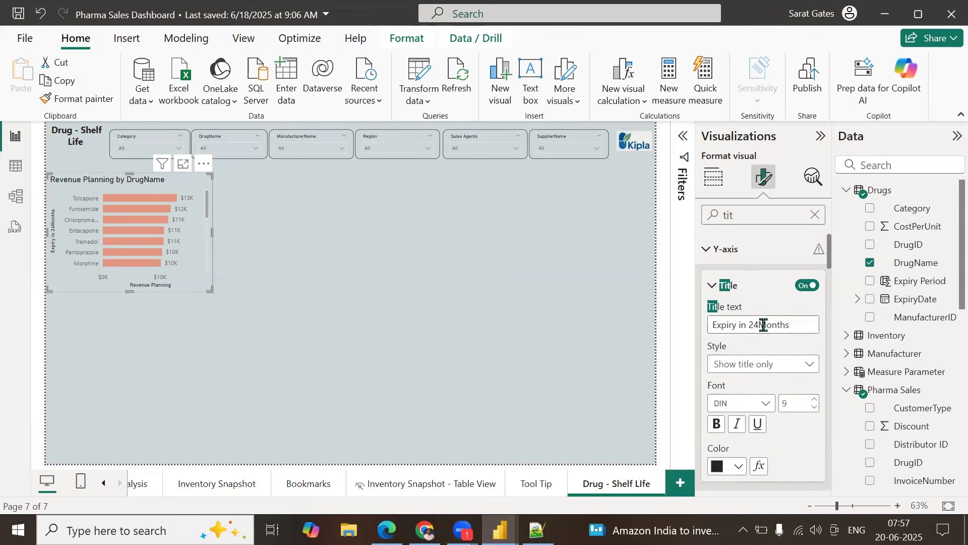
Step: Undo all the text edits made to the Y-axis title
left_click(40, 20)
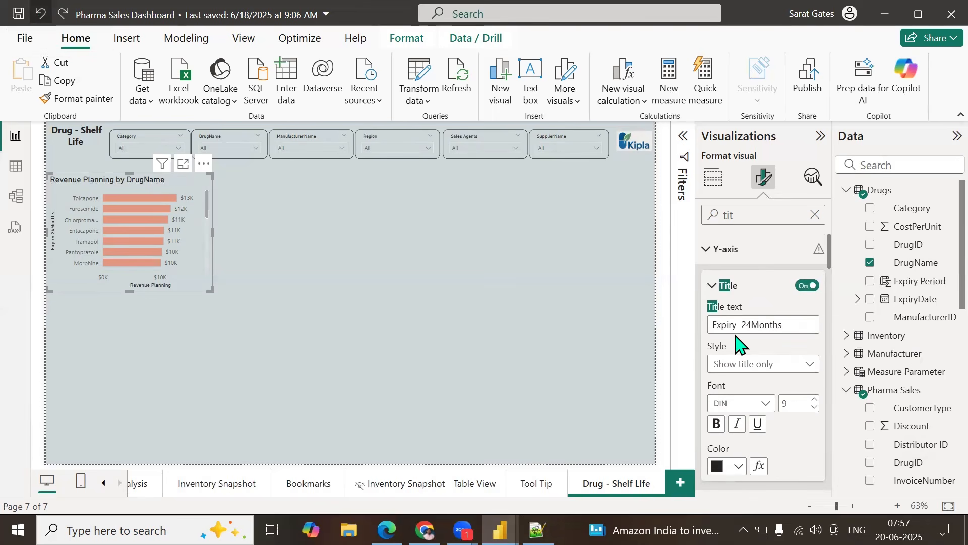
left_click(43, 16)
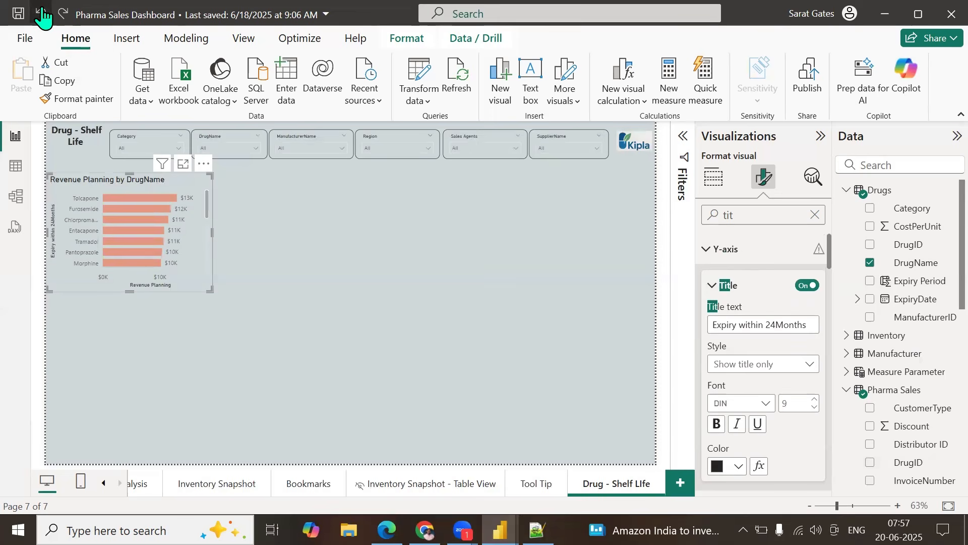
left_click(43, 15)
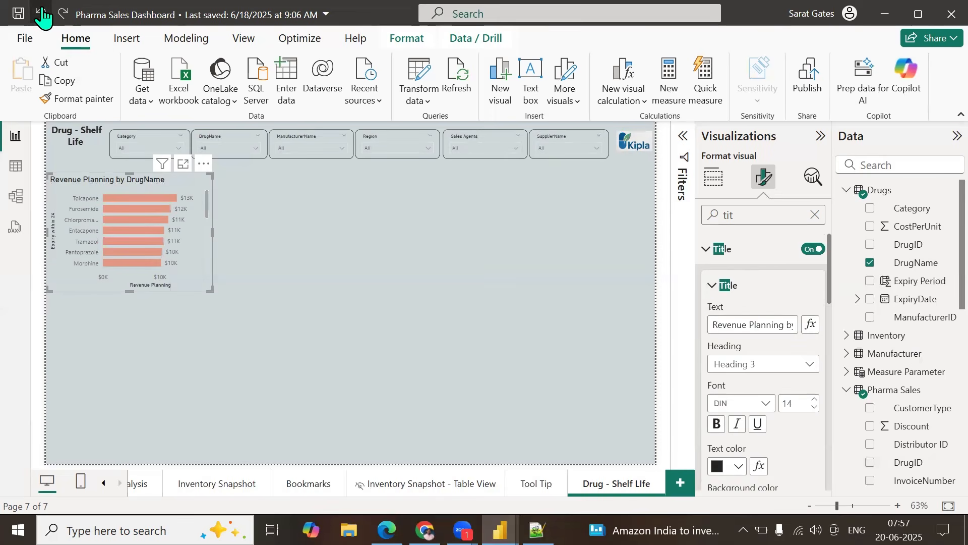
left_click(43, 15)
left_click(43, 16)
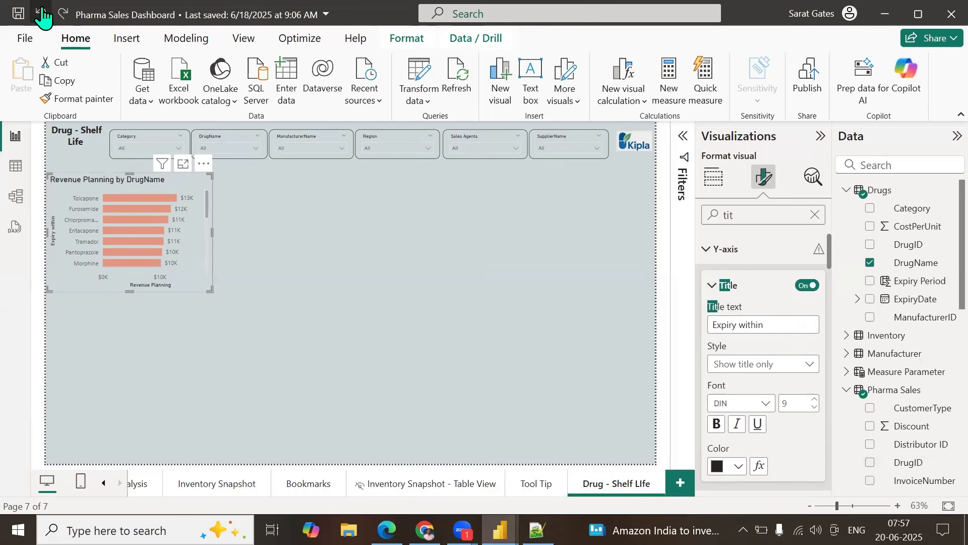
left_click(43, 15)
left_click(43, 16)
left_click(43, 15)
left_click(43, 15)
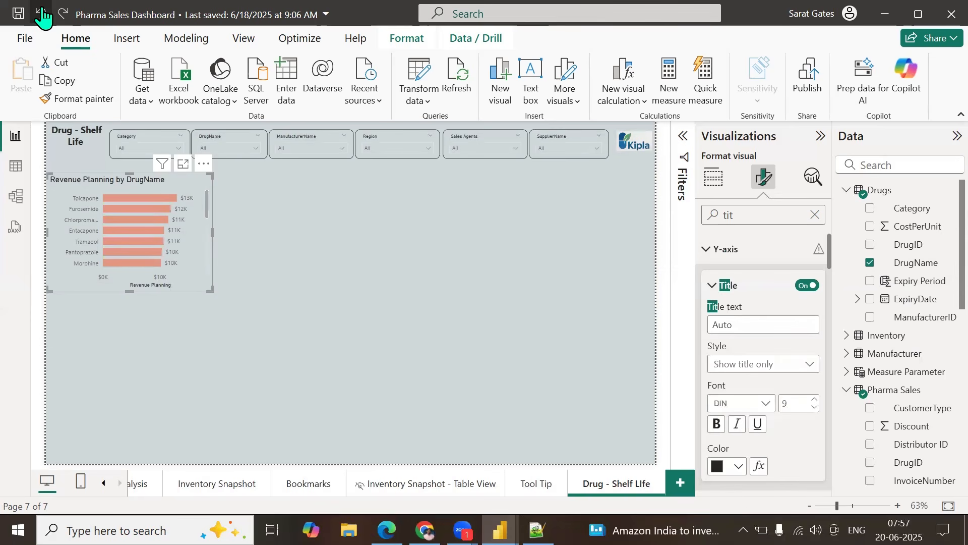
Step: Replace the main title of the Revenue Planning by DrugName chart with "Expiry in 24"
scroll(797, 356, "down", 1)
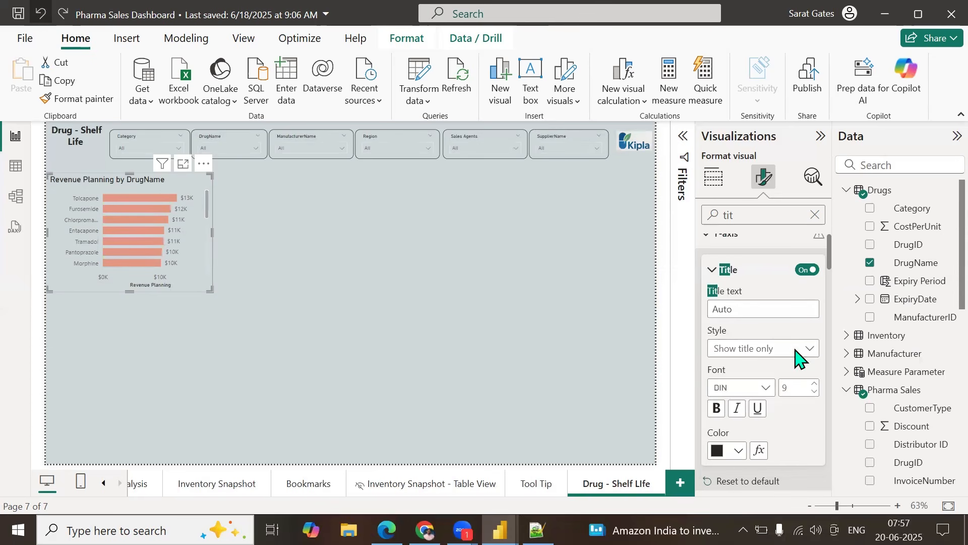
scroll(796, 356, "down", 4)
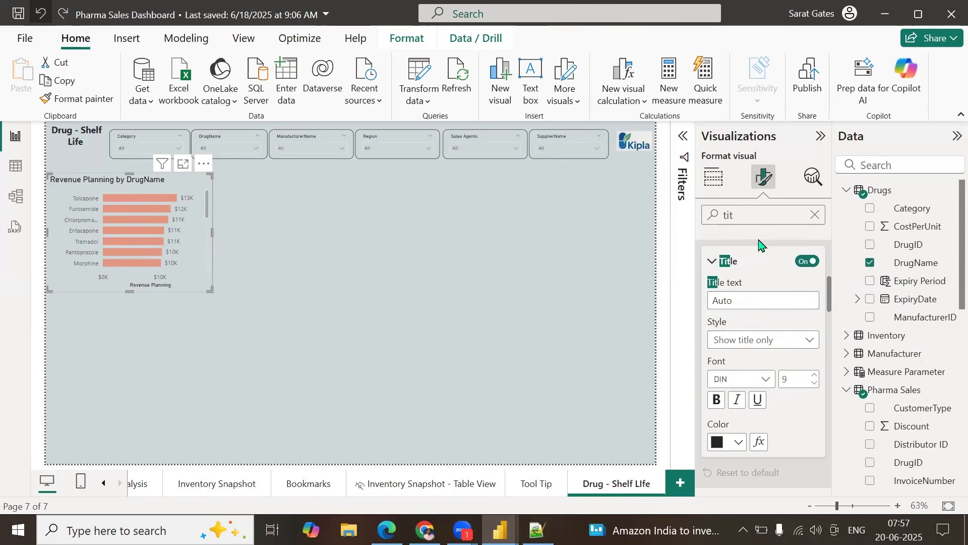
scroll(735, 376, "down", 3)
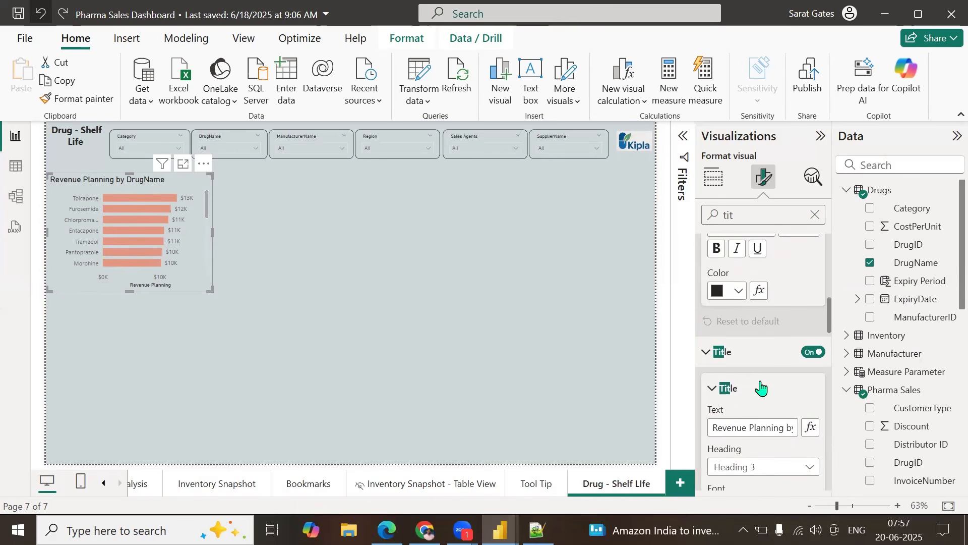
scroll(761, 389, "down", 2)
scroll(761, 388, "up", 2)
scroll(761, 388, "down", 2)
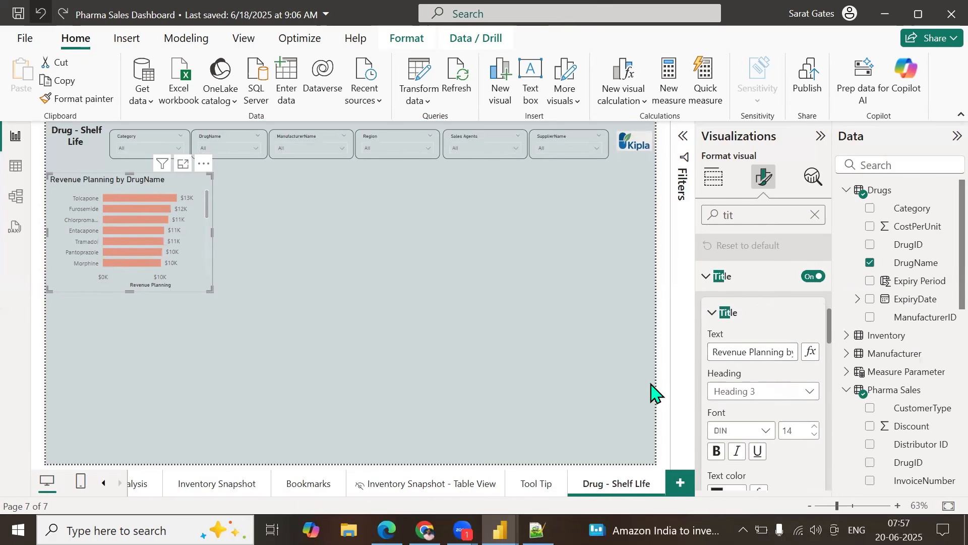
triple_click(743, 352)
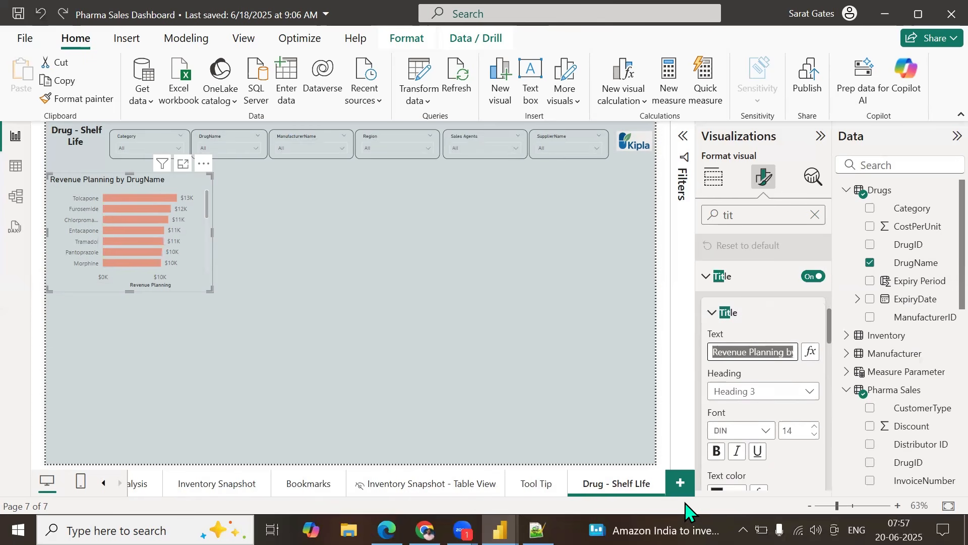
type("Expiry in 24")
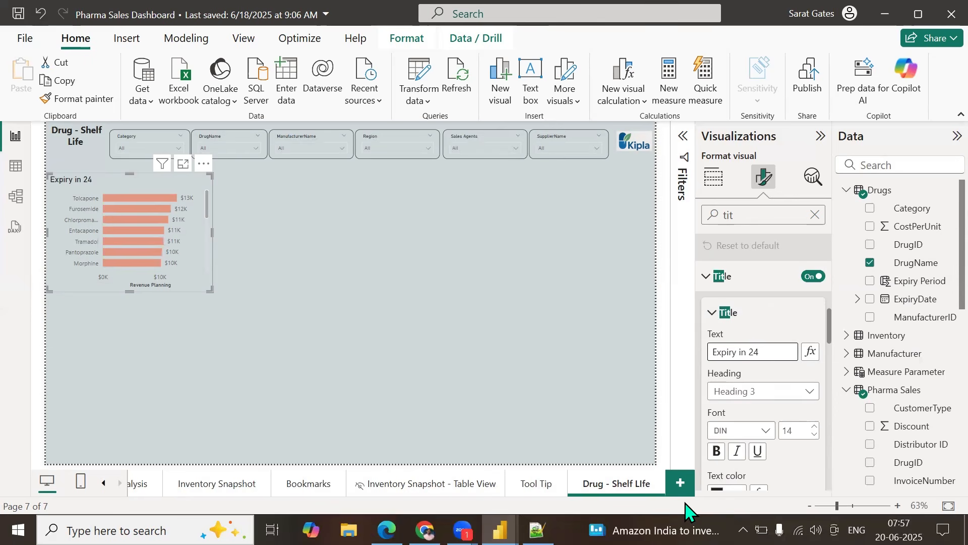
Step: Change the chart's main title to "Top Drugs Expiry" and deselect the chart
key("BackSpace")
key("BackSpace")
key("BackSpace")
key("BackSpace")
key("BackSpace")
key("BackSpace")
key("BackSpace")
key("BackSpace")
type("Top")
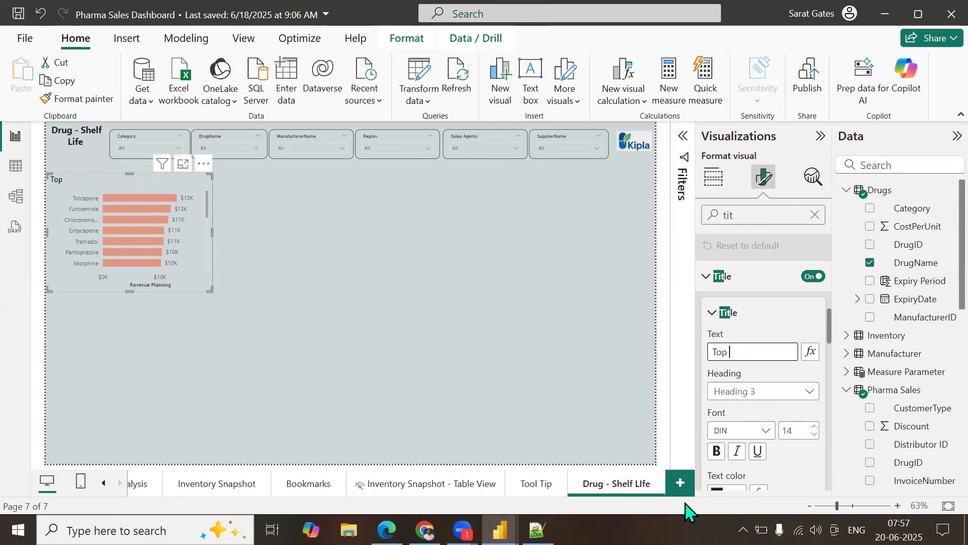
type(" Drugs Expiry")
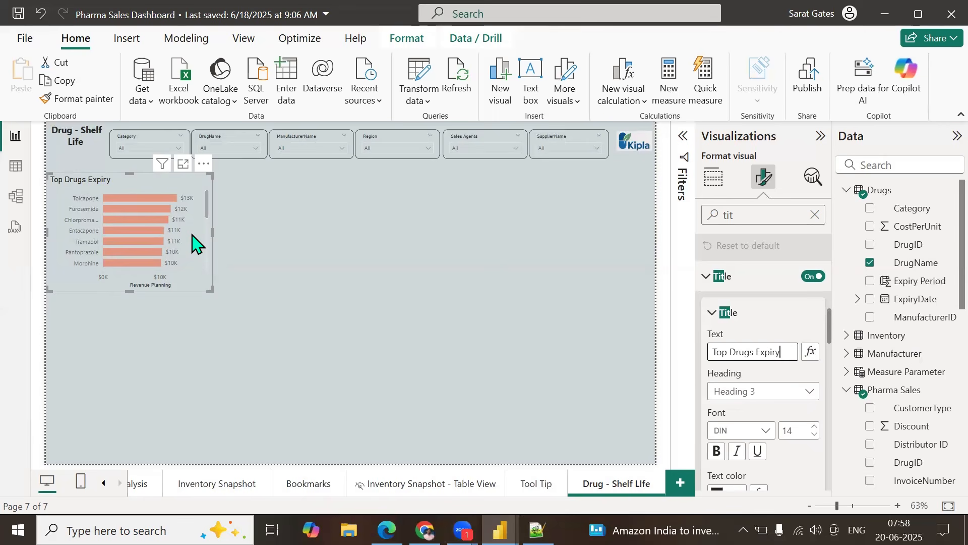
scroll(191, 245, "down", 5)
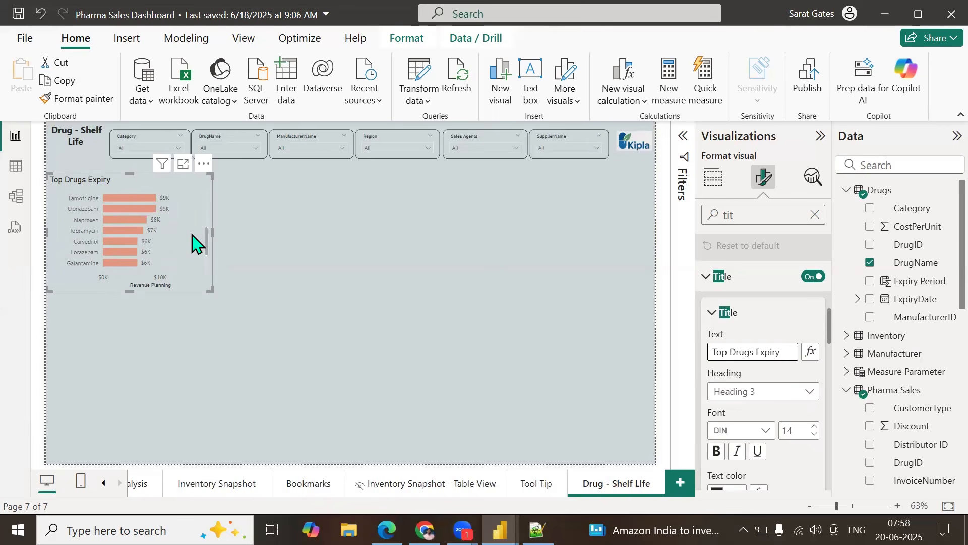
scroll(183, 245, "up", 5)
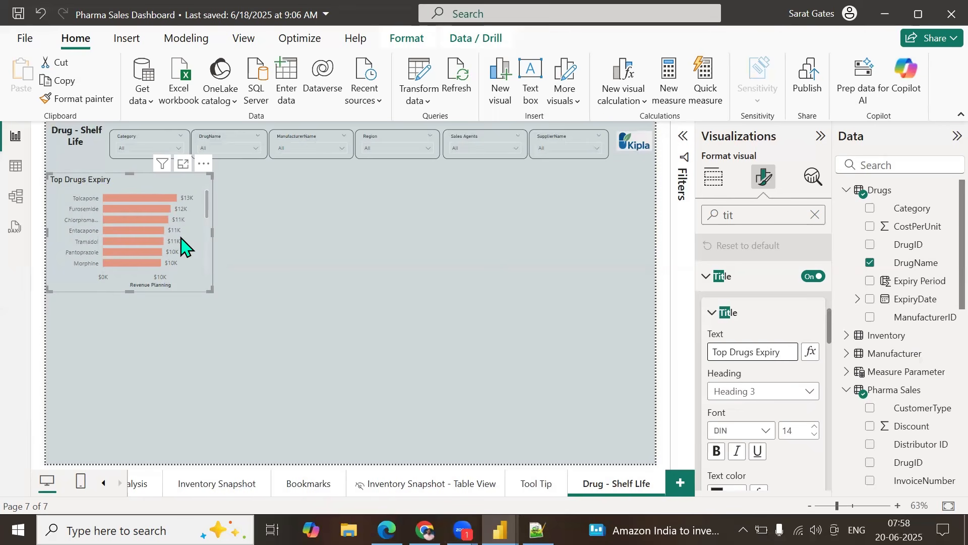
left_click(262, 260)
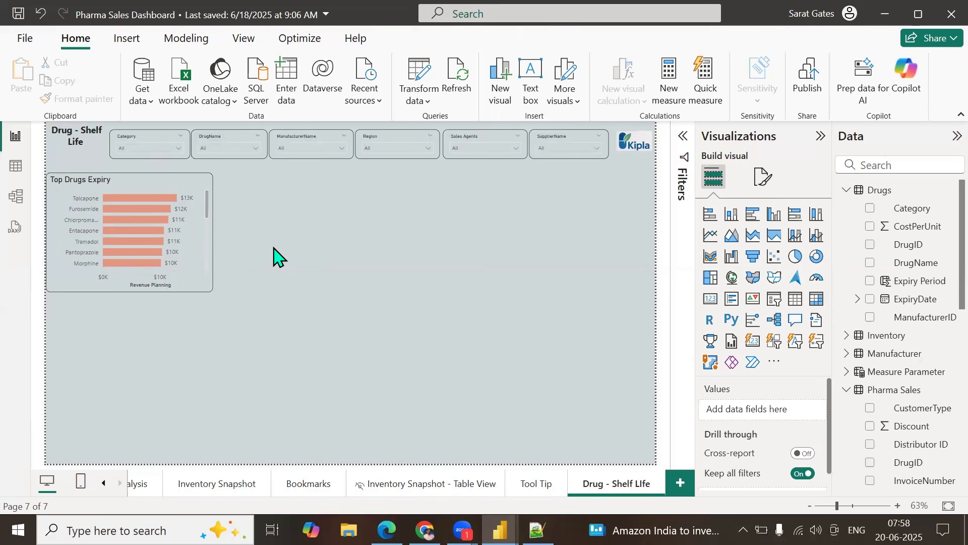
Step: Add the note "WE NEED TO SHOW THE STOCKS AND REVENUE PLANNING SIDE BY SIDE IN A BAR KIND CHART" in Notepad++ and return to Power BI
left_click(538, 529)
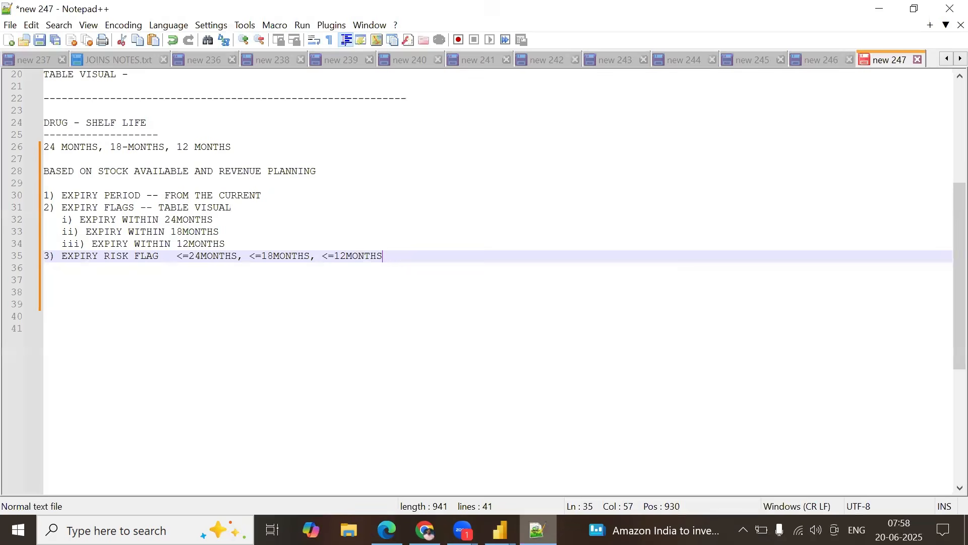
key("Return")
key("Return")
key("Return")
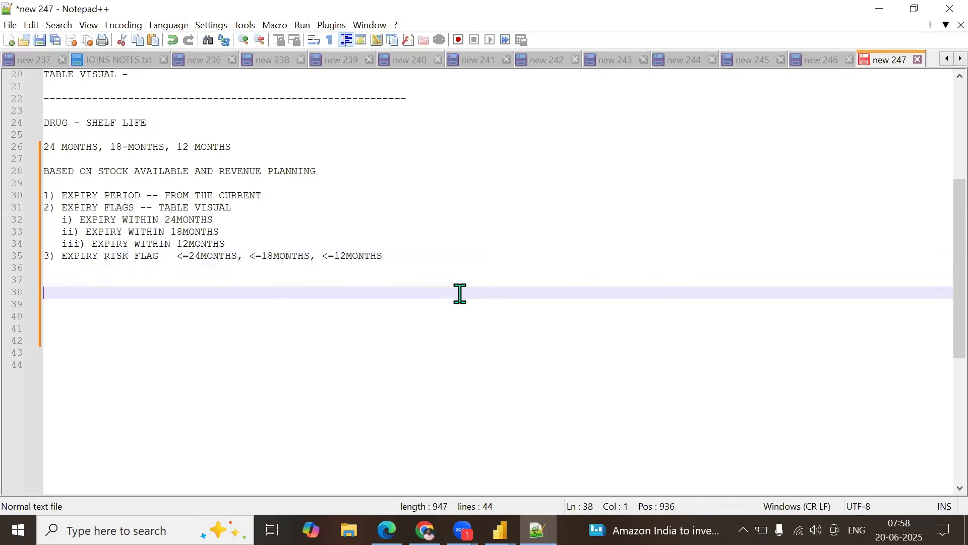
type("i would li")
key("BackSpace")
key("BackSpace")
key("Caps_Lock")
type("WE NE")
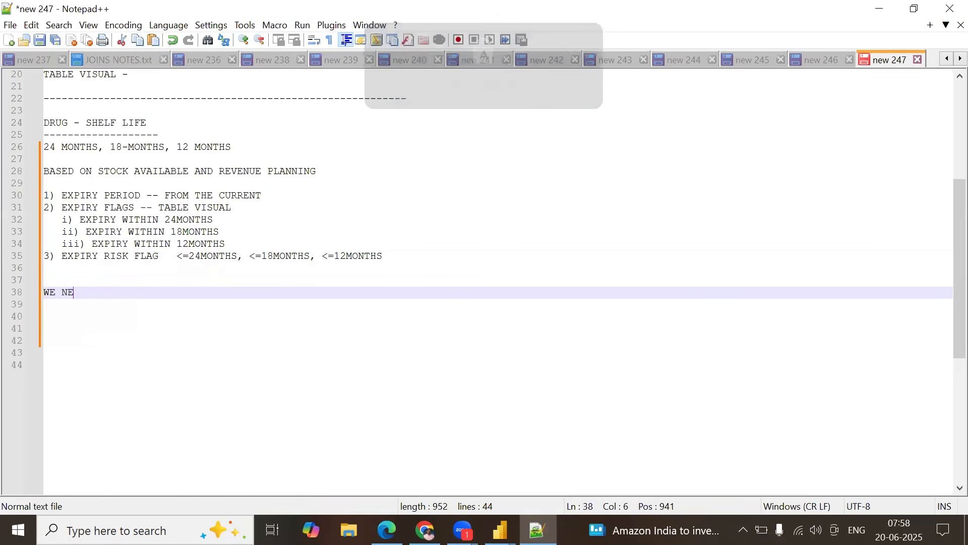
type("ED TO SHOW")
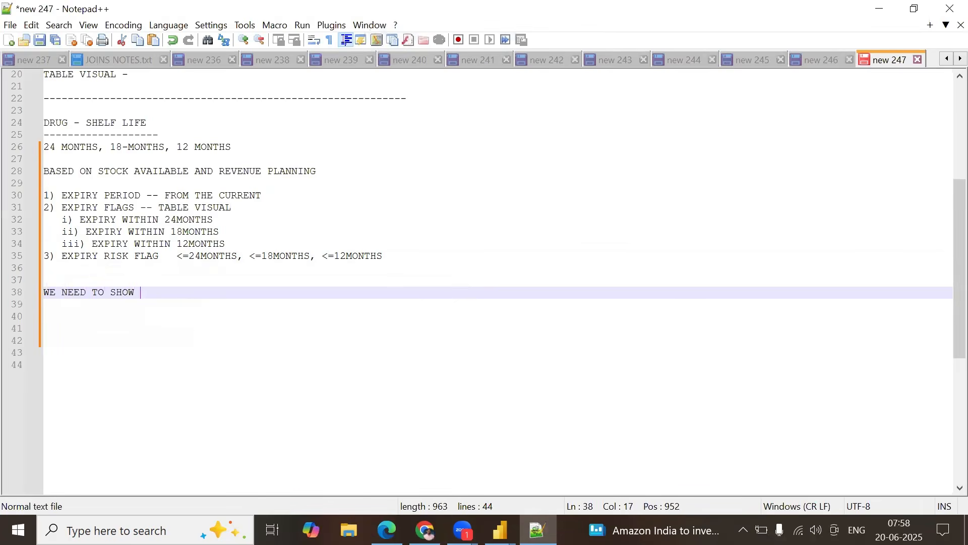
type(" THE STOCKS AND D")
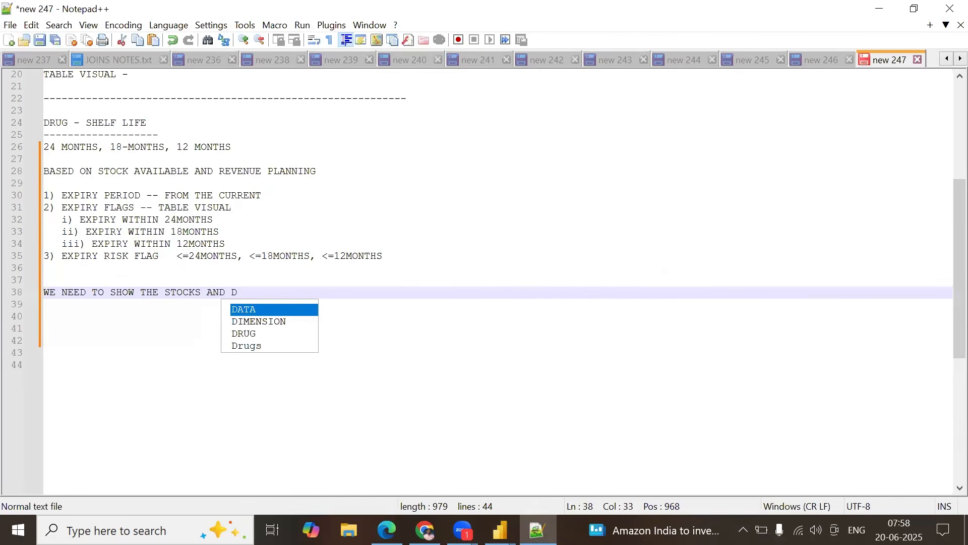
key("BackSpace")
type("R")
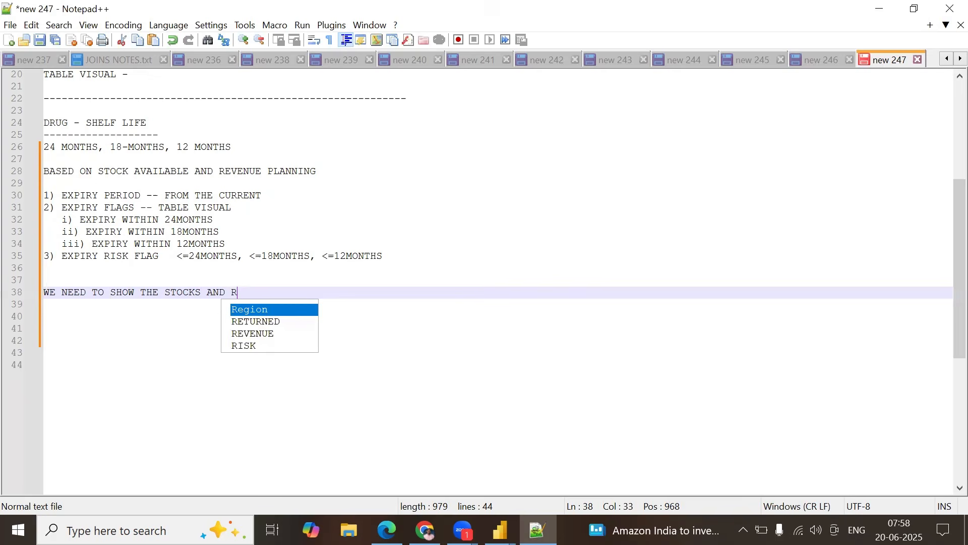
type("EVENUE")
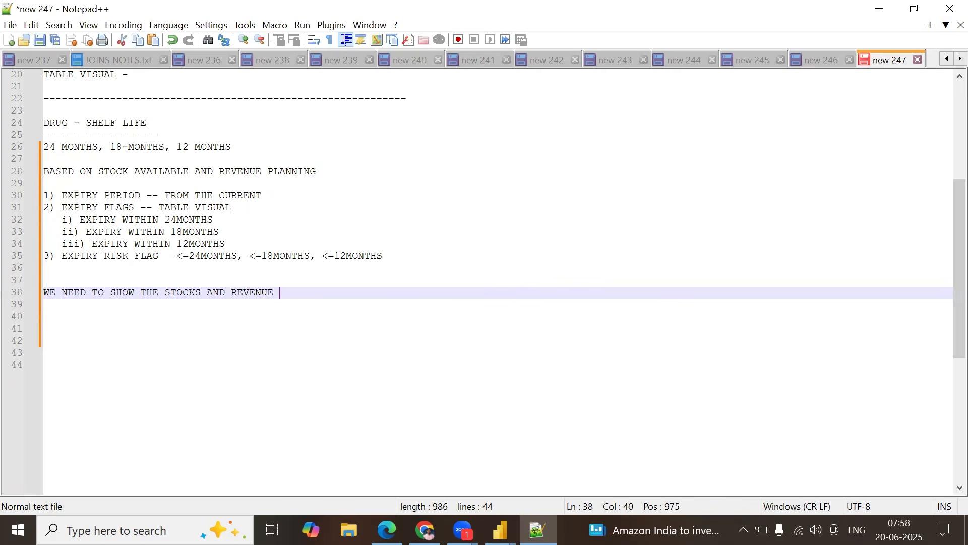
type(" PLANNING")
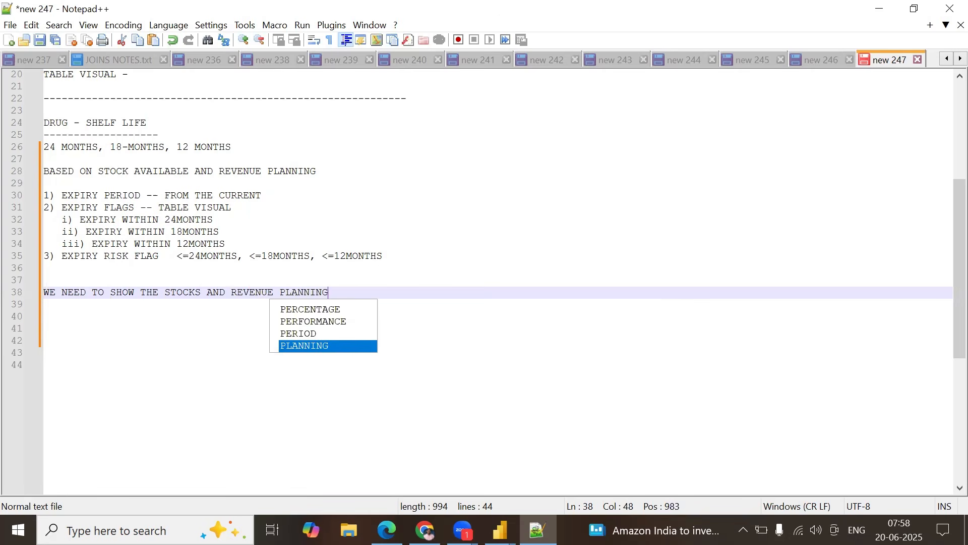
type(" SIDE B")
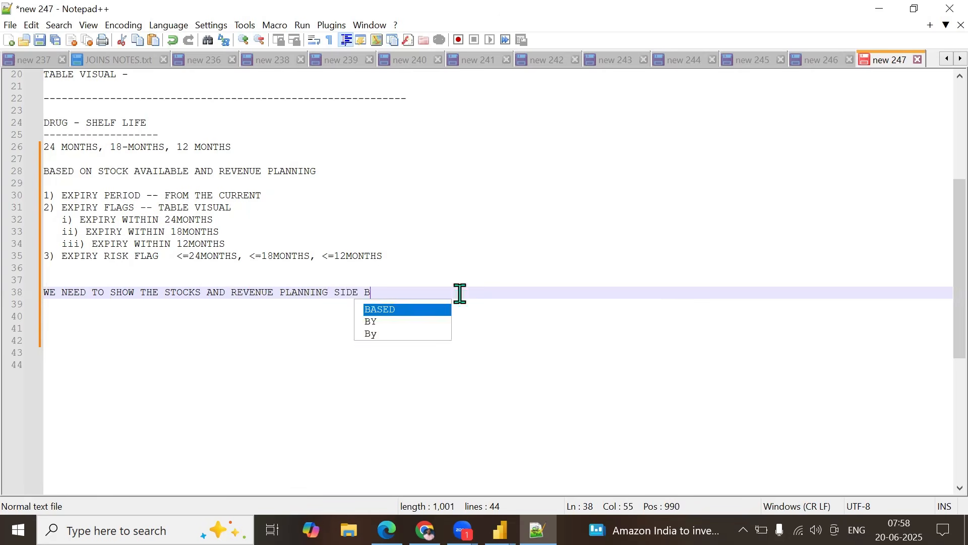
type("Y SIDE IN")
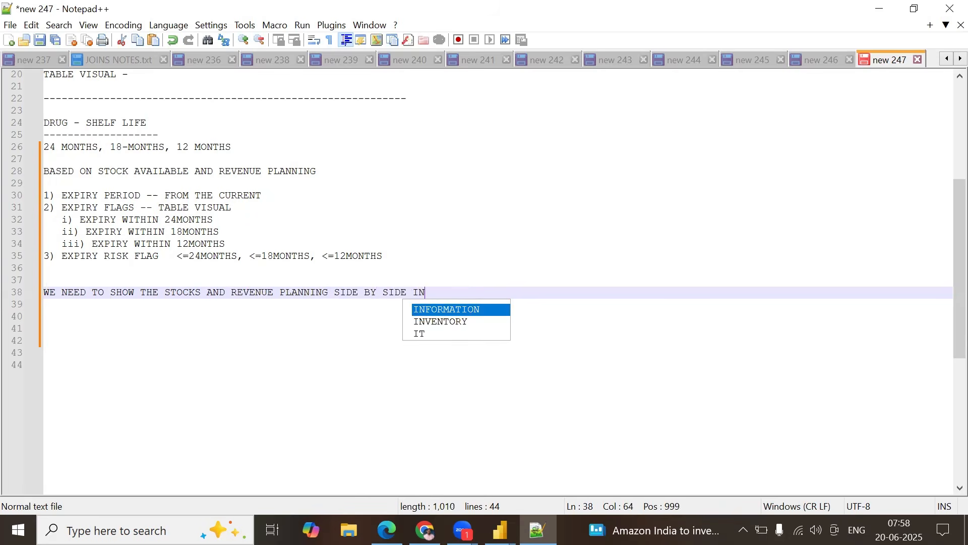
type(" A BAR")
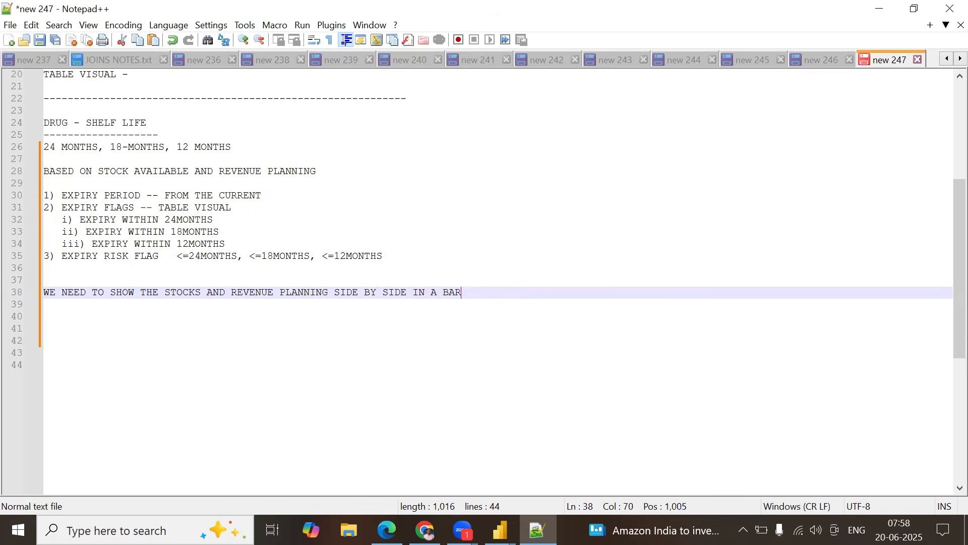
type(" KIND CHART")
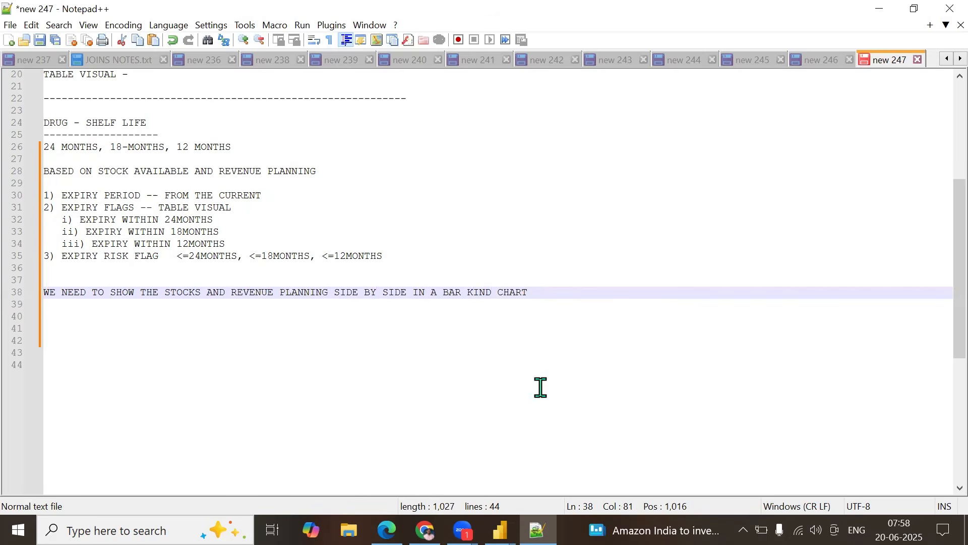
left_click(538, 530)
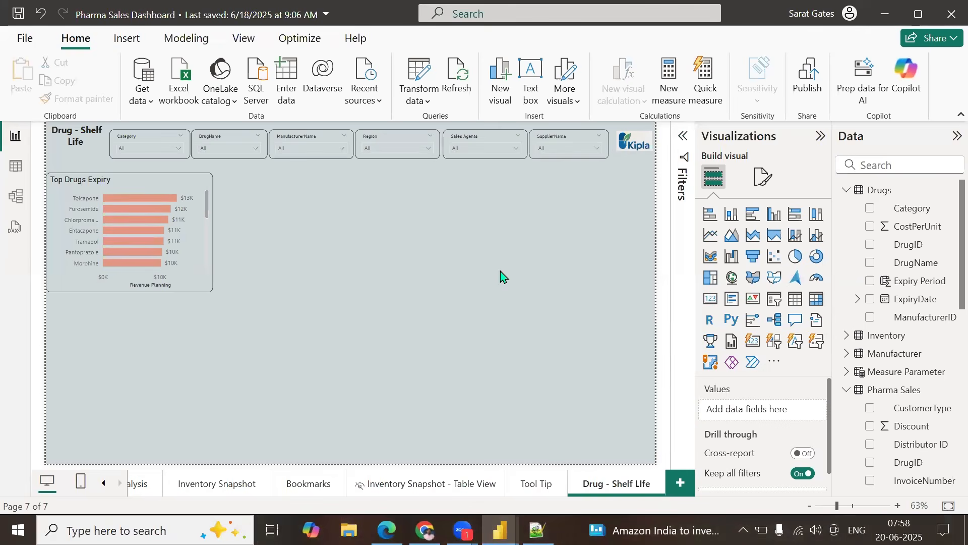
left_click(710, 215)
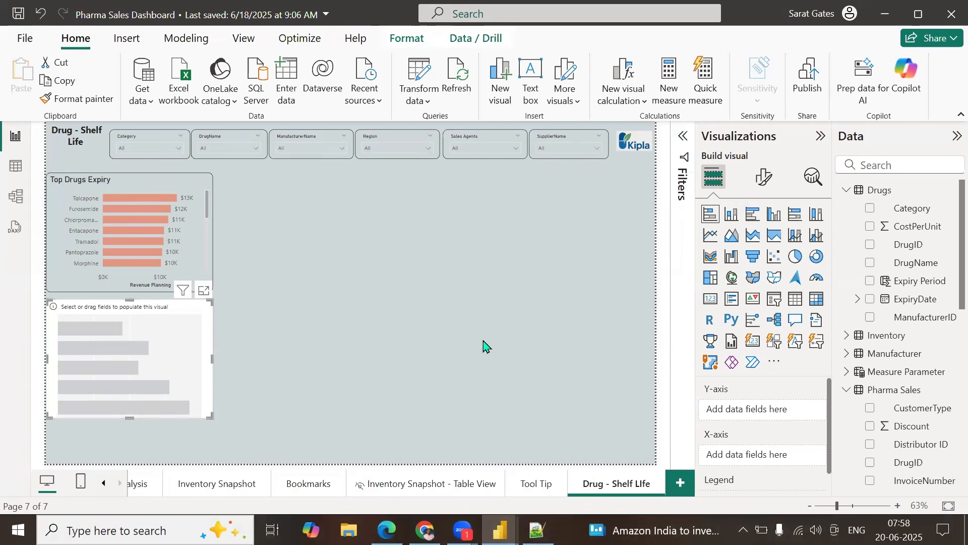
left_click(203, 290)
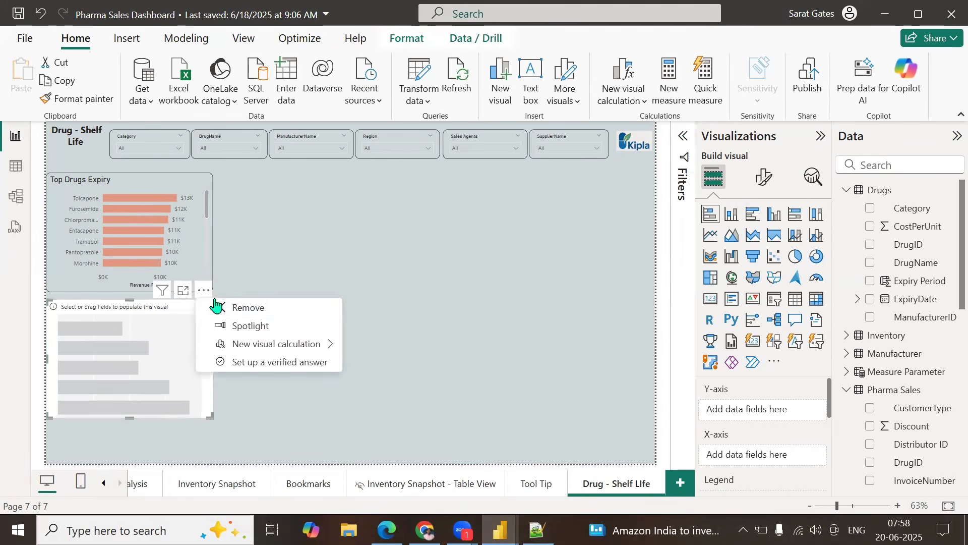
left_click(219, 308)
Step: Duplicate the Top Drugs Expiry chart and place the copy directly beside the original, aligned with its upper edge
left_click(176, 187)
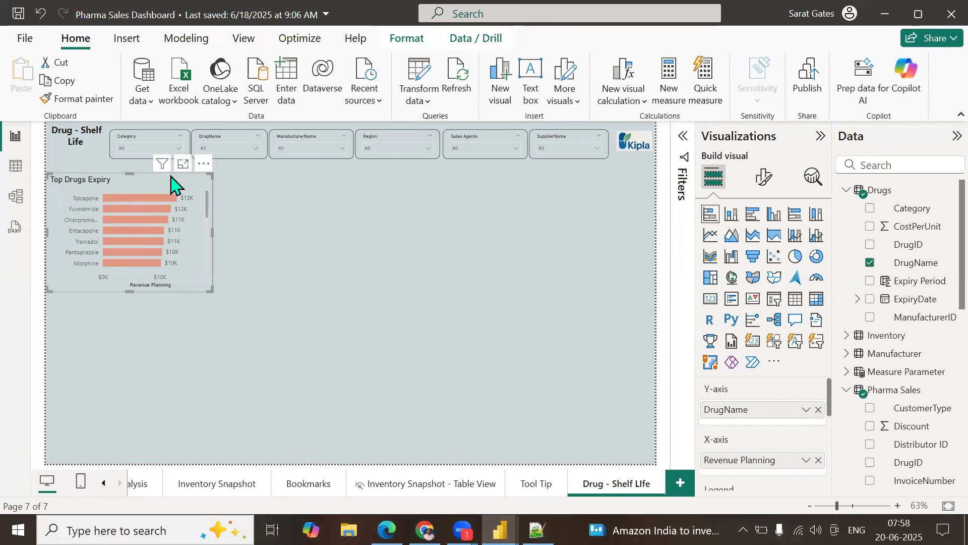
left_click(278, 199)
left_click(194, 212)
key("ctrl+c")
key("ctrl+v")
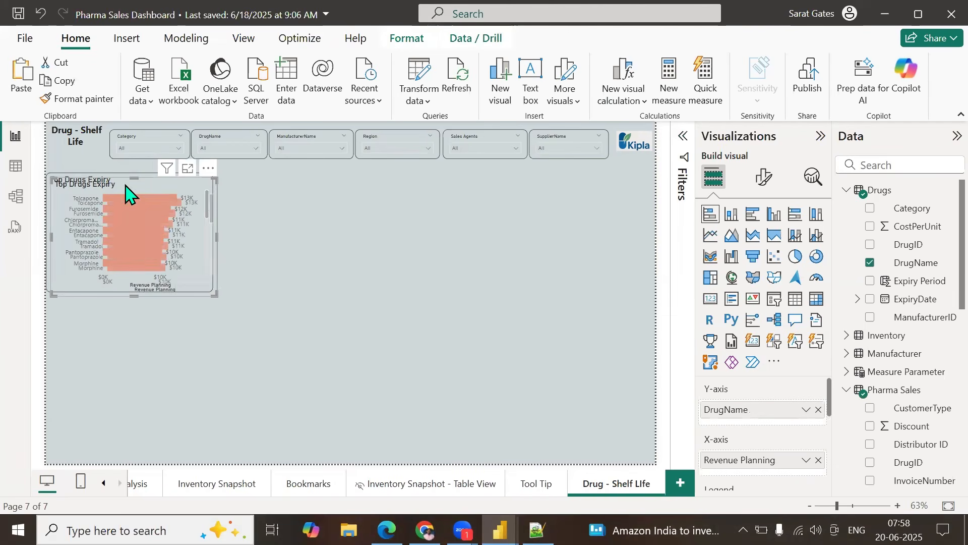
left_click_drag(125, 190, 298, 180)
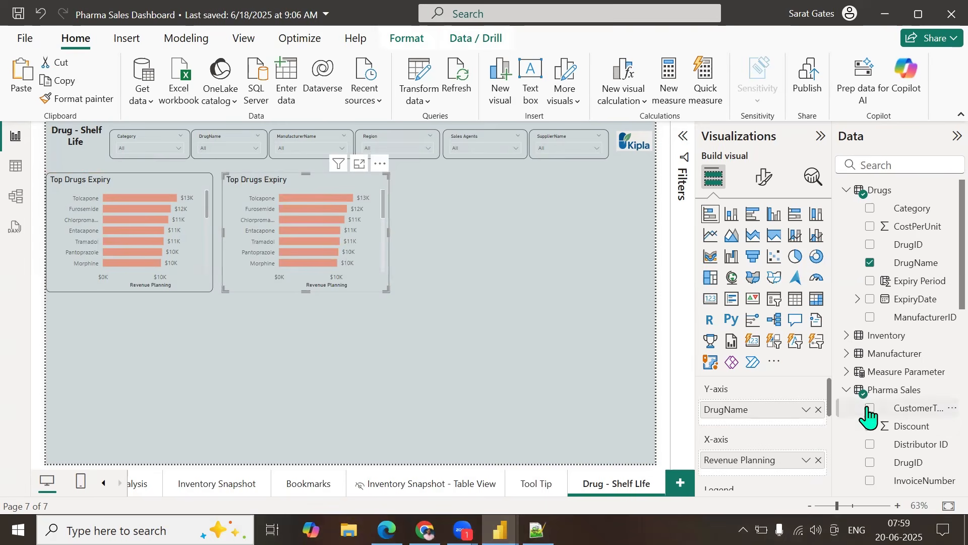
Step: Add the Stock Available measure to the copied Top Drugs Expiry chart's X-axis and widen the chart
scroll(934, 312, "down", 6)
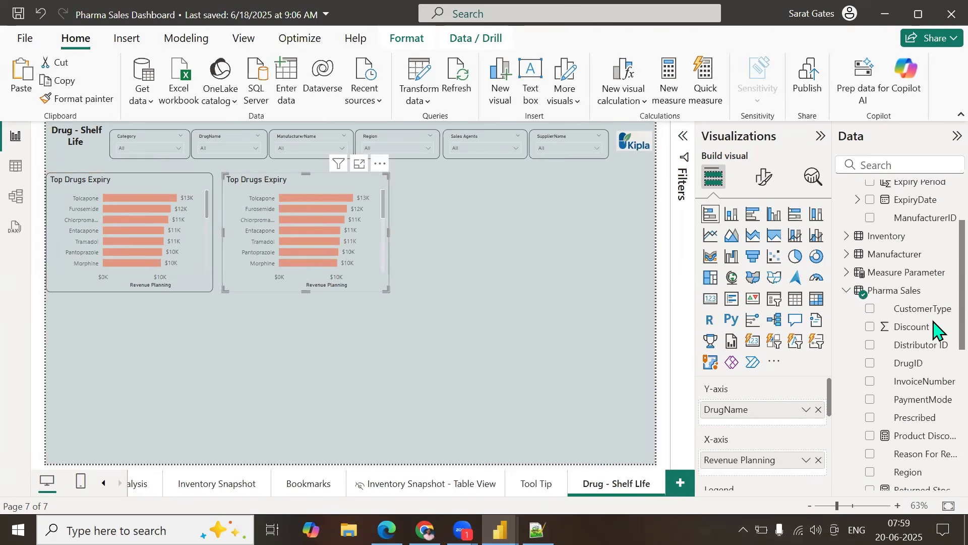
scroll(933, 423, "down", 4)
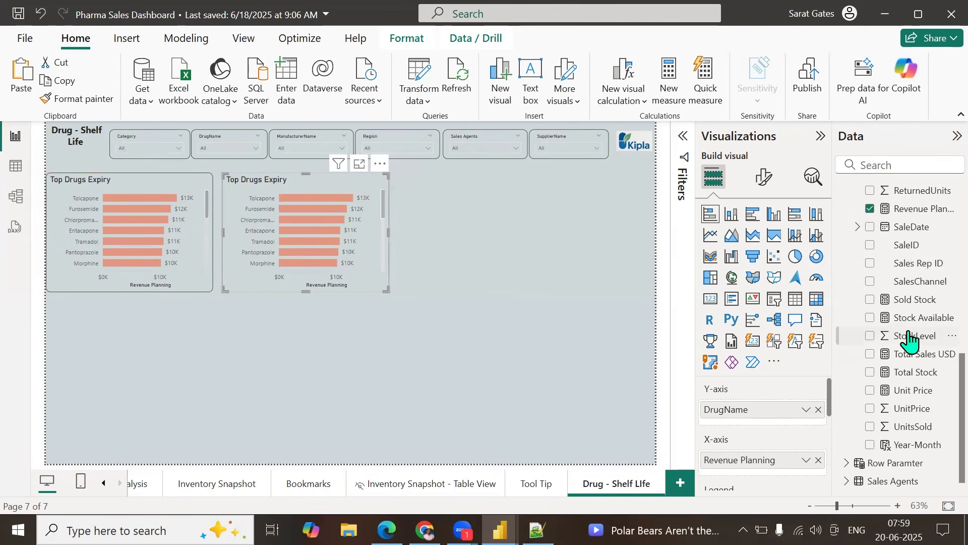
left_click(870, 317)
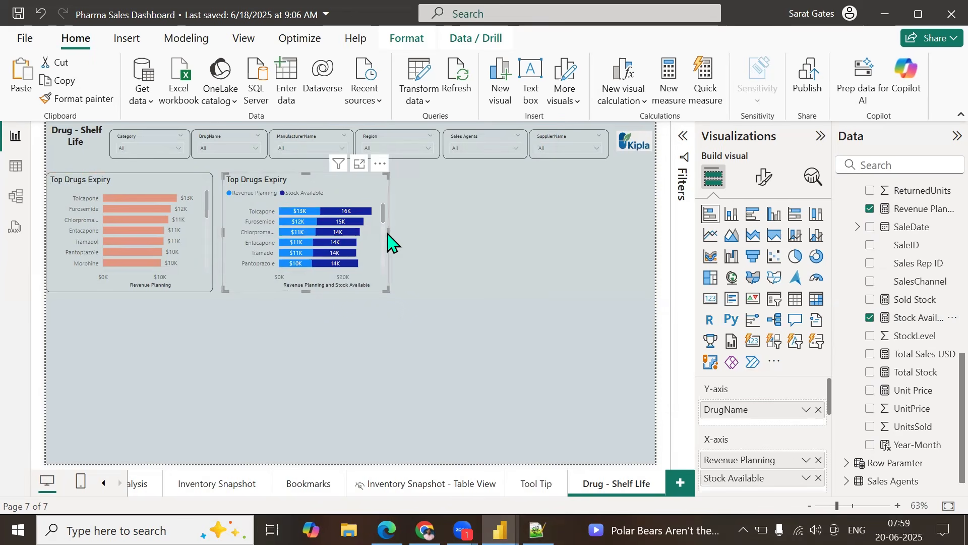
left_click_drag(387, 233, 434, 237)
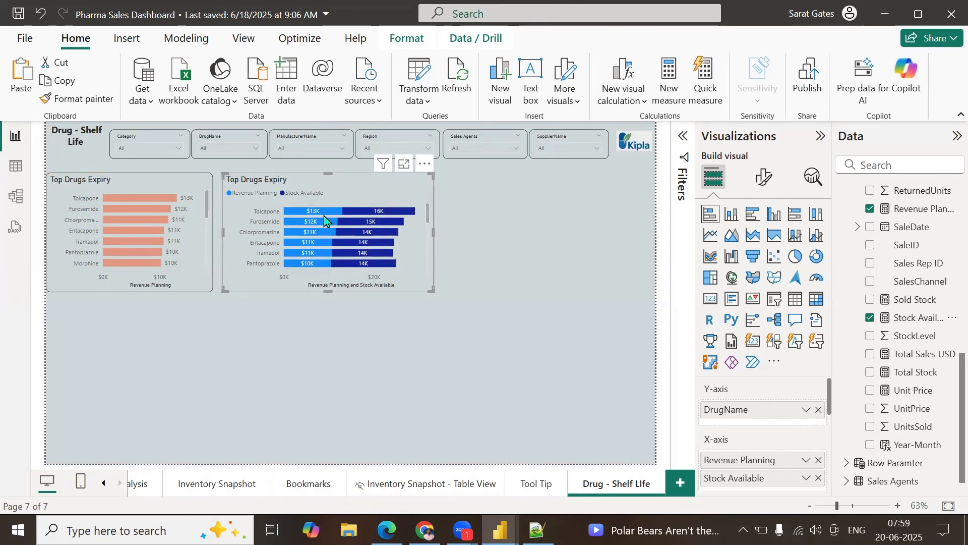
mouse_move(326, 218)
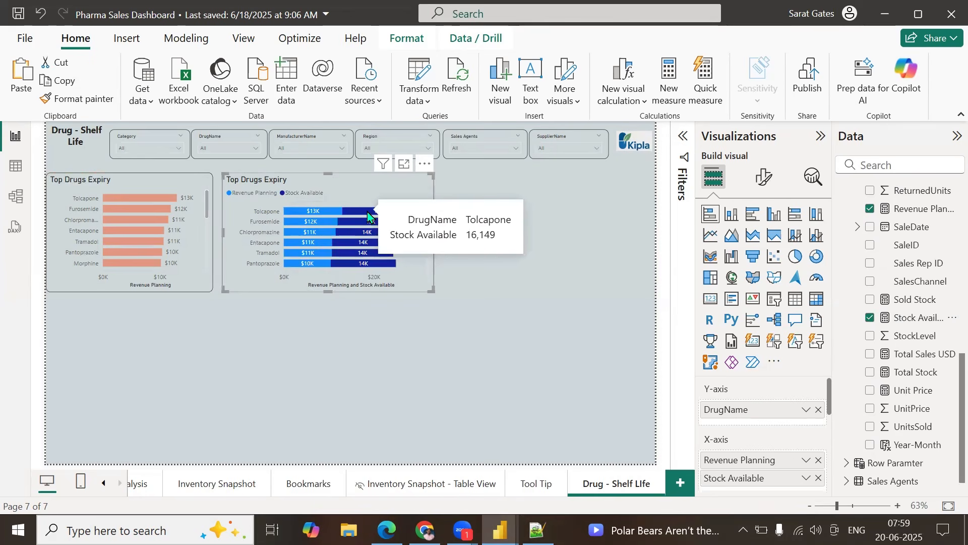
Step: Set the bar color of the Revenue Planning series in the copied chart to the custom blue #73A2CE
left_click(764, 177)
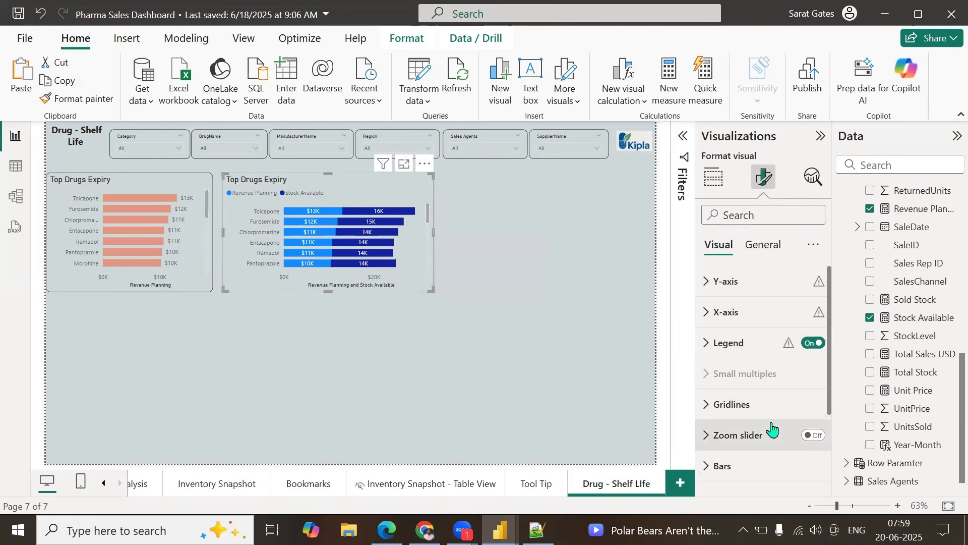
scroll(772, 429, "down", 1)
scroll(772, 429, "up", 1)
left_click(722, 464)
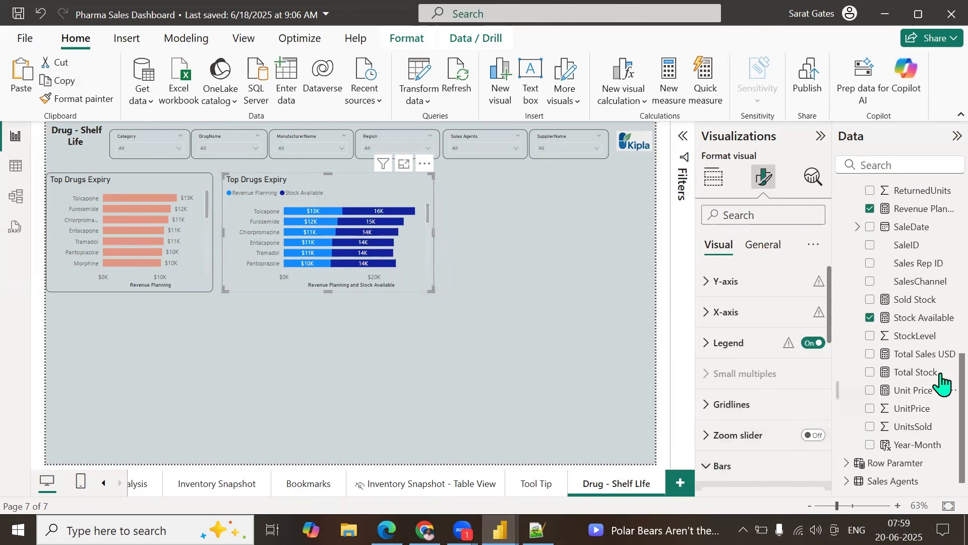
scroll(934, 403, "down", 1)
scroll(802, 444, "down", 3)
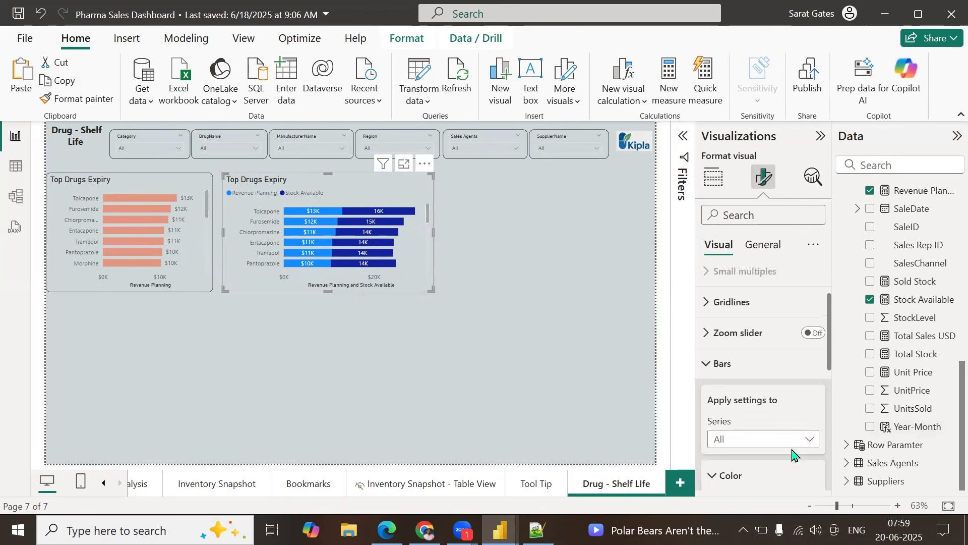
scroll(771, 448, "down", 2)
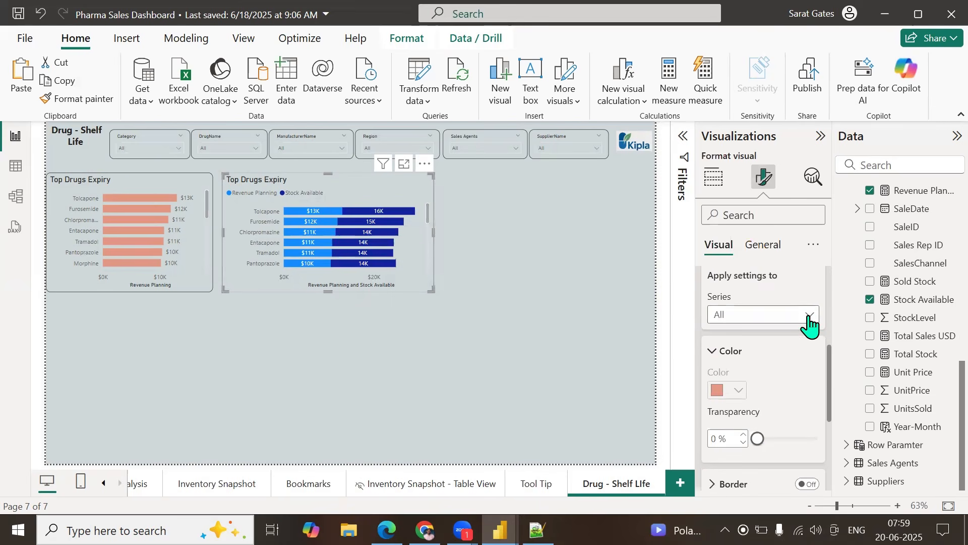
left_click(807, 316)
left_click(751, 351)
left_click(738, 389)
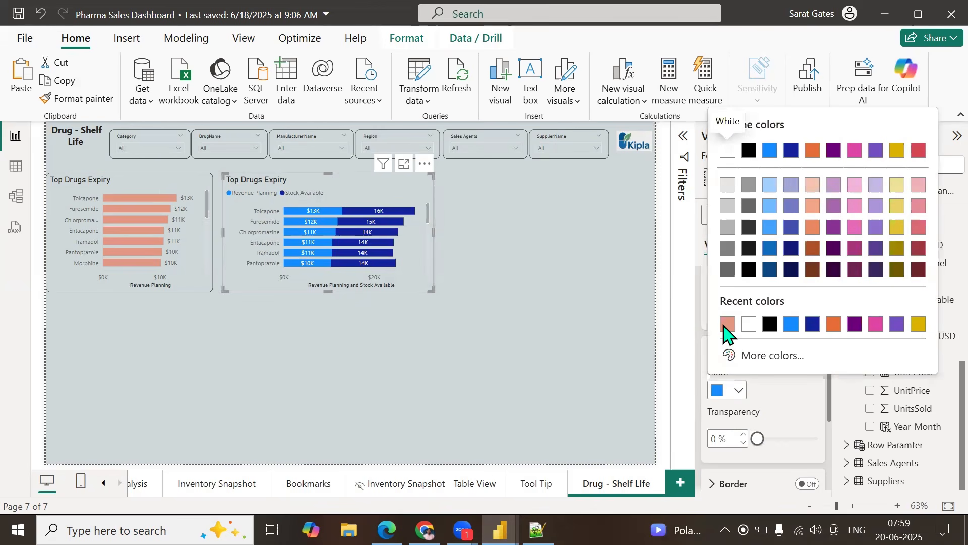
left_click(732, 359)
left_click(806, 152)
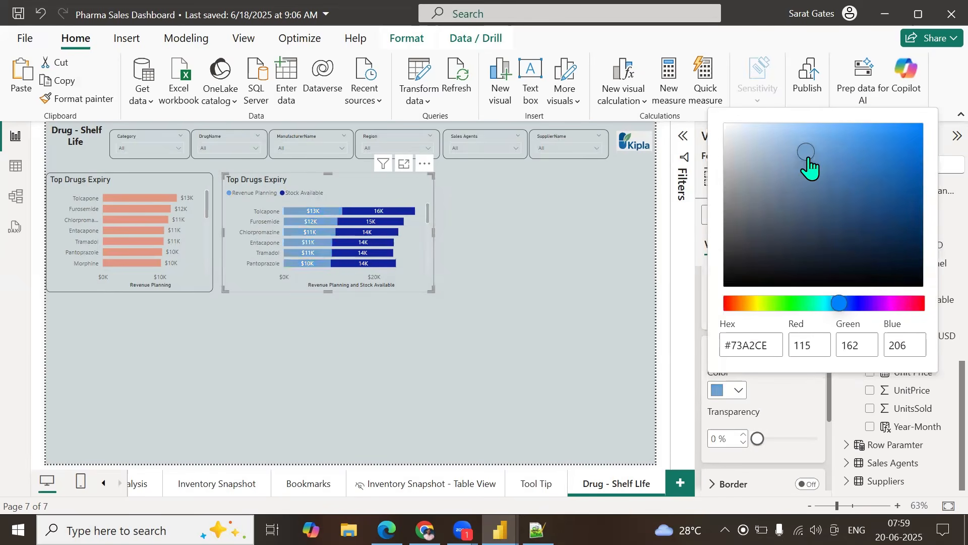
left_click(792, 409)
Step: Set the bar color of the Stock Available series in the copied chart to the custom light purple #B184DB
left_click(810, 315)
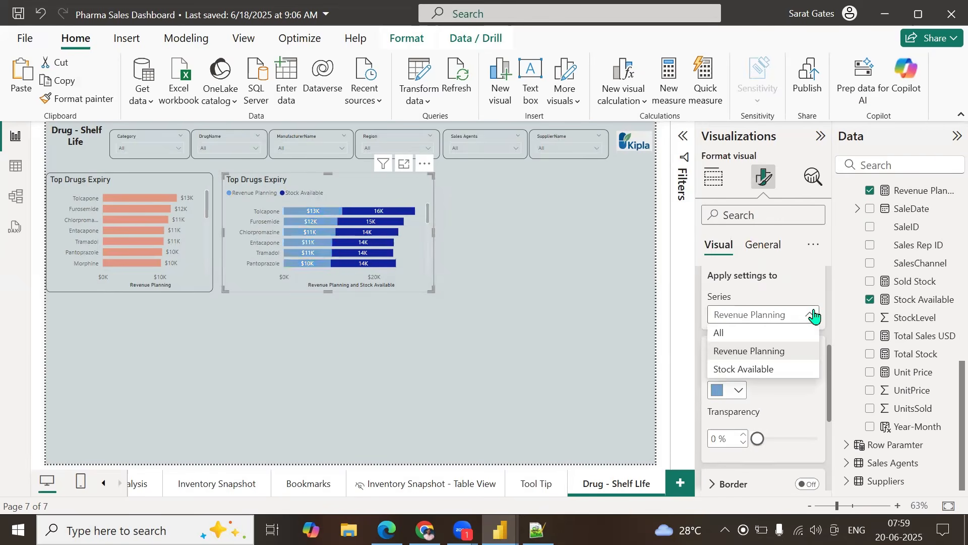
left_click(744, 375)
left_click(739, 391)
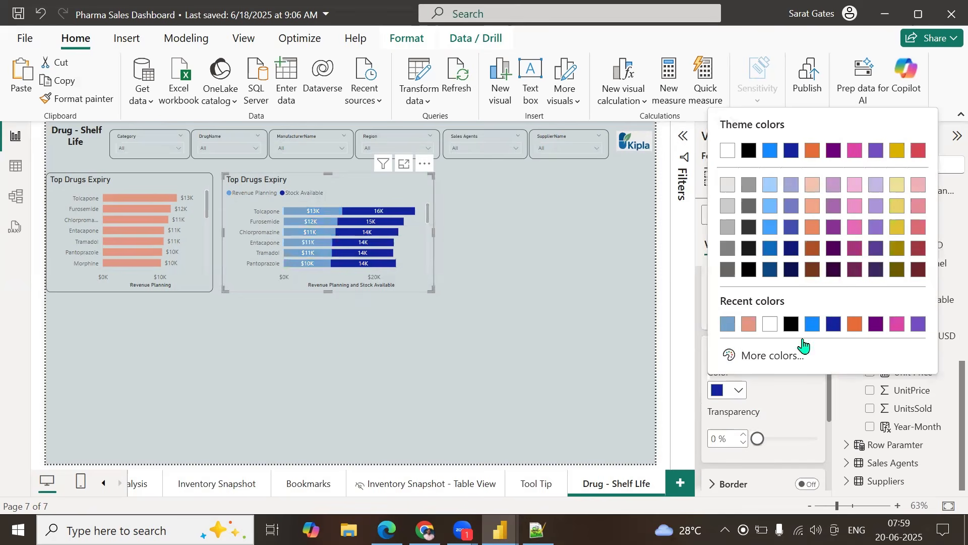
left_click(759, 355)
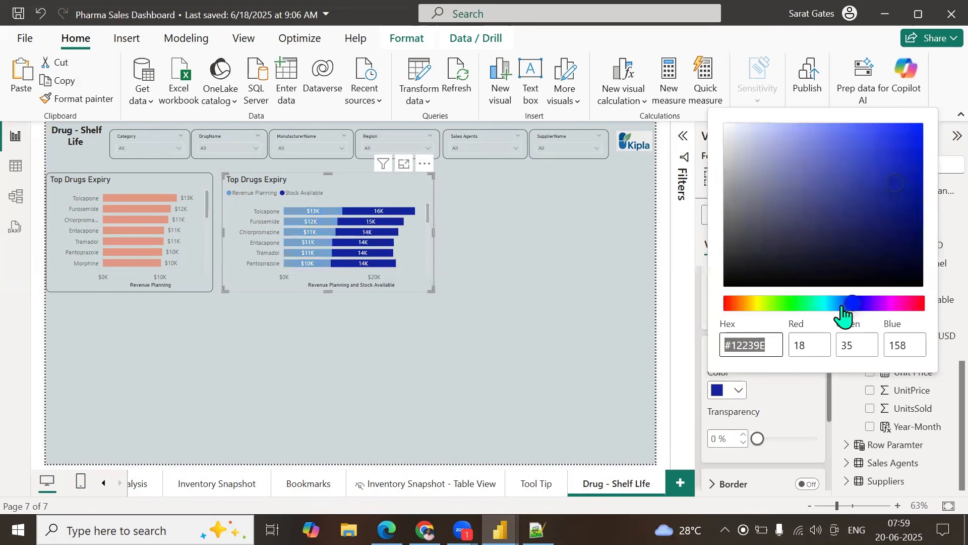
left_click(807, 302)
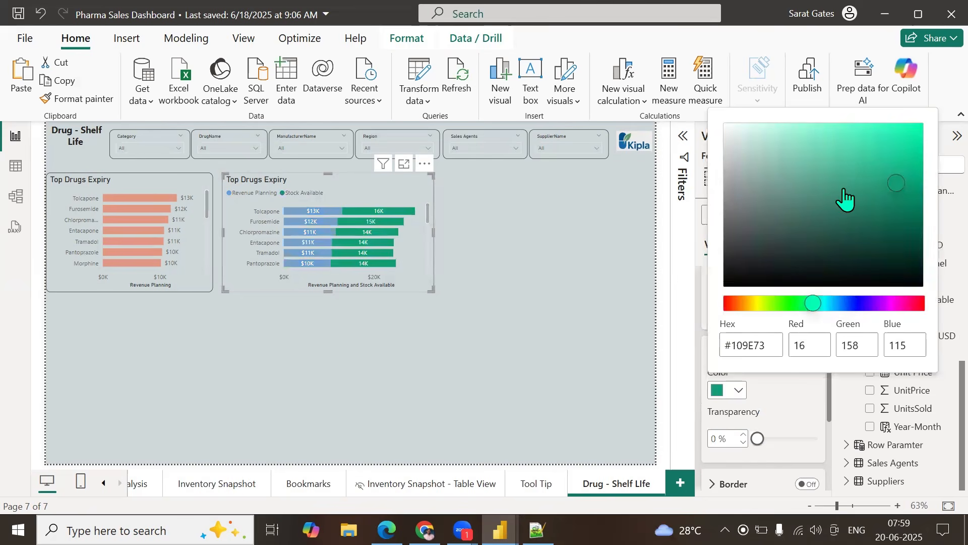
left_click(835, 154)
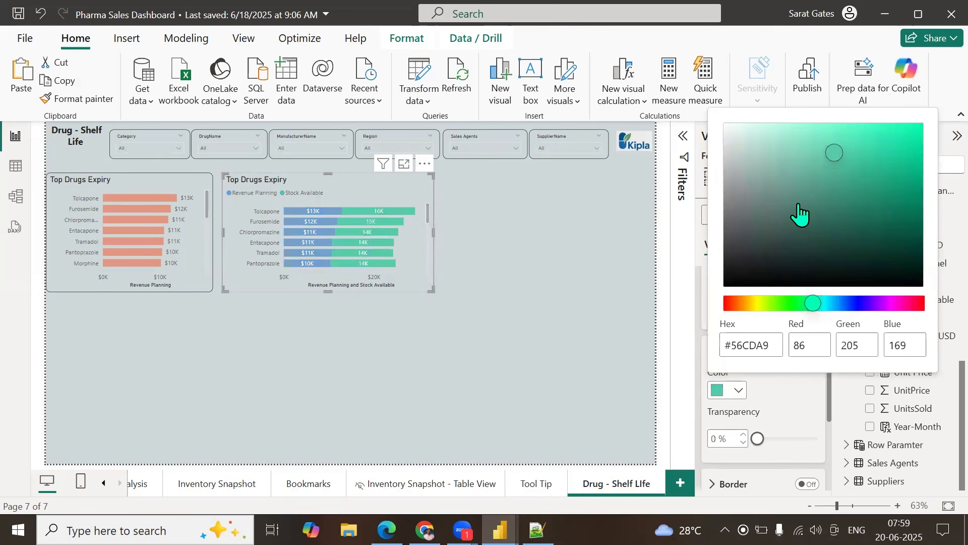
left_click(866, 303)
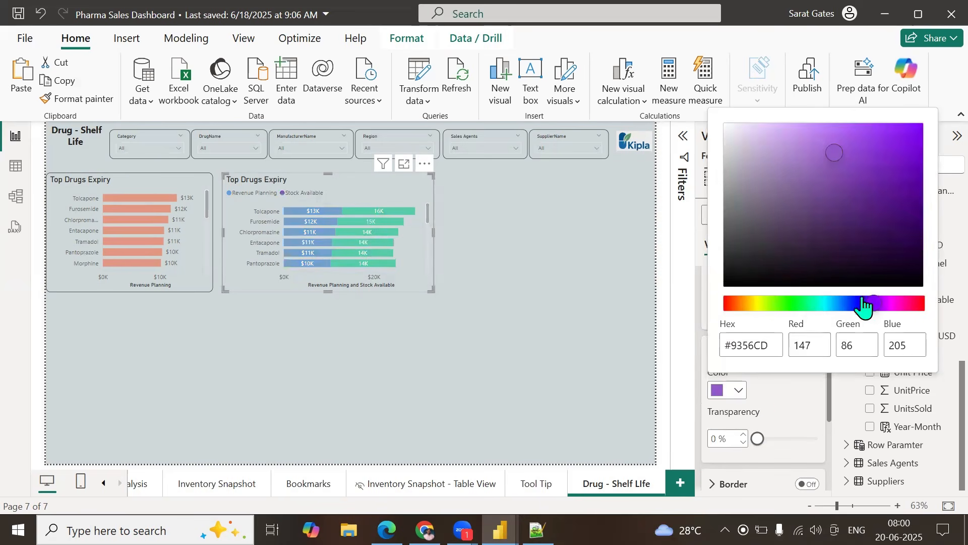
left_click(799, 145)
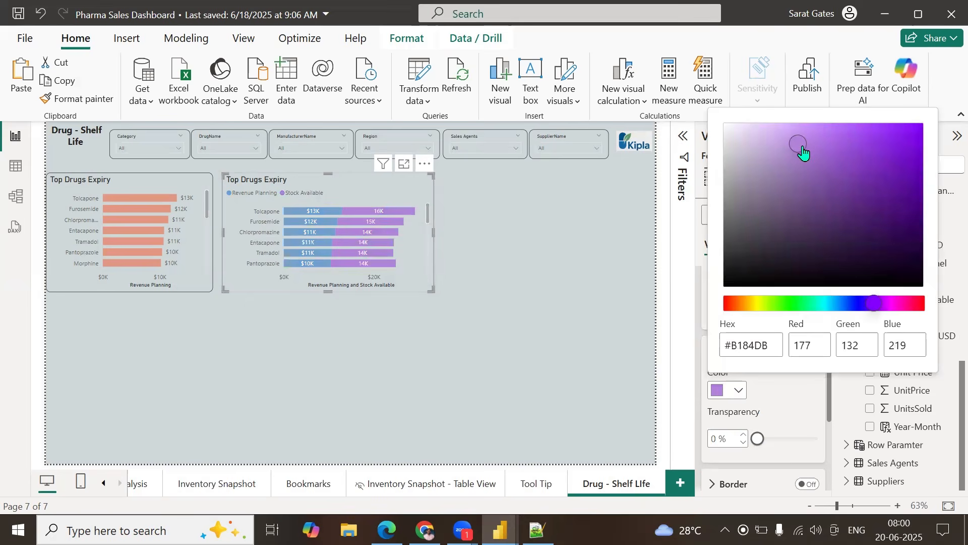
Step: Recolor the Stock Available series of the stacked bar chart to dark purple #693F91
left_click(832, 190)
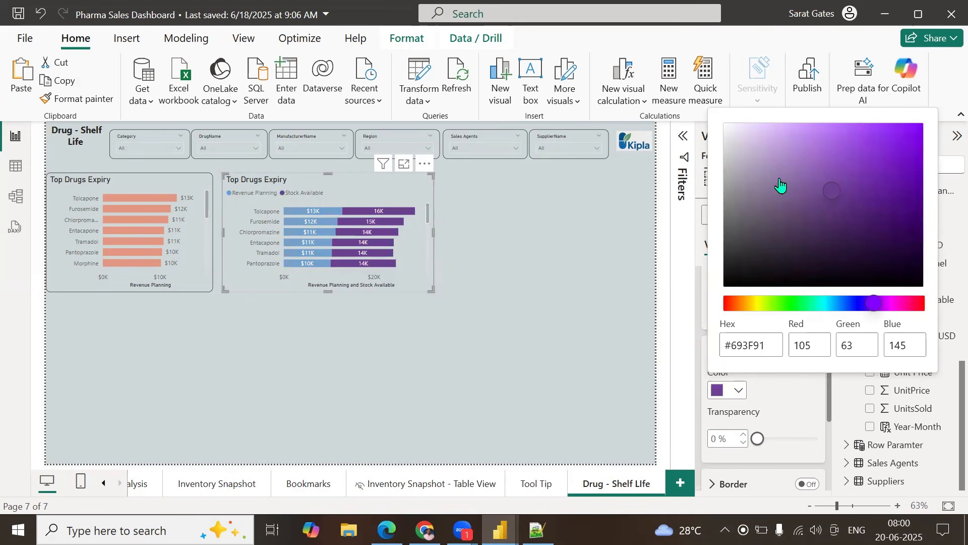
left_click(493, 259)
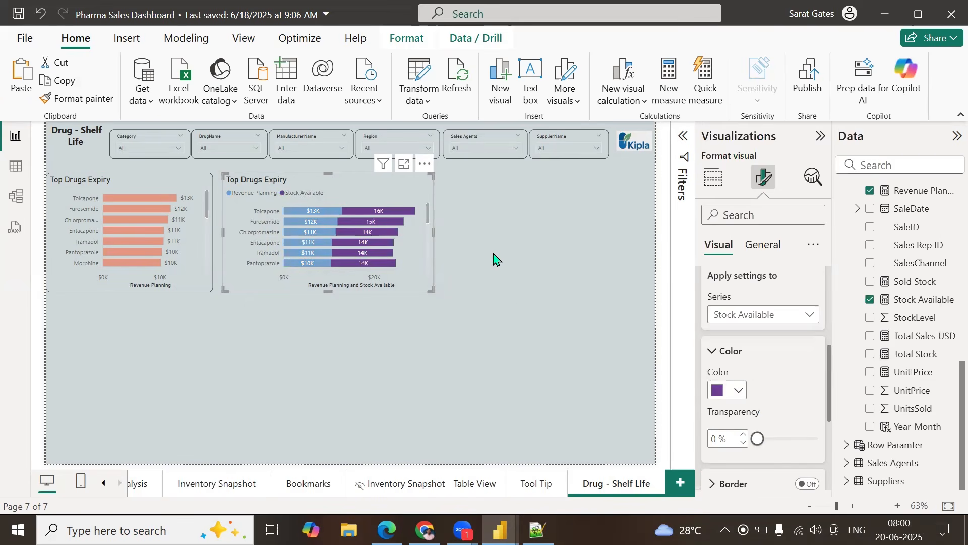
left_click(505, 296)
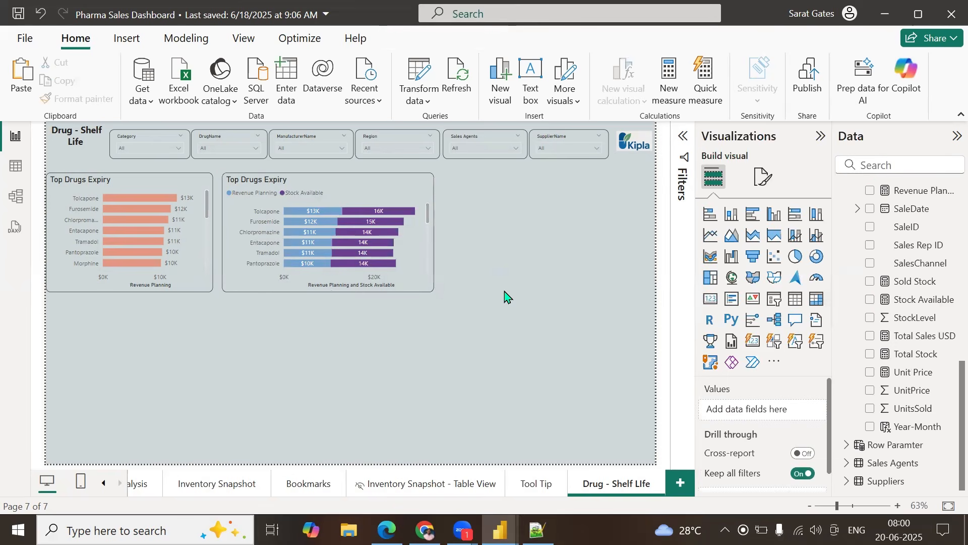
Step: Search the Power BI visuals store for TORNADO
left_click(775, 361)
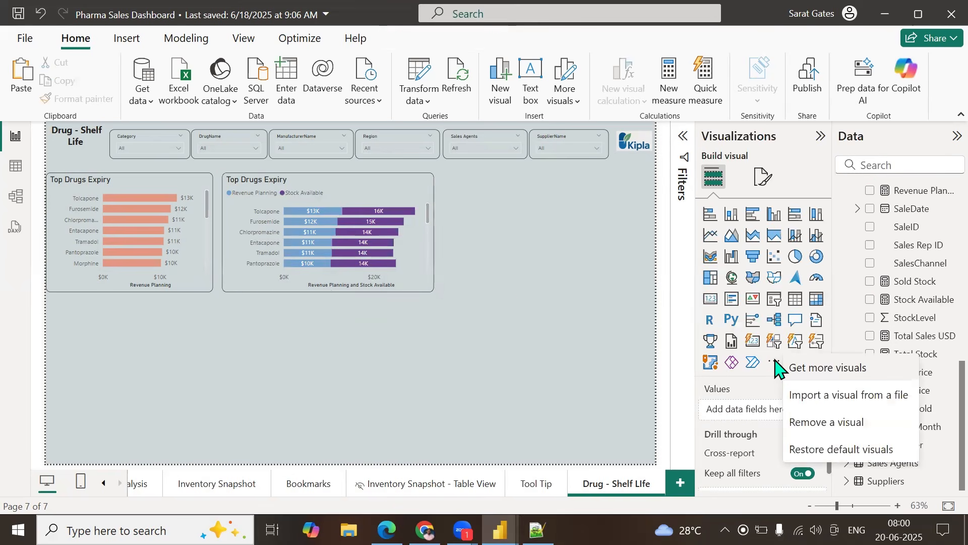
left_click(807, 373)
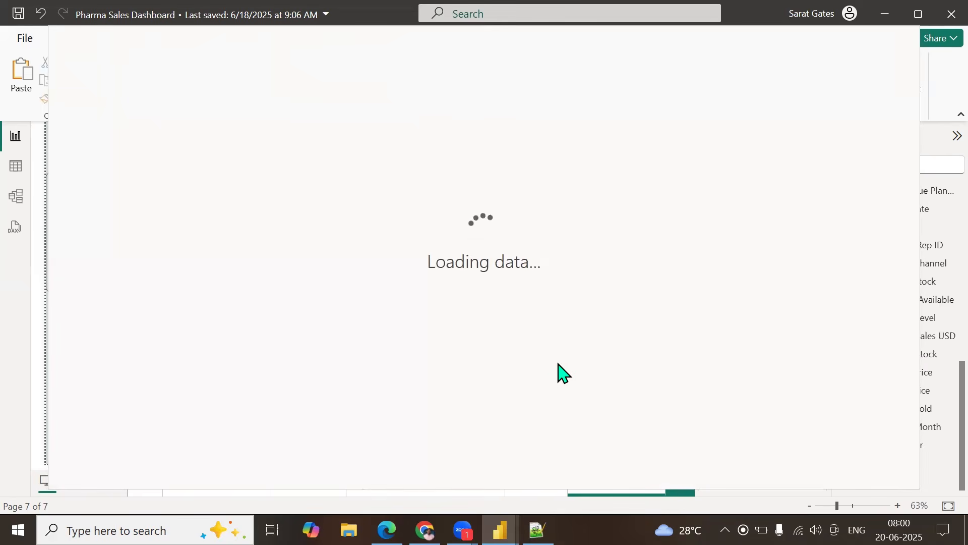
left_click(818, 132)
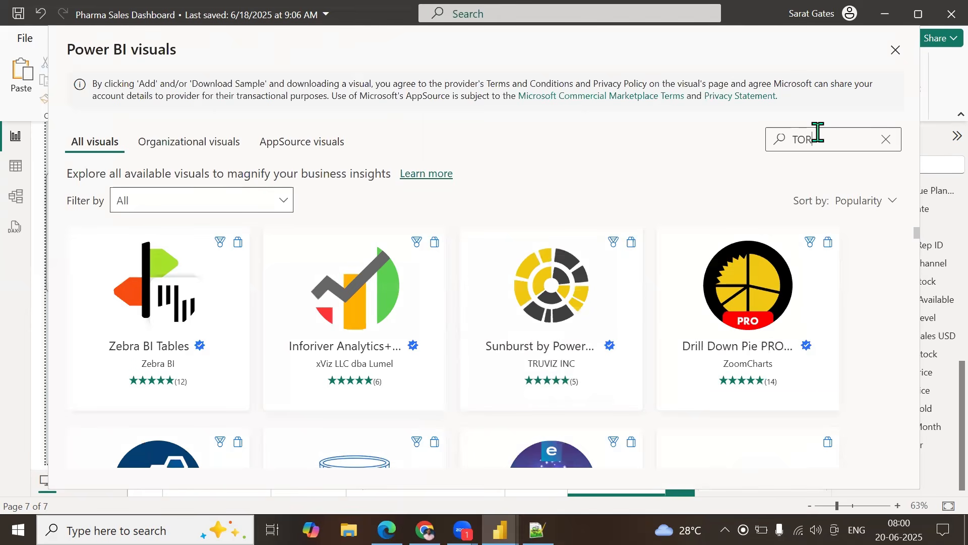
scroll(632, 297, "down", 5)
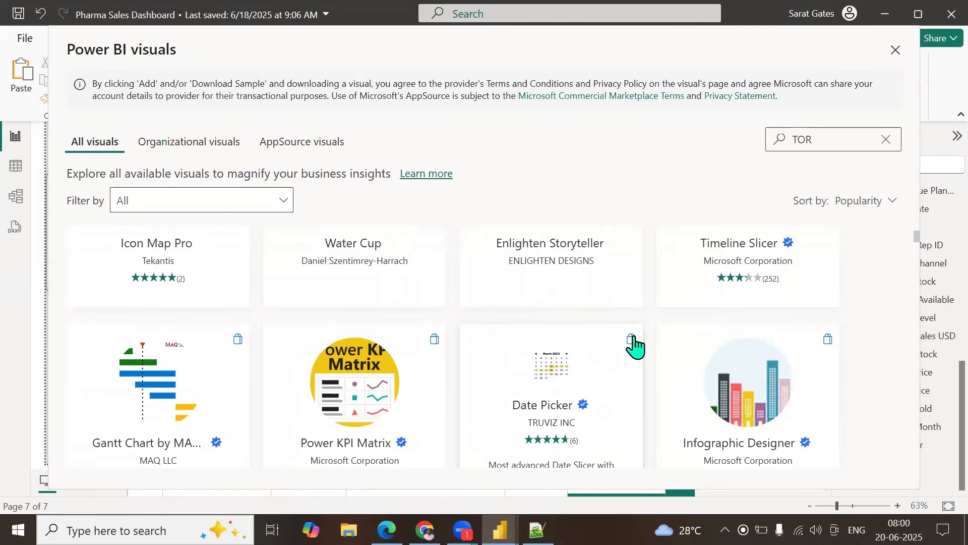
type("NADO")
key("BackSpace")
type("I")
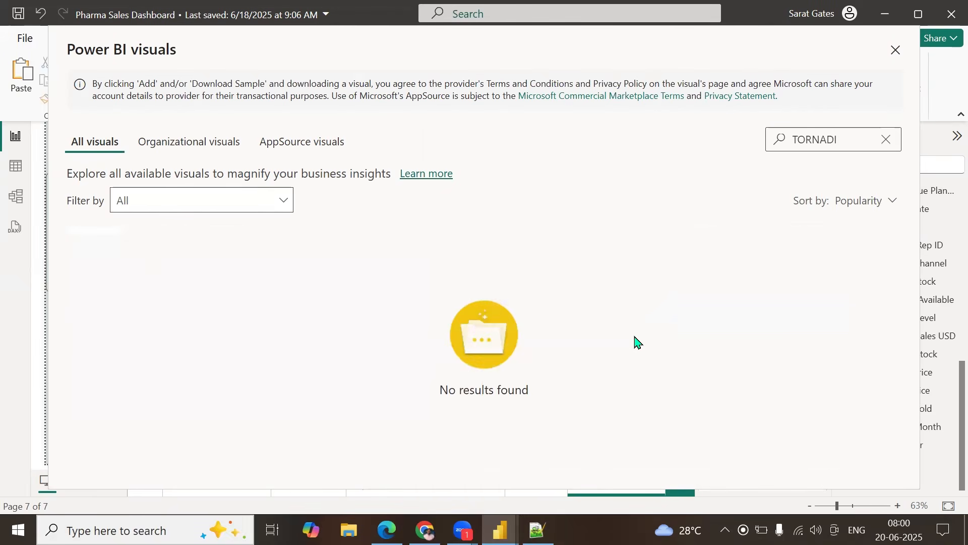
key("BackSpace")
type("O")
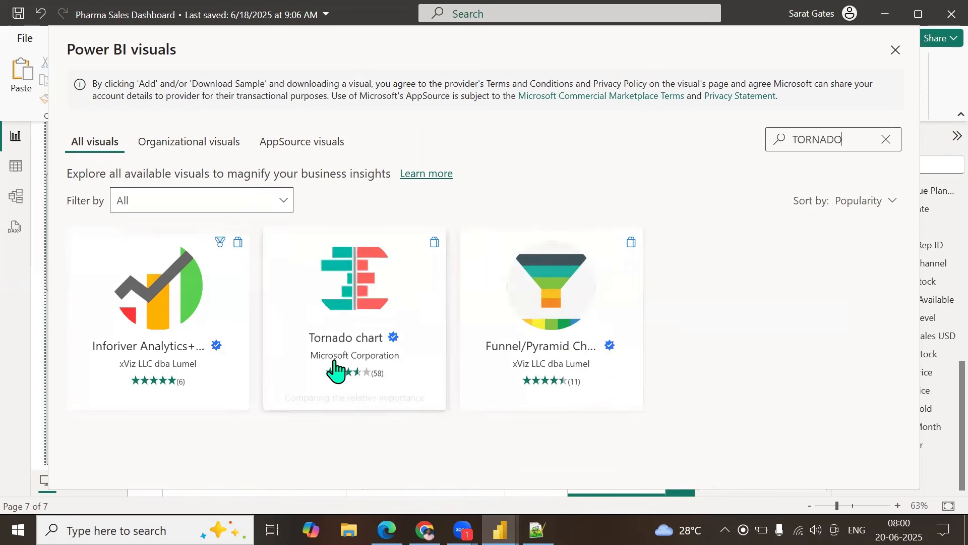
Step: Add Microsoft Corporation's Tornado chart visual to the report's available visuals
left_click(352, 327)
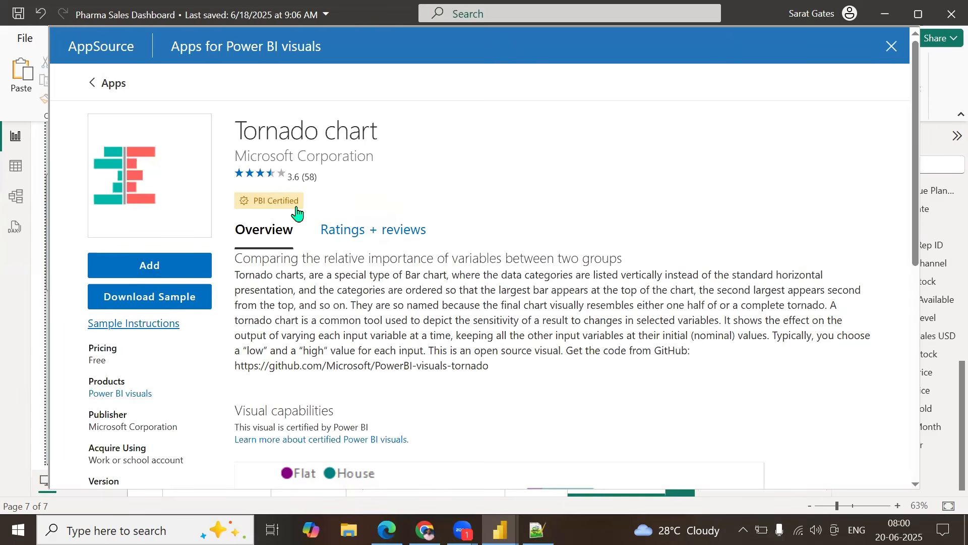
left_click(138, 267)
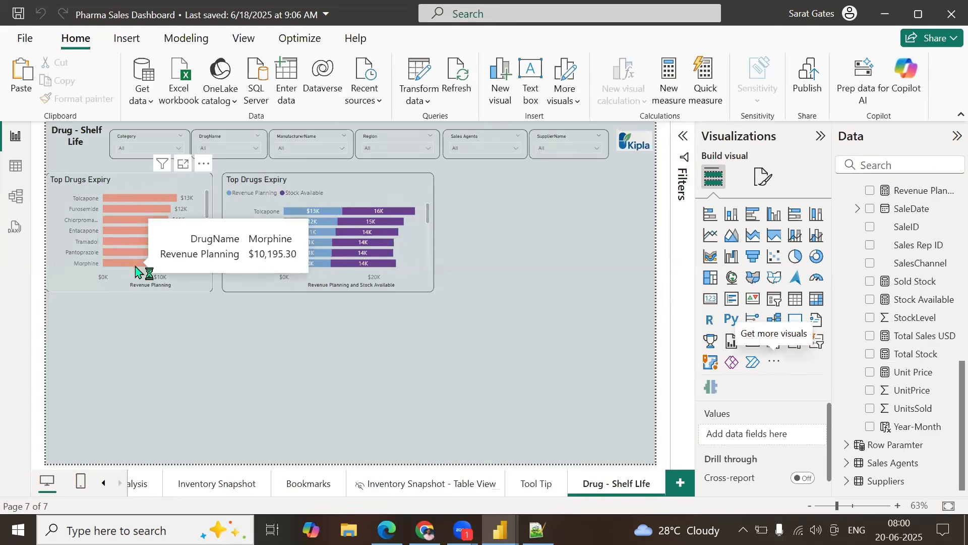
left_click(604, 293)
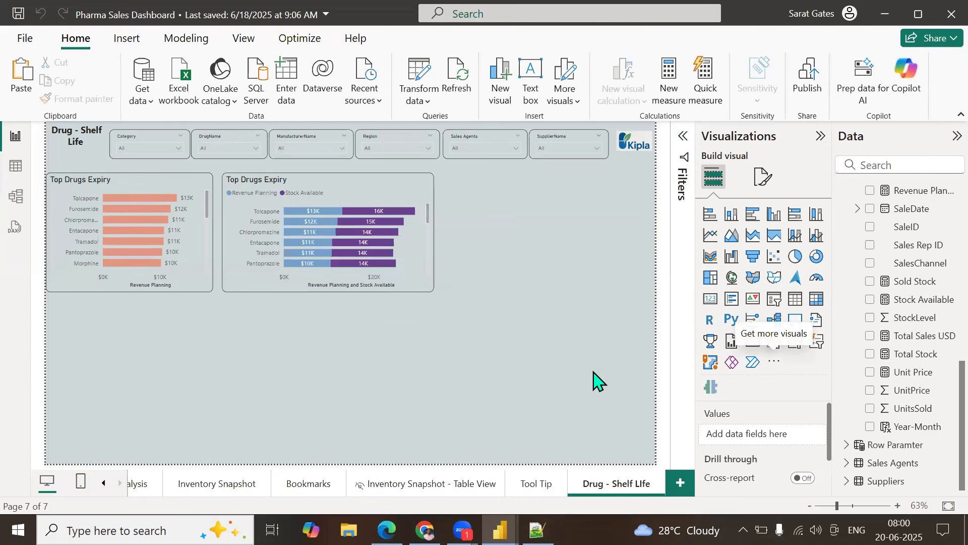
left_click(709, 391)
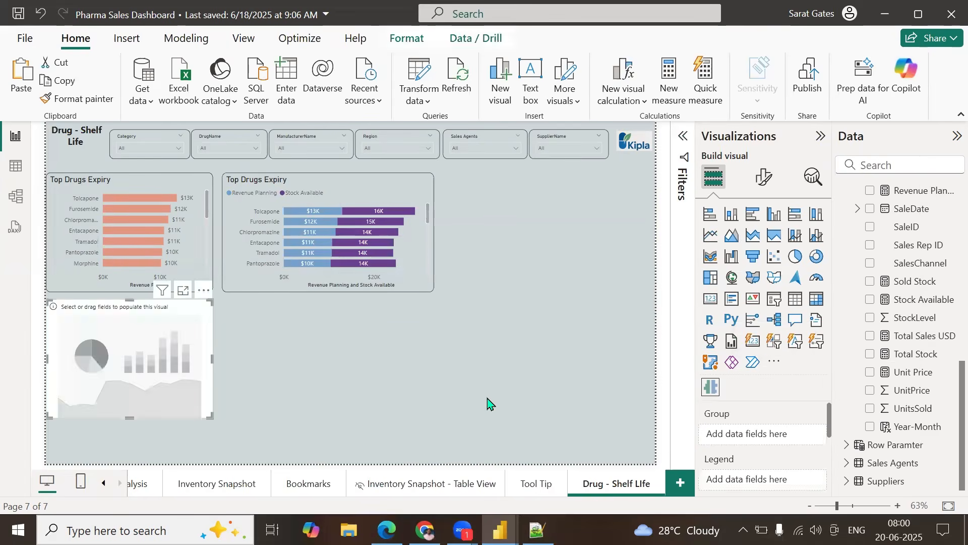
left_click(204, 291)
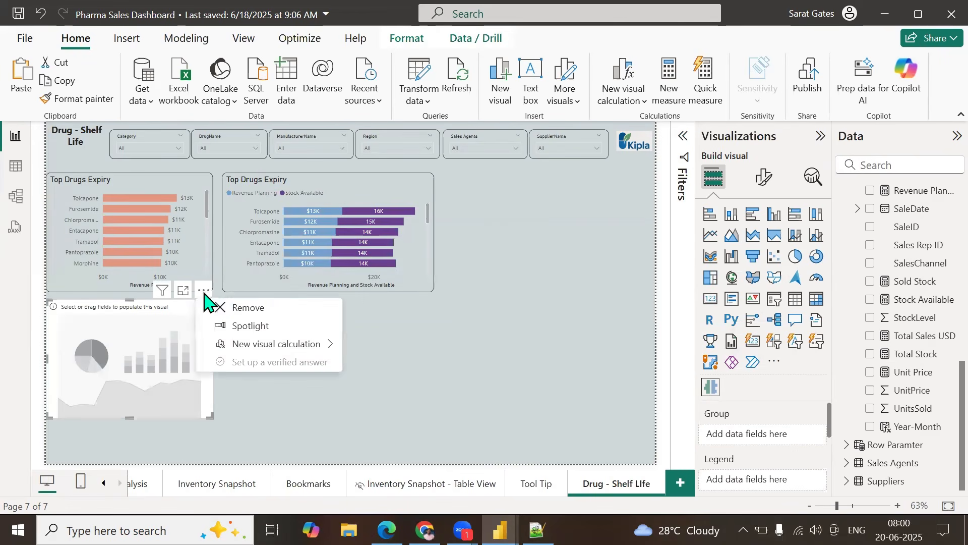
left_click(217, 307)
Step: Convert the stacked Revenue Planning and Stock Available chart to a Tornado chart, and place Stock Available before Revenue Planning in its values
left_click(377, 196)
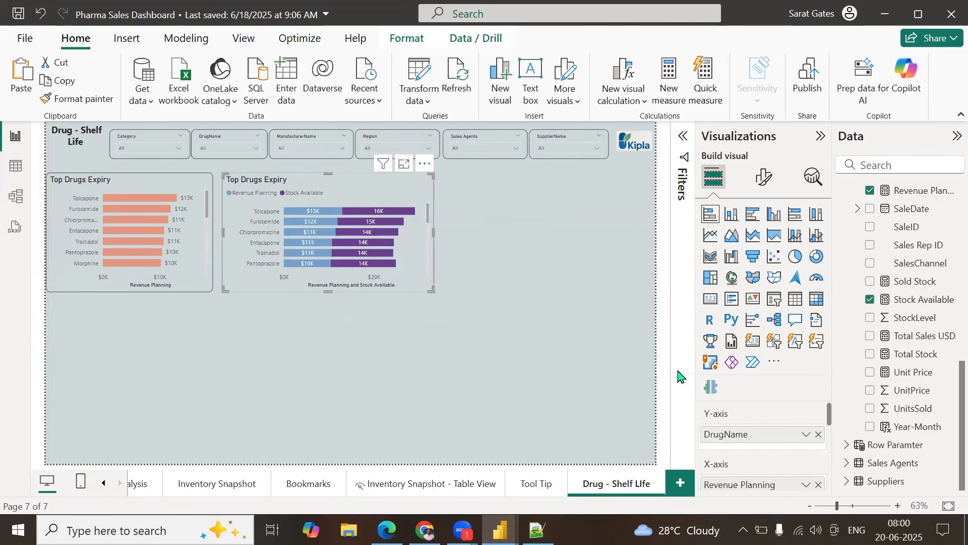
left_click(711, 386)
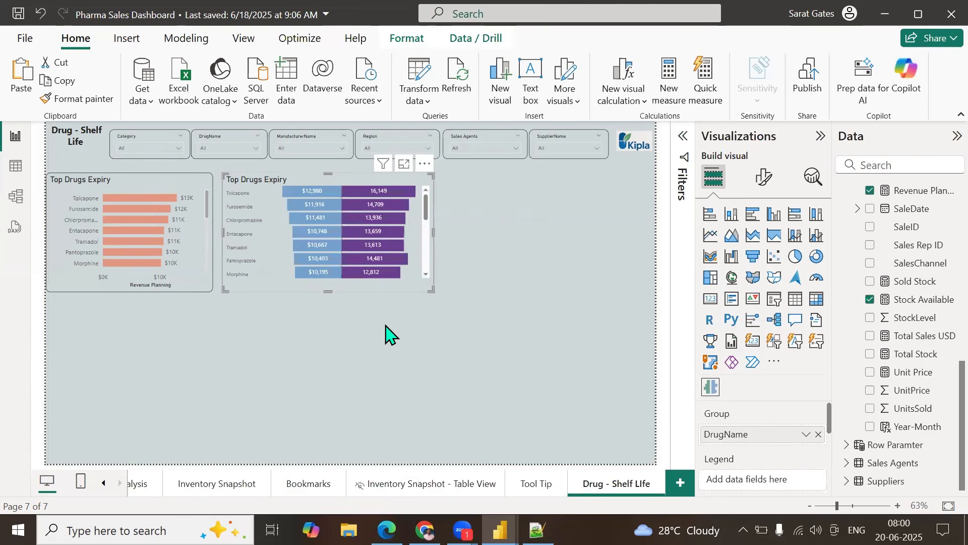
mouse_move(429, 211)
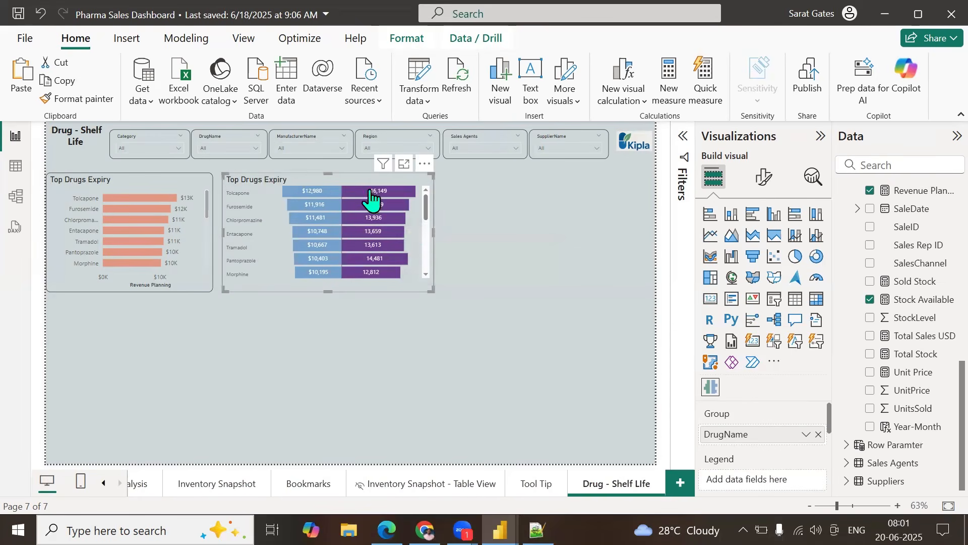
scroll(745, 461, "down", 3)
left_click_drag(742, 468, 736, 449)
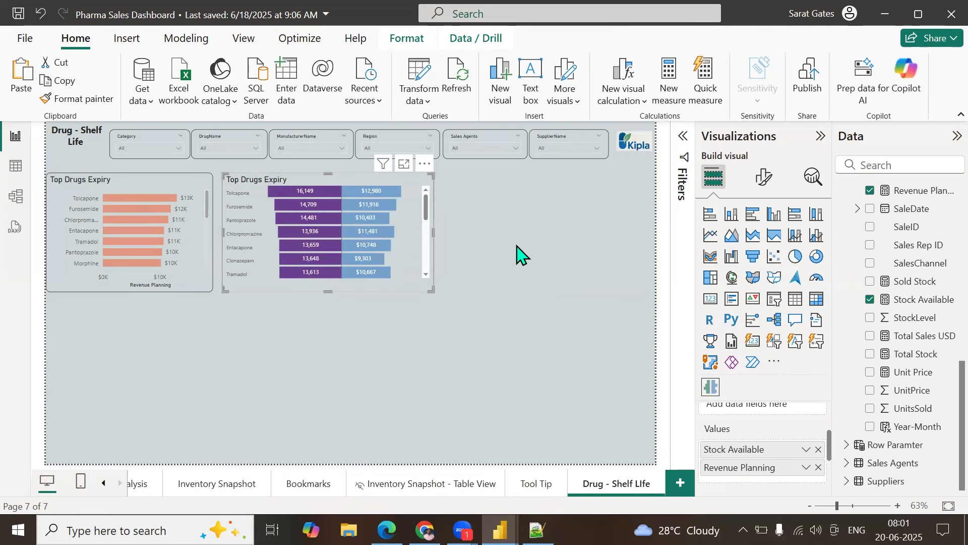
Step: Clear the Expiry Period filter on the orange Revenue Planning bar chart
left_click(101, 195)
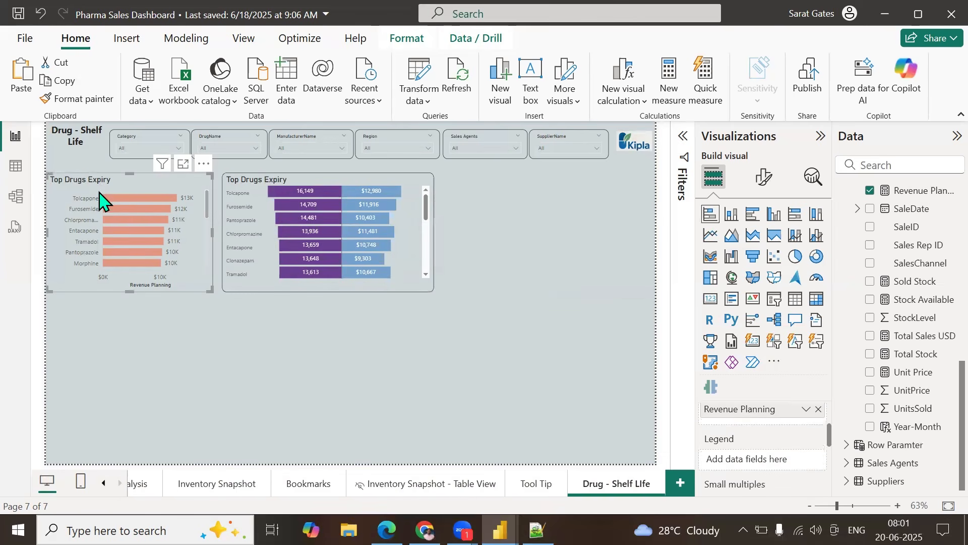
left_click(683, 136)
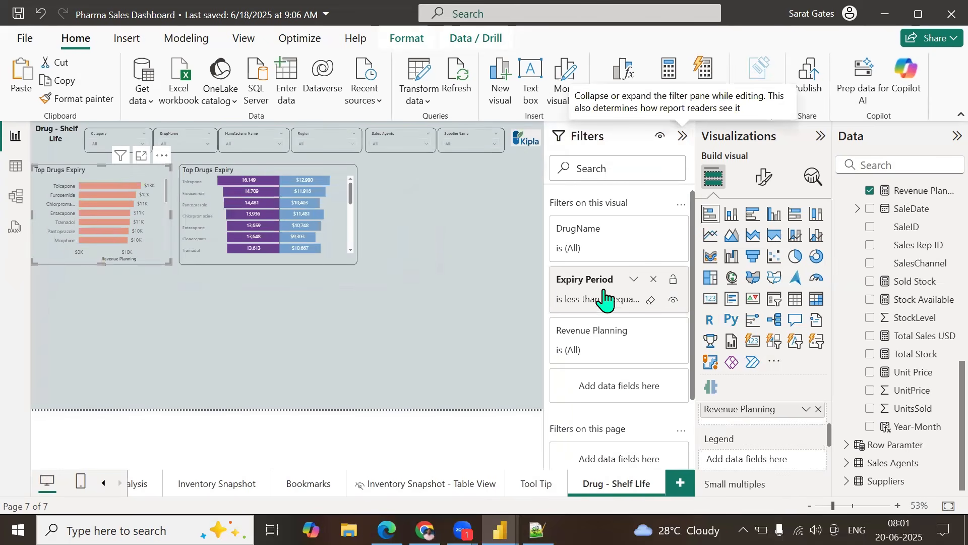
left_click(650, 299)
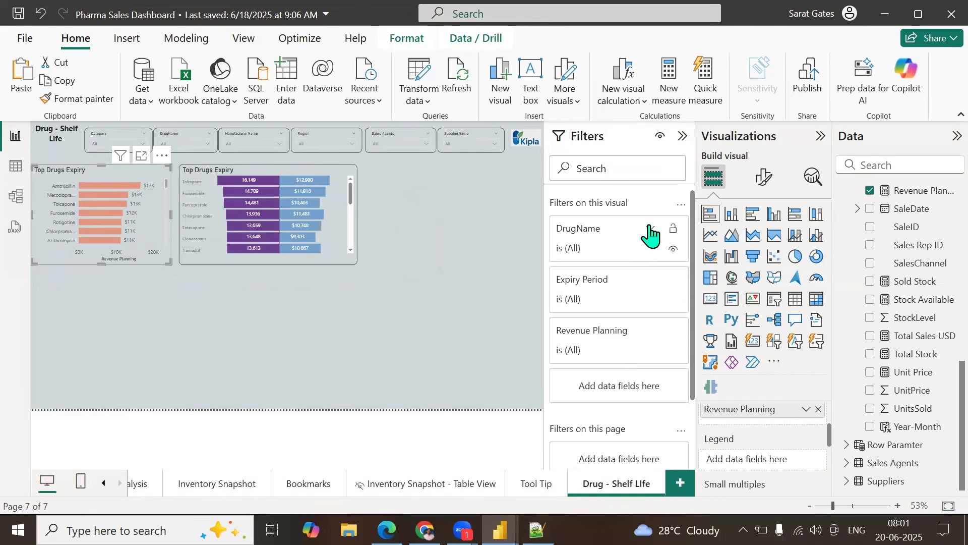
Step: Filter DrugName on the Revenue Planning bar chart with Top N, showing the top 10 by Revenue Planning, and apply it
left_click(650, 229)
left_click(612, 291)
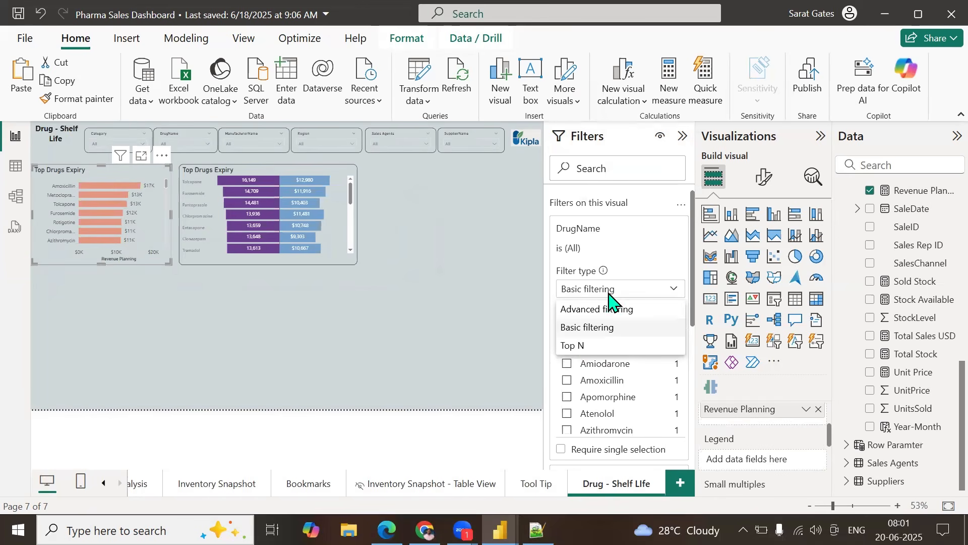
left_click(583, 346)
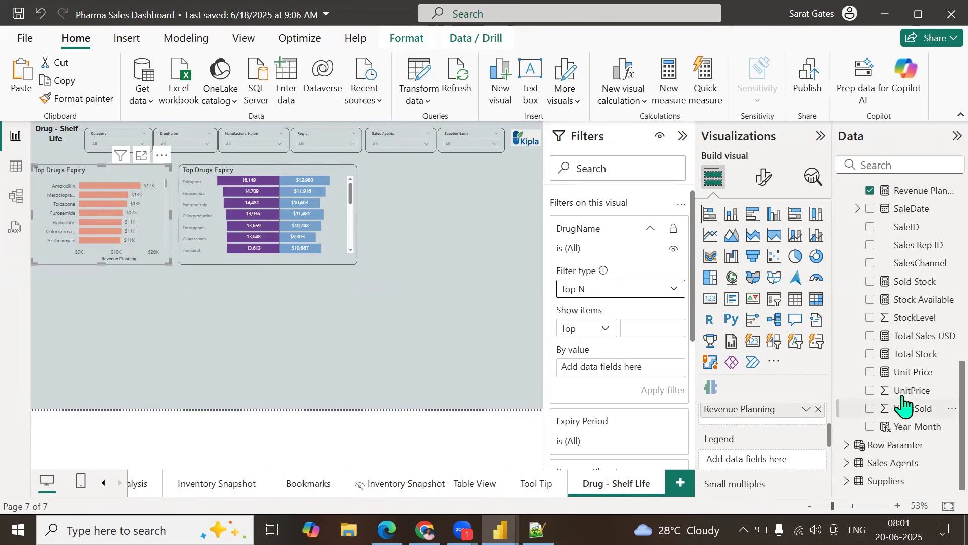
scroll(912, 352, "up", 2)
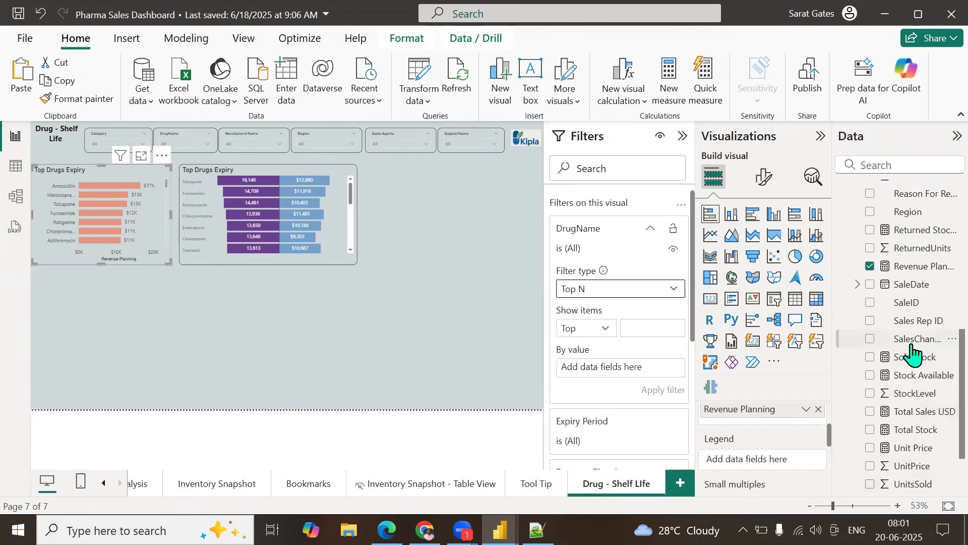
scroll(914, 333, "down", 2)
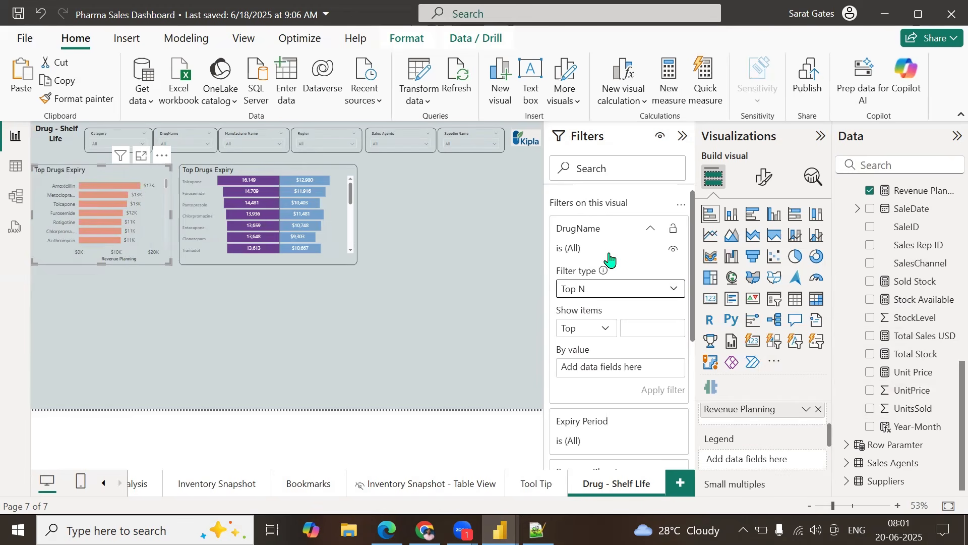
scroll(610, 257, "down", 2)
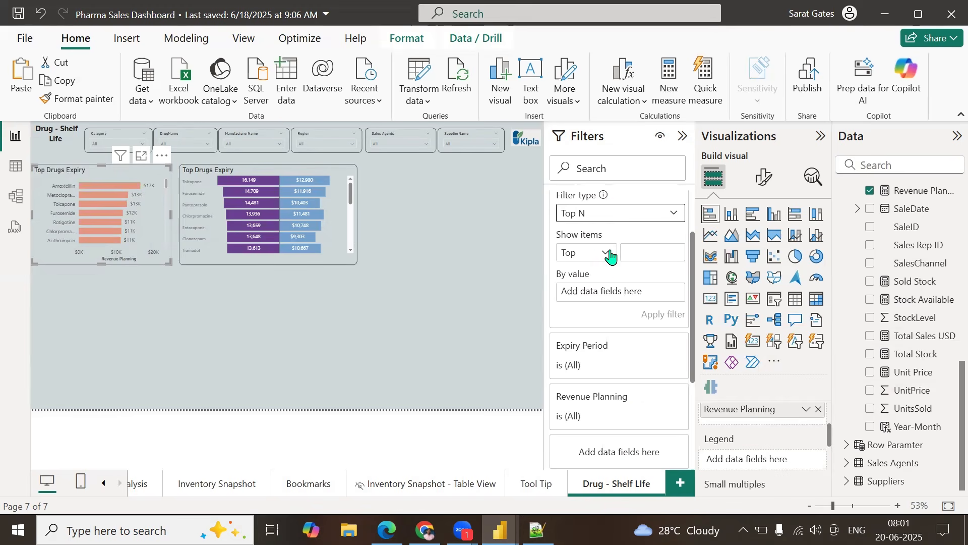
left_click(605, 252)
left_click(583, 242)
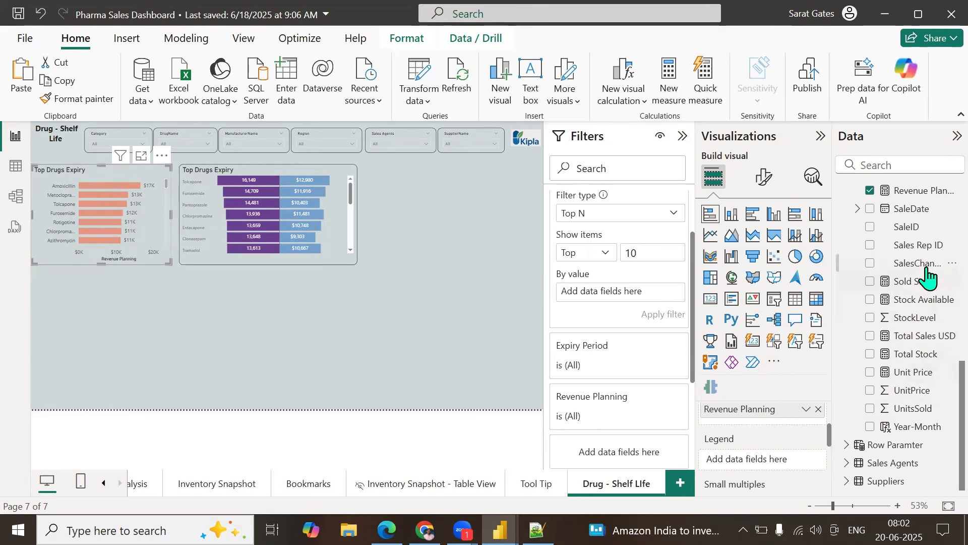
left_click_drag(923, 194, 635, 291)
left_click(654, 317)
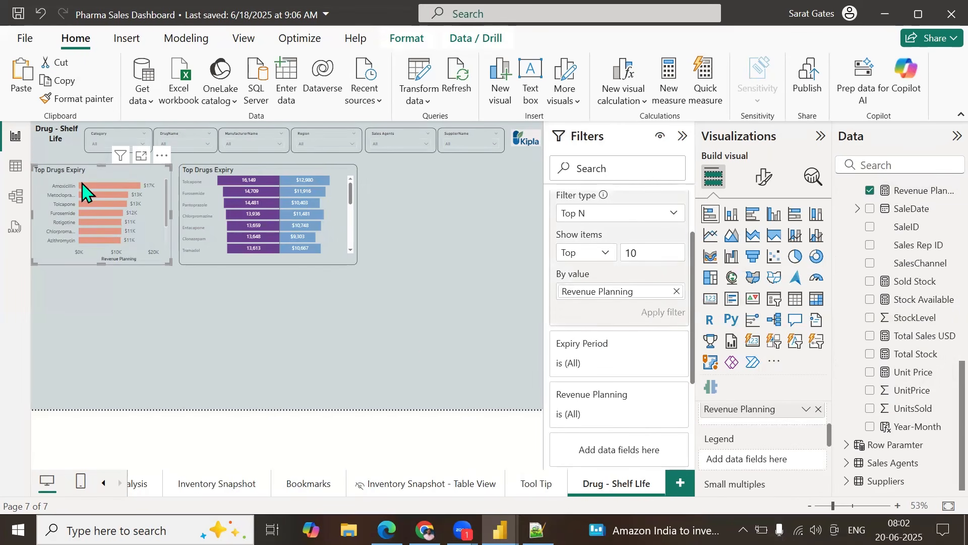
Step: Change the title of the Revenue Planning bar chart to "Top 10 DrugS"
left_click(755, 186)
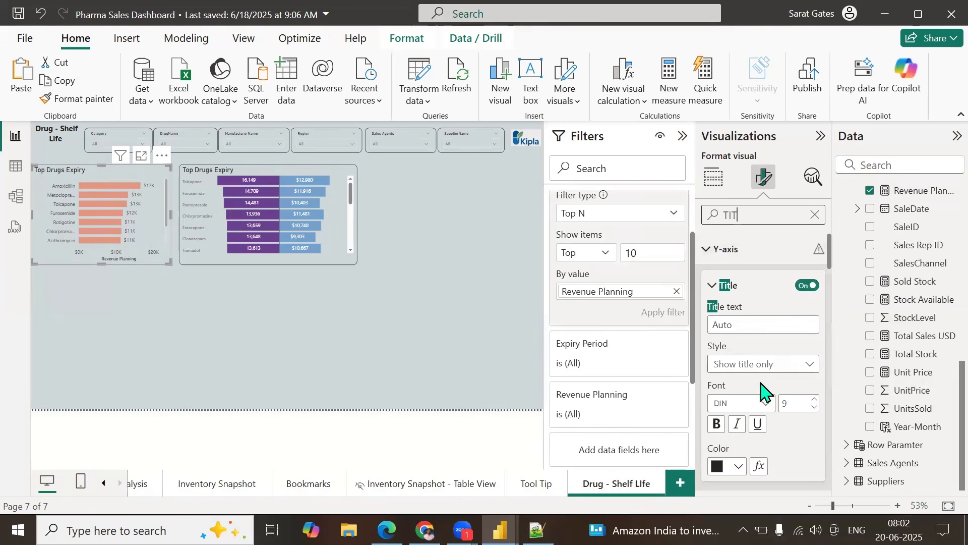
scroll(760, 406, "down", 3)
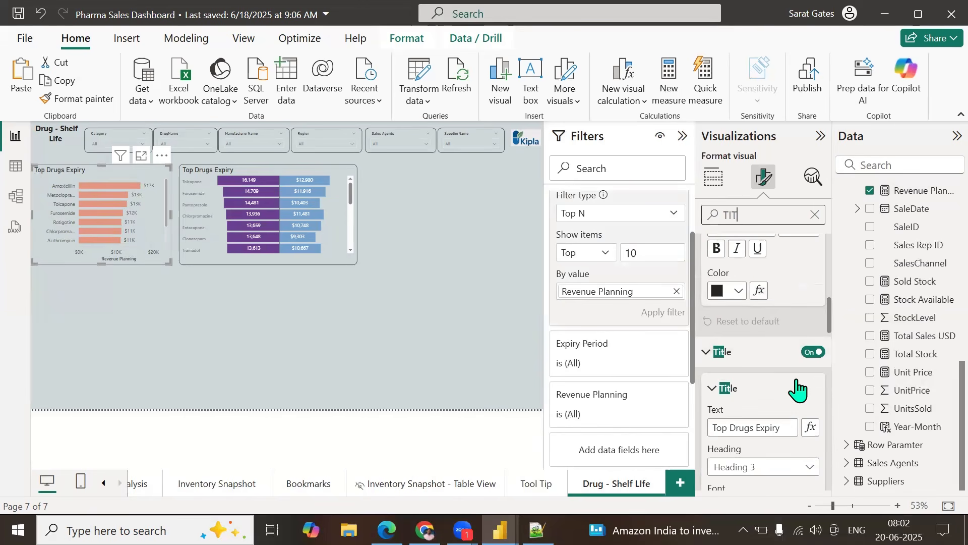
left_click(732, 428)
type("10")
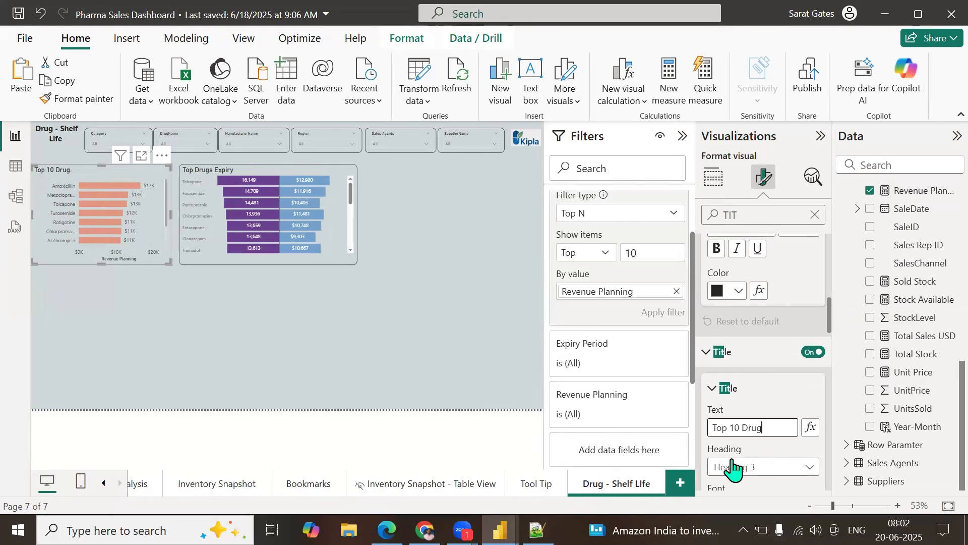
left_click(210, 349)
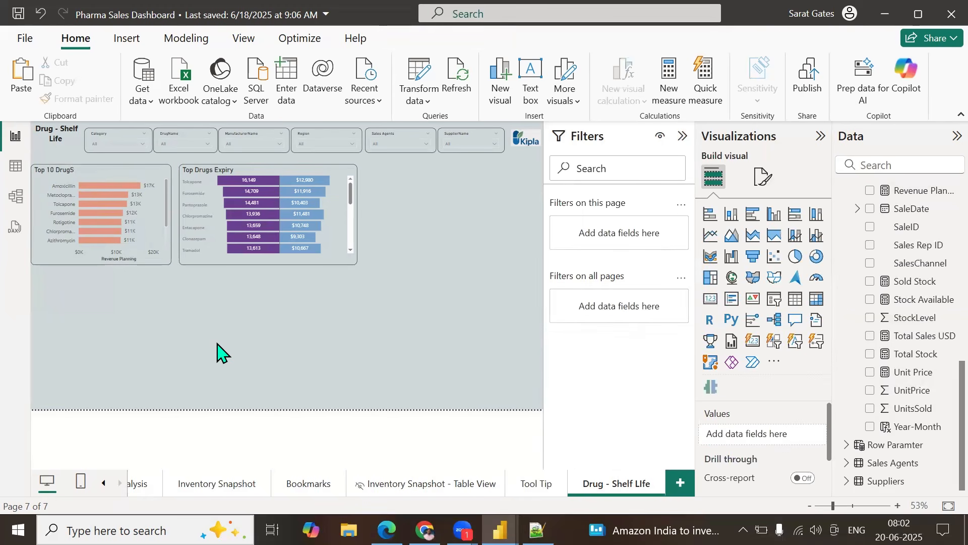
Step: Duplicate the Top 10 DrugS bar chart into the empty area to the right of the tornado chart
left_click(89, 184)
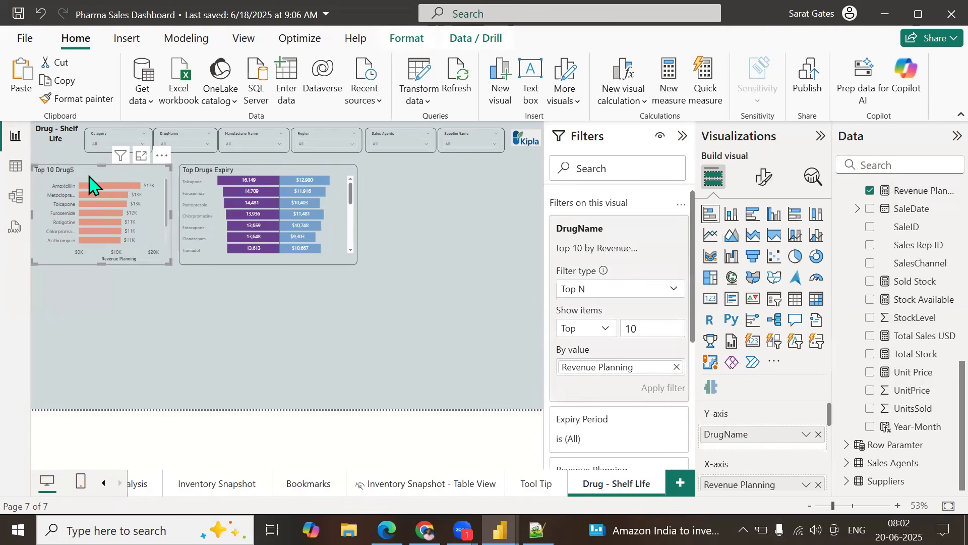
left_click(409, 182)
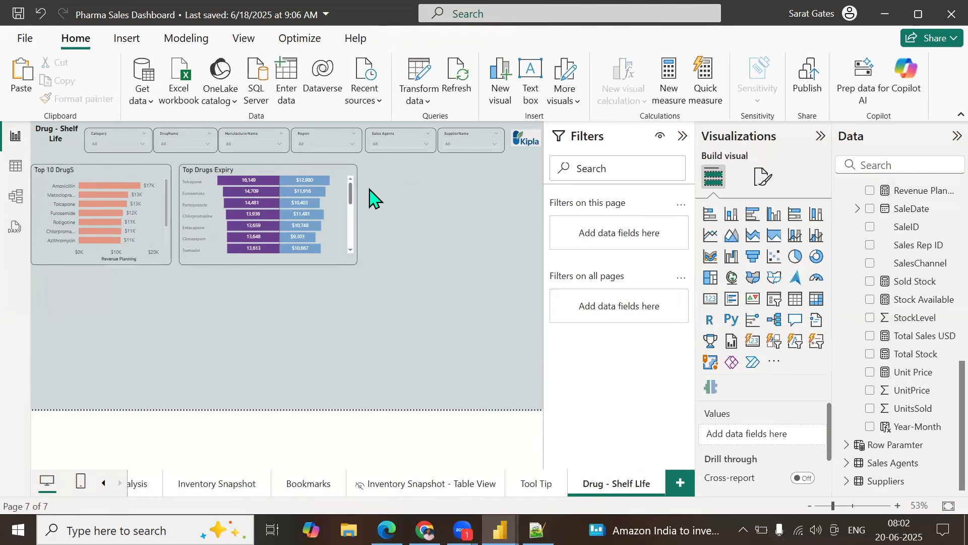
left_click(91, 183)
left_click_drag(91, 184, 436, 182)
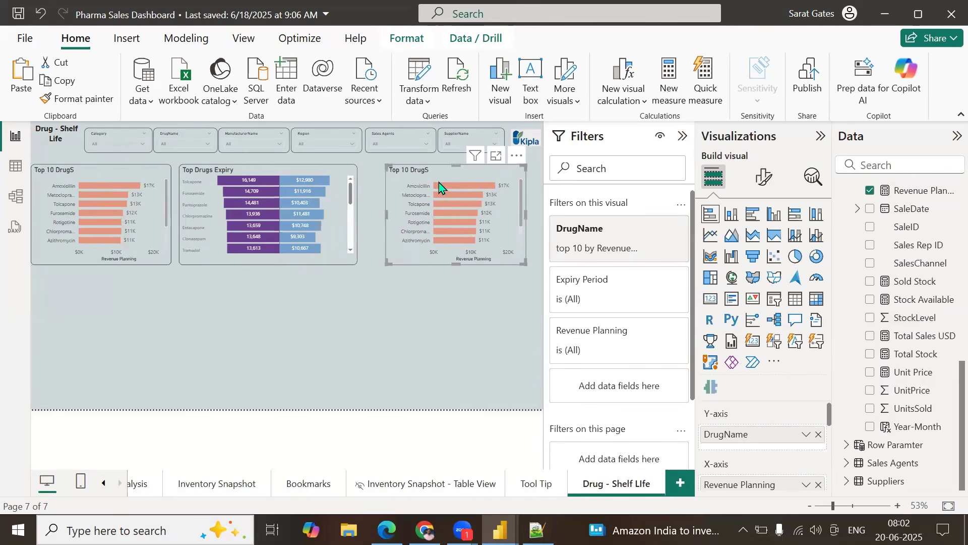
Step: Widen the duplicated Top 10 DrugS chart toward the page's right edge and clear its DrugName Top N filter
left_click_drag(534, 223, 534, 223)
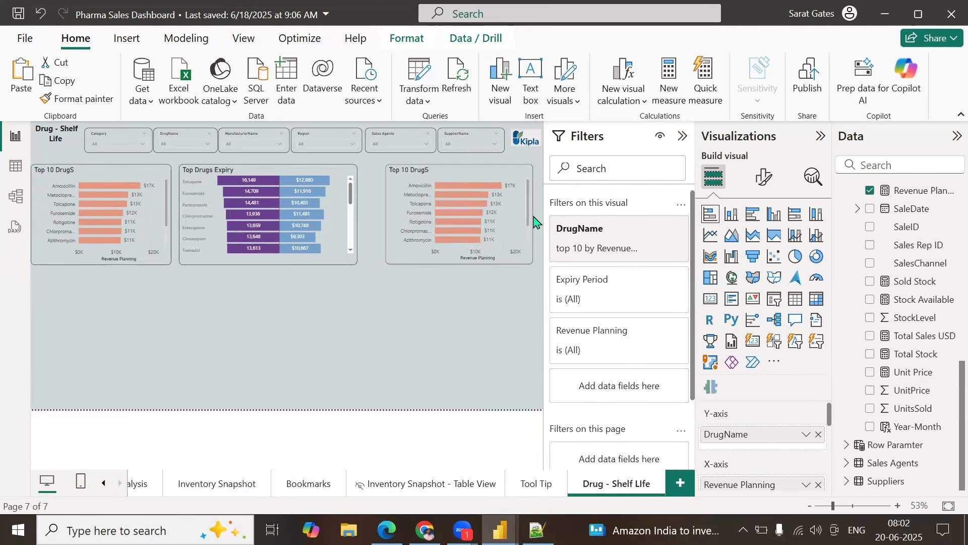
left_click(658, 229)
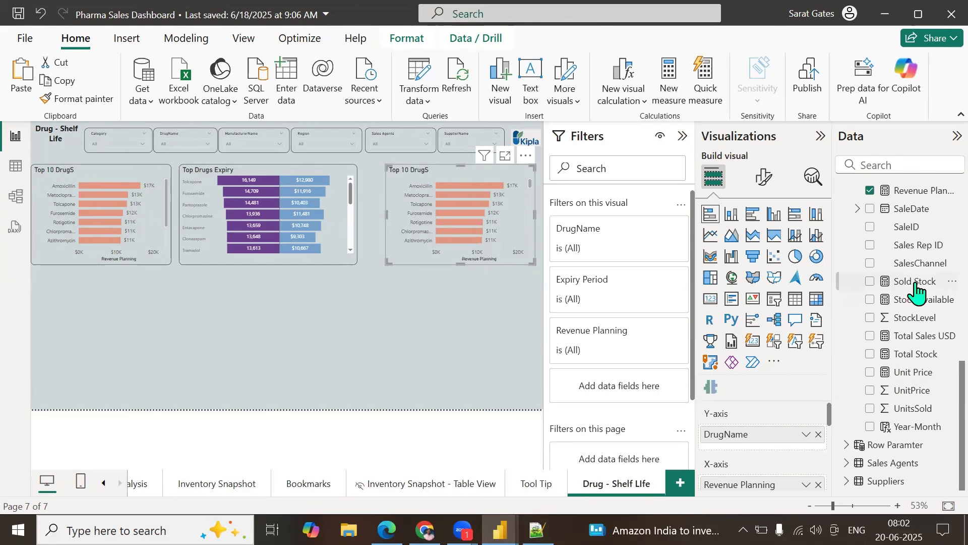
Step: Filter the duplicated bar chart to Expiry Period values less than or equal to 24 and apply the filter
scroll(936, 363, "up", 10)
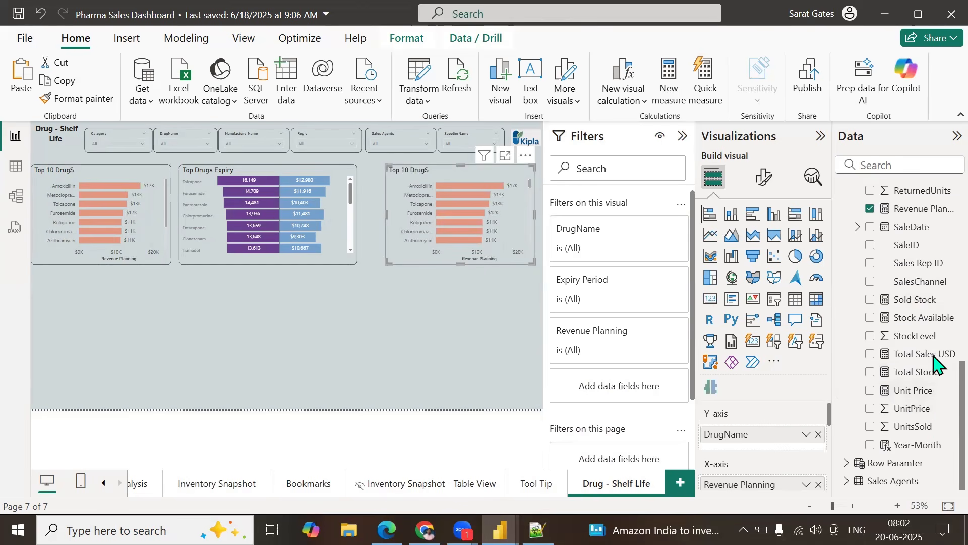
mouse_move(923, 283)
left_mouse_down()
mouse_move(756, 321)
mouse_move(923, 282)
left_mouse_up()
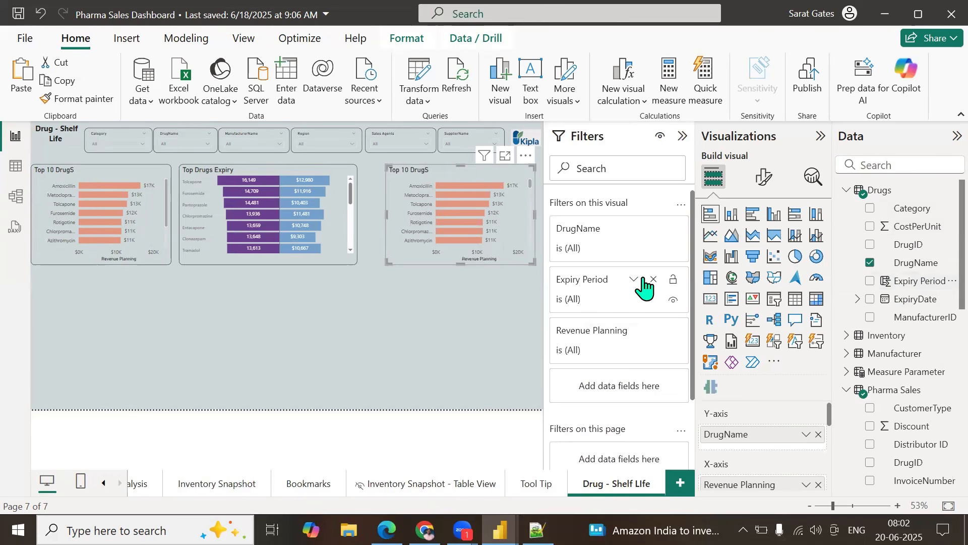
left_click(635, 279)
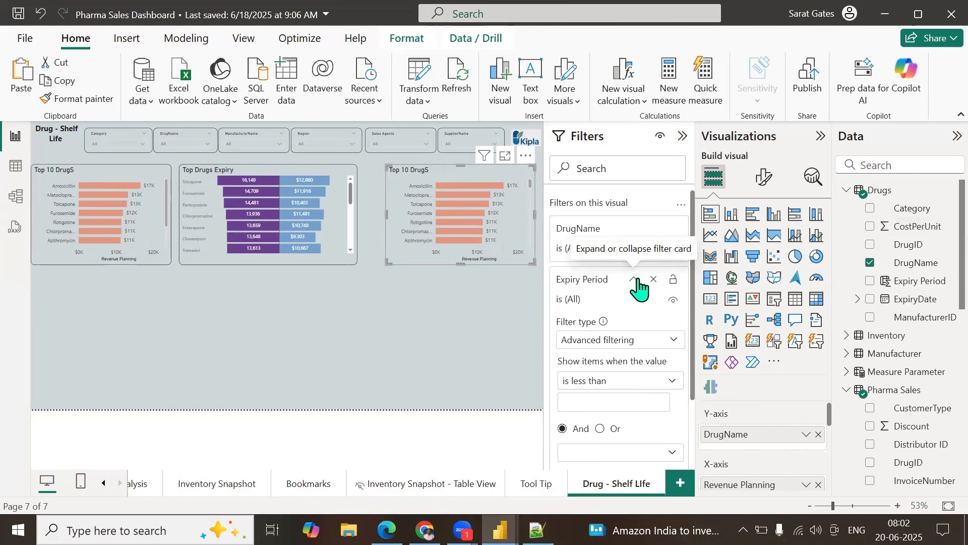
left_click(595, 381)
left_click(610, 233)
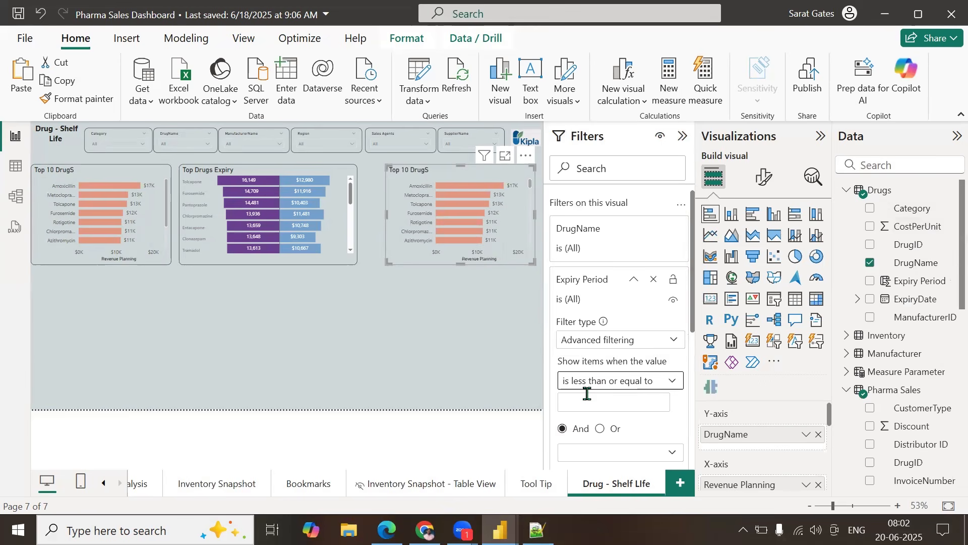
left_click(587, 394)
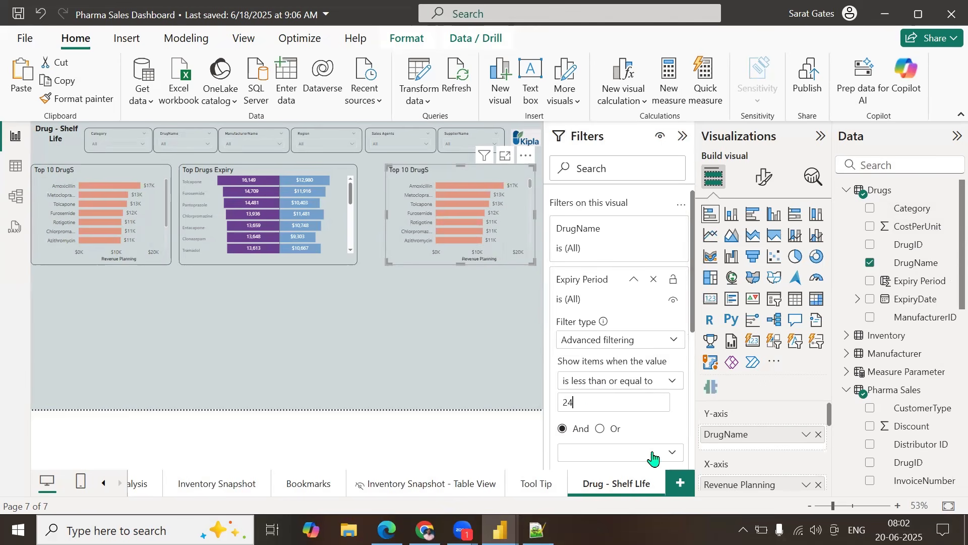
left_click_drag(693, 315, 689, 373)
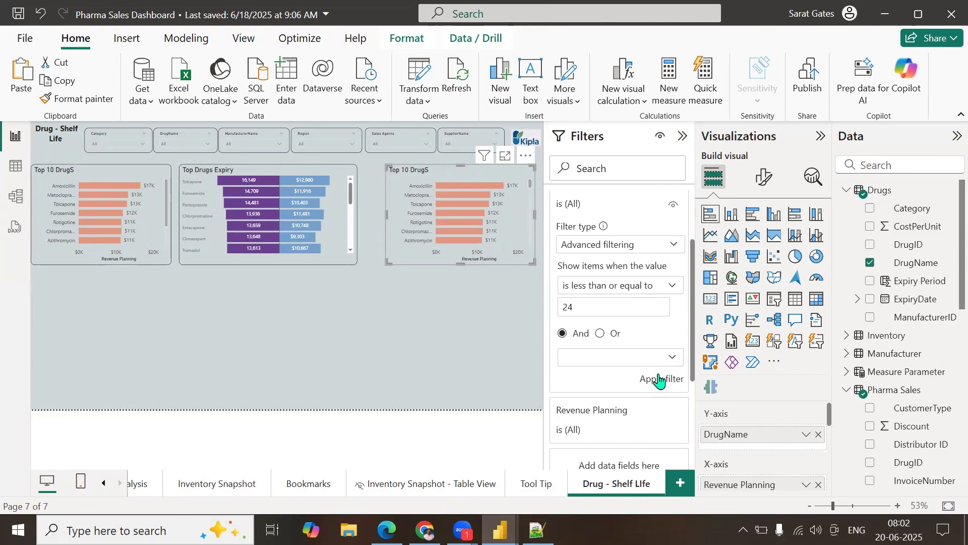
left_click(658, 379)
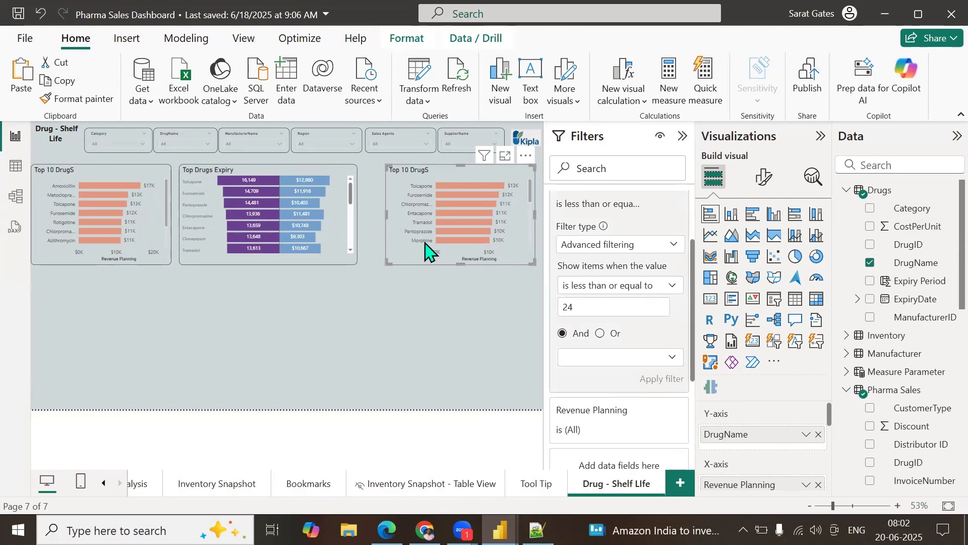
Step: Correct the title of the original Revenue Planning bar chart beside the page's left edge to "Top 10 Drugs"
mouse_move(67, 181)
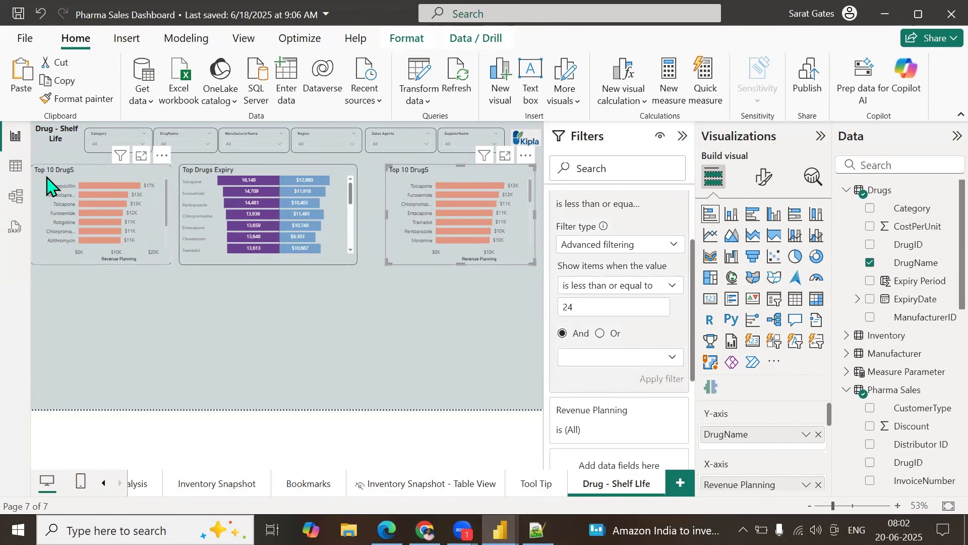
left_click(71, 182)
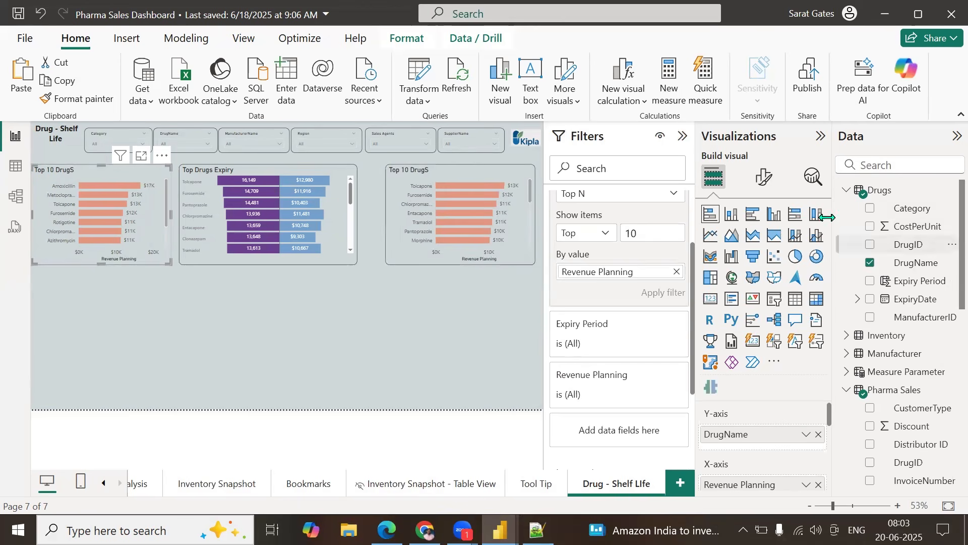
left_click(761, 179)
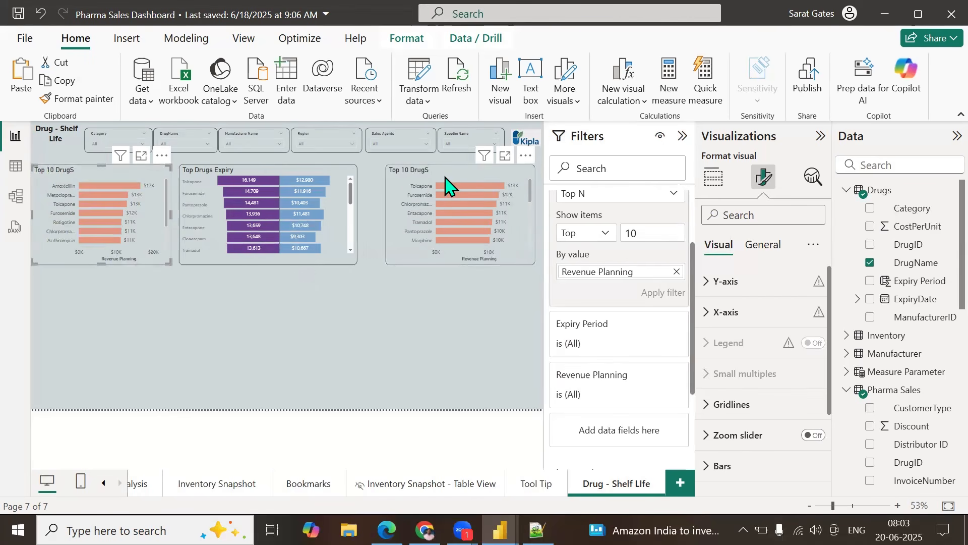
left_click(768, 217)
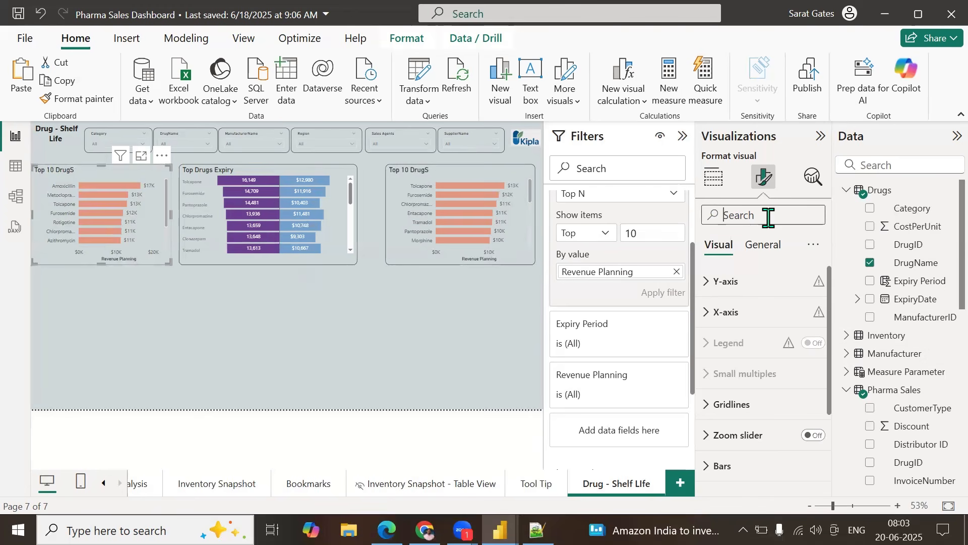
type("TIT")
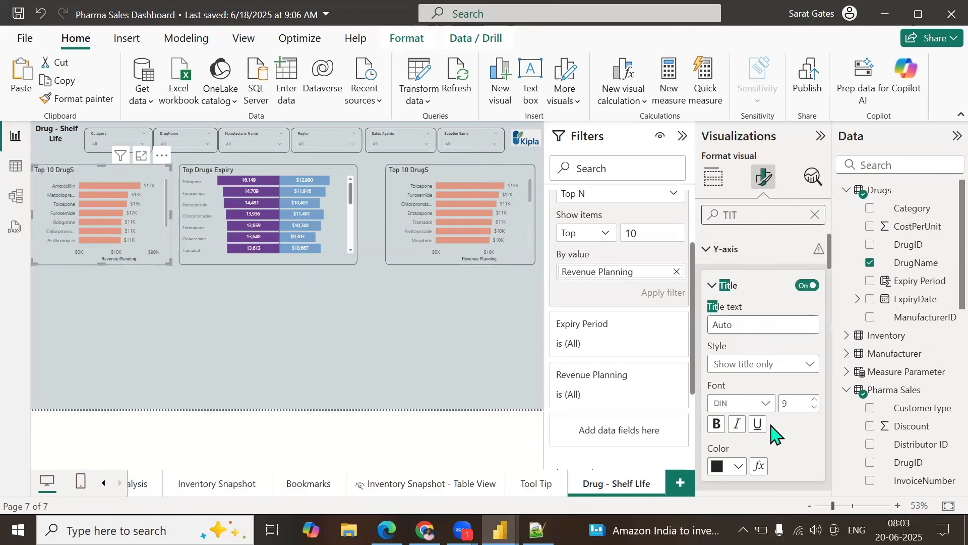
scroll(790, 411, "down", 2)
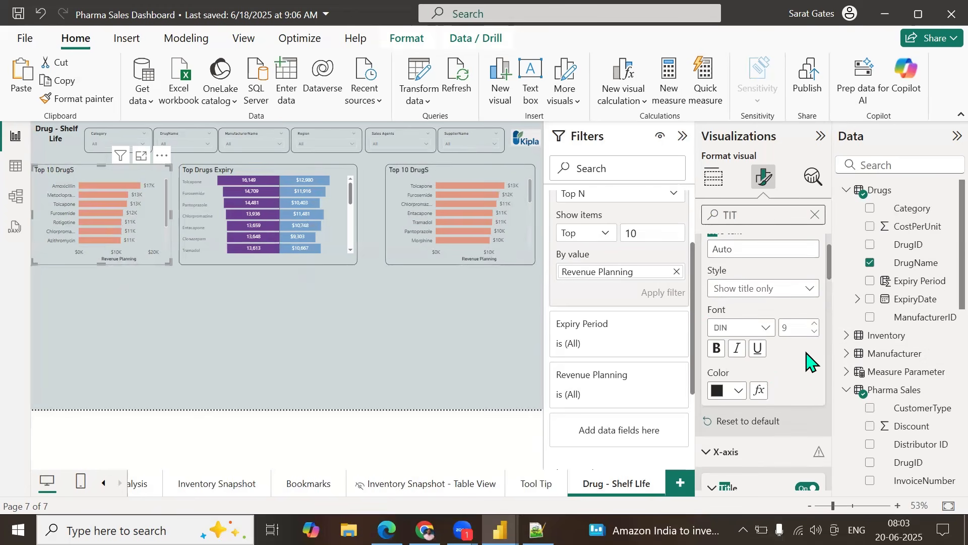
left_click_drag(830, 267, 834, 329)
left_click(777, 324)
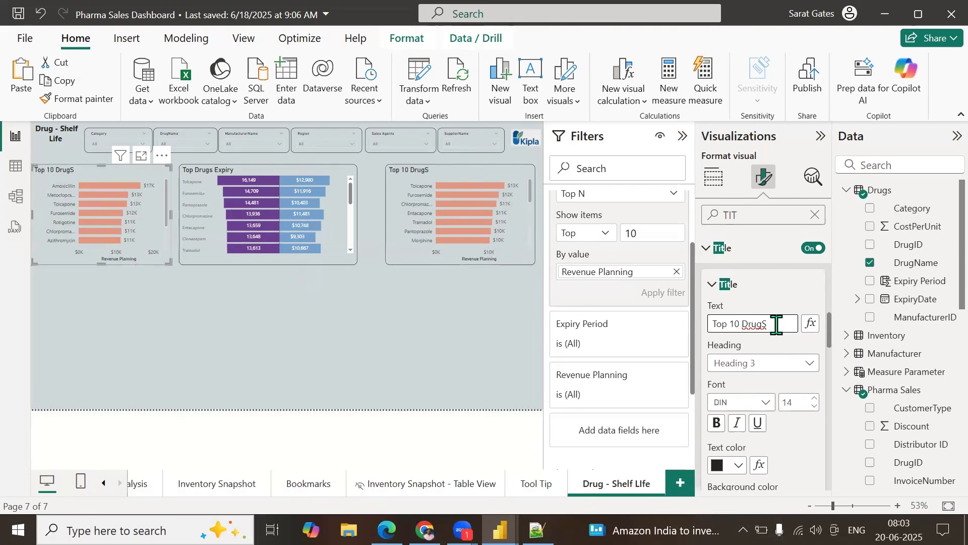
key("Caps_Lock")
type("s")
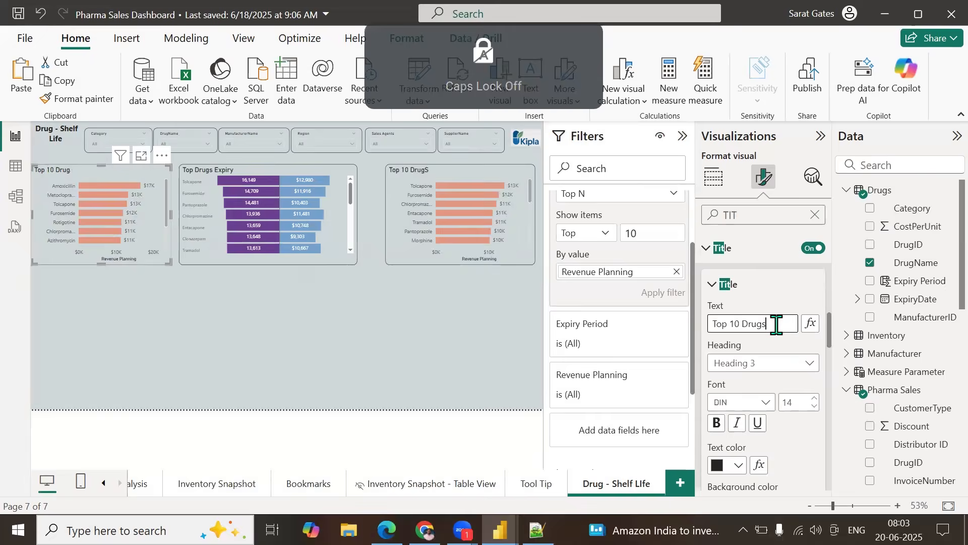
Step: Change the title of the duplicated bar chart to "Expiry in 24Months"
left_click(411, 177)
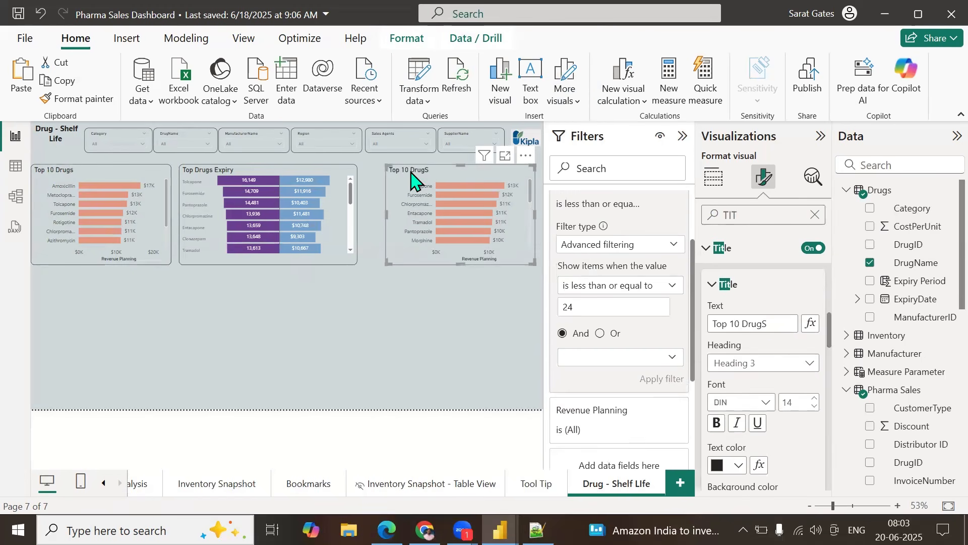
triple_click(771, 323)
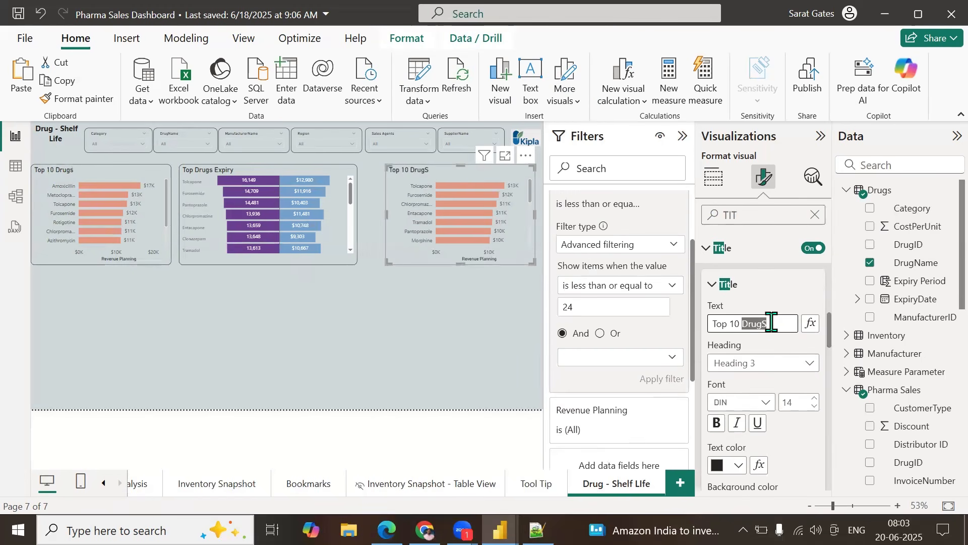
key("BackSpace")
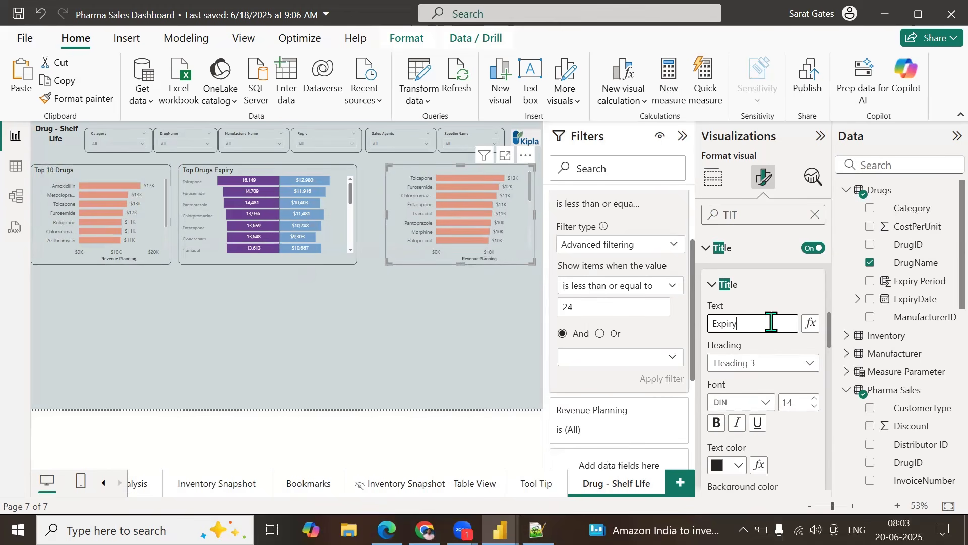
type("Expiry in 24Months")
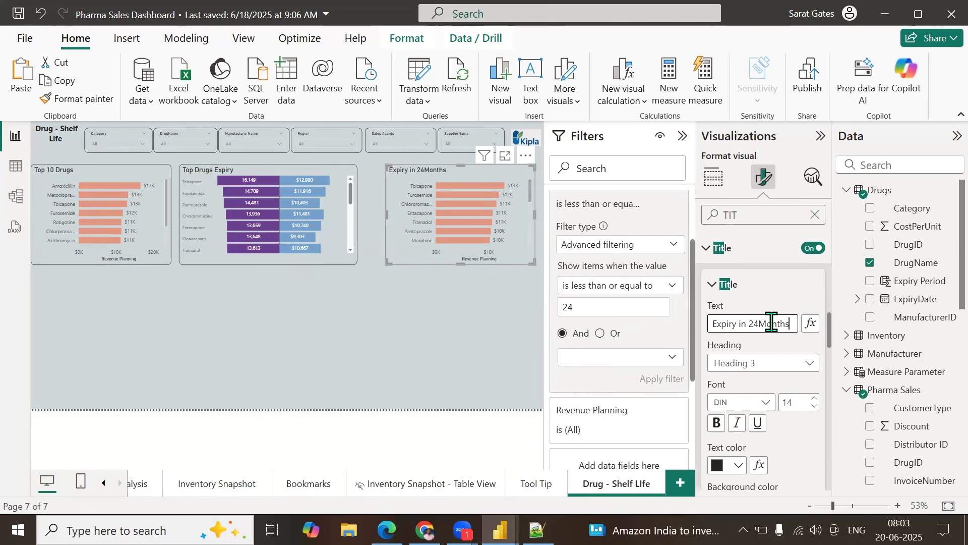
left_click(320, 341)
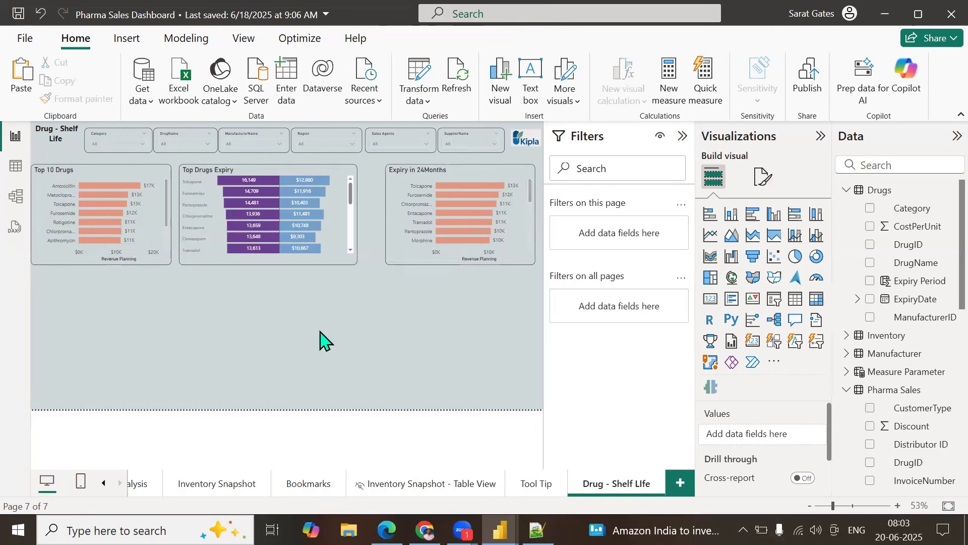
Step: Recolour the bars of the Expiry in 24Months chart to the custom pink #DD8DD0
left_click(403, 179)
left_click(757, 182)
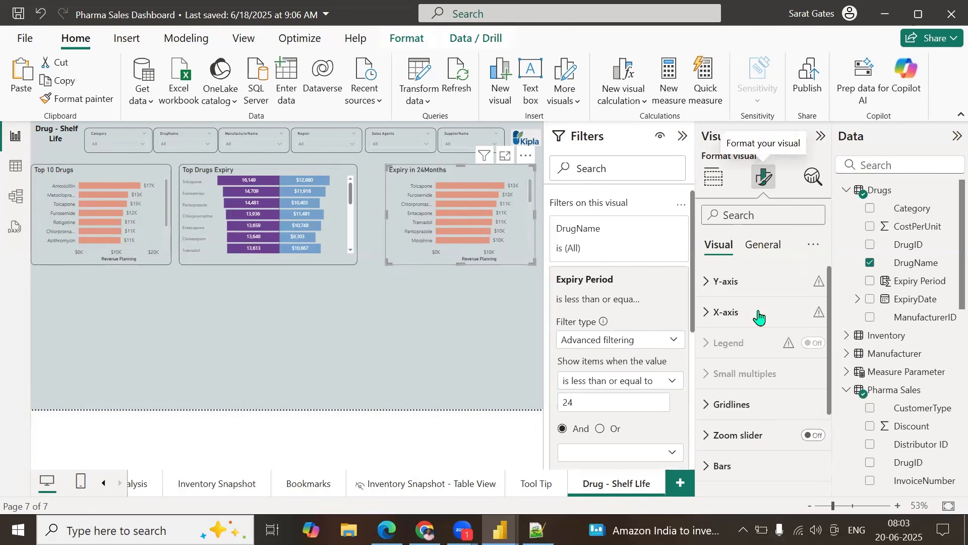
left_click(725, 465)
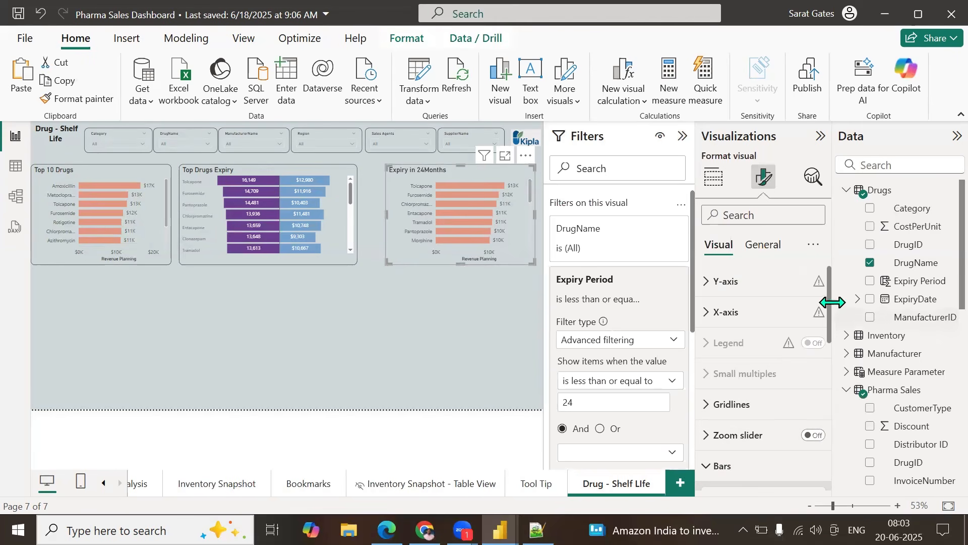
left_click_drag(831, 303, 830, 371)
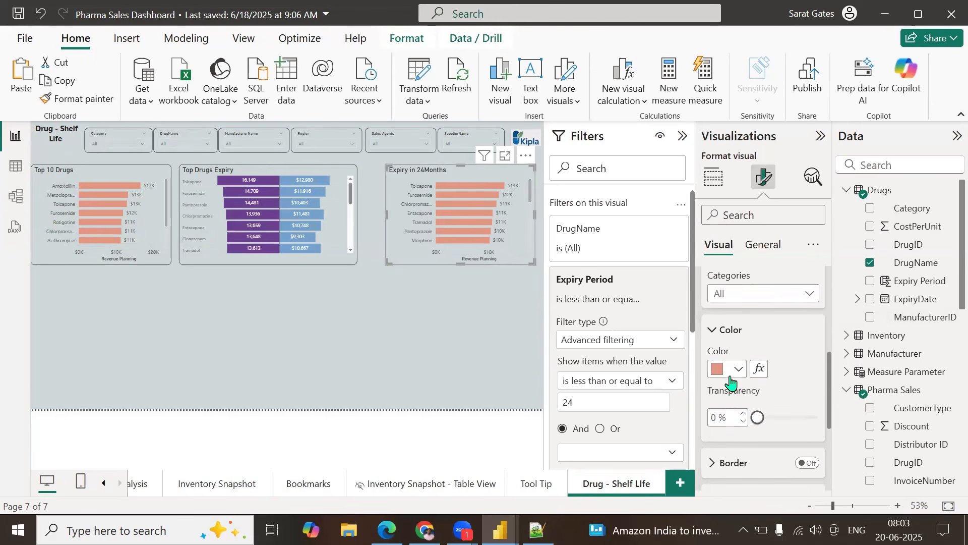
left_click(739, 376)
left_click(731, 344)
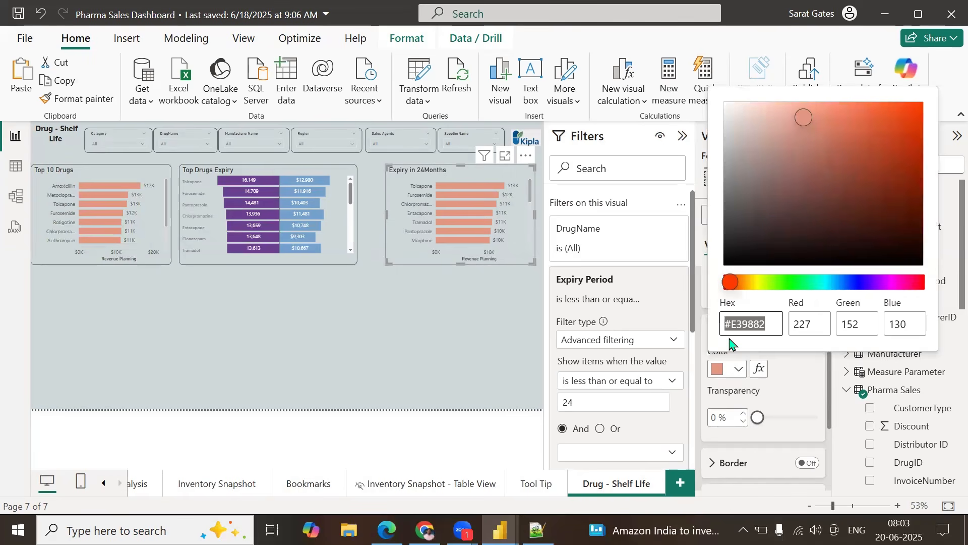
left_click(777, 283)
left_click_drag(806, 121, 766, 166)
left_click(810, 186)
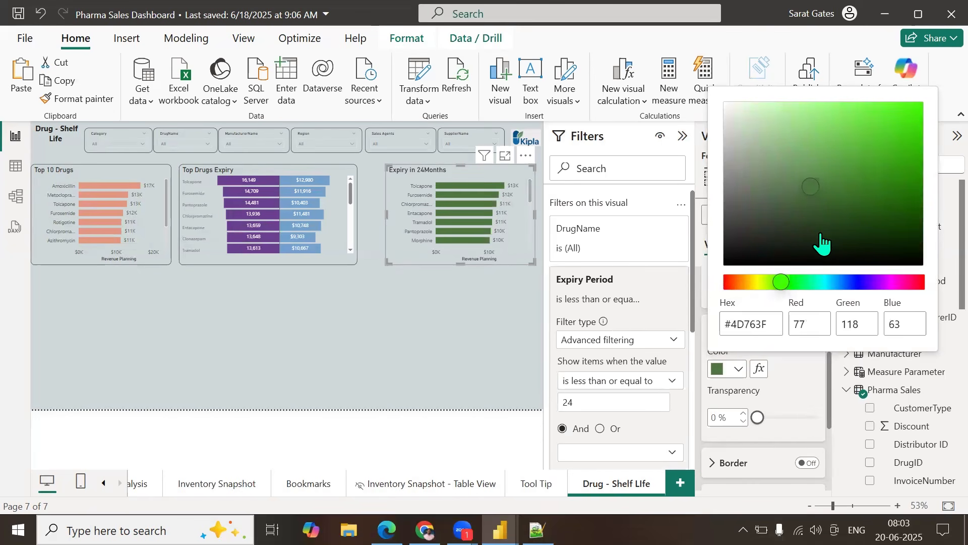
left_click(896, 282)
left_click(785, 119)
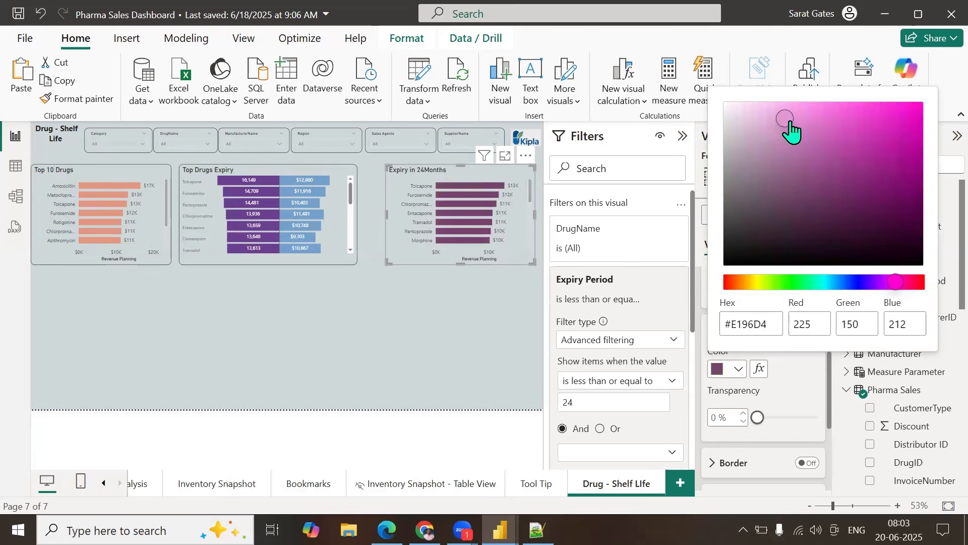
left_click(813, 135)
left_click(762, 163)
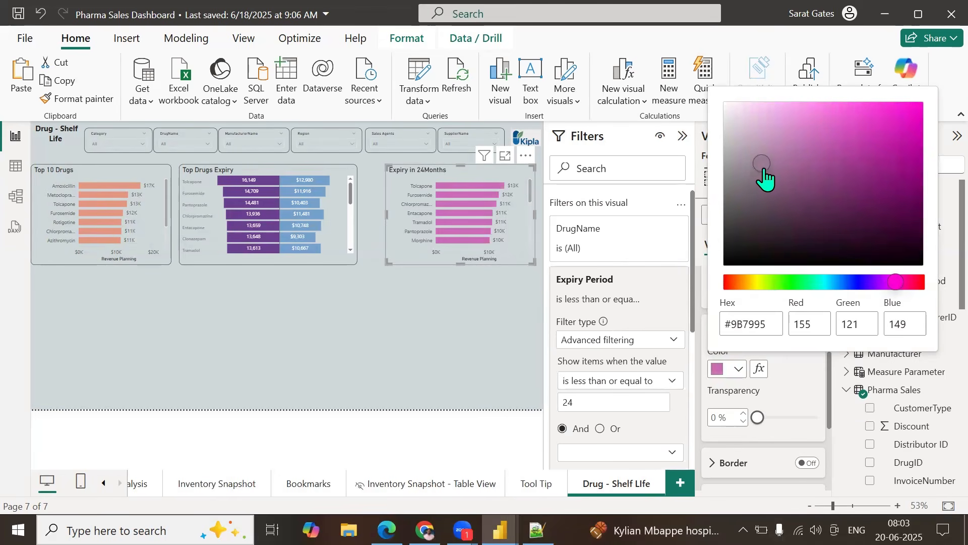
left_click(782, 145)
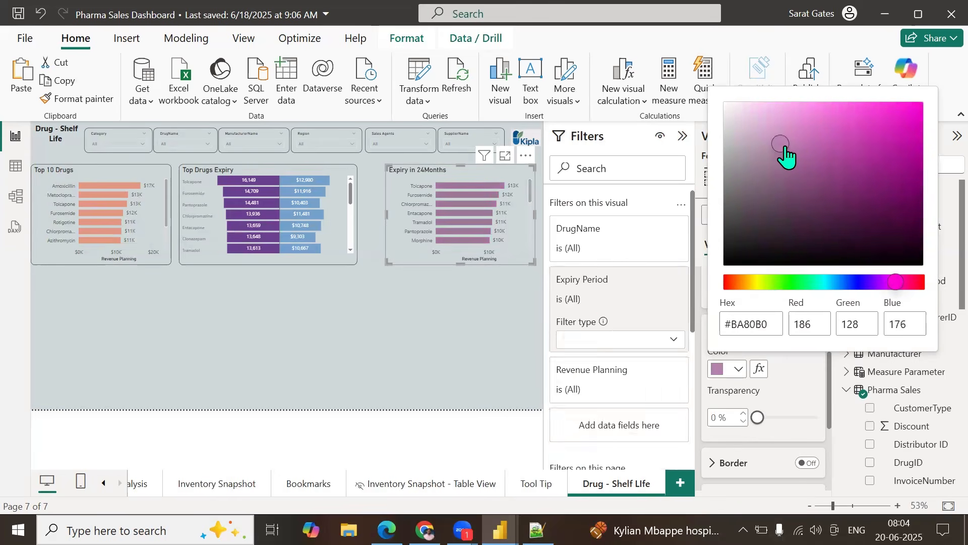
left_click(791, 121)
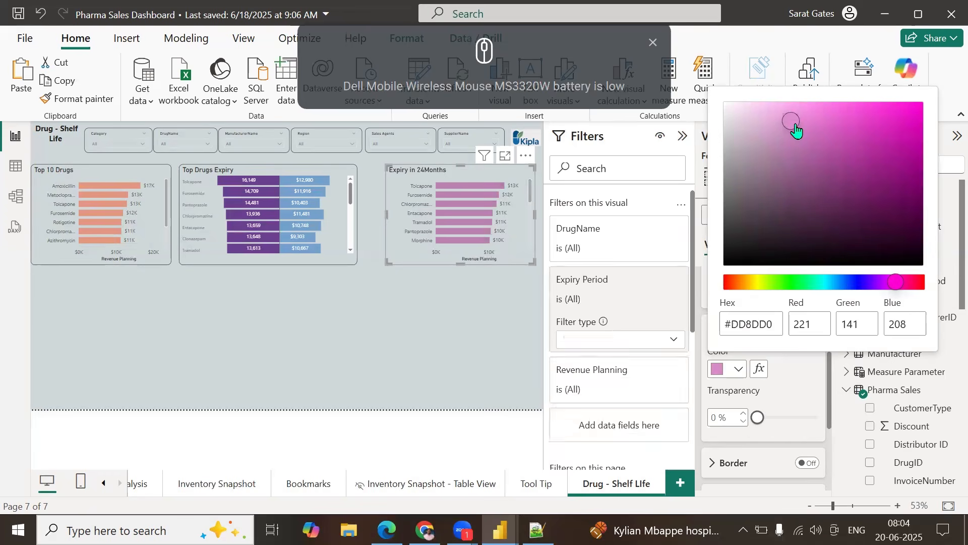
left_click(652, 43)
left_click(247, 333)
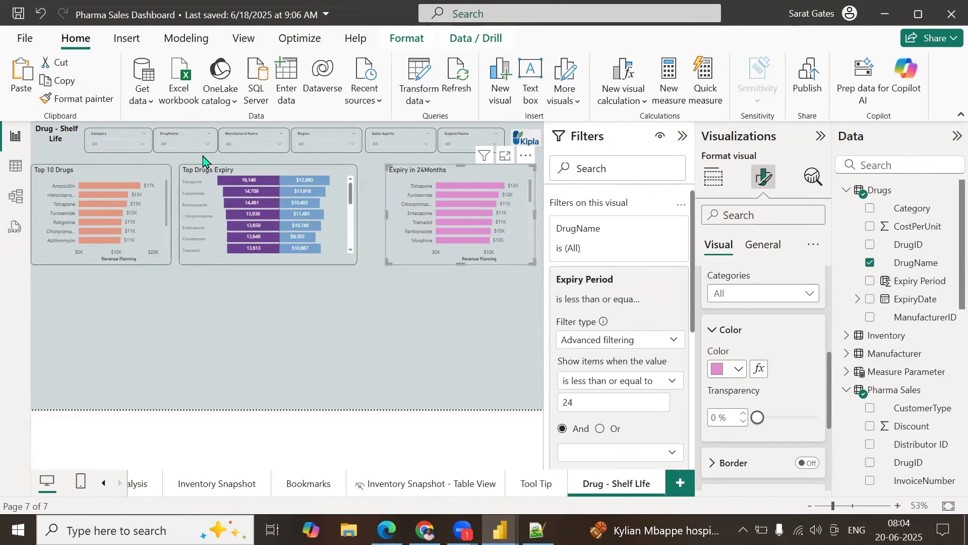
Step: Widen the Top Drugs Expiry tornado chart slightly and extend the Expiry in 24Months chart toward it to close the gap
left_click(195, 168)
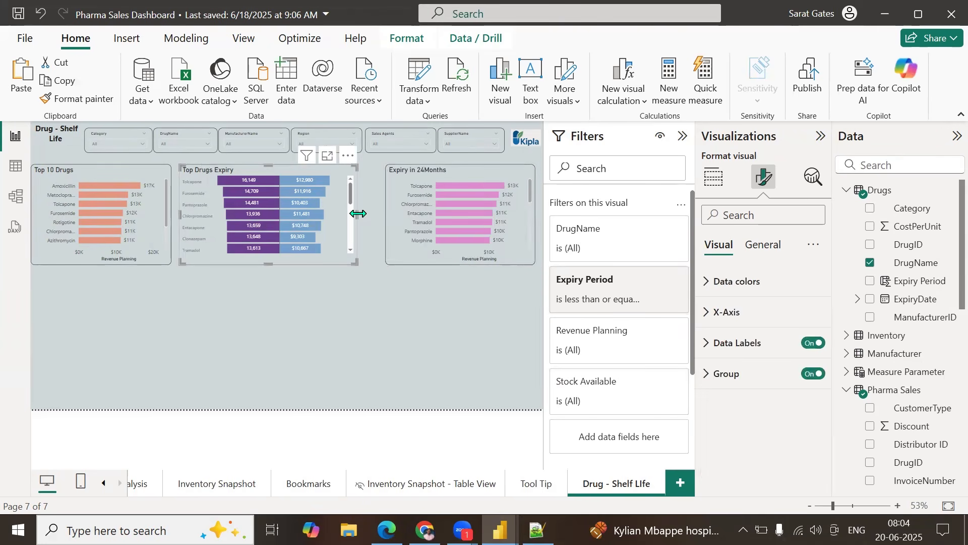
left_click_drag(361, 218, 372, 223)
left_click(387, 199)
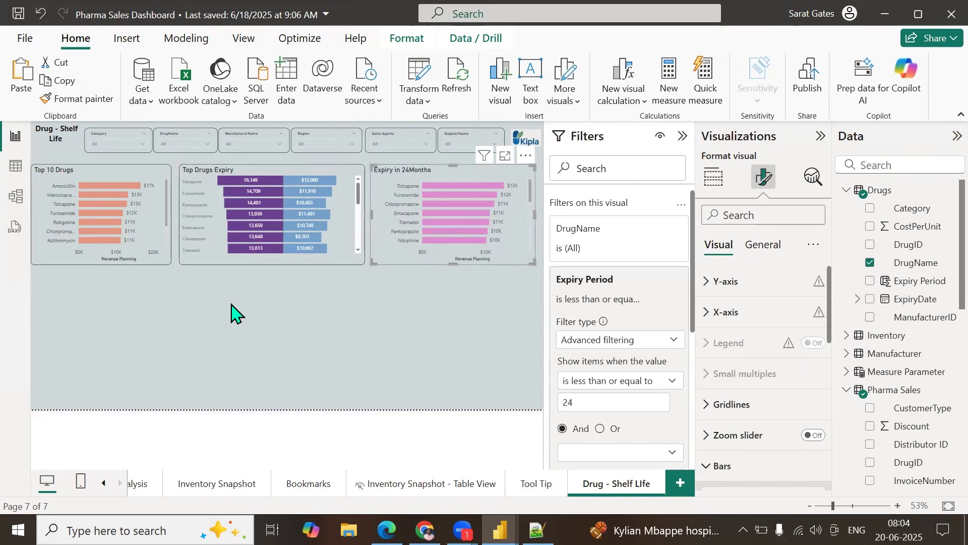
left_click(162, 313)
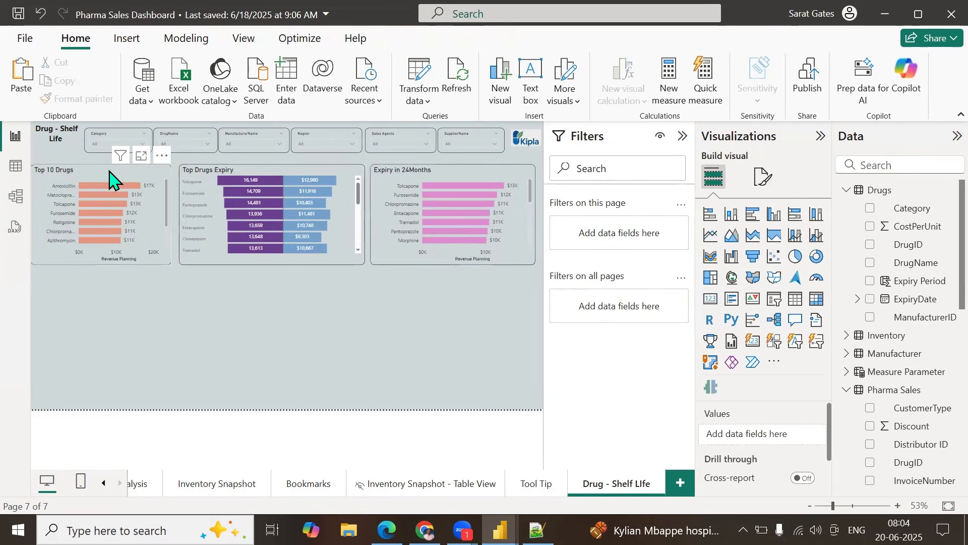
Step: Widen the Top 10 Drugs chart slightly toward the Top Drugs Expiry chart
left_click(110, 178)
left_click_drag(170, 217, 172, 220)
left_click(178, 301)
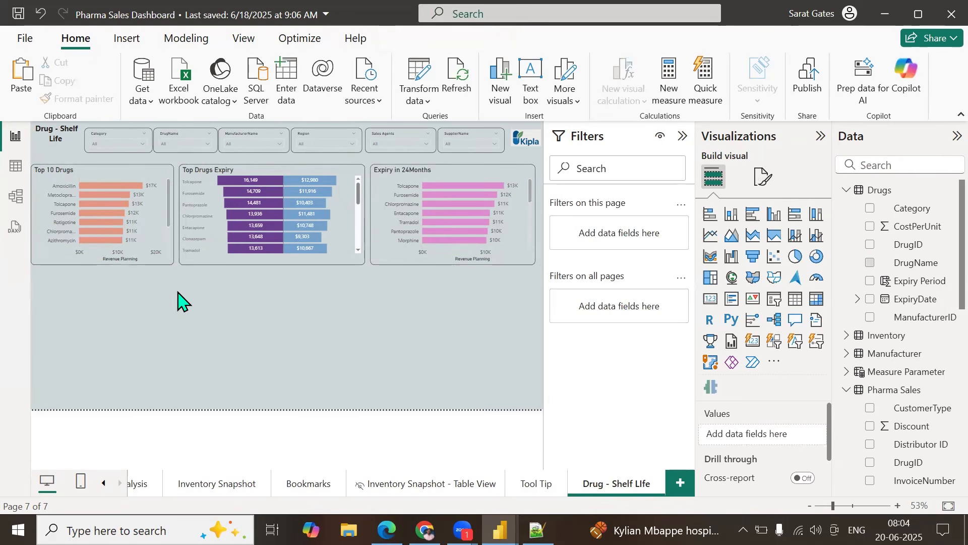
Step: Insert a table visual below the charts and stretch it across the page's width down to the lower edge
left_click(681, 135)
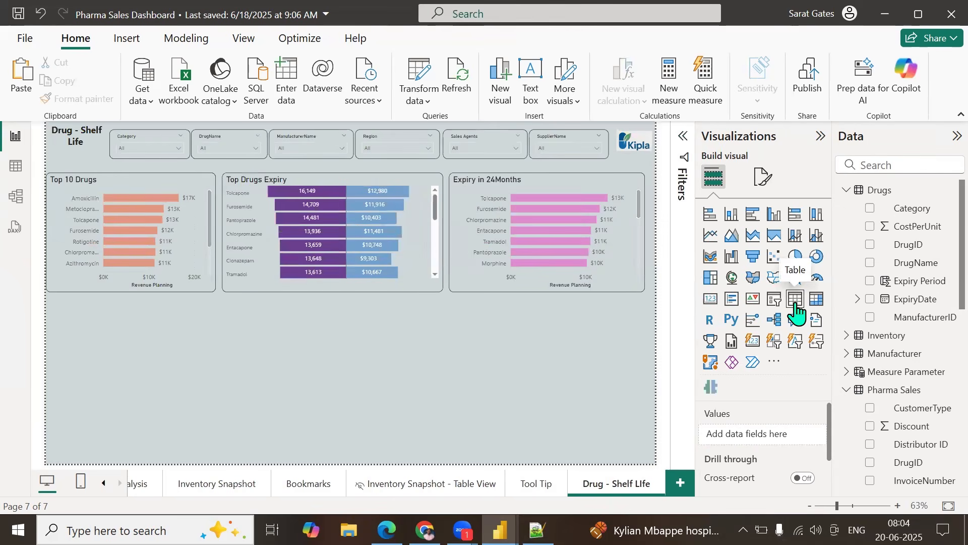
left_click(796, 299)
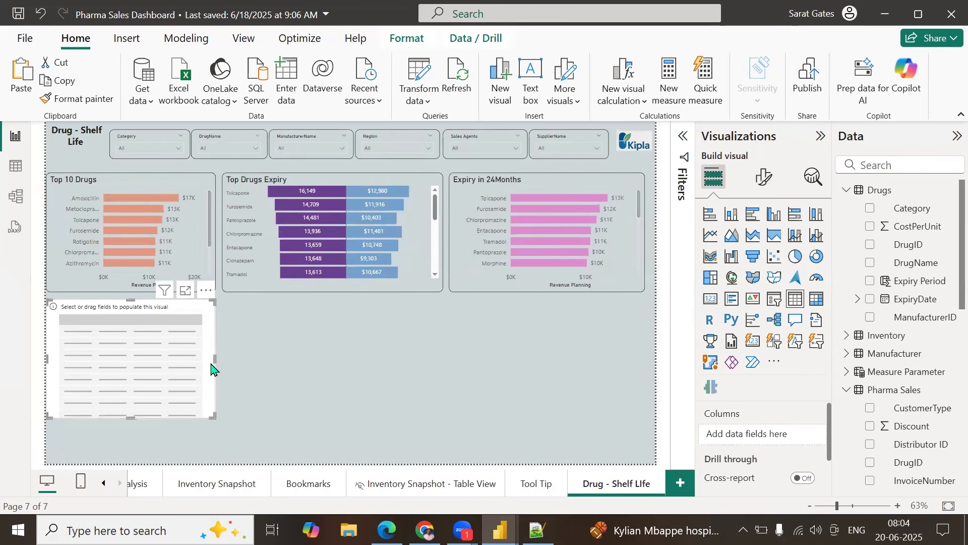
left_click_drag(213, 417, 646, 464)
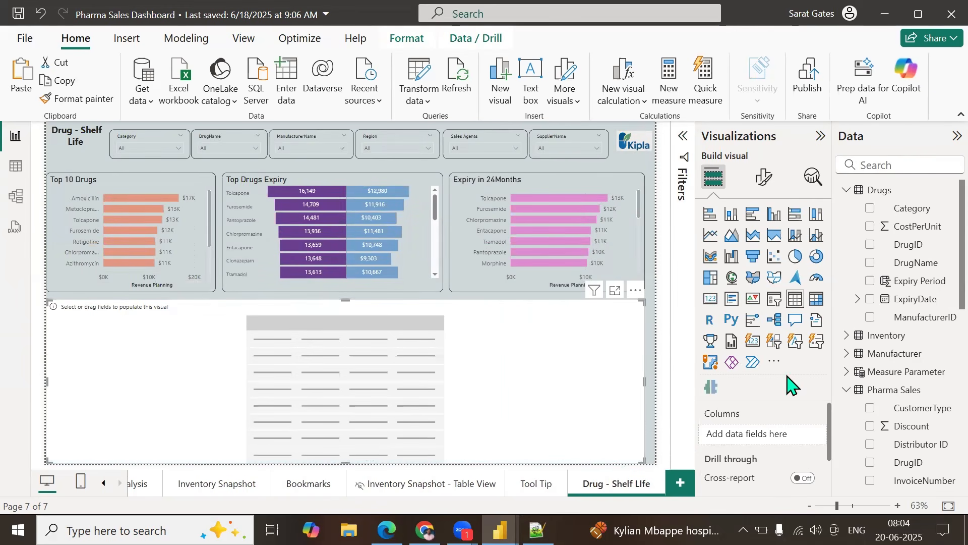
Step: Add Category, DrugName and ExpiryDate from Drugs to the table, showing ExpiryDate as a plain date instead of a date hierarchy
left_click(871, 209)
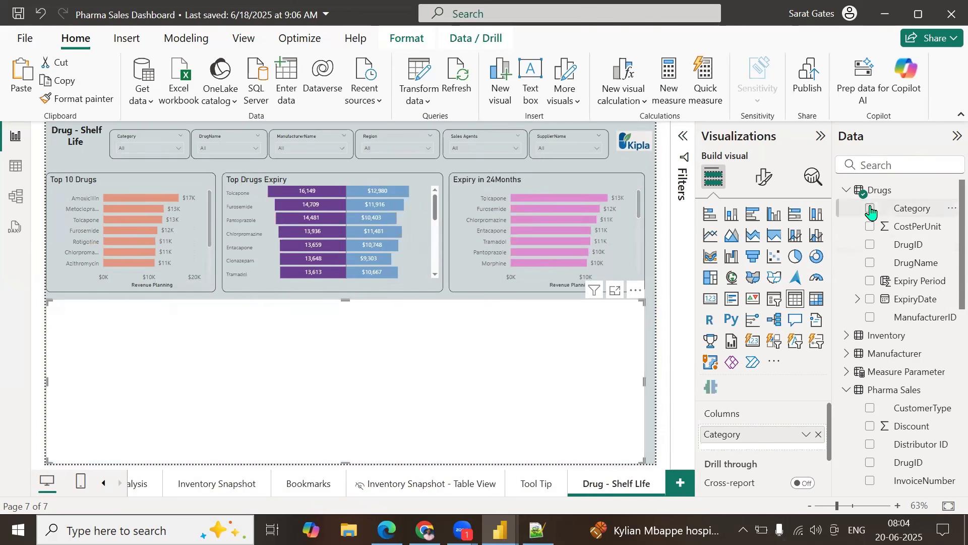
left_click(869, 262)
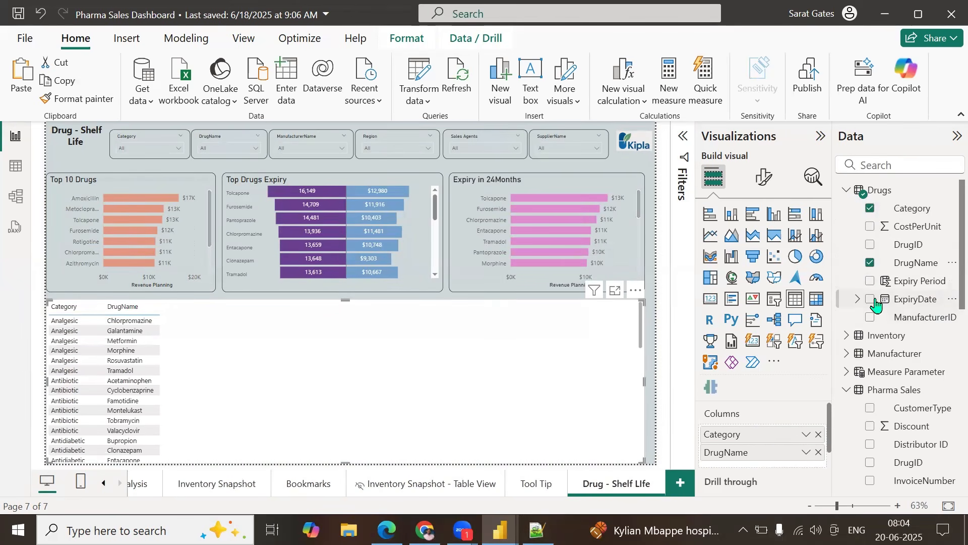
left_click(870, 299)
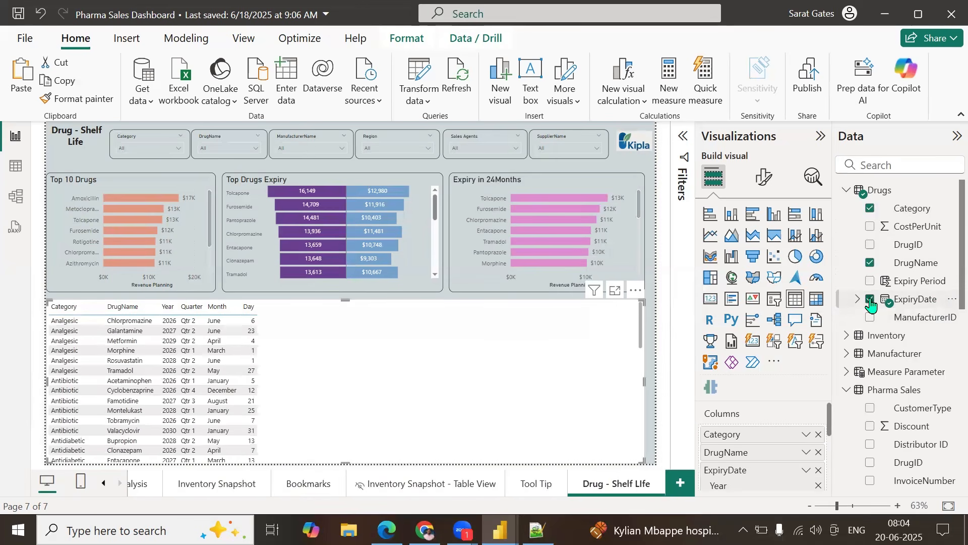
left_click(806, 470)
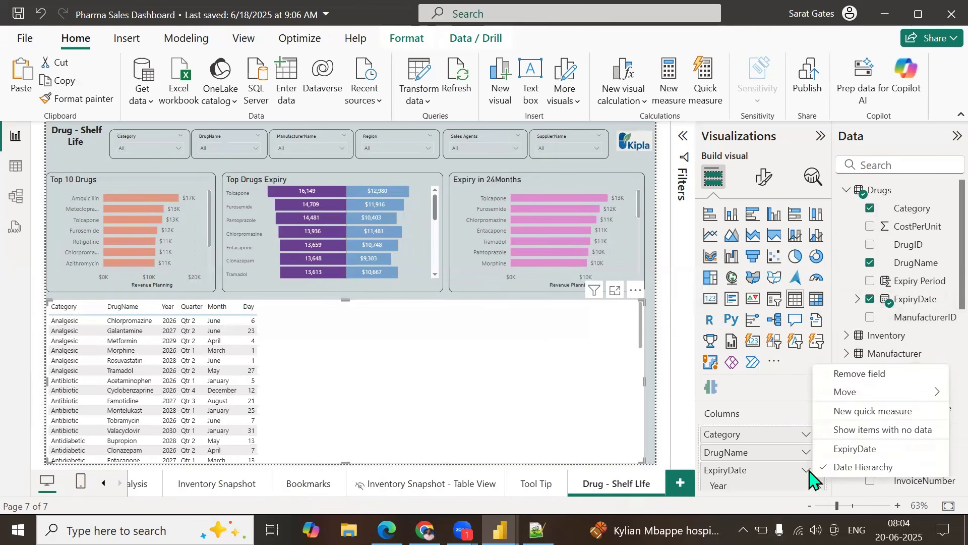
left_click(853, 449)
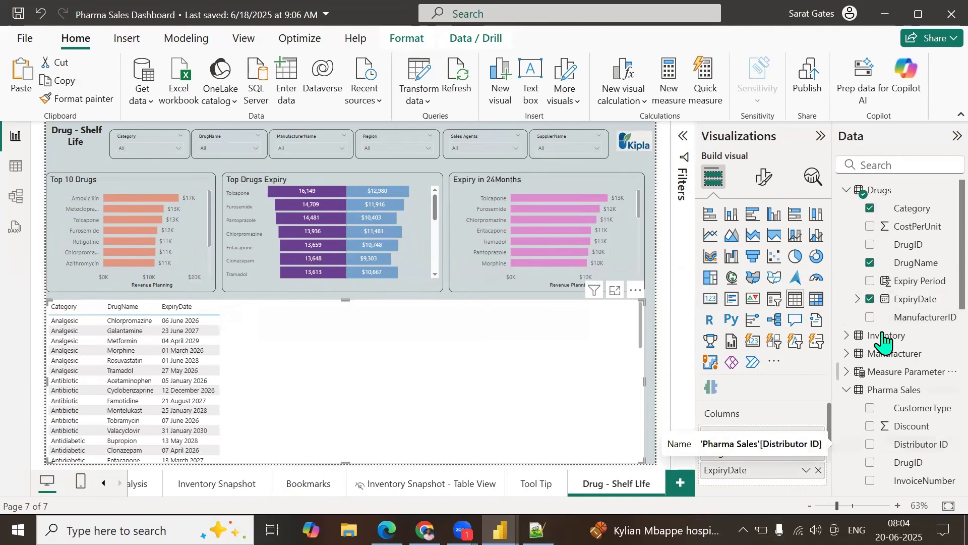
left_click(870, 280)
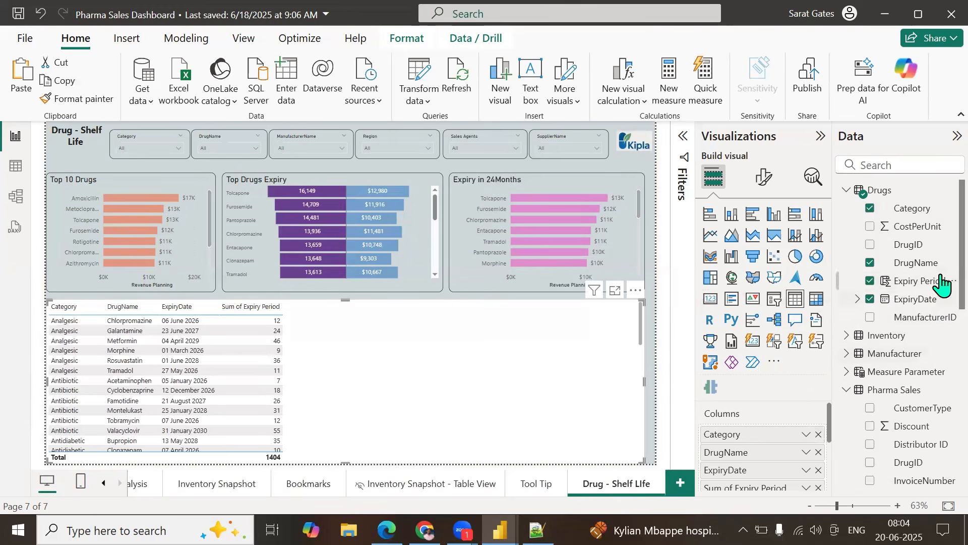
scroll(935, 300, "down", 2)
scroll(877, 275, "up", 1)
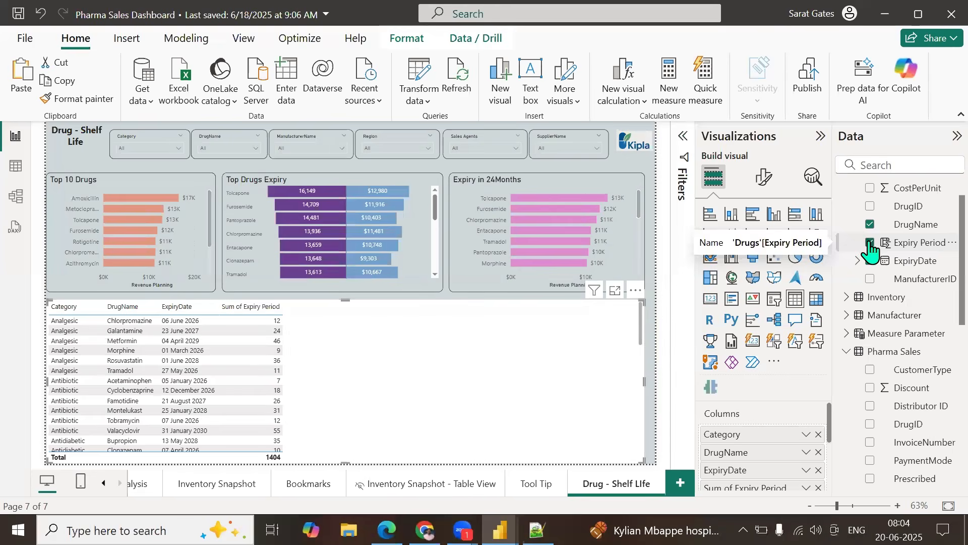
left_click(869, 243)
Step: Add the Total Stock, Sold Stock and Returned Stocks measures from Pharma Sales to the table
scroll(936, 303, "down", 3)
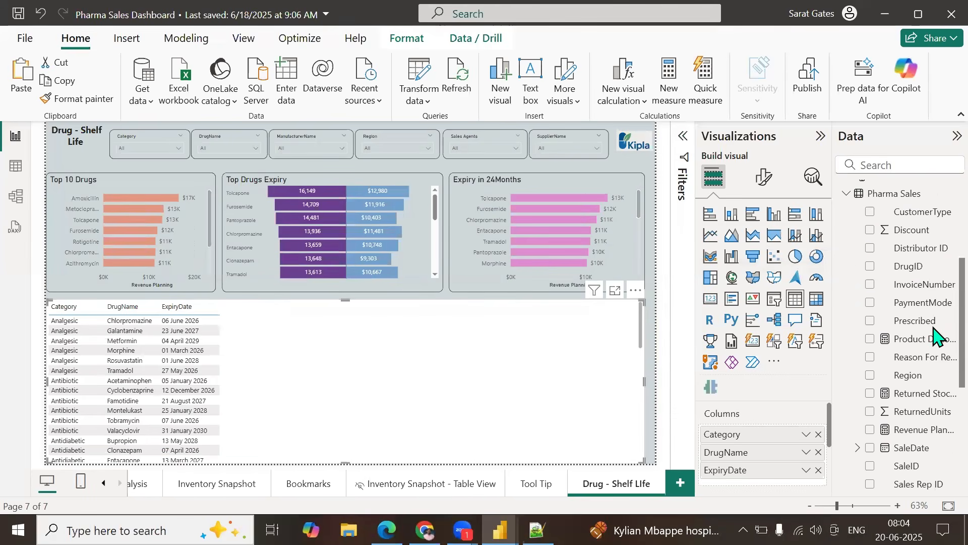
scroll(934, 338, "down", 3)
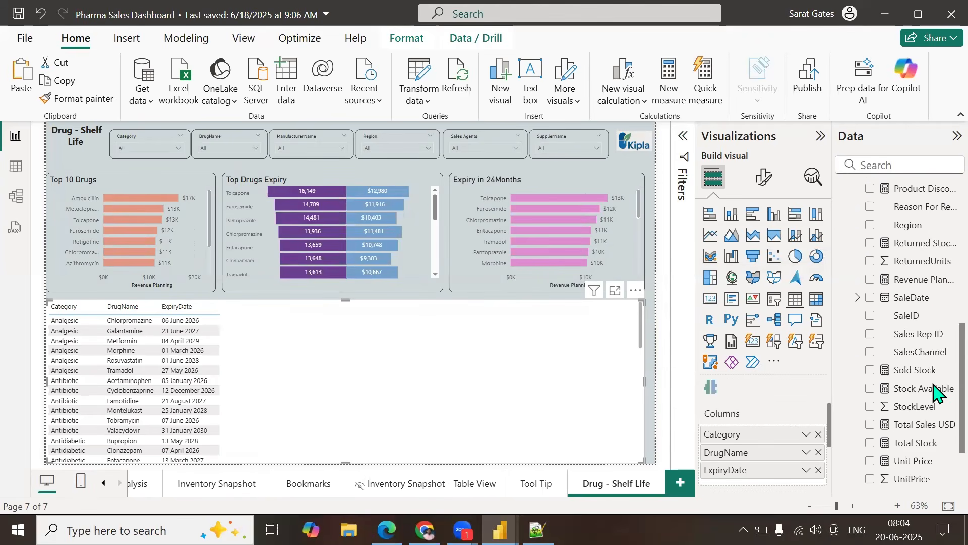
scroll(934, 408, "down", 2)
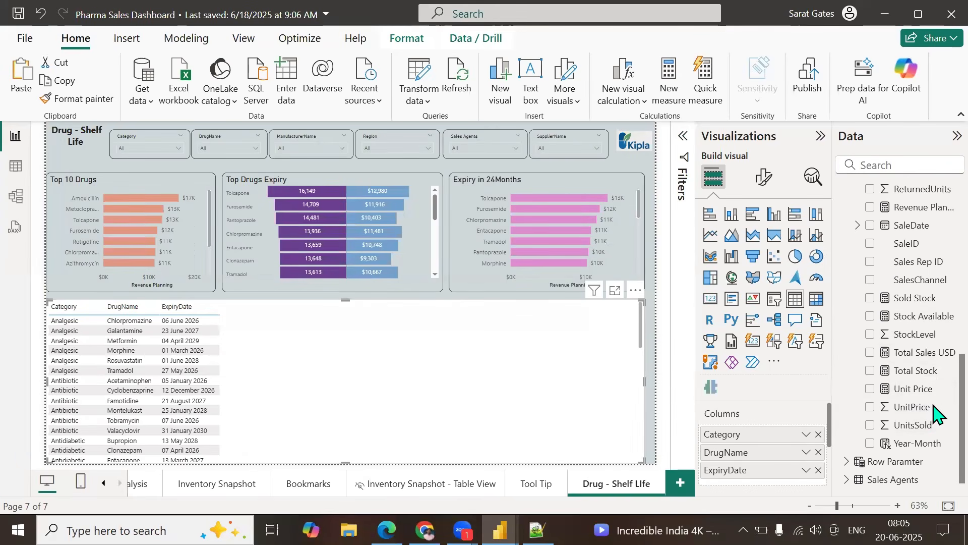
scroll(933, 399, "up", 3)
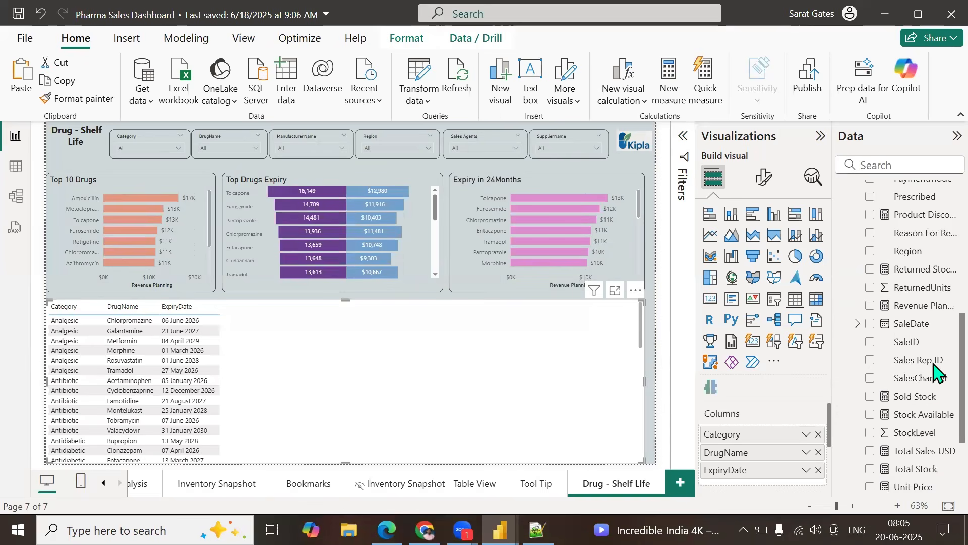
scroll(933, 366, "up", 2)
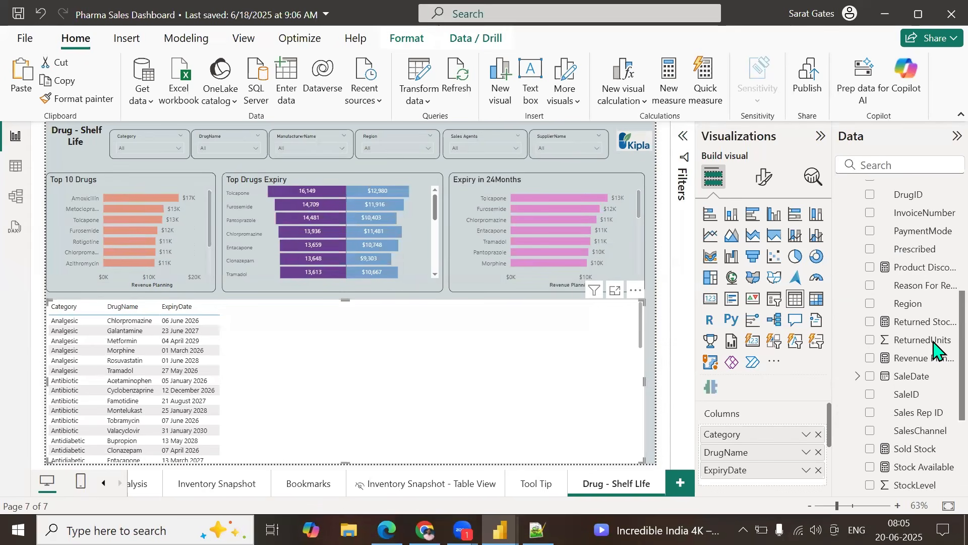
scroll(935, 341, "up", 1)
scroll(936, 368, "down", 6)
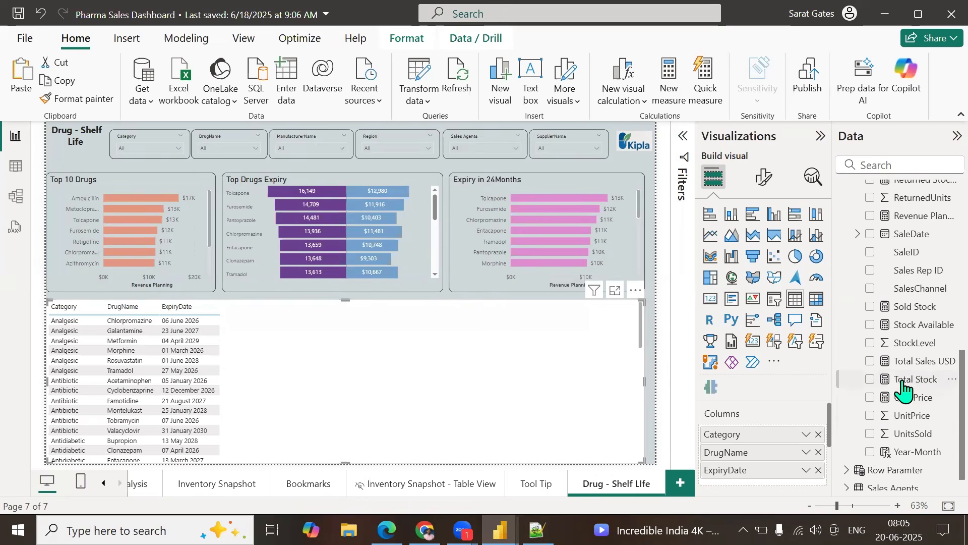
left_click(869, 379)
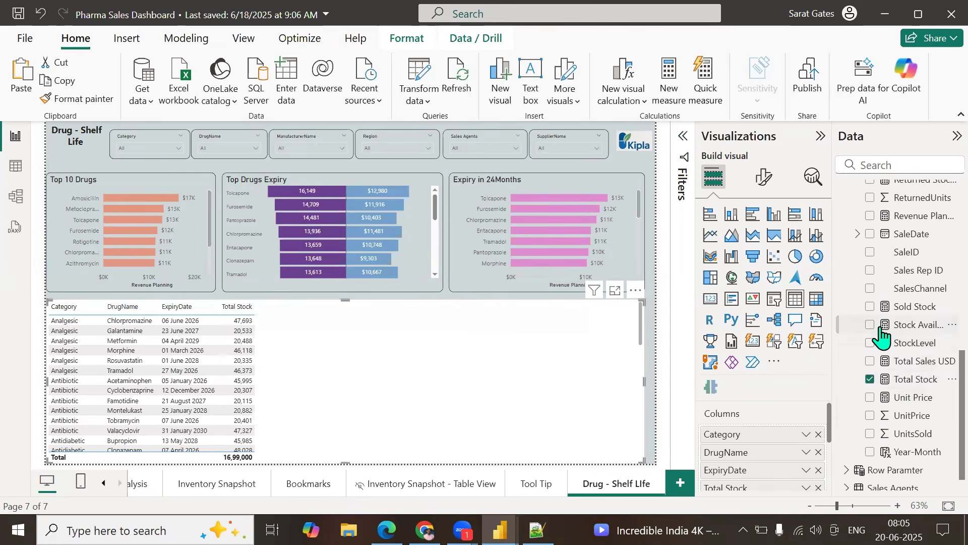
left_click(869, 306)
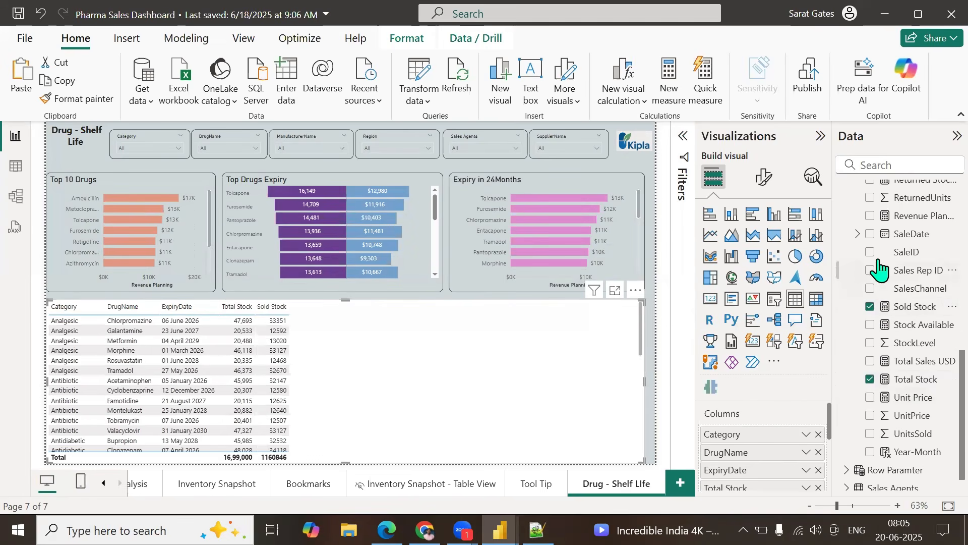
left_click(875, 187)
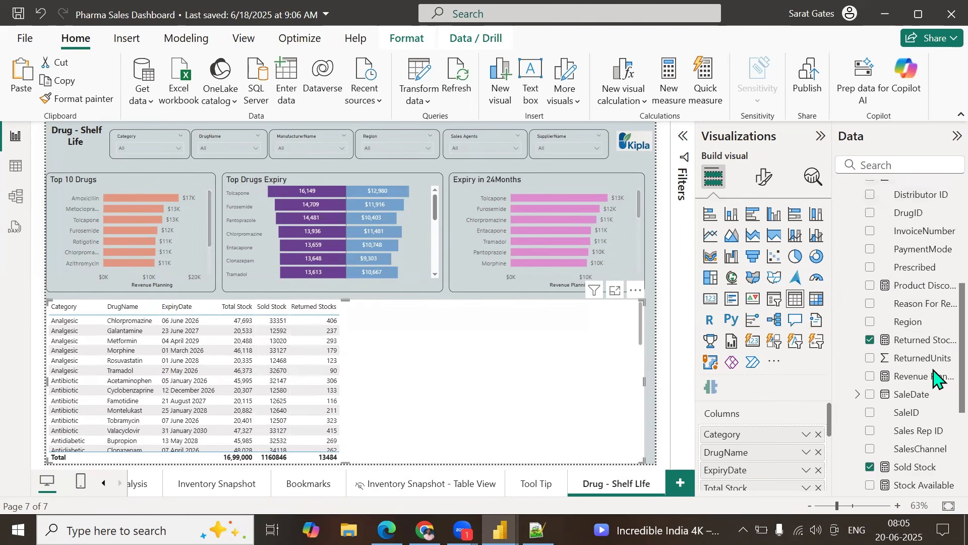
Step: Add the Stock Available, Total Sales USD and Revenue Planning measures to the table
scroll(933, 376, "down", 5)
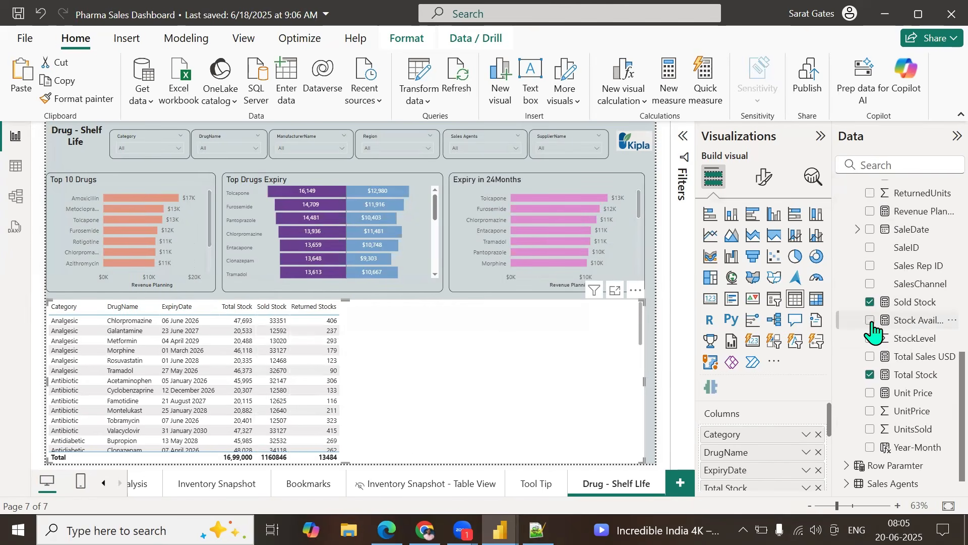
left_click(871, 321)
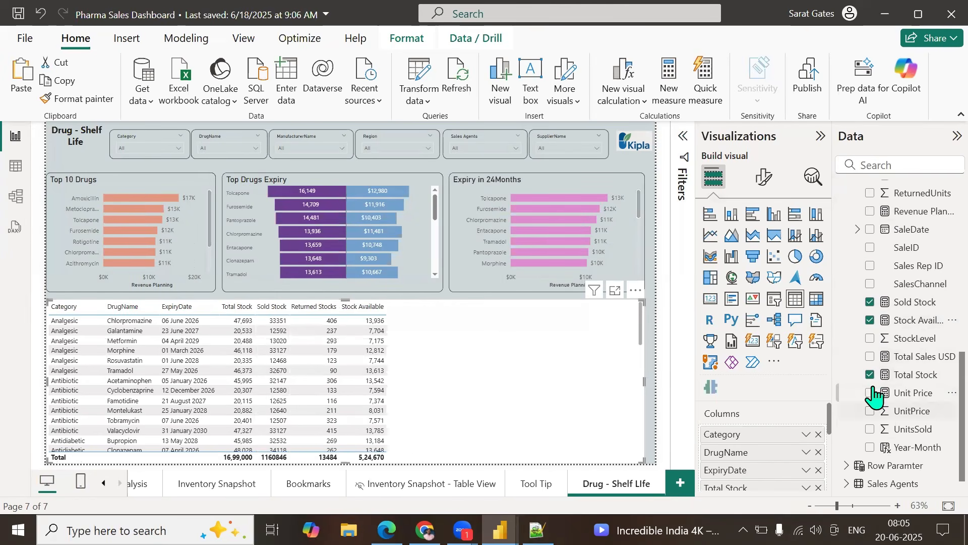
left_click(869, 357)
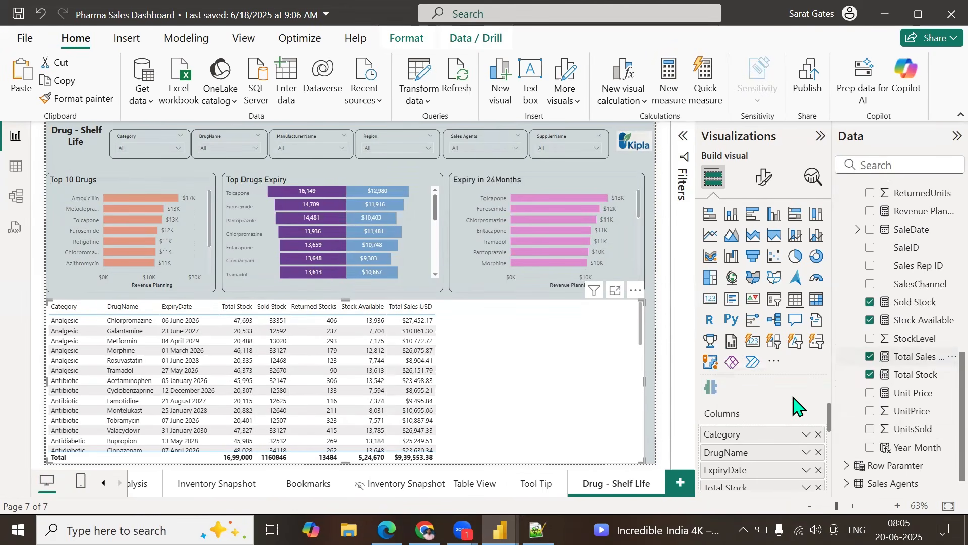
left_click(870, 211)
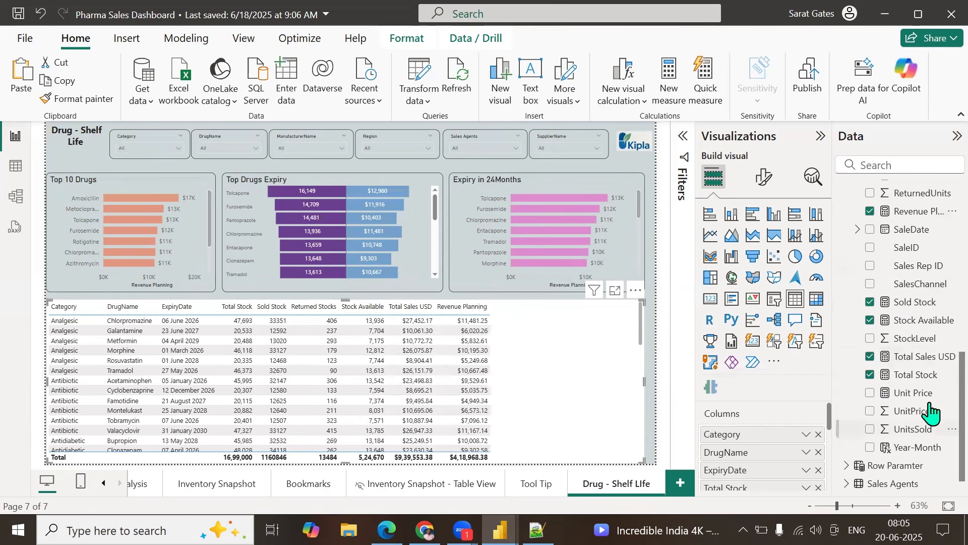
Step: Rename the table's Total Sales USD column to "Total Sales" for this visual
scroll(934, 399, "down", 1)
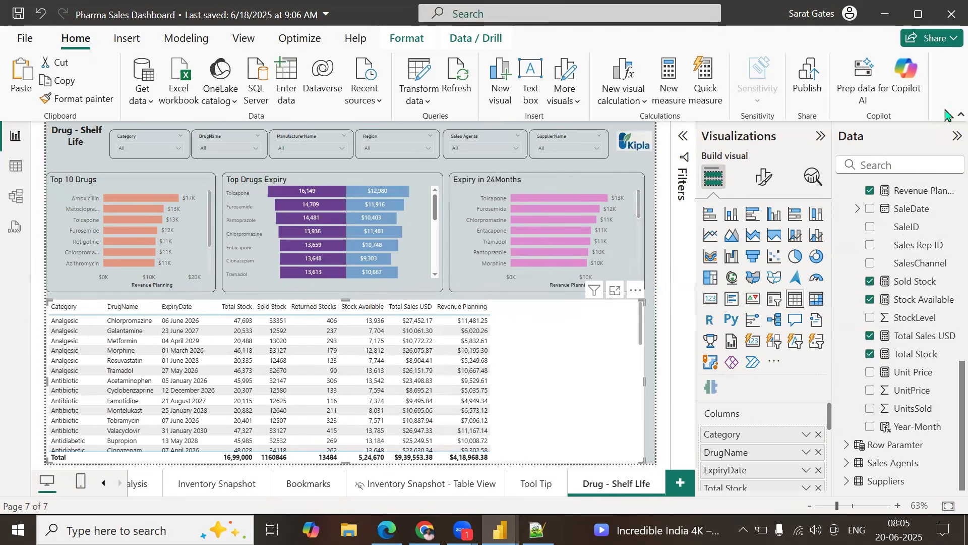
left_click(961, 115)
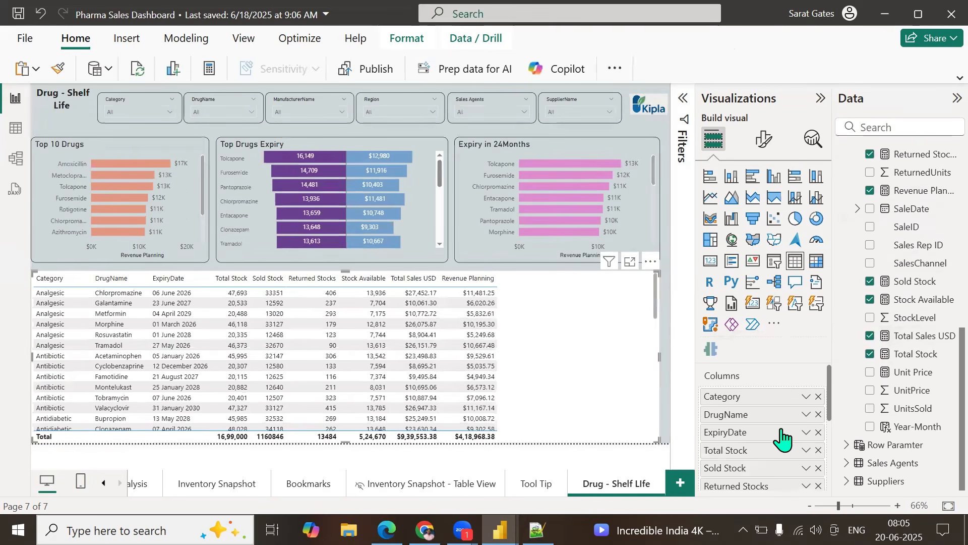
scroll(782, 439, "down", 3)
double_click(776, 448)
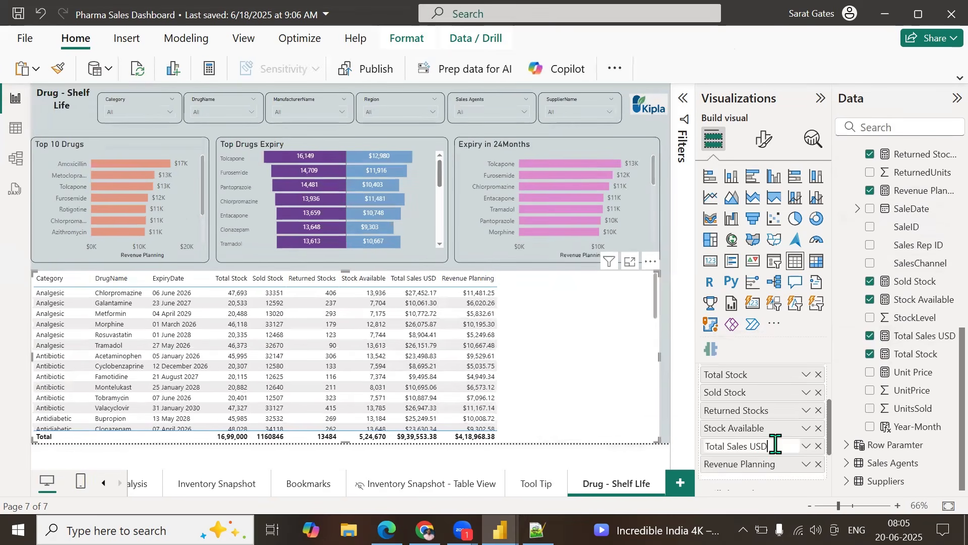
key("Return")
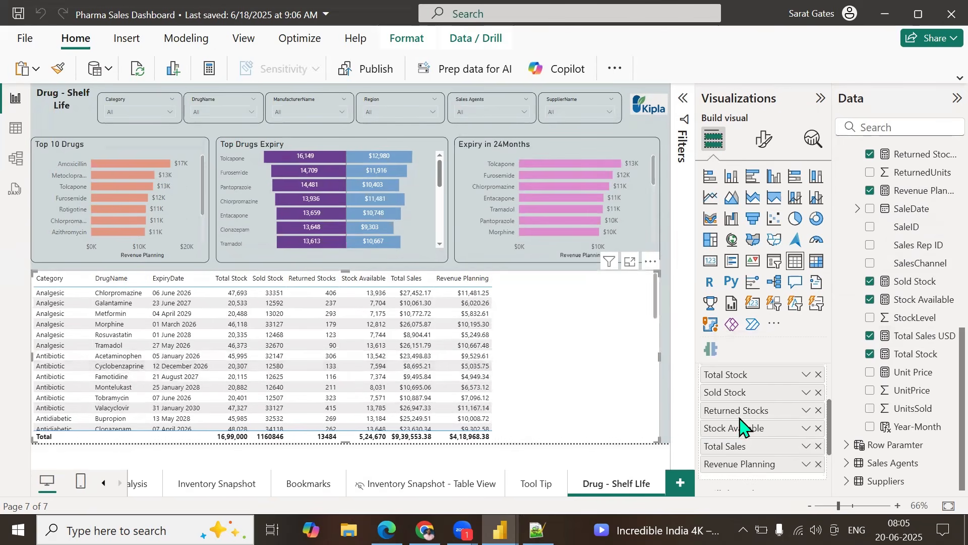
Step: Format the Sold Stock measure with a thousands separator
left_click(915, 281)
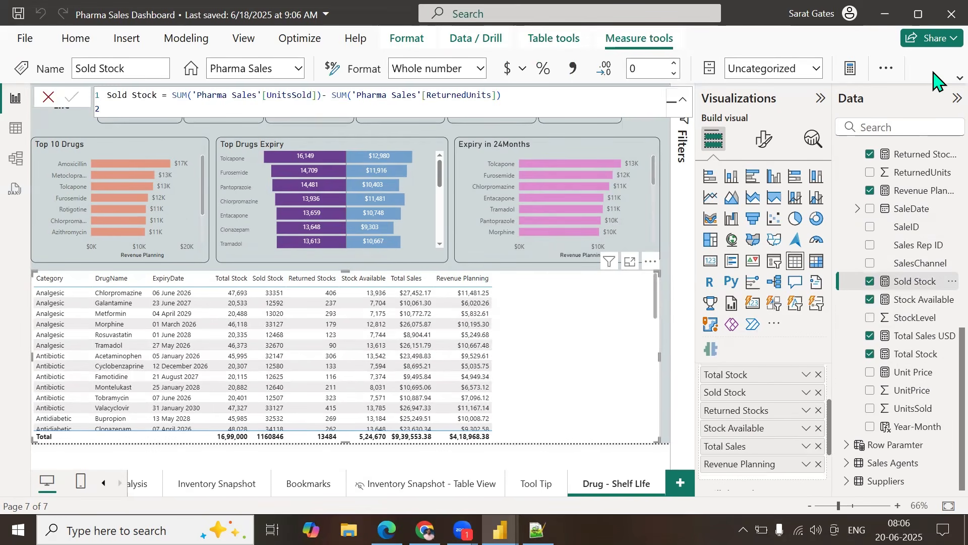
left_click(960, 78)
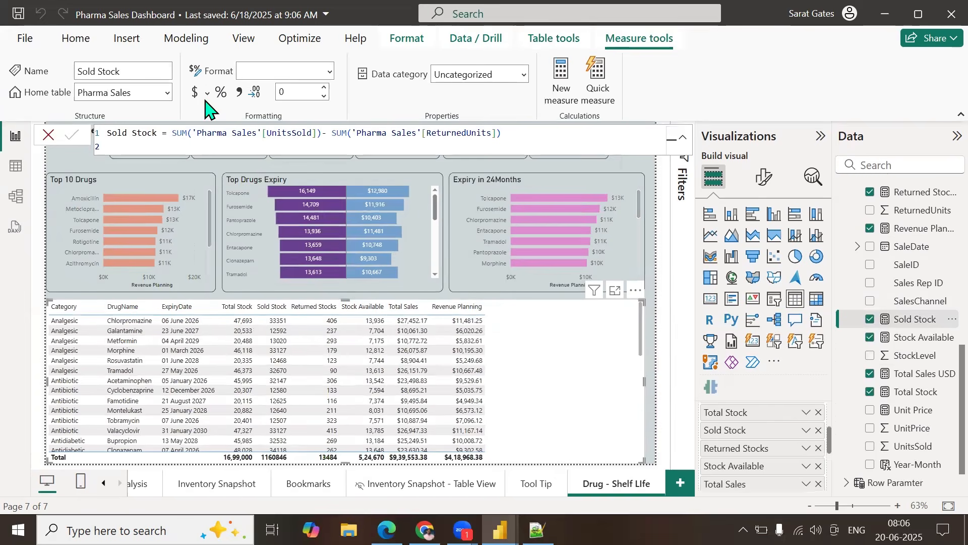
left_click(239, 92)
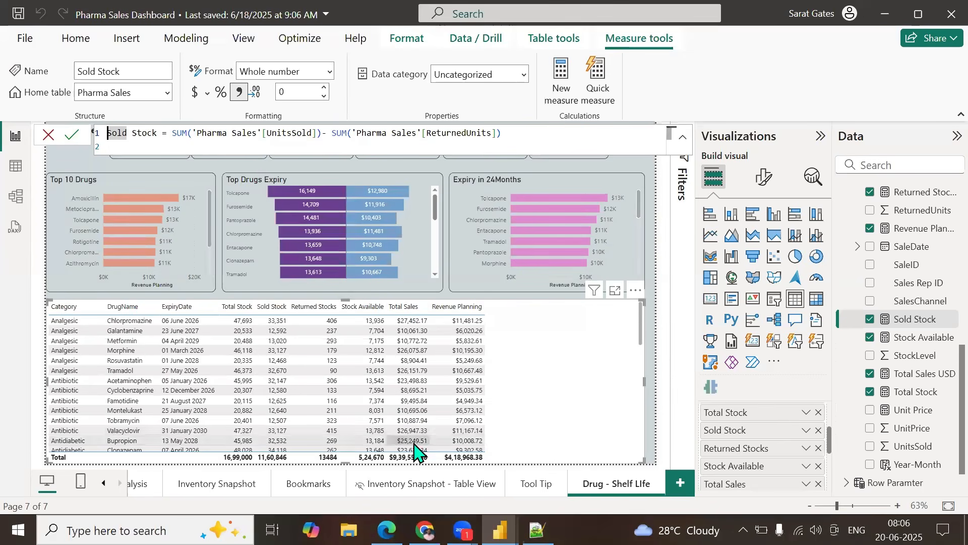
Step: Set the table's global font size to 14
left_click(762, 179)
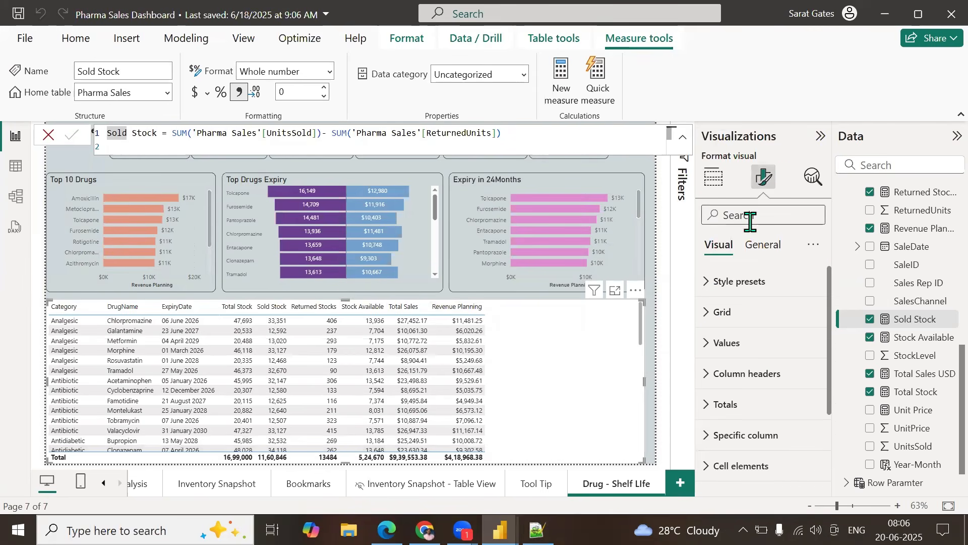
left_click(750, 221)
type("font")
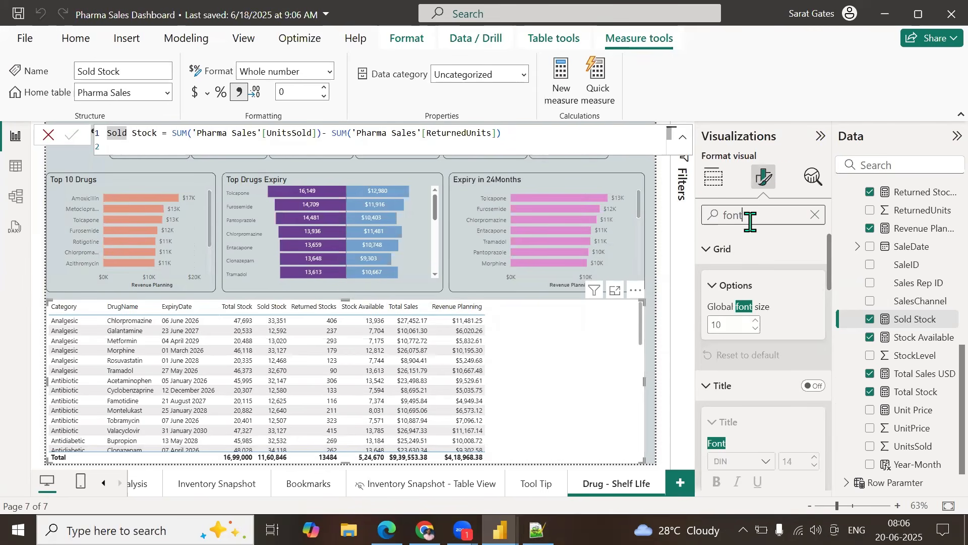
left_click(731, 328)
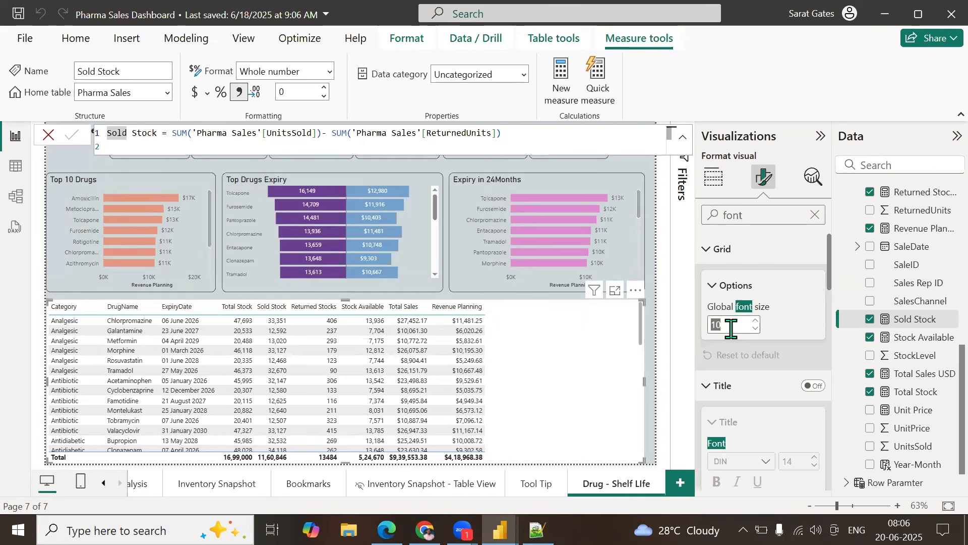
type("14")
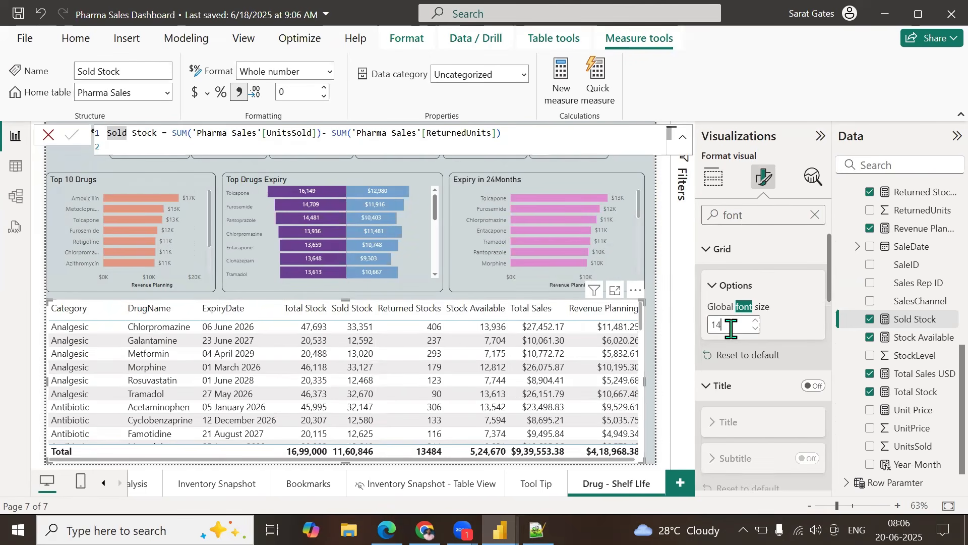
Step: Set the table's global font size to 12
key("BackSpace")
type("2")
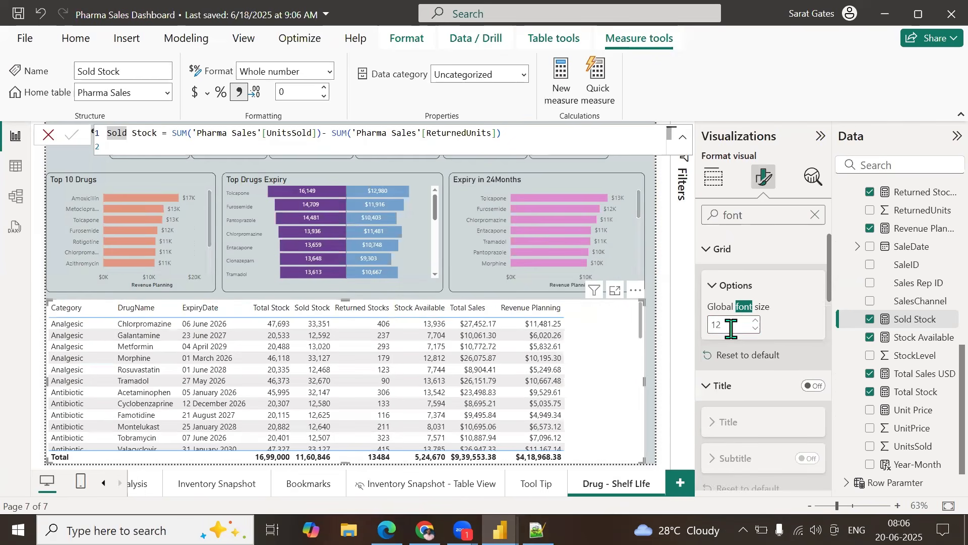
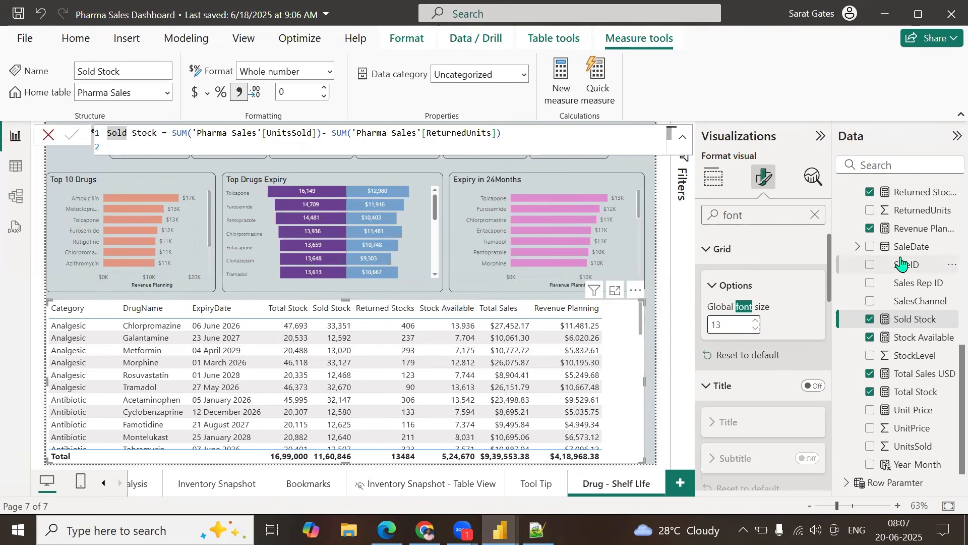
Step: Add the Expiry Period column from the Drugs table to the table visual, placed between ExpiryDate and Total Stock
scroll(902, 282, "up", 5)
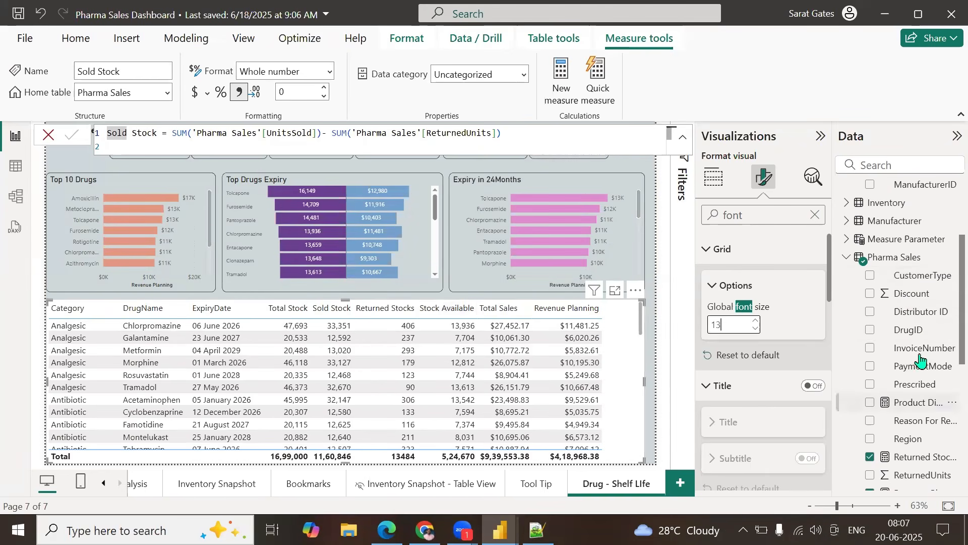
scroll(912, 274, "up", 2)
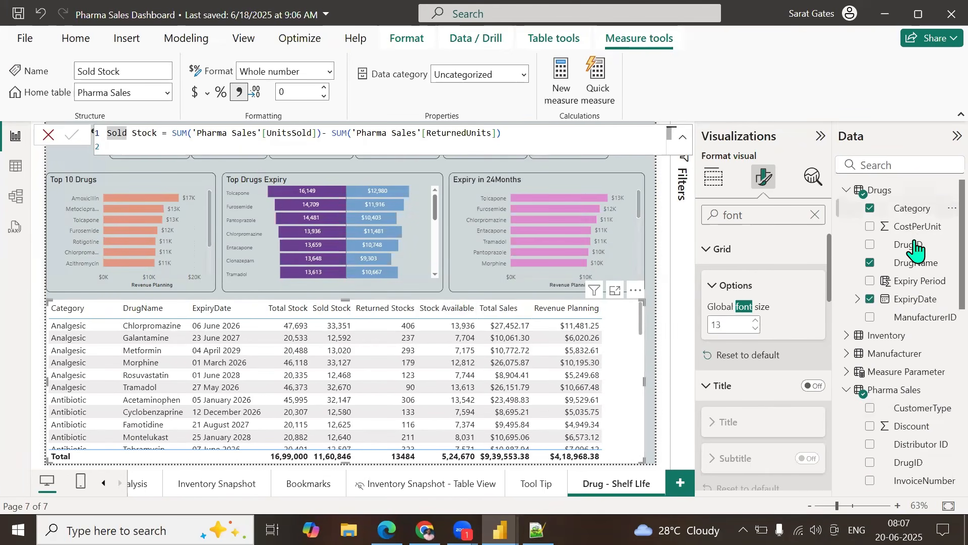
left_click(913, 281)
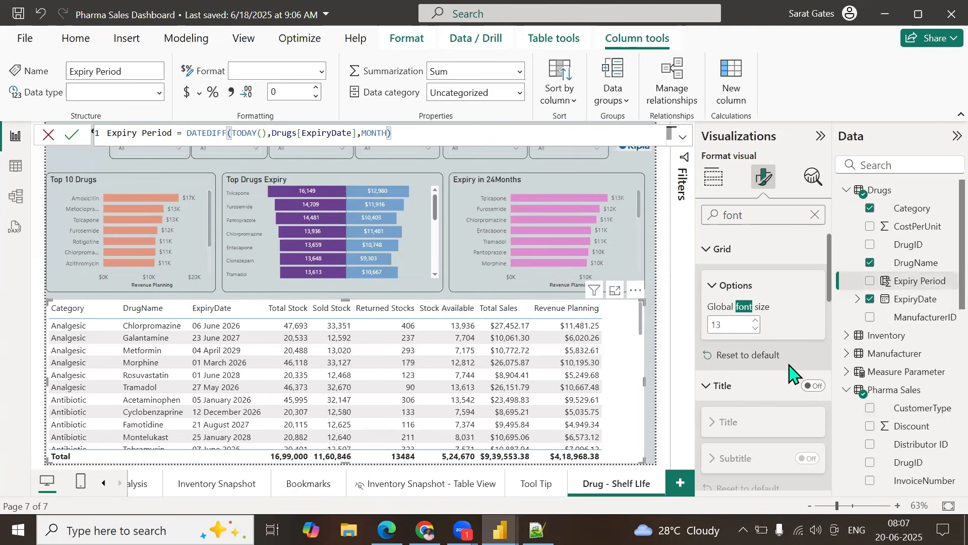
left_click(714, 177)
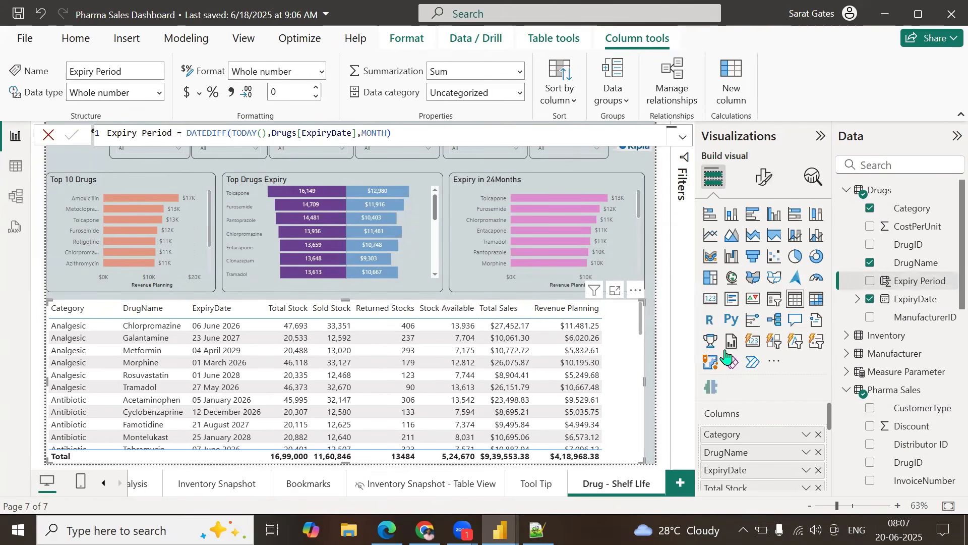
scroll(779, 459, "down", 3)
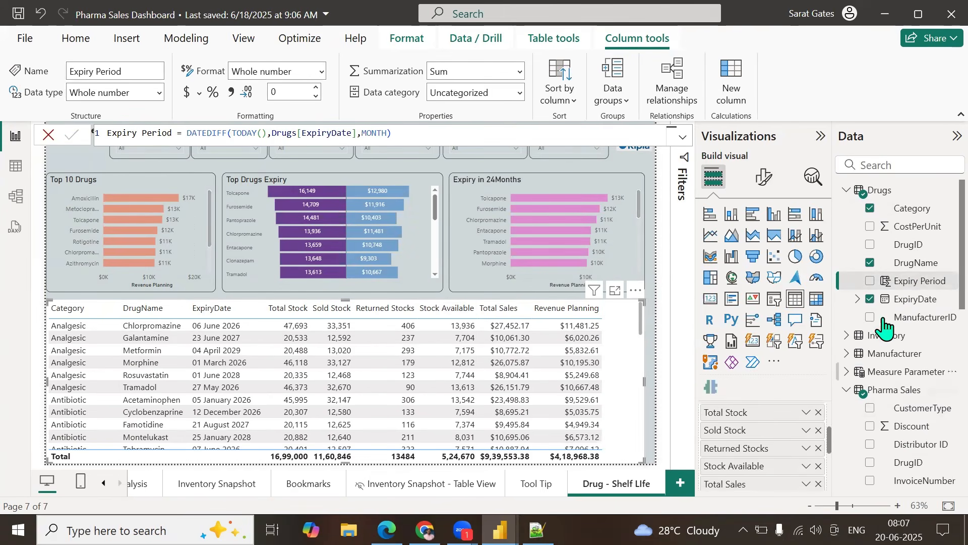
left_click_drag(903, 281, 788, 428)
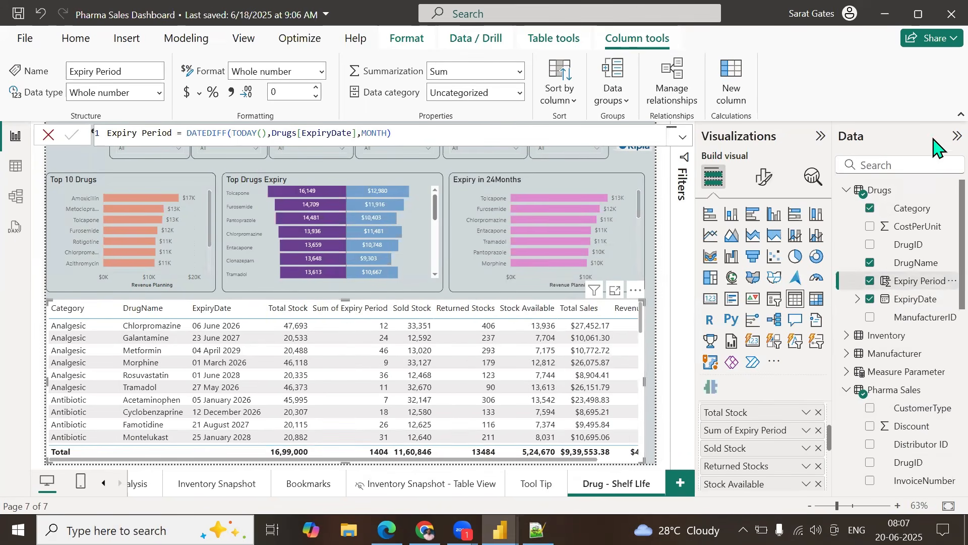
left_click(961, 114)
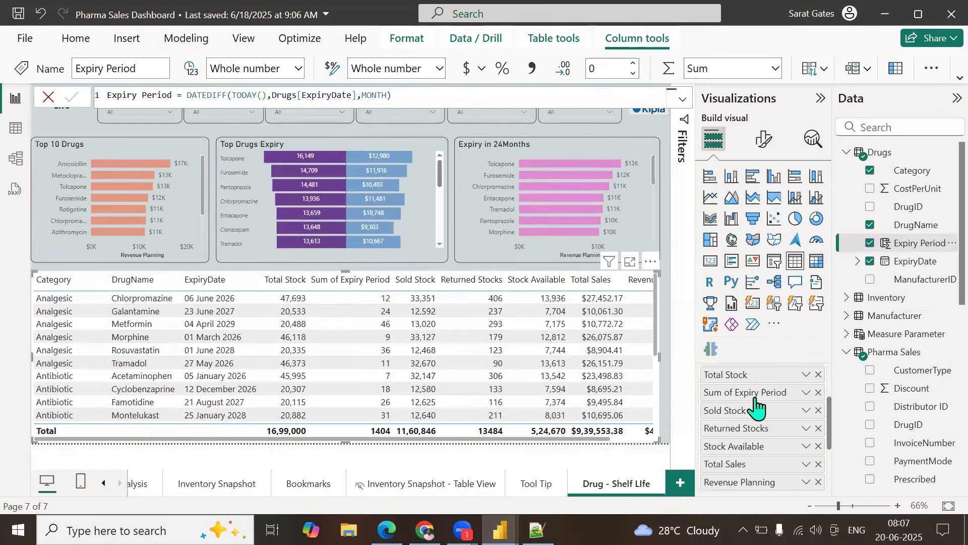
left_click_drag(756, 399, 756, 375)
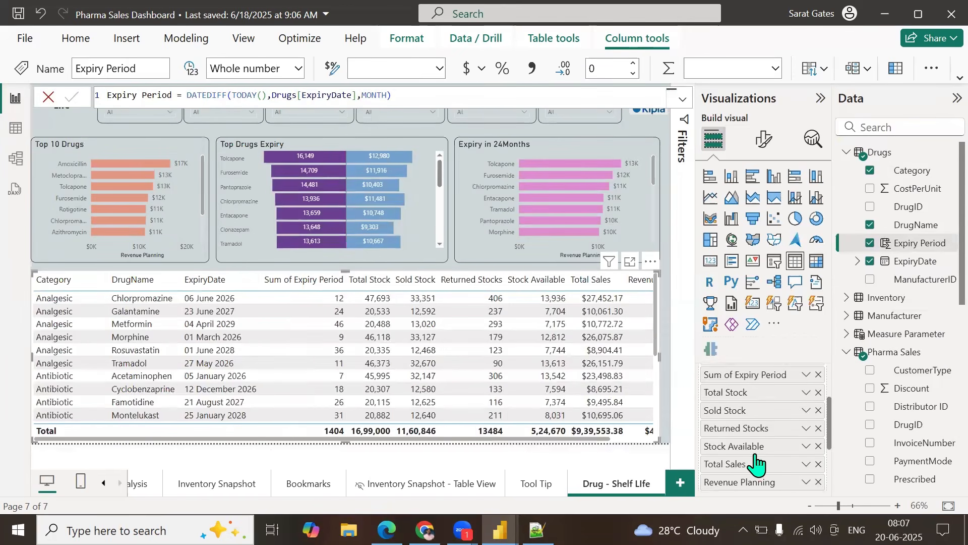
Step: Rename the table's Sum of Expiry Period column to "Expiry Period" for this visual and slightly narrow the ExpiryDate column
scroll(755, 463, "up", 2)
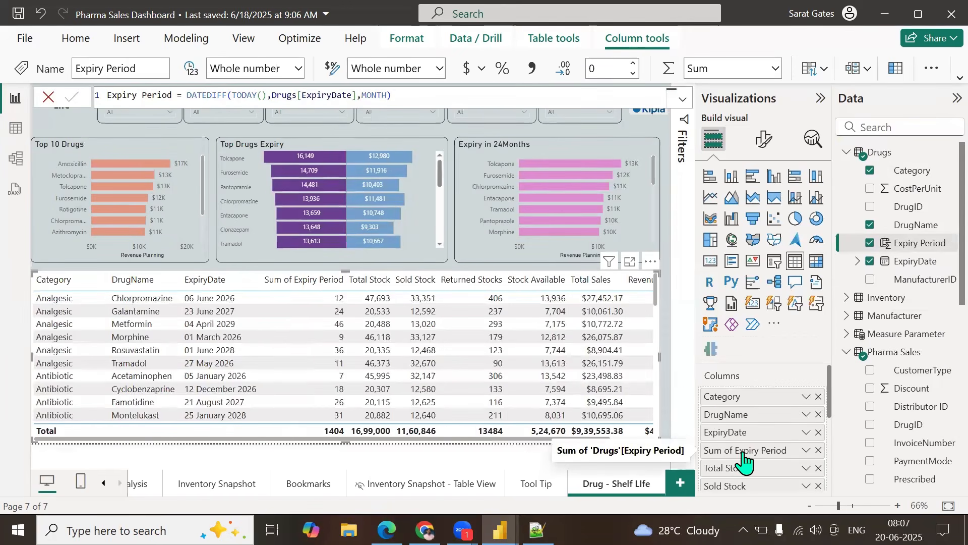
double_click(739, 450)
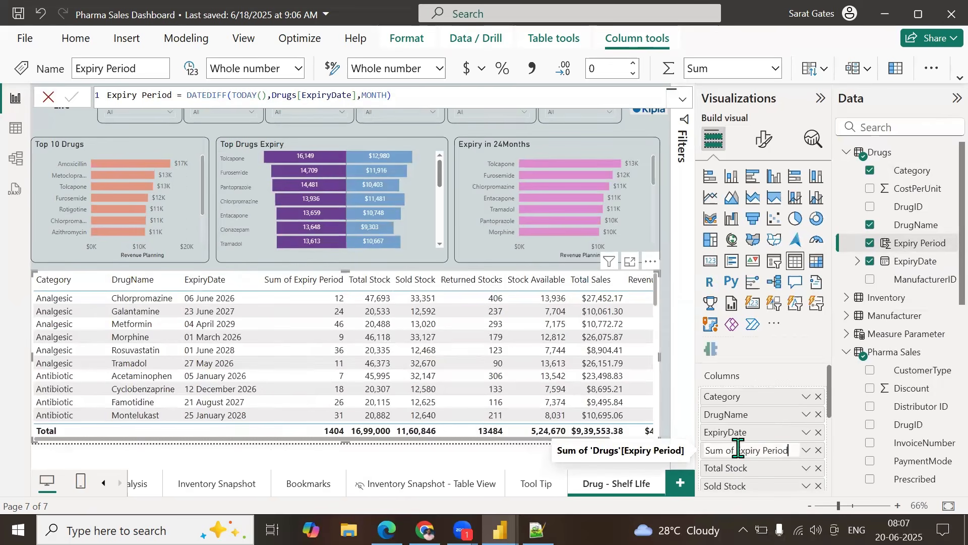
key("BackSpace")
key("BackSpace")
key("BackSpace")
key("BackSpace")
key("BackSpace")
key("BackSpace")
key("BackSpace")
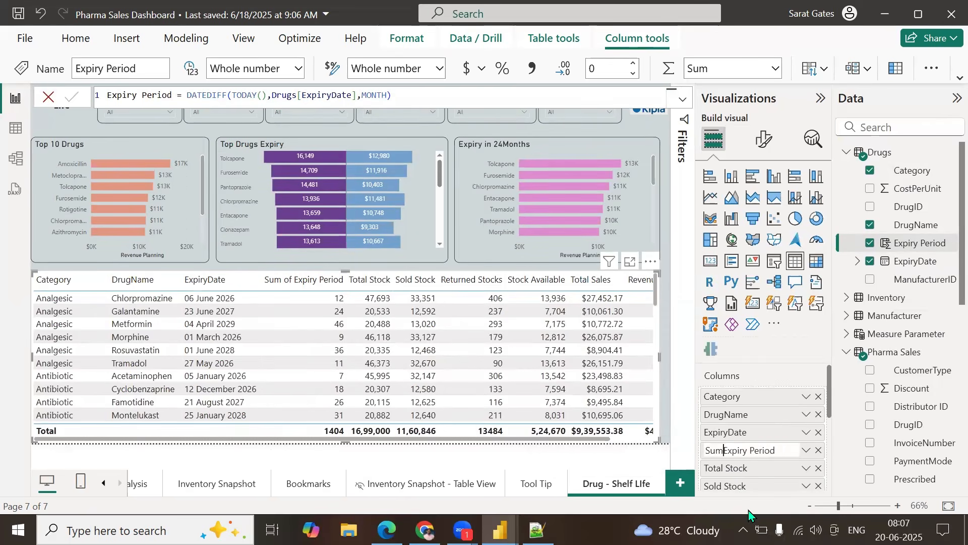
key("Return")
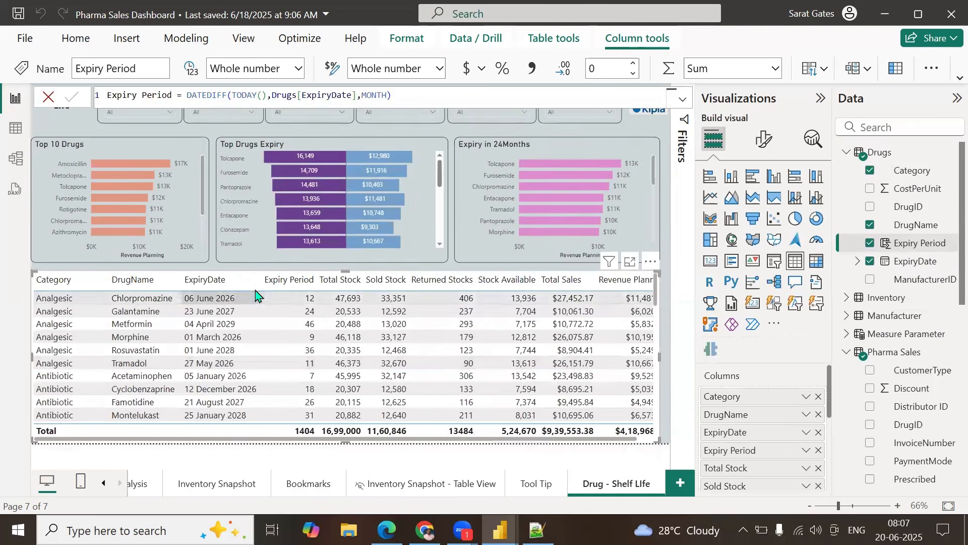
mouse_move(260, 281)
left_mouse_down()
mouse_move(252, 281)
mouse_move(260, 281)
left_mouse_up()
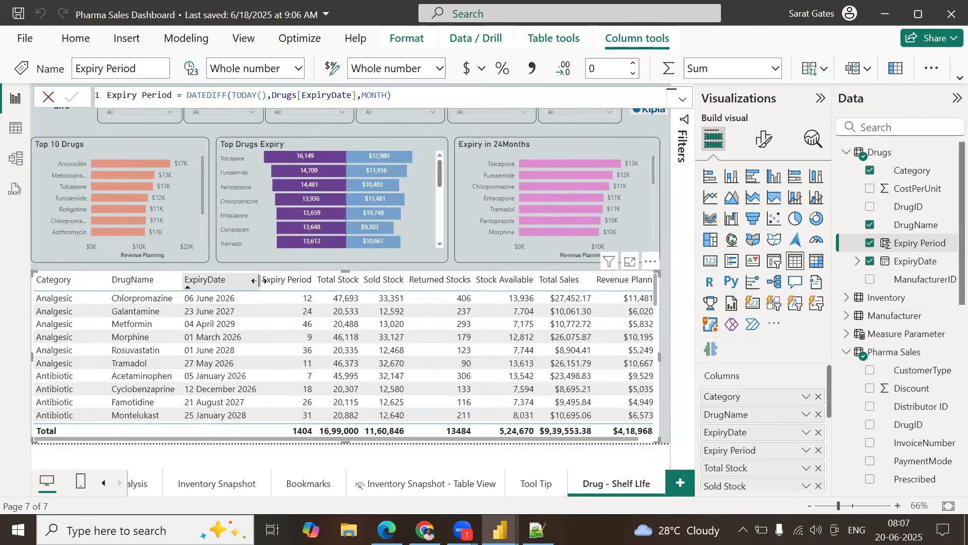
left_click_drag(292, 439, 328, 438)
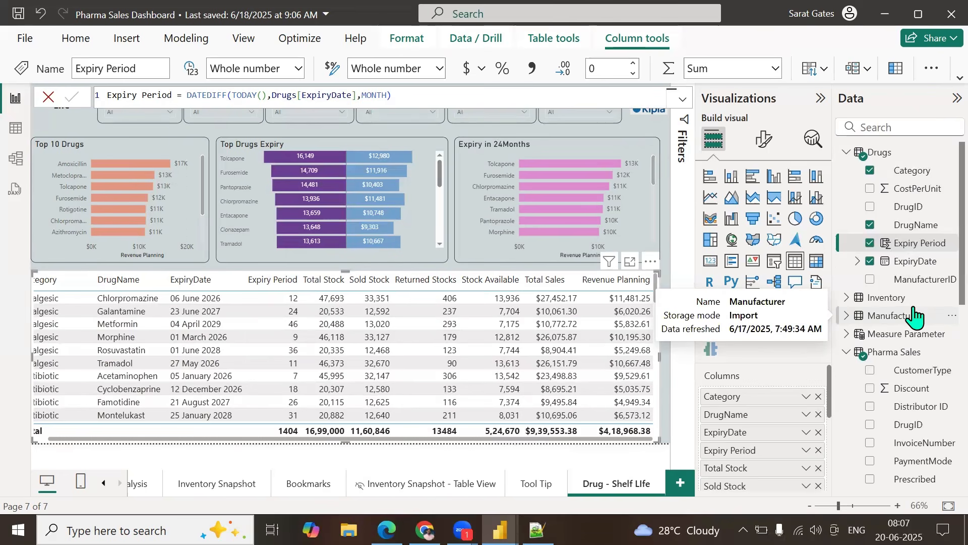
Step: Create a calculated column in the Drugs table named Expiry Risk Flag, with its expression starting on a second line
right_click(917, 247)
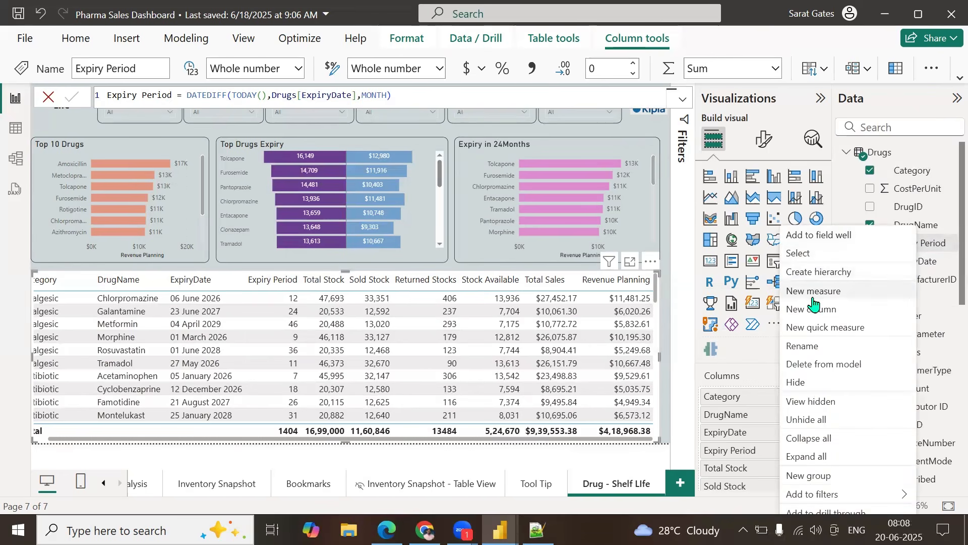
left_click(813, 317)
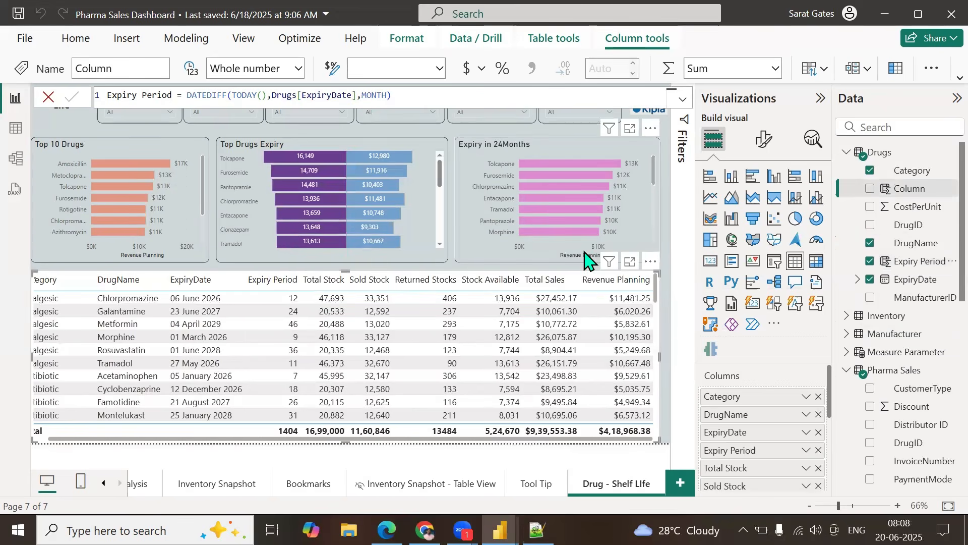
type("E")
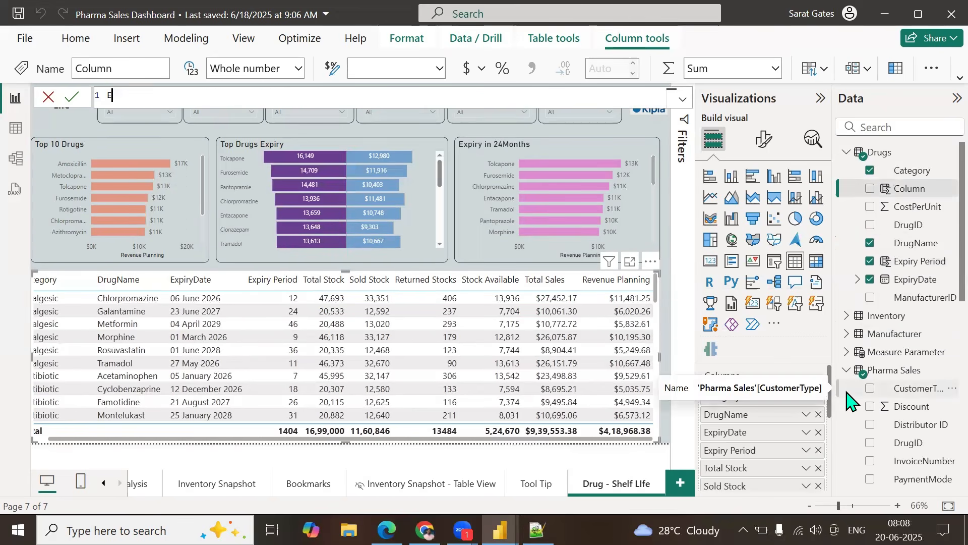
type("xpiry Risk Flag =")
key("shift+Return")
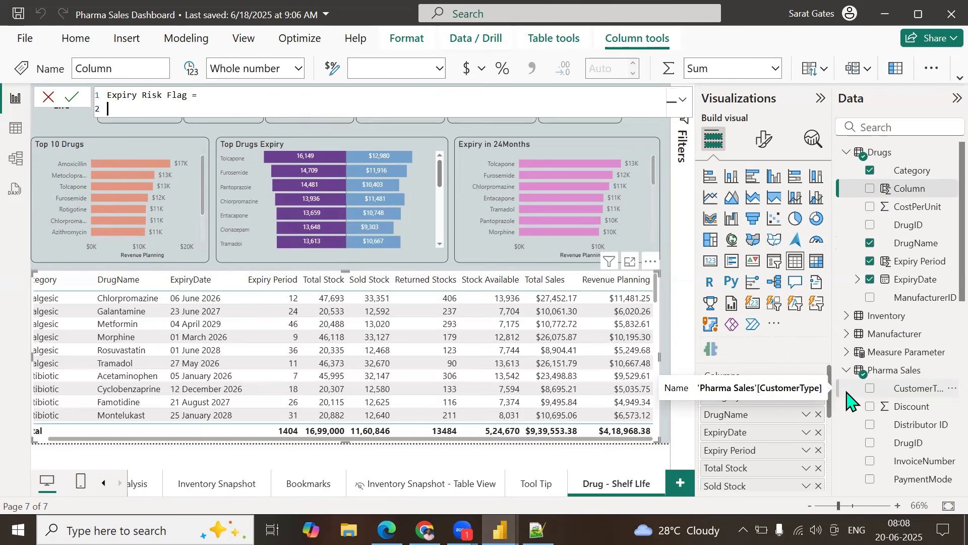
Step: Begin the Expiry Risk Flag expression with an IF whose first condition is Drugs[Expiry Period] <=24, followed by && and a line break
type("IF(")
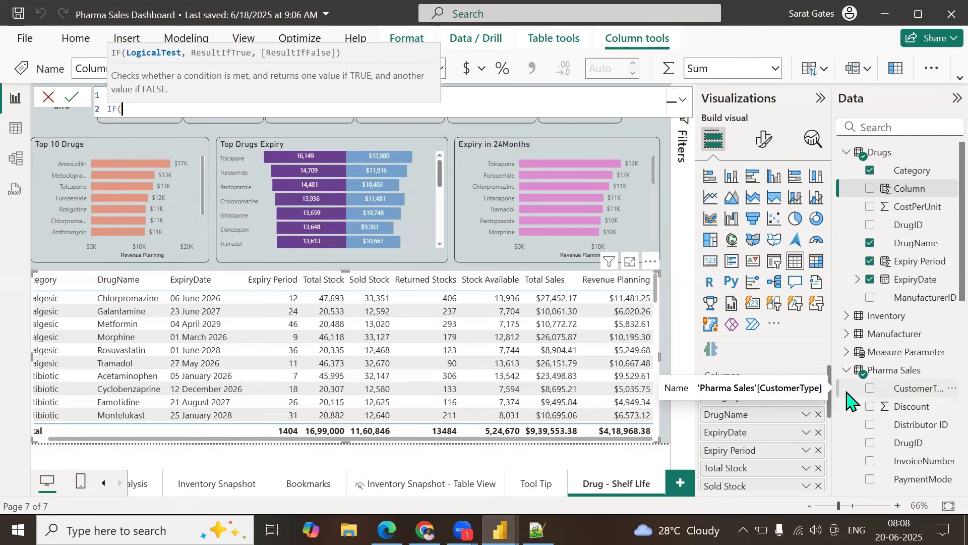
type("ex")
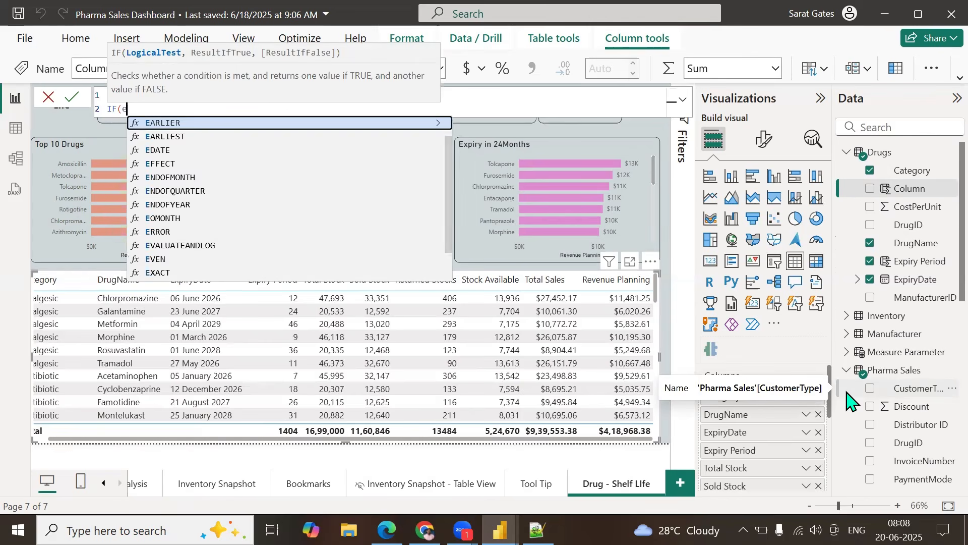
key("BackSpace")
type("xpiry")
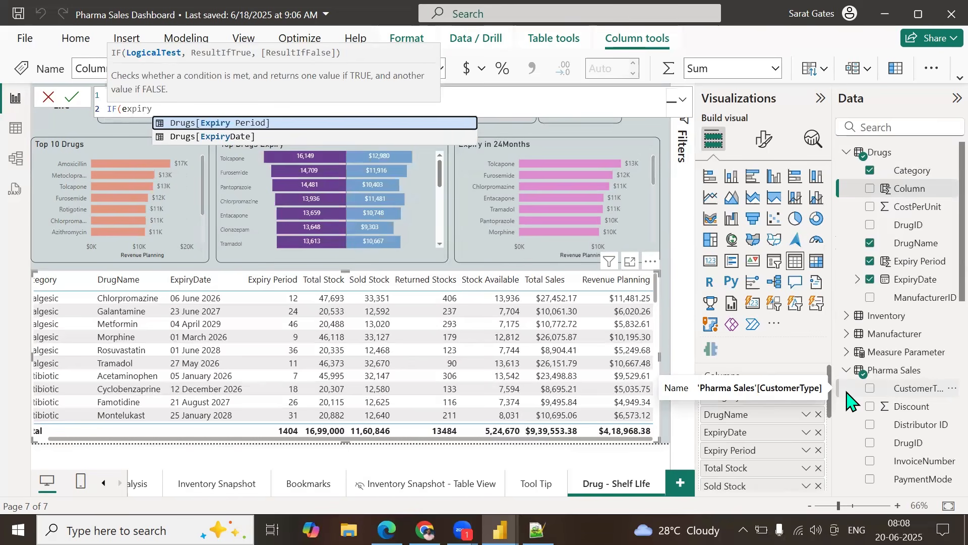
key("Tab")
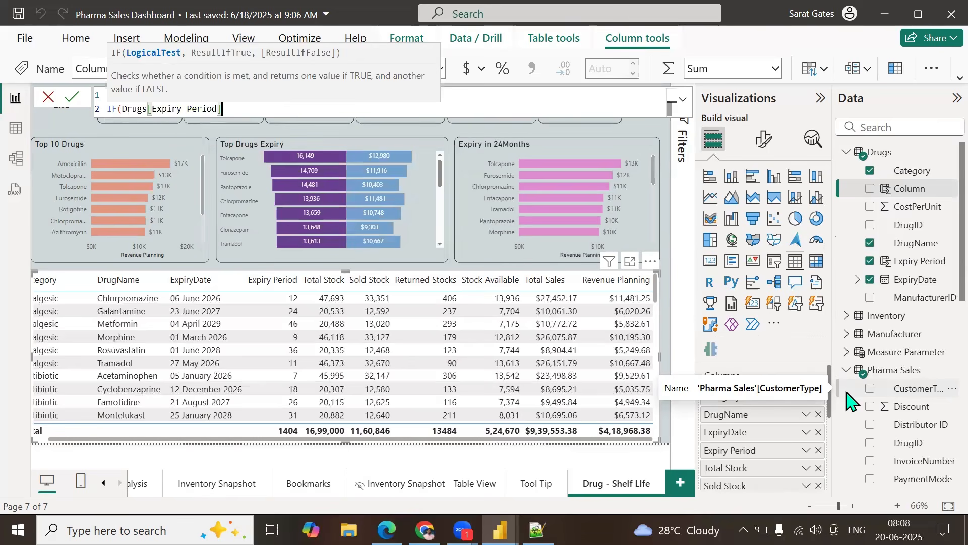
type("<=24")
type("&&")
key("shift+Return")
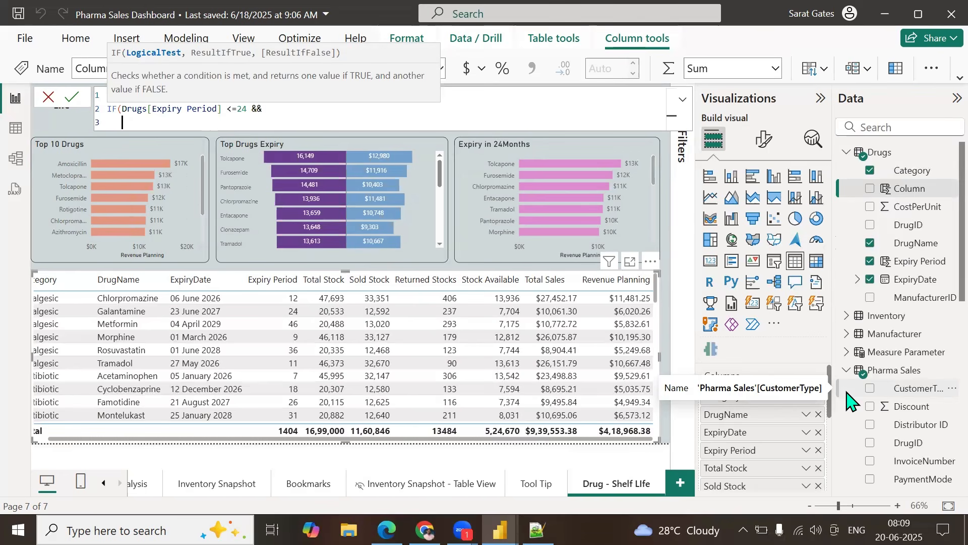
Step: Complete the IF with the condition [Revenue Planning]>10000, returning 1 if true and 0 otherwise, and commit the column formula
type("[re")
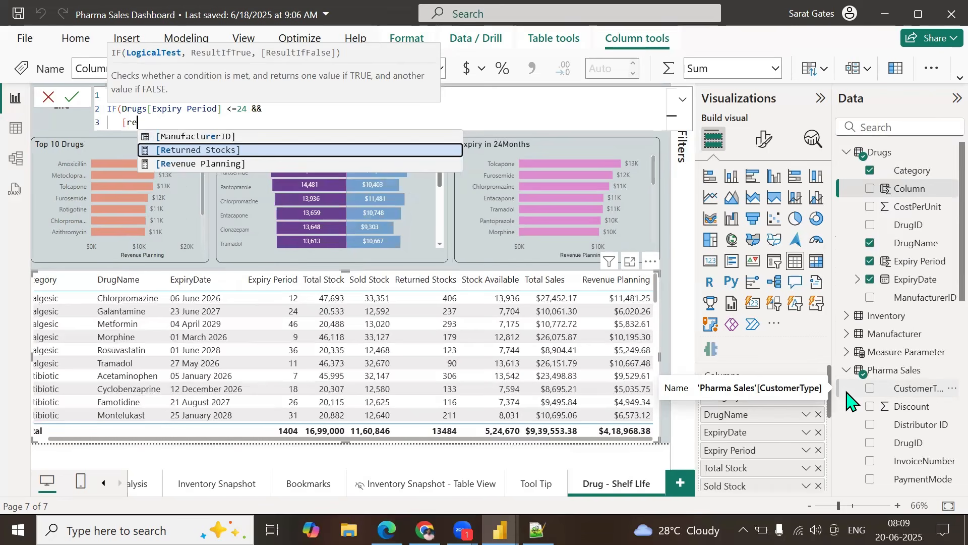
key("Down")
key("Tab")
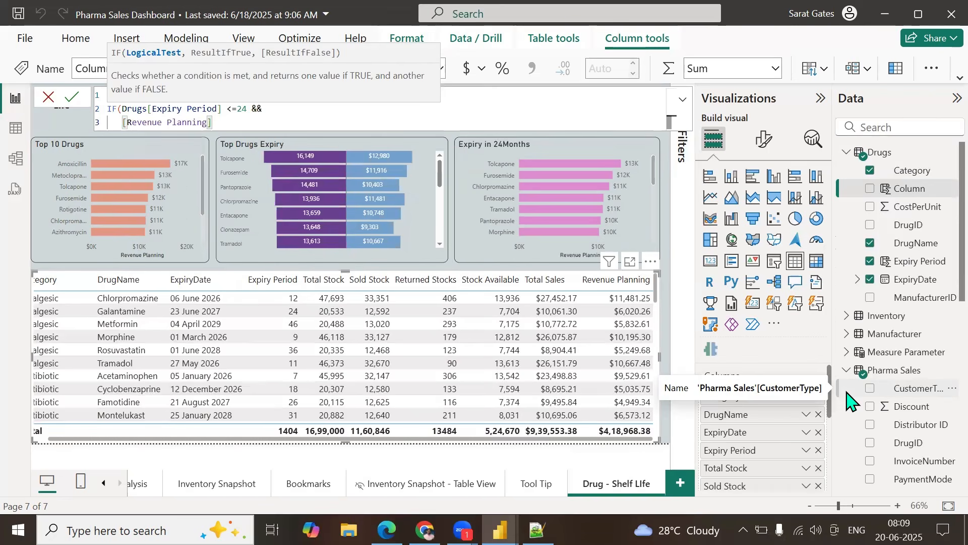
type(">100000")
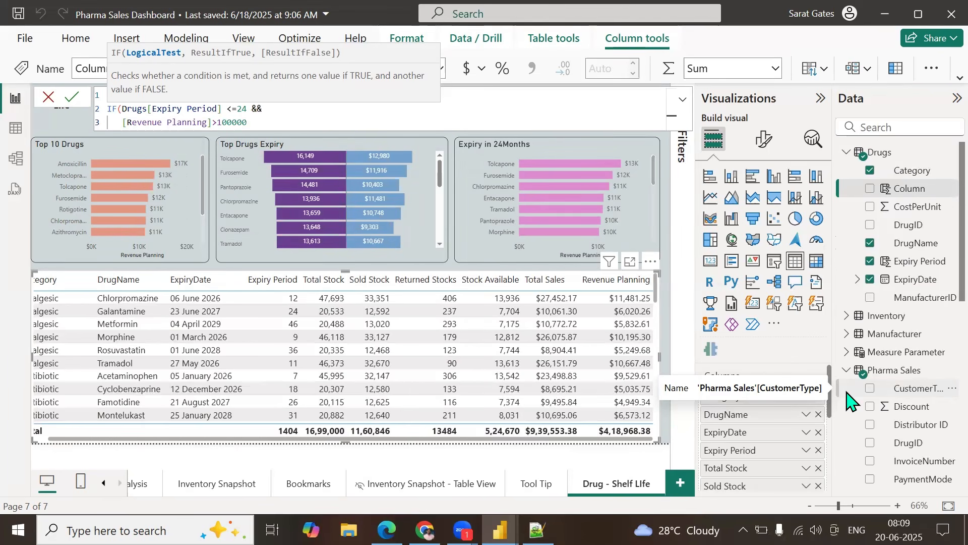
key("BackSpace")
type(",")
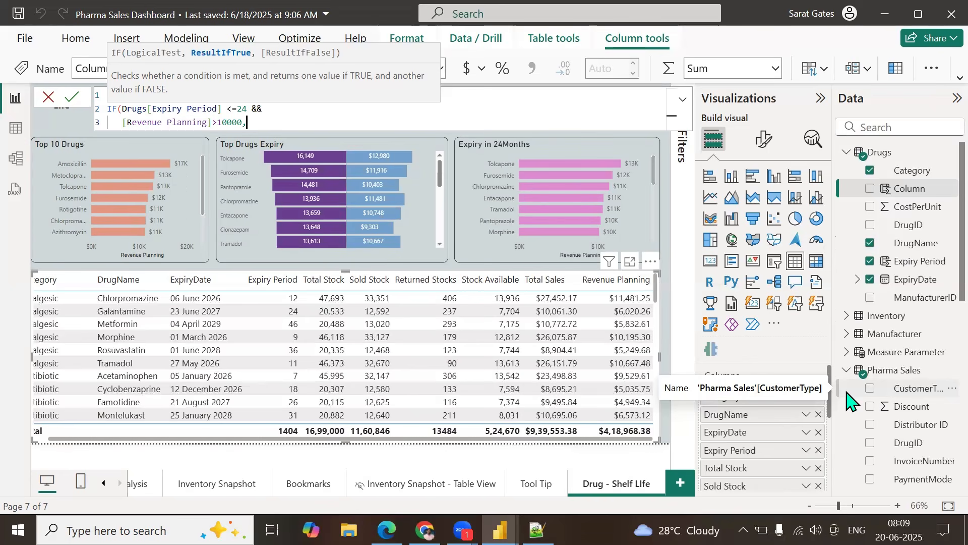
type("1,0")
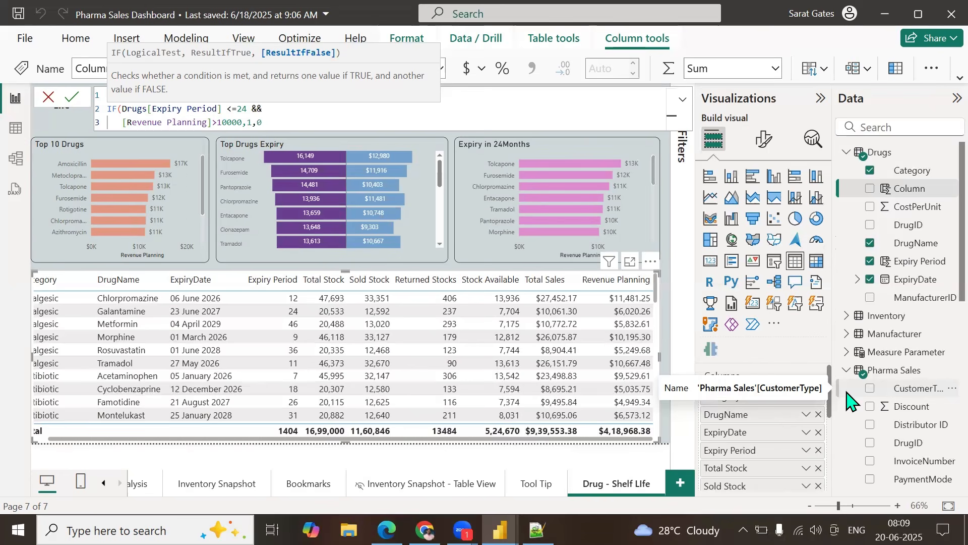
type(")")
key("Return")
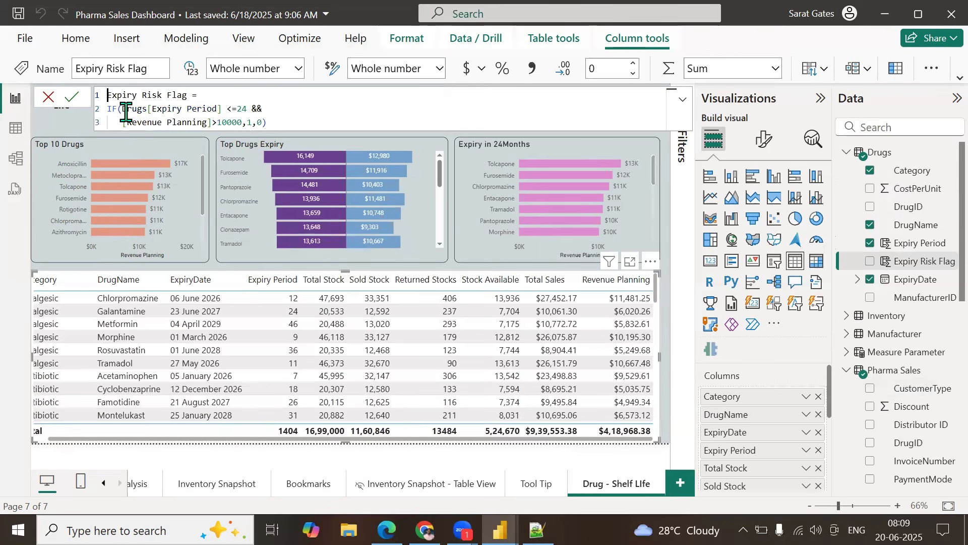
left_click_drag(126, 112, 229, 107)
type("<=24")
left_click(271, 107)
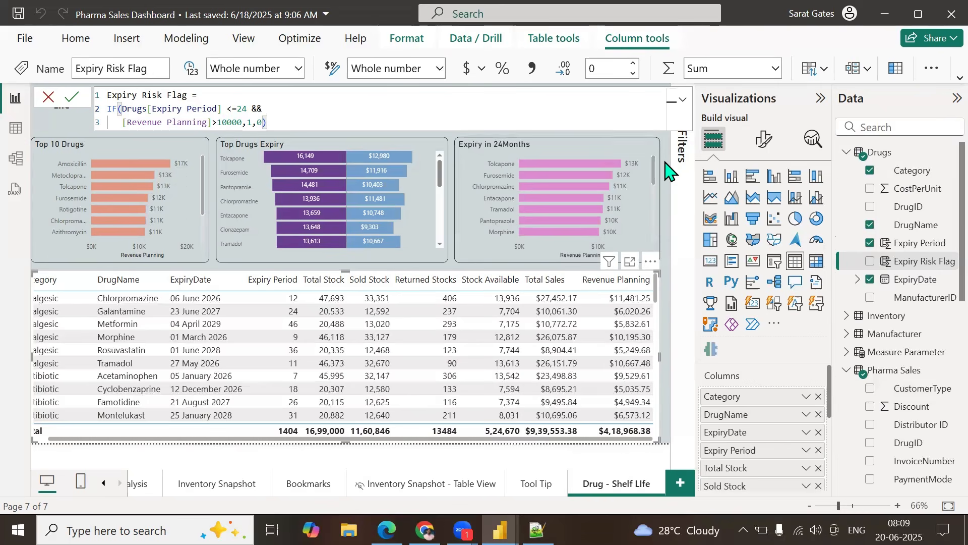
Step: Start rules-based background color conditional formatting for the Revenue Planning values in the drug detail table
left_click(664, 285)
left_click(656, 287)
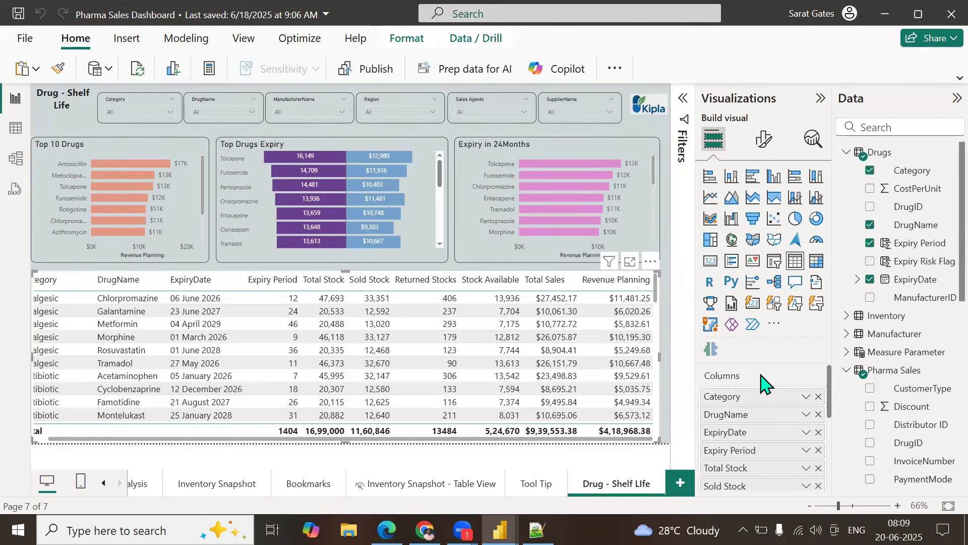
scroll(761, 383, "down", 3)
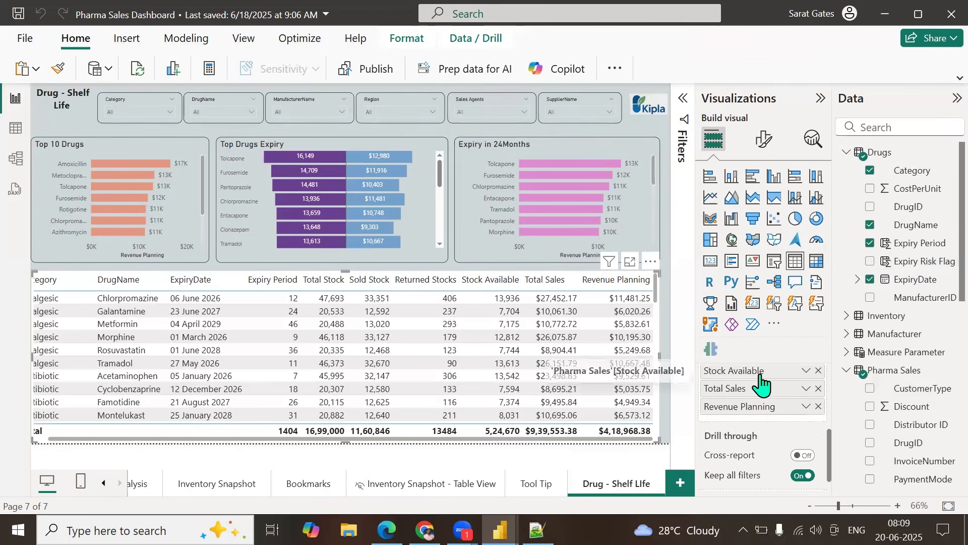
left_click(806, 408)
mouse_move(830, 353)
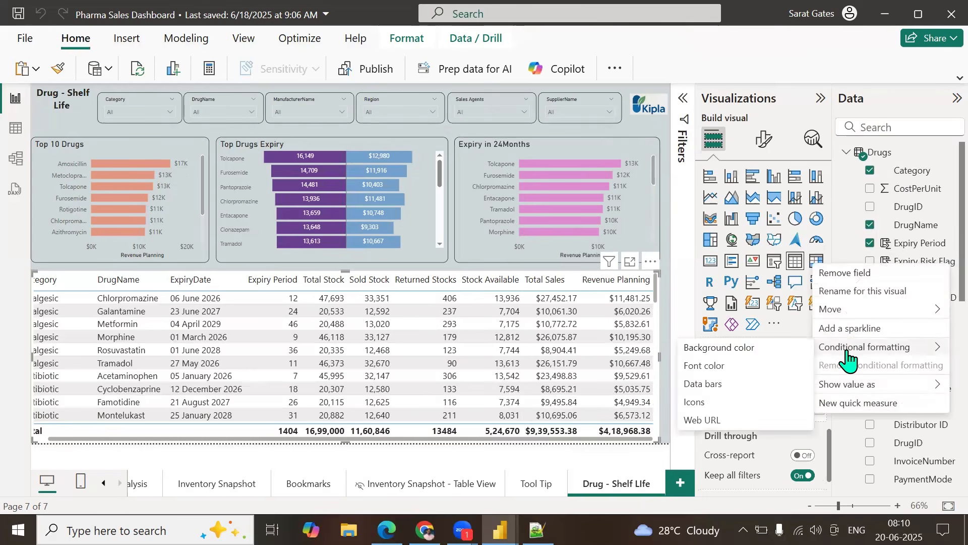
left_click(721, 348)
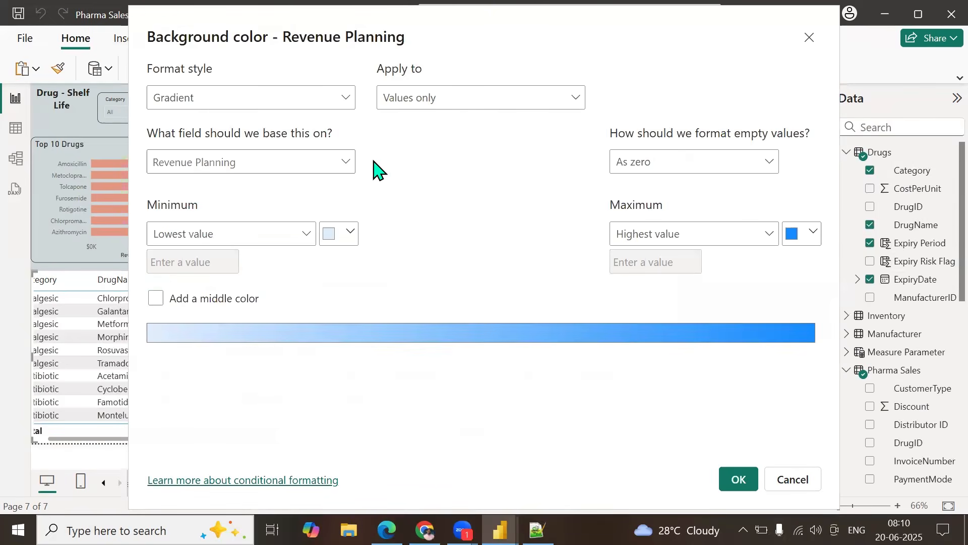
left_click(341, 103)
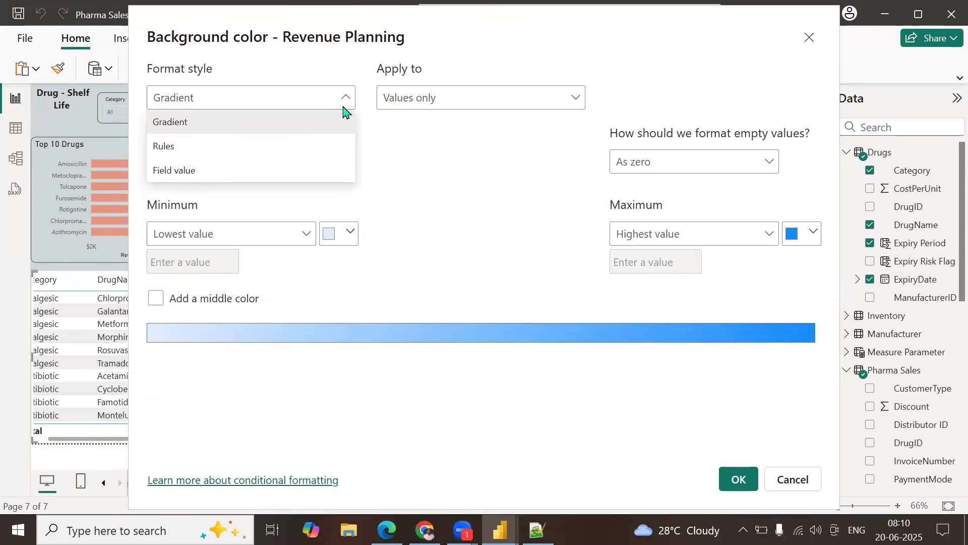
left_click(185, 146)
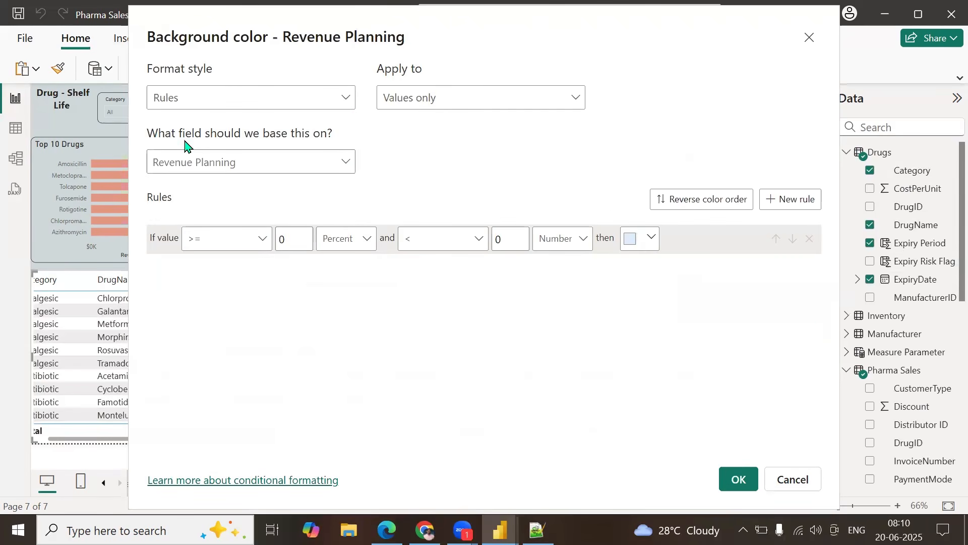
Step: Base the background color rules on the Expiry Risk Flag column of the Drugs table
left_click(339, 166)
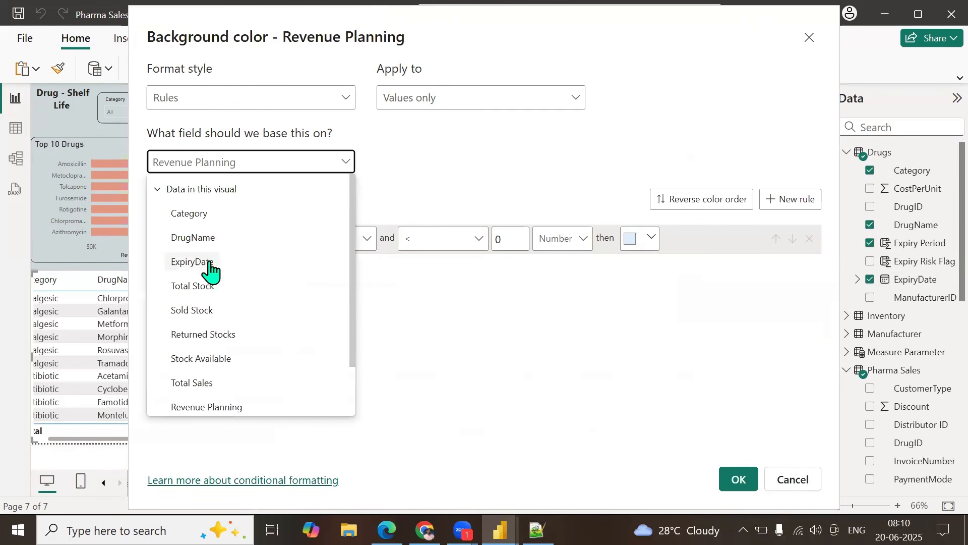
scroll(212, 276, "down", 2)
scroll(201, 307, "up", 2)
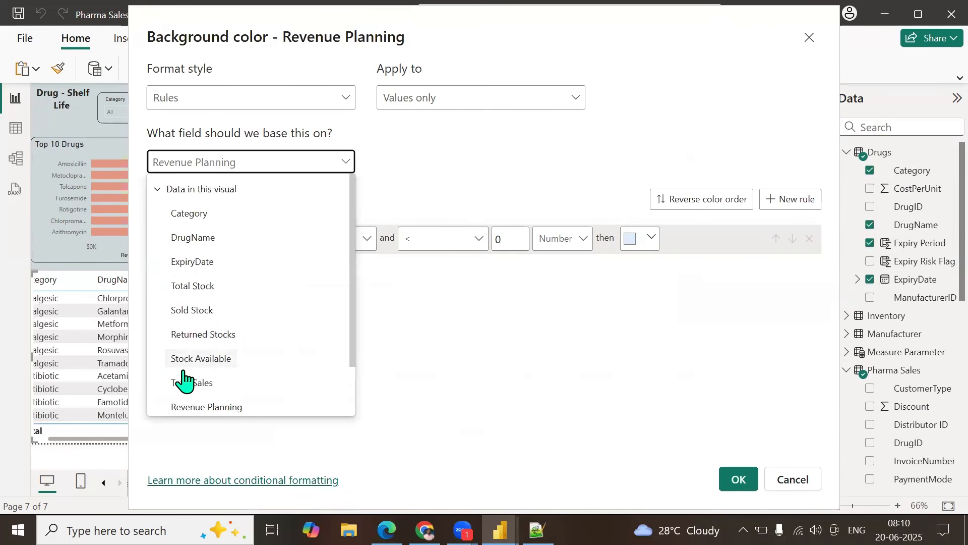
scroll(212, 378, "down", 1)
scroll(252, 382, "up", 1)
scroll(352, 357, "down", 3)
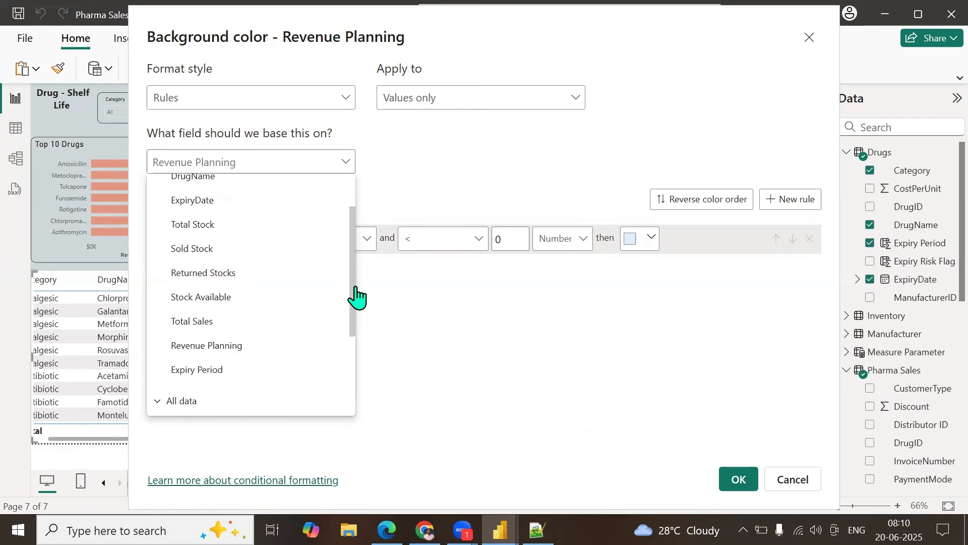
left_click_drag(355, 296, 353, 380)
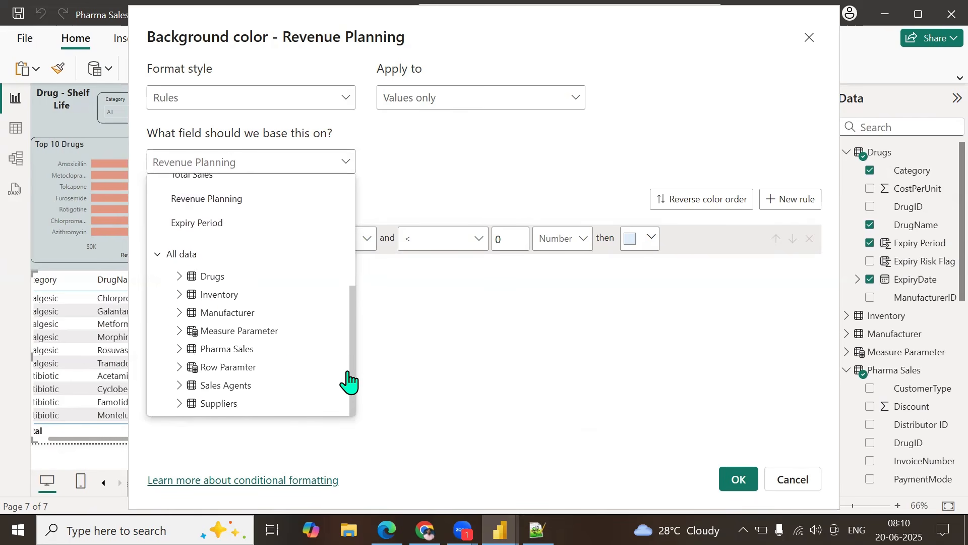
left_click(179, 276)
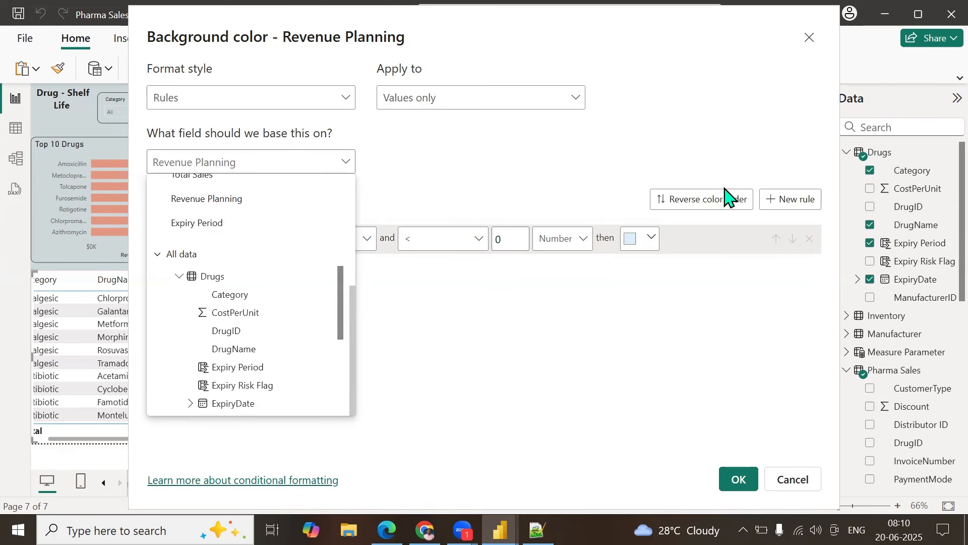
left_click(261, 385)
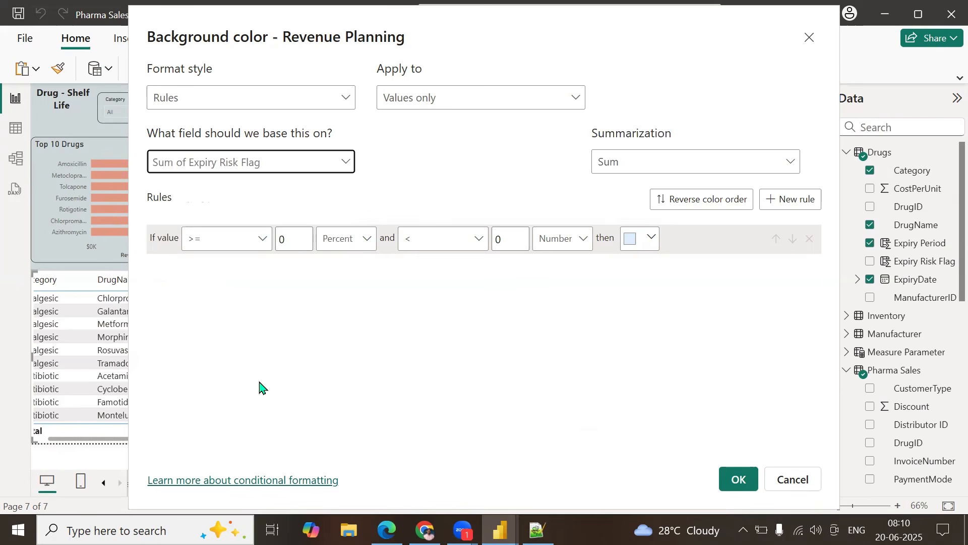
Step: Define a rule that colors cells light red when the flag value = 1 as a number, and apply the formatting
left_click(260, 240)
left_click(212, 311)
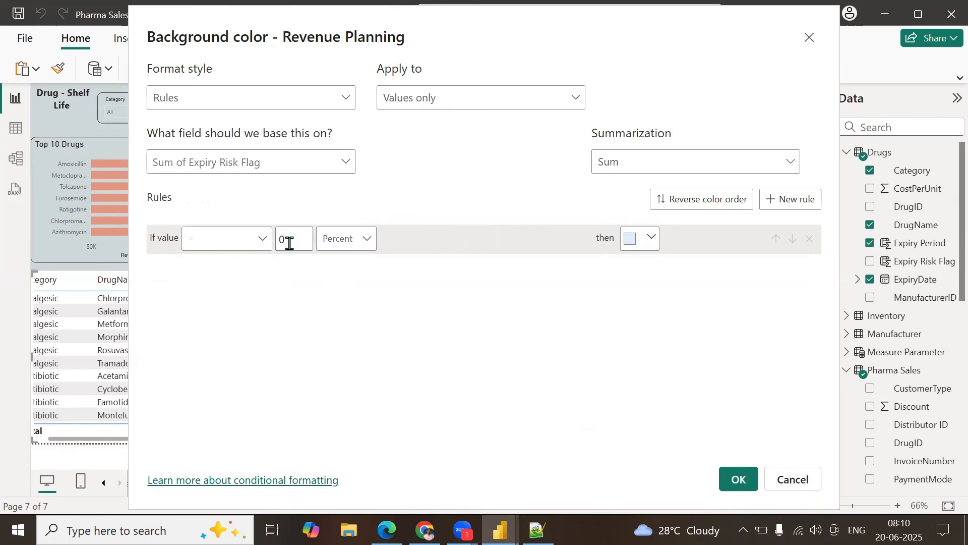
left_click(296, 236)
type("1")
left_click(366, 239)
left_click(336, 264)
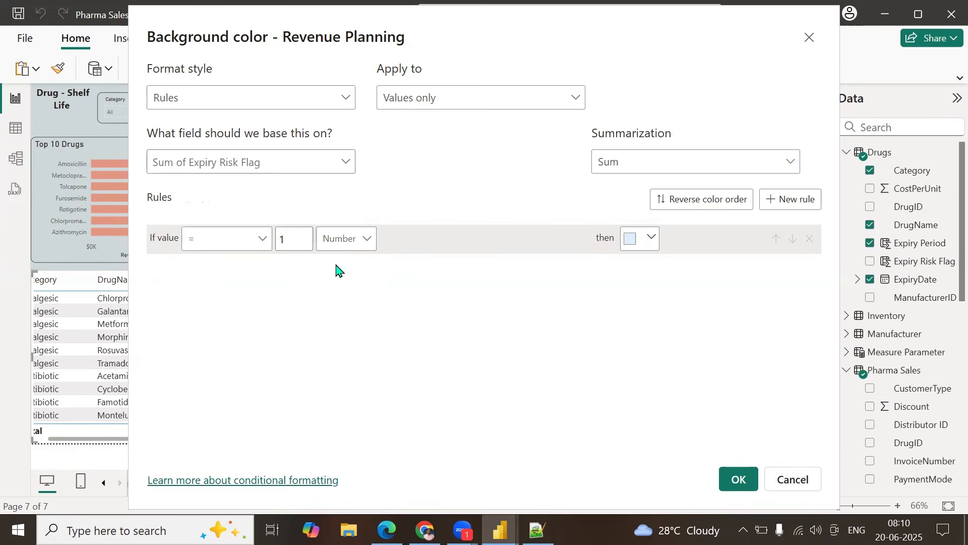
left_click(651, 239)
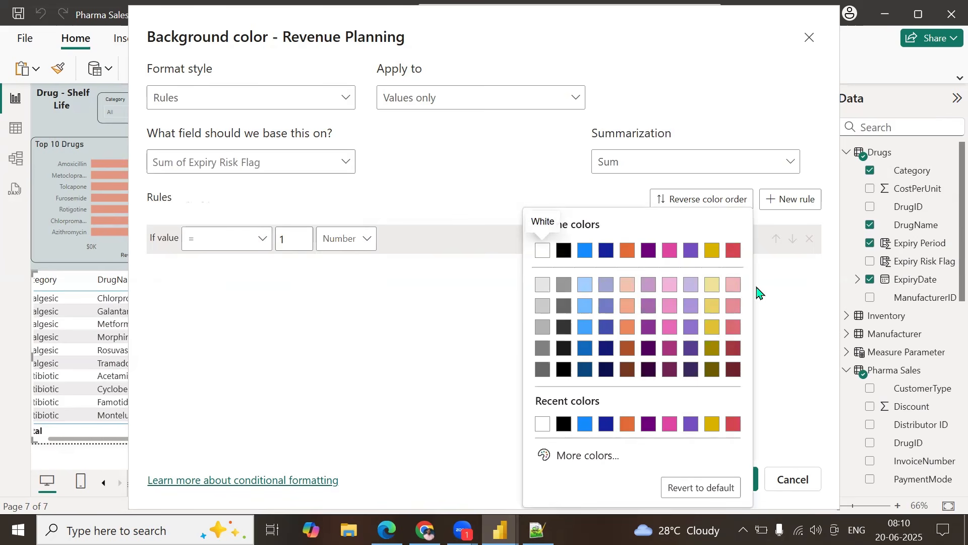
left_click(733, 325)
left_click(735, 479)
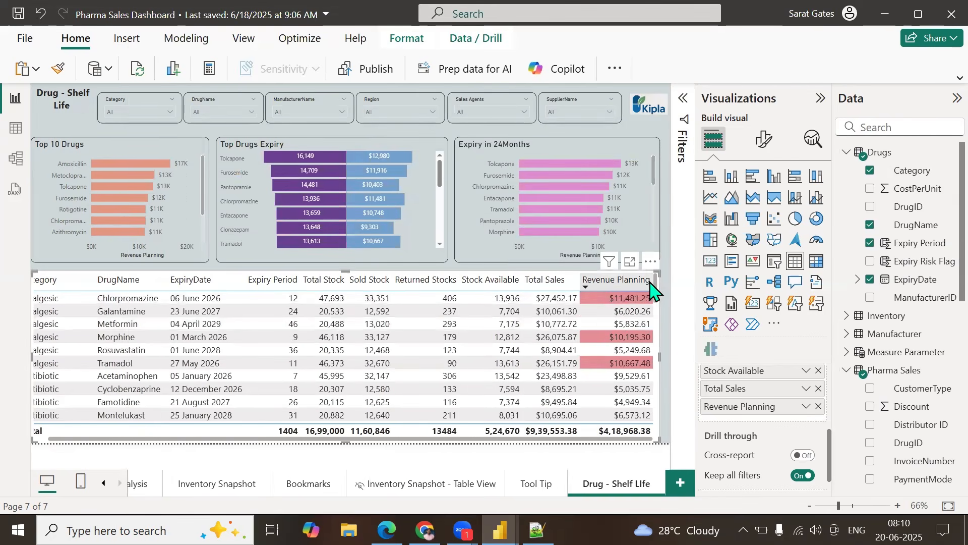
Step: Sort the drug detail table by Expiry Period in ascending order
mouse_move(654, 283)
left_mouse_down()
mouse_move(657, 326)
mouse_move(655, 277)
left_mouse_up()
left_click(272, 283)
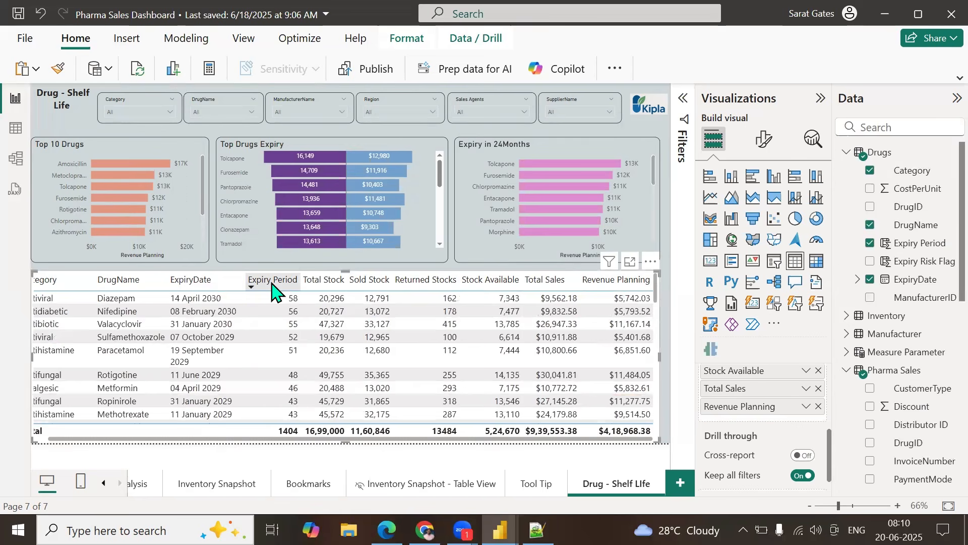
left_click(265, 282)
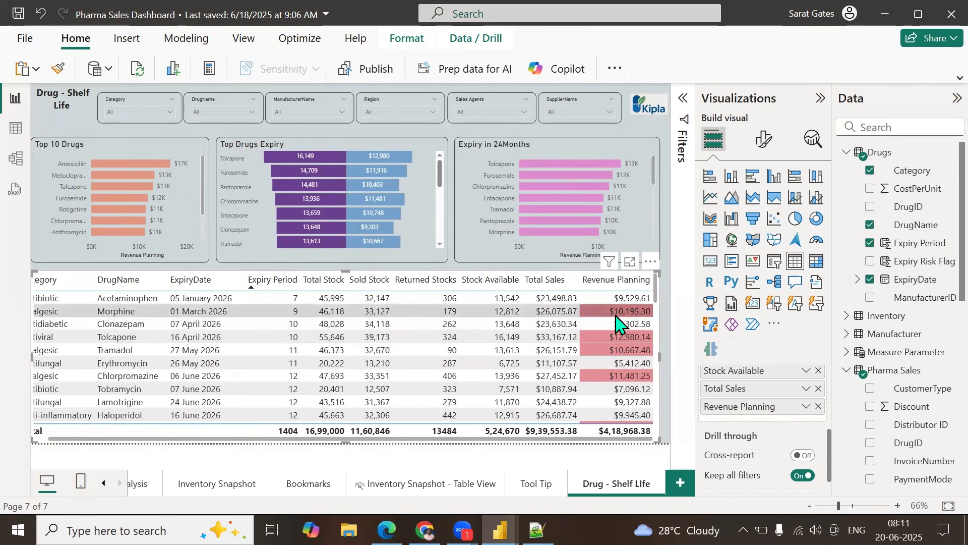
Step: Examine which Revenue Planning cells are highlighted against their expiry periods, cross-highlighting the Furosemide row and clearing it again
scroll(305, 331, "down", 5)
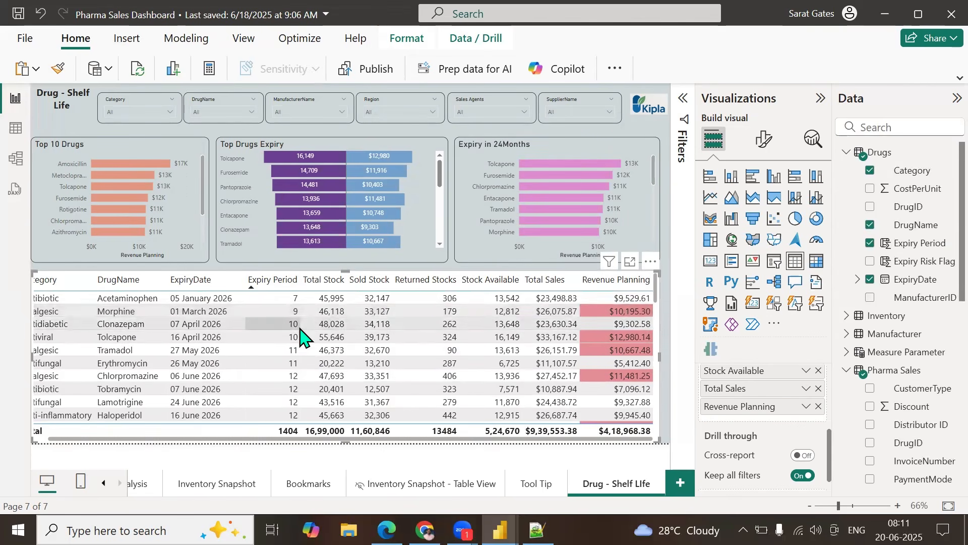
scroll(302, 338, "down", 1)
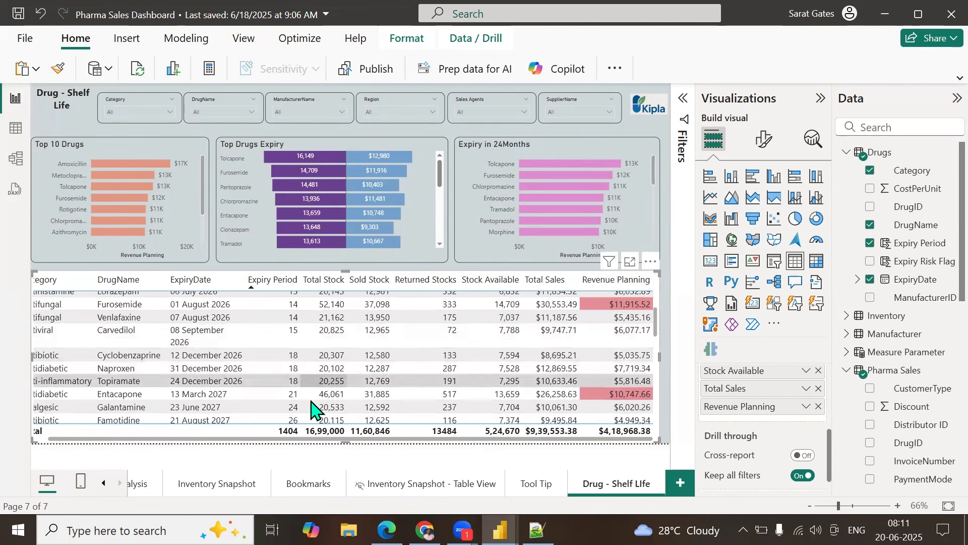
scroll(304, 395, "up", 6)
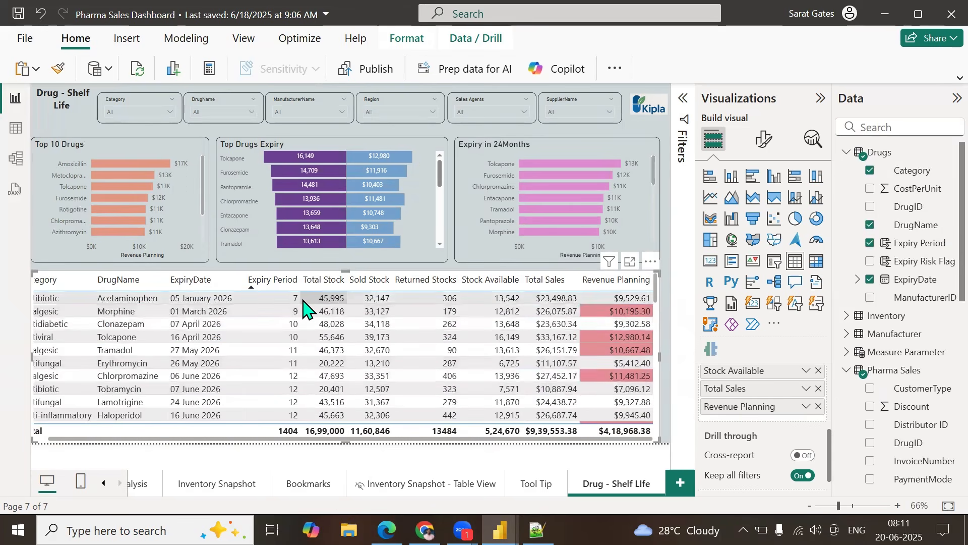
scroll(303, 306, "down", 5)
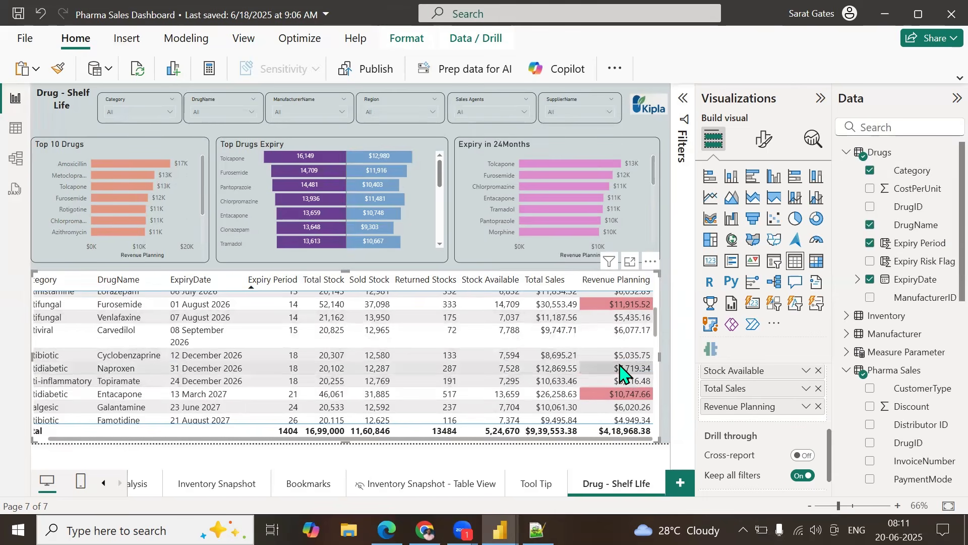
scroll(619, 371, "up", 5)
scroll(618, 368, "down", 2)
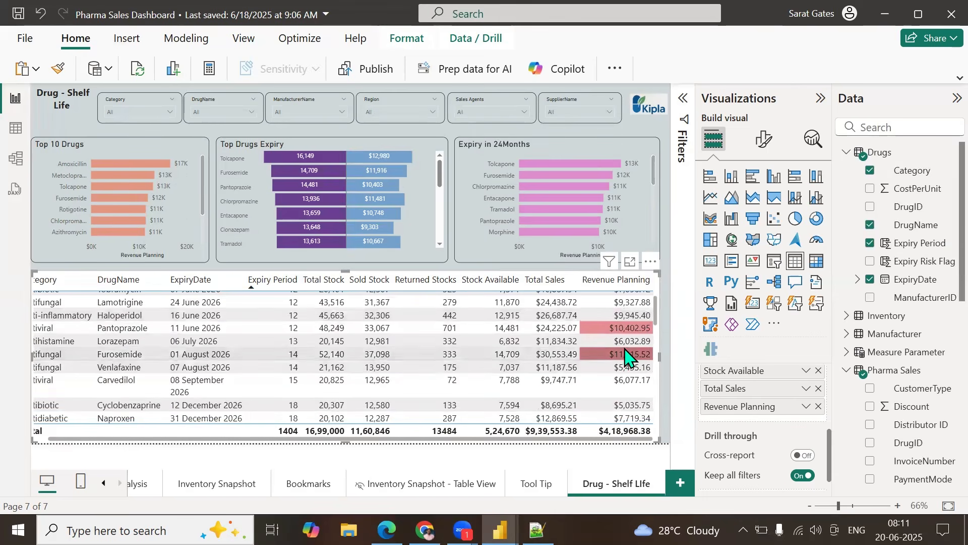
left_click(627, 354)
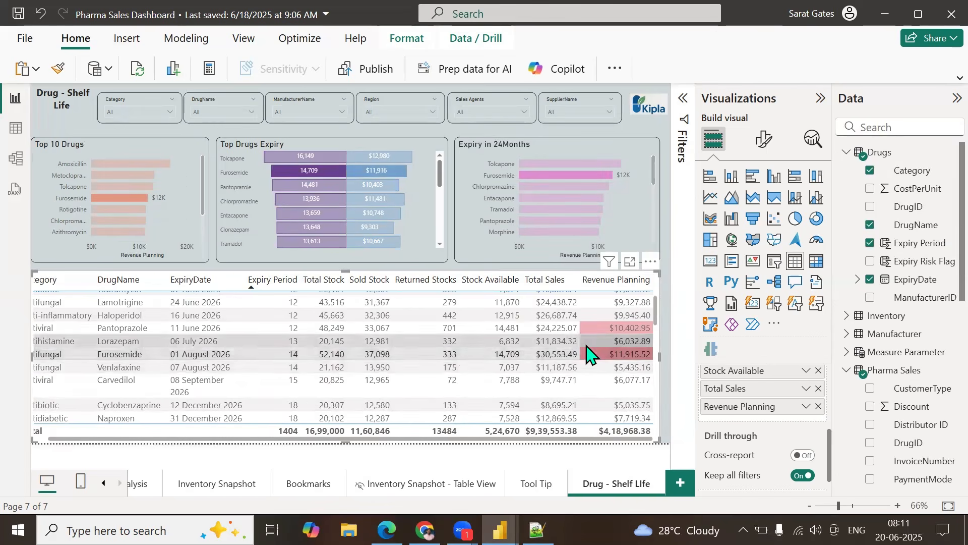
left_click(624, 359)
scroll(623, 359, "up", 4)
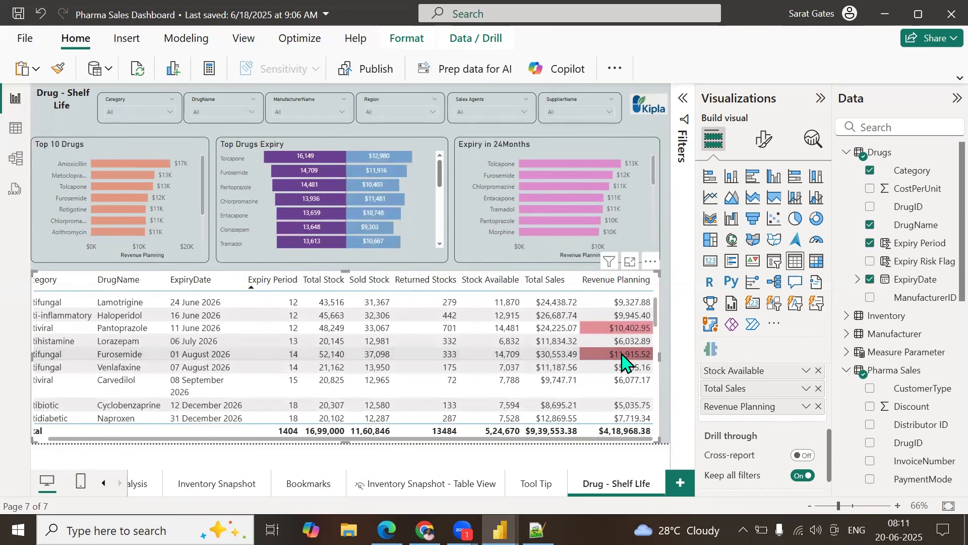
scroll(624, 359, "up", 4)
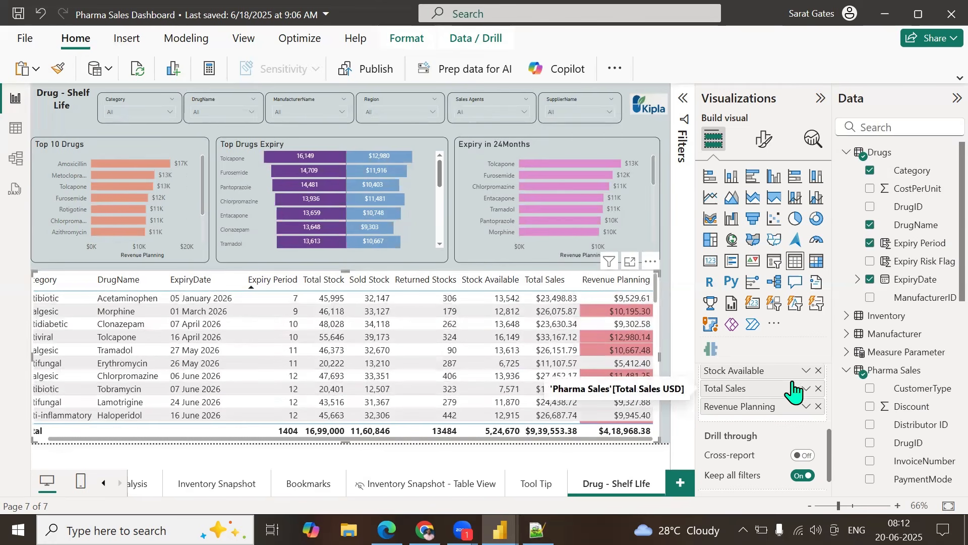
left_click(805, 370)
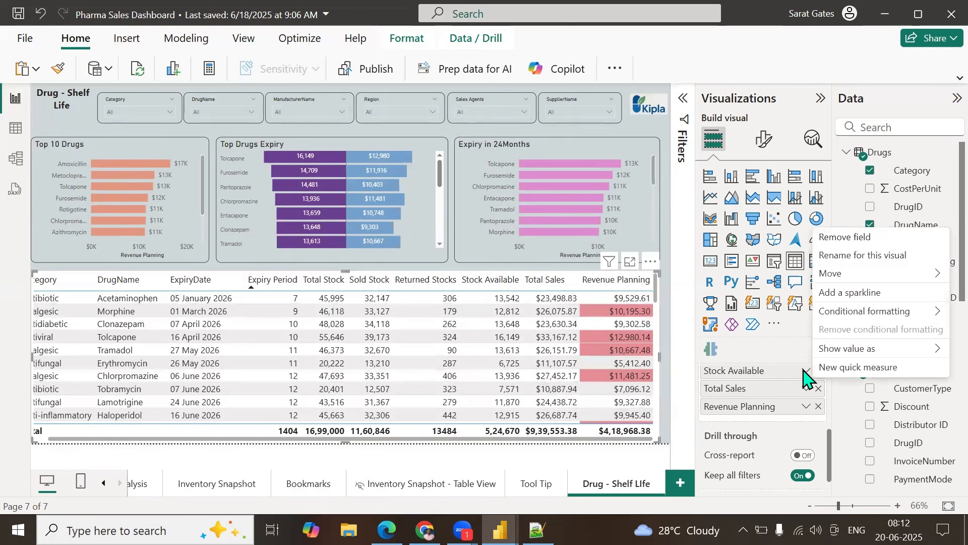
left_click(751, 431)
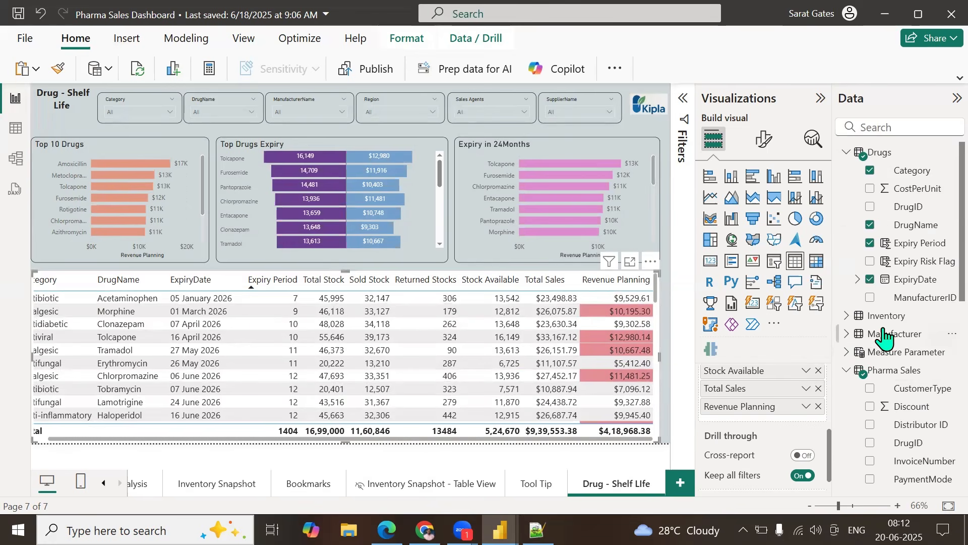
Step: Copy the entire formula of the Expiry Risk Flag column
left_click(915, 262)
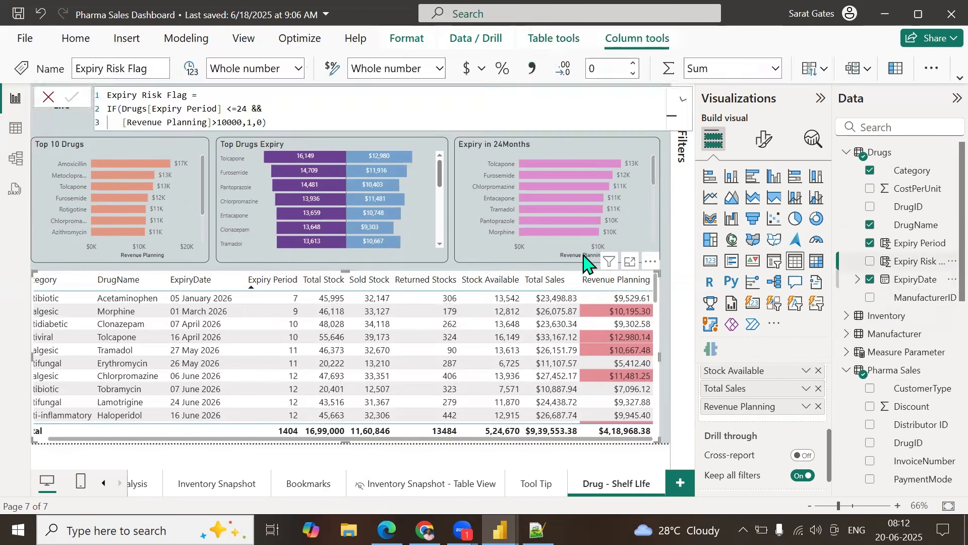
left_click(285, 114)
key("ctrl+a")
key("ctrl+c")
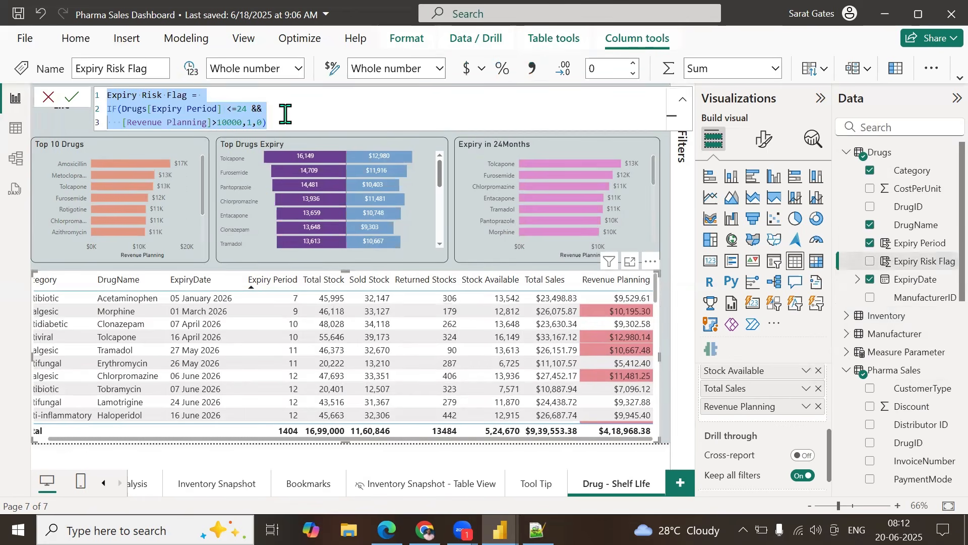
right_click(911, 261)
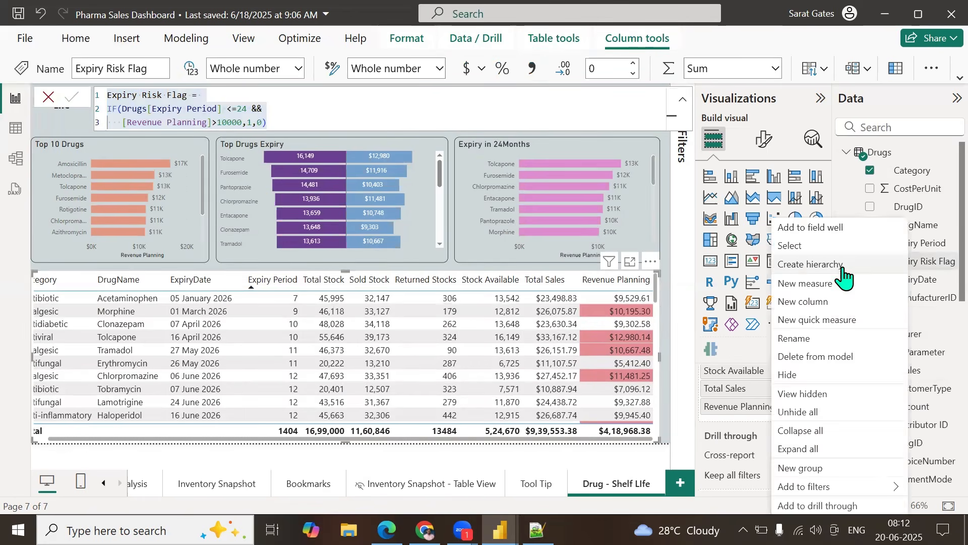
left_click(817, 284)
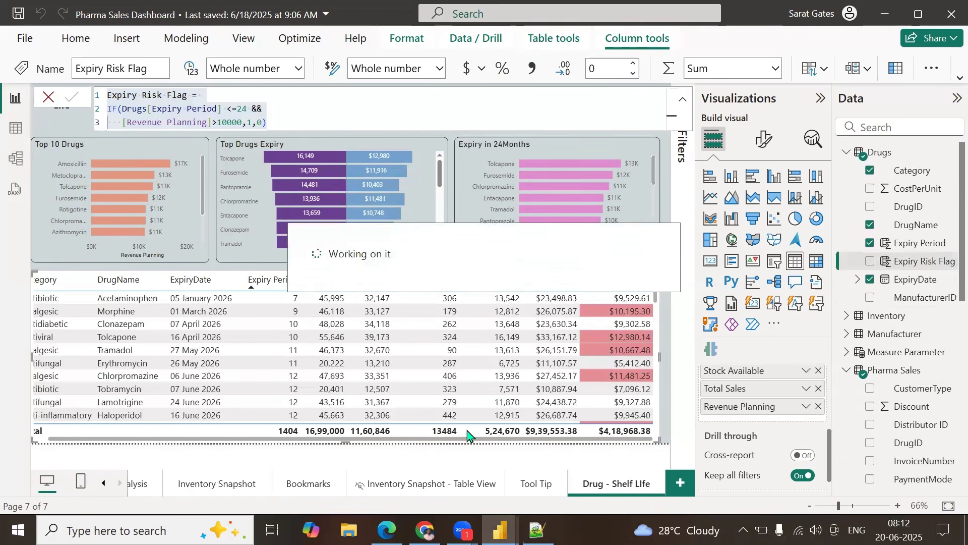
left_click(48, 97)
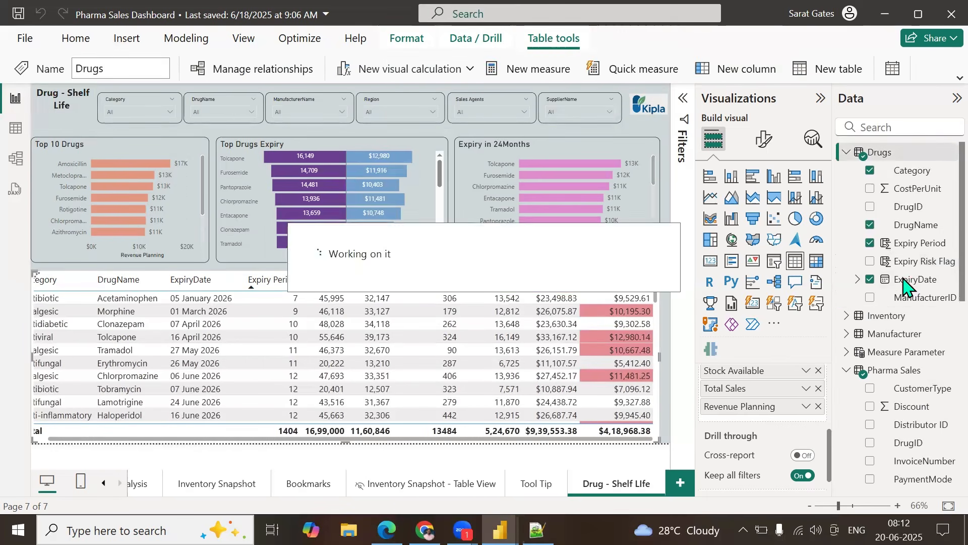
Step: Add a new calculated column to the Drugs table and paste the copied Expiry Risk Flag formula into it
right_click(914, 261)
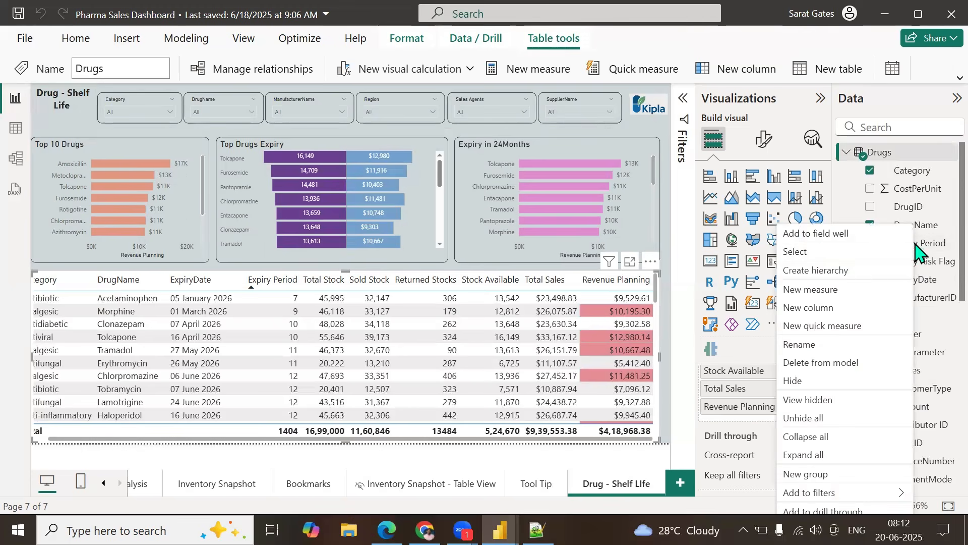
left_click(816, 308)
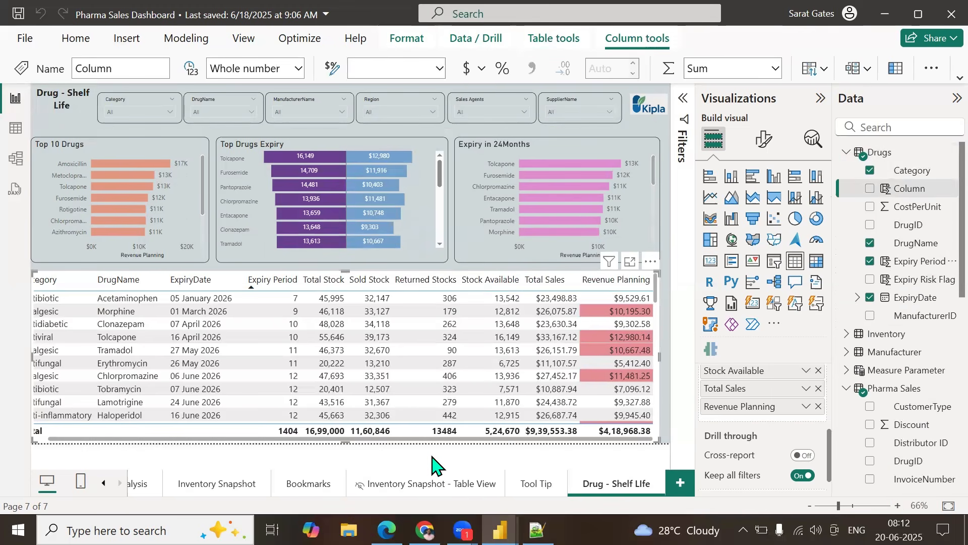
key("ctrl+v")
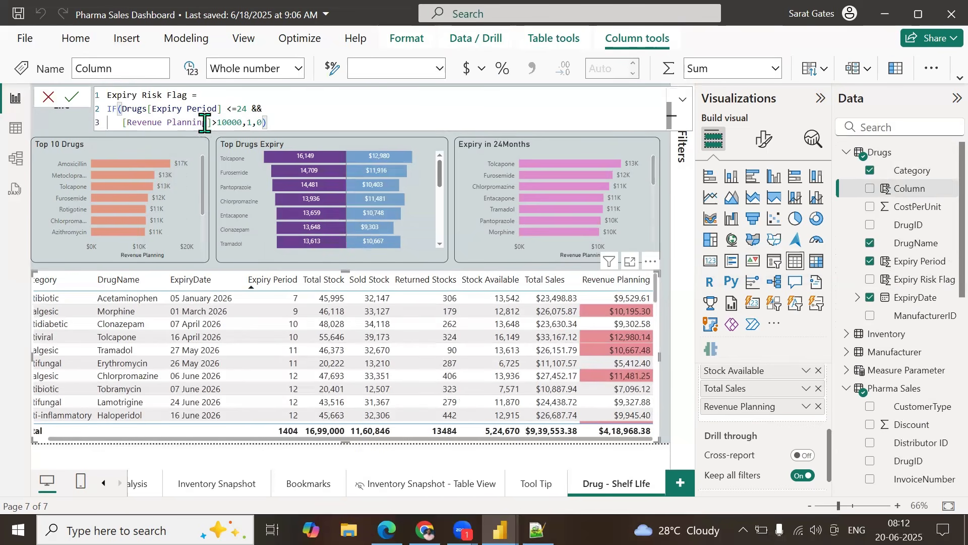
Step: Replace the [Revenue Planning] reference in the new column's formula with [Stock Available]
left_click_drag(212, 123, 123, 122)
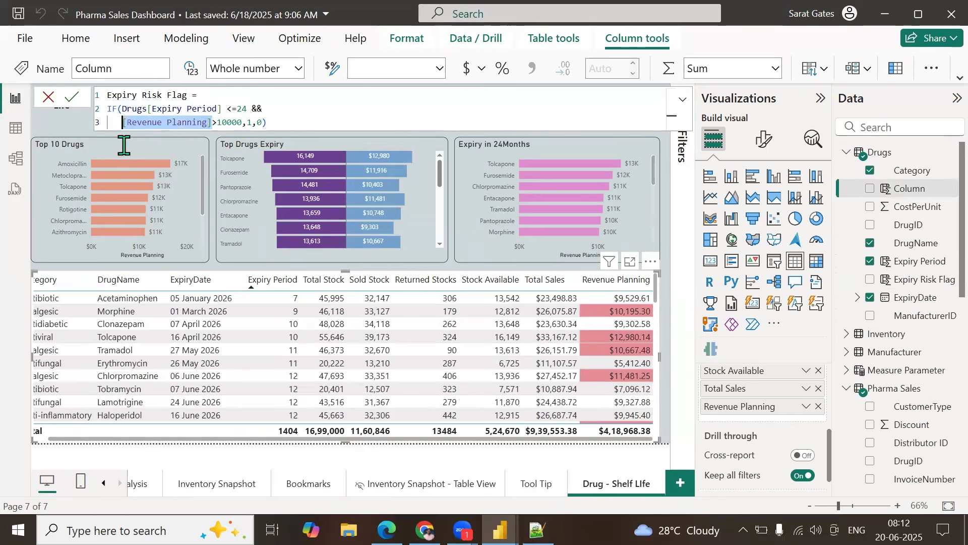
type("[st")
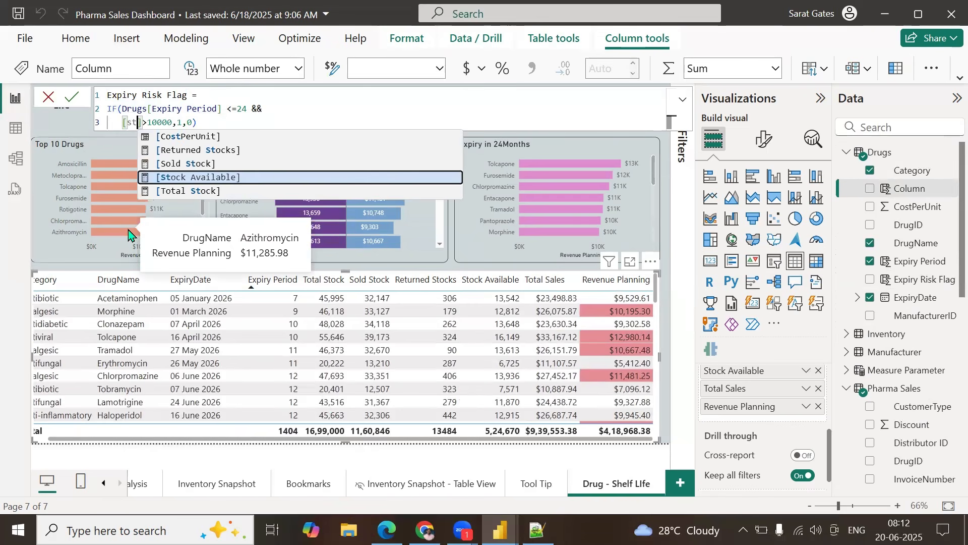
key("Tab")
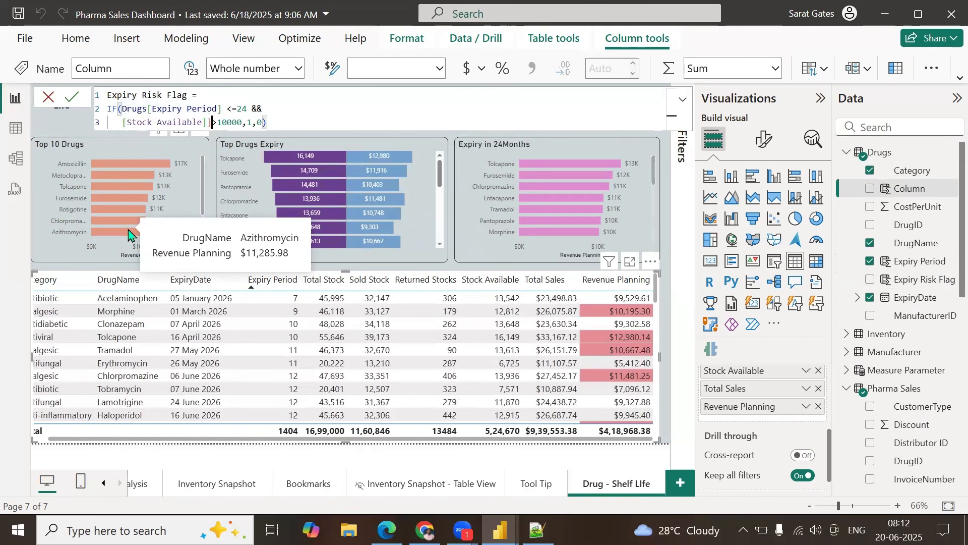
key("Right")
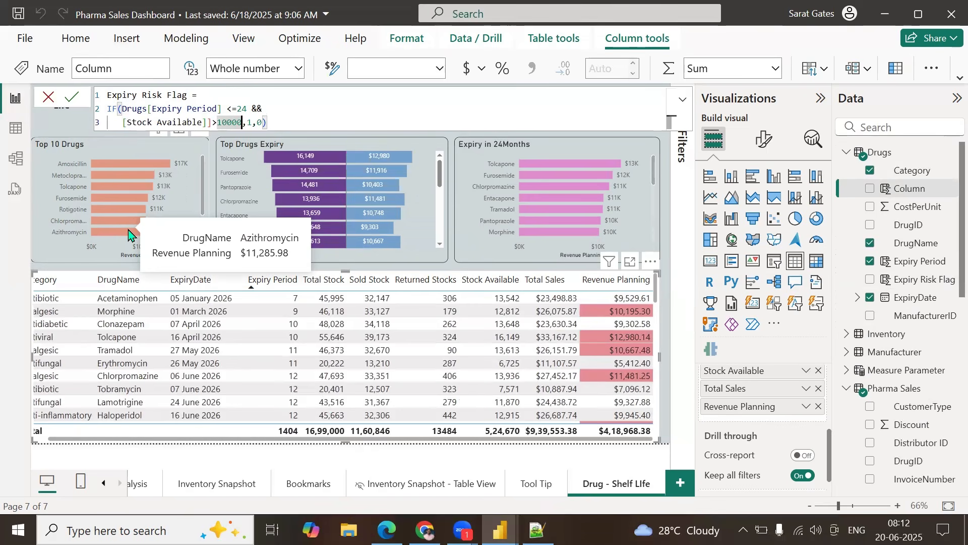
Step: Change the stock condition's threshold to >5000 and remove the surplus closing bracket after [Stock Available]
key("BackSpace")
key("BackSpace")
key("BackSpace")
key("BackSpace")
key("BackSpace")
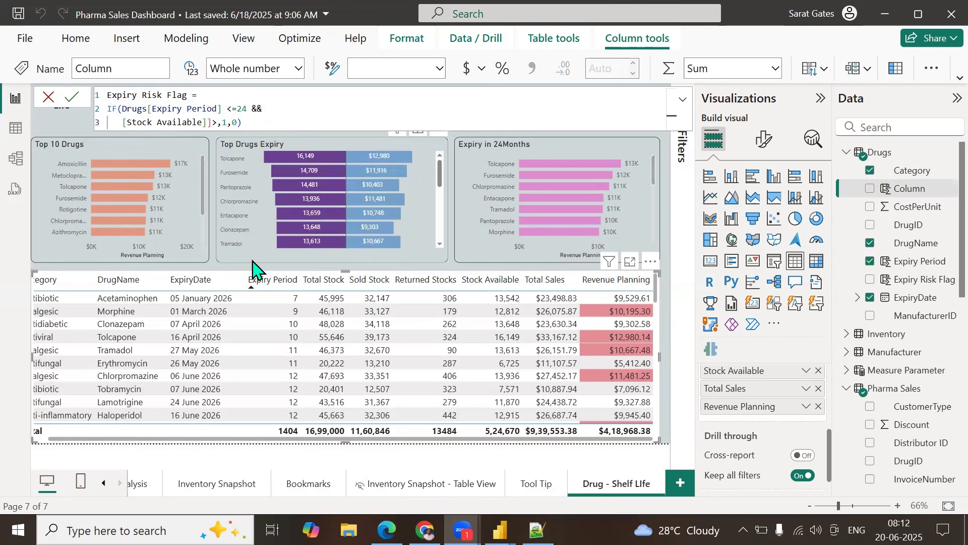
left_click(205, 121)
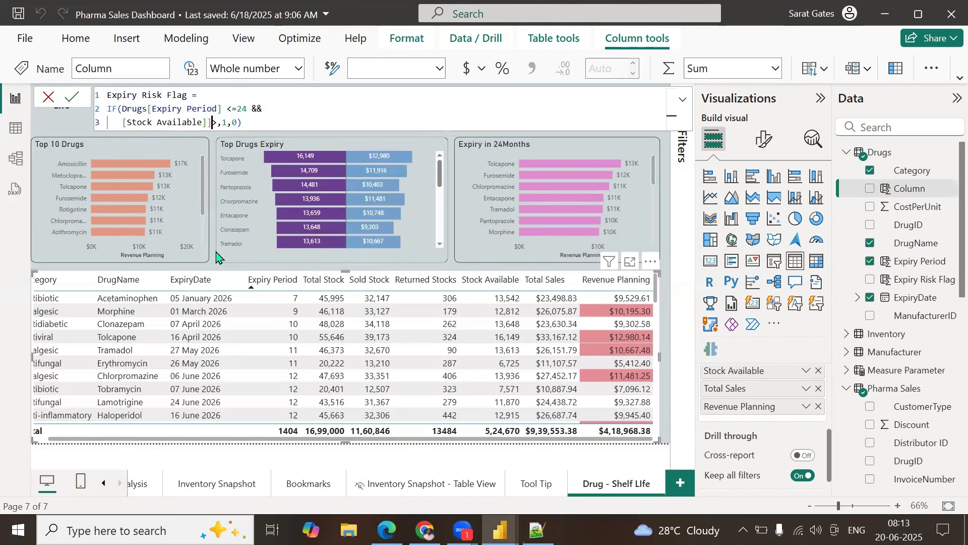
key("BackSpace")
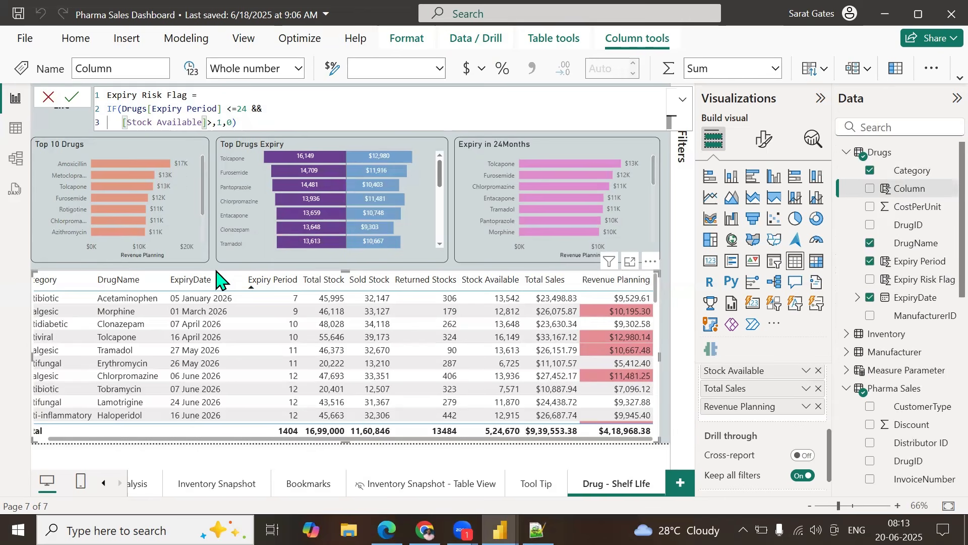
type("5000")
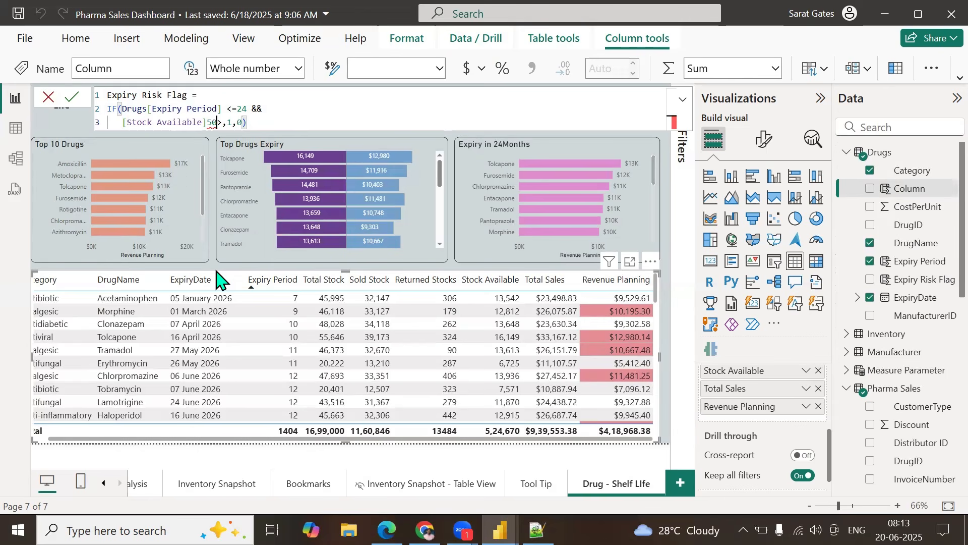
key("Delete")
key("BackSpace")
key("BackSpace")
key("BackSpace")
key("BackSpace")
type(">5000")
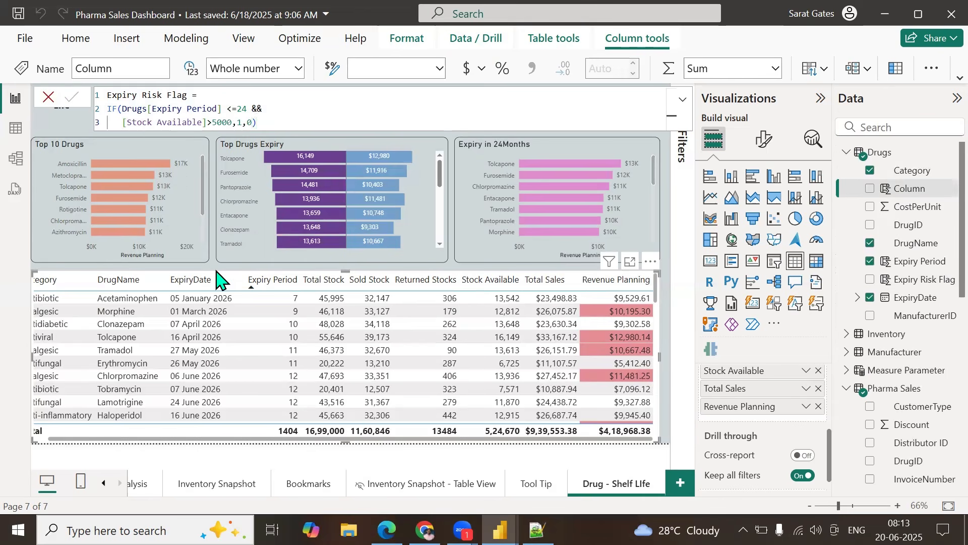
Step: Name the new column Expiry Risk Flag Stock in its formula and commit it
key("Return")
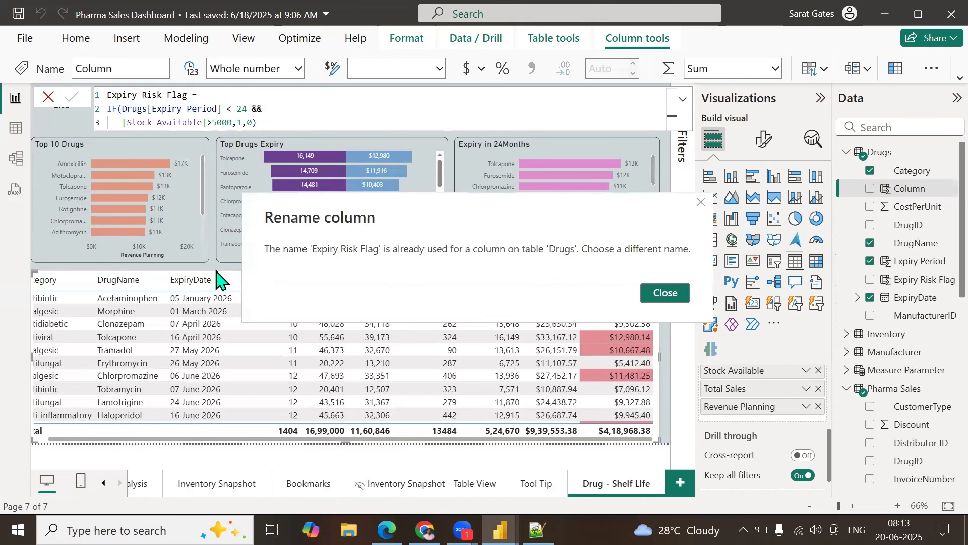
left_click(663, 293)
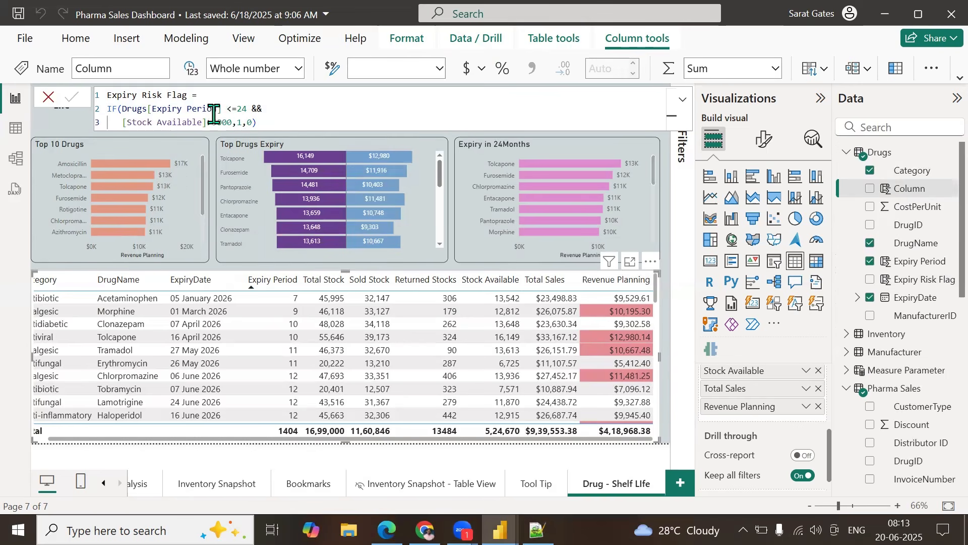
left_click(187, 96)
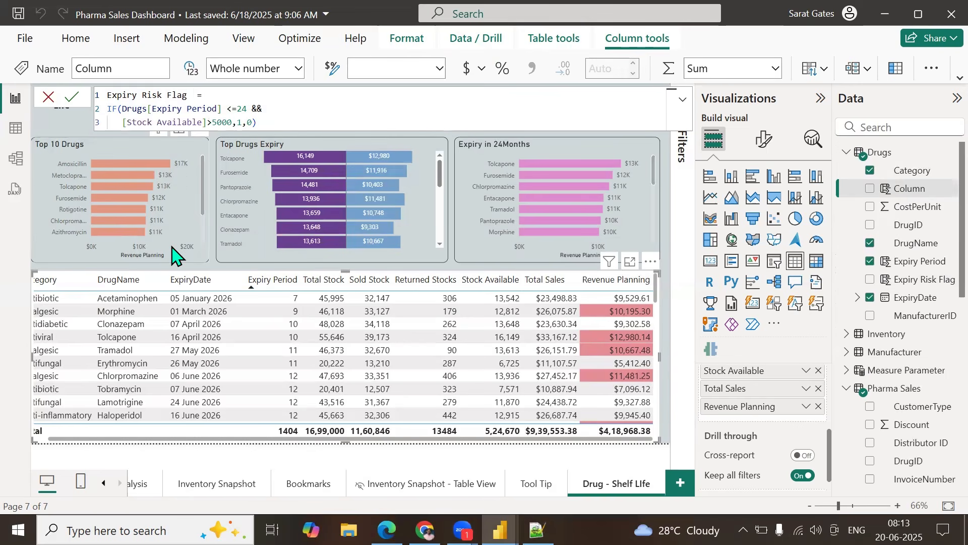
key("Return")
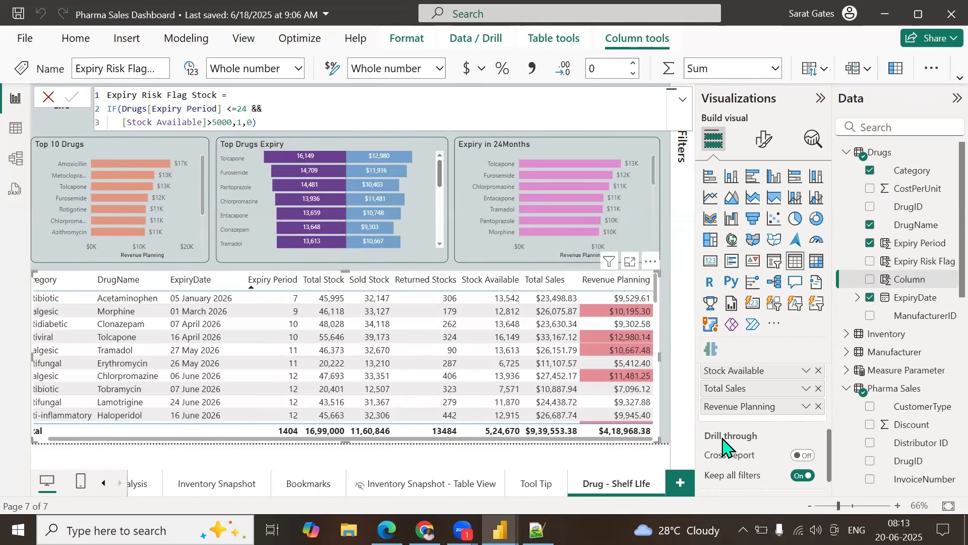
Step: Start background color conditional formatting for Stock Available in the drug detail table, with Rules as the format style
left_click(805, 372)
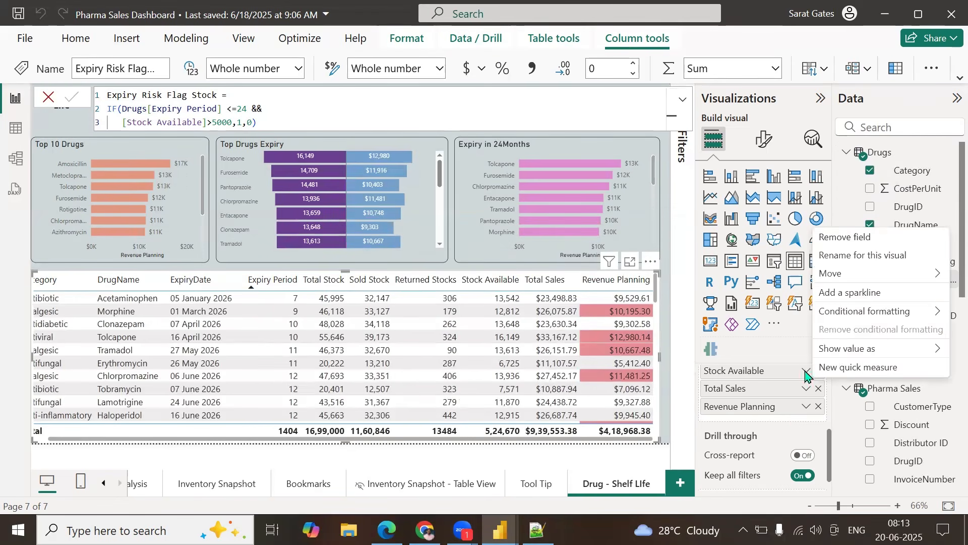
mouse_move(868, 313)
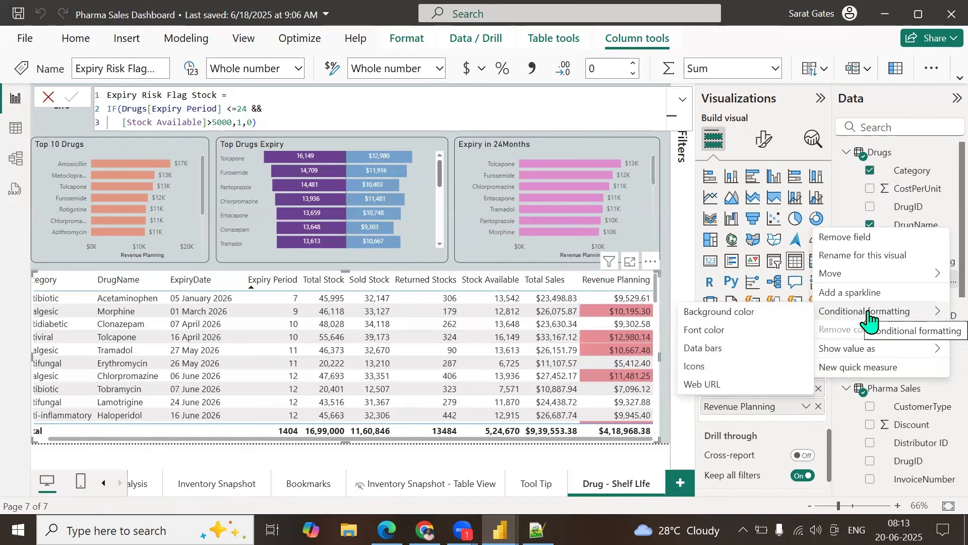
left_click(741, 314)
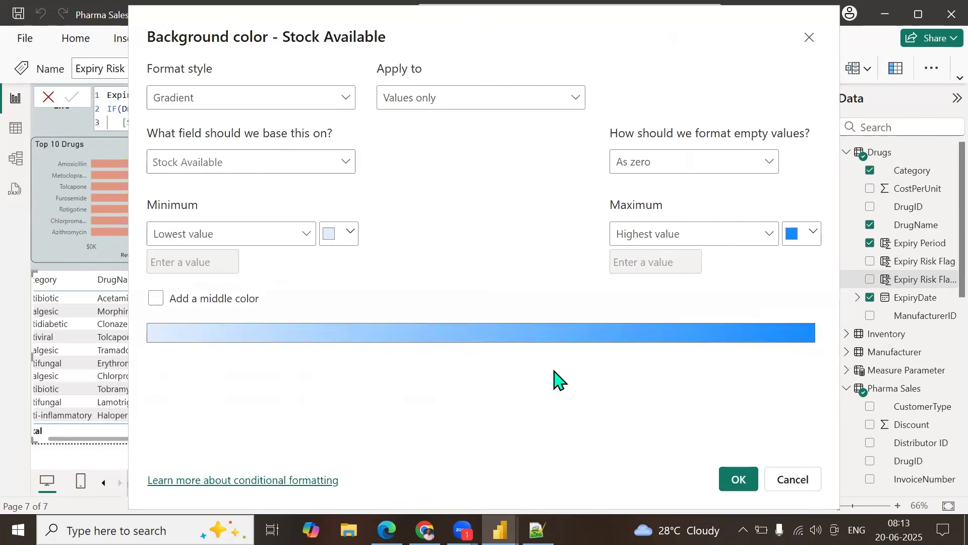
left_click(337, 101)
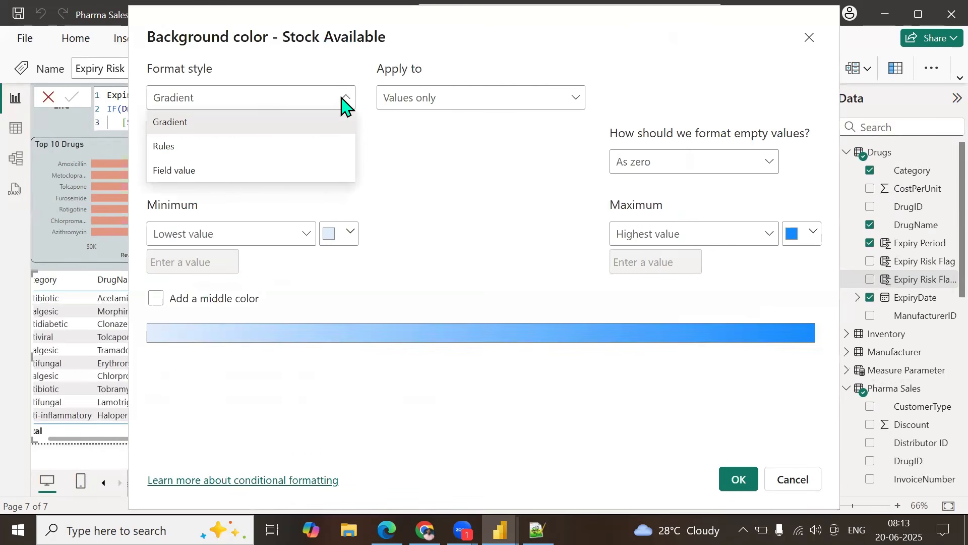
left_click(169, 146)
Step: Base the background color rules on the Expiry Risk Flag Stock column from the Drugs table
left_click(343, 162)
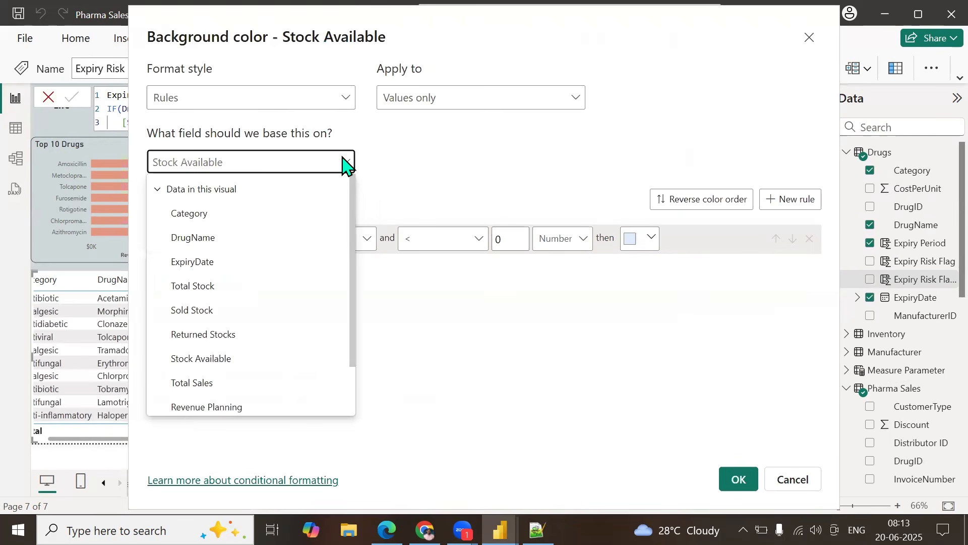
left_click_drag(352, 265, 346, 408)
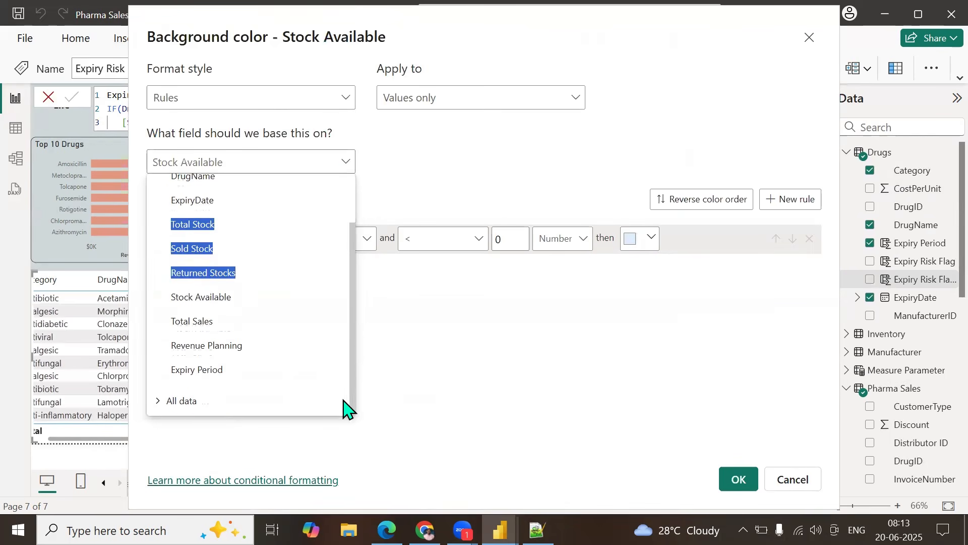
left_click(160, 402)
left_click_drag(351, 294, 353, 389)
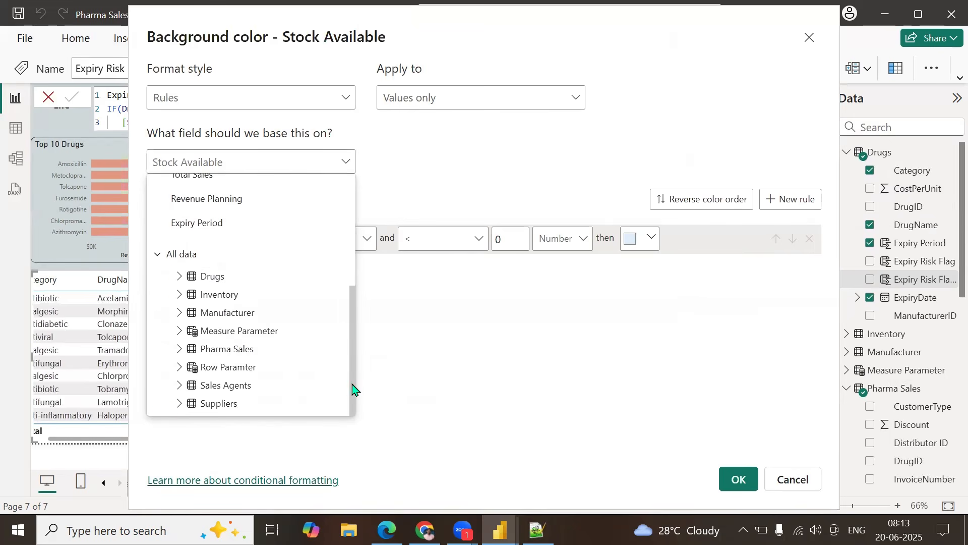
left_click(180, 276)
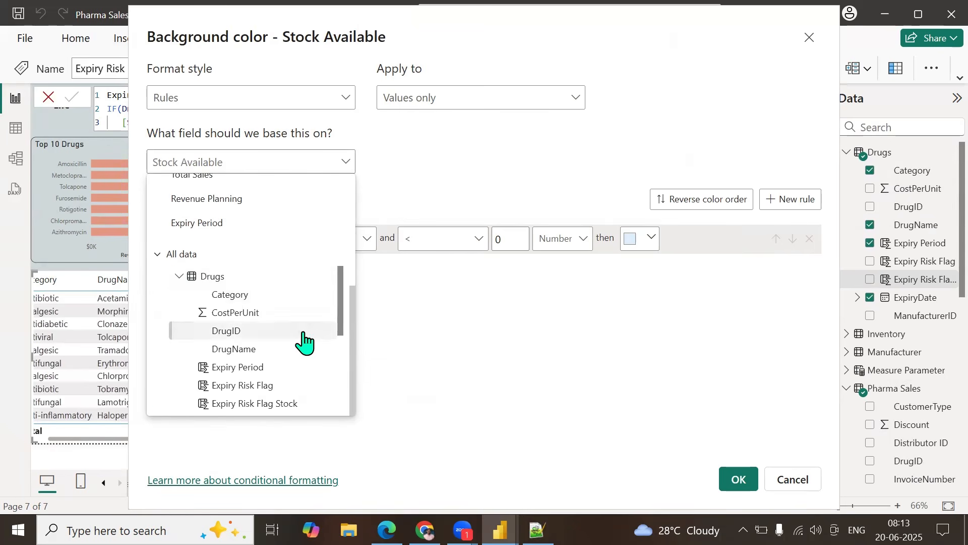
left_click(262, 403)
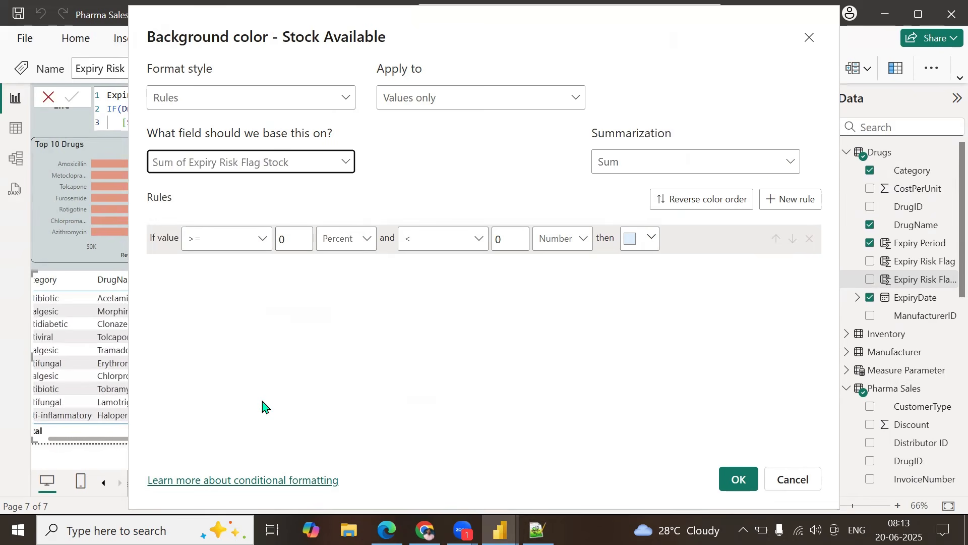
Step: Define a rule that colors Stock Available cells light red when the value = 1 as a number, and apply the formatting
left_click(217, 241)
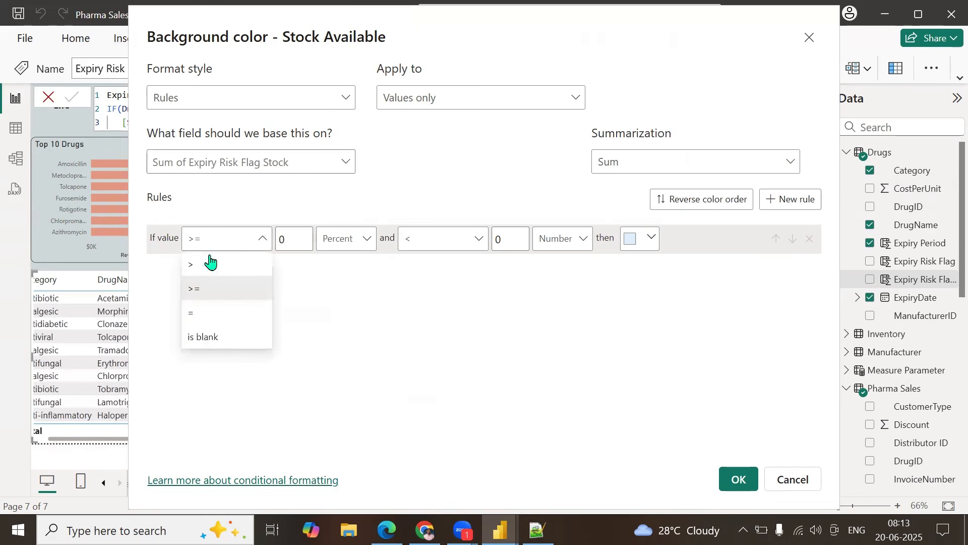
left_click(200, 321)
double_click(298, 239)
type("1")
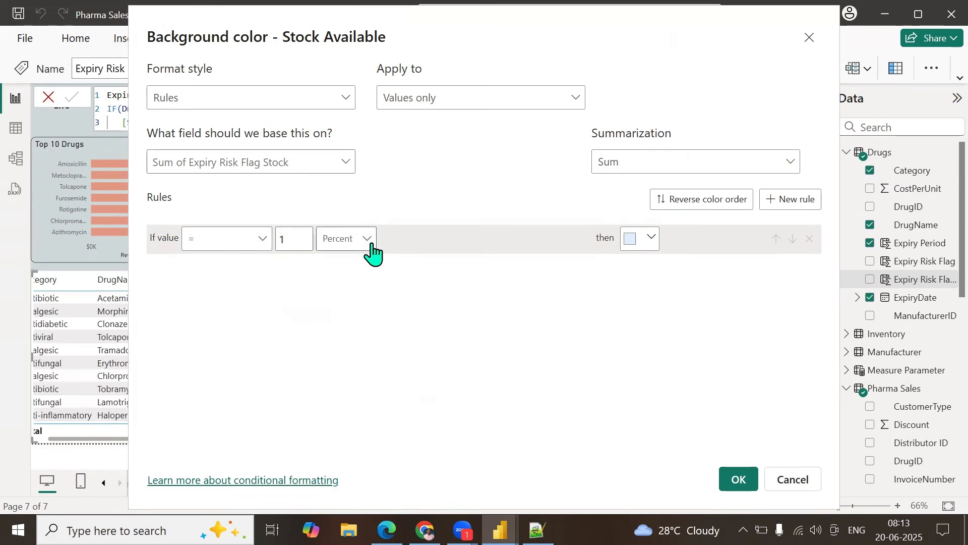
left_click(372, 239)
left_click(338, 264)
left_click(648, 240)
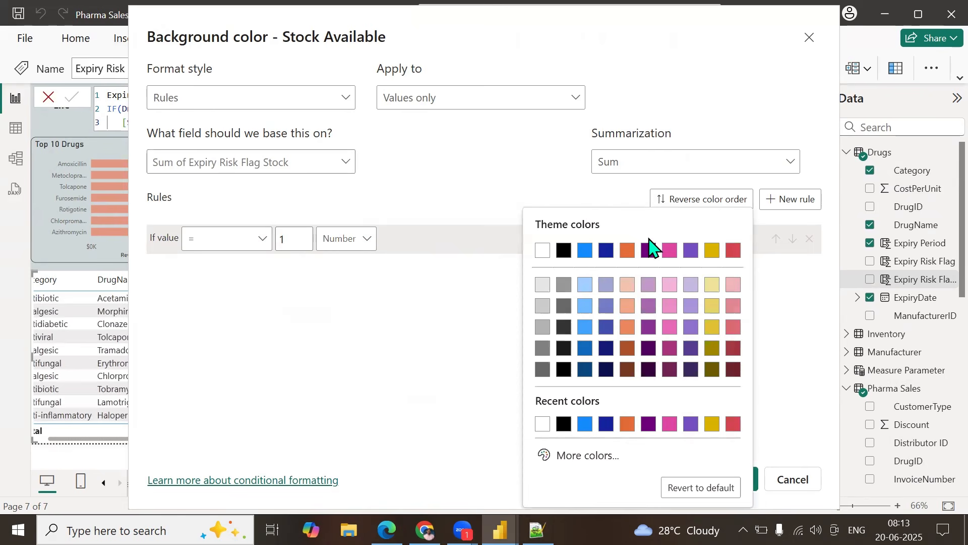
left_click(734, 308)
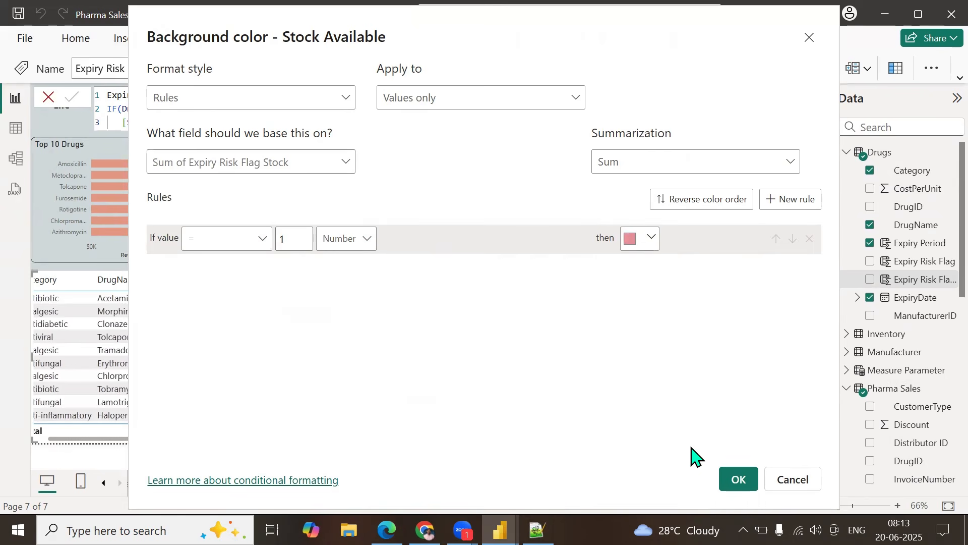
left_click(744, 488)
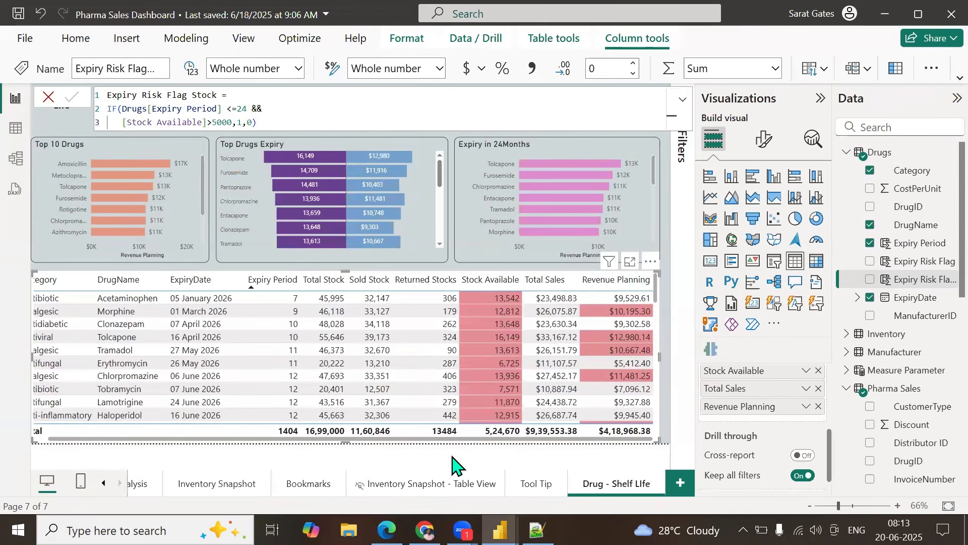
Step: Examine which Stock Available cells are highlighted against their expiry periods throughout the drug detail table
scroll(496, 336, "down", 10)
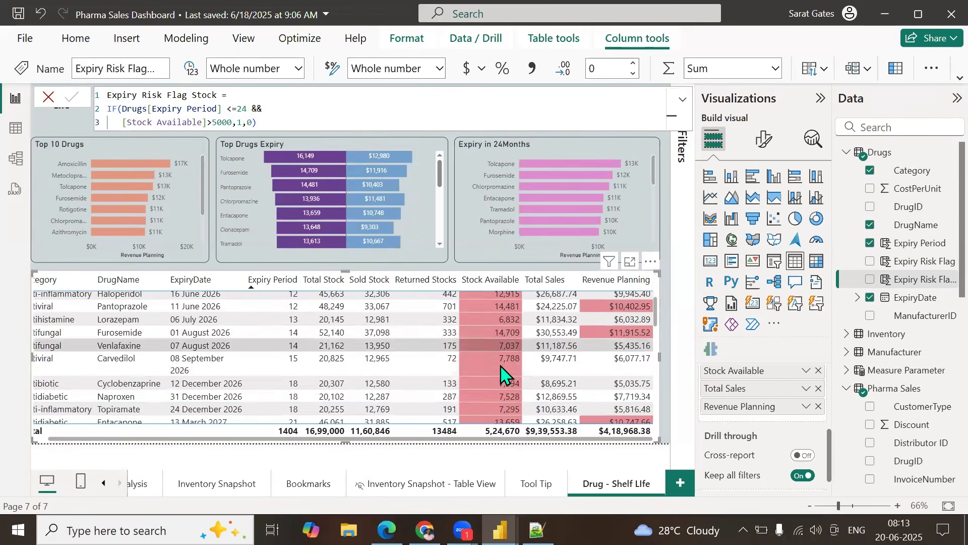
scroll(497, 375, "up", 10)
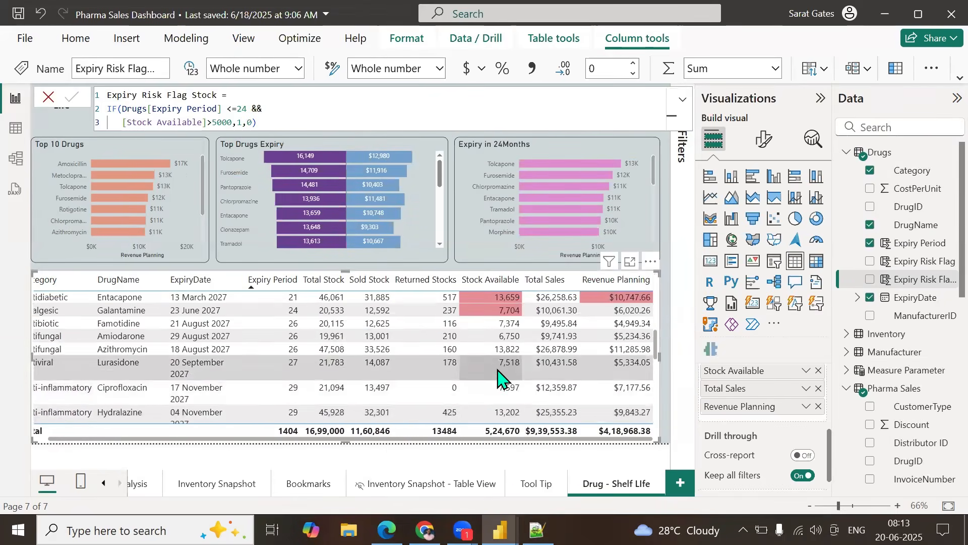
scroll(498, 377, "down", 3)
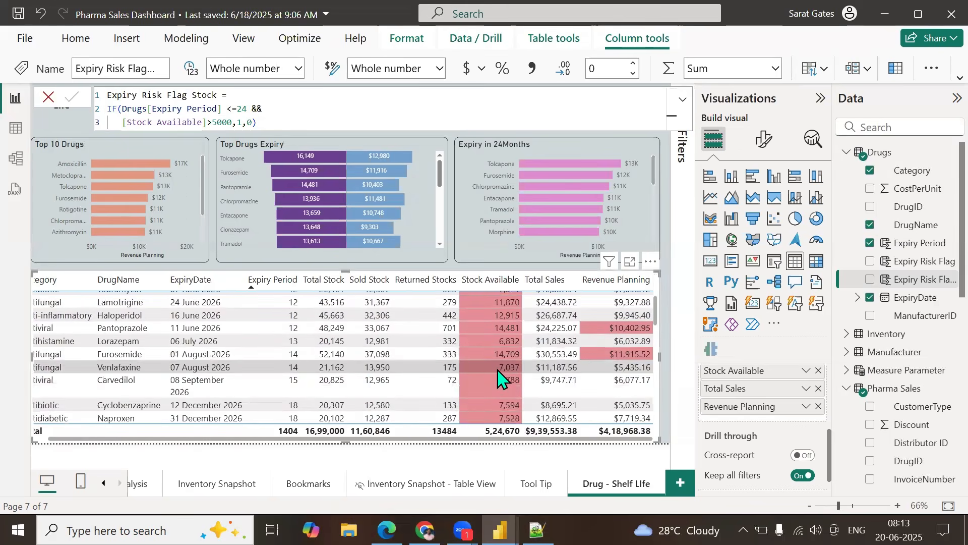
scroll(498, 377, "up", 3)
scroll(498, 378, "down", 5)
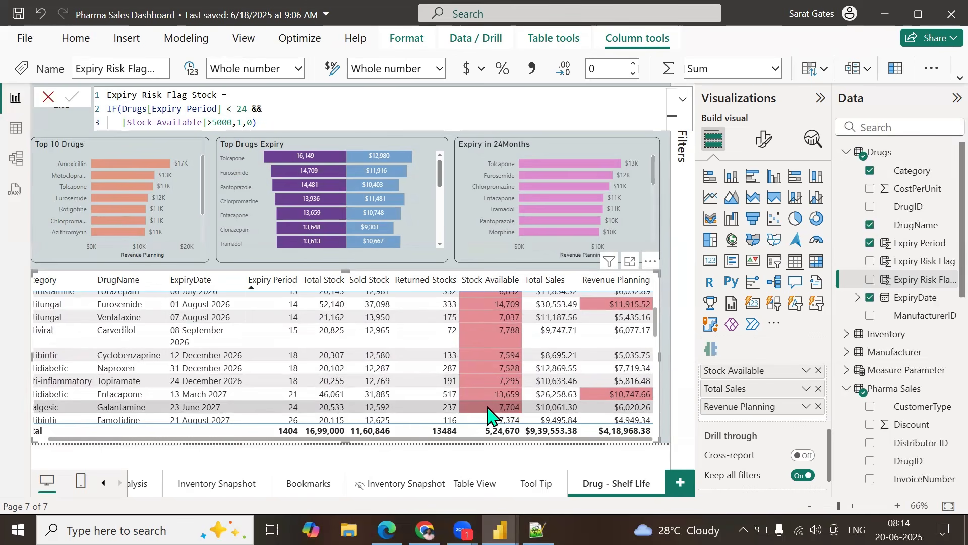
scroll(487, 415, "up", 4)
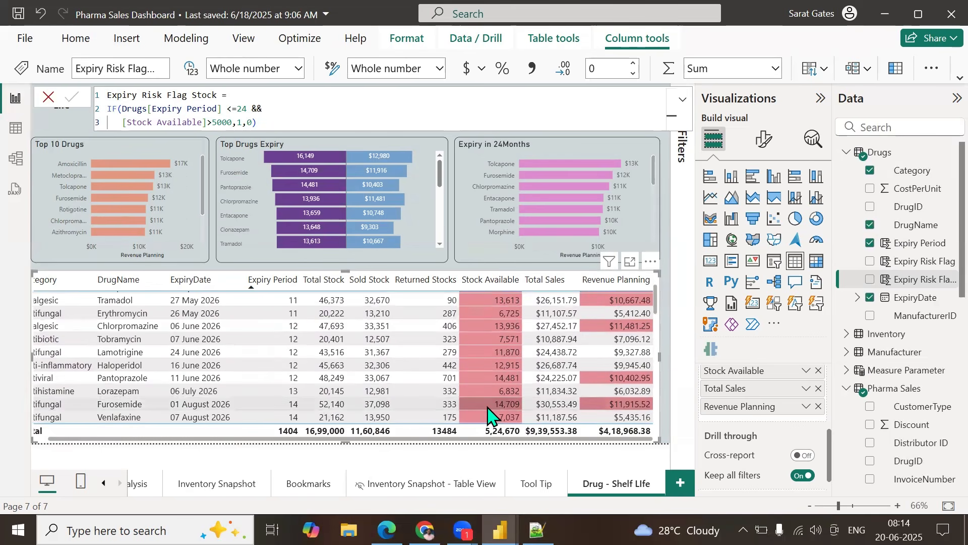
Step: Raise the Stock Available threshold in the Expiry Risk Flag Stock formula to 10000 and commit it
scroll(488, 415, "up", 2)
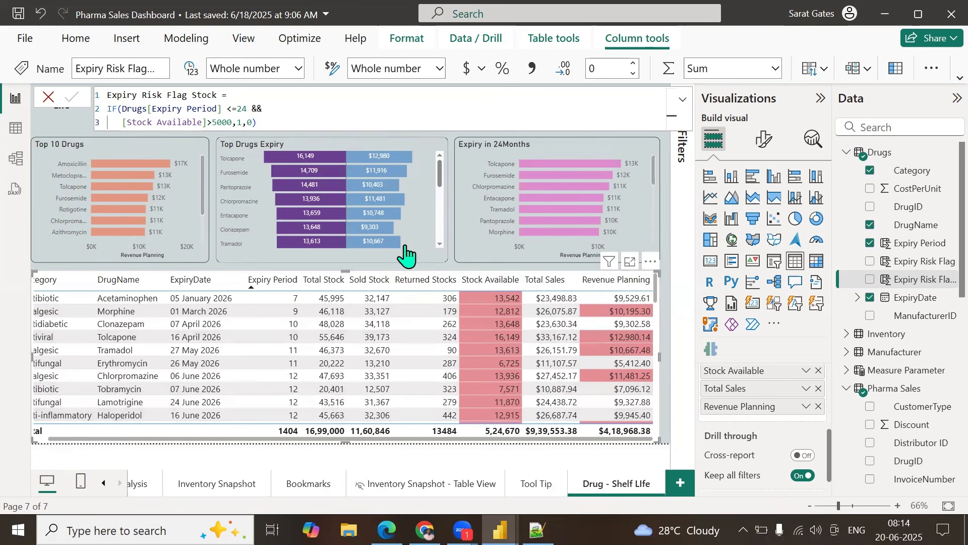
double_click(216, 122)
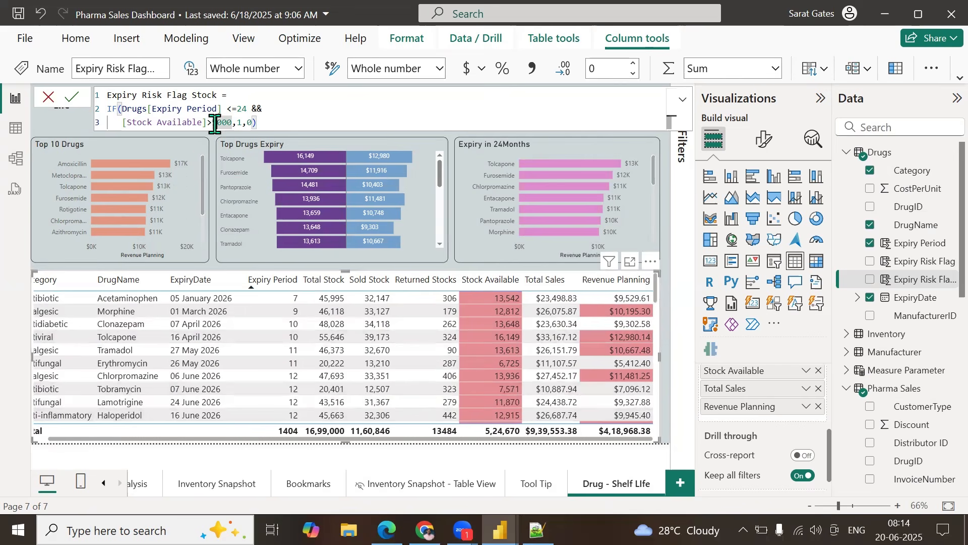
key("Delete")
type("10")
key("Return")
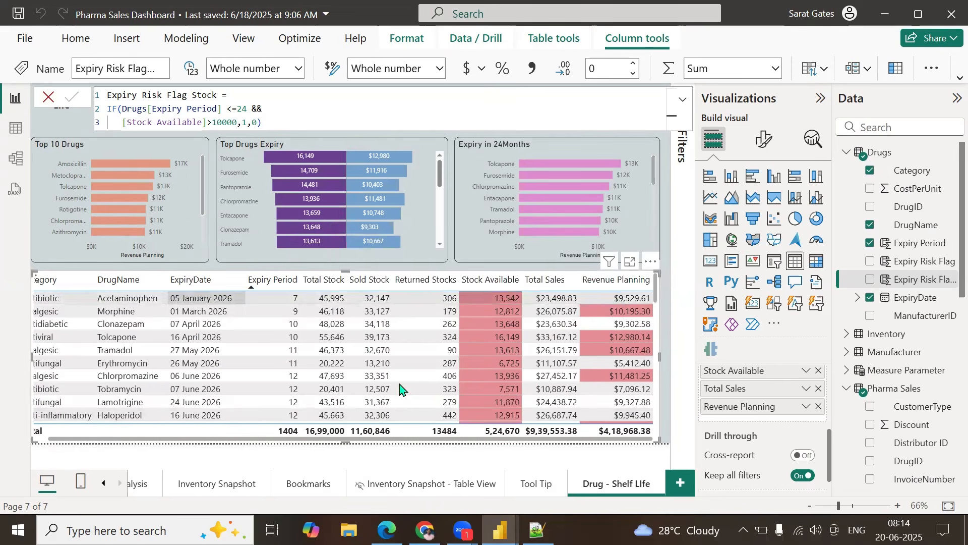
scroll(488, 396, "down", 2)
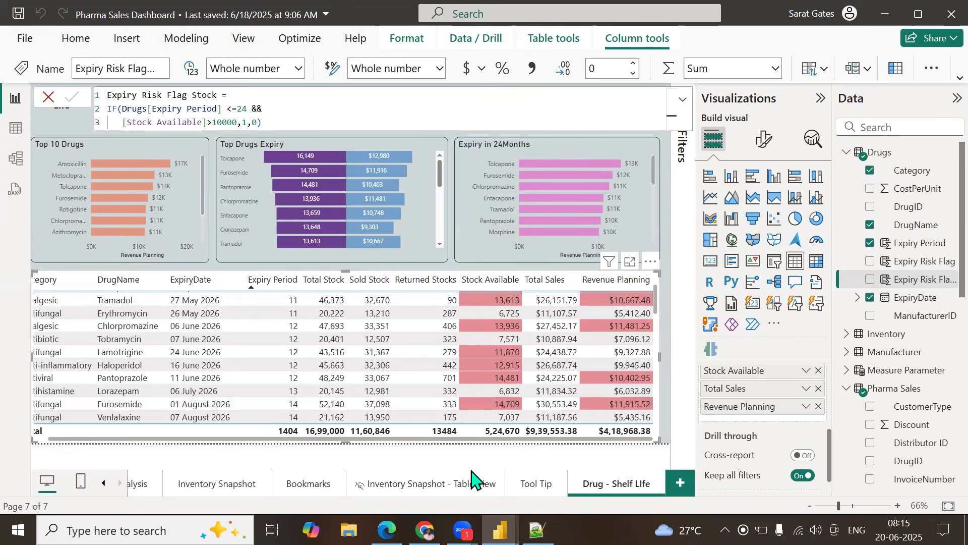
left_click(543, 463)
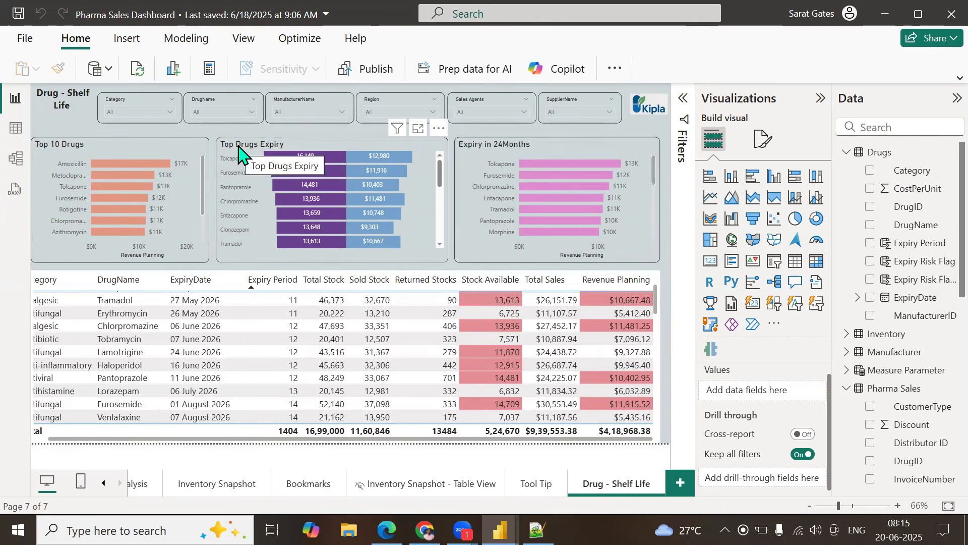
Step: Open the custom color picker for the bars of the Expiry in 24Months chart
left_click(549, 158)
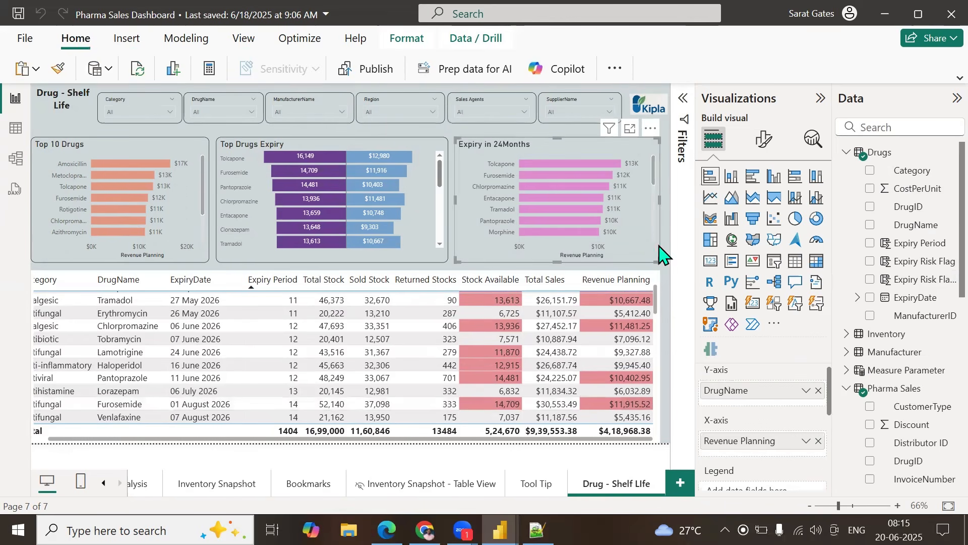
left_click(763, 143)
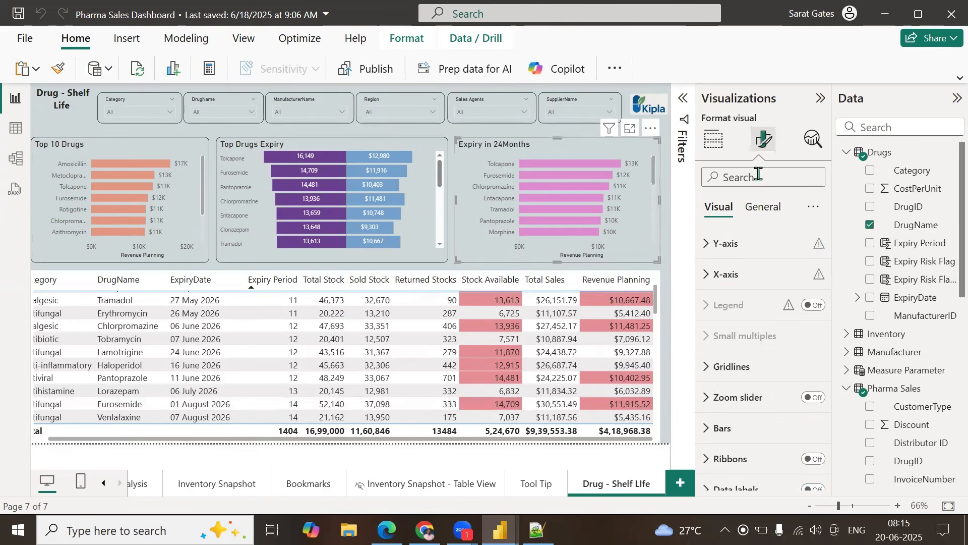
left_click(711, 428)
scroll(817, 353, "down", 3)
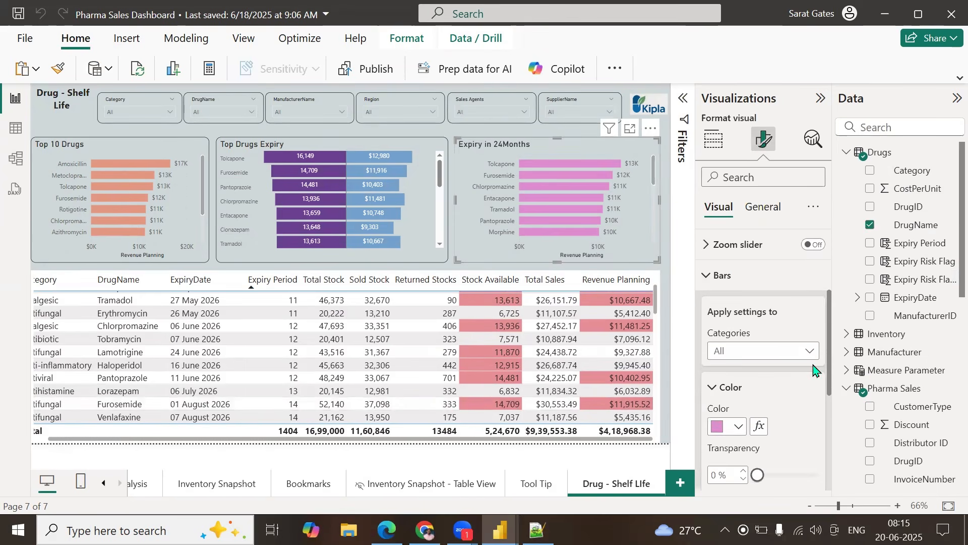
left_click(738, 426)
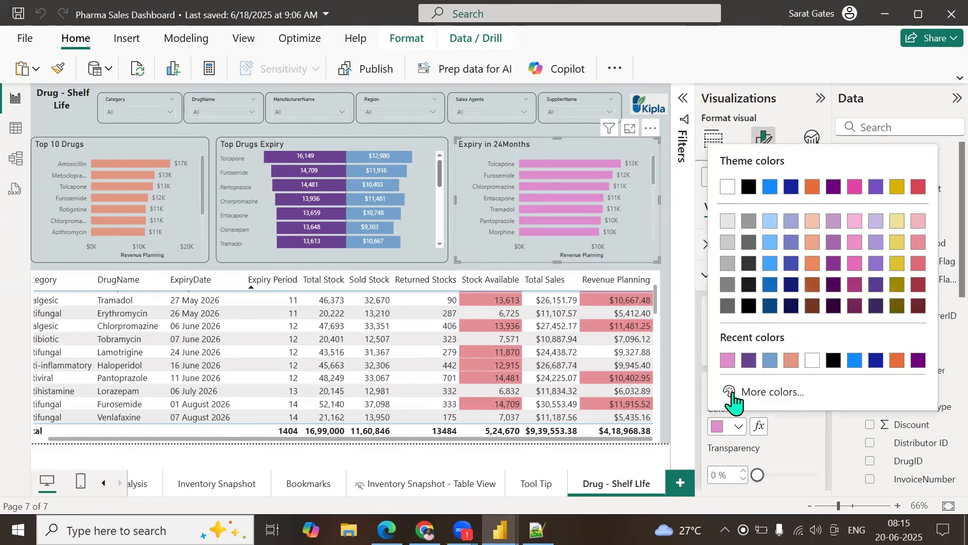
left_click(733, 399)
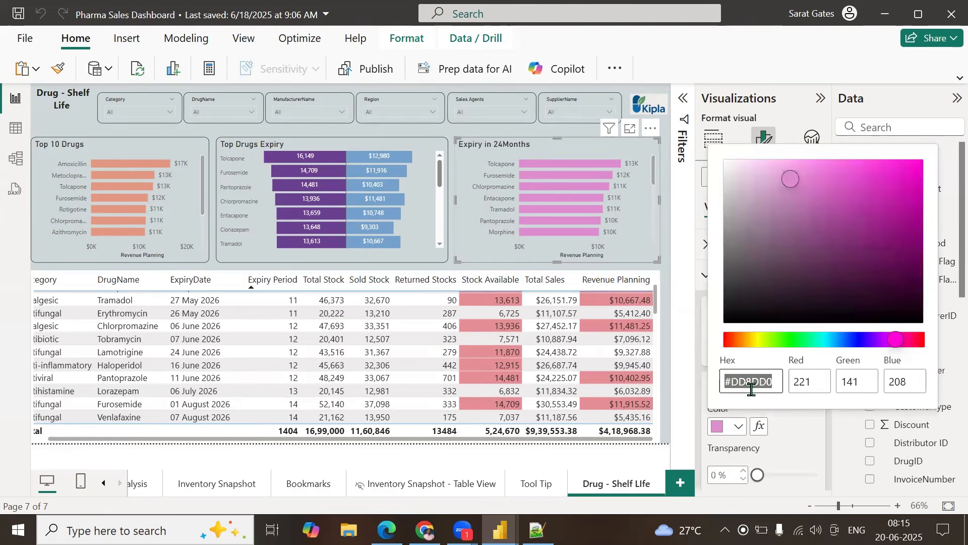
Step: Try several teal and dark grey-green shades on the bars of the Expiry in 24Months chart
left_click(810, 345)
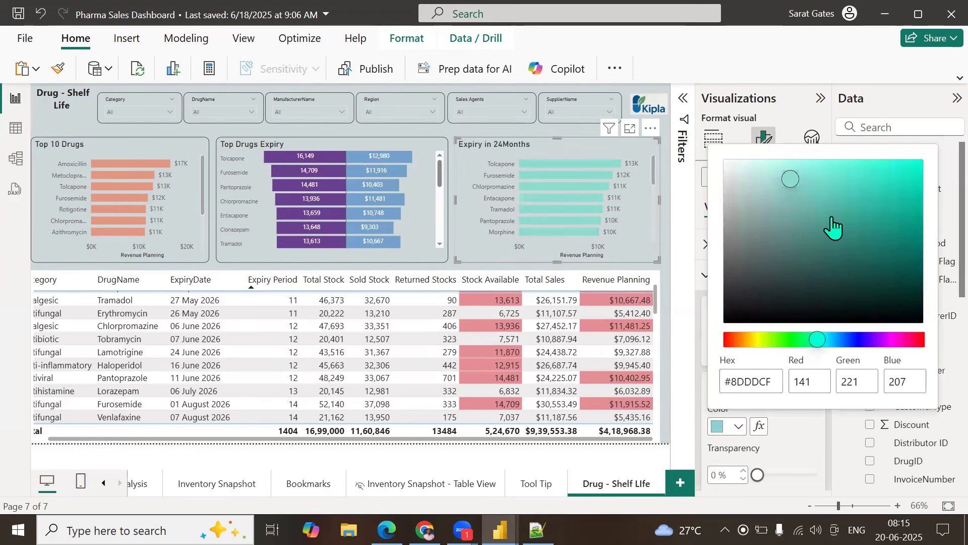
left_click(756, 215)
left_click(753, 185)
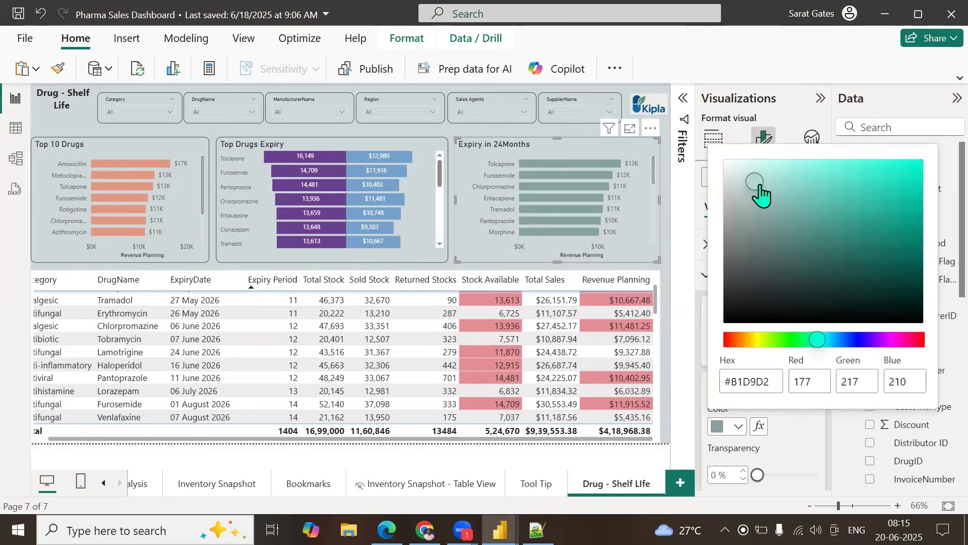
left_click(782, 249)
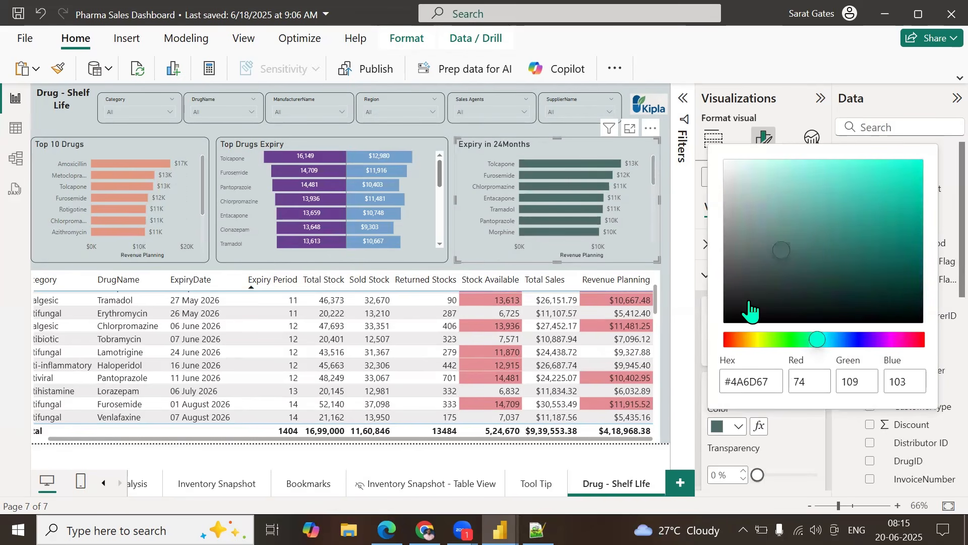
left_click(745, 297)
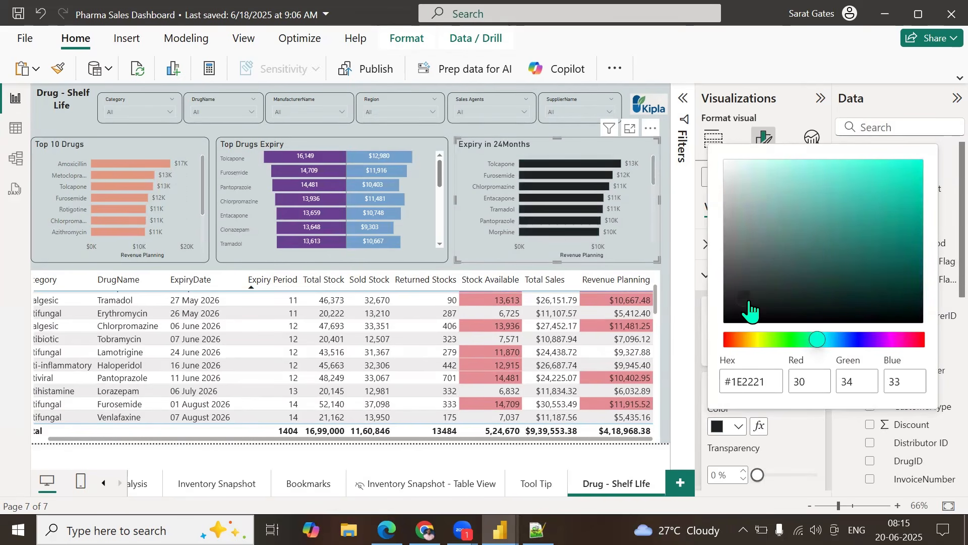
left_click(769, 295)
left_click(768, 273)
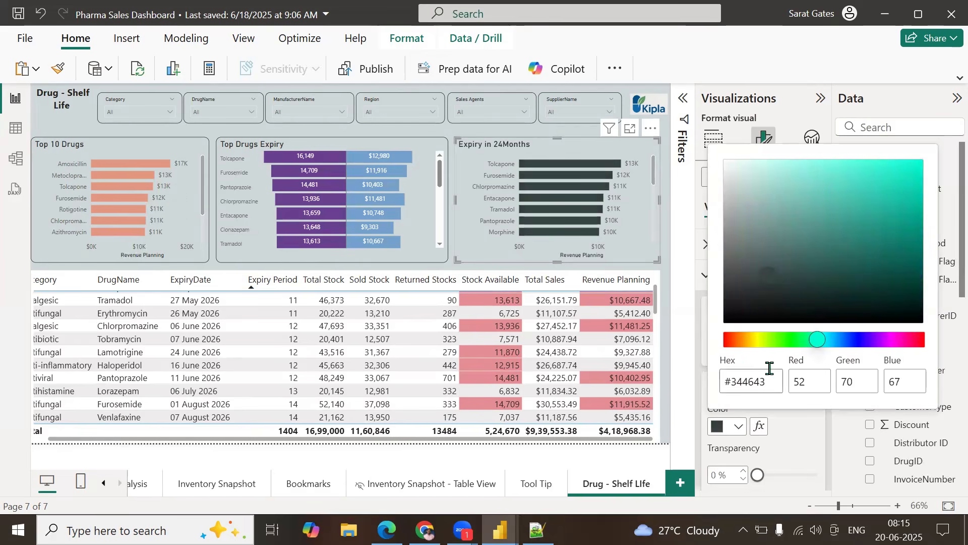
Step: Set the bars of the Expiry in 24Months chart to the custom olive green #6D7139
left_click(756, 340)
left_click(792, 223)
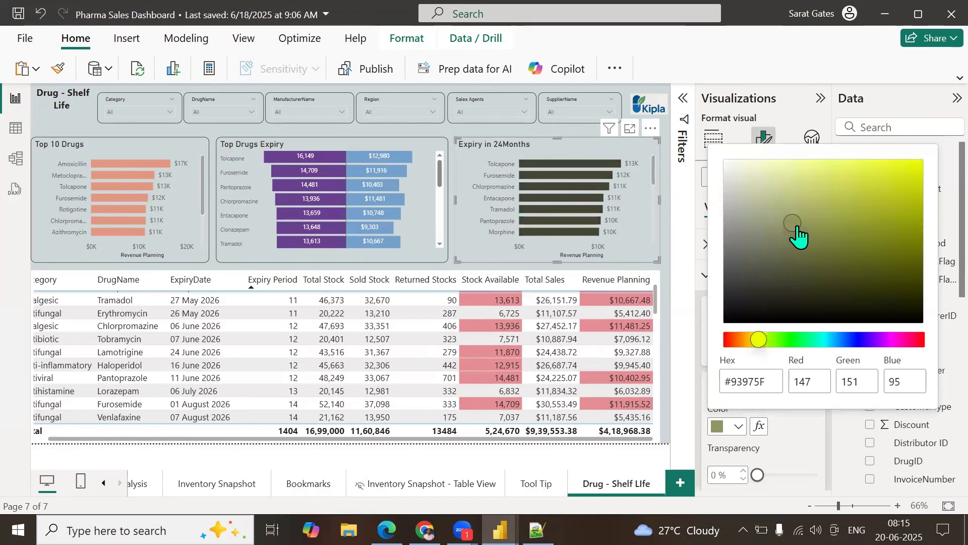
left_click_drag(807, 246, 818, 246)
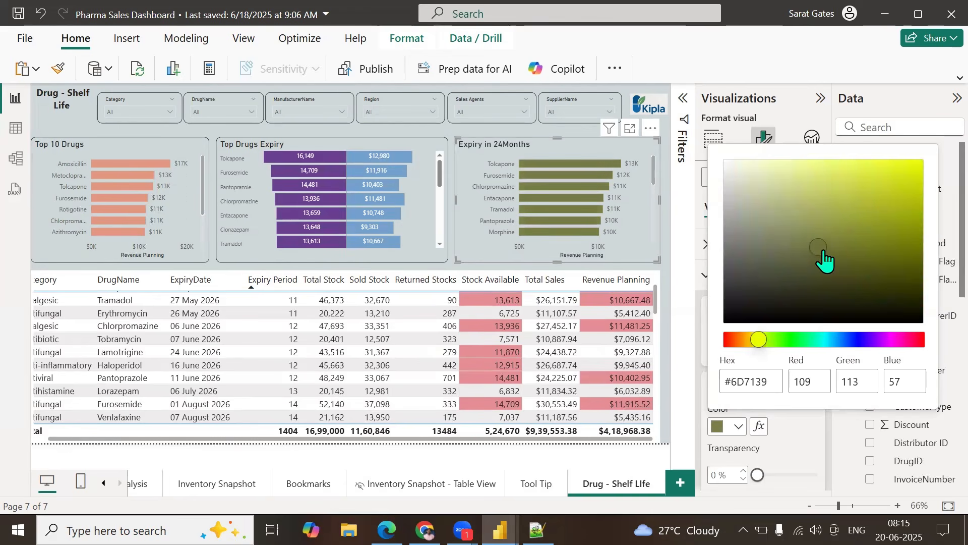
left_click(665, 145)
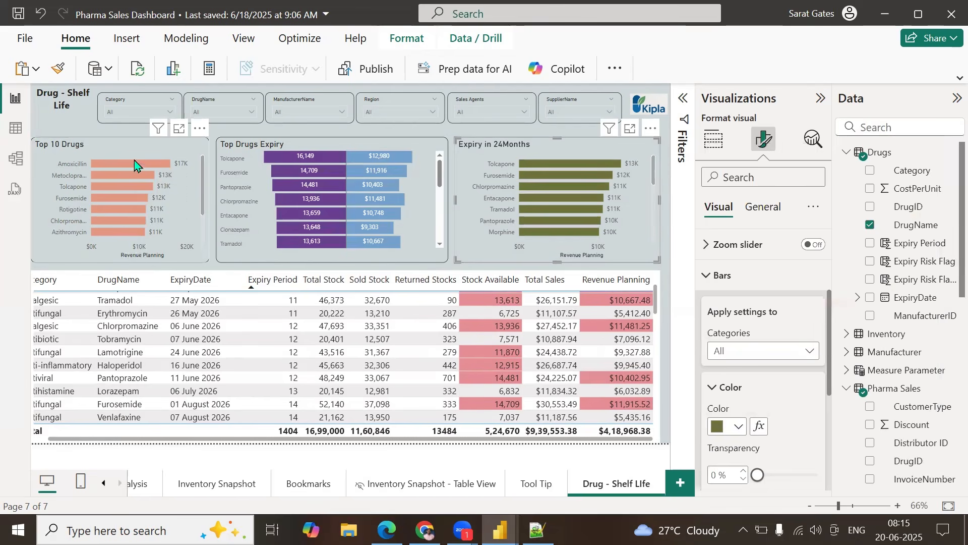
Step: Examine the stock and revenue bars in Top Drugs Expiry against the highlighted rows of the drug detail table
left_click(48, 147)
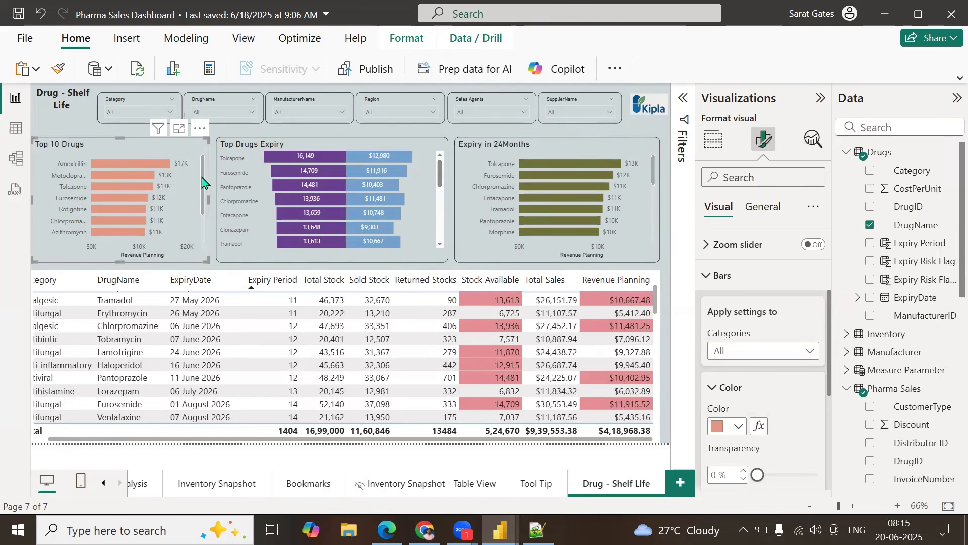
mouse_move(204, 184)
left_mouse_down()
mouse_move(203, 248)
mouse_move(207, 166)
left_mouse_up()
left_click(243, 160)
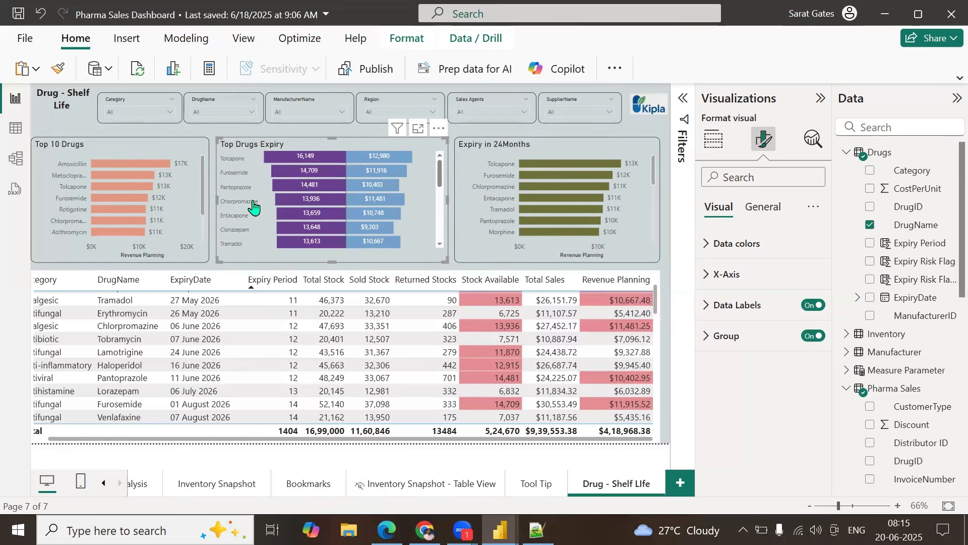
mouse_move(273, 160)
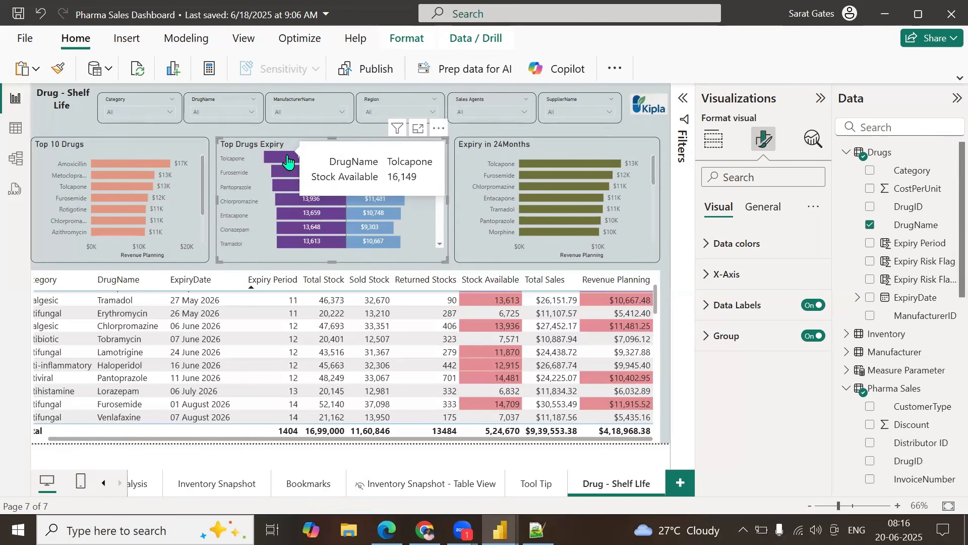
mouse_move(368, 166)
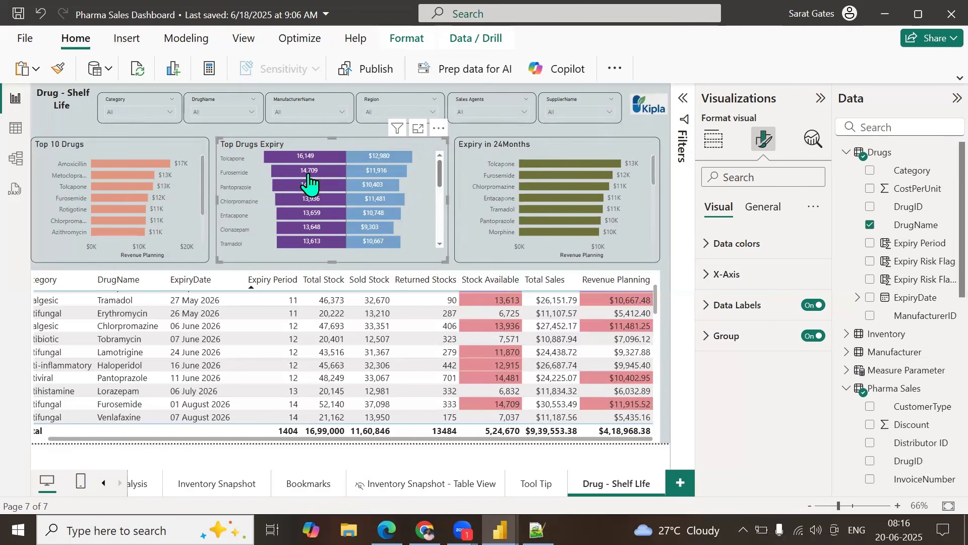
mouse_move(290, 179)
scroll(426, 372, "down", 5)
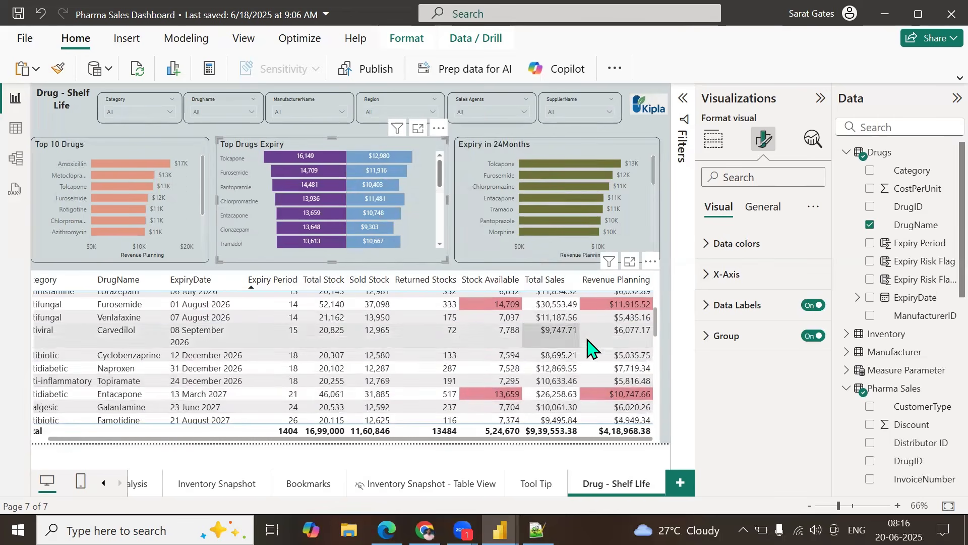
left_click_drag(659, 324, 660, 287)
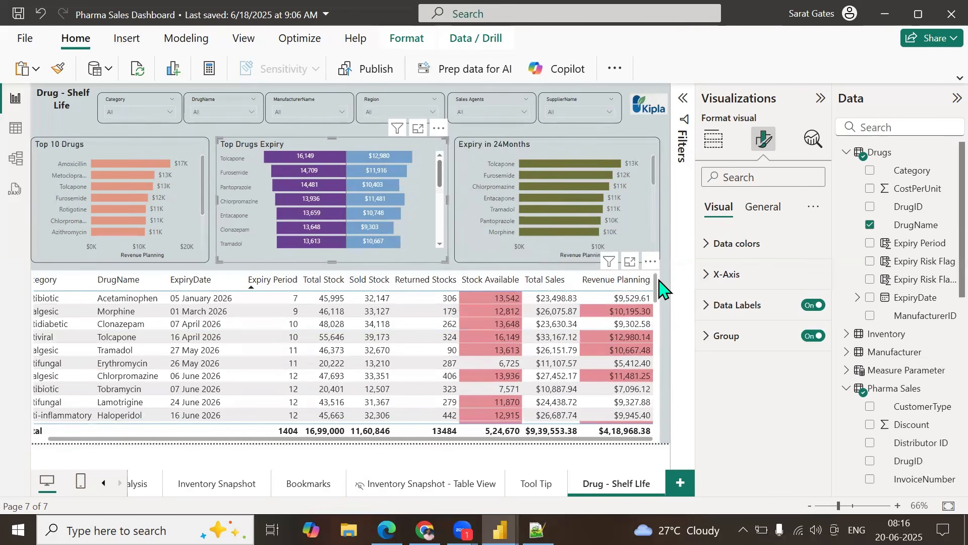
Step: Copy the complete formula of the Expiry Risk Flag column in the Drugs table
left_click(660, 288)
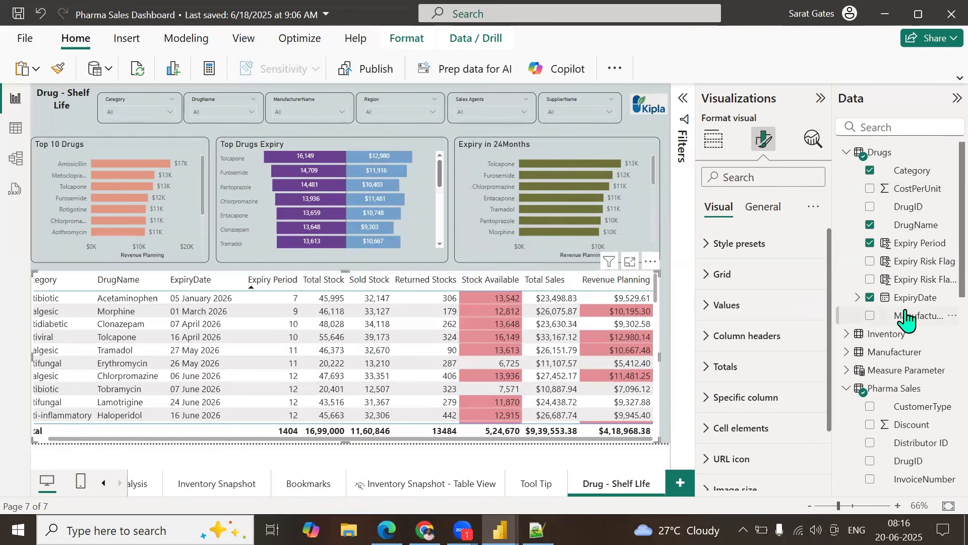
left_click(911, 266)
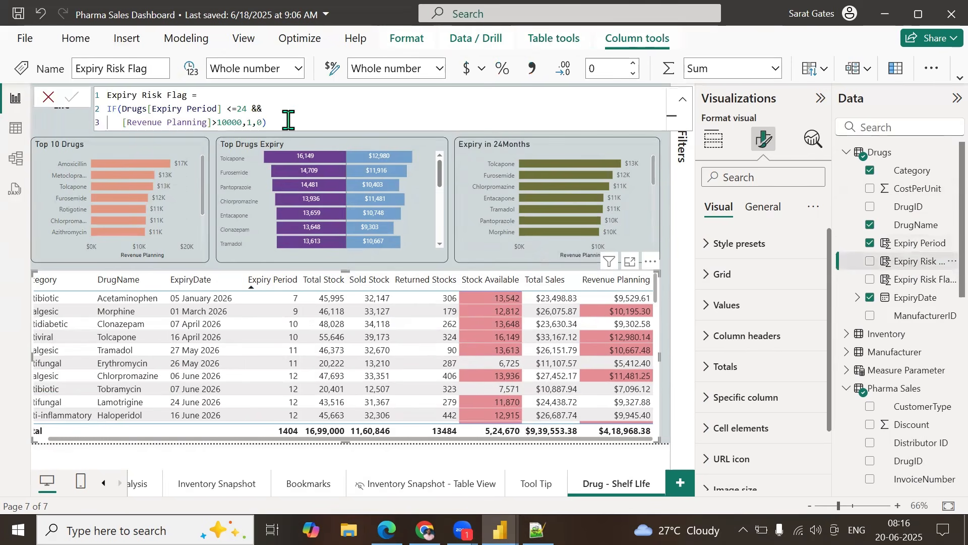
left_click(288, 120)
key("ctrl+a")
key("ctrl+c")
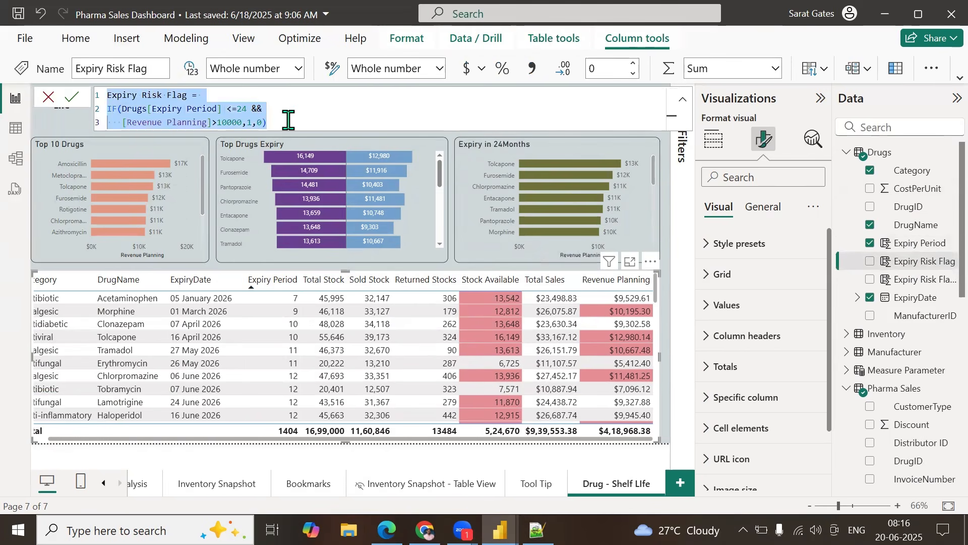
Step: Create a new column in the Drugs table from the copied formula, with the Expiry Period condition set to <=18
left_click(907, 266)
right_click(907, 266)
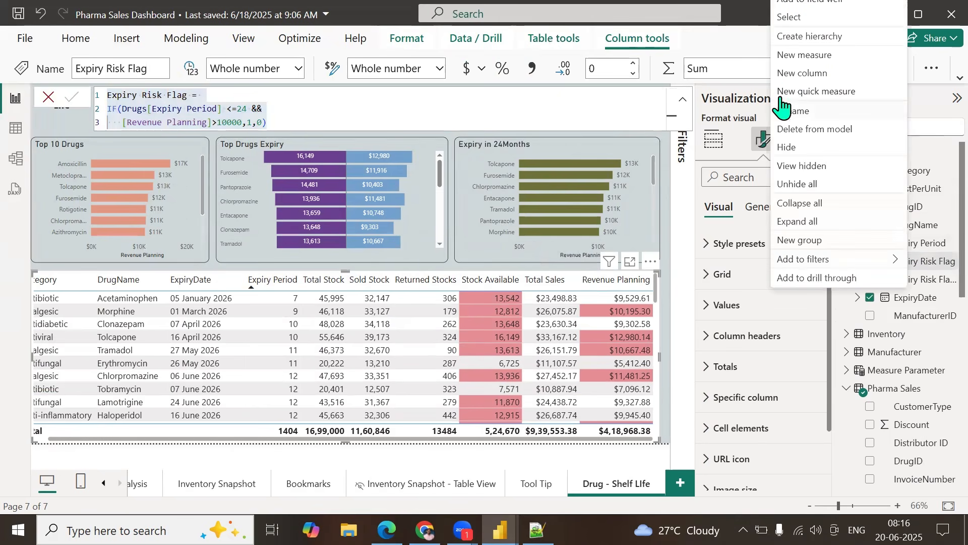
left_click(802, 74)
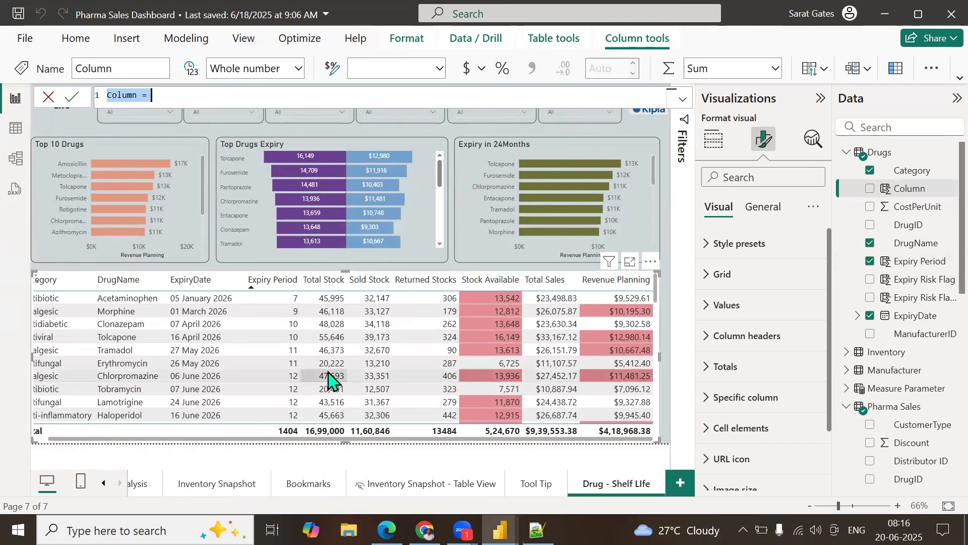
key("ctrl+v")
double_click(244, 109)
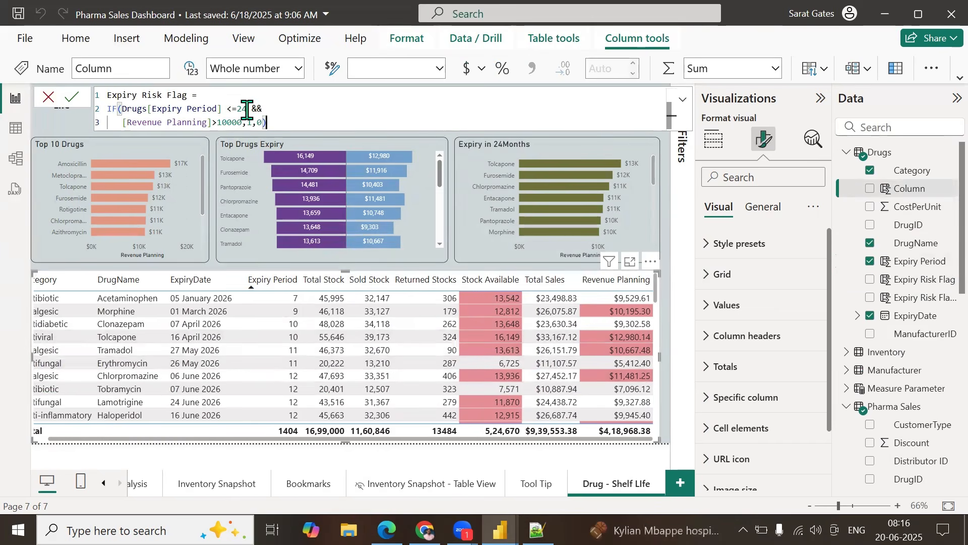
key("BackSpace")
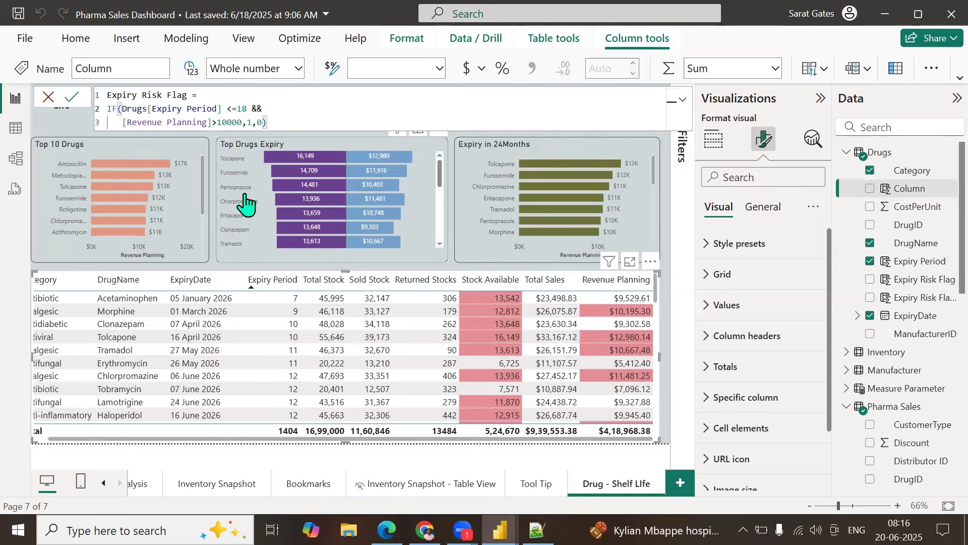
Step: Name the new column Expiry Risk Flag 18Months in its formula and commit it
key("Up")
key("Up")
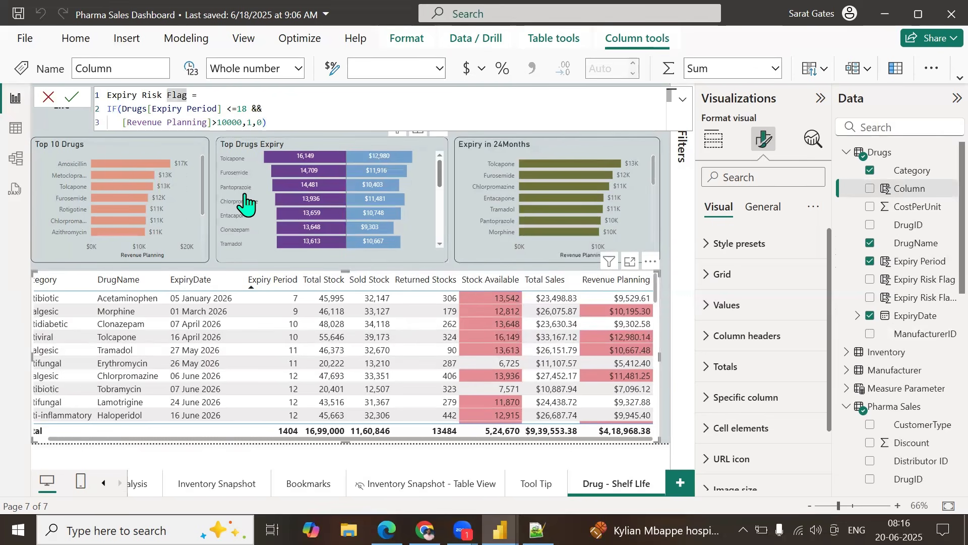
key("BackSpace")
key("BackSpace")
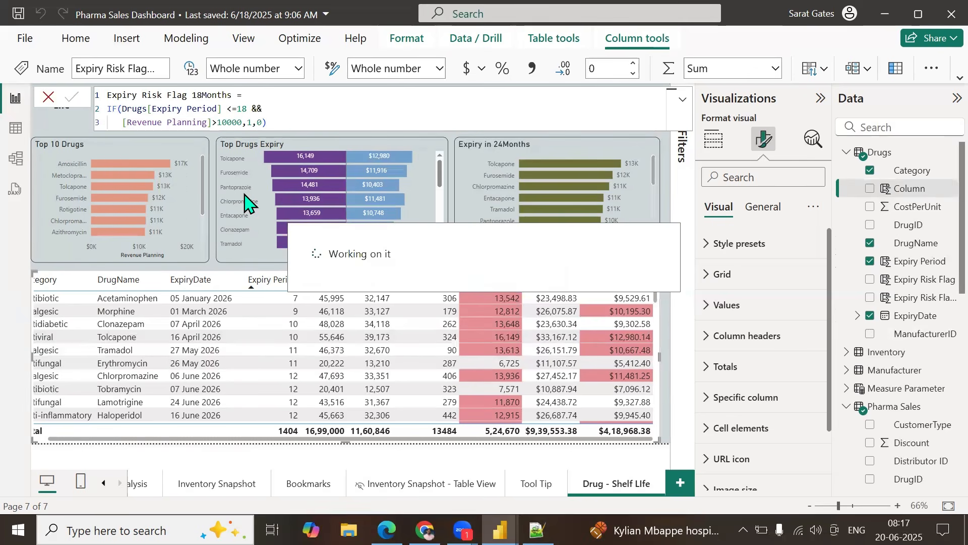
Step: Copy the complete Expiry Risk Flag 18Months formula into a new column in the Drugs table
left_click(288, 117)
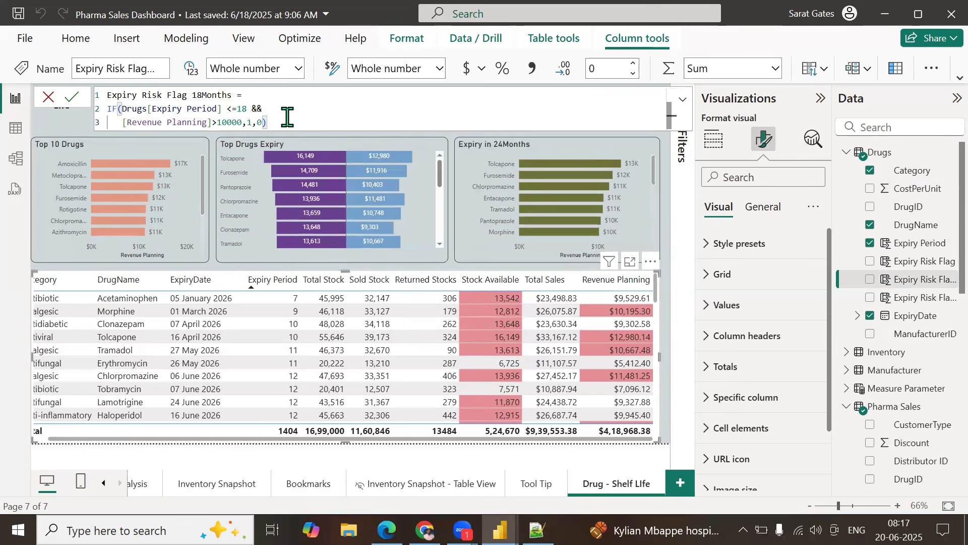
key("ctrl+a")
key("ctrl+c")
right_click(926, 282)
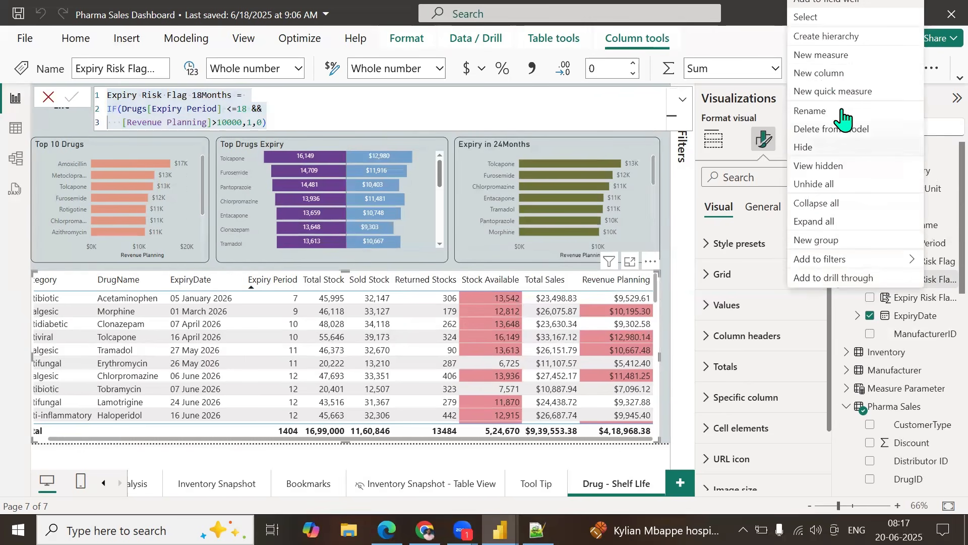
left_click(825, 72)
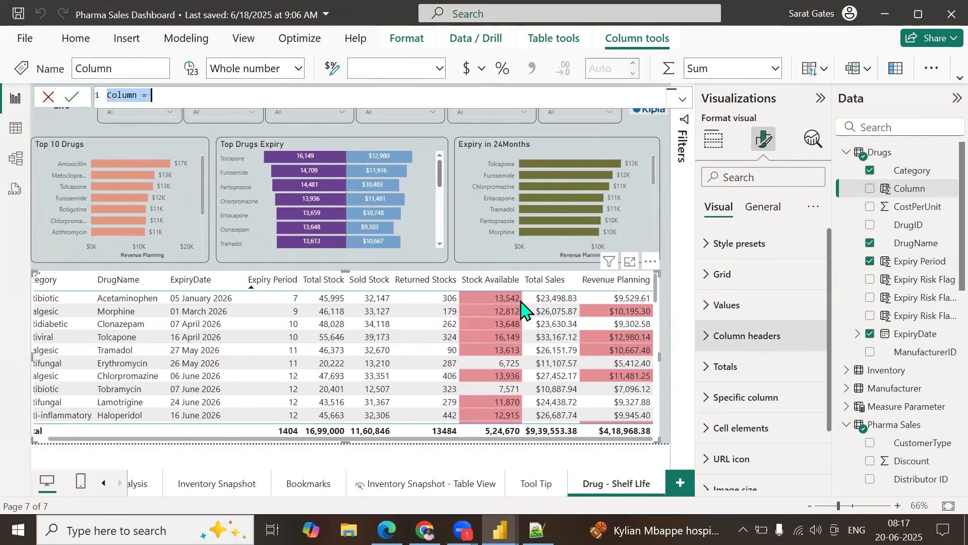
key("ctrl+v")
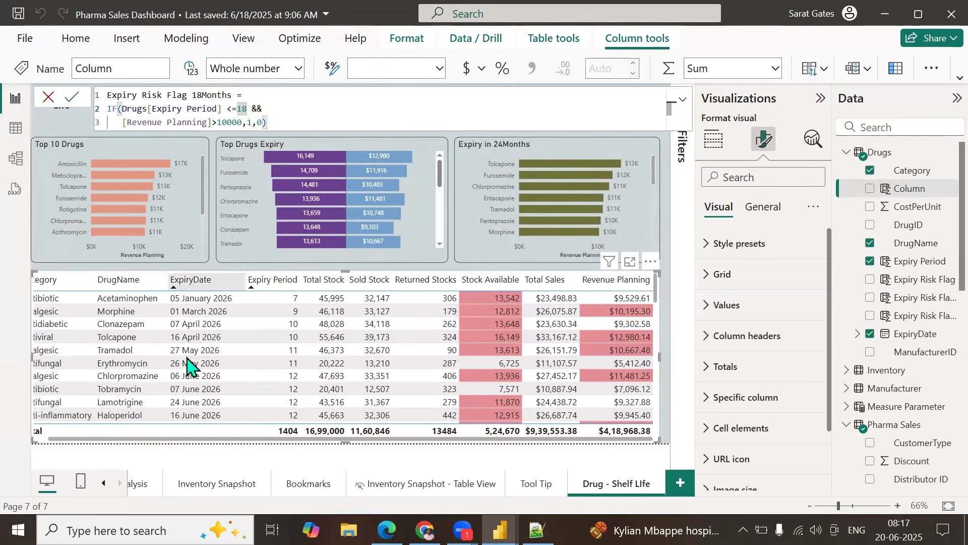
Step: Set the new column's Expiry Period condition to <=12, name it Expiry Risk Flag 12Months in the formula and commit it
key("BackSpace")
type("2")
key("Up")
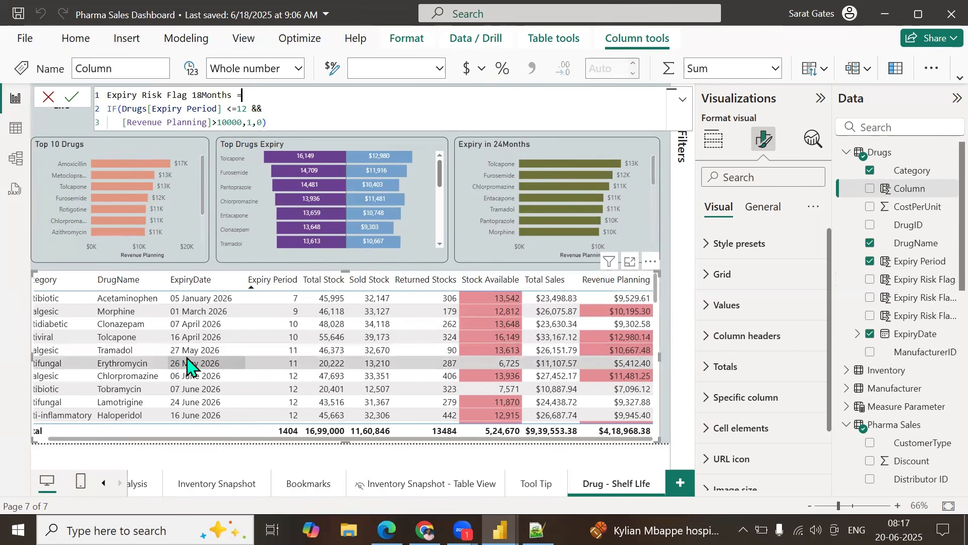
key("Left")
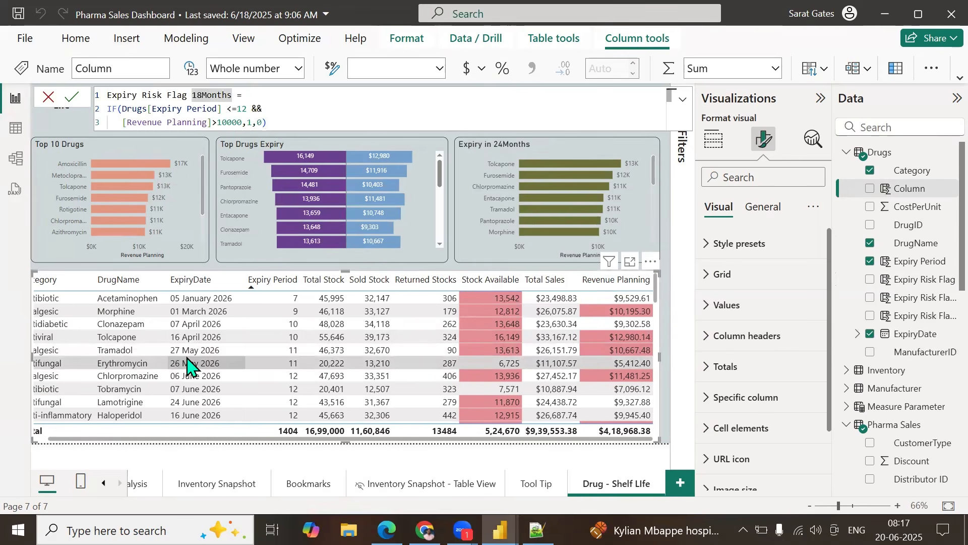
key("BackSpace")
type("2")
key("Return")
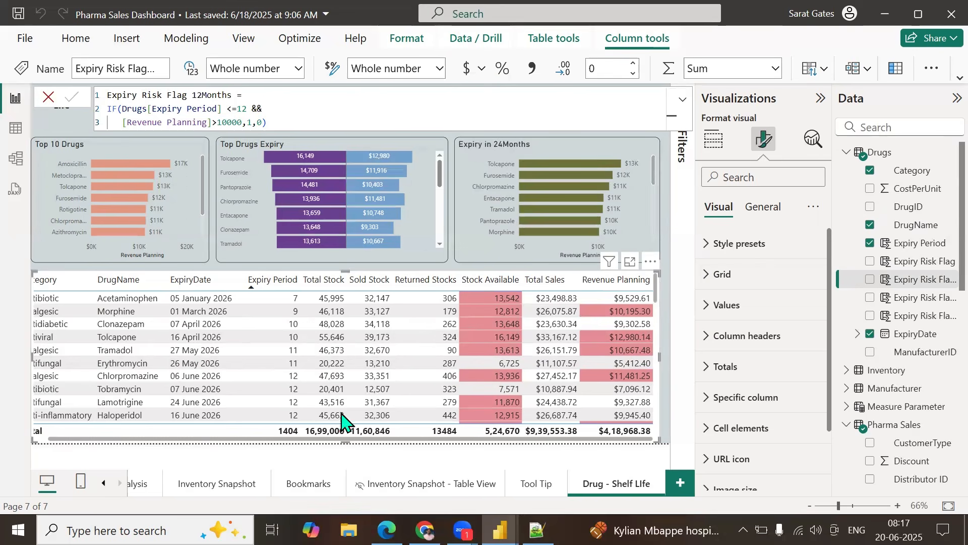
Step: Rename the Expiry Risk Flag Stock column to Expiry Risk Flag Stock 24Months in its formula
left_click(917, 317)
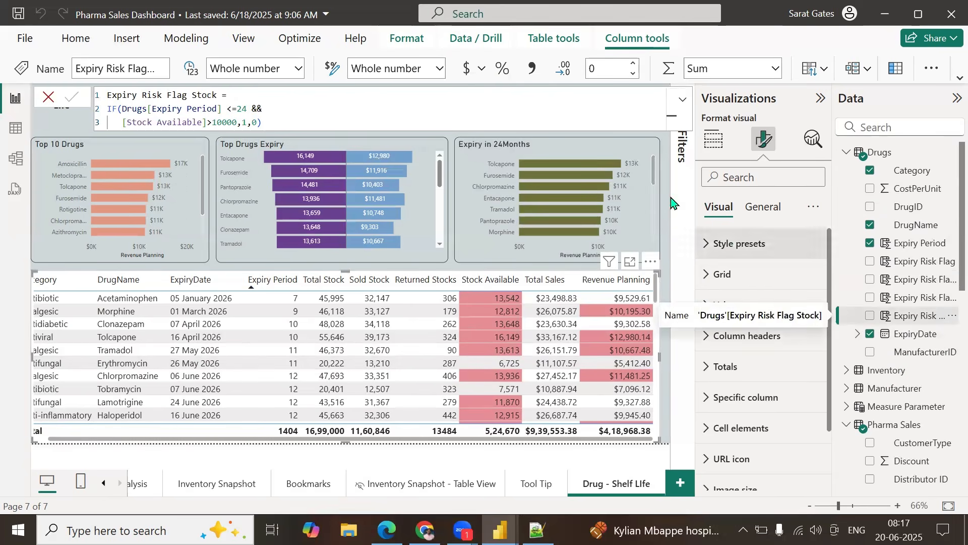
left_click(221, 94)
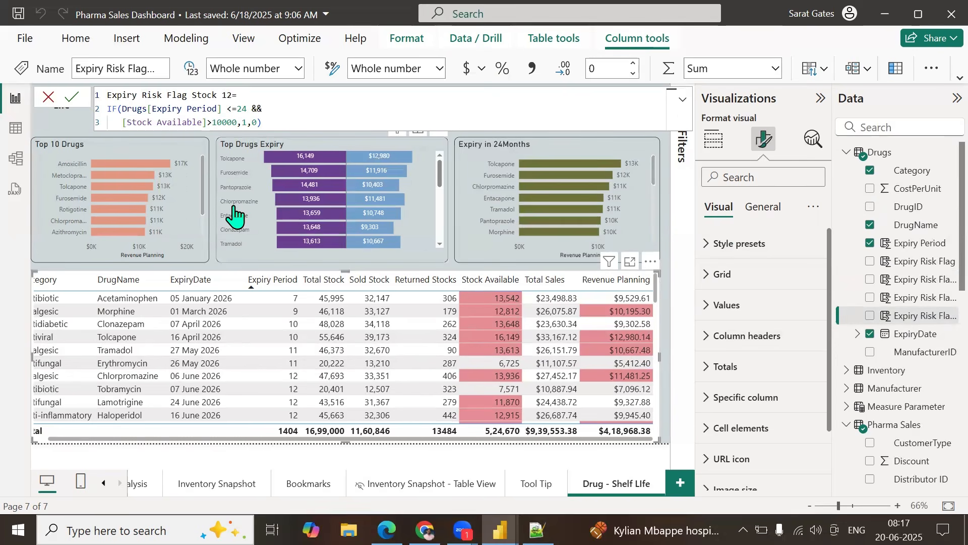
type("24Months")
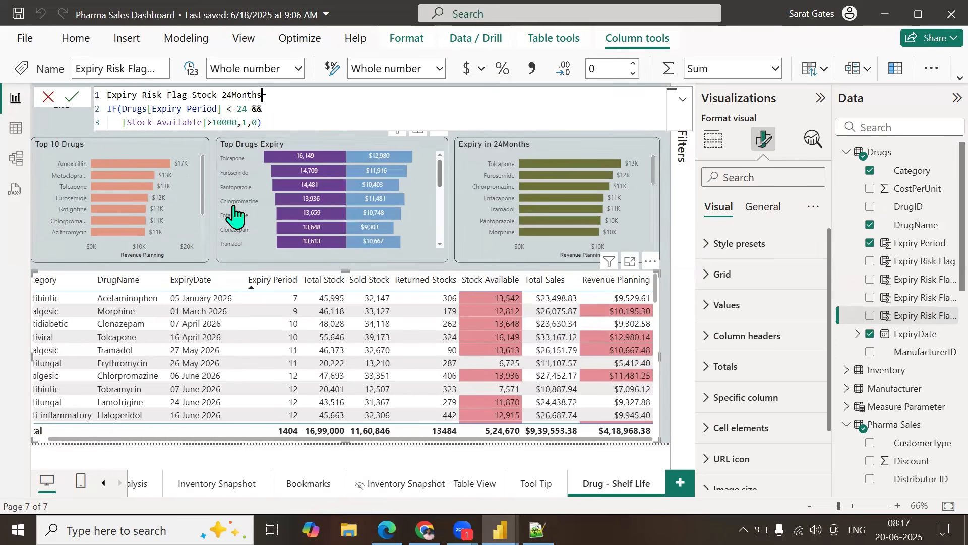
key("Return")
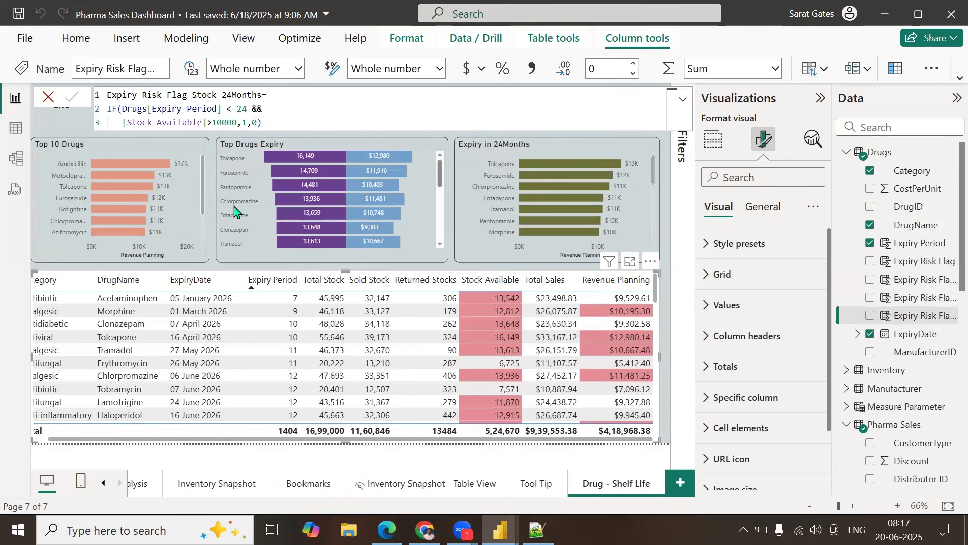
Step: Copy the complete Expiry Risk Flag Stock 24Months formula into a new column in the Drugs table
left_click(319, 118)
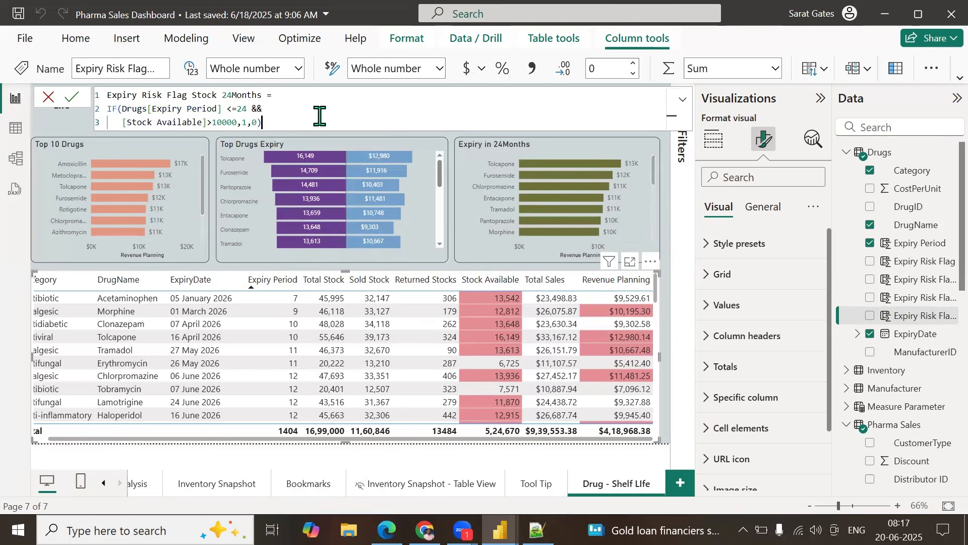
key("ctrl+a")
key("ctrl+c")
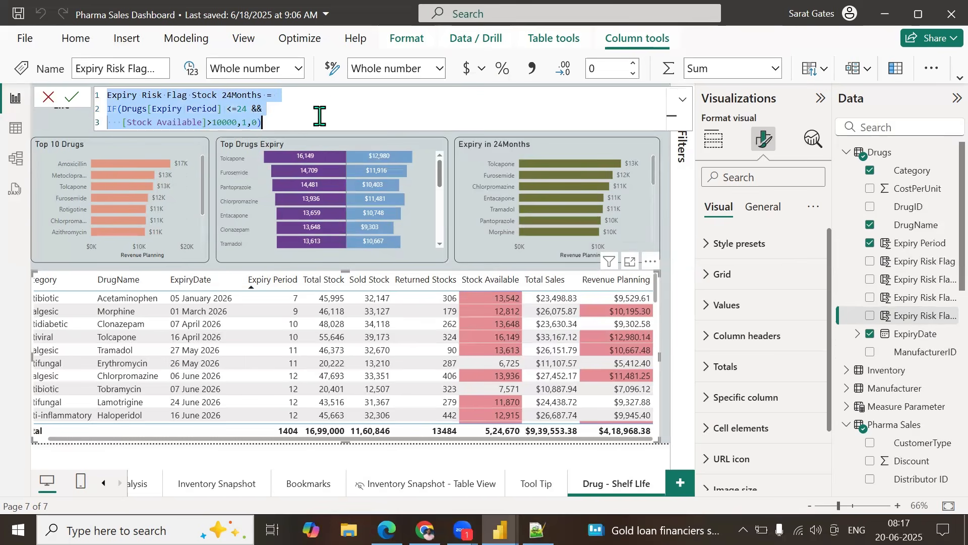
right_click(907, 316)
left_click(813, 84)
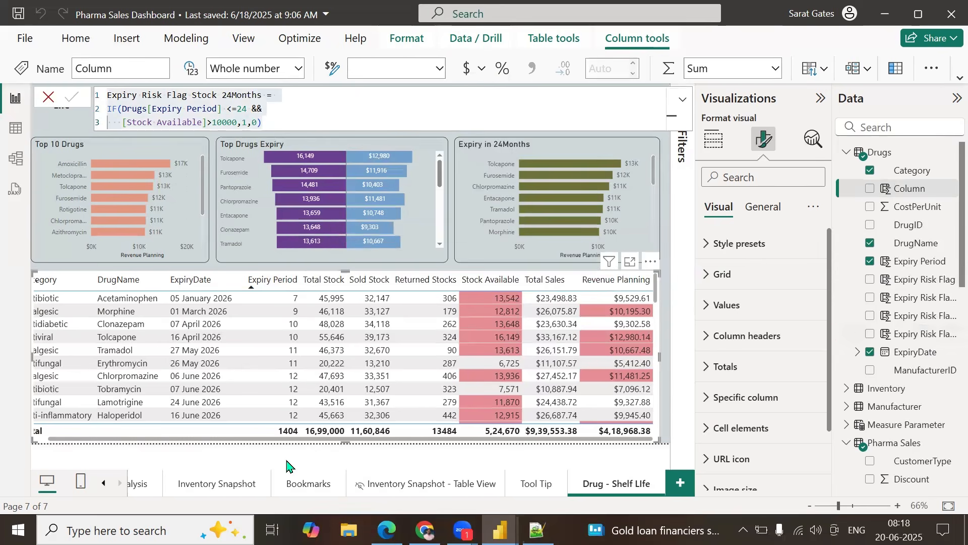
key("ctrl+v")
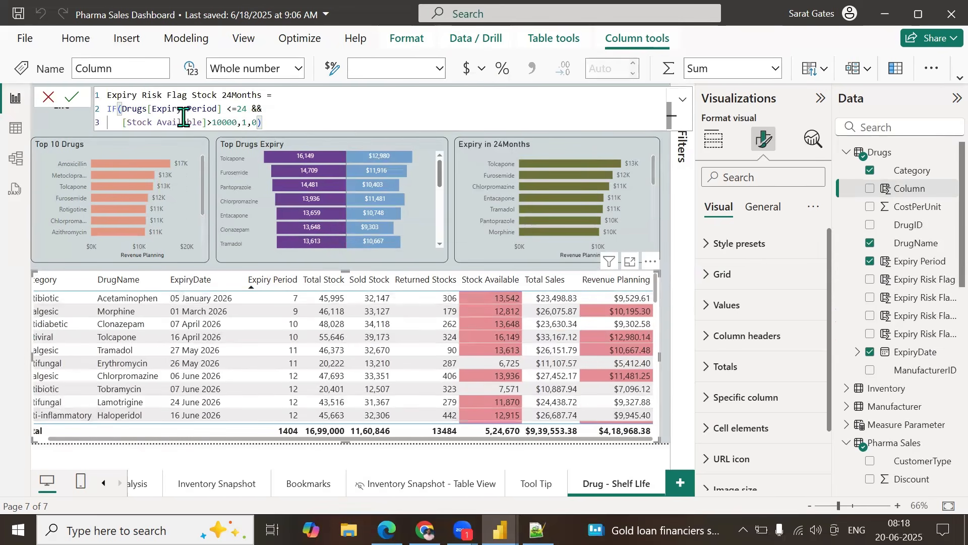
Step: Name the new column Expiry Risk Flag Stock 18Months, set its Expiry Period condition to <=18 and commit the formula
double_click(229, 95)
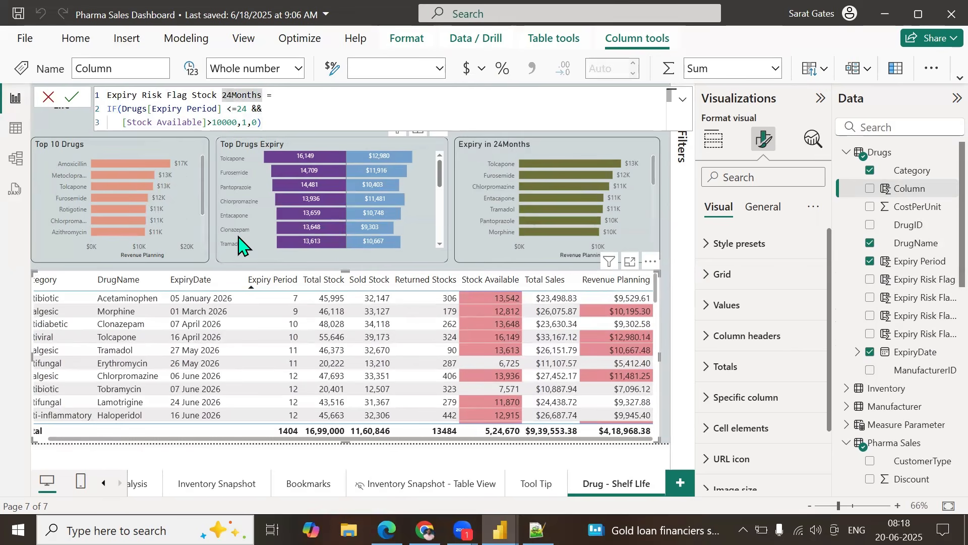
key("BackSpace")
key("BackSpace")
type("18")
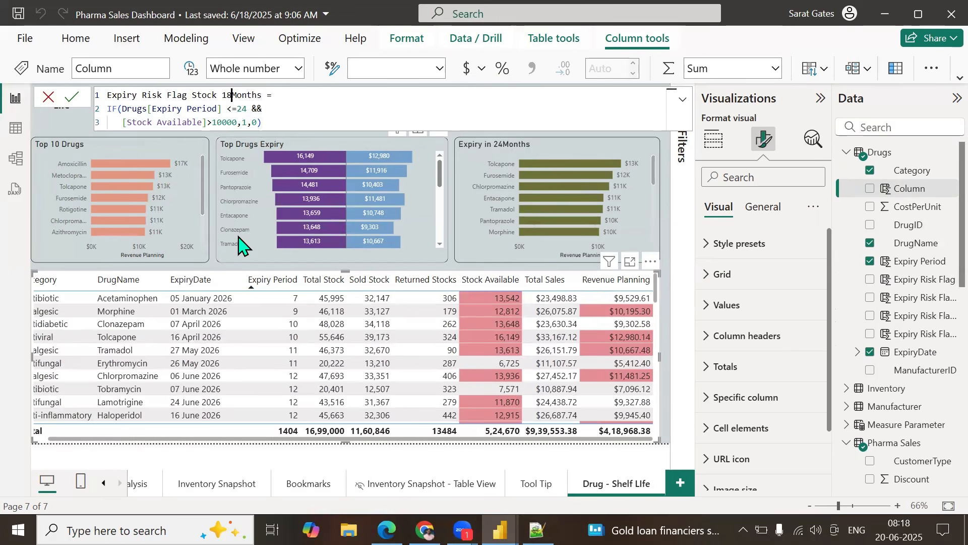
key("BackSpace")
key("Return")
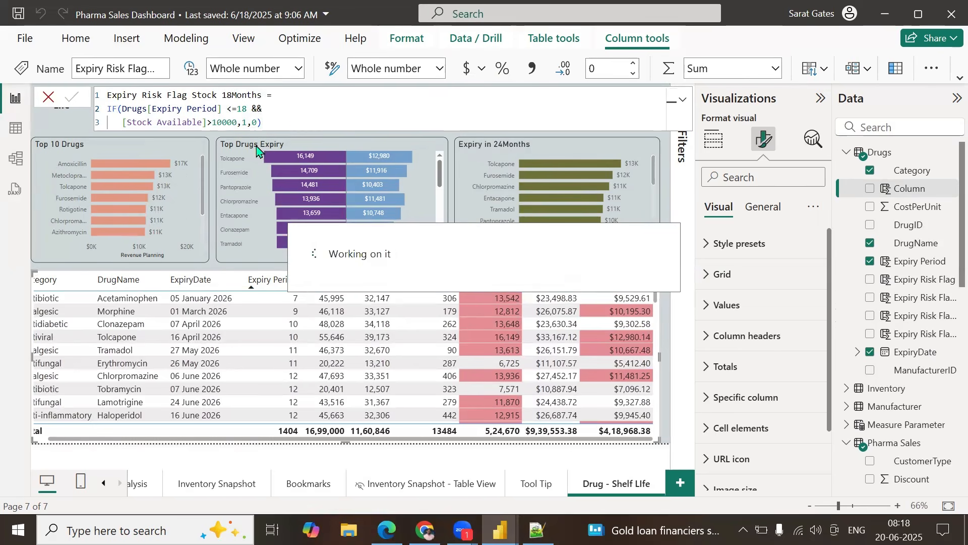
Step: Create another column in the Drugs table from the copied Expiry Risk Flag Stock 24Months formula
right_click(911, 319)
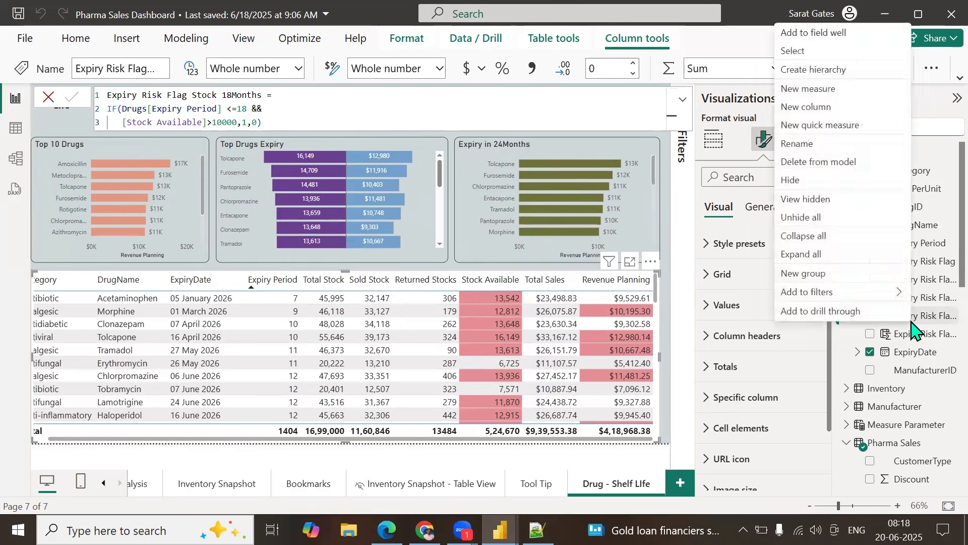
left_click(805, 107)
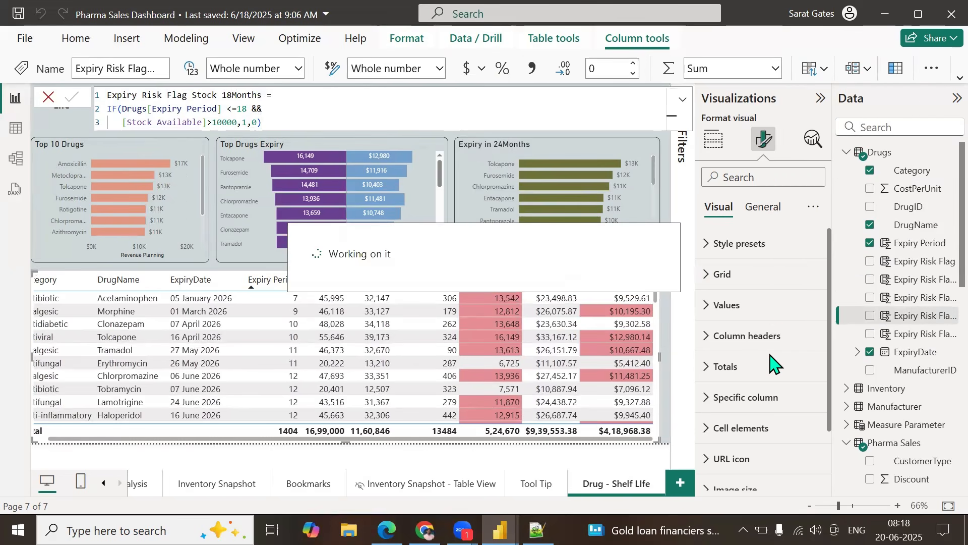
key("ctrl+a")
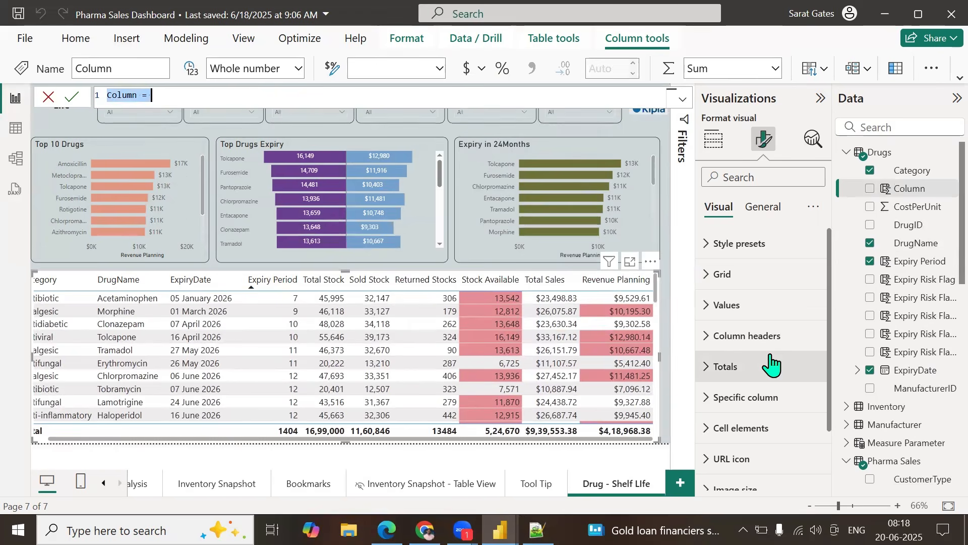
key("ctrl+v")
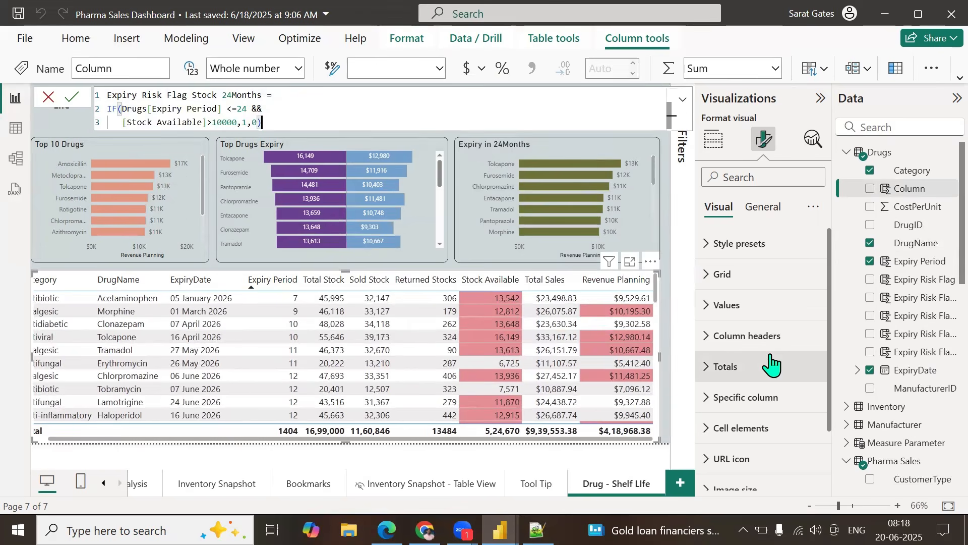
Step: Name the new column Expiry Risk Flag Stock 12Months, set its Expiry Period condition to <=12 and commit the formula
left_click(230, 95)
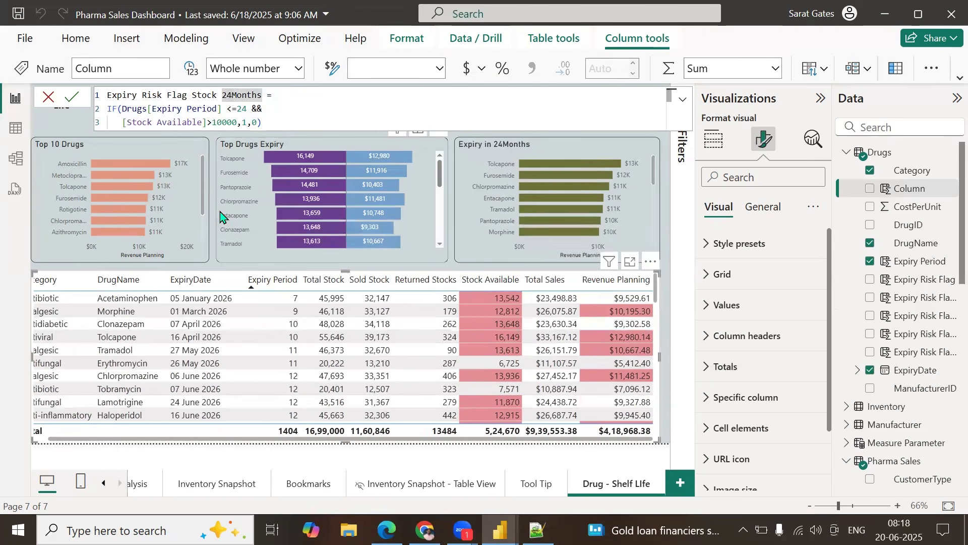
key("BackSpace")
key("BackSpace")
type("12")
key("Down")
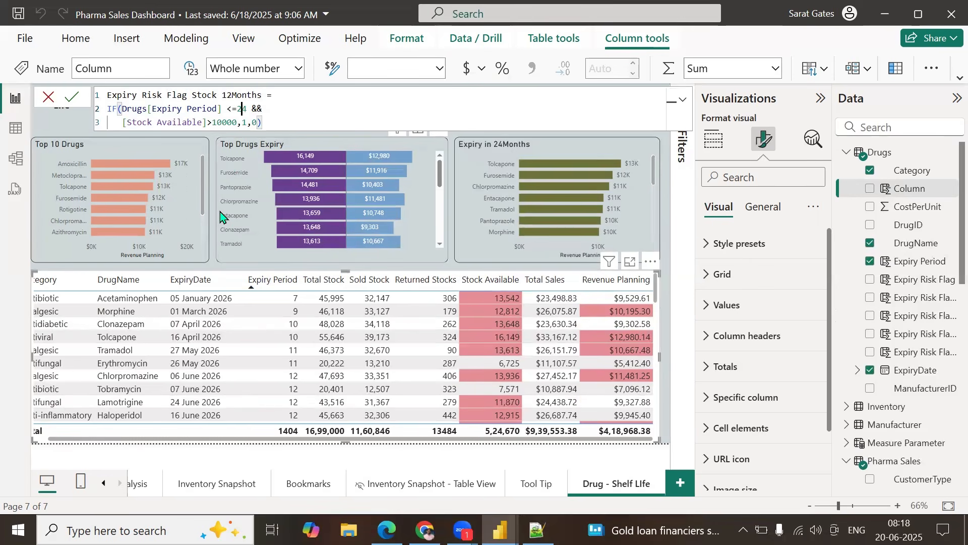
key("Right")
key("Right")
key("Right")
key("BackSpace")
key("Return")
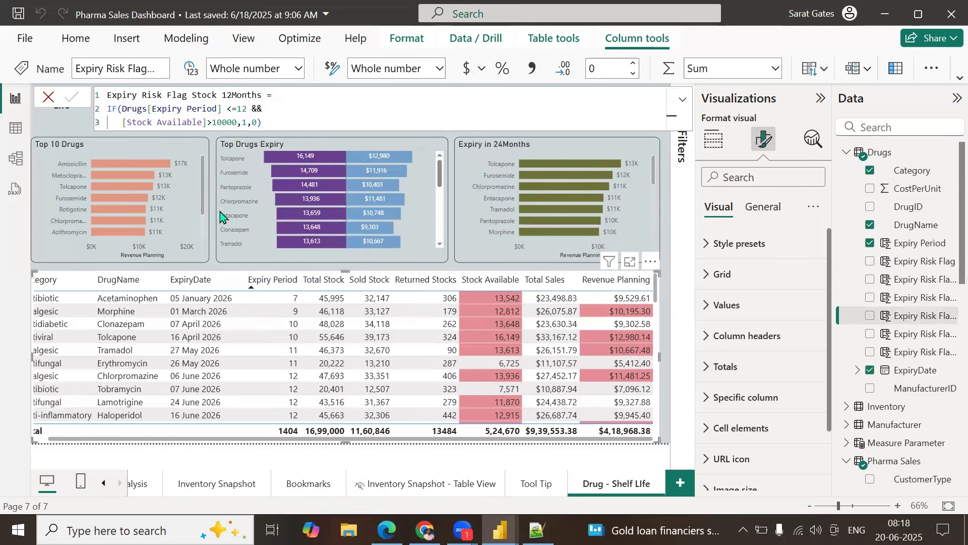
Step: Change the Stock Available condition in the Expiry Risk Flag Stock 12Months formula to >=5000 and commit it
left_click(226, 95)
left_click_drag(216, 123, 229, 122)
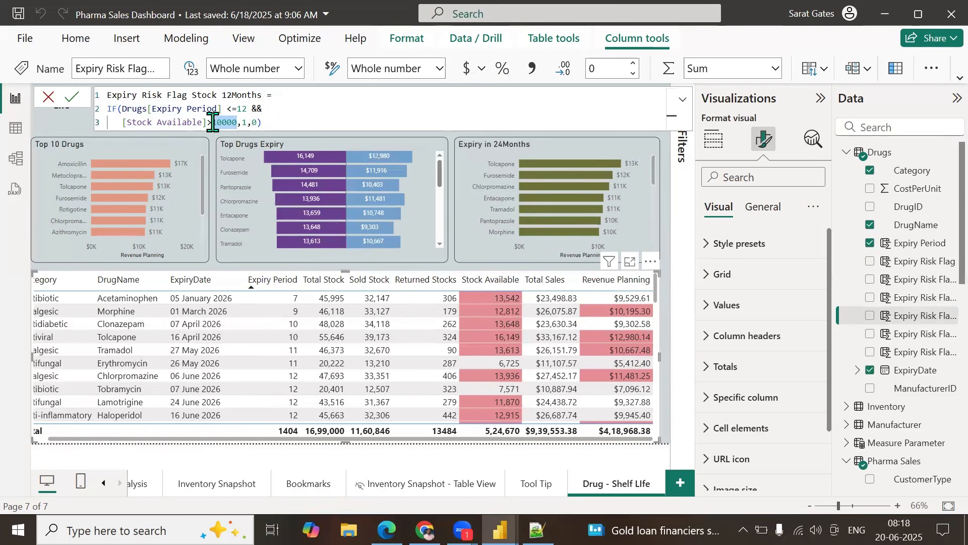
double_click(213, 123)
key("BackSpace")
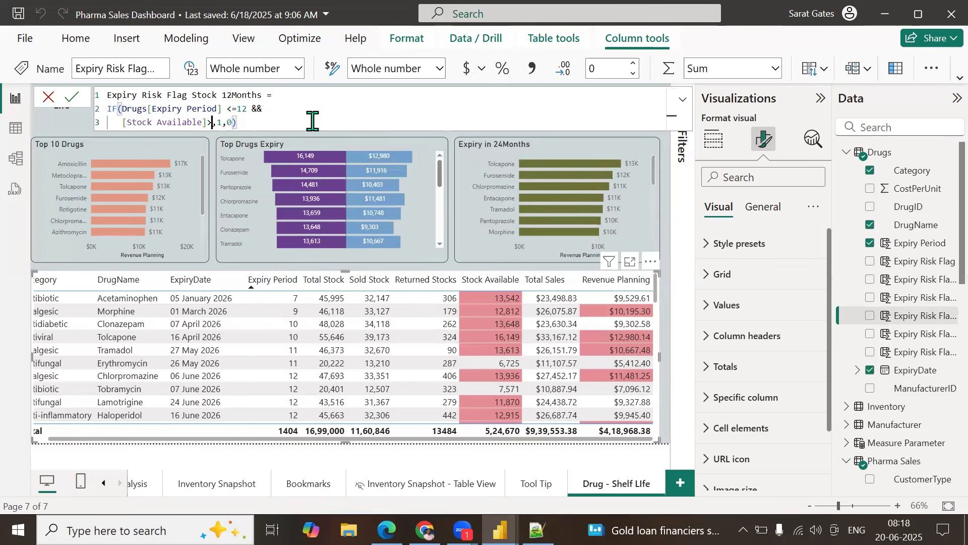
type("5000")
key("Left")
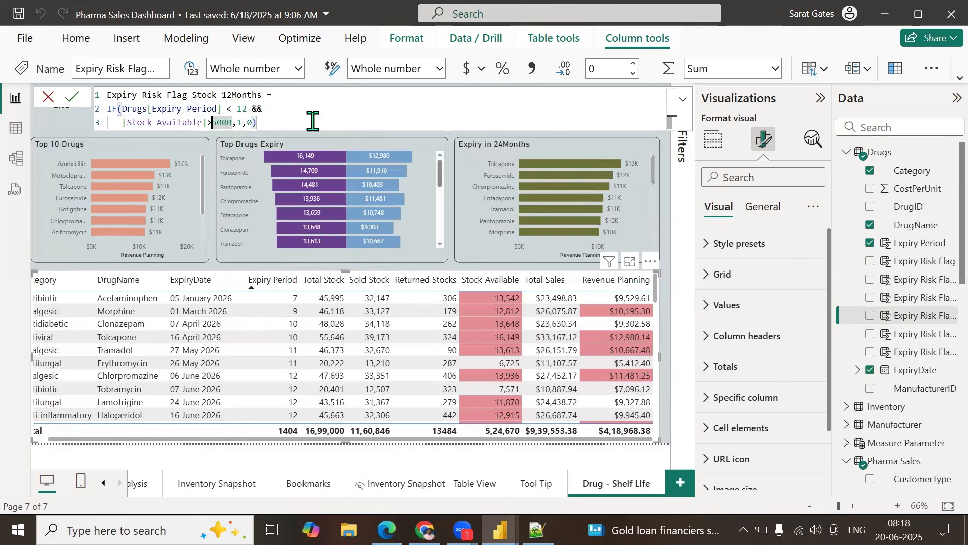
type("=")
key("Return")
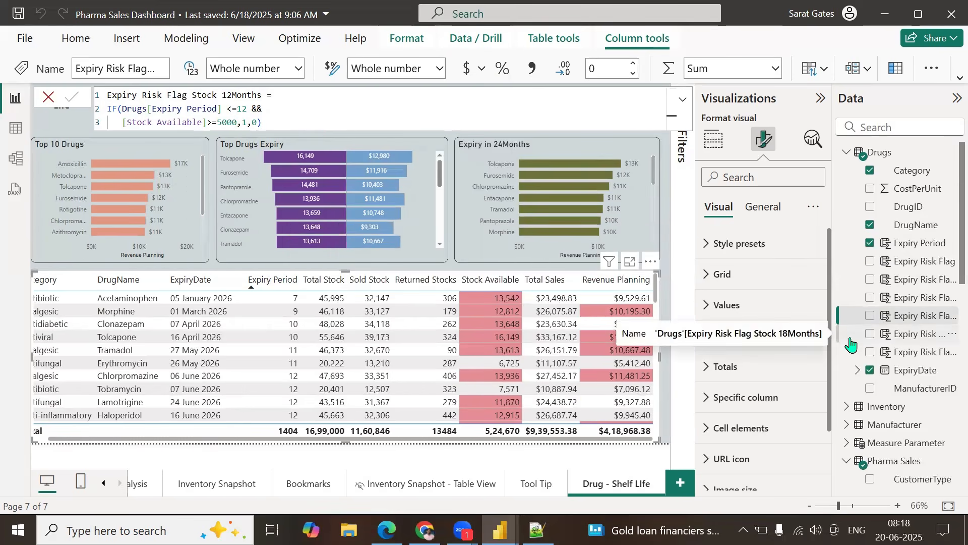
Step: Change the Stock Available condition in the Expiry Risk Flag Stock 18Months formula to >=7500 and commit it
left_click_drag(835, 313, 758, 315)
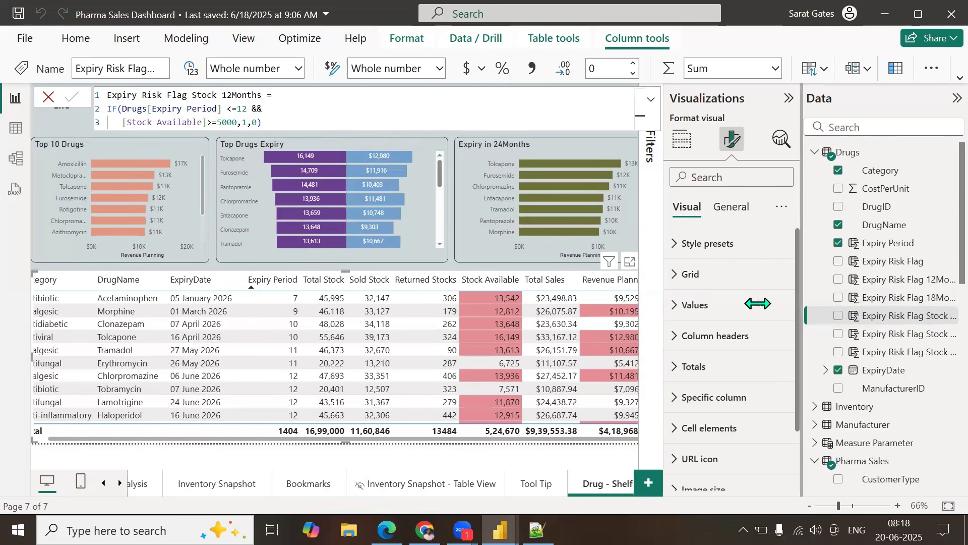
left_click(855, 334)
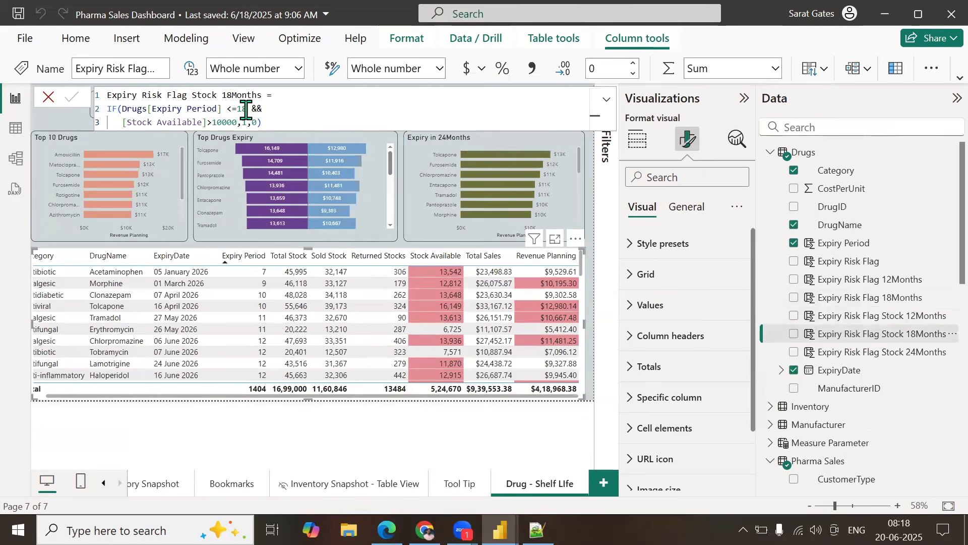
left_click_drag(213, 123, 237, 123)
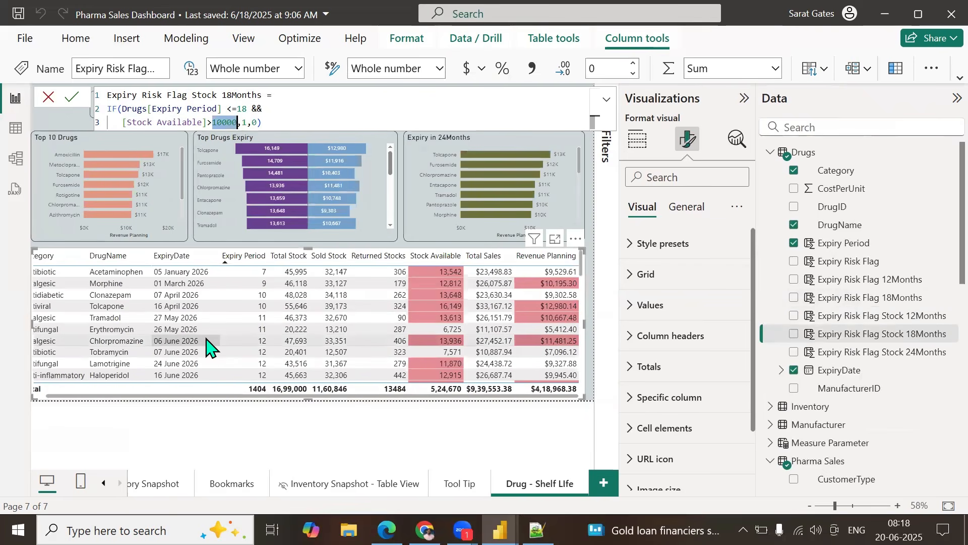
type("7500")
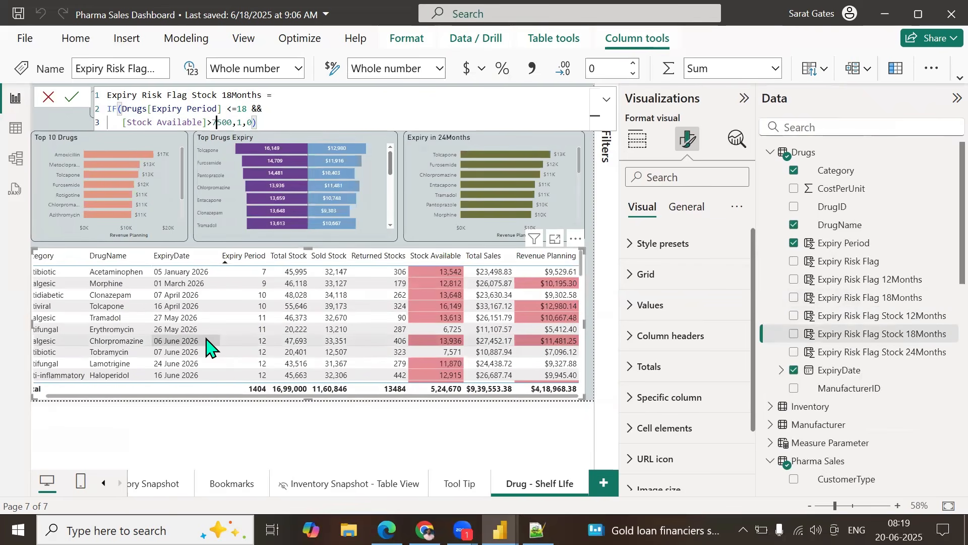
type("=")
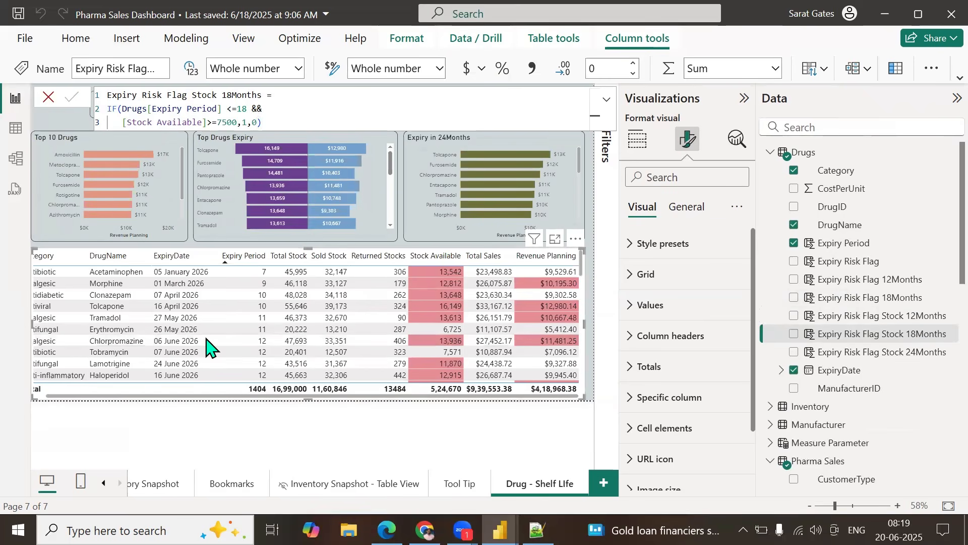
left_click_drag(755, 316, 813, 322)
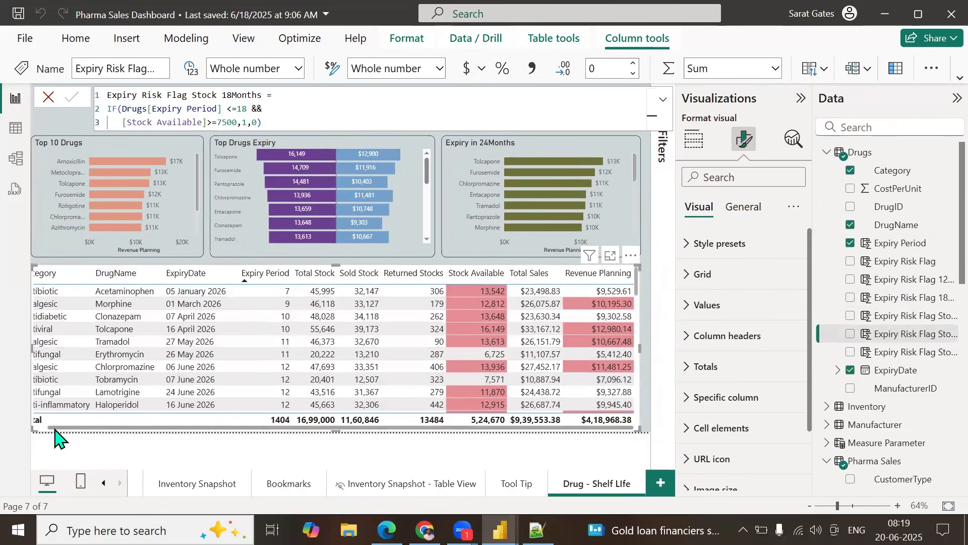
left_click_drag(56, 430, 39, 428)
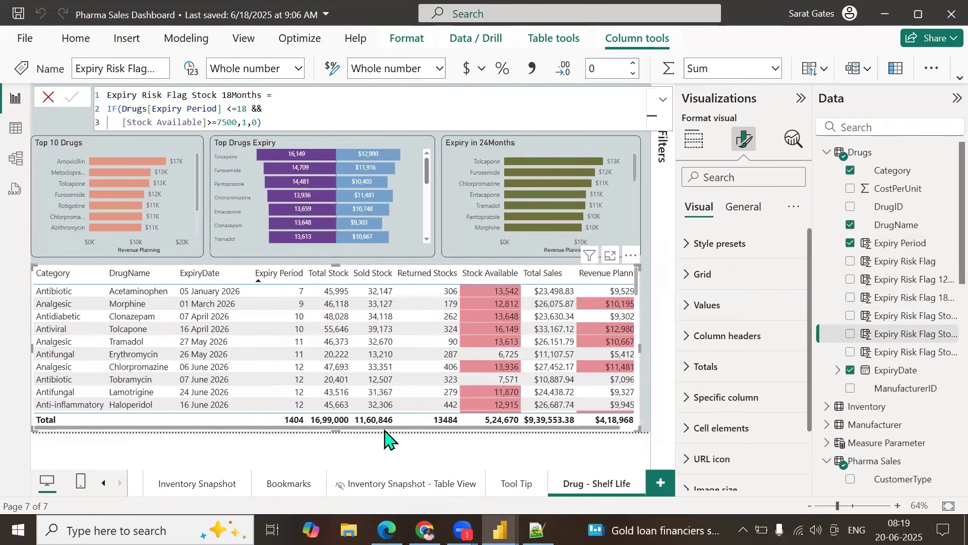
left_click_drag(382, 430, 421, 430)
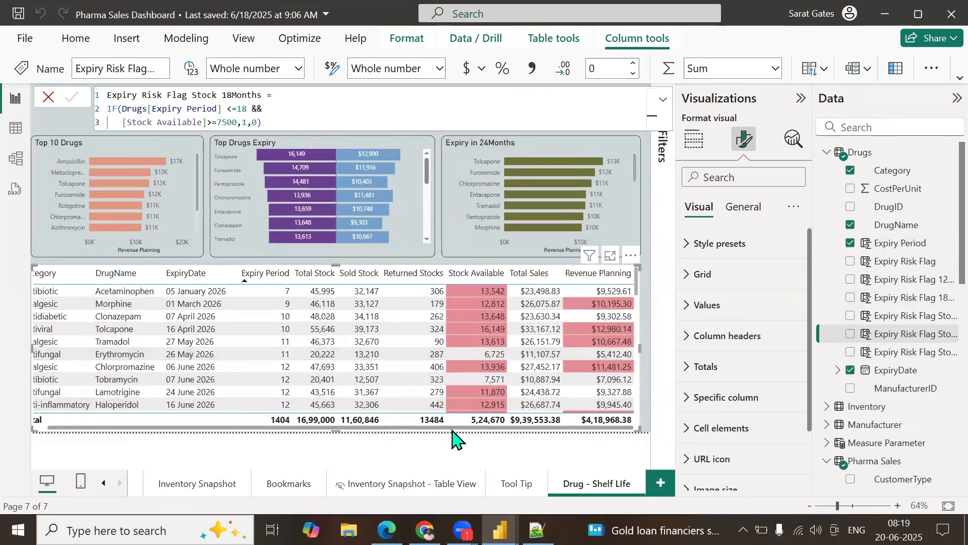
left_click_drag(452, 430, 281, 421)
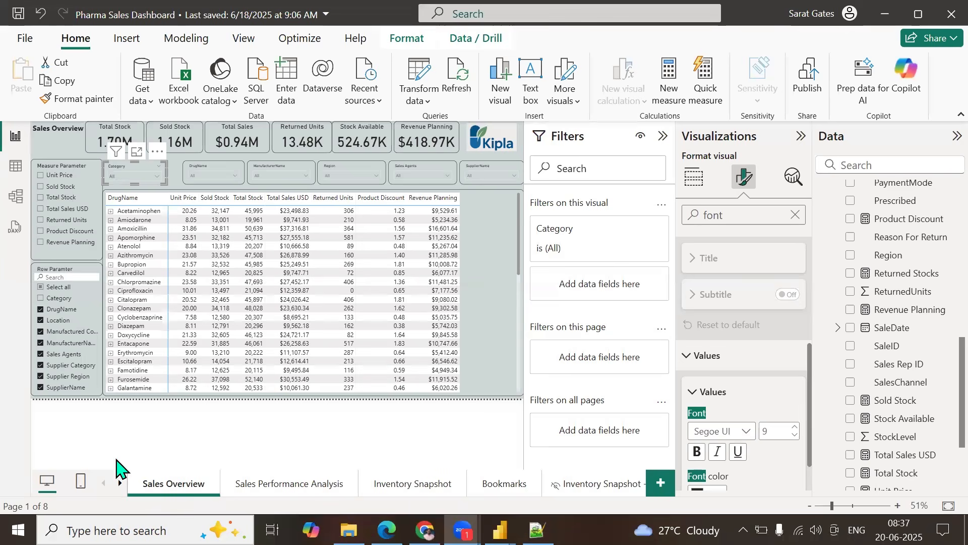
Step: Open the Drug - Shelf Life page and review its visuals alongside the Drugs table's fields
left_click(119, 483)
left_click(119, 483)
left_click(119, 483)
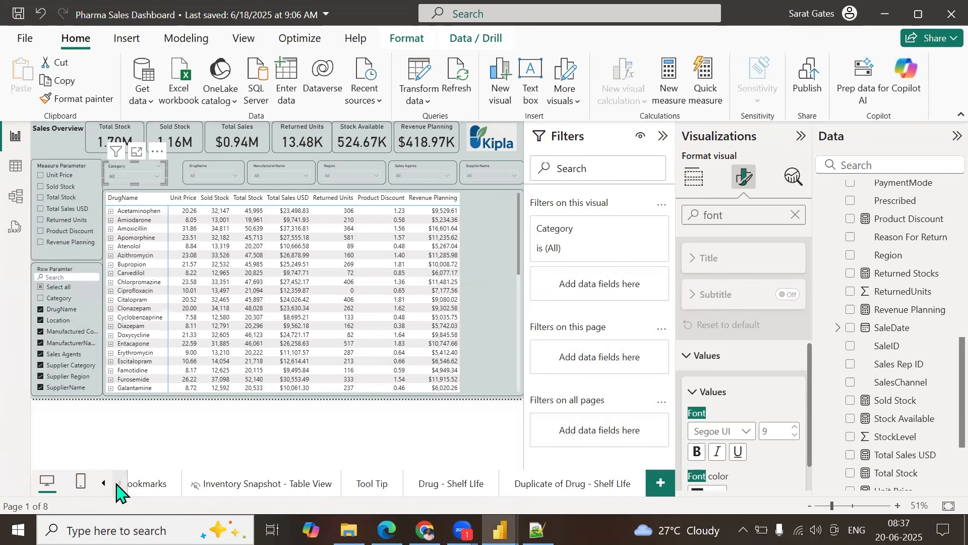
left_click(457, 487)
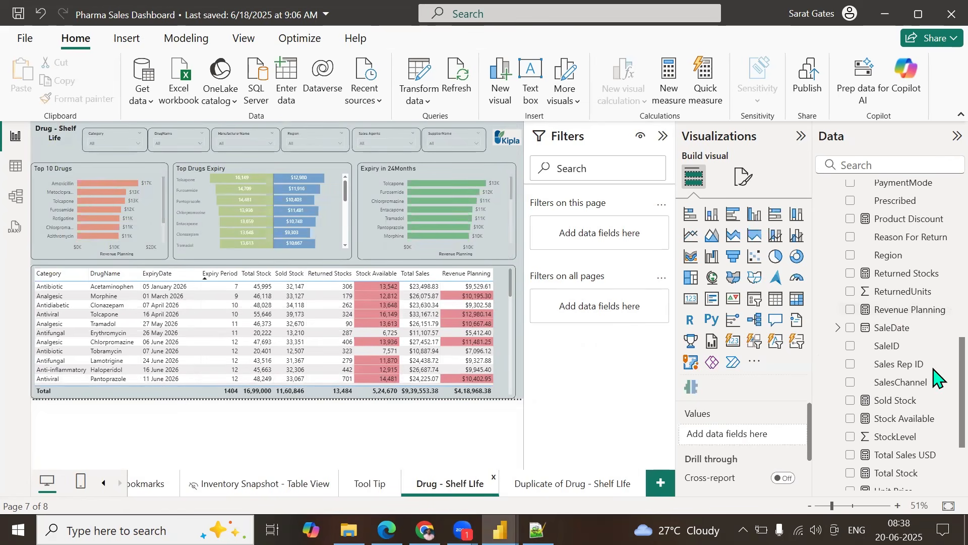
scroll(934, 372, "up", 15)
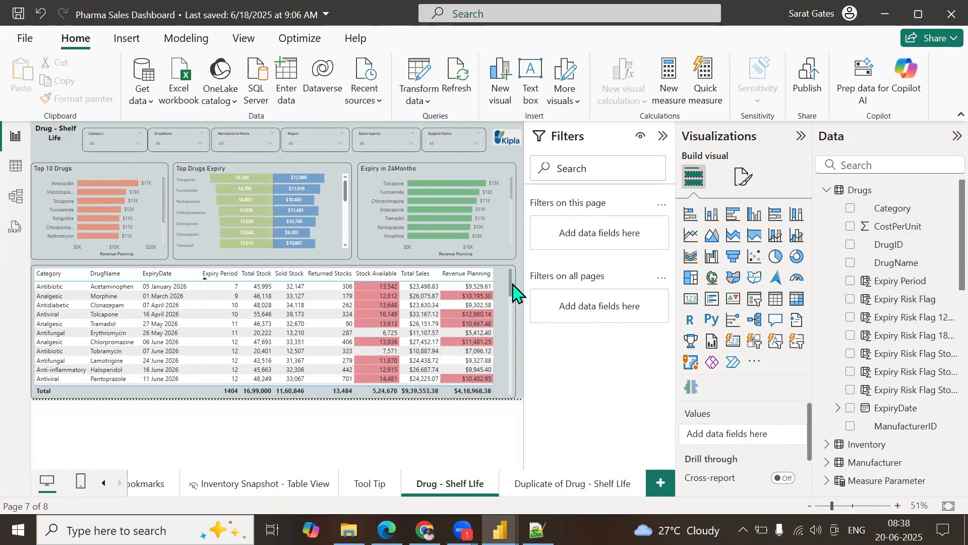
Step: Rename the duplicate of the Drug - Shelf Life page as Within 18Months
left_click(539, 493)
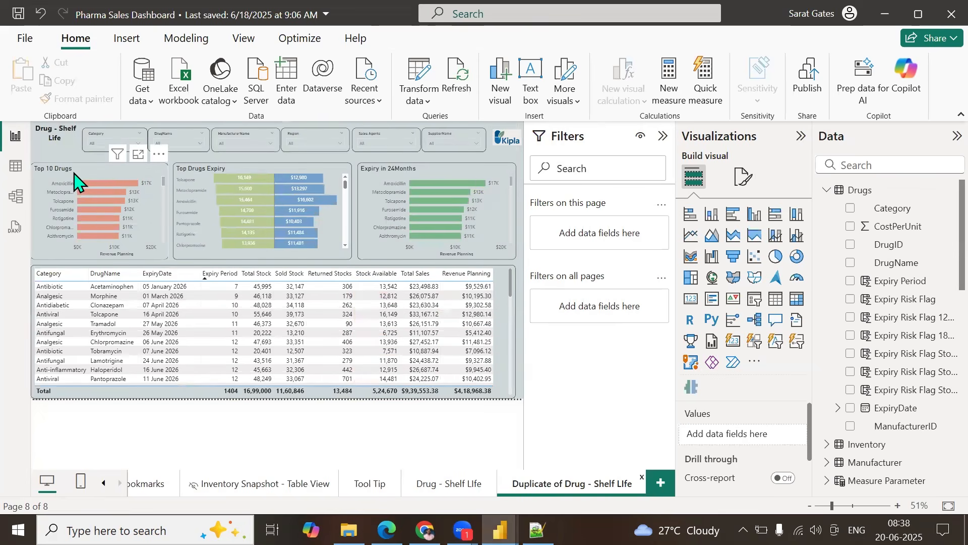
left_click(74, 179)
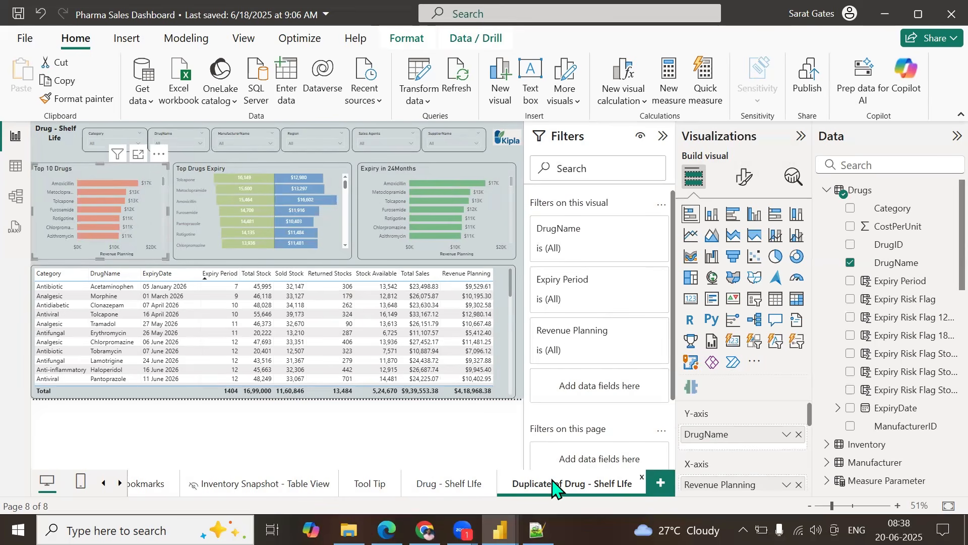
double_click(535, 484)
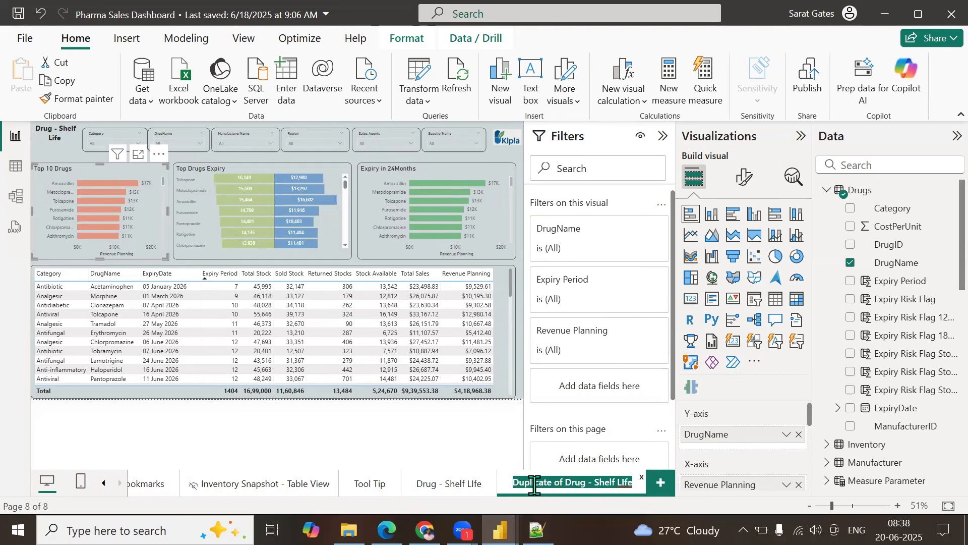
type("Within 18Mon")
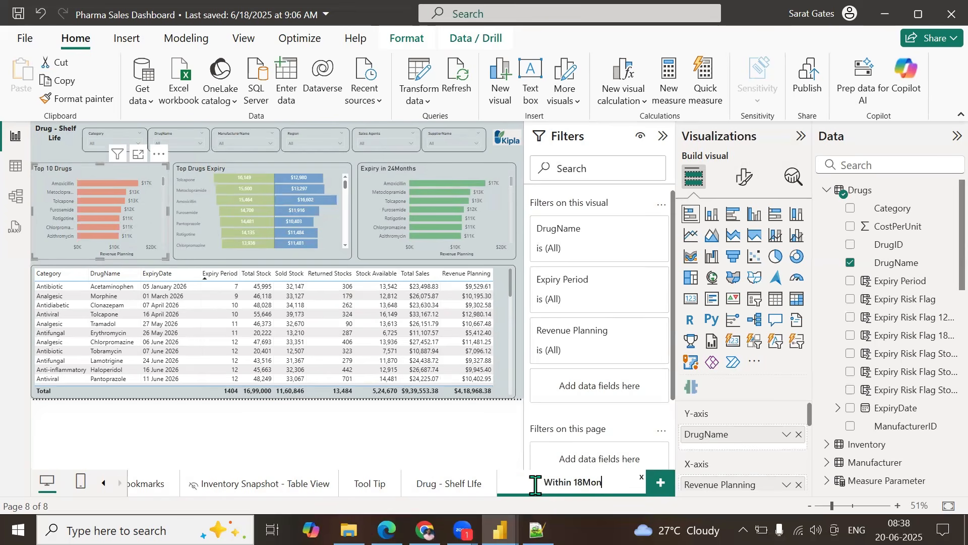
type("ths")
key("Return")
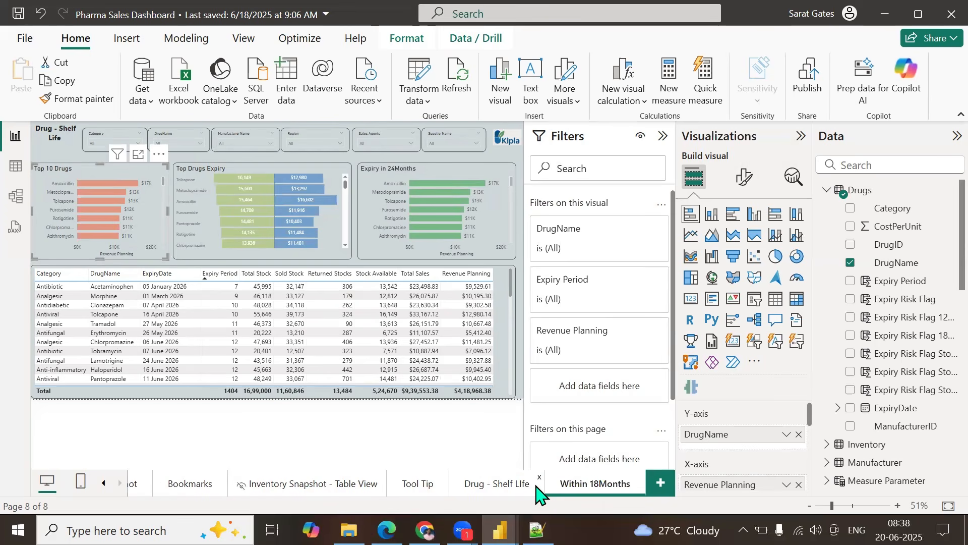
Step: Duplicate the Within 18Months page and name the copy Within 12Months
right_click(570, 485)
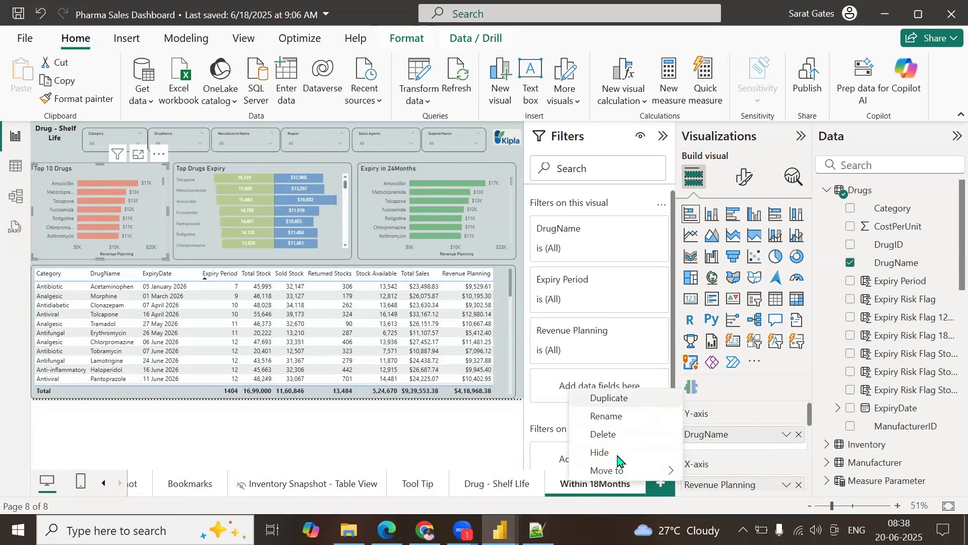
left_click(607, 398)
double_click(593, 482)
key("ctrl+a")
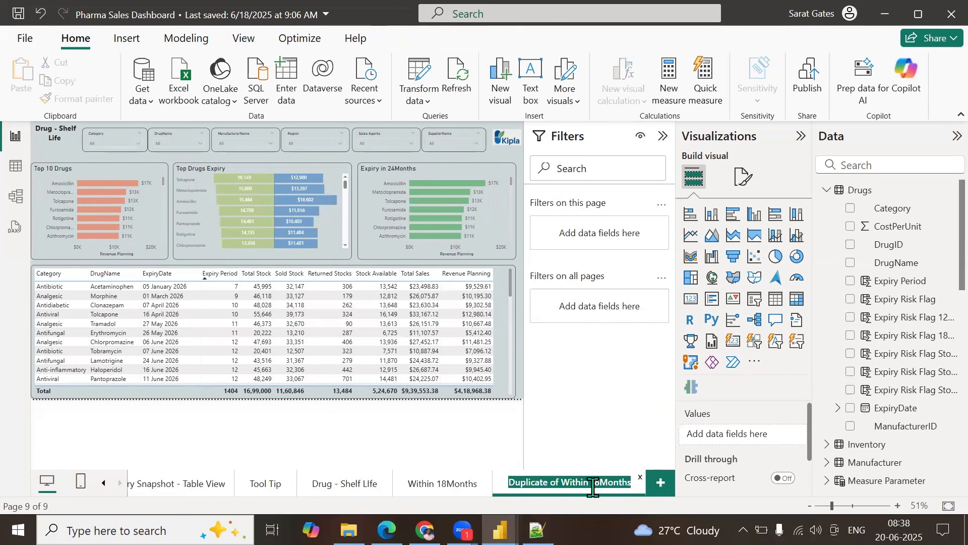
type("Within 12")
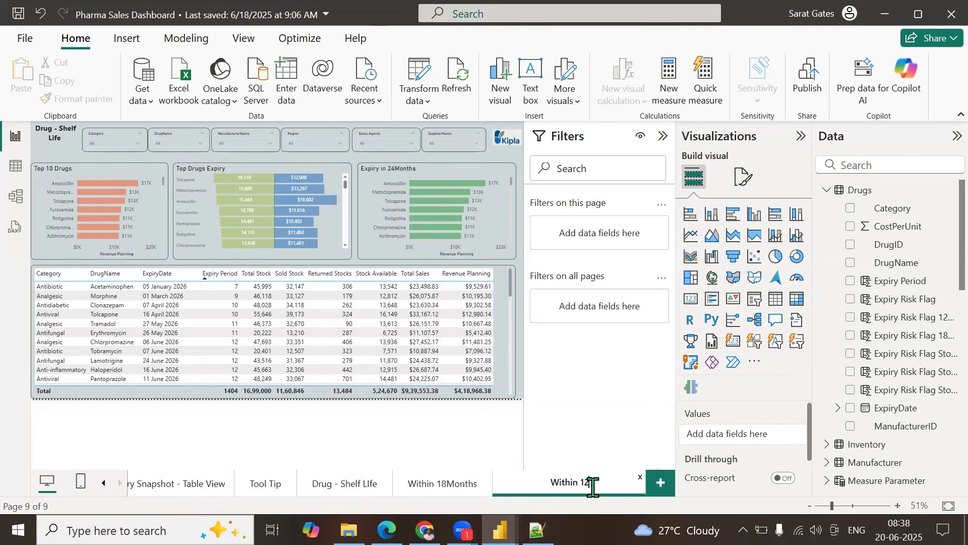
type("Months")
key("Return")
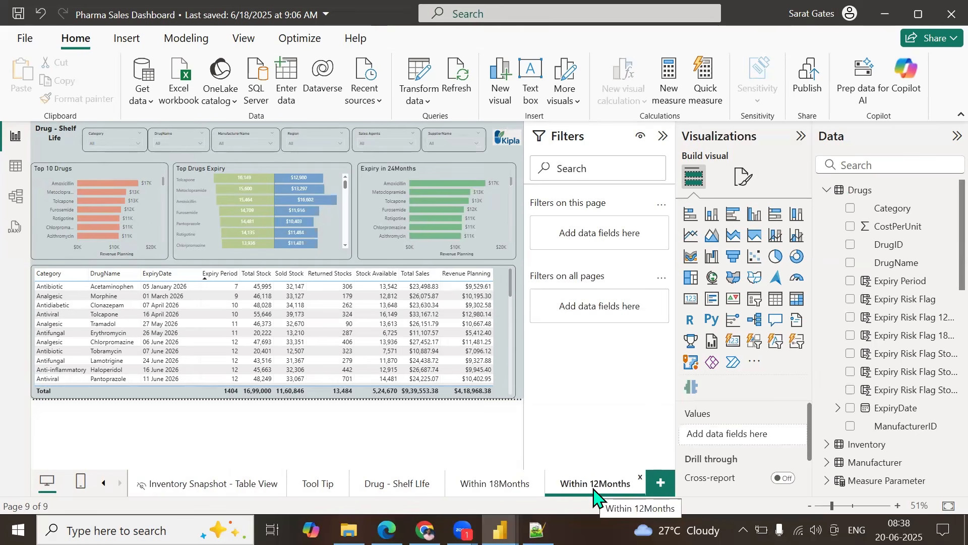
Step: Compare the Within 18Months page with the original Drug - Shelf Life page
left_click(477, 492)
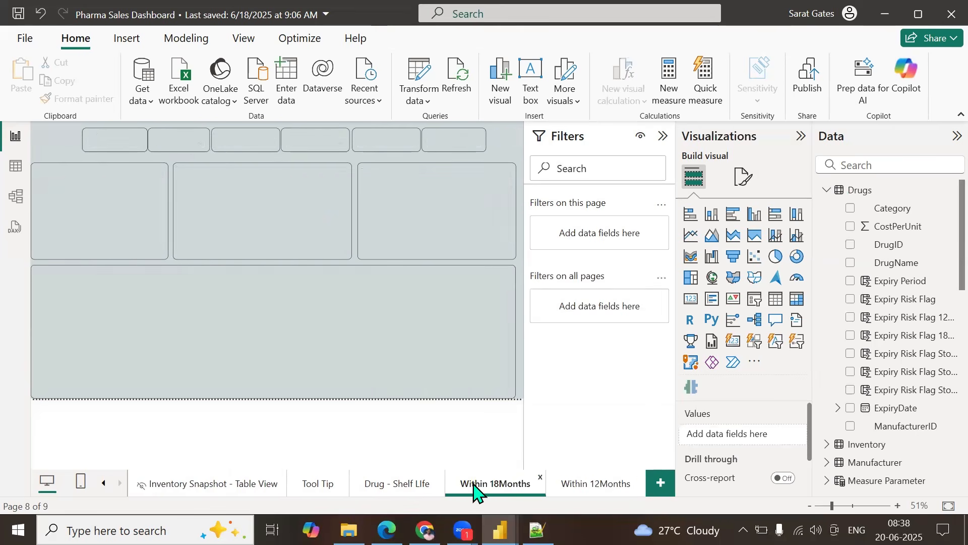
left_click(389, 490)
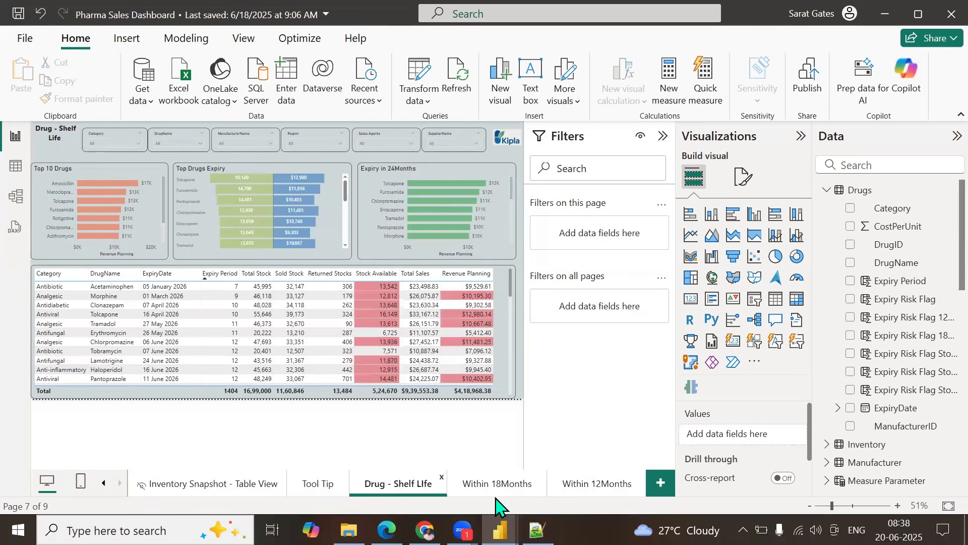
left_click(506, 484)
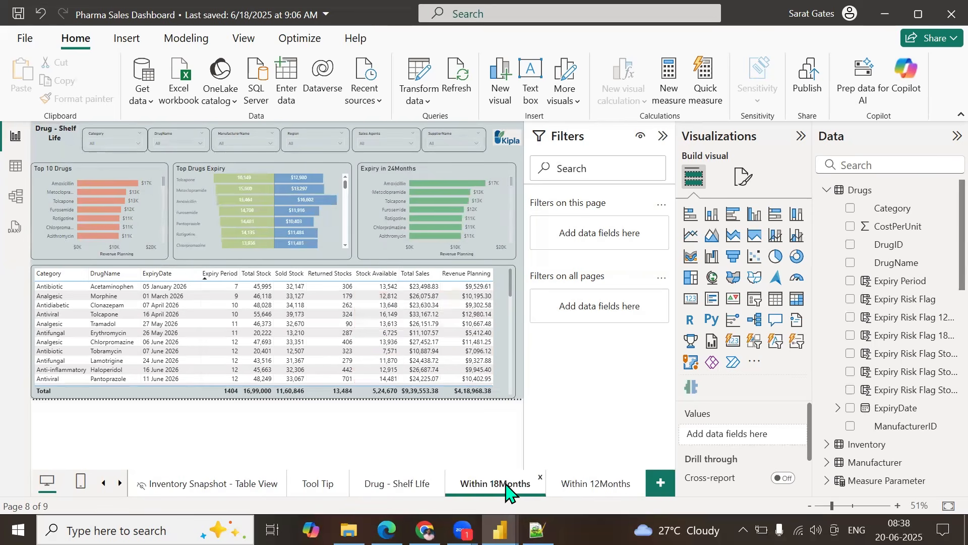
left_click(398, 485)
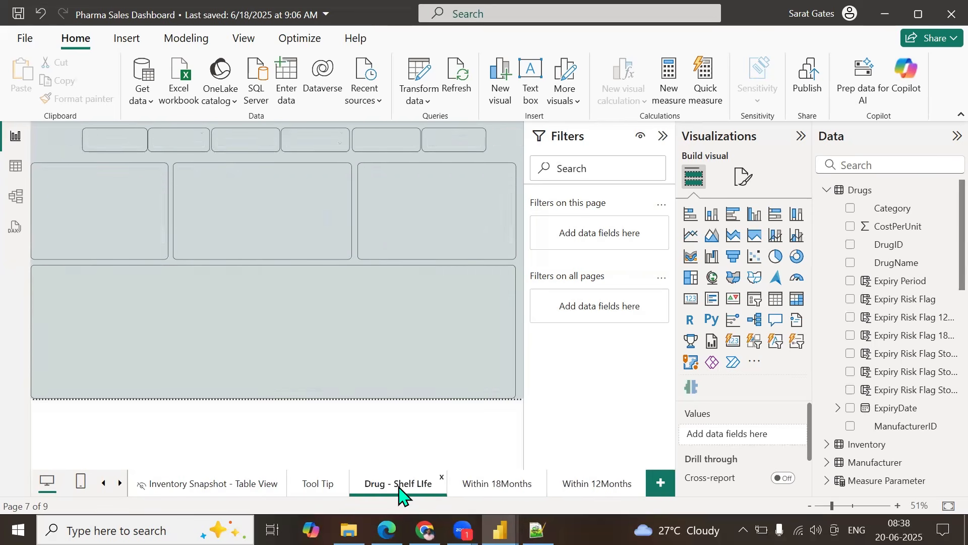
Step: On the Within 18Months page, filter the Expiry in 24Months chart to Expiry Period less than or equal to 18
left_click(487, 493)
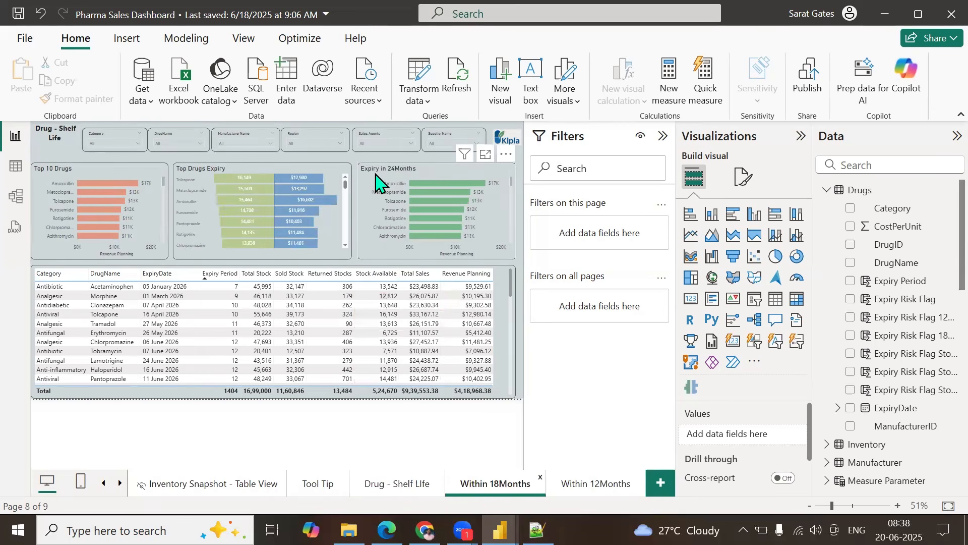
left_click(377, 182)
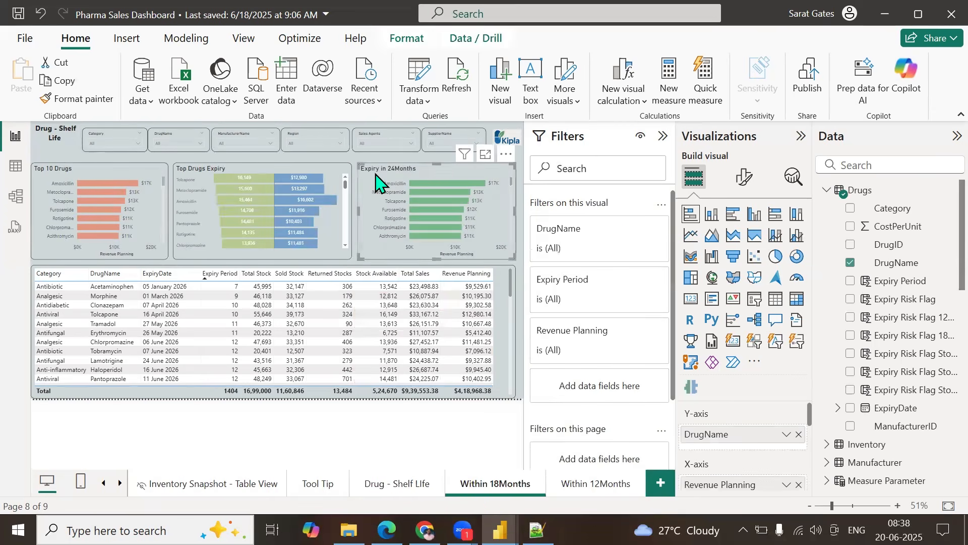
left_click(614, 281)
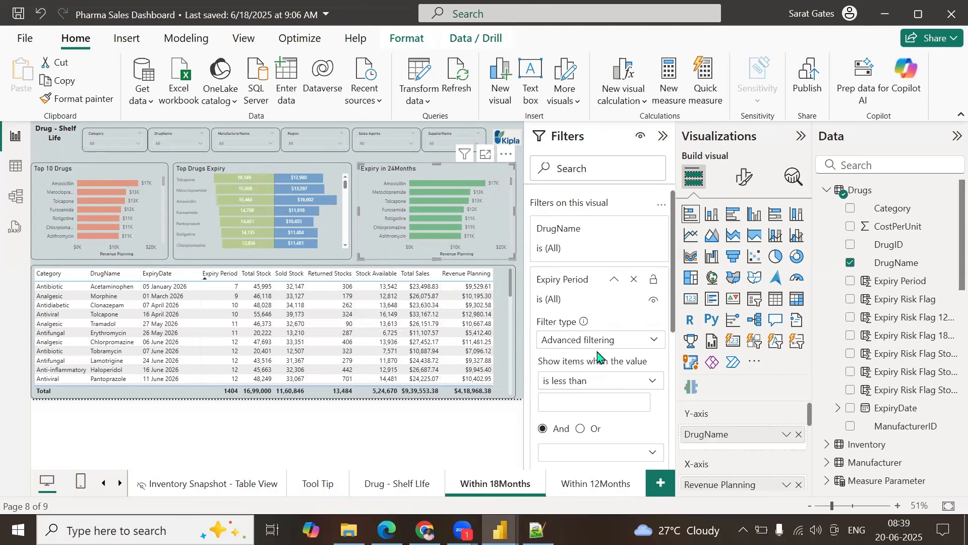
left_click(597, 381)
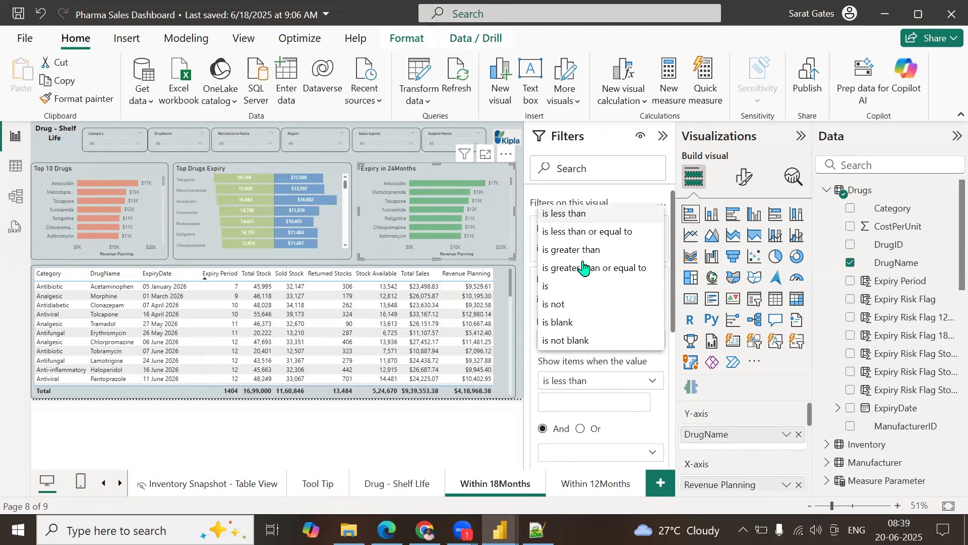
left_click(596, 232)
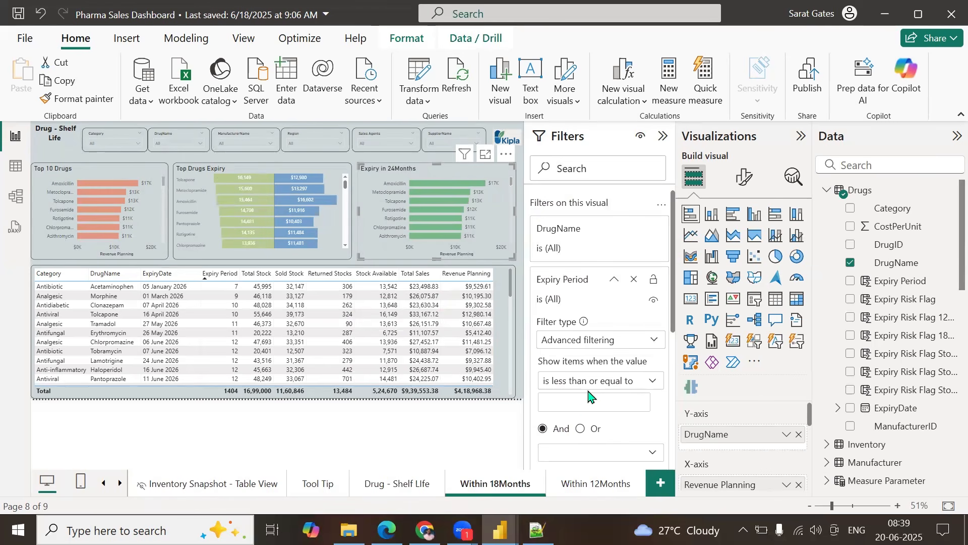
left_click(581, 409)
scroll(605, 413, "down", 2)
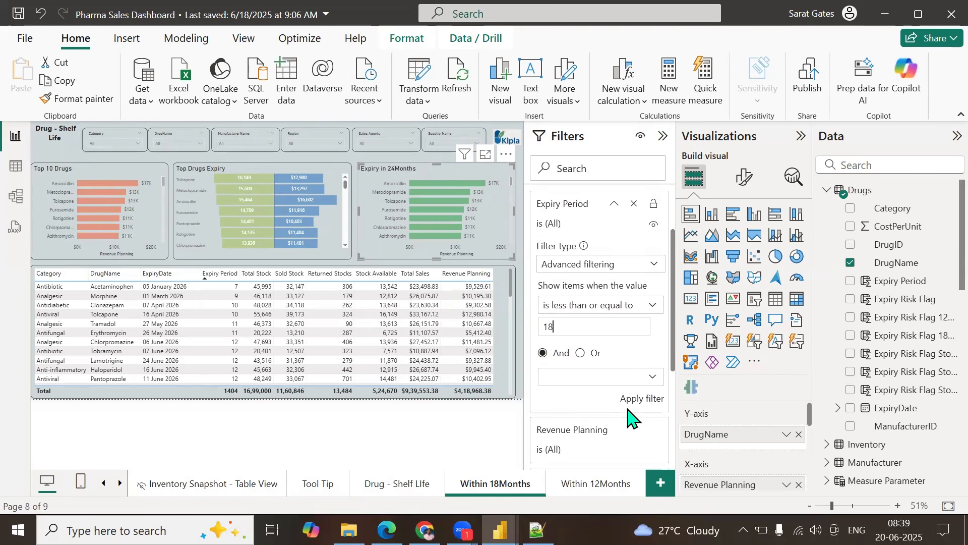
left_click(642, 399)
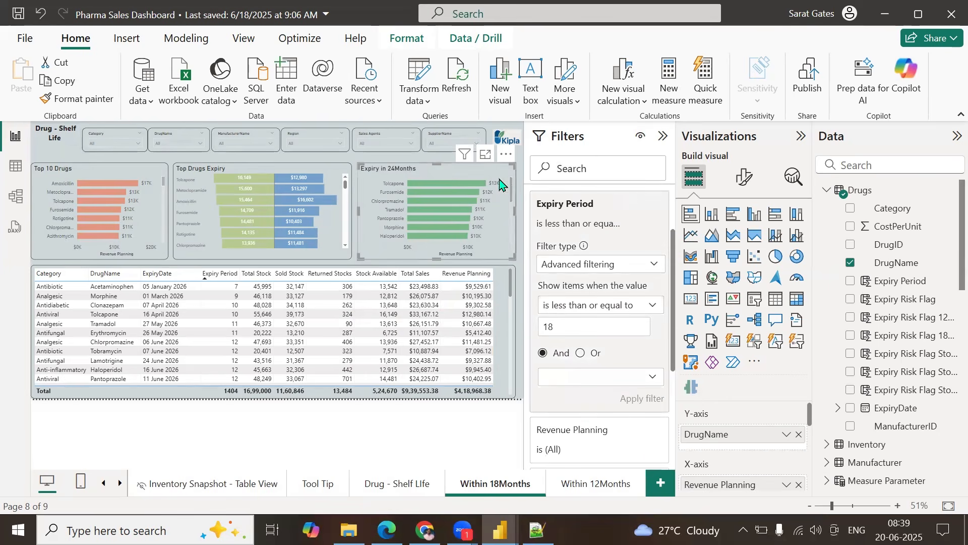
Step: Change the title of the filtered expiry chart to Expiry in 18Months
left_click(744, 177)
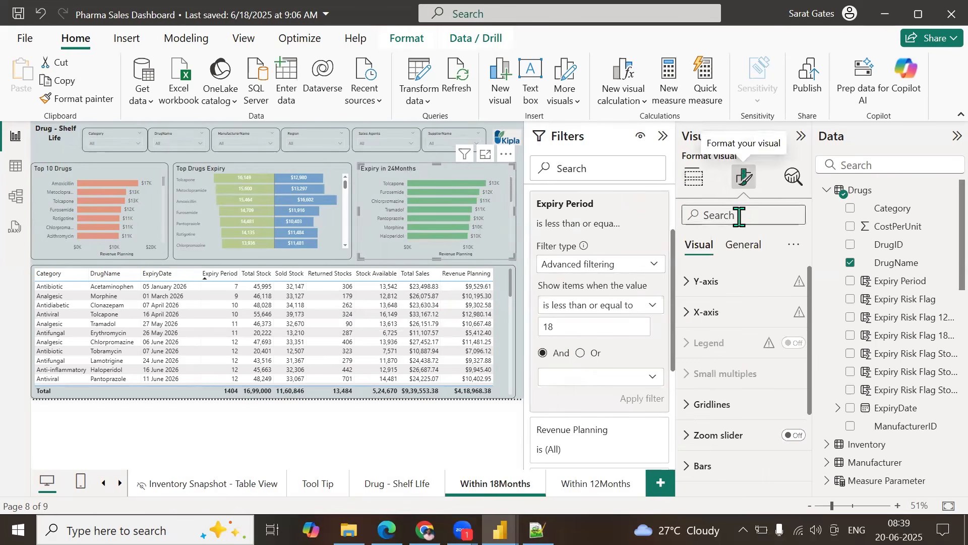
left_click(740, 254)
left_click(702, 314)
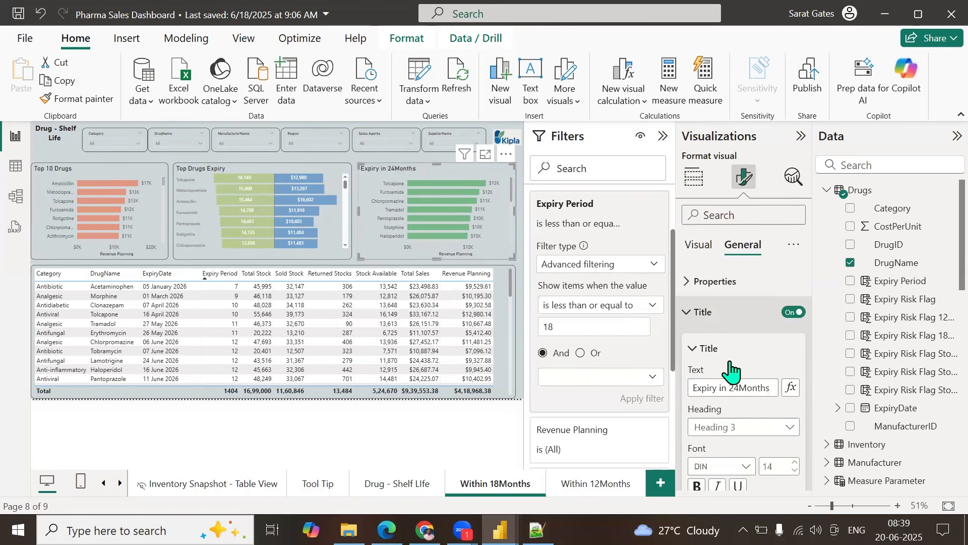
left_click(736, 387)
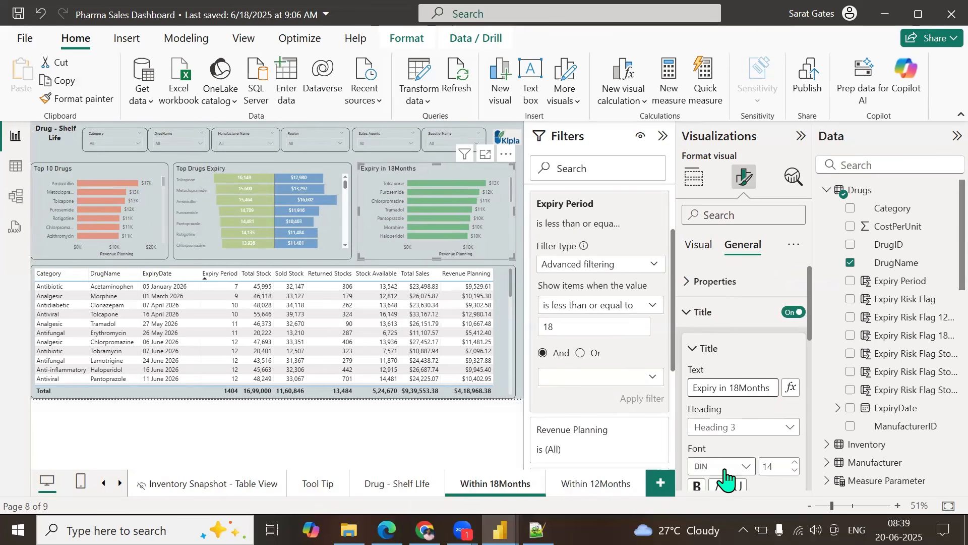
Step: Open background color conditional formatting for the Revenue Planning column of the table on the Within 18Months page
left_click(512, 272)
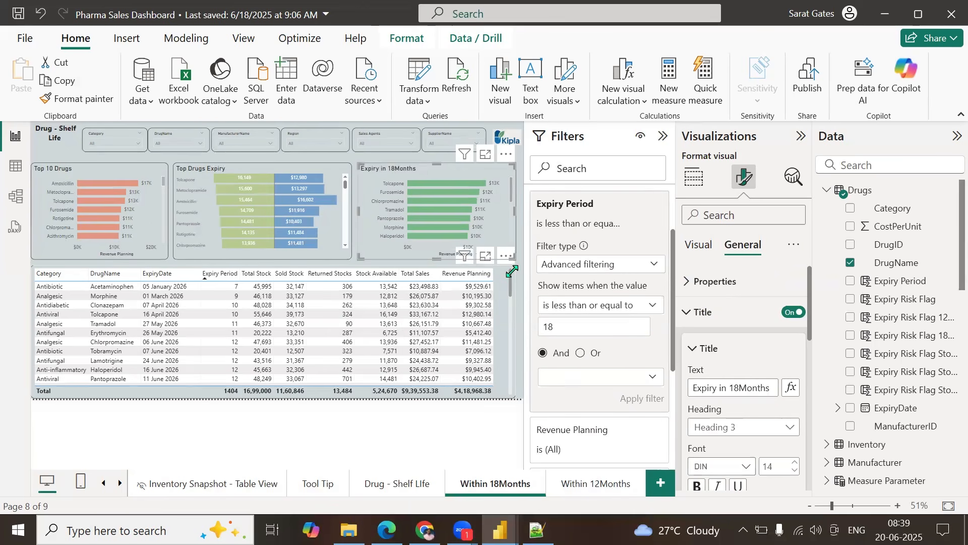
left_click(688, 257)
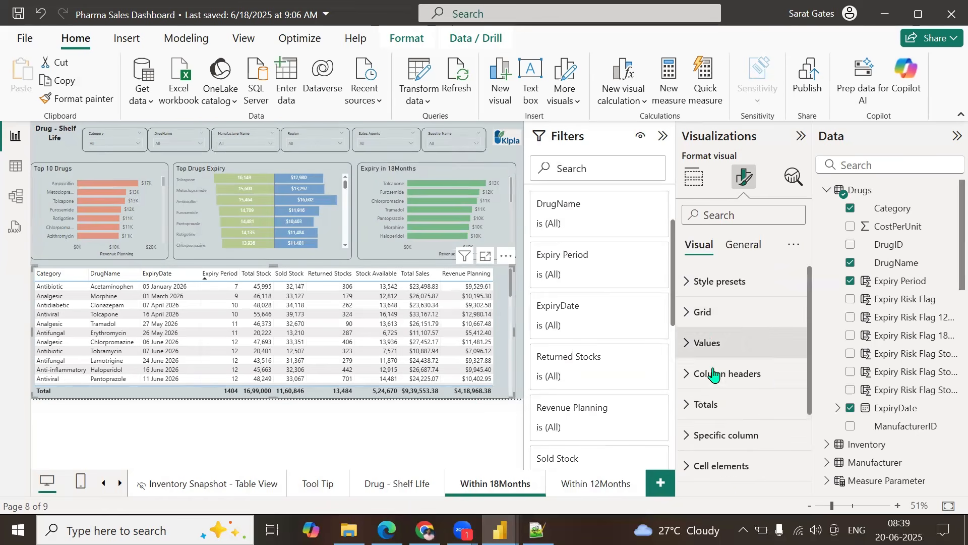
left_click(698, 184)
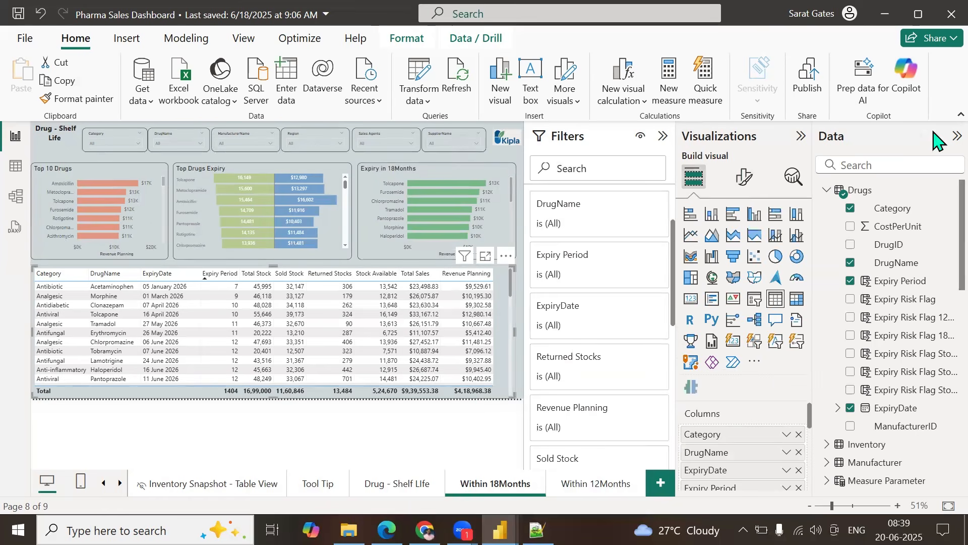
left_click(950, 121)
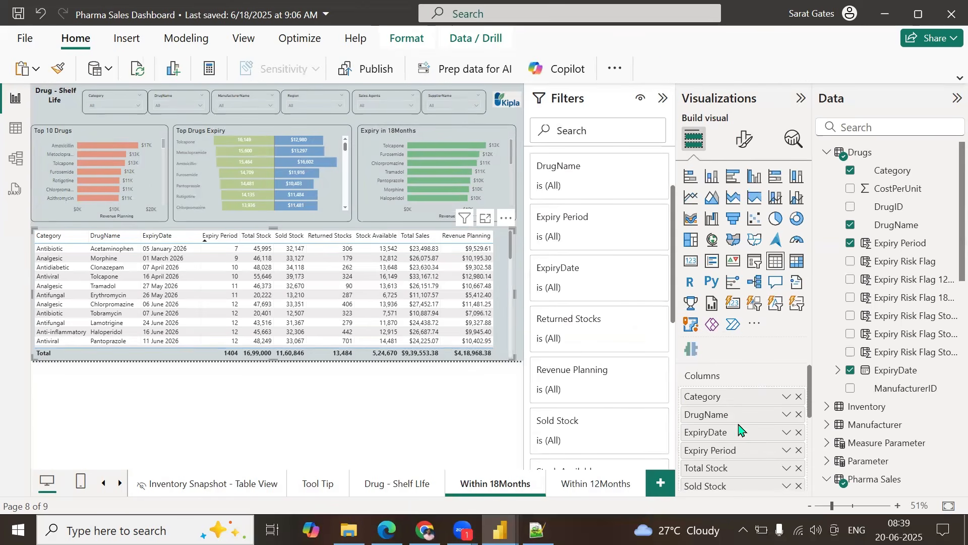
scroll(738, 429, "down", 2)
scroll(736, 444, "up", 3)
scroll(734, 446, "down", 5)
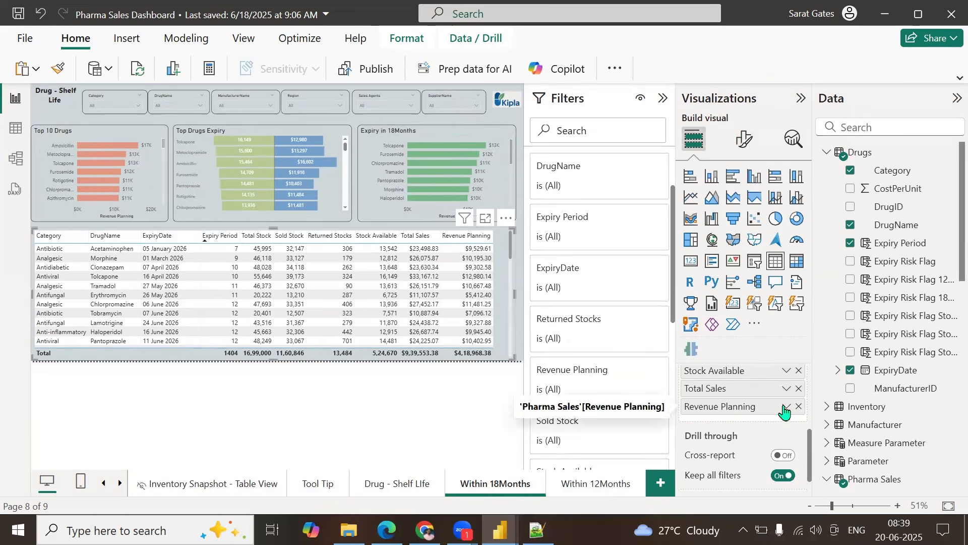
left_click(785, 407)
mouse_move(834, 356)
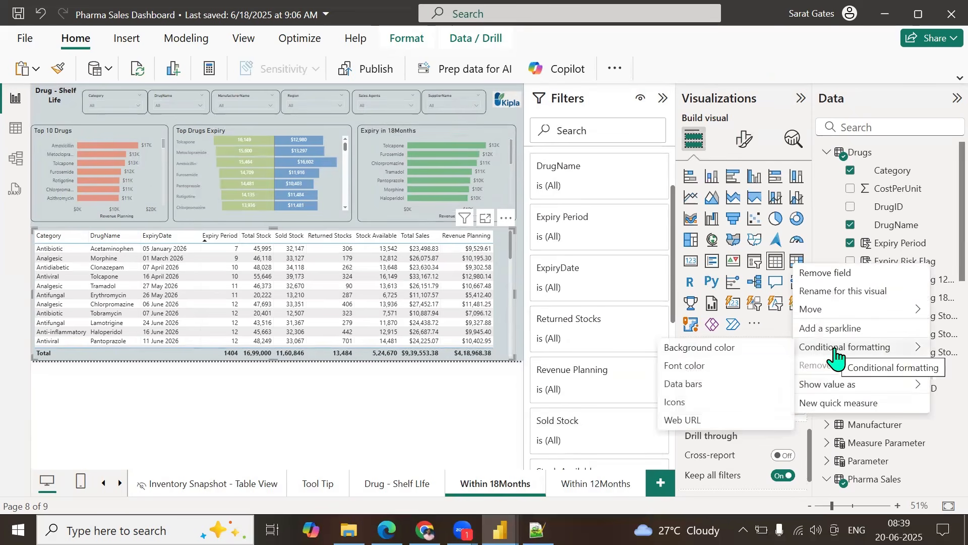
left_click(699, 349)
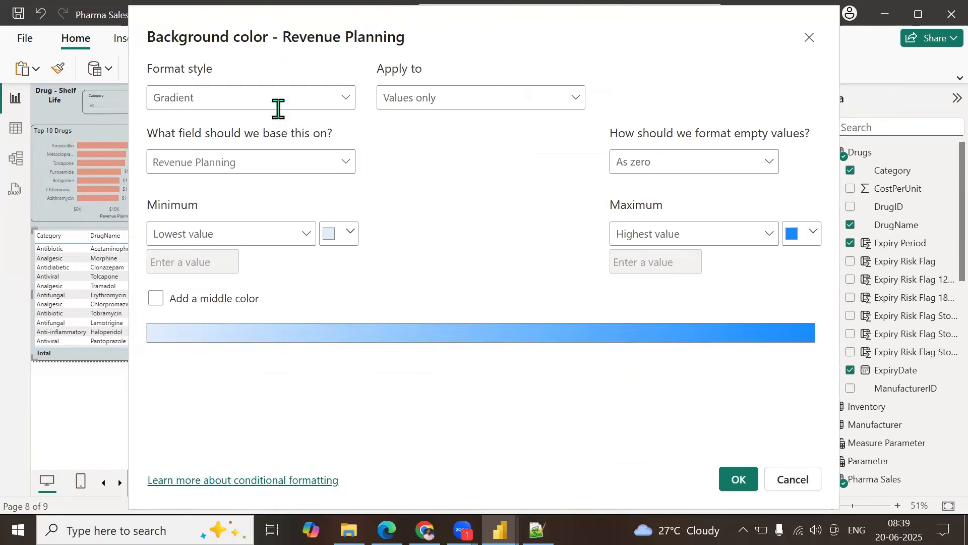
Step: Set the Revenue Planning background color to use rules based on the Drugs field Expiry Risk Flag 18Months
left_click(324, 97)
left_click(176, 145)
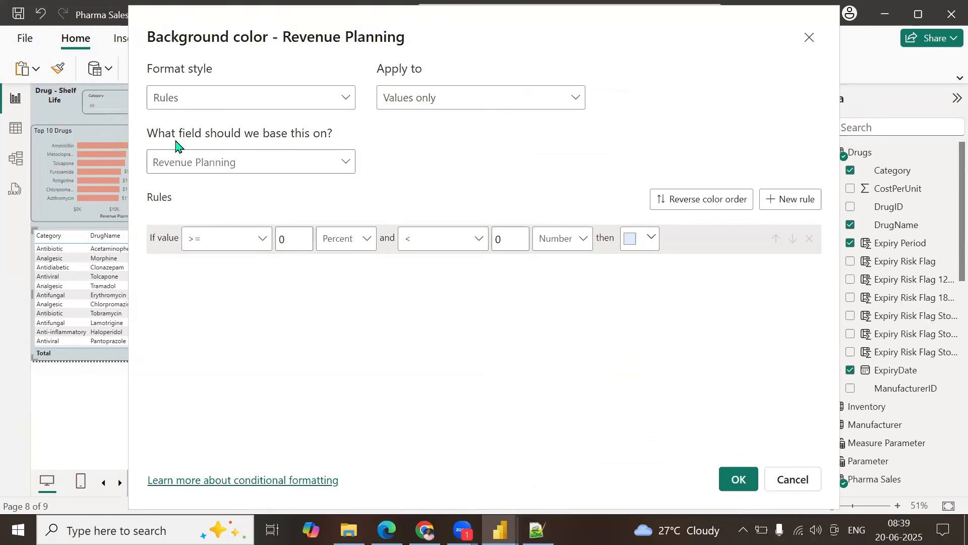
left_click(346, 163)
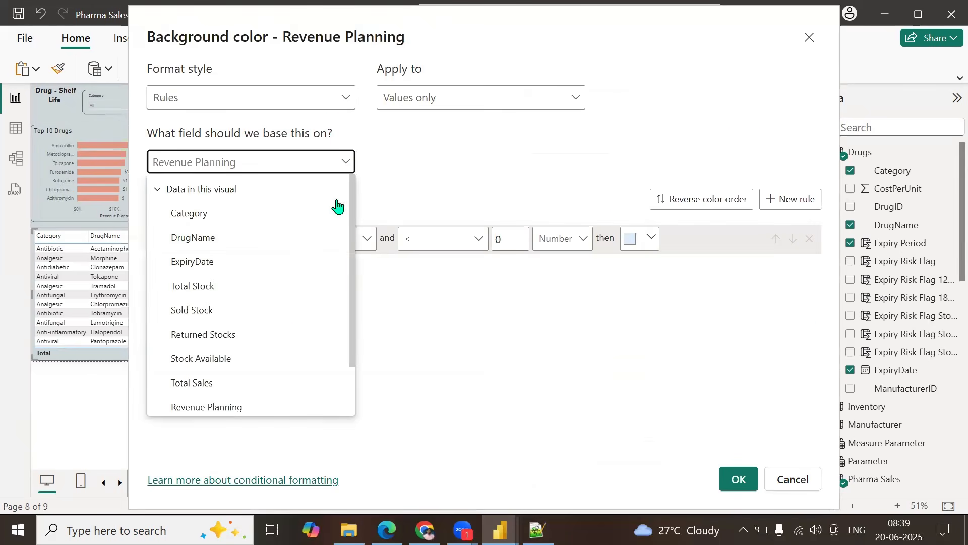
scroll(244, 402, "down", 2)
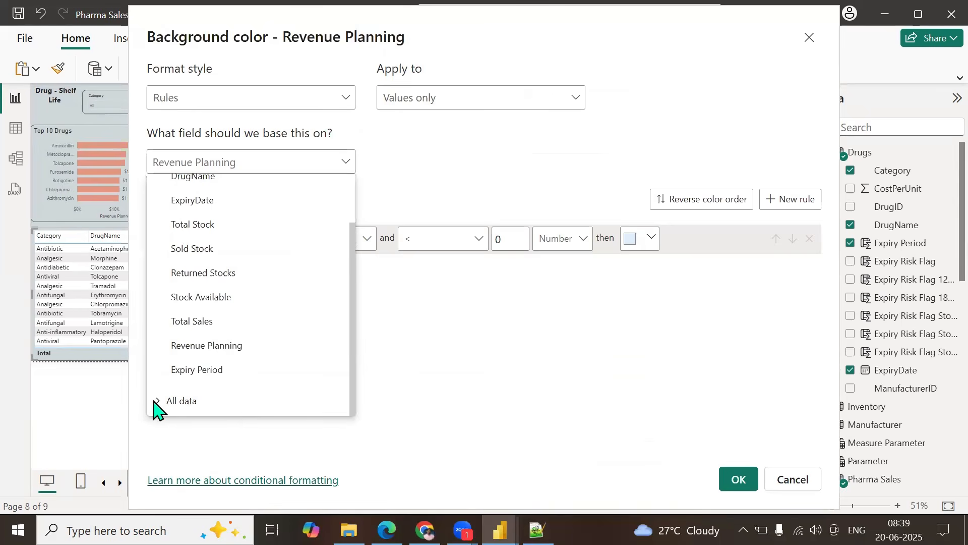
left_click_drag(346, 255, 353, 402)
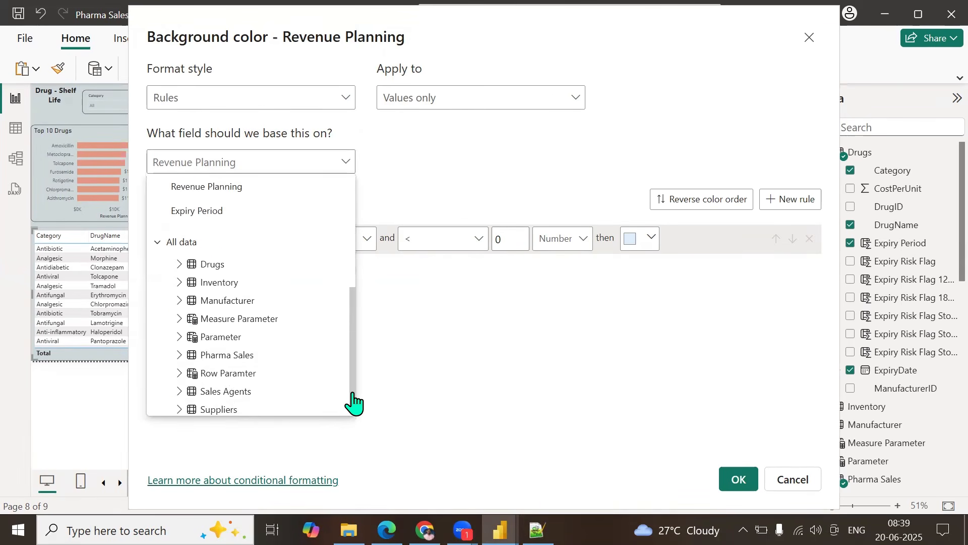
left_click(180, 258)
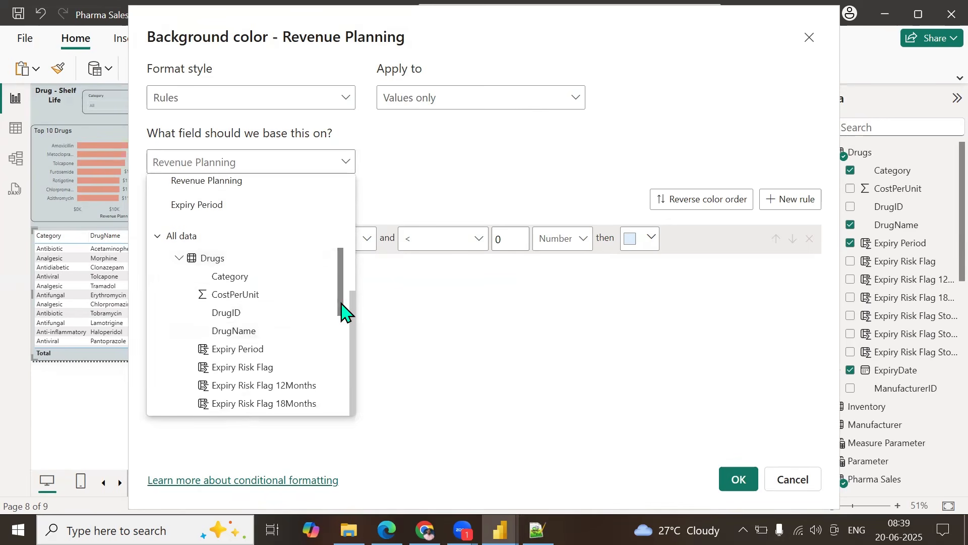
scroll(344, 326, "down", 3)
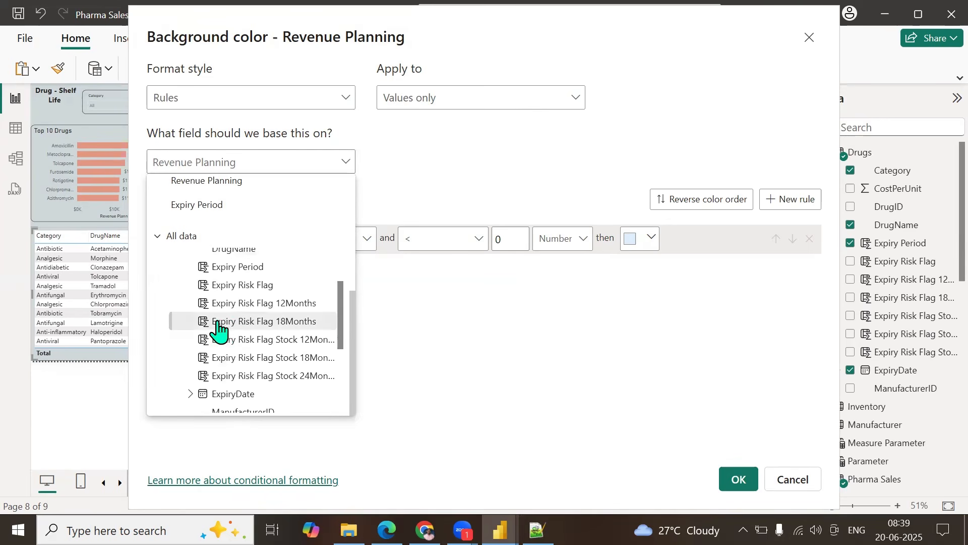
left_click(254, 323)
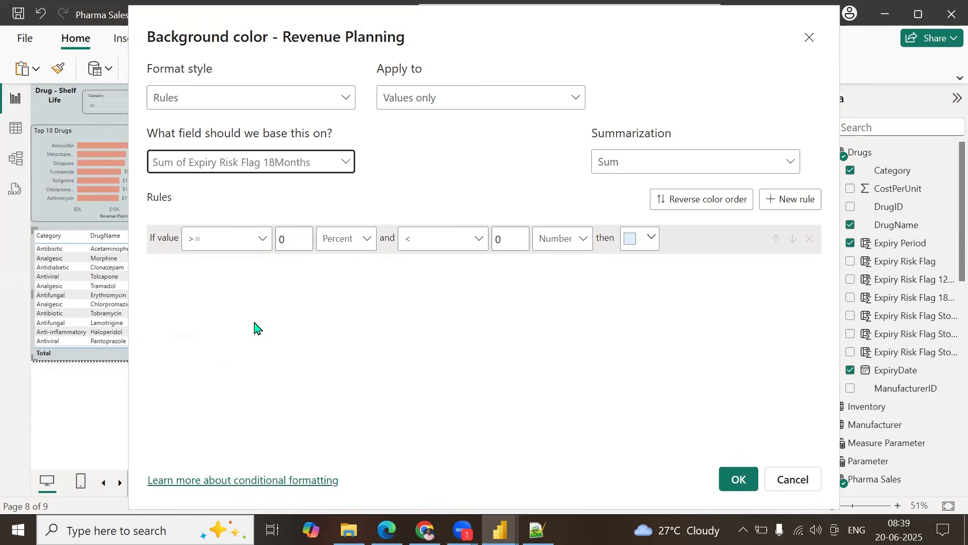
Step: Define the rule so that a value equal to the number 1 gives a light red background, and apply it to Revenue Planning
left_click(252, 244)
left_click(225, 262)
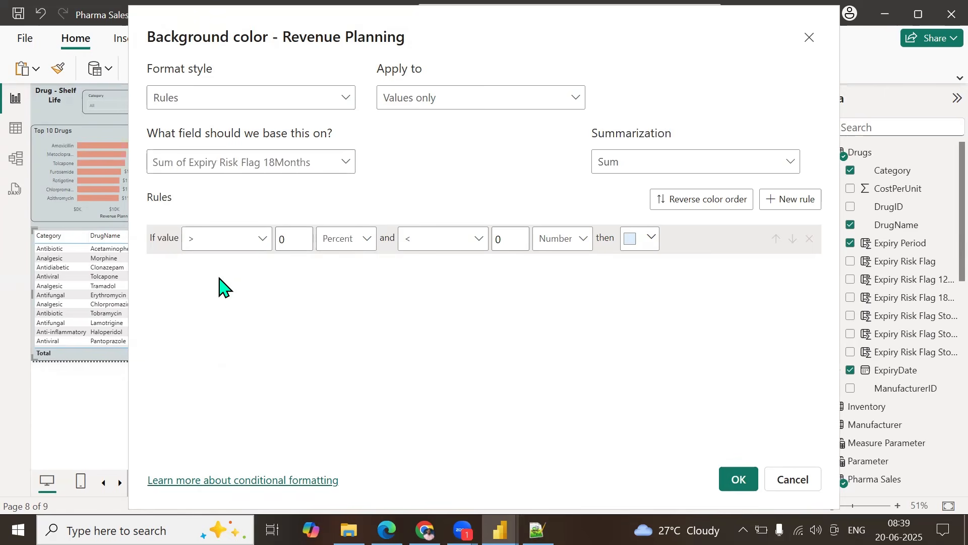
left_click(257, 247)
left_click(217, 309)
double_click(296, 244)
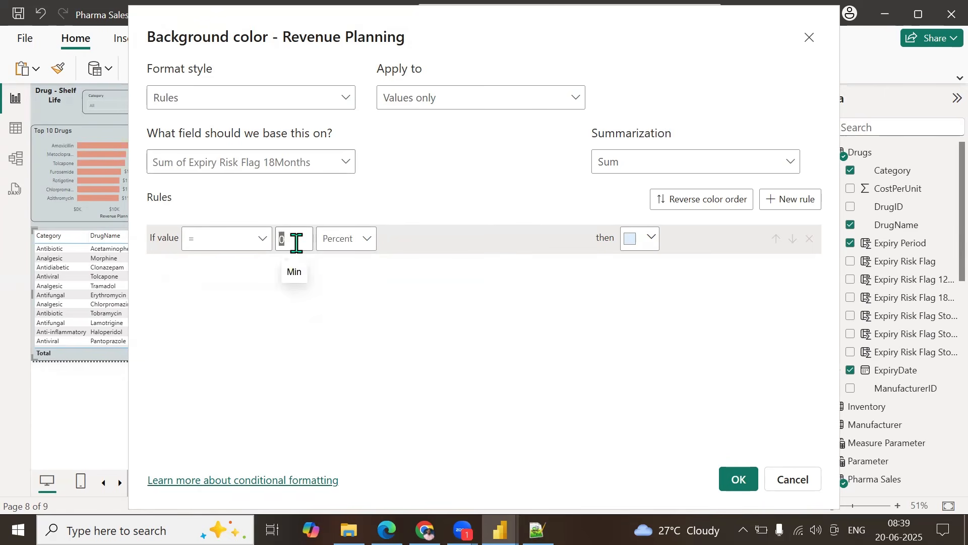
type("1")
left_click(360, 241)
left_click(351, 265)
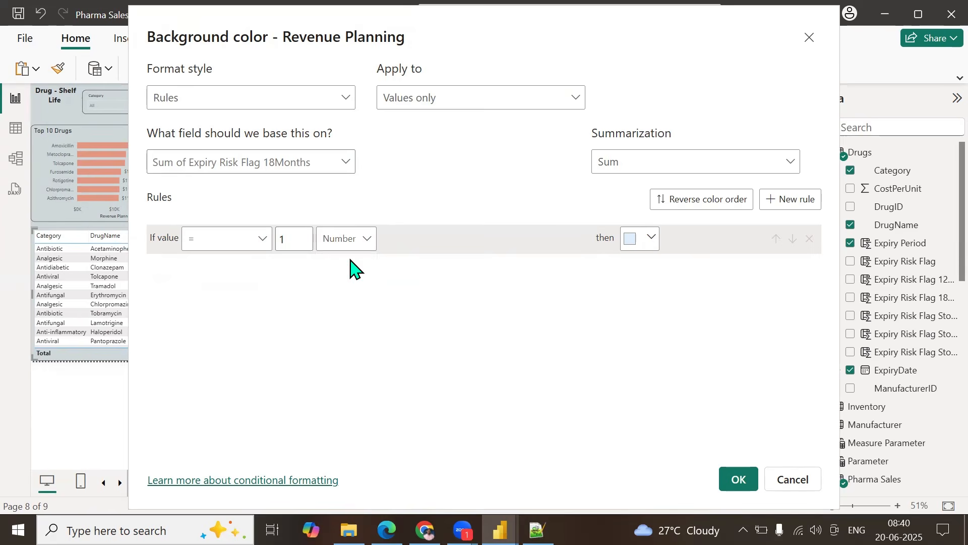
left_click(651, 238)
left_click(730, 311)
left_click(737, 479)
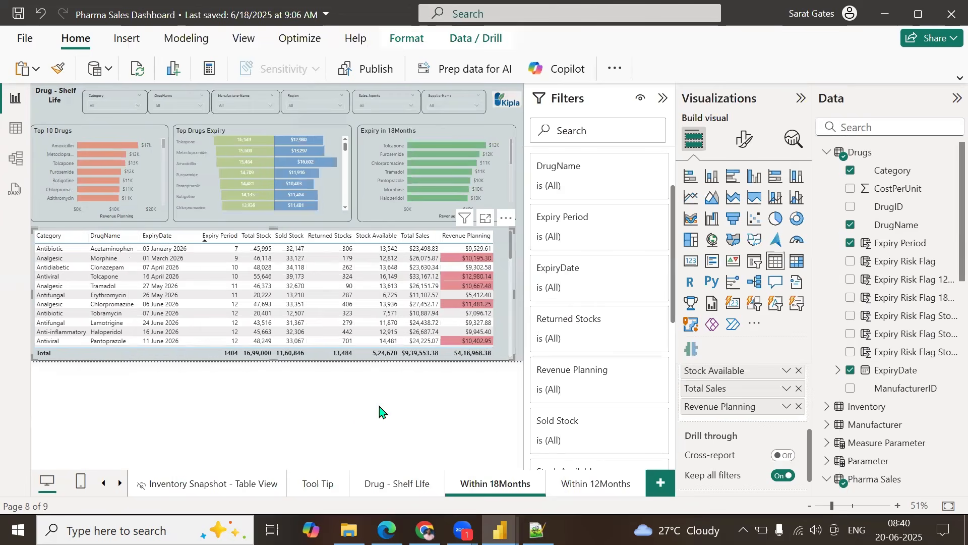
Step: Set up rules-based background color for the table's Stock Available column, based on the Drugs field Expiry Risk Flag Stock 18Months
left_click(786, 370)
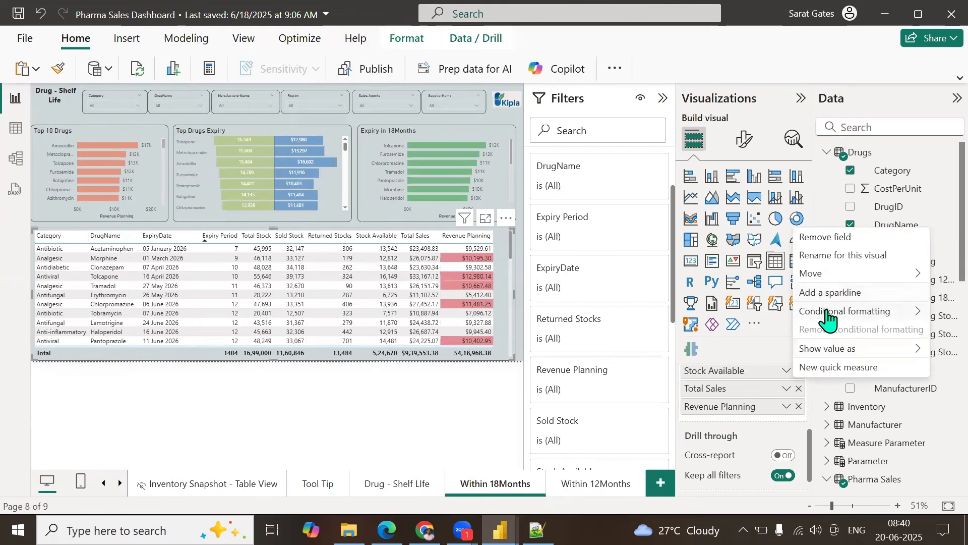
mouse_move(827, 312)
left_click(703, 312)
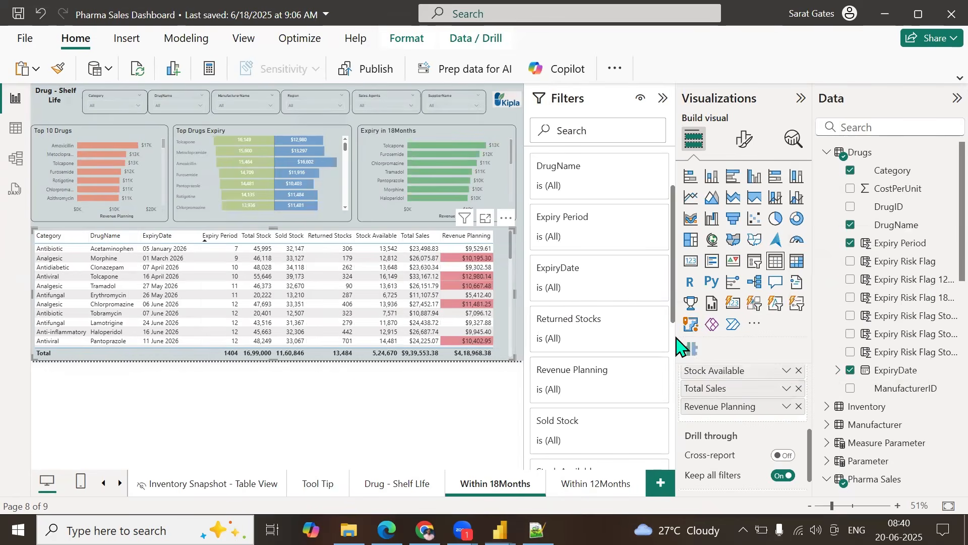
left_click(342, 96)
left_click(252, 145)
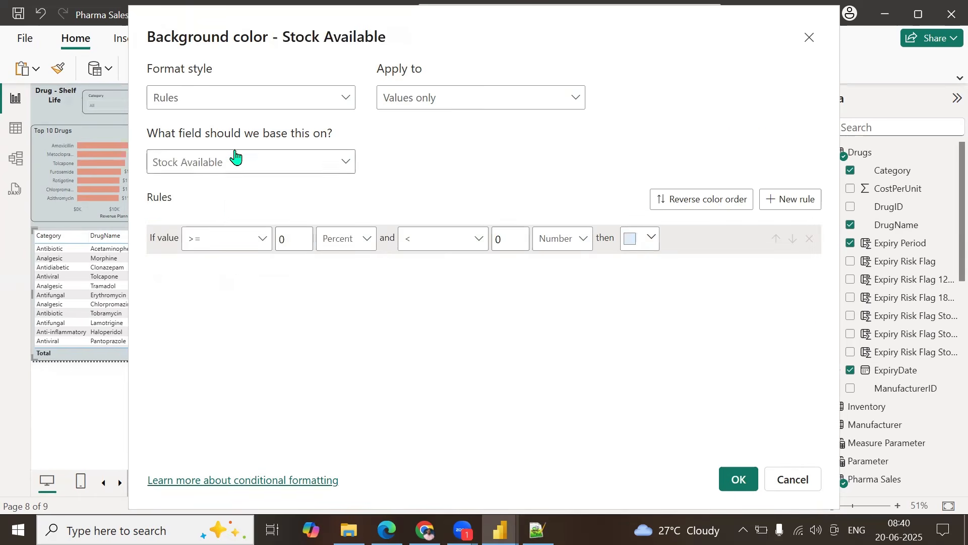
left_click(344, 172)
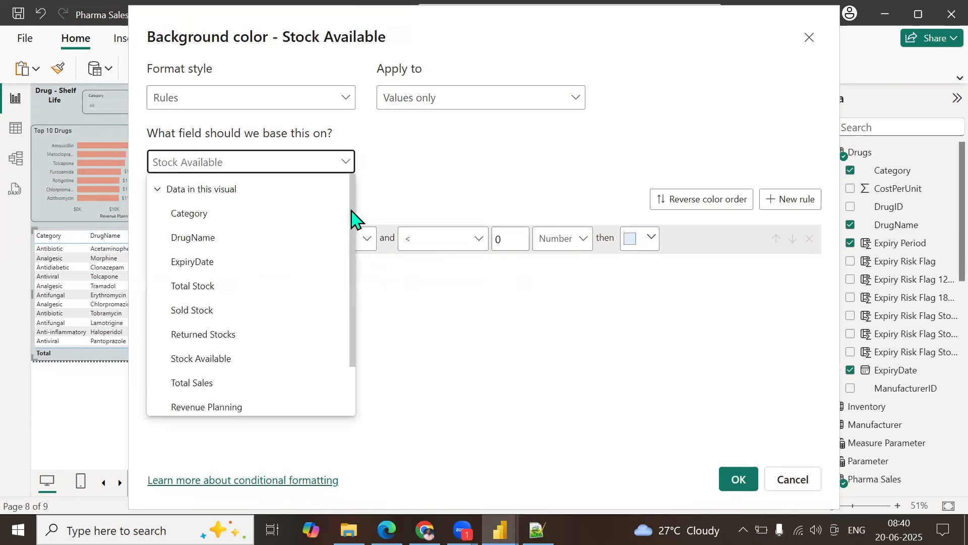
scroll(320, 372, "down", 2)
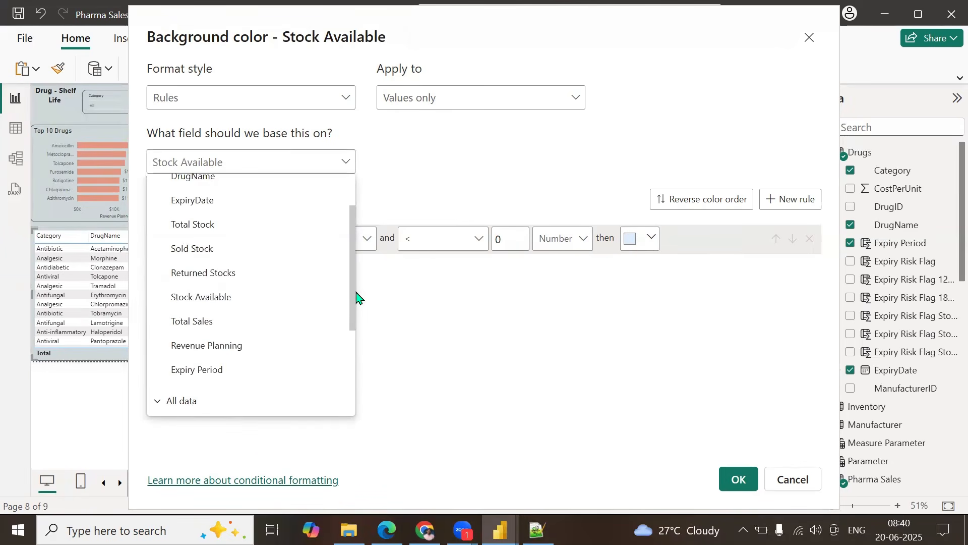
left_click_drag(355, 286, 348, 385)
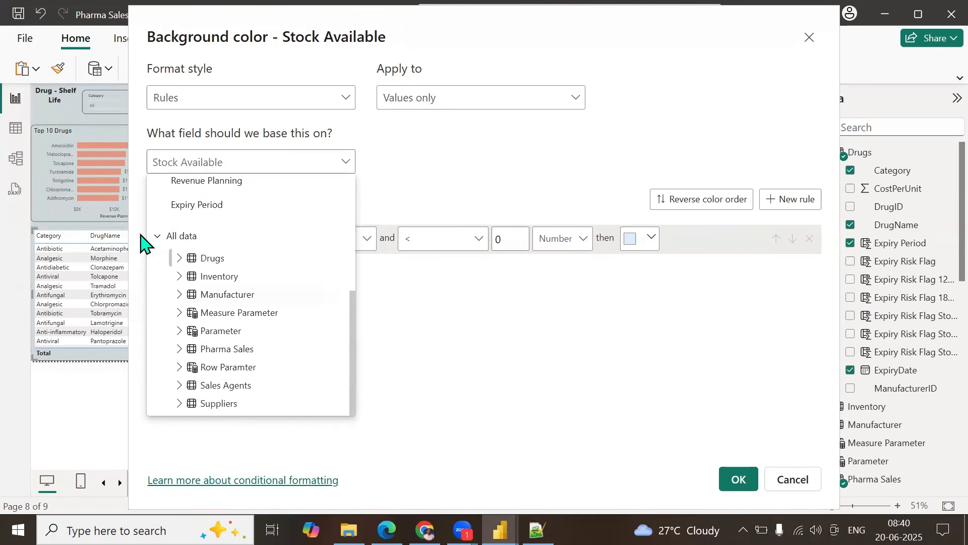
left_click(179, 259)
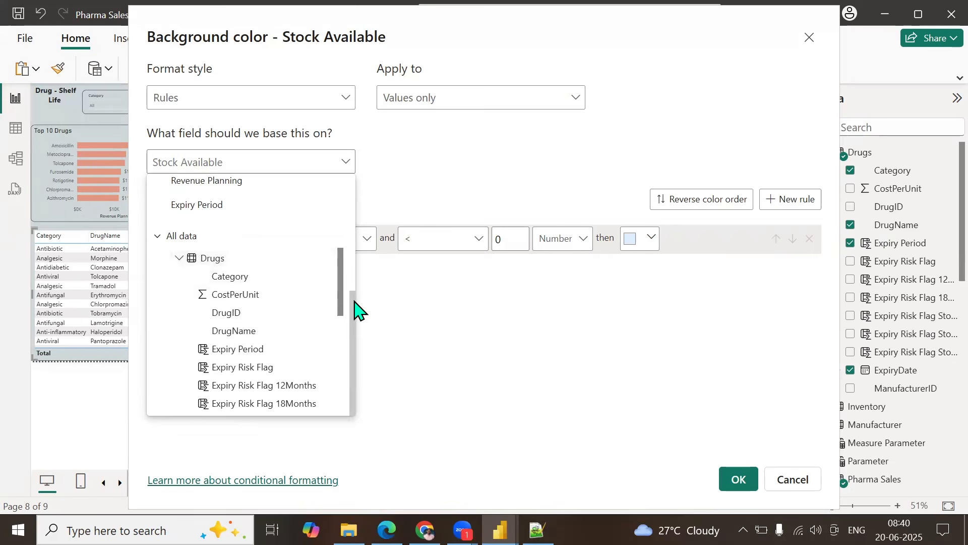
left_click_drag(340, 303, 342, 353)
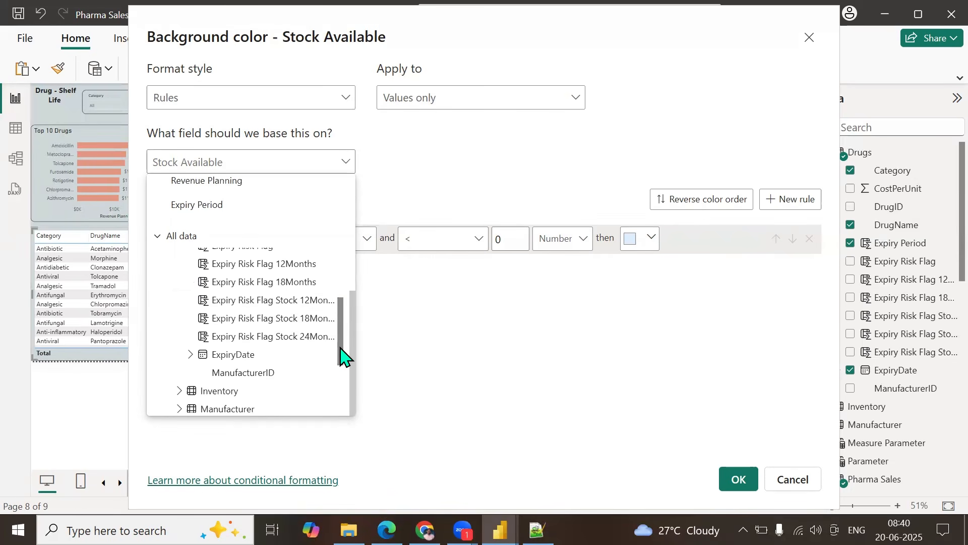
left_click(265, 320)
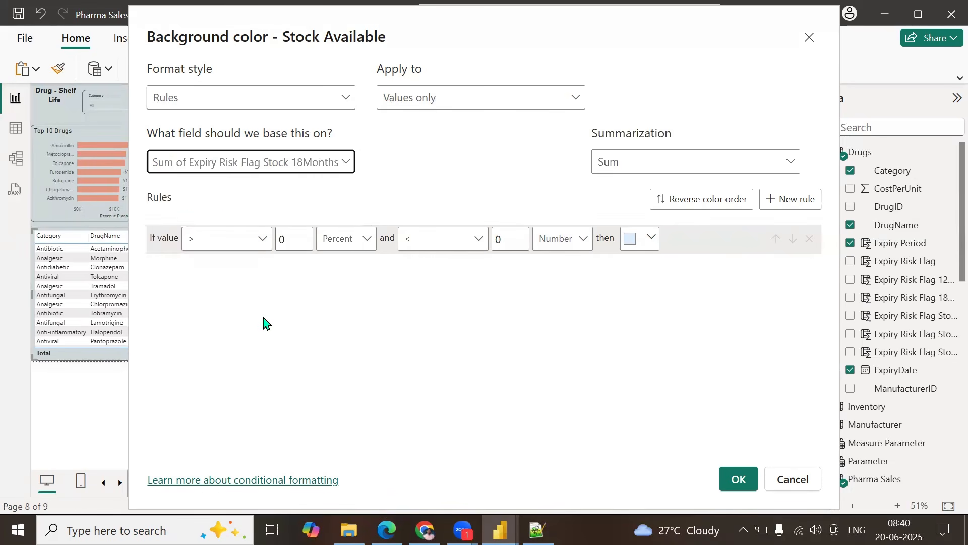
Step: Make the Stock Available rule color values equal to the number 1 light red, and apply the formatting
left_click(257, 242)
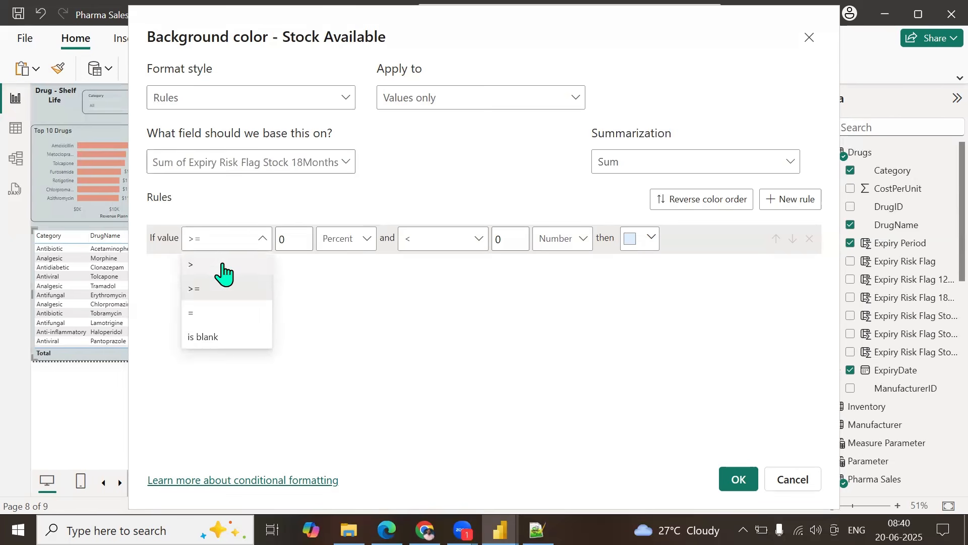
left_click(210, 318)
type("1")
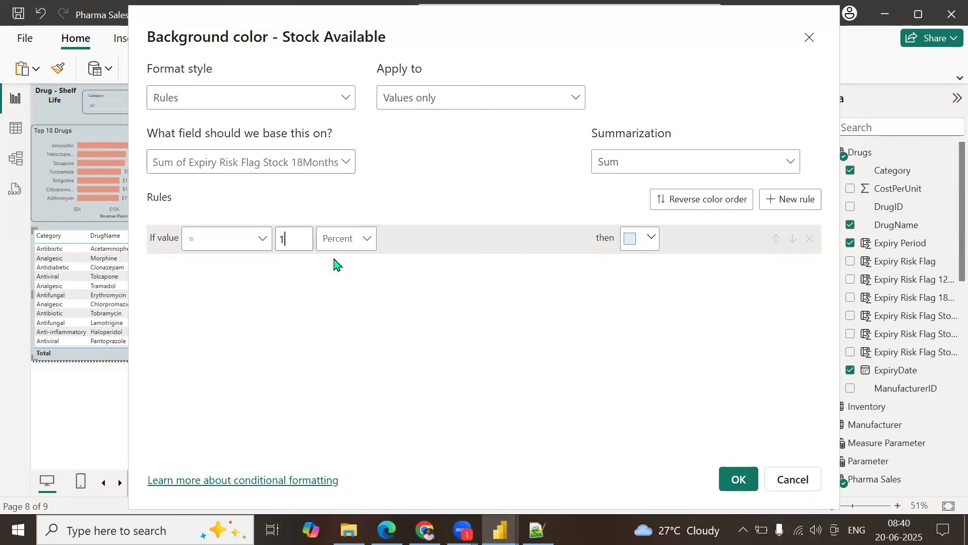
left_click(359, 242)
left_click(339, 263)
left_click(634, 254)
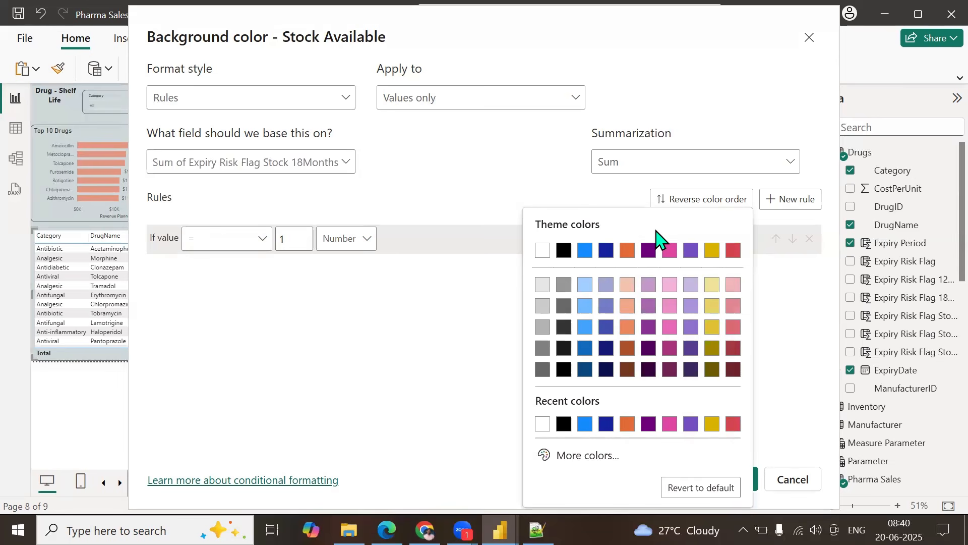
left_click(731, 308)
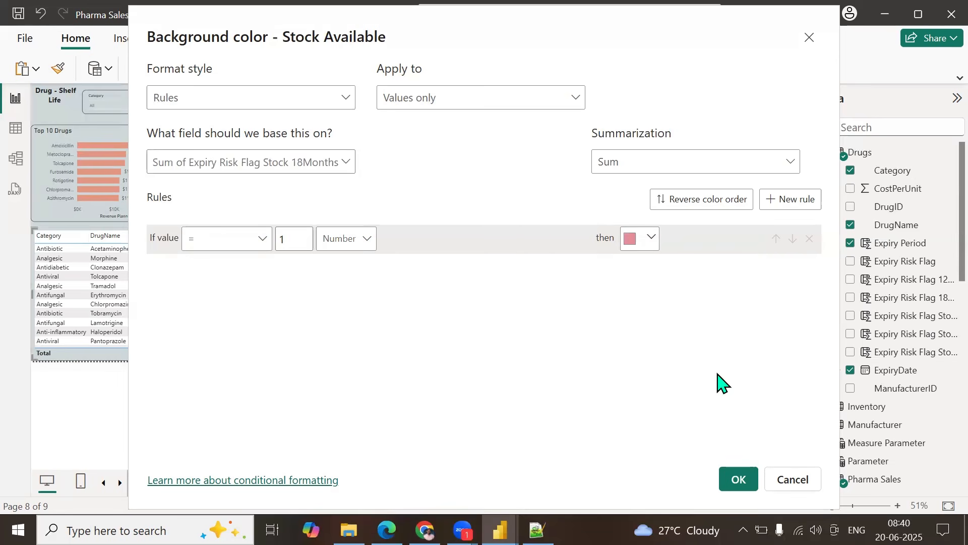
left_click(730, 484)
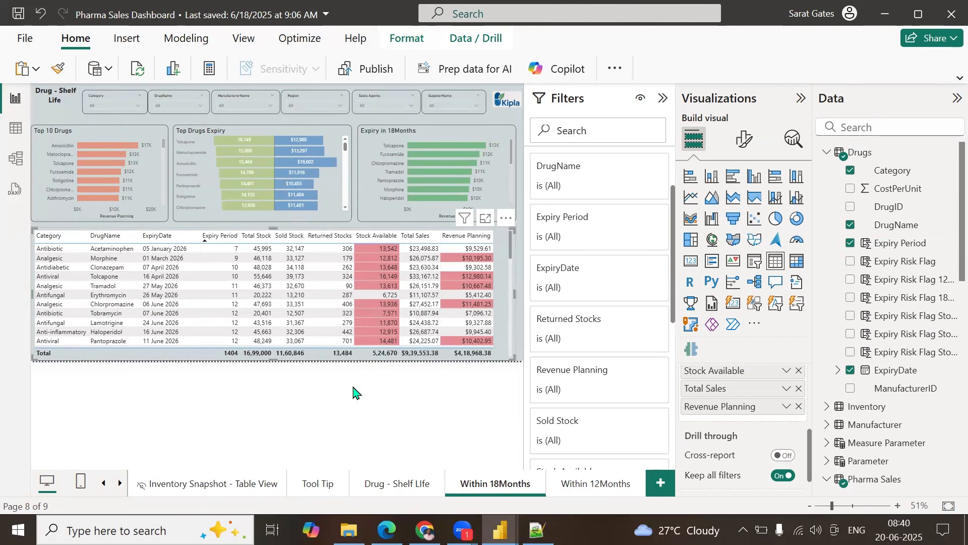
Step: Return to the original Drug - Shelf Life page and collapse the filters area to enlarge the report canvas
left_click(399, 483)
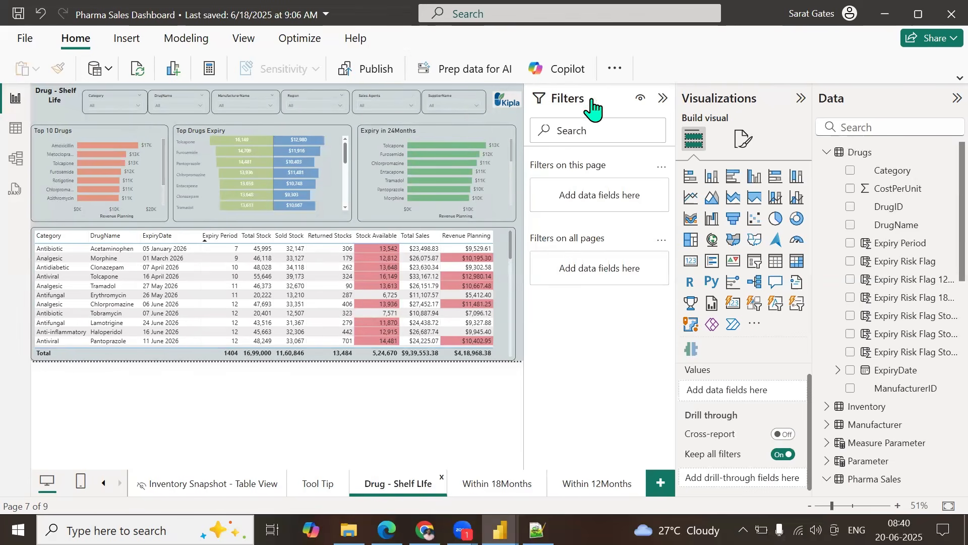
left_click(663, 98)
left_click(460, 151)
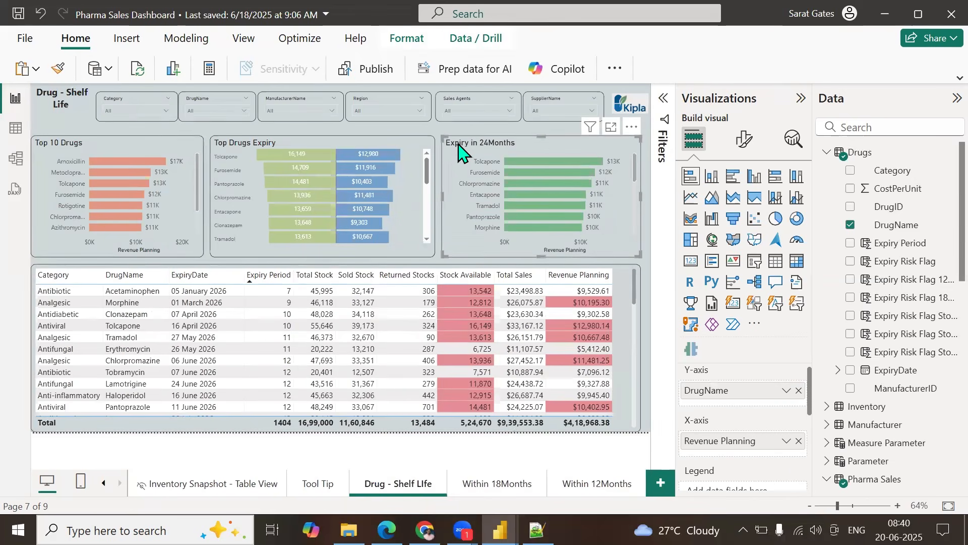
left_click(418, 130)
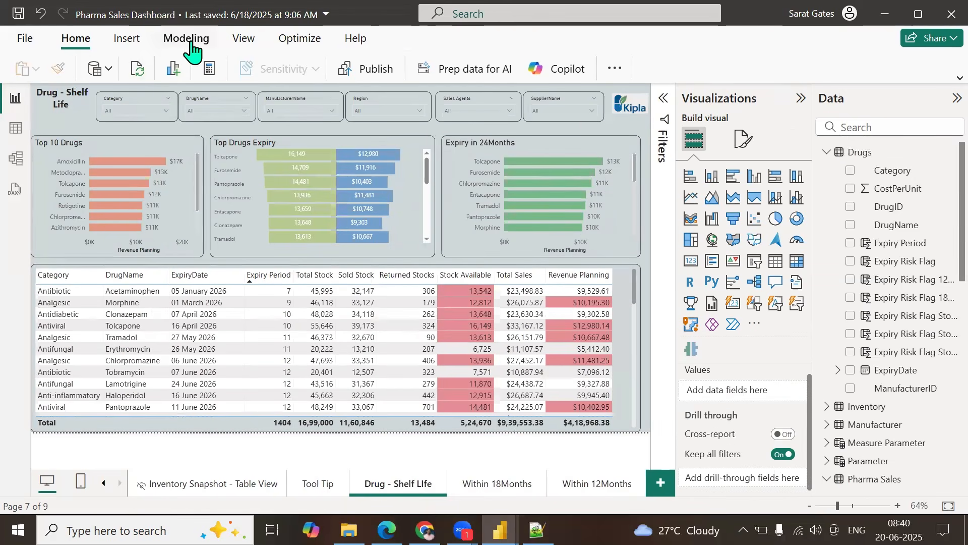
Step: Insert a blank button on the Drug - Shelf Life page and place it directly beneath the page title
left_click(132, 40)
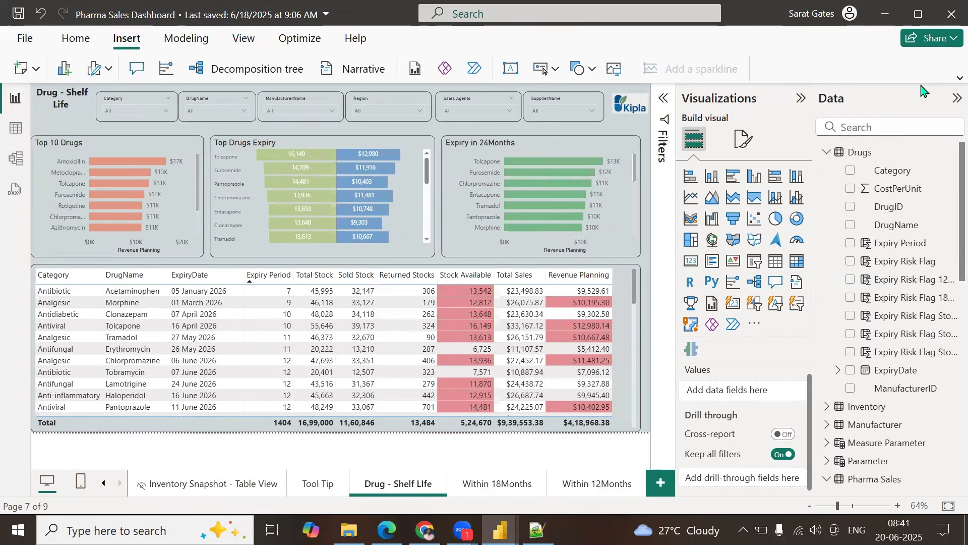
left_click(960, 77)
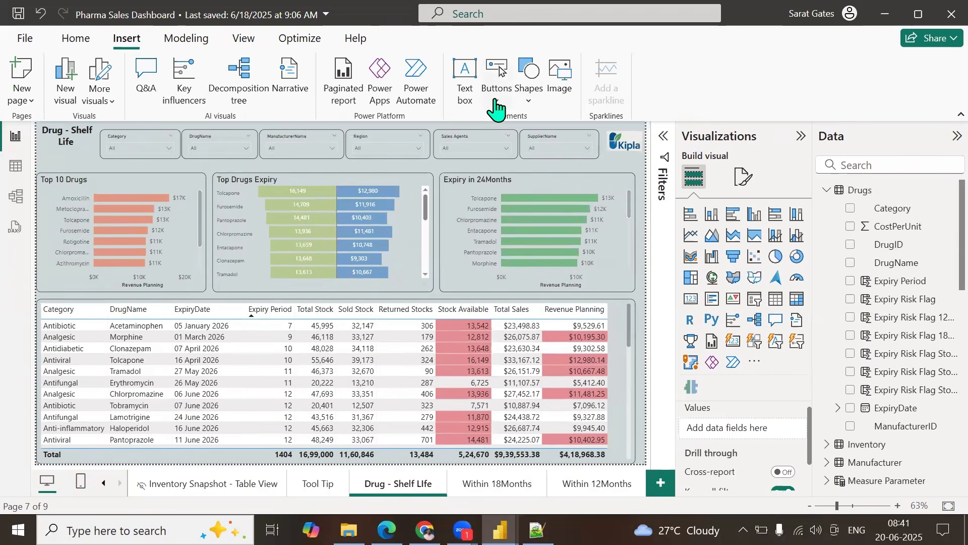
left_click(497, 95)
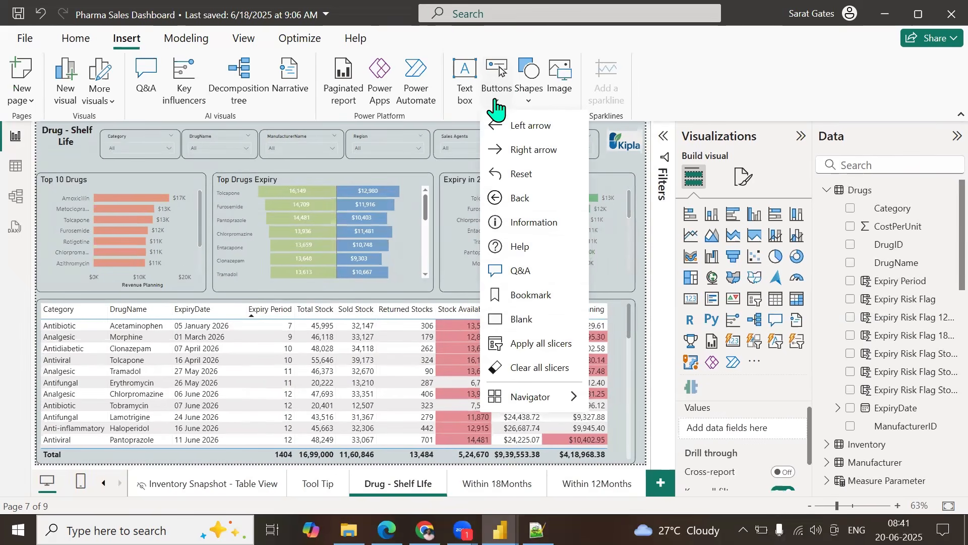
left_click(522, 319)
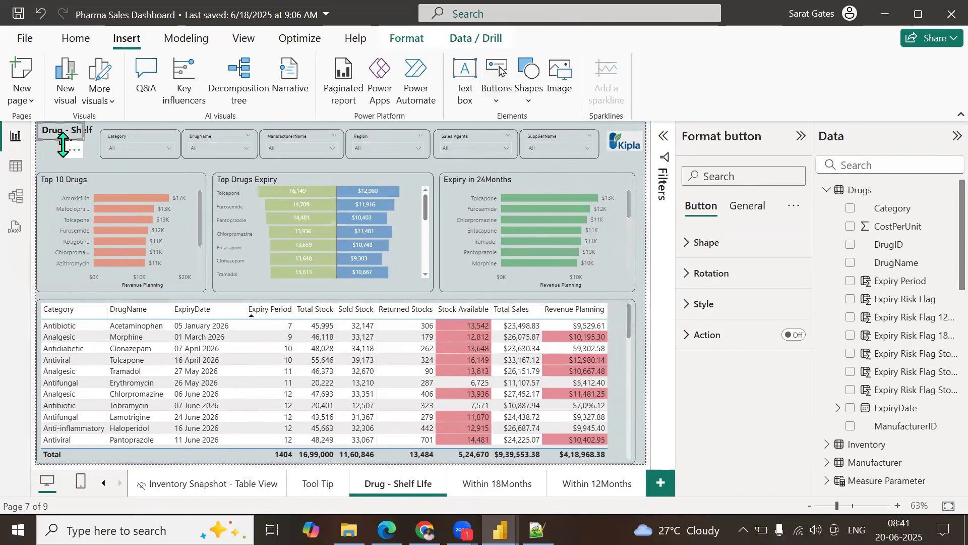
left_click_drag(63, 145, 79, 180)
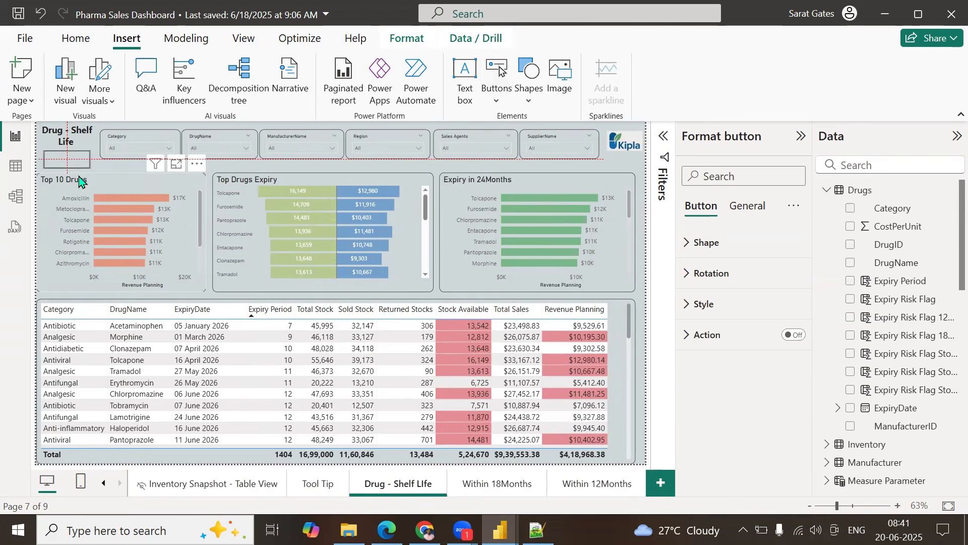
left_click_drag(79, 180, 79, 181)
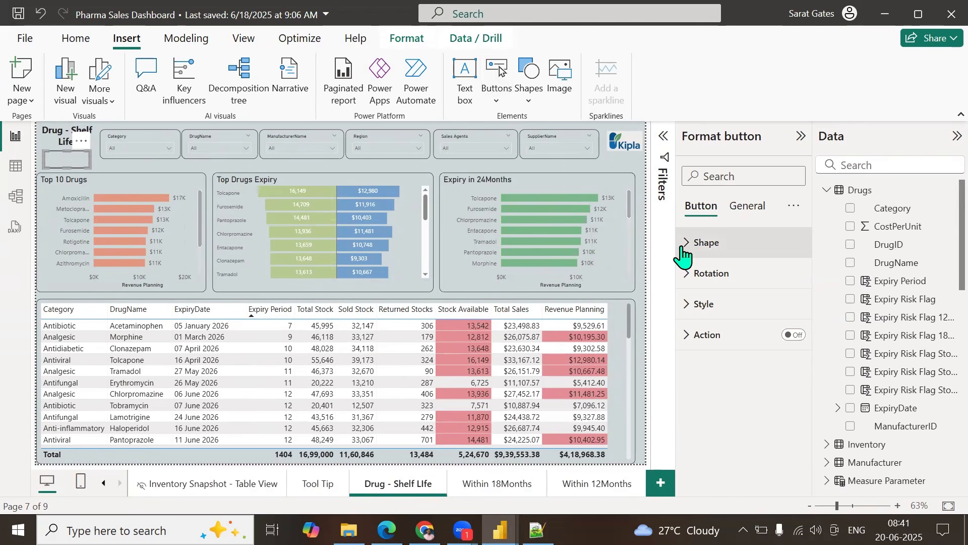
Step: Give the blank button the text 18Months in bold black
left_click(690, 303)
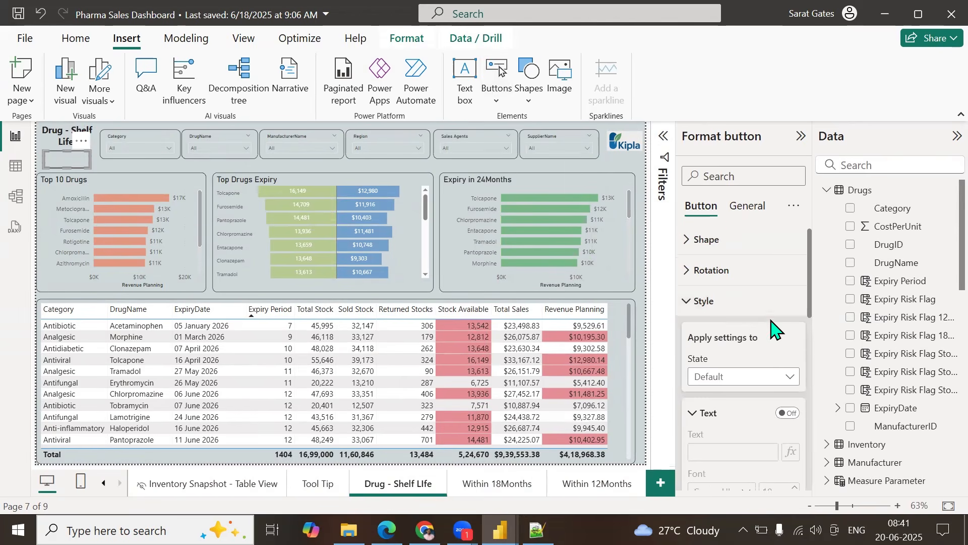
scroll(774, 328, "down", 2)
left_click(790, 342)
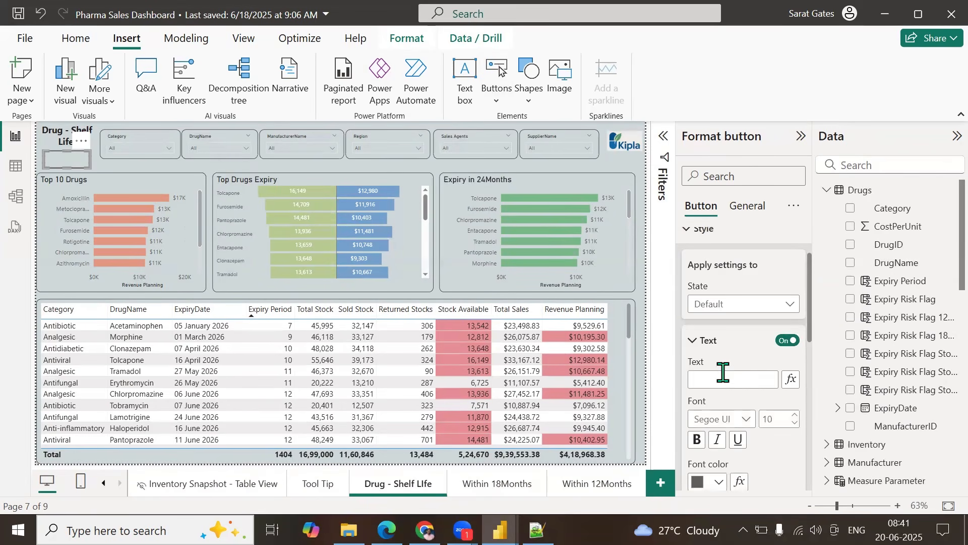
left_click(719, 378)
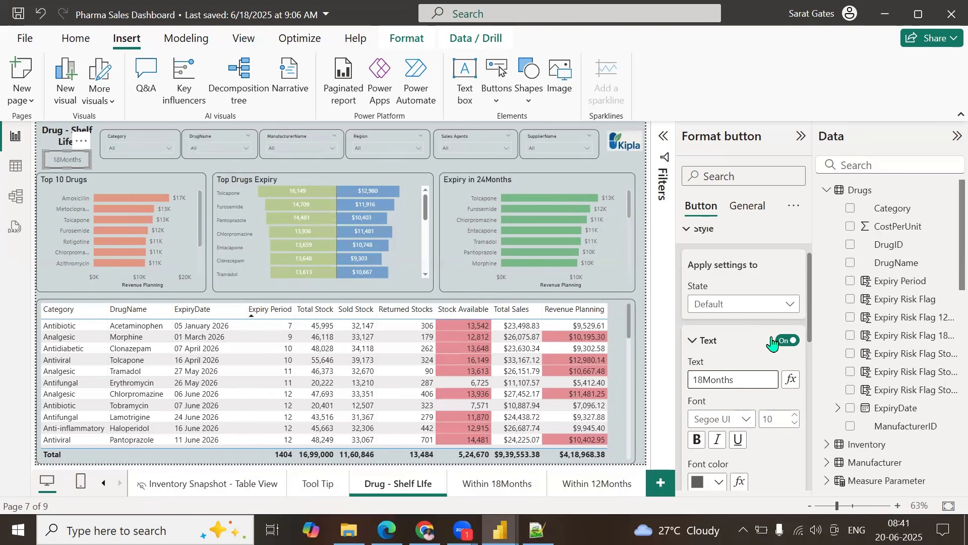
left_click(697, 442)
left_click(720, 481)
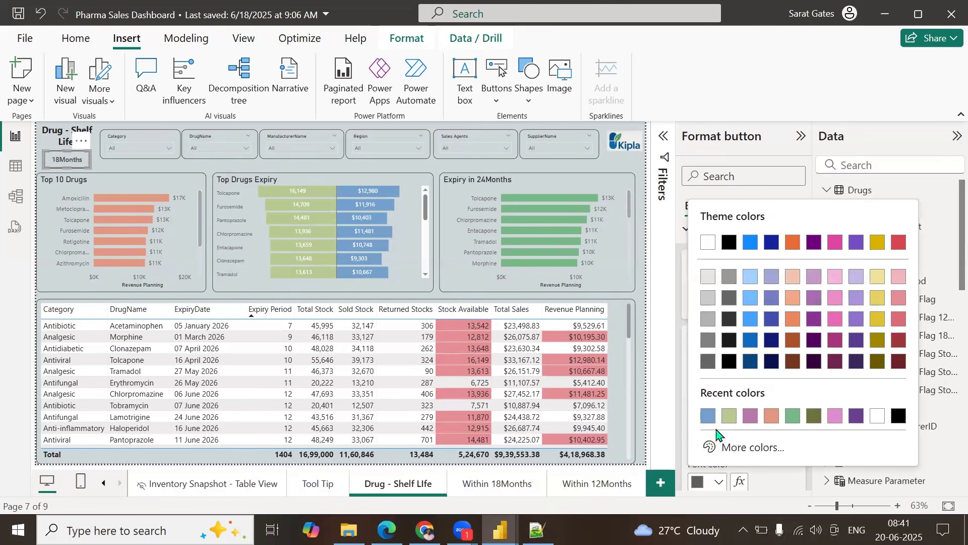
left_click(729, 243)
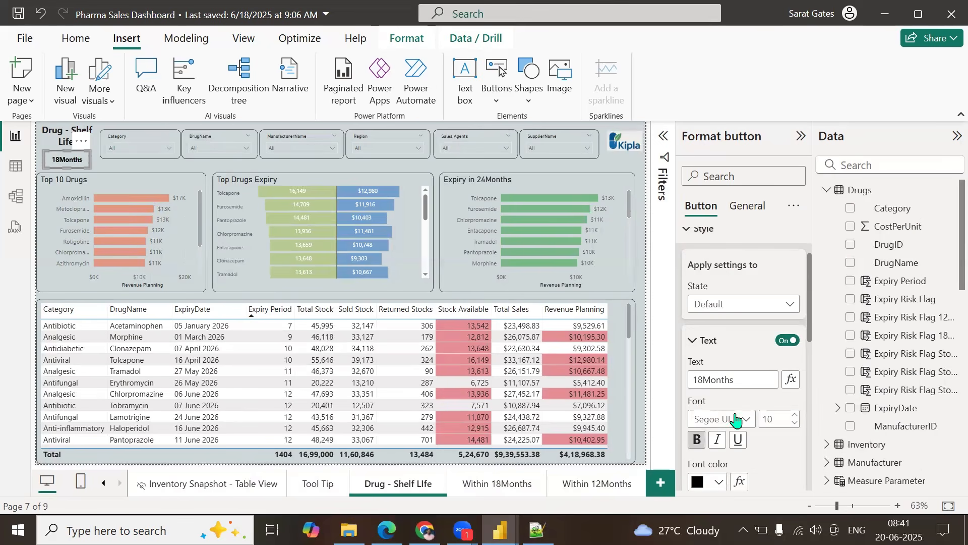
Step: Enable the 18Months button's action as page navigation with Within 18Months as the destination
scroll(933, 262, "down", 5)
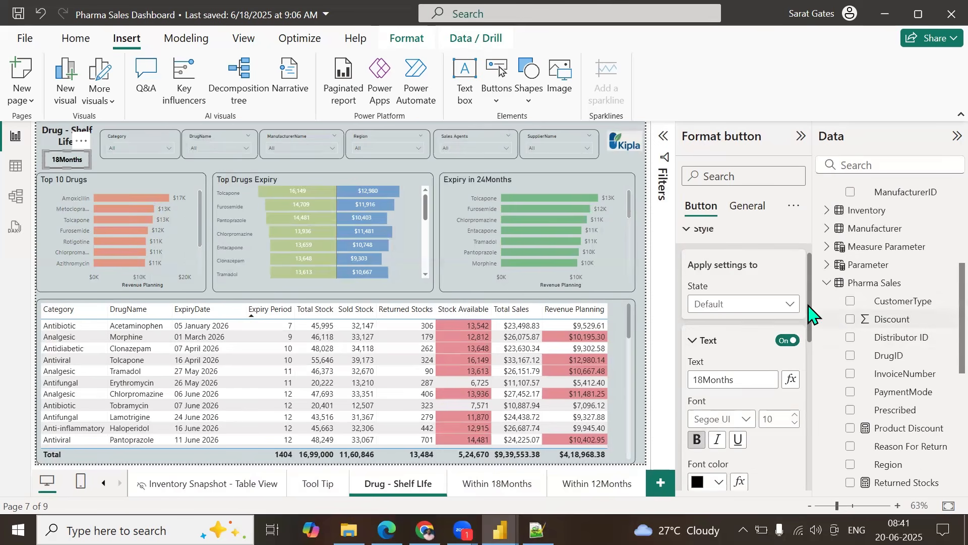
left_click_drag(810, 309, 808, 457)
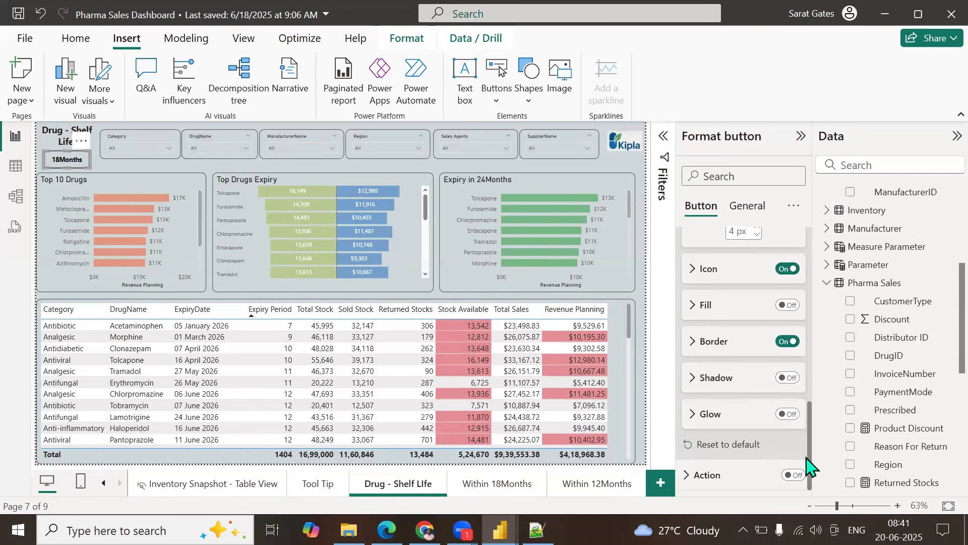
left_click(701, 475)
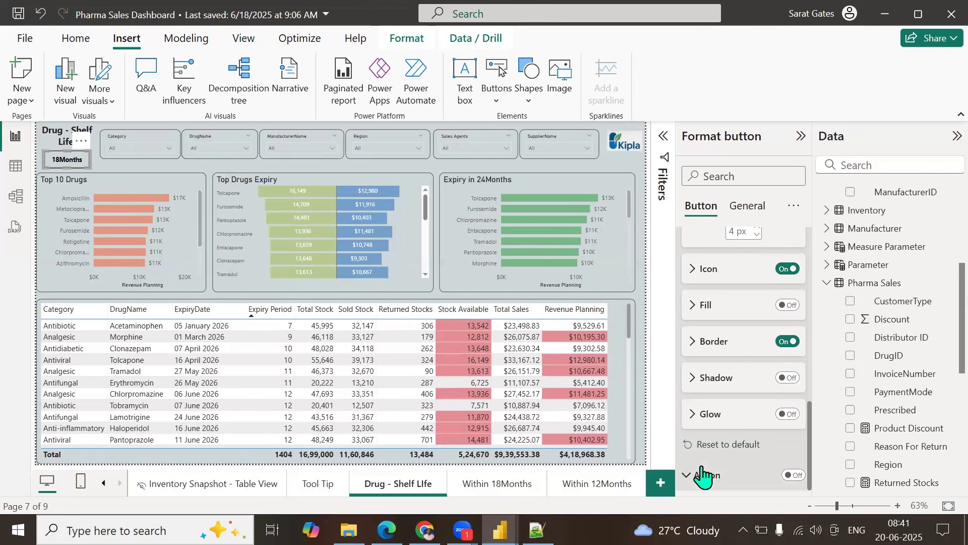
left_click_drag(811, 391, 813, 444)
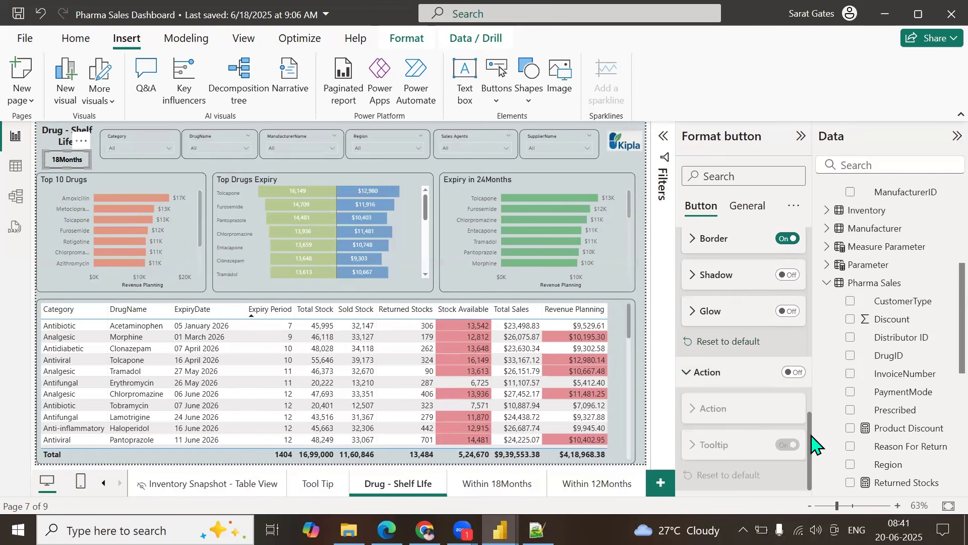
left_click(789, 312)
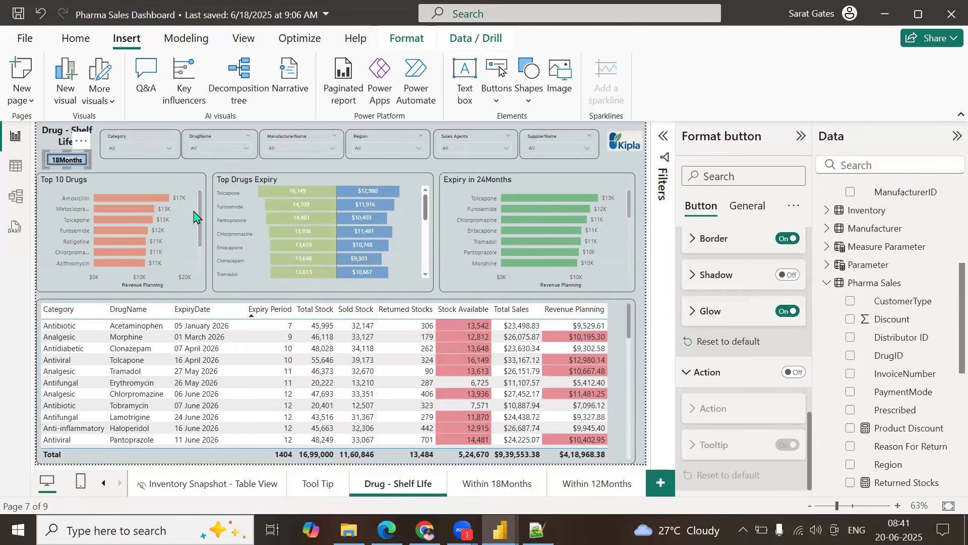
left_click(794, 371)
left_click(713, 452)
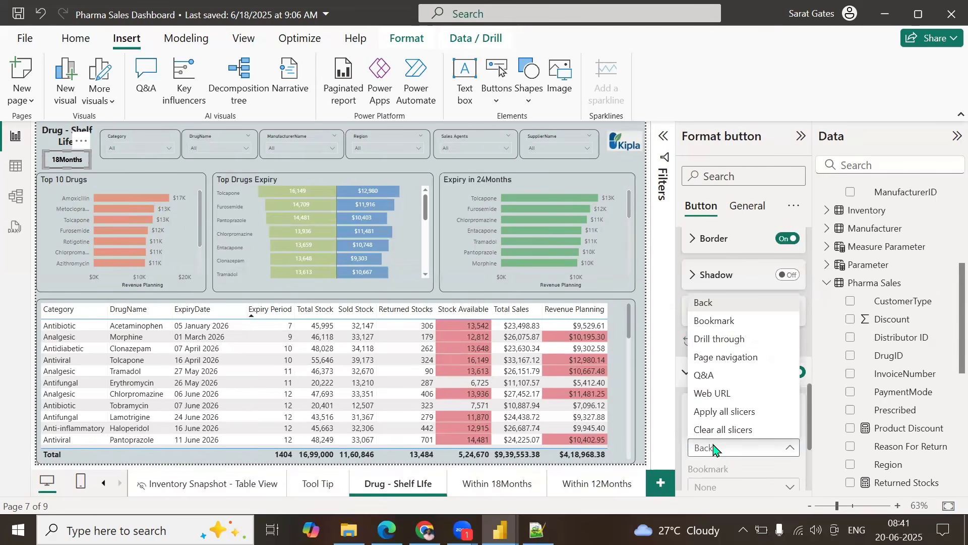
left_click(720, 357)
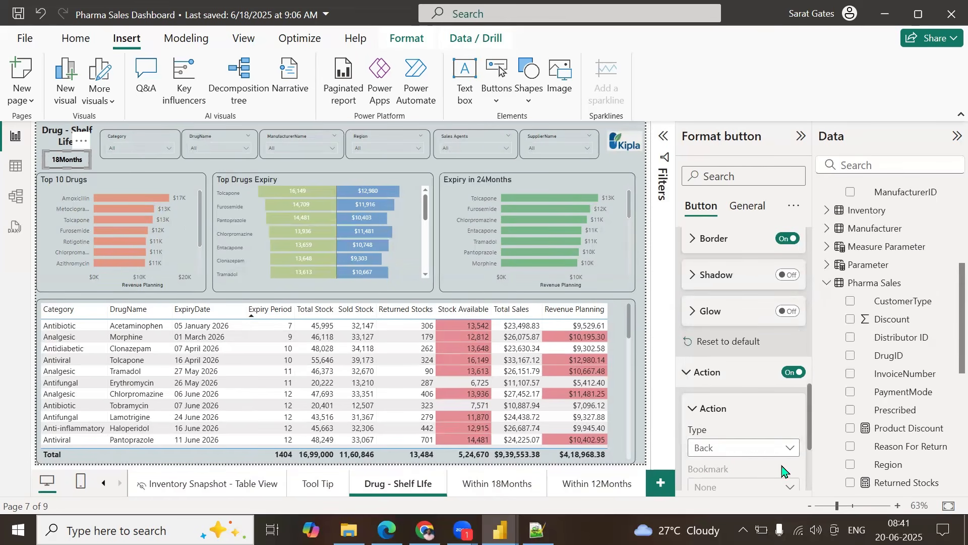
left_click_drag(810, 415, 809, 464)
left_click(756, 373)
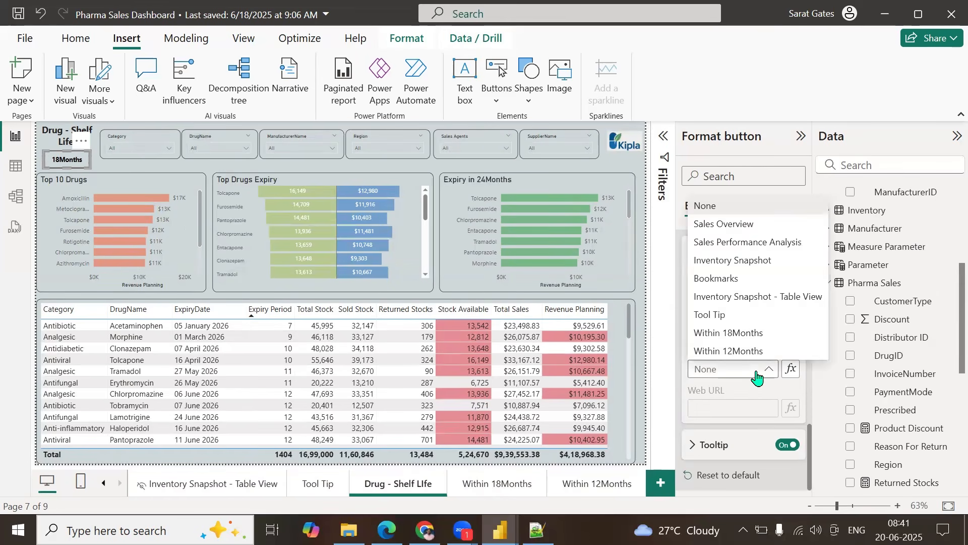
left_click(737, 334)
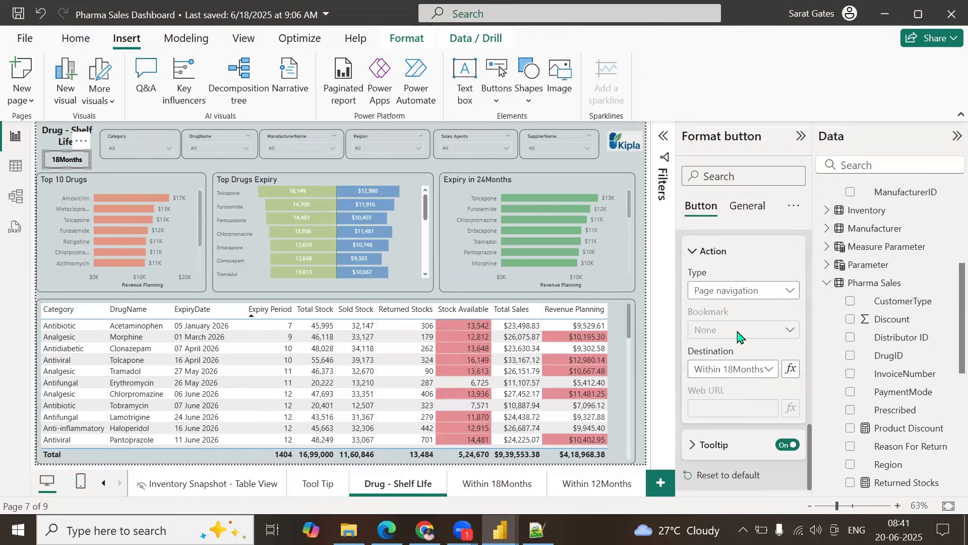
Step: Test the 18Months button by following its page link, and return to the Drug - Shelf Life page
left_click(103, 170)
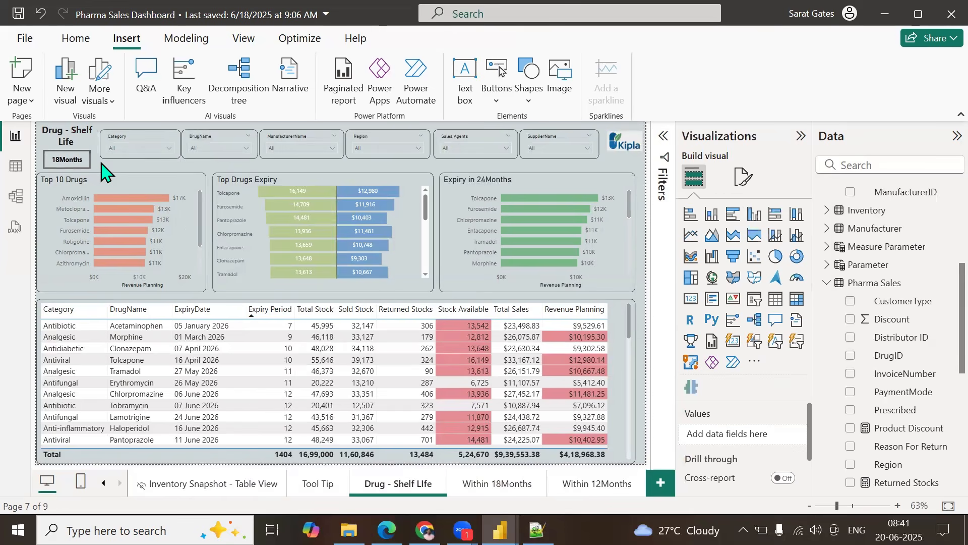
left_click(74, 164, "ctrl")
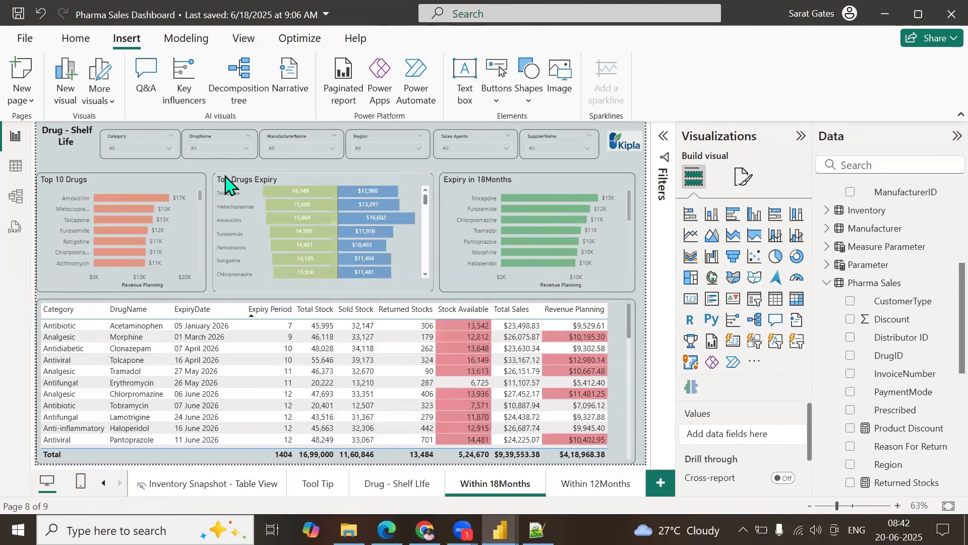
left_click(394, 487)
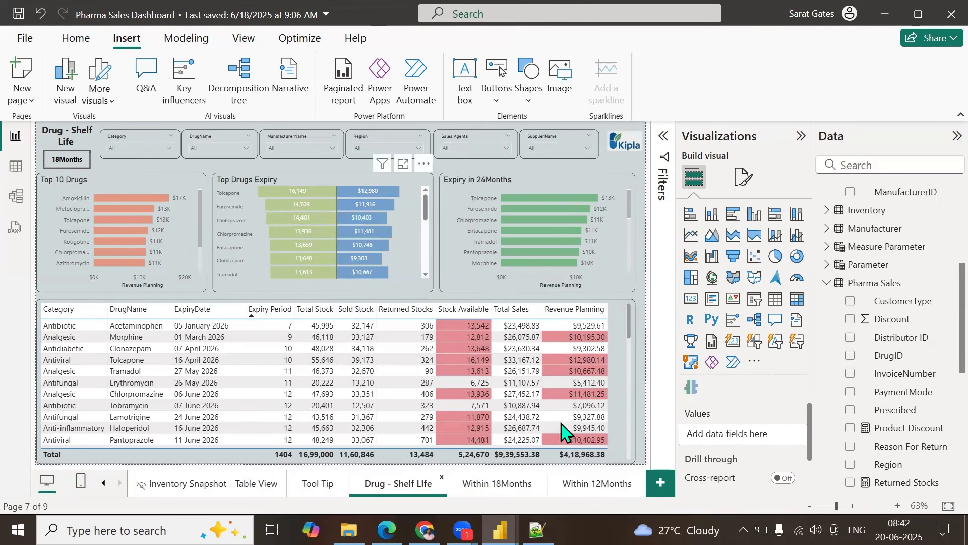
Step: Go to the Within 18Months page and open the choice of buttons to insert
left_click(500, 484)
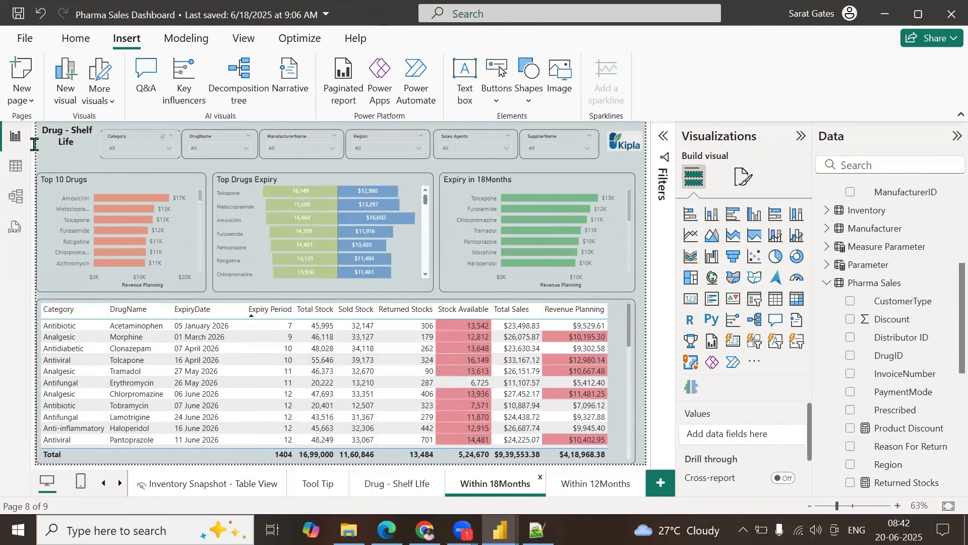
left_click(497, 100)
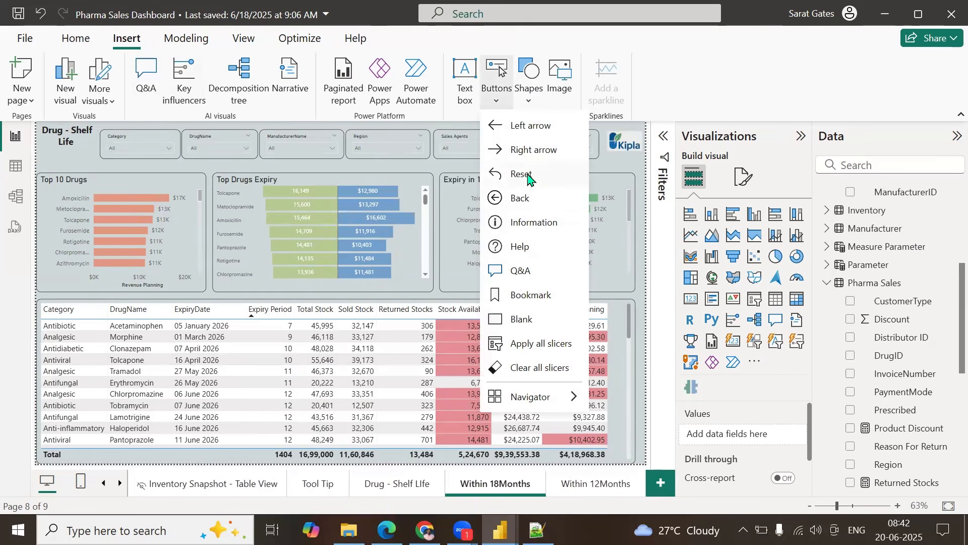
Step: Insert a Back button on the Within 18Months page, place it below the page title and test it
left_click(512, 202)
left_click_drag(53, 134, 53, 164)
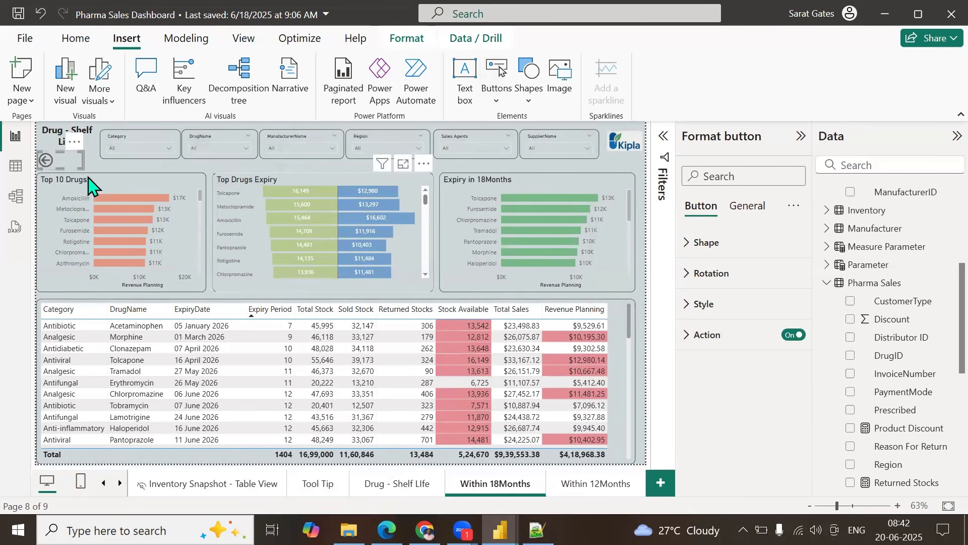
left_click(47, 166, "ctrl")
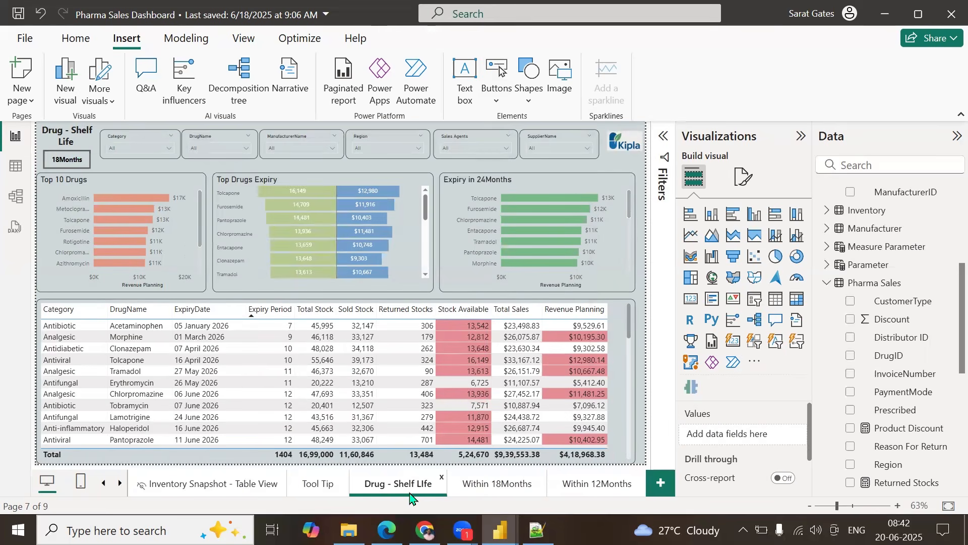
Step: Insert a Back button below the page title on the Within 12Months page
left_click(602, 488)
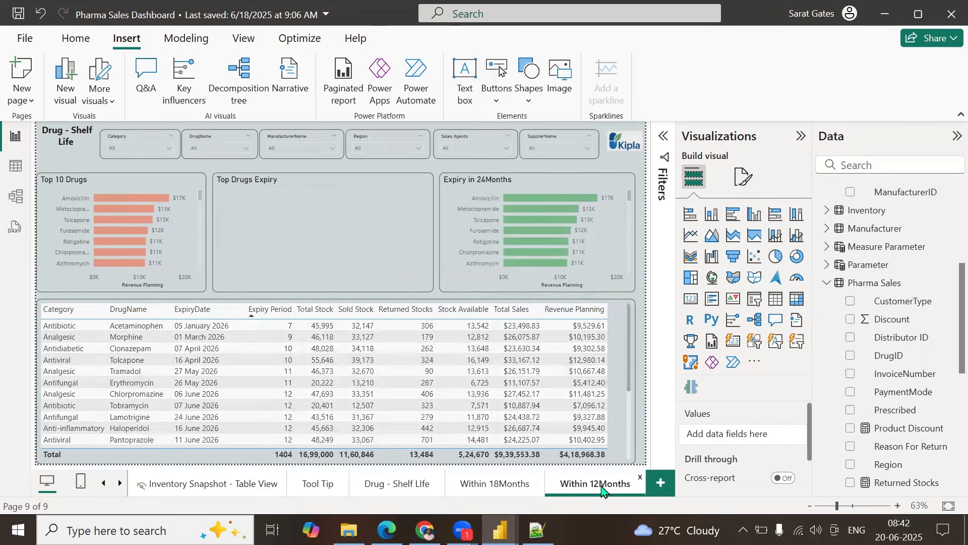
left_click(414, 487)
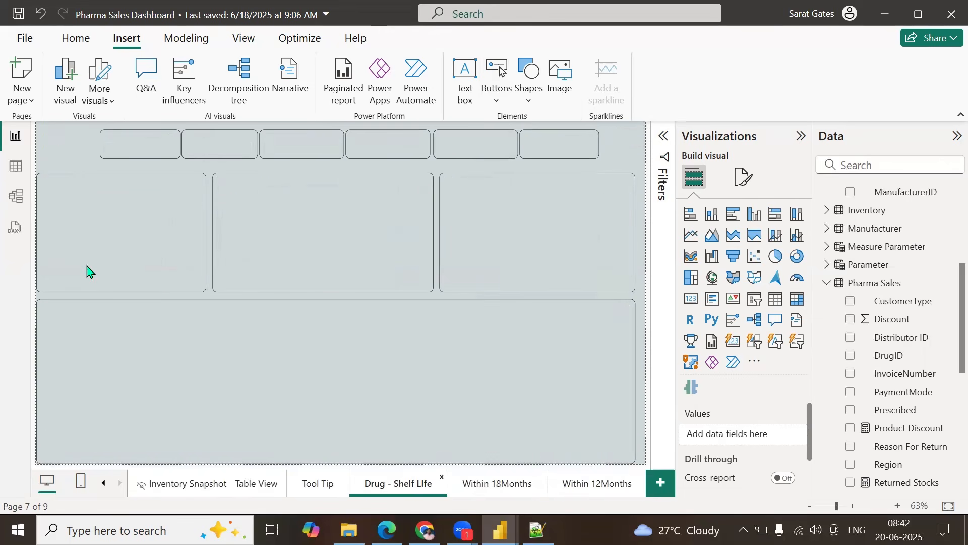
left_click(89, 161)
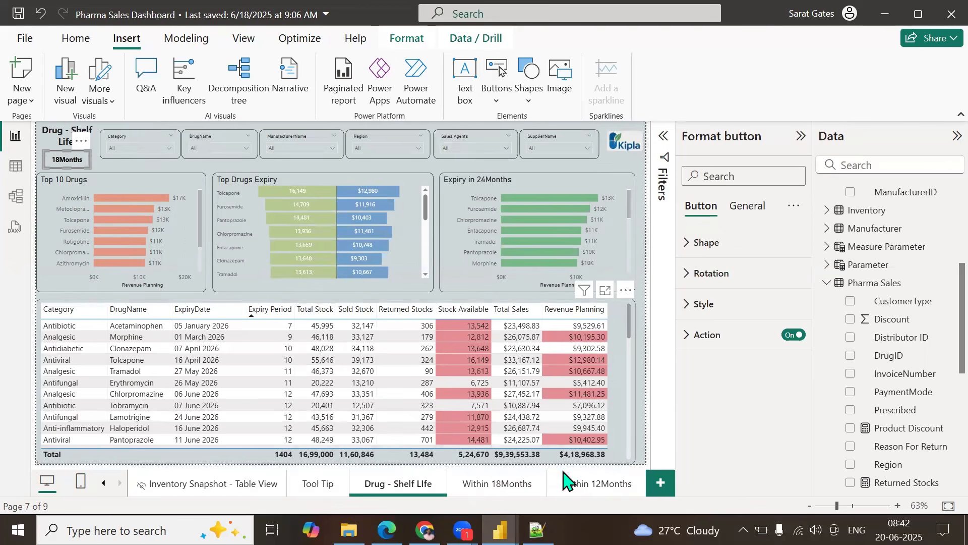
left_click(573, 485)
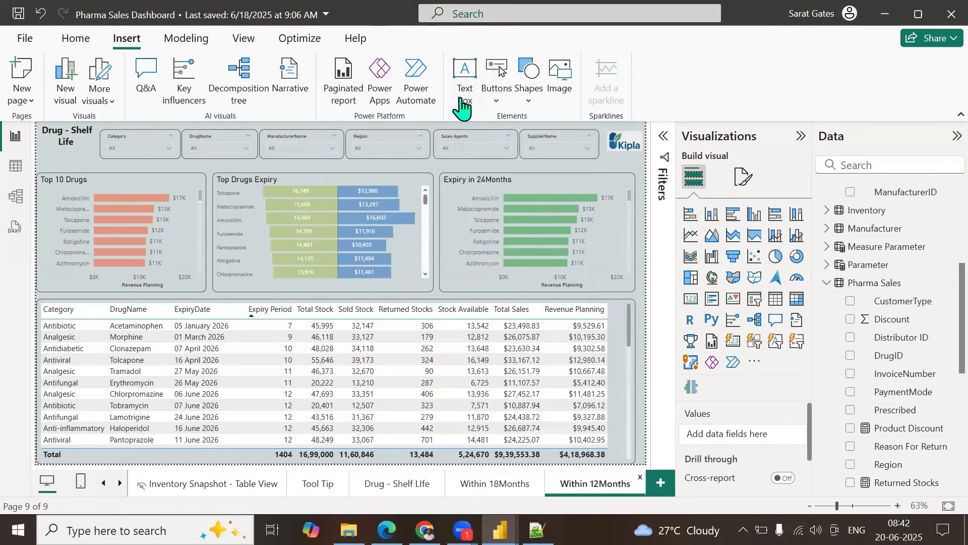
left_click(497, 99)
left_click(516, 198)
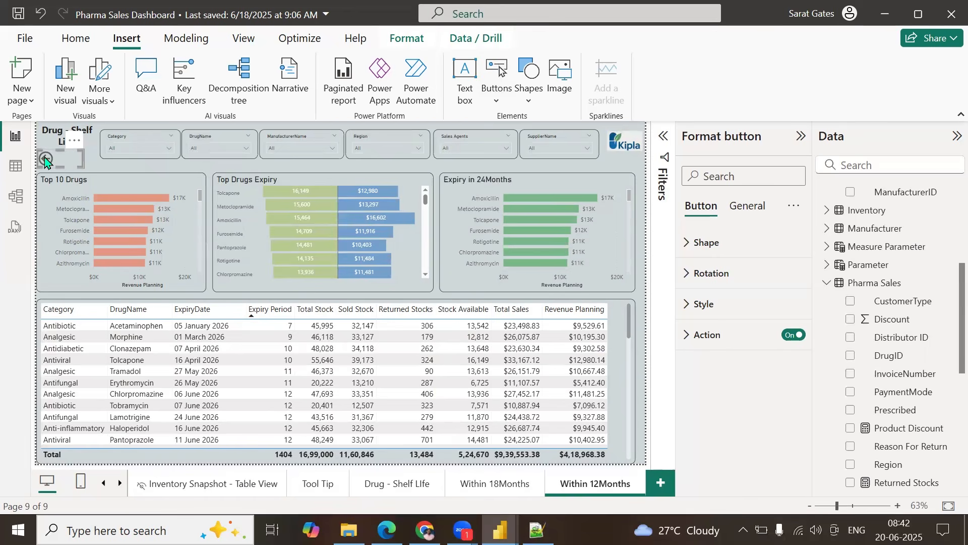
Step: Set the new button's action to page navigation with Drug - Shelf LIfe as destination, and follow it to test
left_click(687, 335)
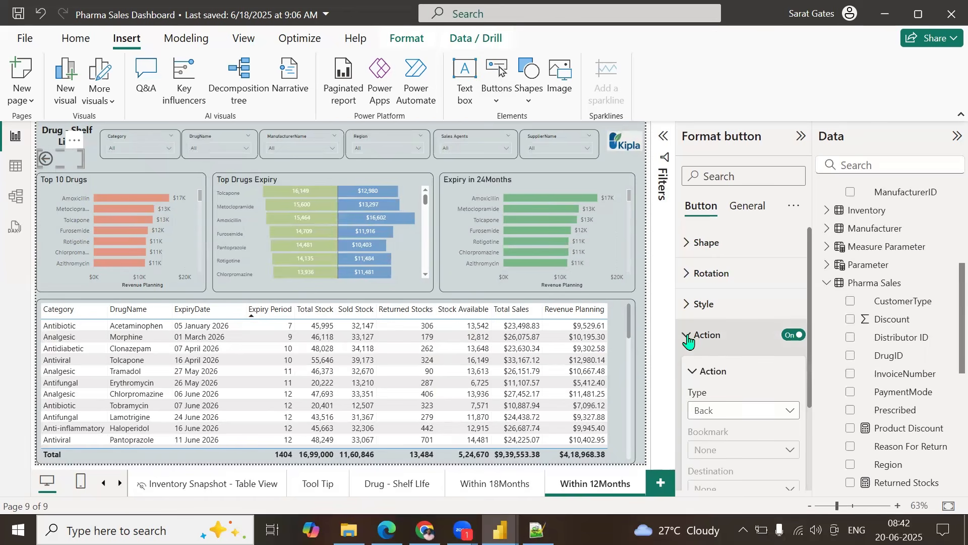
left_click(746, 412)
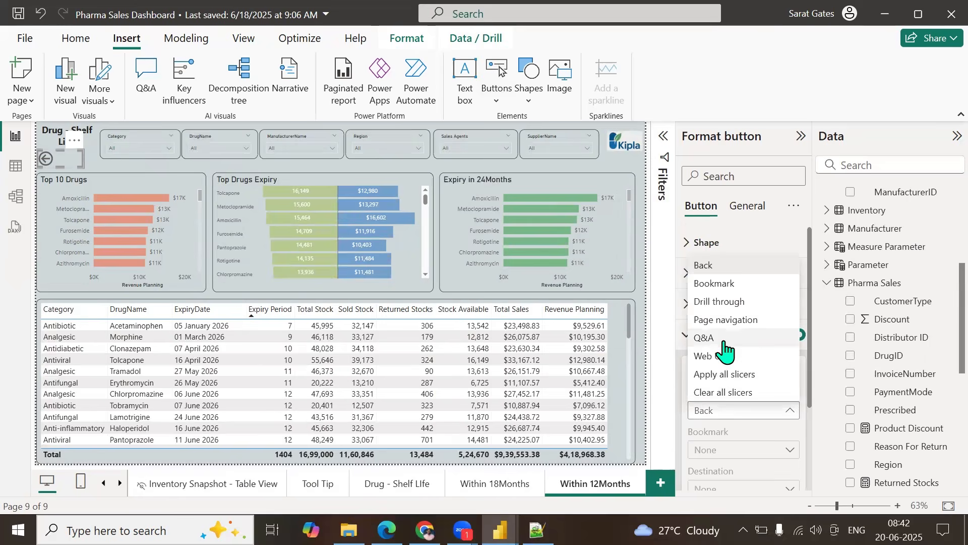
left_click(724, 319)
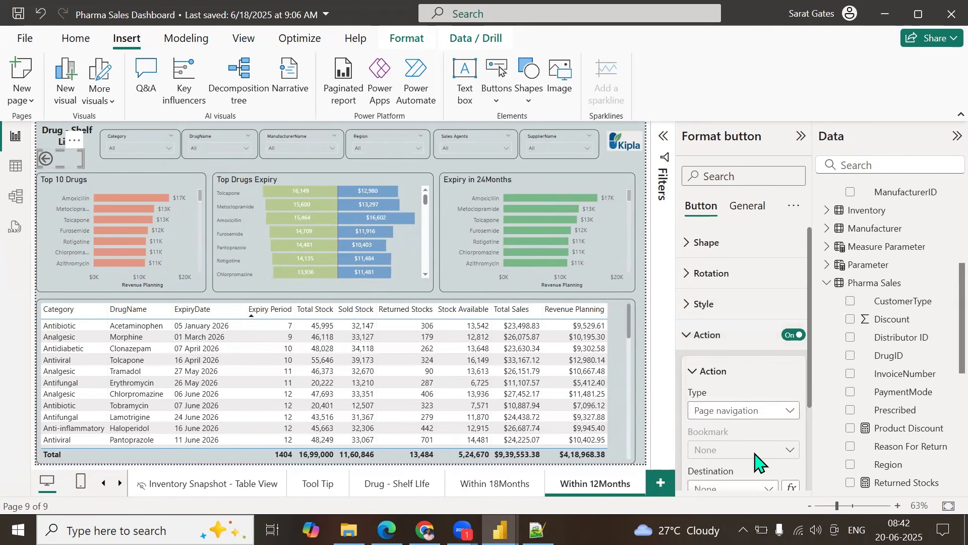
scroll(761, 462, "down", 2)
left_click(761, 415)
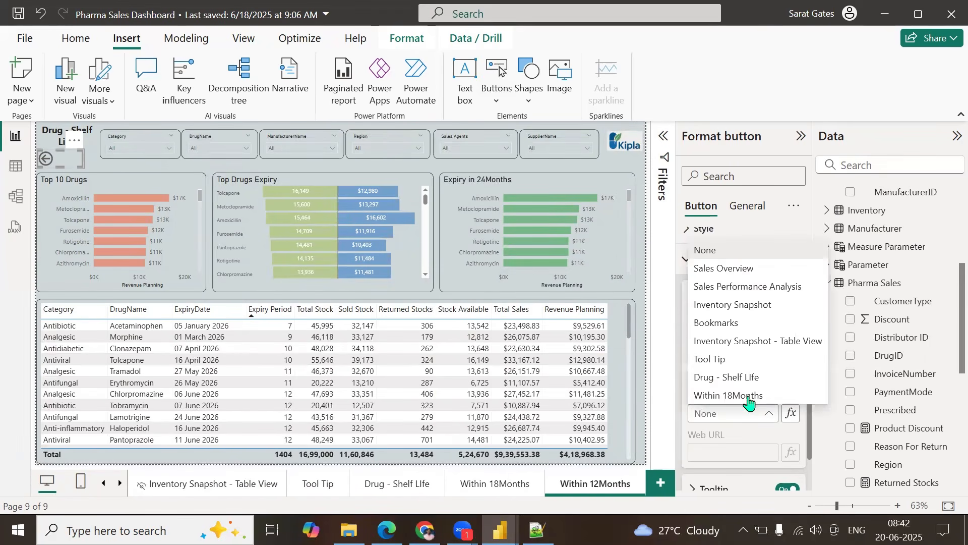
left_click(745, 379)
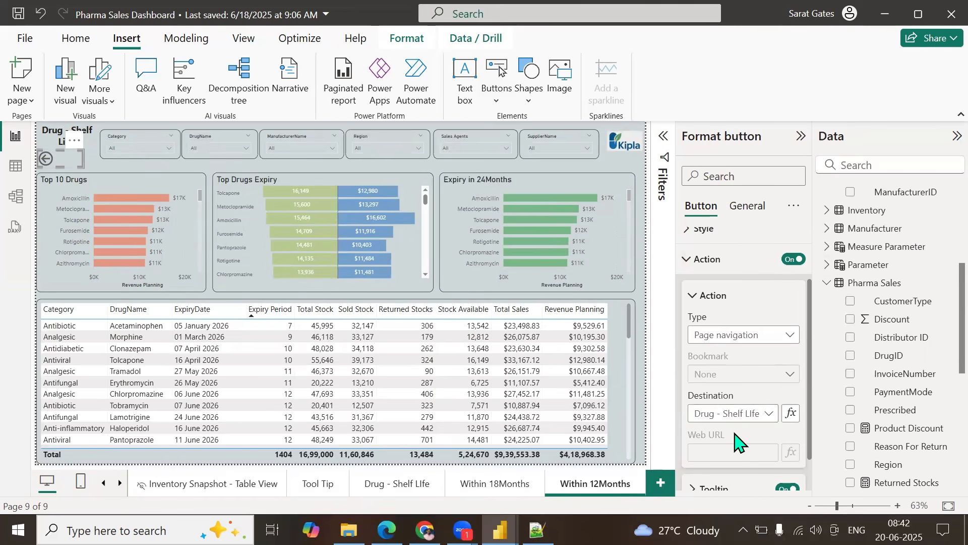
left_click(47, 160, "ctrl")
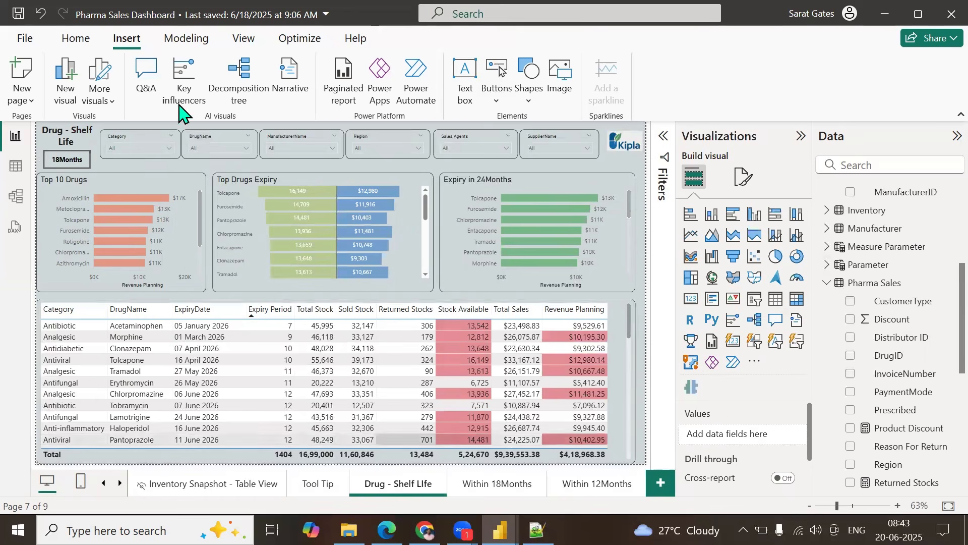
Step: Save the report and open the Sales Overview page with a wider canvas view
left_click(21, 17)
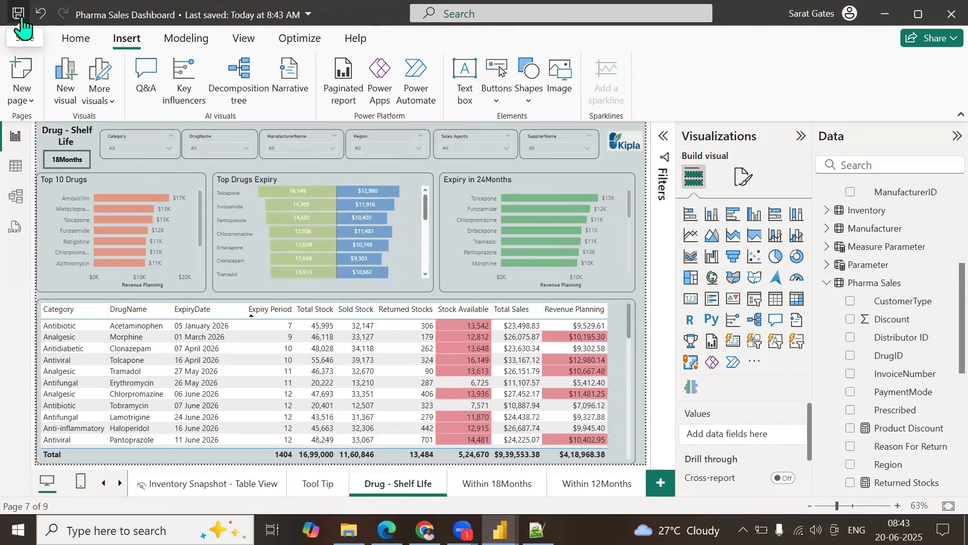
left_click(104, 484)
left_click(105, 485)
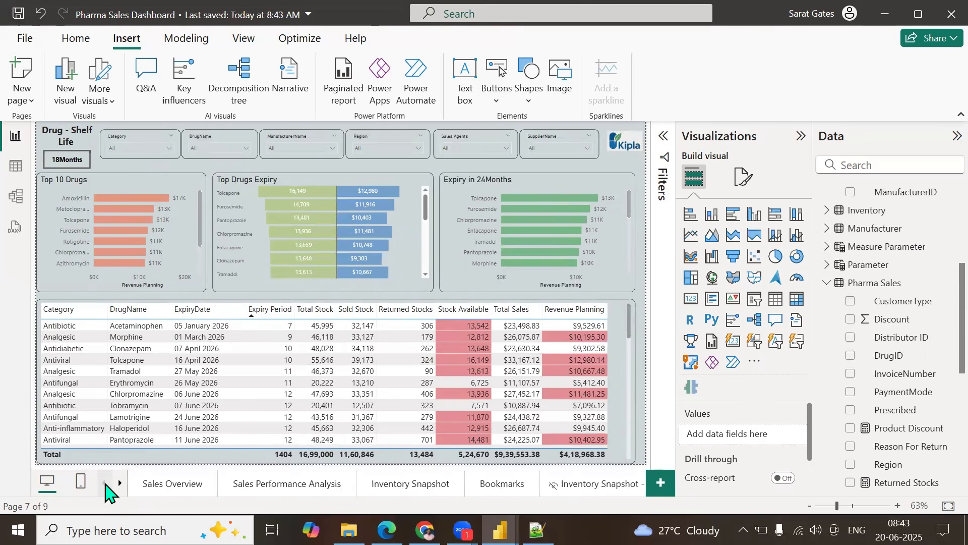
left_click(167, 485)
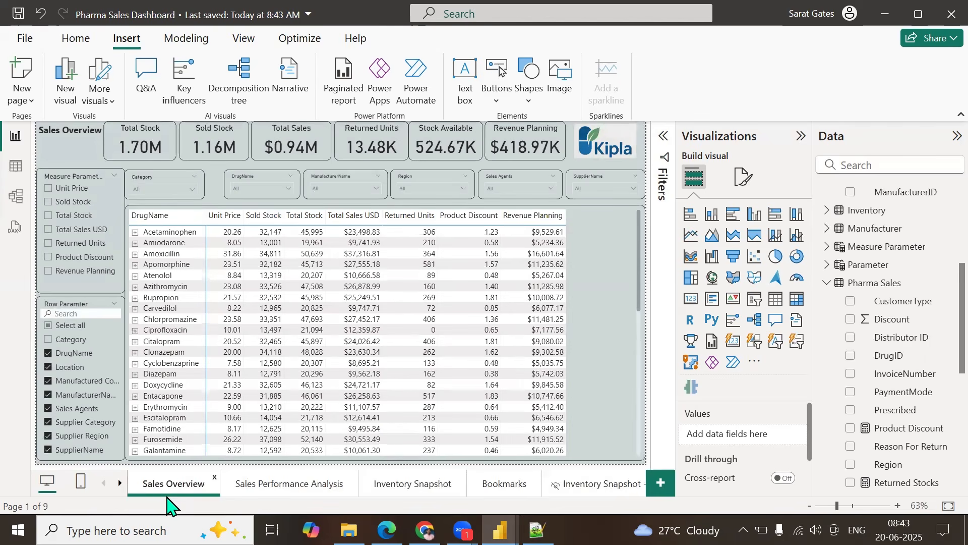
left_click(801, 137)
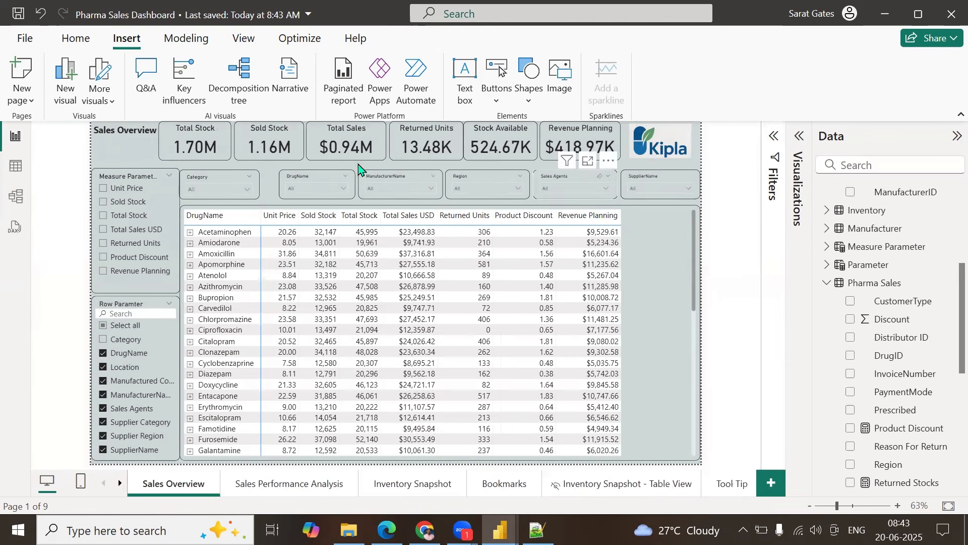
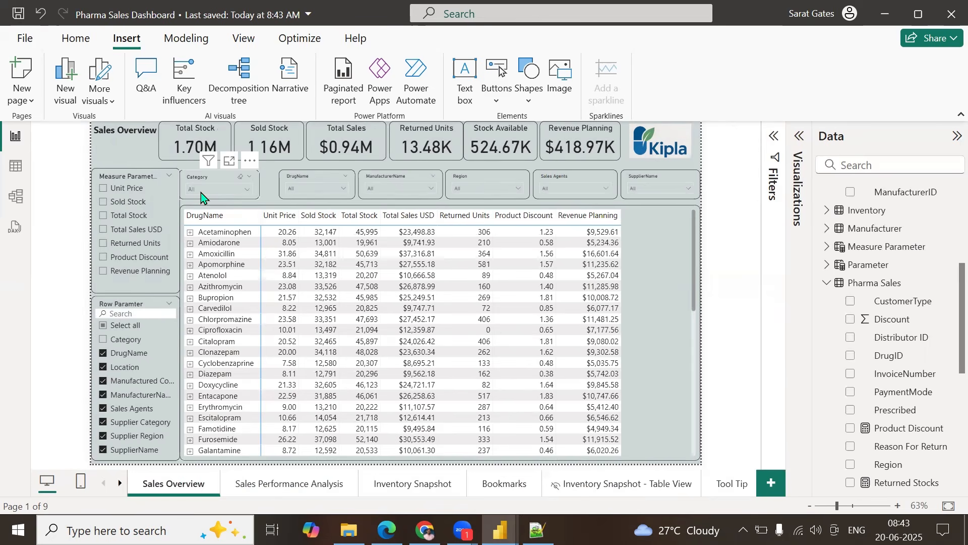
Step: Set the font size of the Category slicer's header and values to 10 on the Sales Overview page
left_click(220, 179)
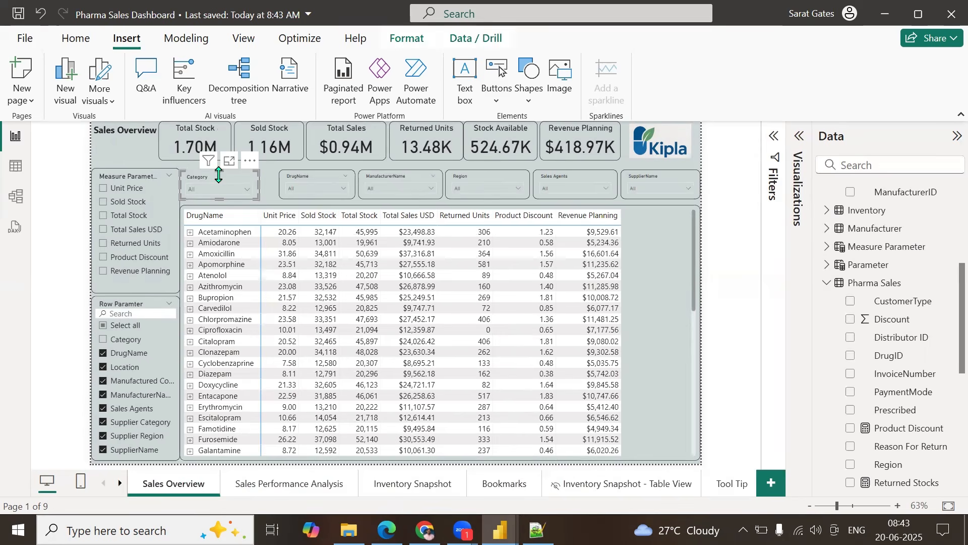
left_click(797, 137)
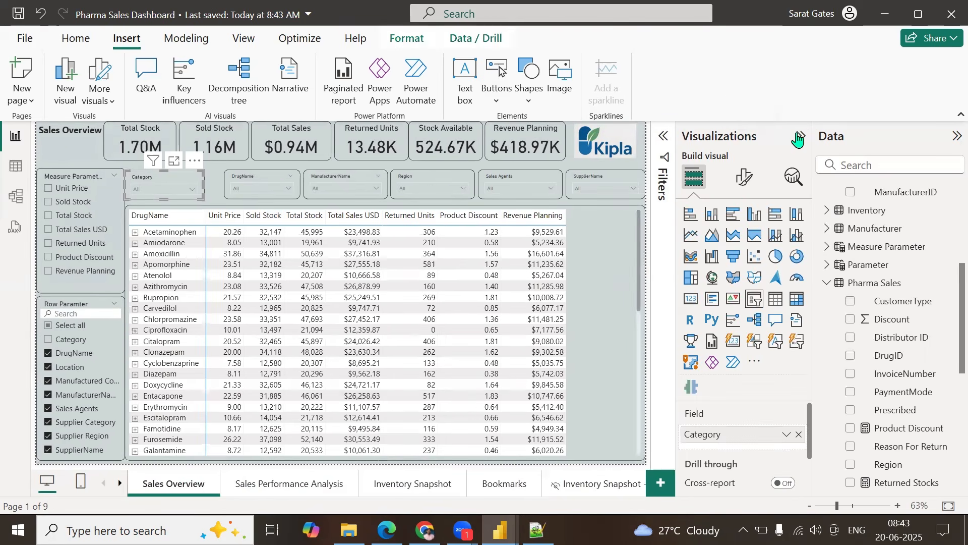
left_click(744, 178)
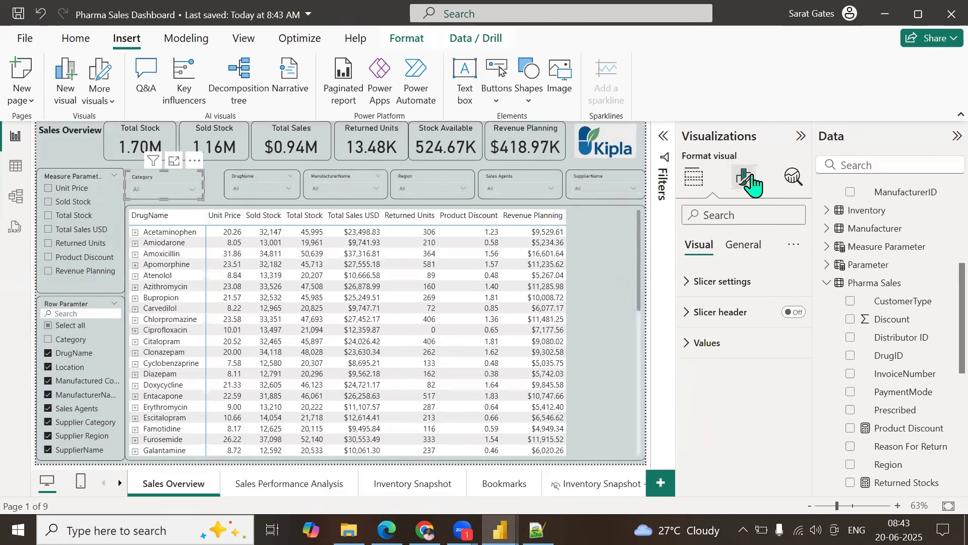
left_click(736, 212)
type("font")
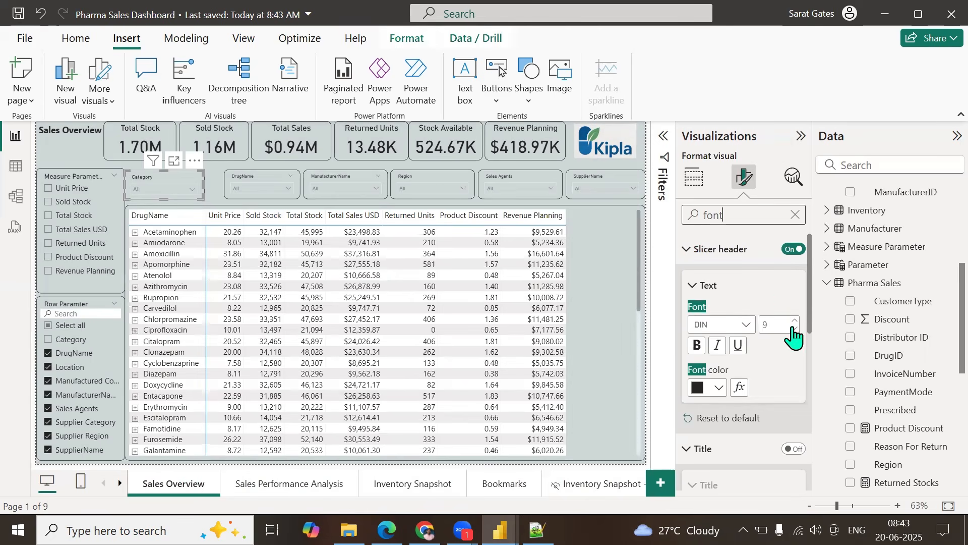
left_click(795, 321)
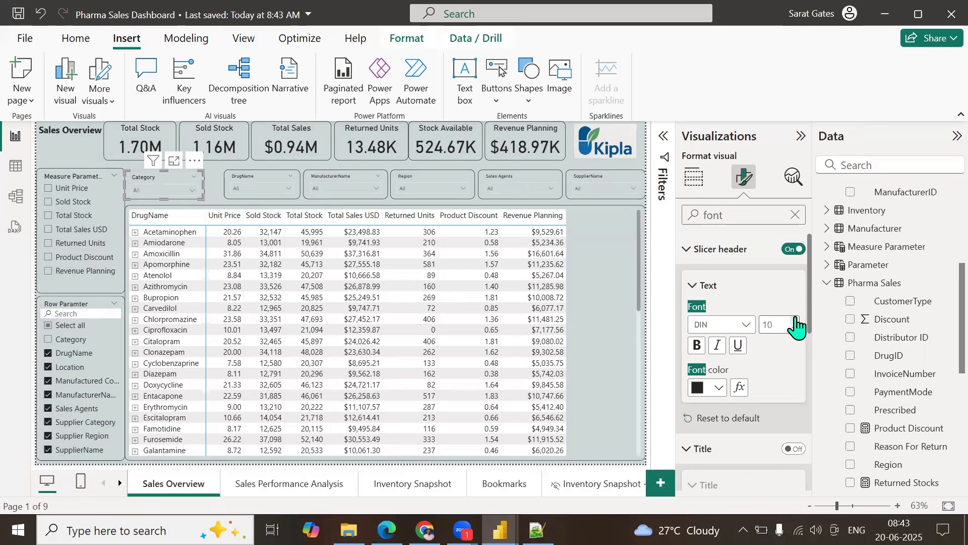
scroll(796, 388, "down", 2)
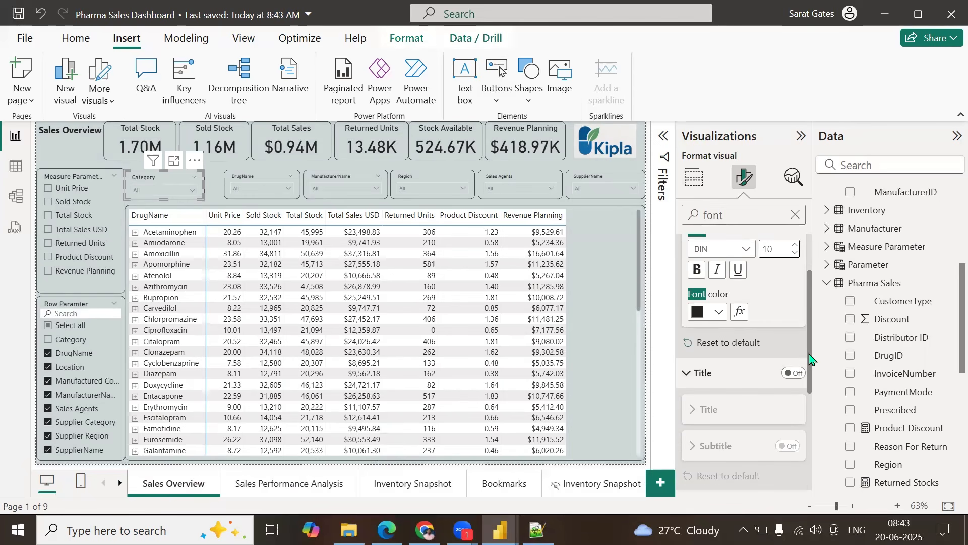
scroll(809, 359, "down", 3)
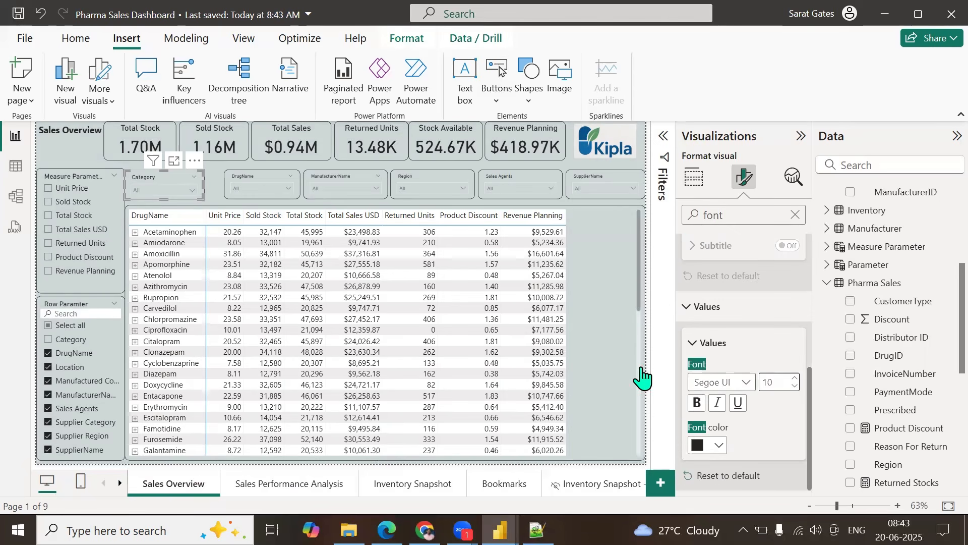
left_click(217, 188)
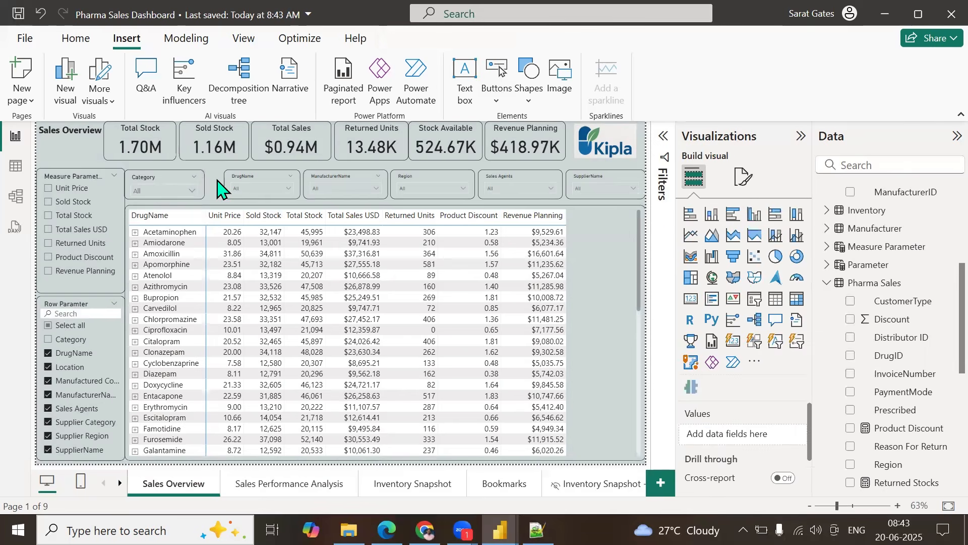
Step: Filter the Sales Overview page to the Antibiotic category with the Category slicer
left_click(192, 191)
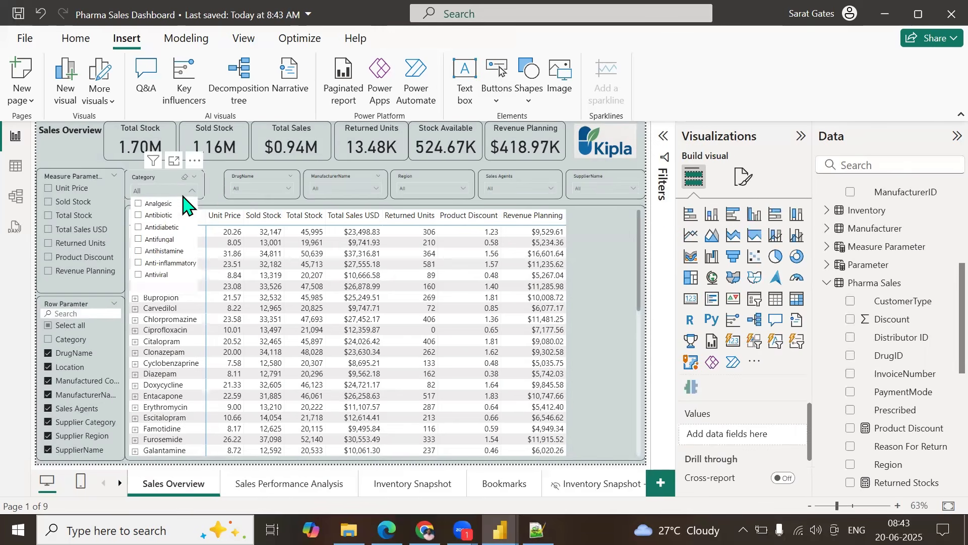
left_click(152, 215)
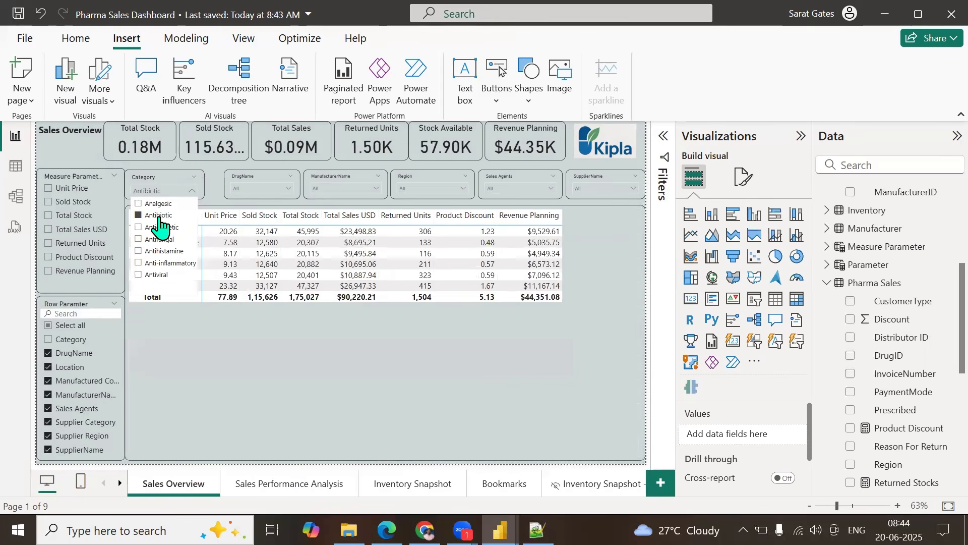
left_click(209, 194)
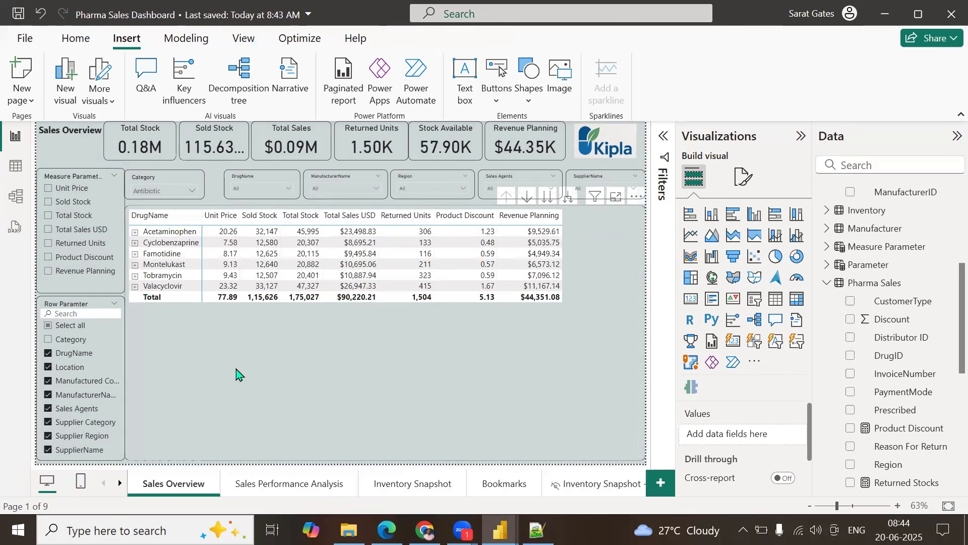
Step: Check the Sales Performance Analysis, Inventory Snapshot and Bookmarks pages for the synced Category filter
left_click(275, 485)
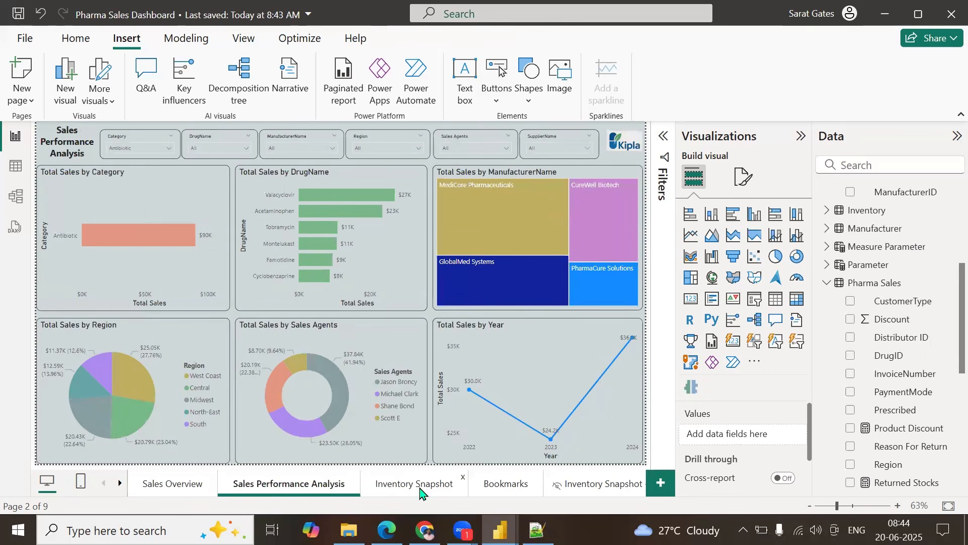
left_click(420, 492)
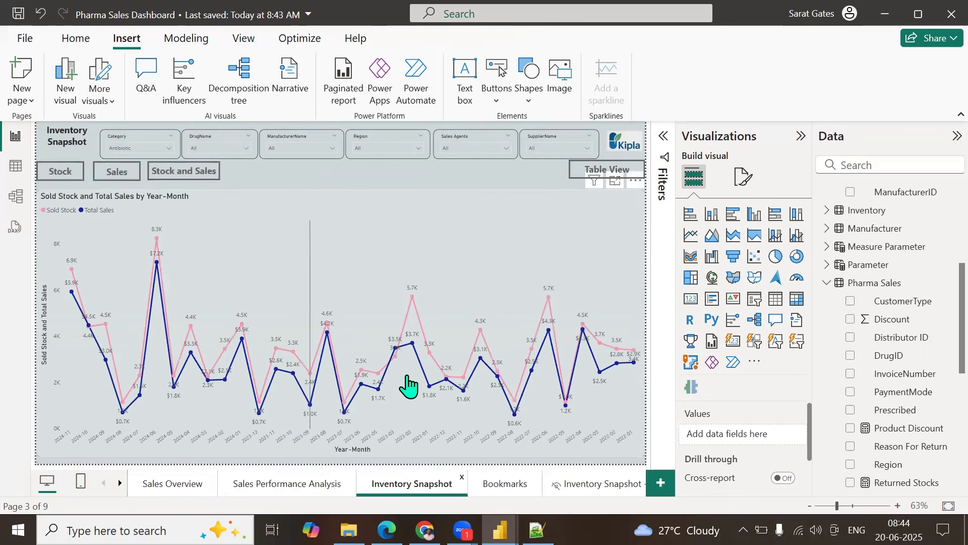
left_click(499, 491)
left_click(120, 484)
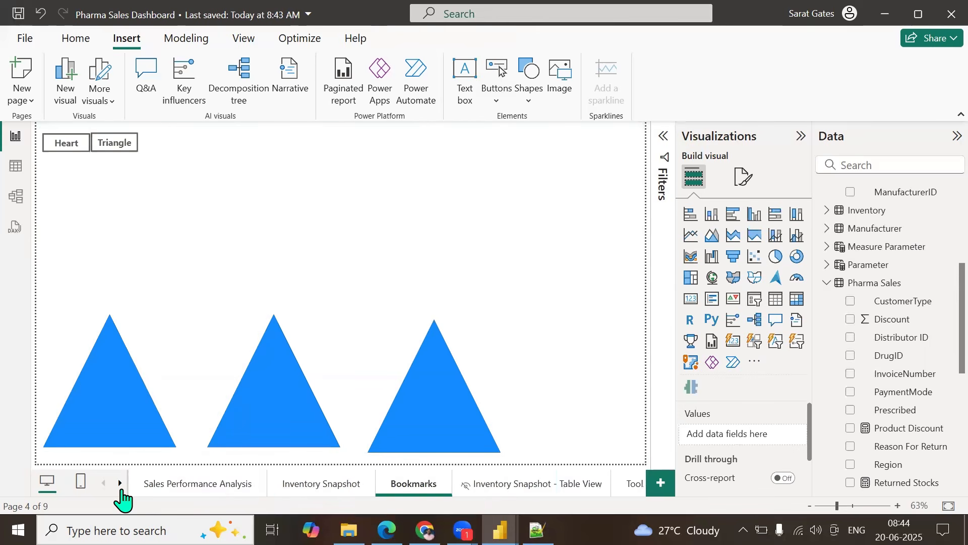
left_click(120, 484)
left_click(104, 484)
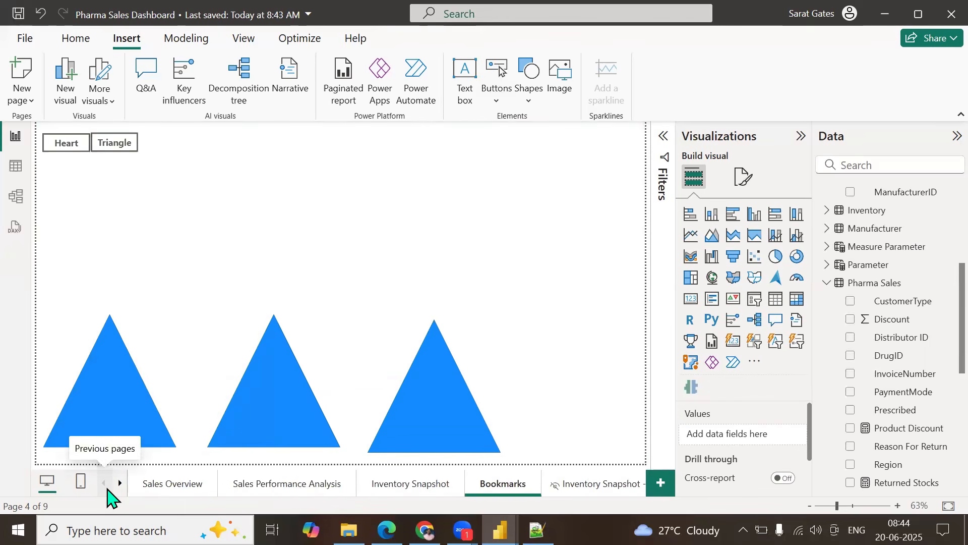
Step: Return to the Sales Overview page and clear the Category slicer's selection
left_click(165, 488)
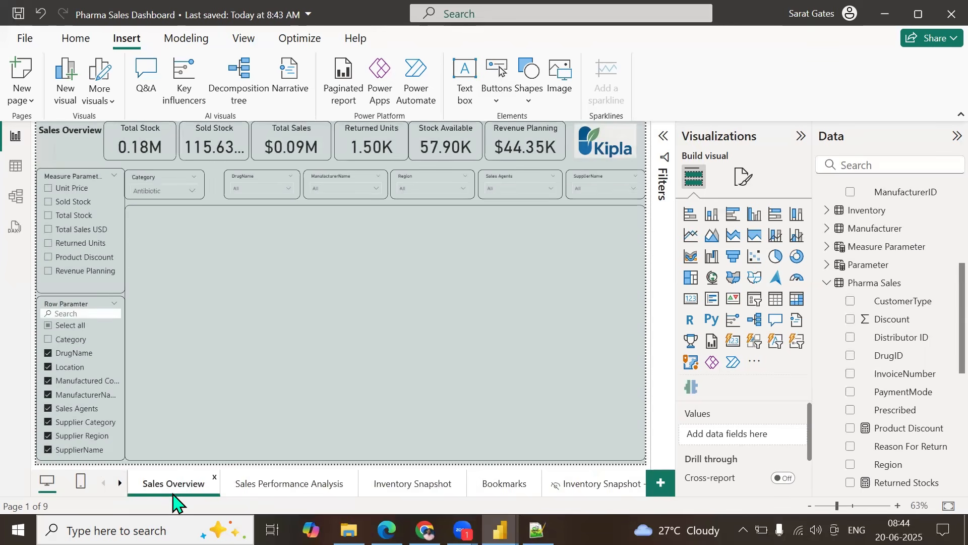
left_click(185, 185)
left_click(185, 181)
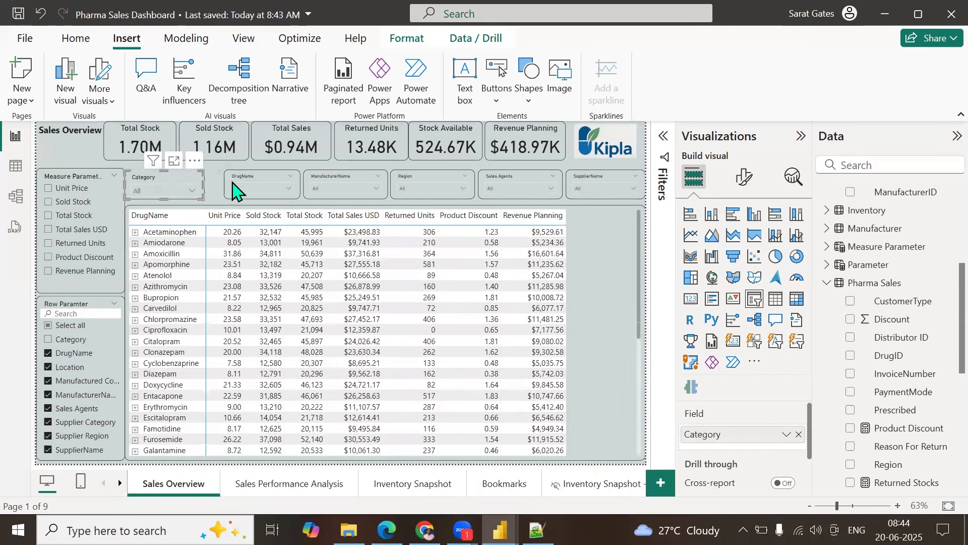
Step: Test the ManufacturerName slicer's syncing with AstraHeal Industries on the Sales Performance Analysis page, clear the selection, and return to Sales Overview
left_click(351, 190)
left_click(352, 198)
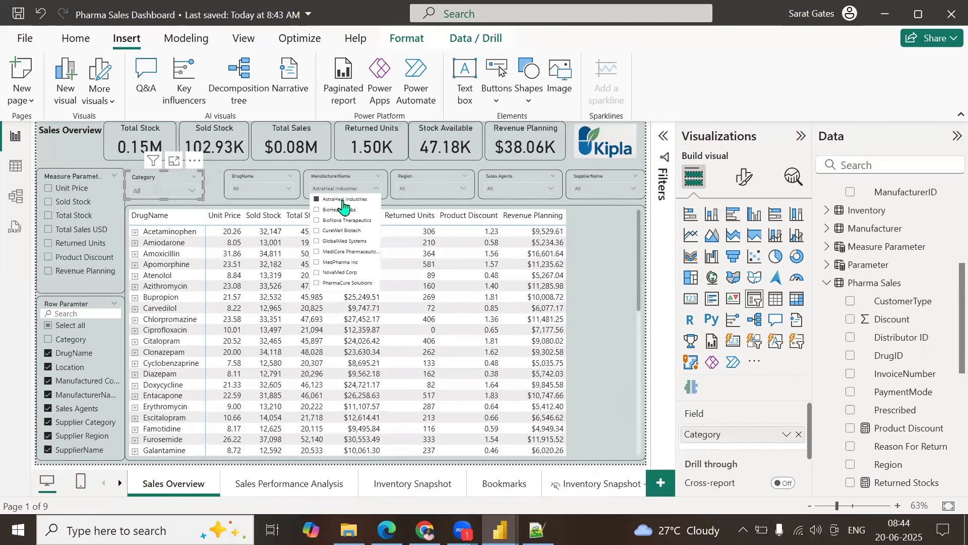
left_click(318, 491)
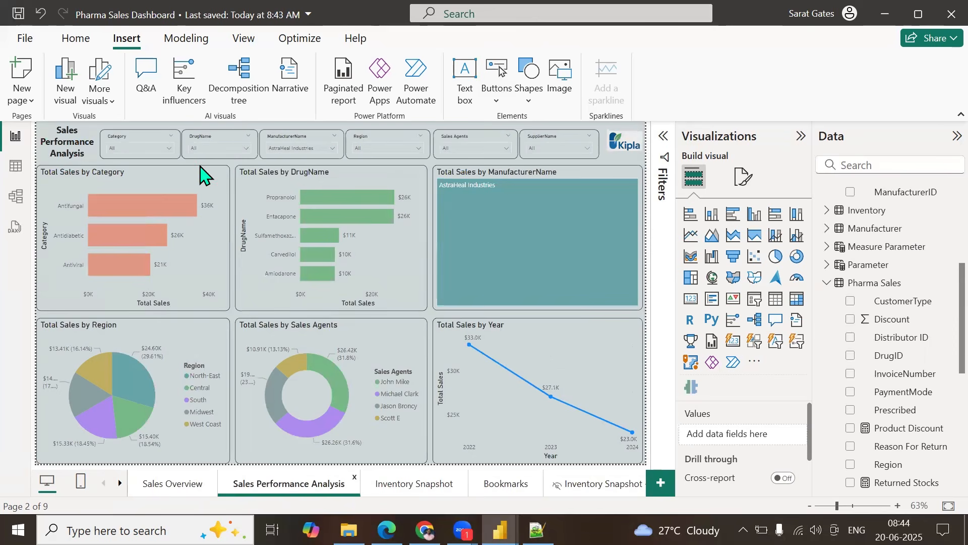
left_click(325, 136)
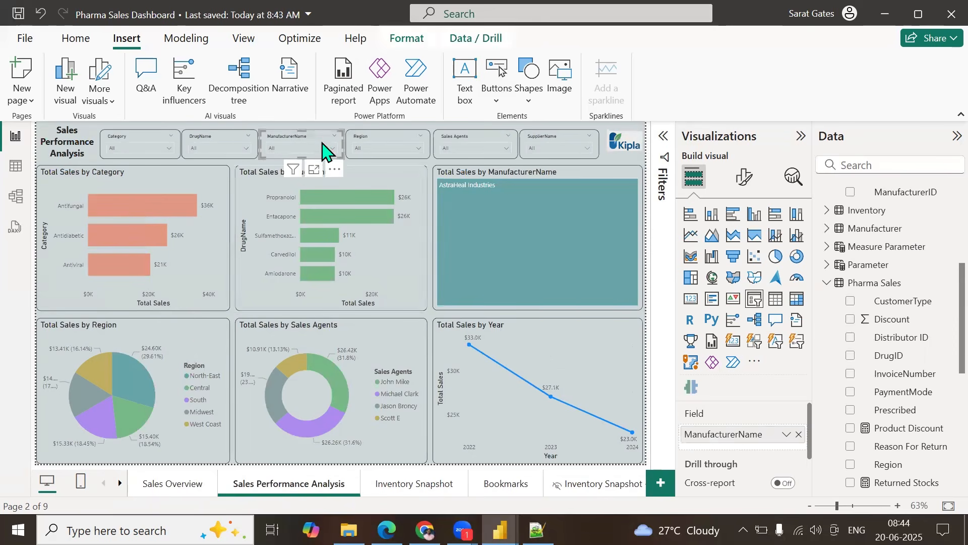
left_click(156, 496)
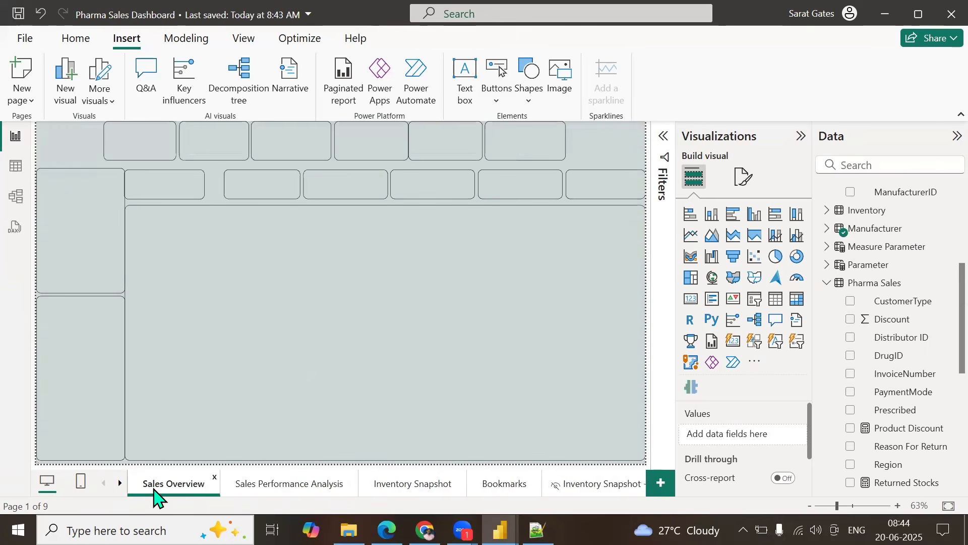
Step: Turn off syncing of the Category slicer for every page except Sales Overview
left_click(153, 187)
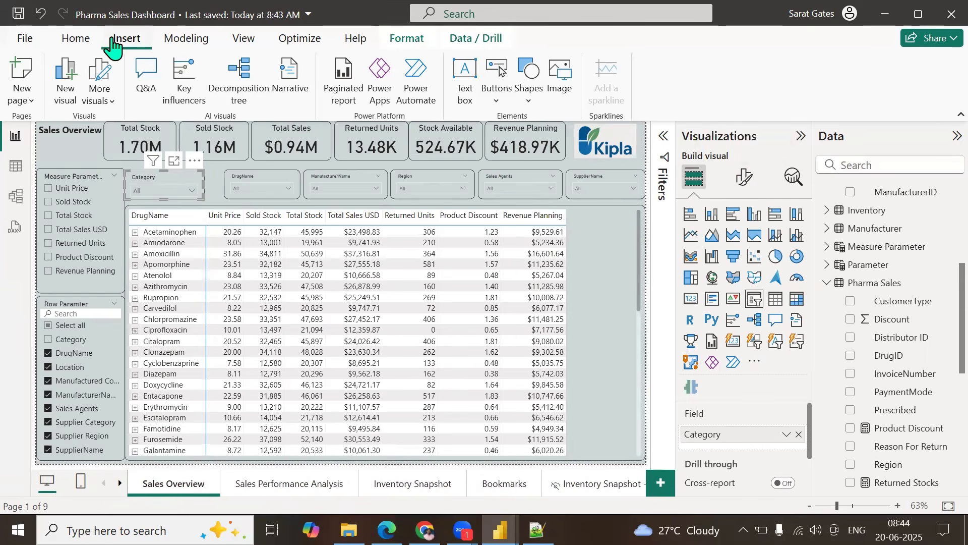
left_click(243, 38)
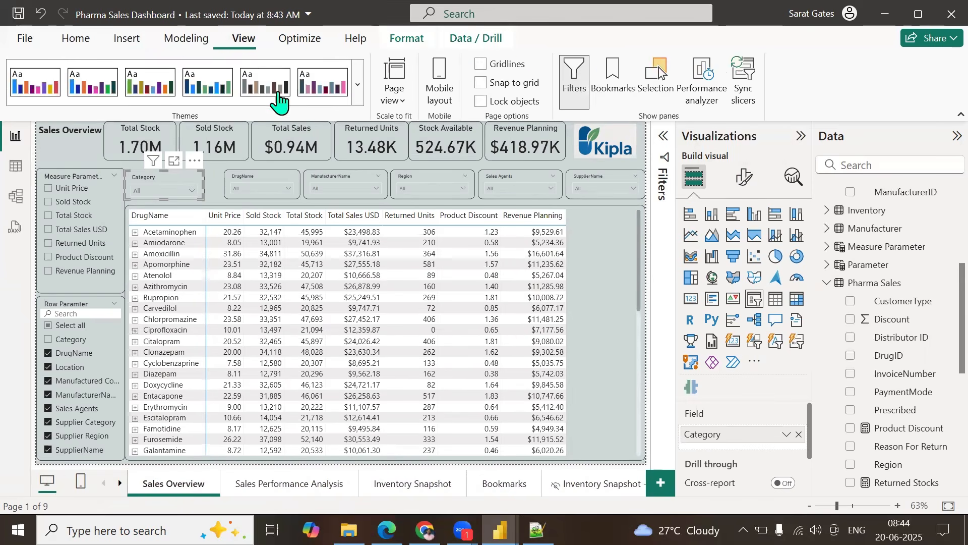
left_click(741, 96)
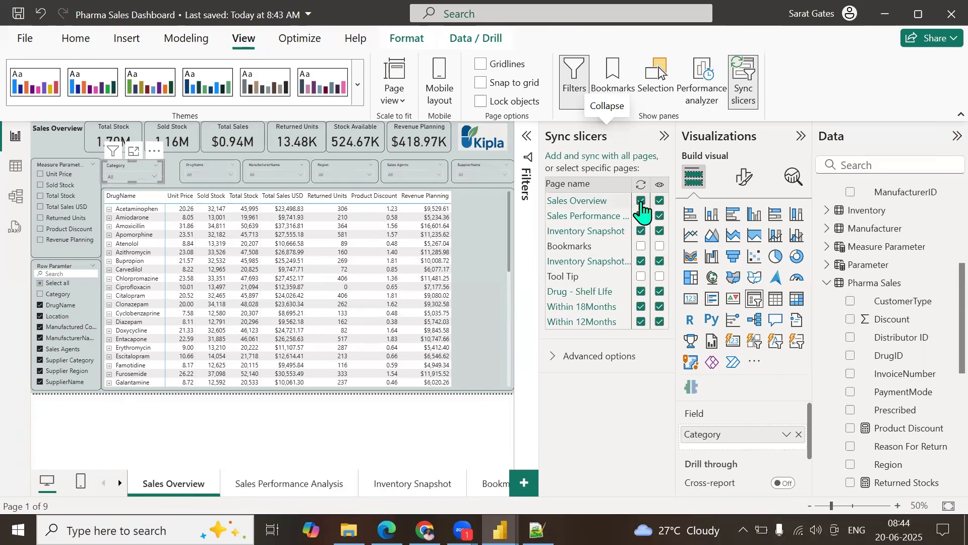
left_click(641, 202)
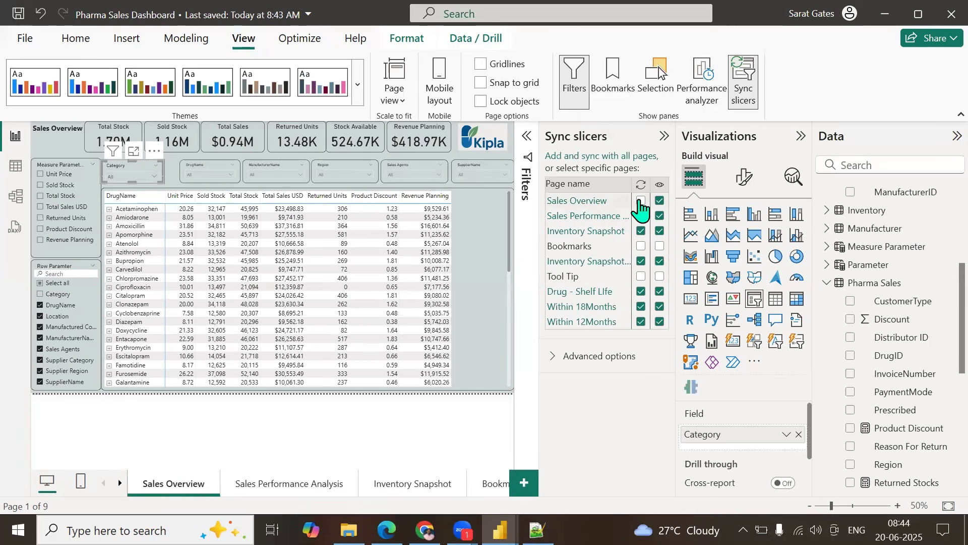
left_click(640, 201)
left_click(640, 216)
left_click(641, 232)
left_click(641, 260)
left_click(640, 292)
left_click(641, 306)
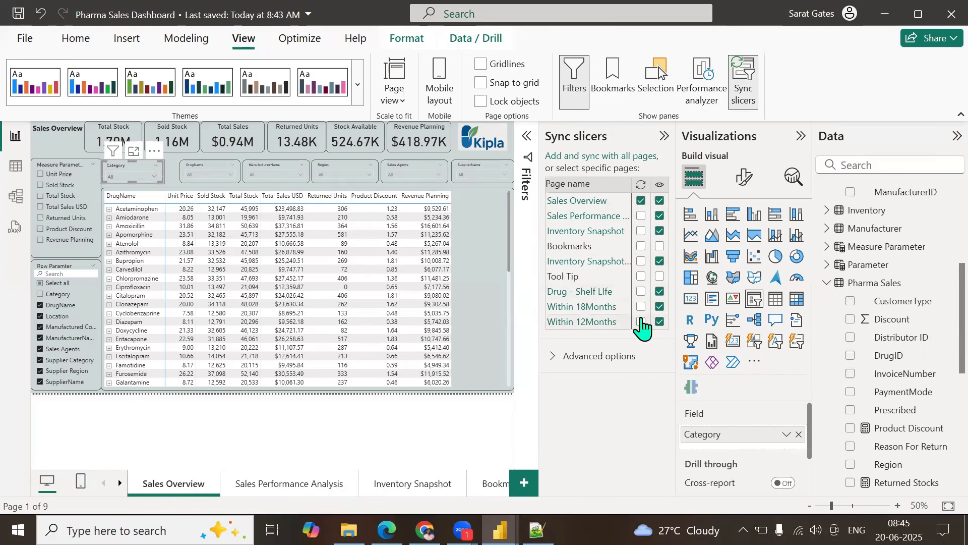
Step: Hide the Category slicer on every page except Sales Overview and collapse the sync slicer settings
left_click(659, 200)
left_click(660, 215)
left_click(659, 230)
left_click(660, 261)
left_click(659, 291)
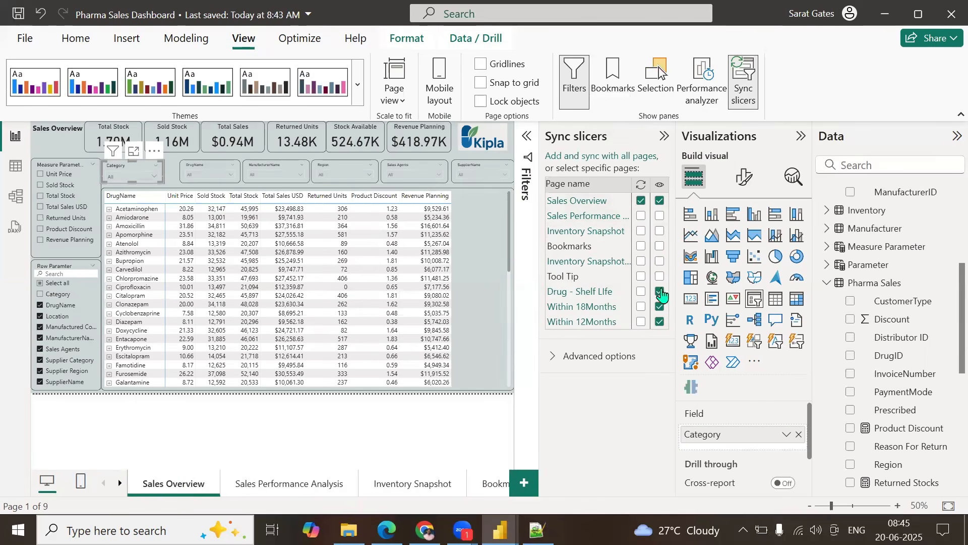
left_click(660, 322)
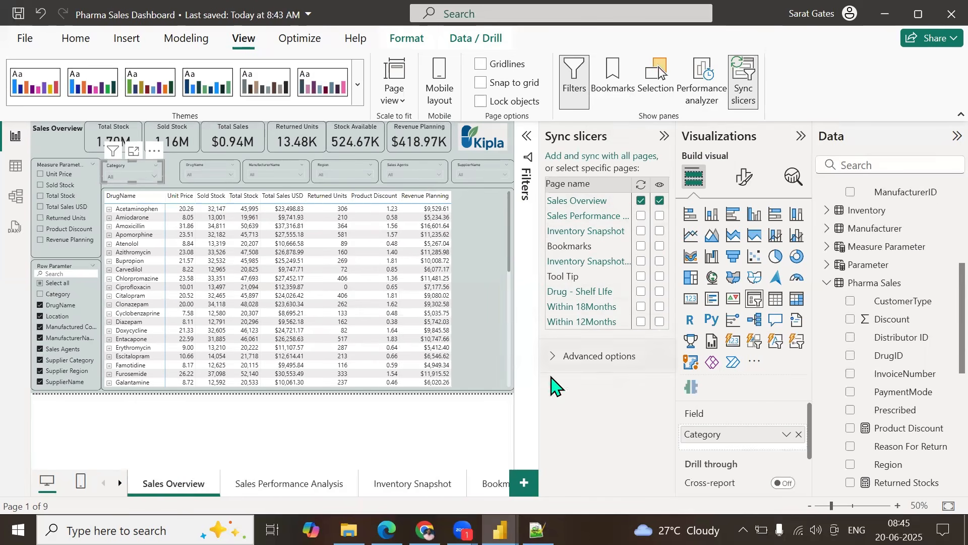
left_click(665, 136)
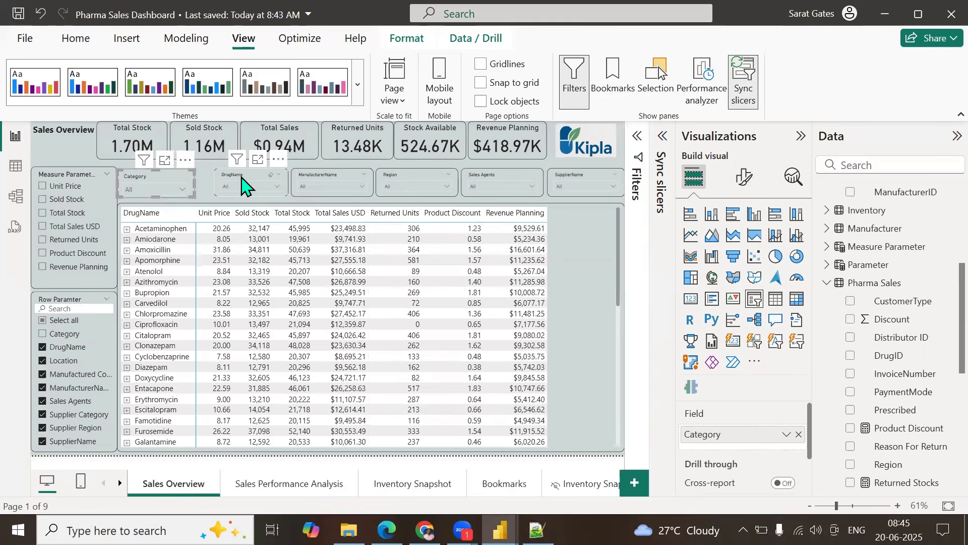
Step: Copy the Category slicer's formatting onto the DrugName, ManufacturerName, Region, Sales Agents and SupplierName slicers with Format painter
left_click(76, 39)
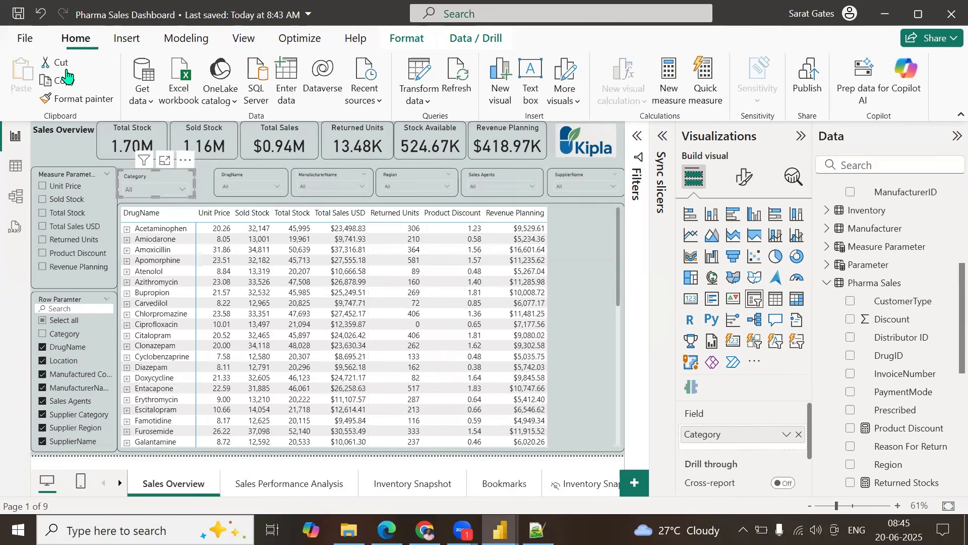
left_click(241, 177)
left_click(83, 99)
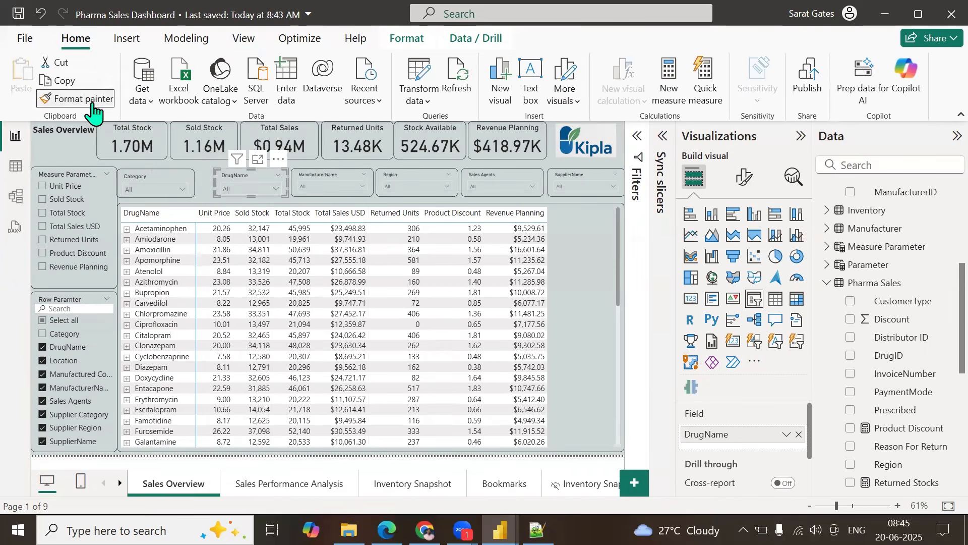
left_click(323, 175)
left_click(84, 99)
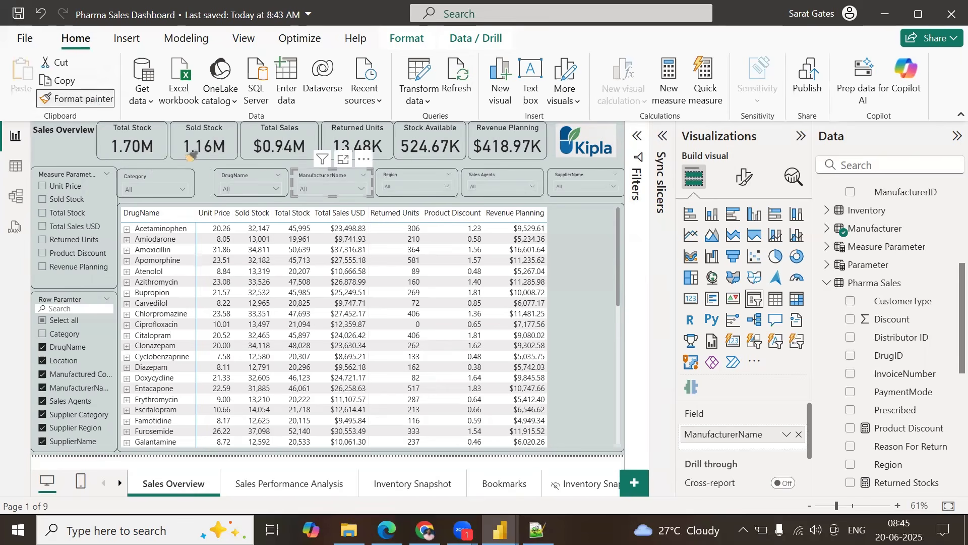
left_click(402, 174)
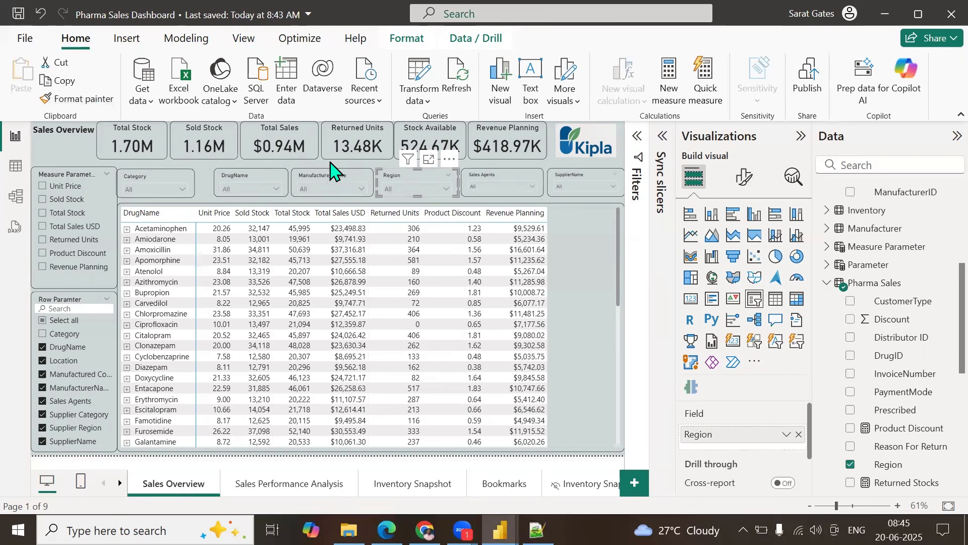
left_click(81, 98)
left_click(490, 176)
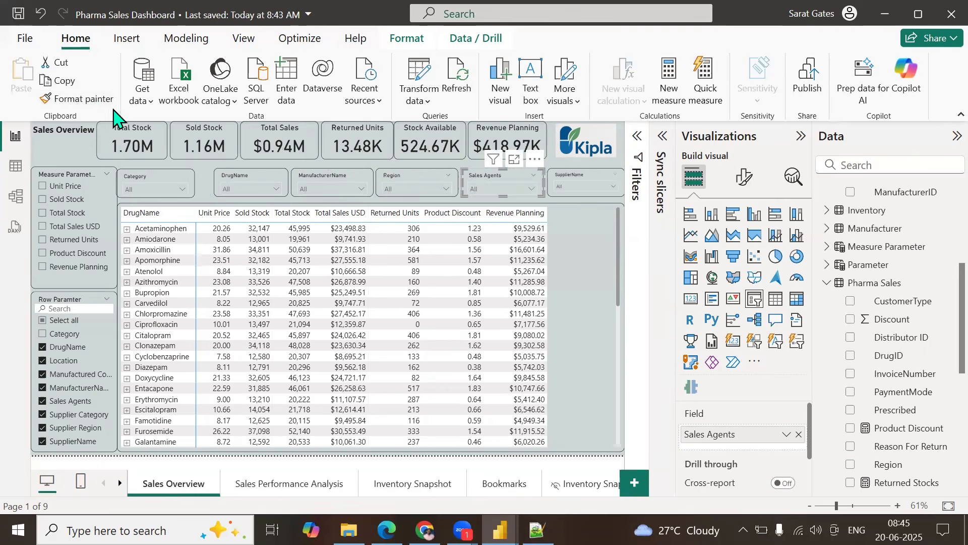
left_click(81, 99)
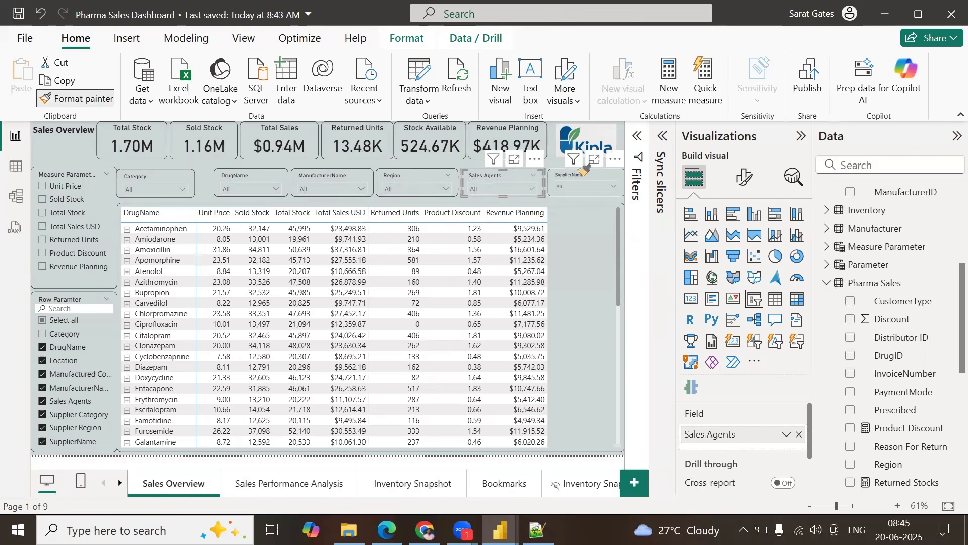
left_click(584, 171)
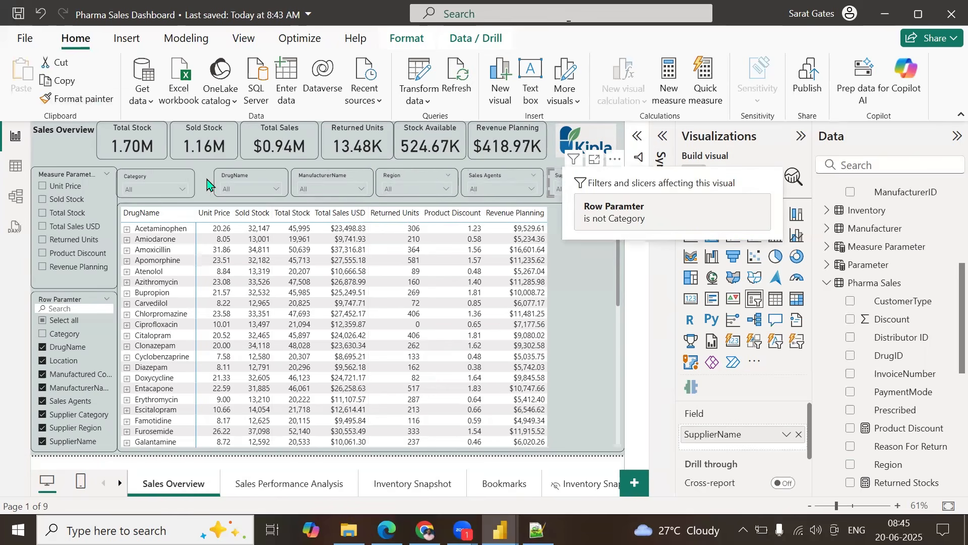
Step: Nudge the Category slicer right and slightly up so it sits beside and level with the DrugName slicer
left_click(145, 176)
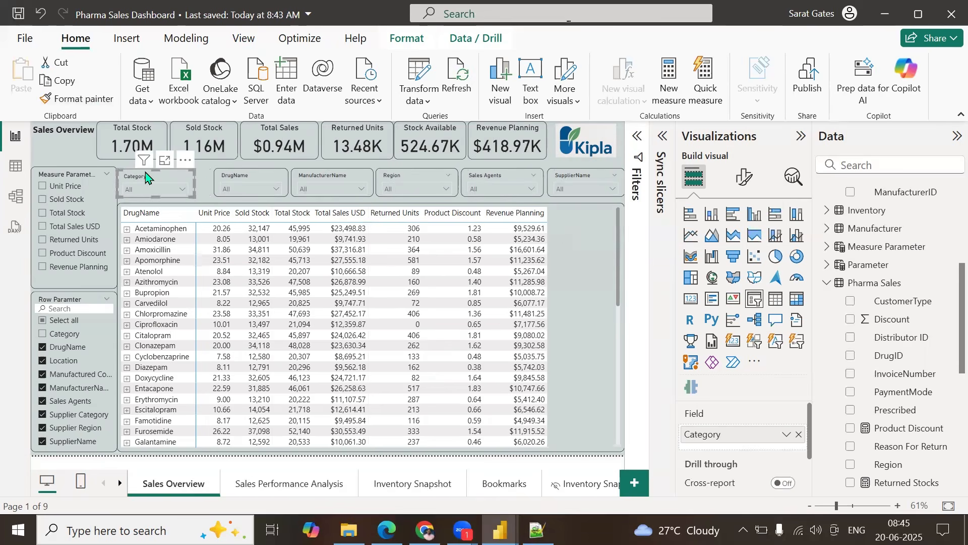
key("Right")
key("Right")
key("Right")
key("Right")
key("Right")
key("Right")
key("Right")
key("Right")
key("Right")
key("Right")
key("Right")
key("Right")
key("Right")
key("Right")
key("Right")
key("Right")
key("Right")
key("Right")
key("Right")
key("Right")
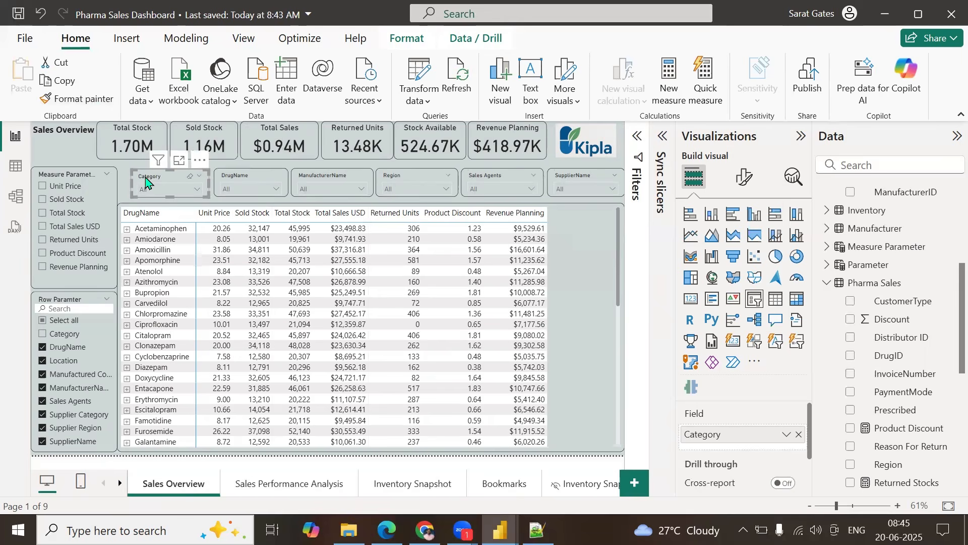
key("Up")
key("Up")
key("Right")
key("Right")
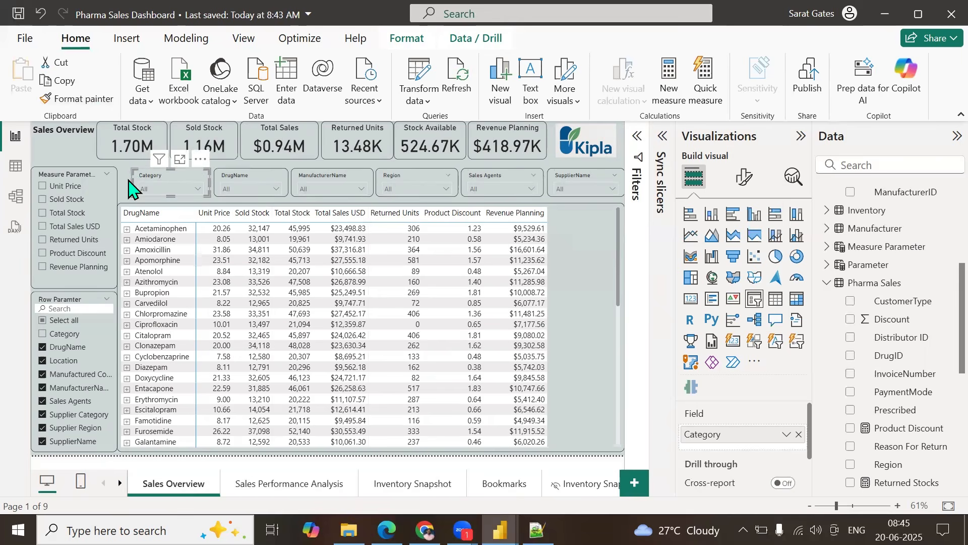
left_click(128, 180)
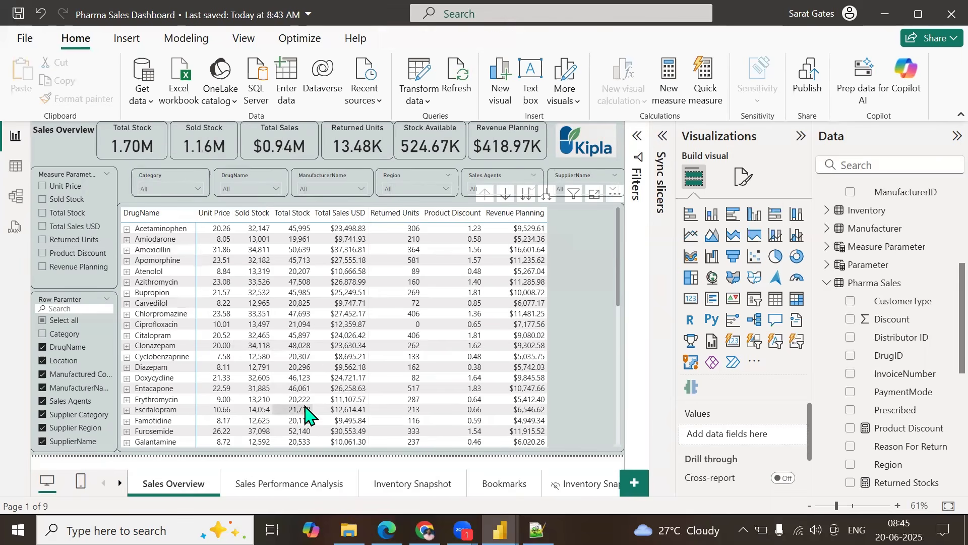
Step: Open the sync settings of the DrugName slicer on Sales Performance Analysis and hide it on every page except Sales Overview
left_click(271, 492)
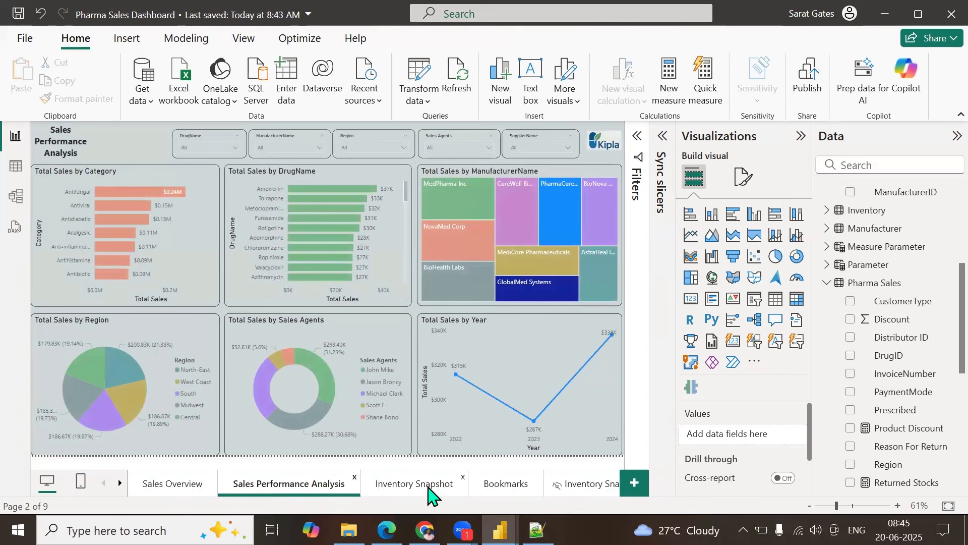
left_click(199, 142)
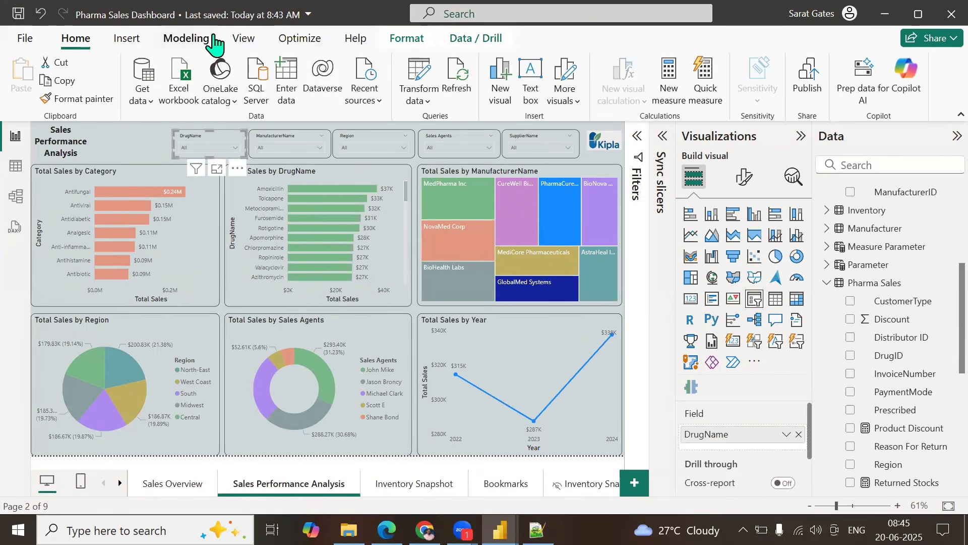
left_click(243, 38)
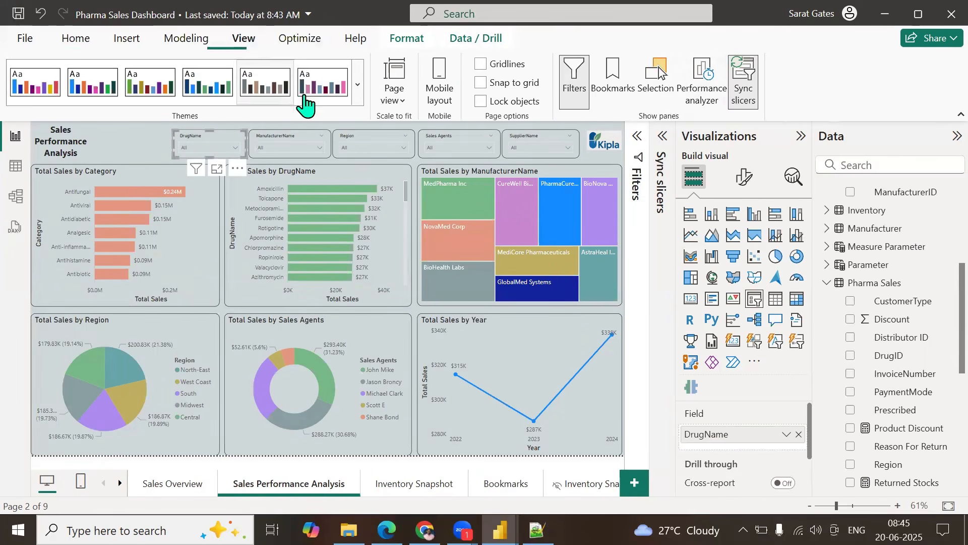
left_click(742, 88)
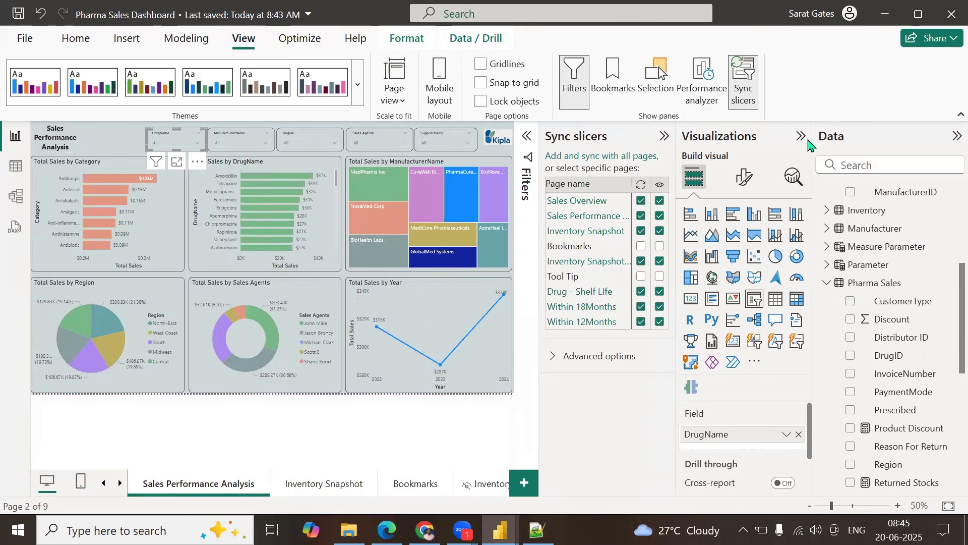
left_click(800, 136)
left_click(955, 138)
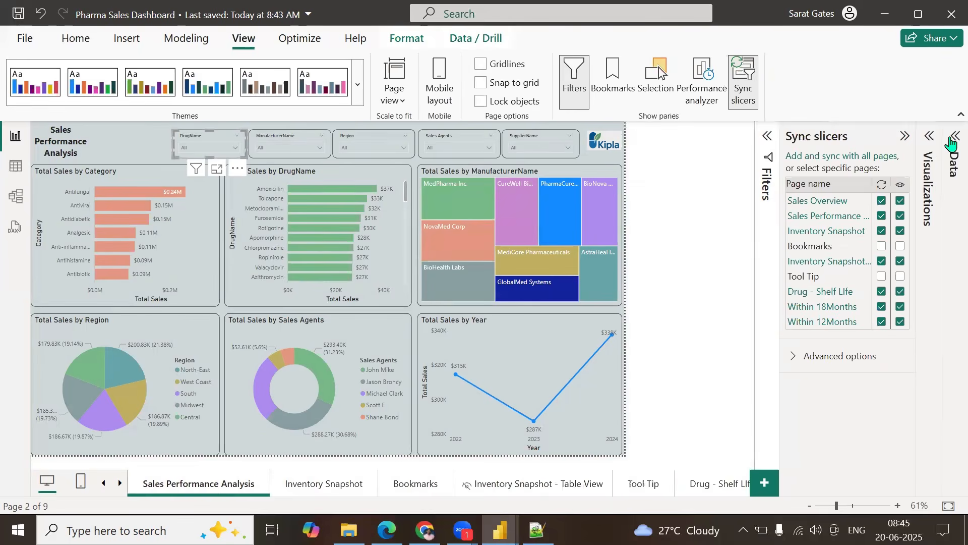
left_click(900, 216)
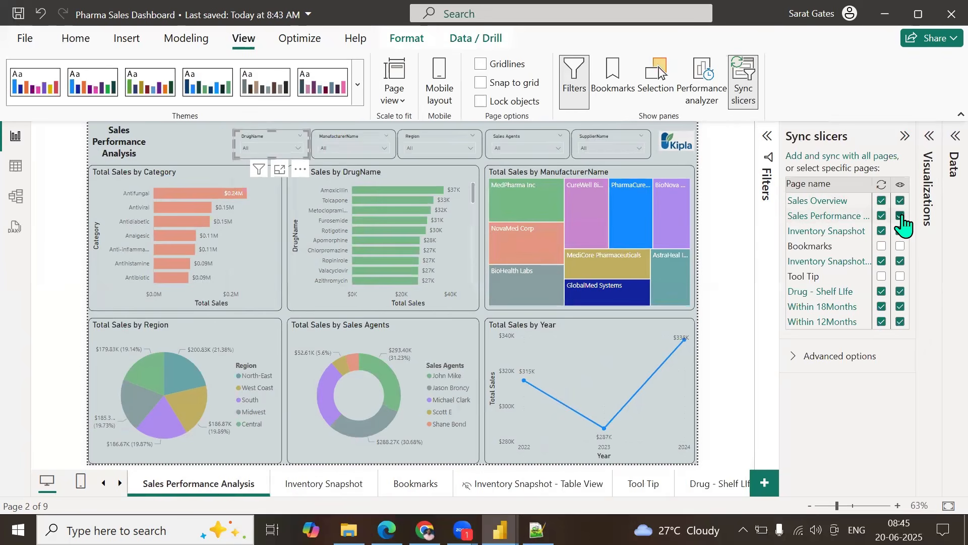
left_click(901, 231)
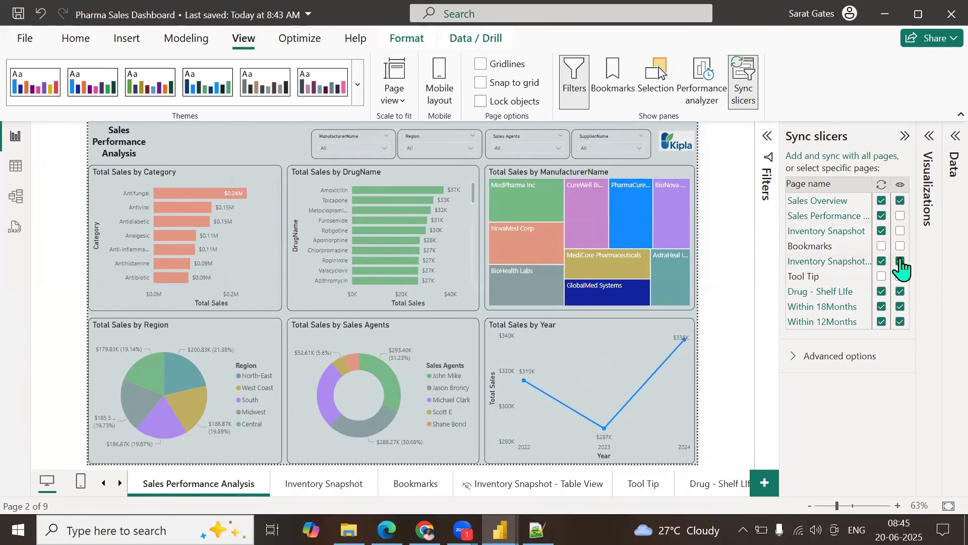
left_click(901, 292)
left_click(900, 307)
left_click(901, 322)
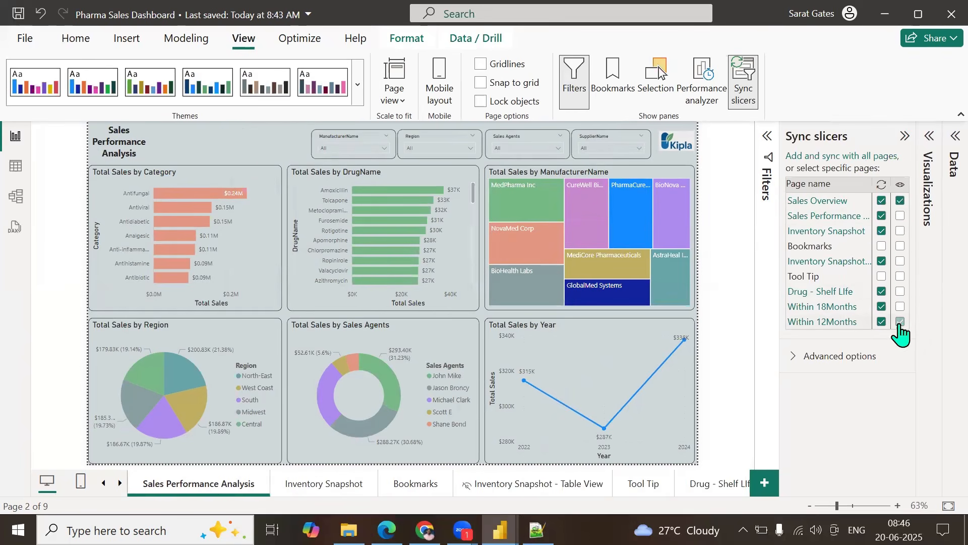
Step: Turn off syncing of the DrugName slicer for every page except Sales Overview
left_click(882, 216)
left_click(882, 231)
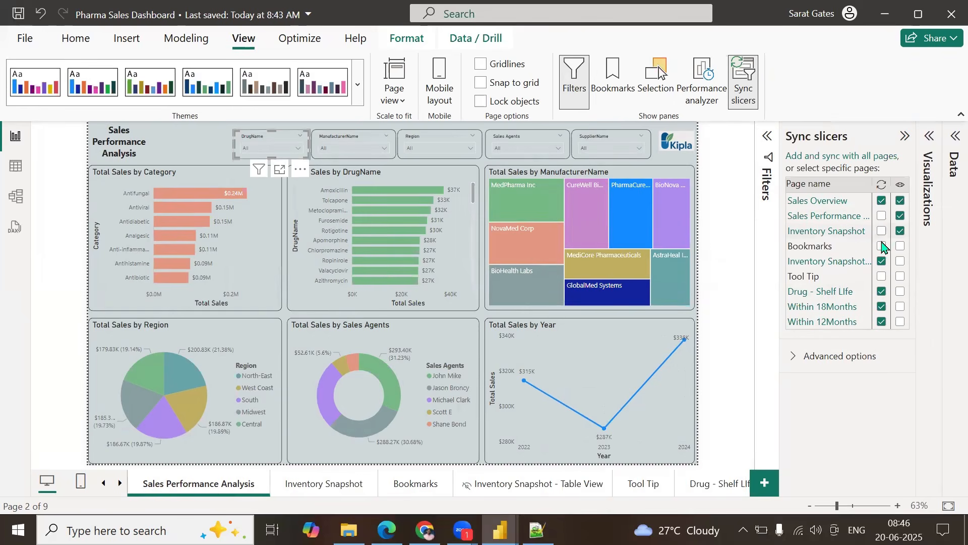
left_click(881, 291)
left_click(881, 306)
left_click(881, 321)
Step: Clear the DrugName slicer's re-enabled visibility so only Sales Overview keeps it, and bring the Sales Overview page tab back into view
left_click(900, 291)
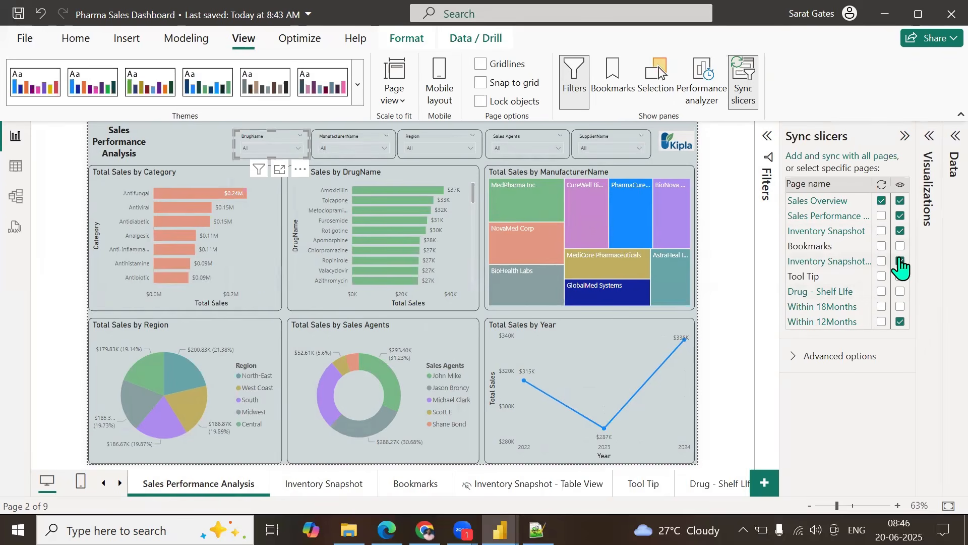
left_click(900, 230)
left_click(900, 215)
left_click(900, 321)
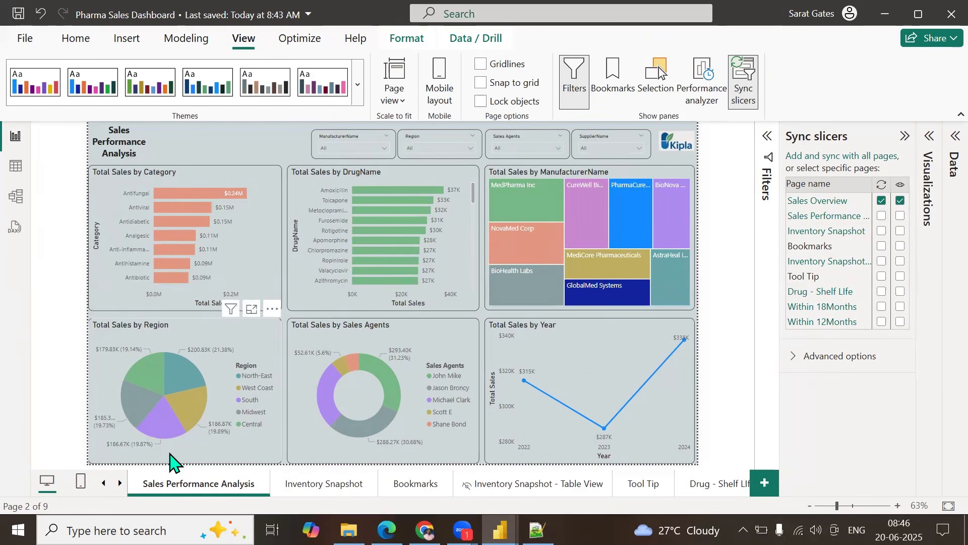
left_click(104, 482)
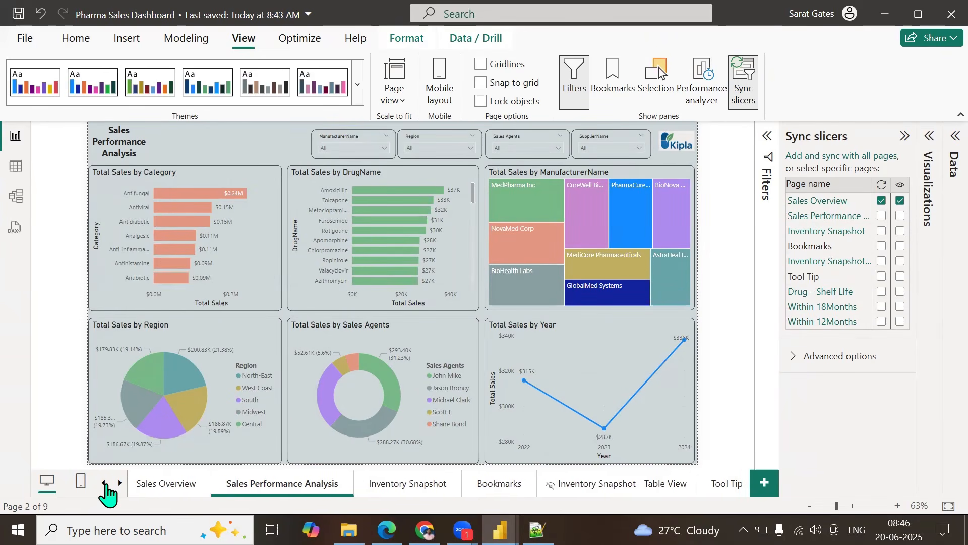
Step: Compare Sales Overview with Sales Performance Analysis, and bring up the sync settings of the Category slicer on Sales Overview
left_click(172, 484)
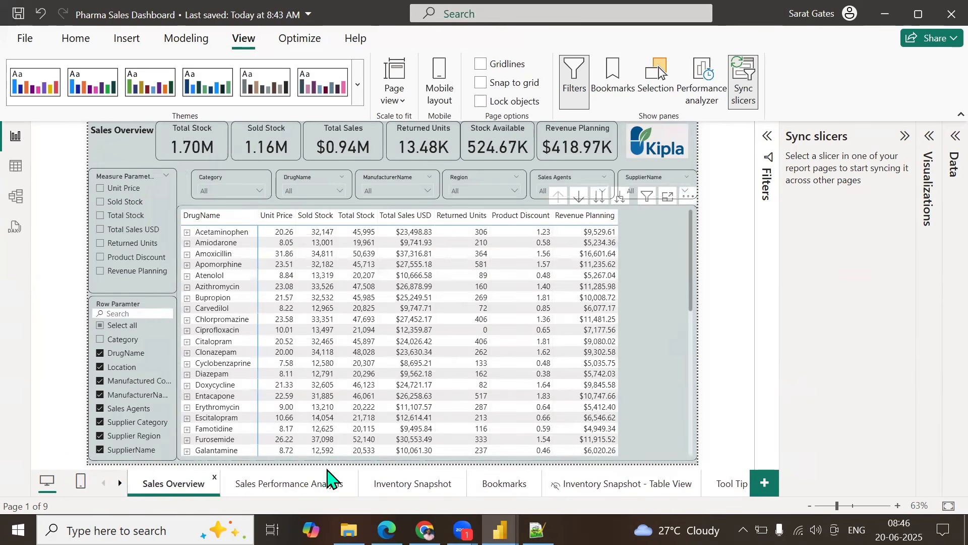
left_click(294, 494)
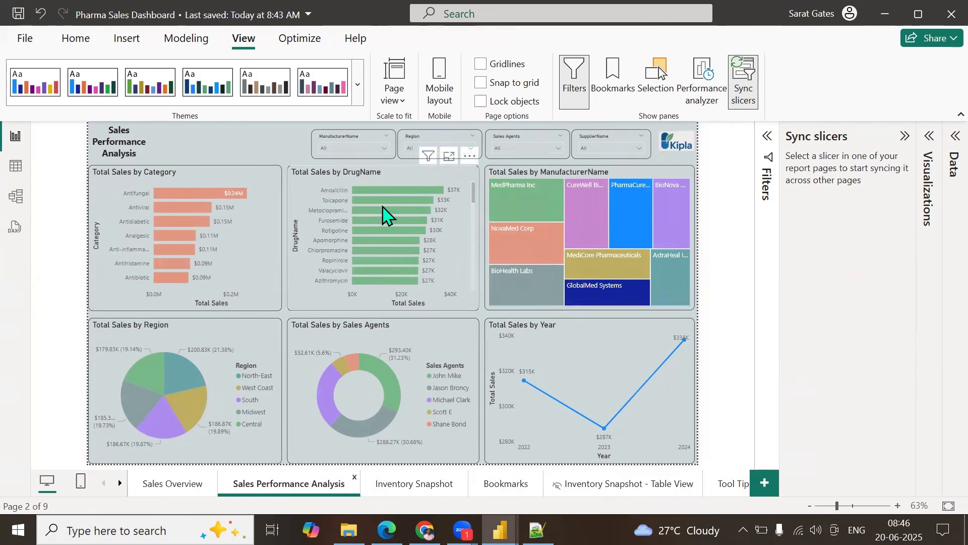
left_click(170, 487)
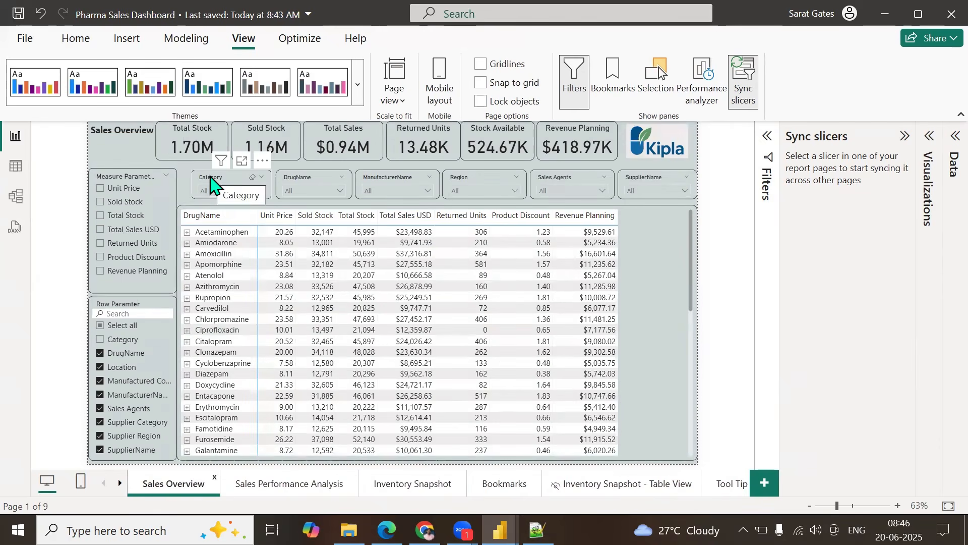
left_click(211, 185)
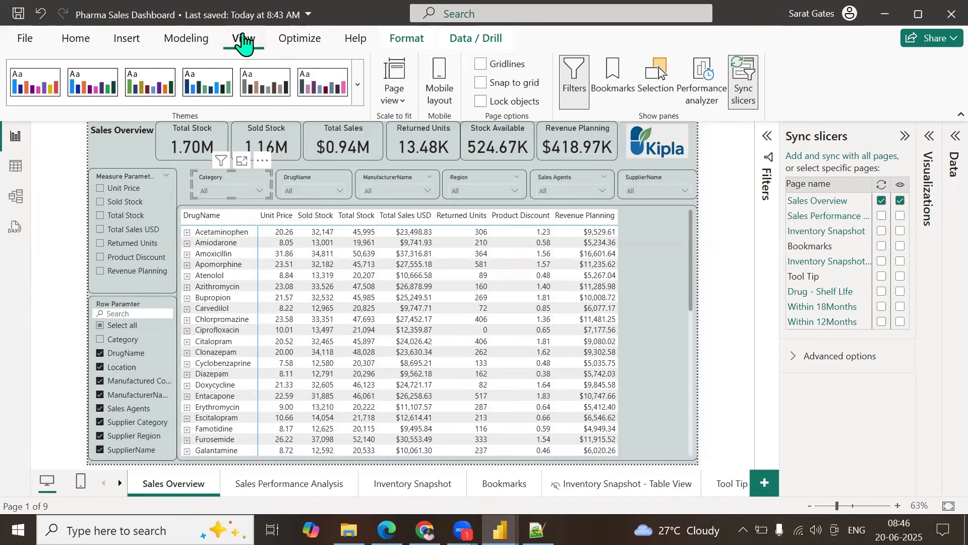
left_click(743, 99)
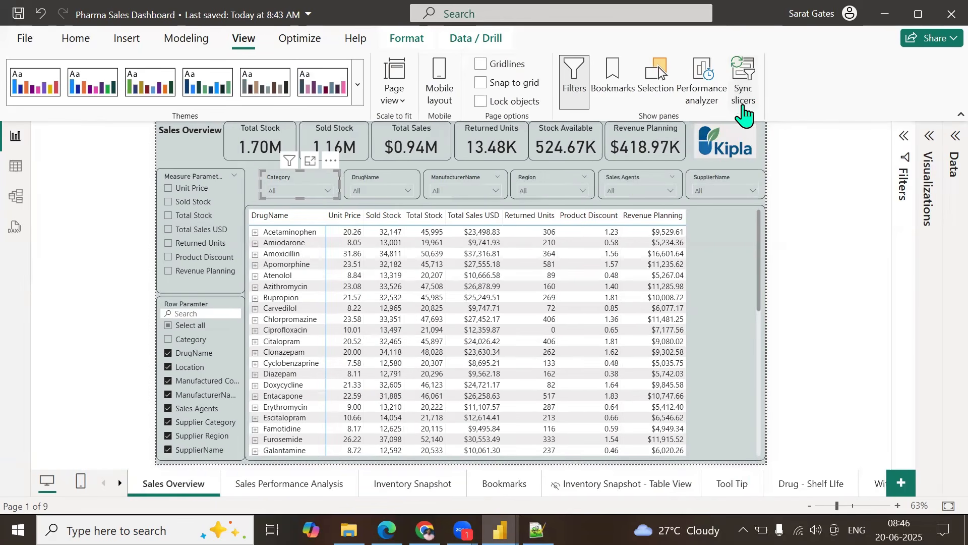
left_click(744, 98)
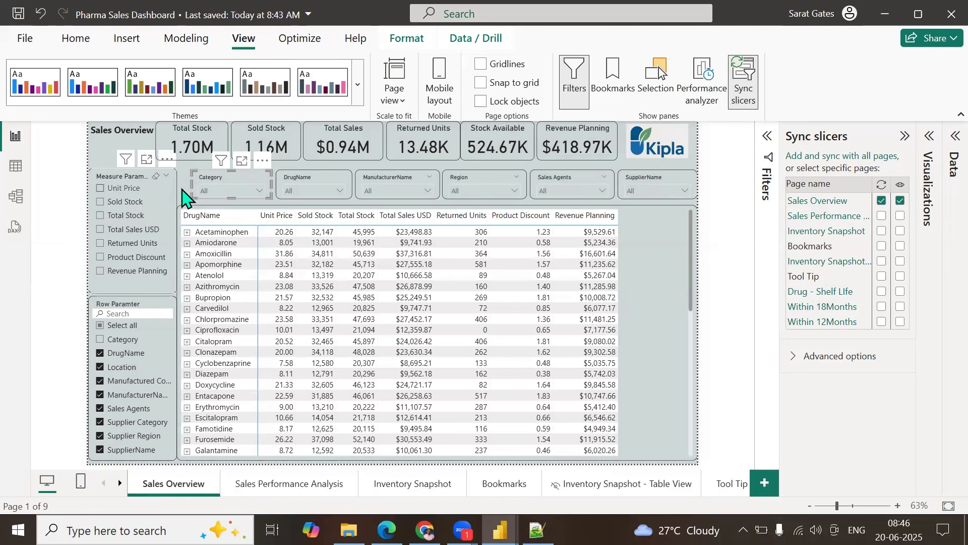
Step: Filter the Category slicer to Antibiotic and check whether the filter carries over to Sales Performance Analysis and Inventory Snapshot
left_click(205, 192)
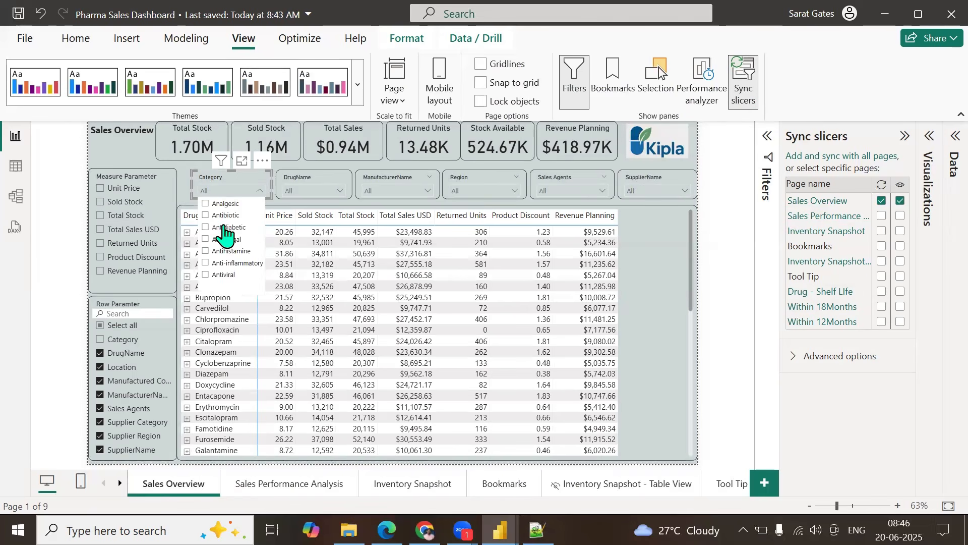
left_click(211, 218)
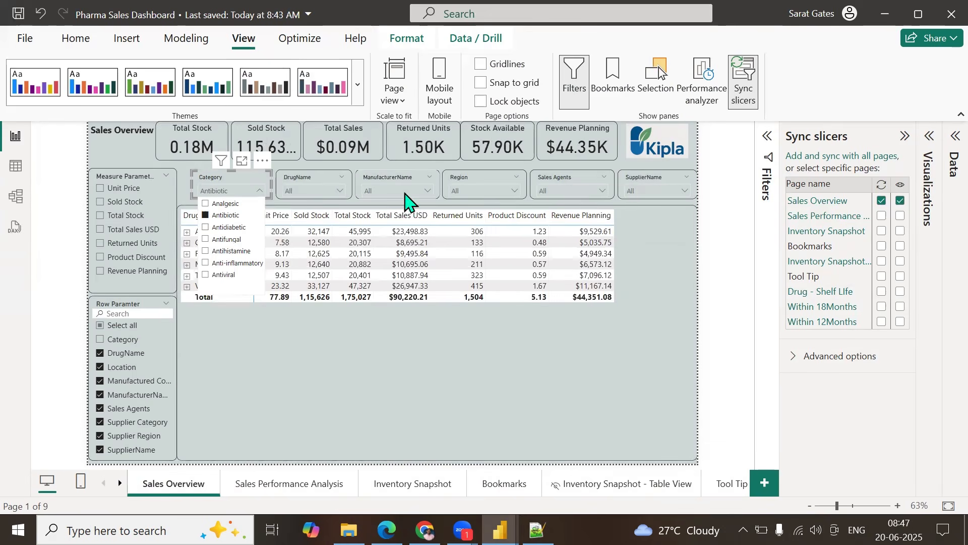
left_click(303, 491)
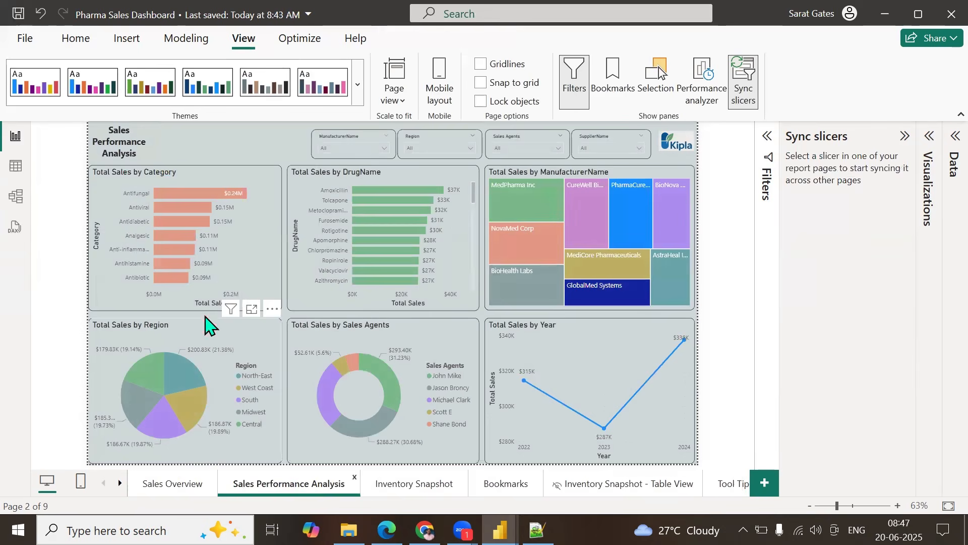
left_click(407, 486)
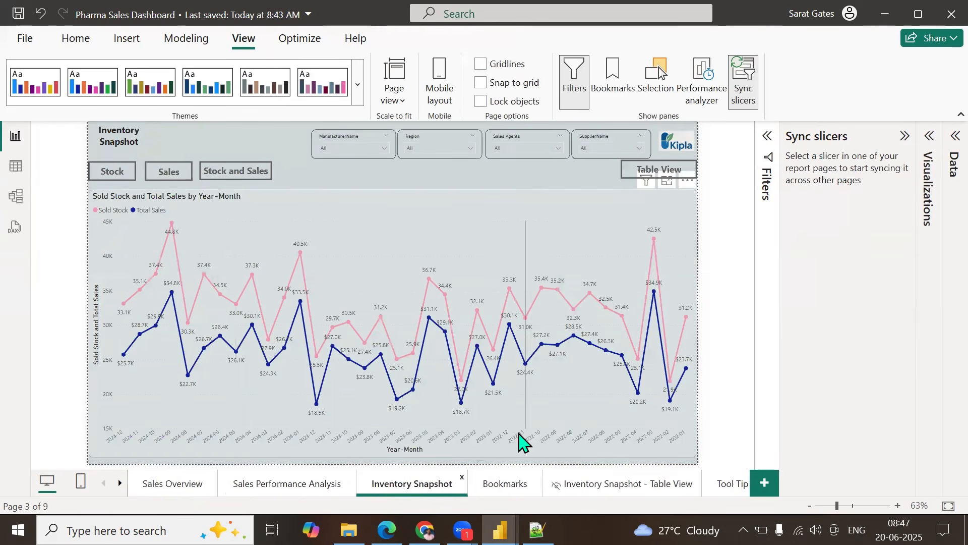
Step: Sync the Sales Overview Category slicer with Sales Performance Analysis, Inventory Snapshot, Inventory Snapshot - Table View and Drug - Shelf LIfe
left_click(177, 492)
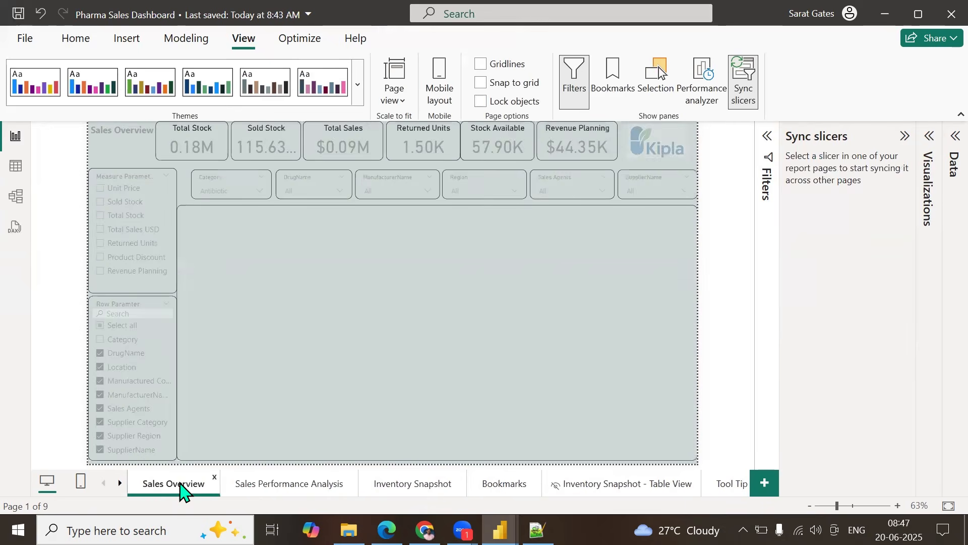
left_click(230, 187)
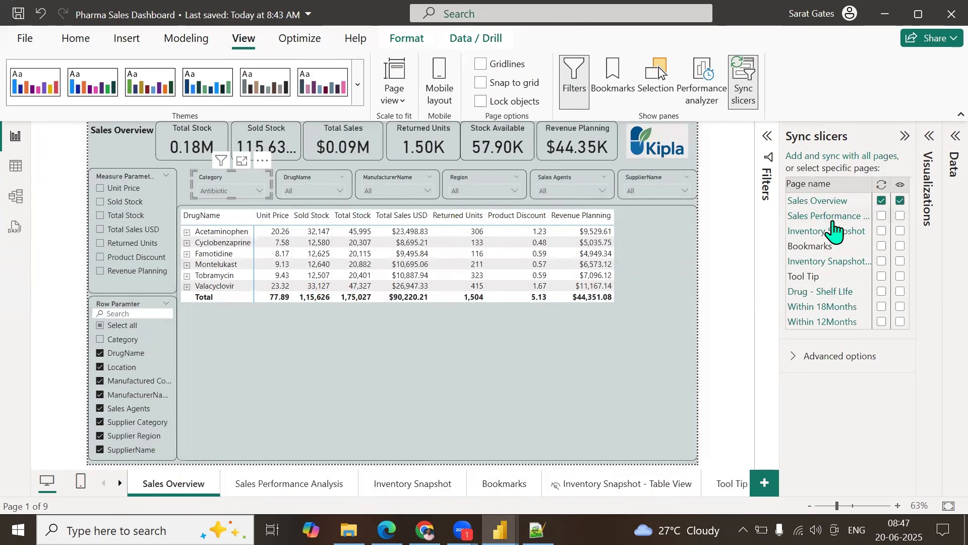
left_click(882, 231)
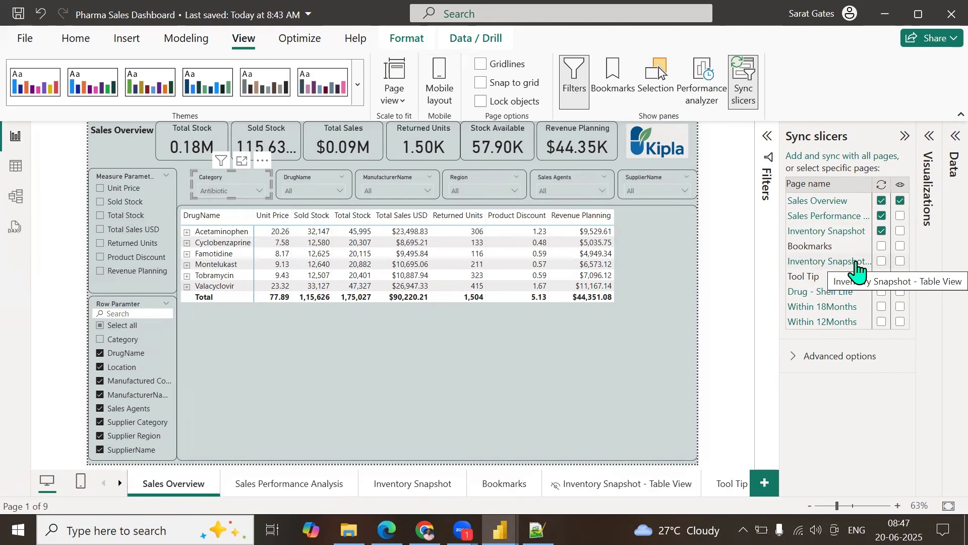
left_click(882, 261)
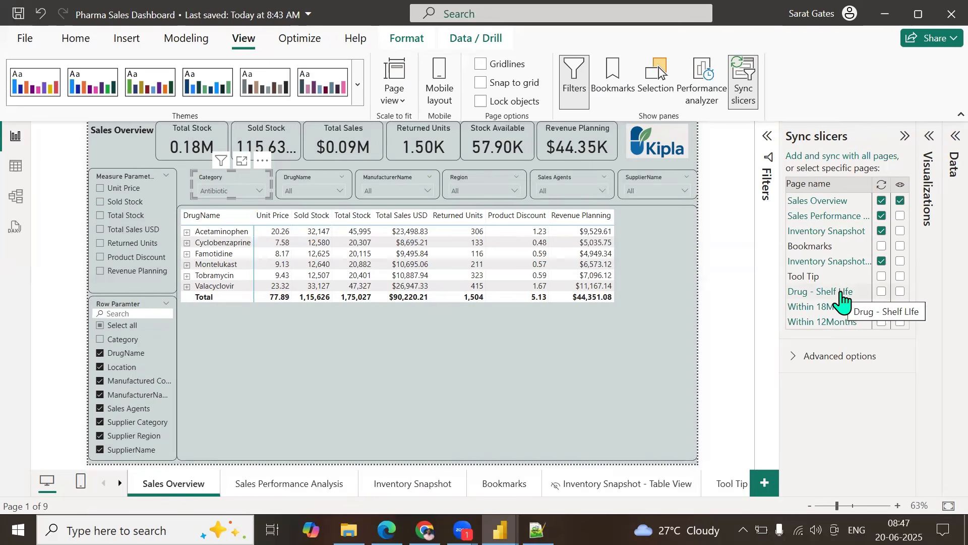
left_click(881, 293)
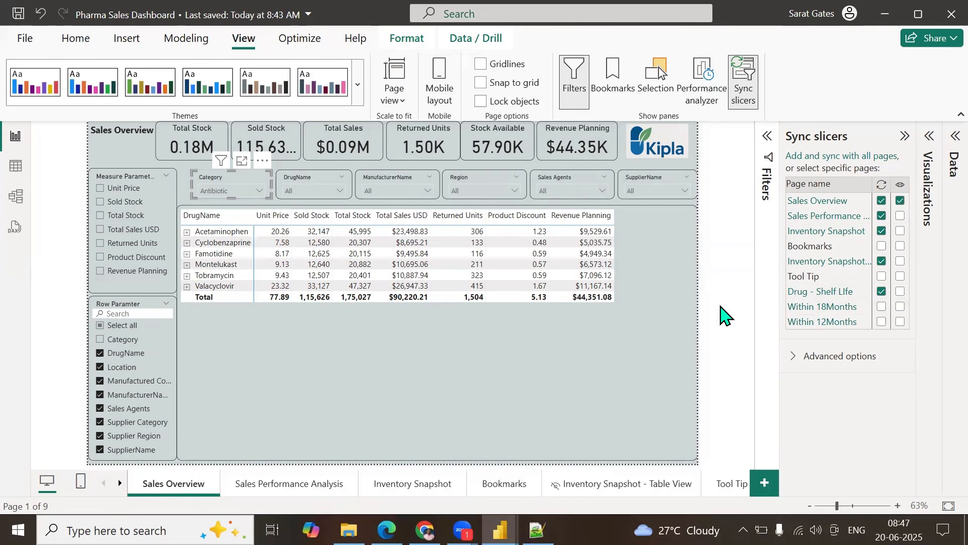
Step: Examine which filters affect the visuals on Sales Performance Analysis and Inventory Snapshot
left_click(260, 487)
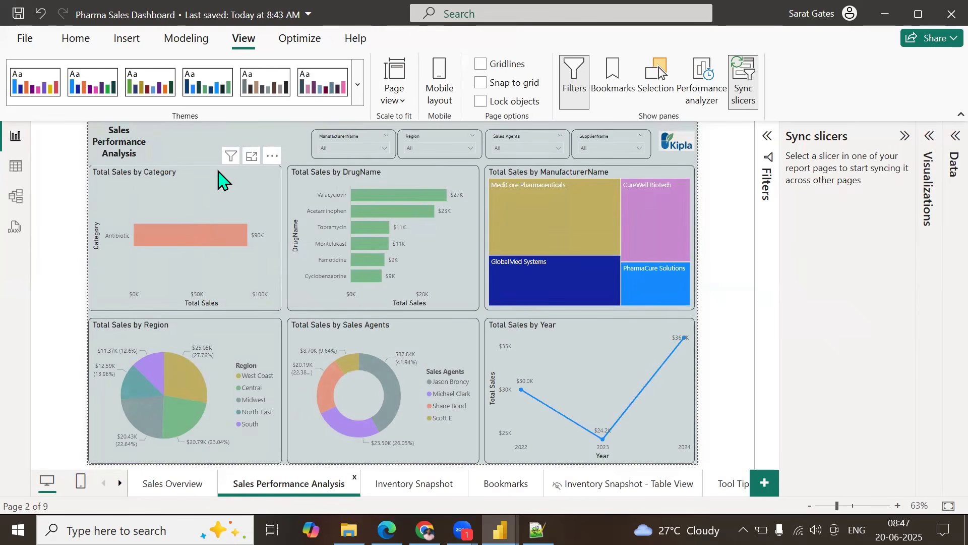
mouse_move(231, 161)
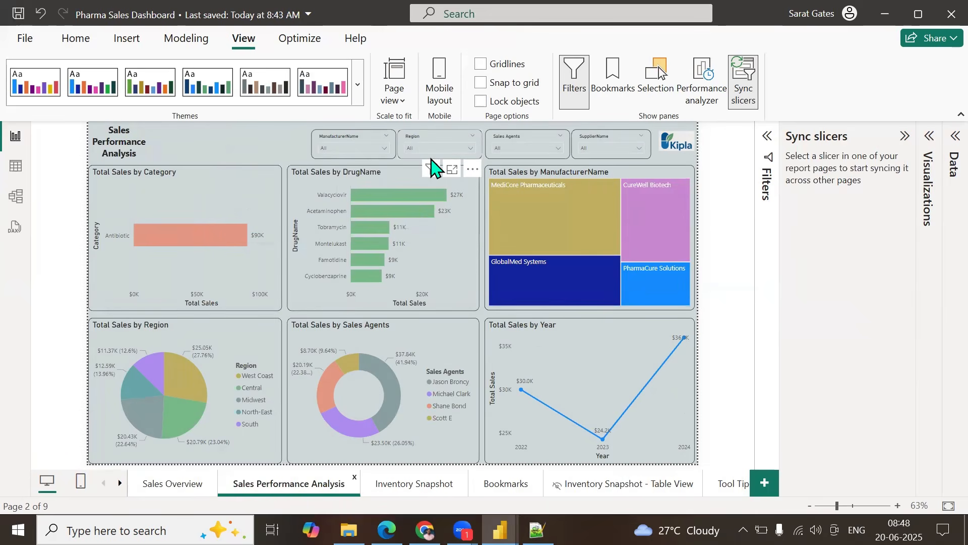
mouse_move(431, 170)
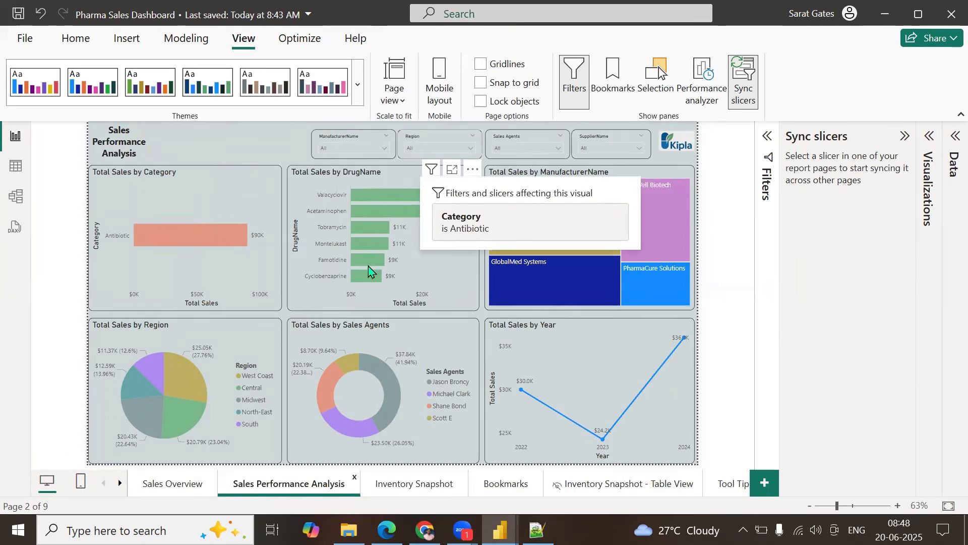
mouse_move(429, 310)
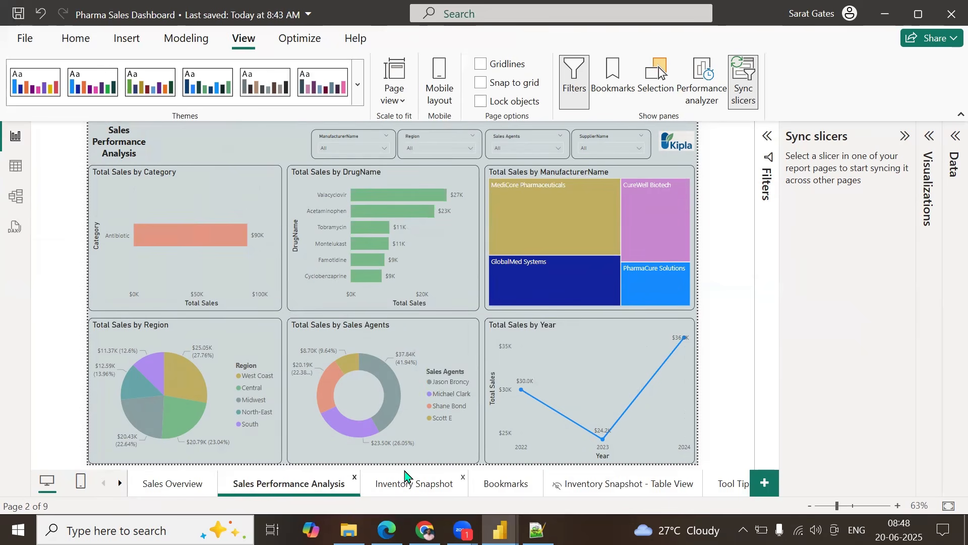
left_click(408, 491)
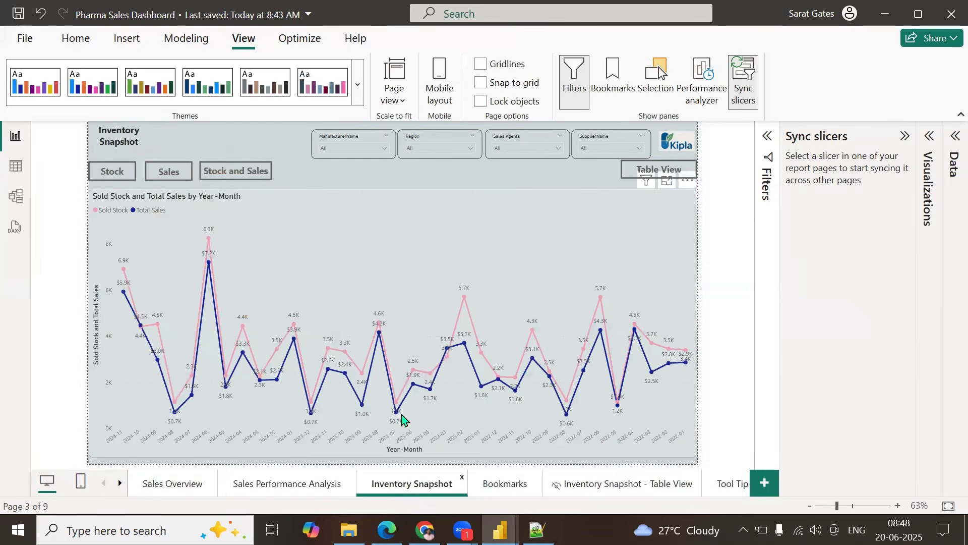
mouse_move(643, 187)
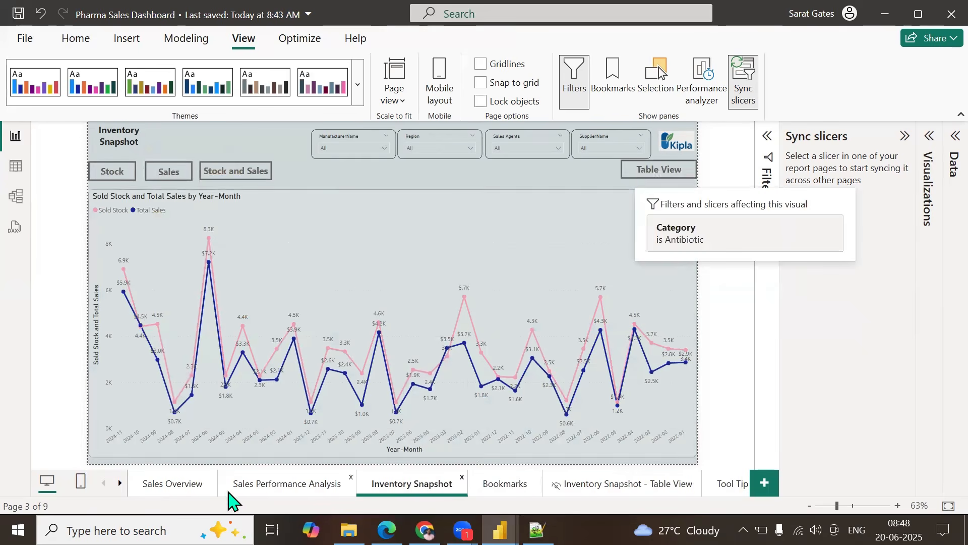
Step: Make the Category slicer visible on Sales Performance Analysis and check its display there and on Inventory Snapshot
left_click(174, 492)
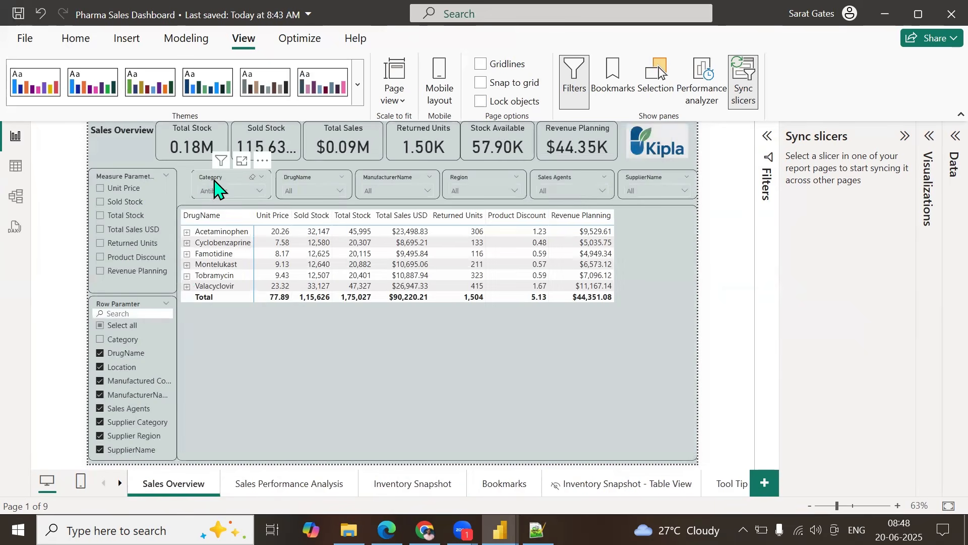
left_click(216, 189)
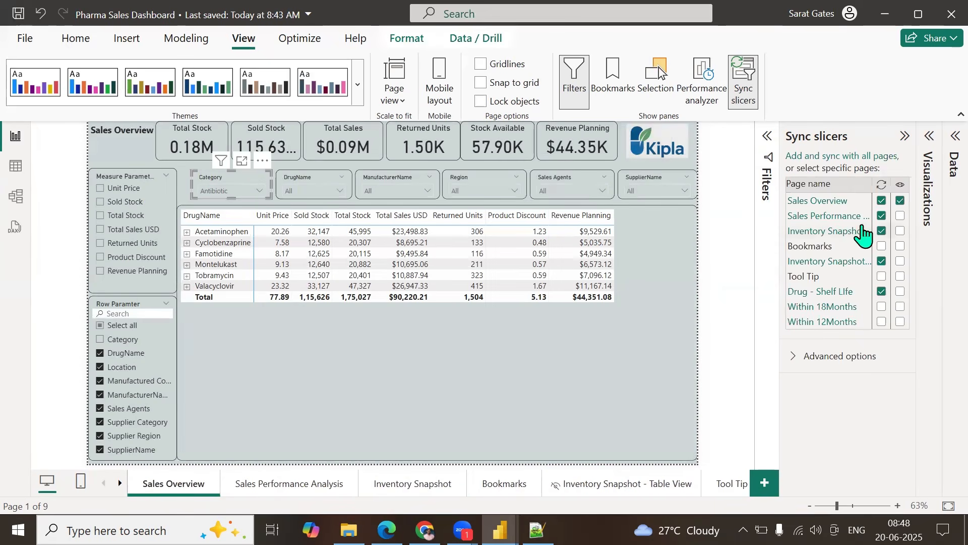
left_click(285, 486)
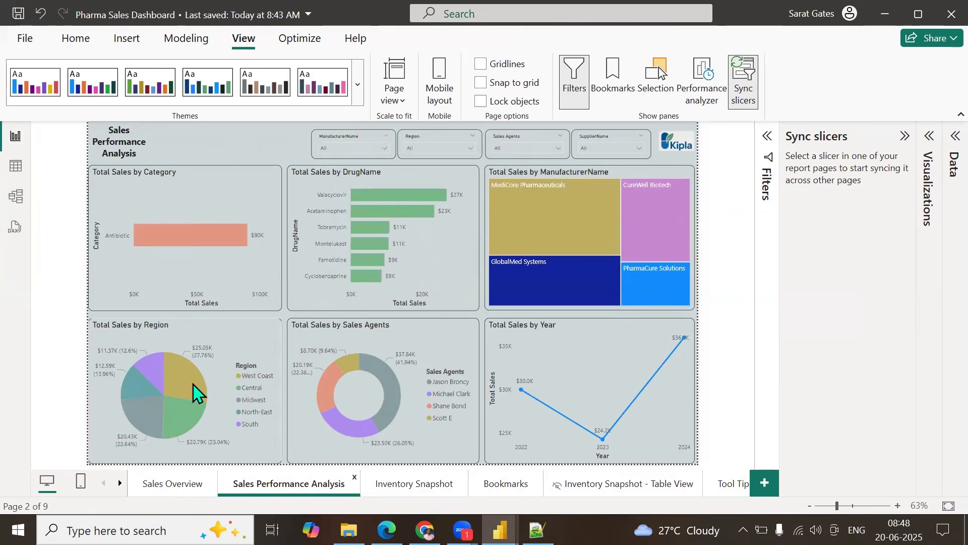
left_click(171, 485)
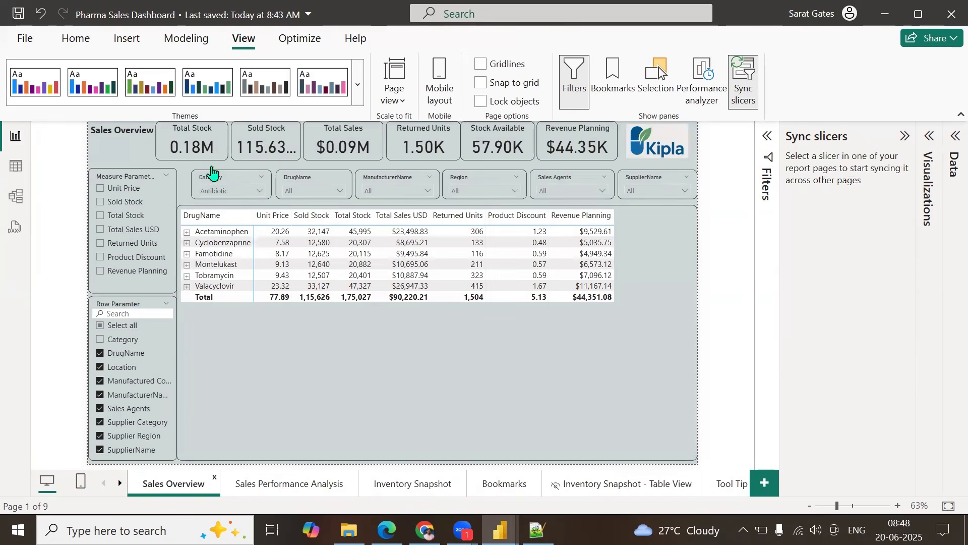
left_click(231, 190)
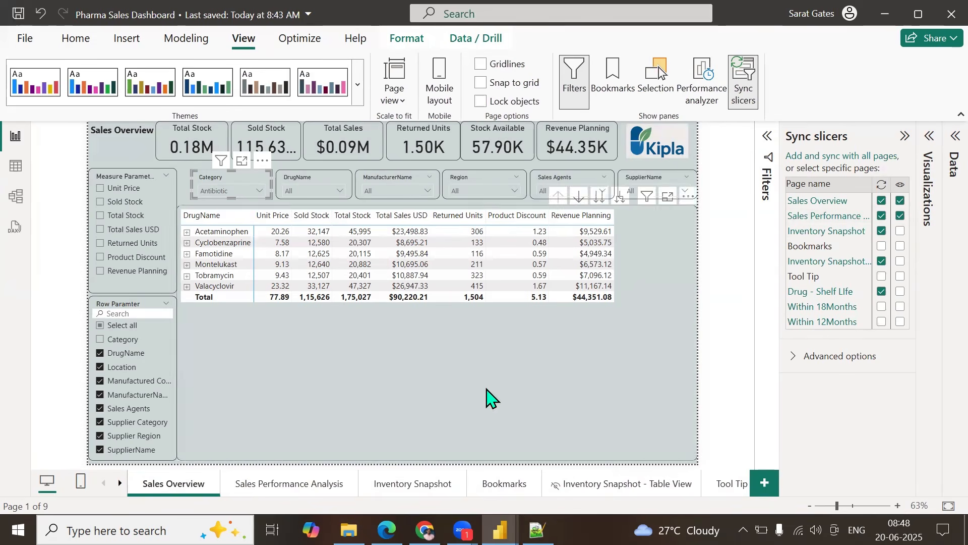
left_click(257, 489)
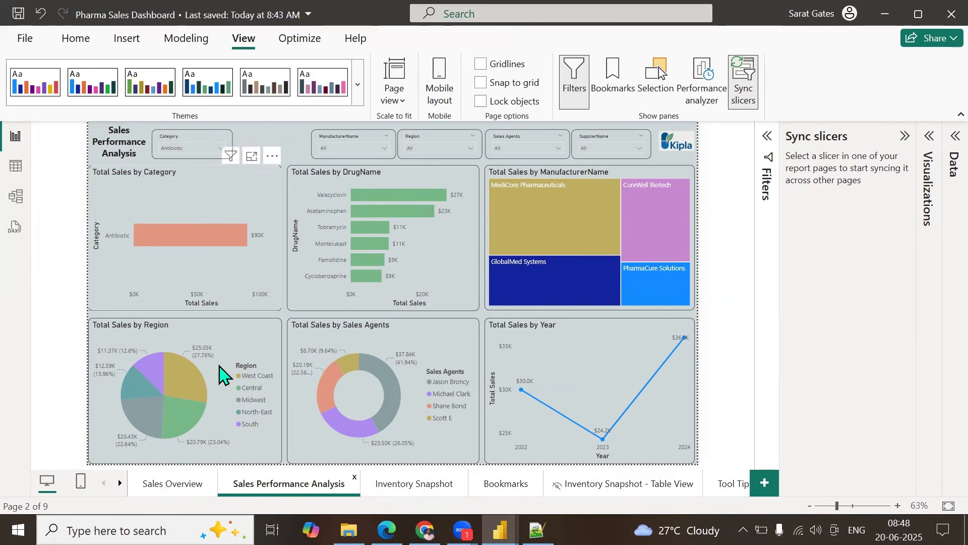
left_click(403, 488)
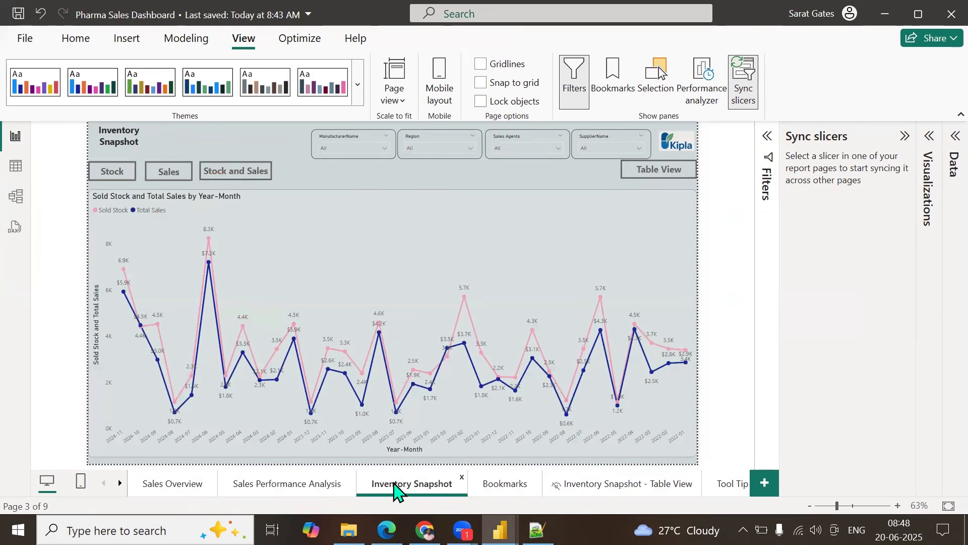
Step: Make the Sales Overview Category slicer visible on Inventory Snapshot as well and check that page
left_click(189, 485)
left_click(211, 189)
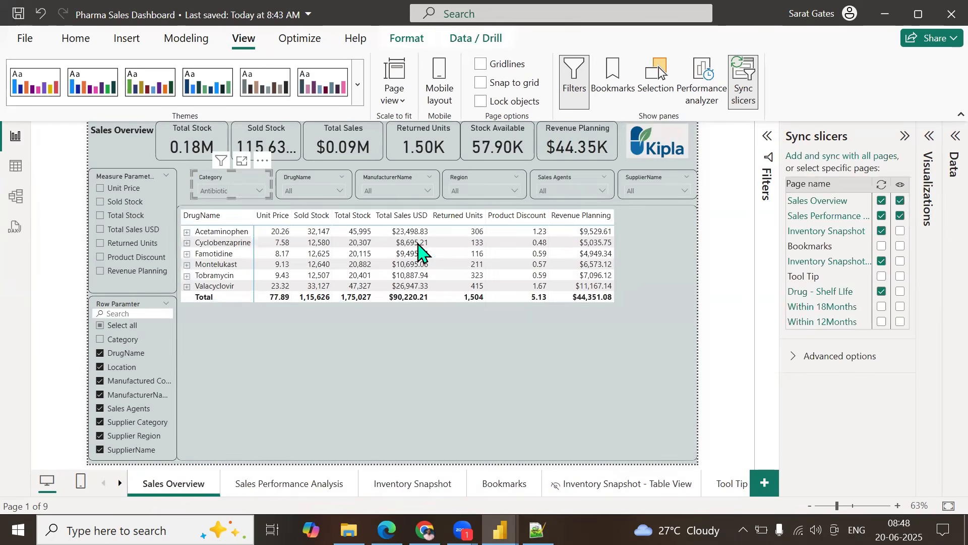
left_click(900, 231)
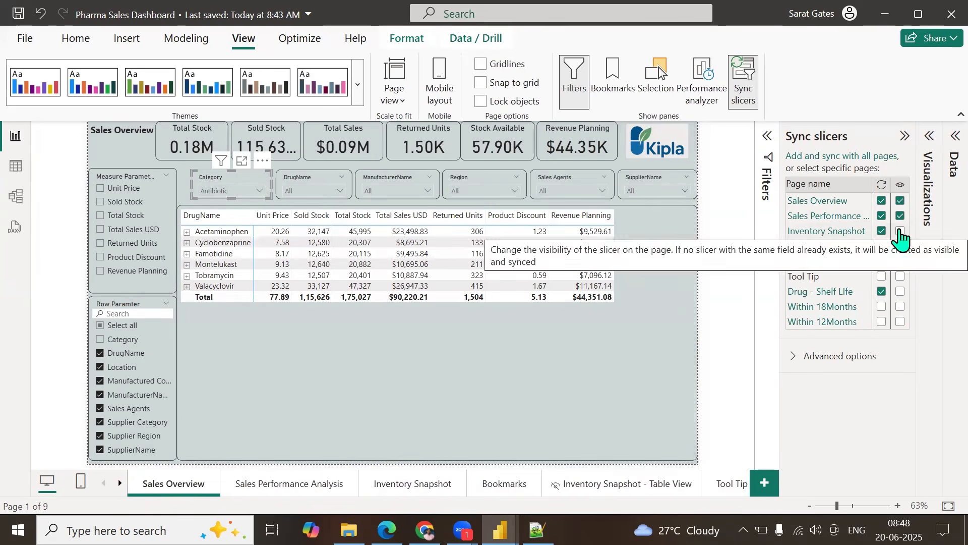
left_click(404, 484)
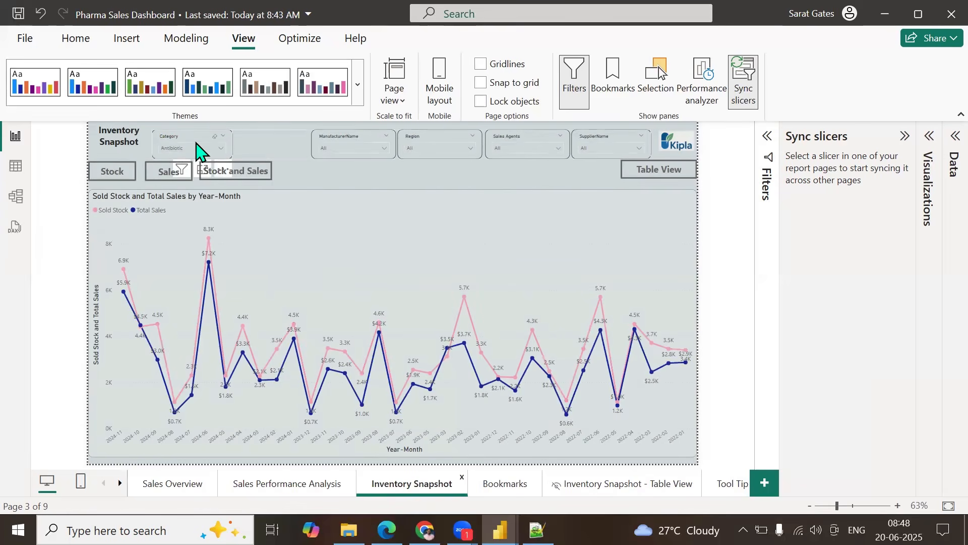
Step: Check Inventory Snapshot - Table View, and make the Category slicer visible on that page and on Drug - Shelf LIfe
left_click(608, 491)
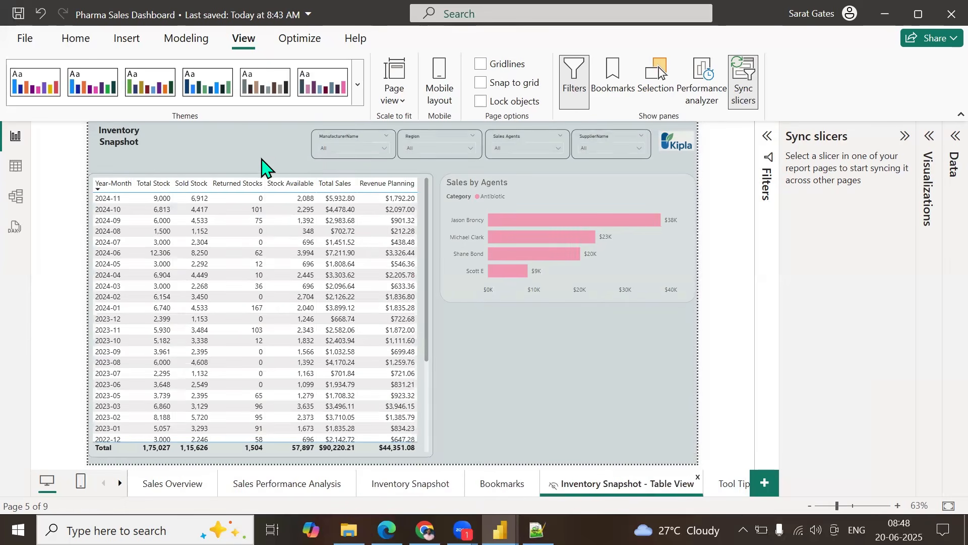
left_click(156, 490)
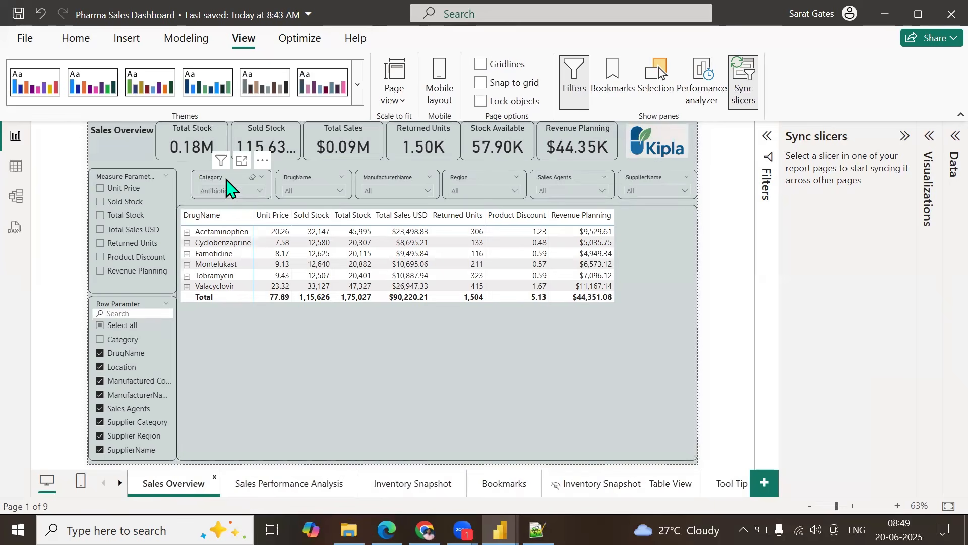
left_click(230, 187)
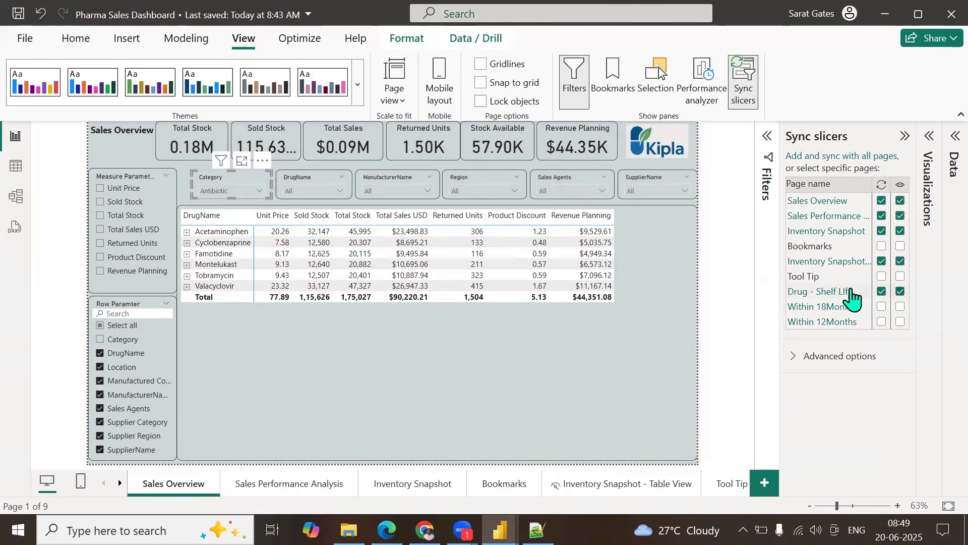
Step: Sync the DrugName slicer with Sales Performance Analysis, both Inventory Snapshot pages and Drug - Shelf LIfe, showing it on all but the Table View page
left_click(308, 188)
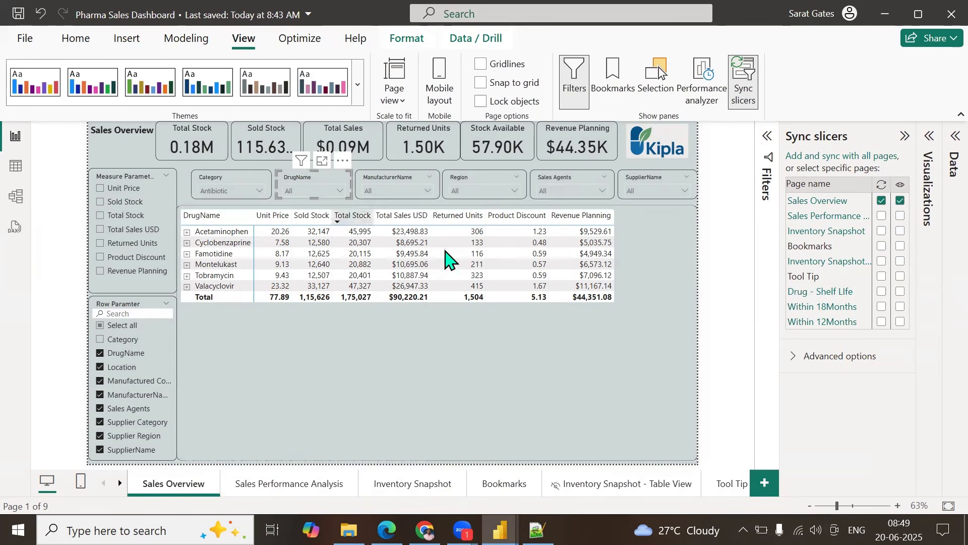
left_click(881, 216)
left_click(882, 231)
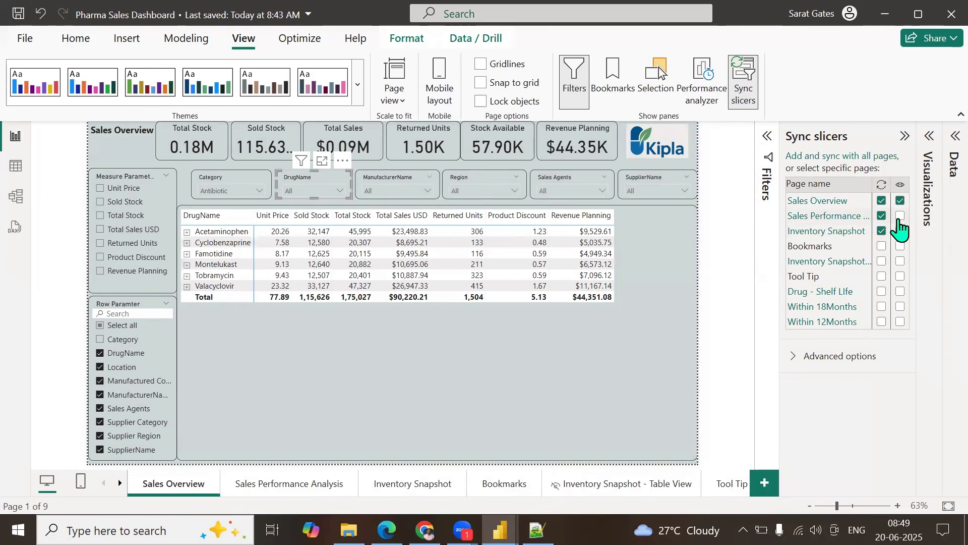
left_click(900, 230)
left_click(882, 260)
left_click(881, 291)
left_click(900, 291)
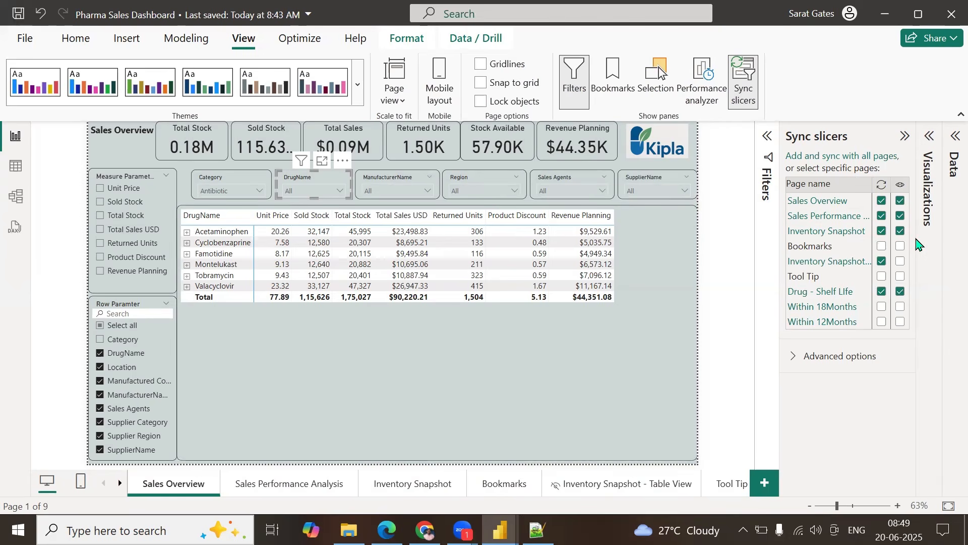
Step: Hide the DrugName slicer on Sales Performance Analysis, Inventory Snapshot and Drug - Shelf LIfe while keeping it synced
left_click(900, 216)
left_click(900, 230)
left_click(900, 291)
Step: Filter the Sales Overview DrugName slicer to Acetaminophen
left_click(311, 191)
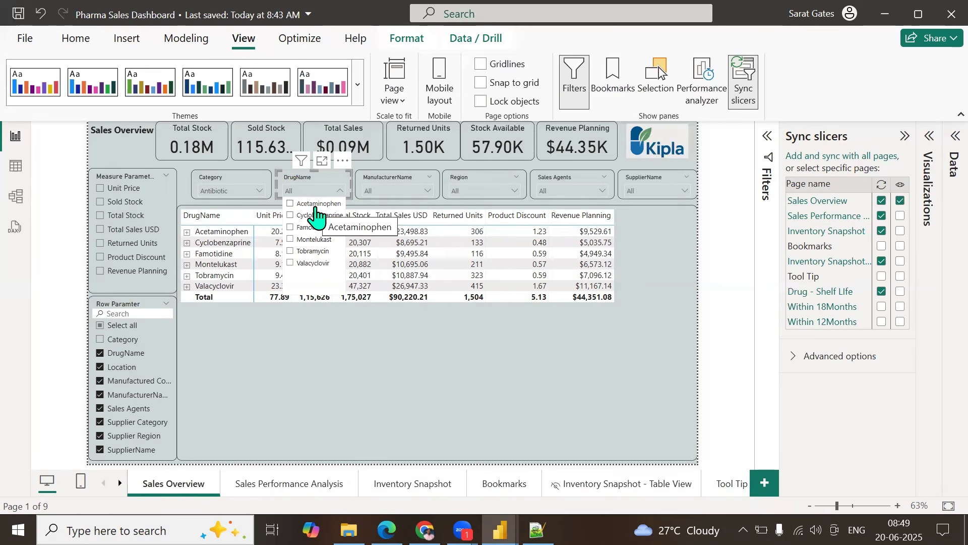
left_click(313, 203)
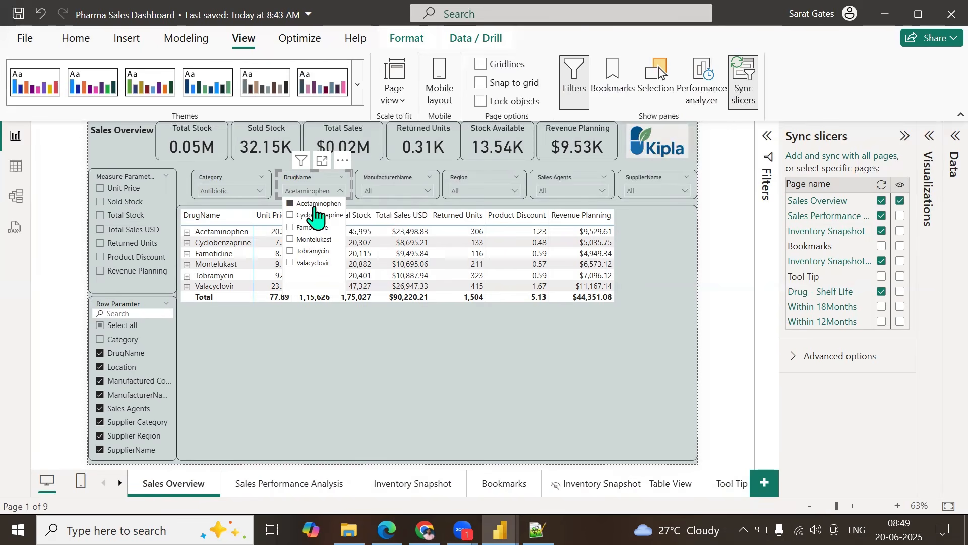
left_click(342, 364)
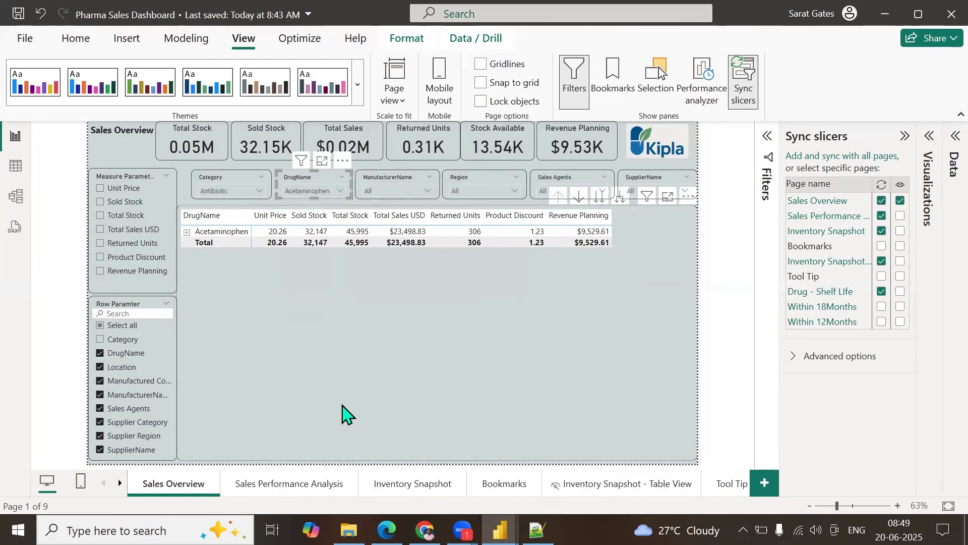
Step: Check which filters affect the visuals on Sales Performance Analysis and Inventory Snapshot while the DrugName slicer is hidden there
left_click(283, 487)
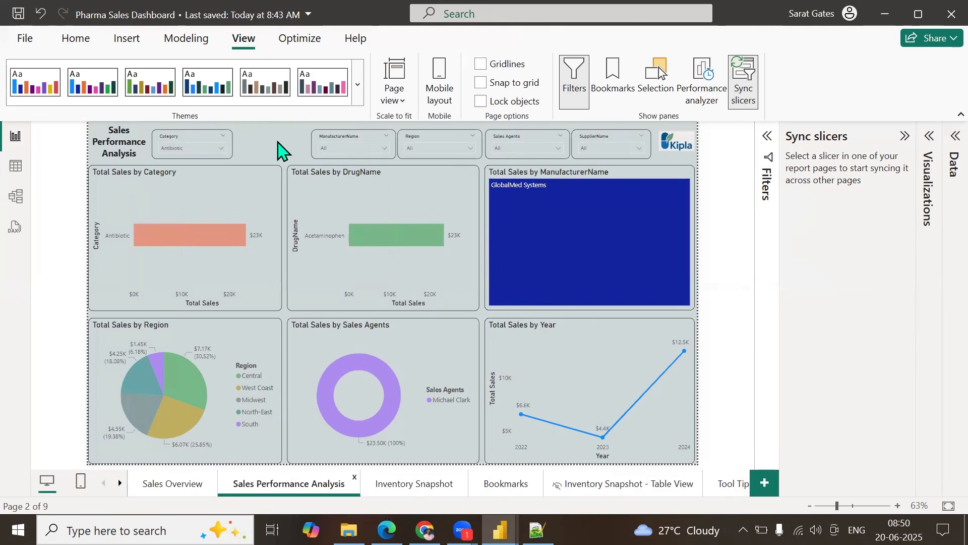
mouse_move(233, 160)
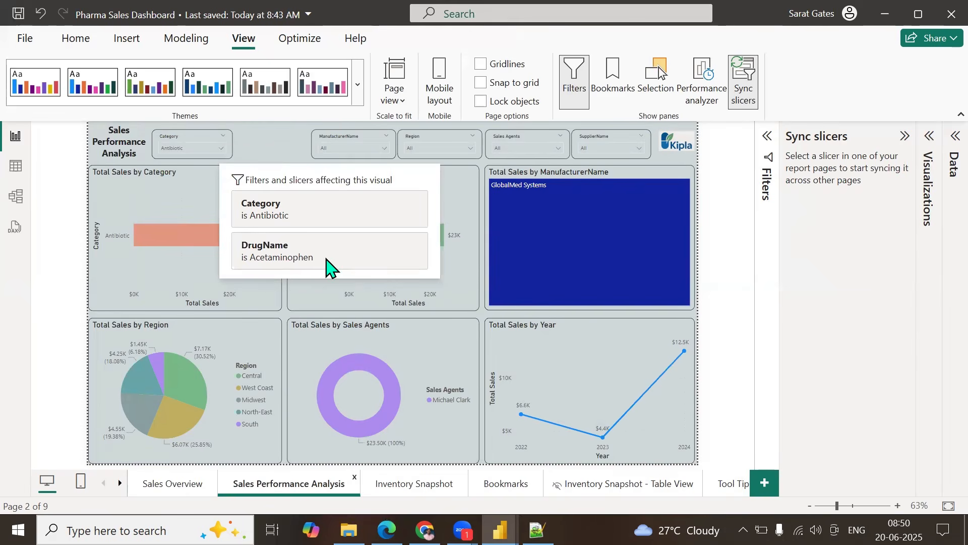
left_click(396, 485)
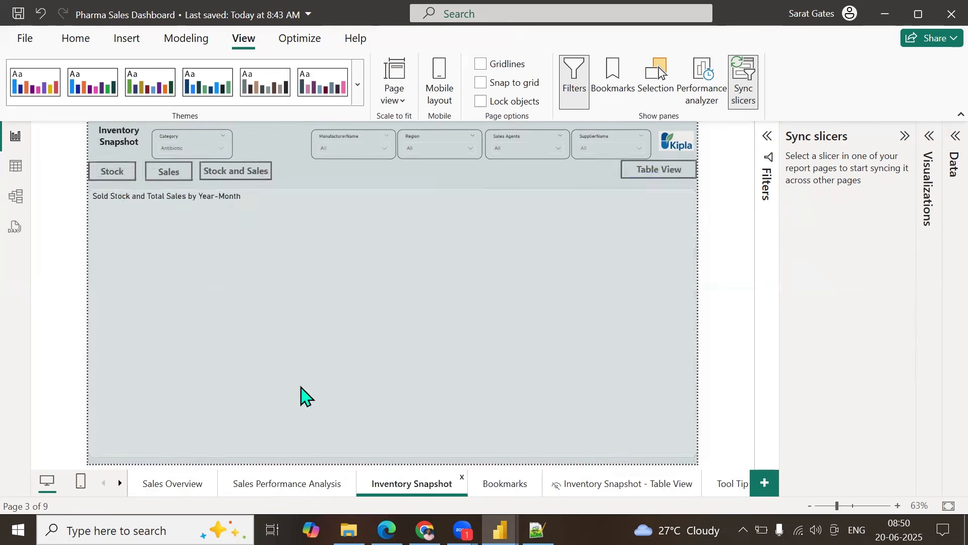
mouse_move(647, 187)
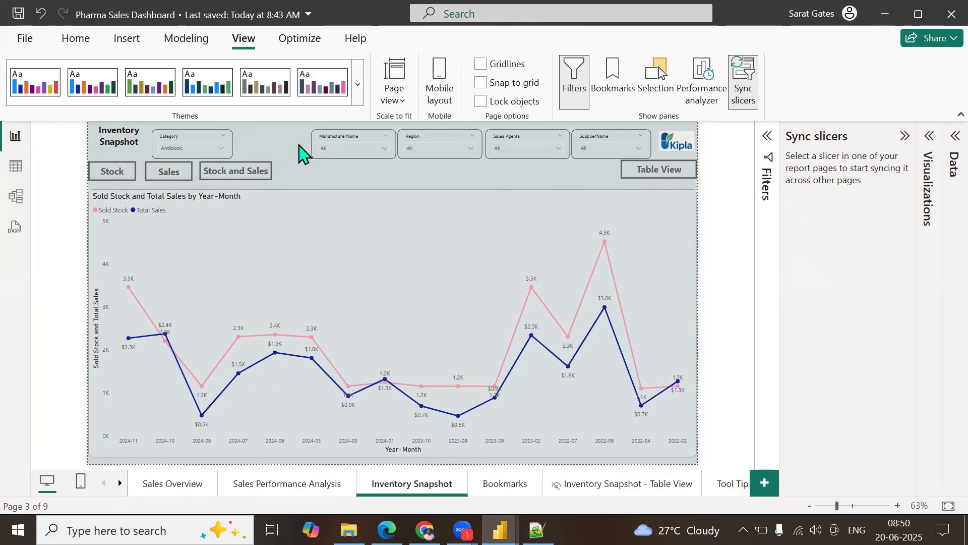
Step: Make the Sales Overview DrugName slicer visible on Sales Performance Analysis, Inventory Snapshot, Inventory Snapshot - Table View and Drug - Shelf LIfe
left_click(174, 484)
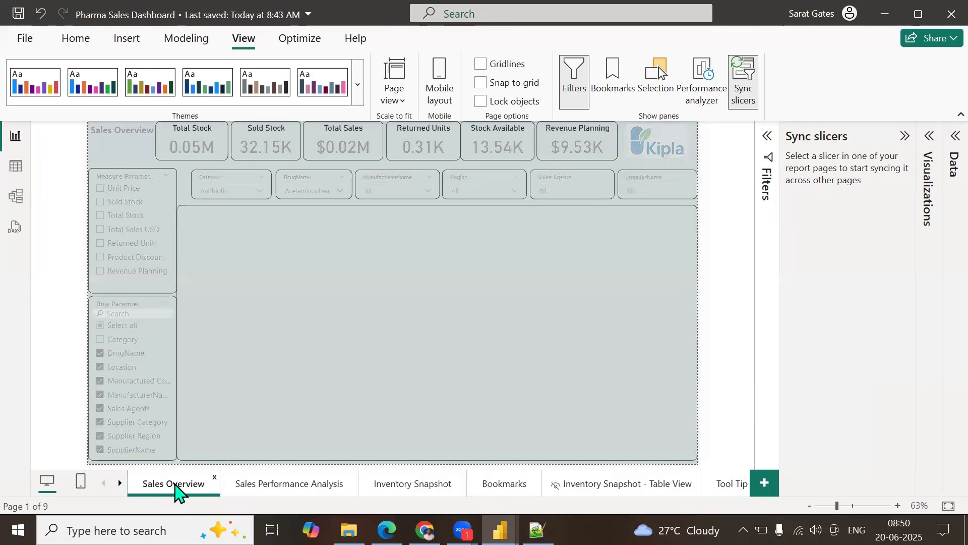
left_click(238, 180)
left_click(301, 180)
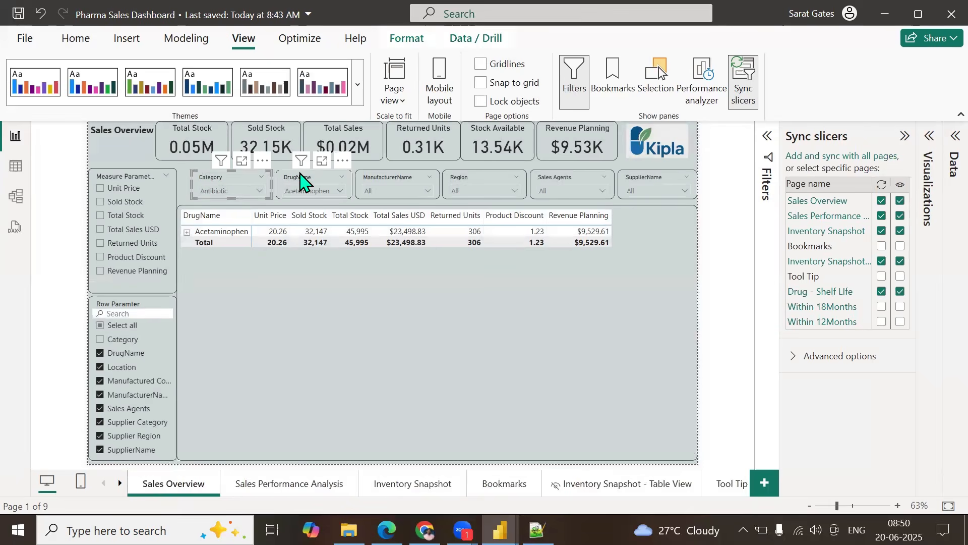
left_click(901, 216)
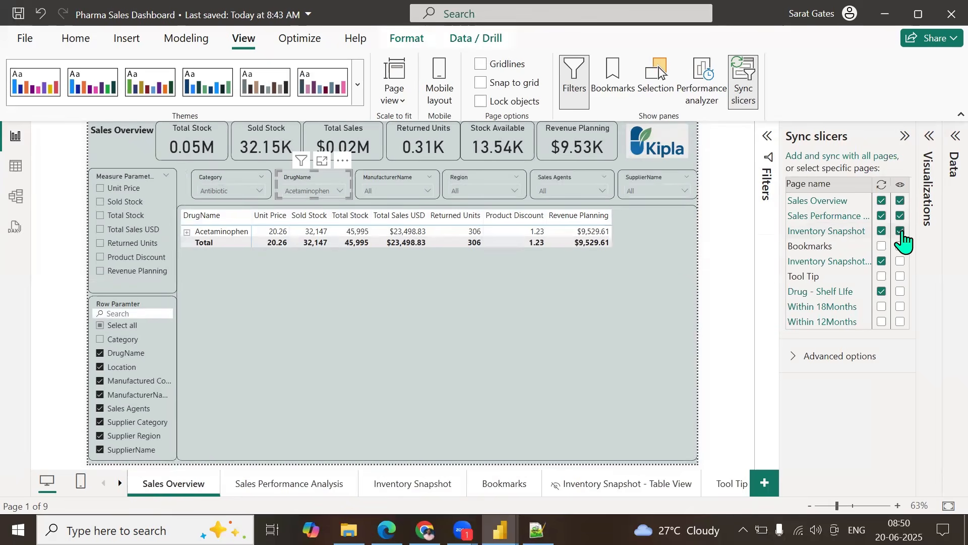
left_click(901, 262)
left_click(900, 293)
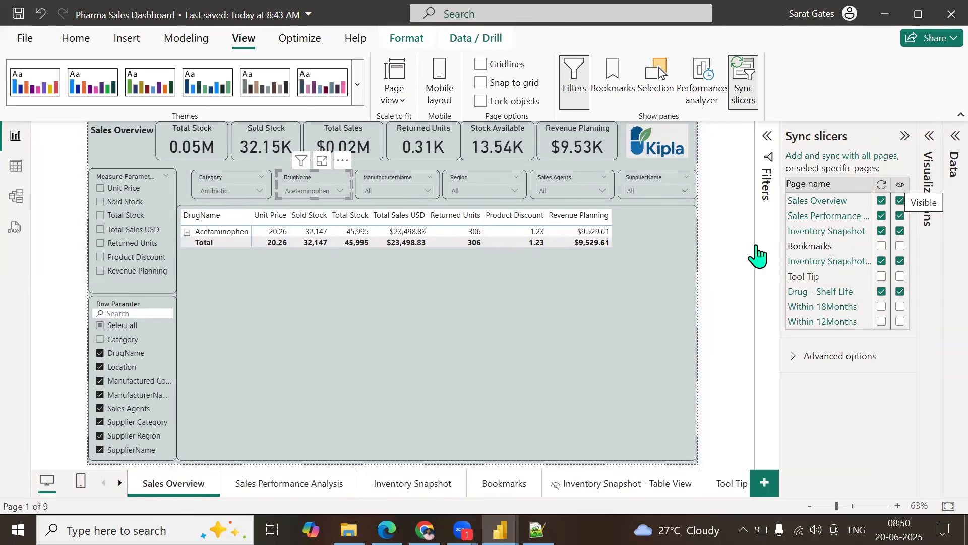
Step: Check the DrugName slicer's display on Sales Performance Analysis, both Inventory Snapshot pages and Drug - Shelf LIfe
left_click(277, 491)
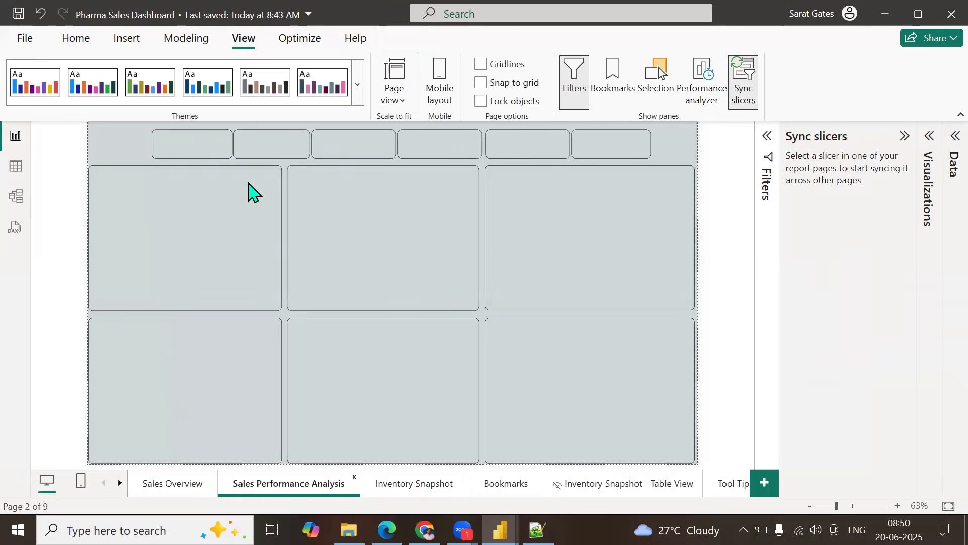
left_click(254, 142)
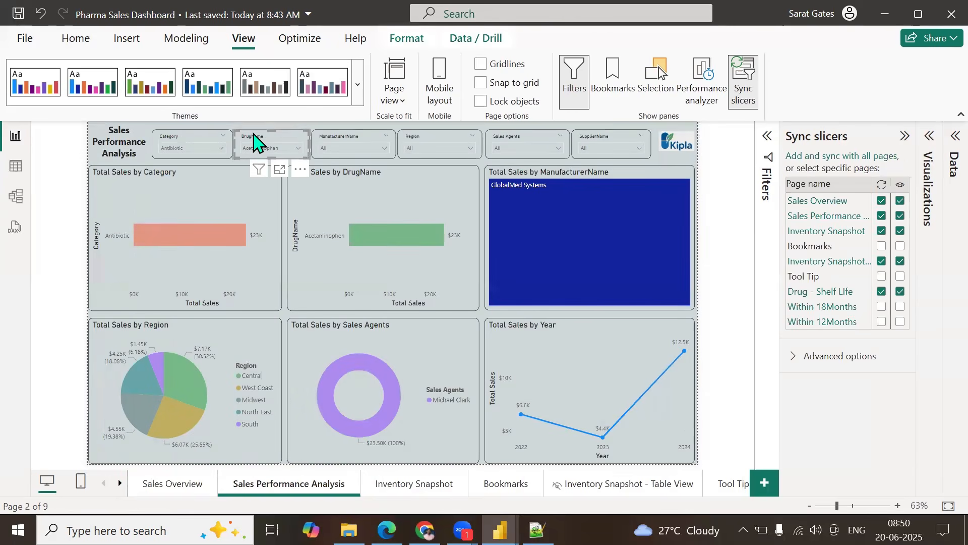
left_click(414, 492)
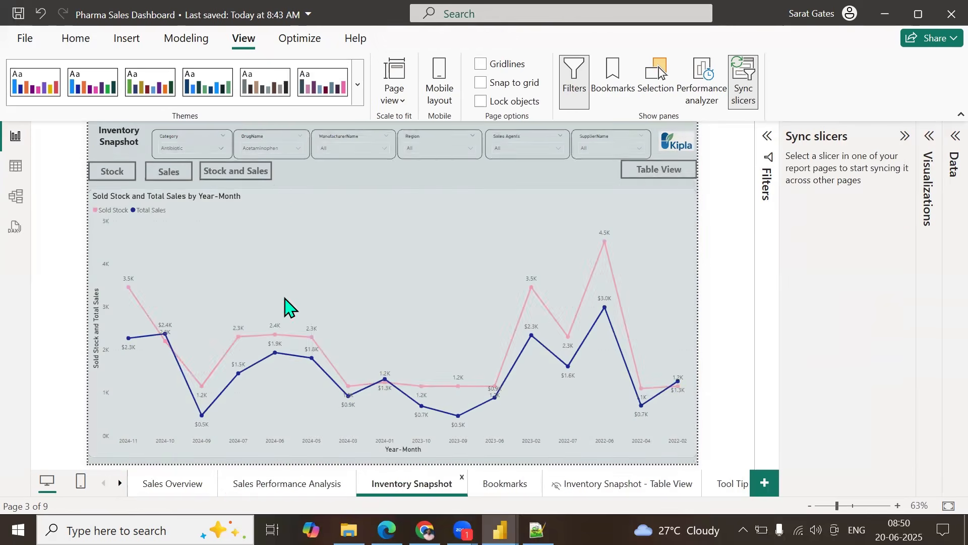
left_click(265, 142)
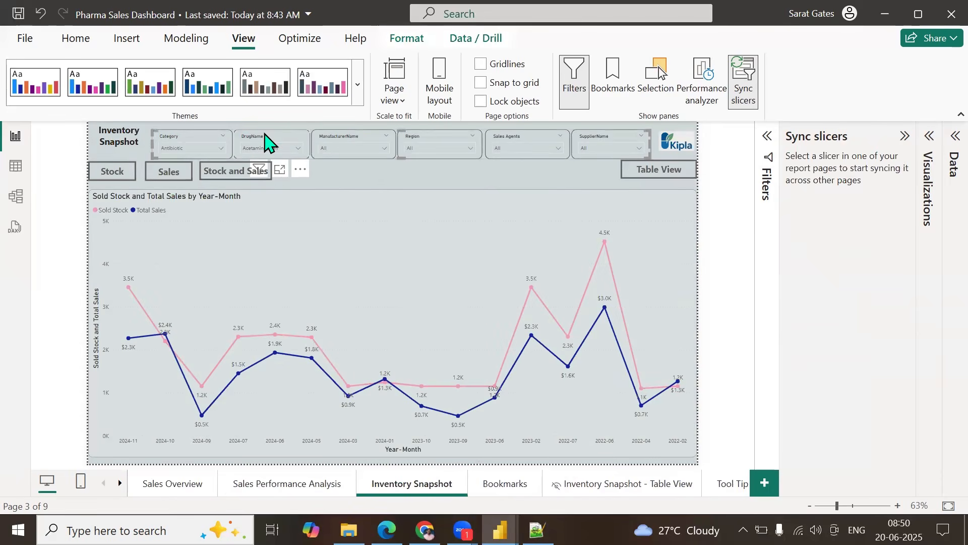
left_click(579, 470)
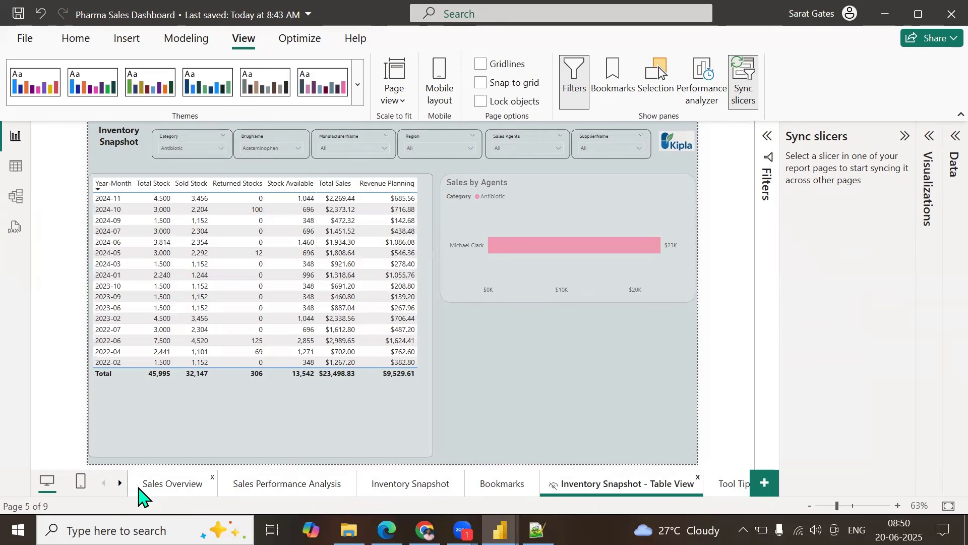
left_click(120, 485)
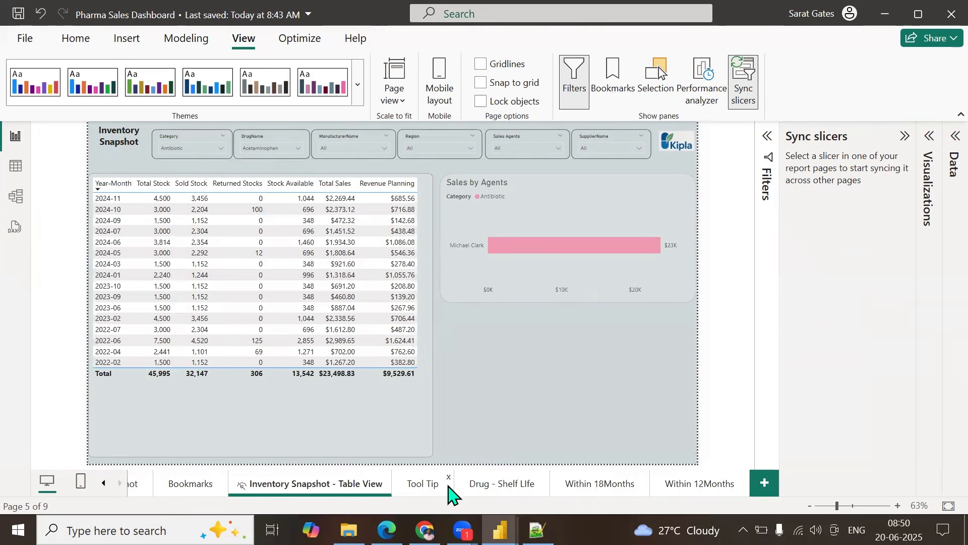
left_click(499, 483)
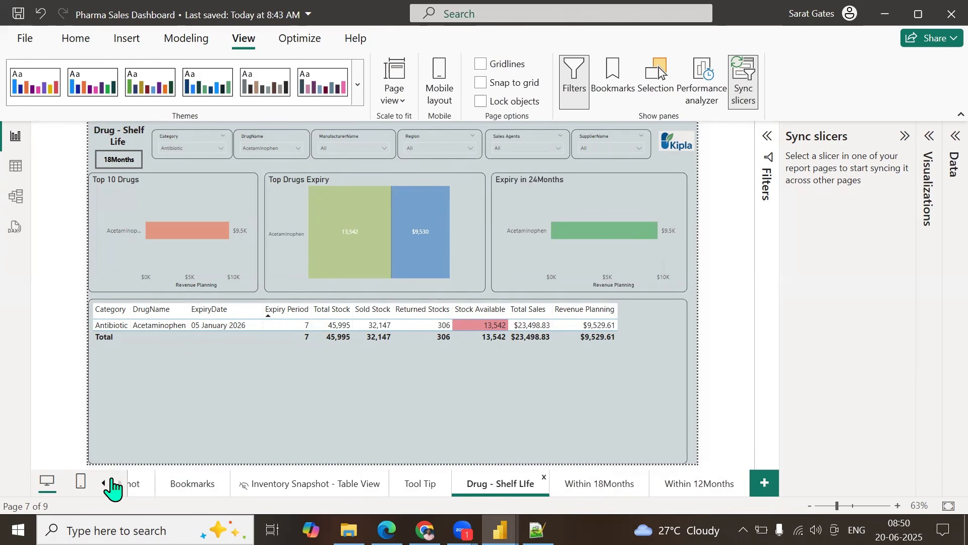
Step: Return to Sales Overview and review the page sync and visibility settings of all six slicers from Category to SupplierName
left_click(106, 484)
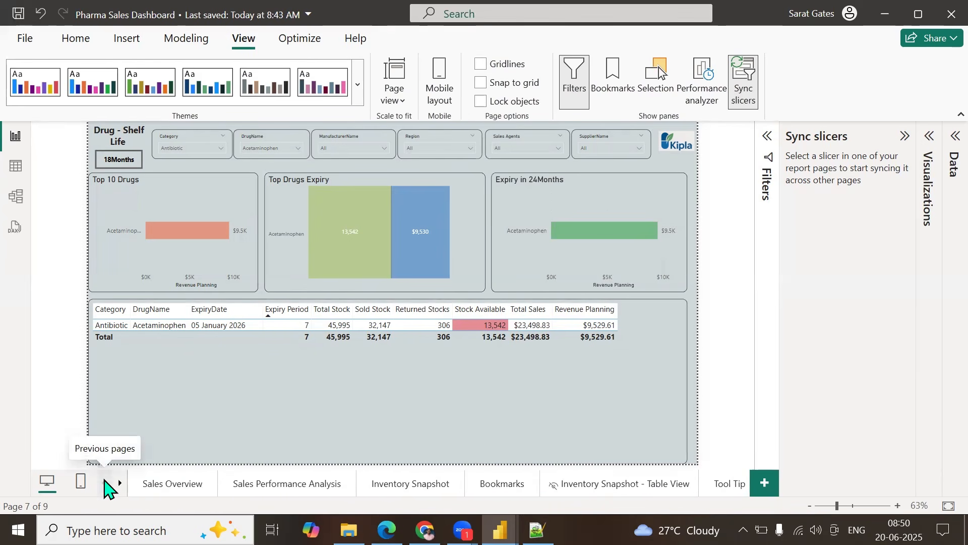
left_click(168, 486)
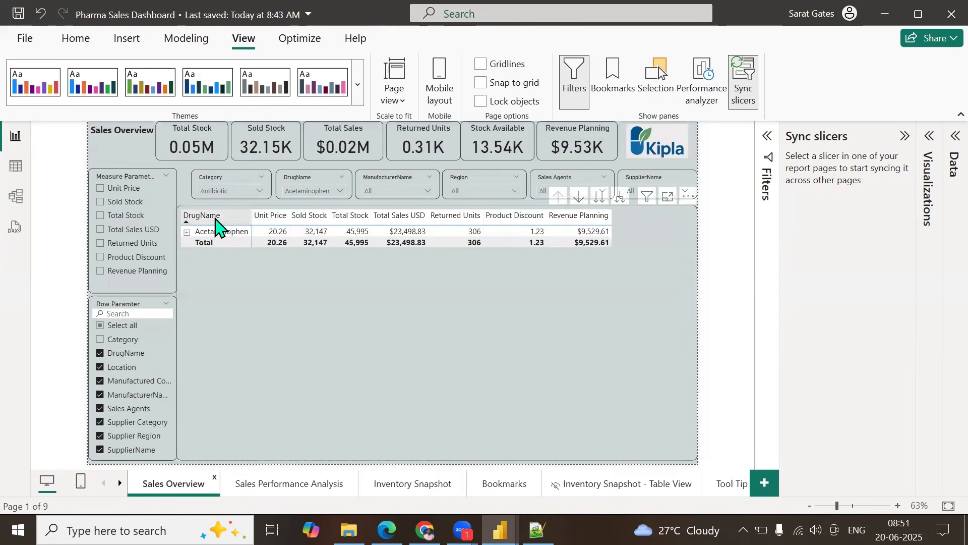
left_click(222, 189)
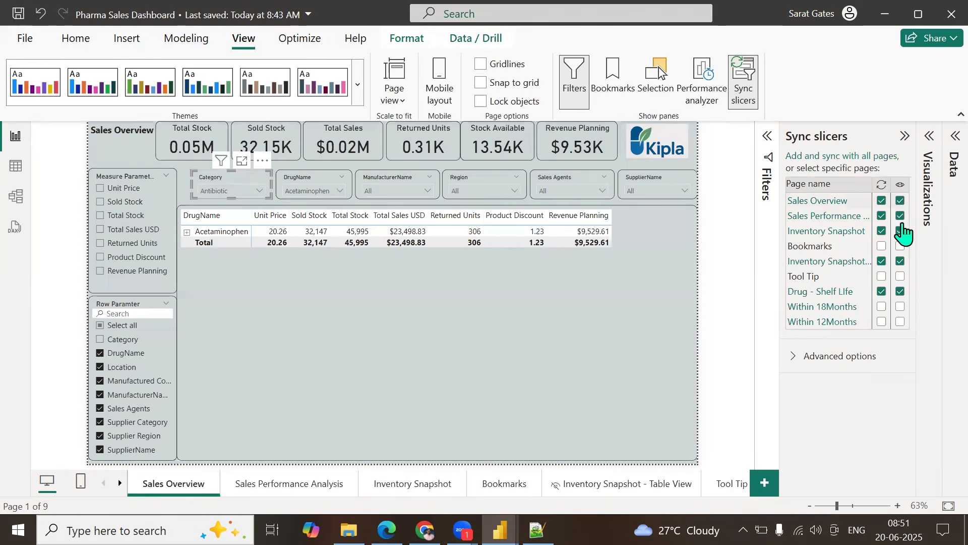
left_click(310, 183)
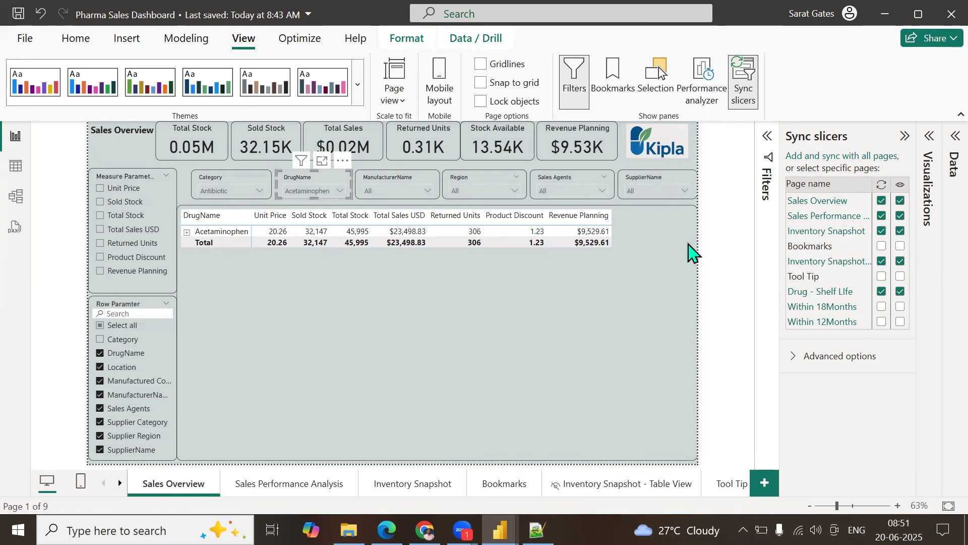
left_click(369, 183)
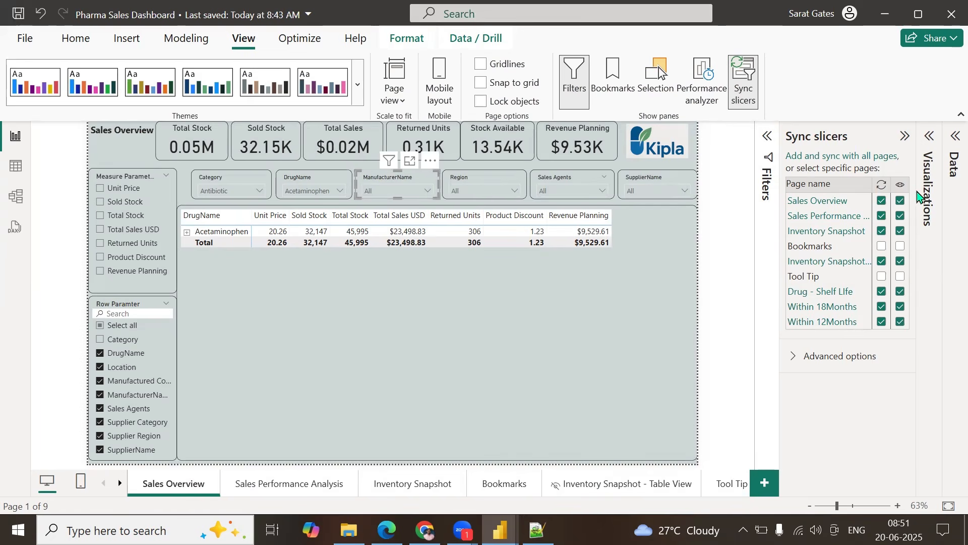
left_click(459, 188)
left_click(460, 182)
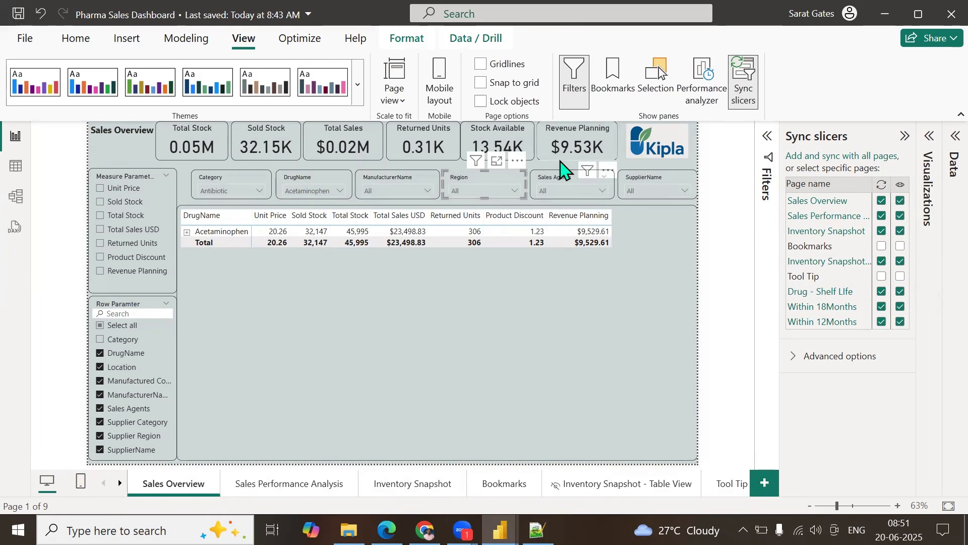
left_click(548, 188)
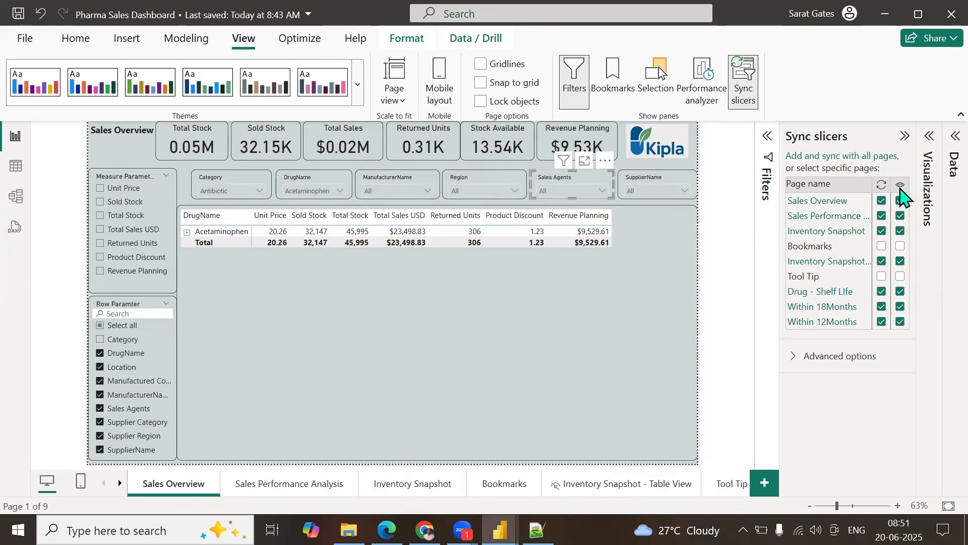
left_click(631, 179)
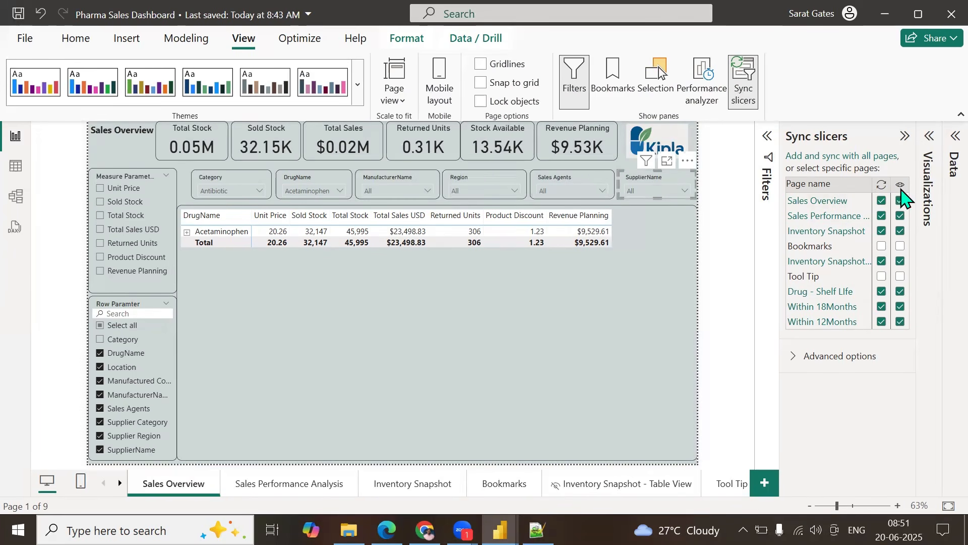
Step: Sync the Category slicer with the Within 18Months and Within 12Months pages and make it visible on both
left_click(237, 180)
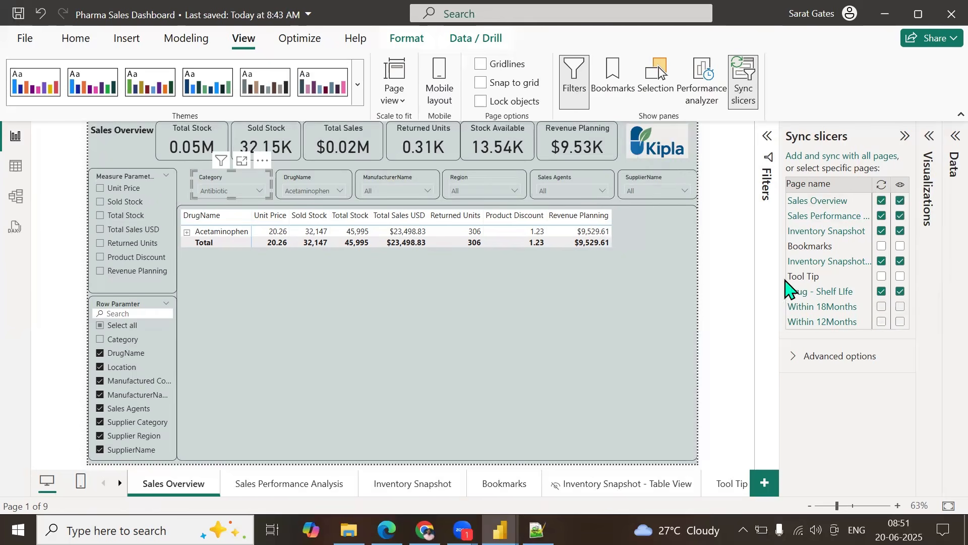
left_click(881, 306)
left_click(882, 322)
left_click(901, 323)
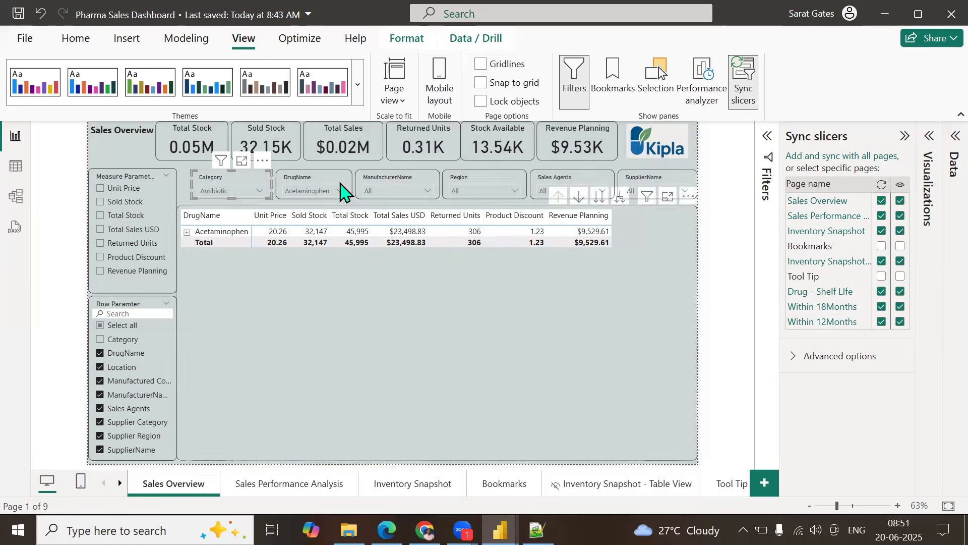
Step: Sync the DrugName slicer with Within 18Months and Within 12Months as well, and show it on both pages
left_click(301, 182)
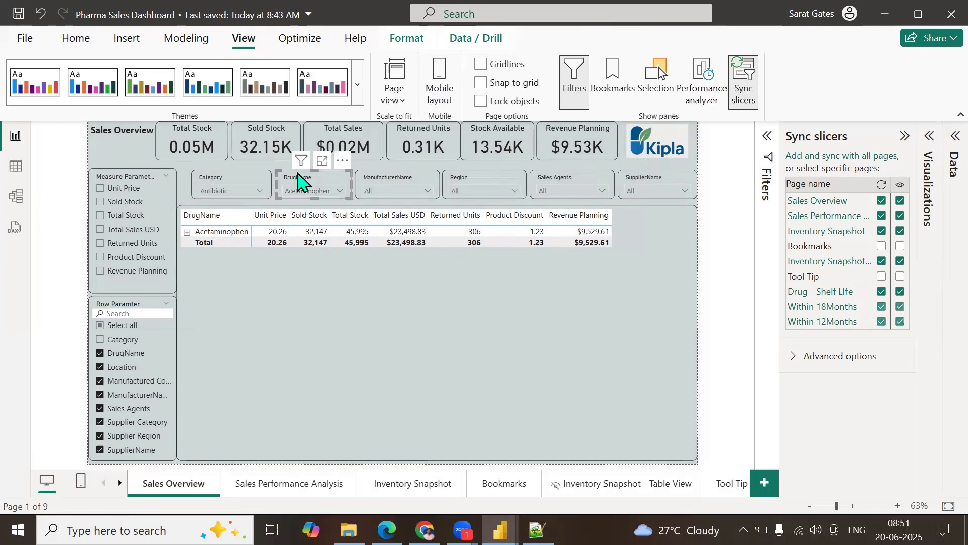
left_click(881, 322)
left_click(900, 306)
left_click(900, 323)
Step: Clear the DrugName and Category slicer selections on Sales Overview and close the slicer sync settings
left_click(332, 177)
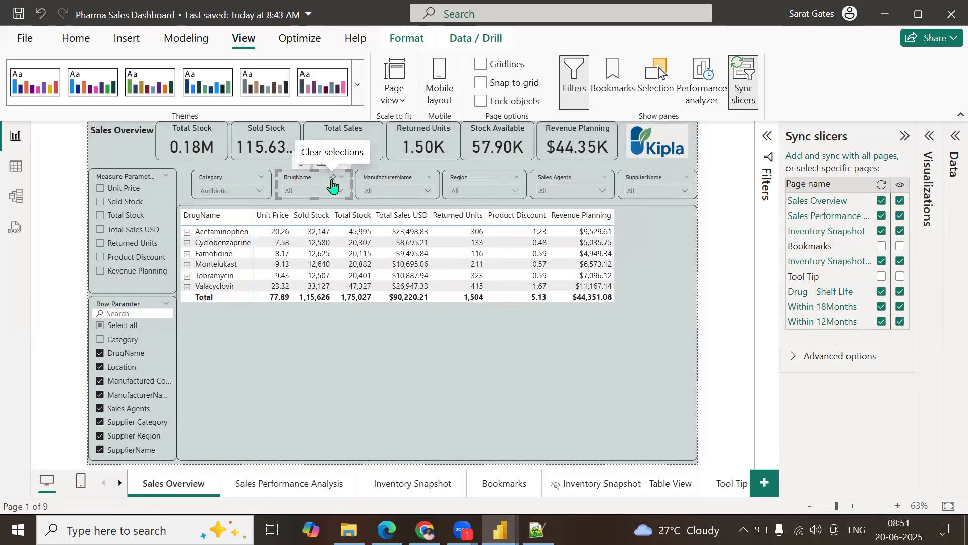
left_click(252, 177)
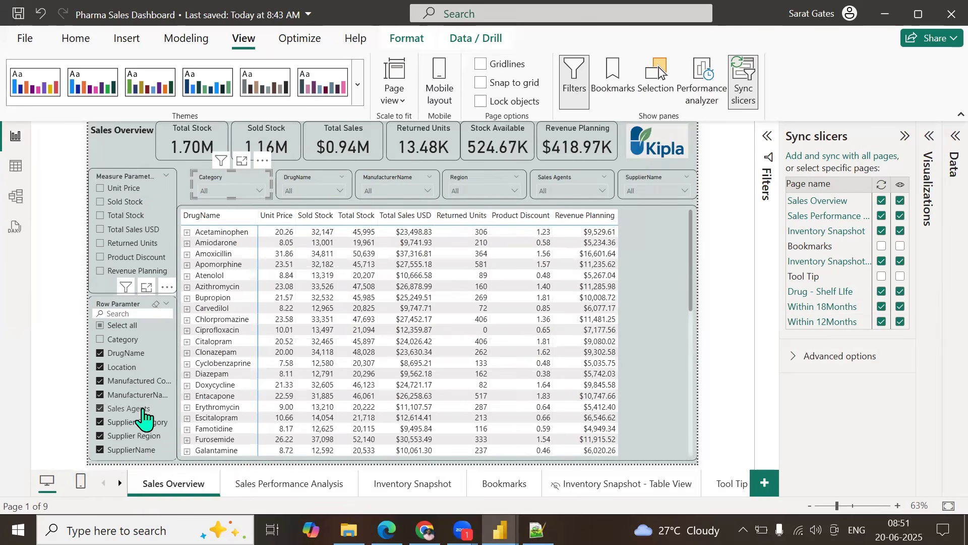
left_click(743, 78)
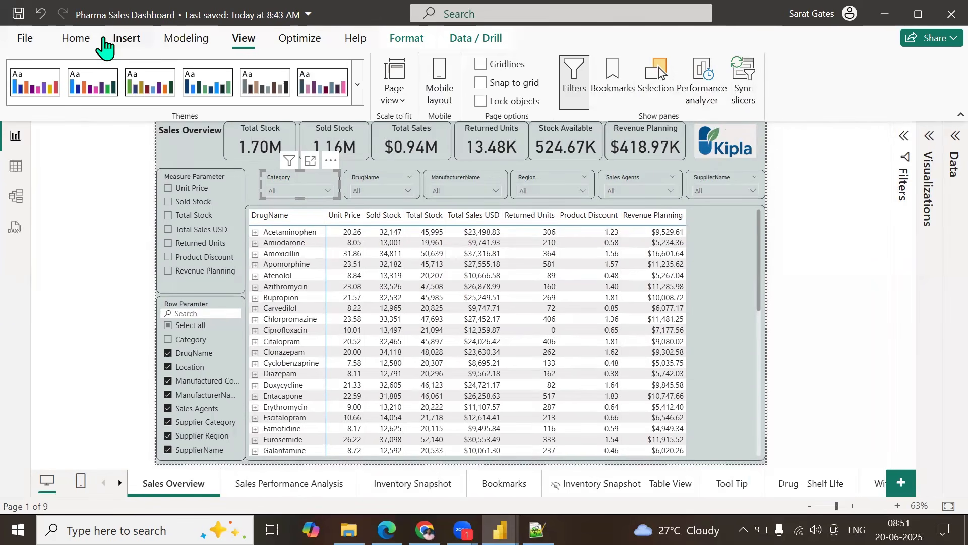
Step: Add an Apply all slicers button to Sales Overview and place it between the page title and the Measure Parameter slicer
left_click(132, 39)
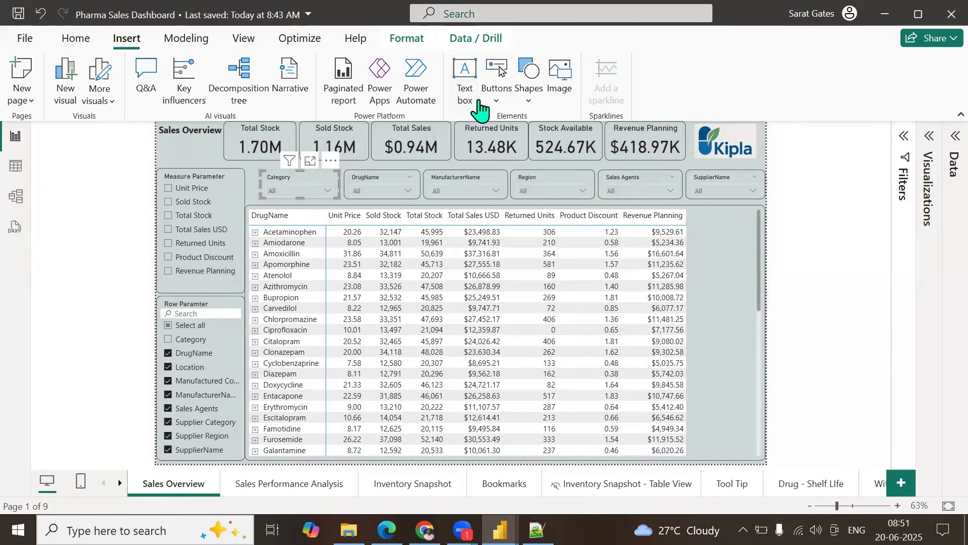
left_click(497, 85)
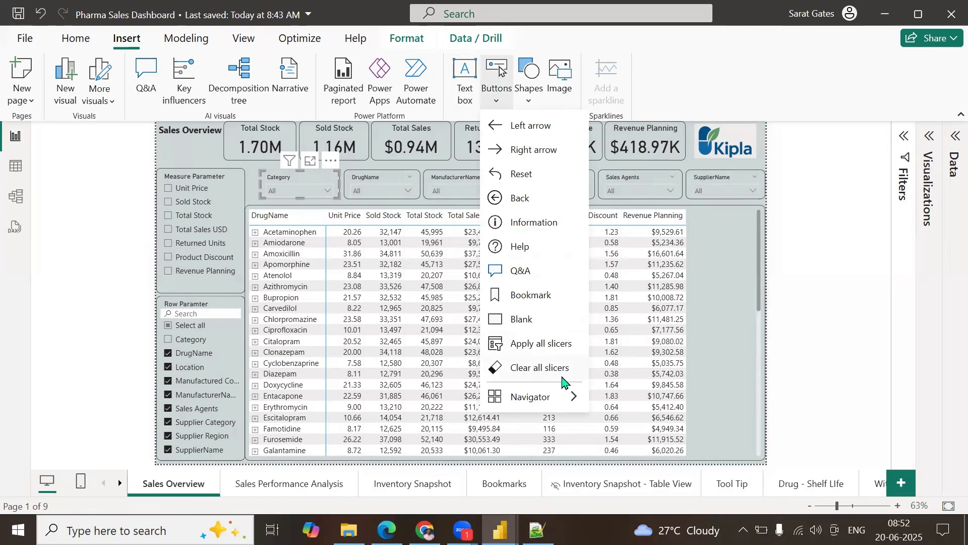
left_click(528, 353)
left_click_drag(194, 131, 218, 165)
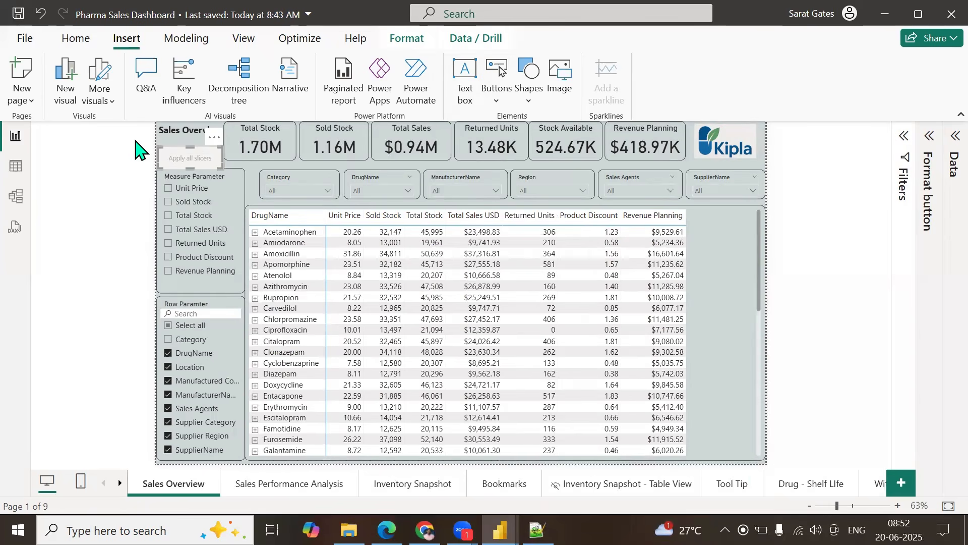
Step: Select Analgesic in the Category slicer and Amiodarone in the DrugName slicer
left_click(251, 179)
left_click(291, 193)
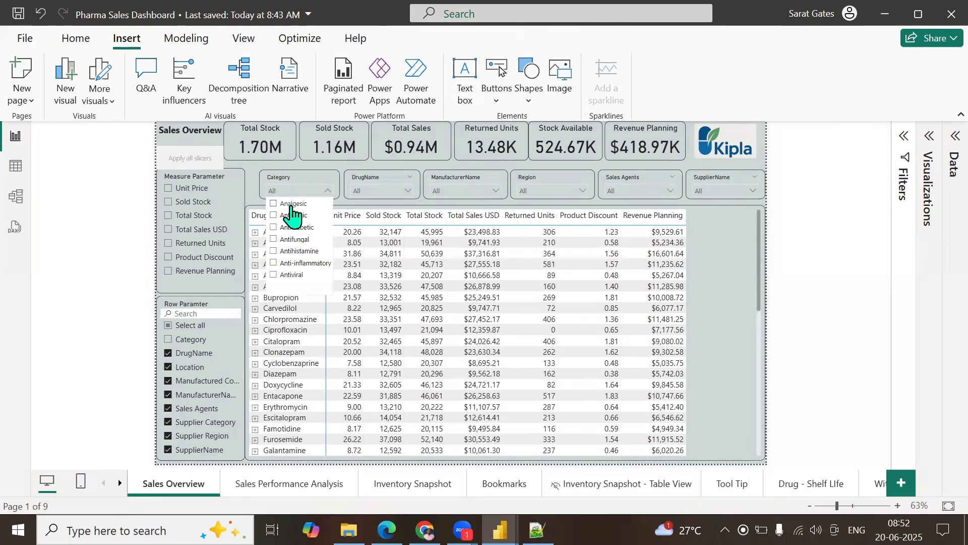
left_click(292, 205)
left_click(372, 192)
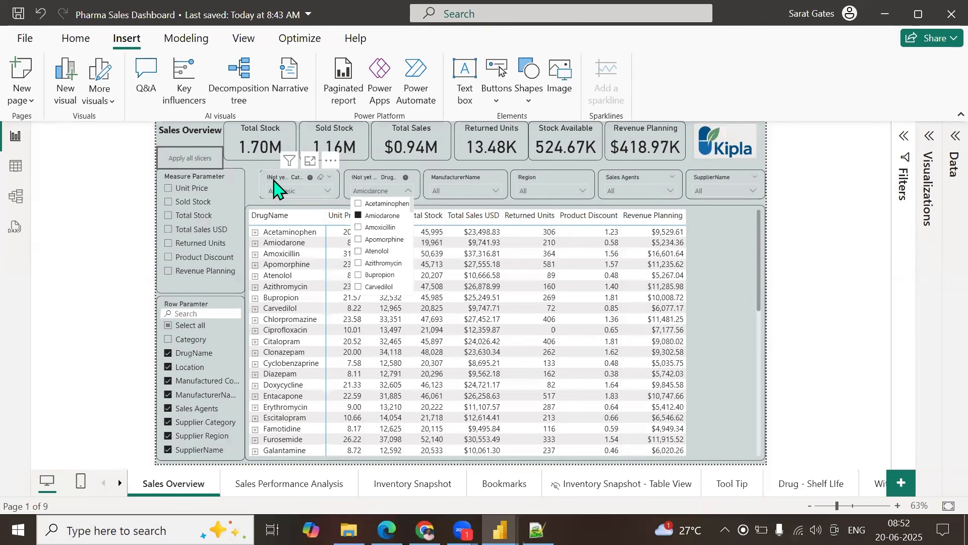
Step: Check the pending Category and DrugName selections in focus mode, and apply them with the Apply all slicers button
left_click(311, 162)
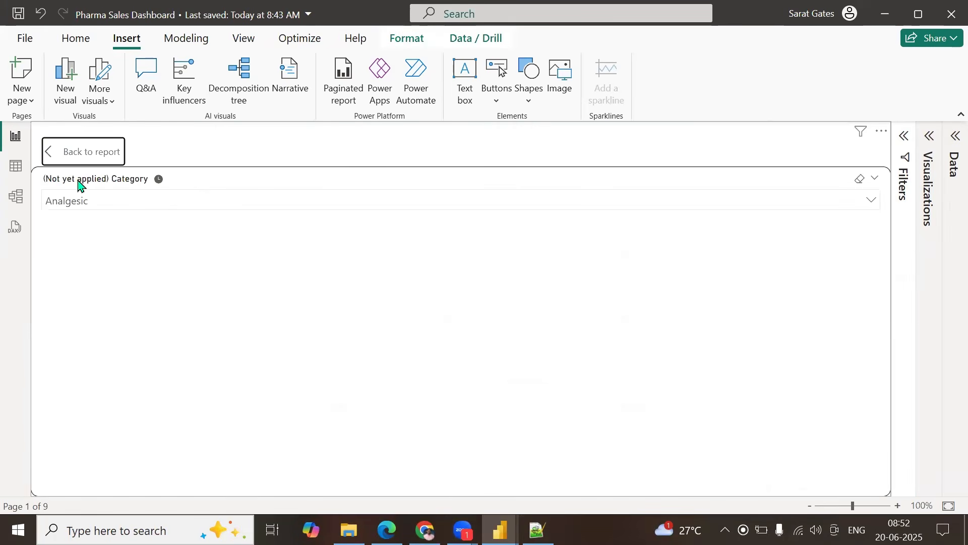
left_click(84, 154)
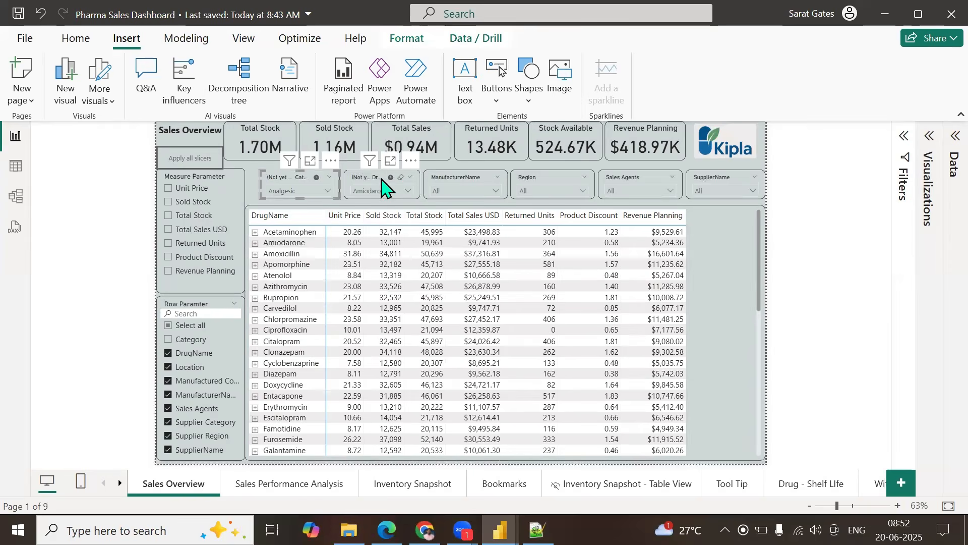
left_click(390, 161)
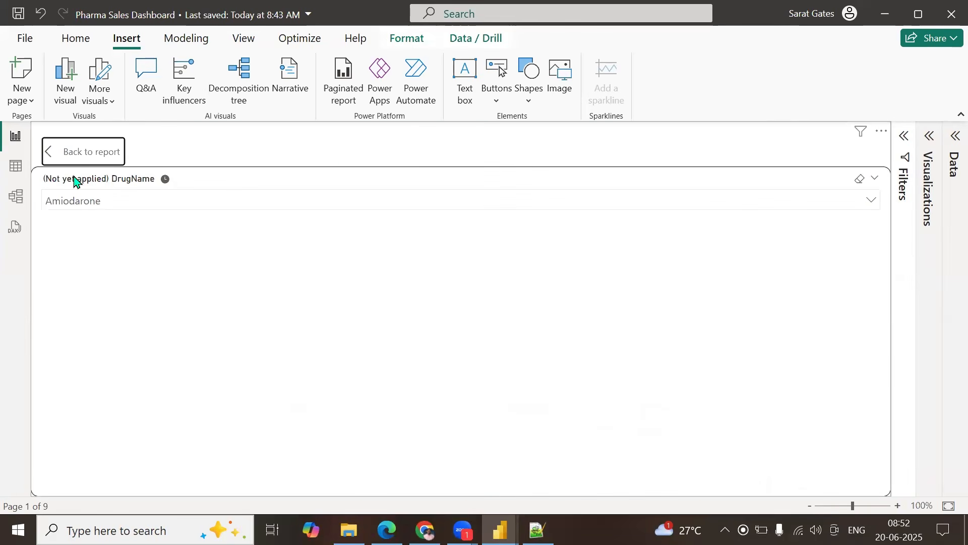
left_click(51, 153)
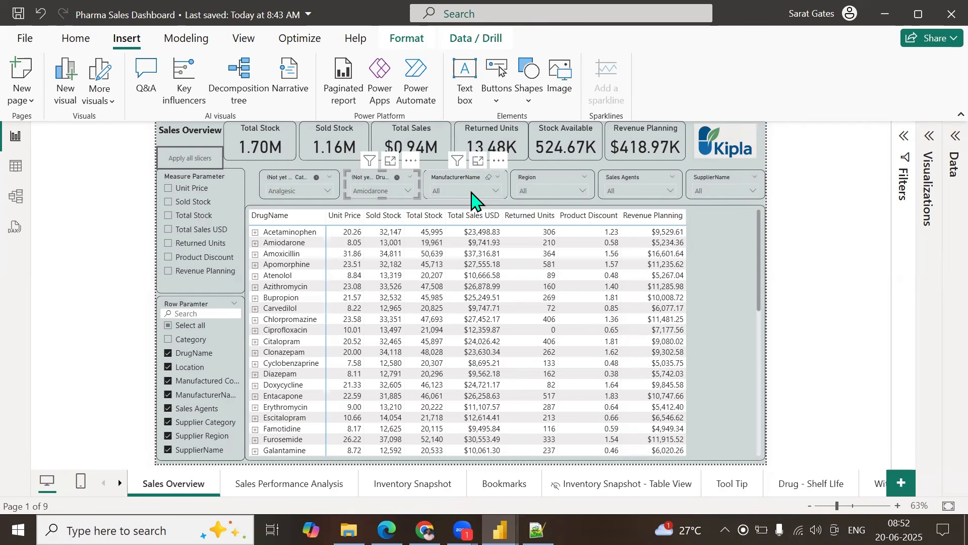
left_click(186, 162, "ctrl")
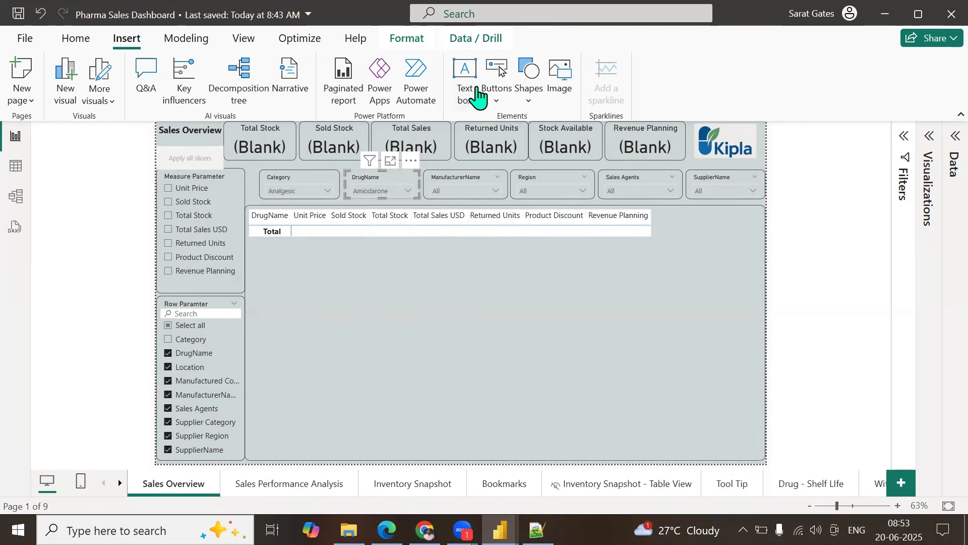
Step: Add a Clear all slicers button over the Kipla logo and use it to clear every slicer on the page
left_click(496, 101)
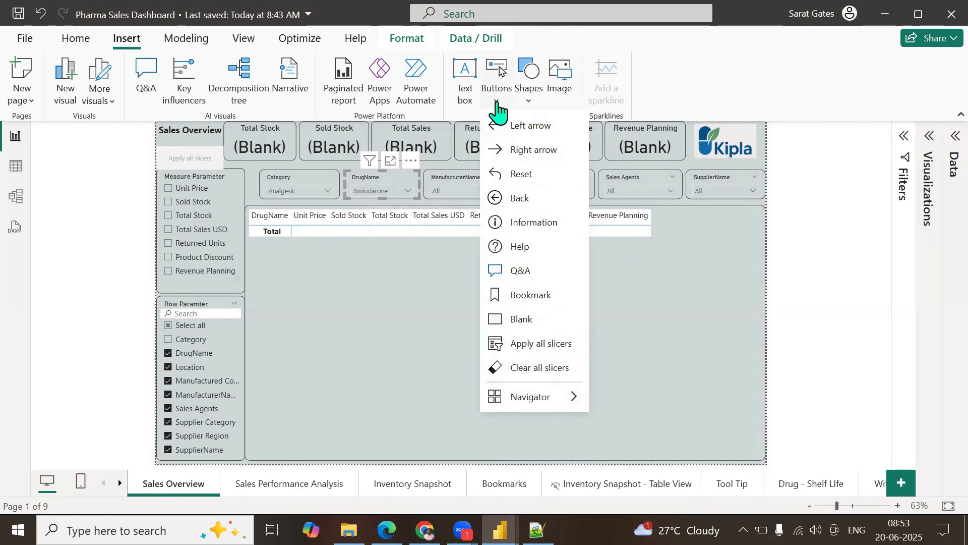
left_click(539, 368)
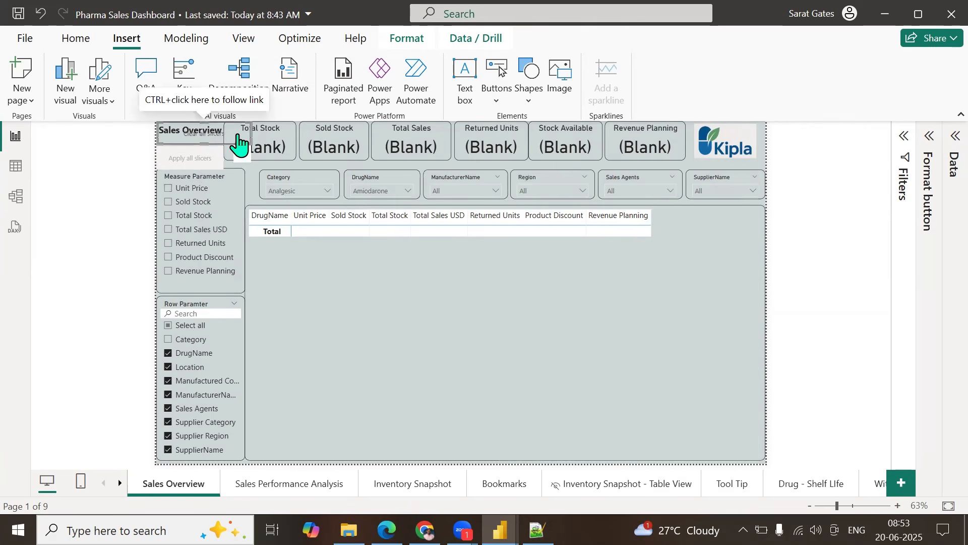
left_click_drag(234, 161, 724, 158)
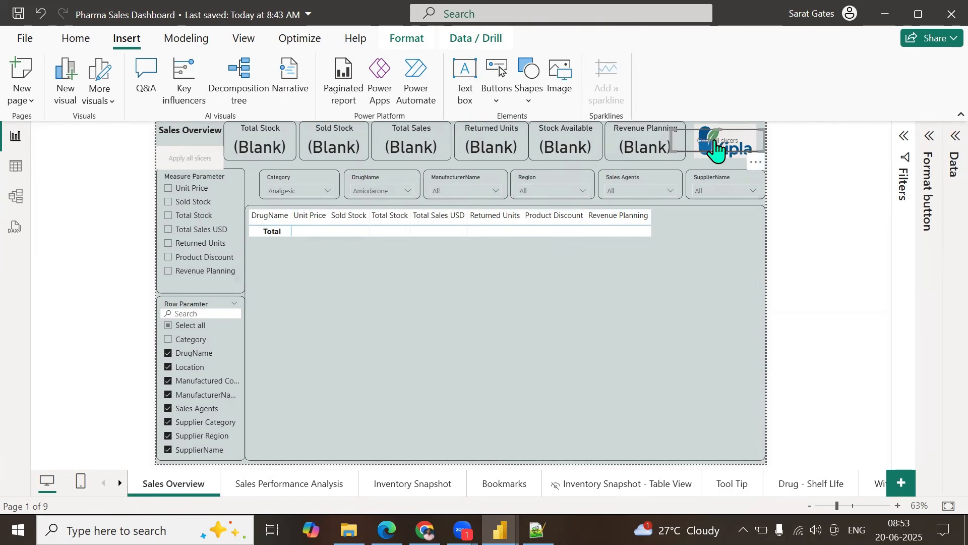
left_click(715, 149, "ctrl")
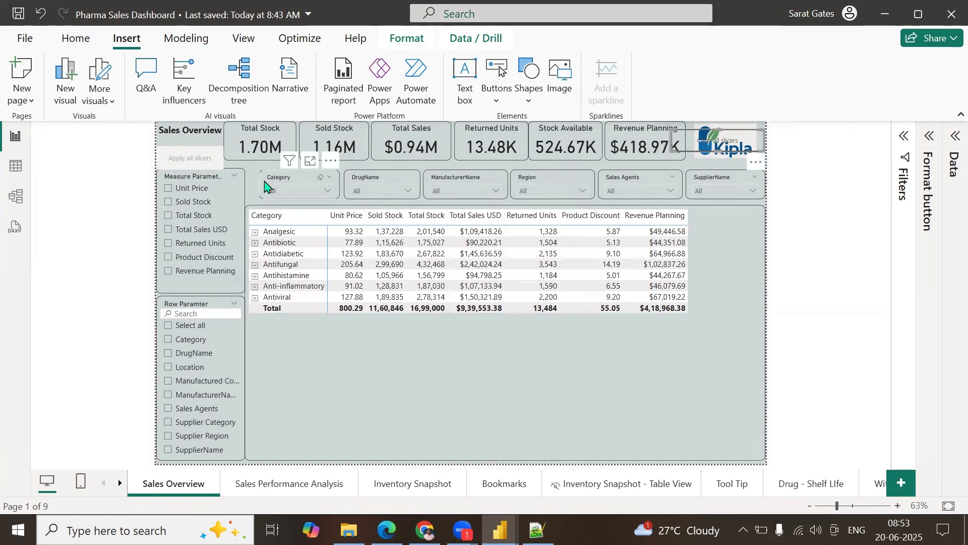
Step: Shorten the Measure Parameter slicer from its upper edge and place the Clear all slicers button directly below Apply all slicers
left_click(194, 175)
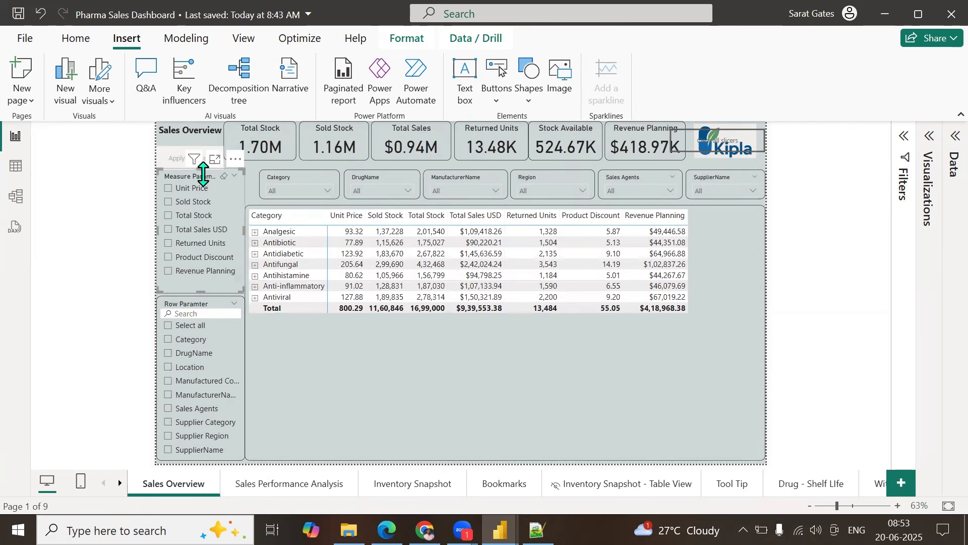
left_click_drag(204, 185, 203, 208)
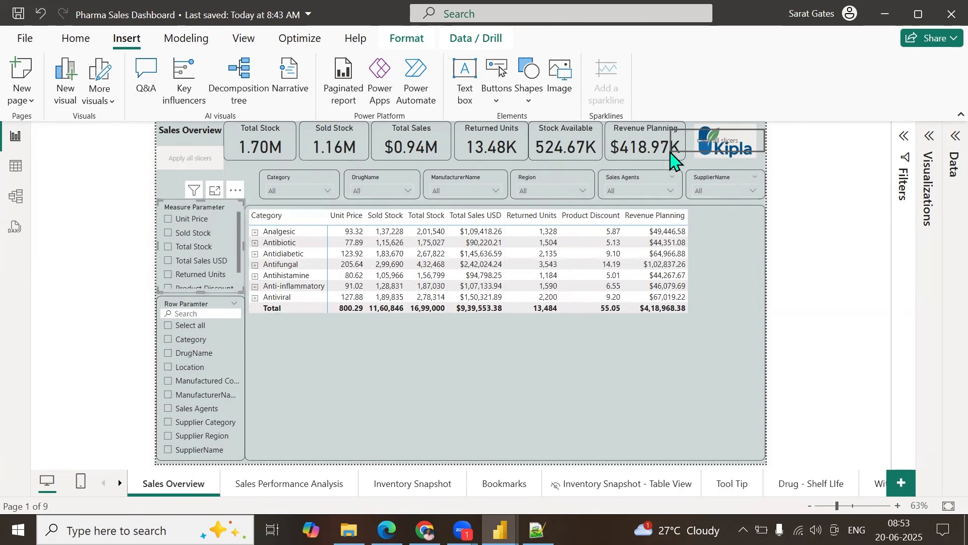
left_click_drag(713, 146, 231, 192)
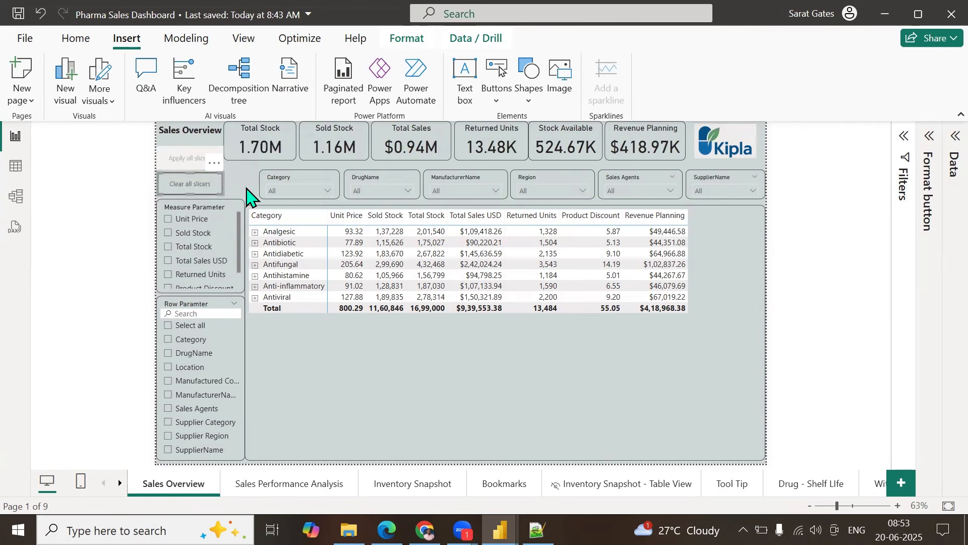
left_click(246, 189)
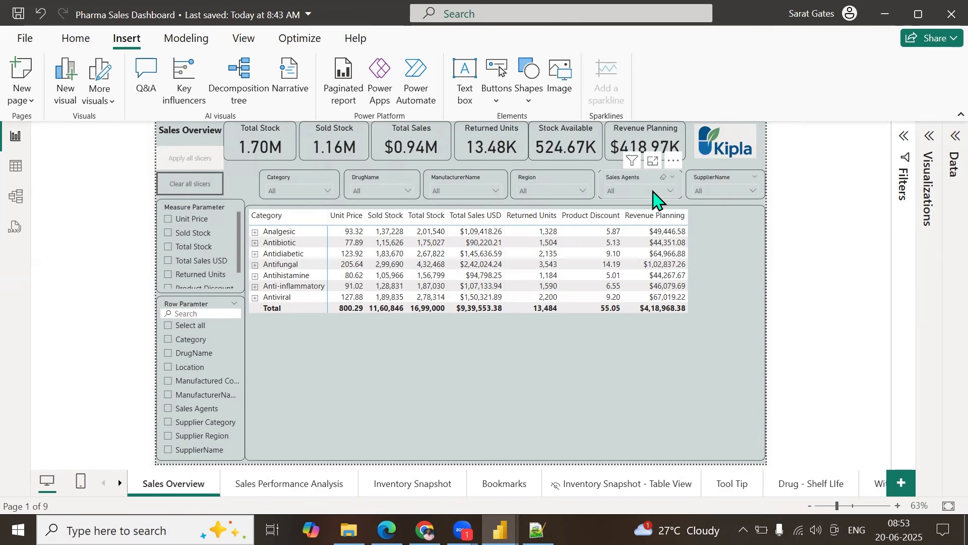
Step: Test both slicer buttons by applying Antiviral in the Category slicer and clearing all slicers
left_click(725, 191)
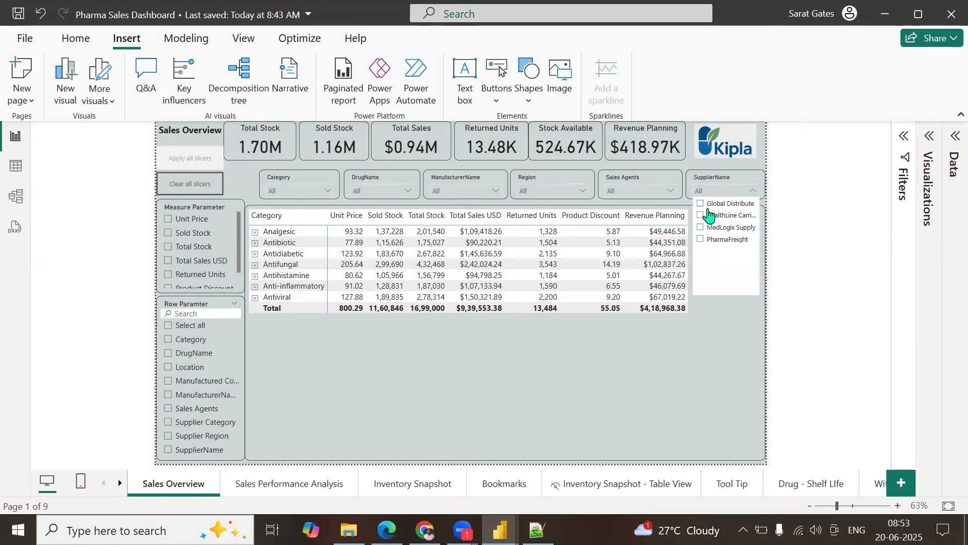
left_click(315, 192)
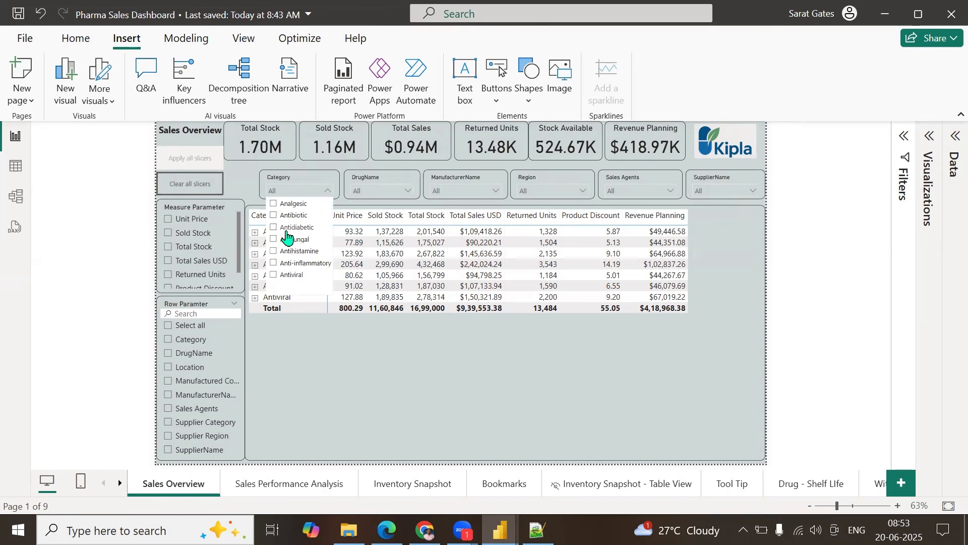
left_click(286, 279)
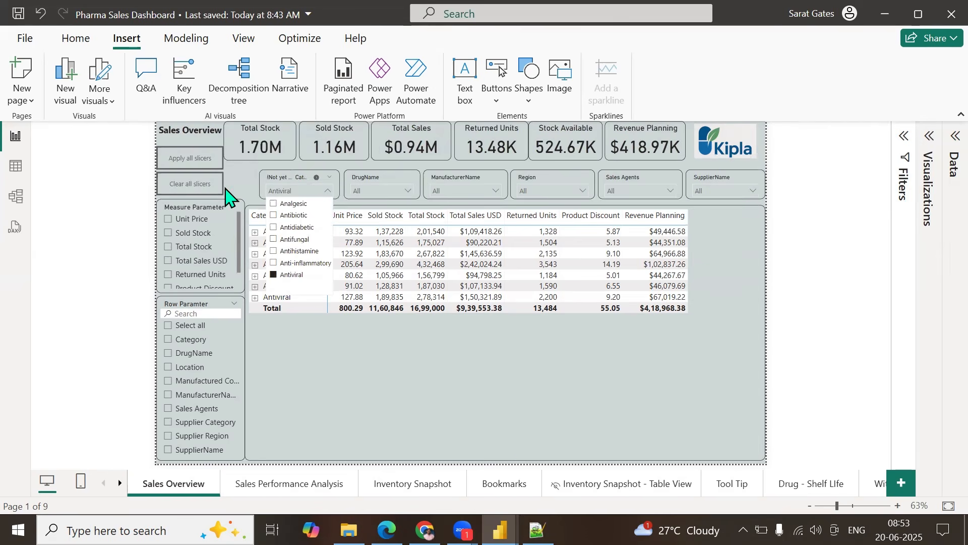
left_click(184, 166)
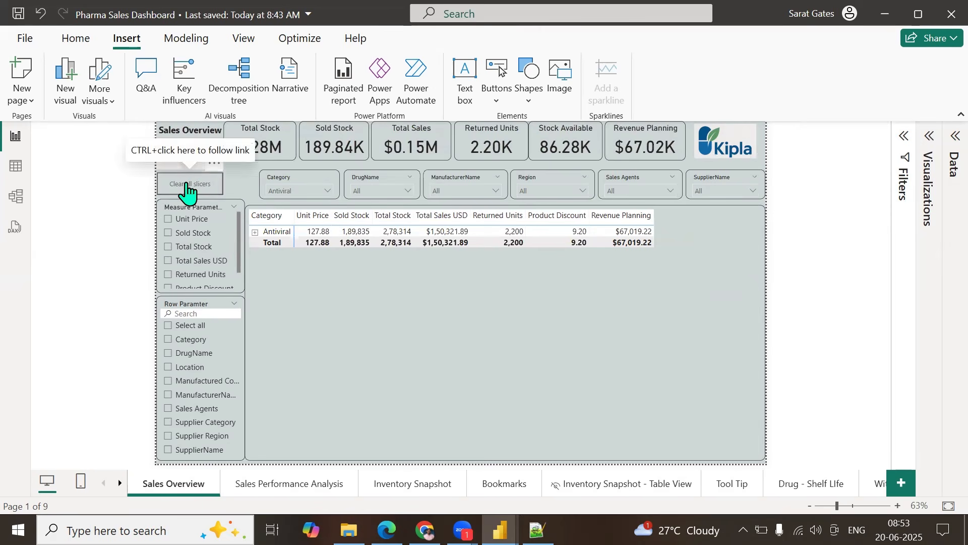
left_click(187, 184, "ctrl")
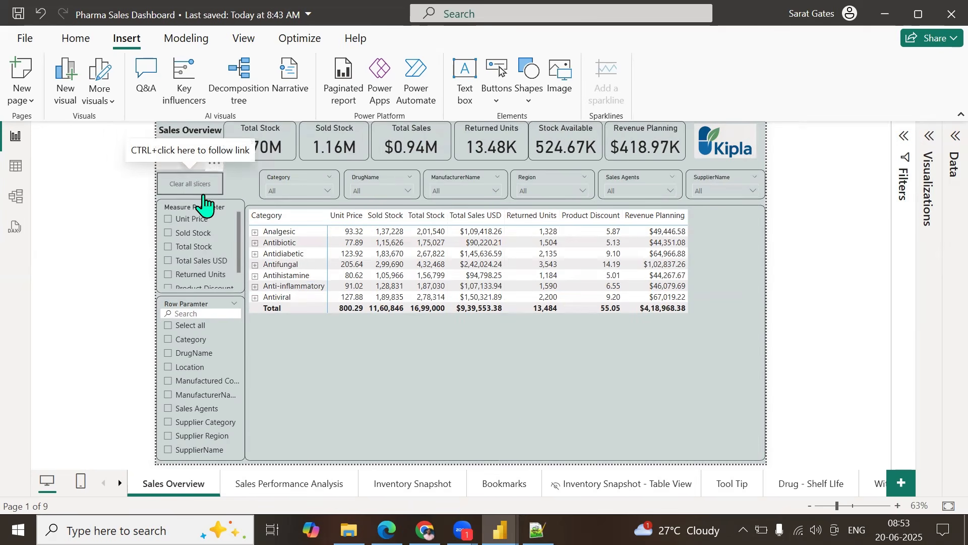
Step: Duplicate the Sales Overview page
left_click(495, 102)
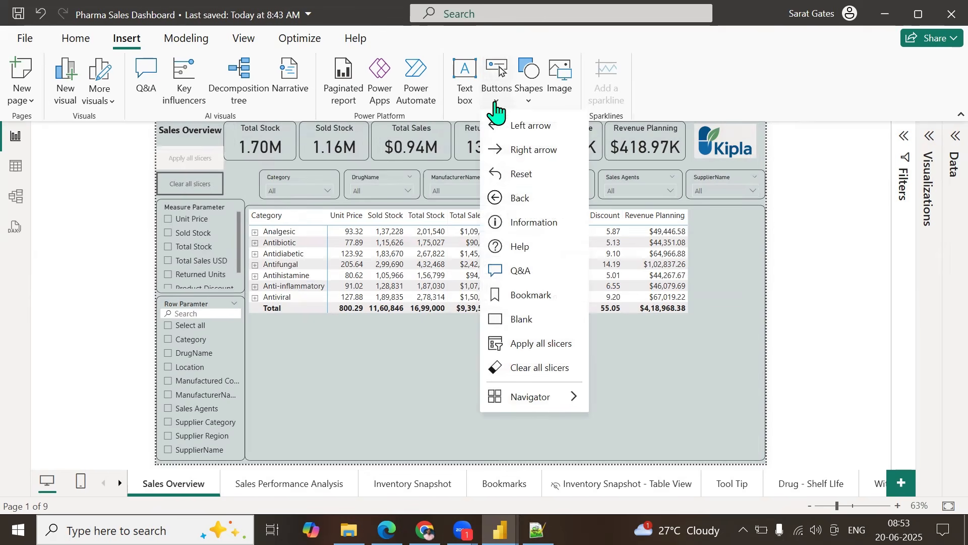
mouse_move(552, 401)
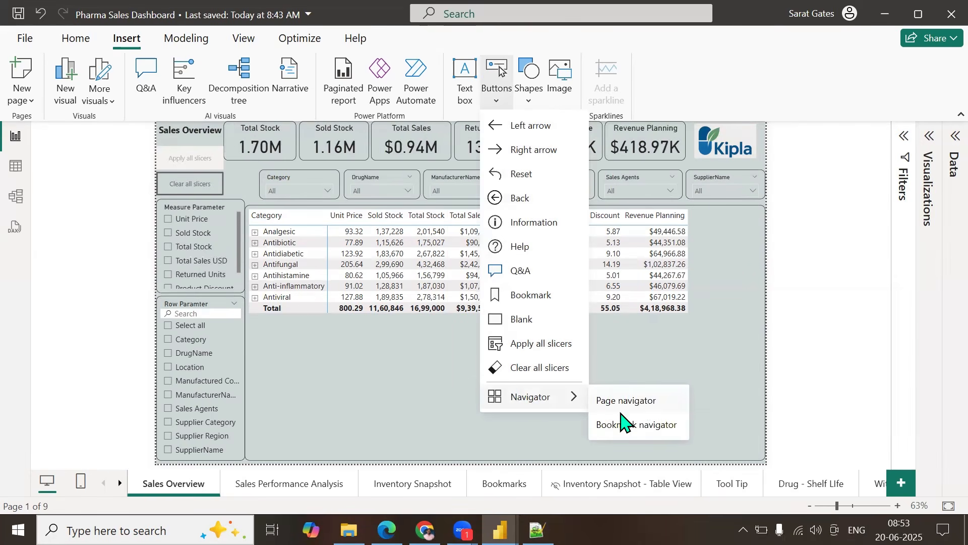
left_click(158, 488)
right_click(158, 488)
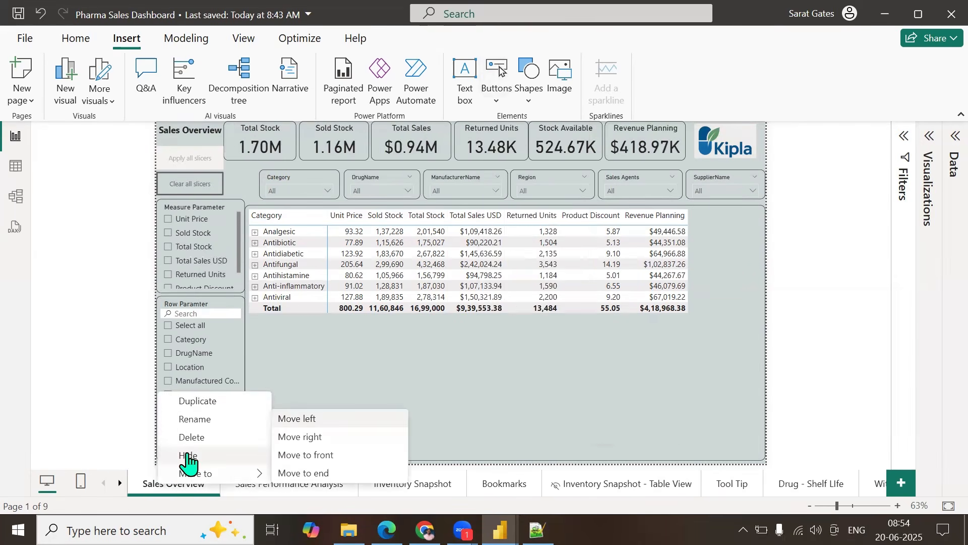
left_click(209, 401)
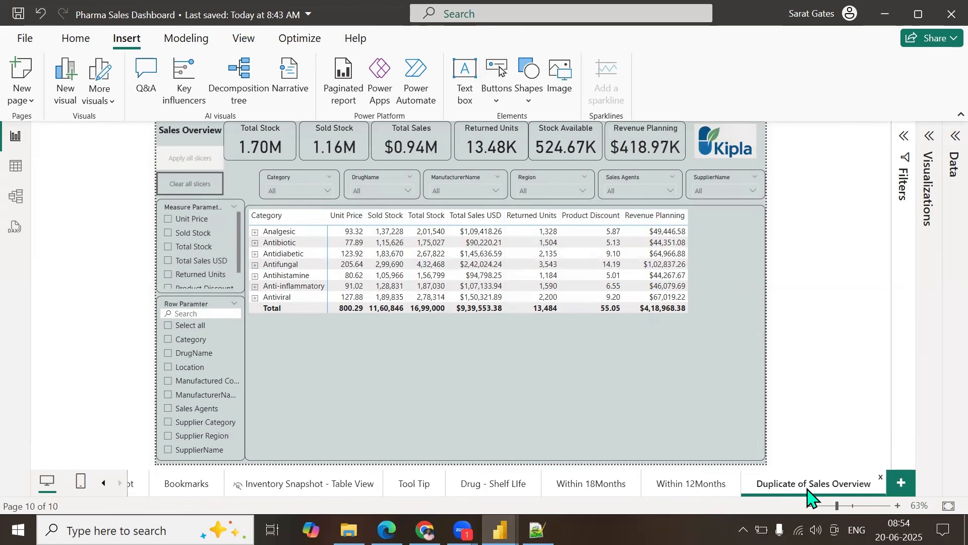
Step: Move the duplicate of Sales Overview to the front of the report pages and bring the first pages into view
right_click(816, 486)
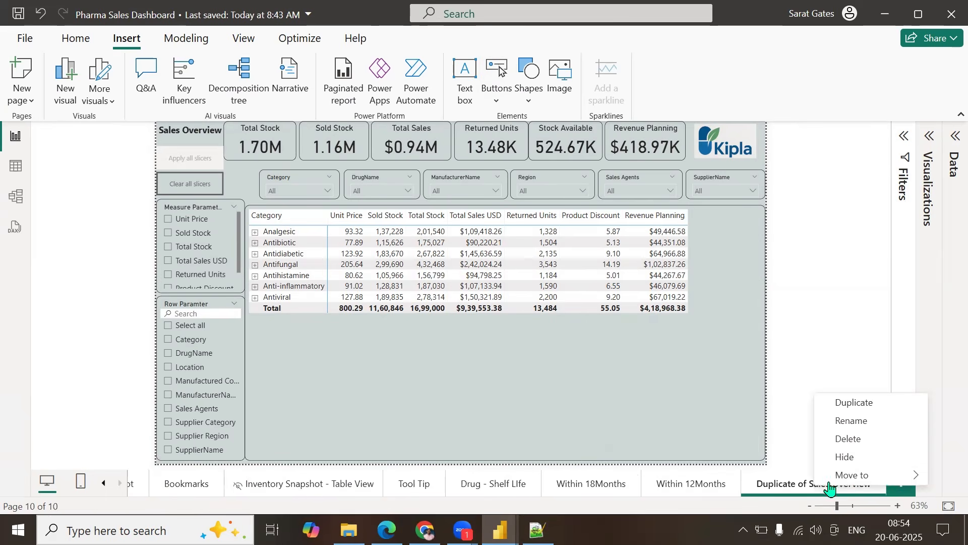
mouse_move(837, 477)
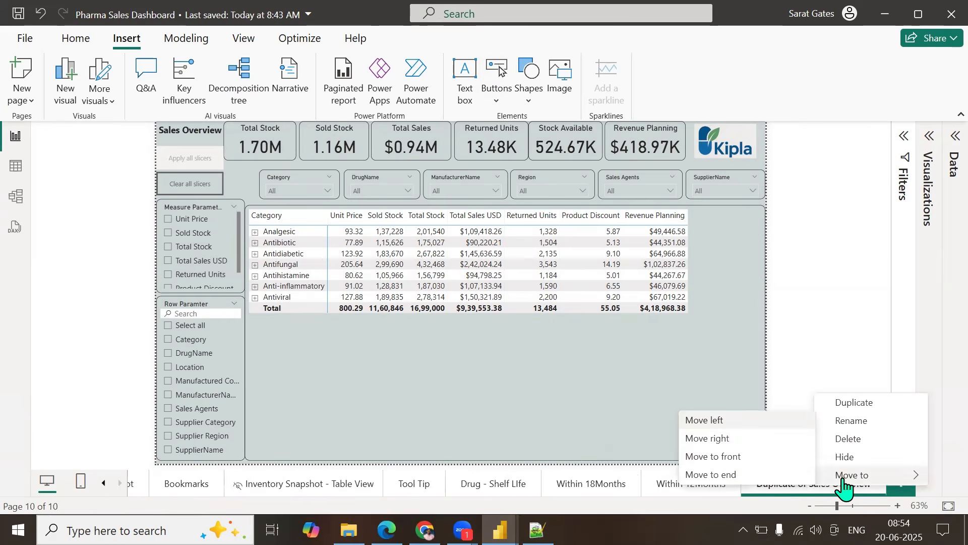
left_click(719, 475)
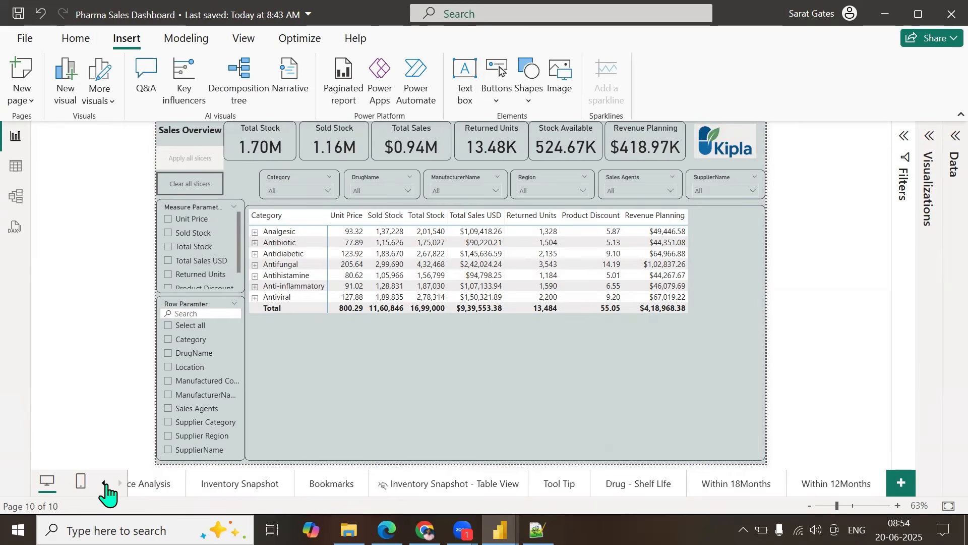
left_click(105, 483)
left_click(104, 483)
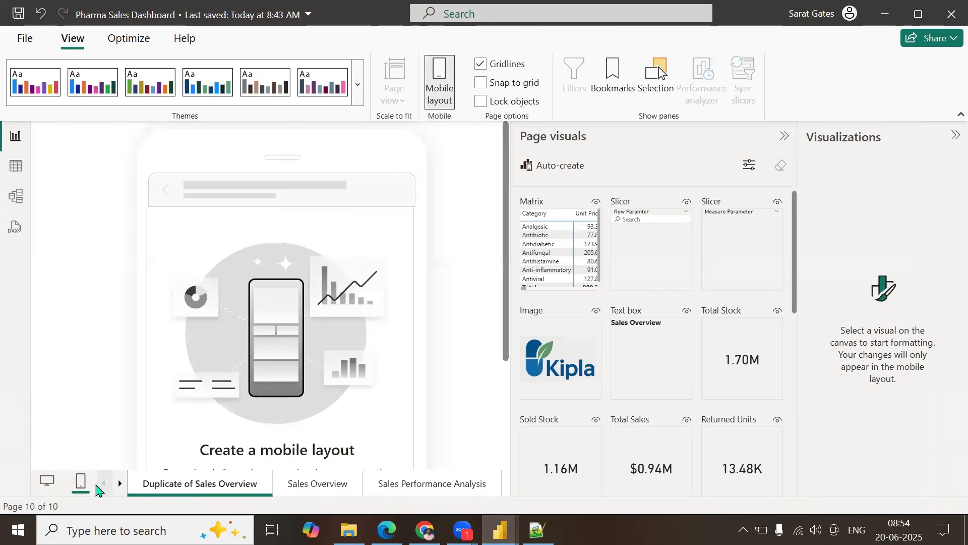
Step: Return to the desktop layout and delete all visuals from the duplicate of Sales Overview
left_click(46, 483)
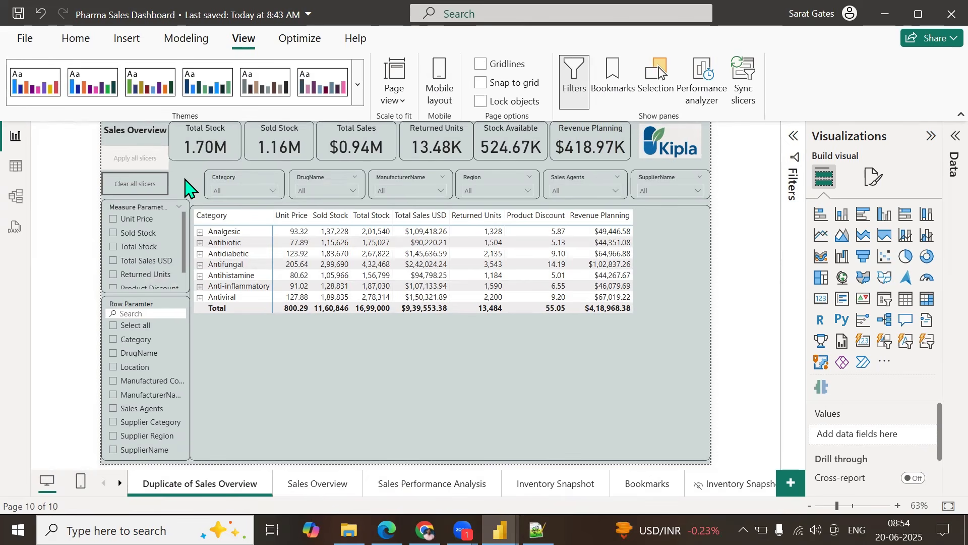
key("ctrl+a")
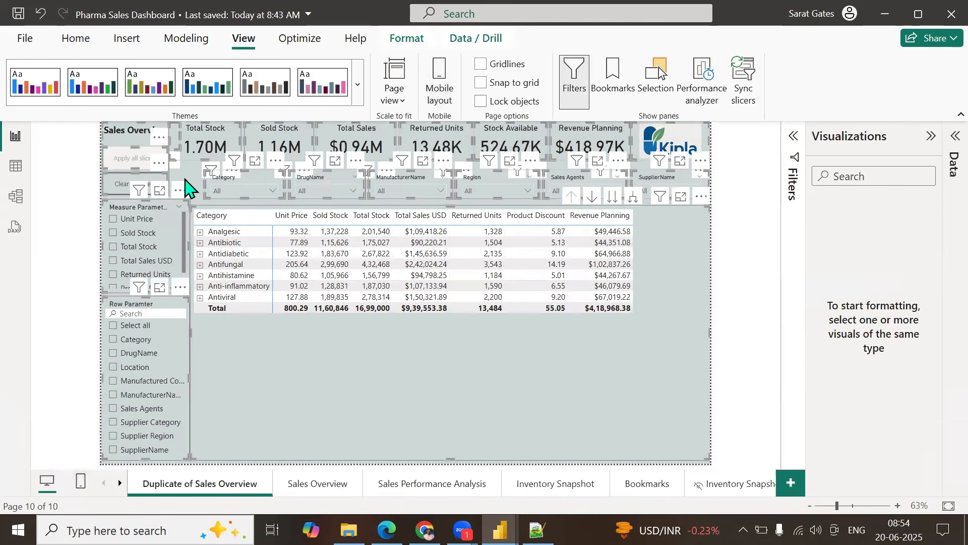
key("Delete")
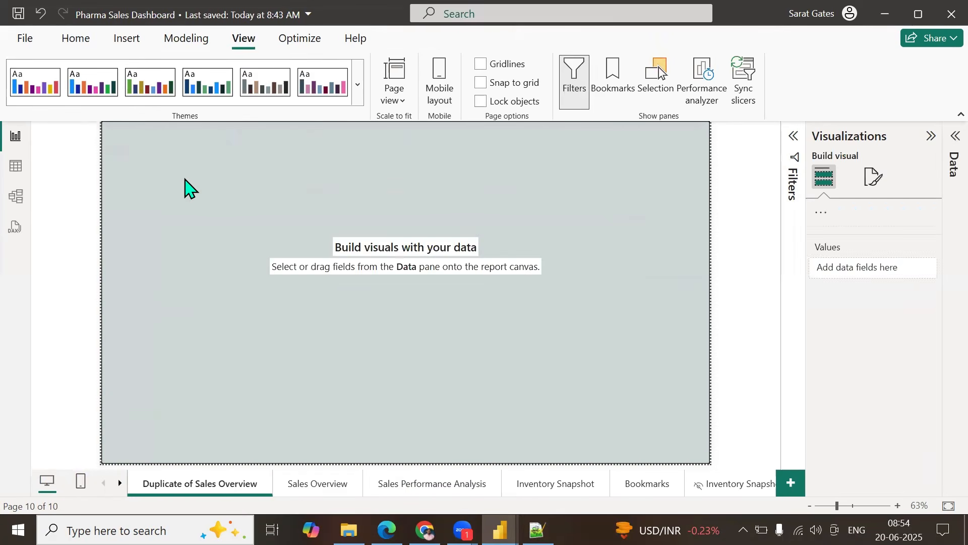
Step: Rename the duplicated Sales Overview page to Pharma Sales Dashboard
double_click(200, 484)
key("BackSpace")
type("Pha")
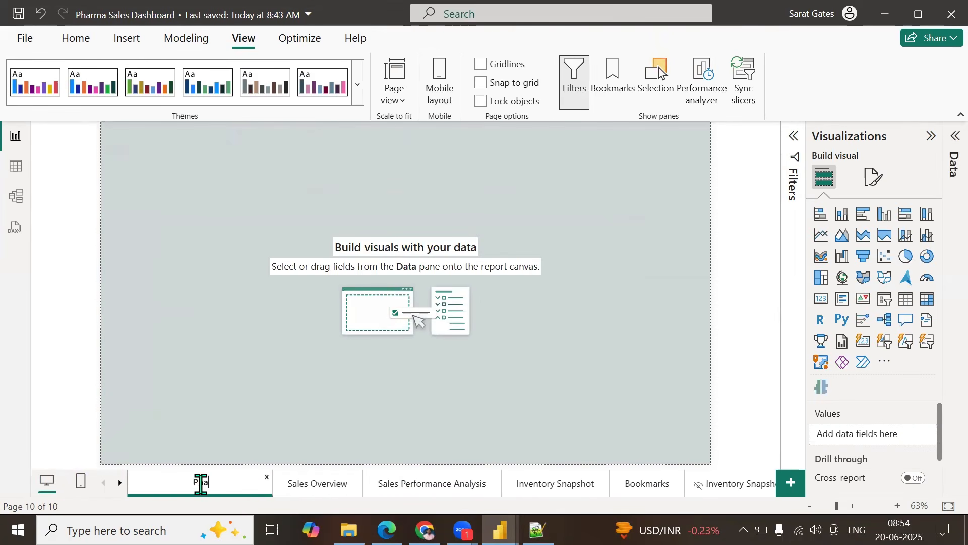
type("rma Sale")
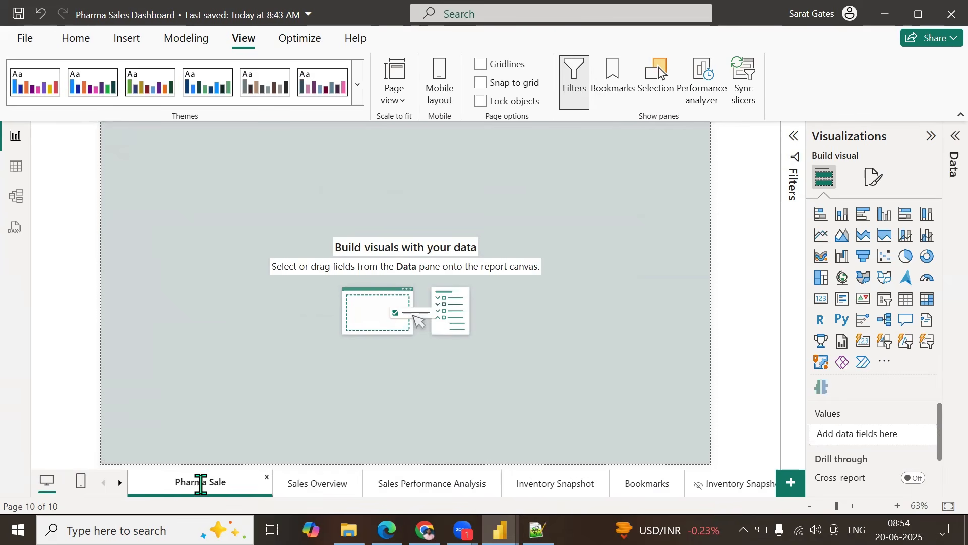
type("s Dashboard")
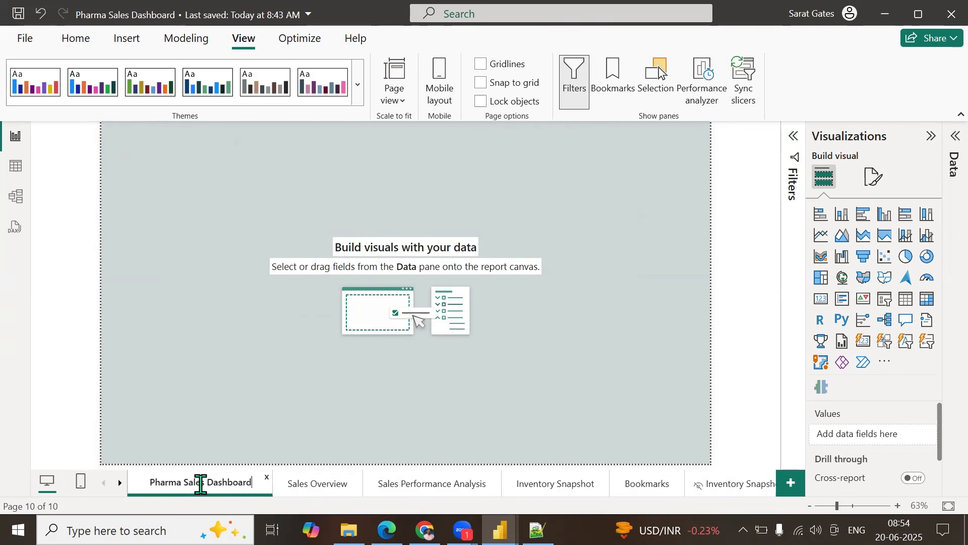
key("Return")
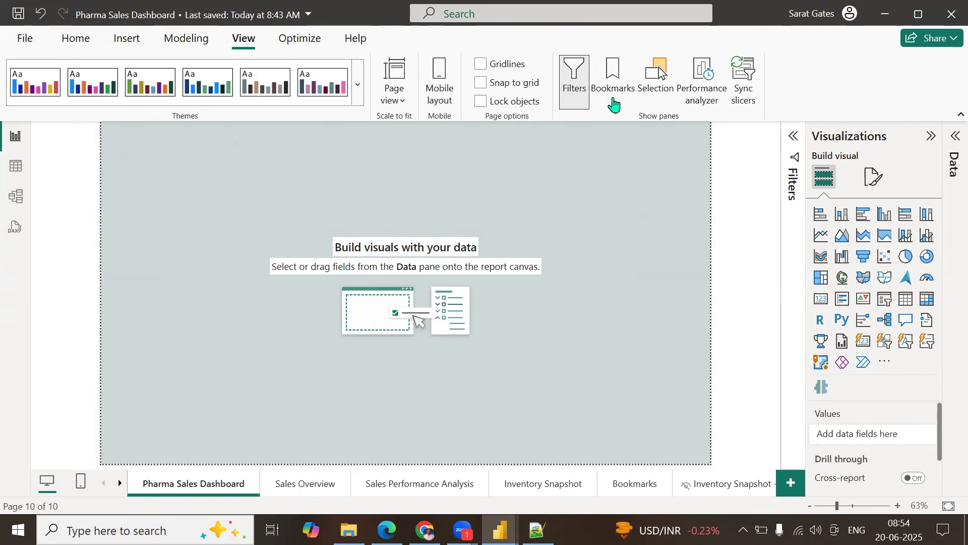
Step: Insert a page navigator on the Pharma Sales Dashboard page and make its row of buttons taller
left_click(126, 39)
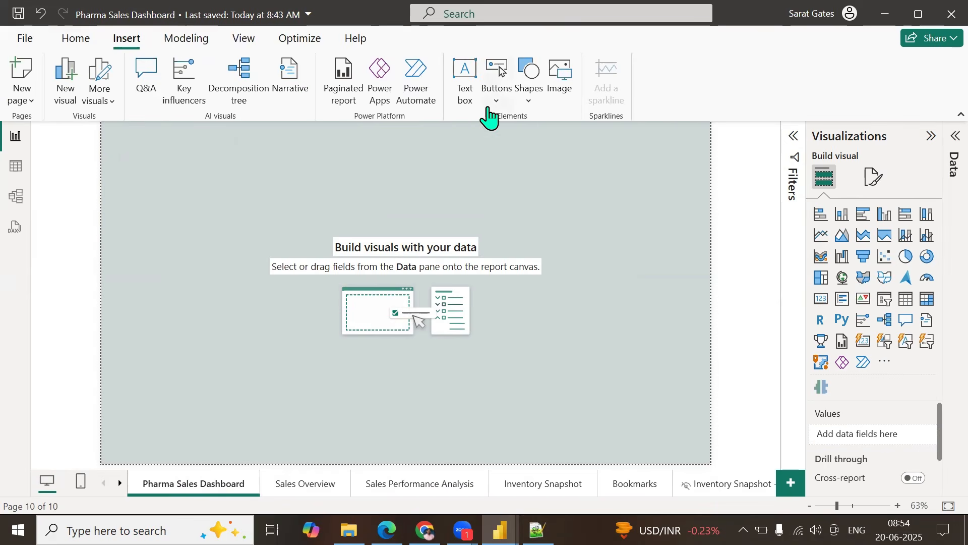
left_click(490, 109)
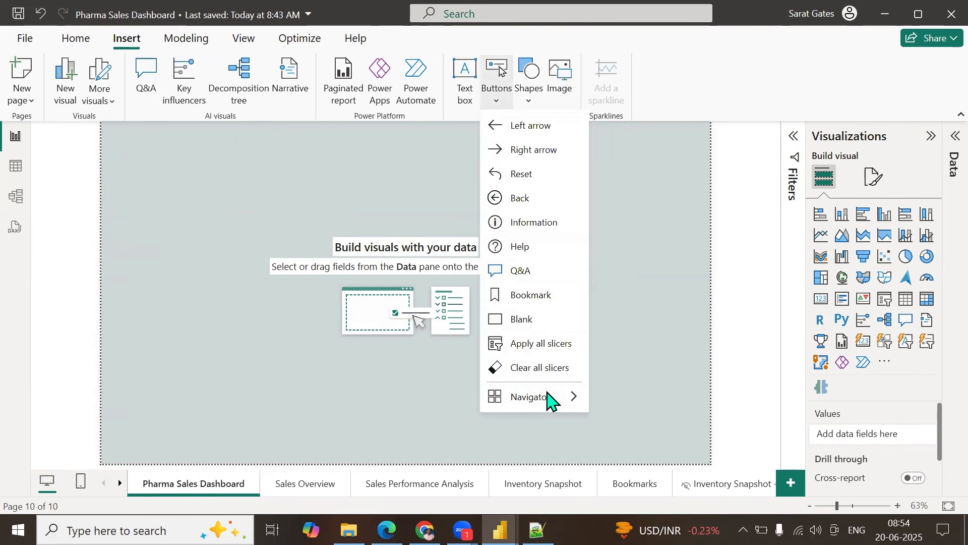
left_click(613, 401)
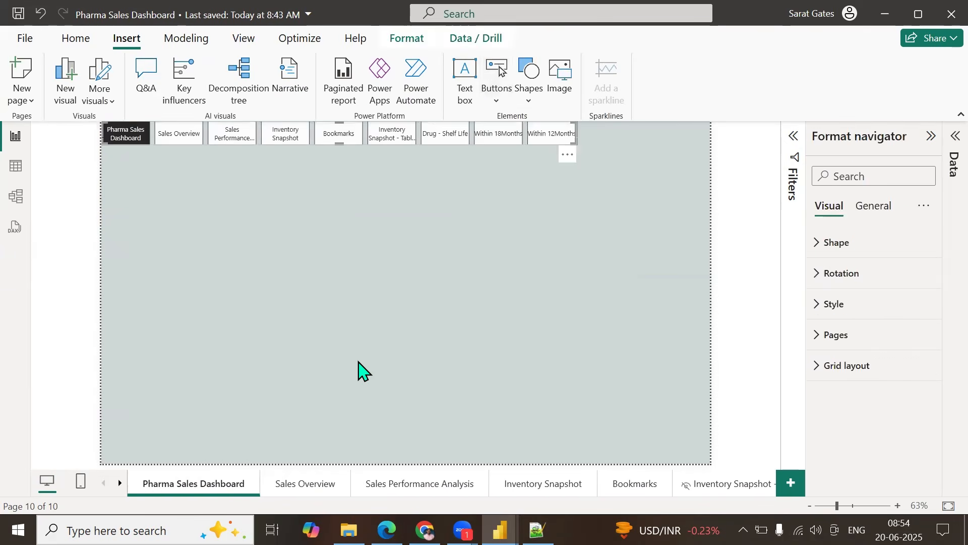
left_click_drag(340, 144, 363, 187)
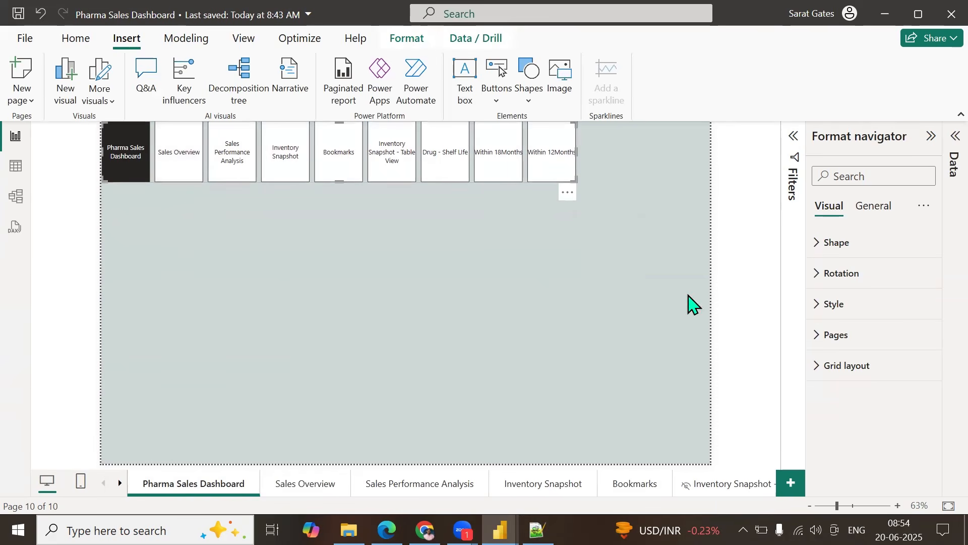
Step: Examine the page navigator's available shapes and its rotation settings
left_click(816, 243)
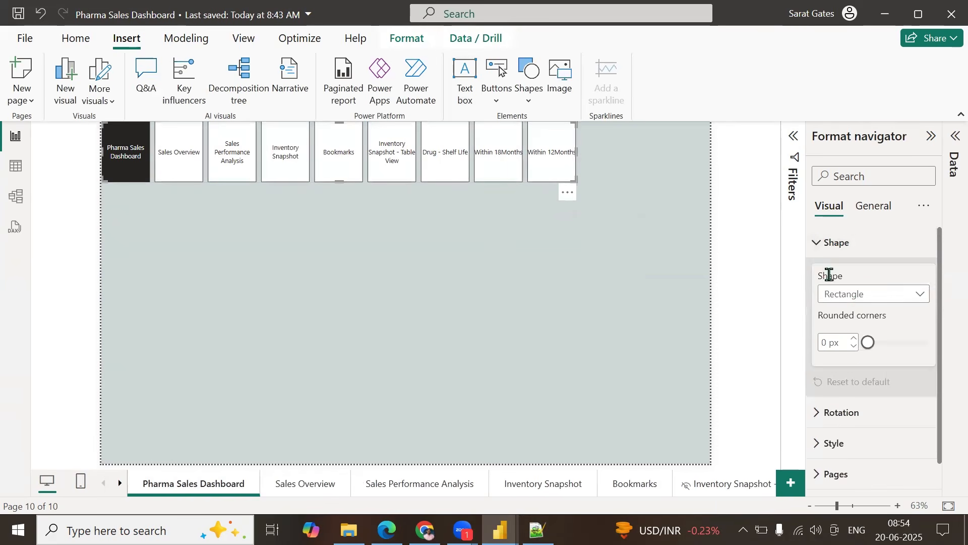
left_click(858, 296)
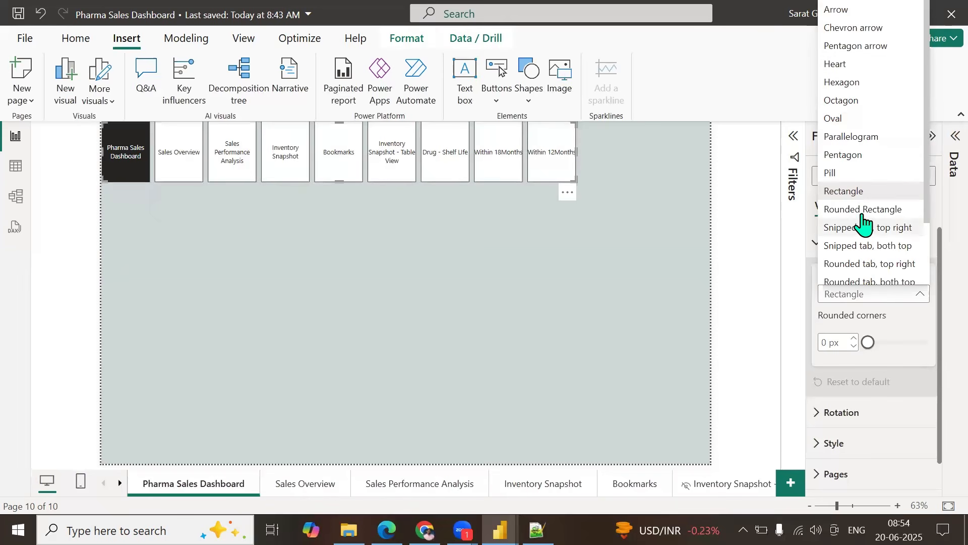
scroll(864, 218, "down", 2)
scroll(863, 217, "up", 2)
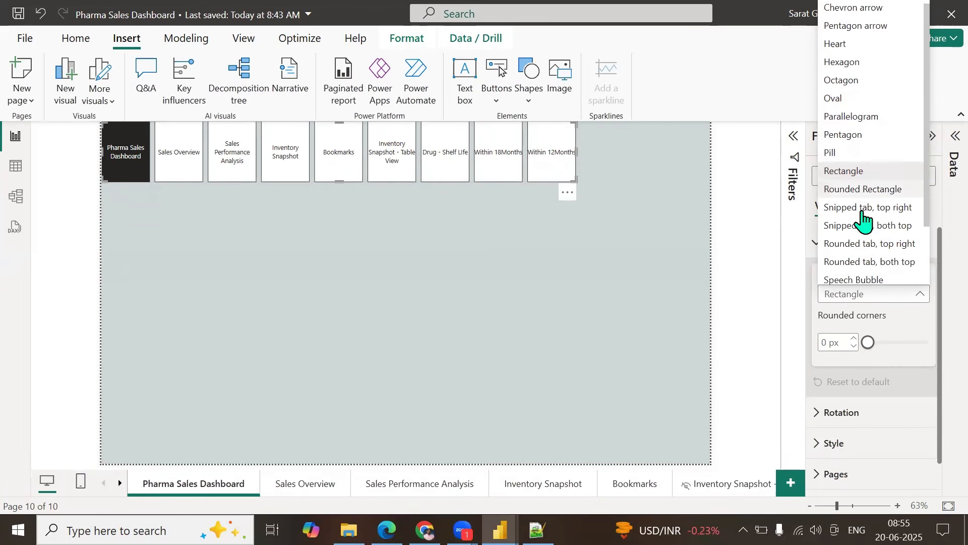
scroll(863, 218, "down", 2)
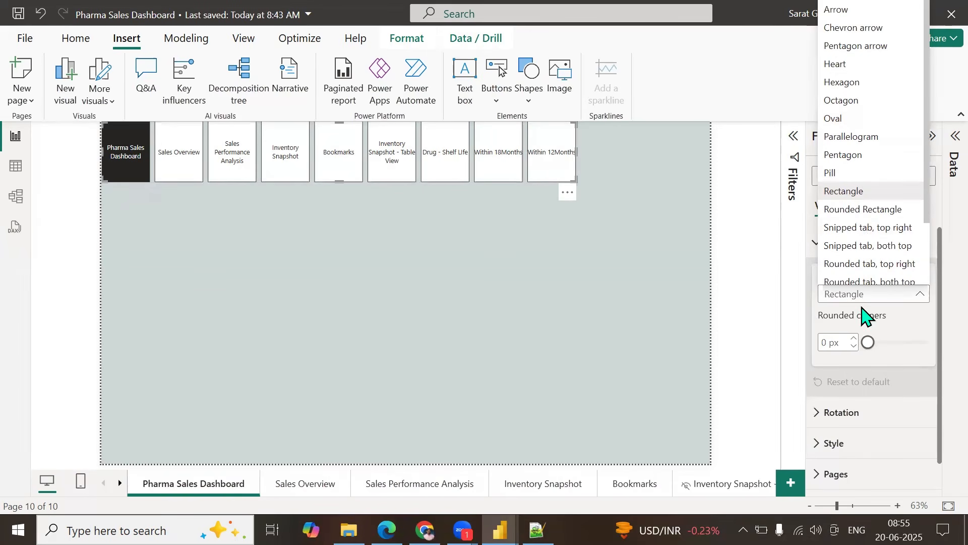
left_click(807, 421)
left_click(827, 416)
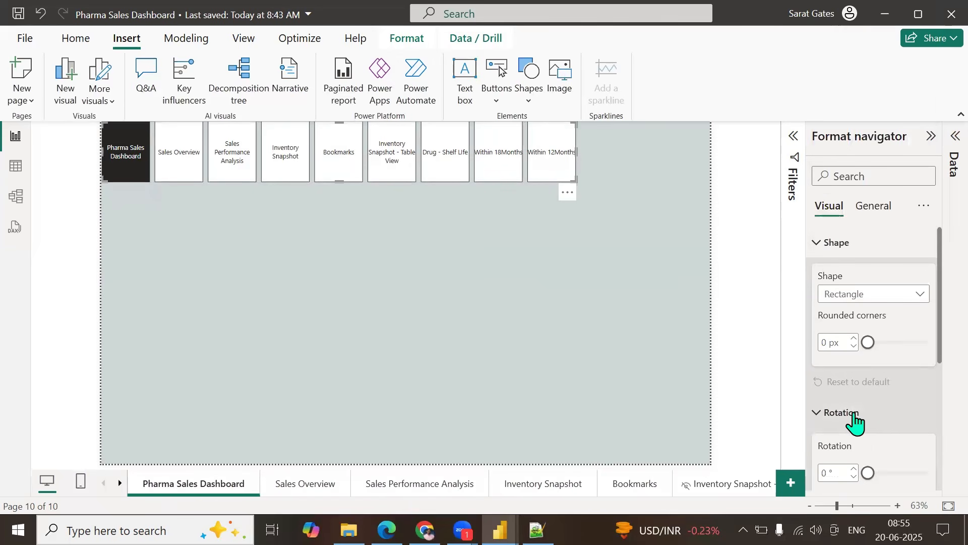
scroll(888, 410, "down", 5)
scroll(887, 409, "up", 1)
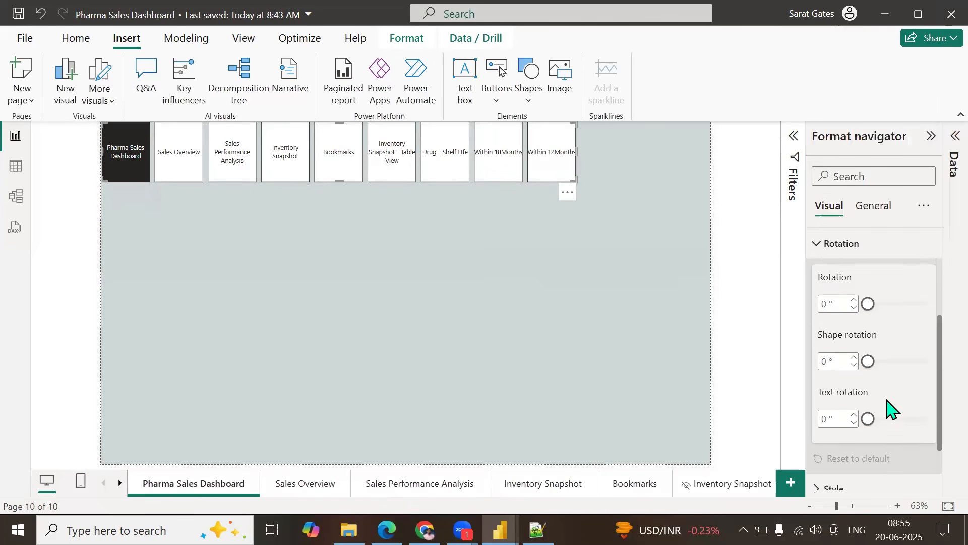
scroll(887, 409, "down", 1)
Step: Examine the page navigator's style states, text and effect settings, and the options for which pages it shows
left_click(830, 418)
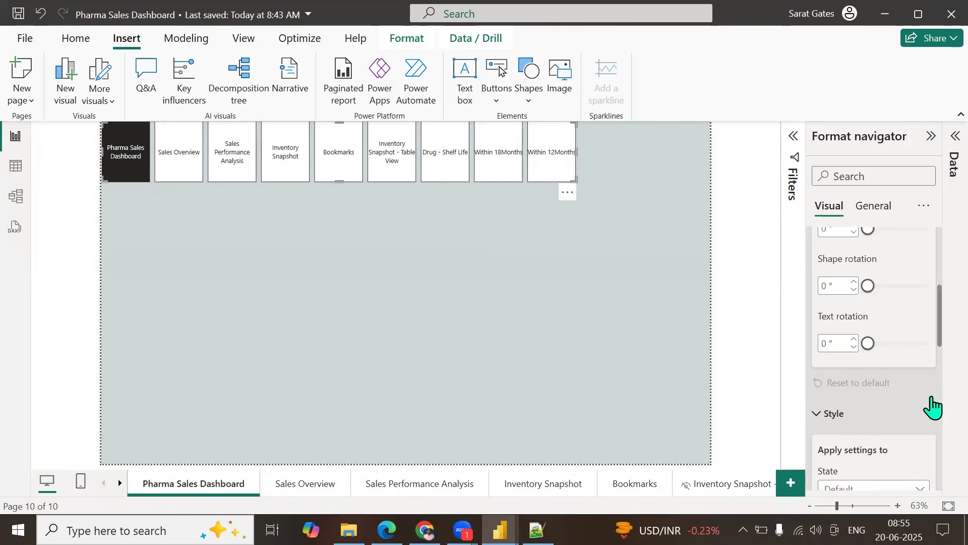
left_click_drag(939, 304, 938, 359)
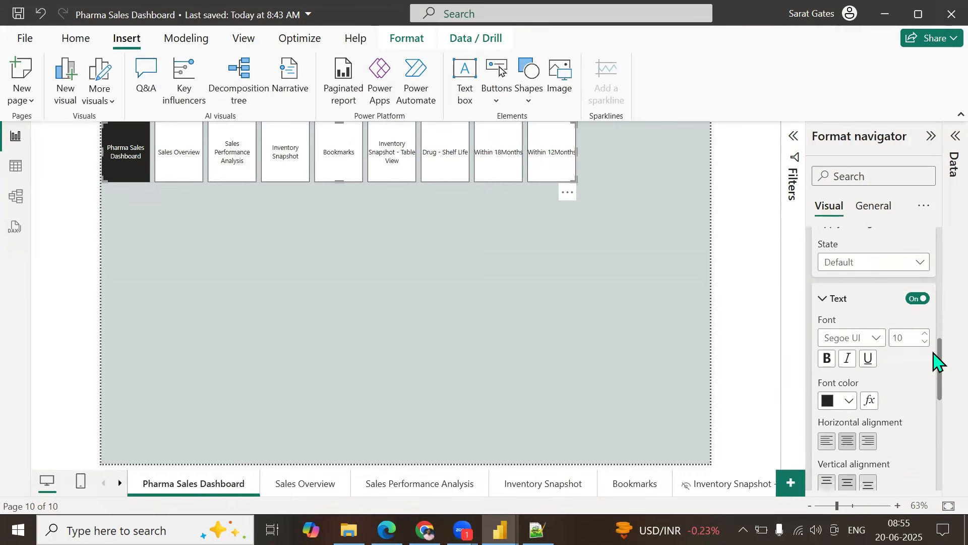
left_click(897, 264)
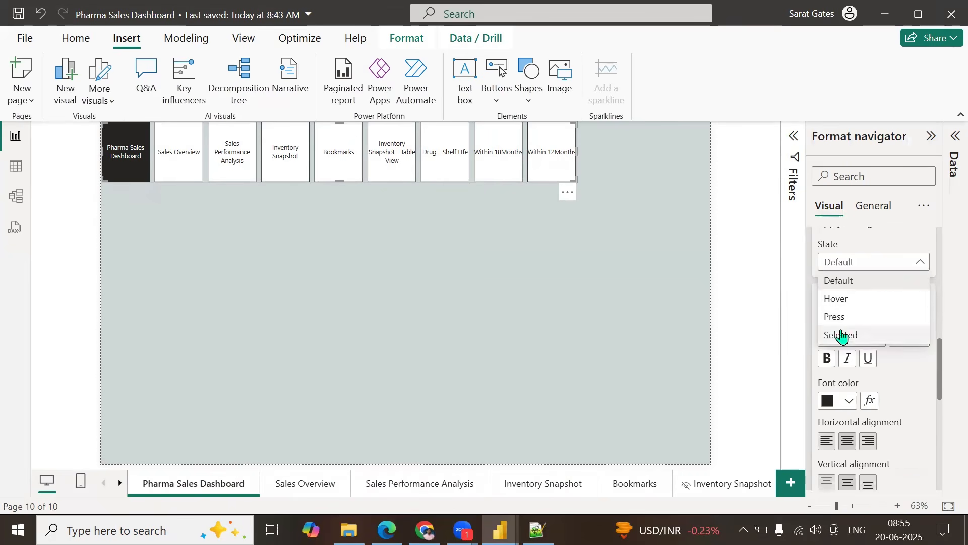
left_click(820, 385)
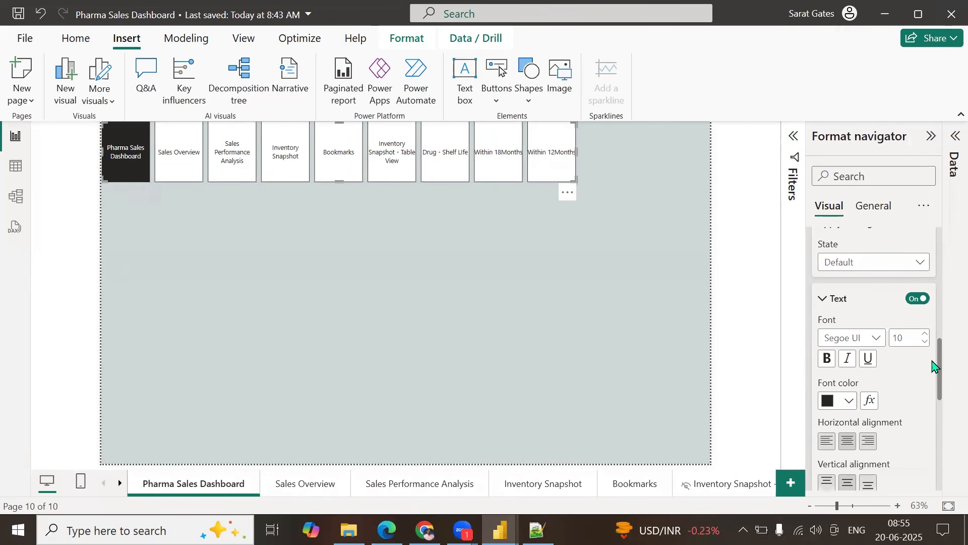
left_click_drag(941, 357, 946, 454)
left_click(832, 457)
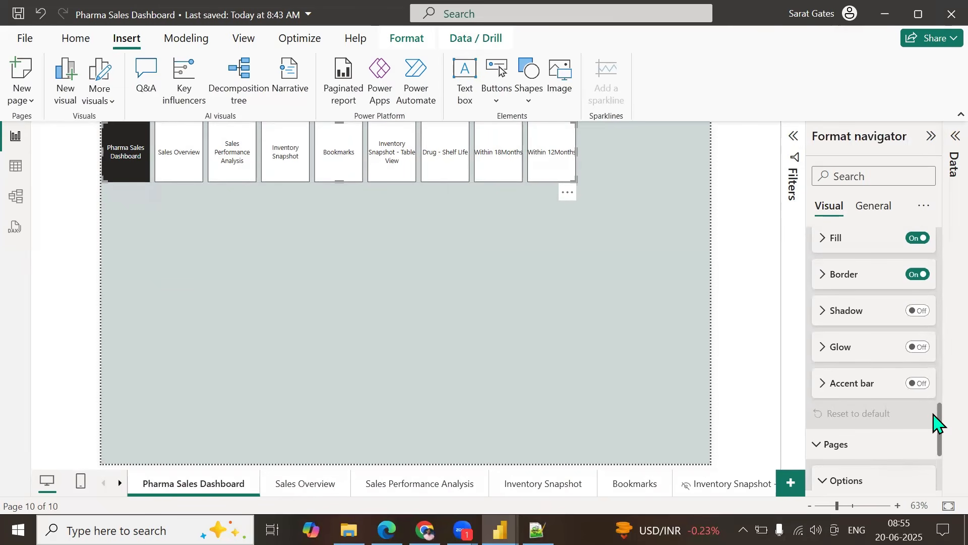
left_click_drag(933, 410, 933, 449)
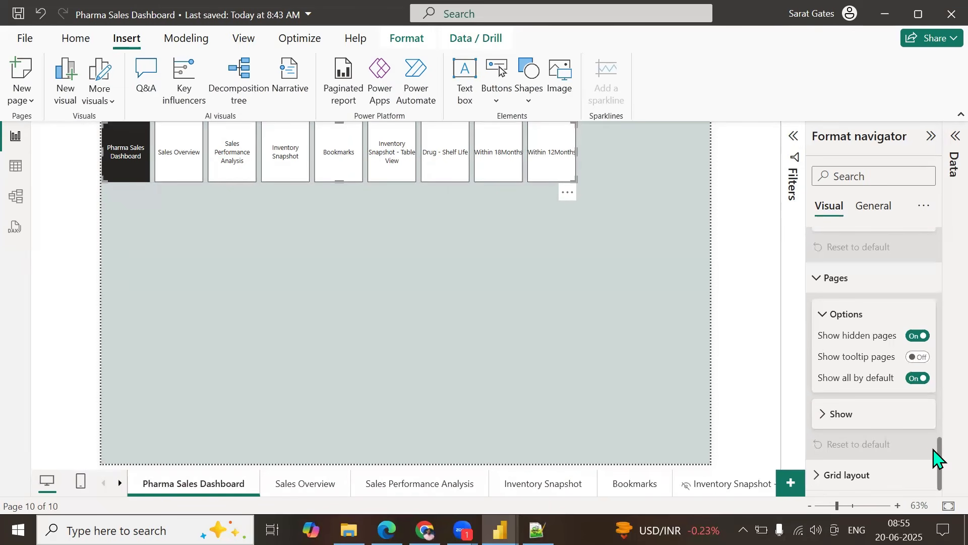
left_click(829, 421)
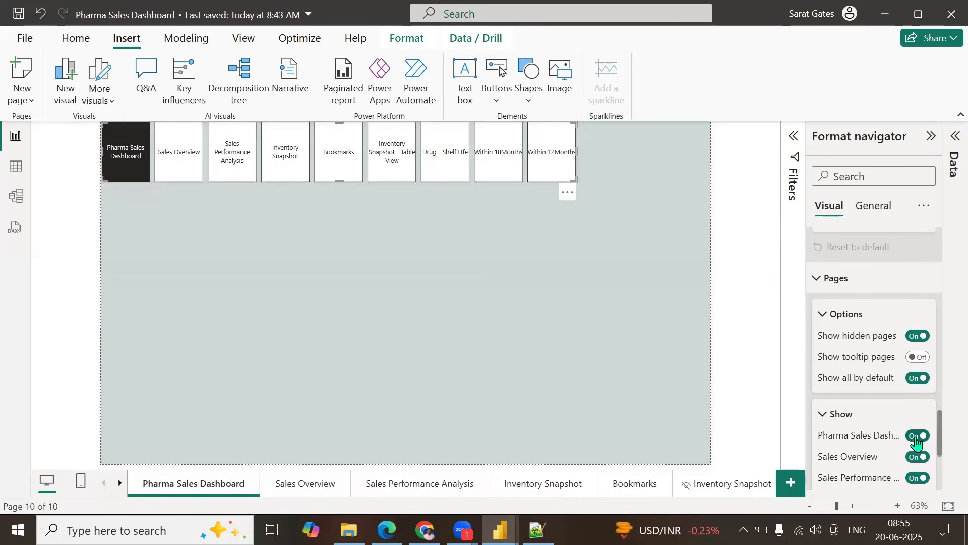
left_click_drag(936, 432, 936, 479)
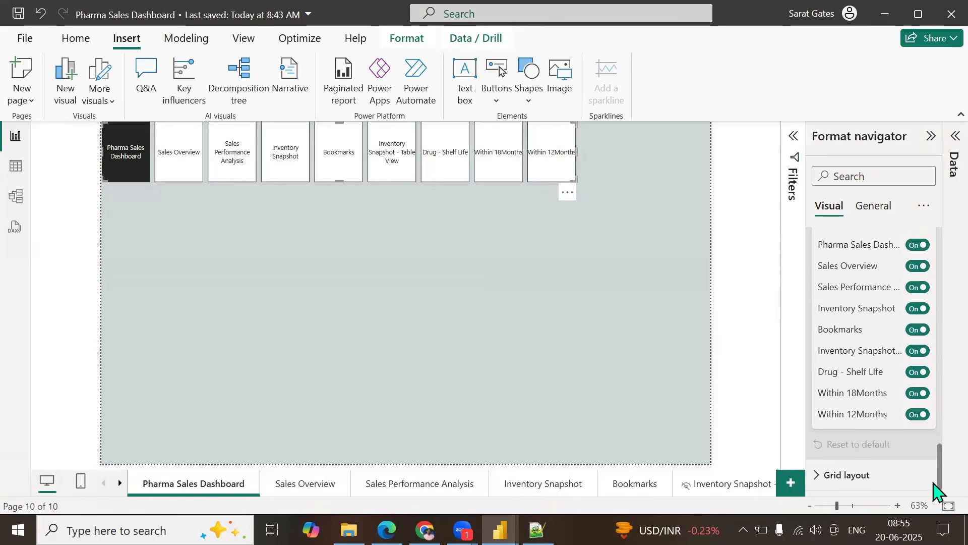
Step: Set the page navigator's grid layout orientation to Vertical
left_click(847, 475)
left_click_drag(933, 442, 934, 481)
left_click(917, 410)
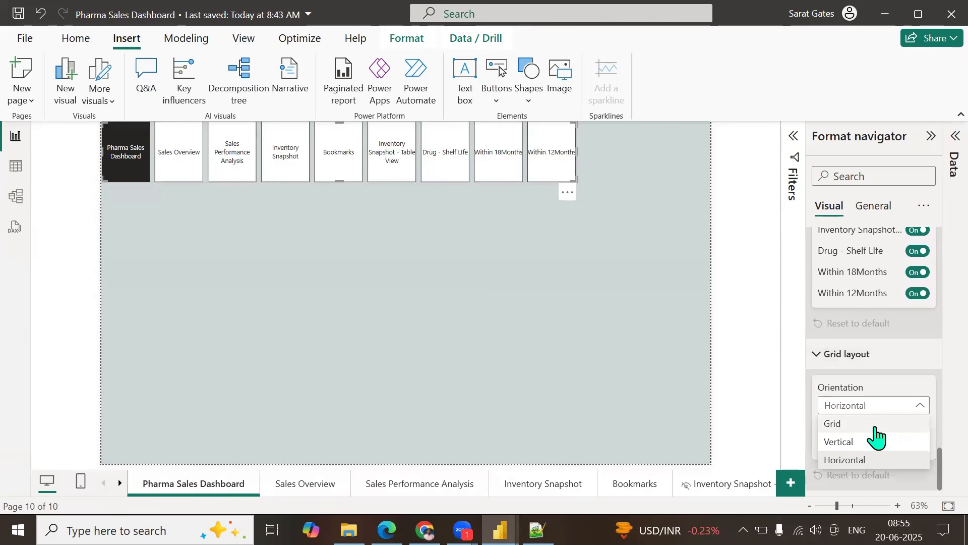
left_click(843, 443)
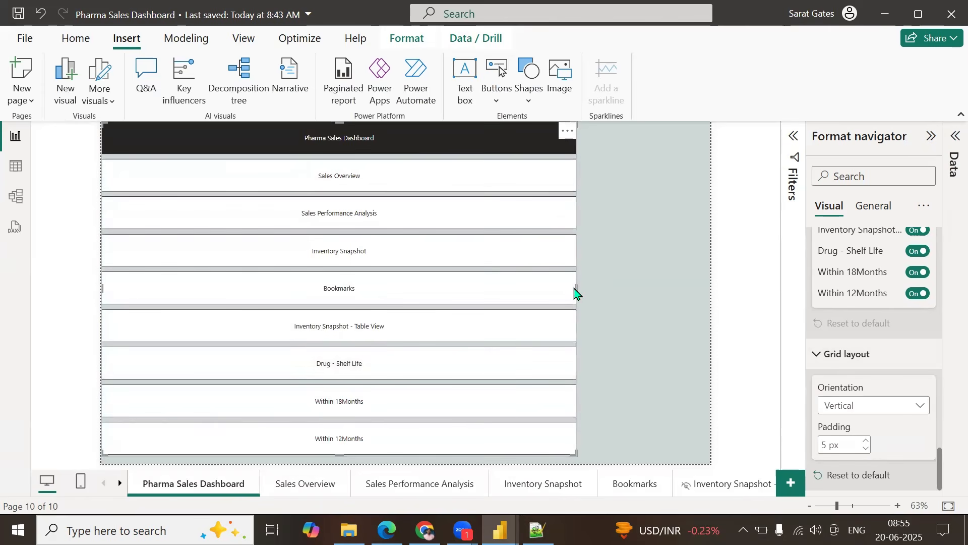
Step: Narrow the vertical page navigator to about half the page width and lower its upper edge to leave space above it
left_click_drag(574, 287, 433, 296)
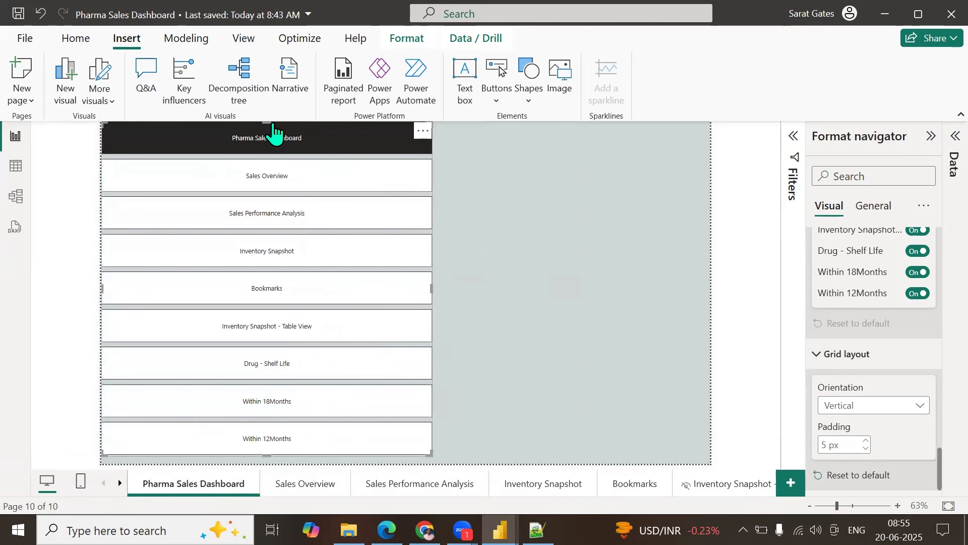
left_click_drag(269, 122, 272, 157)
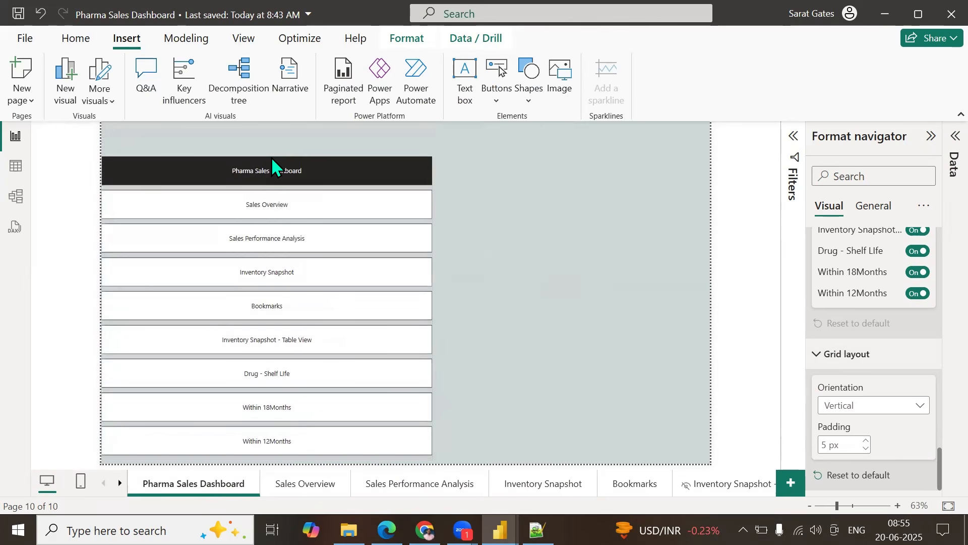
left_click(437, 314)
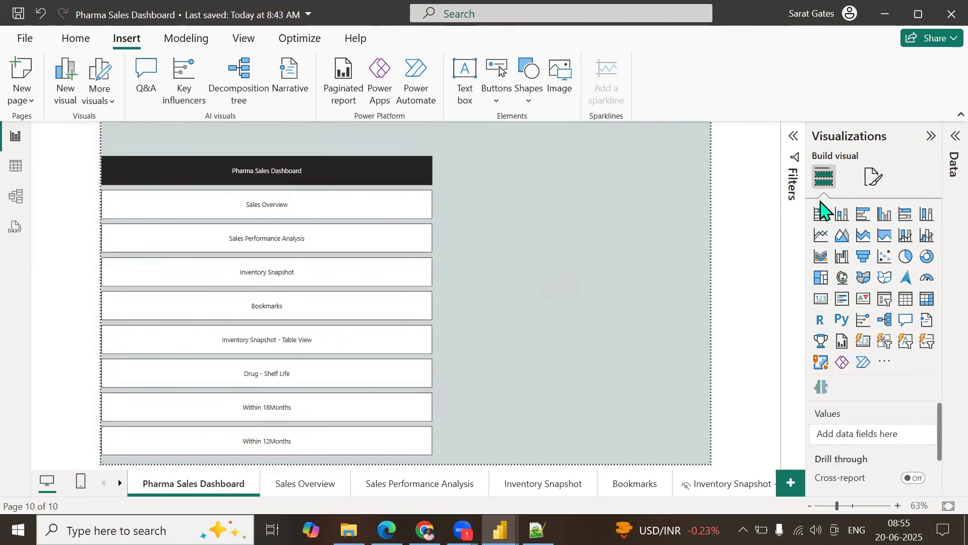
Step: Turn on the shadow effect for the page navigator
left_click(398, 228)
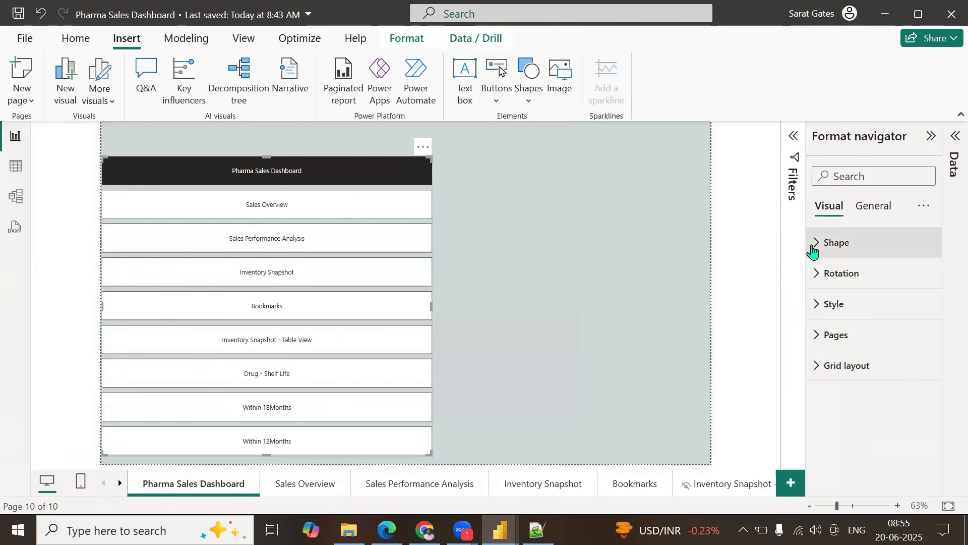
left_click(878, 211)
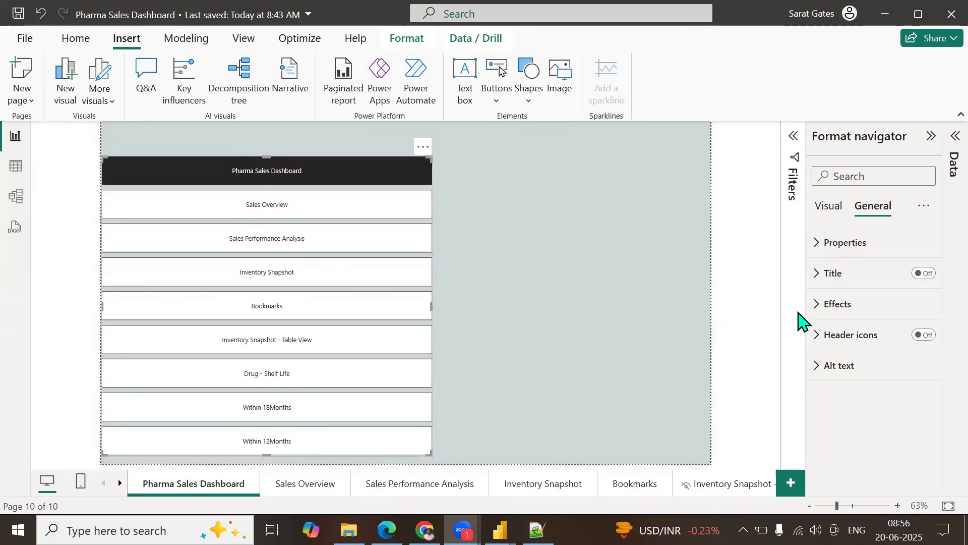
left_click(818, 309)
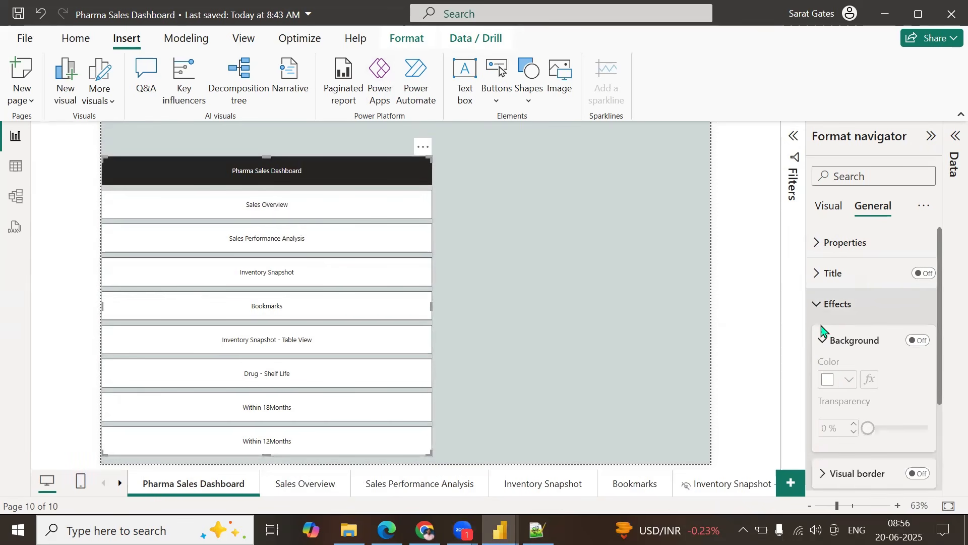
scroll(888, 382, "down", 2)
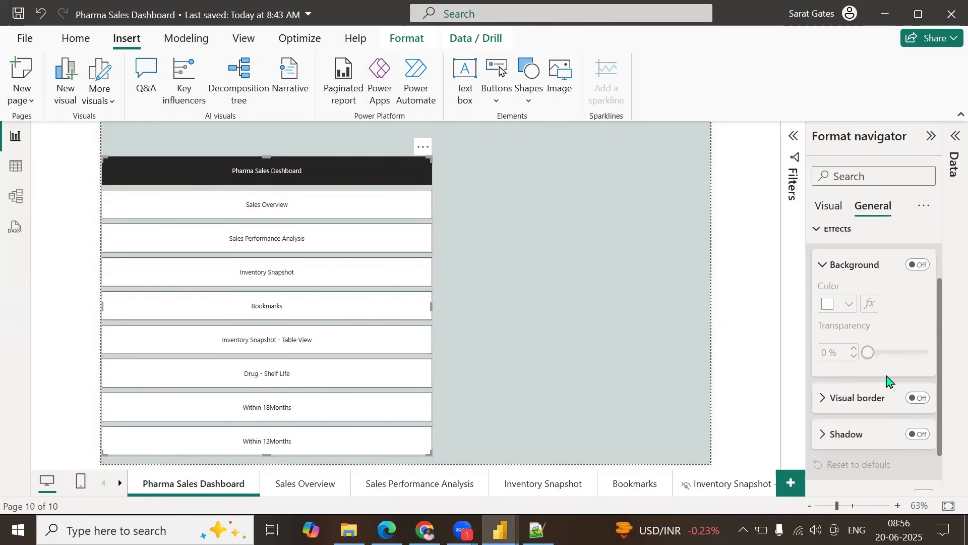
left_click(918, 434)
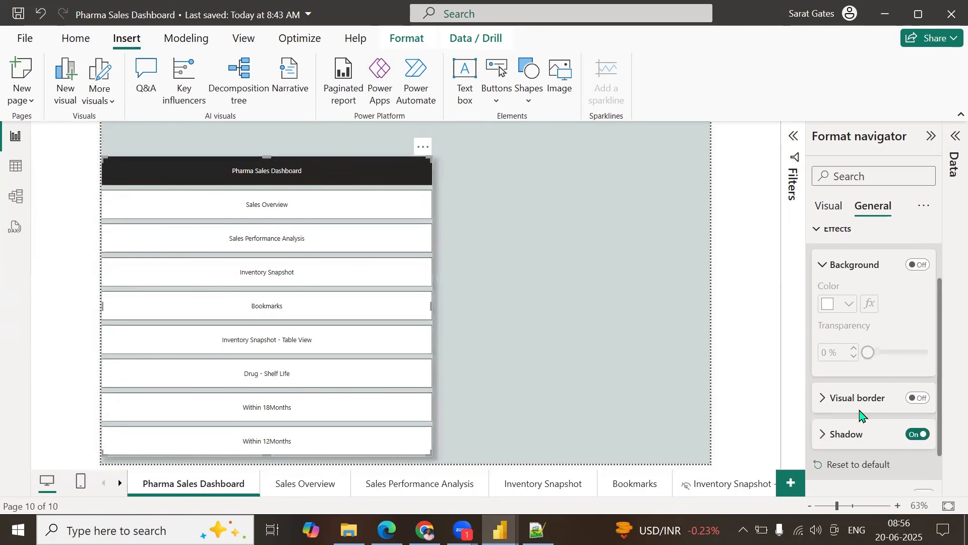
scroll(867, 373, "up", 2)
left_click(823, 341)
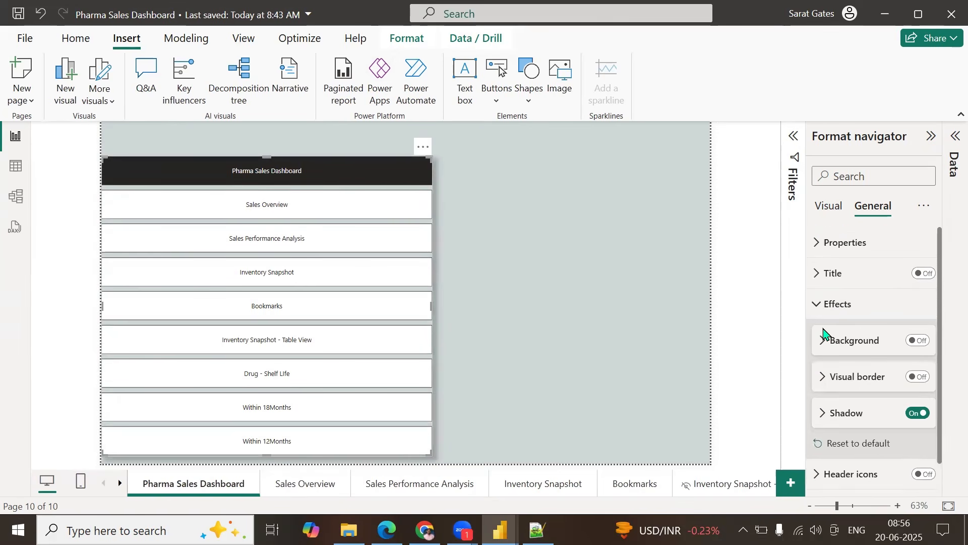
Step: Test the page navigator by going to the Sales Overview page with its button
left_click(528, 245)
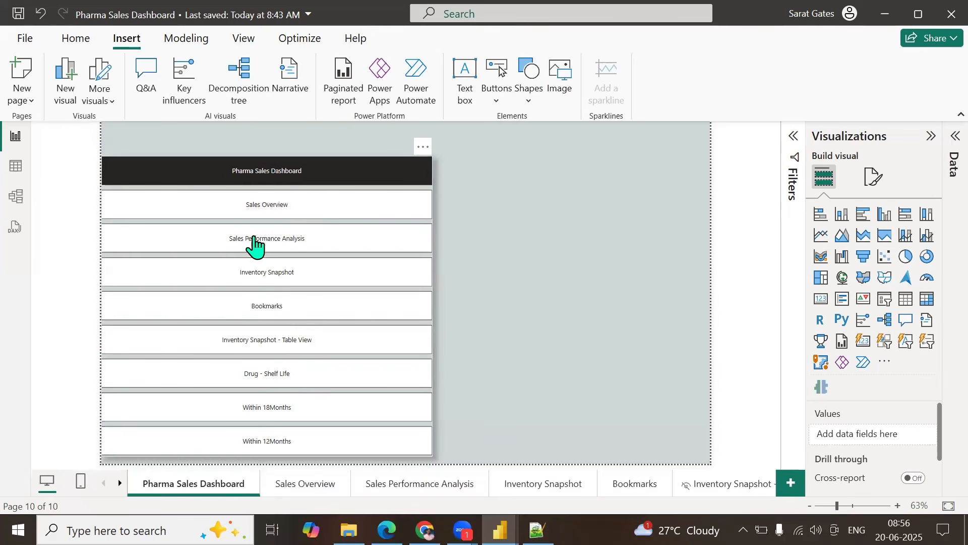
left_click(274, 212)
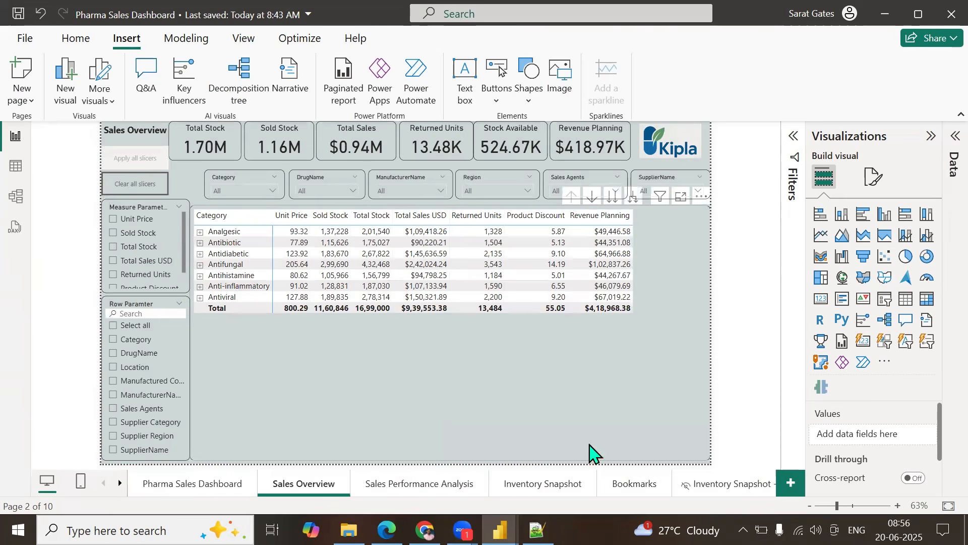
Step: Return to the Pharma Sales Dashboard page, test the navigator's Drug - Shelf Life button, and go back to the front page
left_click(190, 484)
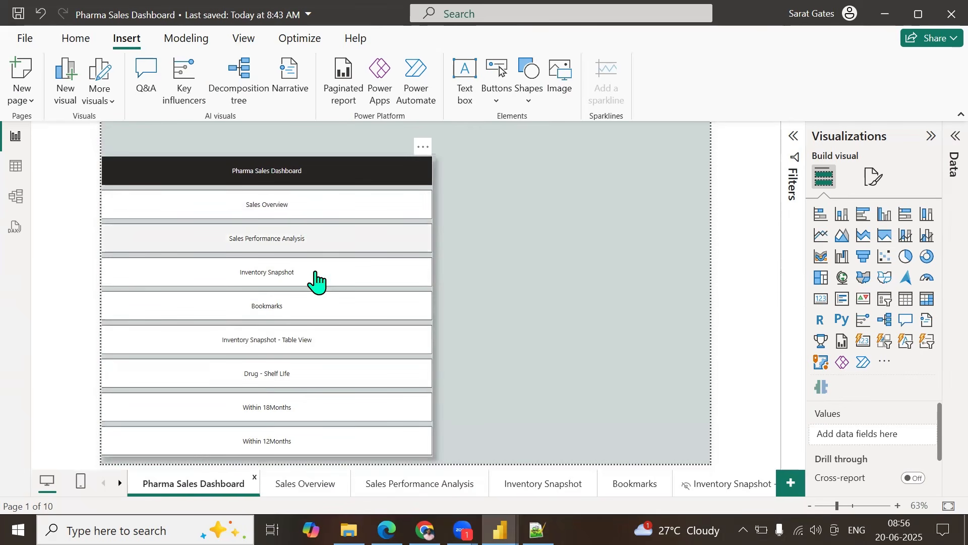
left_click(258, 378, "ctrl")
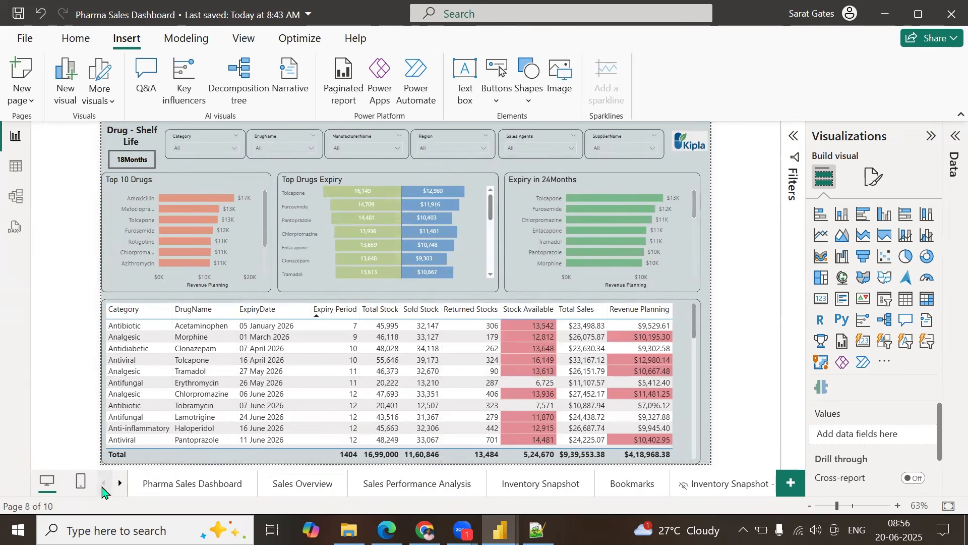
left_click(173, 492)
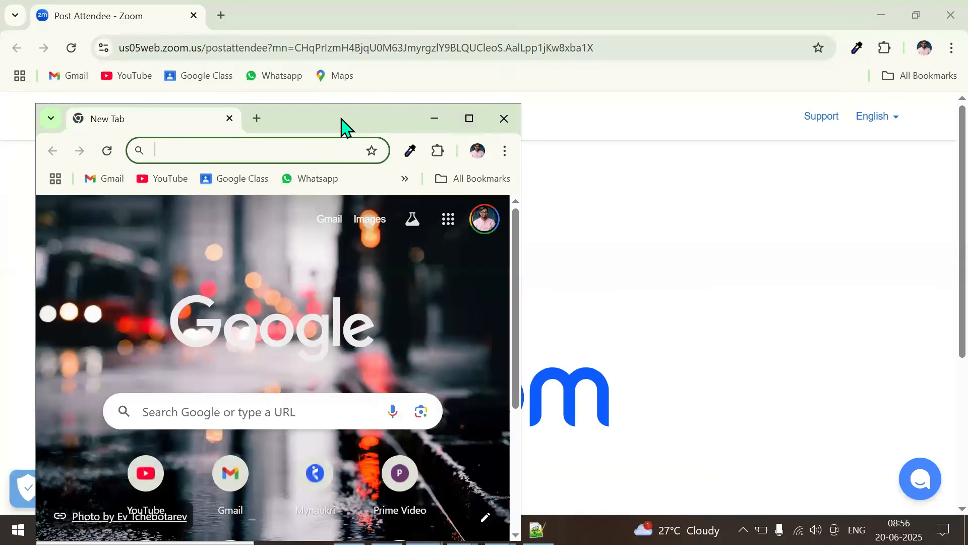
Step: Switch to a maximized Chrome window and search Google Images for medicine
left_click_drag(341, 120, 373, 81)
left_click(501, 79)
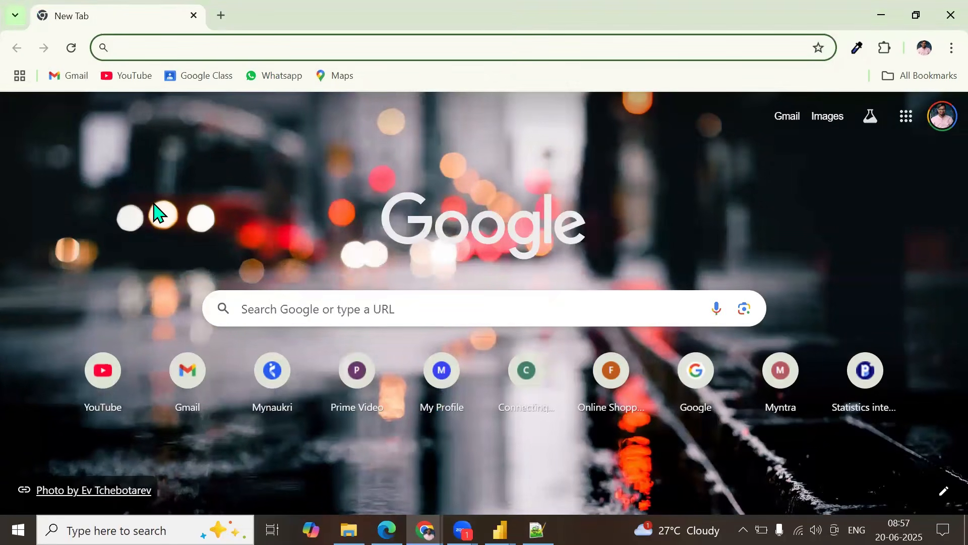
type("dr")
key("BackSpace")
key("BackSpace")
type("m")
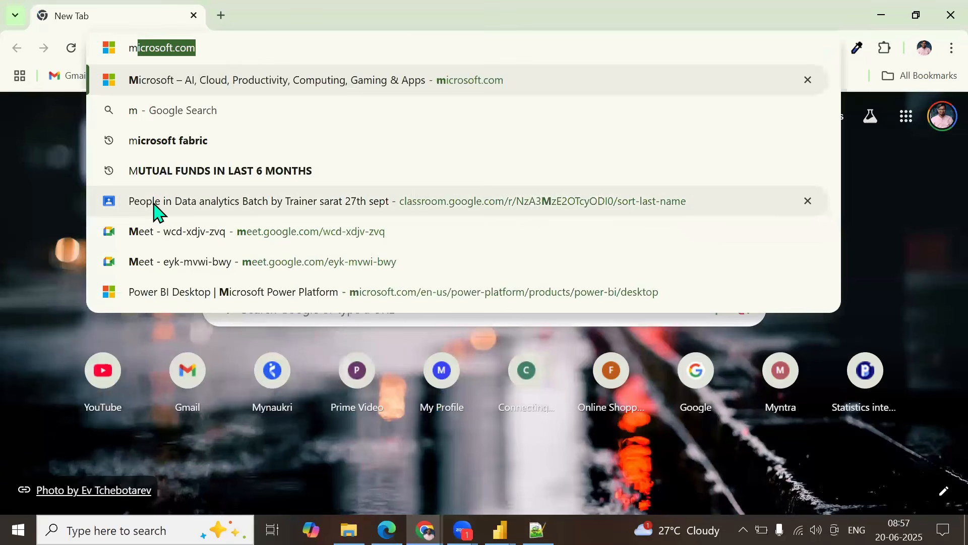
type("edicine")
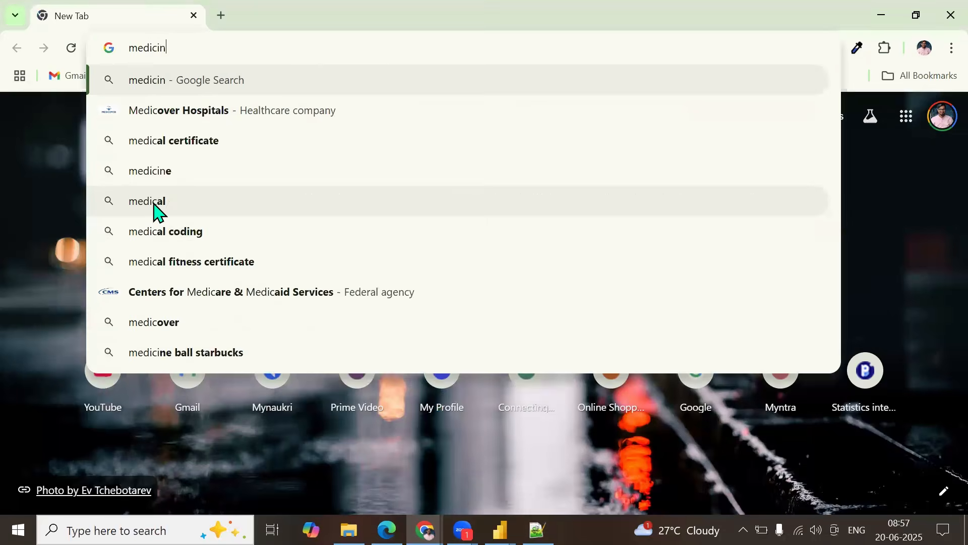
key("Return")
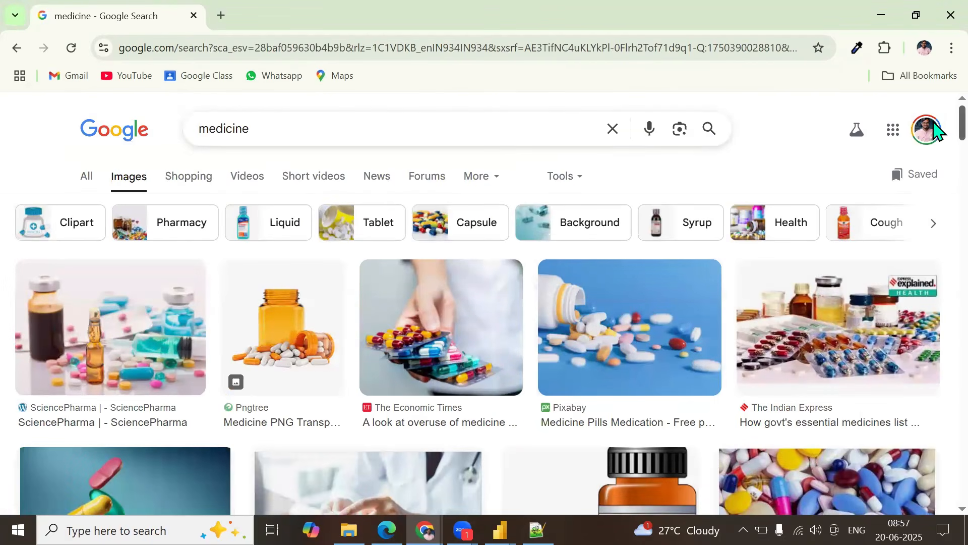
Step: Save the MedShadow Foundation picture of stacked pills to the Downloads folder as "Backgroud image"
scroll(936, 131, "down", 5)
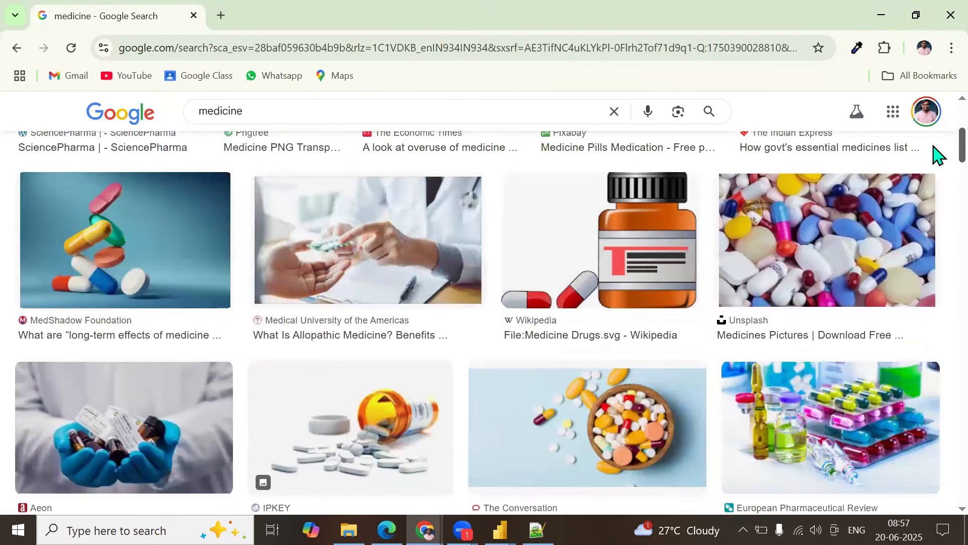
scroll(935, 154, "up", 1)
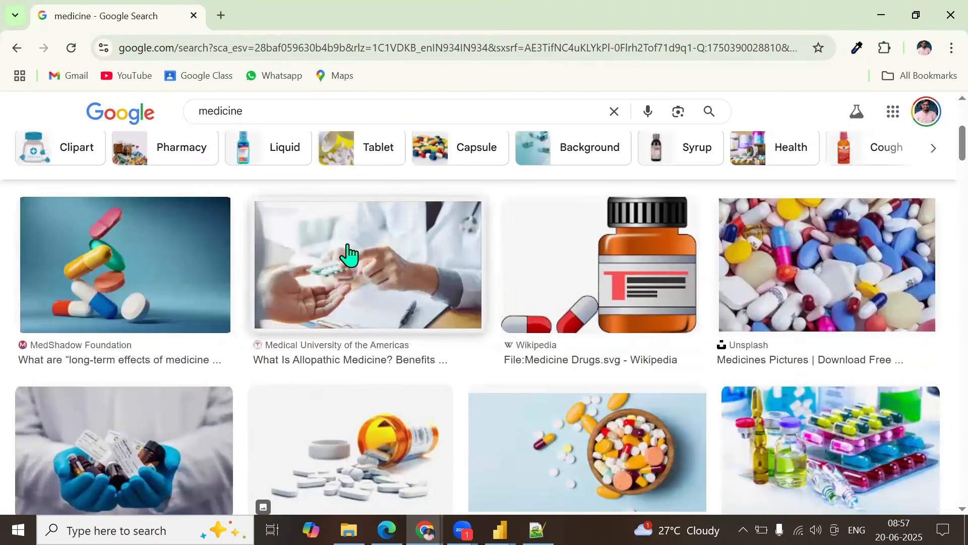
right_click(87, 270)
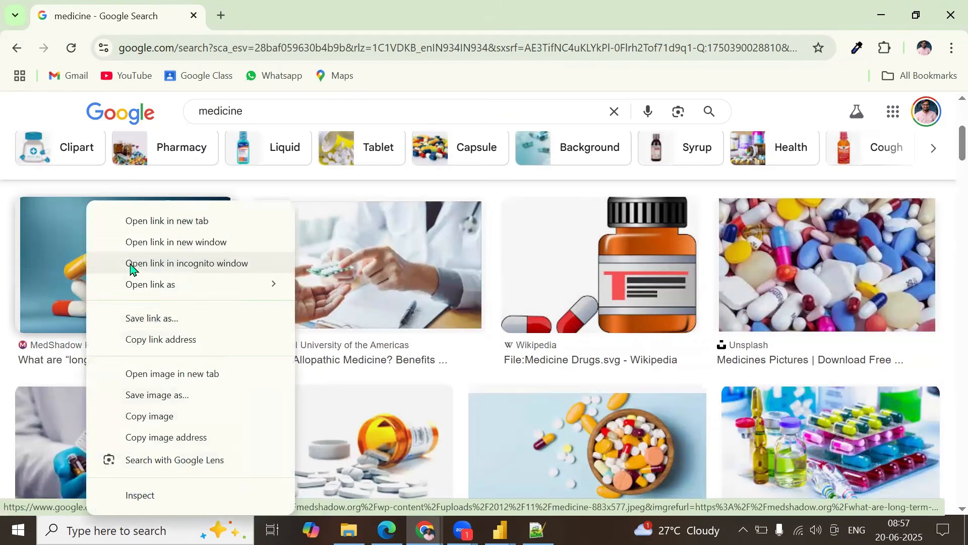
left_click(161, 396)
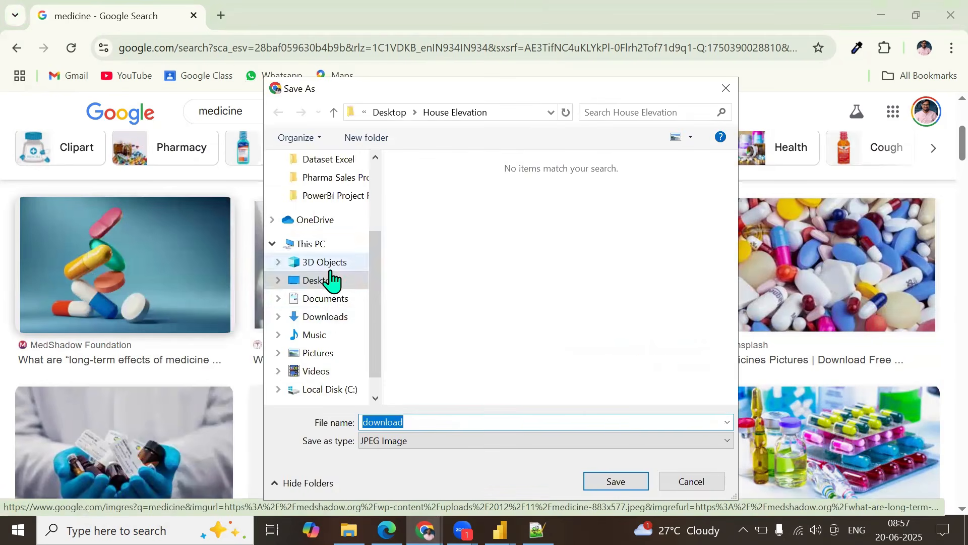
left_click(312, 317)
double_click(407, 419)
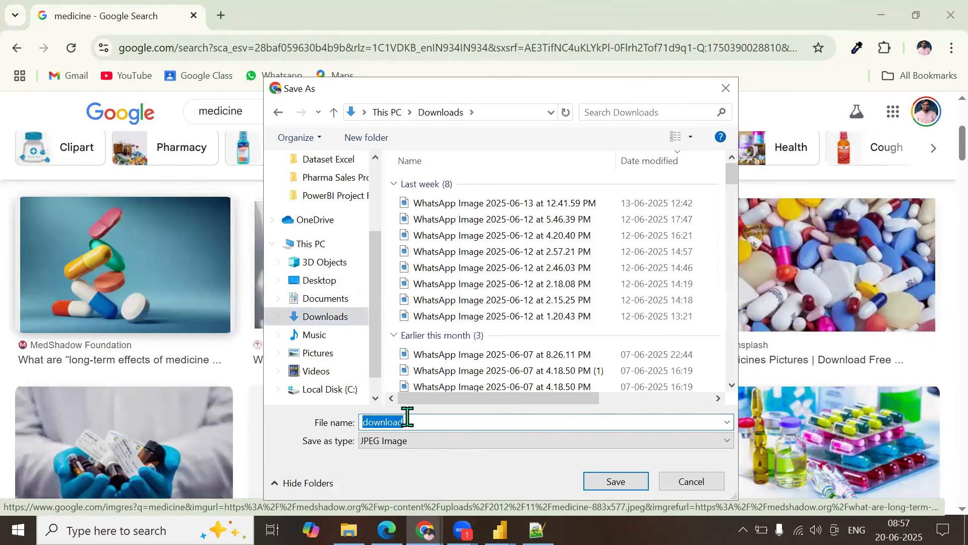
type("Backgrou")
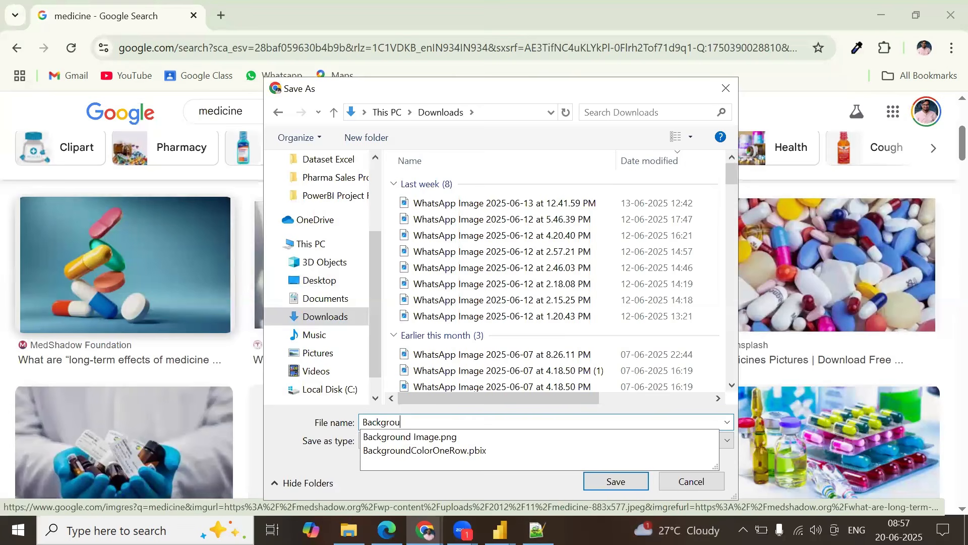
type("nd")
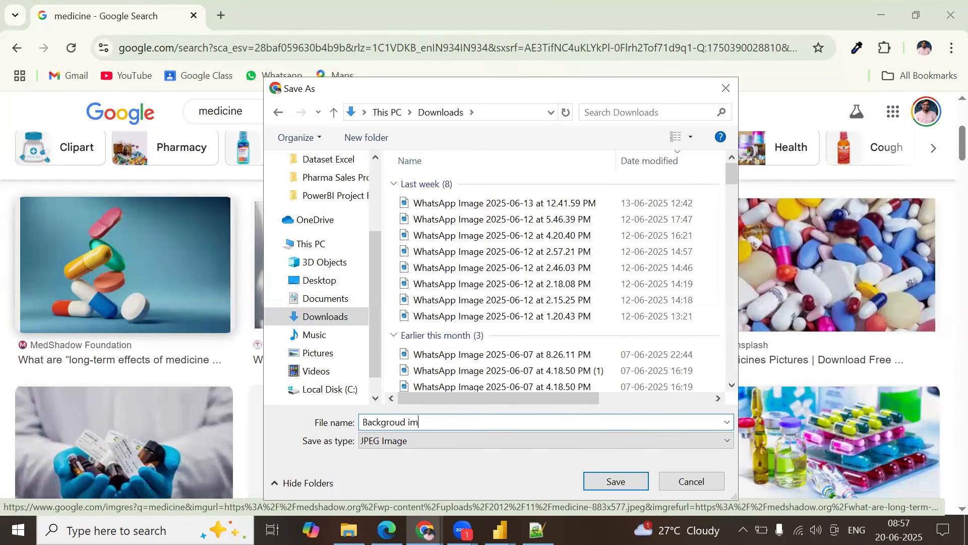
key("Return")
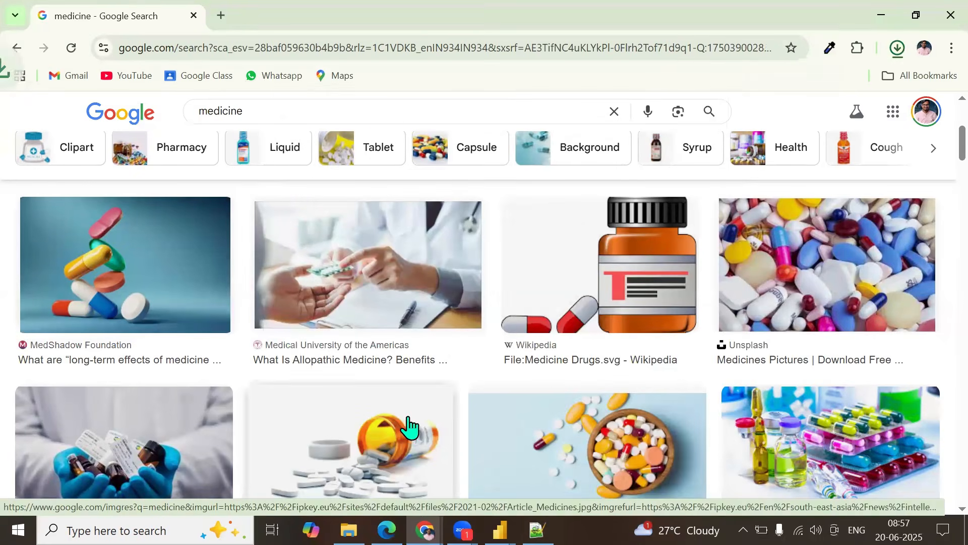
Step: Switch back to Power BI and insert the "Backgroud image" picture from Downloads on the Pharma Sales Dashboard page
mouse_move(499, 529)
left_click(444, 461)
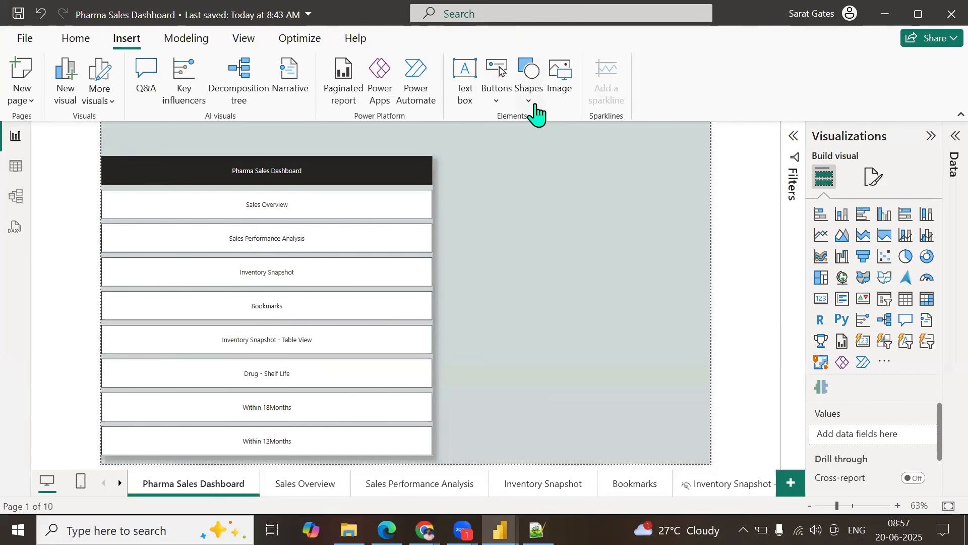
left_click(559, 85)
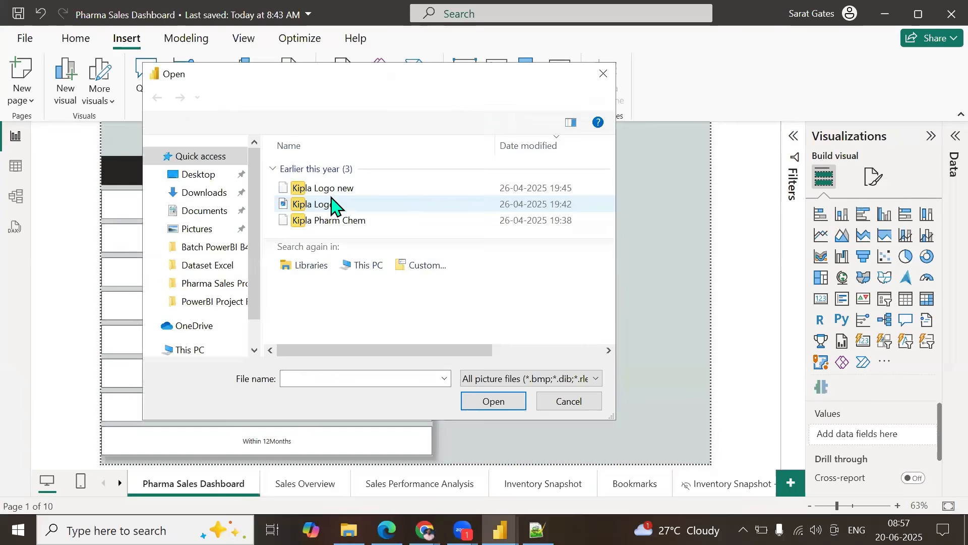
left_click(203, 193)
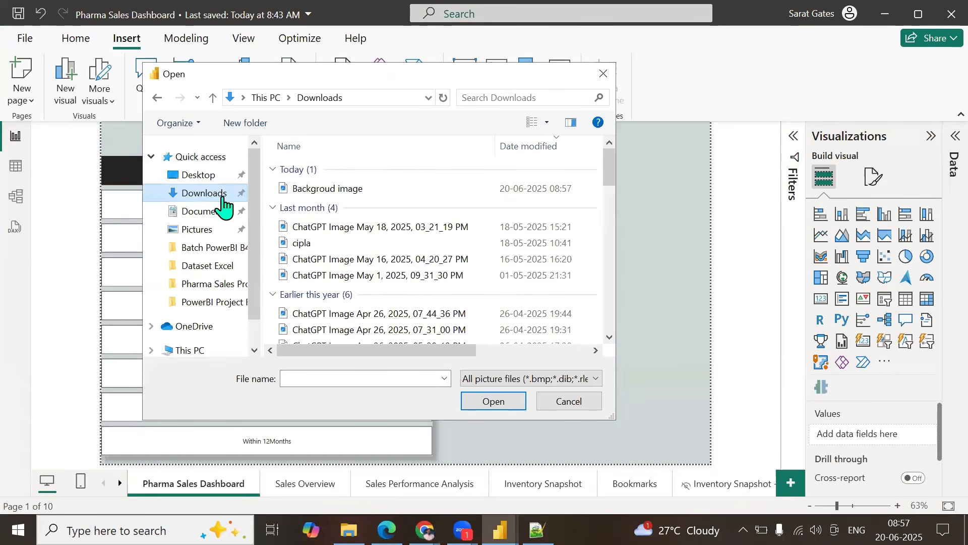
left_click(326, 189)
left_click(487, 402)
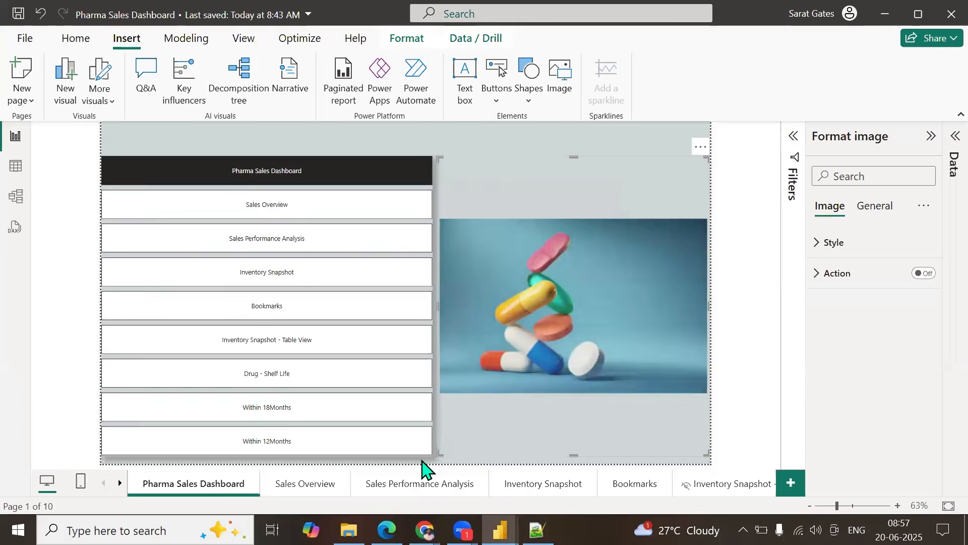
Step: Reposition and resize the pills image beside the page navigator, with its frame's upper edge level with the navigator's
left_click_drag(549, 240, 553, 186)
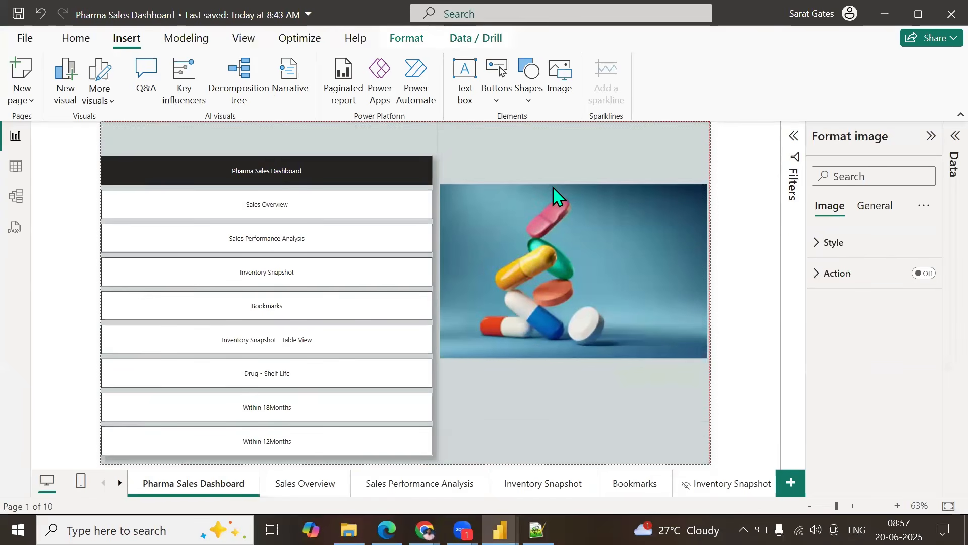
left_click_drag(568, 417, 569, 477)
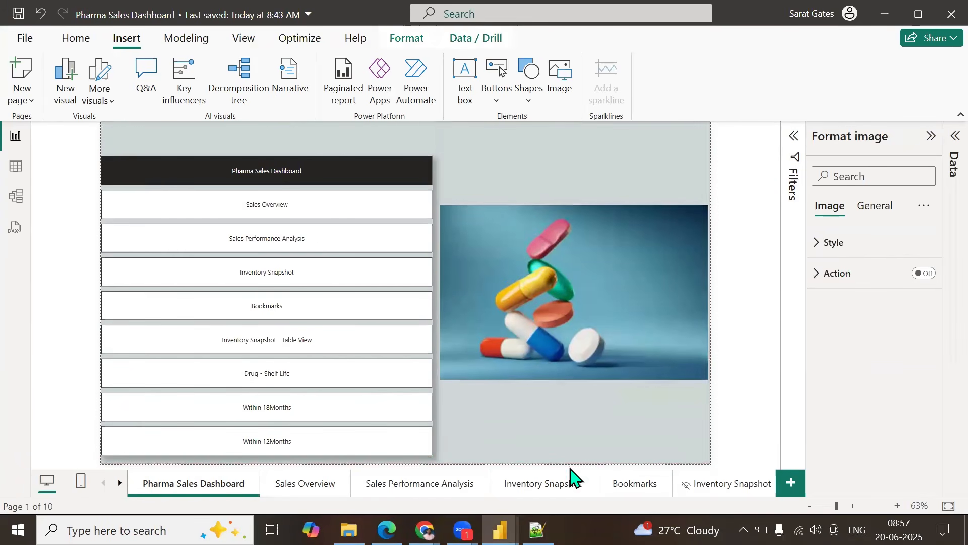
left_click_drag(573, 121, 573, 159)
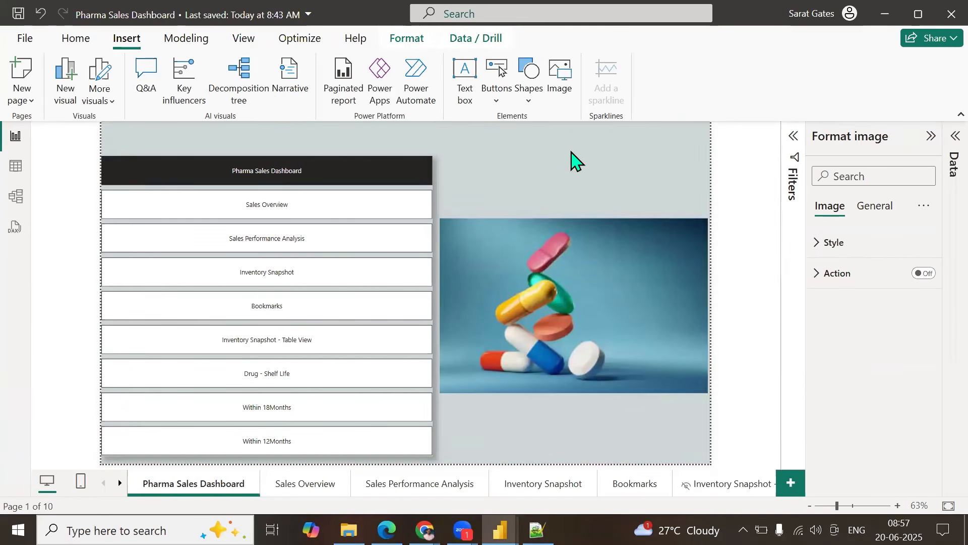
left_click(374, 151)
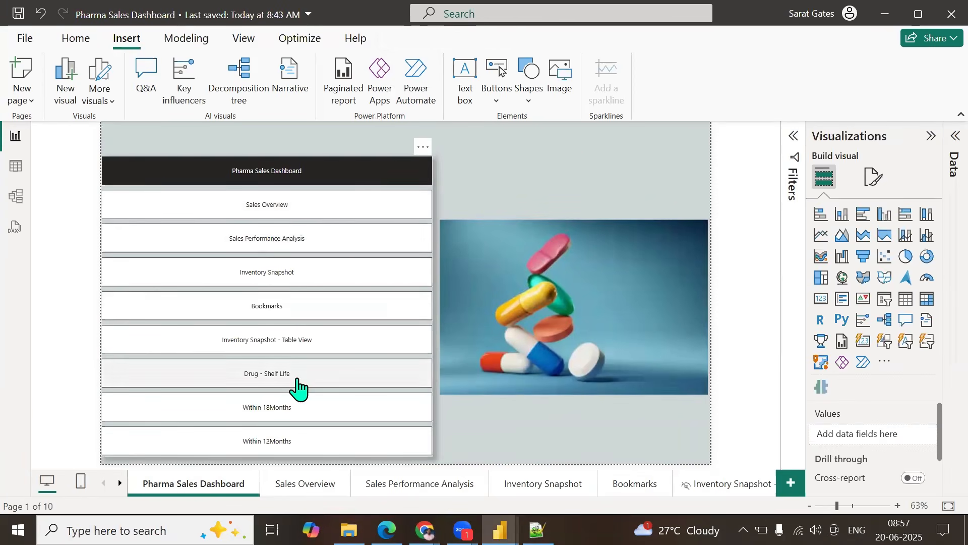
Step: Test the navigator's Sales Overview and Inventory Snapshot buttons, returning to the Pharma Sales Dashboard page after each
left_click(283, 209)
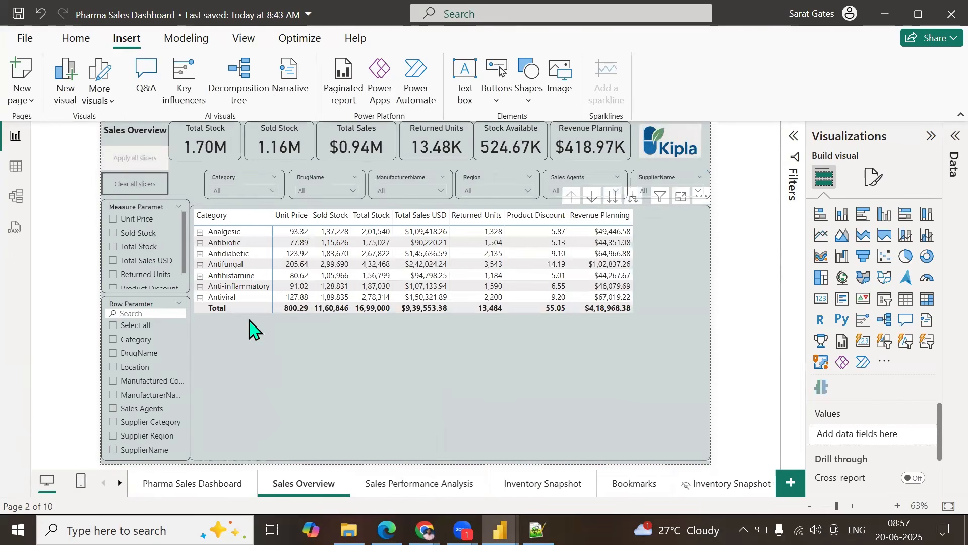
left_click(195, 484)
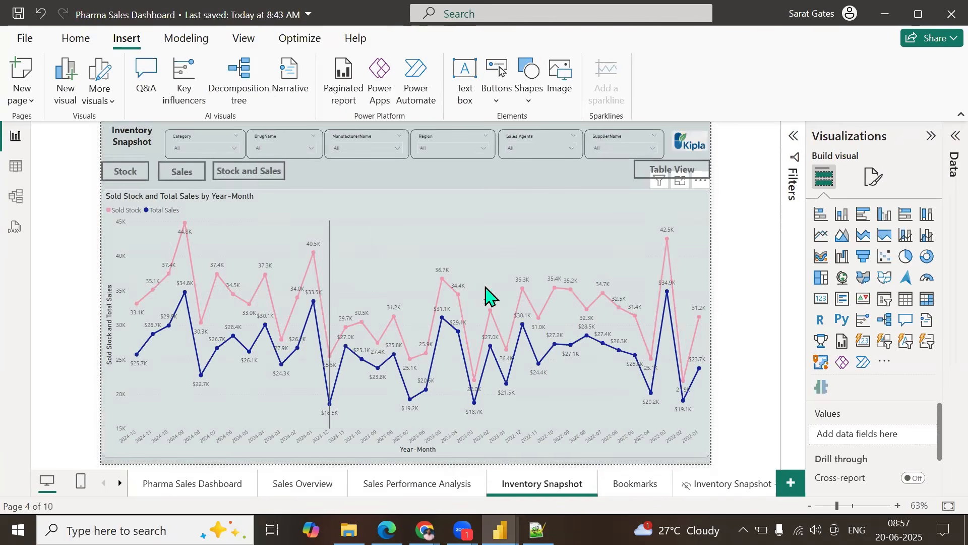
left_click(171, 492)
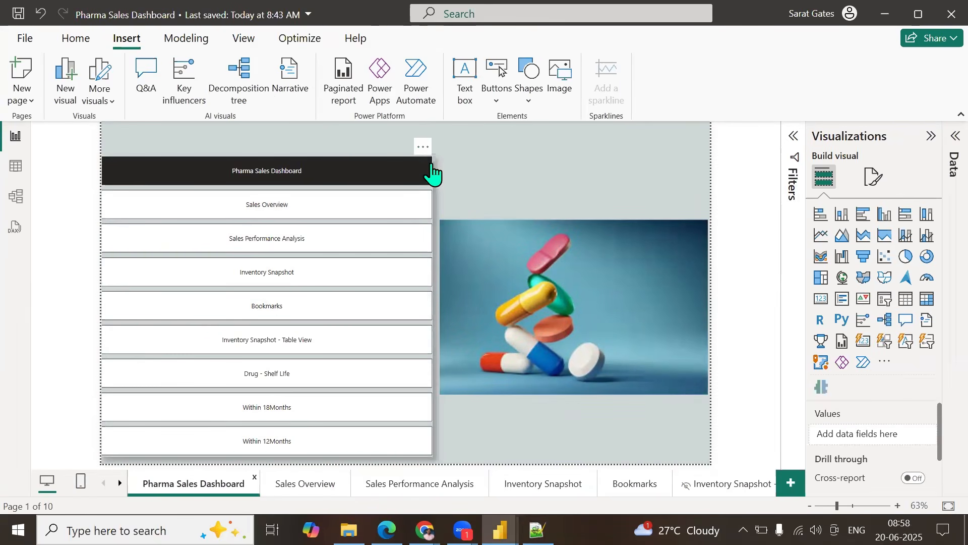
Step: Copy the front page's name and paste it as "Pharma Sales Dashboard" into a new text box
double_click(188, 487)
key("ctrl+c")
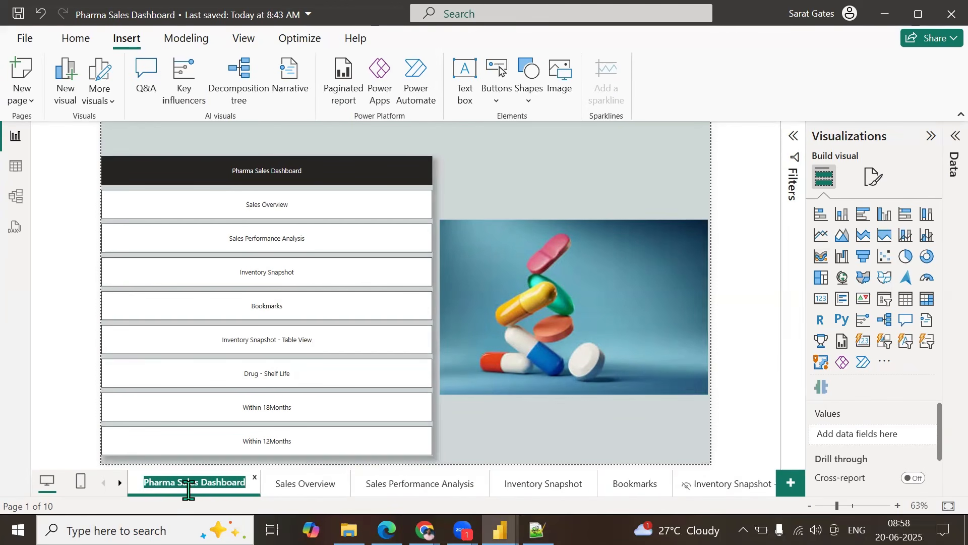
left_click(463, 133)
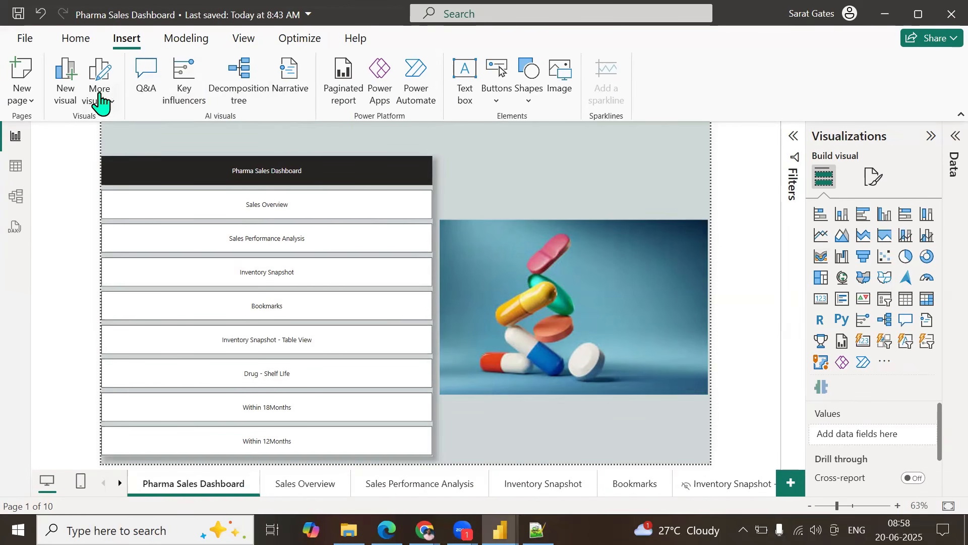
left_click(464, 81)
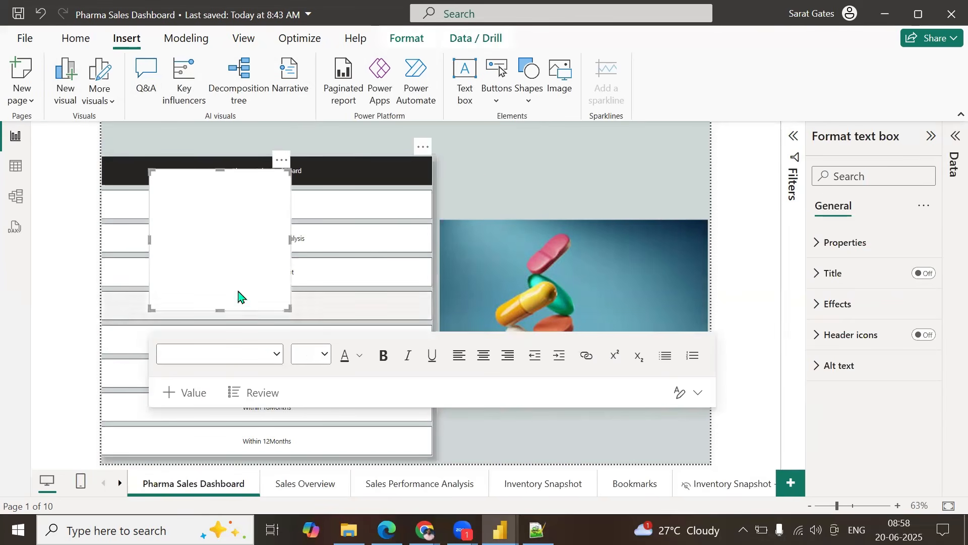
left_click(225, 241)
key("ctrl+v")
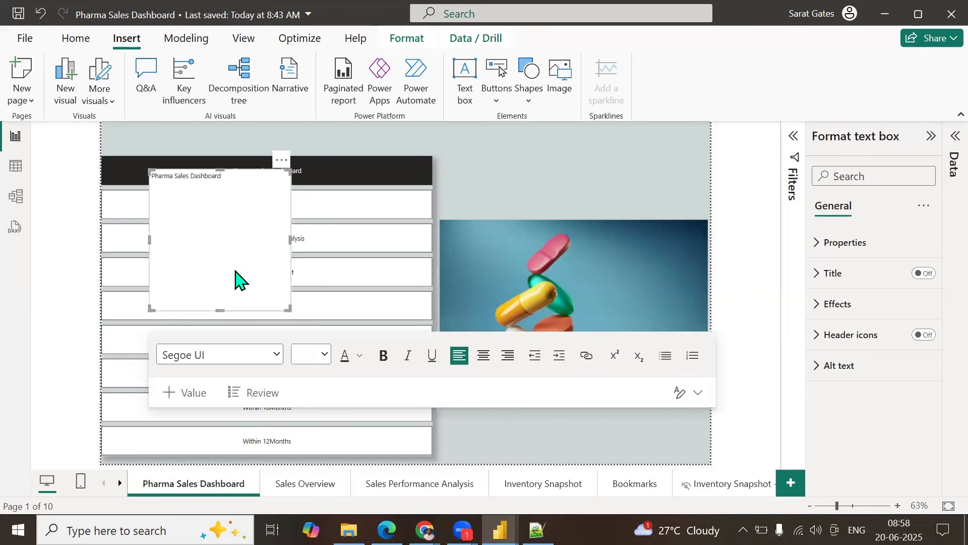
Step: Set the font size of the whole "Pharma Sales Dashboard" title text to 24
key("ctrl+a")
left_click(323, 354)
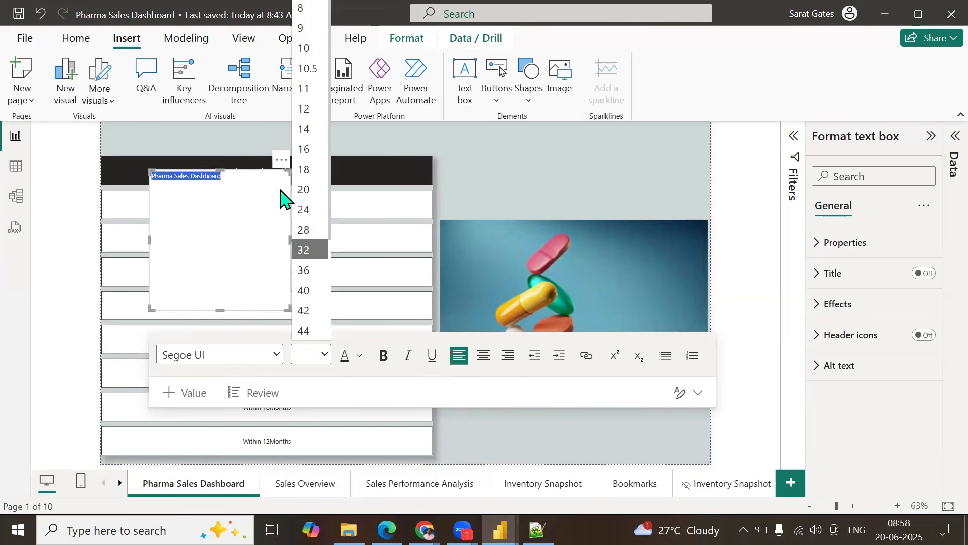
left_click(305, 150)
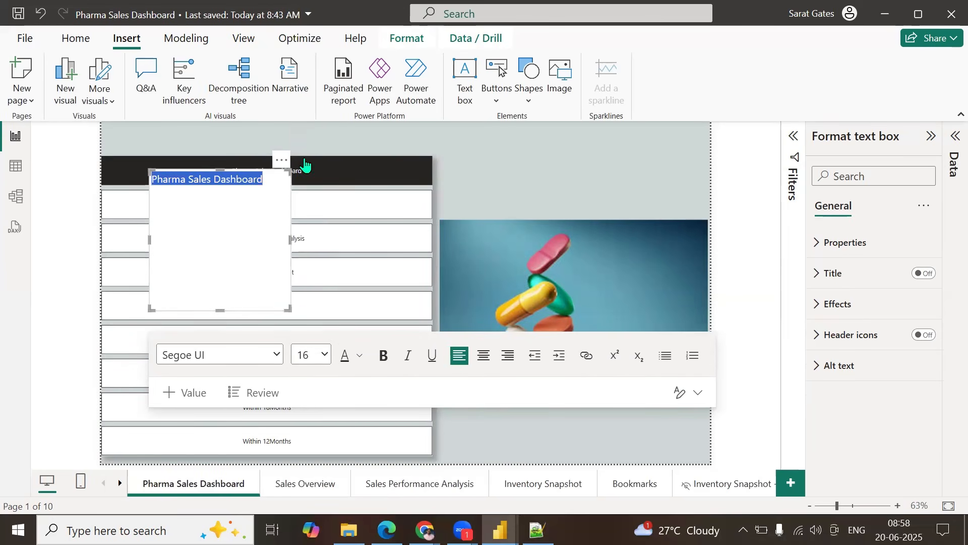
left_click(325, 357)
left_click(313, 219)
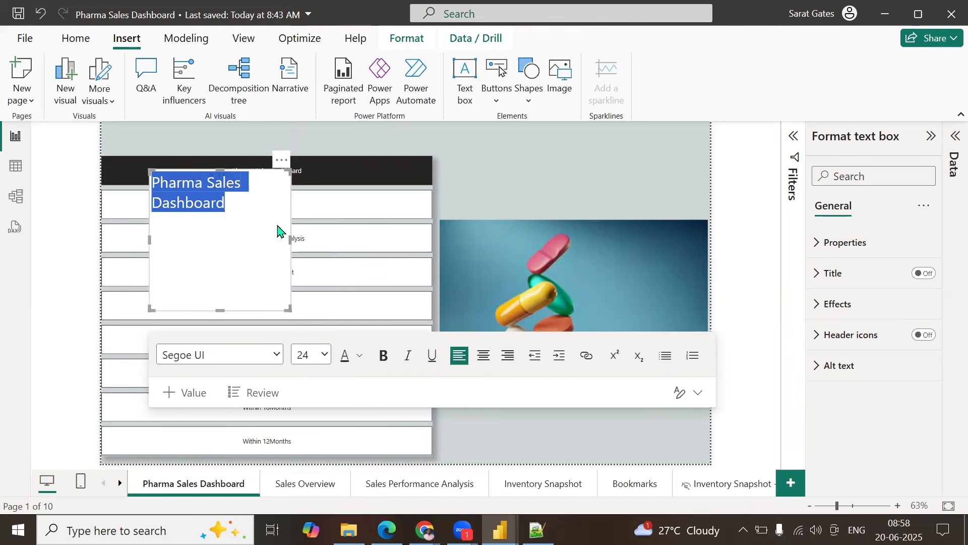
Step: Place the "Pharma Sales Dashboard" title box above the navigator, one line high and across the full page width, with centred text
left_click_drag(279, 171, 379, 124)
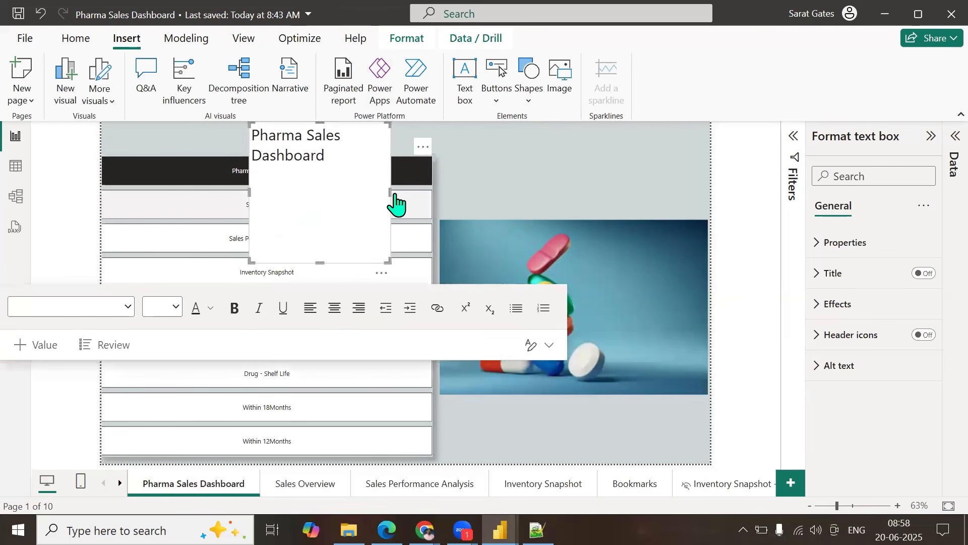
left_click_drag(389, 193, 676, 168)
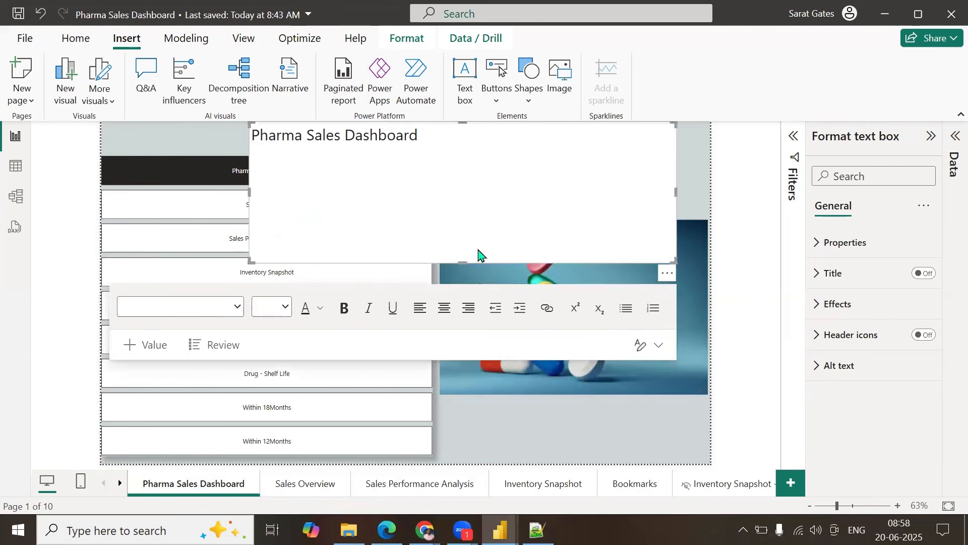
left_click_drag(462, 261, 456, 157)
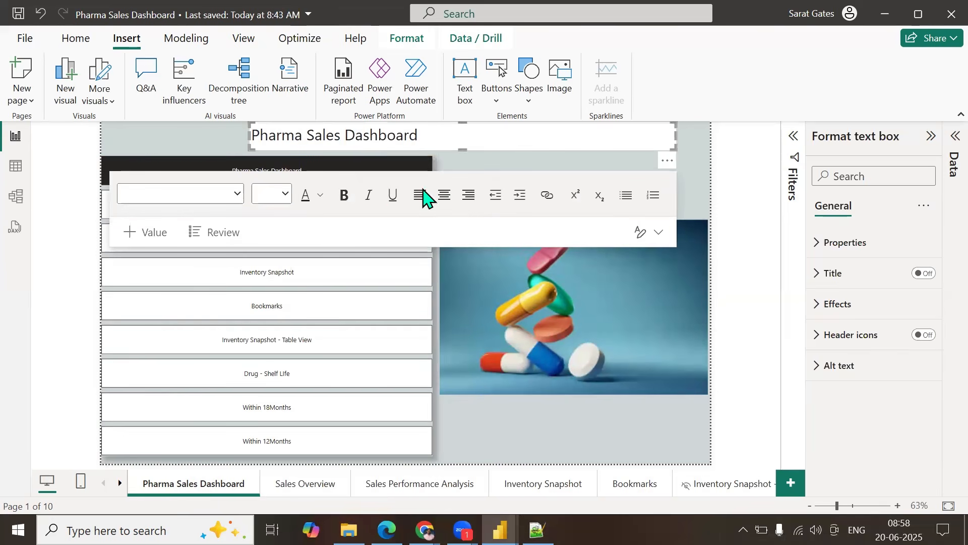
left_click(445, 204)
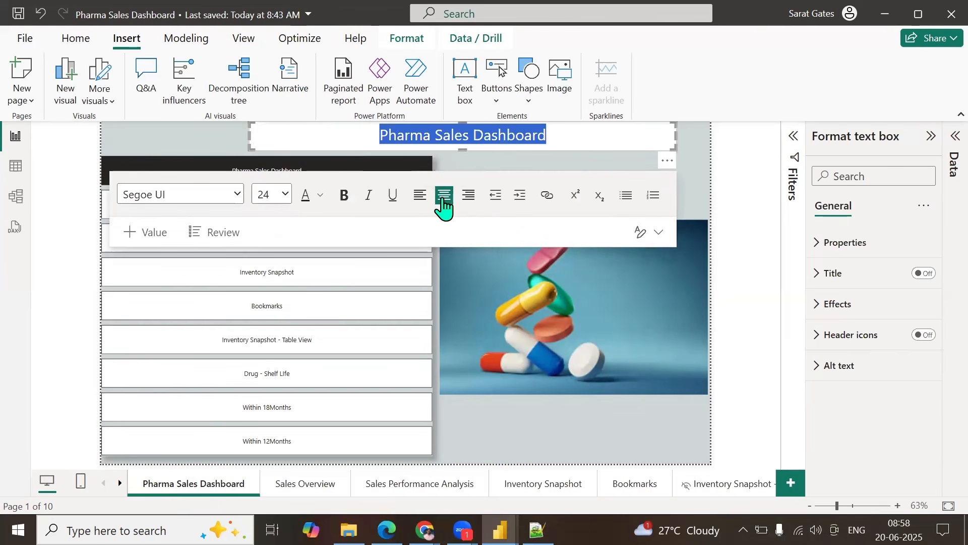
left_click_drag(250, 135, 103, 135)
left_click_drag(675, 138, 710, 139)
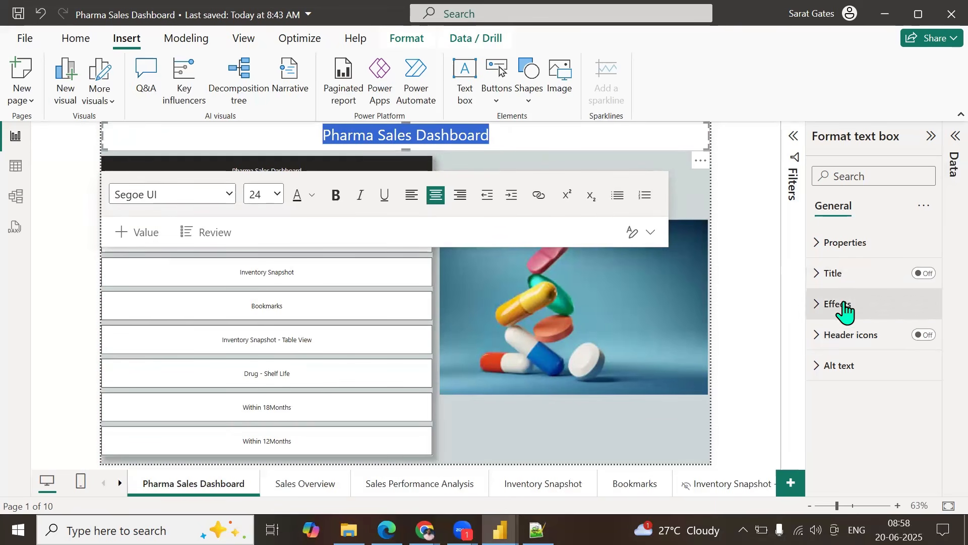
Step: Turn off the background of the "Pharma Sales Dashboard" title text box
left_click(555, 162)
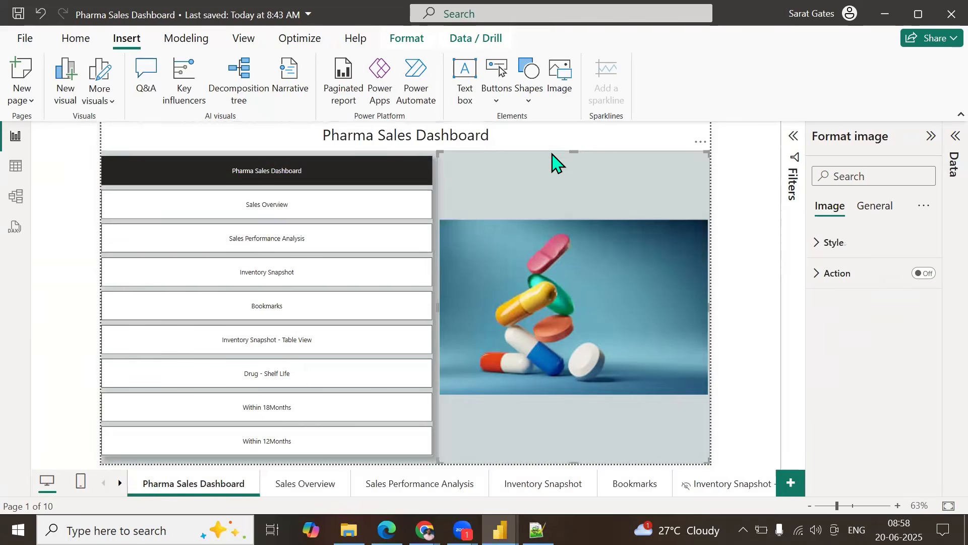
left_click(588, 146)
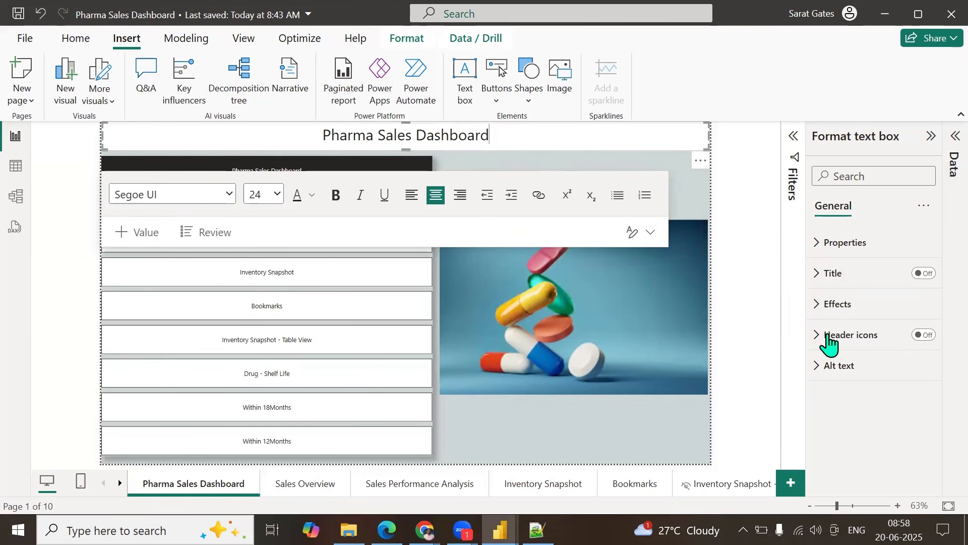
left_click(817, 275)
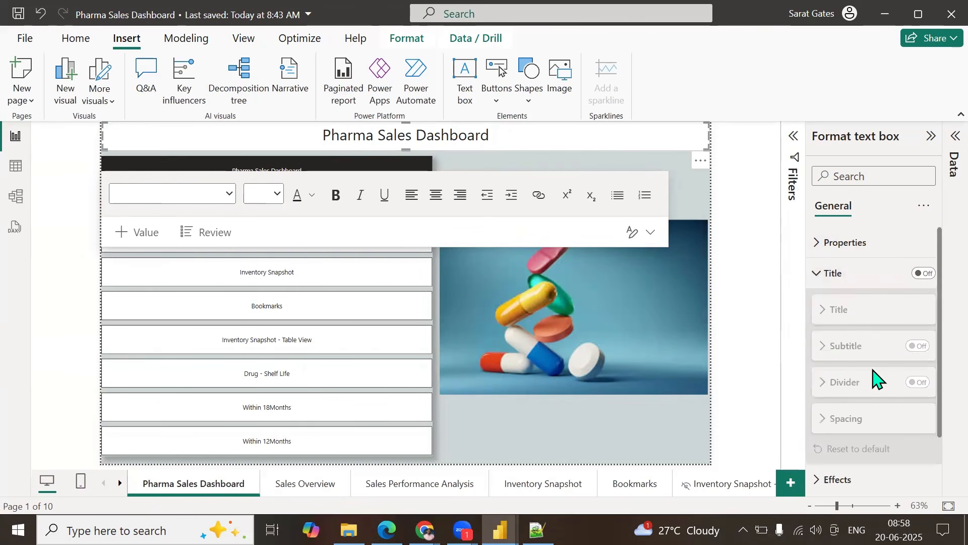
scroll(873, 353, "down", 2)
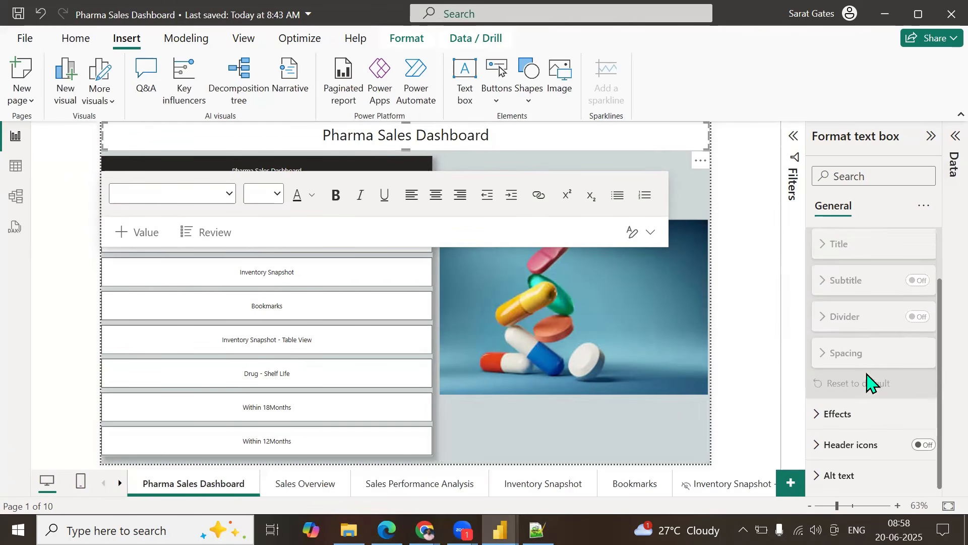
left_click(835, 412)
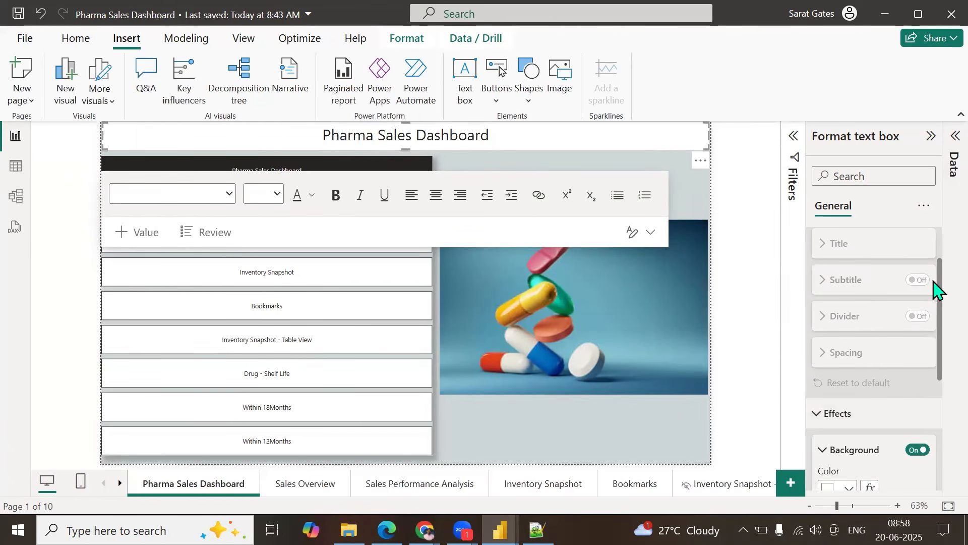
scroll(933, 343, "down", 4)
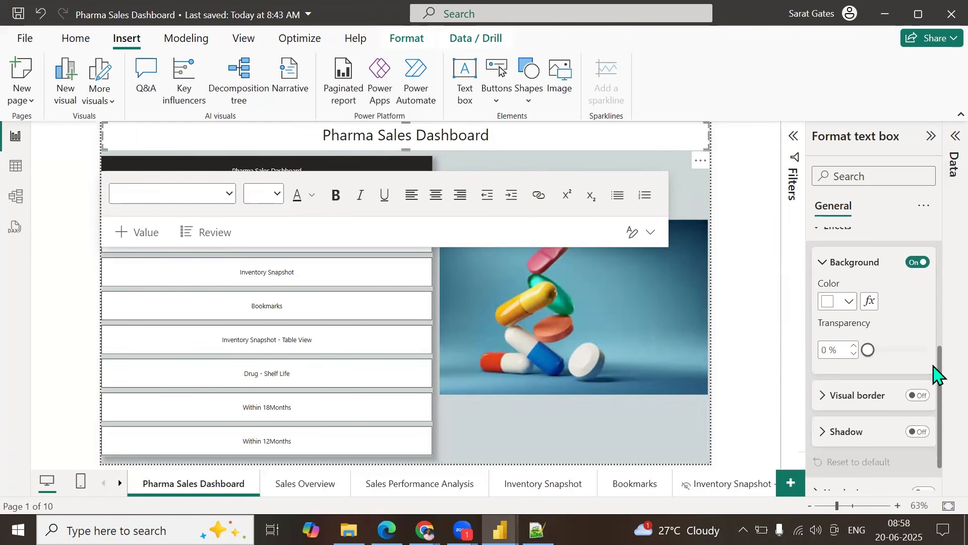
left_click(918, 261)
left_click(500, 167)
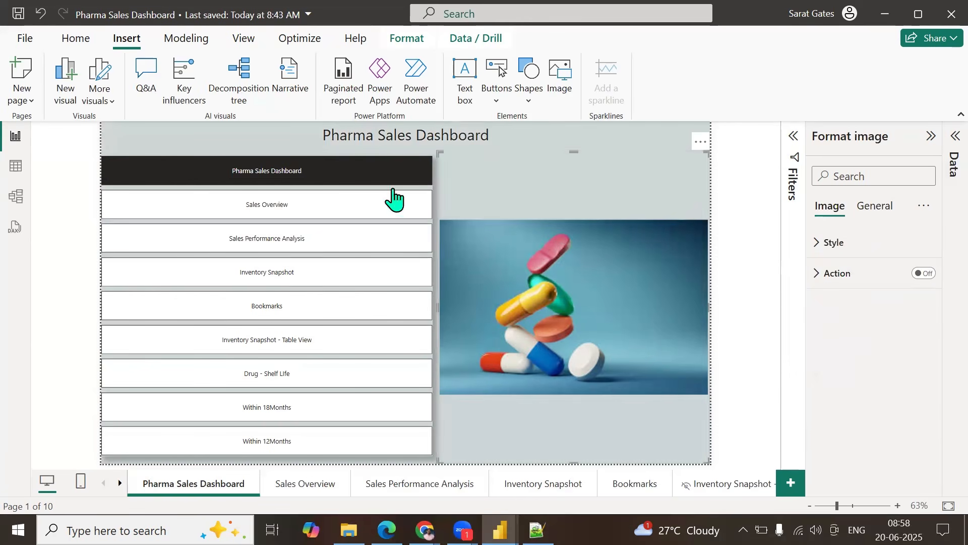
left_click(430, 469)
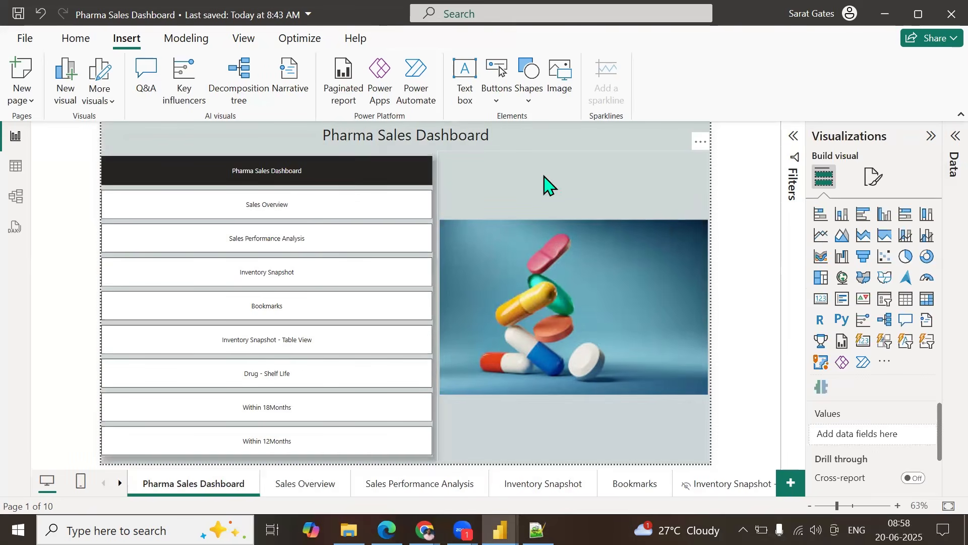
left_click(547, 291)
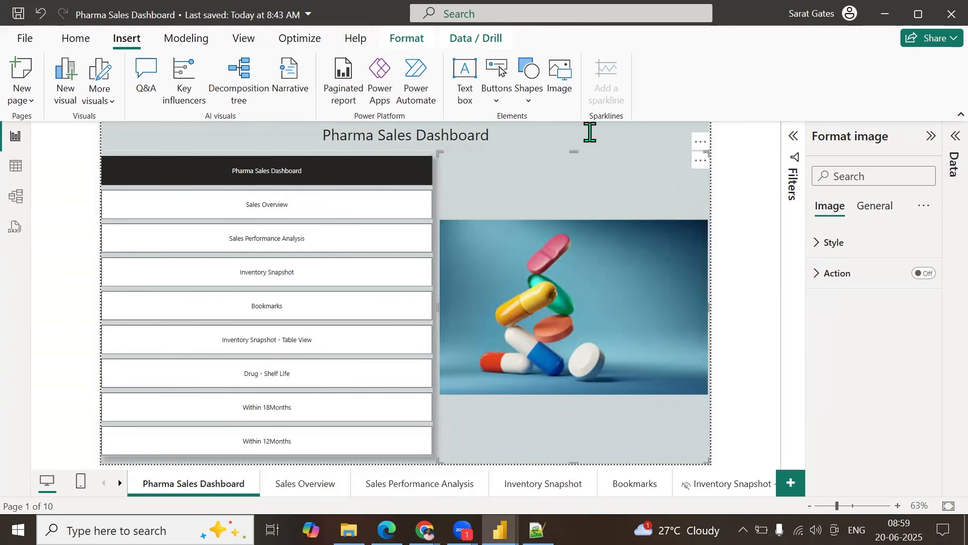
left_click(433, 468)
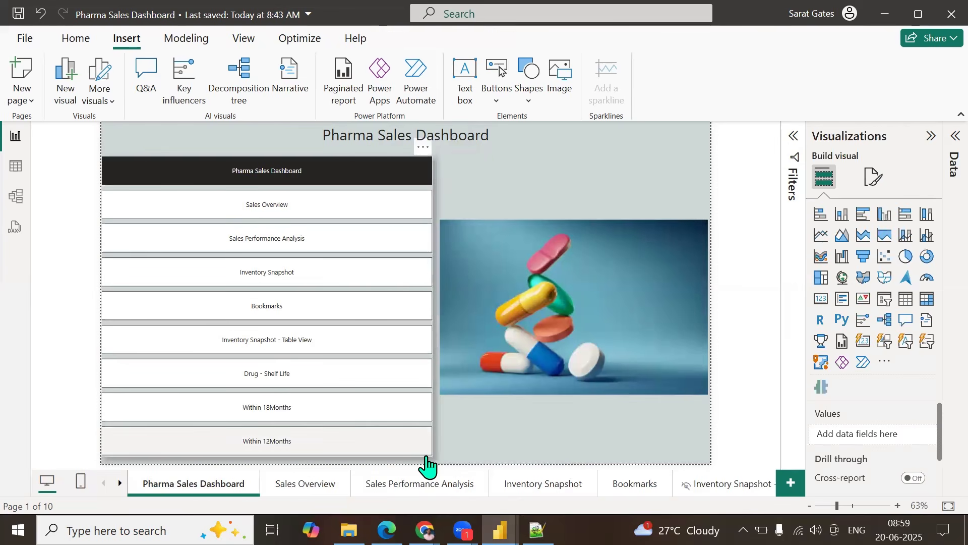
Step: Try the Pill, Parallelogram and Heart shapes on the page navigator's buttons
left_click(432, 189)
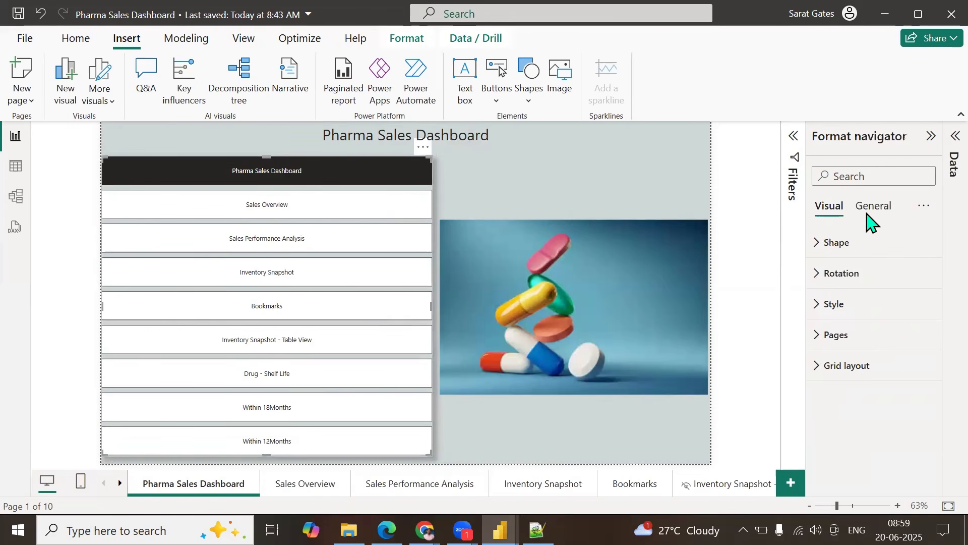
left_click(817, 243)
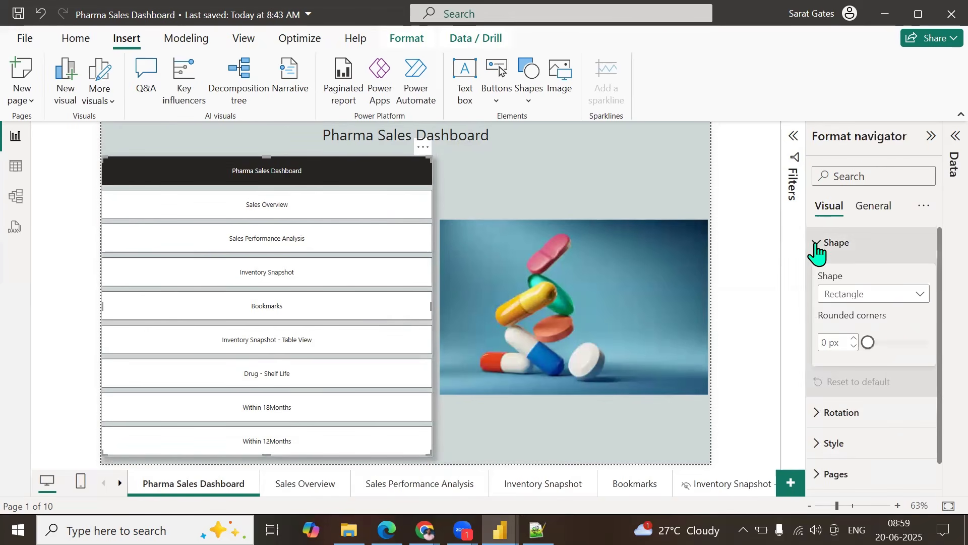
left_click(840, 294)
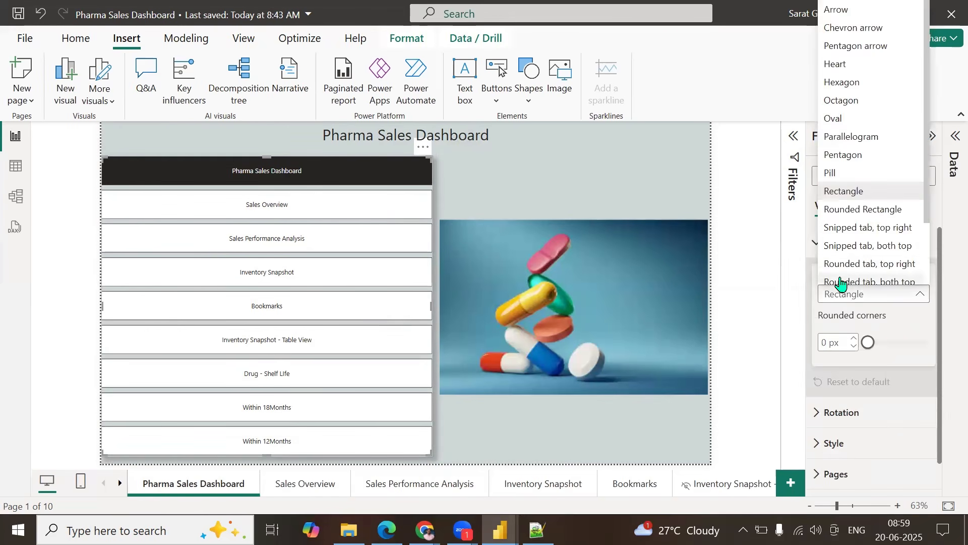
left_click(839, 175)
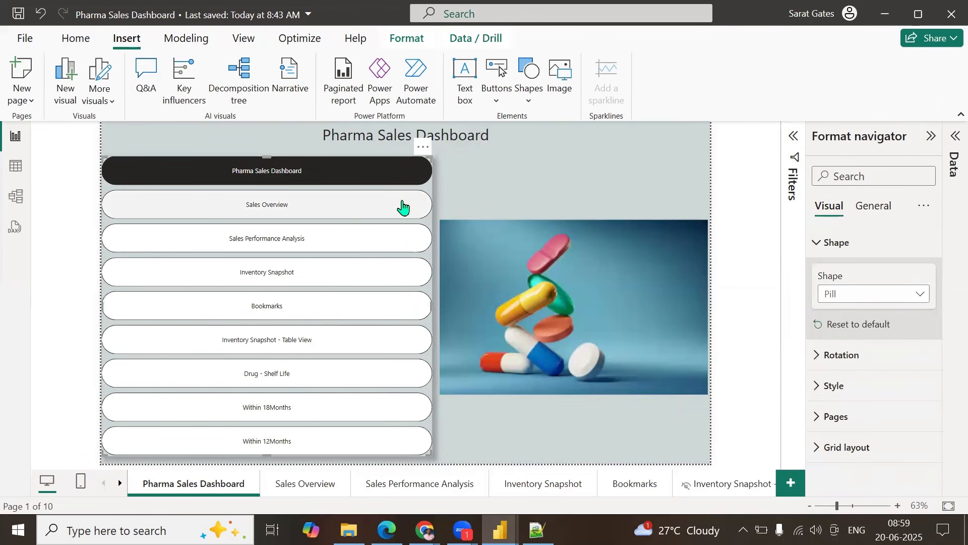
left_click(865, 295)
left_click(849, 136)
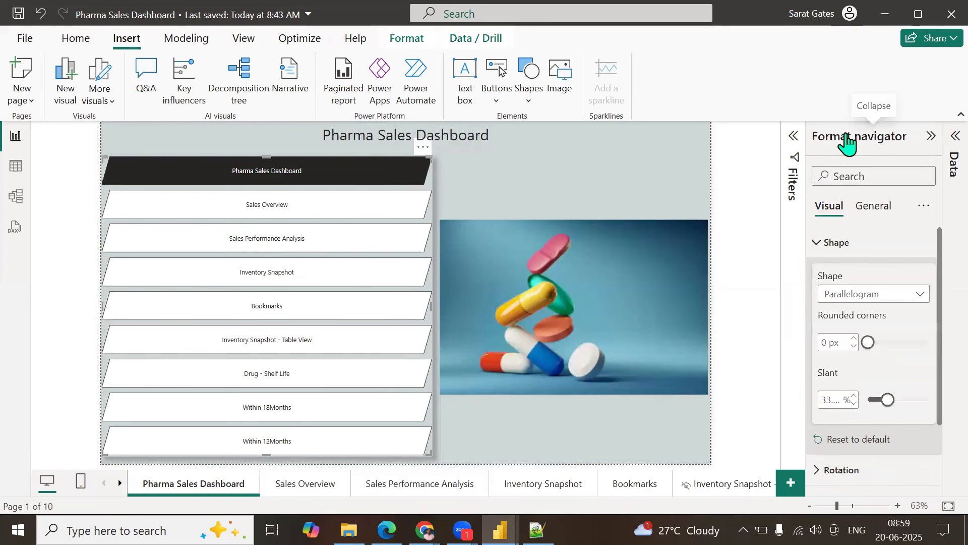
left_click(860, 295)
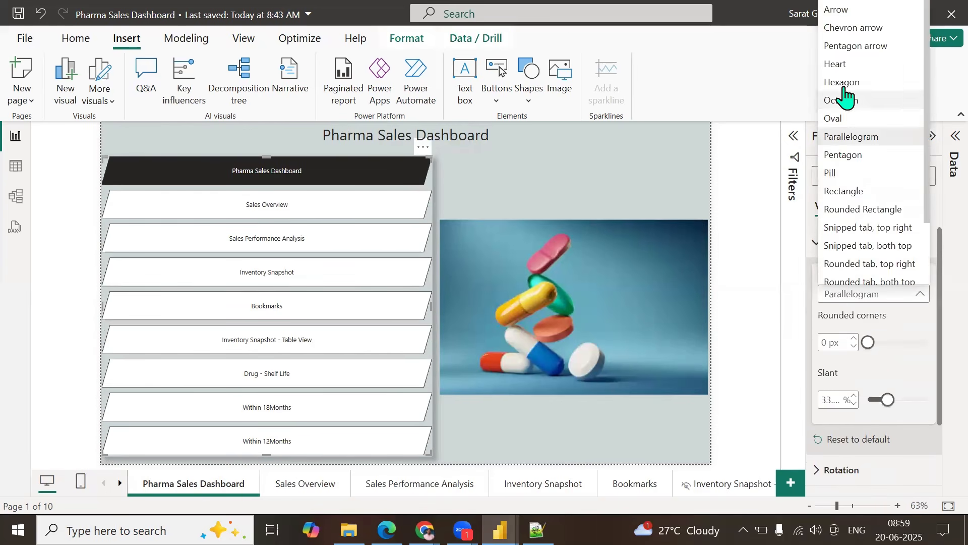
left_click(844, 69)
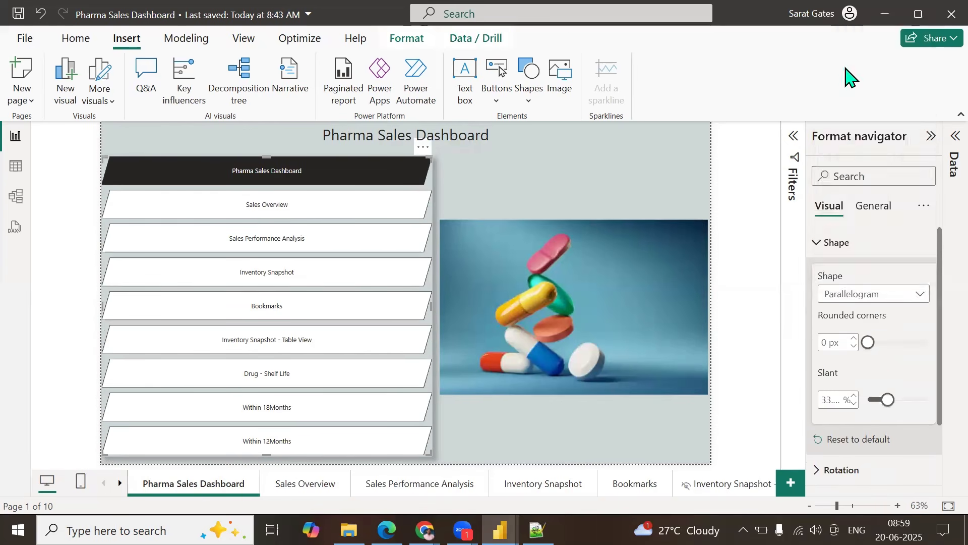
Step: Set the shape of the page navigator's buttons to Pentagon arrow
left_click(854, 297)
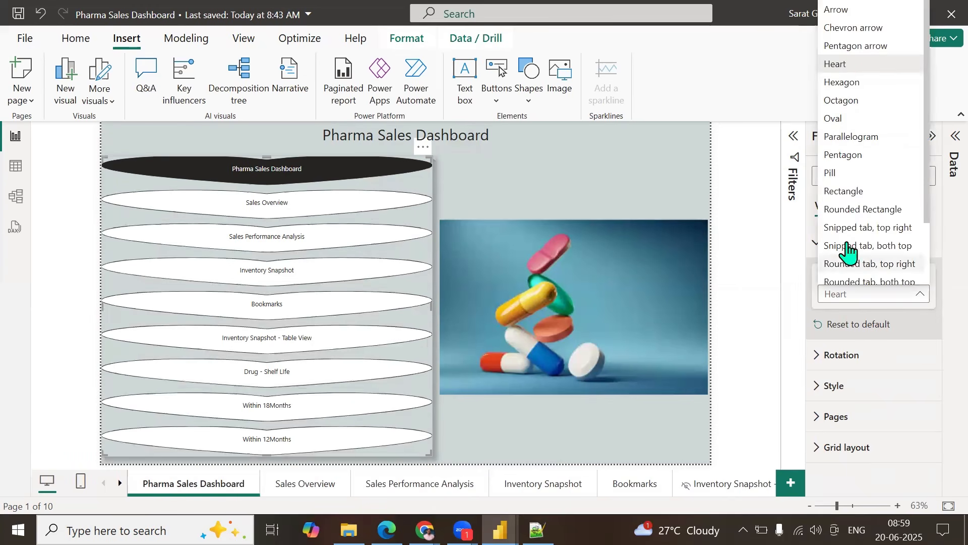
left_click(858, 46)
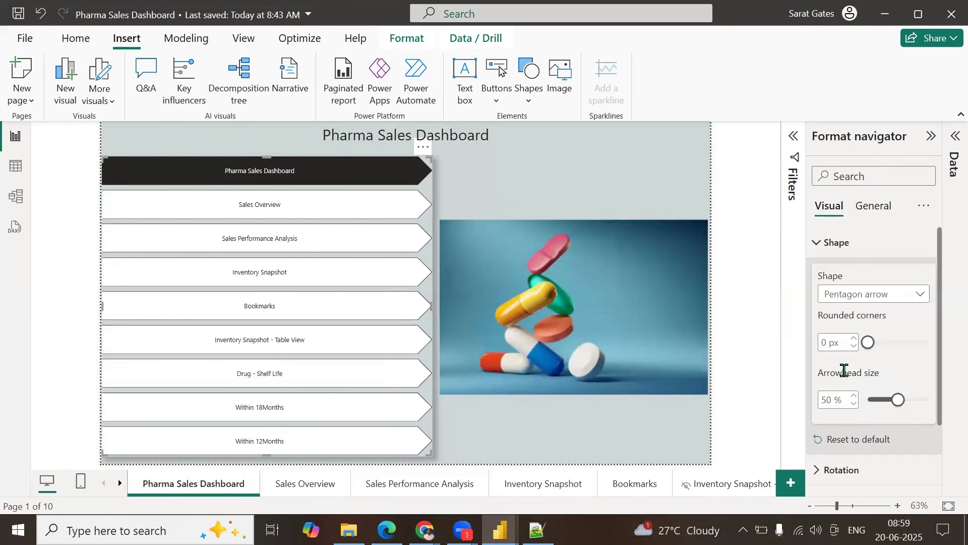
Step: Show the page navigator's style settings for the Hover state
left_click(822, 469)
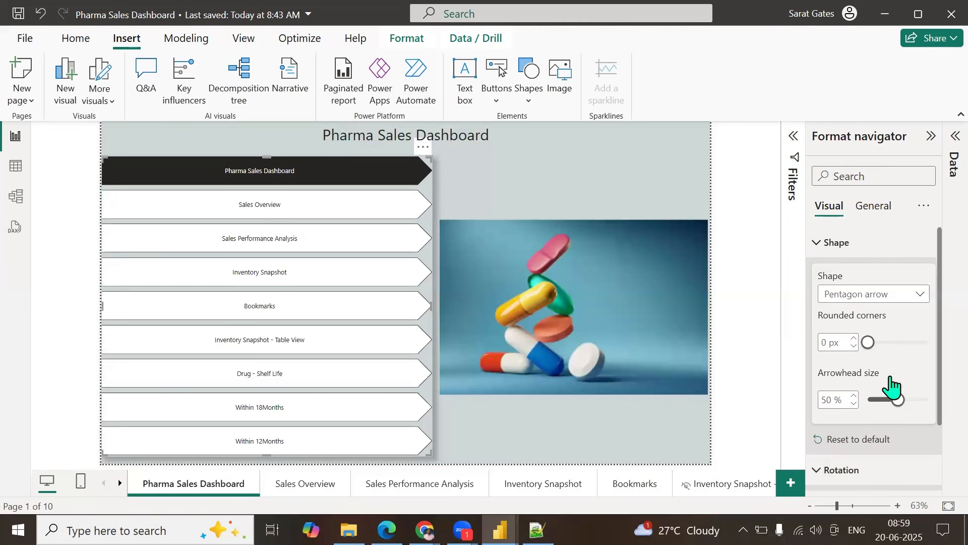
left_click_drag(934, 248, 937, 428)
left_click(840, 421)
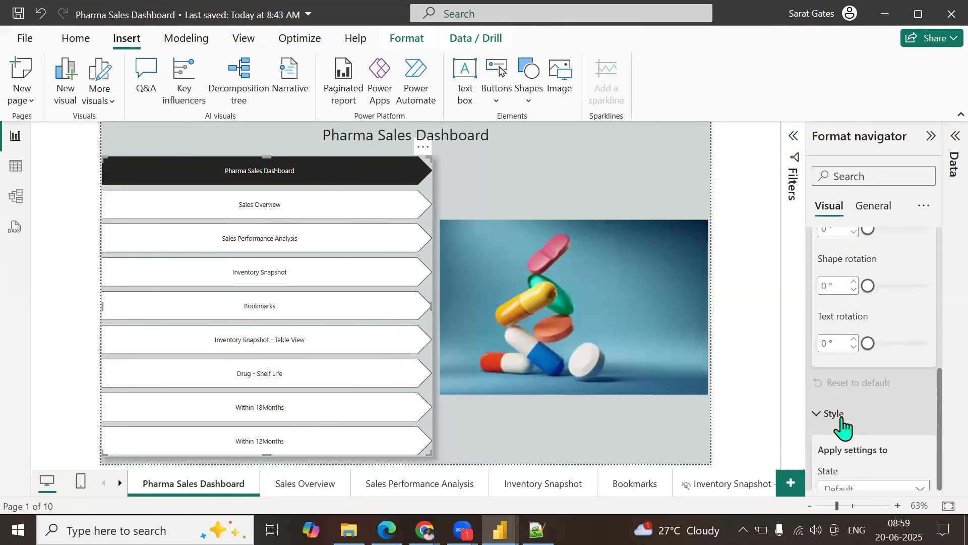
left_click_drag(939, 317, 938, 368)
left_click(912, 272)
left_click(835, 308)
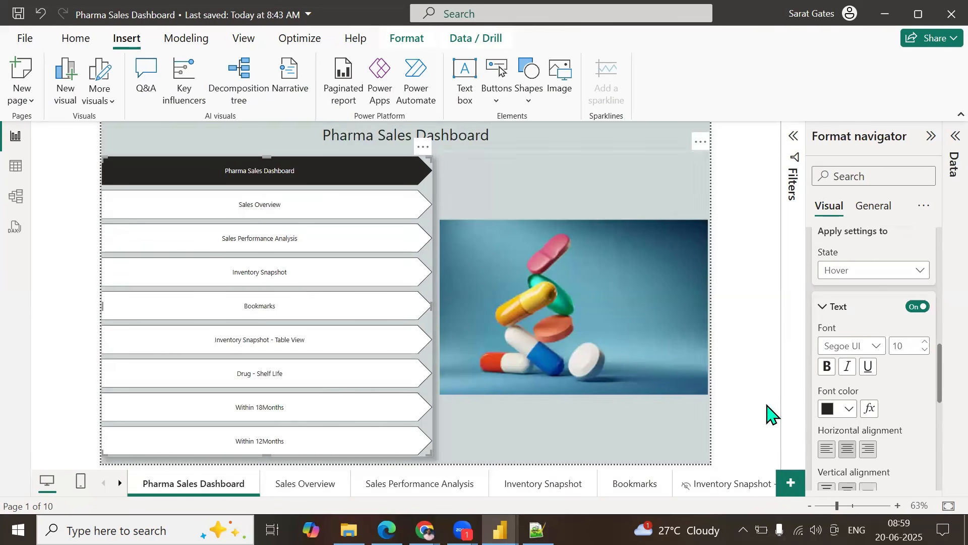
Step: Switch the navigator's style settings to the Press state and test its Sales Overview button, returning to the Pharma Sales Dashboard page
left_click(863, 275)
left_click(847, 324)
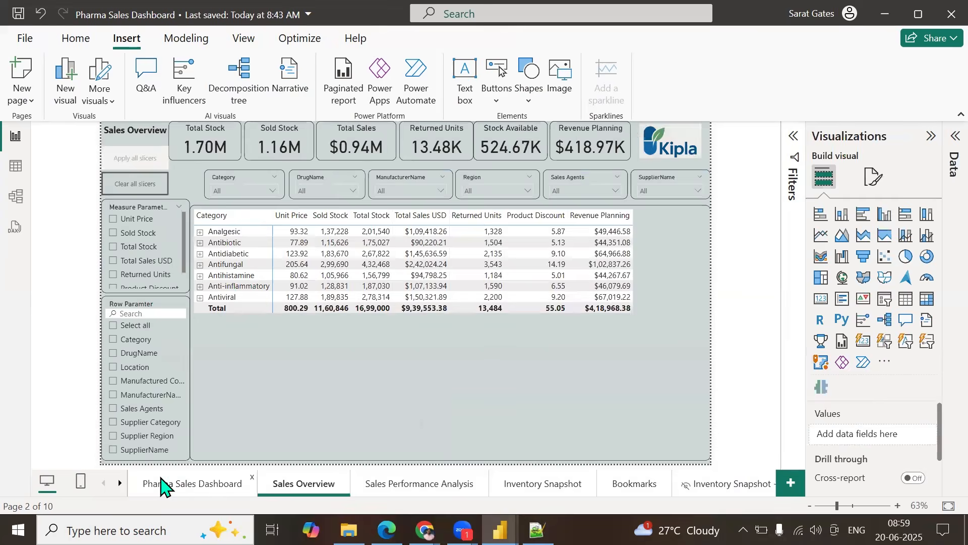
left_click(162, 478)
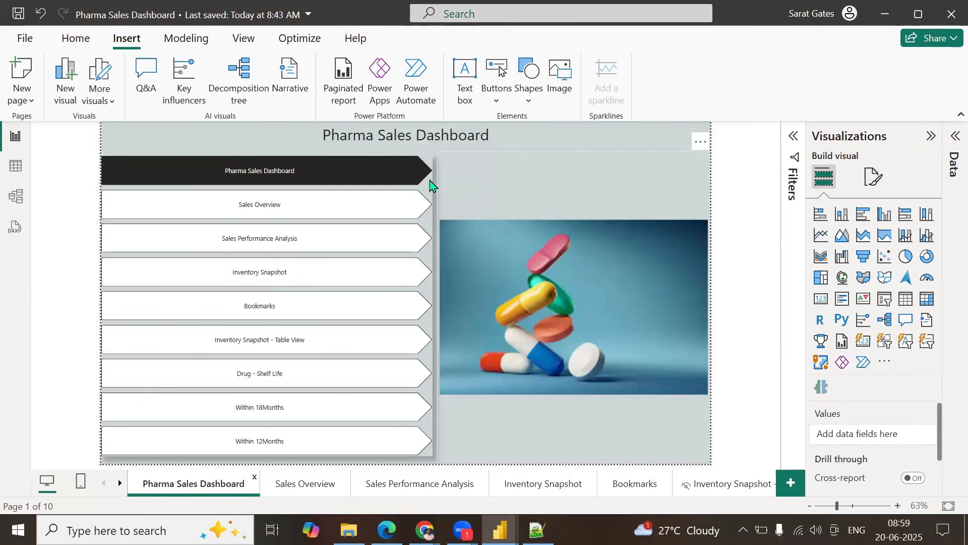
Step: Set the font color of the page navigator's text in the Press state to the light blue recent color
left_click(426, 185)
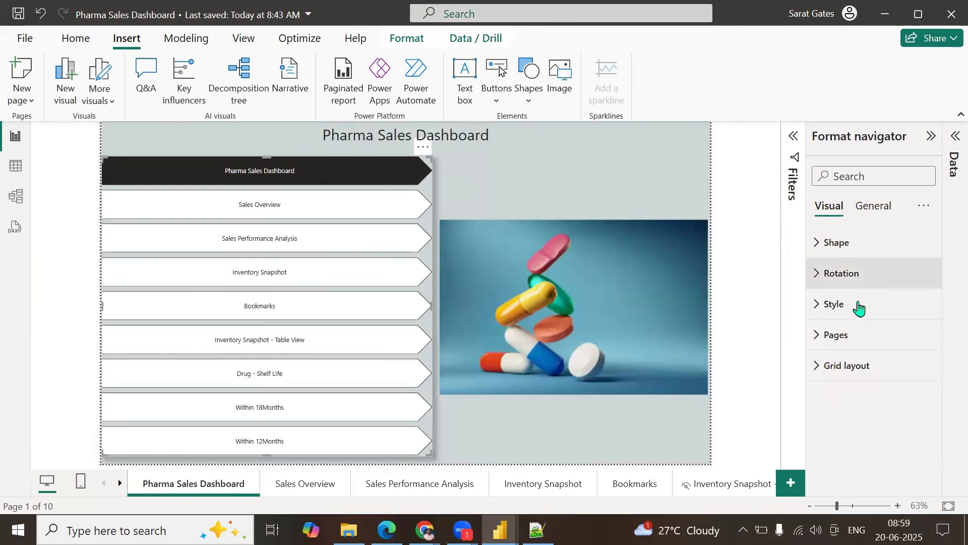
left_click(814, 304)
scroll(867, 396, "down", 2)
scroll(868, 396, "down", 3)
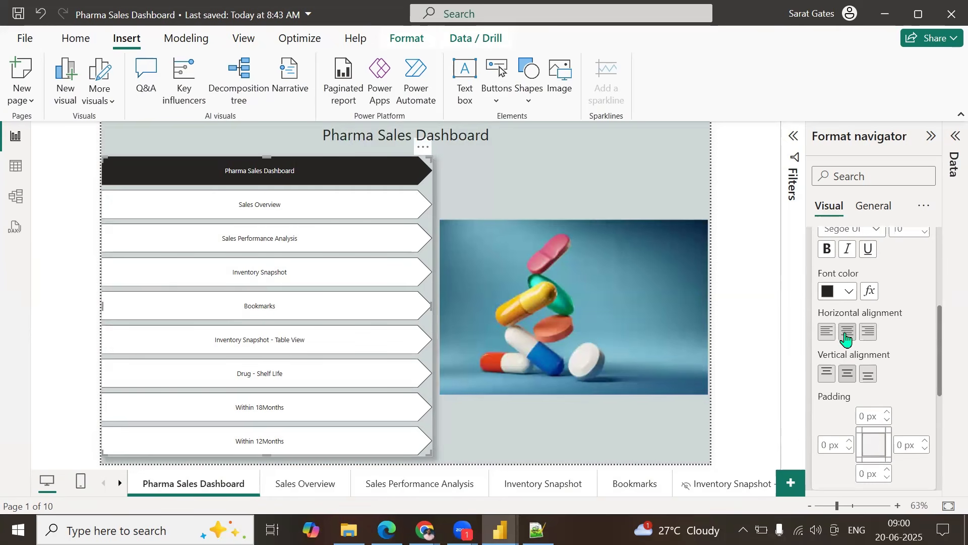
scroll(904, 306, "down", 2)
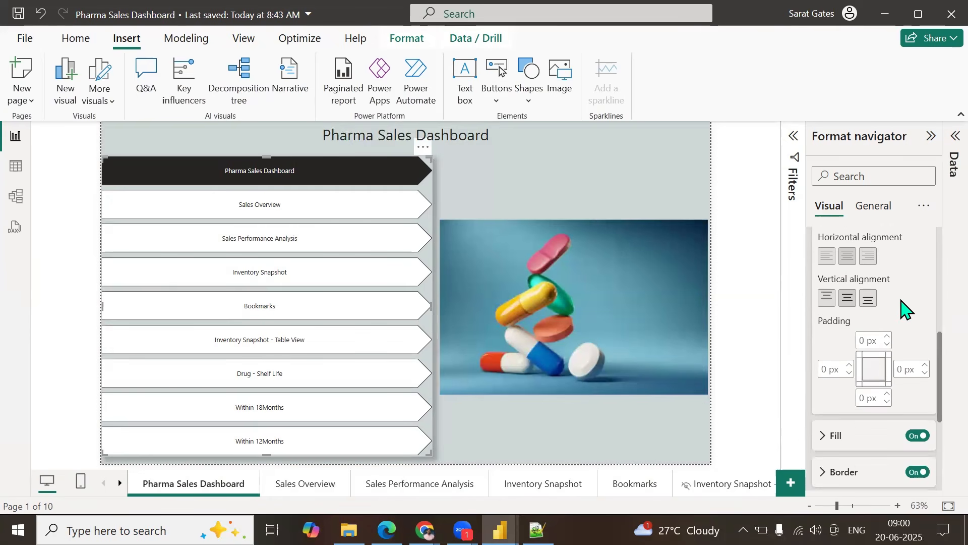
scroll(904, 308, "up", 5)
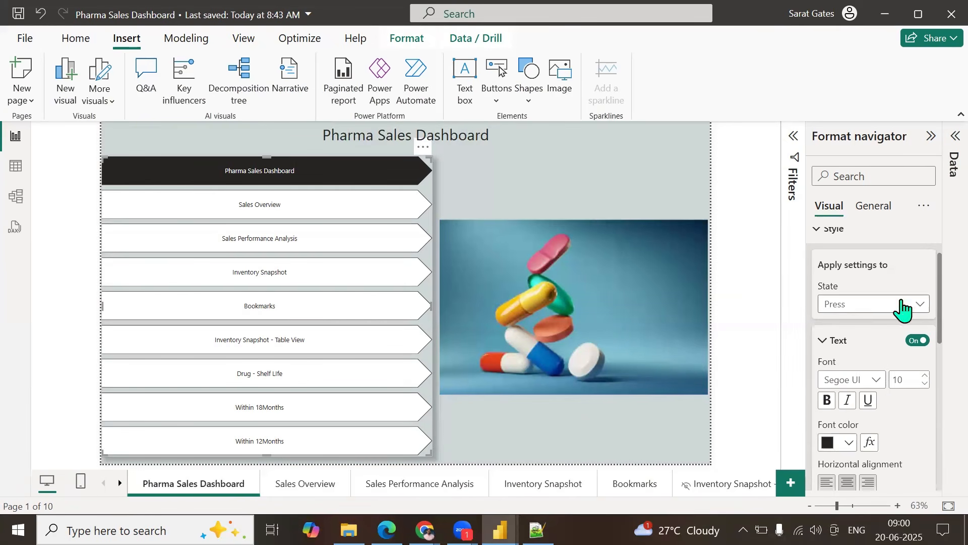
left_click(849, 442)
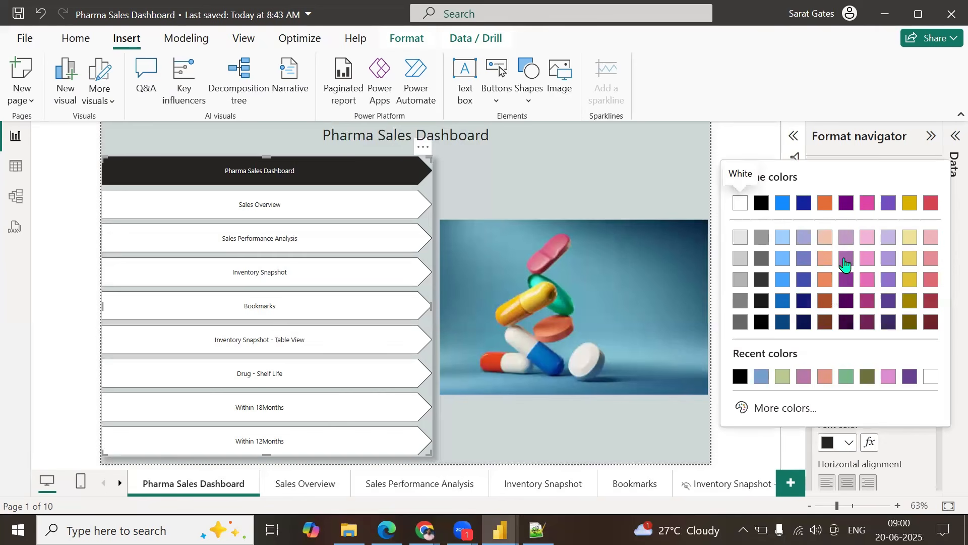
left_click(761, 376)
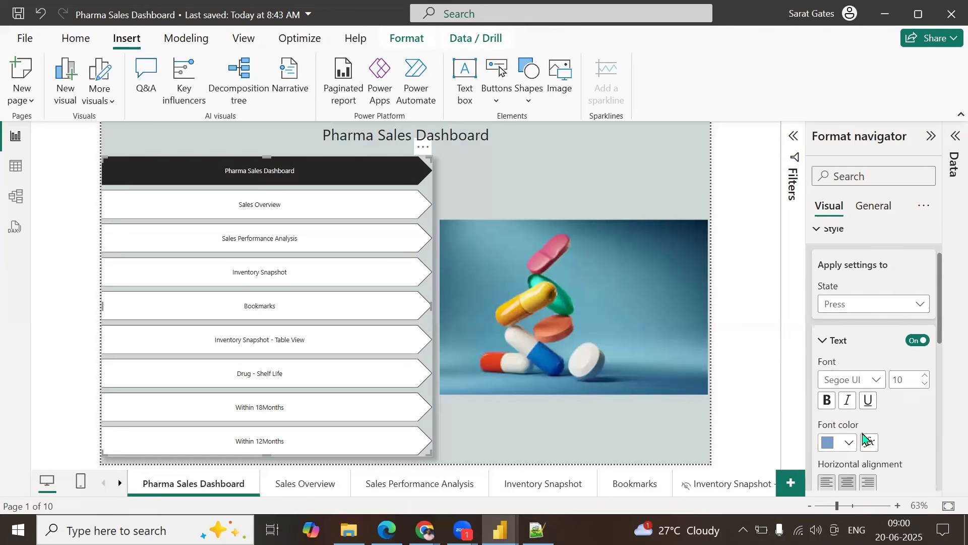
Step: Switch the page navigator's style settings to the Default state and turn off the fill of its buttons
left_click(926, 310)
left_click(846, 340)
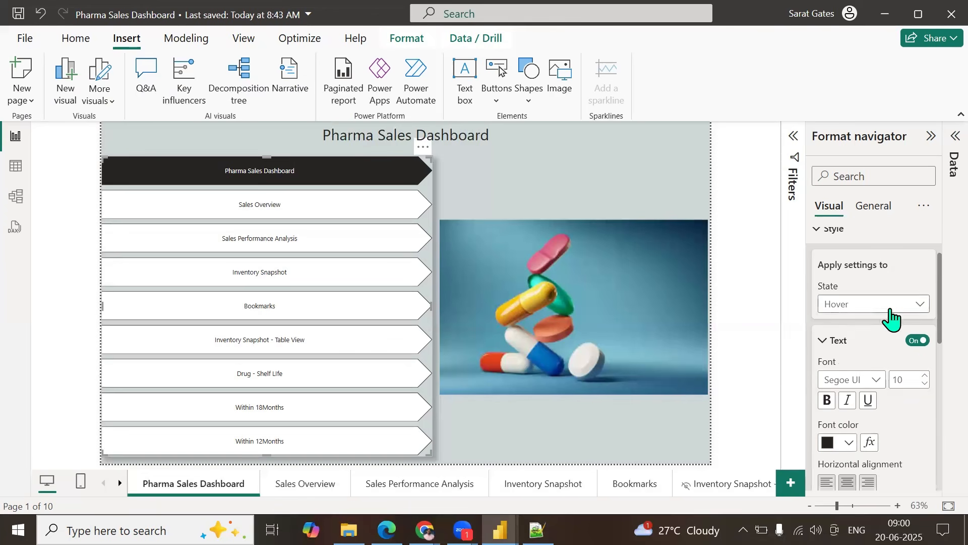
left_click(859, 305)
left_click(841, 324)
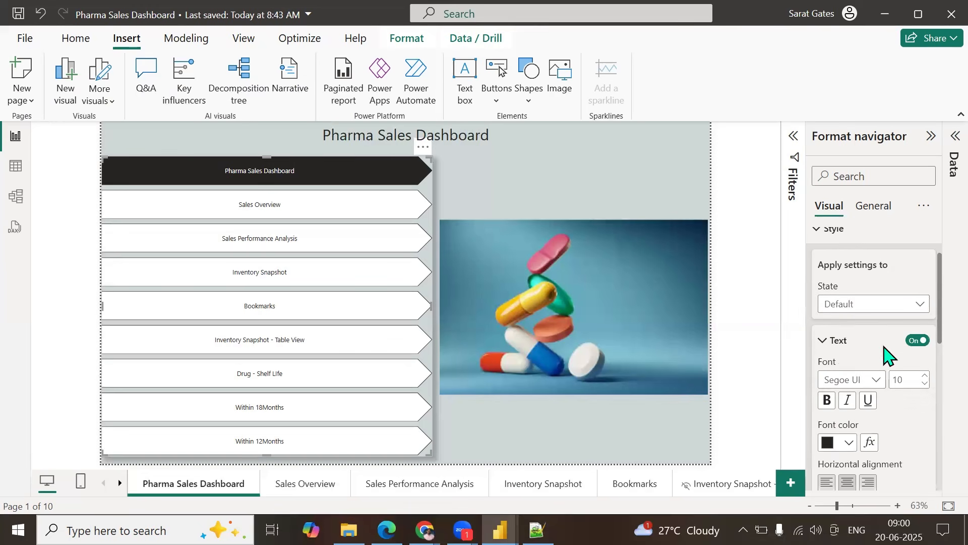
left_click_drag(933, 280, 941, 444)
left_click(820, 295)
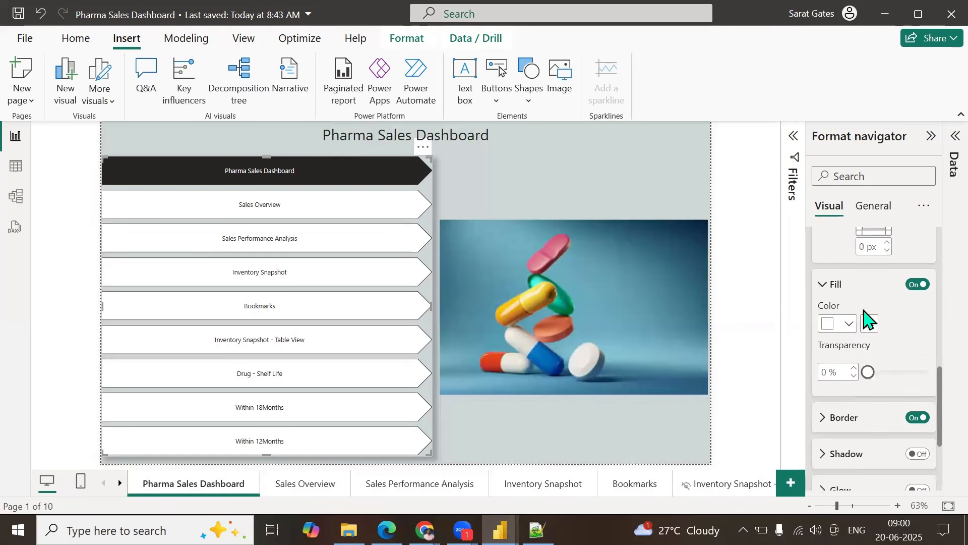
left_click(916, 286)
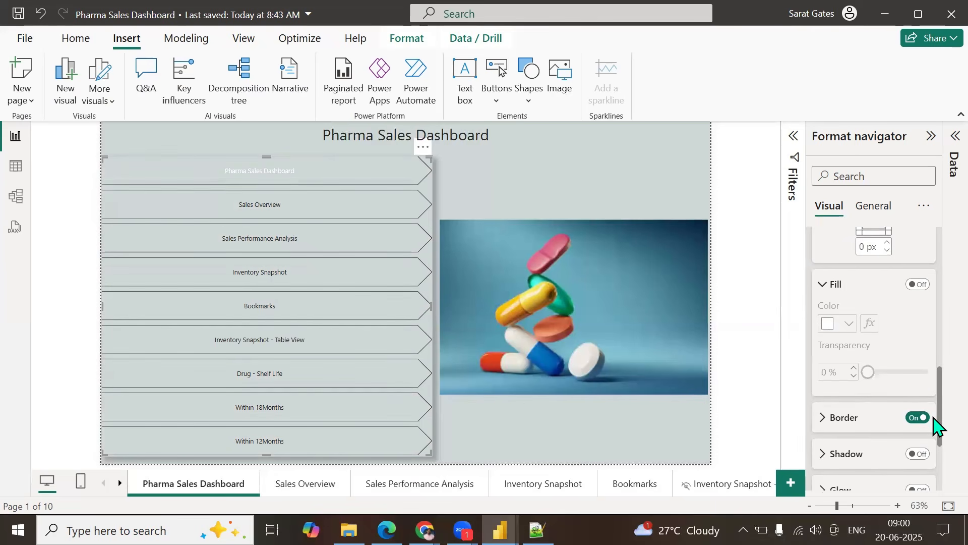
Step: Make the navigator's Default-state text bold and test its Sales Overview button, returning to the Pharma Sales Dashboard page
left_click_drag(934, 401, 934, 326)
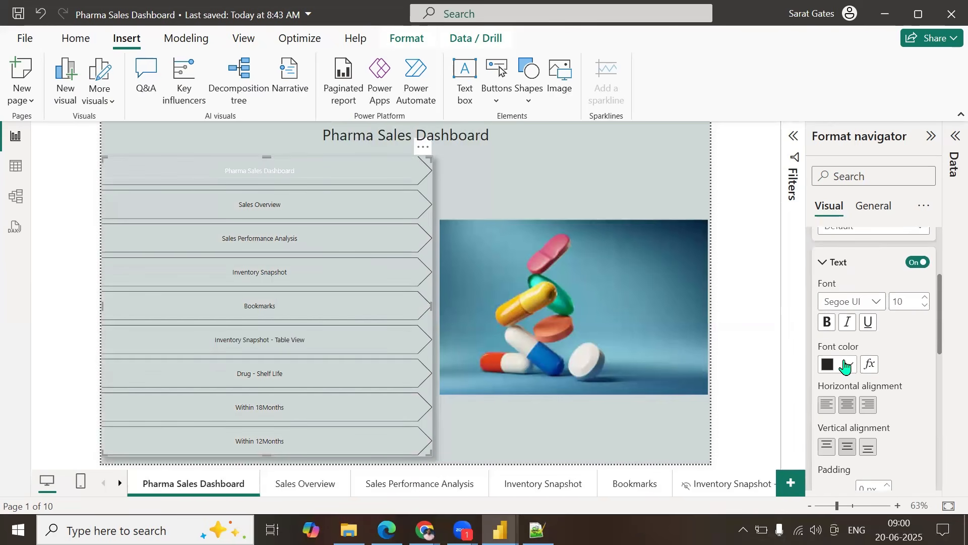
left_click(828, 324)
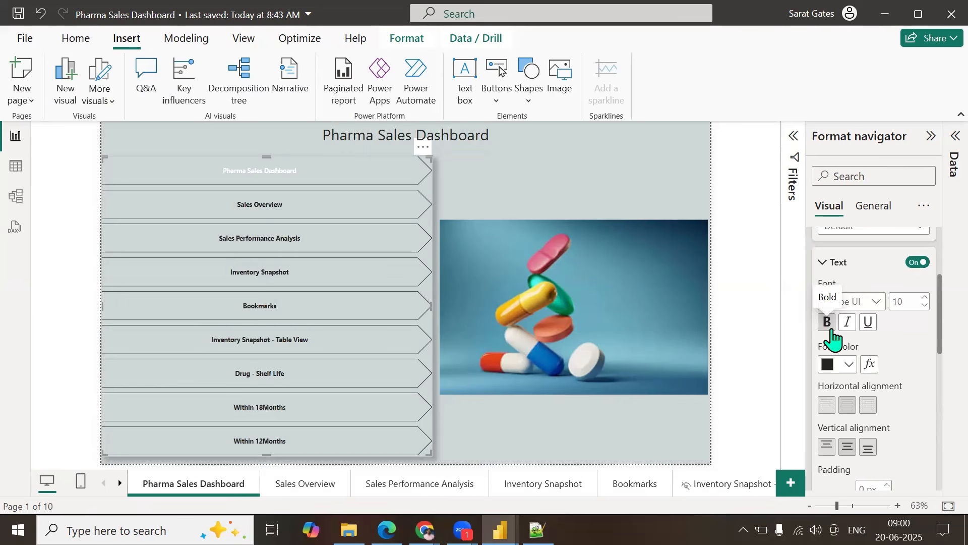
left_click(287, 218, "ctrl")
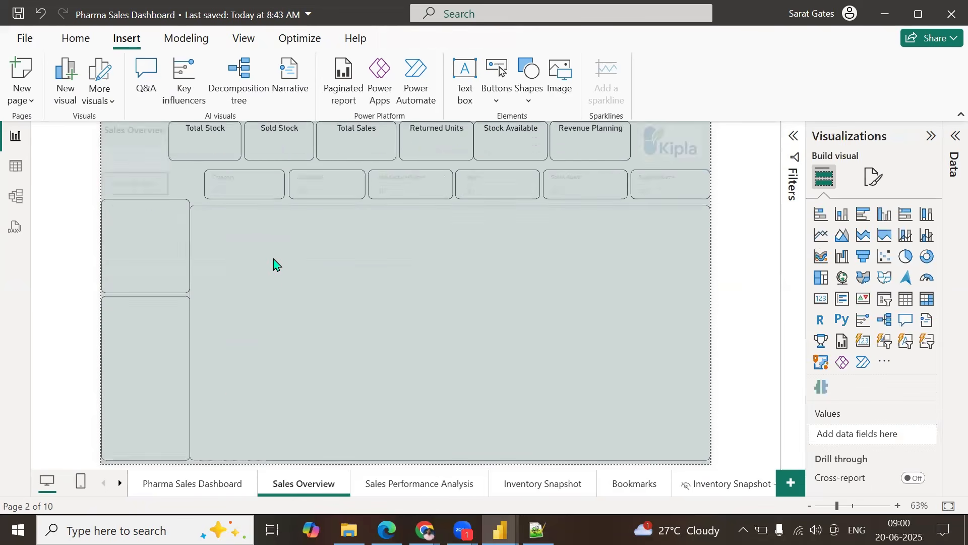
left_click(182, 485)
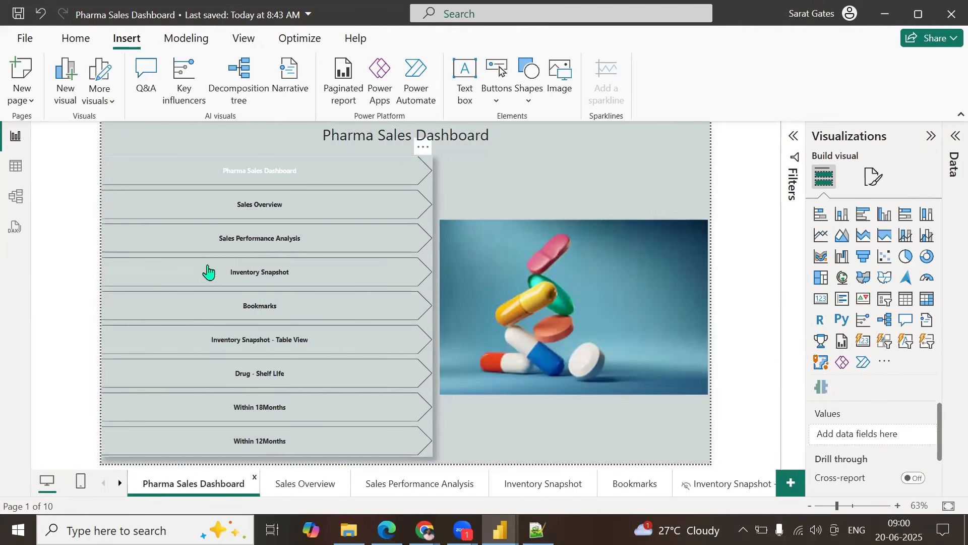
Step: Review the page navigator's shape settings and its style settings for the Hover and Press states
left_click(428, 186)
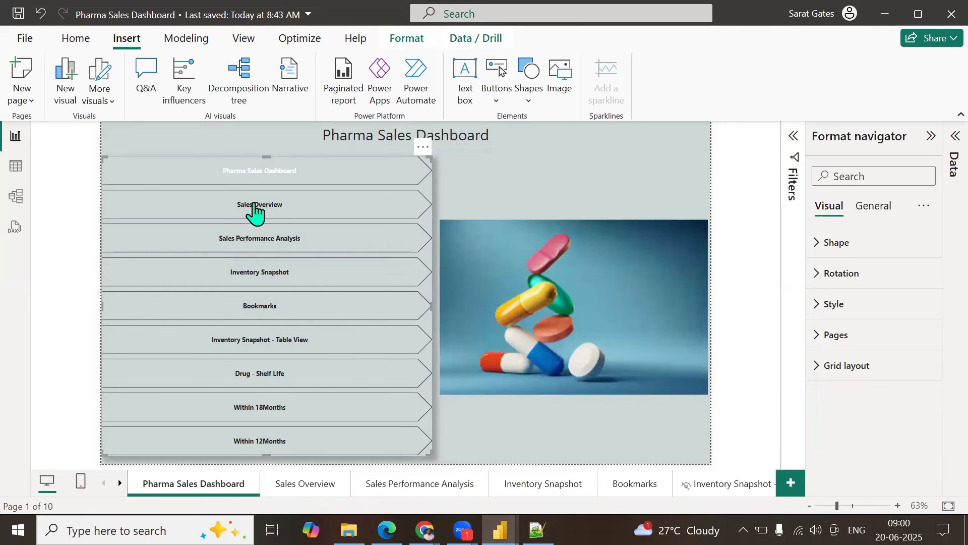
left_click(814, 258)
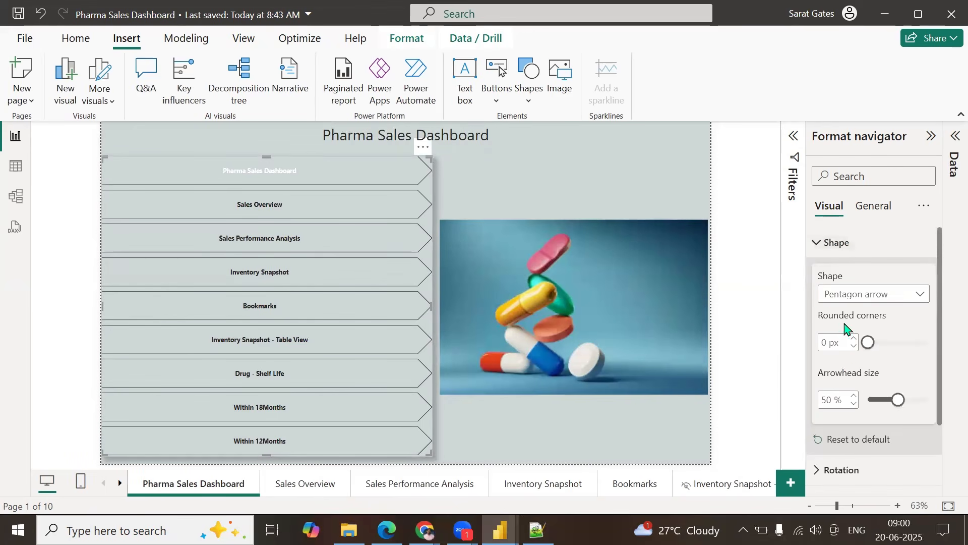
left_click(823, 252)
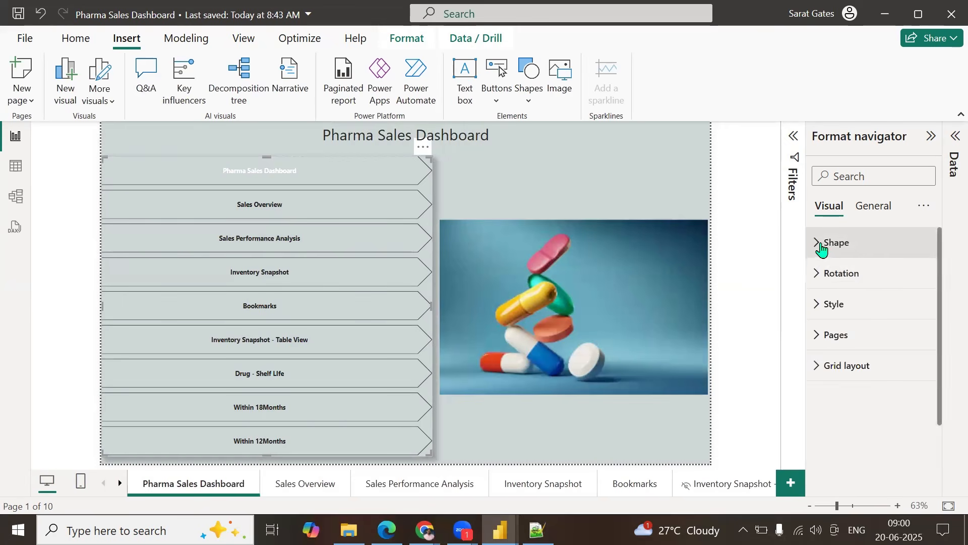
left_click(816, 305)
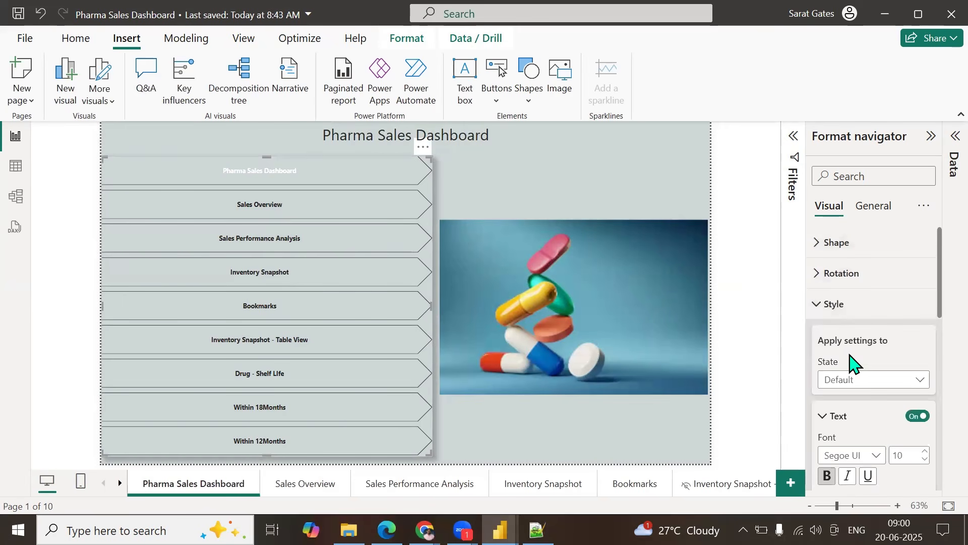
scroll(854, 363, "down", 1)
left_click(867, 304)
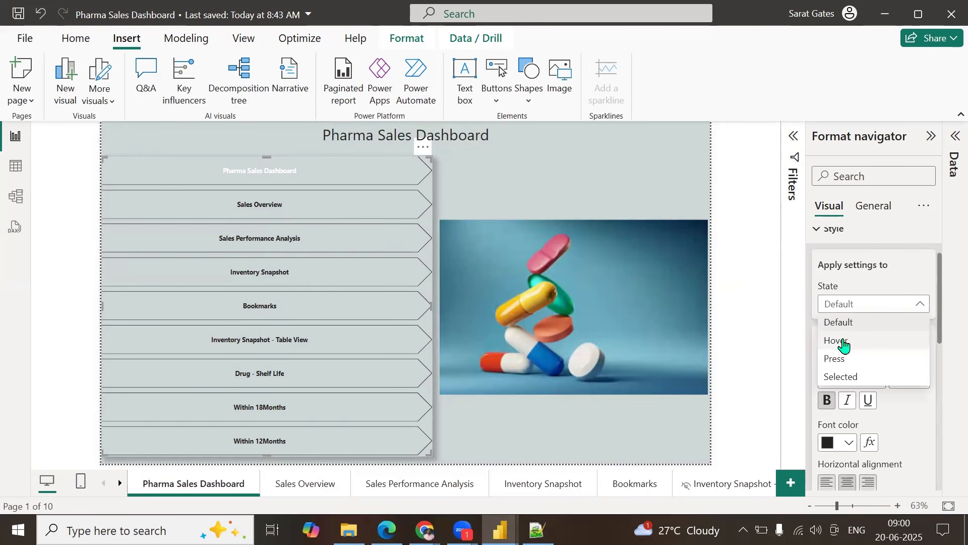
left_click(845, 338)
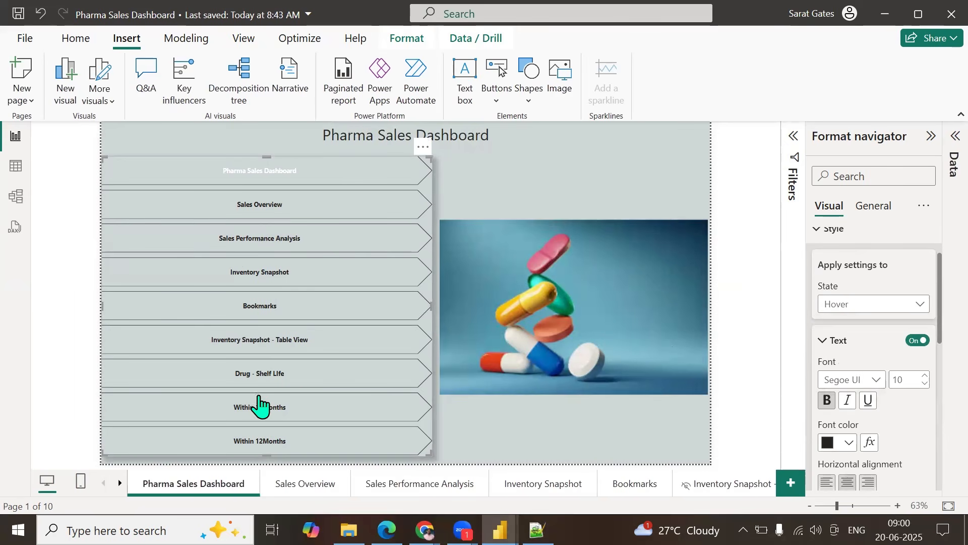
left_click(874, 305)
left_click(846, 359)
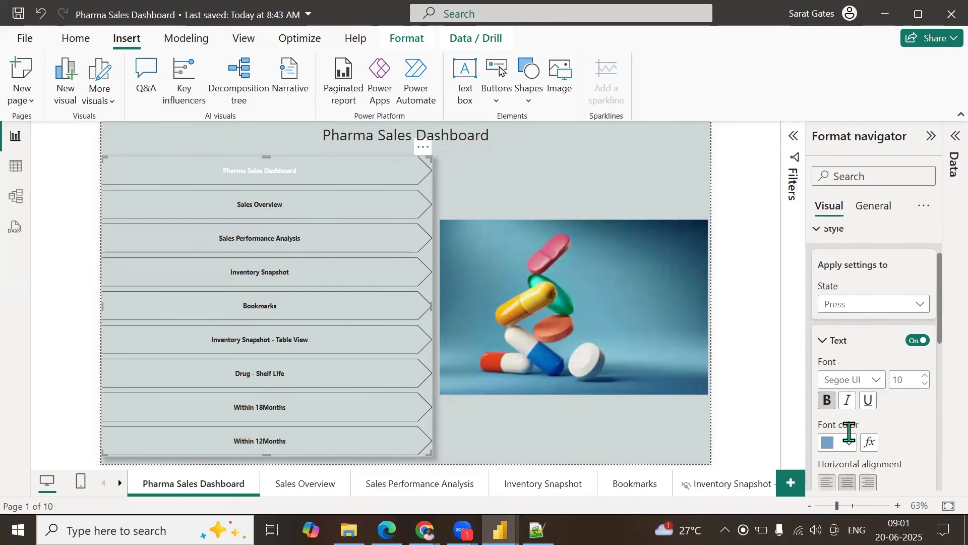
Step: Set the font color of the page navigator's text in the Selected state to the light blue recent color
left_click(868, 305)
left_click(841, 377)
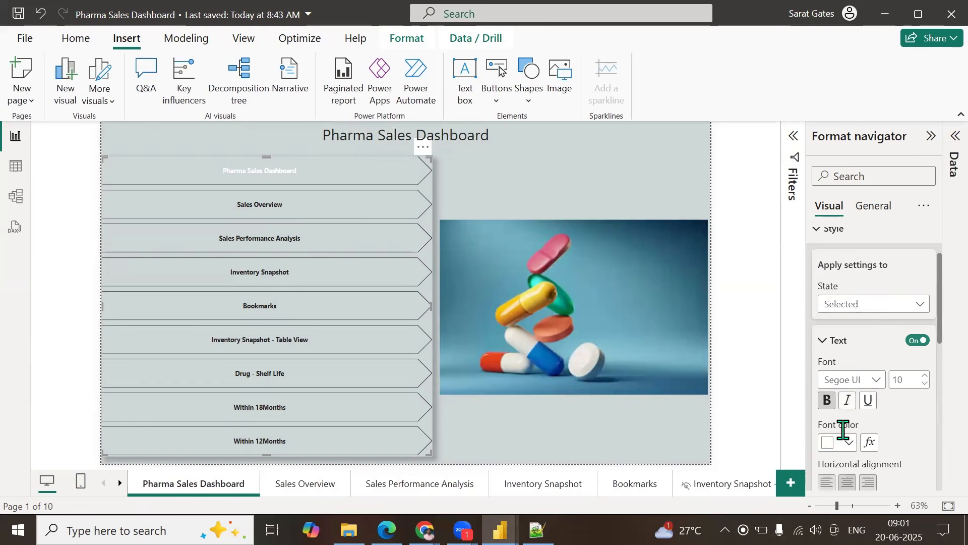
left_click(848, 443)
left_click(740, 376)
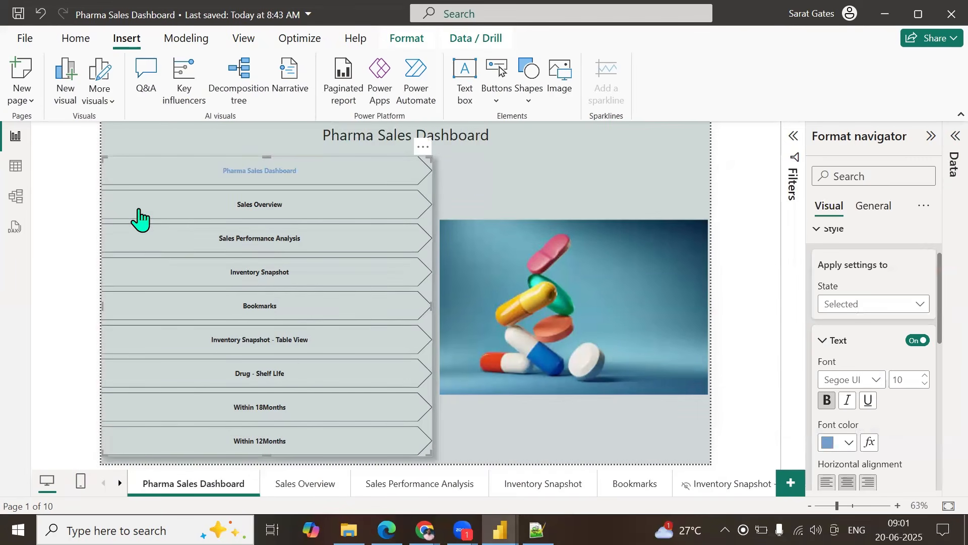
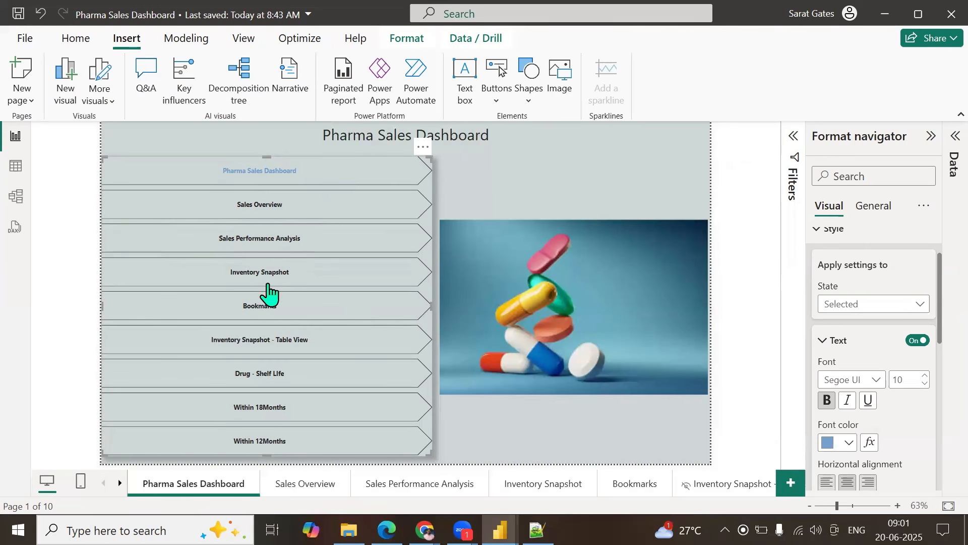
Step: Turn on the shadow, glow and accent bar for the page navigator's Selected state, keeping its fill off
scroll(901, 411, "down", 10)
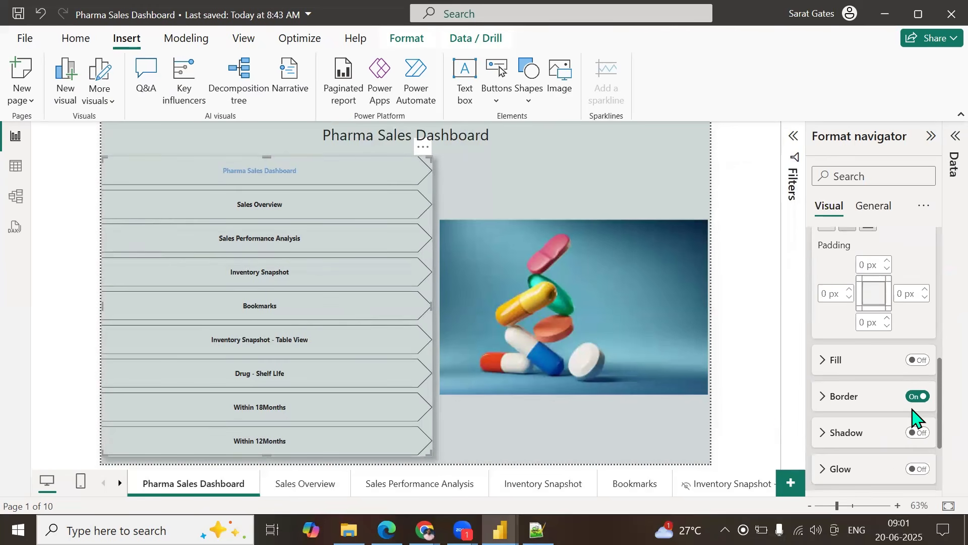
scroll(919, 368, "down", 3)
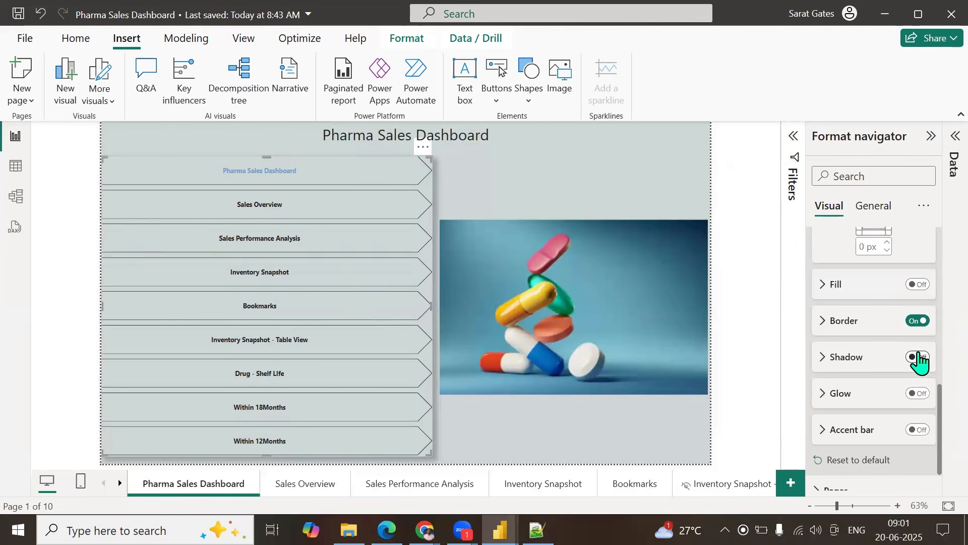
left_click(917, 285)
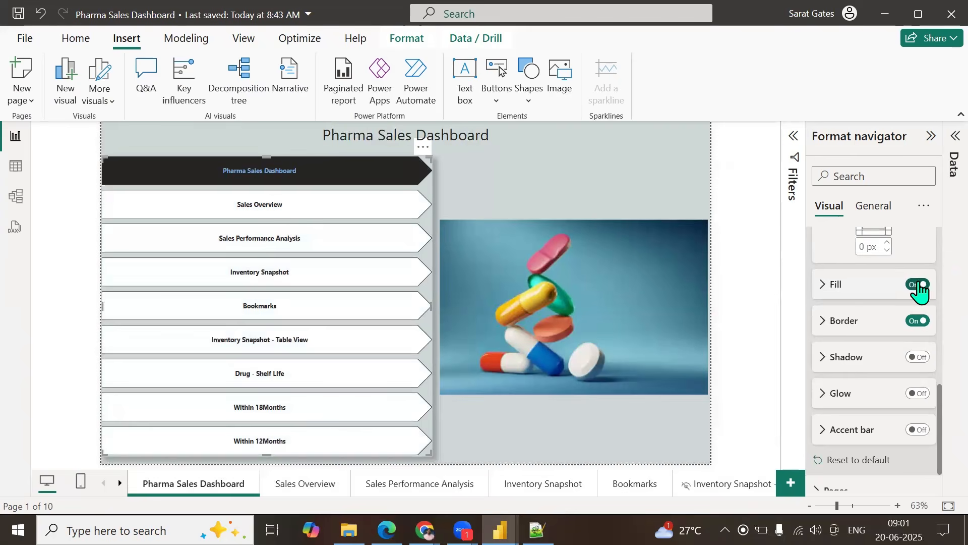
left_click(917, 285)
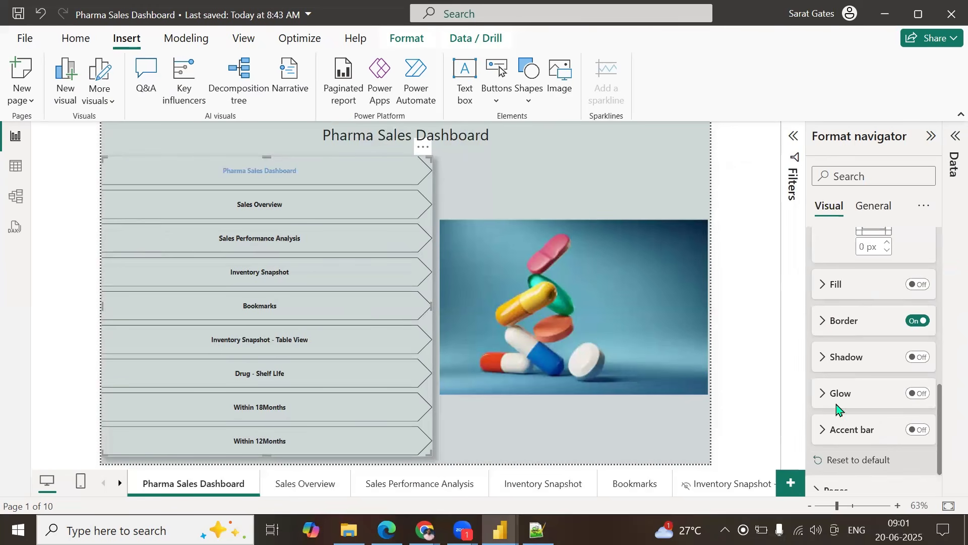
left_click(926, 363)
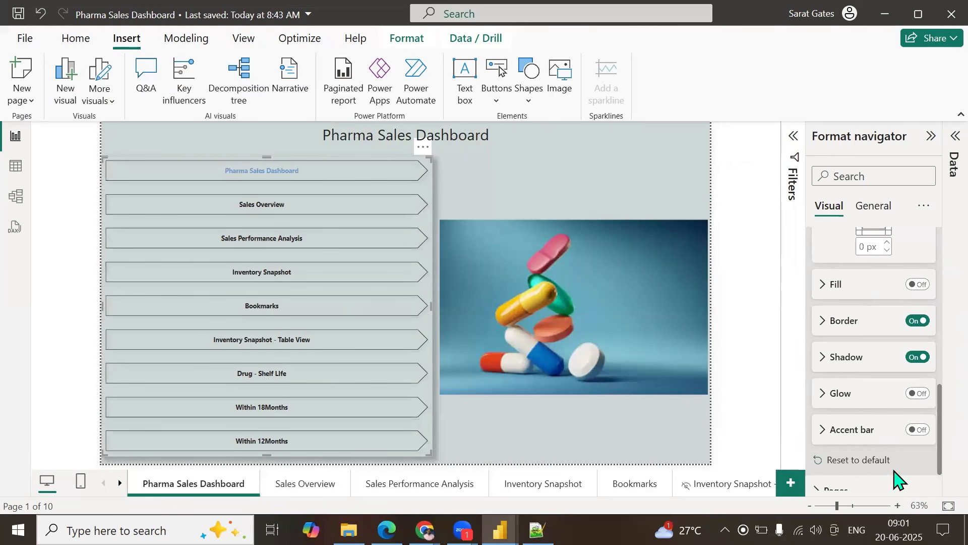
left_click(919, 396)
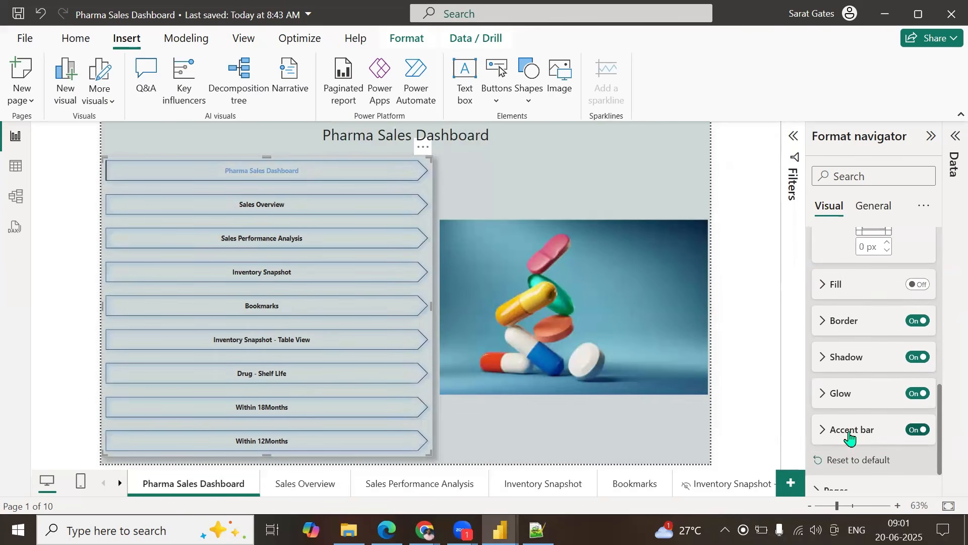
Step: Set the glow color of the navigator's Selected state to the light green recent color
left_click(825, 397)
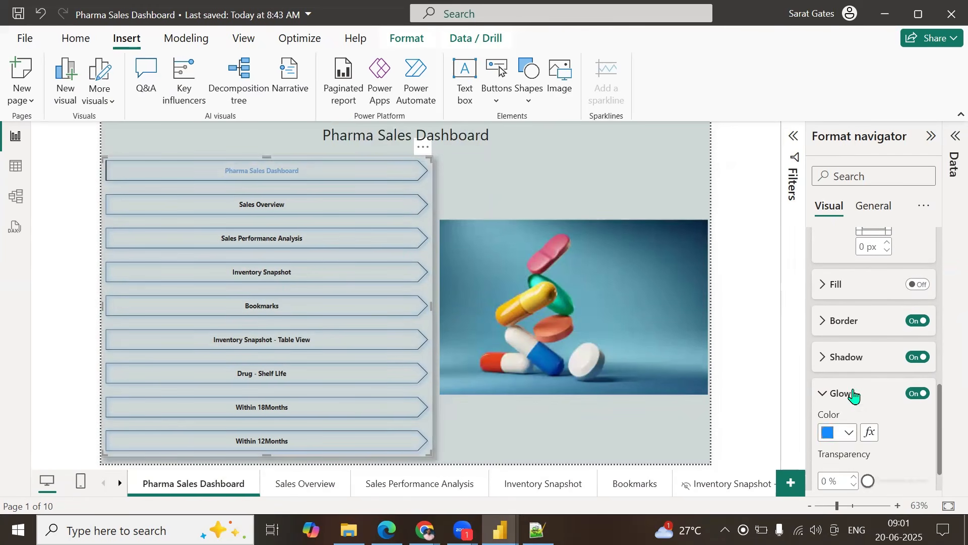
scroll(859, 398, "up", 3)
left_click_drag(936, 372, 936, 449)
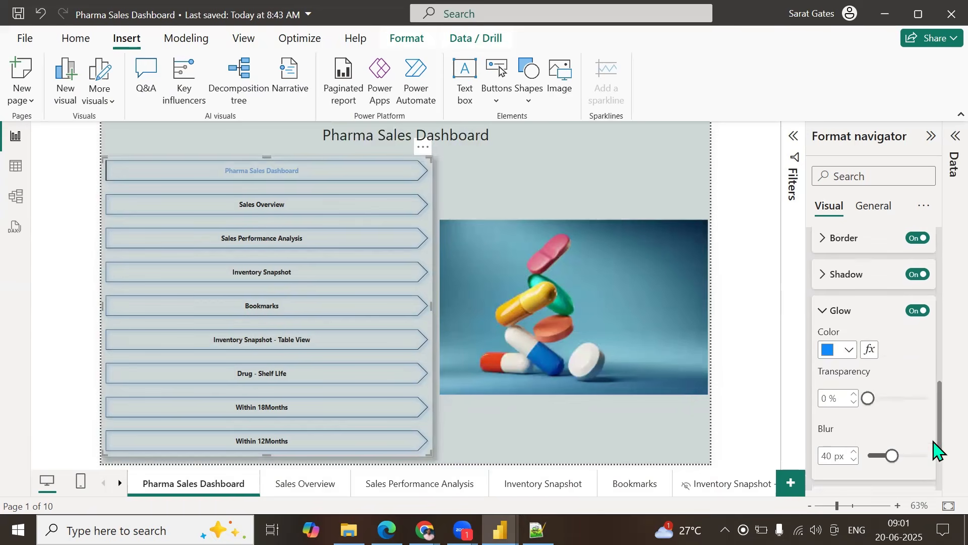
scroll(862, 350, "down", 1)
left_click(849, 307)
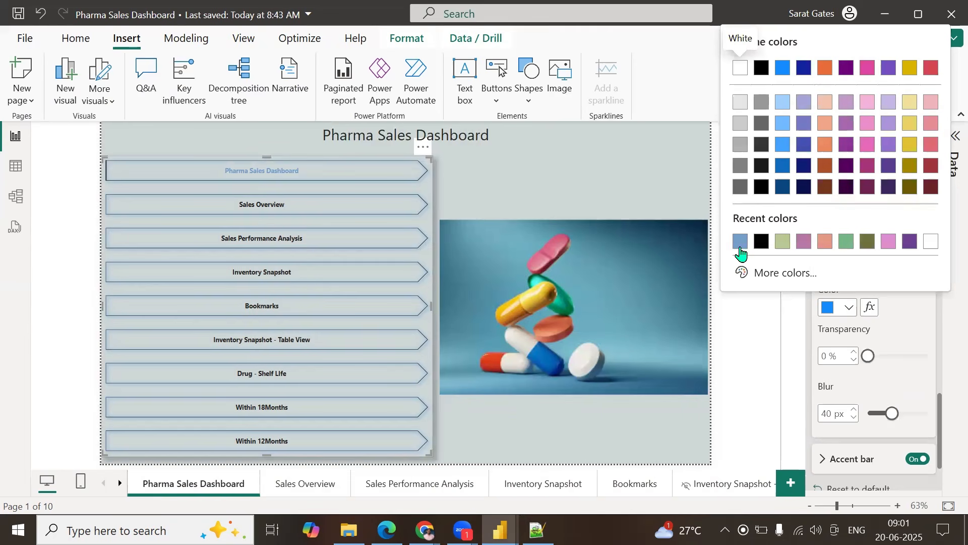
left_click(782, 242)
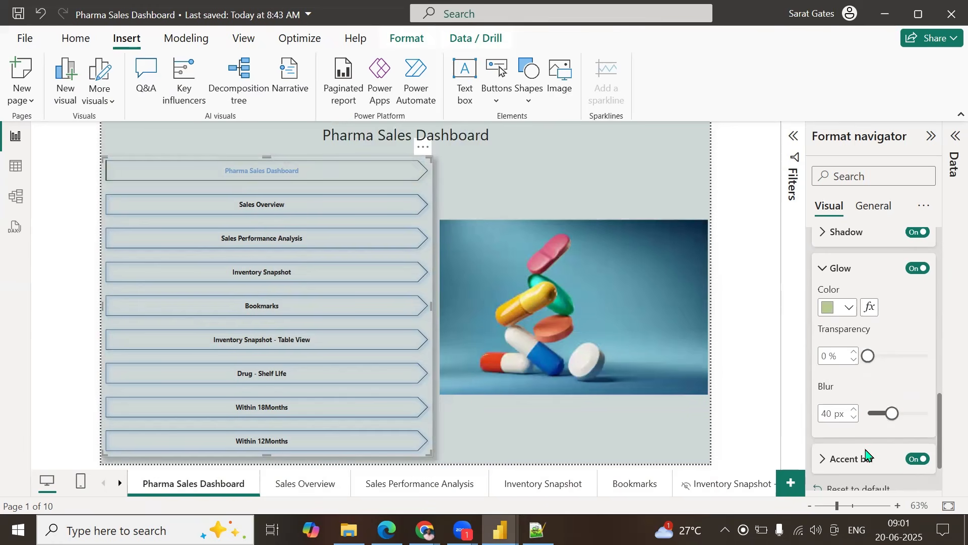
Step: Set the Selected state's accent bar position to Bottom and its width to 4 px
scroll(933, 464, "down", 2)
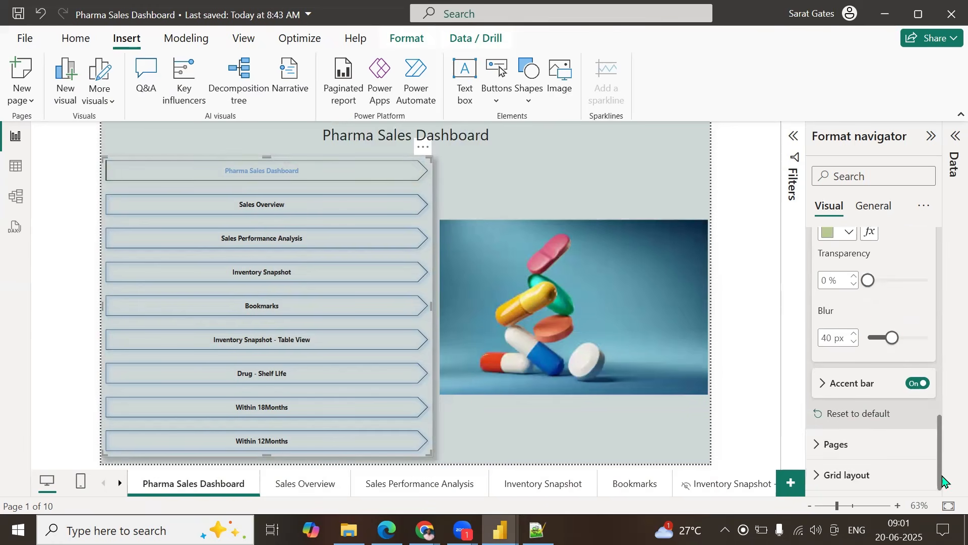
left_click(820, 387)
left_click_drag(938, 424, 936, 460)
left_click(897, 278)
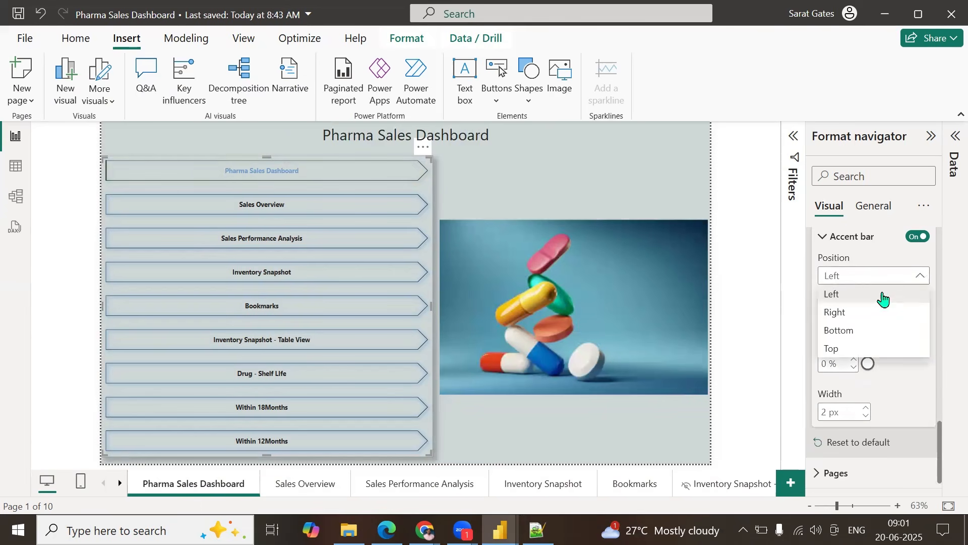
left_click(840, 312)
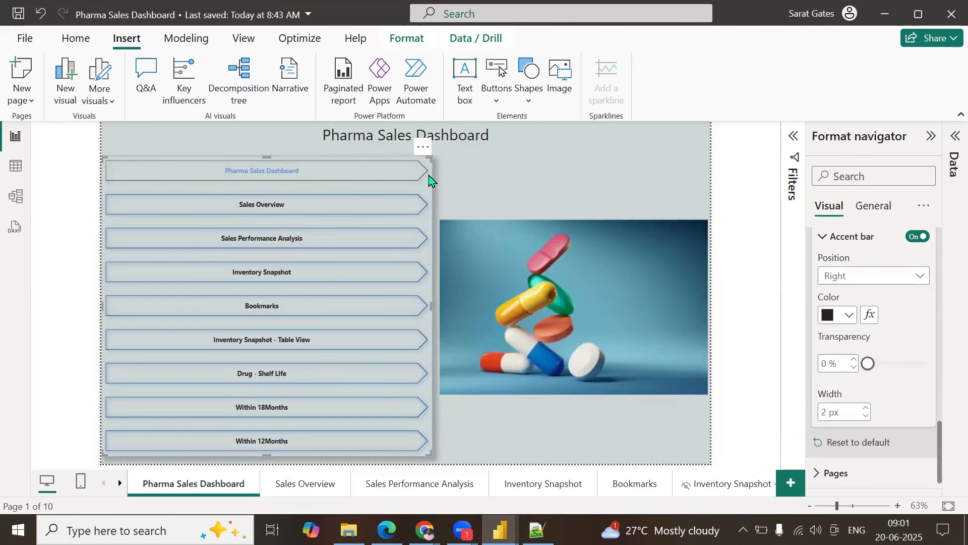
left_click(880, 277)
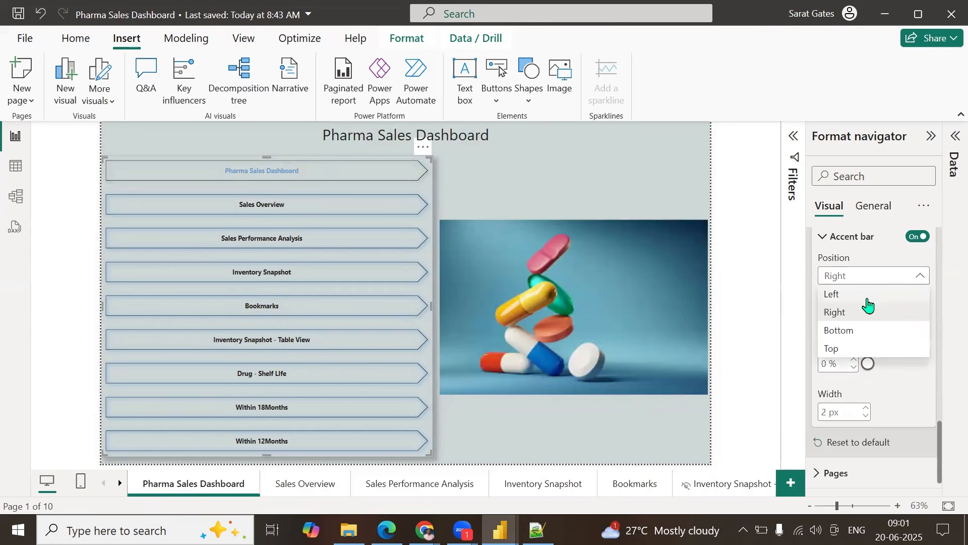
left_click(850, 332)
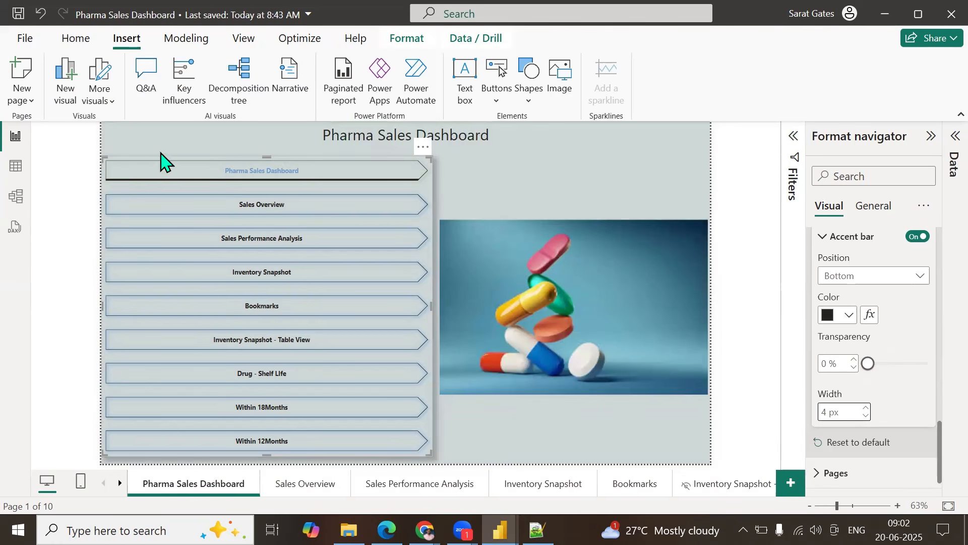
left_click(434, 177)
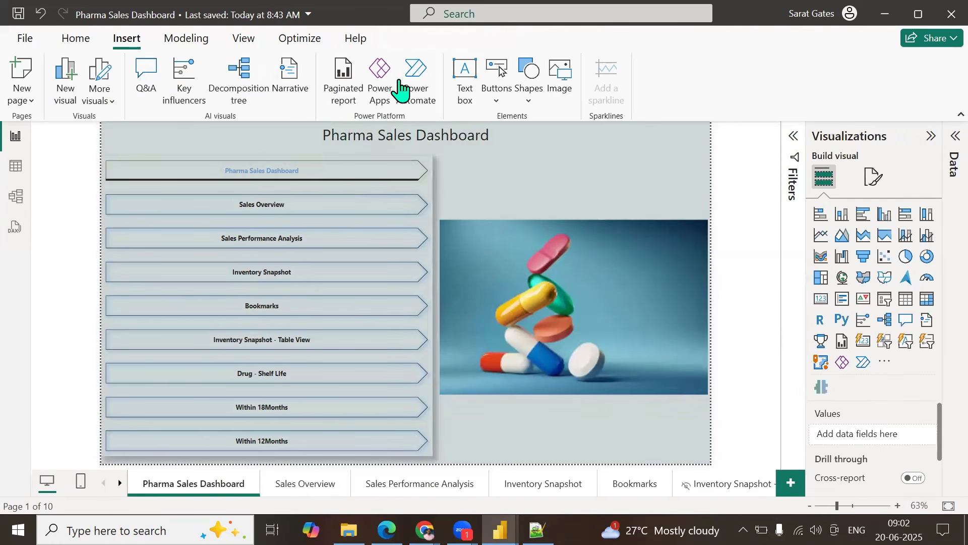
left_click(497, 103)
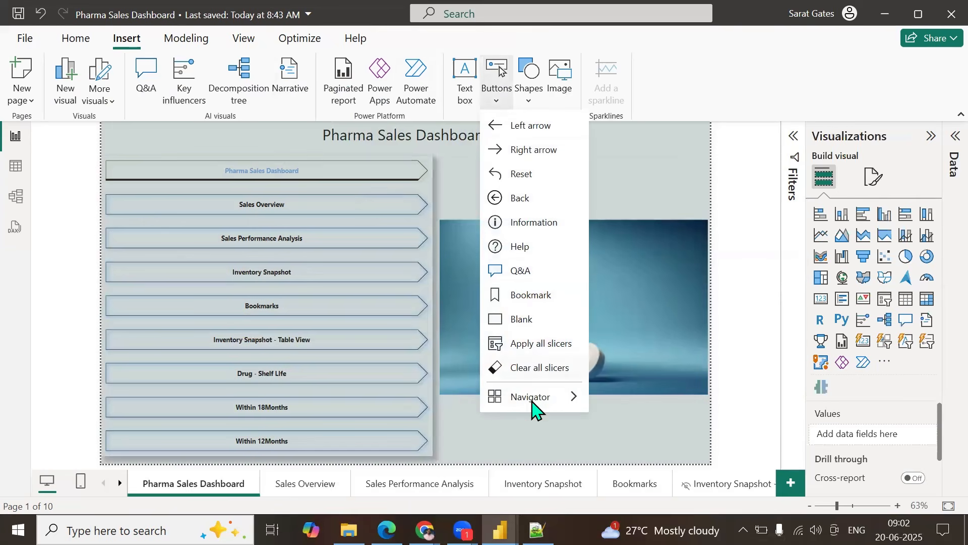
mouse_move(538, 402)
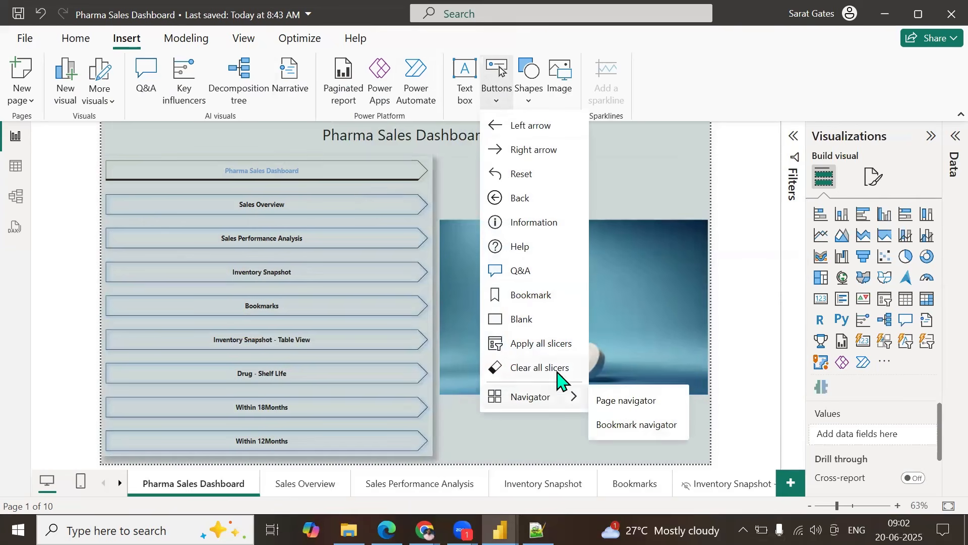
left_click(530, 101)
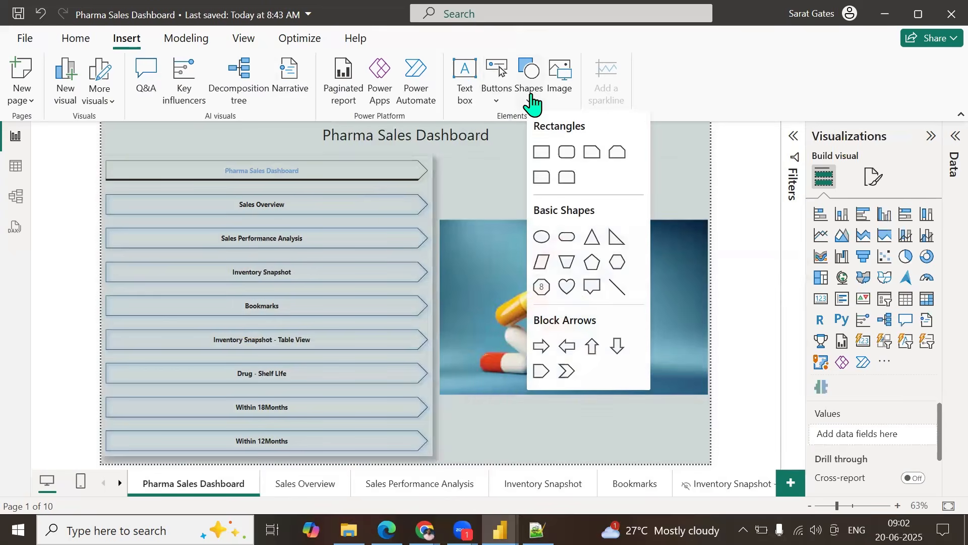
left_click(384, 160)
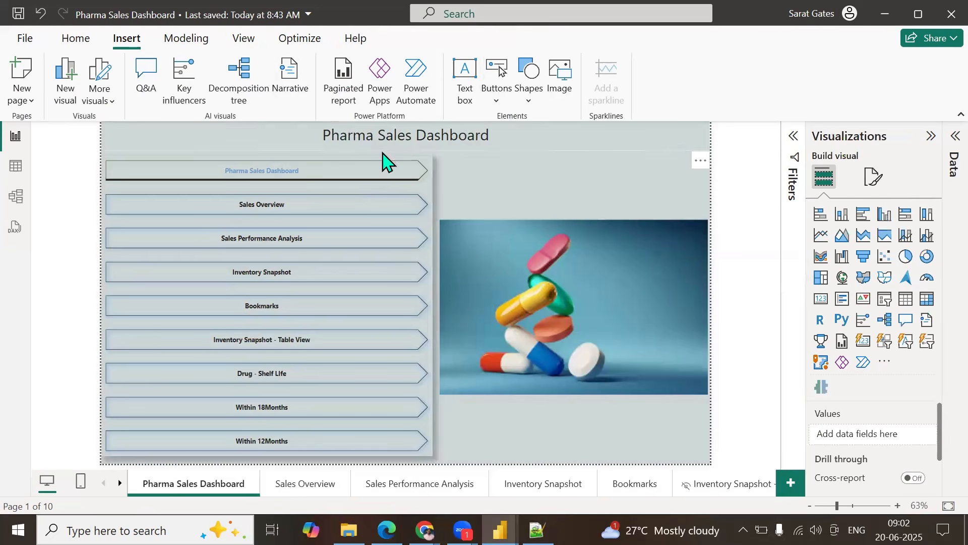
left_click(77, 40)
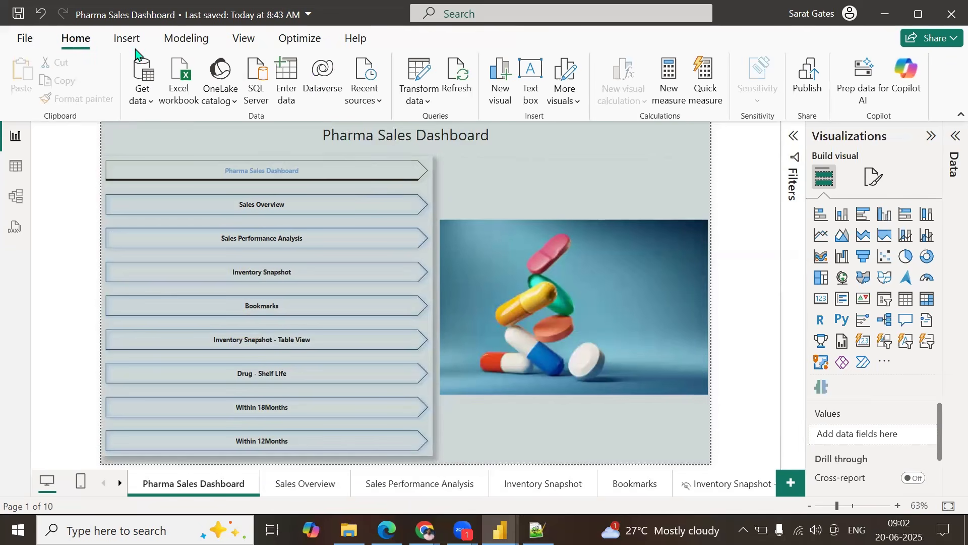
left_click(188, 39)
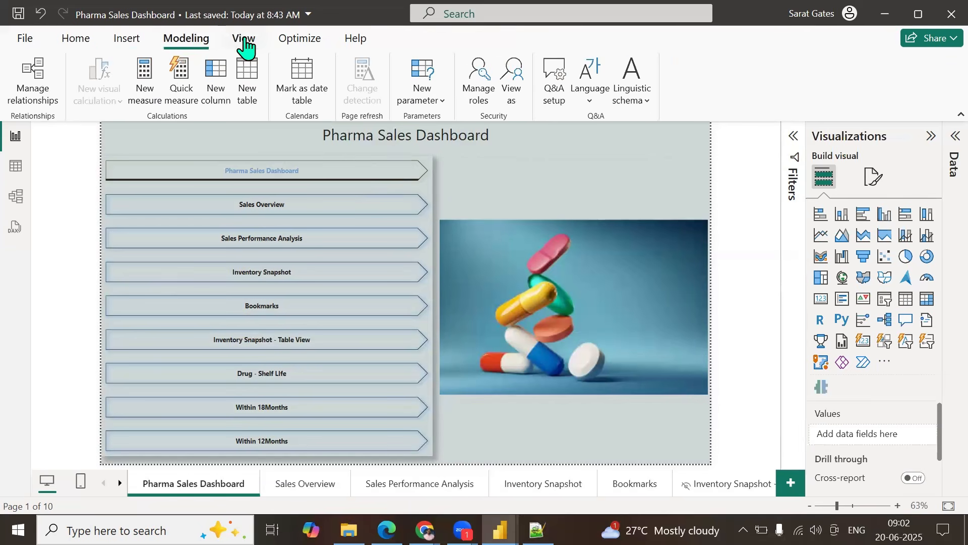
left_click(245, 39)
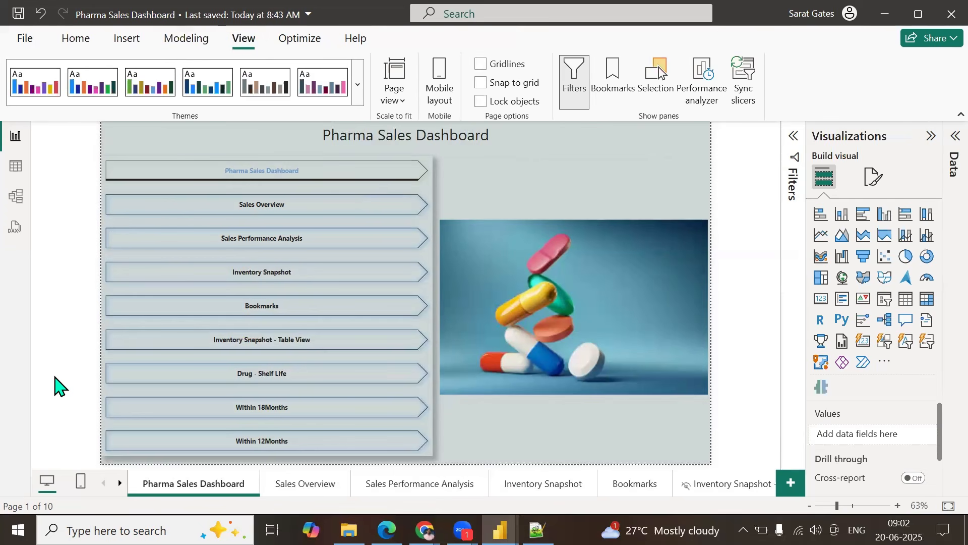
Step: Duplicate the Sales Performance Analysis page
left_click(316, 497)
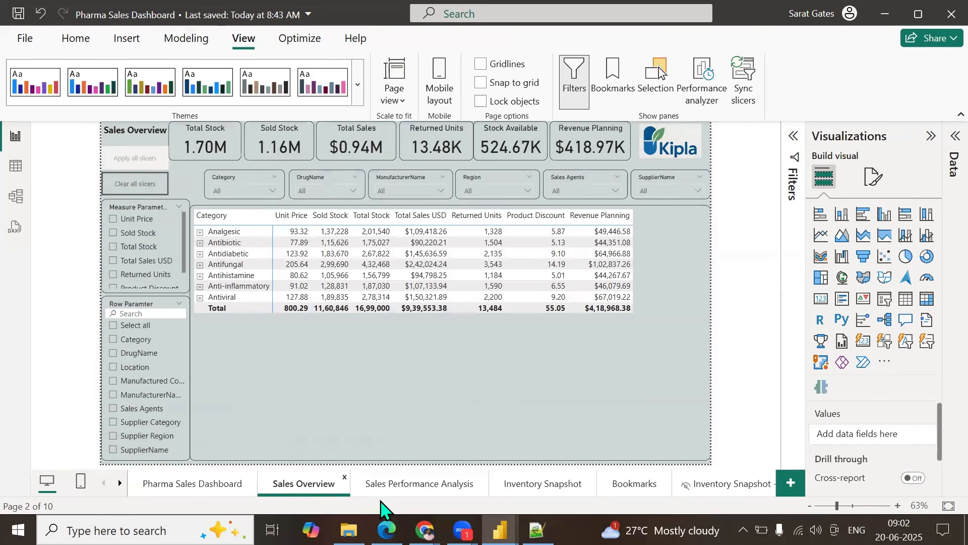
left_click(432, 490)
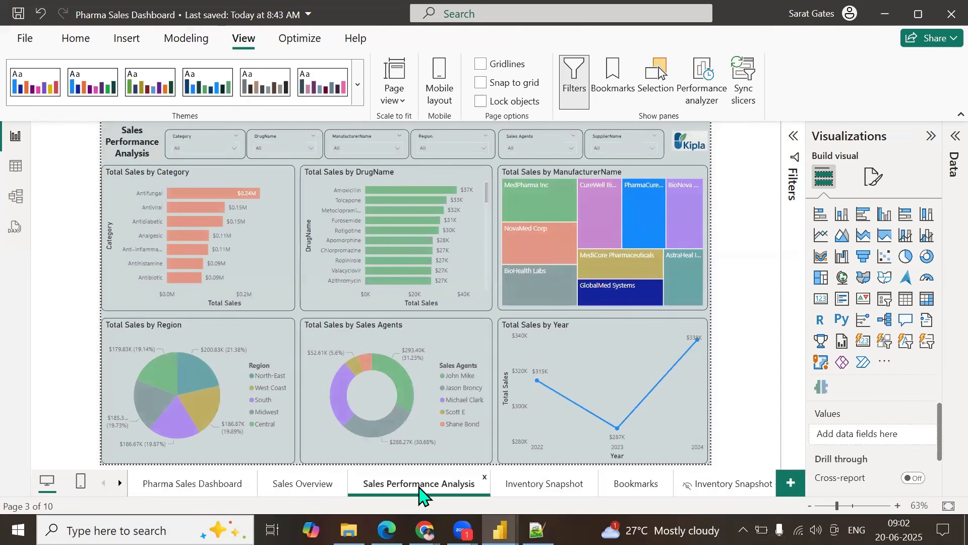
right_click(432, 487)
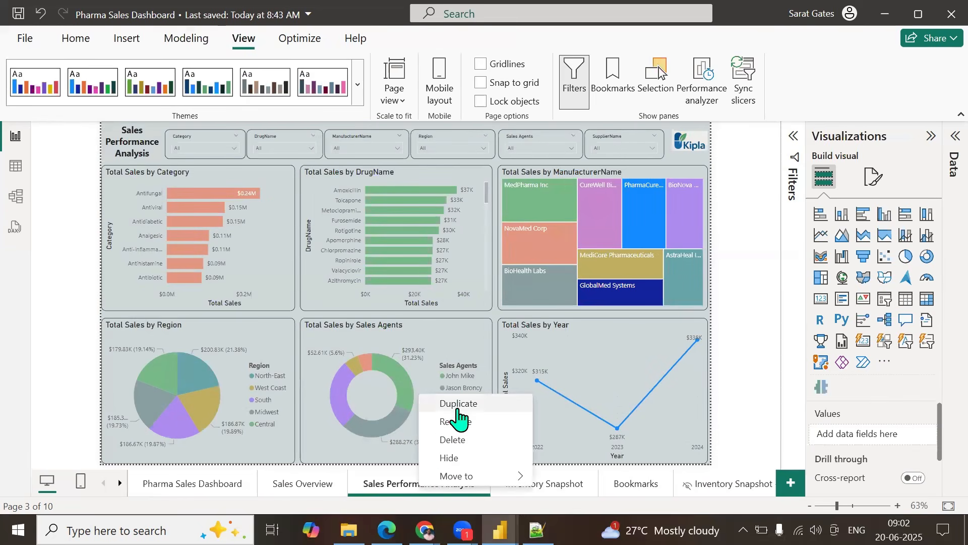
left_click(456, 476)
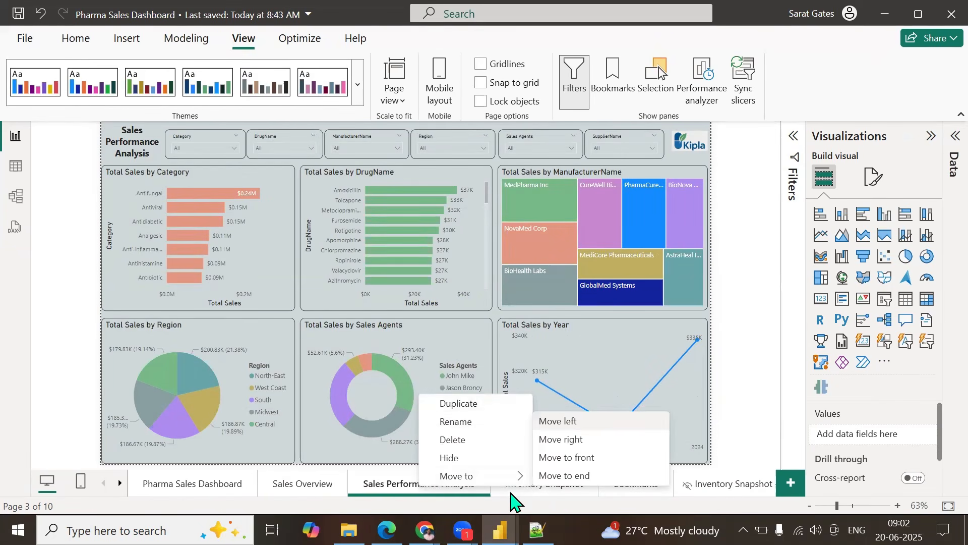
left_click(539, 499)
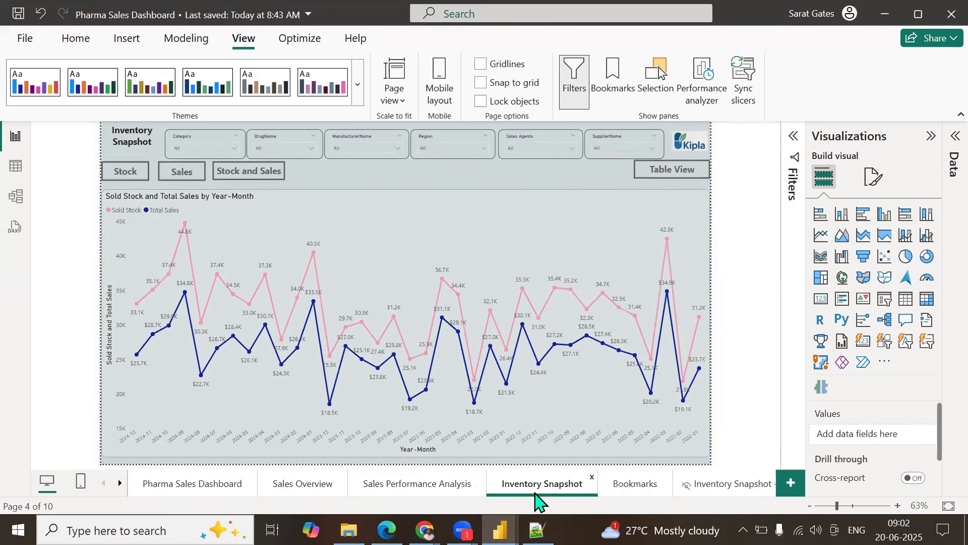
left_click(438, 485)
right_click(441, 487)
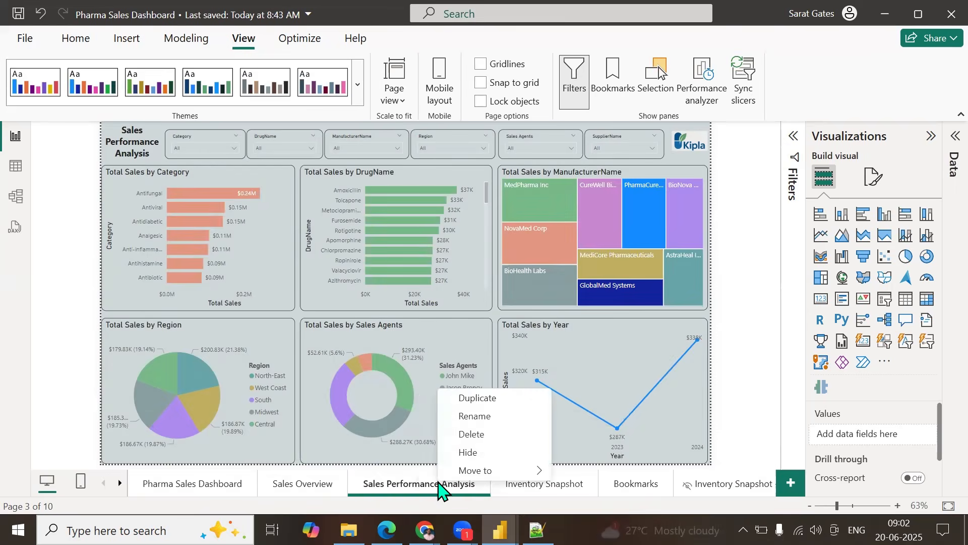
left_click(486, 399)
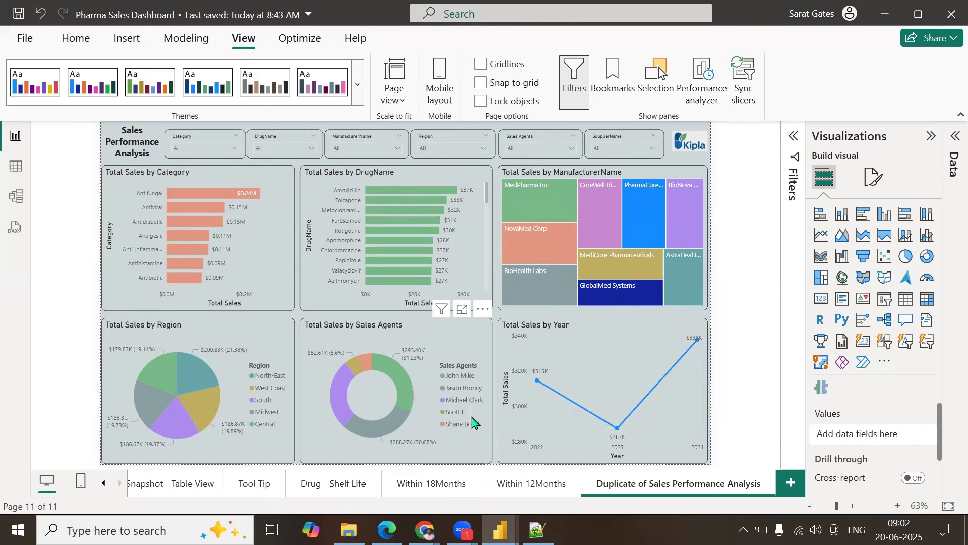
Step: Cross-highlight the duplicate page's charts by the Antifungal and Antiviral bars of Total Sales by Category, and clear the highlighting
left_click(172, 196)
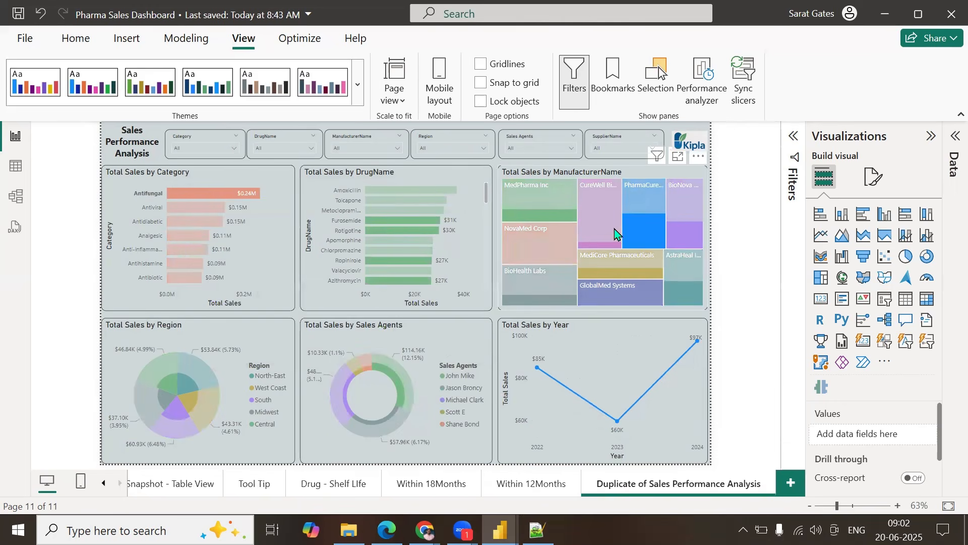
left_click(194, 207)
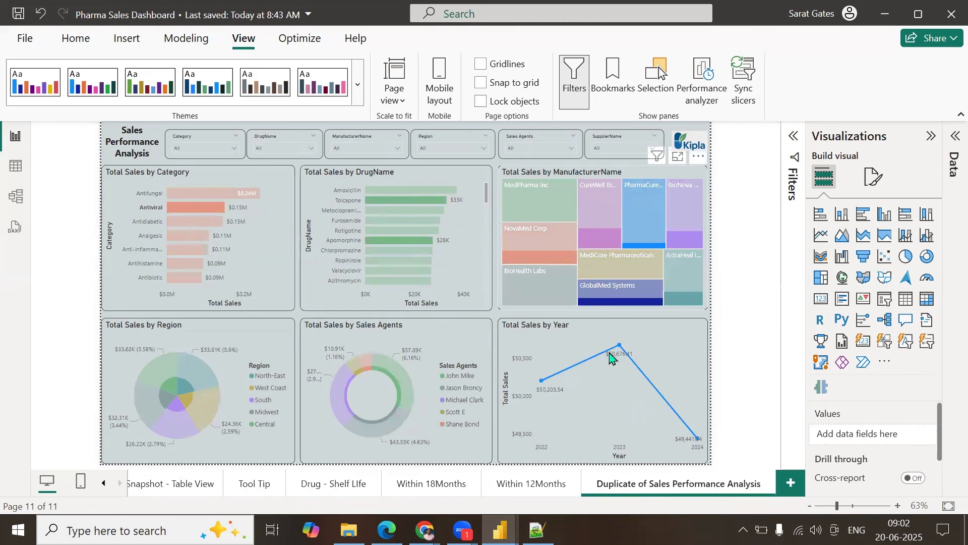
left_click(194, 208)
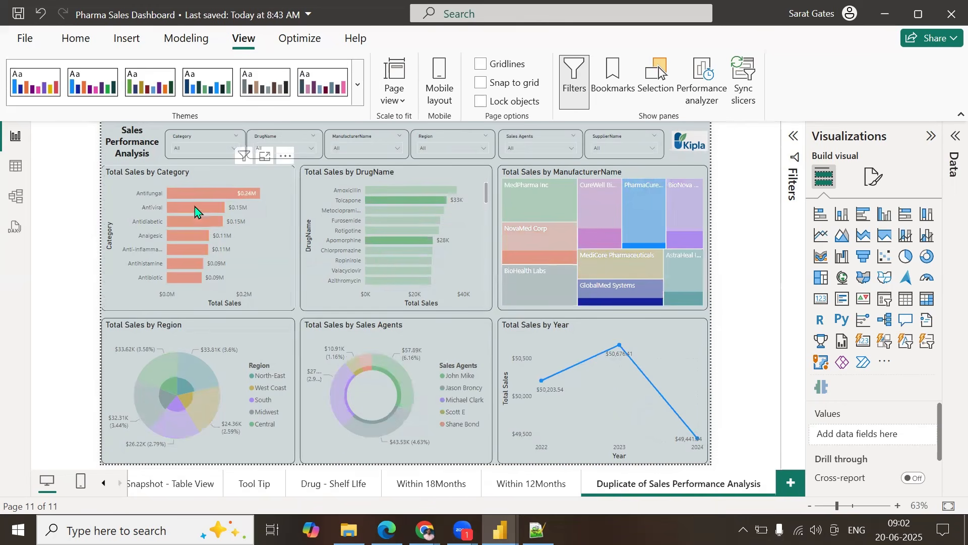
Step: Filter the duplicate page to Analgesic with the Category slicer, clear that filter and close the slicer list
left_click(204, 149)
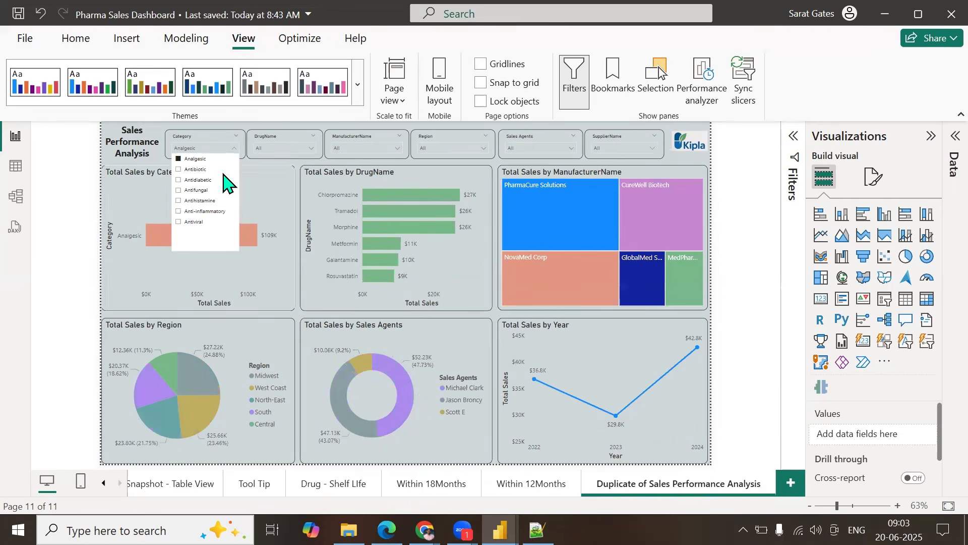
left_click(201, 160)
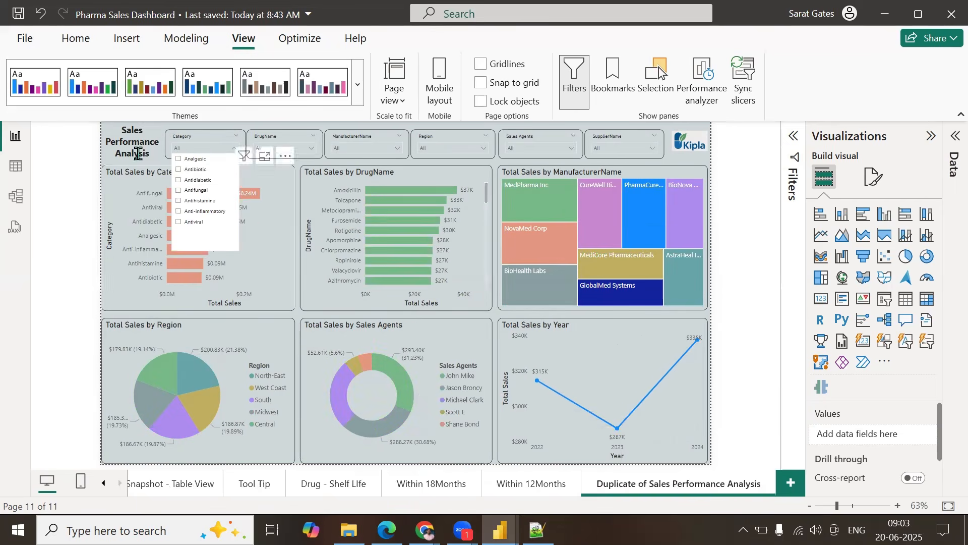
left_click(162, 162)
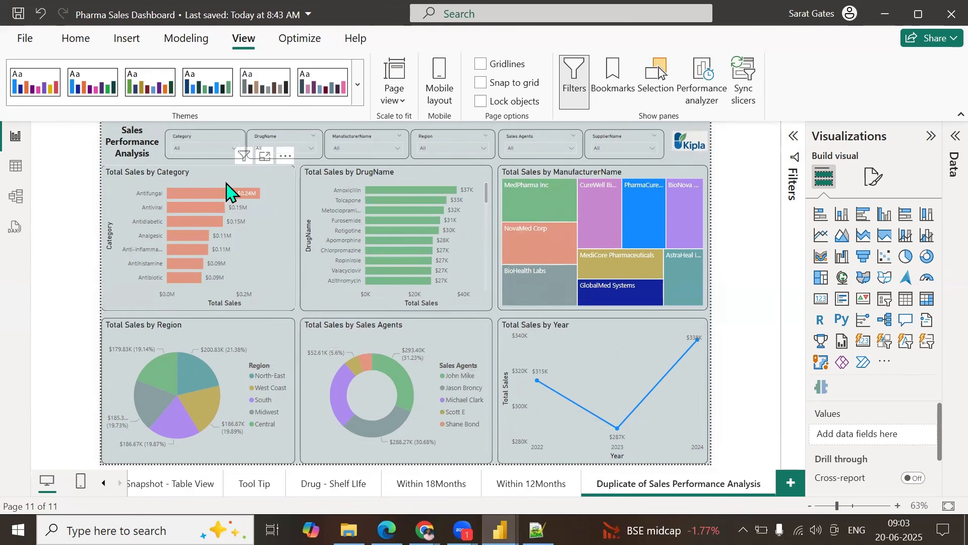
left_click(192, 144)
left_click(170, 178)
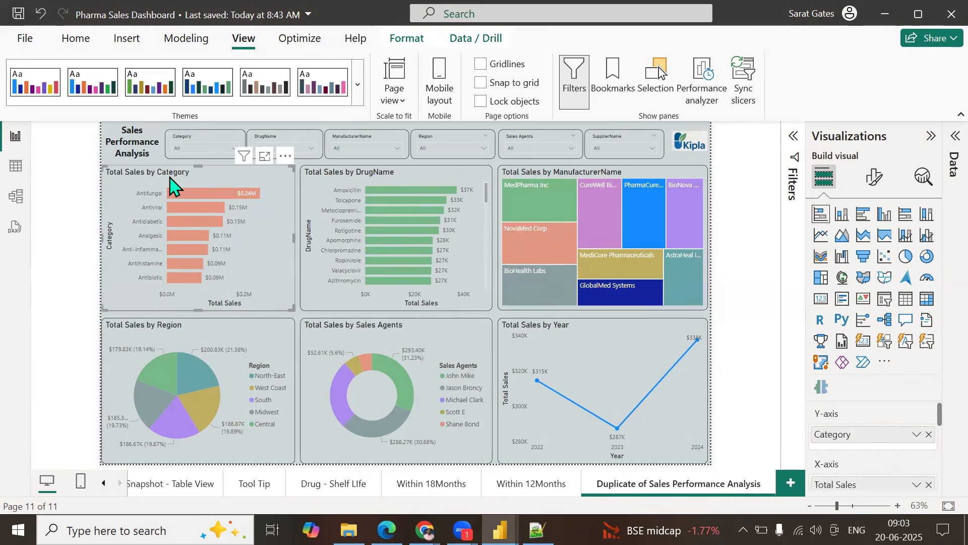
left_click(404, 38)
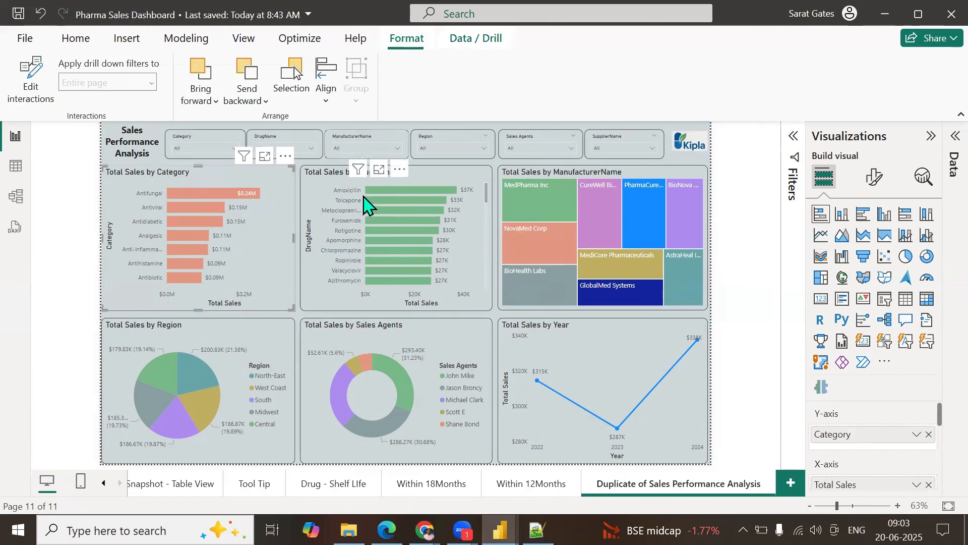
left_click(34, 103)
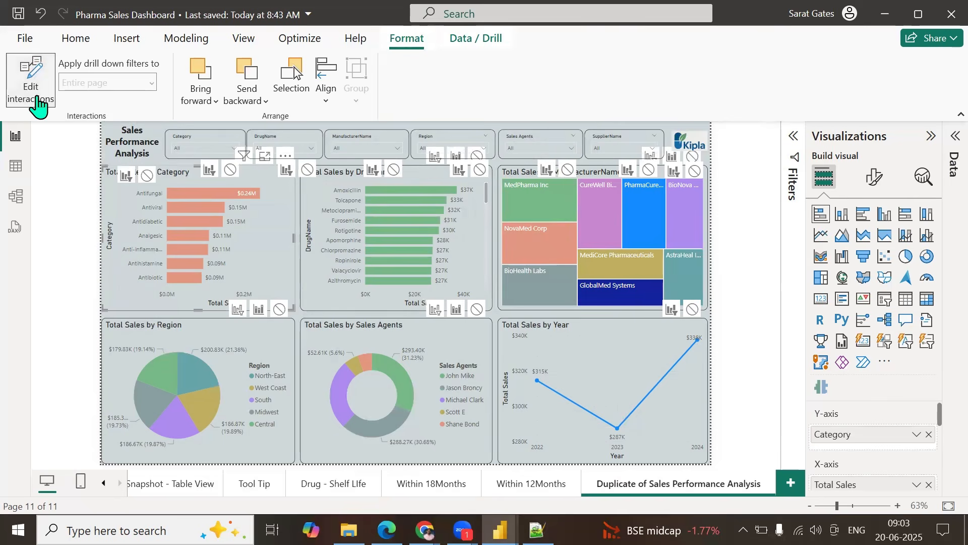
left_click(35, 98)
Step: Shorten the Total Sales by DrugName and Total Sales by ManufacturerName charts from their upper edges, leaving a gap below the slicers
left_click(347, 173)
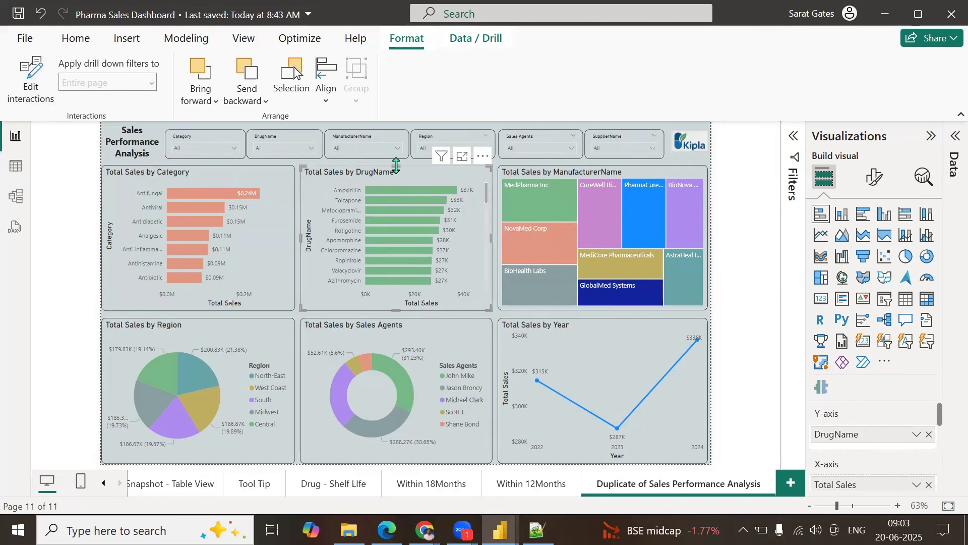
left_click_drag(396, 166, 397, 184)
left_click(605, 172)
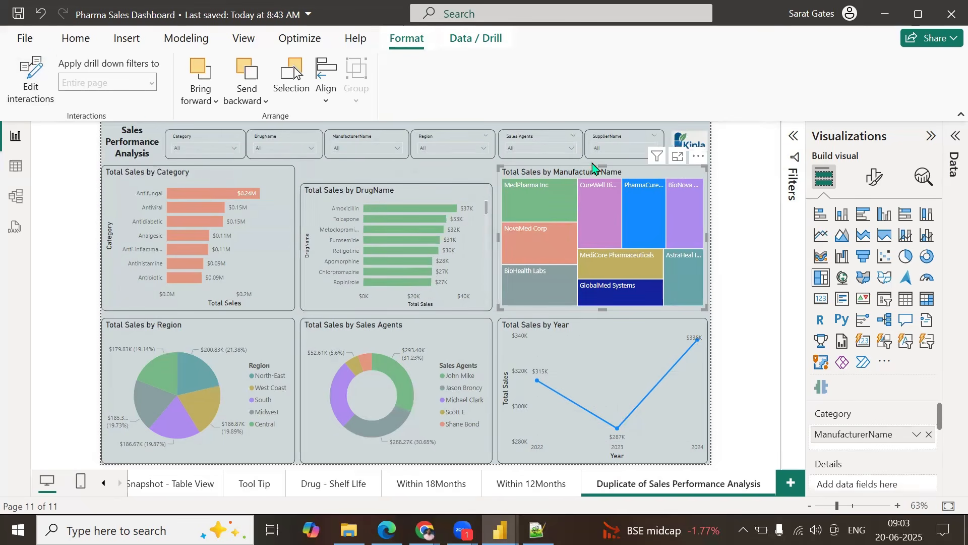
left_click_drag(607, 167, 607, 185)
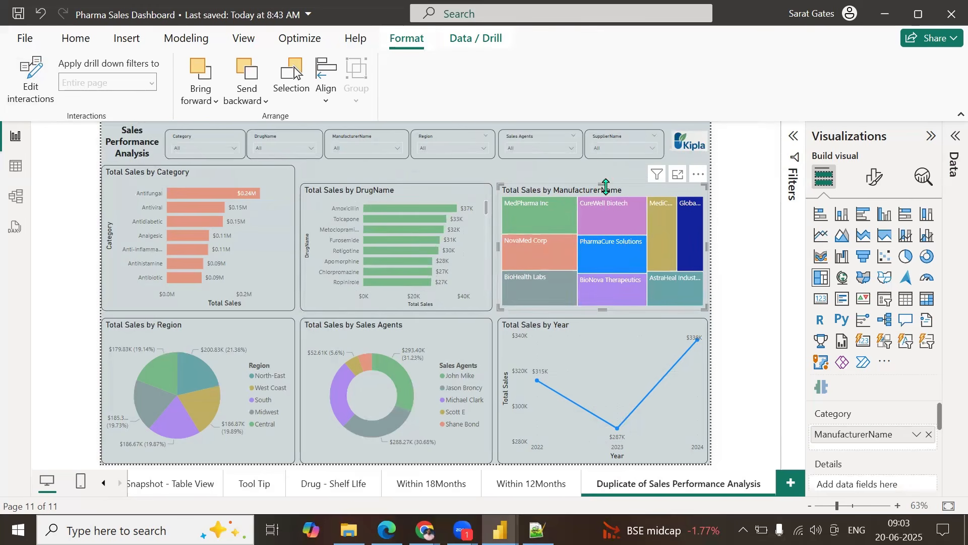
Step: Turn on Edit interactions with the Total Sales by Category chart as the source visual
left_click(444, 175)
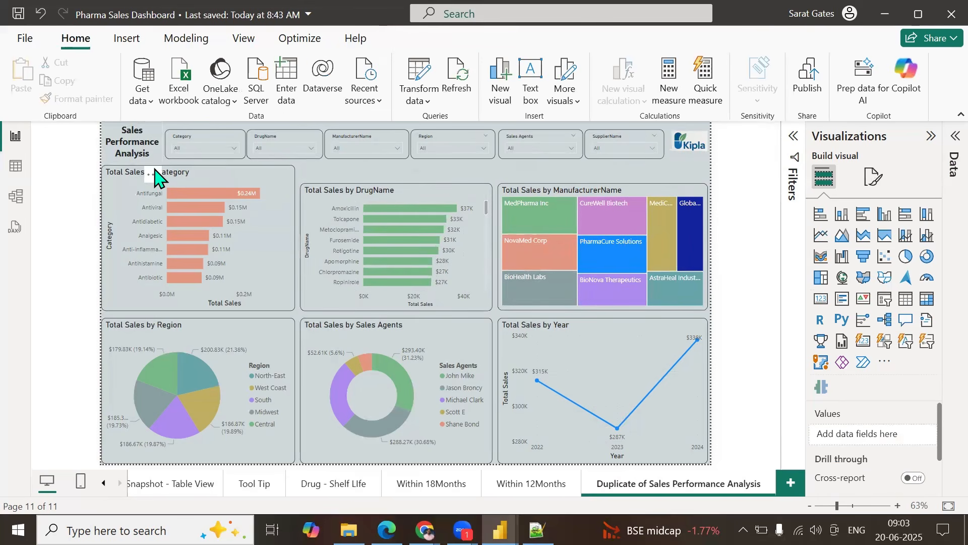
left_click(133, 178)
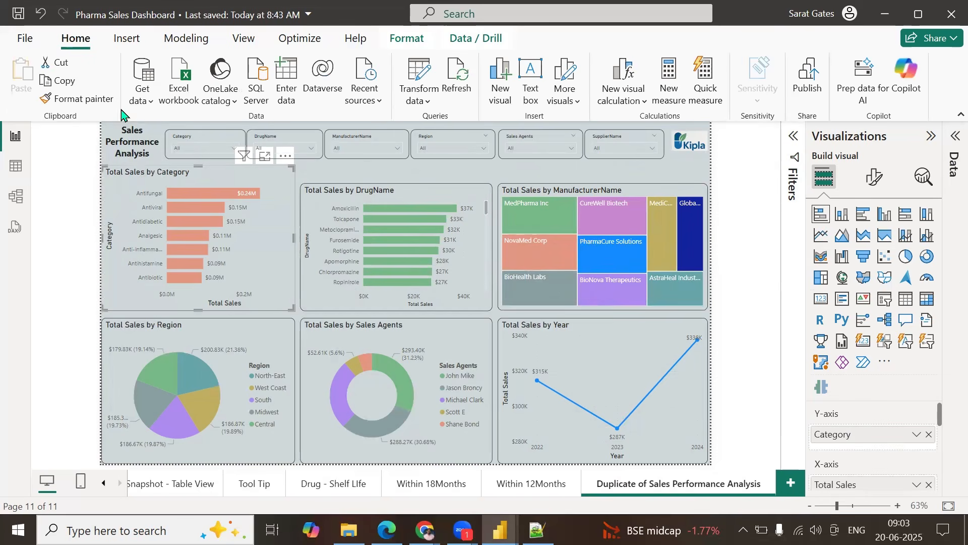
left_click(413, 41)
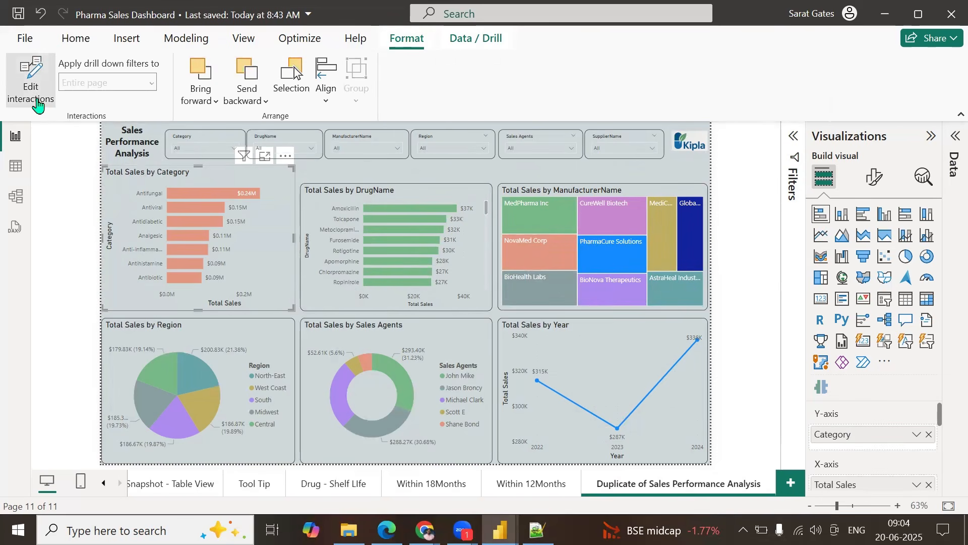
left_click(32, 85)
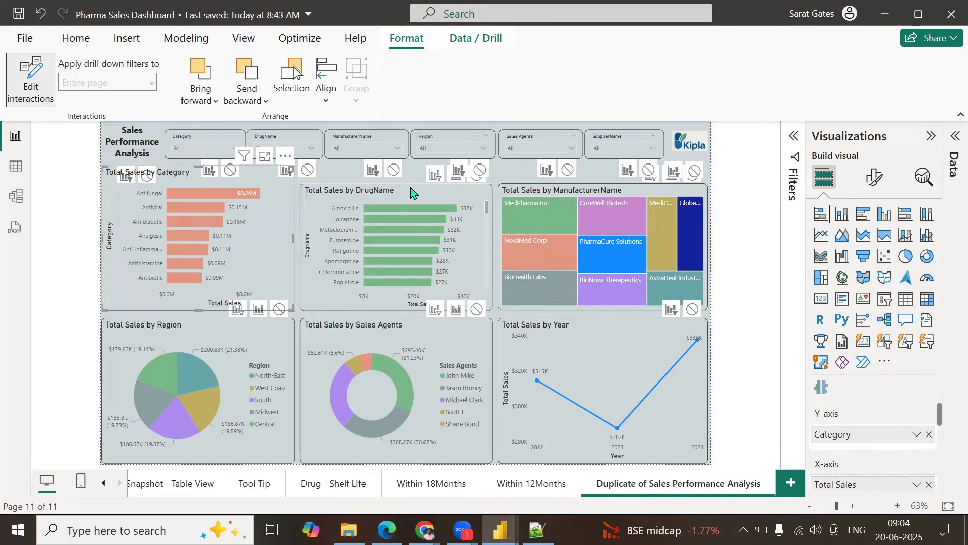
Step: Shorten the Total Sales by DrugName chart further from its upper edge and set the Category chart's interaction with it to None
left_click(411, 189)
left_click_drag(400, 185, 399, 203)
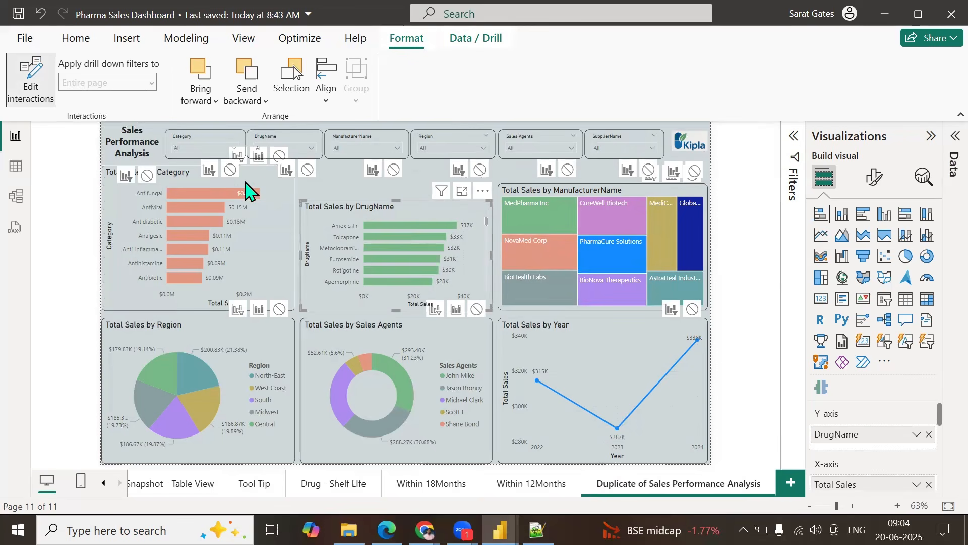
left_click(258, 187)
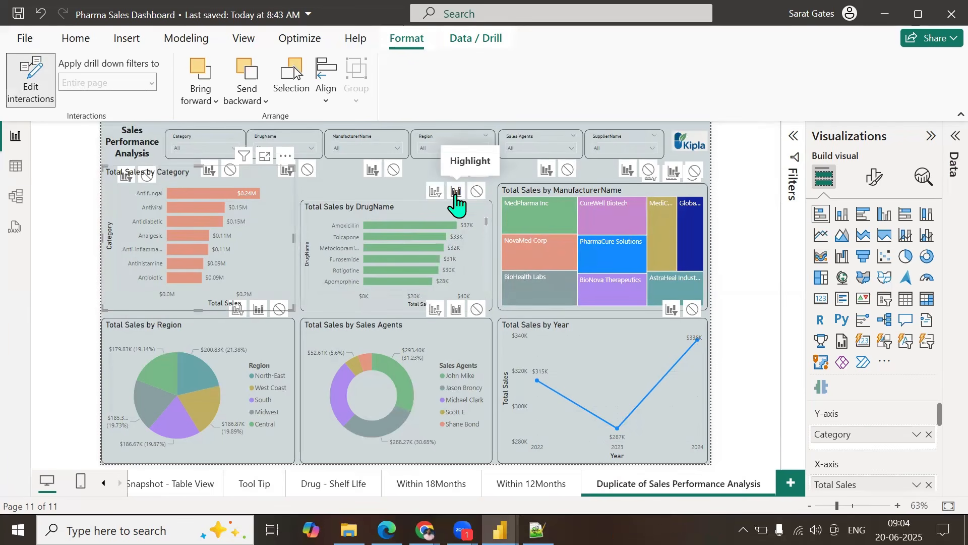
left_click(456, 191)
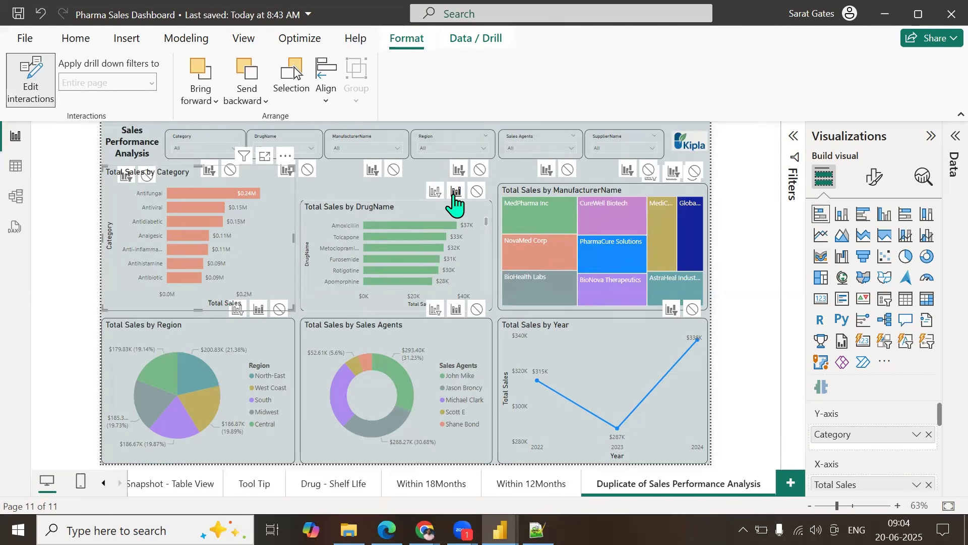
left_click(476, 192)
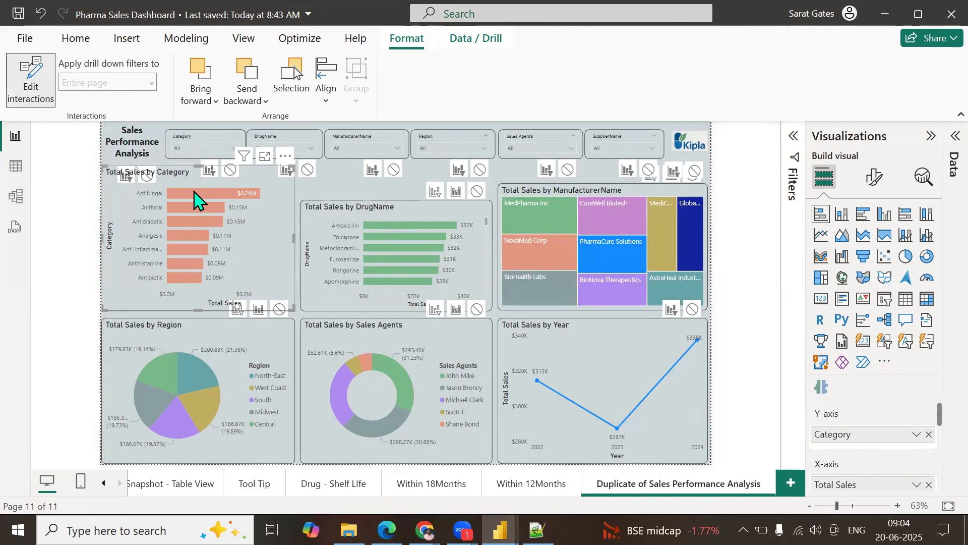
Step: Highlight Antifungal in Total Sales by Category and set that chart's interaction to None for DrugName and Sales Agents and to Filter for Year
left_click(192, 193)
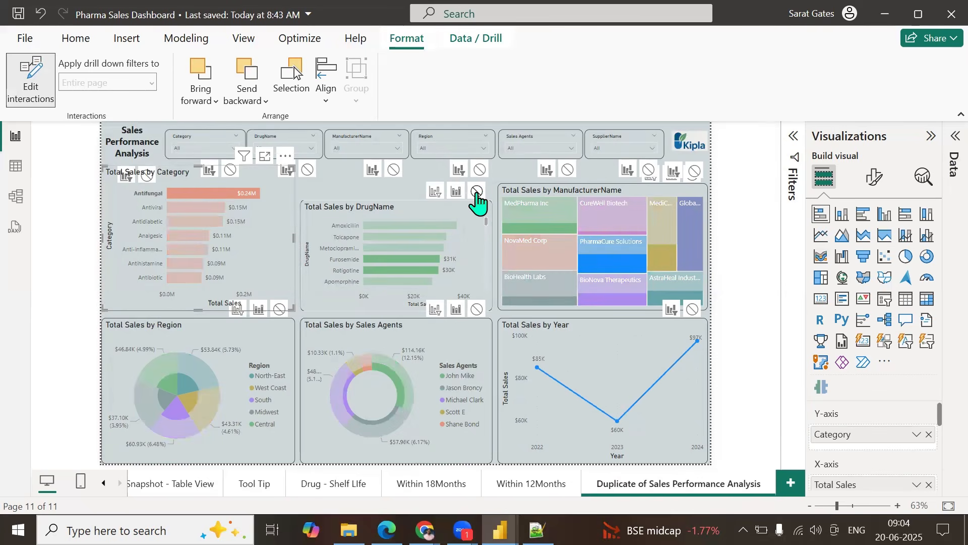
left_click(476, 191)
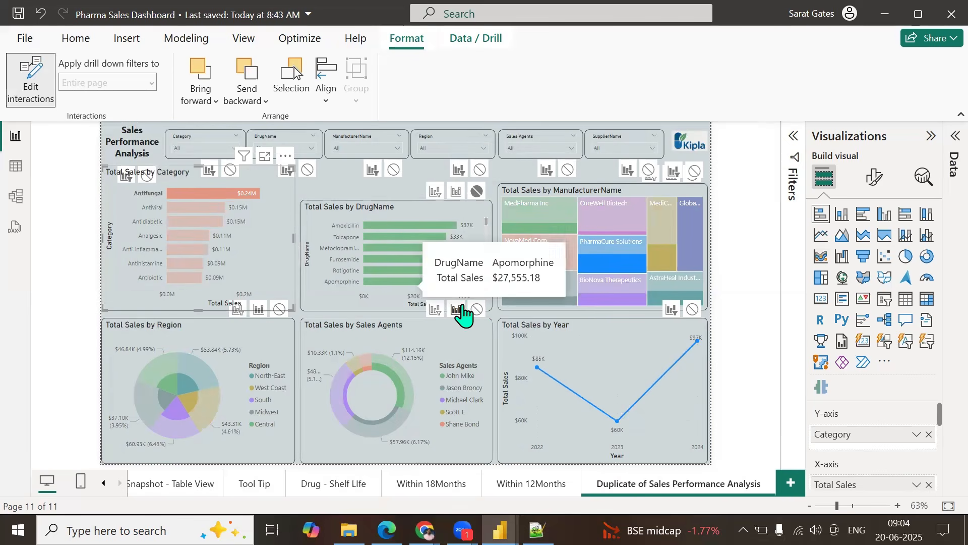
left_click(476, 309)
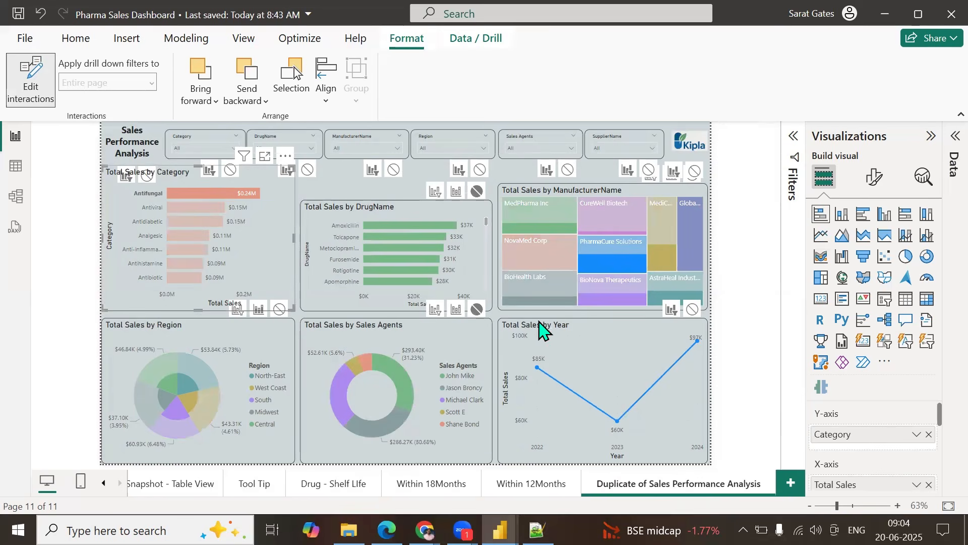
left_click(693, 310)
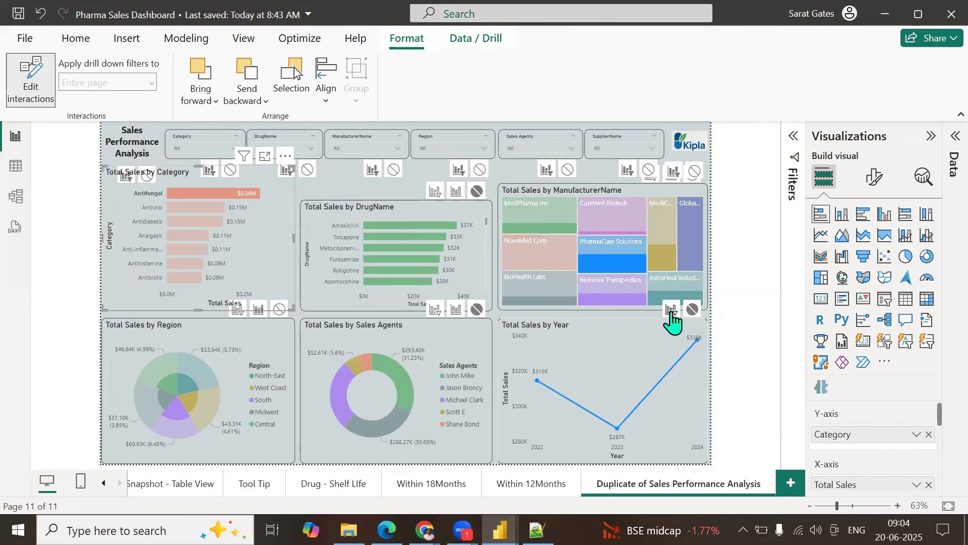
left_click(672, 310)
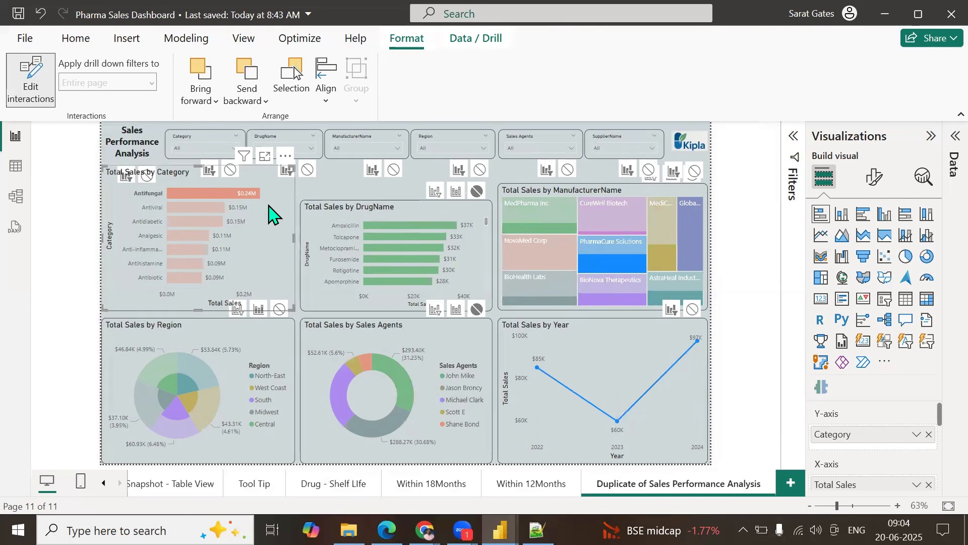
Step: Turn off Edit interactions, test the Category slicer with Antibiotic and clear that selection
left_click(27, 89)
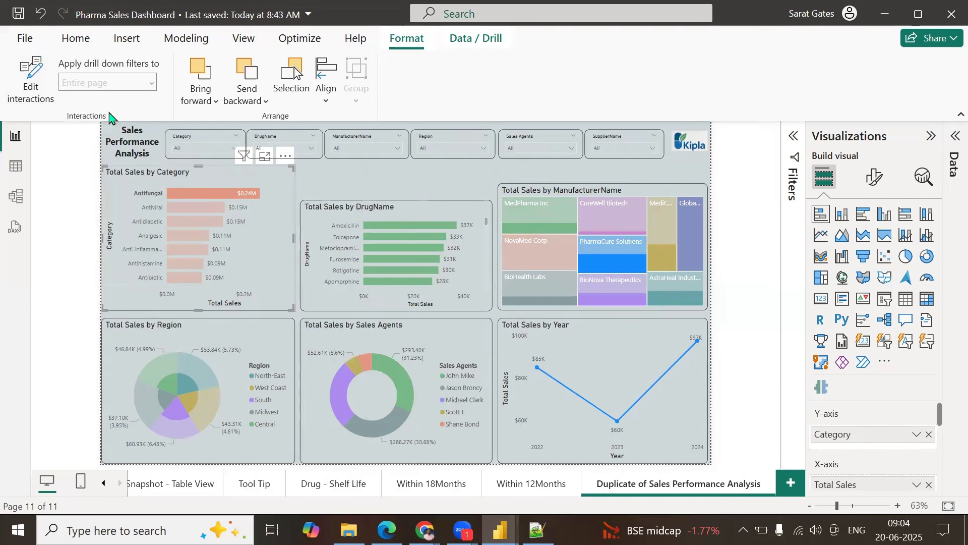
left_click(183, 143)
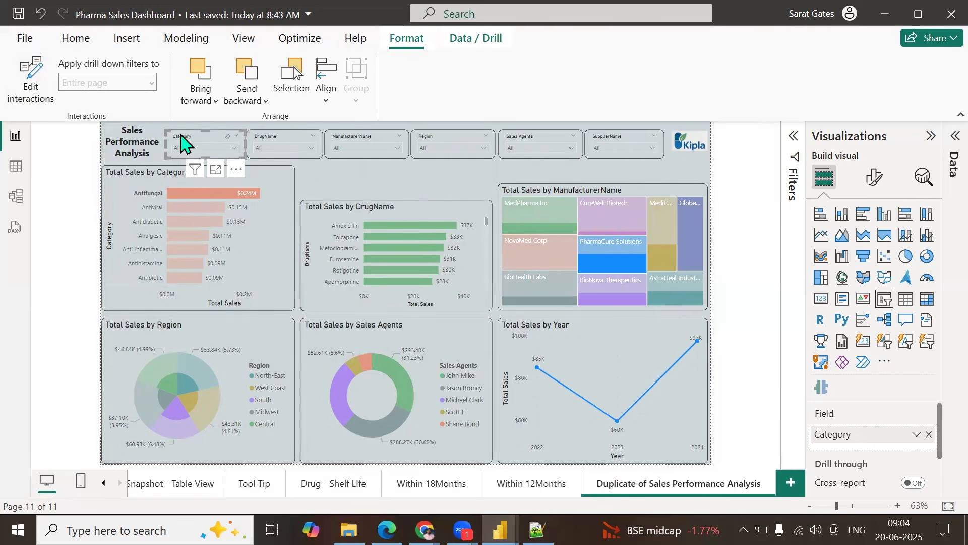
left_click(185, 148)
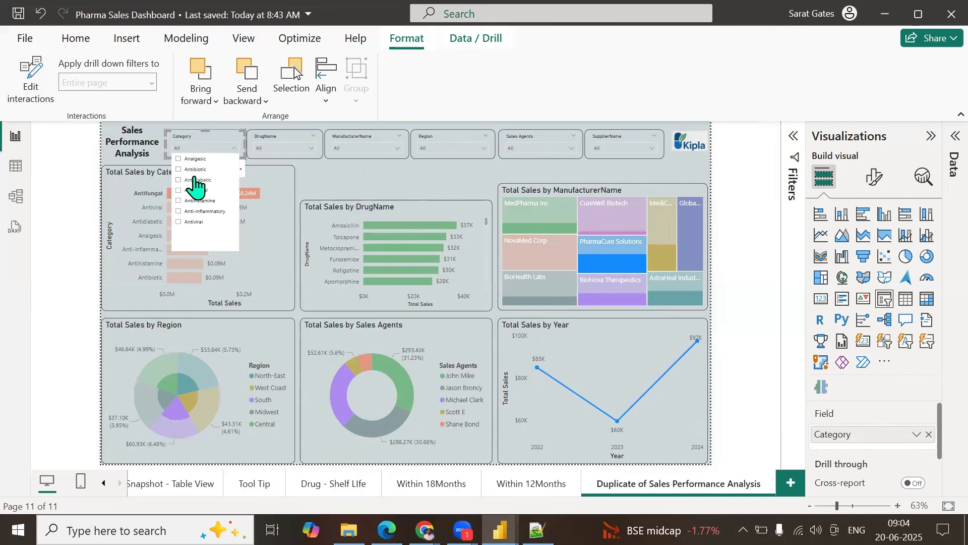
left_click(196, 169)
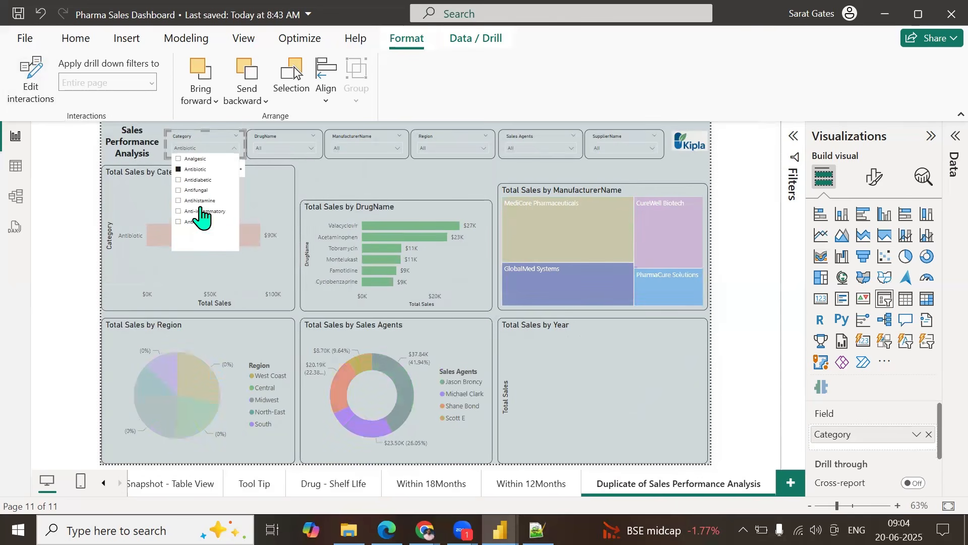
left_click(200, 170)
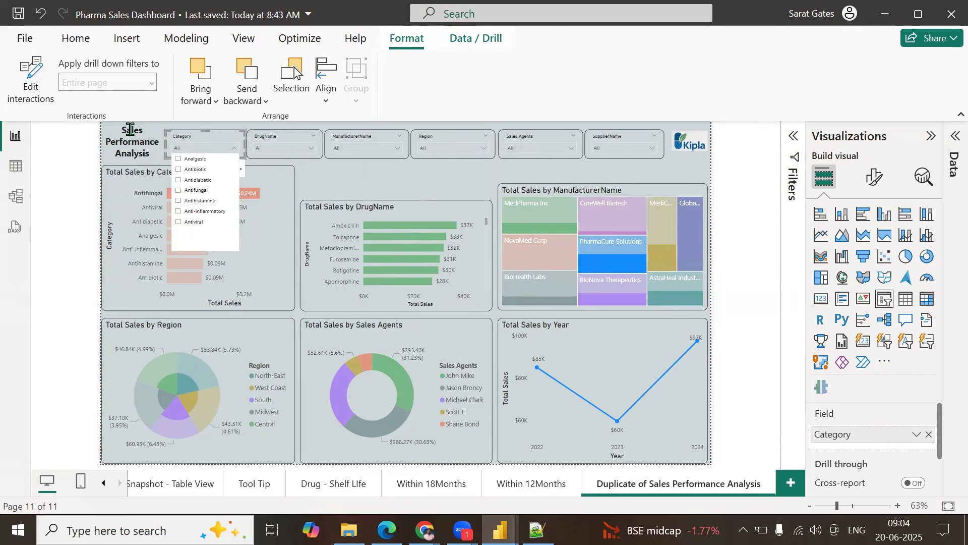
Step: Turn on Edit interactions for the Category slicer and set its interaction with the DrugName and Year charts to None
left_click(21, 86)
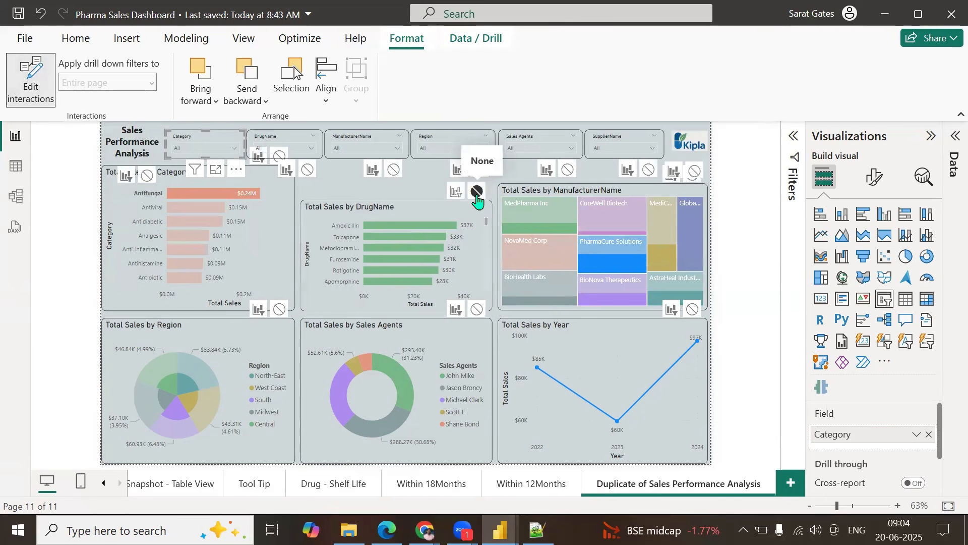
left_click(476, 192)
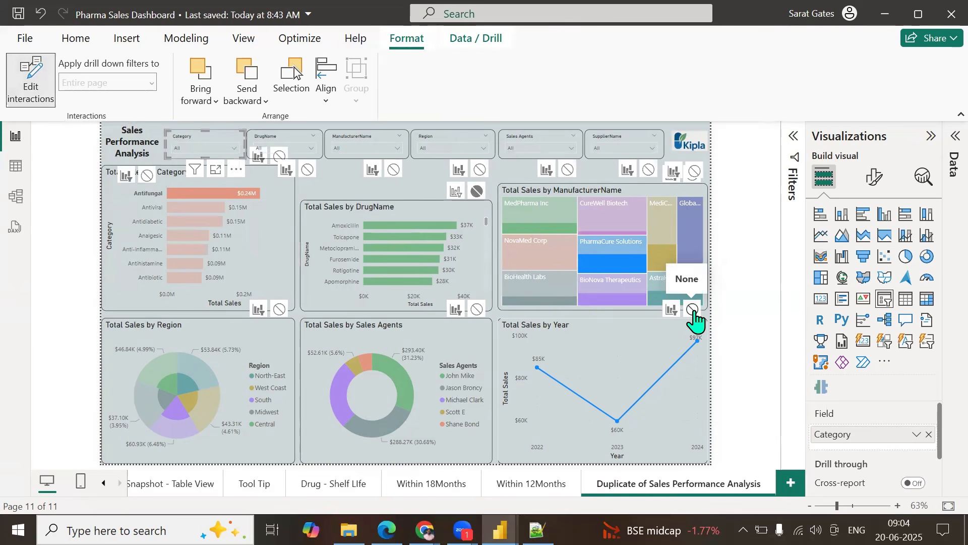
left_click(693, 309)
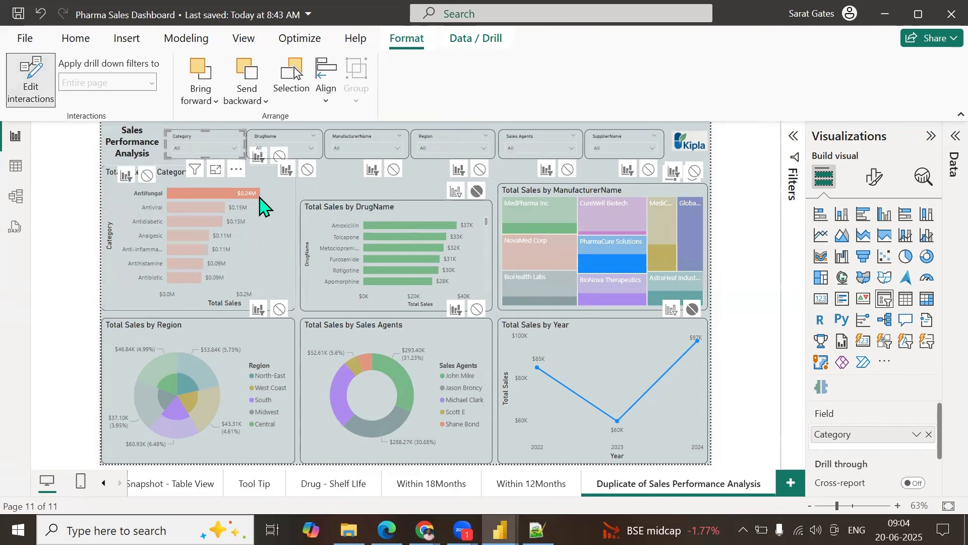
Step: Clear the Antifungal highlight, shorten the Total Sales by Category chart from its upper edge and set the Category slicer's interaction with it to None
left_click(237, 192)
left_click_drag(198, 168, 217, 209)
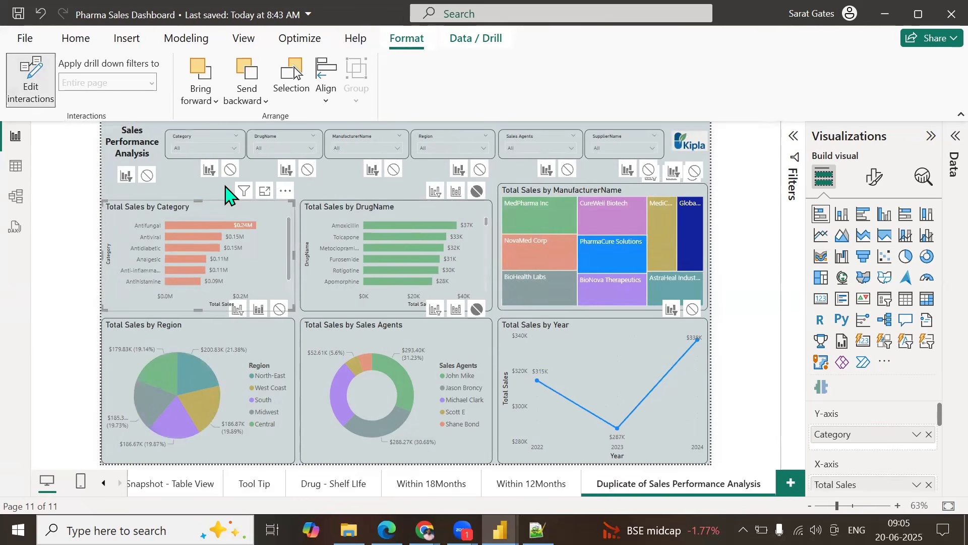
left_click(187, 146)
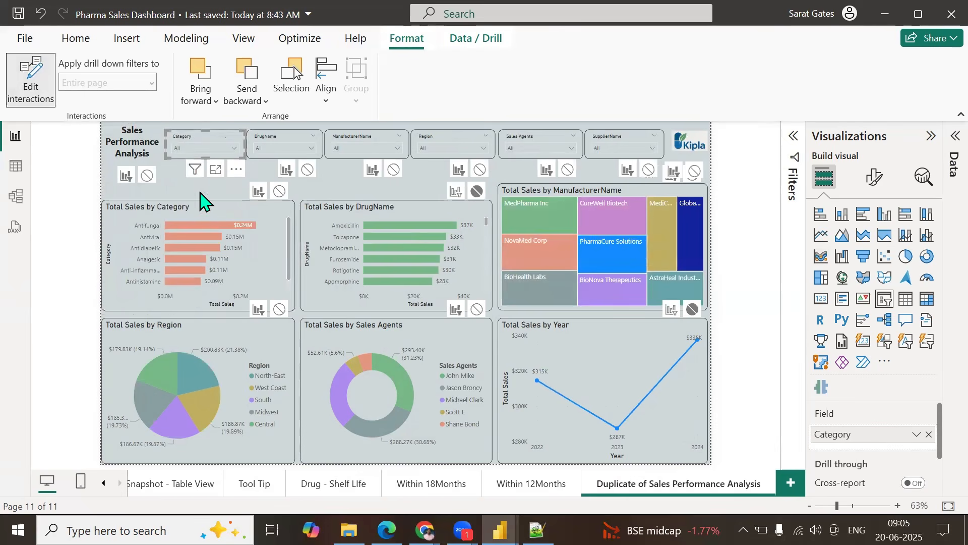
left_click(278, 192)
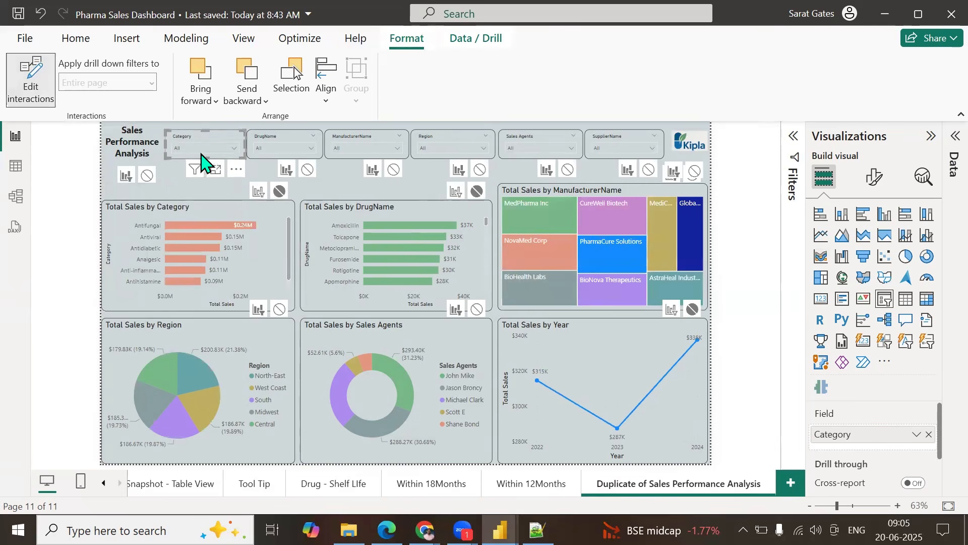
Step: Filter the page to Antibiotic with the Category slicer and switch its interaction with the Total Sales by Year chart to Filter
left_click(181, 151)
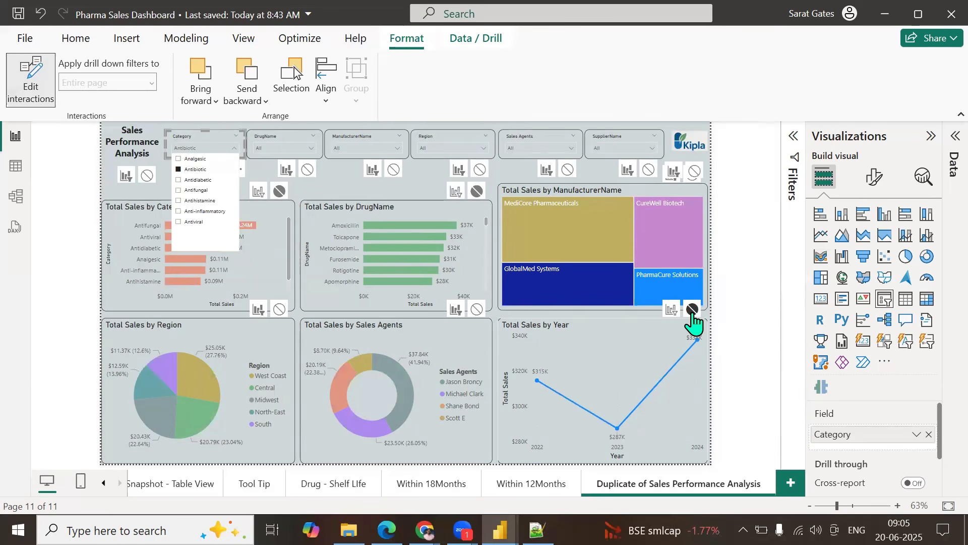
left_click(671, 310)
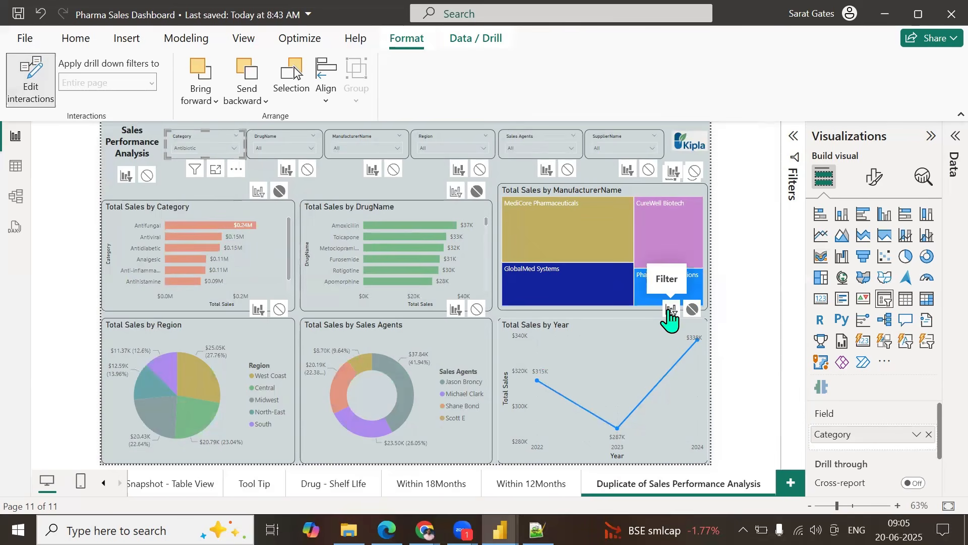